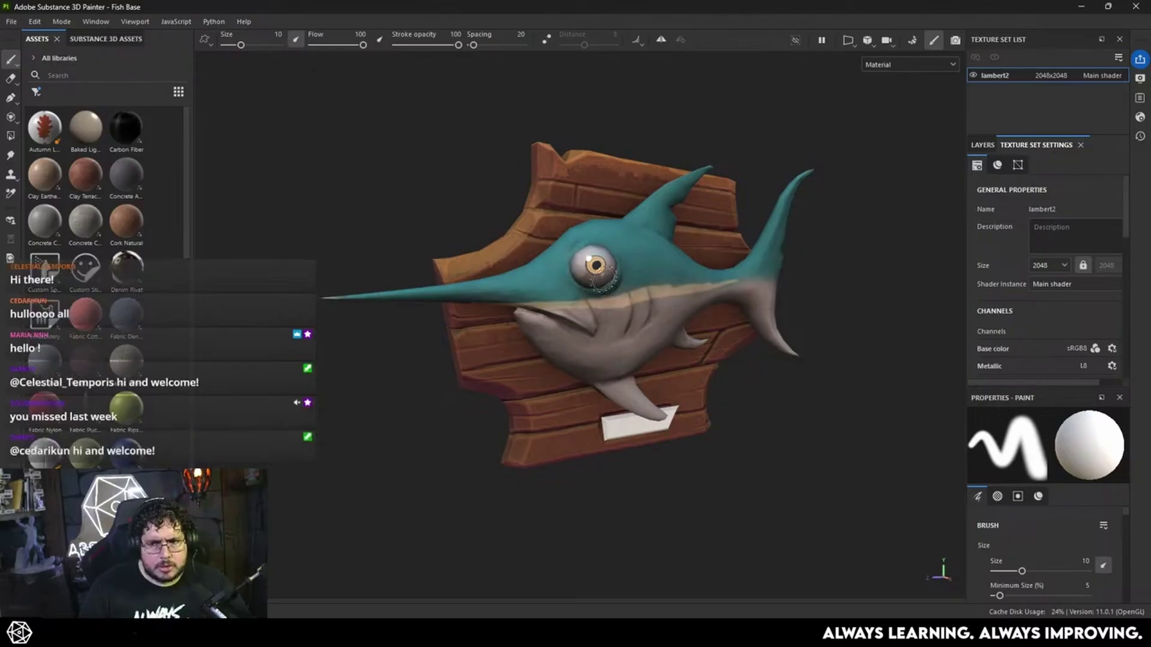
Examine the painted swordfish and its wooden plaque from several angles and distances.
mouse_move(599, 281)
alt+mouse_down()
mouse_move(501, 250)
mouse_move(770, 318)
mouse_move(818, 314)
mouse_move(504, 338)
mouse_move(689, 308)
mouse_move(861, 311)
mouse_move(593, 295)
mouse_move(617, 329)
mouse_move(669, 342)
alt+mouse_up()
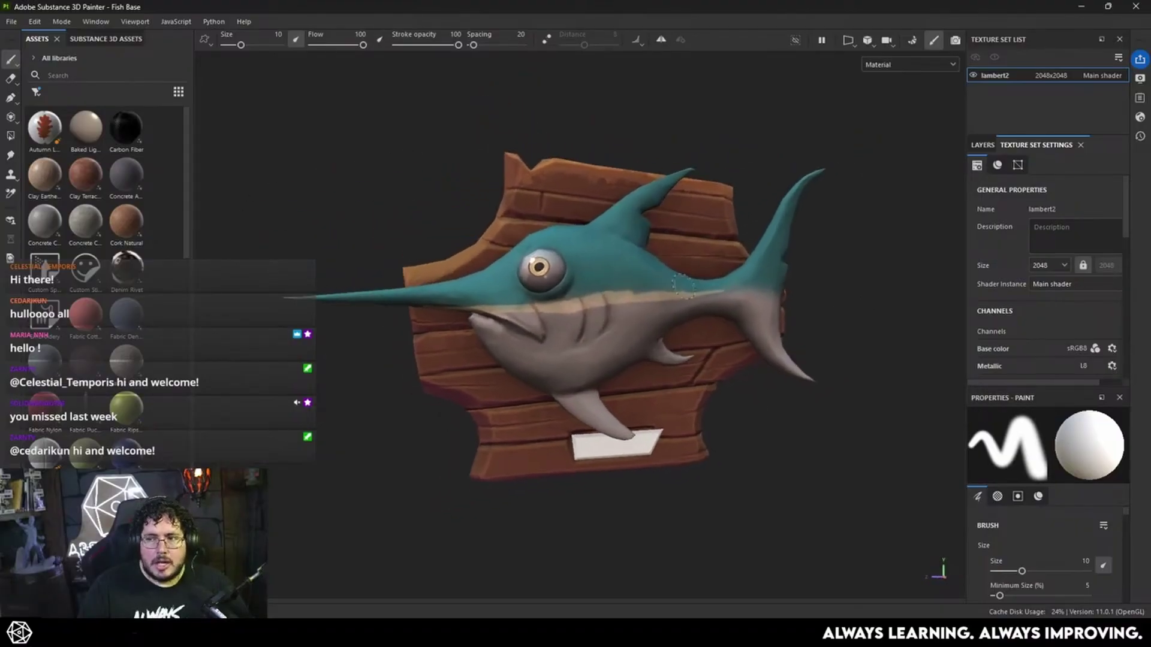
alt+drag(733, 274, 779, 277)
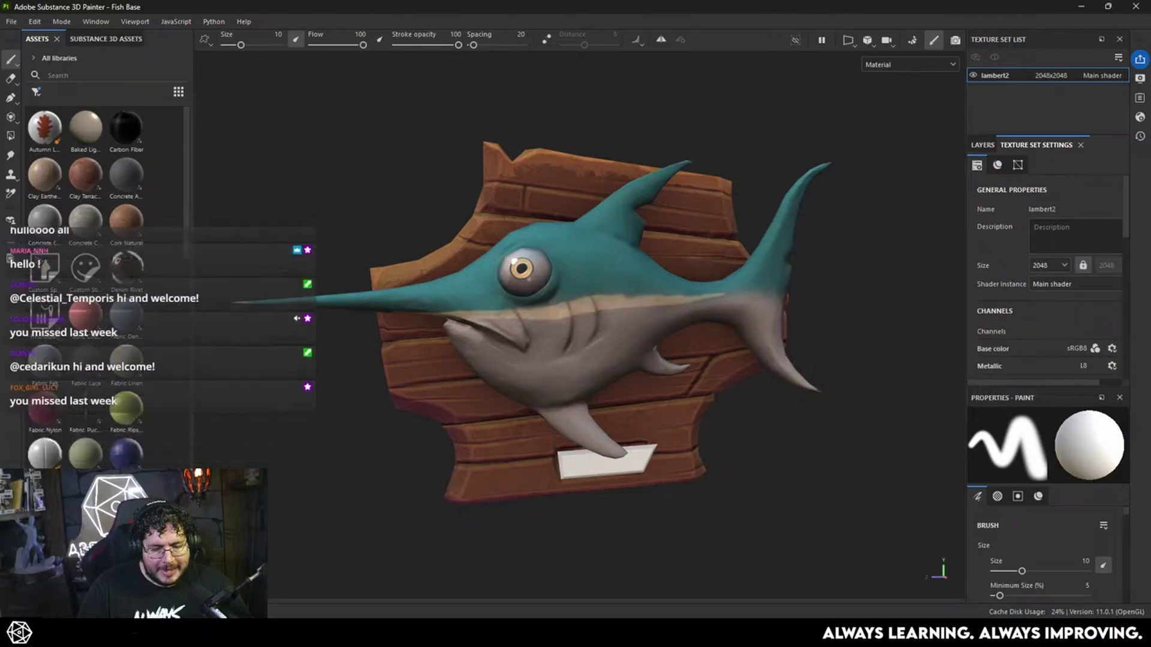
alt+right_drag(750, 260, 1044, 395)
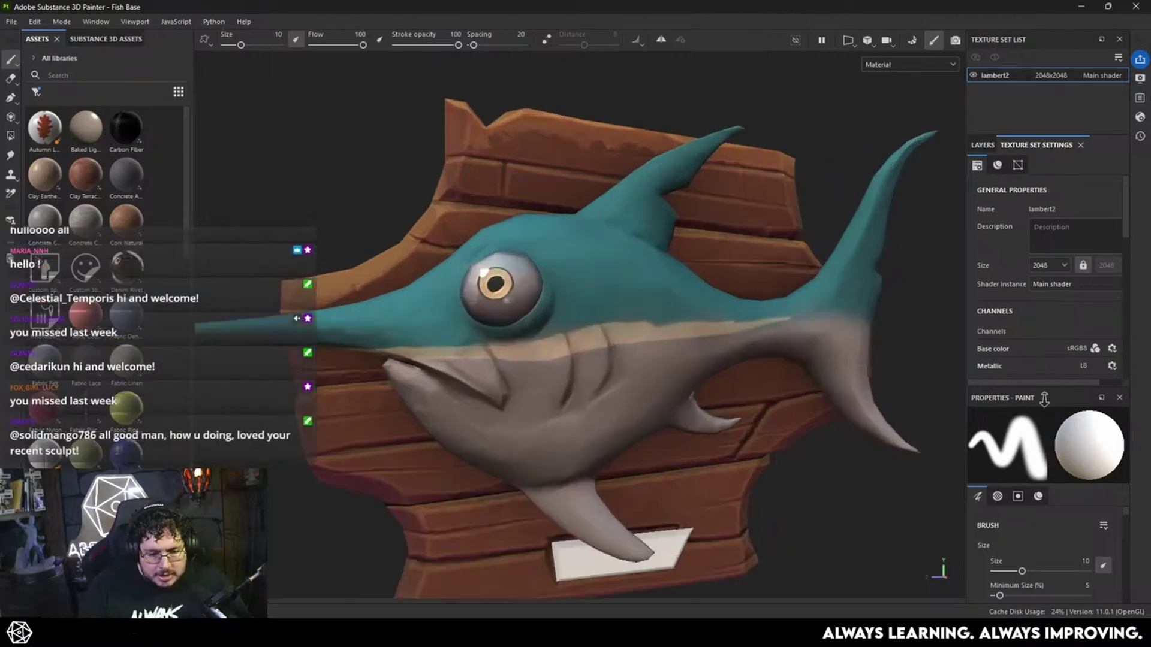
alt+drag(1044, 395, 729, 419)
alt+right_drag(729, 418, 660, 290)
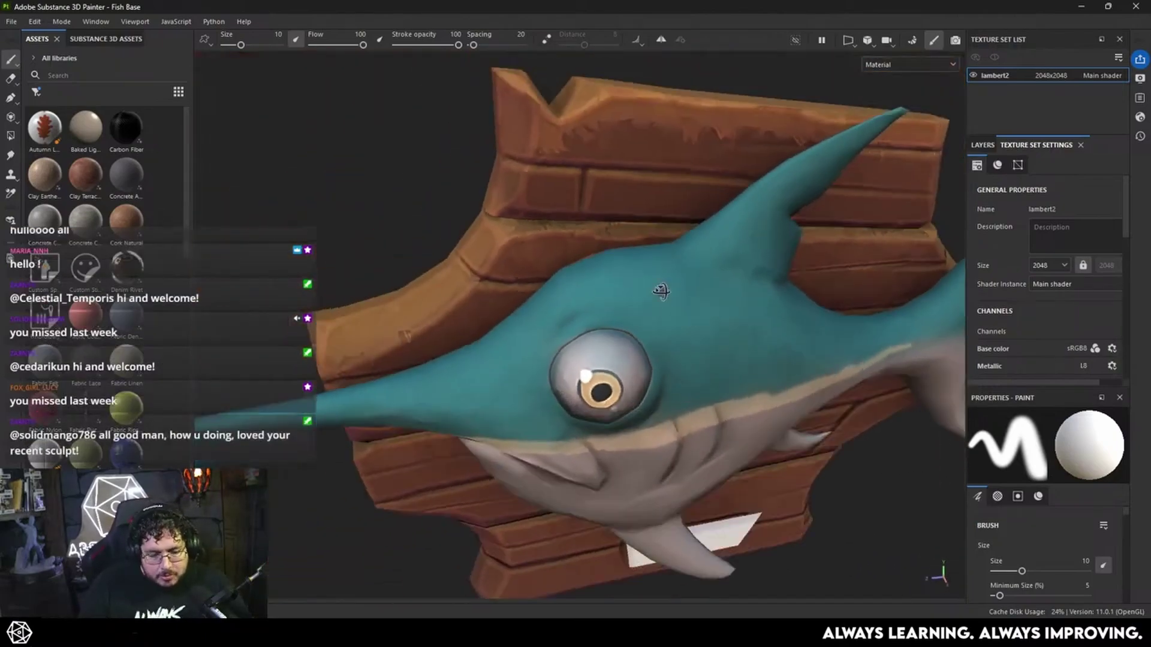
alt+drag(660, 290, 725, 268)
alt+right_drag(724, 268, 577, 333)
alt+drag(687, 376, 609, 301)
scroll(574, 290, down, 4)
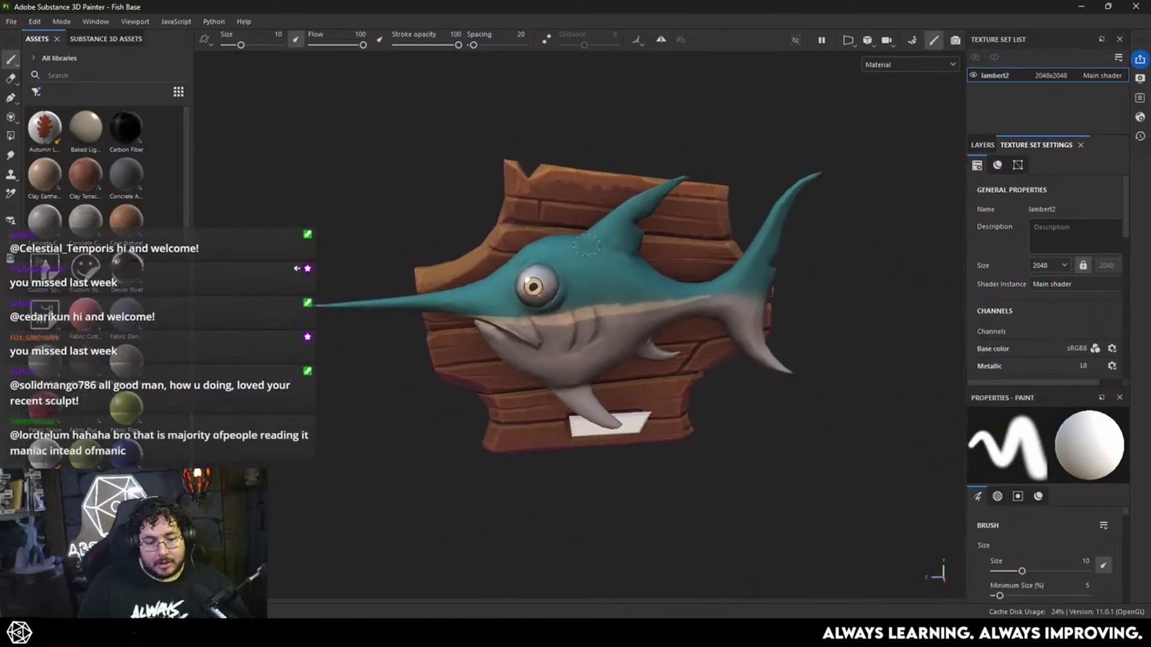
Export the lambert2 textures to the desktop folder Meshes_Temp/Fish_Bakes, using the Document channels + Normal + AO (No Alpha) template.
click(12, 21)
click(67, 201)
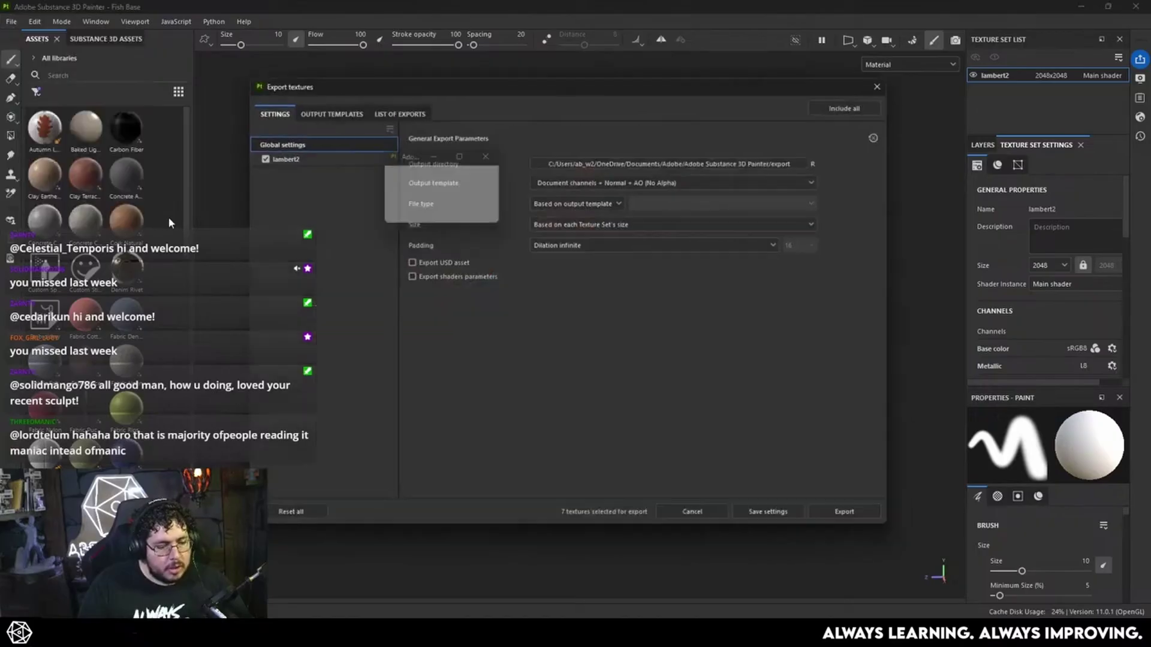
click(662, 159)
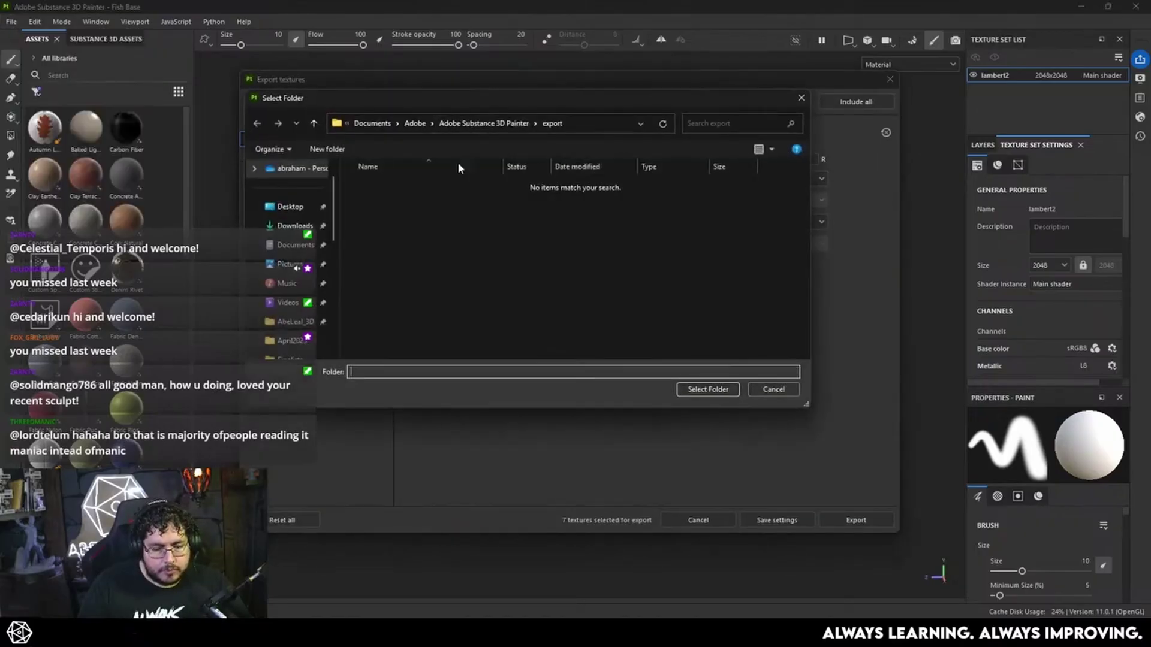
click(293, 207)
double_click(386, 223)
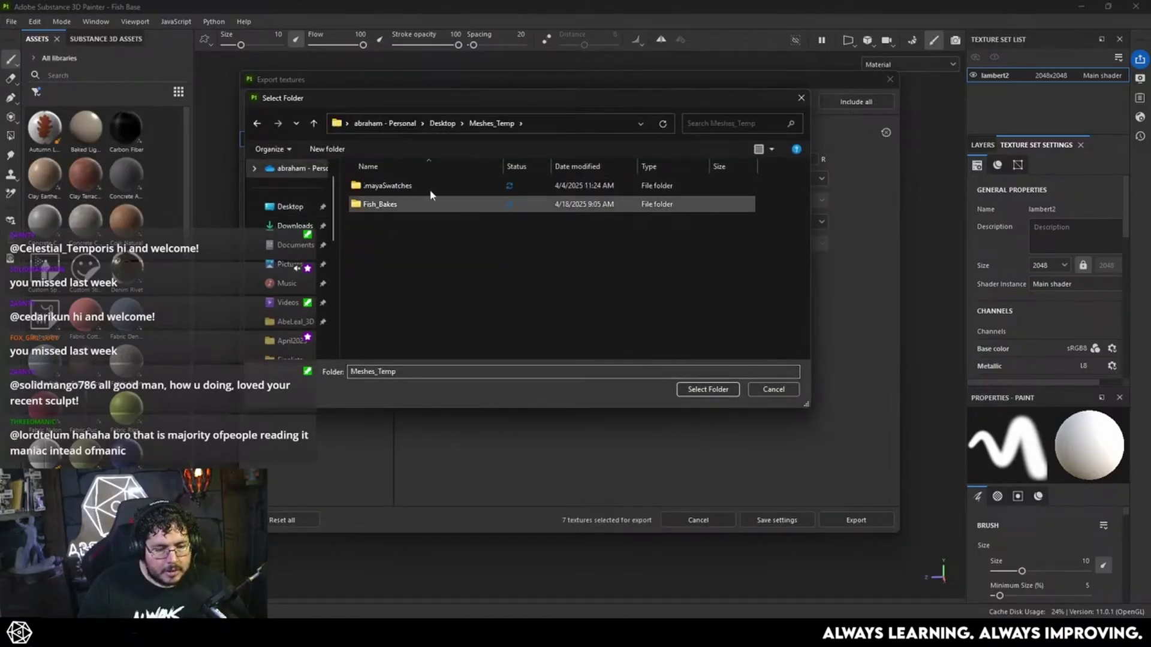
double_click(391, 206)
click(689, 389)
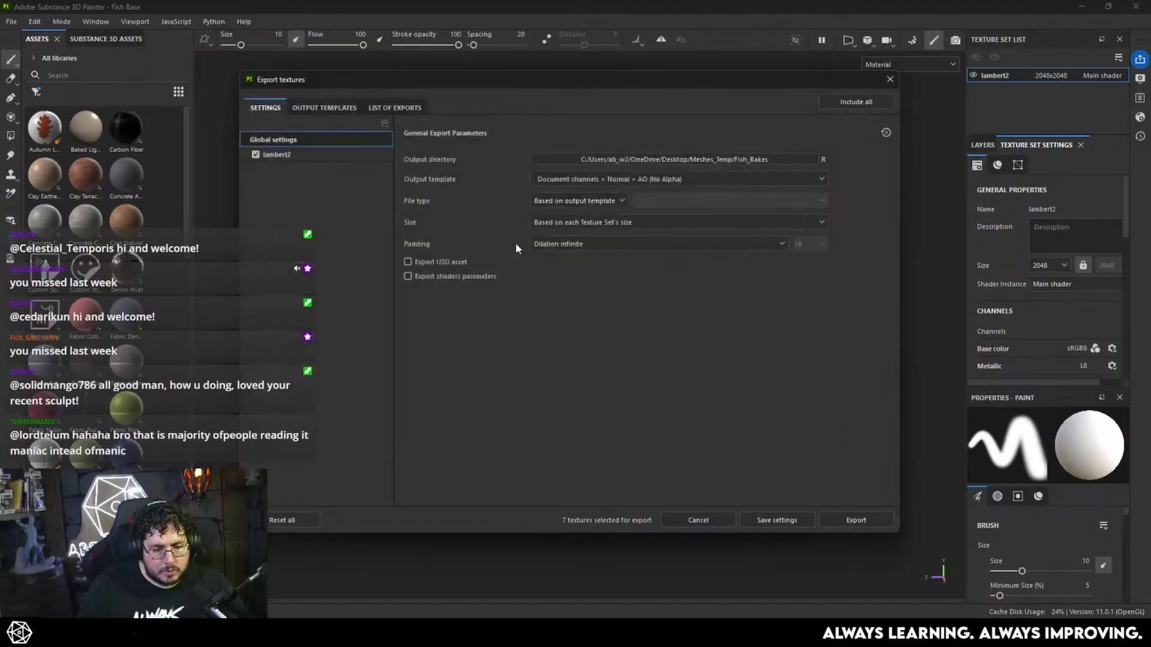
click(857, 519)
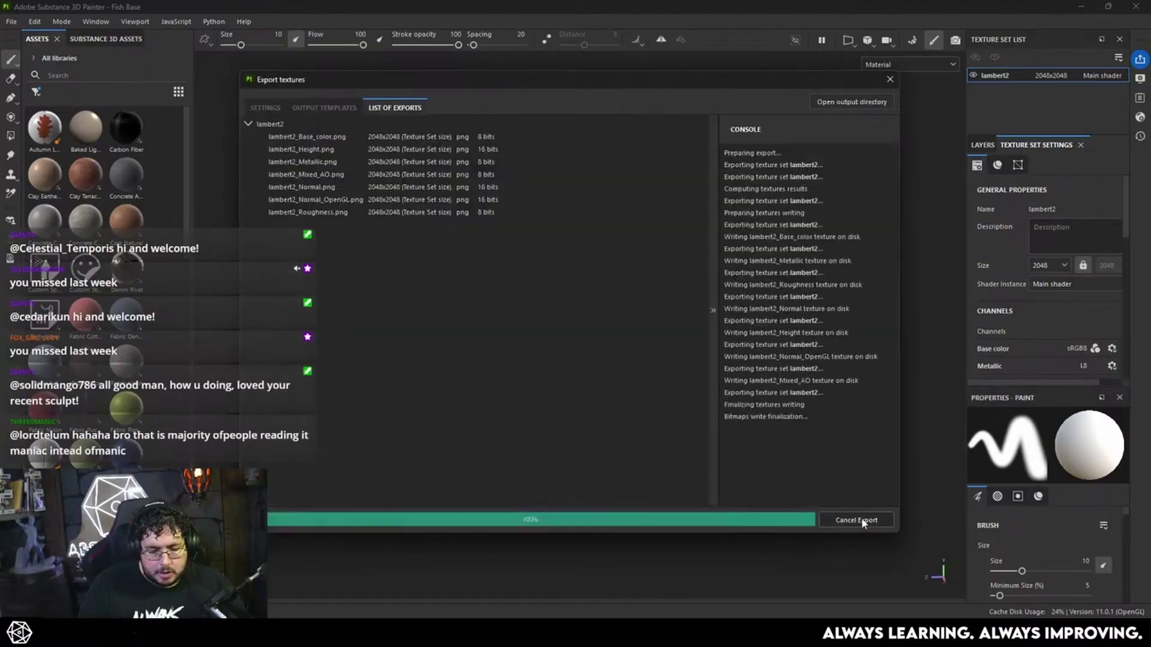
click(890, 79)
Inspect the white nameplate and the fin tip overlapping it at close range.
alt+middle_drag(673, 437, 615, 321)
mouse_move(615, 321)
alt+right_down()
mouse_move(1005, 457)
mouse_move(1055, 507)
alt+right_up()
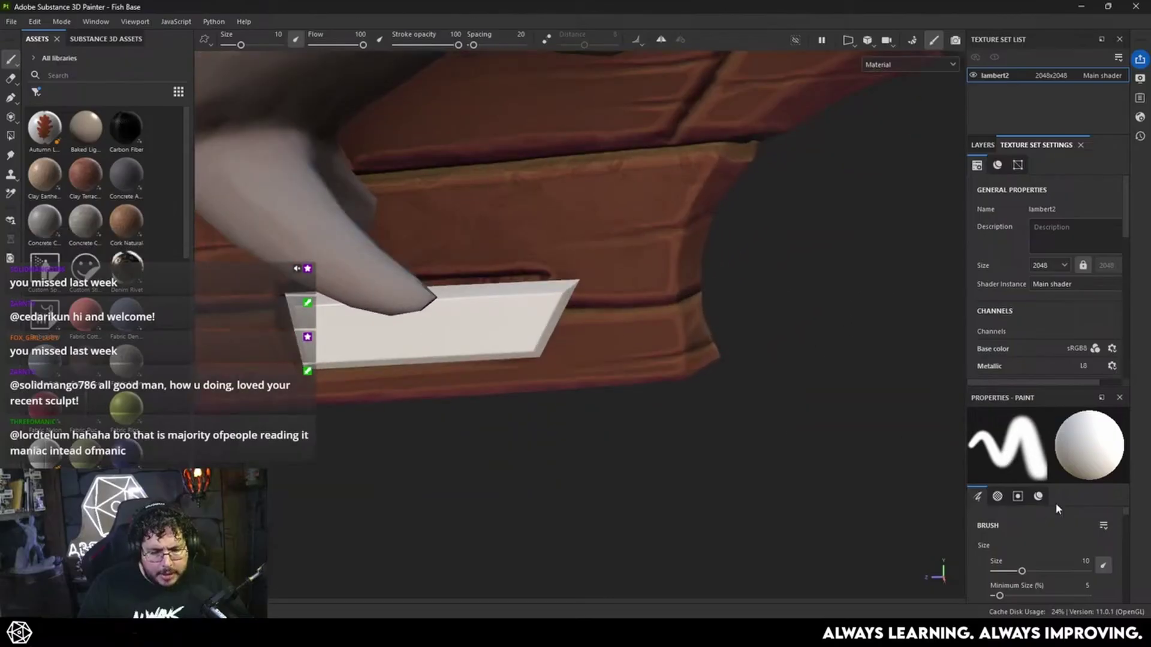
alt+drag(598, 327, 546, 345)
key(super)
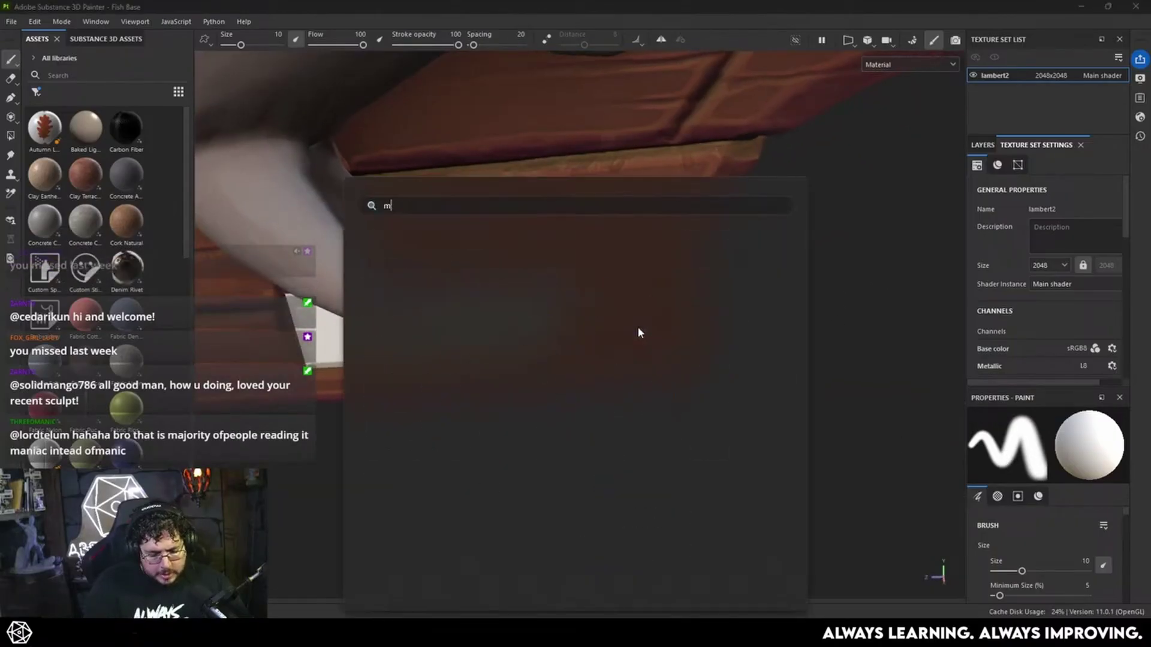
text(maya)
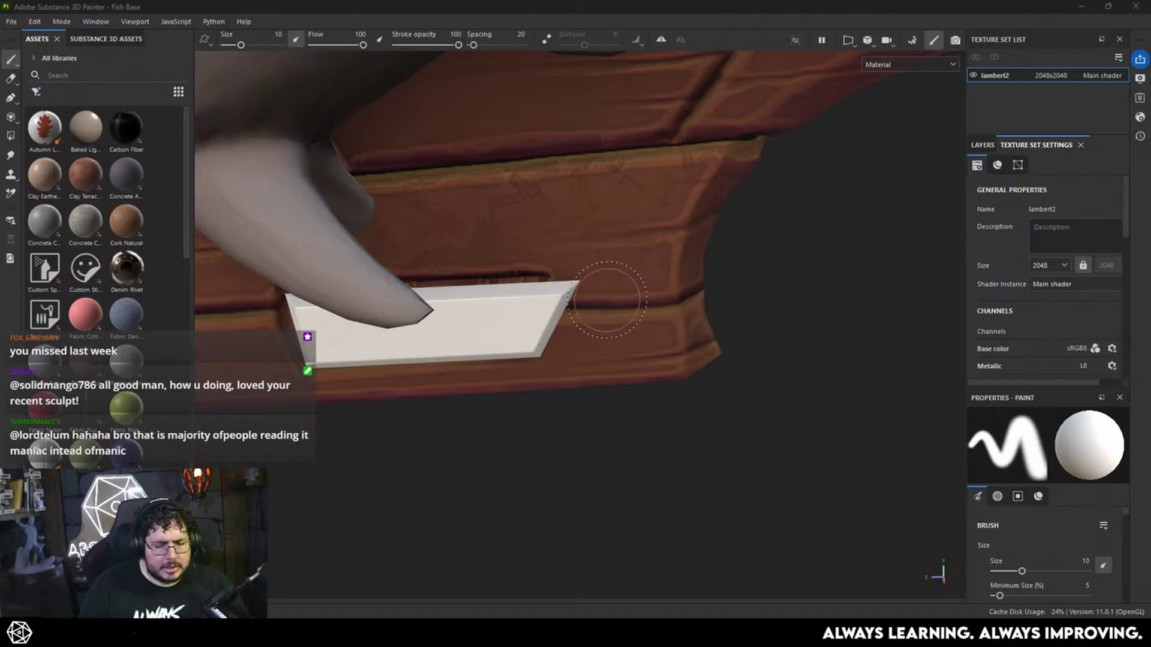
alt+middle_drag(521, 254, 690, 291)
alt+right_drag(691, 292, 486, 294)
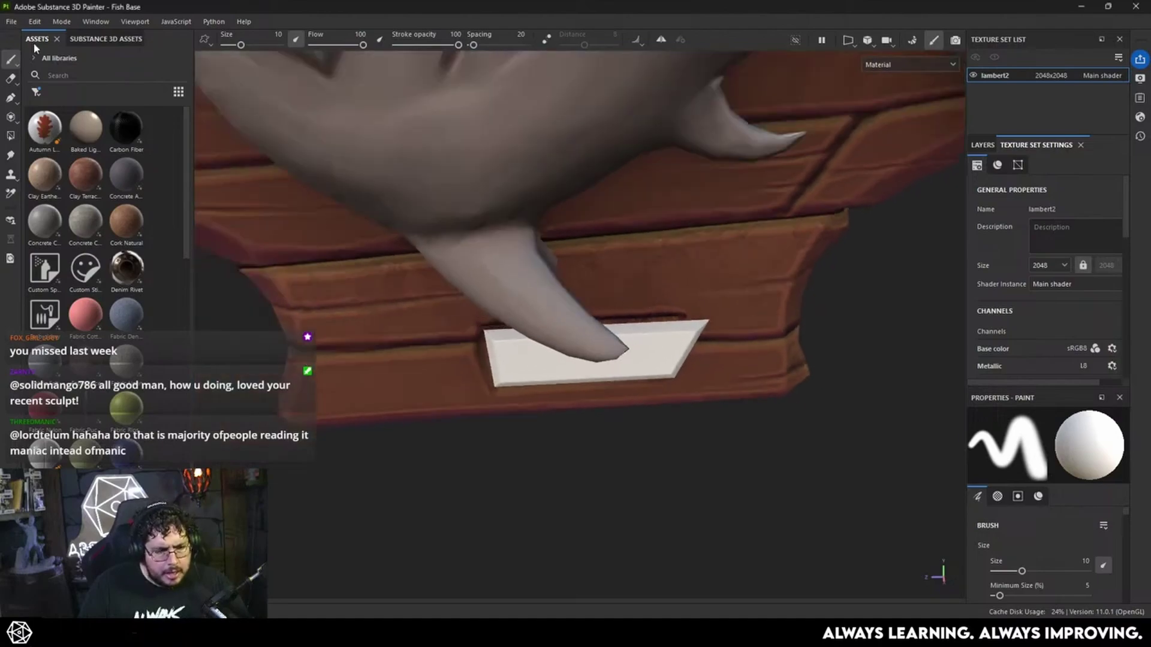
click(35, 21)
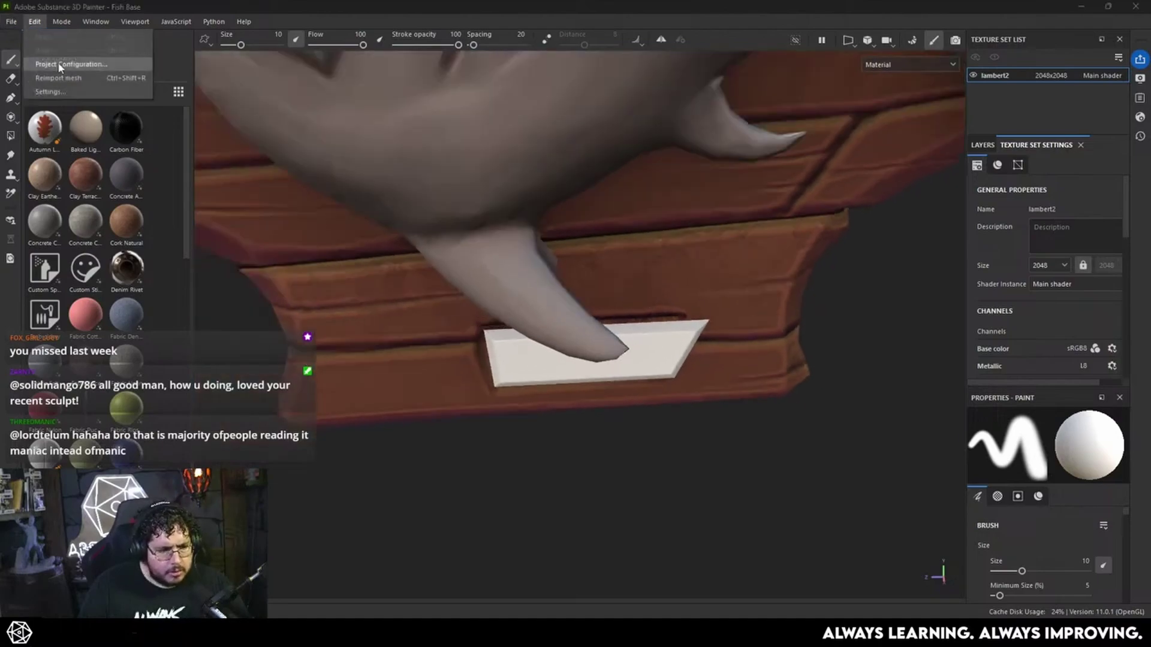
click(60, 64)
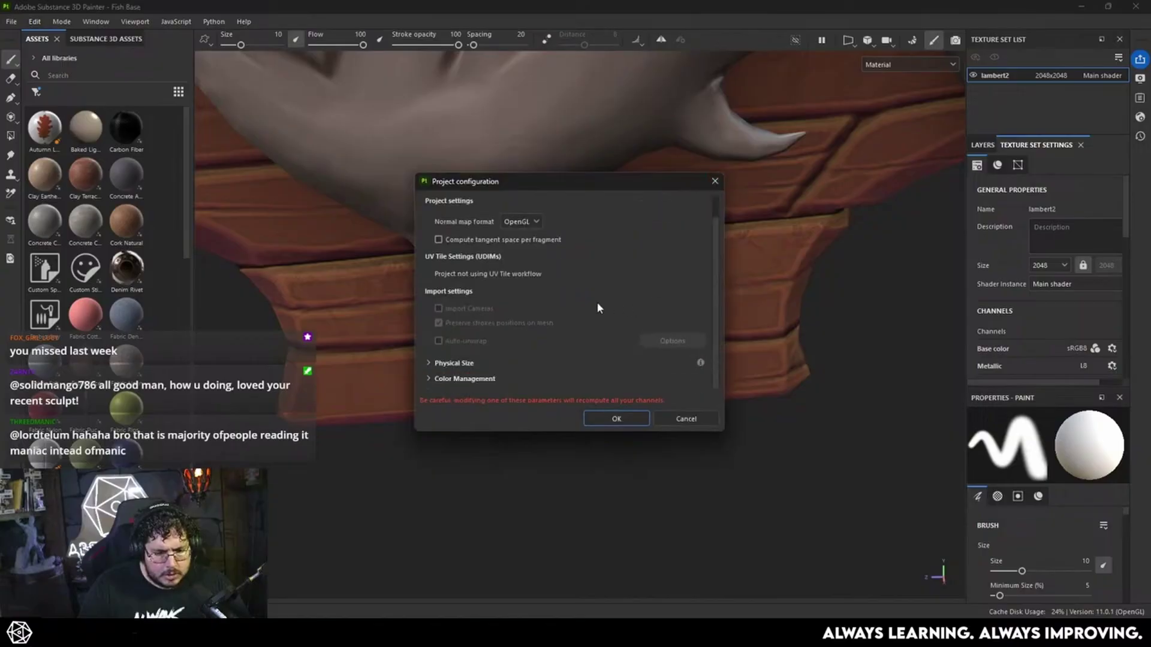
scroll(601, 294, up, 2)
click(669, 208)
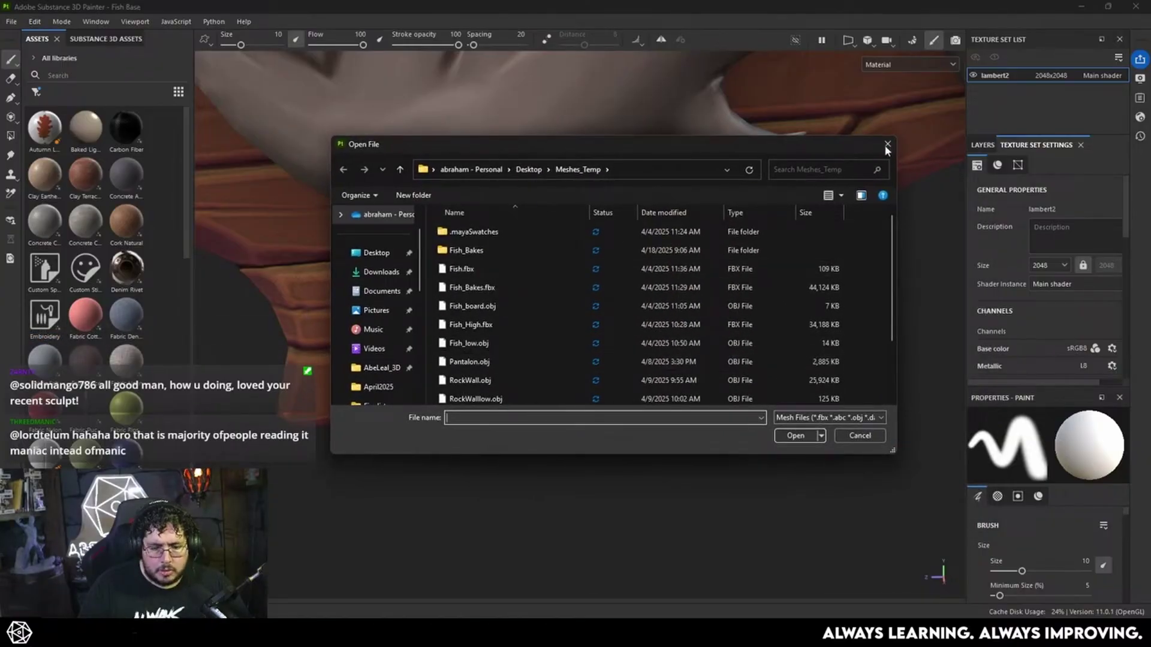
click(887, 145)
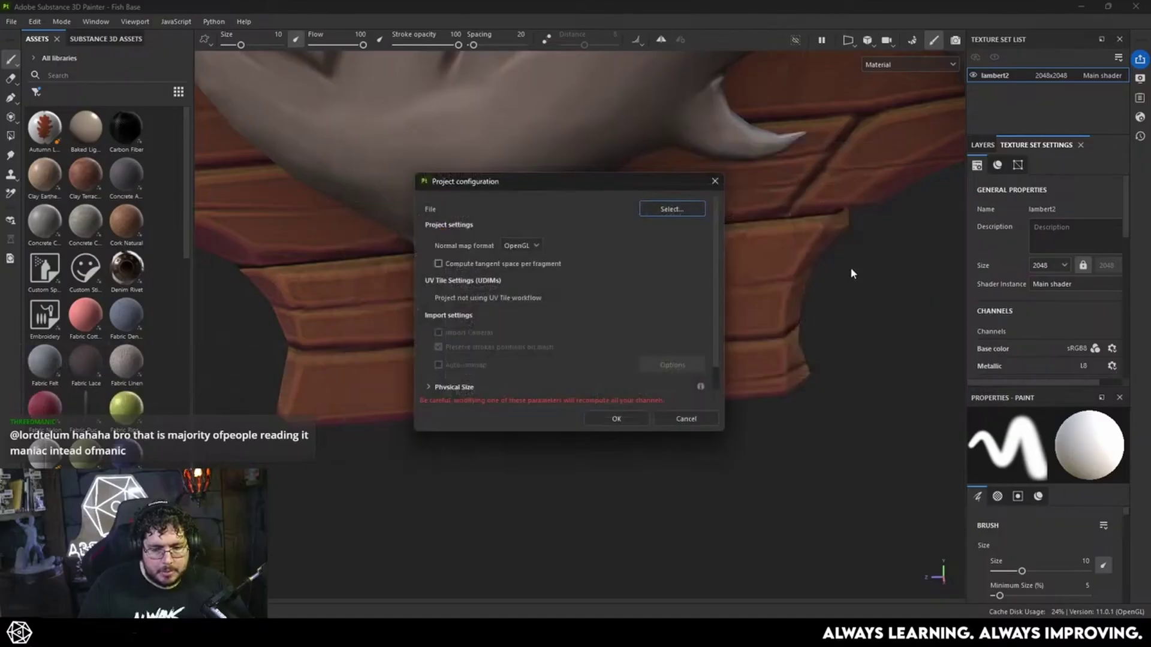
click(715, 179)
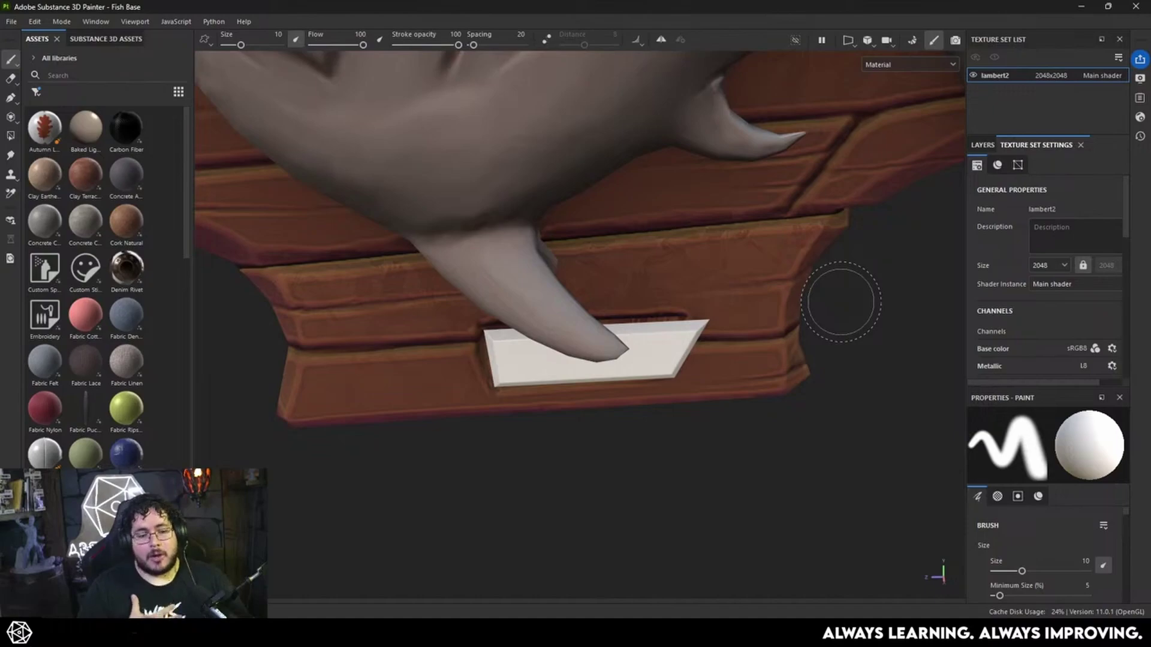
Examine how the lower fin sits against the nameplate and review the whole fish on its board.
mouse_move(837, 329)
alt+mouse_down()
mouse_move(866, 336)
mouse_move(802, 347)
mouse_move(691, 319)
mouse_move(757, 311)
alt+mouse_up()
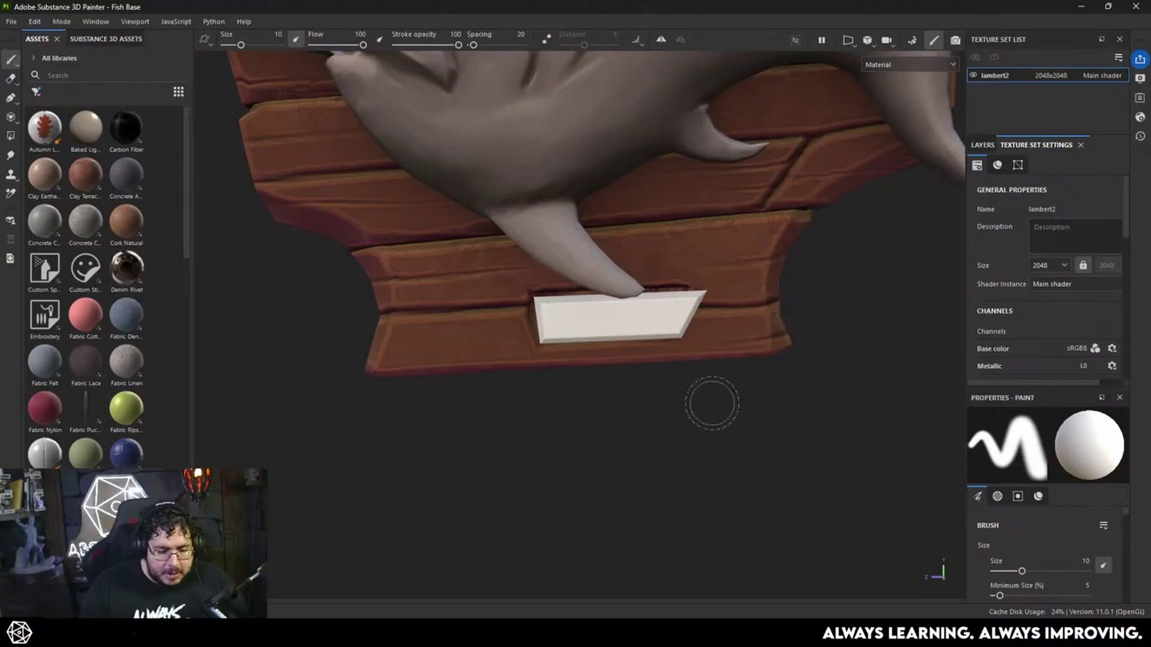
alt+middle_drag(656, 351, 683, 444)
scroll(682, 444, down, 2)
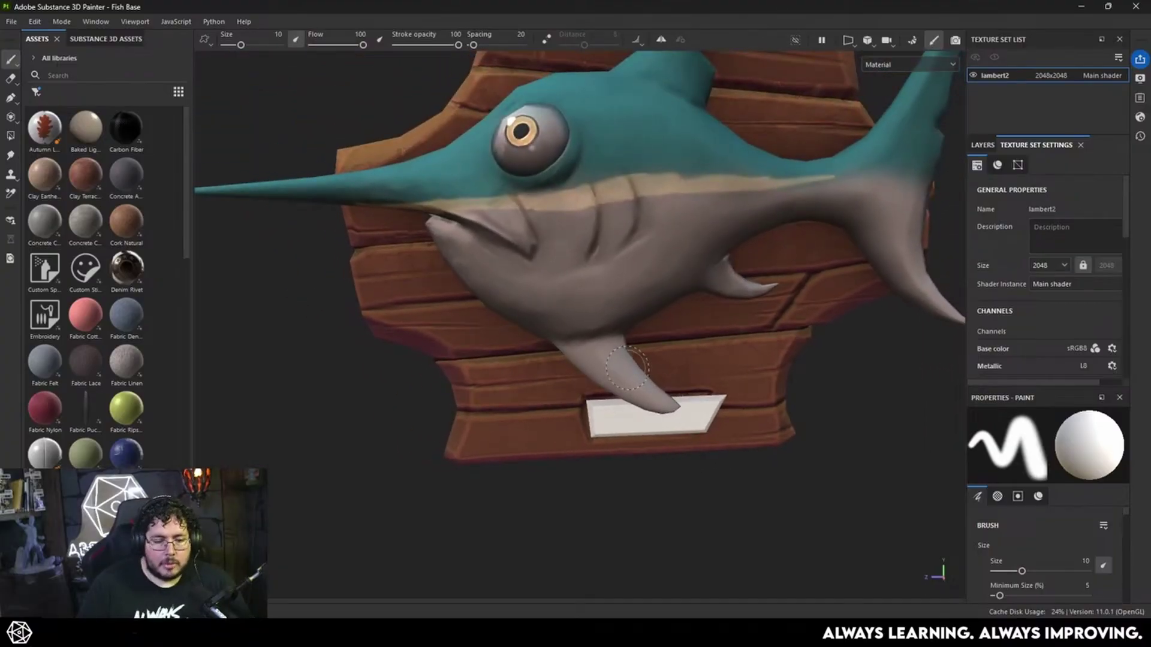
alt+drag(696, 390, 650, 399)
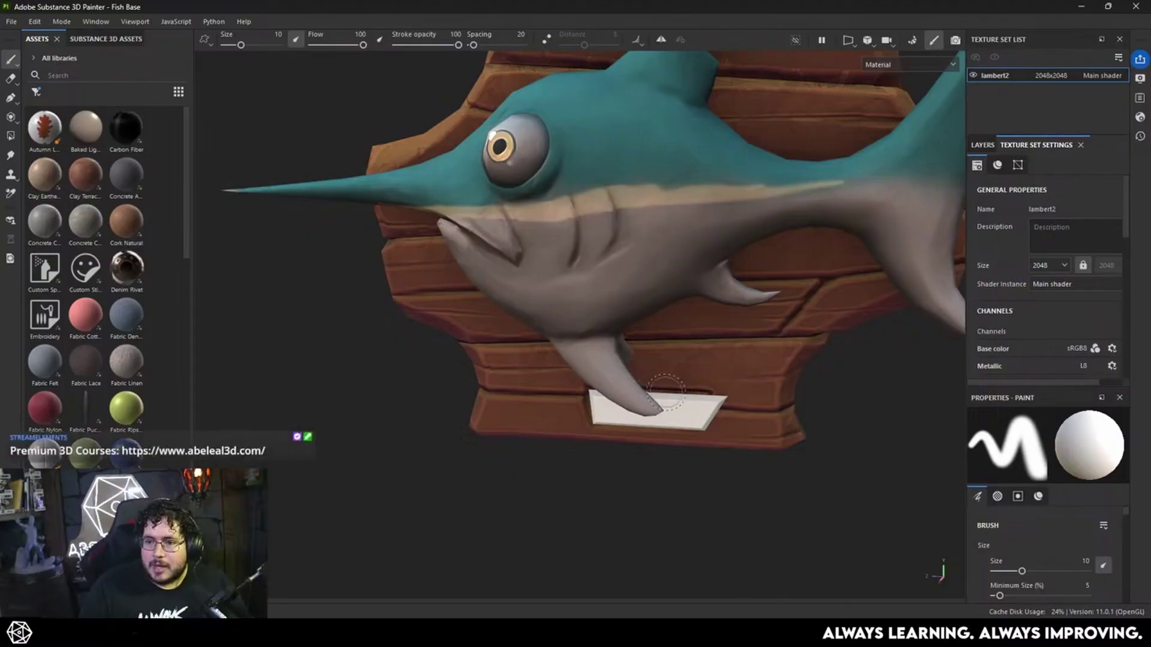
alt+drag(561, 359, 582, 361)
alt+right_drag(583, 361, 502, 341)
alt+middle_drag(502, 341, 552, 398)
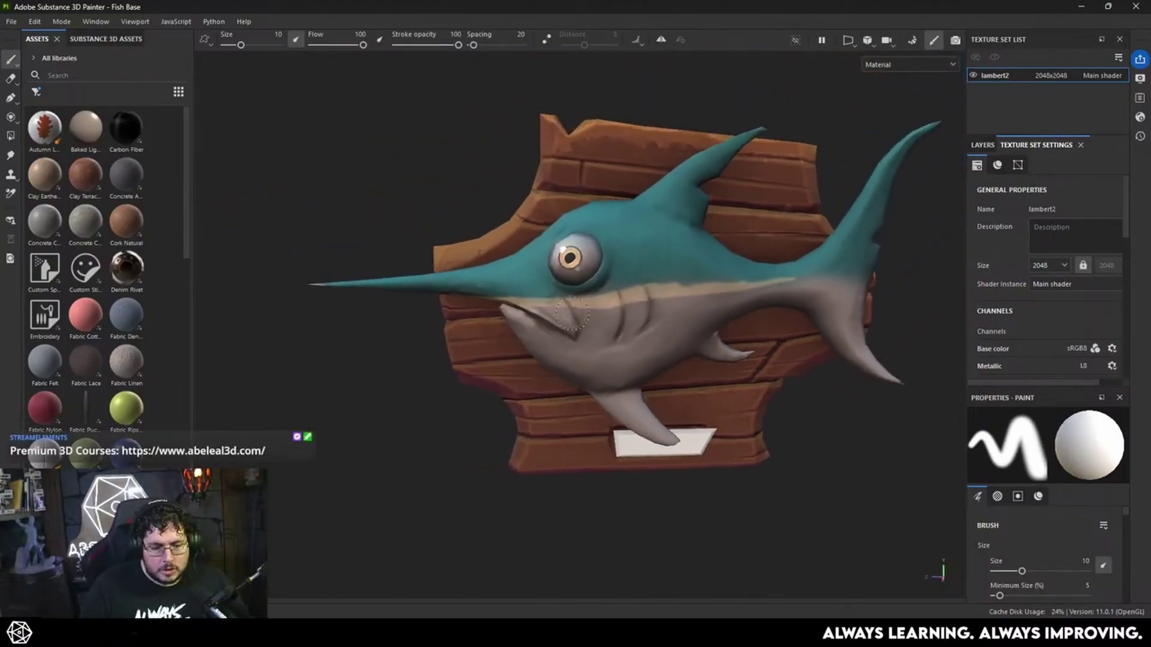
alt+drag(517, 408, 552, 385)
alt+right_drag(552, 386, 601, 377)
alt+drag(602, 377, 576, 375)
alt+middle_drag(577, 375, 572, 343)
alt+right_drag(572, 343, 551, 373)
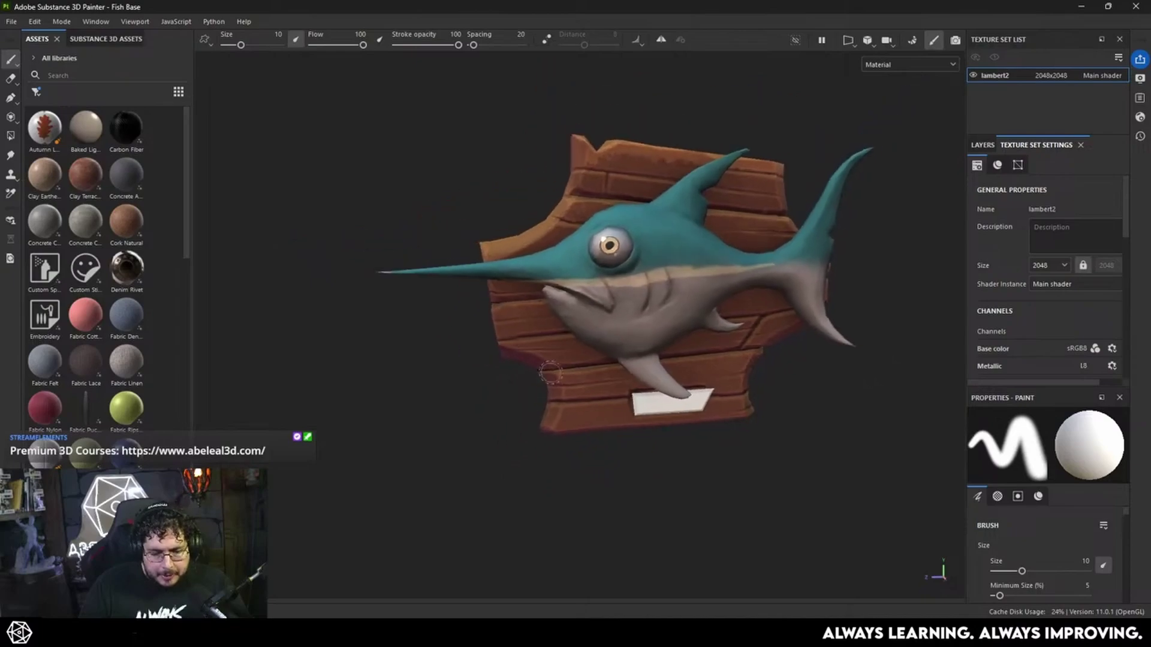
Launch Maya 2026 and go to an empty scene.
key(super)
text(maya)
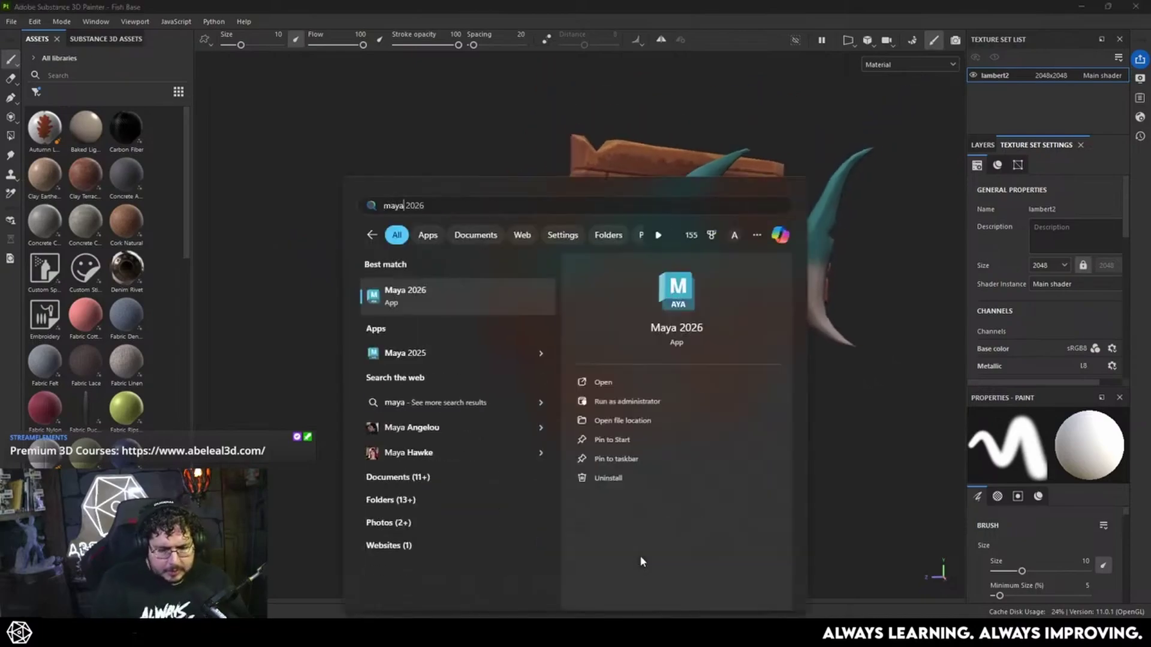
key(Return)
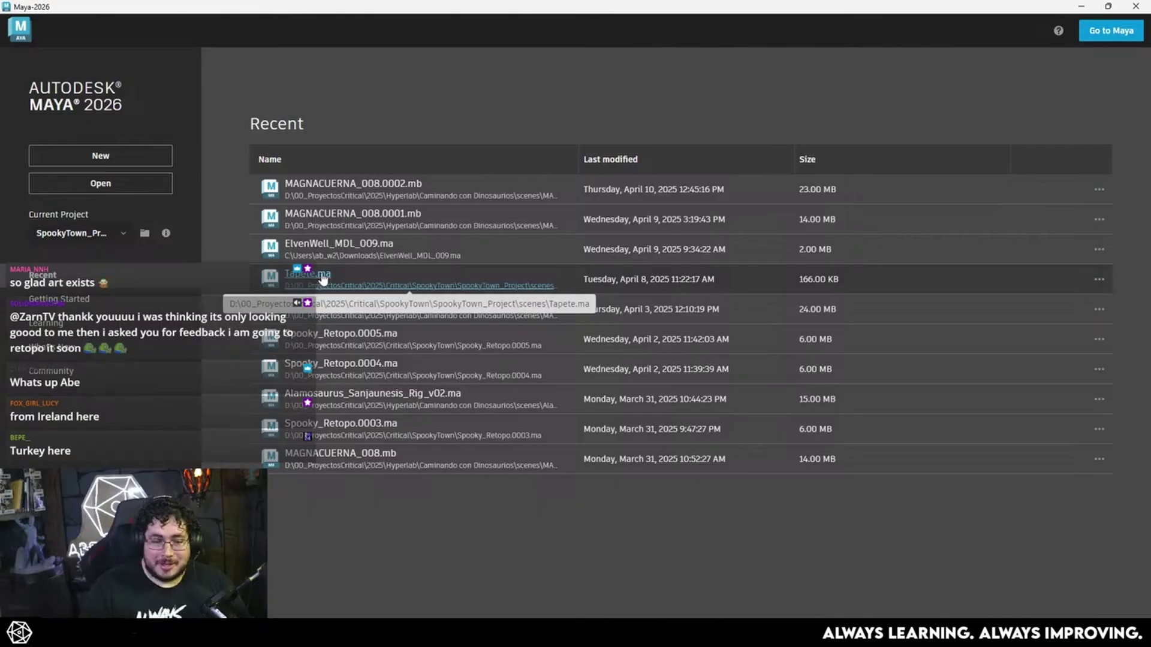
click(1098, 40)
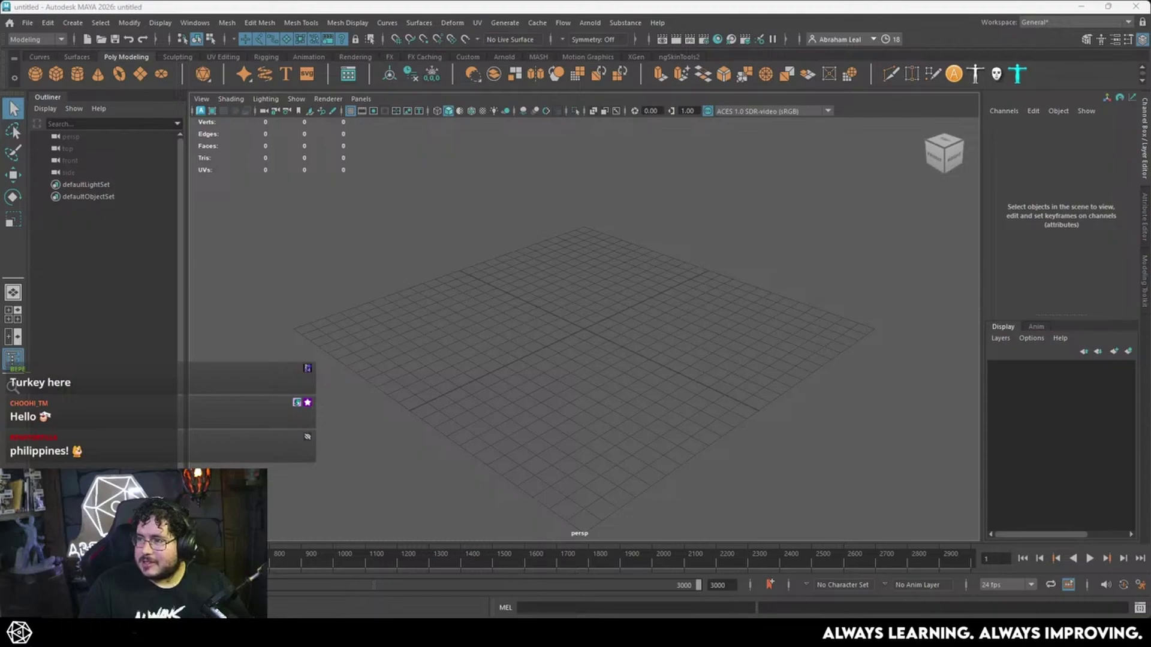
drag(606, 398, 553, 333)
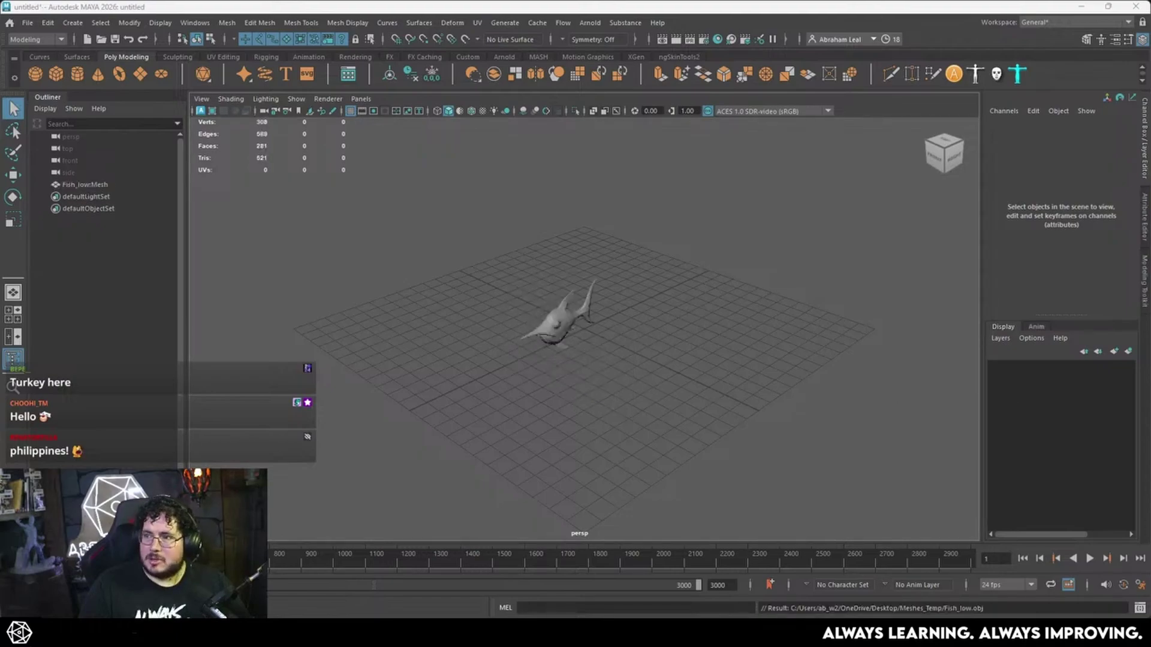
scroll(590, 336, up, 3)
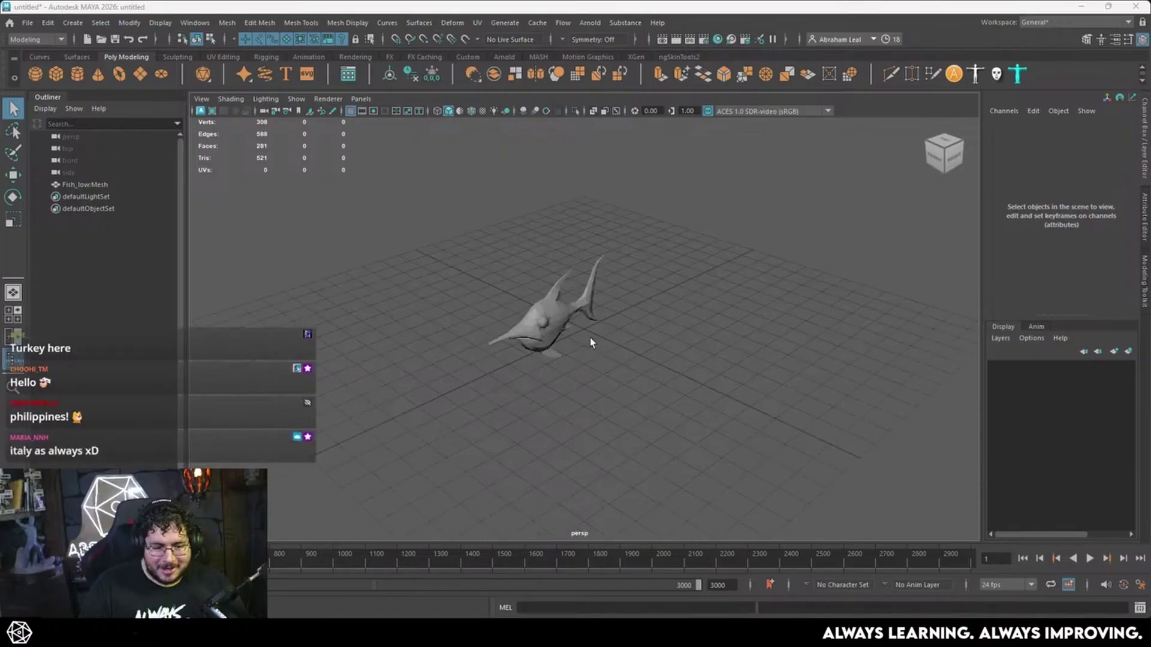
alt+drag(589, 336, 560, 318)
scroll(539, 312, up, 6)
click(503, 305)
key(Delete)
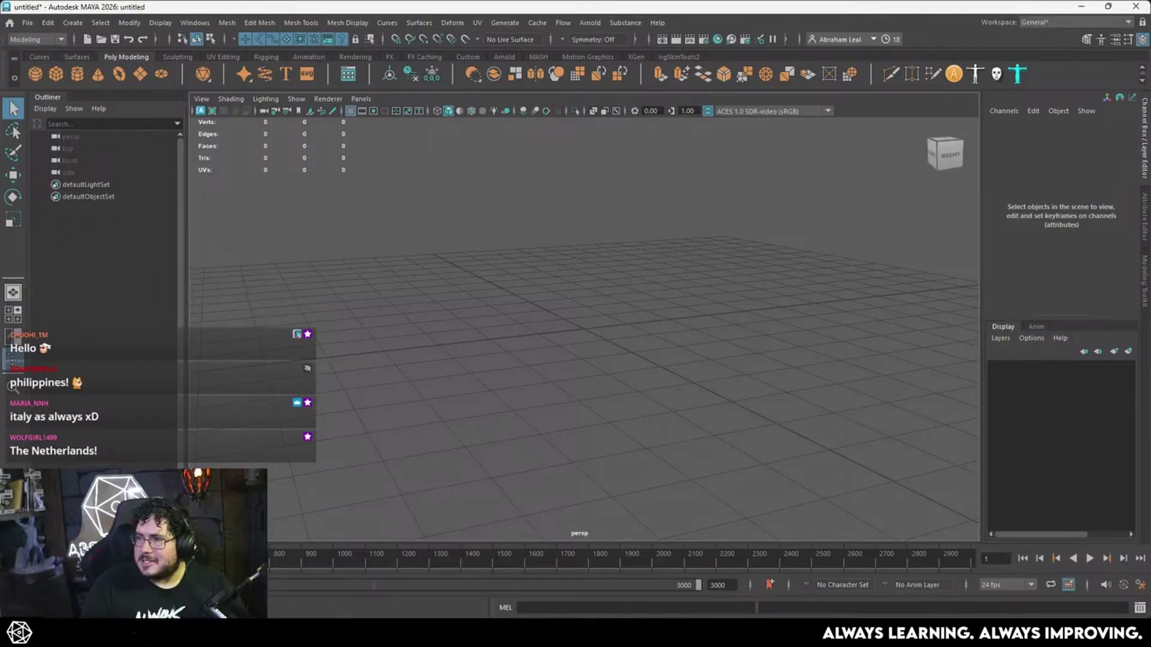
Import the low-poly fish, wood board and plate meshes, and assign one new Lambert material to all three.
drag(1147, 534, 664, 296)
alt+middle_drag(664, 296, 669, 366)
drag(763, 210, 479, 429)
right_drag(580, 276, 668, 607)
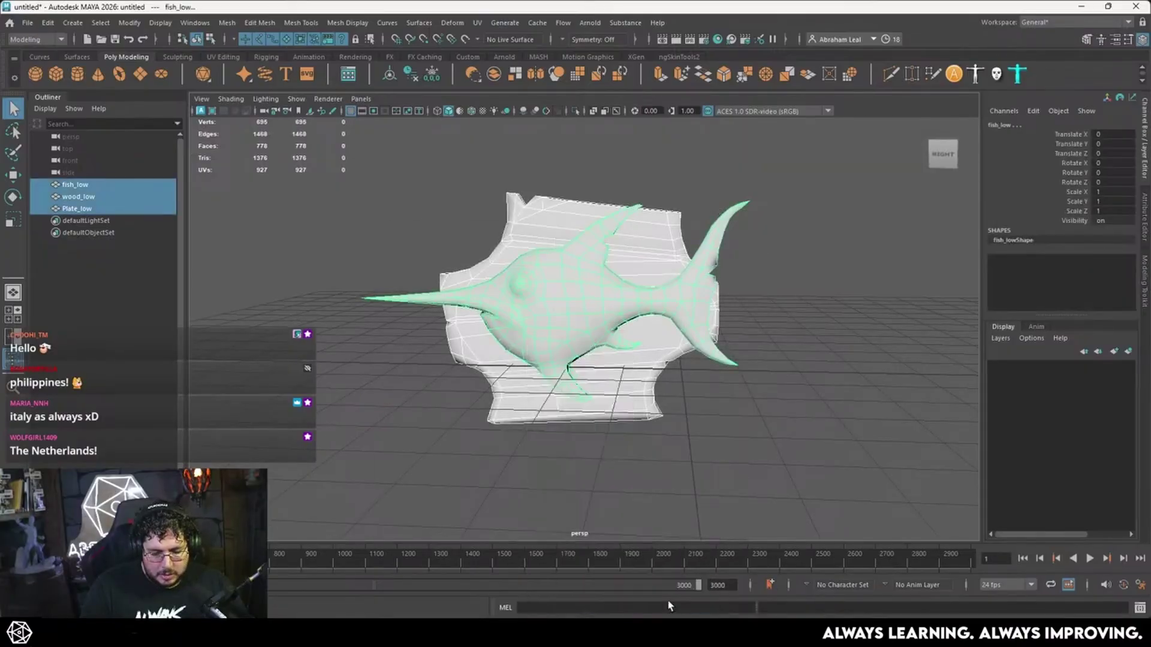
click(482, 314)
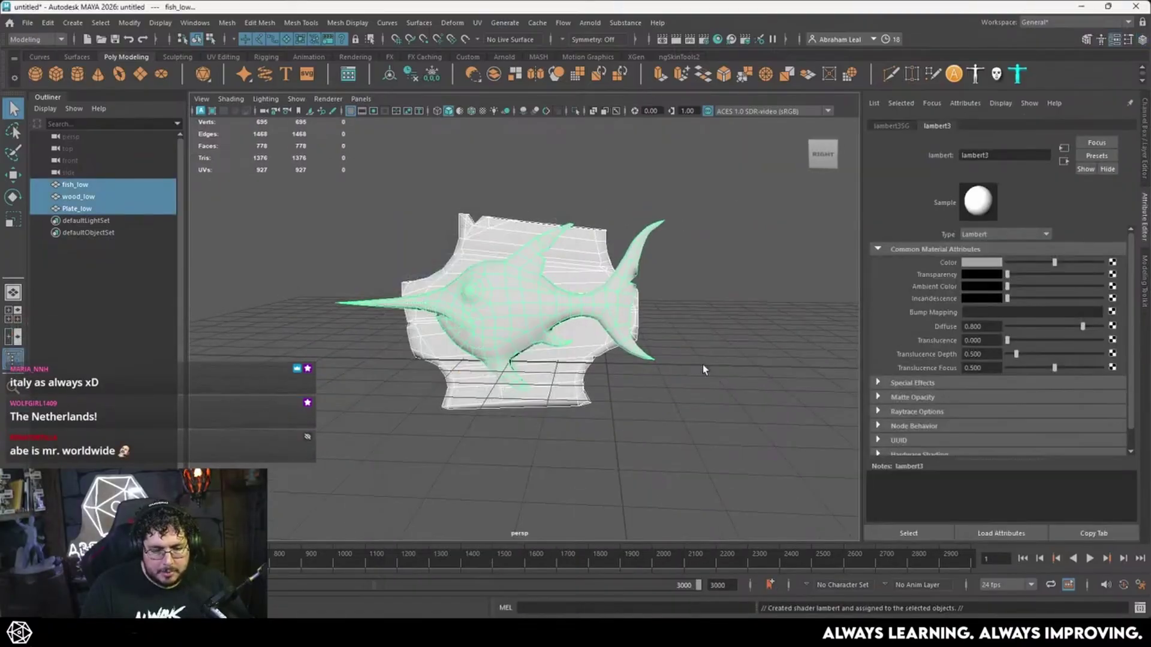
Load lambert2_Base_color.png from Meshes_Temp\Fish_Bakes as a file texture on the Lambert's color and display textures on the models.
click(1112, 262)
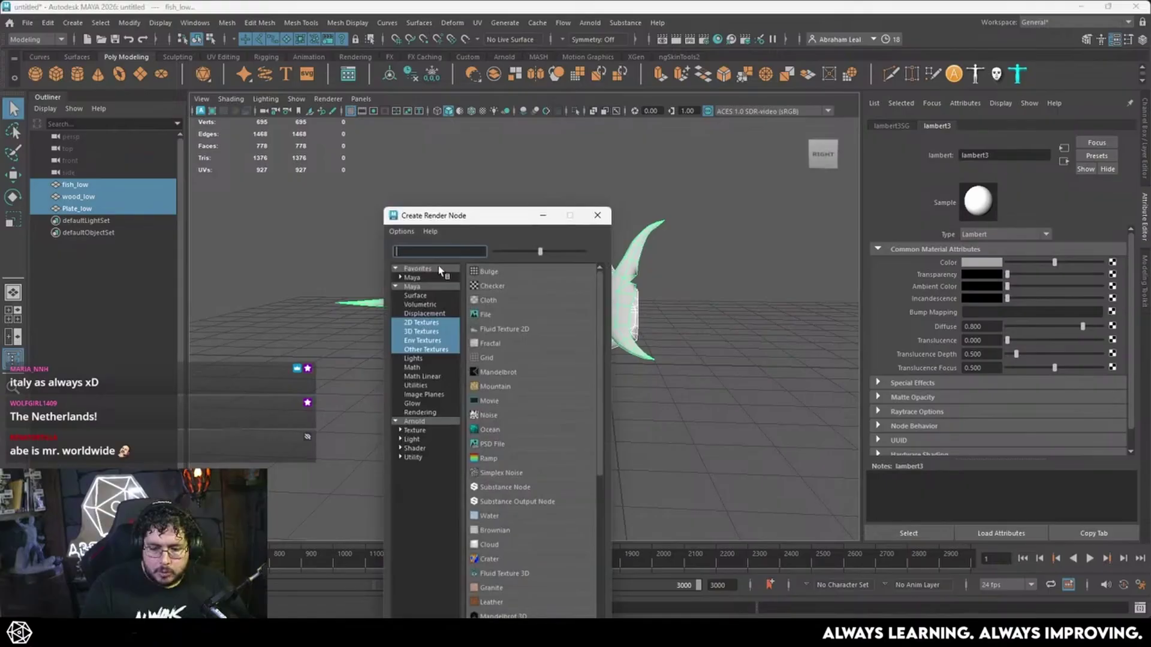
click(496, 320)
click(1114, 292)
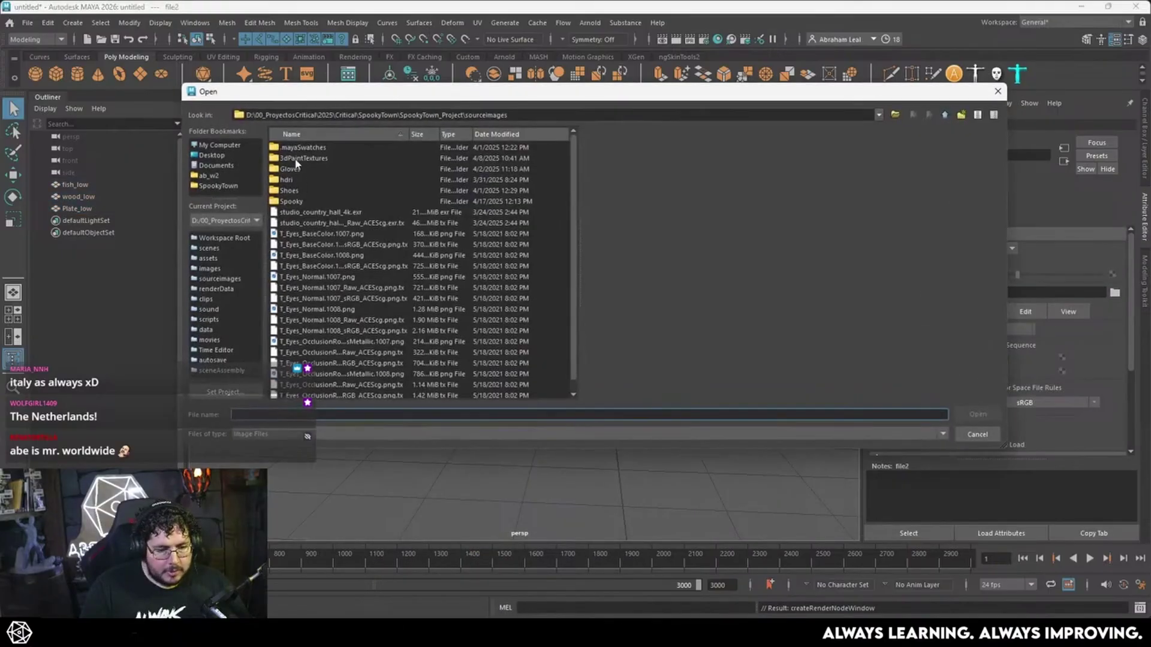
click(212, 156)
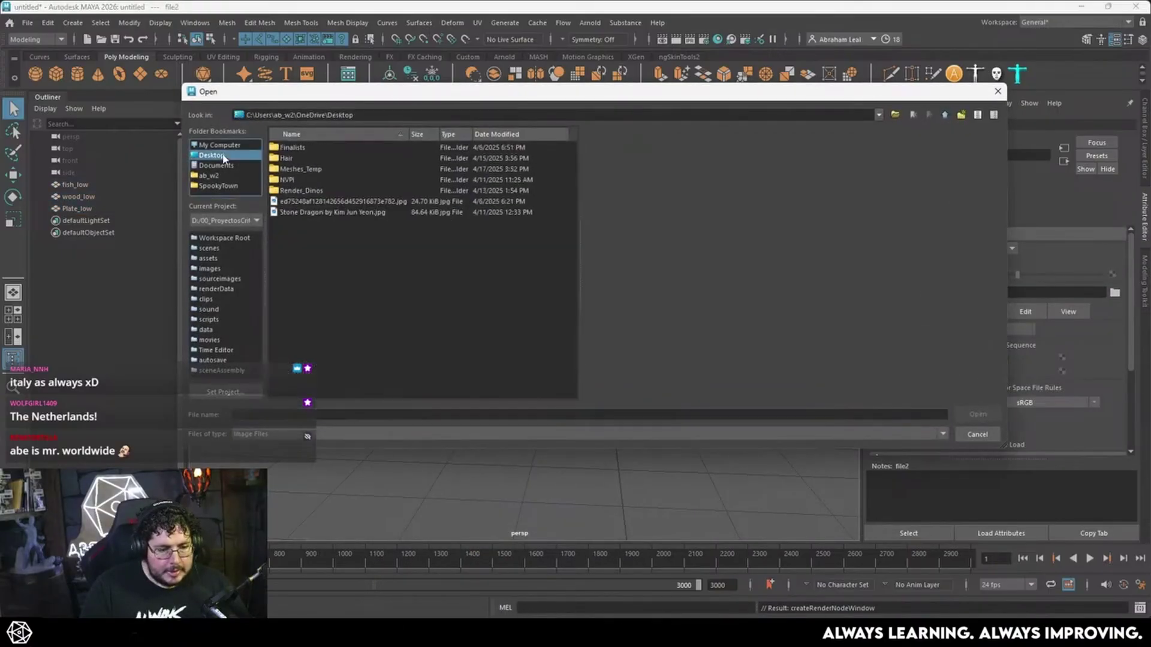
double_click(303, 172)
double_click(299, 158)
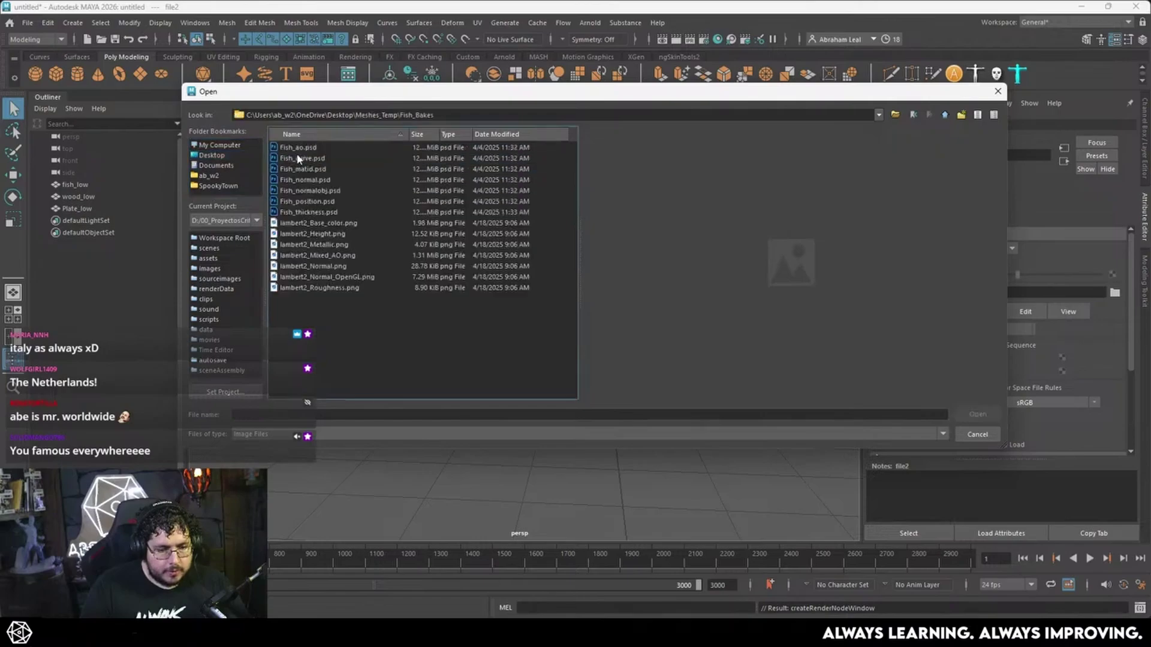
click(319, 224)
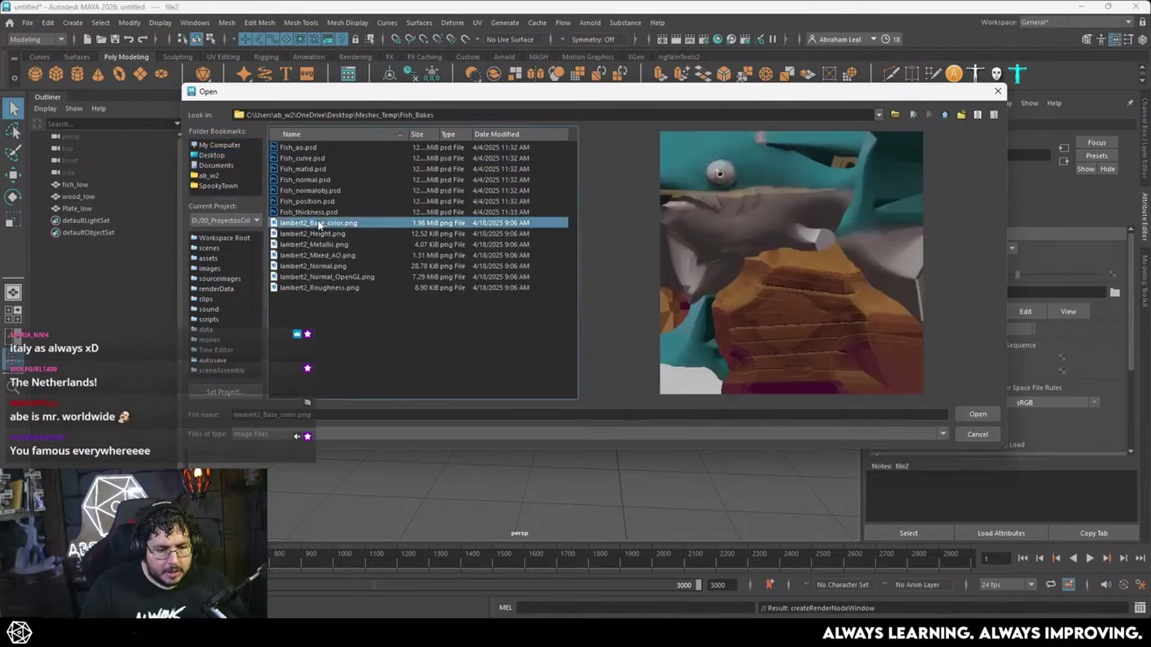
click(976, 414)
key(6)
scroll(600, 352, up, 2)
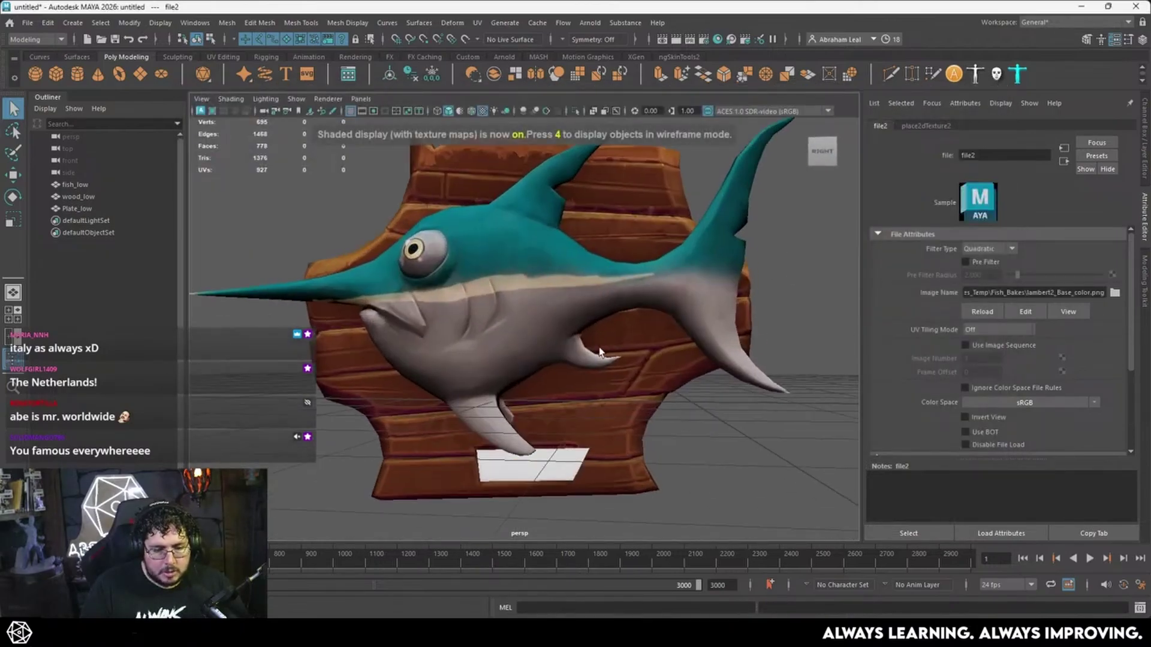
Inspect the base color texture on the fish and wood board from several angles, including the board's notched corner up close.
alt+drag(600, 352, 621, 368)
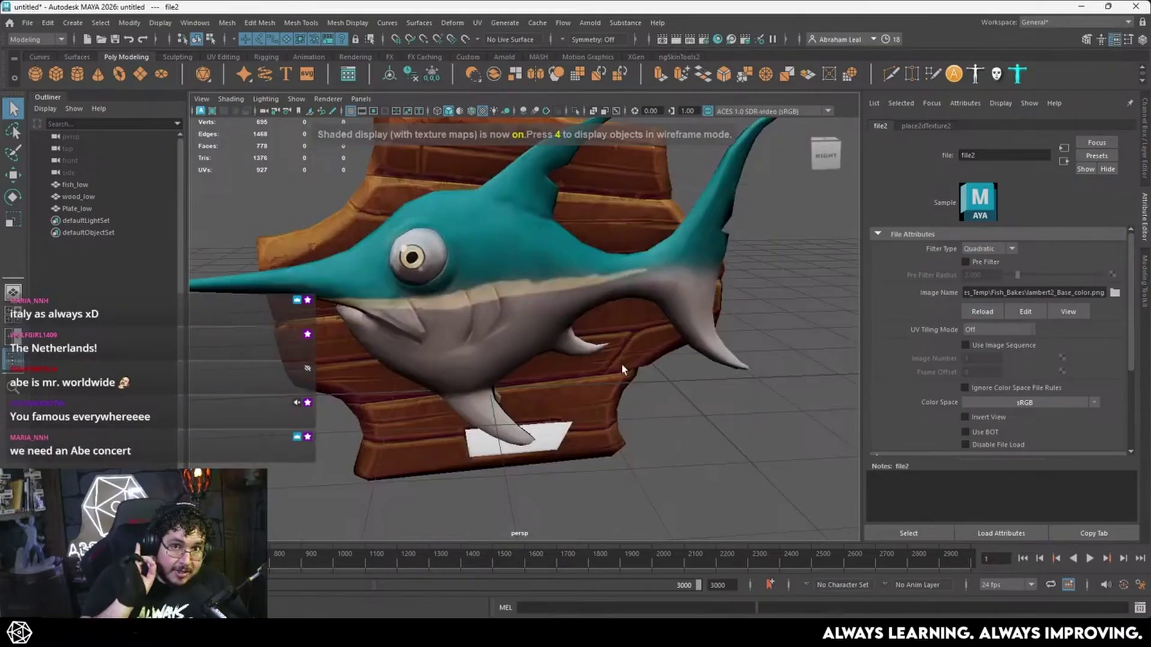
alt+drag(627, 310, 541, 316)
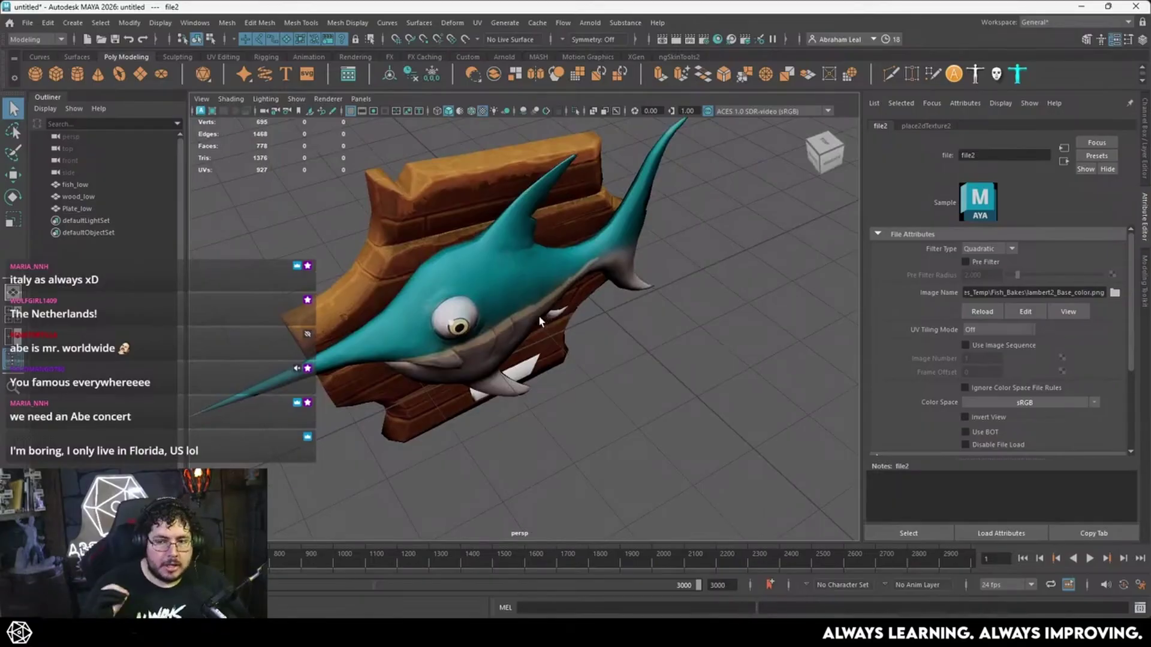
alt+drag(585, 343, 468, 306)
alt+middle_drag(468, 306, 532, 363)
scroll(542, 352, up, 7)
alt+drag(547, 347, 575, 393)
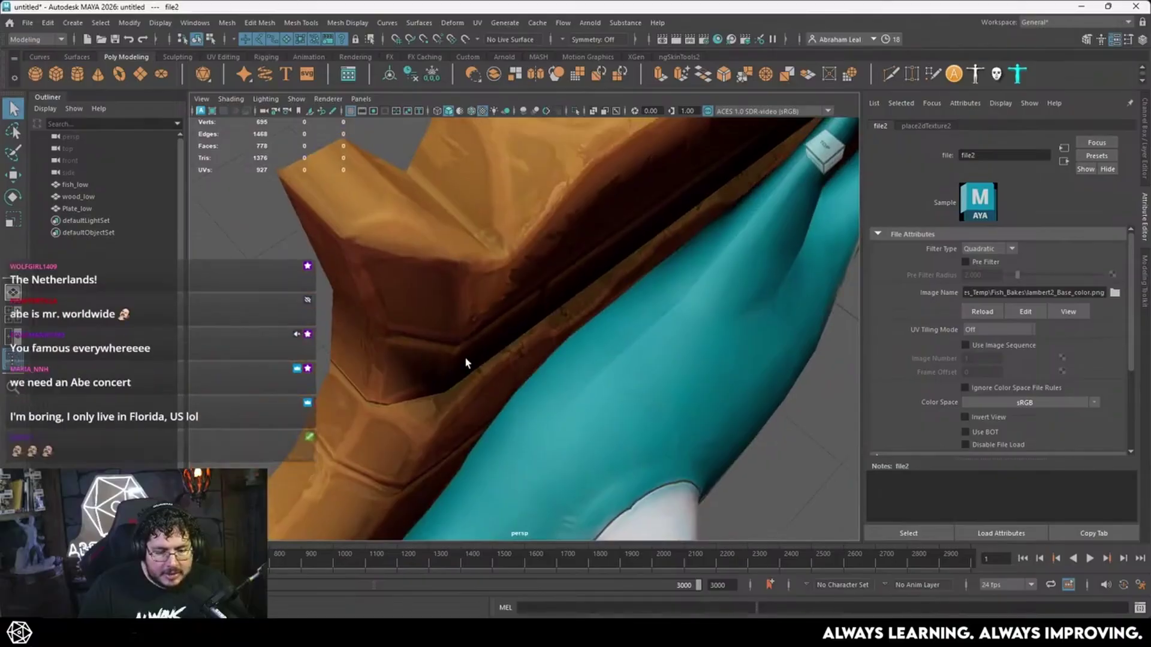
alt+drag(493, 378, 471, 336)
scroll(360, 251, down, 6)
scroll(509, 360, down, 3)
scroll(509, 348, down, 2)
Switch the viewport to flat lighting and check the textured fish and board under it.
click(227, 100)
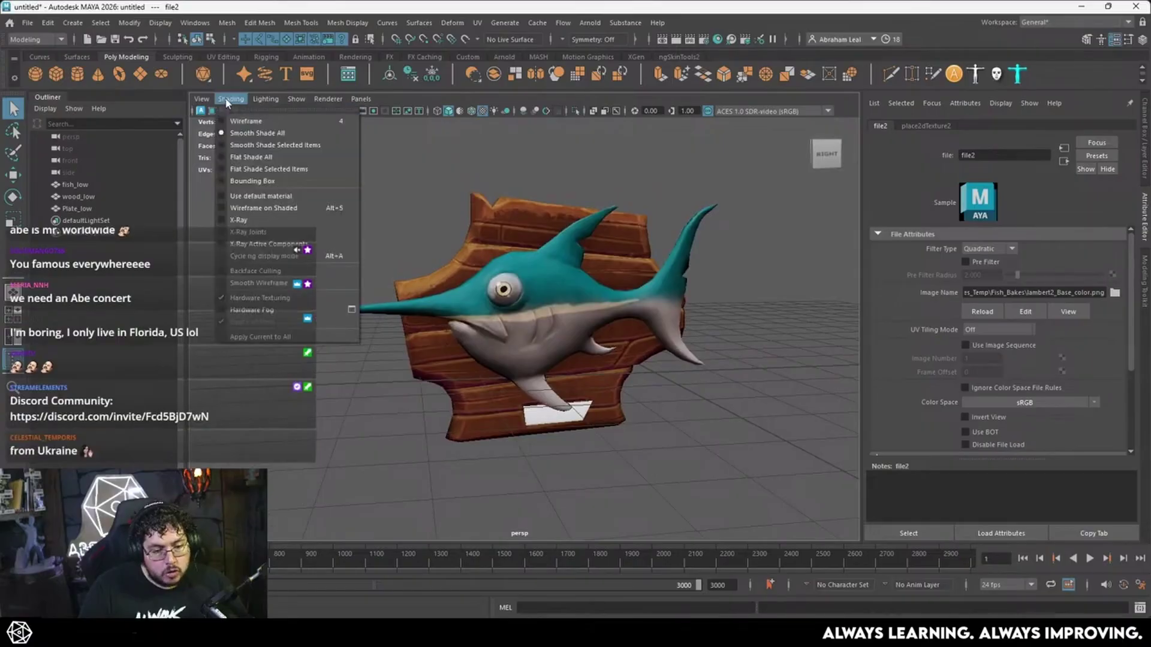
mouse_move(256, 102)
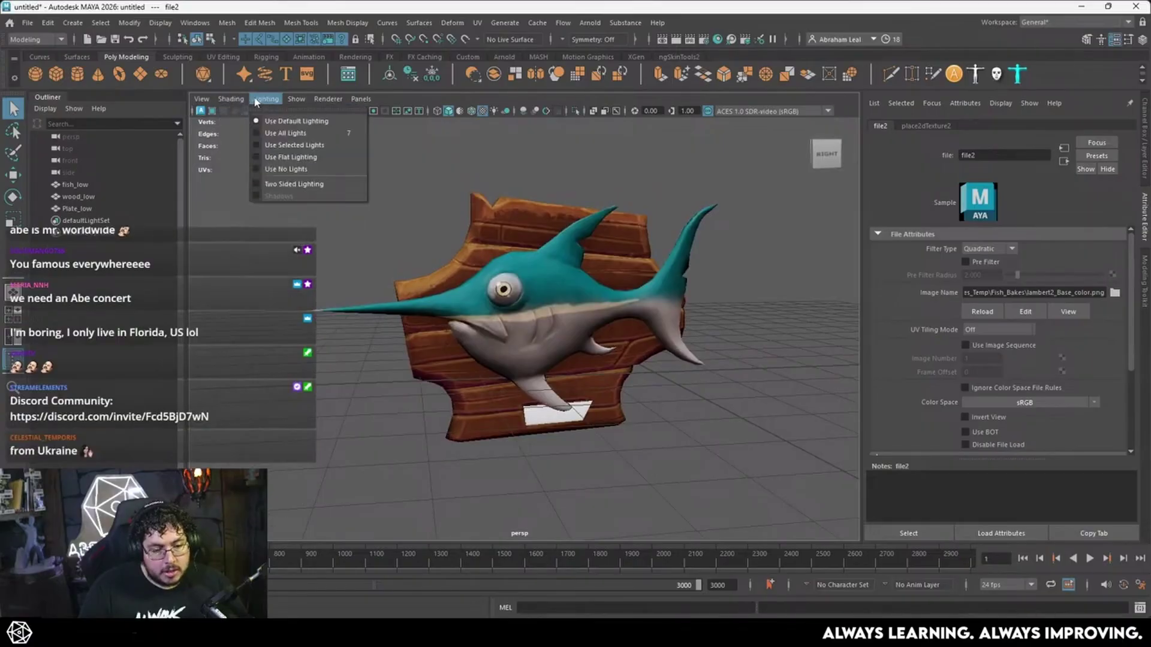
click(287, 157)
alt+drag(469, 264, 430, 250)
alt+right_drag(430, 249, 552, 295)
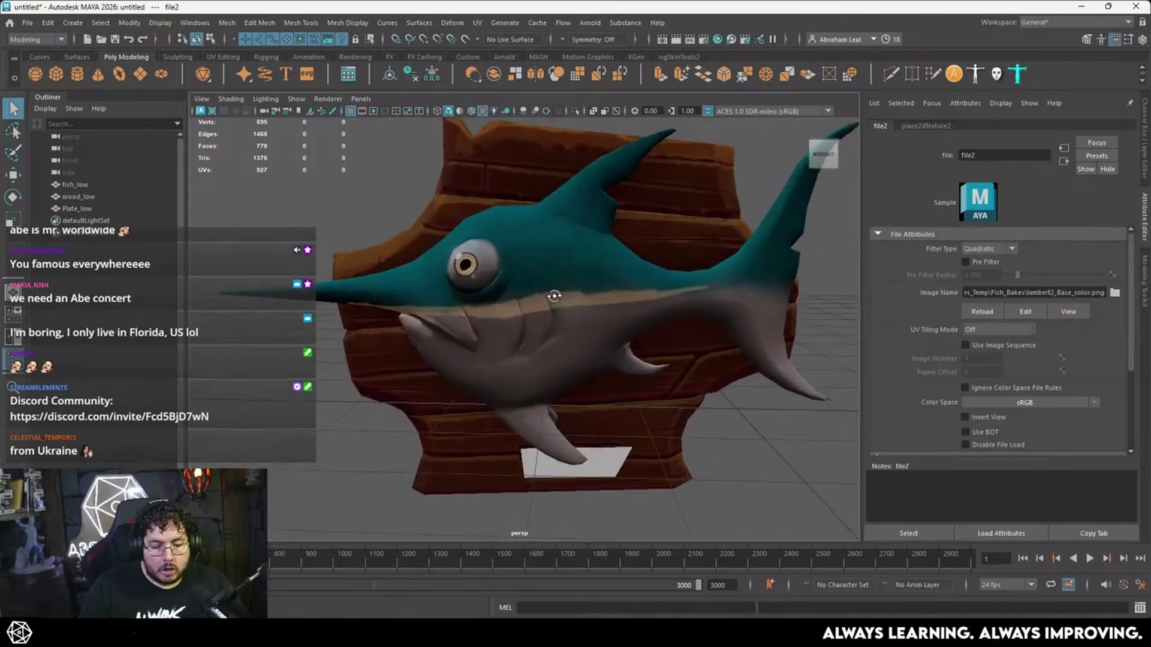
alt+drag(552, 295, 473, 197)
alt+right_drag(473, 198, 362, 234)
alt+drag(362, 233, 474, 287)
alt+drag(400, 225, 394, 199)
click(264, 100)
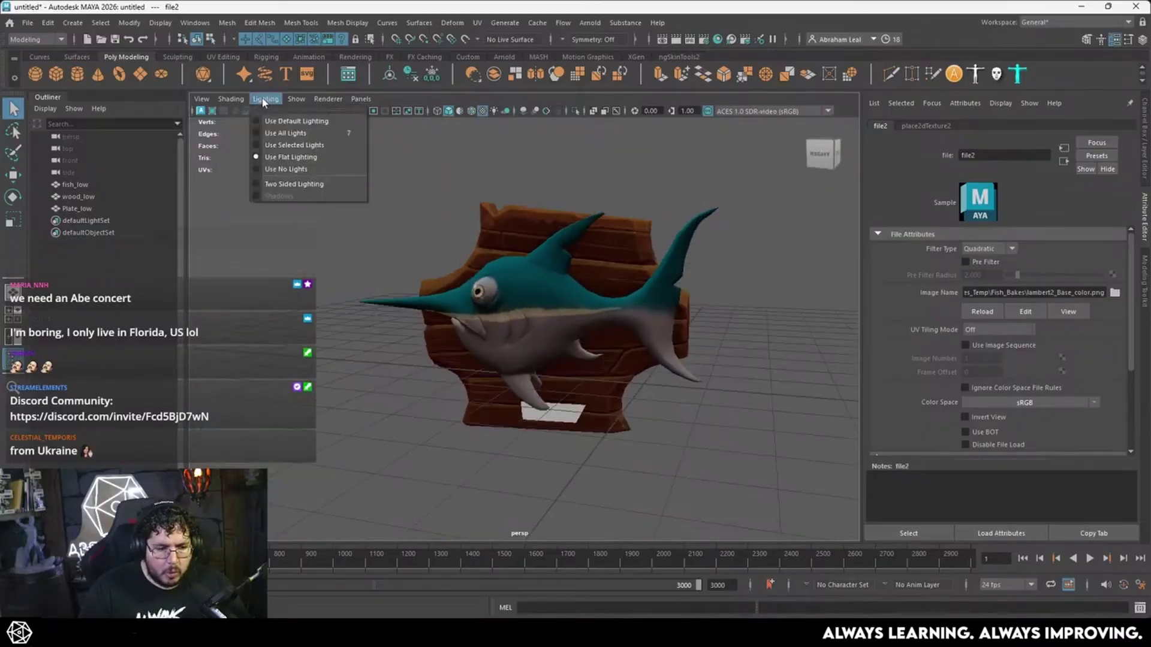
click(263, 99)
Try the Unity neutral tone-map view transform on the textured fish and return to ACES 1.0 SDR-video.
click(736, 111)
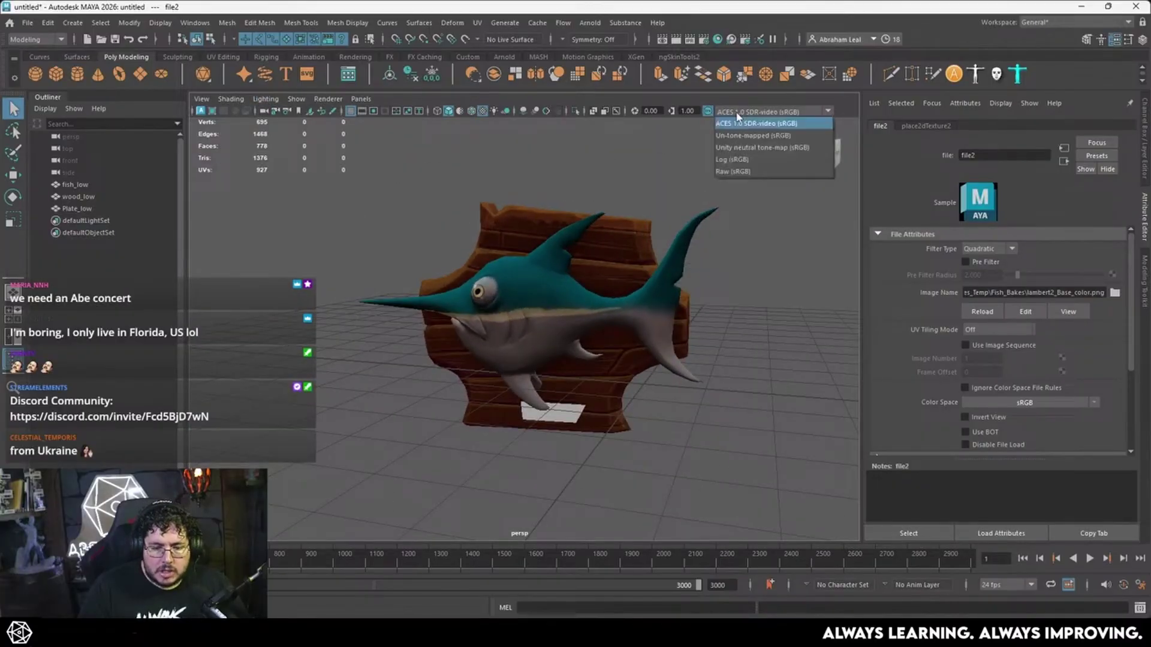
click(761, 147)
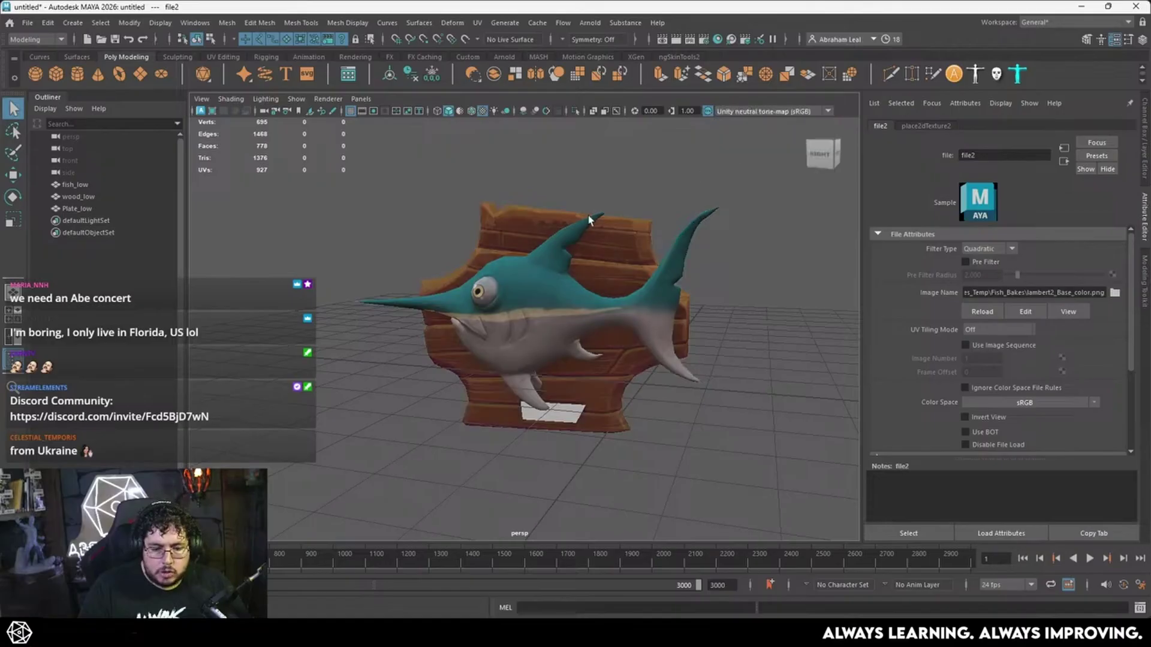
alt+drag(635, 246, 596, 268)
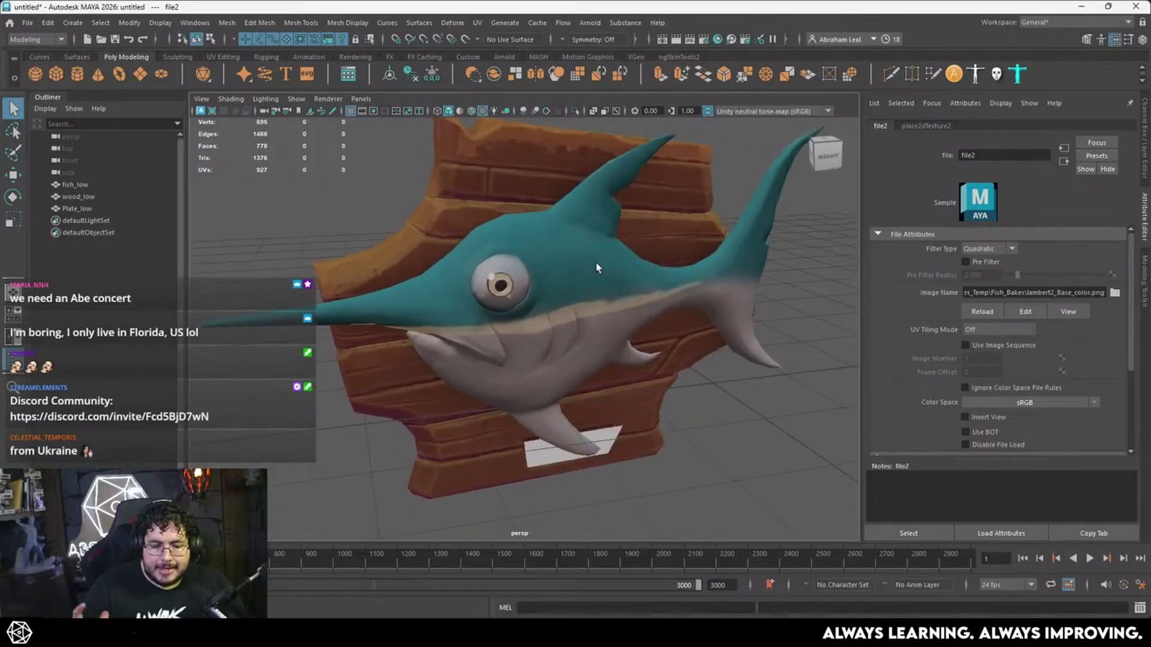
click(760, 112)
click(758, 121)
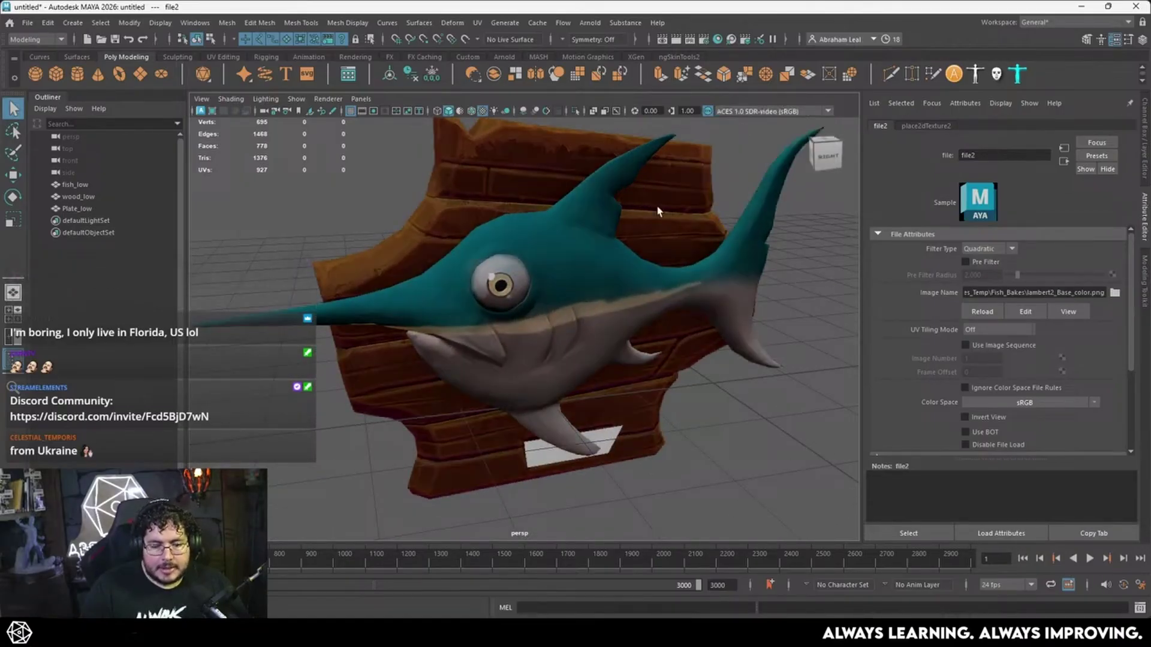
Enter vertex editing on the white plate and move its slanted end's vertices inward and slightly down to shorten the plate.
alt+drag(638, 353, 621, 312)
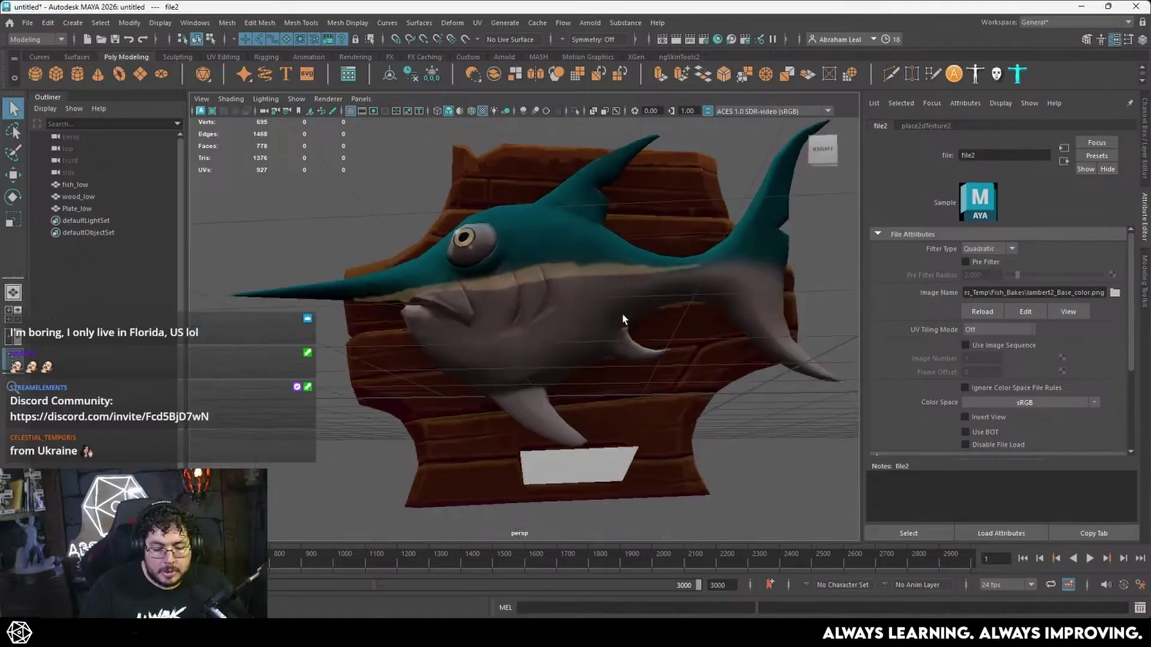
alt+middle_drag(621, 467, 594, 343)
alt+right_drag(594, 342, 678, 362)
alt+middle_drag(635, 348, 595, 301)
click(595, 301)
right_drag(598, 276, 563, 265)
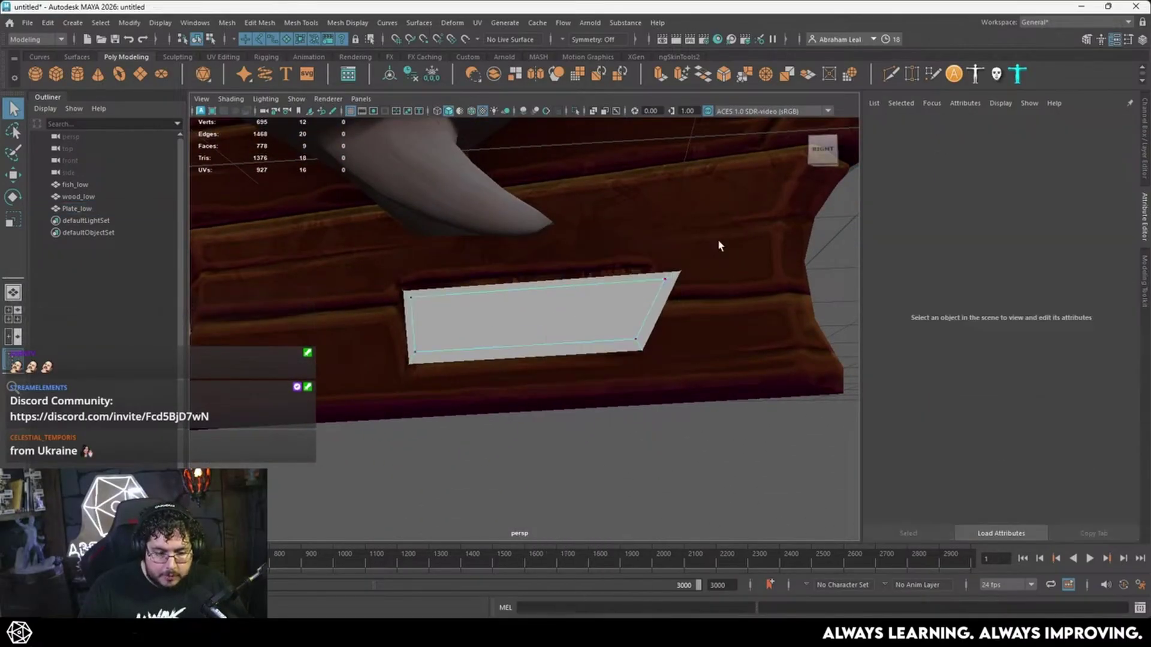
drag(715, 238, 622, 413)
key(w)
drag(603, 322, 599, 348)
Raise the plate's lower vertices slightly, shift its lower-left corner inward, and leave vertex editing.
drag(702, 333, 391, 439)
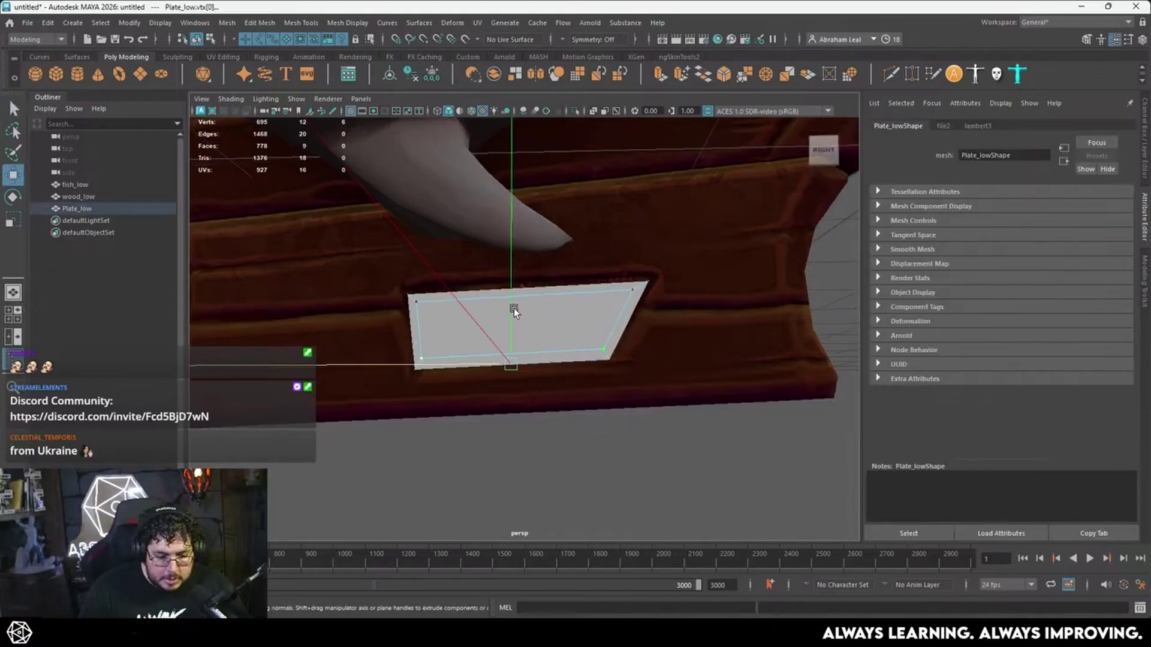
drag(513, 310, 515, 303)
drag(438, 328, 406, 365)
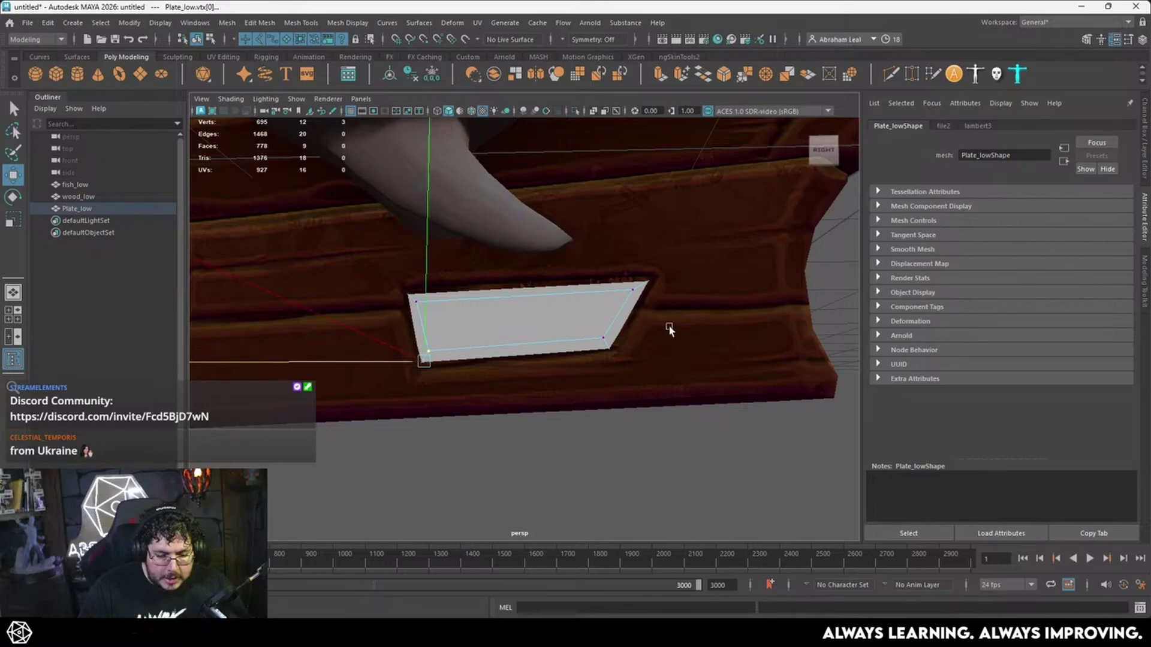
drag(662, 324, 576, 383)
click(565, 344)
right_click(601, 326)
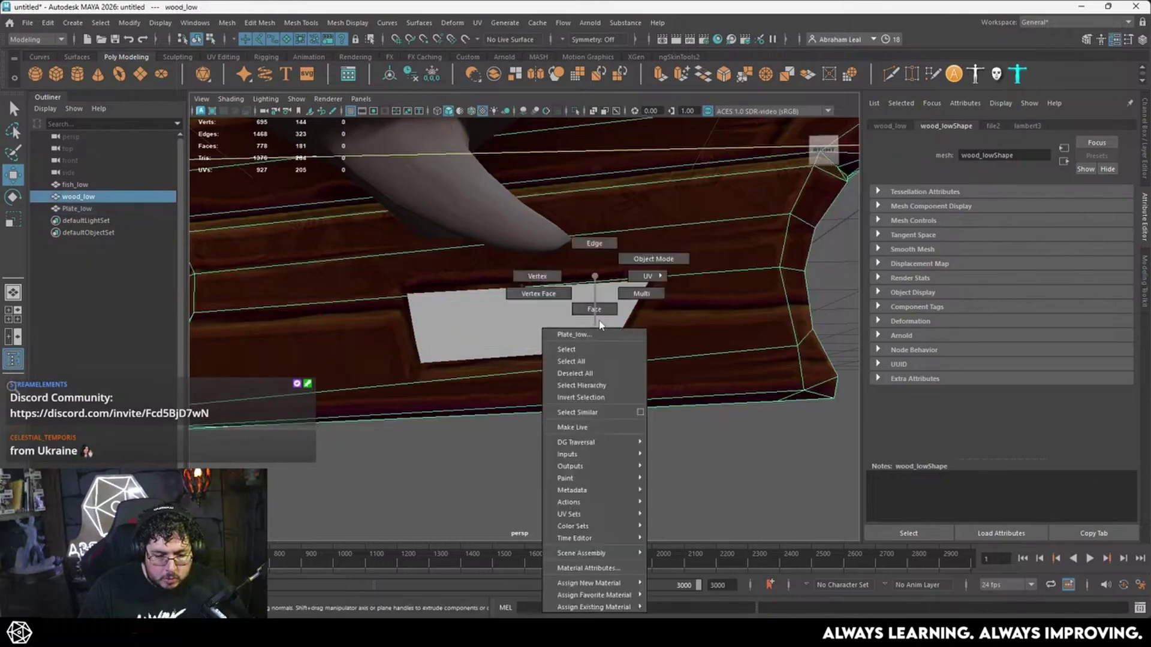
scroll(639, 424, down, 5)
click(640, 424)
Export the fish, board and plate meshes together as Fish_v2.fbx into the desktop's Meshes_Temp folder.
scroll(618, 411, down, 2)
alt+right_drag(616, 411, 428, 317)
alt+right_drag(554, 279, 615, 306)
drag(657, 183, 430, 407)
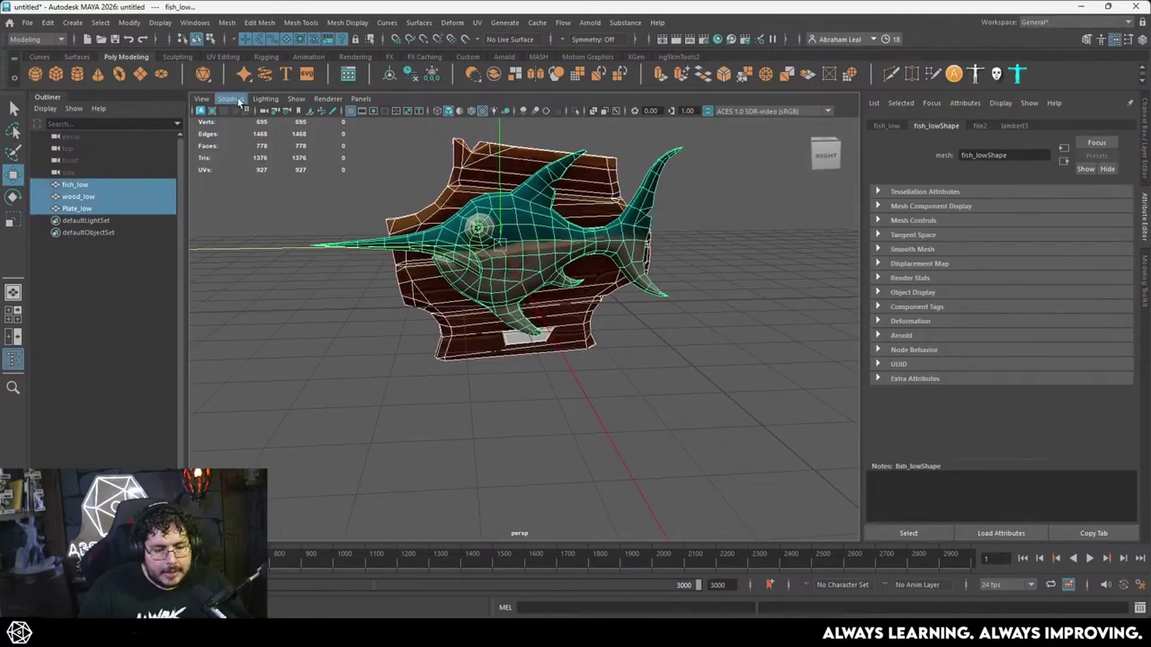
click(27, 23)
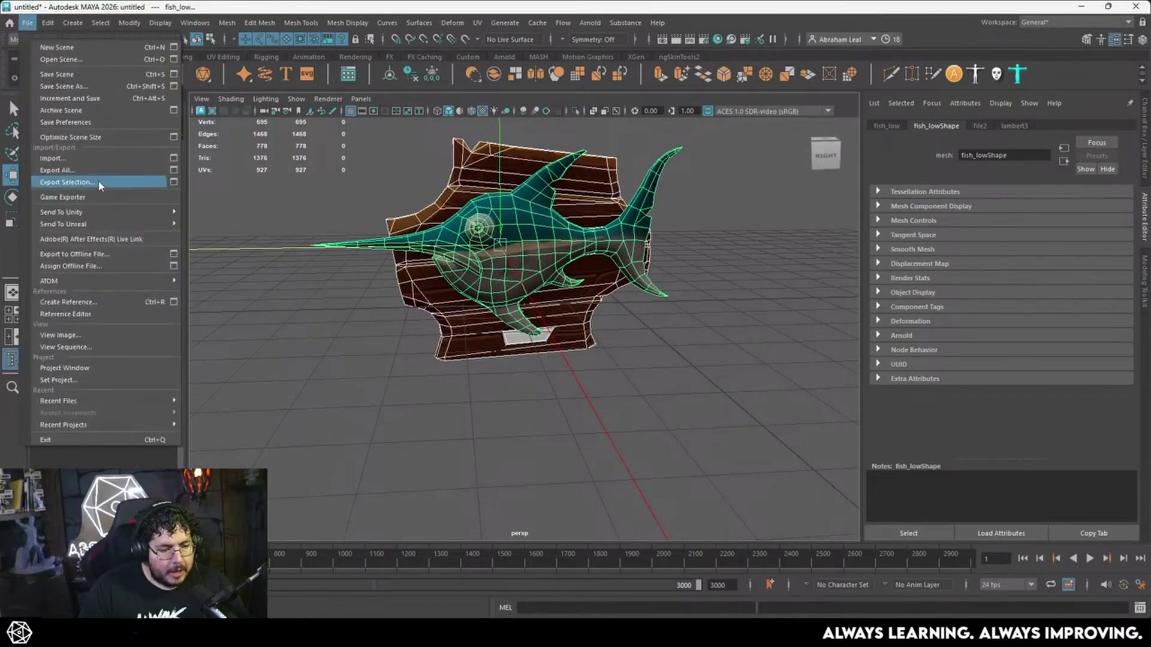
click(66, 182)
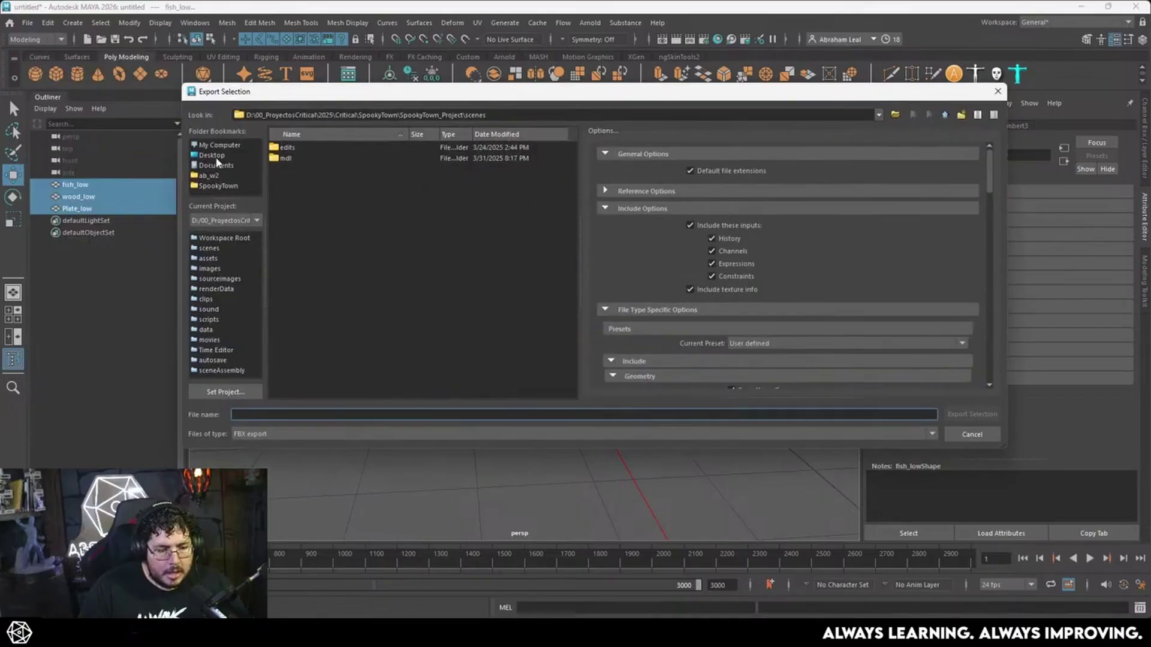
click(214, 156)
double_click(302, 170)
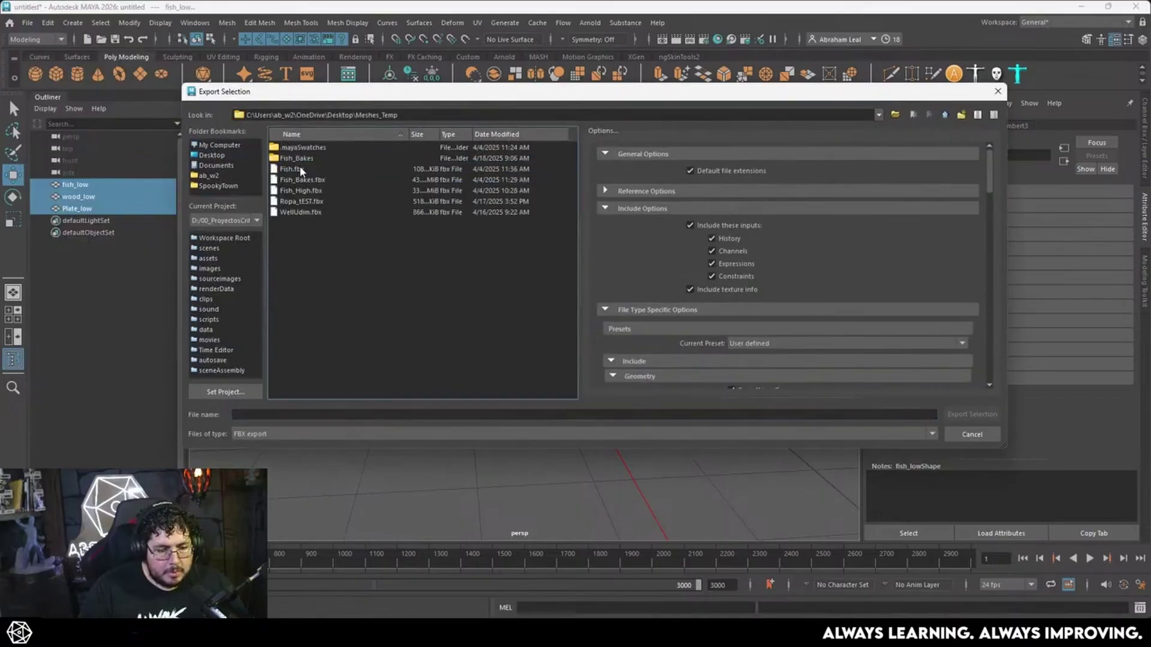
click(302, 169)
click(245, 415)
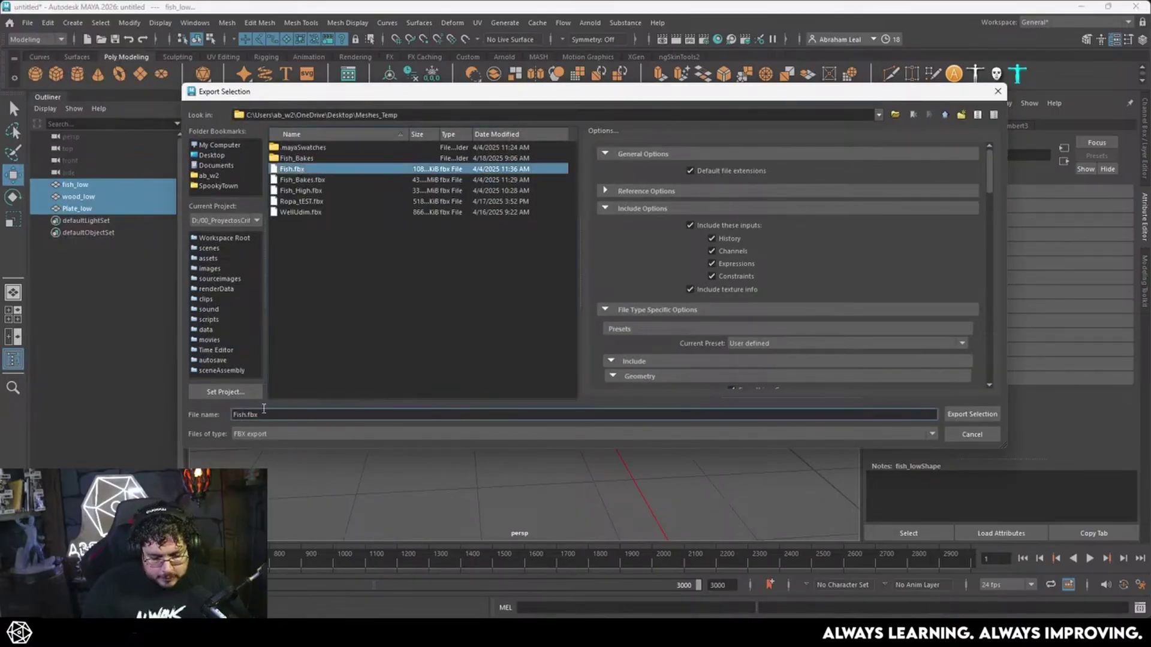
text(_v2)
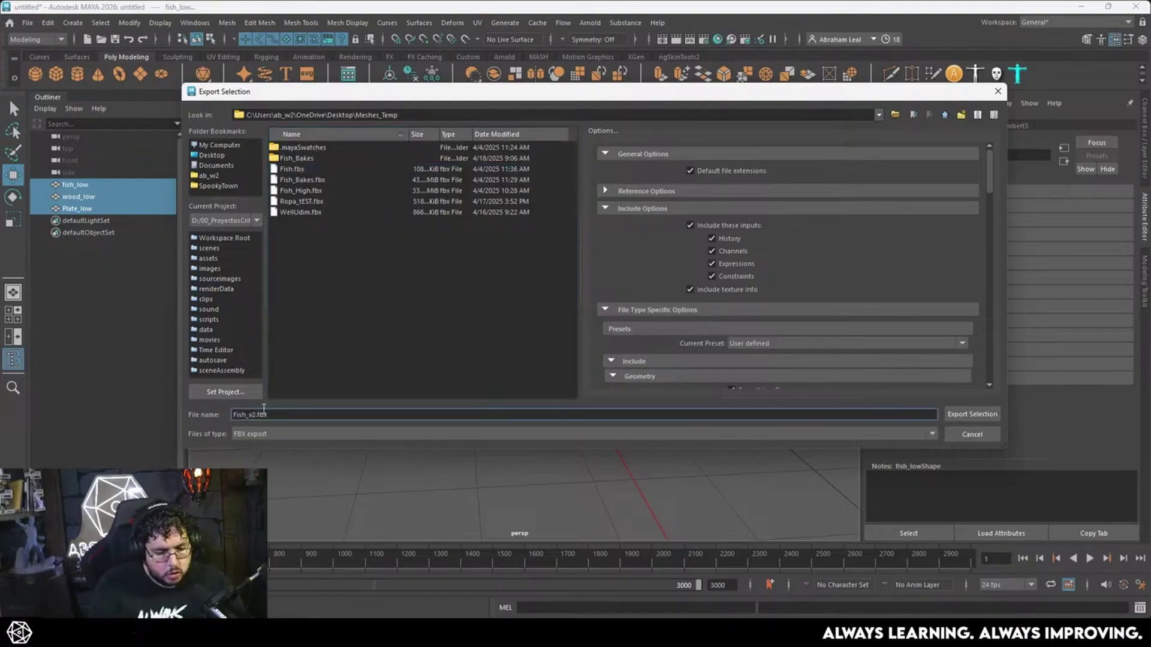
key(Return)
click(736, 318)
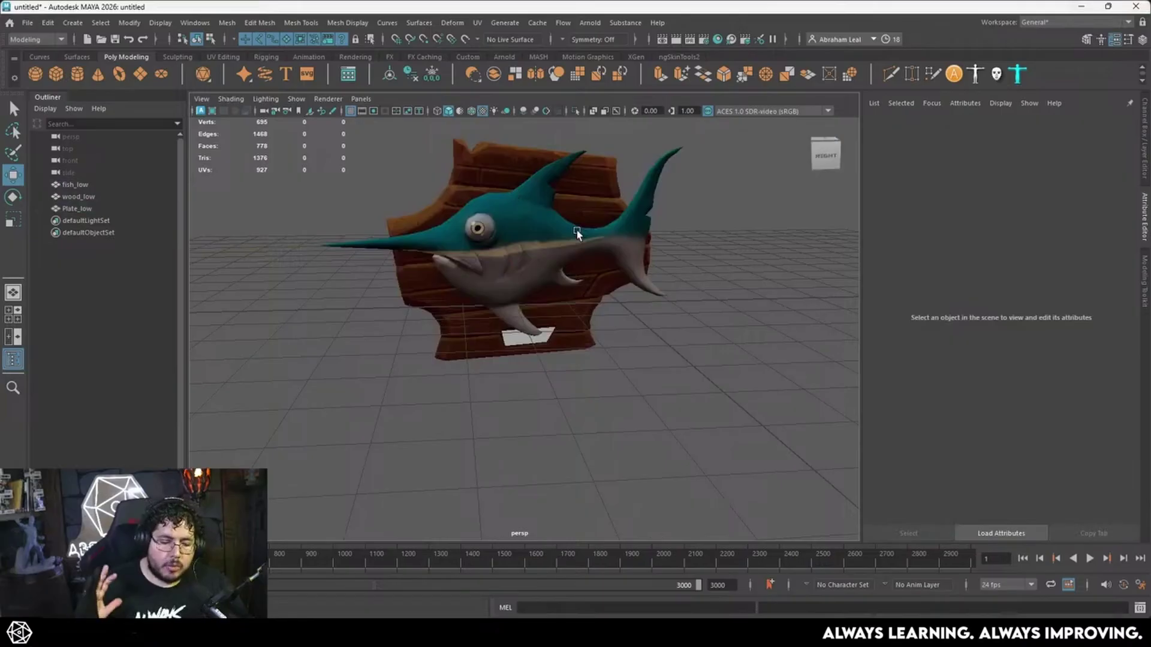
Leave Maya for Substance 3D Painter and review the painted swordfish and its board from several angles.
alt+drag(501, 300, 559, 308)
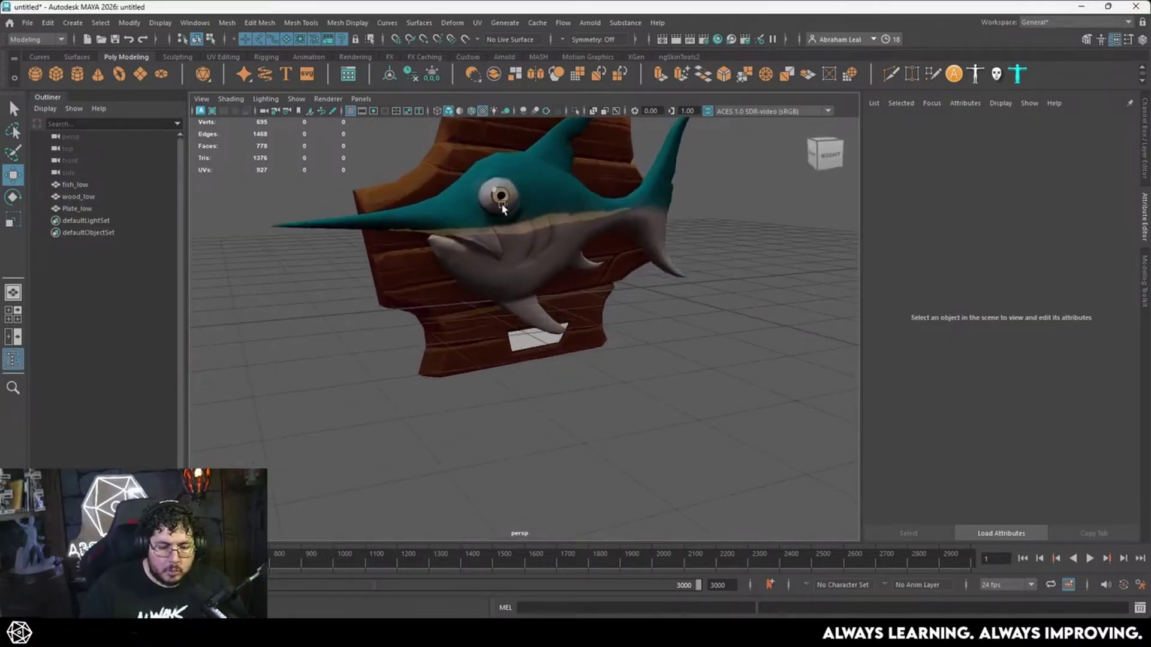
click(1134, 8)
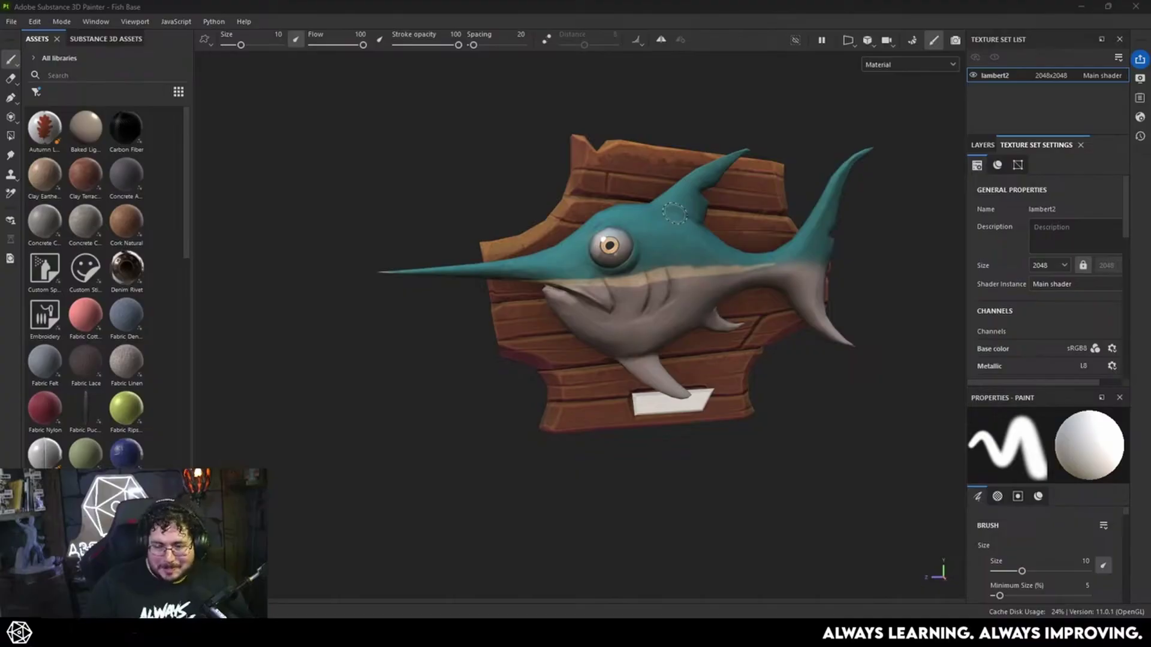
alt+middle_drag(706, 201, 660, 252)
alt+drag(660, 252, 773, 306)
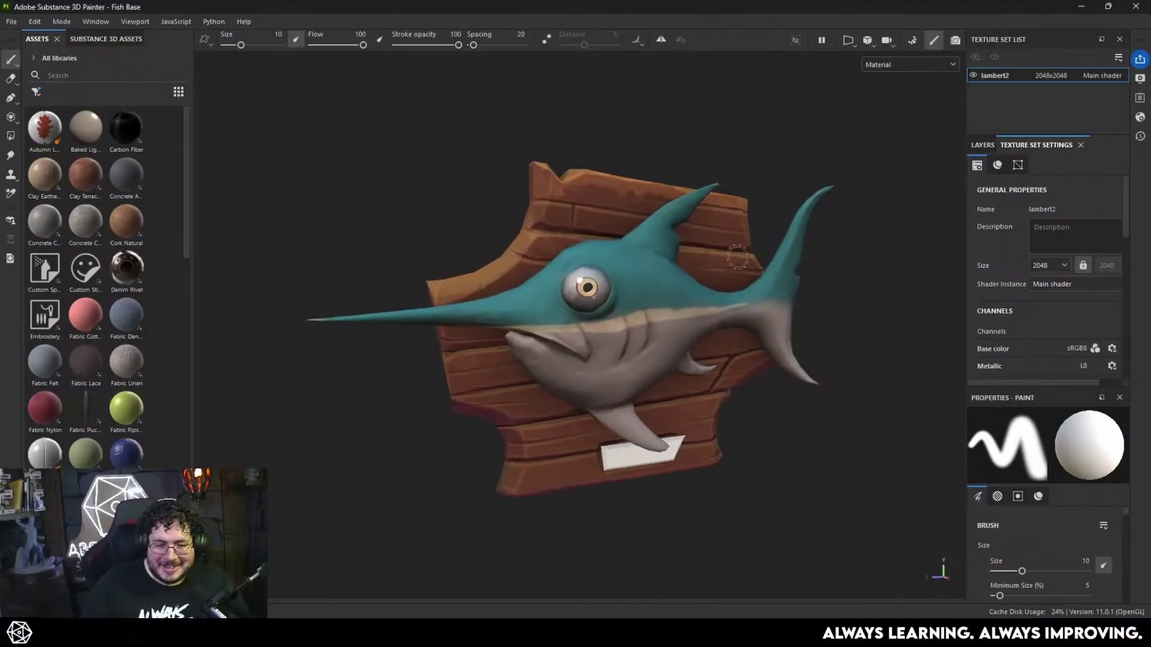
alt+right_drag(773, 305, 801, 293)
mouse_move(801, 293)
alt+mouse_down()
mouse_move(692, 256)
mouse_move(732, 298)
alt+mouse_up()
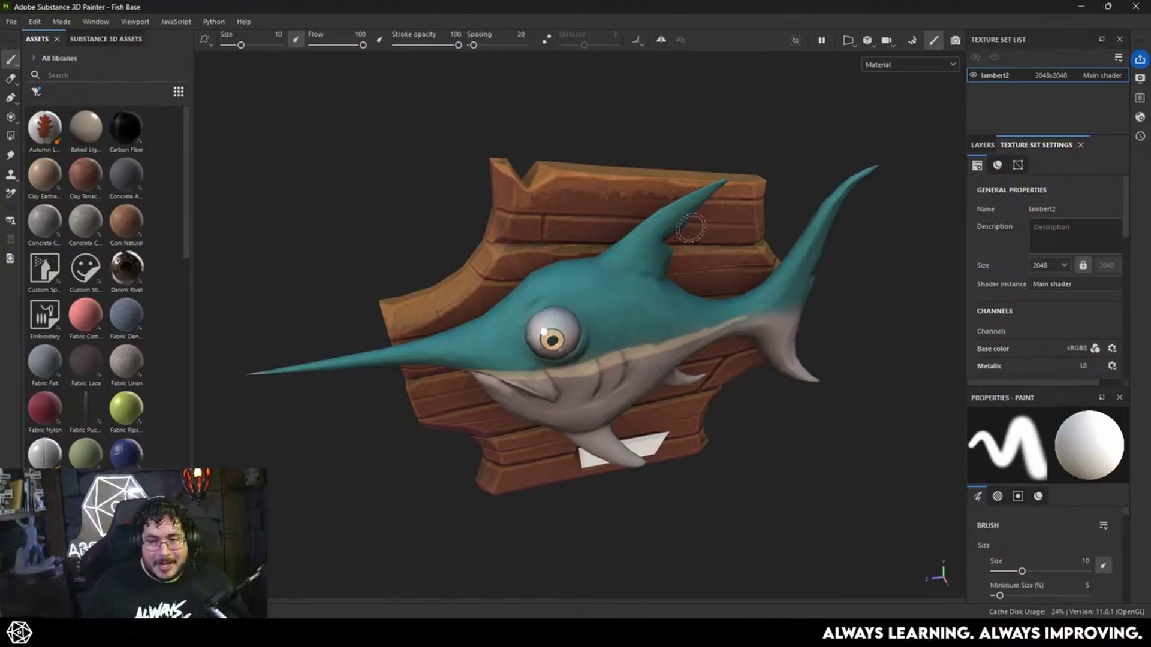
alt+drag(744, 256, 774, 238)
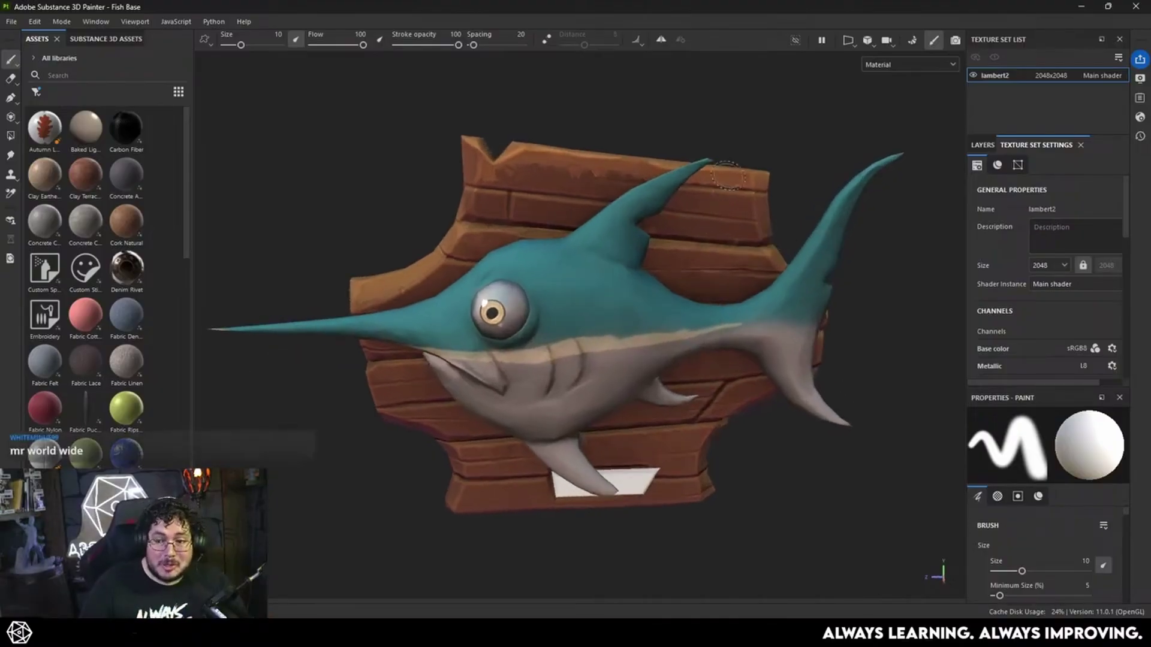
alt+drag(831, 184, 898, 184)
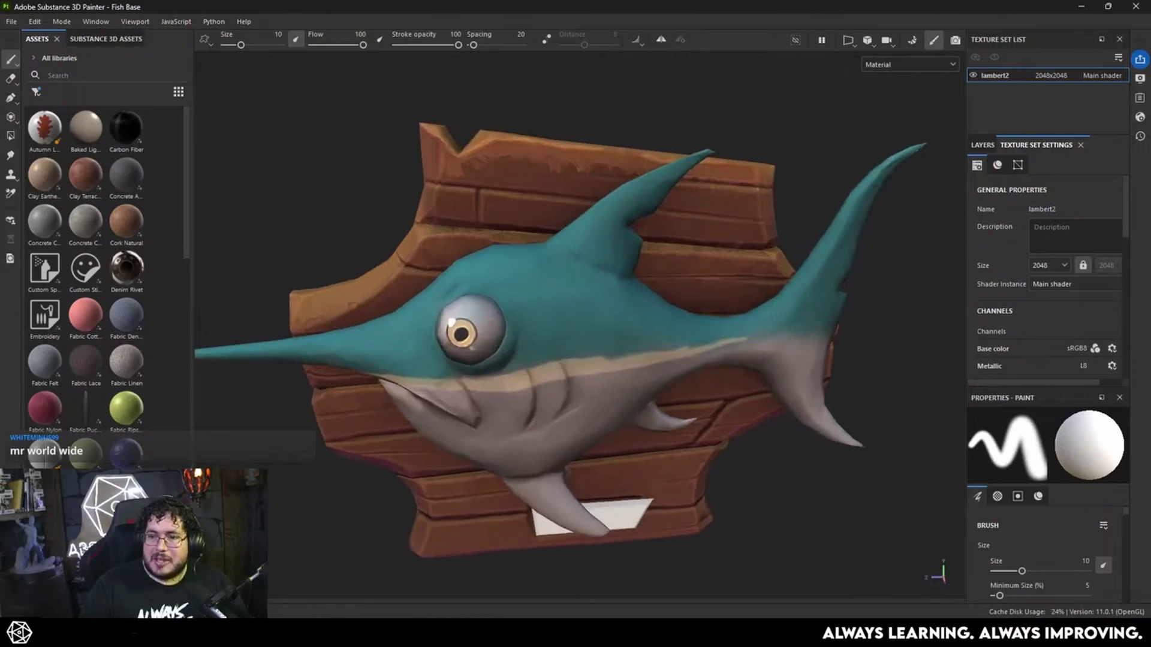
Close the swordfish project without saving its changes and exit Substance 3D Painter.
click(1136, 6)
click(527, 328)
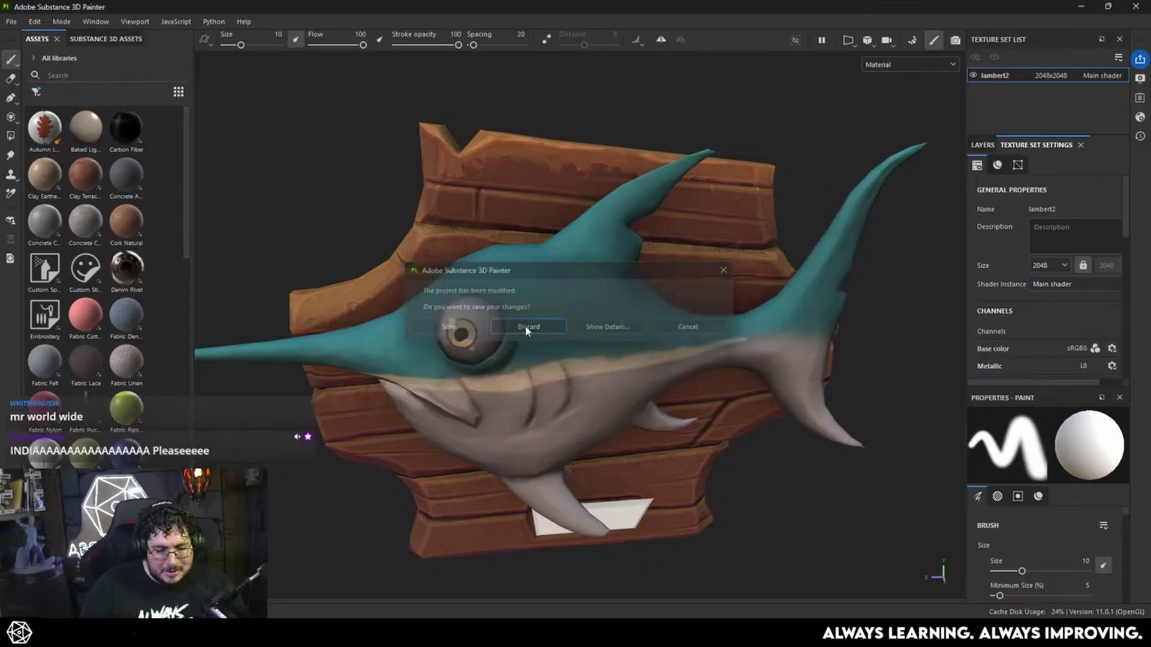
click(740, 194)
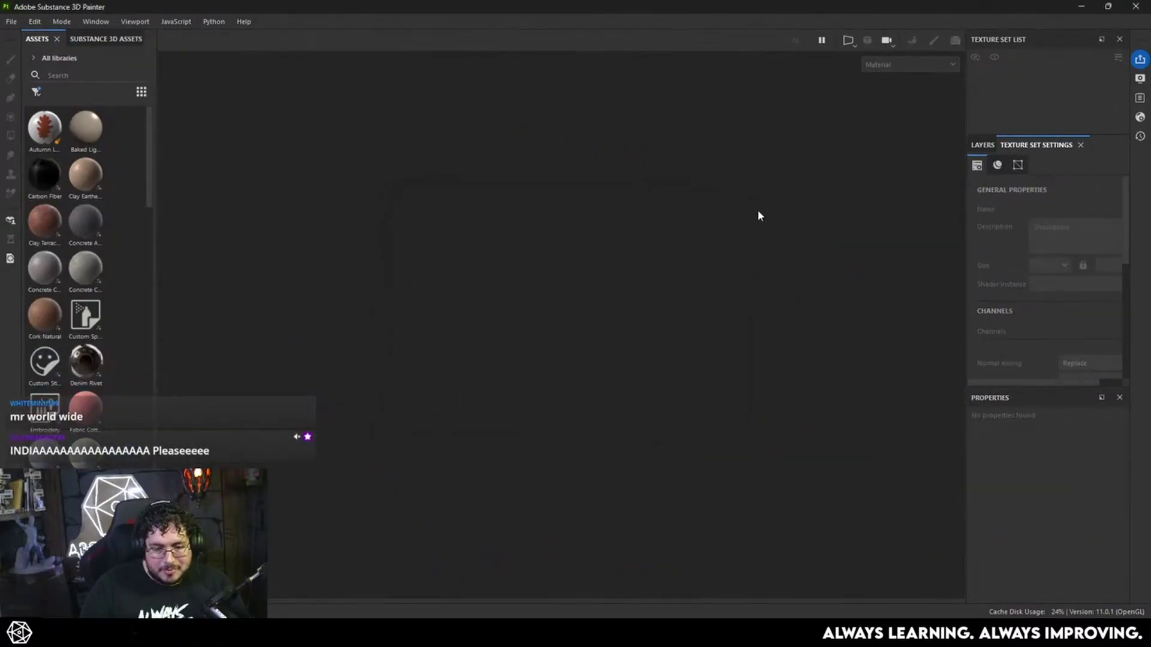
click(1136, 7)
Find 3DCoatTextura through the Windows search and launch it.
key(super)
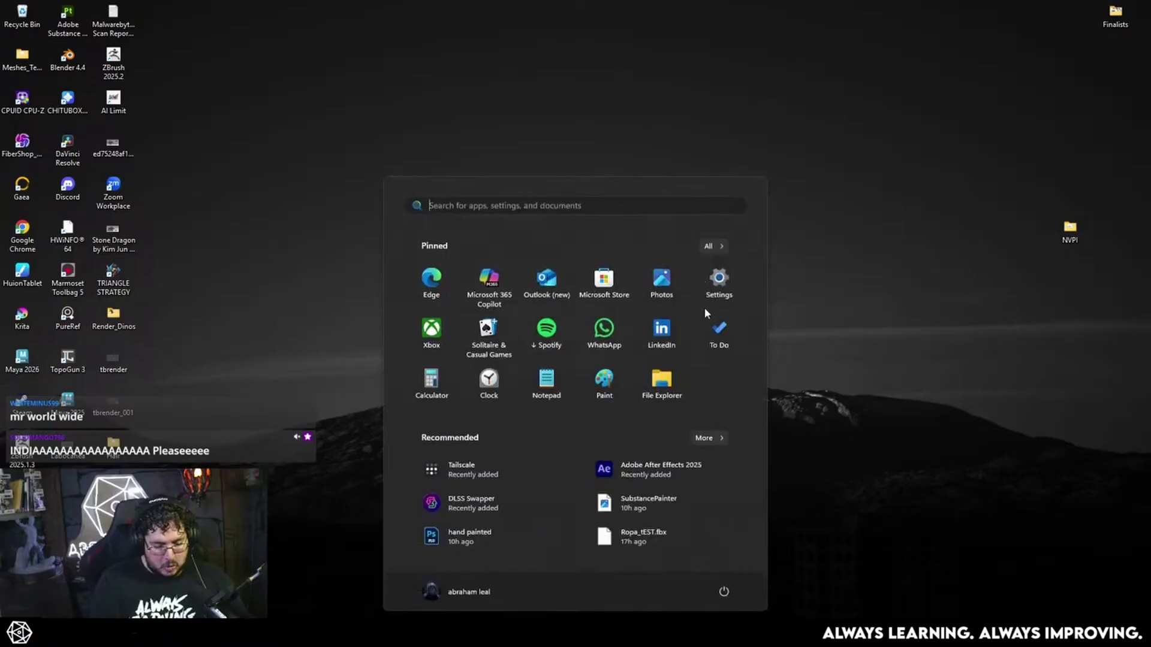
text(3dCoatTextura)
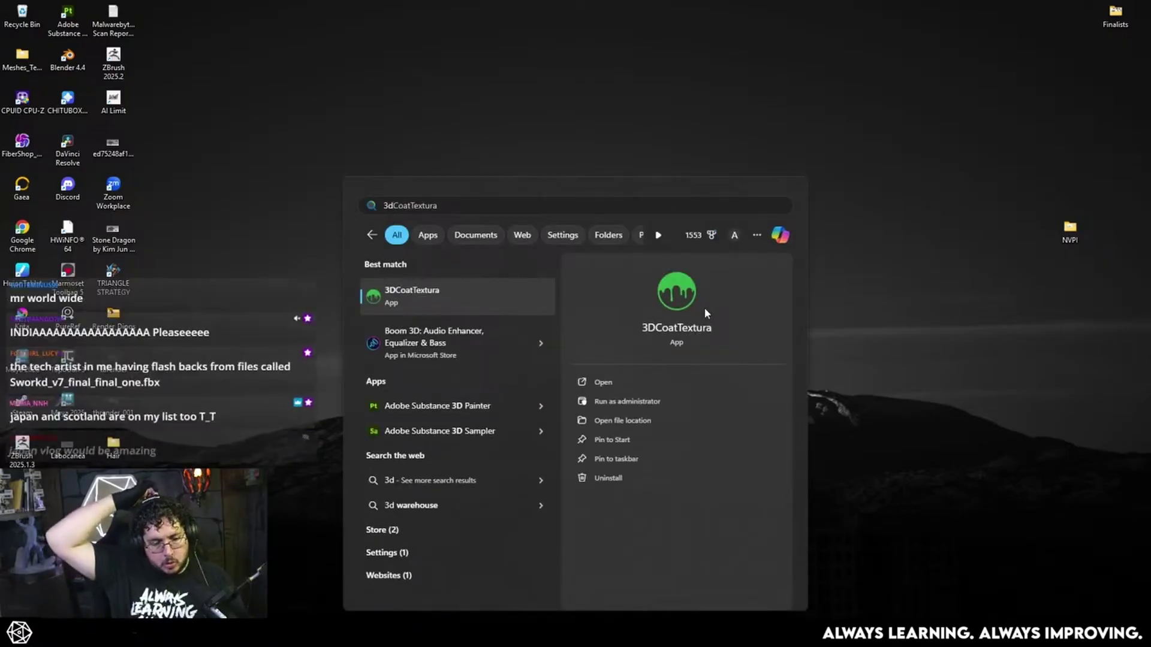
key(Return)
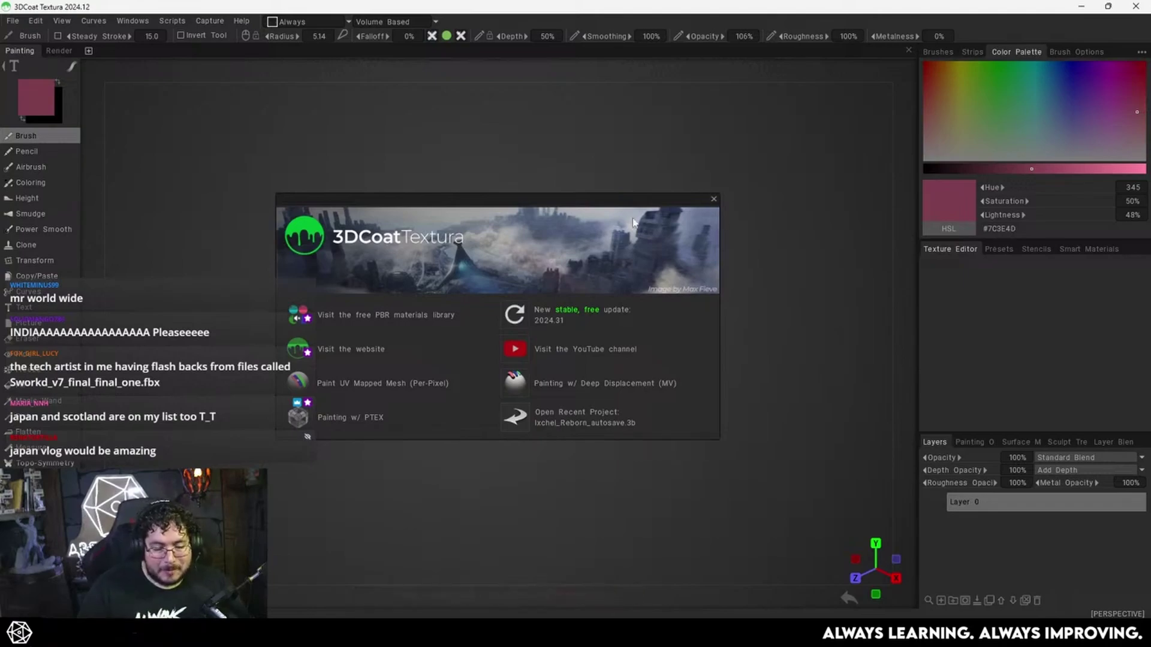
Start a per-pixel UV-mapped painting project with Fish_v2.fbx from the desktop's Meshes_Temp folder.
click(362, 381)
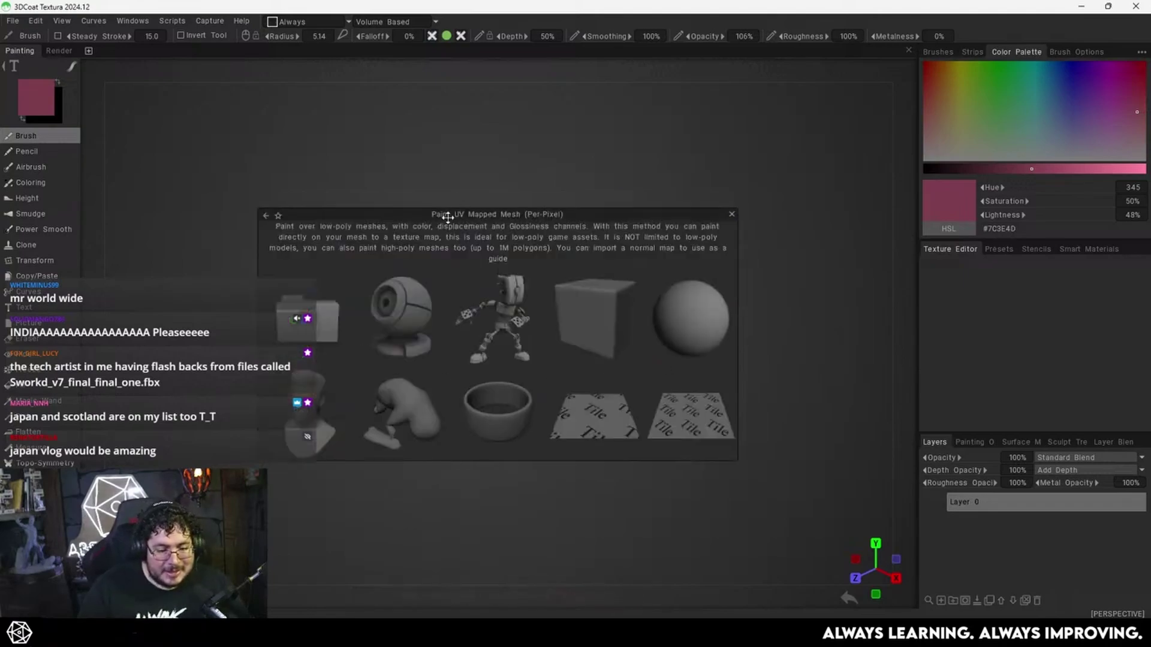
click(307, 316)
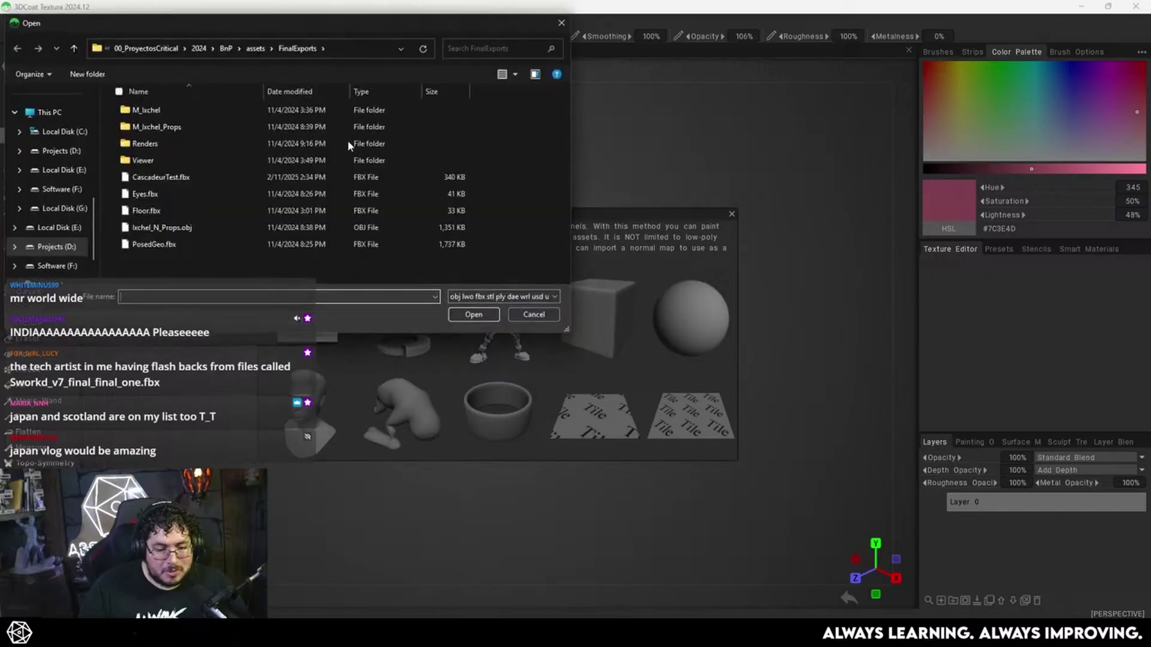
scroll(42, 120, up, 5)
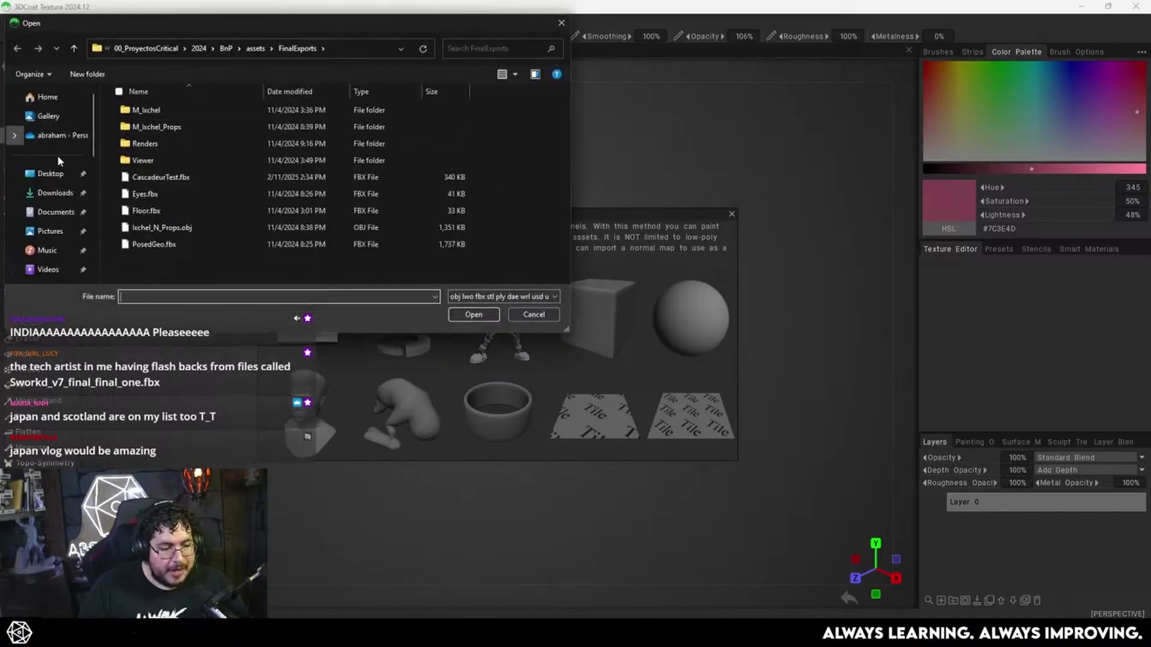
click(52, 175)
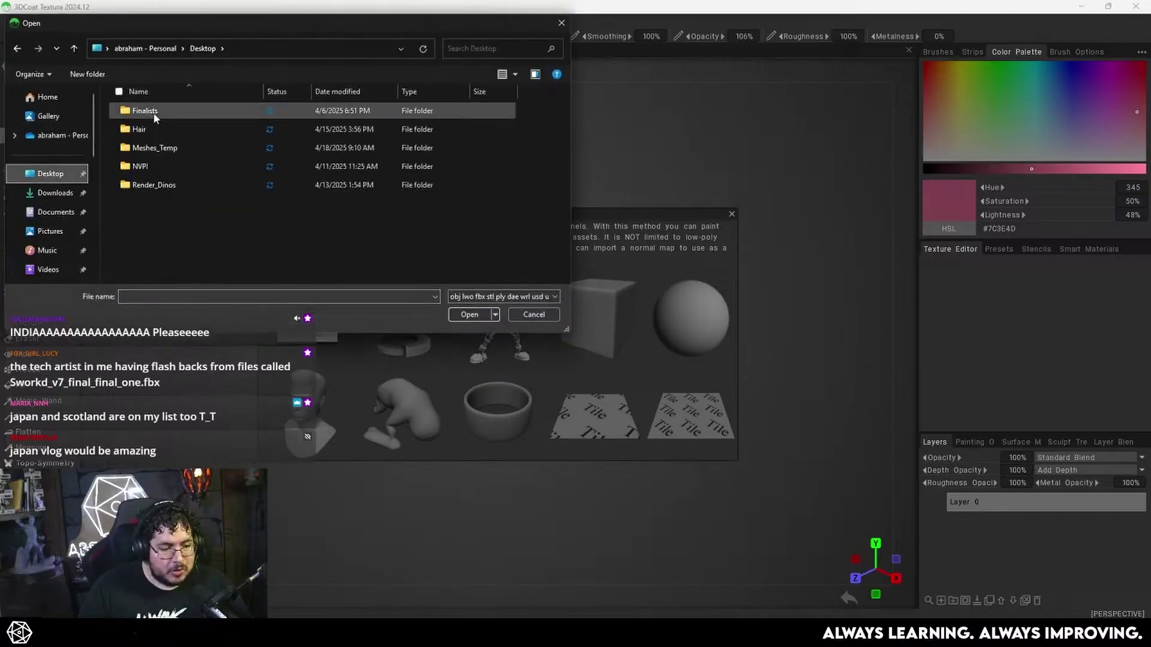
double_click(155, 148)
scroll(180, 198, down, 1)
click(172, 201)
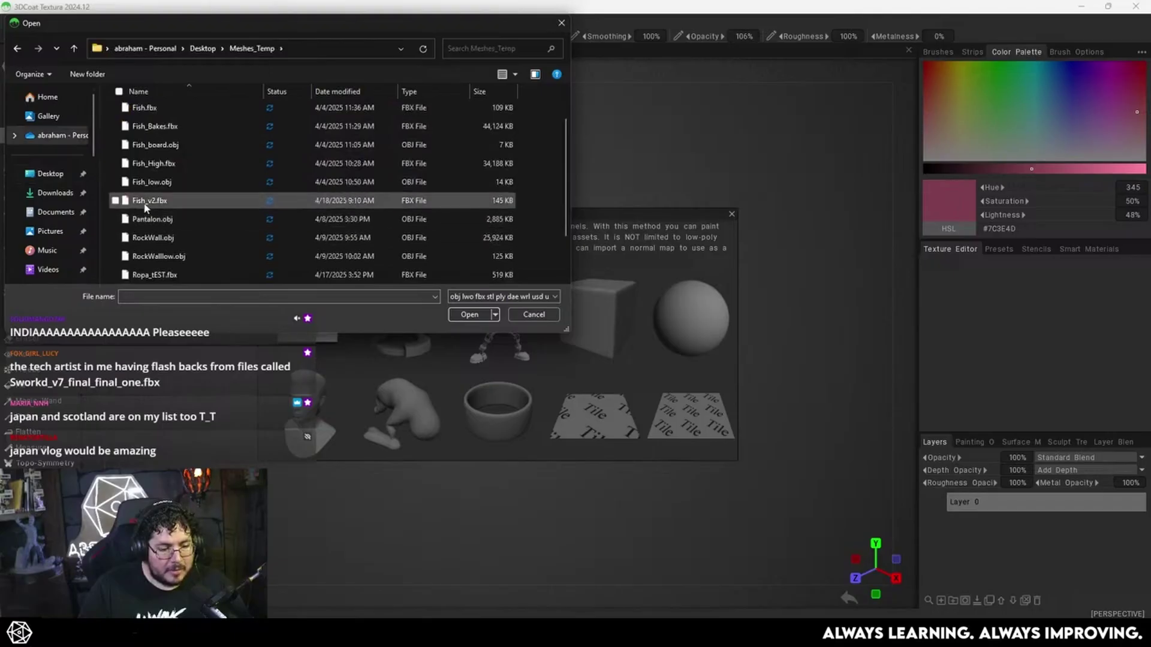
click(469, 316)
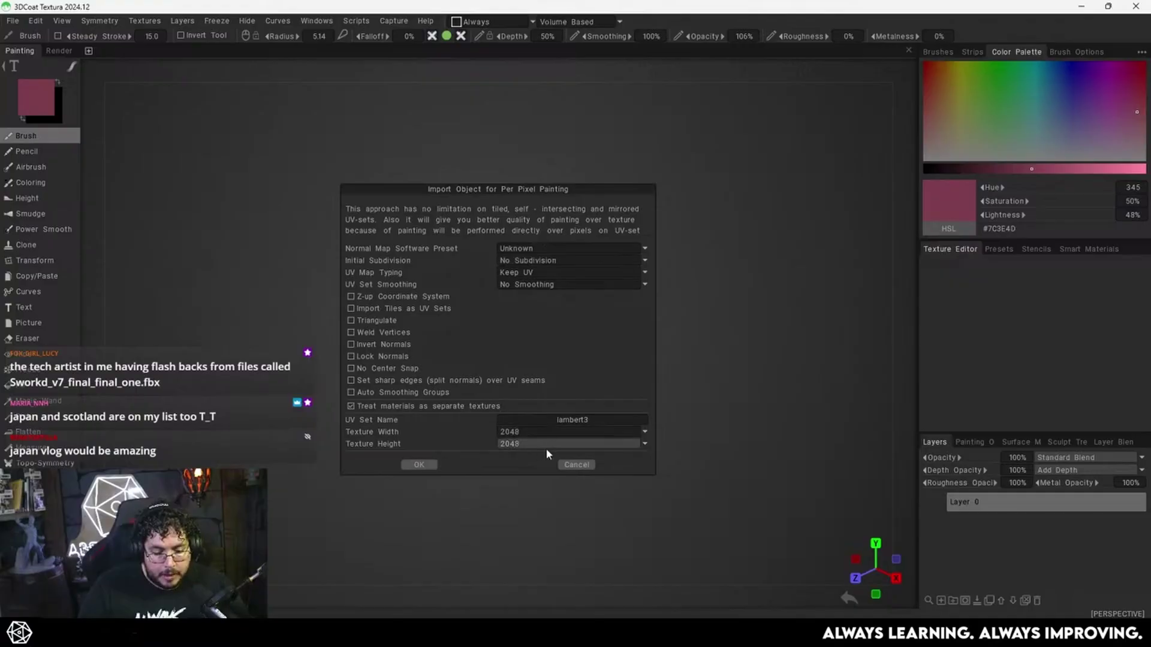
Name the UV set Fish_Tex and import the mesh with the existing UVs and 2048 × 2048 textures.
click(586, 419)
text(fl)
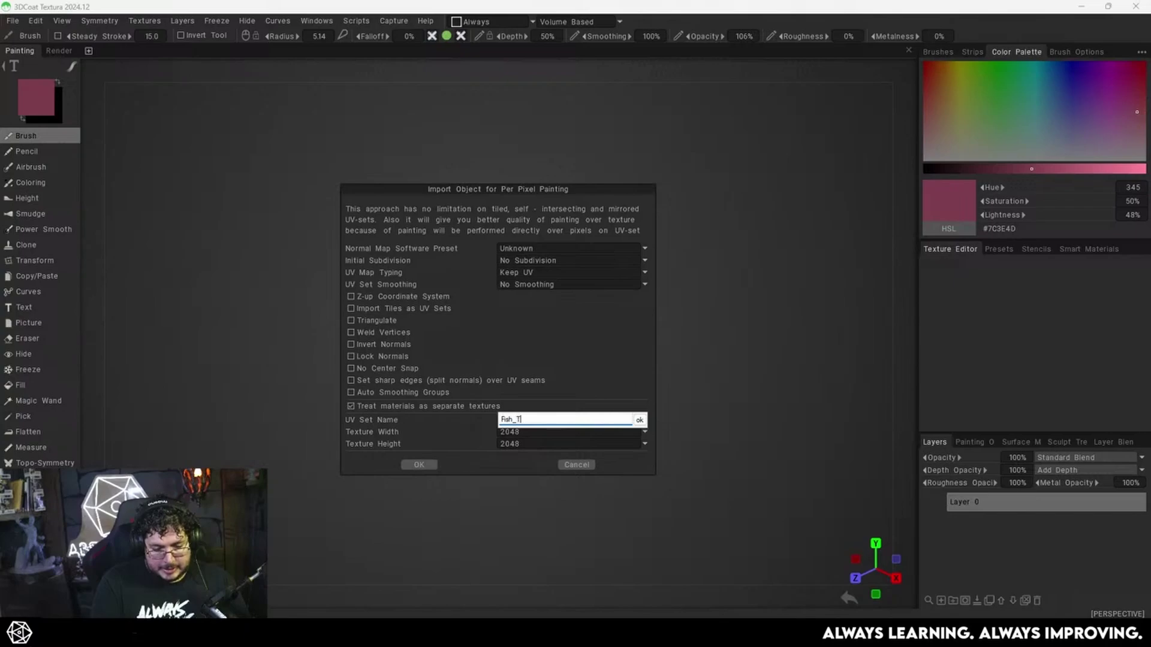
key(Return)
click(428, 467)
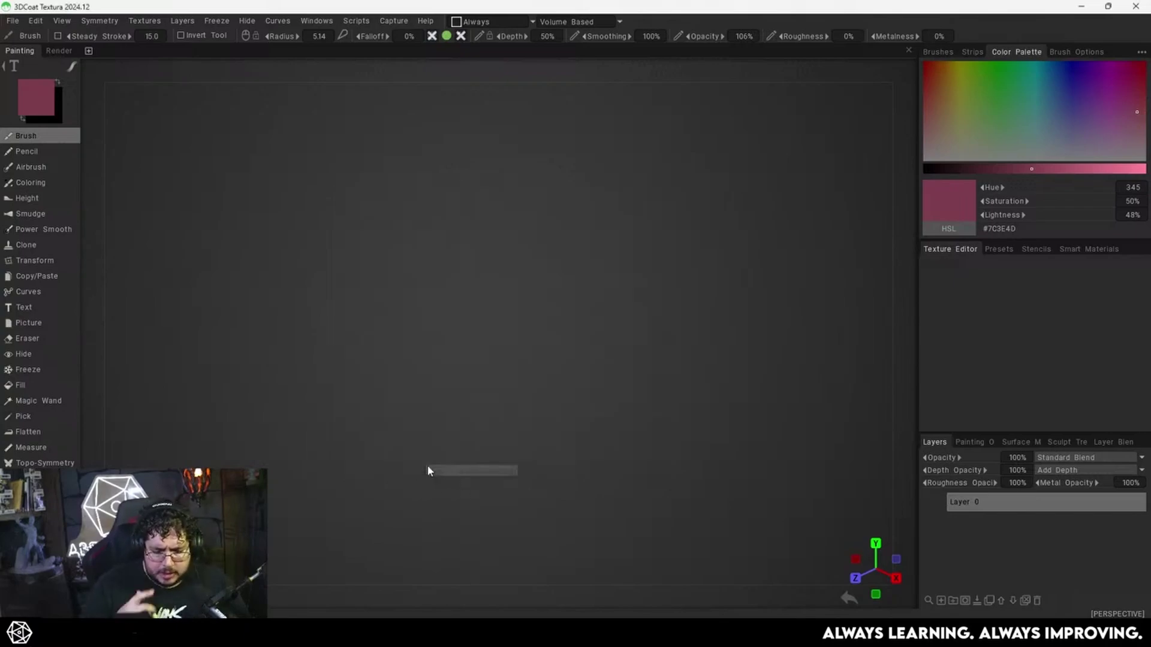
Check the lambert2_Base_color layer by switching its visibility off and on, and delete the layer.
alt+drag(468, 429, 556, 359)
alt+middle_drag(451, 300, 511, 383)
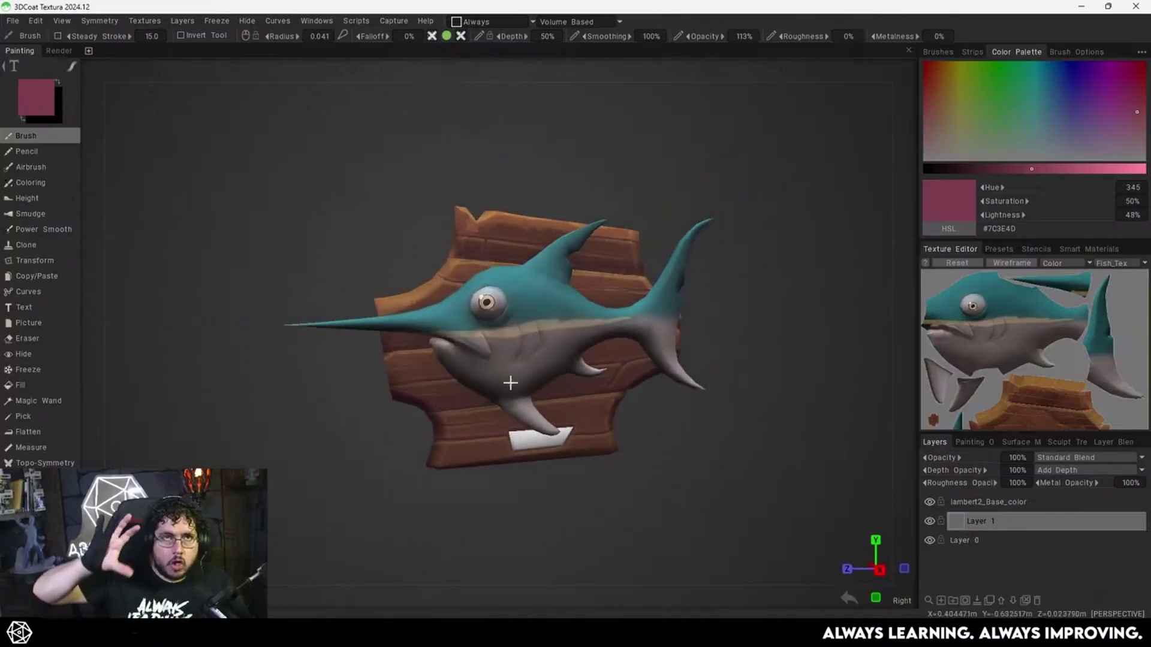
click(928, 502)
click(928, 503)
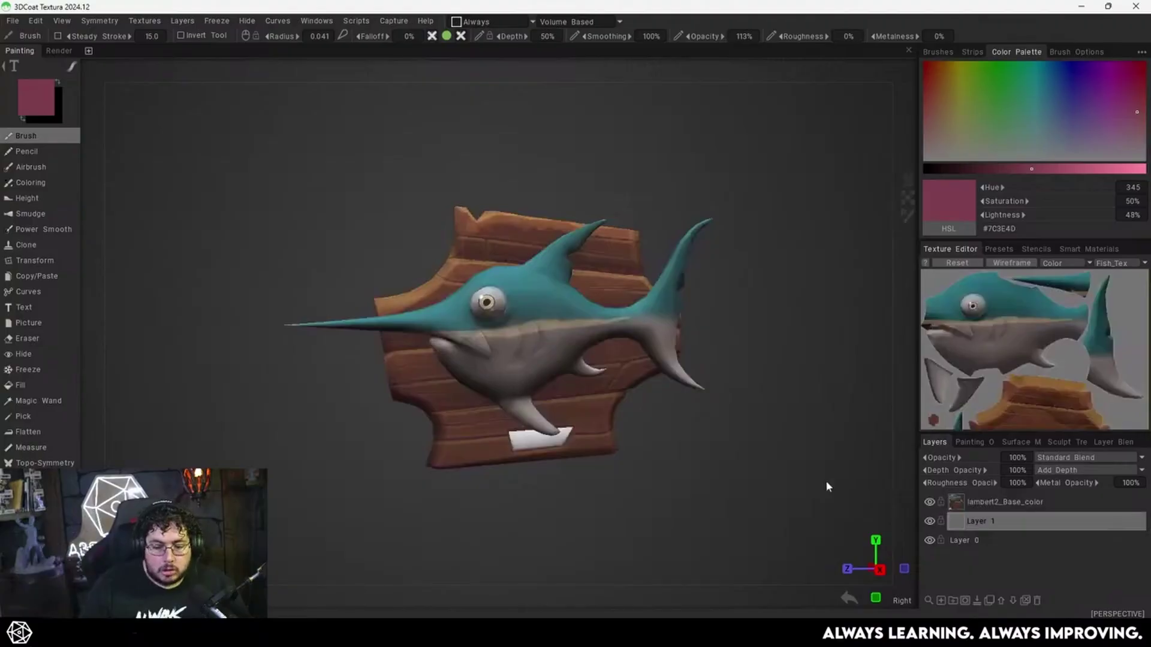
click(1036, 503)
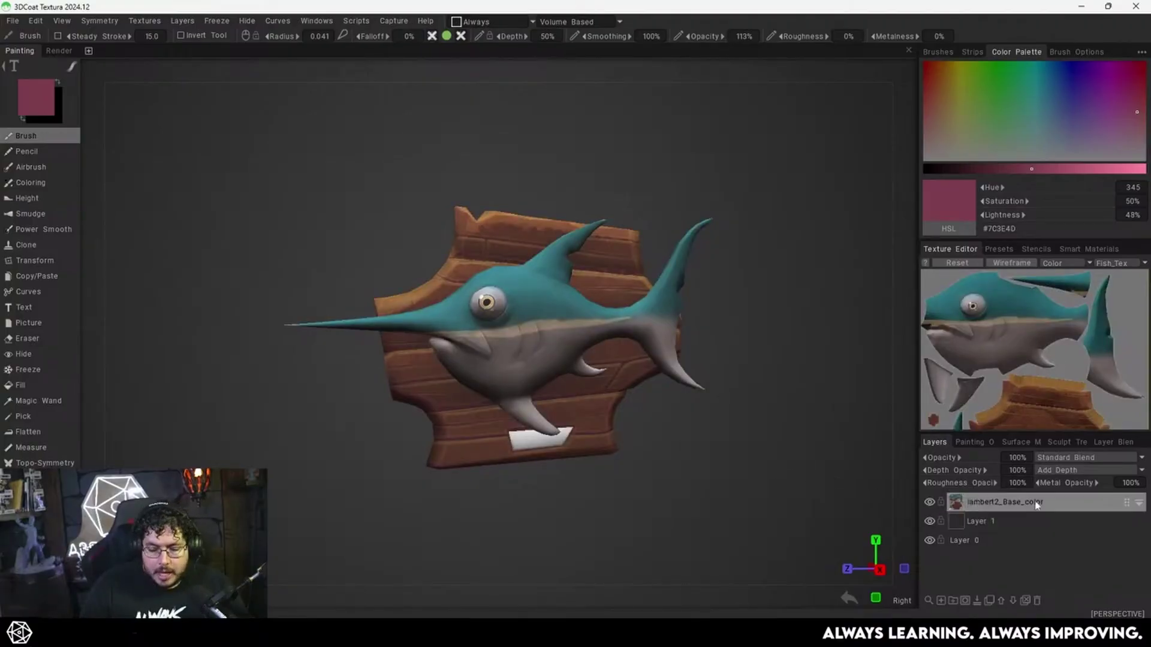
key(Delete)
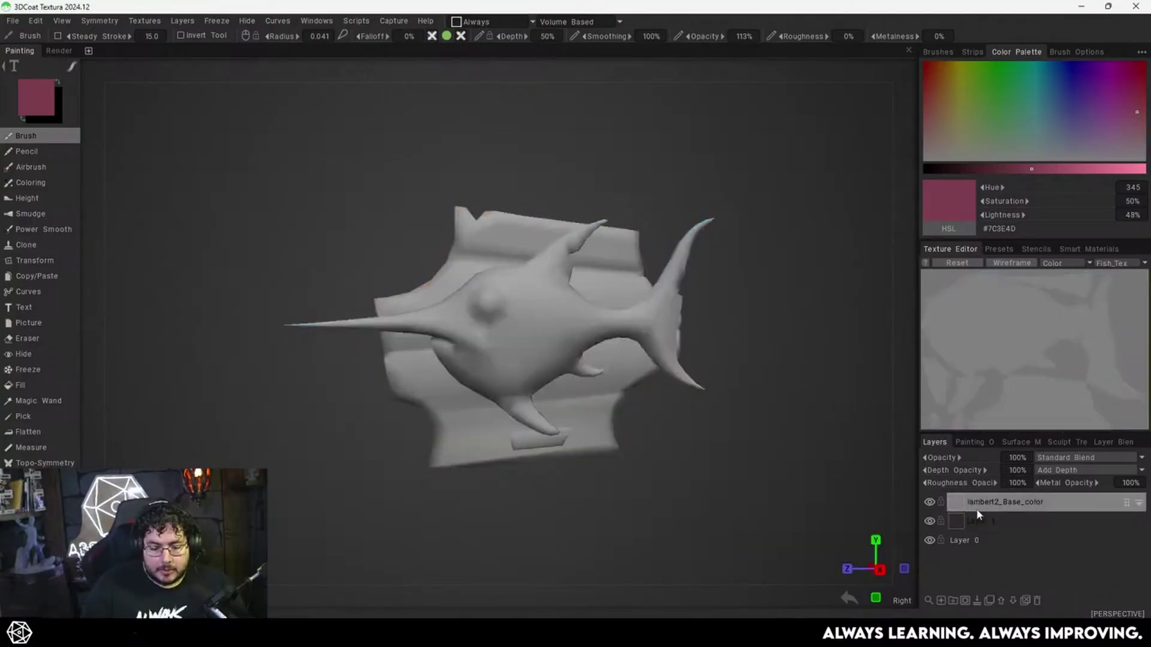
click(1039, 601)
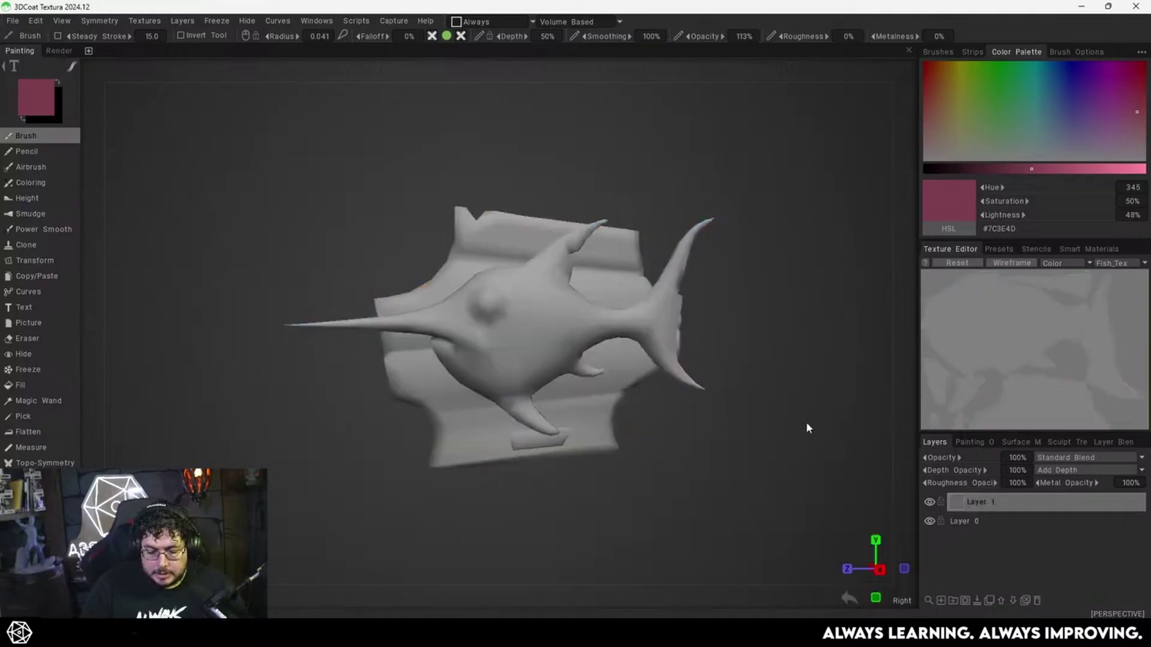
Import lambert2_Base_color from the Fish_Bakes folder as the model's color/albedo map.
drag(805, 422, 547, 326)
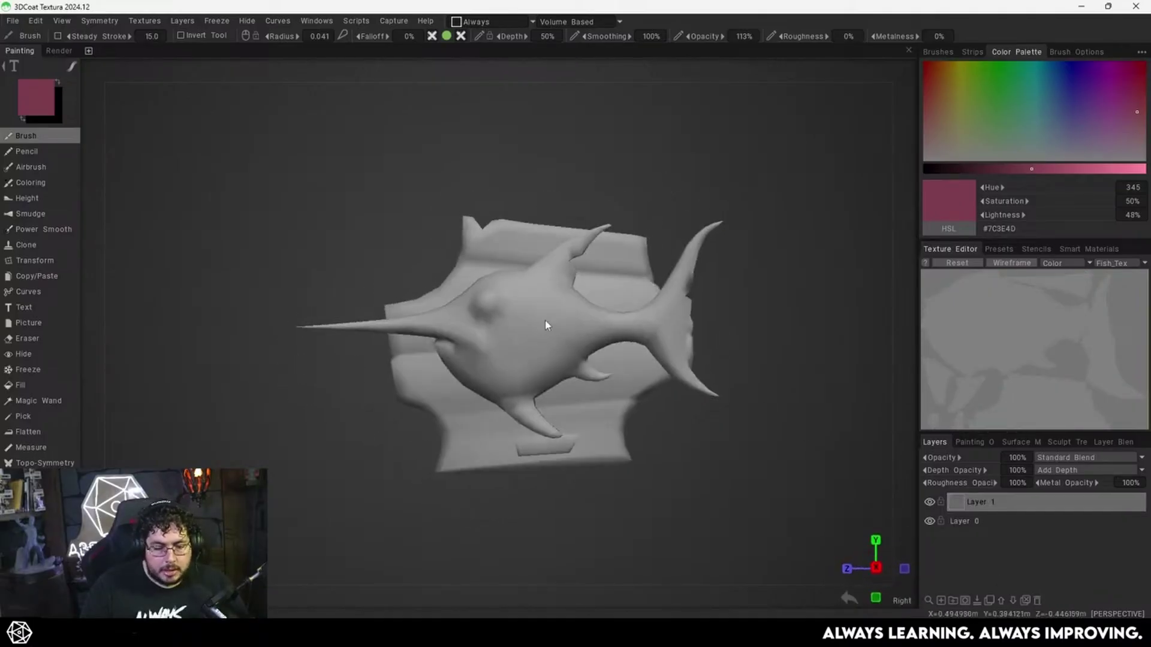
alt+right_drag(547, 326, 665, 372)
alt+drag(666, 372, 673, 360)
alt+right_drag(673, 360, 588, 344)
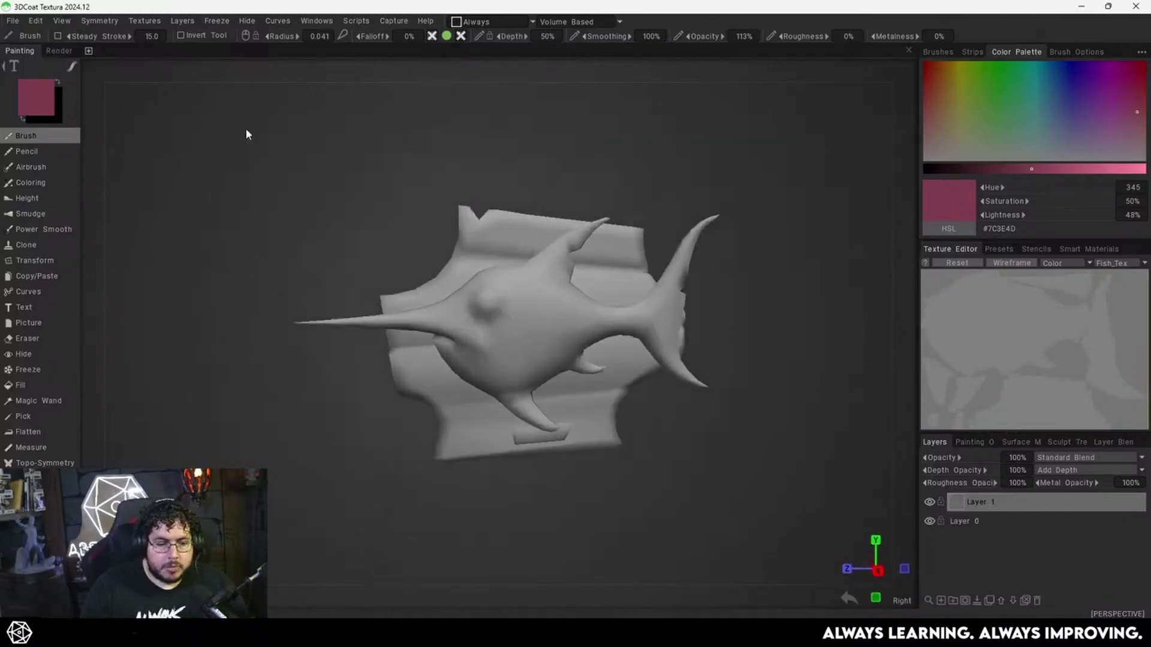
click(162, 21)
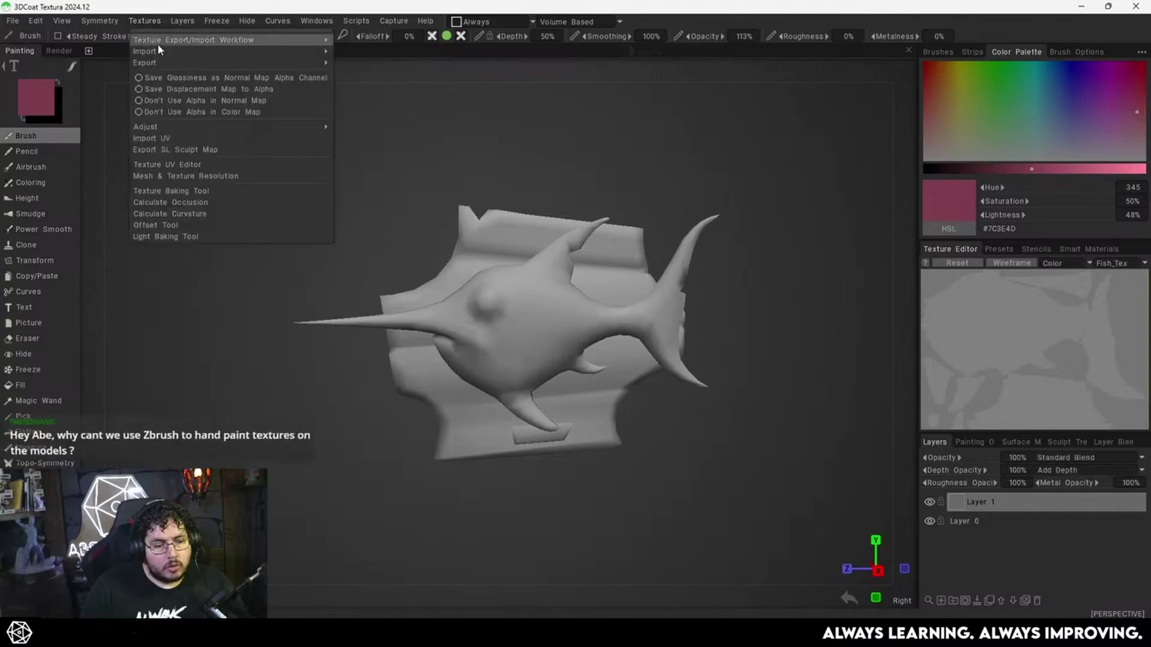
mouse_move(214, 51)
click(371, 55)
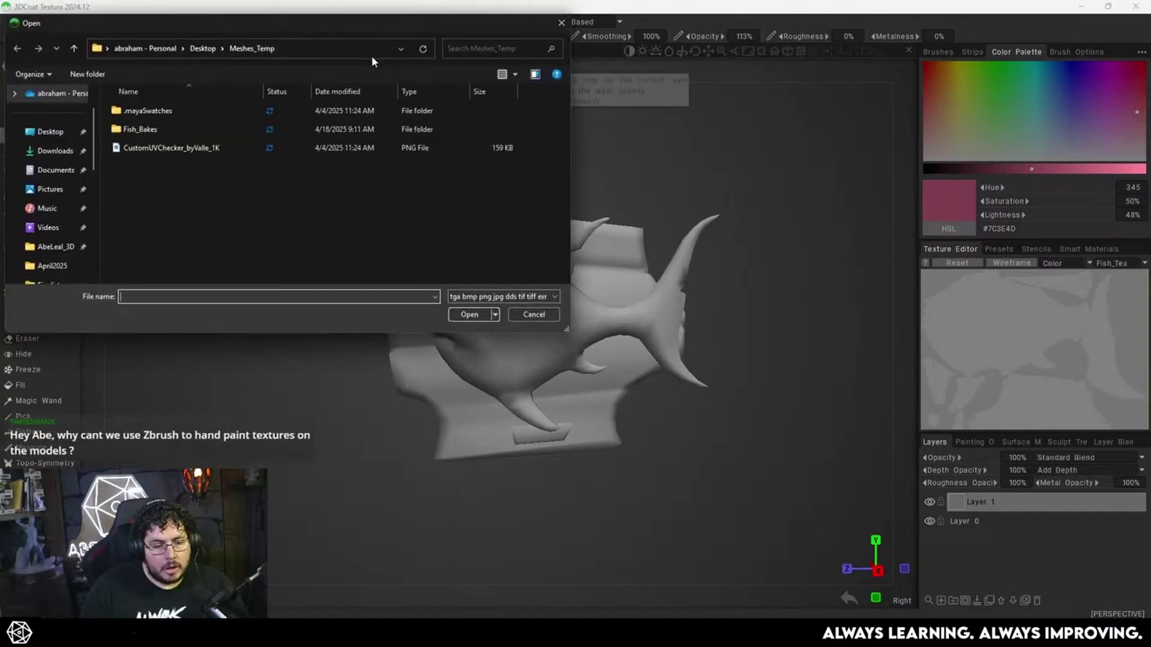
click(148, 131)
double_click(147, 131)
click(138, 124)
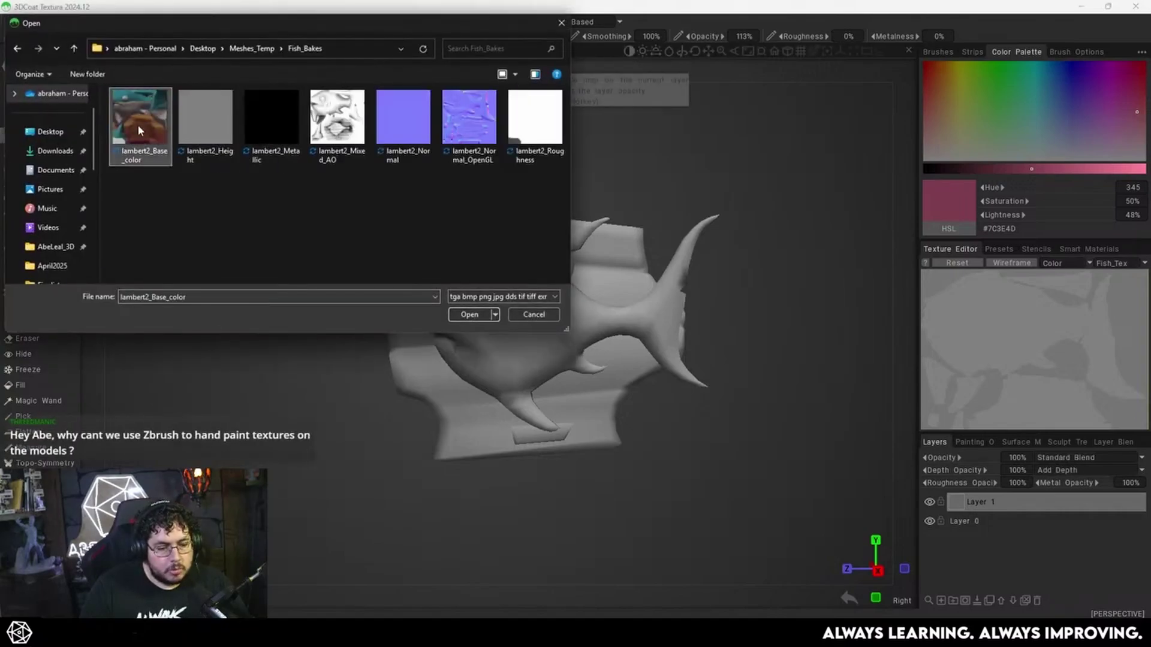
click(456, 314)
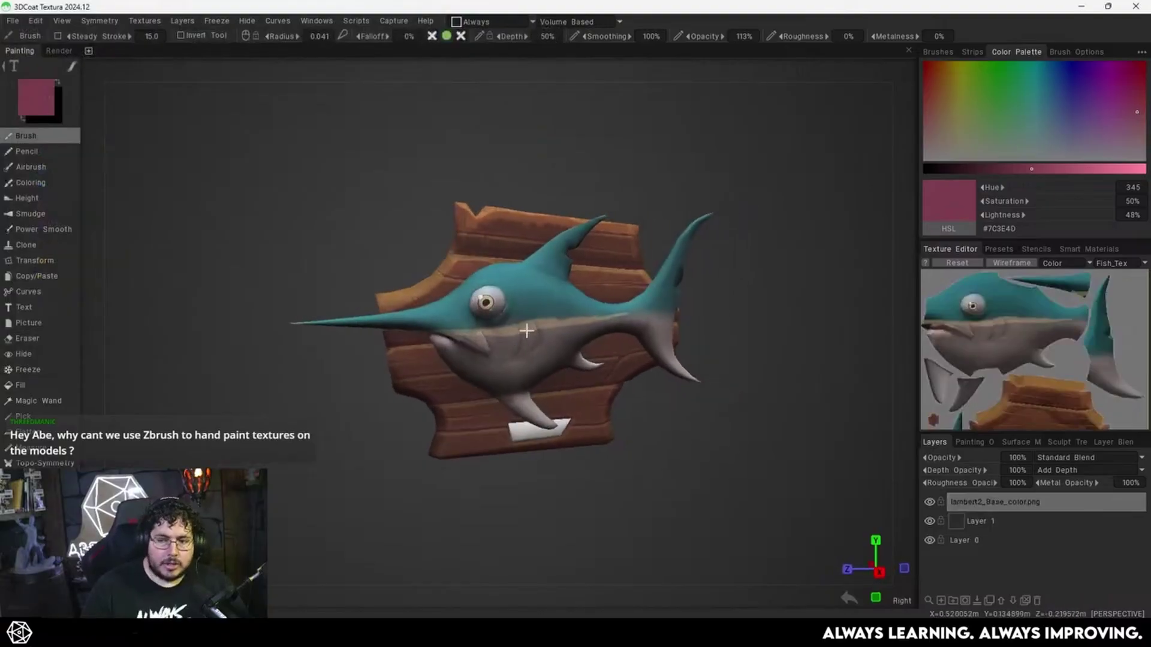
Compare the viewport's display modes on the swordfish, including the untextured and wireframe views.
scroll(584, 332, up, 3)
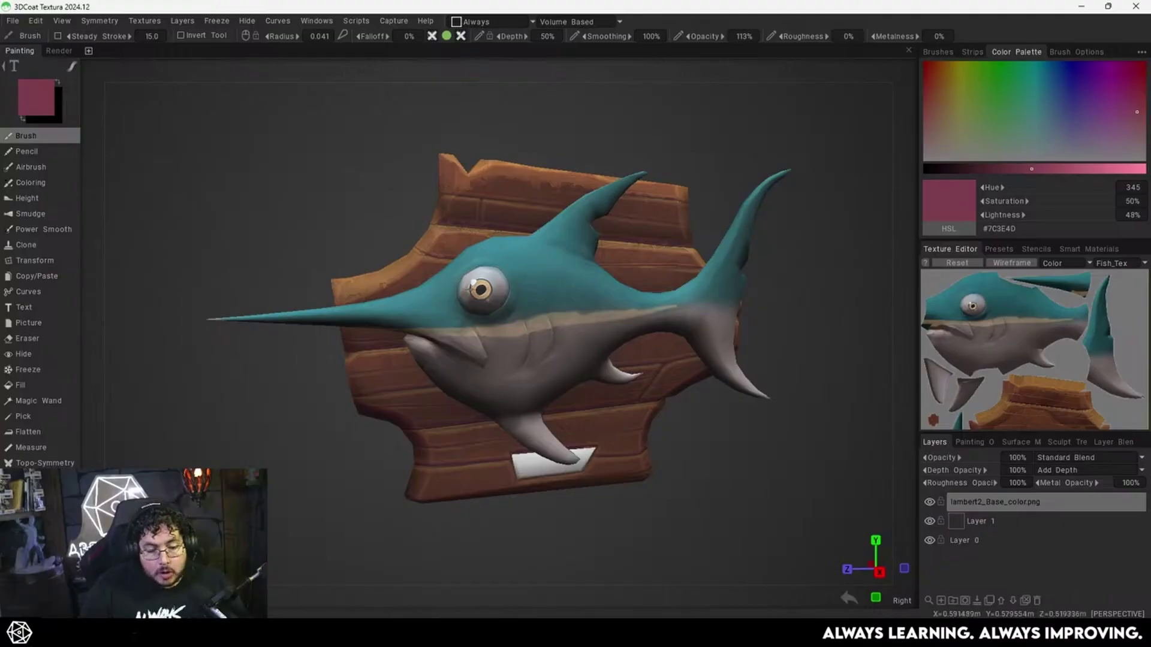
key(1)
mouse_move(575, 305)
alt+mouse_down()
mouse_move(521, 300)
mouse_move(575, 295)
mouse_move(544, 309)
mouse_move(498, 307)
mouse_move(606, 317)
mouse_move(489, 311)
mouse_move(510, 335)
mouse_move(557, 296)
mouse_move(671, 268)
mouse_move(620, 262)
alt+mouse_up()
scroll(628, 306, up, 5)
scroll(543, 309, down, 5)
scroll(511, 333, up, 3)
key(2)
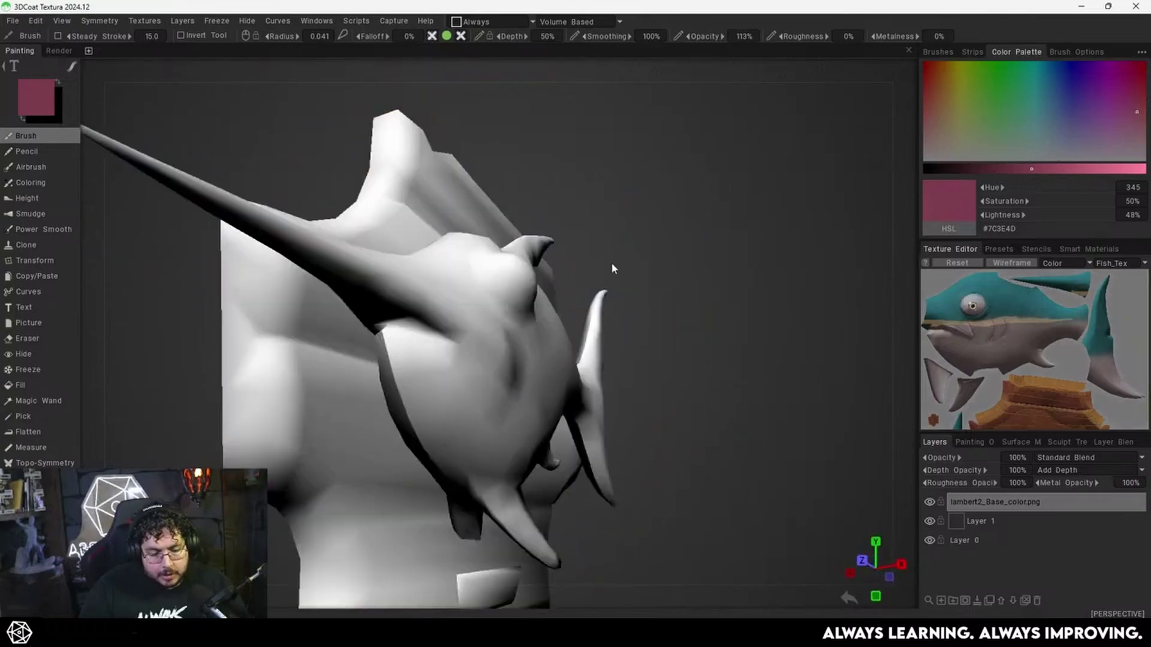
key(3)
key(4)
key(1)
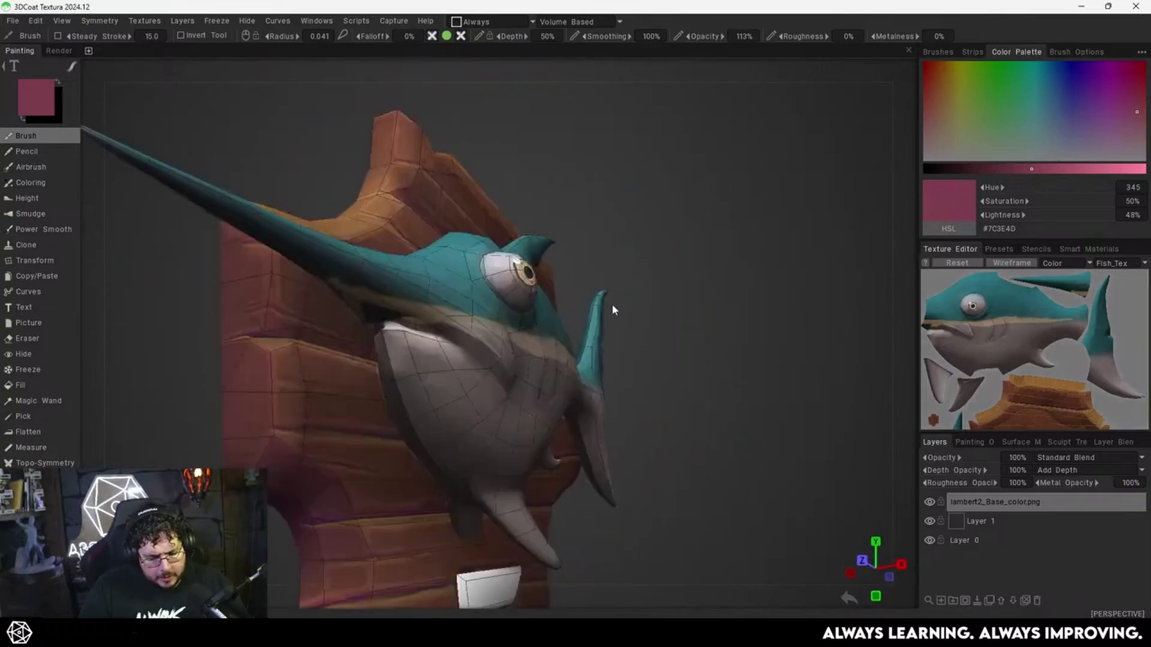
Examine the painted swordfish and its board from the front, close up at the mouth, and from the side.
alt+drag(371, 318, 472, 381)
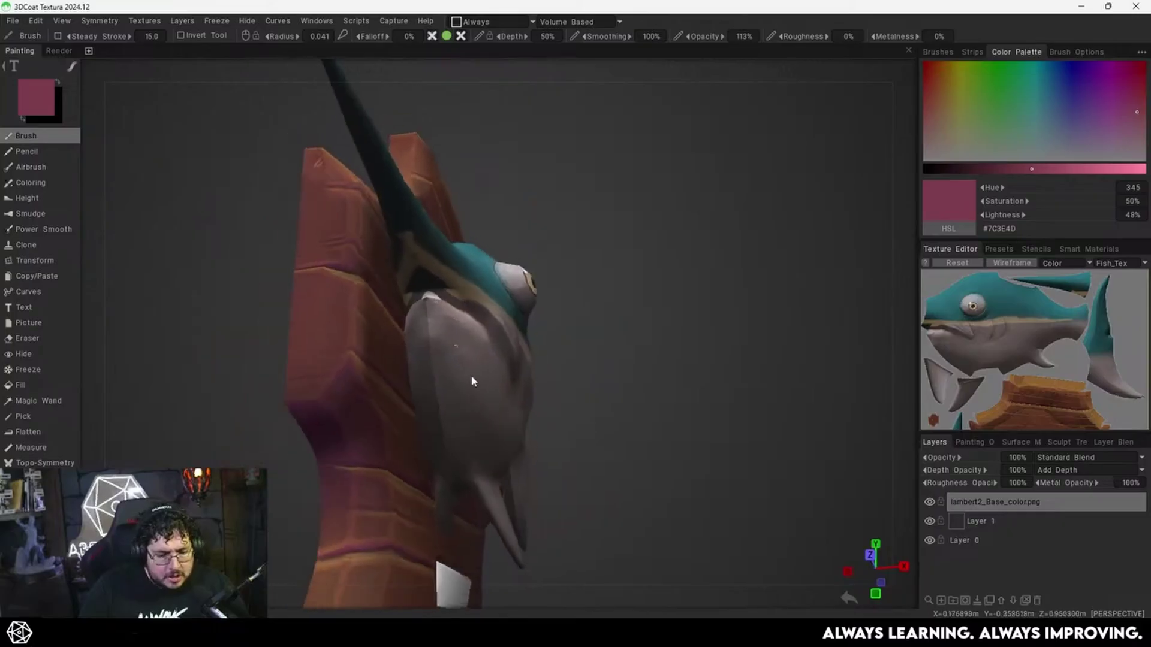
alt+right_drag(473, 381, 494, 363)
alt+middle_drag(352, 310, 427, 268)
alt+right_drag(528, 337, 421, 293)
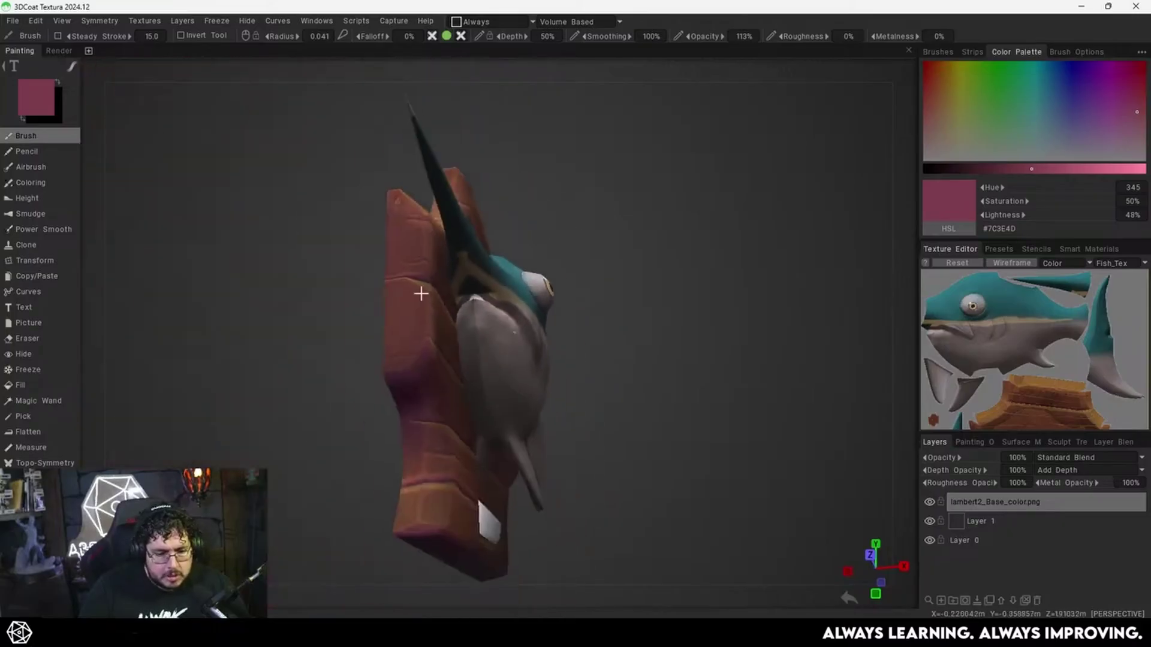
alt+drag(540, 354, 422, 396)
alt+right_drag(409, 405, 573, 412)
alt+drag(573, 413, 383, 378)
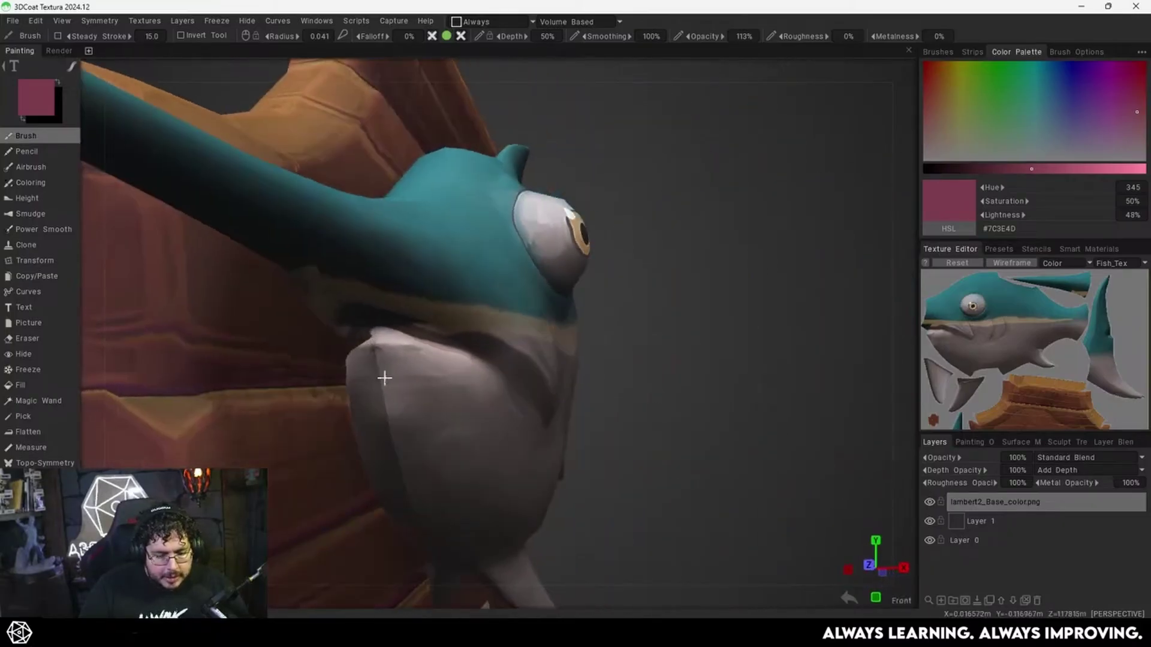
alt+drag(444, 401, 459, 391)
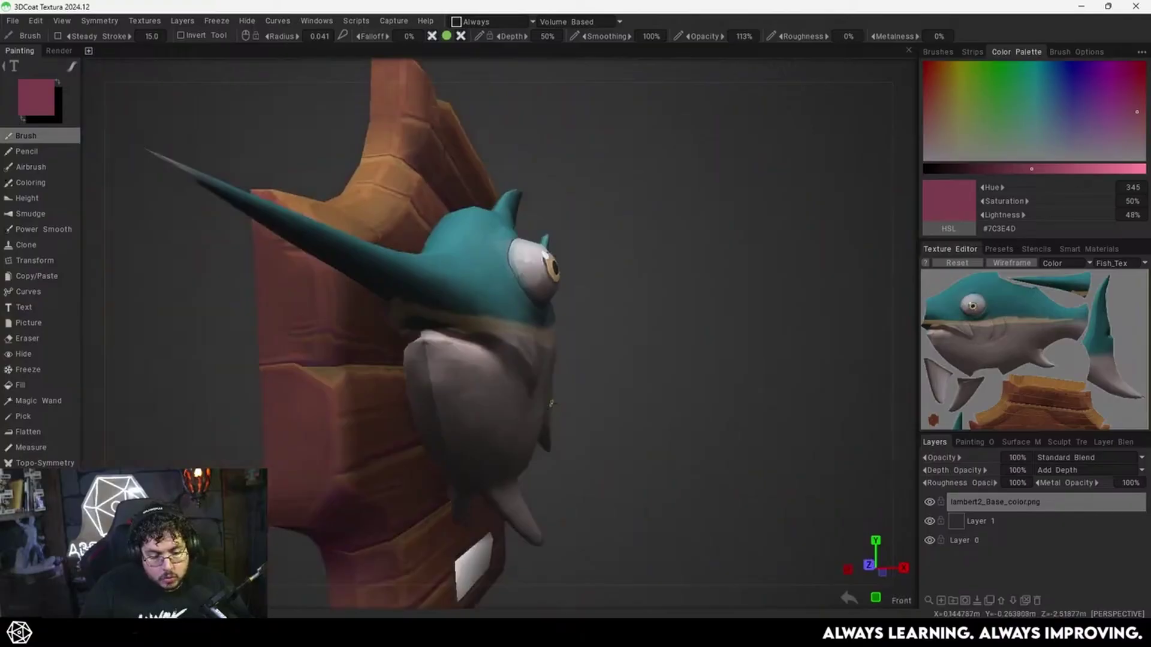
mouse_move(552, 403)
alt+mouse_down()
mouse_move(599, 412)
mouse_move(403, 375)
mouse_move(547, 398)
alt+mouse_up()
alt+right_drag(547, 398, 524, 354)
alt+drag(523, 354, 508, 275)
scroll(505, 340, down, 3)
scroll(500, 330, up, 5)
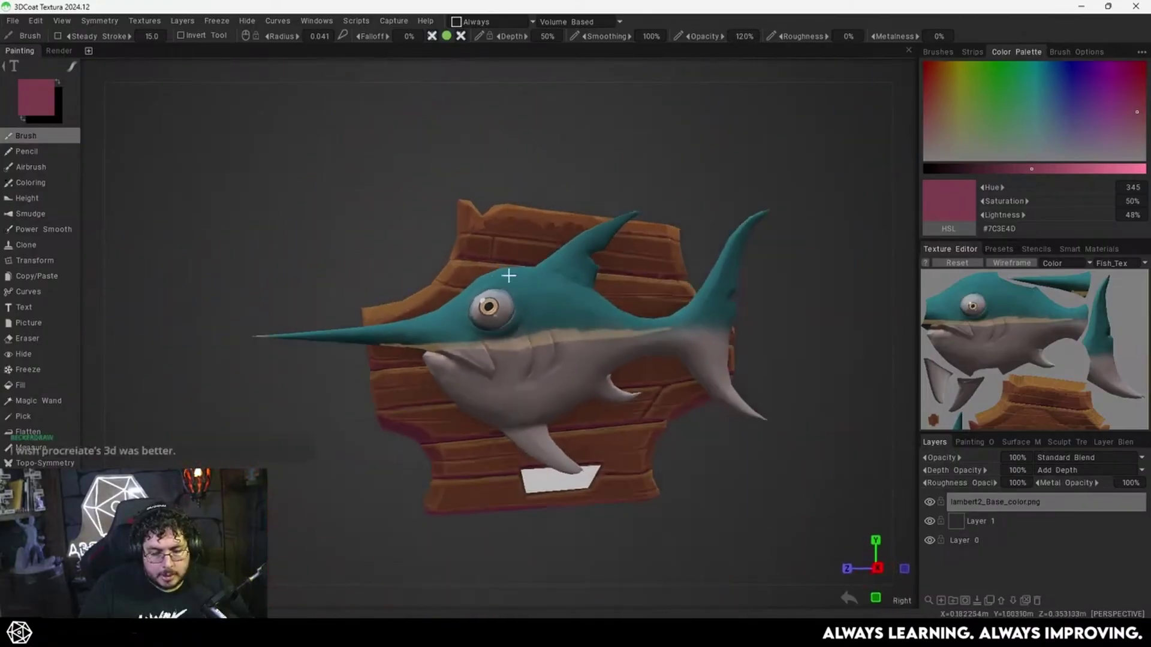
alt+middle_drag(509, 275, 432, 249)
alt+right_drag(432, 249, 476, 287)
alt+middle_drag(476, 287, 513, 292)
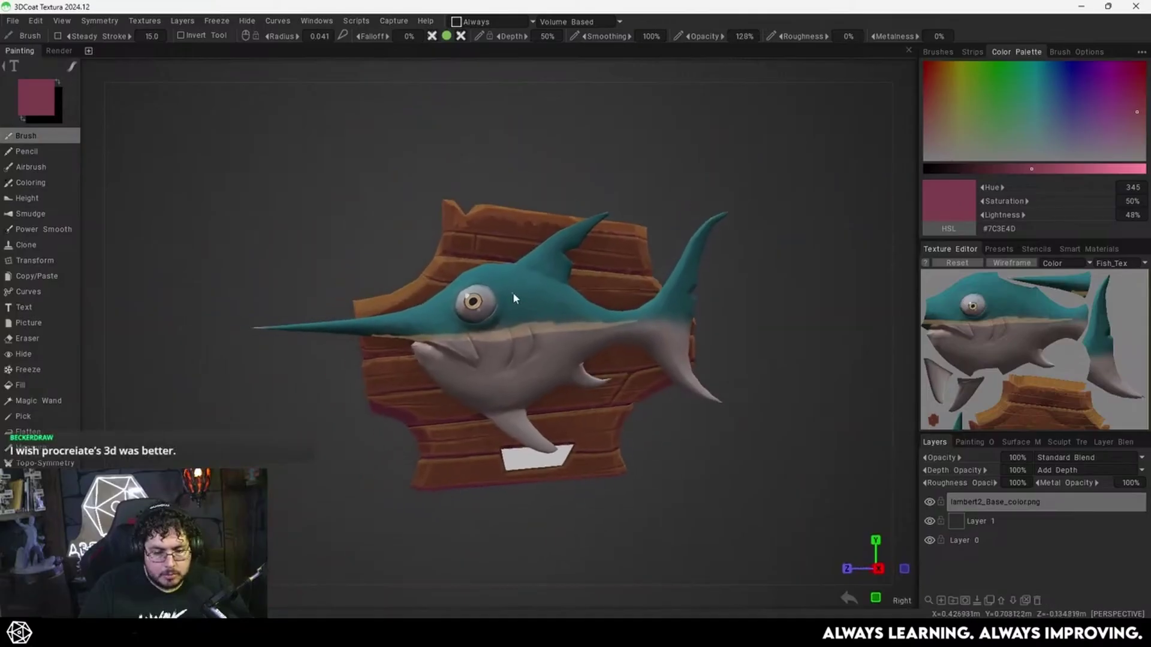
alt+drag(513, 293, 525, 322)
alt+right_drag(525, 321, 593, 316)
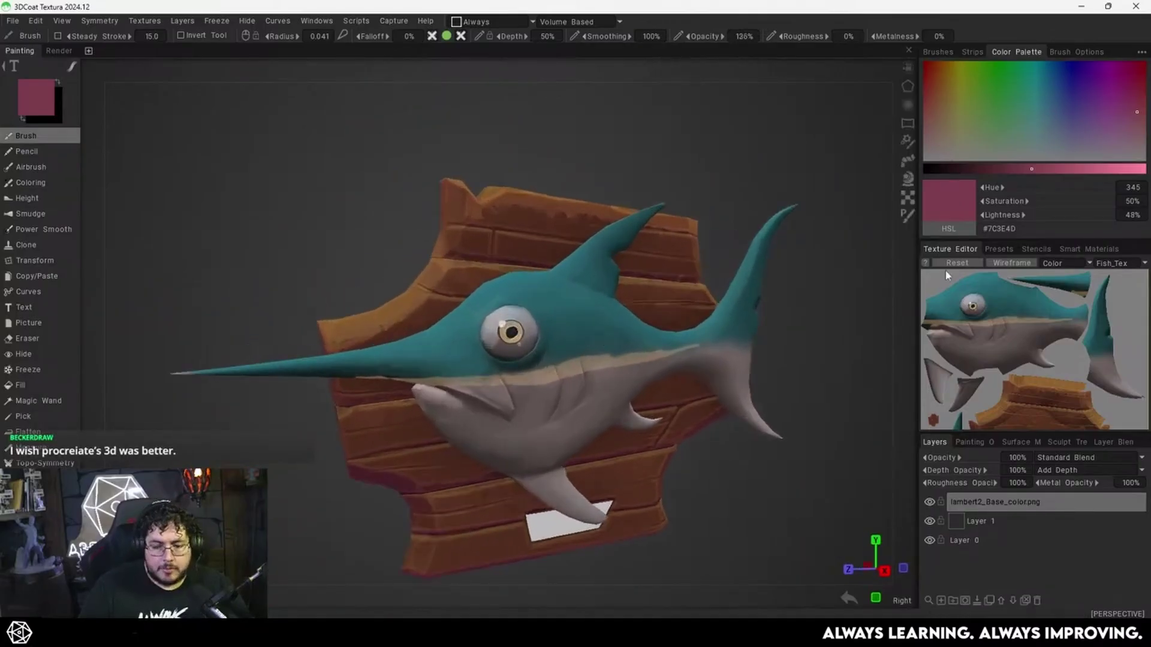
Import lambert2_Mixed_AO from the Fish_Bakes folder as an external AO map, converted to monochrome from its green channel.
click(144, 21)
mouse_move(180, 52)
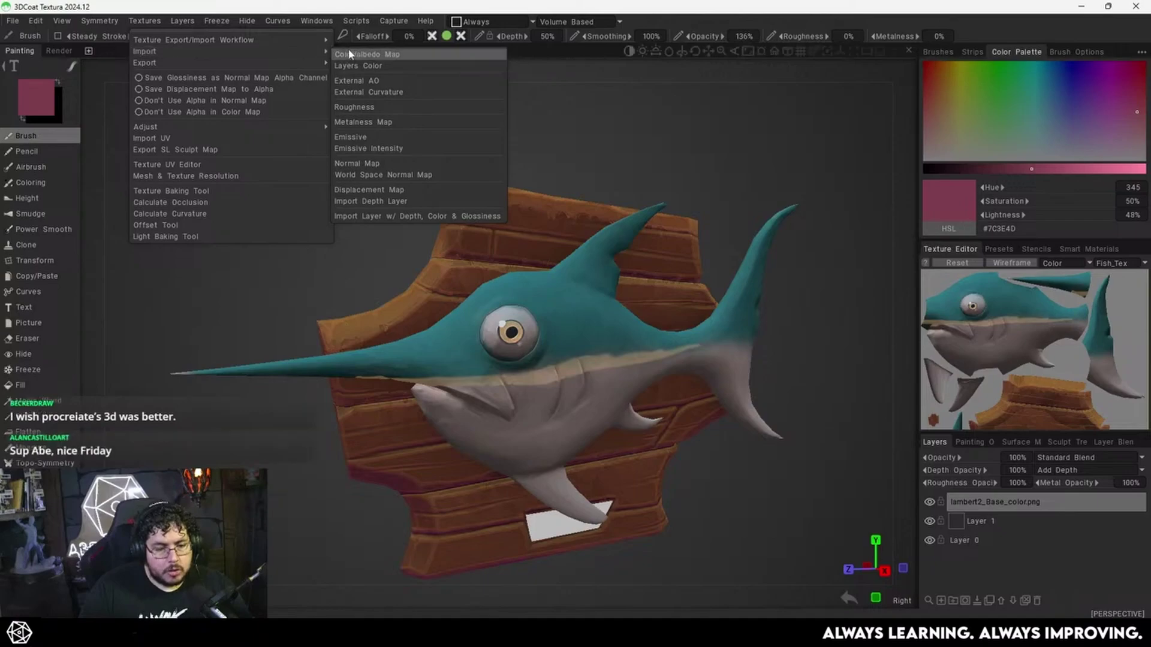
click(356, 80)
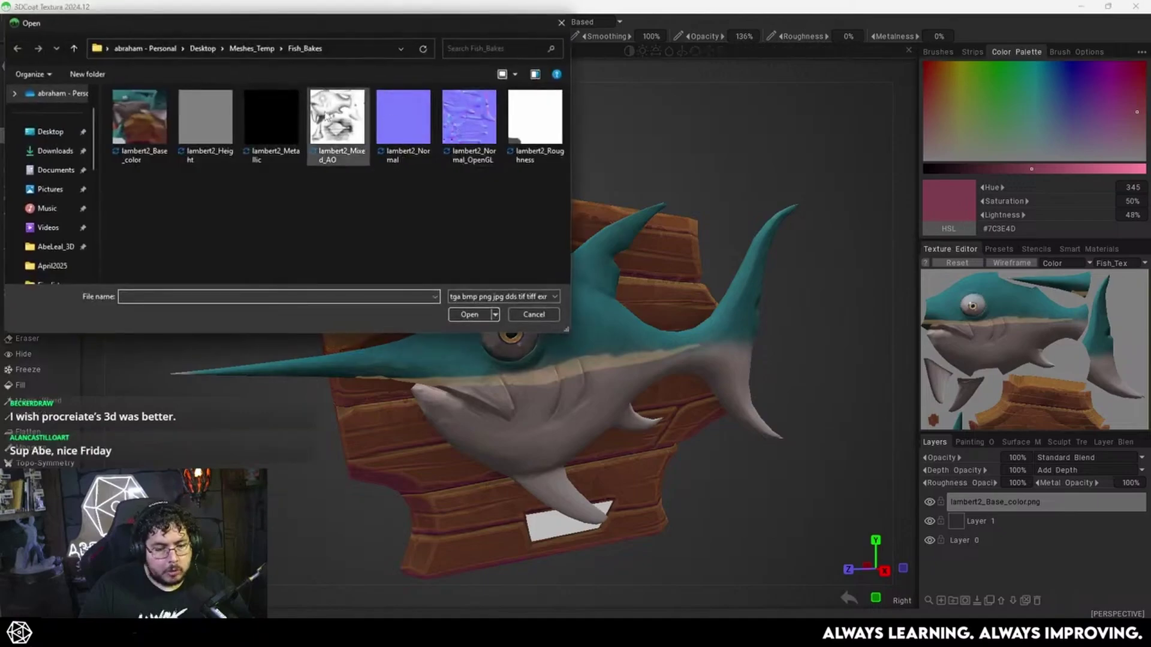
click(326, 117)
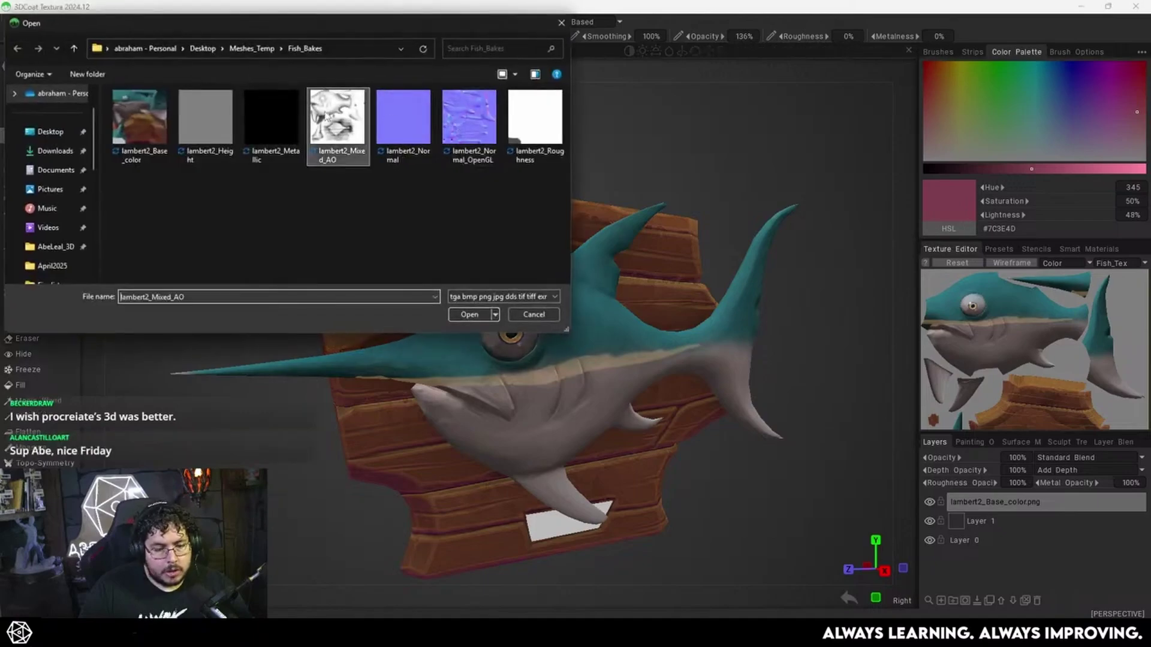
click(477, 318)
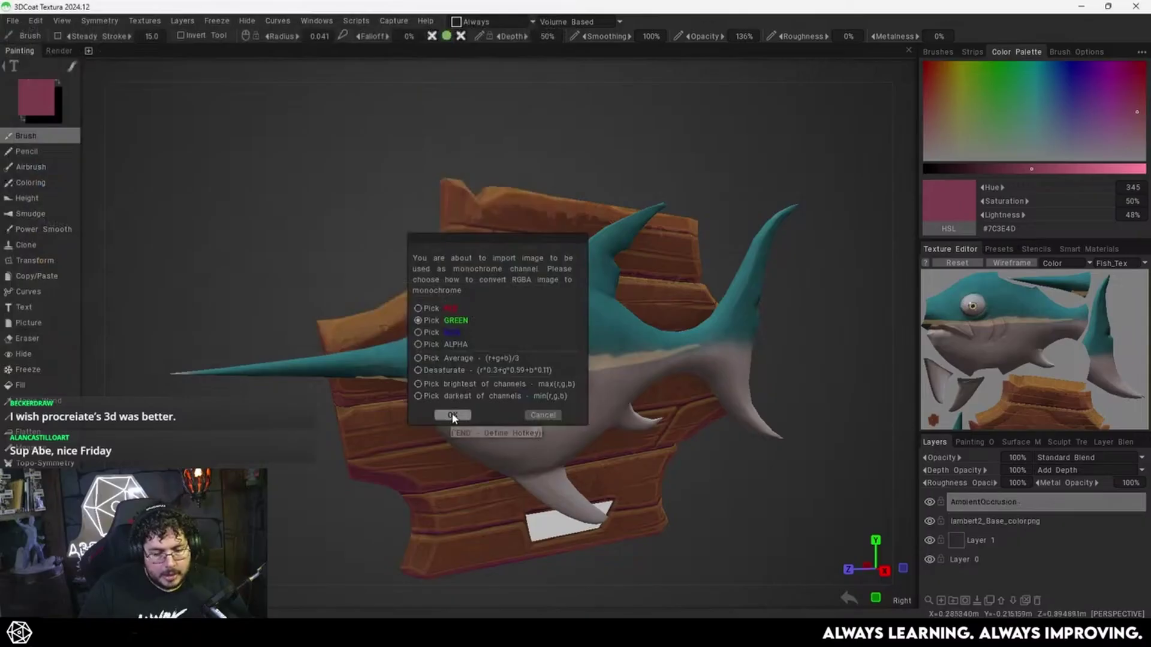
click(452, 417)
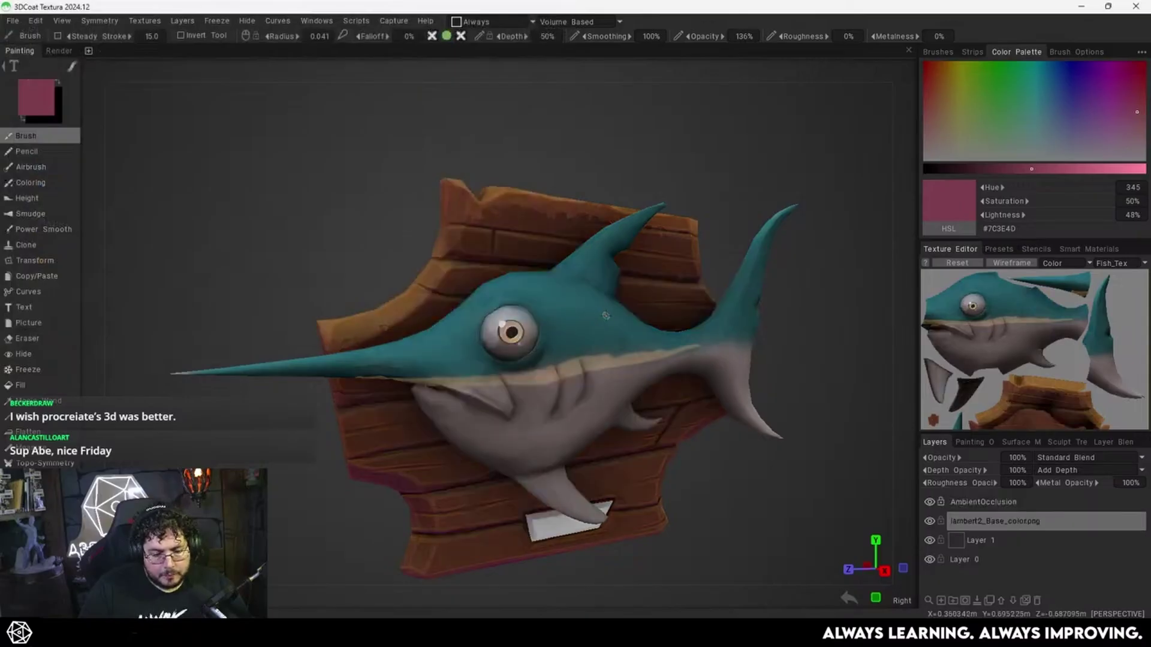
Compare the swordfish with and without the AmbientOcclusion layer and leave that layer hidden.
alt+drag(677, 371, 613, 353)
click(929, 501)
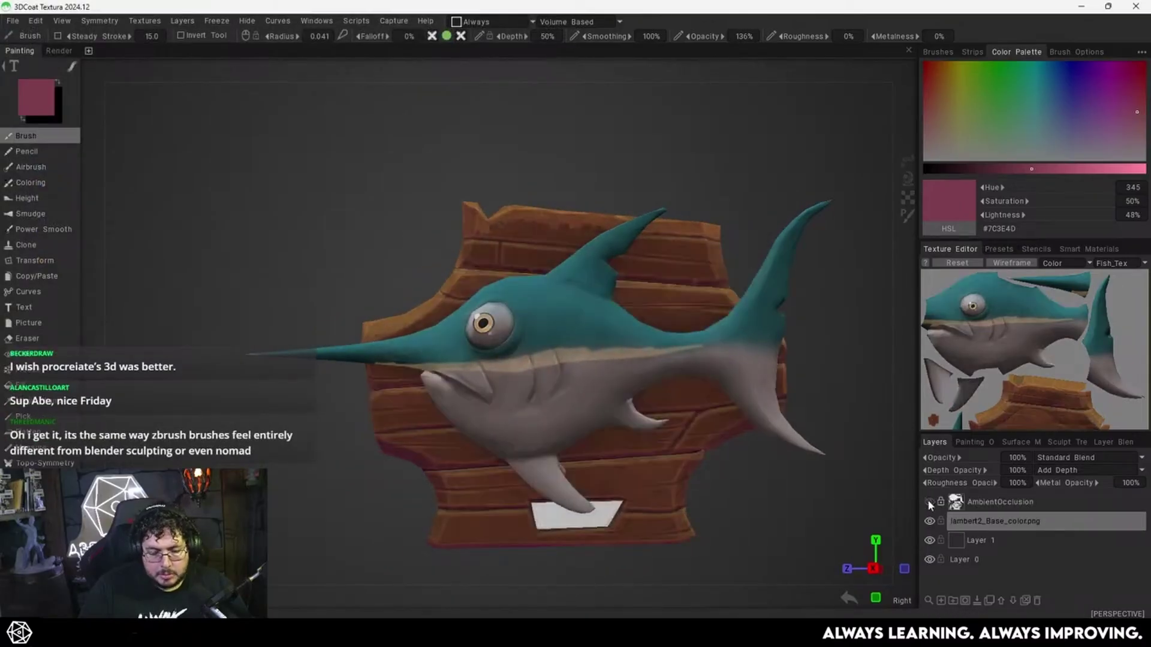
click(931, 502)
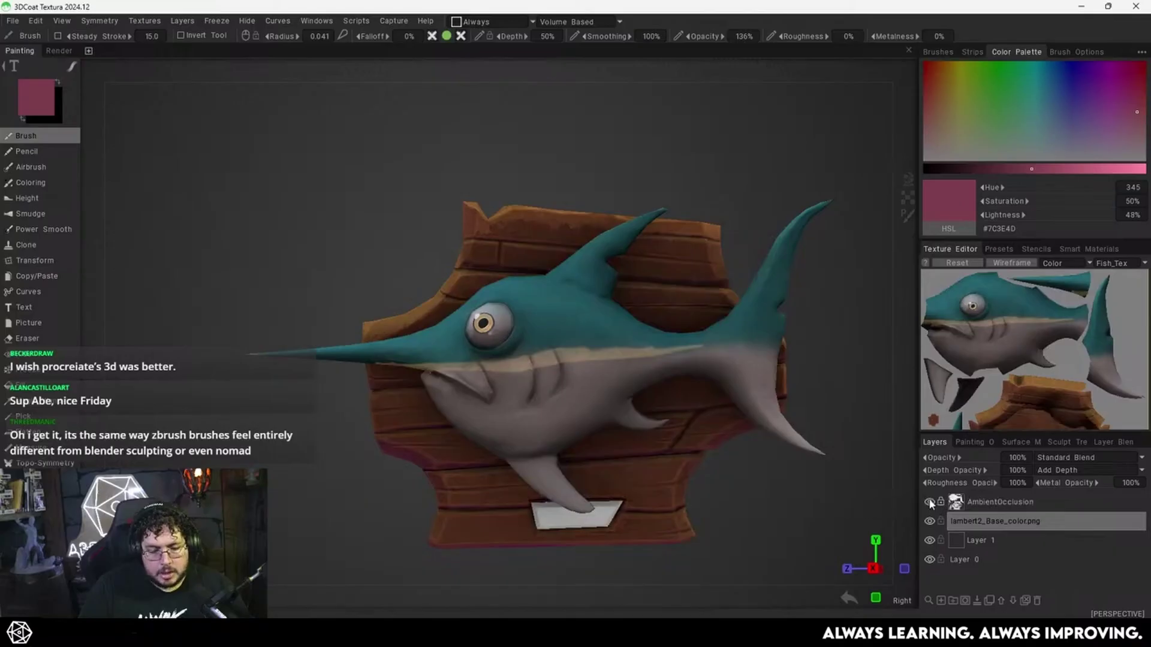
click(928, 501)
alt+drag(734, 364, 660, 373)
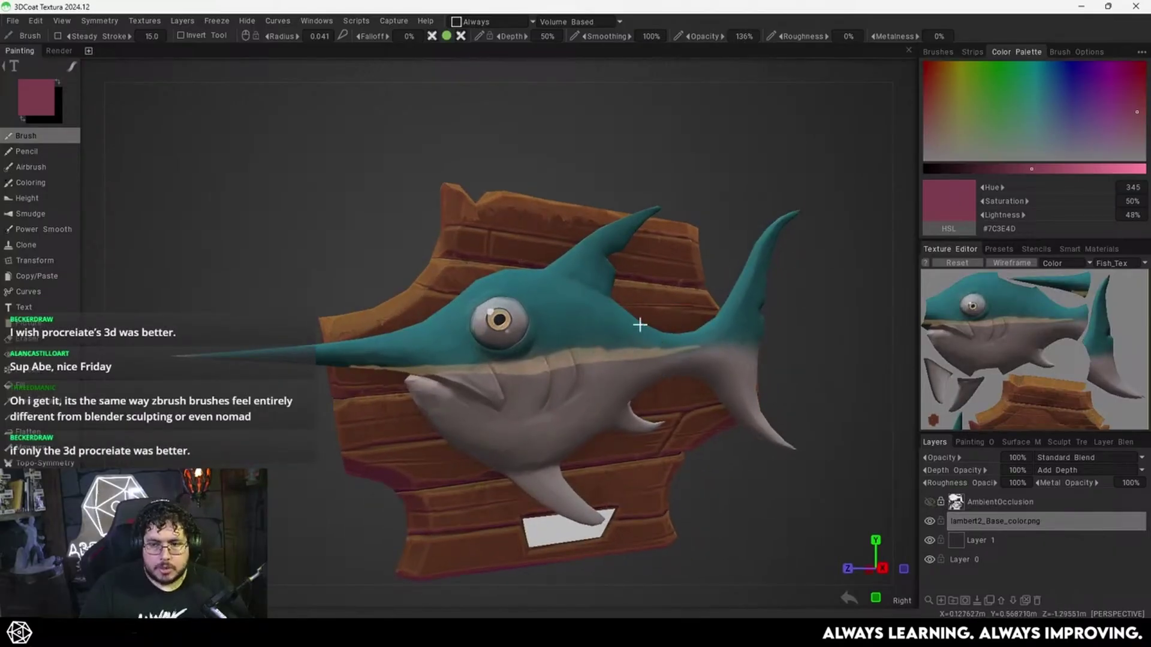
alt+middle_drag(680, 352, 652, 329)
alt+drag(652, 329, 556, 316)
alt+right_drag(556, 316, 641, 336)
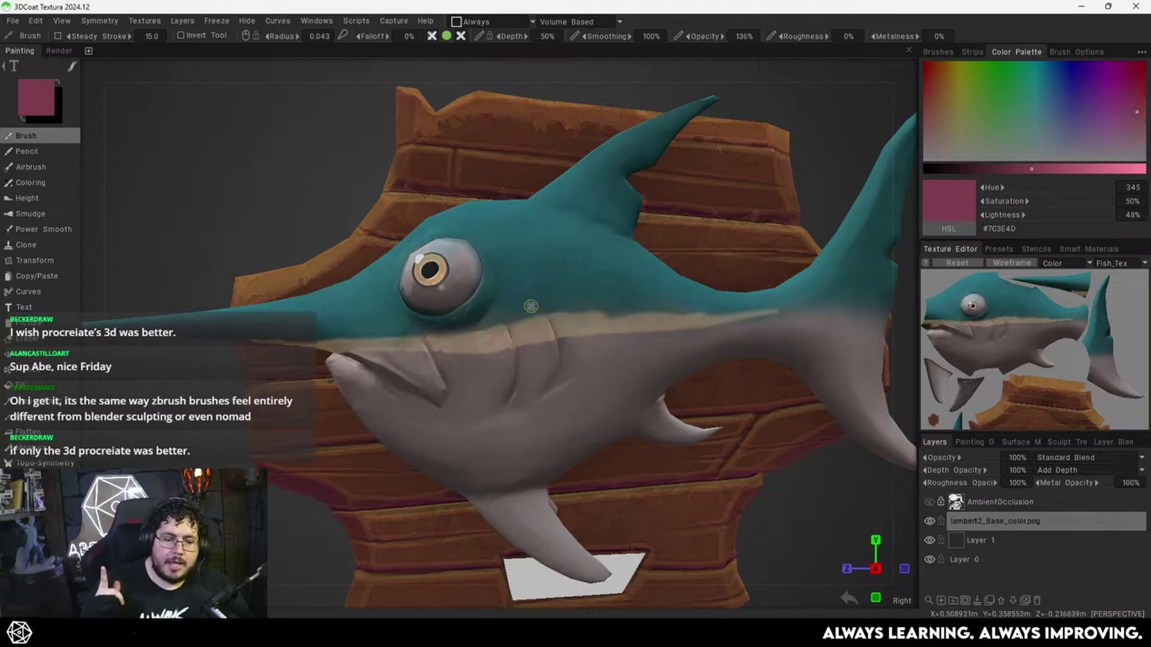
scroll(540, 317, down, 5)
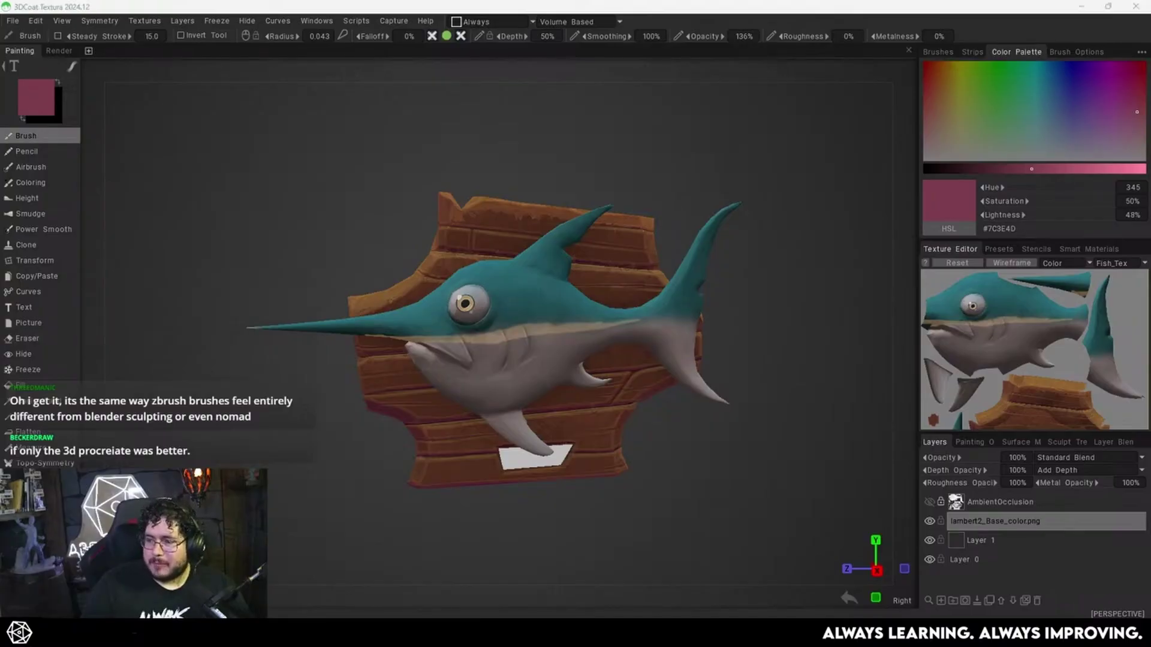
Launch PureRef and load the painted swordfish plaque concept image into its empty board.
key(super)
text(pureref)
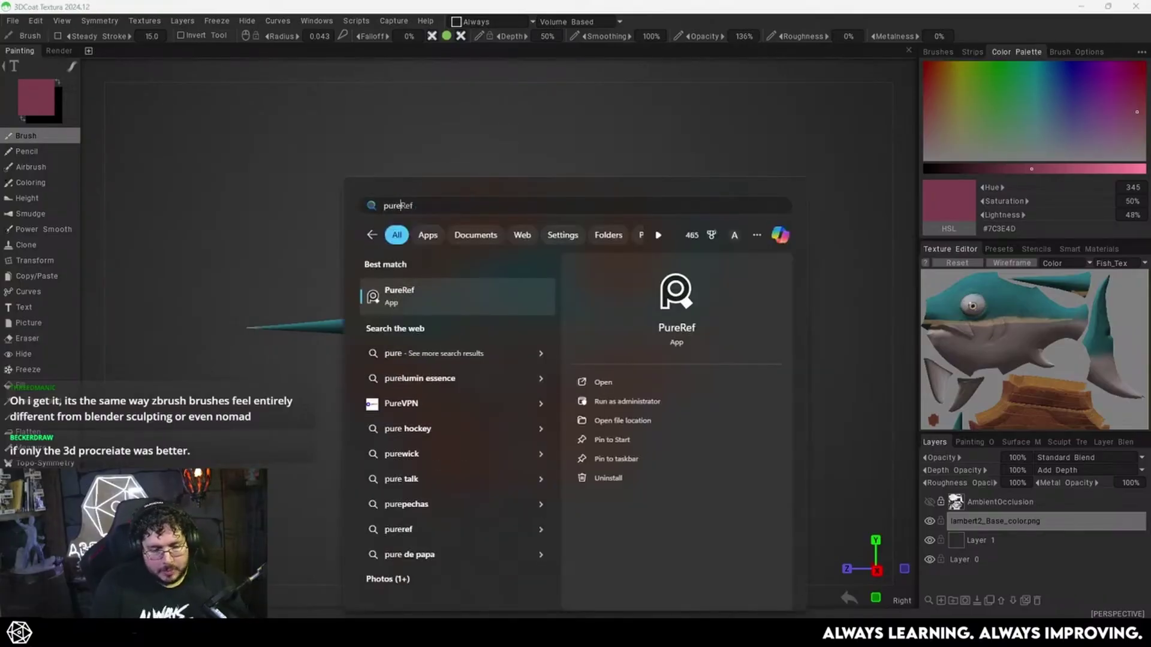
key(Return)
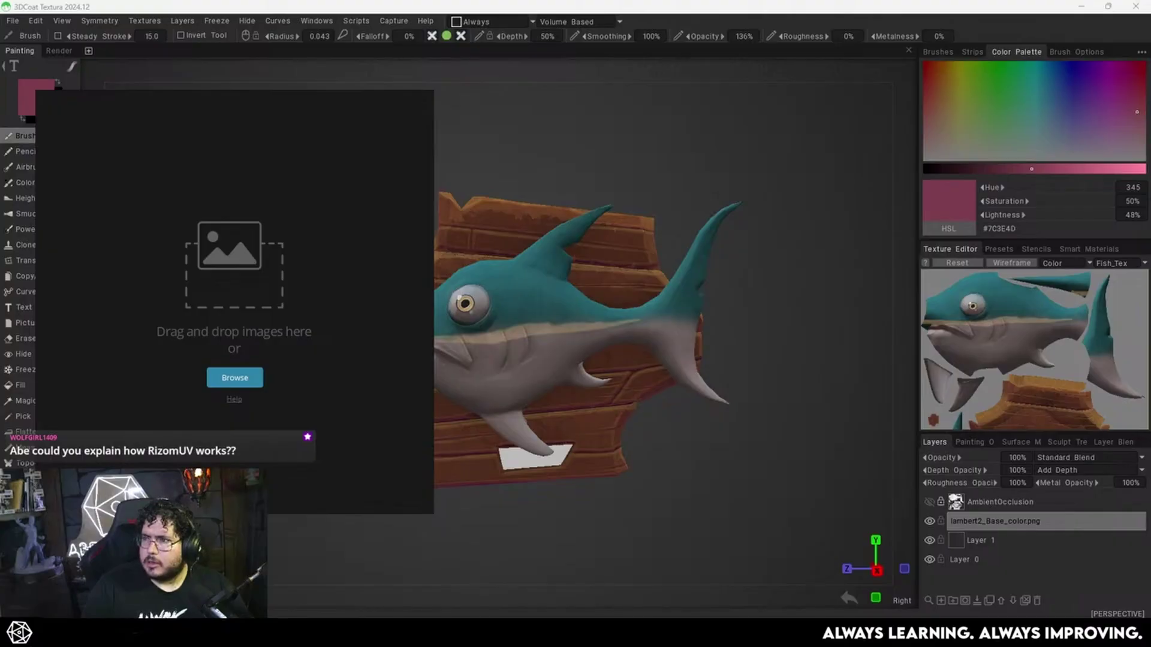
drag(990, 457, 226, 262)
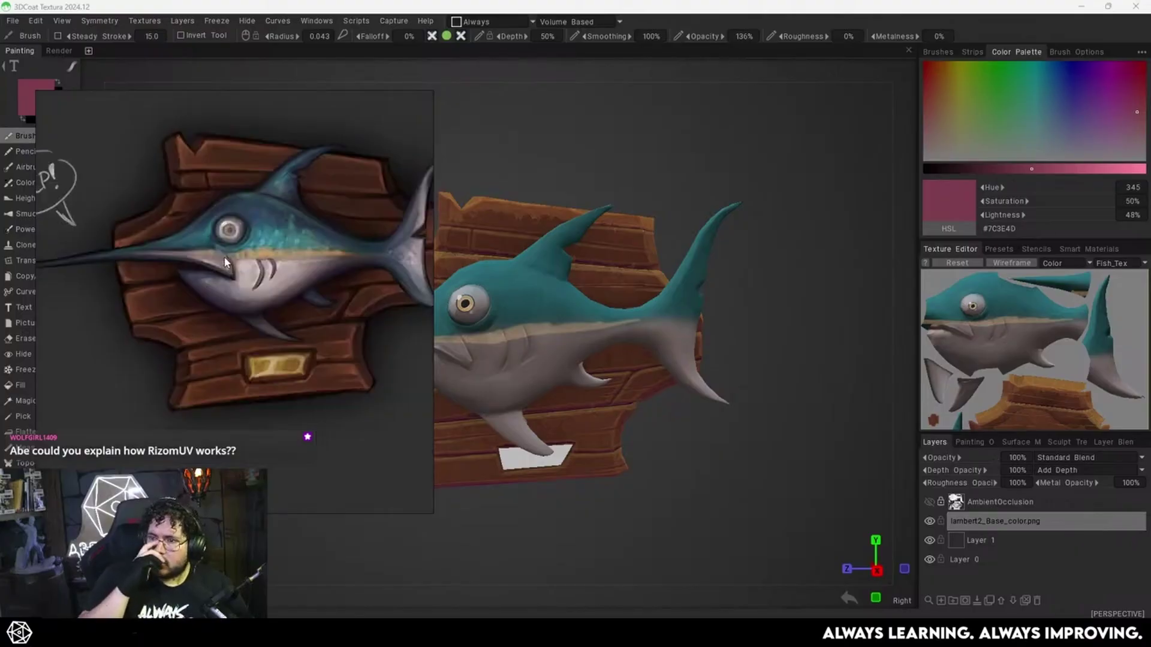
Examine the swordfish concept painting up close and as a whole, including the eye, body stripe and gills.
scroll(230, 277, up, 3)
scroll(283, 261, down, 5)
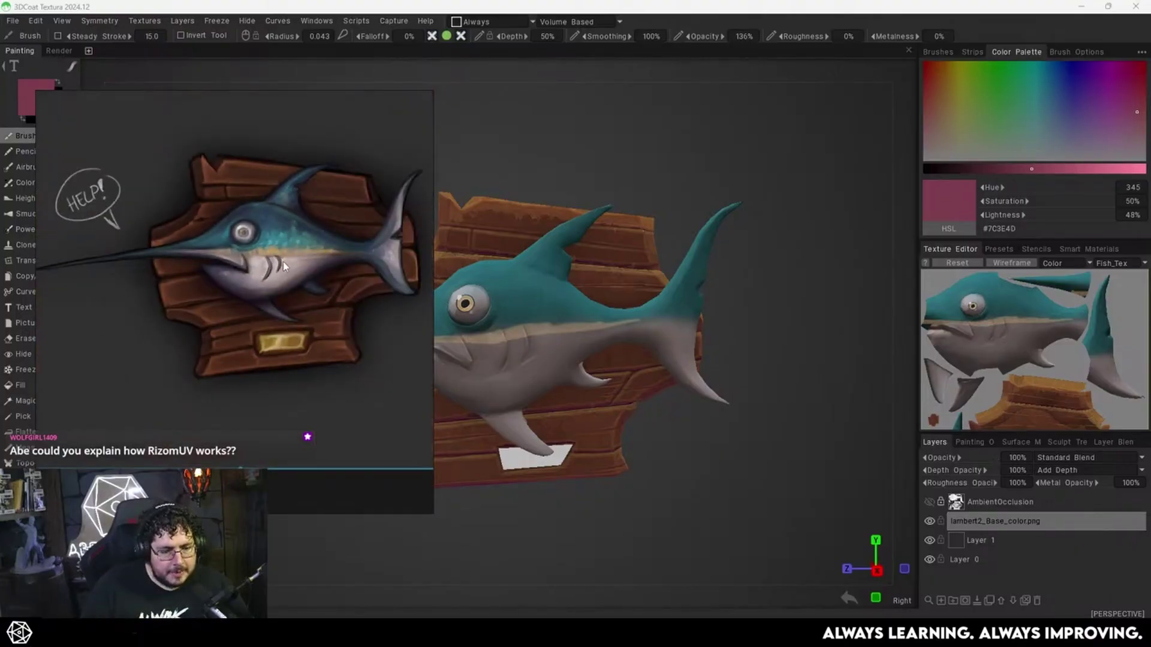
scroll(252, 252, up, 4)
scroll(261, 246, down, 4)
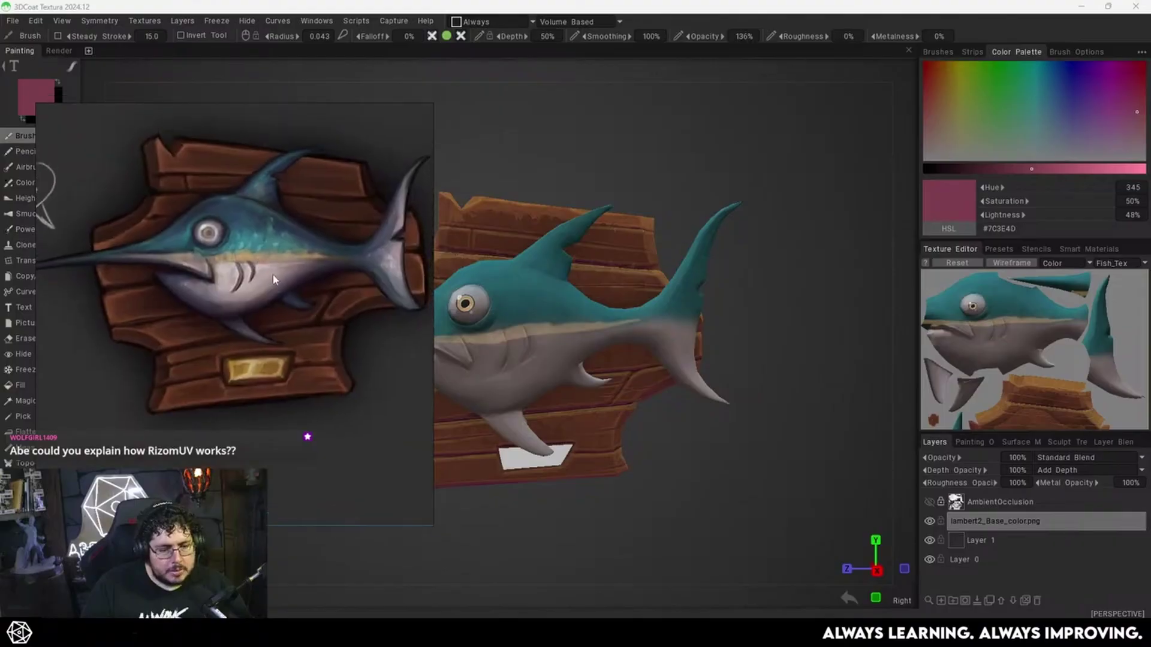
scroll(277, 276, up, 3)
scroll(277, 276, up, 4)
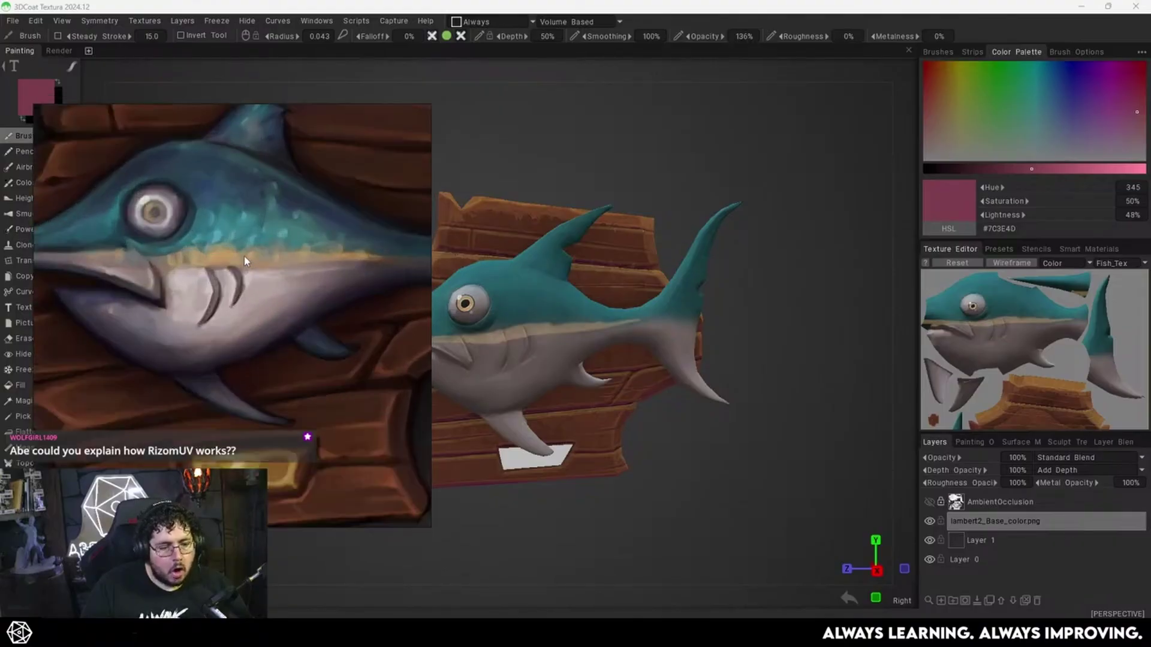
scroll(243, 256, down, 4)
Shrink the reference window, frame the swordfish plaque inside it, and place it beside the 3D model.
drag(301, 286, 299, 253)
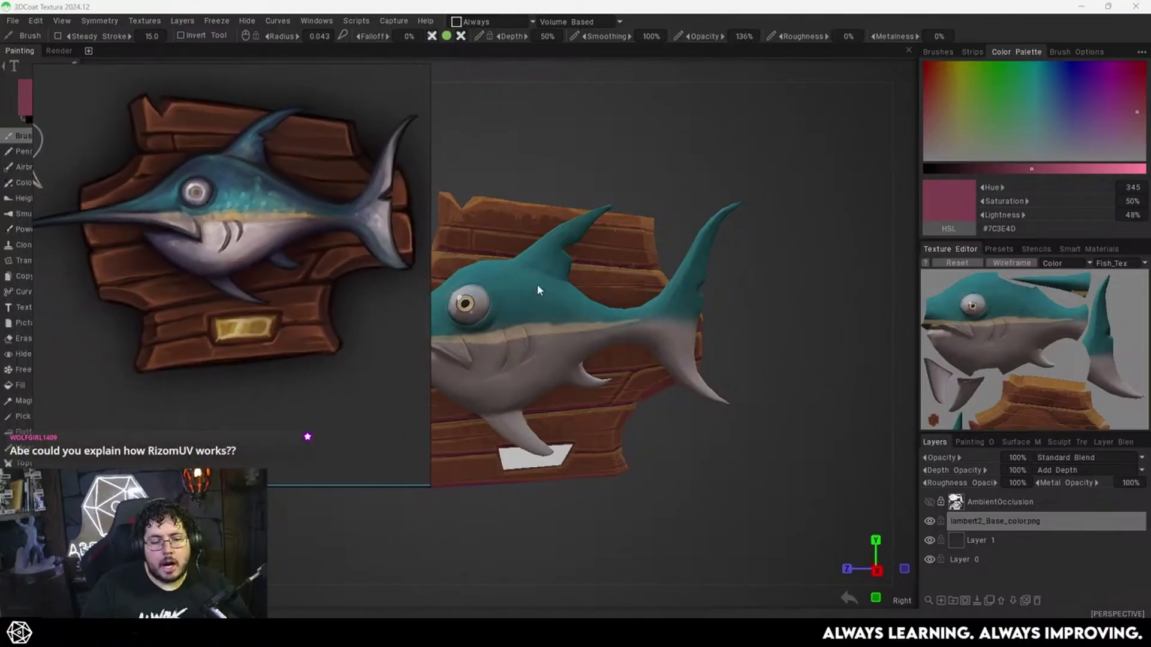
alt+middle_drag(531, 245, 657, 275)
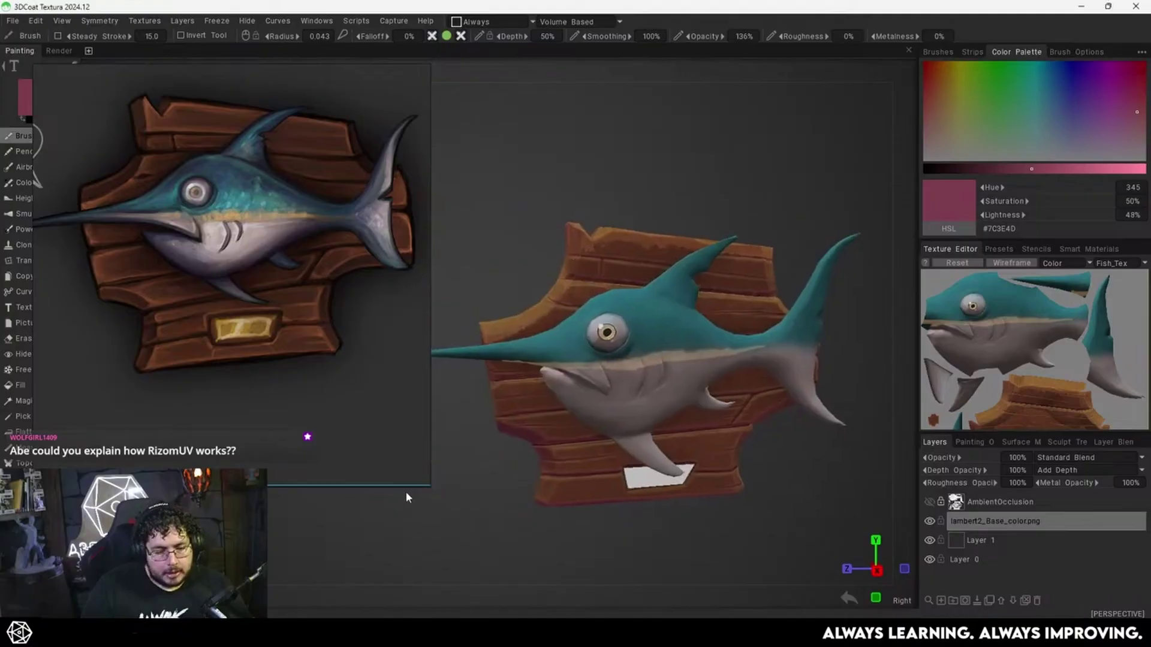
drag(430, 487, 271, 363)
scroll(178, 254, up, 5)
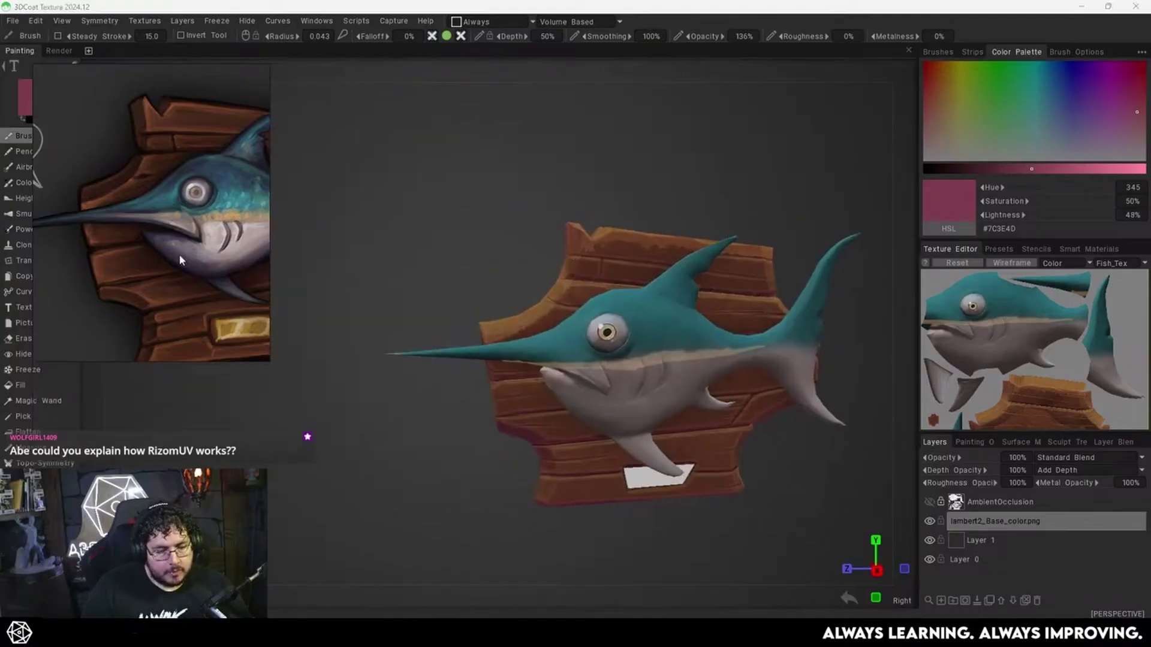
middle_drag(213, 273, 125, 224)
right_drag(125, 224, 227, 262)
scroll(205, 237, down, 3)
scroll(217, 257, up, 3)
middle_drag(245, 288, 249, 299)
scroll(230, 246, down, 1)
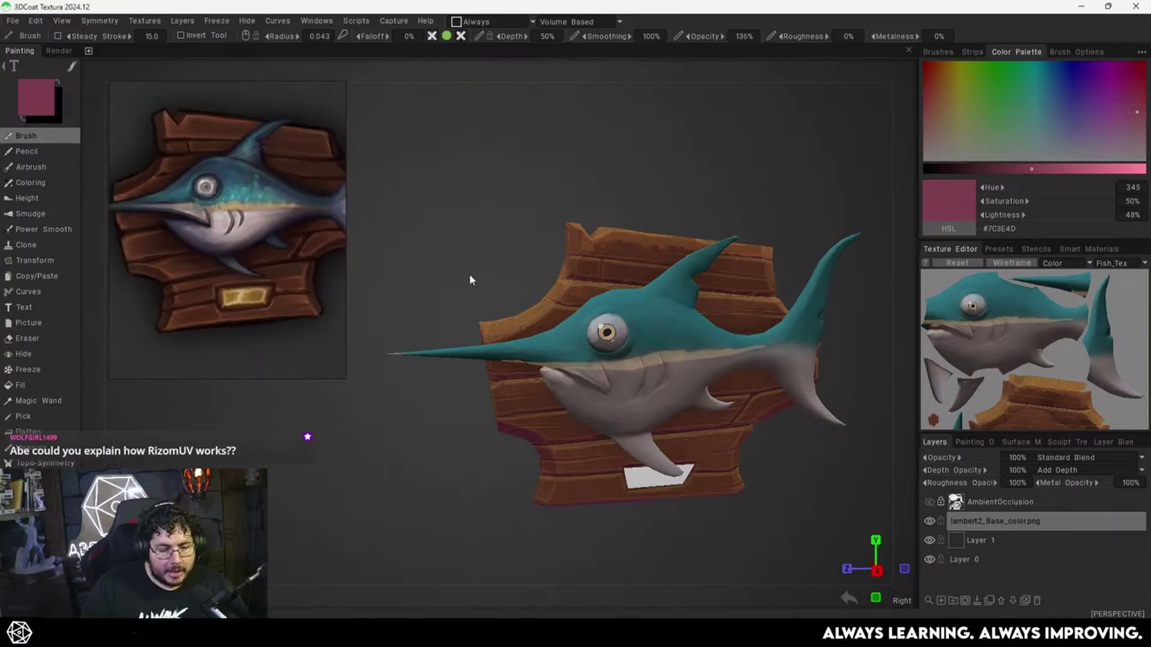
View the swordfish closer beside the reference and look through the available camera navigation schemes.
scroll(483, 304, up, 3)
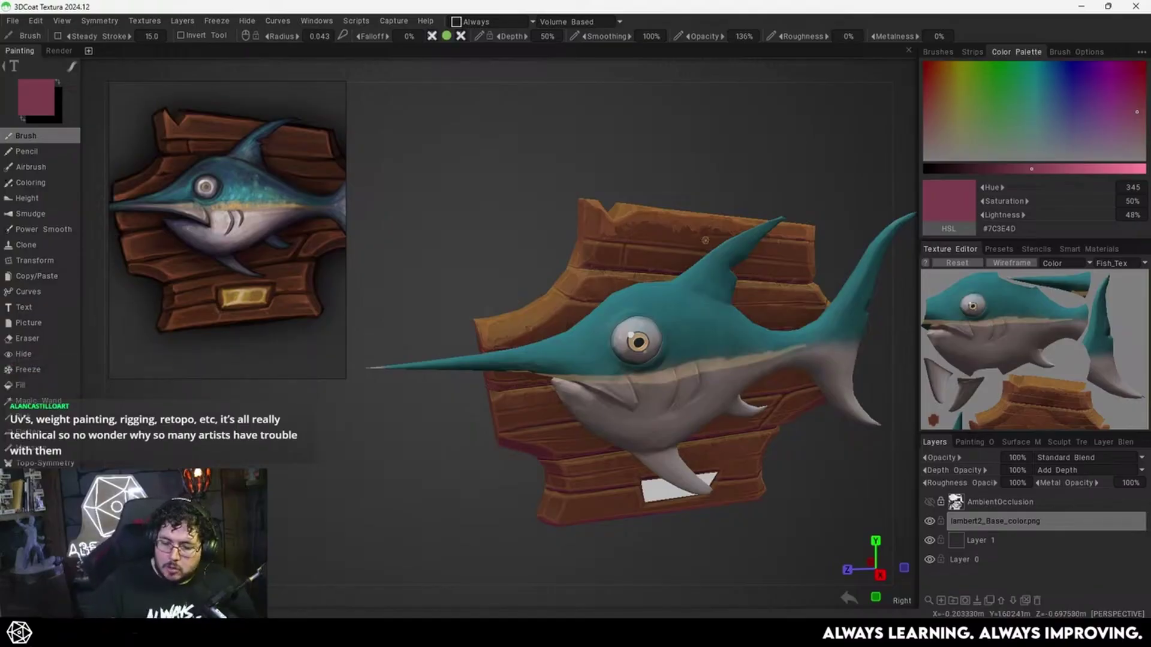
alt+drag(713, 375, 679, 338)
alt+right_drag(680, 338, 730, 345)
alt+middle_drag(669, 358, 644, 364)
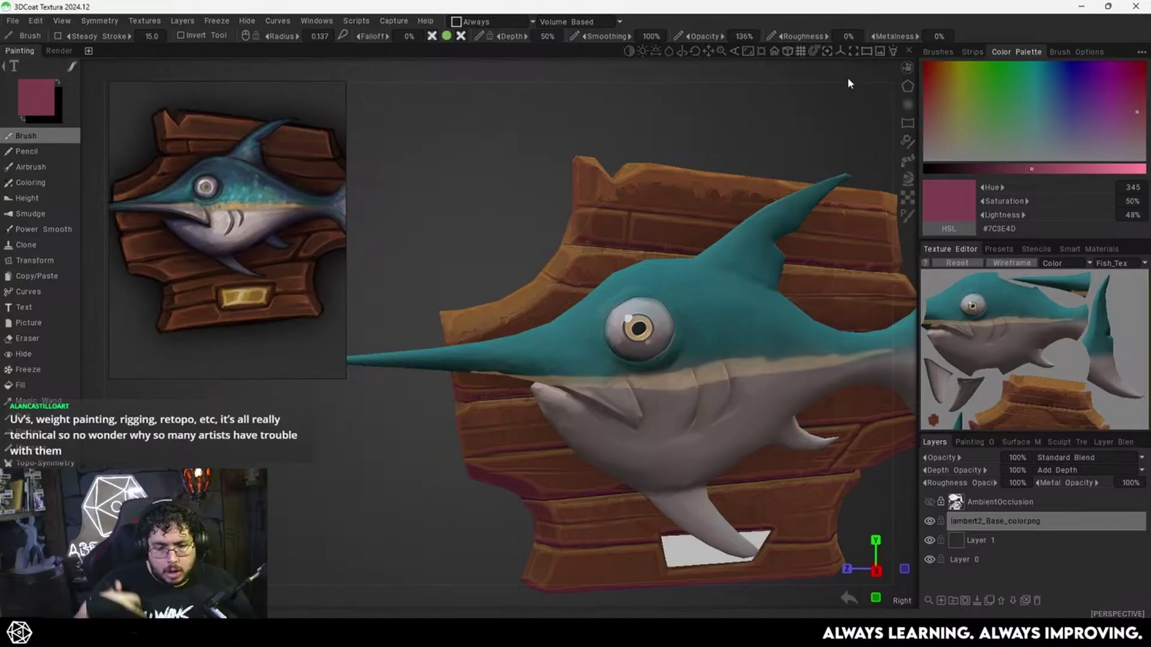
middle_drag(731, 294, 687, 274)
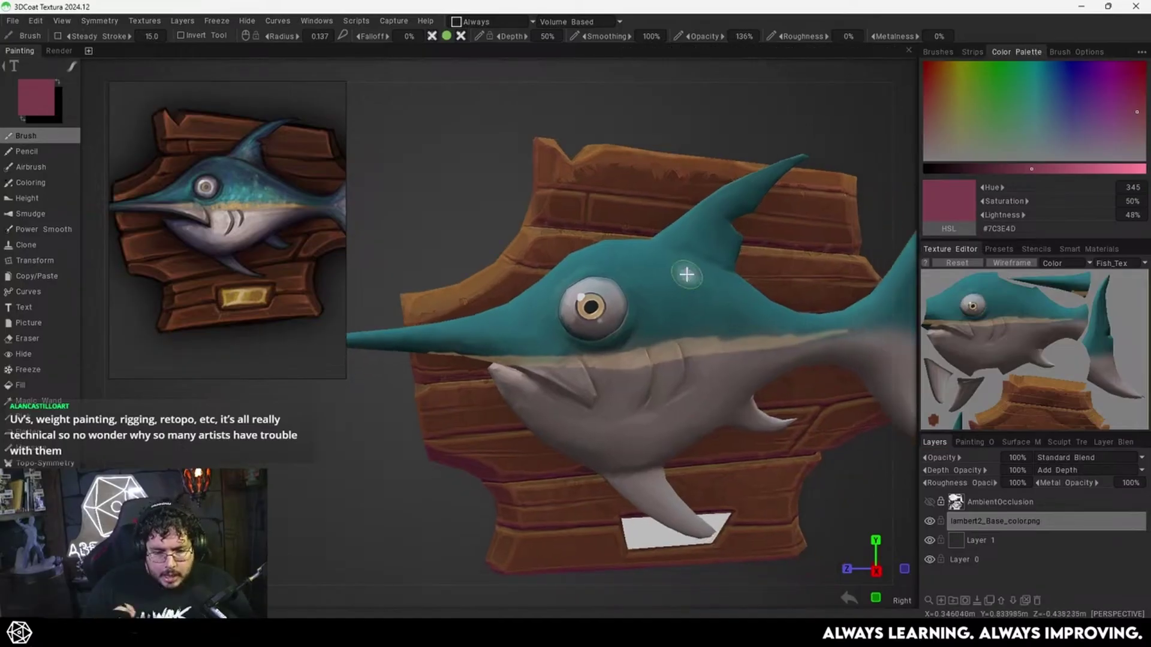
mouse_move(907, 69)
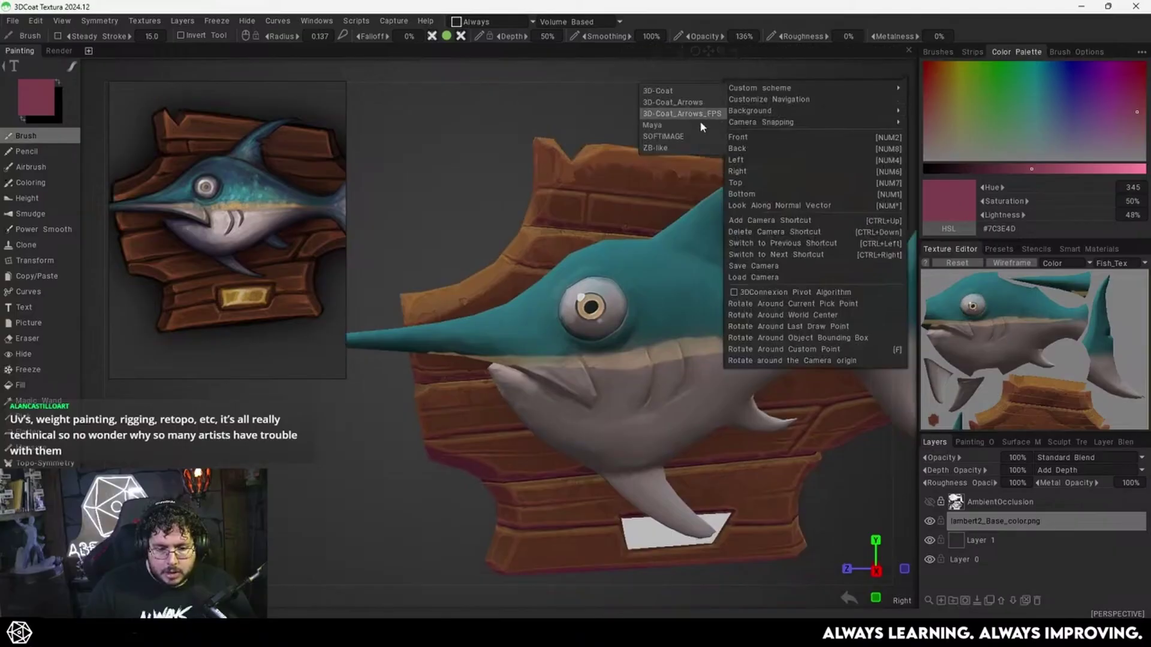
alt+drag(594, 149, 615, 162)
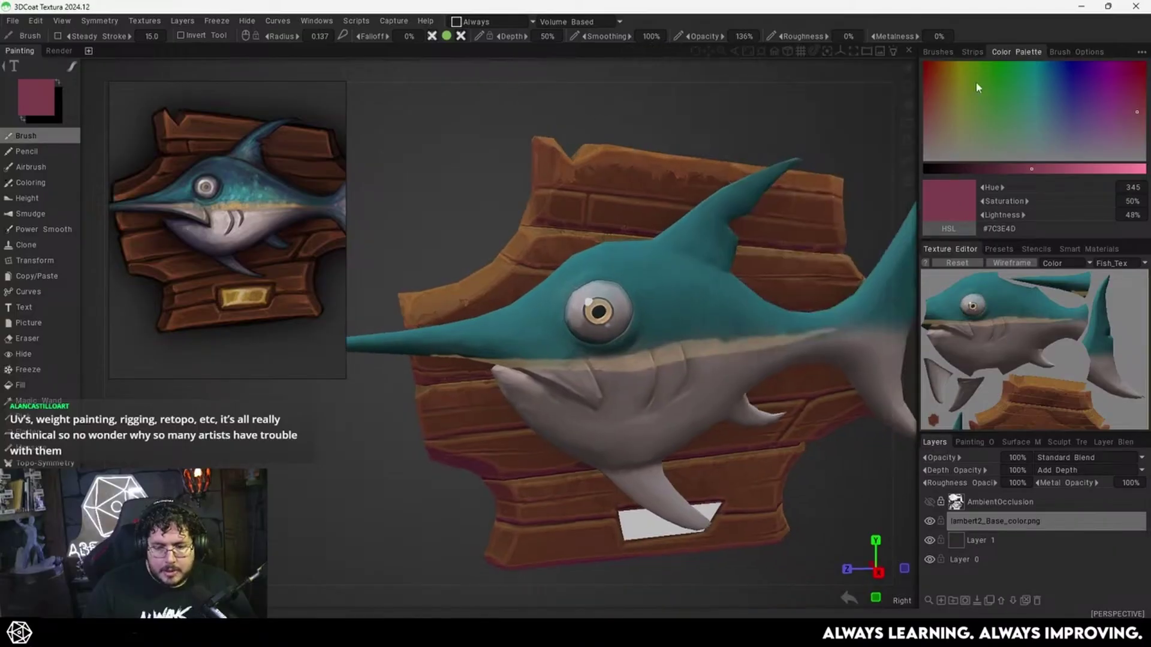
Undock the Color Palette below the reference image and change its color picker style.
mouse_move(1014, 52)
mouse_down()
mouse_move(863, 144)
mouse_move(455, 282)
mouse_move(251, 383)
mouse_move(242, 374)
mouse_up()
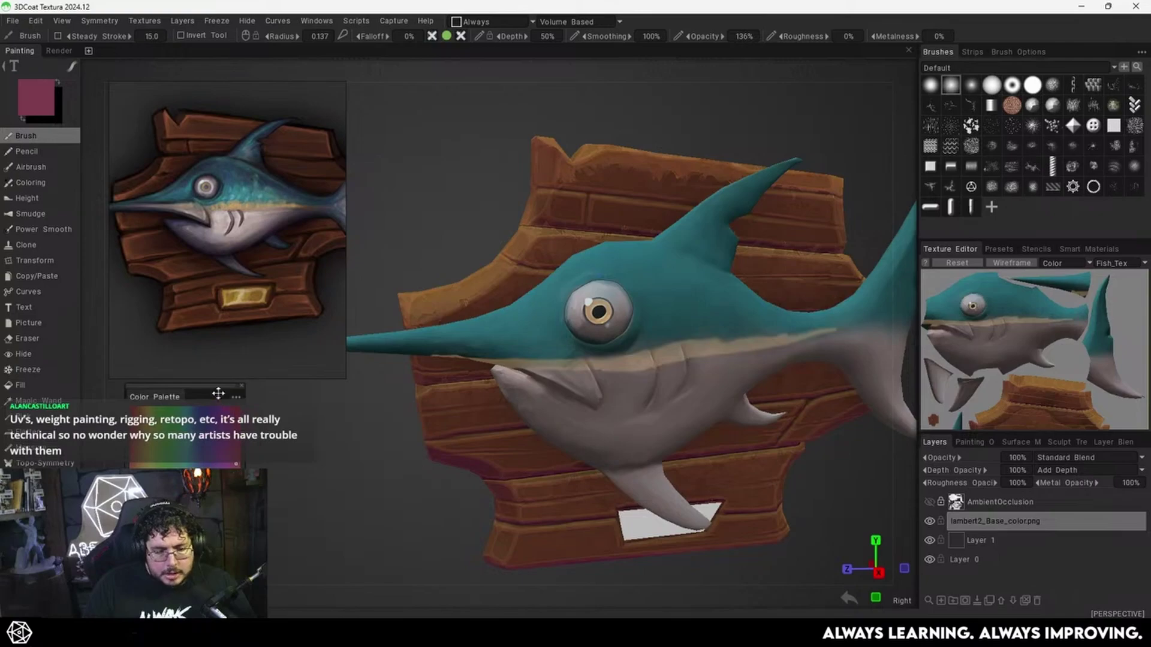
click(237, 397)
click(239, 412)
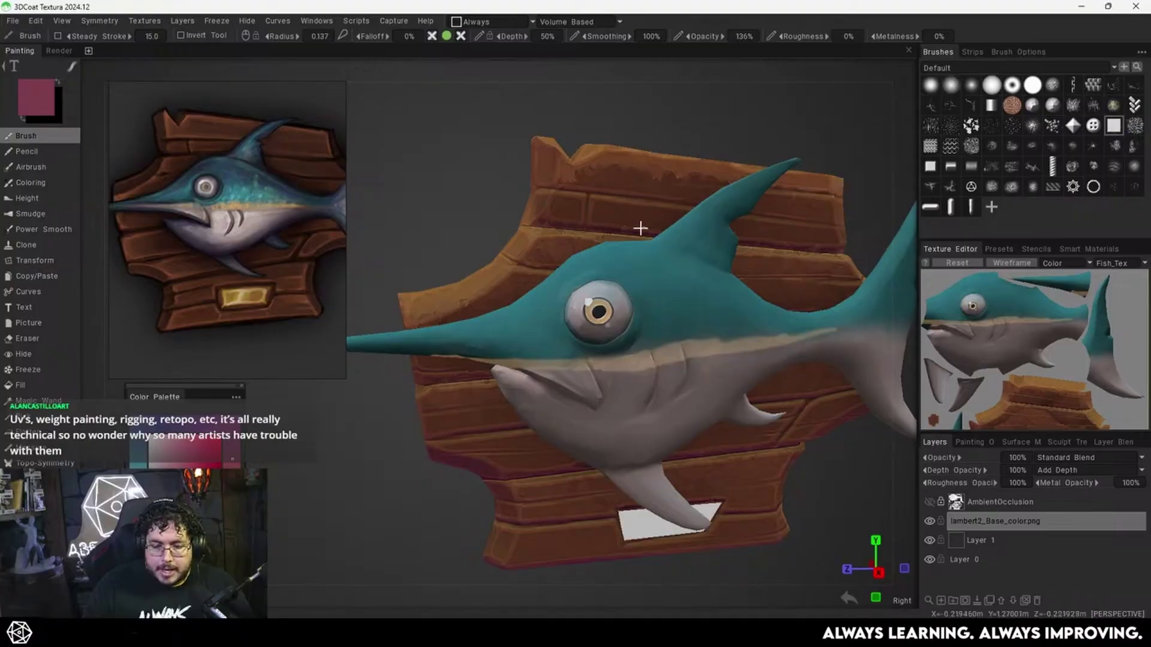
Add a new paint layer above lambert2_Base_color.png and reduce the square brush's radius to about 0.086.
mouse_move(713, 294)
alt+right_down()
mouse_move(740, 313)
mouse_move(699, 278)
alt+right_up()
mouse_move(699, 278)
alt+middle_down()
mouse_move(681, 271)
mouse_move(690, 335)
alt+middle_up()
click(941, 600)
right_drag(699, 319, 693, 318)
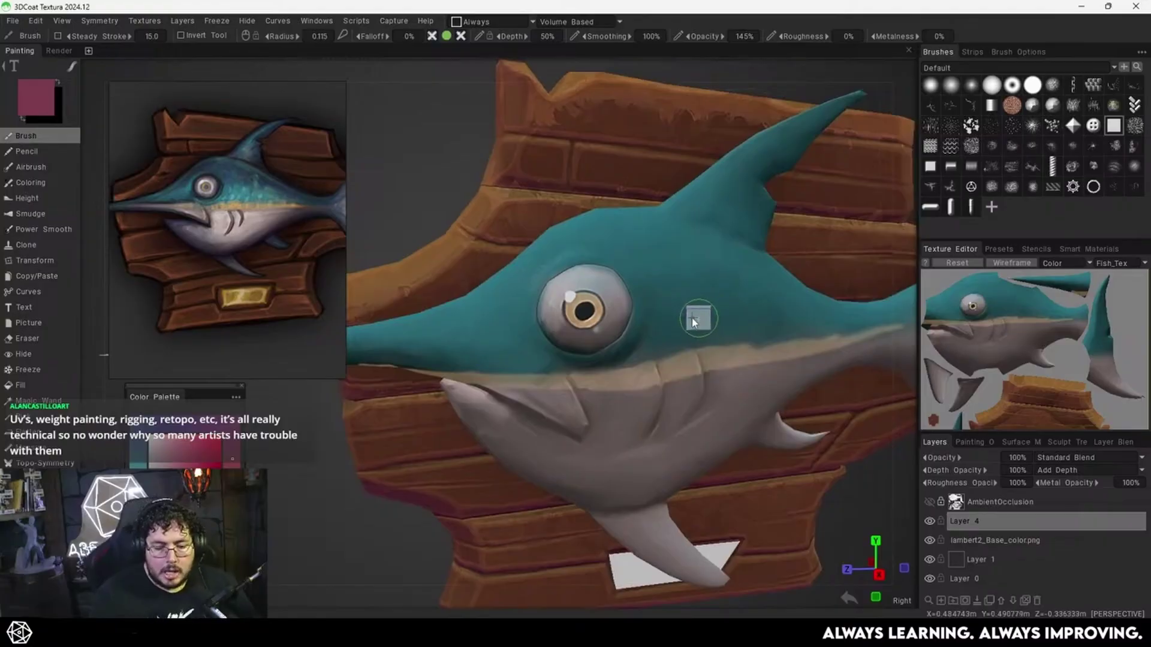
key(bracketleft)
alt+middle_drag(681, 344, 663, 343)
mouse_move(743, 340)
alt+right_down()
mouse_move(643, 349)
mouse_move(731, 308)
mouse_move(736, 275)
alt+right_up()
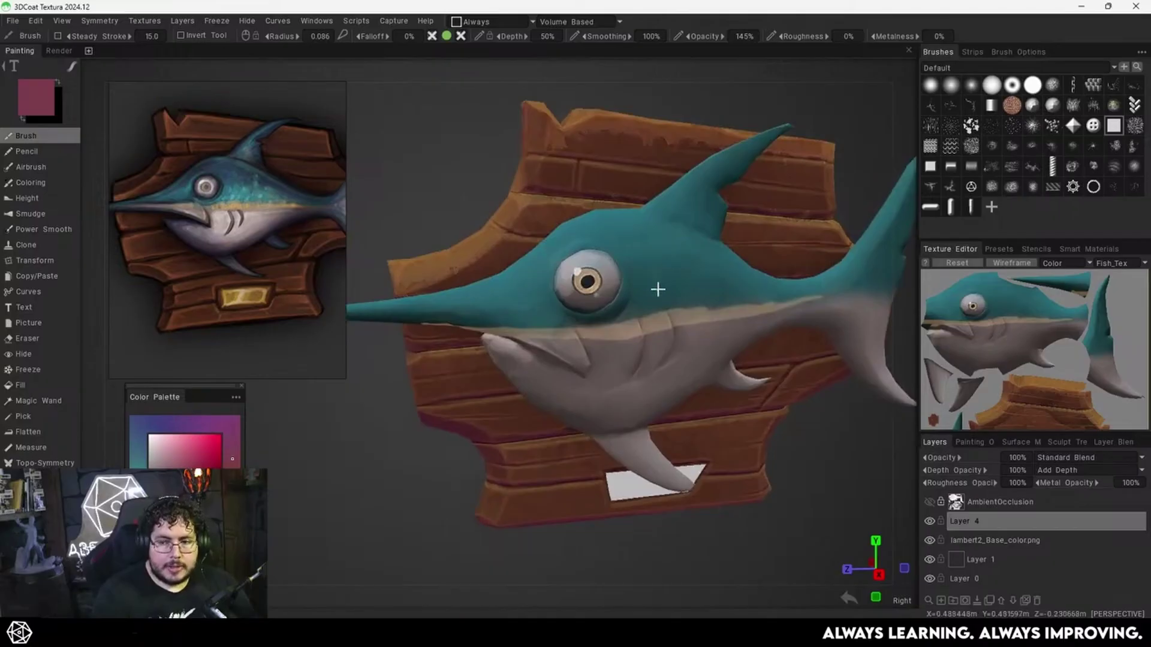
Try sampling paint colors from different spots on the swordfish's body and eye.
alt+right_drag(659, 288, 706, 263)
alt+middle_drag(706, 263, 620, 318)
alt+right_drag(631, 304, 613, 305)
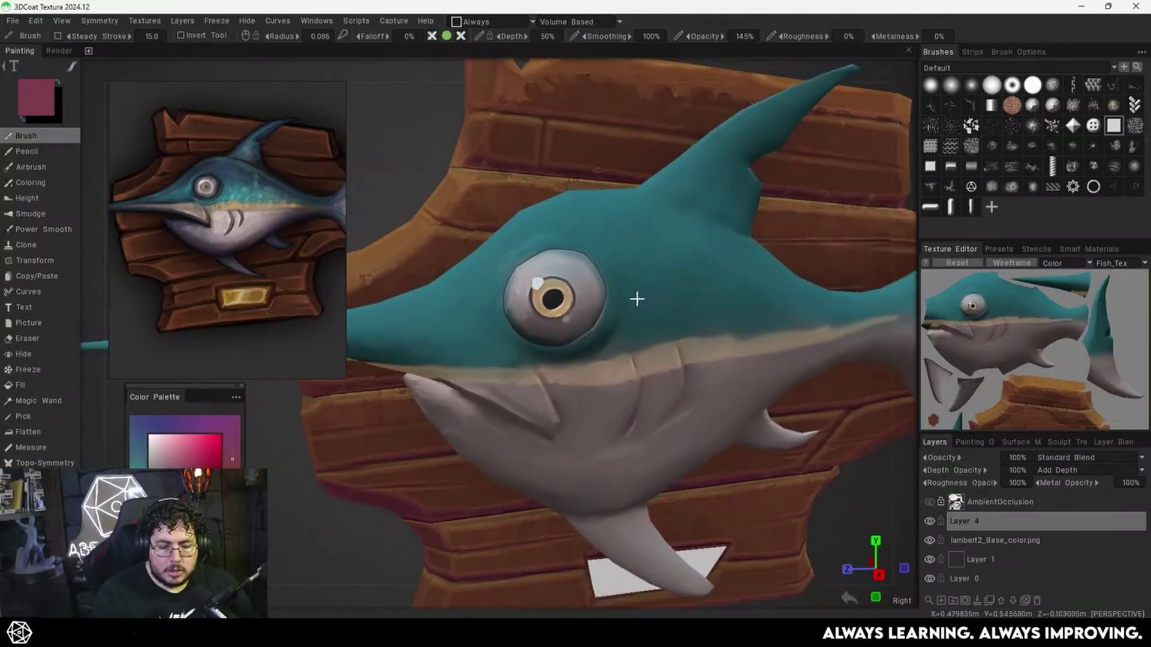
alt+middle_drag(636, 299, 626, 300)
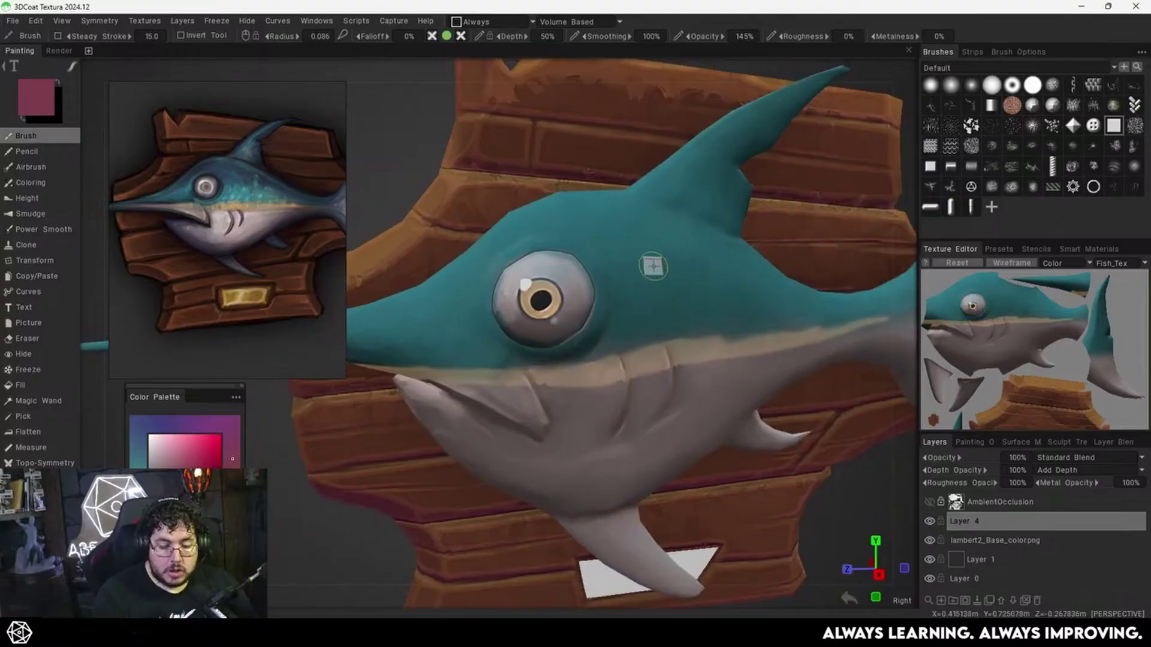
key(v)
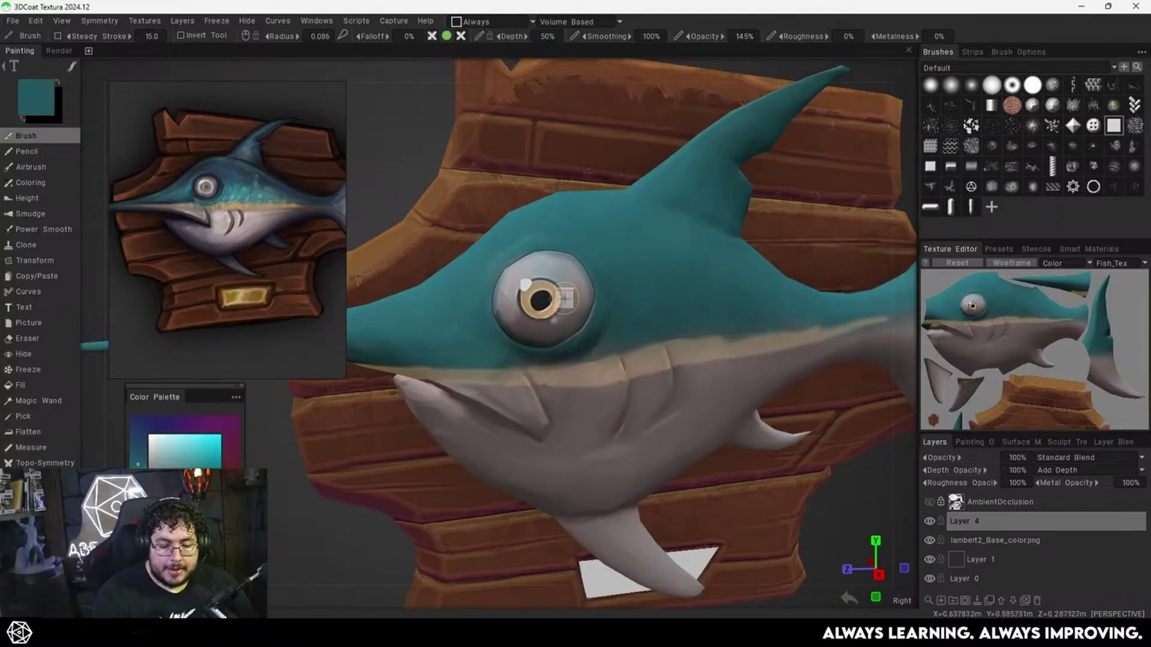
key(v)
key(v)
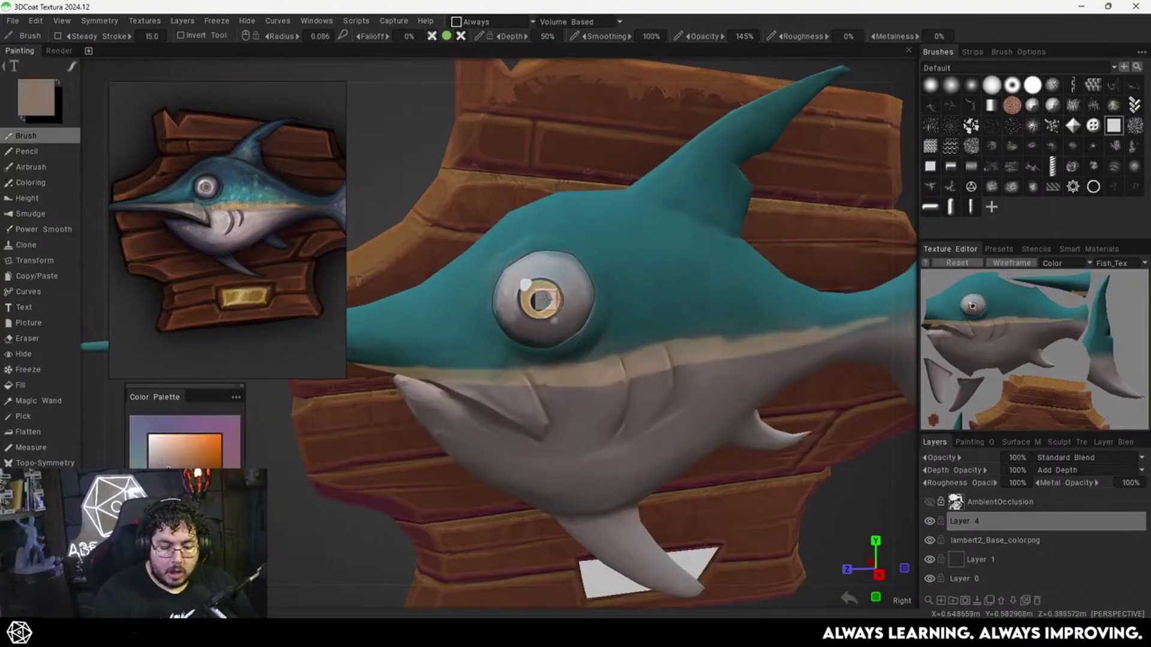
key(v)
key(v)
key(v)
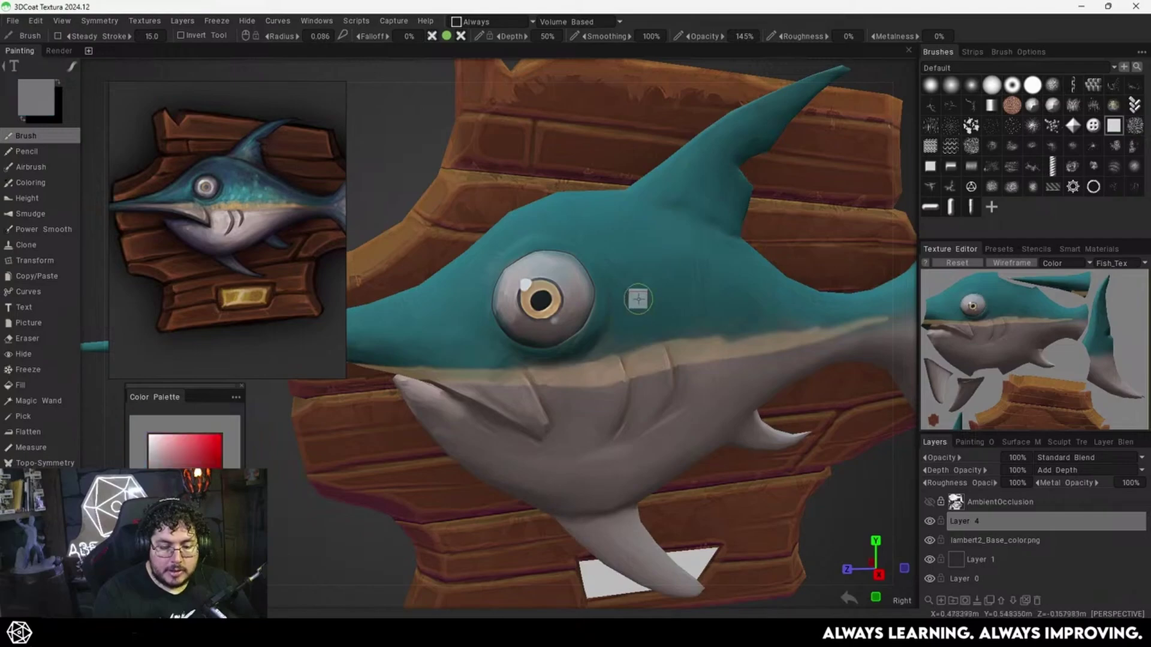
Sample the teal of the swordfish's upper body as the painting color.
mouse_move(664, 293)
alt+mouse_down()
mouse_move(672, 263)
mouse_move(619, 276)
mouse_move(675, 340)
alt+mouse_up()
key(v)
alt+drag(610, 327, 650, 253)
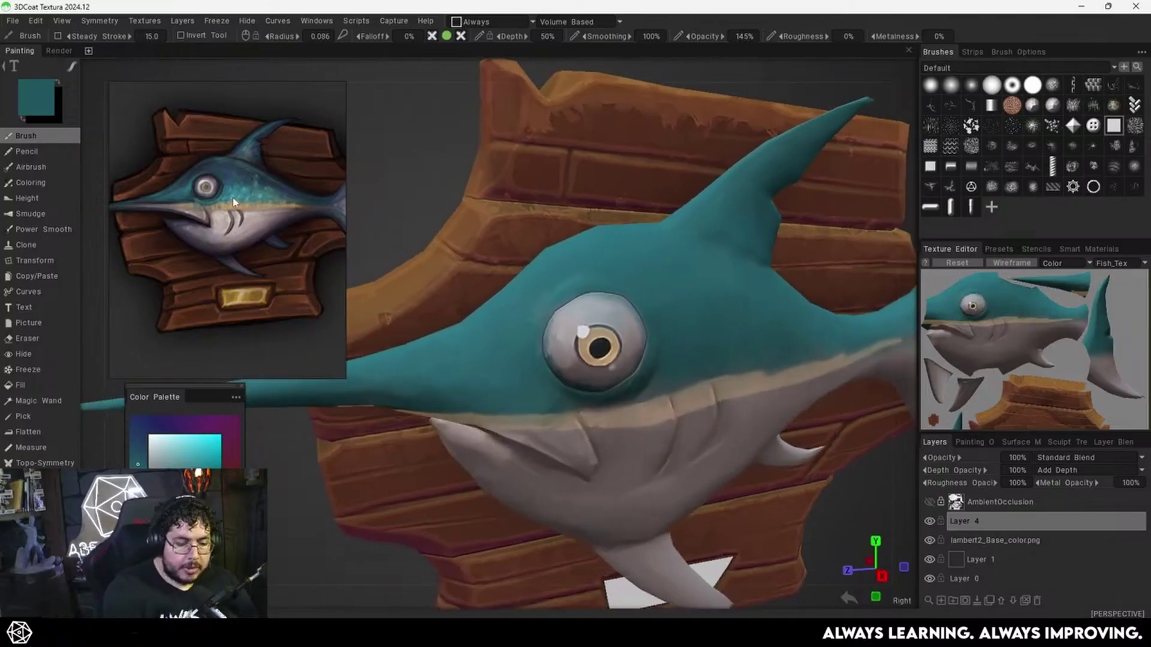
Sample a lighter teal and paint soft highlights around the swordfish's eye and along its upper body.
key(v)
mouse_move(688, 288)
alt+mouse_down()
mouse_move(683, 303)
mouse_move(576, 275)
mouse_move(550, 305)
mouse_move(550, 349)
alt+mouse_up()
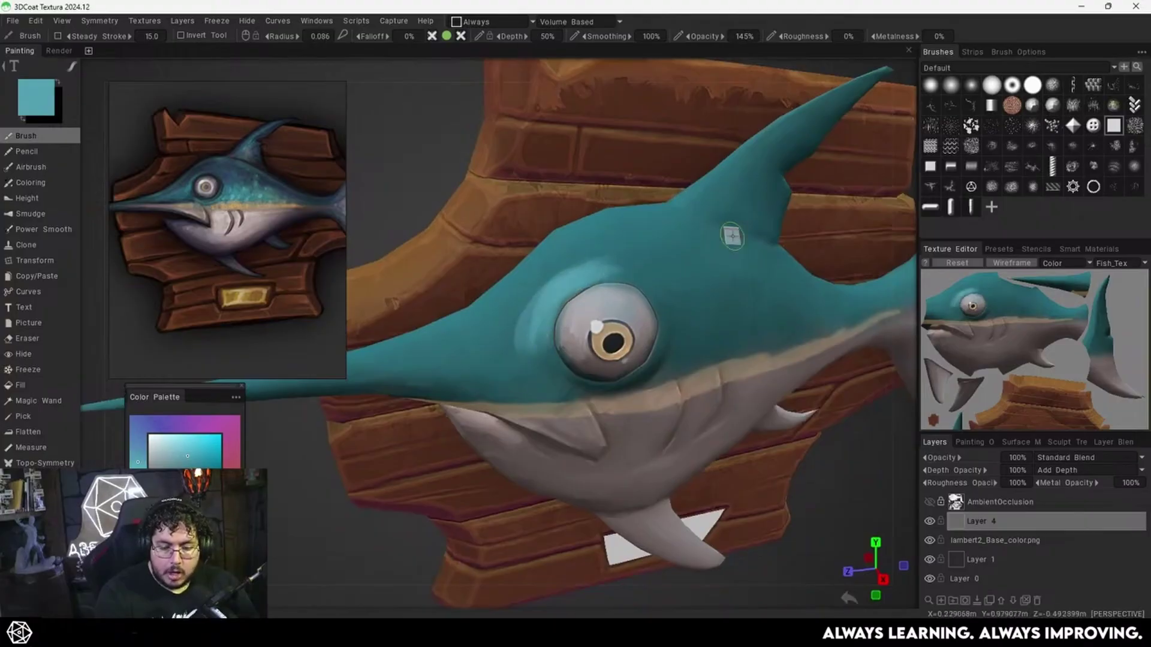
mouse_move(653, 217)
mouse_down()
mouse_move(587, 247)
mouse_move(697, 241)
mouse_up()
alt+drag(700, 281, 672, 280)
Enlarge the brush radius to about 0.161 and paint light teal over the body behind the eye, softening its edge with resampled teal.
right_drag(672, 280, 678, 281)
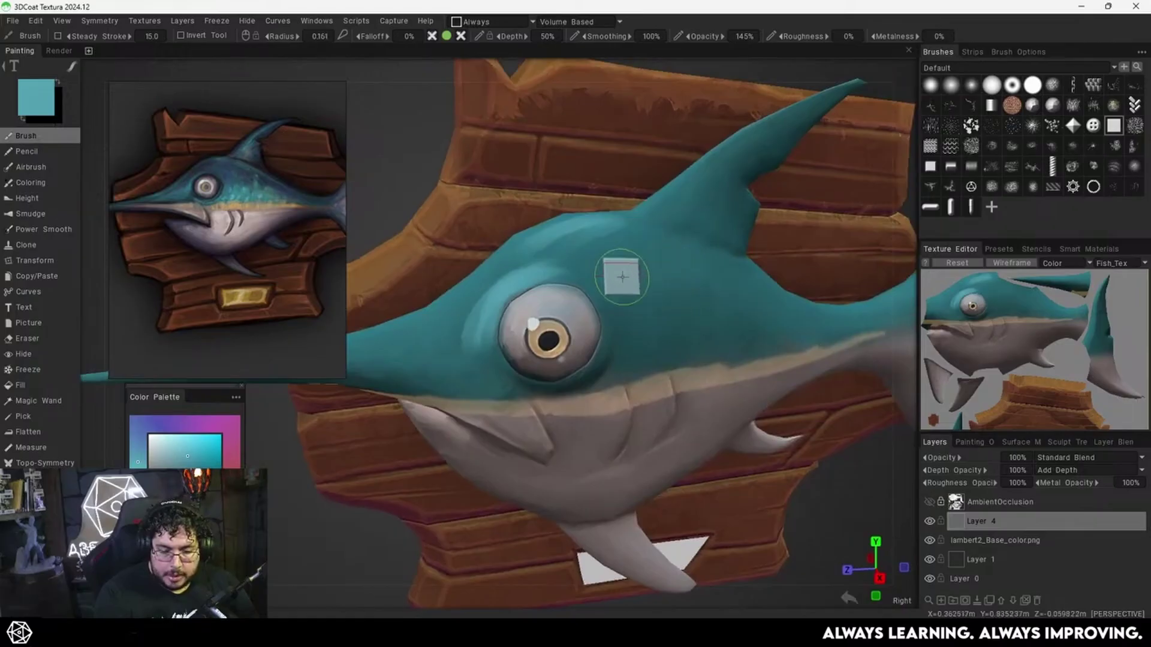
mouse_move(622, 276)
mouse_down()
mouse_move(659, 252)
mouse_move(665, 314)
mouse_move(689, 291)
mouse_move(670, 302)
mouse_move(659, 285)
mouse_move(677, 269)
mouse_move(743, 291)
mouse_up()
key(v)
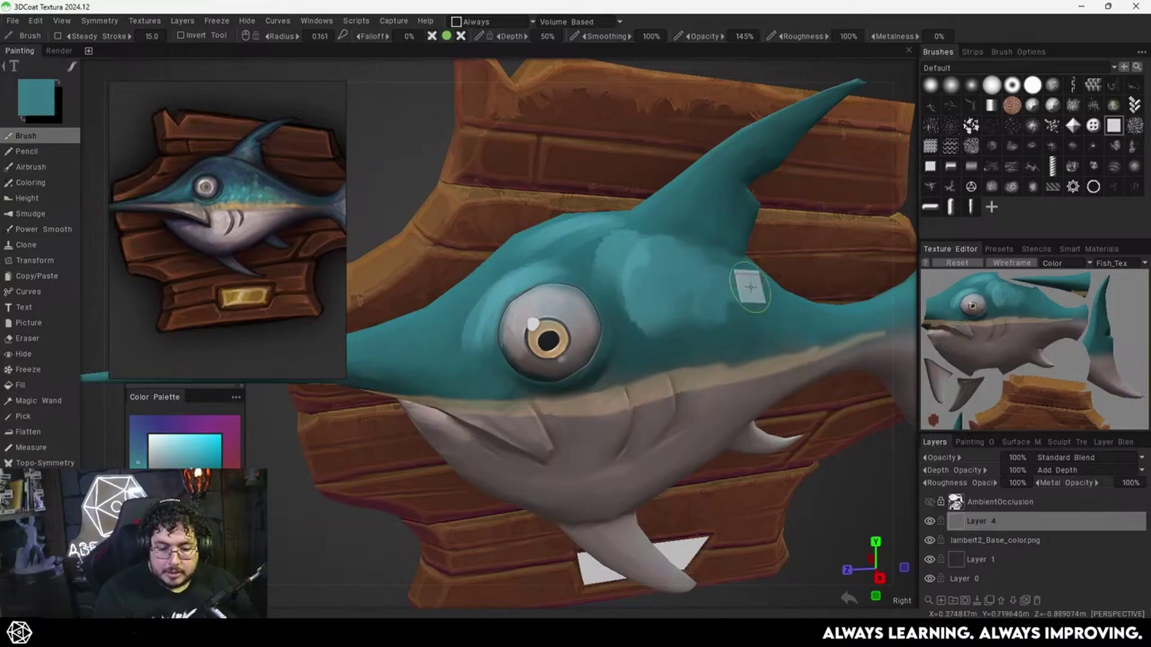
key(v)
mouse_move(788, 322)
mouse_down()
mouse_move(795, 312)
mouse_move(782, 317)
mouse_up()
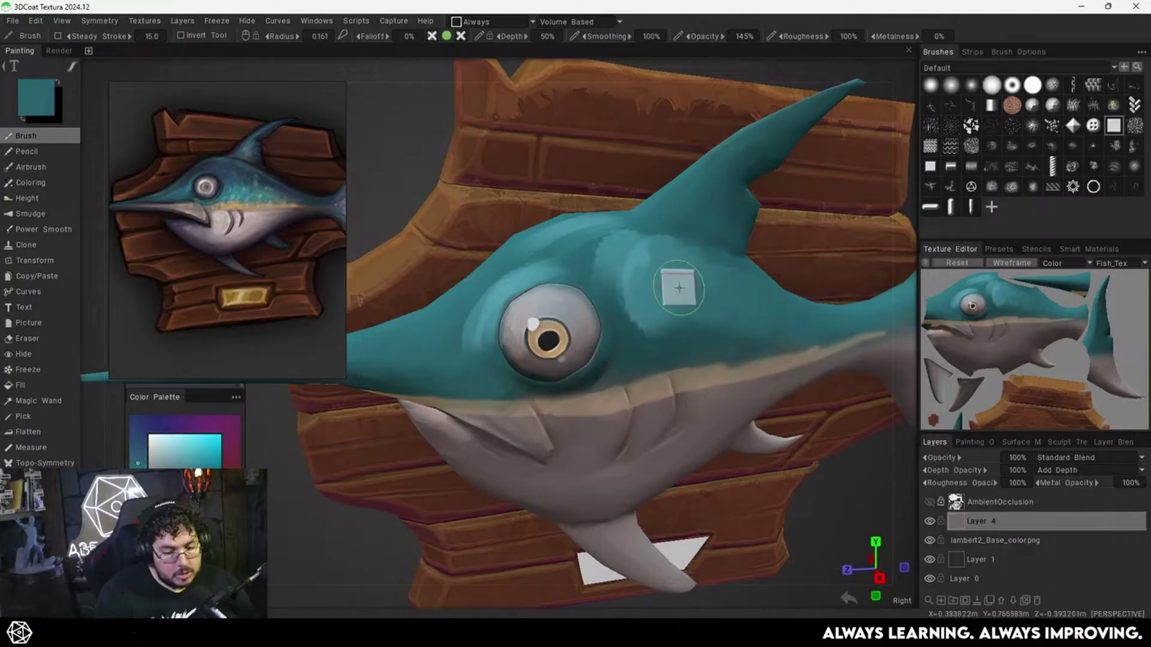
Blend the light patches behind and in front of the eye with short strokes of teals sampled from the body.
key(v)
mouse_move(678, 280)
mouse_down()
mouse_move(696, 300)
mouse_move(671, 303)
mouse_up()
key(v)
mouse_move(632, 259)
mouse_down()
mouse_move(619, 258)
mouse_move(622, 247)
mouse_move(591, 258)
mouse_move(637, 262)
mouse_move(623, 267)
mouse_up()
key(v)
key(v)
drag(545, 293, 541, 326)
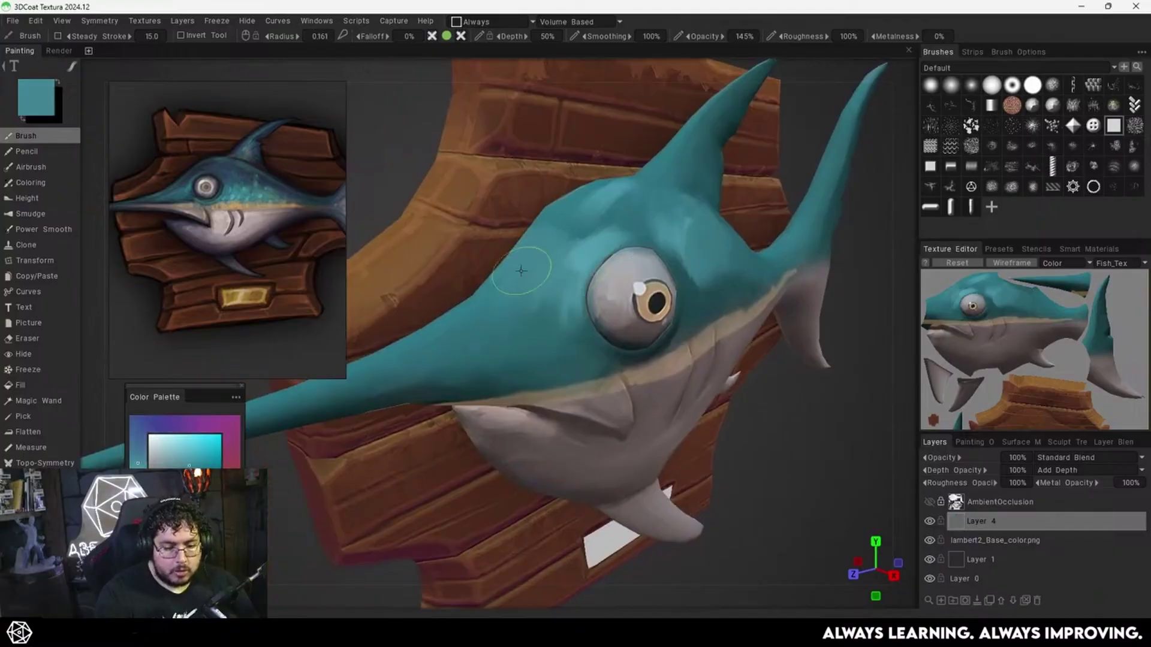
Paint sampled lighter teal along the top of the head up to the dorsal fin's base, reducing the brush radius to about 0.112.
middle_drag(512, 278, 583, 272)
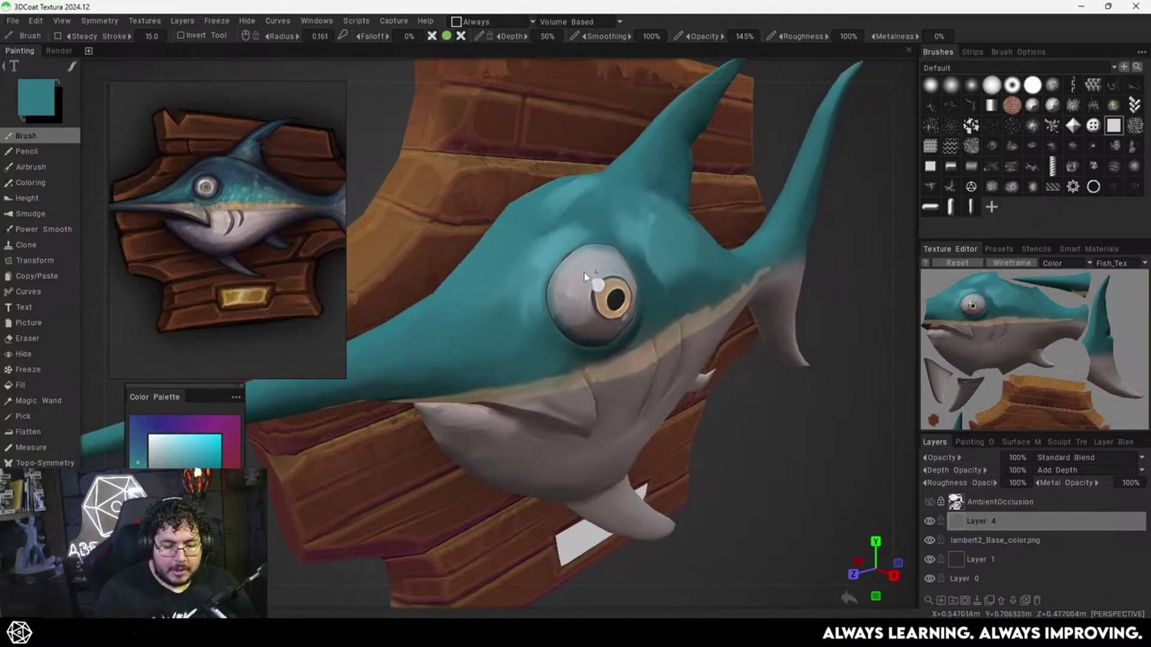
scroll(551, 294, down, 5)
alt+drag(519, 314, 573, 303)
alt+middle_drag(573, 304, 651, 285)
scroll(624, 324, up, 3)
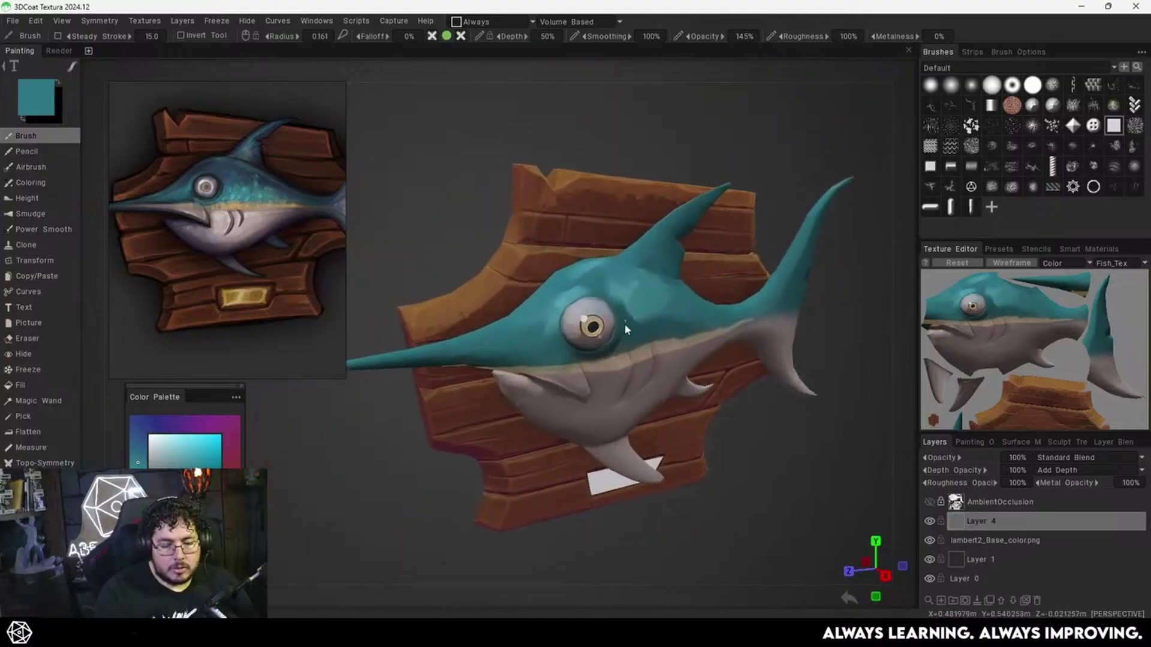
scroll(681, 264, up, 5)
scroll(624, 274, down, 3)
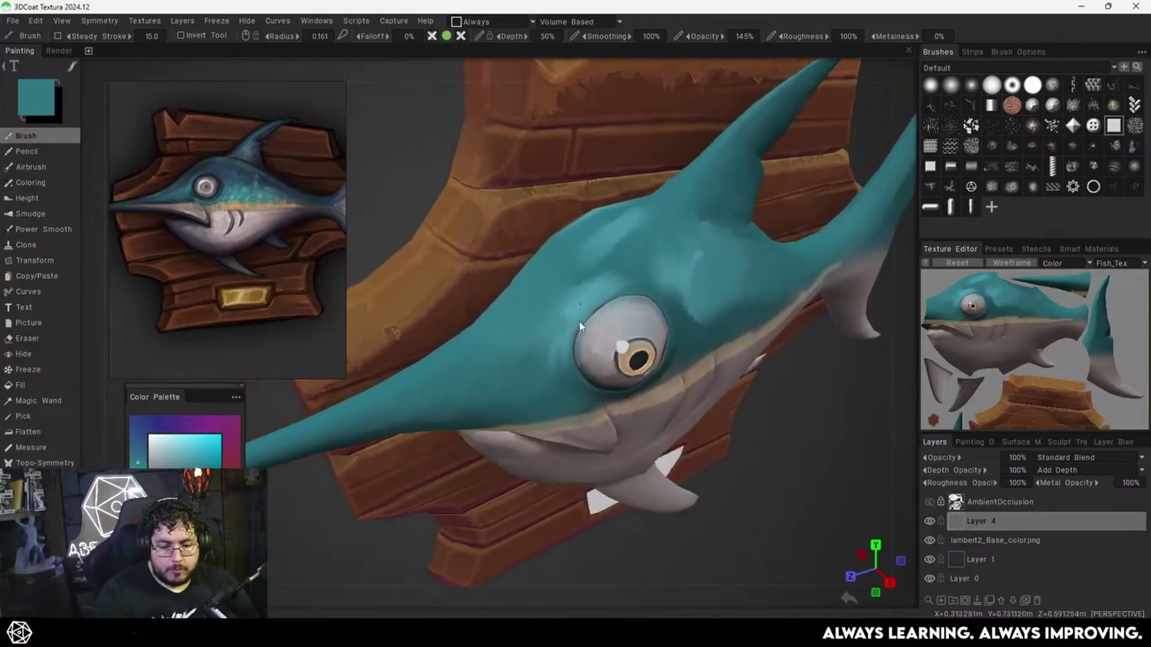
middle_drag(580, 327, 615, 251)
key(v)
mouse_move(614, 220)
mouse_down()
mouse_move(581, 230)
mouse_move(609, 226)
mouse_move(597, 247)
mouse_up()
key(v)
key(v)
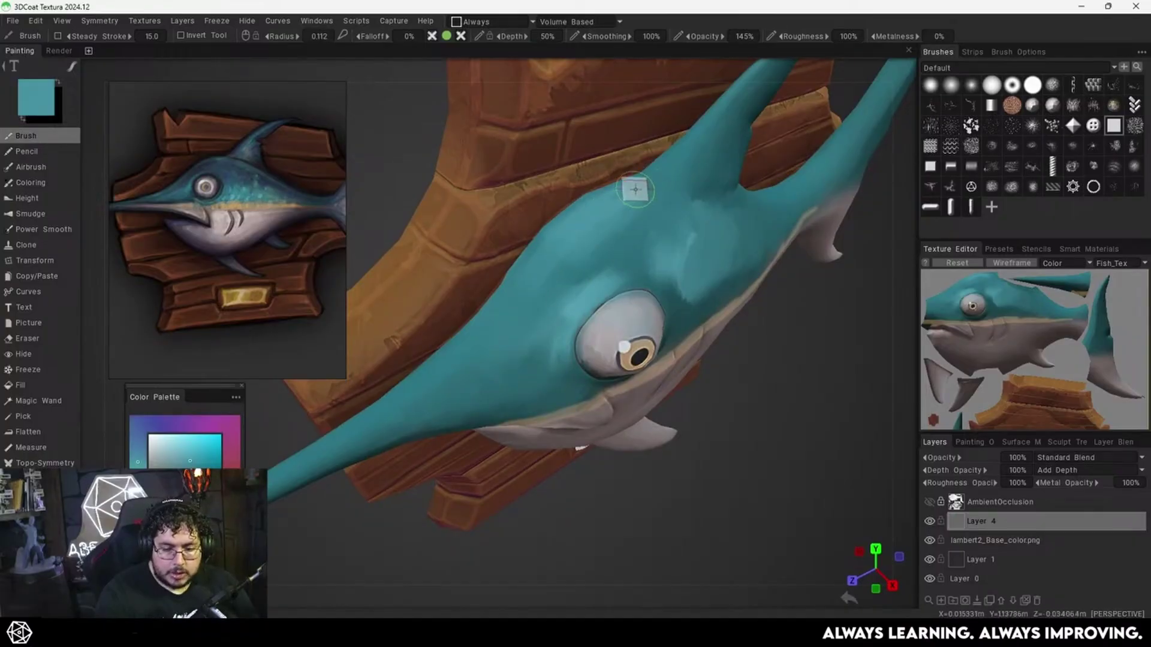
drag(675, 166, 663, 172)
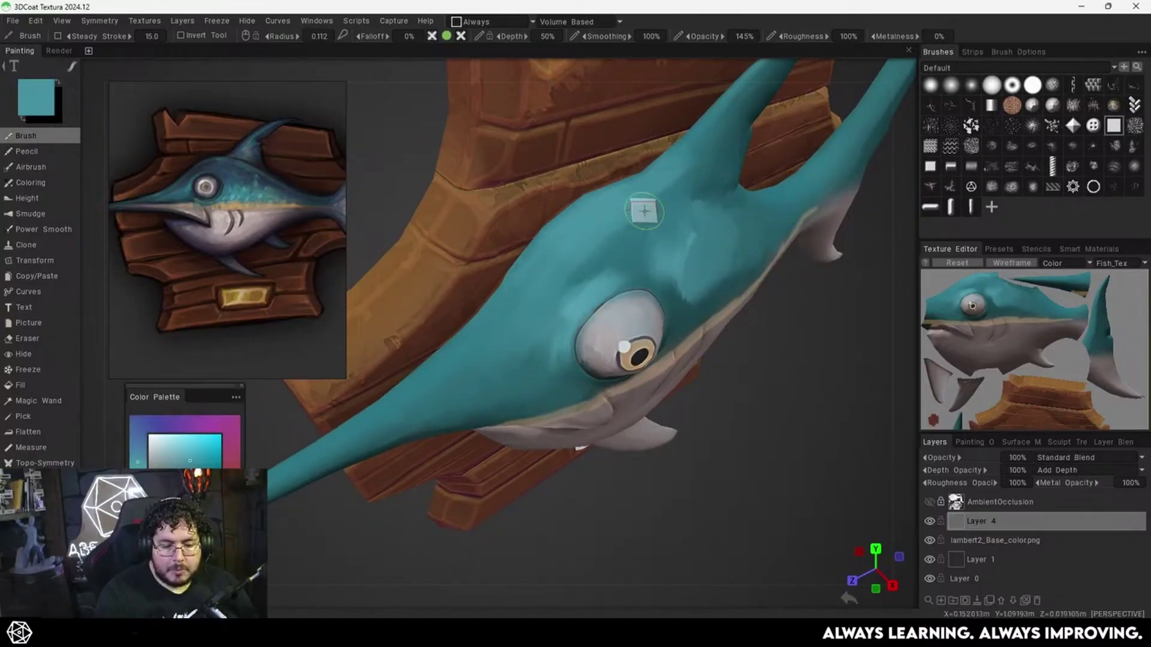
Paint darker teal shading between the eye and the back ridge and blend it with sampled tones, using a brush radius of about 0.091.
key(v)
drag(635, 244, 603, 257)
key(v)
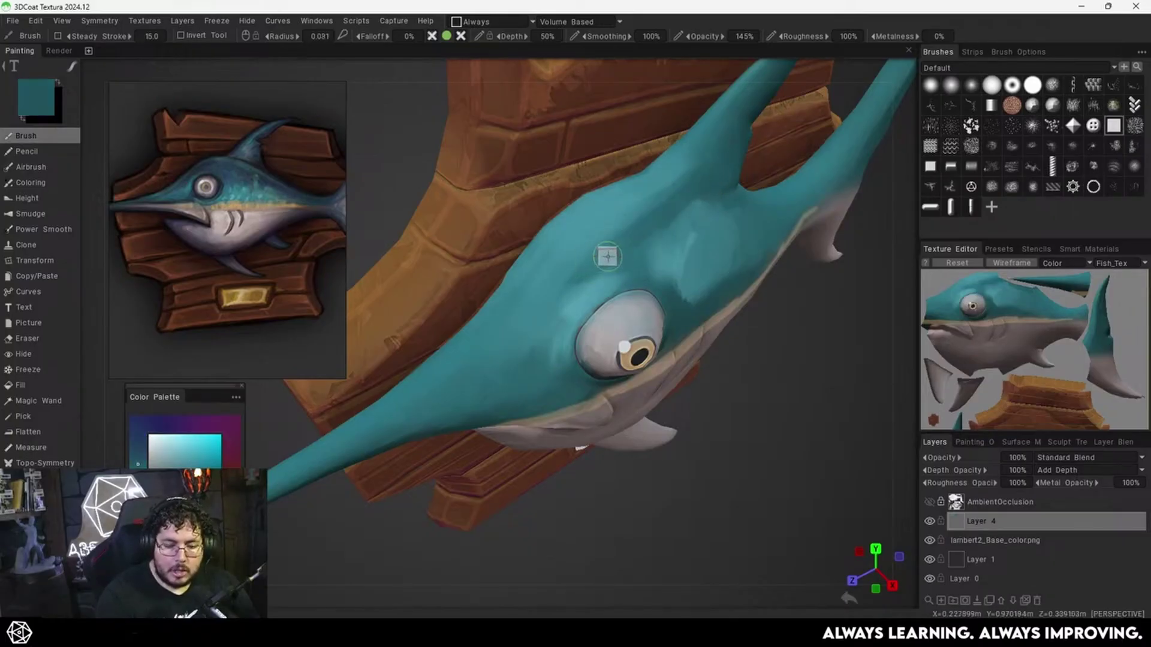
key(v)
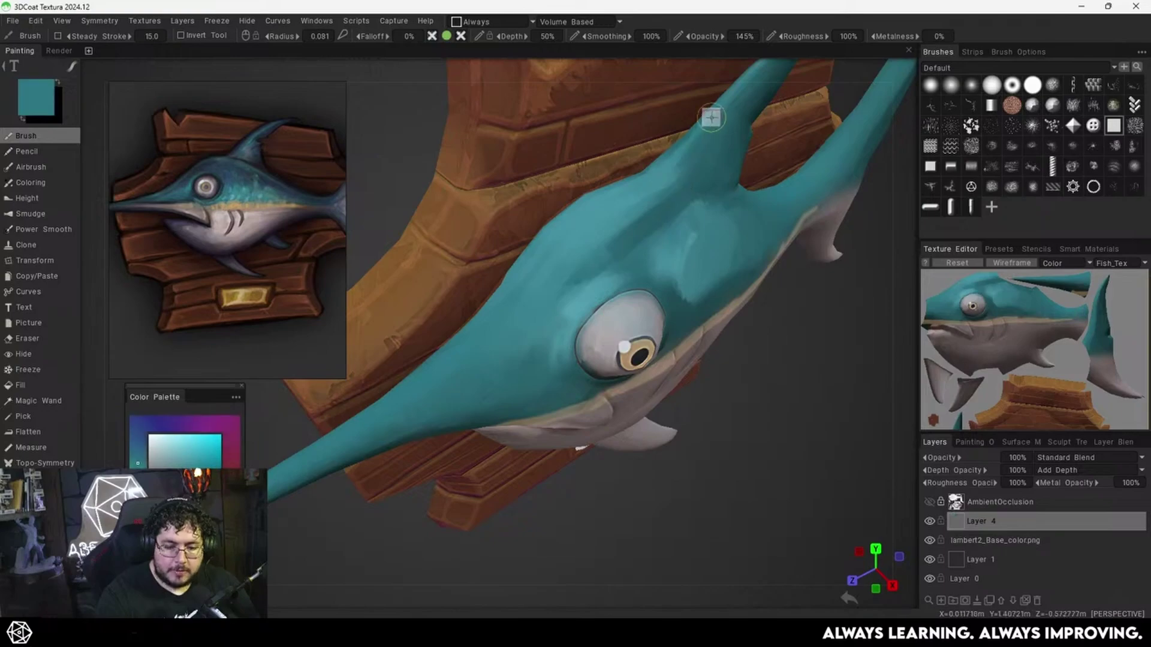
key(v)
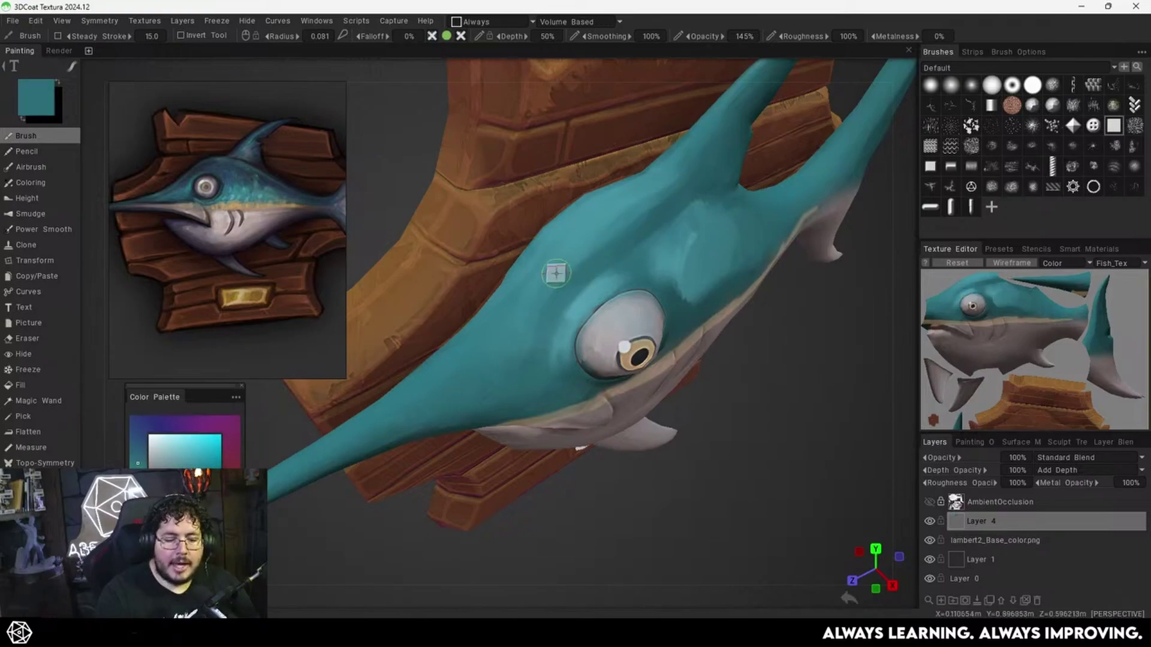
key(v)
key(v)
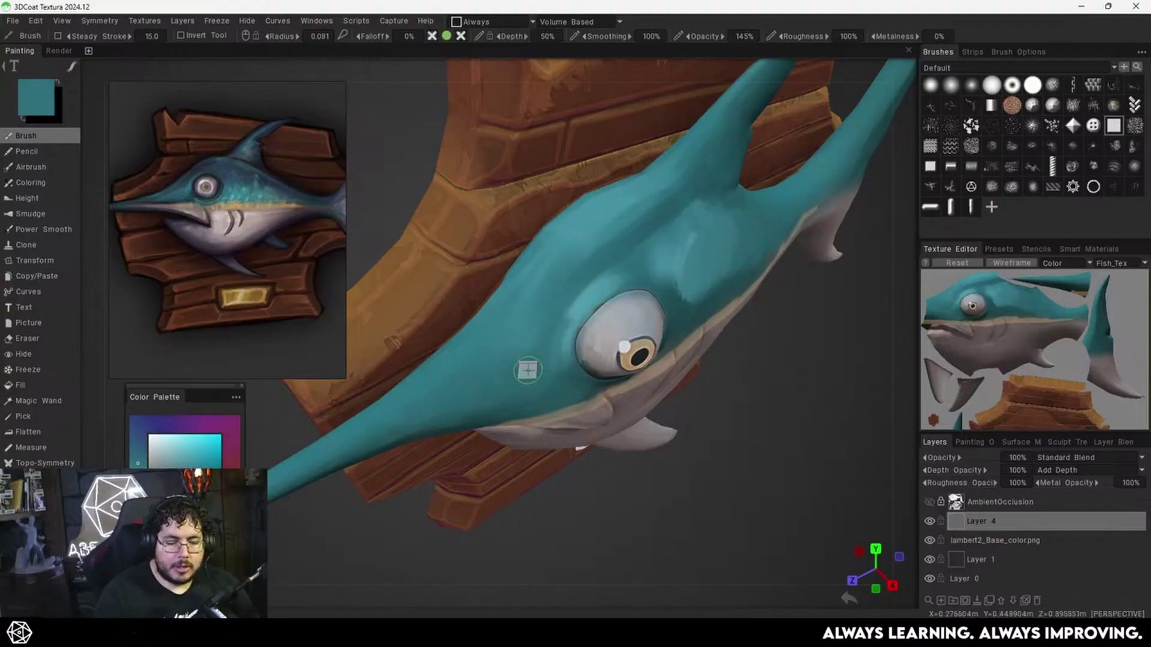
Sample darker teals and shade the side of the body behind and above the eye with a brush radius of about 0.137.
alt+right_drag(678, 251, 605, 282)
alt+drag(605, 282, 578, 267)
alt+right_drag(578, 267, 670, 212)
alt+drag(669, 212, 585, 301)
key(v)
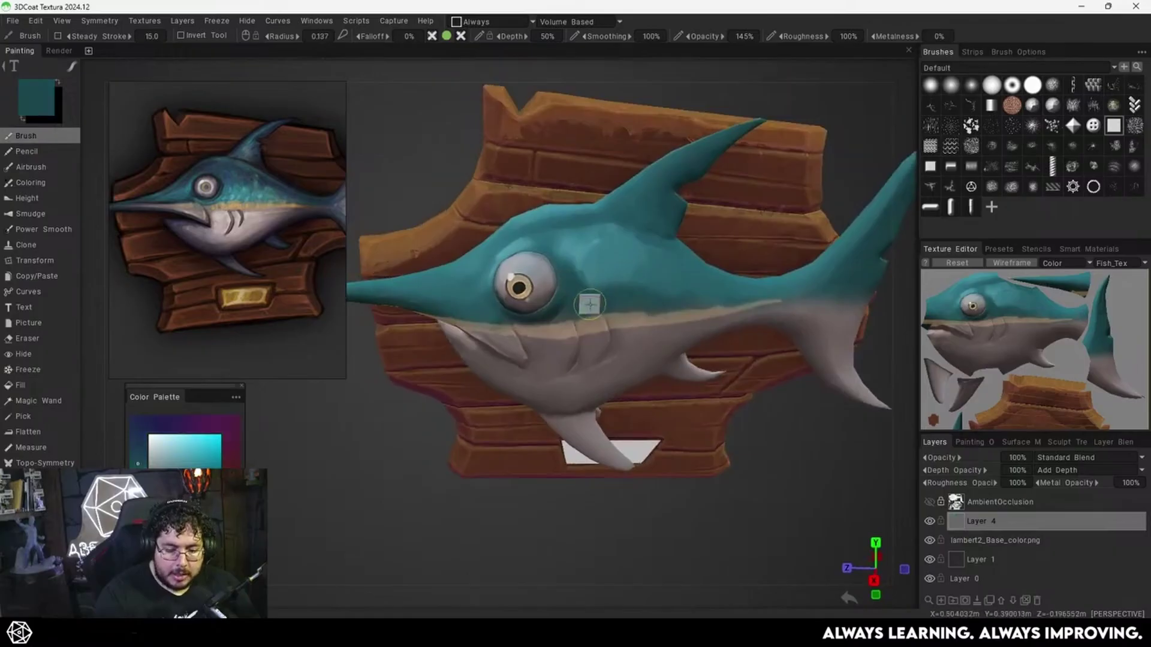
key(v)
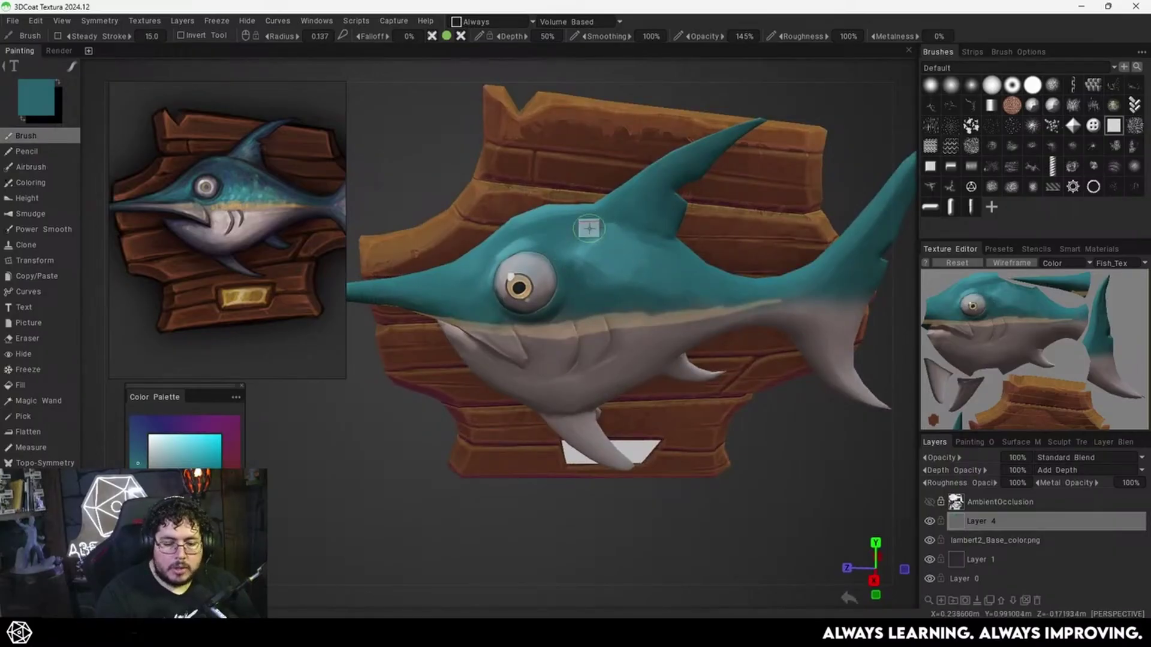
drag(570, 253, 579, 245)
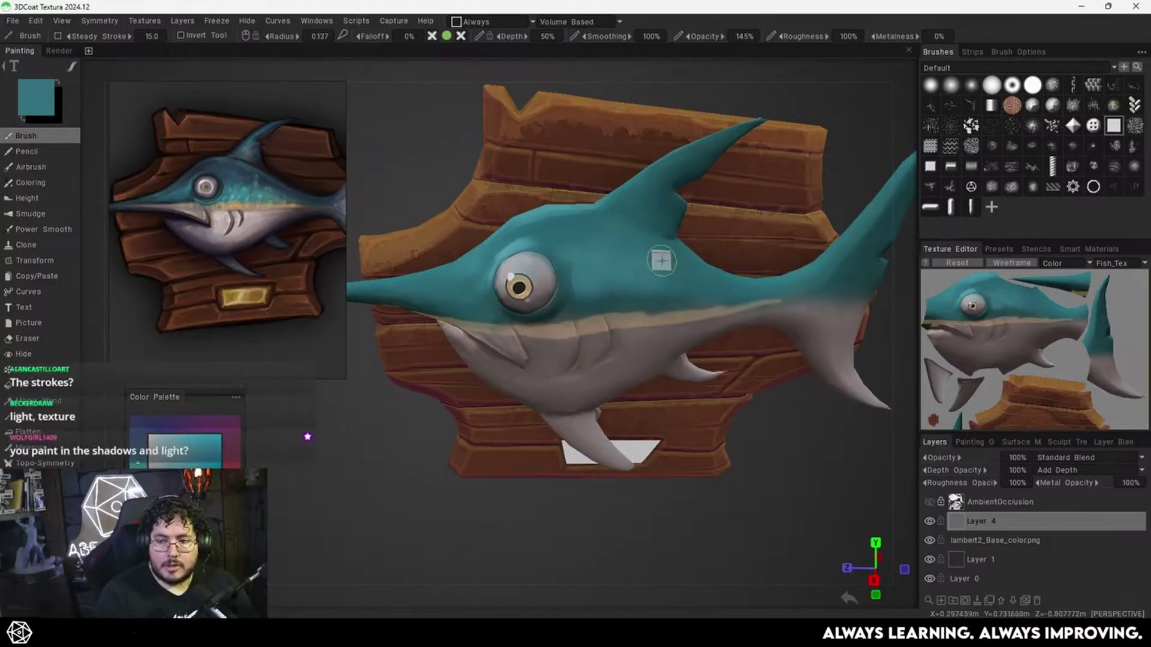
Reduce the brush radius to about 0.065 and sample a lighter teal for painting the head and snout.
middle_drag(662, 261, 701, 233)
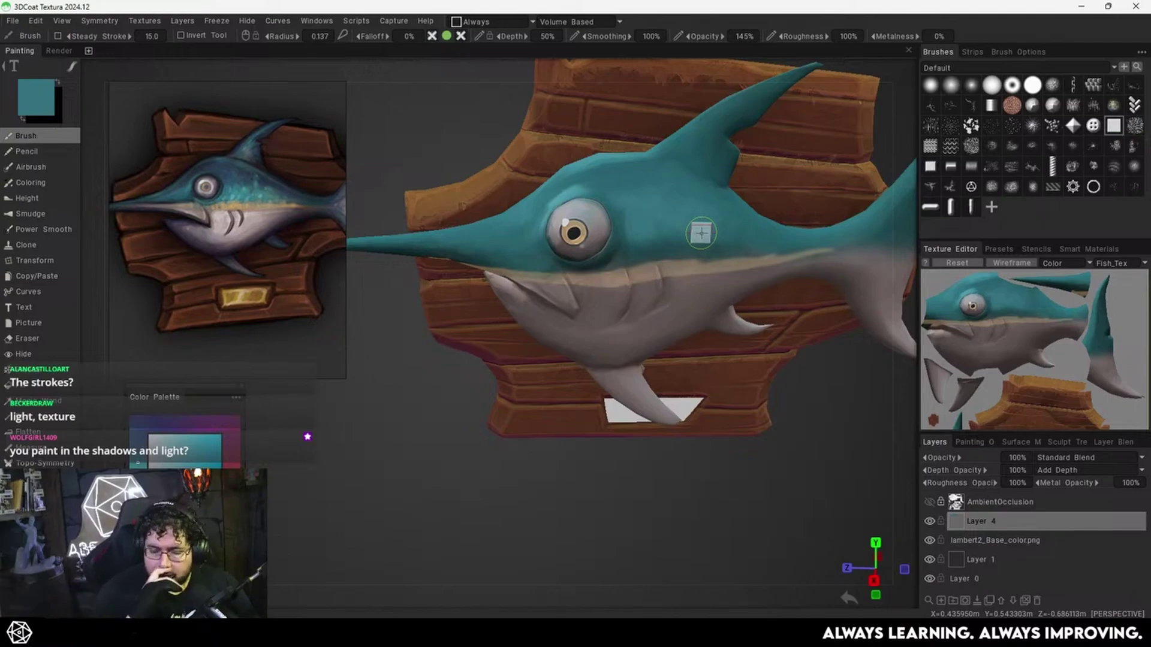
mouse_move(701, 232)
middle_down()
mouse_move(652, 358)
mouse_move(679, 273)
mouse_move(618, 318)
middle_up()
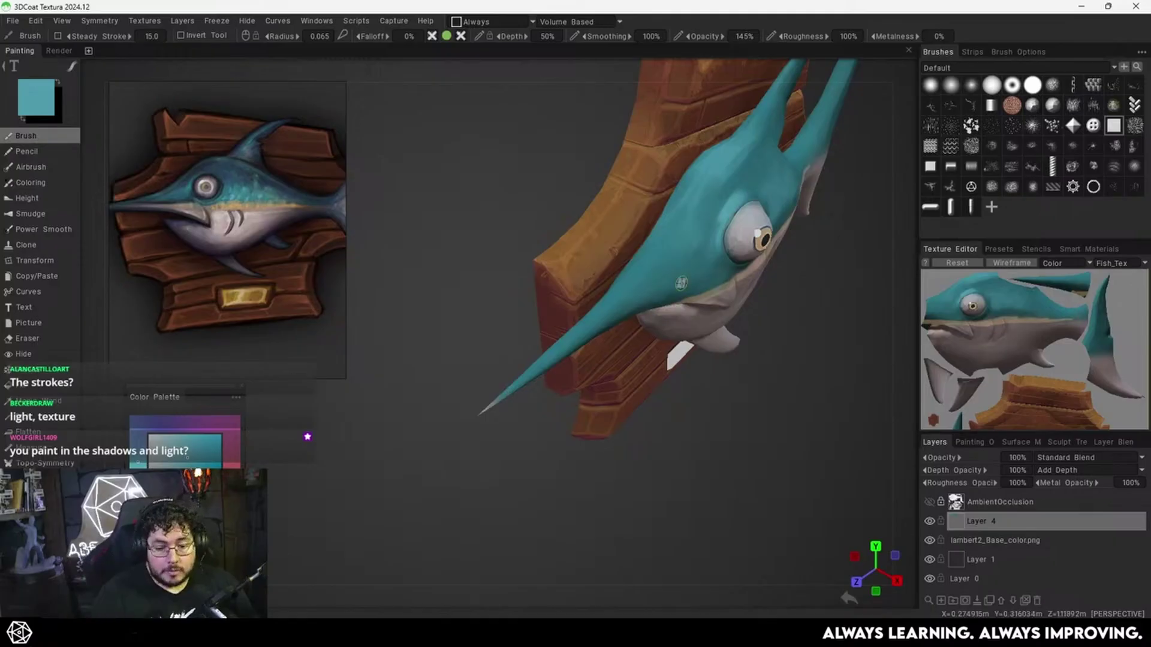
middle_drag(598, 347, 621, 326)
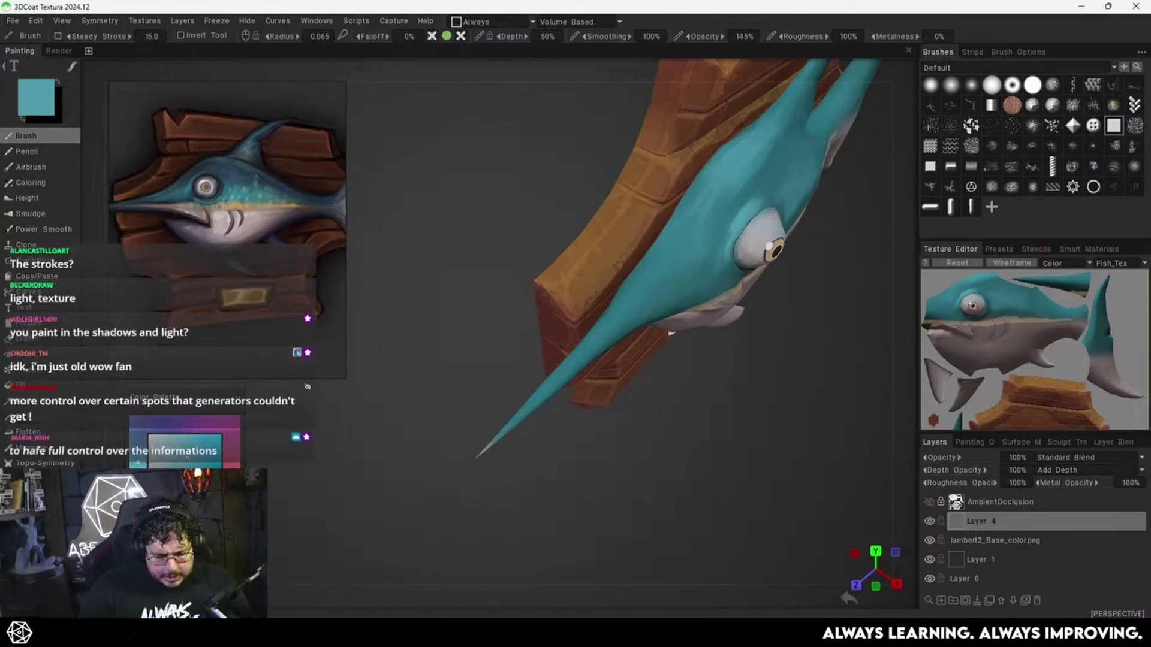
Switch to Chrome and search Google for "wayfinder".
right_click(548, 632)
click(517, 561)
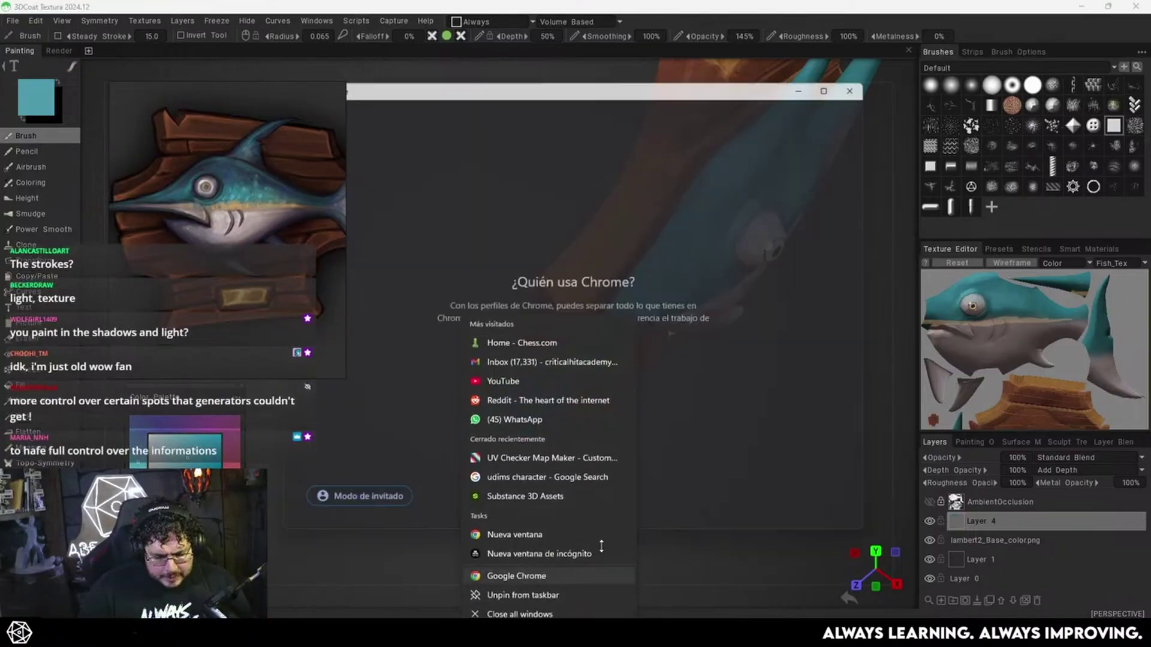
click(548, 362)
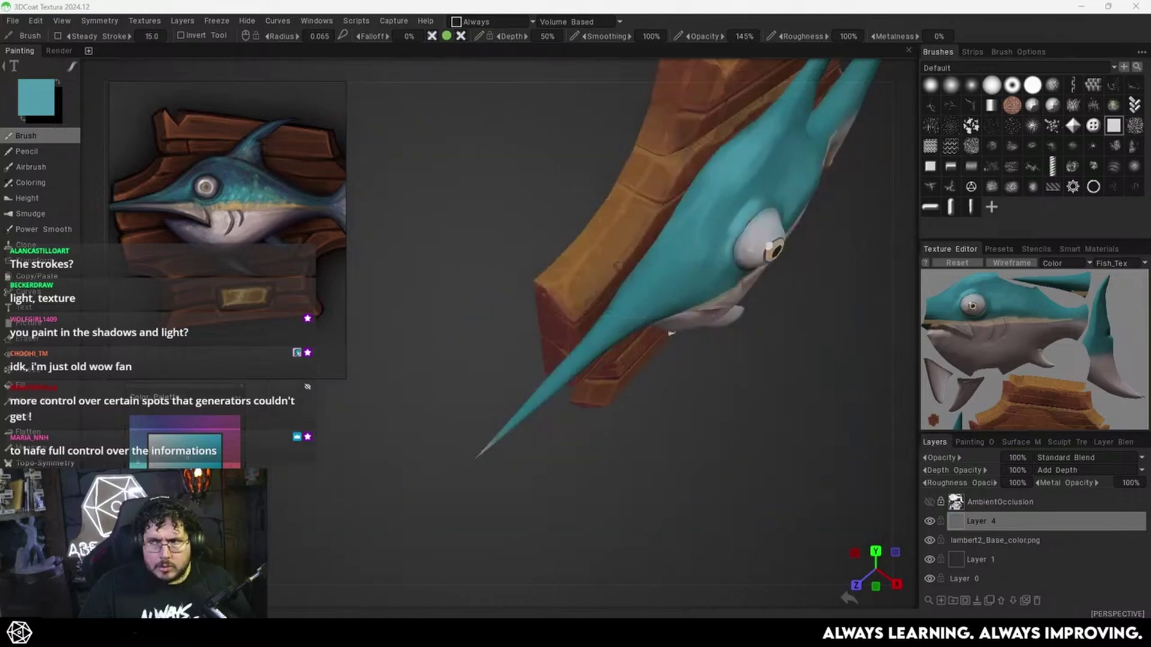
text(wayf)
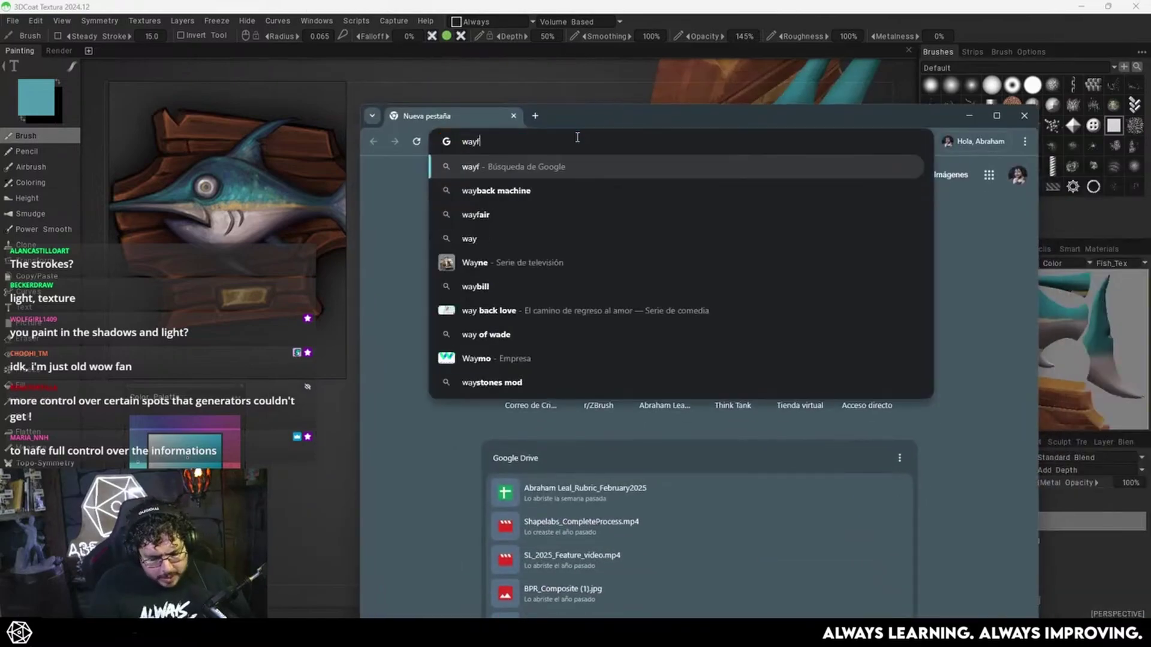
text(inder)
key(Return)
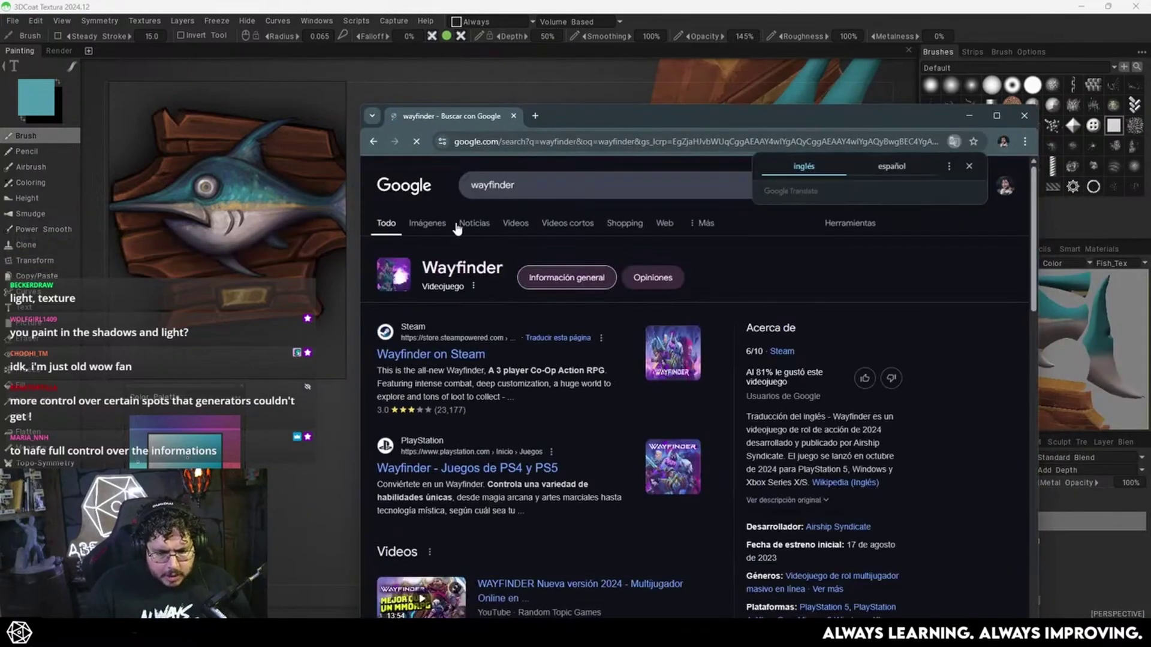
Browse the Wayfinder image results, enlarge the CGMagazine and IMDb images to study the game's art style, and return to 3DCoat.
click(428, 223)
click(989, 116)
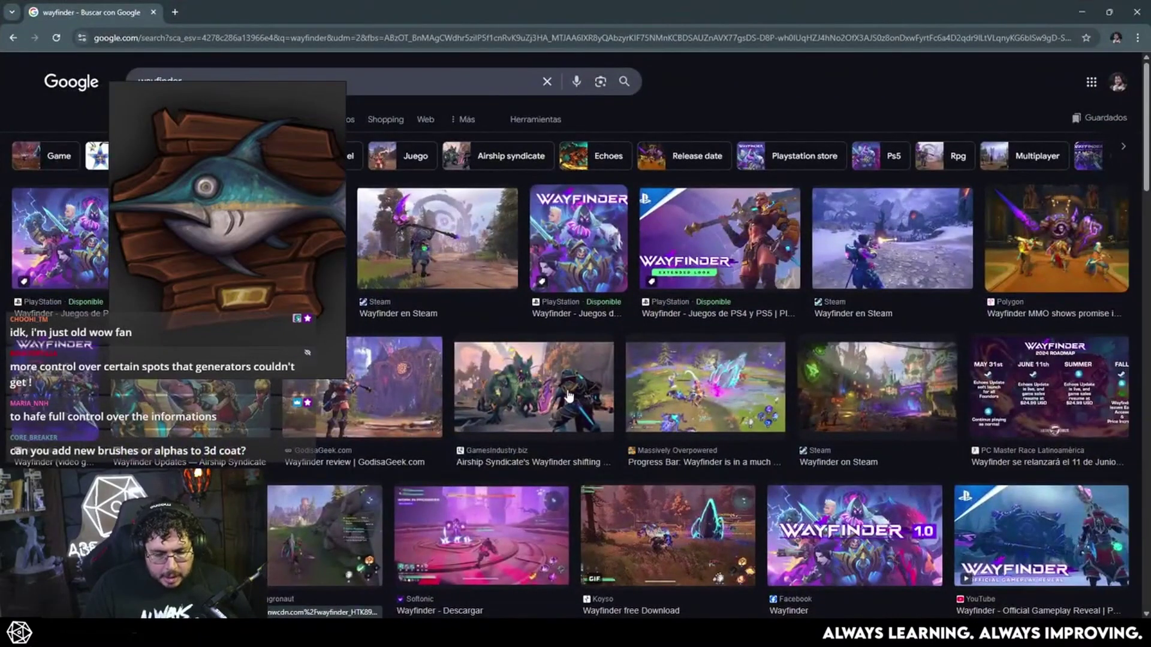
scroll(568, 395, down, 2)
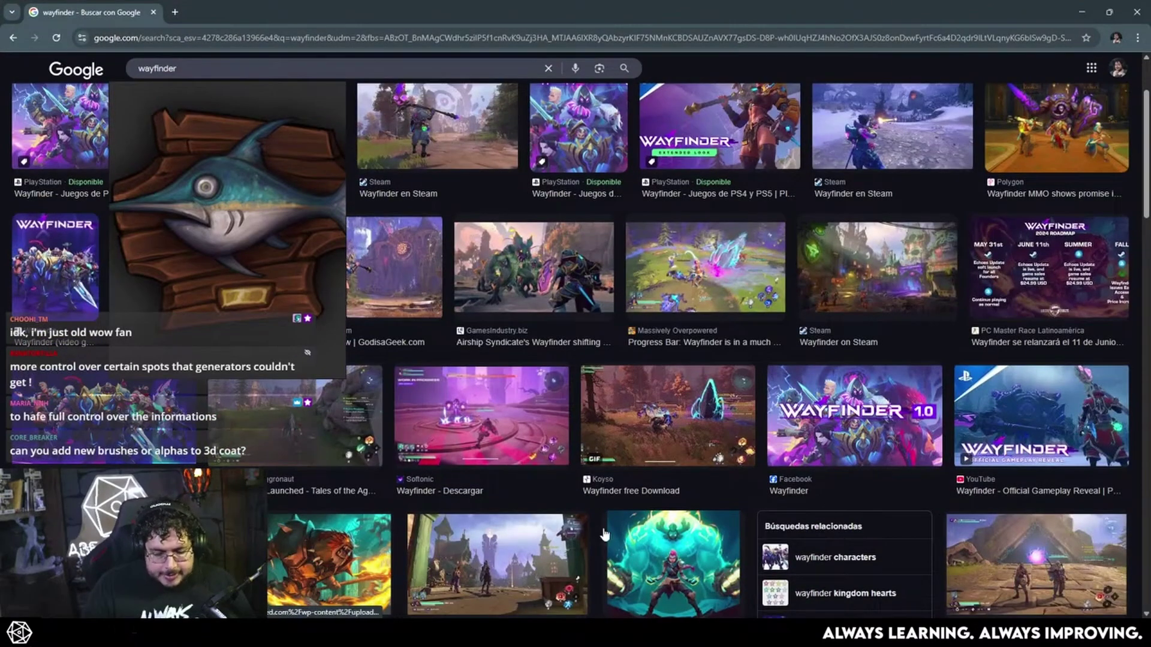
scroll(604, 534, down, 2)
click(1011, 441)
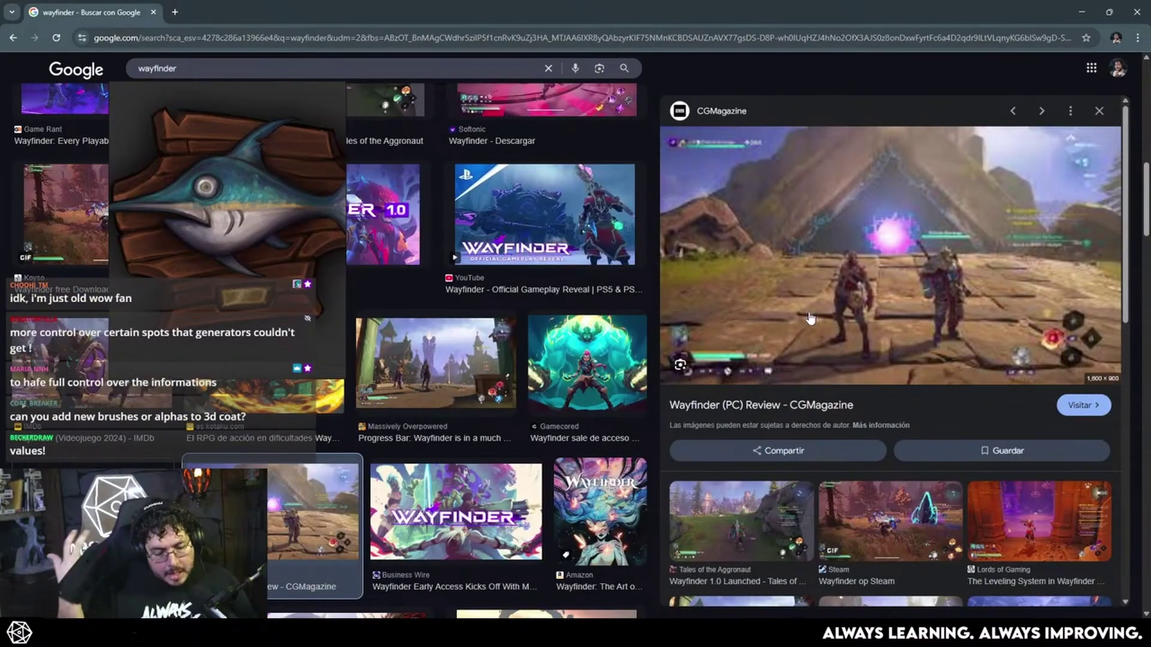
click(90, 366)
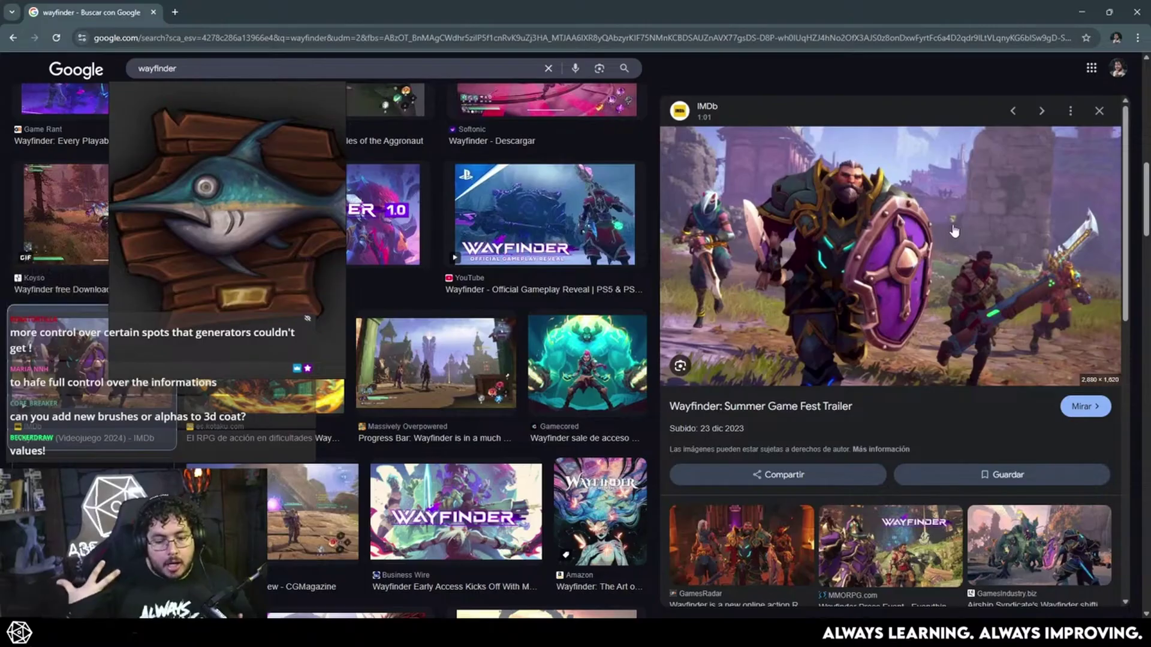
click(1080, 12)
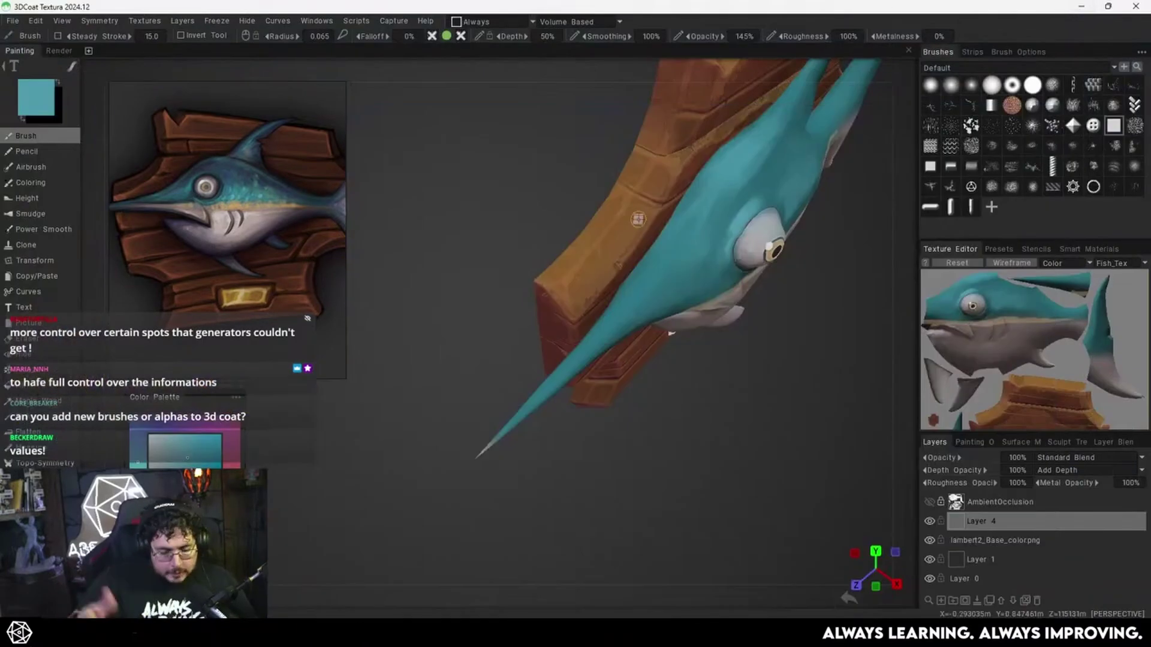
Sample teal tones and paint strokes along the top of the head and down the snout with a brush radius of about 0.065.
drag(767, 429, 812, 335)
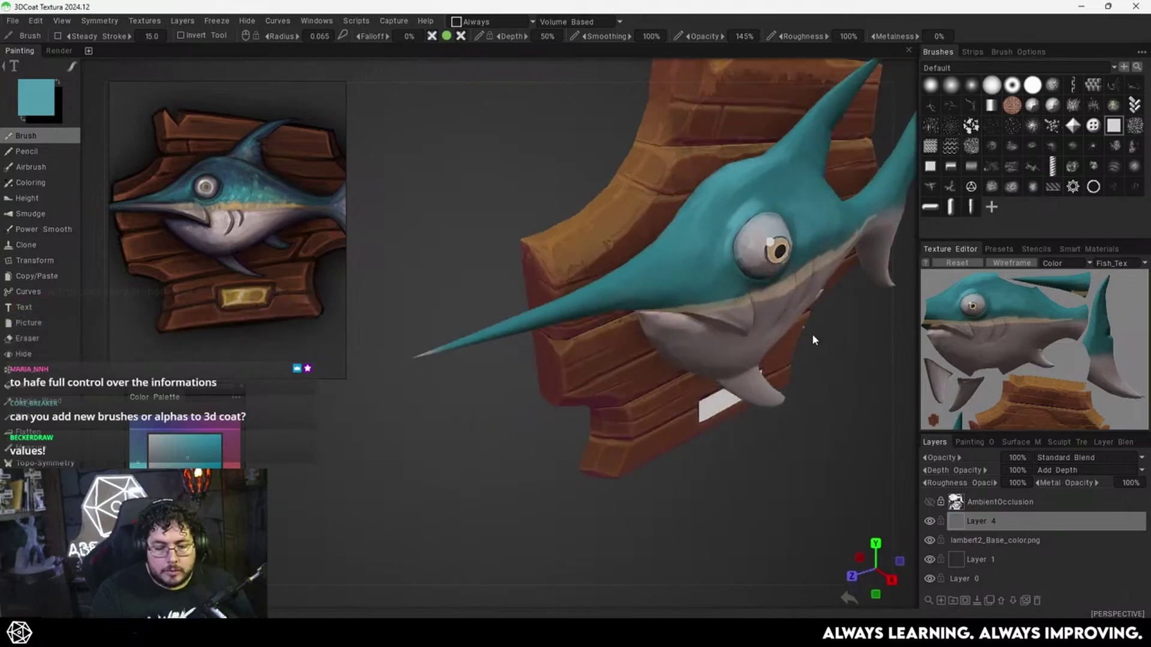
middle_drag(811, 334, 726, 405)
drag(726, 405, 754, 431)
mouse_move(814, 363)
alt+mouse_down()
mouse_move(776, 362)
mouse_move(758, 346)
alt+mouse_up()
drag(726, 222, 741, 210)
key(v)
alt+middle_drag(724, 365, 741, 351)
drag(739, 344, 703, 324)
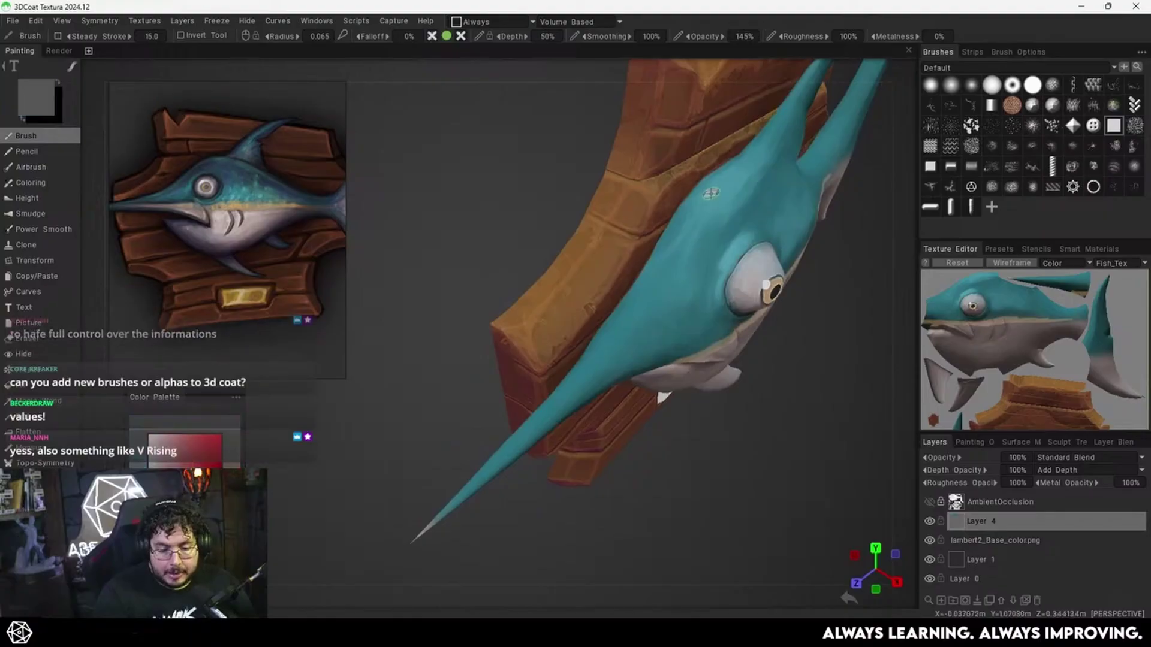
drag(687, 265, 519, 463)
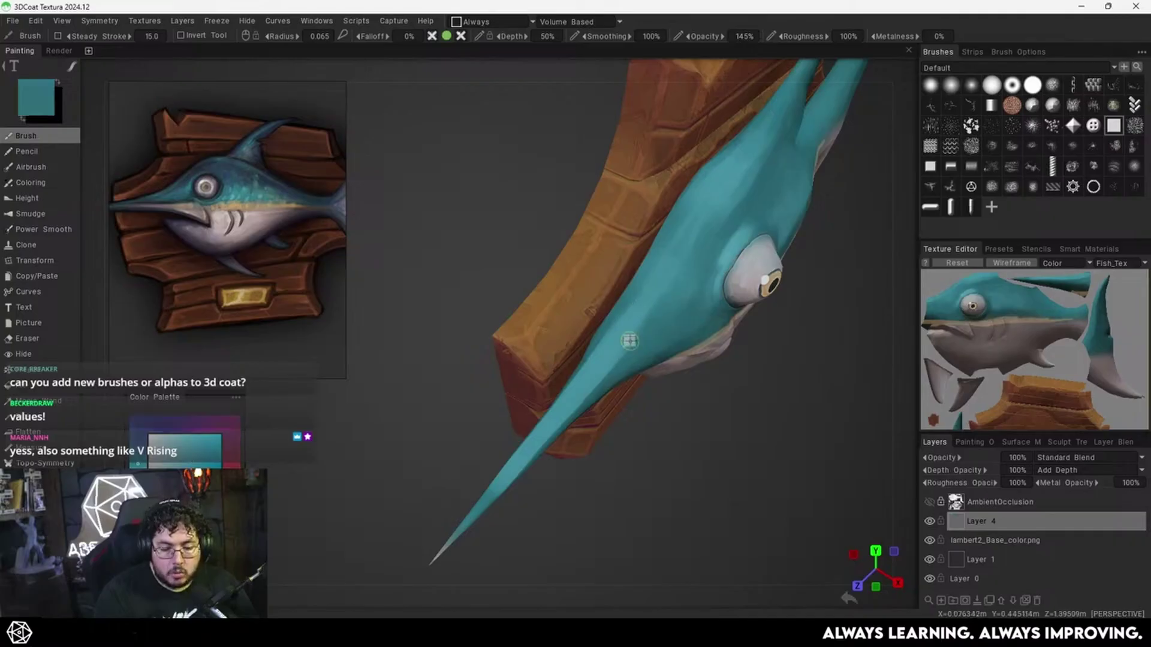
alt+drag(575, 409, 601, 426)
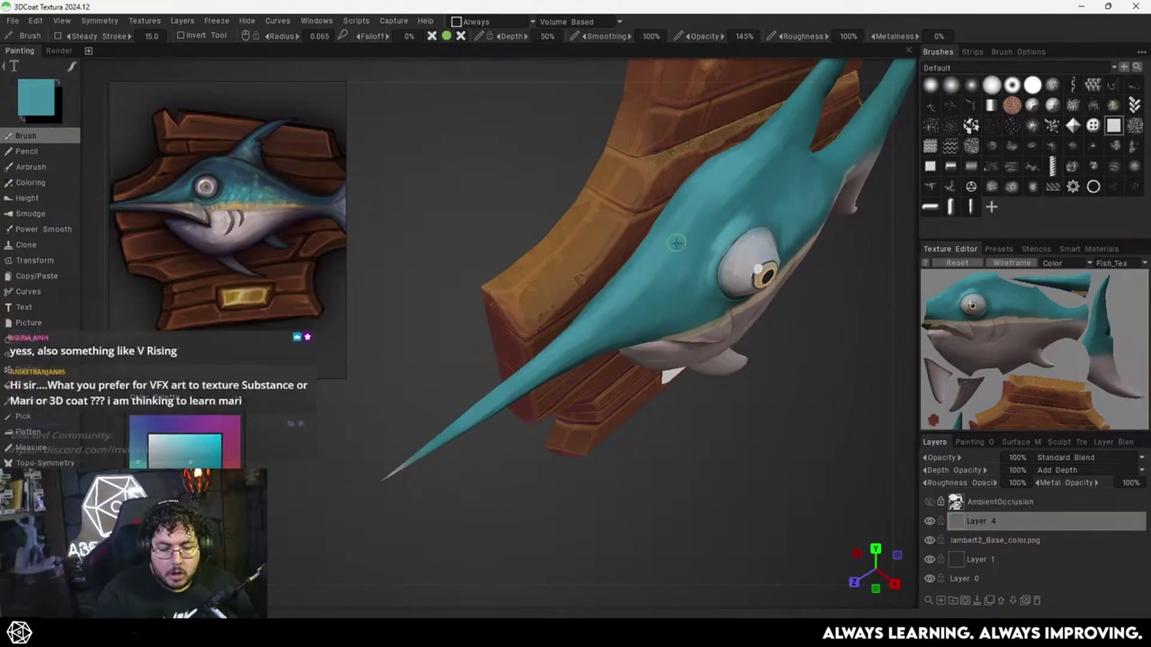
alt+right_drag(717, 283, 642, 369)
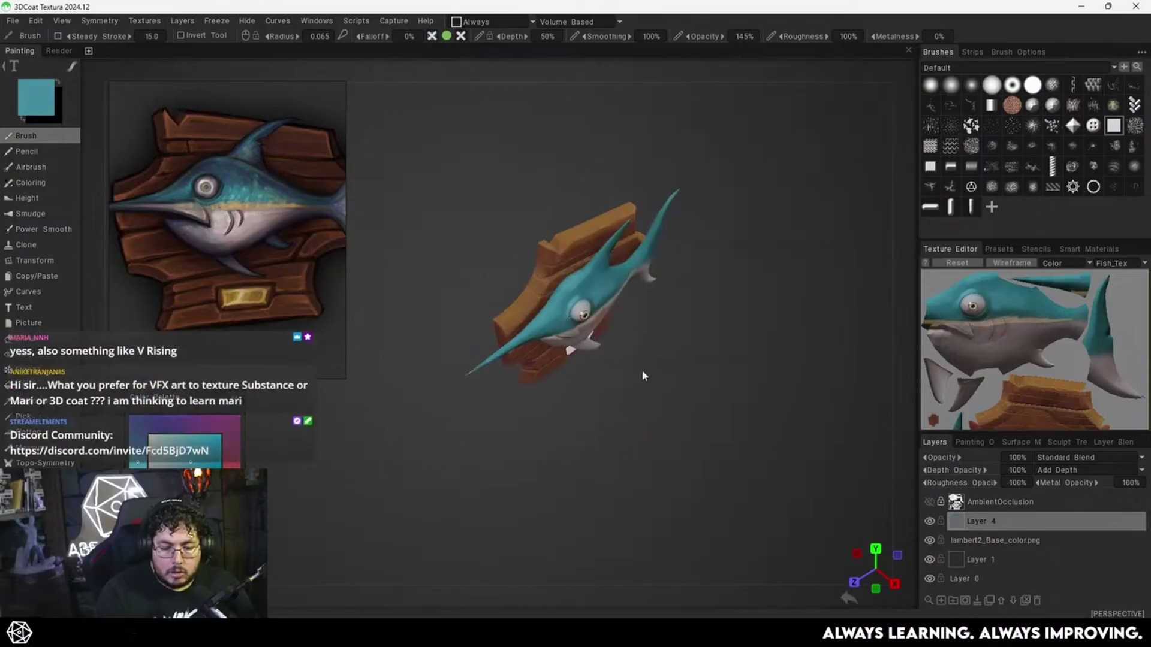
alt+drag(642, 369, 614, 319)
alt+right_drag(613, 318, 821, 258)
mouse_move(773, 288)
alt+mouse_down()
mouse_move(703, 307)
mouse_move(700, 323)
alt+mouse_up()
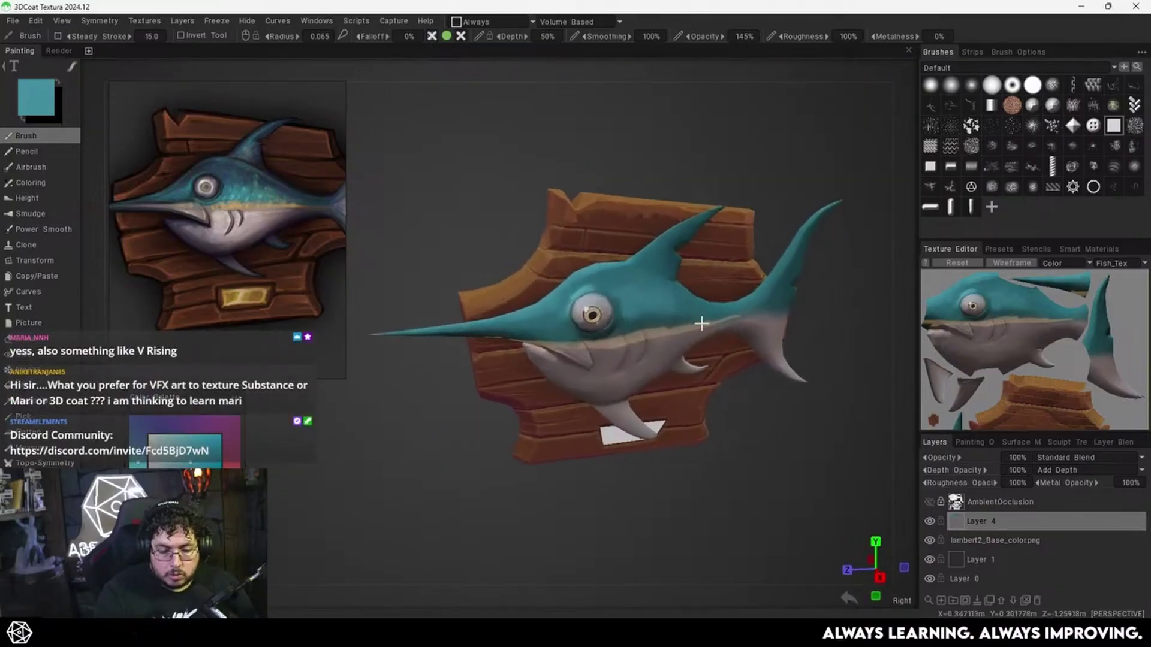
Toggle Layer 4's visibility off and on several times to compare the painted shading with the base color.
click(928, 522)
click(929, 522)
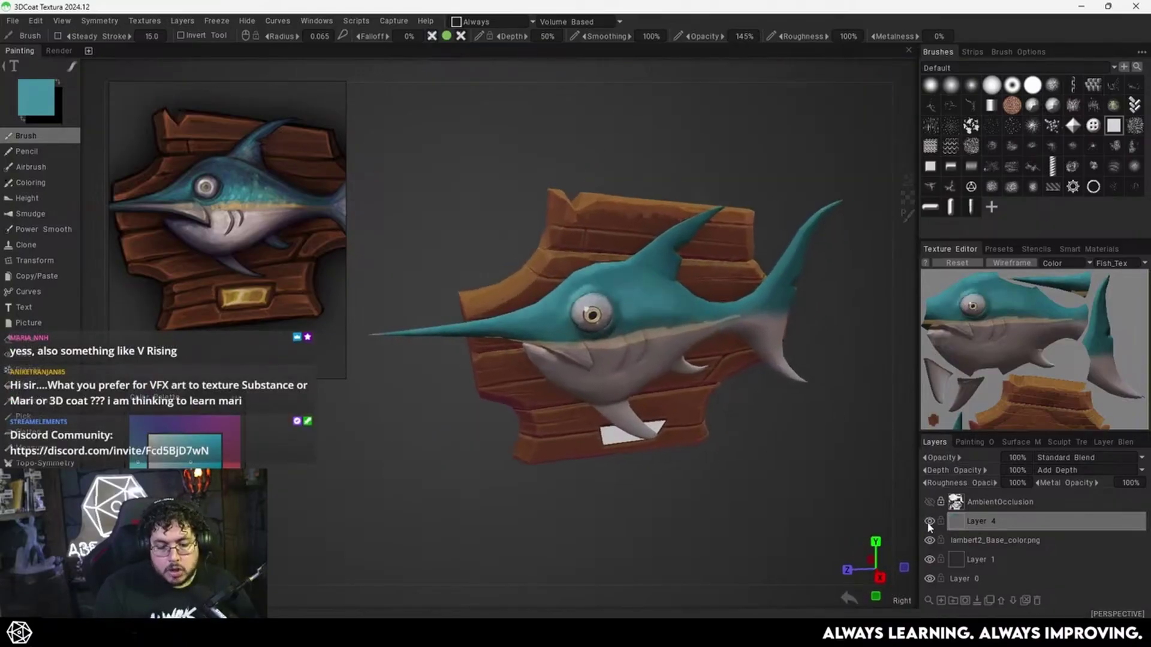
click(928, 522)
click(928, 522)
click(929, 521)
click(929, 521)
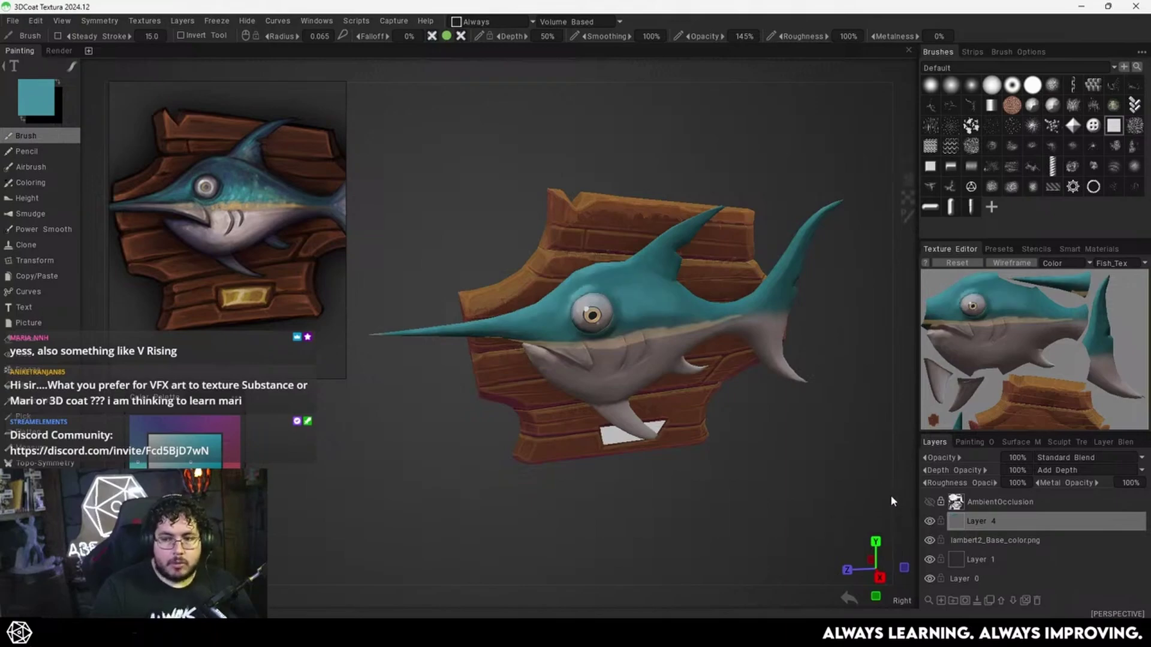
alt+drag(872, 480, 735, 419)
scroll(735, 420, up, 3)
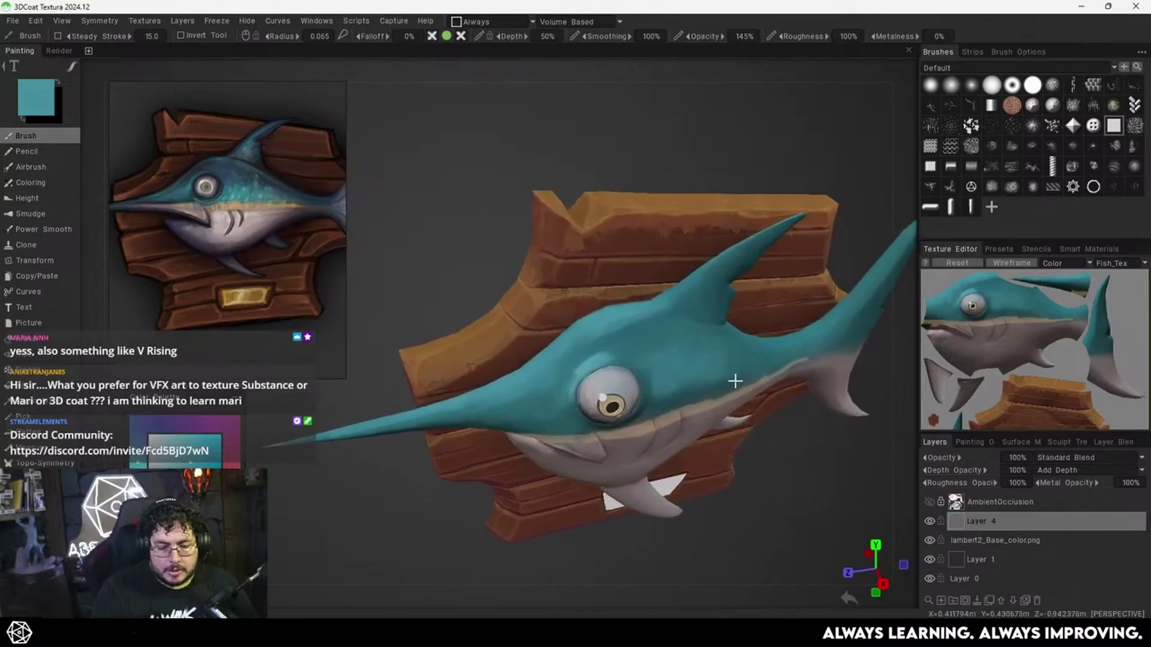
Launch Krita and create a new 2048 × 2048 px image.
key(super)
text(krita (x64)
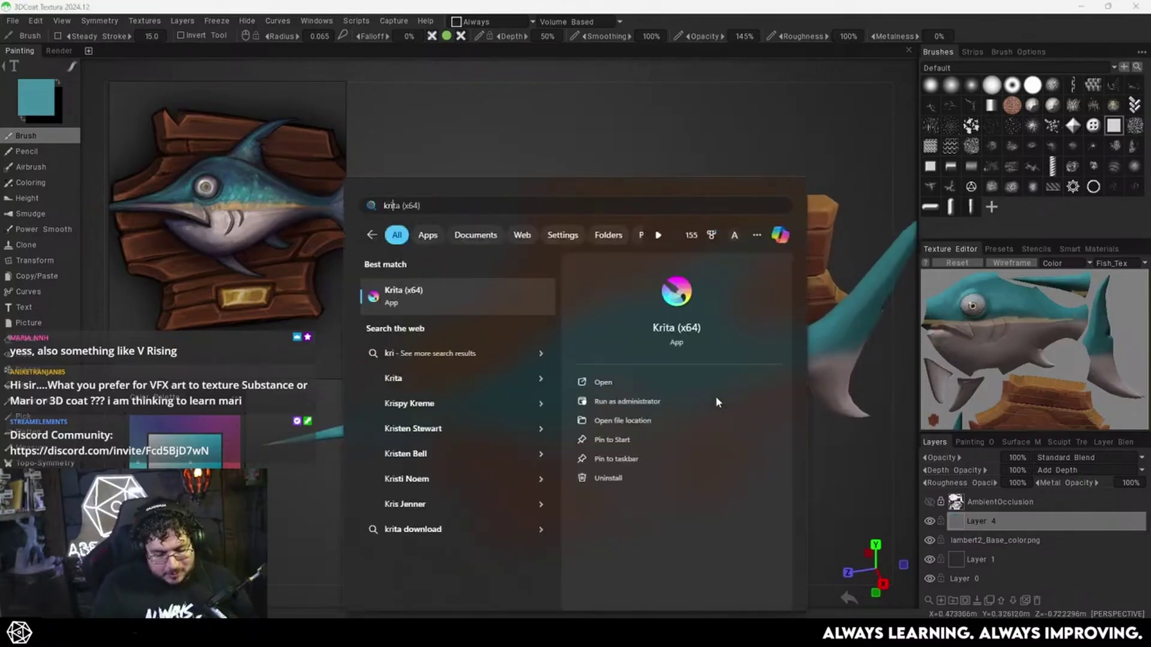
key(Return)
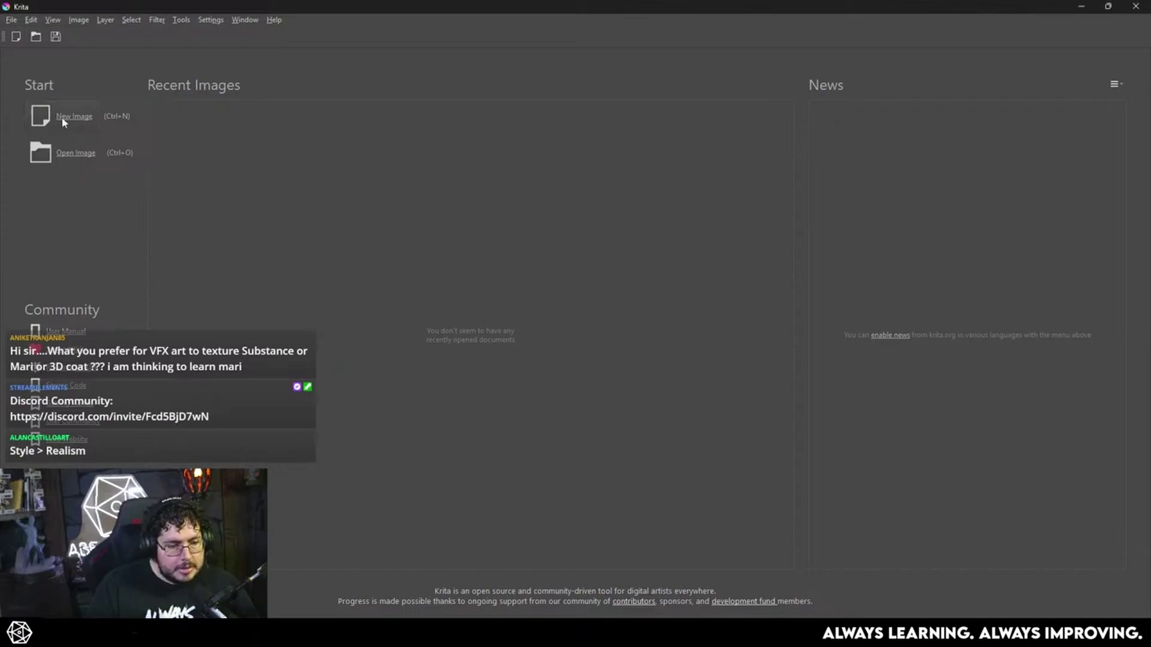
click(64, 118)
click(685, 461)
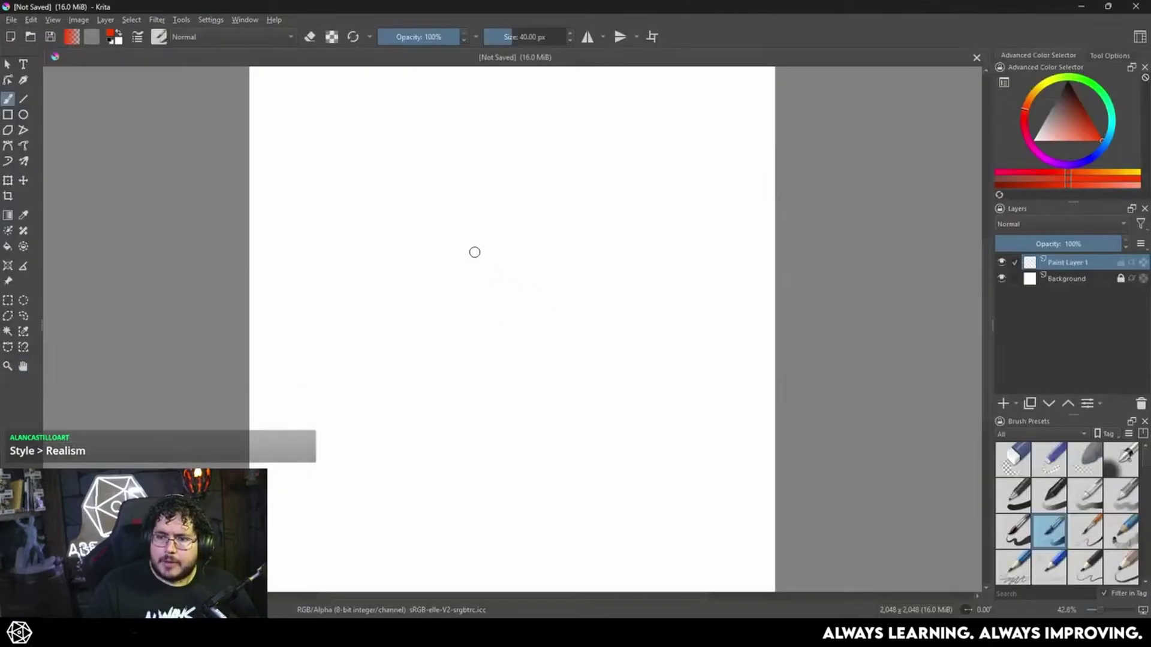
Choose a dark gray and paint a filled ball near the canvas center with the 40 px brush.
ctrl+click(470, 280)
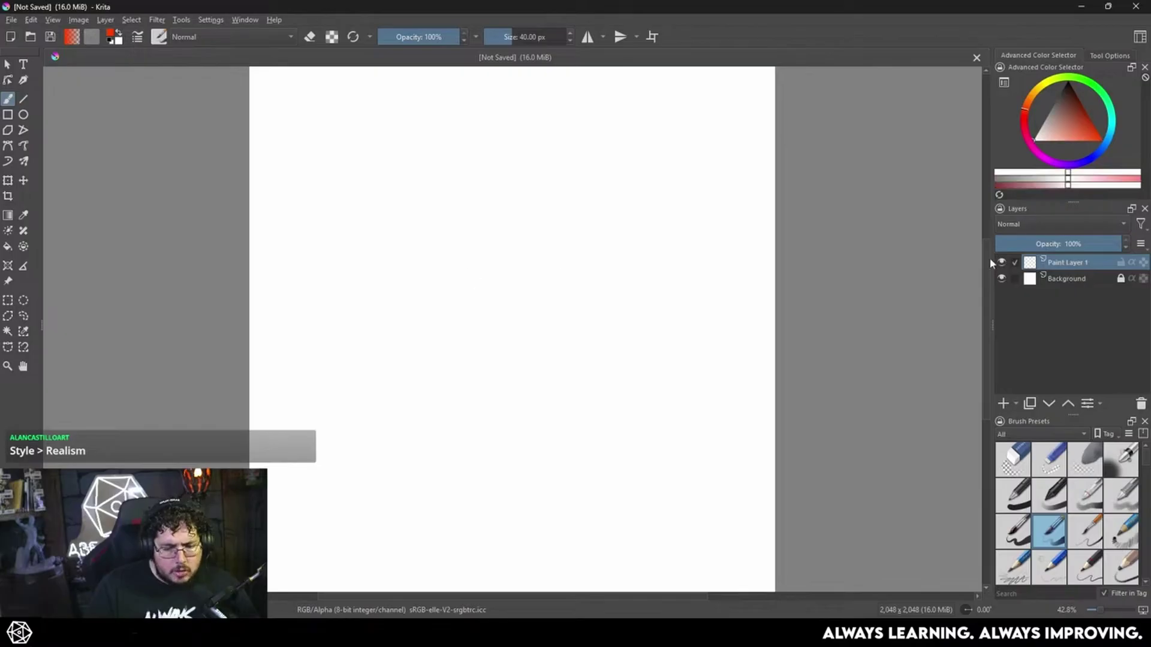
drag(1053, 129, 1052, 105)
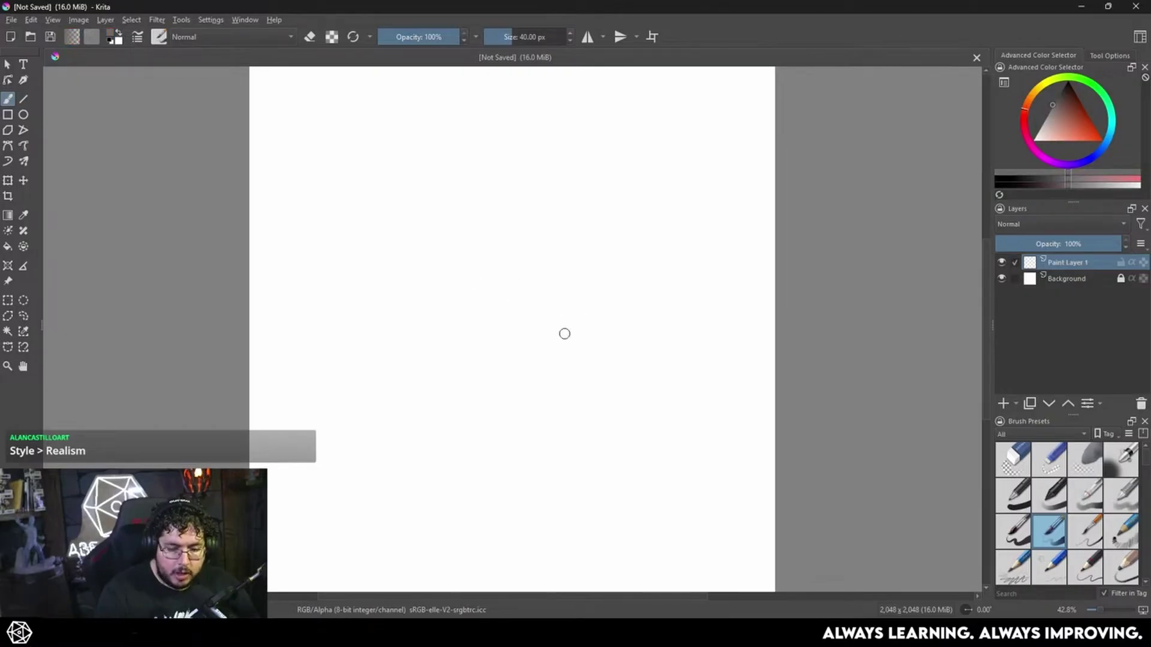
mouse_move(528, 264)
mouse_down()
mouse_move(488, 313)
mouse_move(581, 247)
mouse_move(484, 358)
mouse_move(503, 373)
mouse_move(550, 310)
mouse_move(522, 383)
mouse_move(569, 302)
mouse_move(607, 291)
mouse_move(570, 366)
mouse_move(617, 329)
mouse_move(605, 264)
mouse_move(618, 371)
mouse_move(605, 257)
mouse_move(504, 384)
mouse_up()
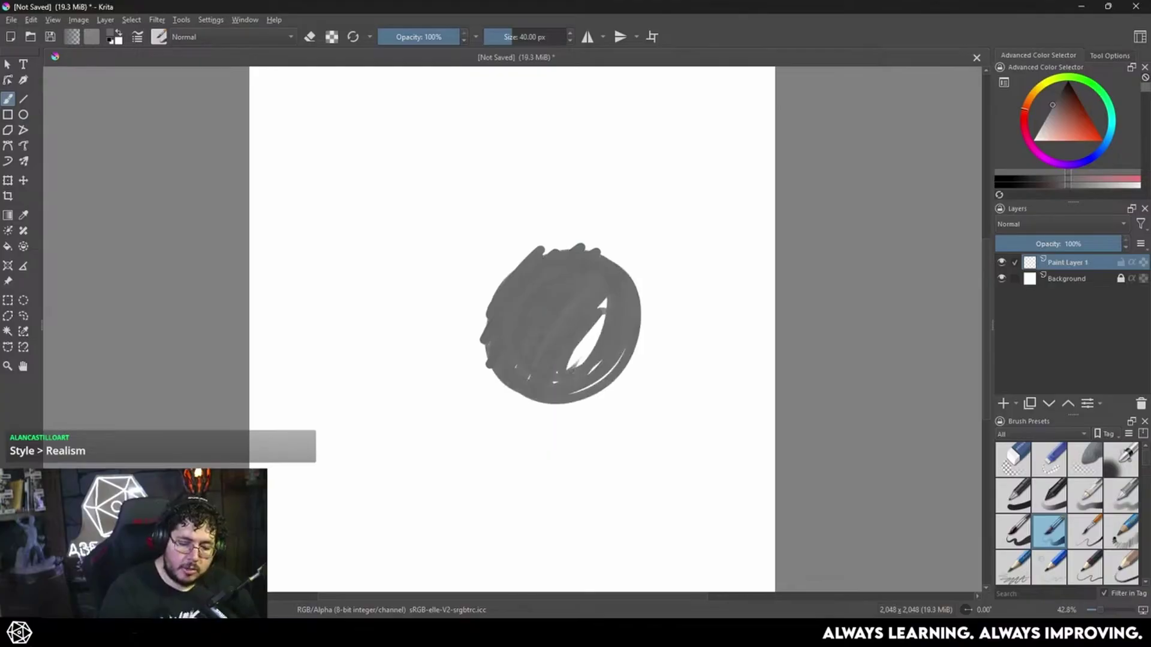
drag(604, 311, 569, 367)
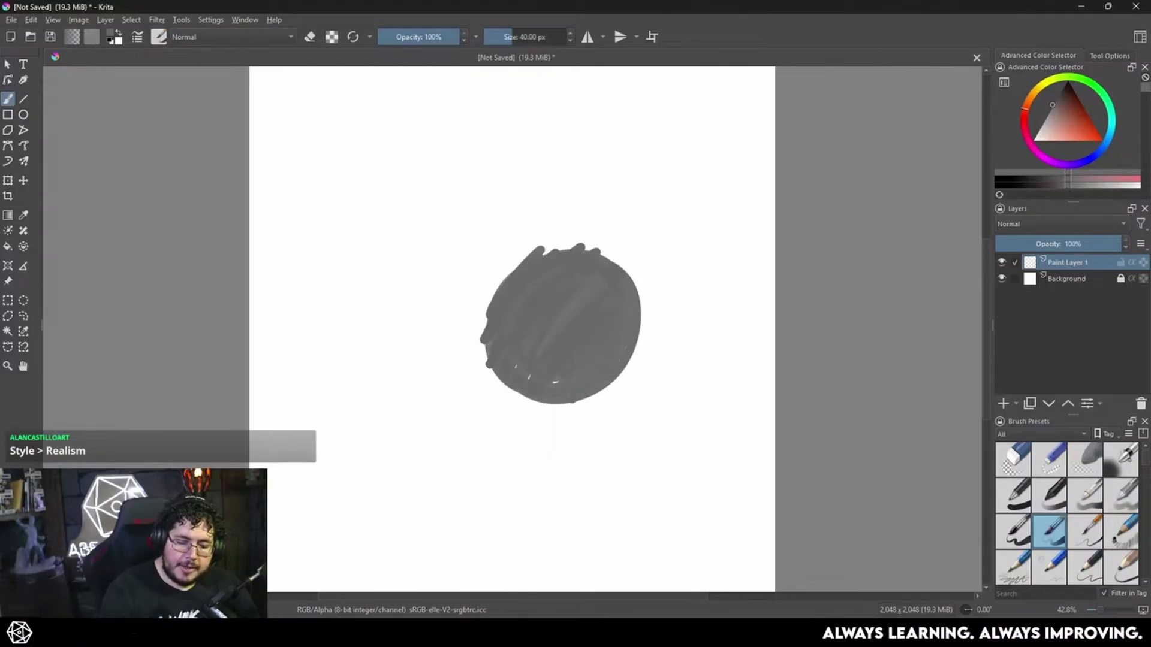
Paint a white highlight on the ball's lit side and a dark reddish-brown shadow band curving along its opposite side.
ctrl+click(668, 346)
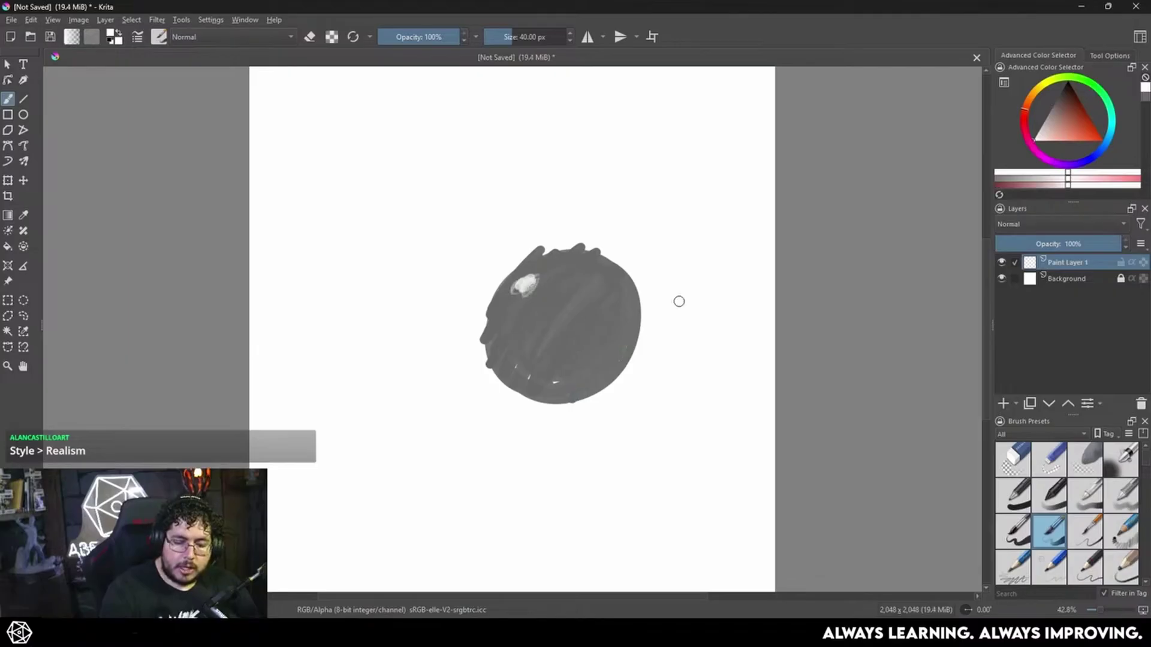
ctrl+click(606, 332)
click(1061, 100)
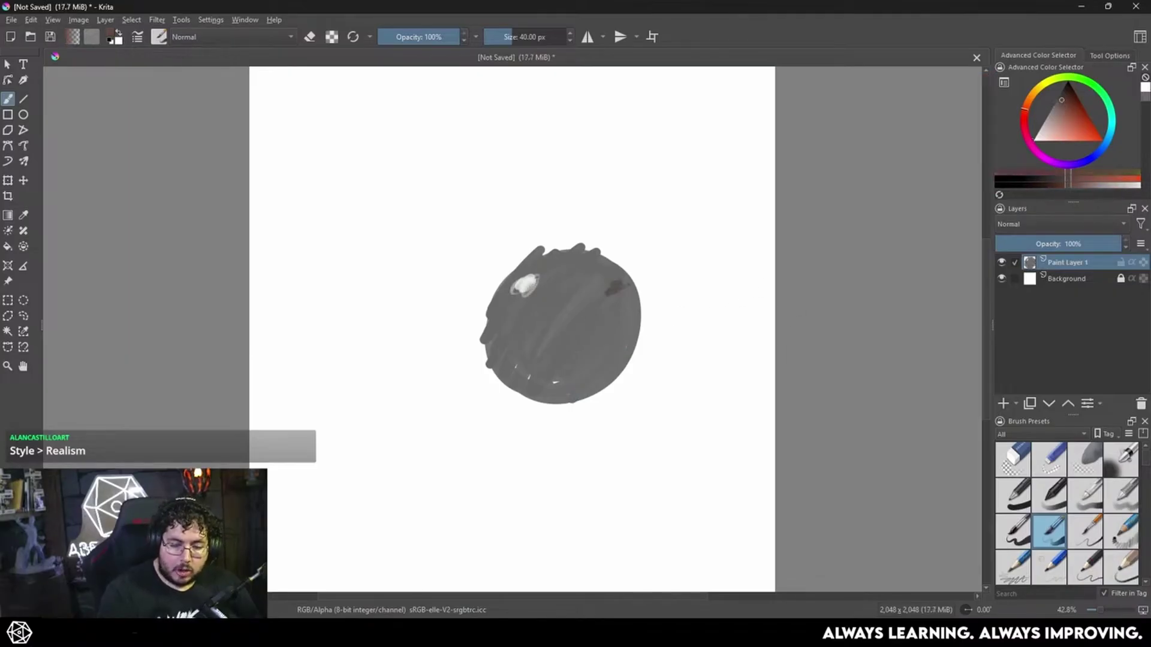
drag(614, 289, 562, 364)
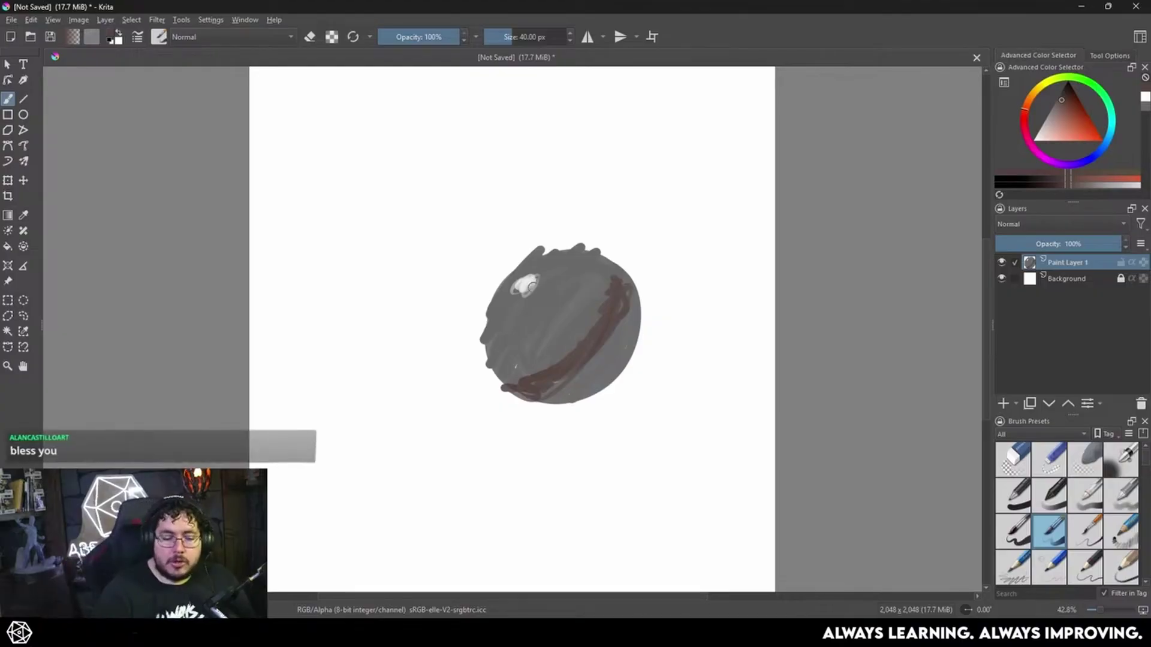
ctrl+click(524, 285)
ctrl+click(553, 319)
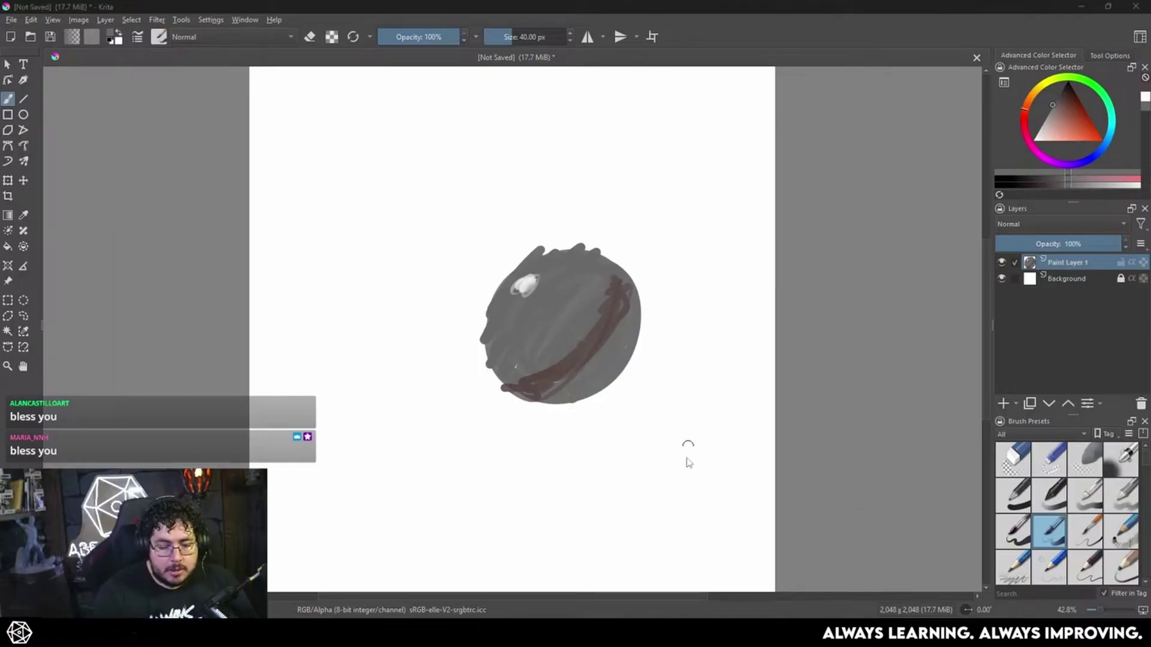
Switch back to 3DCoat Textura and hide the reference image.
key(alt+Tab)
key(alt+Tab)
key(alt+Tab)
click(908, 198)
Sample lighter and darker teals and paint strokes on the back above the eye and up the dorsal fin.
alt+drag(835, 322, 814, 387)
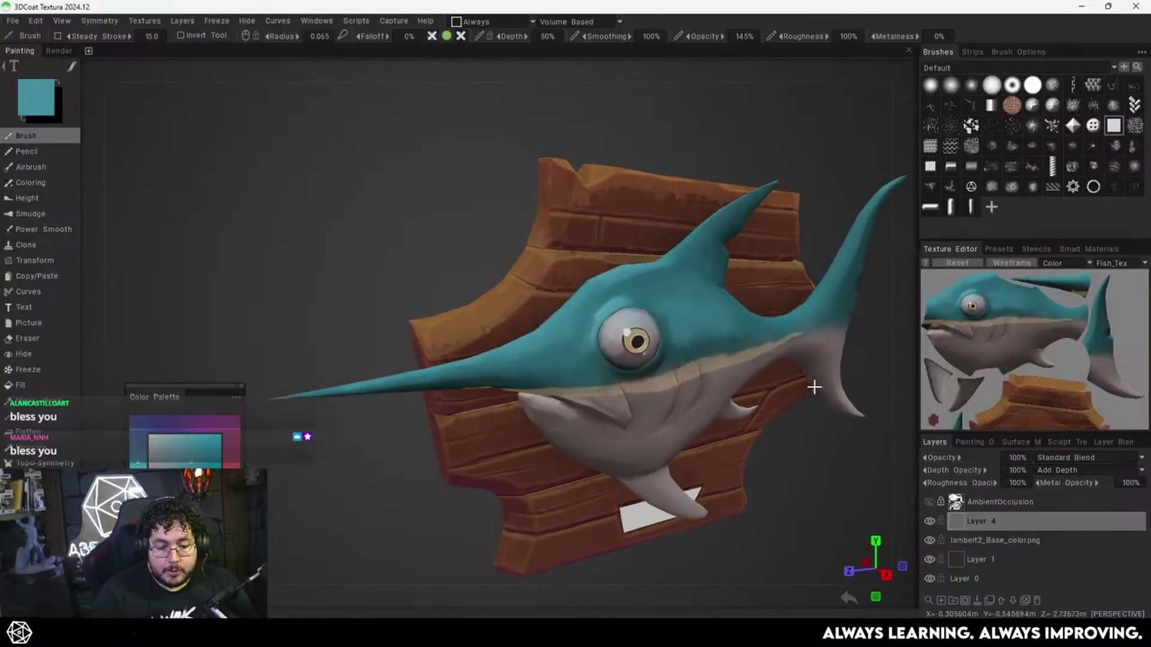
alt+right_drag(779, 347, 721, 383)
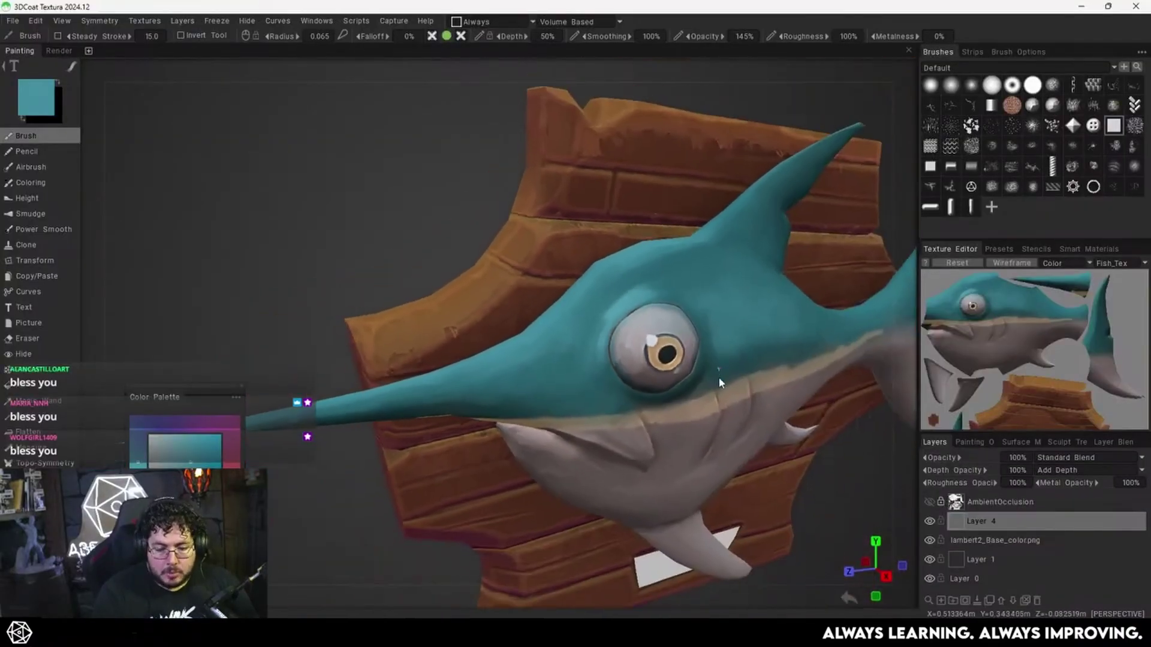
alt+drag(721, 384, 720, 405)
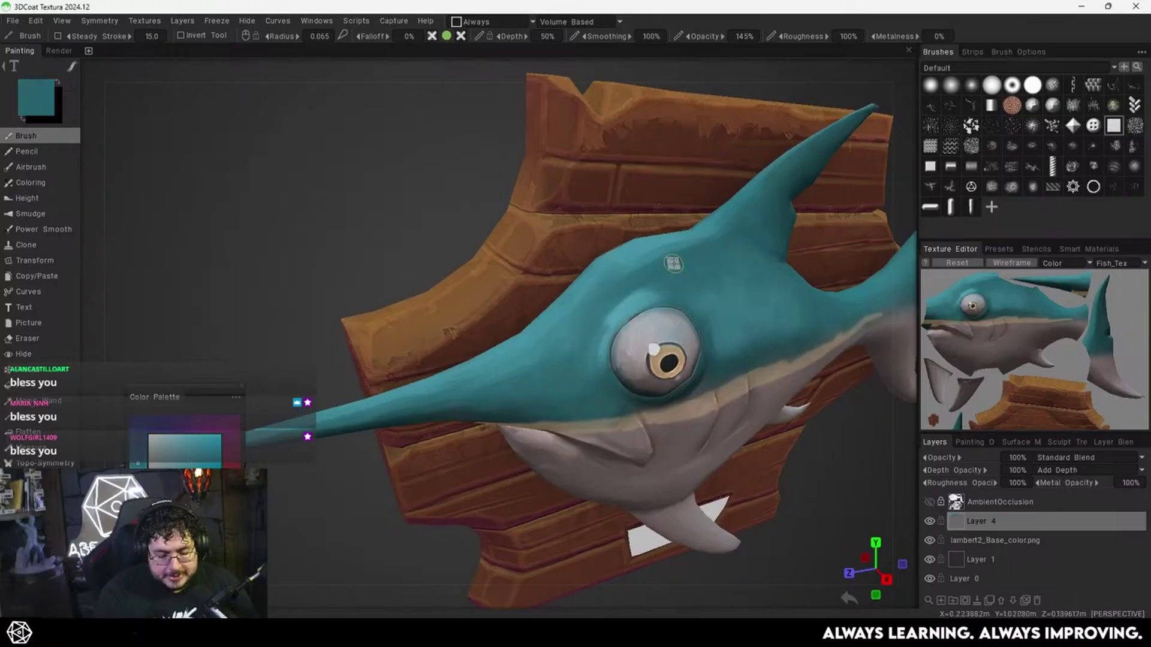
alt+middle_drag(759, 225, 611, 339)
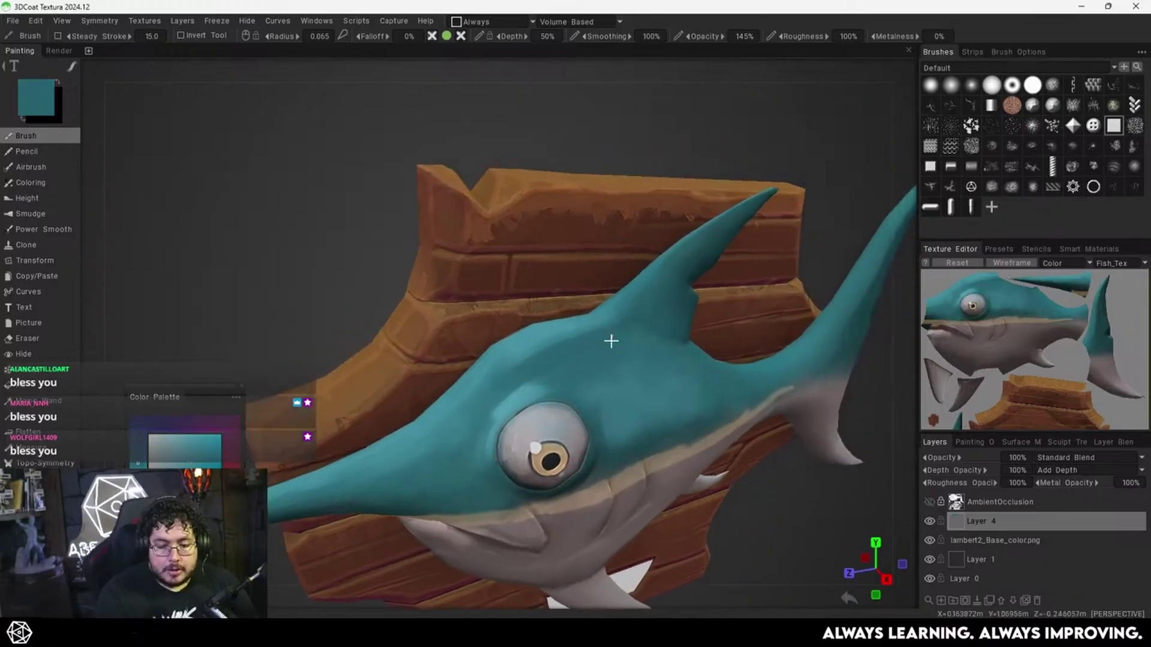
alt+drag(611, 339, 607, 363)
key(v)
alt+middle_drag(588, 371, 609, 322)
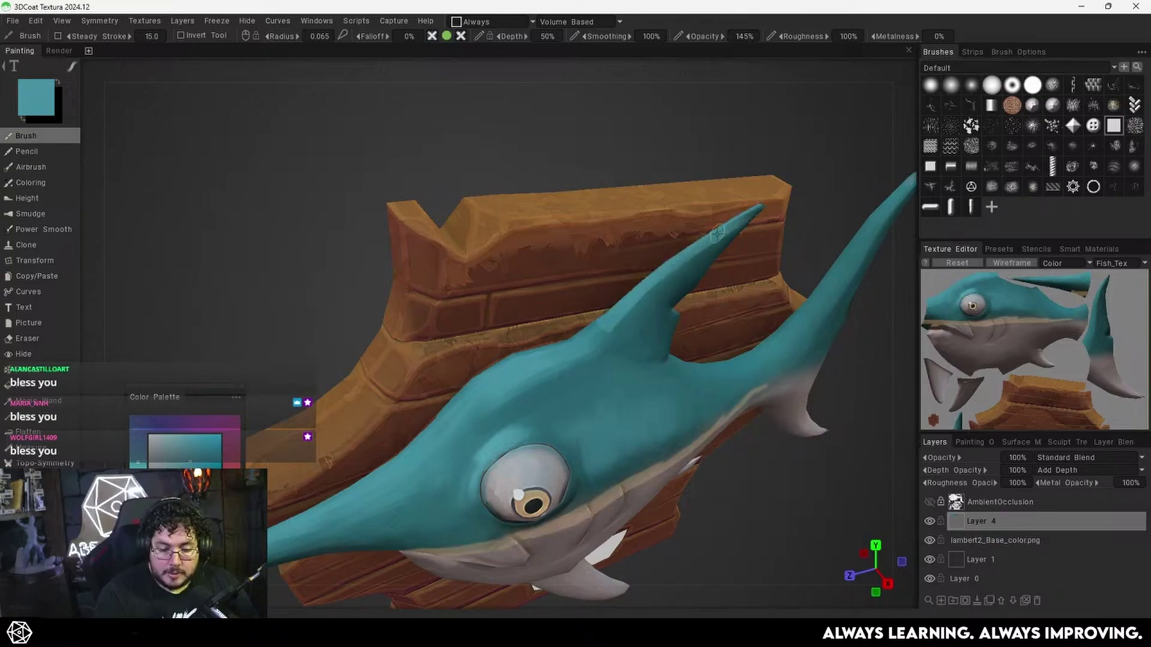
key(v)
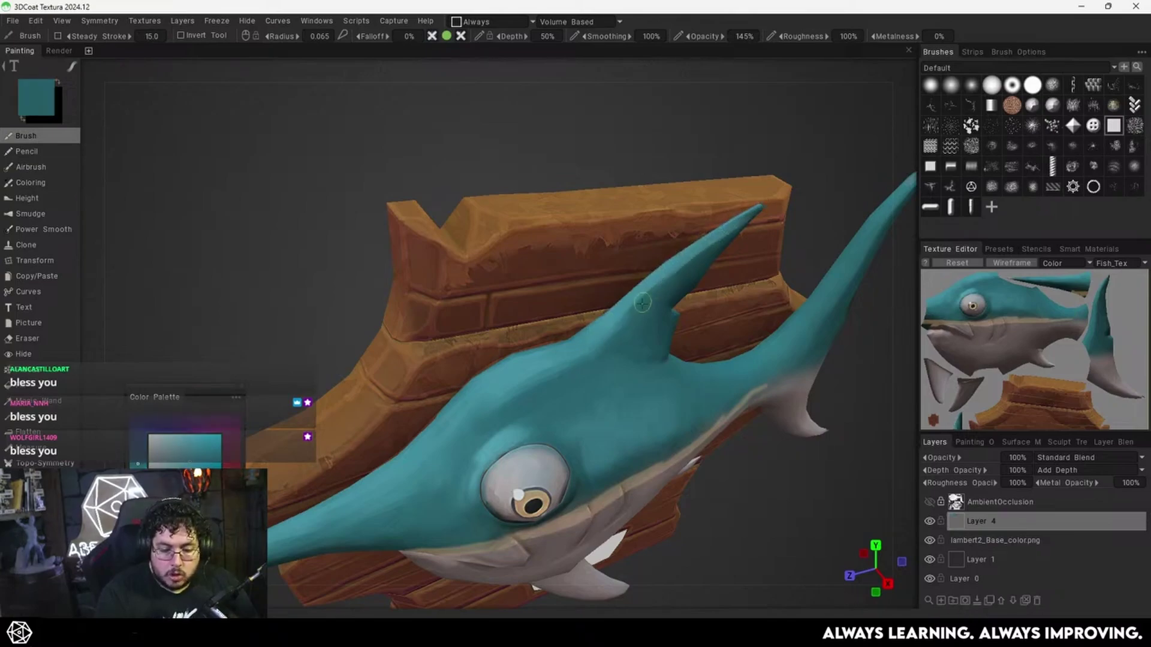
key(v)
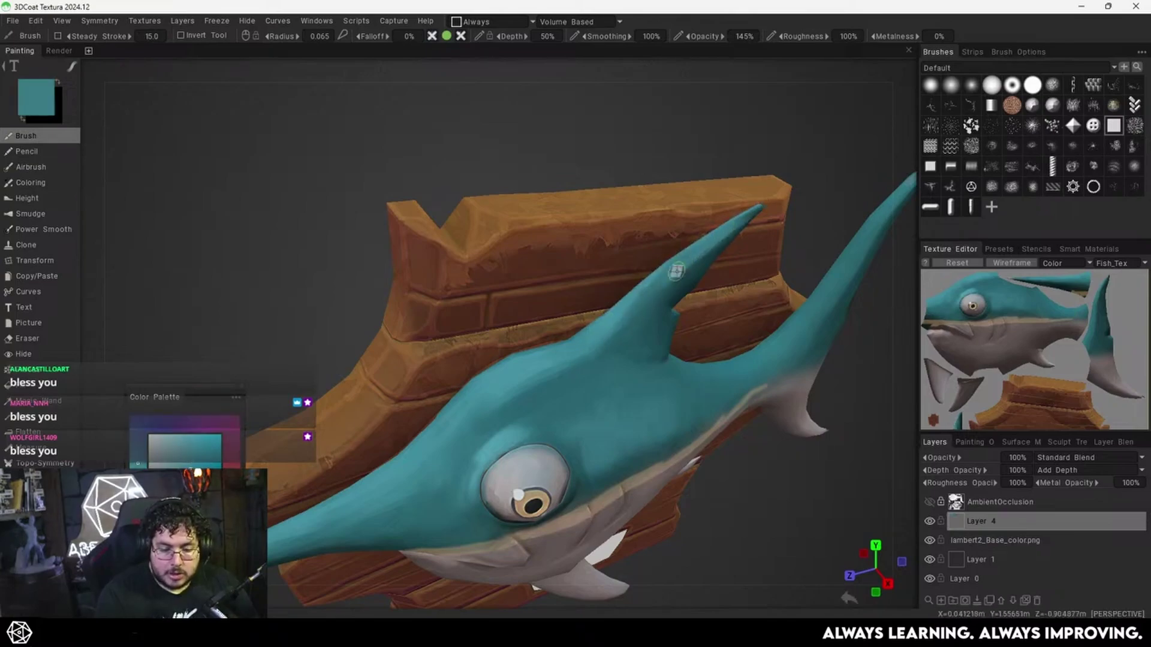
Sample a very dark teal and shade the dorsal fin from near its tip down toward its base.
key(v)
mouse_move(690, 274)
middle_down()
mouse_move(679, 272)
mouse_move(731, 237)
middle_up()
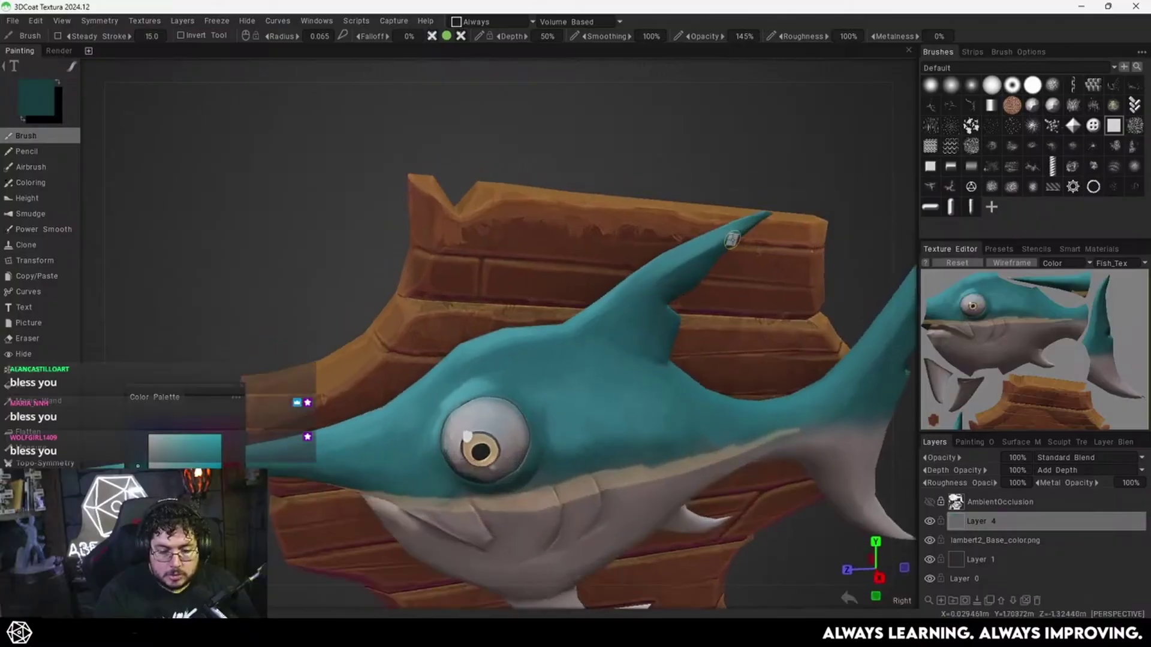
drag(732, 230, 644, 290)
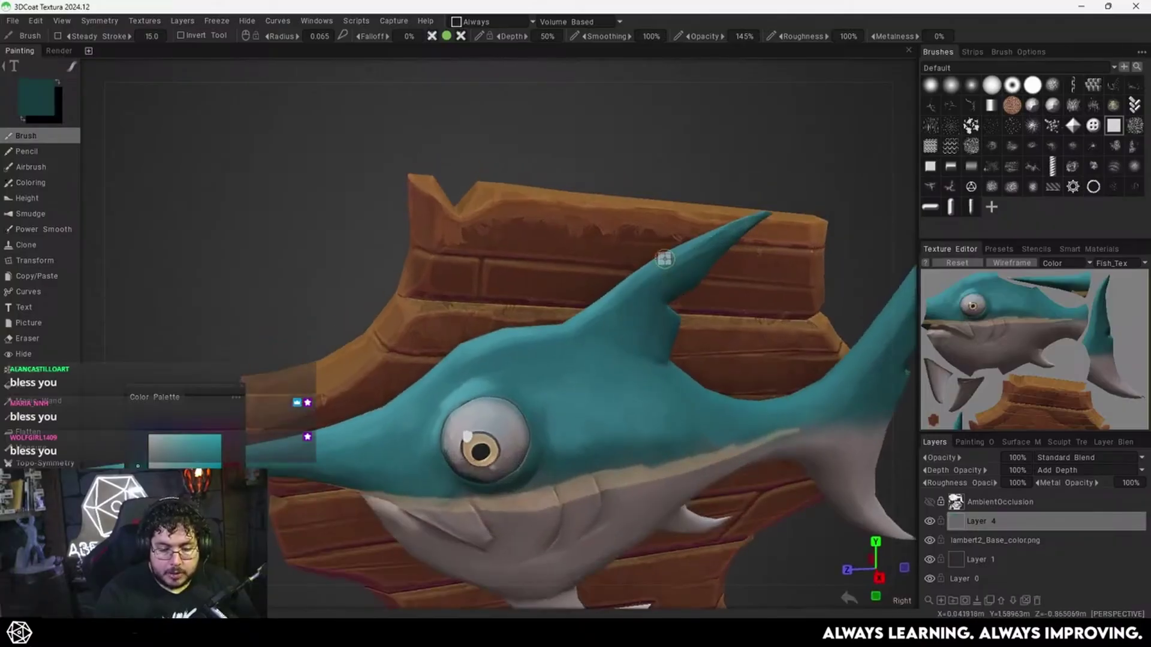
key(v)
Choose a brighter teal and paint highlights along the tail stem and the upper tail fin.
middle_drag(663, 254, 628, 401)
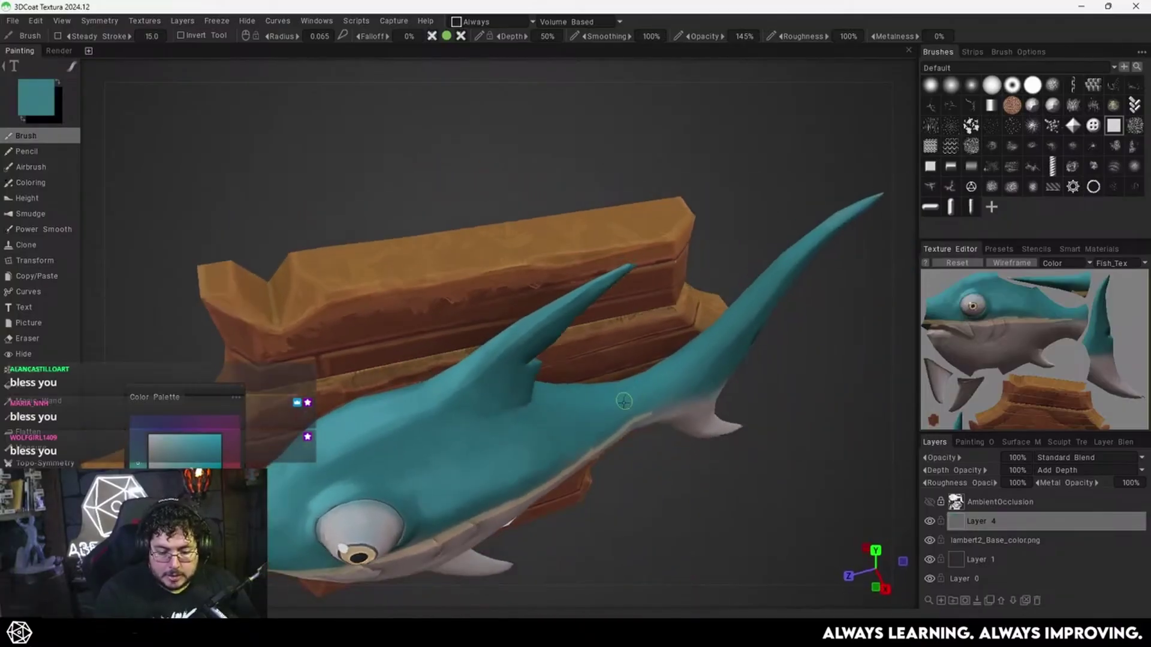
key(v)
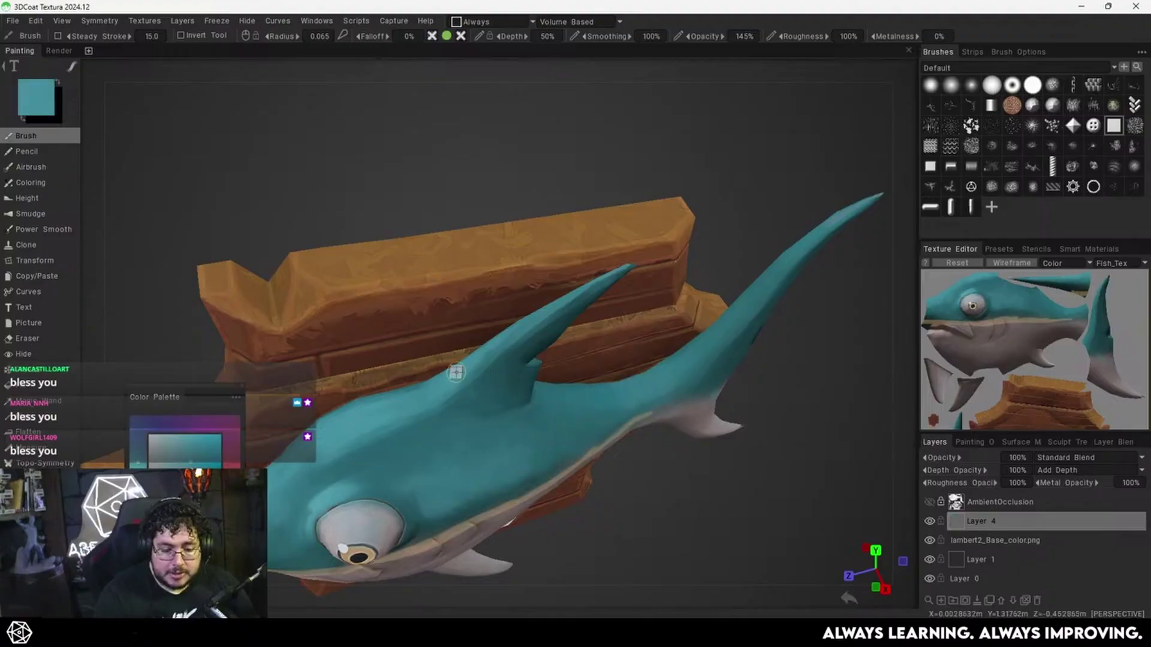
click(198, 457)
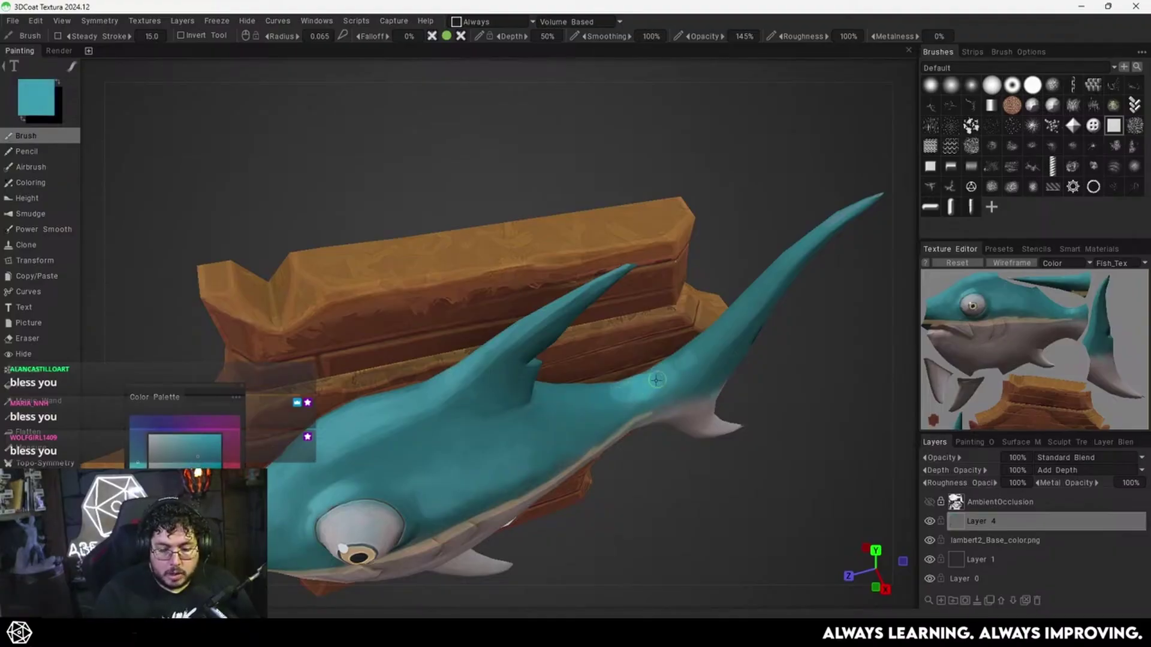
drag(734, 307, 848, 210)
drag(790, 341, 752, 384)
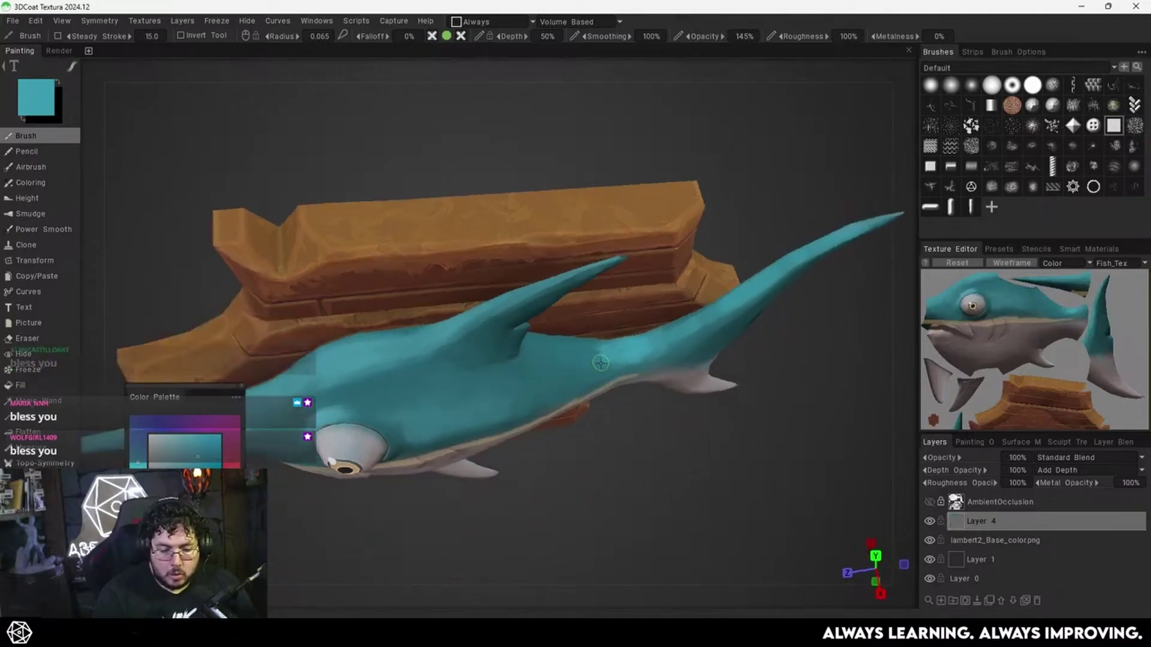
Sample darker teals and paint shading on the tail stem and along the upper tail fin toward its tip.
key(v)
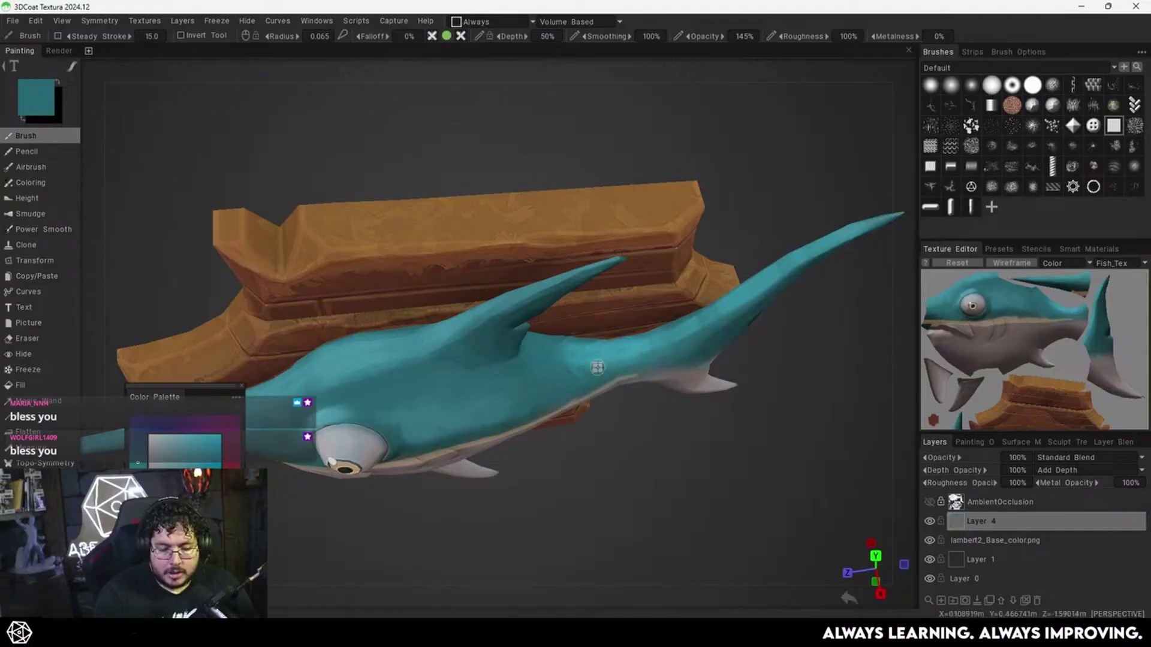
drag(785, 344, 781, 288)
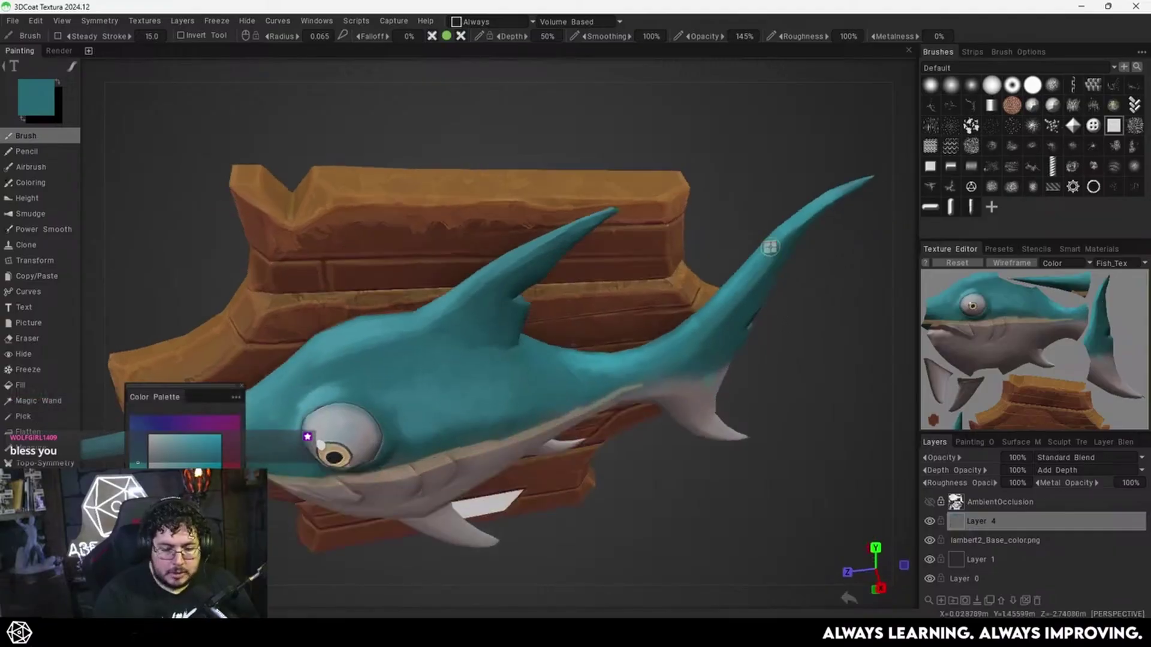
drag(770, 248, 840, 195)
right_drag(805, 244, 789, 239)
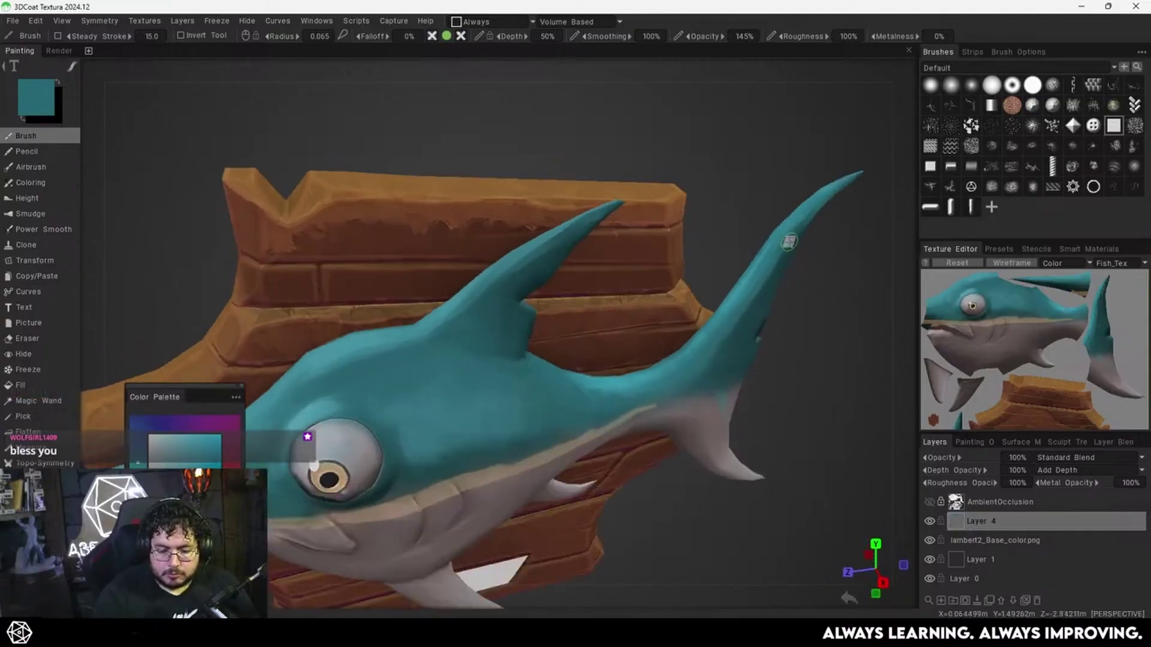
key(v)
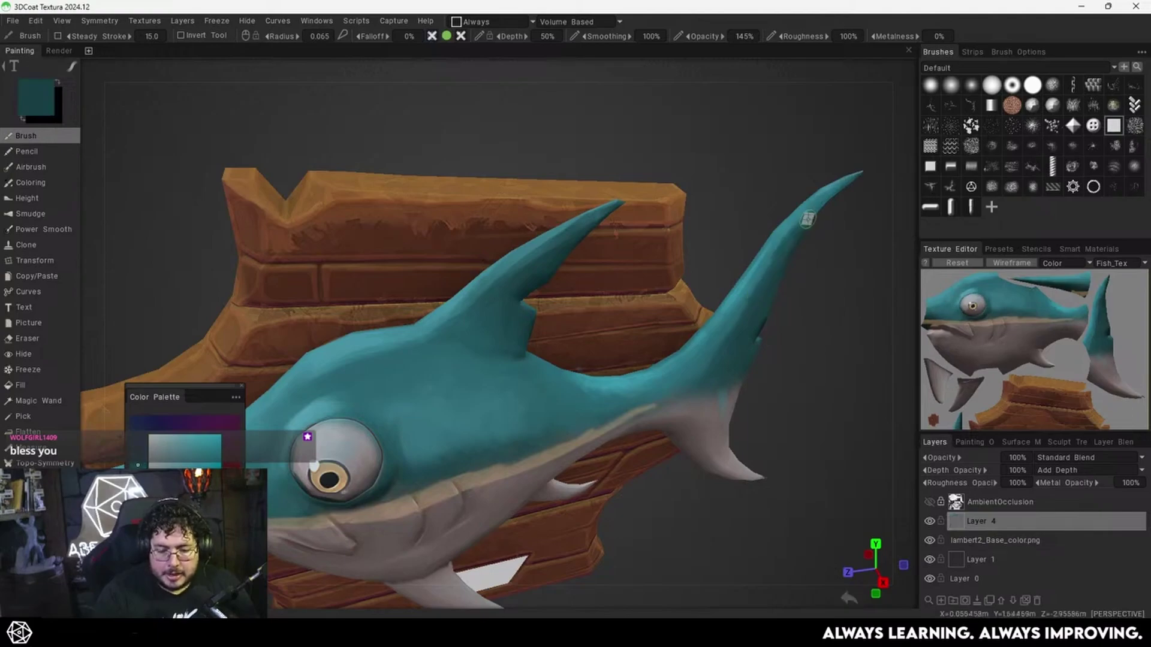
Sample grey and dark teal tones and blend the border between teal back and grey underside at the tail stem.
right_drag(722, 383, 740, 379)
key(v)
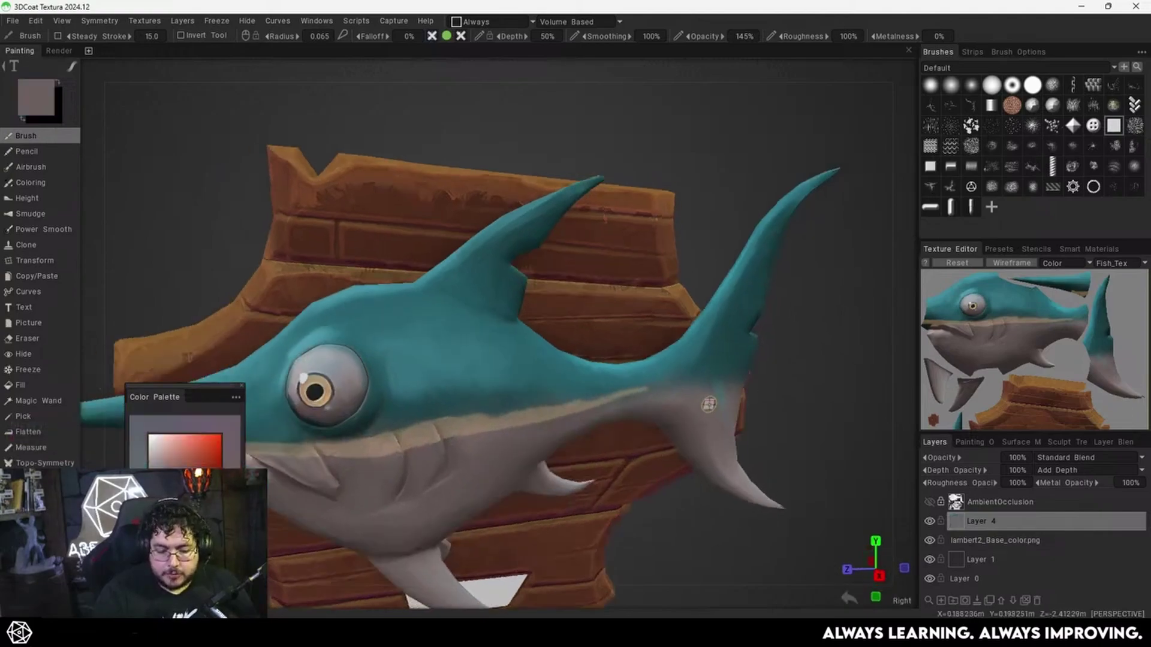
alt+drag(709, 404, 723, 397)
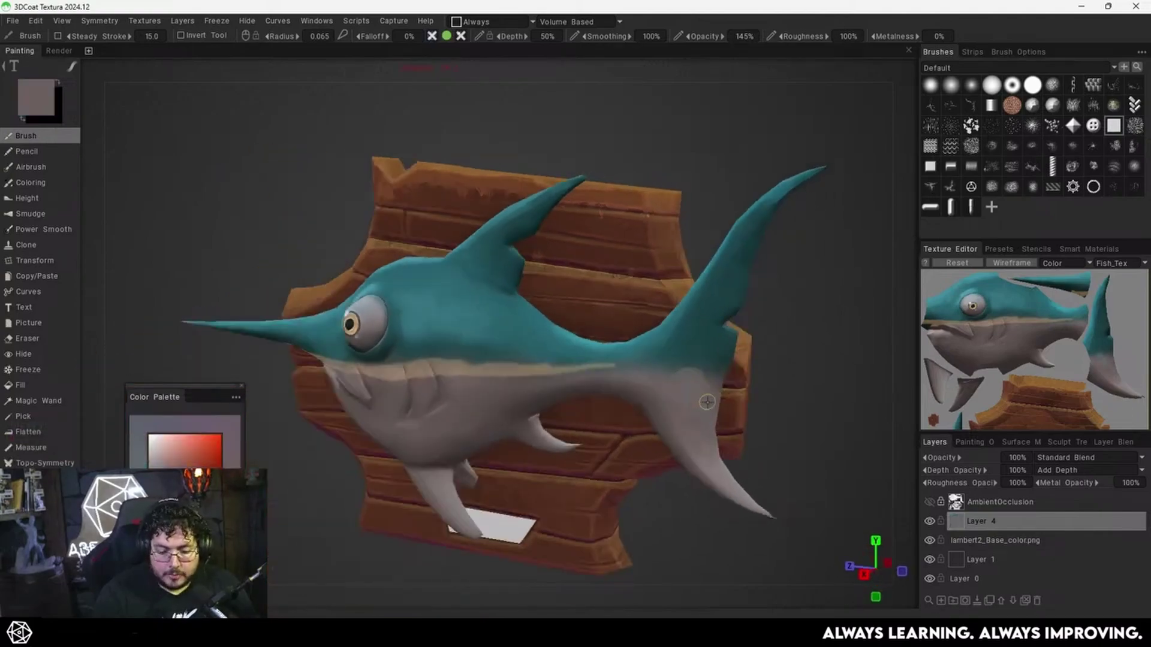
key(v)
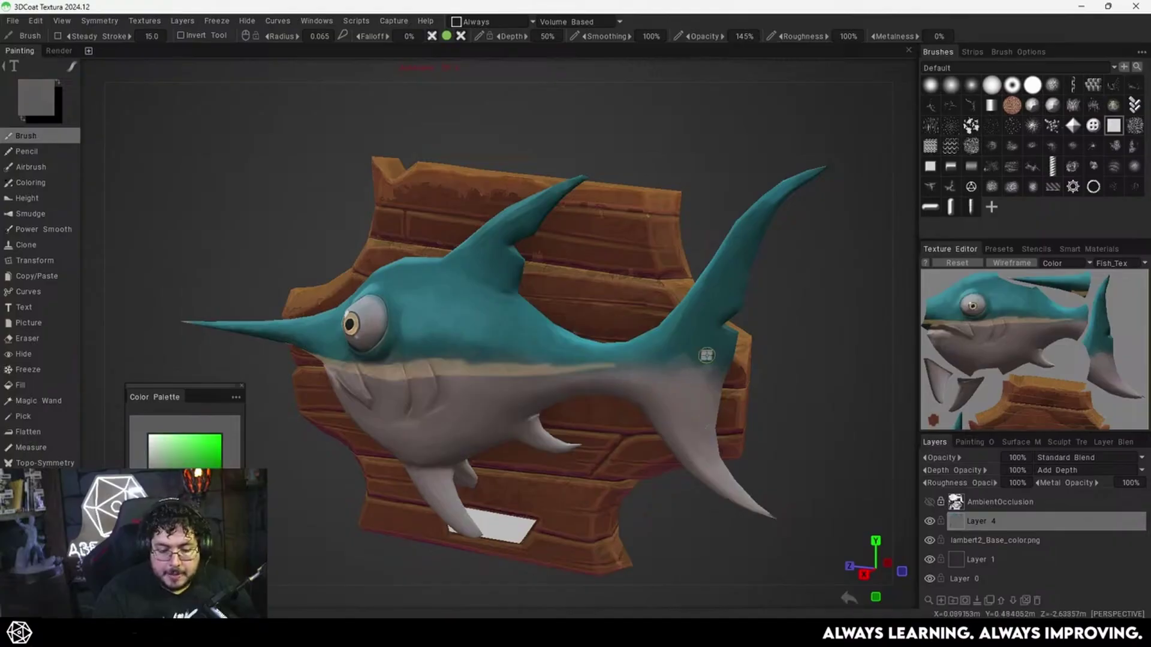
key(v)
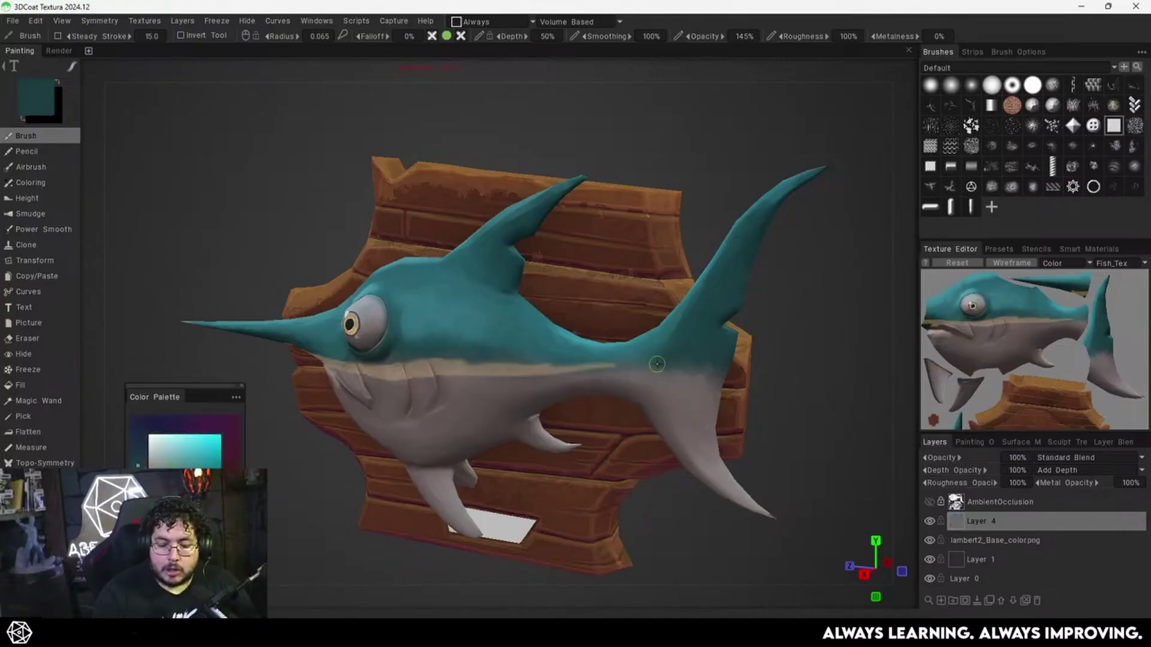
key(v)
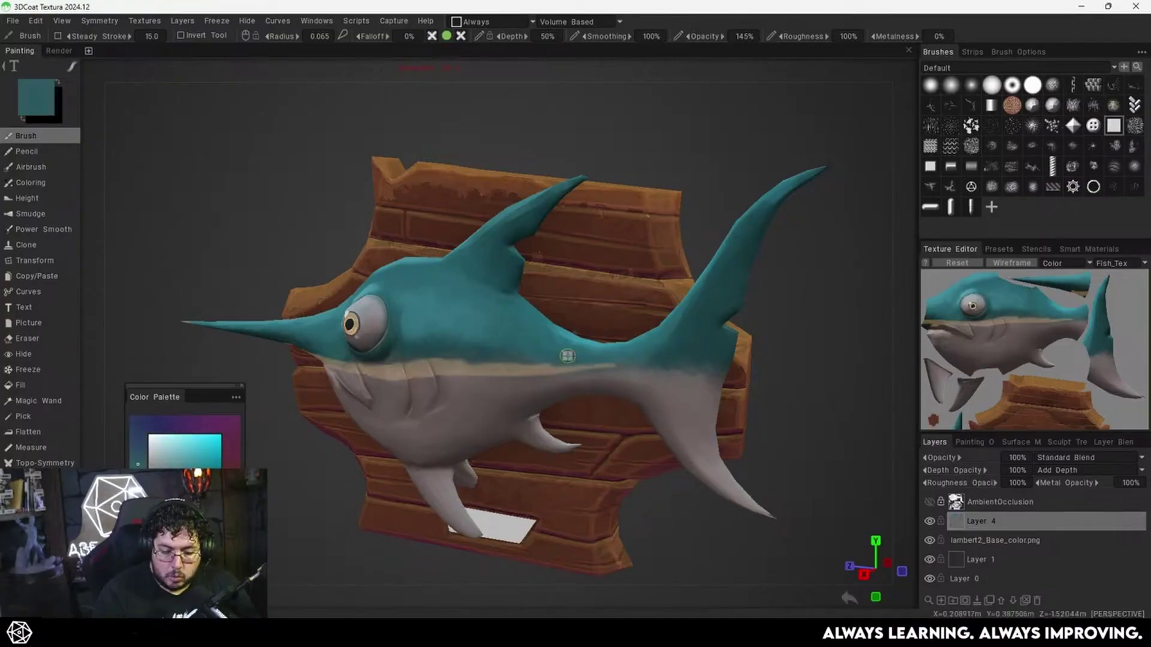
Set the brush radius to 0.042 and sample a lighter teal from the skin around the eye.
mouse_move(627, 360)
right_down()
mouse_move(653, 350)
mouse_move(693, 380)
mouse_move(747, 329)
mouse_move(706, 379)
mouse_move(766, 411)
mouse_move(742, 360)
mouse_move(694, 388)
mouse_move(694, 356)
right_up()
scroll(740, 364, up, 3)
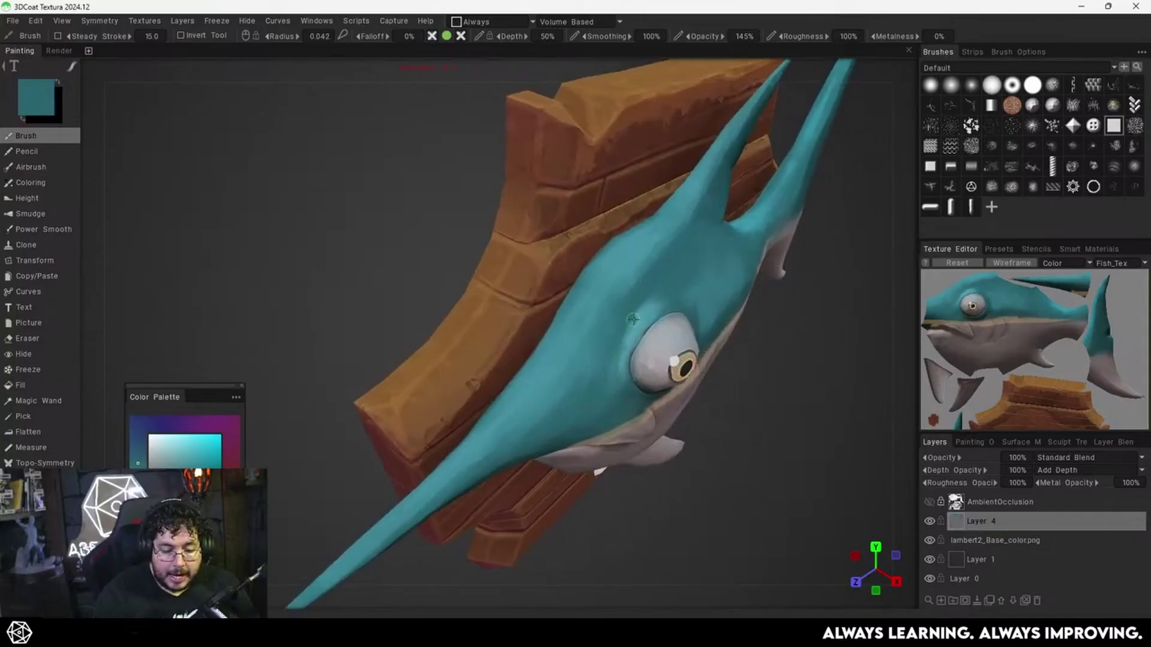
key(v)
scroll(645, 327, up, 6)
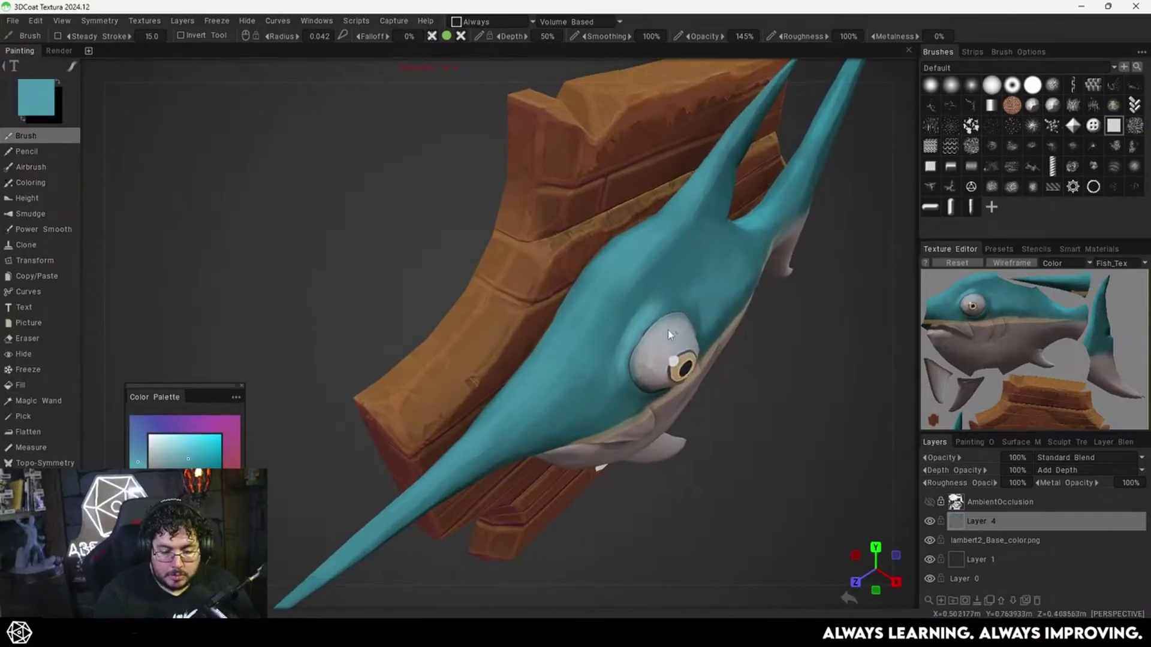
scroll(705, 342, down, 5)
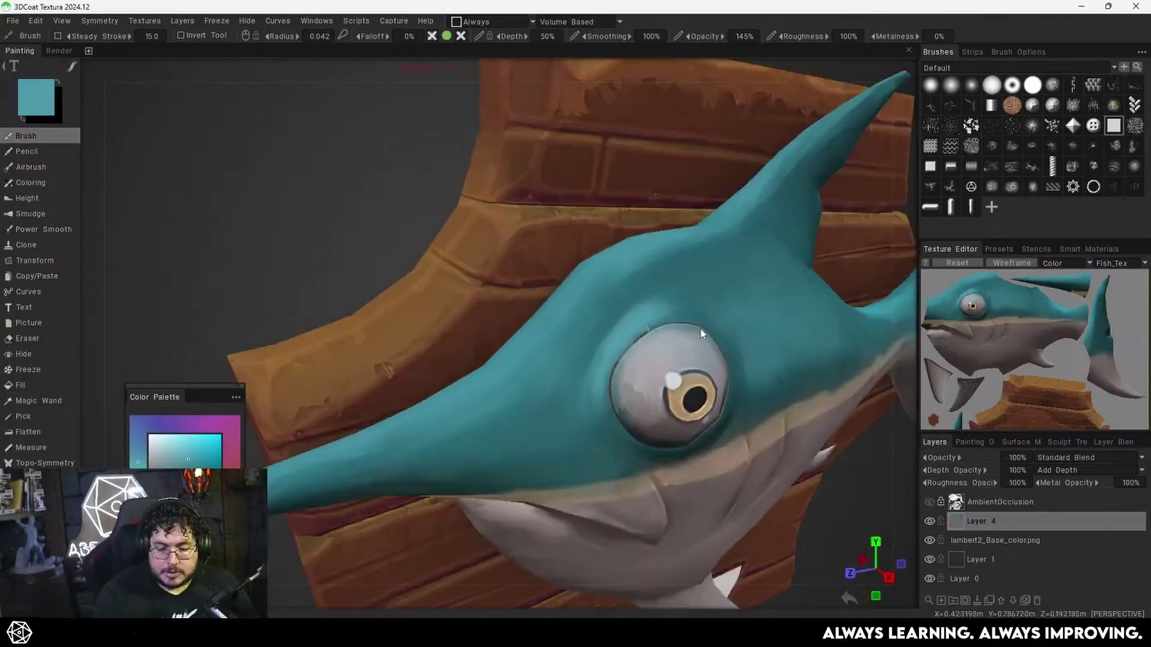
scroll(710, 321, up, 2)
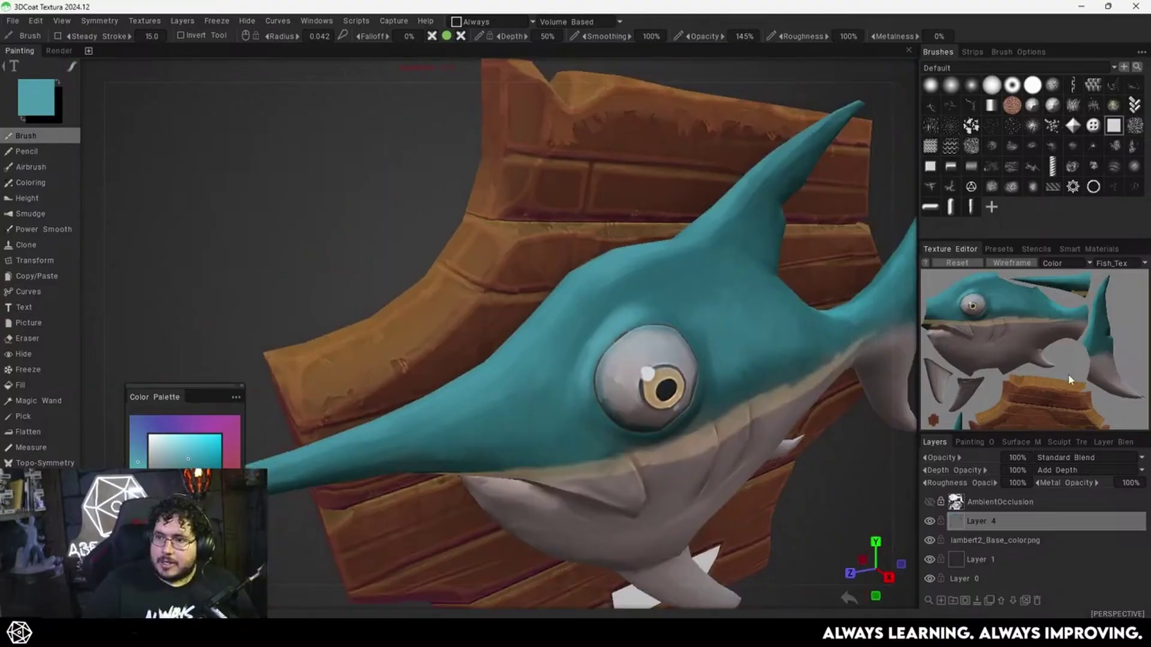
Place the painted swordfish reference picture beside the model and compare the head and eye area with it.
mouse_move(382, 403)
mouse_down()
mouse_move(124, 256)
mouse_move(99, 222)
mouse_move(131, 240)
mouse_move(81, 256)
mouse_move(185, 264)
mouse_move(169, 267)
mouse_up()
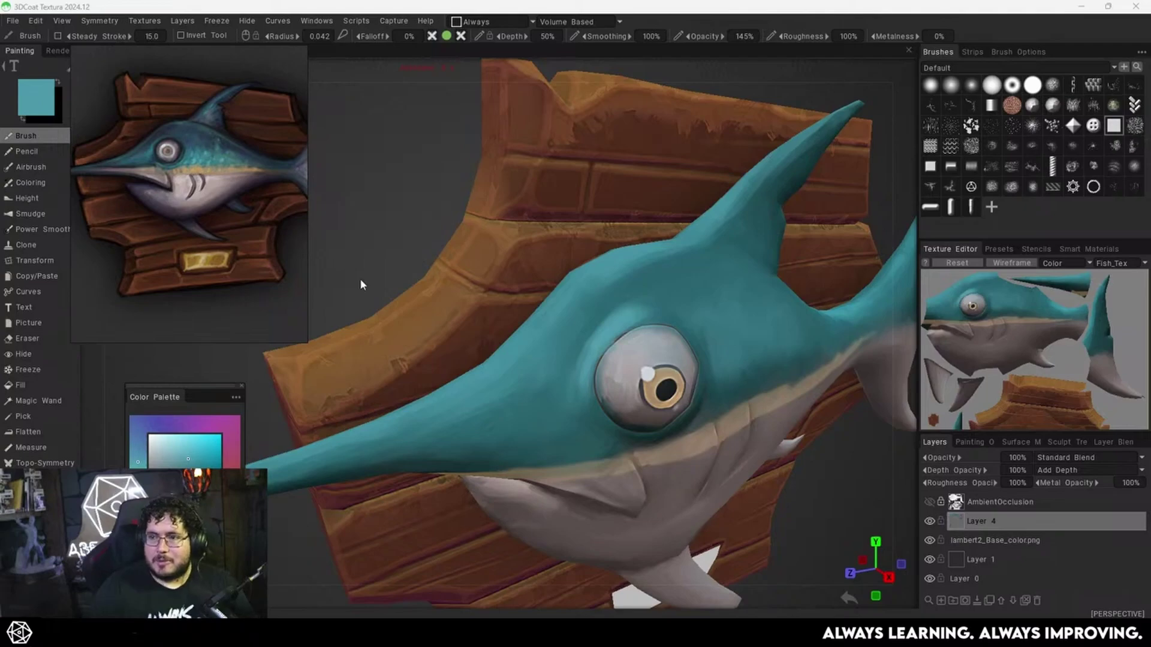
right_drag(750, 334, 729, 356)
scroll(706, 404, up, 6)
scroll(652, 396, down, 6)
alt+drag(652, 396, 731, 376)
scroll(732, 376, up, 5)
scroll(707, 386, down, 6)
right_drag(641, 437, 658, 388)
Sample dark teals and, with a brush radius of 0.027, paint a thin shadow along the eye socket's upper and front edge.
key(v)
alt+middle_drag(670, 375, 668, 411)
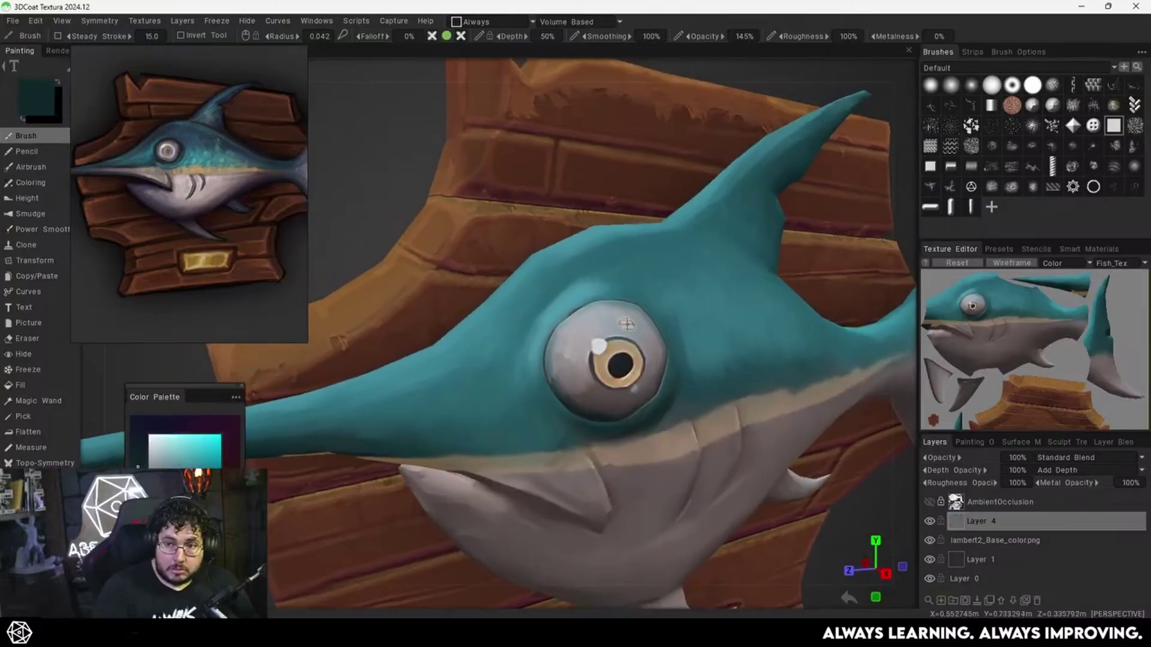
alt+drag(624, 364, 620, 369)
scroll(622, 360, up, 3)
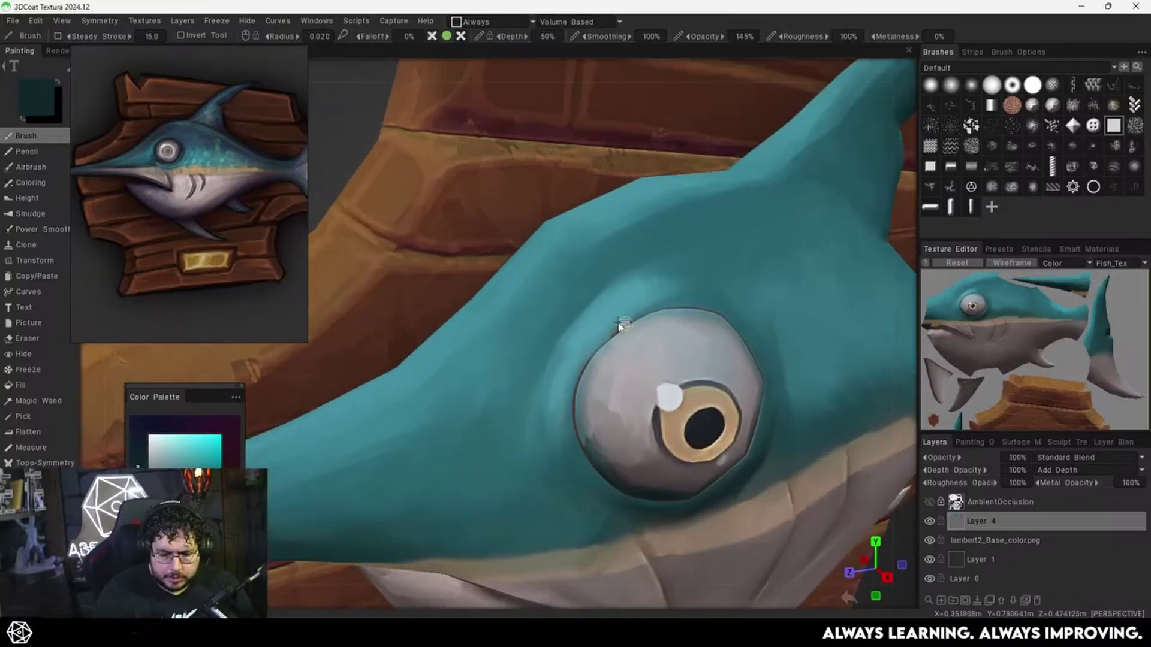
right_drag(652, 310, 643, 331)
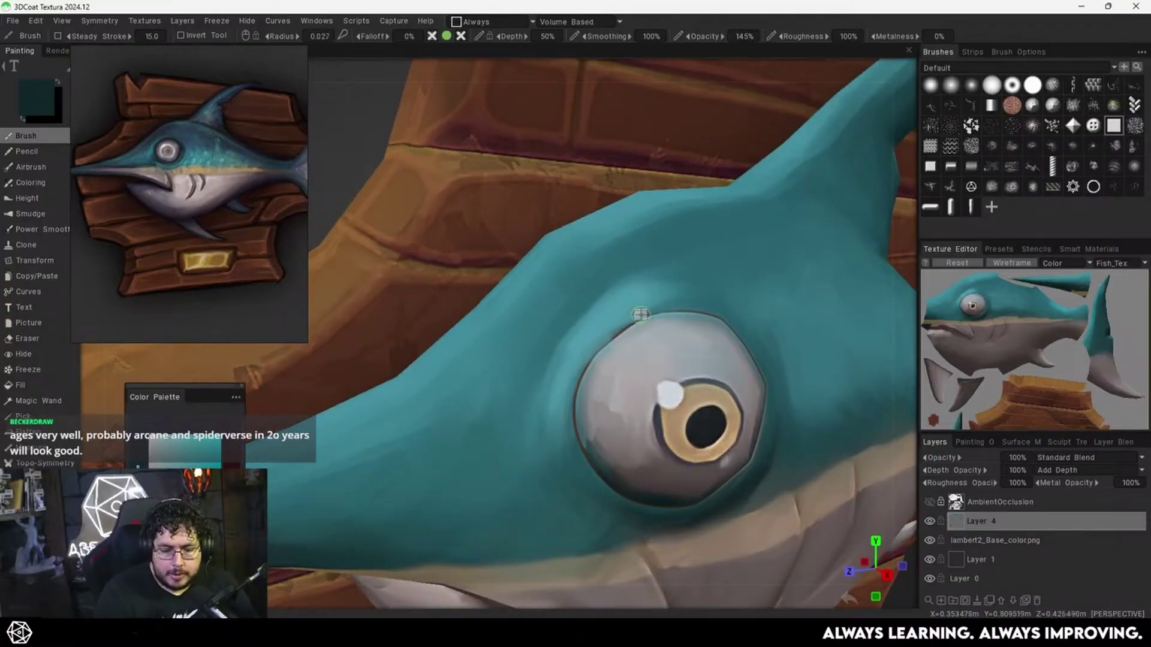
mouse_move(659, 305)
mouse_down()
mouse_move(604, 339)
mouse_move(577, 384)
mouse_up()
drag(624, 319, 580, 386)
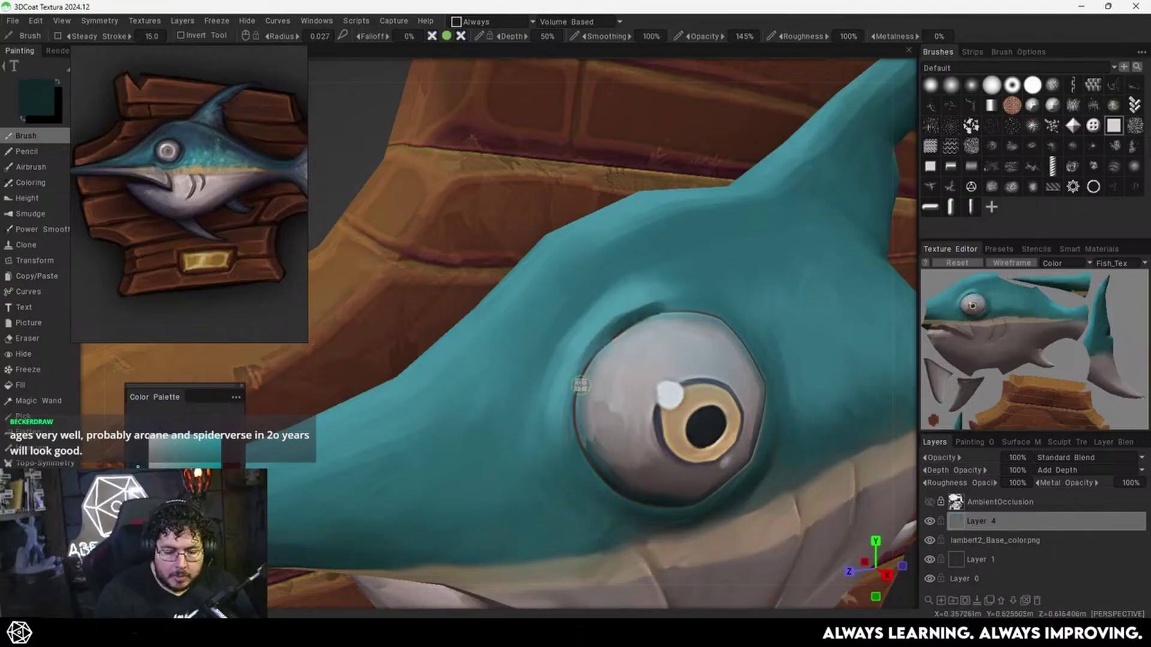
mouse_move(603, 339)
mouse_down()
mouse_move(578, 400)
mouse_move(575, 379)
mouse_move(583, 465)
mouse_move(570, 433)
mouse_move(598, 490)
mouse_up()
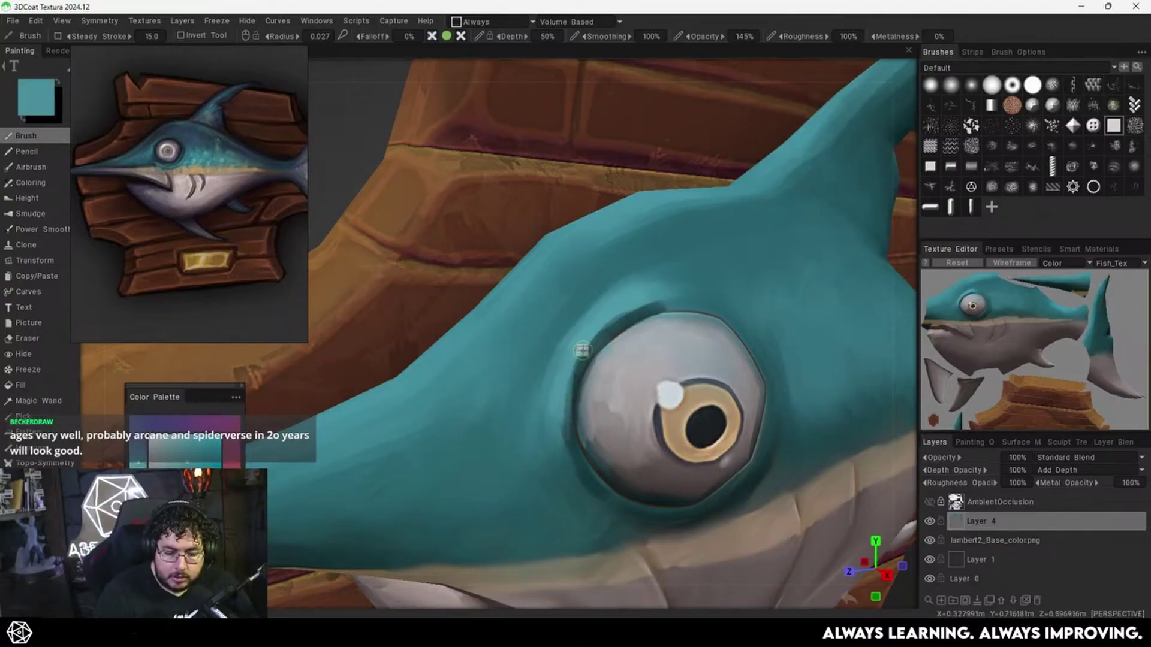
key(v)
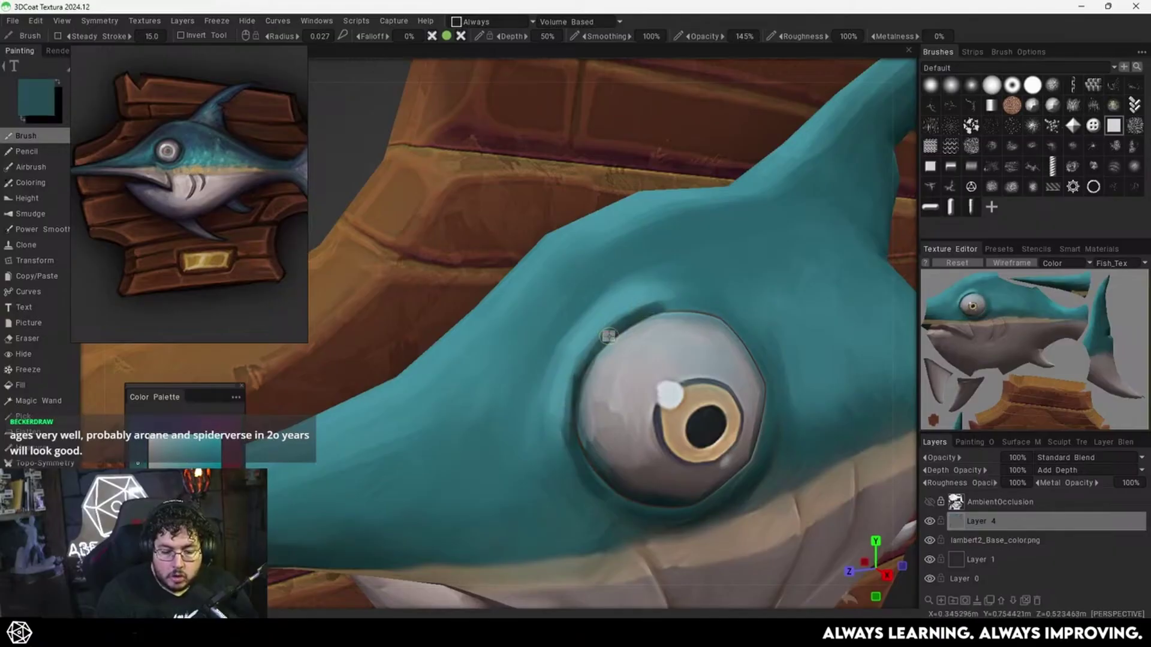
drag(610, 336, 581, 435)
Examine the shading around the eye, the flank and the whole fish from close up and from a distance.
alt+middle_drag(779, 284, 652, 300)
alt+drag(803, 310, 756, 315)
middle_drag(755, 315, 713, 329)
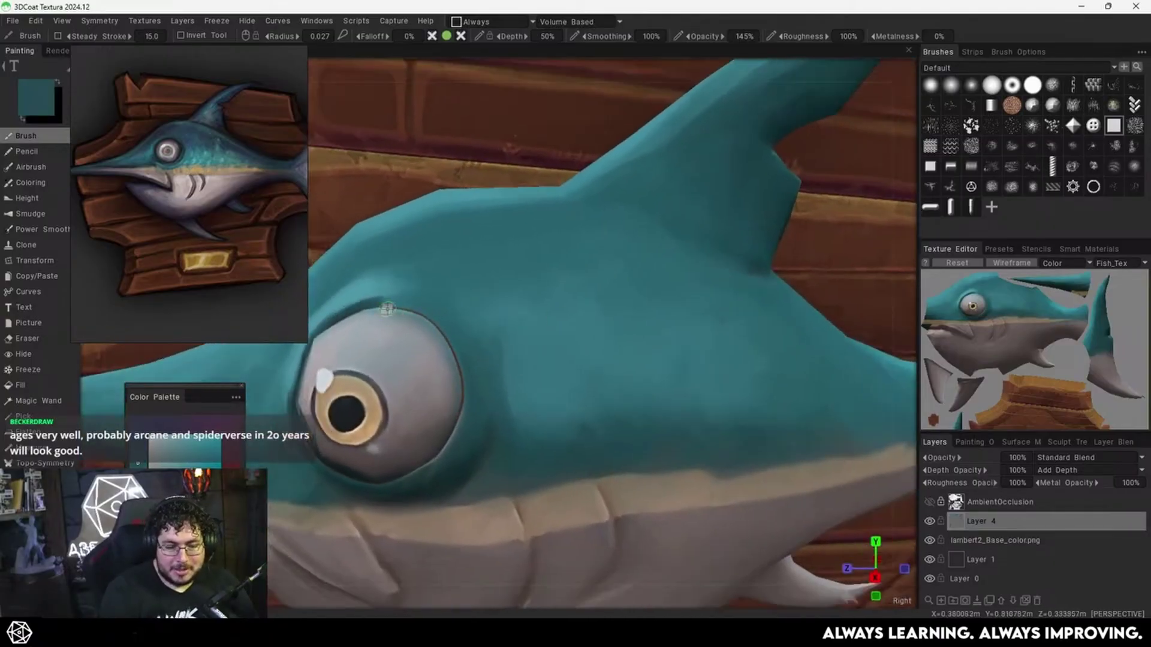
middle_drag(675, 368, 626, 339)
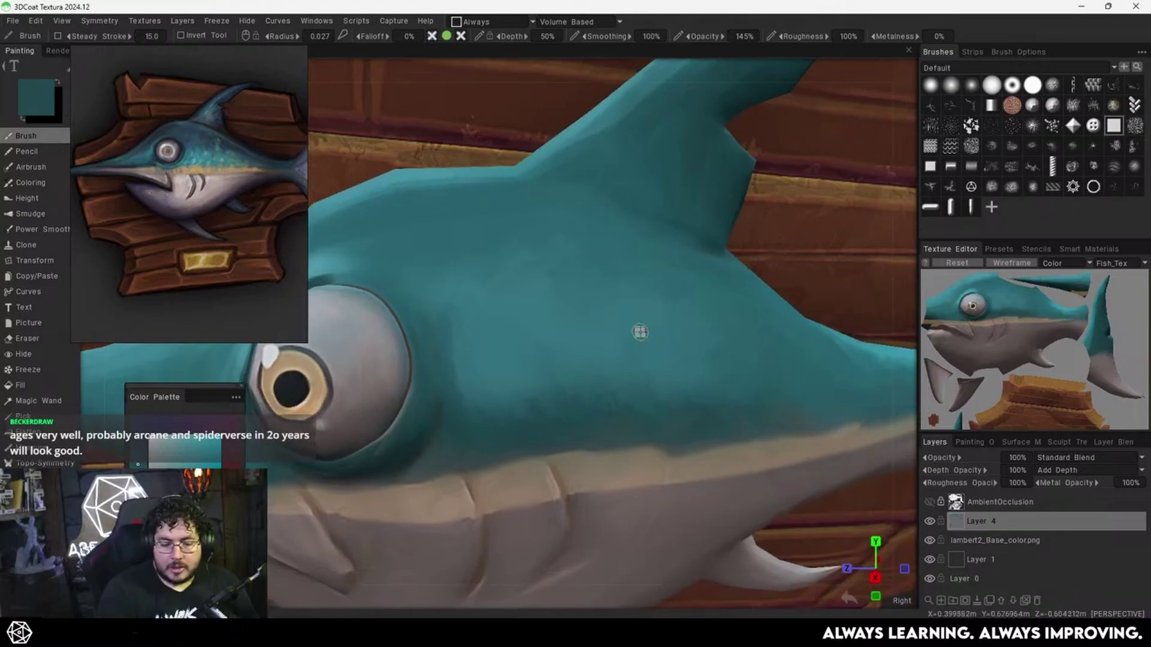
middle_drag(651, 366, 678, 340)
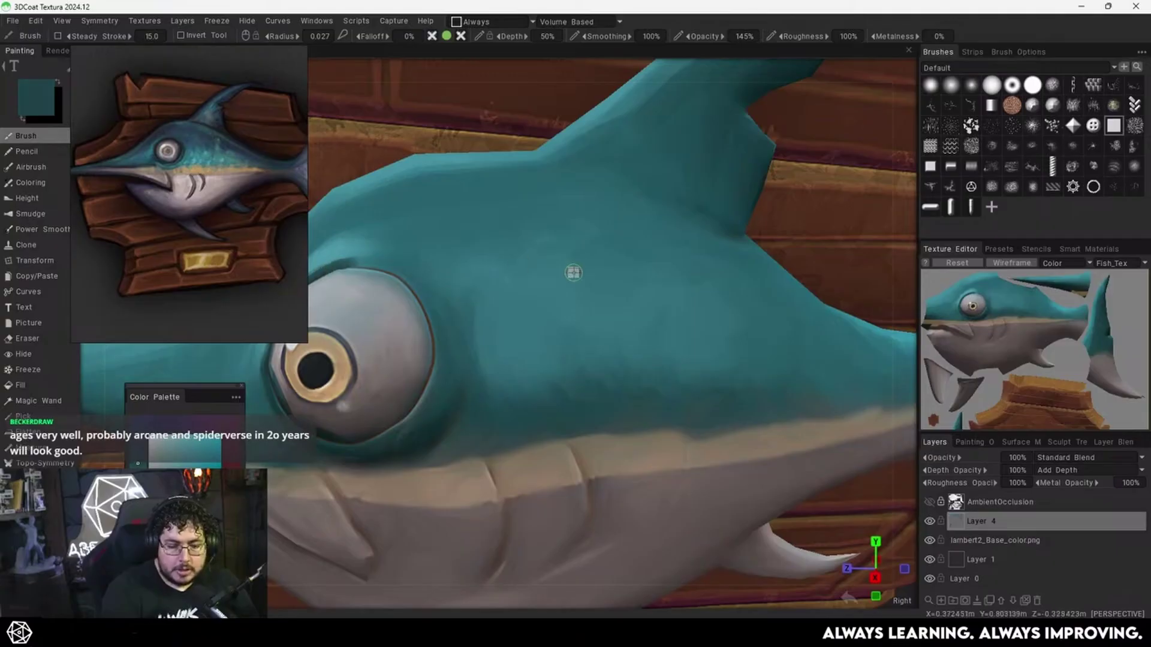
alt+right_drag(645, 348, 450, 391)
alt+drag(596, 356, 566, 258)
alt+middle_drag(533, 373, 587, 359)
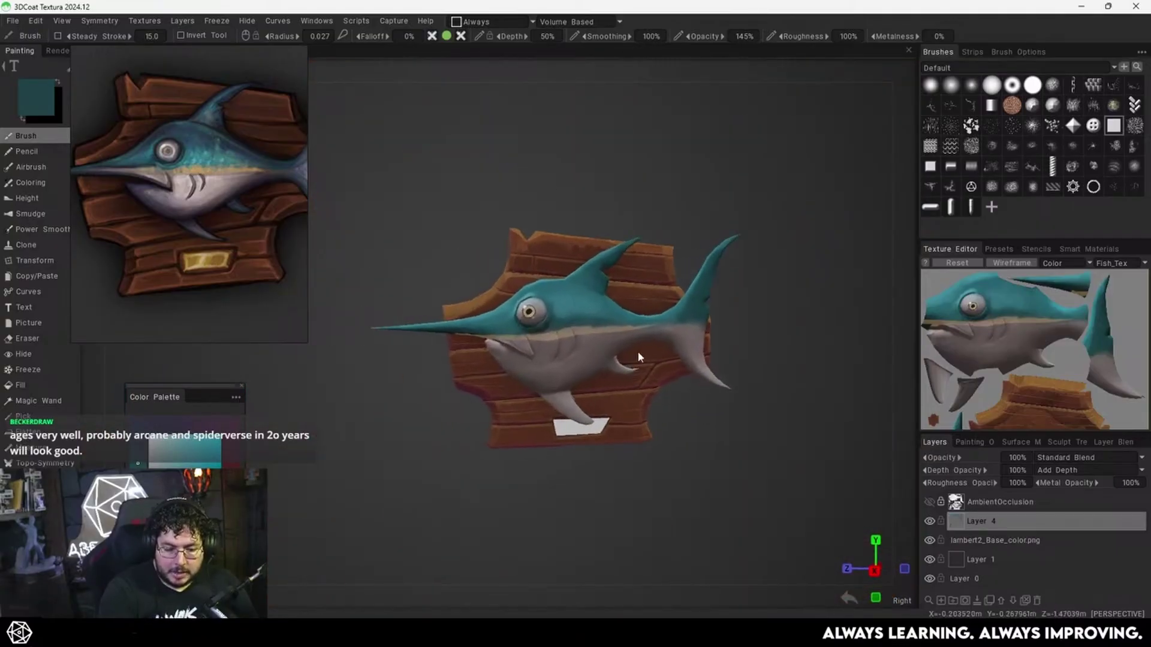
Paint a dark teal diagonal scratch on the flank behind the eye with radius 0.017, and taper it with the sampled body teal.
alt+right_drag(638, 353, 579, 332)
alt+middle_drag(782, 275, 655, 366)
alt+drag(654, 366, 699, 342)
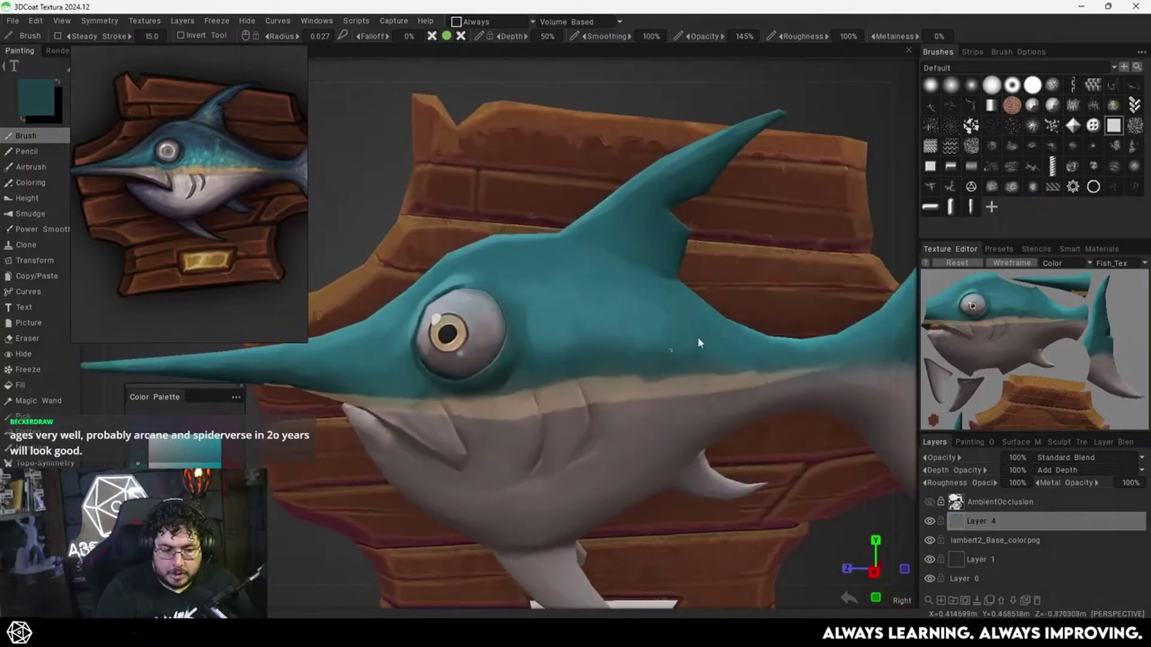
alt+right_drag(699, 341, 767, 300)
alt+middle_drag(768, 300, 663, 328)
right_drag(640, 335, 637, 336)
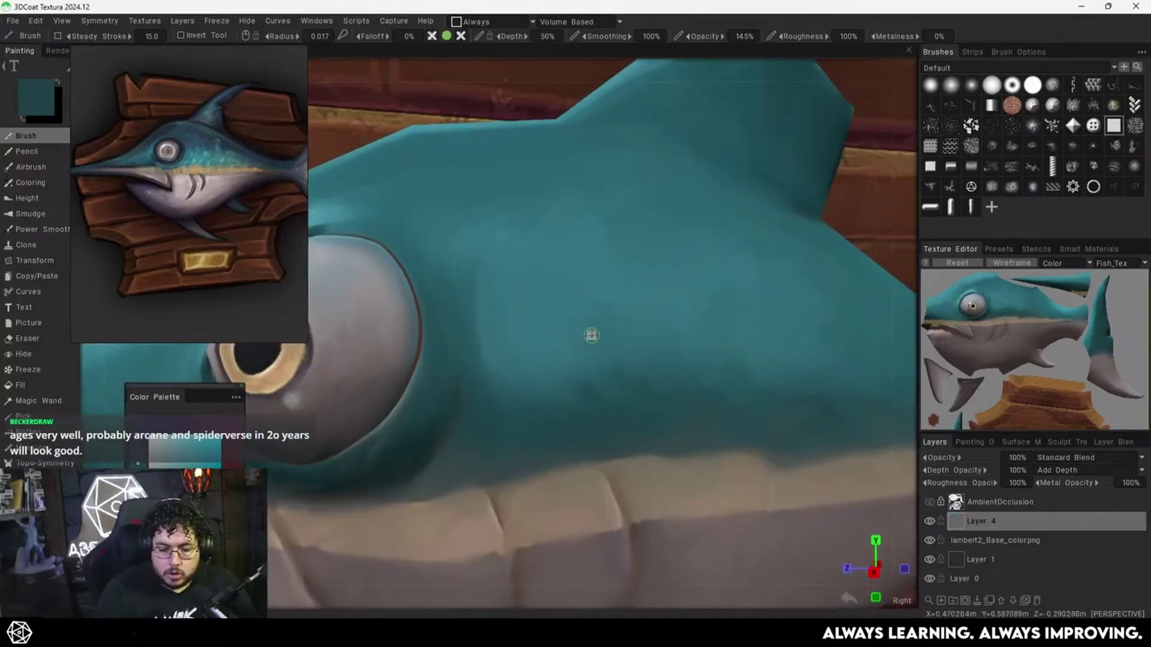
drag(563, 346, 713, 258)
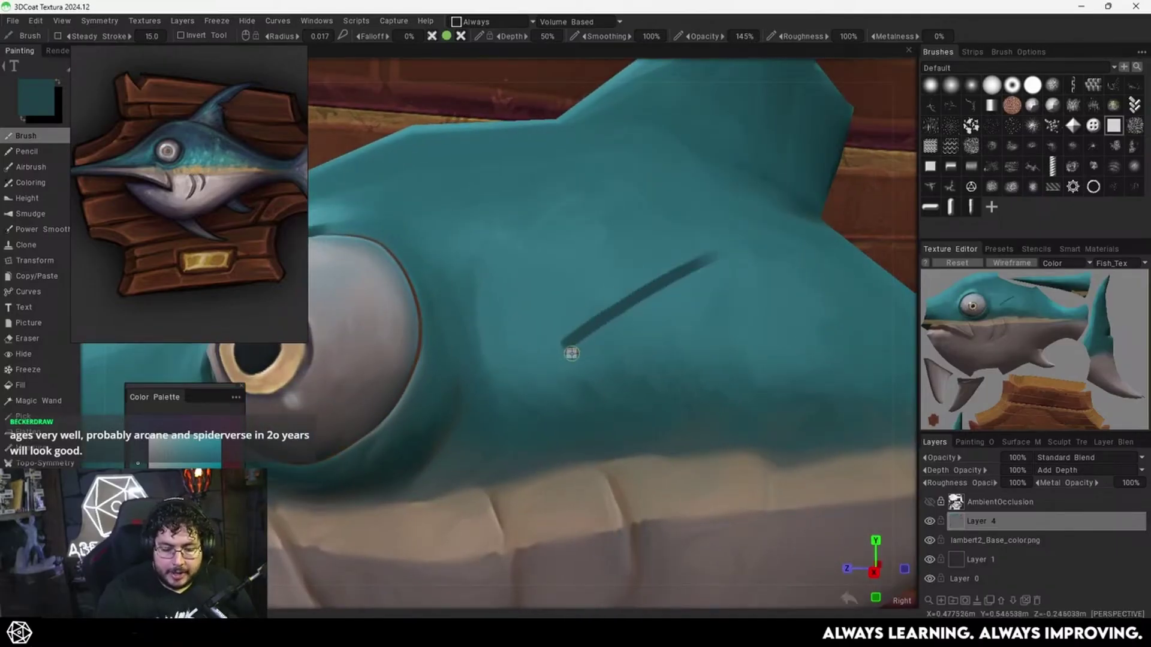
key(v)
mouse_move(555, 356)
mouse_down()
mouse_move(716, 286)
mouse_move(727, 244)
mouse_up()
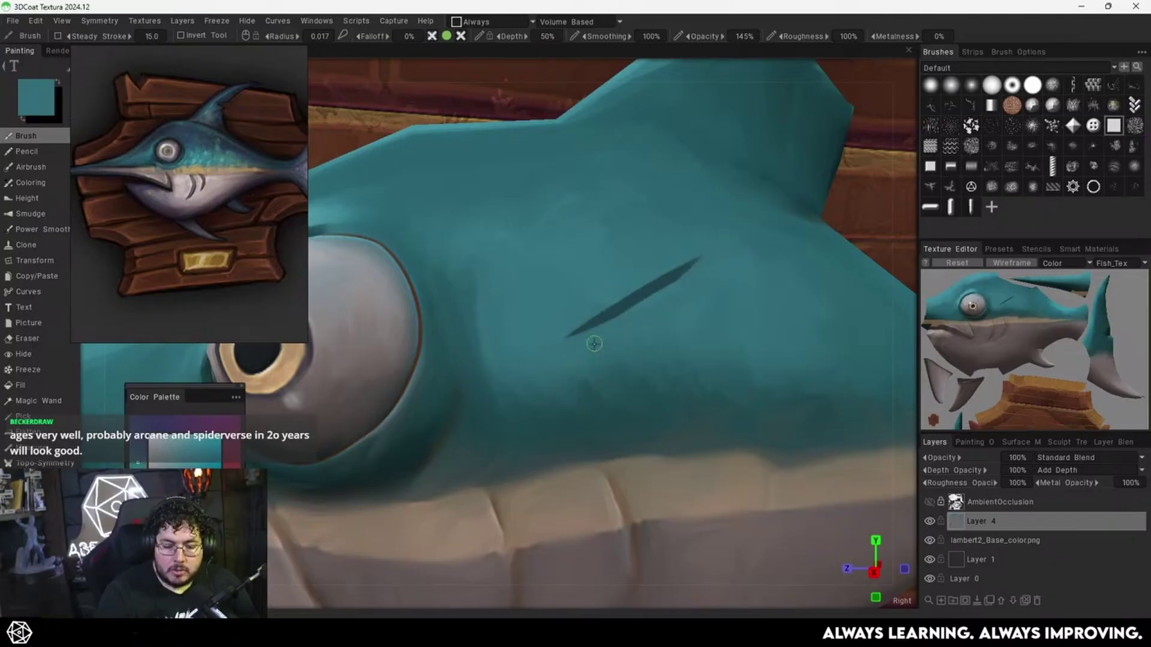
Choose a lighter teal, set the brush radius to 0.011, and paint a highlight along the scratch's lower edge.
alt+right_drag(779, 284, 523, 398)
alt+right_drag(624, 349, 863, 254)
scroll(730, 313, up, 6)
scroll(655, 334, down, 5)
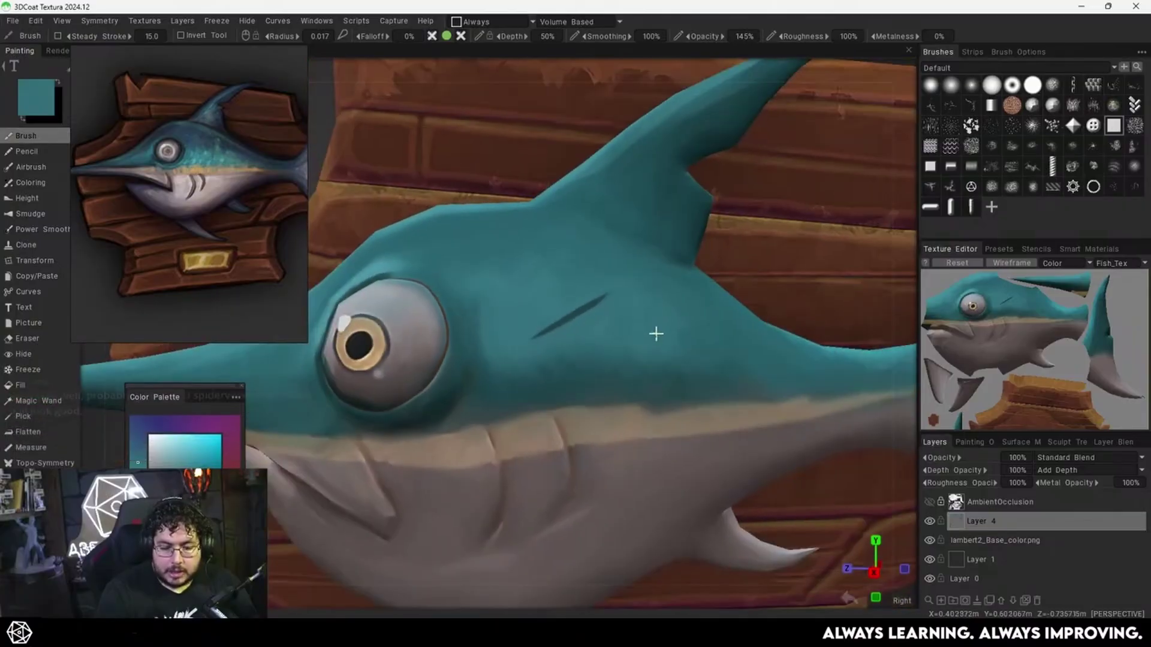
scroll(649, 365, up, 6)
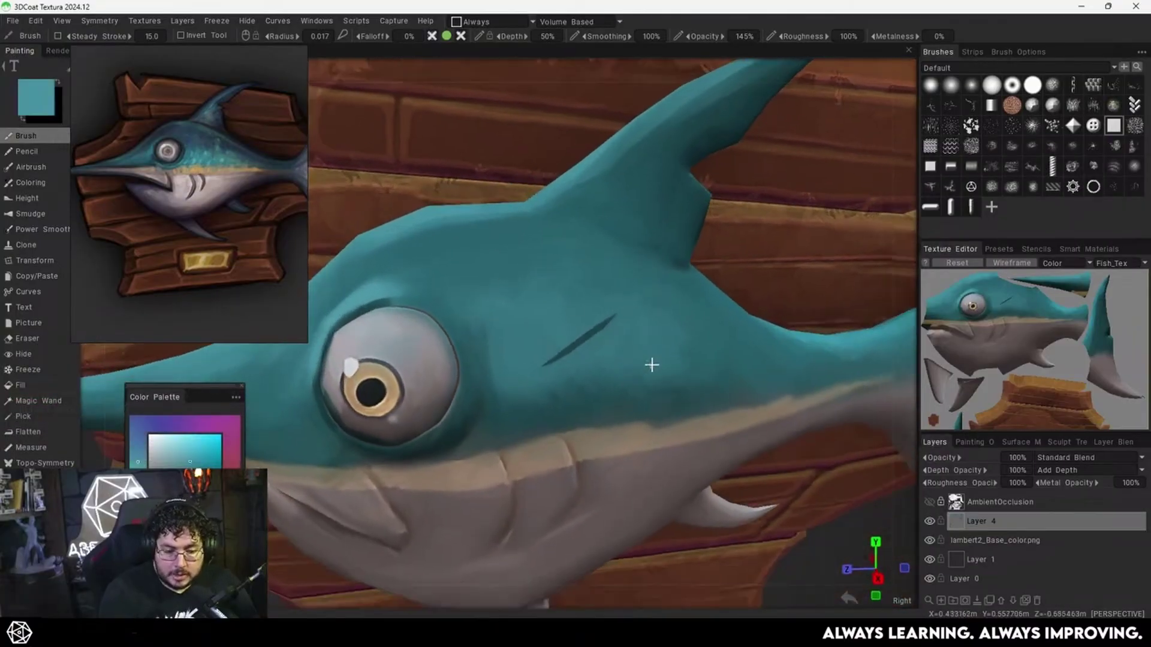
key(bracketleft)
key(bracketleft)
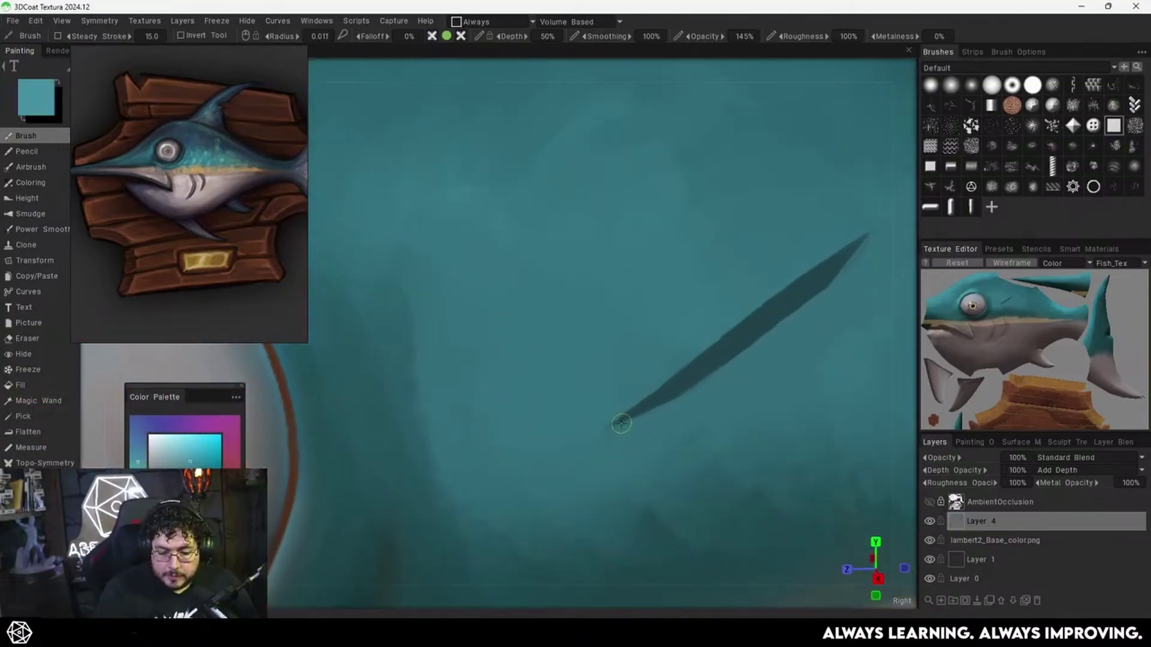
drag(619, 425, 771, 349)
drag(658, 404, 770, 342)
drag(695, 386, 803, 305)
mouse_move(755, 342)
mouse_down()
mouse_move(868, 236)
mouse_move(830, 325)
mouse_up()
Sample the body teal and paint over the excess highlight, thinning and tapering the scratch's lit lower edge.
key(v)
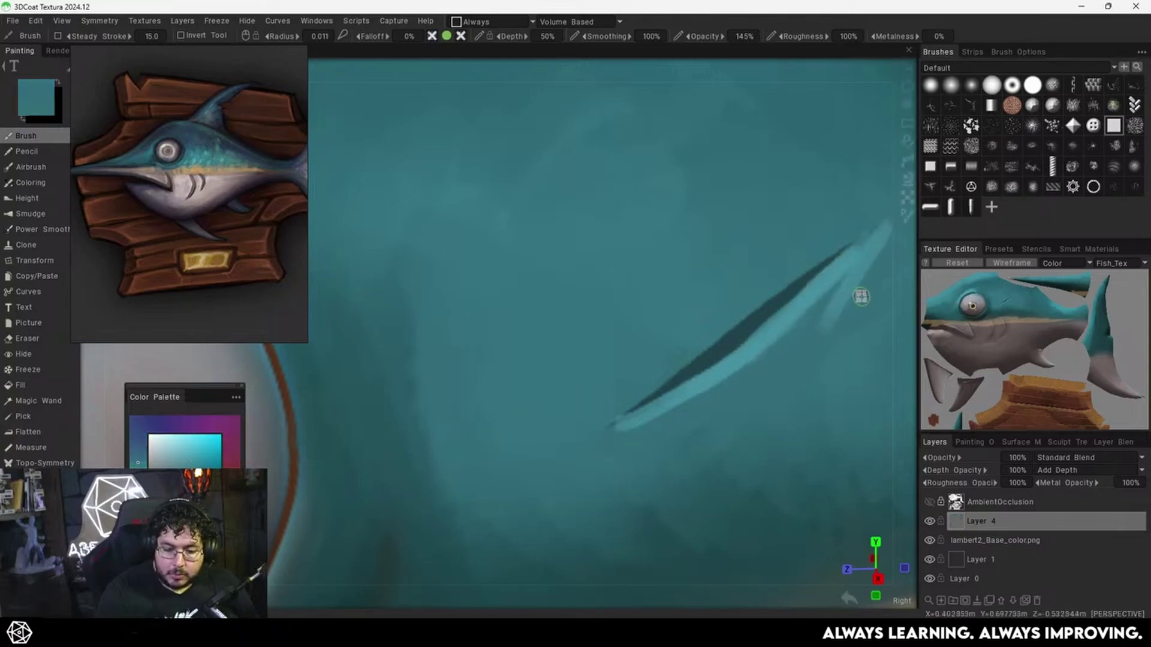
alt+middle_drag(860, 296, 745, 311)
key(v)
drag(809, 220, 709, 381)
key(v)
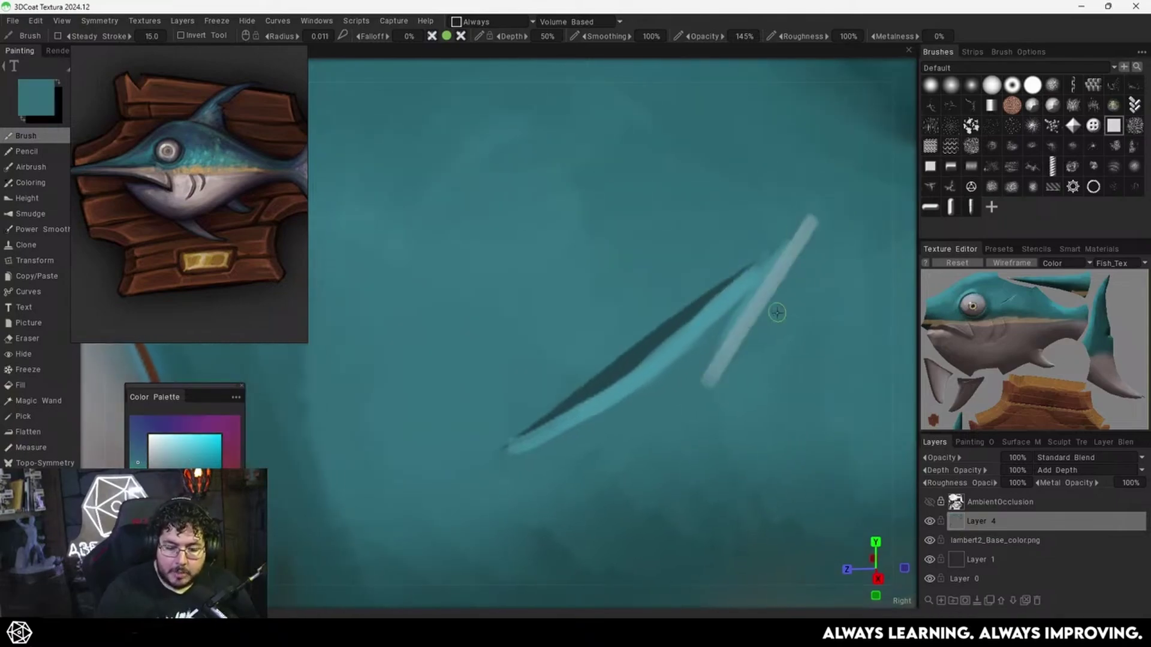
mouse_move(809, 224)
mouse_down()
mouse_move(721, 365)
mouse_move(798, 233)
mouse_move(699, 363)
mouse_up()
drag(792, 246, 664, 379)
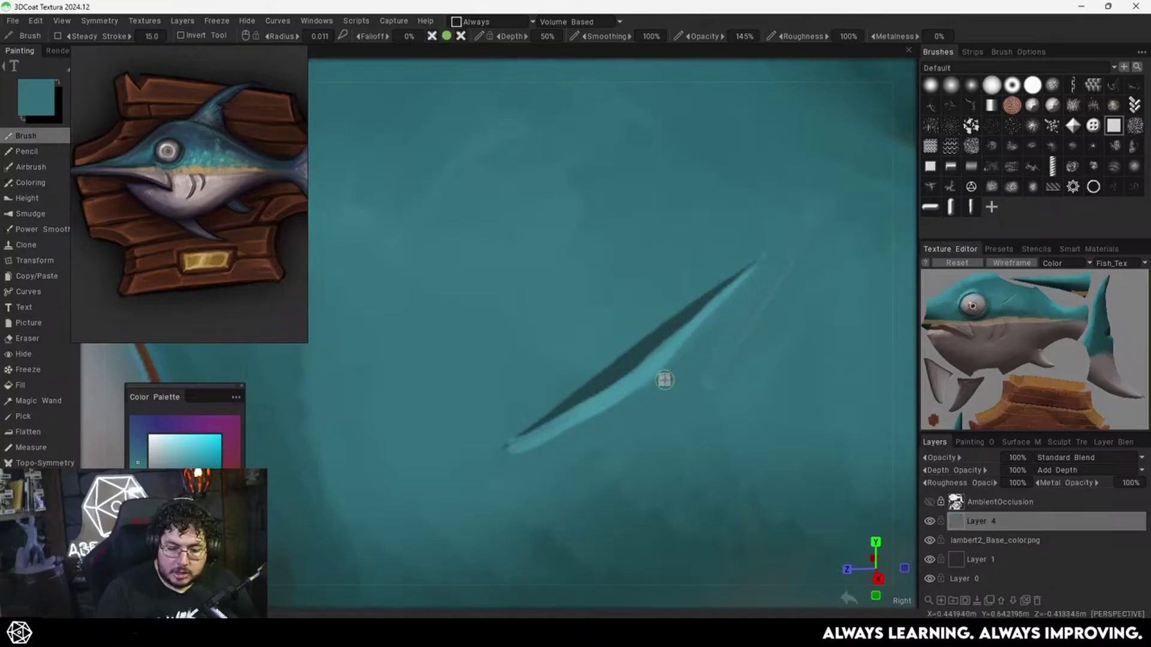
drag(513, 460, 647, 405)
Review the scratch on the flank from a distance, close up and at different angles.
scroll(617, 406, down, 5)
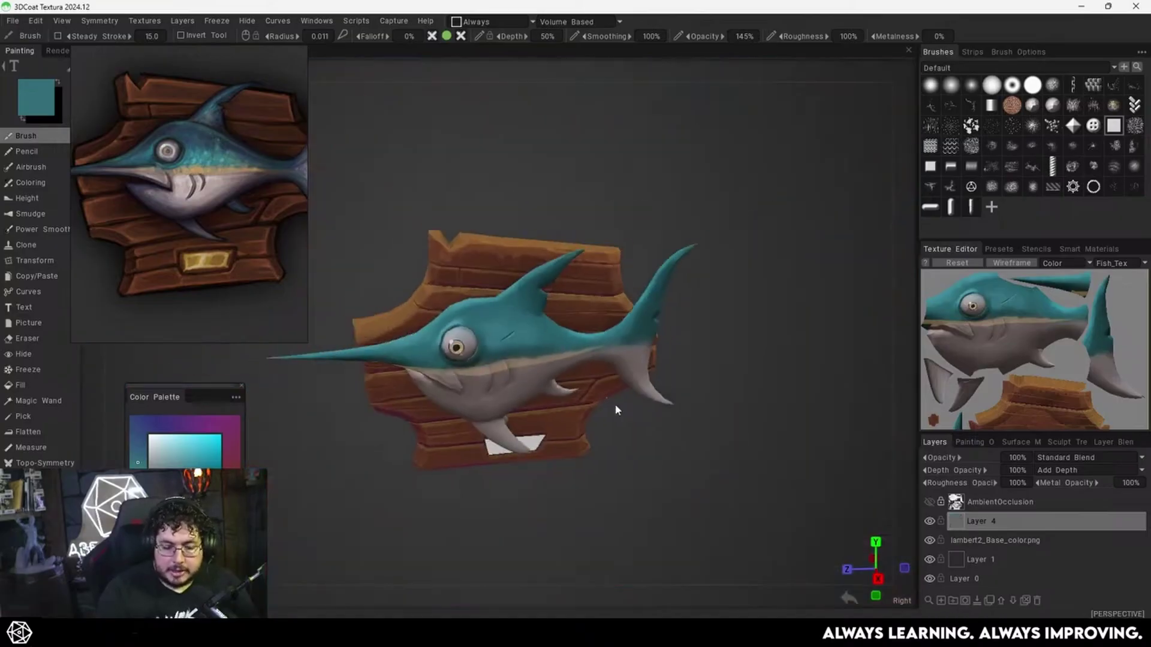
scroll(826, 307, up, 5)
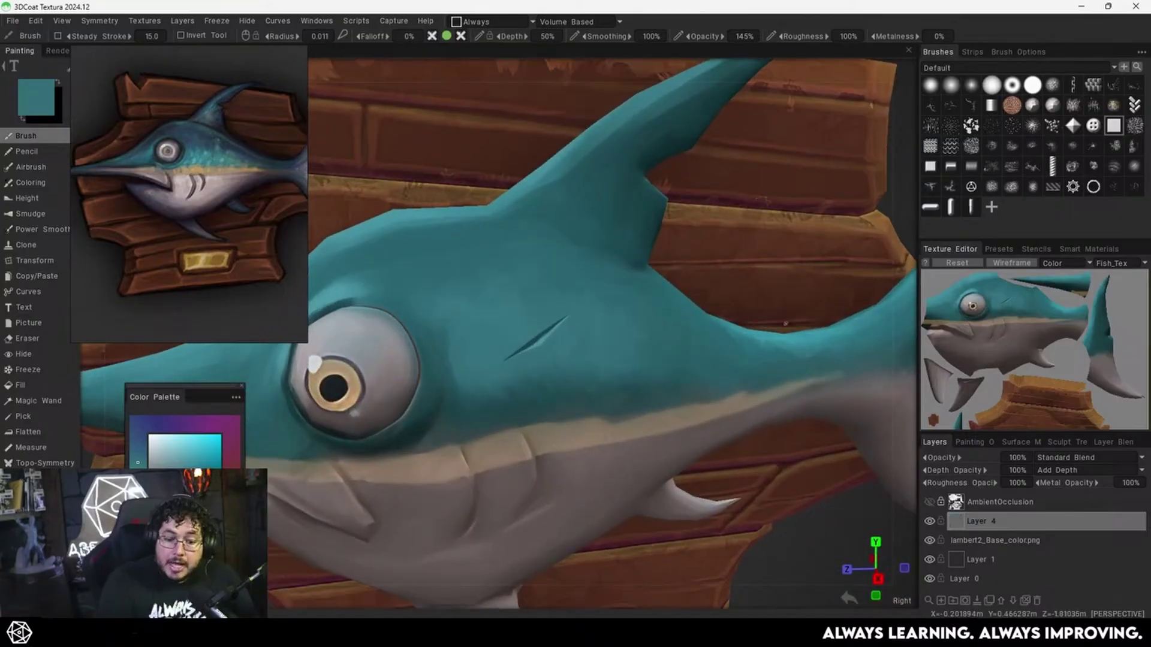
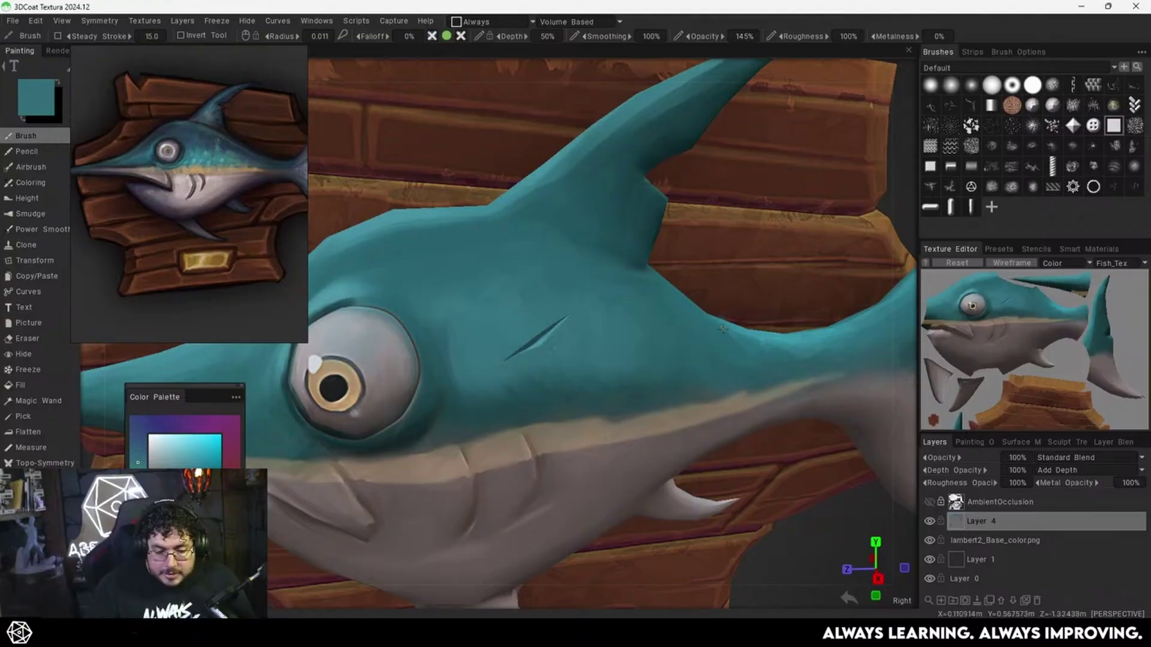
alt+drag(554, 342, 598, 331)
alt+right_drag(598, 331, 671, 380)
mouse_move(671, 380)
alt+mouse_down()
mouse_move(755, 355)
mouse_move(639, 362)
alt+mouse_up()
alt+right_drag(638, 363, 667, 385)
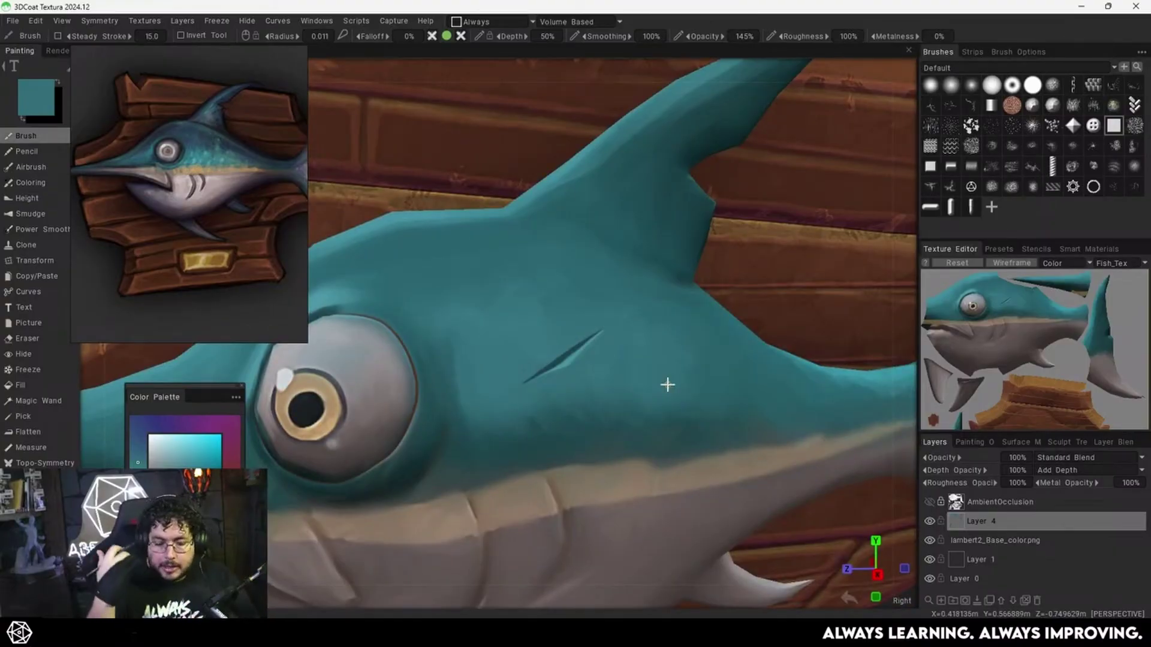
alt+drag(634, 419, 645, 369)
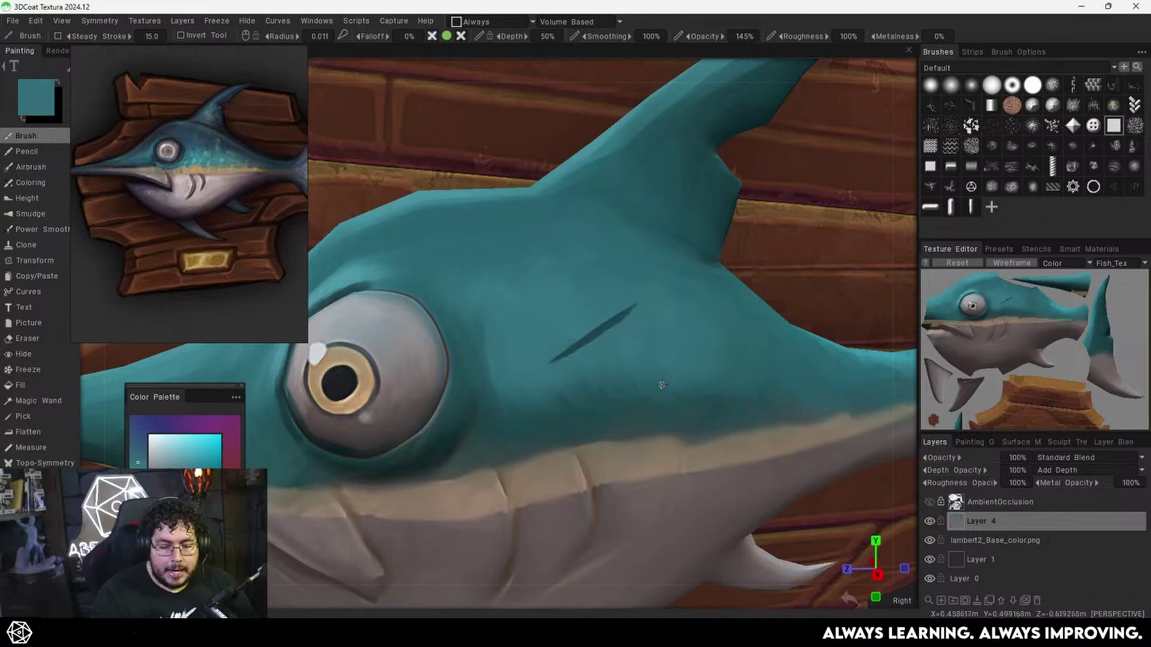
Undo the diagonal scratch on the flank behind the eye, and check the fish up close and from a distance.
key(ctrl+z)
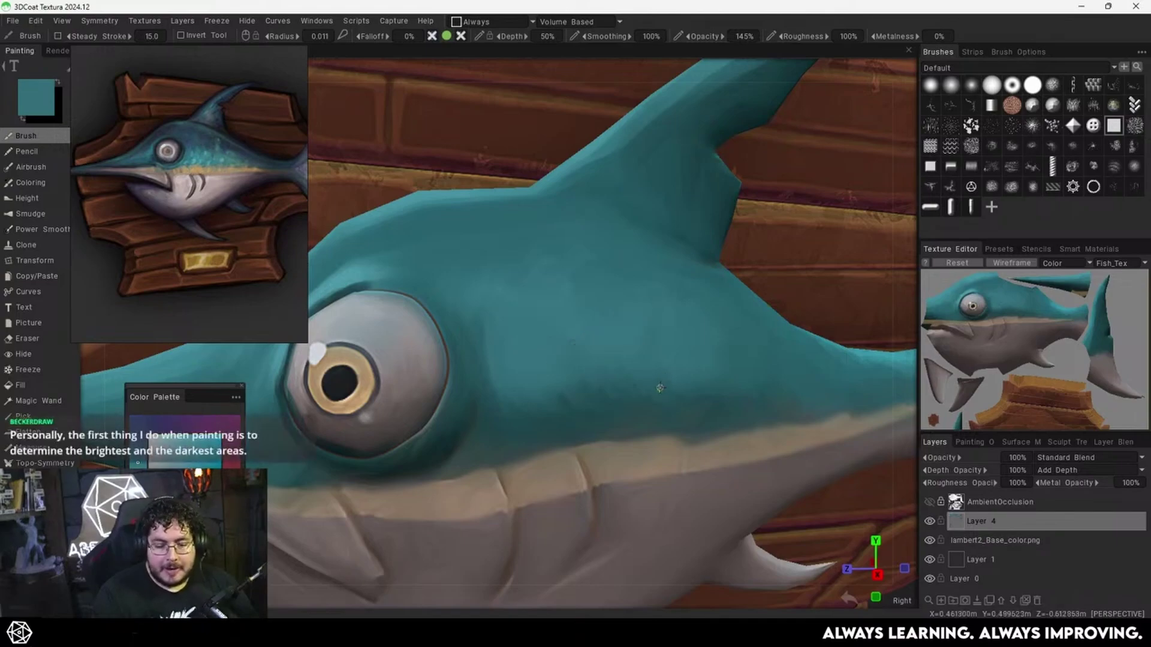
alt+middle_drag(626, 403, 722, 347)
alt+right_drag(664, 374, 713, 362)
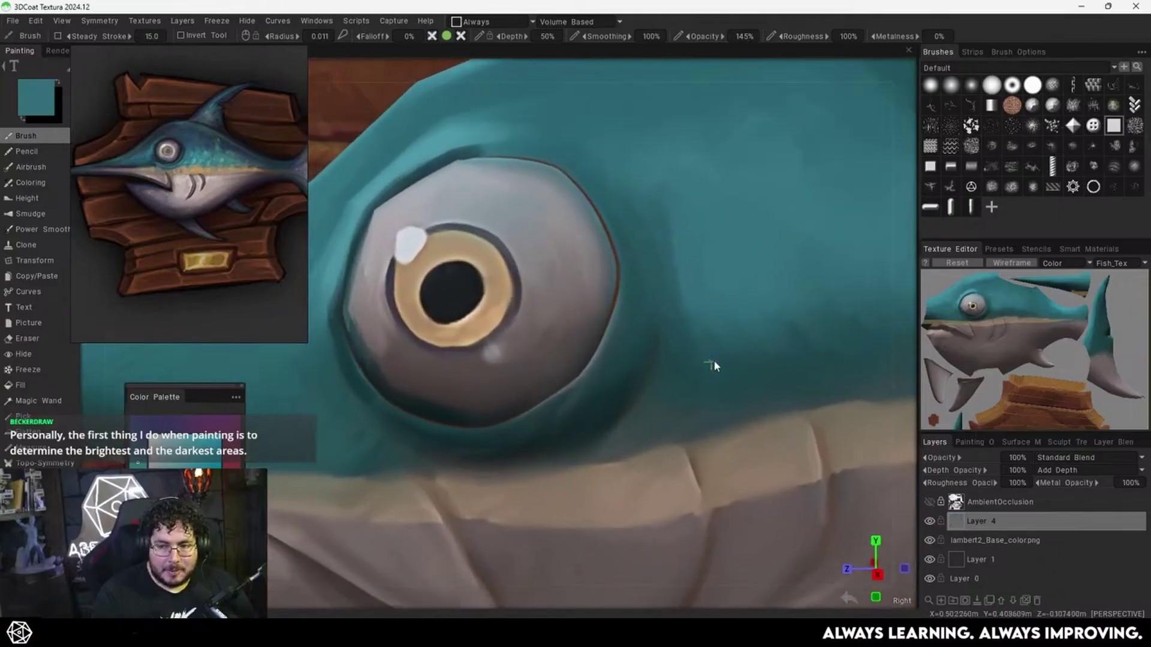
alt+drag(713, 363, 695, 356)
alt+right_drag(695, 356, 665, 372)
alt+drag(666, 372, 635, 378)
alt+right_drag(635, 378, 645, 393)
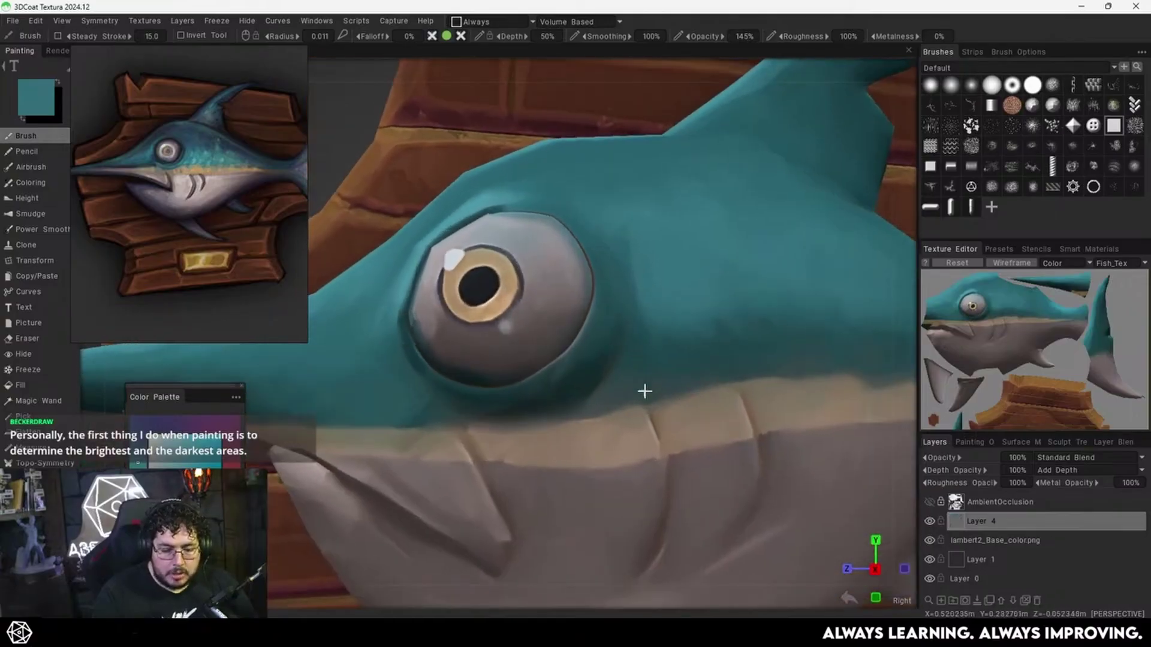
alt+drag(645, 393, 686, 365)
alt+right_drag(686, 365, 655, 370)
mouse_move(655, 370)
alt+mouse_down()
mouse_move(658, 406)
mouse_move(663, 382)
alt+mouse_up()
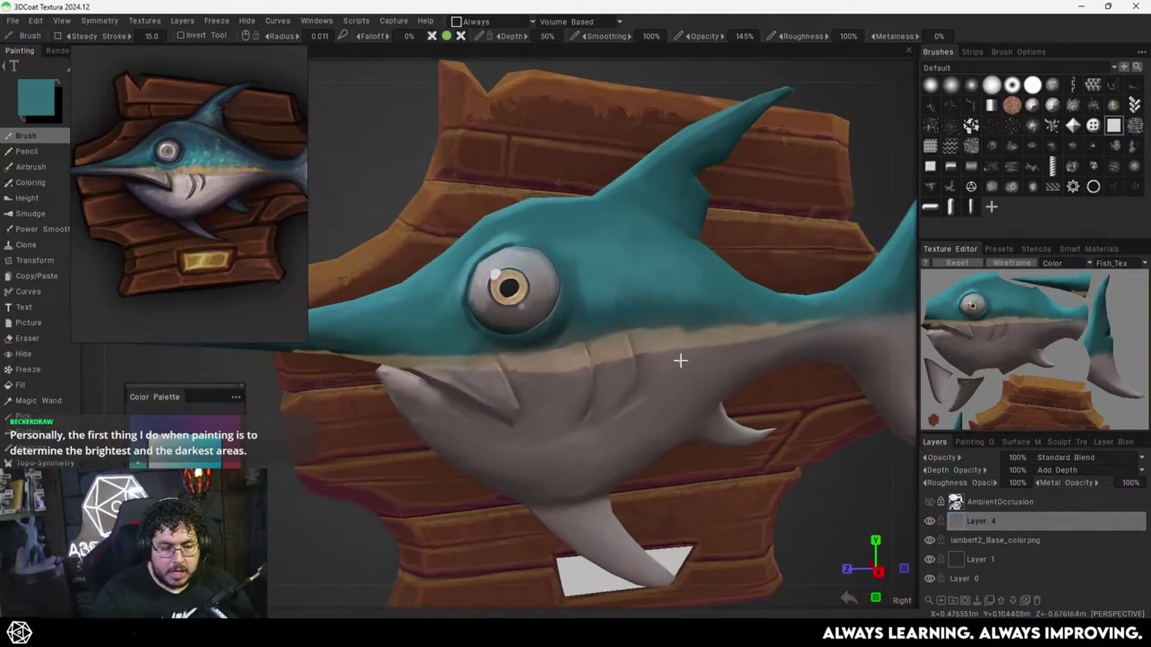
mouse_move(716, 346)
alt+right_down()
mouse_move(742, 328)
mouse_move(707, 395)
mouse_move(690, 403)
alt+right_up()
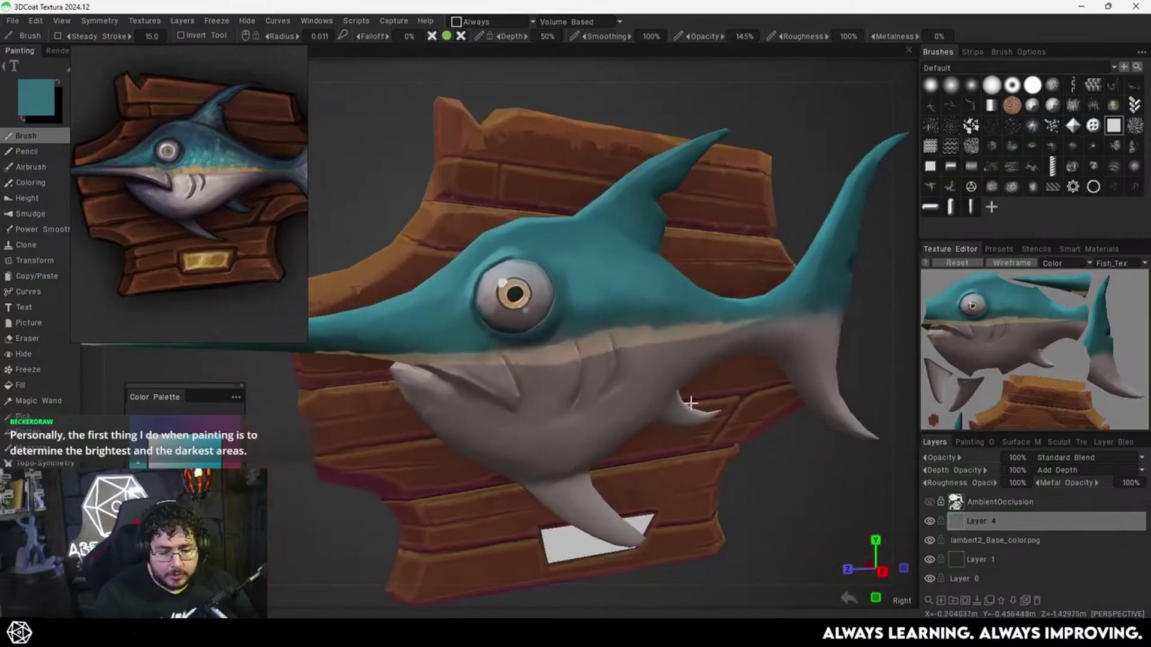
Sample the pale belly grey, set the brush radius to 0.104, and paint lighter patches between the gill slits.
key(v)
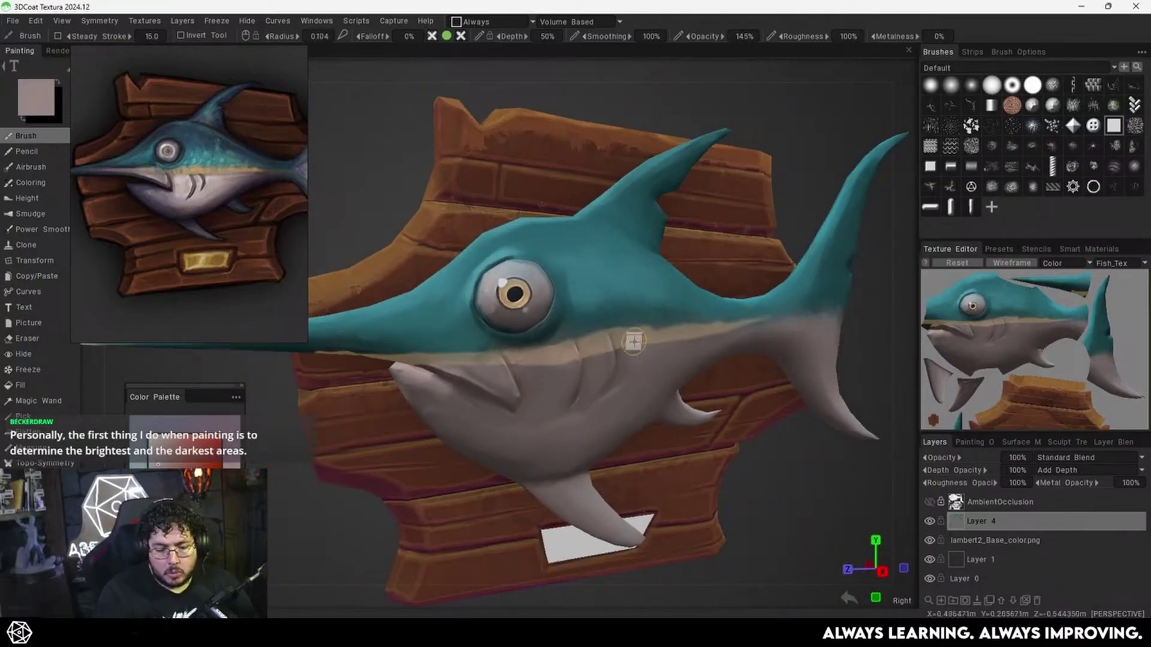
alt+drag(617, 391, 606, 376)
alt+middle_drag(606, 375, 633, 372)
mouse_move(573, 376)
mouse_down()
mouse_move(562, 381)
mouse_move(558, 369)
mouse_move(588, 366)
mouse_move(563, 395)
mouse_move(618, 359)
mouse_up()
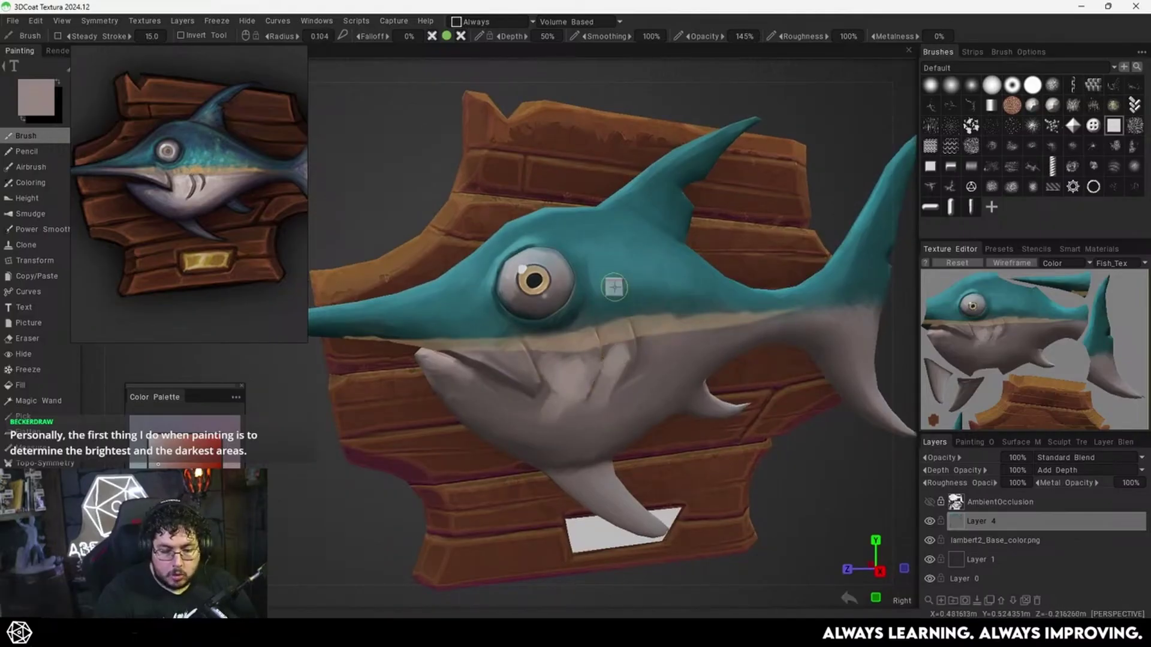
Paint light teal highlights on the flank behind the eye, and blend the back above them with a sampled darker teal.
key(v)
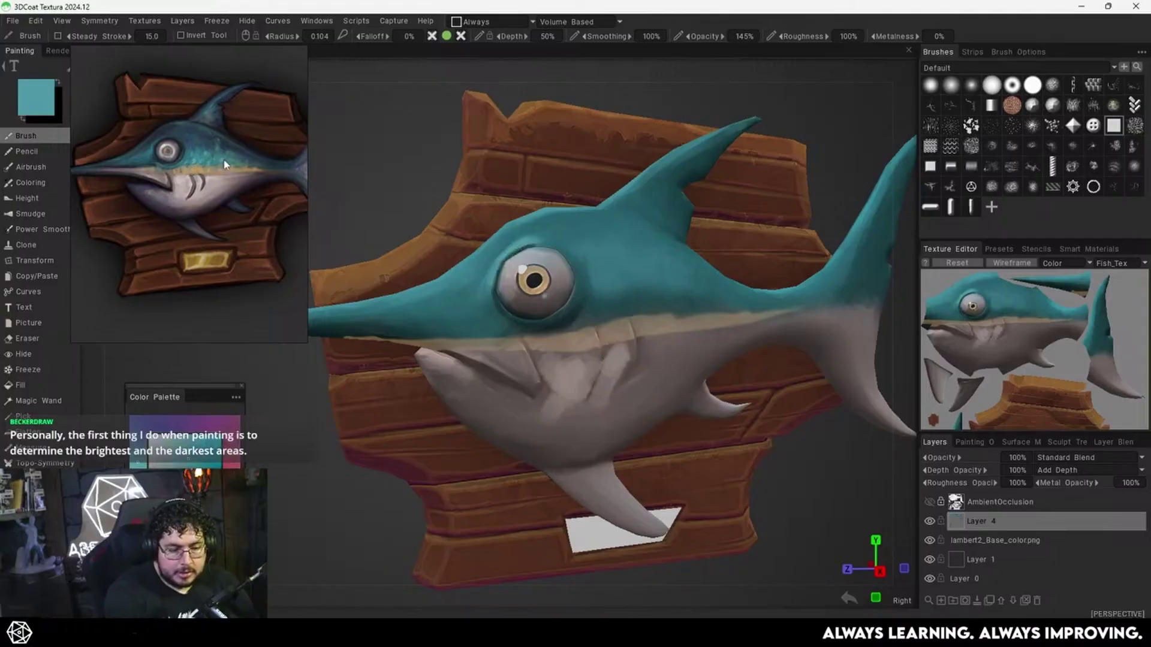
mouse_move(596, 292)
mouse_down()
mouse_move(631, 290)
mouse_move(611, 288)
mouse_move(621, 279)
mouse_move(665, 293)
mouse_move(649, 299)
mouse_move(693, 290)
mouse_move(663, 300)
mouse_move(656, 286)
mouse_move(707, 304)
mouse_move(590, 254)
mouse_move(647, 260)
mouse_up()
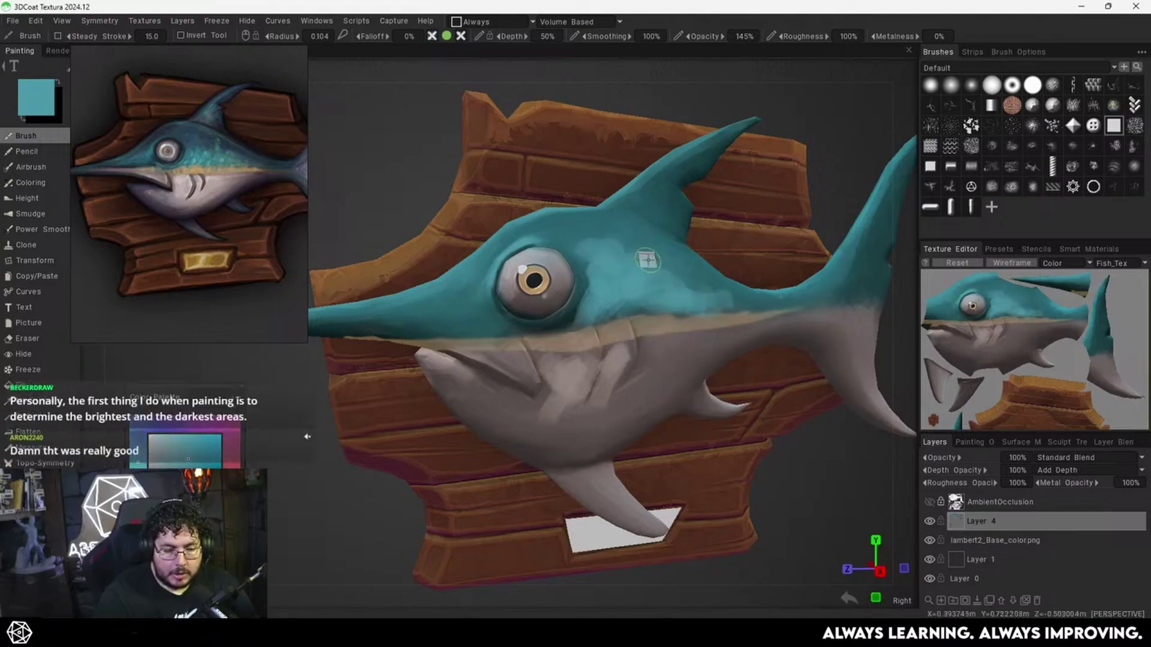
key(v)
drag(573, 240, 608, 243)
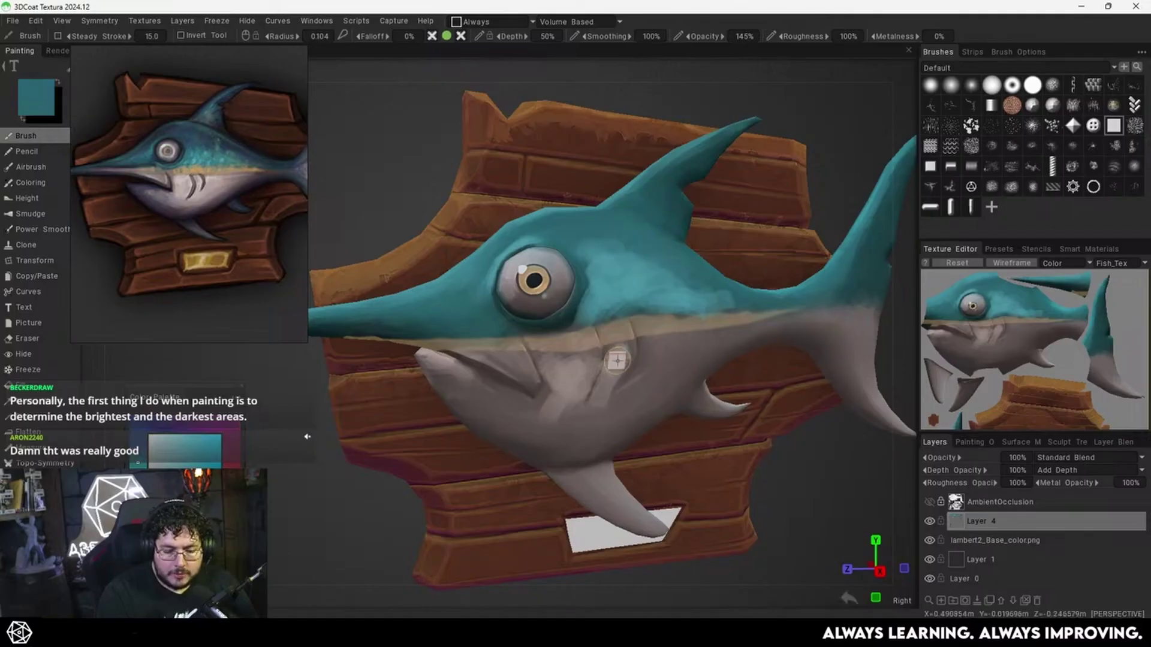
Paint sampled pale grey patches on the belly behind the gills, and blend their lower edge with a sampled darker grey.
key(v)
mouse_move(599, 400)
mouse_down()
mouse_move(660, 356)
mouse_move(659, 376)
mouse_up()
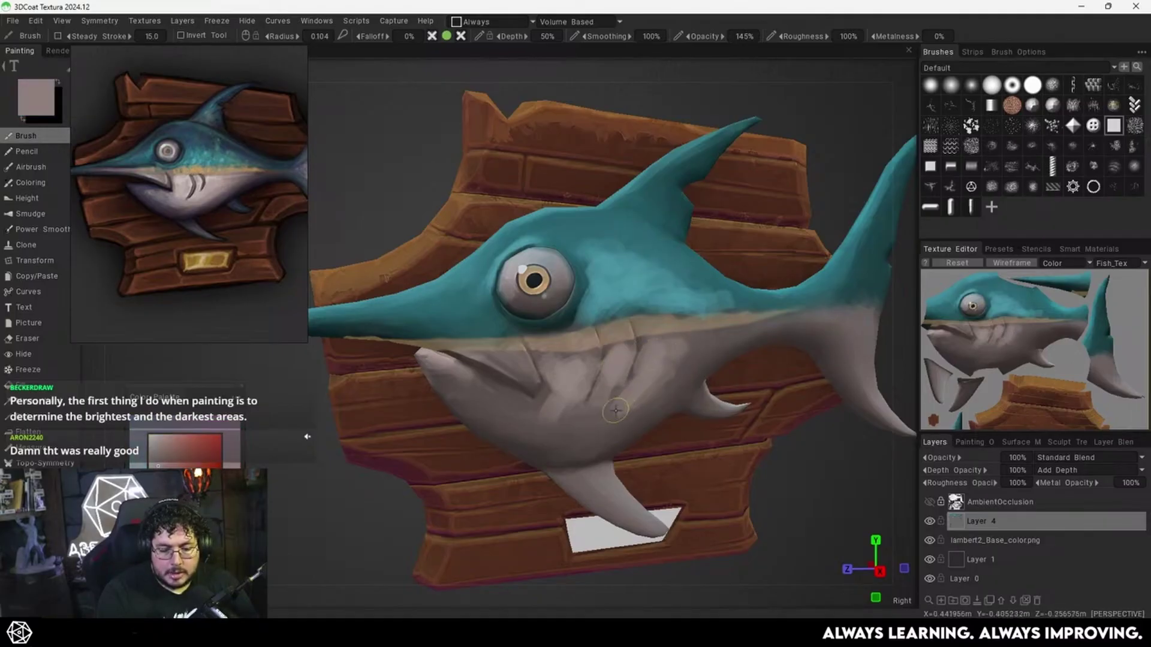
key(v)
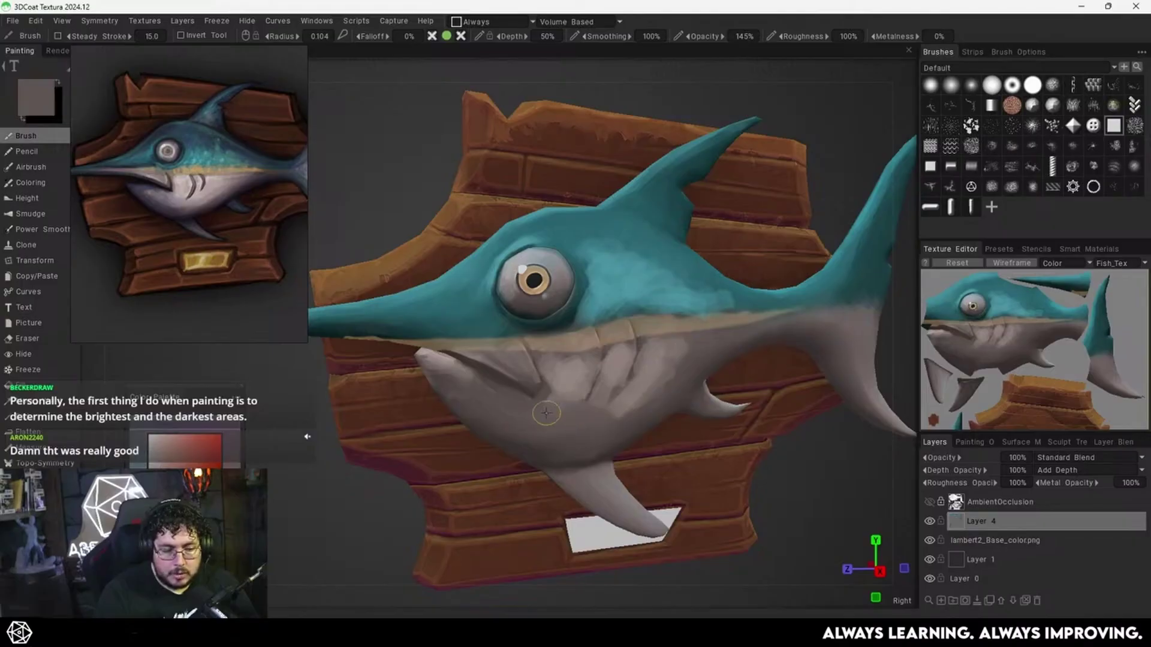
Reduce the brush radius to 0.022, set depth to 223%, and paint pale highlights along the mouth-corner folds and the front gill slit.
key(bracketleft)
key(bracketleft)
key(bracketleft)
key(bracketleft)
key(v)
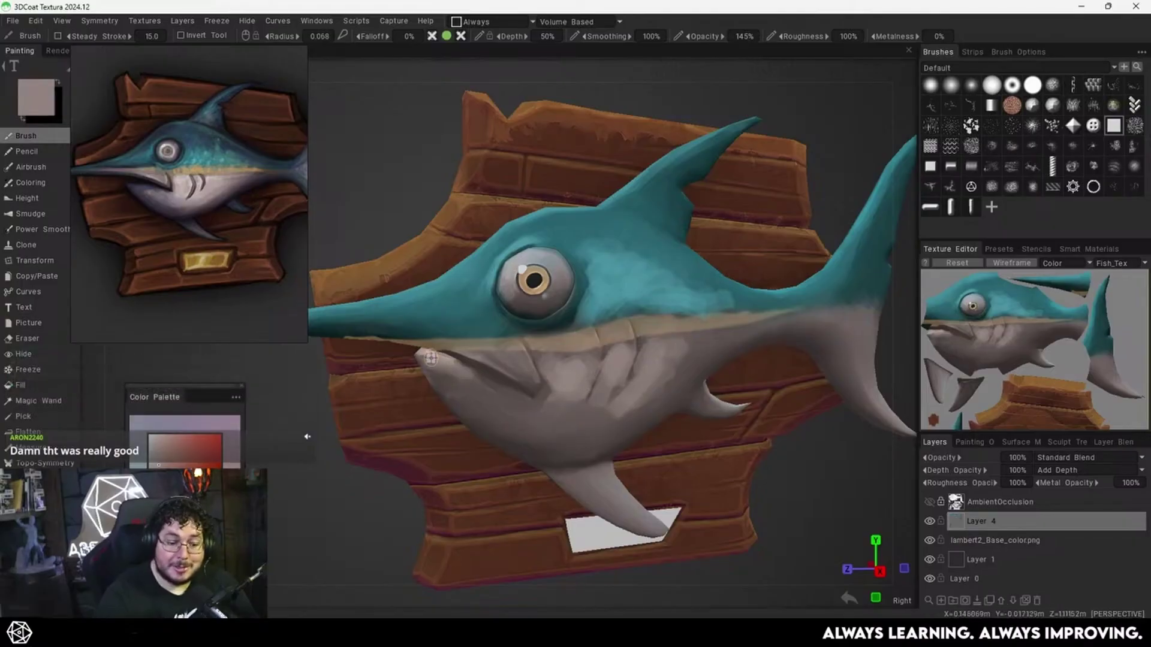
scroll(498, 345, up, 2)
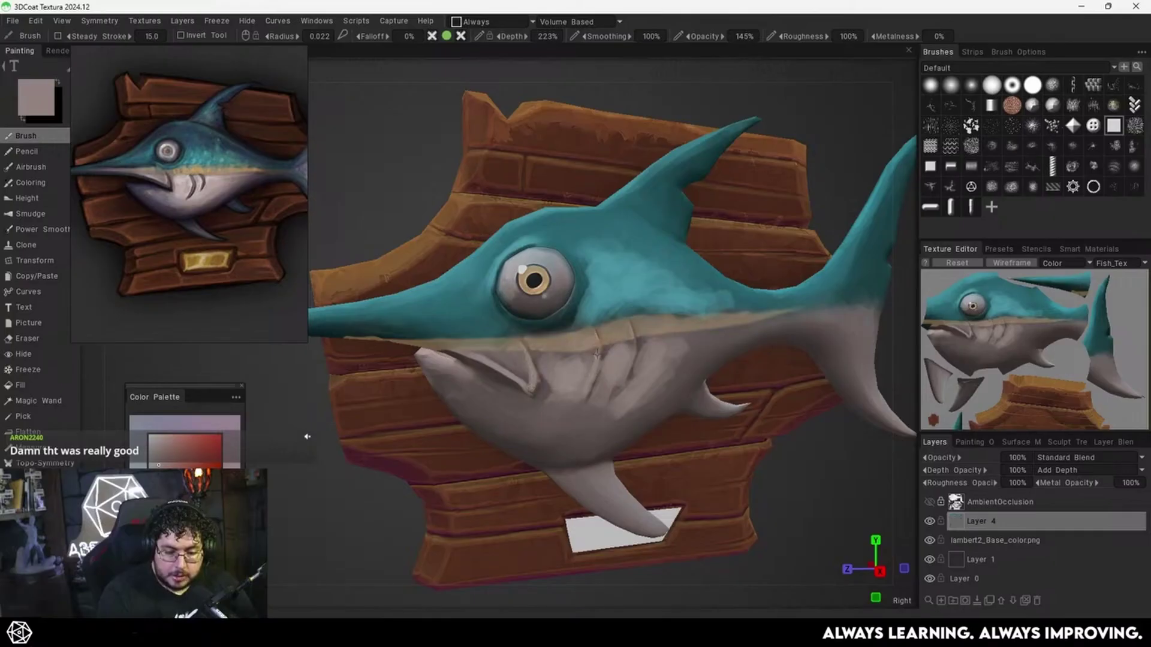
scroll(625, 360, up, 5)
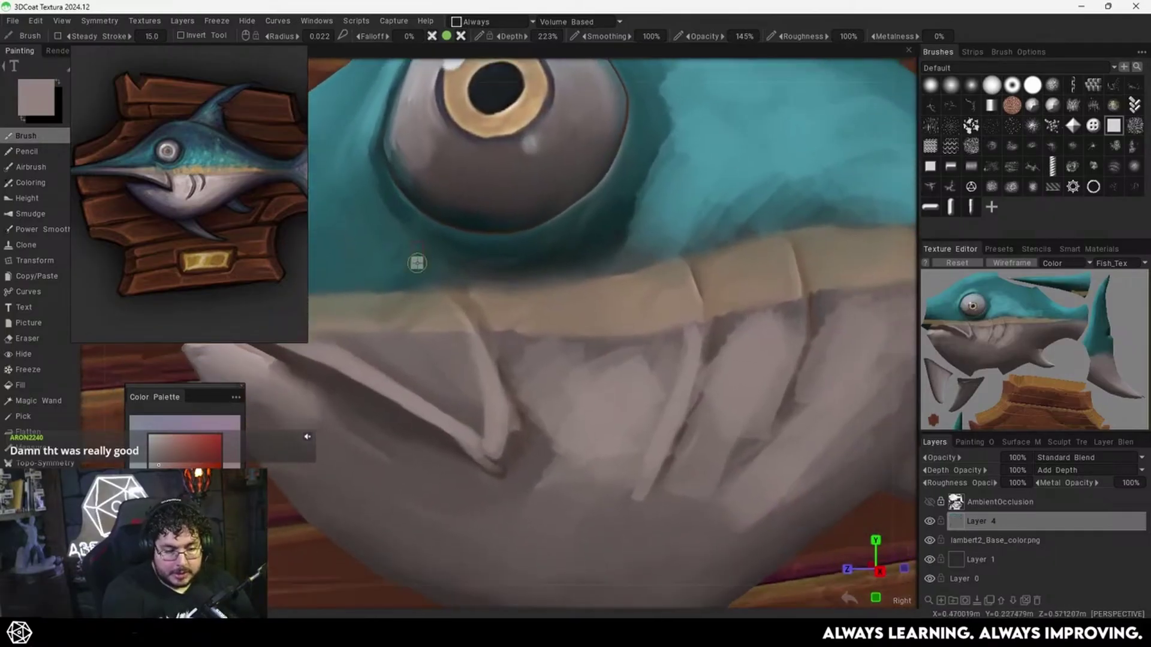
Sample a dark grey-brown, set the radius to 0.013, and paint a thin shadow along the rear edge of the front gill slit.
alt+middle_drag(683, 374, 598, 356)
key(v)
mouse_move(669, 370)
alt+mouse_down()
mouse_move(603, 339)
mouse_move(606, 403)
mouse_move(576, 473)
alt+mouse_up()
key([)
key([)
key([)
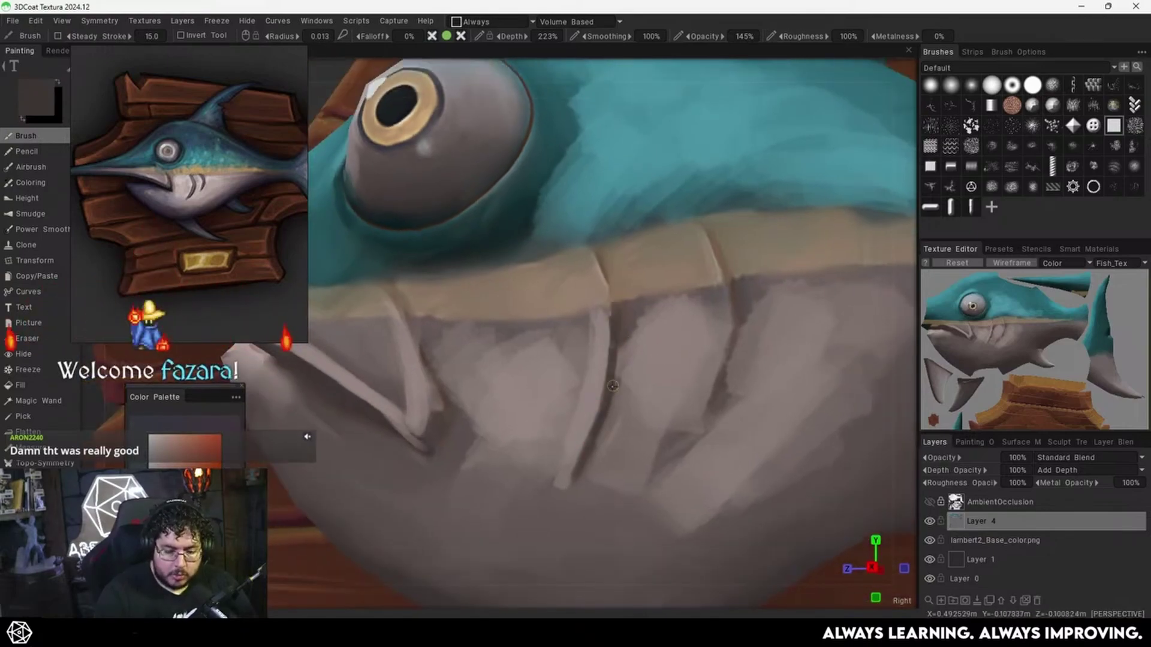
Paint a dark brown shadow down the rear gill slit, and add a sampled pale grey highlight along its front edge.
middle_drag(616, 357, 728, 360)
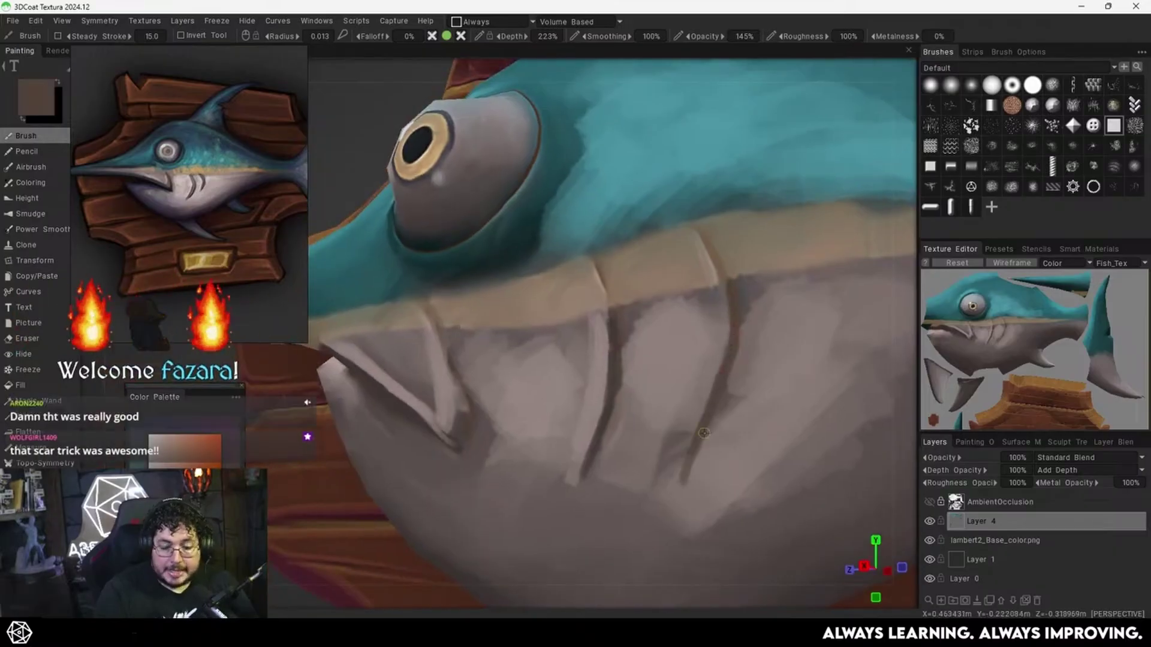
drag(727, 362, 677, 488)
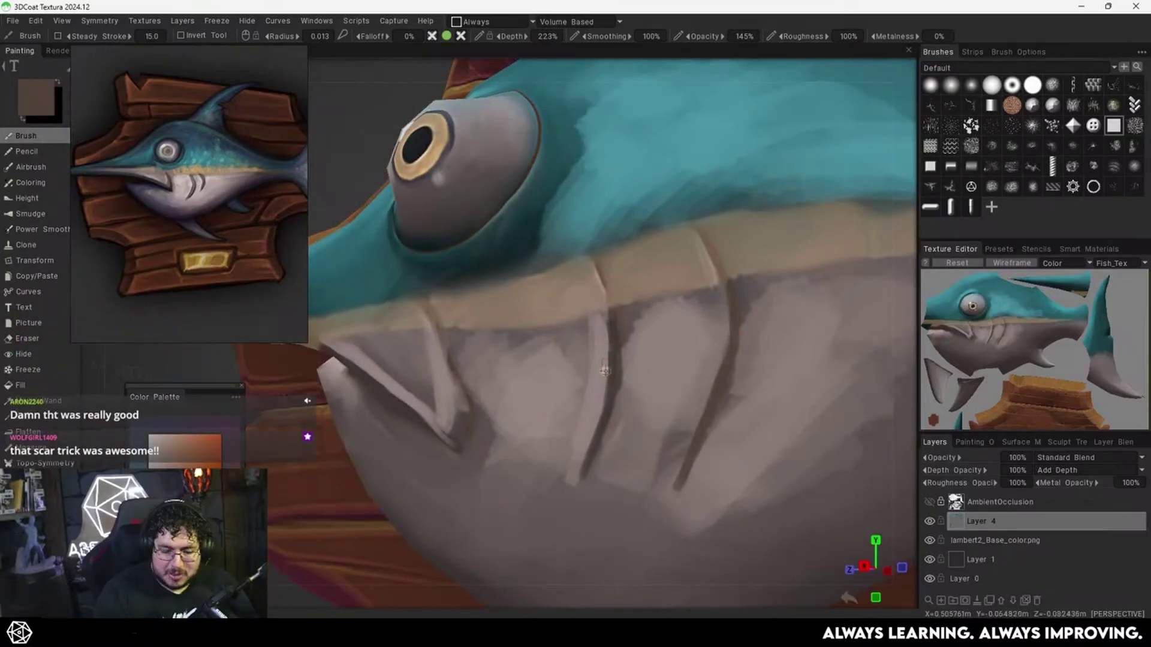
key(v)
drag(708, 373, 663, 485)
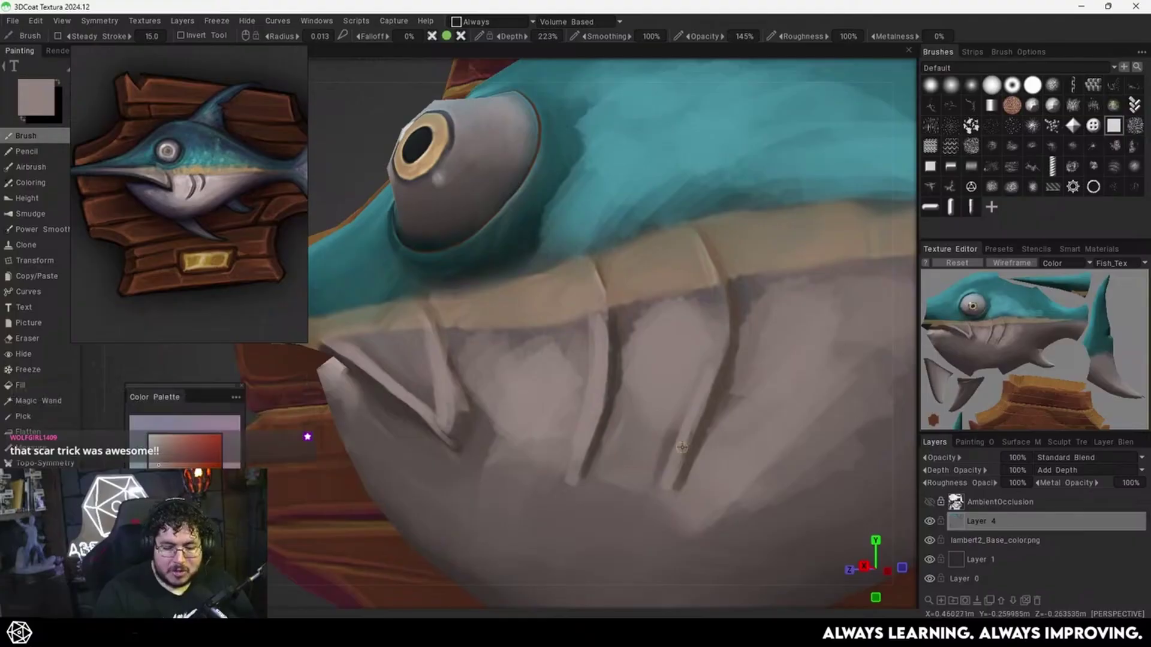
Set the brush radius to 0.115 and depth to 0%, and paint sampled light and darker greys over the belly behind the gills and below the mouth.
alt+right_drag(722, 299, 662, 391)
alt+drag(661, 391, 625, 371)
alt+right_drag(624, 372, 749, 318)
alt+middle_drag(685, 376, 742, 368)
alt+right_drag(742, 369, 758, 343)
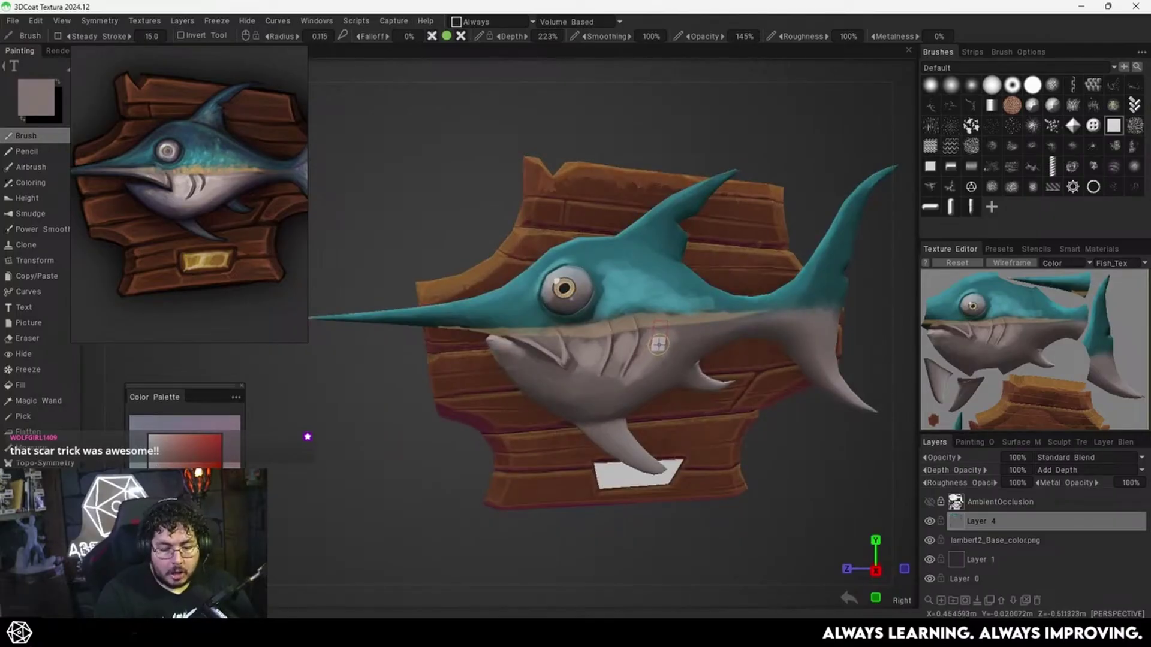
drag(655, 344, 694, 331)
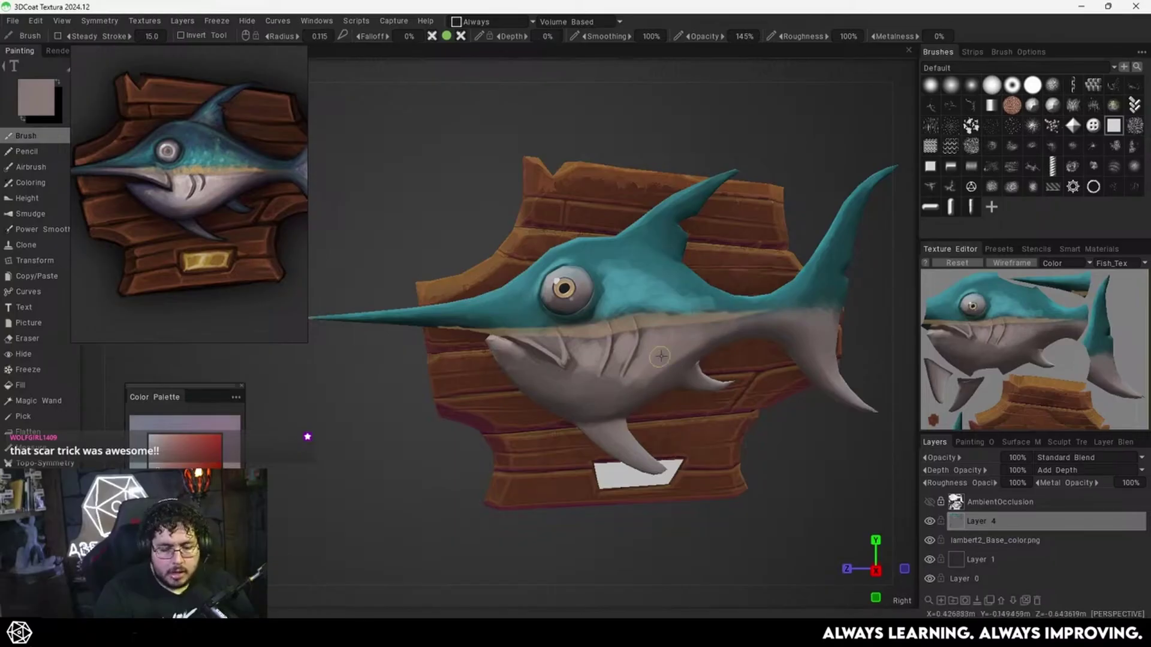
mouse_move(597, 403)
mouse_down()
mouse_move(597, 391)
mouse_move(545, 378)
mouse_up()
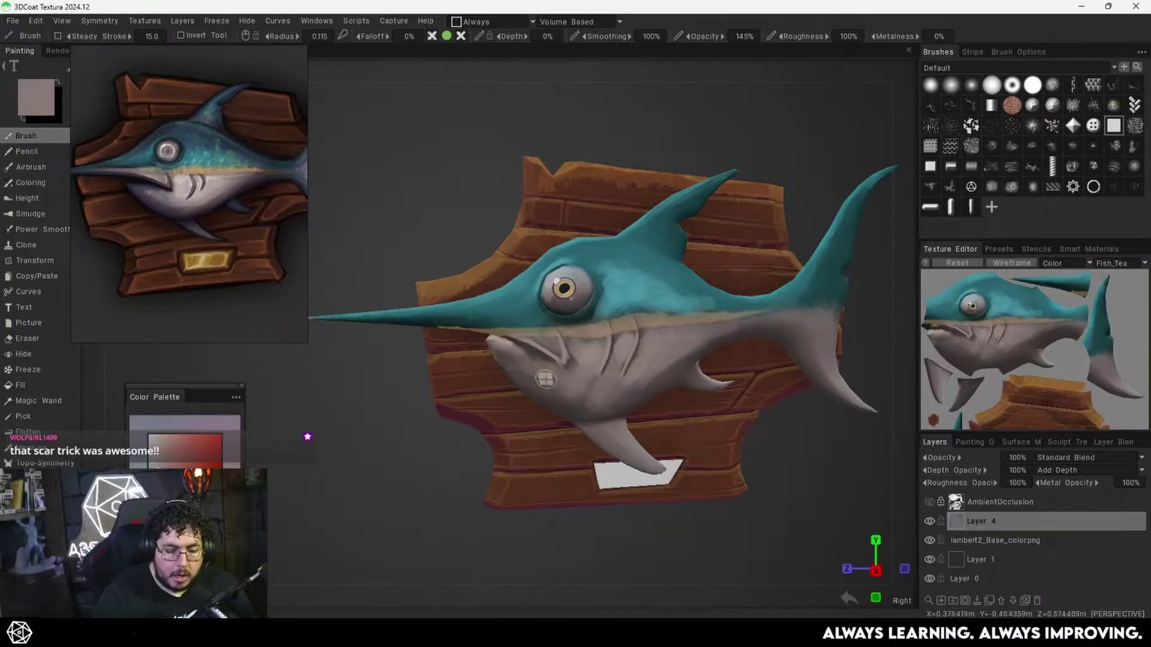
key(v)
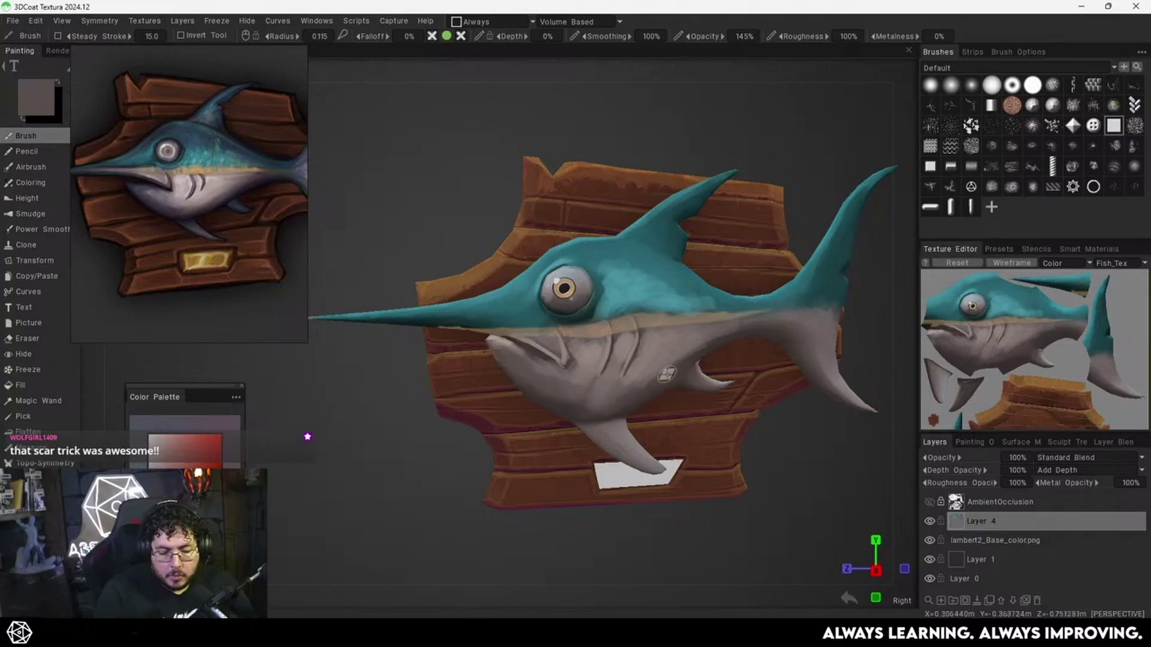
key(v)
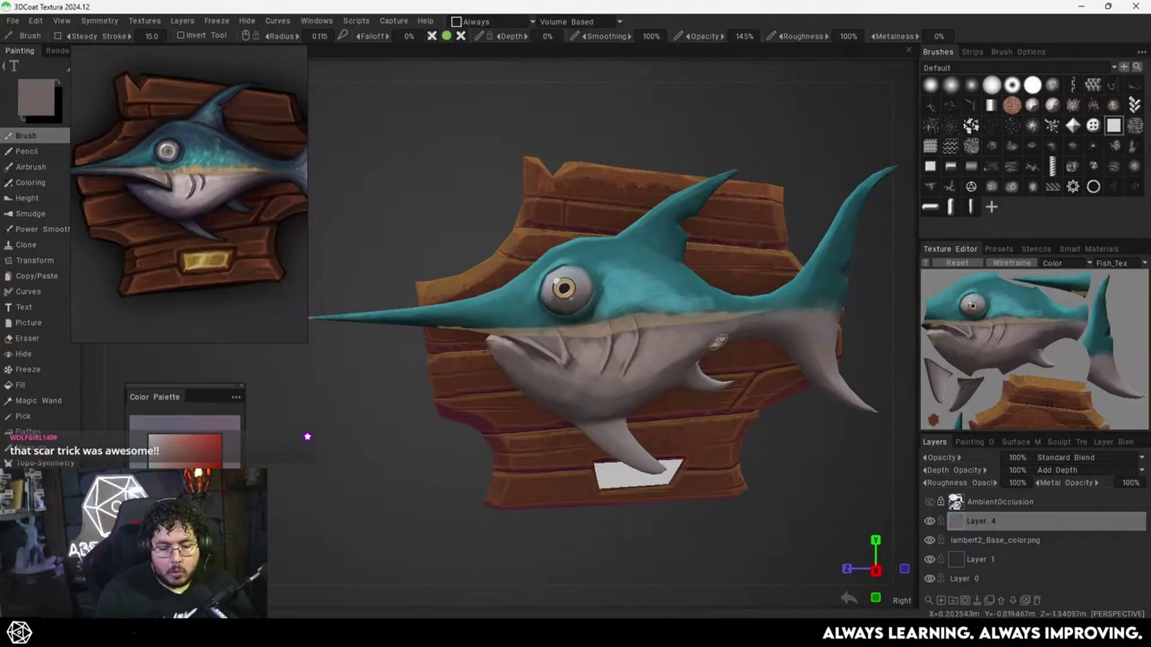
Reduce the brush radius to 0.070 and blend sampled teal along the flank above the tan stripe toward the tail.
alt+drag(740, 319, 661, 364)
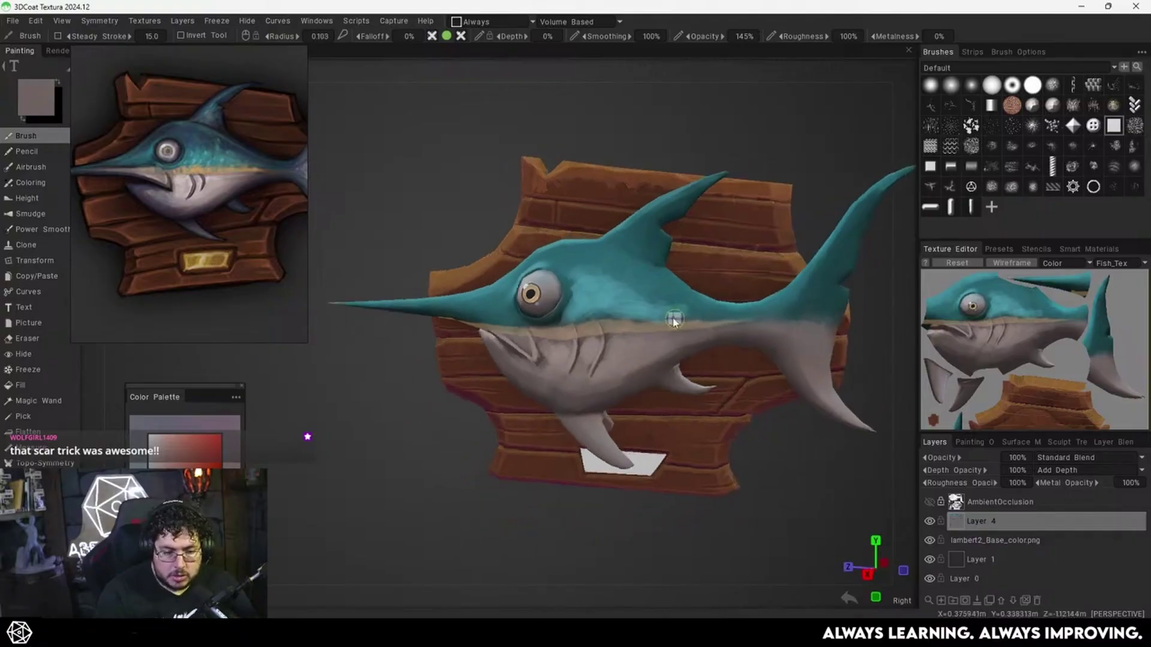
key(v)
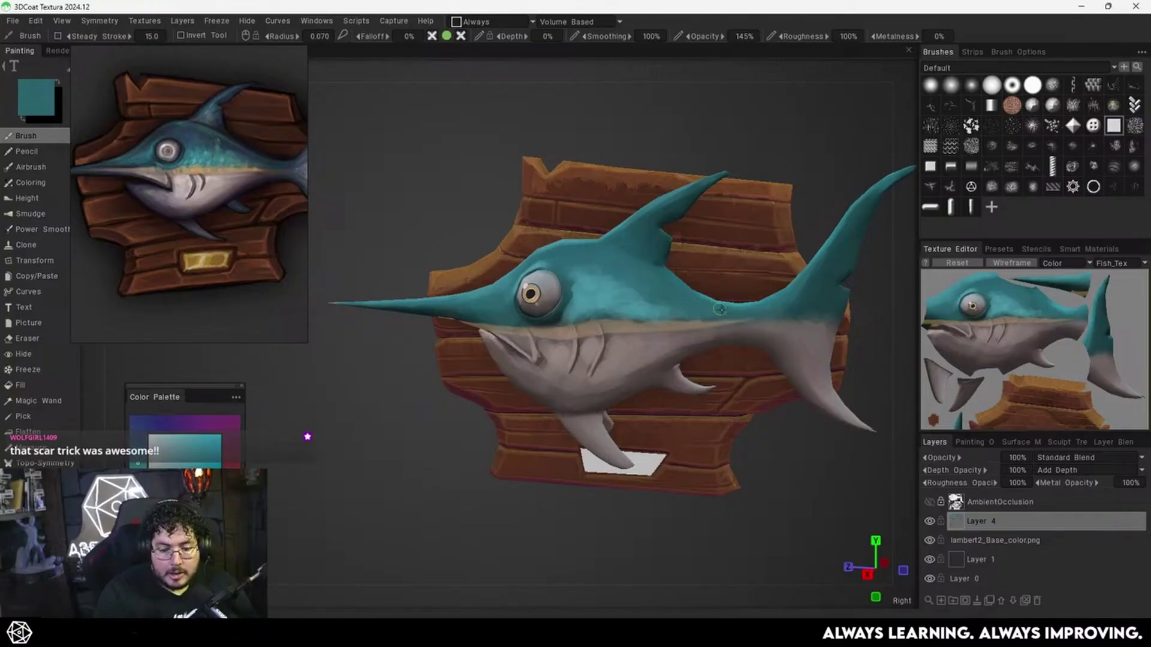
Paint sampled light and dark teals at the bill's base in front of the eye, and check the result from closer angles.
mouse_move(664, 330)
alt+mouse_down()
mouse_move(693, 372)
mouse_move(710, 317)
alt+mouse_up()
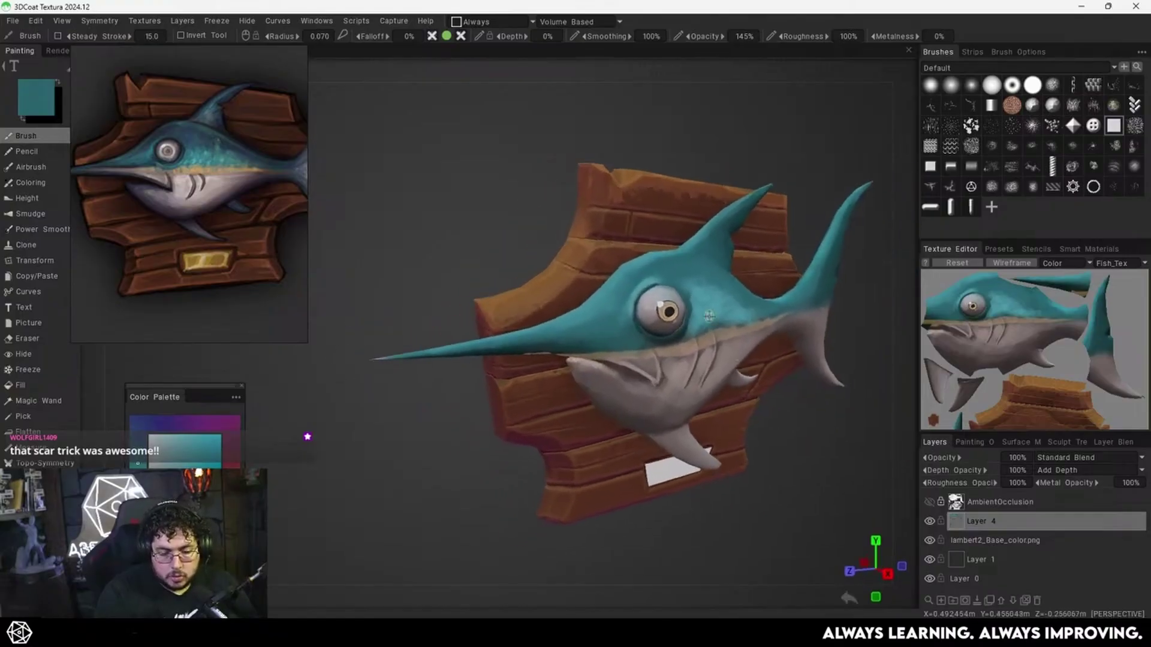
alt+drag(603, 333, 597, 336)
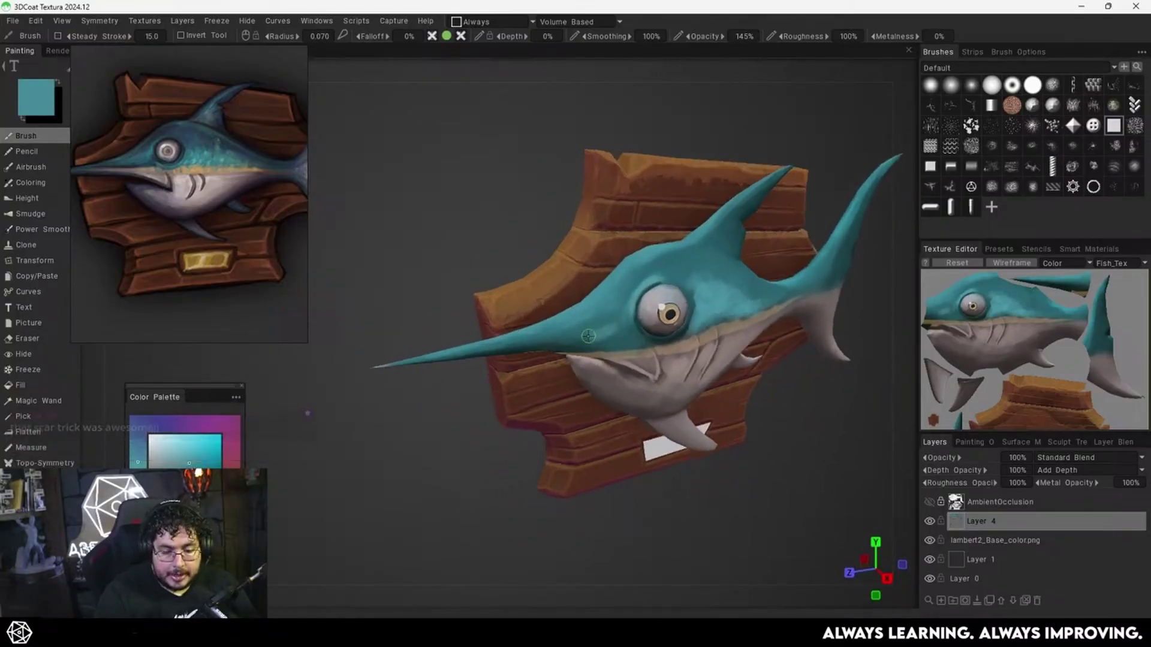
key(v)
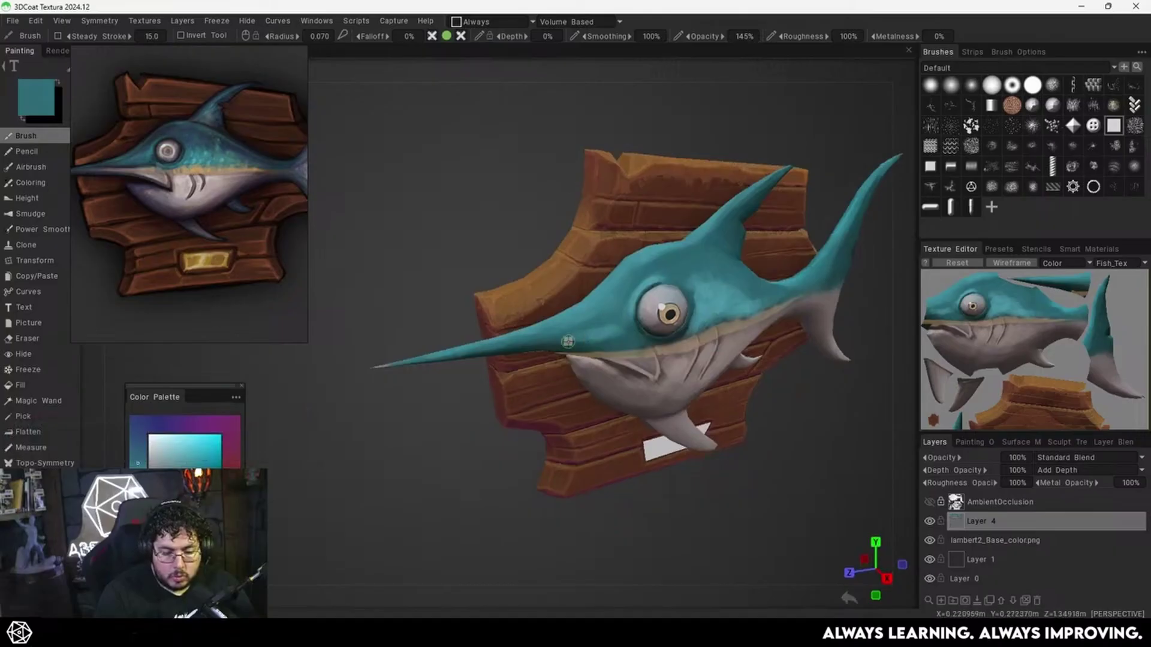
key(v)
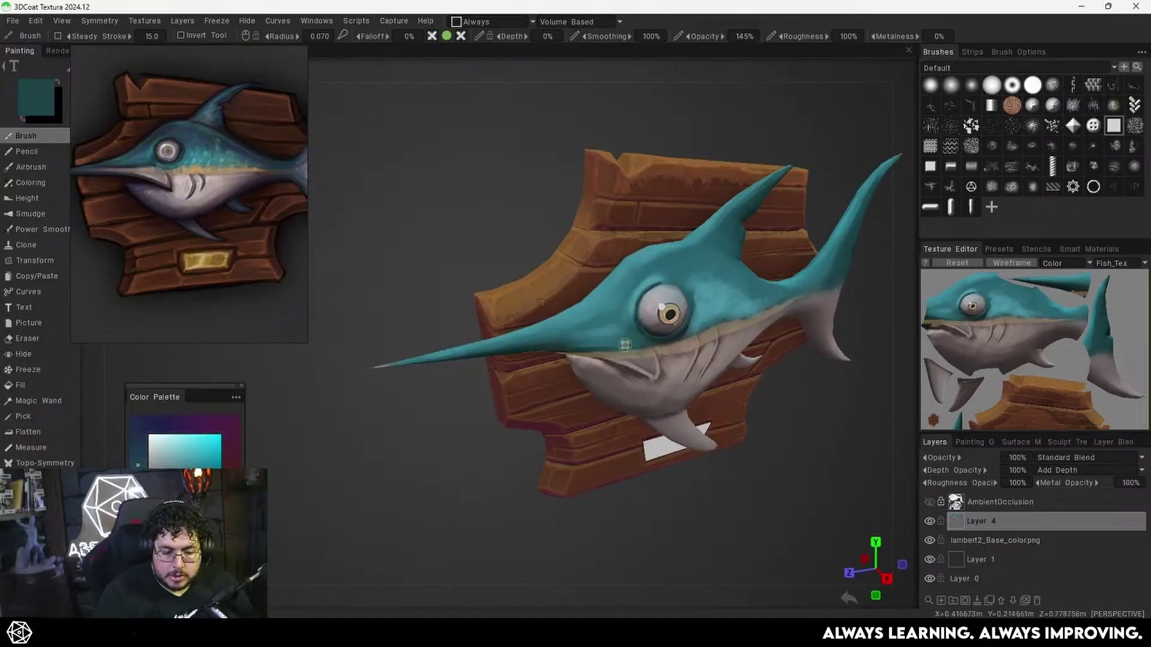
key(v)
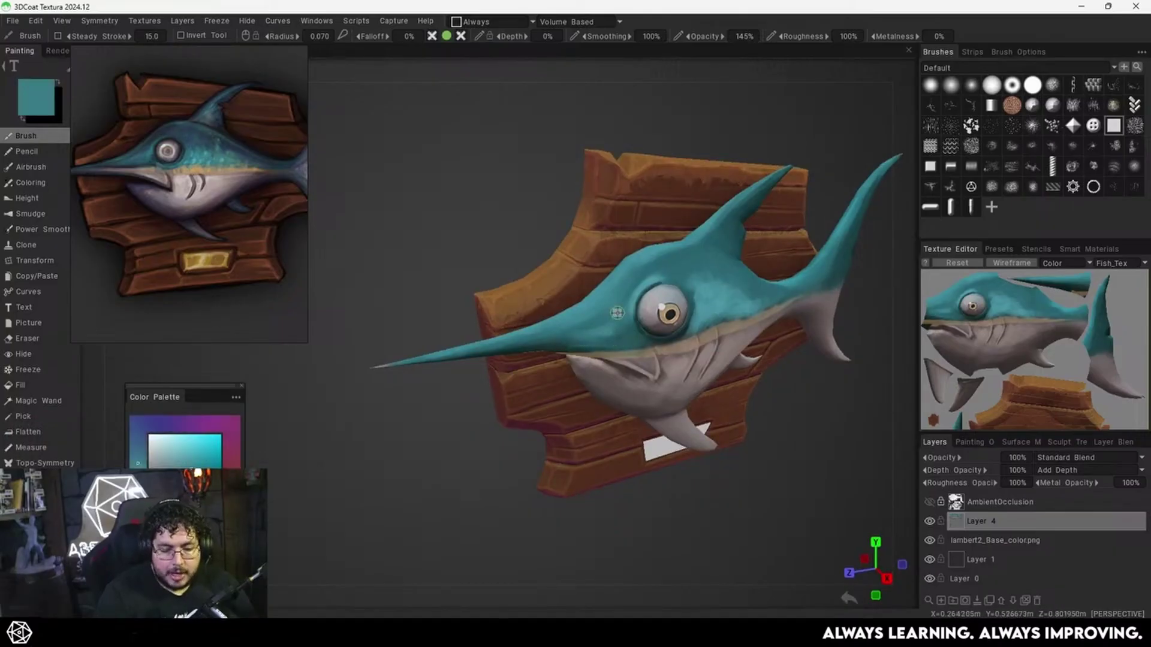
key(v)
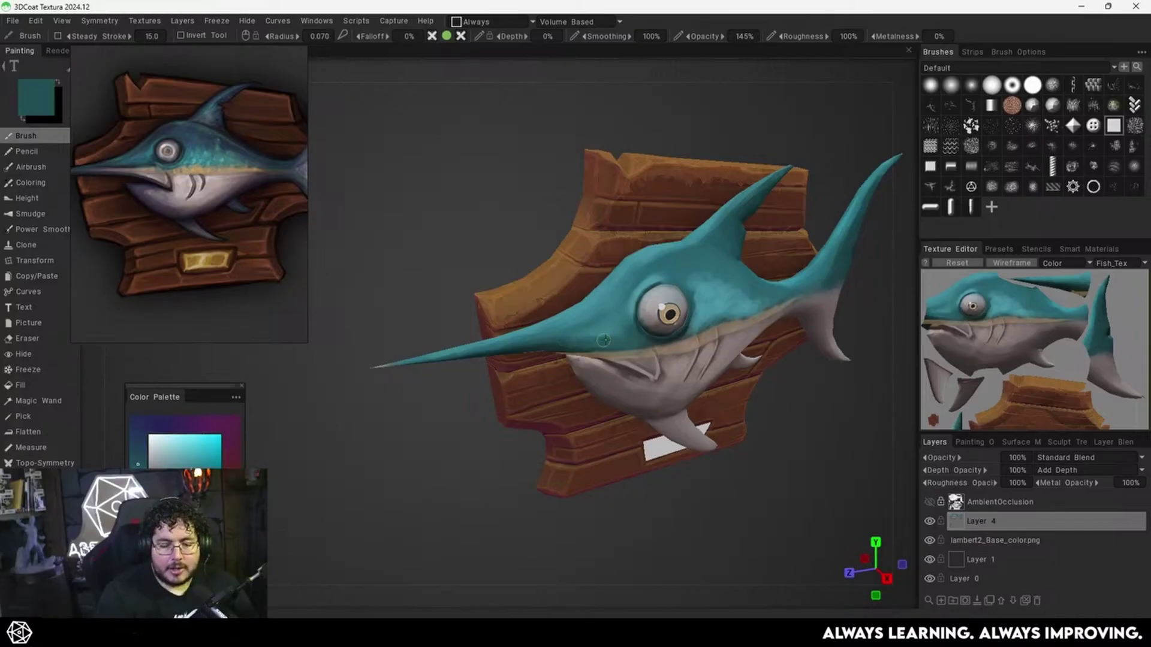
drag(603, 339, 641, 286)
key(v)
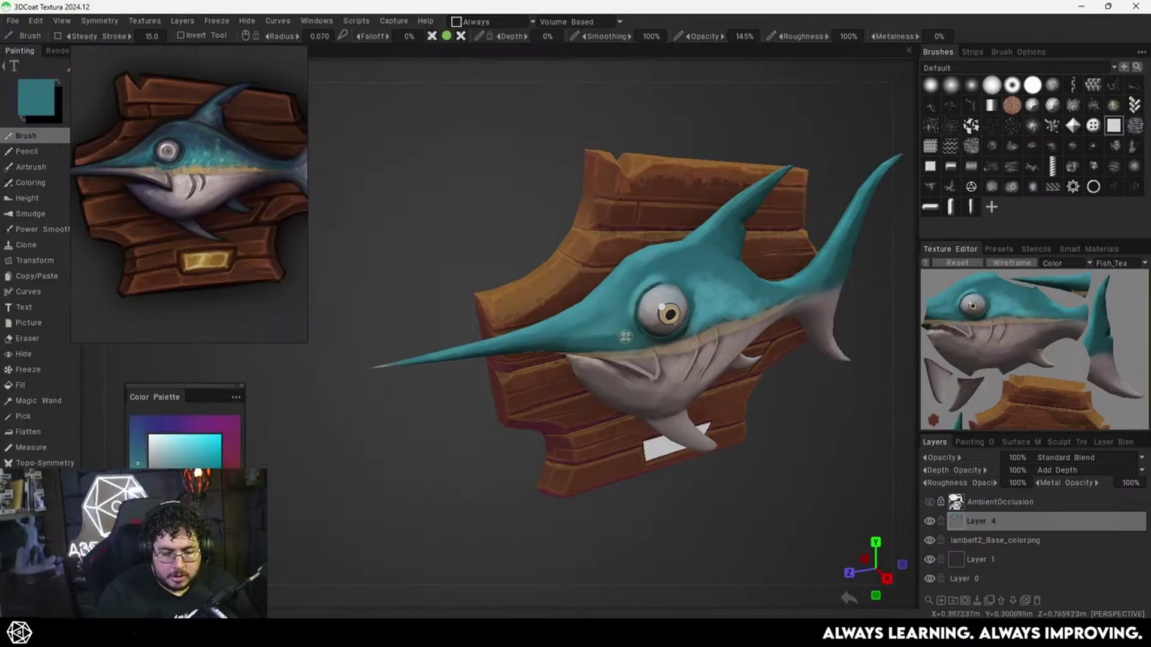
alt+drag(677, 380, 617, 334)
scroll(634, 333, up, 3)
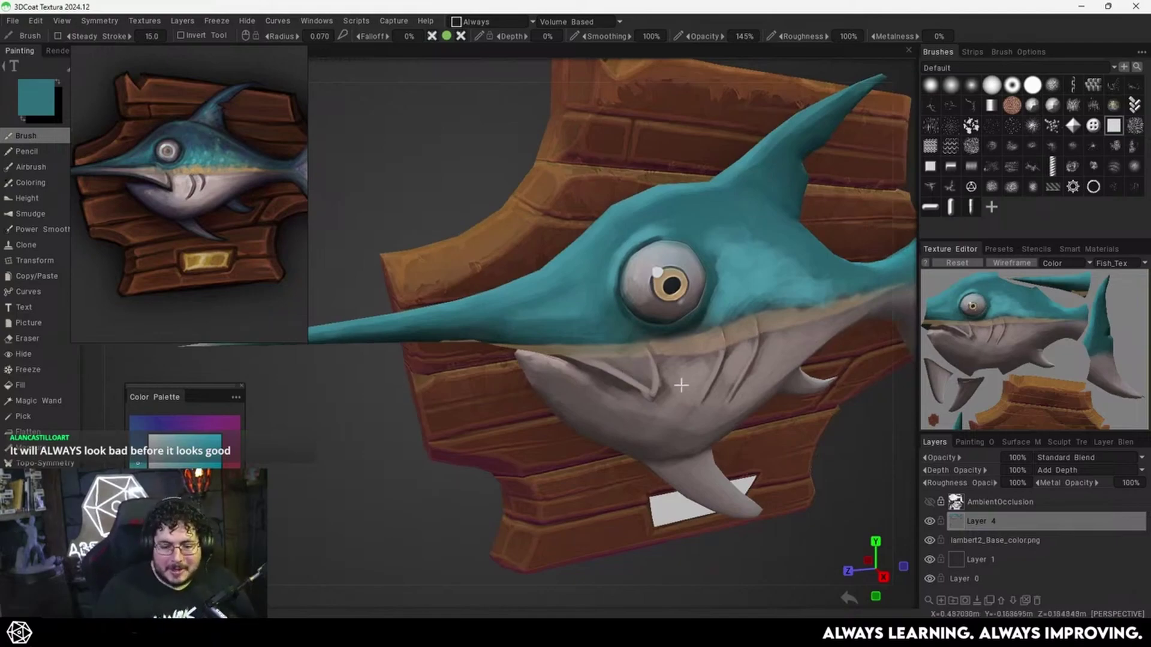
right_drag(633, 372, 675, 358)
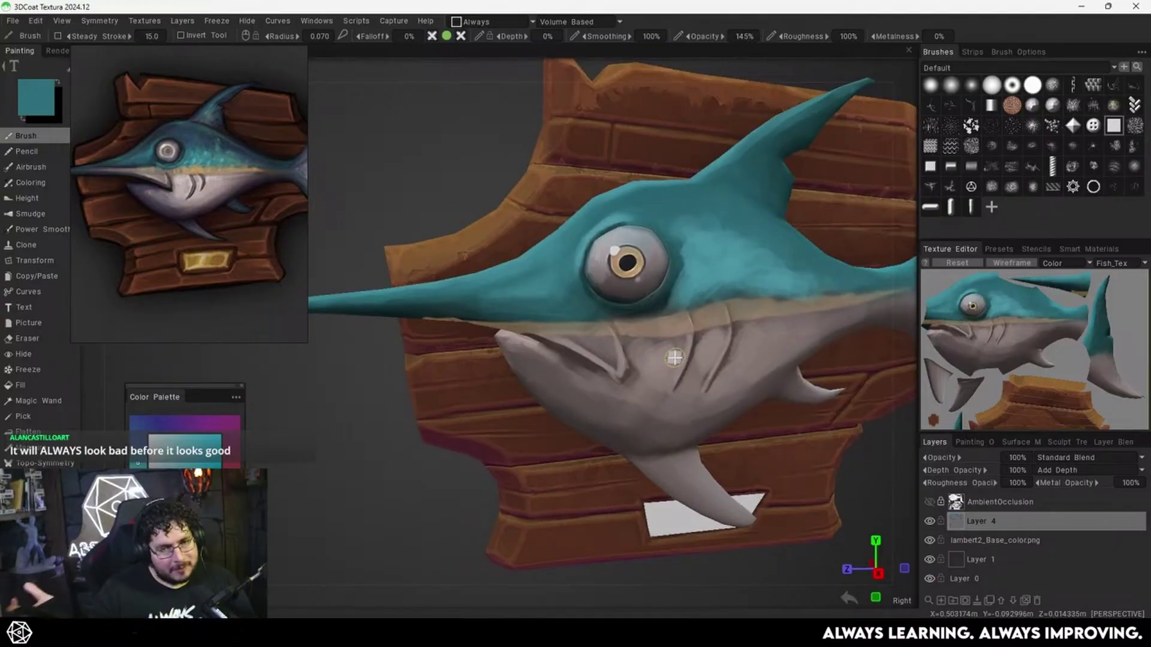
Paint darker teal shading just behind the eye, and reduce the brush radius to 0.056.
alt+middle_drag(677, 362, 627, 372)
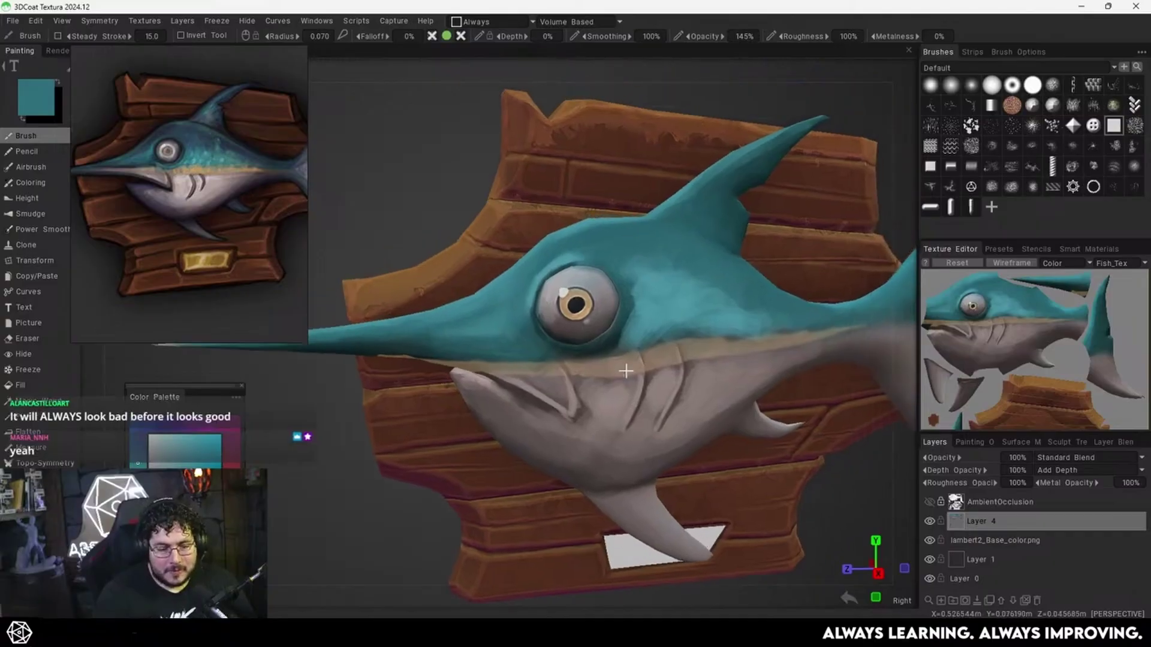
alt+right_drag(627, 372, 753, 326)
alt+middle_drag(752, 326, 713, 313)
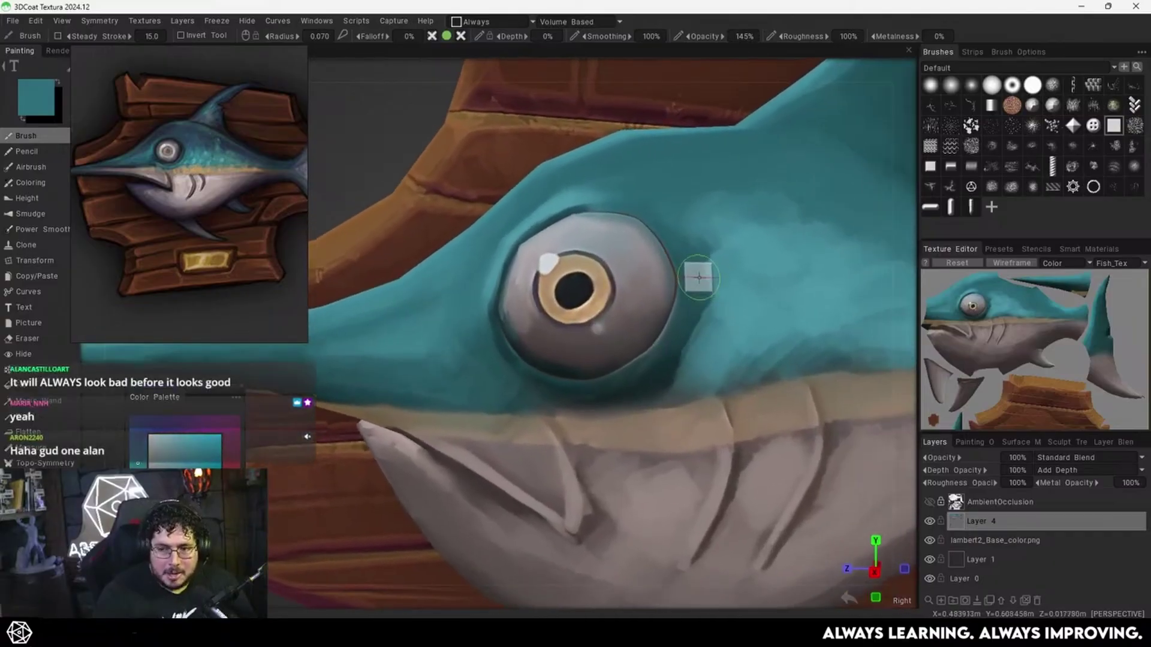
mouse_move(721, 254)
mouse_down()
mouse_move(695, 281)
mouse_move(704, 272)
mouse_move(706, 315)
mouse_up()
key(bracketleft)
key(v)
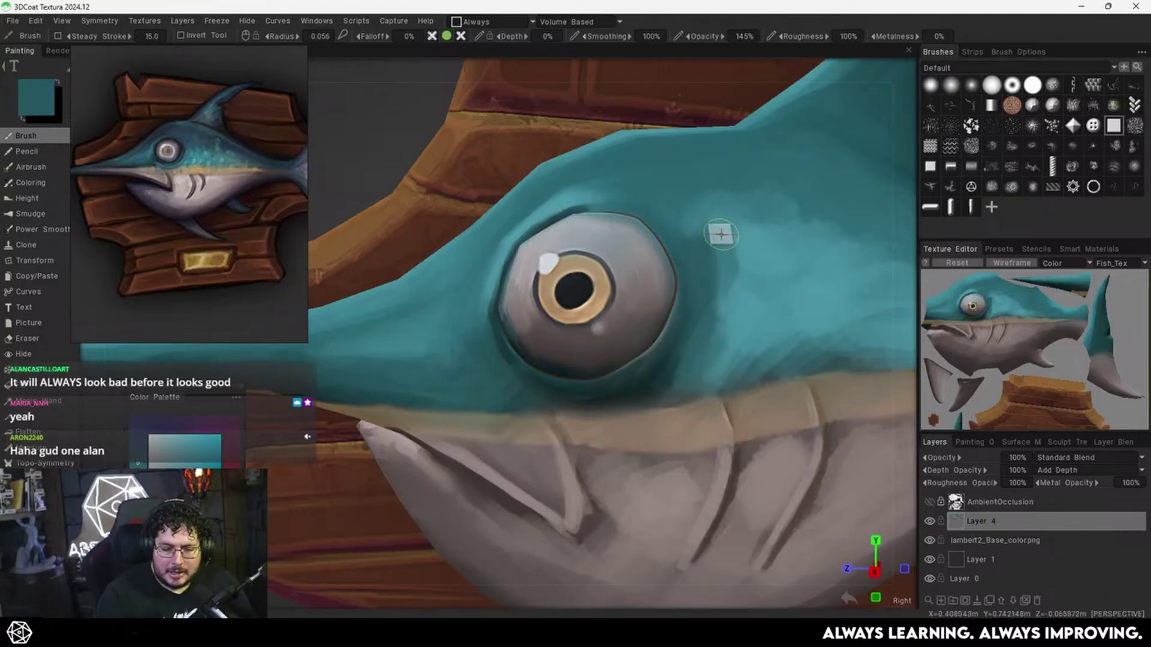
Blend sampled mid and light teals over the upper cheek behind the eye.
key(v)
mouse_move(735, 212)
mouse_down()
mouse_move(716, 208)
mouse_move(693, 233)
mouse_move(681, 230)
mouse_move(683, 210)
mouse_move(695, 211)
mouse_move(669, 207)
mouse_move(691, 225)
mouse_move(686, 198)
mouse_up()
key(v)
key(v)
key(v)
key(v)
drag(738, 259, 735, 276)
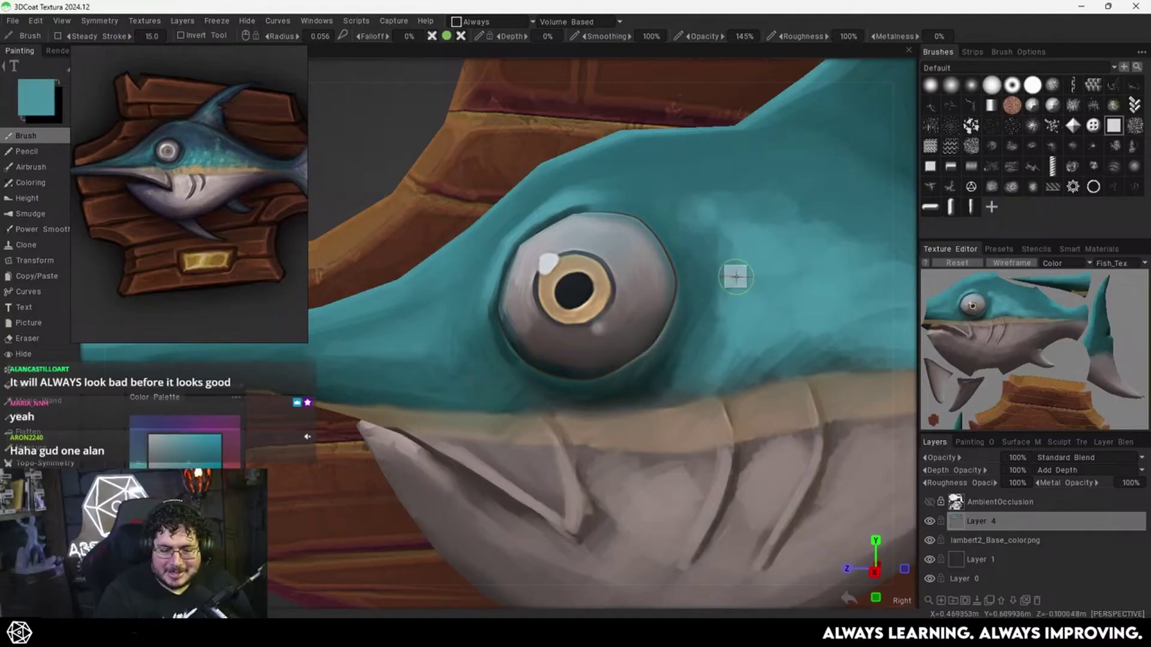
Reduce the brush radius to 0.013 and paint a thin crease behind the eye with sampled dark teals.
middle_drag(687, 361, 721, 338)
mouse_move(722, 338)
alt+mouse_down()
mouse_move(725, 309)
mouse_move(712, 316)
alt+mouse_up()
alt+drag(675, 356, 703, 372)
right_drag(694, 334, 690, 335)
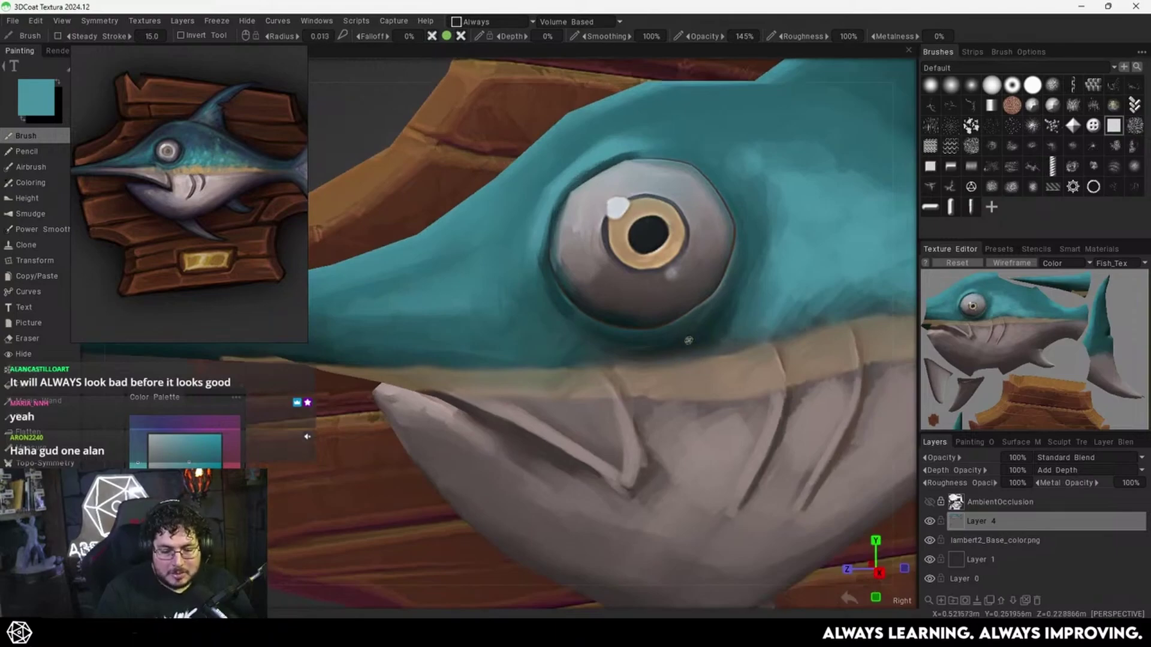
key(v)
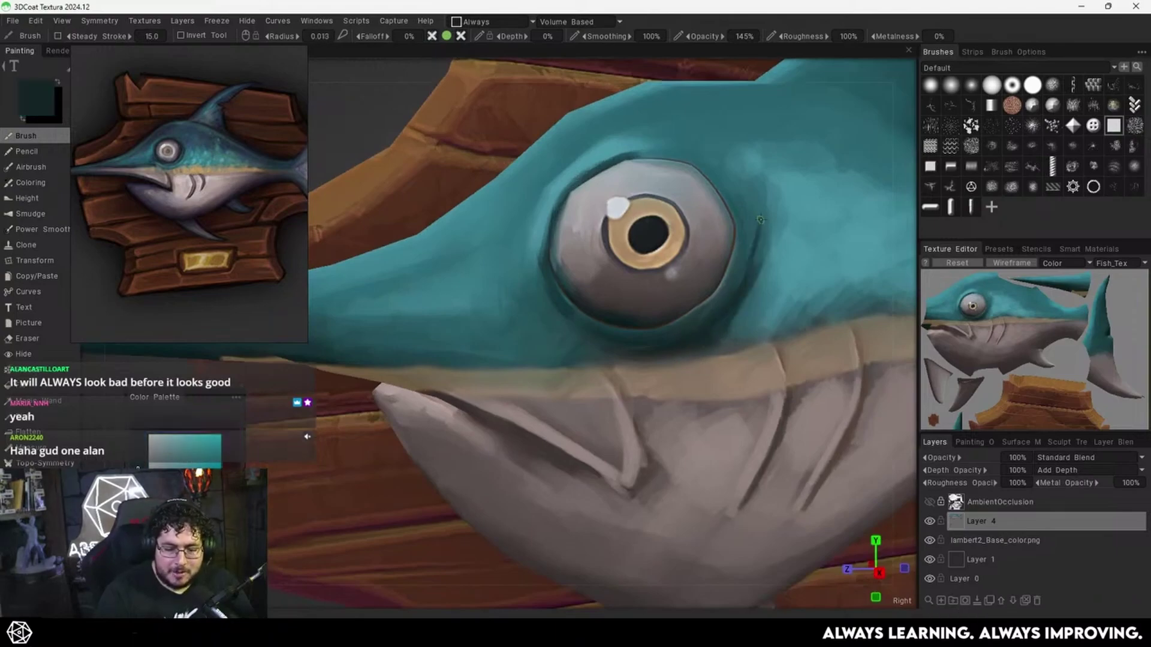
key(v)
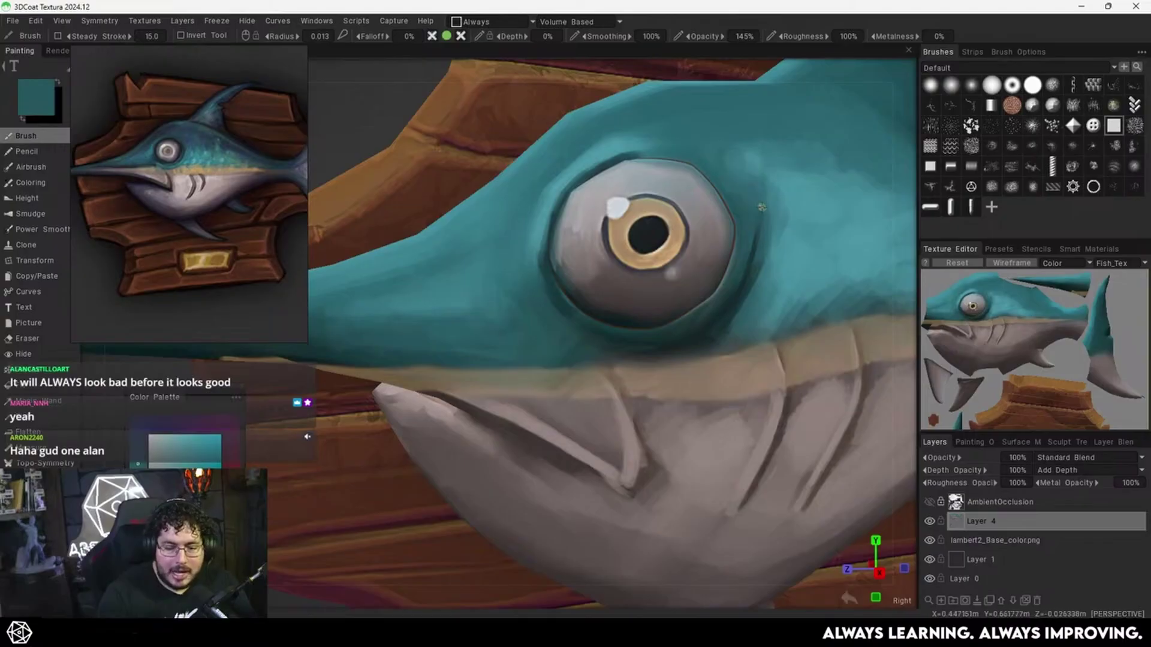
Paint a thin light teal rim along the eye's lower edge, and refine it with sampled darker teal.
key(v)
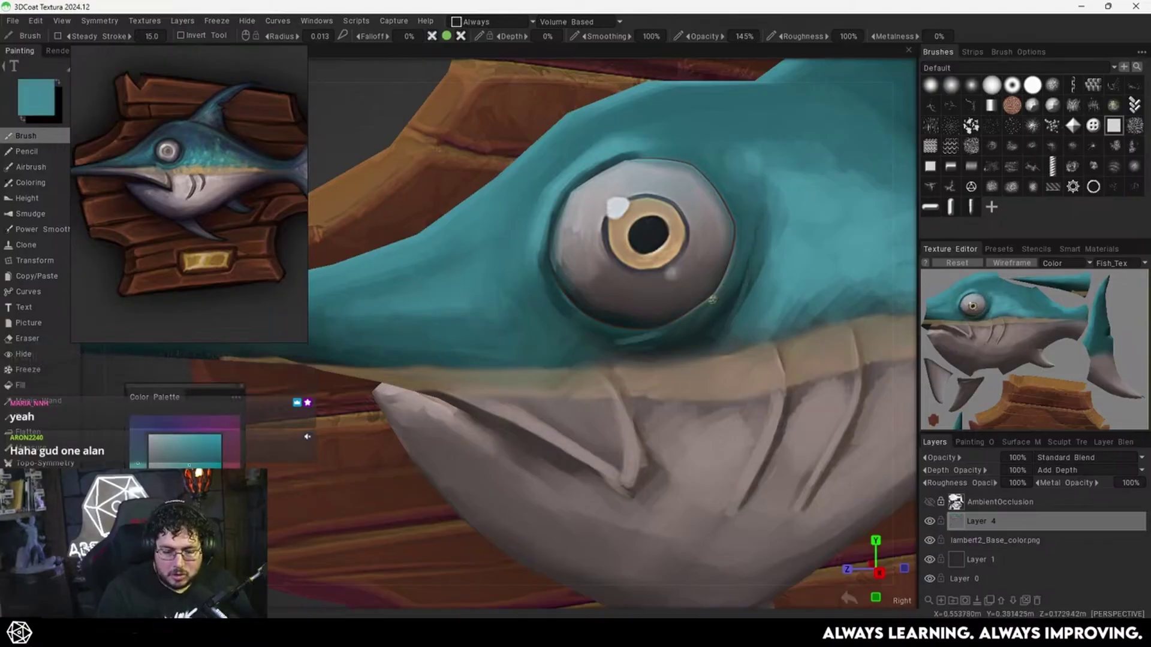
drag(734, 277, 637, 338)
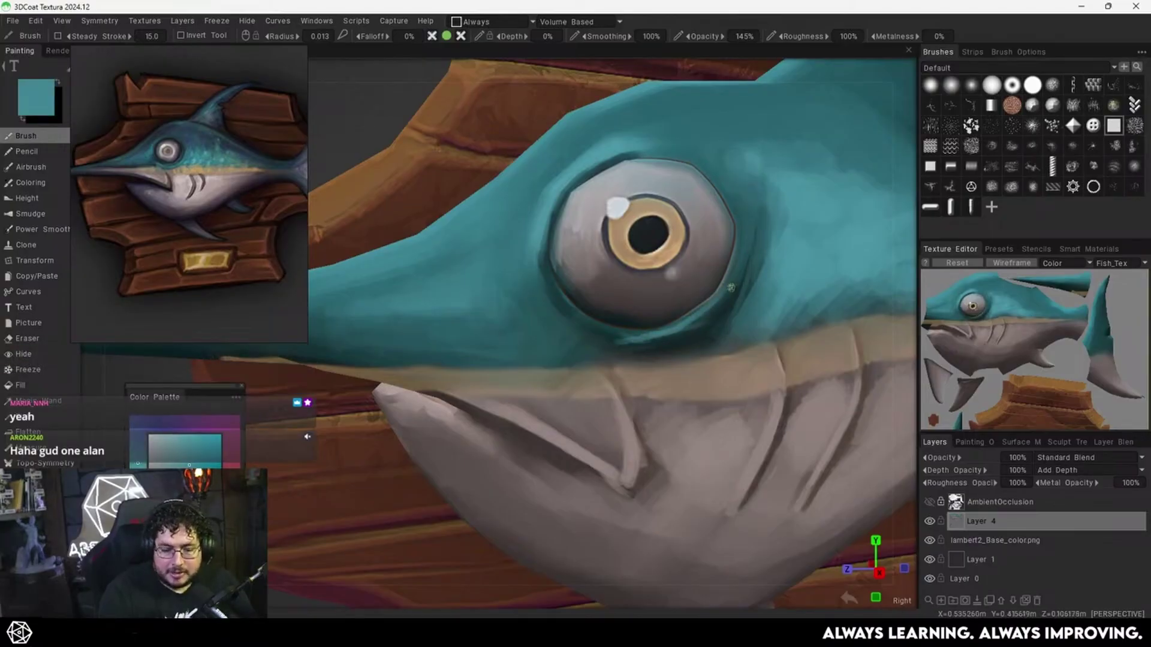
key(v)
key(v)
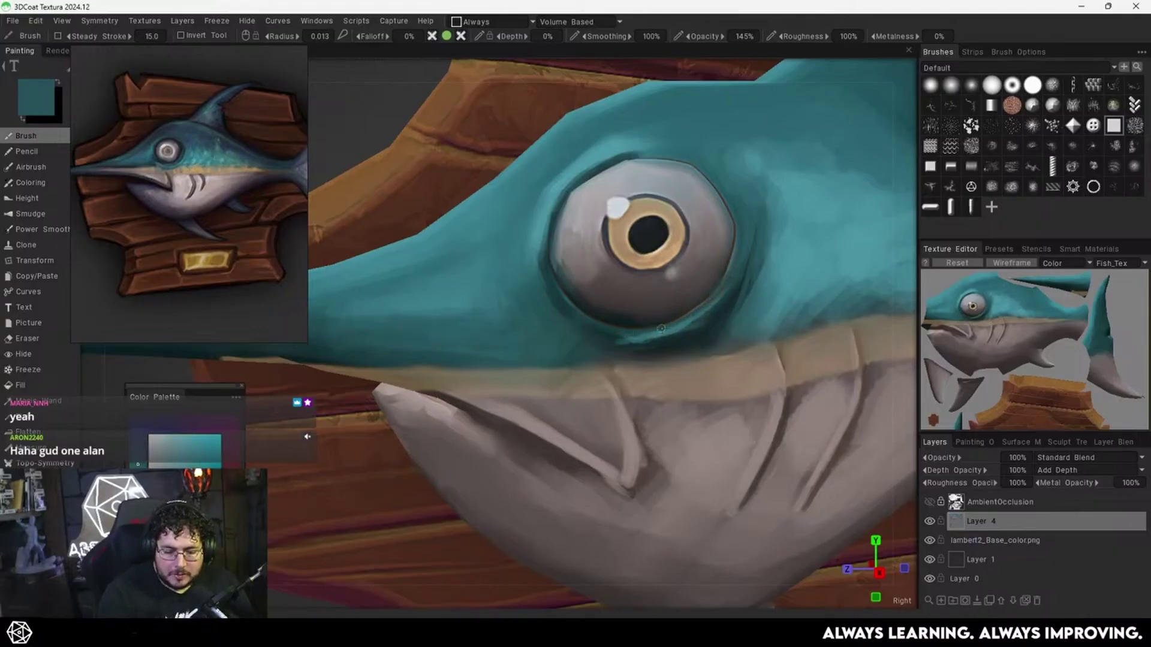
alt+drag(619, 337, 565, 313)
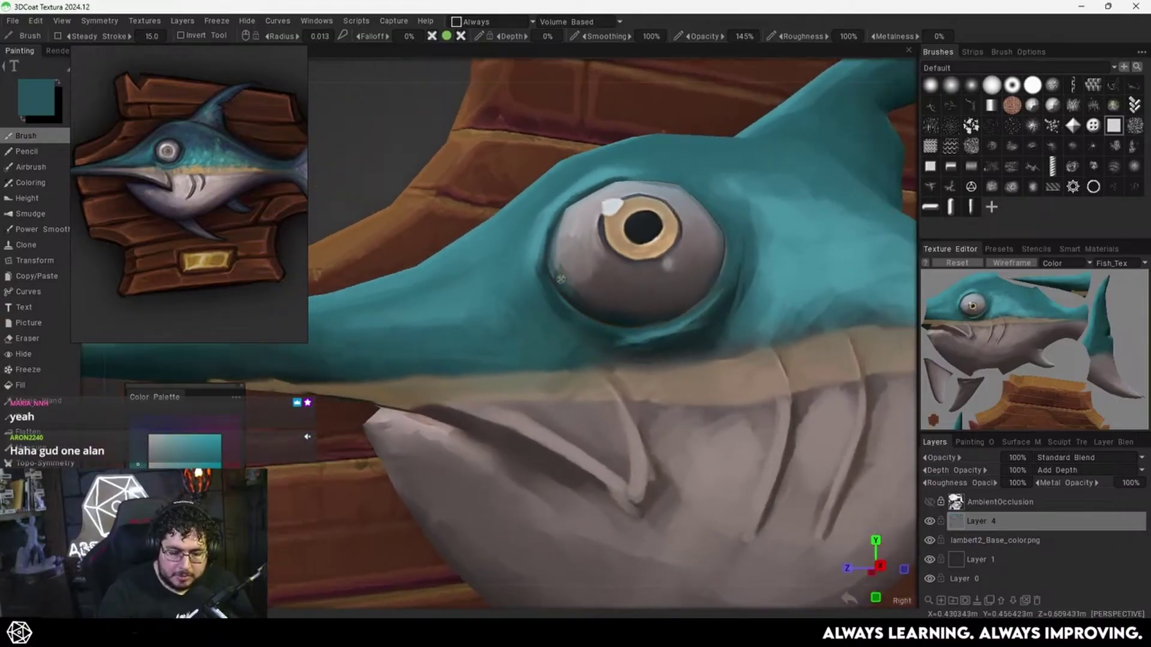
key(v)
right_drag(550, 293, 607, 308)
Set the brush radius to 0.059 and paint sampled light and darker teals over the flank behind the eye.
alt+right_drag(723, 302, 691, 337)
alt+drag(691, 337, 730, 331)
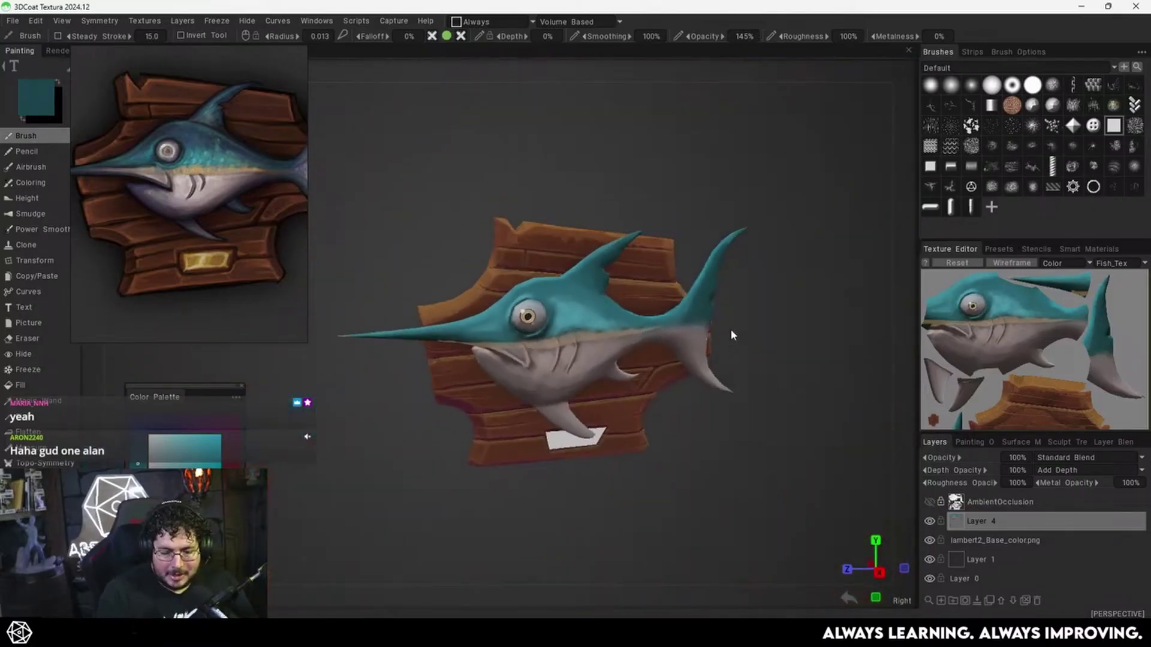
alt+right_drag(730, 331, 737, 319)
alt+drag(737, 319, 721, 342)
alt+right_drag(721, 343, 757, 308)
alt+middle_drag(758, 308, 697, 326)
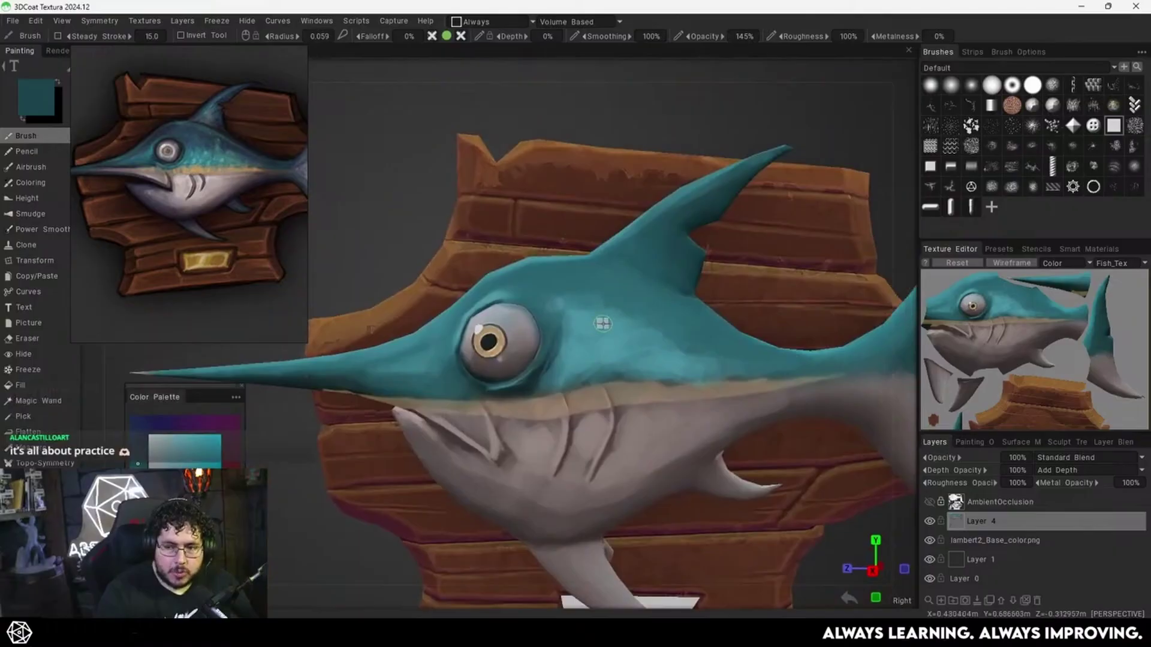
key(v)
key(v)
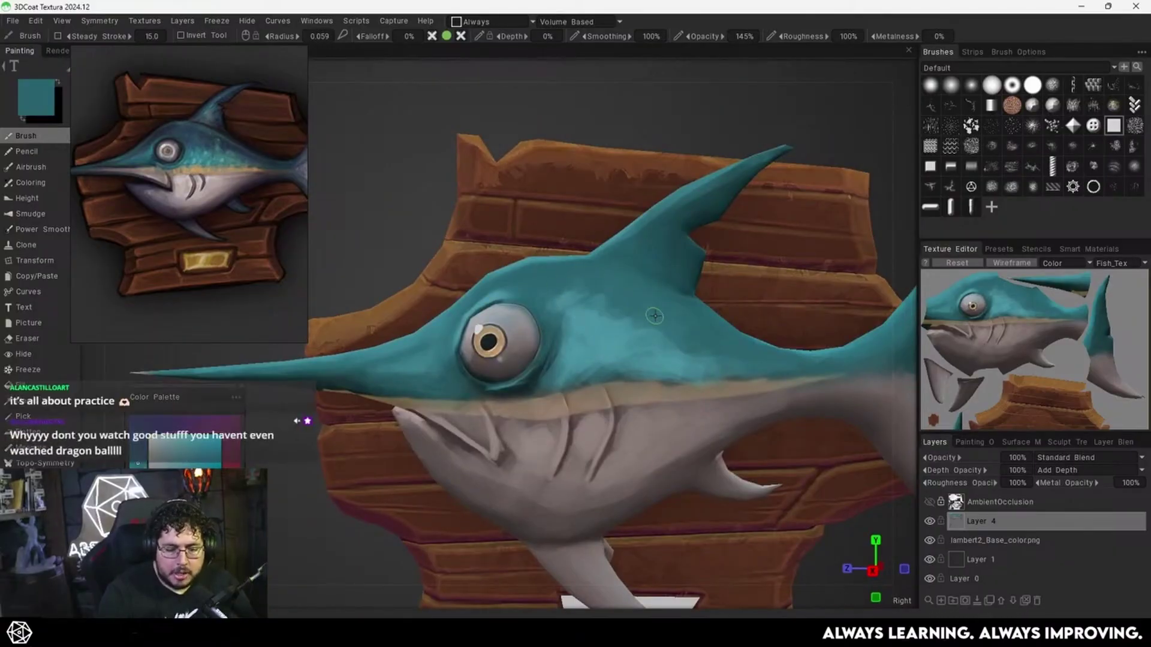
Paint a sampled muted grey-teal along the upper edge of the tan stripe behind the gills.
alt+drag(684, 325, 660, 341)
key(v)
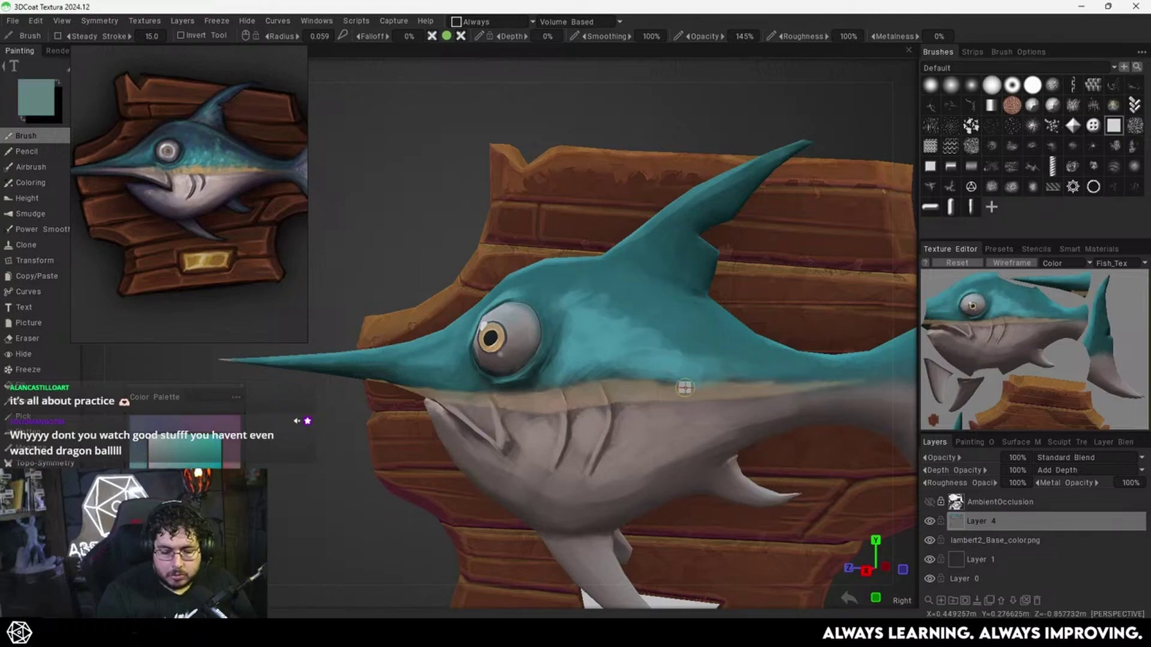
drag(686, 389, 717, 386)
alt+drag(633, 371, 642, 380)
alt+middle_drag(642, 380, 687, 345)
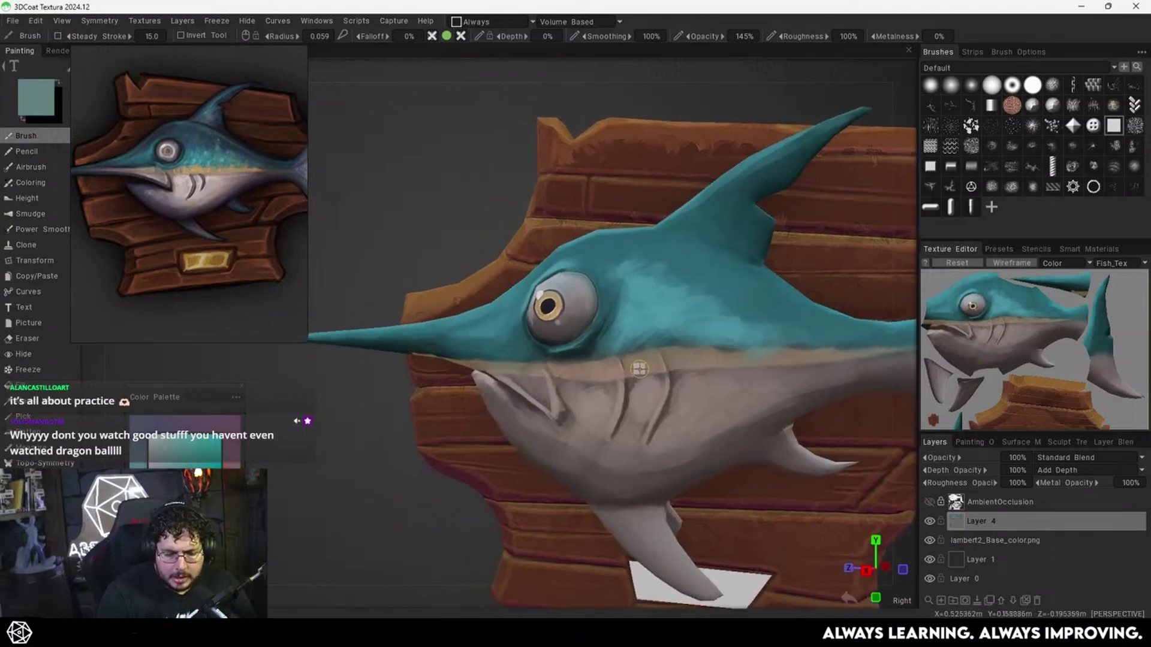
Pick a golden tan, reduce the brush radius to 0.031, and brighten the stripe from below the eye toward the tail.
key(v)
key(v)
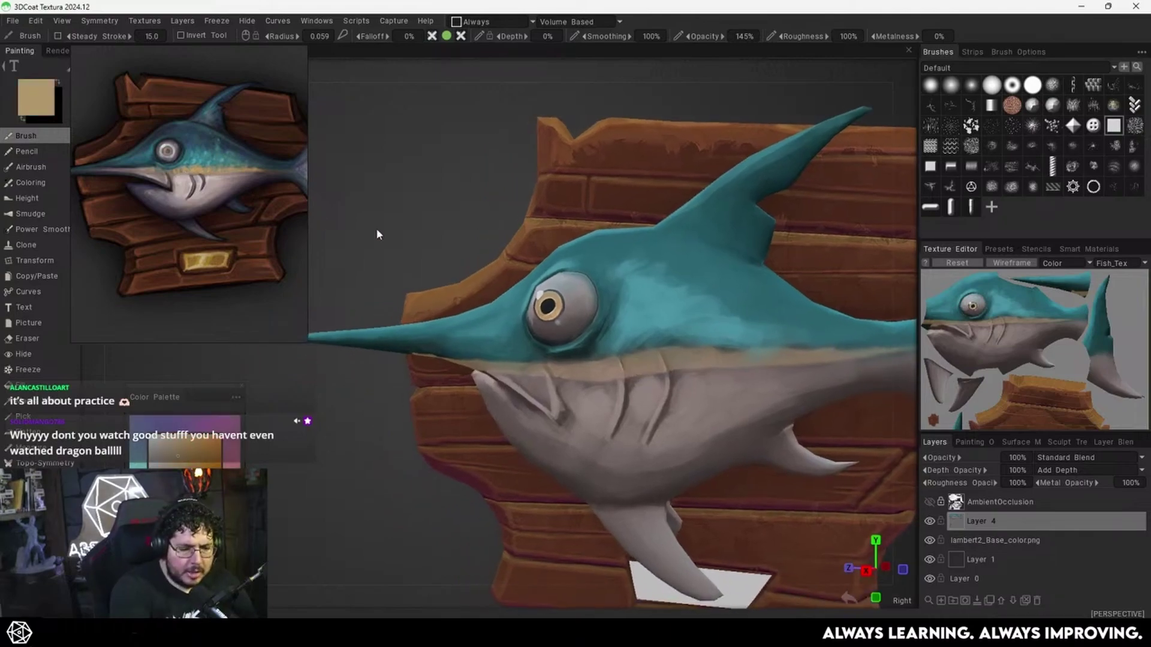
alt+drag(671, 362, 671, 339)
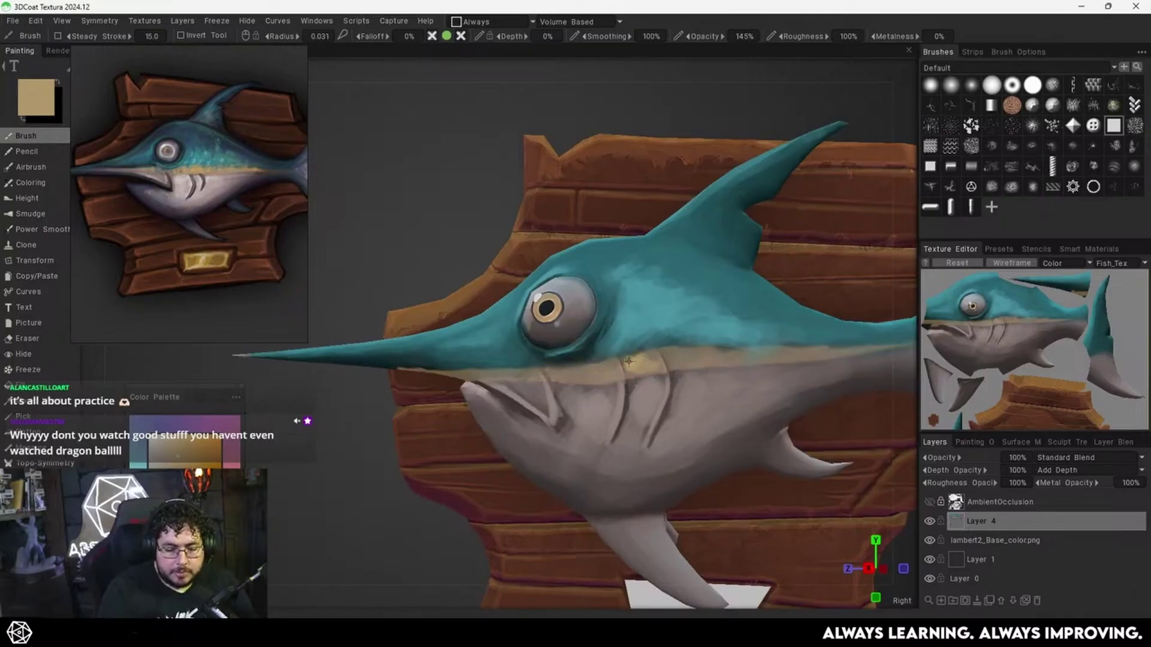
alt+drag(655, 364, 555, 349)
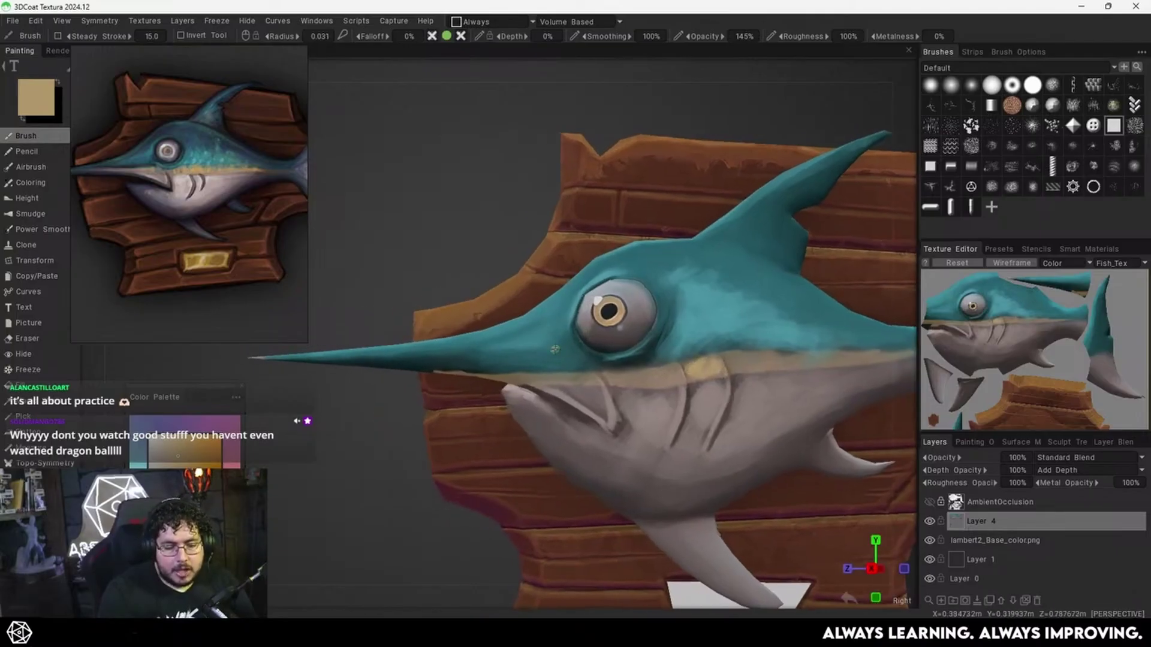
alt+drag(704, 374, 682, 392)
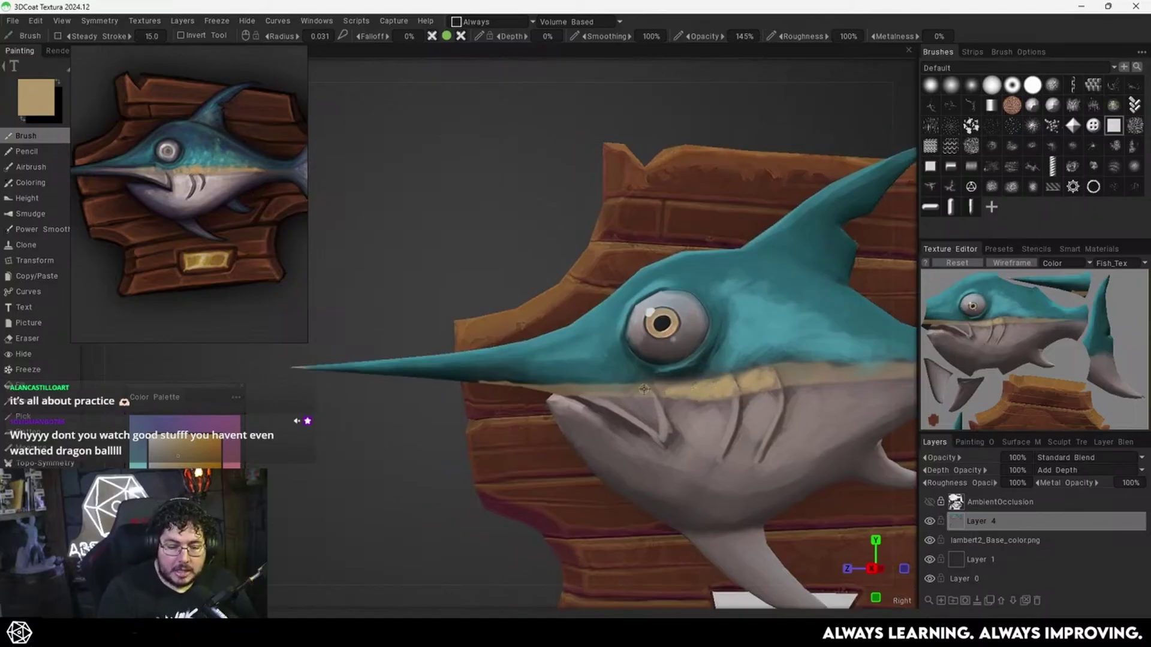
alt+drag(829, 368, 659, 388)
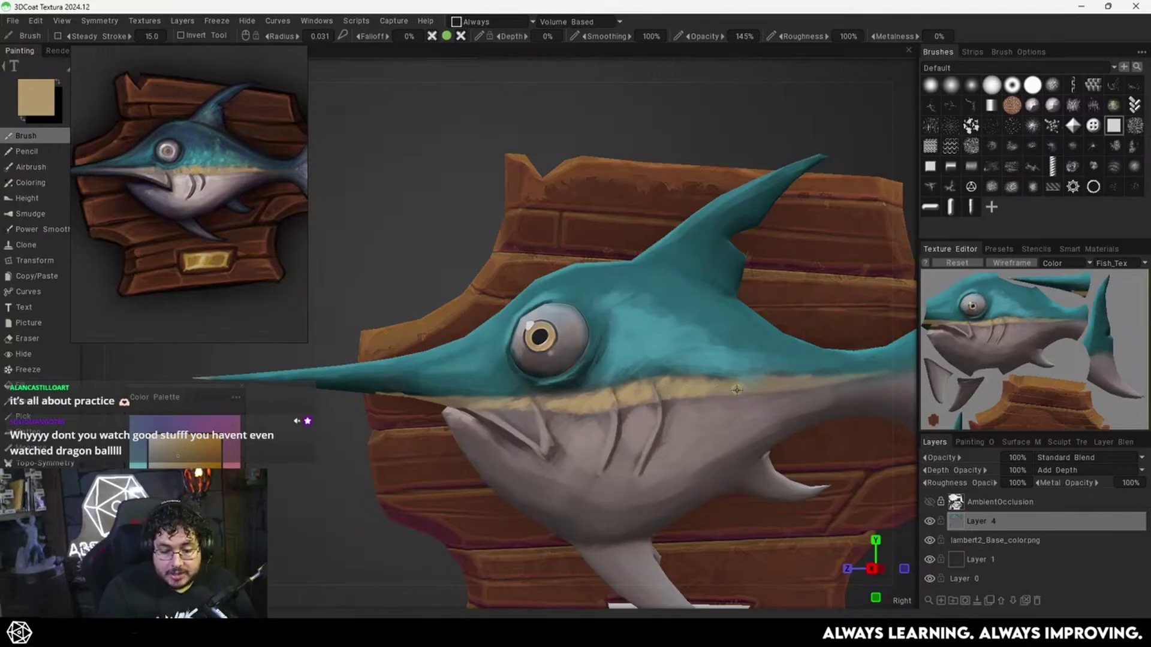
Blend the stripe's edges around the gill slits with sampled pinkish grey, beige, tan and teal.
key(v)
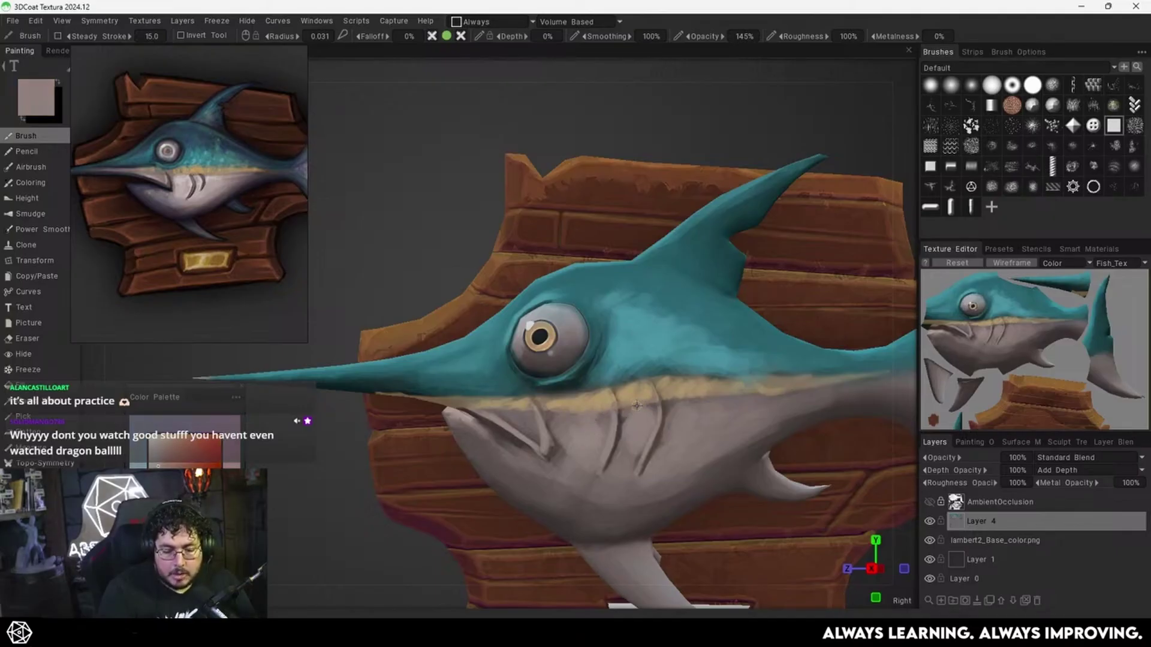
key(v)
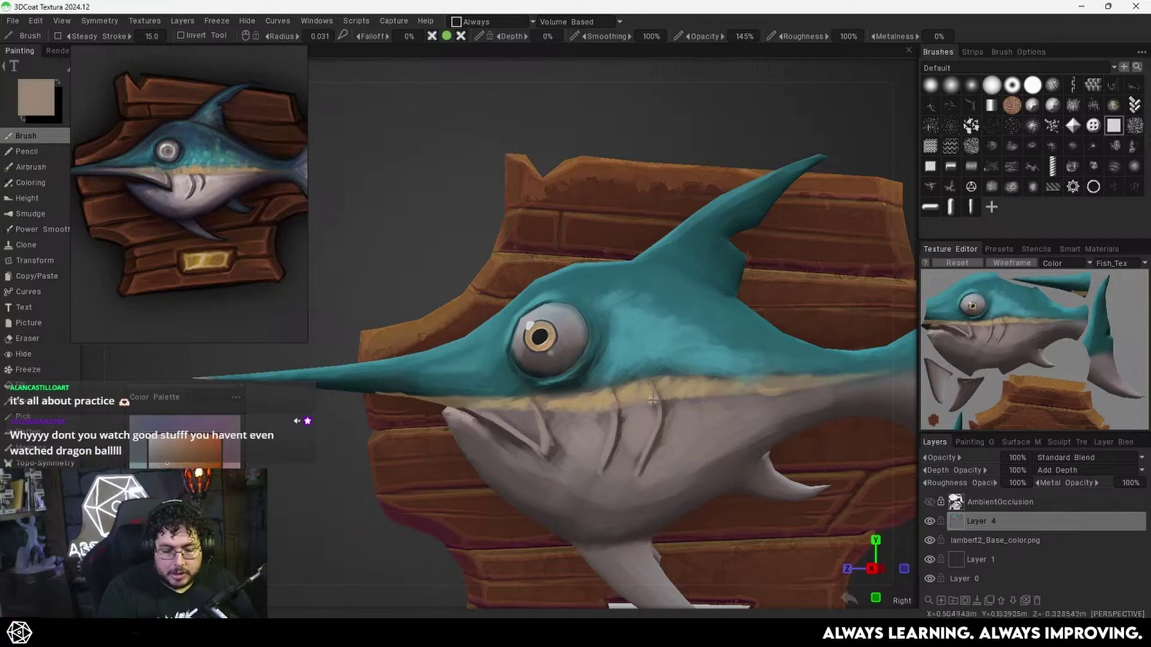
key(v)
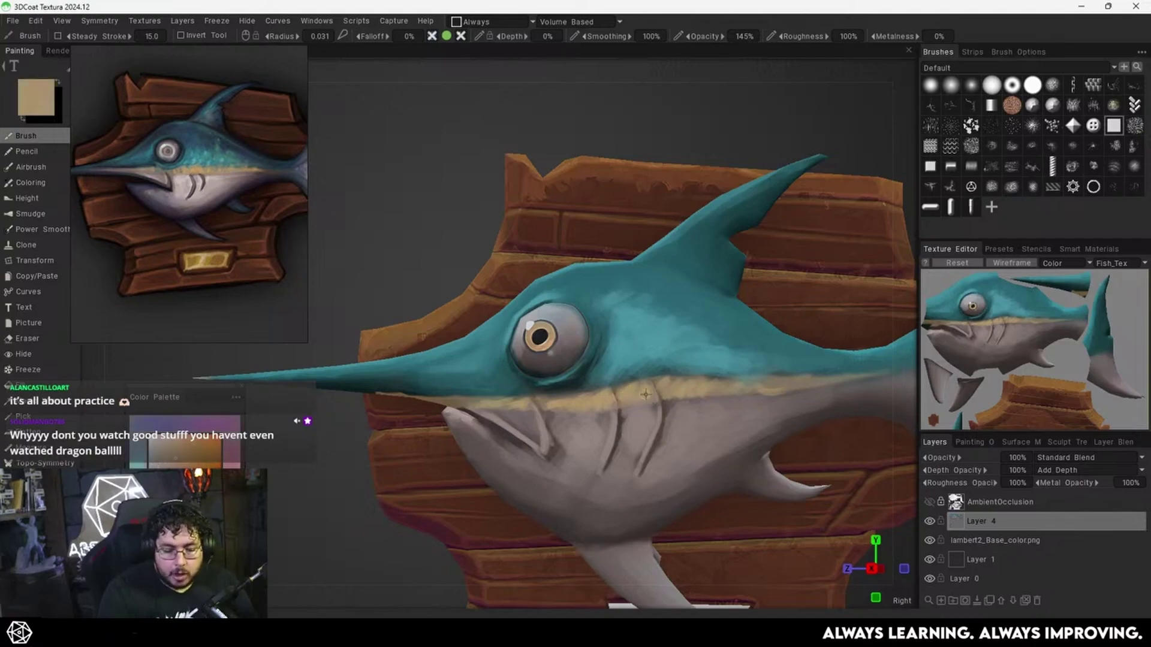
key(v)
key(v)
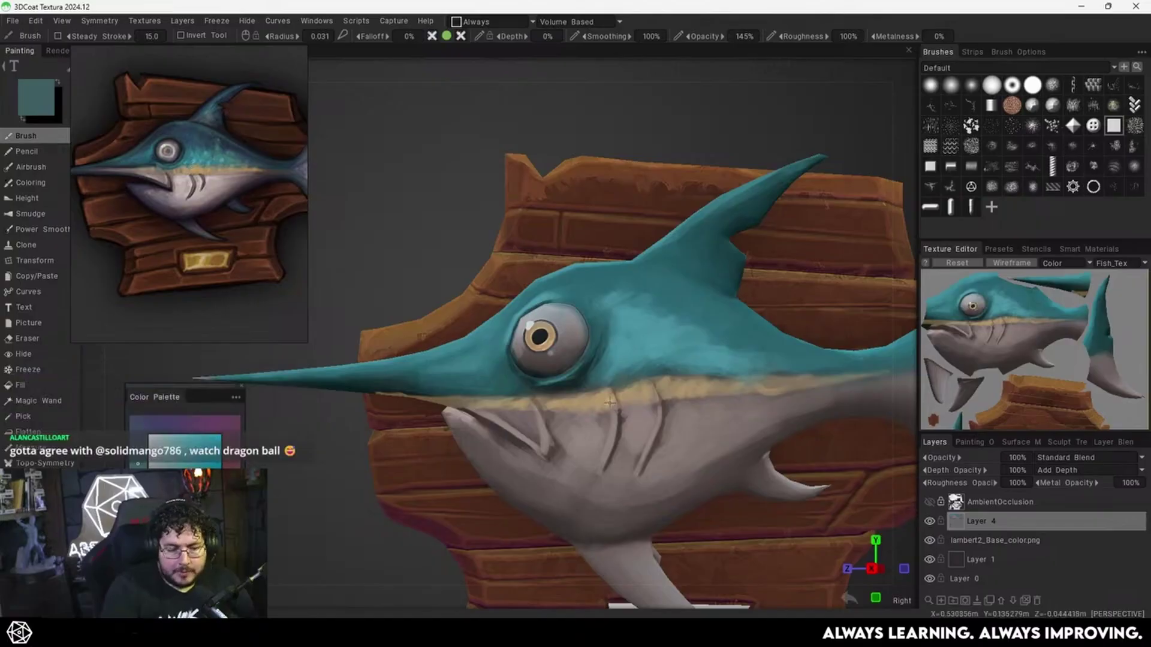
Reduce the brush radius to 0.023 and thicken the lower eyelid rim with sampled dark and lighter teals.
scroll(581, 383, up, 5)
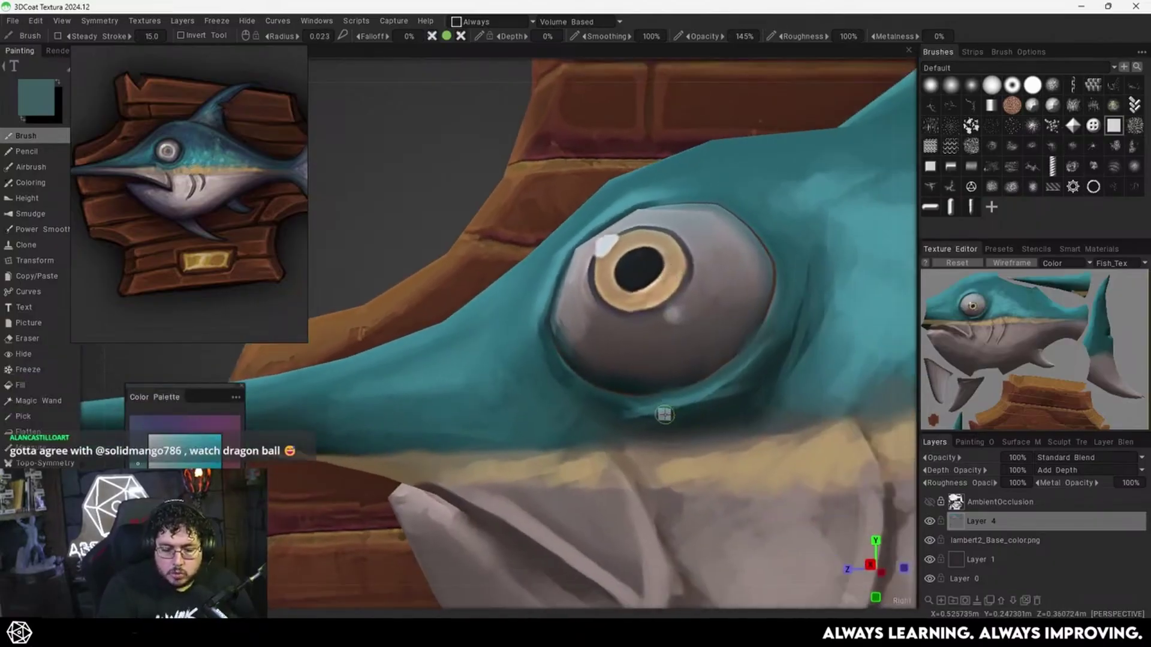
key(v)
drag(686, 407, 653, 412)
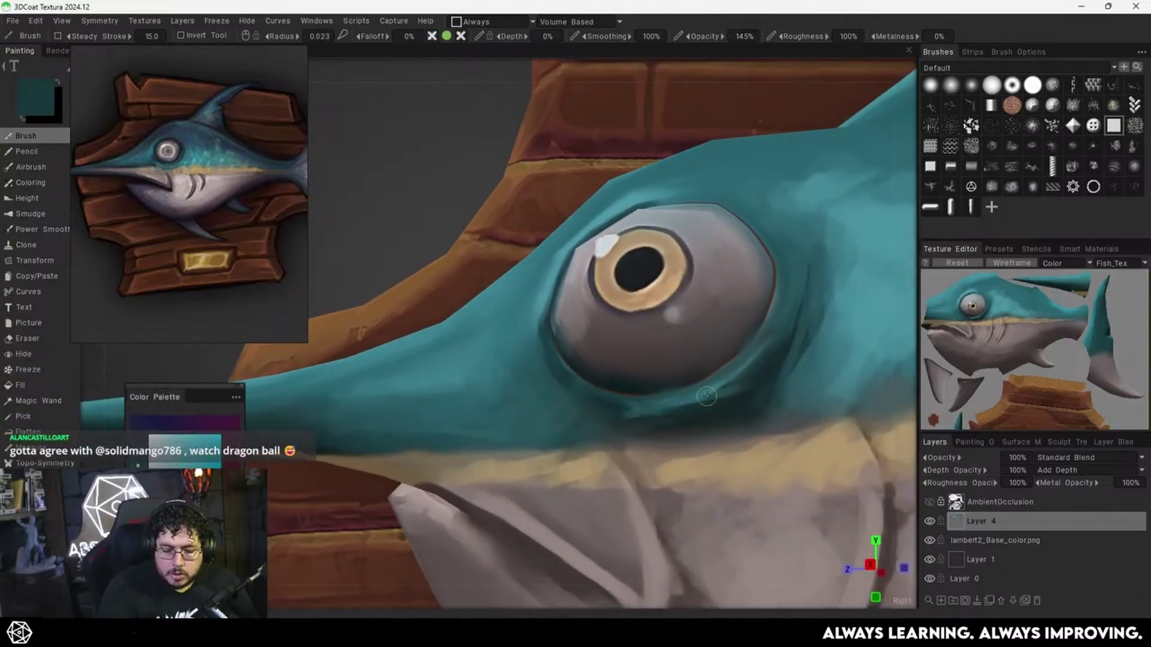
key(v)
drag(720, 389, 644, 411)
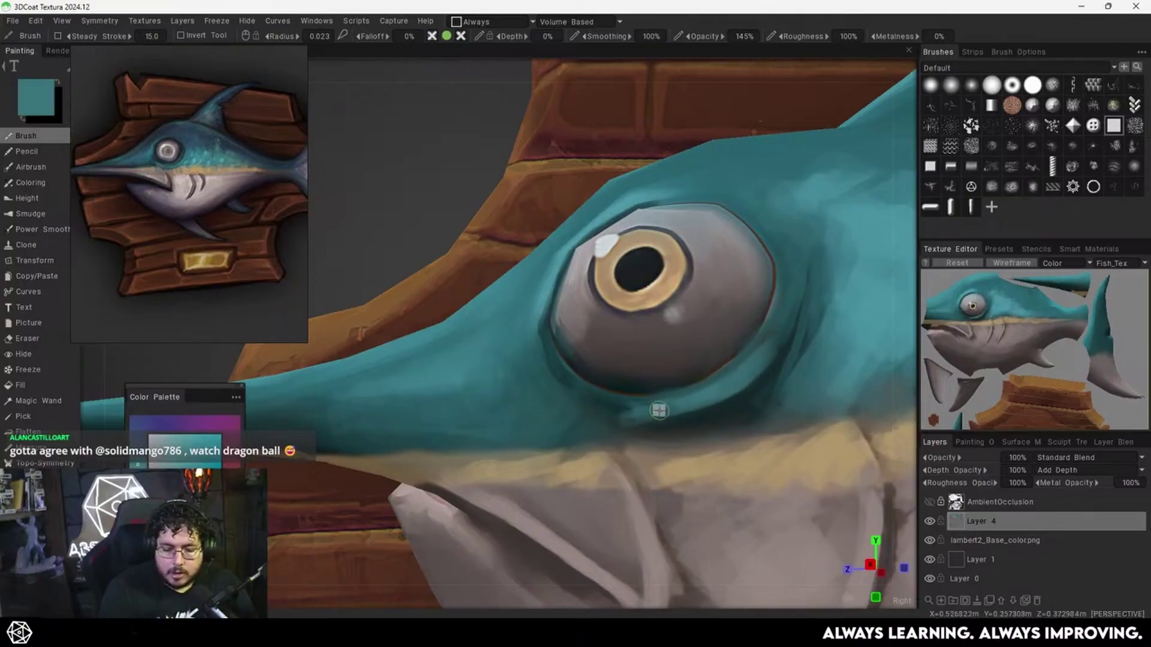
drag(649, 417, 588, 408)
Paint a sampled dark shadow under the lower eyelid, and blend sampled teals around the crease behind the eye.
key(v)
key(v)
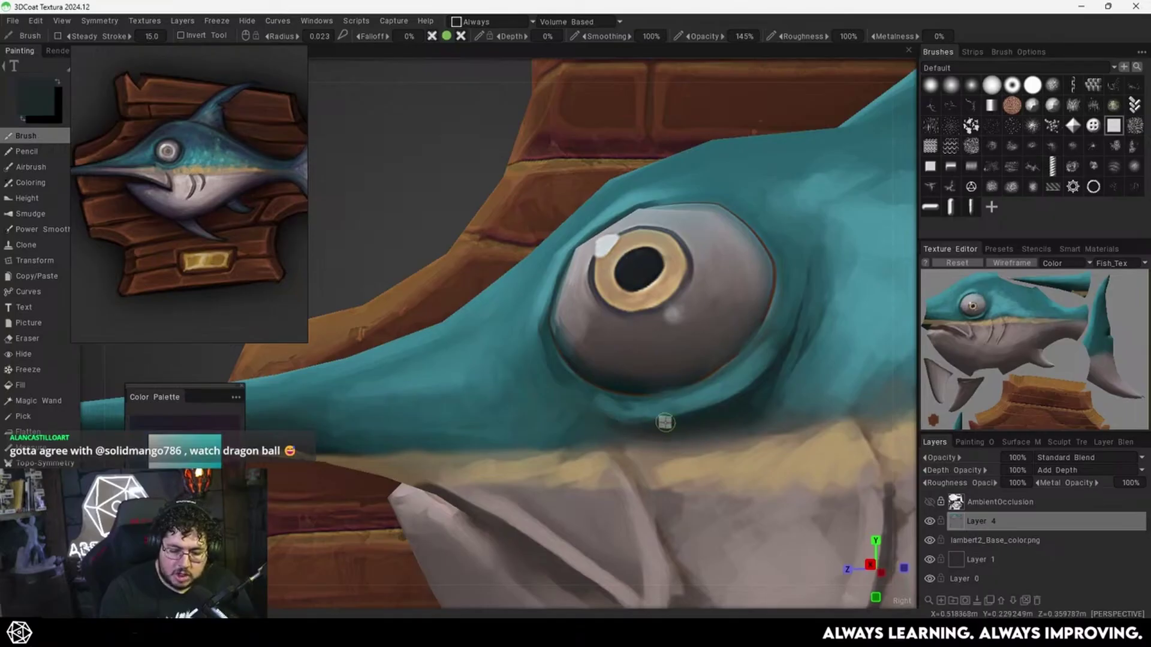
key(v)
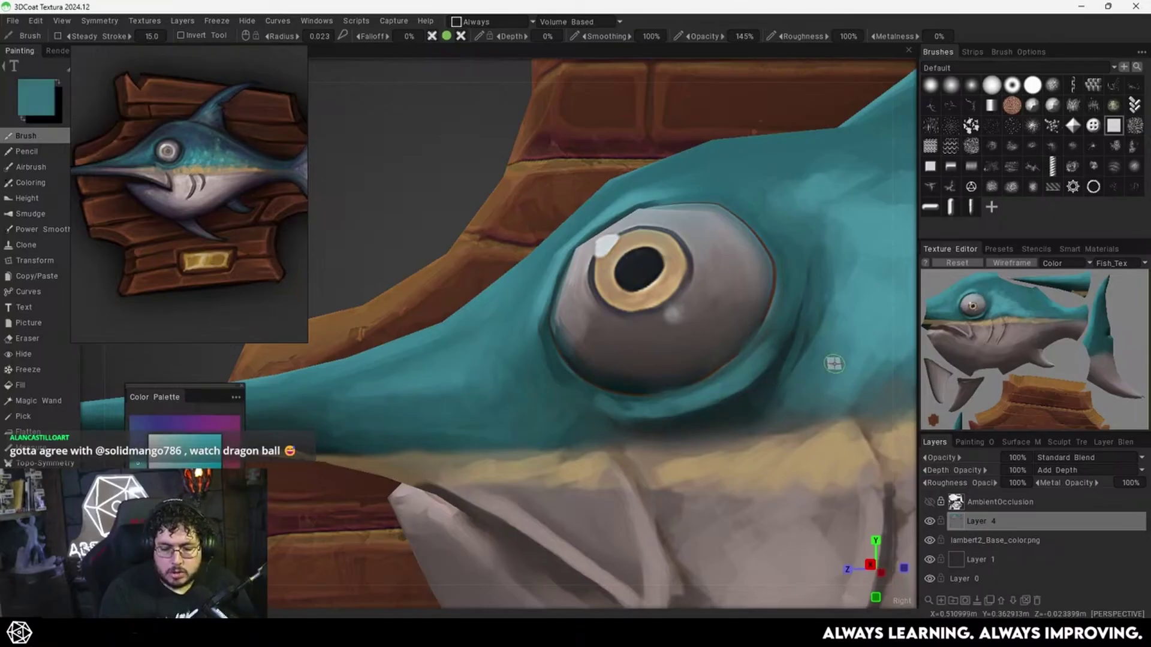
key(v)
key(v)
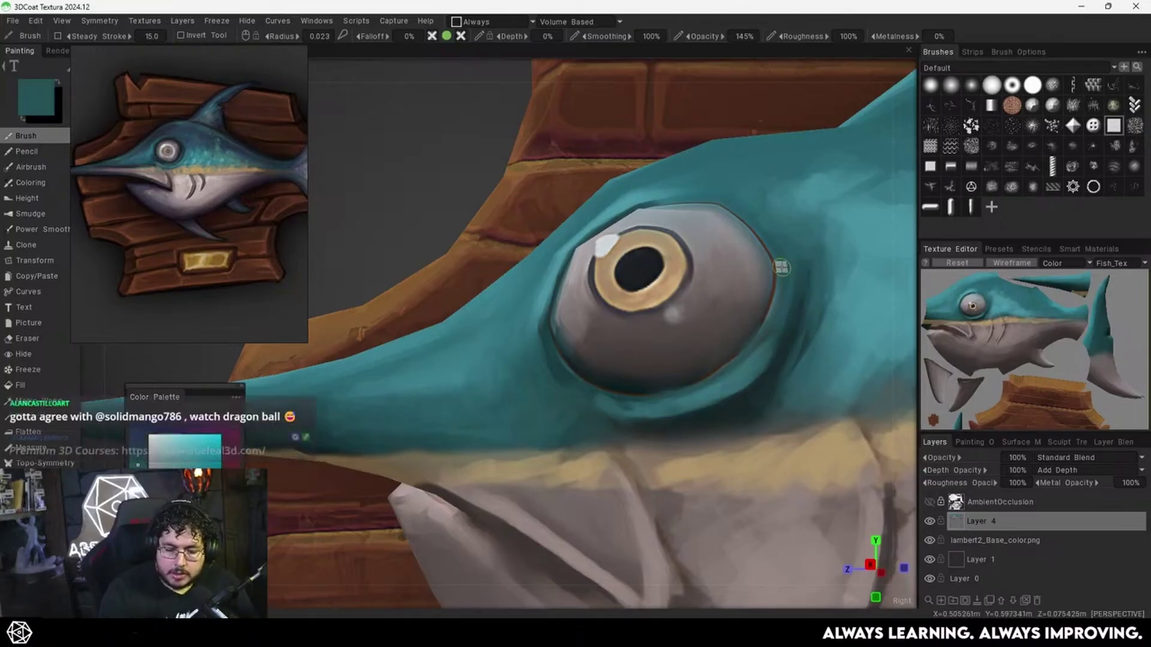
Soften the teal shading behind the eye, and check the whole fish from a distance.
alt+drag(822, 300, 820, 304)
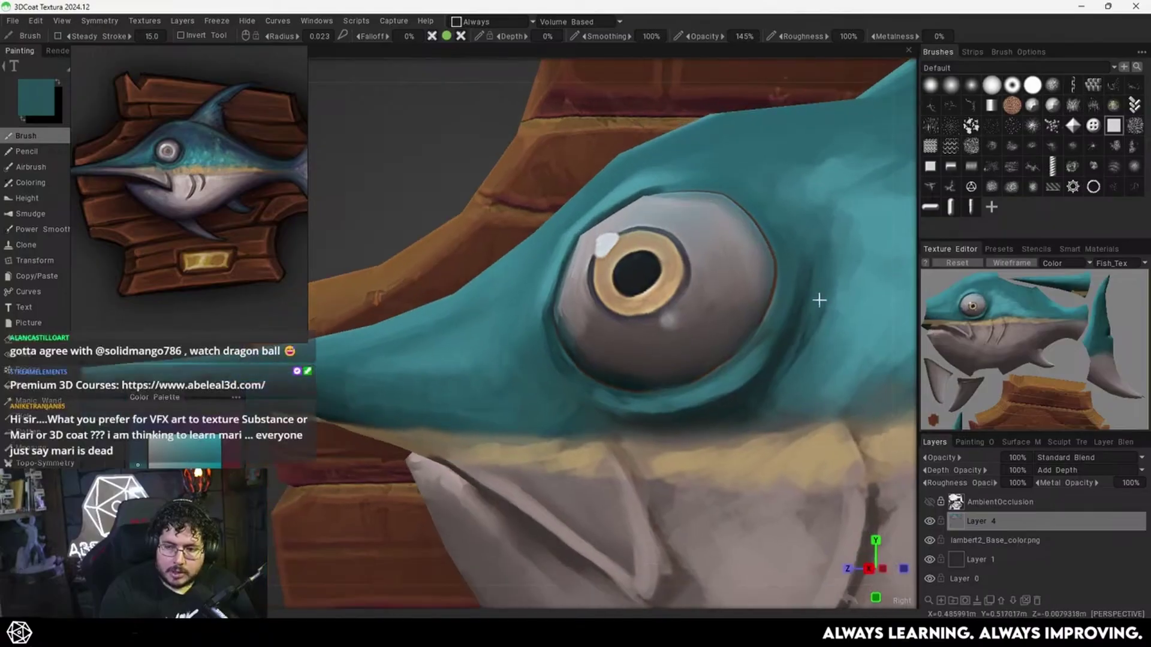
alt+middle_drag(820, 302, 772, 302)
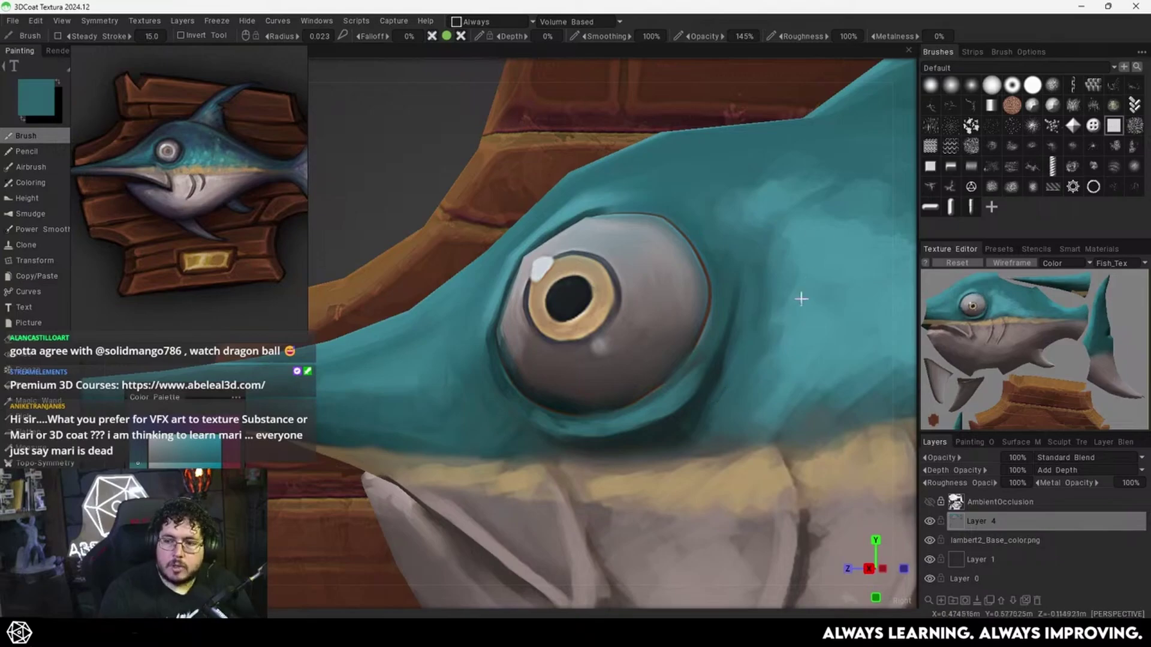
alt+right_drag(802, 299, 743, 312)
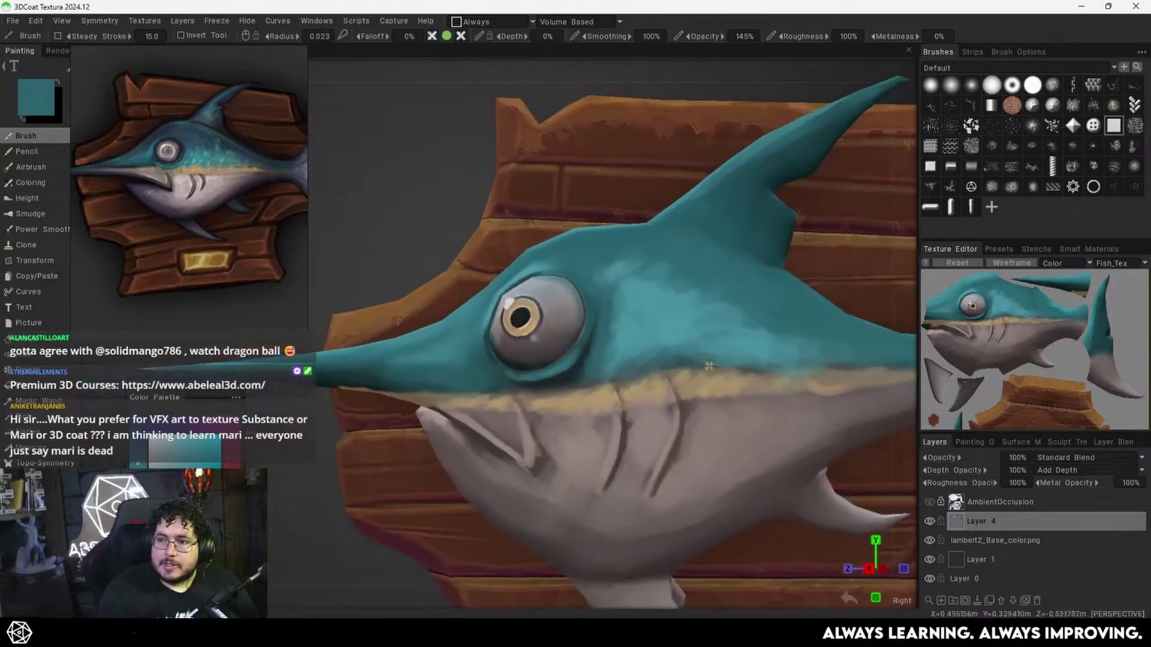
alt+middle_drag(704, 379, 737, 326)
alt+right_drag(723, 338, 683, 378)
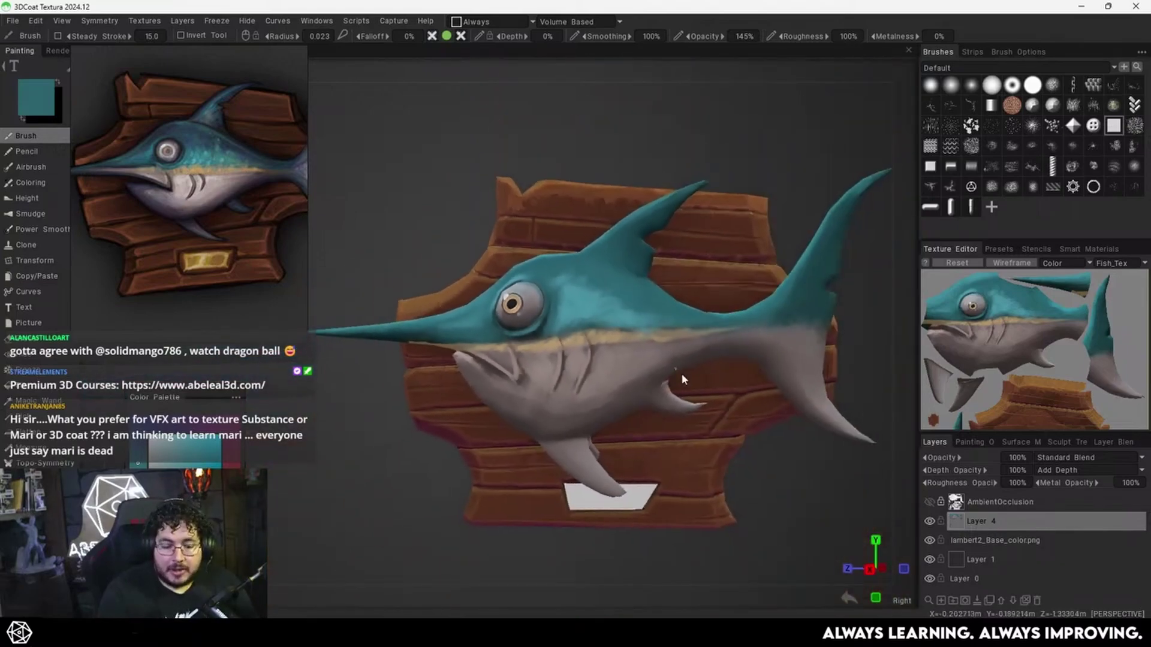
Set the brush radius to 0.090 and soften the shading on the back behind the eye with sampled teals.
alt+drag(682, 377, 711, 389)
scroll(699, 357, up, 5)
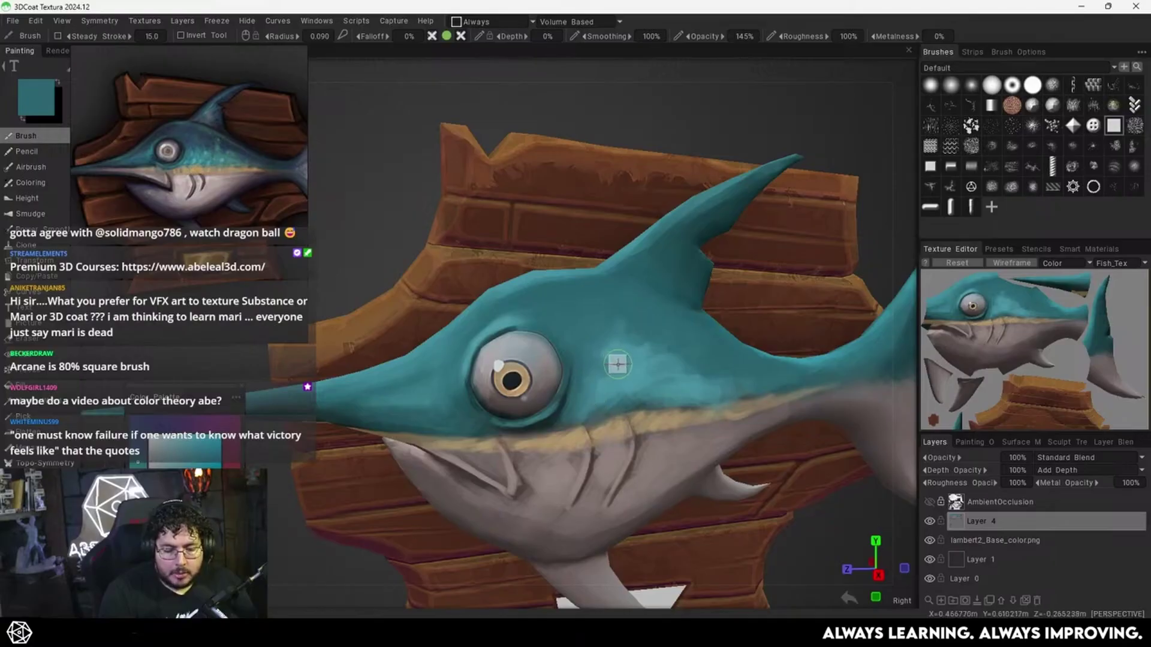
alt+drag(578, 344, 618, 354)
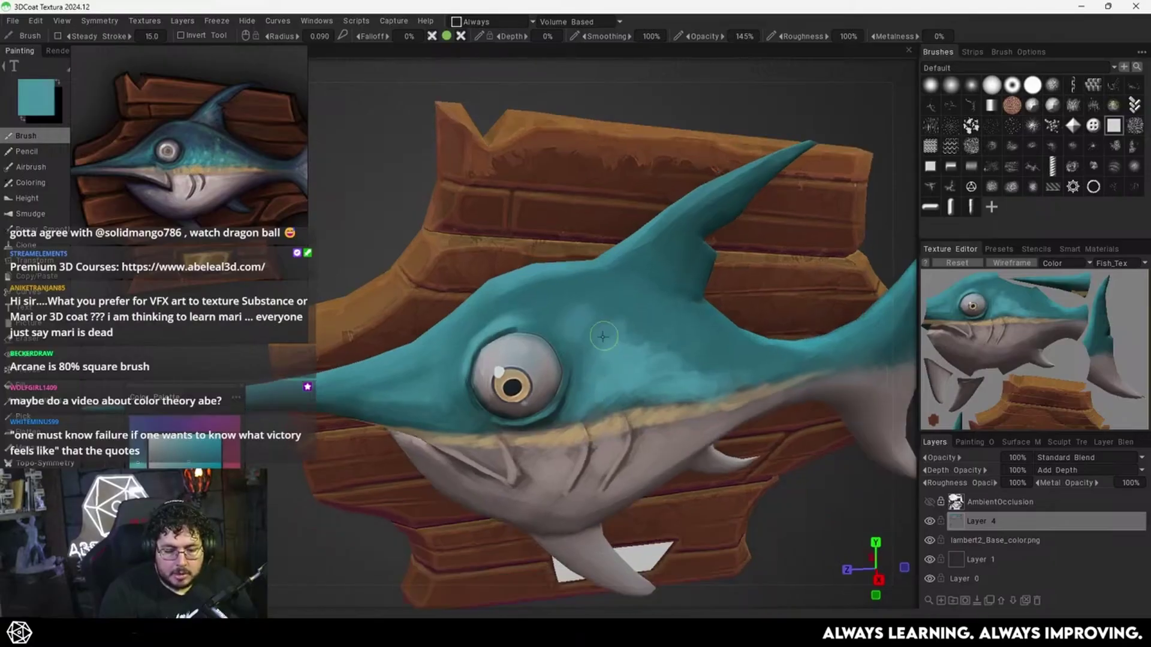
key(v)
scroll(608, 306, up, 3)
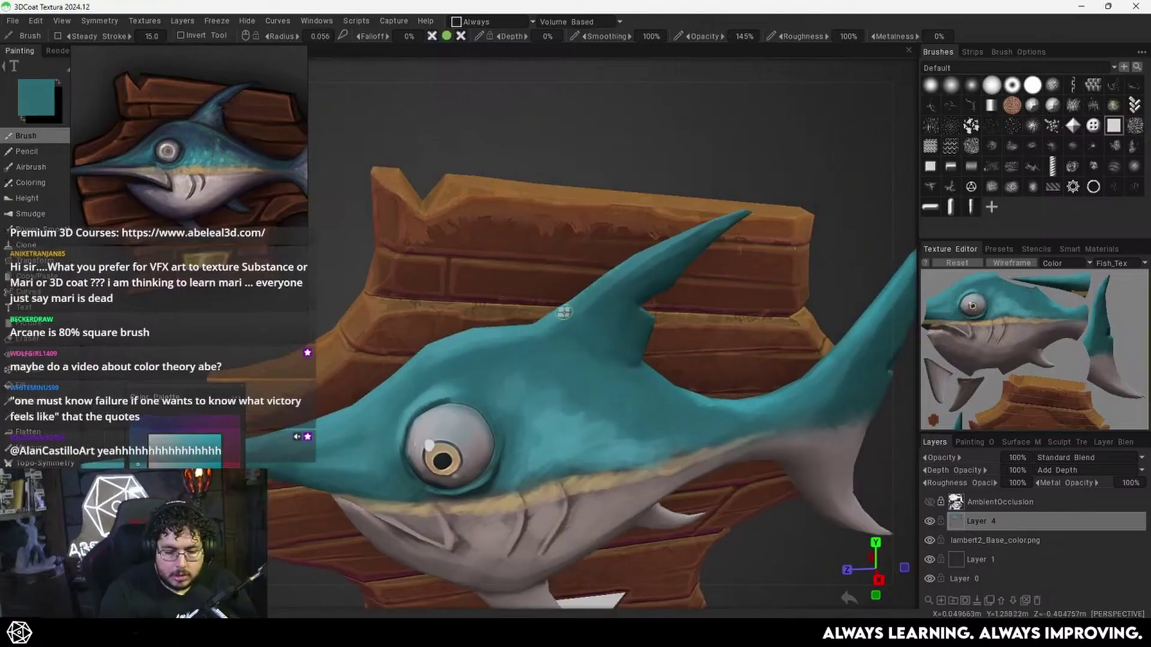
Reduce the brush radius to 0.056 and paint a sampled teal over the base and middle of the dorsal fin.
key(v)
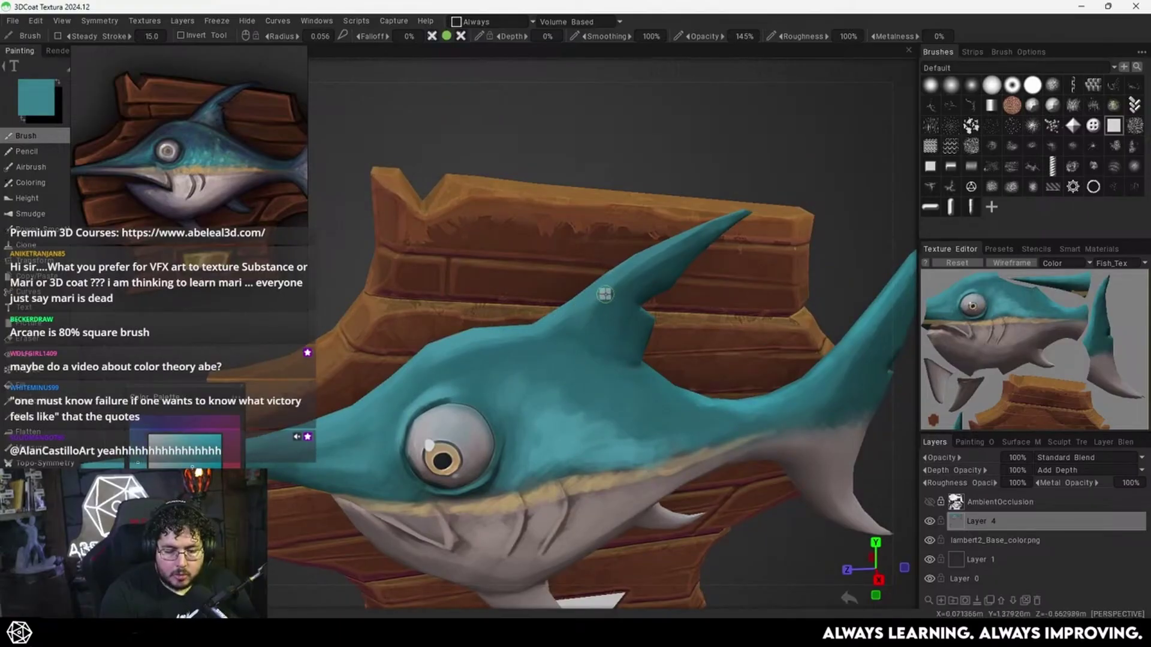
mouse_move(609, 300)
mouse_down()
mouse_move(628, 278)
mouse_move(590, 324)
mouse_move(601, 327)
mouse_up()
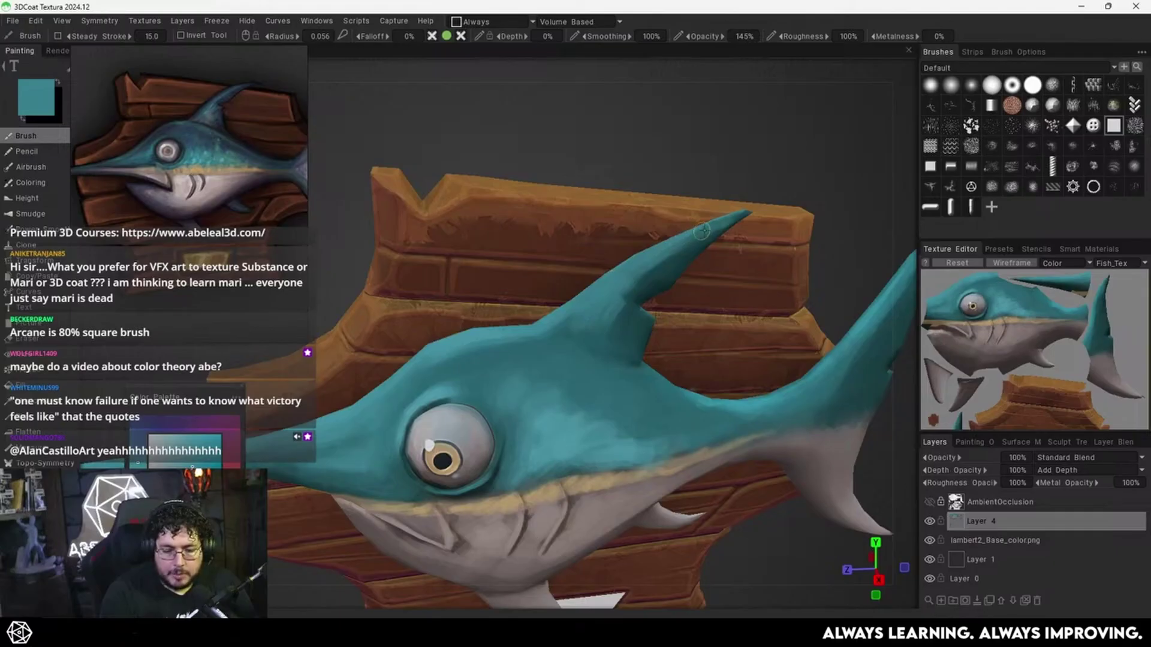
drag(666, 258, 622, 308)
Shade the rear side of the dorsal fin with a sampled dark teal and blend it with a sampled mid teal.
key(v)
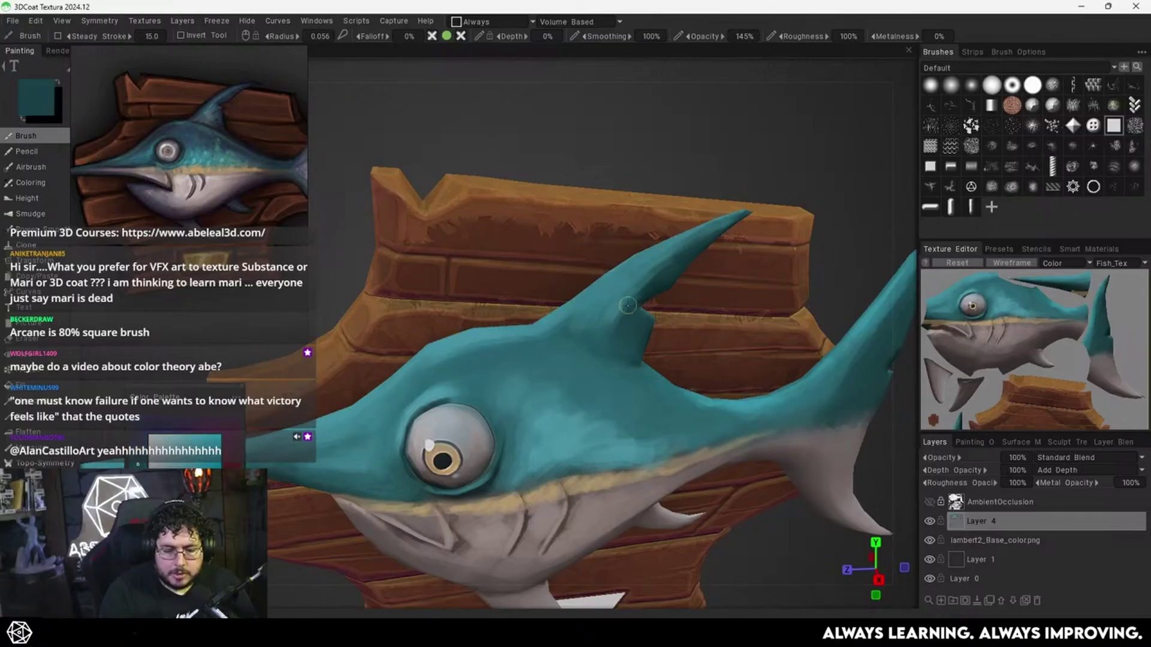
key(v)
key(v)
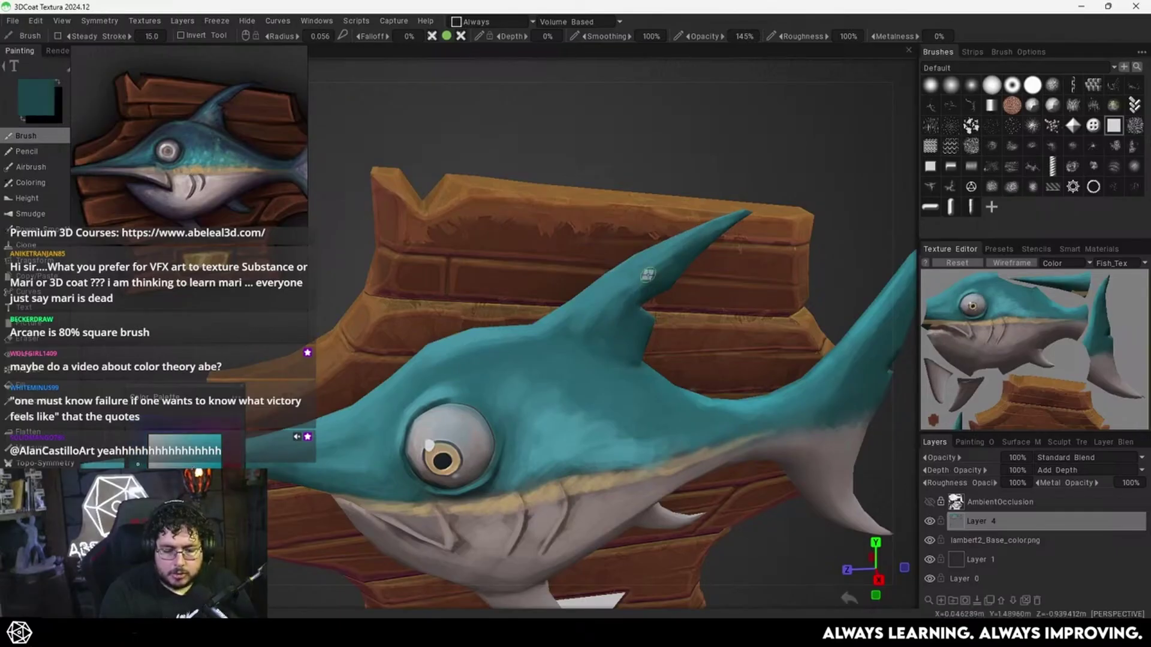
drag(677, 254, 629, 285)
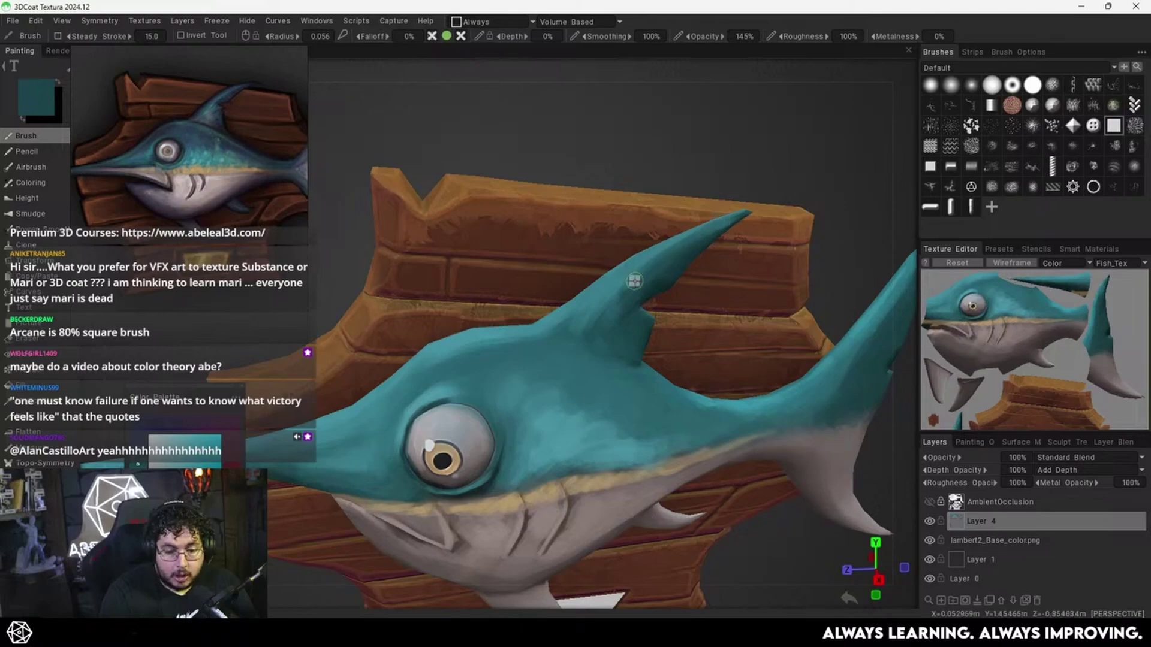
key(v)
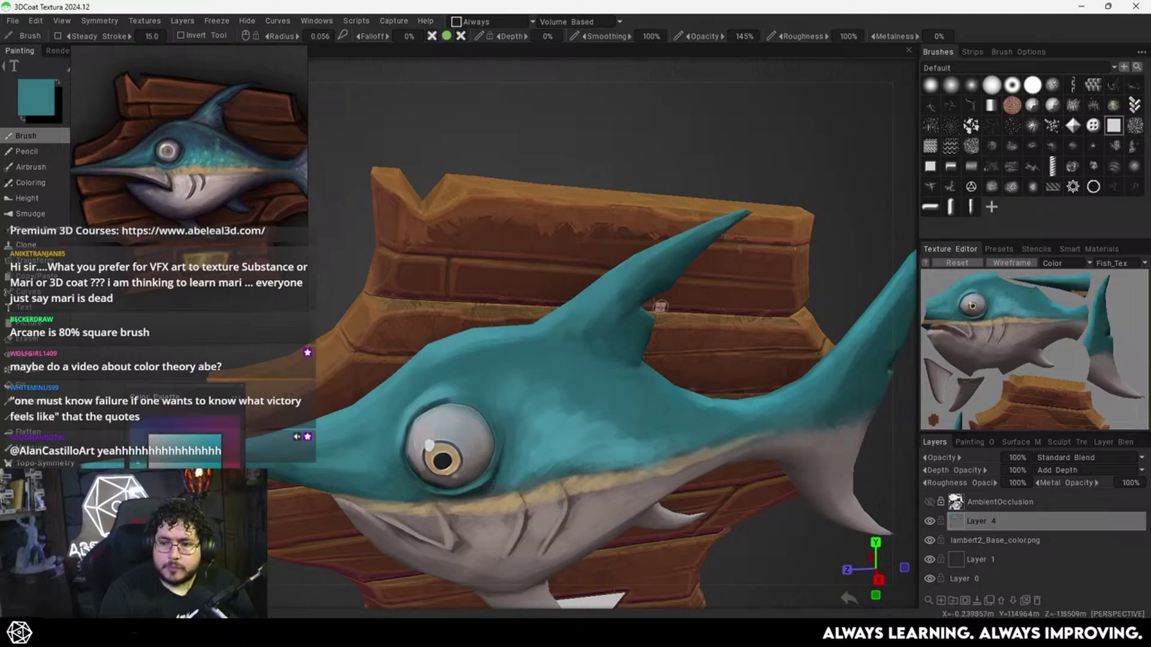
Blend a sampled darker teal into the area where the dorsal fin meets the back.
middle_drag(688, 329, 709, 302)
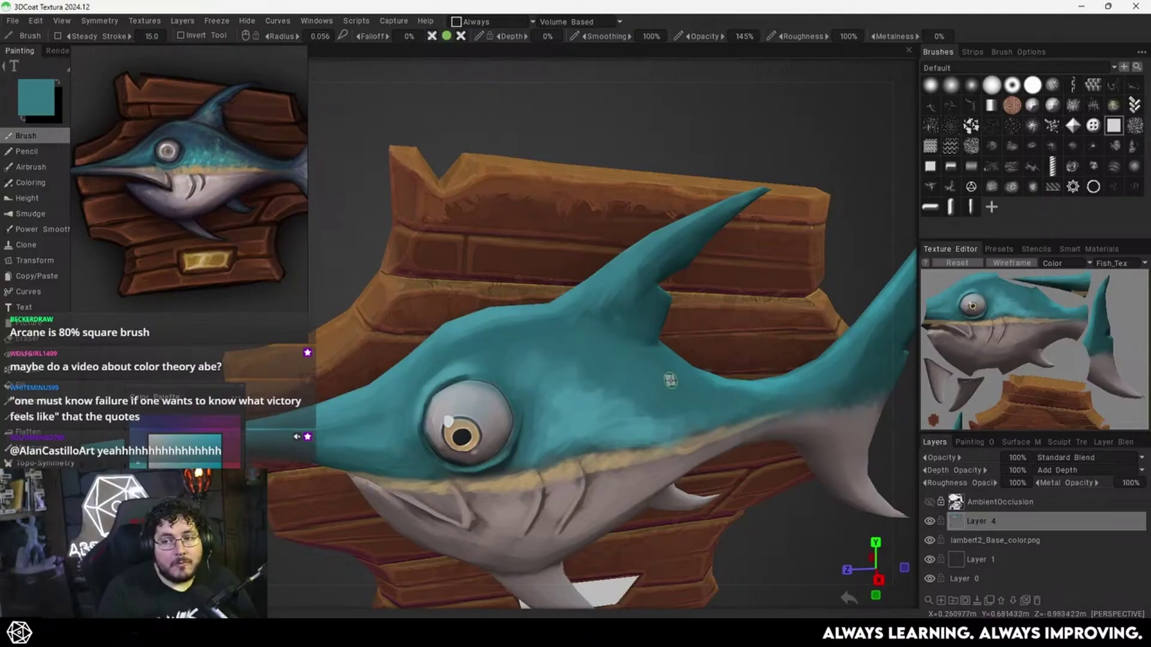
alt+drag(673, 387, 670, 358)
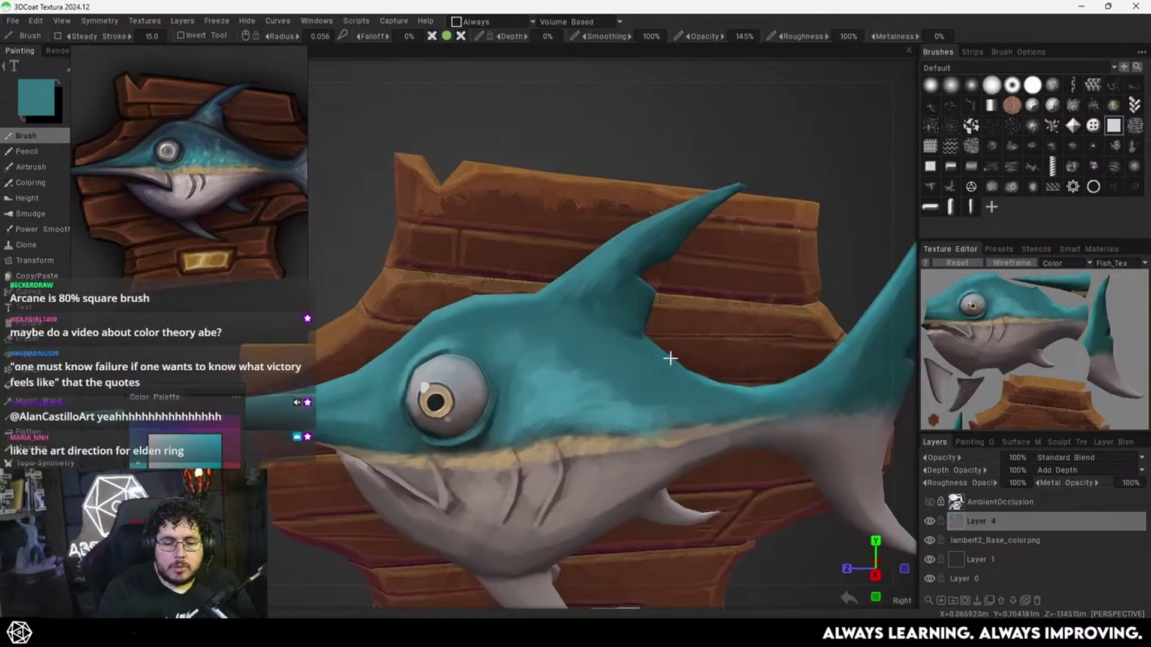
scroll(670, 358, up, 3)
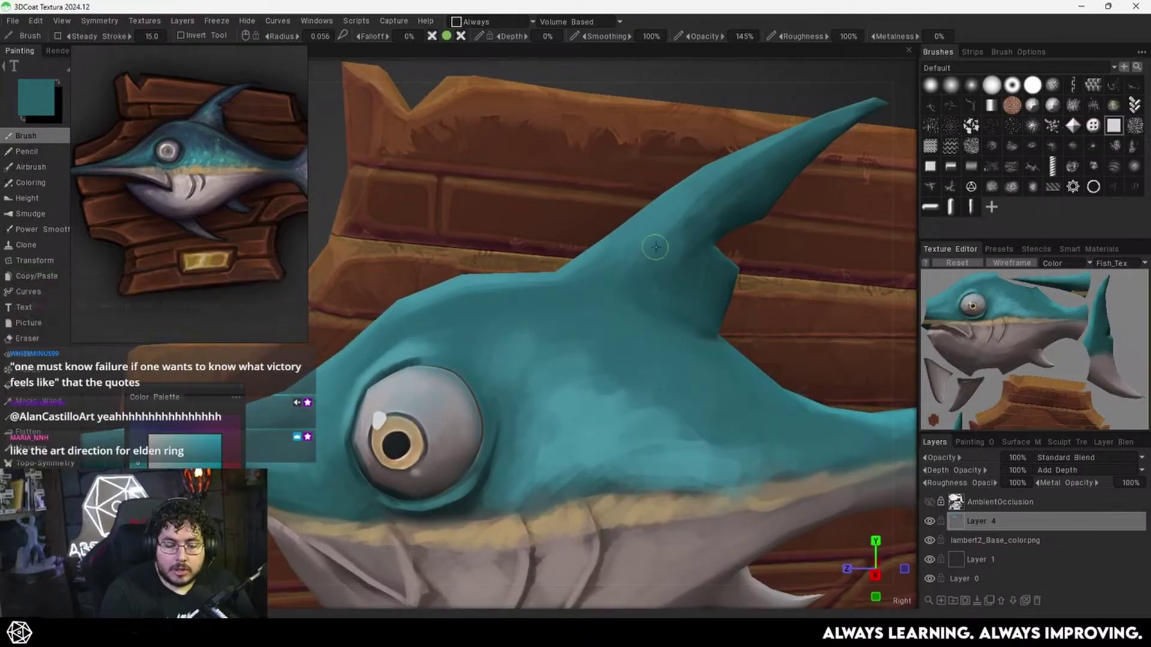
scroll(734, 318, down, 5)
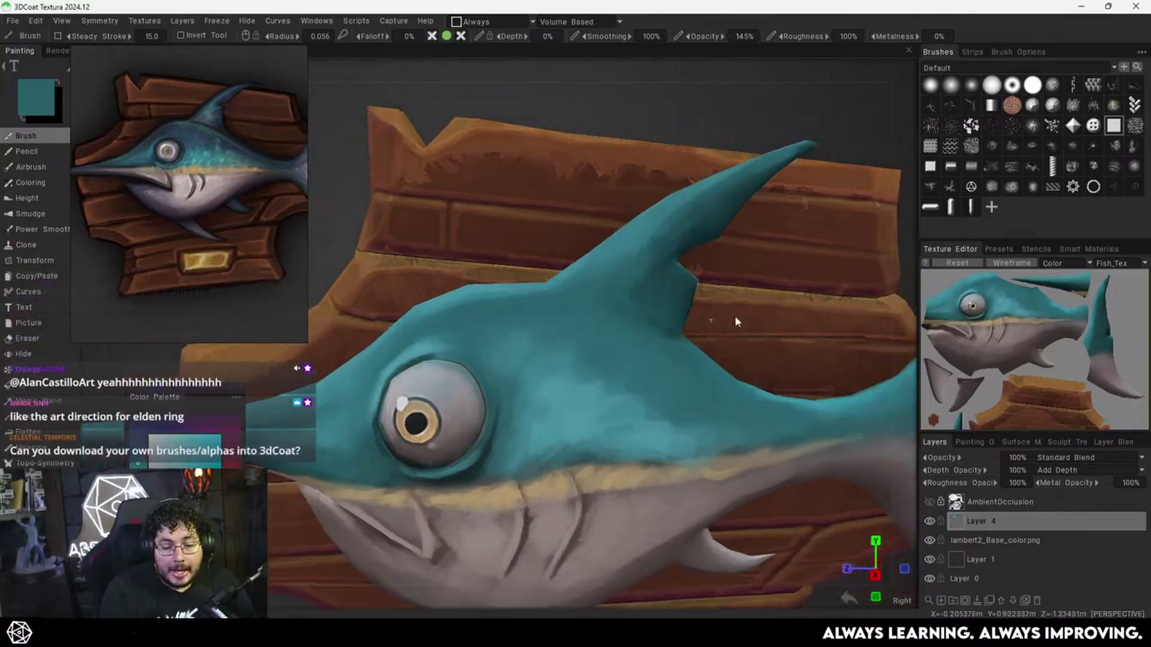
scroll(688, 360, up, 5)
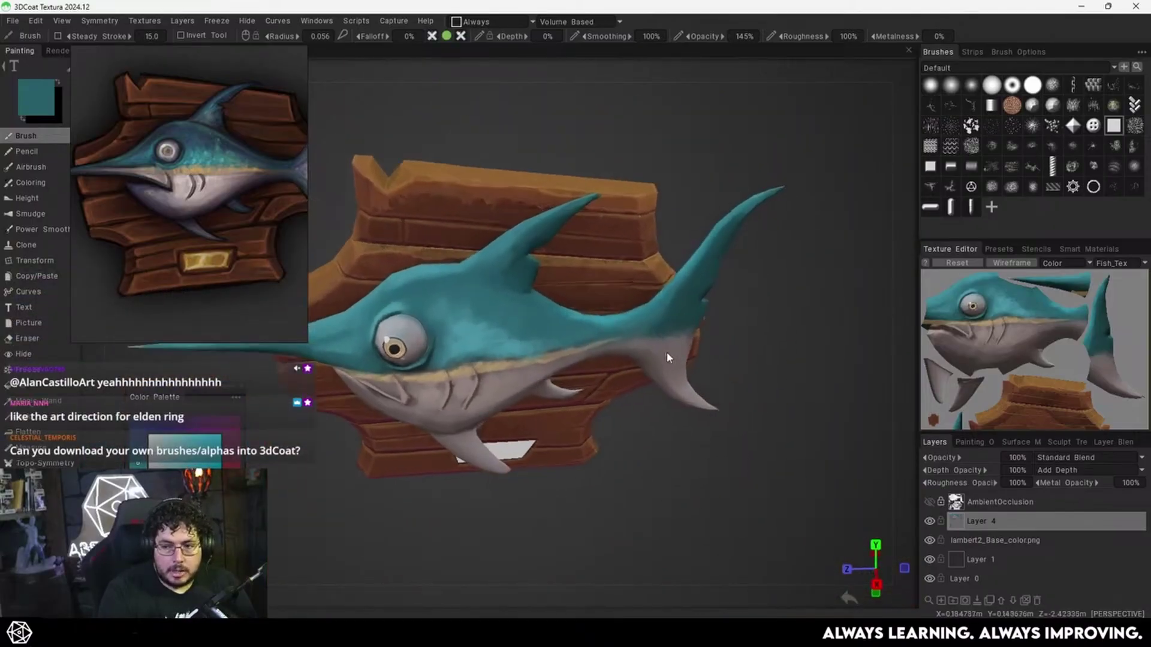
Set the brush radius to 0.083 and blend sampled teals across the upper back around and behind the dorsal fin's base.
alt+drag(688, 360, 673, 309)
alt+drag(624, 347, 665, 342)
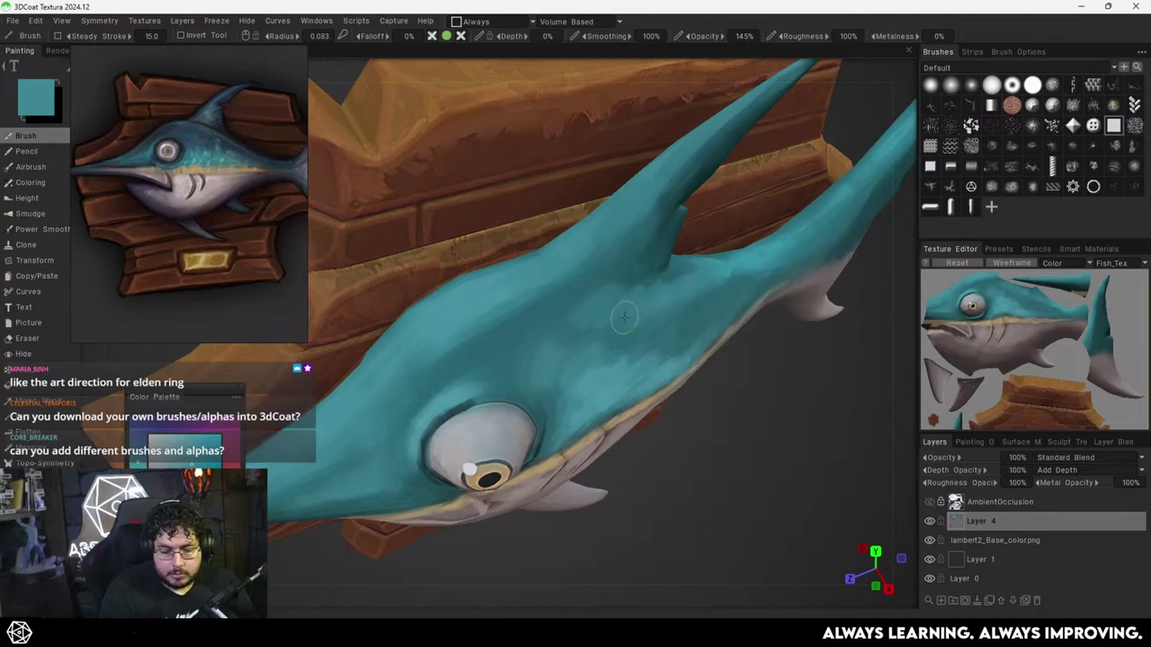
alt+drag(694, 282, 702, 278)
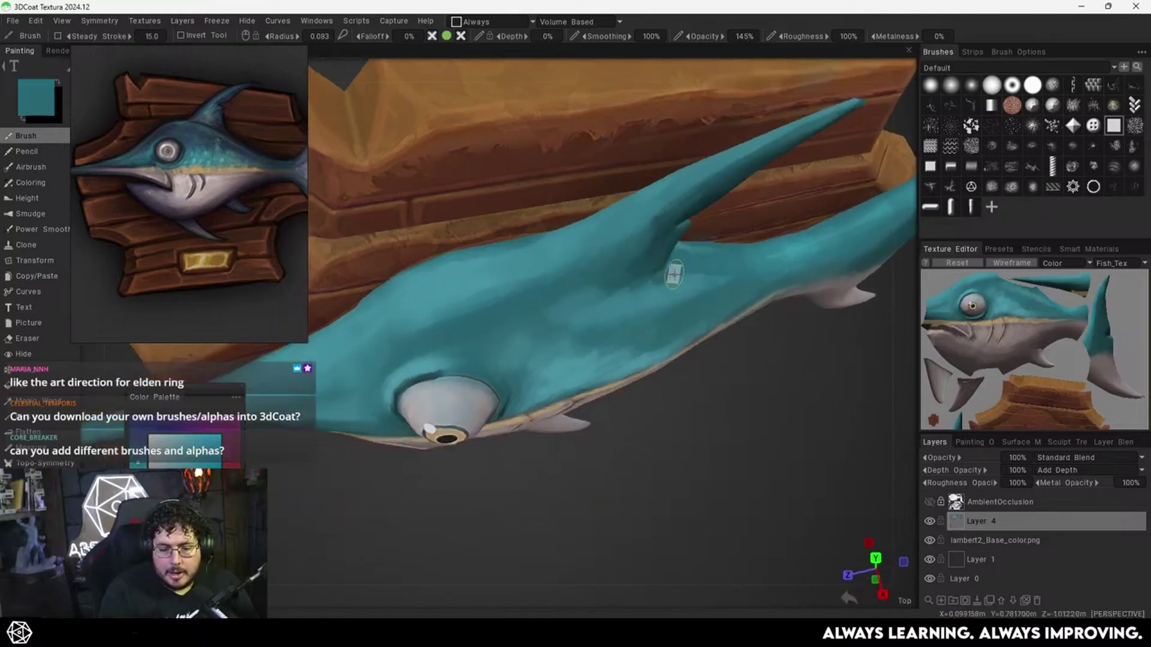
key(v)
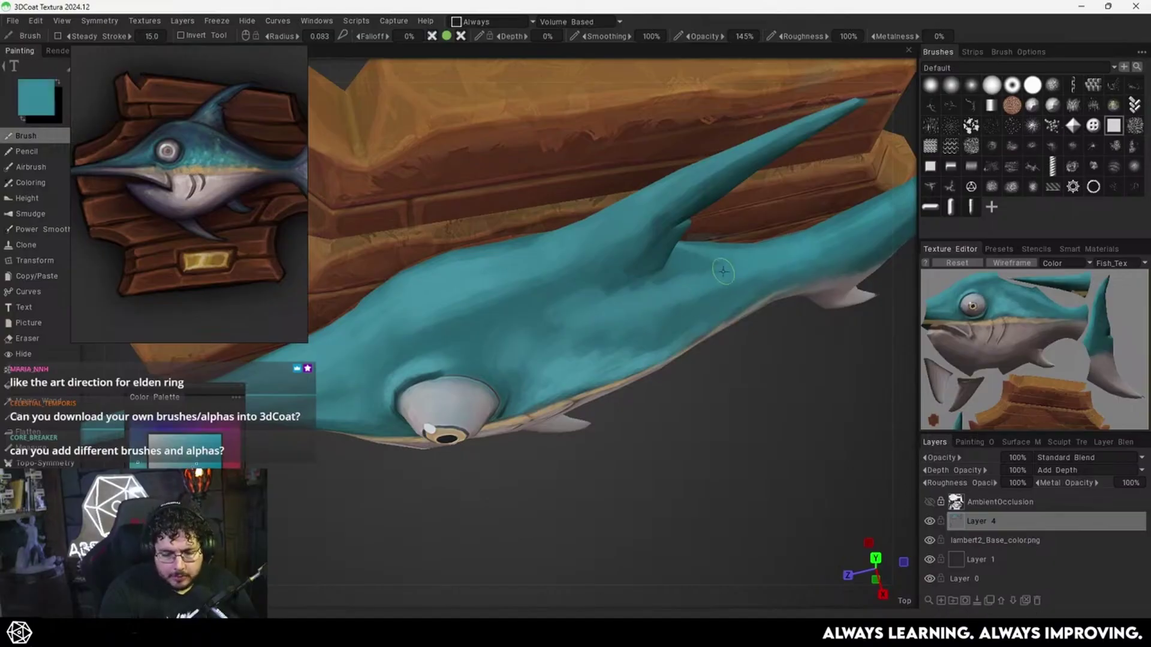
key(v)
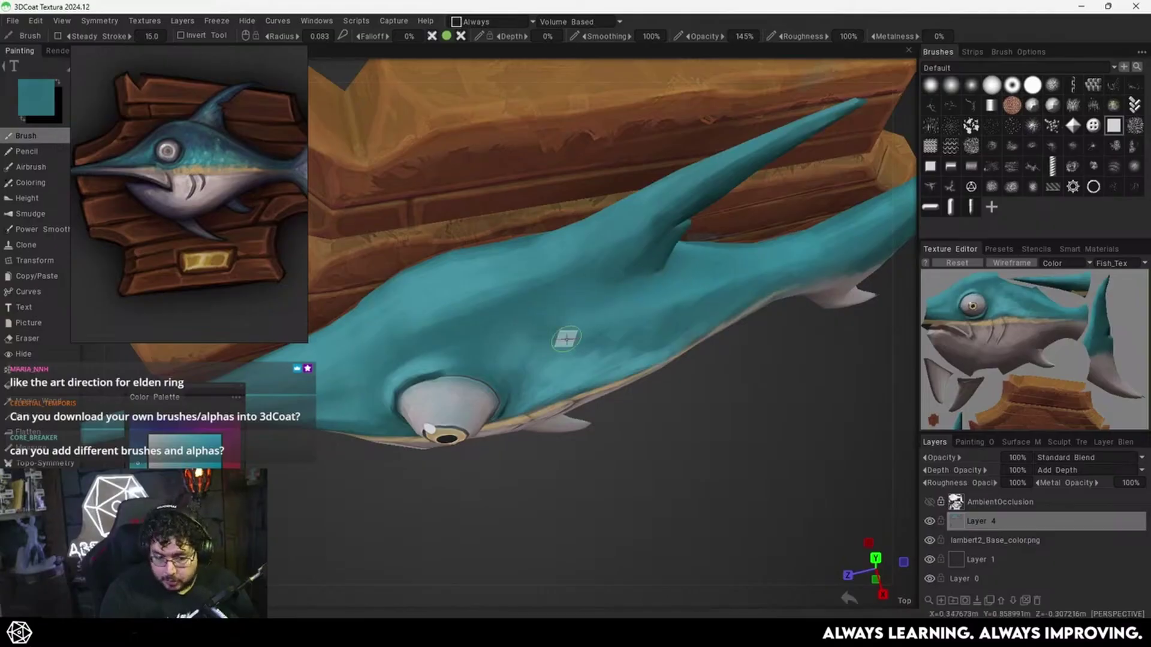
alt+drag(694, 354, 679, 294)
key(v)
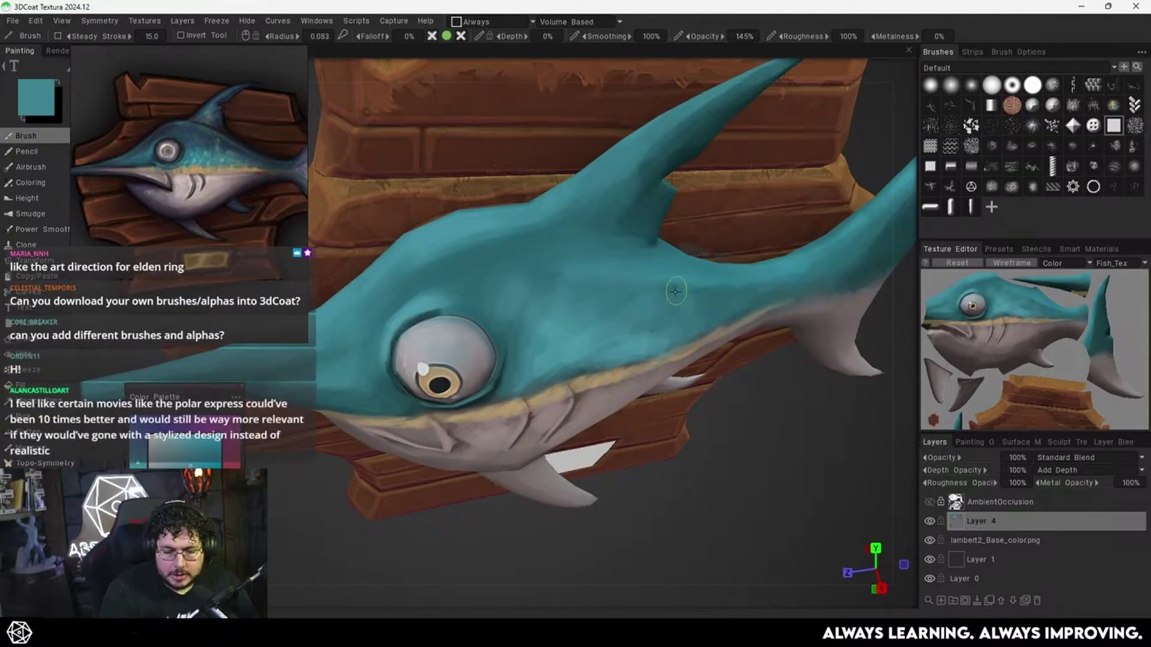
Examine the whole painted fish on its plaque from a distance and from different angles.
scroll(724, 291, down, 5)
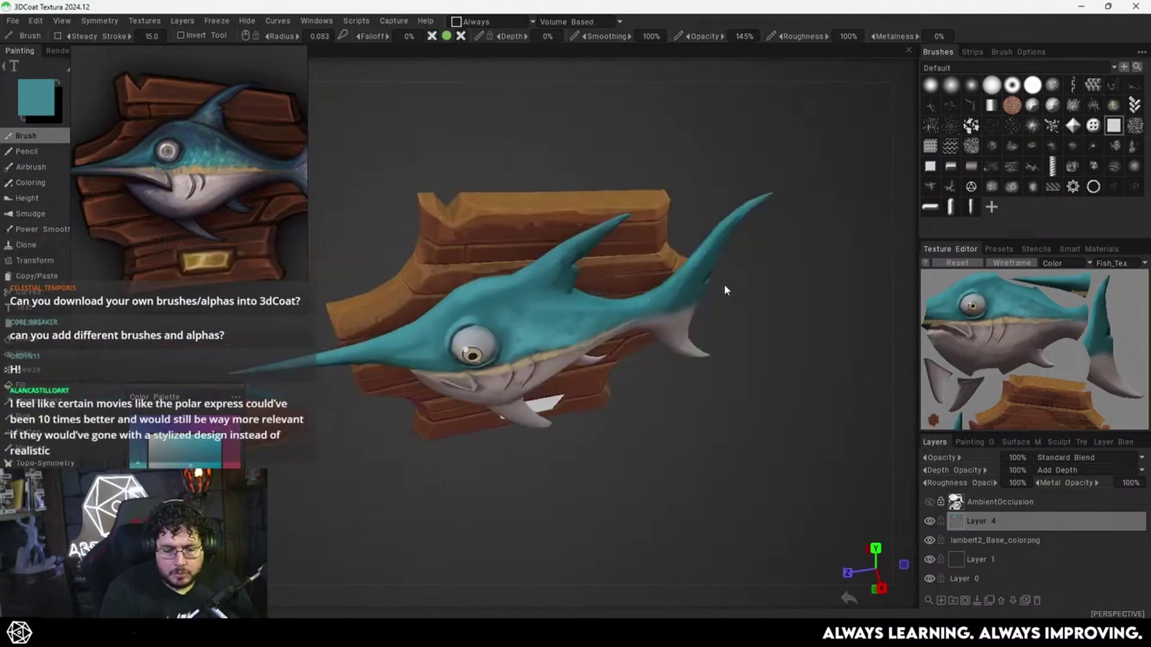
right_drag(723, 290, 655, 343)
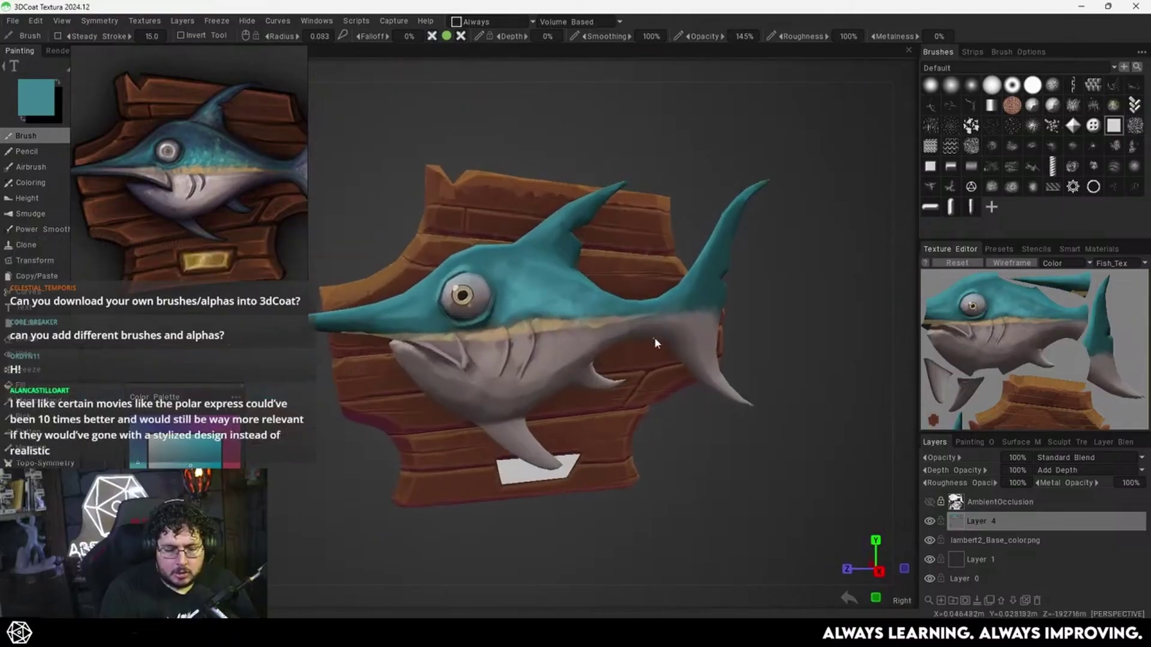
alt+middle_drag(654, 339, 725, 311)
alt+right_drag(726, 311, 706, 297)
alt+middle_drag(707, 296, 722, 320)
alt+right_drag(721, 320, 750, 326)
alt+middle_drag(750, 326, 719, 331)
alt+right_drag(719, 331, 689, 339)
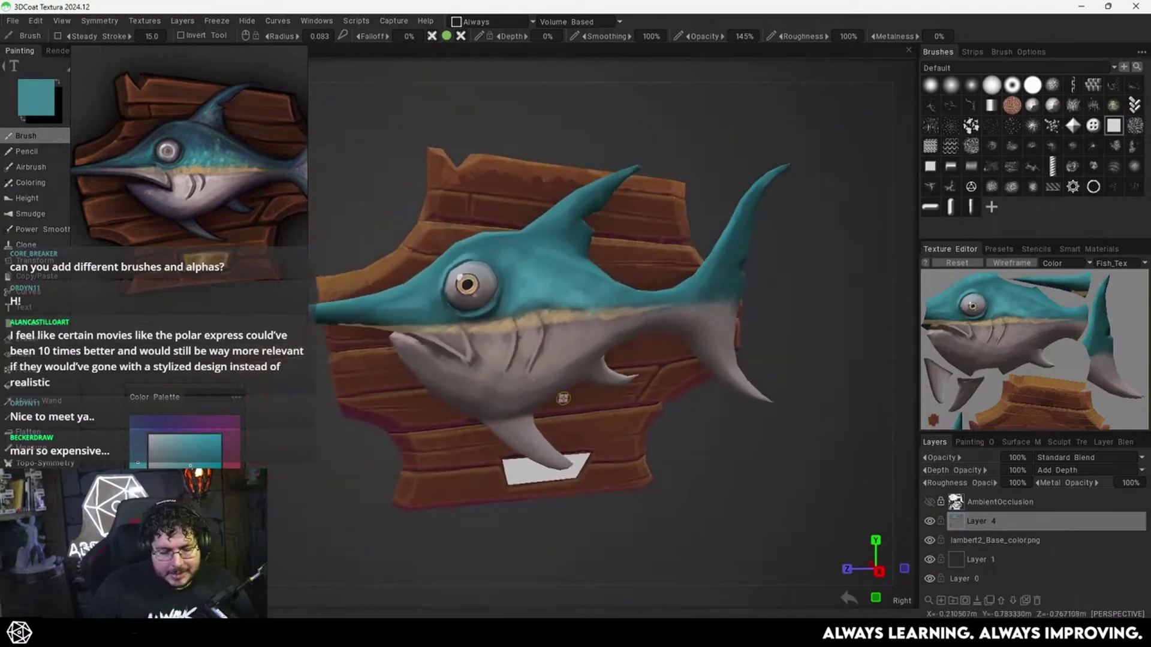
alt+middle_drag(505, 409, 590, 405)
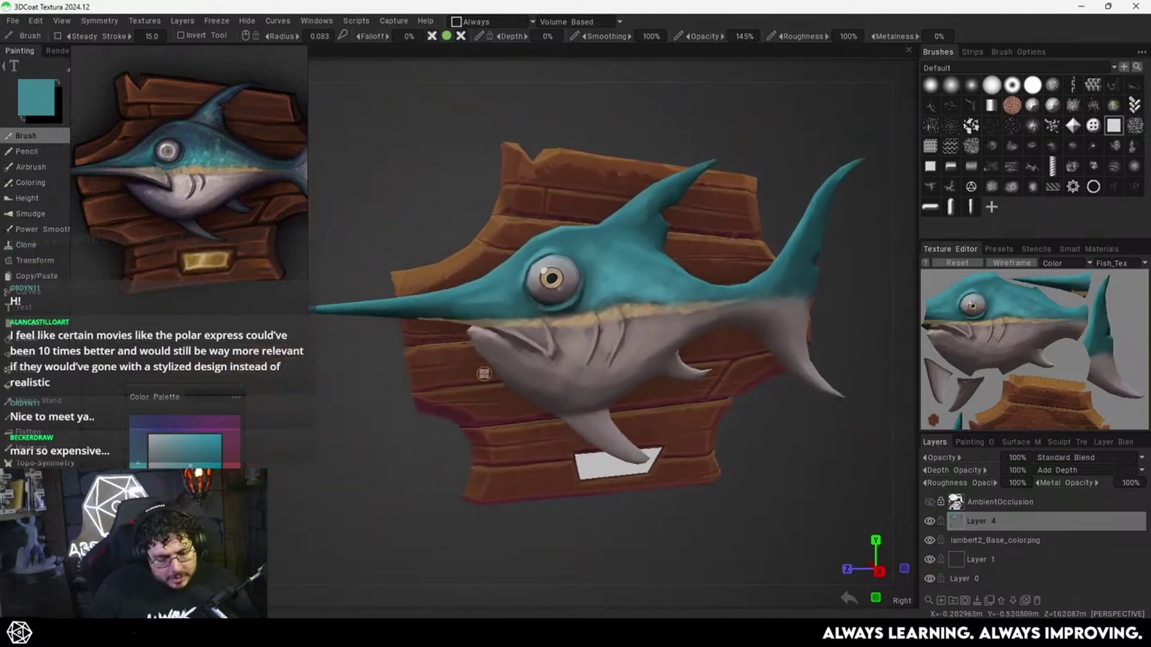
Show the wireframe over the model, examine the mesh of the head and belly, and hide it again.
key(w)
alt+drag(569, 387, 643, 400)
scroll(644, 406, up, 4)
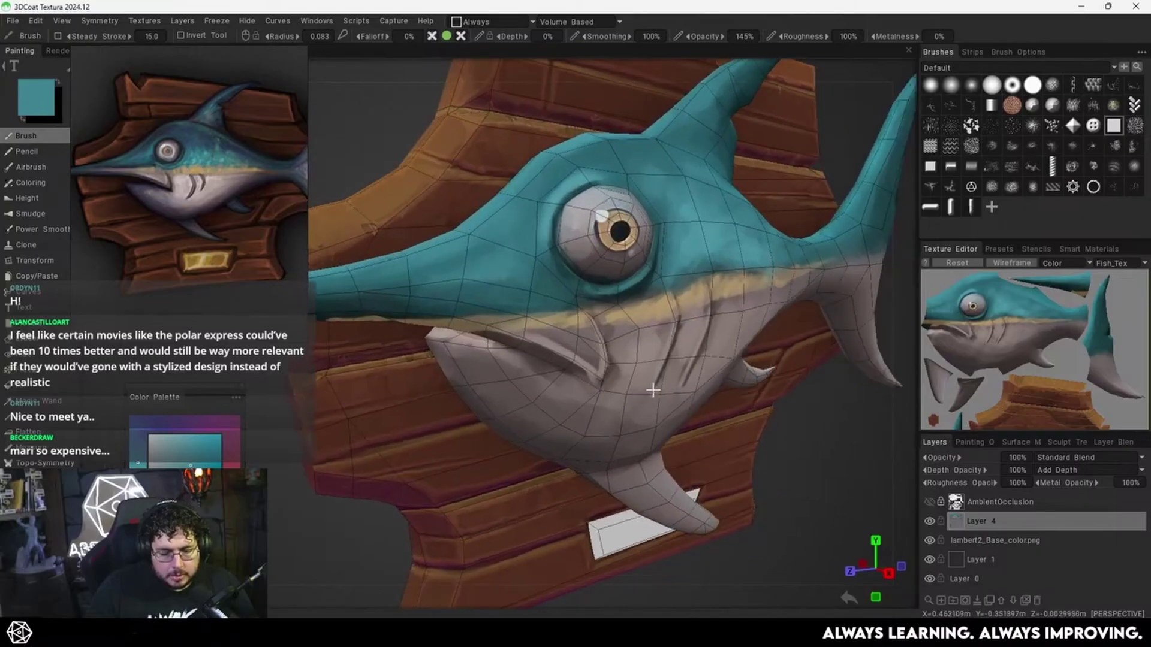
middle_drag(651, 389, 691, 400)
alt+drag(690, 400, 565, 380)
scroll(564, 379, down, 5)
middle_drag(564, 378, 601, 379)
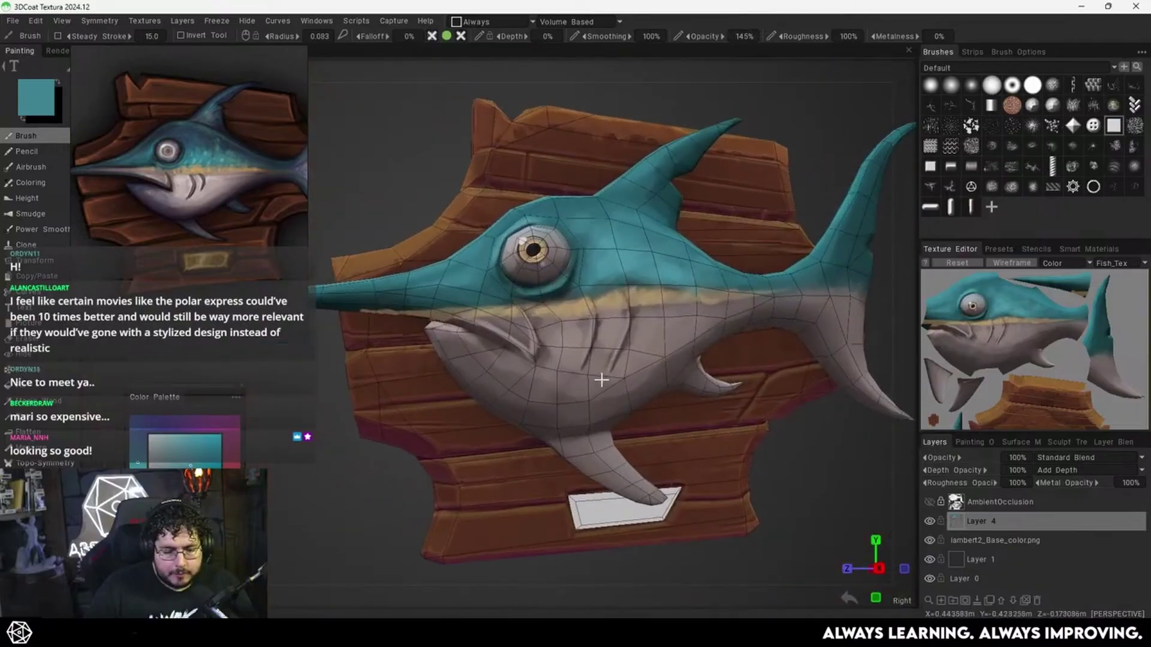
key(w)
Paint the underside of the bill from its tip to the mouth with a pinkish grey sampled from the belly.
alt+drag(534, 358, 526, 339)
alt+middle_drag(527, 339, 620, 354)
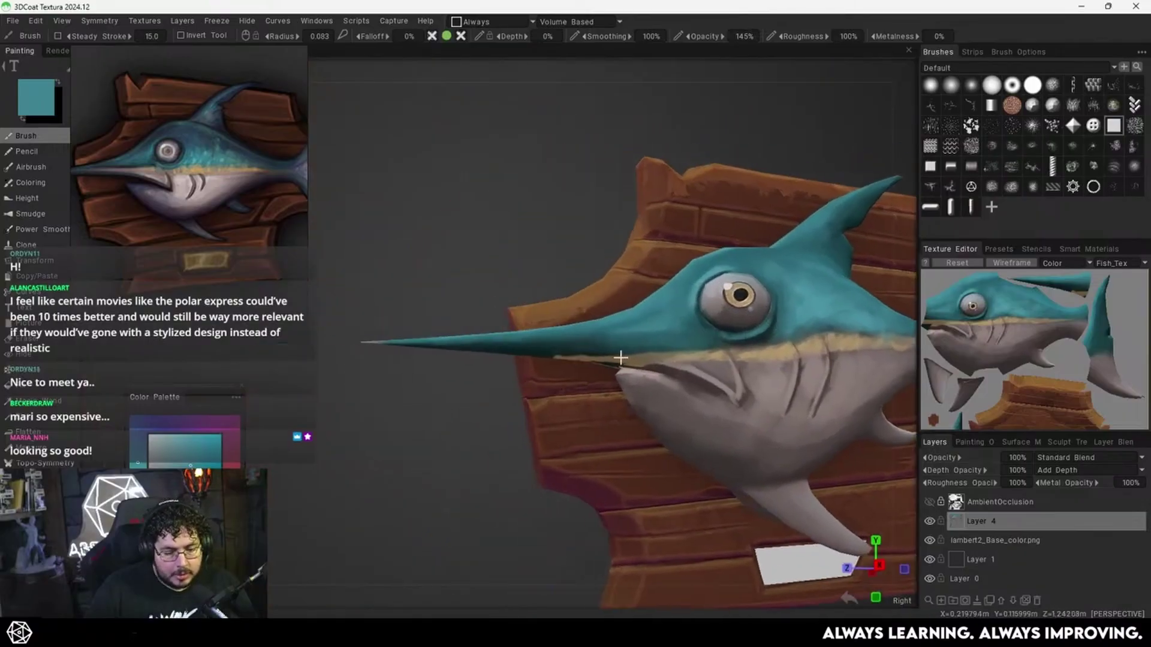
alt+drag(619, 354, 589, 332)
middle_drag(590, 333, 693, 388)
alt+drag(694, 388, 840, 324)
alt+middle_drag(840, 323, 854, 304)
alt+drag(806, 339, 762, 324)
alt+right_drag(763, 323, 778, 283)
mouse_move(777, 283)
alt+mouse_down()
mouse_move(724, 426)
mouse_move(815, 305)
mouse_move(699, 428)
mouse_move(652, 337)
alt+mouse_up()
key(v)
alt+middle_drag(338, 392, 453, 396)
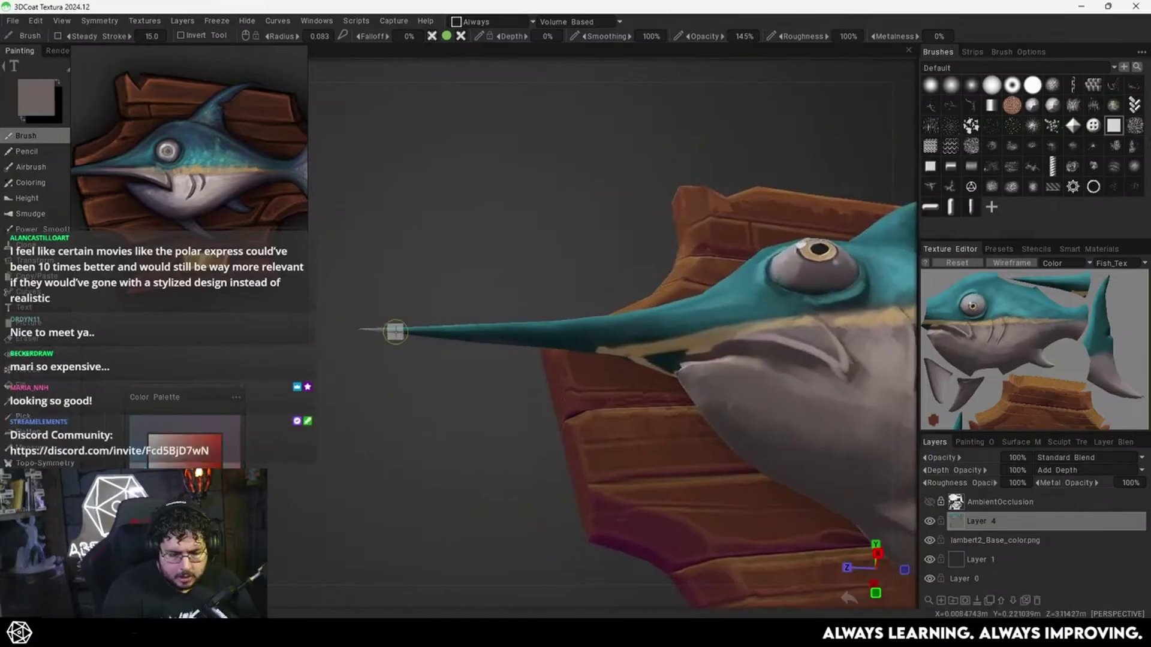
mouse_move(466, 349)
mouse_down()
mouse_move(438, 339)
mouse_move(646, 349)
mouse_move(661, 367)
mouse_move(671, 361)
mouse_move(597, 352)
mouse_move(646, 353)
mouse_up()
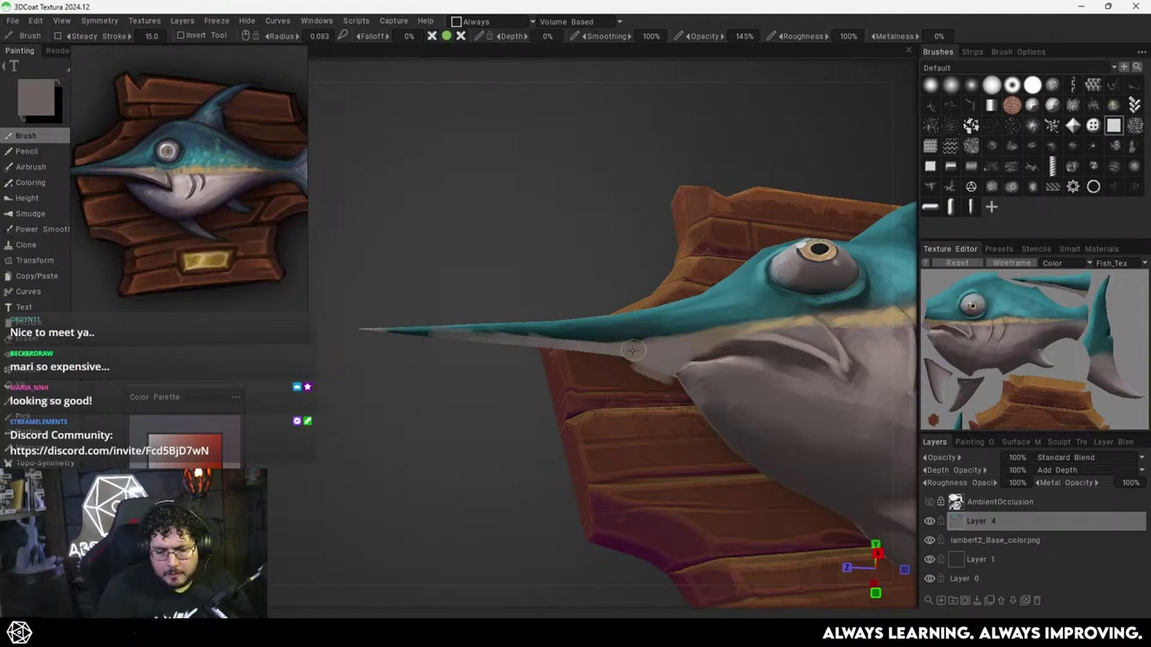
Inspect the grey underside of the bill from the side and reduce the brush radius to 0.041 for its tip.
alt+right_drag(851, 311, 637, 375)
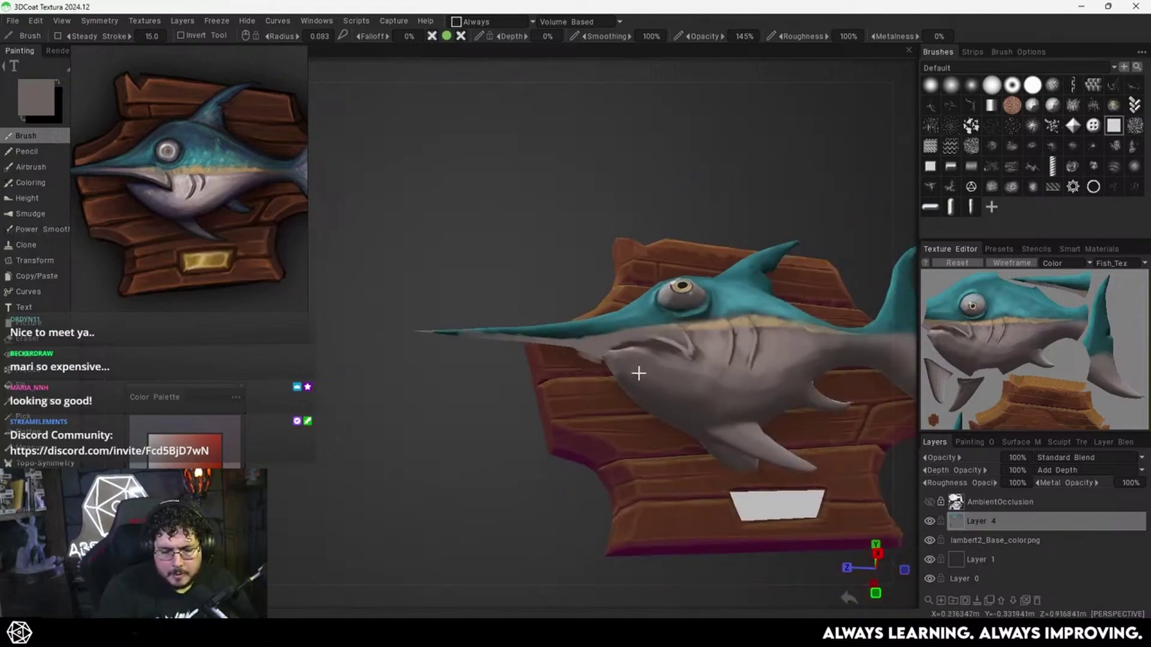
alt+drag(637, 375, 718, 414)
alt+right_drag(718, 414, 650, 443)
alt+right_drag(695, 370, 843, 305)
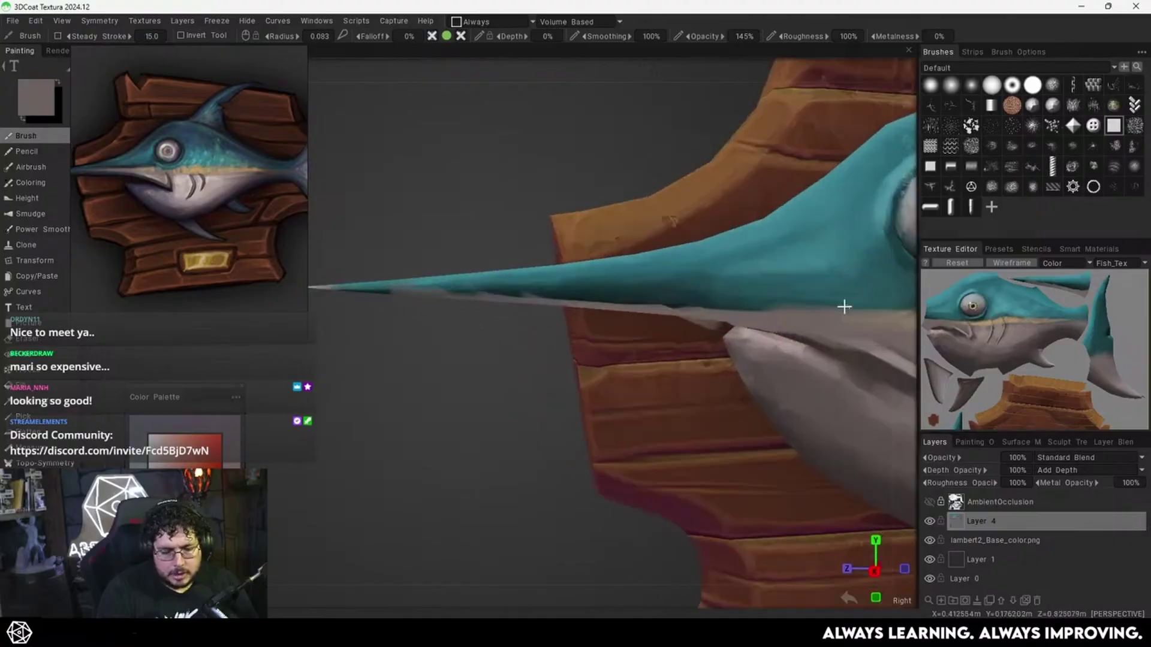
alt+middle_drag(703, 356, 798, 353)
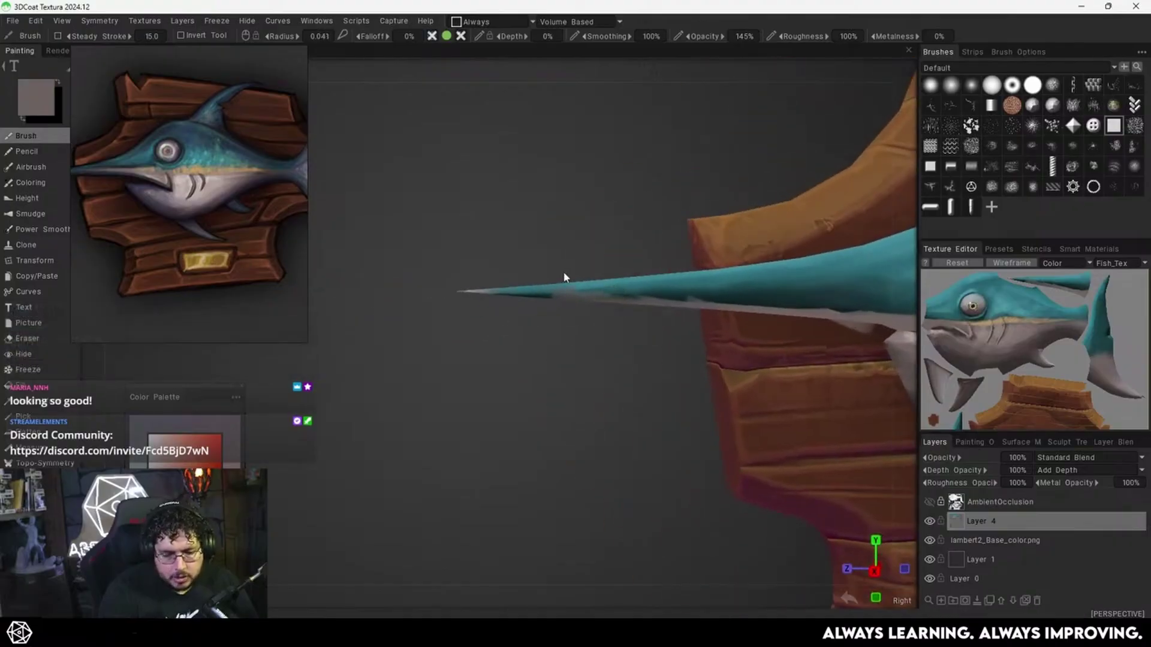
Blend the grey lower edge of the fish's bill into the blue with teal shades sampled from the bill.
key(v)
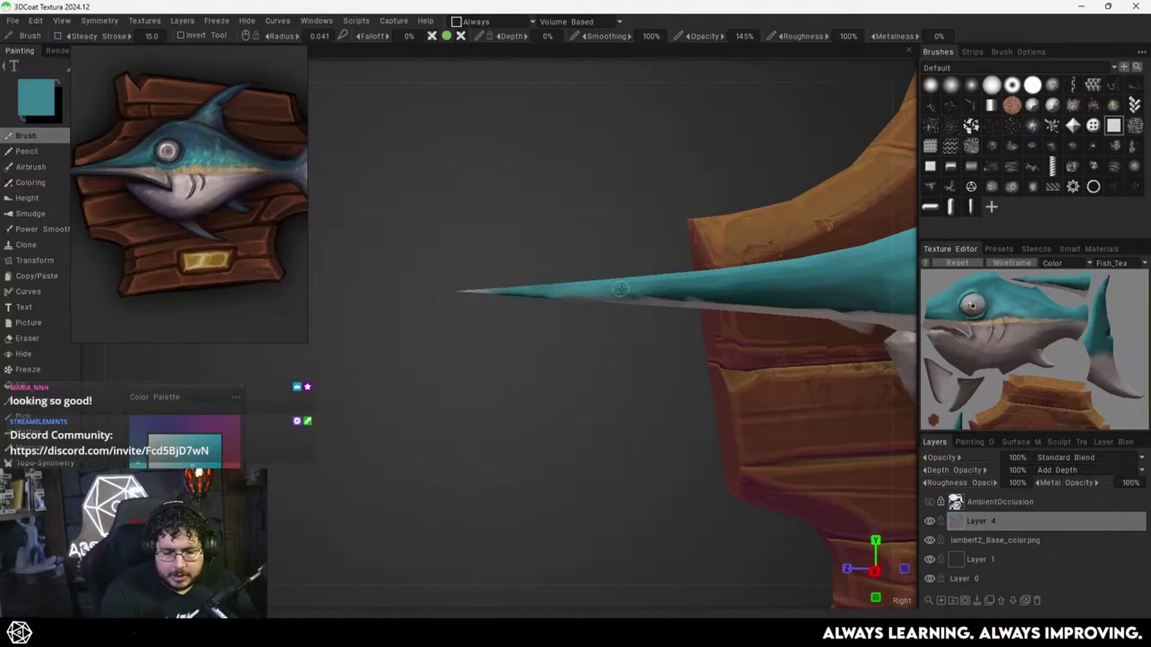
key(v)
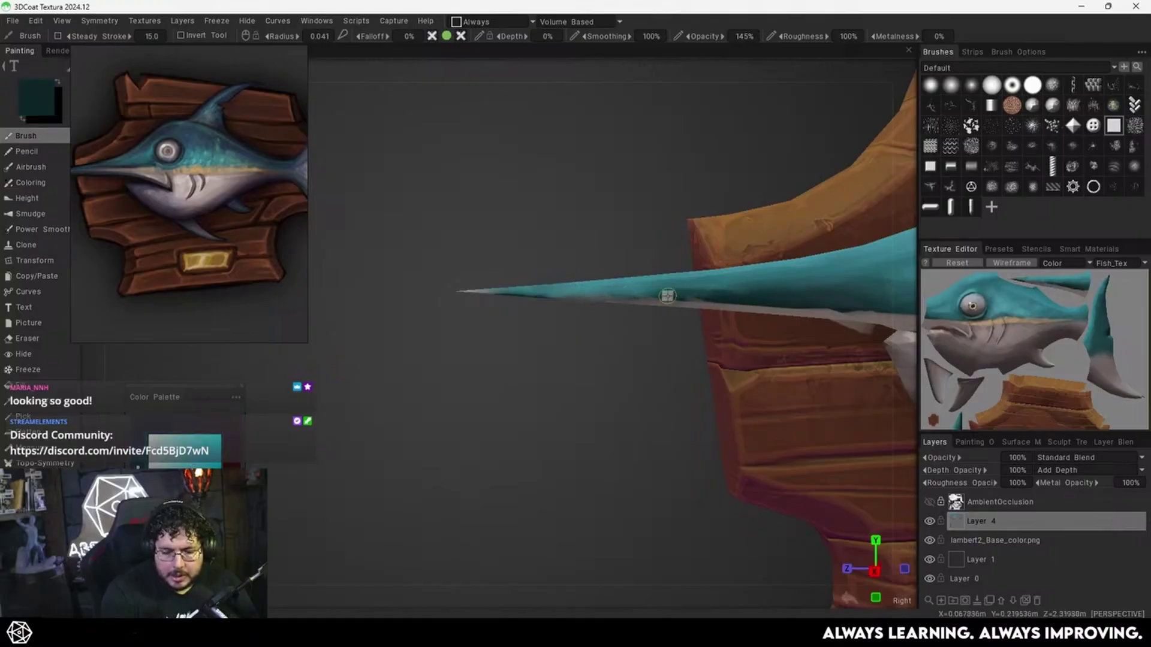
key(v)
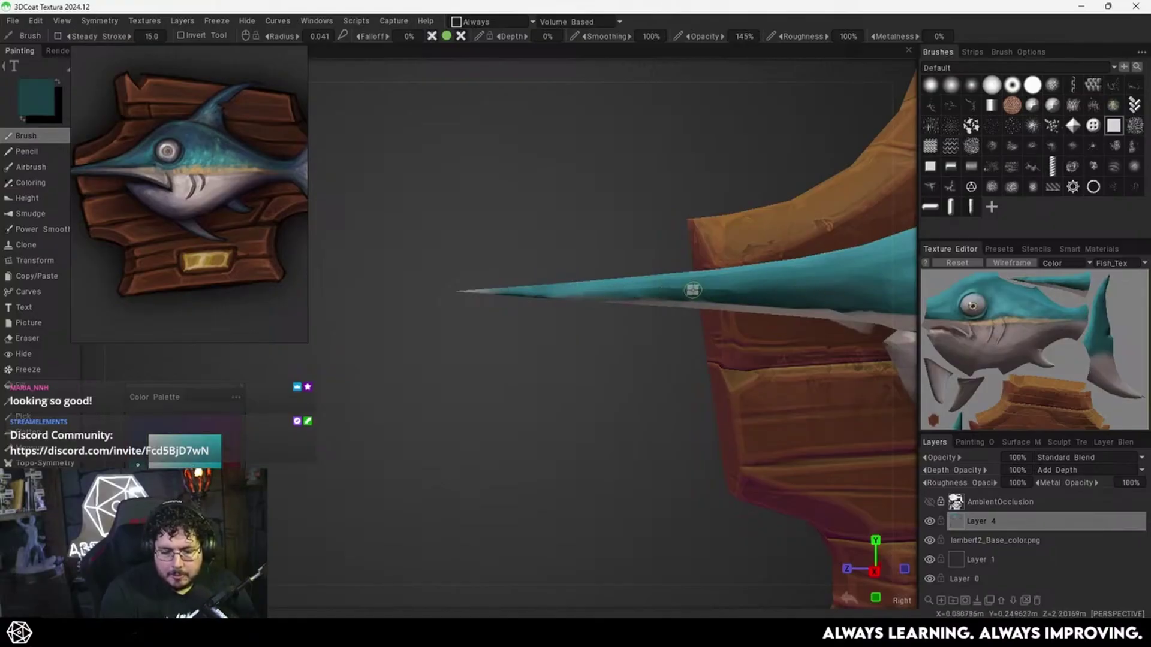
key(v)
drag(740, 285, 693, 296)
drag(790, 282, 768, 290)
mouse_move(757, 281)
alt+middle_down()
mouse_move(657, 275)
mouse_move(669, 296)
alt+middle_up()
drag(635, 312, 589, 311)
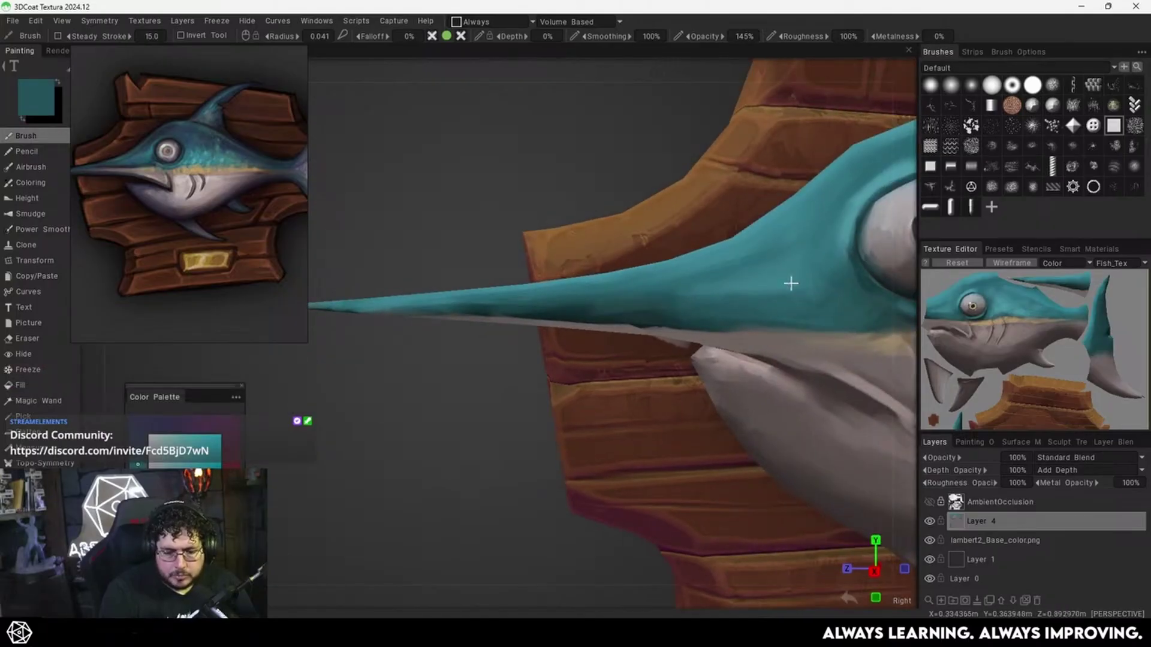
Examine the shading of the whole fish and its flank from several distances and angles.
scroll(790, 284, up, 5)
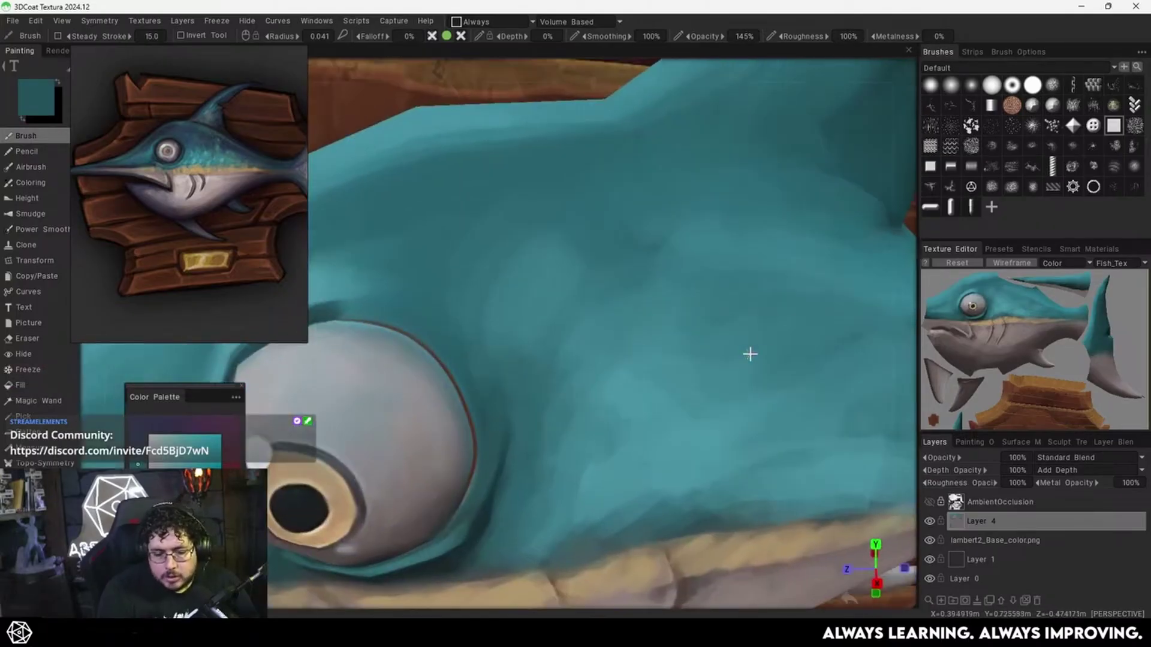
scroll(772, 357, down, 6)
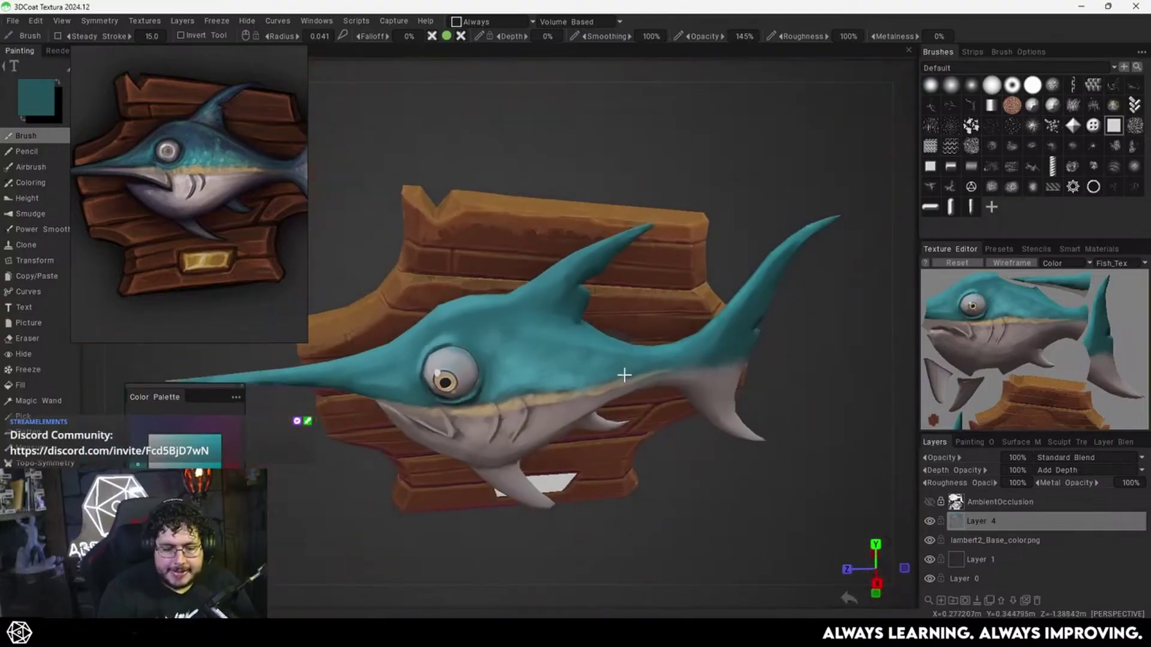
scroll(719, 341, up, 6)
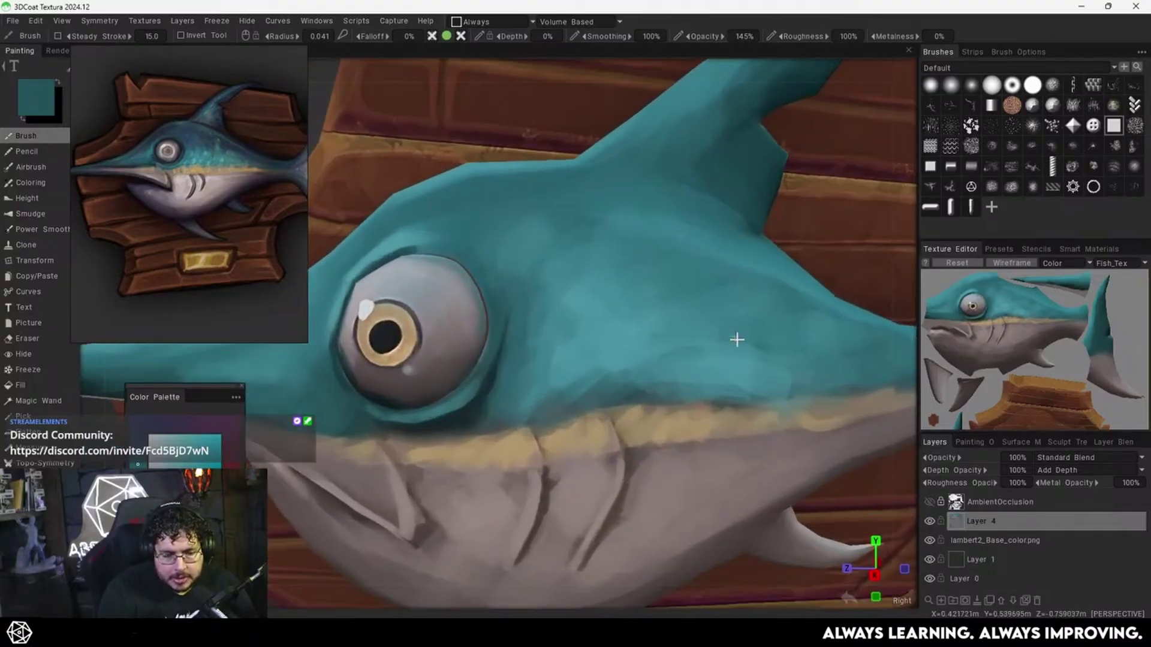
alt+drag(737, 340, 742, 363)
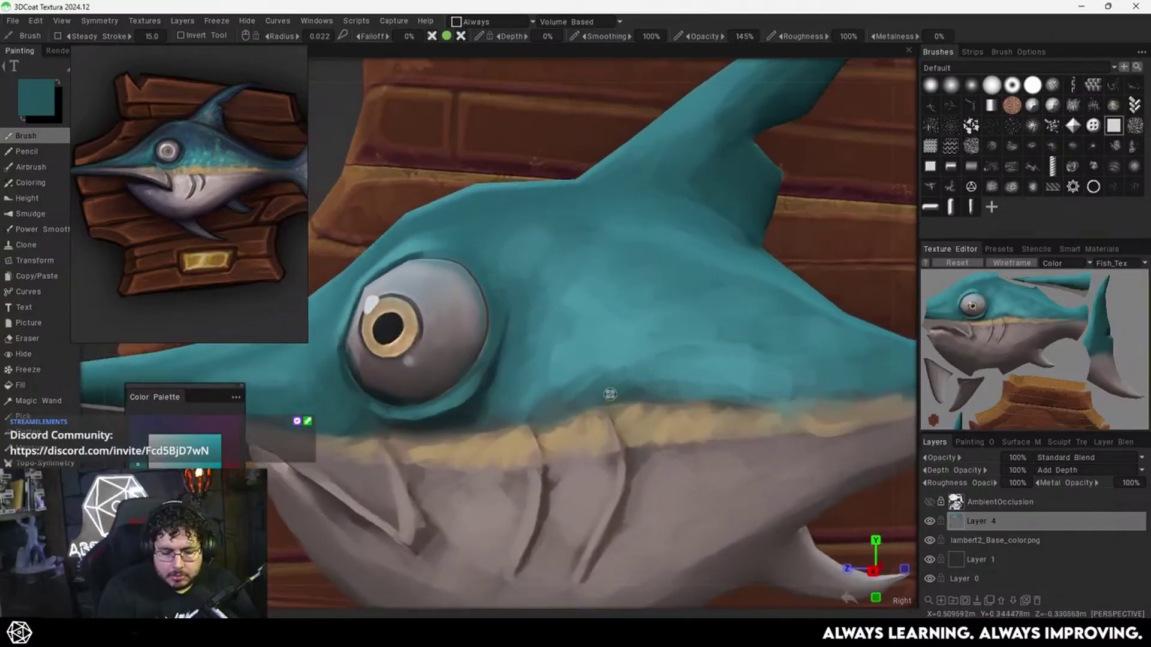
alt+middle_drag(662, 271, 642, 321)
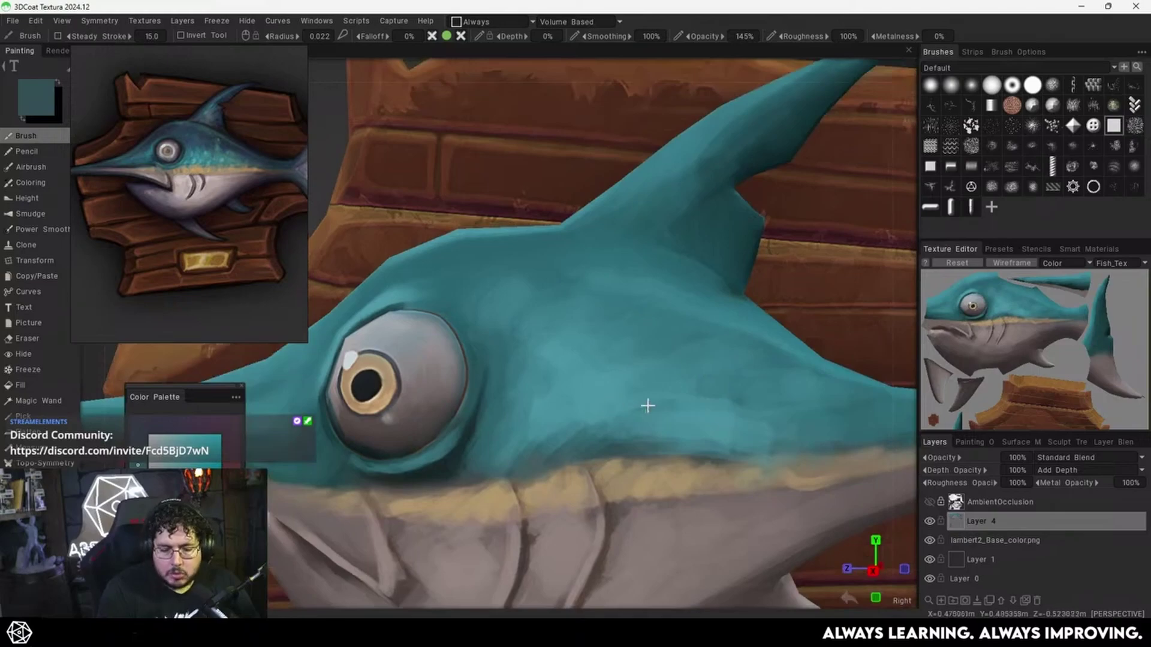
alt+drag(647, 405, 688, 393)
alt+middle_drag(688, 393, 752, 368)
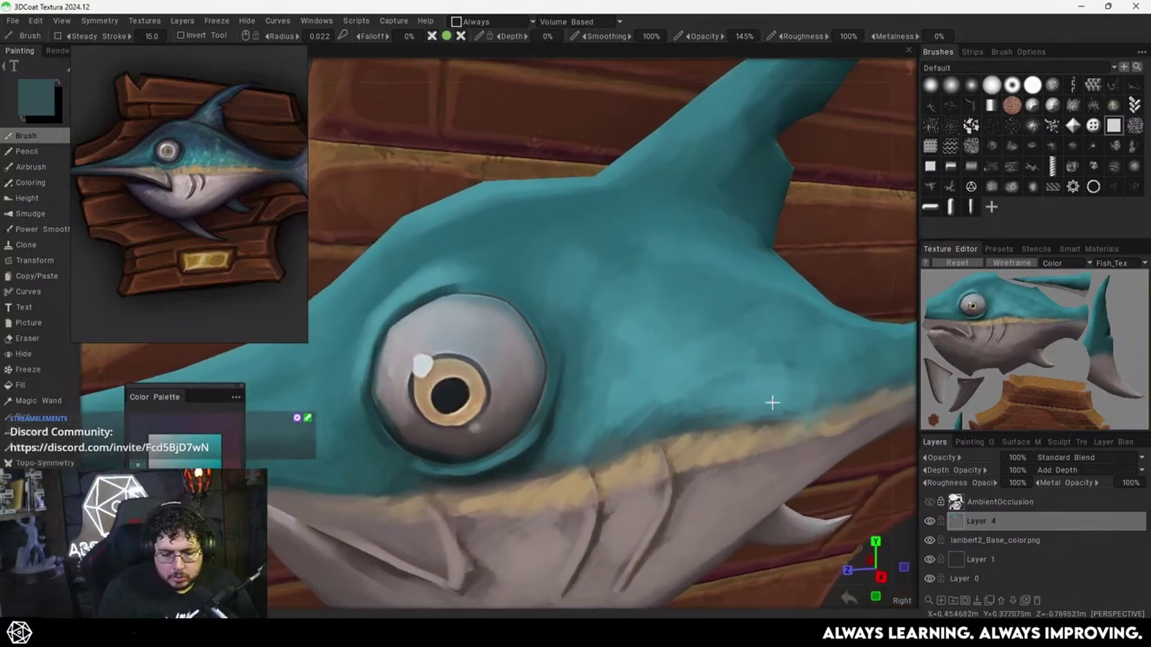
alt+right_drag(771, 402, 635, 393)
alt+middle_drag(635, 393, 703, 363)
alt+right_drag(702, 363, 753, 328)
alt+middle_drag(754, 328, 688, 416)
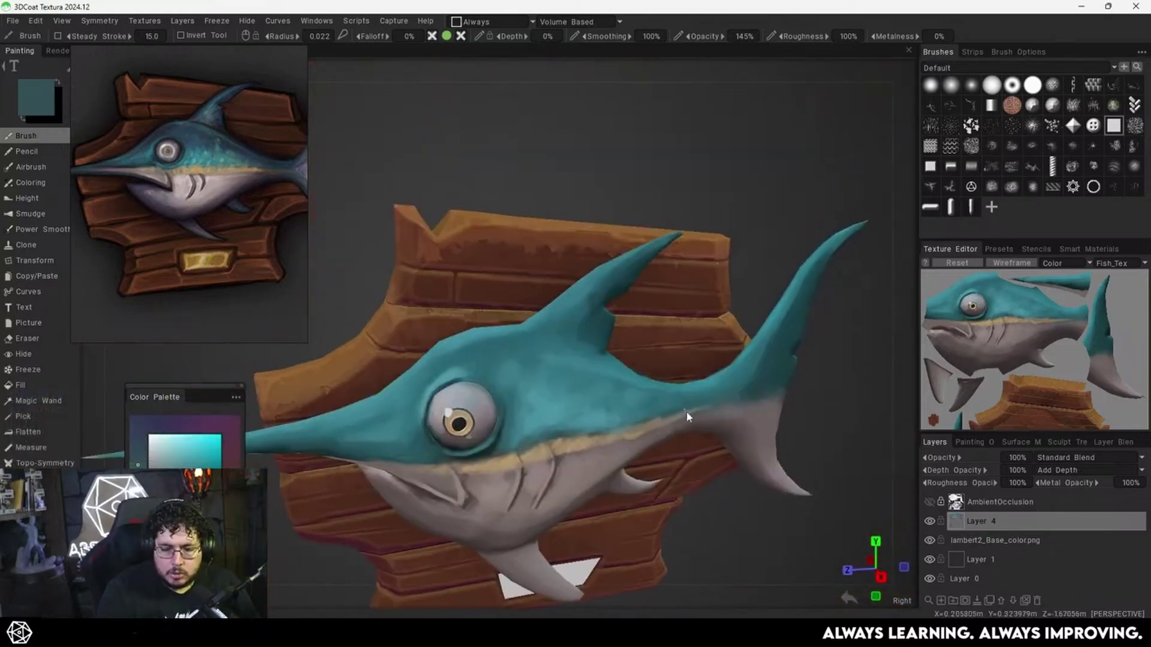
Smooth the shading on the flank behind the eye using a soft round brush of radius 0.087 and sampled teal.
scroll(688, 416, up, 1)
scroll(604, 380, up, 5)
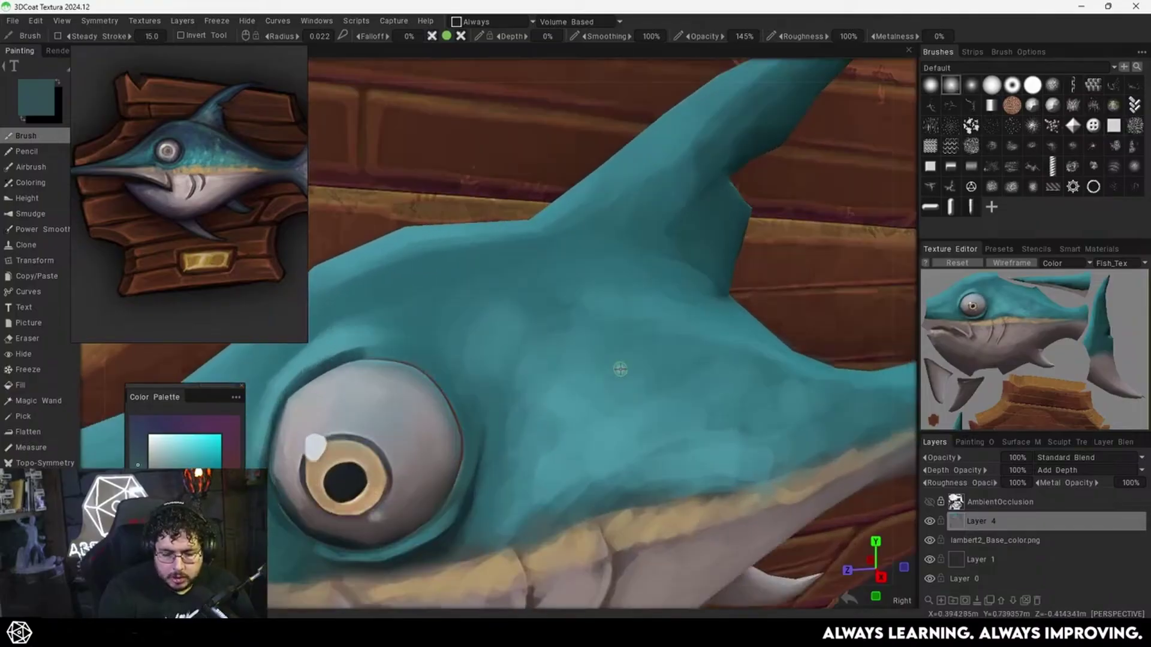
right_drag(576, 386, 589, 387)
key(v)
drag(537, 348, 522, 316)
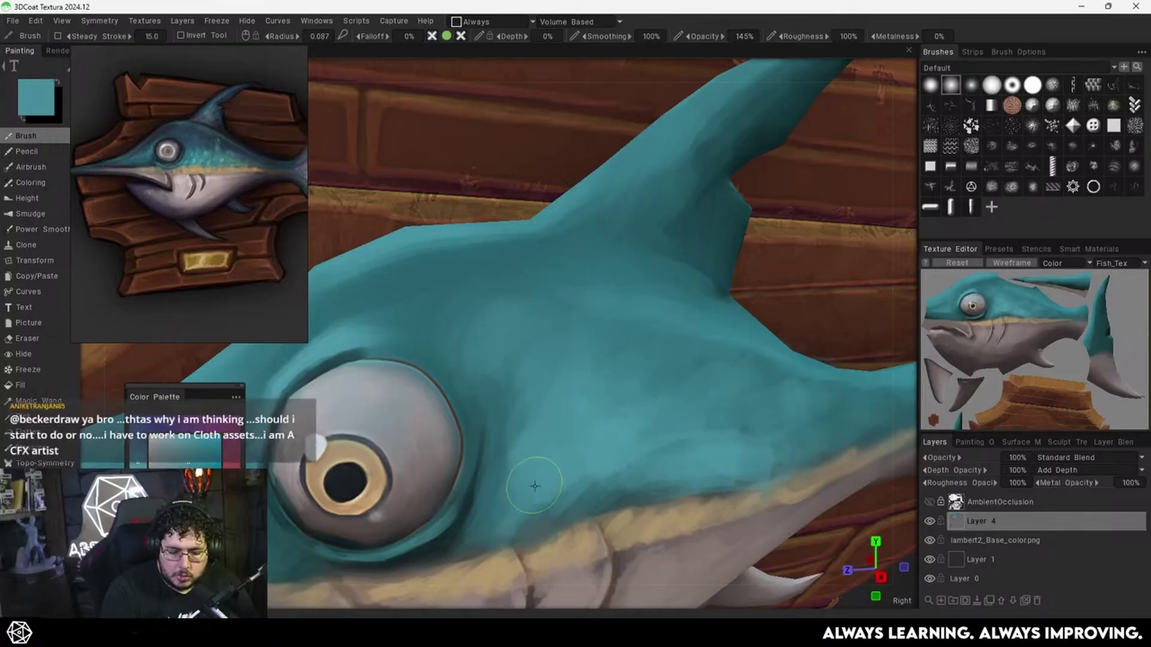
alt+drag(627, 456, 609, 424)
drag(577, 472, 583, 462)
mouse_move(660, 443)
mouse_down()
mouse_move(673, 465)
mouse_move(657, 467)
mouse_up()
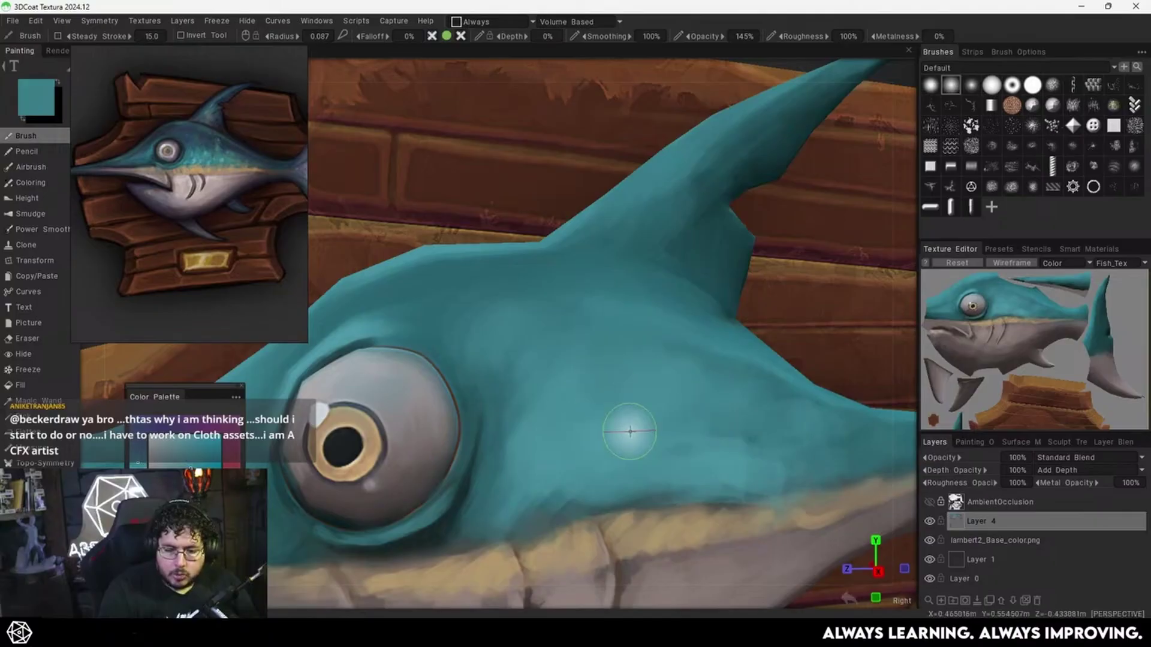
Paint sampled teal over the dark patch above the yellow stripe behind the eye with a square brush of radius 0.060.
alt+middle_drag(542, 428, 607, 368)
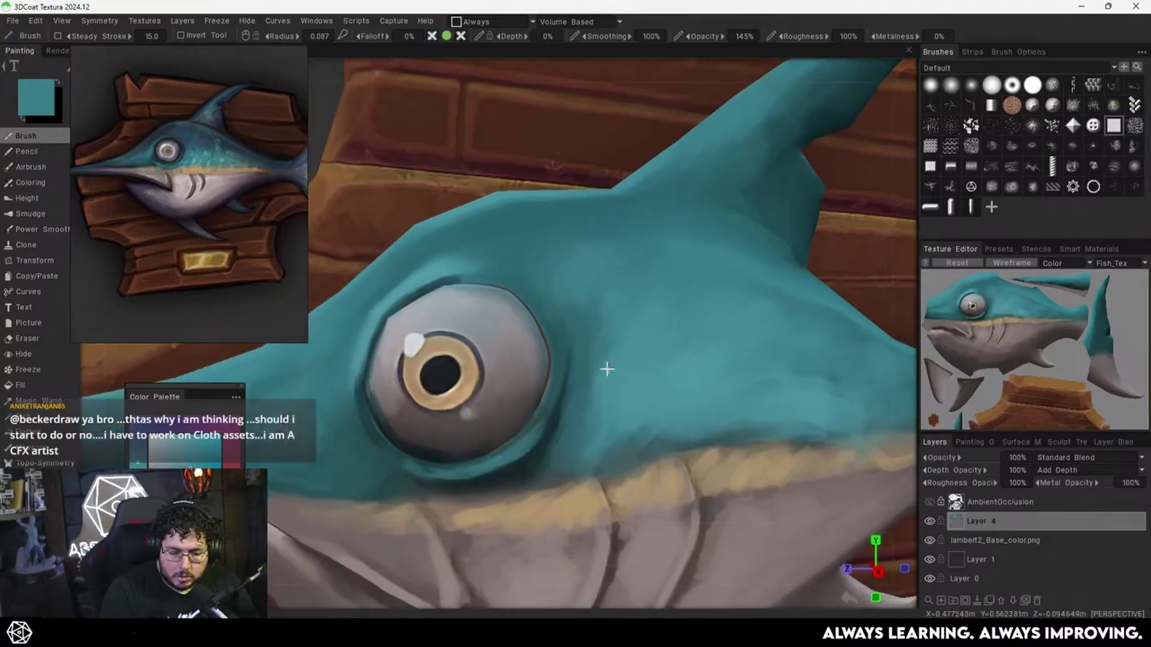
alt+right_drag(607, 368, 621, 379)
alt+middle_drag(649, 413, 624, 351)
alt+right_drag(639, 391, 612, 393)
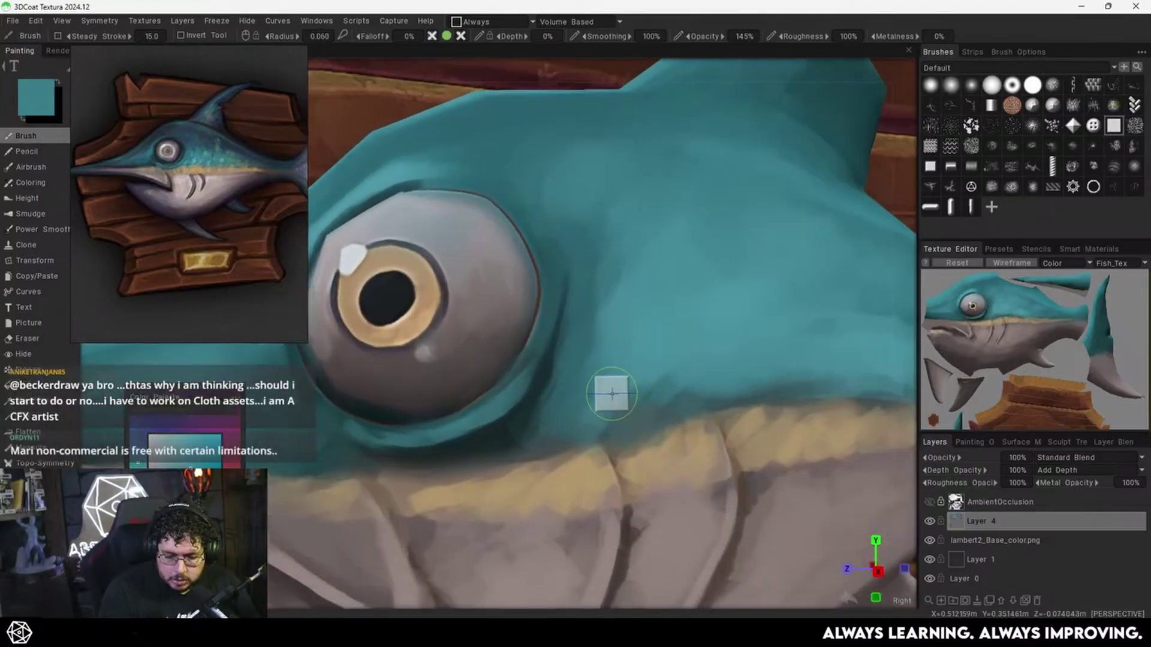
key(v)
mouse_move(642, 398)
mouse_down()
mouse_move(652, 394)
mouse_move(633, 410)
mouse_up()
drag(655, 364, 612, 411)
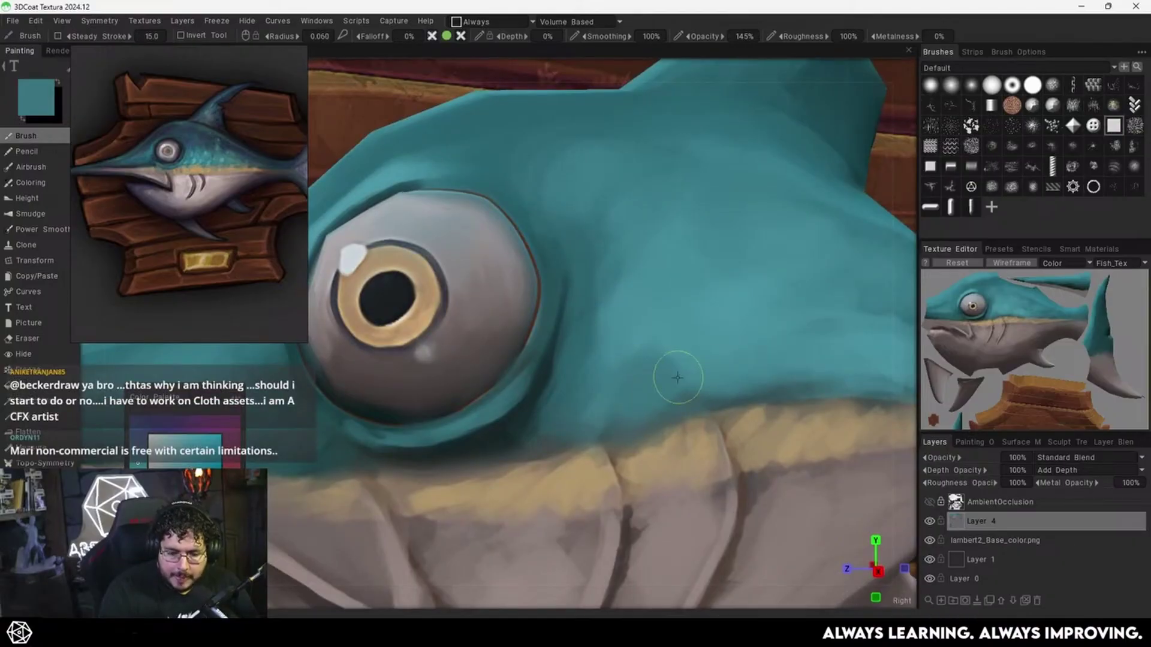
Blend the teal tones on the flank and along the eye socket's rear edge with sampled colours.
key(v)
mouse_move(689, 348)
mouse_down()
mouse_move(645, 375)
mouse_move(609, 379)
mouse_up()
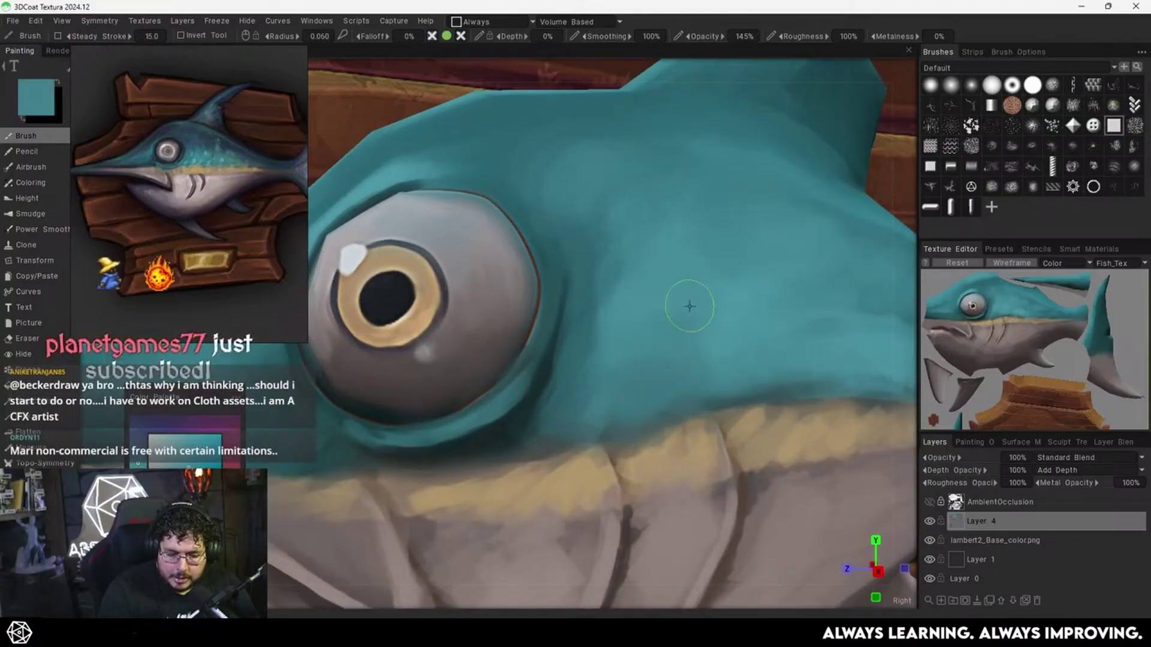
key(v)
mouse_move(701, 280)
mouse_down()
mouse_move(735, 316)
mouse_move(658, 290)
mouse_move(639, 300)
mouse_up()
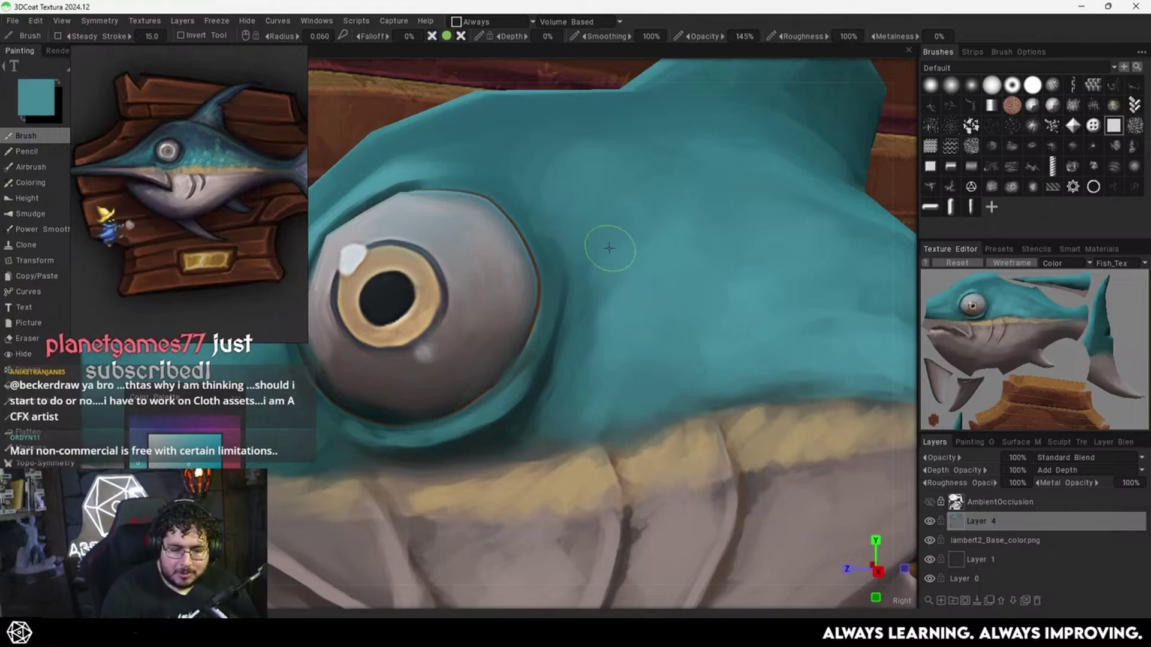
drag(609, 248, 592, 324)
drag(595, 367, 584, 396)
Paint a dark teal crease behind the lower eyelid with the brush radius reduced to 0.011.
key([)
key([)
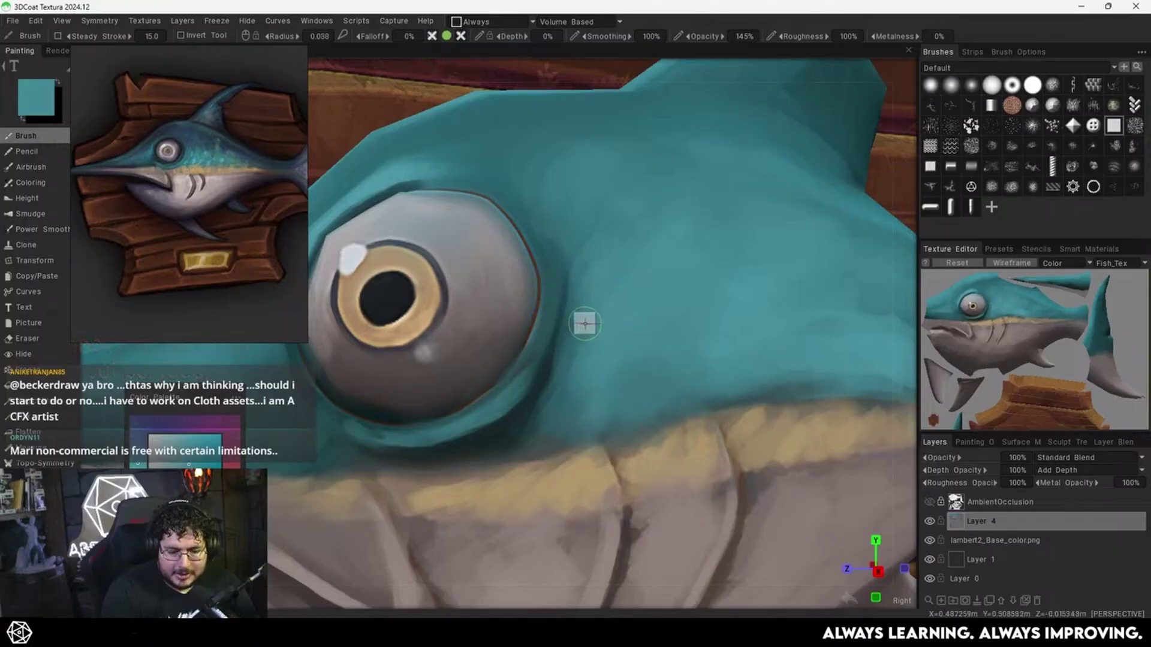
alt+drag(612, 326, 609, 314)
alt+middle_drag(566, 343, 611, 336)
mouse_move(605, 316)
alt+right_down()
mouse_move(596, 341)
mouse_move(622, 307)
alt+right_up()
alt+middle_drag(622, 307, 654, 276)
alt+right_drag(653, 276, 627, 295)
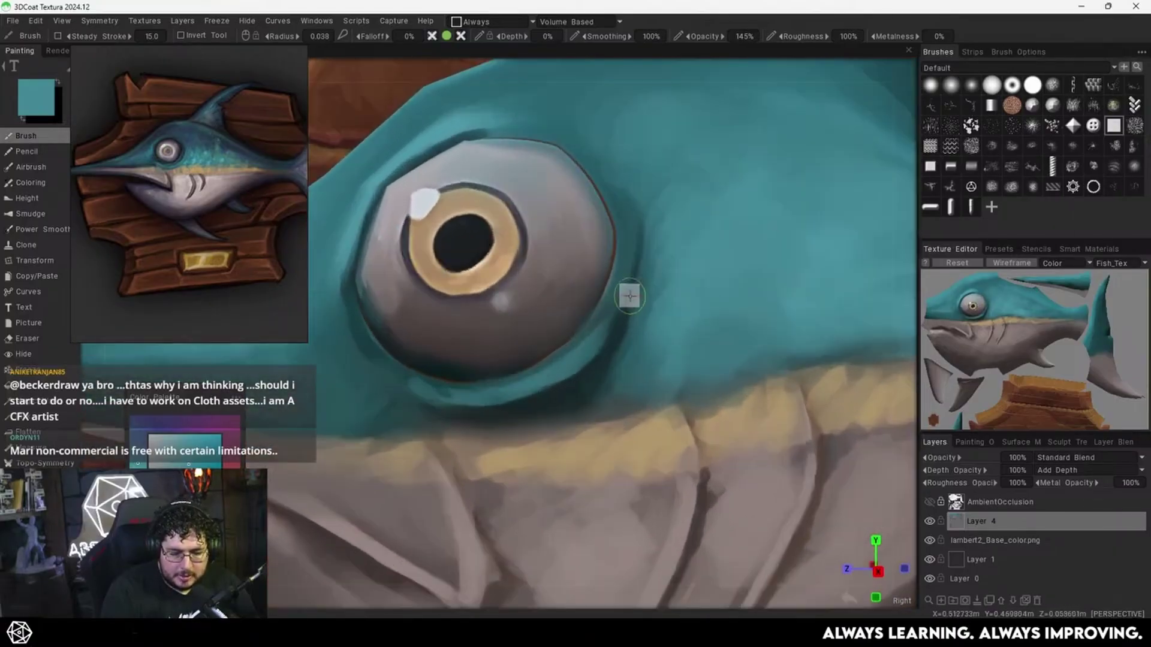
key(v)
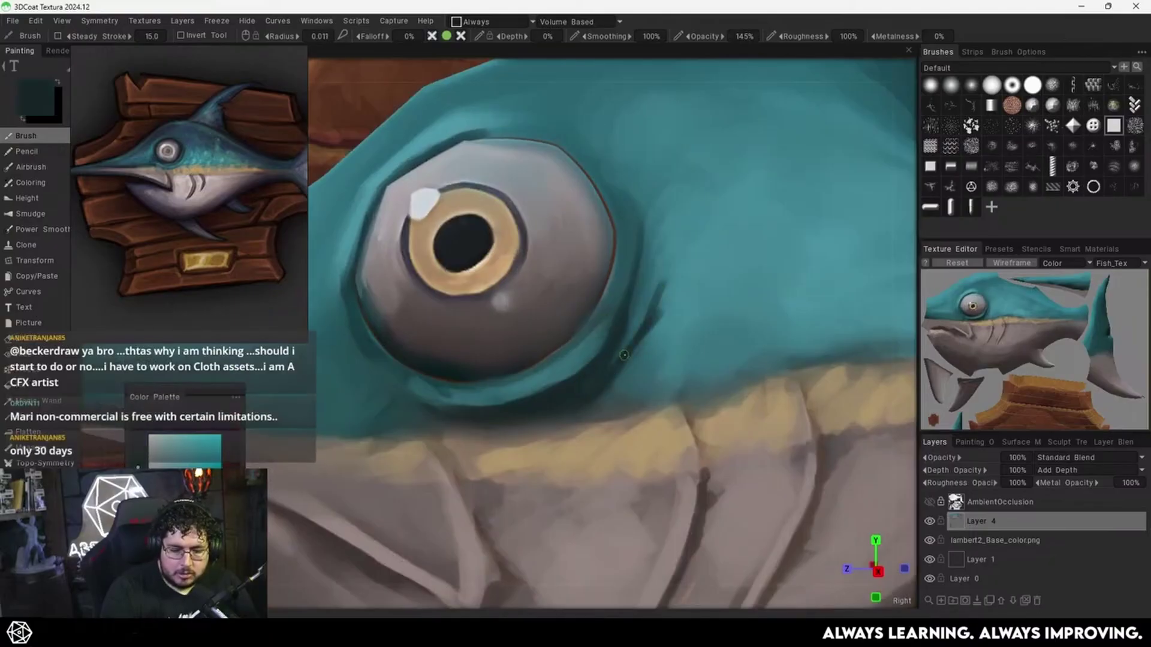
key(v)
drag(634, 366, 668, 273)
alt+right_drag(710, 275, 593, 353)
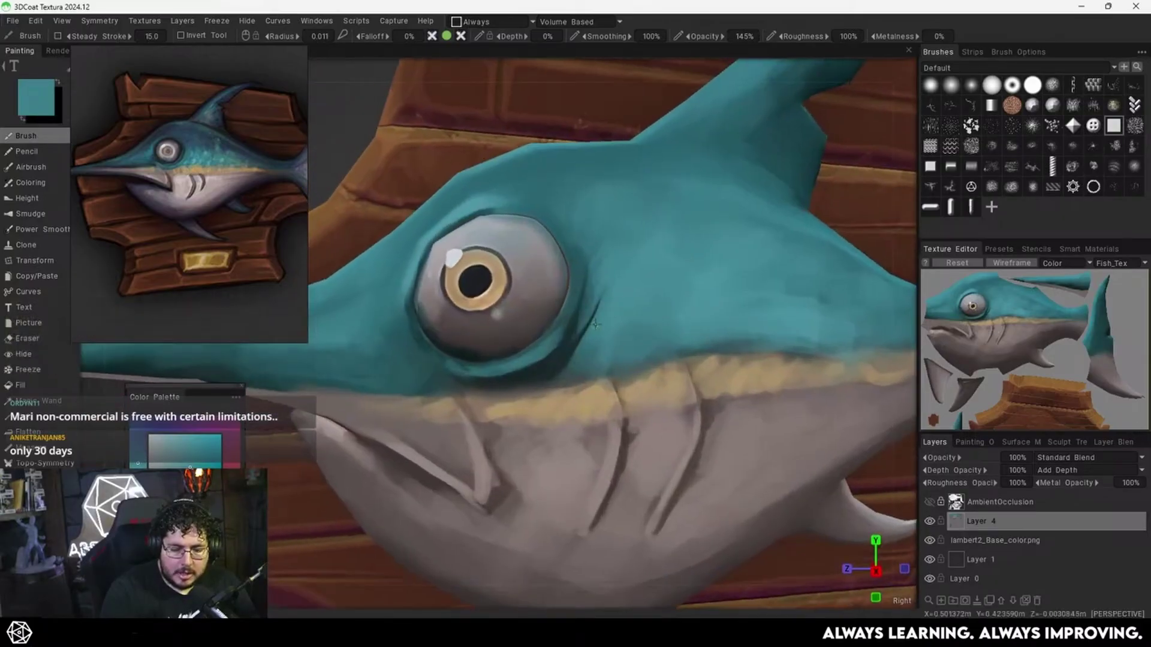
Refine the crease behind the eye by extending its upper tip and thinning its outer edge with sampled teal shades.
scroll(593, 330, up, 3)
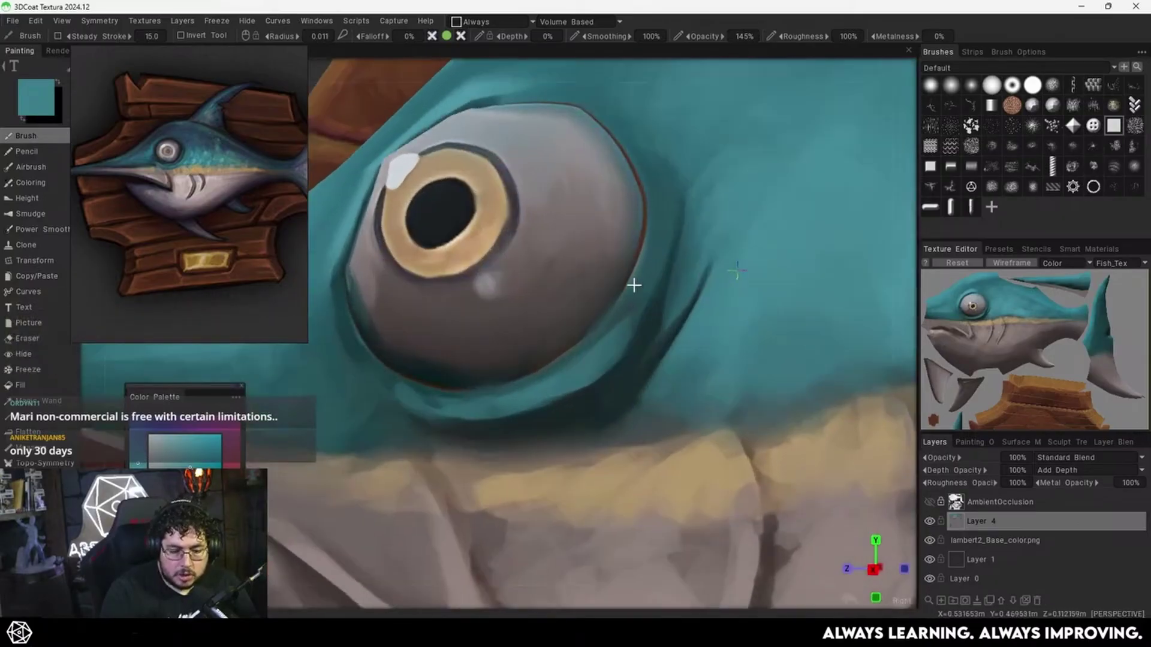
key(v)
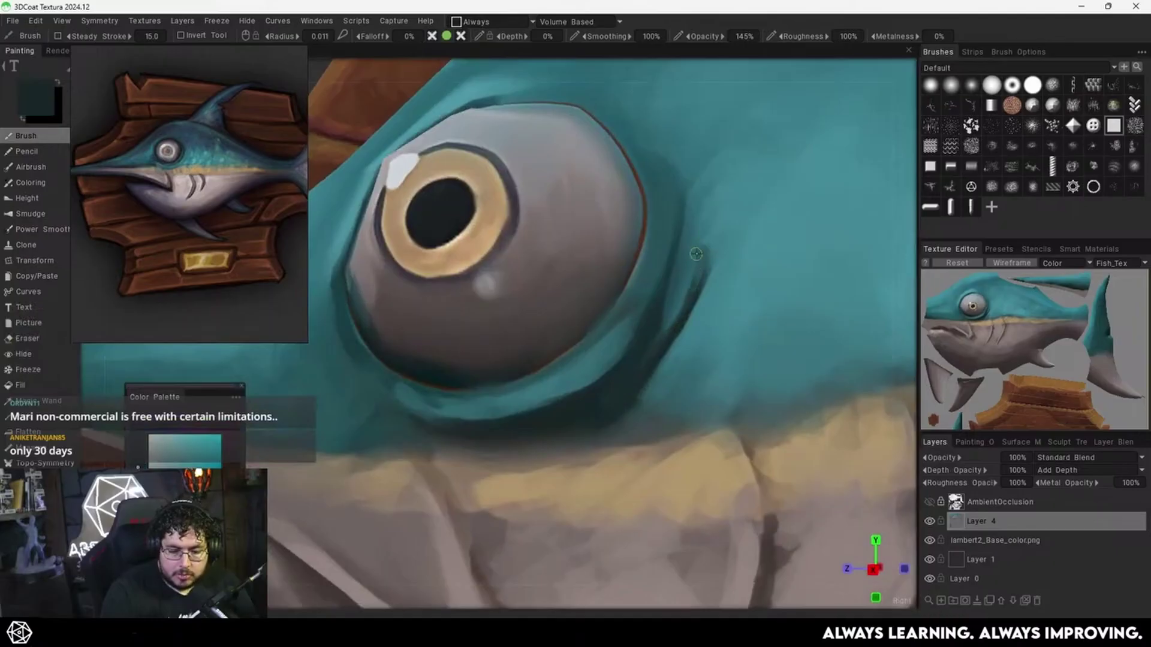
key(v)
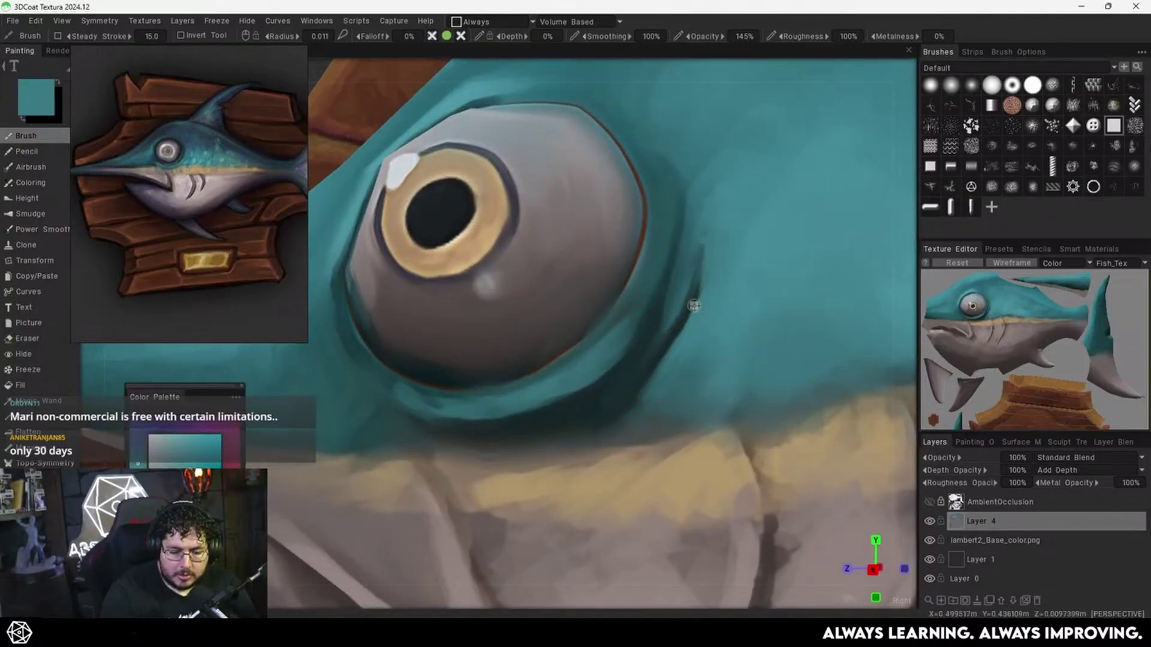
mouse_move(701, 283)
mouse_down()
mouse_move(671, 344)
mouse_move(640, 334)
mouse_move(682, 304)
mouse_up()
scroll(629, 352, down, 5)
scroll(670, 315, up, 5)
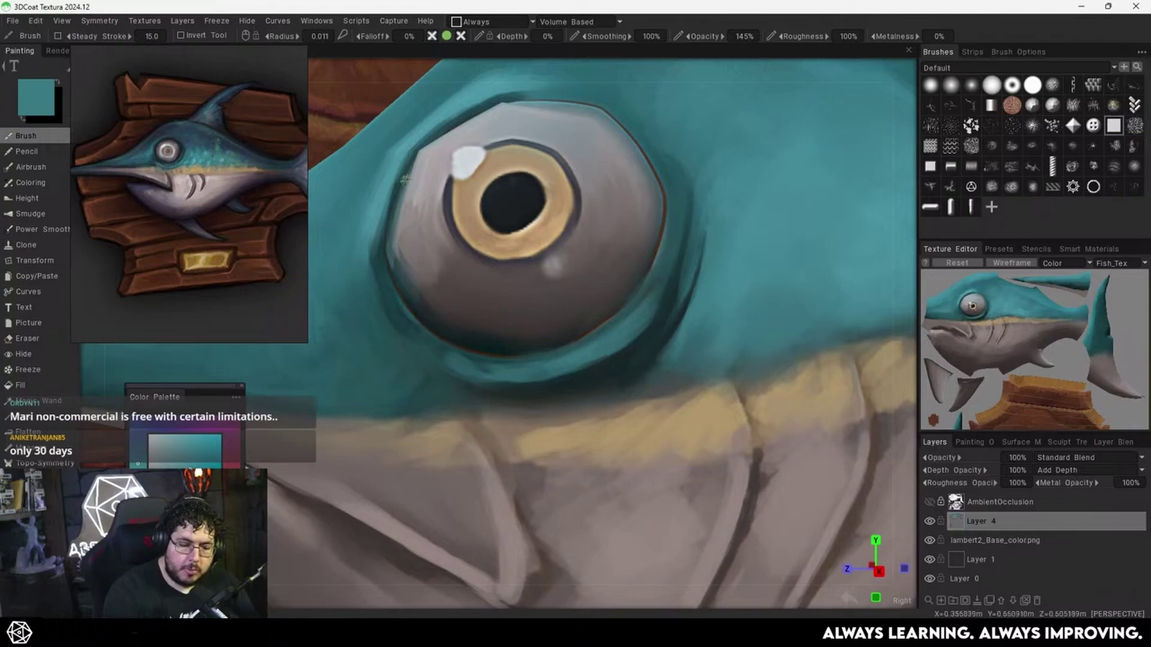
Paint a shadowed fold with a lighter teal edge under the front of the eye using sampled shades.
middle_drag(672, 369, 643, 343)
key(v)
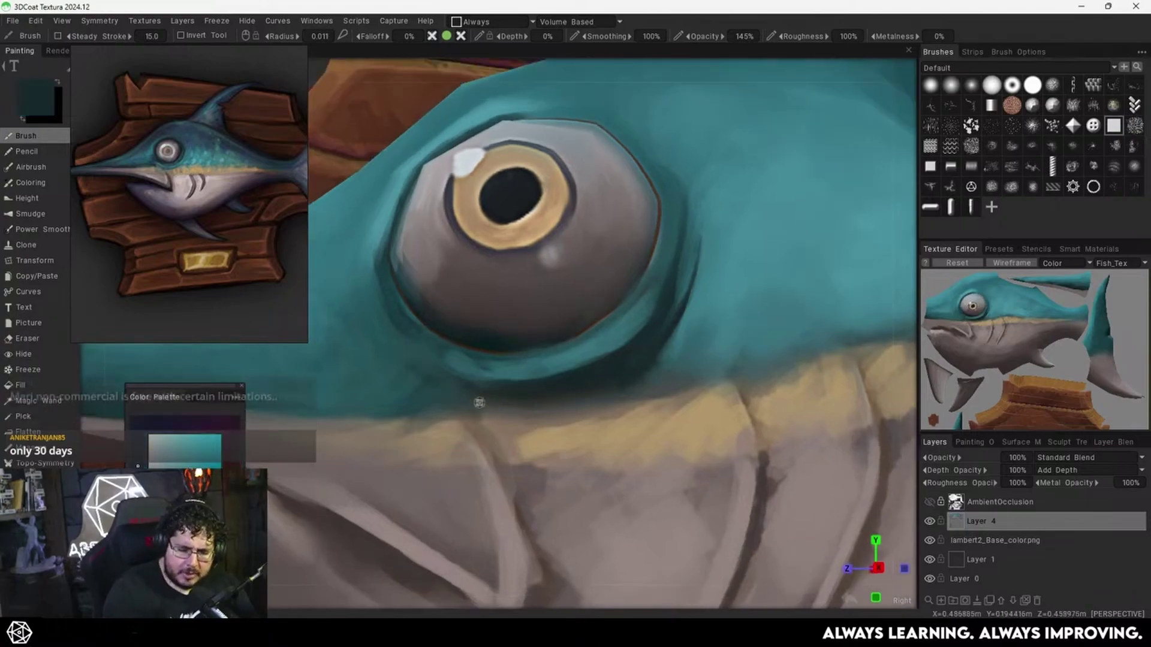
key(v)
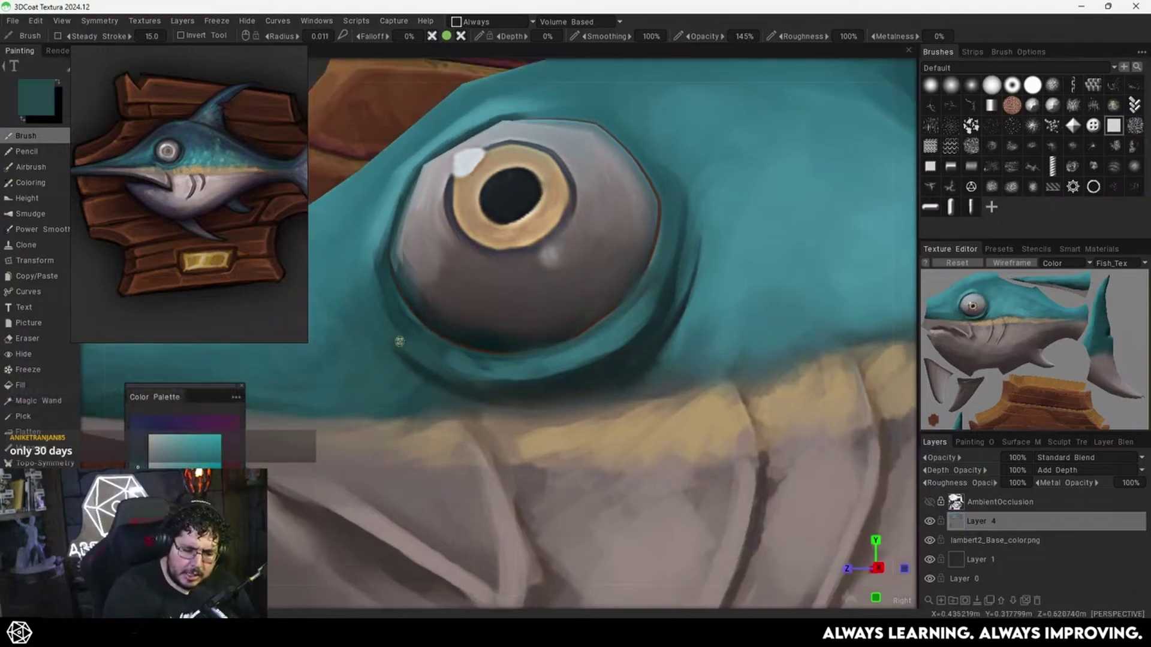
key(v)
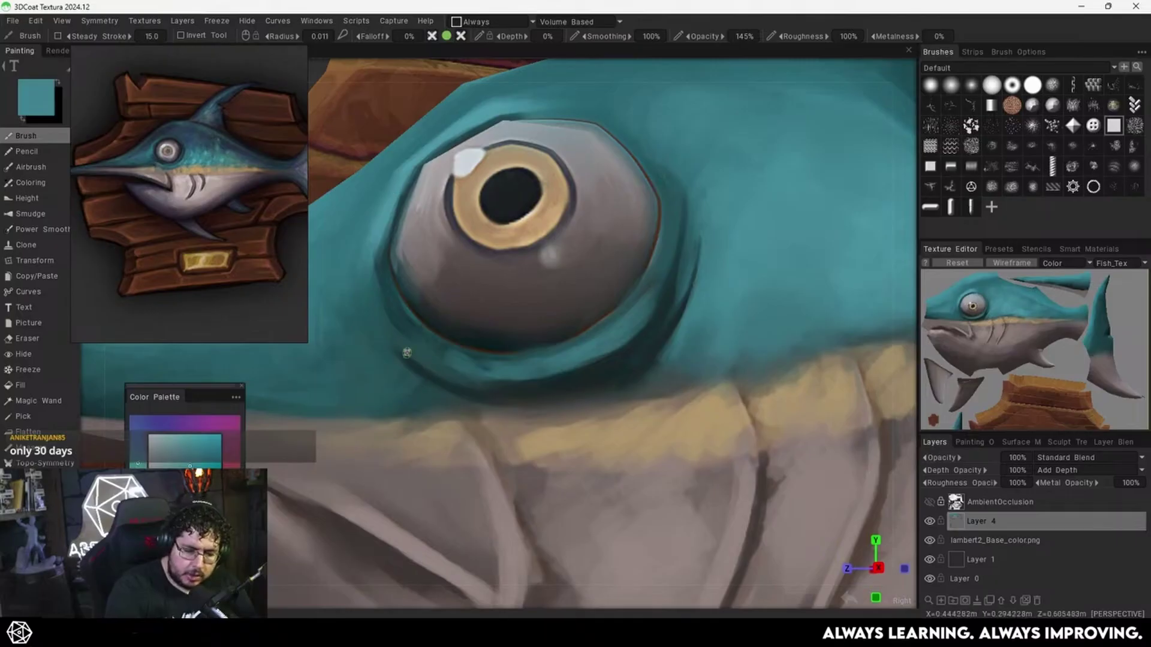
drag(406, 353, 463, 383)
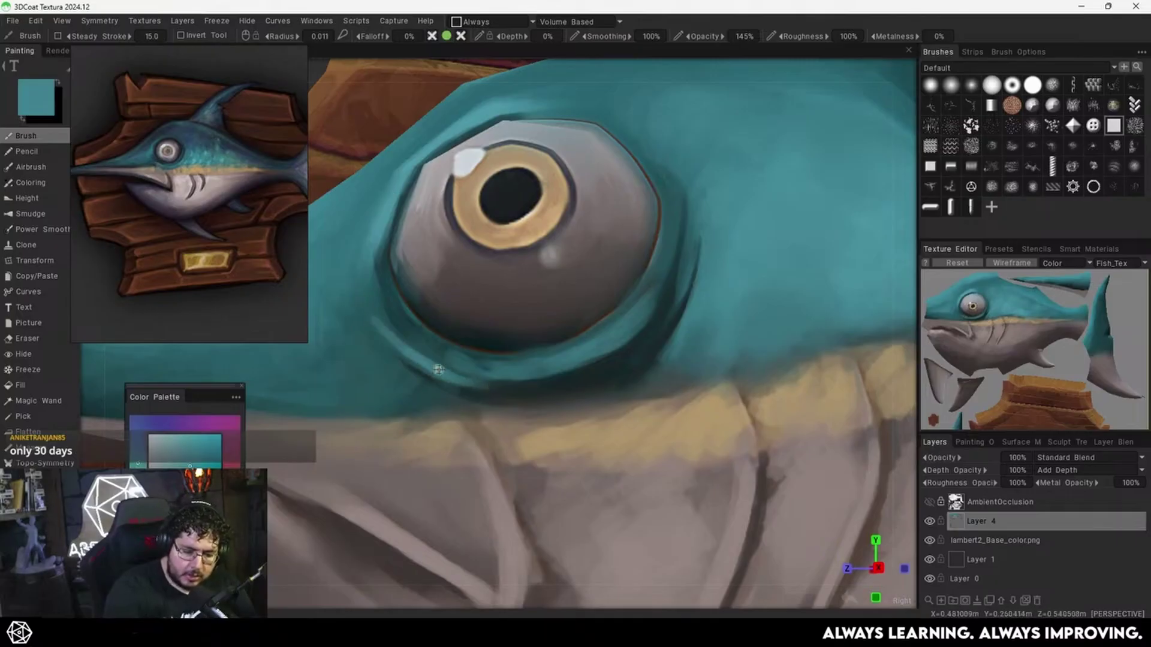
key(v)
key(v)
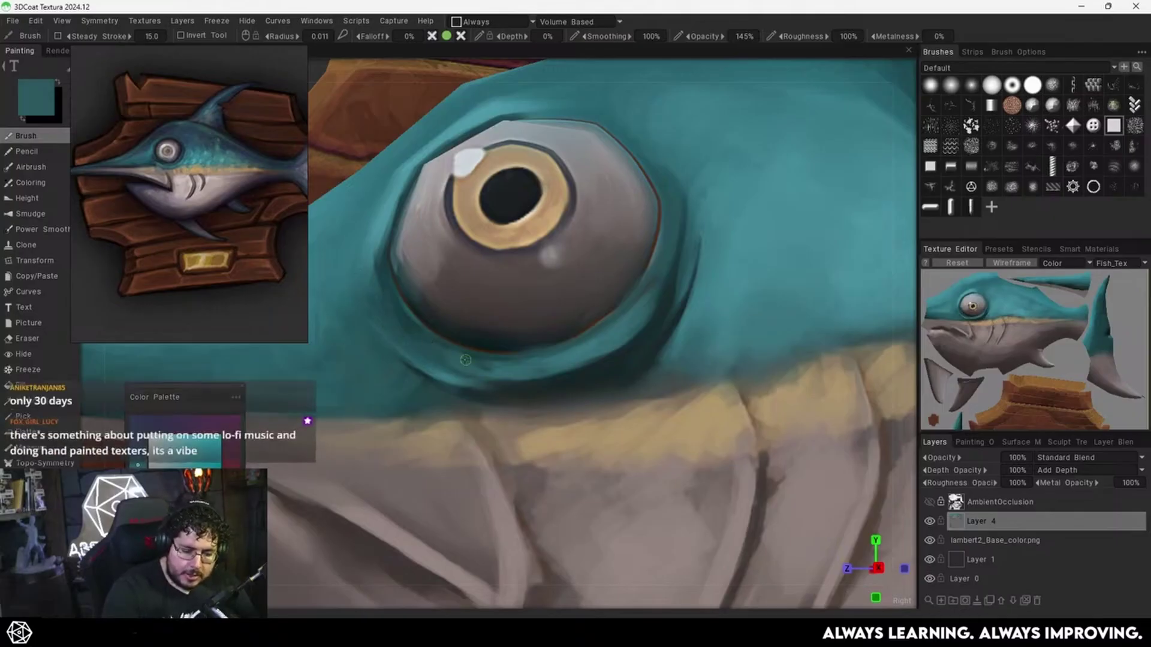
key(v)
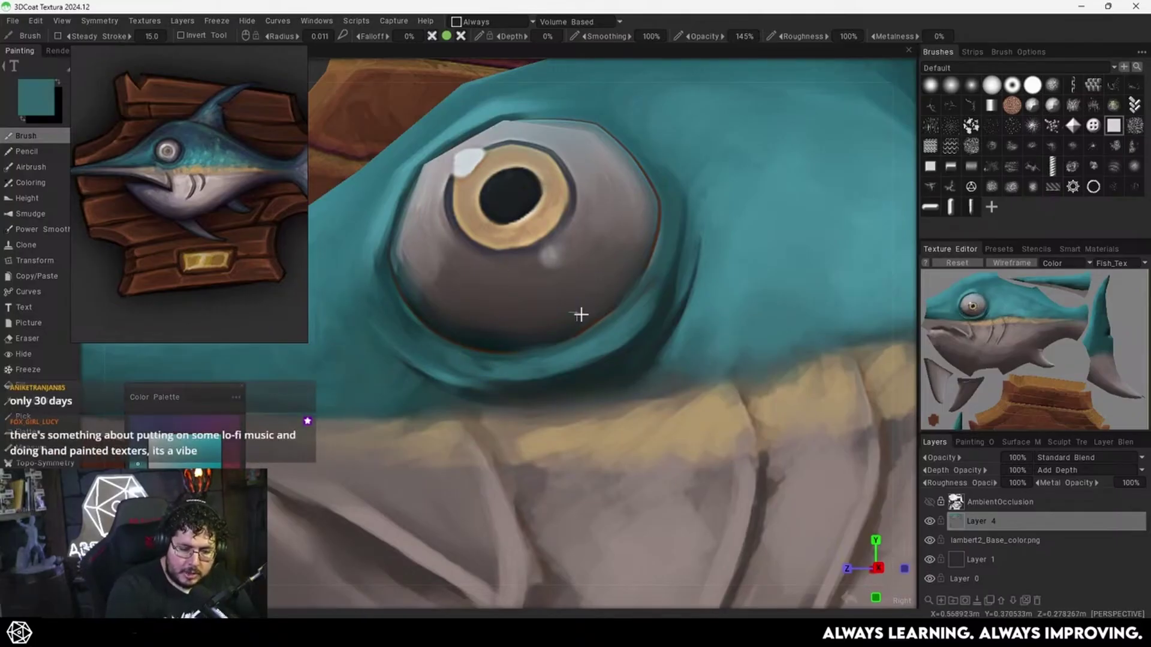
Paint a reddish-brown rim along the lower and front edges of the eyeball using a sampled brown.
alt+drag(581, 316, 650, 299)
key(v)
alt+right_drag(664, 234, 675, 241)
mouse_move(673, 241)
alt+mouse_down()
mouse_move(586, 352)
mouse_move(684, 283)
mouse_move(646, 321)
alt+mouse_up()
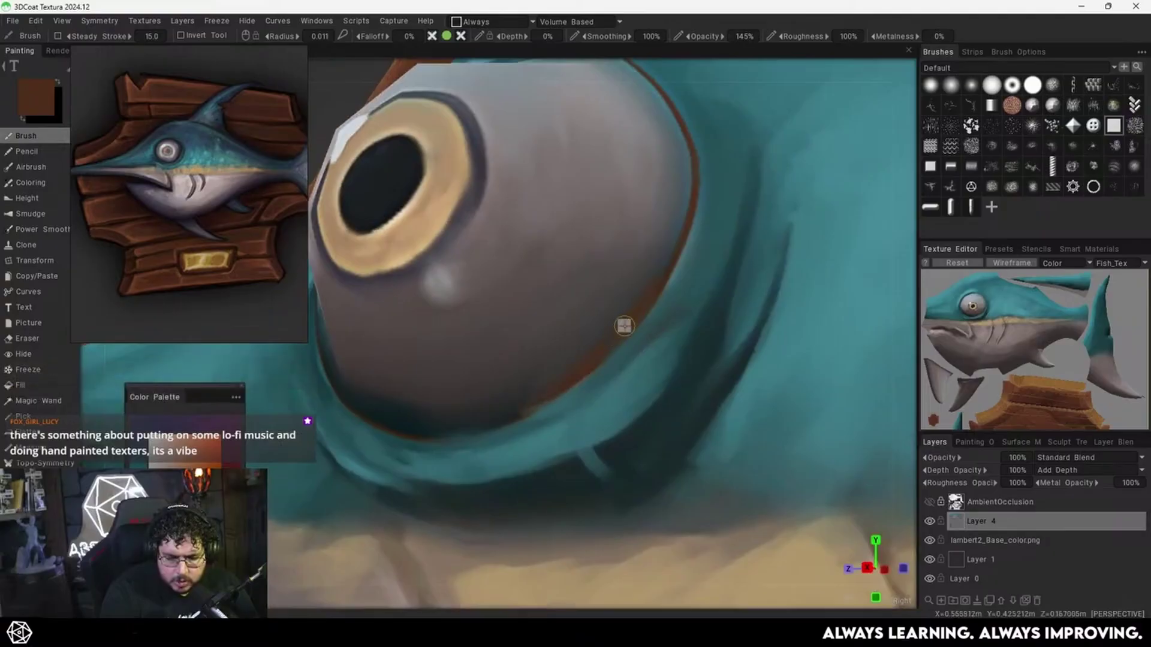
alt+drag(567, 375, 606, 397)
drag(526, 401, 560, 401)
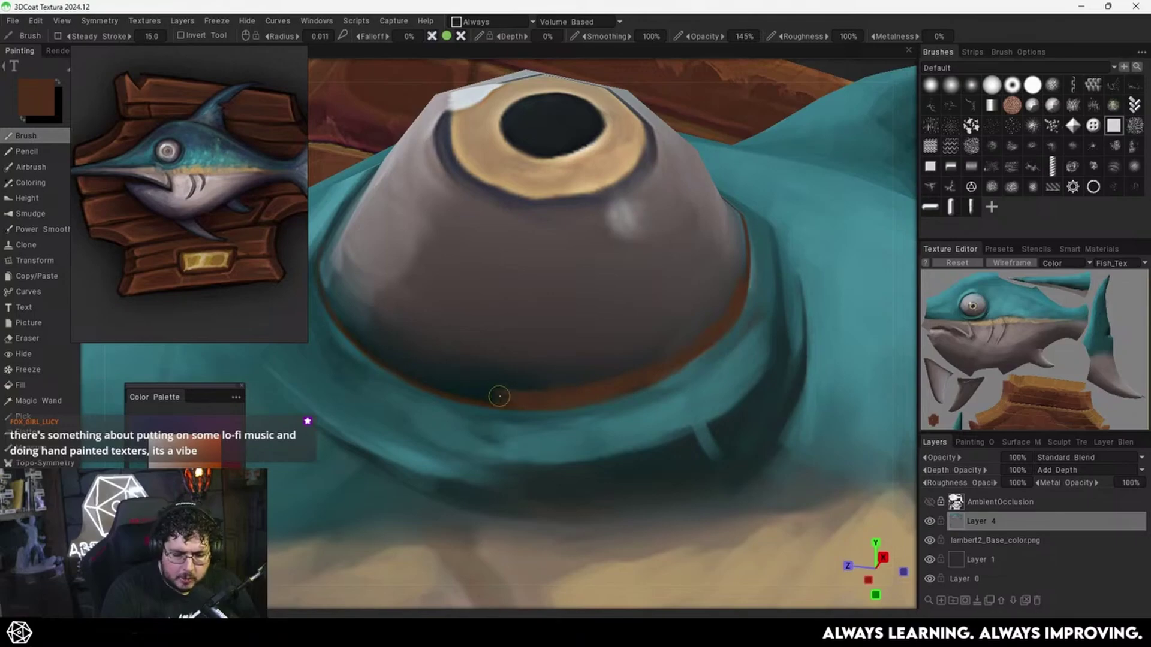
mouse_move(483, 393)
alt+mouse_down()
mouse_move(462, 385)
mouse_move(584, 481)
mouse_move(500, 390)
alt+mouse_up()
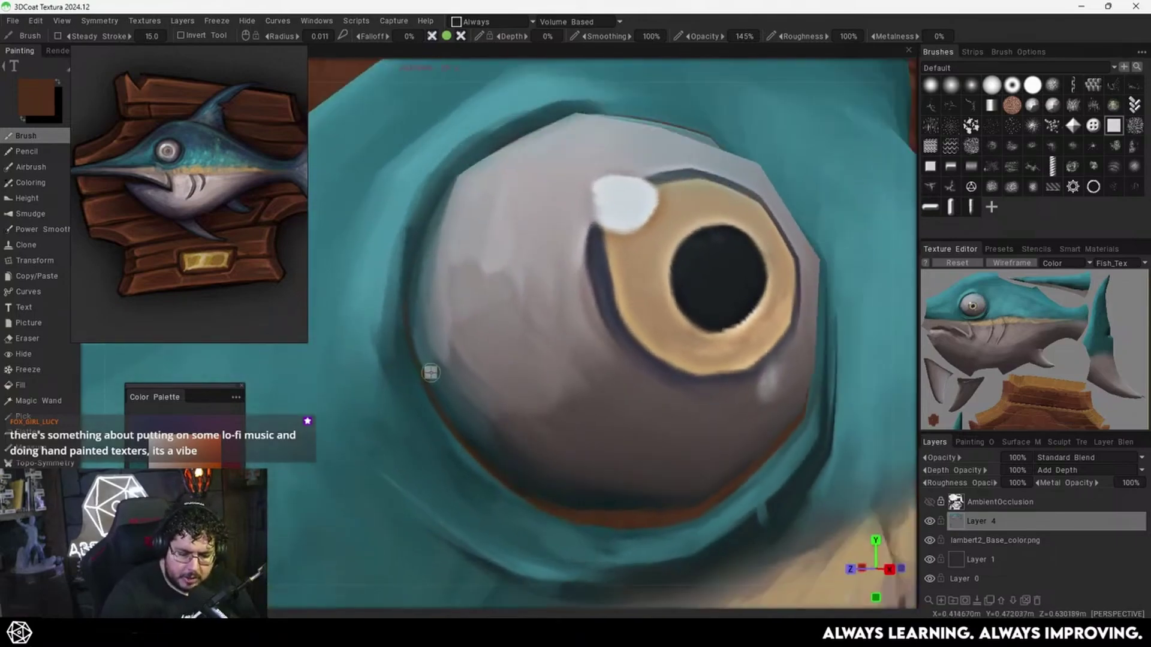
drag(409, 318, 410, 285)
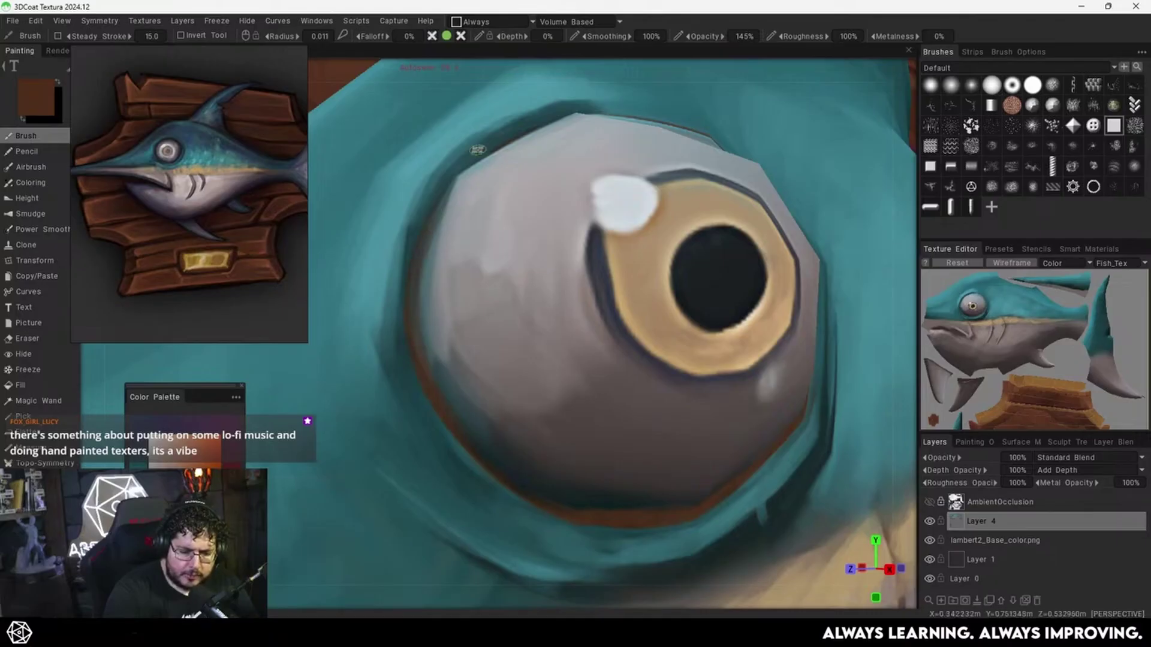
Extend the brown rim up the front edge and over the top of the eyeball.
alt+drag(478, 150, 491, 193)
alt+middle_drag(491, 193, 484, 378)
mouse_move(484, 378)
alt+mouse_down()
mouse_move(446, 406)
mouse_move(449, 343)
alt+mouse_up()
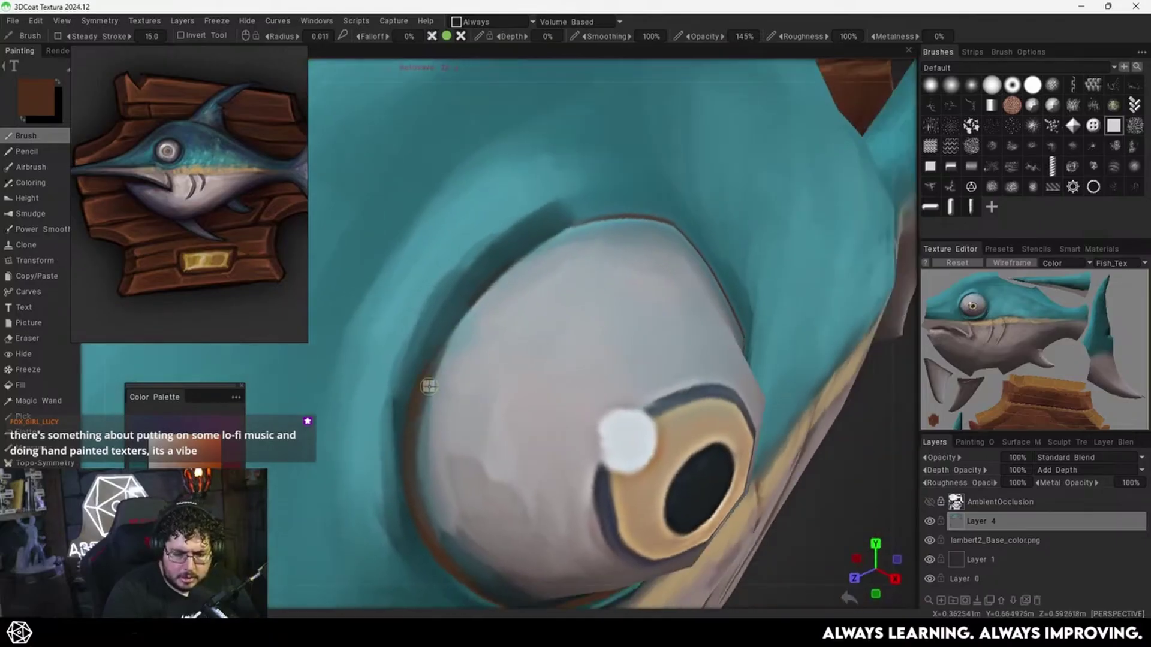
mouse_move(429, 386)
mouse_down()
mouse_move(510, 272)
mouse_move(557, 358)
mouse_up()
mouse_move(557, 358)
mouse_down()
mouse_move(548, 328)
mouse_move(562, 277)
mouse_up()
drag(515, 314, 601, 260)
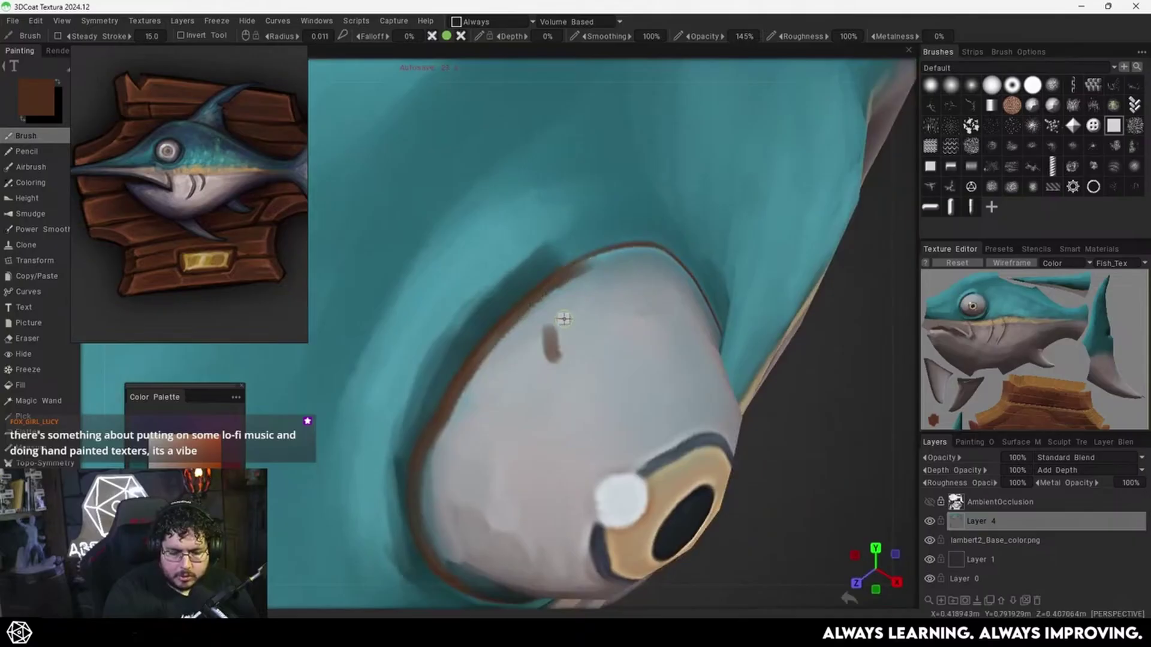
Paint the brown rim around the upper and rear edges of the eyeball with sampled muted and darker browns.
key(v)
alt+drag(564, 319, 606, 378)
key(v)
drag(523, 362, 634, 295)
mouse_move(663, 312)
alt+mouse_down()
mouse_move(609, 311)
mouse_move(567, 293)
mouse_move(668, 307)
mouse_move(633, 217)
alt+mouse_up()
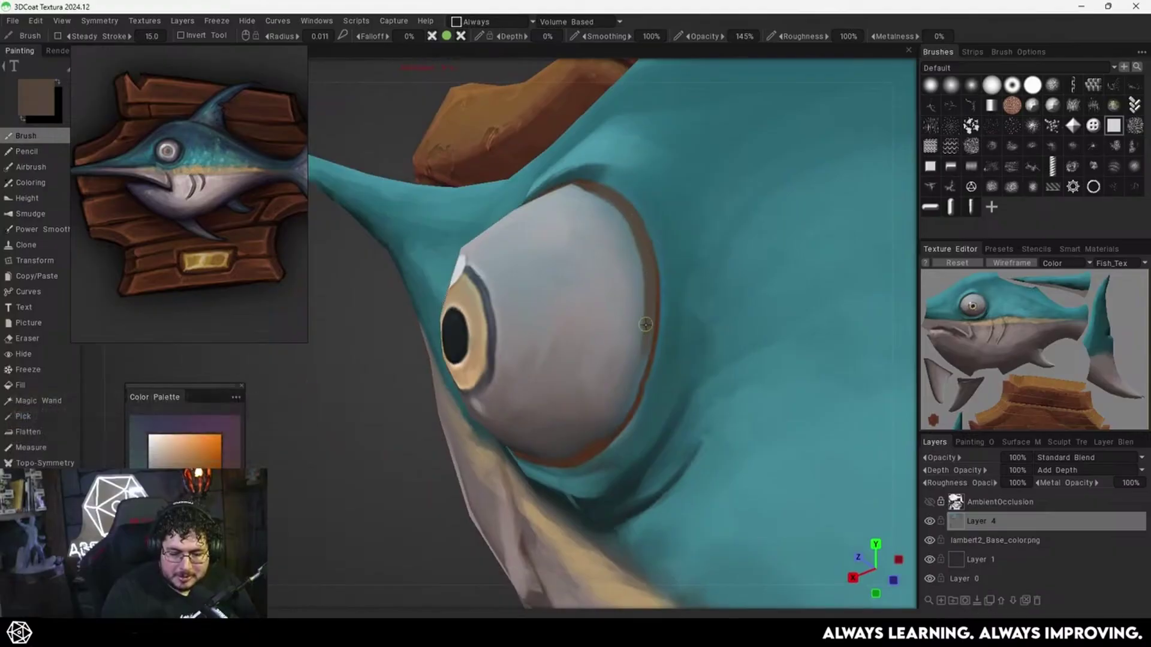
alt+drag(645, 324, 646, 333)
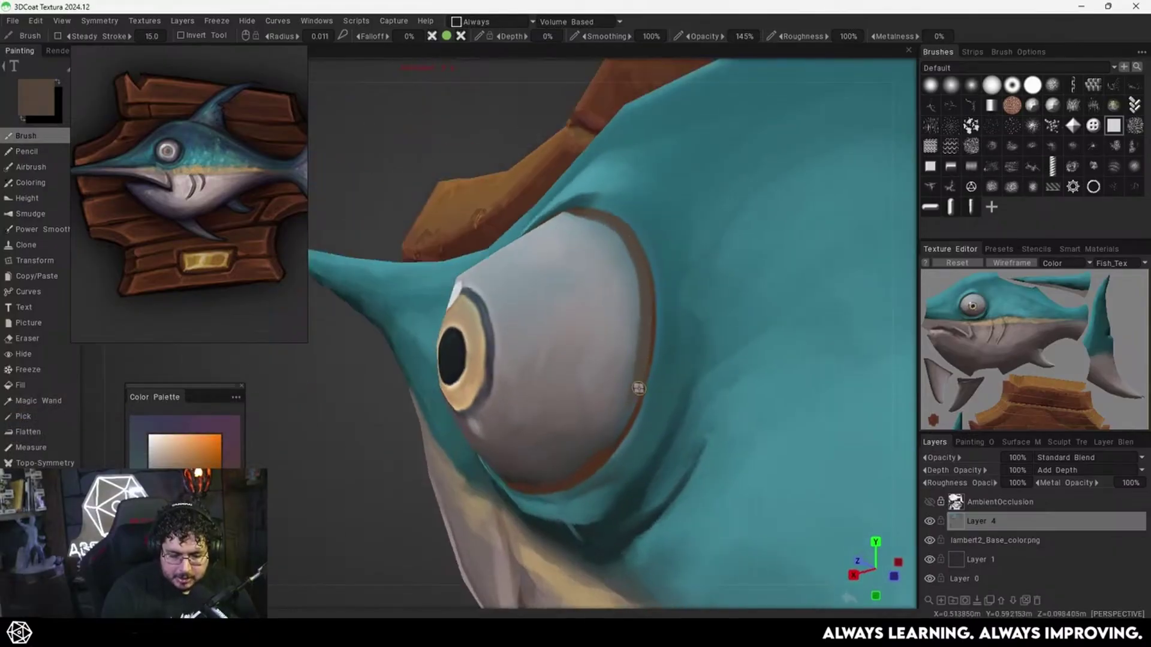
alt+drag(607, 455, 611, 425)
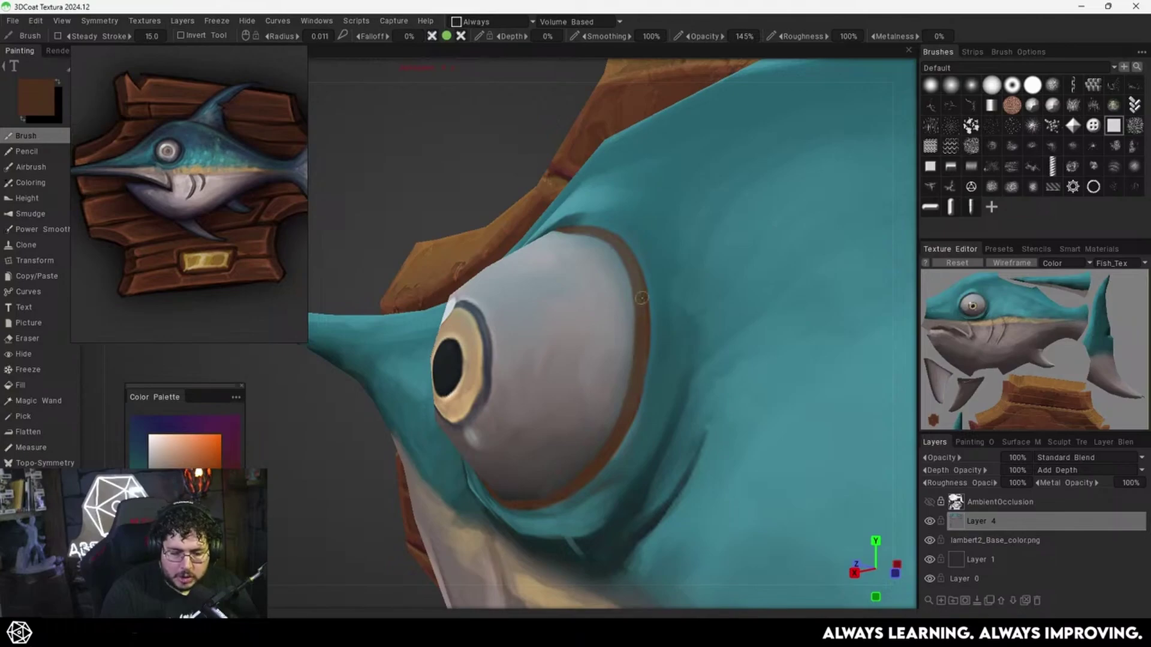
Outline the lower and rear outer edge of the eye's brown rim in sampled dark teal with brush radius 0.006.
alt+right_drag(669, 326, 570, 396)
alt+drag(570, 395, 696, 323)
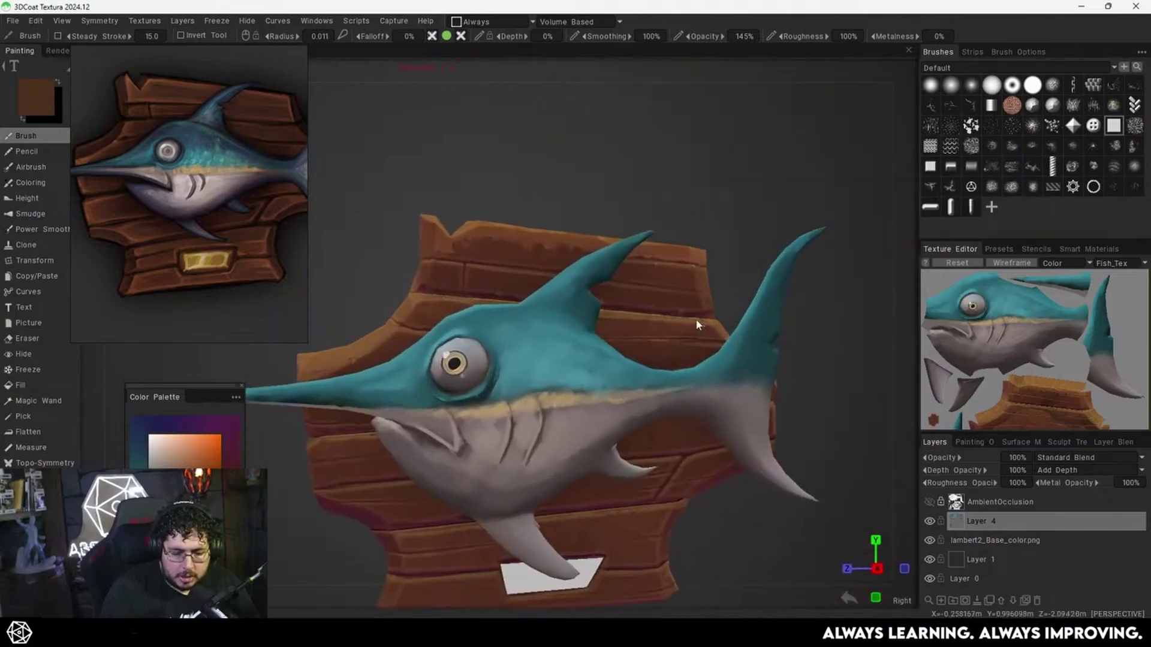
alt+right_drag(696, 324, 676, 333)
scroll(676, 333, up, 10)
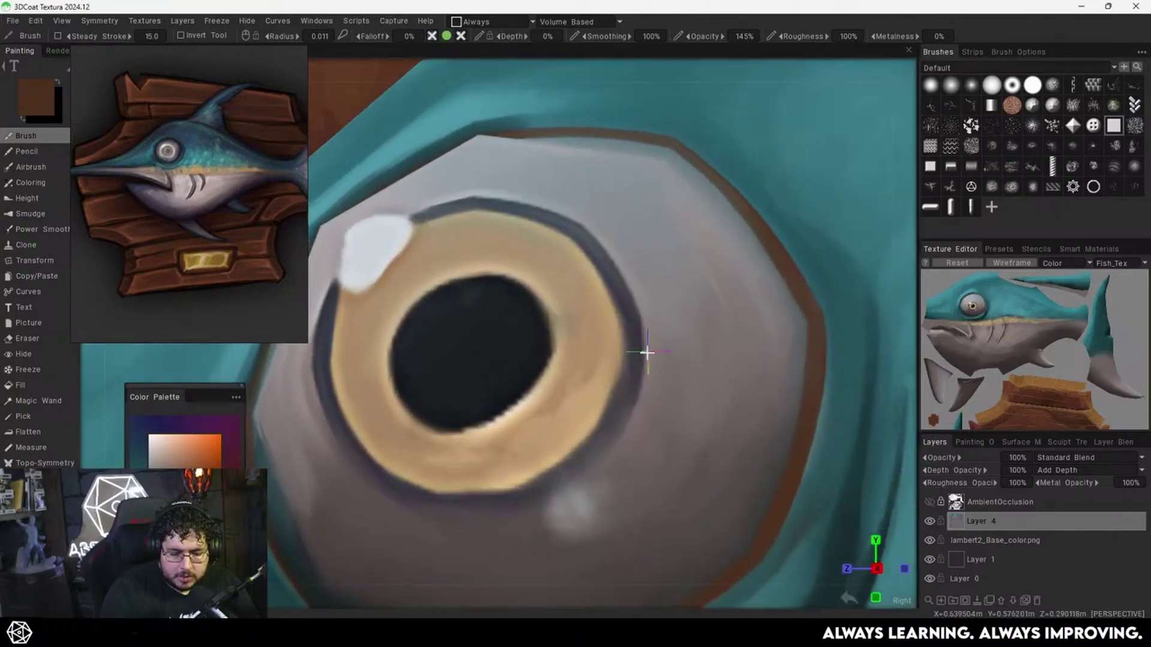
scroll(647, 353, down, 5)
alt+drag(609, 380, 517, 402)
key(v)
mouse_move(595, 444)
alt+mouse_down()
mouse_move(626, 434)
mouse_move(628, 374)
mouse_move(630, 391)
alt+mouse_up()
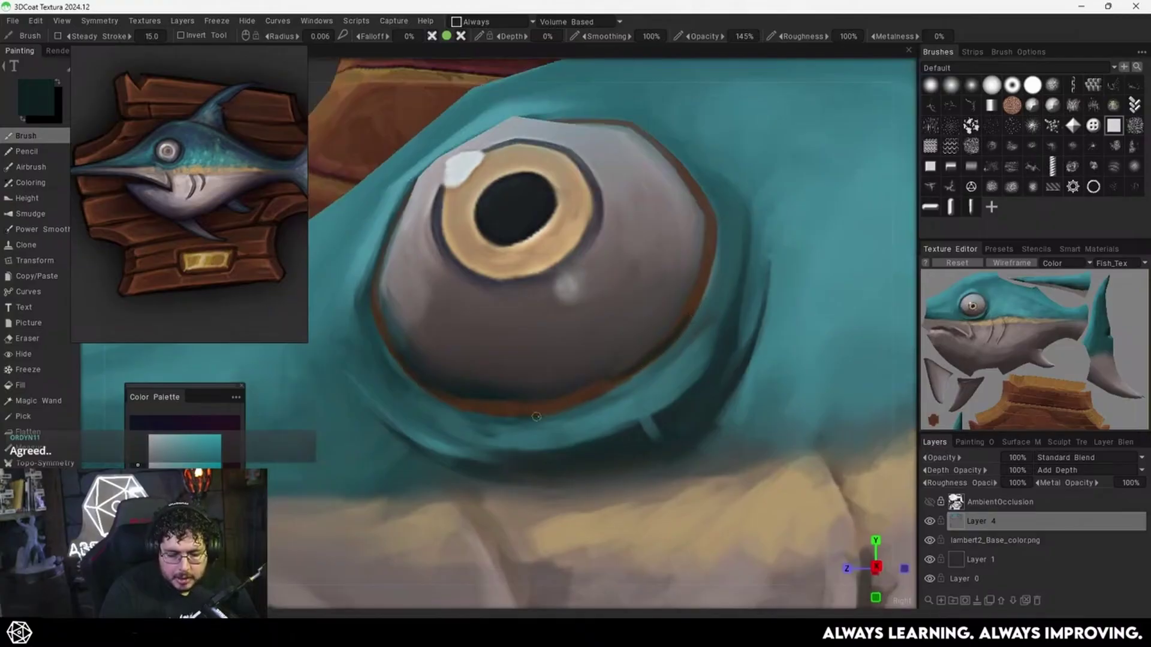
alt+drag(674, 341, 571, 440)
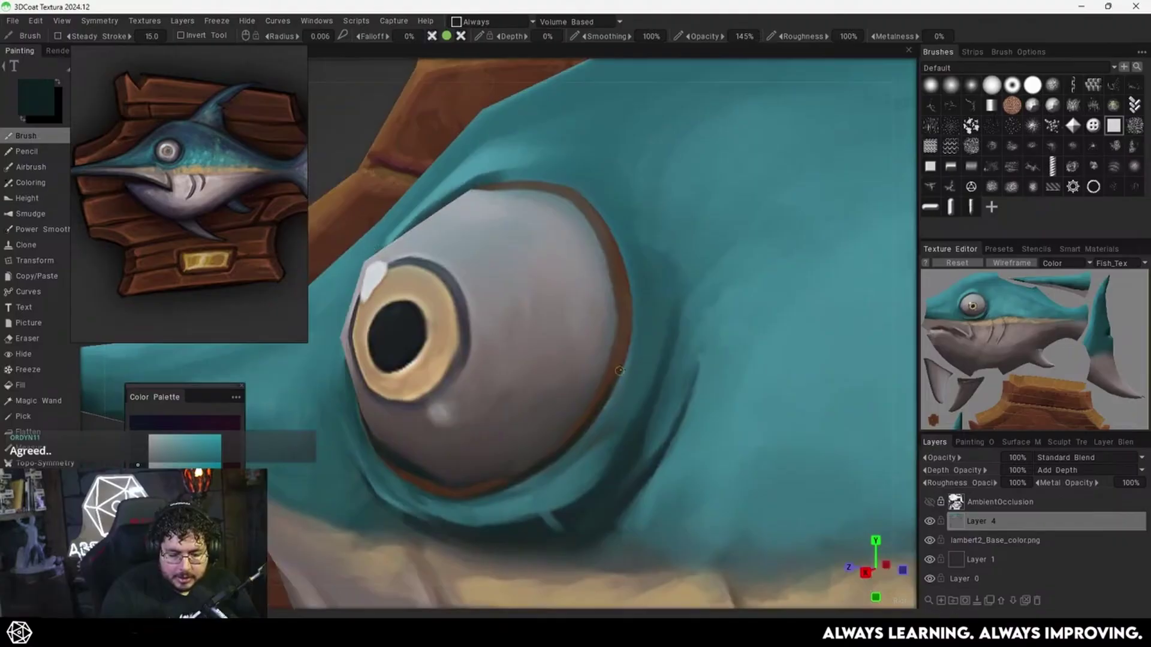
alt+drag(620, 361, 571, 450)
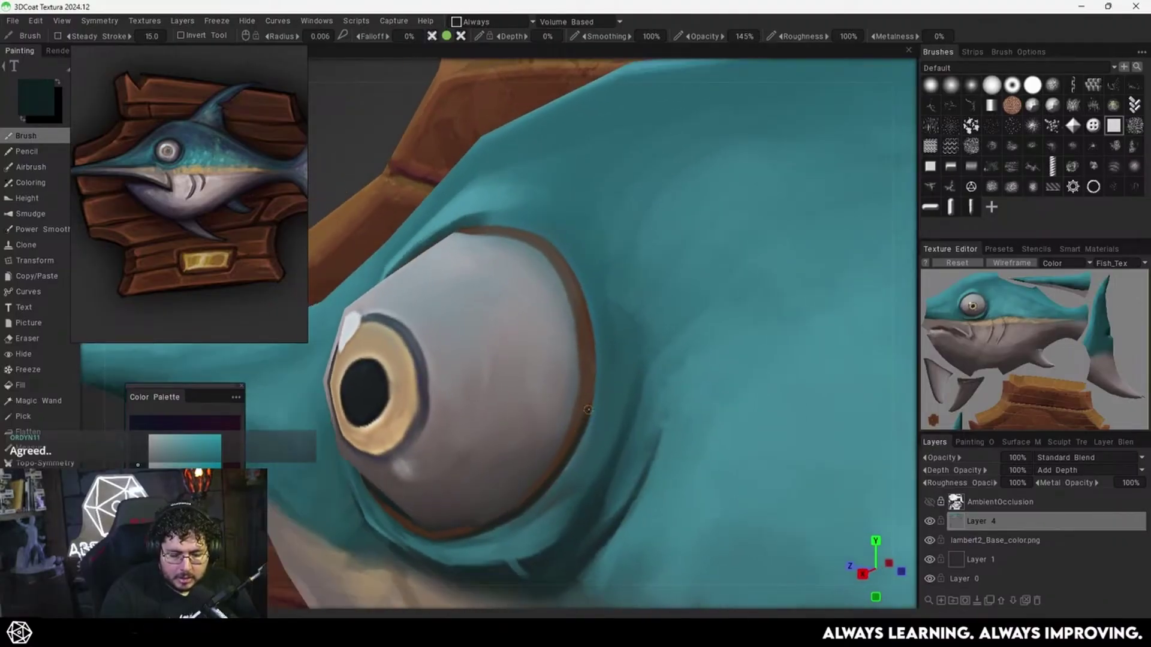
Continue the thin dark teal line over the upper rear curve of the eye's brown rim.
alt+drag(598, 350, 596, 391)
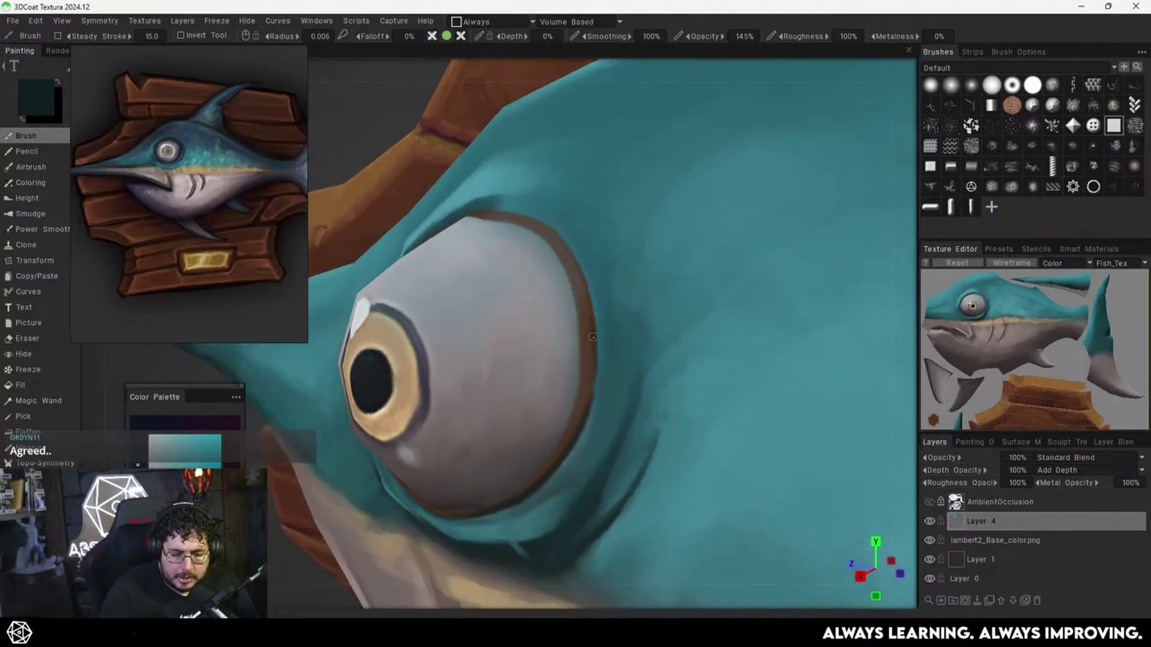
right_drag(577, 439, 543, 263)
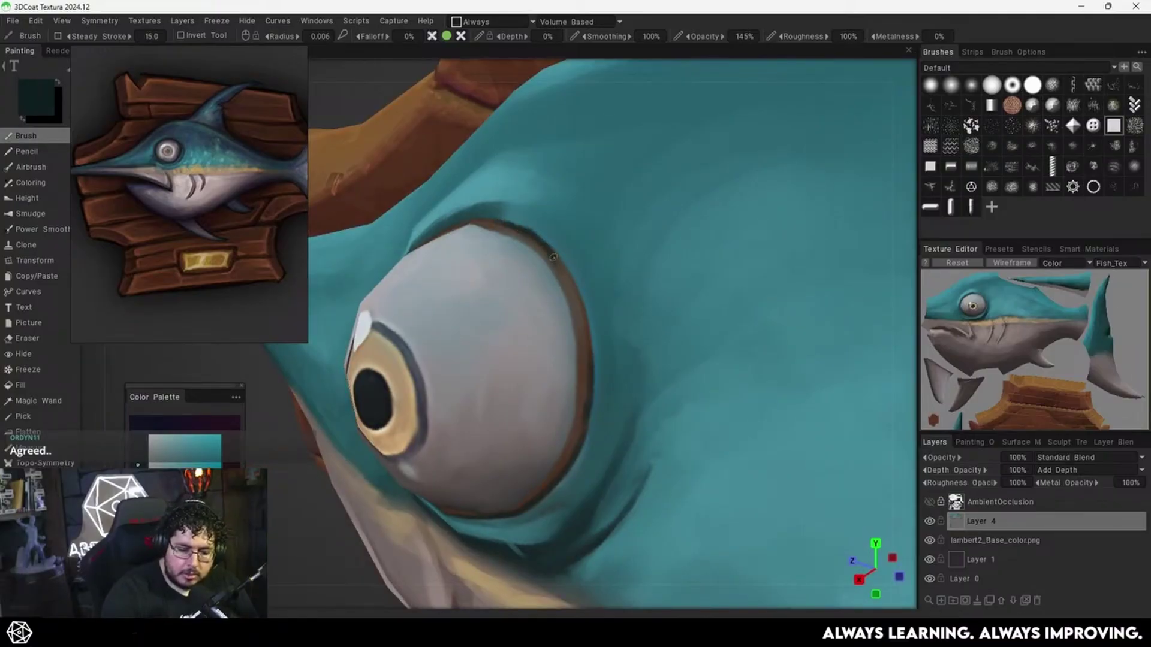
drag(562, 271, 589, 343)
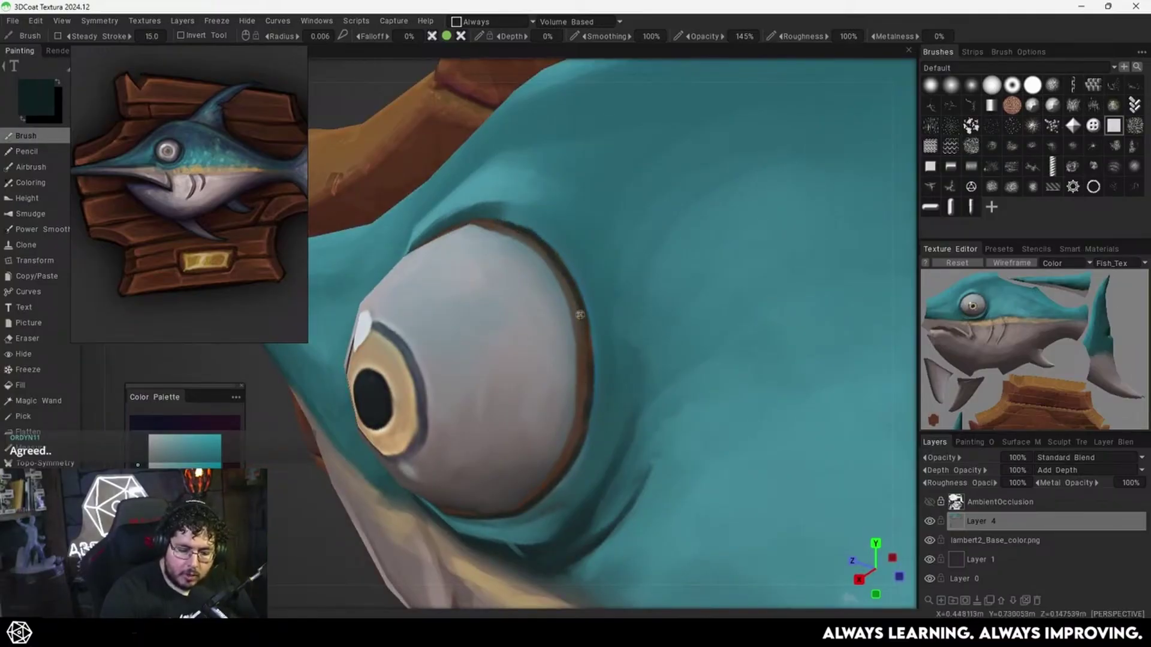
Darken the outer edge of the brown rim along the eye's upper front side with thin dark teal strokes.
mouse_move(607, 316)
right_down()
mouse_move(716, 329)
mouse_move(762, 275)
mouse_move(610, 336)
right_up()
middle_drag(610, 336, 629, 336)
mouse_move(544, 338)
mouse_down()
mouse_move(584, 280)
mouse_move(658, 228)
mouse_up()
drag(538, 346, 515, 394)
middle_drag(500, 448, 534, 290)
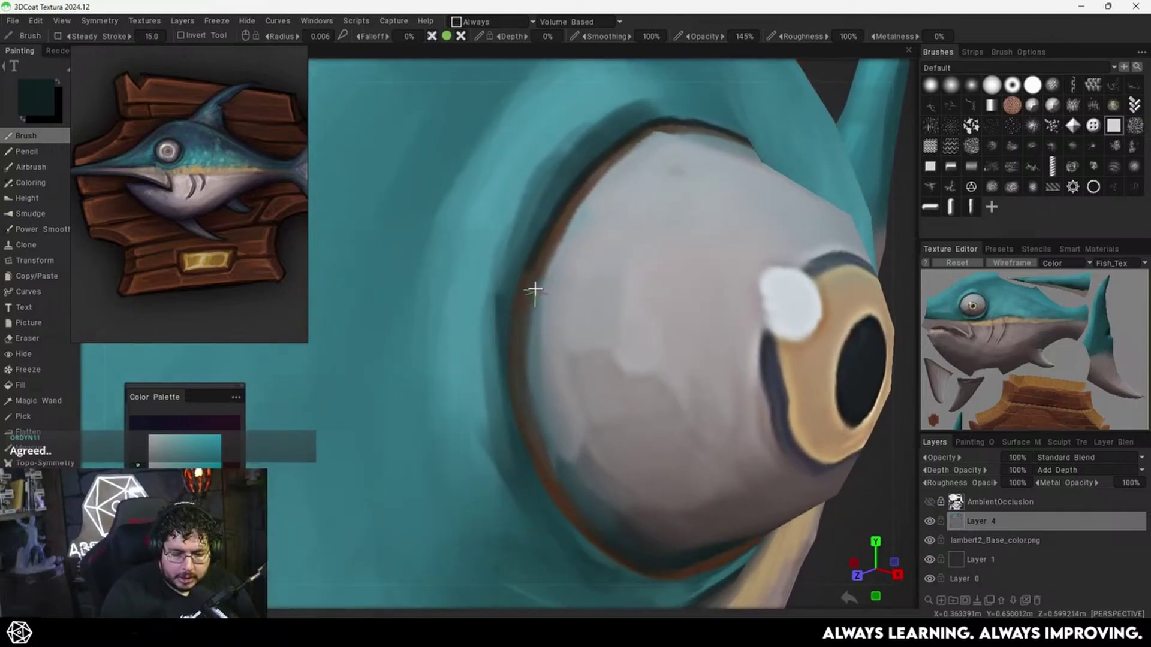
mouse_move(534, 290)
alt+mouse_down()
mouse_move(516, 342)
mouse_move(516, 401)
alt+mouse_up()
Darken the brown rim along the eye's lower front curve and underside with dark teal strokes.
mouse_move(534, 451)
alt+mouse_down()
mouse_move(522, 430)
mouse_move(540, 478)
alt+mouse_up()
middle_drag(563, 493, 534, 429)
alt+drag(532, 429, 437, 351)
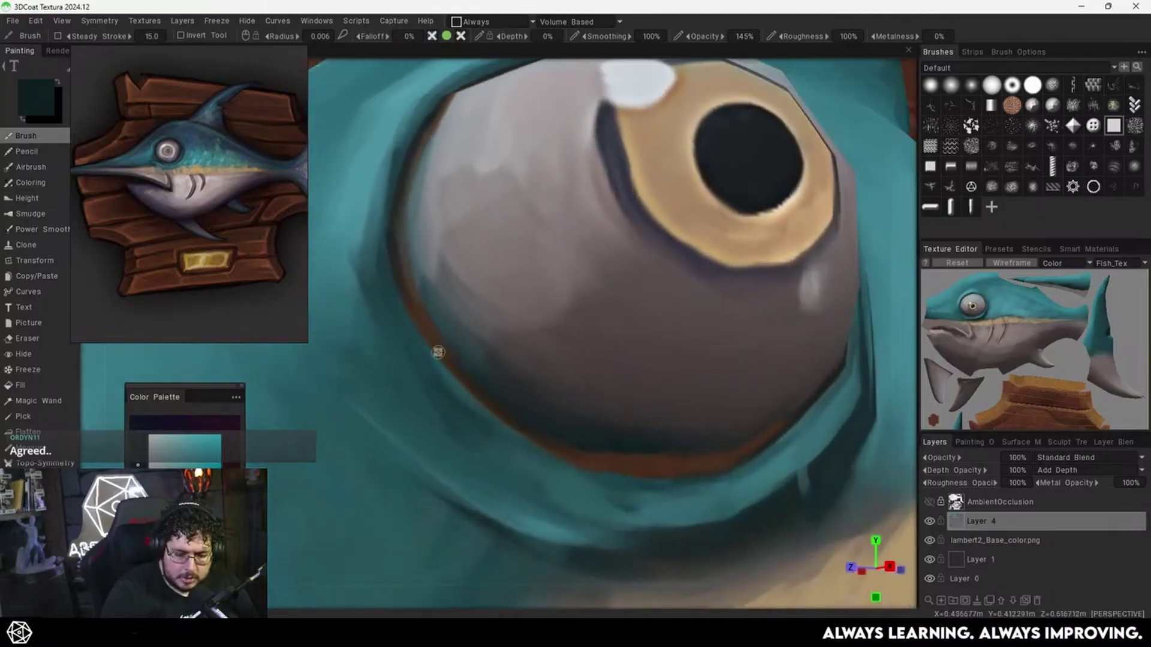
mouse_move(493, 417)
mouse_down()
mouse_move(640, 480)
mouse_move(762, 456)
mouse_up()
Examine the whole fish and its eye against the reference image, along with the gill and mouth area.
alt+right_drag(755, 442, 724, 401)
alt+drag(724, 400, 691, 430)
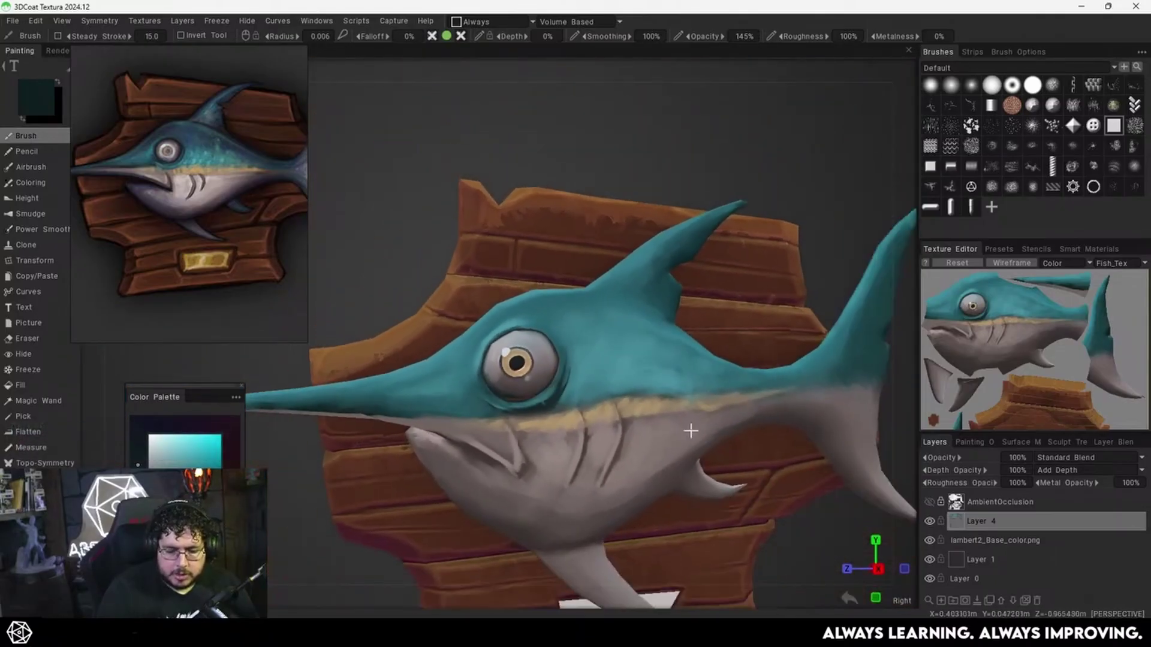
alt+drag(675, 387, 670, 383)
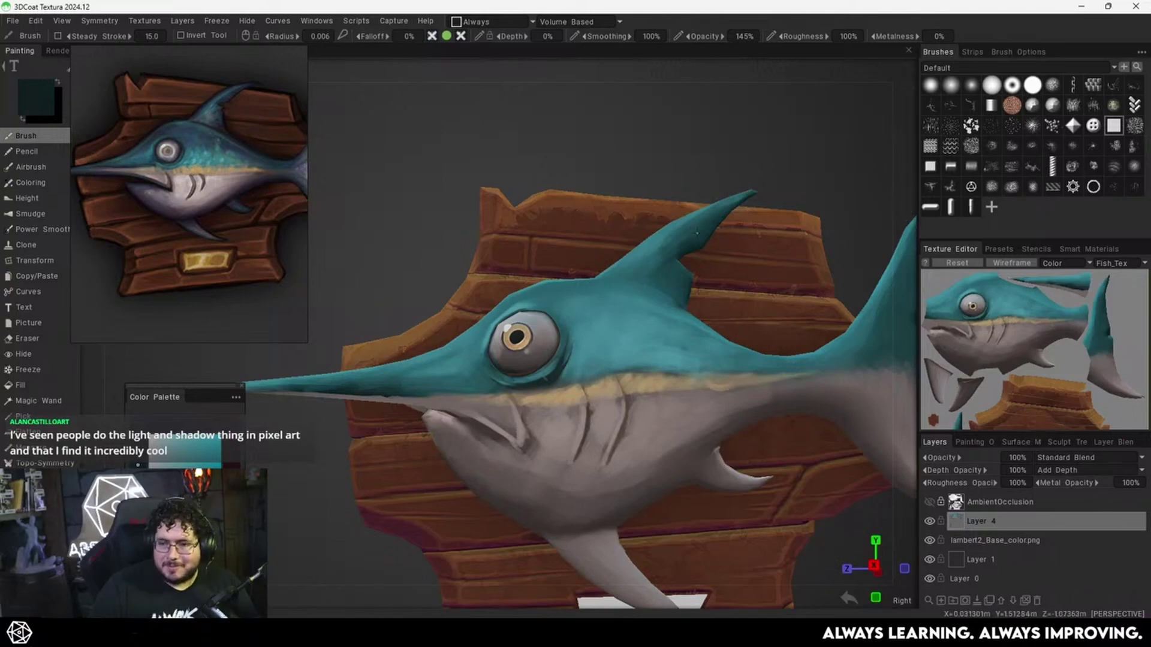
alt+middle_drag(679, 318, 592, 222)
mouse_move(592, 221)
alt+right_down()
mouse_move(588, 254)
mouse_move(589, 241)
alt+right_up()
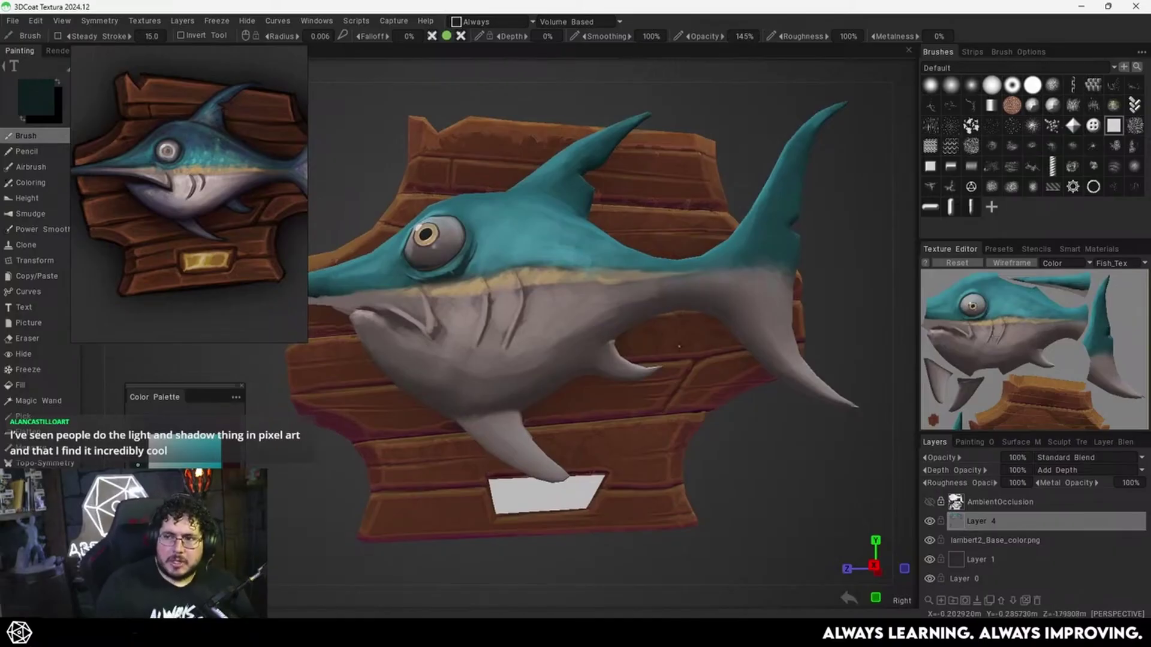
alt+middle_drag(637, 433, 750, 410)
alt+right_drag(660, 367, 765, 380)
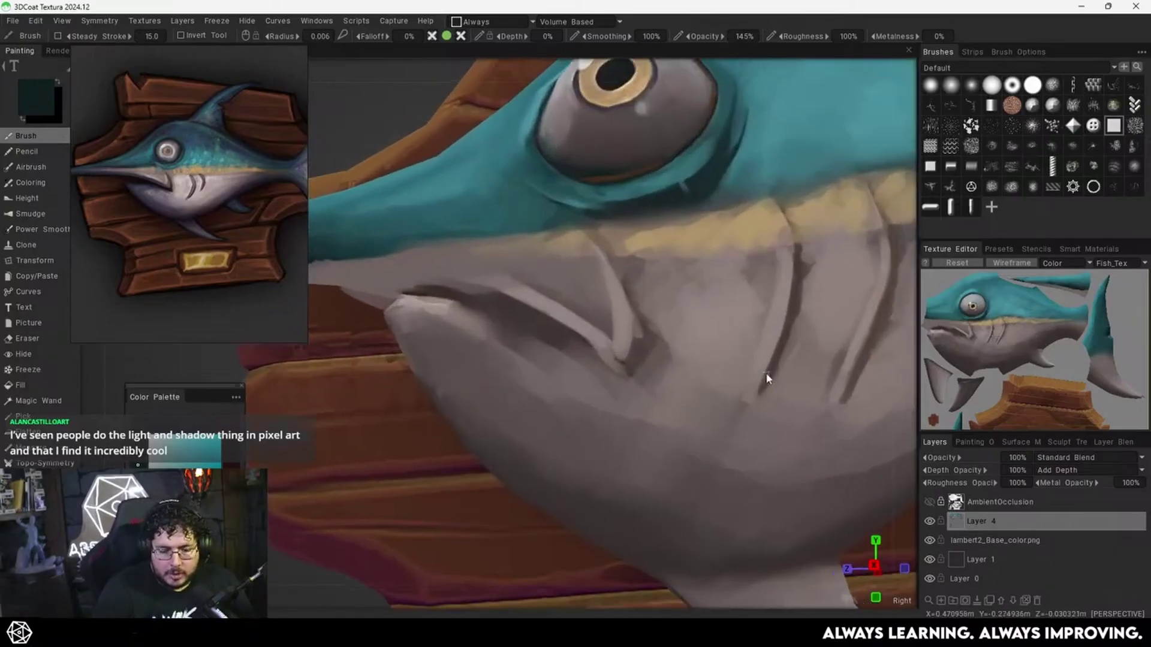
alt+middle_drag(765, 380, 654, 428)
Paint the front gill slit's dark crease up through the yellow band using a sampled shade and brush radius 0.011.
alt+right_drag(703, 394, 678, 403)
alt+drag(678, 403, 729, 388)
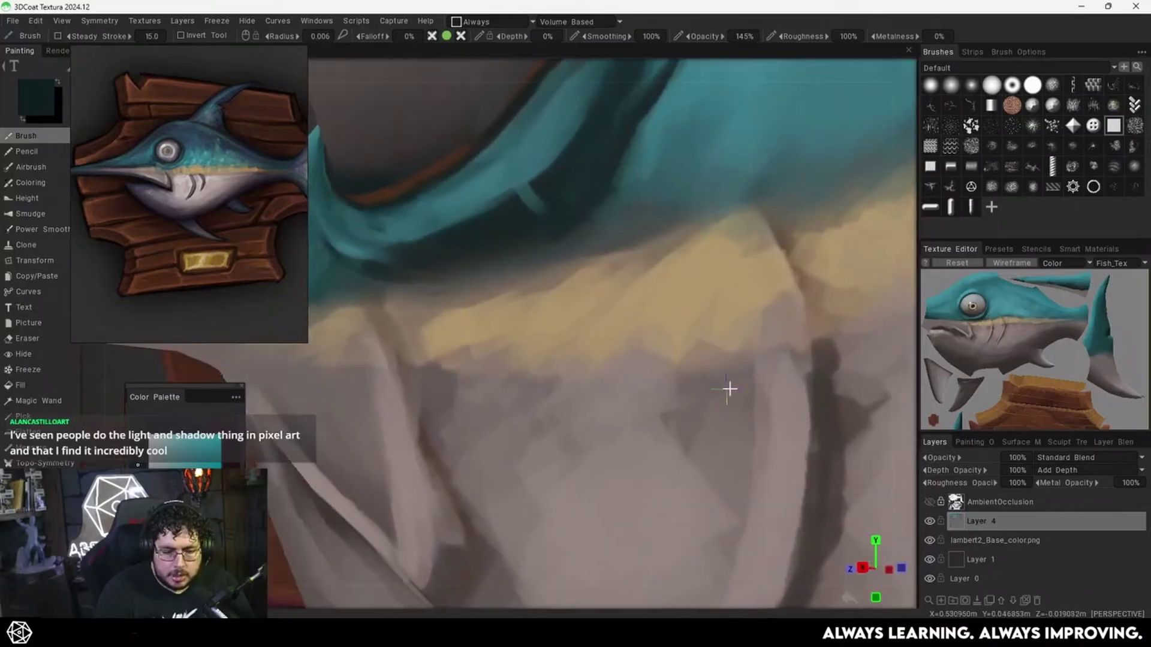
alt+right_drag(729, 388, 709, 380)
alt+drag(709, 381, 685, 376)
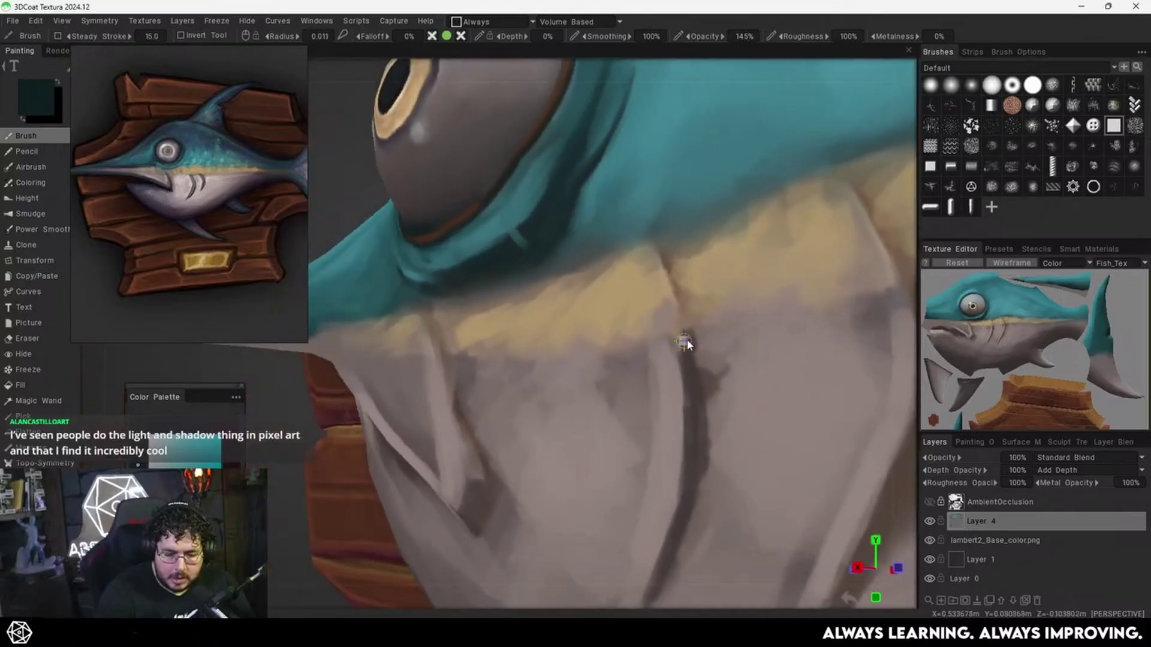
key(v)
mouse_move(684, 318)
mouse_down()
mouse_move(674, 285)
mouse_move(705, 437)
mouse_up()
Clean up the skin behind the front gill crease with sampled belly greys and brush radius 0.019.
alt+drag(740, 383, 731, 349)
key(v)
drag(732, 291, 740, 360)
key(v)
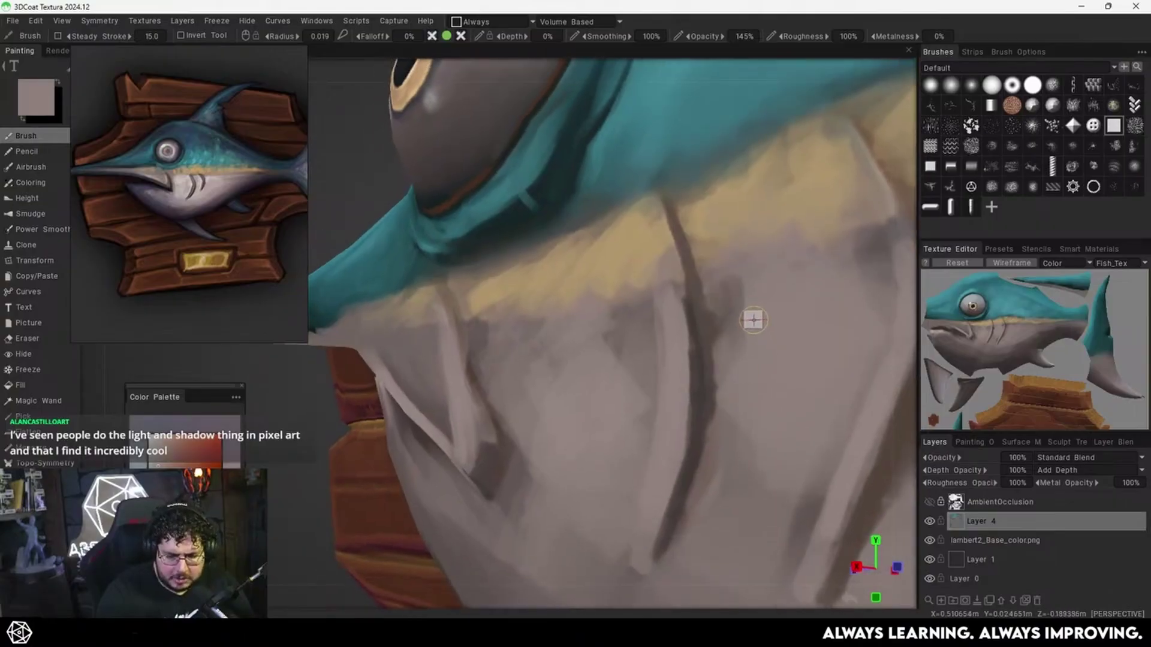
mouse_move(733, 292)
mouse_down()
mouse_move(743, 376)
mouse_move(720, 352)
mouse_up()
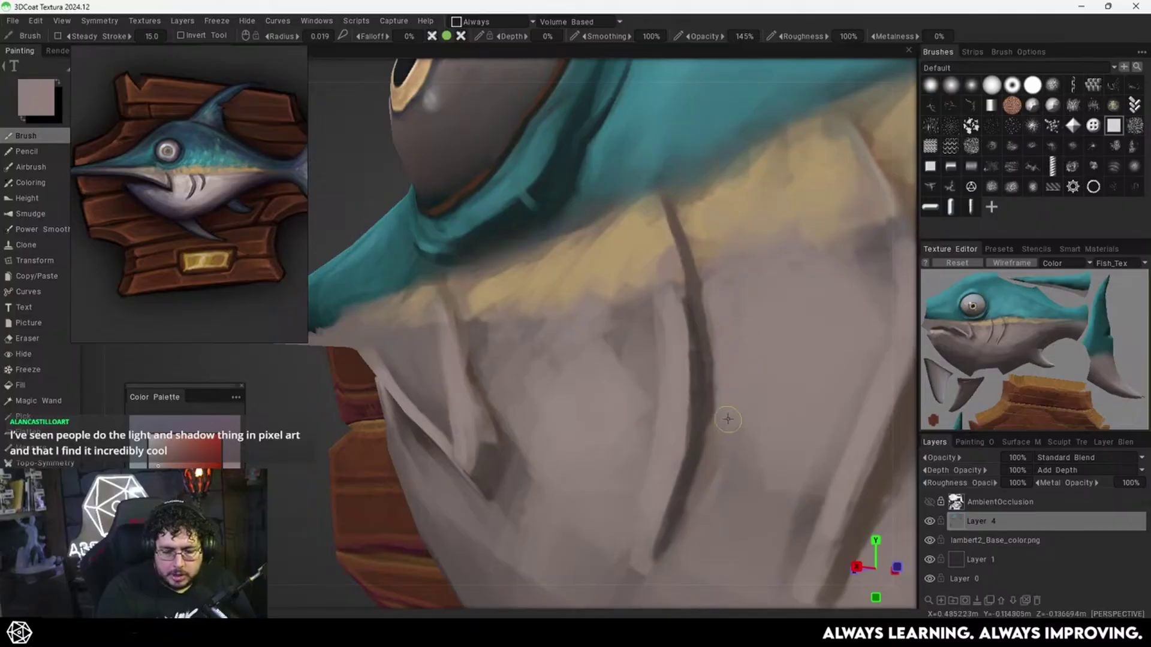
alt+drag(675, 334, 744, 314)
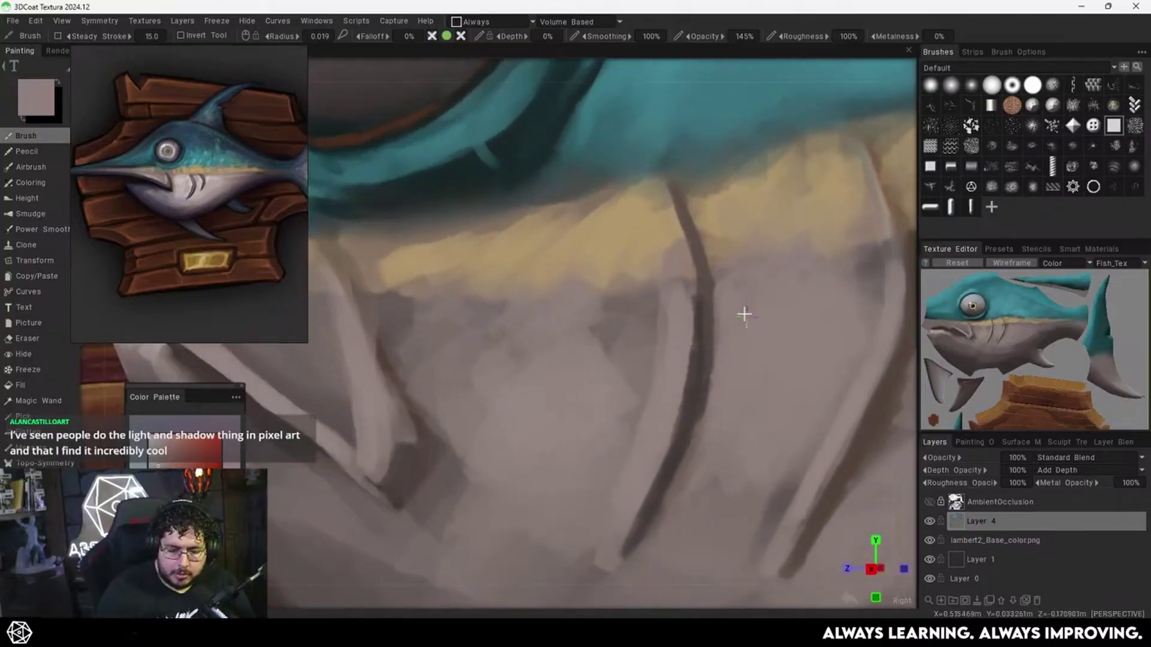
Paint sampled yellow over the upper end of the front gill ridge to extend the flank band.
key(v)
drag(661, 232, 681, 280)
alt+middle_drag(687, 322, 687, 333)
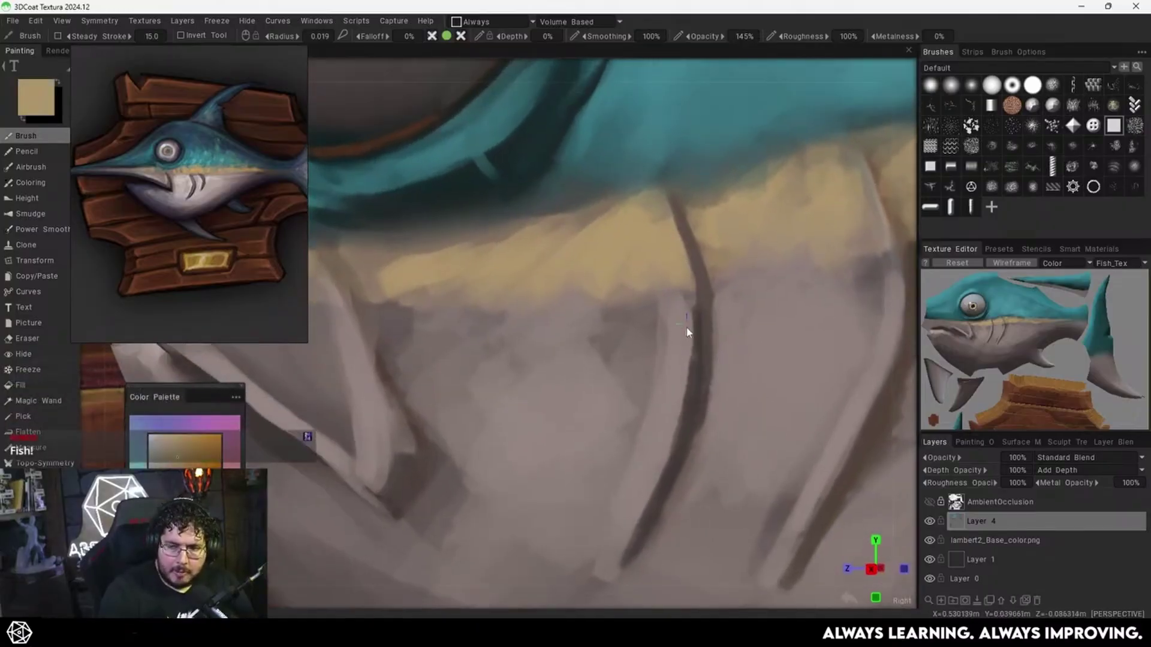
Highlight the front gill ridge down to a tapered tail with a lightened belly grey and brush radius 0.011.
alt+right_drag(686, 332, 647, 394)
alt+drag(648, 393, 672, 360)
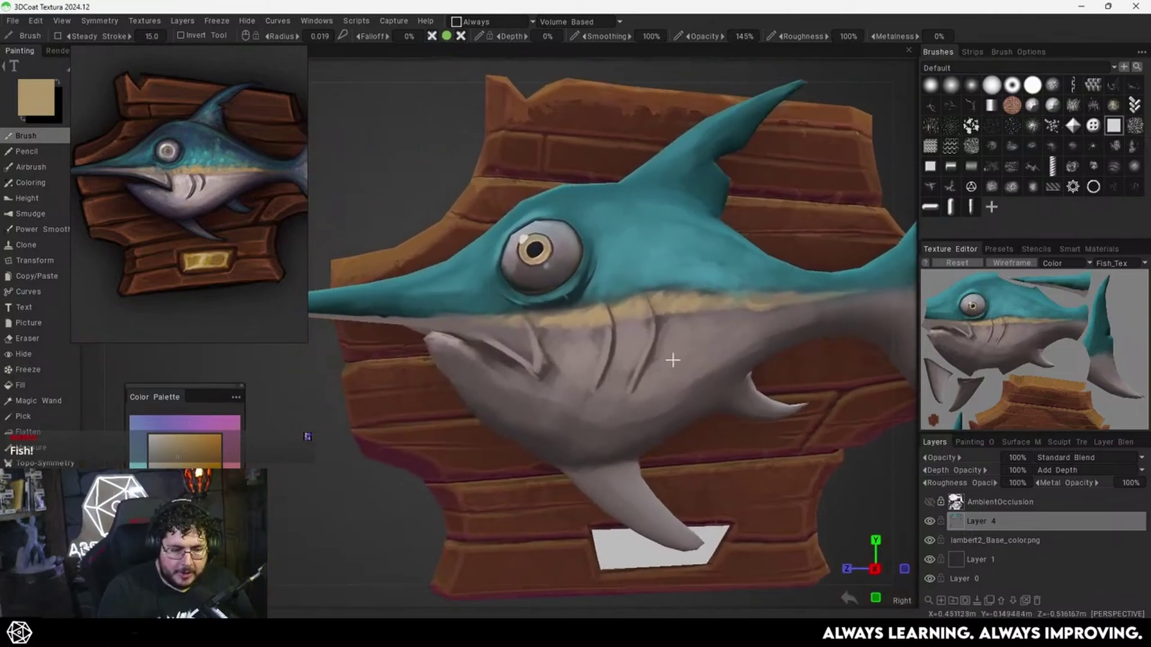
alt+right_drag(673, 360, 685, 339)
key(v)
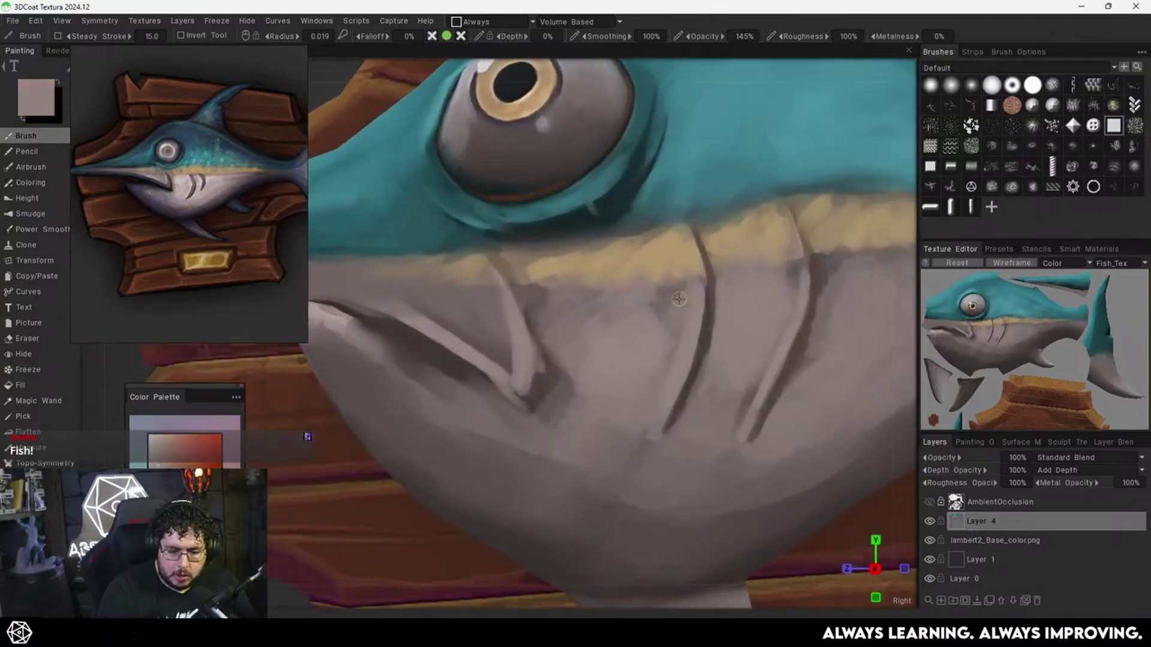
drag(160, 466, 160, 461)
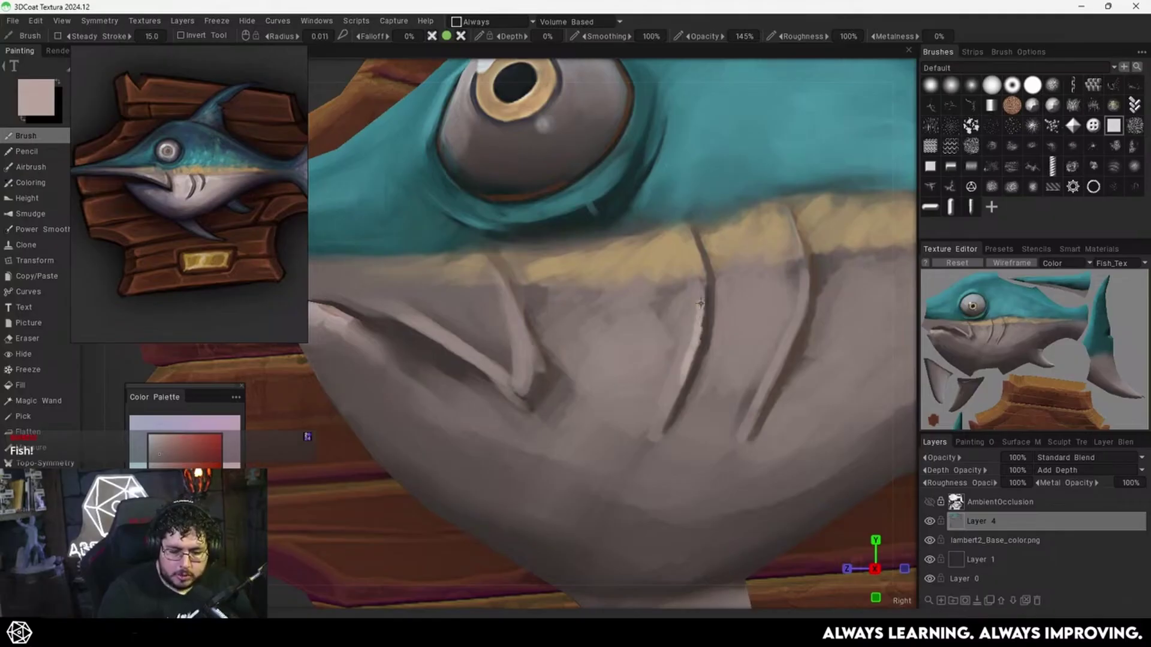
drag(683, 378, 631, 469)
key(v)
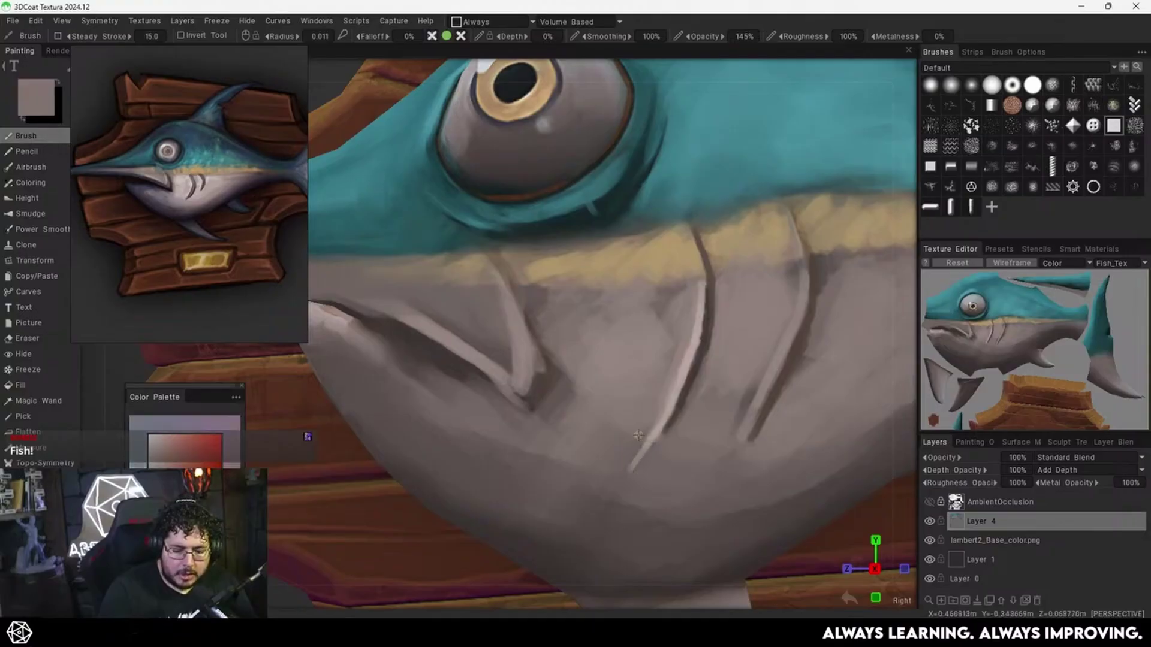
Highlight the rear gill ridge in the sampled light pinkish grey and enlarge the brush radius to 0.034.
key(v)
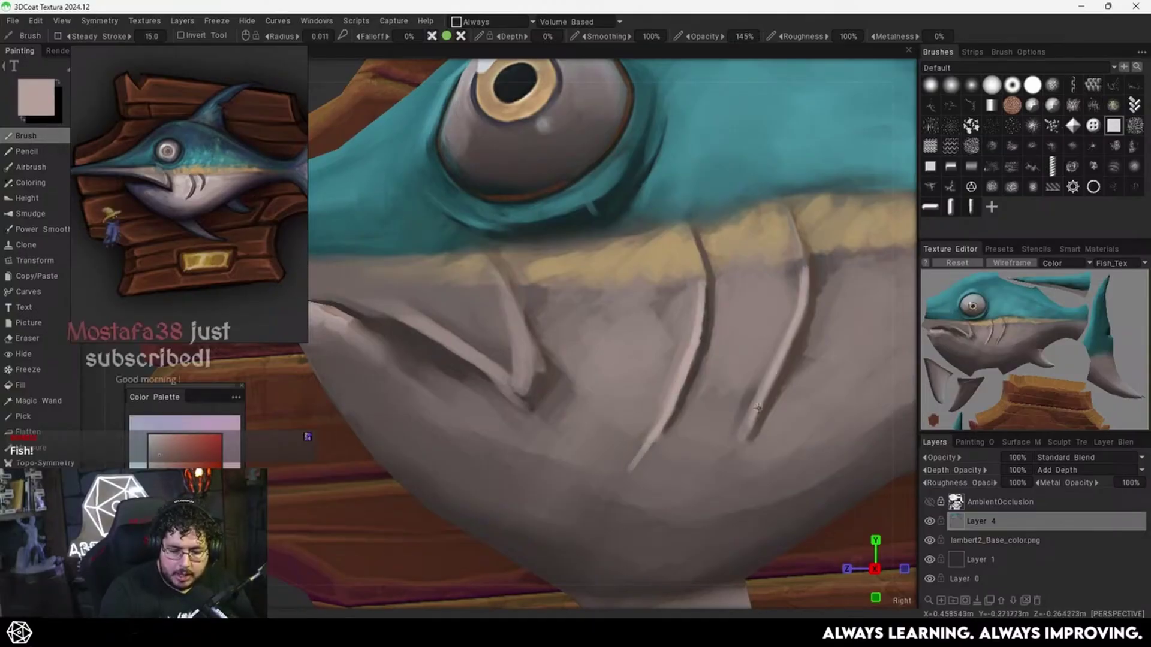
alt+middle_drag(692, 333, 700, 338)
right_drag(694, 329, 704, 329)
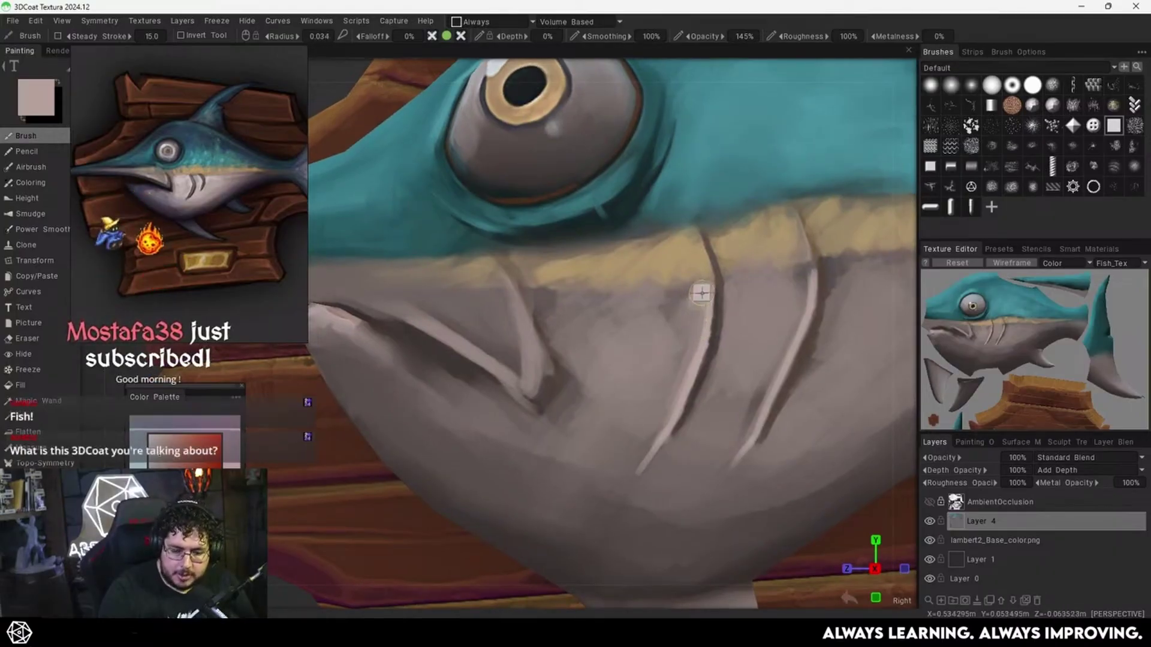
Broaden the highlight in front of the front gill slit with light pinkish grey strokes and brush radius 0.034.
mouse_move(697, 301)
mouse_down()
mouse_move(642, 445)
mouse_move(671, 365)
mouse_up()
key(v)
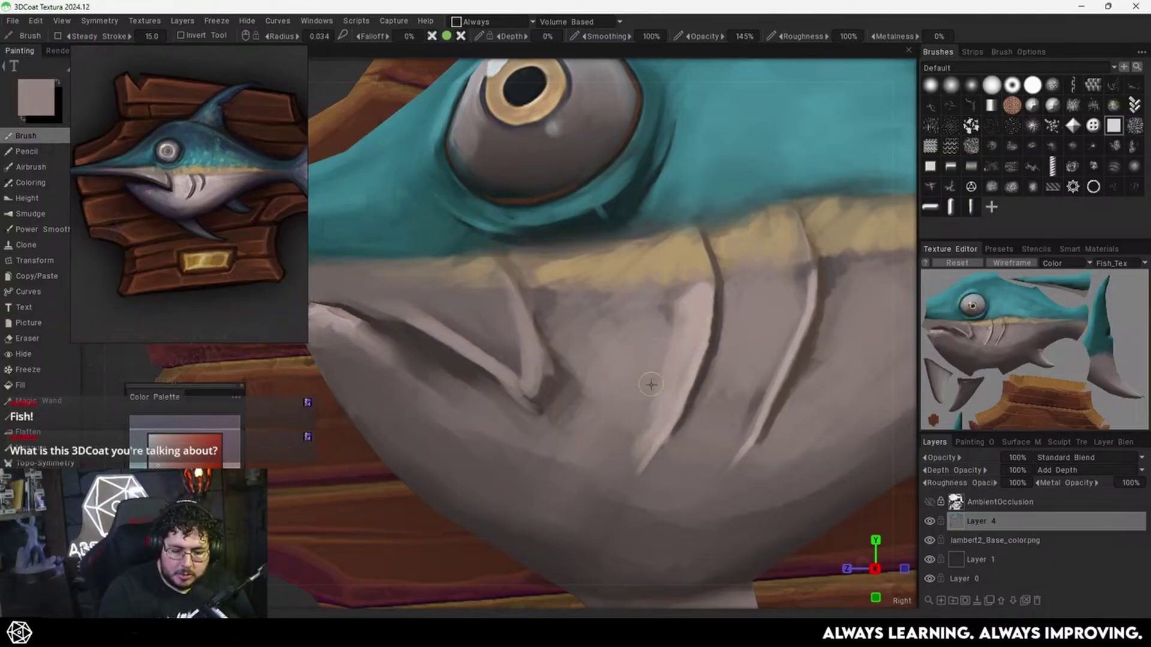
drag(670, 322, 667, 342)
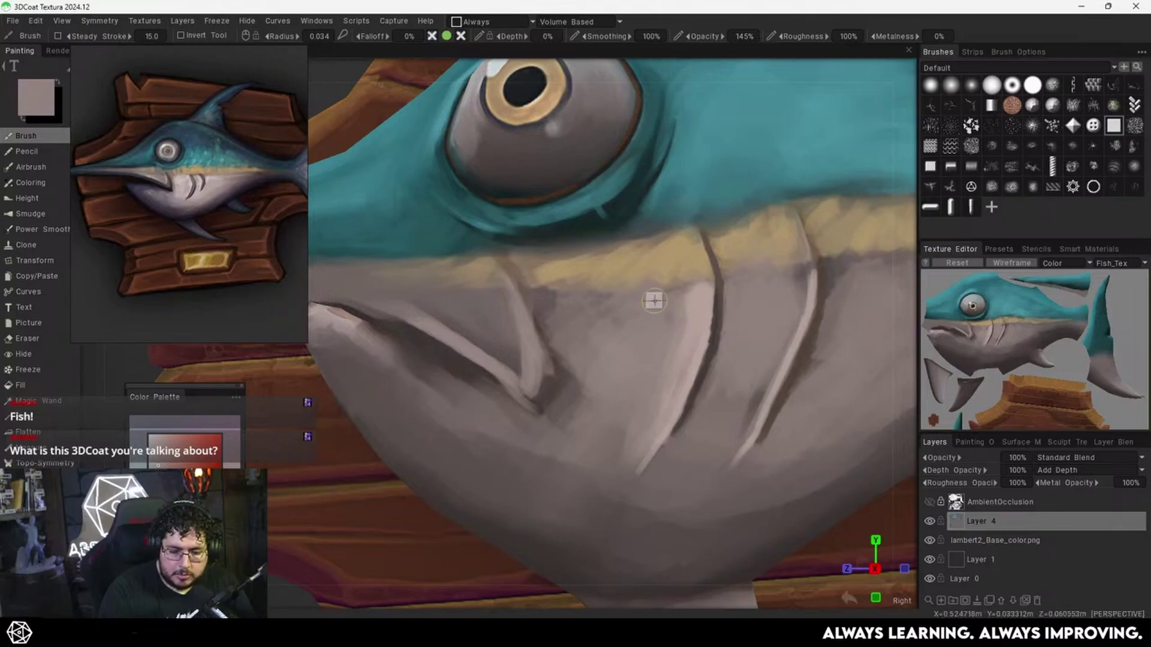
alt+middle_drag(602, 372, 713, 380)
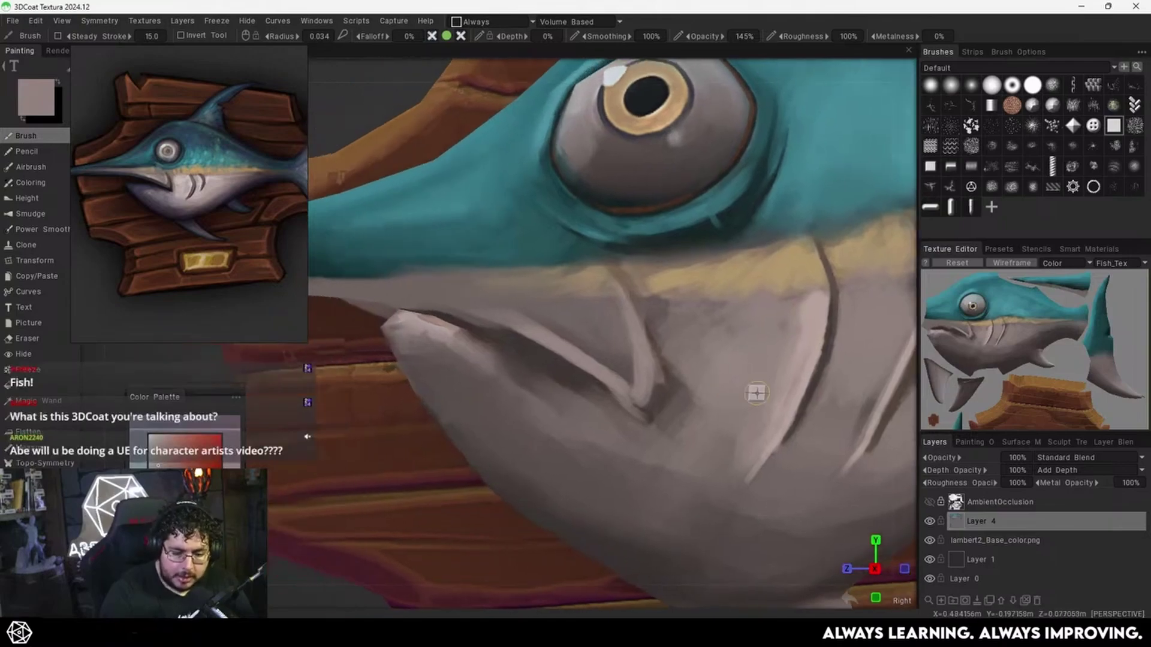
Highlight the ridge above the mouth crease in sampled light pinkish grey with brush radius 0.016, and darken the crease's rear corner.
key(v)
alt+drag(574, 351, 558, 347)
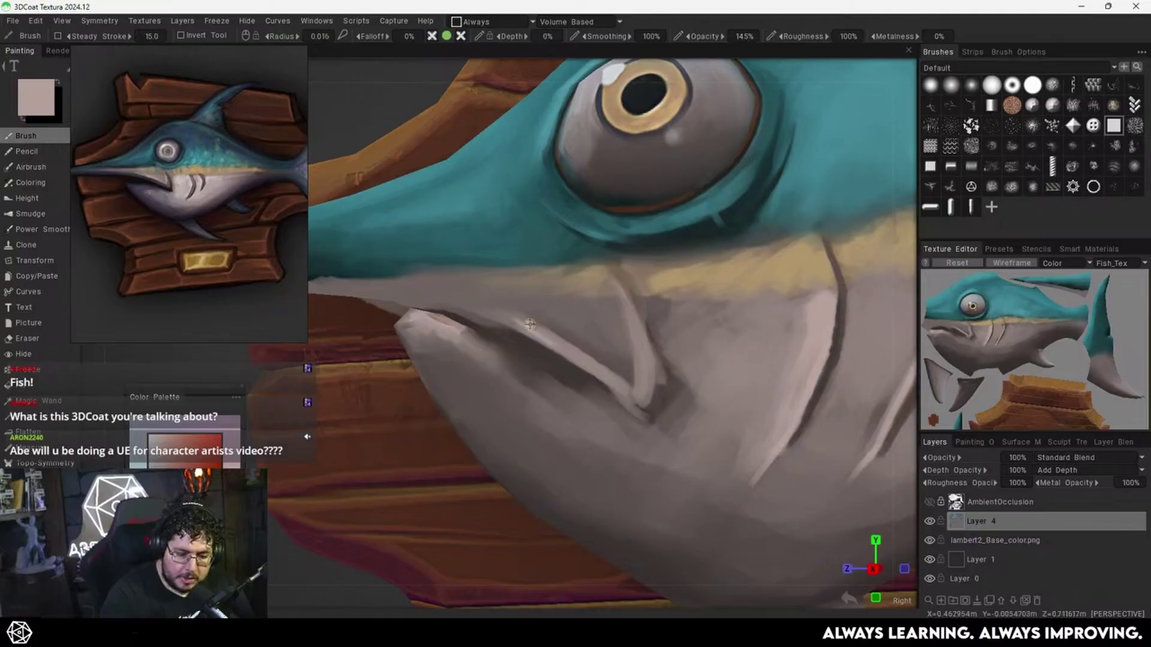
drag(511, 319, 583, 367)
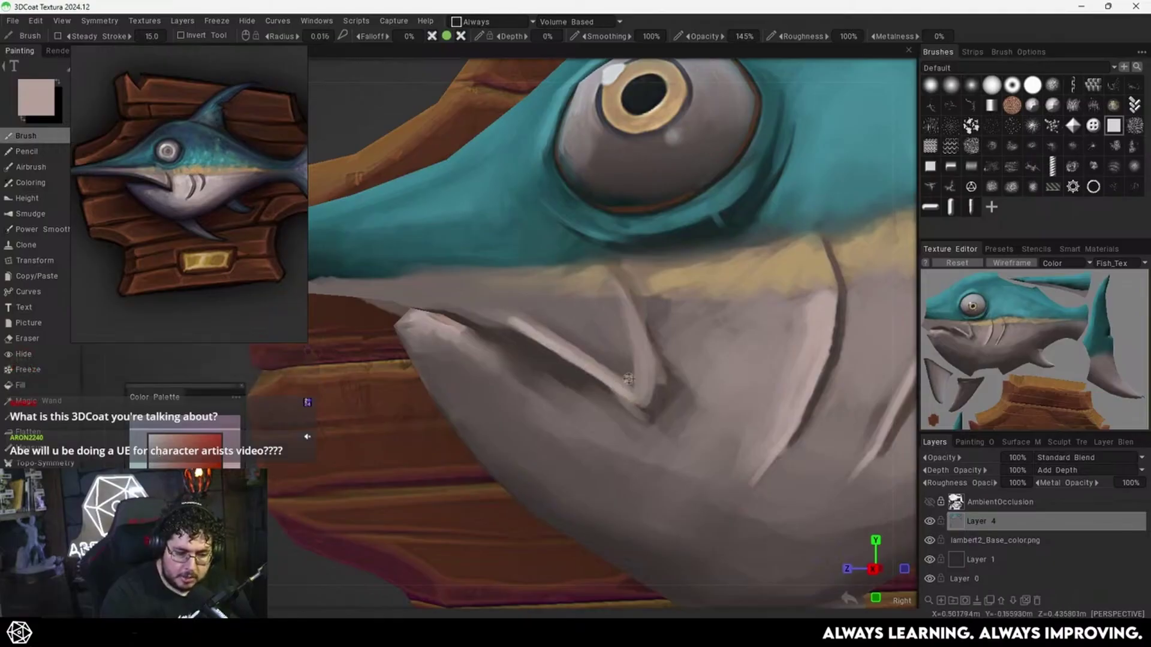
middle_drag(642, 354, 631, 412)
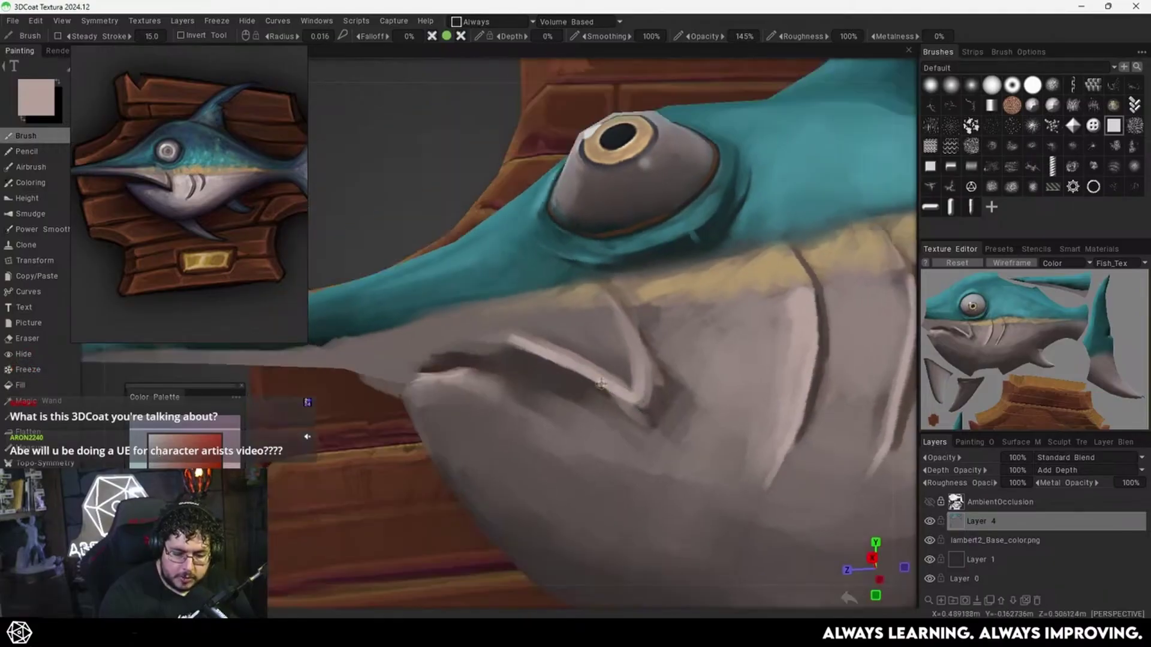
key(v)
drag(619, 412, 644, 412)
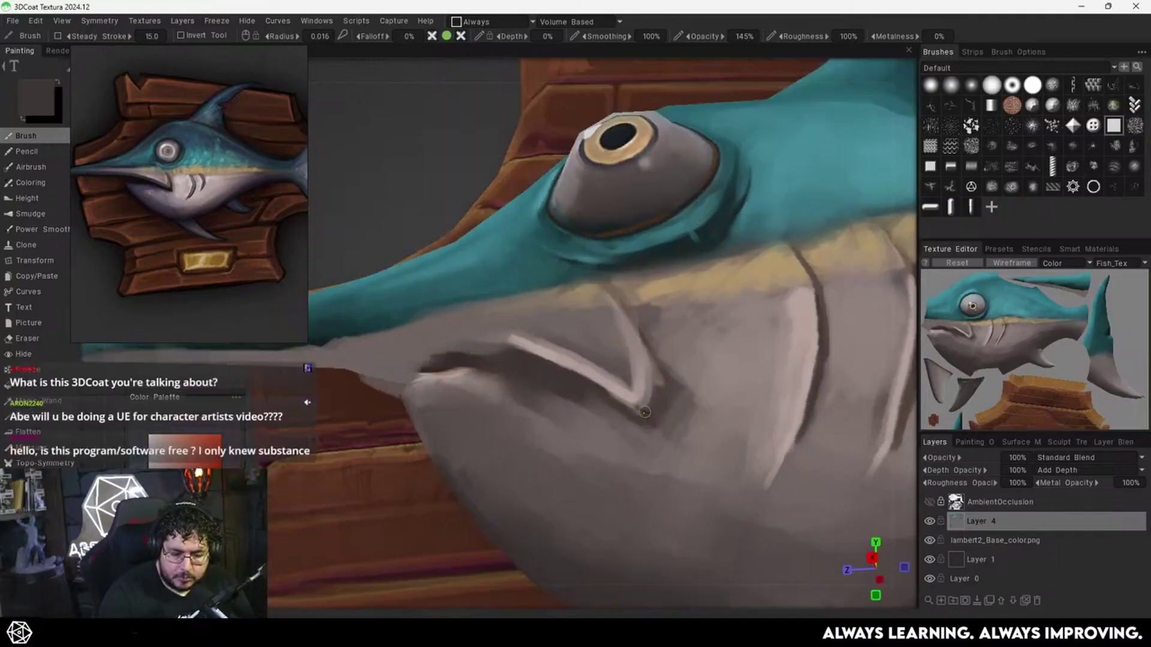
Refine the cheek fold rising from the mouth corner with sampled skin greys, narrowing its light ridge.
middle_drag(670, 370, 642, 406)
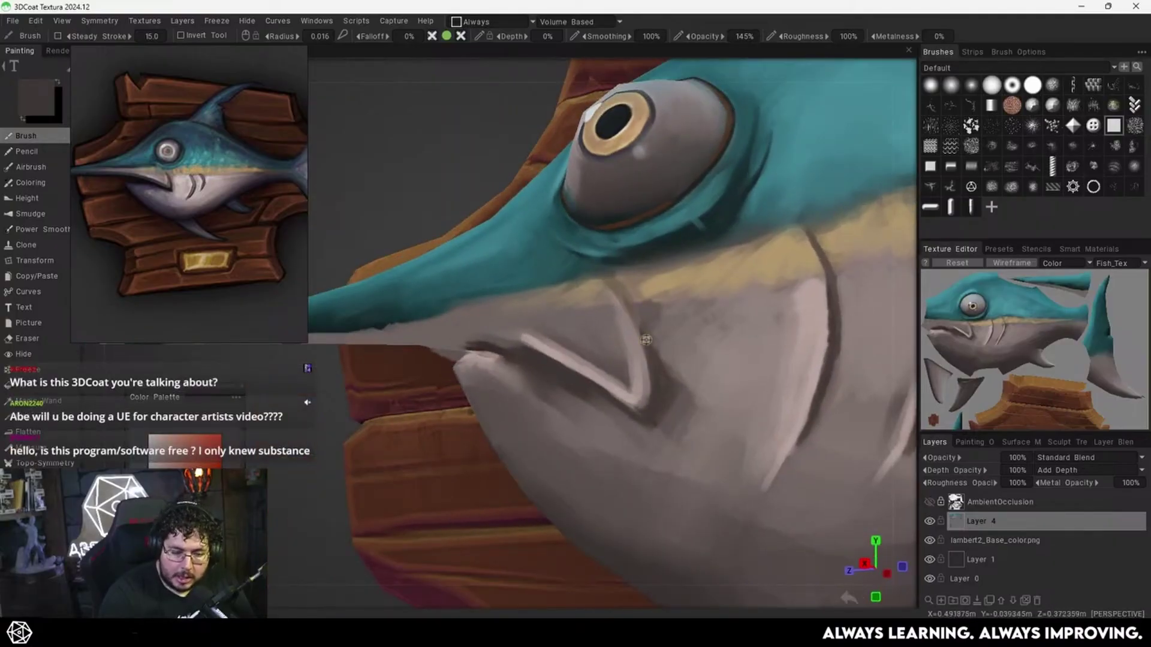
middle_drag(646, 340, 637, 296)
key(v)
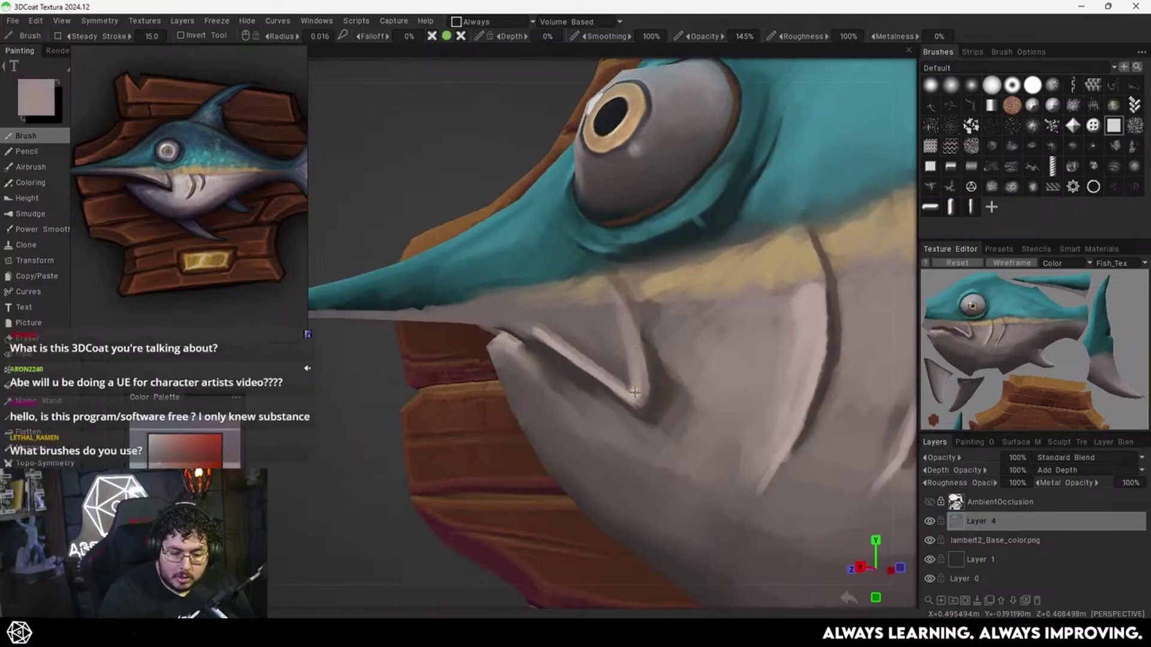
key(v)
drag(610, 311, 629, 363)
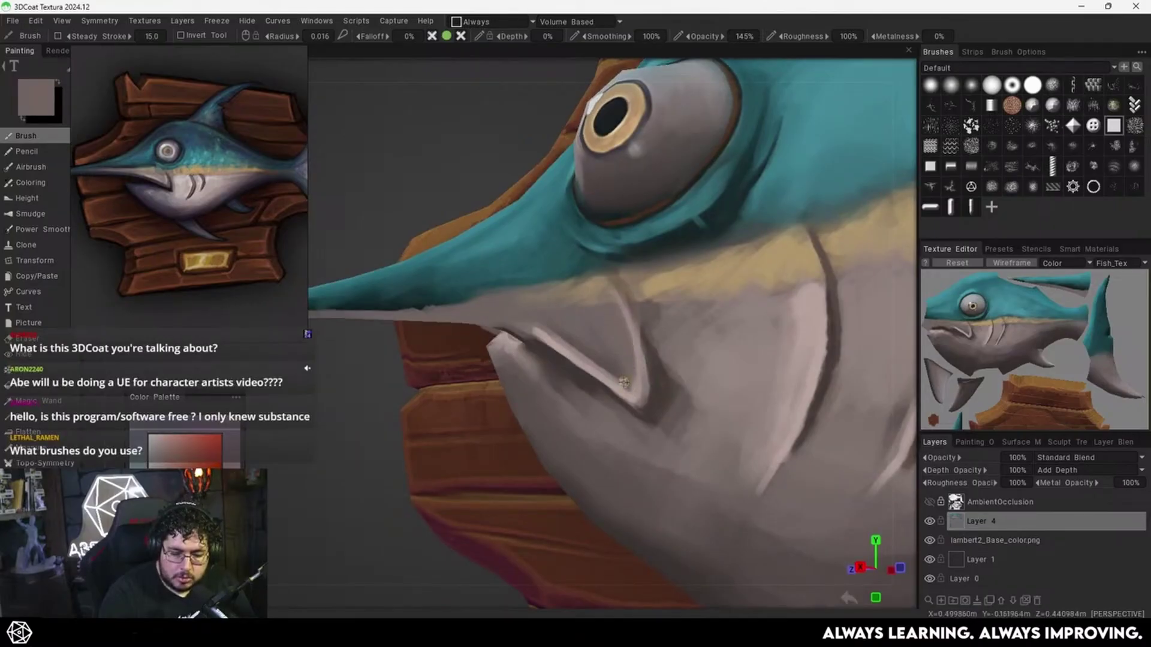
Blend the mouth ridge highlight into the cheek above it with sampled light greys and brush radius 0.032.
alt+right_drag(759, 323, 761, 403)
alt+drag(761, 403, 652, 380)
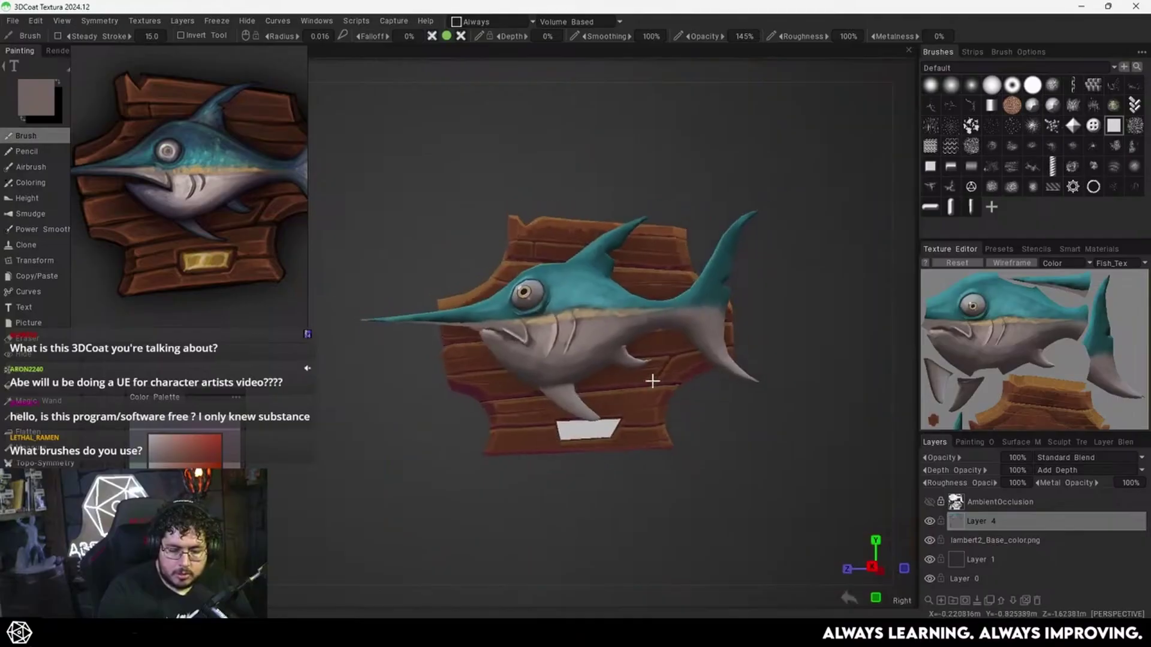
alt+right_drag(652, 379, 763, 322)
scroll(629, 393, up, 4)
scroll(617, 383, down, 5)
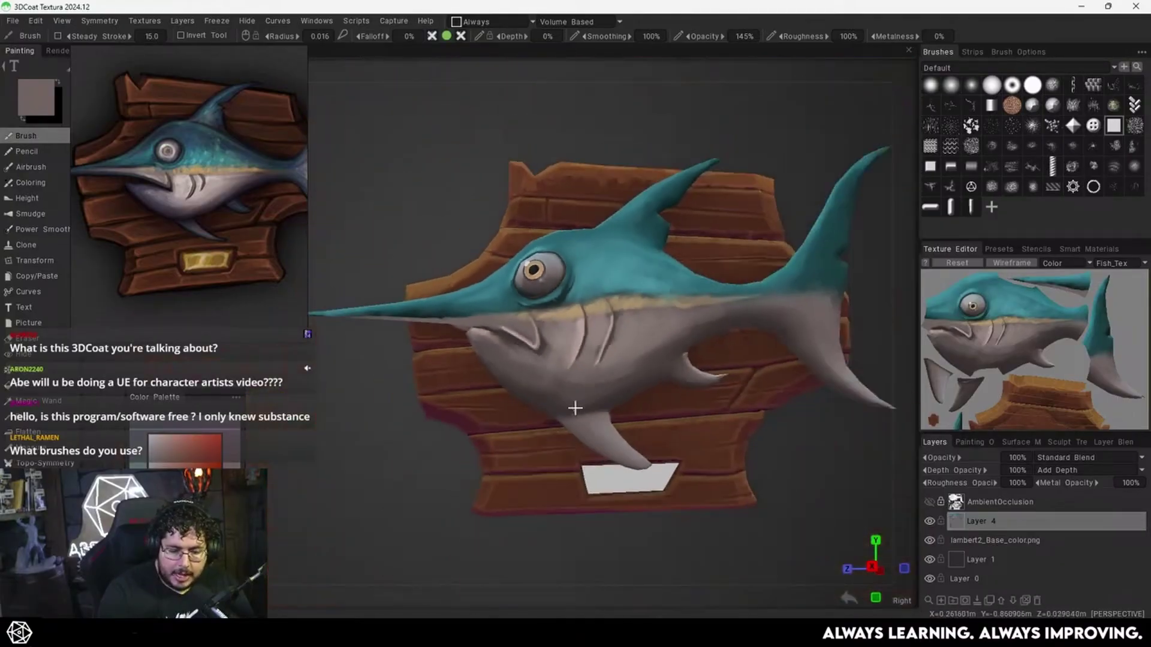
scroll(642, 355, up, 6)
alt+drag(553, 327, 572, 333)
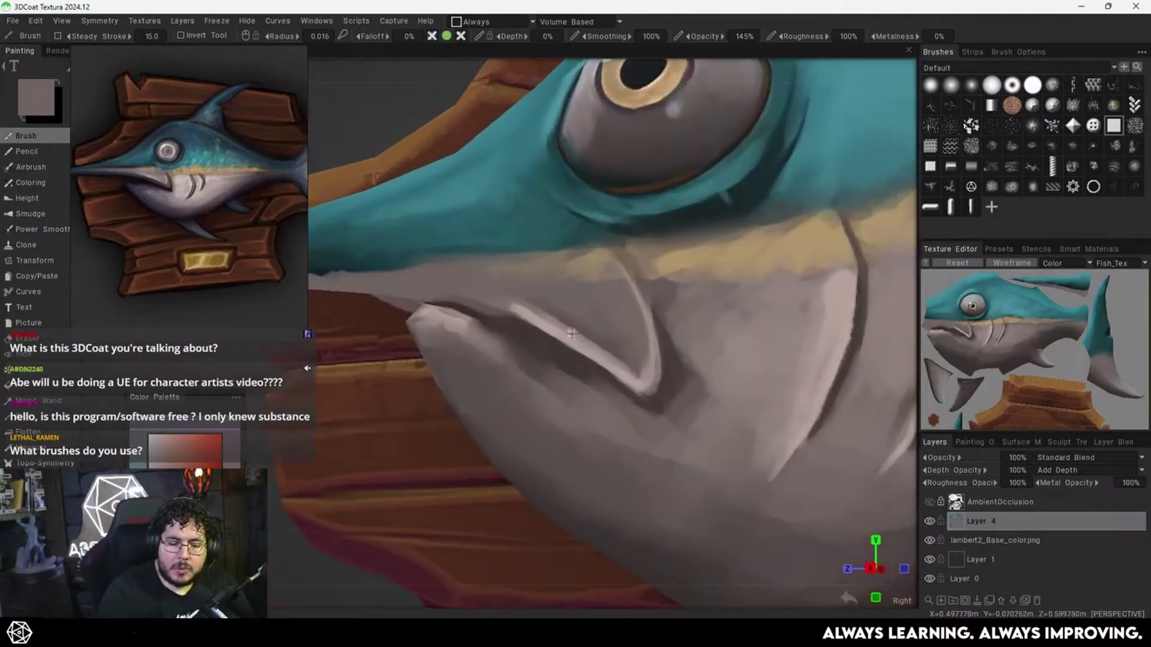
right_drag(575, 317, 564, 321)
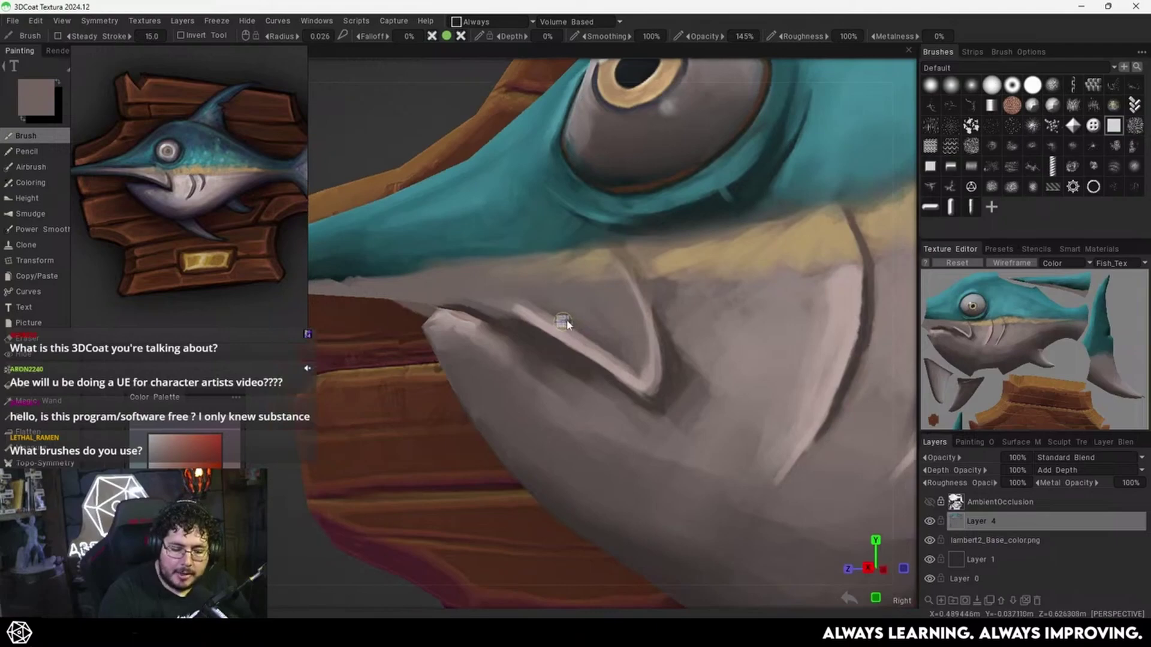
key(v)
mouse_move(528, 305)
mouse_down()
mouse_move(636, 369)
mouse_move(584, 316)
mouse_move(513, 294)
mouse_up()
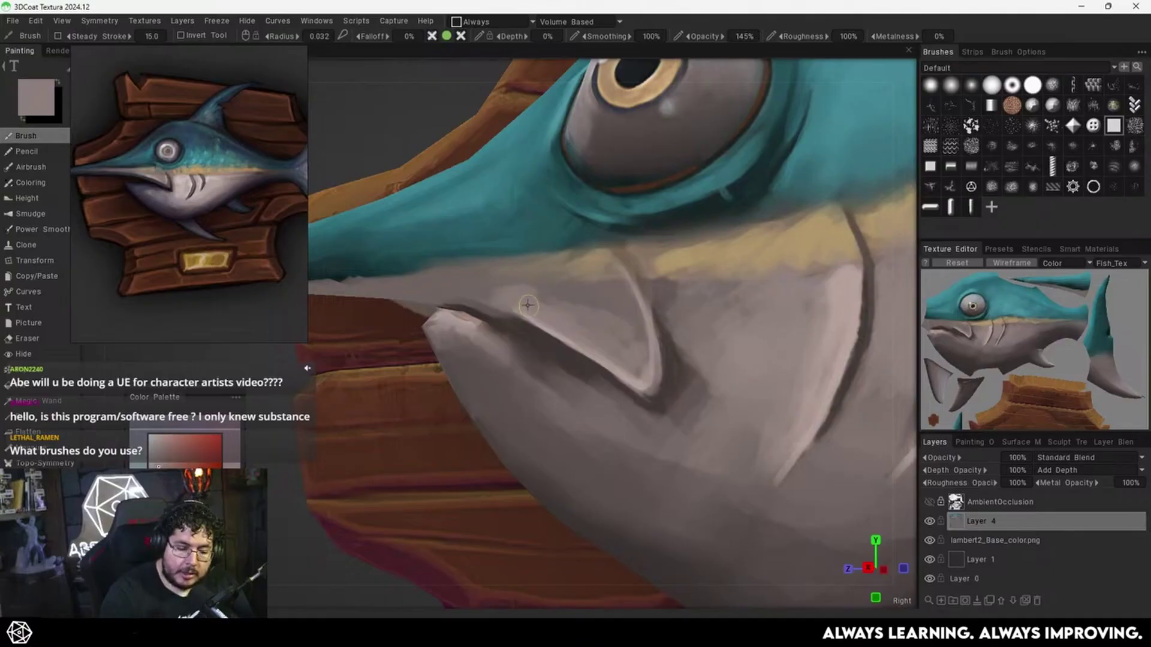
mouse_move(587, 337)
mouse_down()
mouse_move(568, 329)
mouse_move(618, 314)
mouse_move(572, 302)
mouse_up()
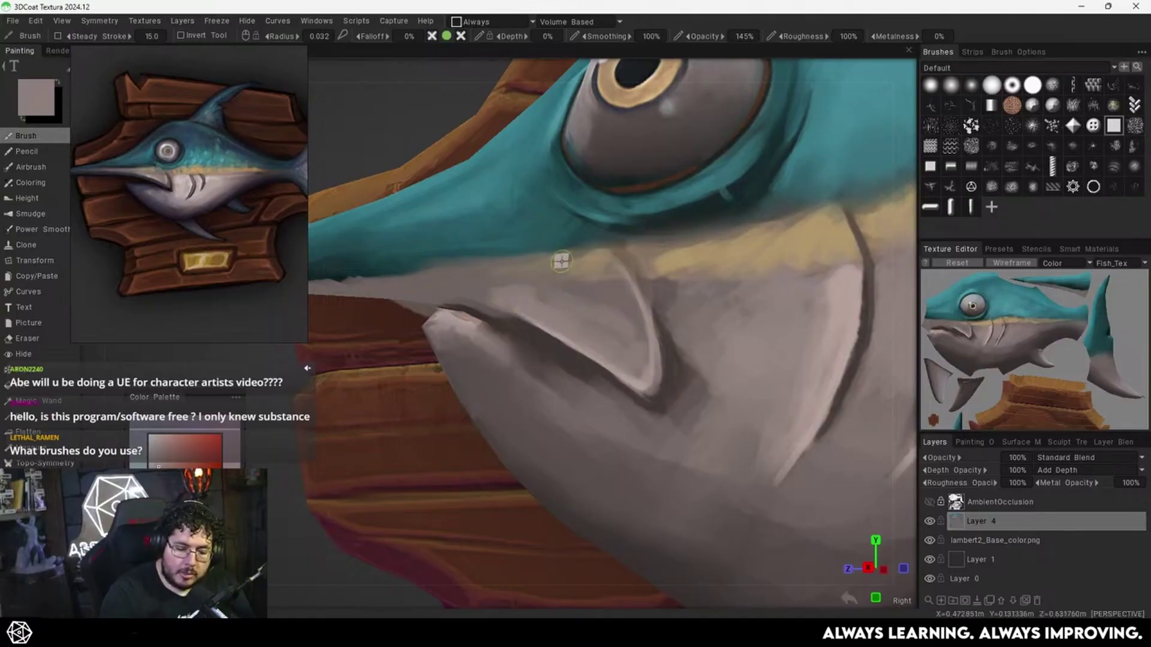
key(v)
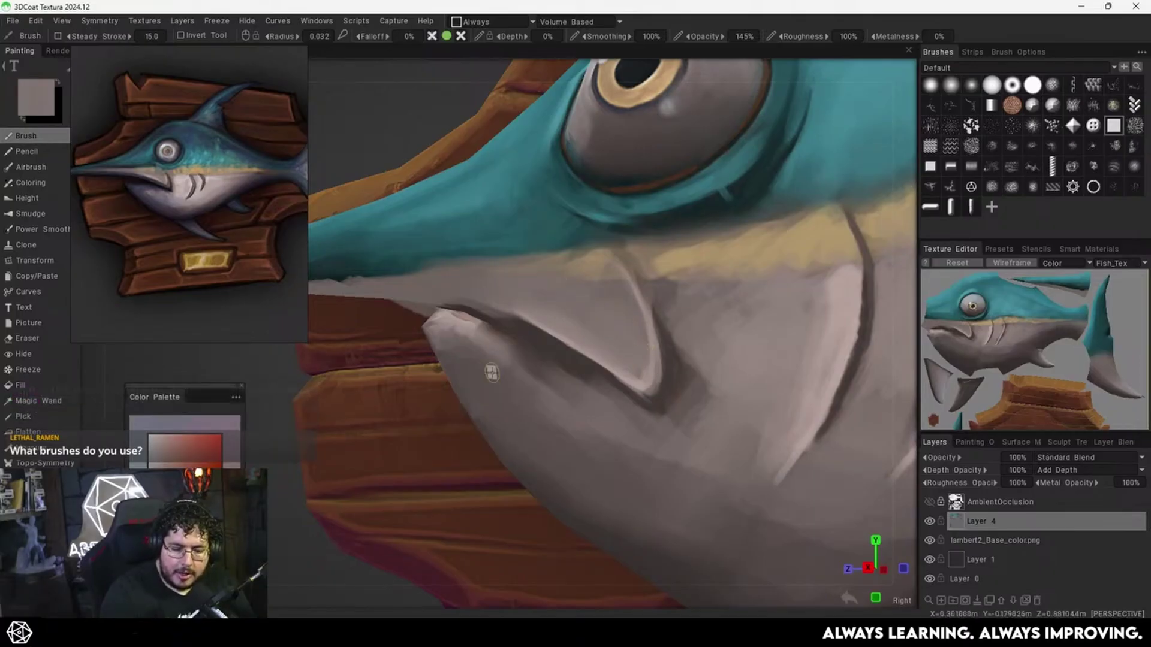
Hide and show Layer 4 to compare the whole fish with and without its painted details.
alt+right_drag(671, 376, 652, 416)
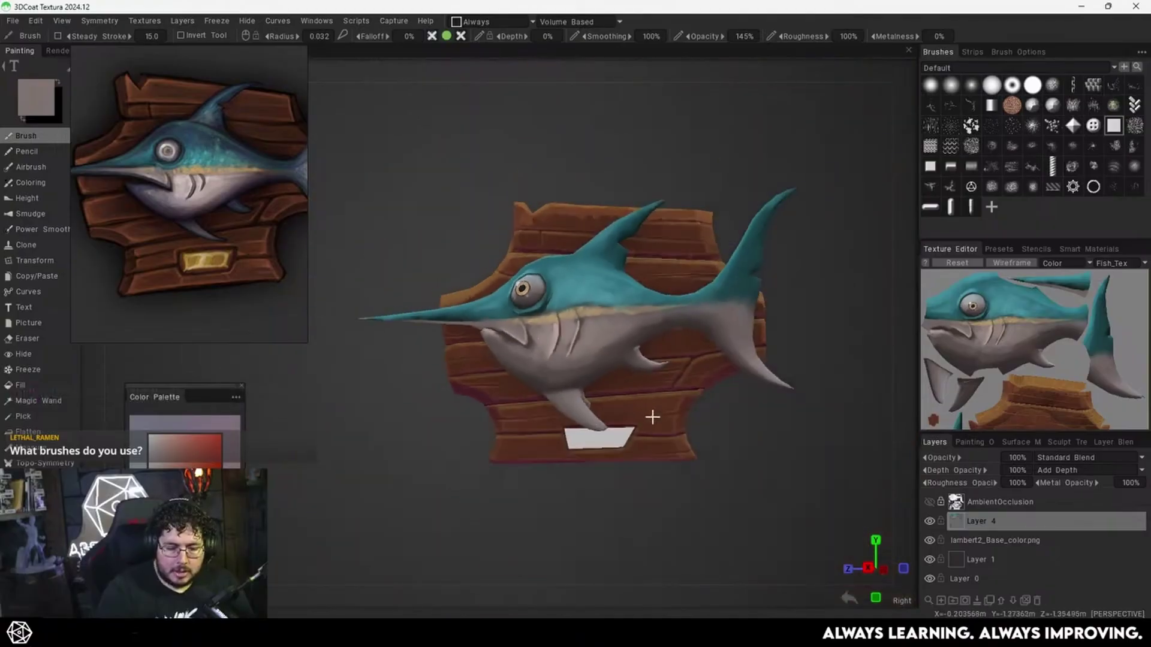
alt+drag(652, 416, 755, 391)
click(930, 521)
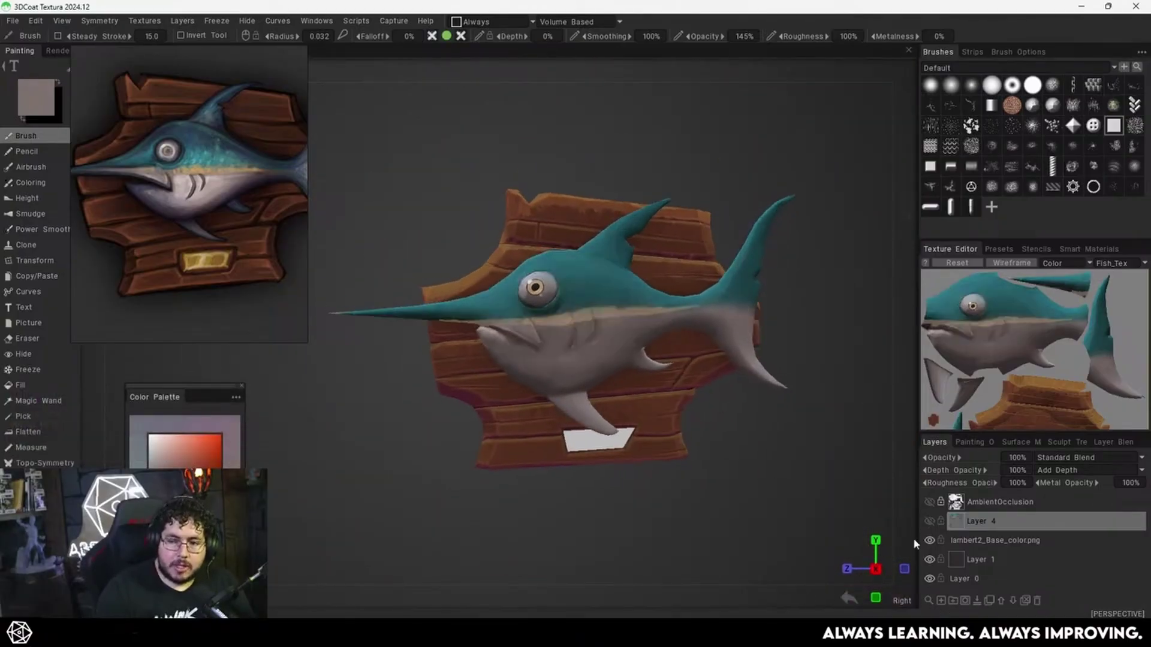
click(930, 521)
drag(834, 545, 797, 483)
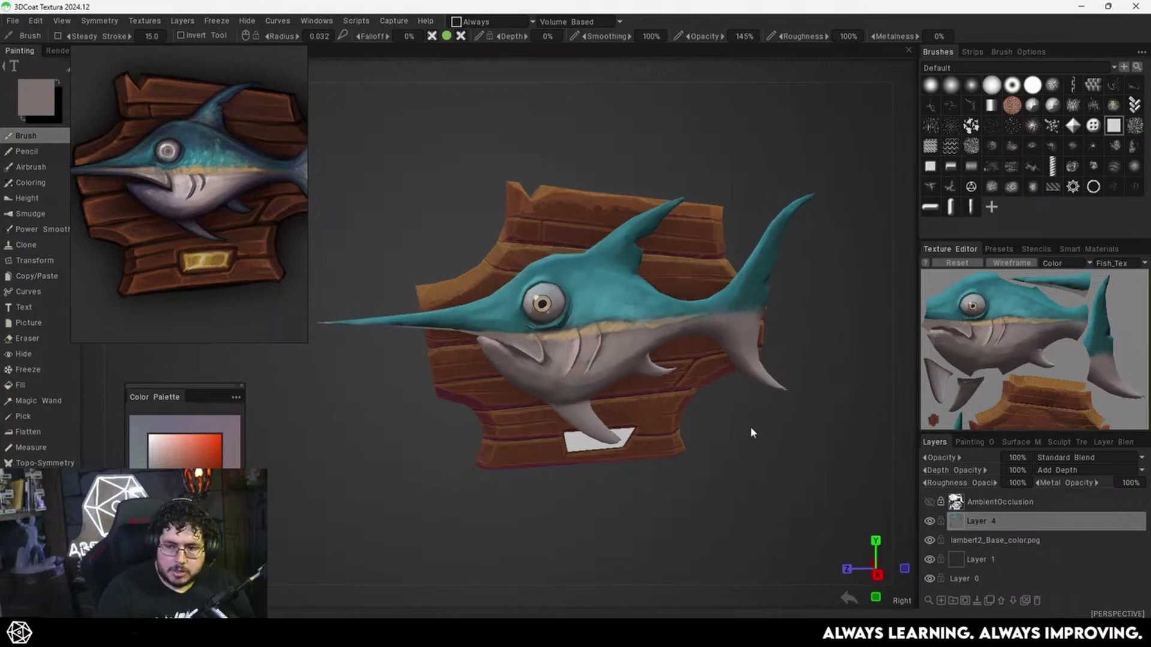
scroll(787, 397, up, 3)
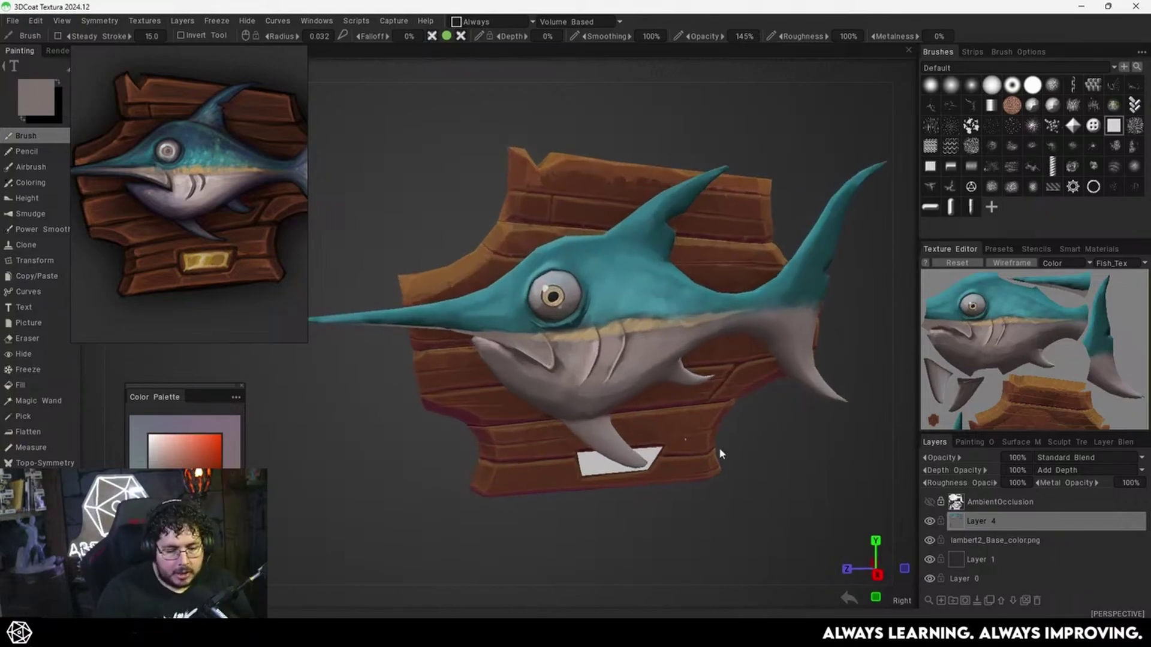
drag(718, 448, 776, 435)
Smooth the shading at the base of the snout with sampled light and dark teals and brush radius 0.064.
scroll(783, 408, up, 3)
scroll(784, 411, up, 3)
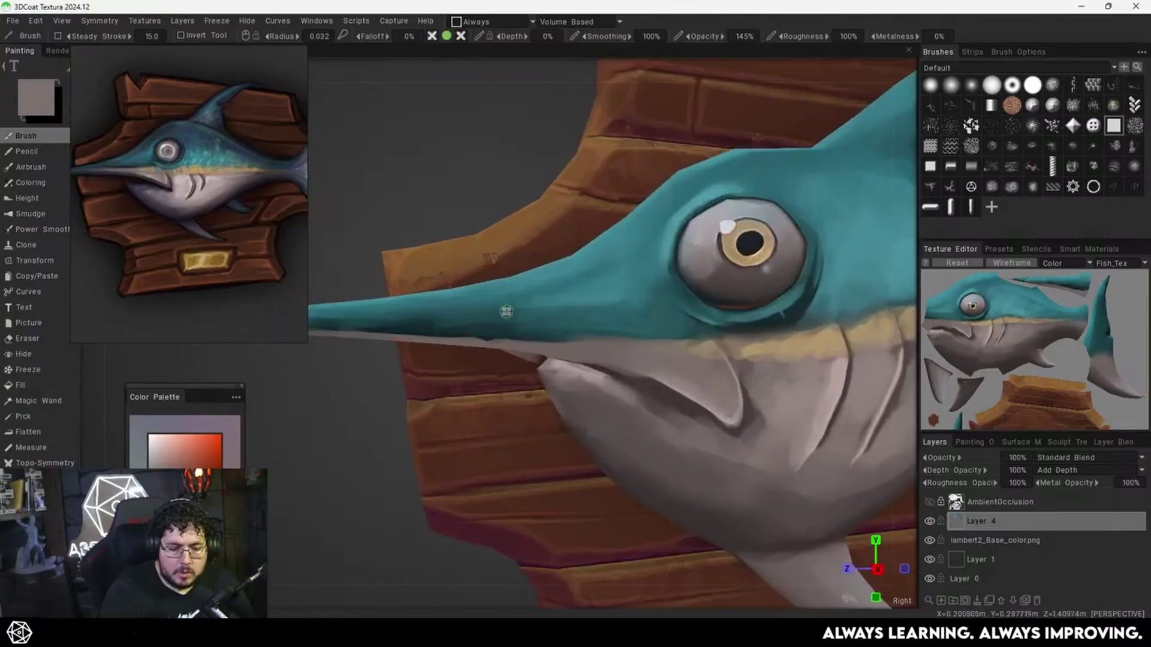
key(])
key(v)
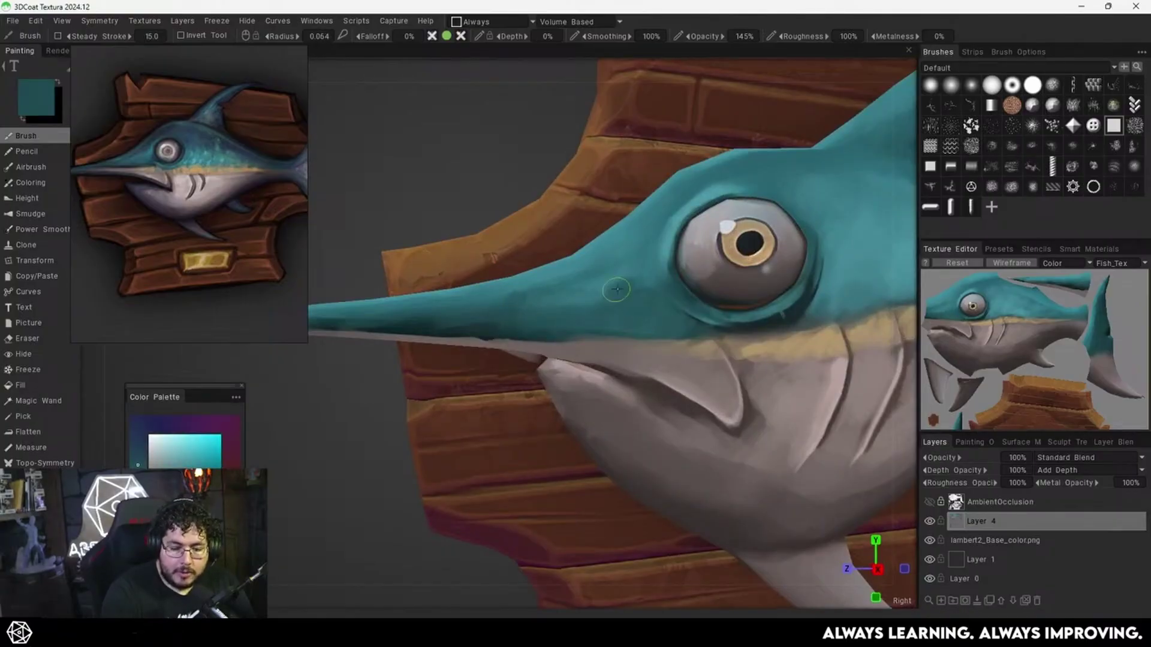
alt+drag(542, 303, 529, 305)
key(v)
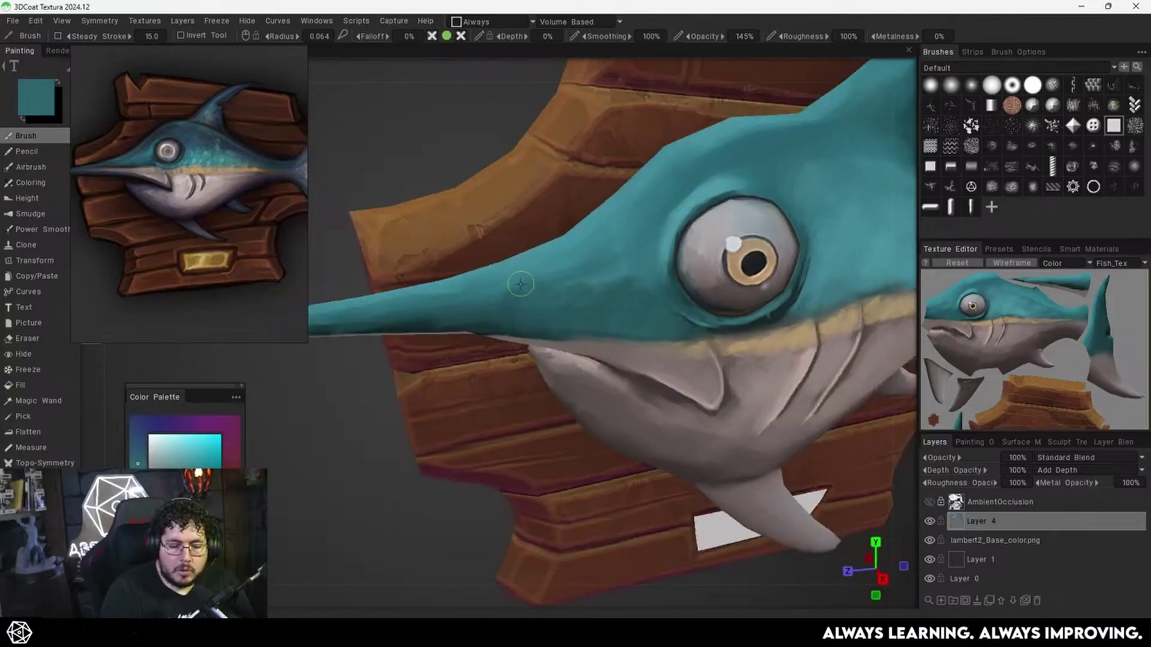
key(v)
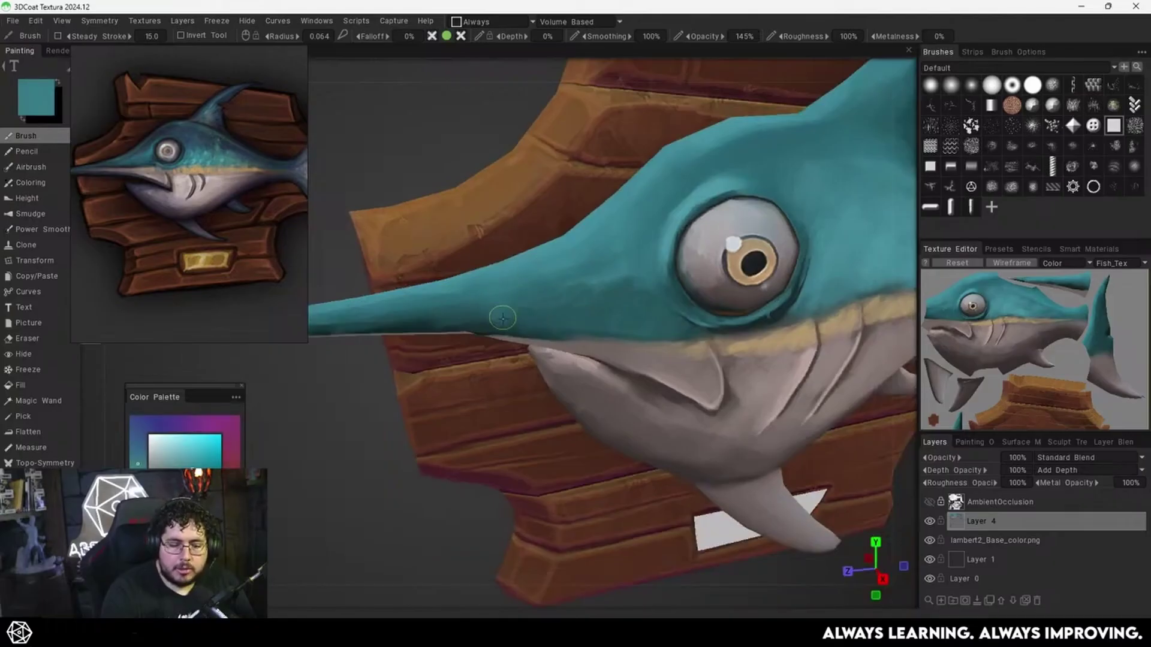
key(v)
alt+drag(504, 351, 495, 303)
key(v)
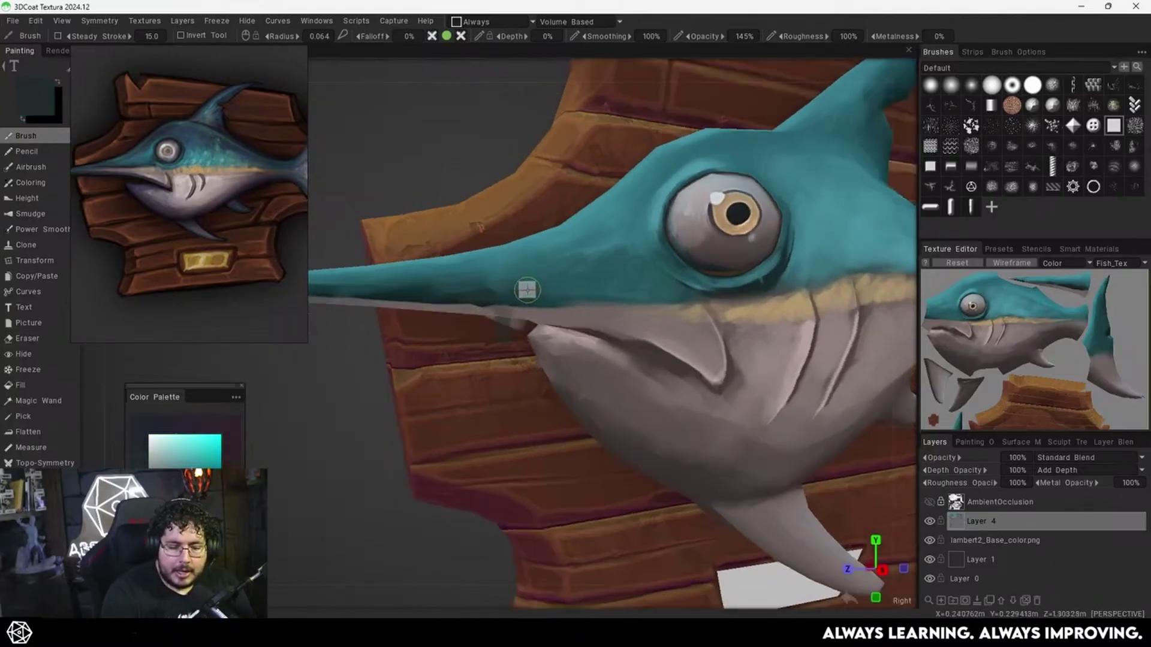
key(v)
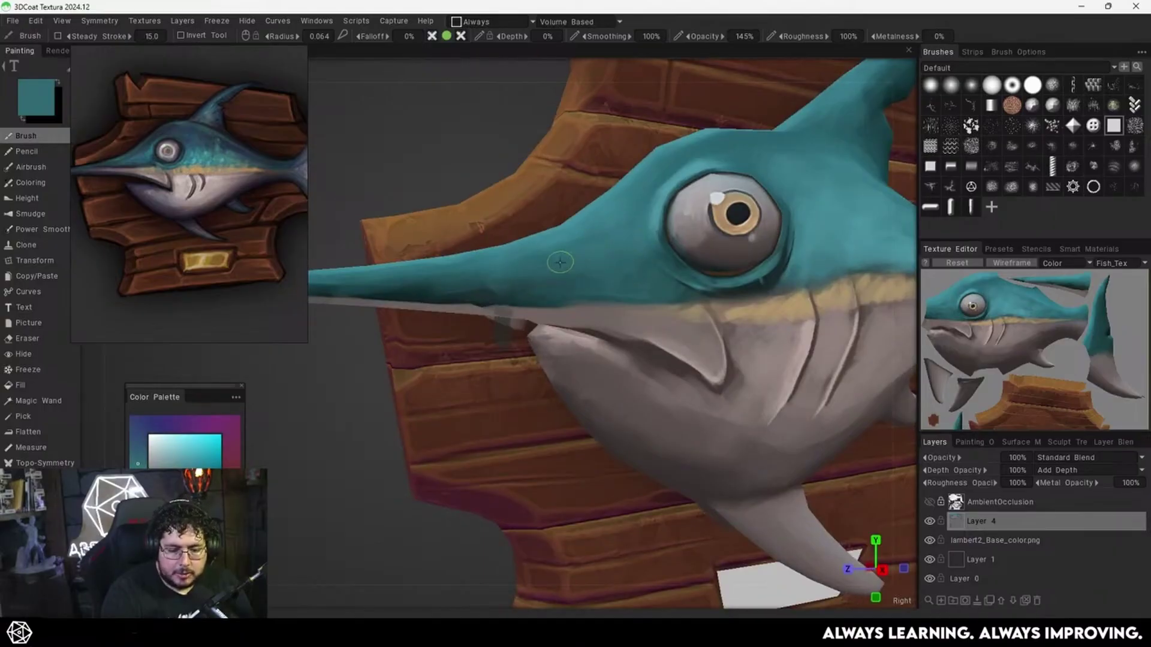
Soften the belly shading below the gill slits and toward the rear with broad sampled grey strokes and brush radius 0.203.
scroll(560, 262, down, 6)
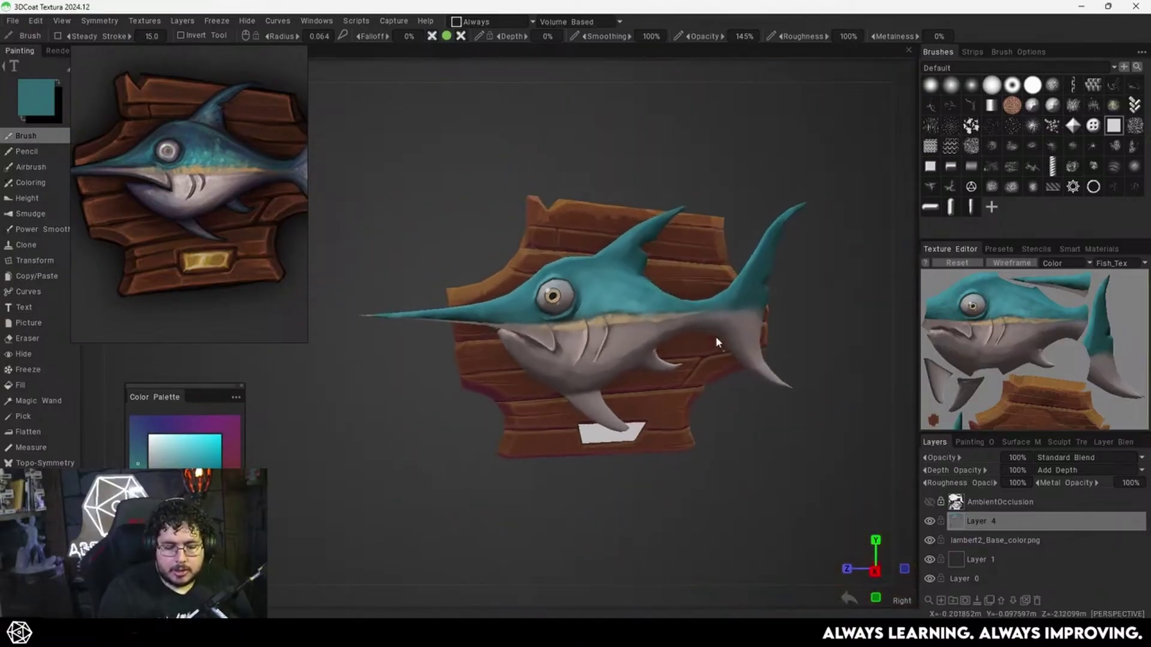
scroll(716, 336, up, 5)
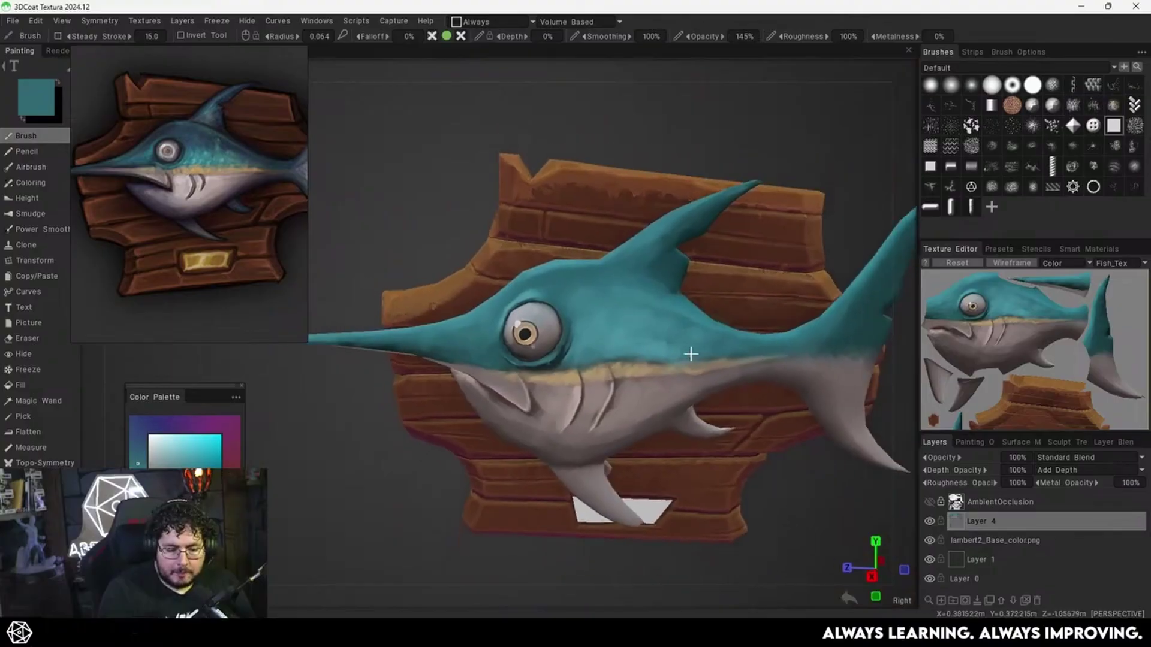
scroll(690, 354, up, 2)
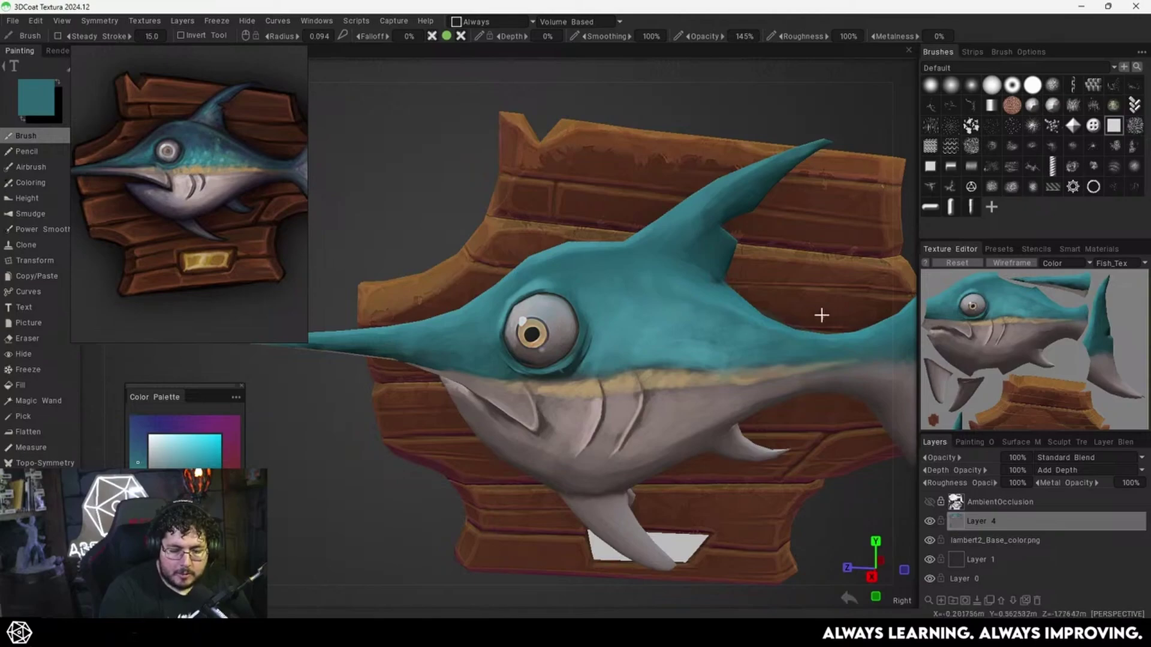
scroll(779, 324, down, 4)
alt+middle_drag(746, 334, 742, 277)
alt+drag(735, 326, 696, 328)
scroll(694, 327, up, 3)
key(v)
right_drag(615, 309, 633, 311)
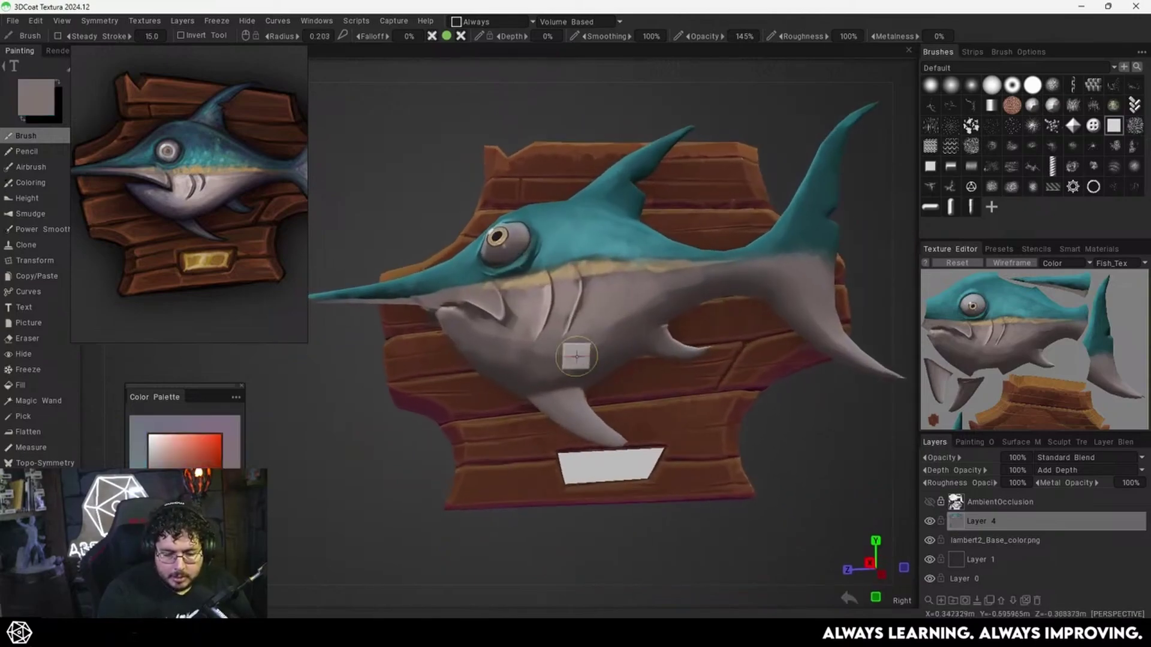
drag(577, 357, 617, 336)
drag(632, 320, 679, 304)
mouse_move(575, 360)
mouse_down()
mouse_move(537, 373)
mouse_move(568, 360)
mouse_up()
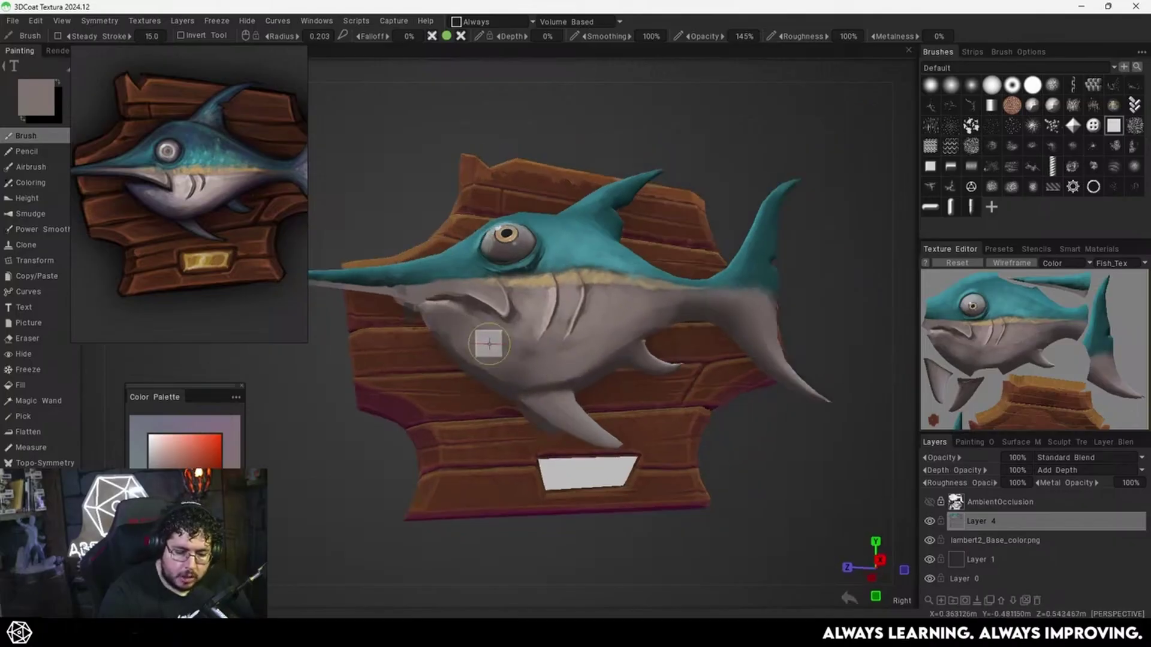
Soften the grey shading along the rear body toward the tail with brush radius 0.121.
mouse_move(491, 336)
alt+mouse_down()
mouse_move(501, 362)
mouse_move(522, 345)
alt+mouse_up()
right_drag(522, 345, 501, 342)
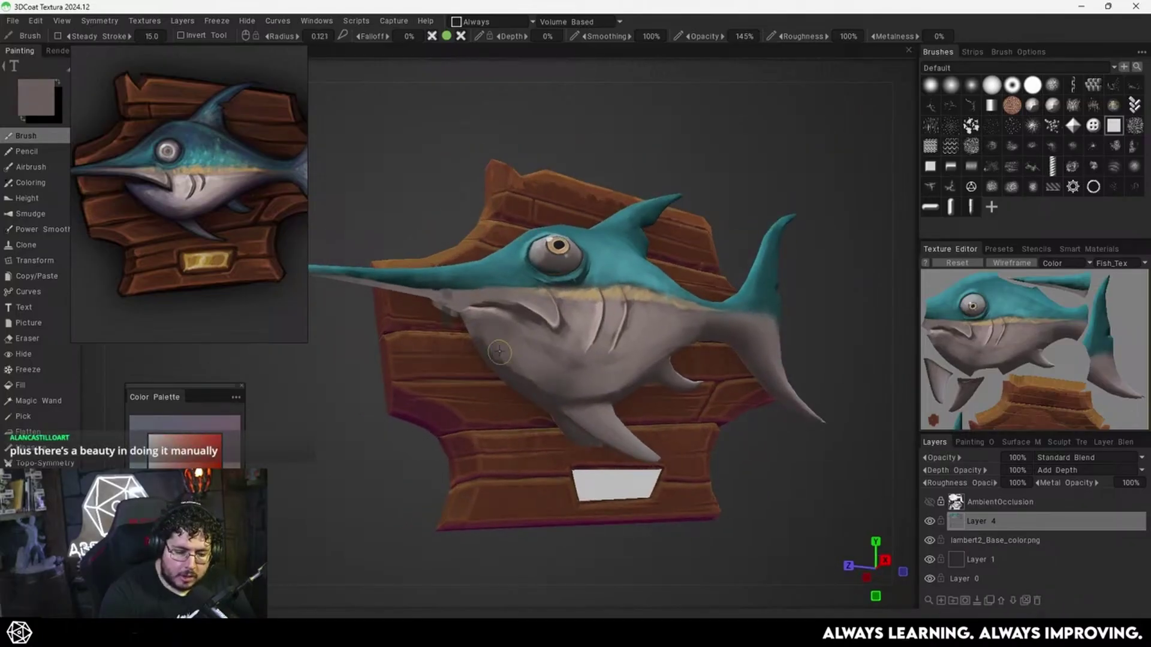
alt+drag(501, 347, 571, 318)
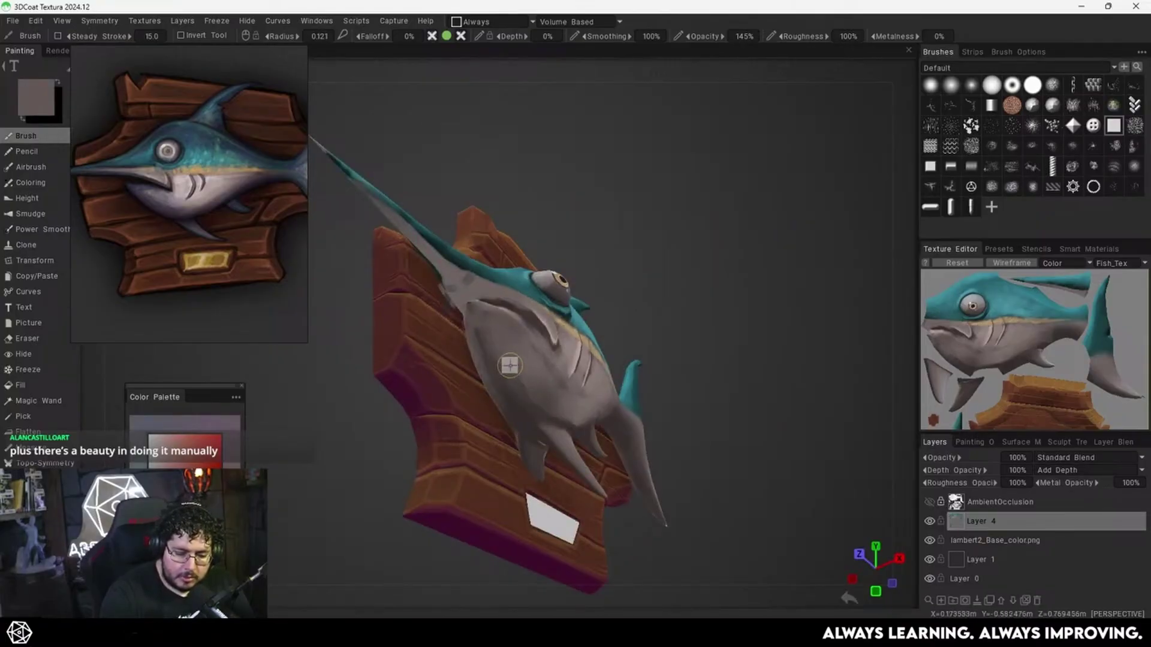
alt+drag(590, 399, 544, 417)
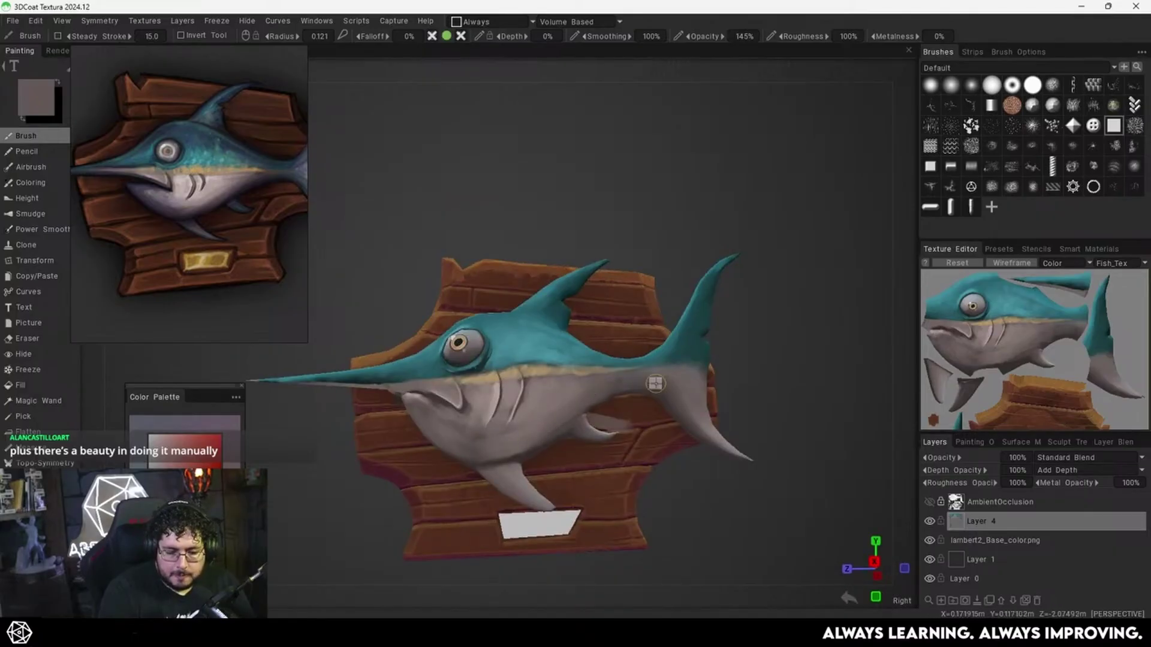
drag(656, 385, 616, 389)
alt+middle_drag(663, 337, 660, 311)
alt+middle_drag(617, 392, 657, 384)
Brighten the cheek and the area around the gill slits with sampled light greys.
key(v)
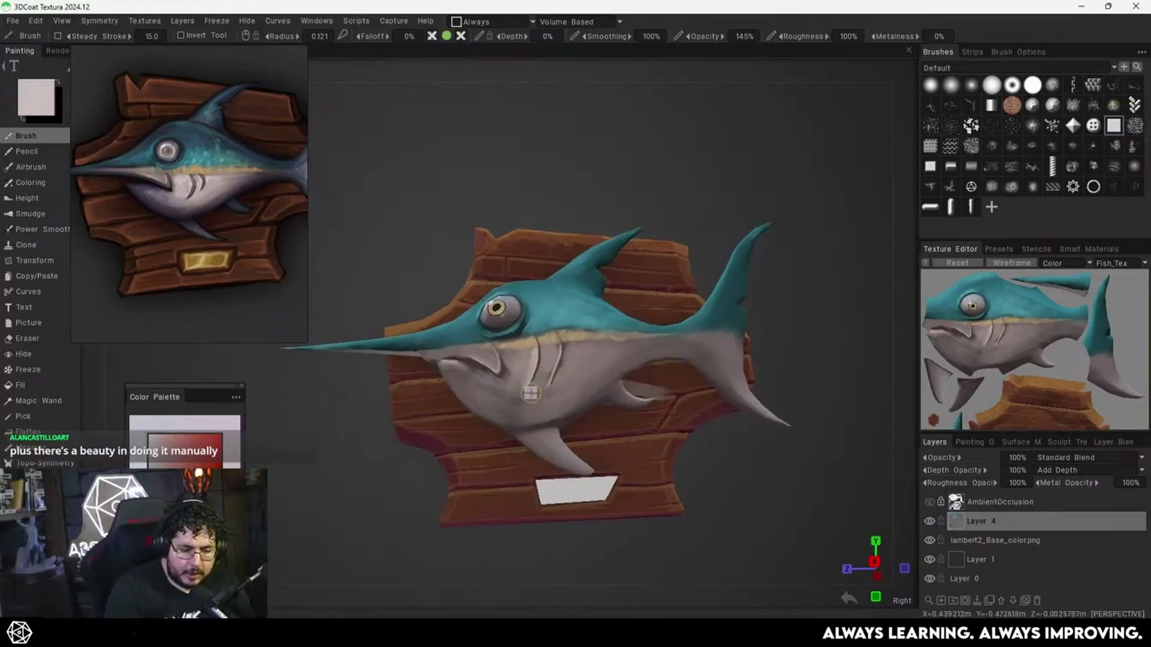
mouse_move(517, 361)
mouse_down()
mouse_move(519, 384)
mouse_move(528, 370)
mouse_move(508, 376)
mouse_move(528, 356)
mouse_move(516, 381)
mouse_move(532, 398)
mouse_move(483, 354)
mouse_move(495, 369)
mouse_move(450, 355)
mouse_up()
key(v)
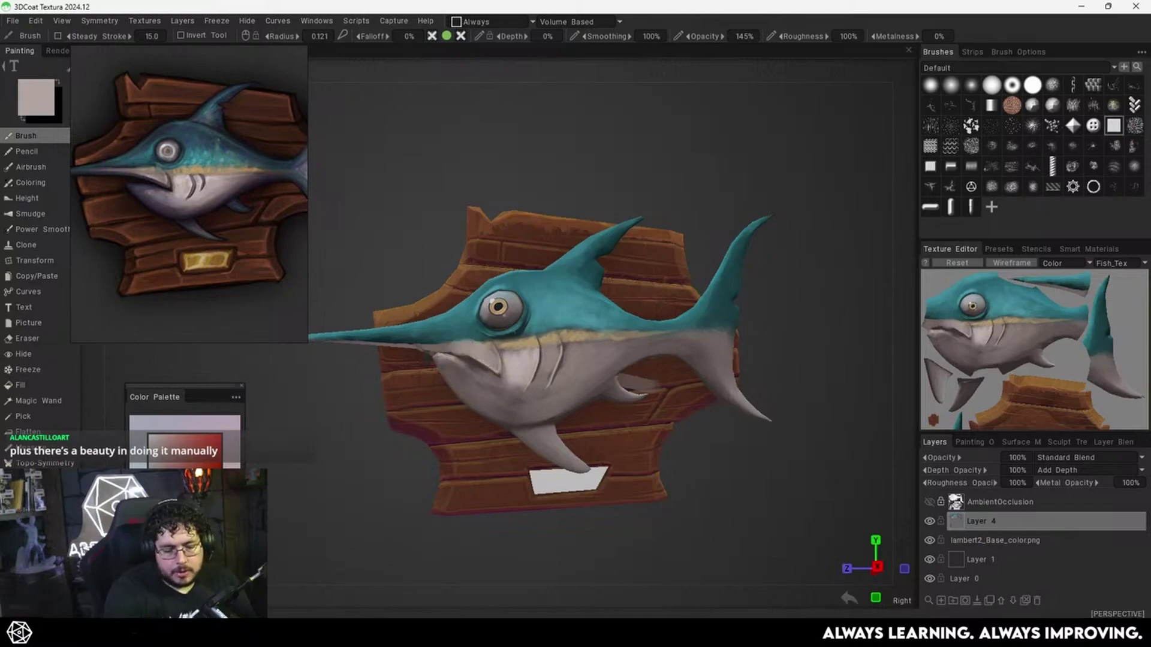
mouse_move(549, 346)
mouse_down()
mouse_move(534, 389)
mouse_move(544, 364)
mouse_move(558, 390)
mouse_move(593, 348)
mouse_move(572, 377)
mouse_move(582, 379)
mouse_up()
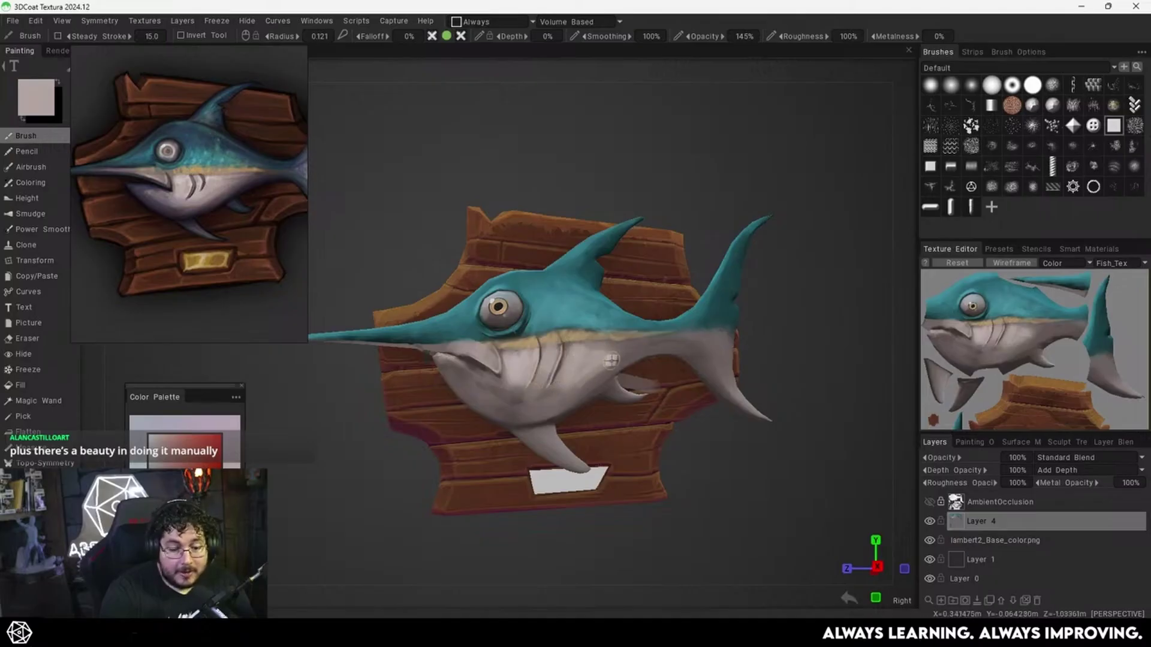
key(v)
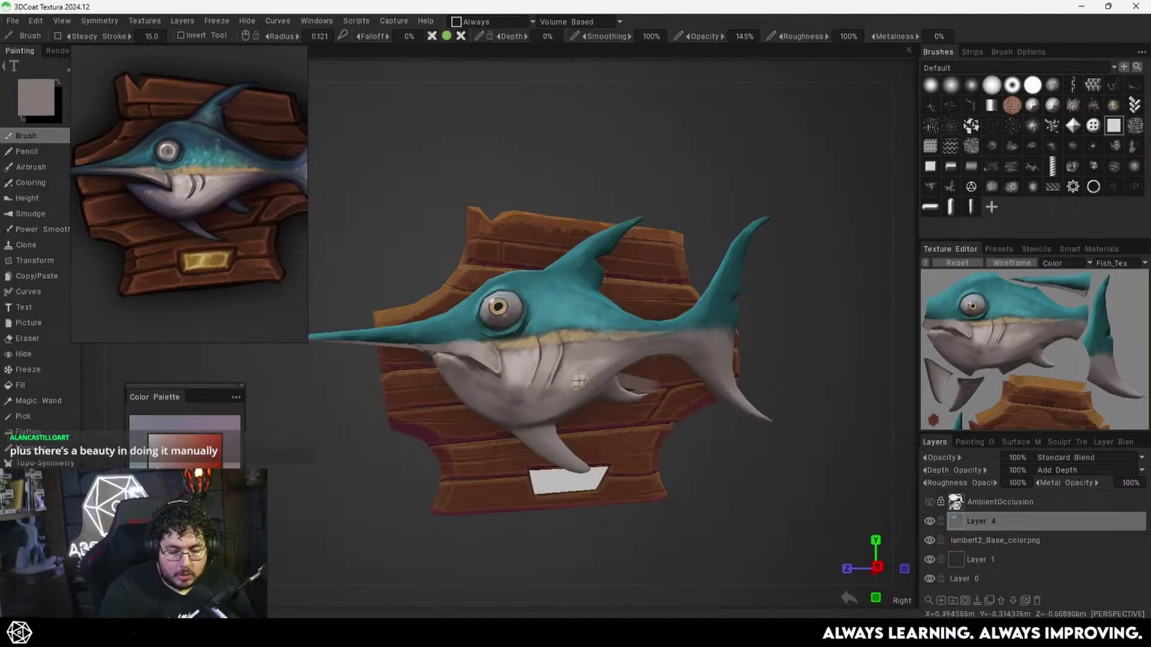
Blend the lower belly shading from below the gills forward to the chin with sampled mid and dark greys.
key(v)
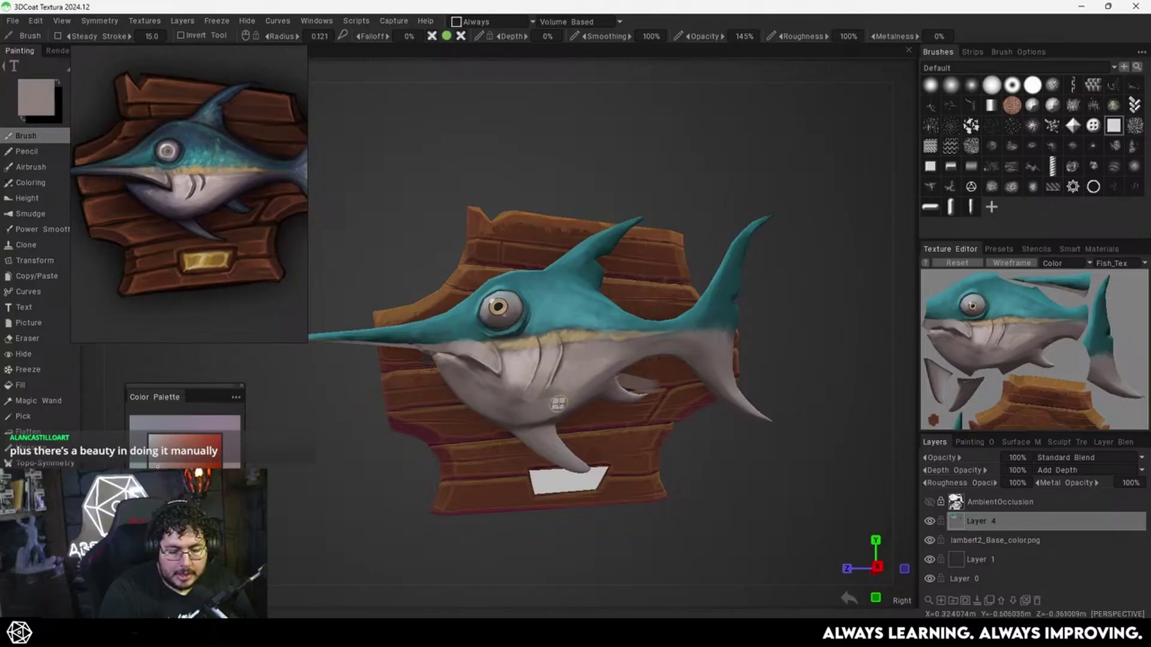
key(v)
key(v)
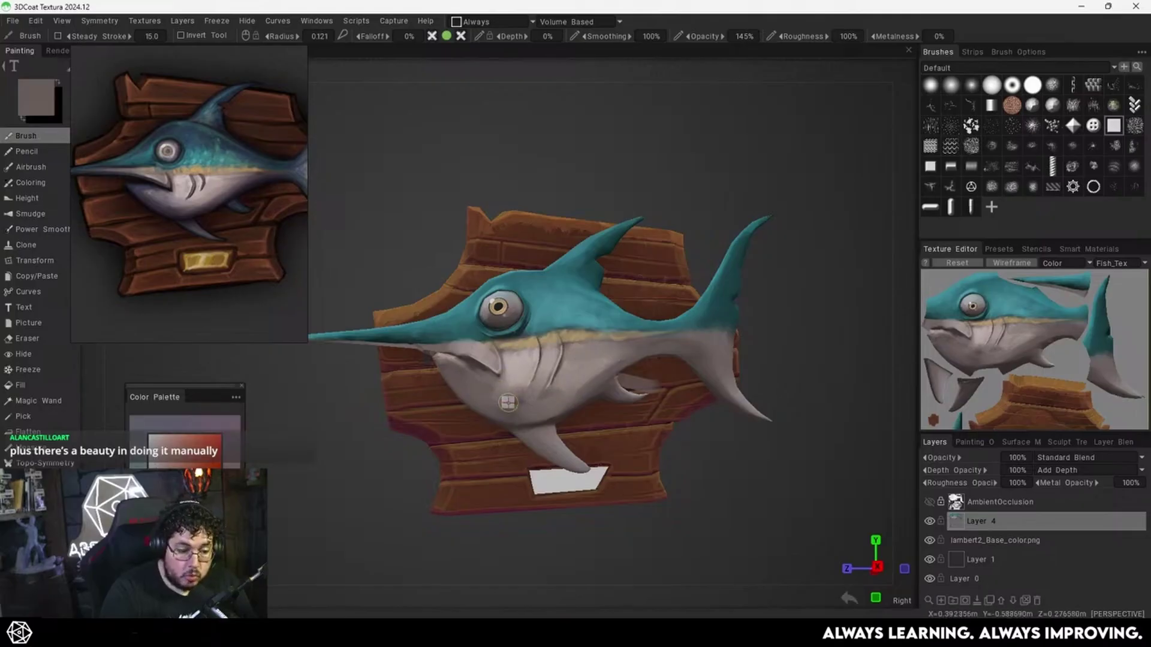
key(v)
key(v)
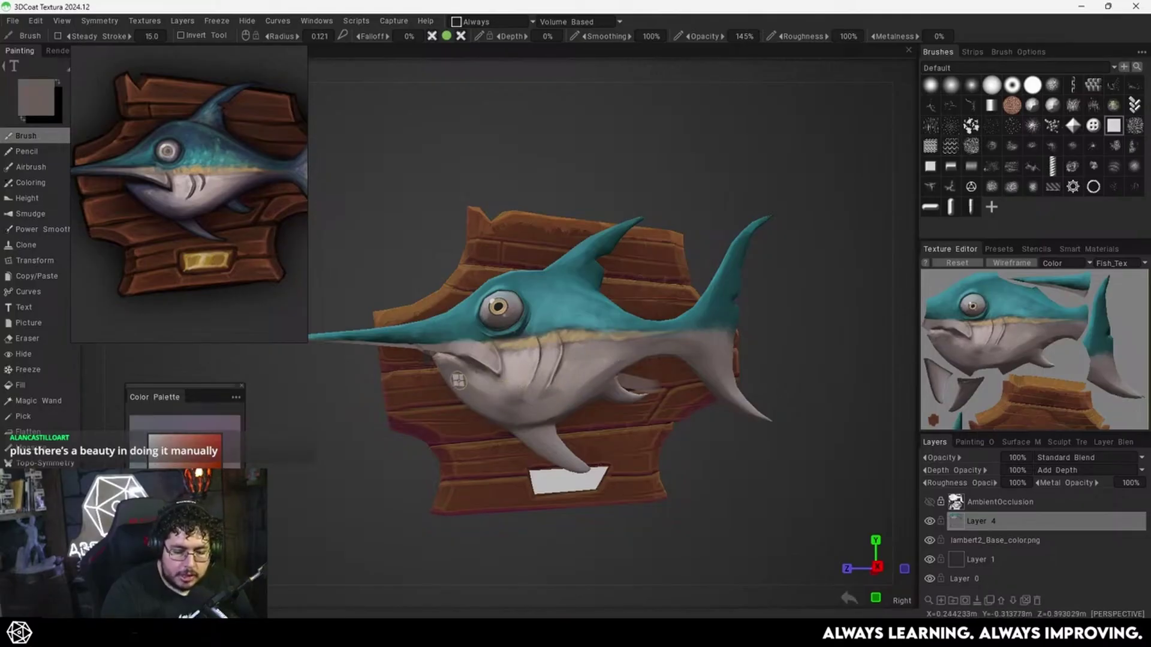
key(v)
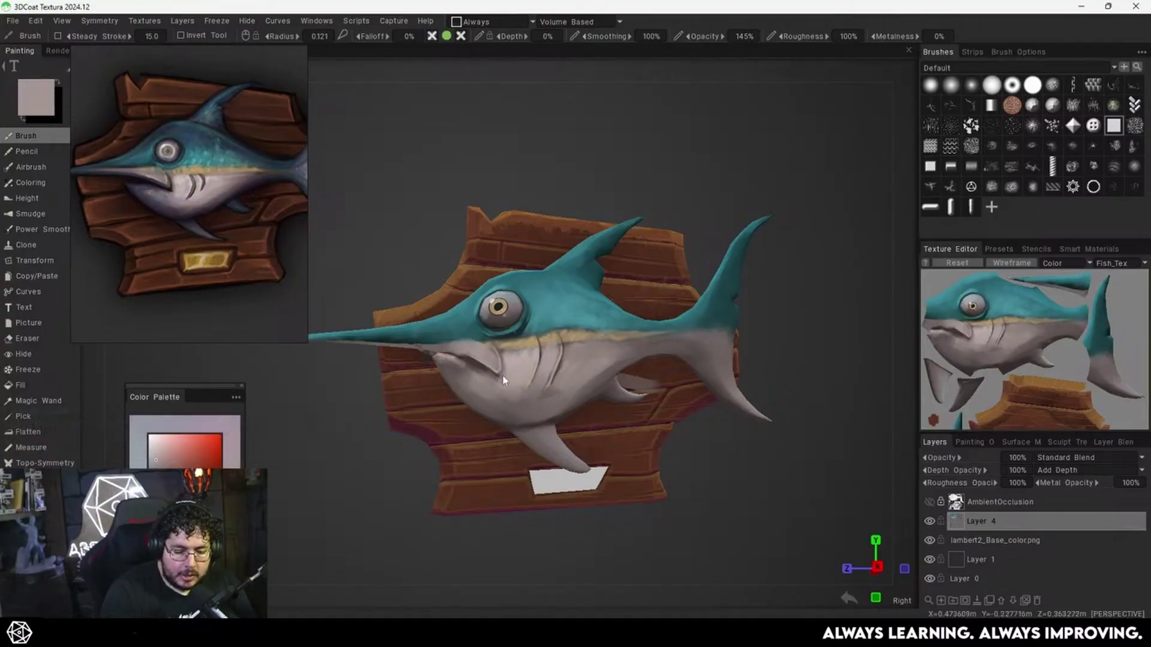
Retouch the teal edge above the mouth at the snout base with sampled dark teal and brush radius 0.041.
alt+drag(503, 380, 554, 329)
alt+middle_drag(548, 318, 590, 324)
scroll(590, 322, up, 3)
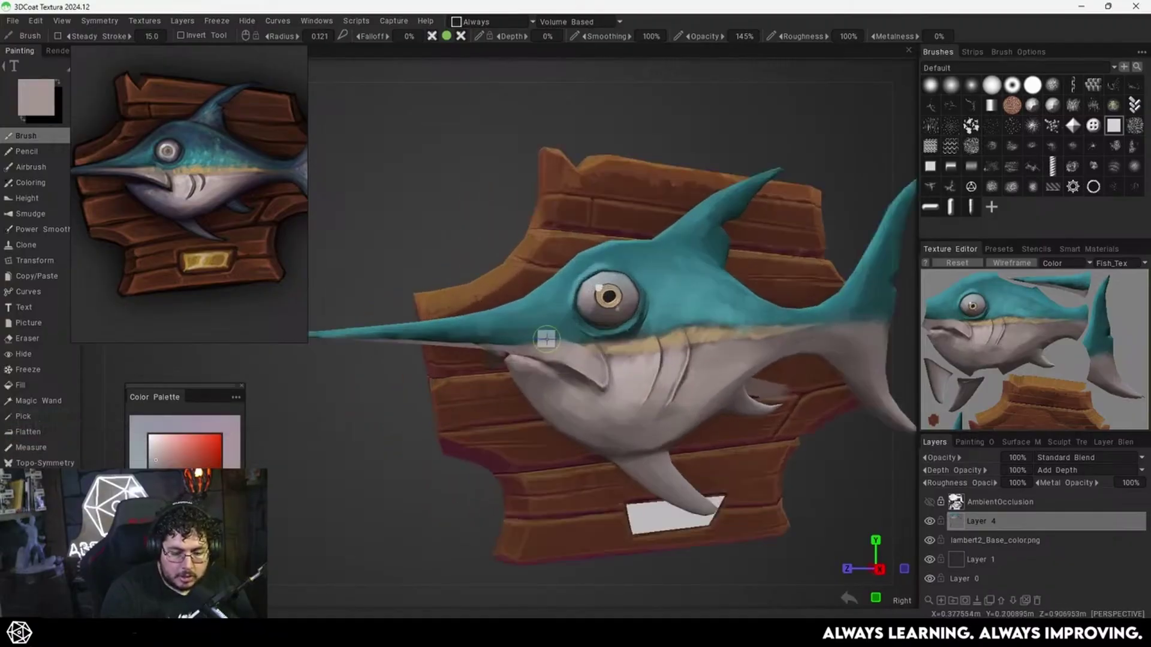
right_drag(546, 340, 538, 340)
key(v)
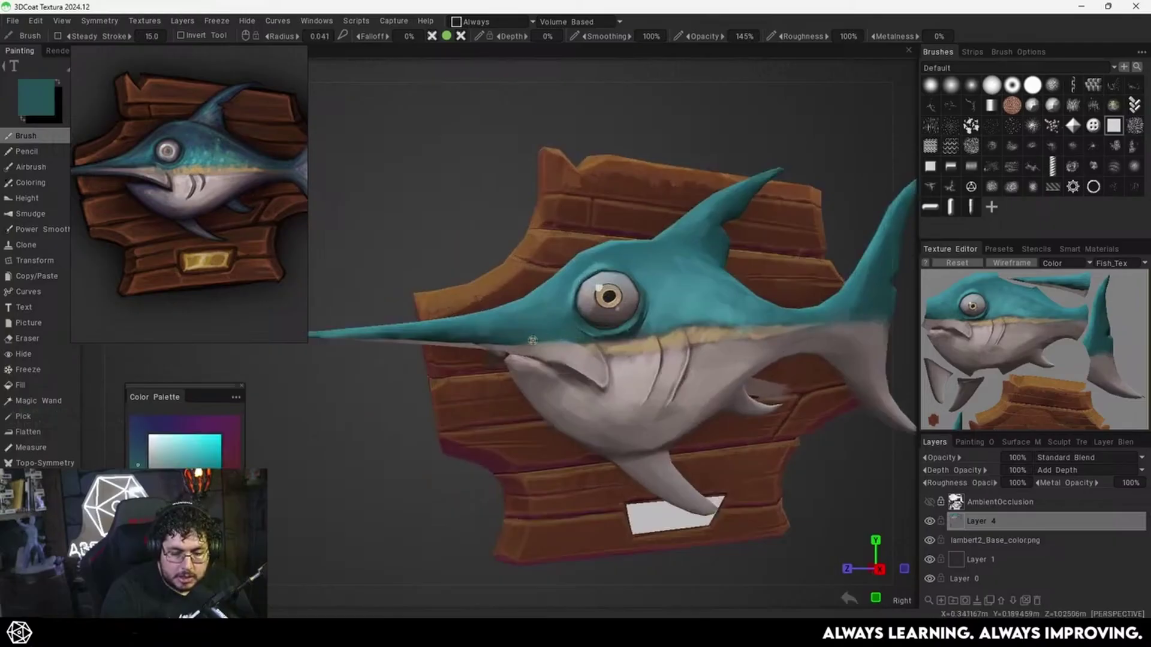
scroll(712, 312, down, 3)
alt+drag(655, 321, 671, 319)
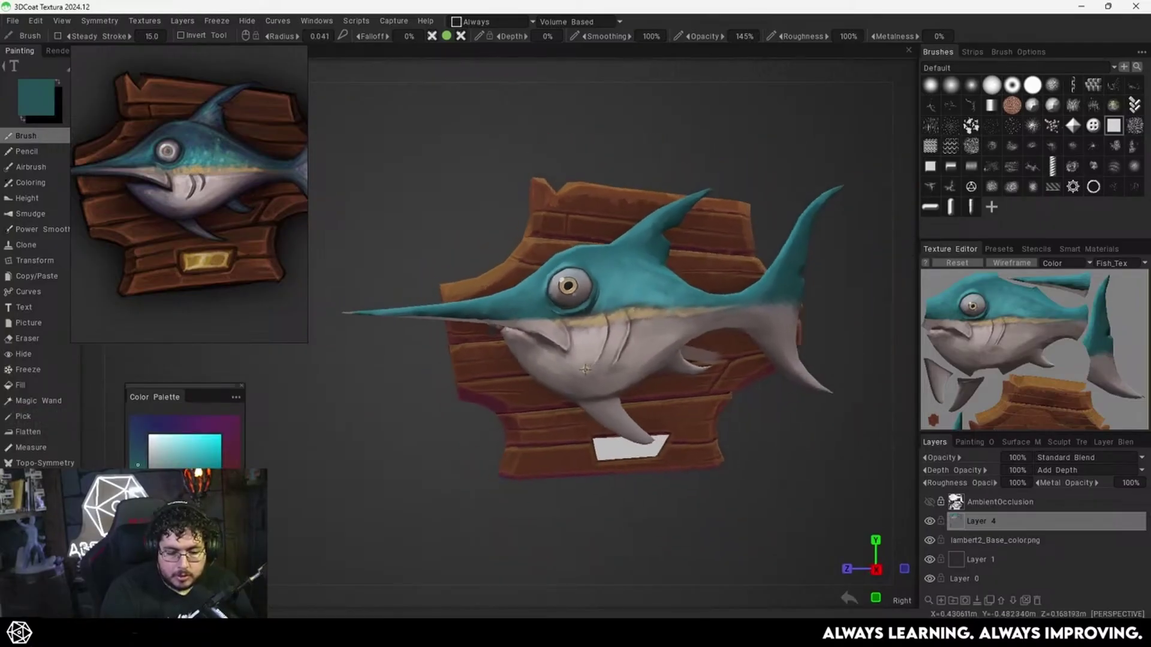
Blend the belly shading from below the gills to the chin with sampled light and dark greys and brush radius 0.117.
key(v)
right_drag(579, 363, 590, 364)
key(v)
mouse_move(588, 341)
mouse_down()
mouse_move(585, 370)
mouse_move(552, 363)
mouse_up()
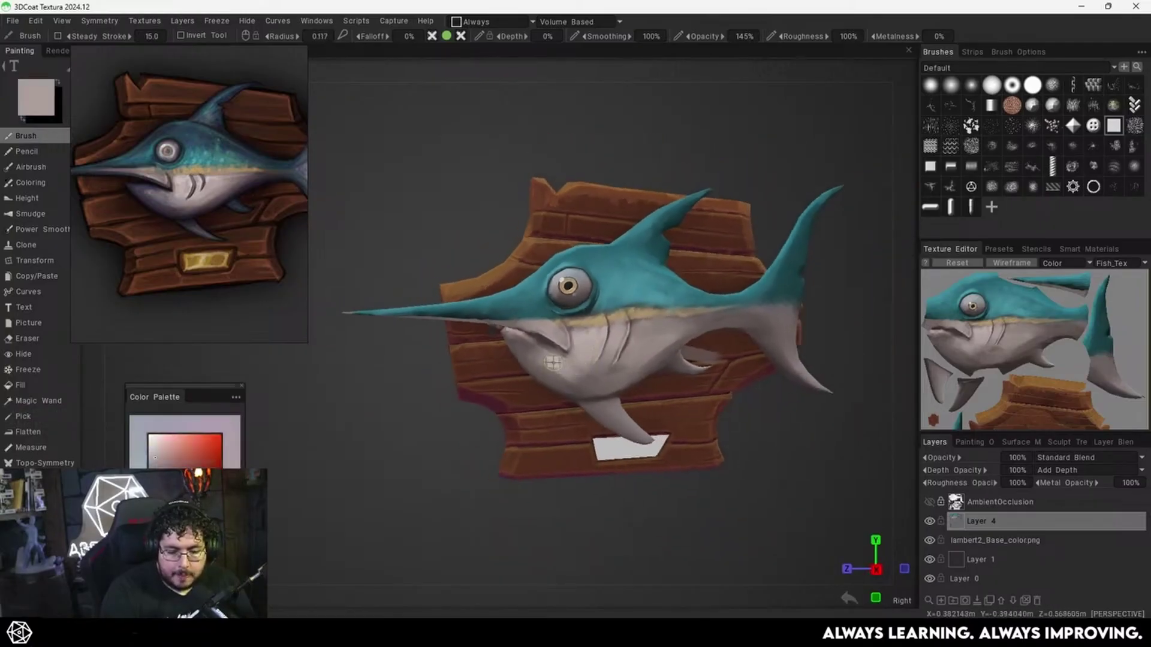
key(v)
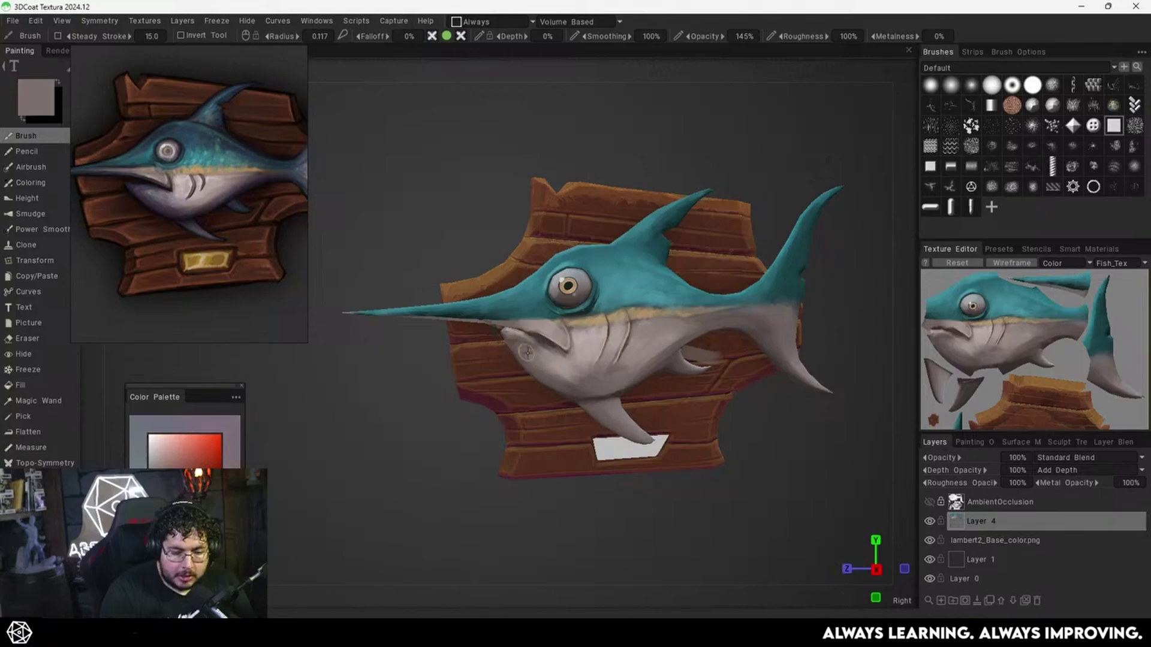
key(v)
key(v)
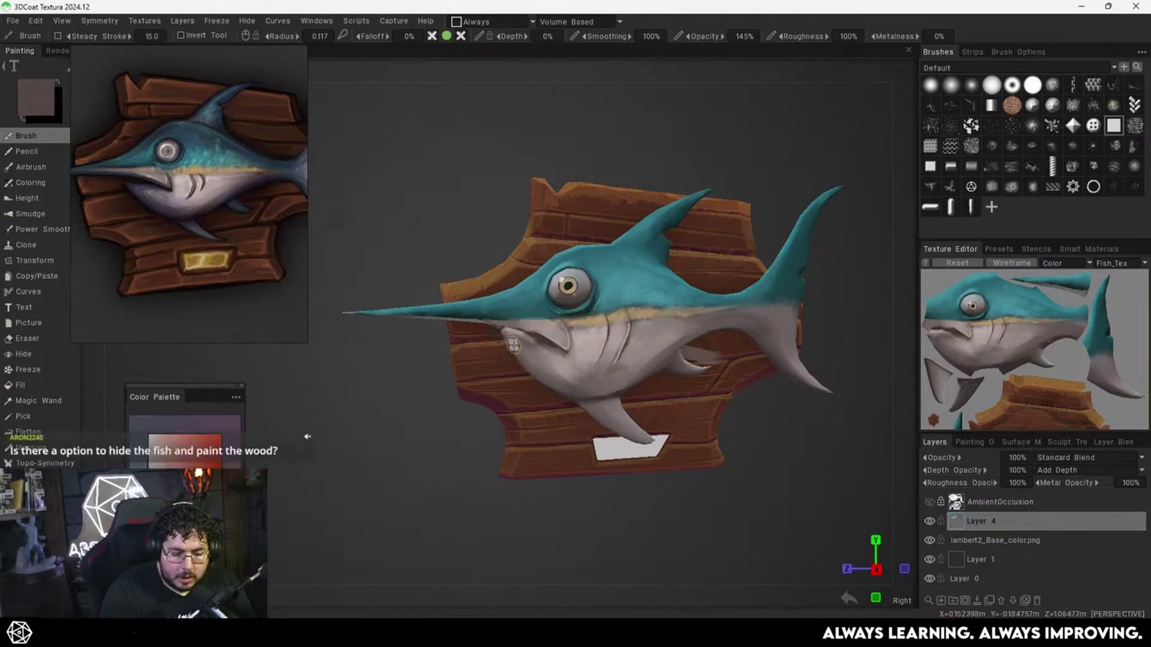
drag(554, 382, 543, 378)
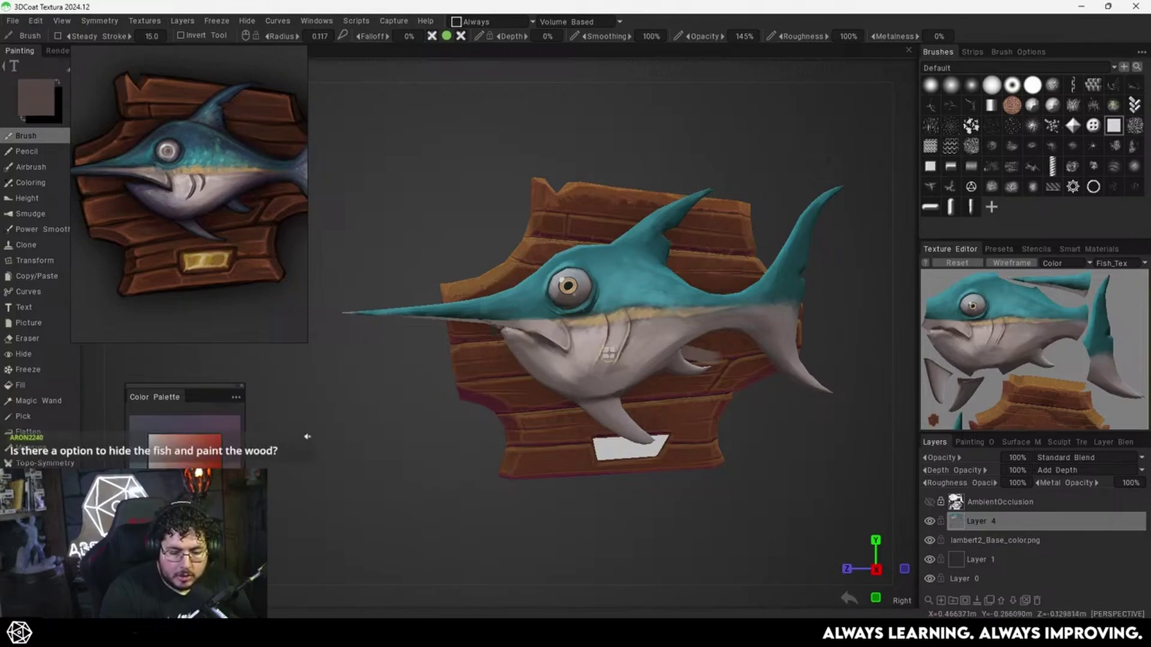
Smooth the shading between the gill slits and the base of the lower front fin with sampled greys.
key(v)
key(v)
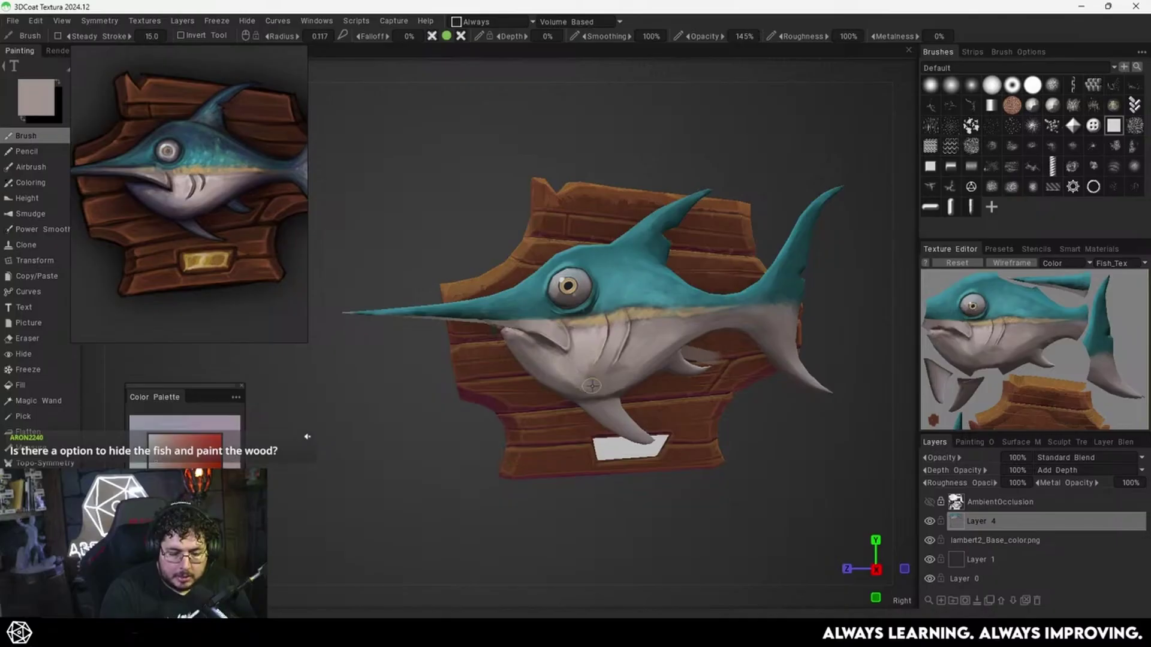
key(v)
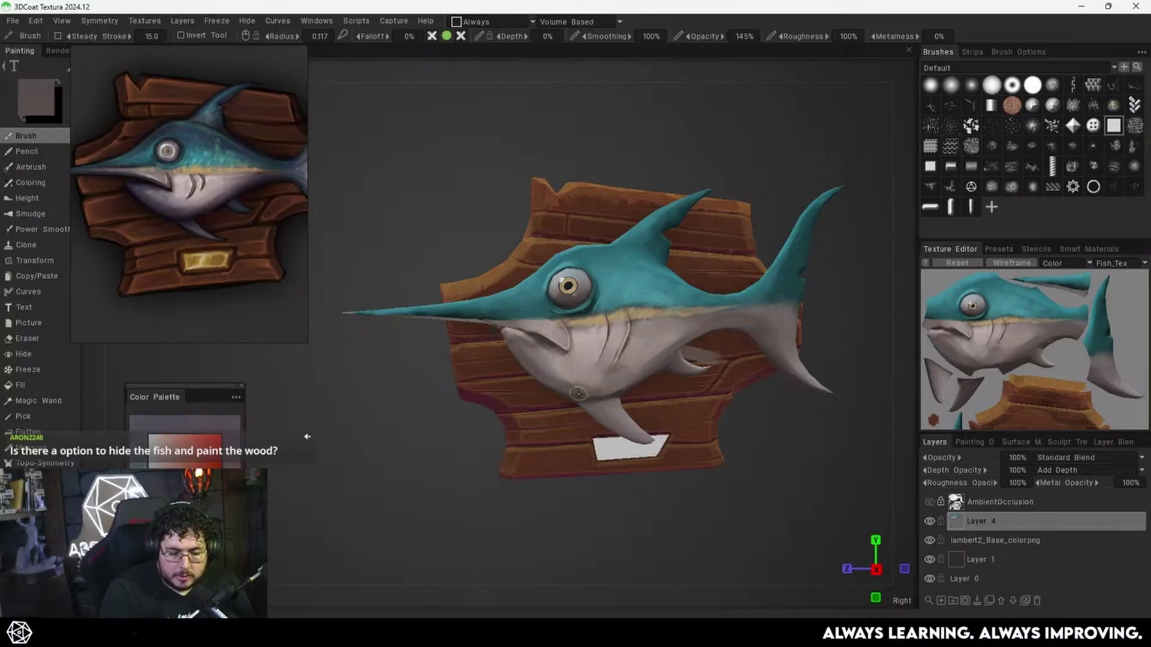
alt+drag(609, 392, 603, 387)
key(v)
Examine the painted fish from a distance and from several angles against the reference image.
alt+right_drag(657, 350, 619, 435)
alt+drag(618, 435, 661, 397)
alt+middle_drag(662, 398, 672, 387)
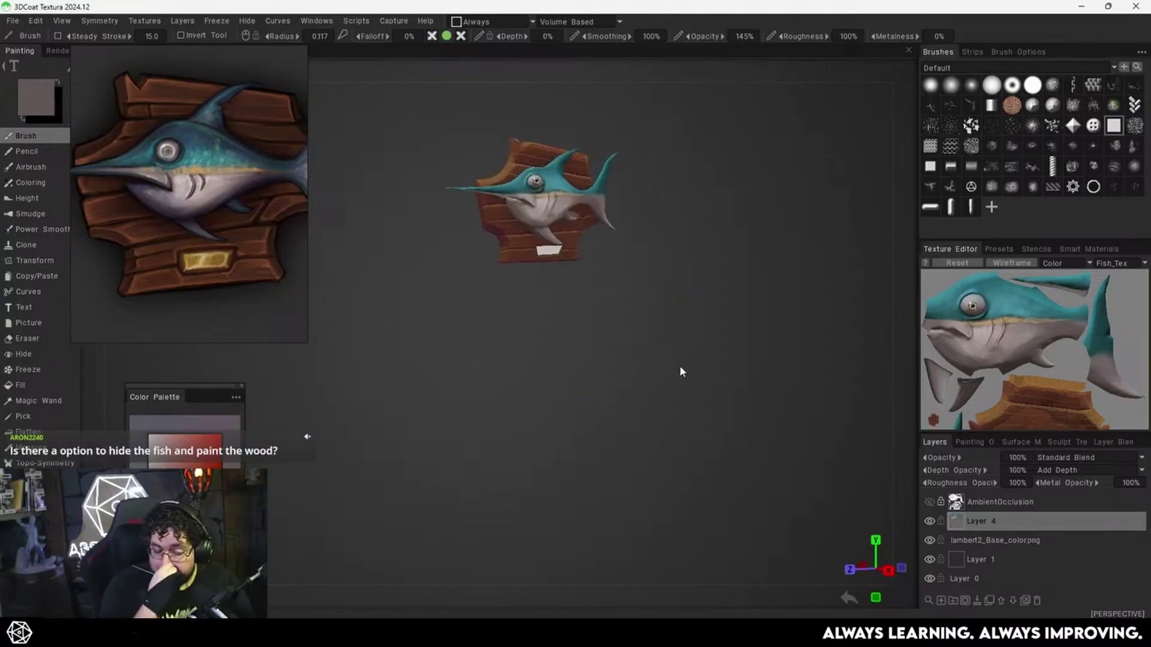
alt+middle_drag(637, 394, 657, 344)
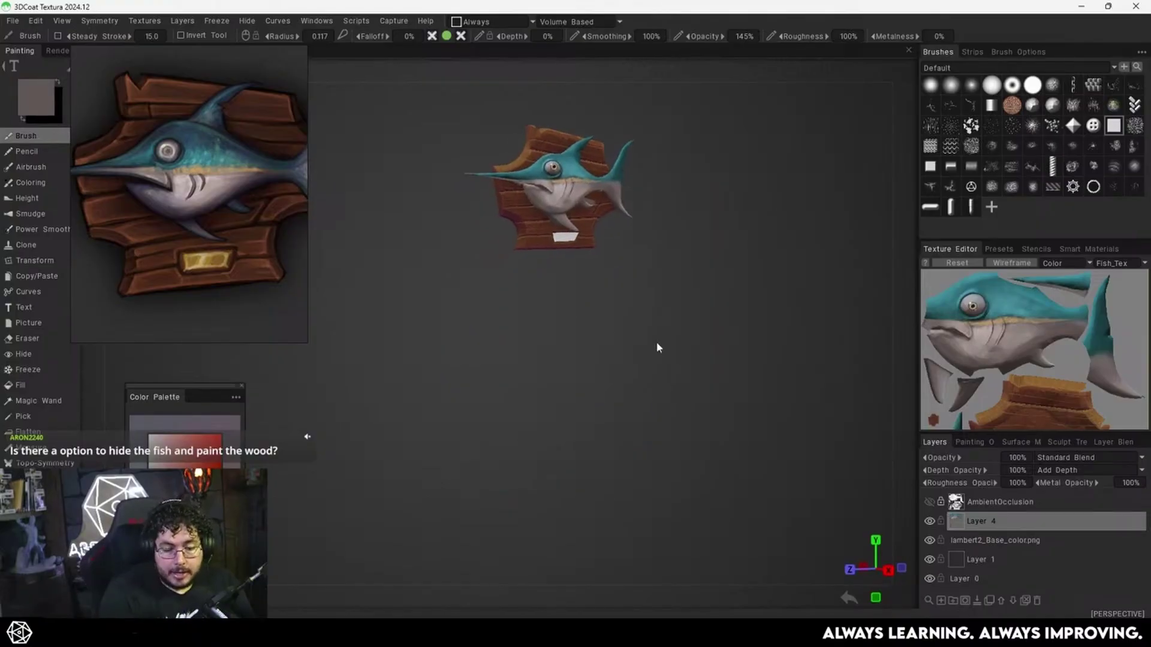
alt+right_drag(657, 344, 700, 301)
alt+middle_drag(700, 301, 606, 423)
alt+drag(605, 423, 555, 382)
alt+right_drag(555, 382, 588, 442)
alt+middle_drag(589, 442, 717, 469)
alt+drag(657, 415, 640, 380)
alt+middle_drag(639, 380, 687, 409)
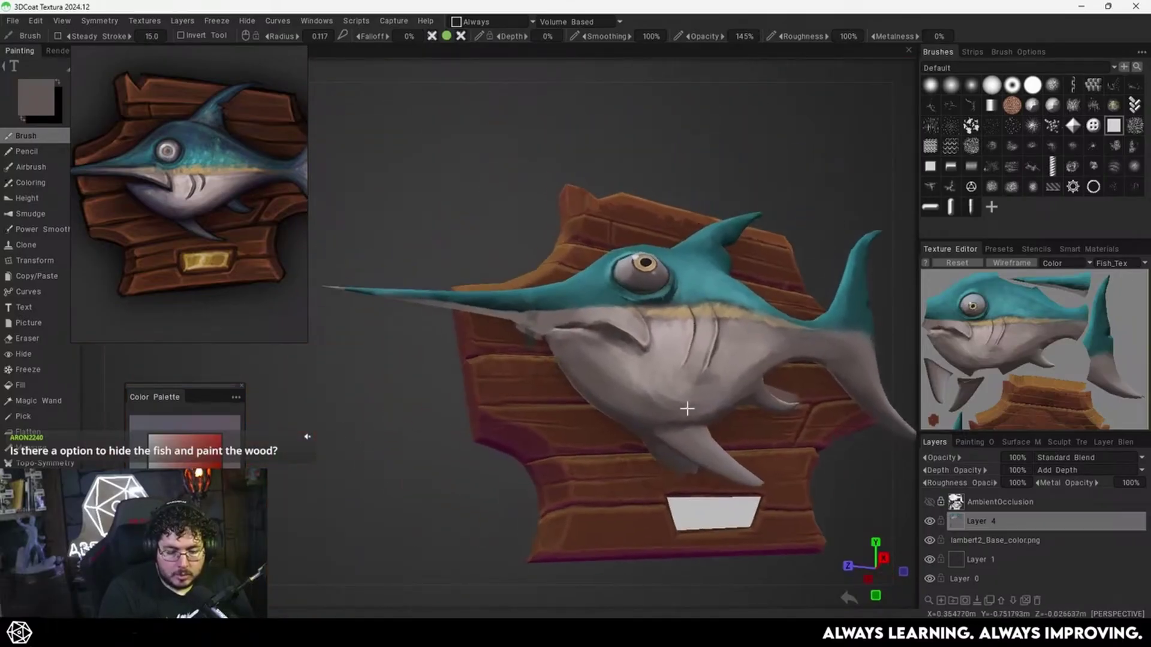
mouse_move(687, 409)
alt+right_down()
mouse_move(689, 360)
mouse_move(663, 367)
mouse_move(635, 404)
mouse_move(660, 371)
alt+right_up()
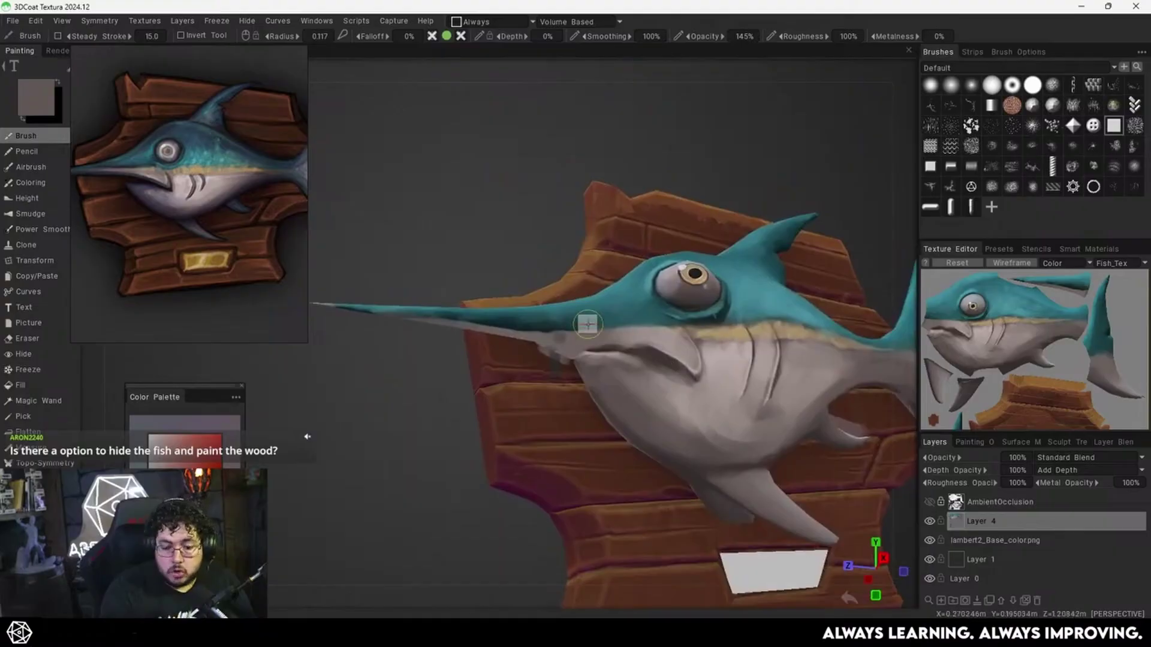
Darken the teal edge above the mouth with sampled dark teal, brush radius 0.049 and depth 29%.
alt+drag(574, 361, 564, 333)
key(bracketleft)
key(bracketleft)
key(bracketleft)
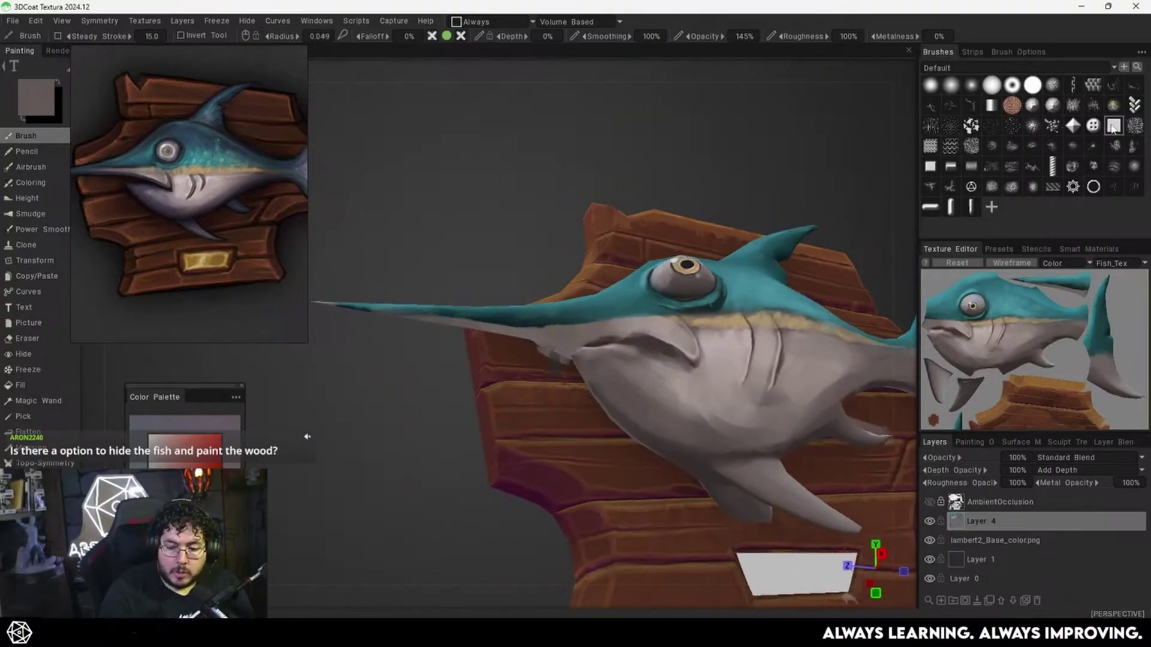
mouse_move(576, 320)
alt+mouse_down()
mouse_move(588, 405)
mouse_move(624, 355)
mouse_move(732, 280)
mouse_move(679, 312)
mouse_move(742, 377)
alt+mouse_up()
alt+middle_drag(721, 341, 823, 350)
alt+right_drag(689, 371, 727, 349)
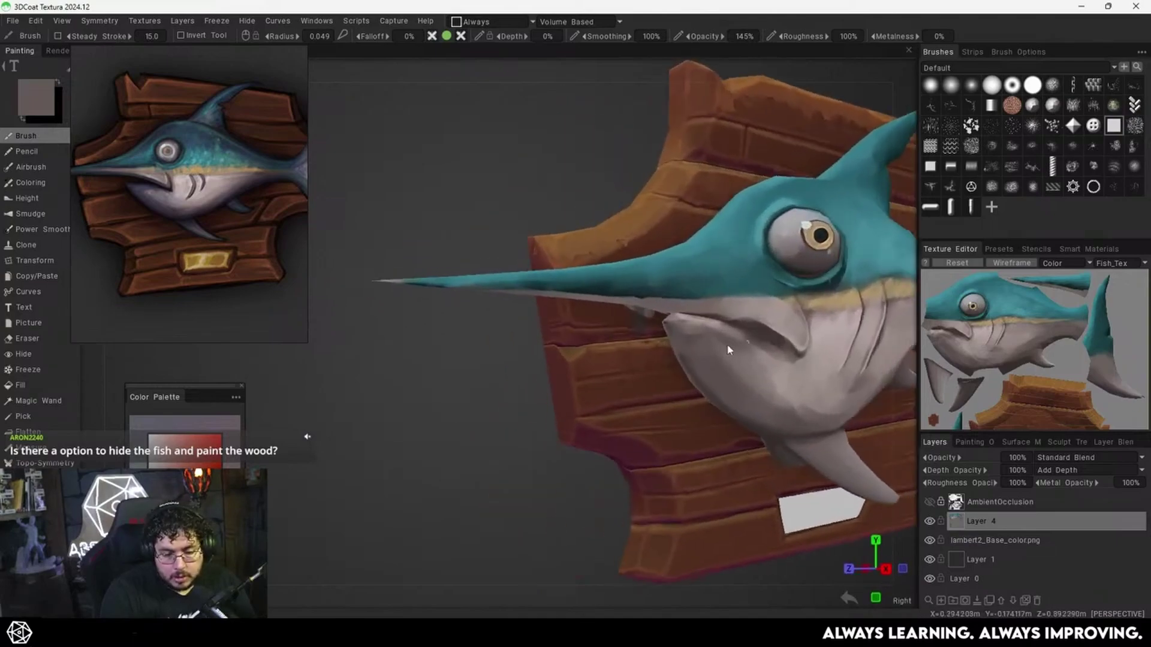
mouse_move(727, 350)
alt+mouse_down()
mouse_move(766, 338)
mouse_move(744, 300)
mouse_move(674, 354)
mouse_move(653, 411)
mouse_move(681, 516)
mouse_move(636, 531)
mouse_move(565, 415)
alt+mouse_up()
key(v)
middle_drag(623, 366, 676, 313)
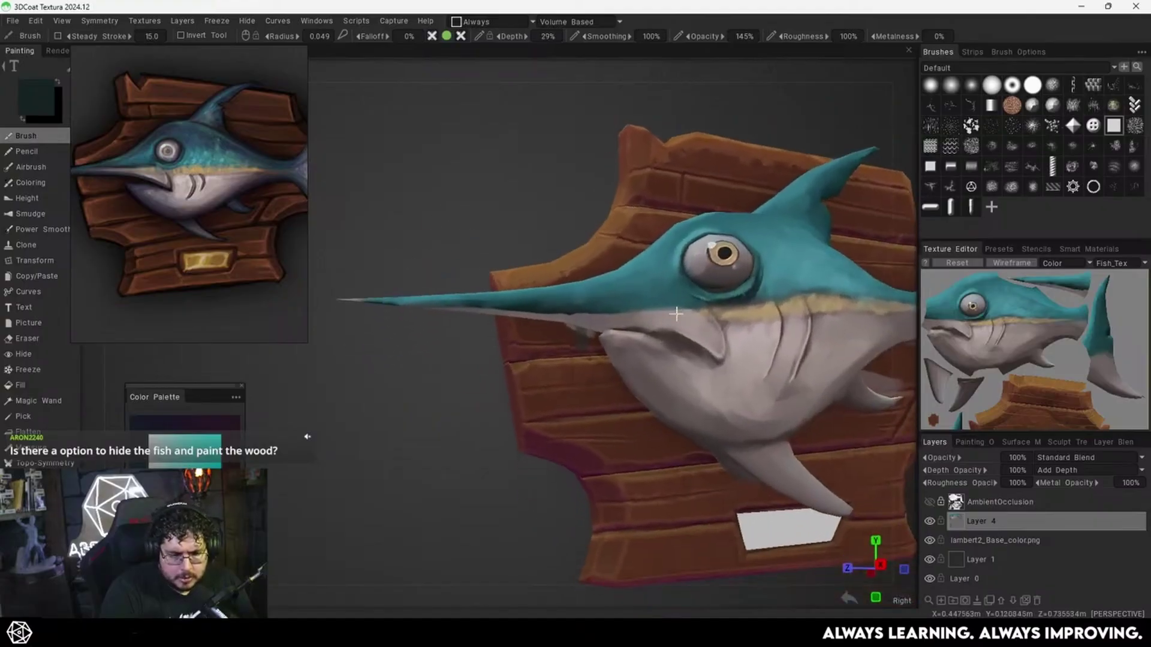
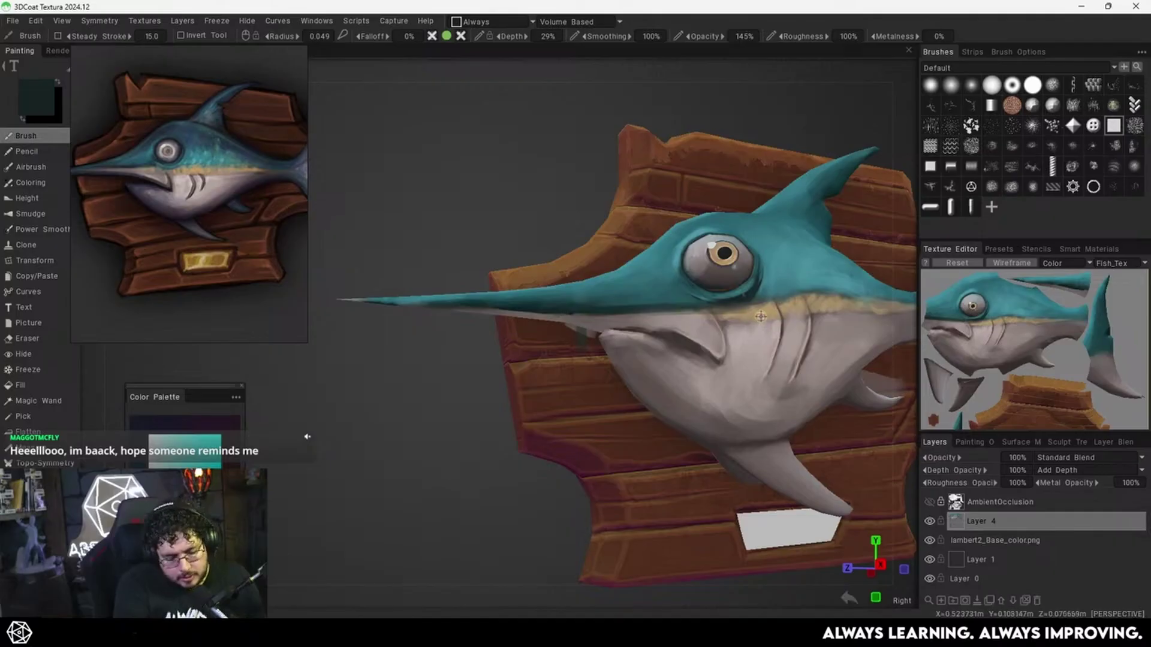
Extend the yellow stripe forward above the mouth to the snout base, blending its edges with sampled dark teal and greys.
key(v)
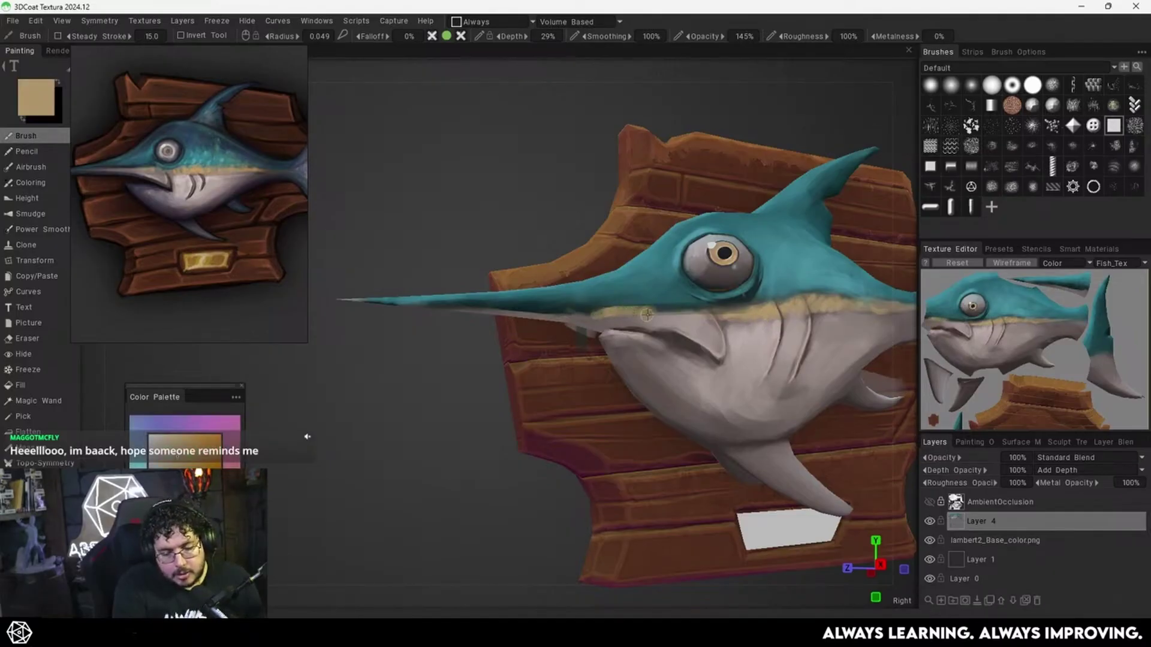
key(v)
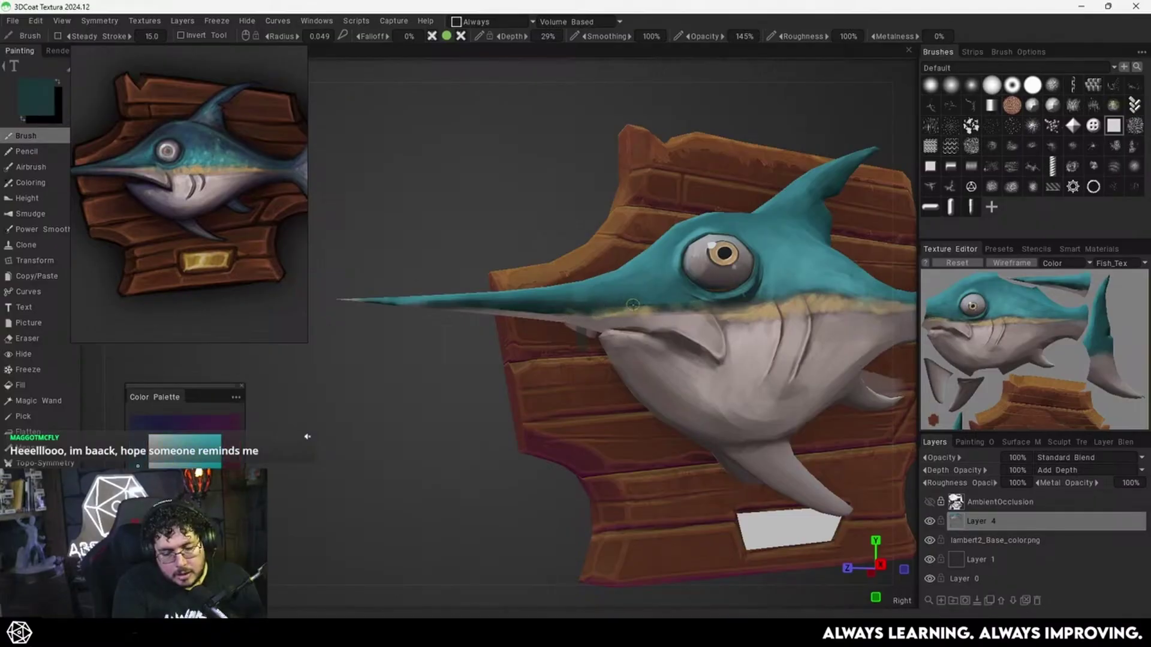
key(v)
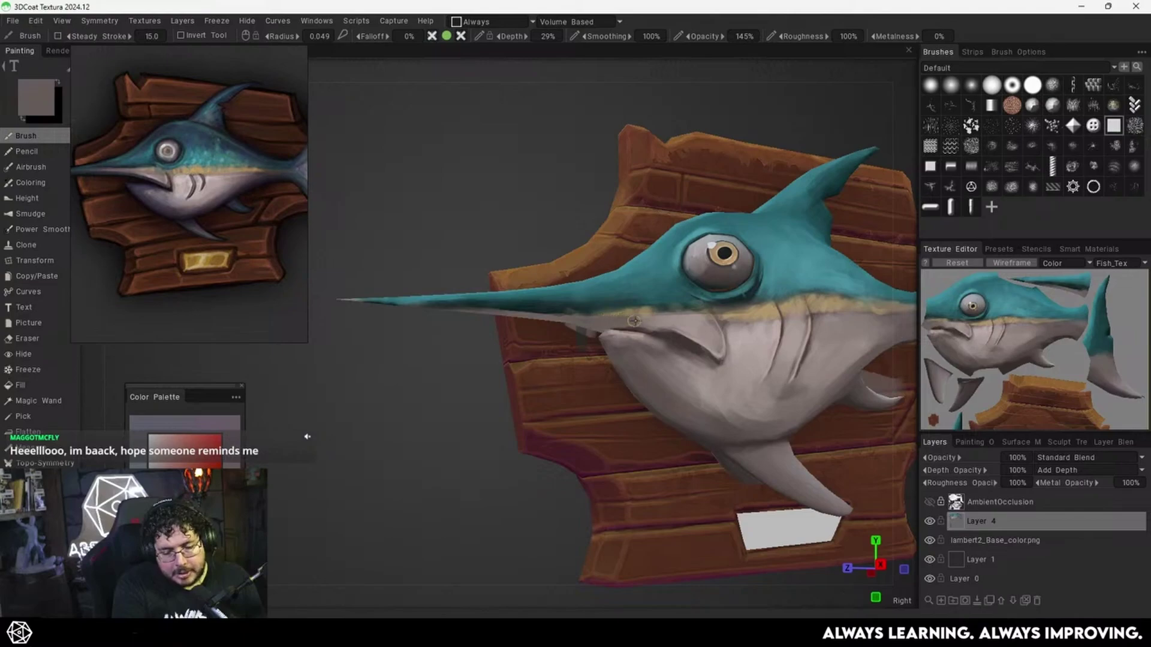
key(v)
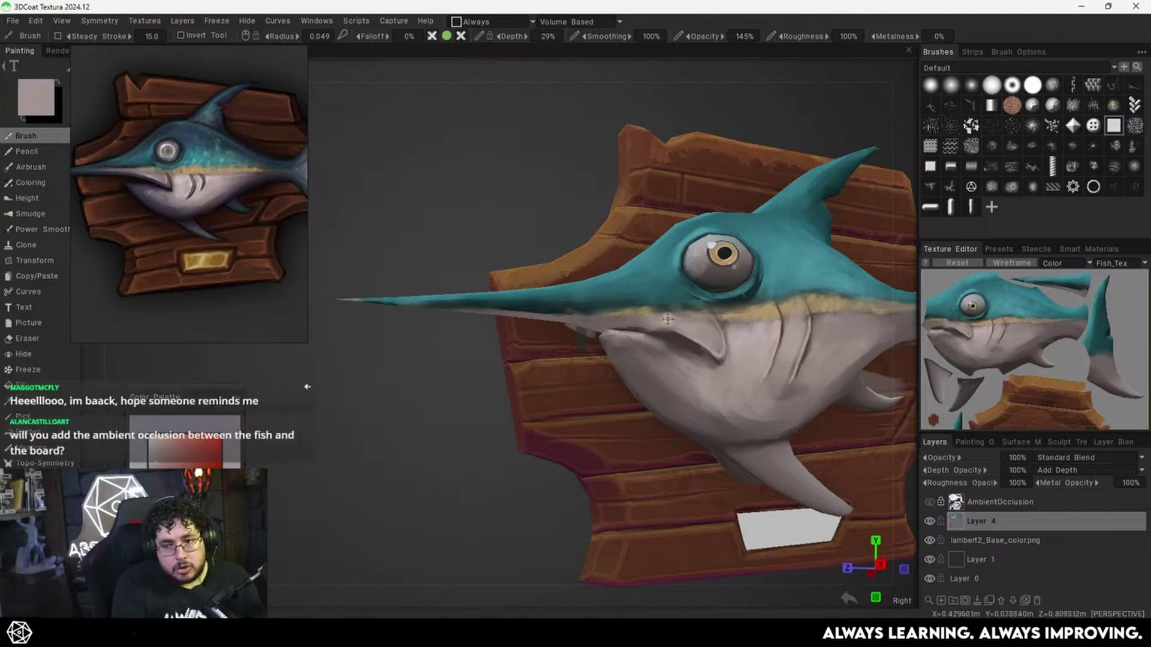
Turn on the AmbientOcclusion layer and toggle its visibility to compare the shadows between fish and board up close and from farther away.
alt+middle_drag(682, 319, 647, 304)
click(929, 501)
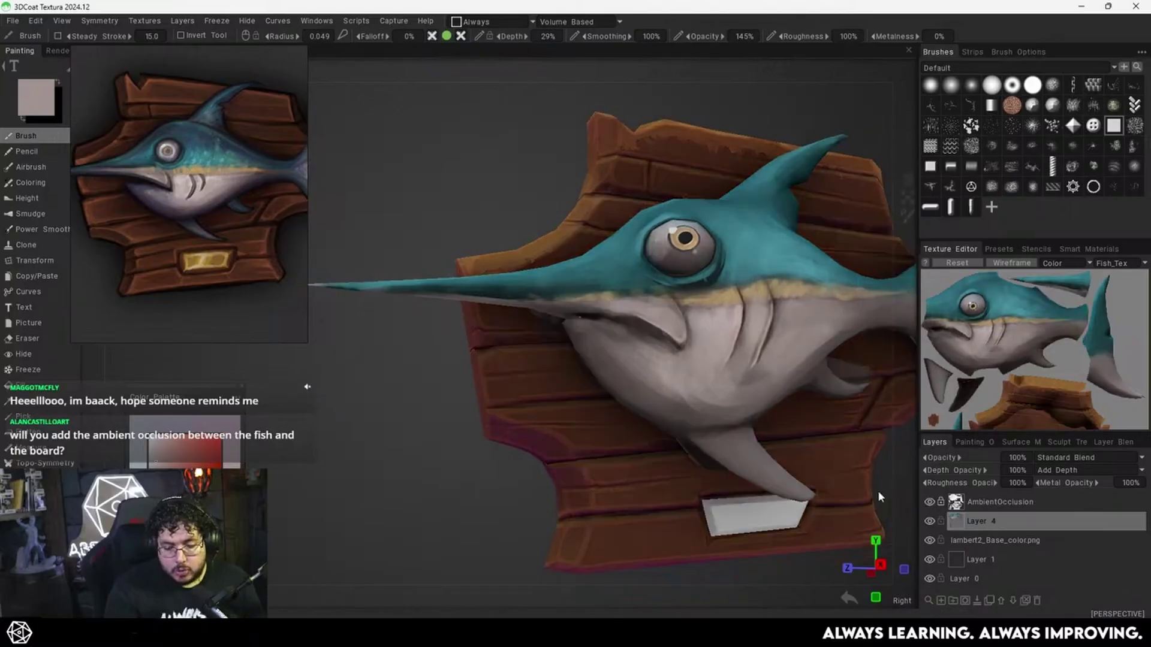
middle_drag(877, 490, 688, 464)
click(928, 502)
click(928, 502)
scroll(707, 467, down, 2)
scroll(688, 464, down, 4)
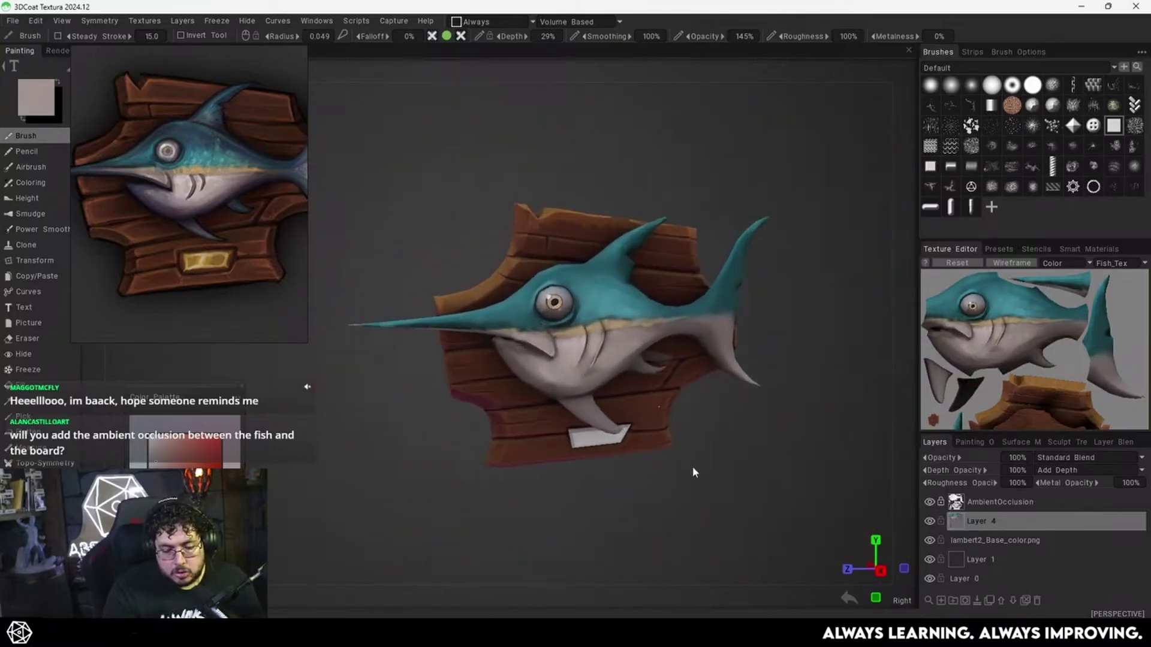
scroll(693, 469, up, 1)
click(929, 501)
click(929, 501)
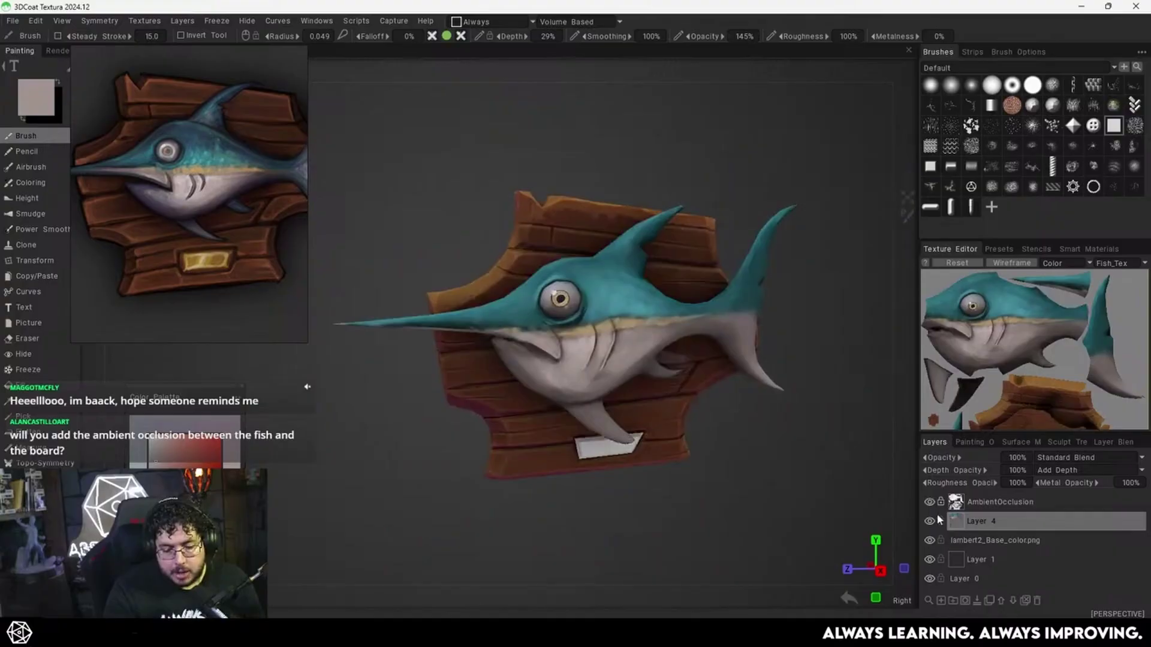
Toggle the AmbientOcclusion layer's visibility repeatedly to compare the fish with and without it, and leave the layer hidden.
click(929, 502)
click(929, 502)
click(929, 502)
click(929, 502)
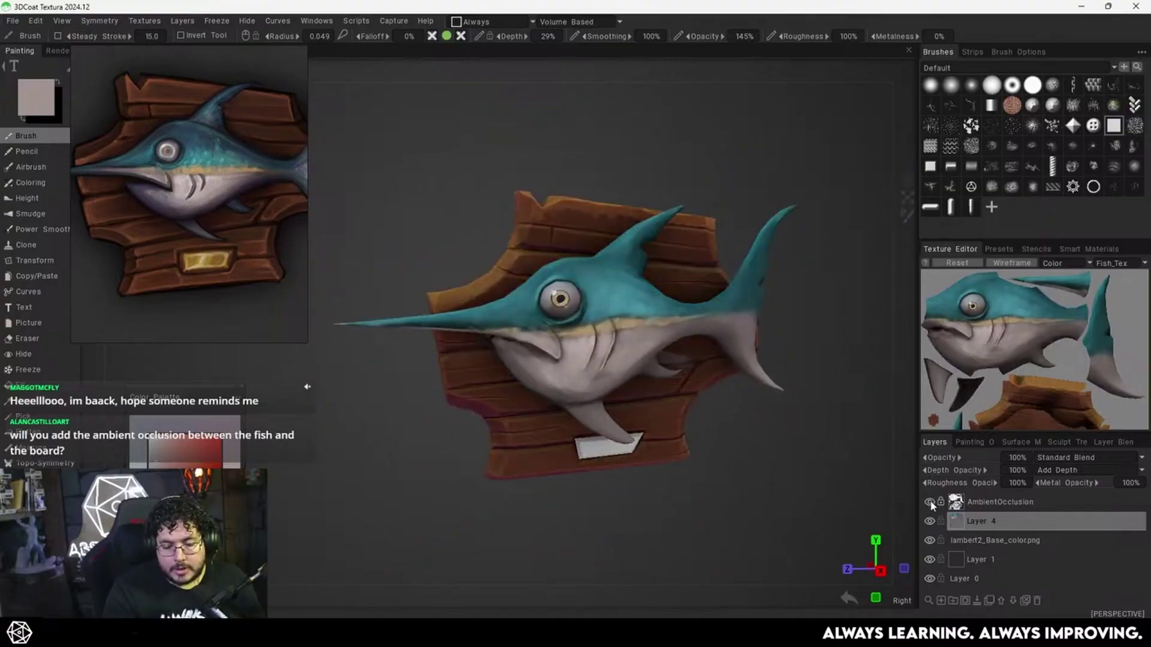
click(929, 501)
click(930, 502)
click(929, 502)
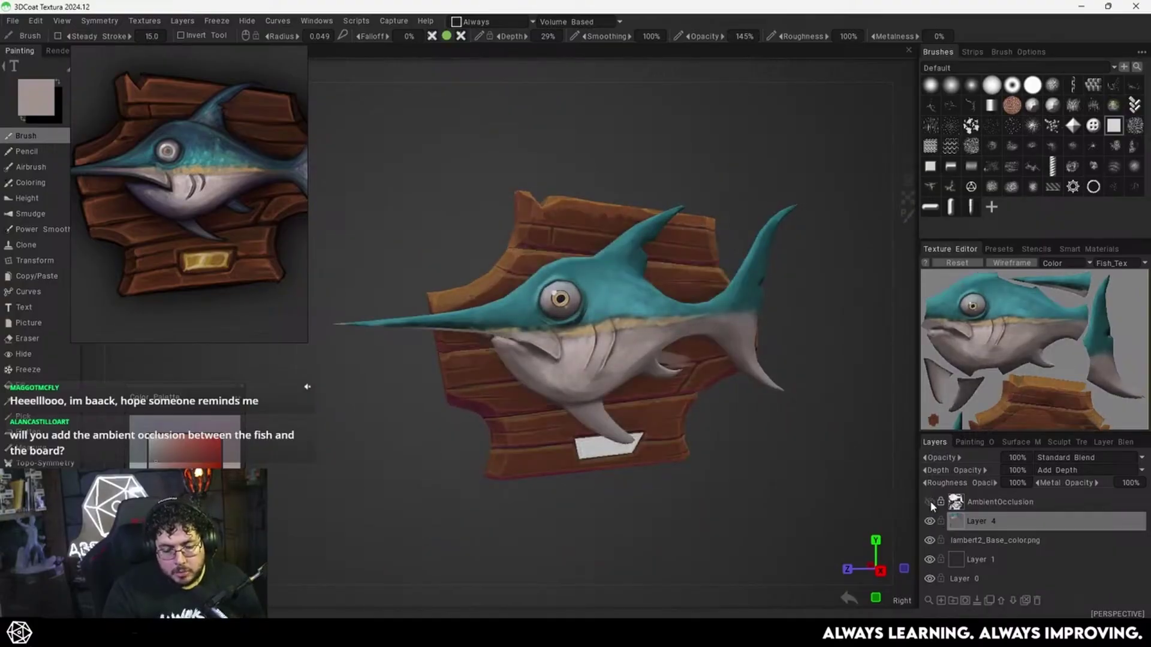
click(929, 502)
click(929, 502)
Enlarge the eye's upper highlight into a slanted oval using the sampled near-white, with brush radius 0.021.
scroll(748, 487, up, 5)
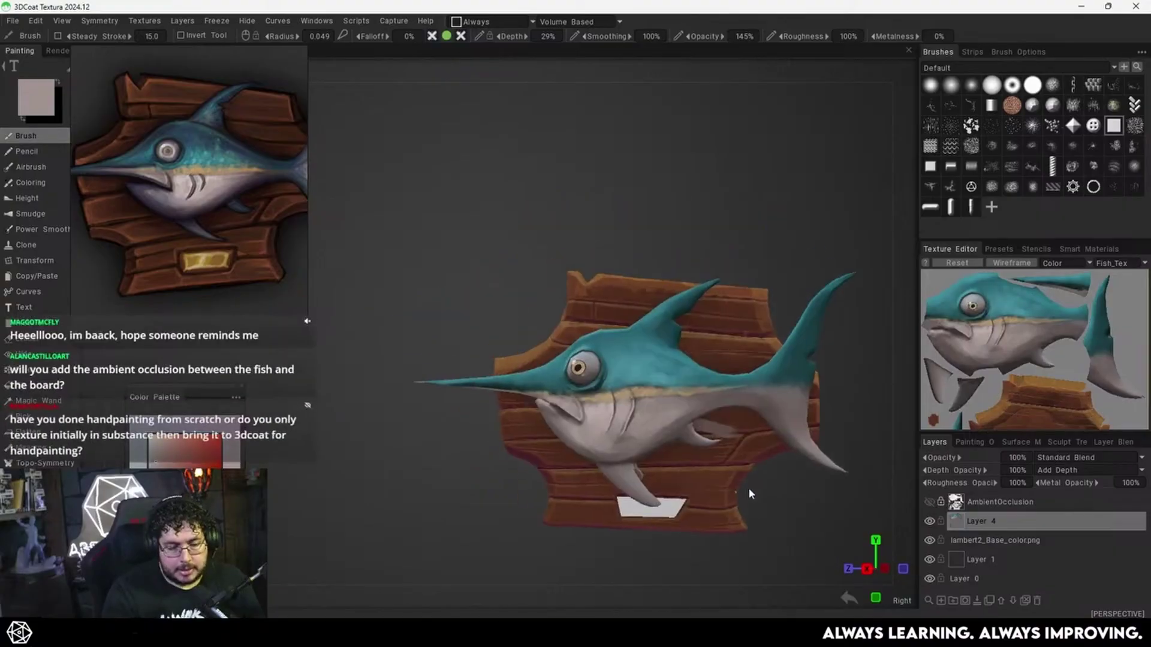
scroll(739, 386, up, 6)
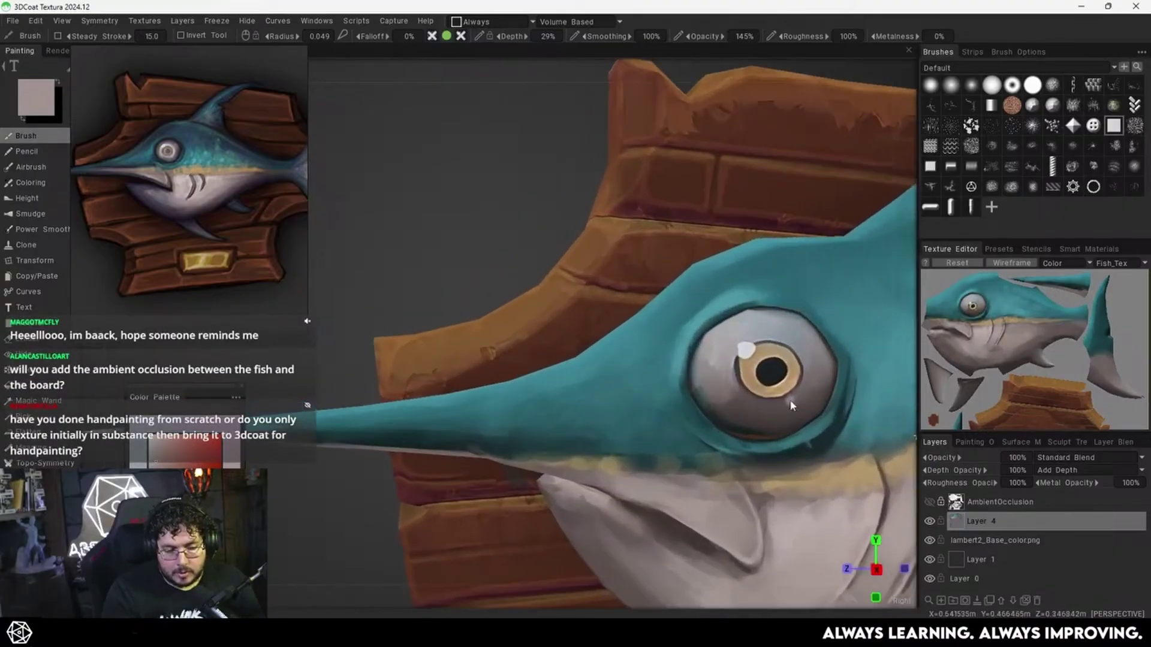
scroll(743, 422, up, 3)
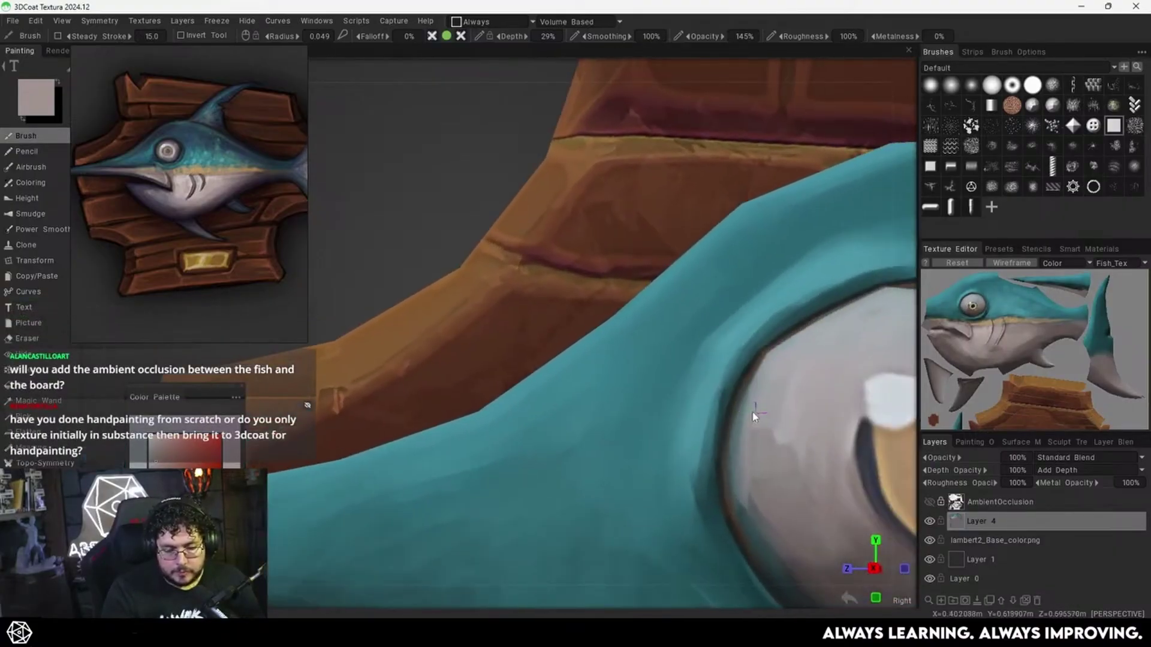
alt+middle_drag(753, 416, 743, 405)
scroll(743, 403, down, 2)
key([)
key([)
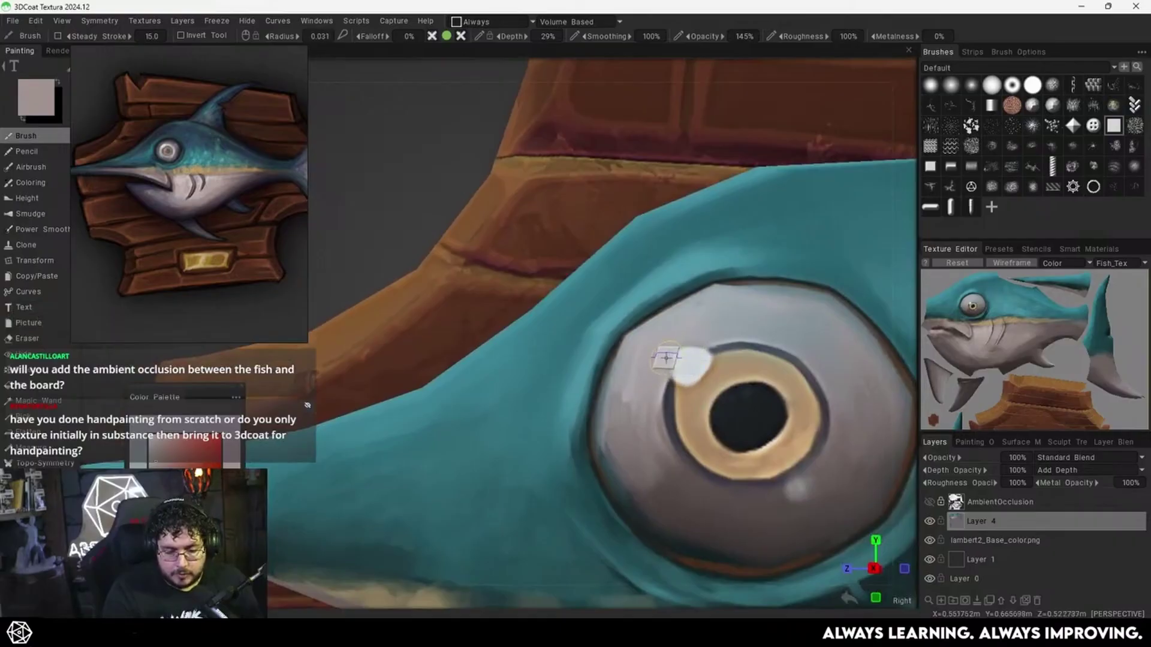
key(v)
key([)
key([)
key([)
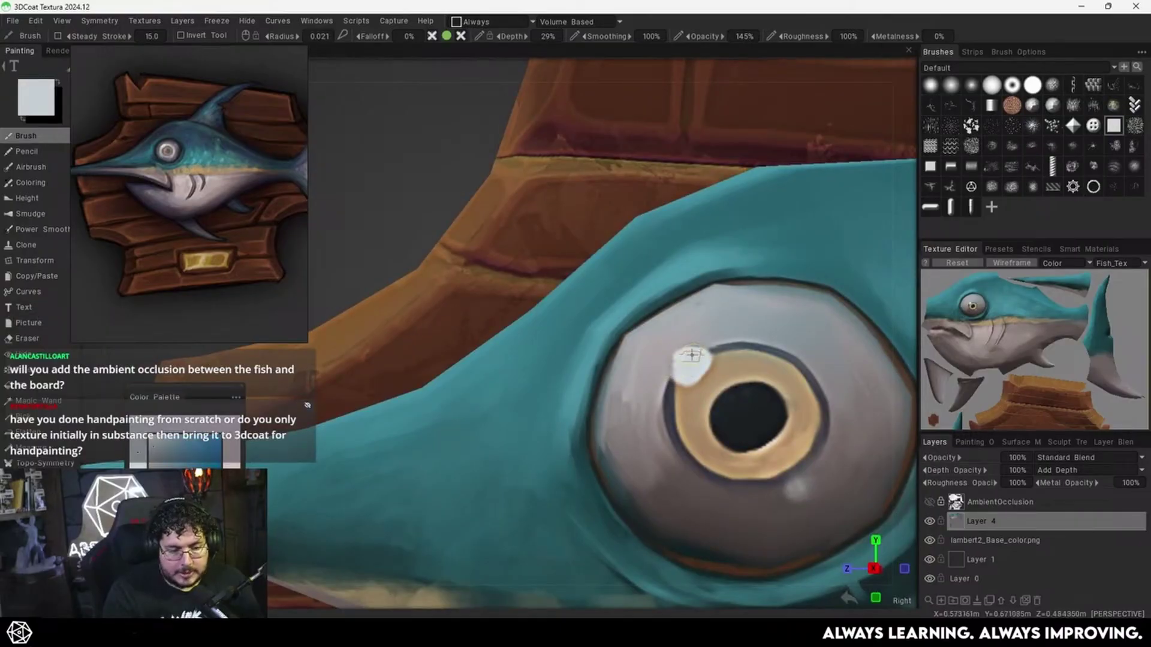
mouse_move(686, 356)
mouse_down()
mouse_move(672, 373)
mouse_move(716, 346)
mouse_up()
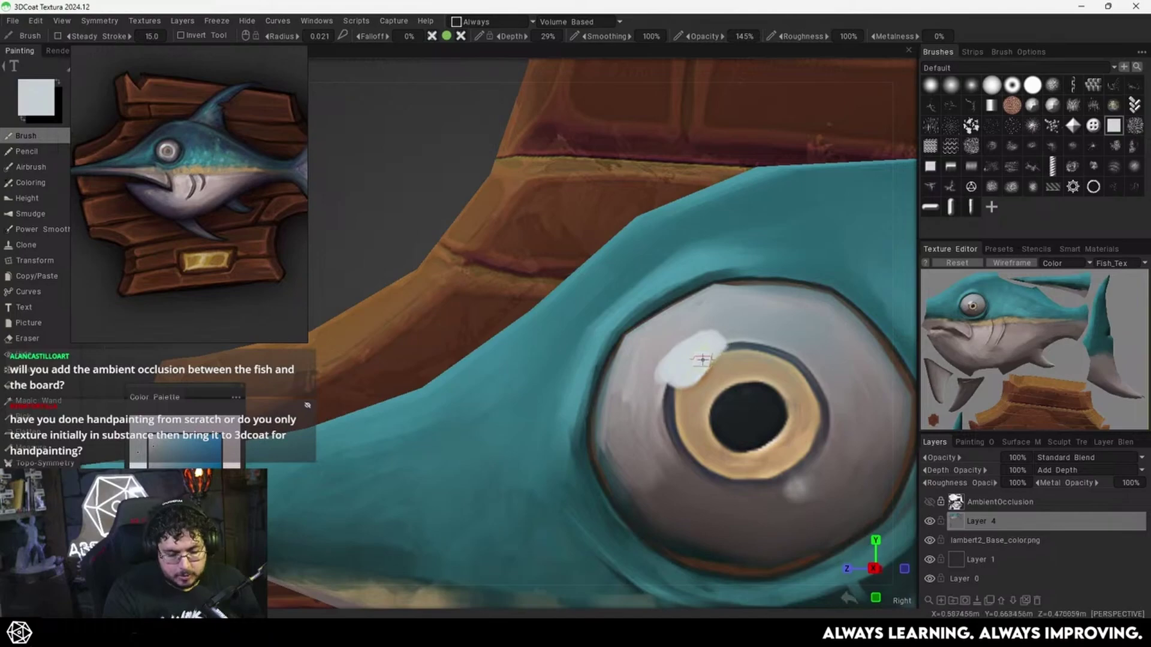
Sample the iris's tan, move the floating Color Palette clear of the eye, and touch up the iris beside the highlight at brush radius 0.012.
key(v)
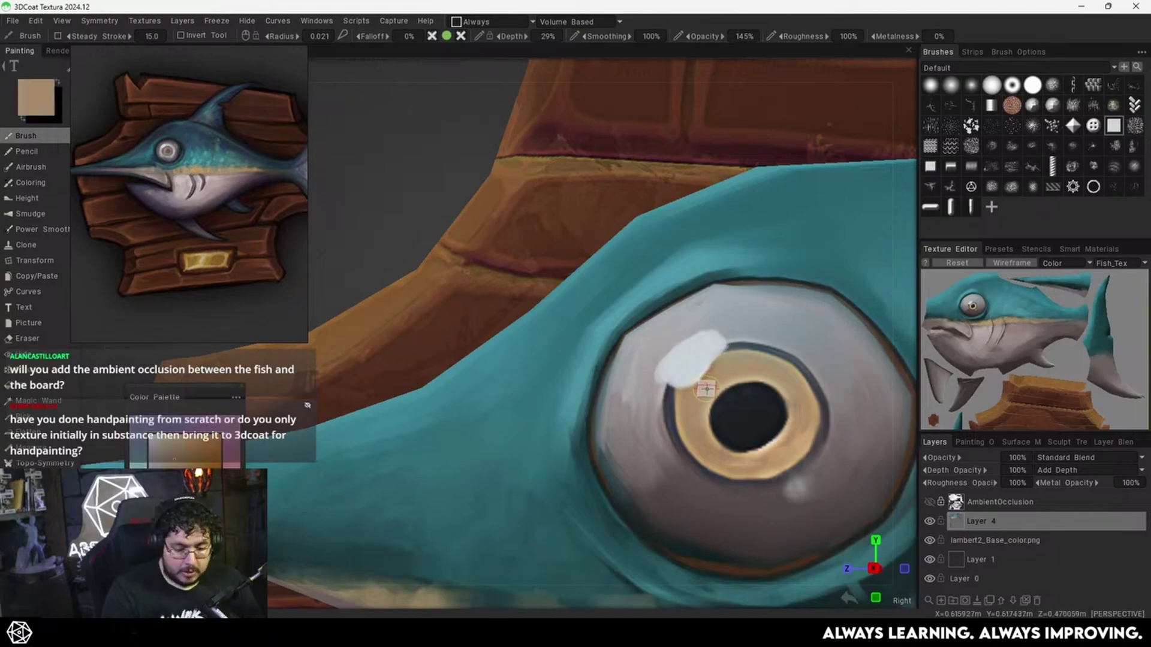
key(c)
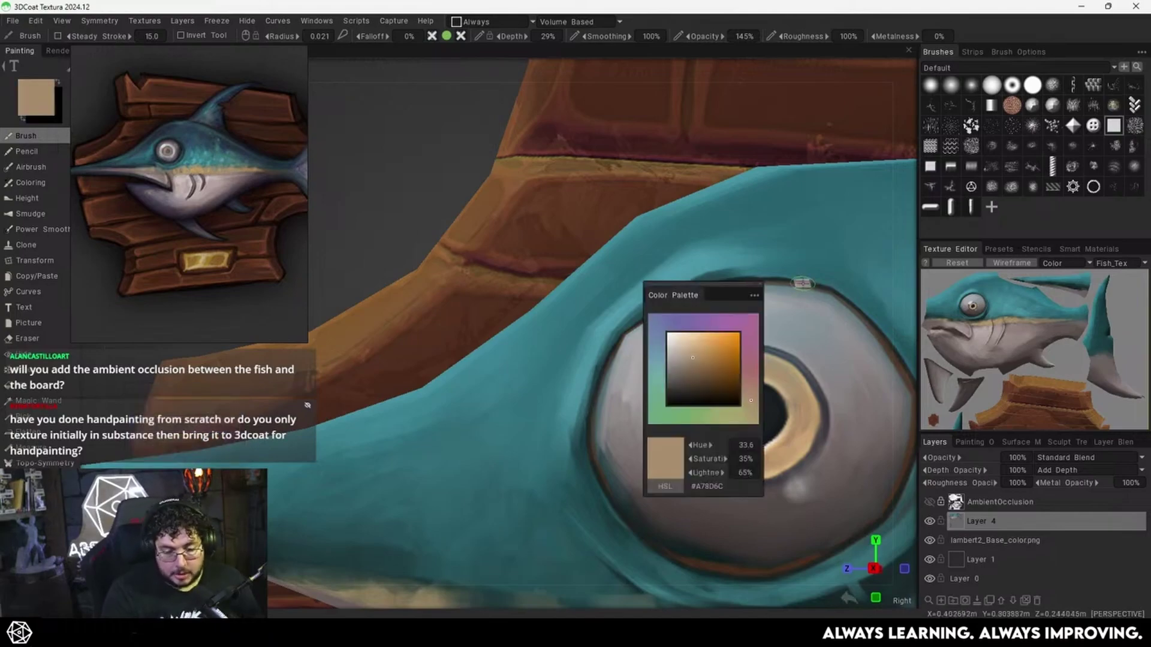
drag(731, 285, 171, 380)
middle_drag(690, 398, 673, 385)
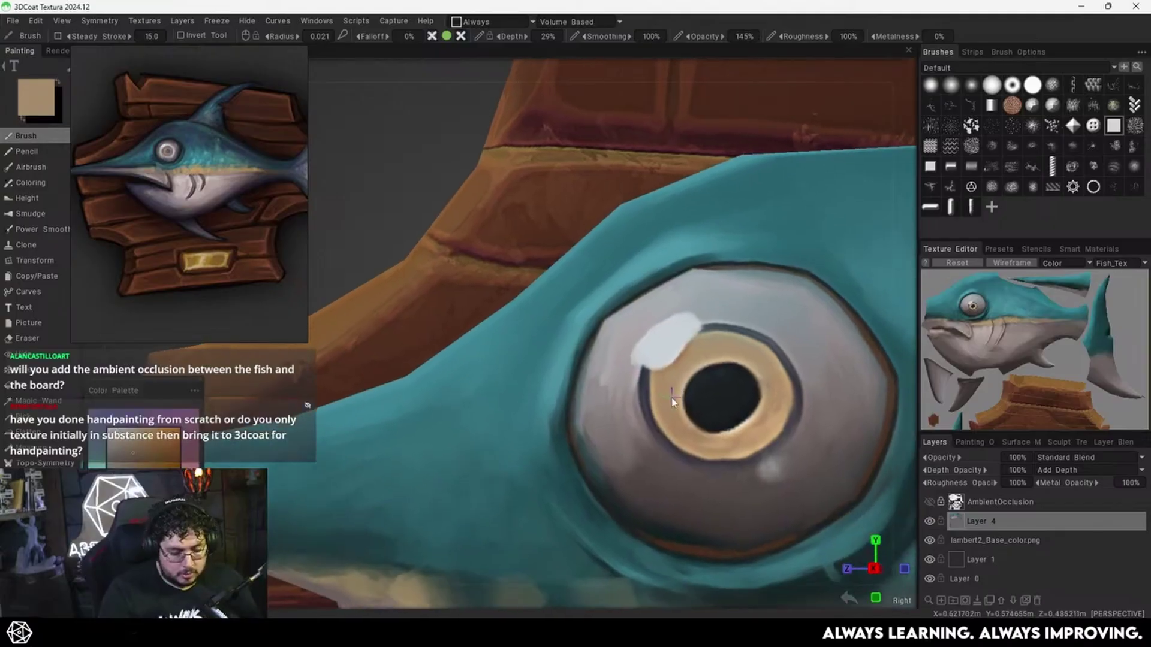
alt+drag(679, 368, 679, 368)
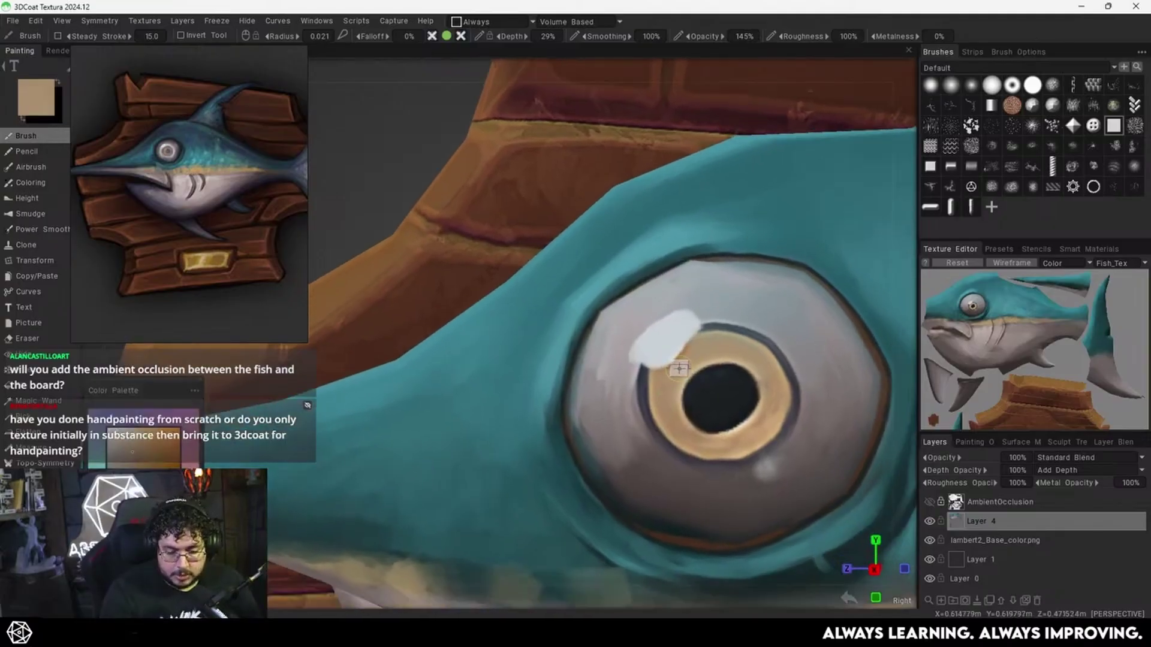
middle_drag(671, 368, 680, 358)
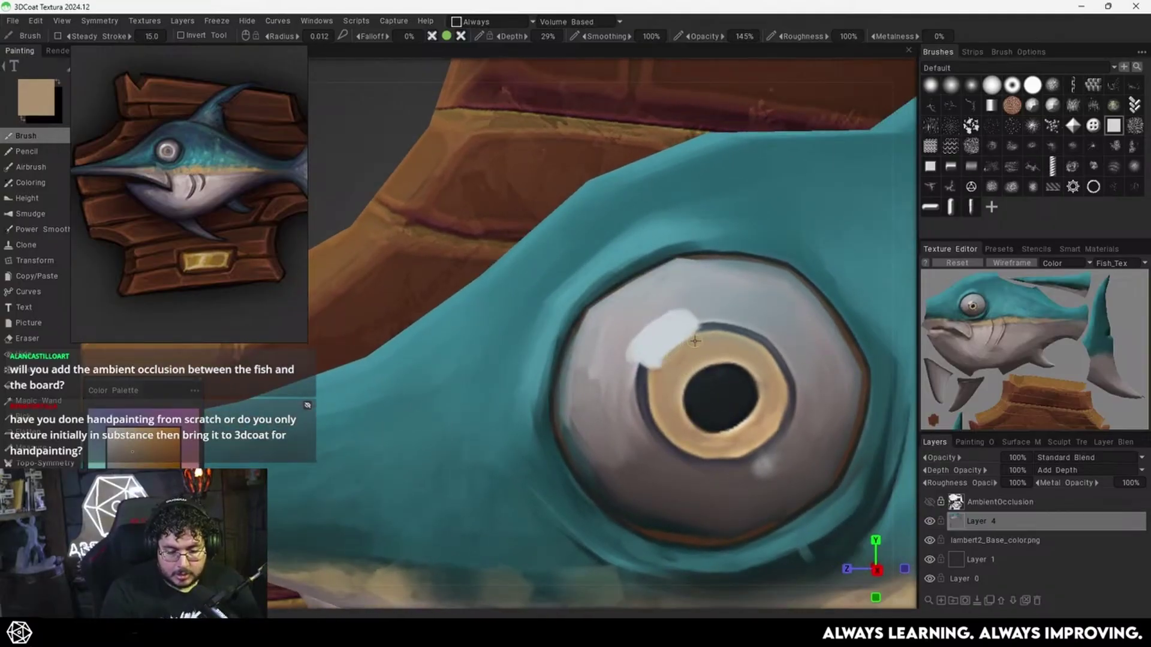
mouse_move(762, 355)
alt+right_down()
mouse_move(711, 347)
mouse_move(768, 336)
alt+right_up()
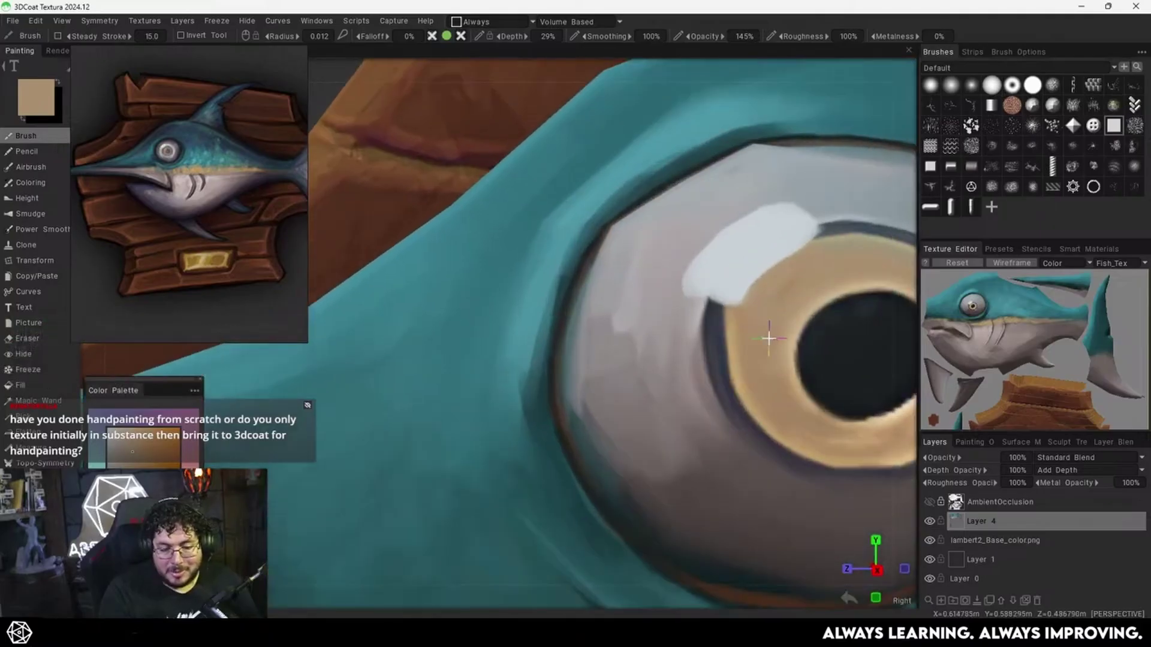
alt+middle_drag(768, 337, 706, 357)
alt+right_drag(706, 357, 695, 357)
scroll(714, 341, down, 5)
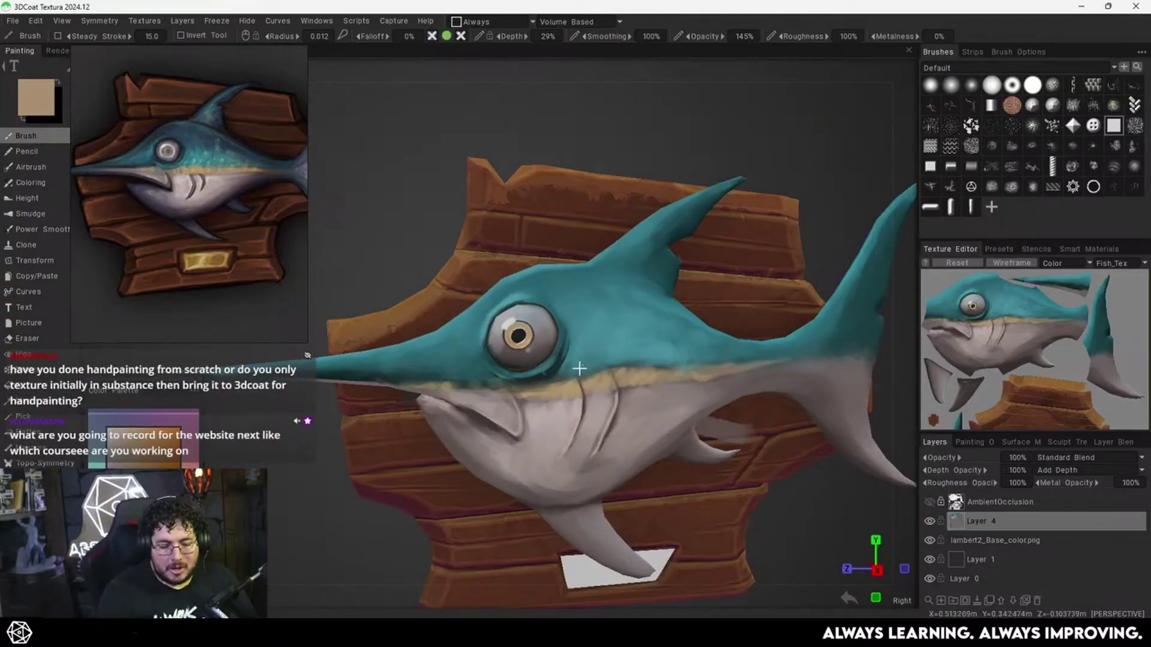
Sharpen the crease under the eye with sampled dark teal and mid teal, using brush radius 0.007 and depth 91%.
scroll(628, 344, up, 5)
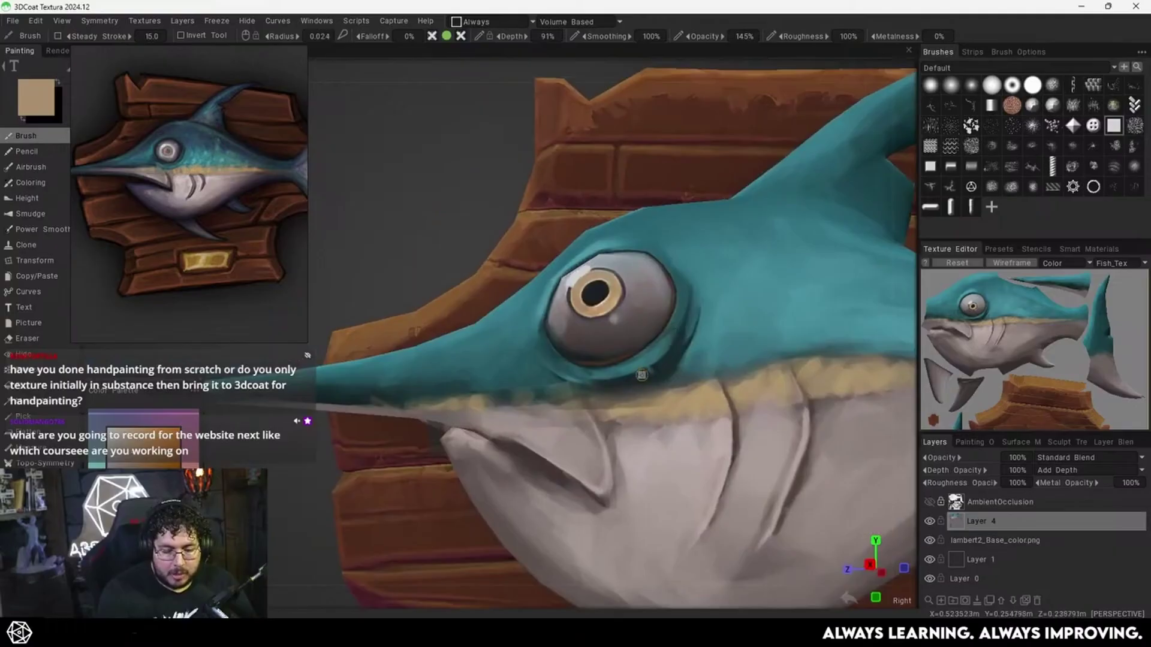
key(v)
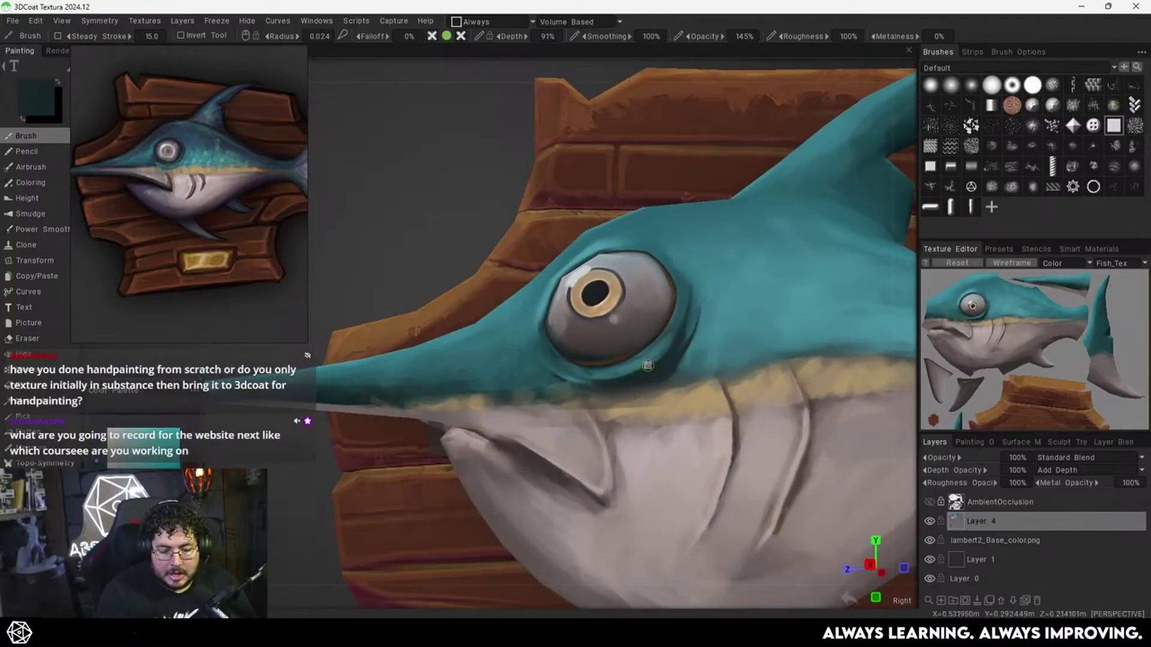
key(v)
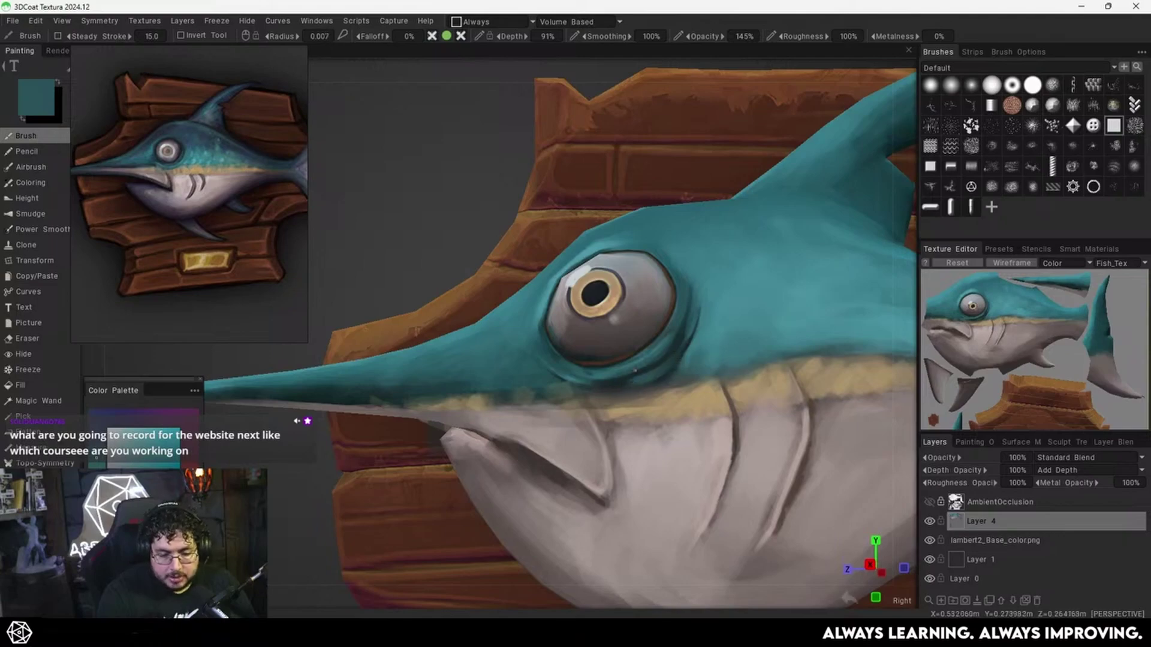
key(v)
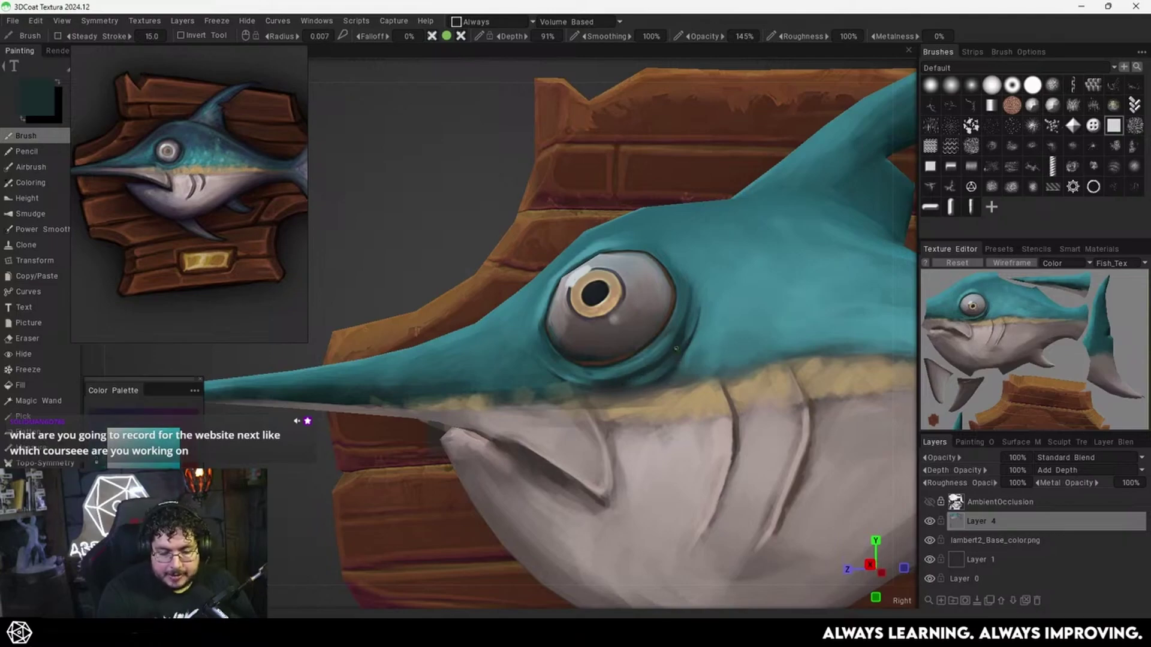
mouse_move(676, 348)
right_down()
mouse_move(648, 370)
mouse_move(675, 337)
right_up()
scroll(675, 338, up, 5)
middle_drag(686, 342, 654, 367)
right_drag(639, 296, 660, 320)
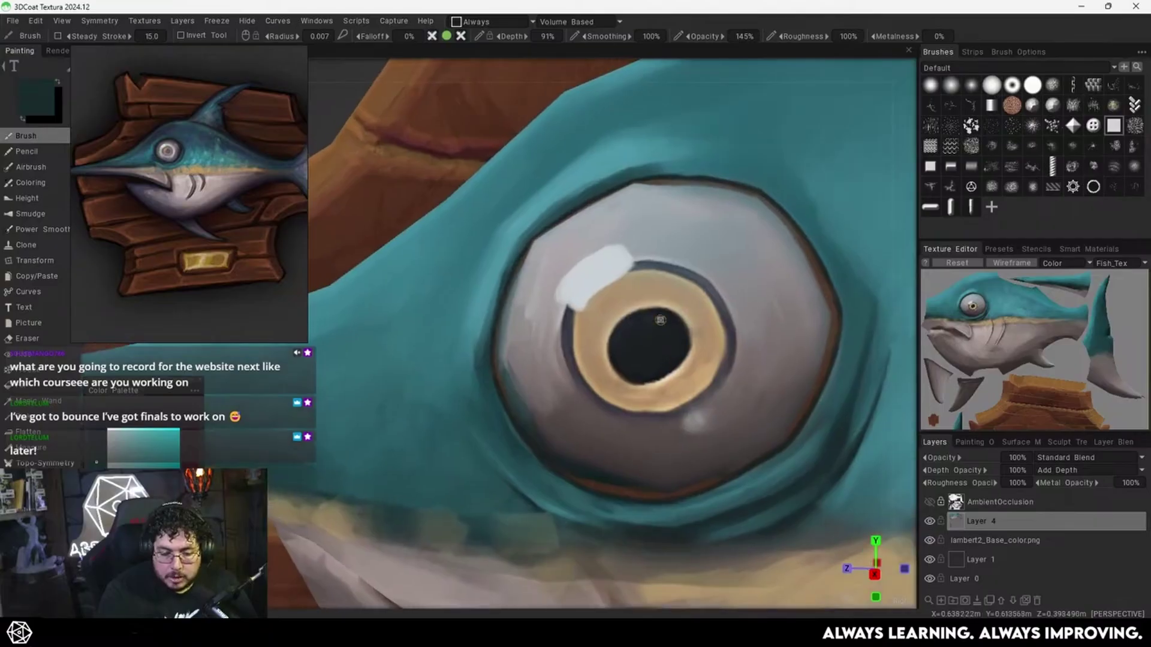
Switch to Krita and try a grey two-humped wave sketch above the grey ball, undoing the extra marks at its dip.
key(alt+Tab)
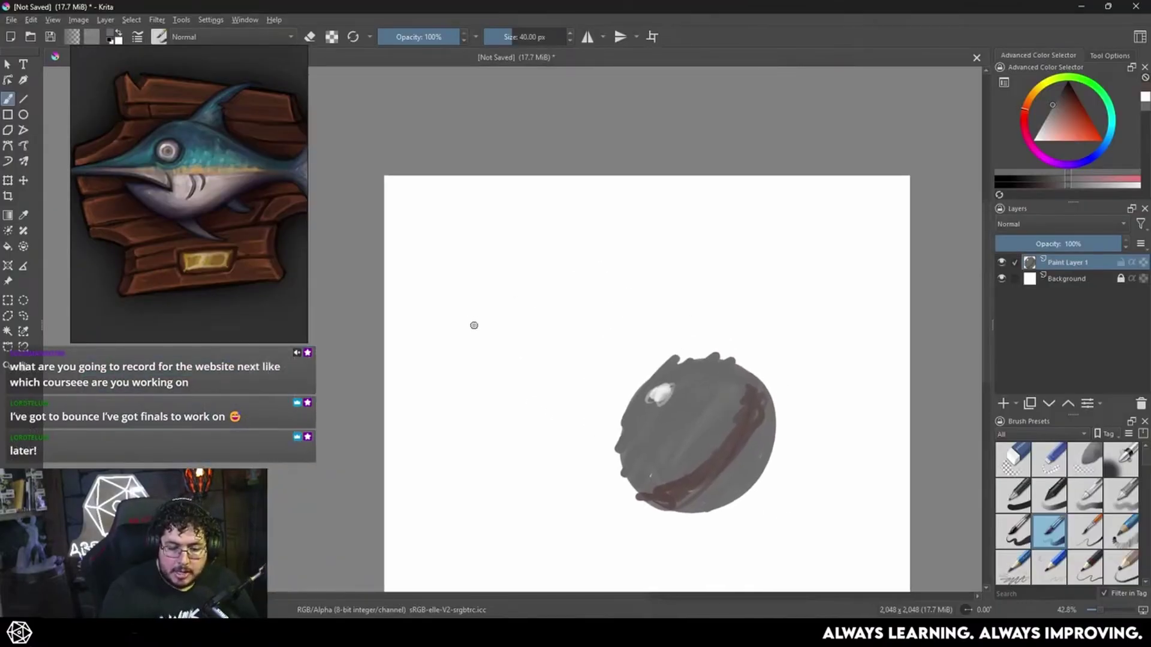
mouse_move(474, 325)
mouse_down()
mouse_move(526, 267)
mouse_move(641, 288)
mouse_move(847, 290)
mouse_move(897, 345)
mouse_up()
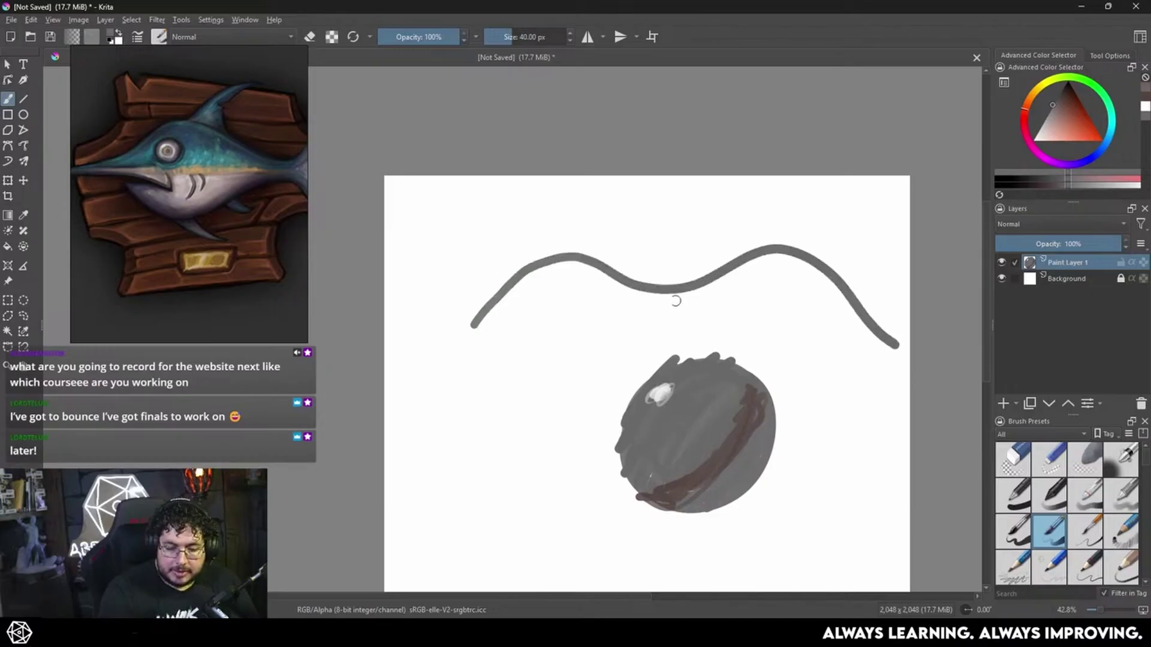
mouse_move(649, 337)
mouse_down()
mouse_move(654, 297)
mouse_move(680, 270)
mouse_up()
key(ctrl+z)
key(ctrl+z)
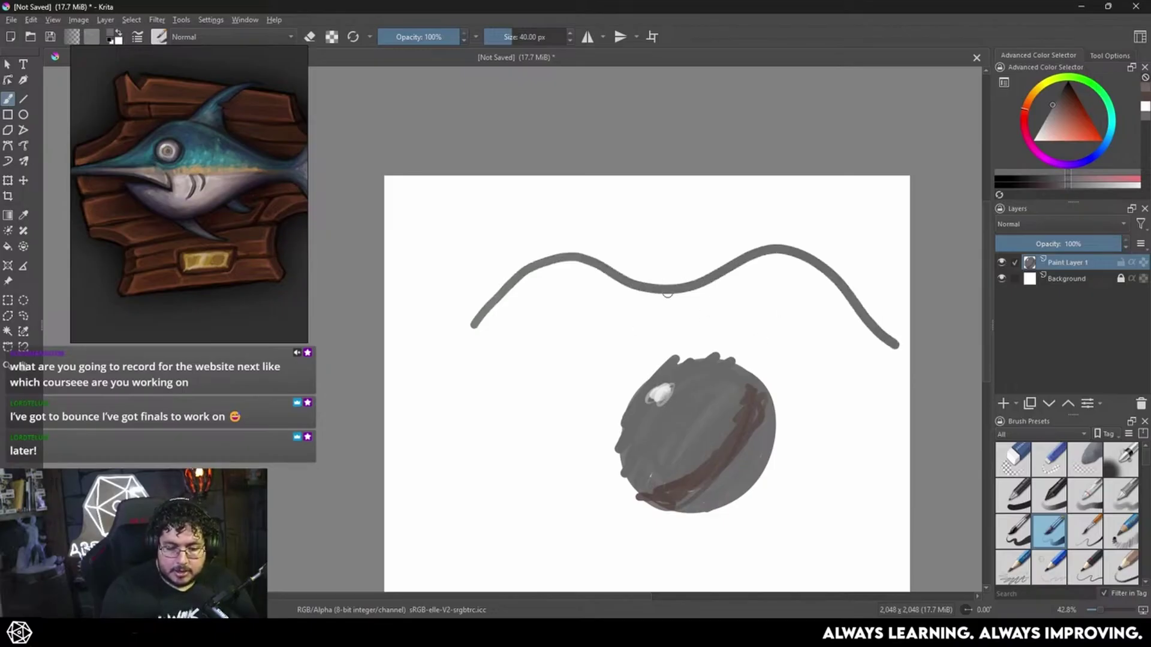
Try a sharp-peaked wave with an arrow pointing into its dip above the grey ball, and undo the sketch.
mouse_move(480, 292)
mouse_down()
mouse_move(587, 308)
mouse_move(741, 238)
mouse_move(850, 314)
mouse_up()
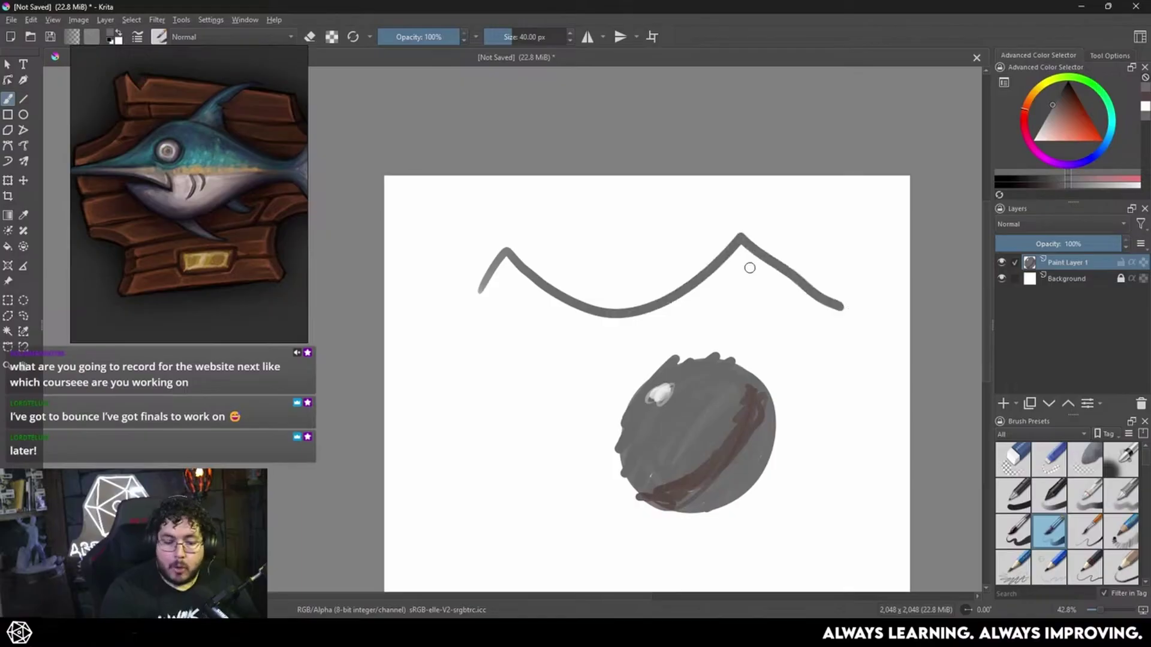
drag(580, 193, 568, 278)
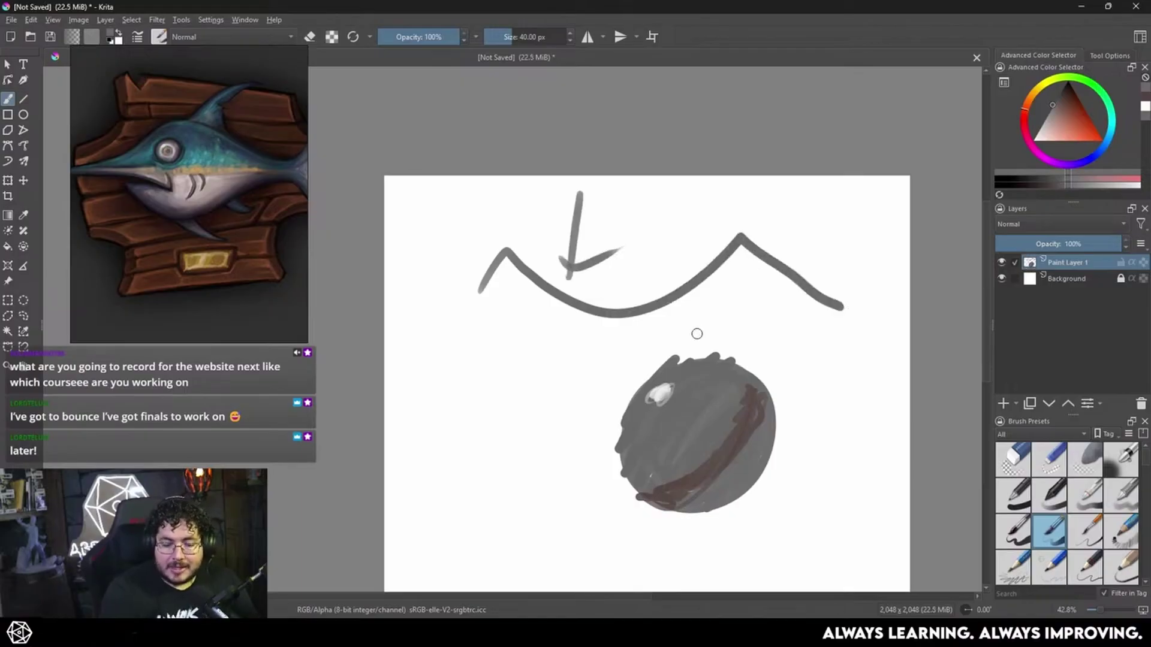
key(ctrl+z)
key(ctrl+z)
key(ctrl+z)
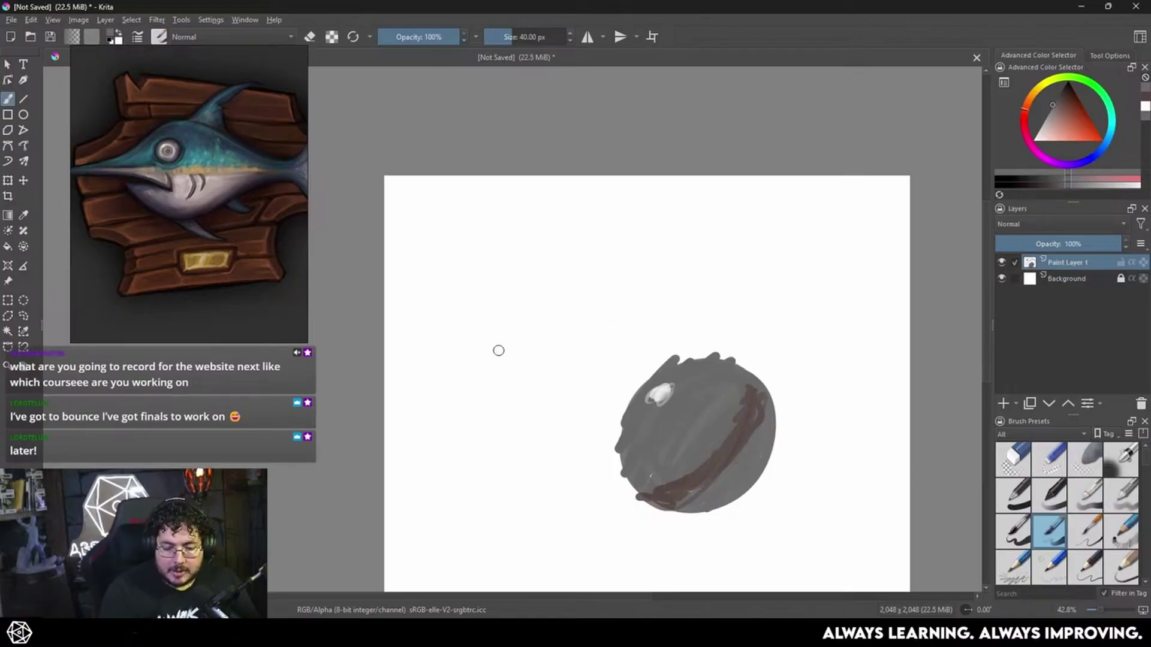
Sketch a smooth two-humped wave with arrows pointing down at both peaks, and switch back to 3DCoat.
mouse_move(499, 351)
mouse_down()
mouse_move(565, 258)
mouse_move(655, 290)
mouse_move(827, 300)
mouse_move(861, 345)
mouse_up()
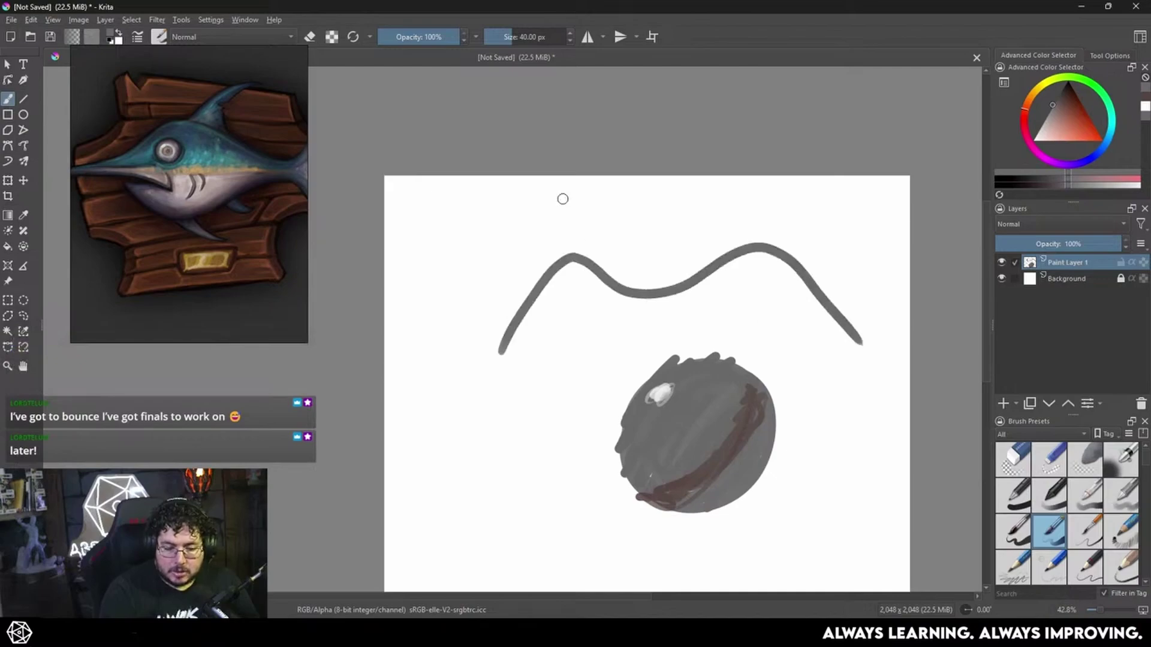
drag(560, 193, 575, 224)
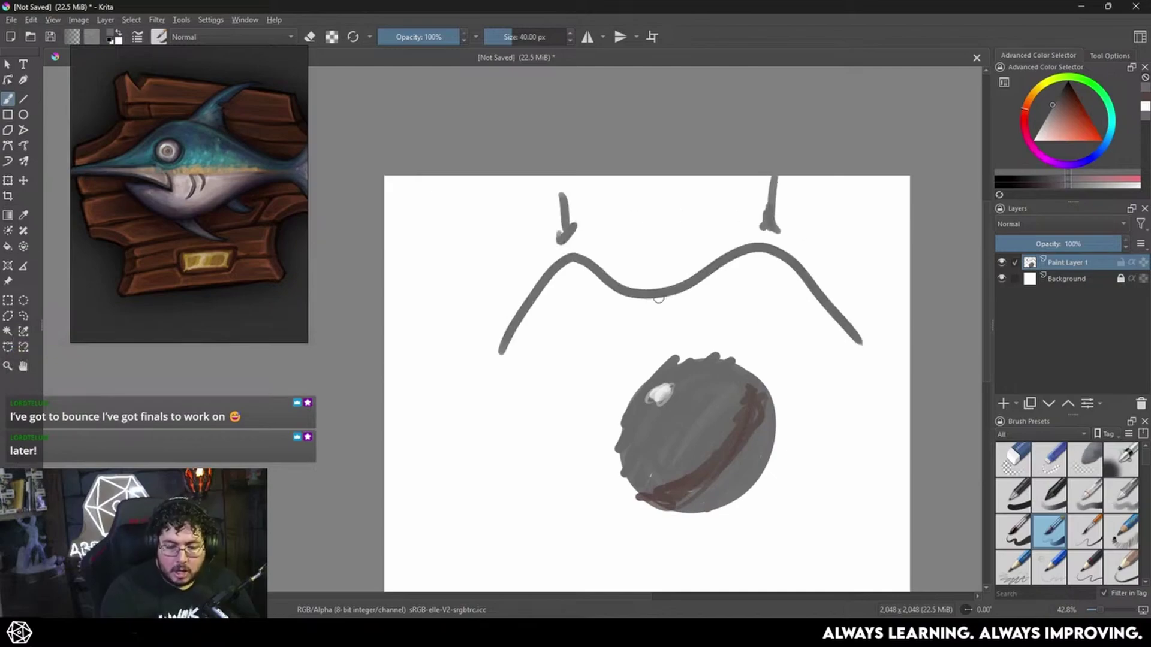
mouse_move(659, 298)
mouse_down()
mouse_move(630, 287)
mouse_move(686, 274)
mouse_up()
key(alt+Tab)
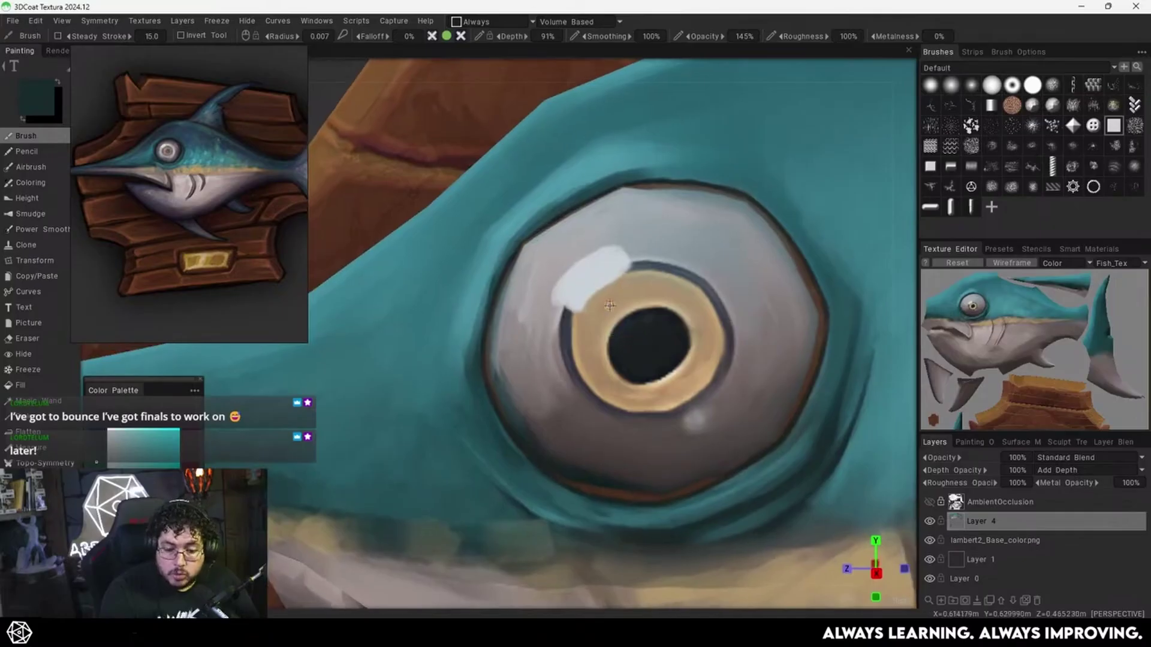
Paint a more saturated orange-tan over the iris beside the highlight at brush radius 0.011 and depth 91%, blending it with sampled iris tones.
key(v)
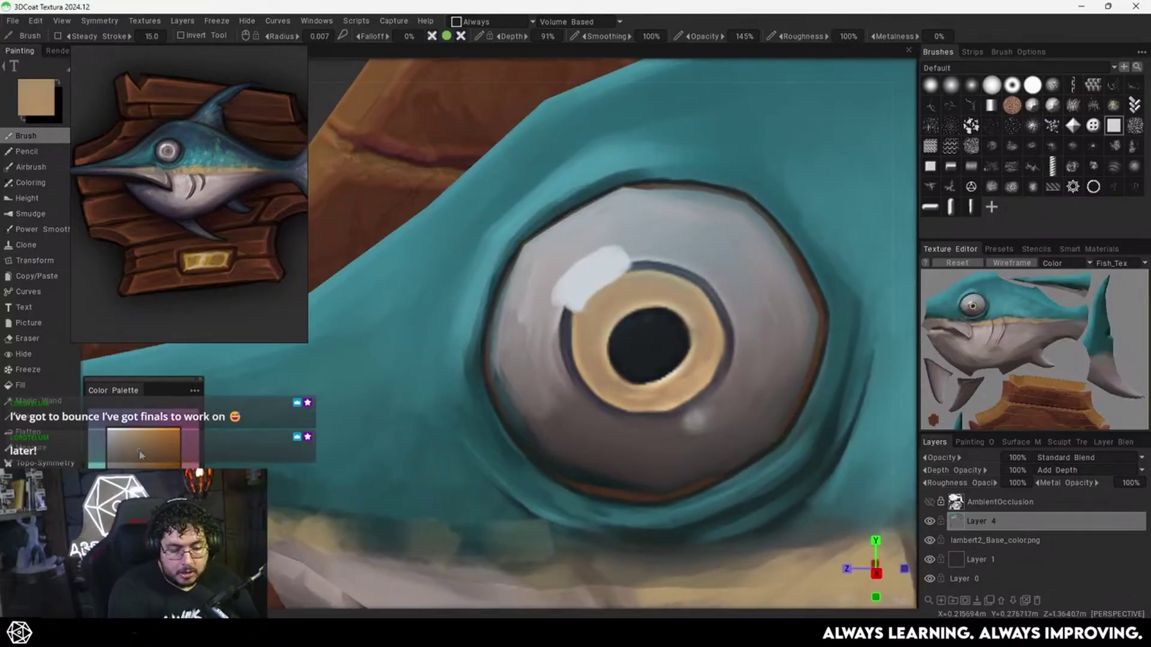
mouse_move(623, 291)
alt+mouse_down()
mouse_move(642, 299)
mouse_move(612, 291)
alt+mouse_up()
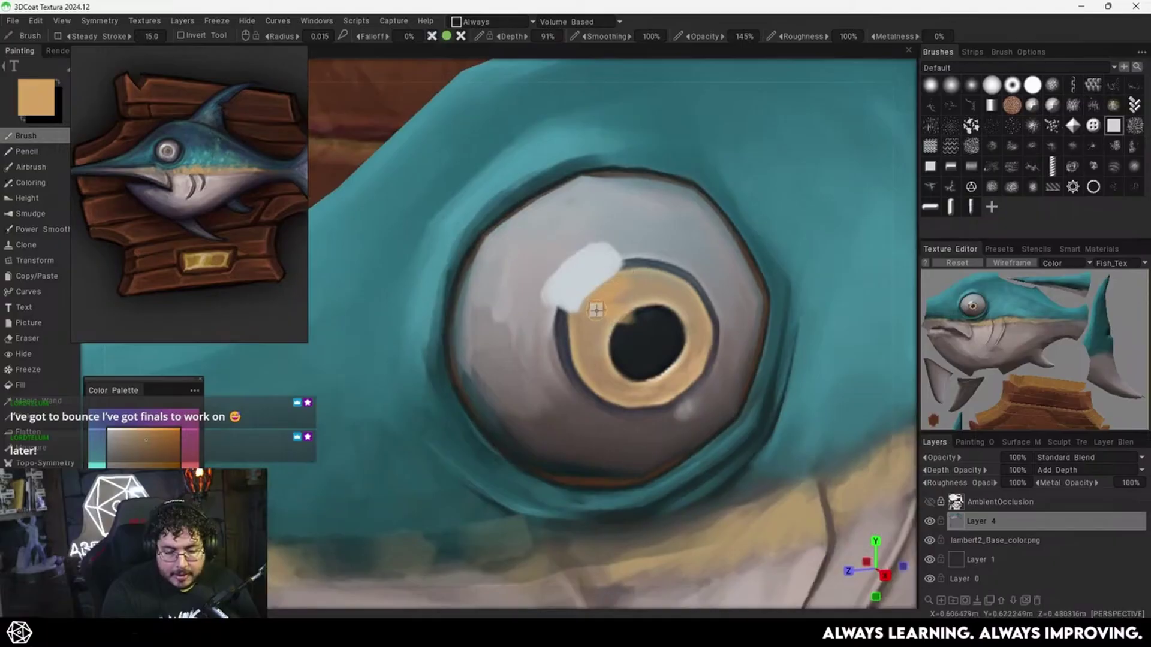
alt+drag(630, 322, 620, 312)
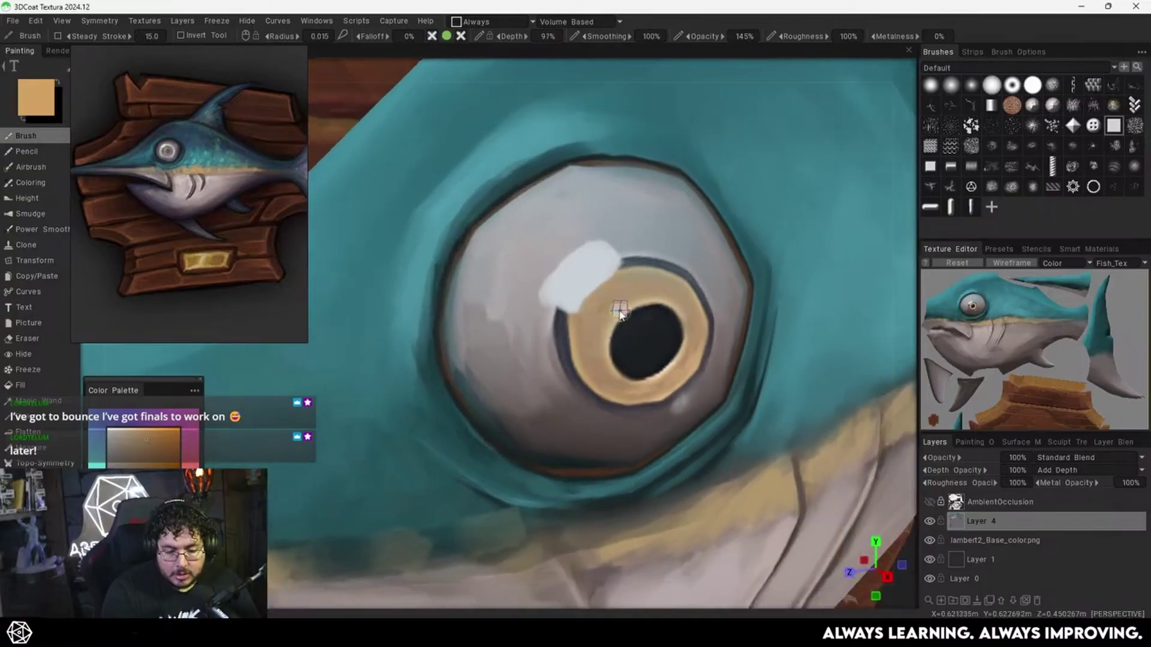
right_drag(620, 312, 597, 301)
drag(602, 297, 582, 340)
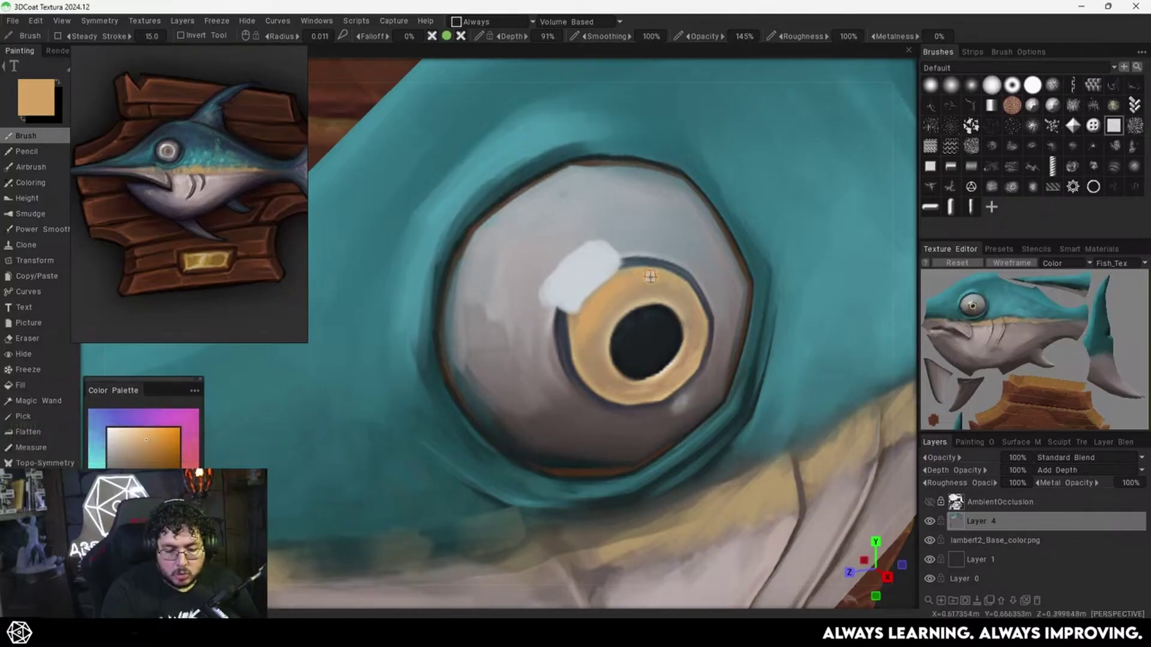
key(v)
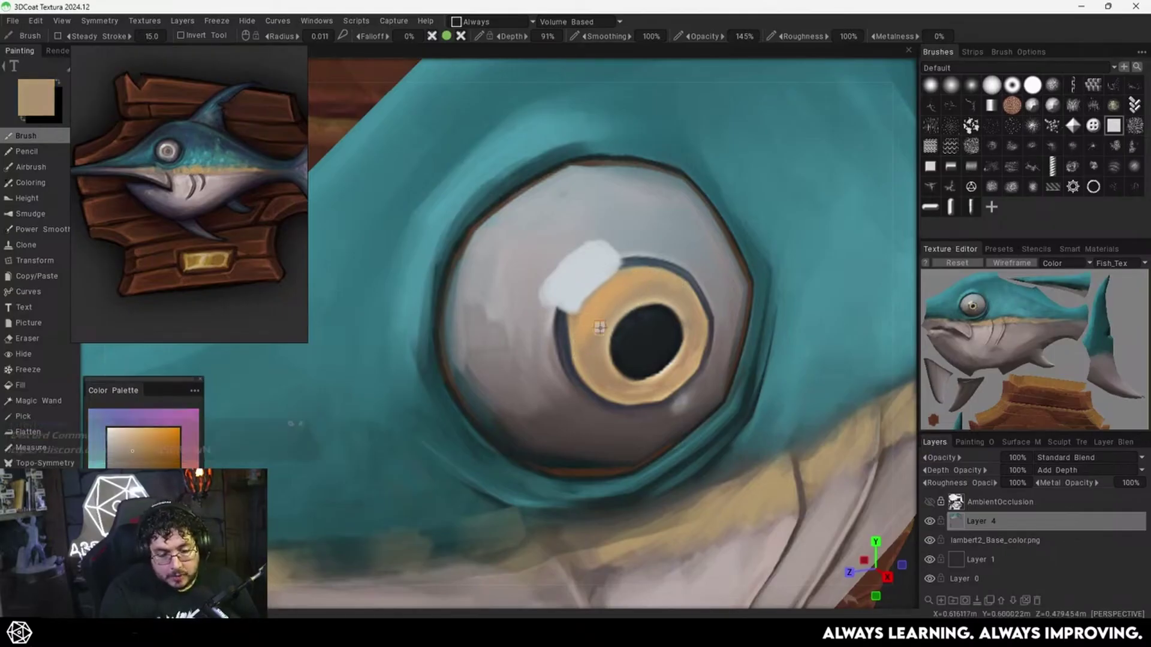
key(v)
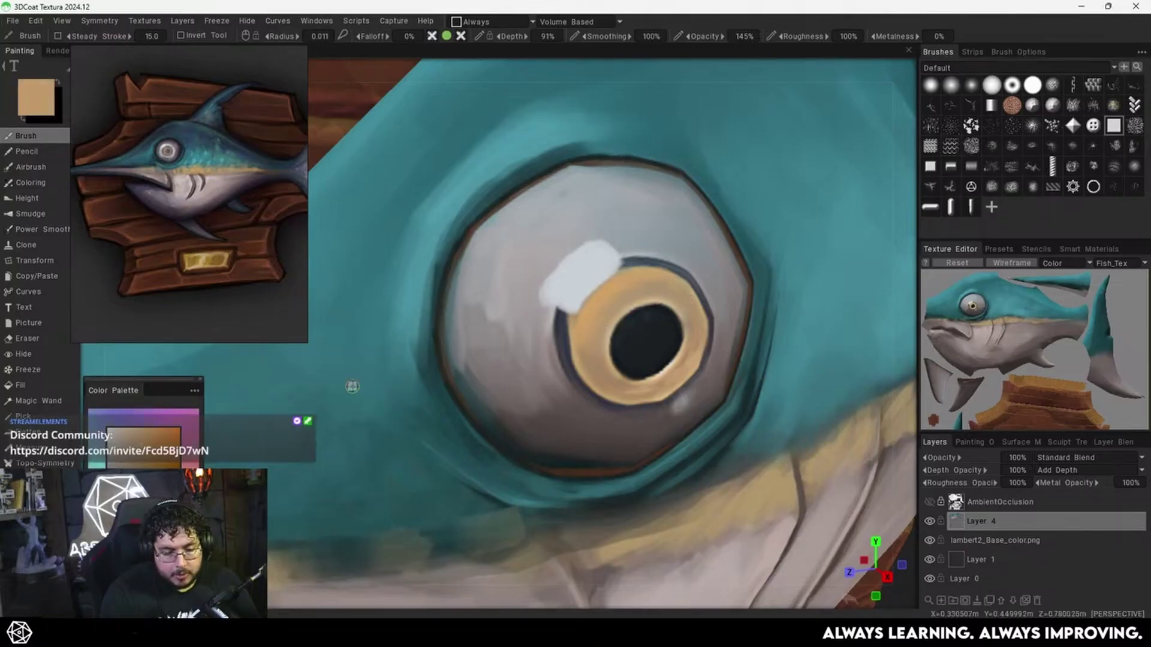
Paint a lighter tan along the iris's inner edge around the pupil with a brush radius of 0.006.
drag(142, 444, 138, 430)
alt+drag(606, 304, 608, 295)
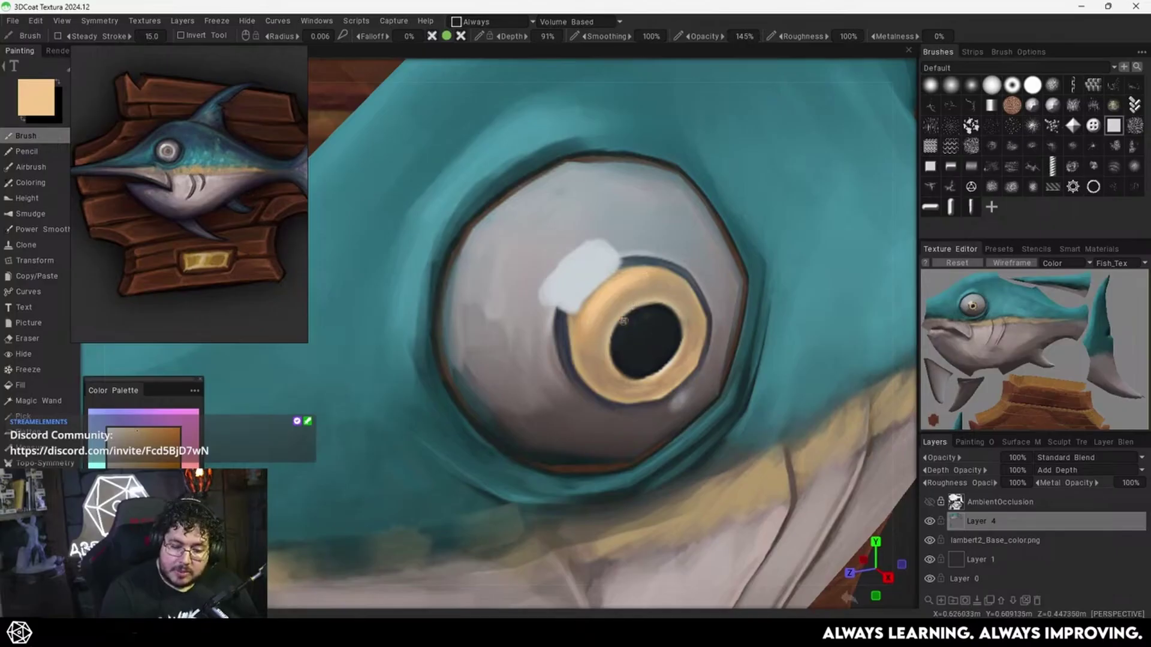
mouse_move(623, 322)
alt+mouse_down()
mouse_move(676, 337)
mouse_move(649, 327)
alt+mouse_up()
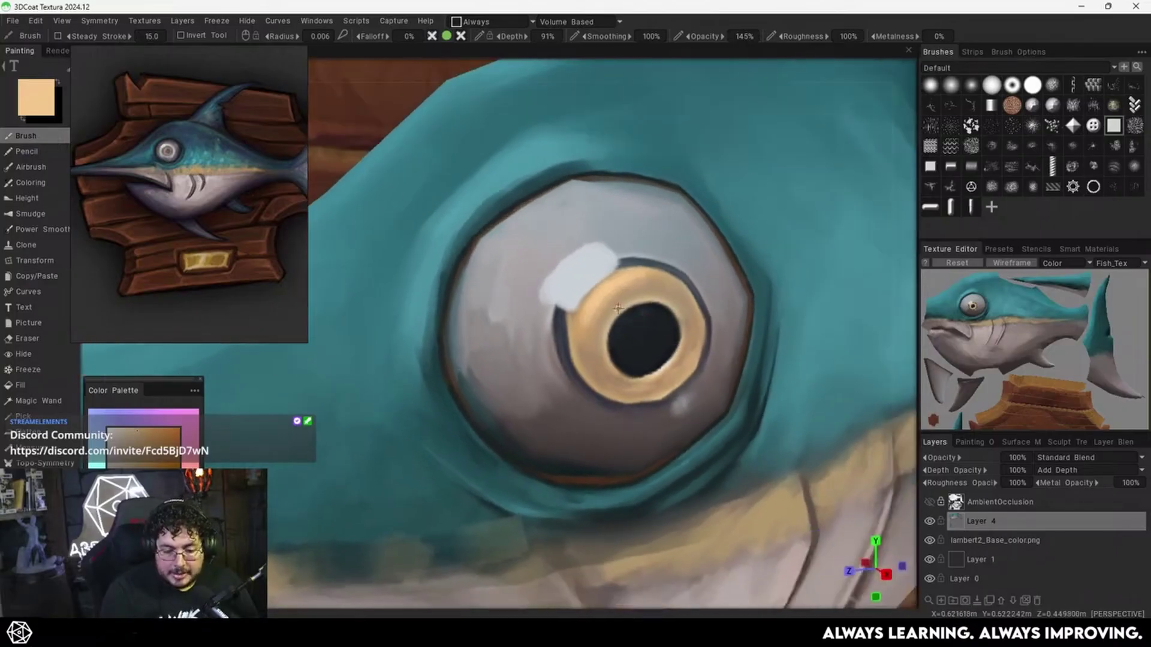
Shade the iris above the pupil with a darker brownish tan at brush radius 0.013, blending it with sampled iris tones.
key(v)
drag(139, 449, 142, 461)
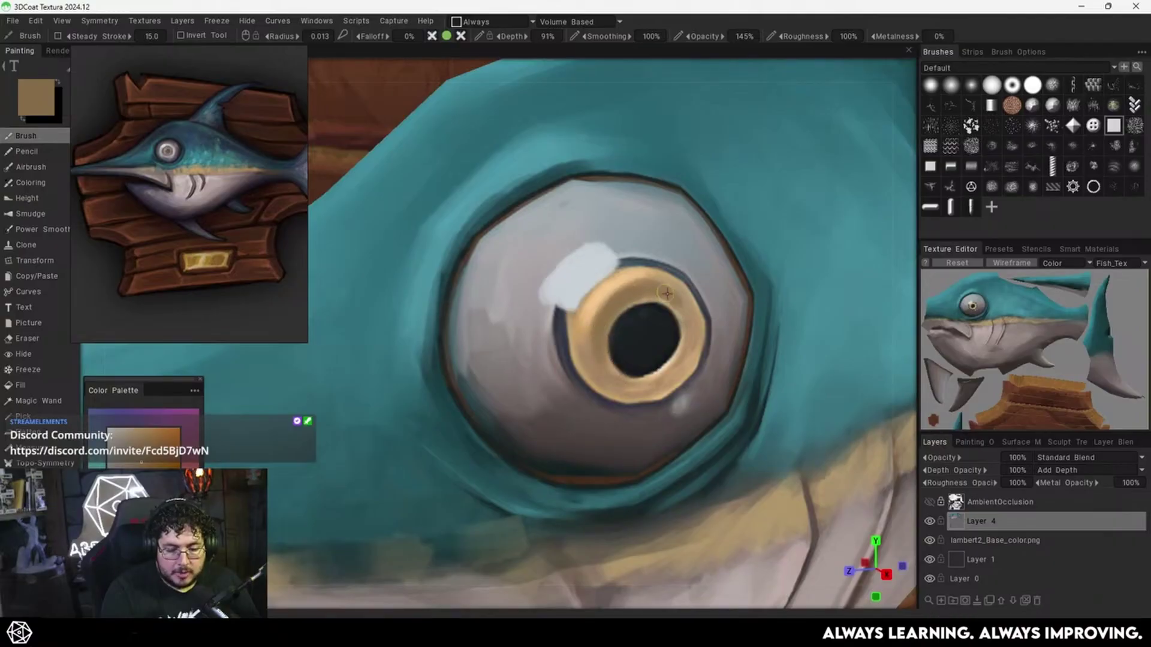
key(v)
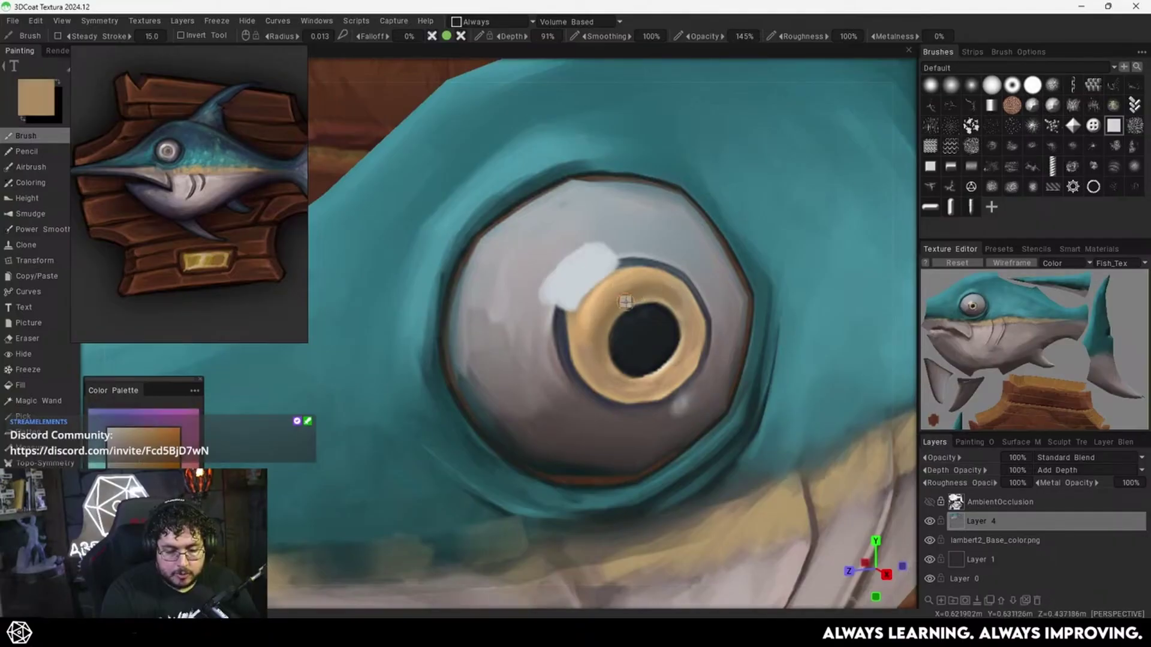
key(v)
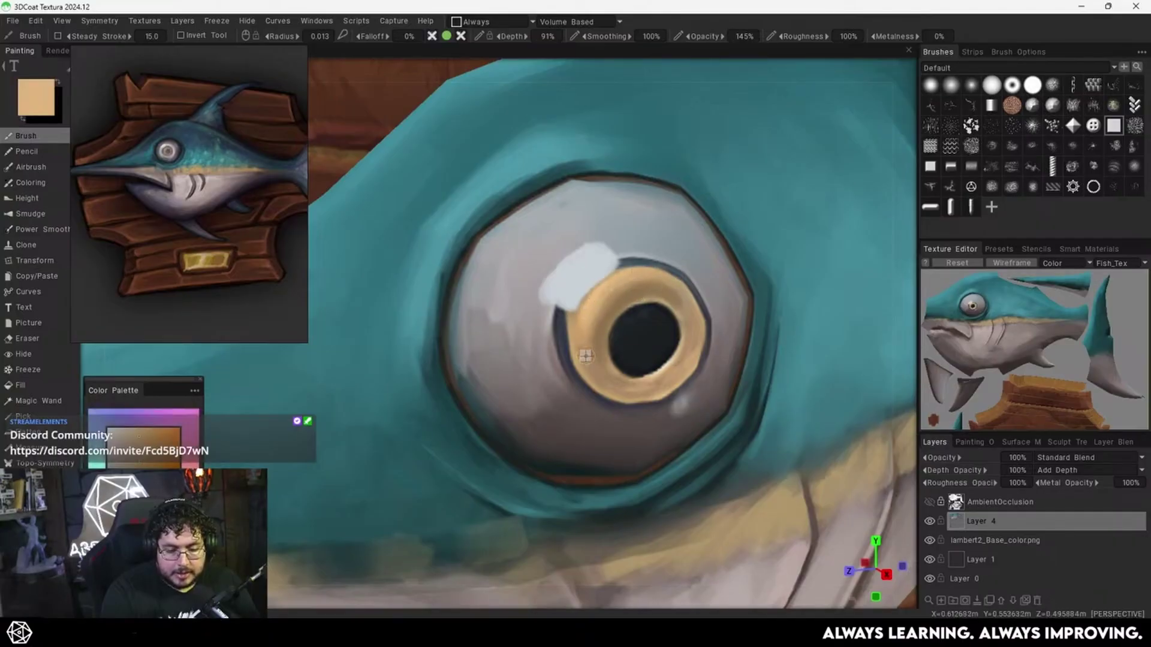
Paint a pale tan highlight on the iris along the pupil's lower-right edge at brush radius 0.013.
scroll(710, 322, down, 5)
scroll(606, 342, up, 5)
scroll(635, 322, up, 5)
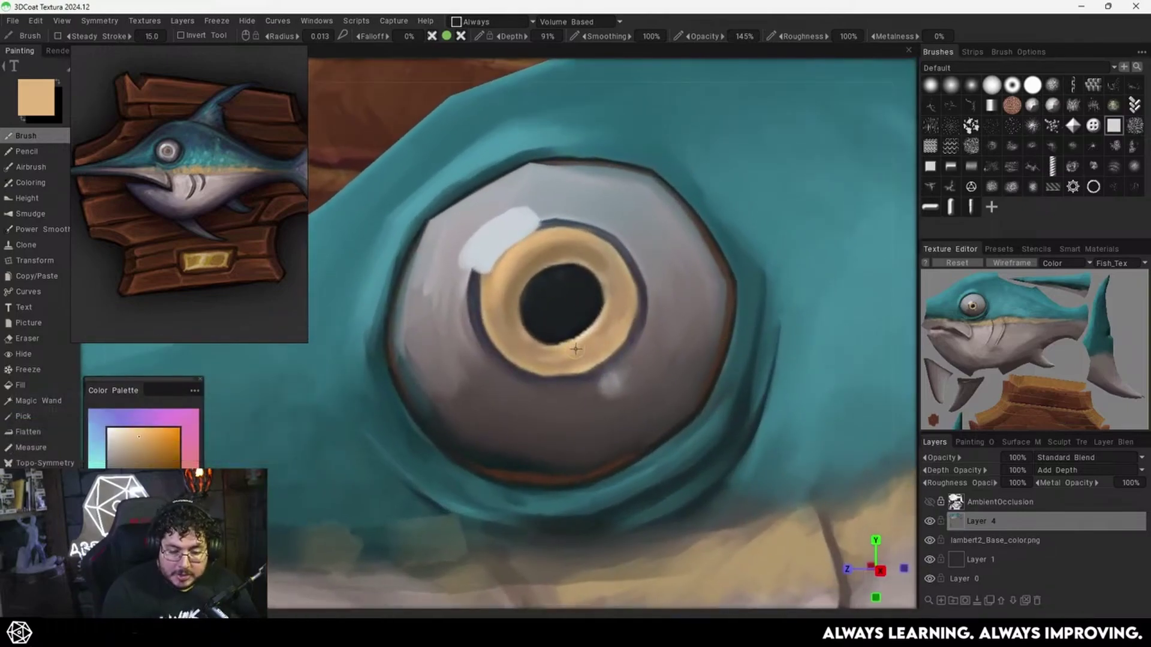
key(v)
drag(574, 347, 602, 322)
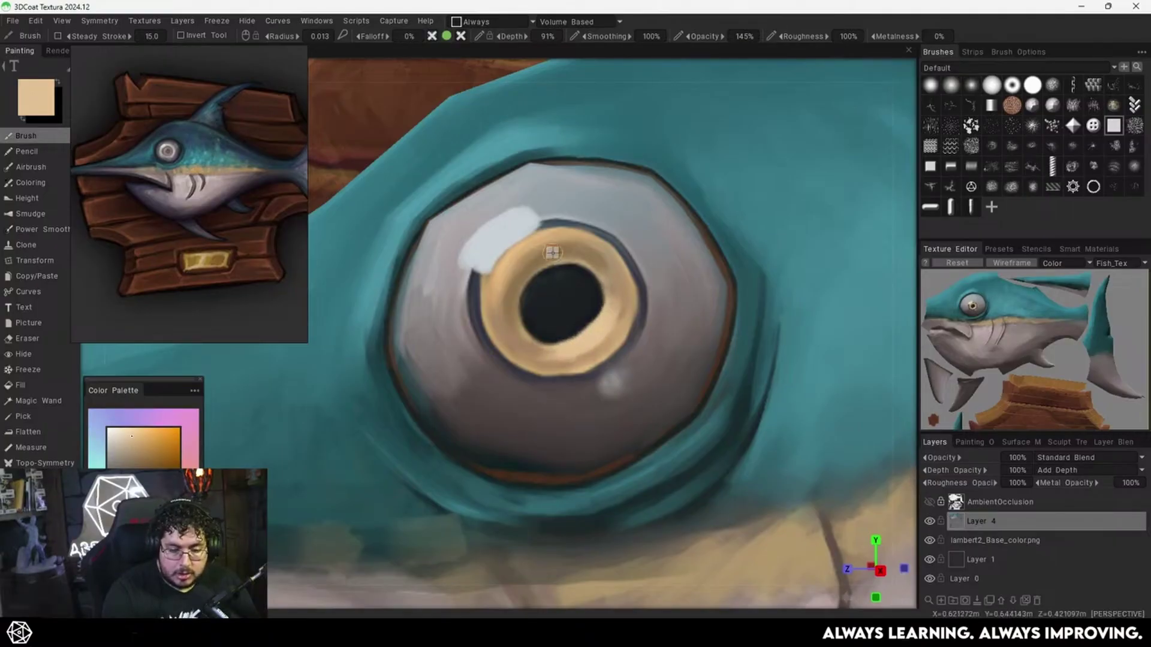
Blend the iris shading around the pupil and lower-right highlight with sampled light and dark tans, down to brush radius 0.012.
key(v)
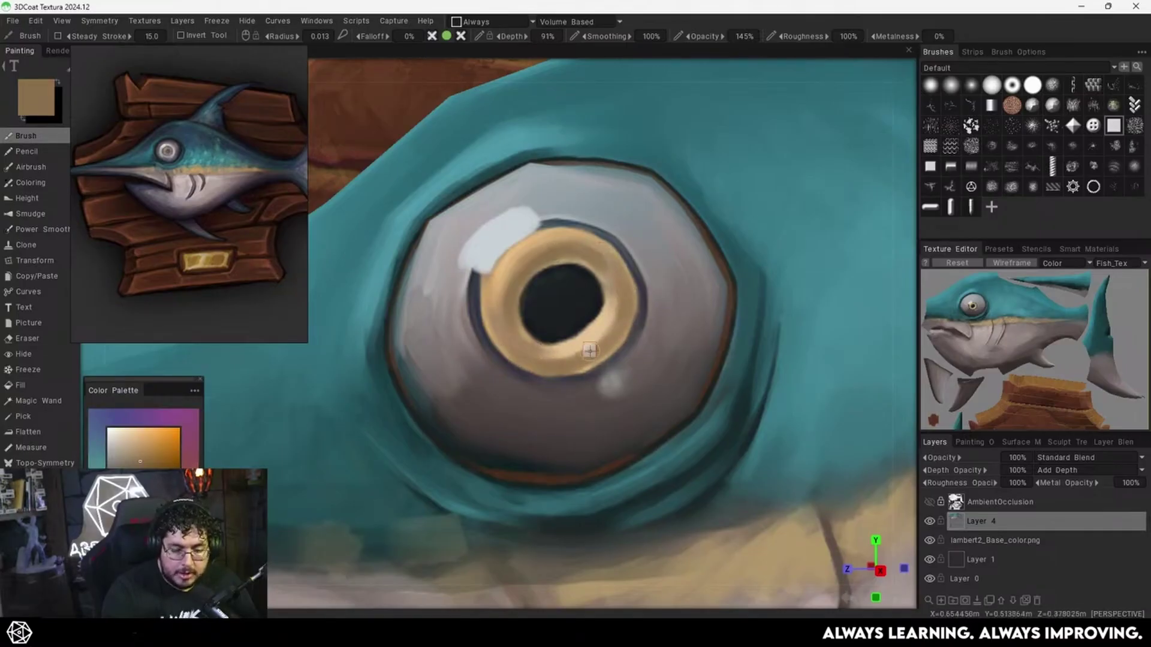
key(v)
key(v)
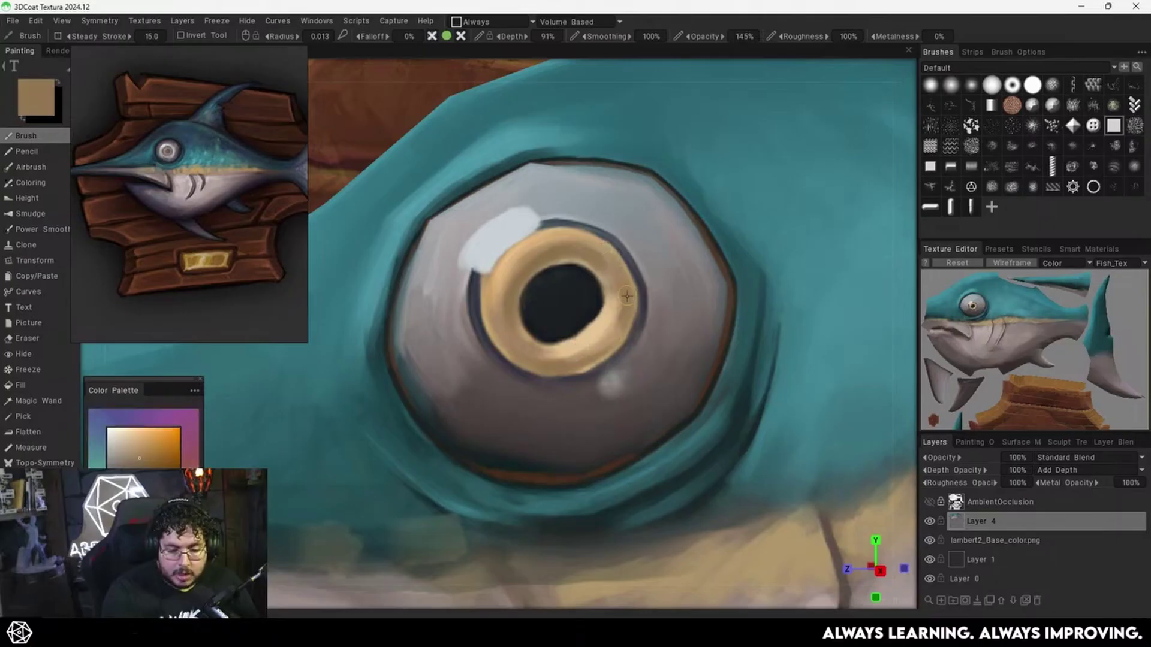
alt+right_drag(676, 302, 568, 359)
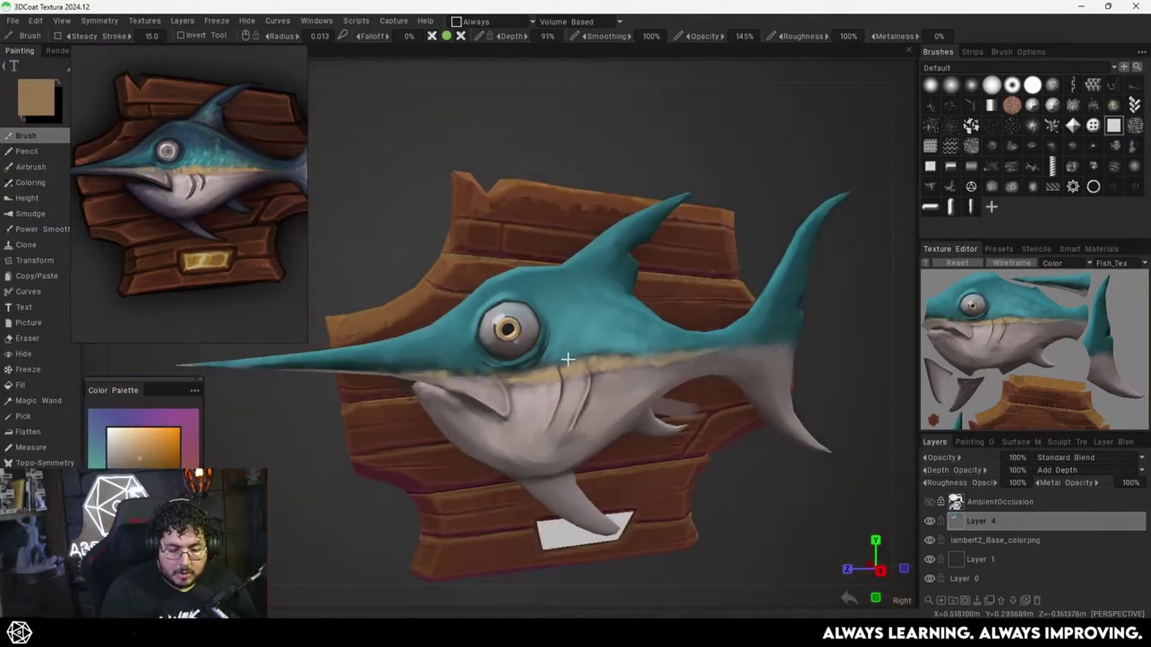
scroll(605, 335, up, 10)
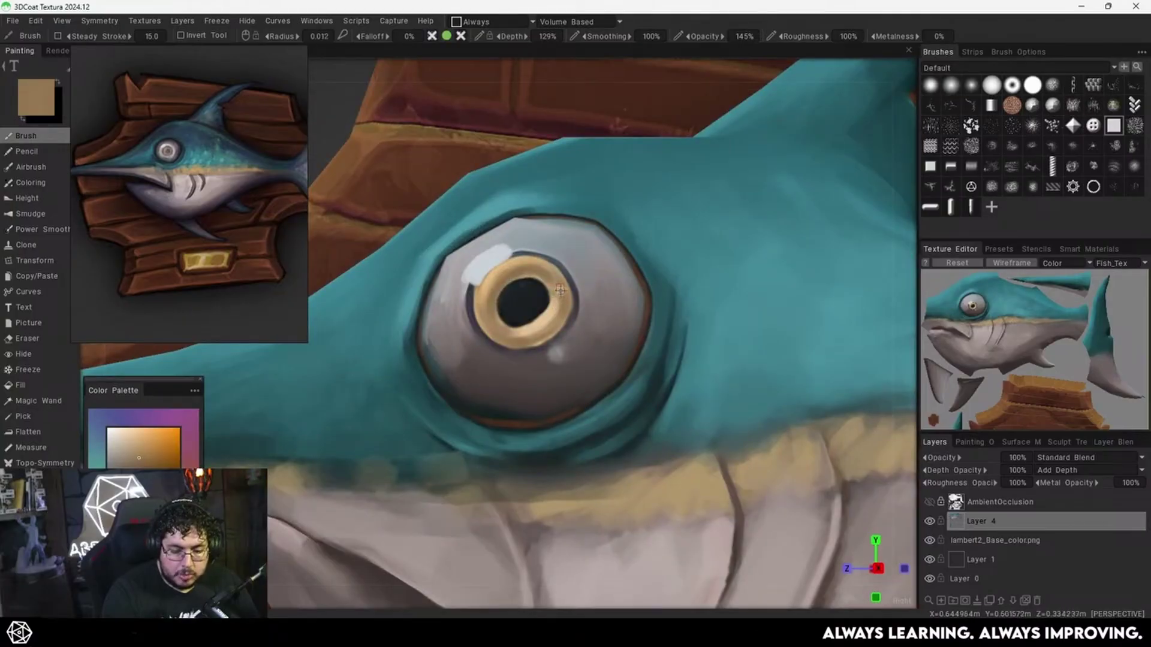
key(v)
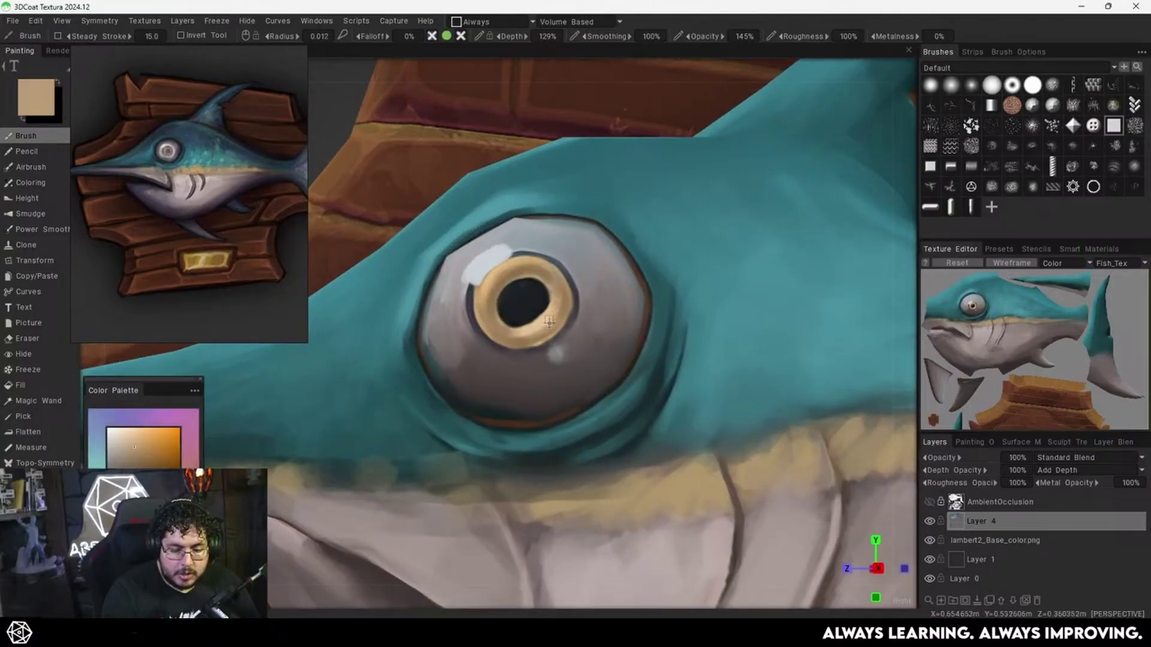
key(v)
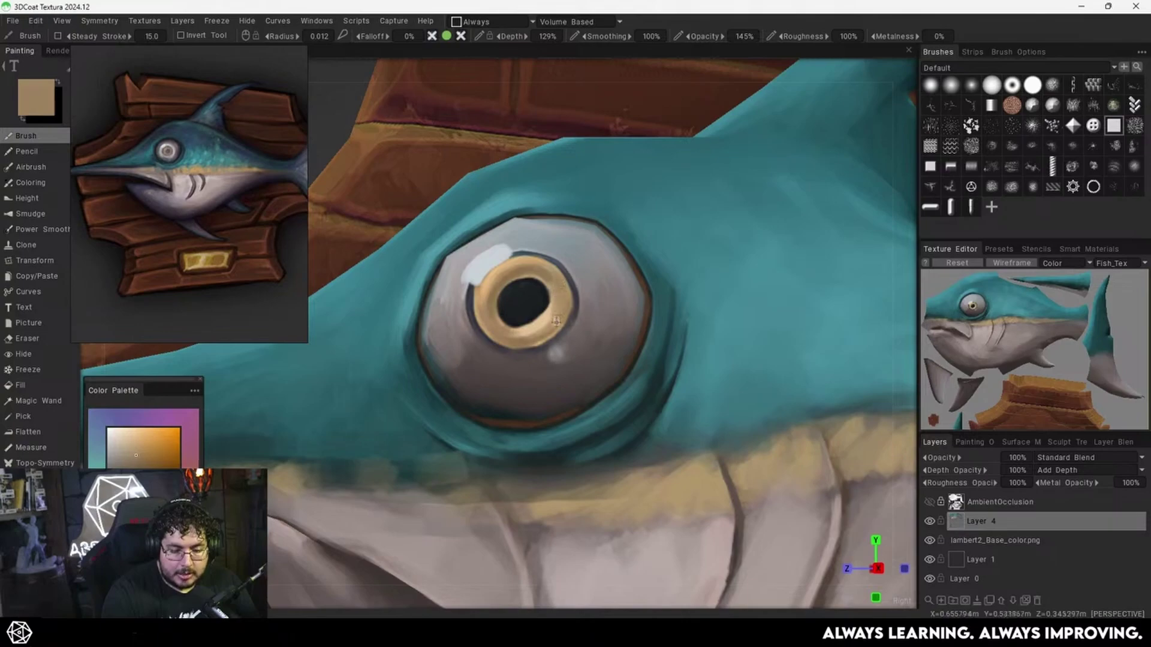
key(v)
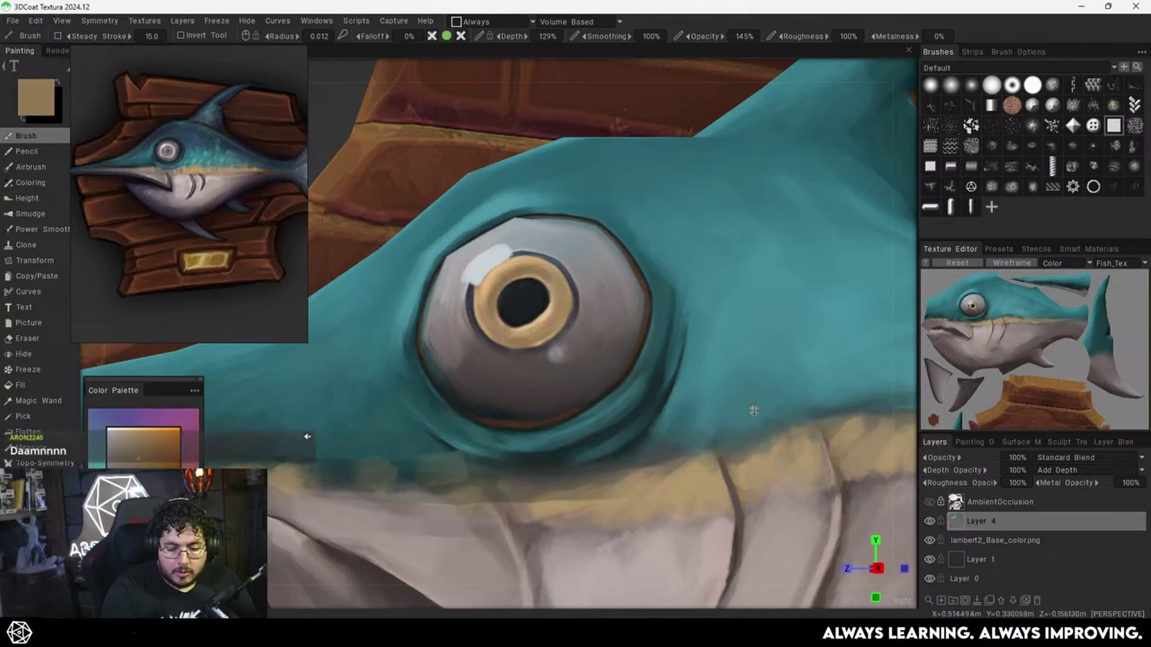
Compare the fish with and without the new paint by toggling Layer 4's visibility, leaving it shown.
click(929, 520)
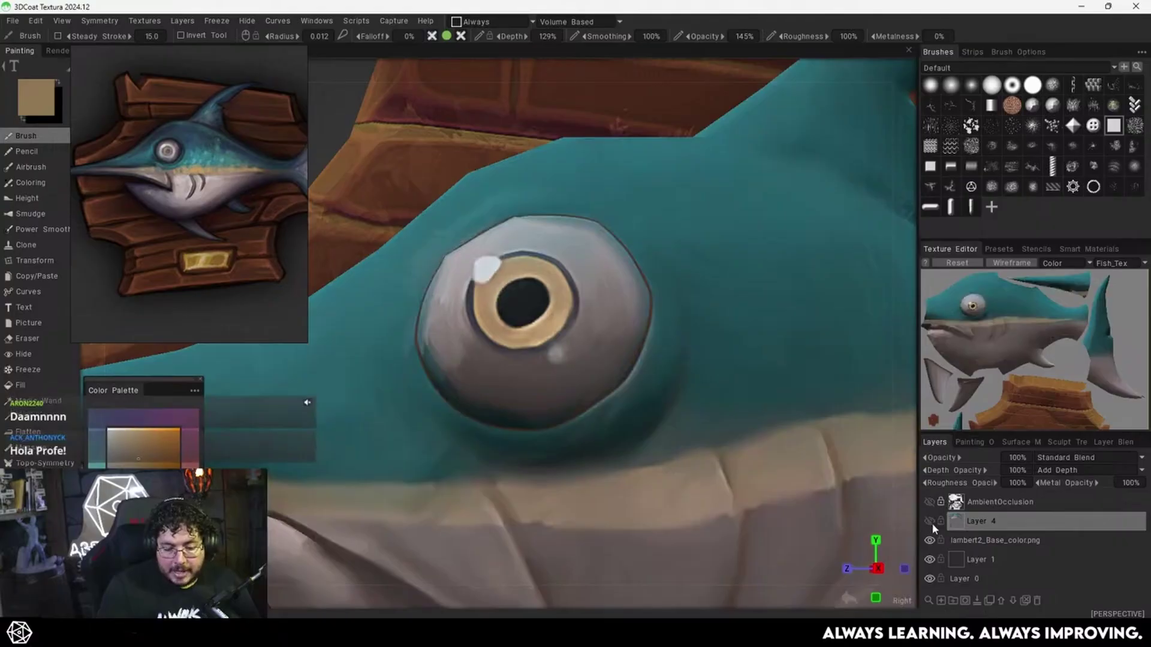
click(930, 521)
click(930, 521)
click(929, 521)
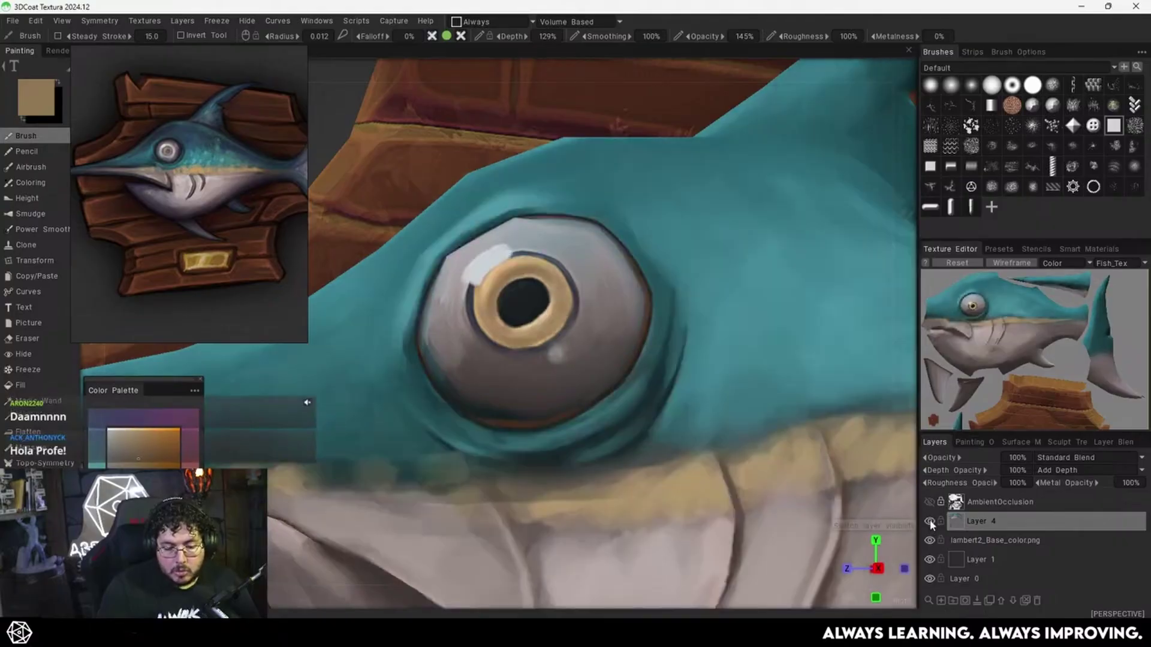
click(930, 522)
click(930, 522)
Paint sharp cream highlights beside the iris's upper-left reflection and along the pupil's lower-right edge at brush radius 0.003.
alt+drag(636, 370, 554, 311)
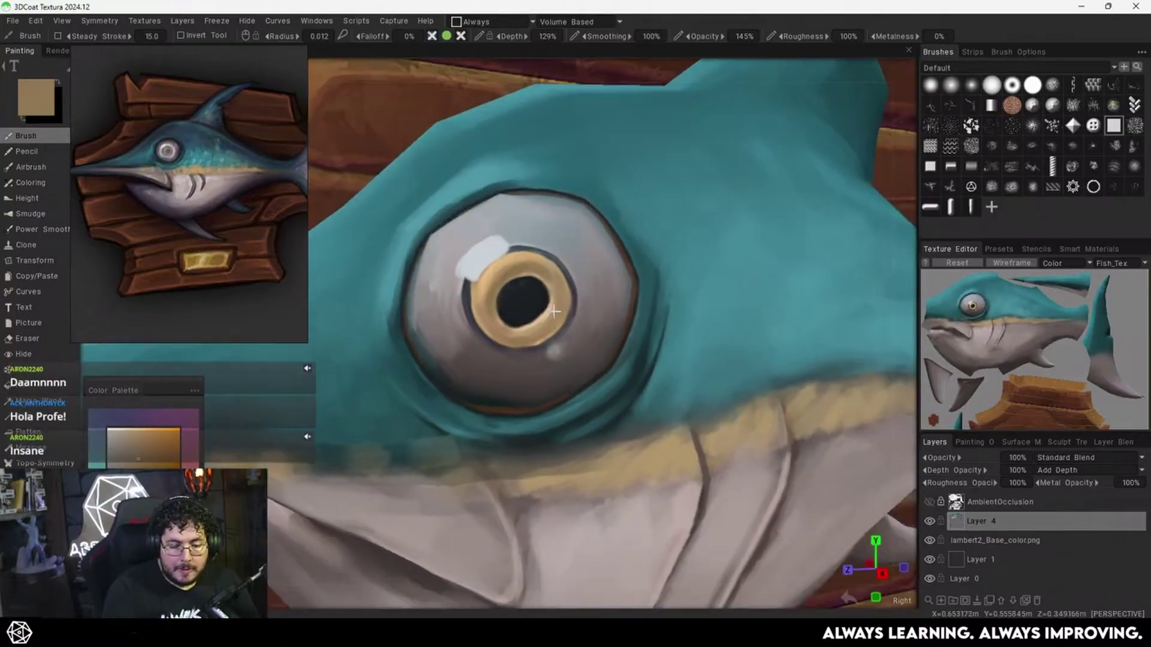
scroll(555, 311, up, 5)
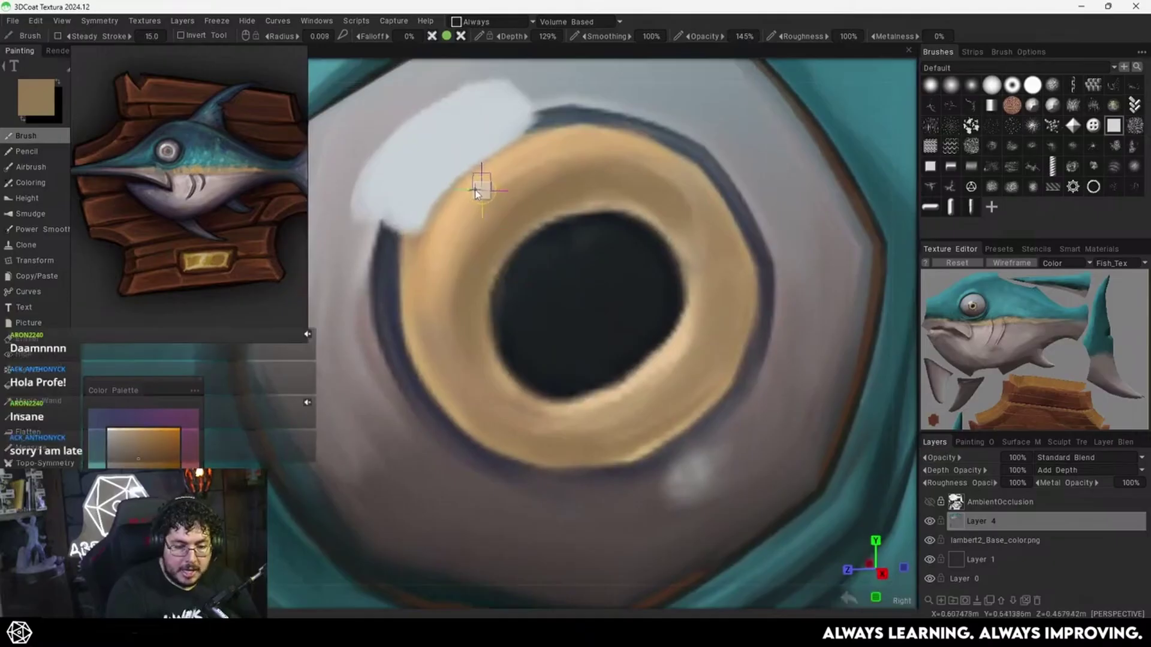
key(v)
drag(138, 441, 125, 431)
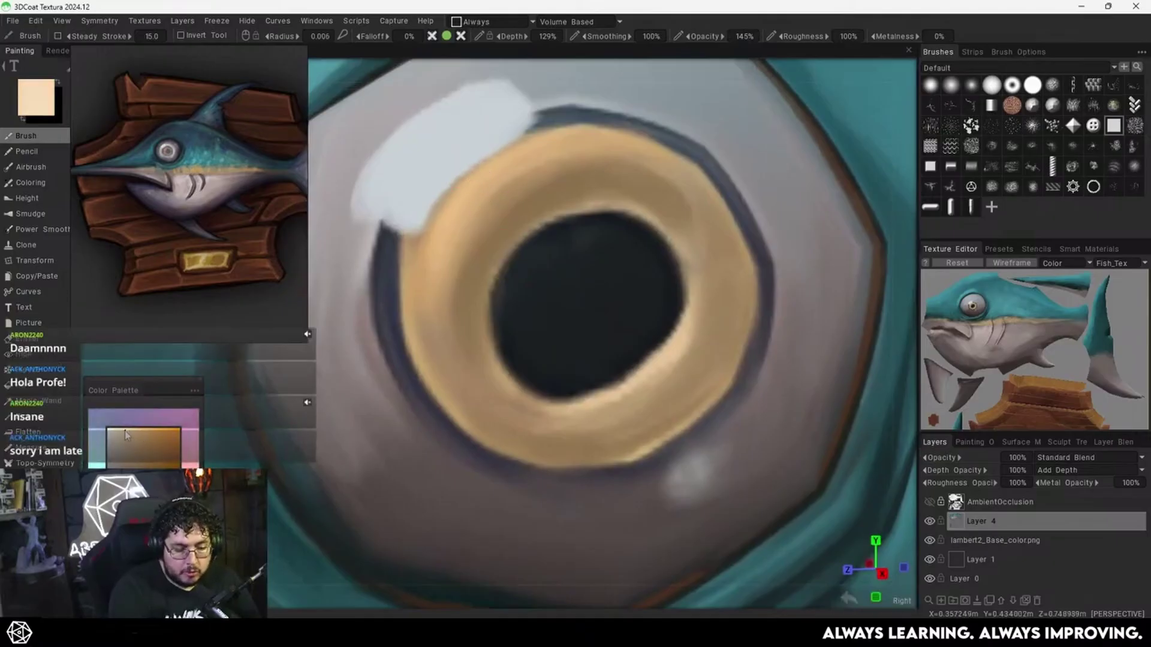
scroll(499, 207, up, 2)
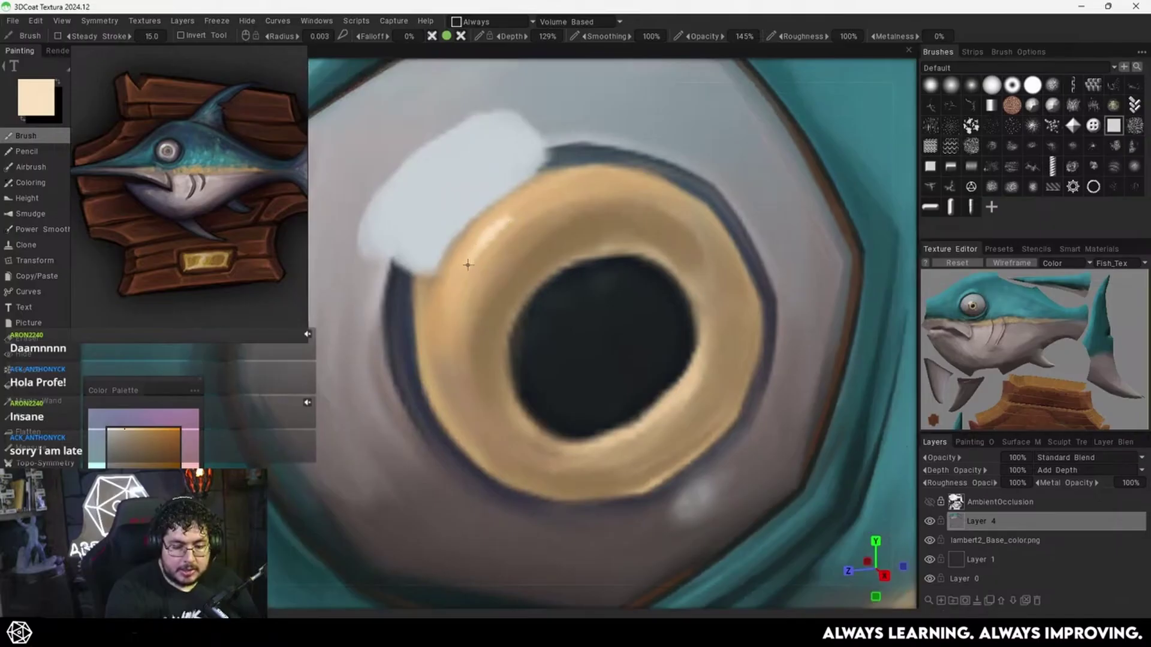
drag(520, 211, 546, 189)
mouse_move(481, 249)
mouse_down()
mouse_move(470, 270)
mouse_move(488, 216)
mouse_up()
drag(632, 427, 698, 361)
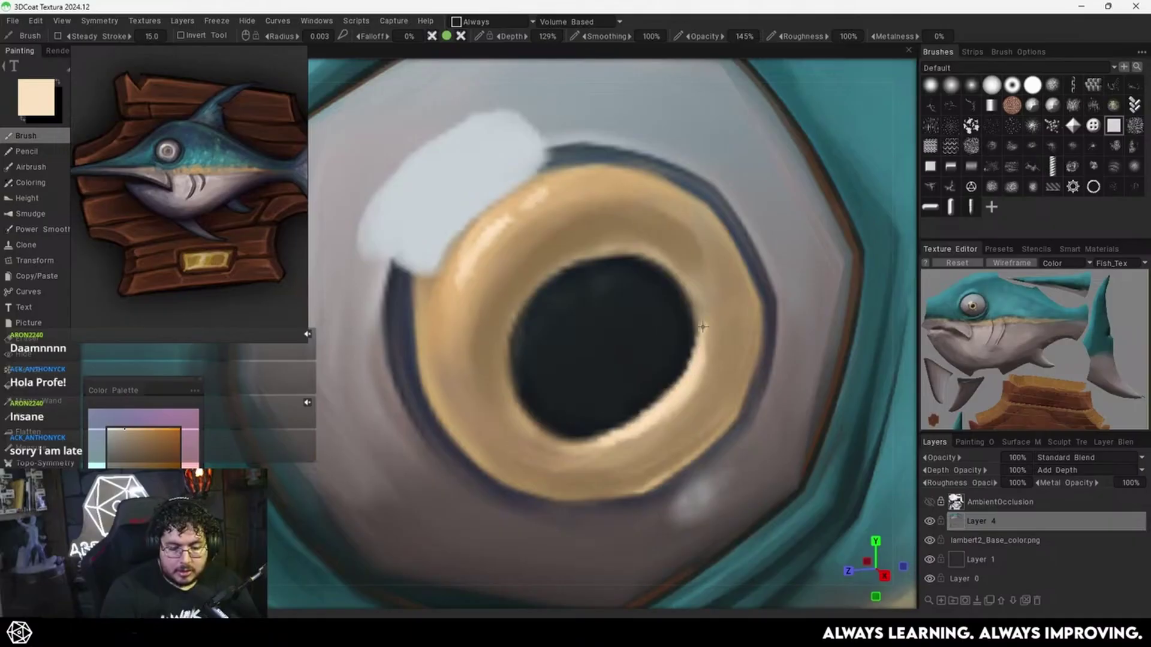
Clean up the pupil's lower edge with sampled iris tan and near-black at brush radius 0.014.
scroll(629, 408, down, 5)
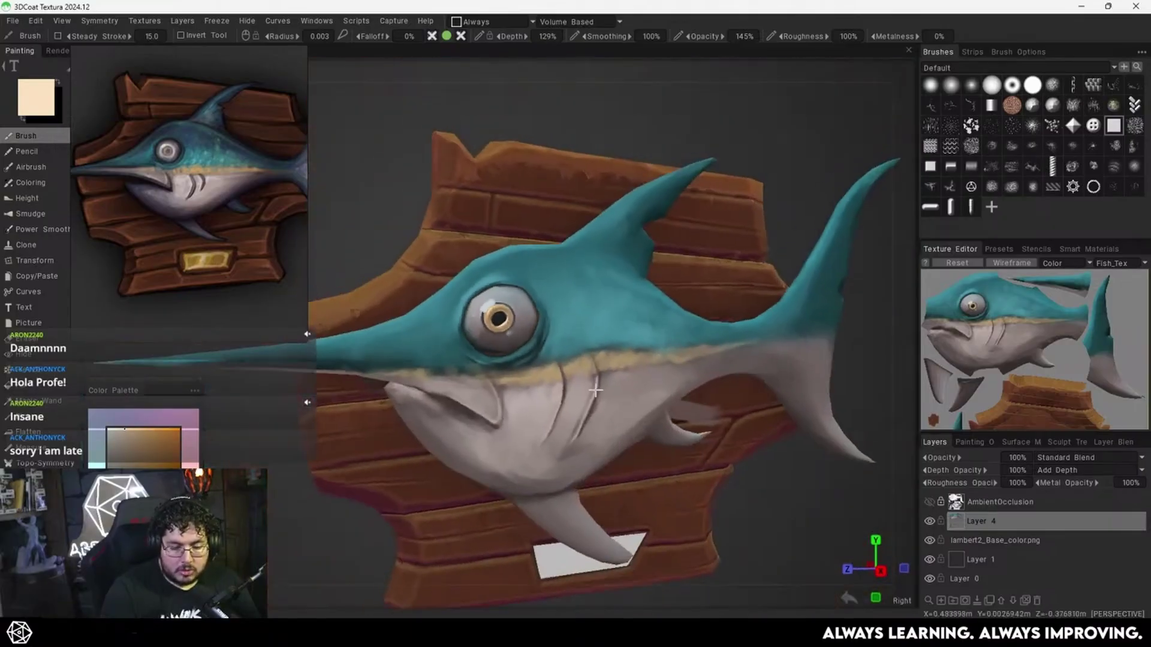
alt+drag(634, 391, 671, 382)
scroll(669, 390, up, 6)
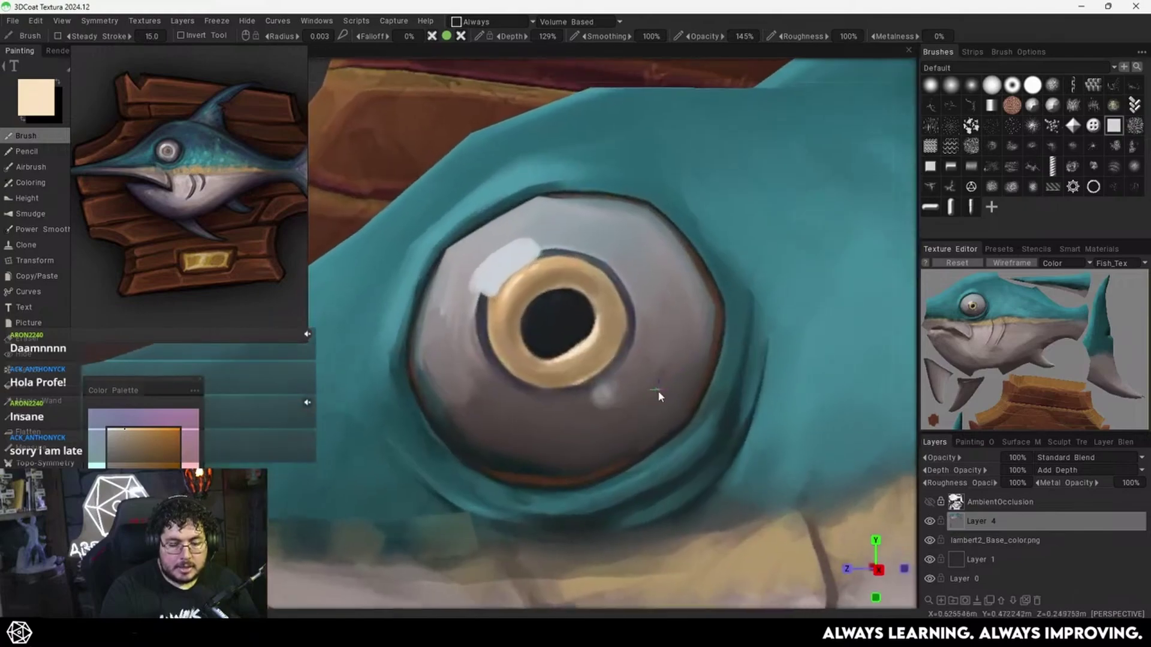
key(v)
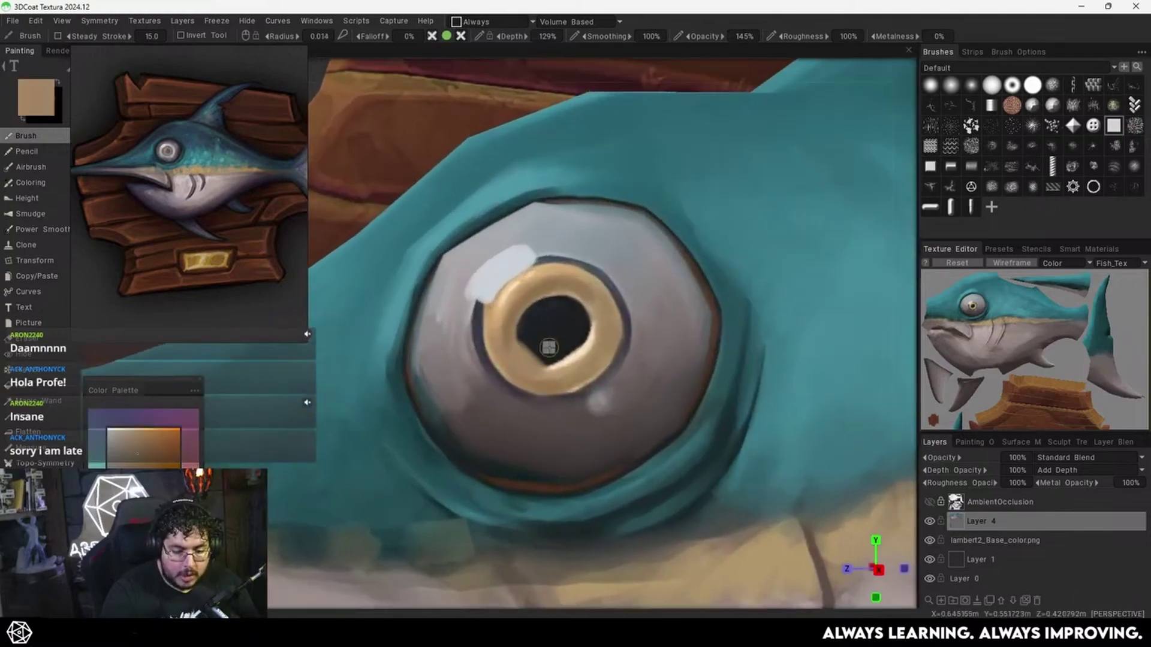
key(v)
mouse_move(526, 337)
mouse_down()
mouse_move(535, 355)
mouse_move(580, 335)
mouse_up()
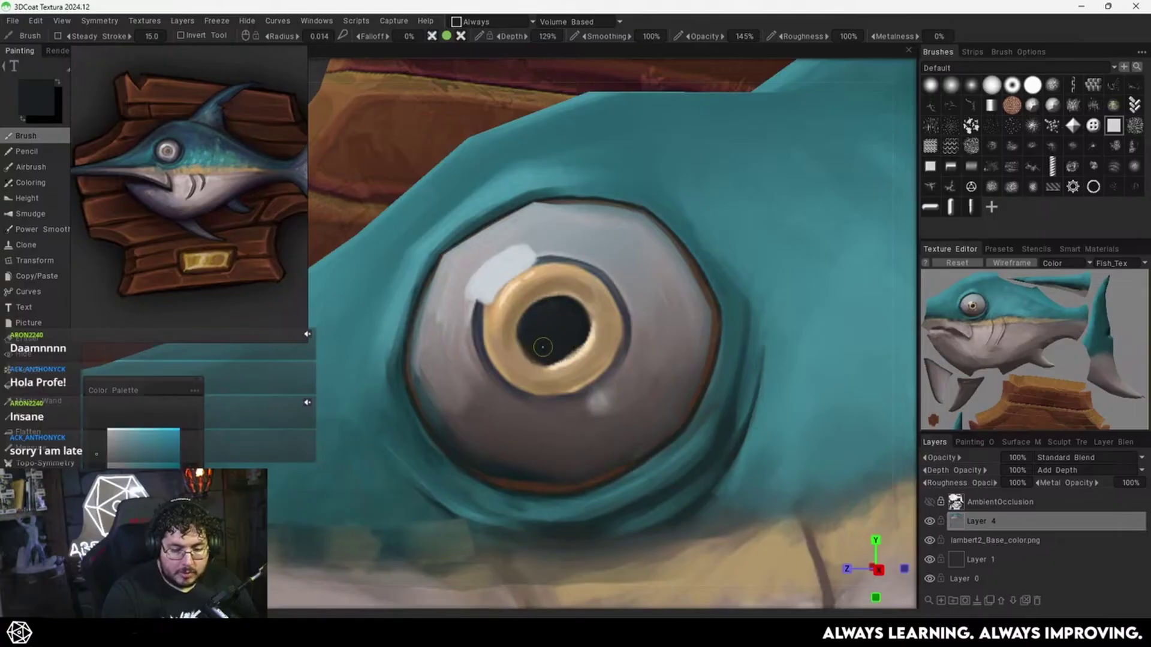
Widen and soften the small grey reflection below the iris with sampled eyeball tones at brush radius 0.014.
scroll(653, 342, up, 3)
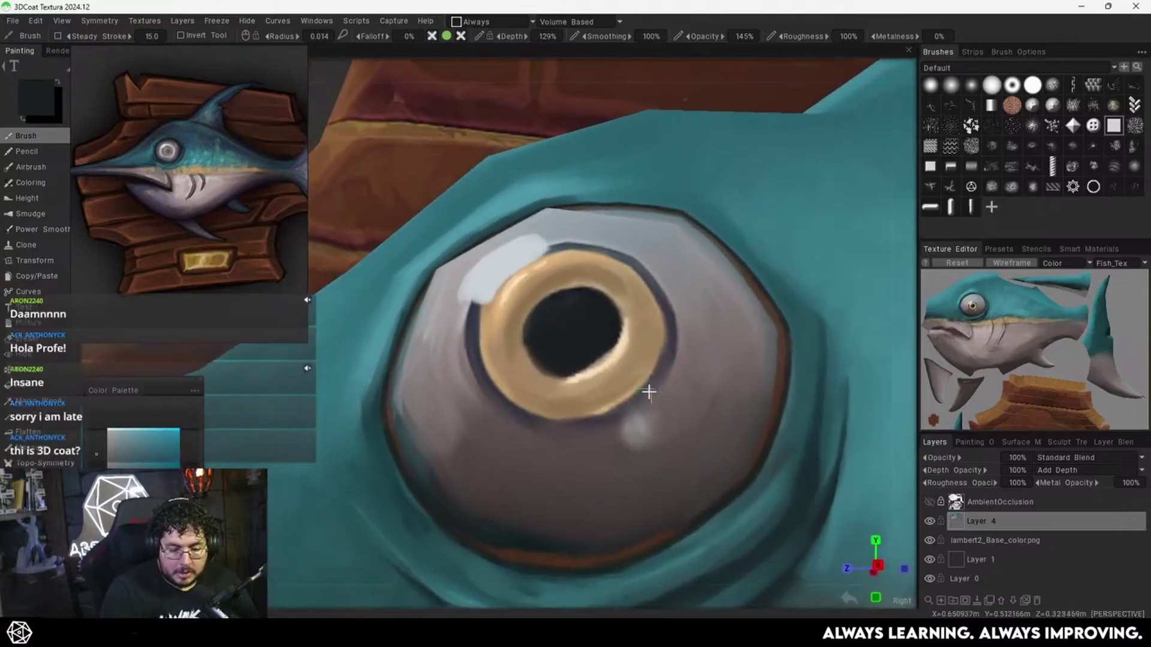
key(v)
mouse_move(638, 426)
mouse_down()
mouse_move(647, 422)
mouse_move(628, 430)
mouse_move(659, 429)
mouse_up()
key(v)
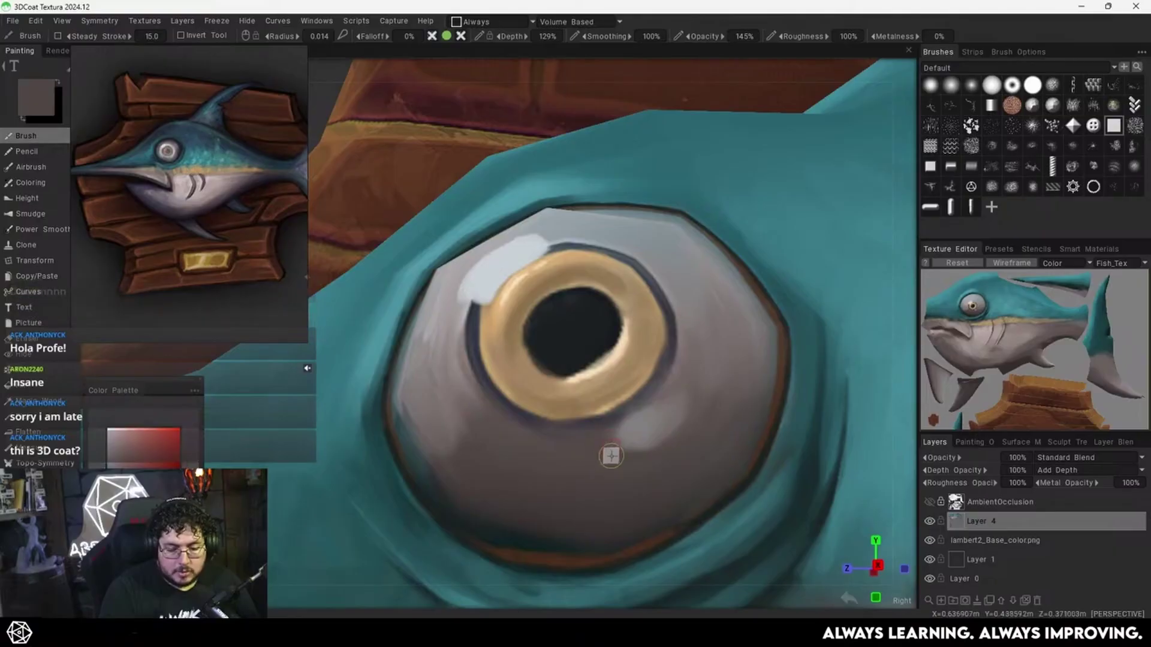
Examine the repainted eye in the context of the whole mounted swordfish from several angles and distances.
alt+right_drag(743, 352, 570, 440)
mouse_move(570, 441)
alt+mouse_down()
mouse_move(662, 455)
mouse_move(586, 444)
alt+mouse_up()
alt+right_drag(586, 445, 534, 459)
alt+drag(533, 458, 570, 416)
alt+right_drag(570, 415, 688, 333)
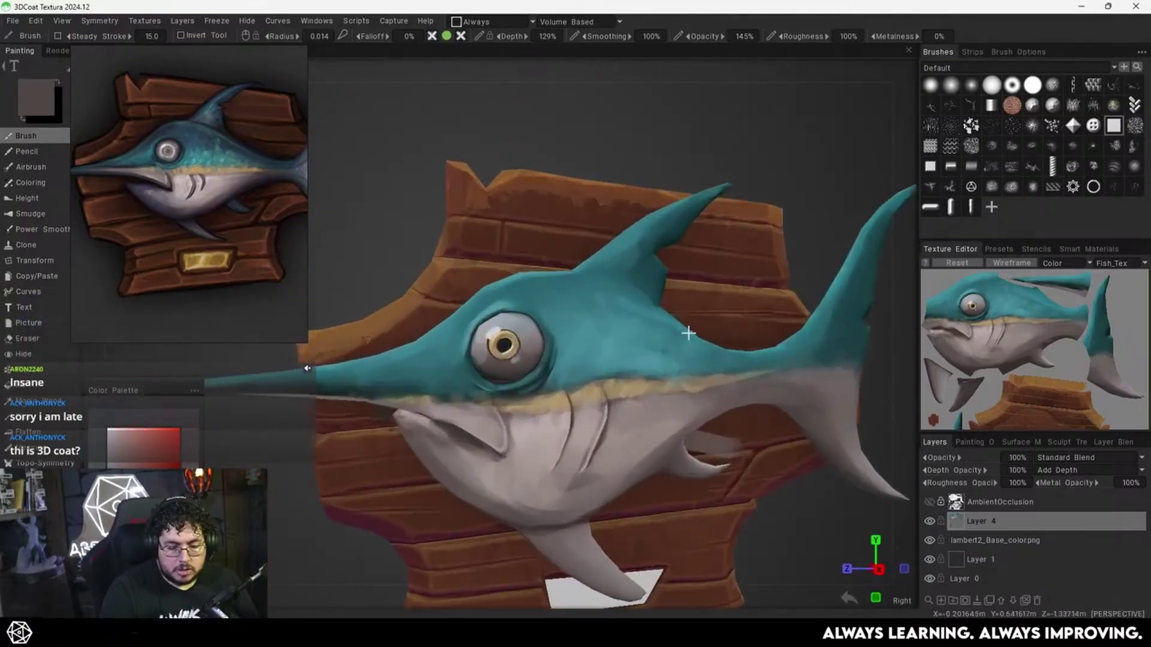
alt+drag(622, 395, 617, 367)
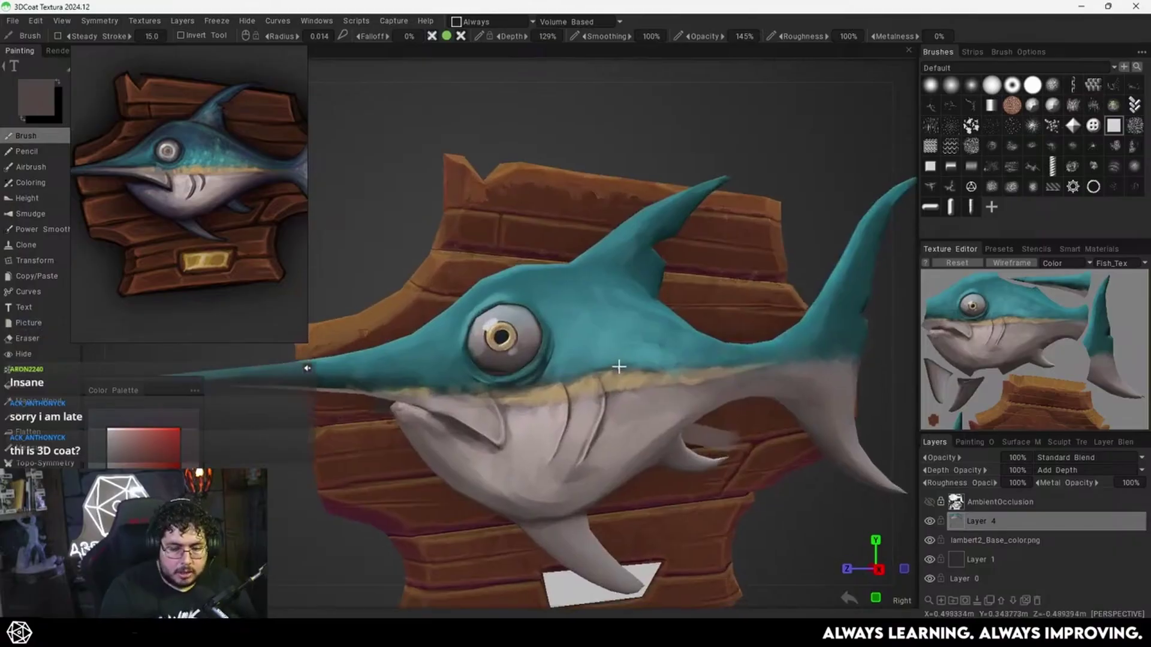
alt+right_drag(617, 367, 660, 406)
alt+middle_drag(659, 405, 676, 370)
mouse_move(675, 370)
alt+mouse_down()
mouse_move(634, 389)
mouse_move(553, 385)
alt+mouse_up()
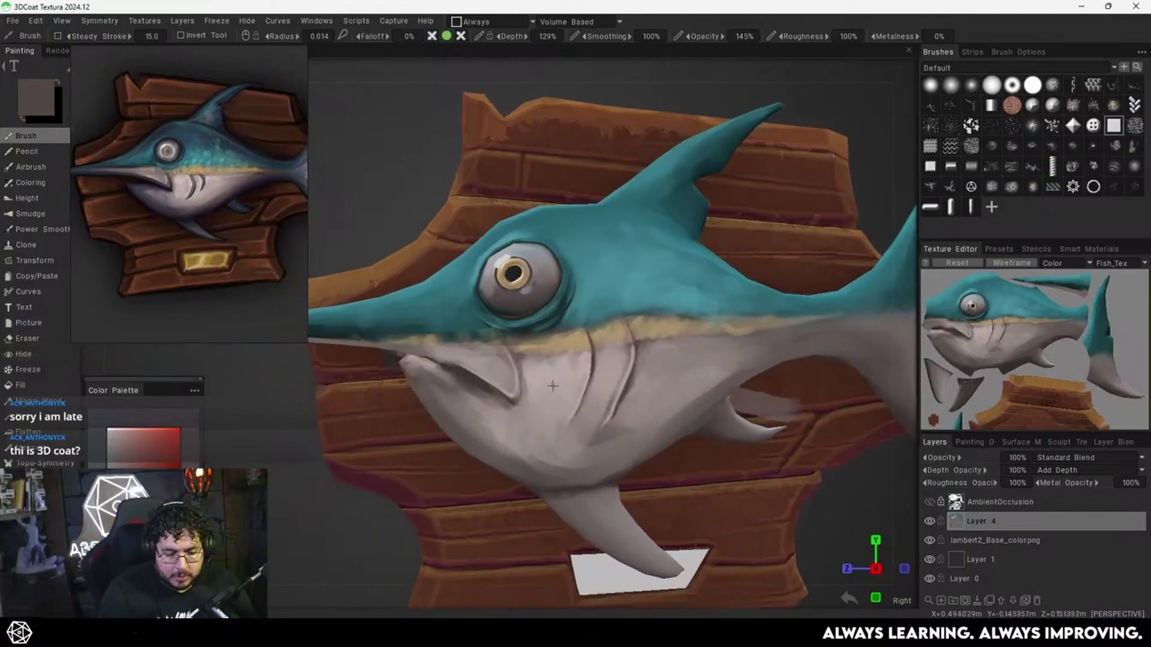
Sample the belly's pale pinkish grey at brush radius 0.073 and review the overall body shading from near and far.
key(v)
right_drag(557, 370, 562, 366)
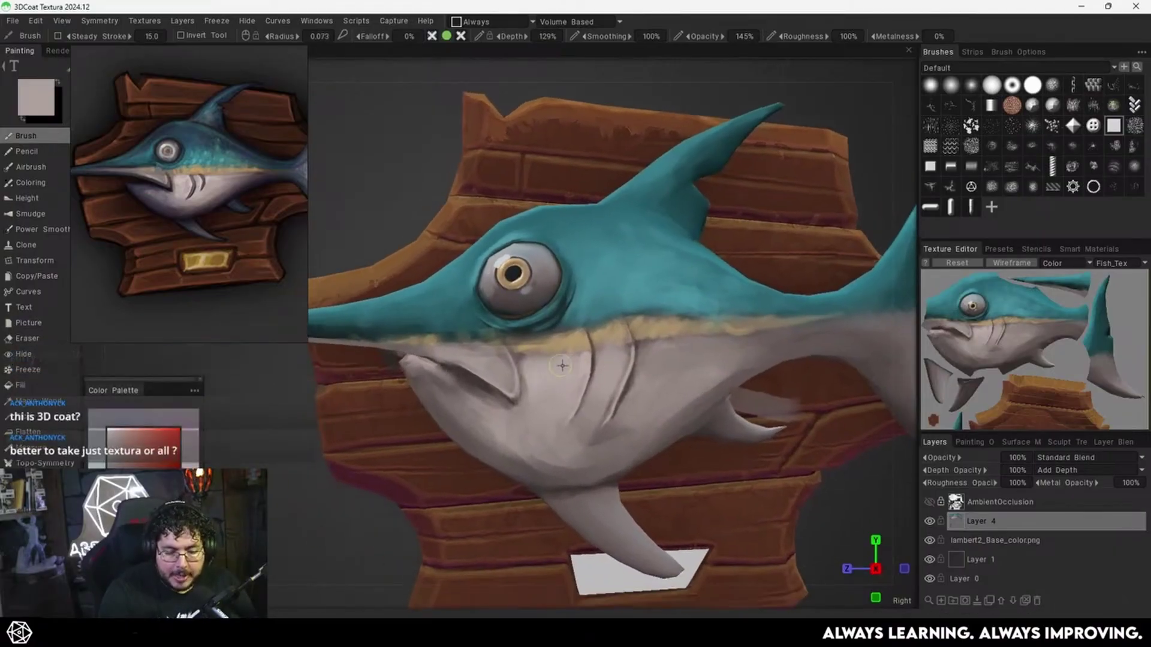
alt+middle_drag(595, 382, 597, 400)
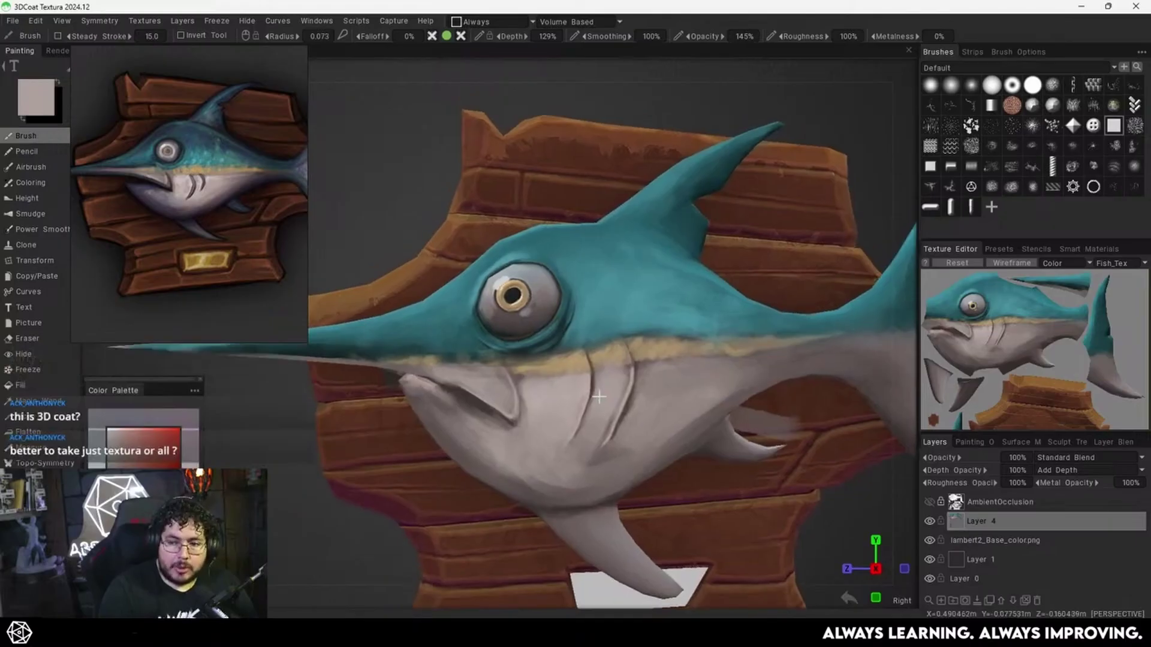
alt+right_drag(598, 394, 618, 404)
alt+middle_drag(619, 404, 610, 376)
mouse_move(712, 370)
alt+mouse_down()
mouse_move(677, 341)
mouse_move(697, 371)
mouse_move(649, 396)
mouse_move(675, 354)
mouse_move(665, 384)
alt+mouse_up()
alt+right_drag(665, 383, 596, 426)
mouse_move(596, 426)
alt+mouse_down()
mouse_move(599, 444)
mouse_move(611, 424)
alt+mouse_up()
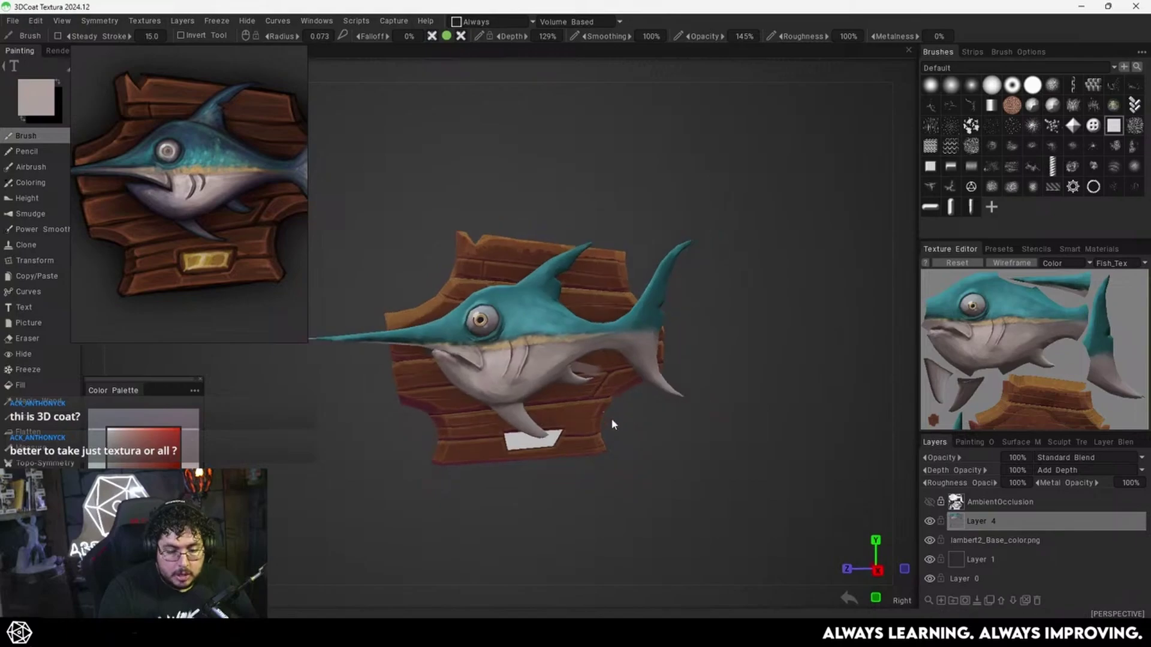
alt+middle_drag(611, 424, 660, 427)
alt+right_drag(660, 428, 702, 342)
alt+drag(703, 342, 673, 409)
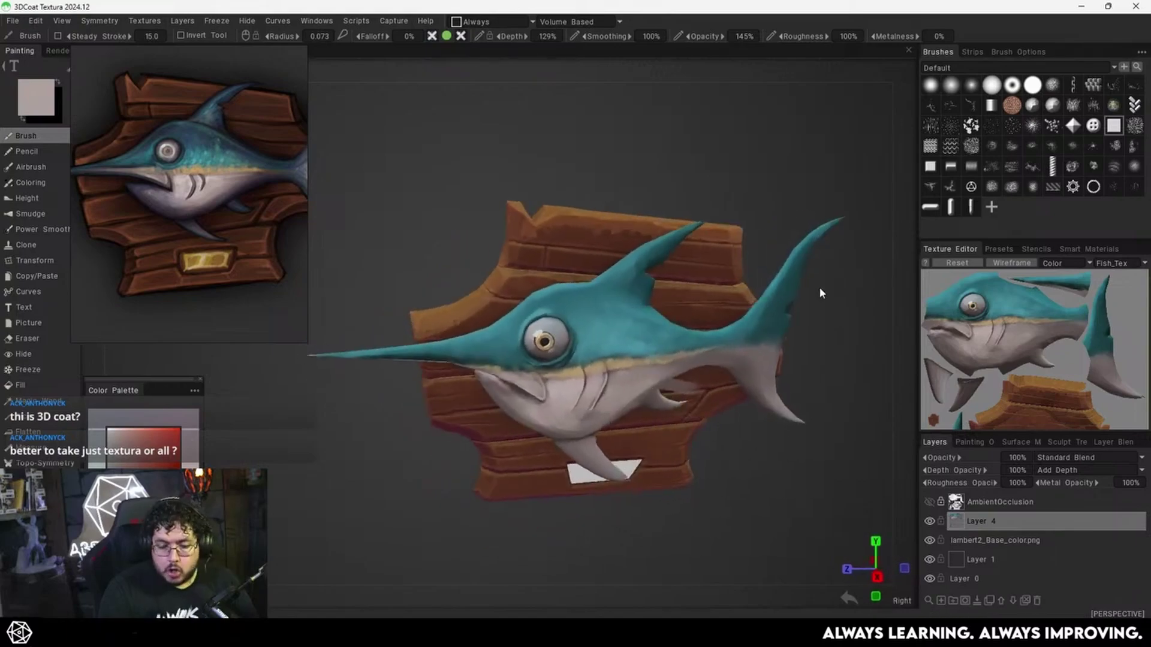
Sample dark teal near the tail base and set the brush radius to 0.055 for the upper tail fin.
mouse_move(822, 293)
alt+mouse_down()
mouse_move(737, 383)
mouse_move(738, 332)
mouse_move(703, 353)
mouse_move(725, 327)
alt+mouse_up()
key(])
key(])
key(])
key(v)
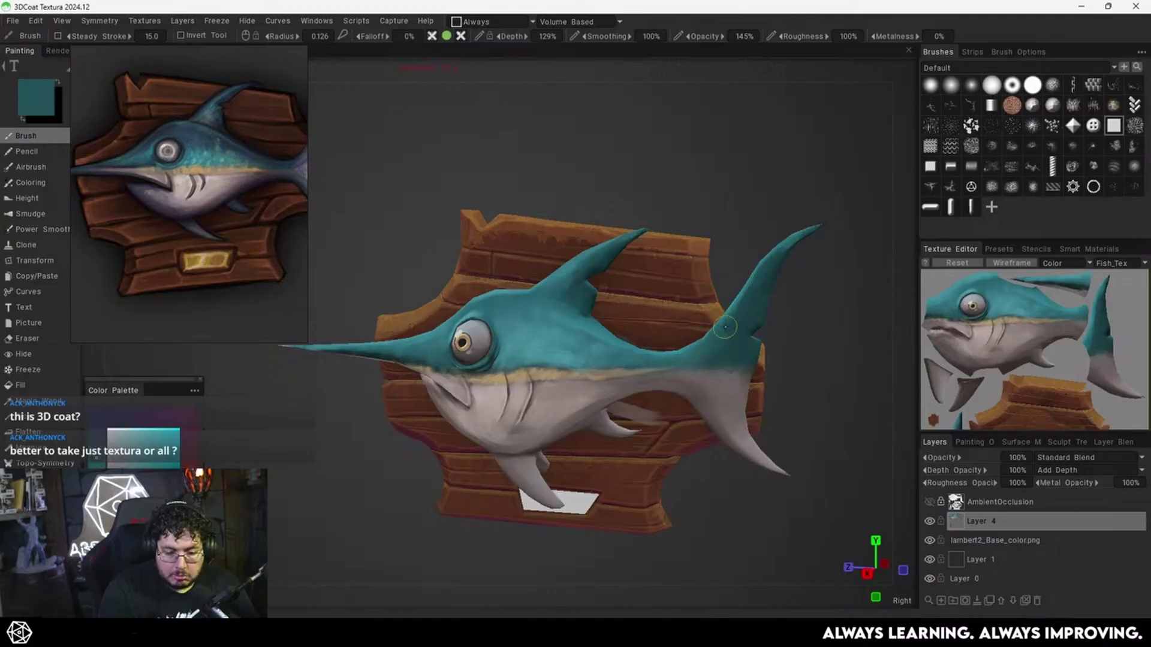
alt+drag(776, 262, 778, 286)
right_drag(778, 285, 760, 282)
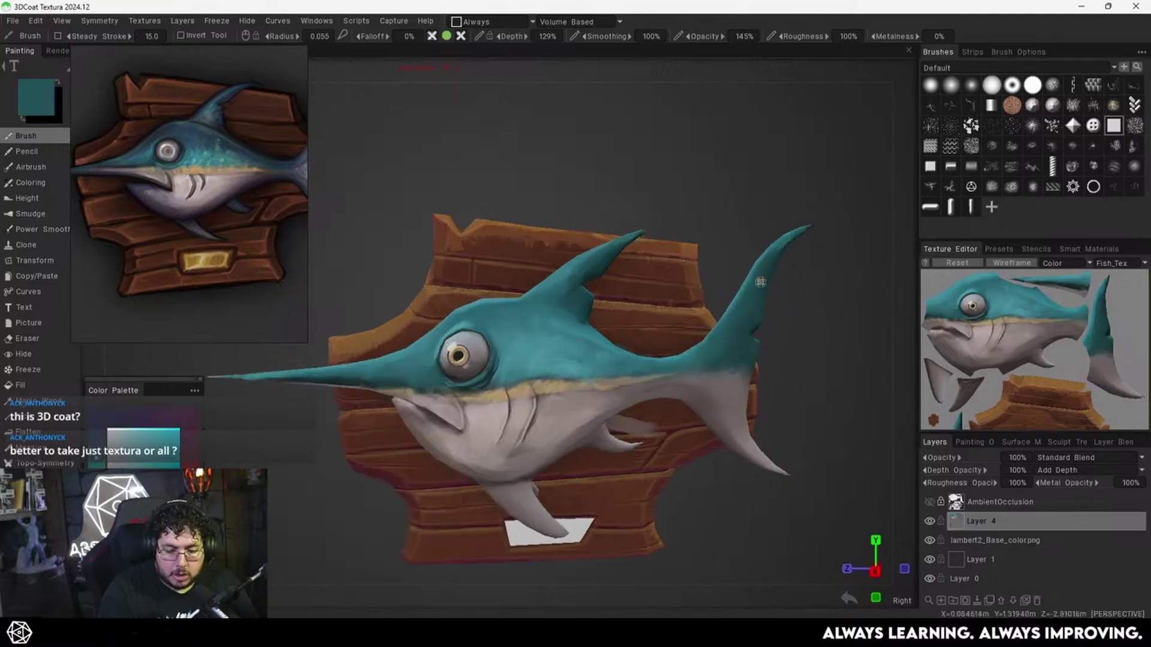
alt+middle_drag(731, 344, 748, 298)
alt+right_drag(747, 298, 670, 347)
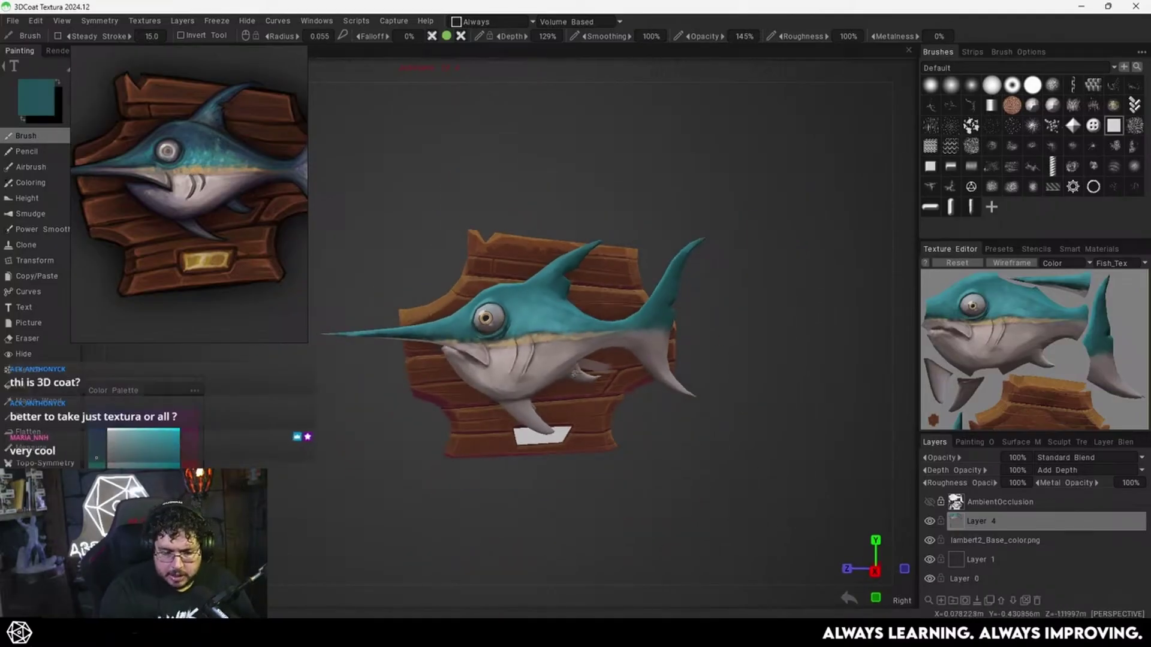
Hide and reshow Layer 4 to compare the fish with and without the painted details.
scroll(720, 447, up, 4)
click(929, 520)
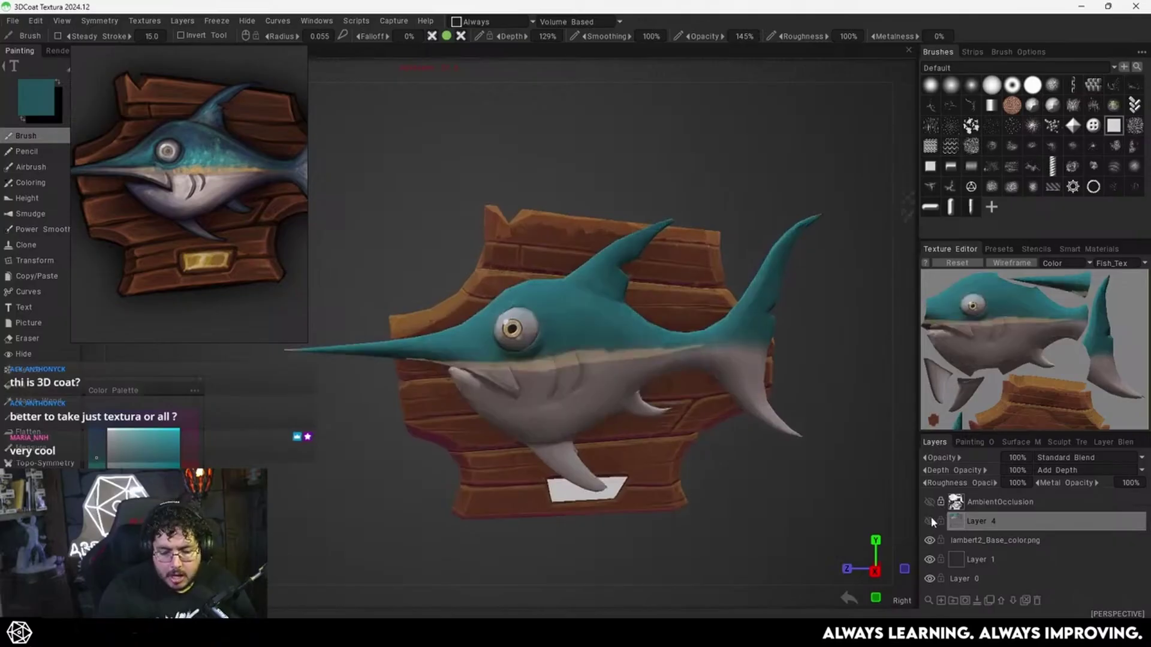
alt+right_drag(760, 421, 724, 452)
alt+drag(724, 452, 742, 442)
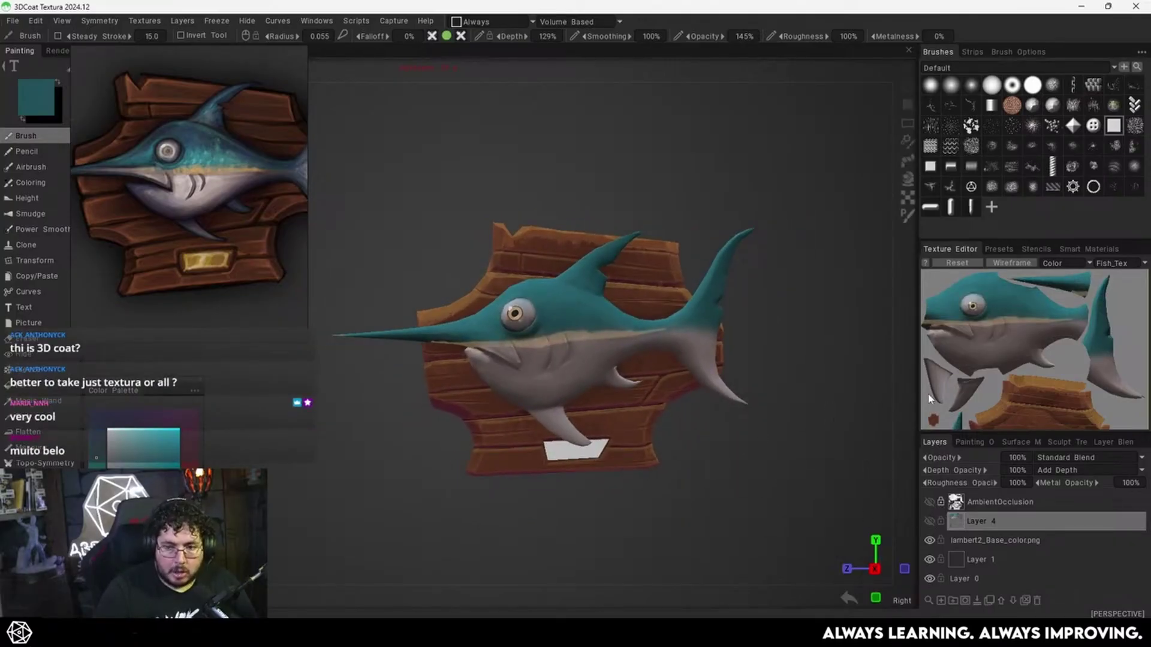
click(930, 521)
alt+drag(783, 452, 698, 446)
mouse_move(698, 446)
alt+right_down()
mouse_move(641, 443)
mouse_move(716, 451)
alt+right_up()
alt+drag(716, 451, 731, 404)
alt+right_drag(731, 404, 769, 407)
Blend the belly shading with sampled dark and light pinkish greys at brush radius 0.135, and save the file.
right_drag(528, 404, 532, 399)
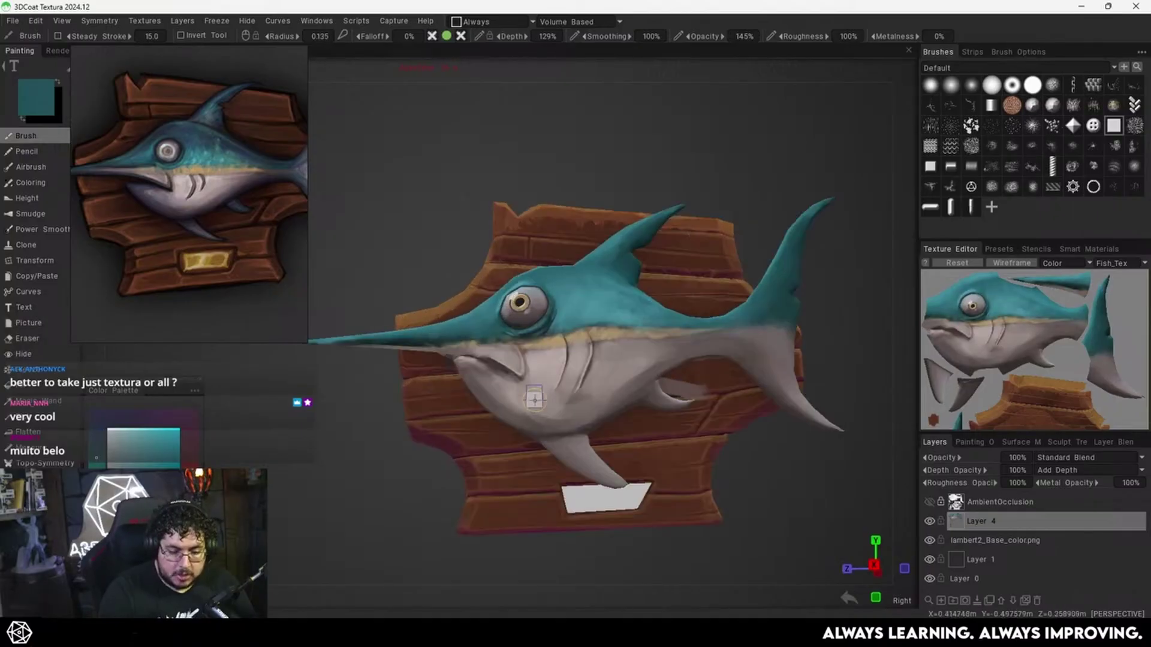
key(v)
key(v)
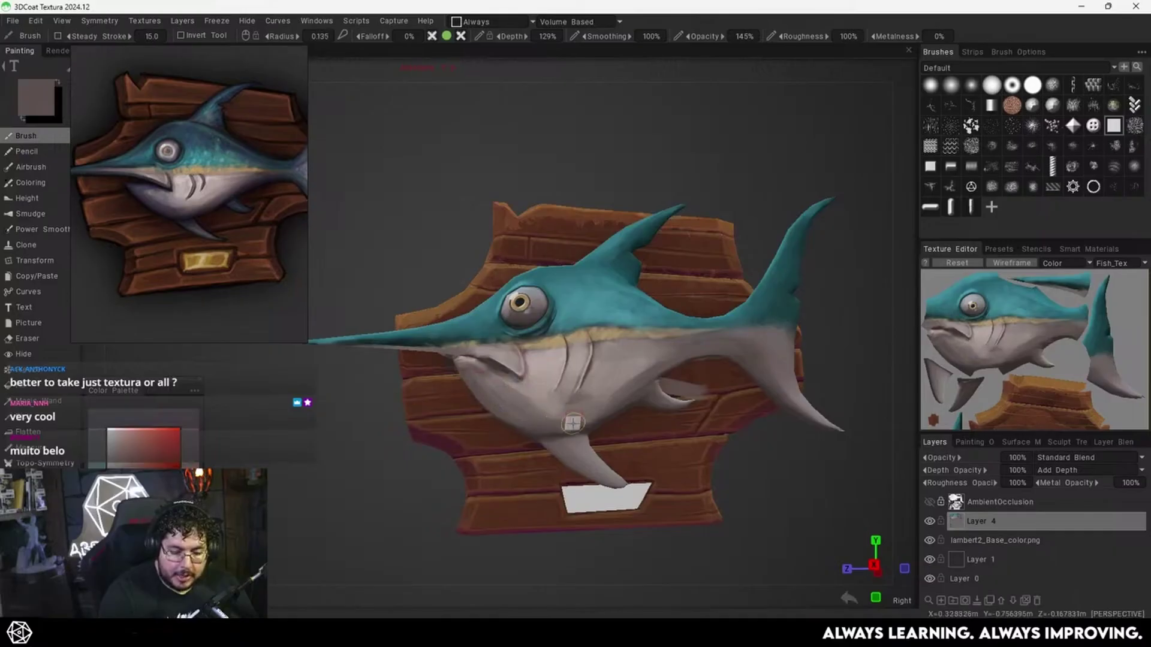
key(v)
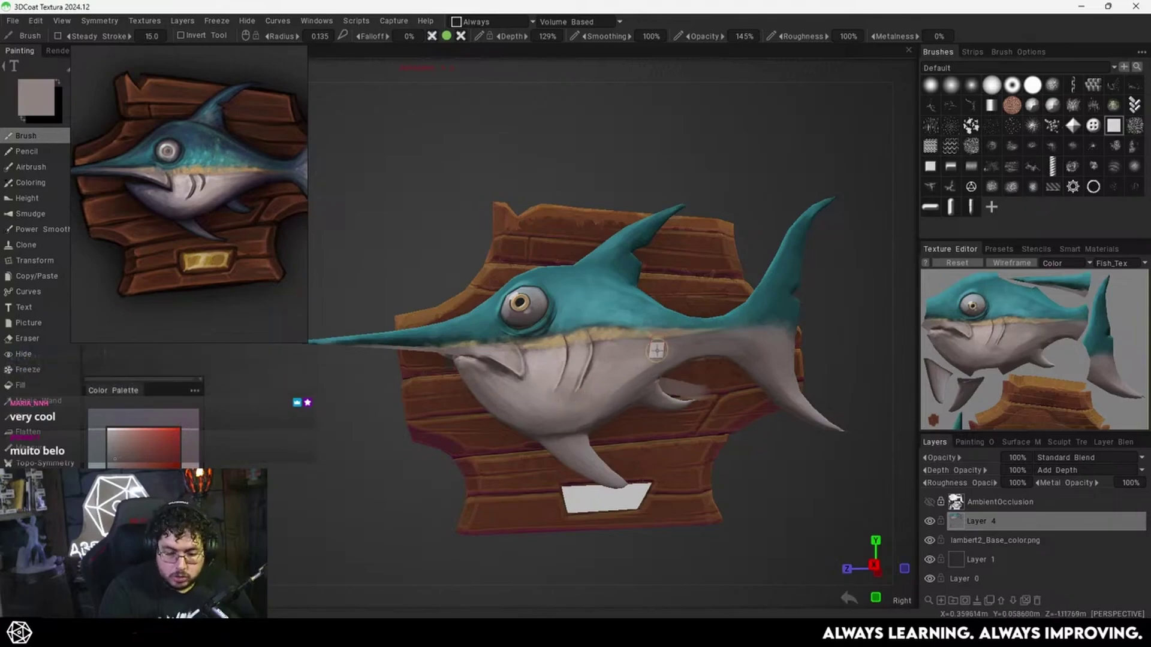
scroll(631, 383, up, 5)
key(ctrl+s)
Clean up the front edge of the first gill line with sampled pale pinkish grey at brush radius 0.052.
middle_drag(671, 419, 629, 401)
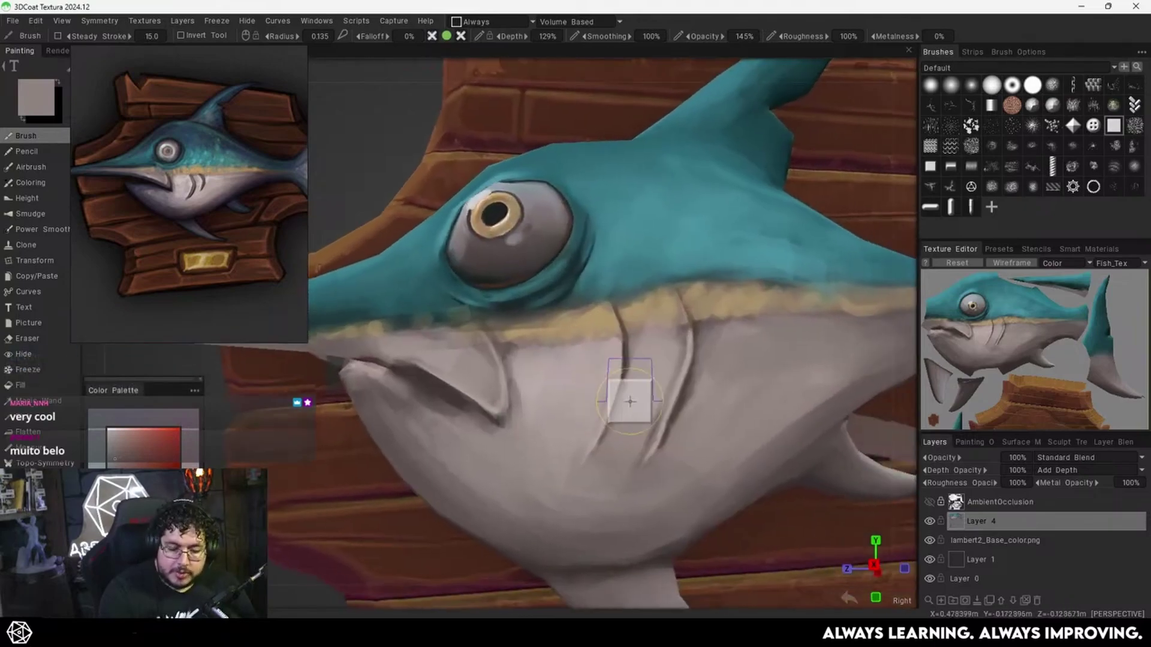
mouse_move(627, 400)
right_down()
mouse_move(609, 400)
mouse_move(605, 369)
right_up()
key(v)
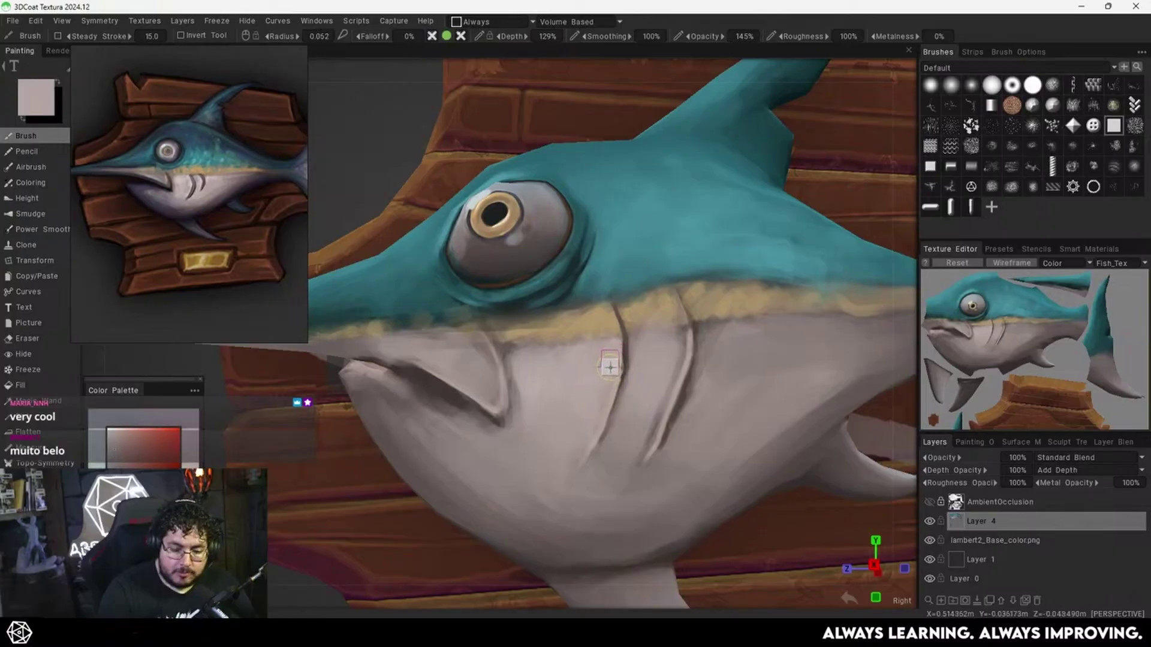
drag(610, 361, 609, 365)
drag(595, 411, 589, 423)
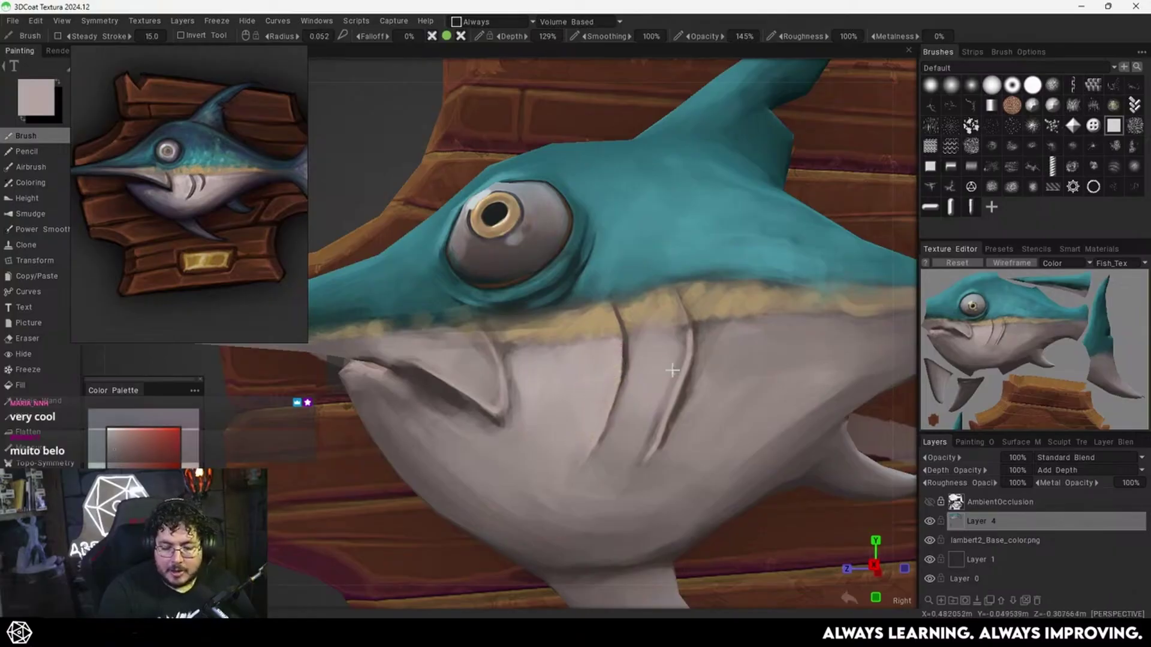
Refine the second gill line and its lower end with sampled belly tones at brush radius 0.035, undoing the last stroke.
middle_drag(673, 370, 655, 354)
right_drag(655, 354, 654, 356)
key(v)
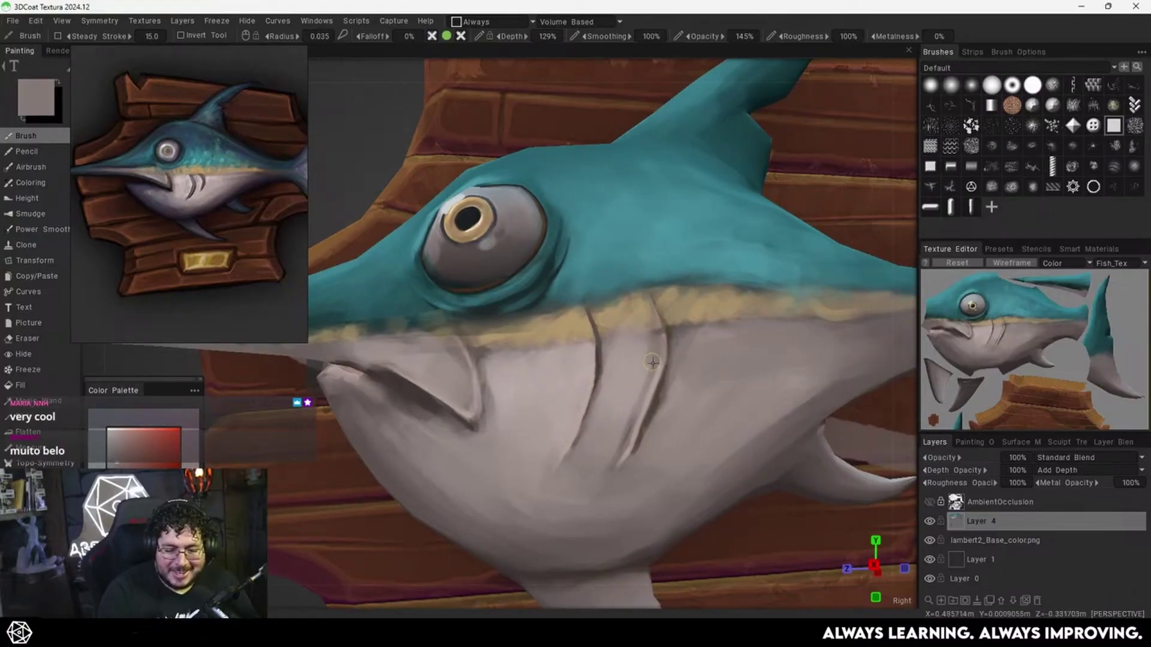
key(v)
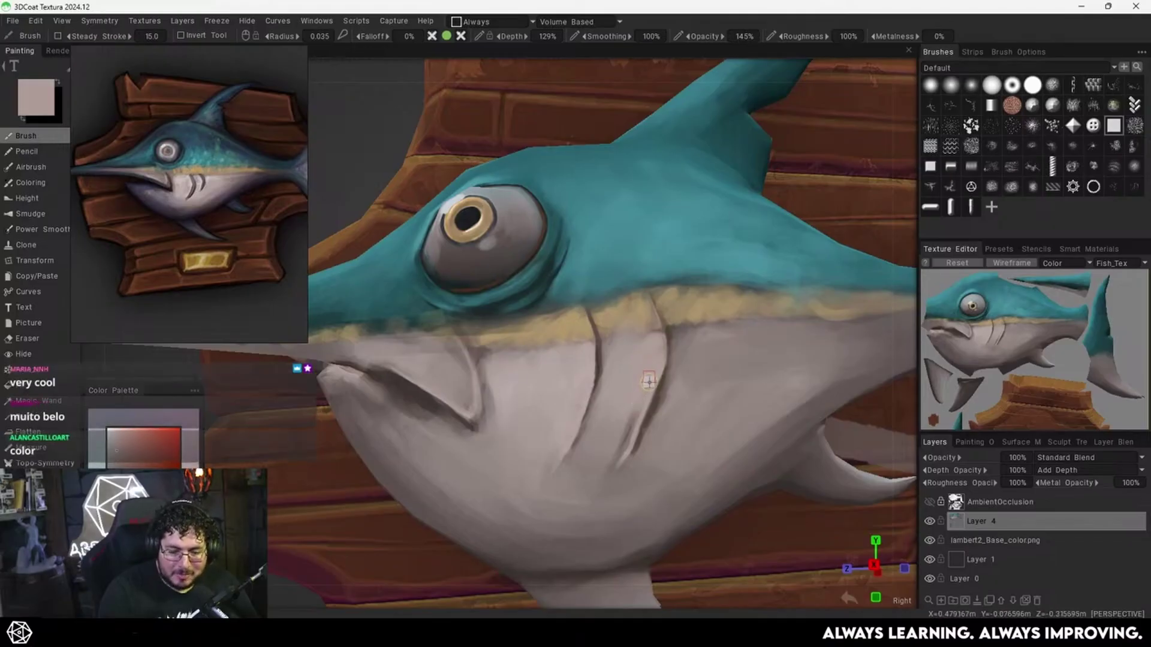
drag(637, 405, 606, 461)
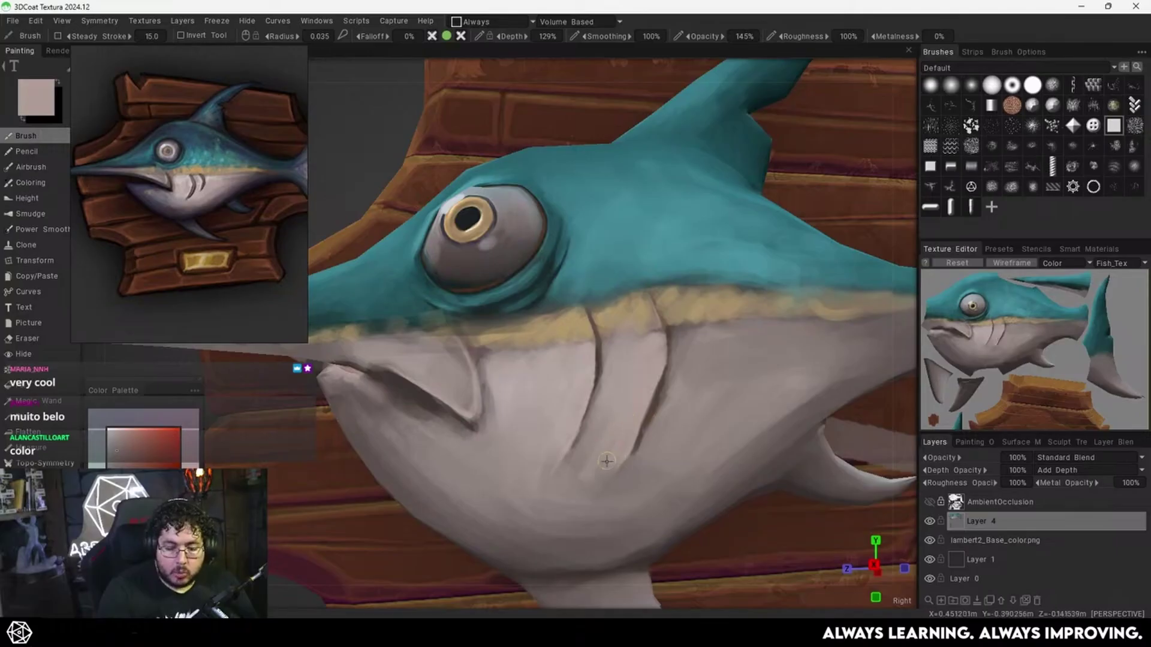
key(ctrl+z)
Paint test swatches of bright red, muted red and dull brown on the belly behind the gills and undo them.
click(184, 430)
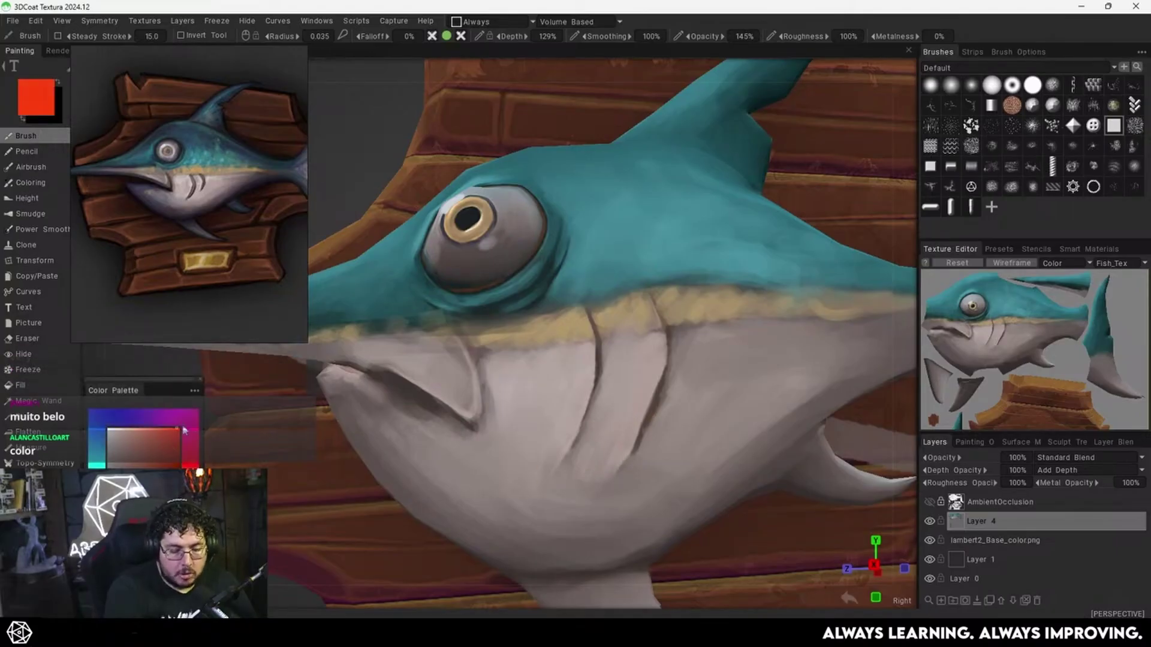
drag(719, 377, 719, 370)
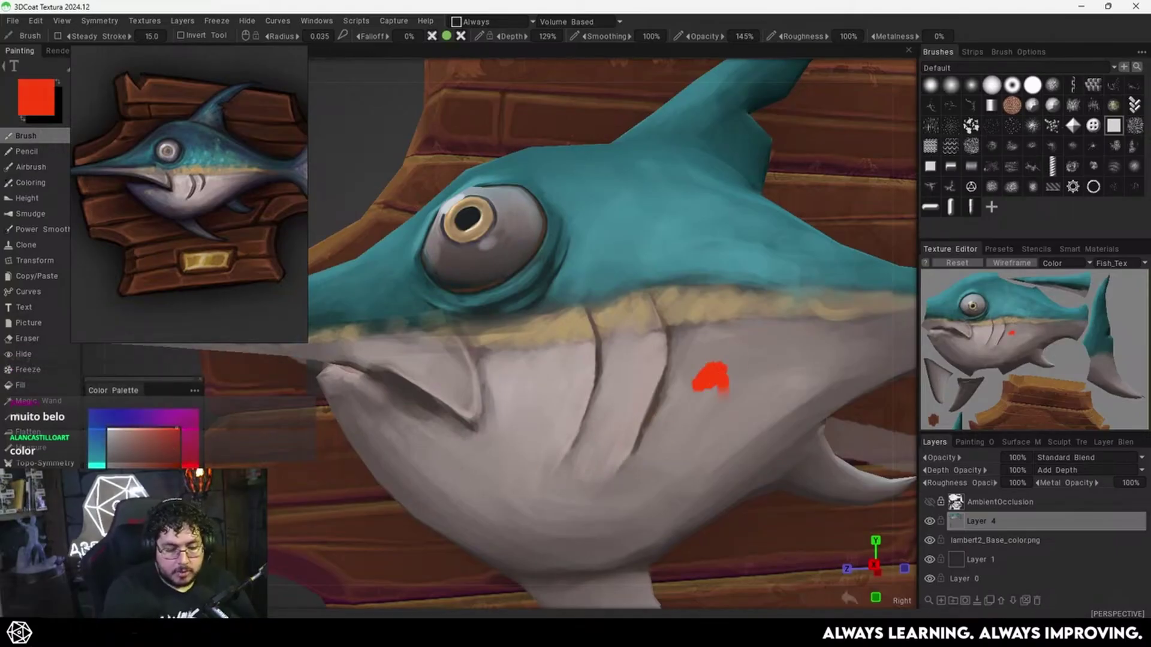
click(165, 461)
drag(725, 382, 778, 381)
click(142, 473)
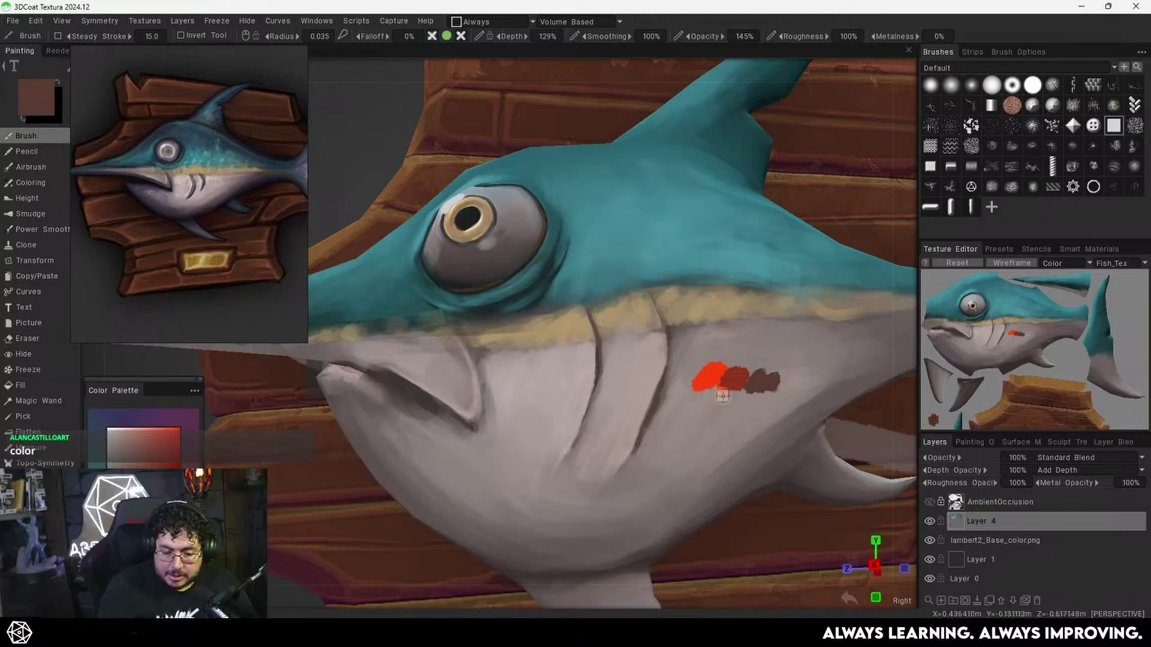
key(ctrl+z)
key(ctrl+z)
key(ctrl+z)
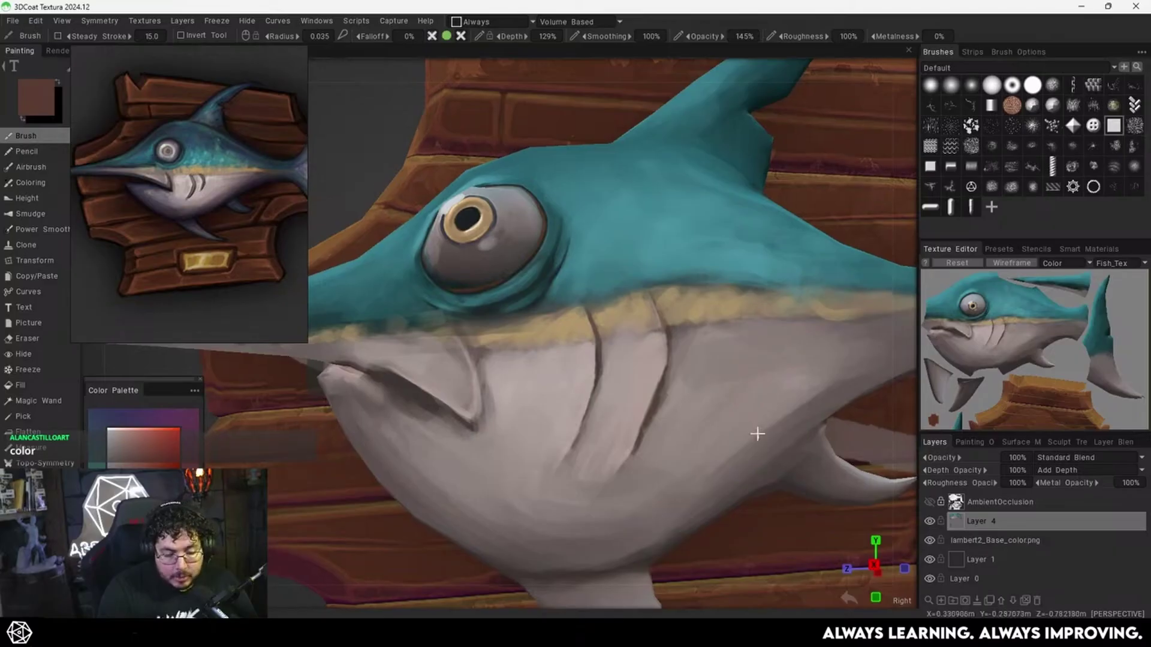
Sample pinkish greys from the rear belly and move the Color Palette beside the reference image.
key(v)
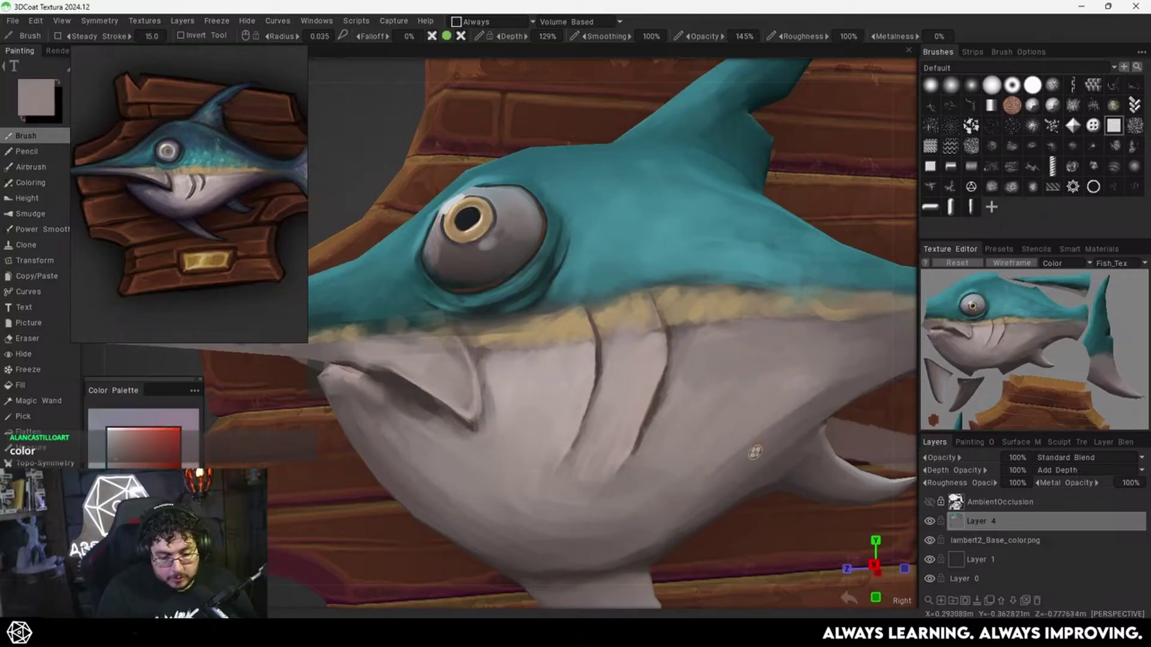
key(v)
key(v)
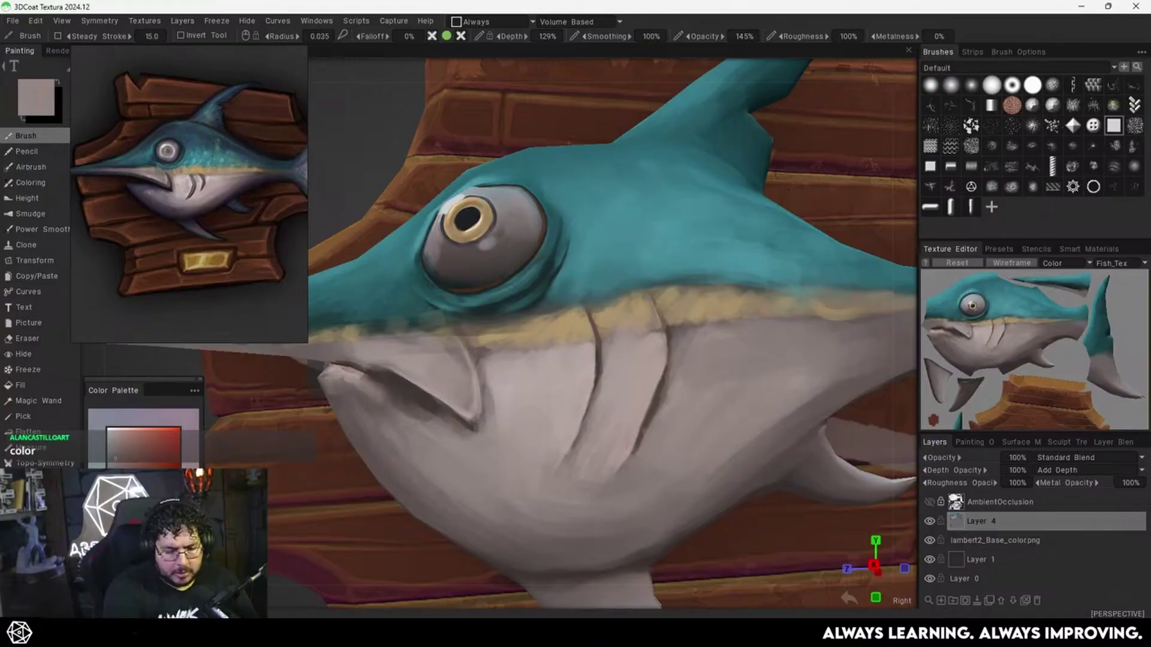
drag(150, 382, 380, 59)
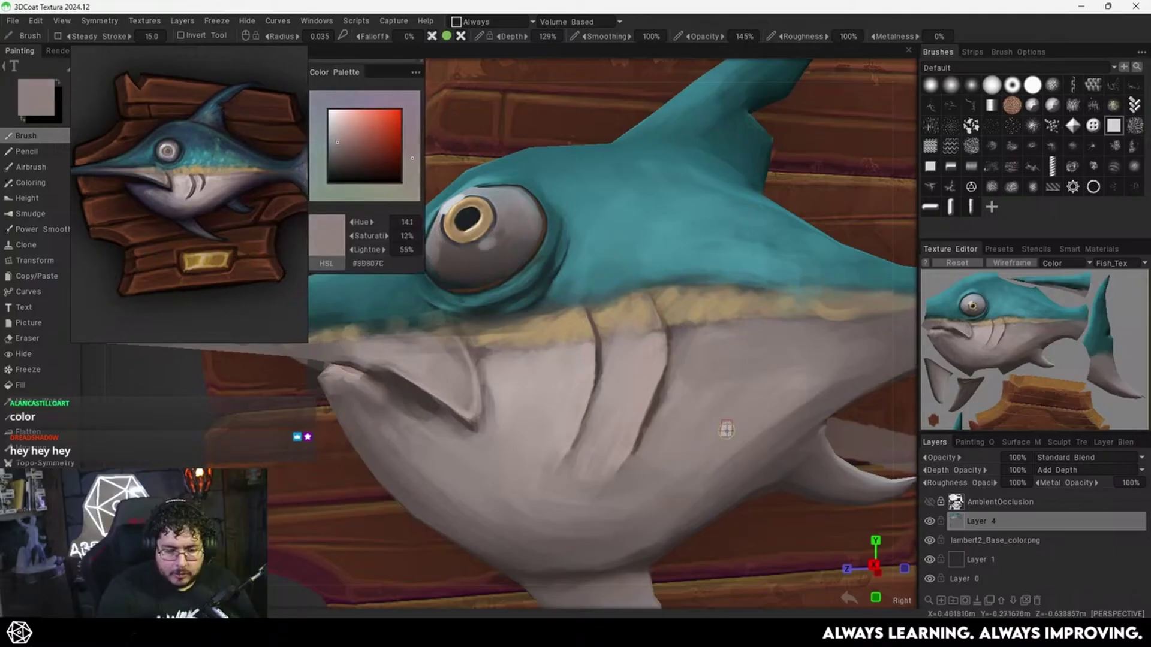
Sample several greys across the belly and teals on the back to compare their hue, saturation and lightness.
key(v)
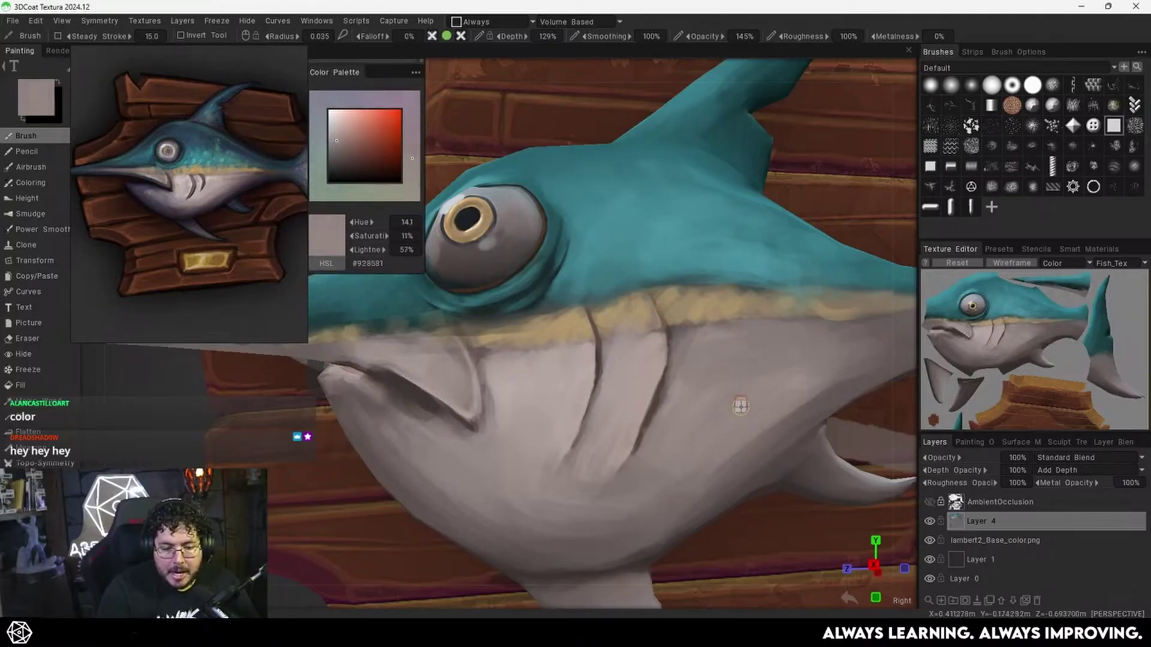
key(v)
key(v)
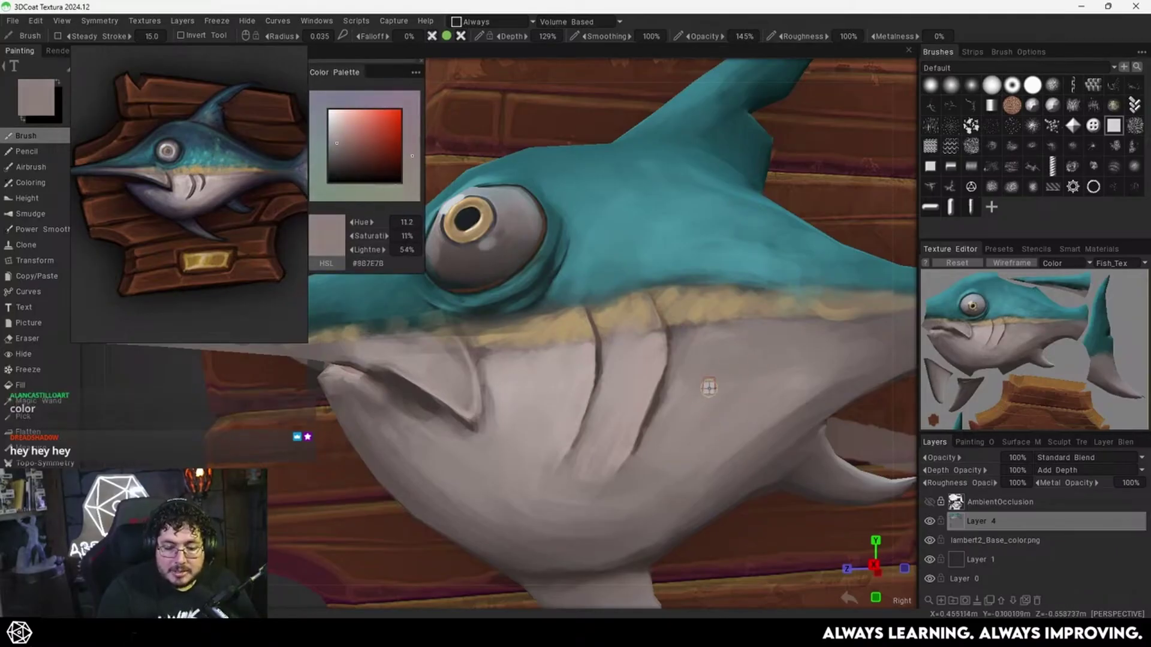
key(v)
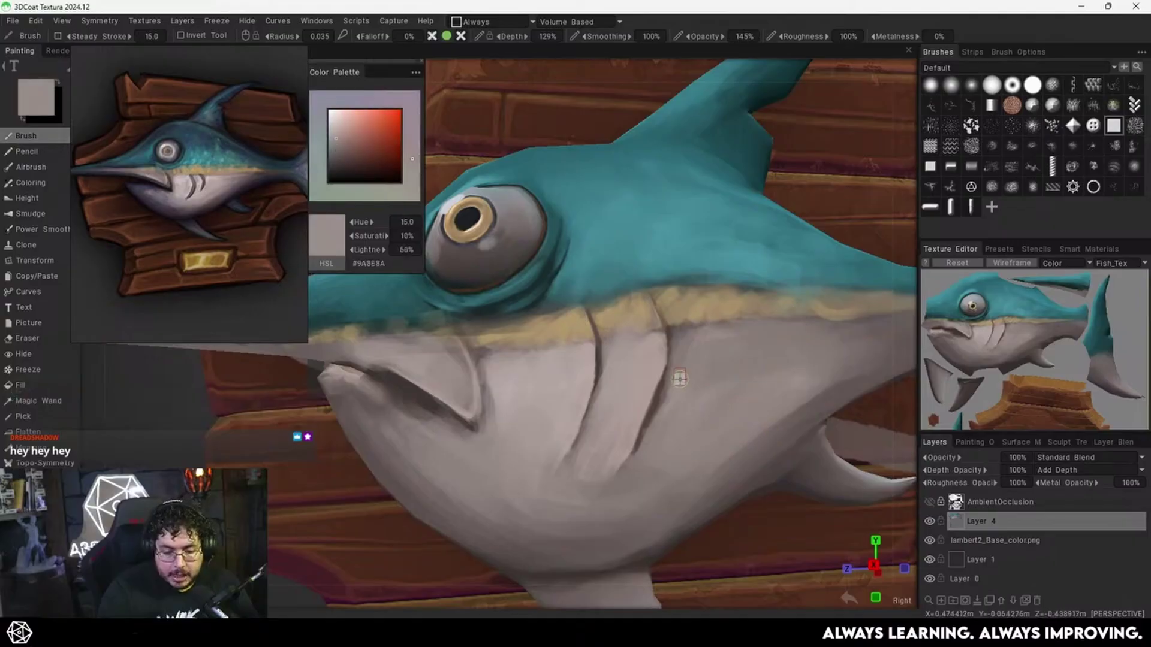
key(v)
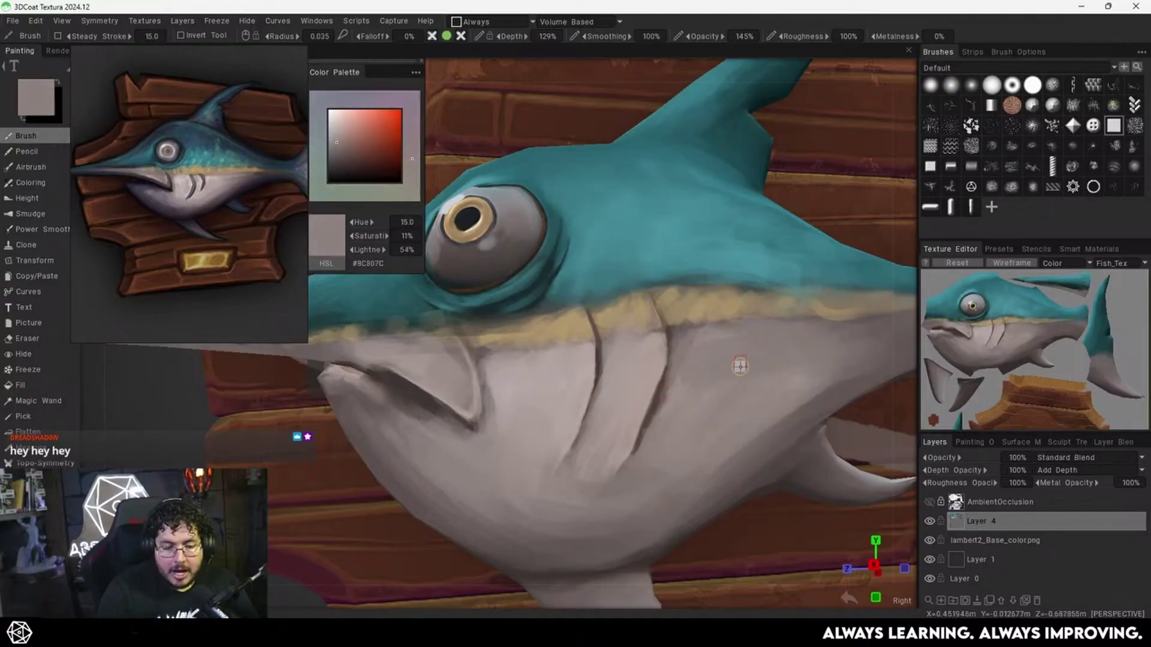
key(v)
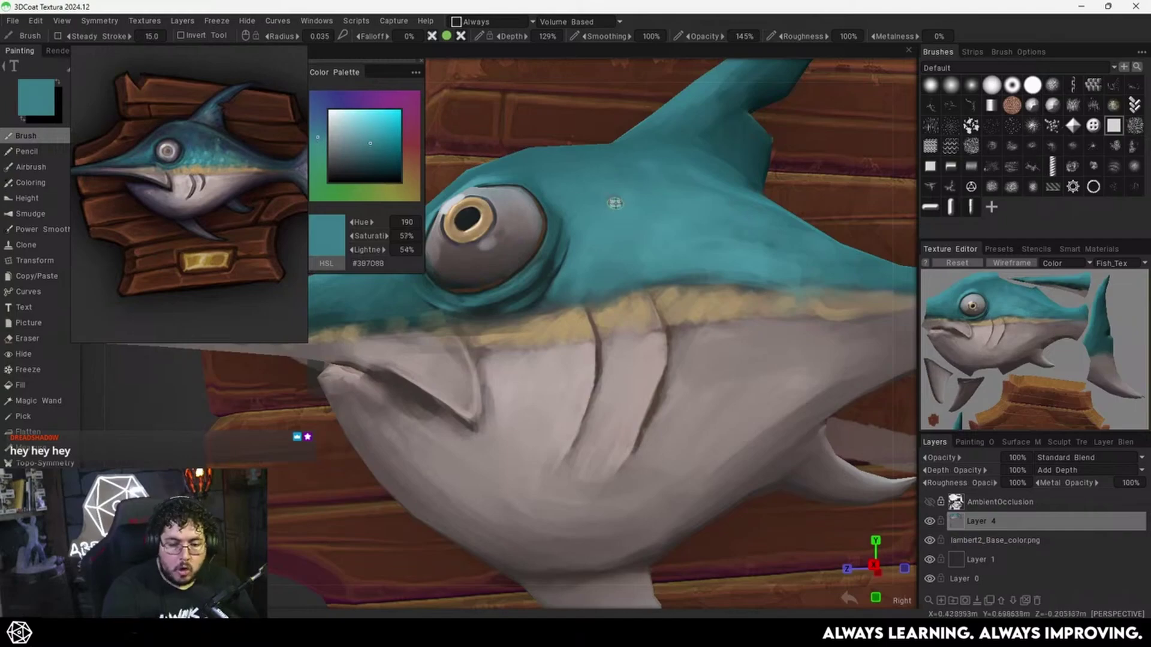
key(v)
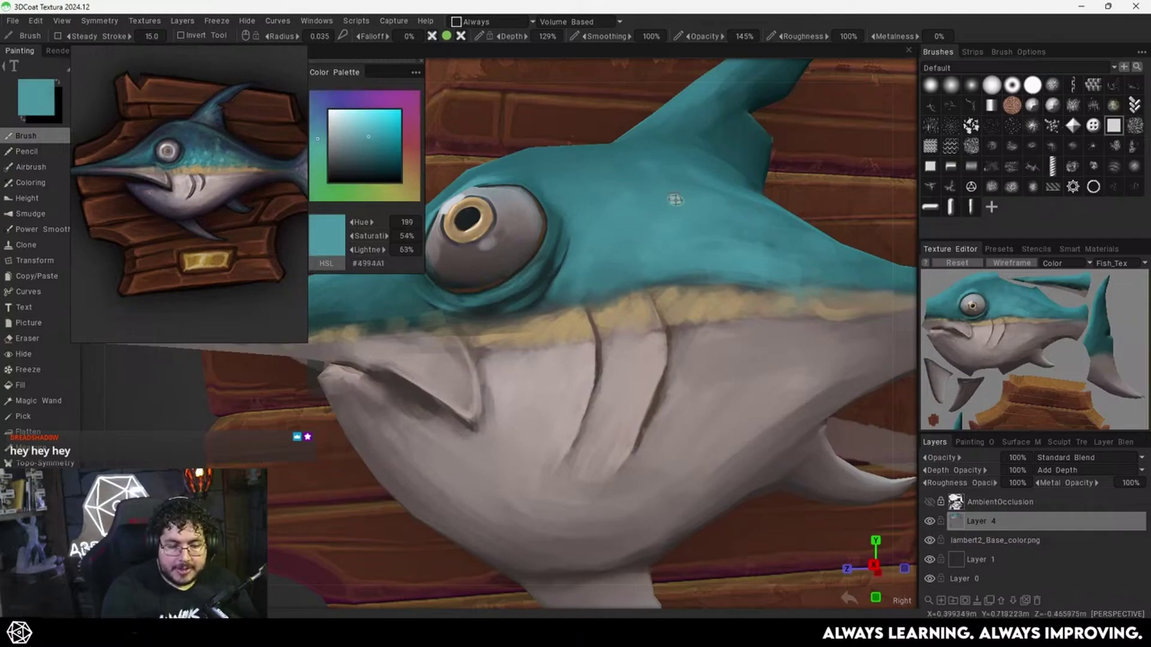
key(v)
Add a new paint layer directly above Layer 4 with the whole mounted fish in view.
alt+drag(682, 353, 730, 423)
alt+right_drag(718, 374, 606, 393)
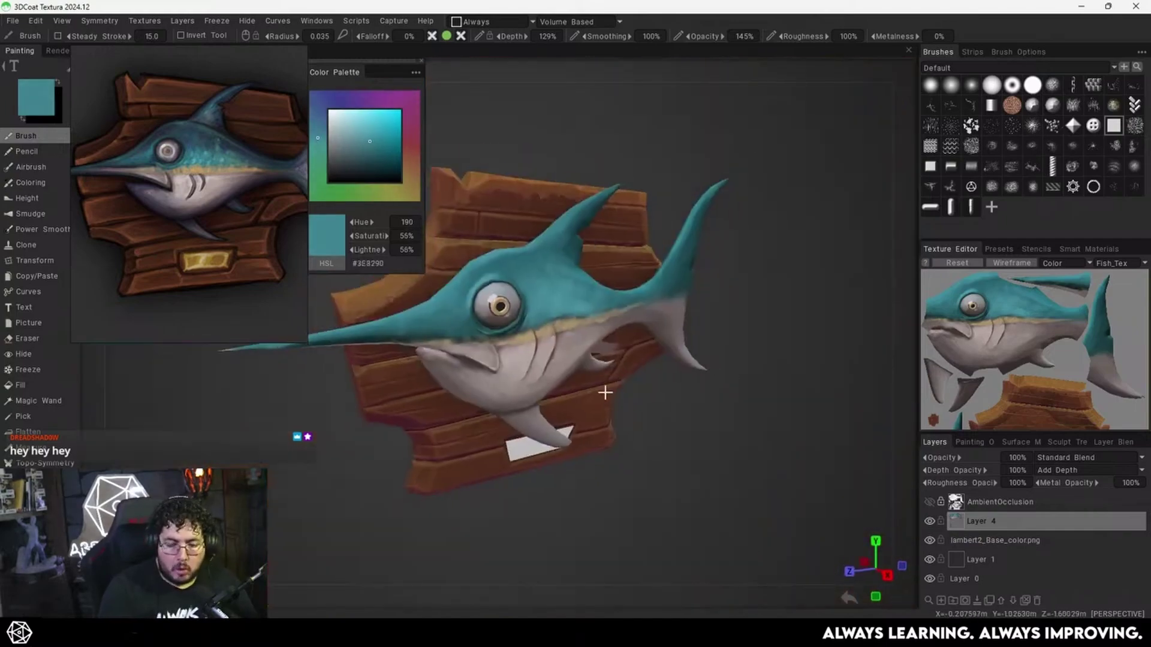
alt+drag(606, 394, 620, 419)
alt+middle_drag(620, 419, 634, 457)
alt+right_drag(634, 457, 668, 426)
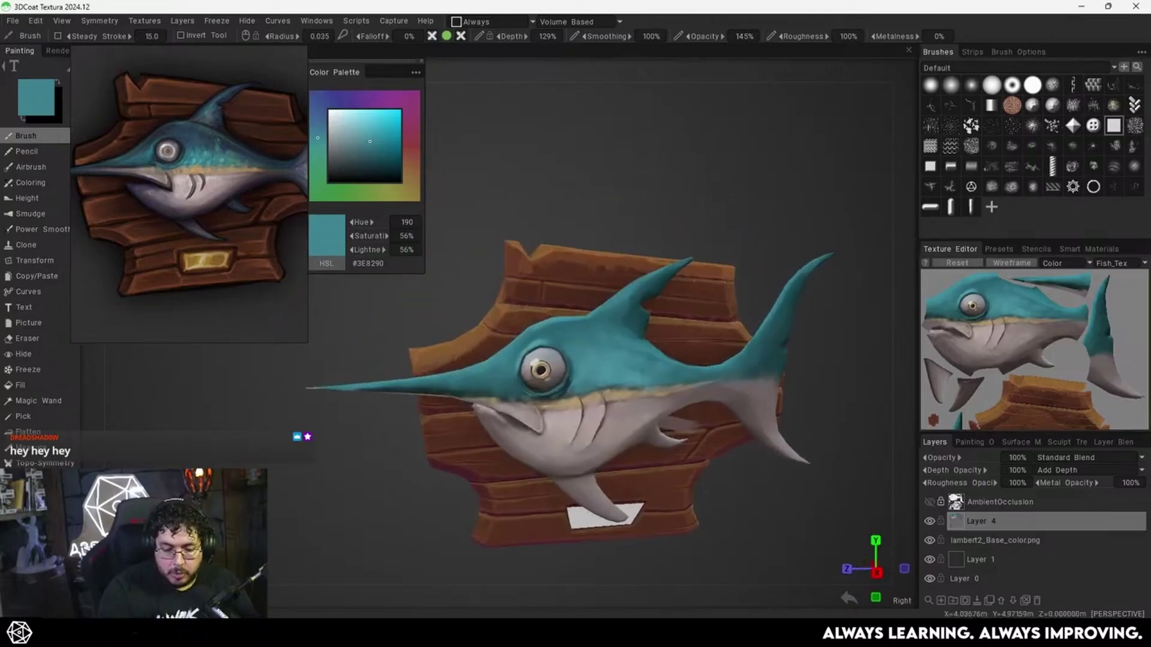
click(941, 601)
alt+drag(608, 387, 617, 397)
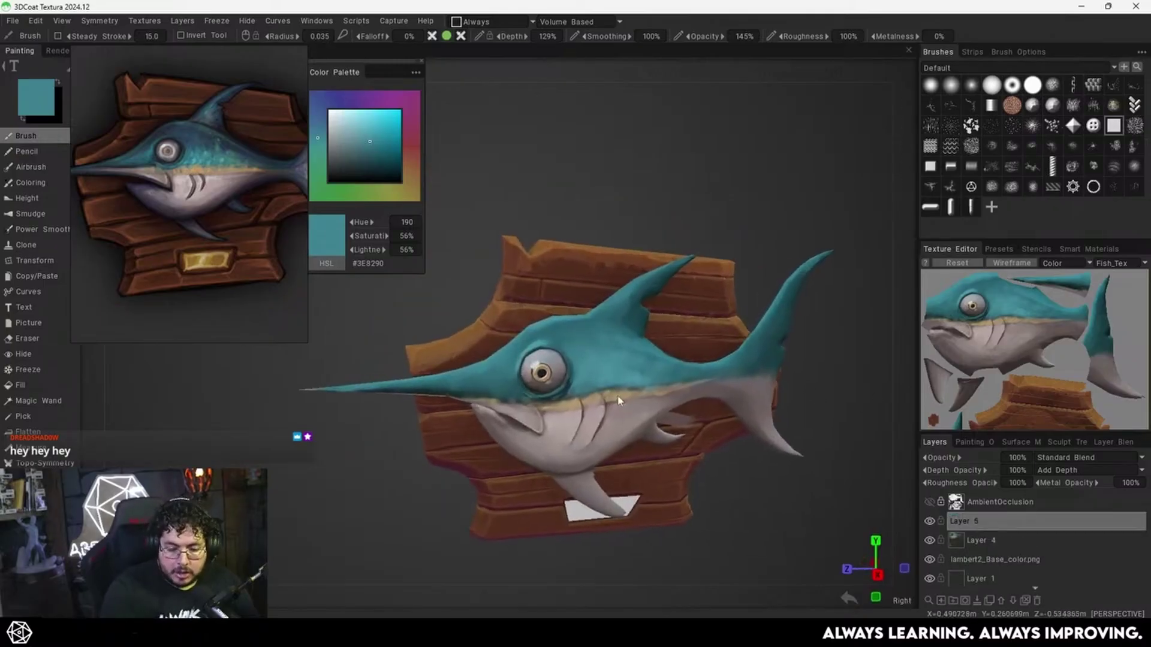
alt+middle_drag(617, 398, 641, 427)
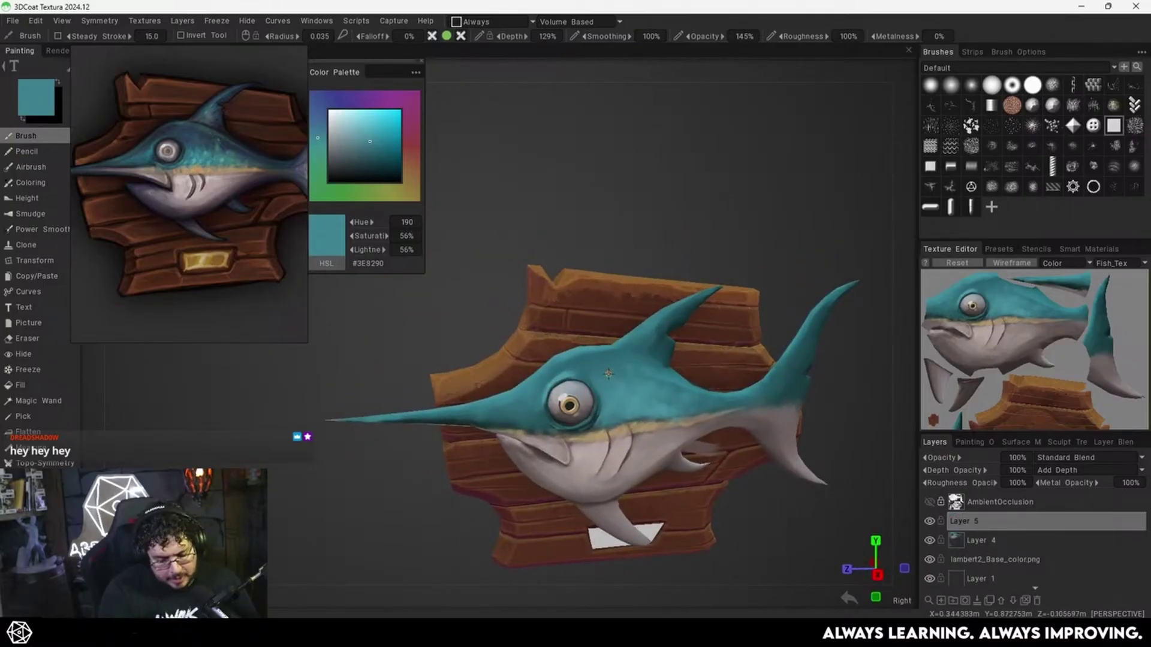
Choose a blue of hue 220 (#344D7F) and paint it on the back behind the eye with brush radius 0.104.
key(v)
drag(321, 135, 319, 113)
alt+drag(586, 311, 688, 375)
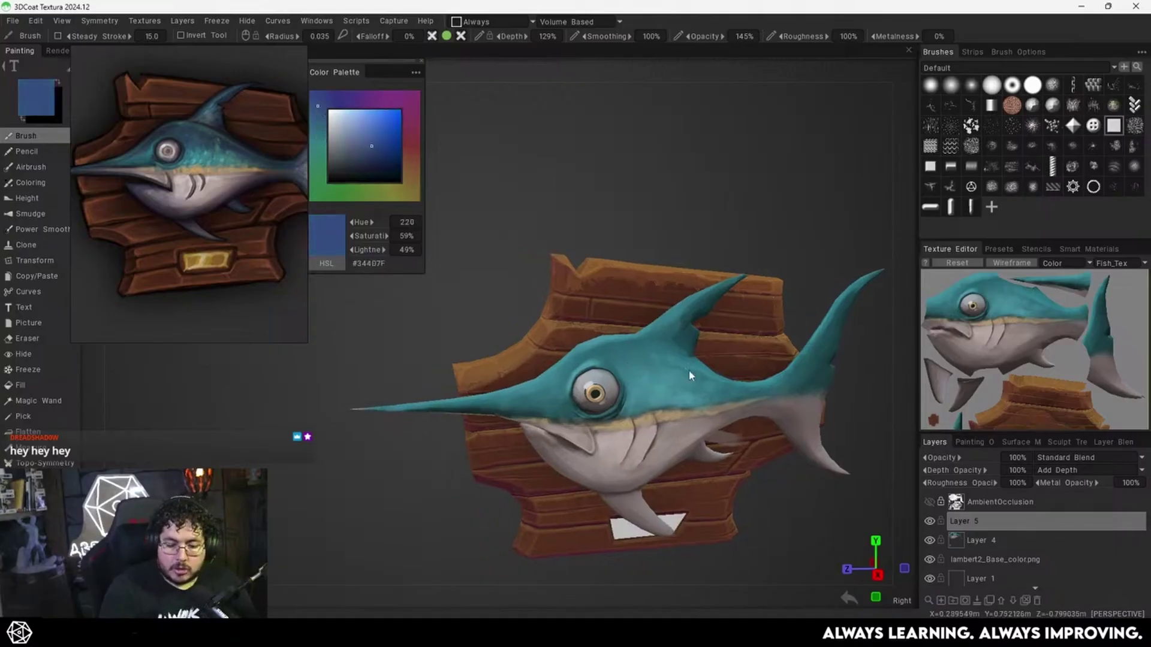
alt+right_drag(688, 375, 682, 405)
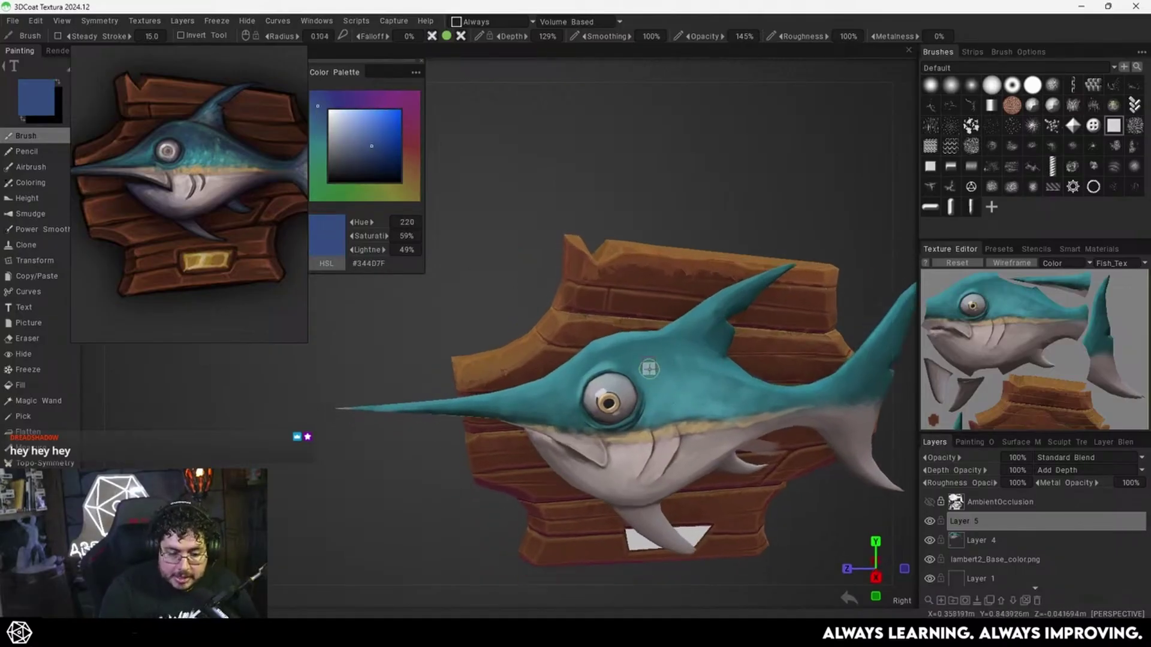
mouse_move(647, 368)
mouse_down()
mouse_move(688, 356)
mouse_move(627, 354)
mouse_move(587, 365)
mouse_move(564, 388)
mouse_move(579, 377)
mouse_up()
drag(642, 341, 650, 344)
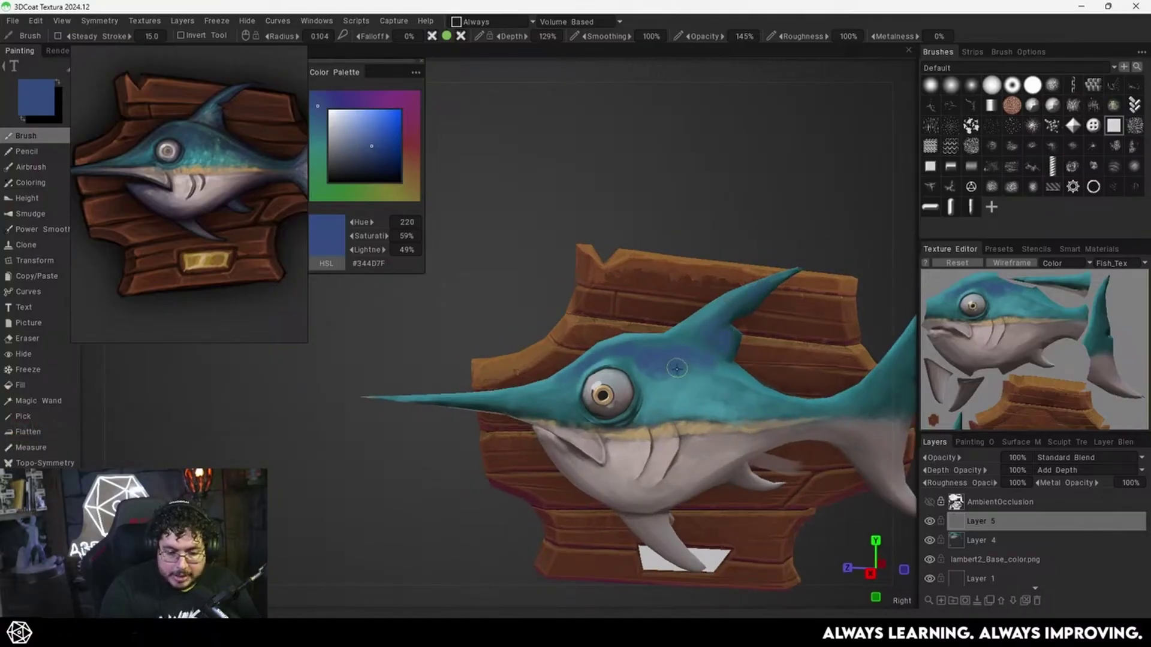
Extend the blue strokes below the dorsal fin, along the rear back and into the upper tail fin.
alt+drag(727, 380, 718, 367)
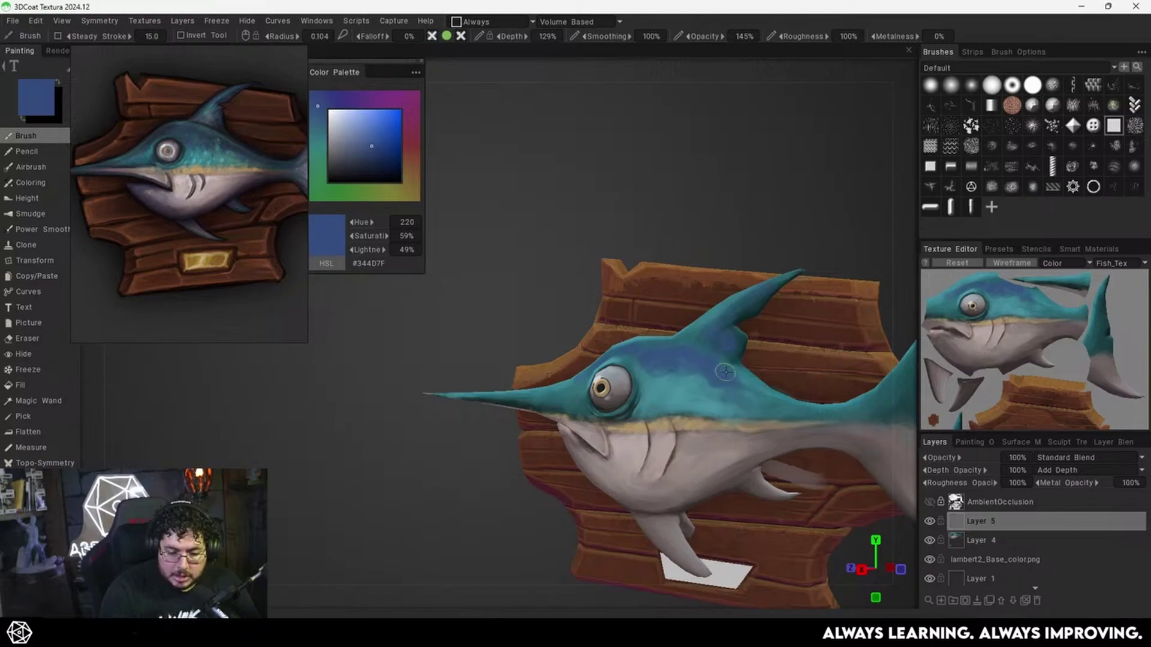
mouse_move(725, 366)
alt+mouse_down()
mouse_move(746, 386)
mouse_move(663, 368)
mouse_move(675, 392)
alt+mouse_up()
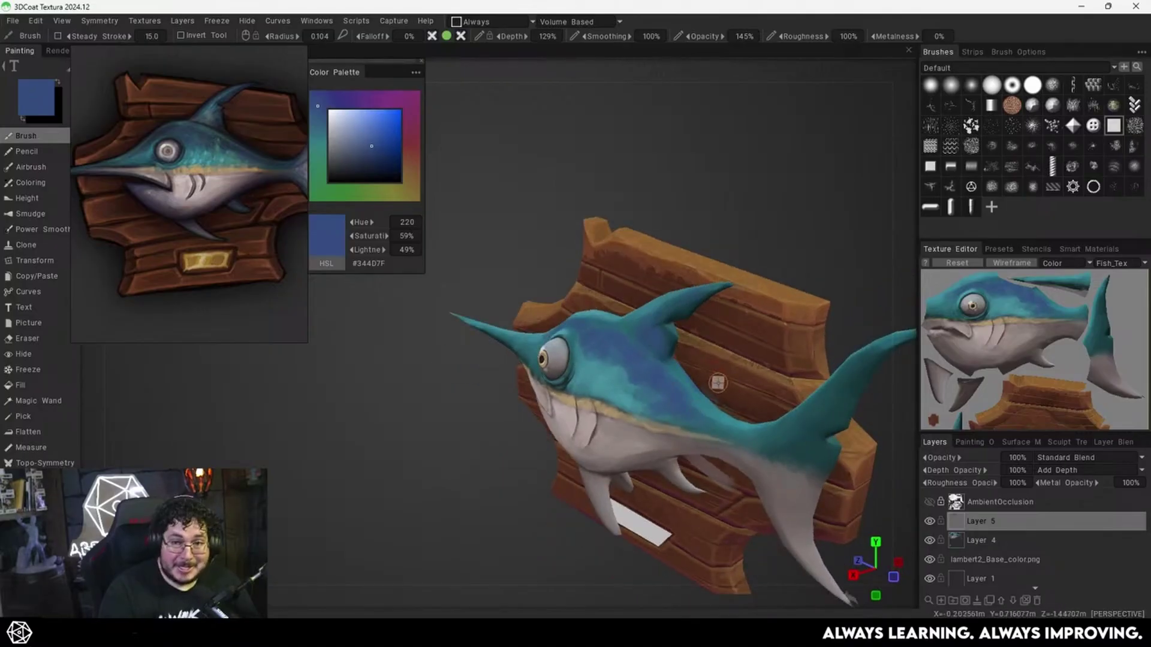
mouse_move(718, 383)
alt+mouse_down()
mouse_move(698, 447)
mouse_move(664, 405)
alt+mouse_up()
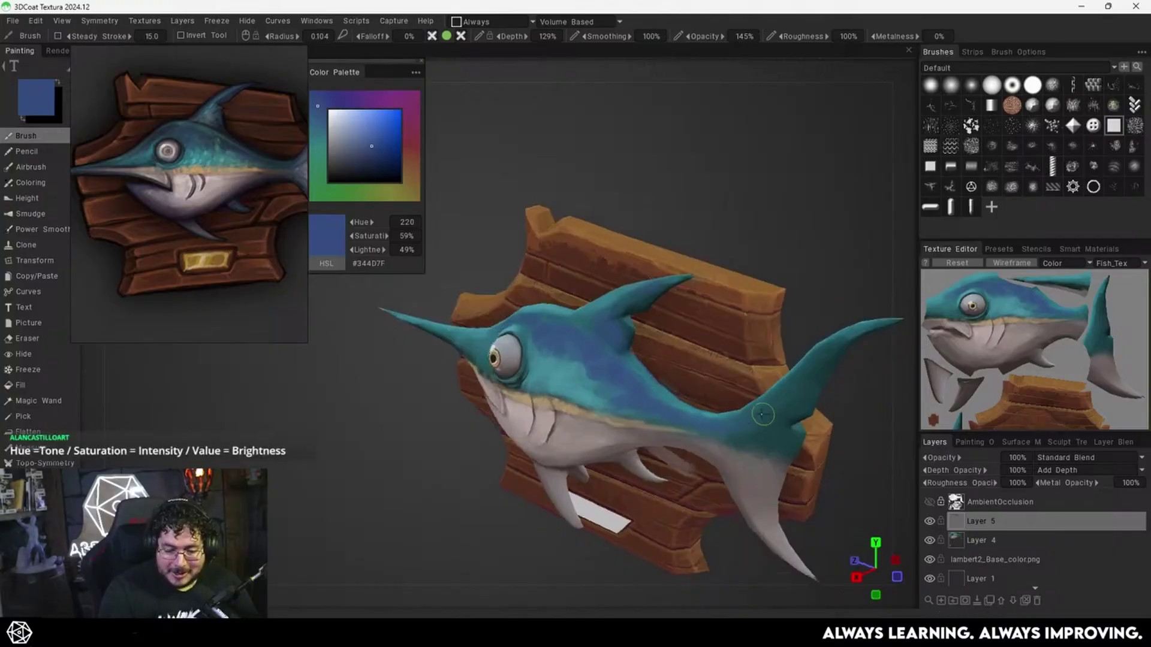
alt+drag(746, 427, 750, 419)
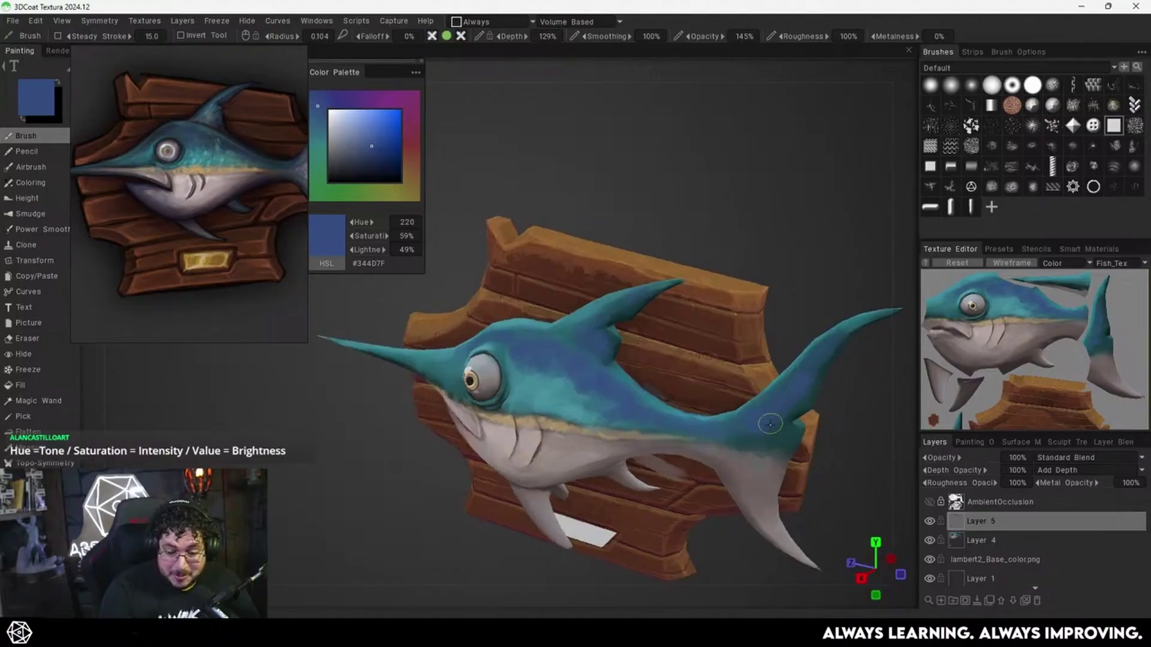
Paint blue over the forehead and snout, and build up the blue along the back.
alt+drag(600, 455, 668, 408)
alt+middle_drag(667, 408, 732, 404)
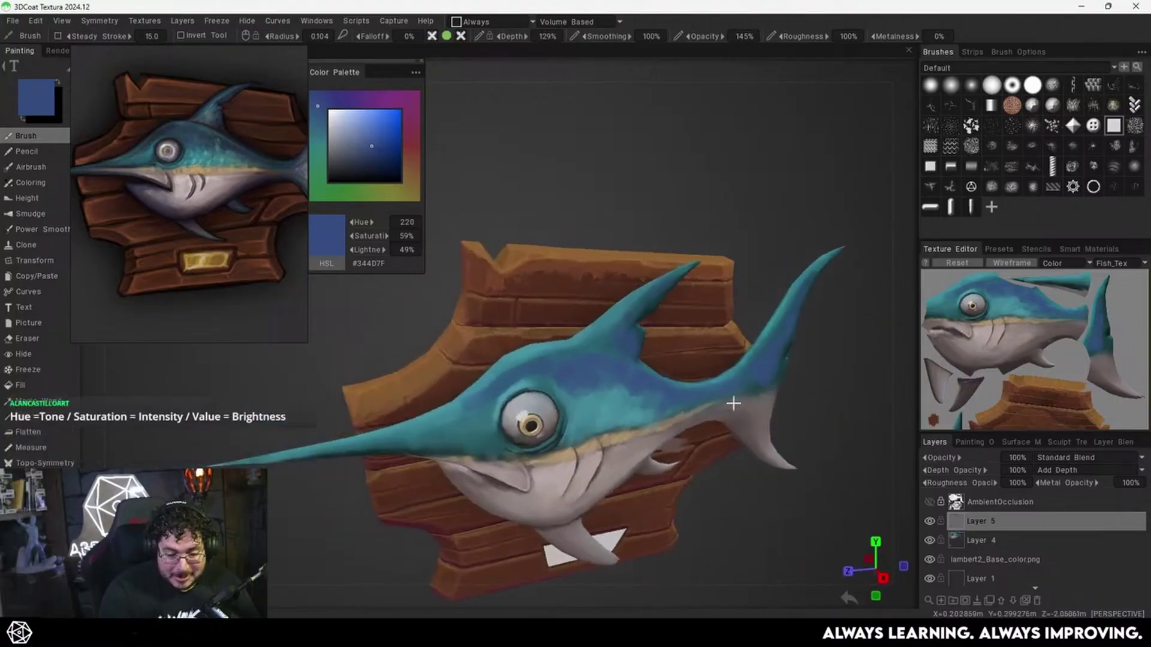
alt+middle_drag(563, 439, 695, 446)
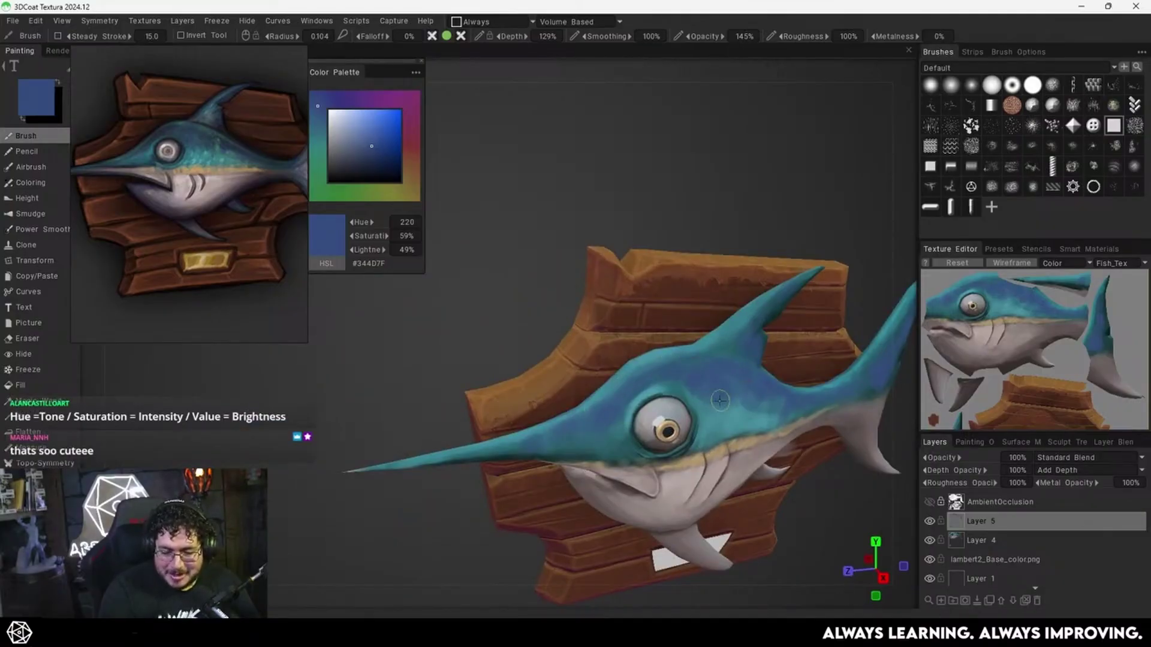
alt+drag(799, 407, 748, 371)
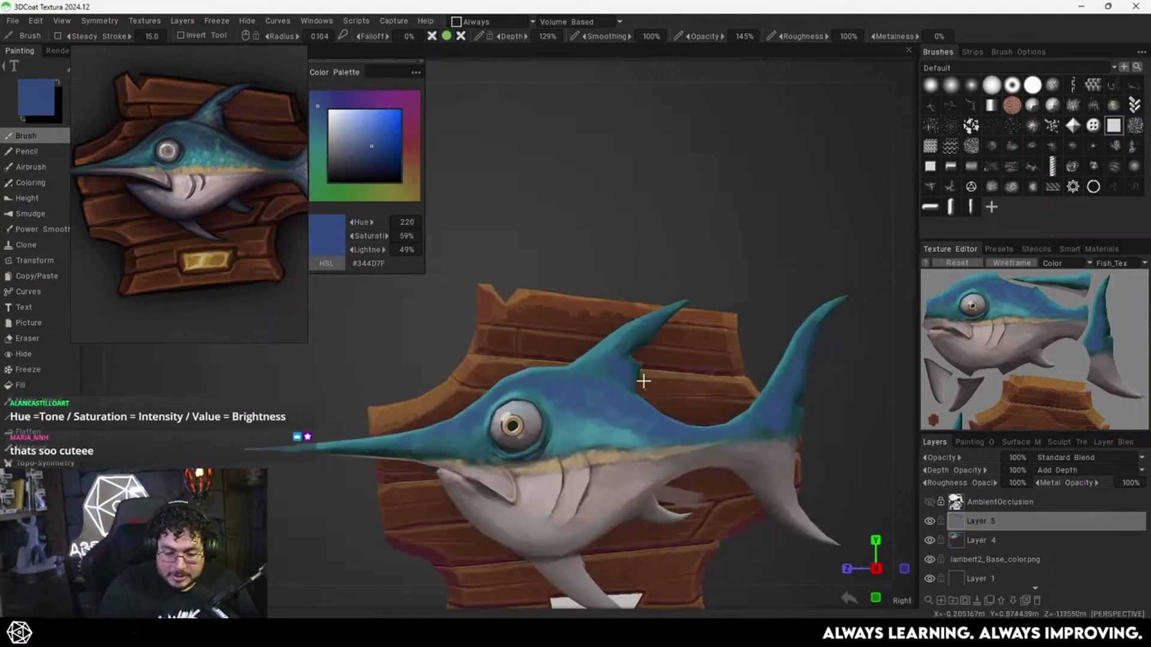
alt+drag(625, 350, 693, 334)
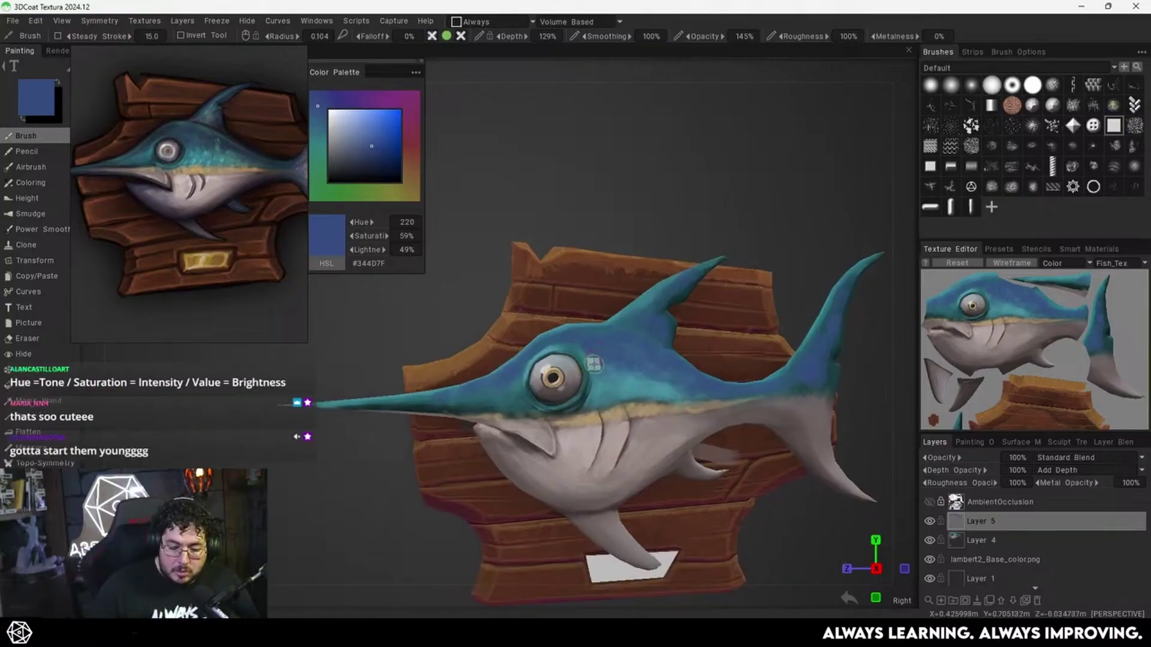
Try the Multiply blend mode on Layer 5 and check the fish from several angles.
click(1123, 457)
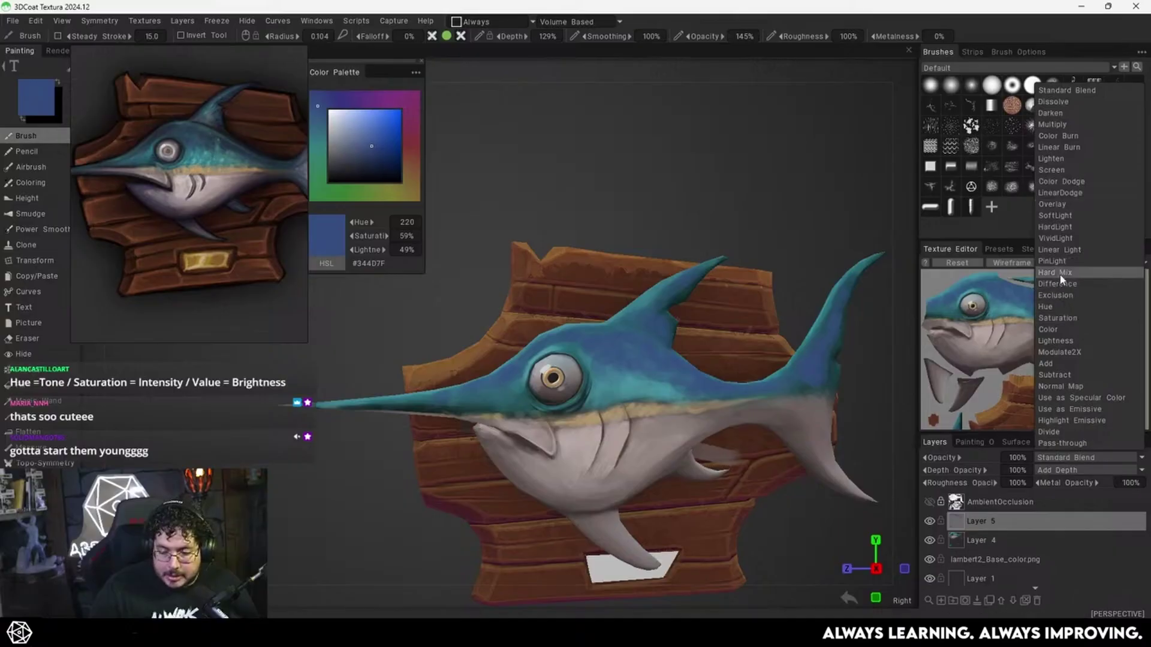
click(1058, 125)
alt+right_drag(733, 326, 773, 429)
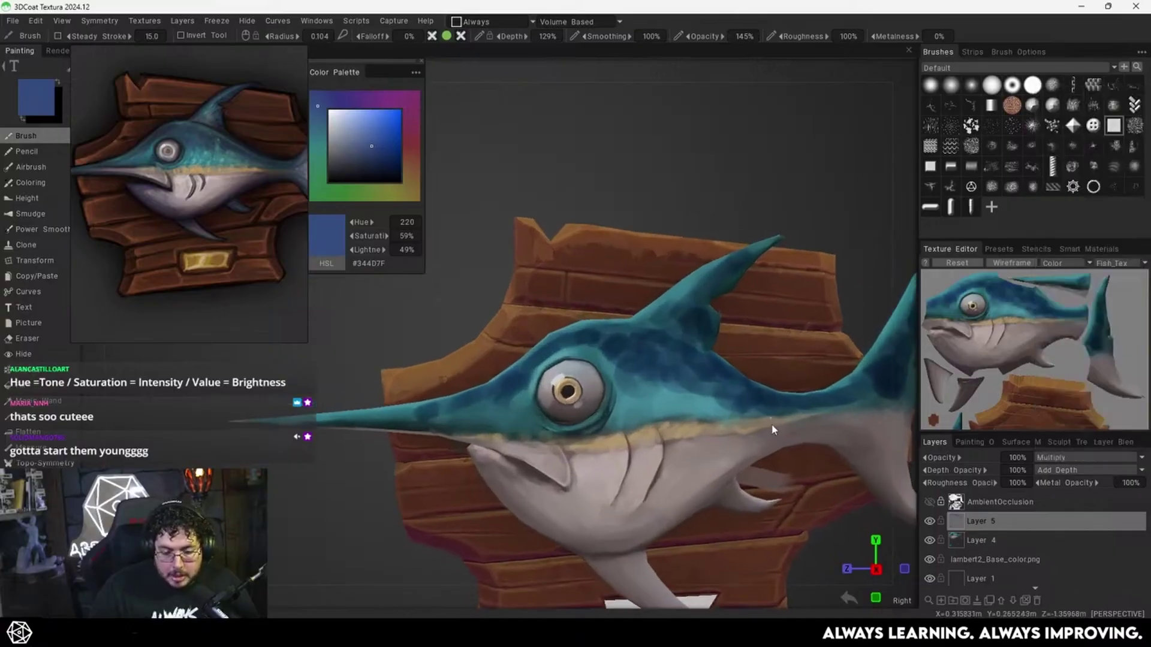
alt+drag(773, 429, 791, 470)
mouse_move(792, 470)
alt+right_down()
mouse_move(745, 457)
mouse_move(779, 465)
alt+right_up()
alt+middle_drag(779, 466, 723, 419)
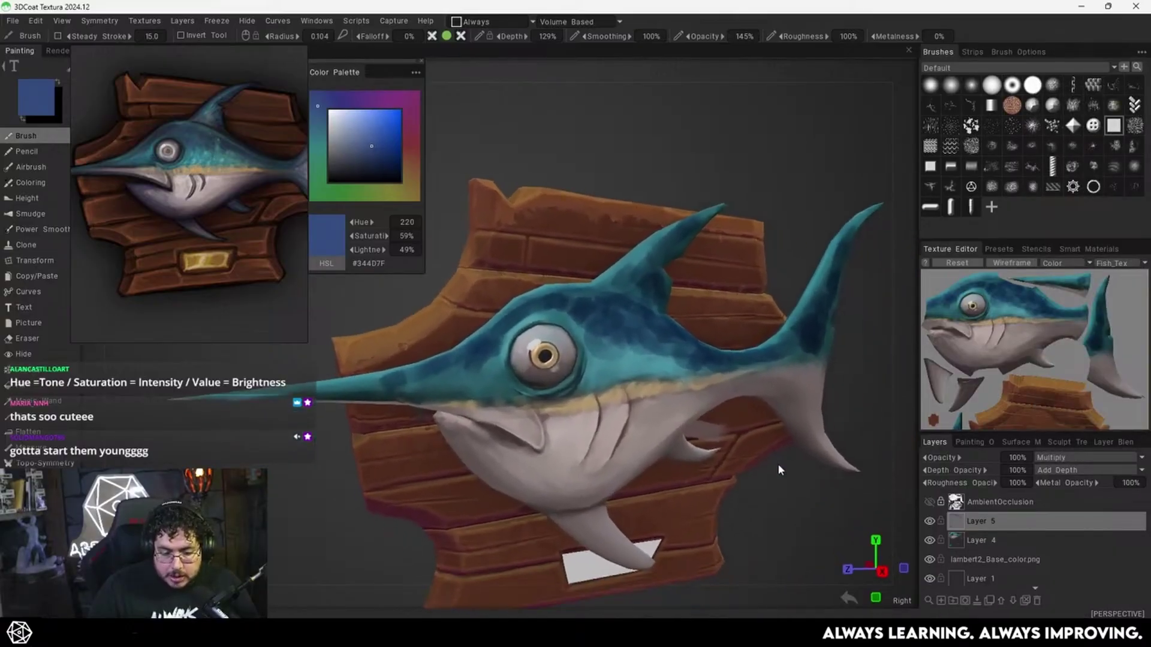
alt+drag(730, 390, 652, 393)
alt+right_drag(652, 393, 604, 312)
Try the Overlay blend mode on Layer 5 and check it up close and from afar.
click(1079, 457)
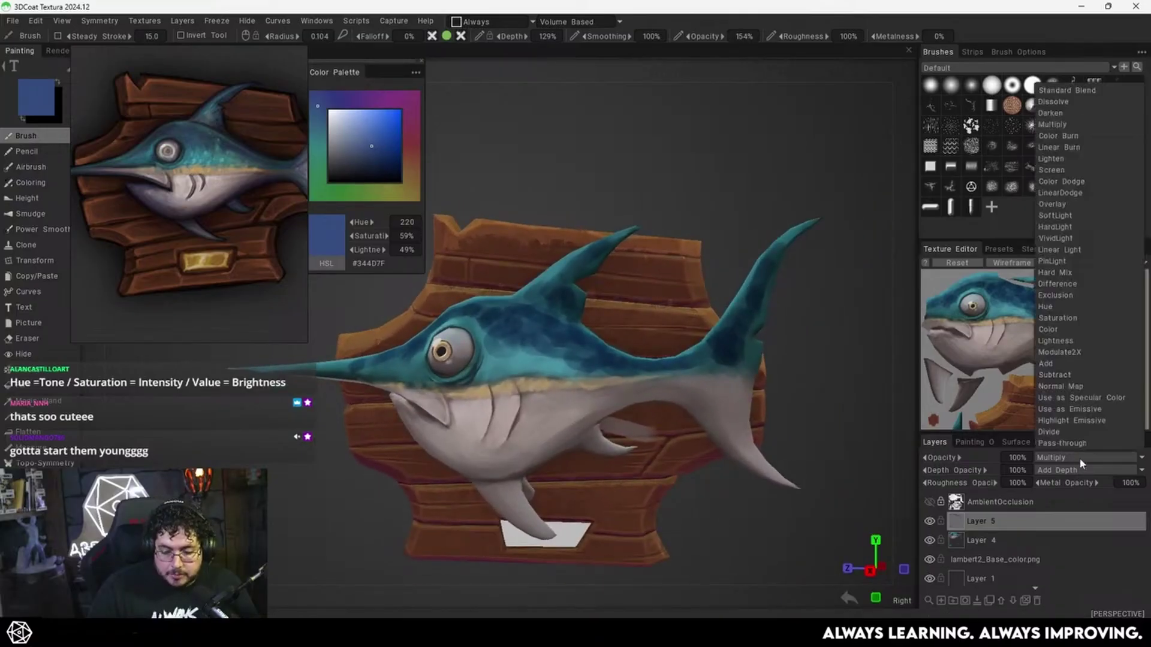
click(1054, 204)
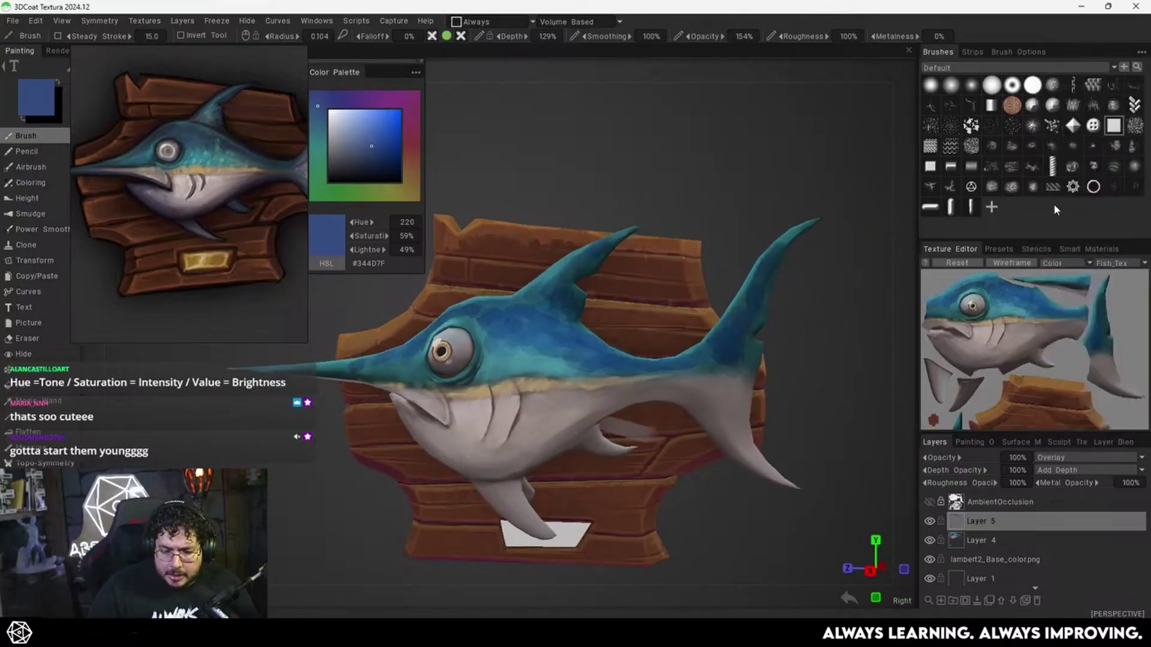
scroll(590, 386, up, 5)
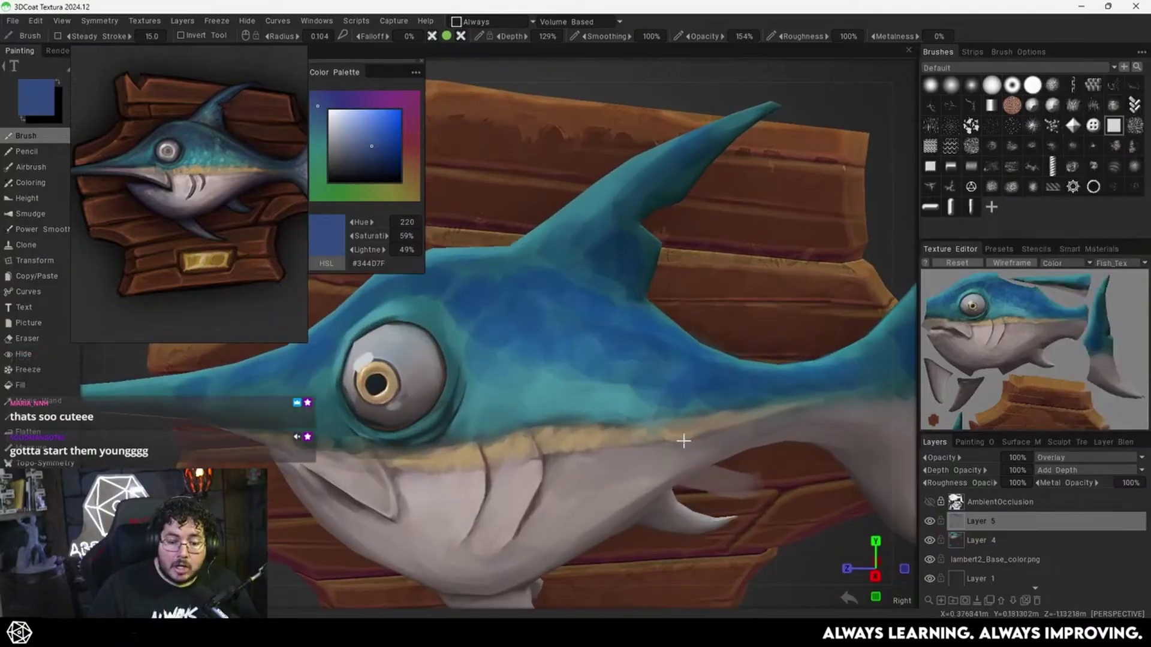
scroll(616, 395, down, 6)
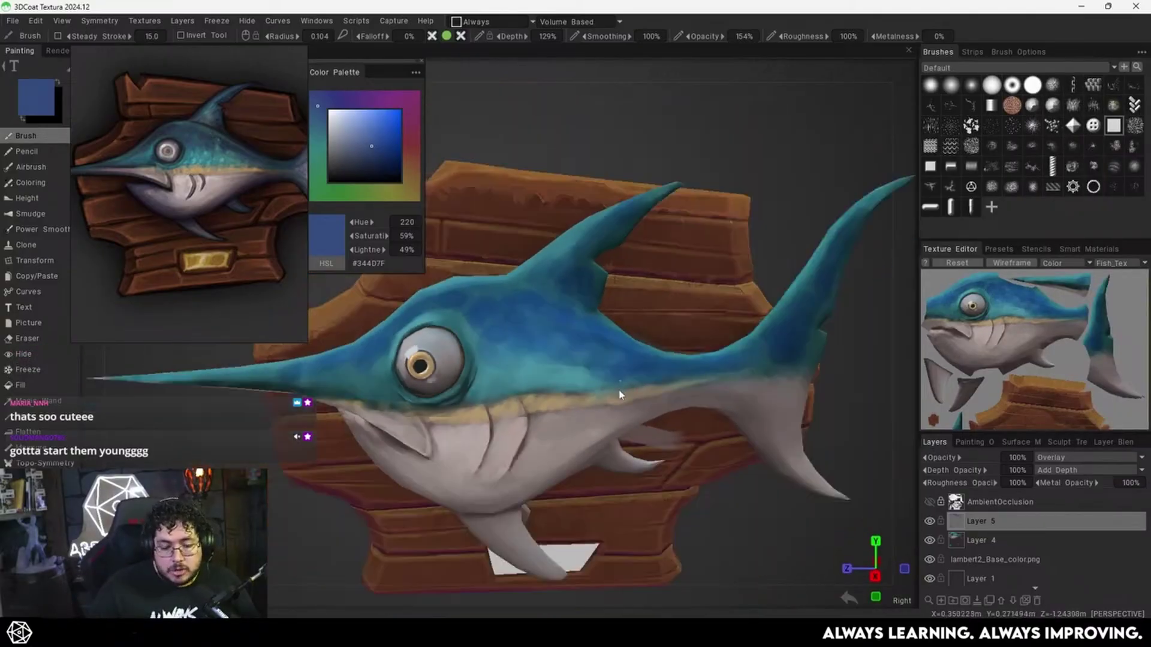
scroll(466, 375, up, 6)
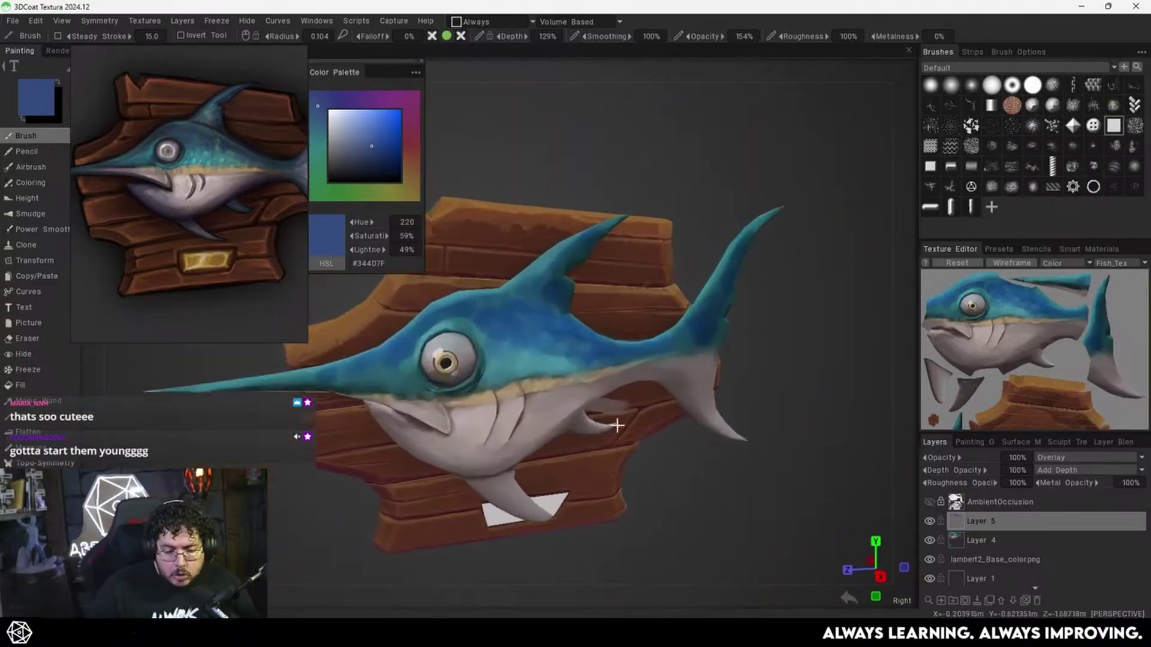
Set Layer 5's blend mode to Color and inspect the blue tint on the back.
click(1049, 457)
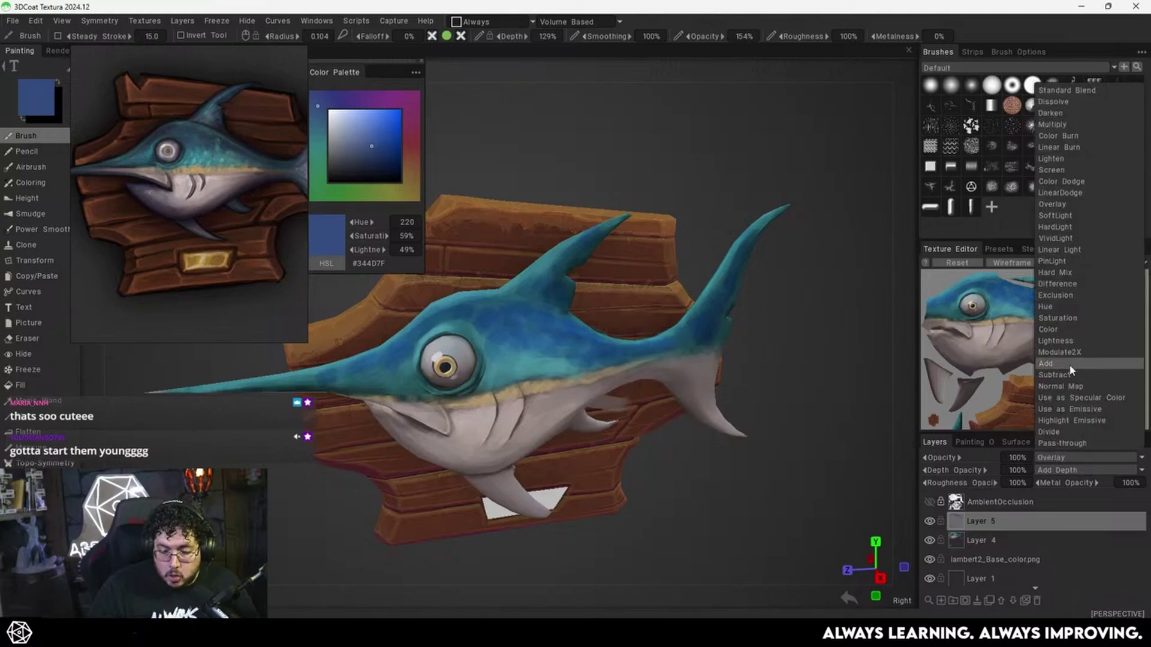
click(1060, 331)
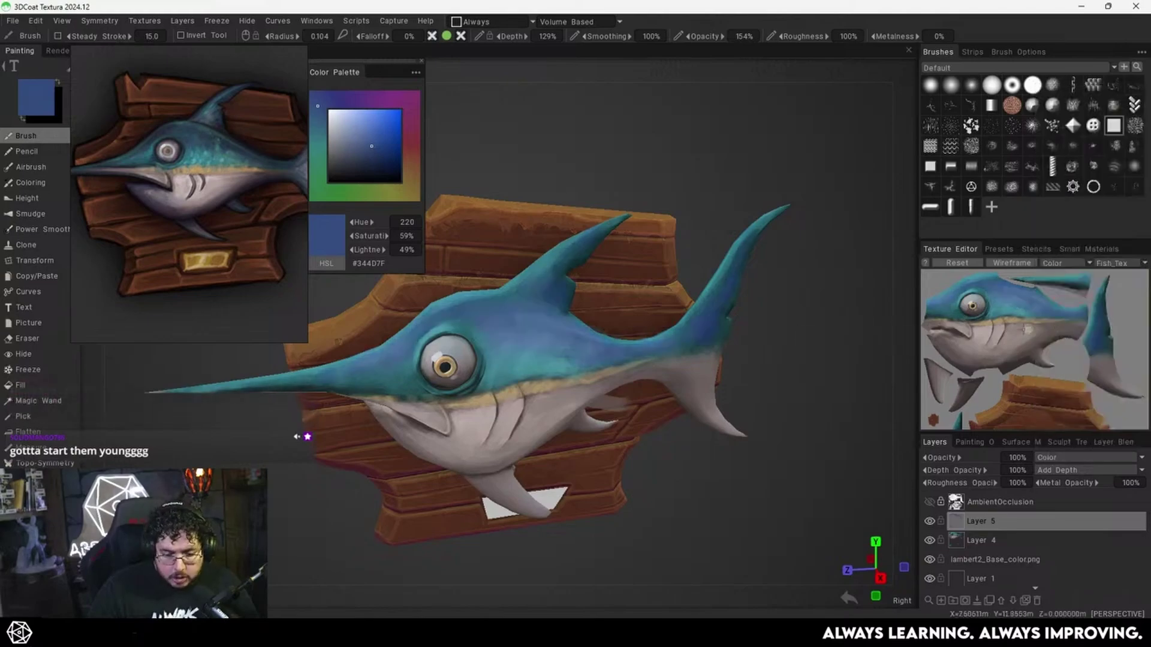
alt+drag(672, 373, 625, 336)
scroll(624, 336, up, 5)
scroll(509, 356, down, 5)
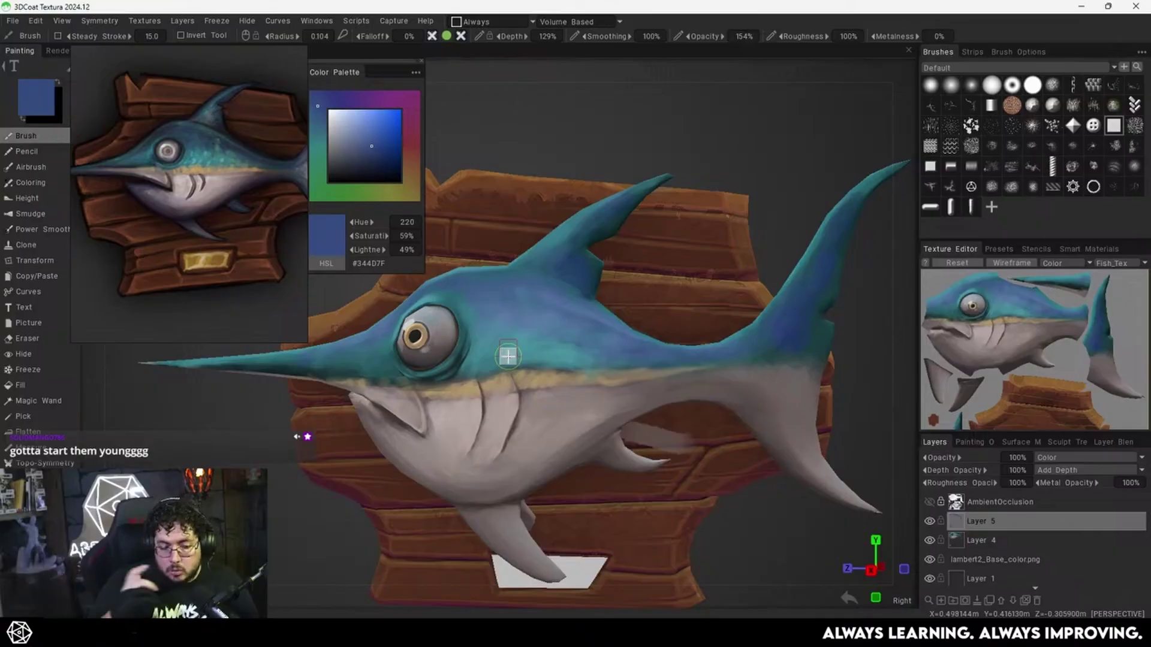
Lower Layer 5's opacity to 93% and check the whole fish.
mouse_move(508, 356)
alt+mouse_down()
mouse_move(633, 363)
mouse_move(584, 353)
alt+mouse_up()
middle_drag(584, 350, 612, 390)
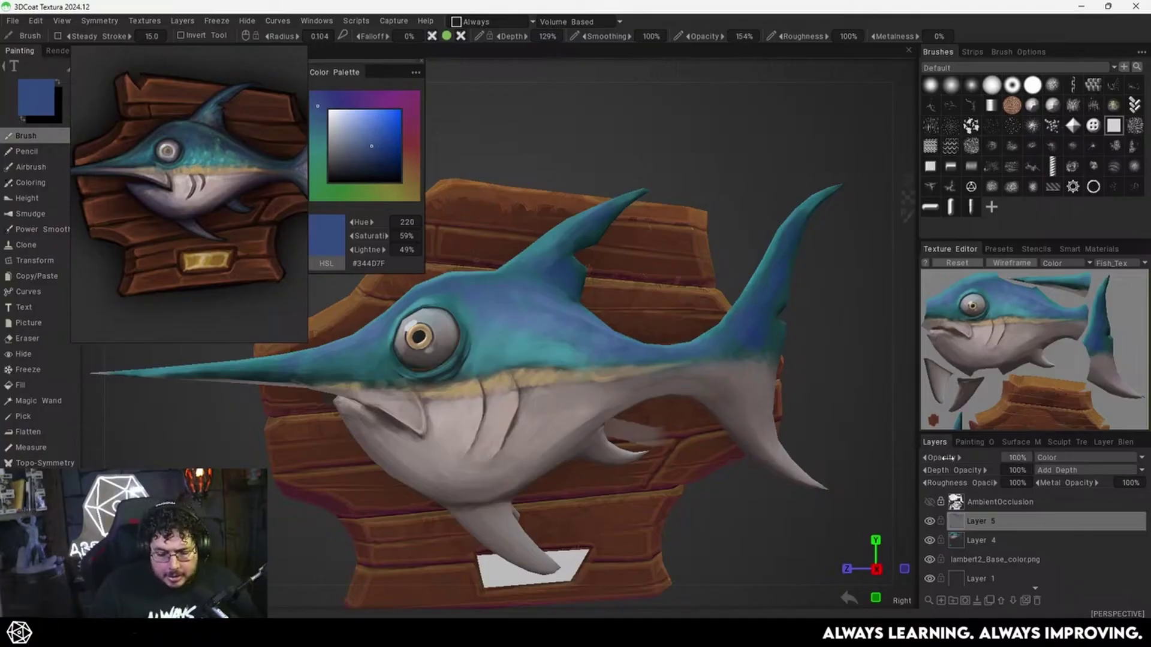
mouse_move(988, 474)
mouse_down()
mouse_move(846, 457)
mouse_move(943, 449)
mouse_move(851, 465)
mouse_move(777, 437)
mouse_move(836, 478)
mouse_move(787, 458)
mouse_up()
scroll(851, 466, down, 5)
scroll(835, 478, up, 3)
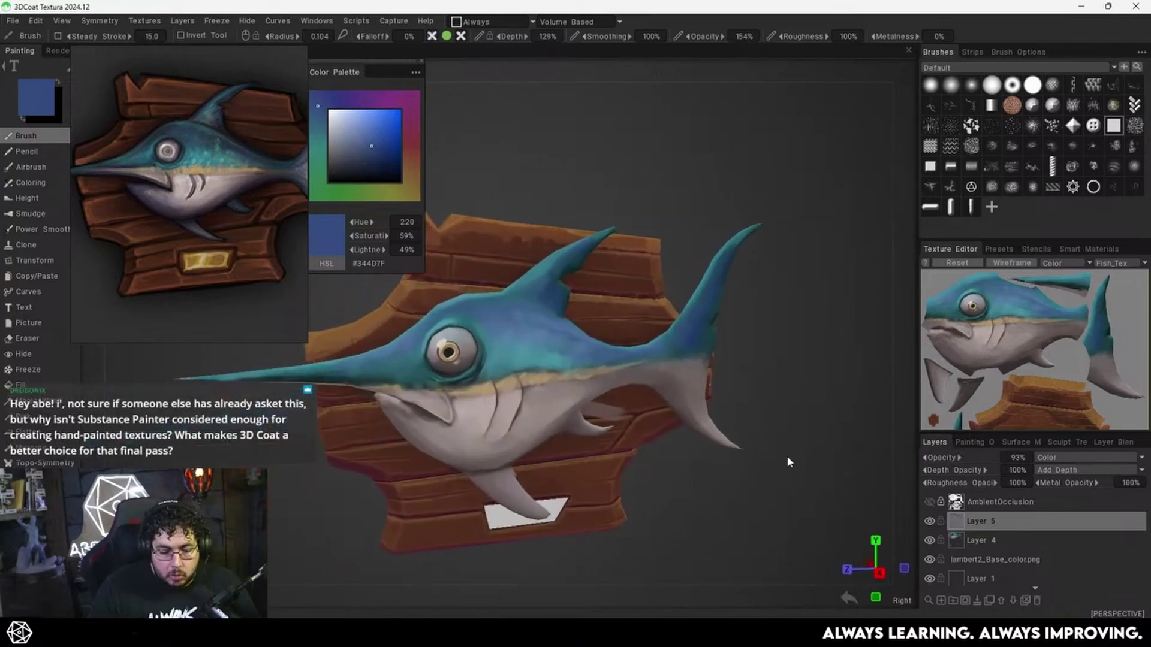
scroll(788, 461, up, 2)
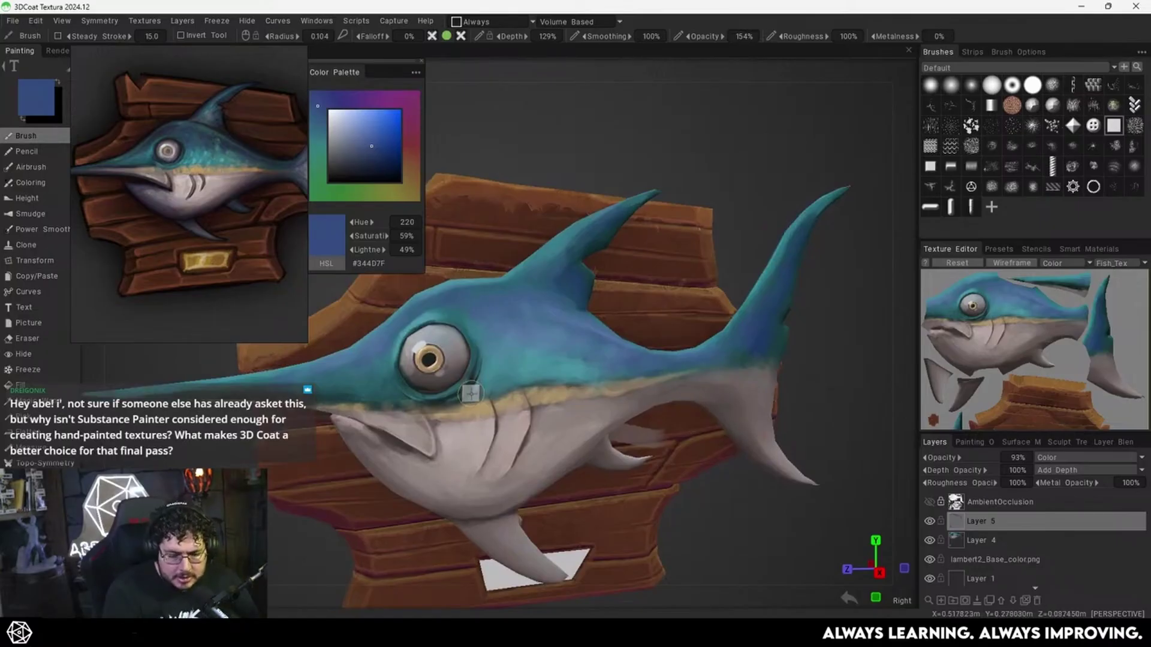
Add more blue tint along the snout and around the eye on Layer 5, varying the brush radius between 0.039 and 0.109.
right_drag(477, 380, 469, 384)
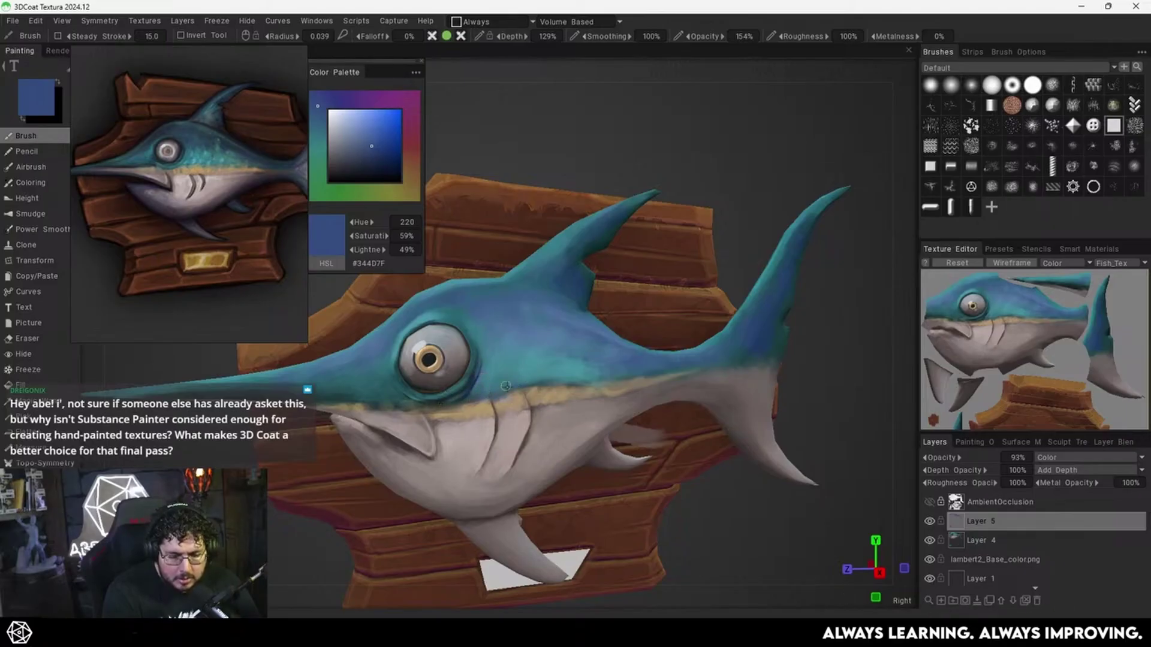
right_drag(364, 402, 379, 400)
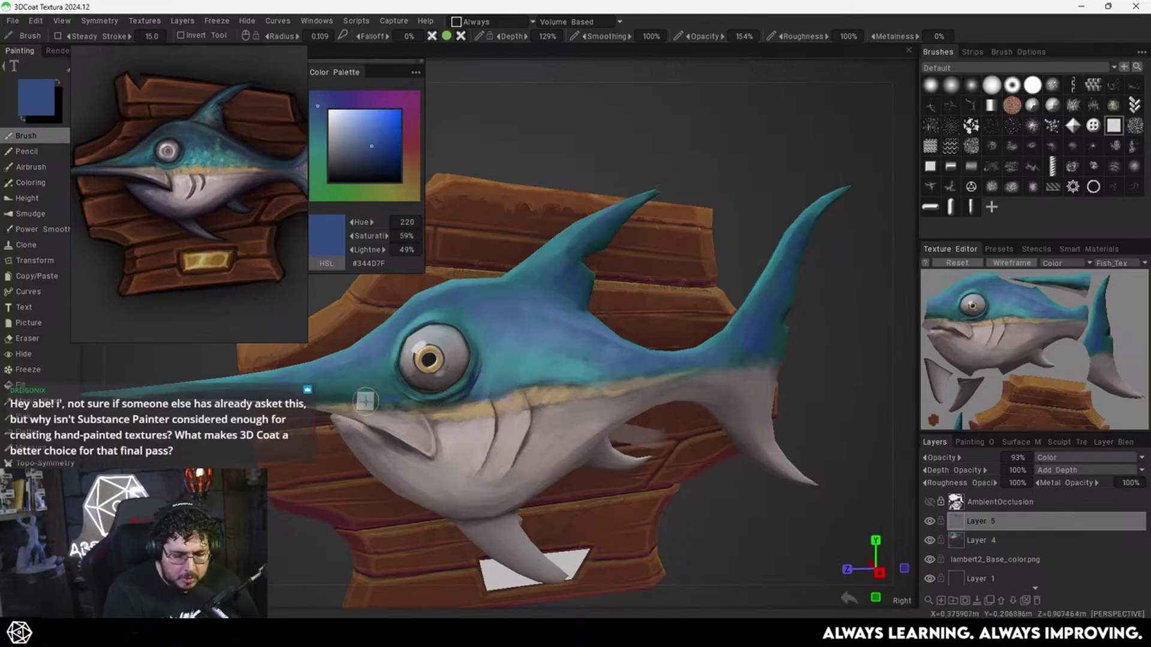
middle_drag(304, 443, 427, 440)
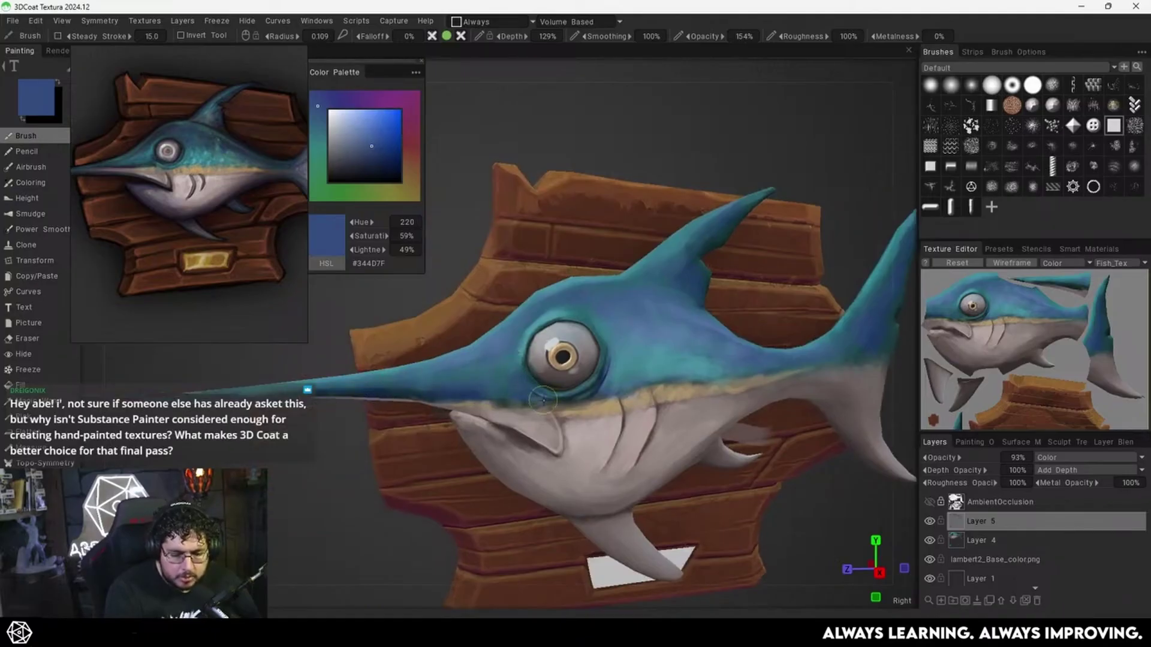
alt+drag(687, 360, 634, 337)
right_drag(518, 372, 511, 372)
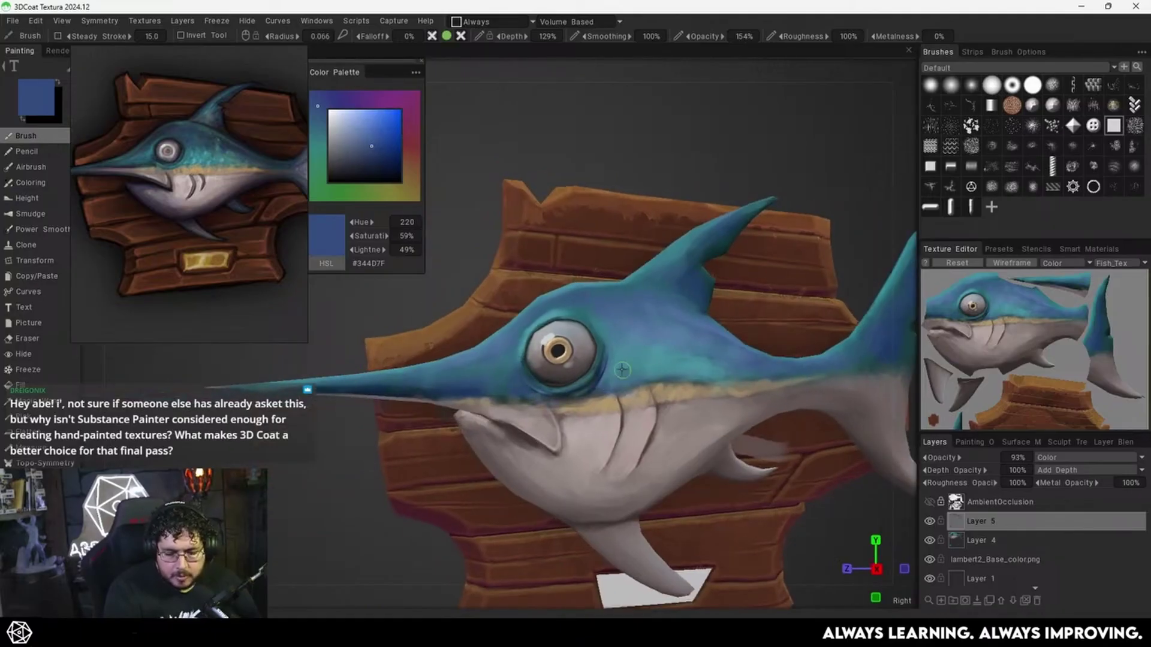
alt+drag(623, 368, 746, 341)
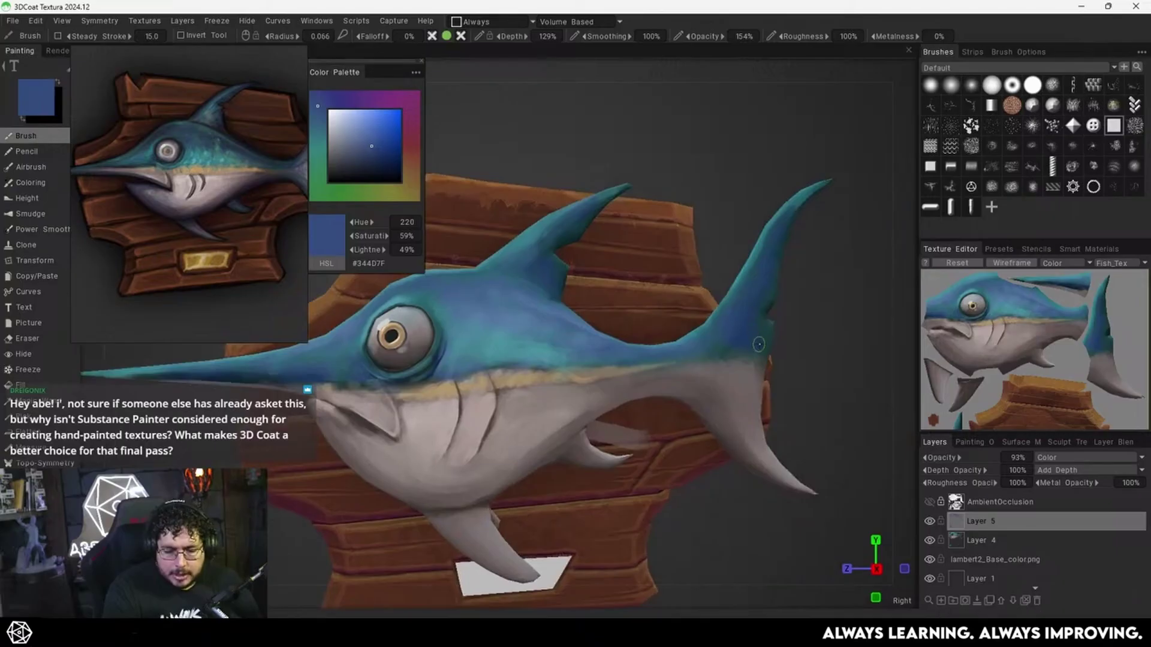
Apply the layer blending of Layer 5.
right_click(952, 518)
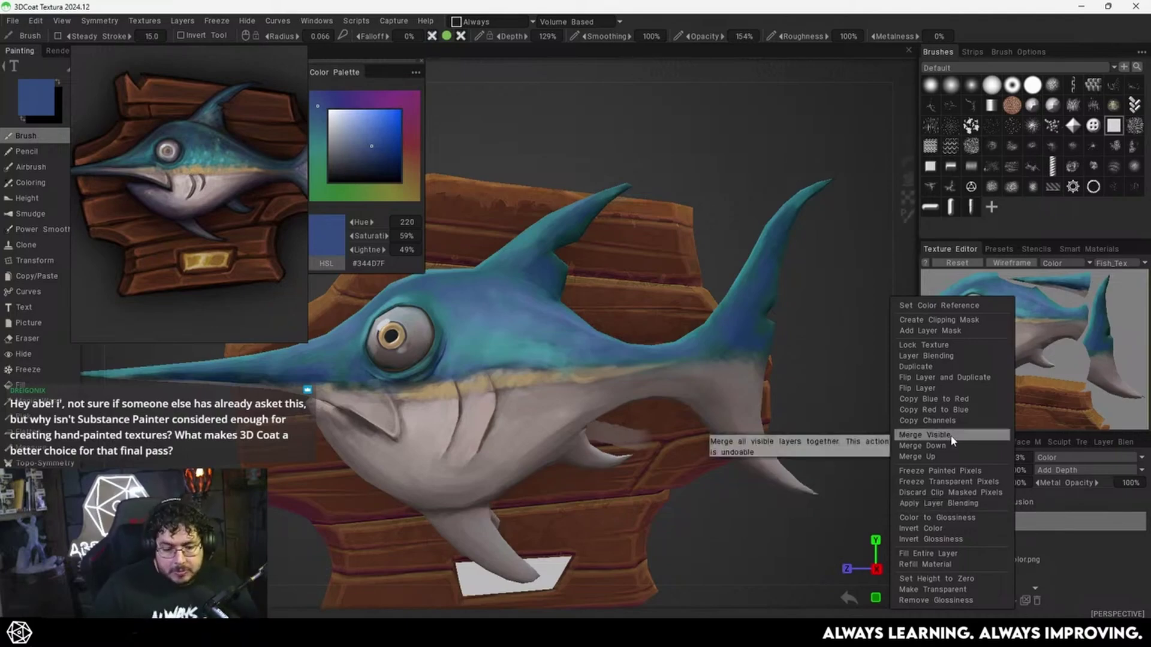
click(939, 508)
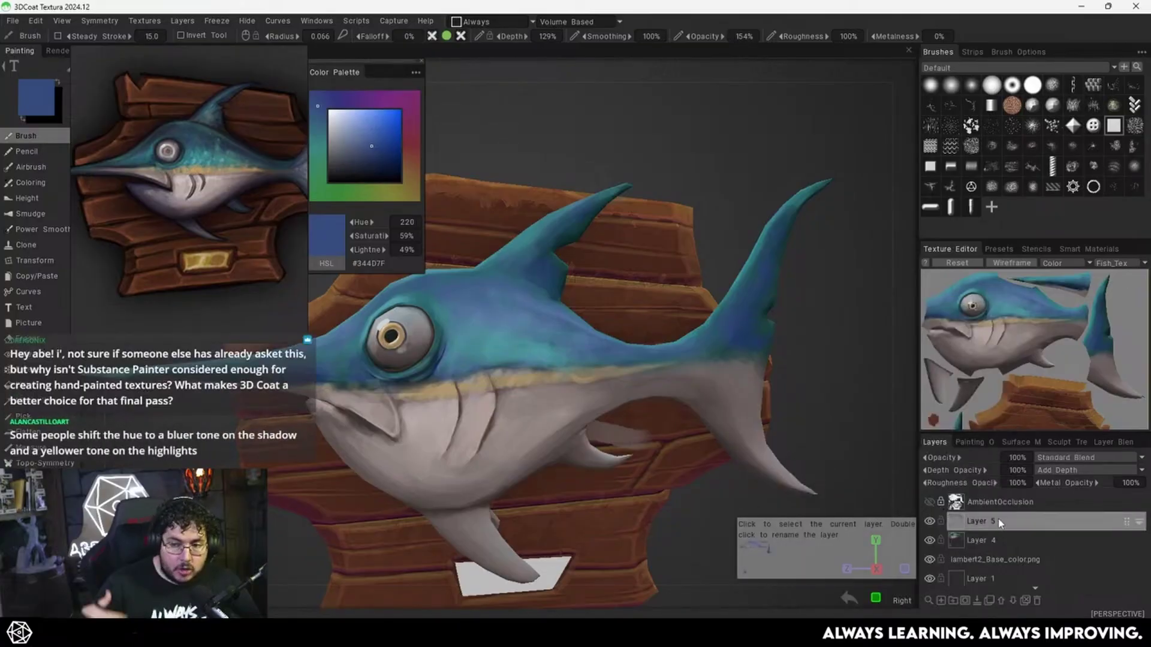
Merge Layer 5 down into Layer 4.
click(992, 540)
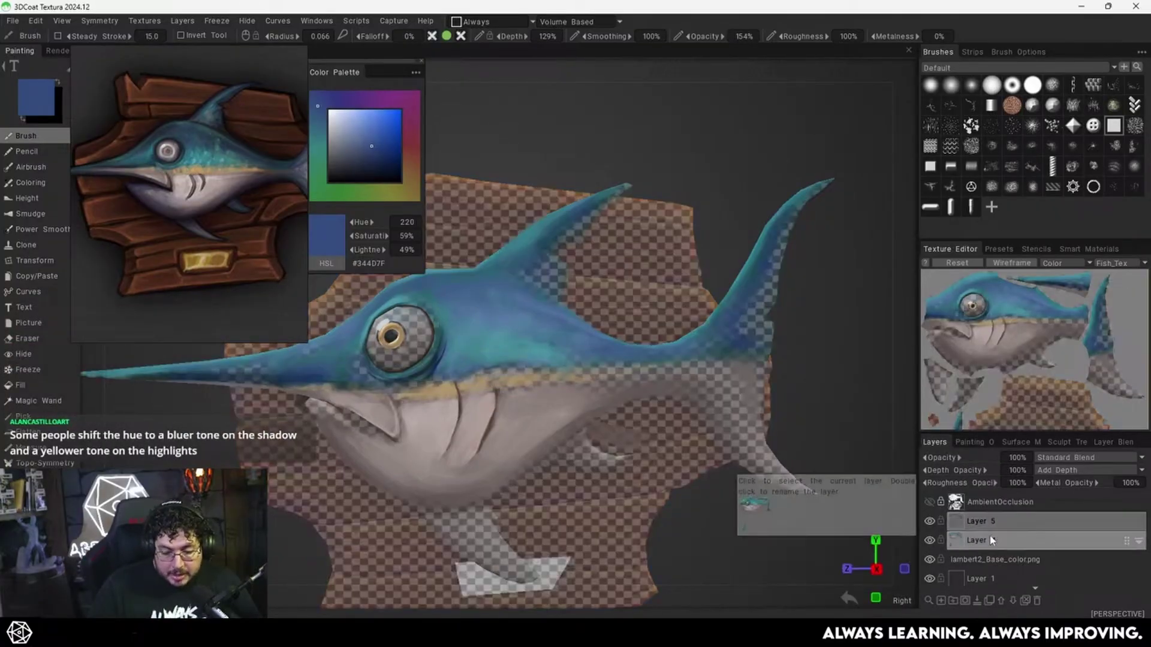
click(993, 528)
click(966, 537)
click(992, 541)
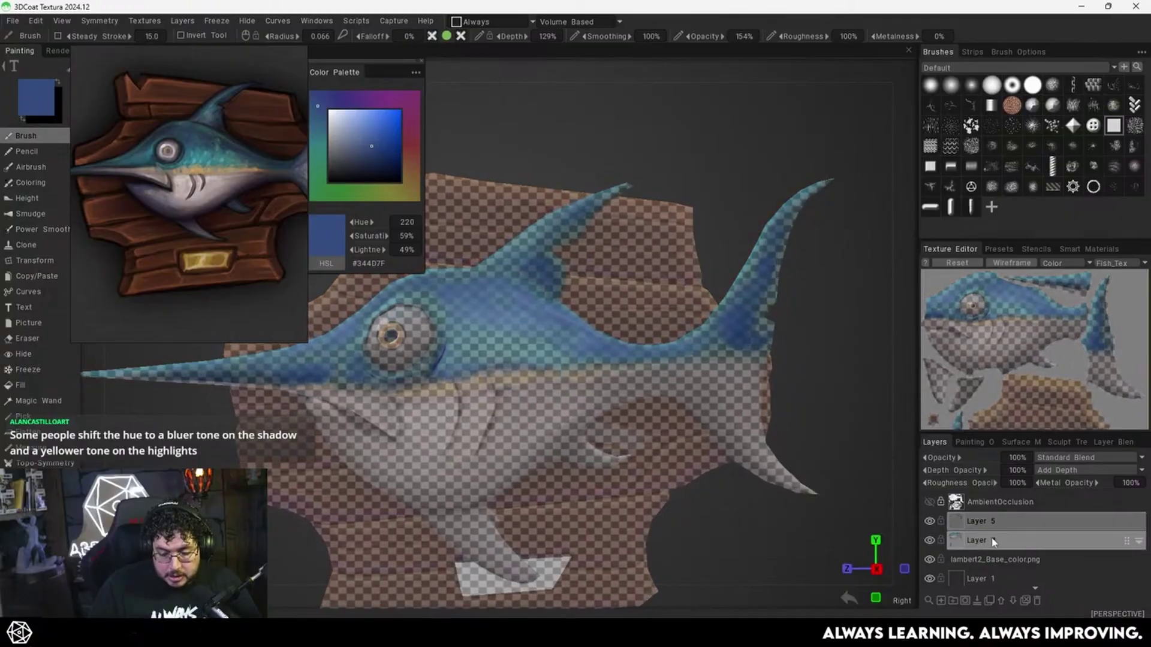
click(990, 527)
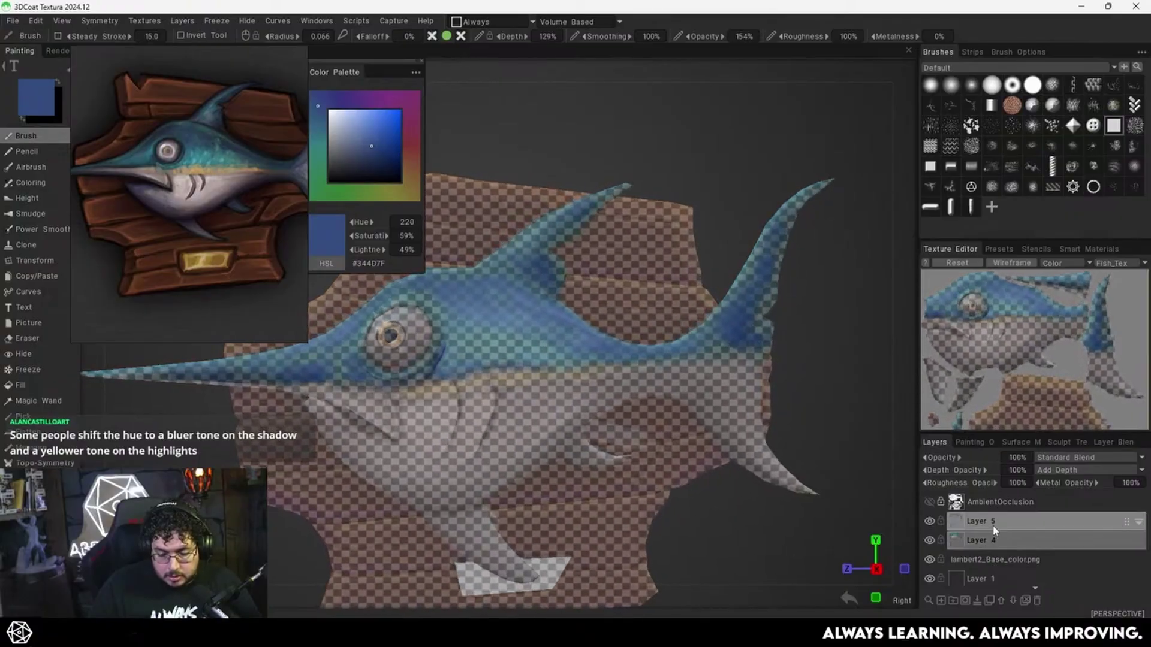
right_click(991, 528)
click(1022, 529)
click(1018, 540)
click(1007, 521)
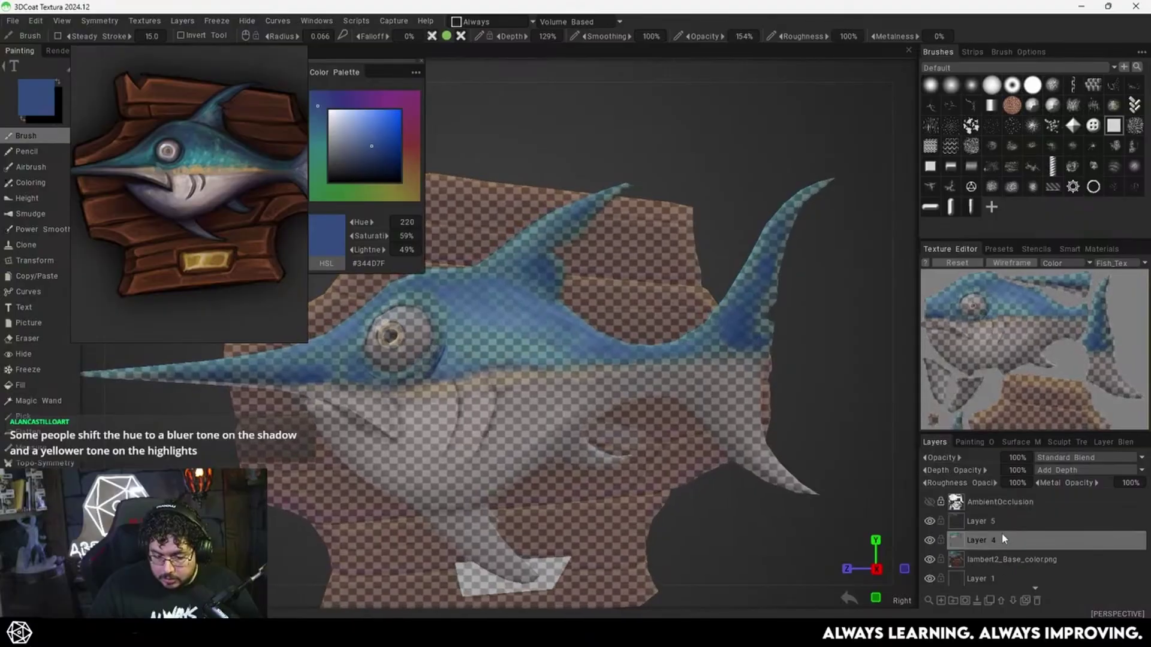
right_click(988, 521)
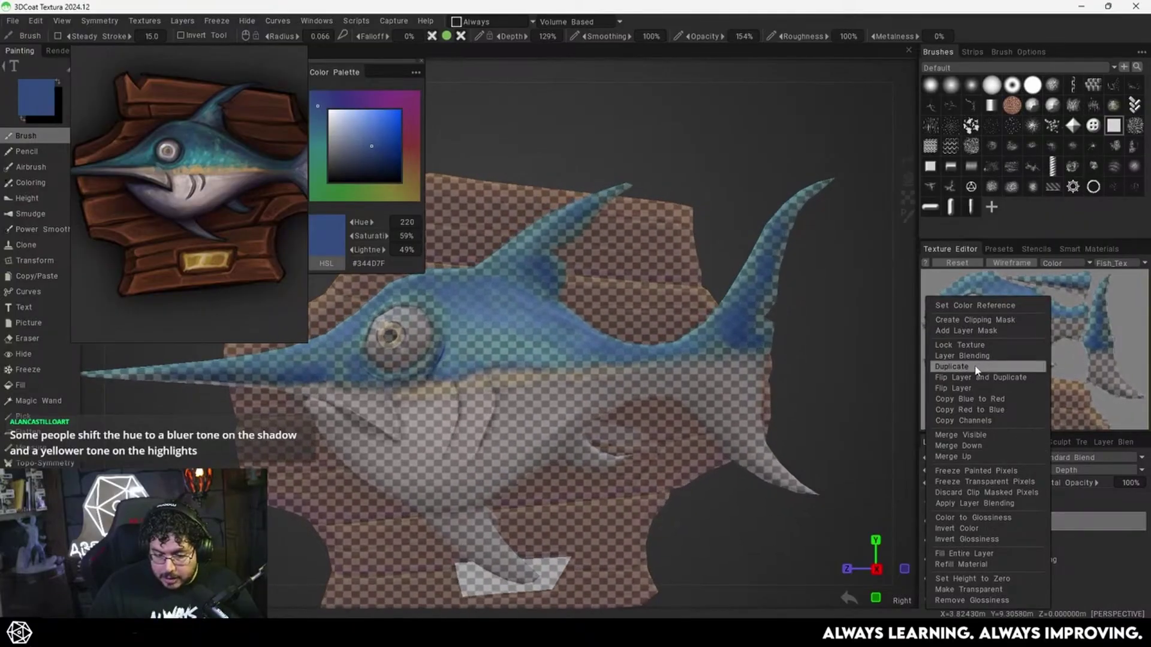
click(972, 447)
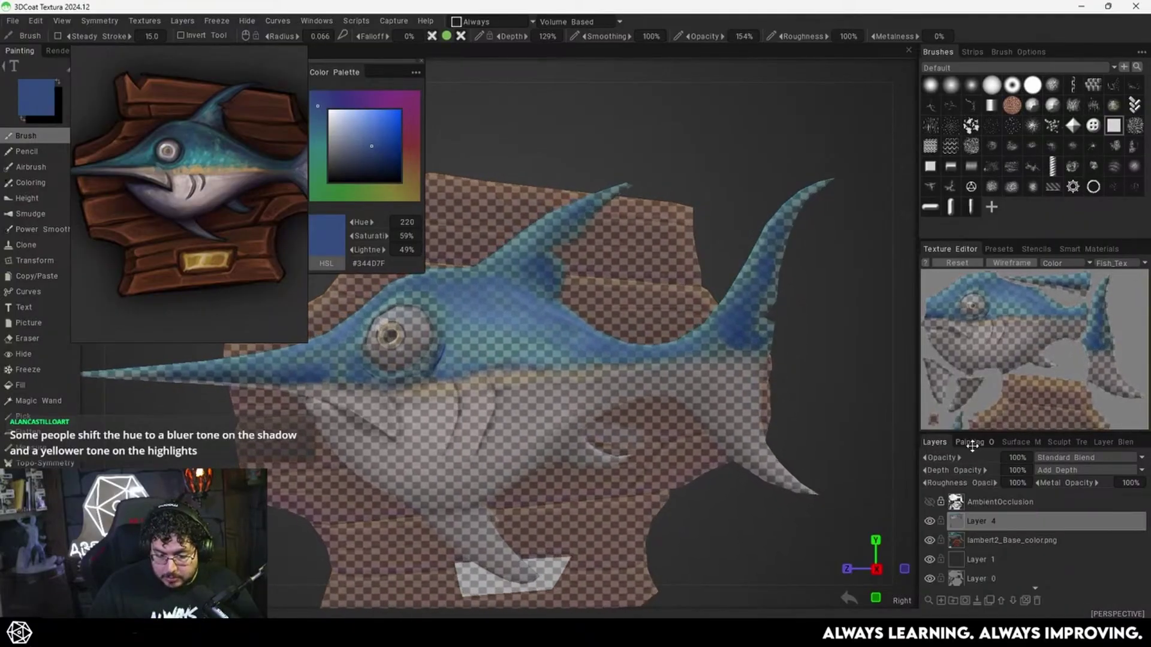
Toggle Layer 4's visibility to check the merged paint and inspect the fish from slightly different angles.
drag(851, 416, 822, 455)
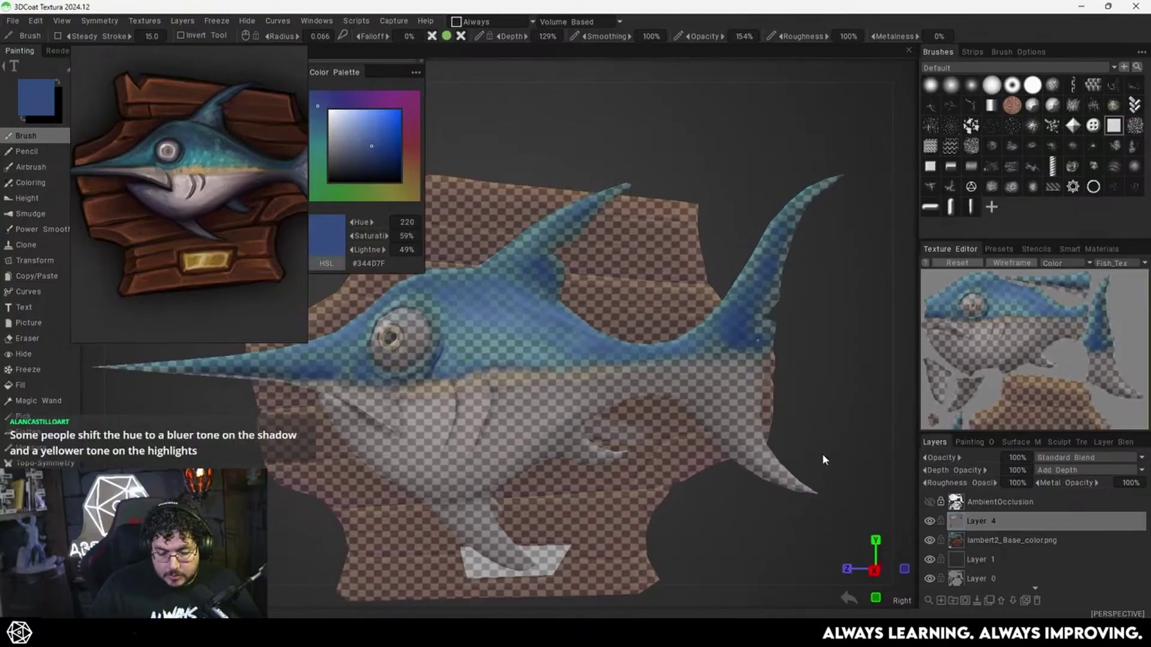
click(930, 521)
click(931, 521)
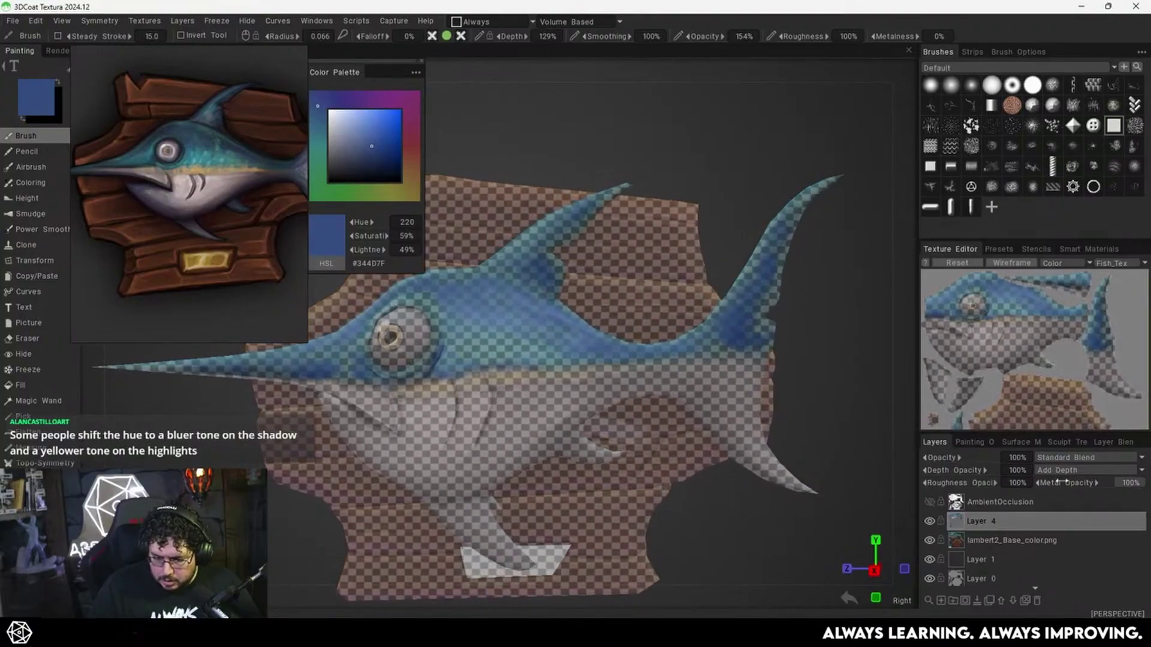
double_click(957, 522)
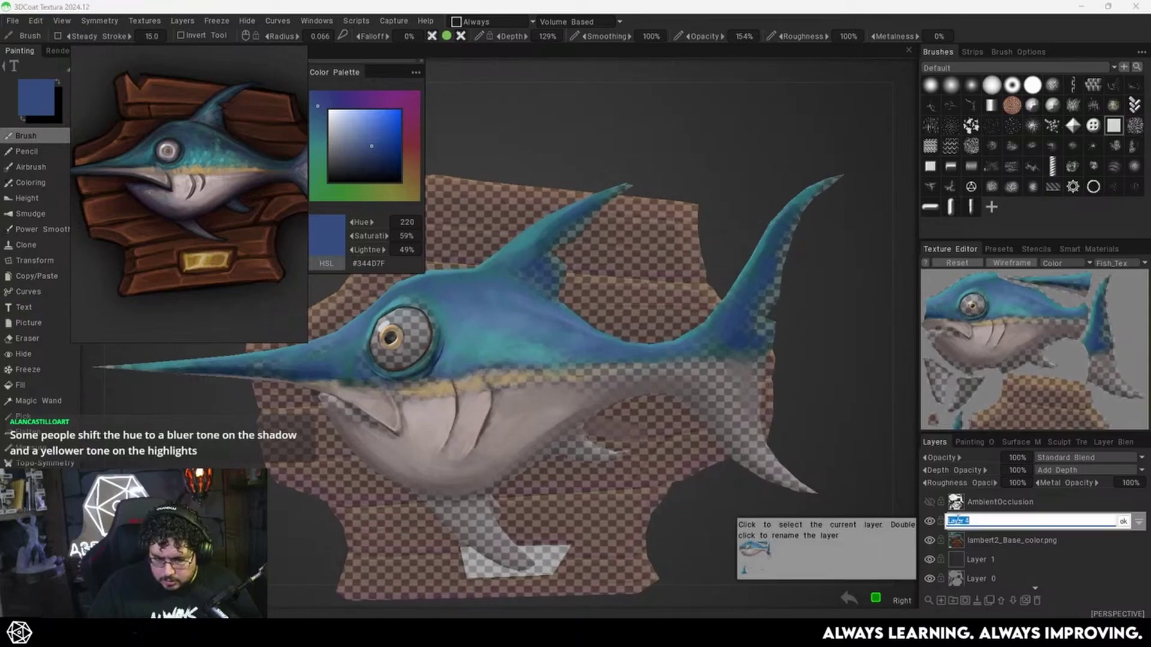
key(Return)
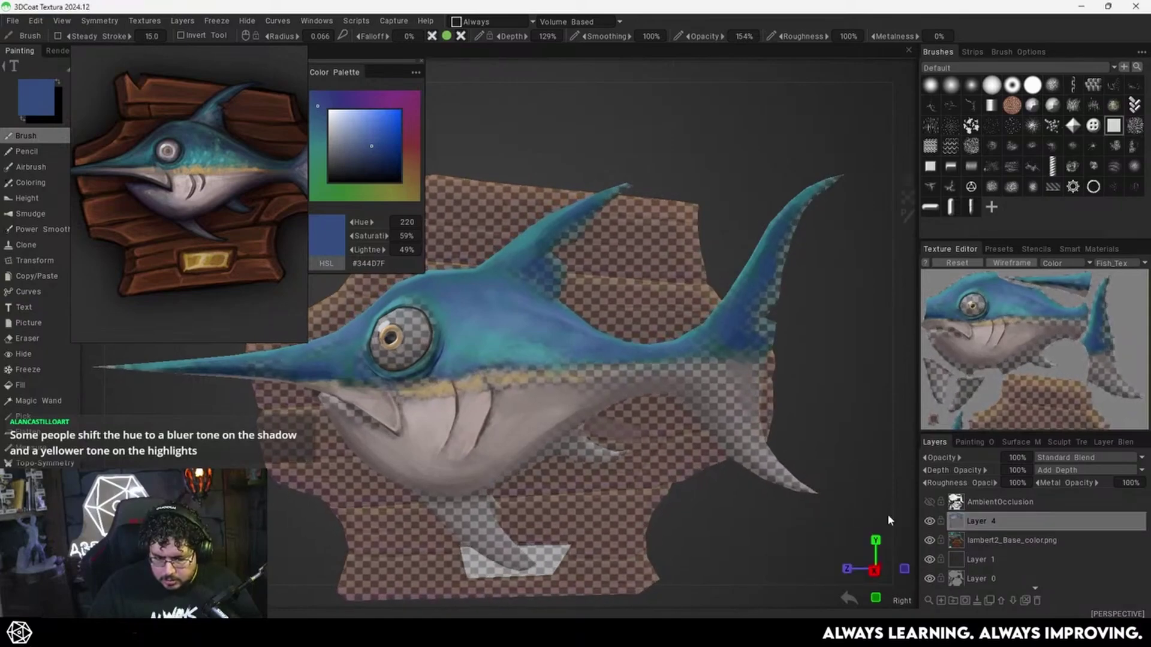
drag(849, 479, 860, 487)
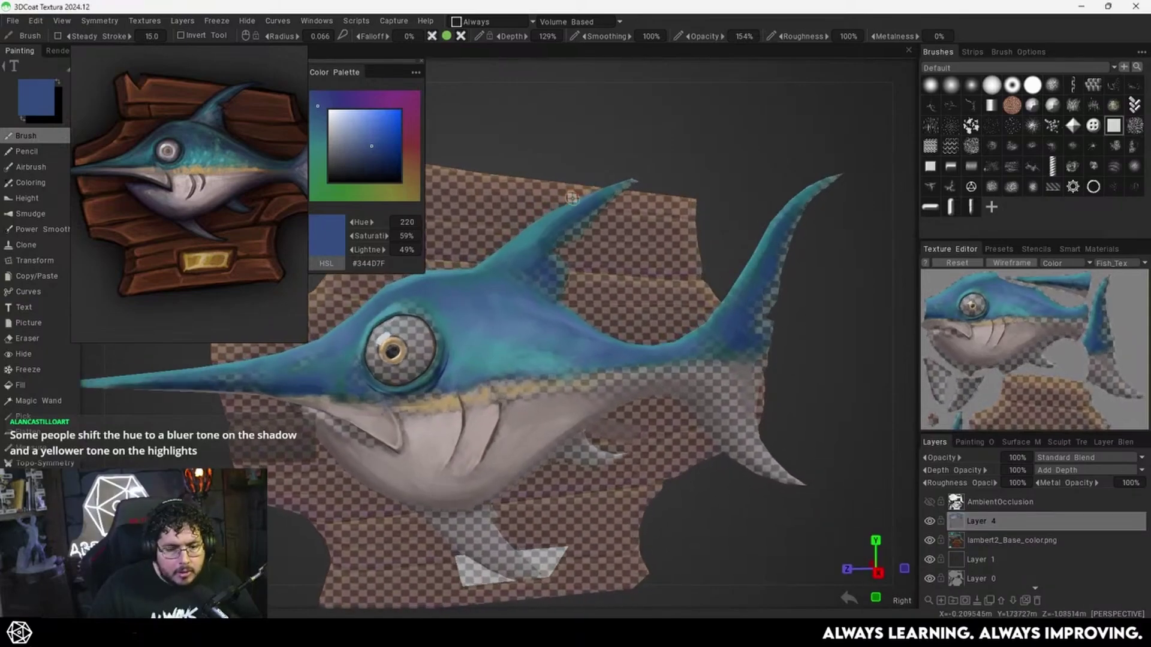
alt+drag(663, 214, 744, 264)
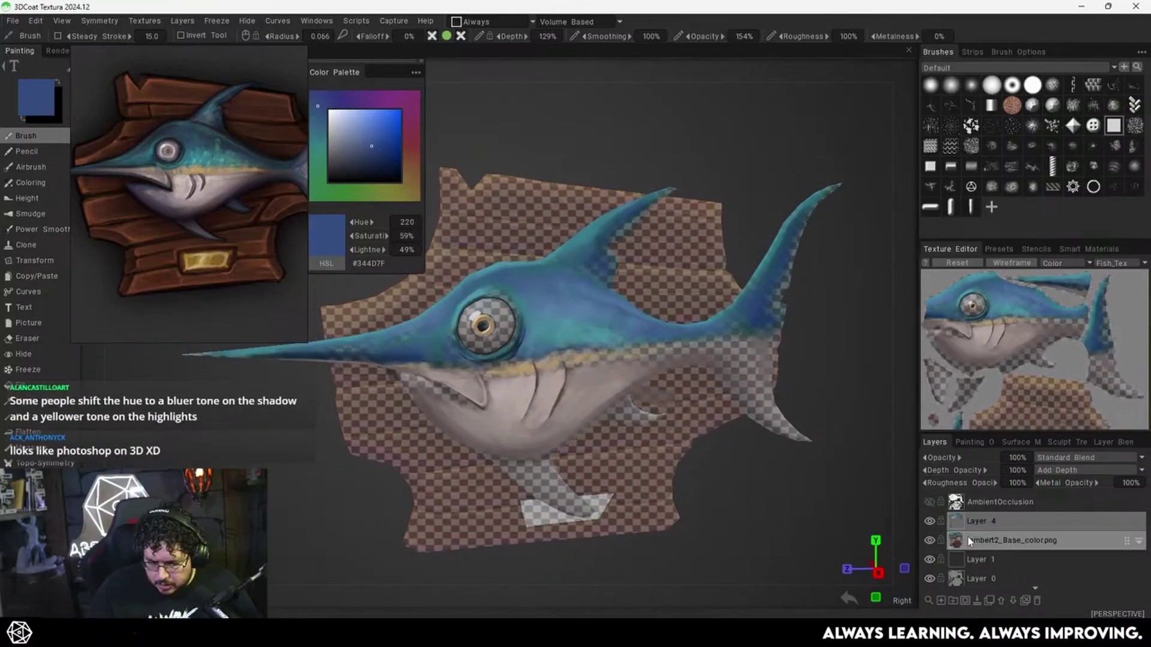
alt+drag(751, 416, 722, 414)
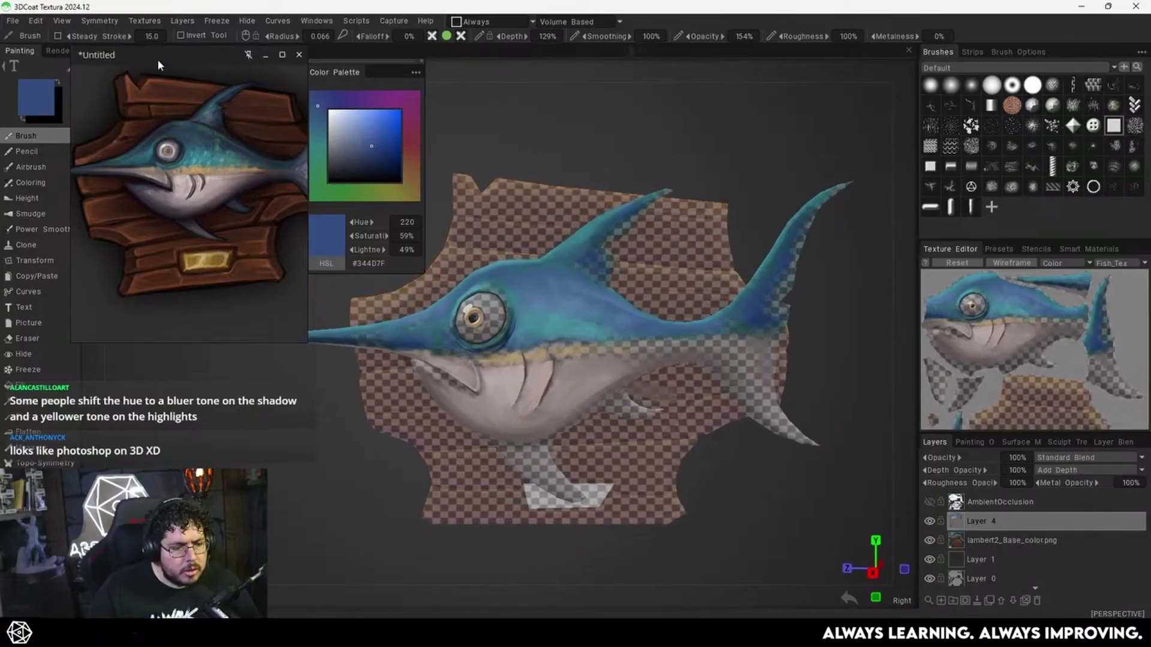
Move the floating fish reference image out of the painting workspace and view the whole model.
click(165, 73)
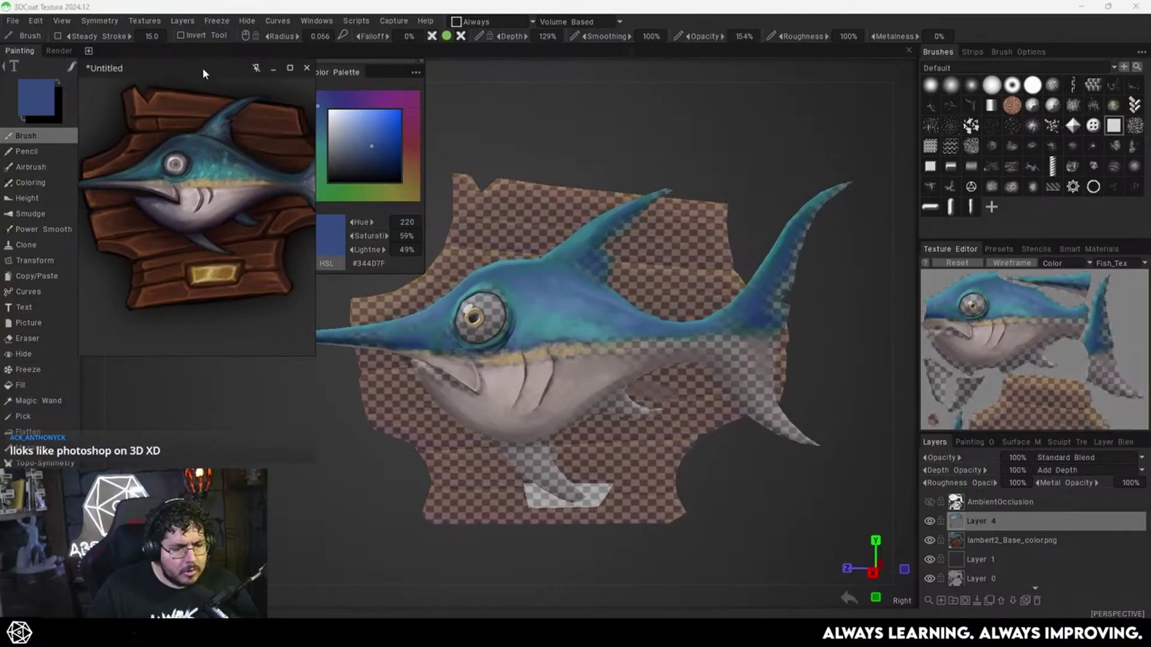
drag(202, 68, 1150, 234)
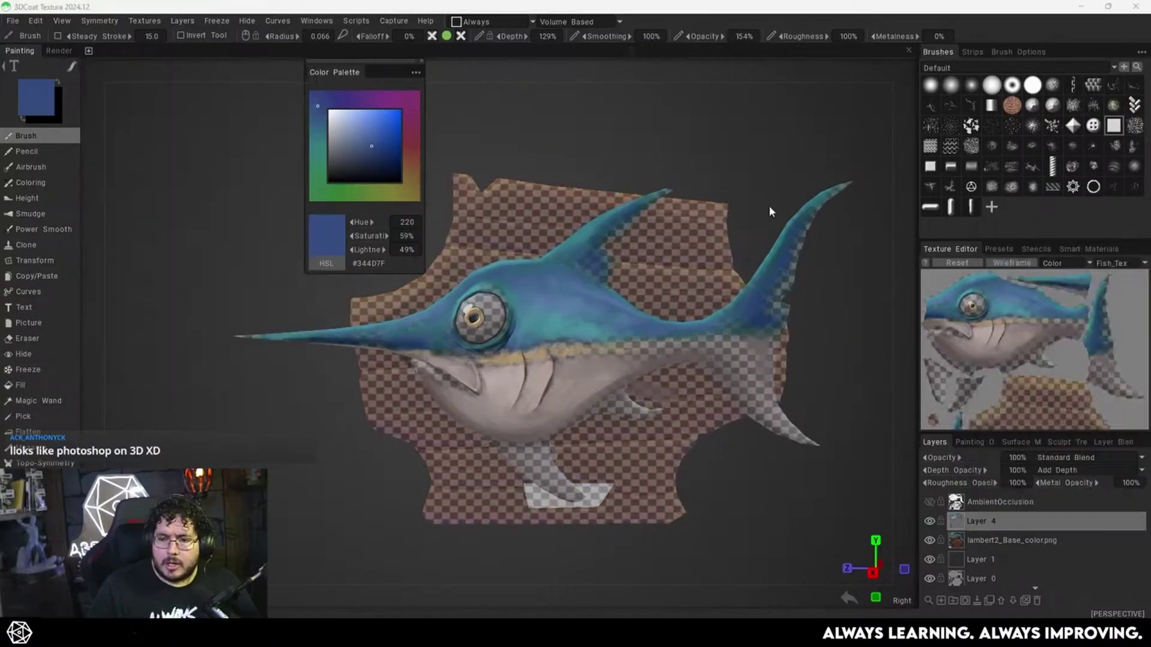
alt+right_drag(573, 248, 629, 288)
alt+drag(629, 288, 695, 260)
alt+right_drag(695, 259, 629, 242)
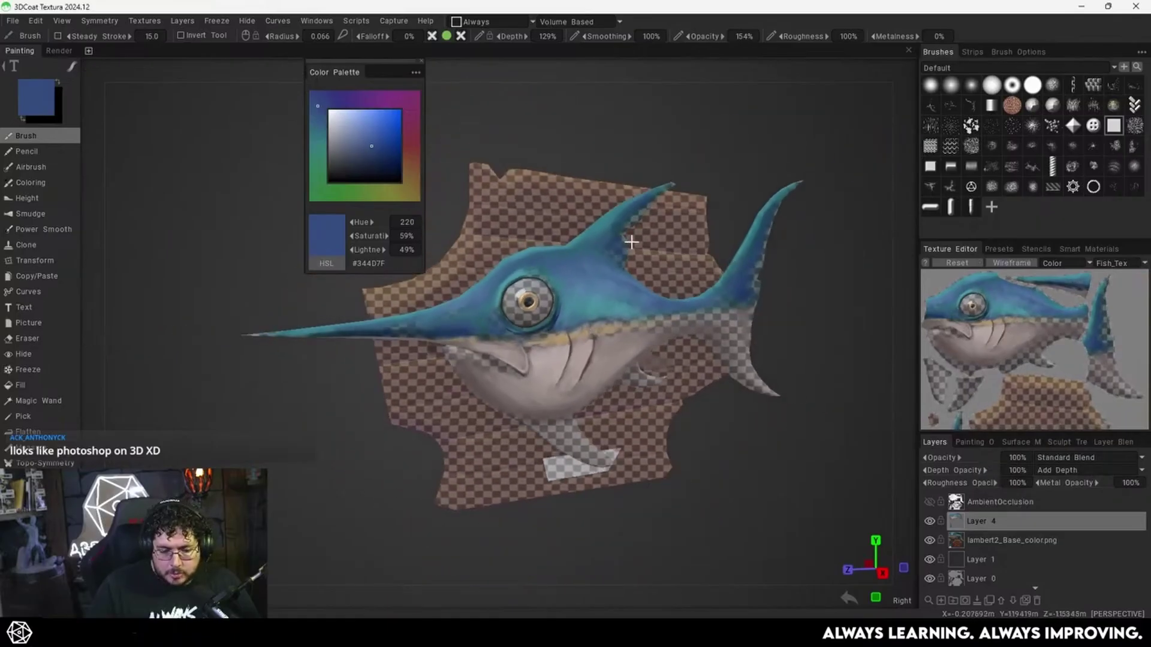
alt+drag(630, 241, 571, 246)
Start saving the scene under a new name in the Meshes_Temp folder on the Desktop.
click(13, 21)
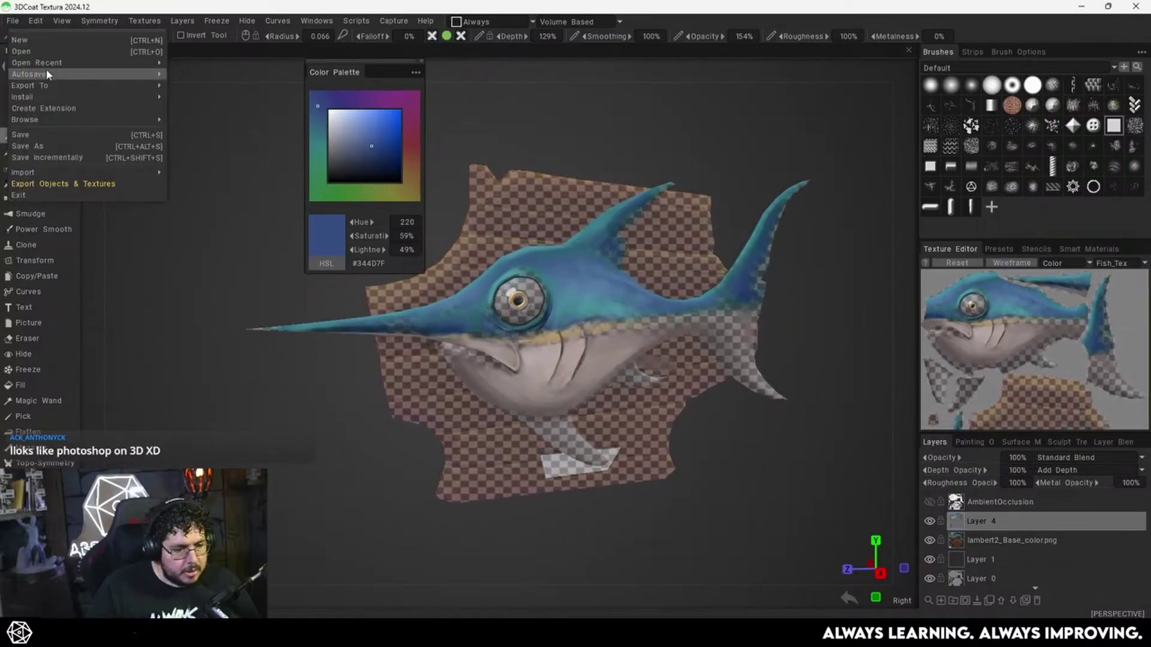
mouse_move(52, 77)
click(36, 145)
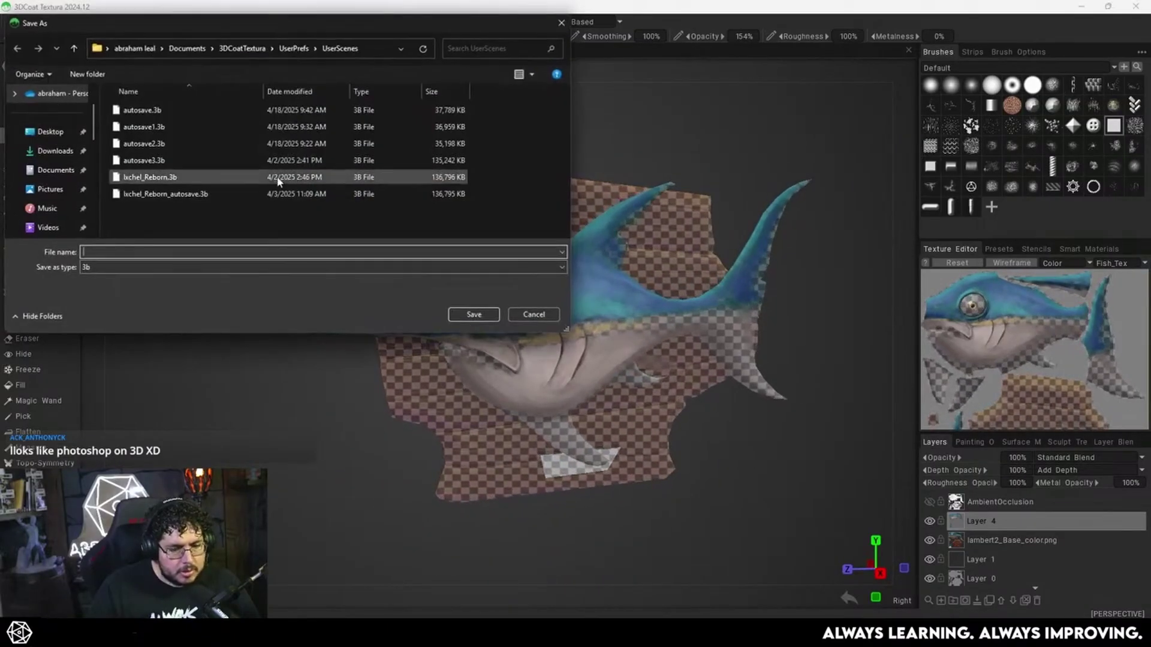
click(48, 132)
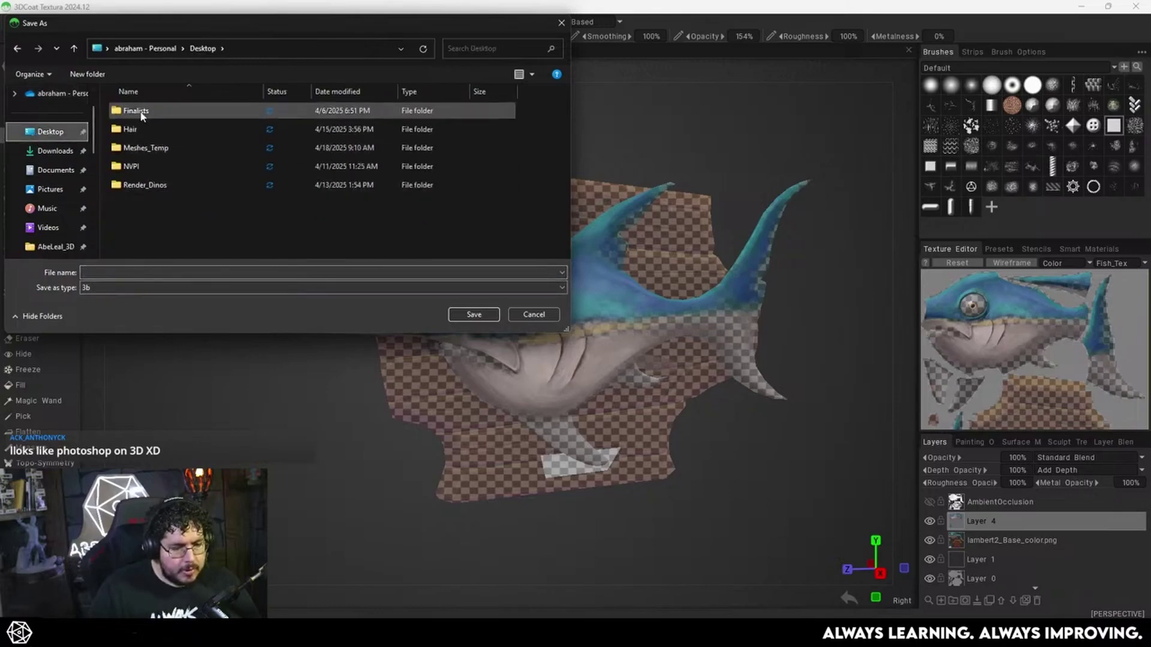
click(154, 155)
double_click(154, 154)
Name the scene file FishHandPainted and save it in 3b format.
click(174, 272)
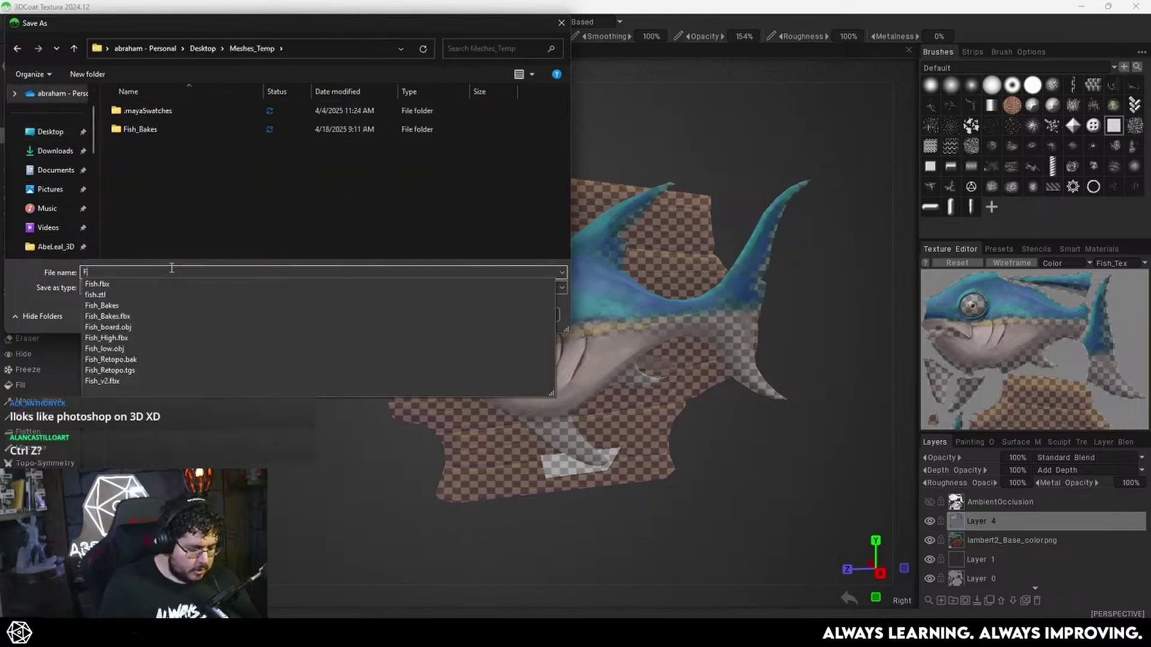
text(Fios)
key(BackSpace)
text(shHa)
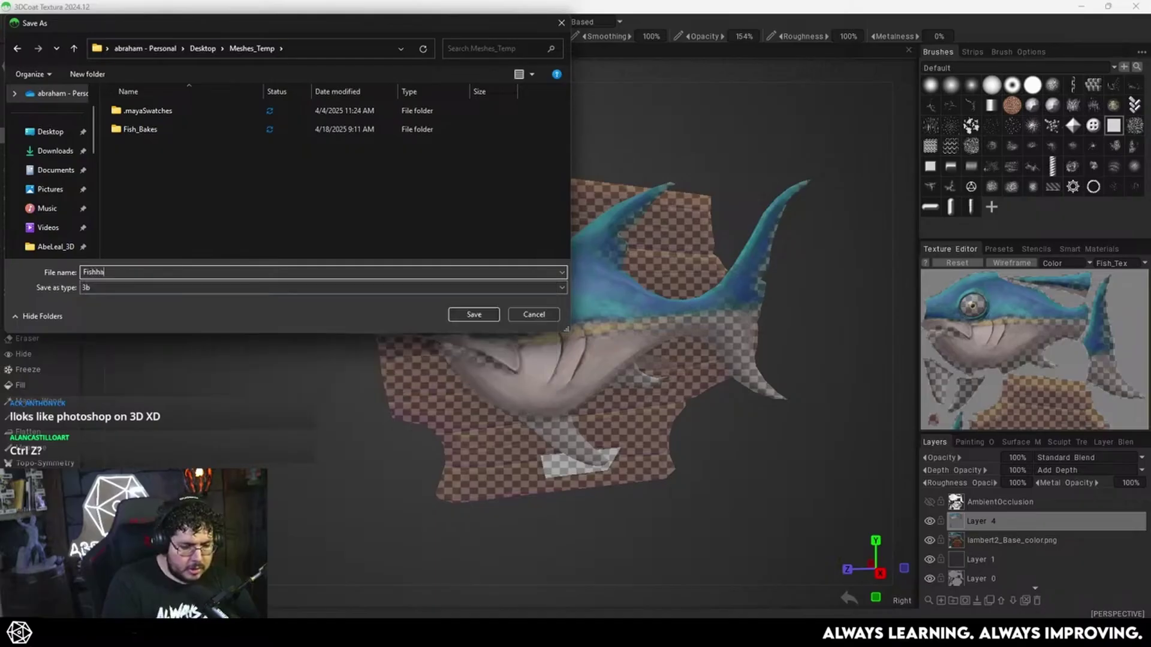
text(ndPainte)
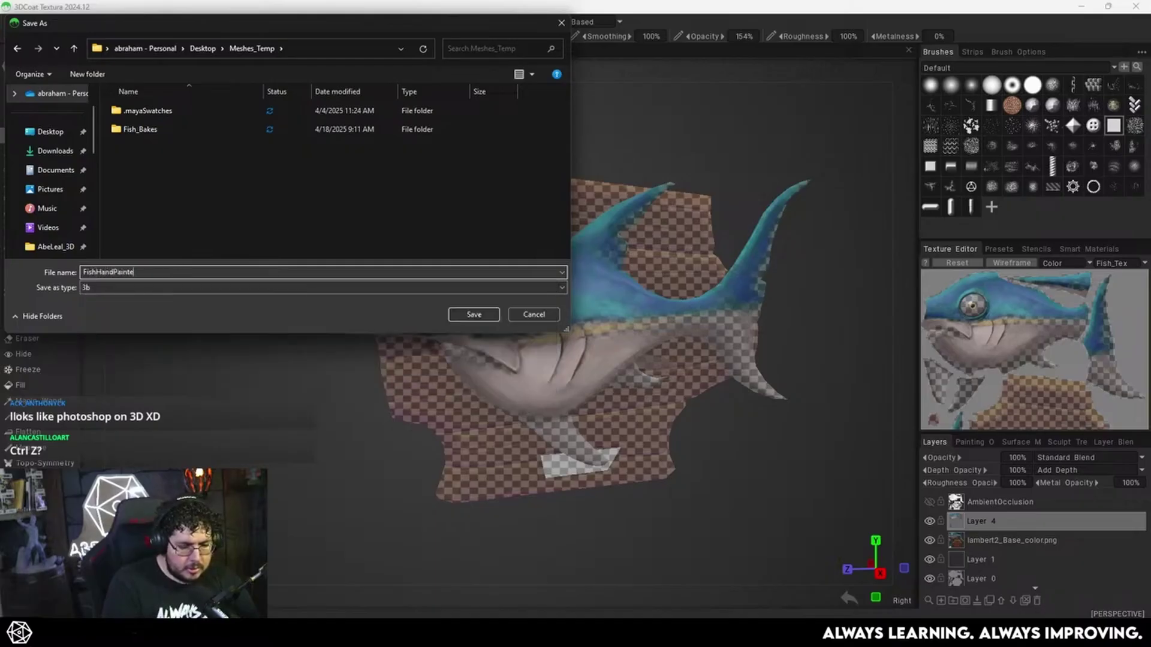
text(d)
key(Return)
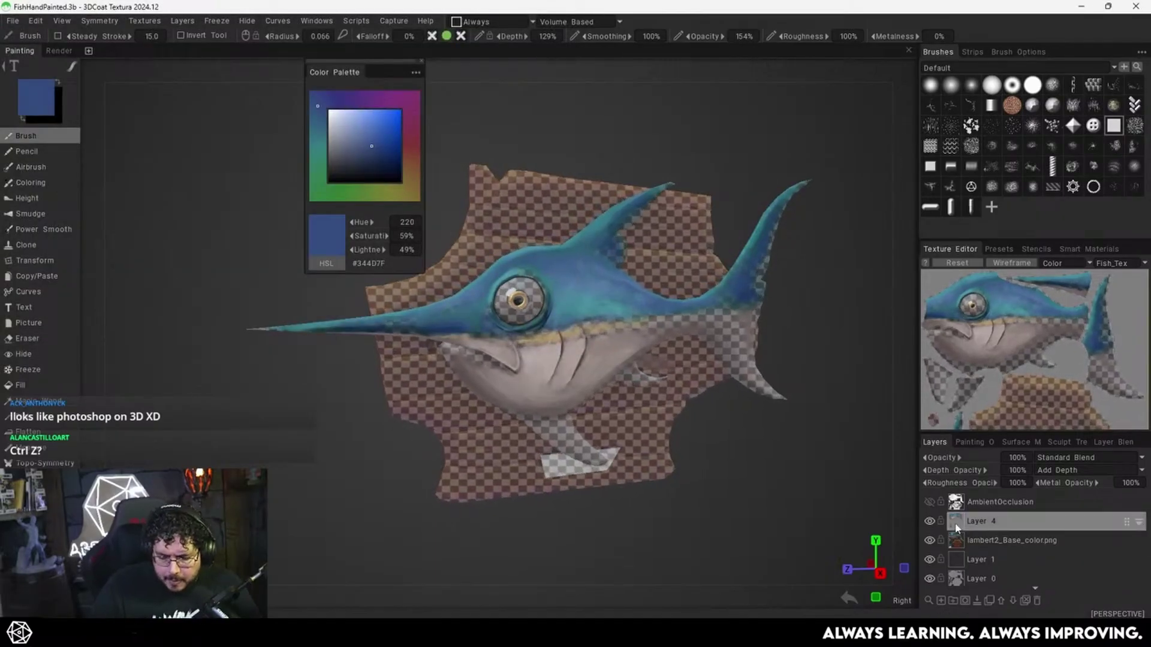
Reposition the Color Palette, slightly enlarge the layer list, and clear the checkered freeze mask from the model.
right_click(955, 527)
click(1027, 528)
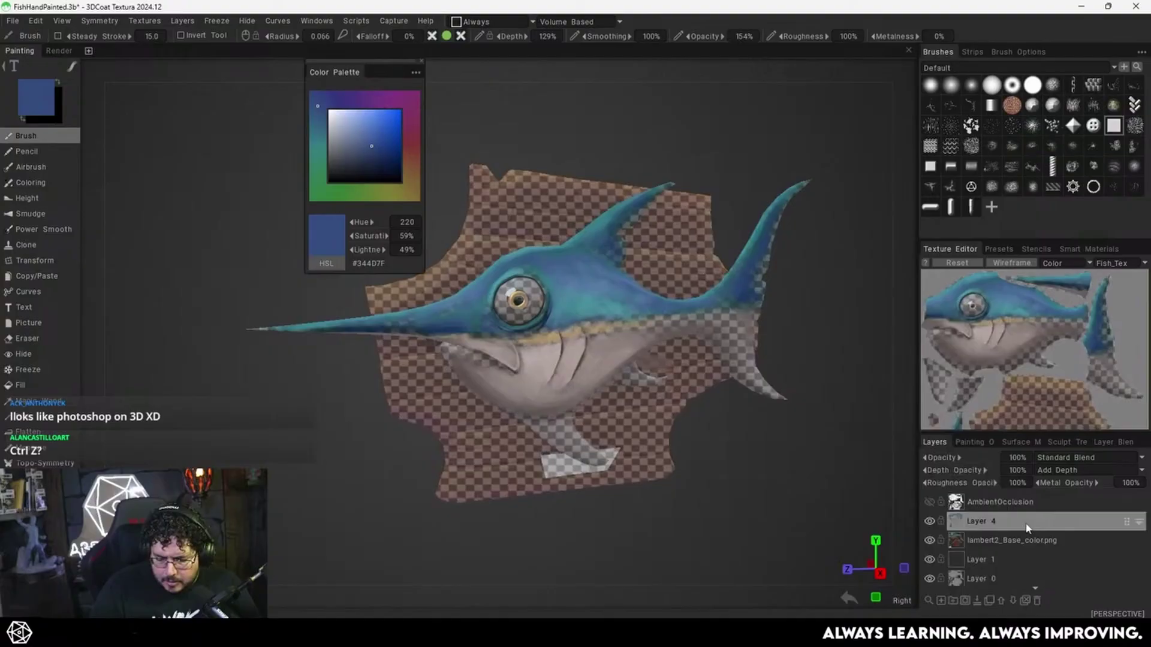
right_click(992, 525)
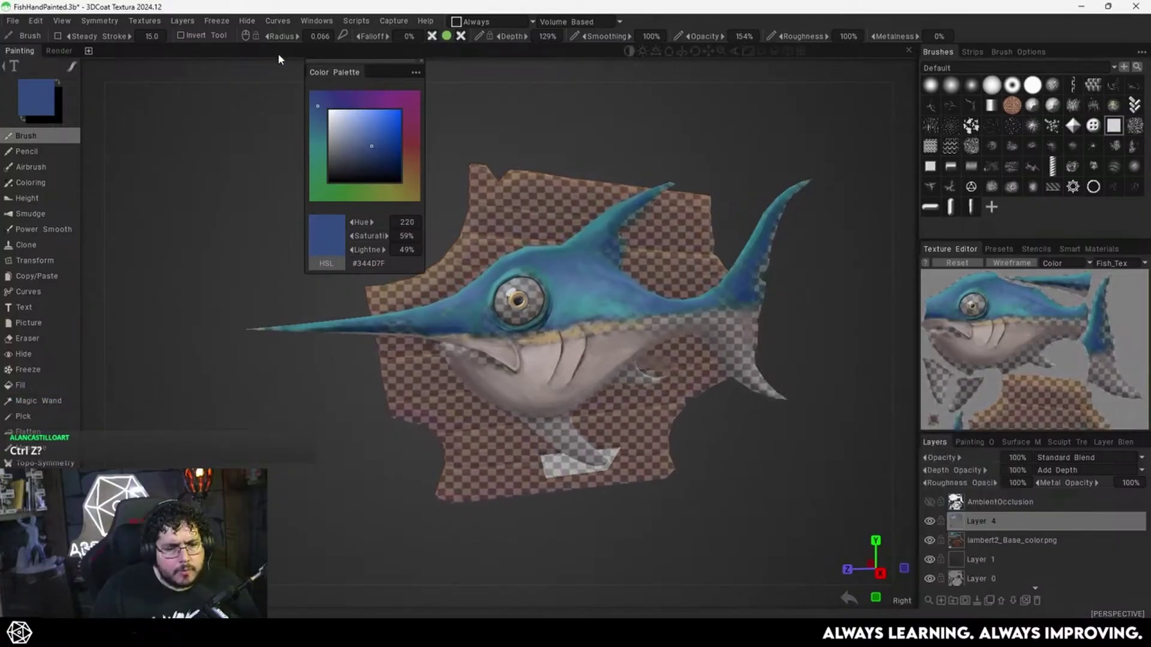
drag(376, 73, 356, 87)
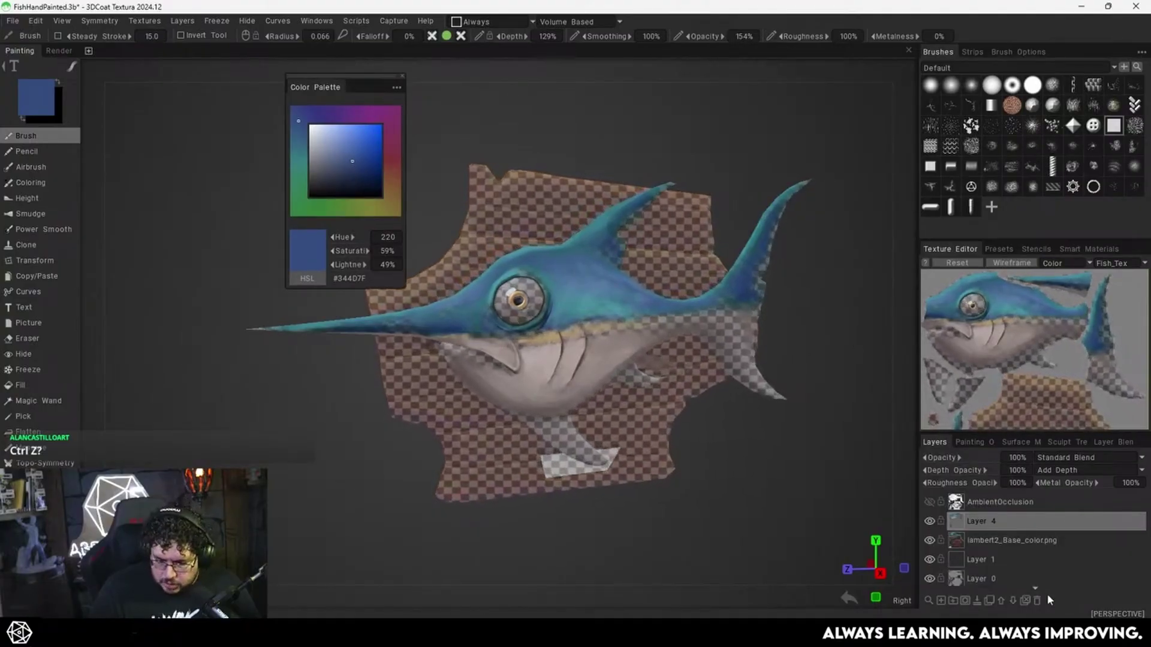
drag(994, 432, 994, 427)
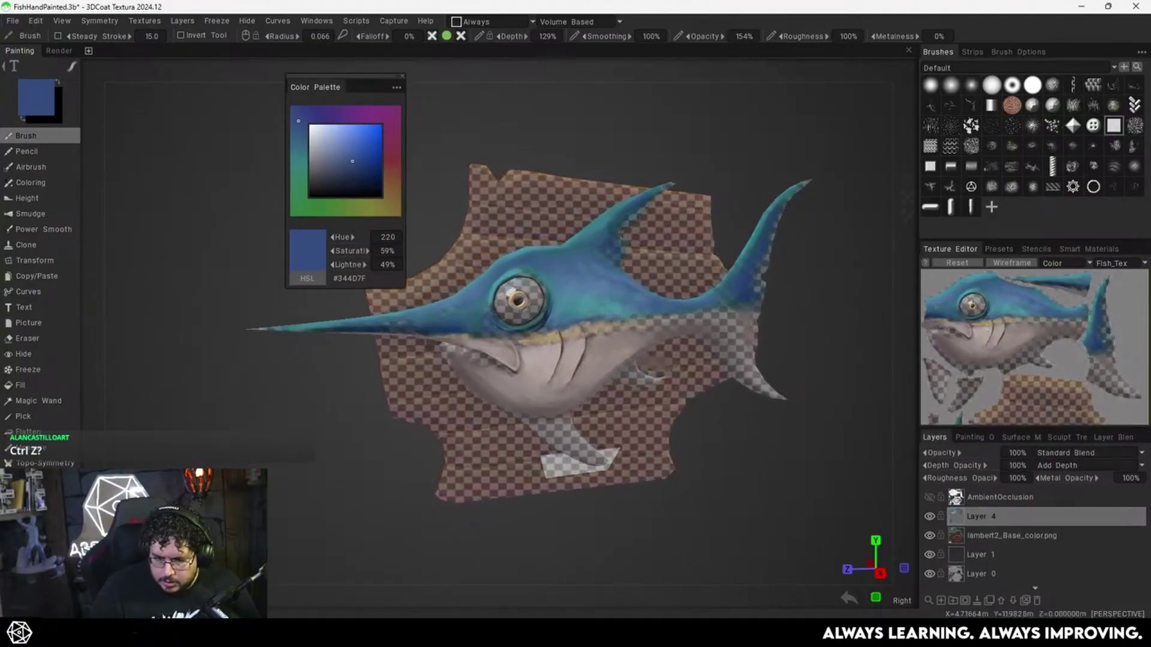
key(ctrl+z)
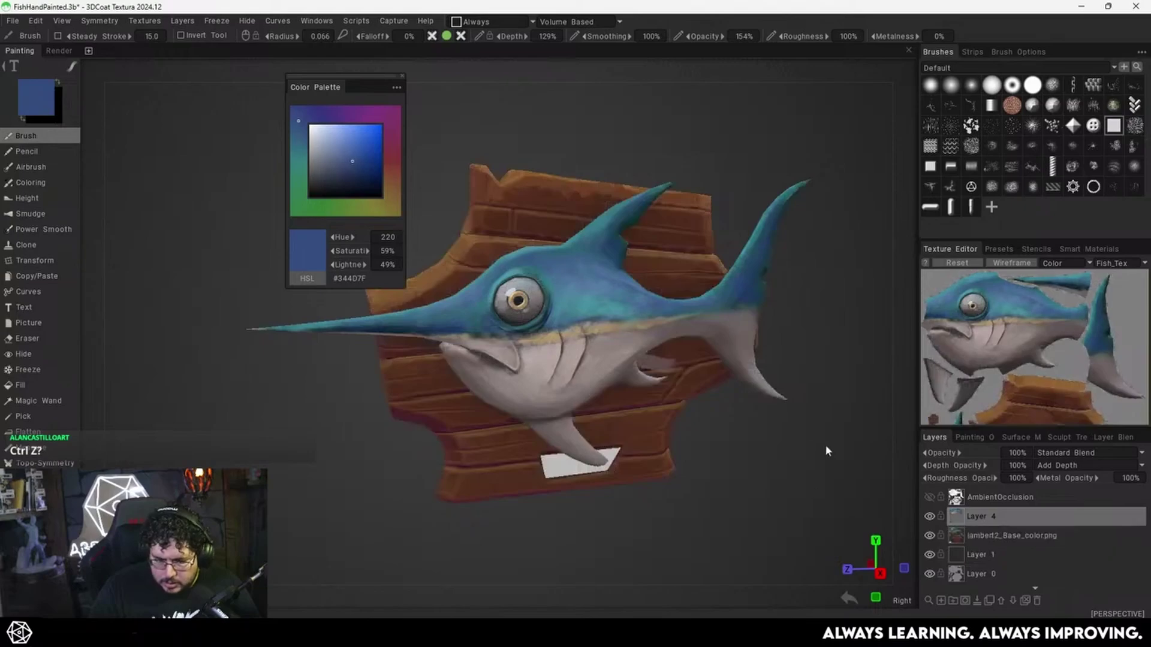
Set the brush radius to 0.154 and undo the last change.
scroll(781, 447, up, 2)
alt+drag(826, 464, 886, 507)
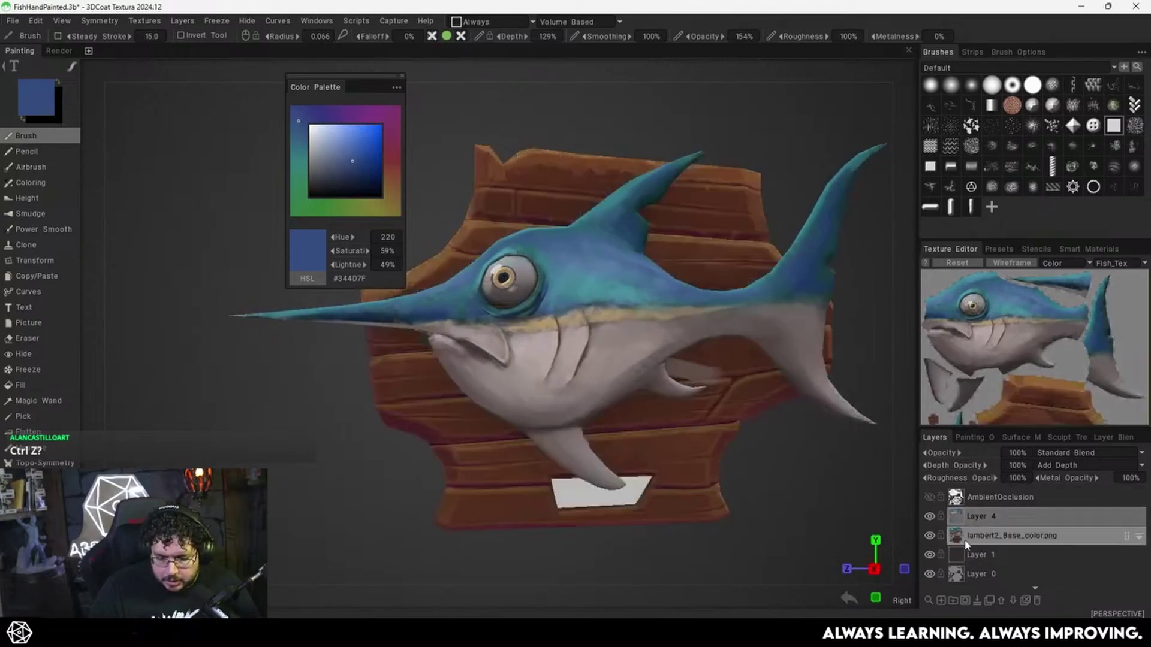
drag(829, 499, 788, 440)
middle_drag(788, 444, 821, 480)
mouse_move(820, 479)
right_down()
mouse_move(714, 437)
mouse_move(839, 467)
right_up()
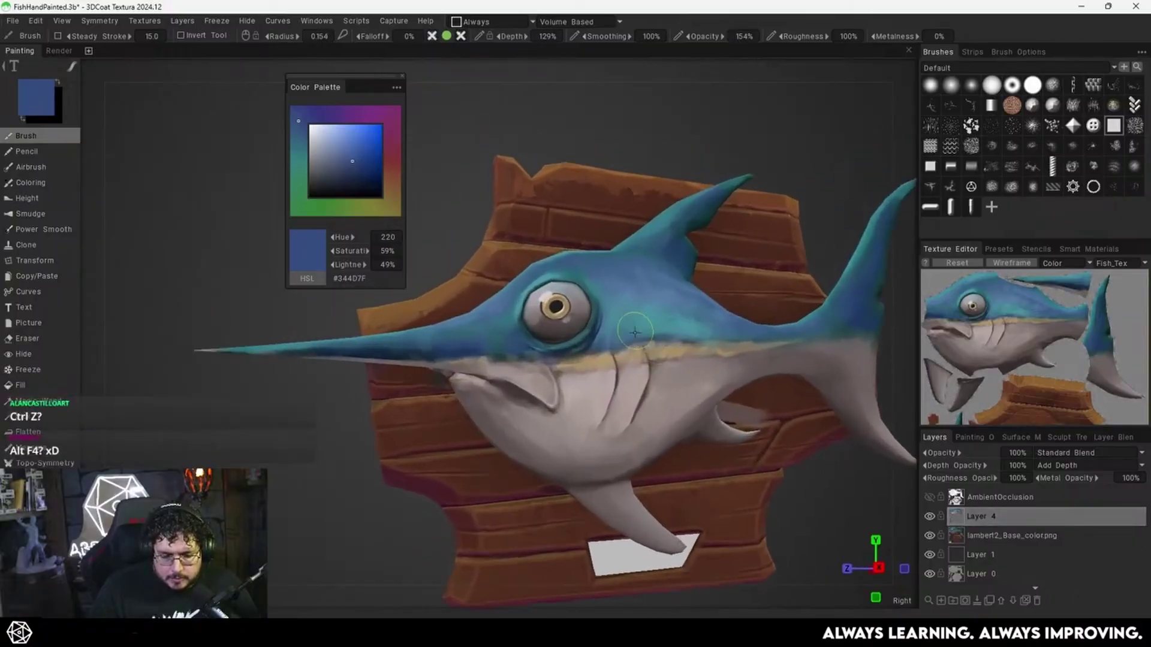
key(ctrl+z)
Compare the fish with Layer 4 hidden and shown, and examine the back and belly colors up close and from afar.
alt+drag(750, 367, 770, 383)
mouse_move(771, 383)
alt+right_down()
mouse_move(722, 366)
mouse_move(817, 424)
alt+right_up()
click(927, 516)
click(928, 516)
alt+drag(817, 423, 743, 424)
alt+right_drag(744, 425, 833, 470)
alt+middle_drag(631, 314, 626, 344)
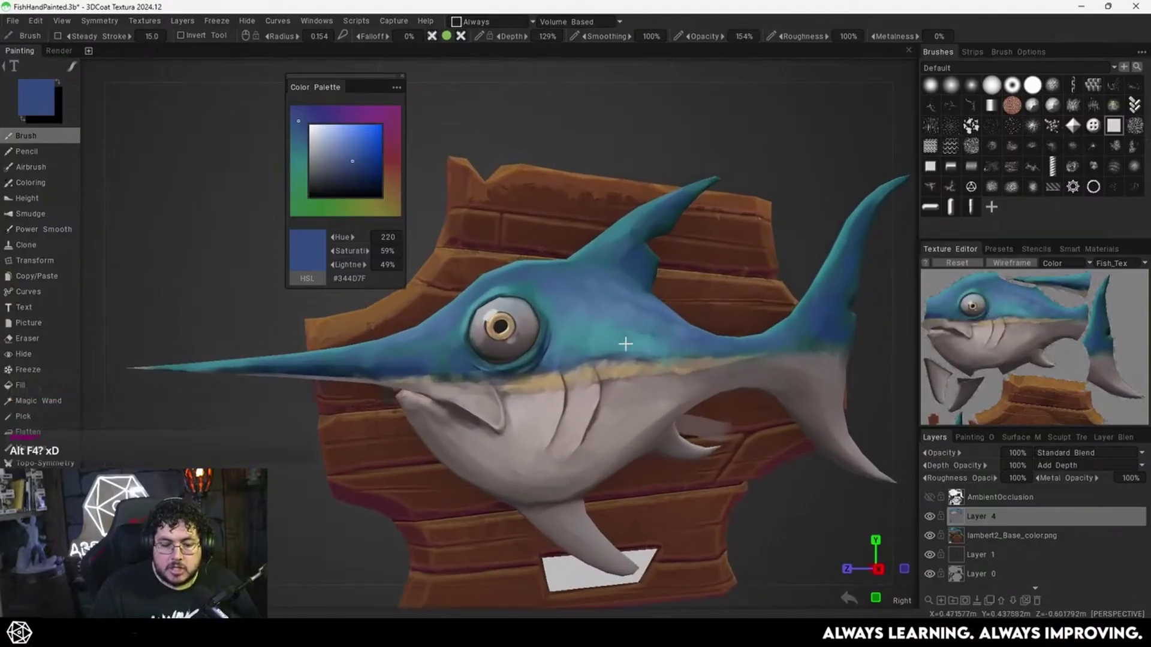
alt+drag(549, 297, 606, 342)
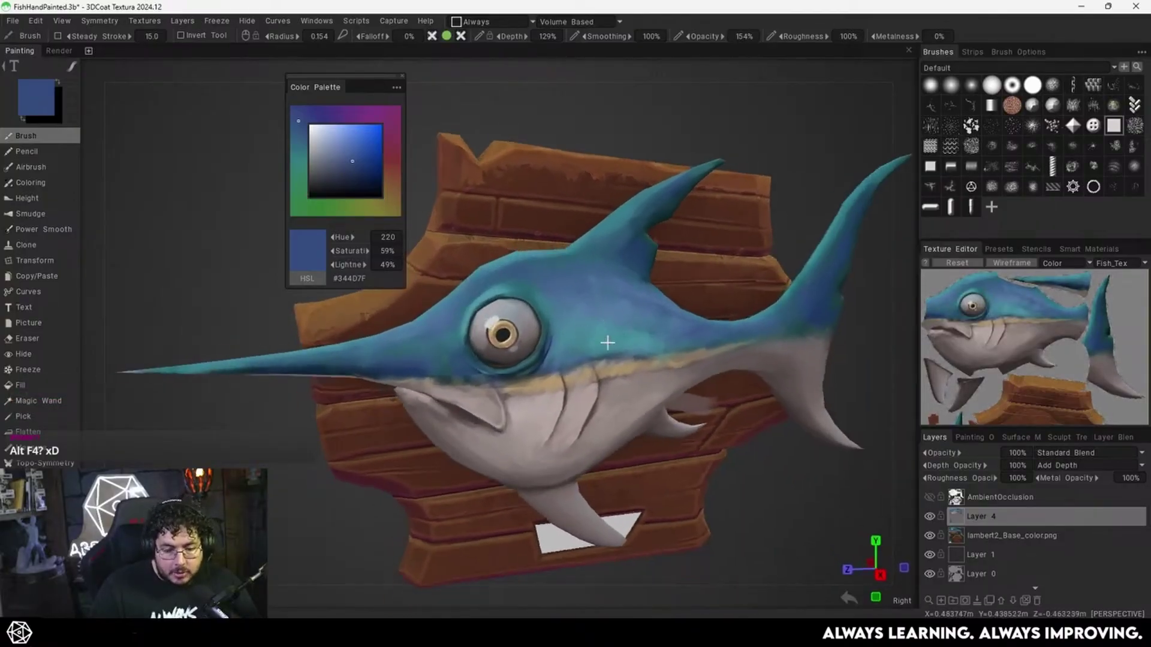
mouse_move(606, 342)
alt+right_down()
mouse_move(637, 324)
mouse_move(618, 328)
alt+right_up()
scroll(612, 260, up, 2)
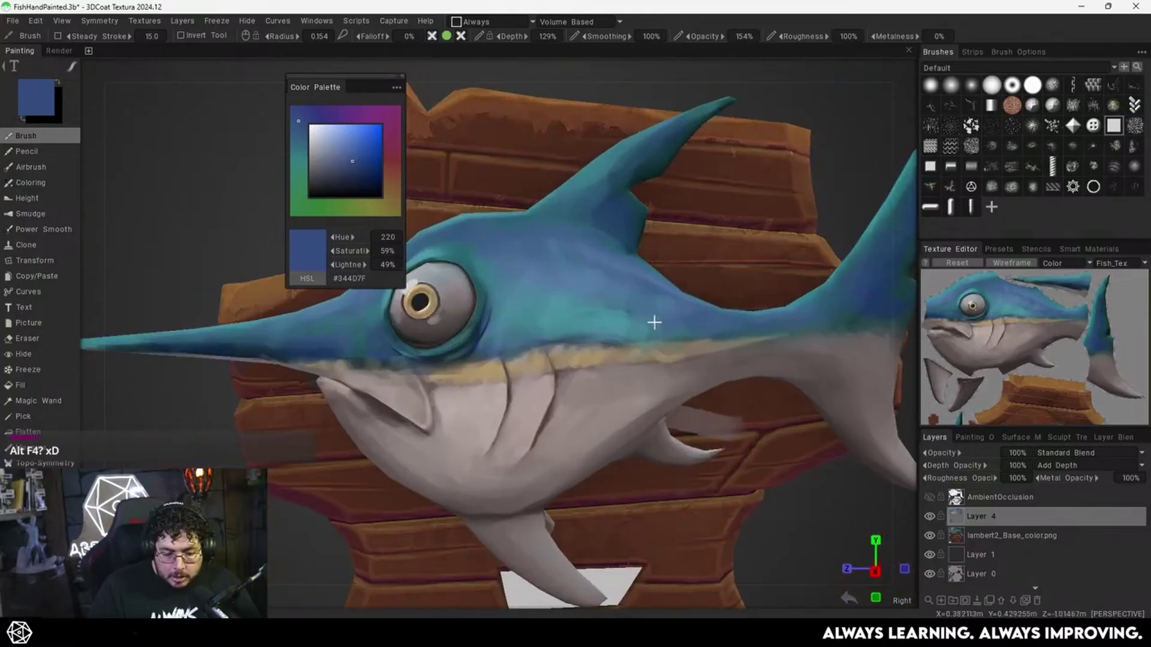
scroll(654, 322, down, 2)
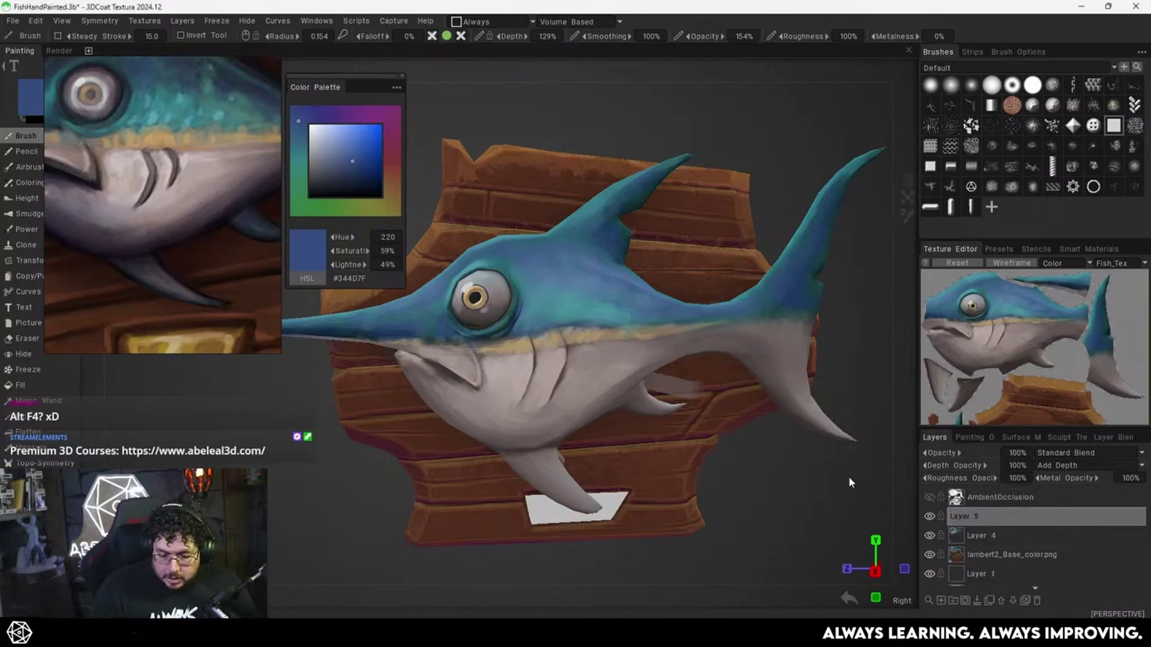
mouse_move(650, 333)
alt+mouse_down()
mouse_move(596, 329)
mouse_move(667, 324)
alt+mouse_up()
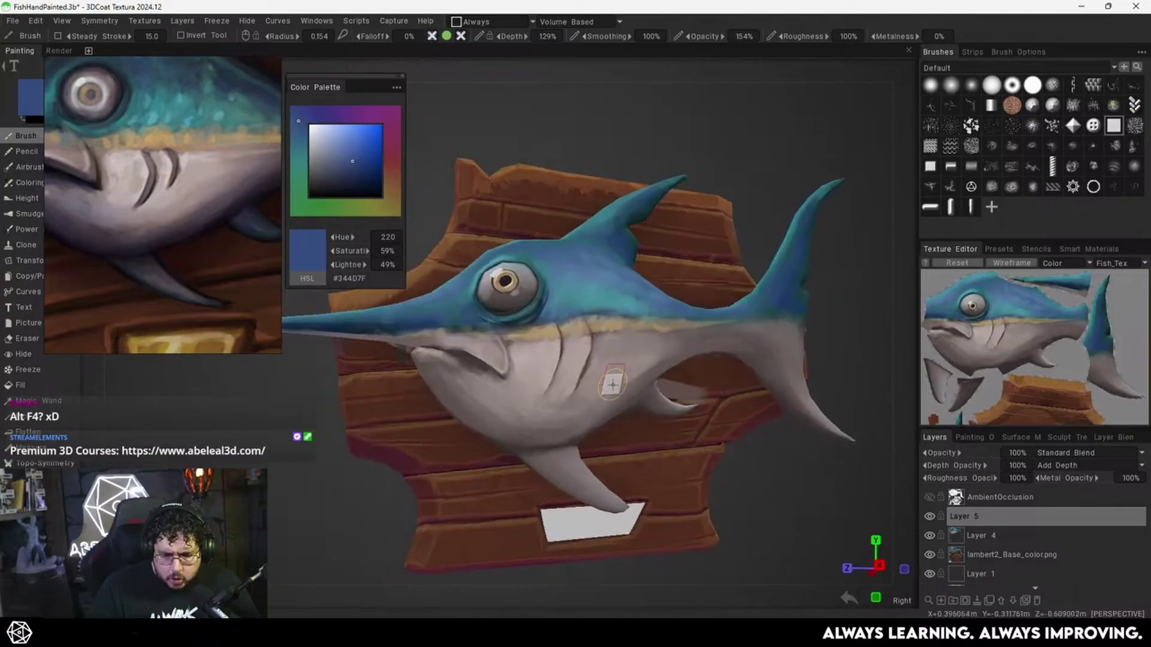
Paint warm tan #A68950 along the fish's lower belly and tail underside on Layer 5, using a 0.088 brush radius.
key(v)
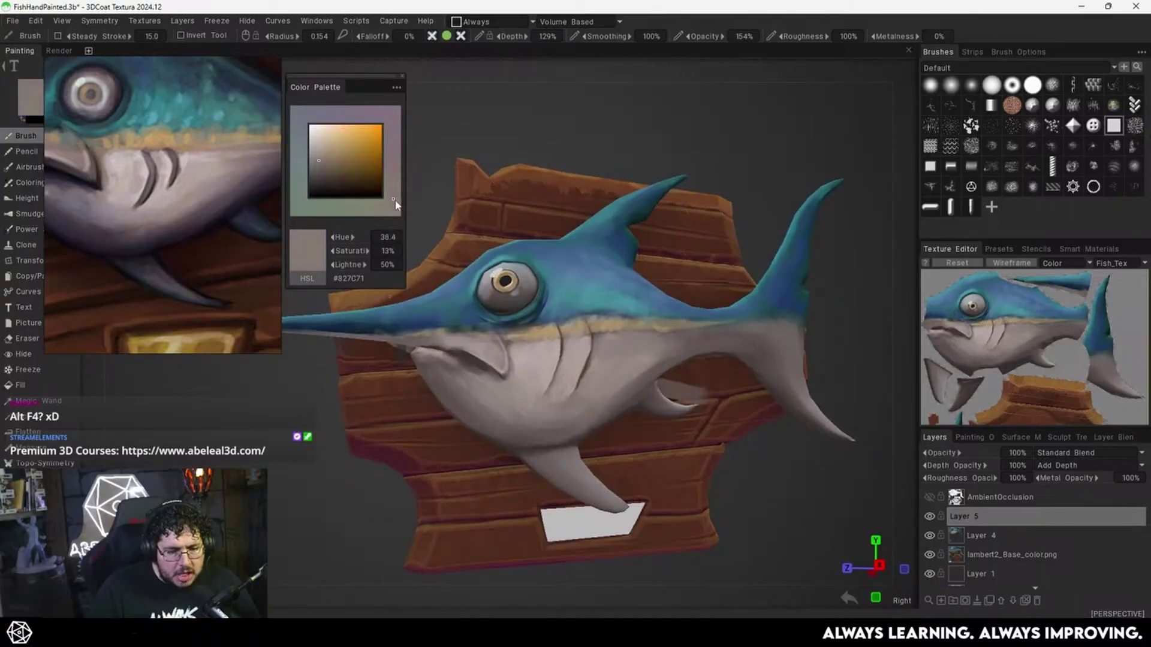
drag(322, 158, 342, 154)
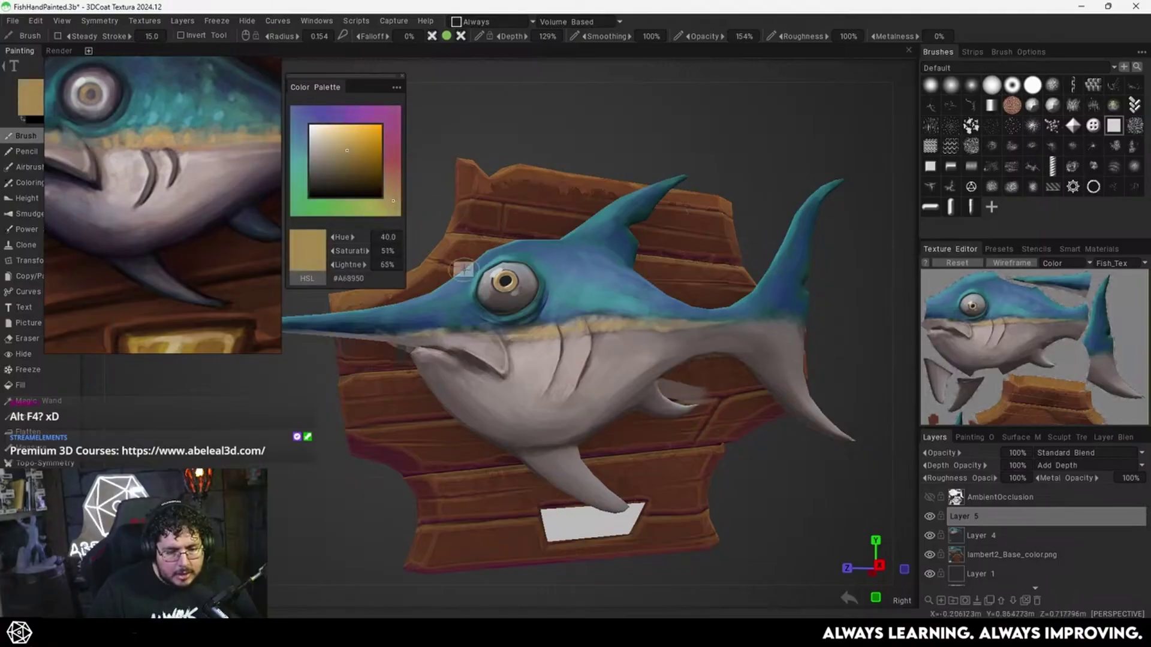
alt+drag(599, 410, 576, 416)
alt+middle_drag(575, 416, 554, 347)
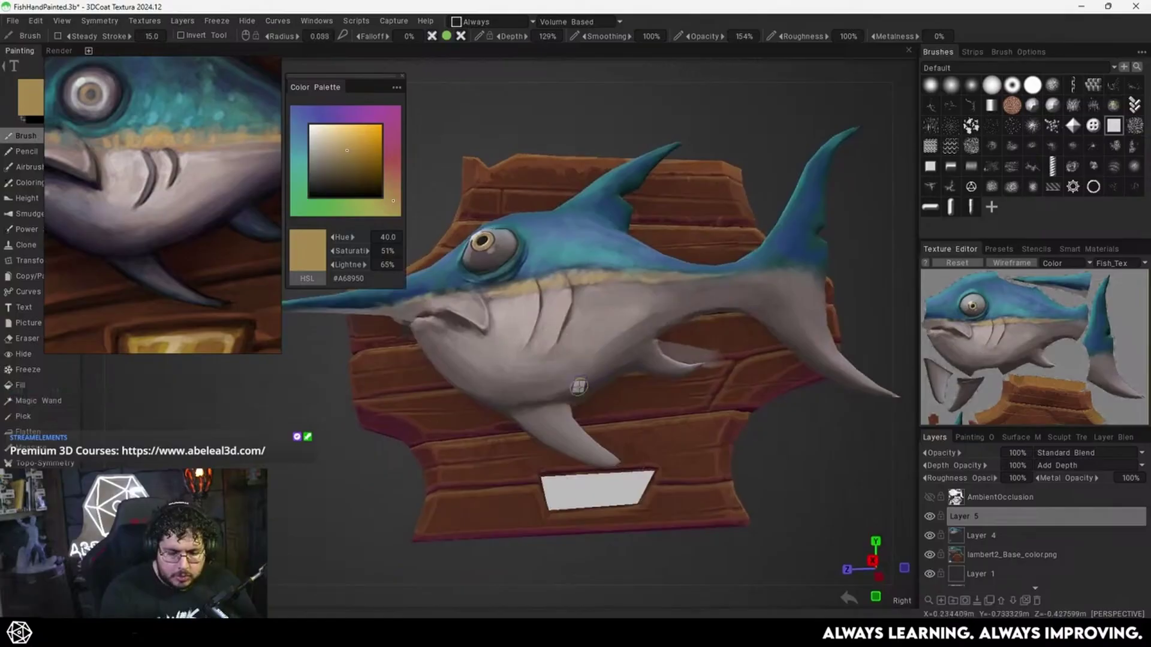
middle_drag(578, 386, 596, 349)
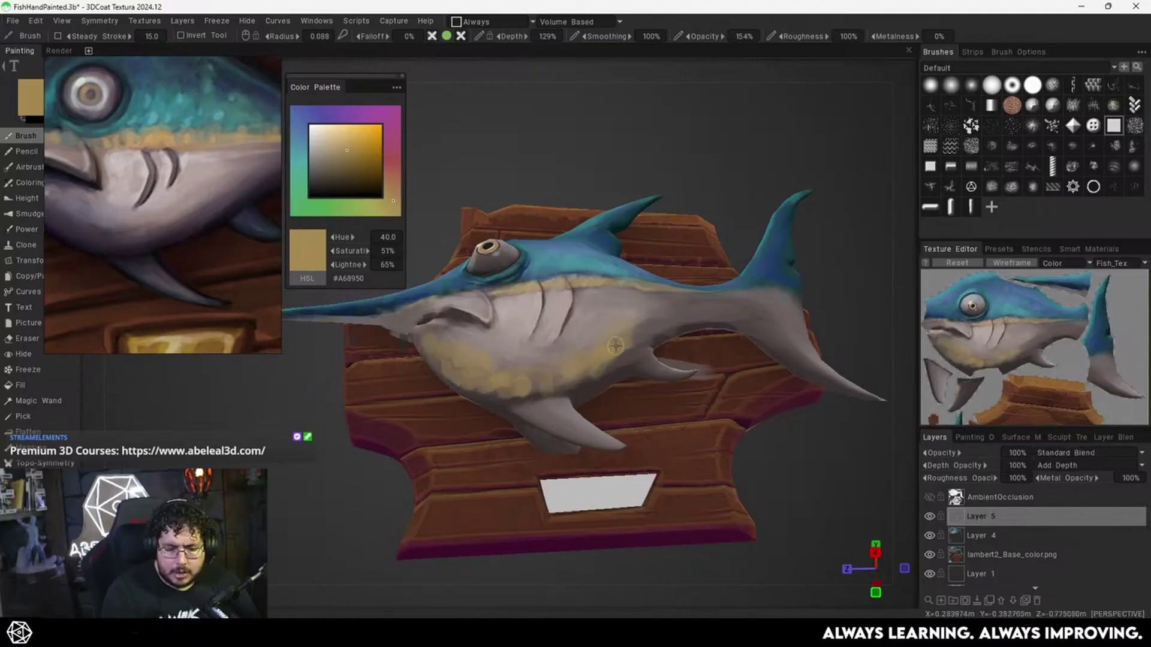
middle_drag(614, 346, 641, 336)
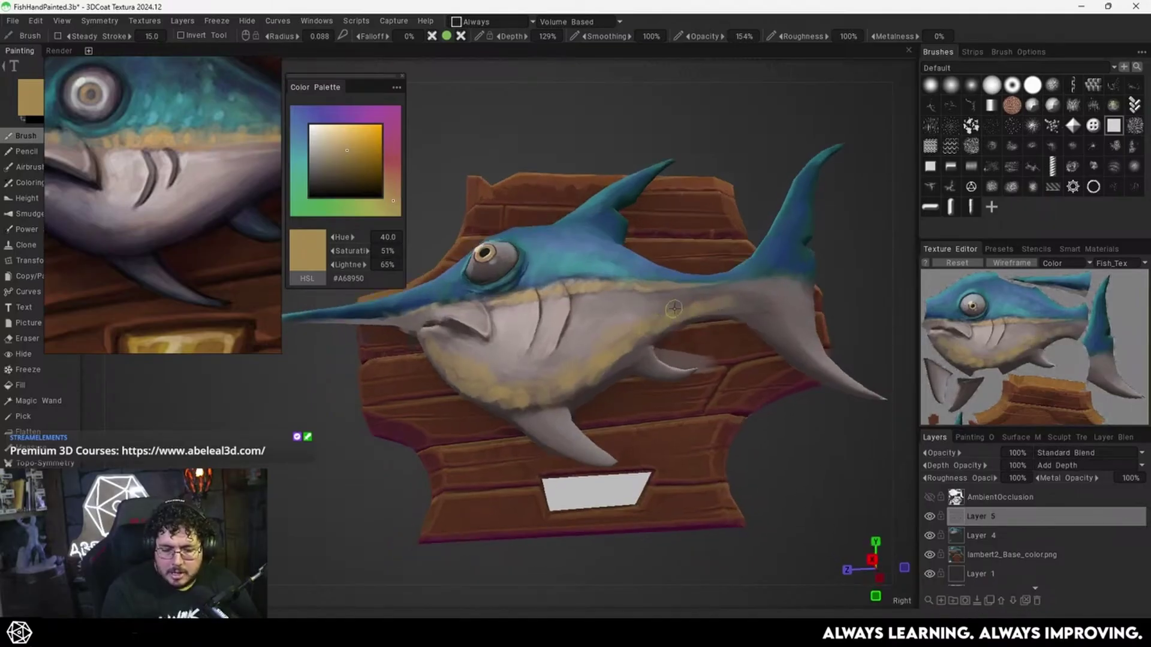
middle_drag(755, 325, 755, 308)
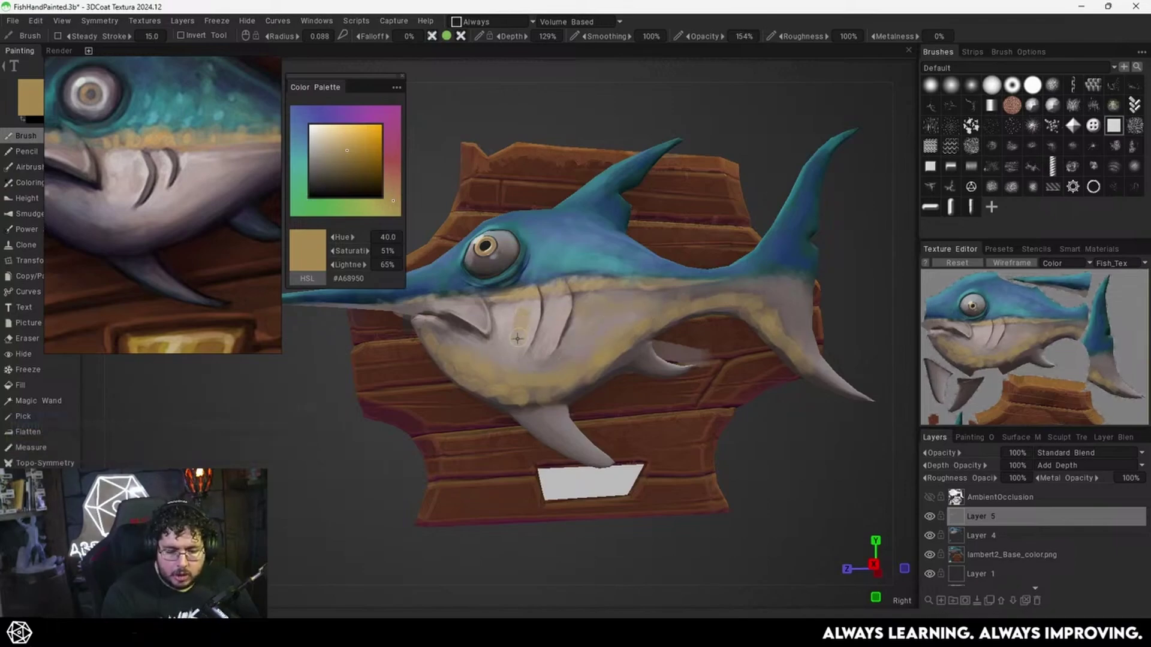
Try Color blending on Layer 5, settle on Overlay, and reduce the layer's opacity to 32%.
click(1103, 453)
click(1072, 326)
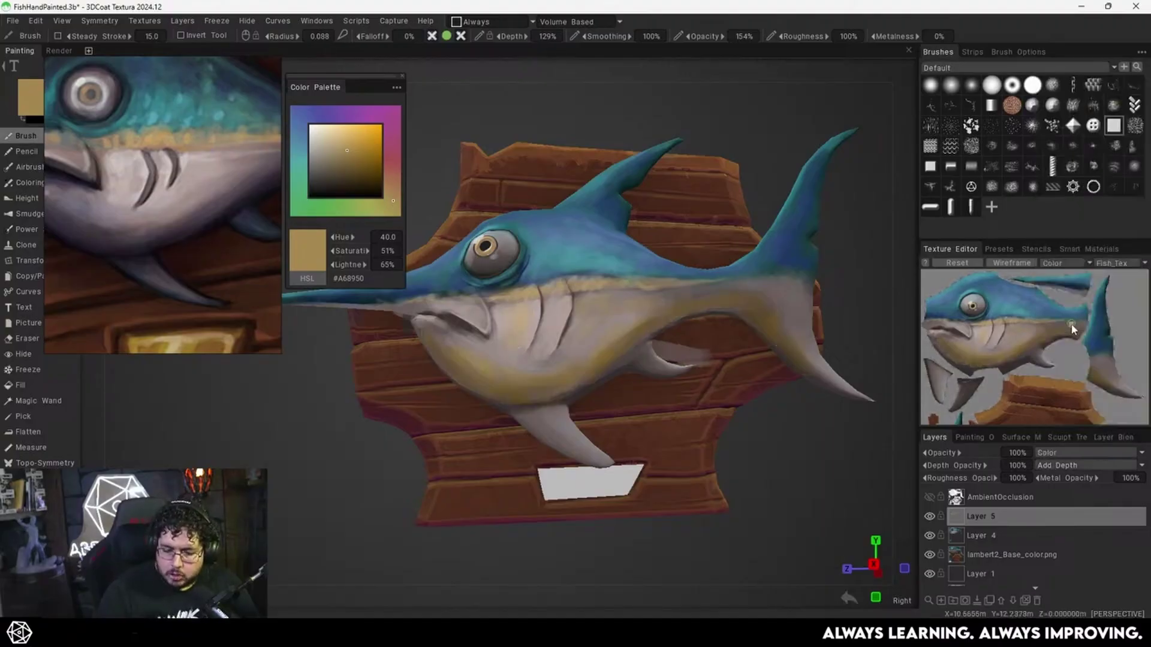
drag(854, 352, 863, 370)
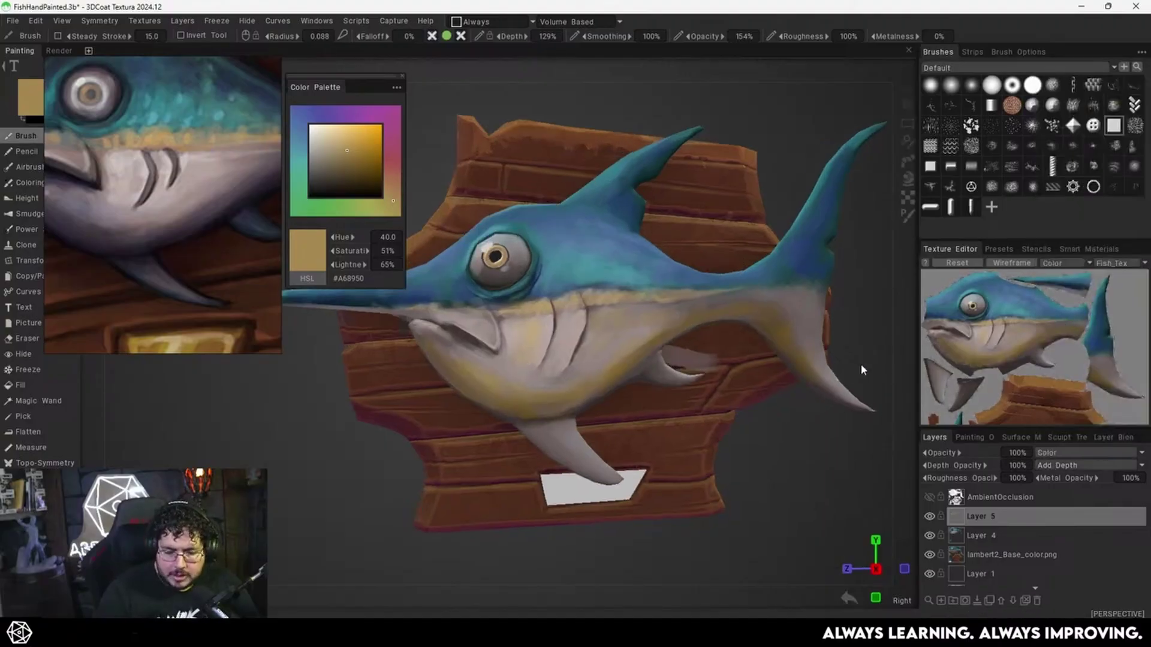
click(1092, 456)
click(1055, 200)
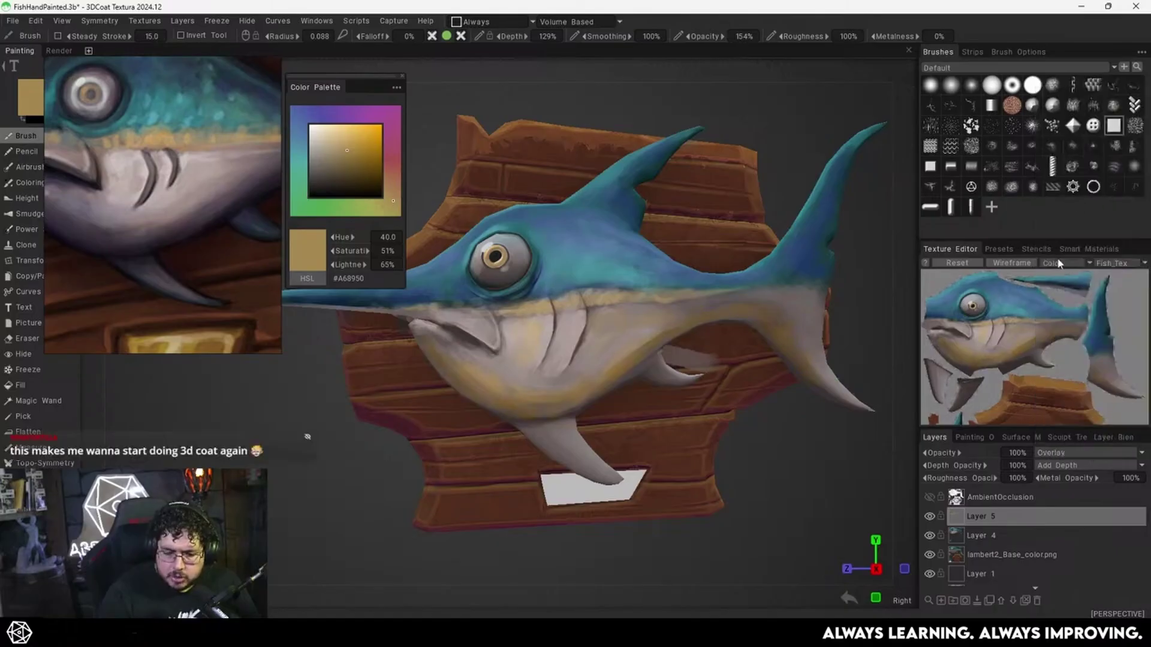
drag(783, 412, 779, 441)
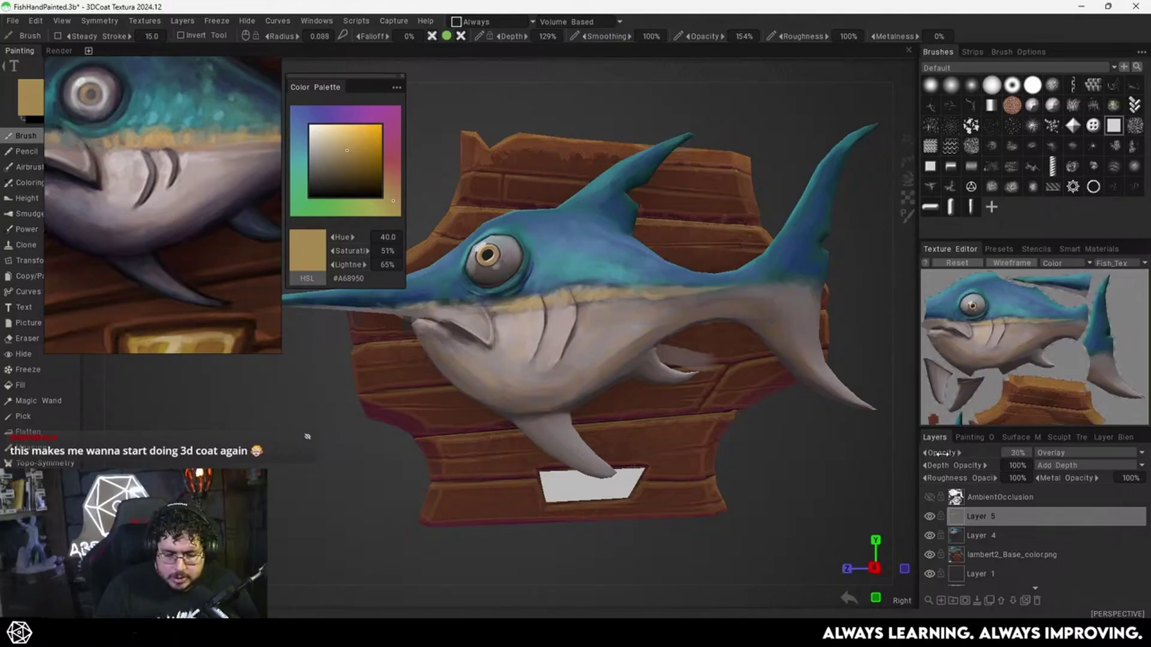
drag(944, 453, 946, 450)
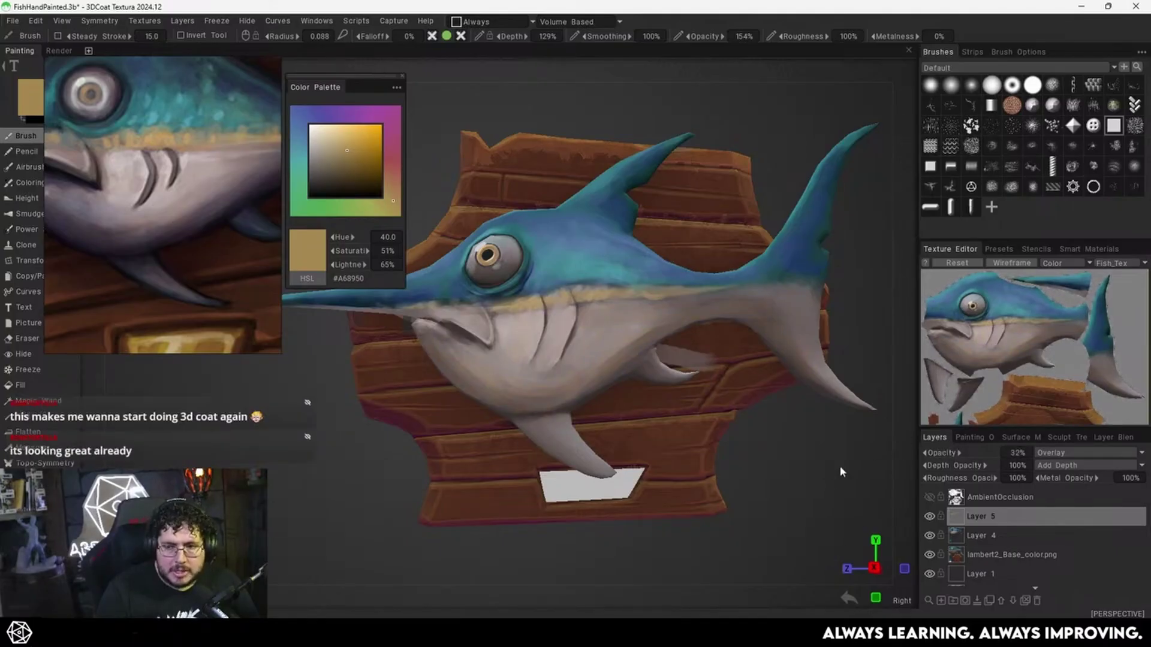
Apply Layer 5's blending to its pixels and merge it down into Layer 4.
right_click(958, 517)
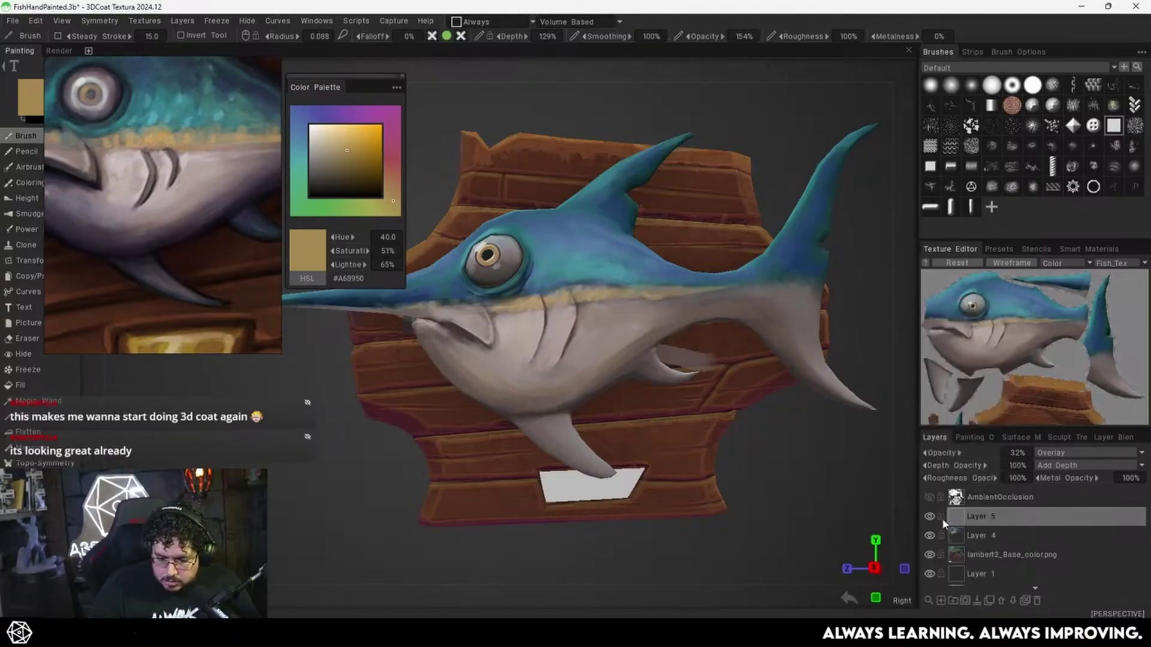
right_click(949, 519)
click(946, 506)
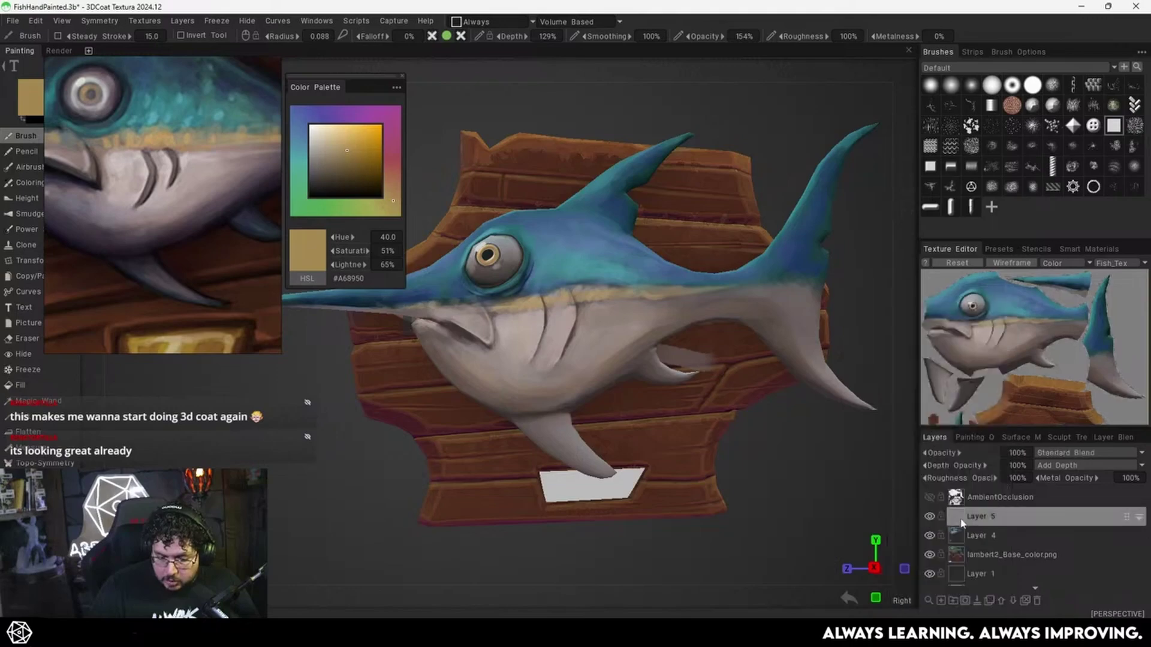
right_click(960, 516)
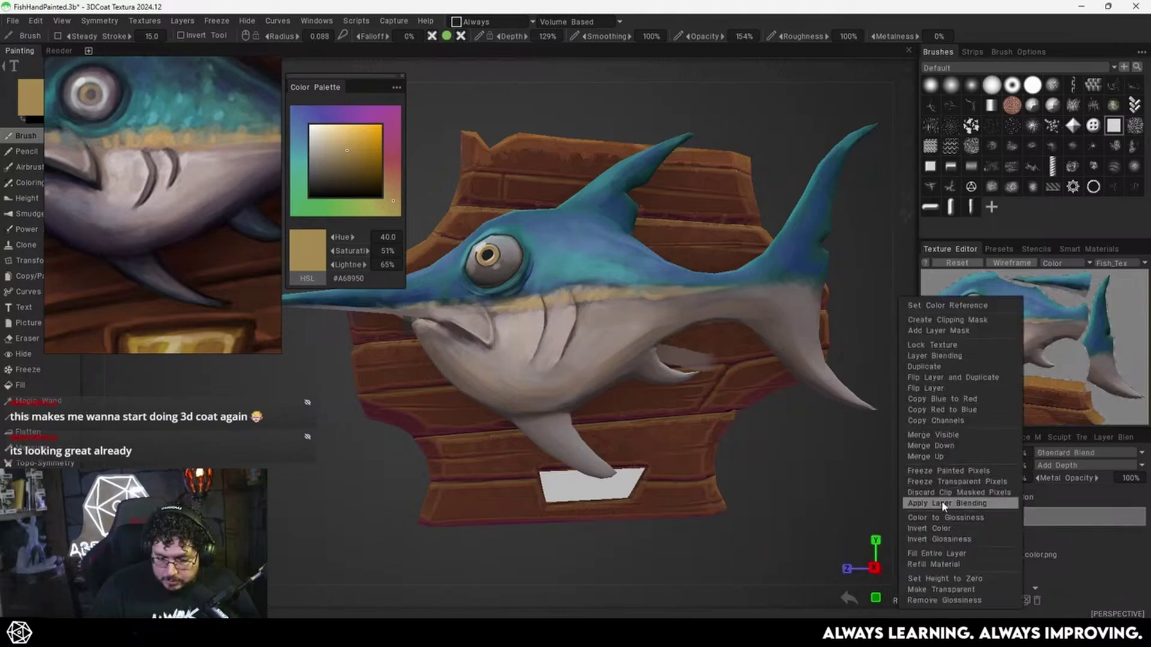
click(949, 448)
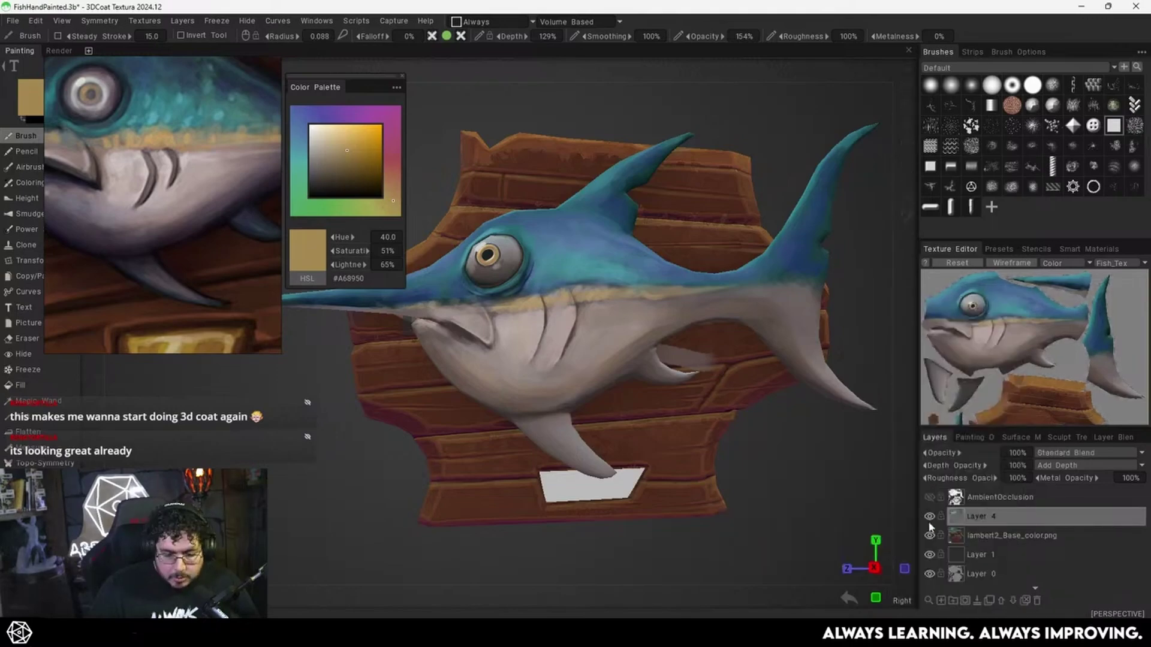
Examine the fish's belly and back colors up close, and compare them with Layer 4 hidden.
alt+right_drag(755, 436, 621, 370)
alt+middle_drag(622, 369, 675, 348)
alt+right_drag(725, 426, 731, 412)
scroll(728, 406, up, 3)
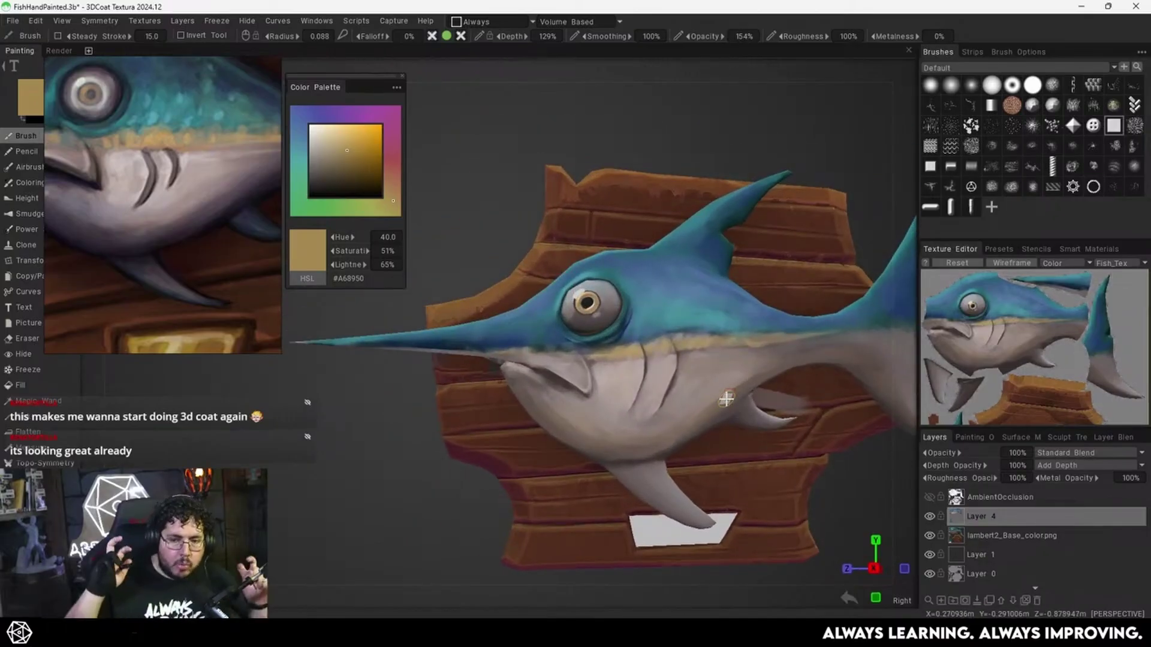
alt+right_drag(685, 371, 781, 415)
alt+middle_drag(781, 415, 704, 408)
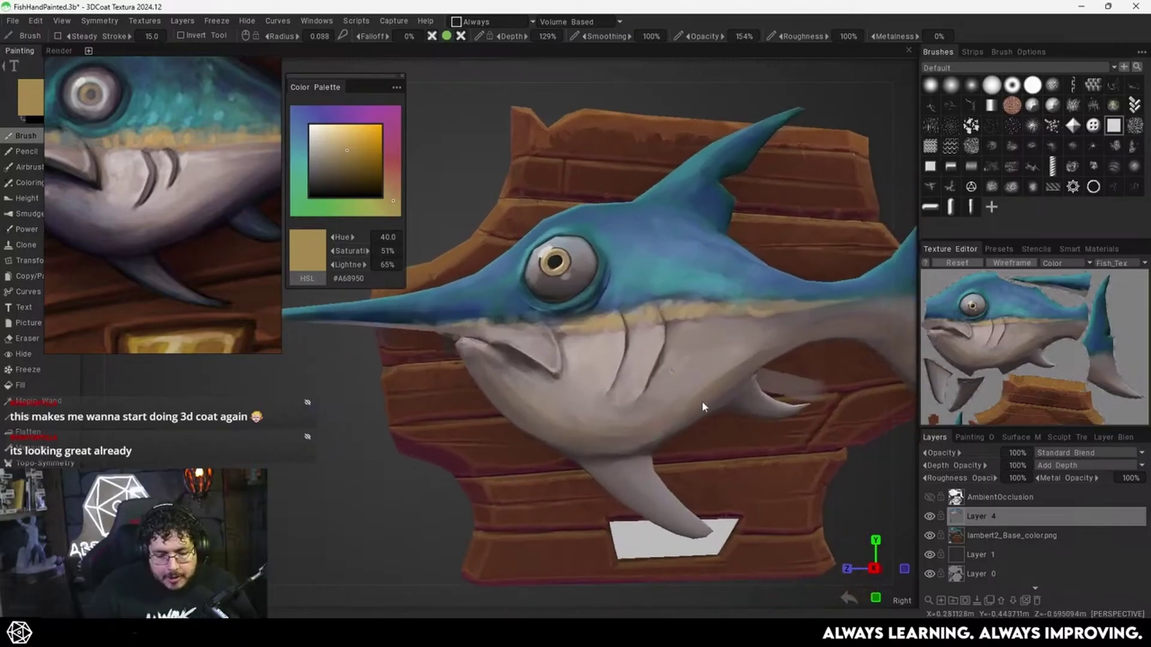
click(930, 517)
scroll(681, 398, down, 2)
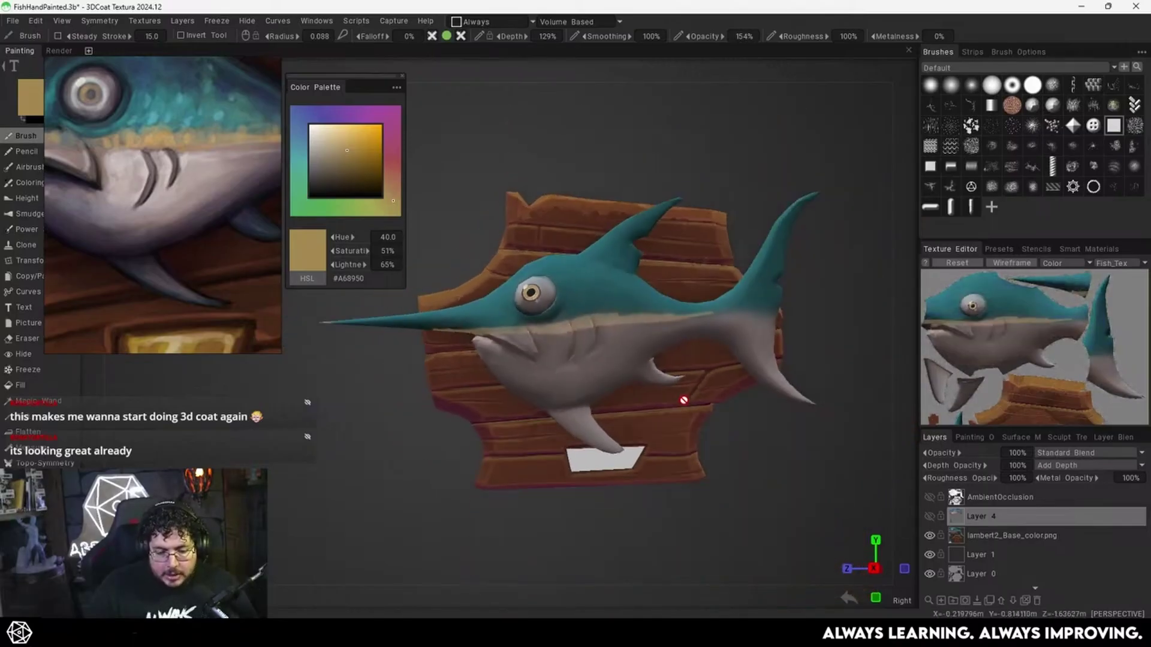
mouse_move(680, 398)
mouse_down()
mouse_move(673, 367)
mouse_move(690, 424)
mouse_up()
Move the Color Palette below the reference image and show Layer 4 again.
drag(335, 76, 260, 357)
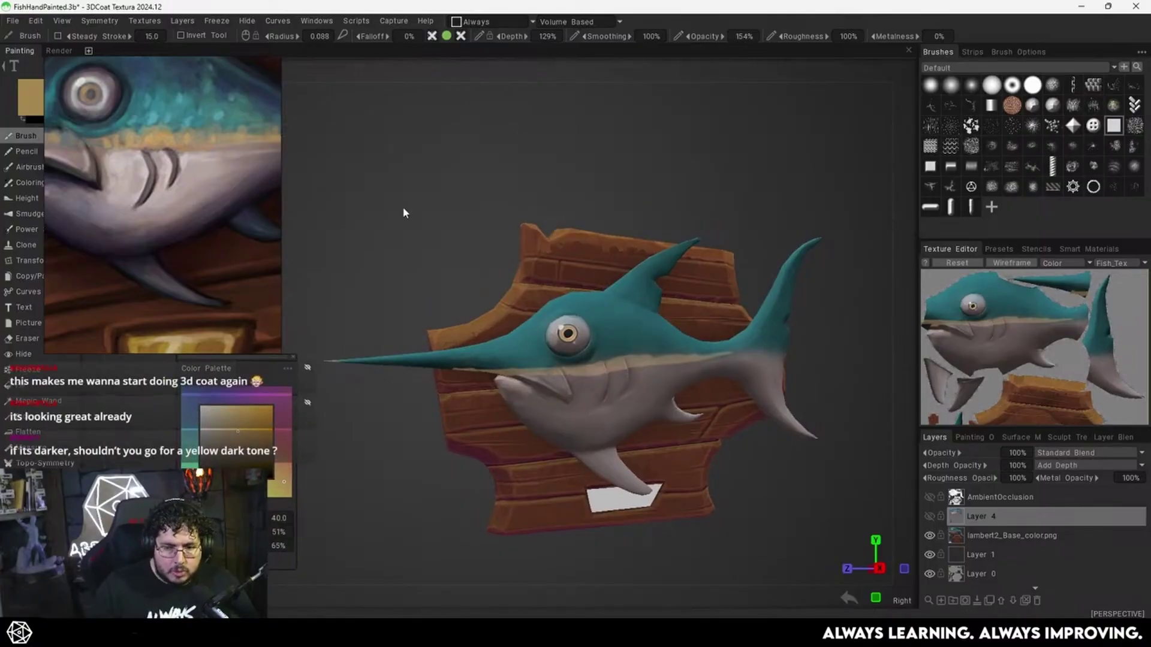
drag(464, 259, 449, 252)
click(930, 516)
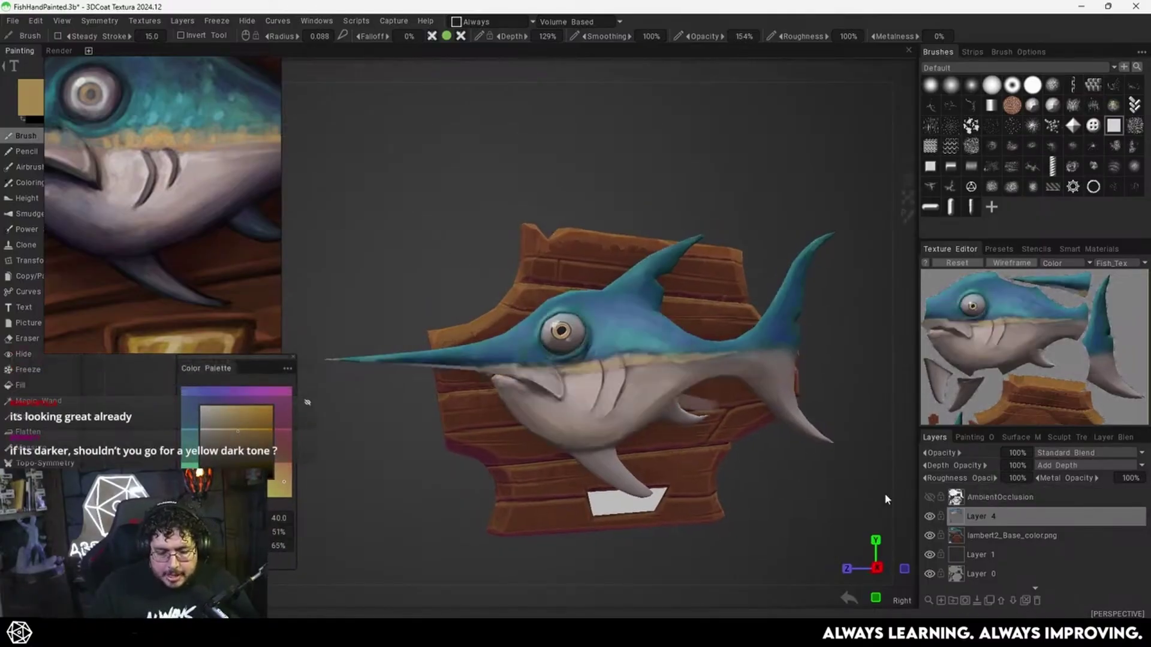
drag(883, 493, 755, 432)
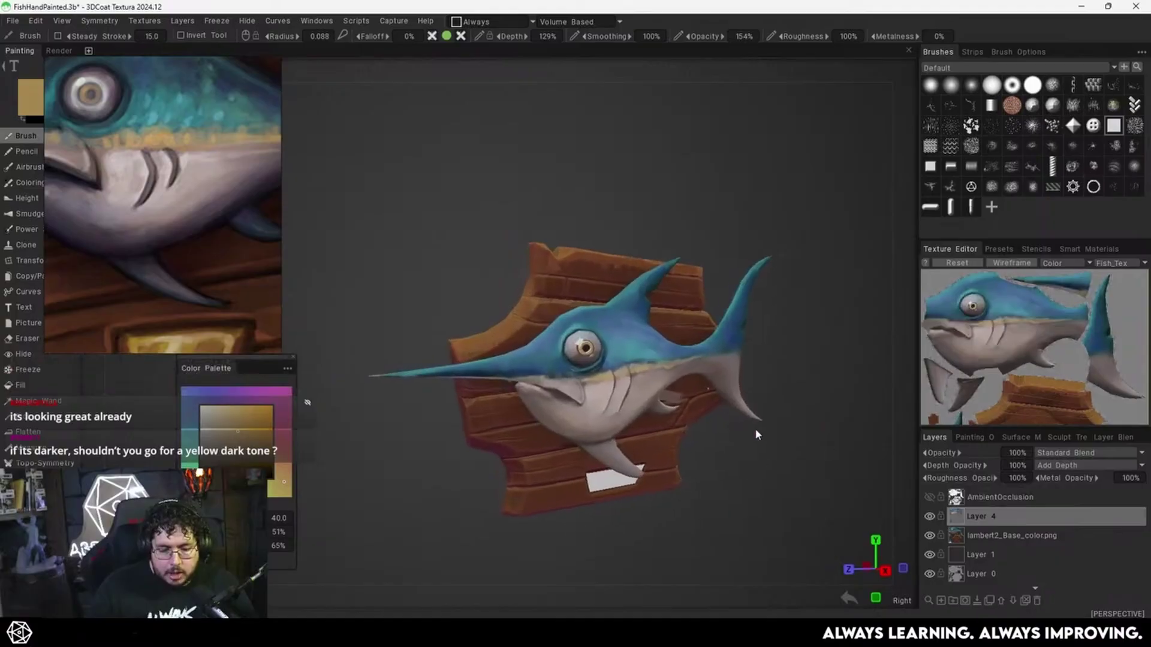
right_drag(755, 431, 832, 449)
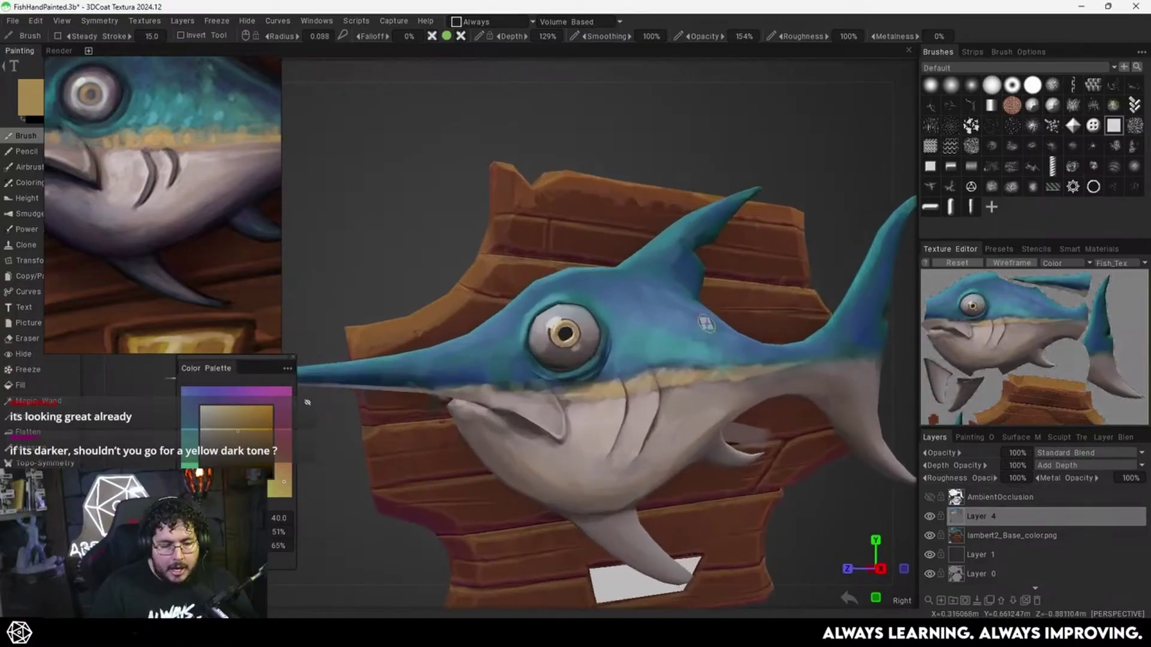
Paint over the rear gill slit's lower edge with sampled belly colors, using a 0.033 brush radius.
scroll(733, 407, up, 6)
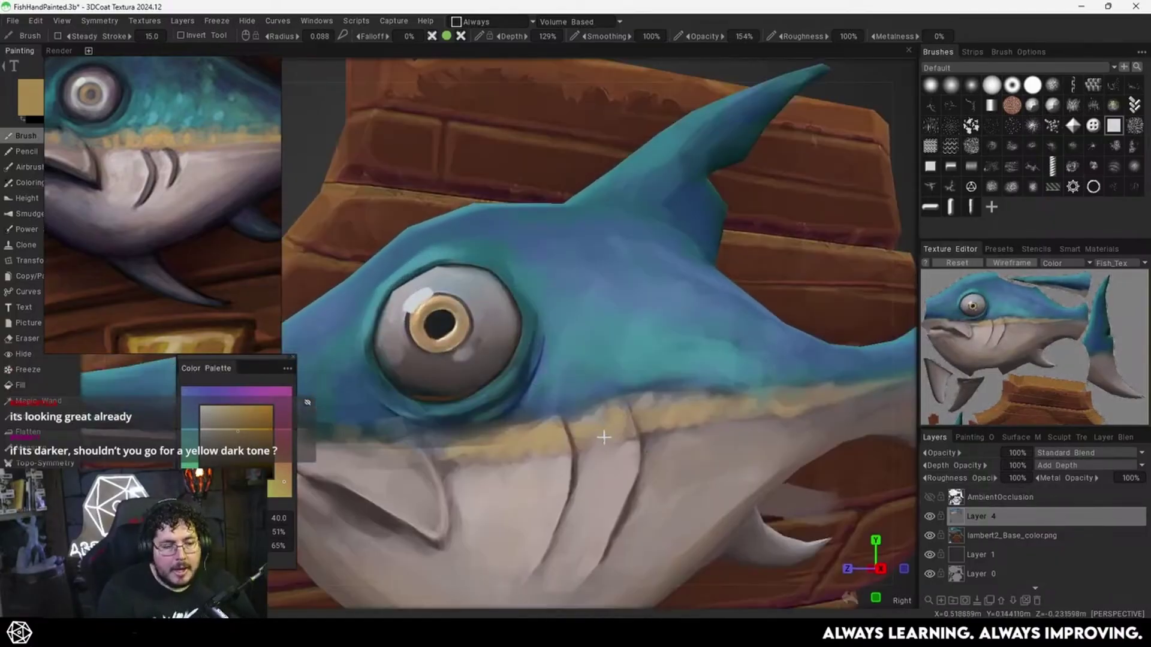
middle_drag(605, 437, 651, 397)
right_drag(631, 408, 614, 405)
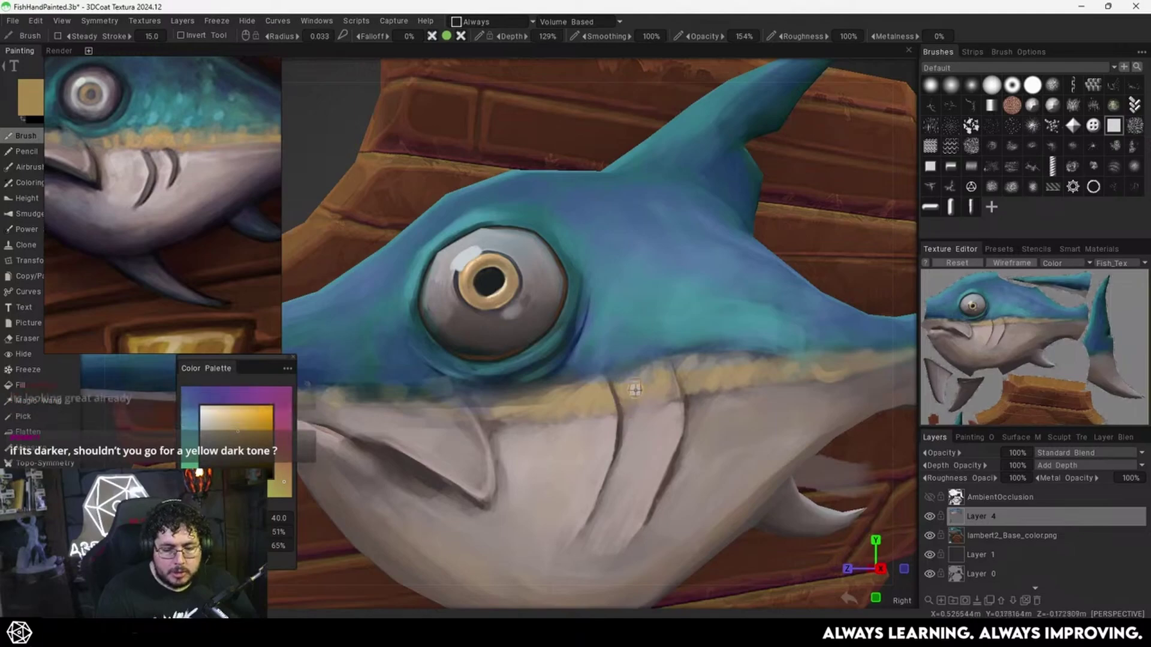
middle_drag(686, 470, 645, 413)
alt+drag(627, 412, 645, 380)
alt+middle_drag(645, 380, 600, 379)
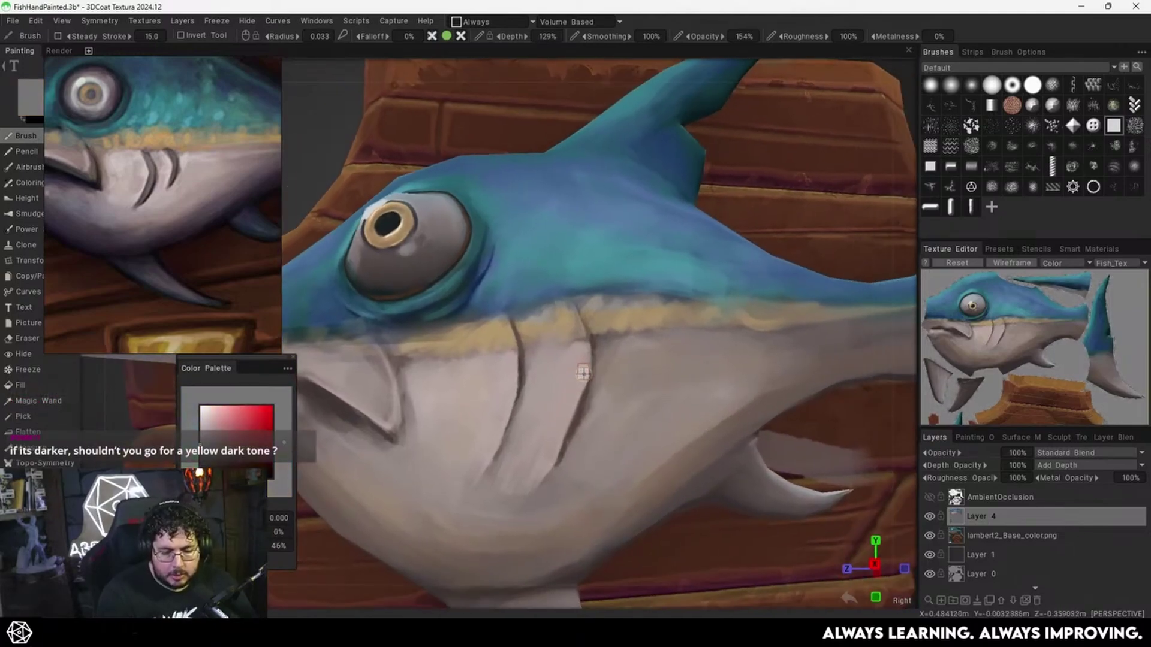
key(v)
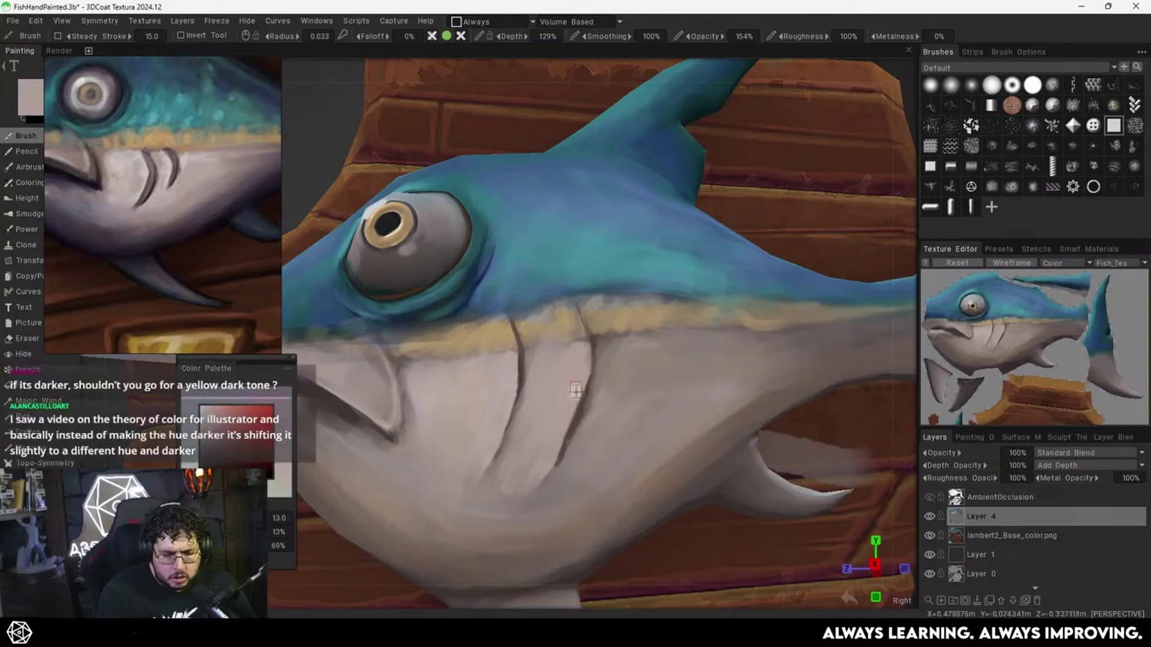
key(v)
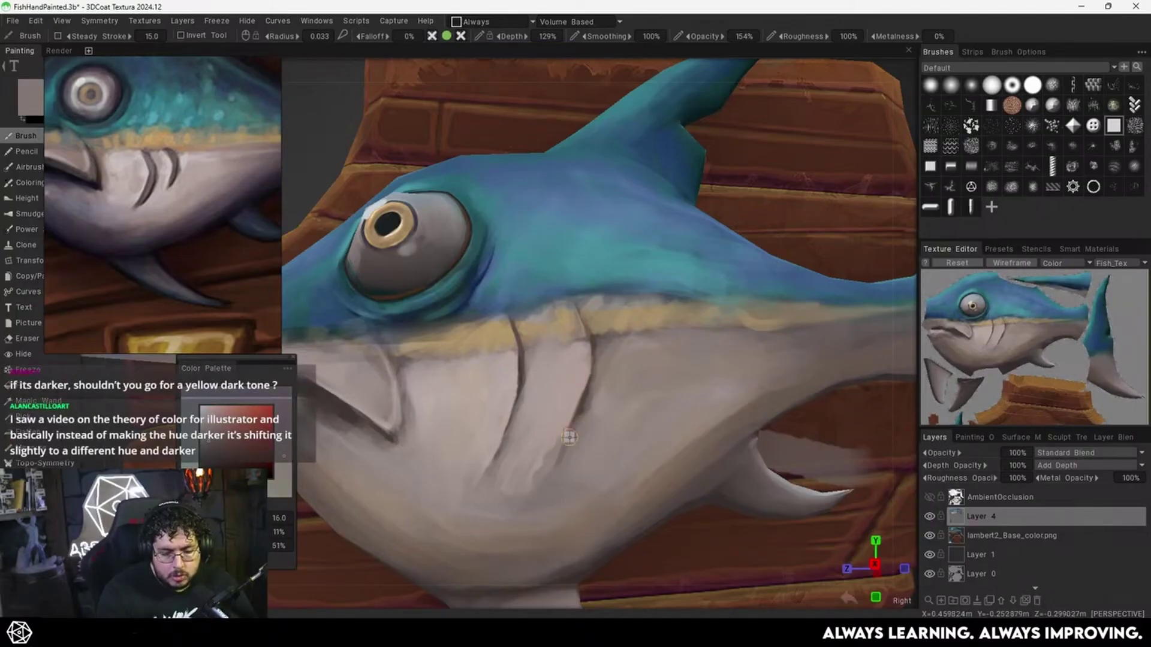
Shorten the rear gill slit by blending its lower end into the belly with sampled tones at a 0.054 brush radius.
key(v)
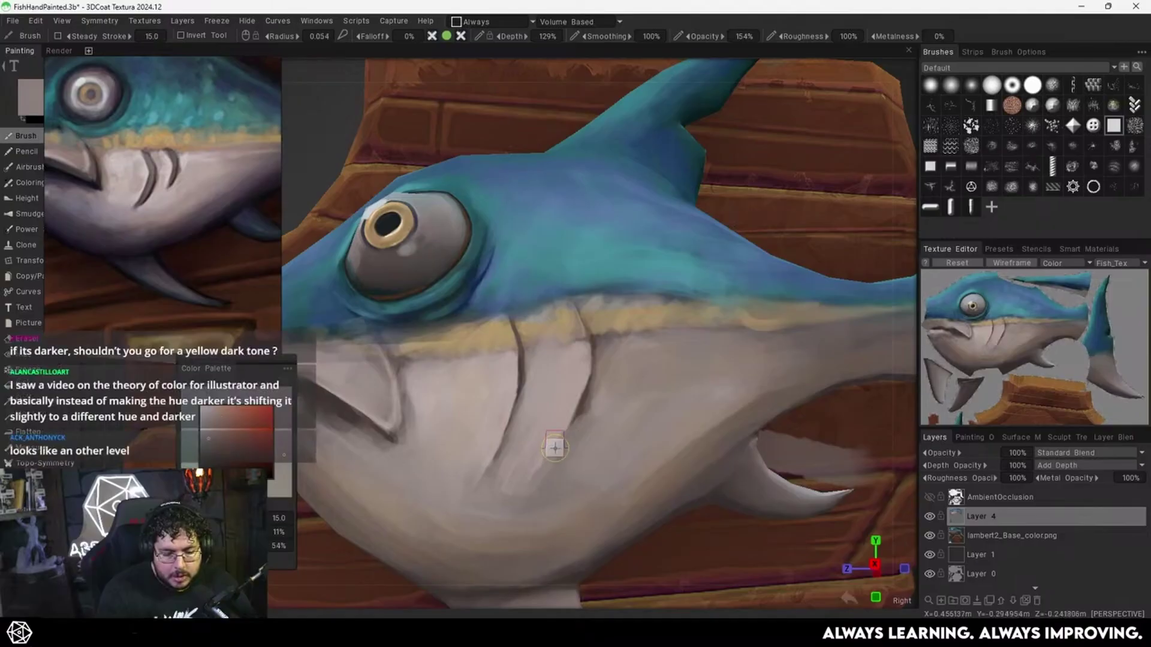
key(v)
key(v)
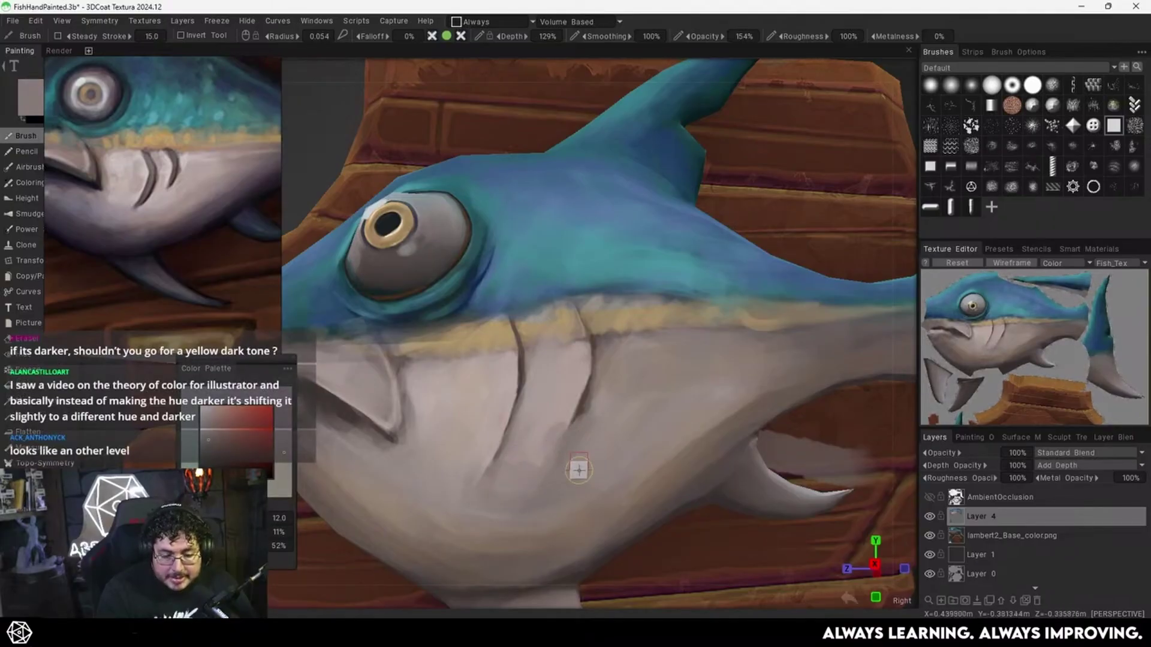
key(v)
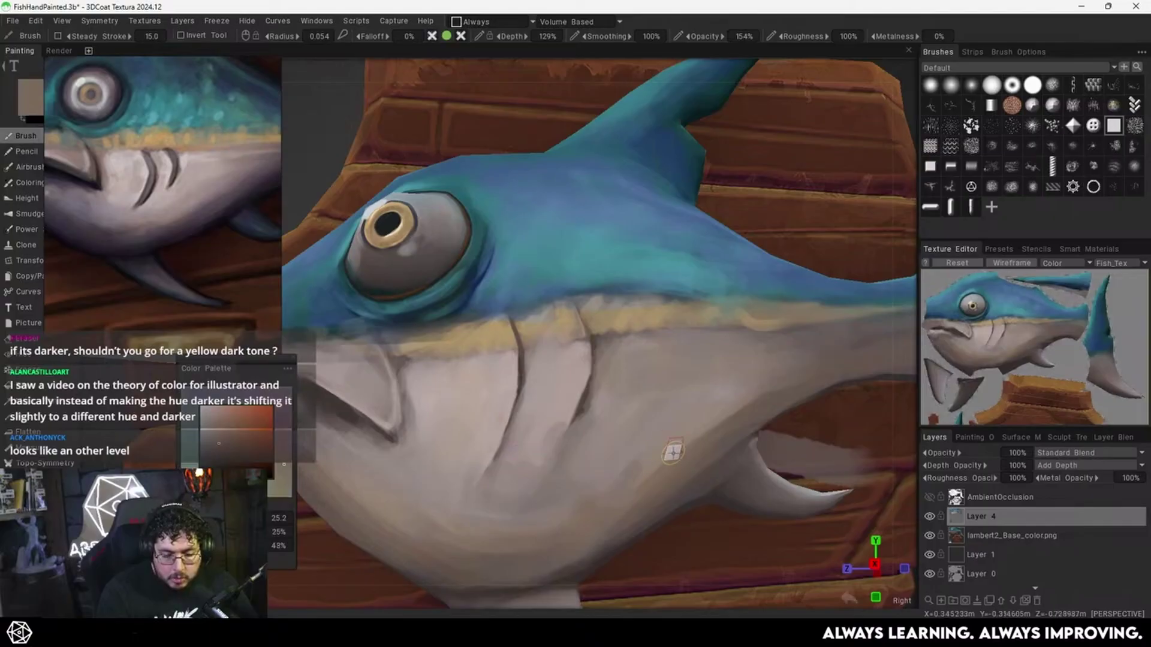
key(v)
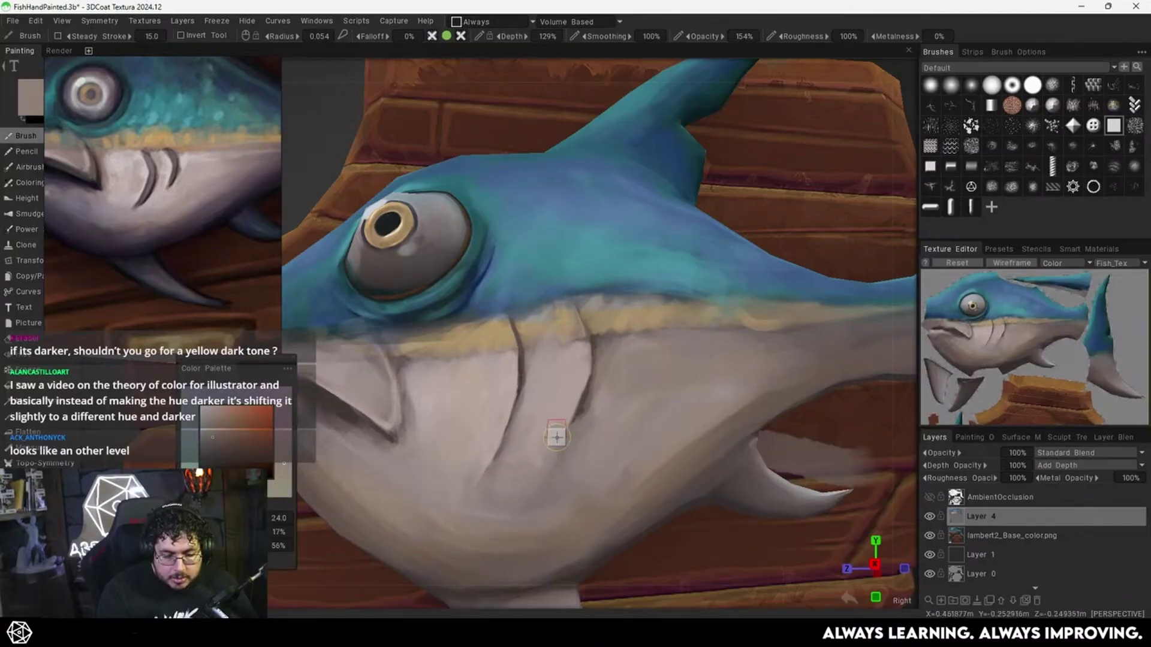
key(v)
Set the brush radius to 0.007 and refine the pale edge along the rear gill slit.
alt+drag(584, 405, 585, 419)
right_drag(586, 419, 557, 419)
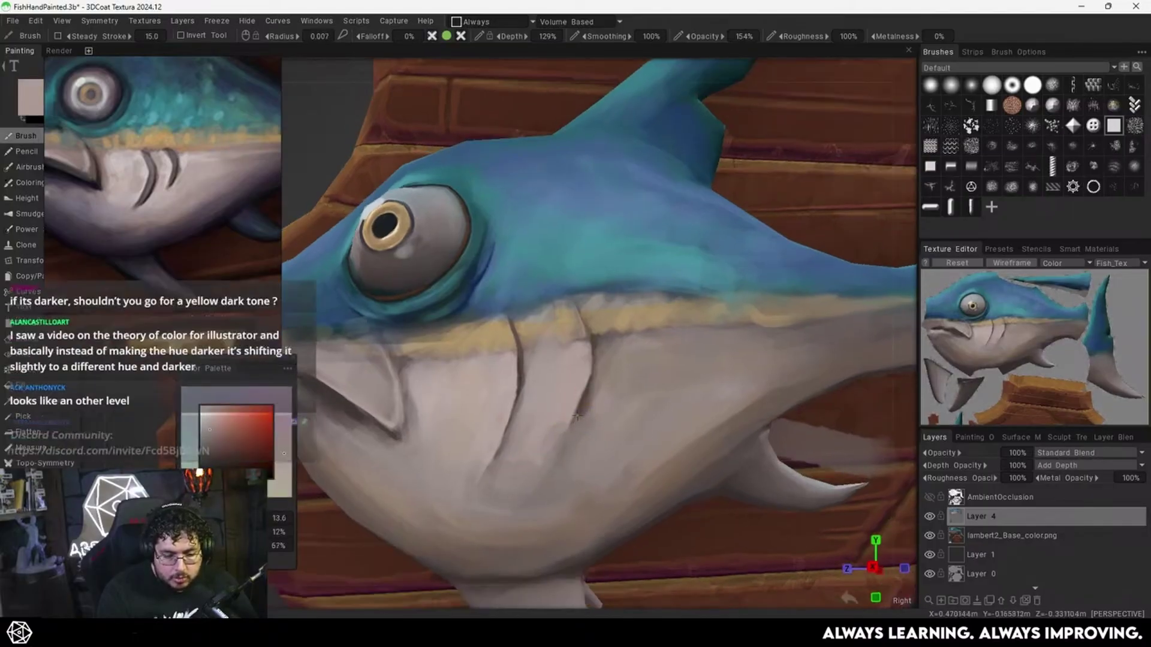
alt+middle_drag(623, 378, 630, 394)
scroll(674, 382, up, 6)
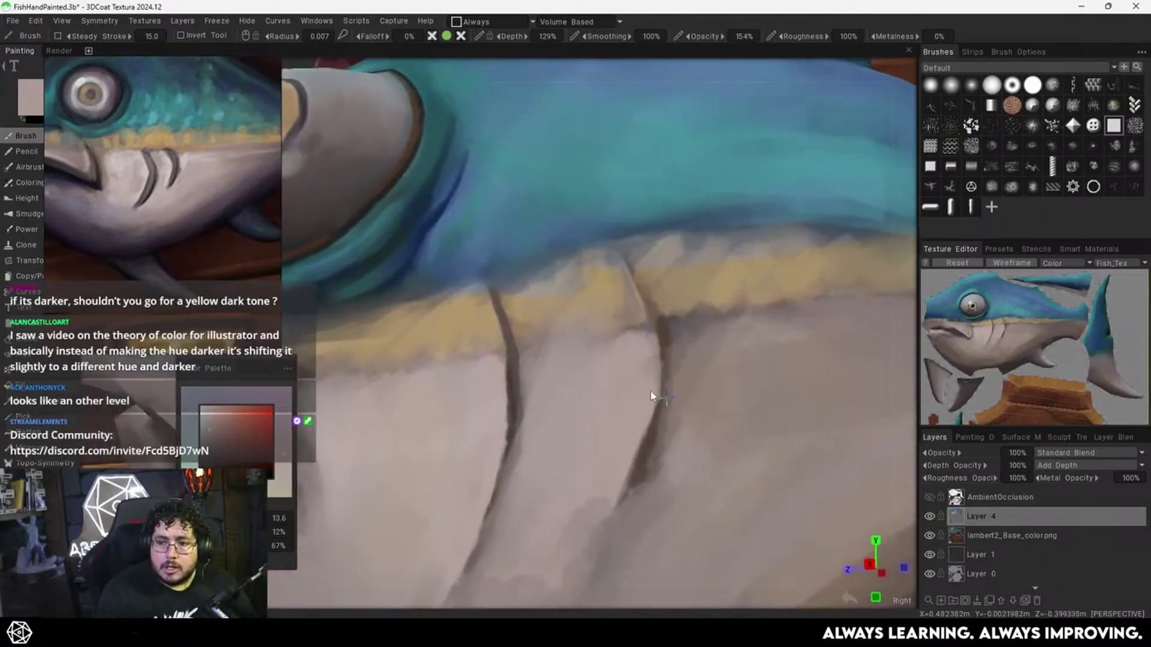
Darken the rear gill slit with a sampled brown at radius 0.017 and clean its edge with sampled belly tones.
mouse_move(652, 396)
middle_down()
mouse_move(637, 404)
mouse_move(629, 358)
mouse_move(595, 408)
middle_up()
key(v)
right_drag(606, 368, 614, 367)
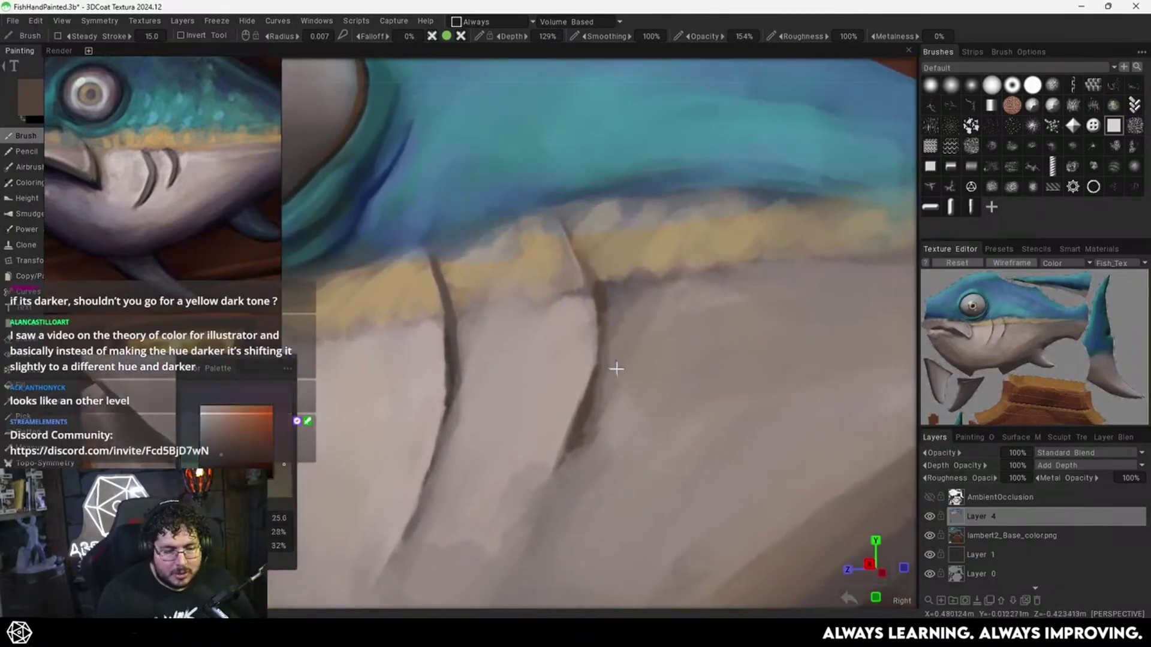
mouse_move(609, 347)
mouse_down()
mouse_move(603, 311)
mouse_move(586, 411)
mouse_up()
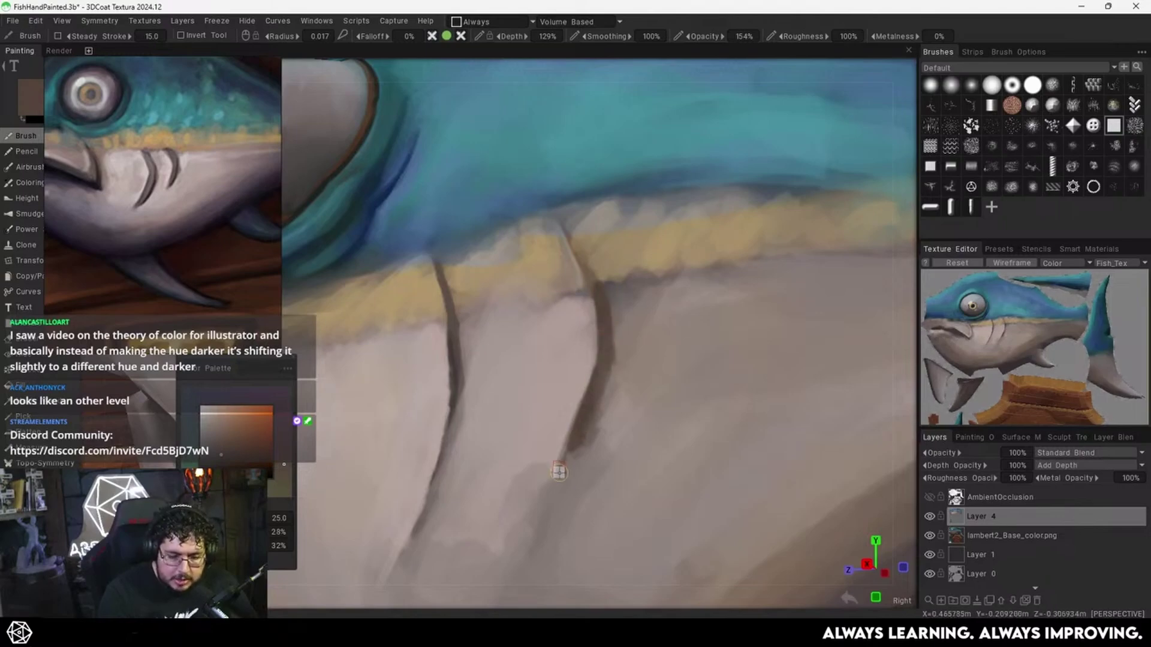
key(v)
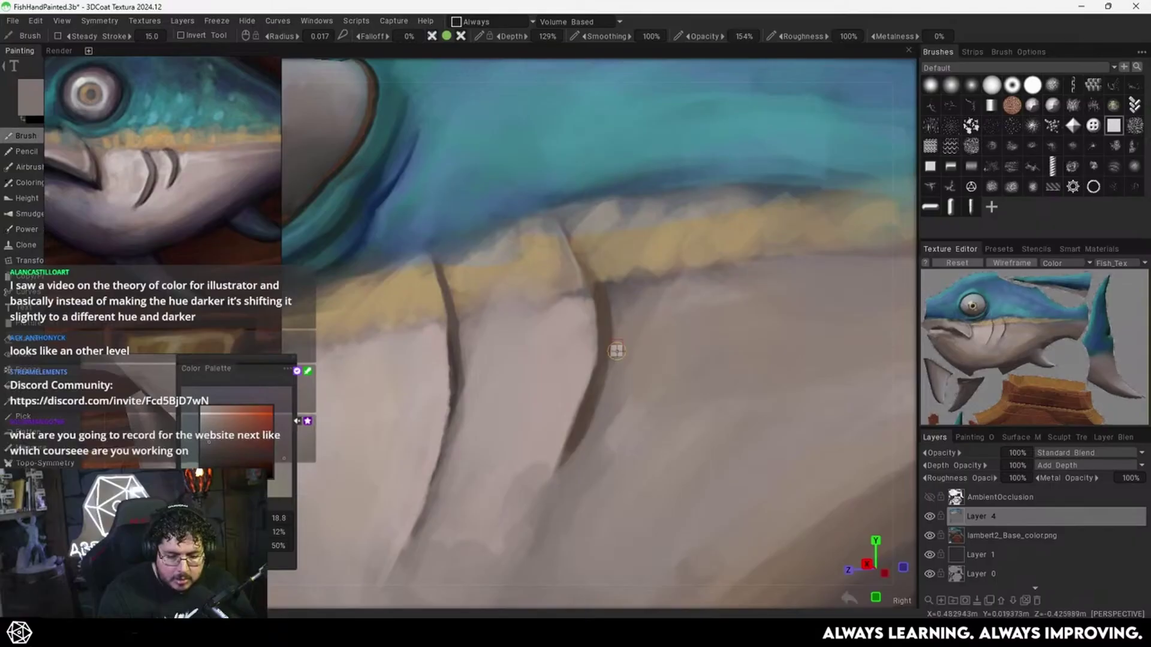
key(v)
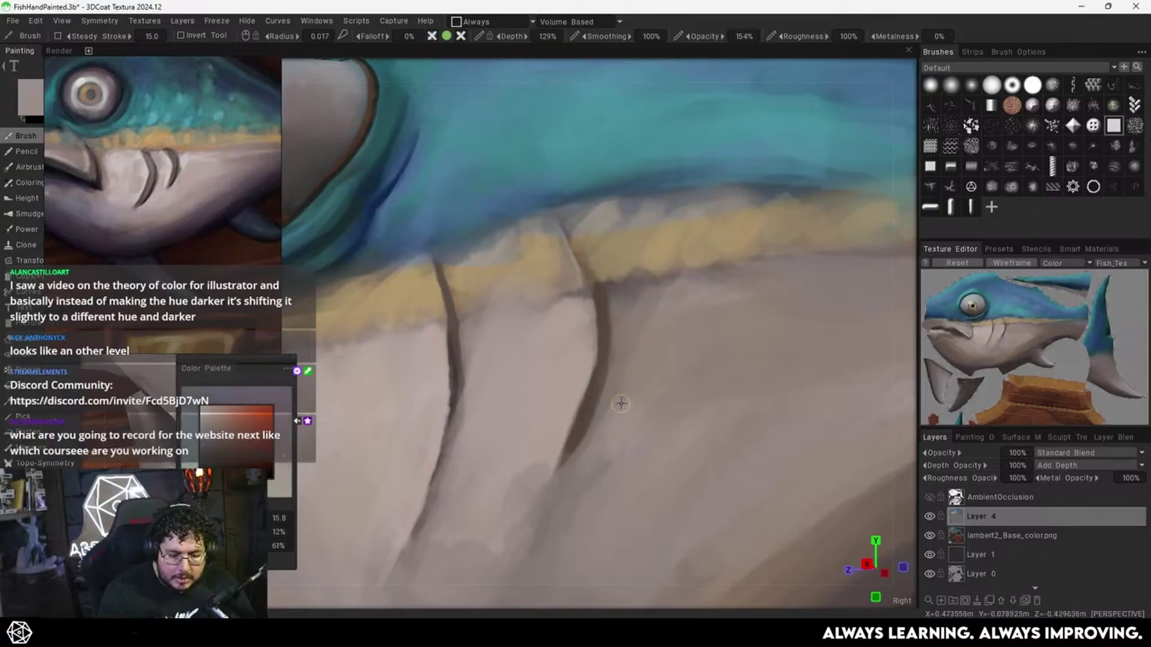
Clean up the inner edge of the rear gill slit with a belly tone sampled from beside it.
mouse_move(610, 391)
alt+mouse_down()
mouse_move(632, 398)
mouse_move(634, 378)
mouse_move(651, 382)
alt+mouse_up()
key(v)
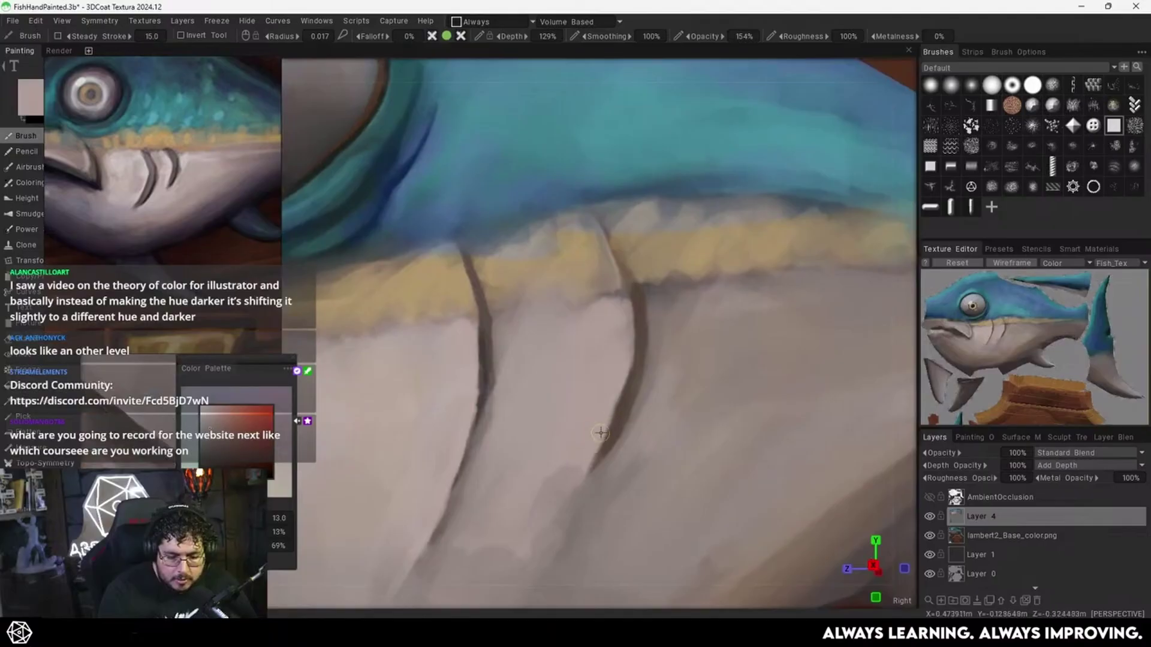
drag(600, 433, 624, 373)
alt+middle_drag(623, 387, 650, 378)
alt+middle_drag(537, 386, 596, 360)
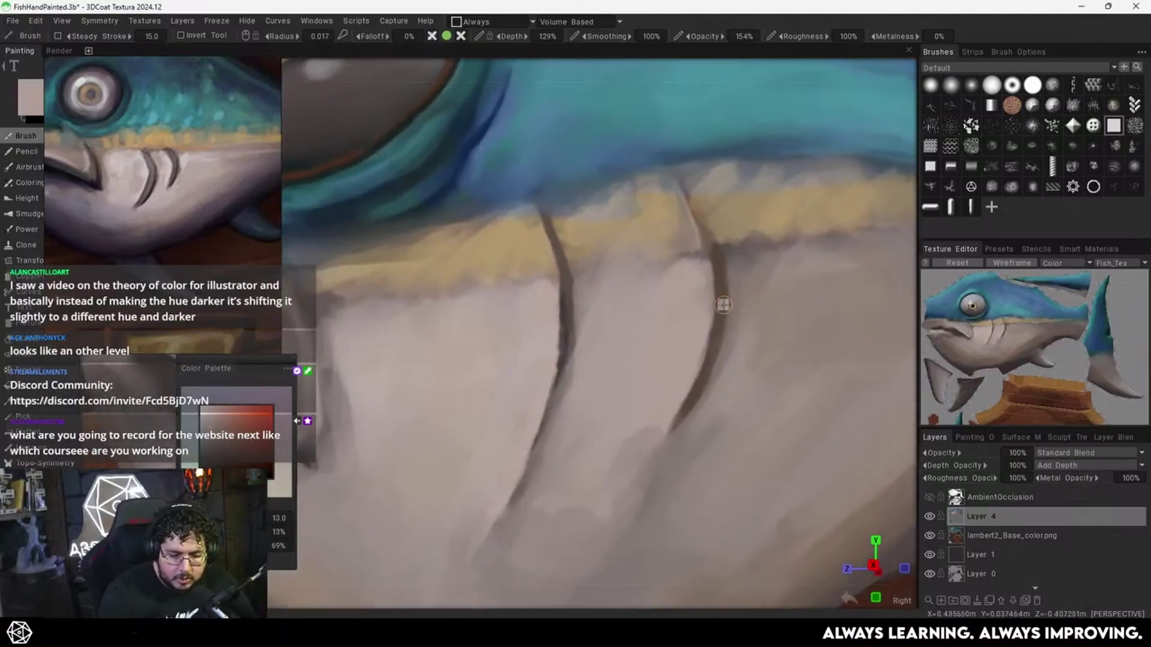
Reduce the brush radius to 0.011 and repaint the front gill slit with dark brown sampled from the rear slit.
key(v)
alt+drag(585, 341, 575, 331)
key(bracketleft)
key(bracketleft)
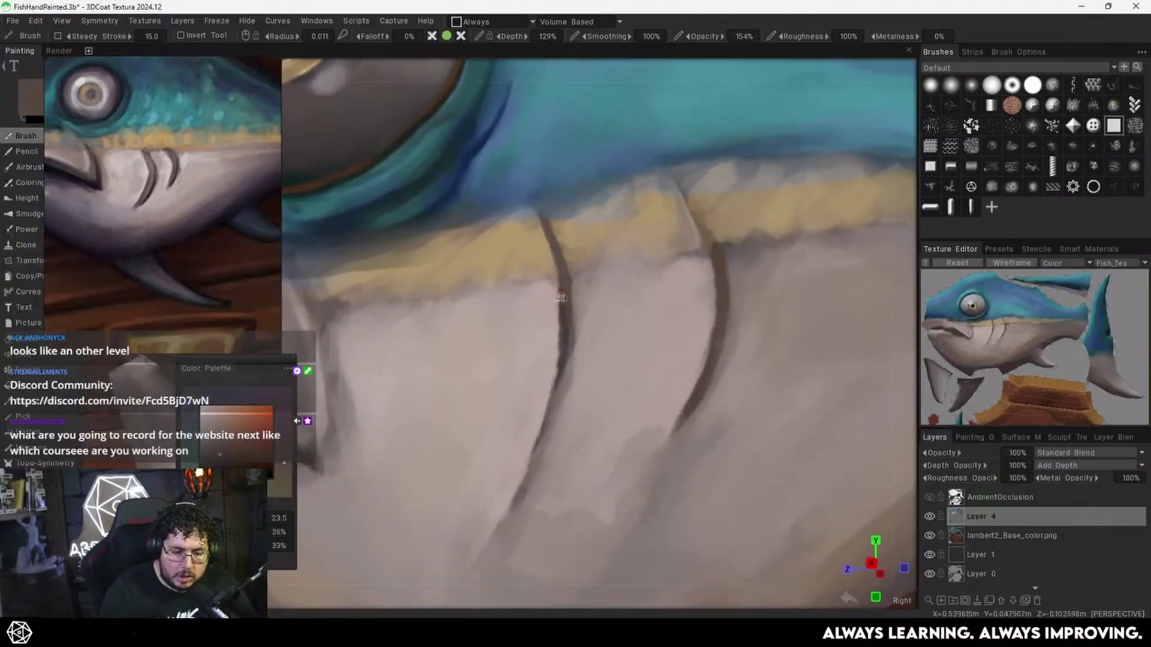
drag(567, 356, 523, 480)
Taper the front gill slit's lower end, alternating sampled light belly and dark brown tones.
key(v)
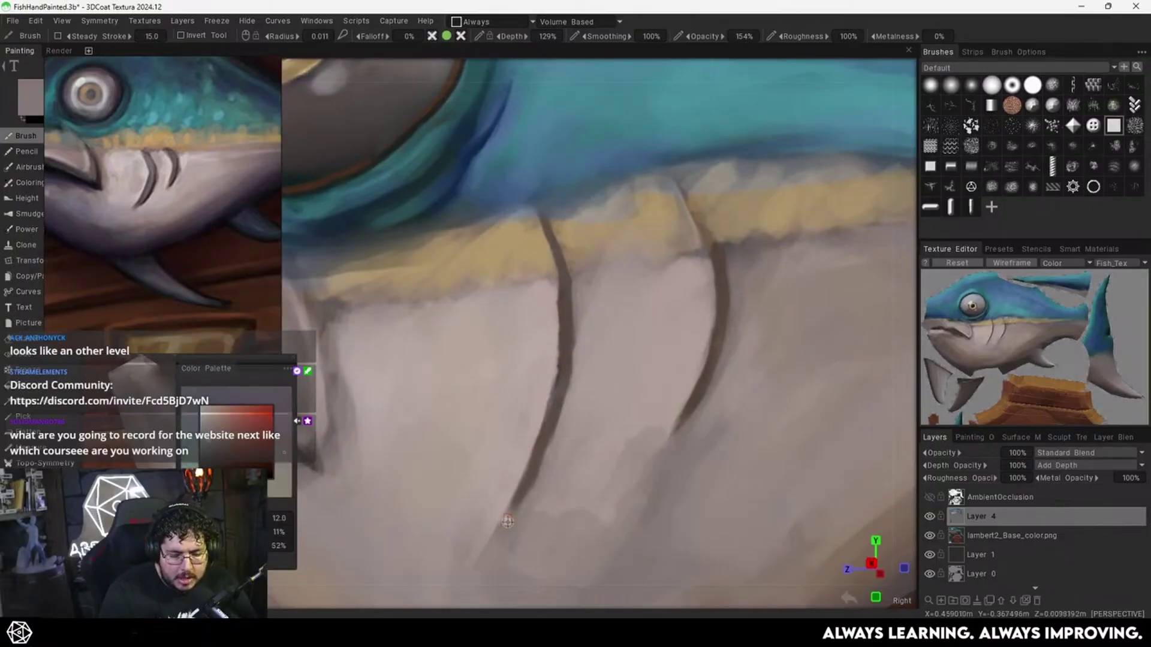
key(v)
drag(515, 513, 540, 463)
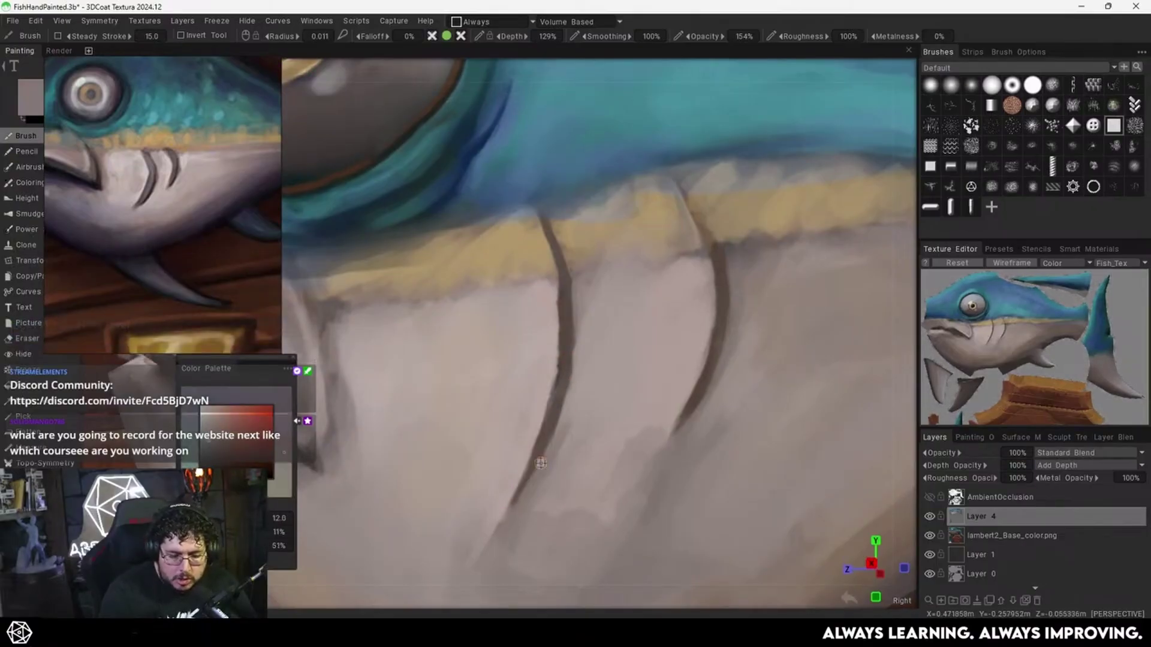
alt+drag(577, 354, 551, 396)
key(v)
drag(546, 439, 545, 449)
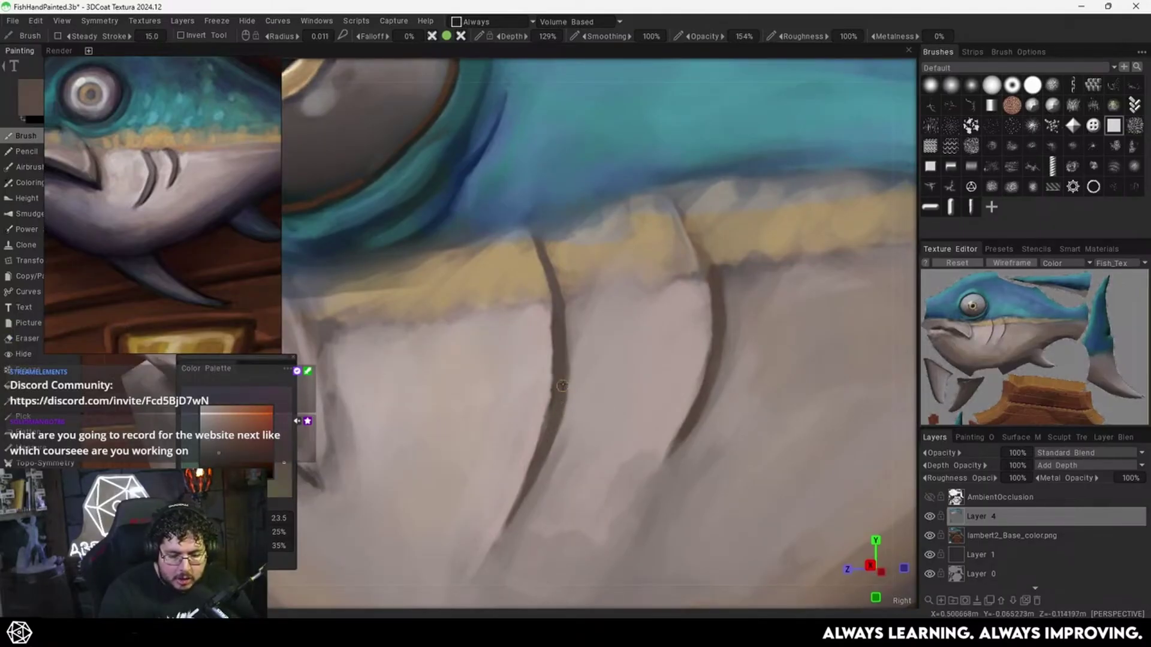
Paint the yellow stripe over the front gill slit's upper end and reshape the slit's tip using sampled brown and yellow.
alt+drag(578, 300, 592, 353)
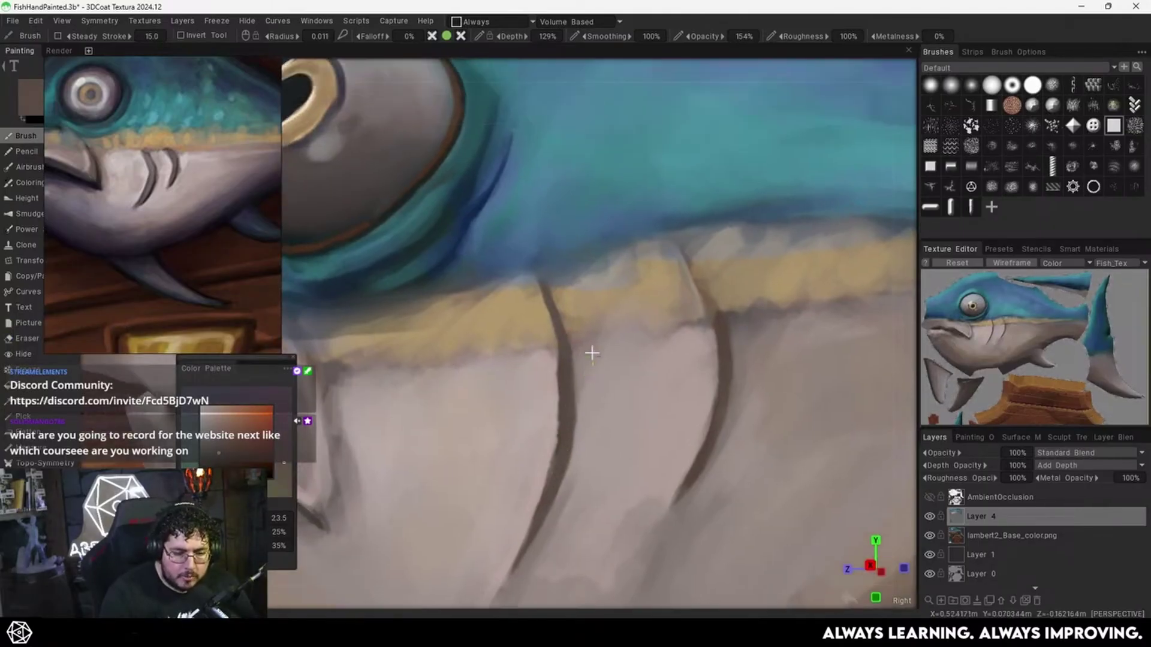
key(v)
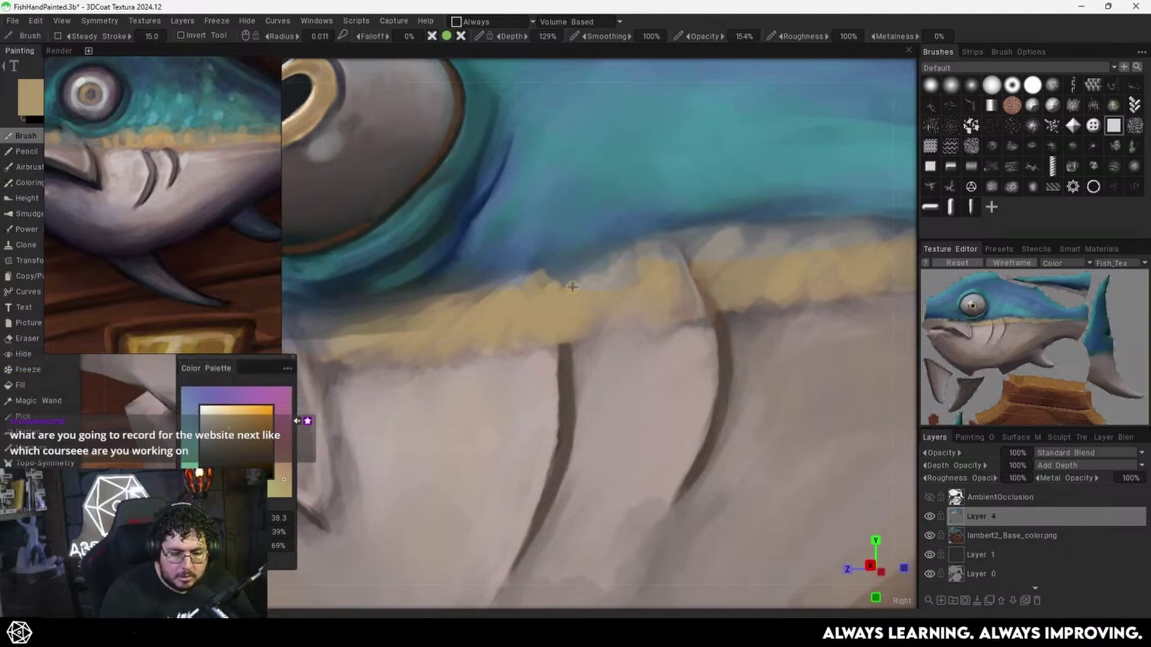
alt+drag(584, 268, 581, 343)
key(v)
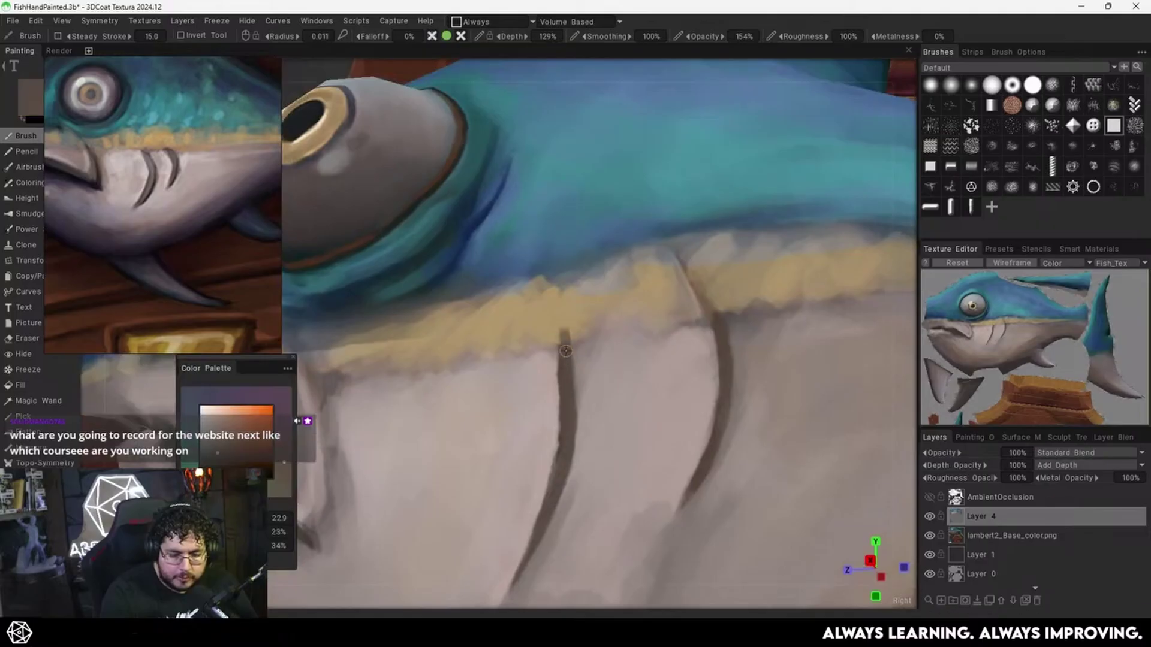
key(v)
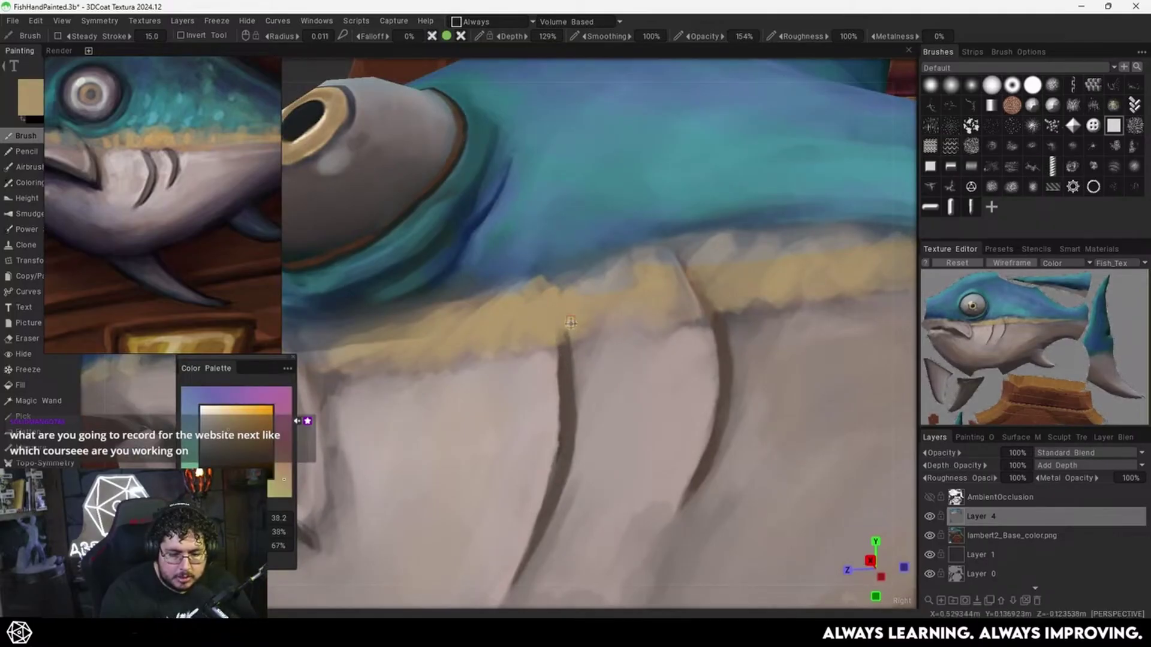
Set the brush radius to 0.030 and lighten the belly just below the front gill slit with sampled skin tones.
alt+drag(585, 373, 614, 367)
key(v)
alt+middle_drag(573, 411, 616, 315)
key(v)
right_drag(555, 482, 567, 496)
mouse_move(567, 496)
mouse_down()
mouse_move(523, 524)
mouse_move(558, 501)
mouse_up()
key(v)
key(v)
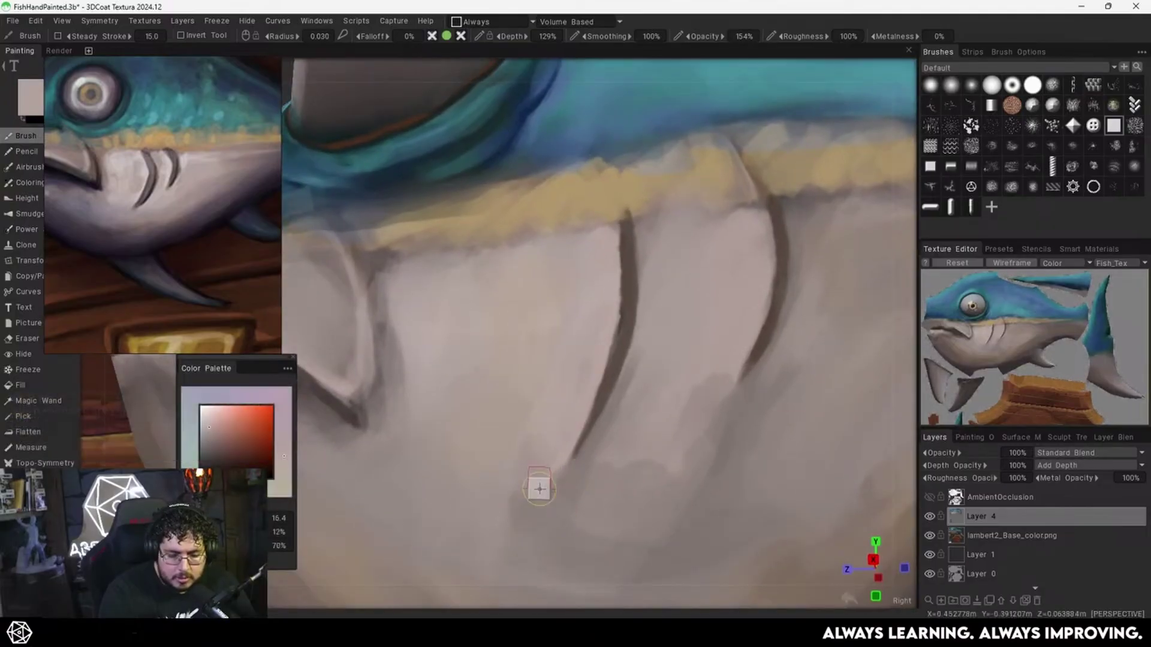
key(v)
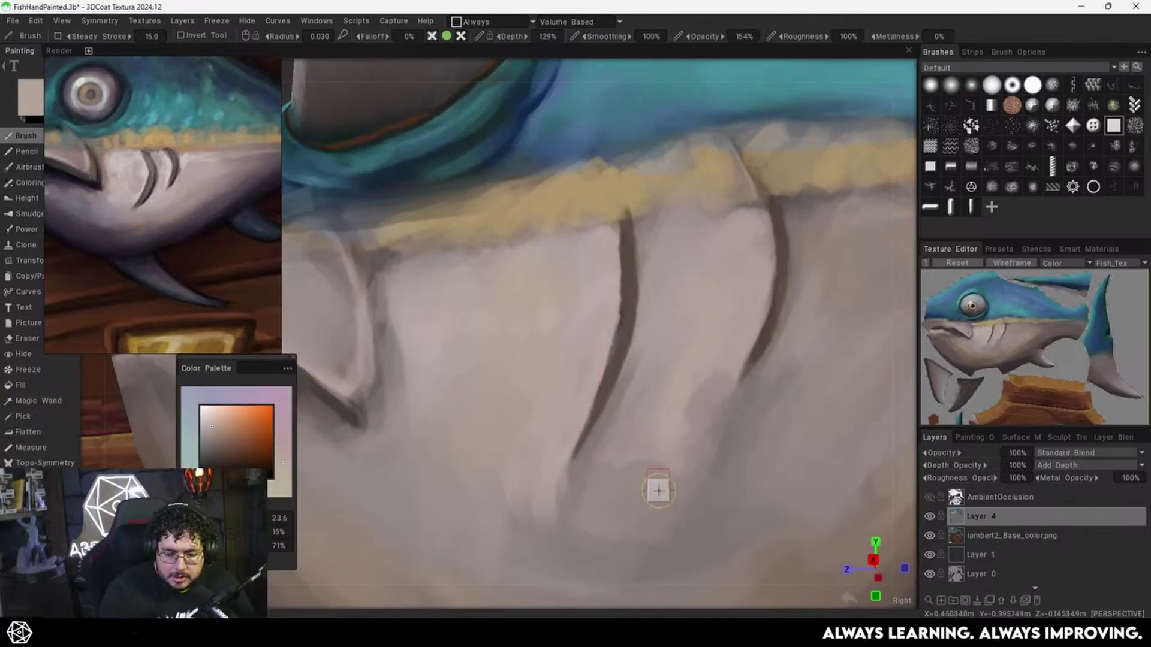
Blend sampled belly tones into the shadow between and below the lower ends of both gill slits.
key(v)
key(v)
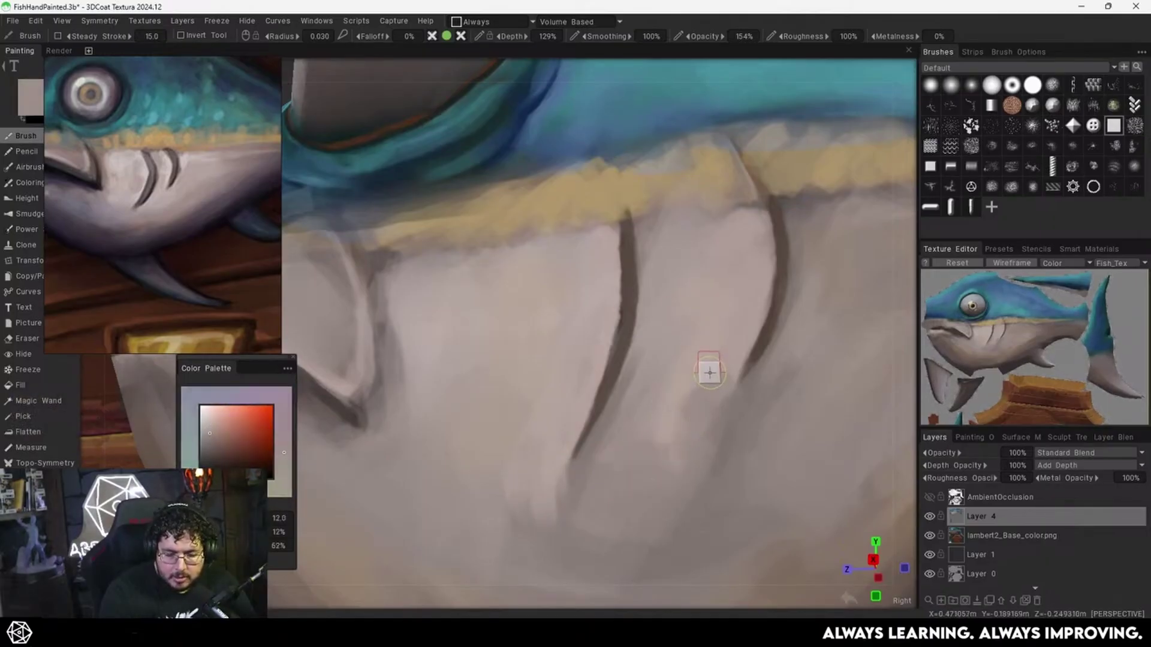
scroll(691, 380, down, 5)
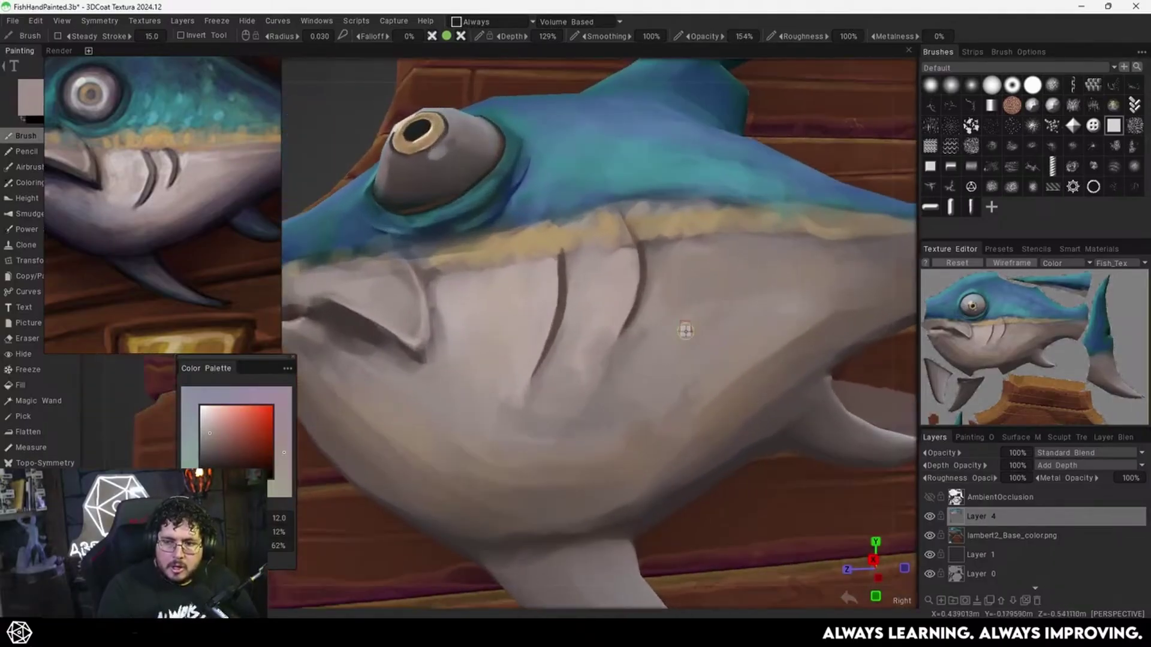
alt+drag(685, 330, 653, 379)
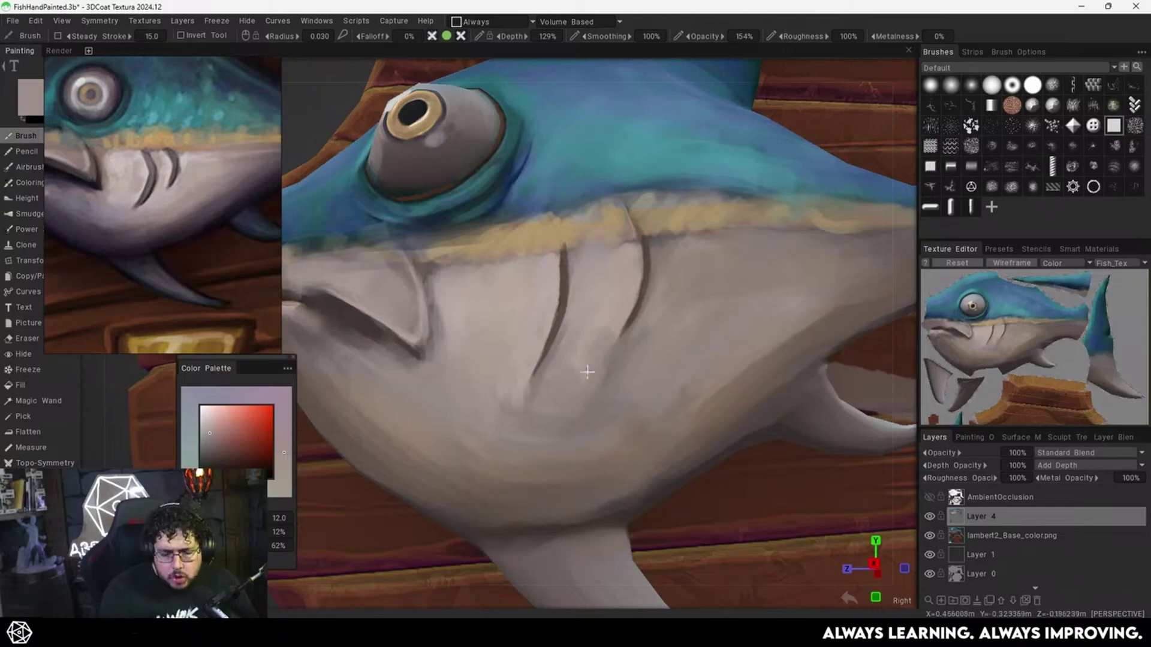
Set the brush radius to 0.016 and paint the dark fold behind the cheek, from the mouth corner up toward the yellow stripe.
scroll(599, 389, up, 8)
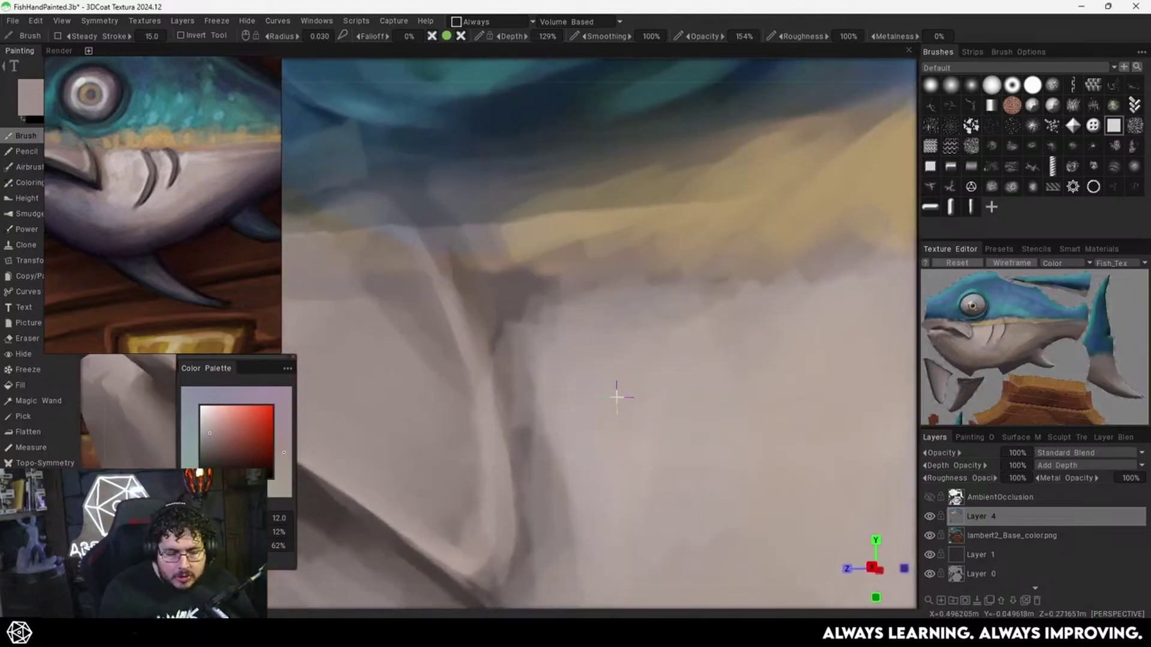
alt+middle_drag(617, 398, 637, 336)
mouse_move(637, 336)
alt+mouse_down()
mouse_move(585, 337)
mouse_move(550, 397)
alt+mouse_up()
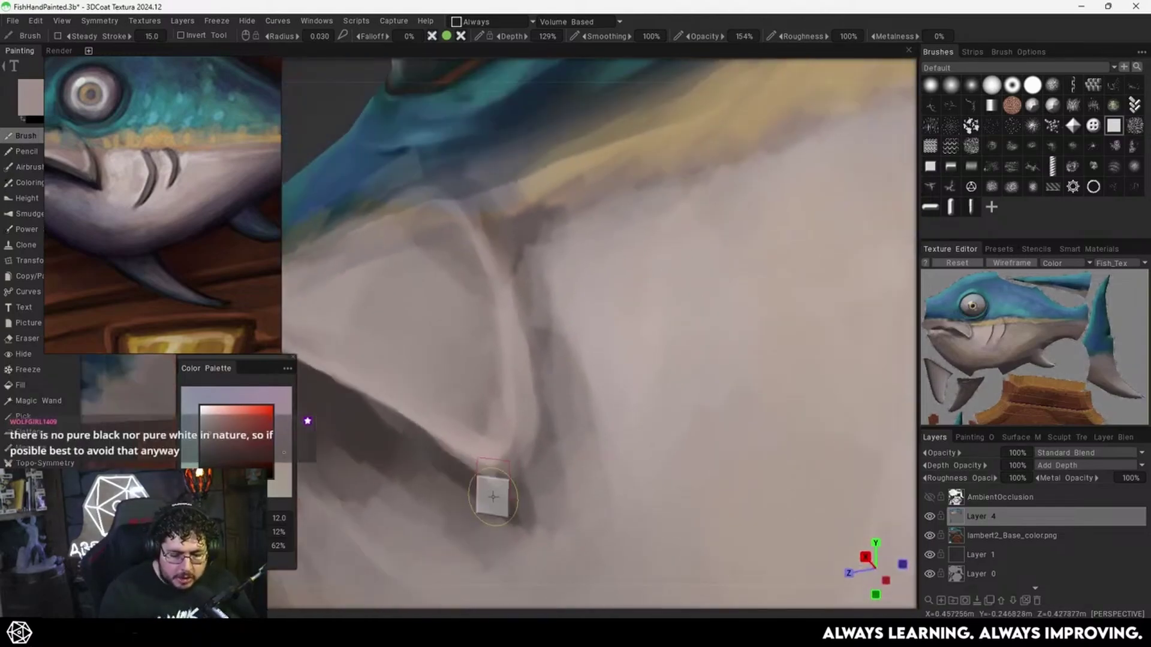
key(v)
alt+drag(570, 457, 543, 428)
right_drag(545, 417, 525, 422)
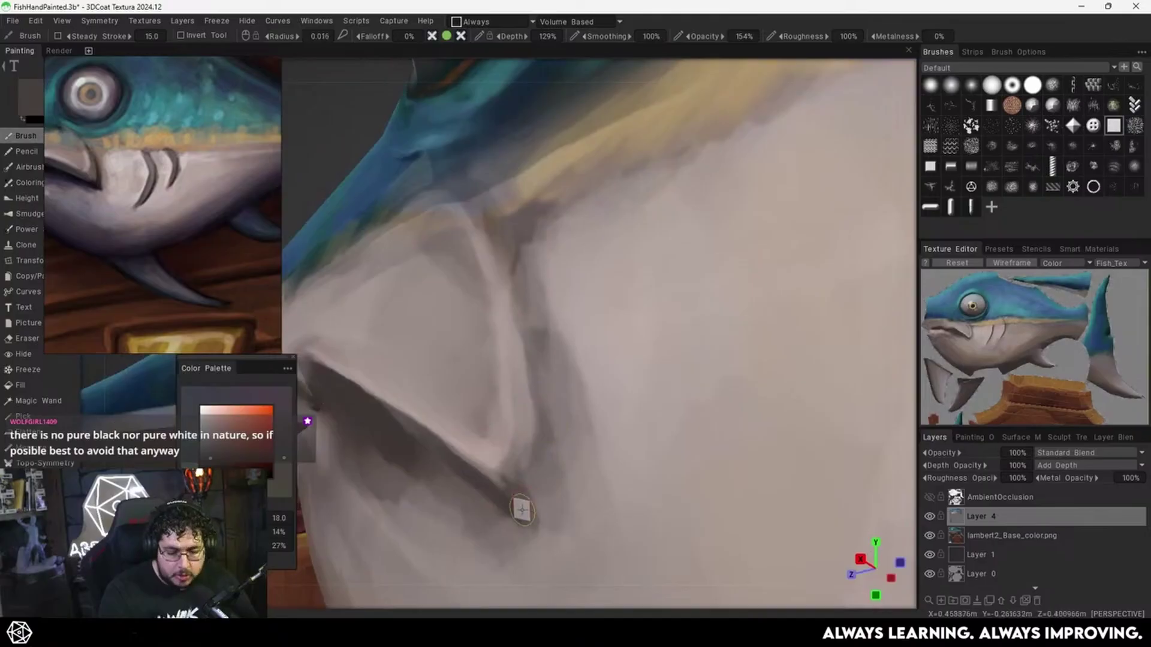
mouse_move(495, 500)
mouse_down()
mouse_move(537, 520)
mouse_move(525, 452)
mouse_move(524, 466)
mouse_move(531, 402)
mouse_up()
alt+drag(538, 452, 492, 235)
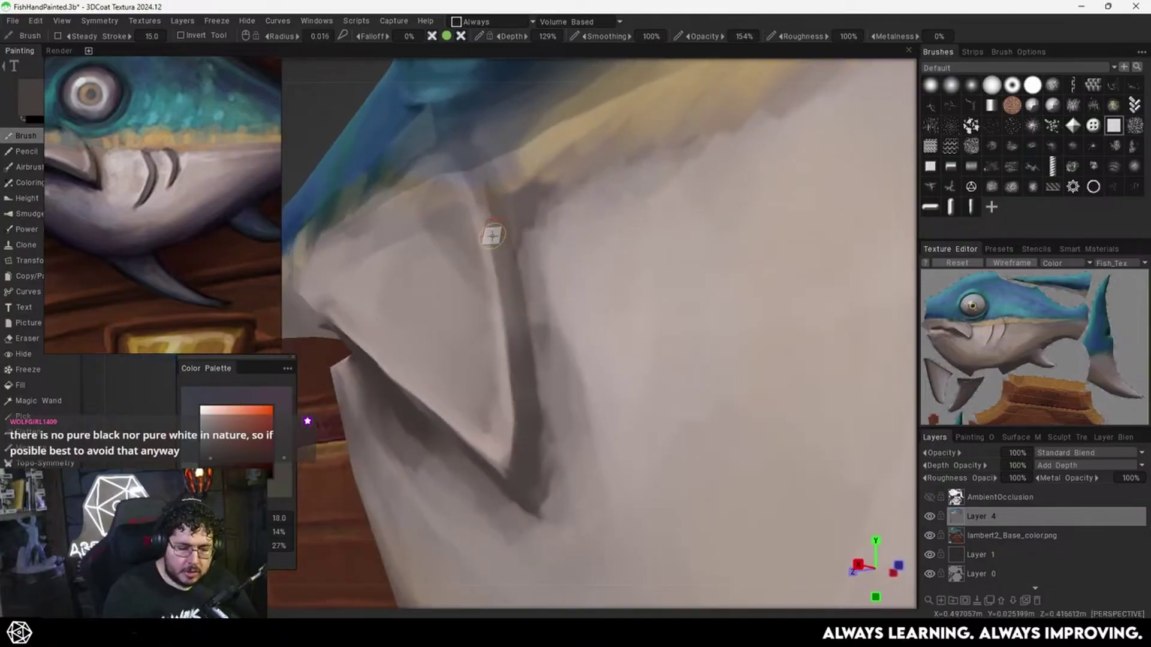
Display the wireframe and fill the cheek's narrow rear edge strip with a sampled mid brown, following the polygon edges.
key(v)
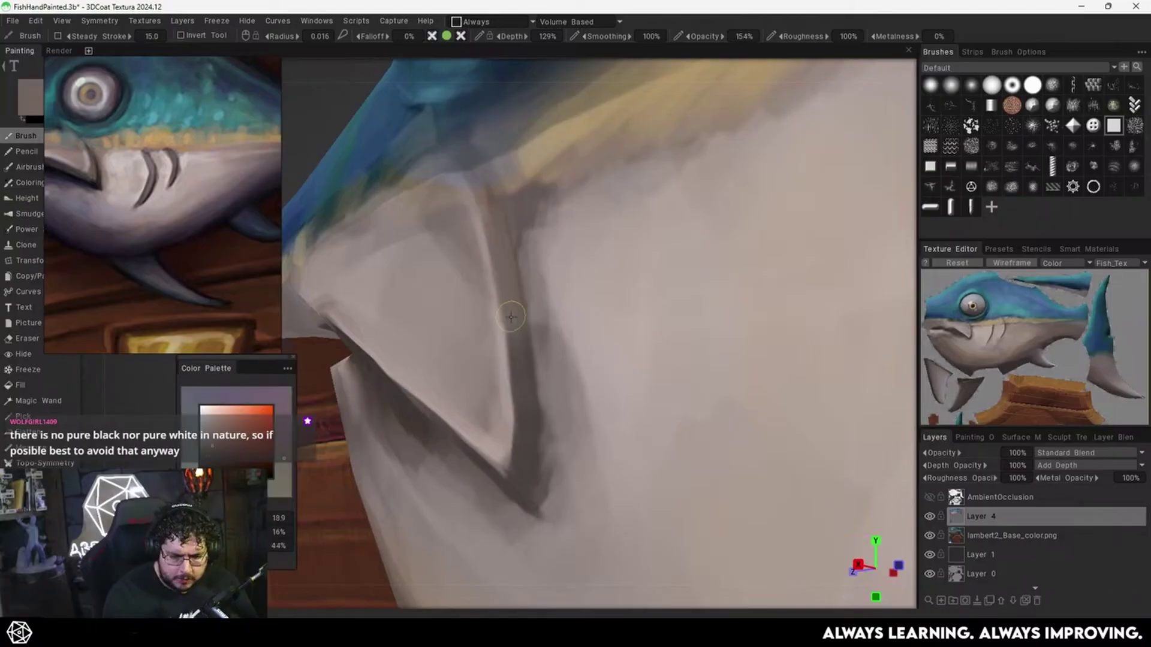
key(w)
alt+drag(535, 355, 525, 347)
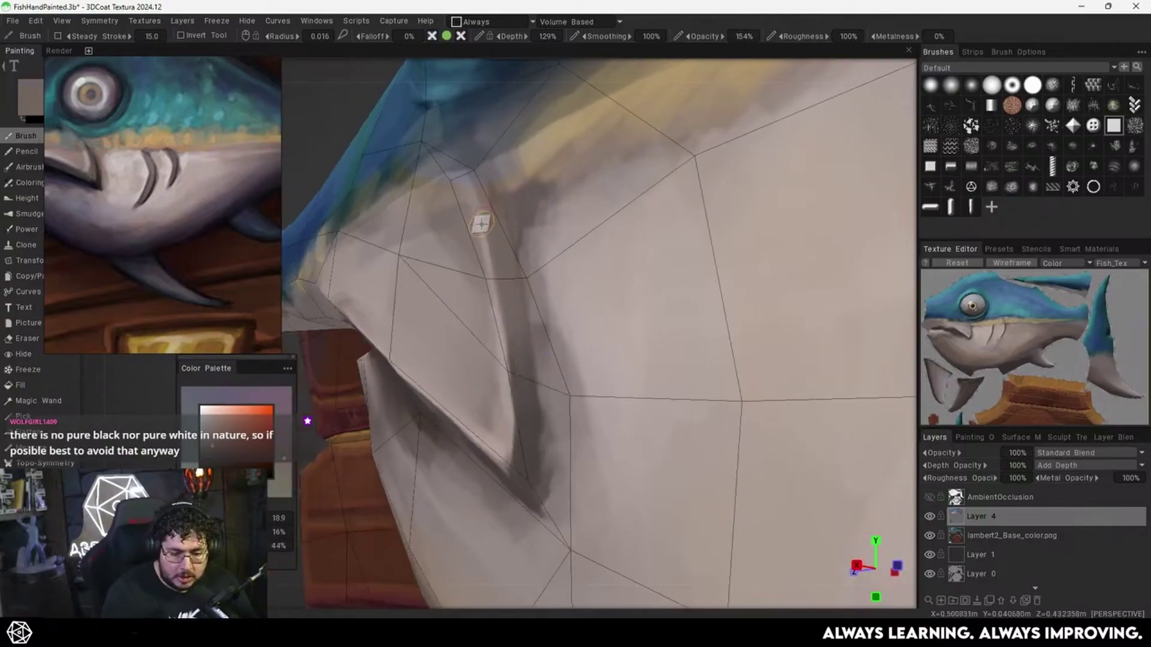
mouse_move(481, 223)
mouse_down()
mouse_move(526, 444)
mouse_move(543, 460)
mouse_up()
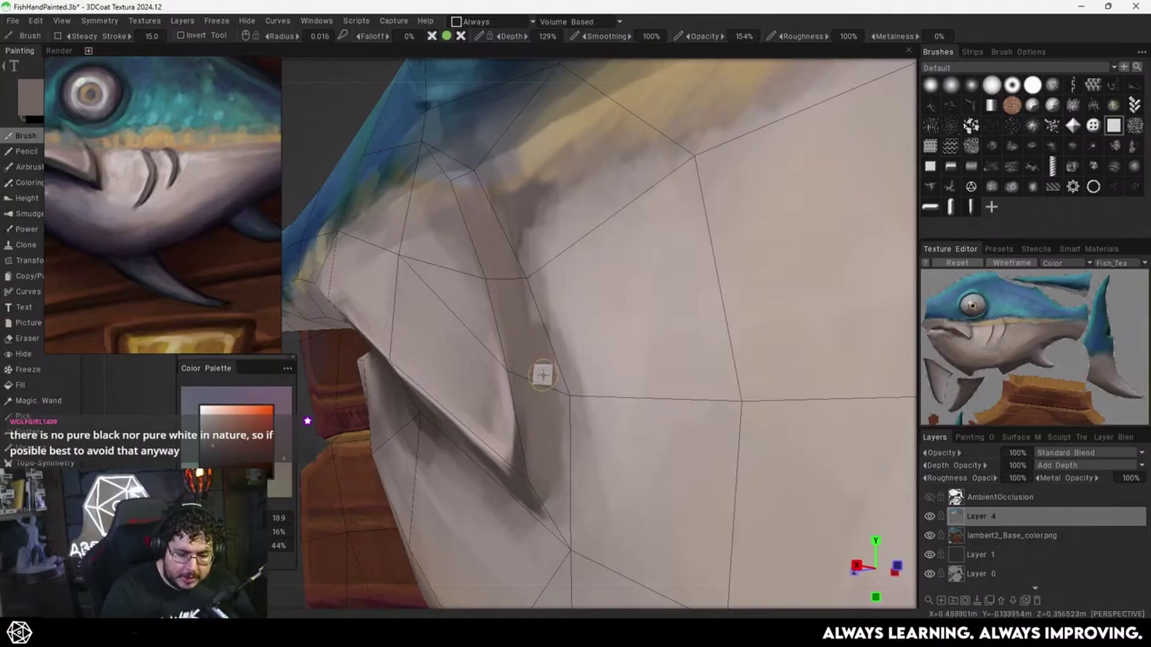
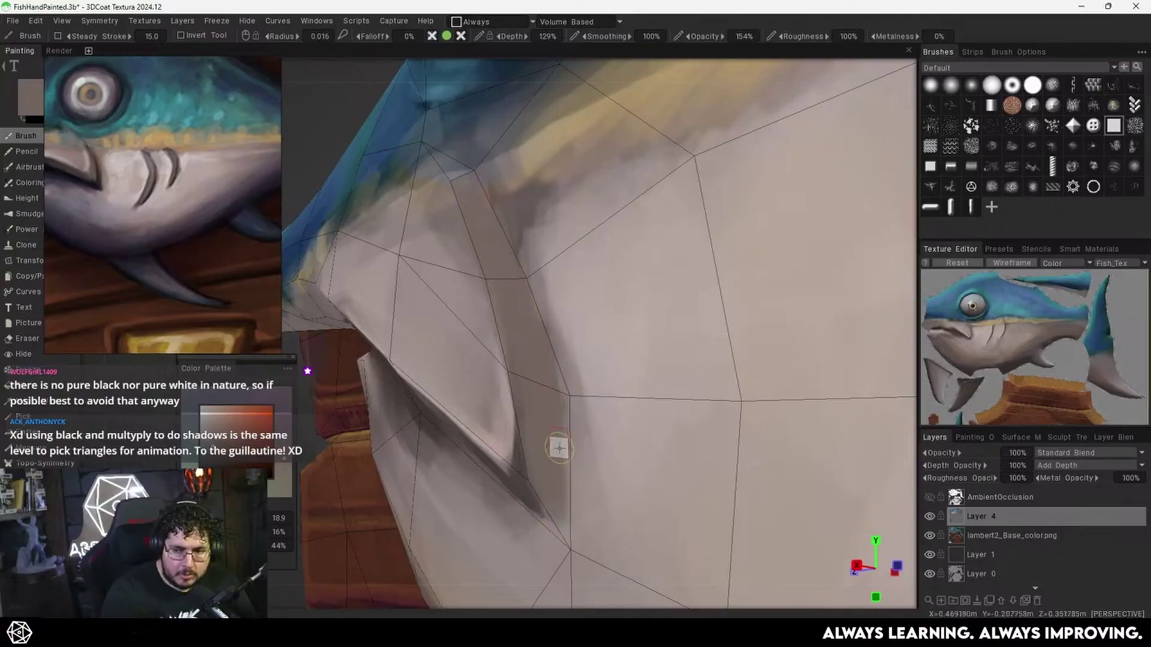
Set the brush radius to 0.010 and paint a thin dark contour along the outer side of the cheek's edge strip.
mouse_move(559, 448)
alt+mouse_down()
mouse_move(567, 425)
mouse_move(542, 466)
mouse_move(535, 455)
alt+mouse_up()
key(v)
key([)
key([)
key([)
key([)
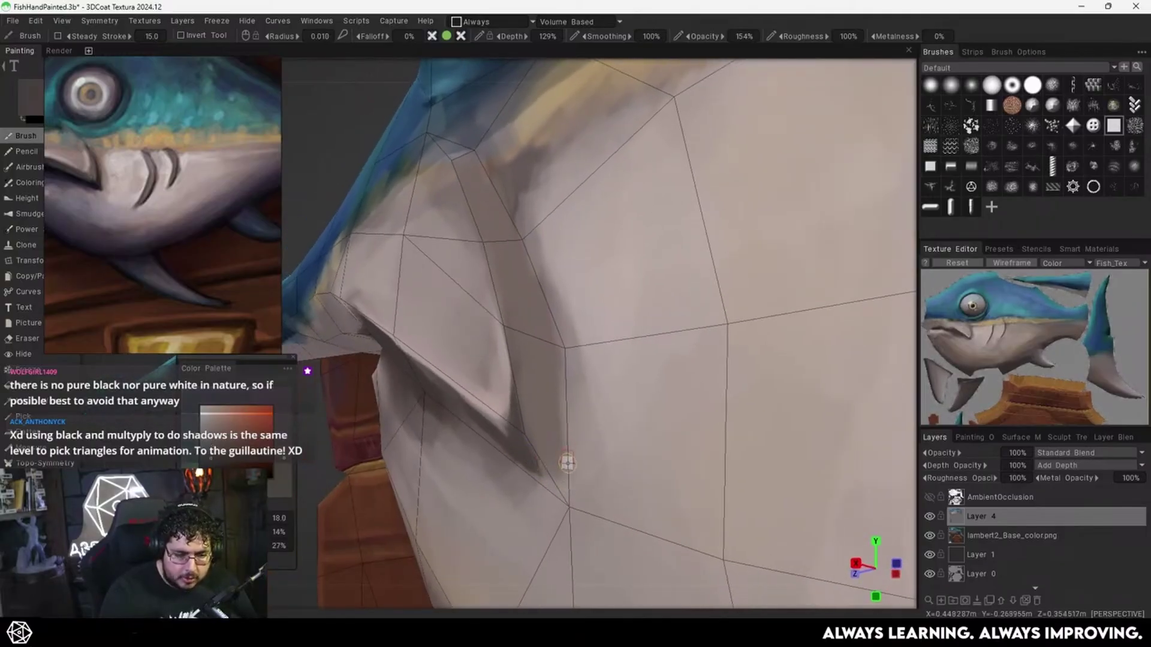
mouse_move(563, 492)
mouse_down()
mouse_move(555, 327)
mouse_move(561, 398)
mouse_move(531, 251)
mouse_move(525, 283)
mouse_up()
key(v)
drag(529, 231, 572, 306)
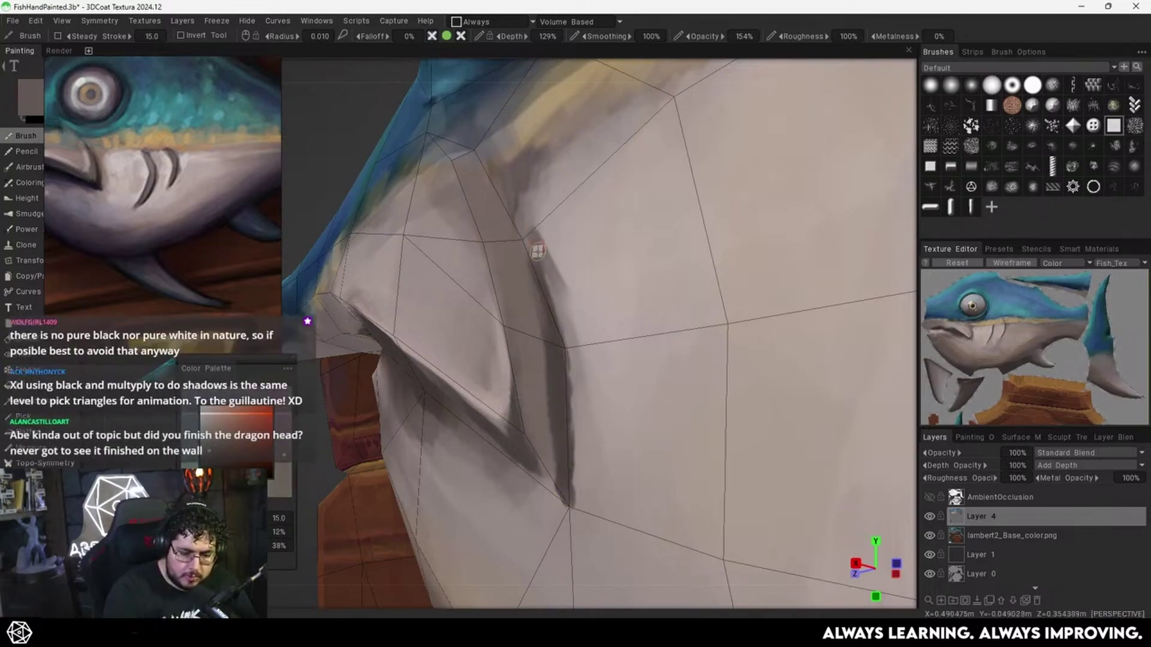
Trim the outer side of the dark cheek contour with a sampled light belly tone.
key(v)
mouse_move(544, 236)
mouse_down()
mouse_move(560, 321)
mouse_move(631, 336)
mouse_up()
alt+right_drag(631, 336, 566, 372)
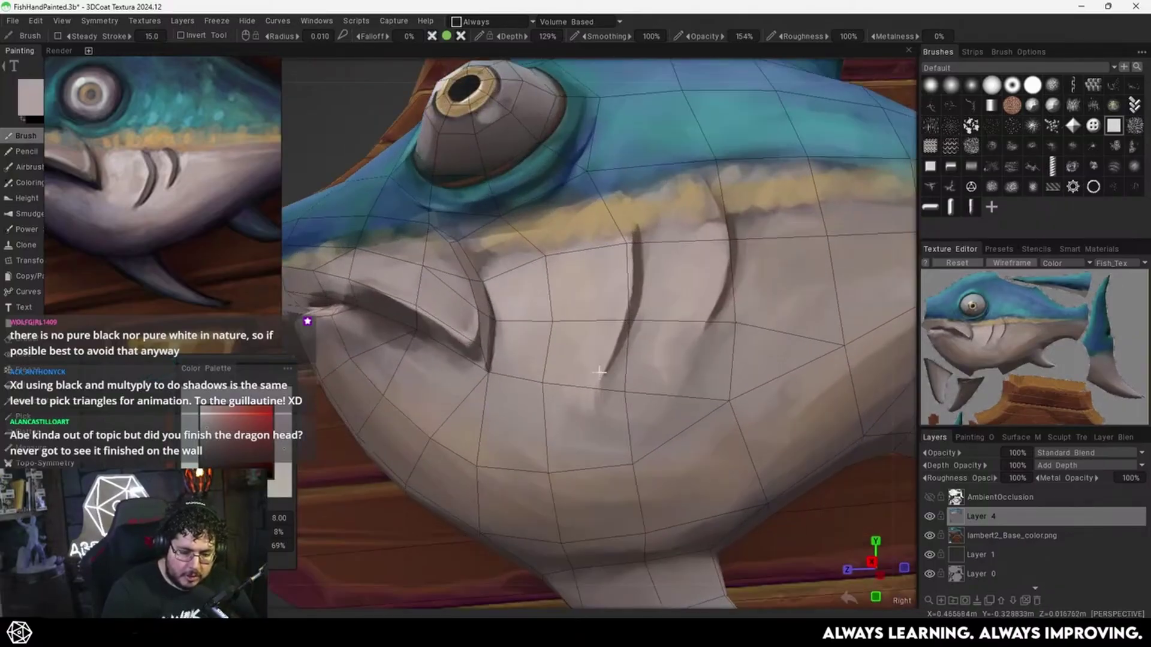
mouse_move(566, 371)
alt+middle_down()
mouse_move(618, 367)
mouse_move(636, 381)
alt+middle_up()
alt+right_drag(635, 381, 635, 375)
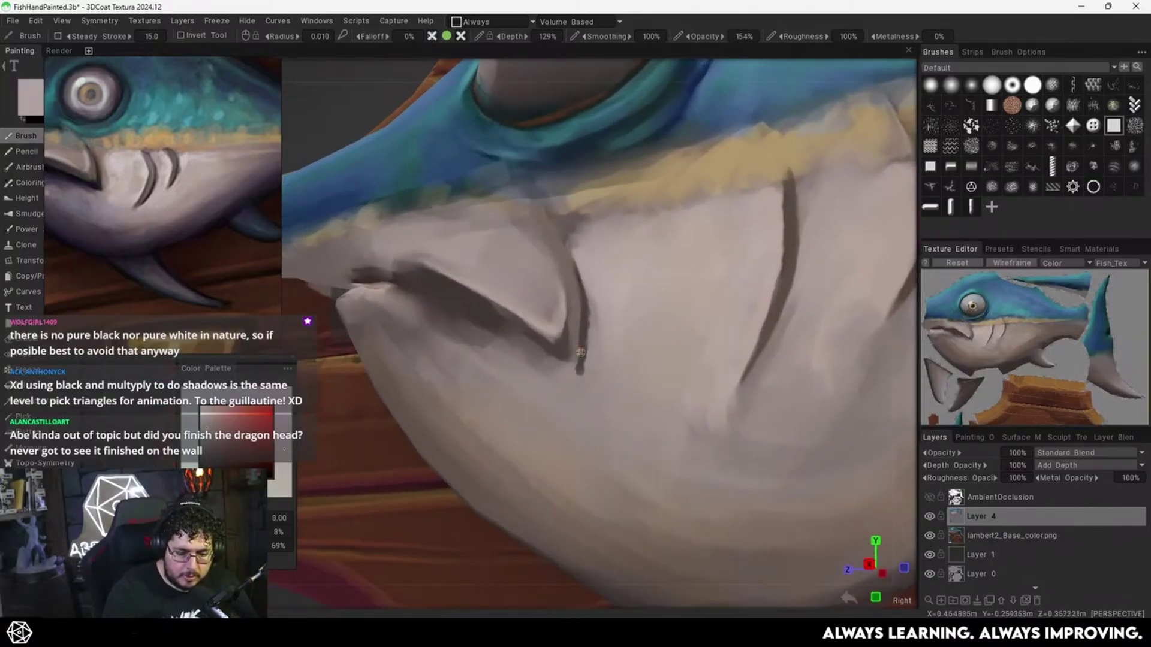
alt+drag(574, 358, 622, 251)
key(c)
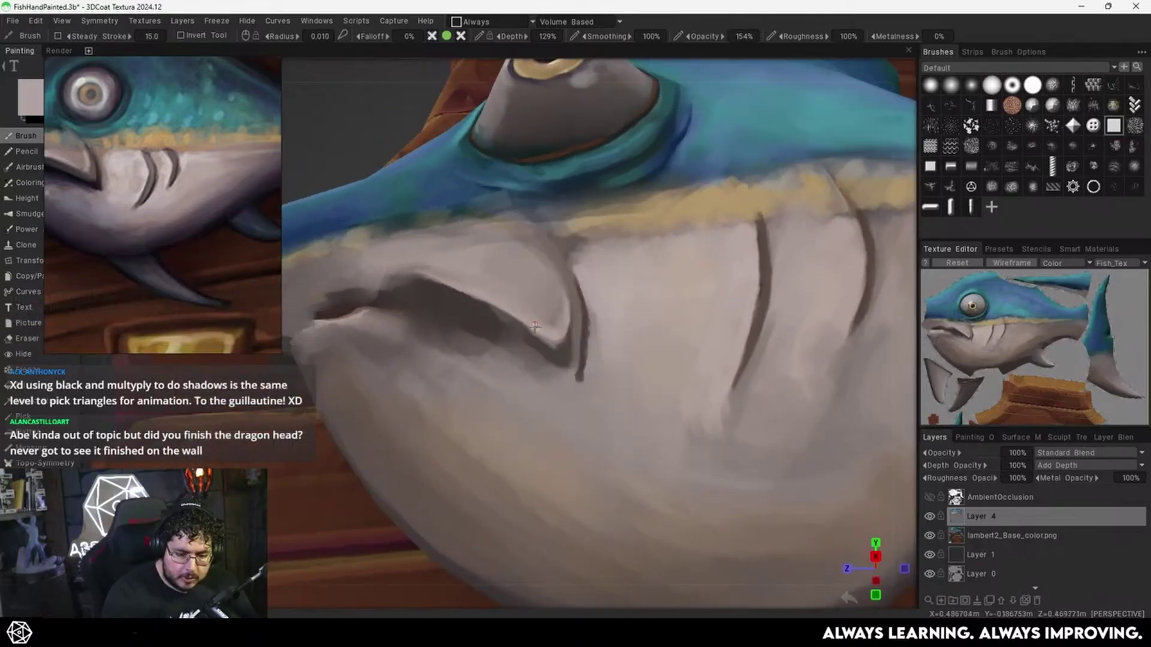
Enlarge the brush radius to 0.028 and paint the underside strip of the upper lip in sampled brown, following the wireframe.
key(v)
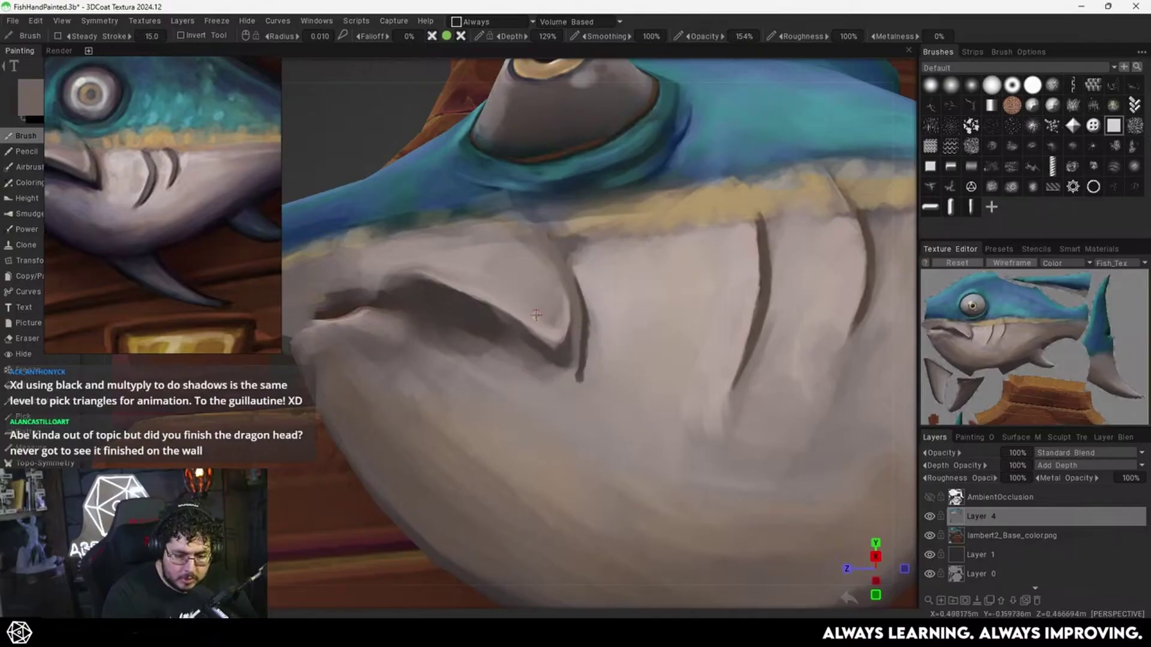
middle_drag(537, 317, 468, 312)
key(w)
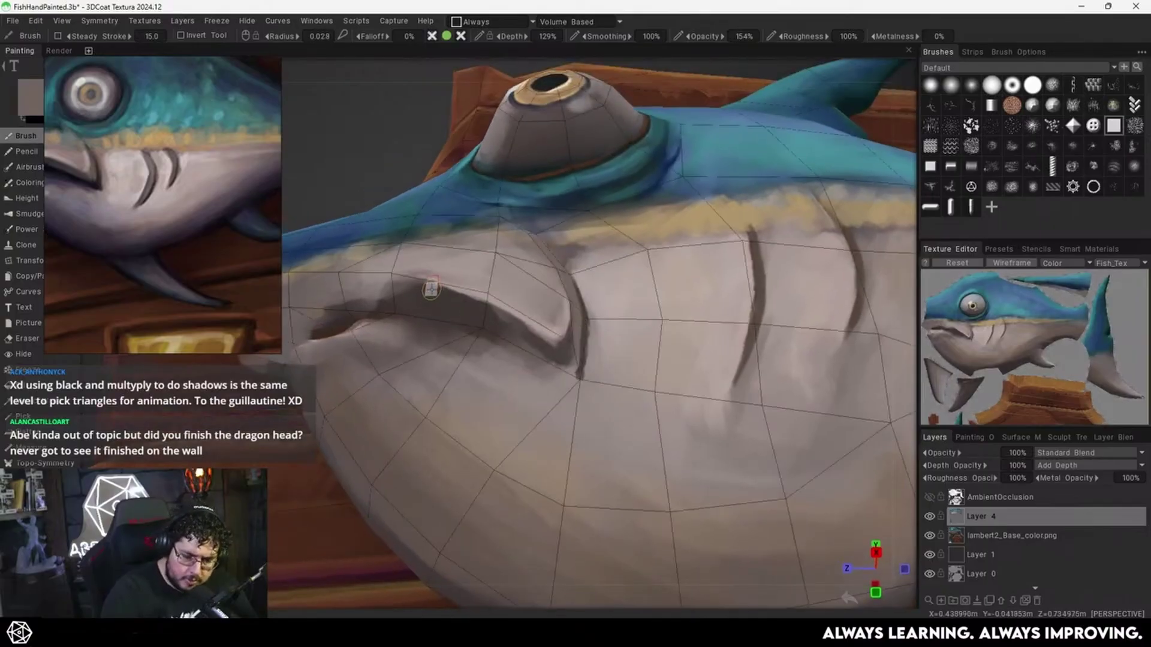
mouse_move(389, 286)
mouse_down()
mouse_move(478, 304)
mouse_move(514, 318)
mouse_move(488, 324)
mouse_move(562, 352)
mouse_up()
mouse_move(435, 293)
mouse_down()
mouse_move(405, 296)
mouse_move(524, 324)
mouse_move(454, 323)
mouse_move(441, 302)
mouse_up()
Set the brush radius to 0.013 and paint a dark line under the upper lip strip to the mouth corner.
right_drag(440, 301, 436, 305)
key(v)
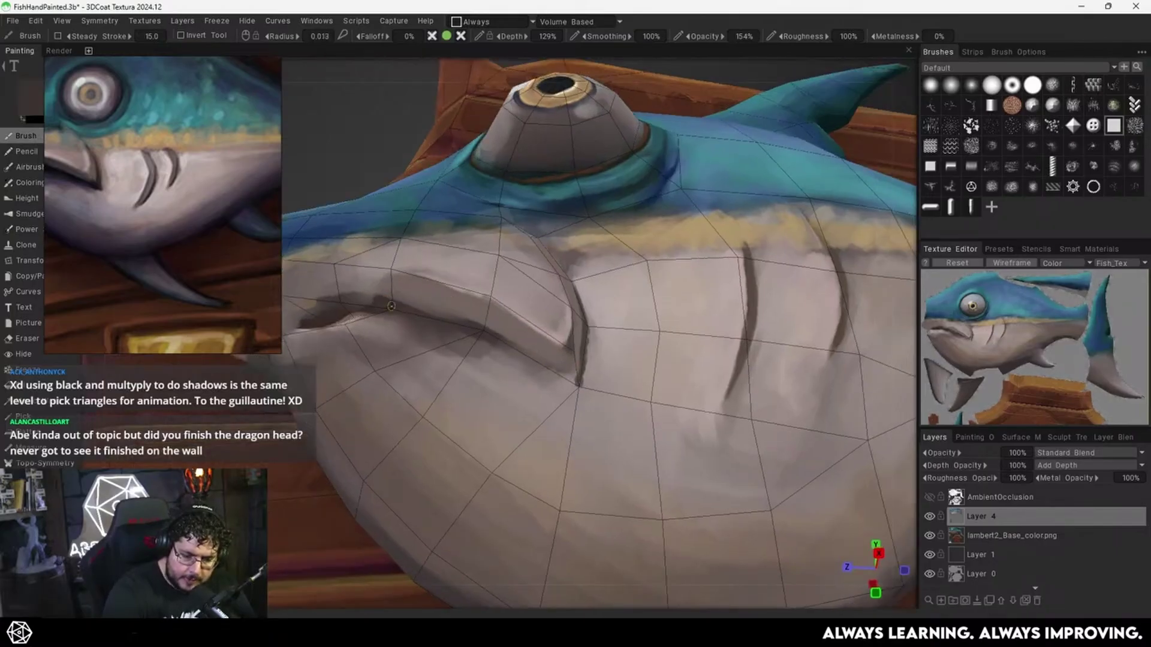
drag(487, 334, 547, 368)
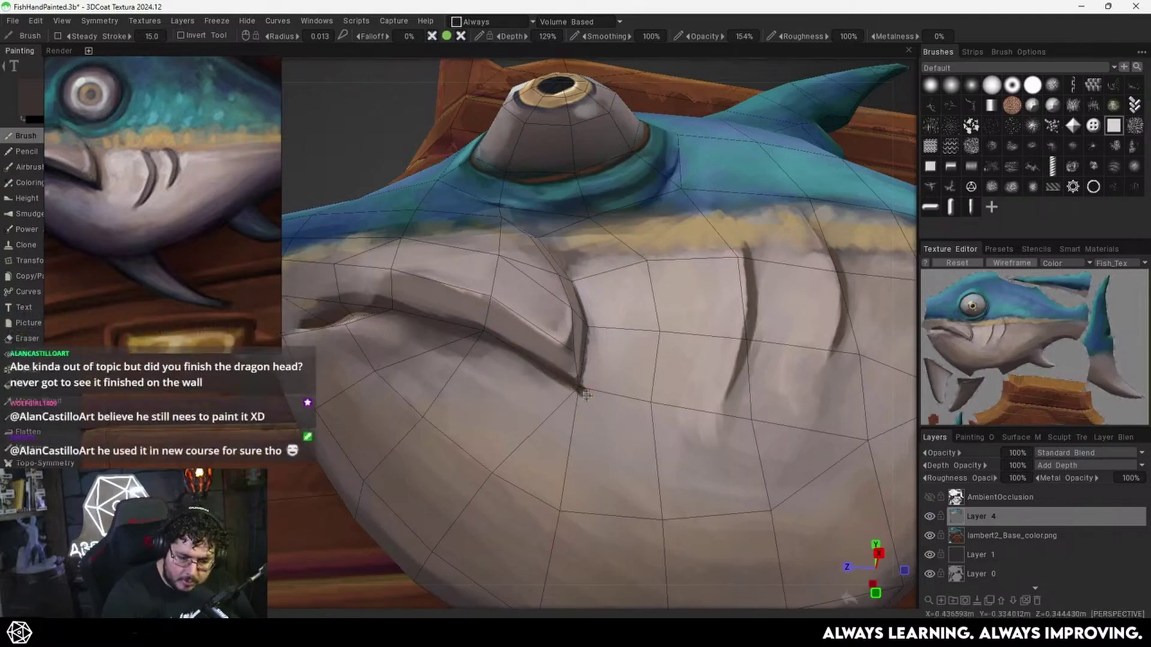
Refine the mouth corner and the cheek fold's dark contour with alternately sampled light and dark tones.
key(v)
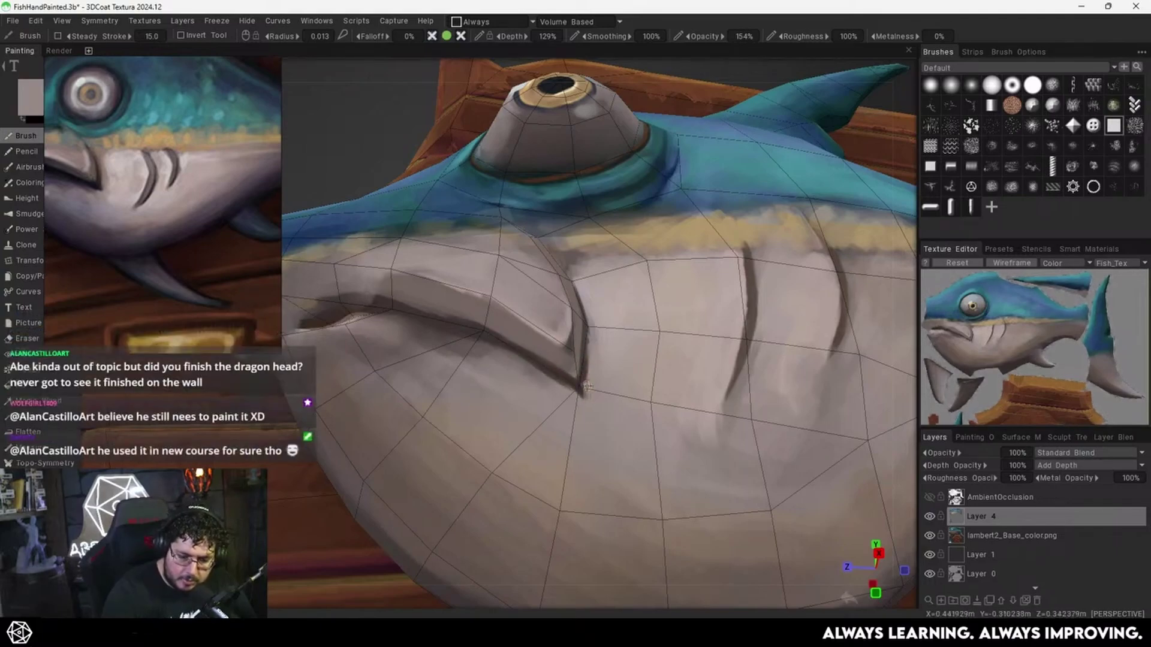
alt+drag(611, 372, 582, 357)
key(v)
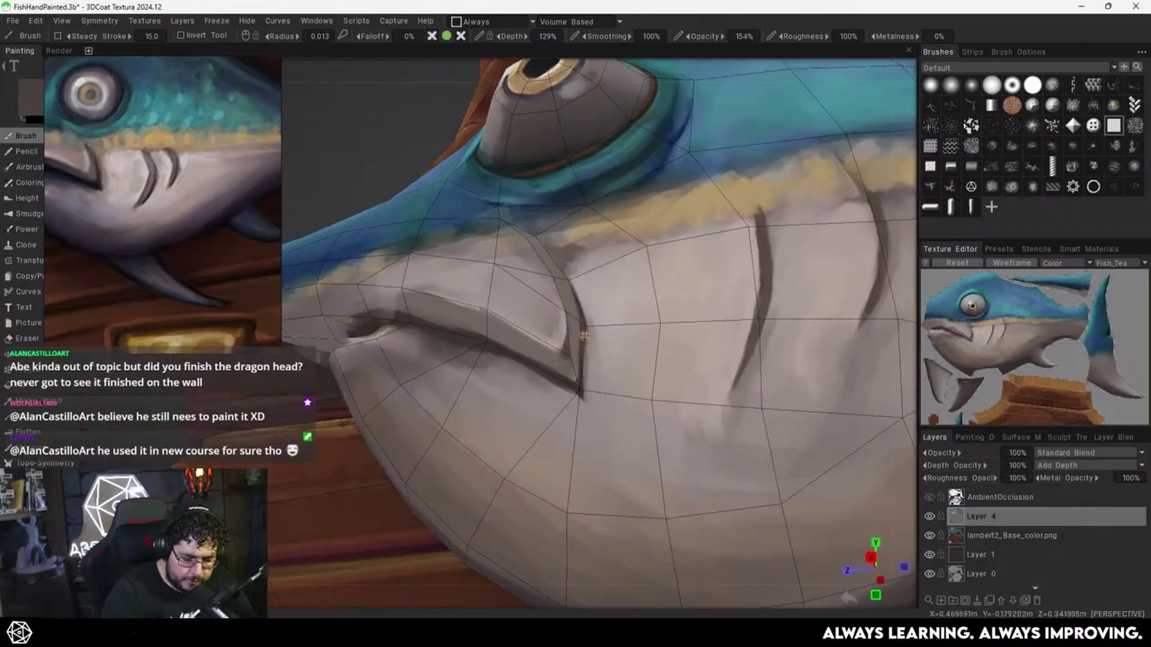
key(v)
key(v)
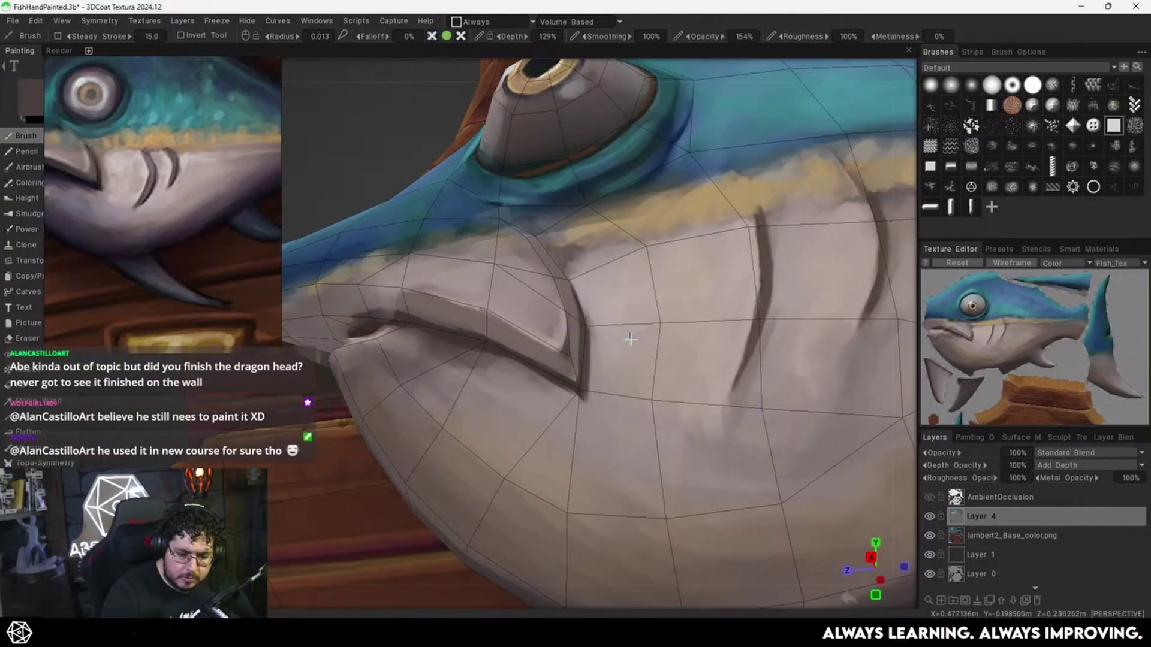
Set the brush radius to 0.020 and clean up the upper edge of the upper lip strip with sampled light cheek tones.
alt+right_drag(631, 339, 586, 383)
alt+drag(587, 383, 599, 408)
alt+right_drag(599, 408, 542, 398)
alt+drag(541, 397, 576, 381)
alt+right_drag(575, 381, 617, 350)
alt+drag(617, 349, 591, 375)
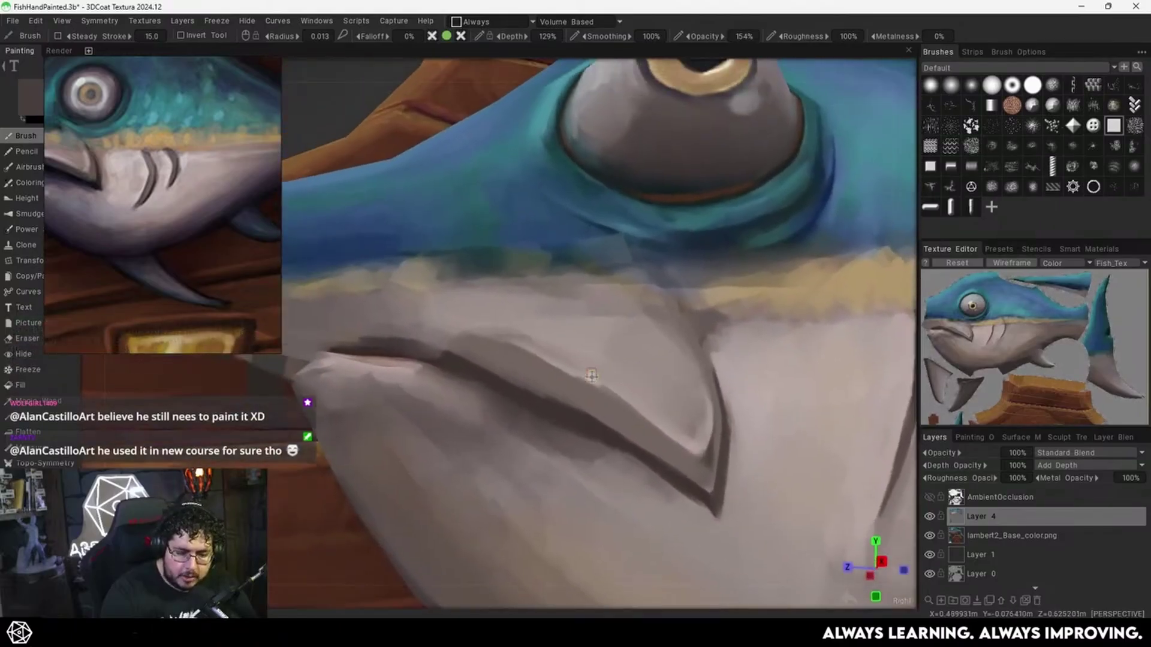
key(v)
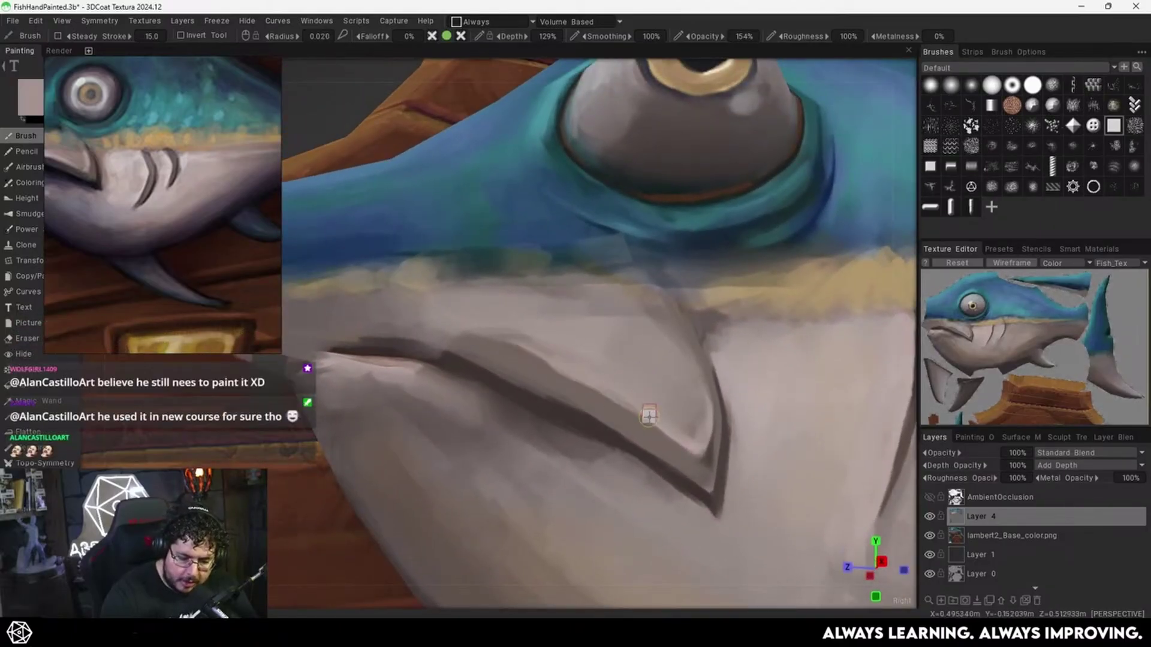
drag(537, 355, 604, 388)
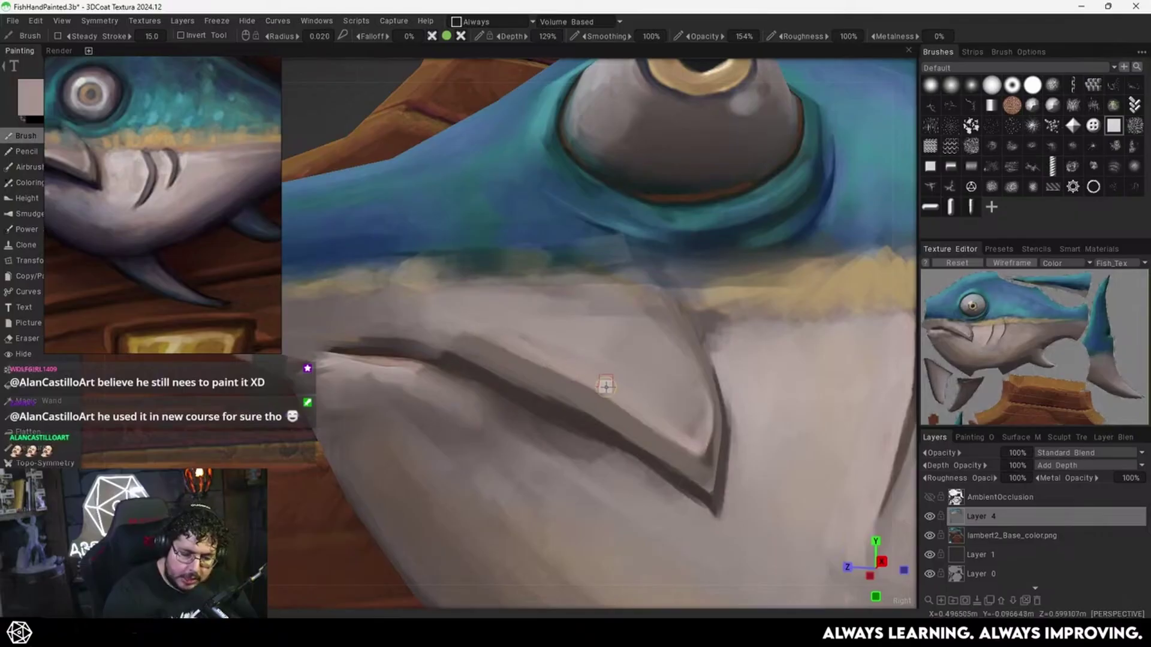
key(v)
mouse_move(498, 354)
mouse_down()
mouse_move(588, 400)
mouse_move(540, 373)
mouse_up()
key(v)
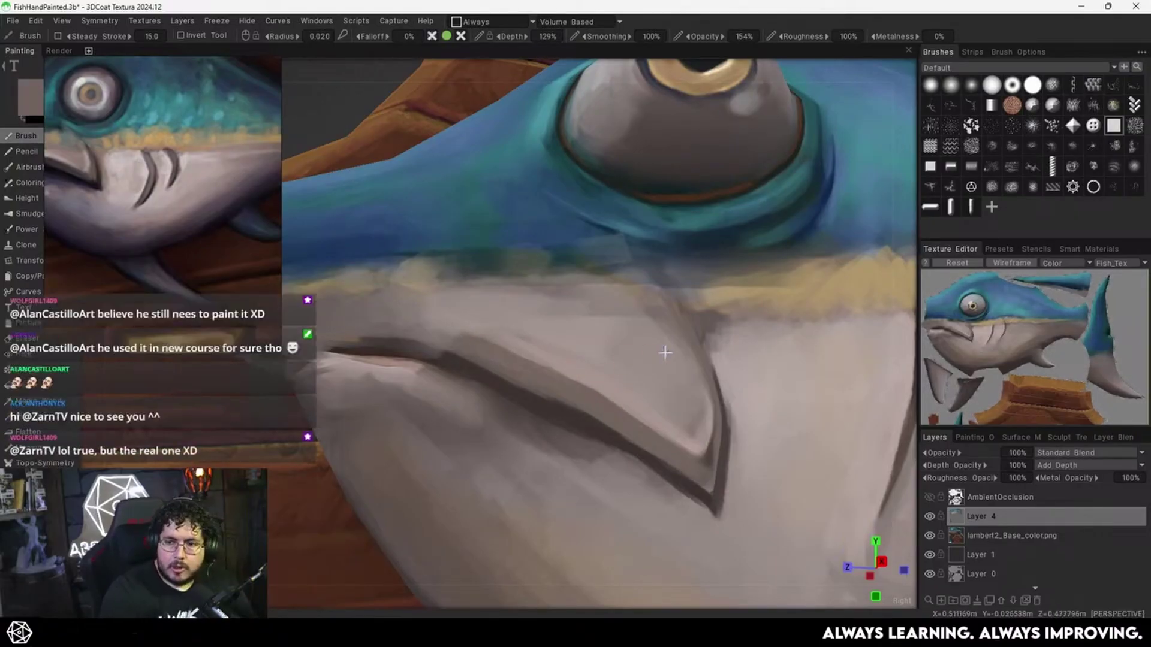
Enlarge the brush radius to 0.045 and blend the mouth's front shadow into the beak's underside with sampled grey-brown tones.
scroll(666, 353, down, 3)
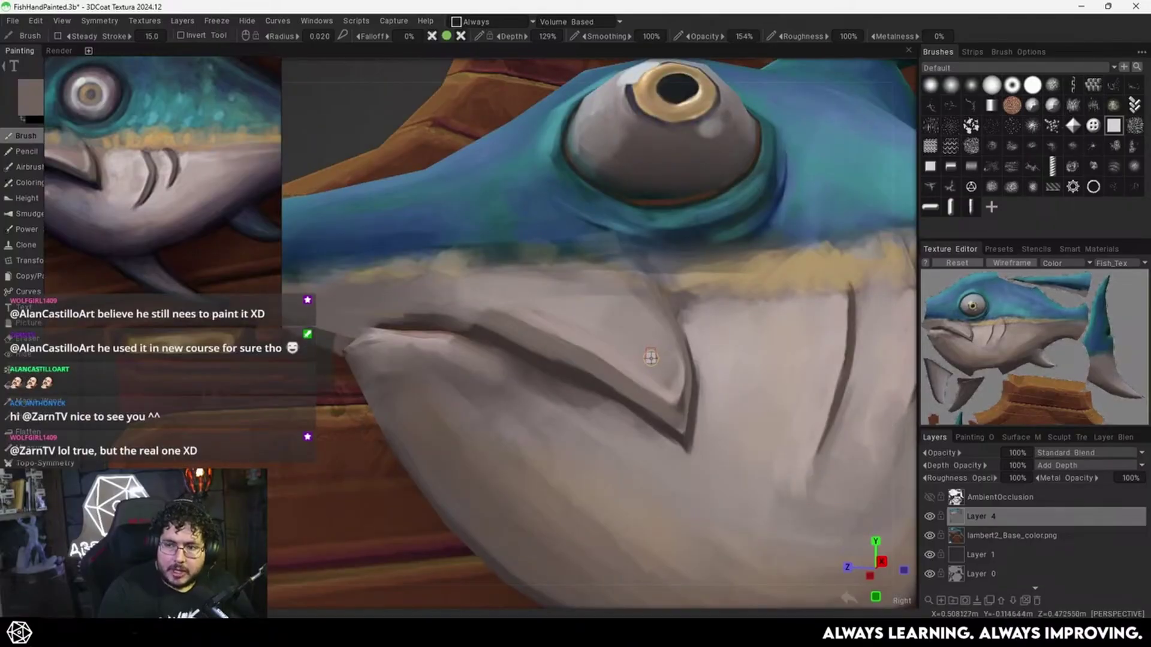
alt+middle_drag(591, 387, 624, 359)
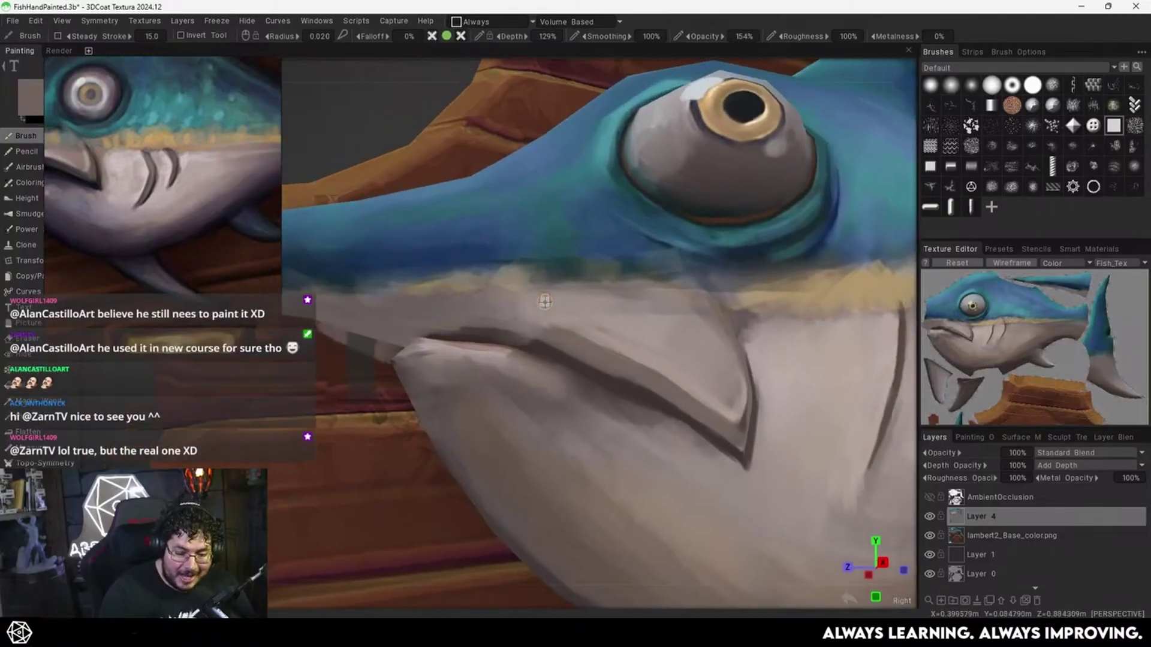
key(v)
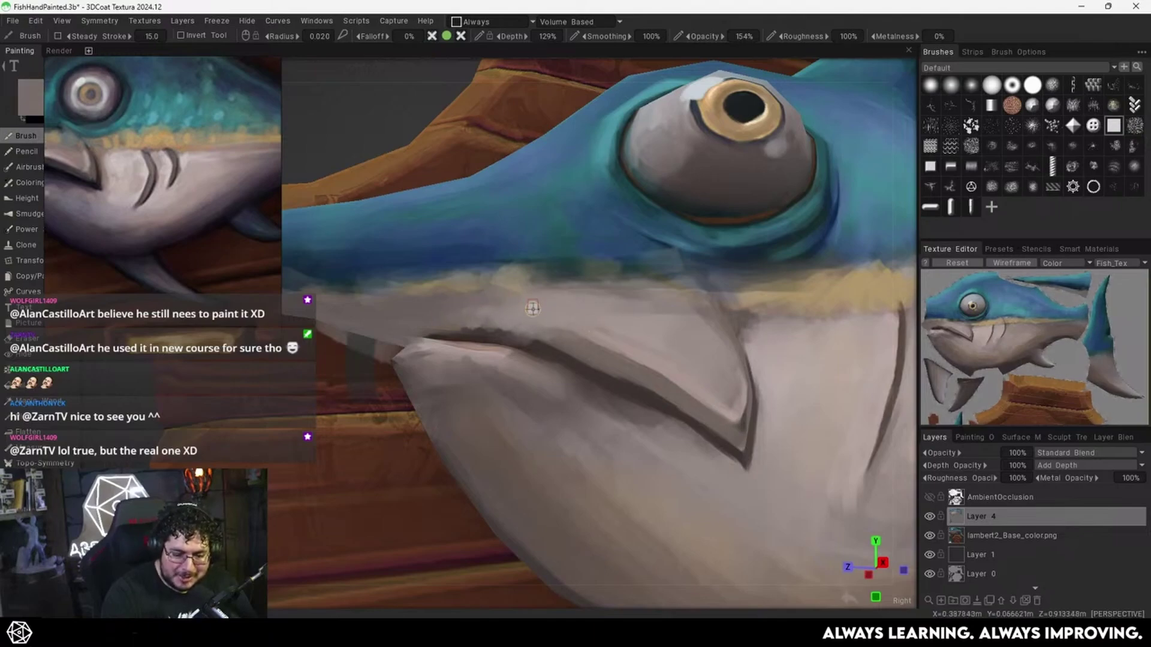
middle_drag(532, 308, 726, 348)
scroll(102, 170, down, 3)
middle_drag(97, 217, 223, 246)
middle_drag(688, 305, 695, 461)
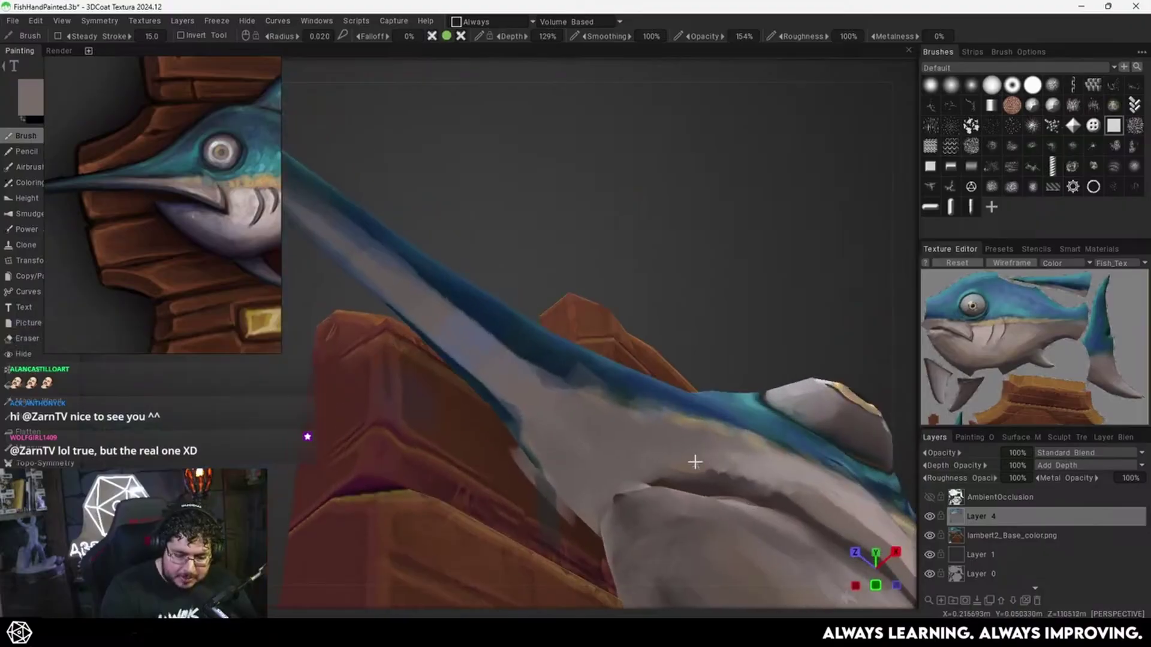
key(bracketright)
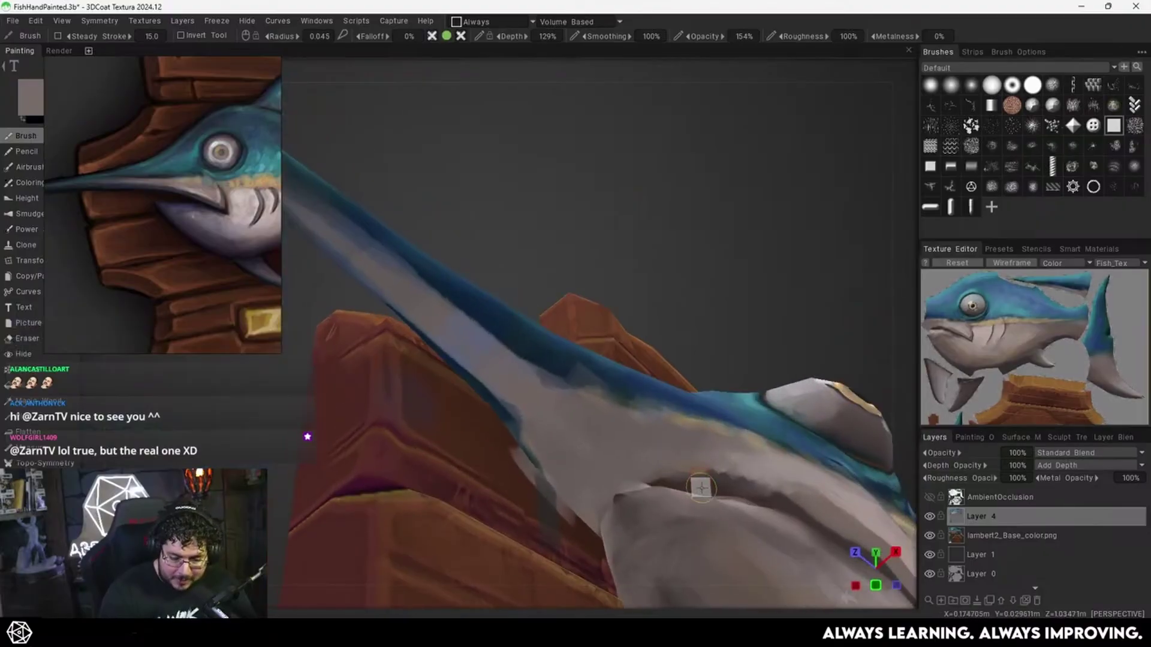
key(v)
mouse_move(700, 484)
mouse_down()
mouse_move(649, 473)
mouse_move(595, 487)
mouse_move(542, 408)
mouse_move(595, 417)
mouse_move(622, 442)
mouse_move(554, 424)
mouse_move(572, 419)
mouse_up()
key(v)
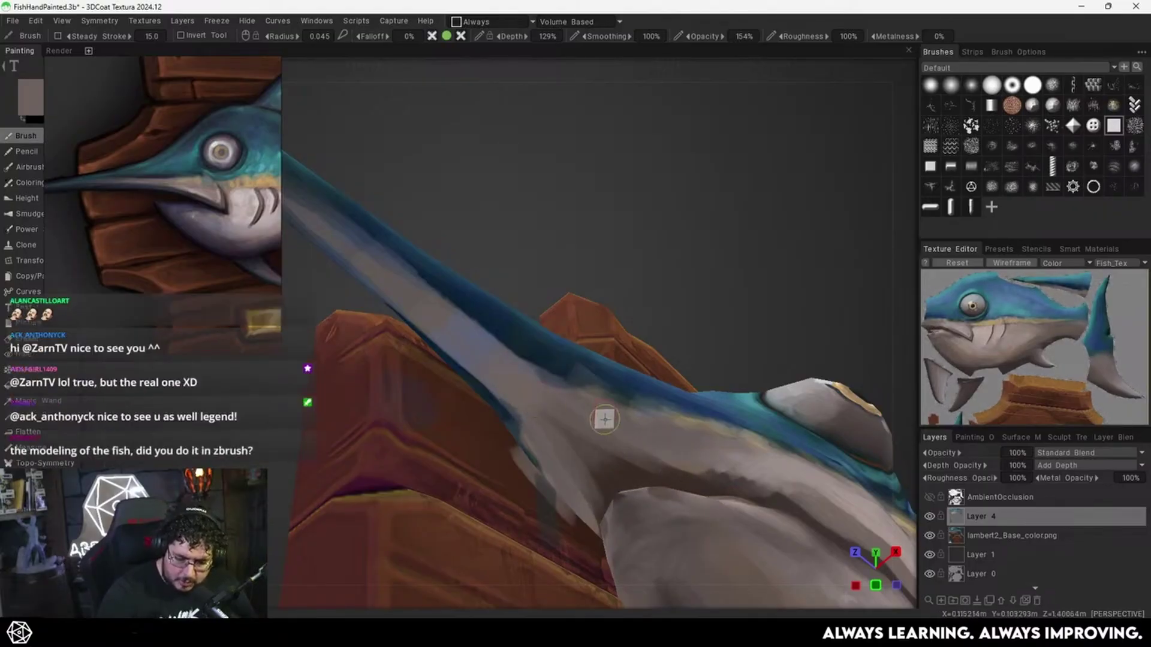
drag(637, 458, 719, 476)
Set the brush radius to 0.027 and paint the dark mouth opening along the lower lip's front edge with a sampled brown.
alt+right_drag(772, 413, 613, 394)
alt+drag(613, 394, 591, 474)
alt+right_drag(590, 443, 718, 392)
alt+middle_drag(718, 392, 609, 187)
mouse_move(624, 371)
alt+mouse_down()
mouse_move(685, 404)
mouse_move(713, 391)
mouse_move(591, 390)
mouse_move(617, 375)
mouse_move(815, 405)
alt+mouse_up()
key(v)
alt+middle_drag(791, 433, 761, 382)
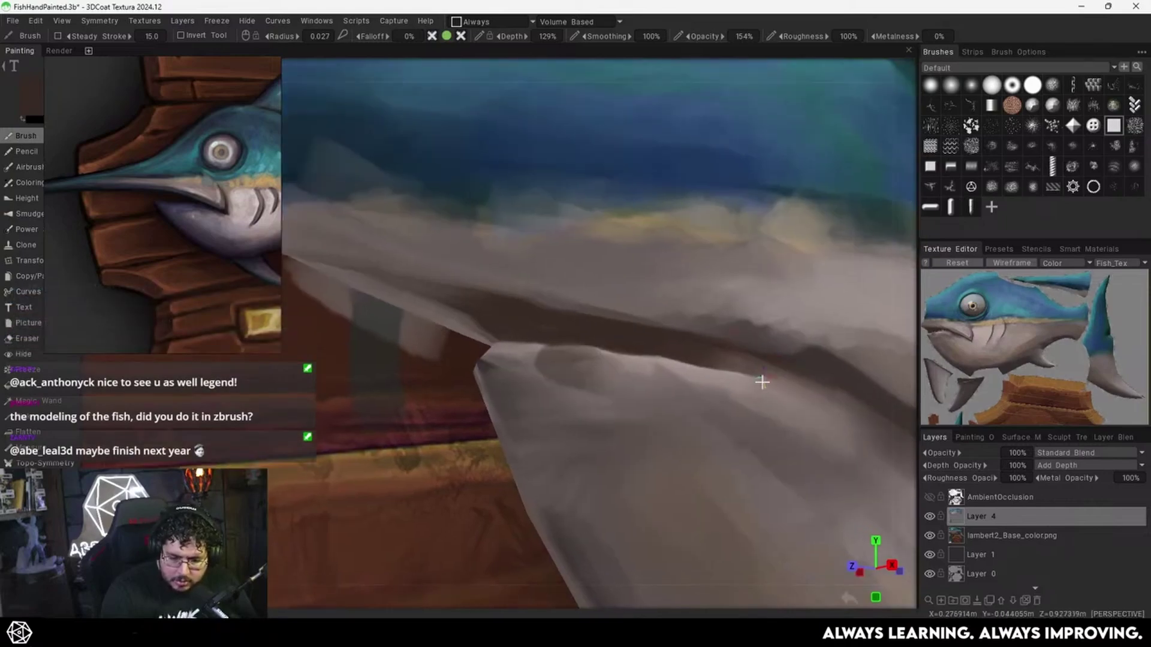
mouse_move(732, 359)
mouse_down()
mouse_move(785, 376)
mouse_move(812, 371)
mouse_up()
alt+right_drag(743, 355, 600, 434)
mouse_move(665, 398)
alt+right_down()
mouse_move(529, 473)
mouse_move(717, 364)
alt+right_up()
key(v)
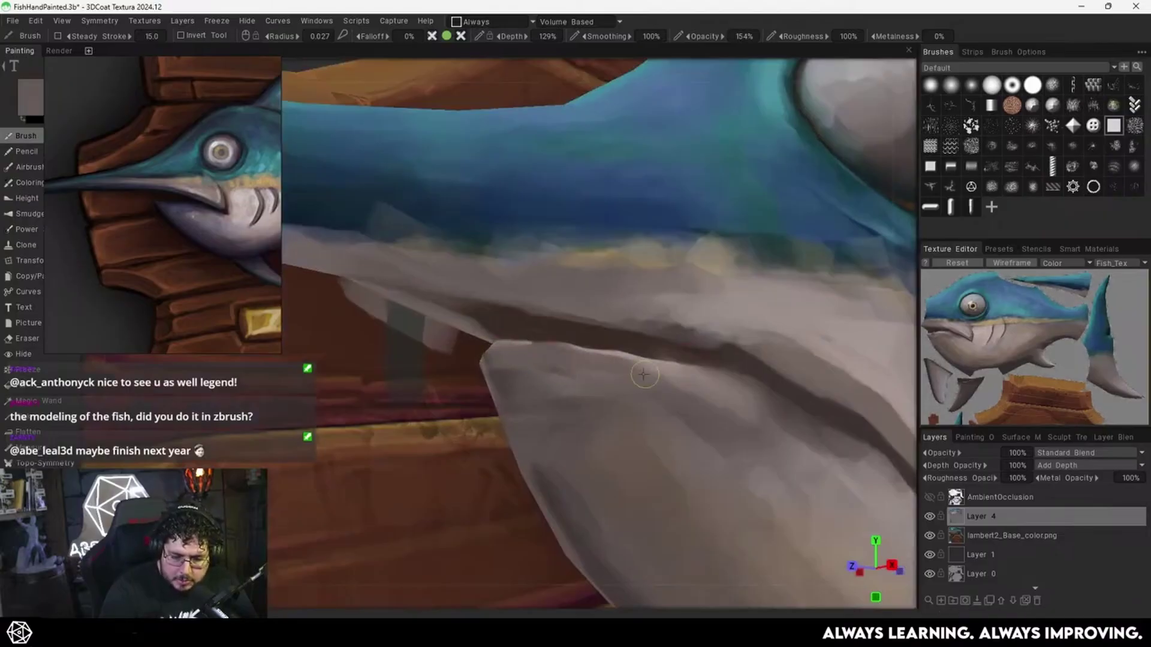
Examine the repainted mouth from a full view of the fish and up close.
mouse_move(797, 412)
alt+mouse_down()
mouse_move(671, 393)
mouse_move(734, 400)
alt+mouse_up()
alt+right_drag(752, 434, 577, 452)
alt+drag(577, 452, 534, 347)
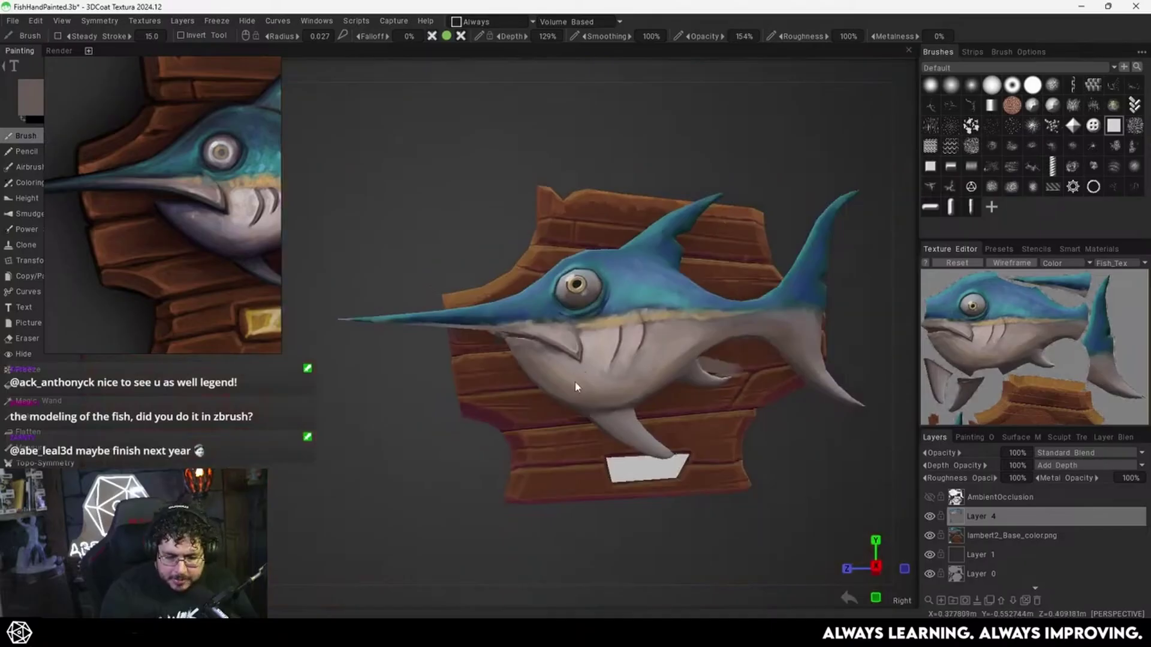
alt+right_drag(576, 388, 617, 365)
alt+drag(617, 365, 591, 394)
alt+right_drag(591, 393, 657, 417)
mouse_move(658, 417)
alt+mouse_down()
mouse_move(637, 411)
mouse_move(641, 423)
alt+mouse_up()
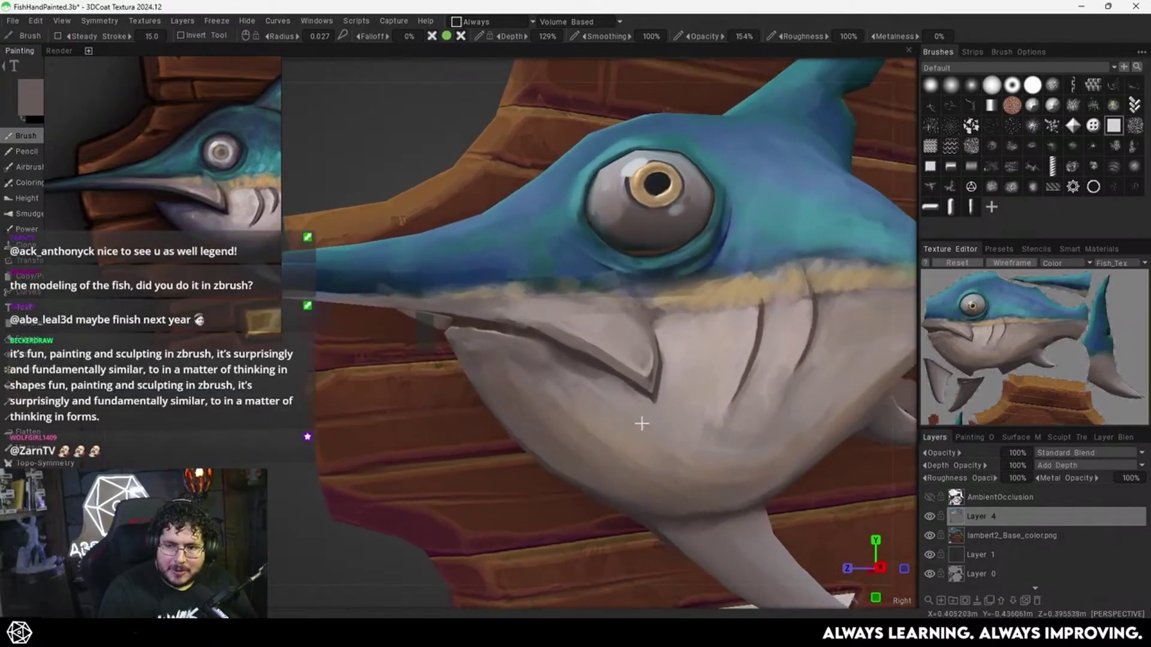
alt+right_drag(641, 423, 667, 429)
alt+drag(666, 430, 607, 421)
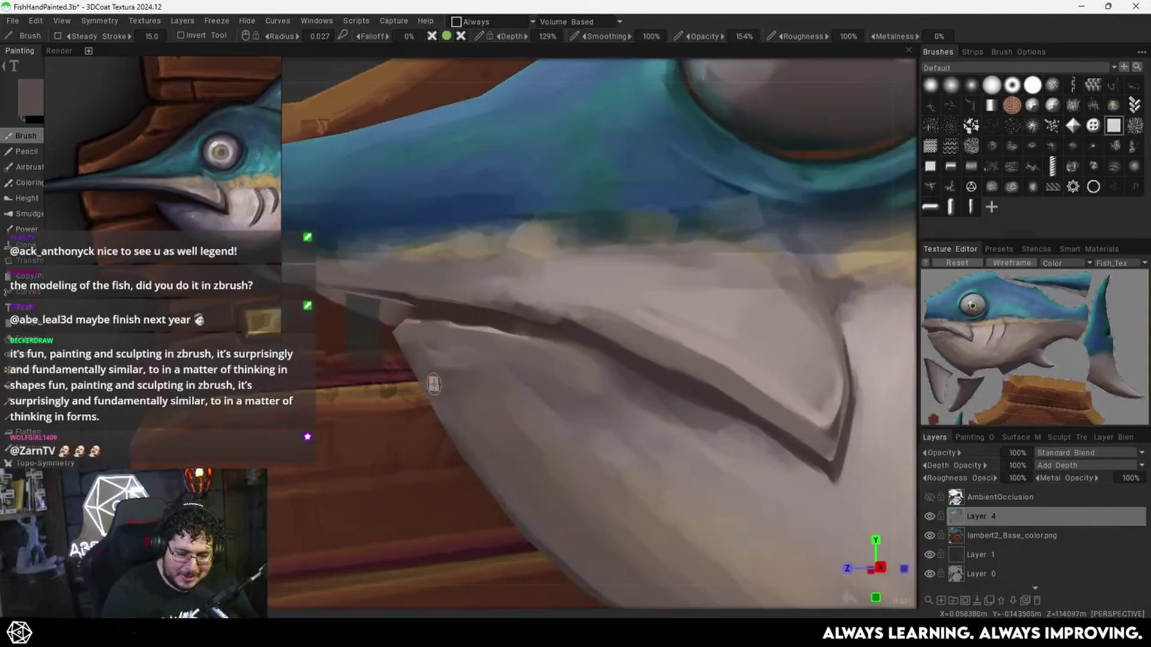
Enlarge the brush radius to 0.054 and smooth the shading at the lower jaw's tip with sampled grey-brown tones.
alt+drag(438, 396, 509, 364)
alt+middle_drag(508, 364, 582, 311)
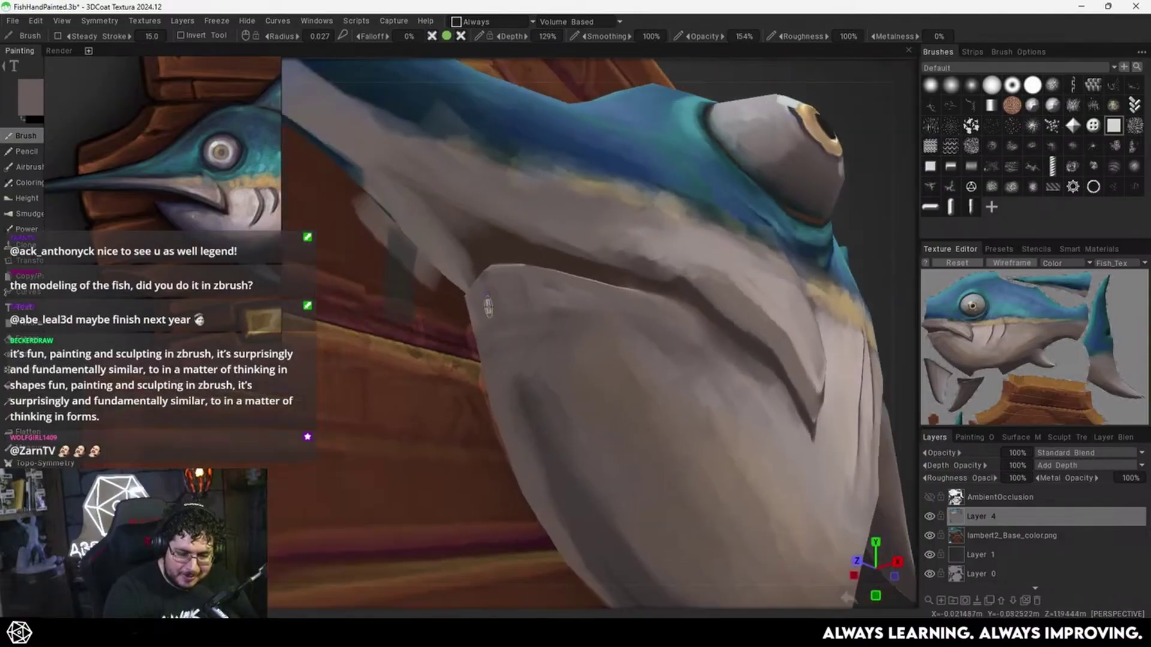
right_drag(488, 306, 501, 306)
drag(503, 301, 481, 298)
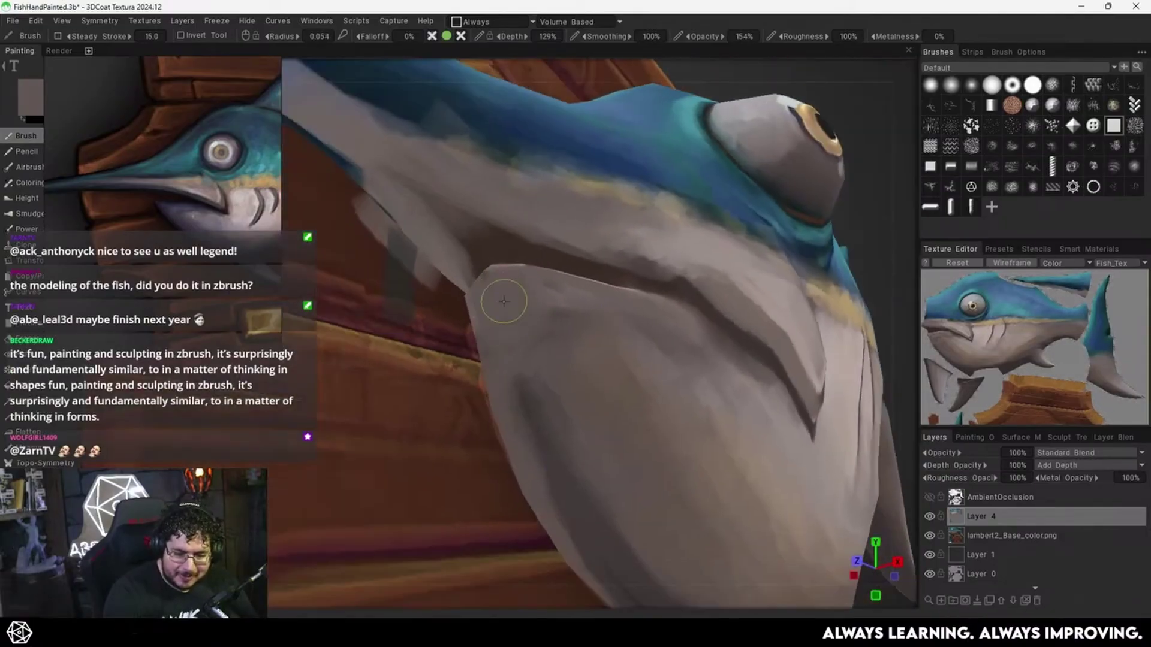
key(v)
drag(532, 411, 528, 365)
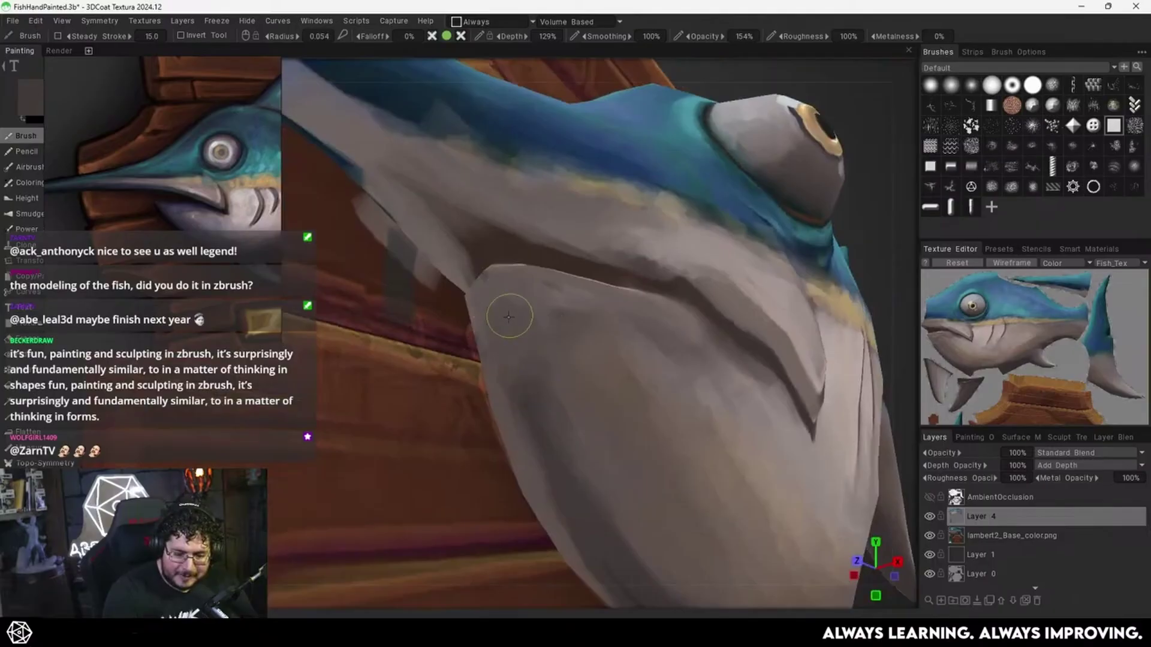
key(v)
drag(508, 317, 549, 315)
Set the brush radius to 0.030 and blend the upper lip's front part into the cheek with sampled shadow and light tones.
alt+right_drag(643, 349, 599, 408)
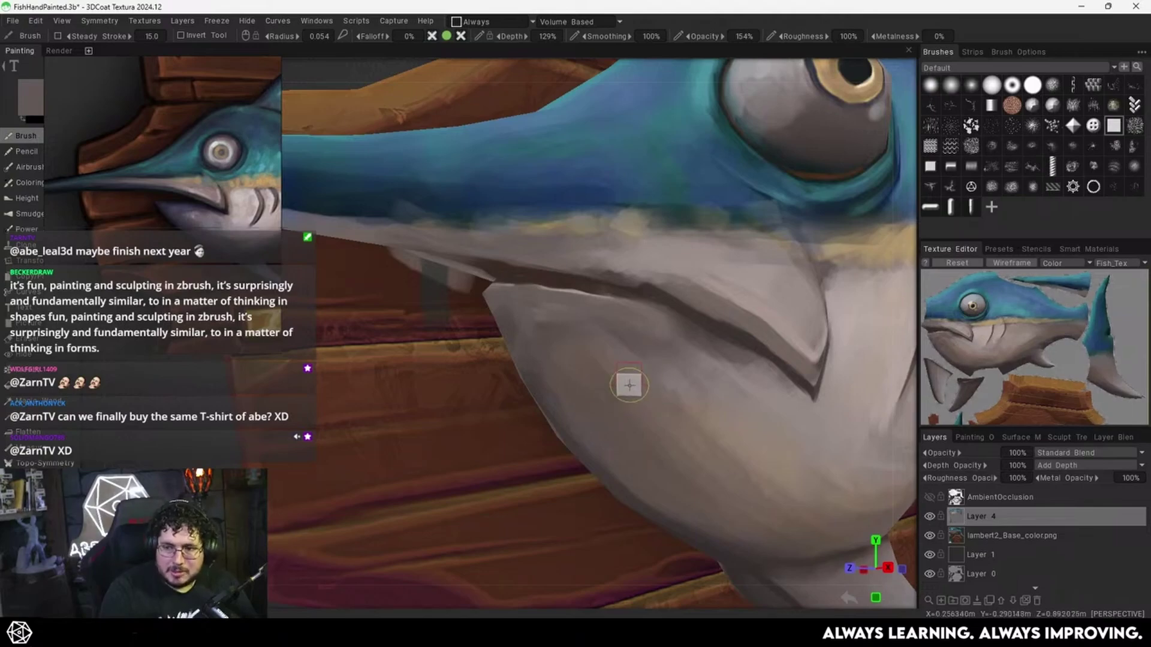
mouse_move(665, 352)
alt+middle_down()
mouse_move(653, 360)
mouse_move(645, 347)
alt+middle_up()
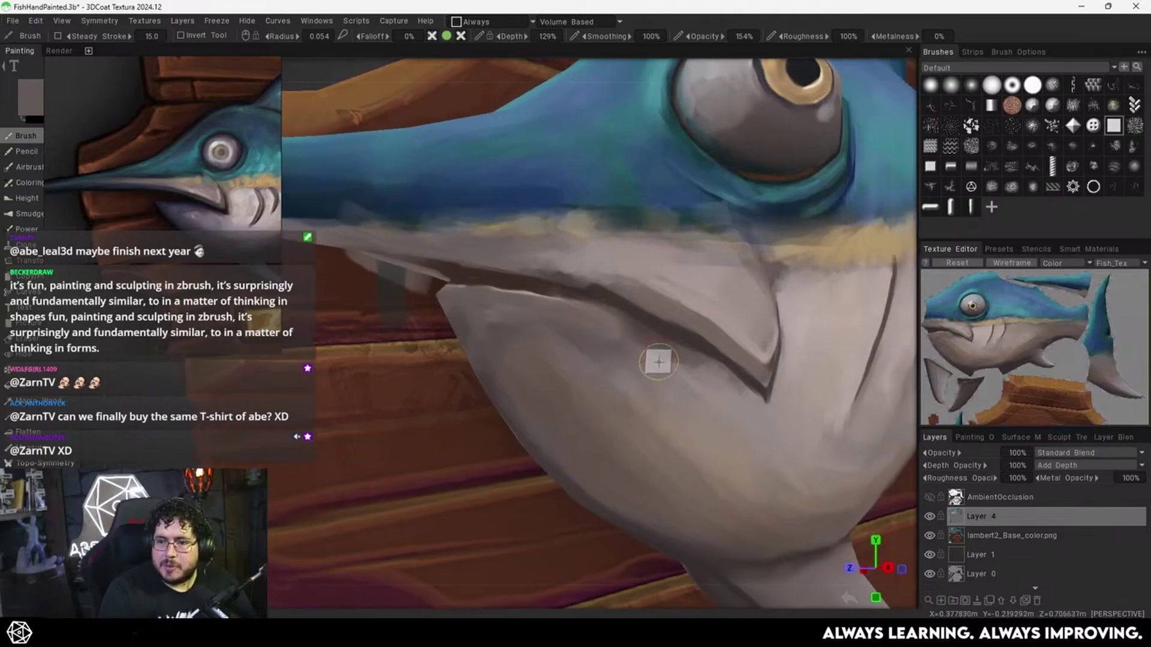
mouse_move(652, 363)
alt+mouse_down()
mouse_move(668, 425)
mouse_move(651, 363)
mouse_move(620, 381)
alt+mouse_up()
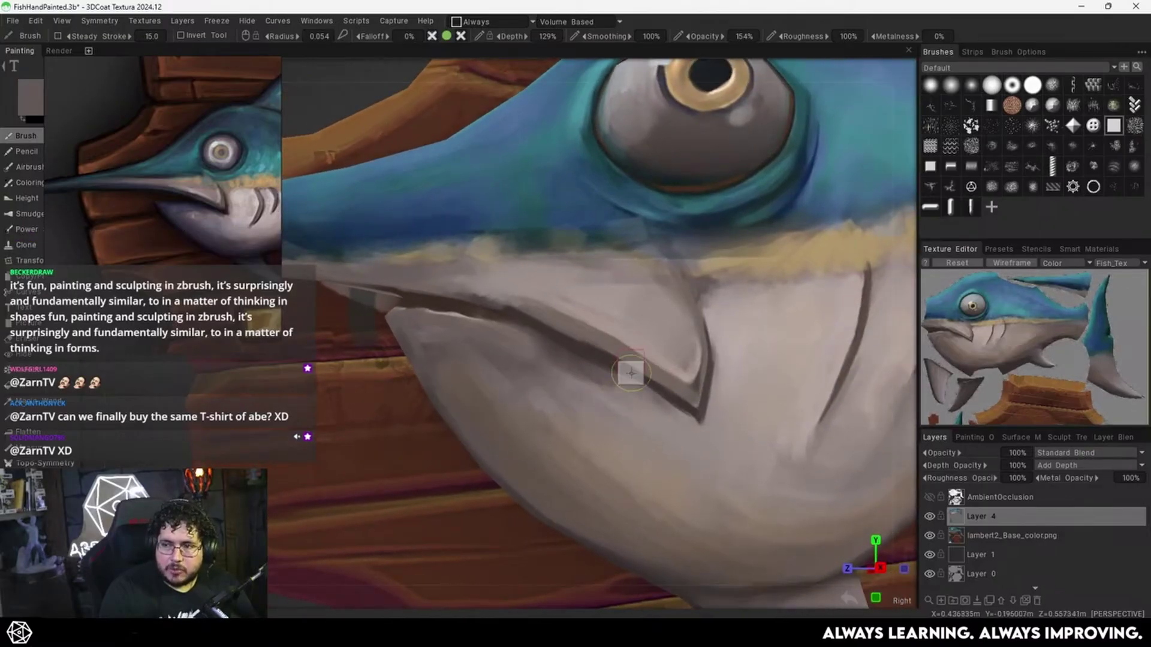
mouse_move(676, 354)
alt+mouse_down()
mouse_move(624, 345)
mouse_move(591, 385)
mouse_move(601, 416)
mouse_move(622, 358)
alt+mouse_up()
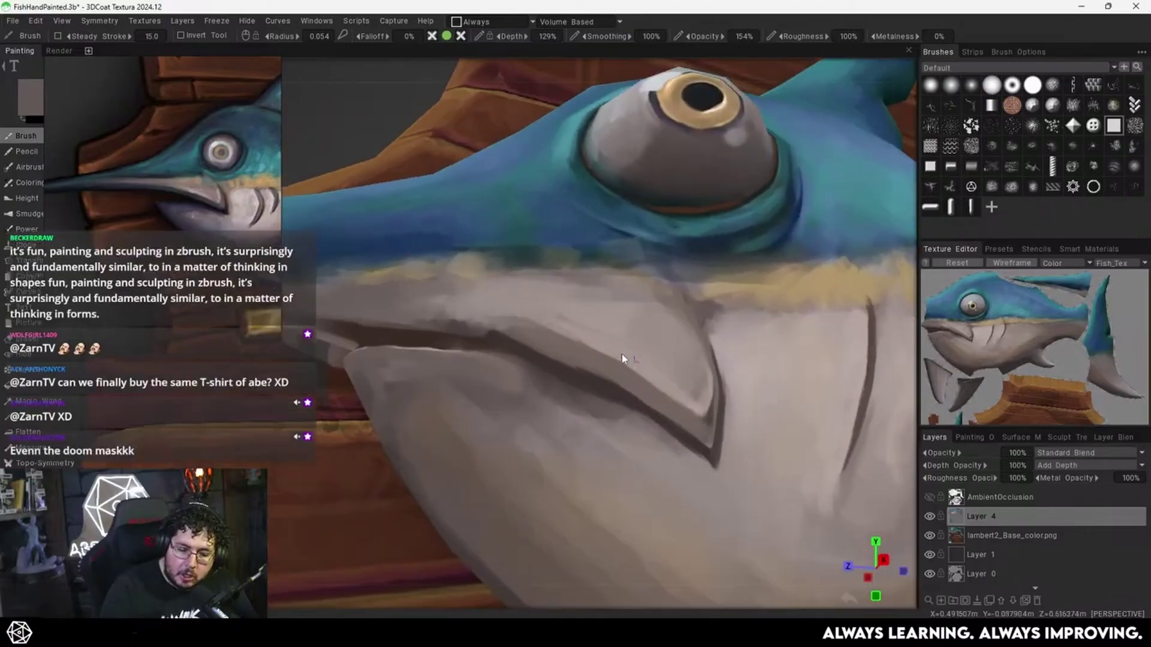
alt+right_drag(621, 358, 642, 405)
key(v)
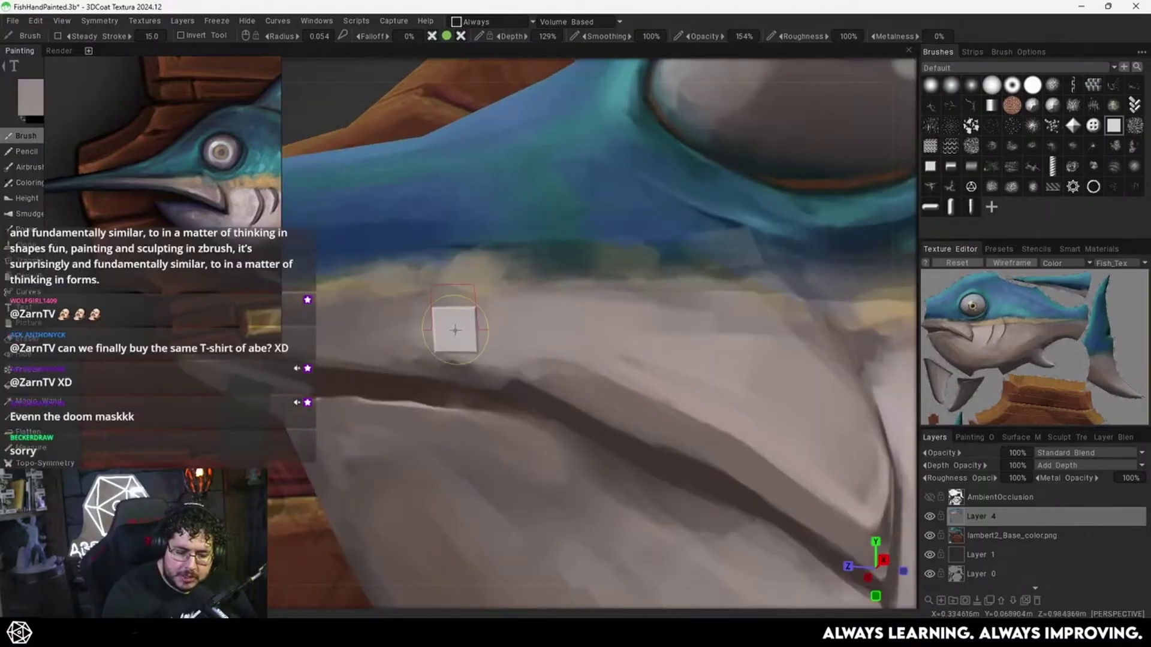
mouse_move(513, 345)
right_down()
mouse_move(445, 348)
mouse_move(417, 365)
right_up()
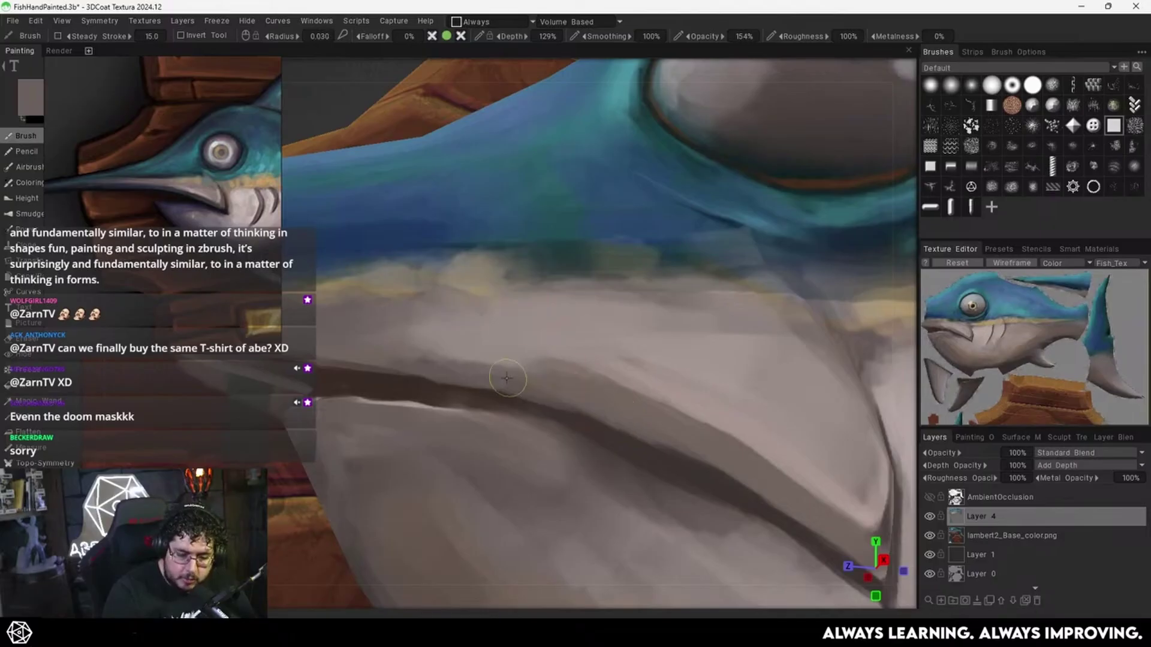
drag(519, 374, 541, 372)
drag(426, 356, 498, 353)
key(v)
drag(431, 325, 570, 354)
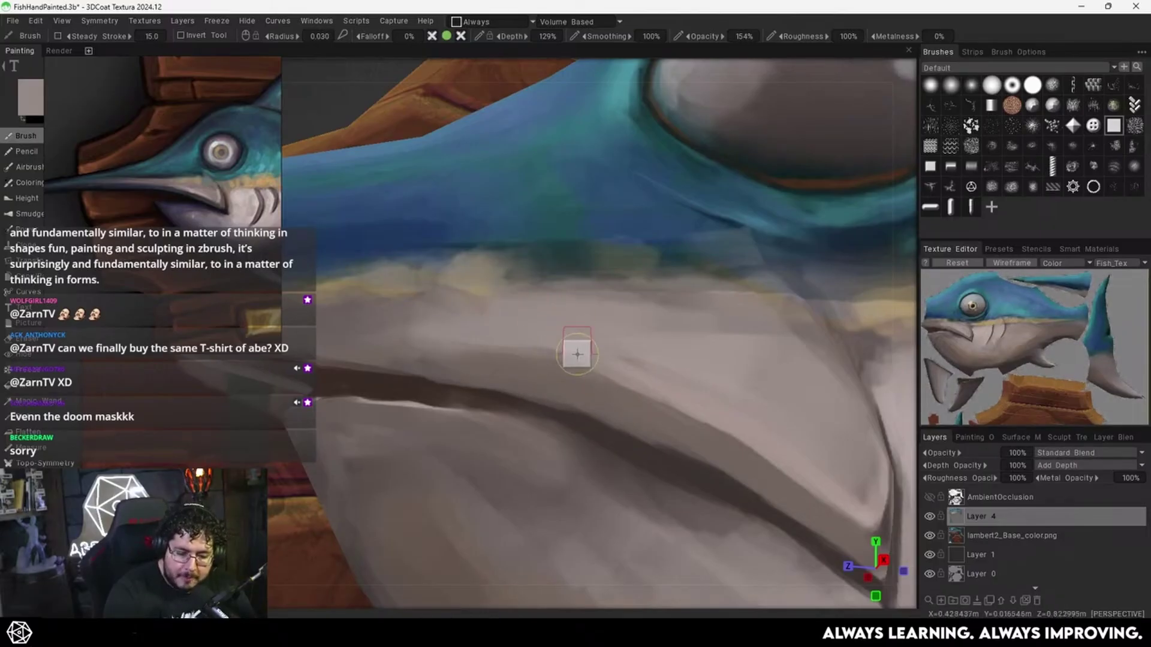
drag(454, 342, 623, 373)
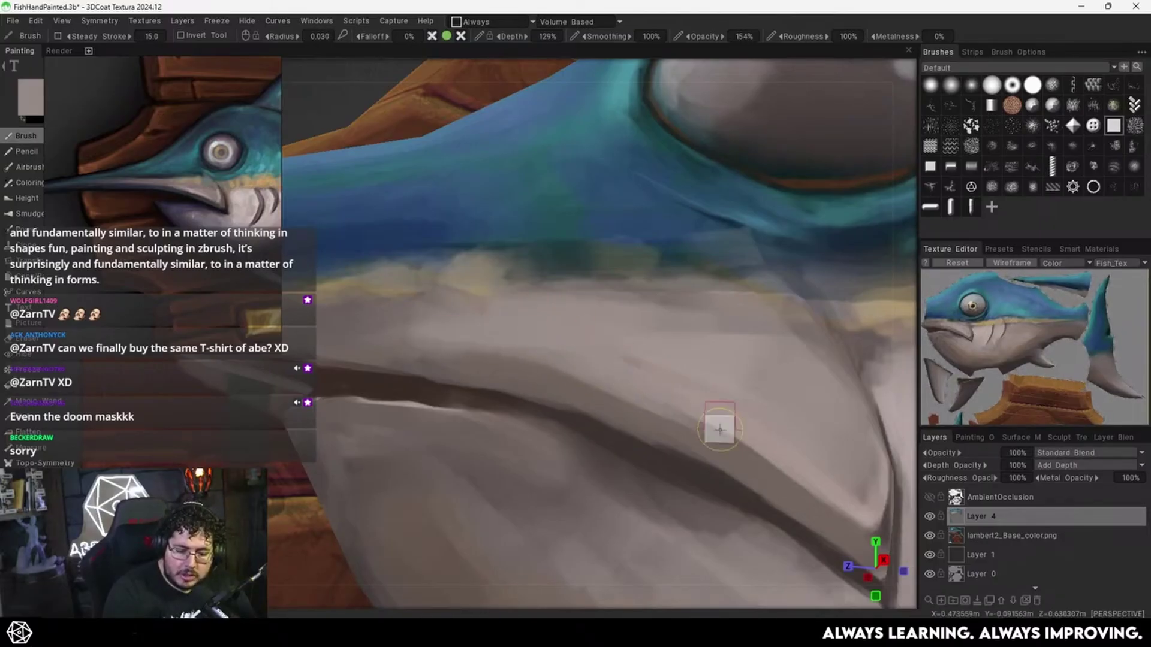
Reduce the brush radius to 0.020 and paint over the pale square patch below the eye with a sampled blue.
alt+right_drag(755, 393, 678, 437)
mouse_move(677, 437)
alt+mouse_down()
mouse_move(603, 356)
mouse_move(659, 403)
alt+mouse_up()
alt+middle_drag(637, 319, 622, 378)
alt+right_drag(621, 378, 654, 376)
alt+middle_drag(654, 375, 582, 360)
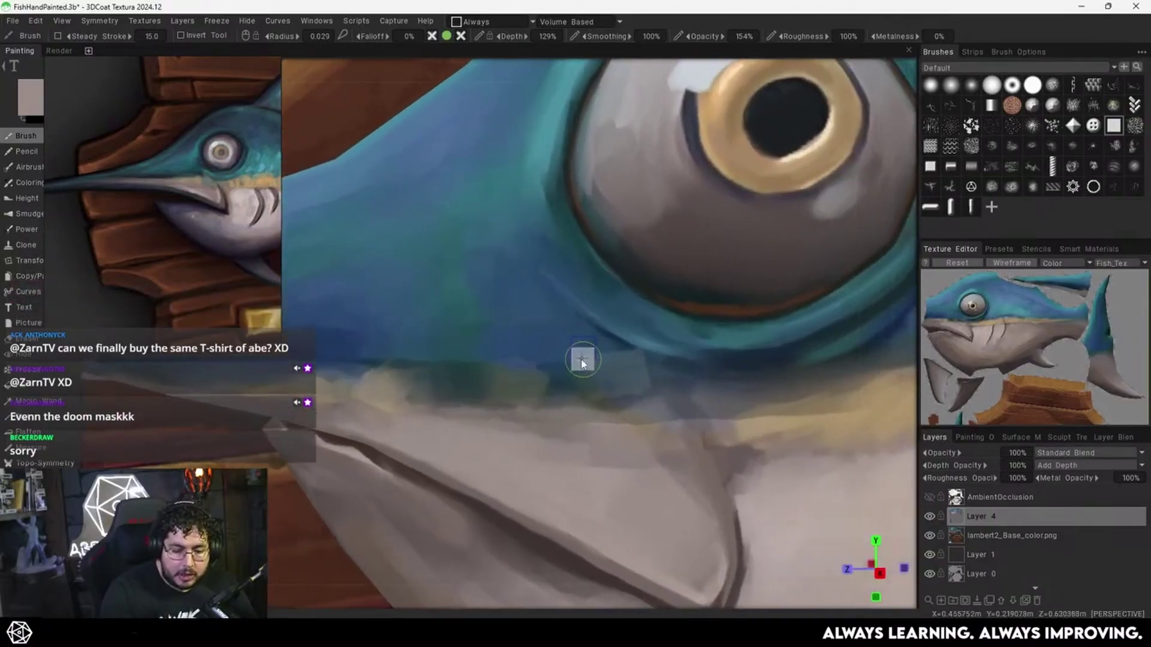
key(bracketleft)
key(v)
drag(613, 352, 645, 365)
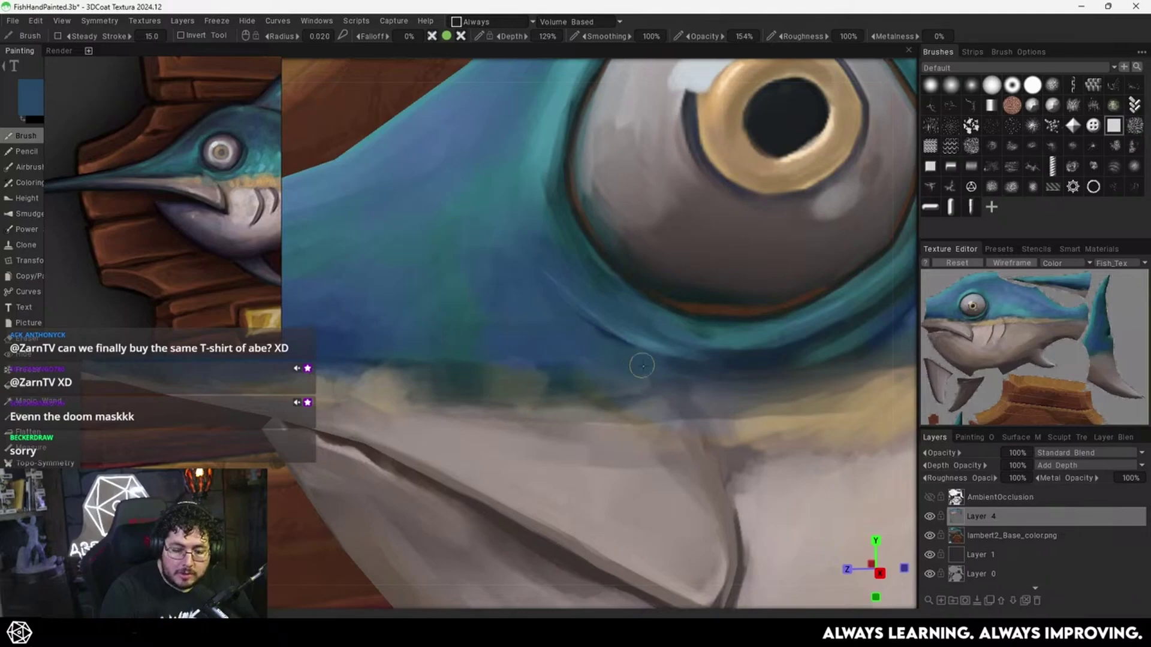
Examine the whole fish from a distance and closer in to compare its painting with the reference.
mouse_move(741, 314)
alt+right_down()
mouse_move(634, 415)
mouse_move(665, 387)
alt+right_up()
mouse_move(665, 387)
alt+mouse_down()
mouse_move(699, 360)
mouse_move(678, 356)
alt+mouse_up()
scroll(713, 347, up, 3)
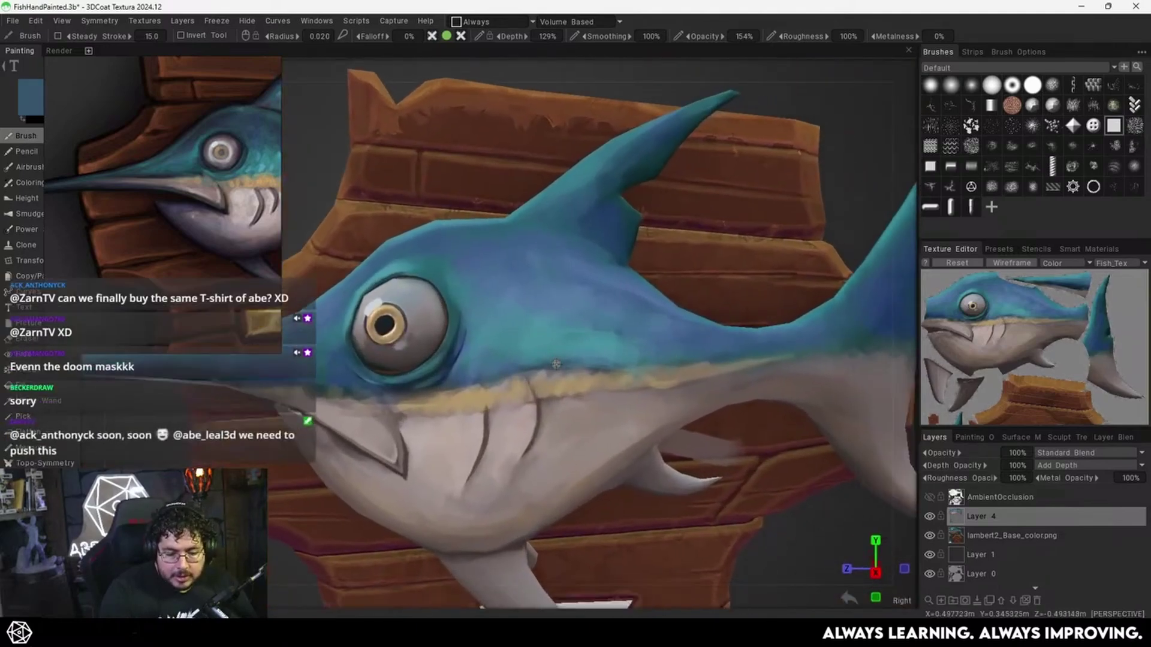
scroll(612, 357, down, 4)
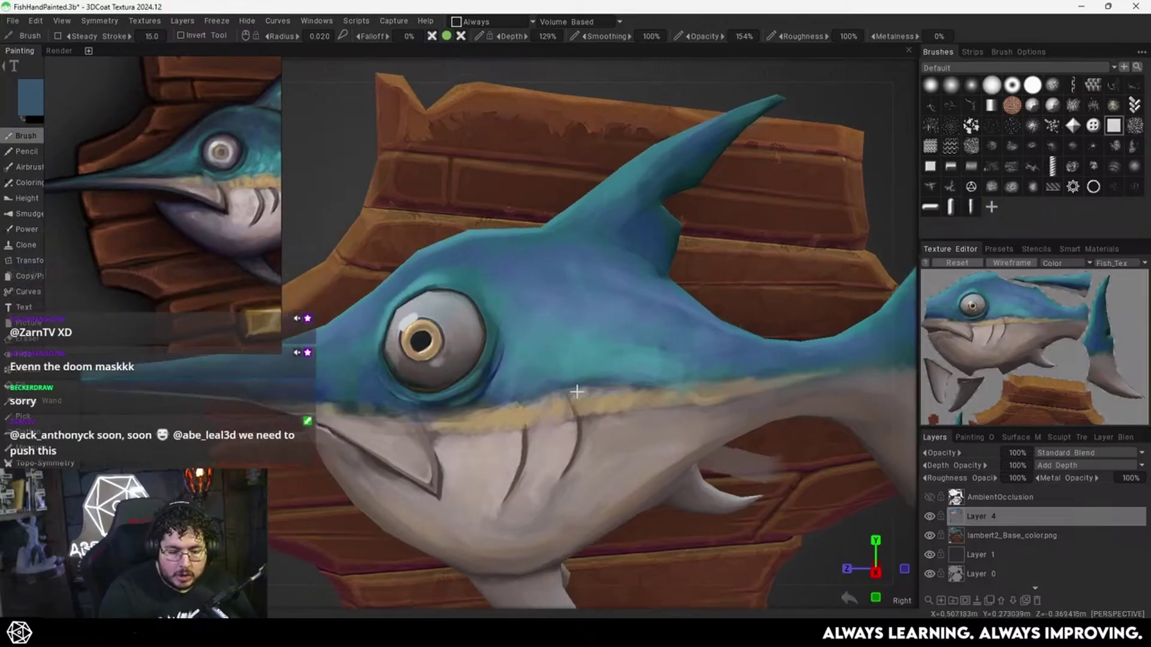
scroll(685, 343, up, 6)
alt+right_drag(685, 343, 575, 391)
alt+drag(575, 390, 590, 386)
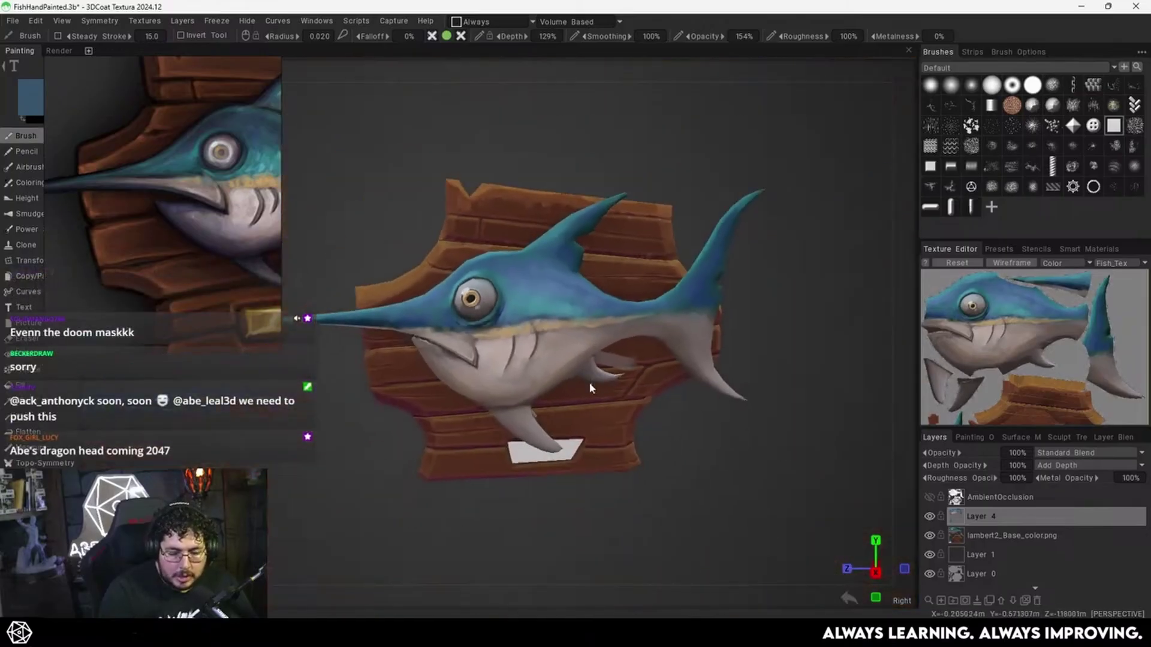
alt+right_drag(590, 386, 624, 366)
alt+drag(624, 366, 618, 386)
scroll(618, 385, up, 5)
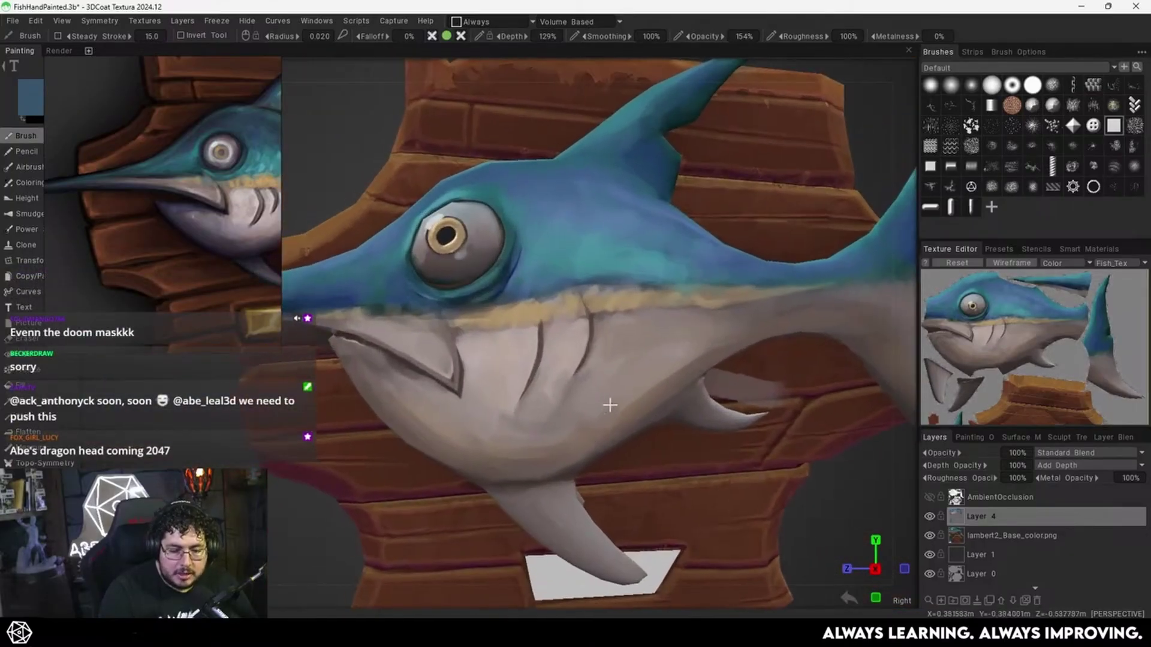
Blend the belly behind the gill slits at brush radius 0.049 and paint over the rear slit's upper end at radius 0.027.
key(v)
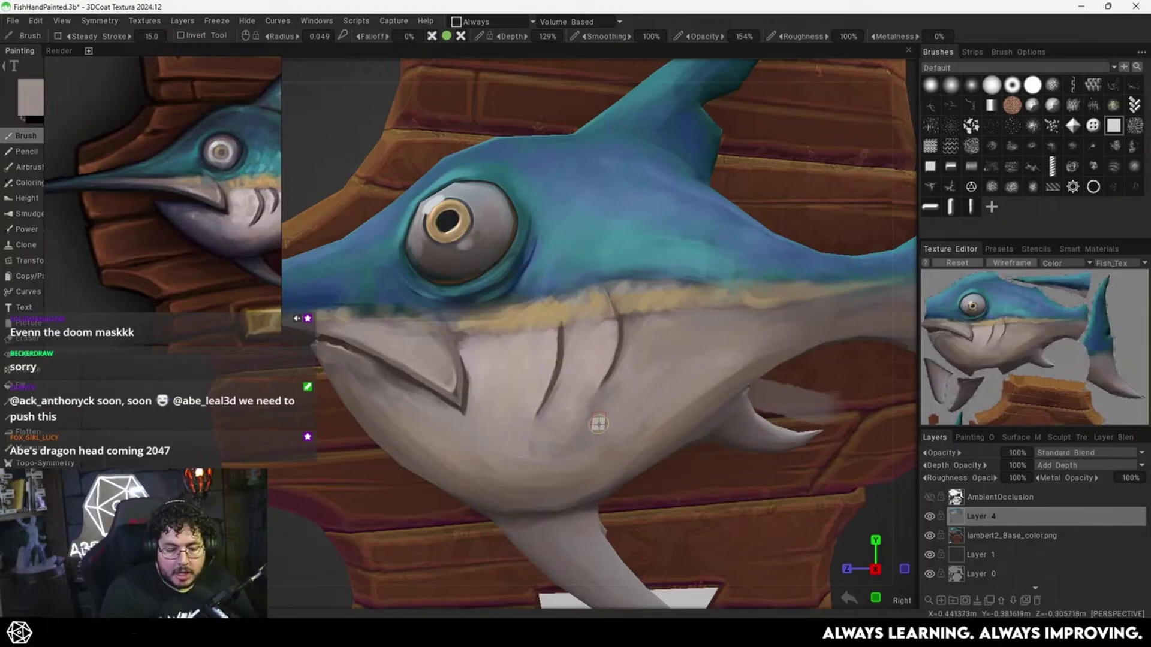
alt+drag(688, 354, 595, 364)
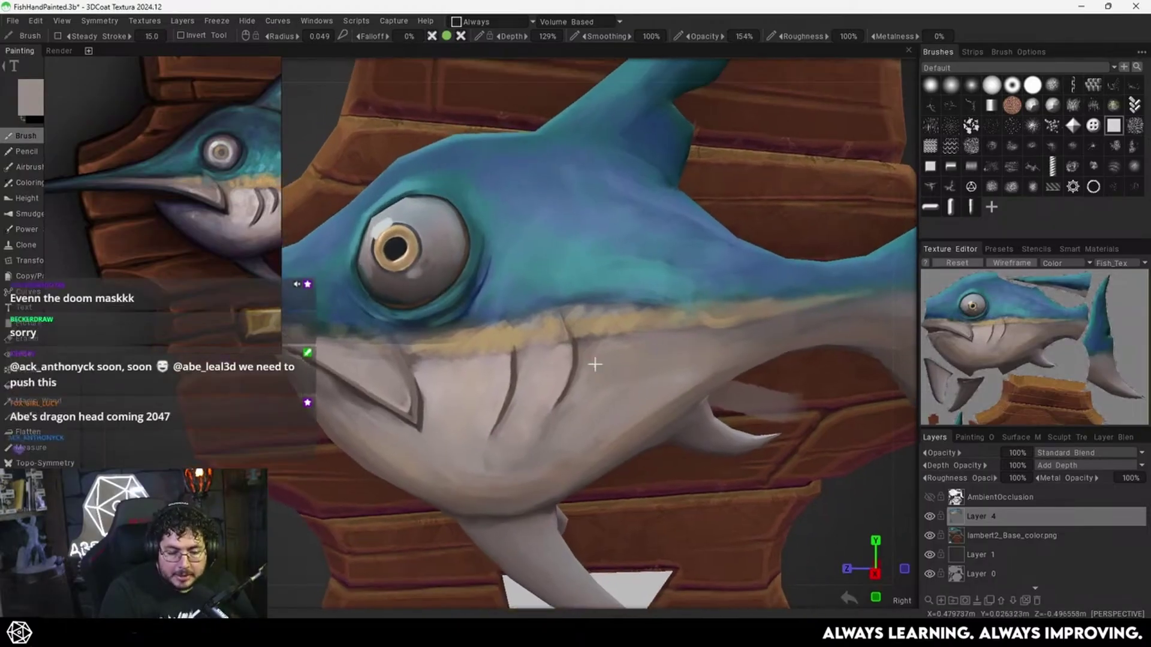
key(v)
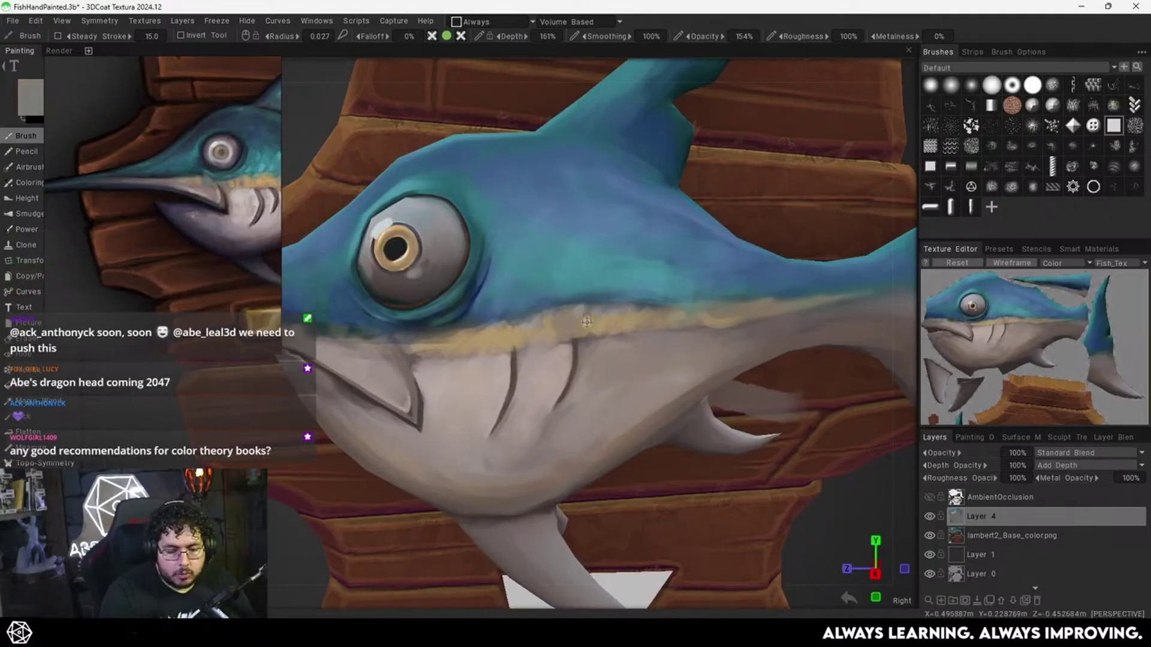
Retouch the border between the yellow stripe and the blue flank with sampled blues, enlarging the brush radius to 0.045.
key(v)
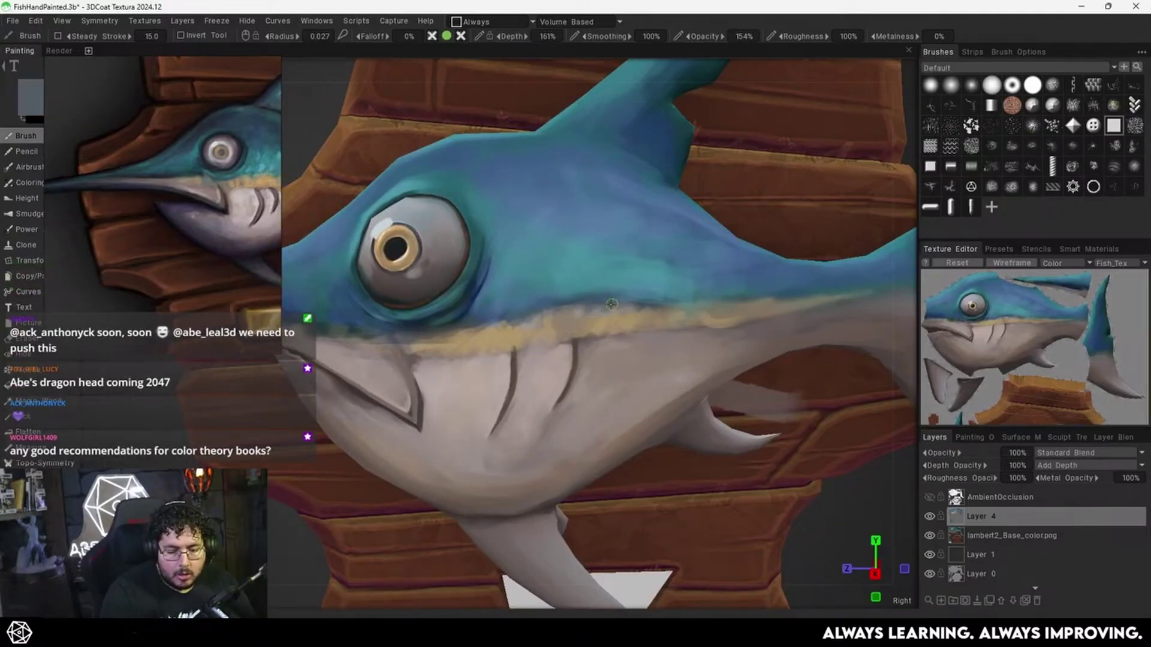
alt+middle_drag(703, 307, 668, 336)
alt+right_drag(667, 337, 622, 332)
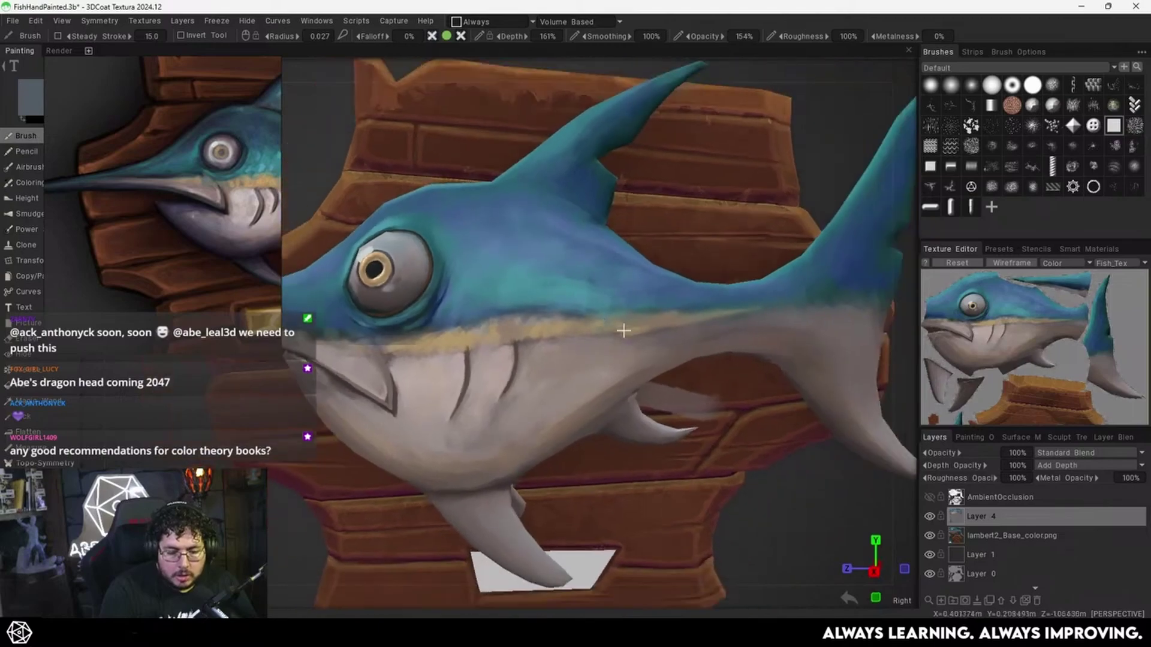
alt+middle_drag(622, 331, 585, 365)
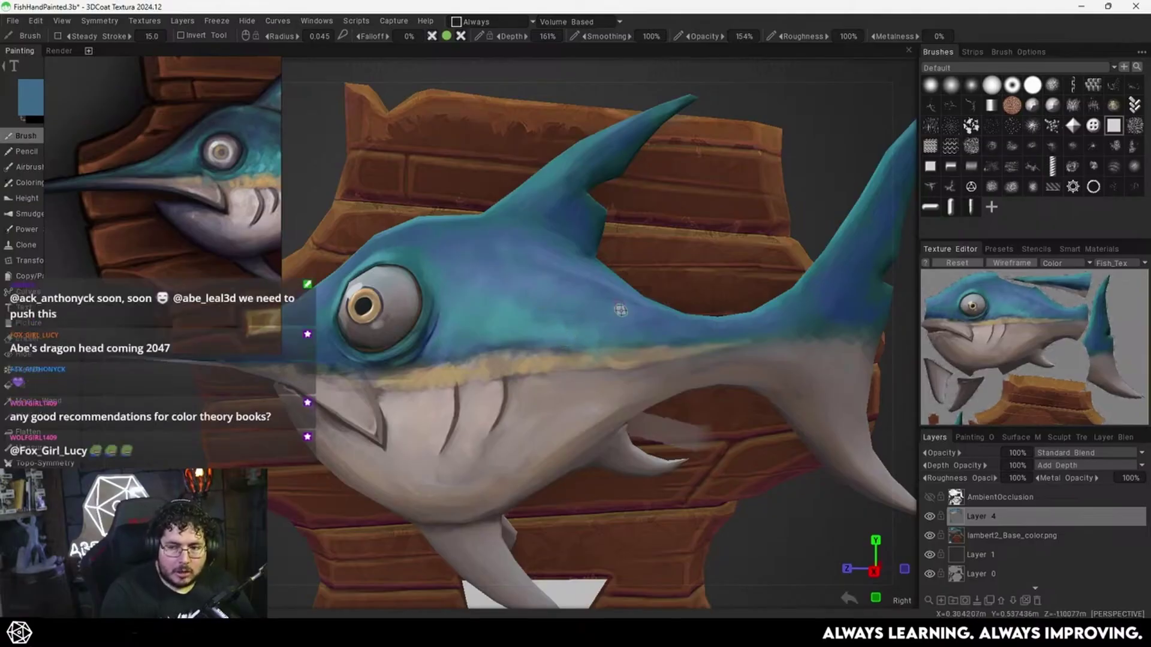
mouse_move(620, 310)
middle_down()
mouse_move(557, 325)
mouse_move(617, 344)
mouse_move(604, 375)
middle_up()
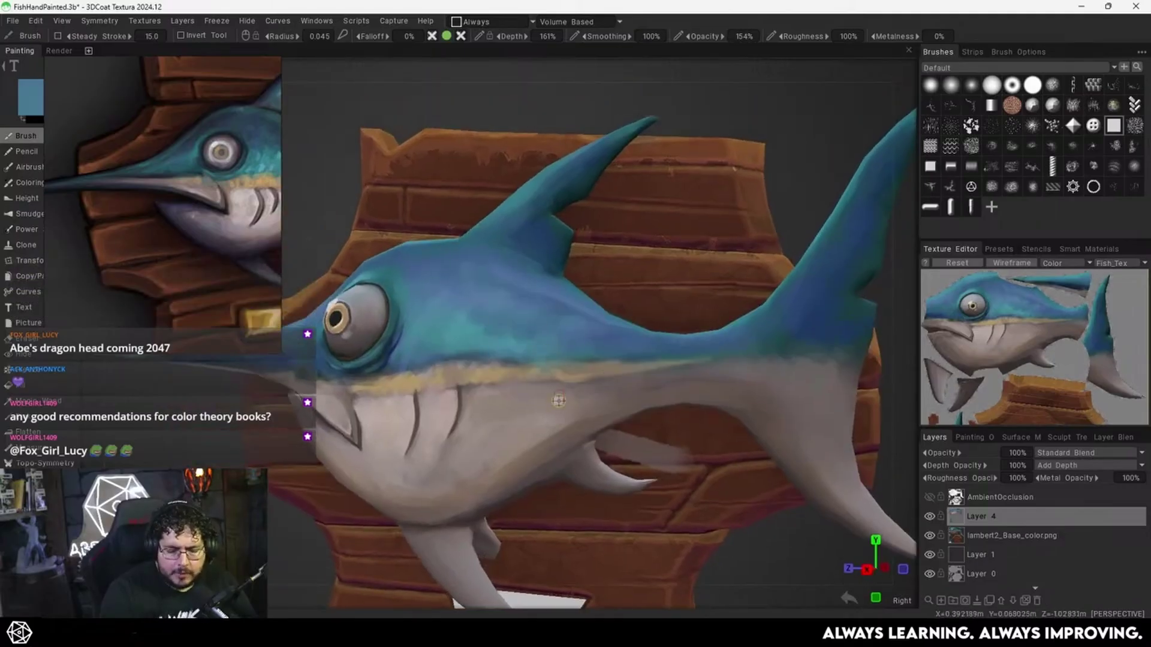
Switch to the browser, search Google Images for a color and light book and open the Color and Light realist painter guide's cover.
key(alt+Tab)
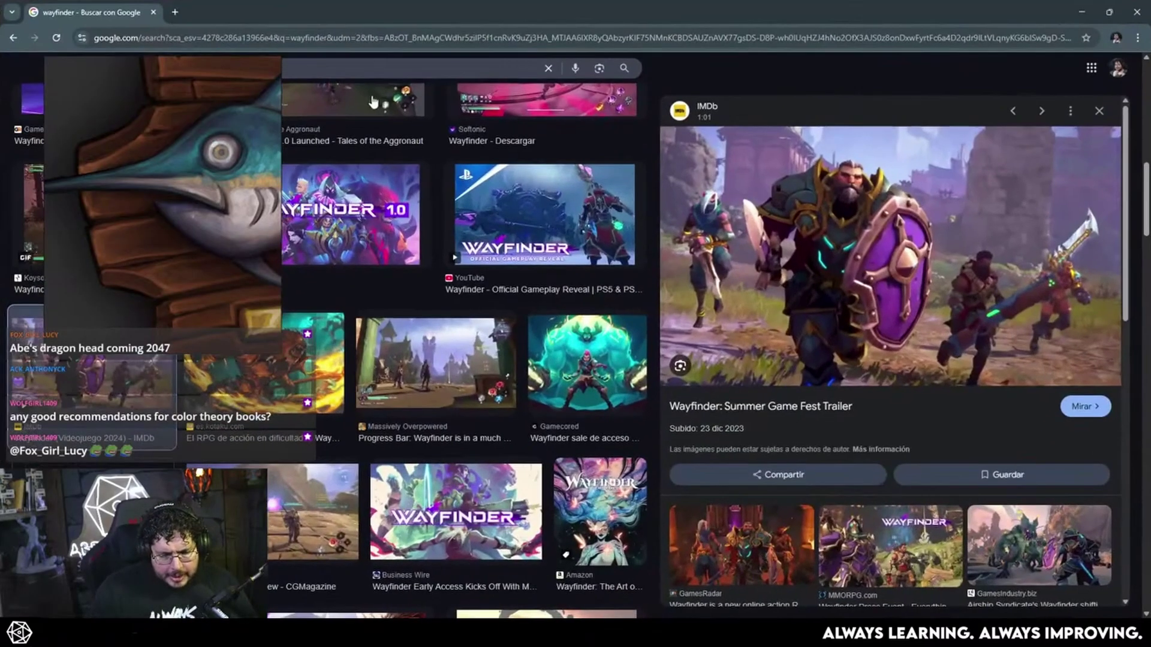
click(427, 65)
key(Escape)
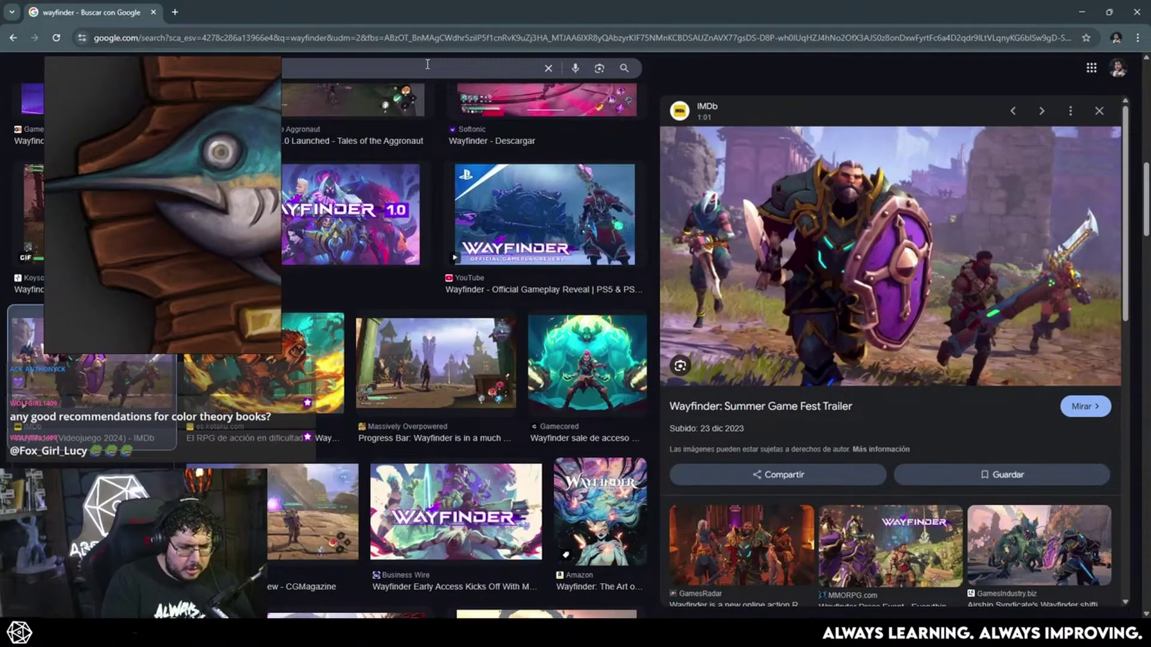
key(Return)
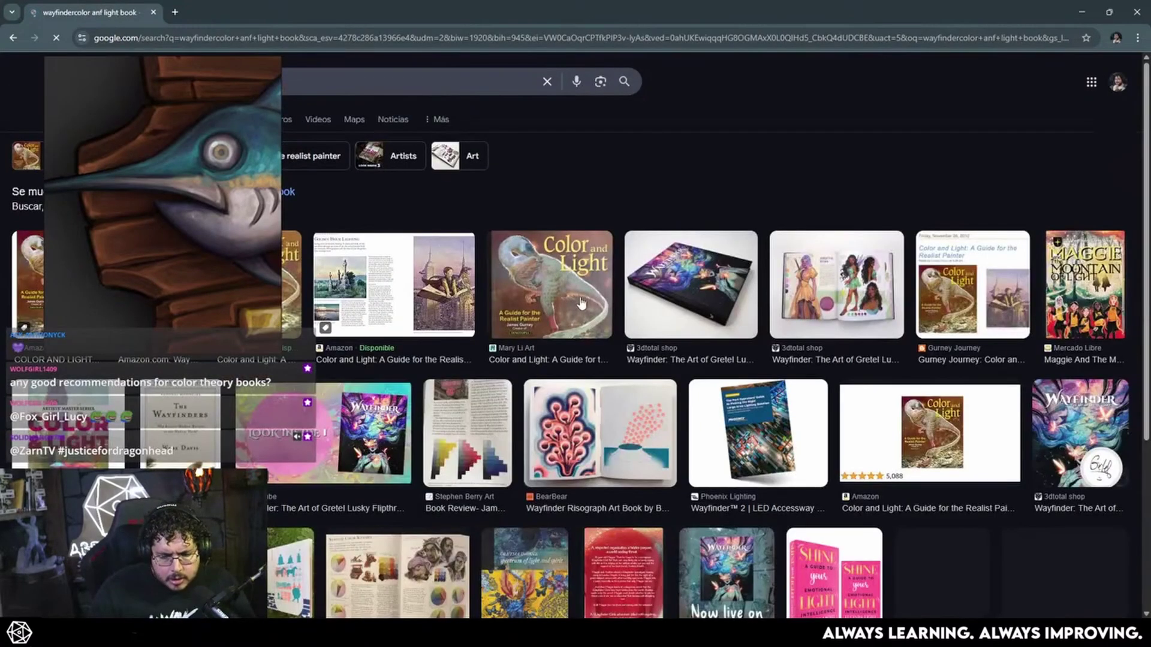
click(572, 280)
click(572, 281)
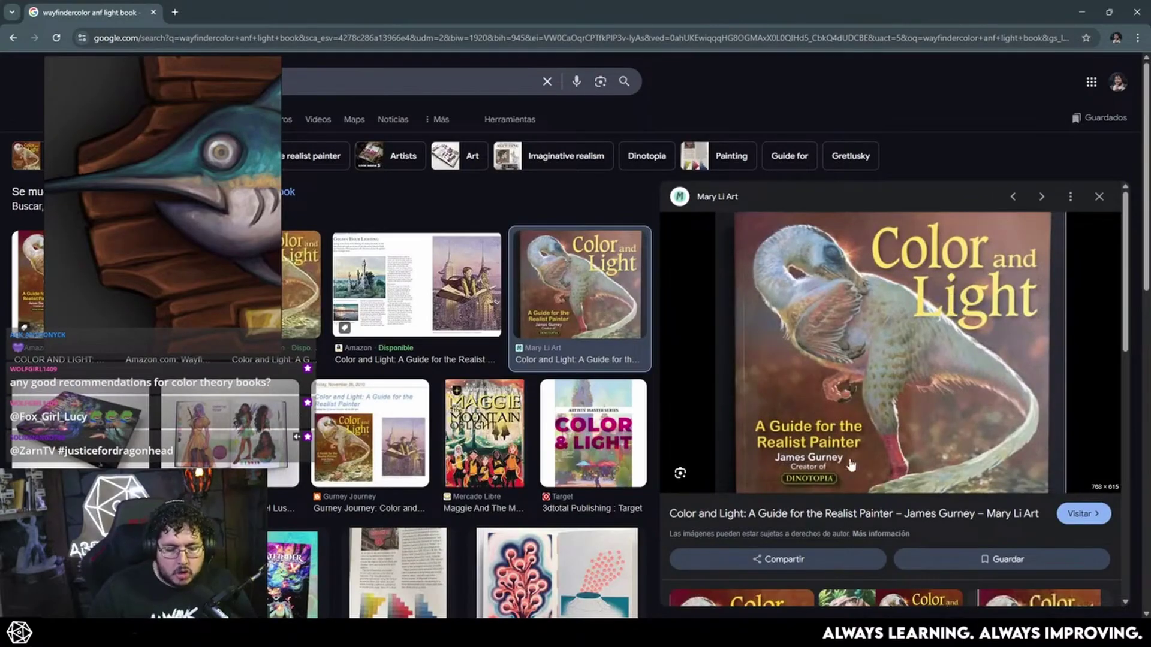
View the Artists' Master Series Color & Light cover, browse the realist painter guide's related images, and return to 3DCoat.
click(597, 445)
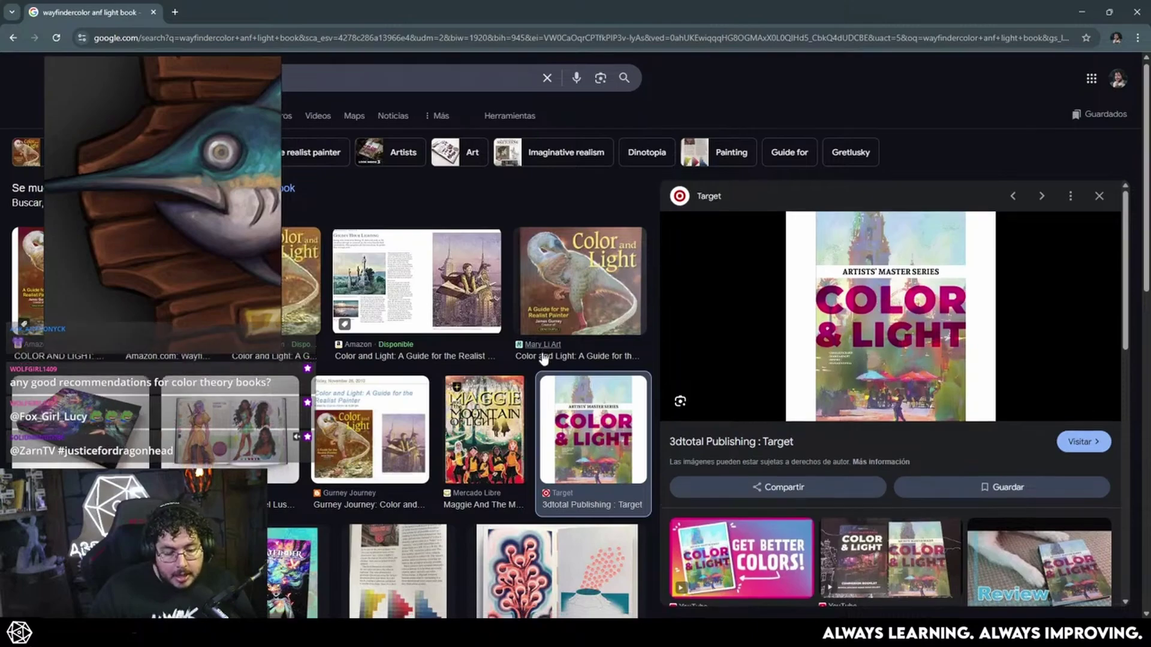
scroll(544, 358, down, 5)
scroll(462, 287, up, 4)
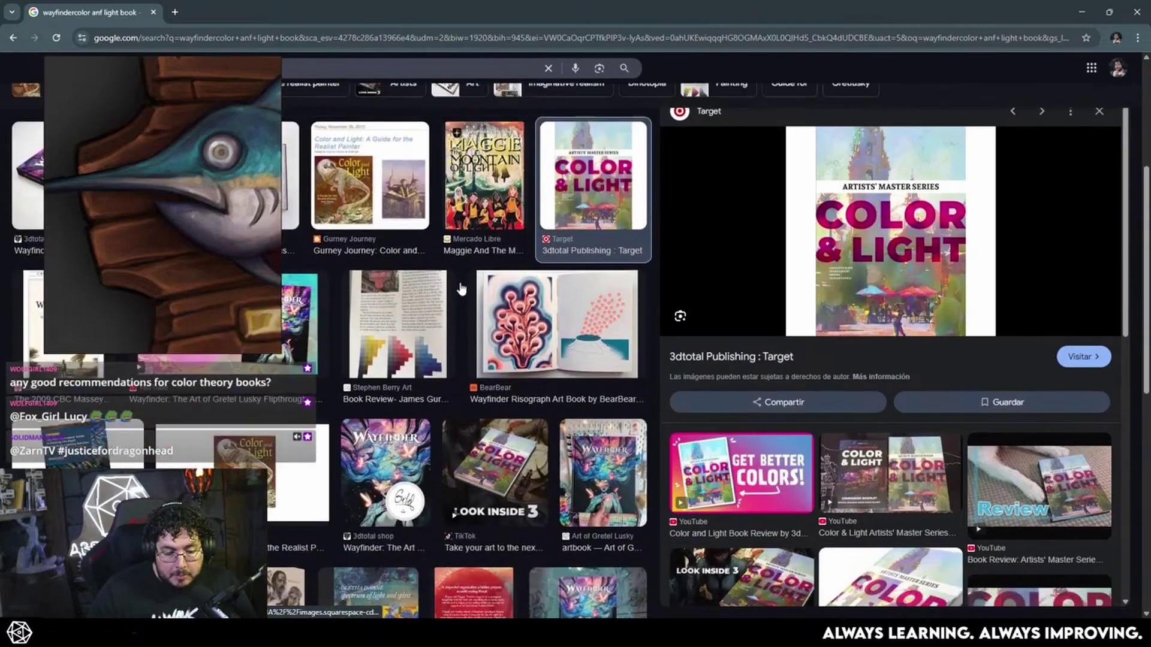
click(560, 239)
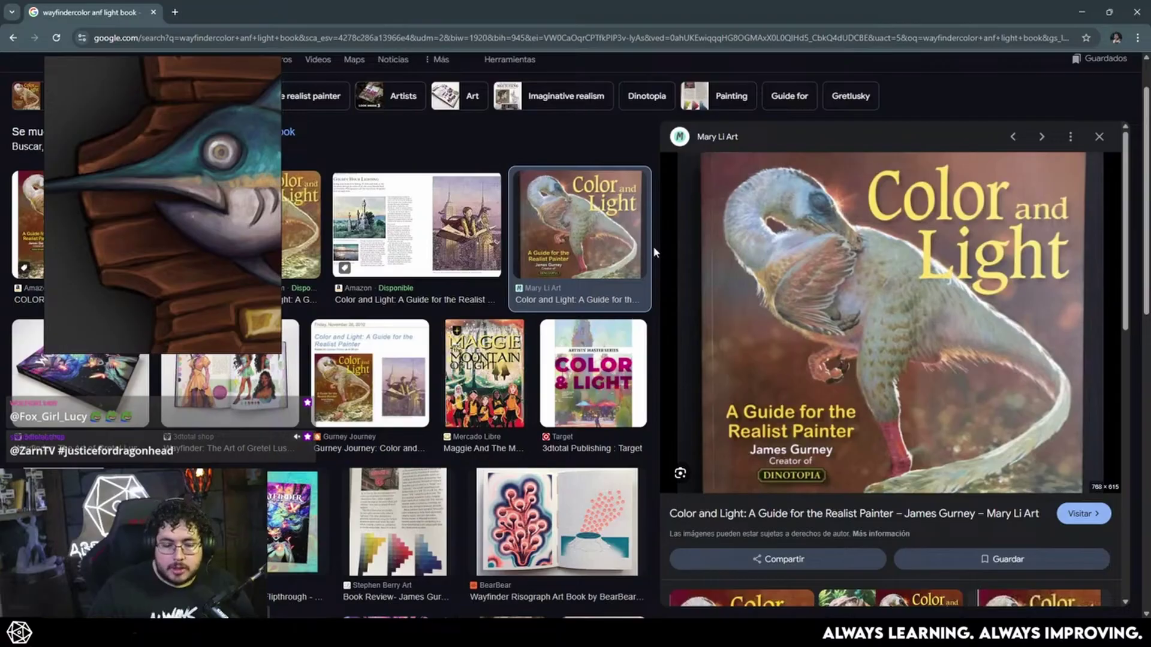
scroll(647, 249, down, 5)
scroll(772, 255, down, 3)
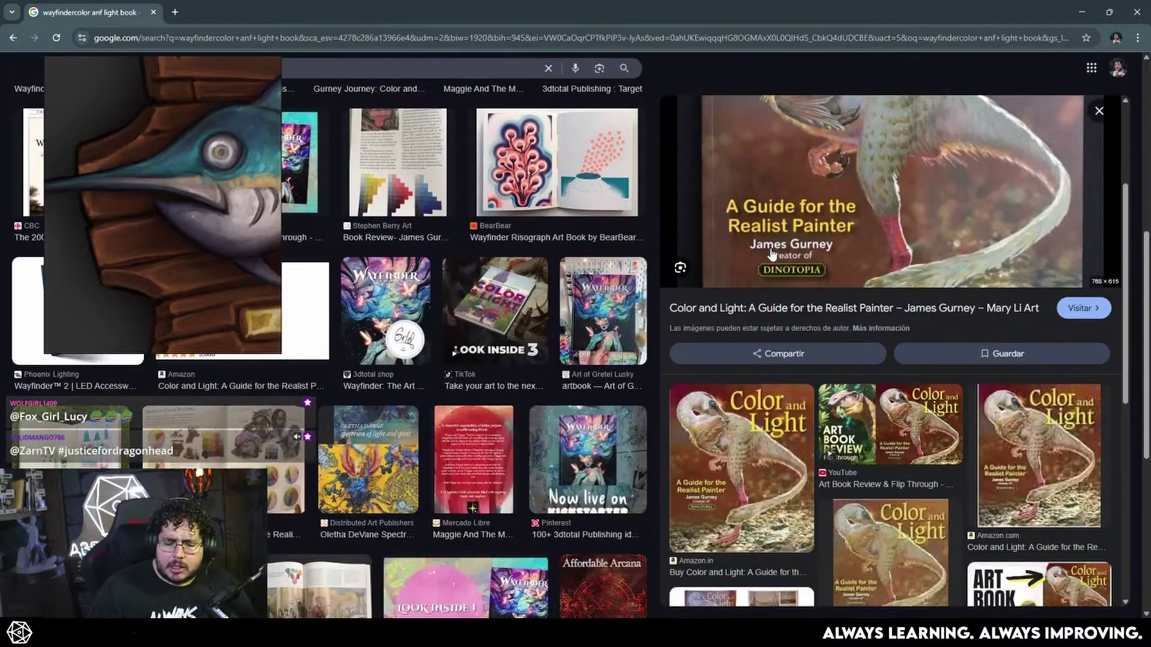
scroll(770, 252, down, 5)
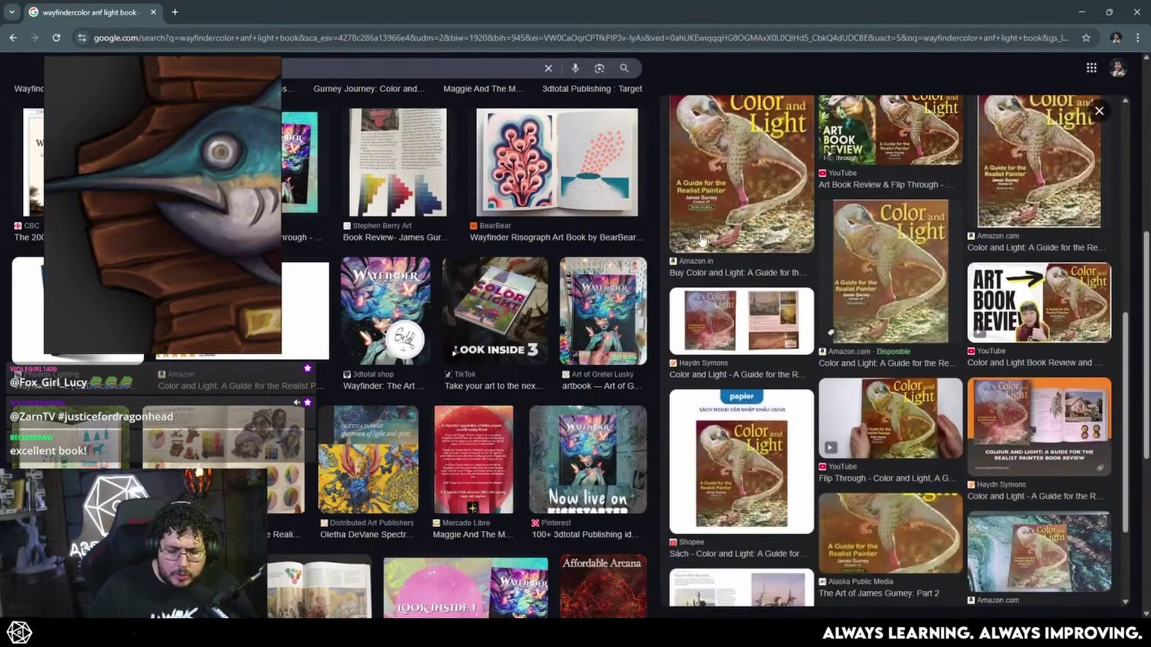
scroll(703, 239, down, 3)
scroll(538, 248, down, 3)
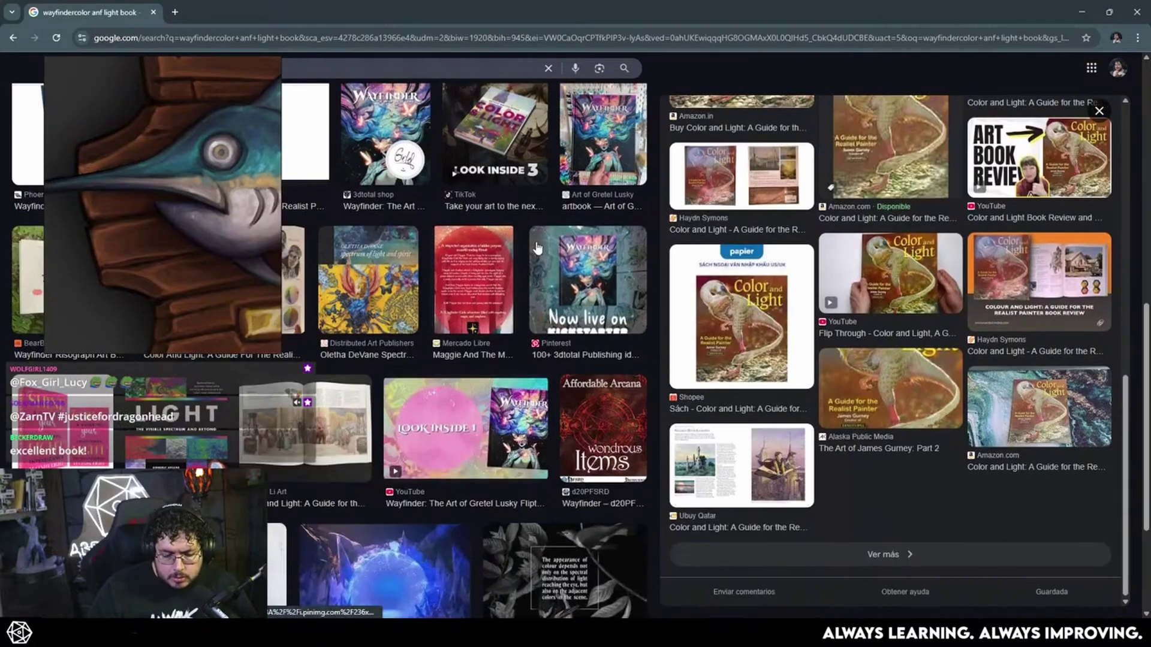
click(1084, 13)
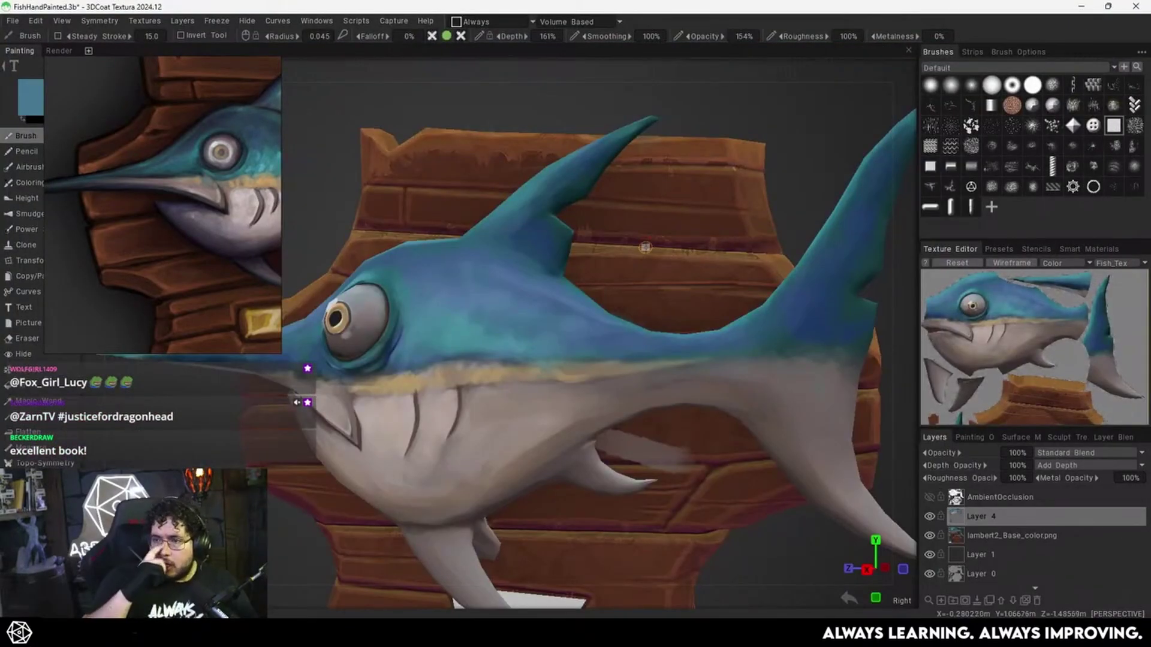
Show the AmbientOcclusion layer and toggle its visibility to compare the whole fish with and without it.
click(928, 499)
alt+right_drag(701, 390, 671, 336)
alt+drag(670, 336, 726, 340)
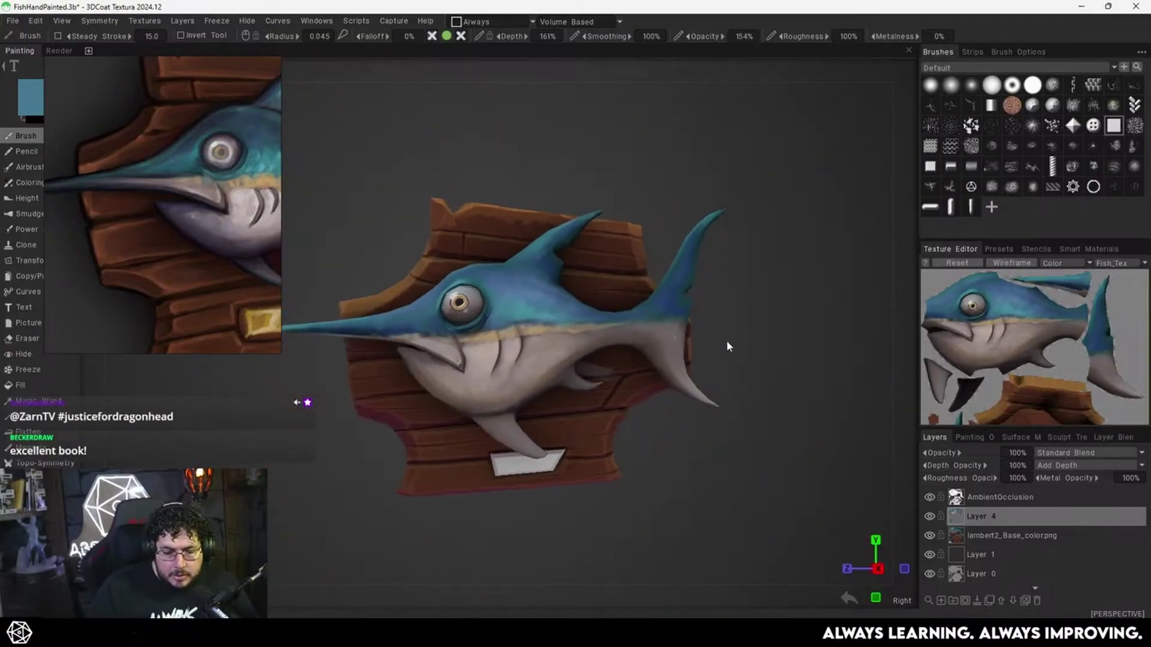
click(928, 513)
click(928, 513)
click(929, 499)
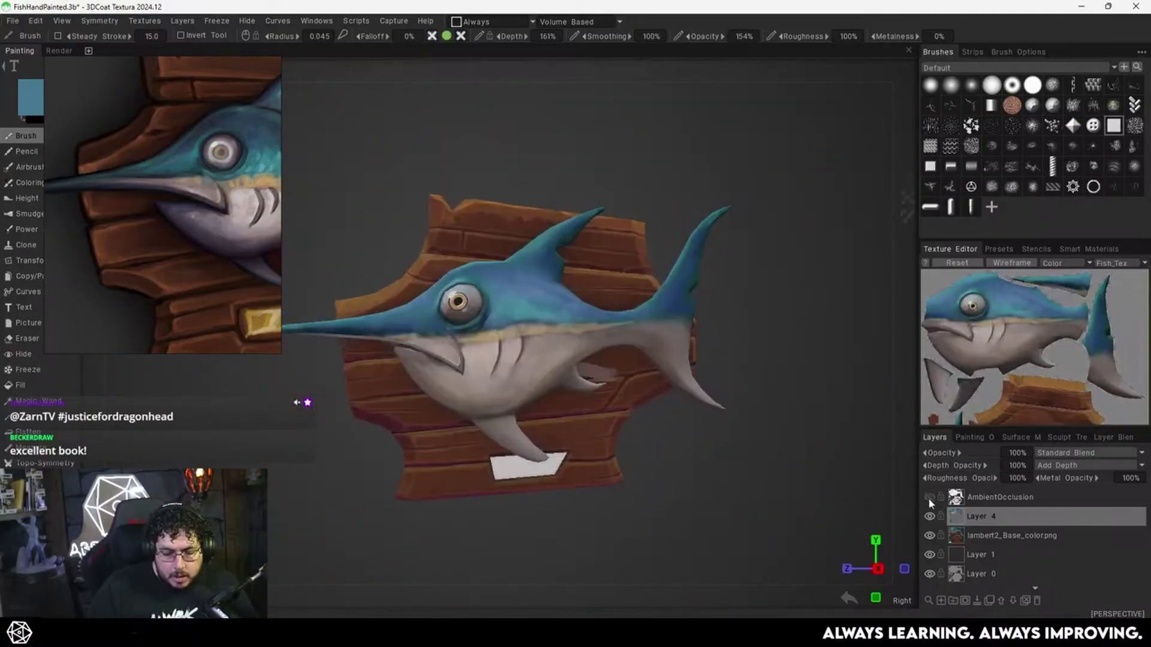
click(928, 499)
click(927, 498)
click(928, 497)
scroll(690, 422, up, 3)
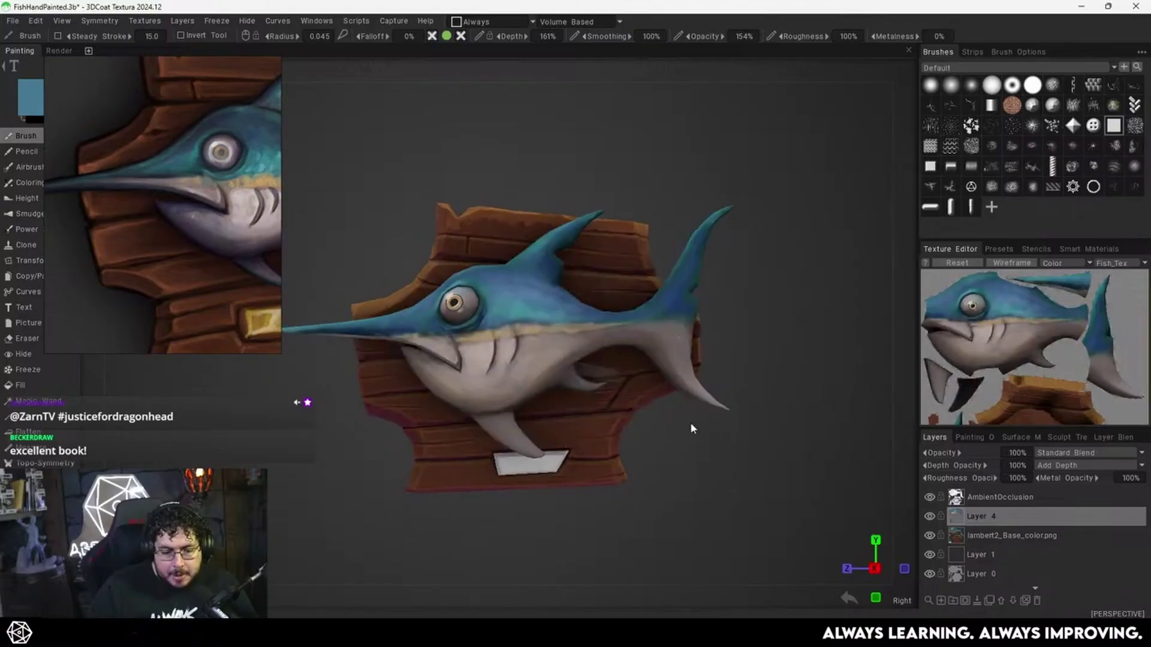
Compare the AmbientOcclusion effect again from a distance, examine the fish closer with it on, and hide the layer.
alt+drag(731, 420, 773, 411)
alt+right_drag(773, 411, 735, 399)
click(929, 498)
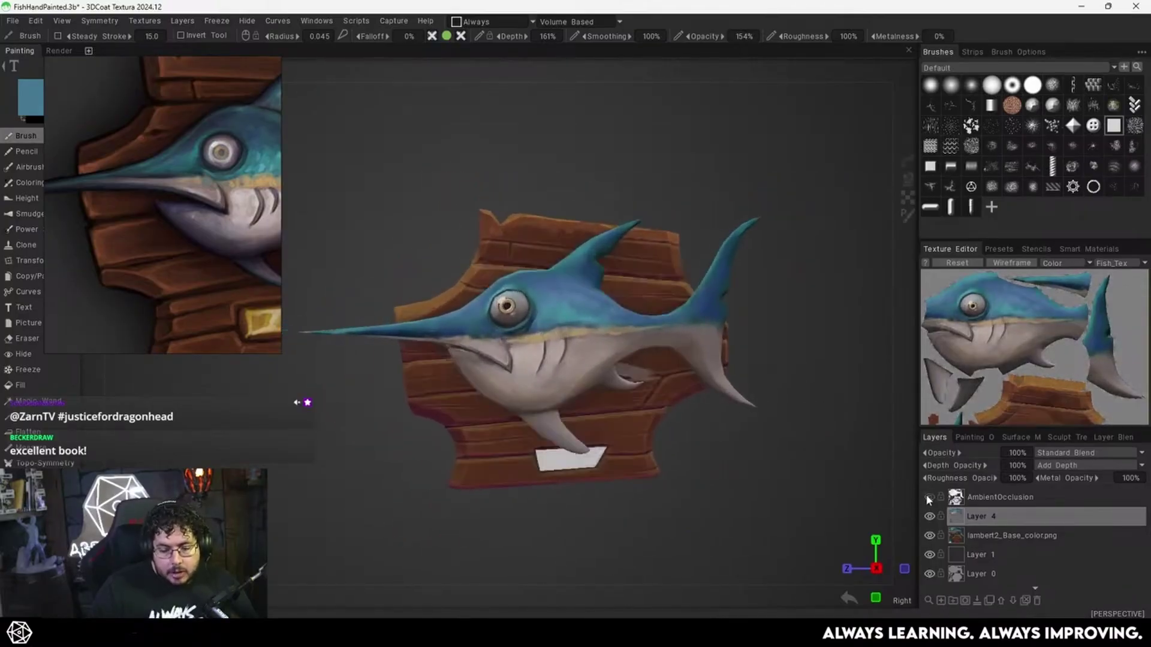
click(928, 498)
click(928, 497)
click(929, 497)
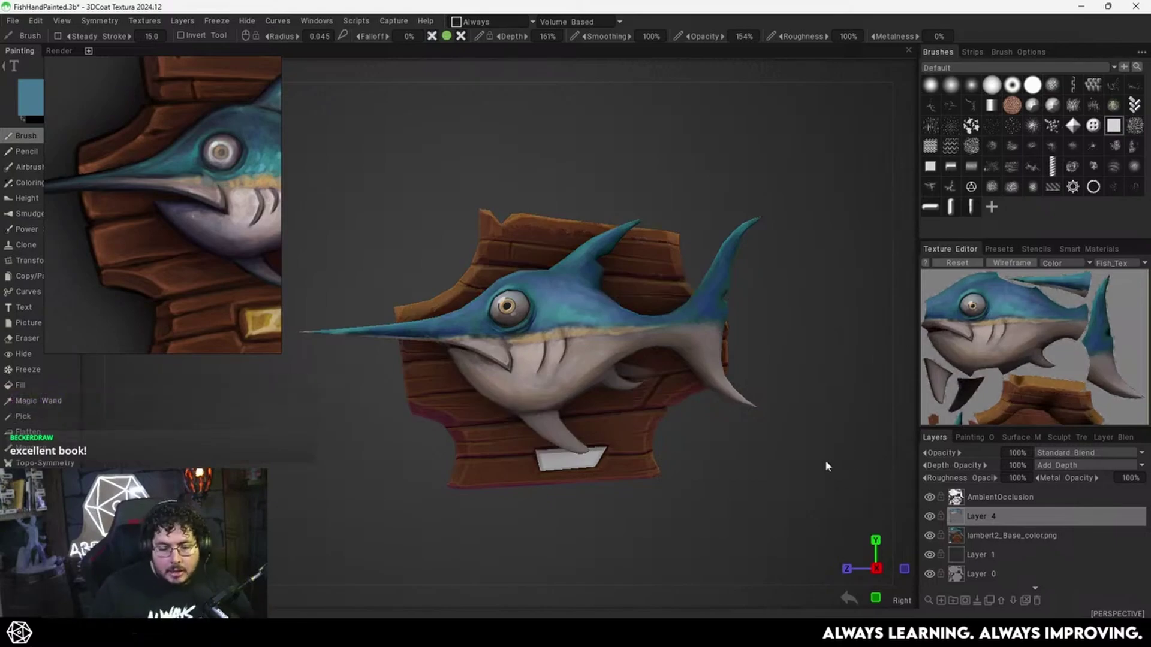
mouse_move(826, 460)
alt+right_down()
mouse_move(681, 419)
mouse_move(840, 458)
alt+right_up()
alt+drag(749, 422, 728, 419)
alt+right_drag(728, 418, 737, 421)
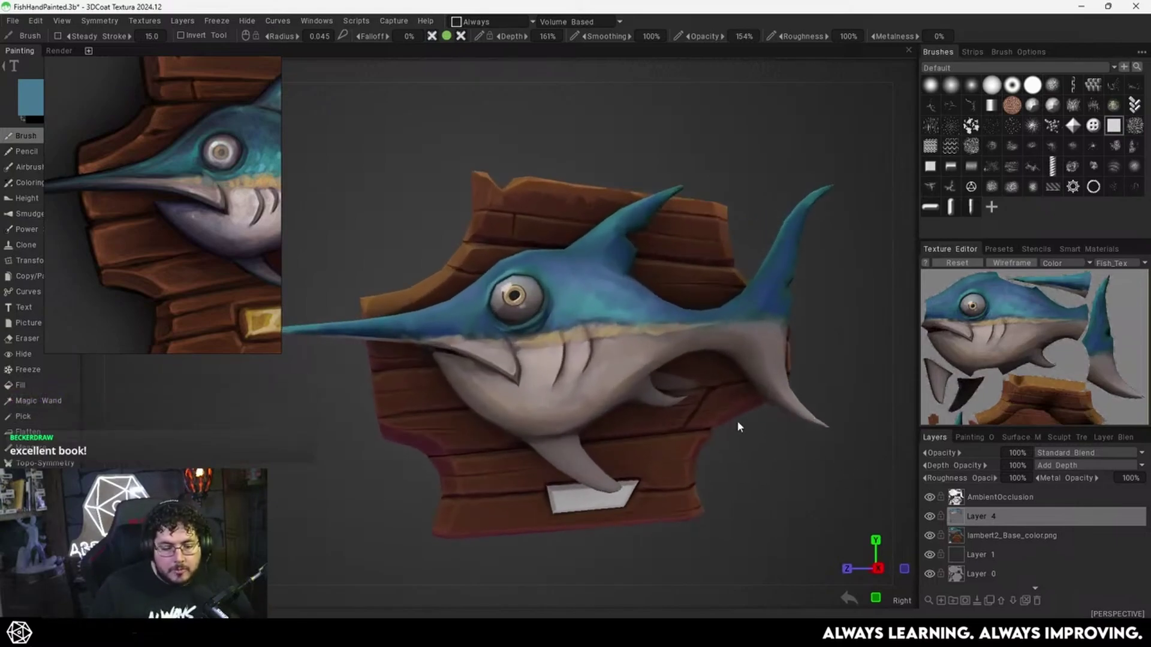
alt+drag(737, 421, 730, 429)
alt+right_drag(730, 429, 745, 425)
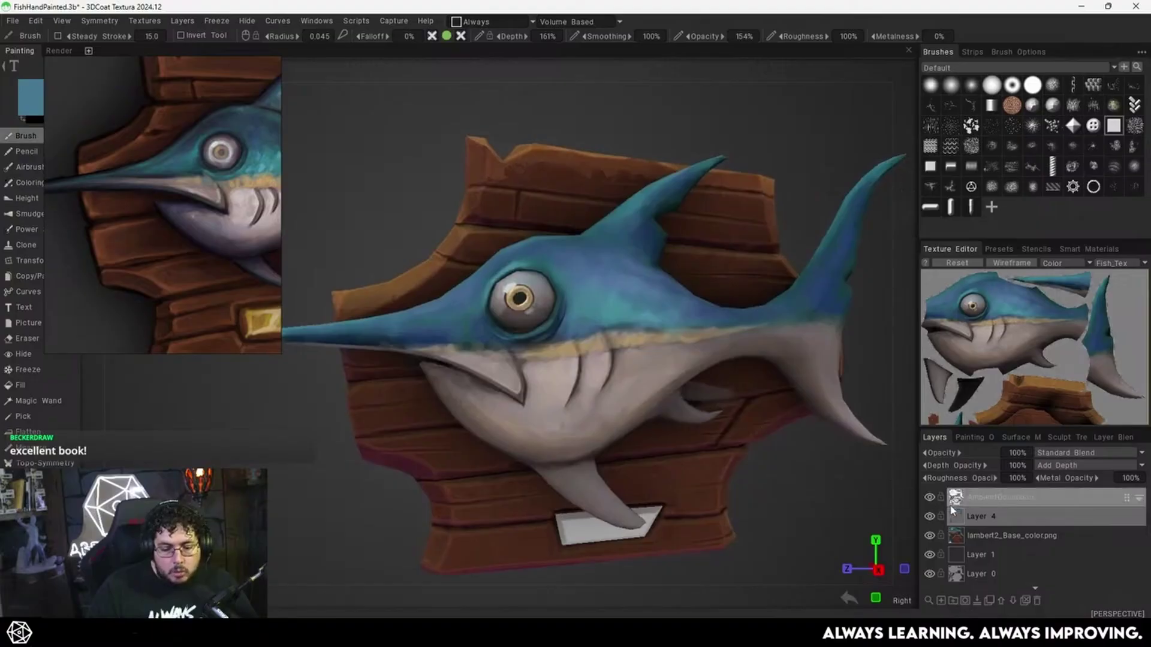
click(928, 498)
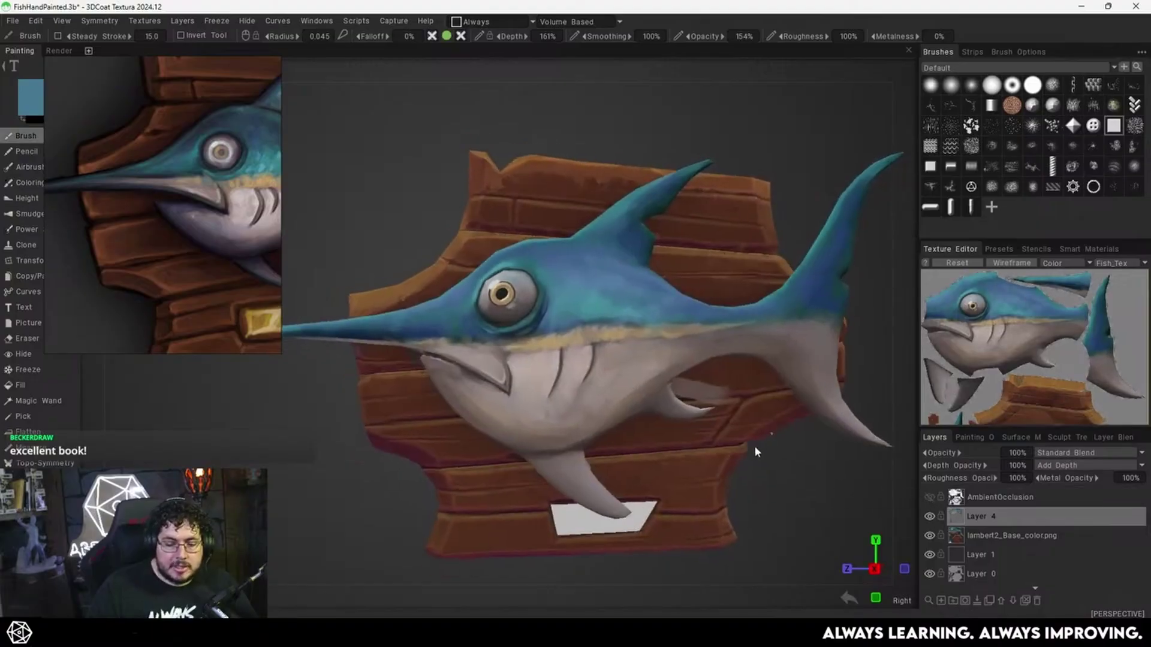
Enlarge the brush radius to 0.065 and smooth the rear belly shading below the yellow stripe with a sampled grey-beige.
drag(744, 442, 704, 414)
scroll(681, 390, up, 3)
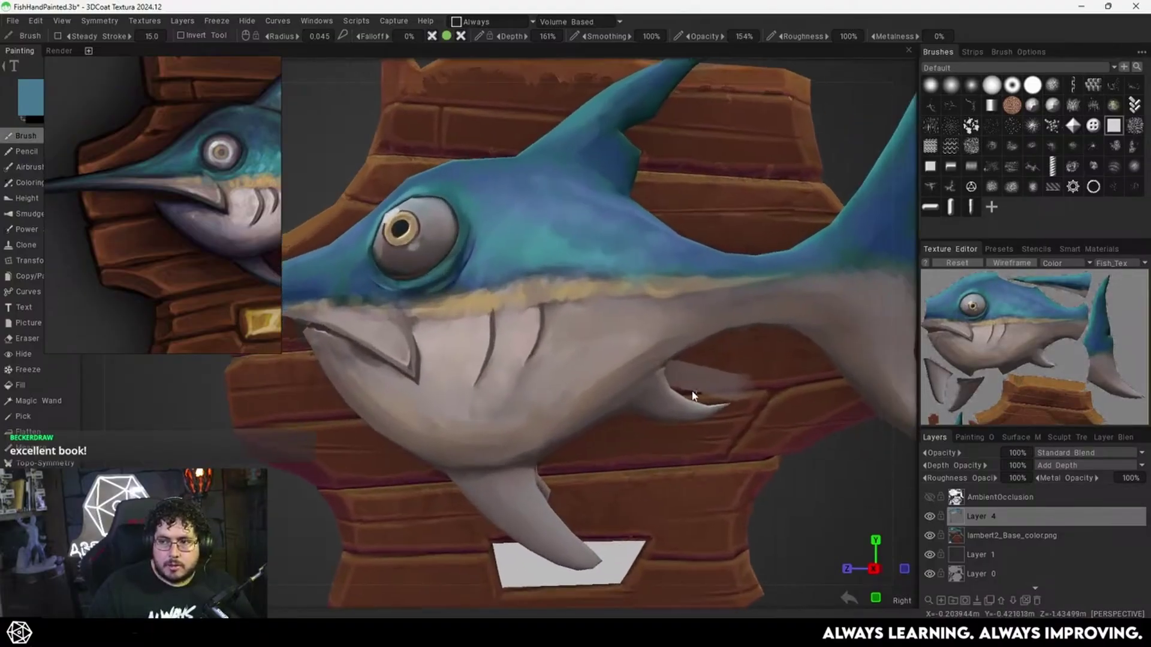
alt+middle_drag(737, 398, 681, 429)
alt+right_drag(681, 429, 692, 394)
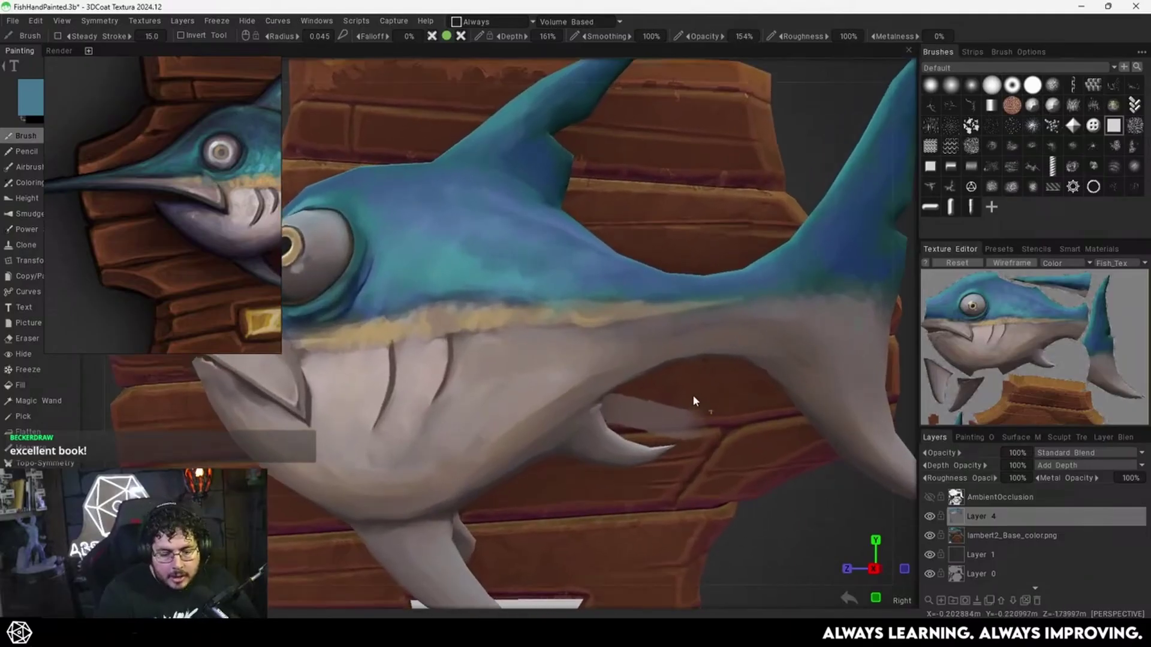
alt+drag(692, 395, 671, 384)
key(v)
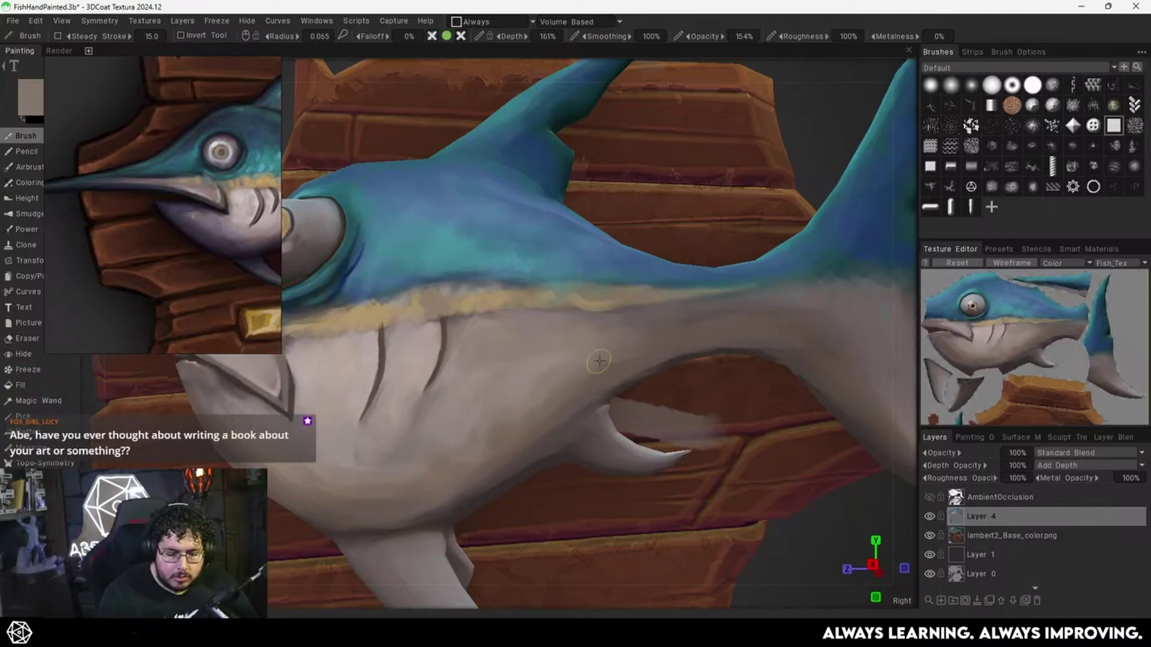
Touch up the upper lip area below the eye with a sampled pale pinkish grey at brush radius 0.065.
alt+right_drag(703, 335, 565, 429)
alt+drag(565, 430, 614, 400)
alt+right_drag(614, 401, 632, 365)
mouse_move(633, 374)
alt+middle_down()
mouse_move(621, 431)
mouse_move(629, 403)
mouse_move(619, 391)
alt+middle_up()
scroll(649, 412, up, 6)
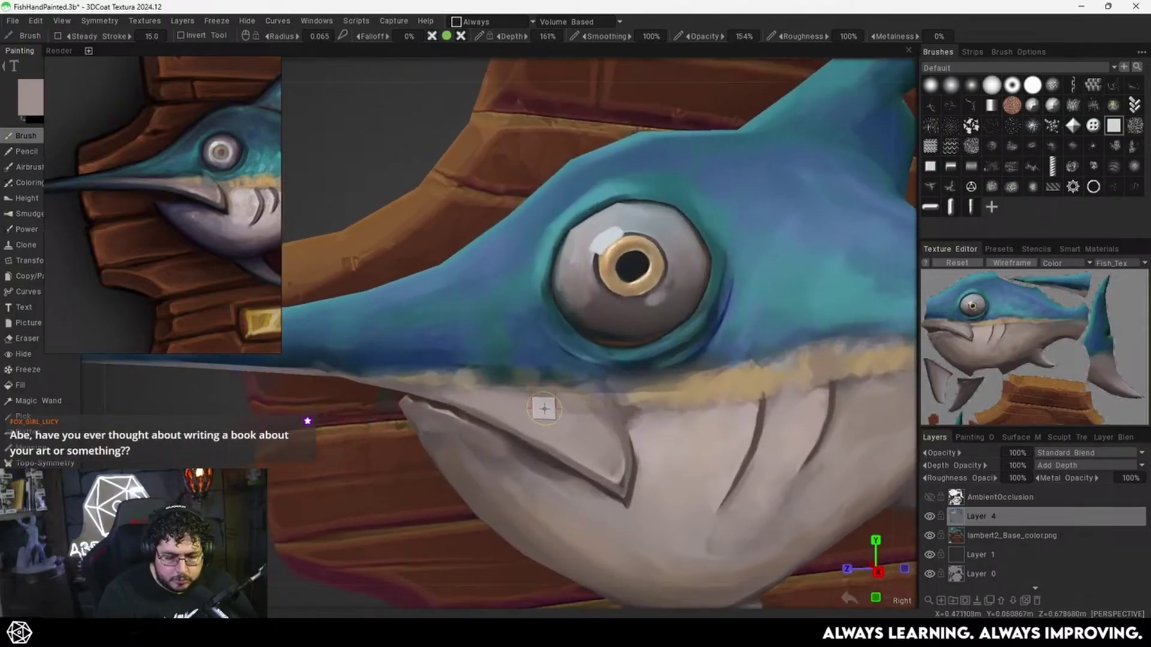
scroll(627, 390, down, 5)
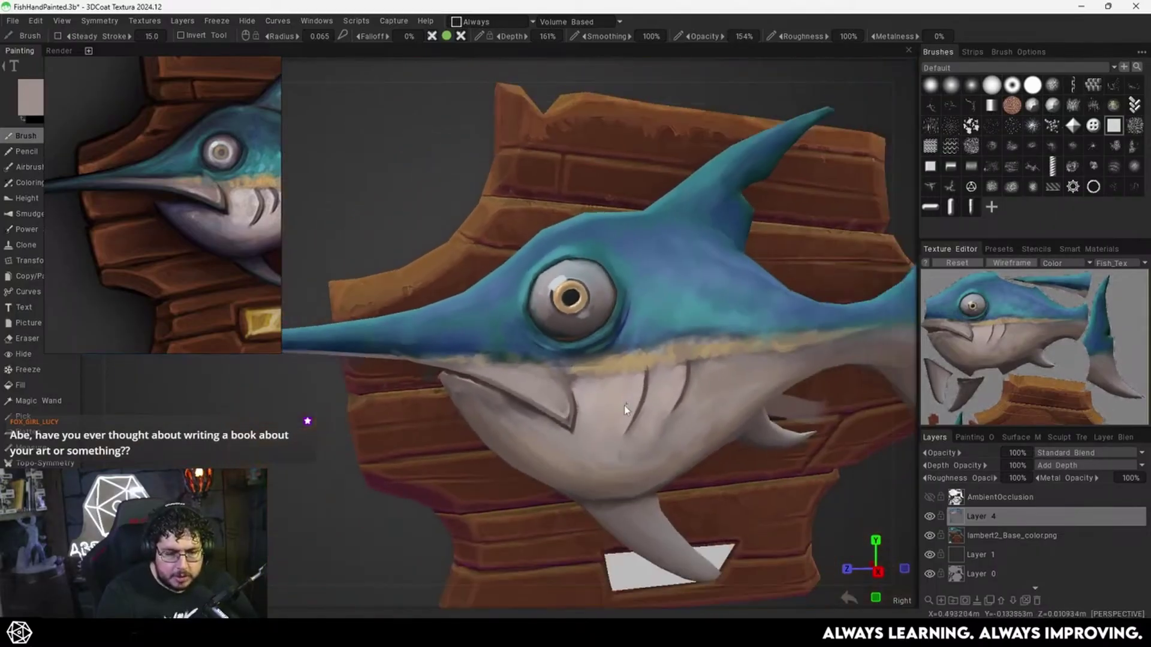
Examine the head, eye and flank from several angles and distances to judge the painting against the reference.
middle_drag(623, 406, 677, 372)
alt+drag(655, 457, 707, 352)
alt+right_drag(707, 352, 756, 312)
alt+drag(696, 347, 663, 403)
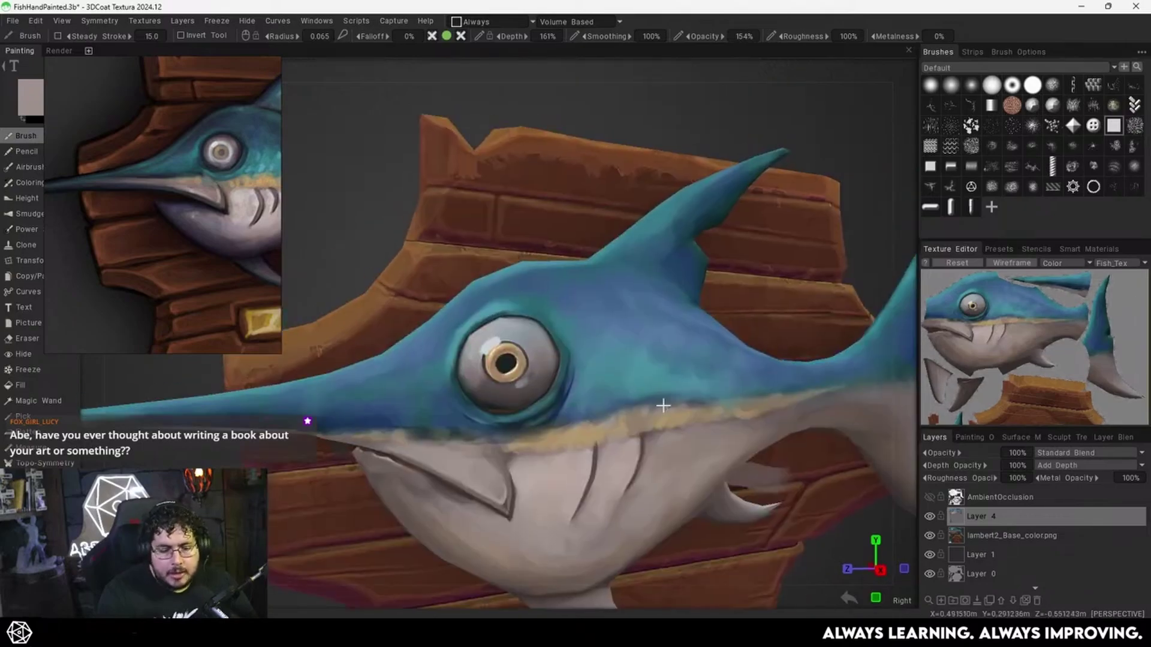
alt+right_drag(663, 403, 686, 365)
alt+drag(686, 365, 681, 357)
alt+right_drag(681, 357, 632, 405)
alt+drag(632, 405, 655, 375)
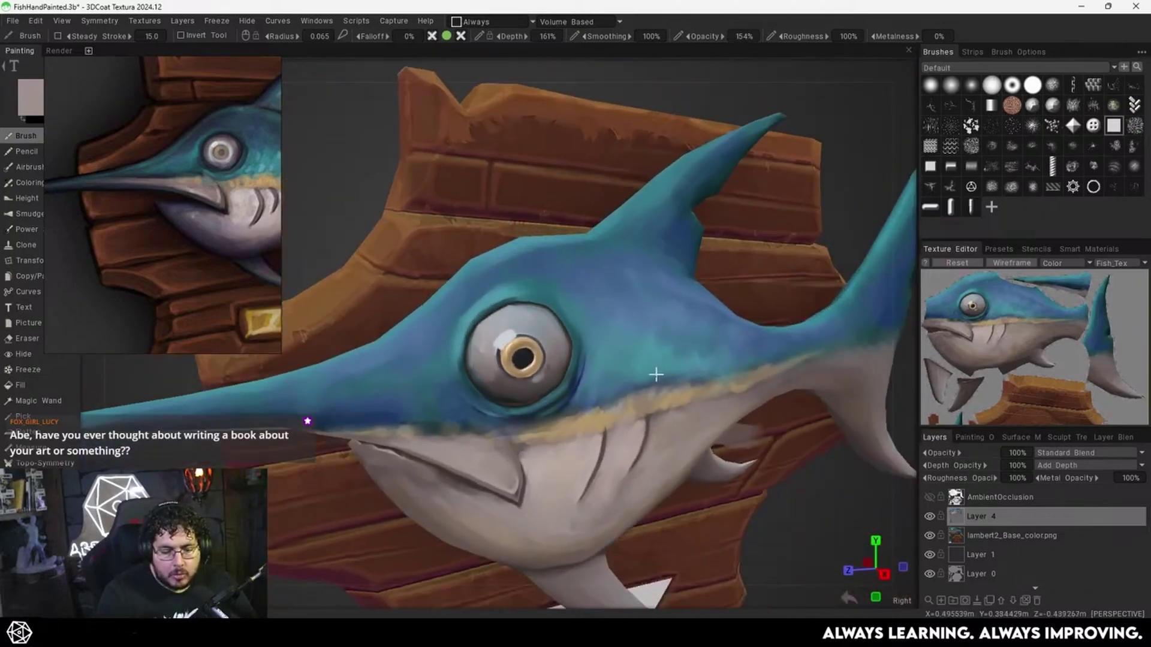
alt+right_drag(655, 375, 662, 382)
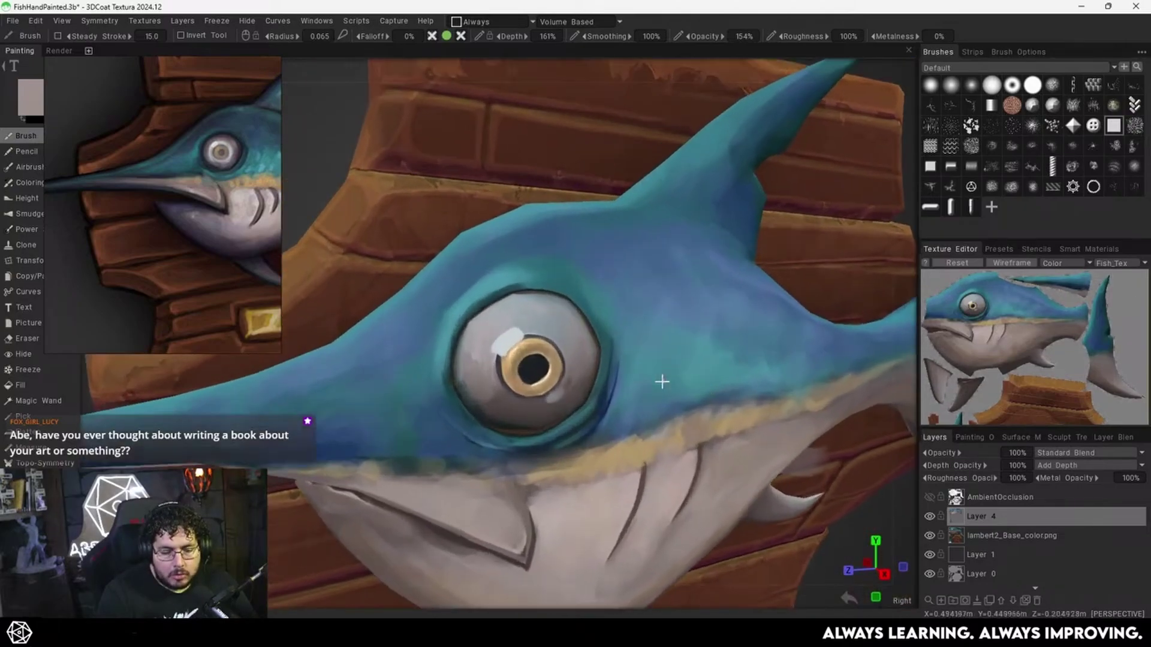
Add a new empty layer above Layer 4.
click(941, 601)
alt+drag(776, 334, 607, 395)
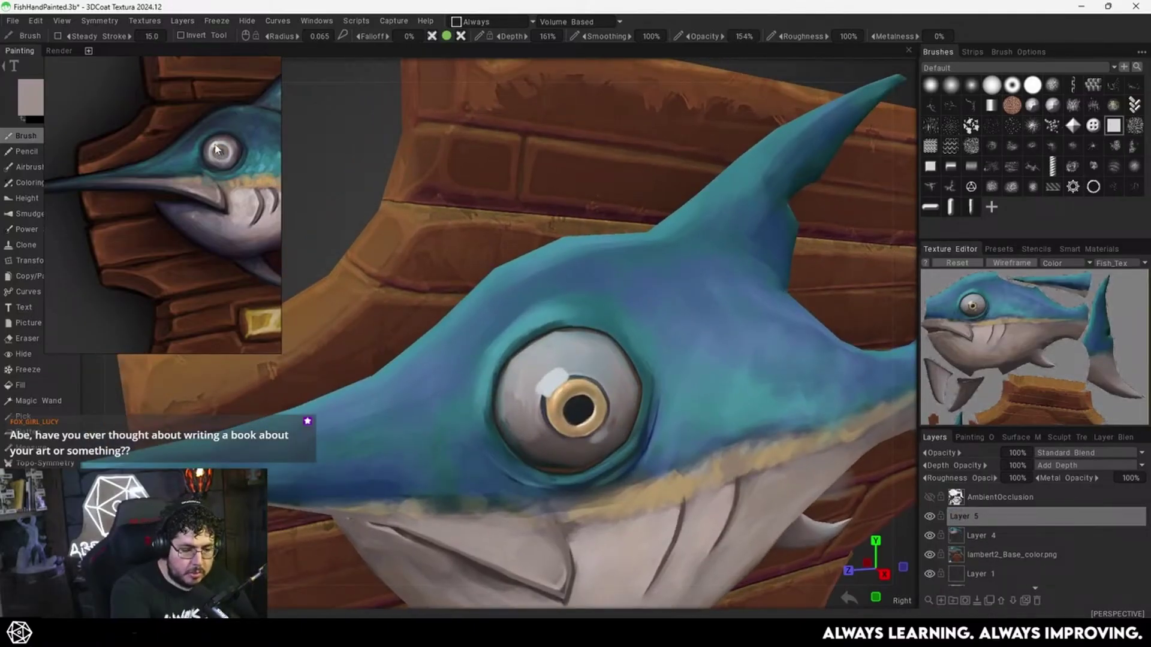
Sample the pale tone of the eye highlight, then show the Color Palette panel and place it beside the reference image.
key(v)
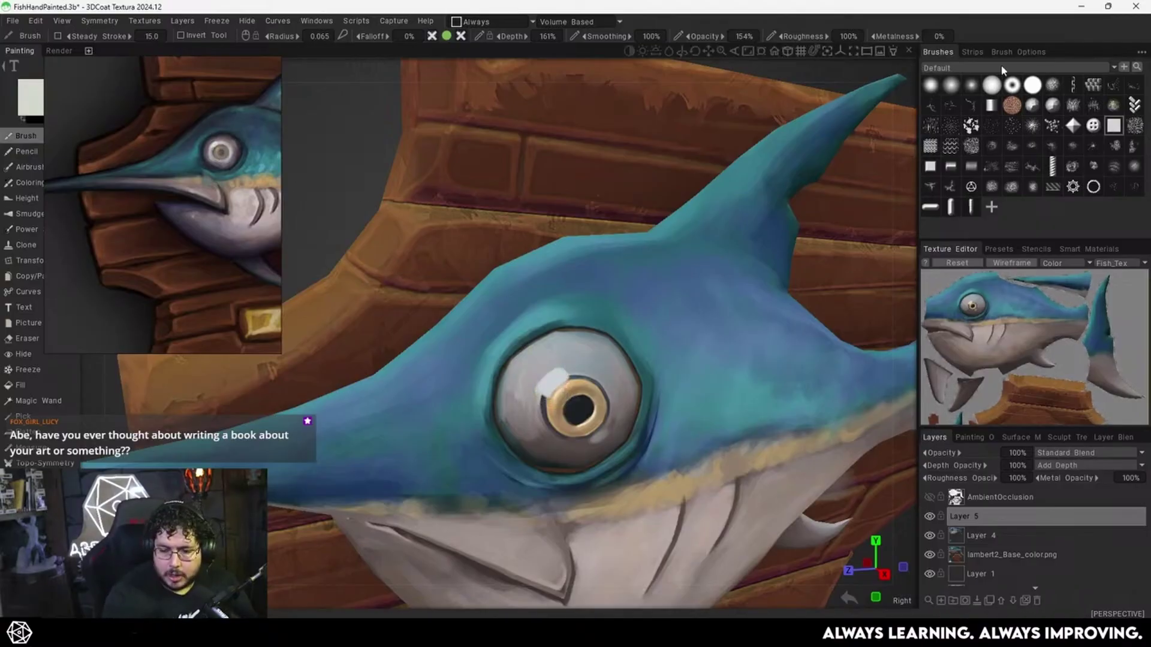
key(c)
drag(640, 178, 421, 131)
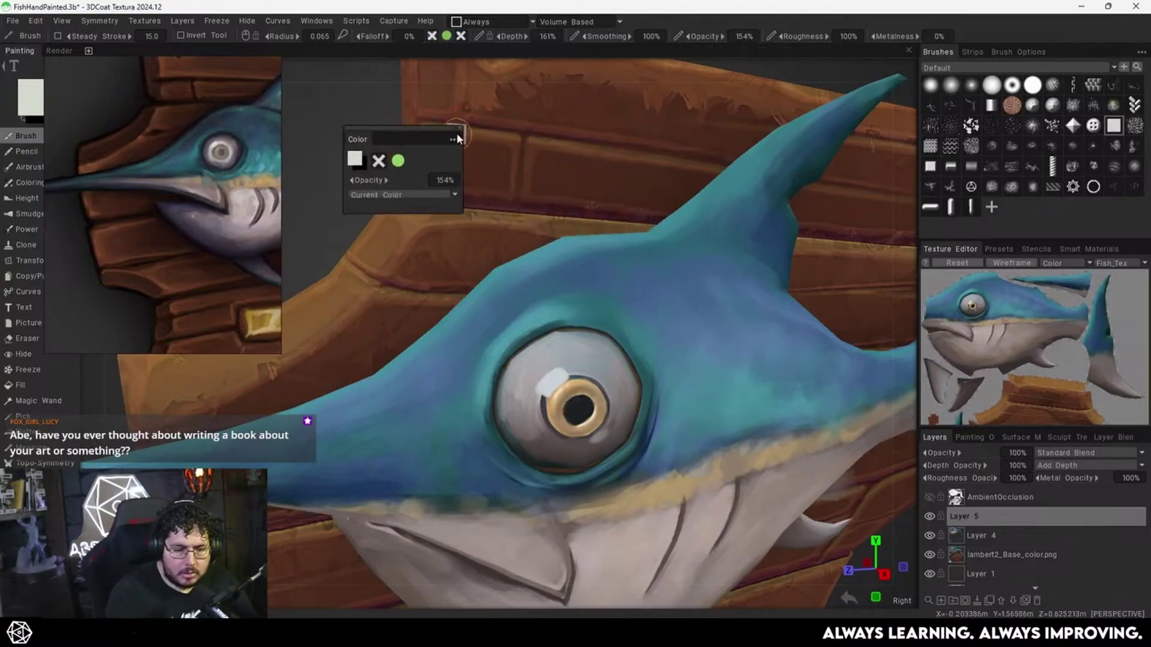
click(317, 21)
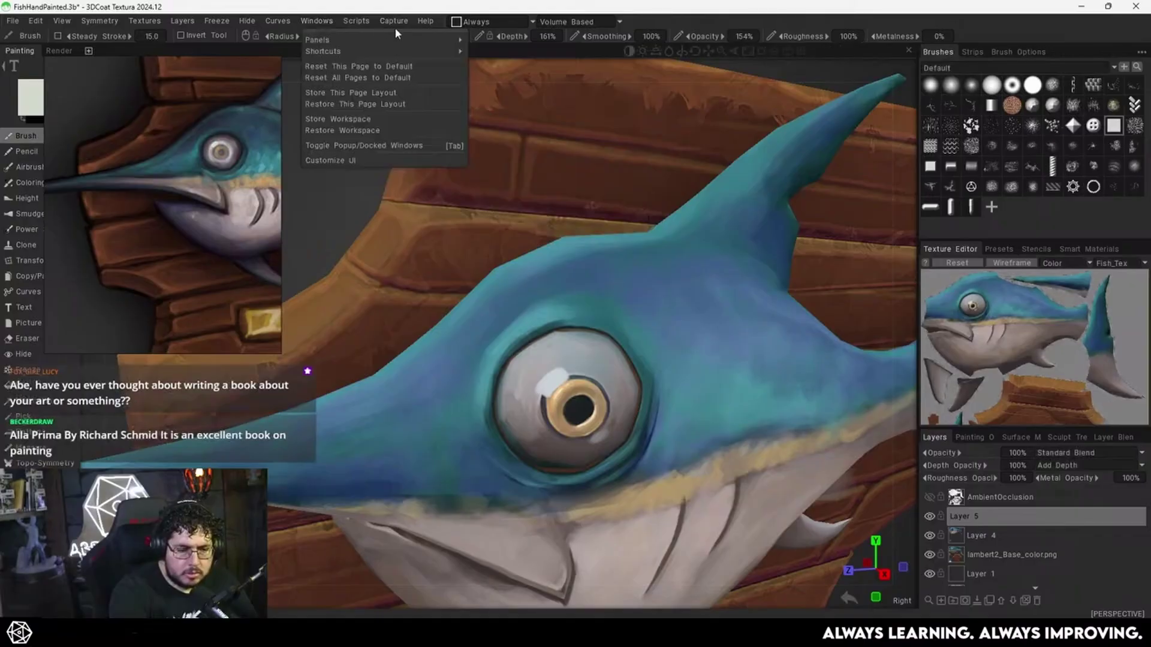
mouse_move(446, 39)
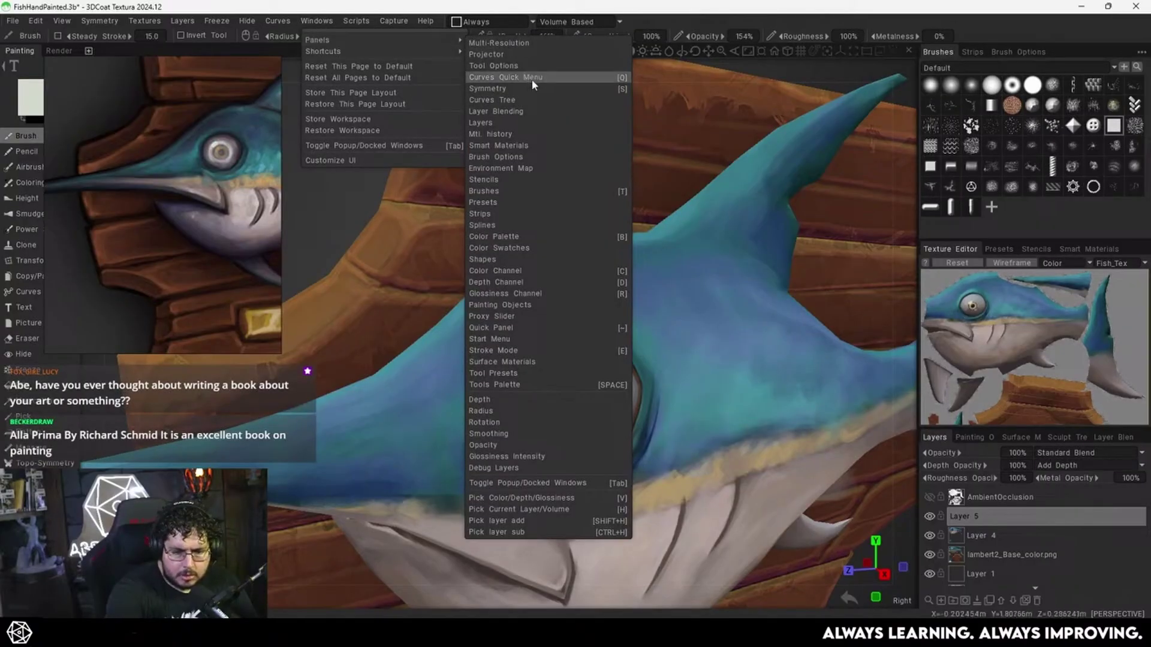
click(527, 236)
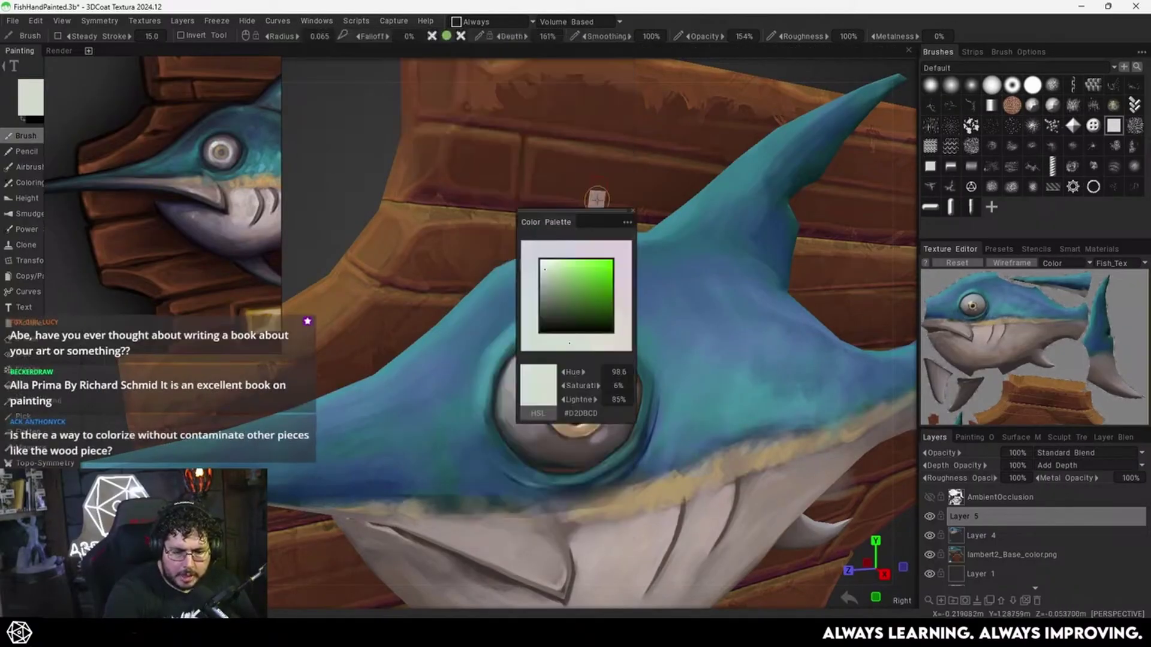
drag(597, 199, 364, 68)
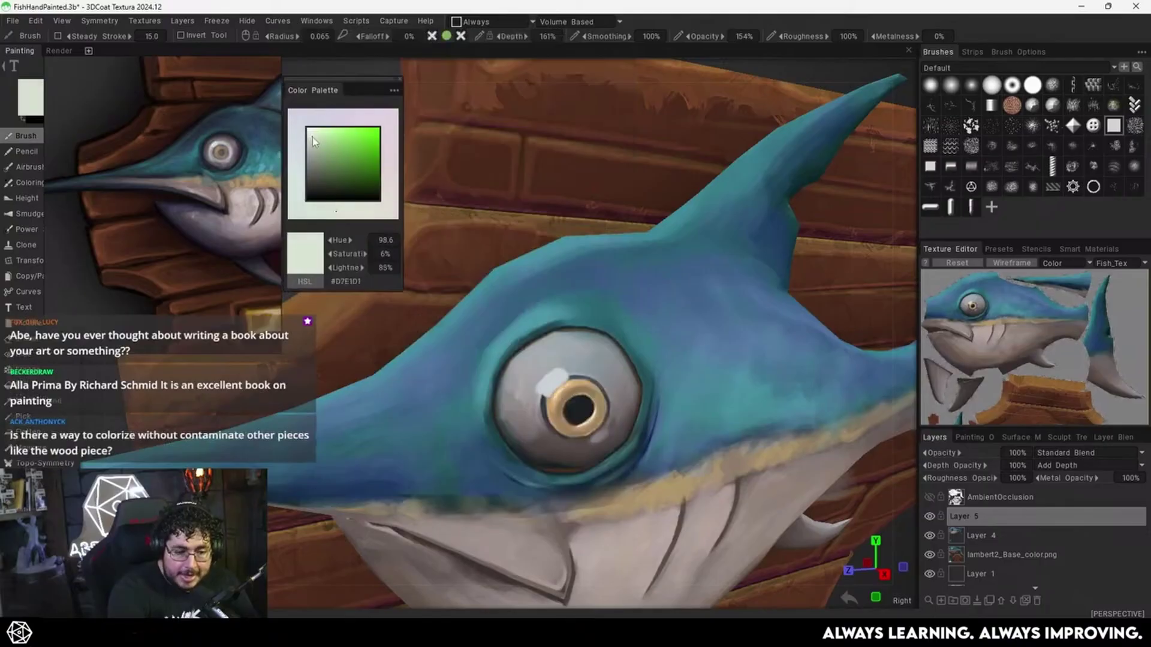
Repaint the eye's main highlight on Layer 5 with pale greenish white #E8F1E3 at brush radius 0.018.
click(312, 132)
scroll(630, 367, up, 4)
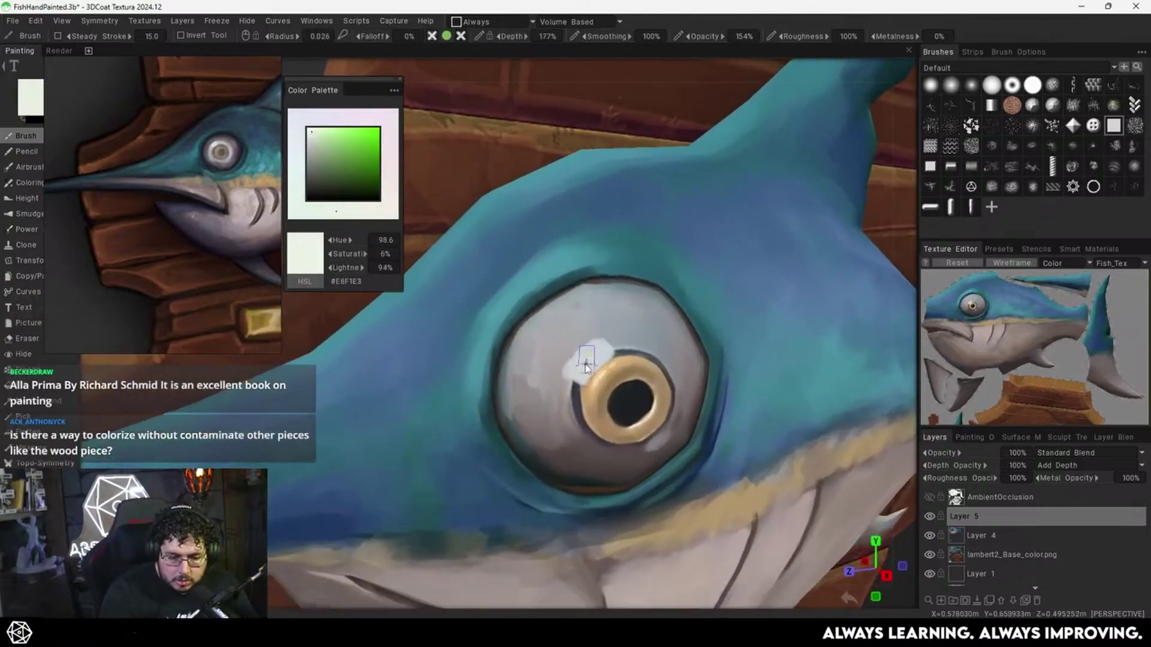
drag(593, 336, 573, 367)
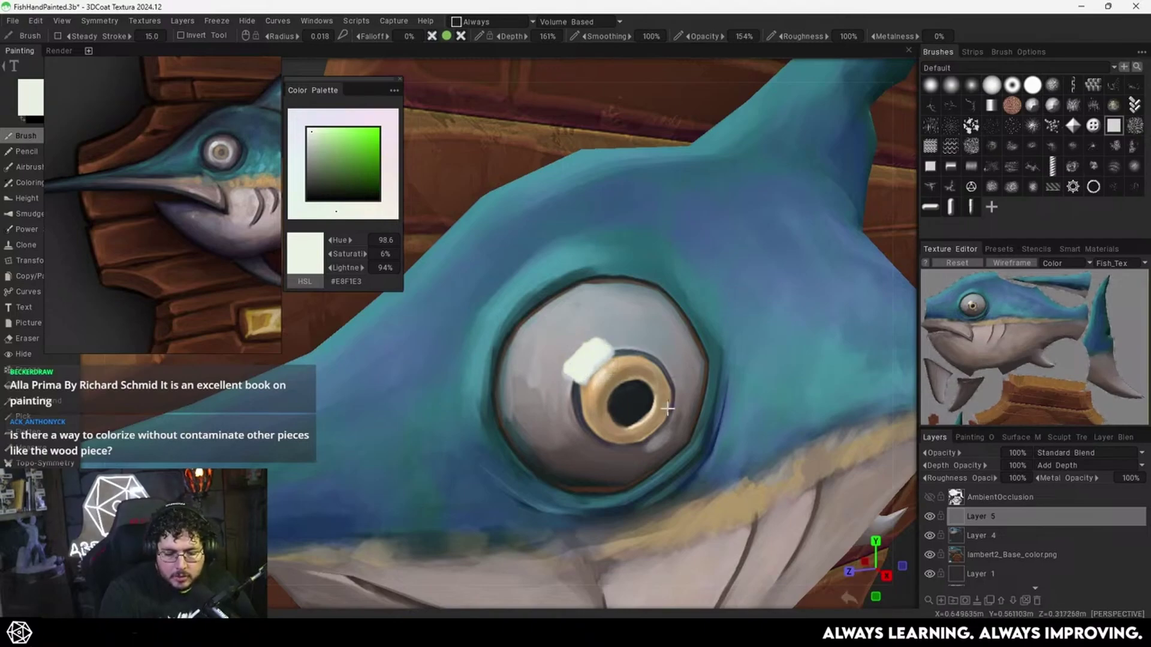
middle_drag(667, 409, 653, 425)
scroll(660, 332, down, 10)
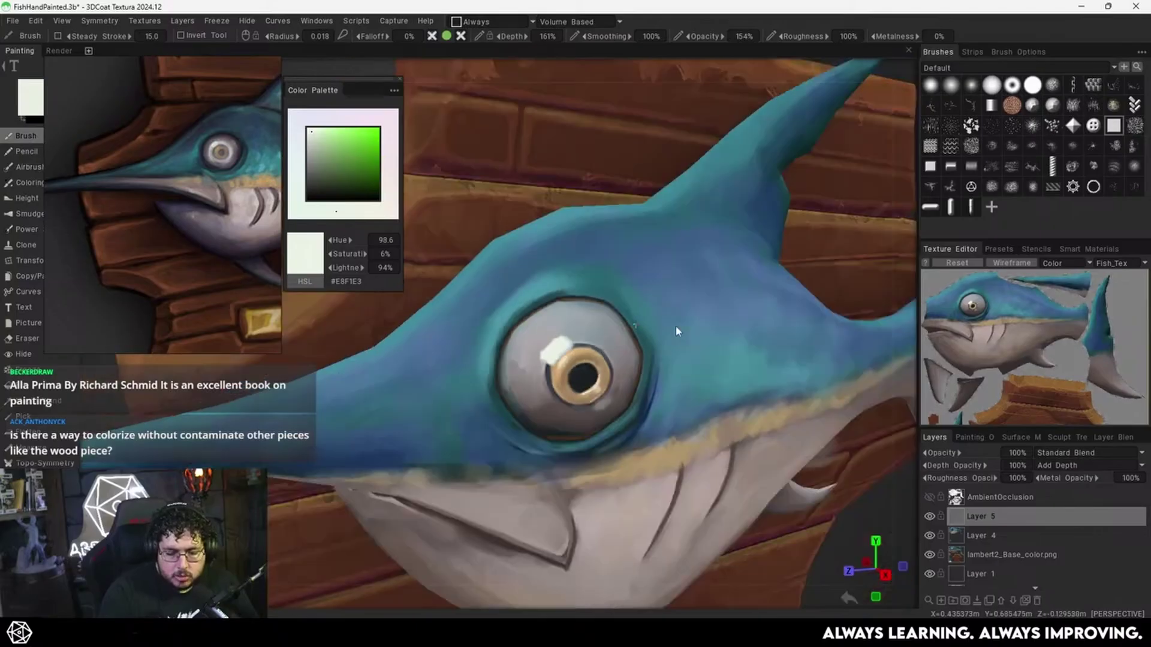
Add small bright reflections to the iris and eyeball with brush radius 0.006, and sample a neutral grey from the eye.
scroll(663, 318, up, 3)
scroll(655, 391, up, 4)
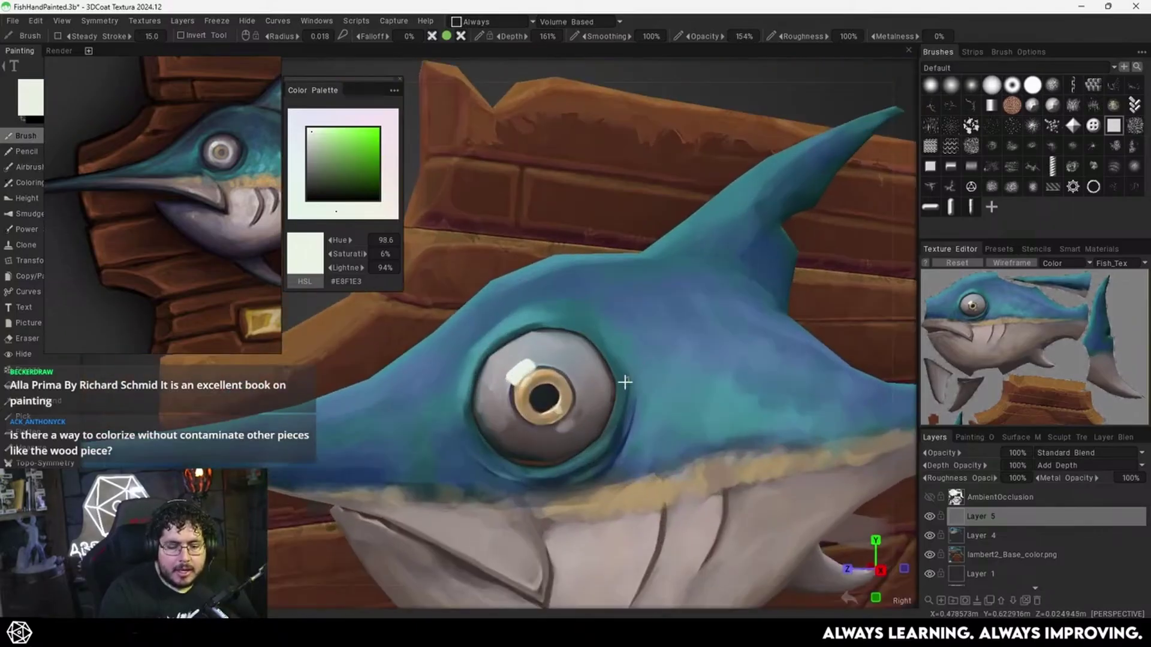
scroll(606, 412, up, 2)
scroll(638, 380, up, 2)
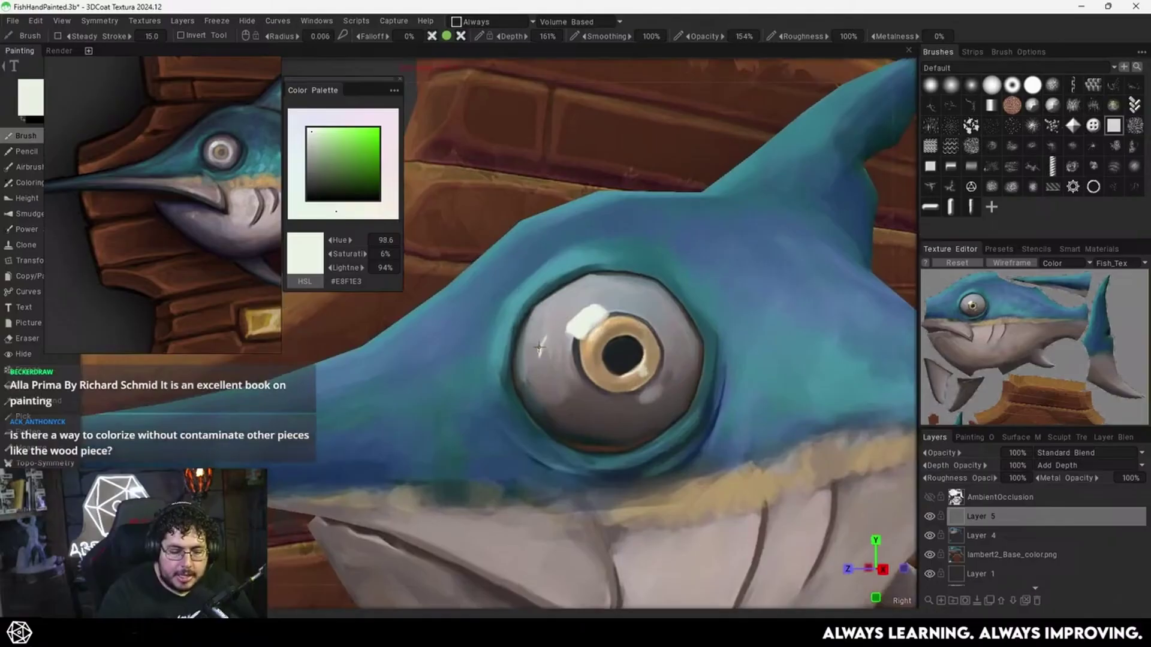
alt+drag(599, 353, 592, 338)
key(v)
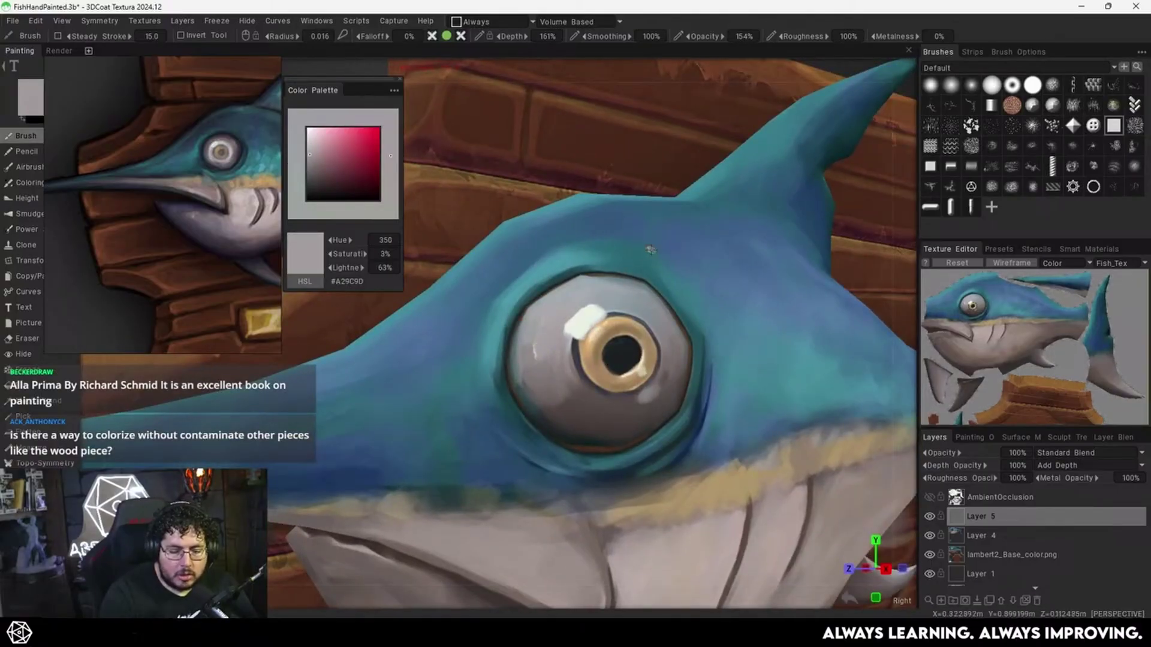
Set the blending mode of Layer 5 to LinearDodge.
alt+right_drag(698, 308, 624, 355)
alt+drag(623, 354, 612, 354)
mouse_move(611, 354)
alt+right_down()
mouse_move(642, 336)
mouse_move(590, 351)
mouse_move(625, 364)
alt+right_up()
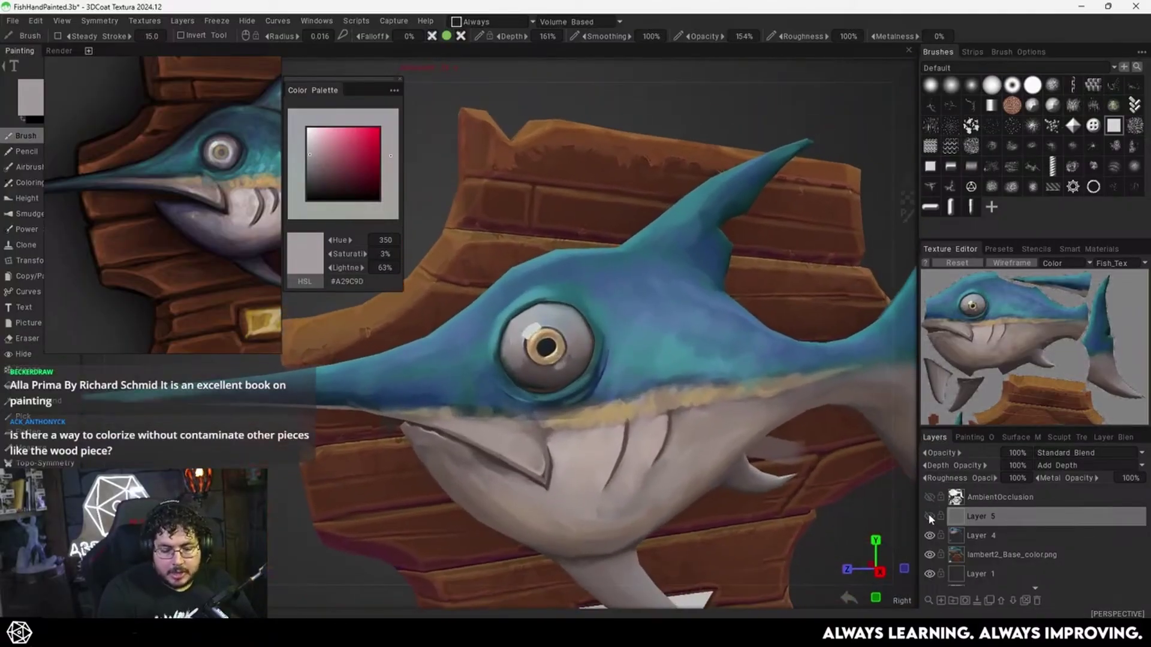
click(1094, 453)
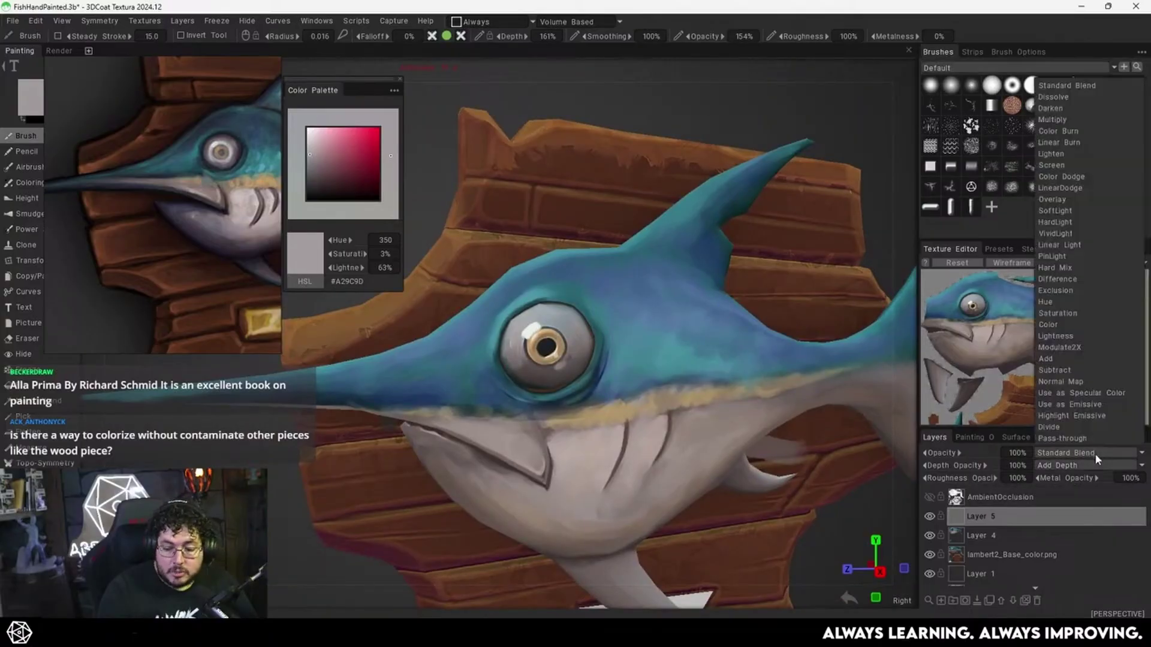
click(1085, 189)
Examine the eye highlights and the whole fish on its plaque from several distances and angles.
alt+drag(737, 354, 753, 329)
mouse_move(754, 329)
alt+right_down()
mouse_move(707, 352)
mouse_move(743, 326)
alt+right_up()
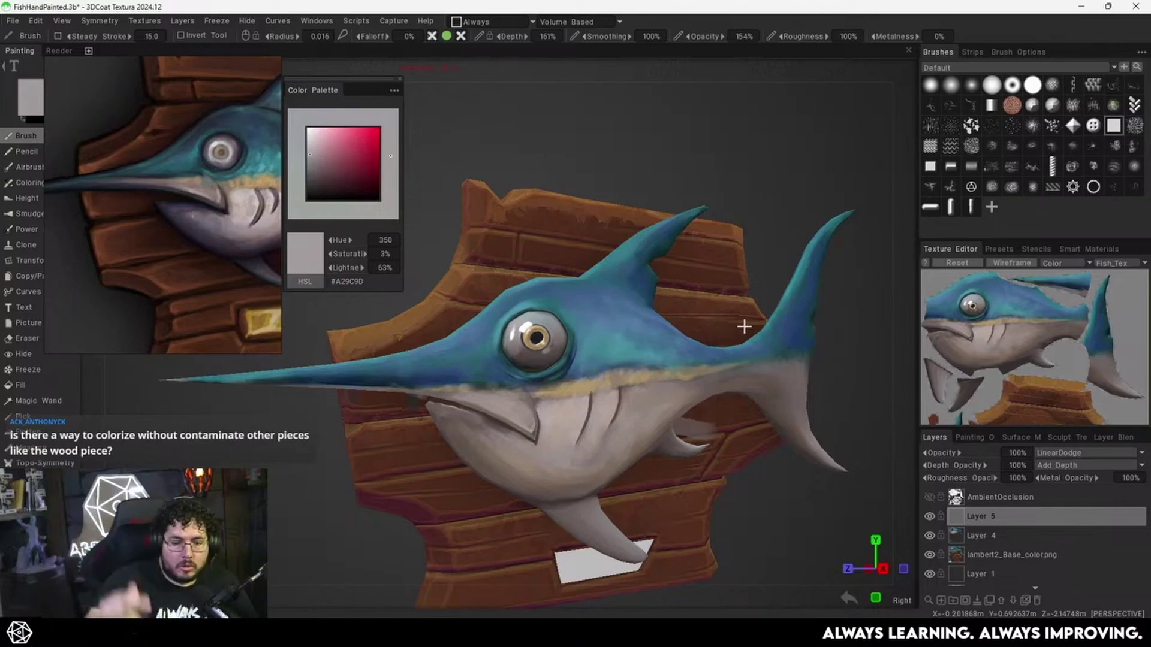
scroll(724, 390, up, 3)
scroll(731, 433, down, 5)
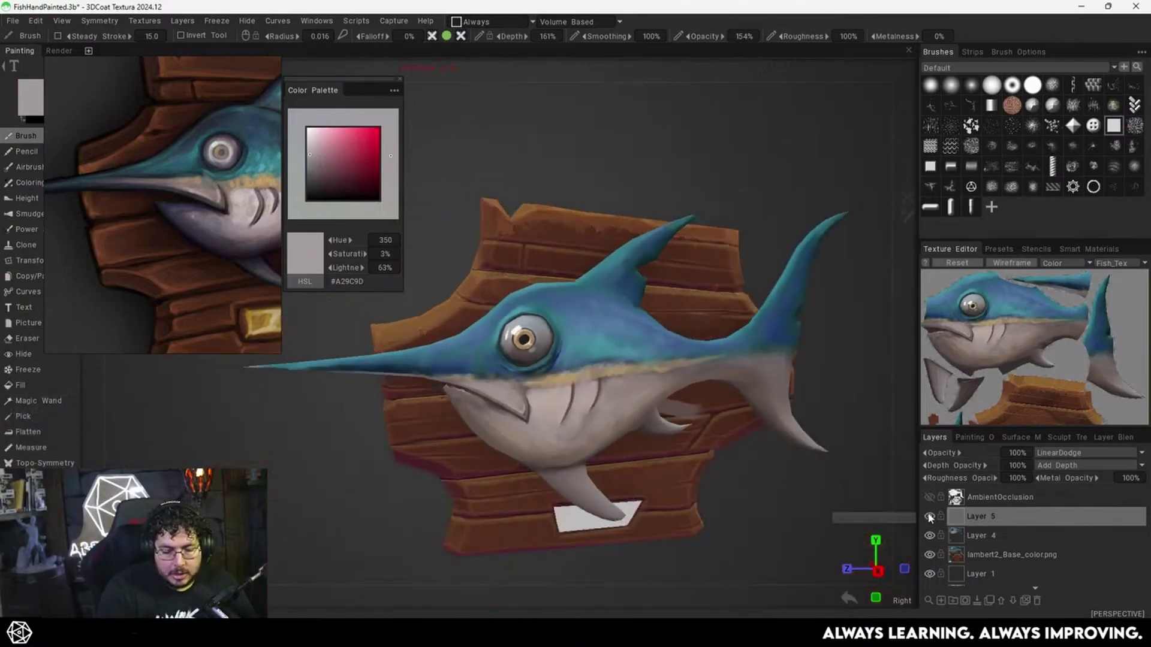
middle_drag(891, 498, 781, 450)
scroll(781, 450, up, 6)
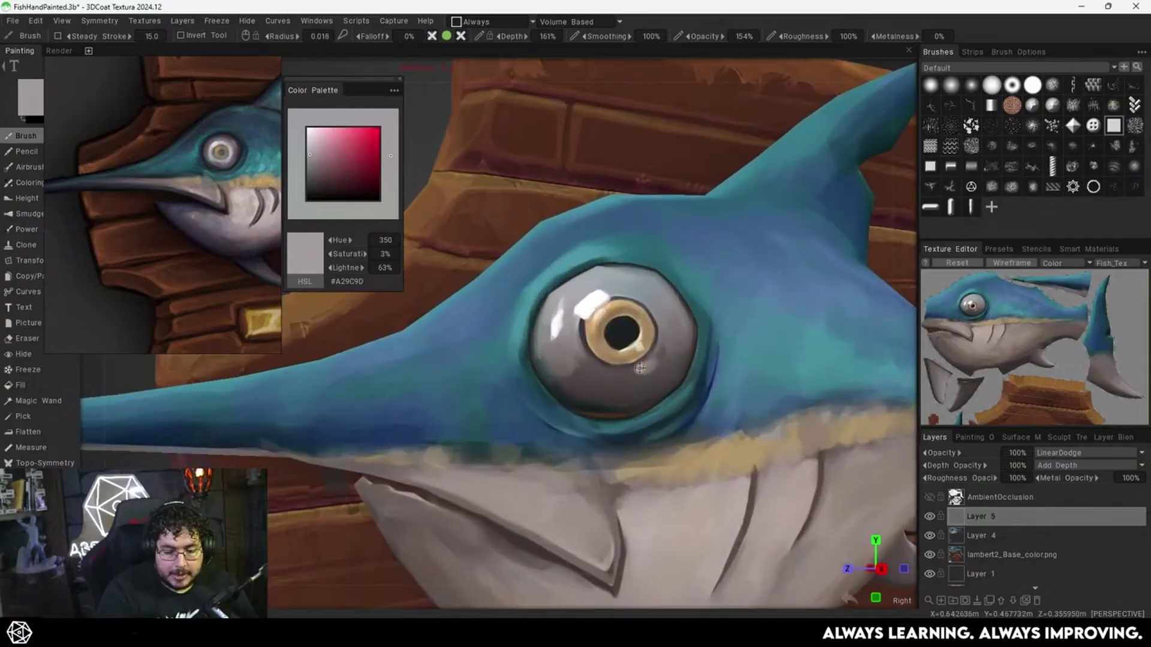
scroll(640, 367, down, 6)
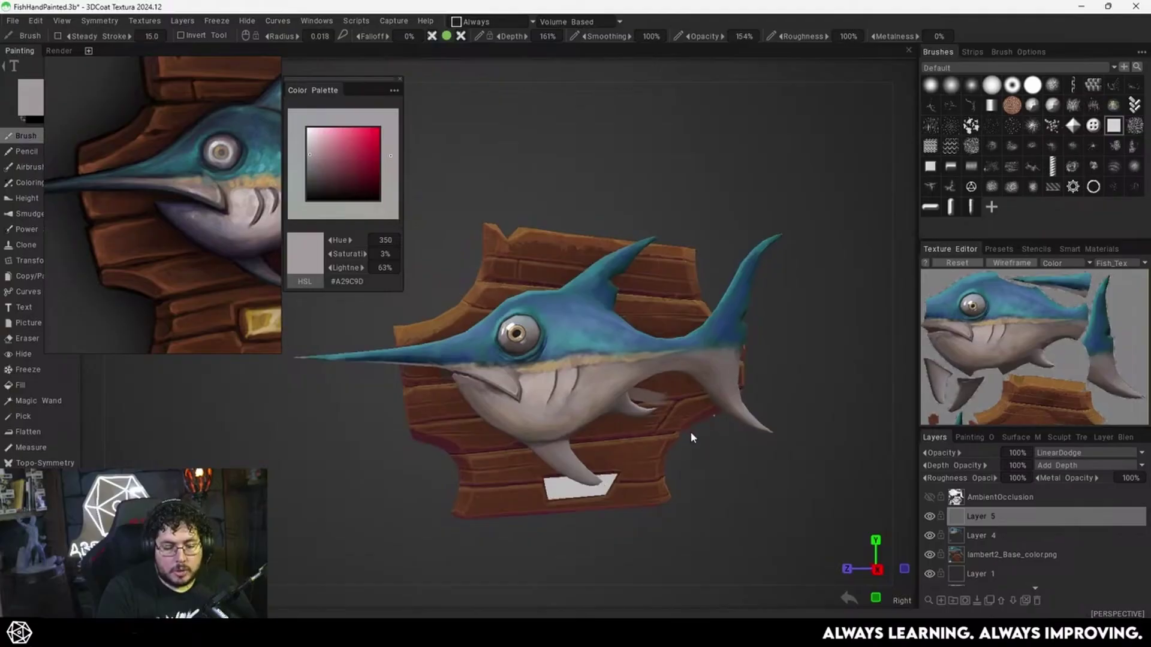
scroll(691, 432, up, 2)
alt+drag(700, 437, 731, 404)
alt+right_drag(731, 404, 638, 461)
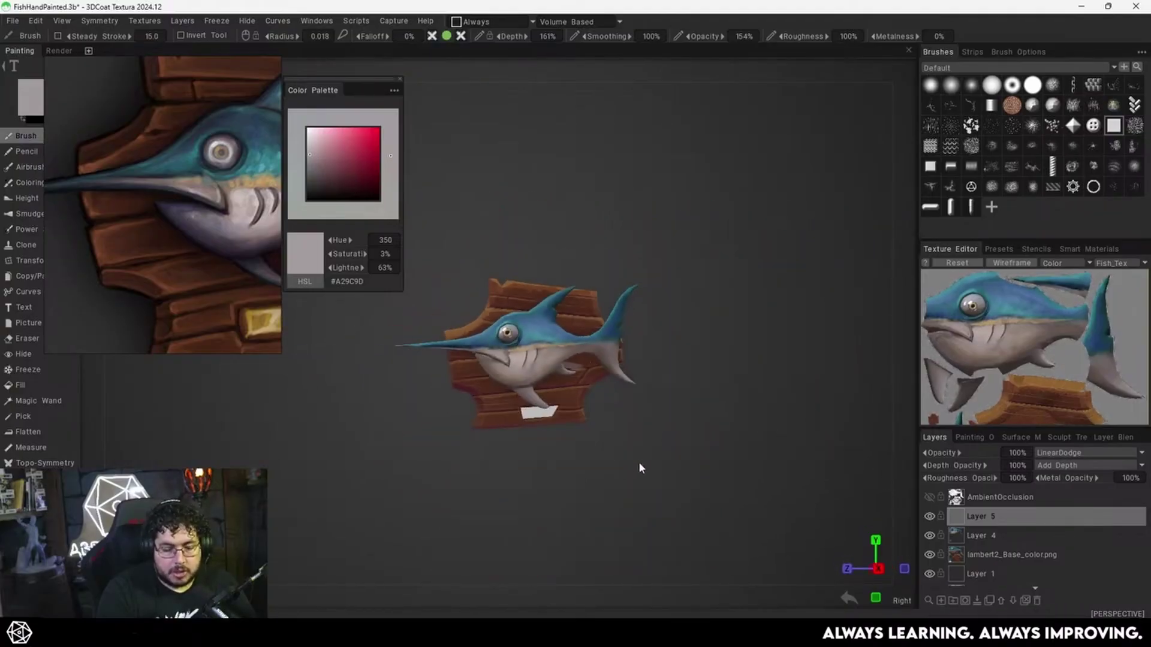
alt+drag(639, 461, 688, 450)
alt+middle_drag(688, 452, 723, 414)
alt+right_drag(723, 414, 852, 340)
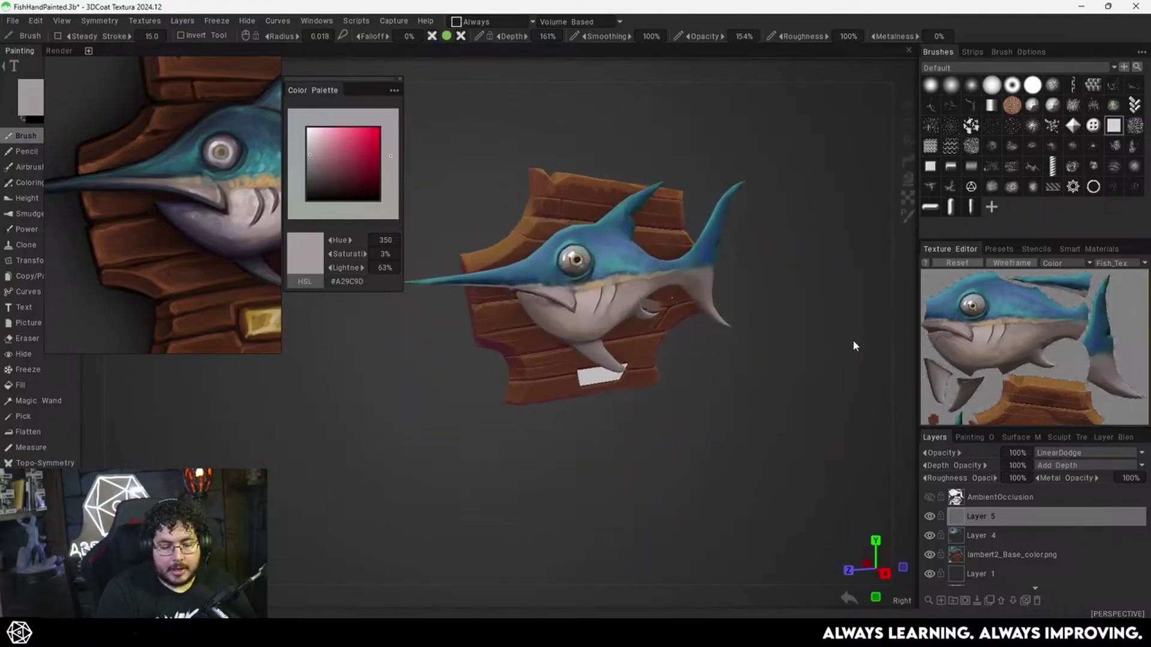
alt+drag(852, 340, 774, 362)
alt+middle_drag(734, 366, 686, 429)
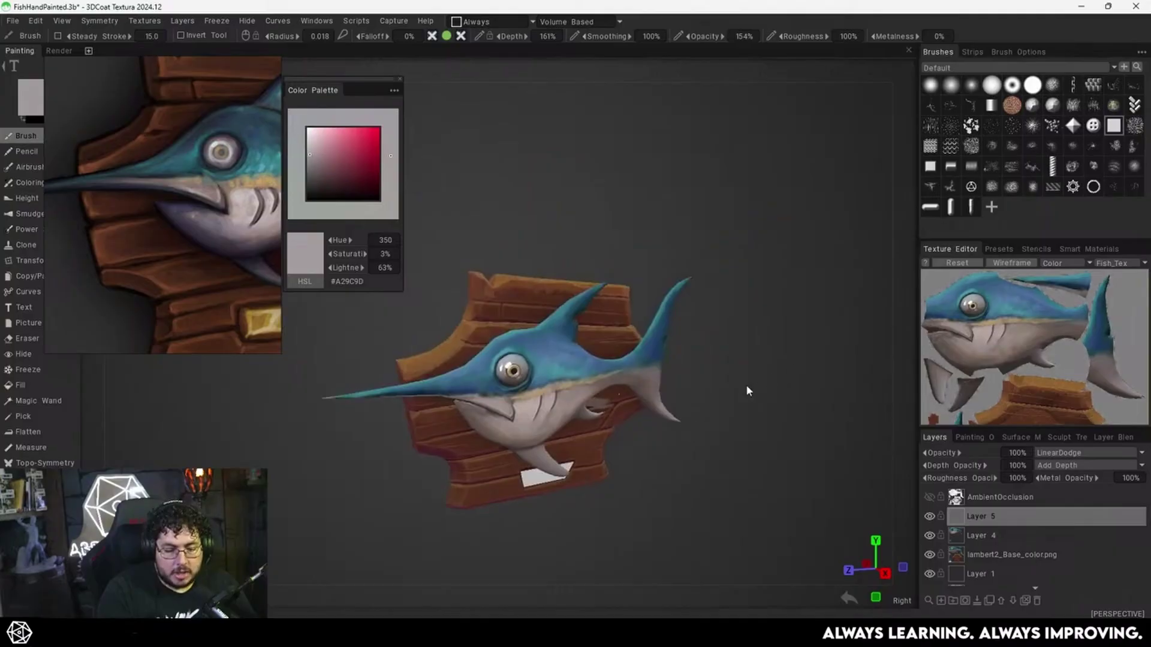
scroll(747, 391, up, 10)
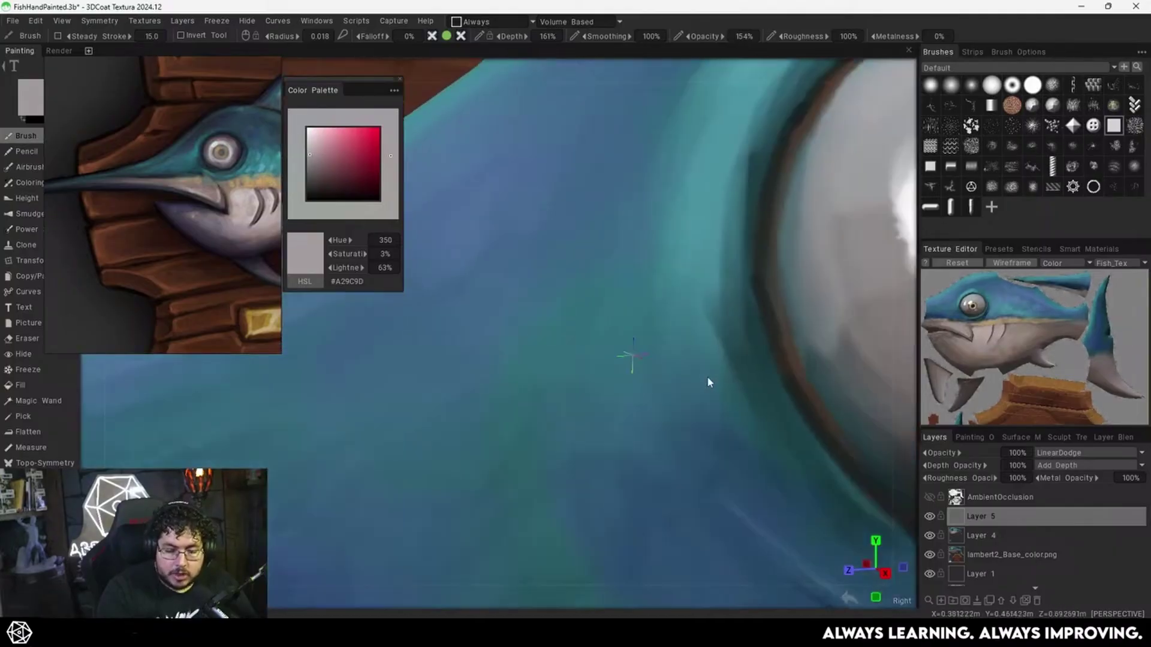
scroll(707, 376, down, 10)
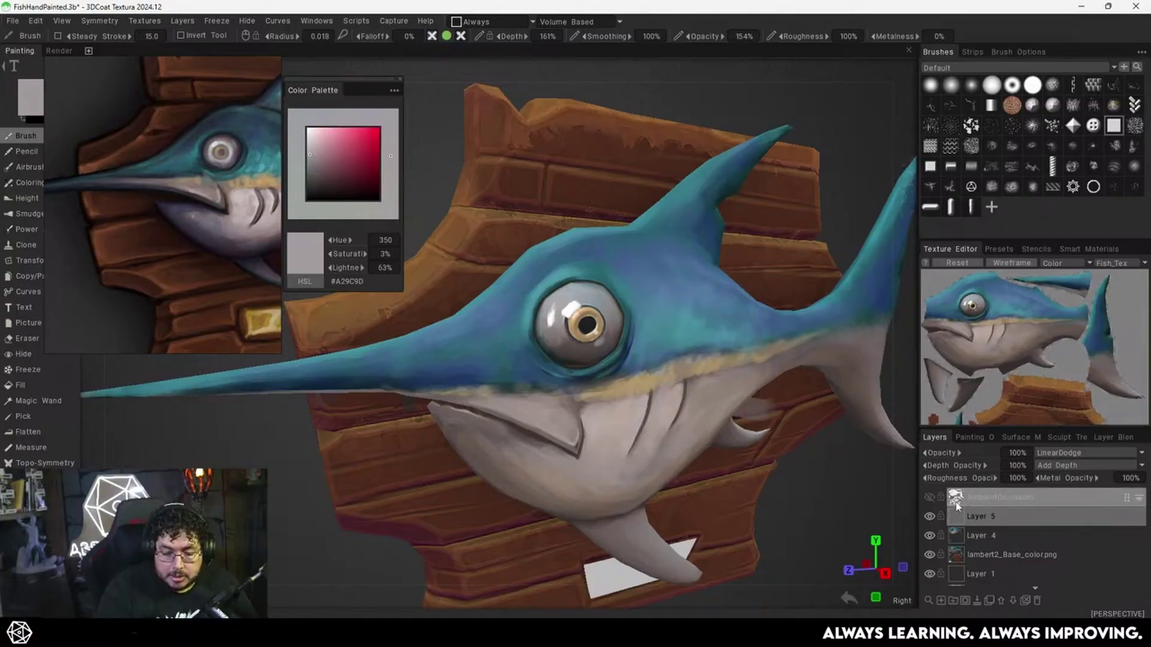
Delete Layer 5 with the eye highlights and add a new empty layer above Layer 4.
click(1036, 602)
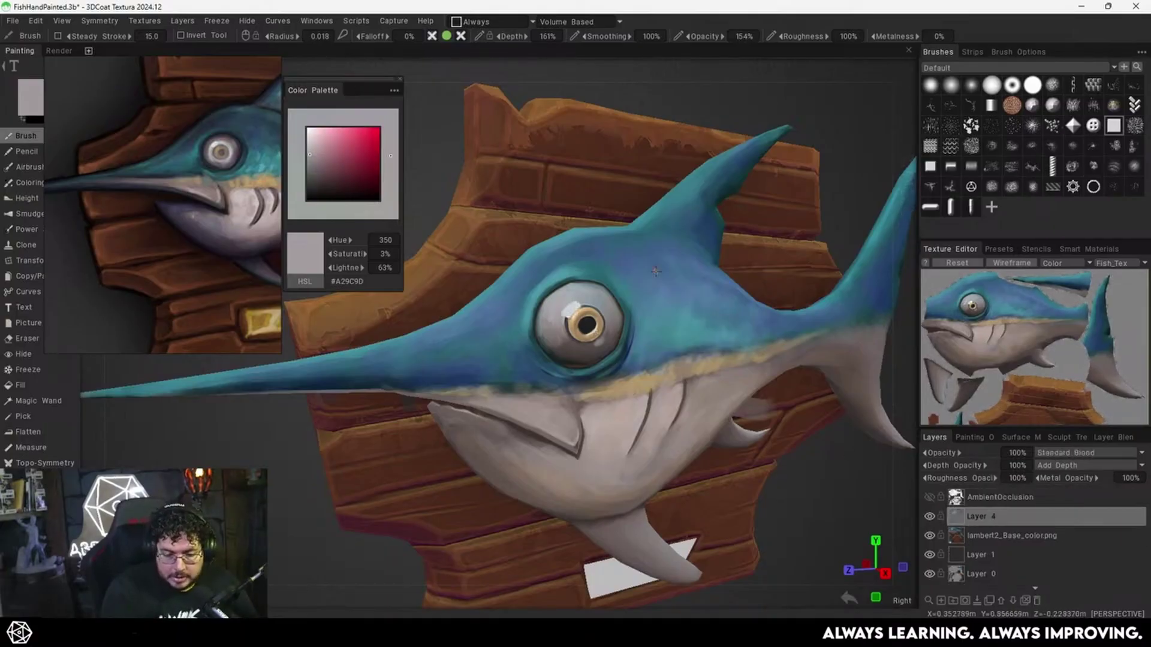
click(941, 601)
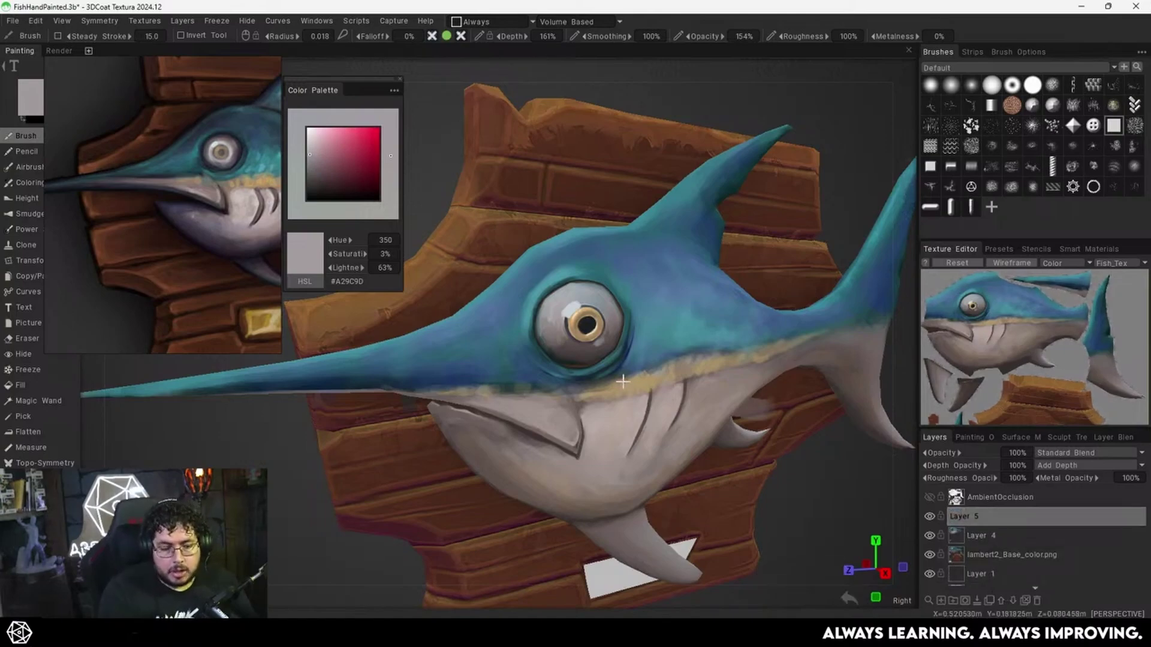
Paint a highlight along the upper front rim of the eye socket with light turquoise #6AD4D1 at brush radius 0.015.
scroll(622, 381, up, 5)
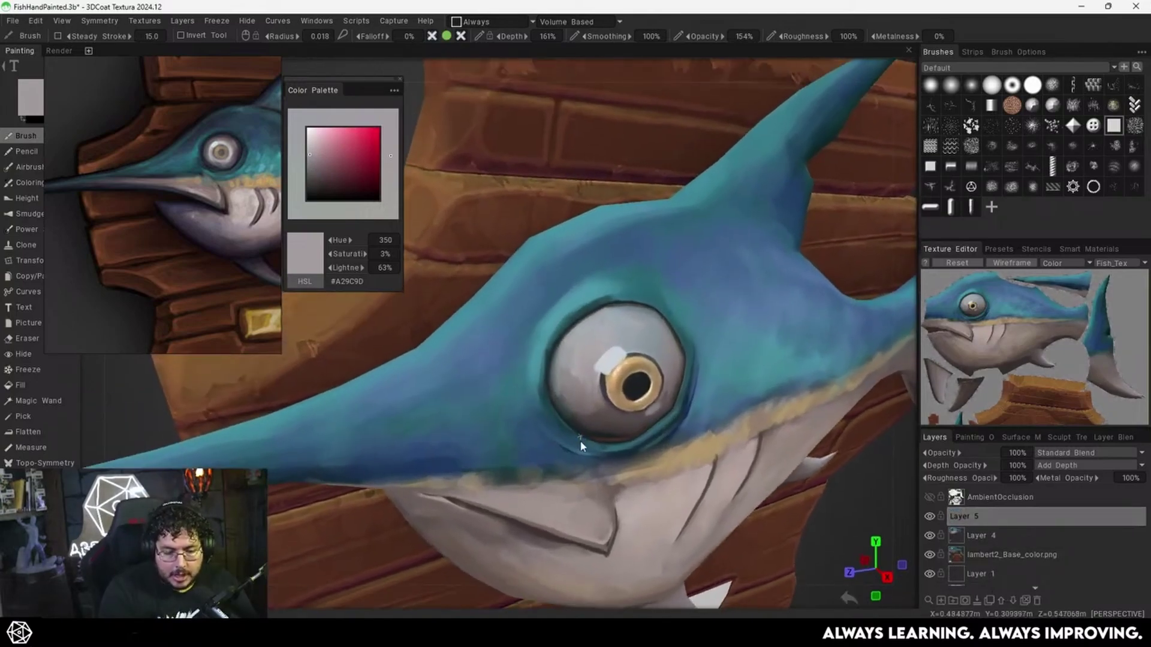
alt+drag(580, 439, 585, 468)
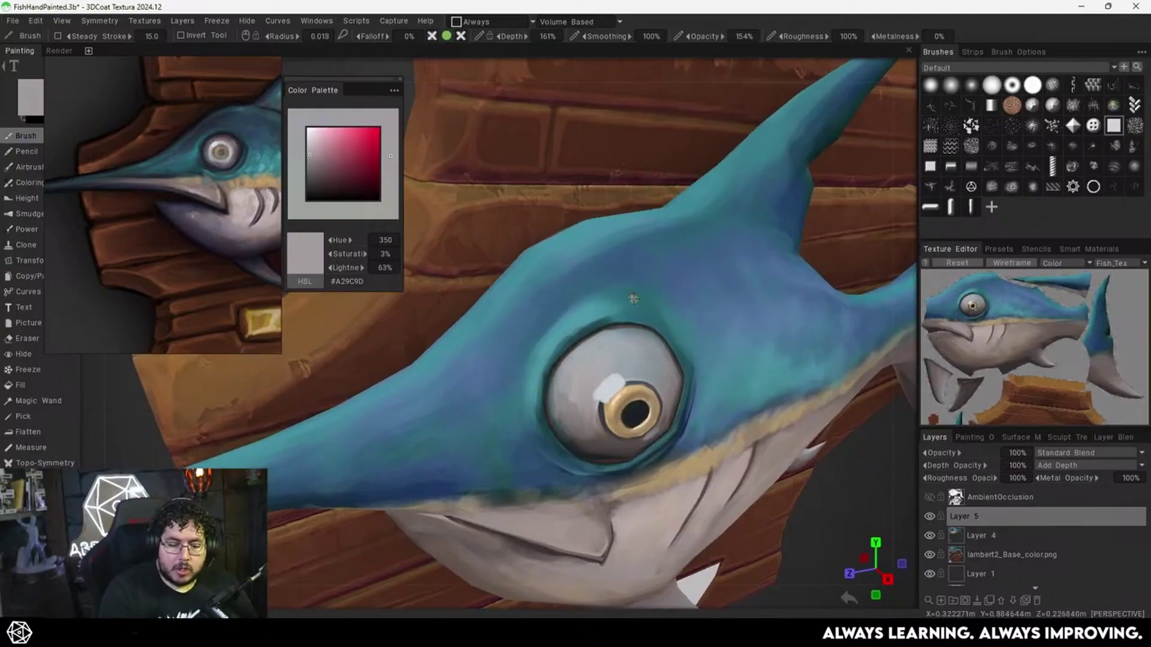
alt+right_drag(724, 326, 775, 299)
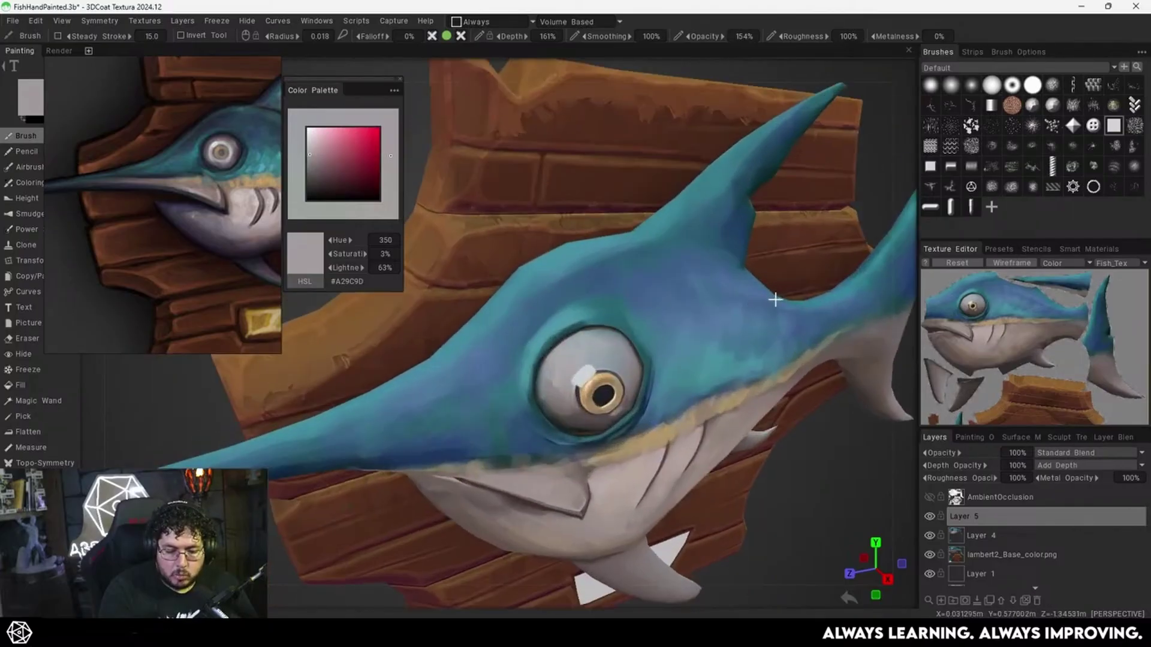
scroll(775, 300, up, 5)
key(v)
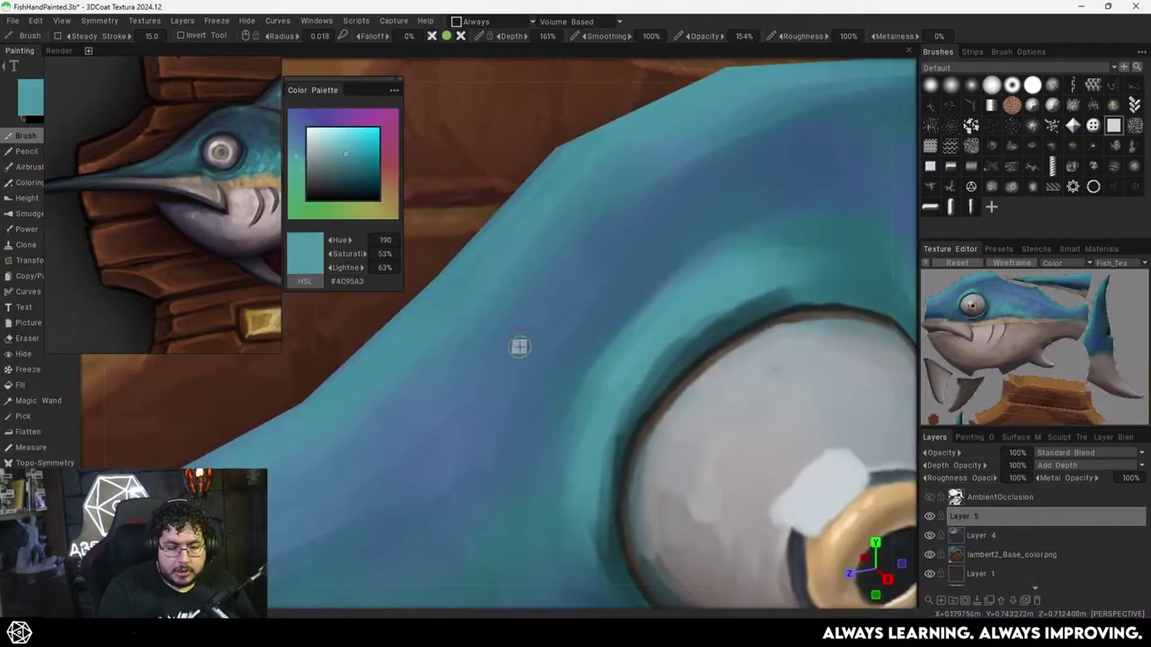
click(344, 147)
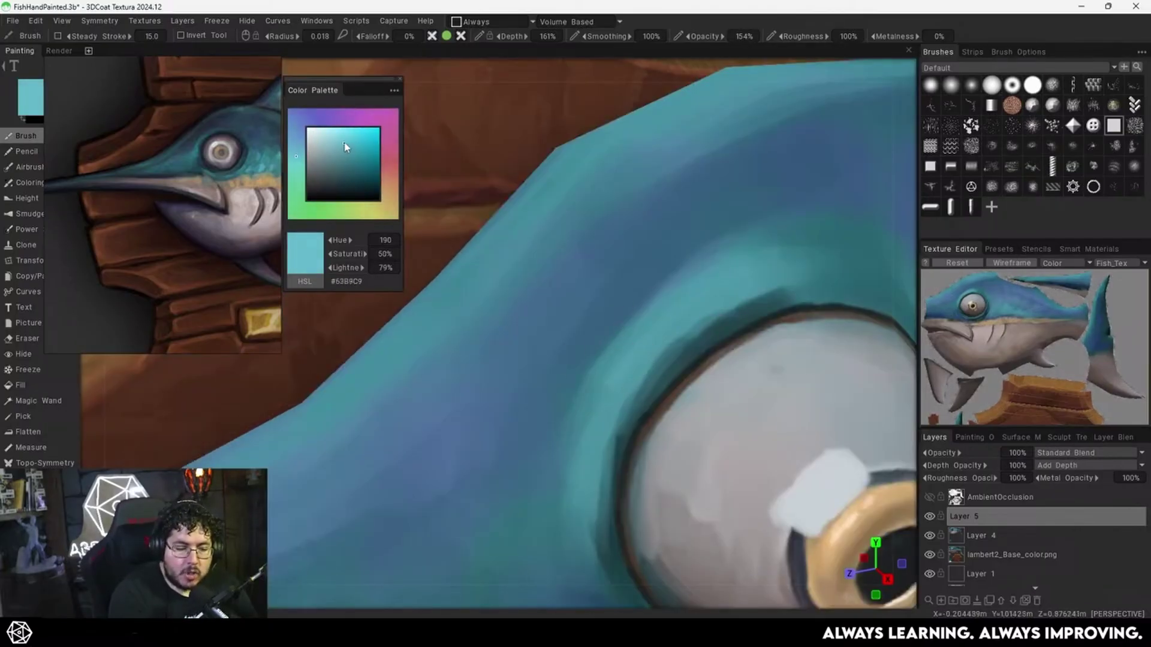
drag(346, 147, 344, 140)
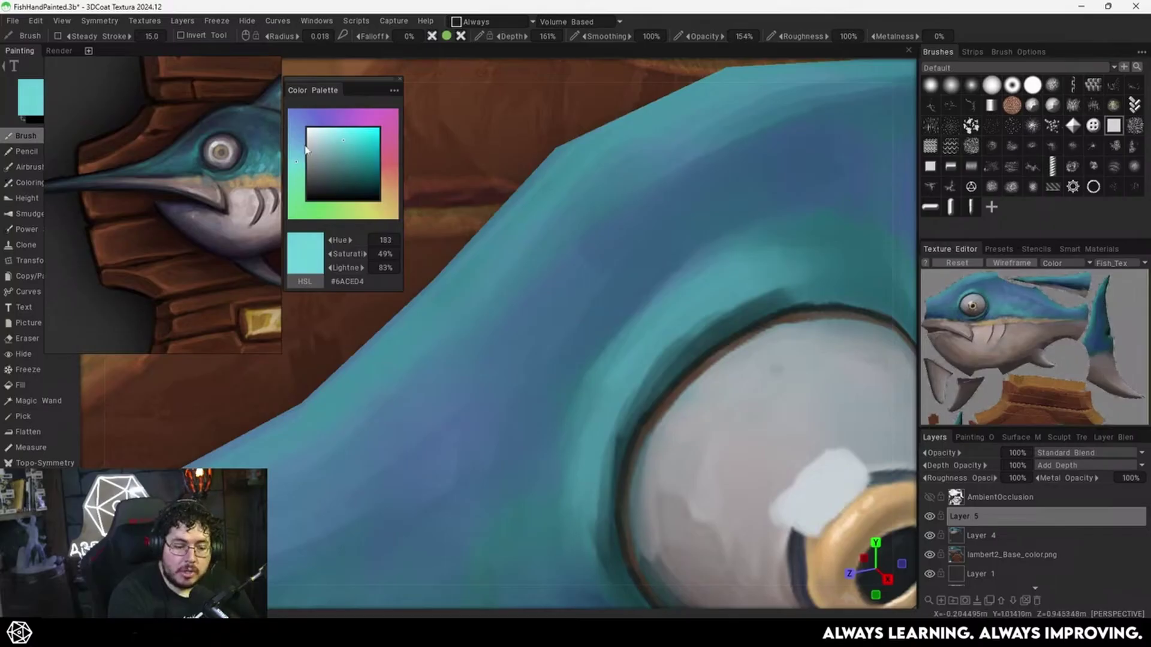
drag(297, 166, 297, 170)
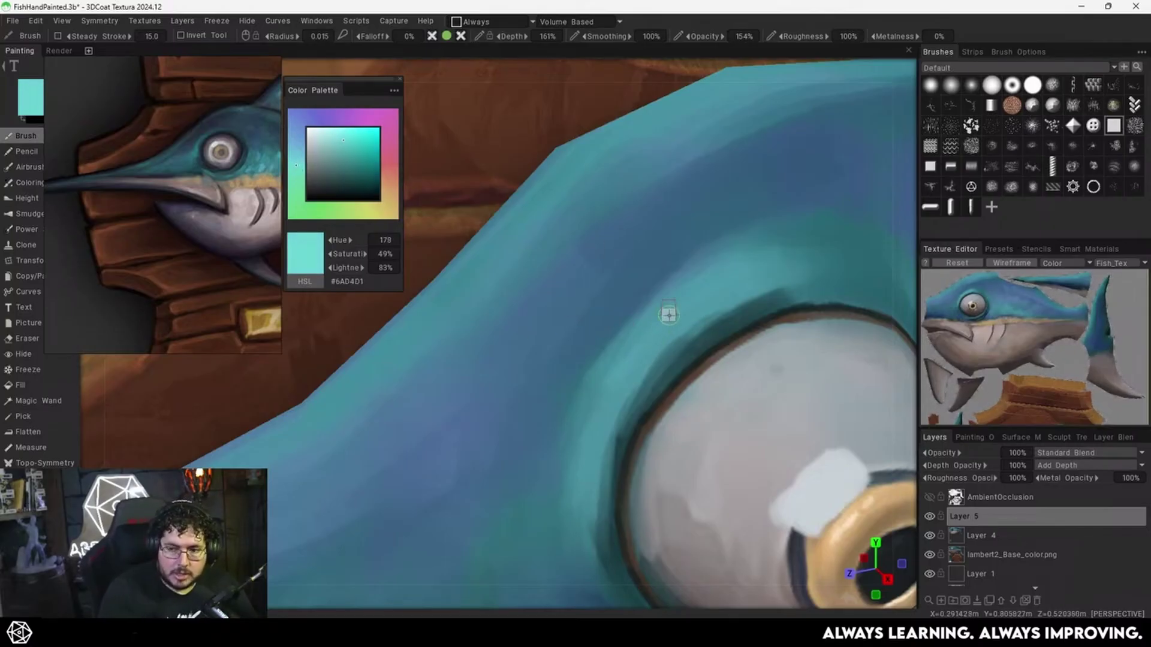
mouse_move(646, 354)
mouse_down()
mouse_move(663, 340)
mouse_move(626, 400)
mouse_up()
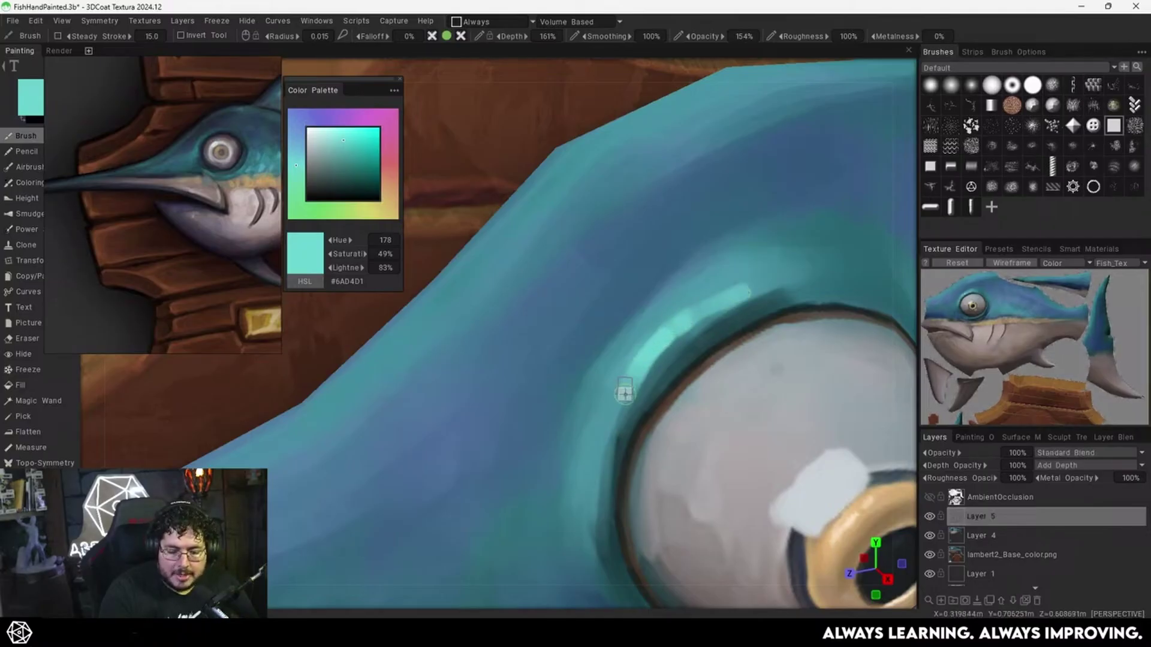
drag(630, 381, 610, 420)
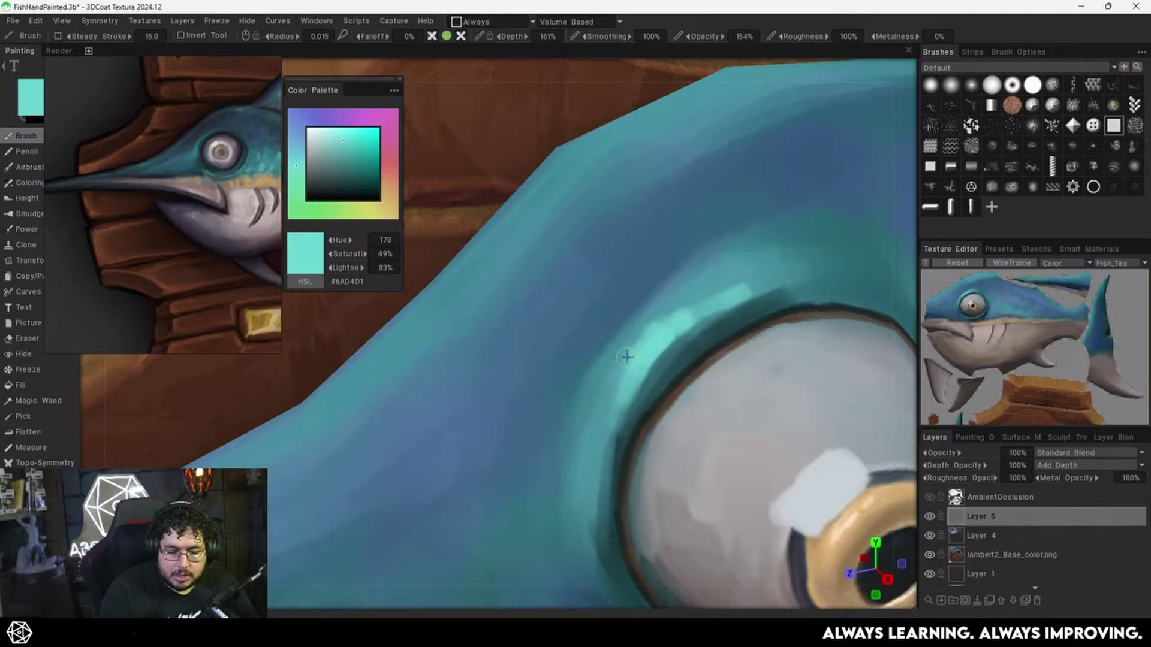
drag(681, 312, 723, 298)
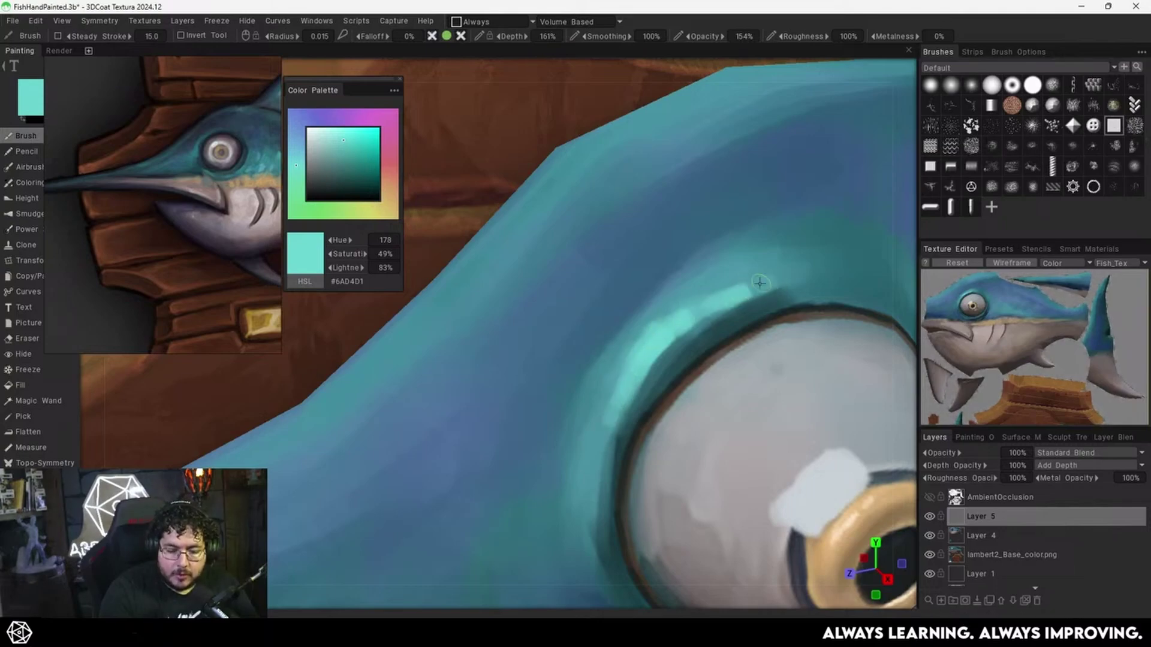
Soften the lower end of the eye-socket highlight with the sampled blue #4C96A5 at brush radius 0.015.
key(v)
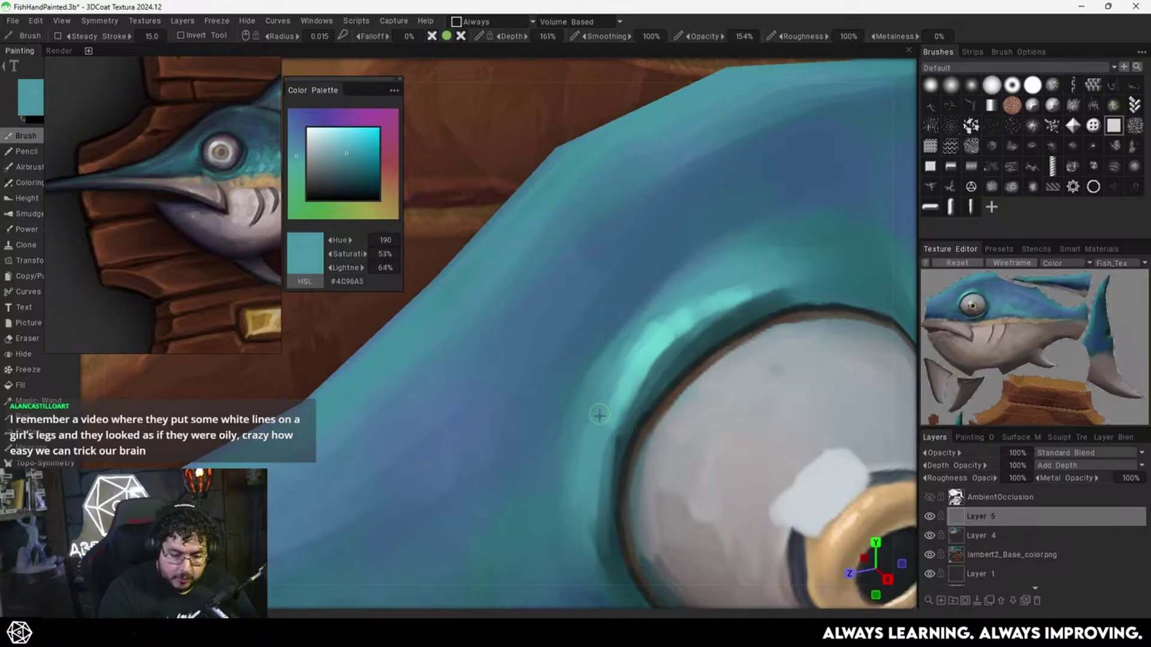
alt+right_drag(794, 272, 691, 347)
alt+drag(691, 347, 674, 316)
scroll(673, 315, up, 5)
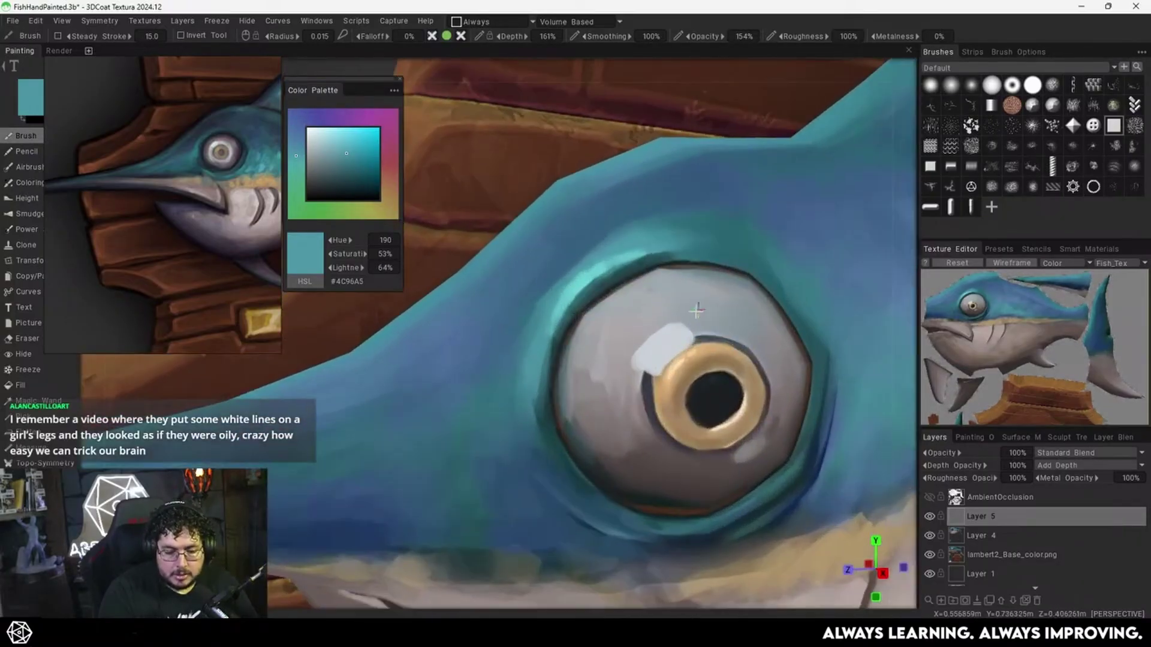
scroll(689, 398, down, 2)
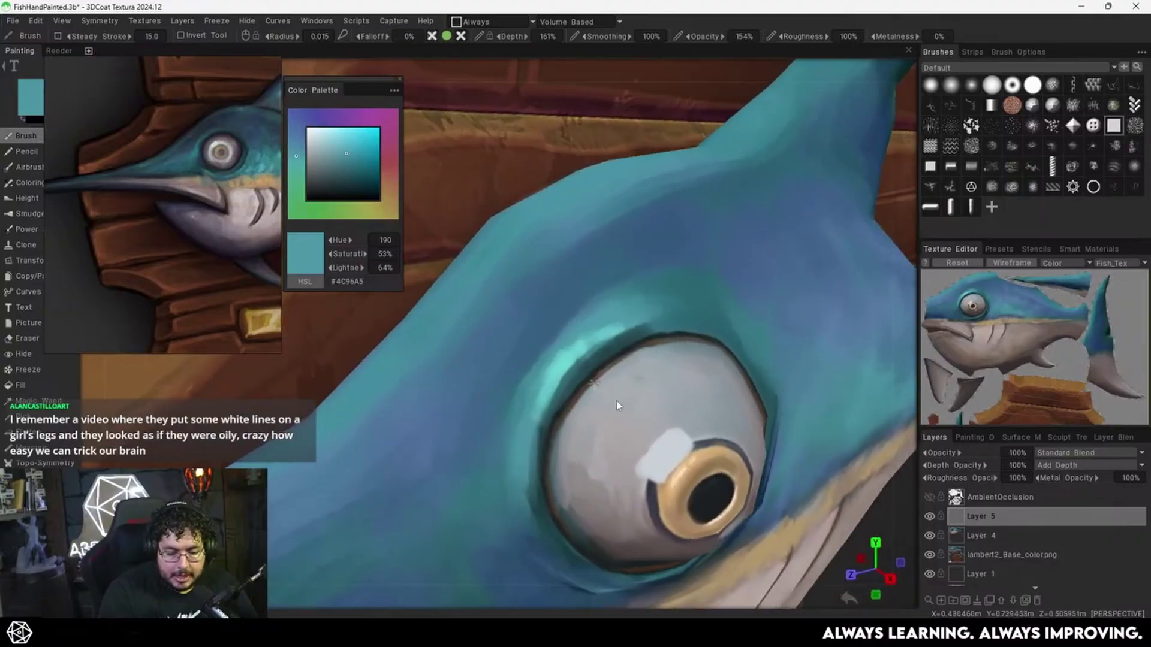
Paint a brighter core into the eye-socket highlight with light turquoise #7CEFED at brush radius 0.004.
scroll(611, 383, up, 6)
scroll(647, 380, down, 3)
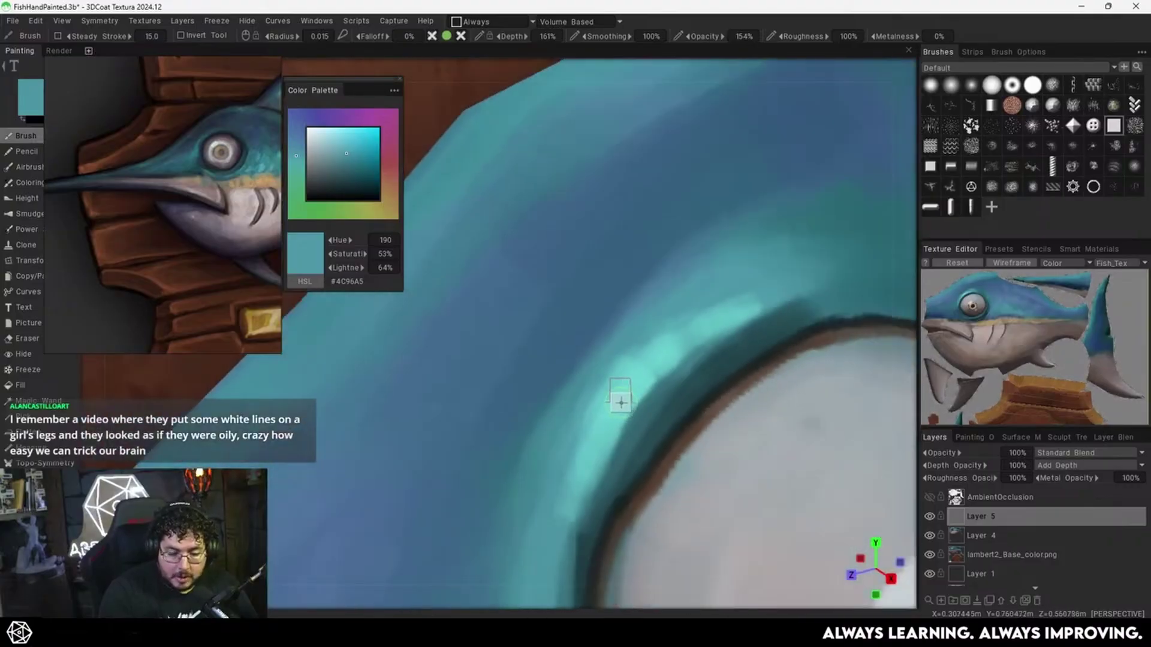
key(v)
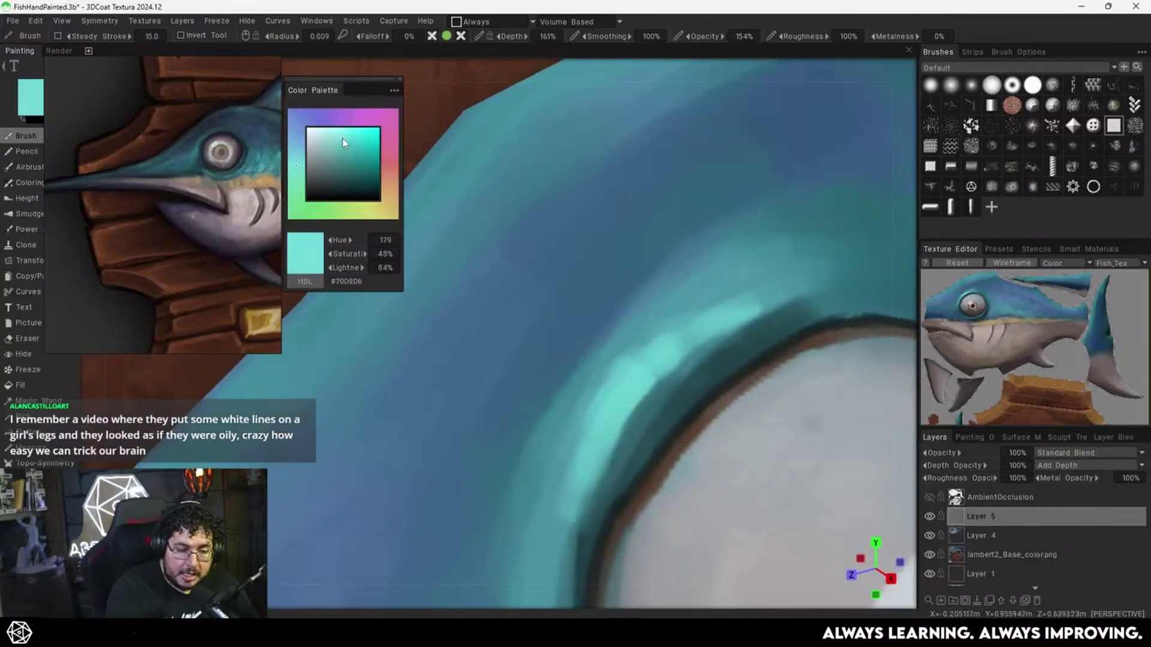
drag(344, 142, 344, 137)
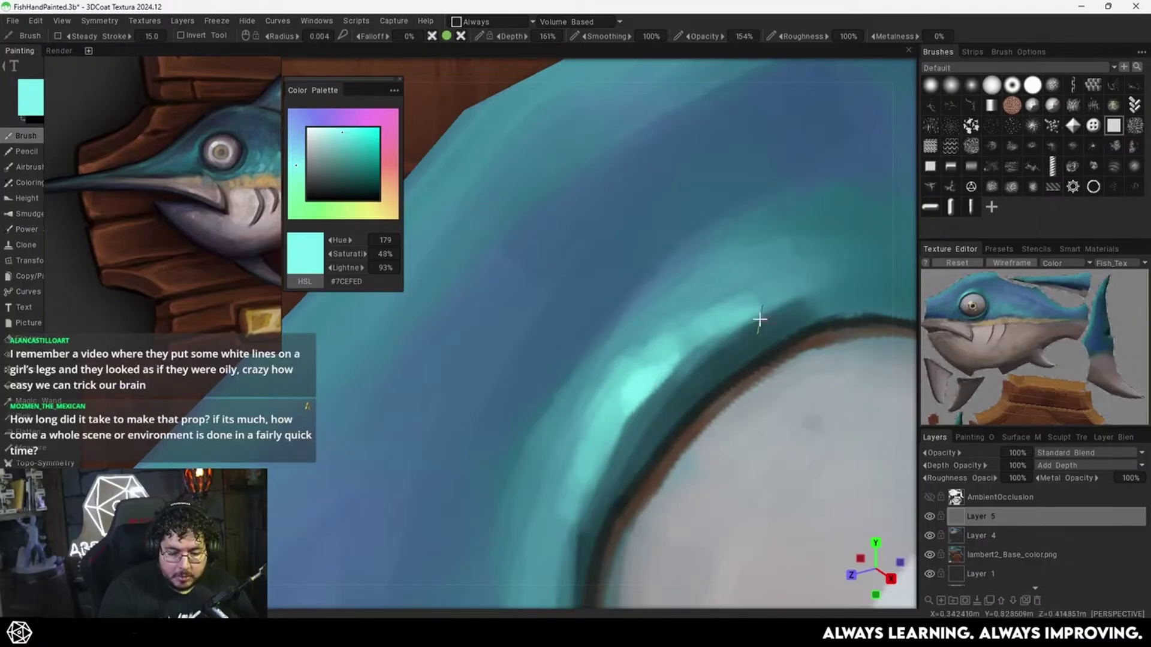
Examine the eye-socket highlight against the whole head from a distance and up close.
alt+right_drag(759, 320, 606, 383)
alt+drag(606, 383, 611, 367)
alt+right_drag(611, 367, 702, 337)
alt+middle_drag(701, 336, 739, 363)
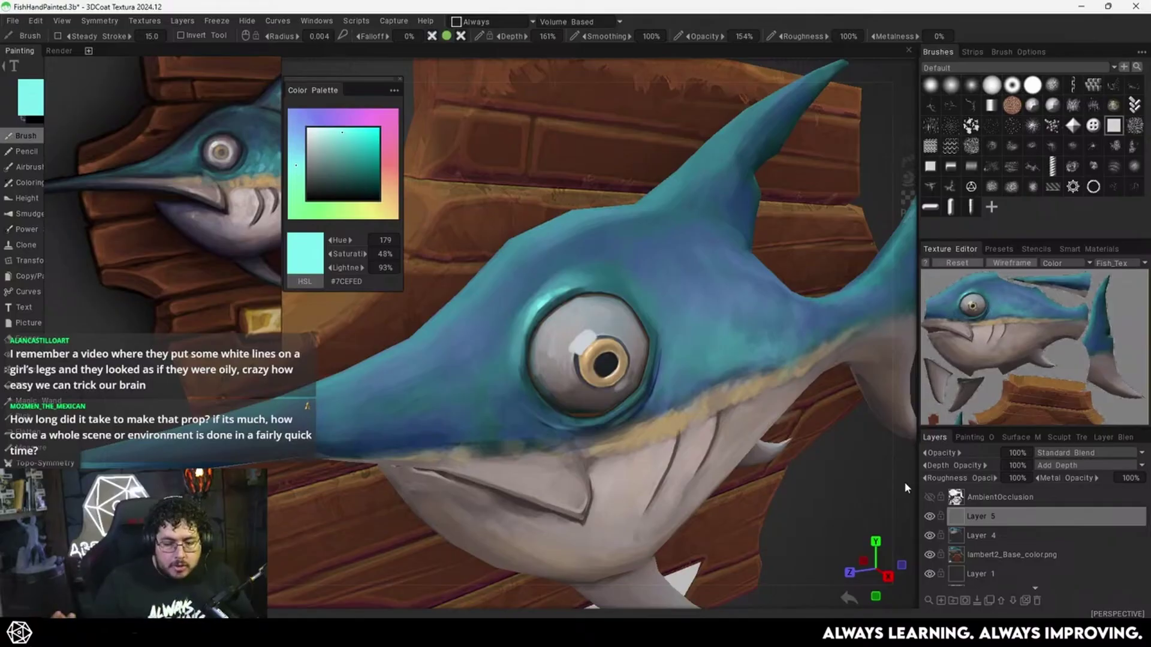
alt+drag(680, 414, 633, 389)
alt+right_drag(689, 371, 735, 343)
alt+middle_drag(735, 342, 692, 368)
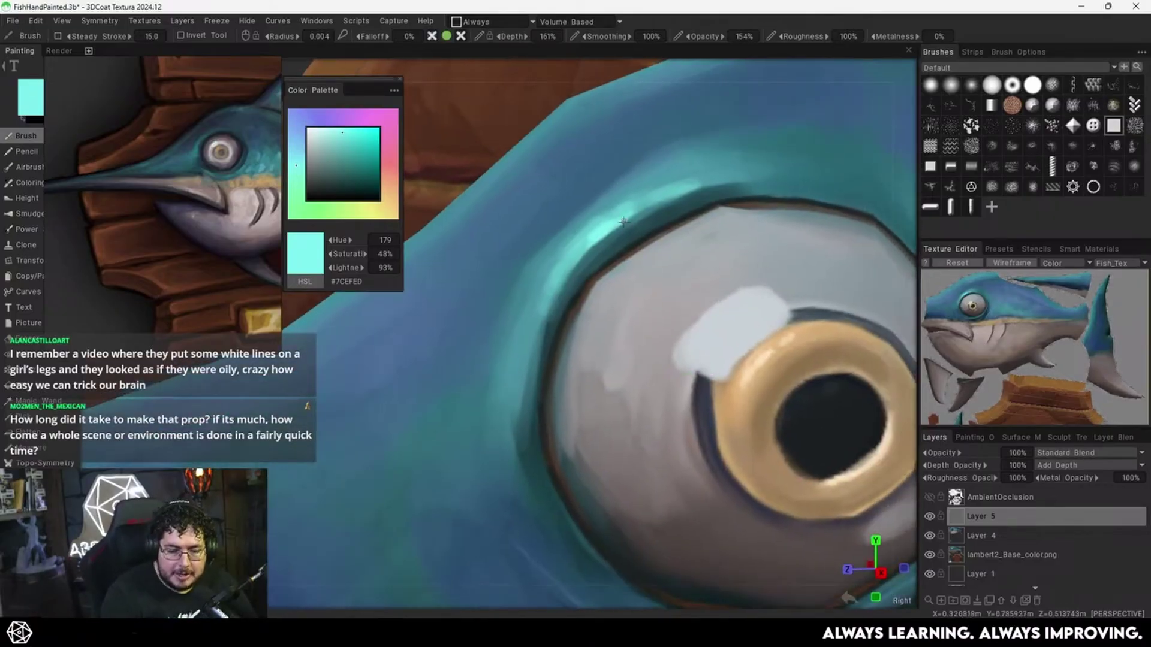
Touch up the highlight on the eye socket's upper front rim with the sampled turquoise #69D1CF at brush radius 0.004.
key(v)
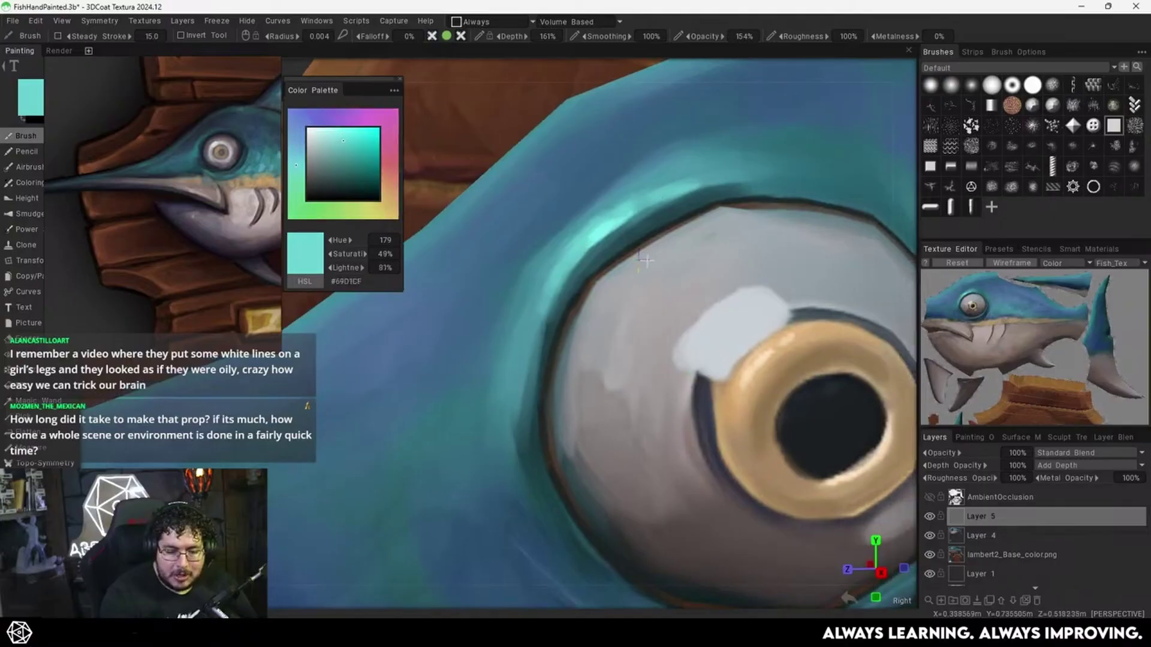
alt+right_drag(584, 242, 627, 302)
alt+middle_drag(628, 371, 628, 334)
scroll(689, 372, up, 5)
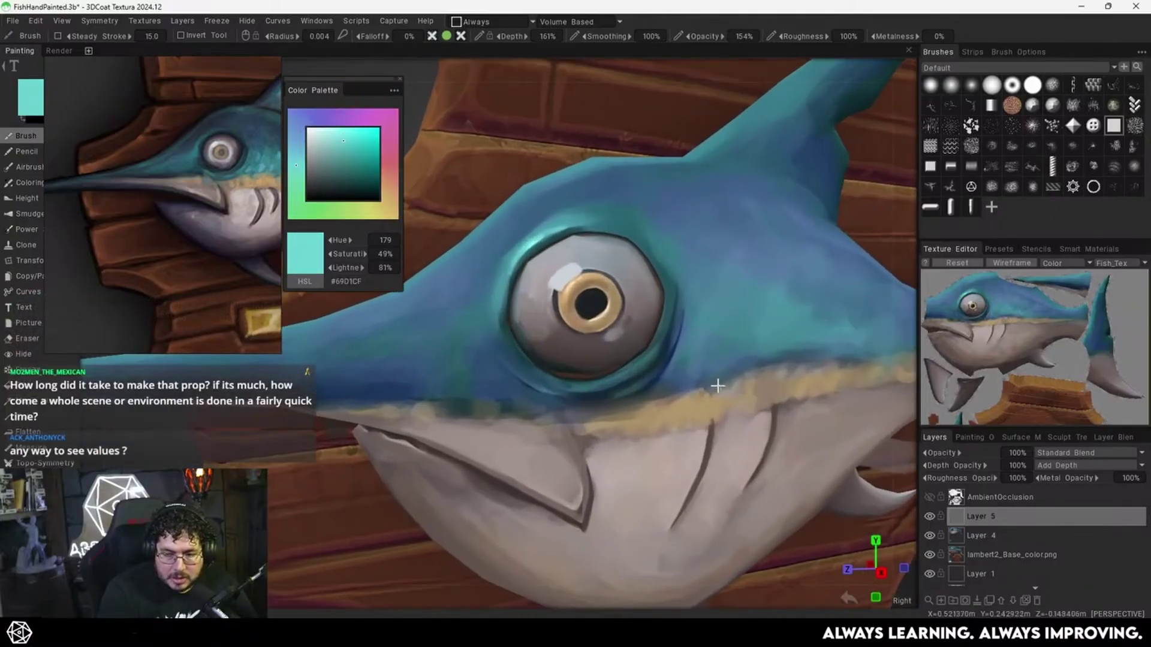
scroll(689, 382, down, 1)
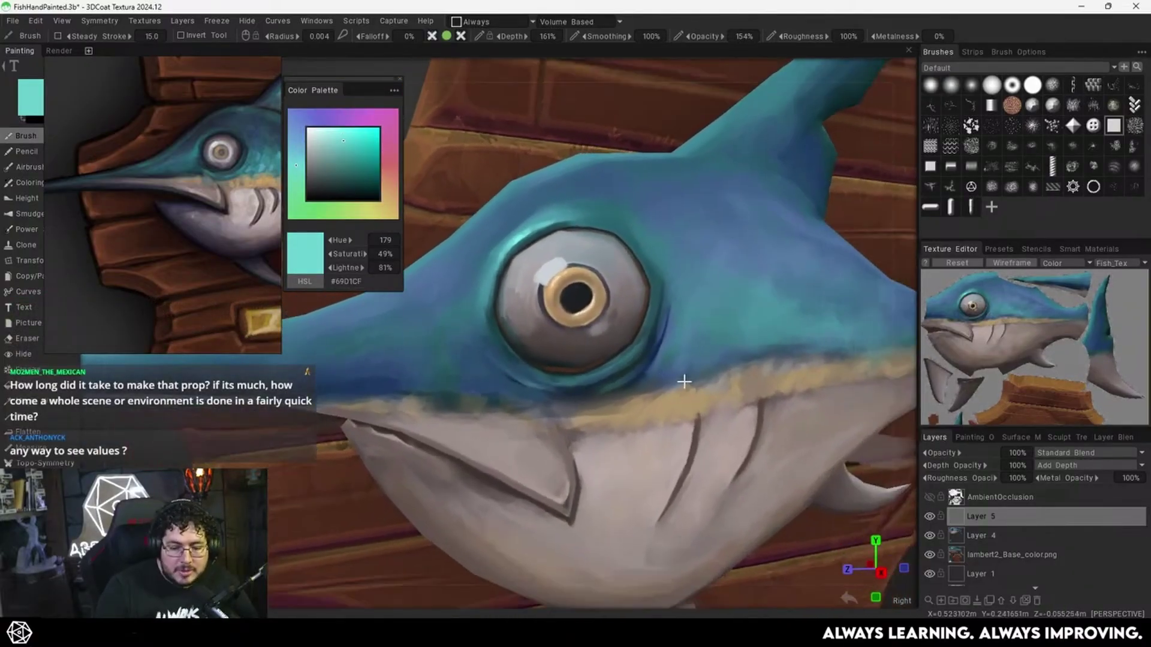
Add a new layer above AmbientOcclusion and name it Values.
click(1021, 501)
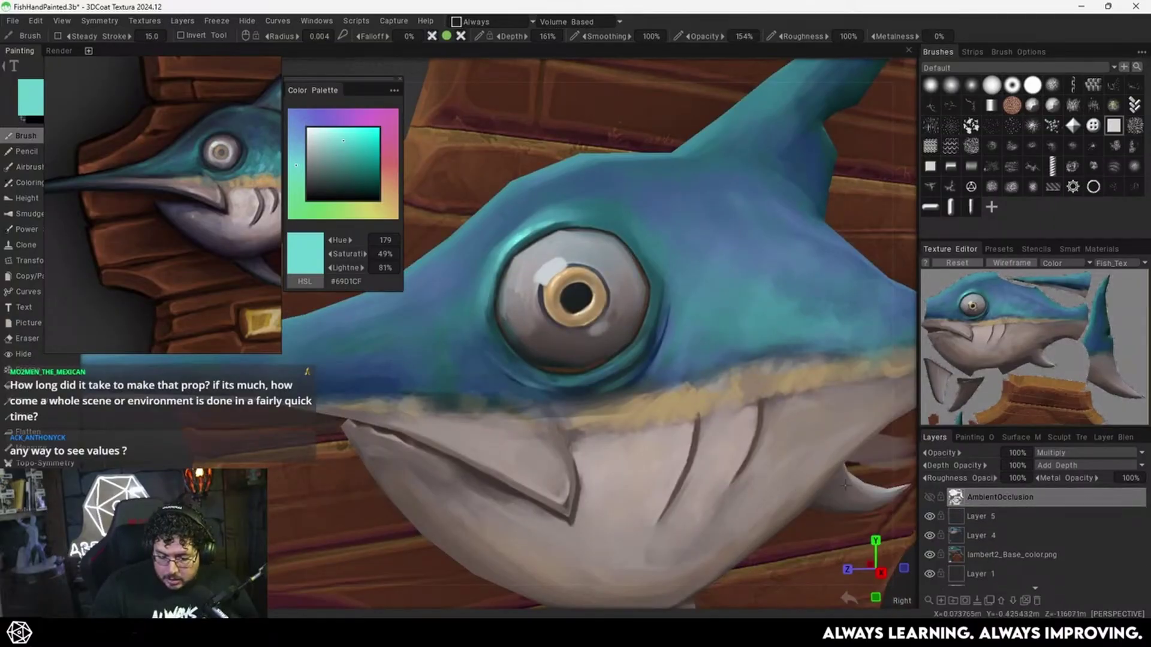
click(1024, 602)
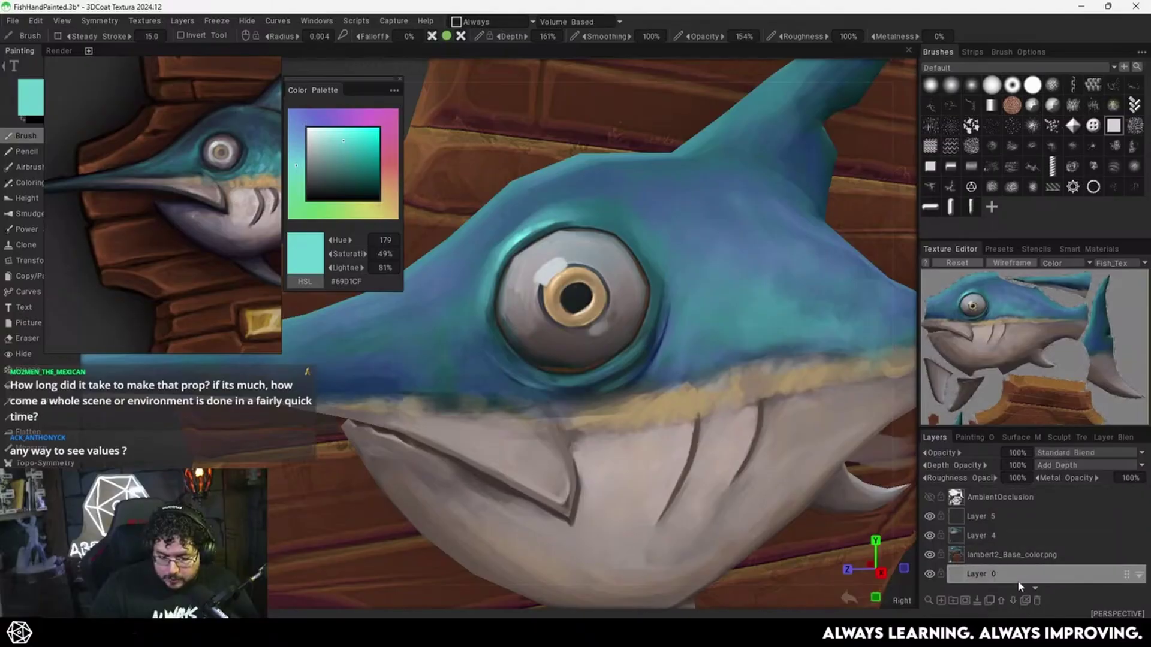
click(984, 501)
click(952, 602)
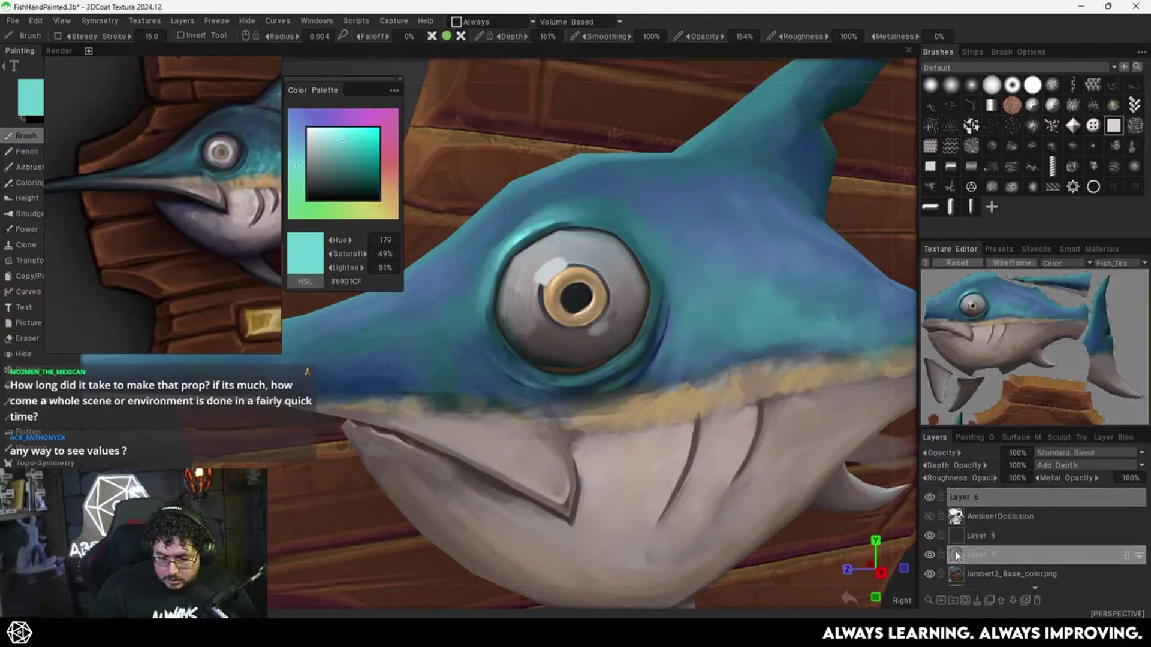
double_click(966, 498)
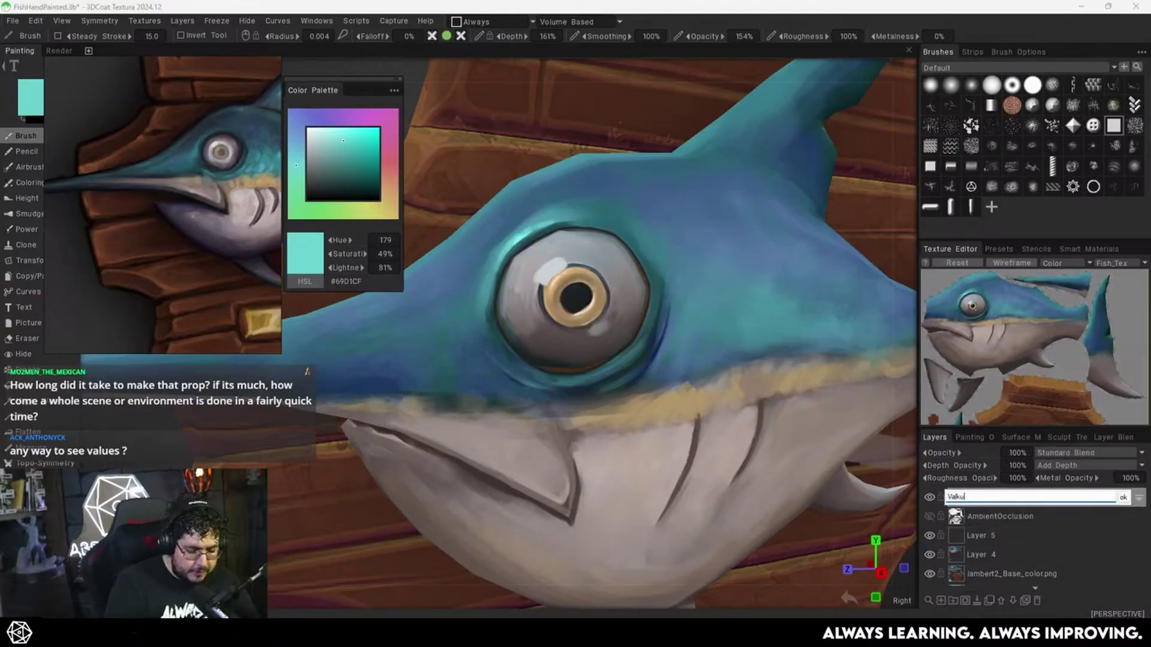
text(Values)
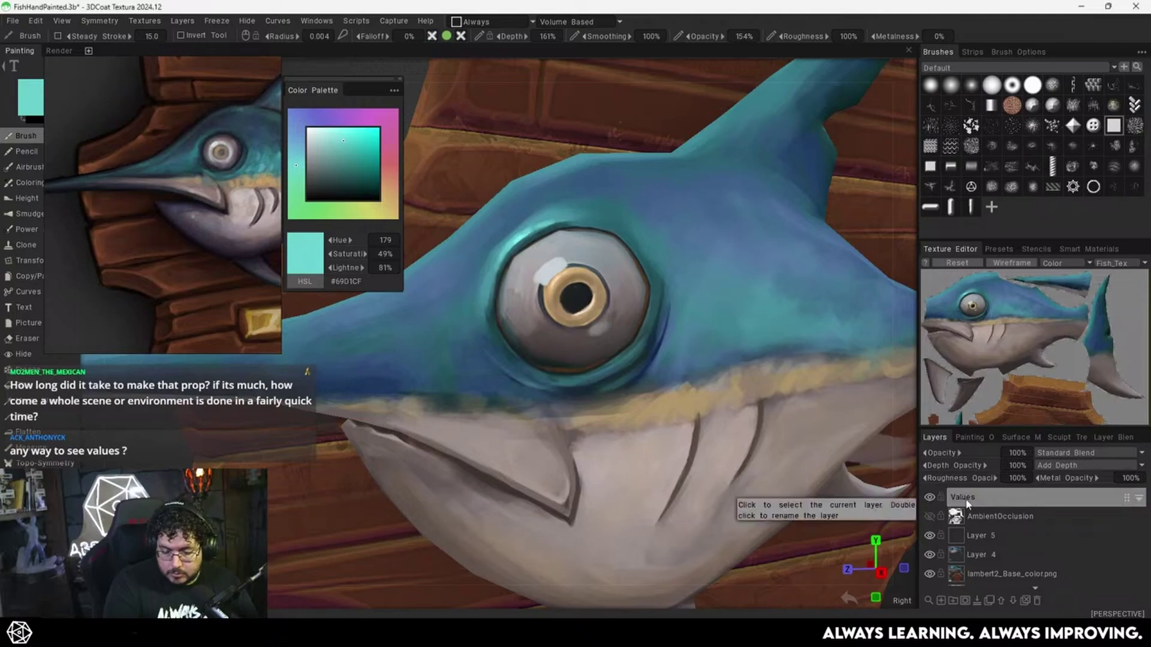
key(Return)
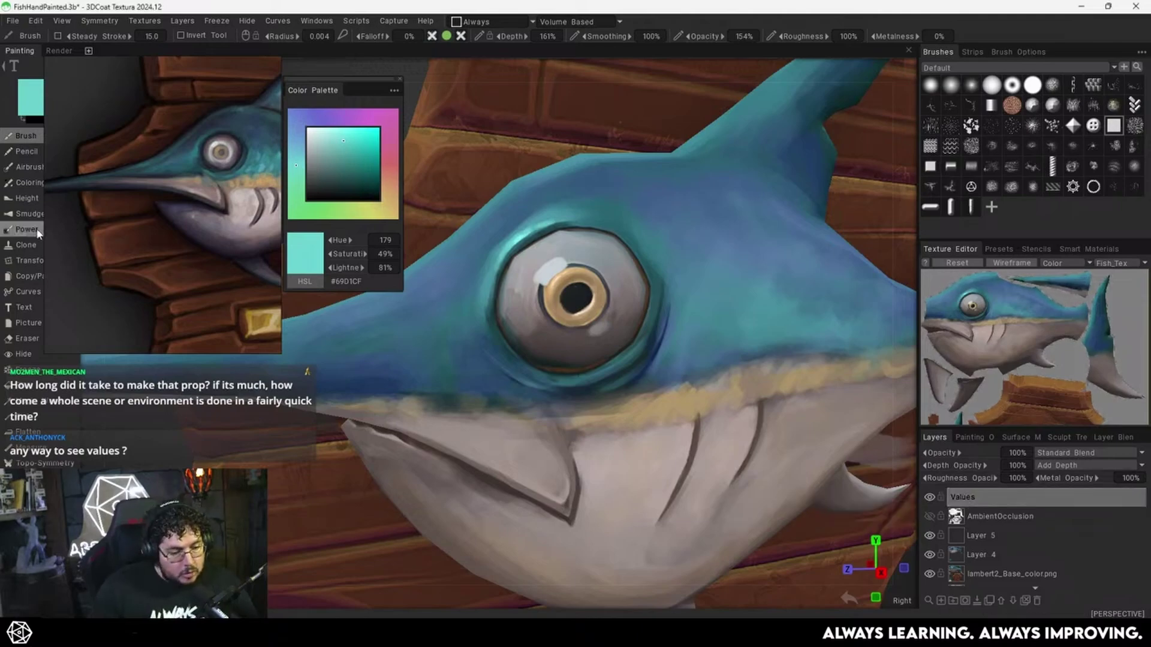
Move the reference image off the tool list and fill the fish and its plaque with black #000000 on the Values layer.
drag(121, 260, 158, 278)
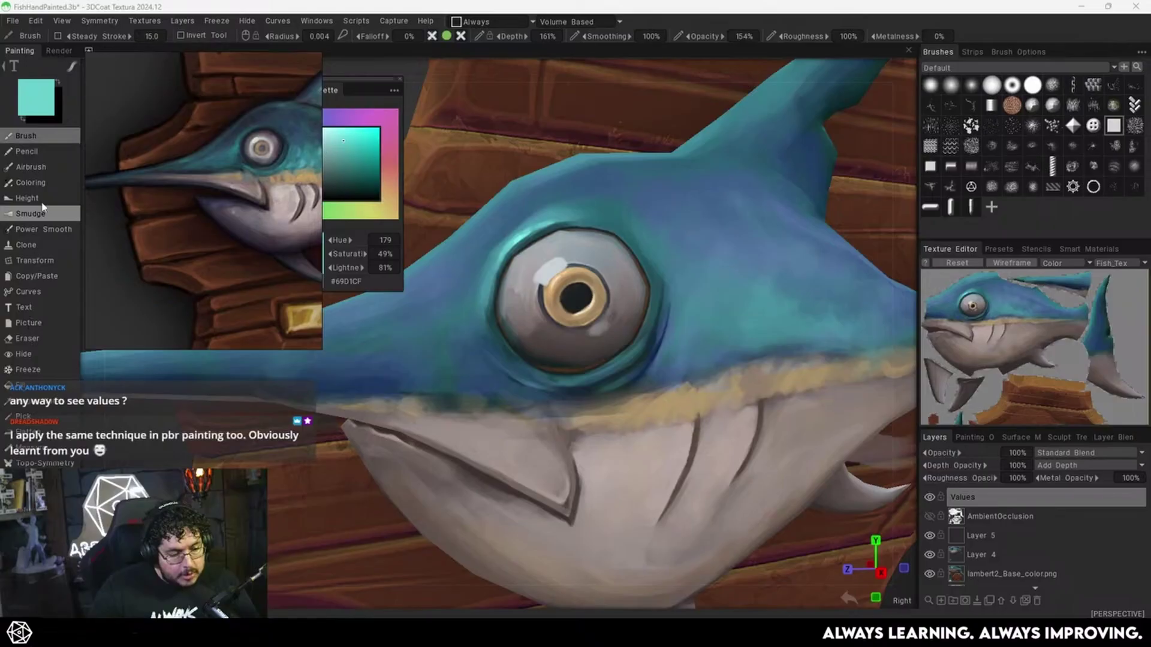
click(24, 389)
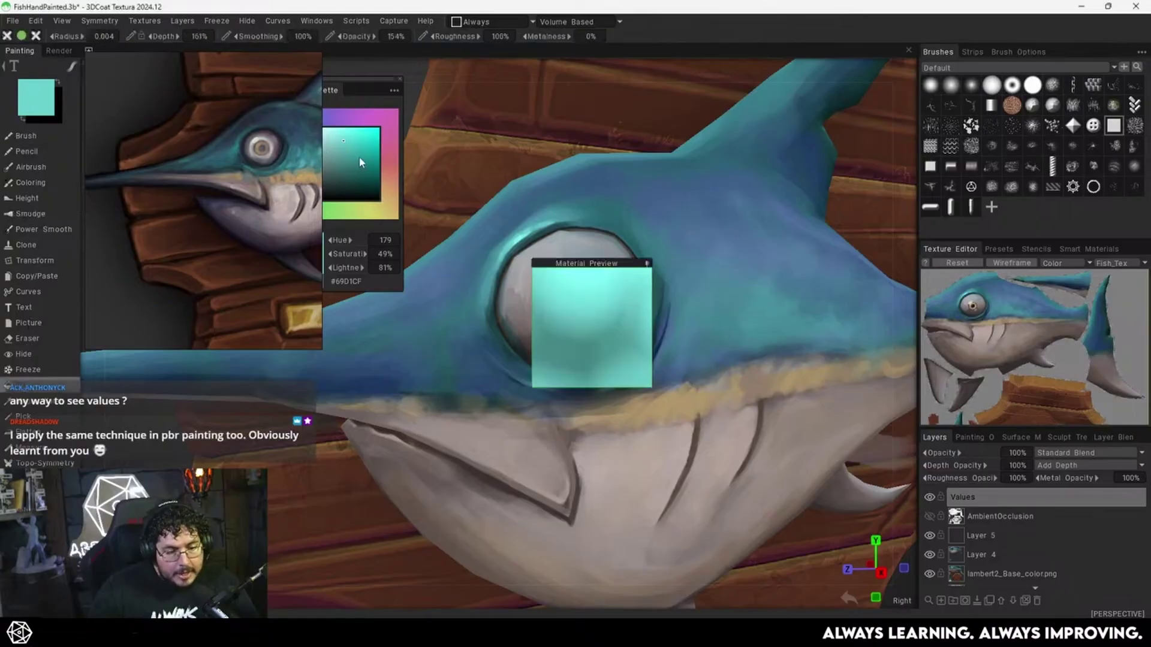
drag(359, 157, 383, 208)
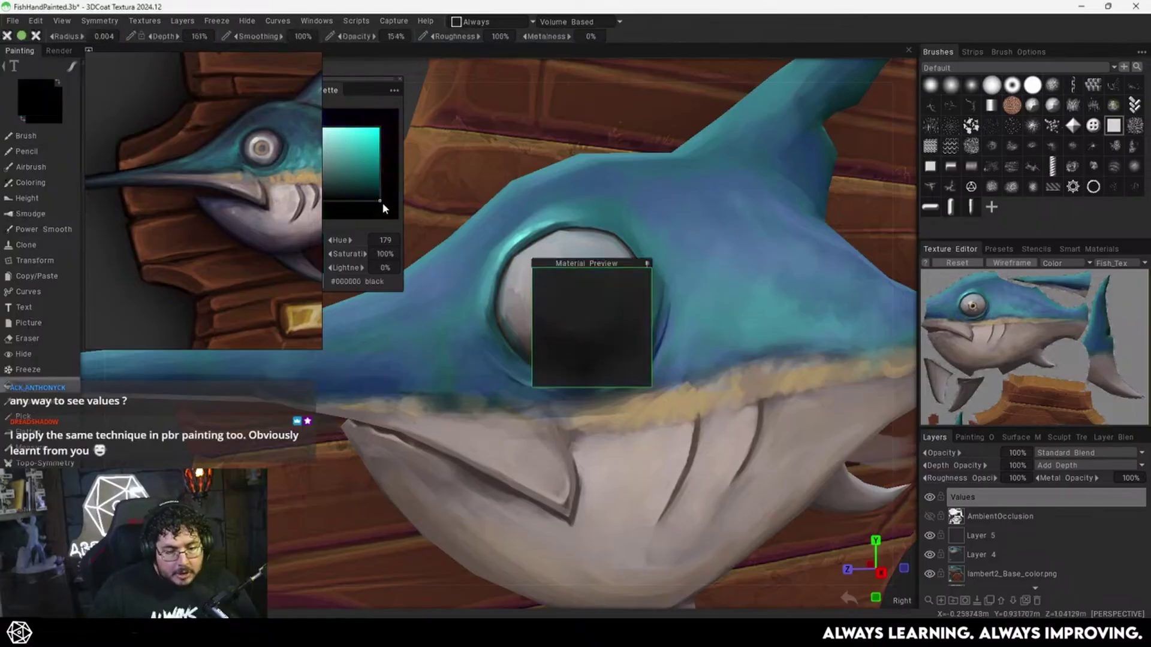
click(597, 240)
click(620, 122)
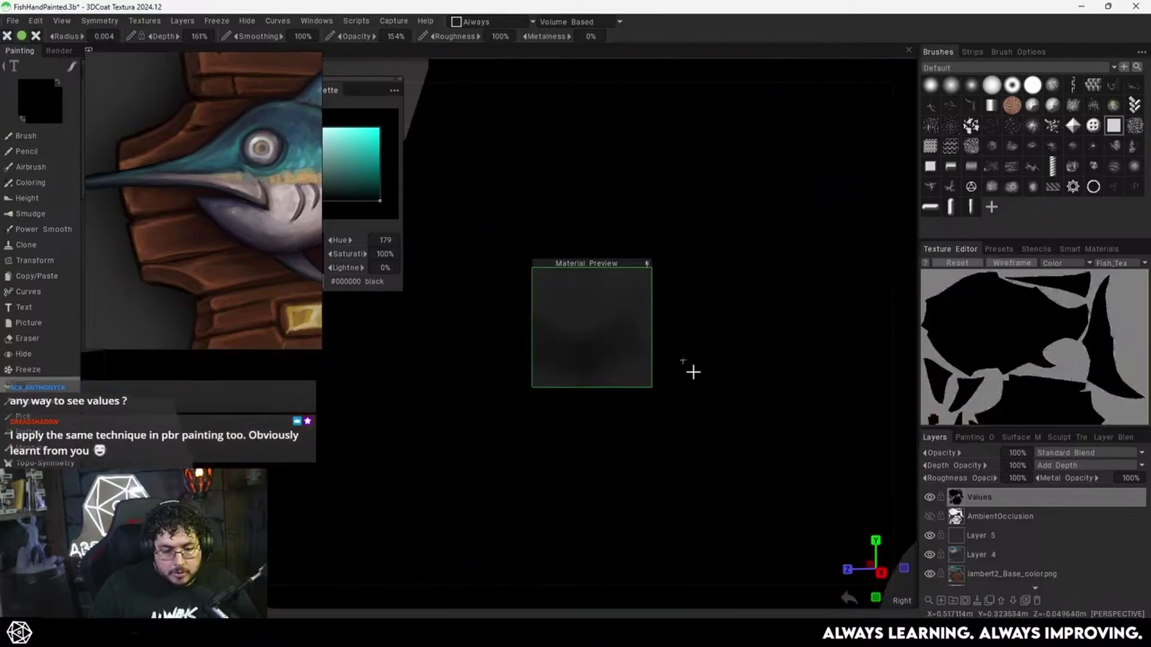
alt+middle_drag(779, 539, 758, 411)
click(623, 564)
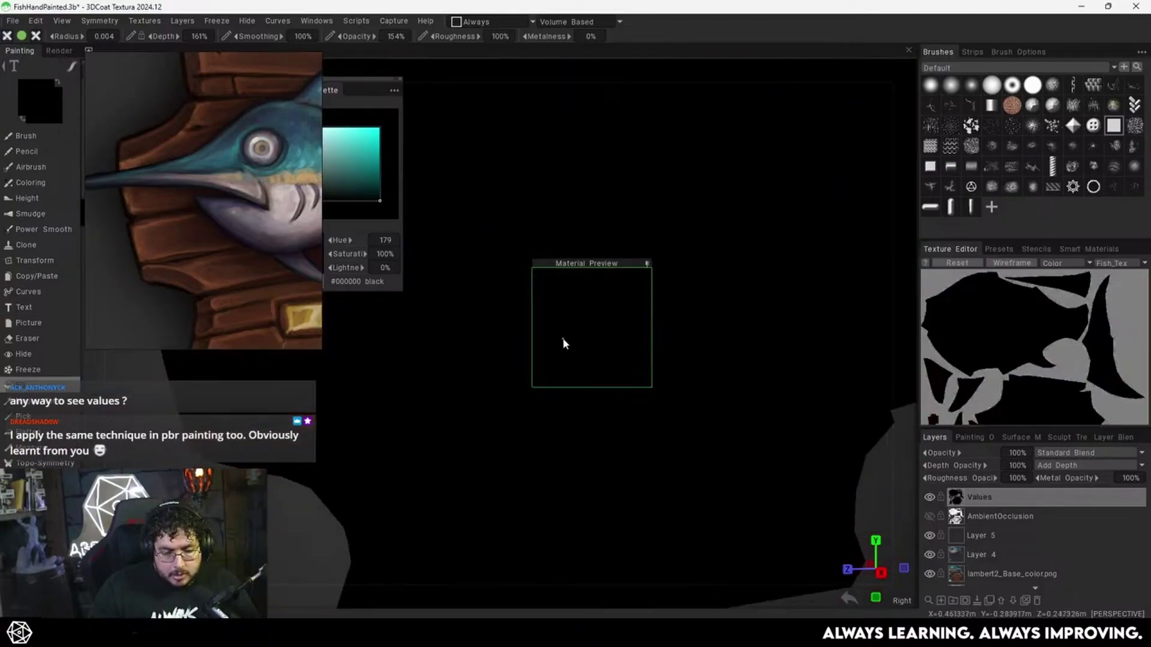
Return to the Brush tool and set the blending mode of the Values layer to Saturation.
click(26, 135)
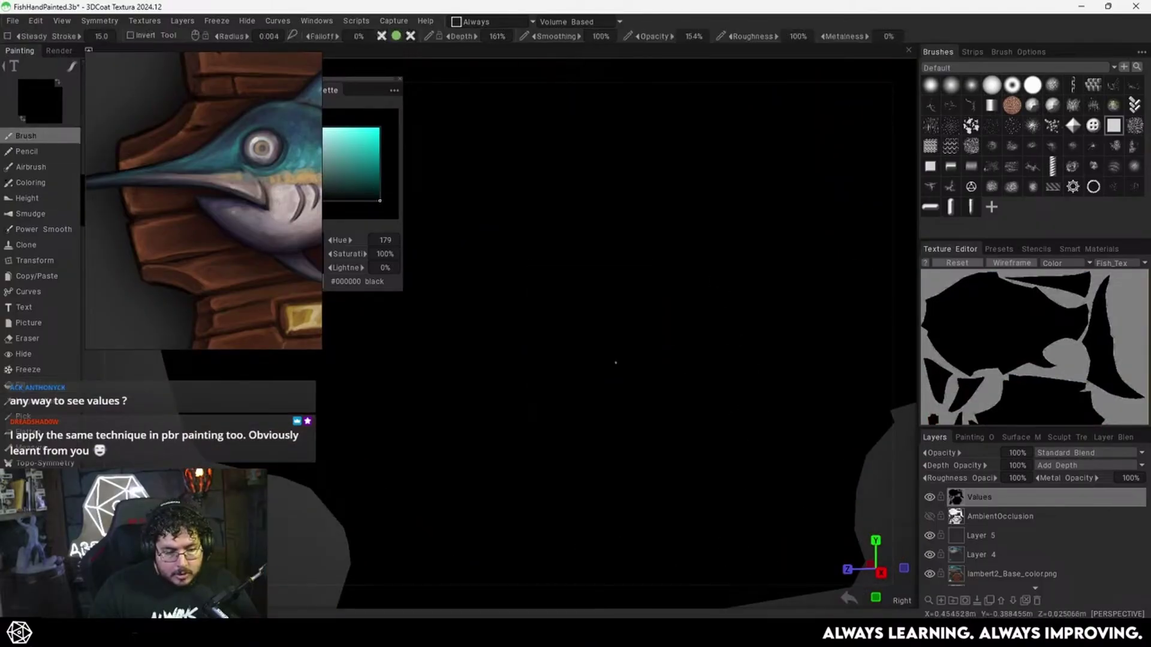
click(1051, 453)
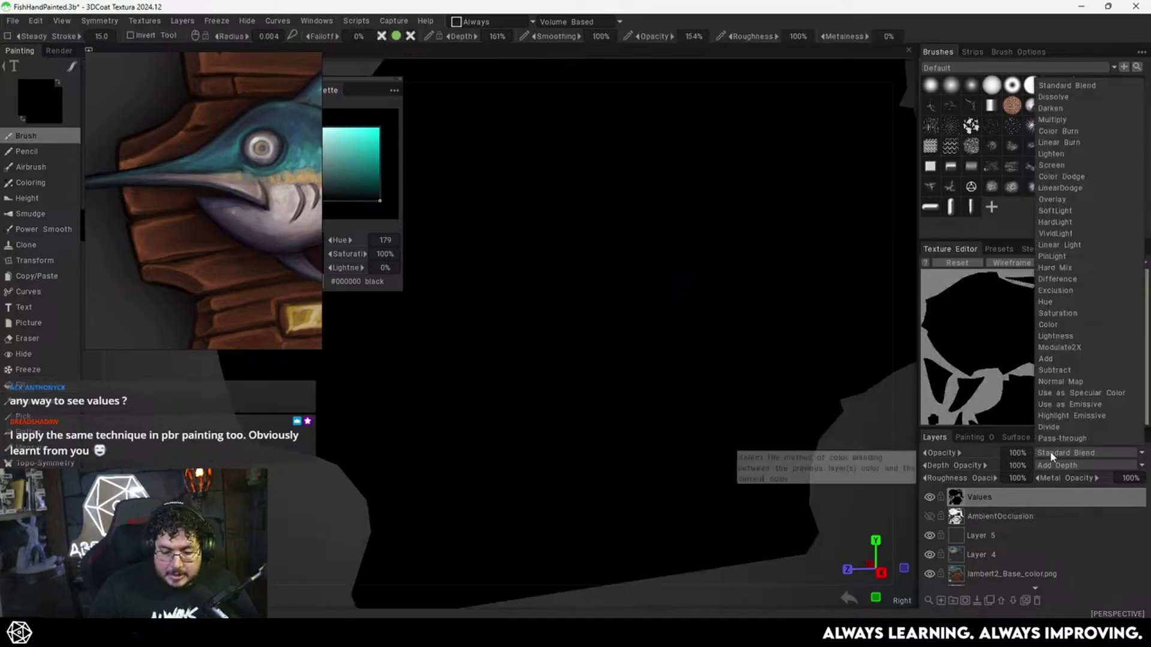
click(1050, 313)
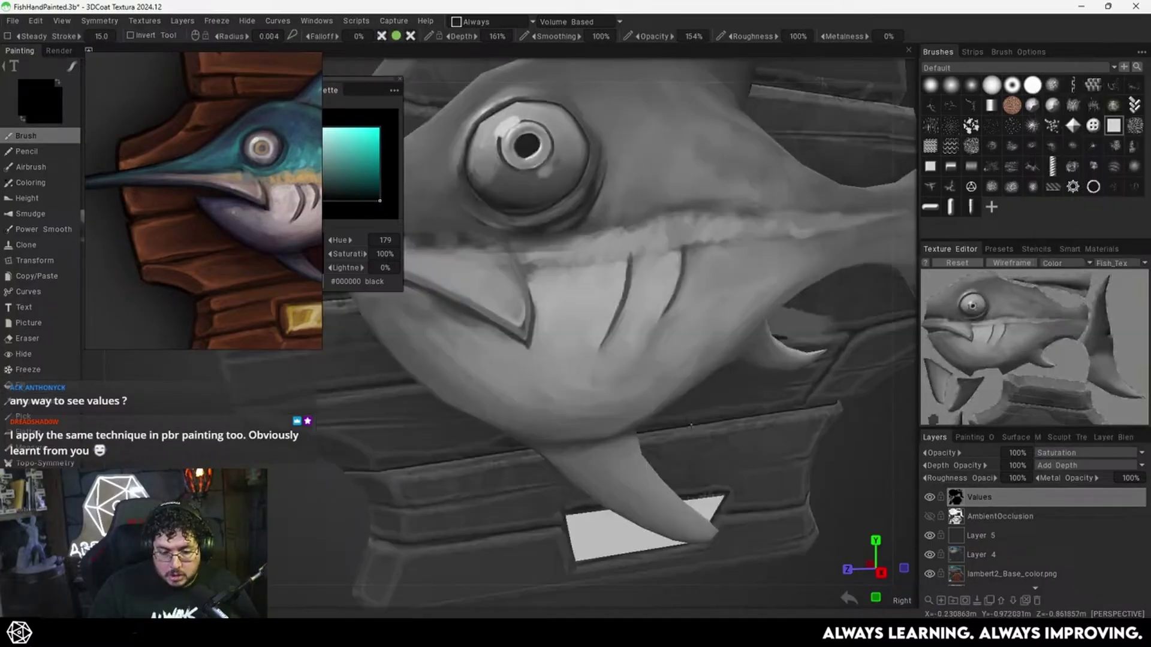
Examine the greyscale values of the eye, the fish and the plaque at several distances, comparing with the Values layer off and on.
scroll(691, 425, down, 5)
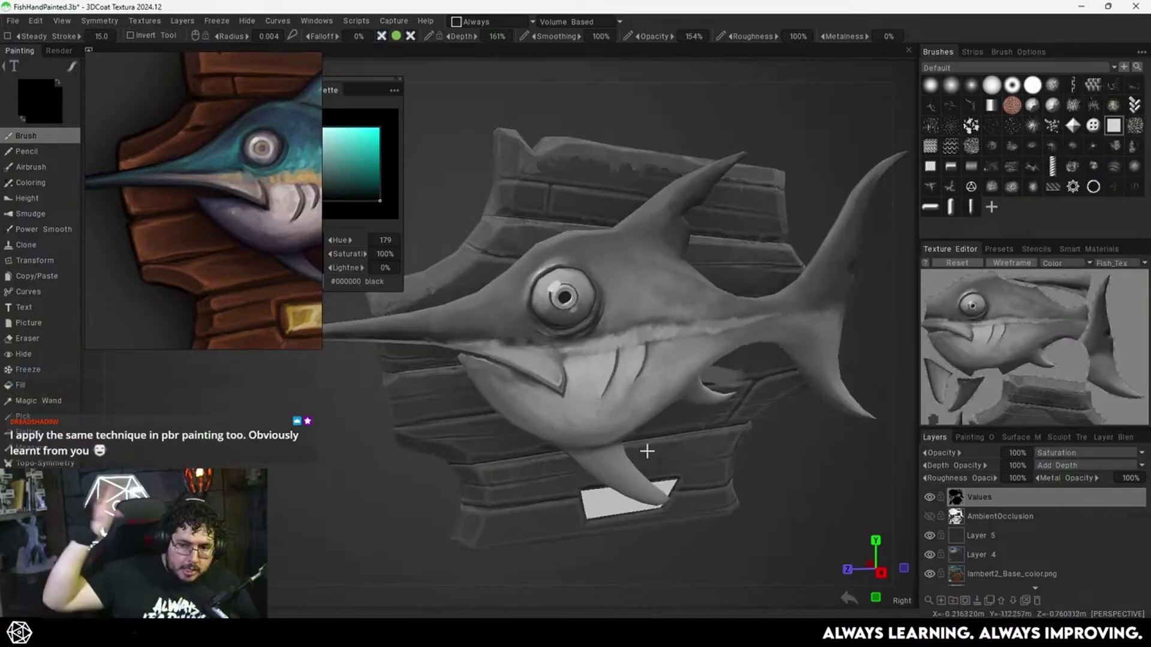
alt+right_drag(647, 451, 776, 409)
alt+middle_drag(647, 298, 542, 471)
alt+right_drag(542, 472, 547, 323)
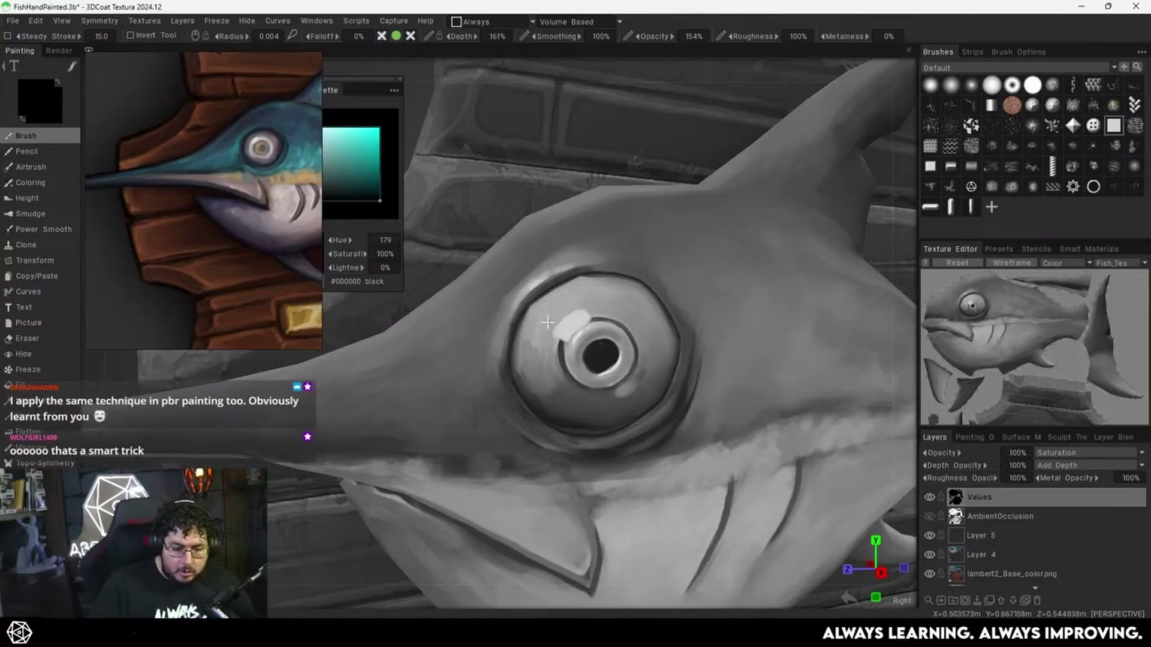
scroll(558, 355, down, 5)
scroll(558, 355, up, 5)
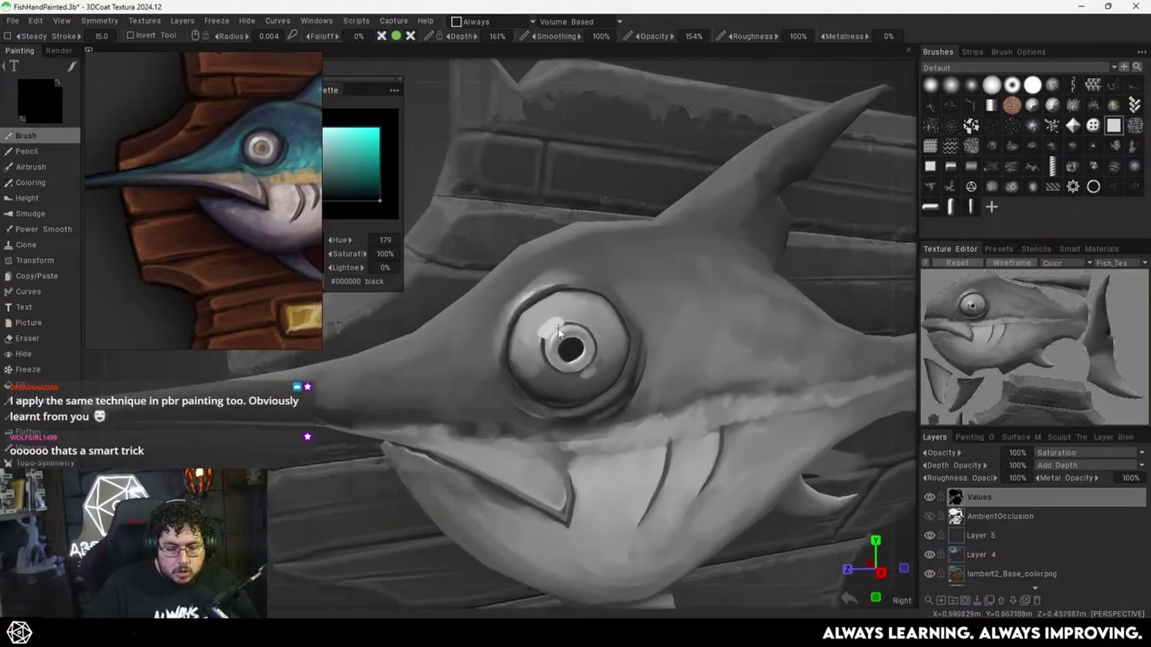
click(929, 498)
click(929, 498)
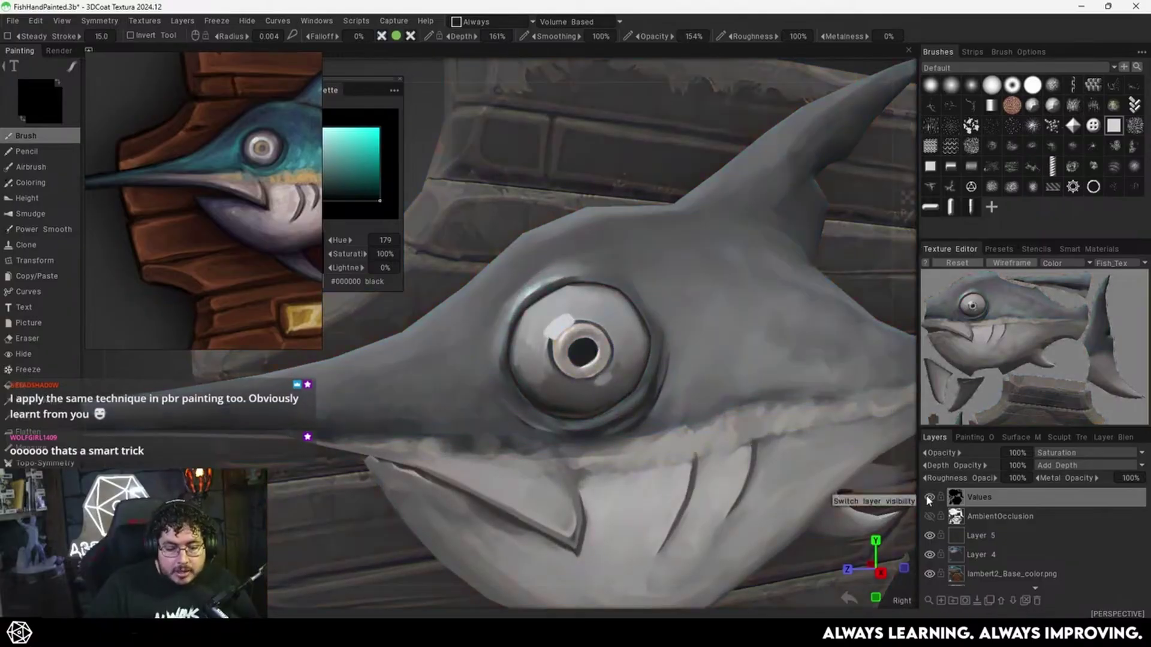
scroll(576, 299, up, 5)
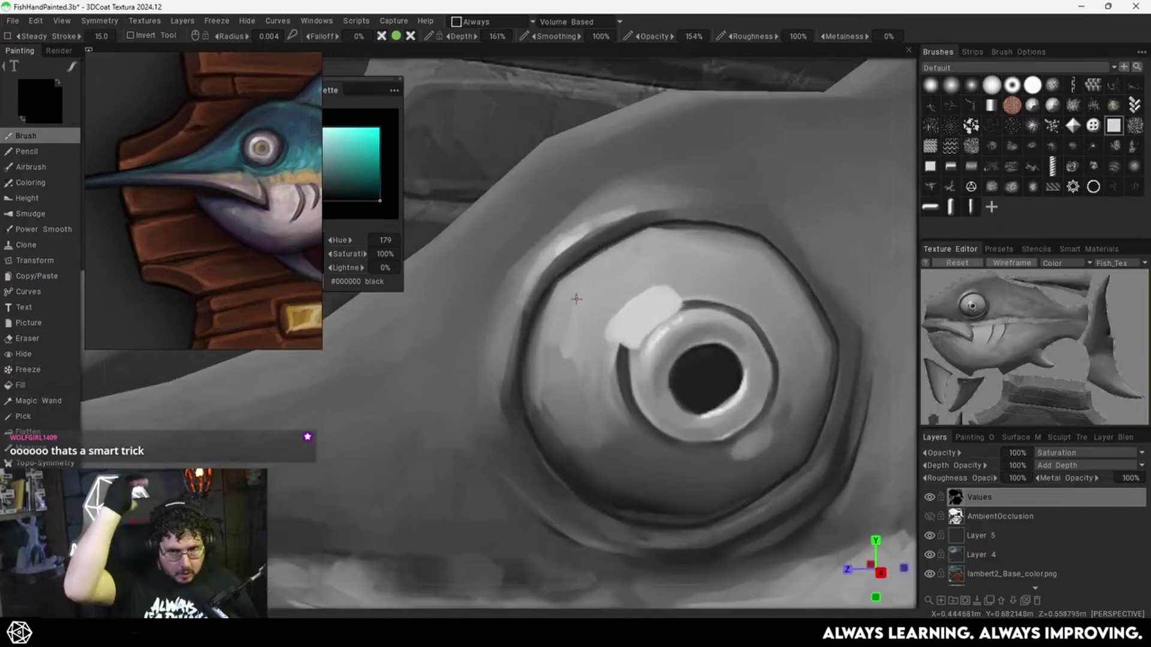
scroll(542, 294, down, 5)
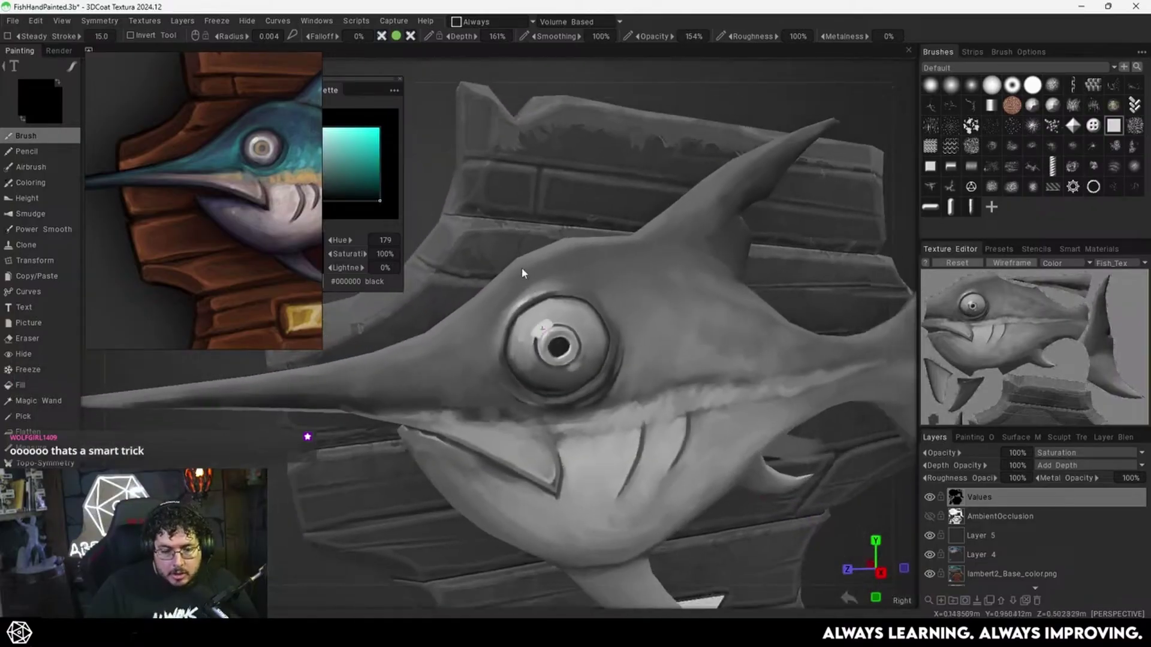
alt+right_drag(601, 349, 485, 328)
alt+drag(487, 329, 694, 424)
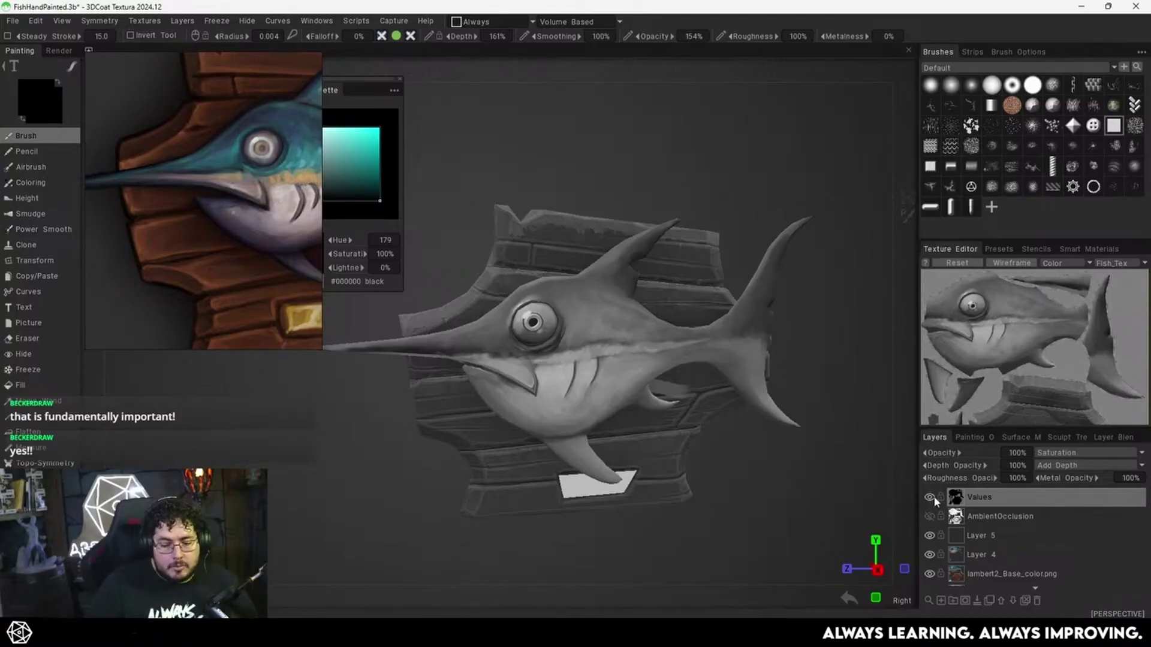
Hide the Values layer and make Layer 5 the active layer for painting around the eye.
click(928, 497)
click(982, 535)
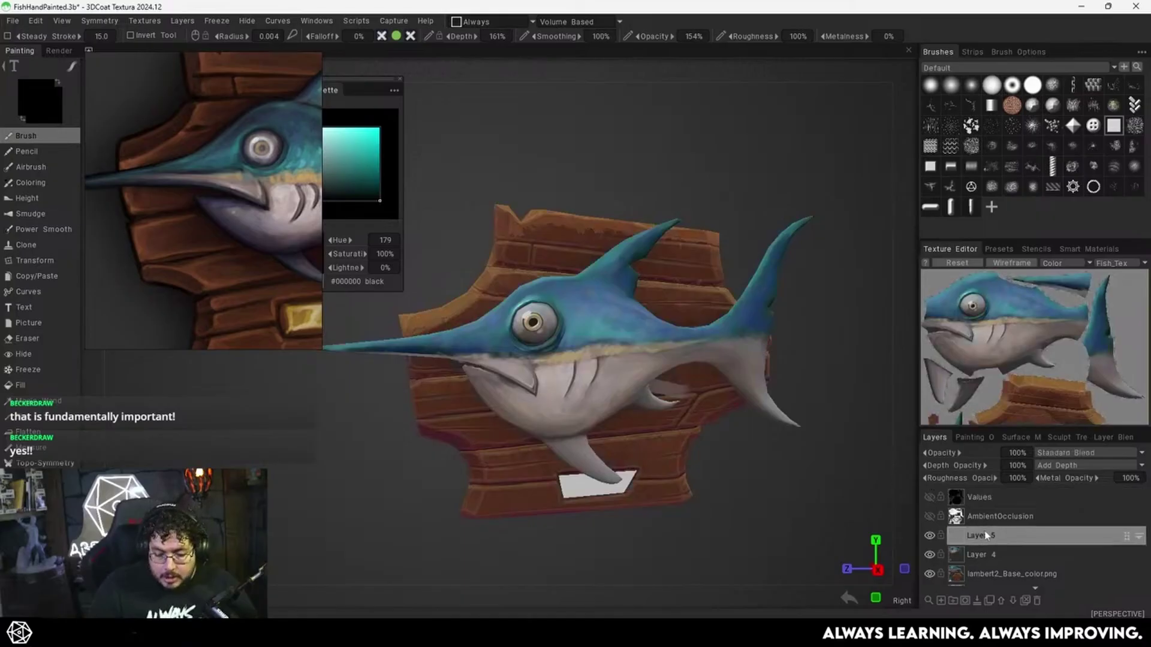
scroll(689, 450, up, 5)
scroll(629, 414, up, 2)
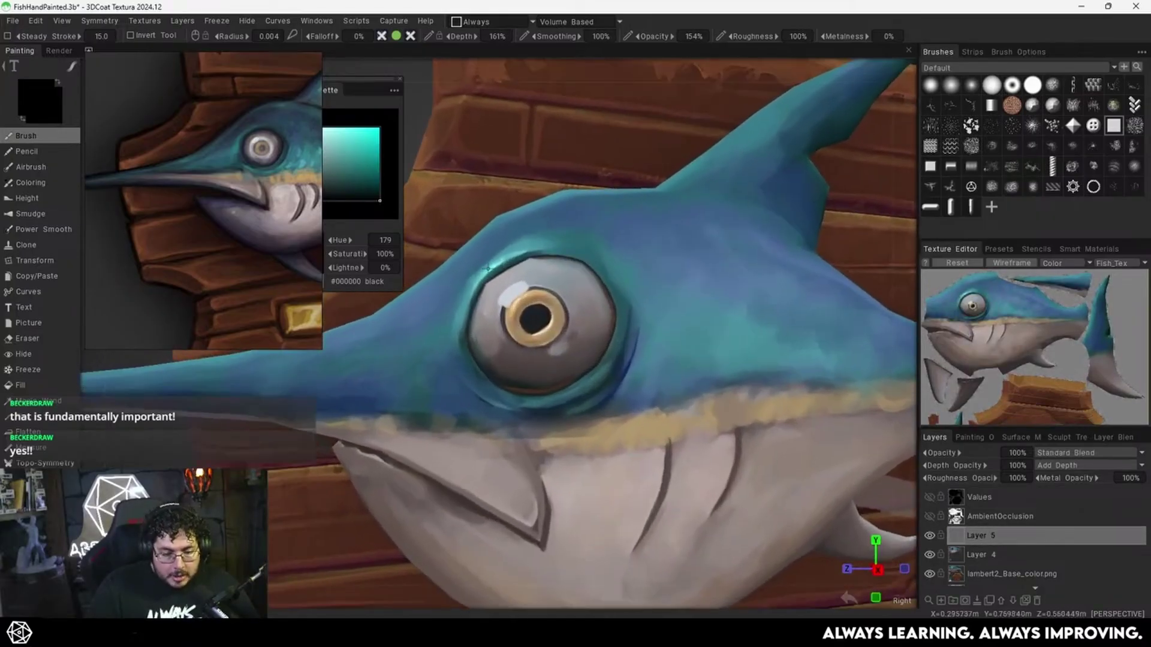
scroll(530, 269, up, 4)
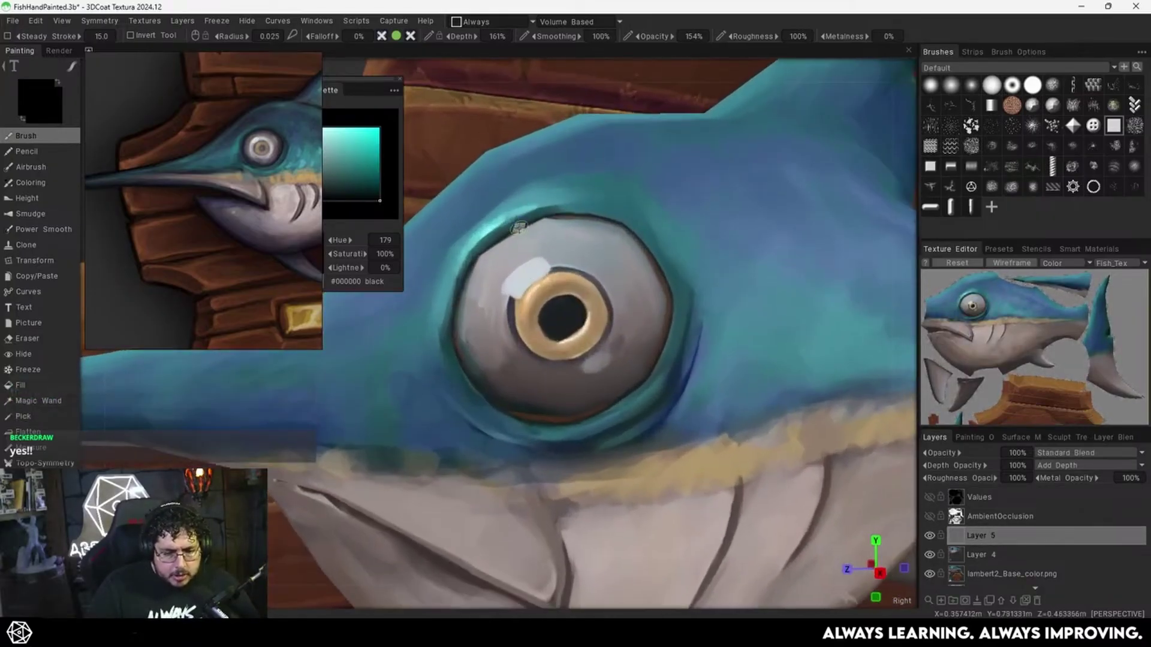
Sample the light teal #59B0B8 and paint broad highlights along the top of the fish's head on Layer 5.
key(v)
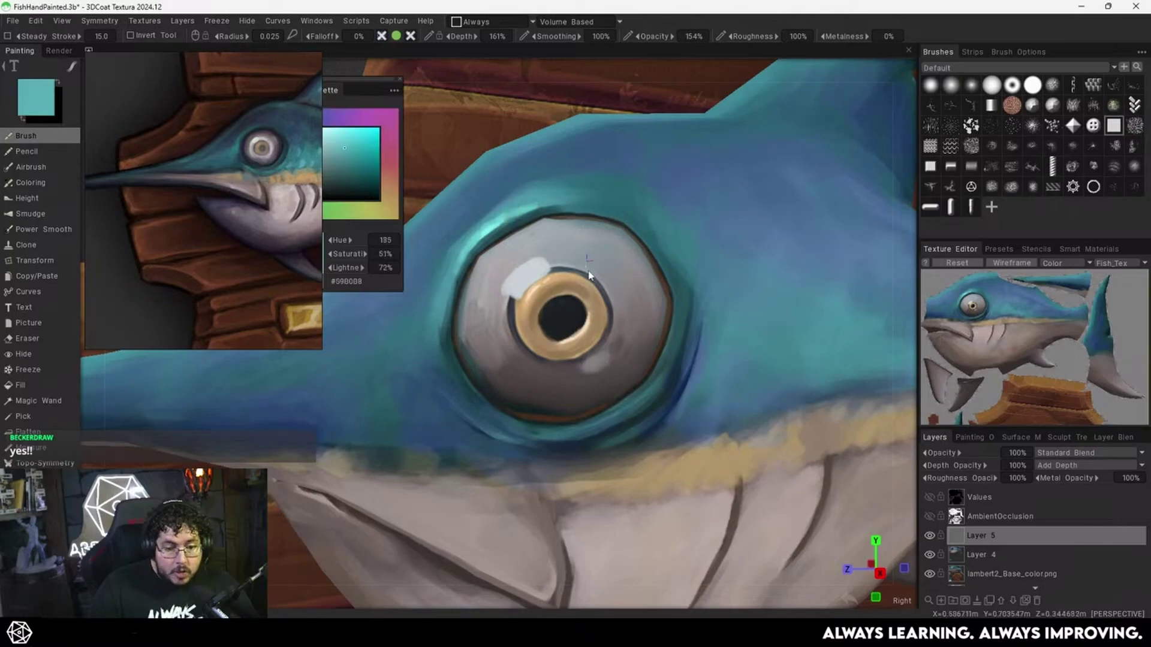
scroll(574, 334, down, 4)
scroll(575, 334, down, 3)
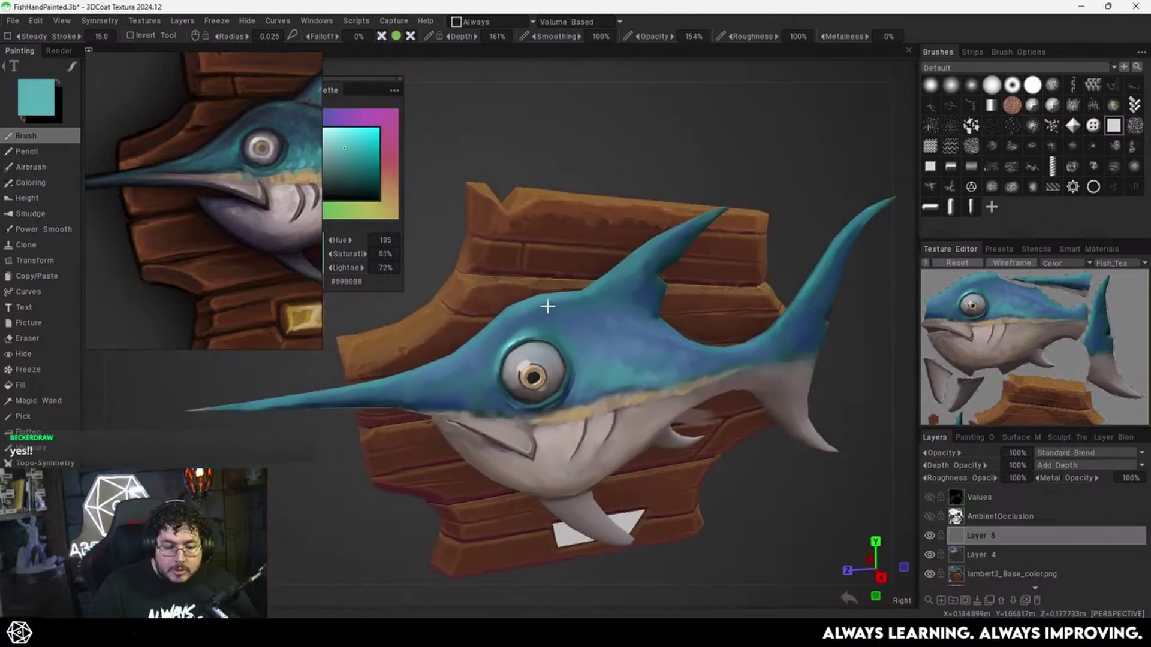
right_drag(547, 306, 667, 418)
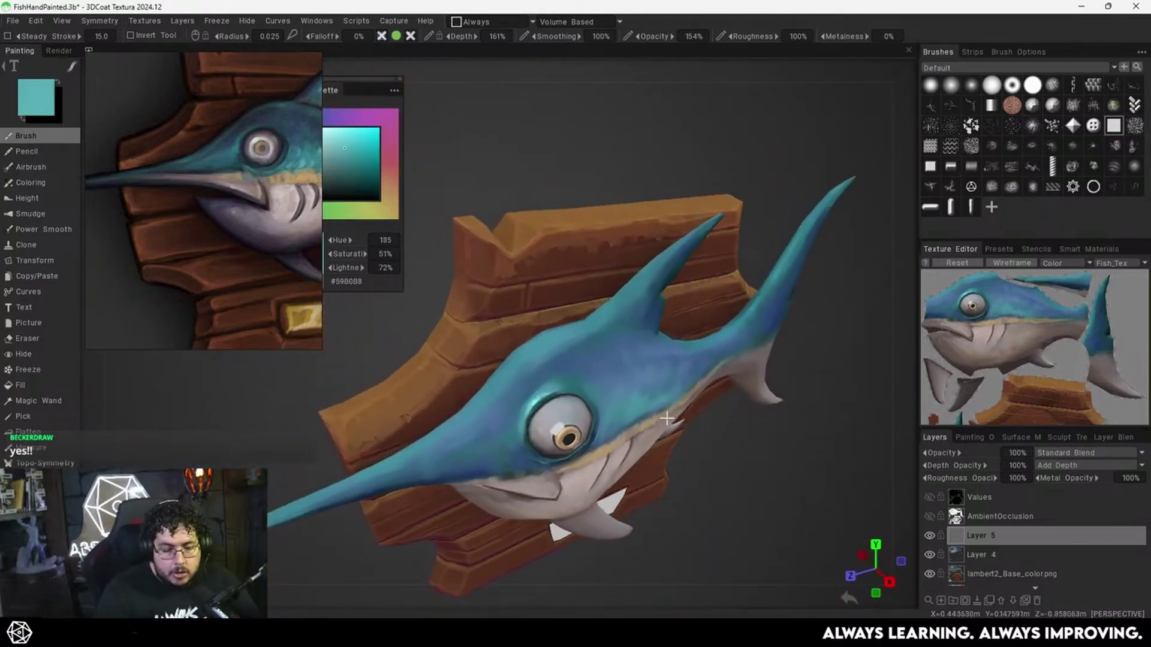
alt+drag(699, 402, 656, 445)
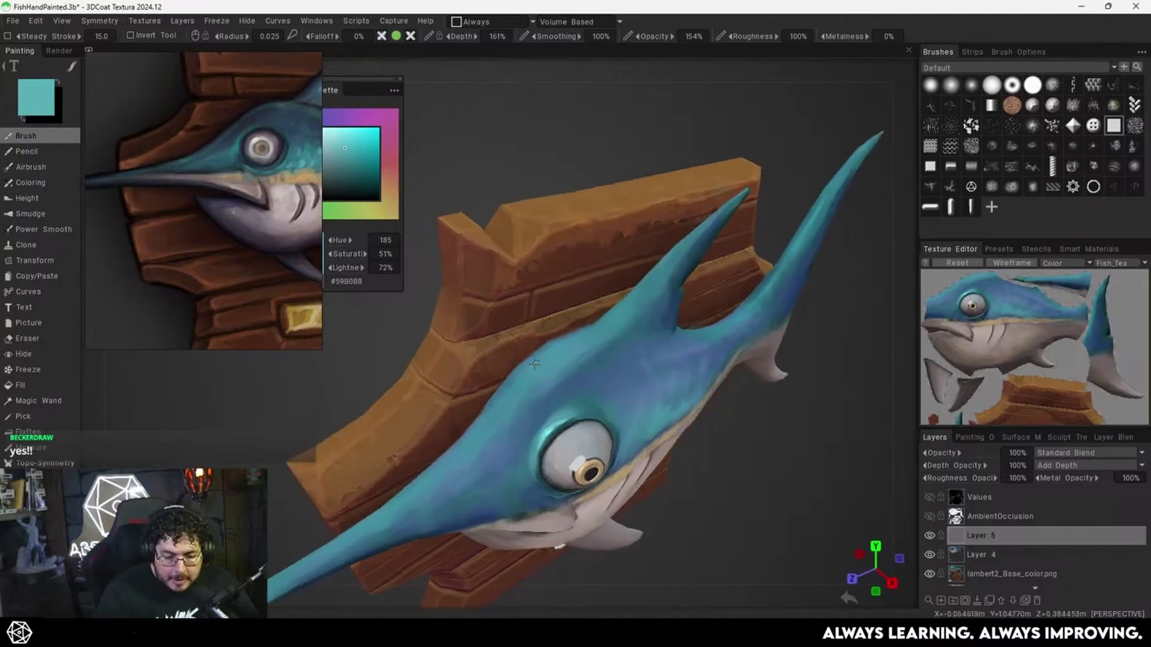
alt+drag(540, 365, 535, 381)
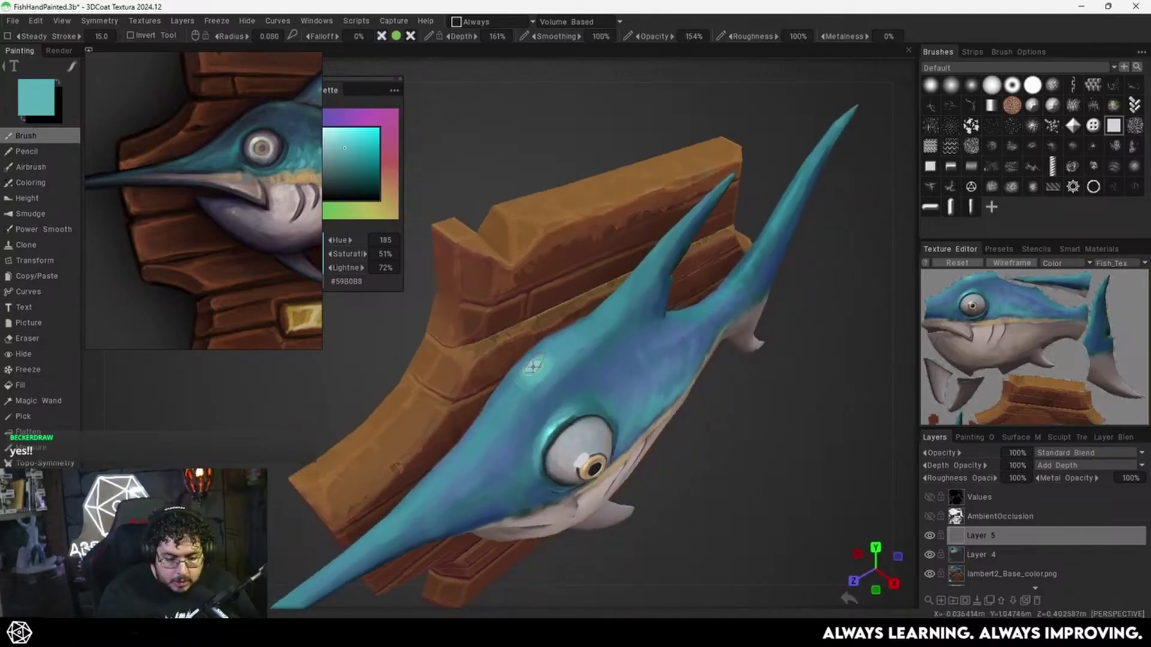
alt+drag(557, 350, 550, 361)
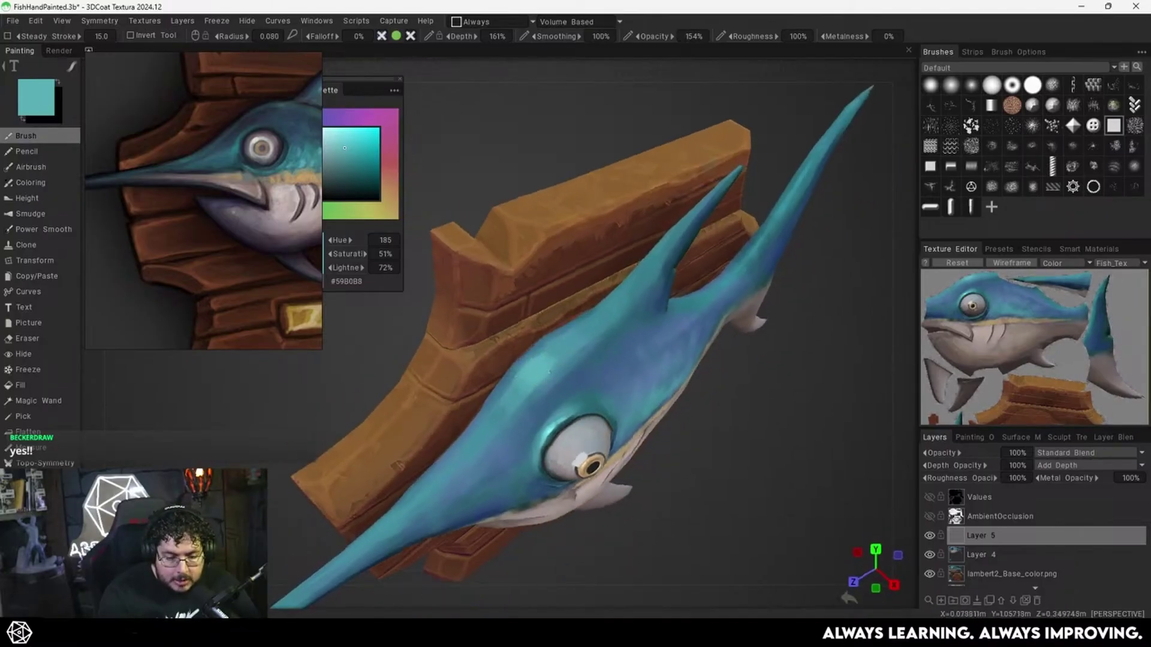
right_drag(547, 360, 536, 360)
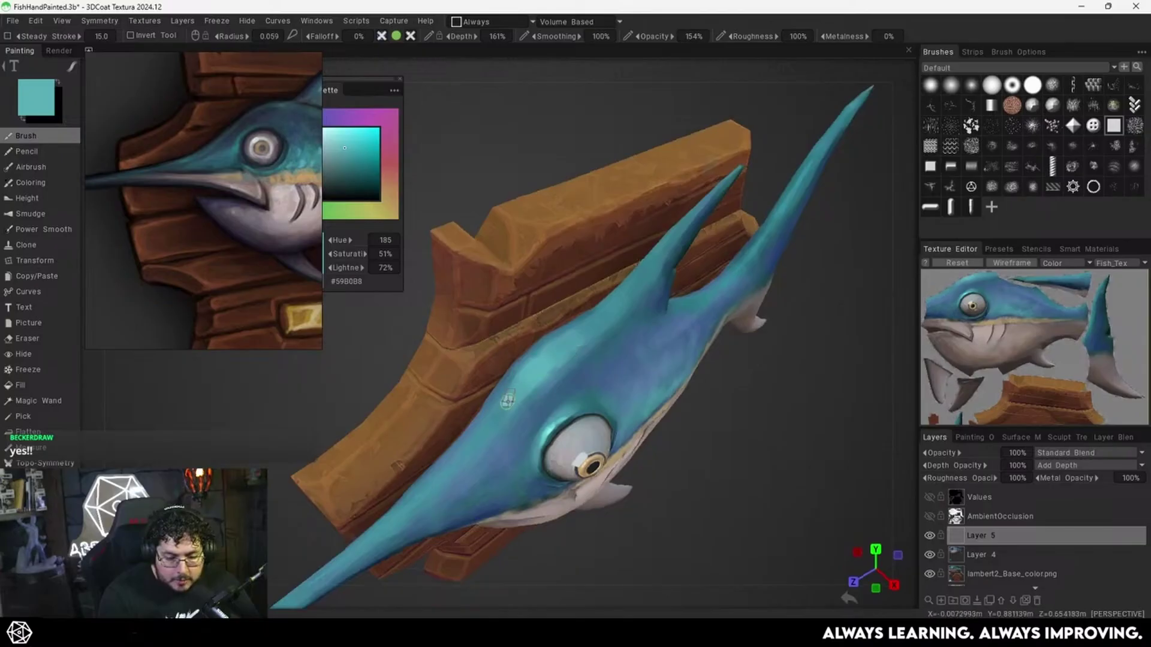
Extend the teal highlights along the back and up the dorsal fin's front edge, reducing the brush radius to 0.027.
mouse_move(649, 285)
right_down()
mouse_move(603, 362)
mouse_move(496, 396)
right_up()
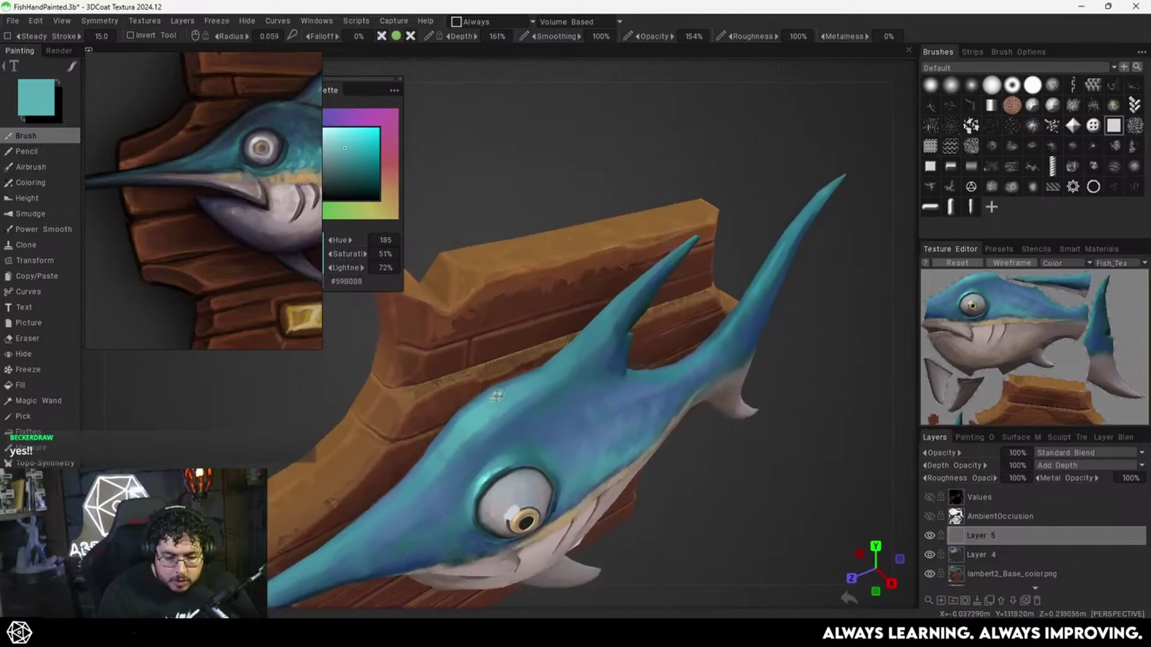
right_drag(689, 240, 581, 423)
scroll(569, 431, up, 2)
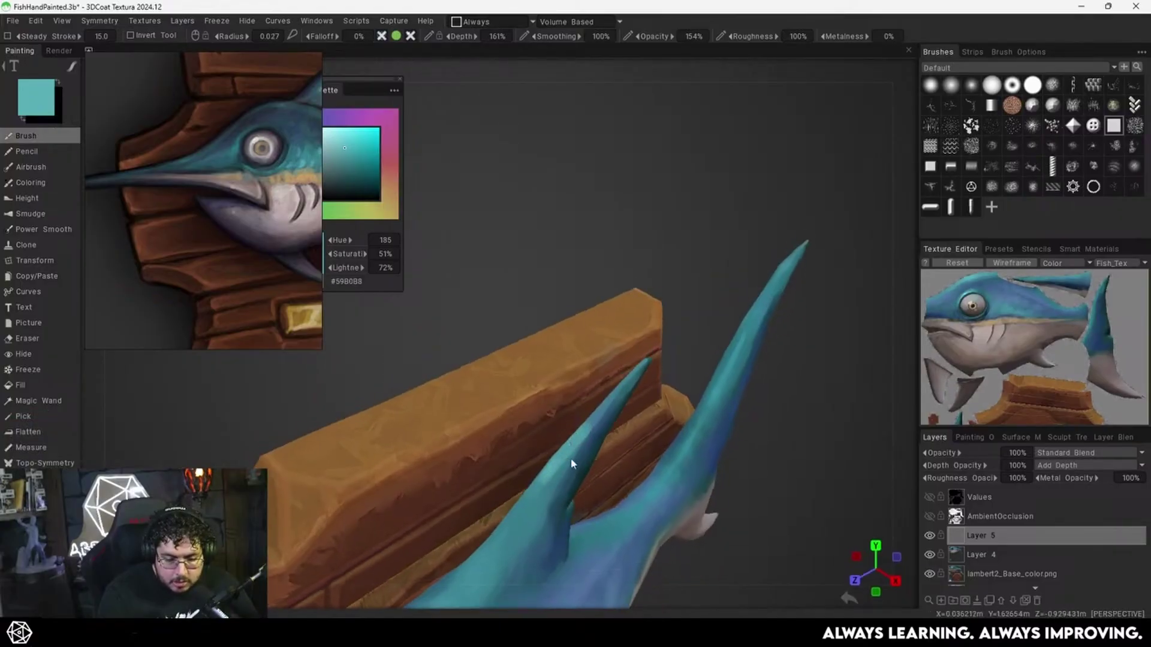
right_drag(571, 462, 560, 451)
right_drag(594, 417, 580, 437)
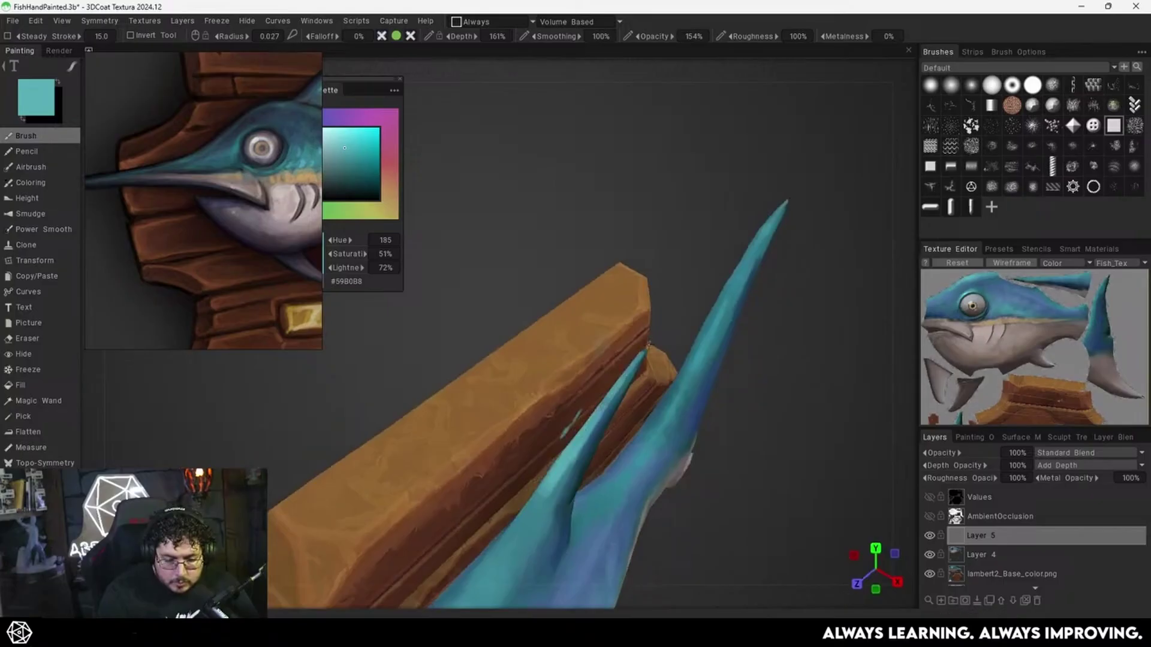
mouse_move(670, 337)
right_down()
mouse_move(593, 390)
mouse_move(663, 344)
right_up()
Hide the fish with the Hide tool, leaving the wooden plaque on its own.
right_click(683, 364)
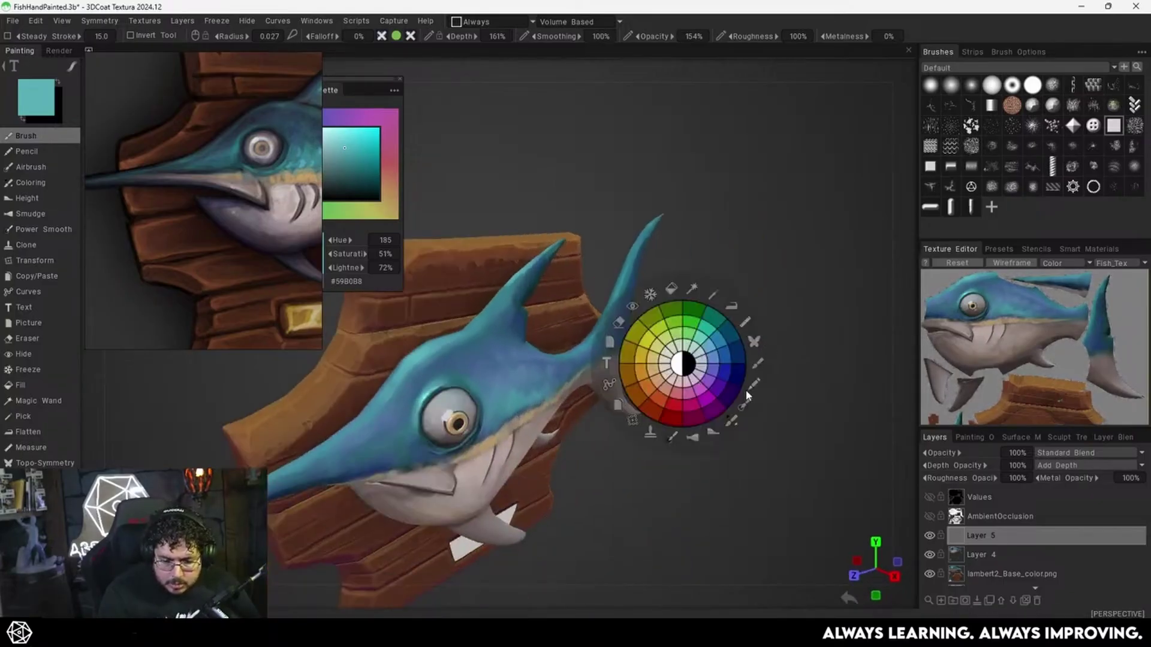
click(632, 305)
click(631, 304)
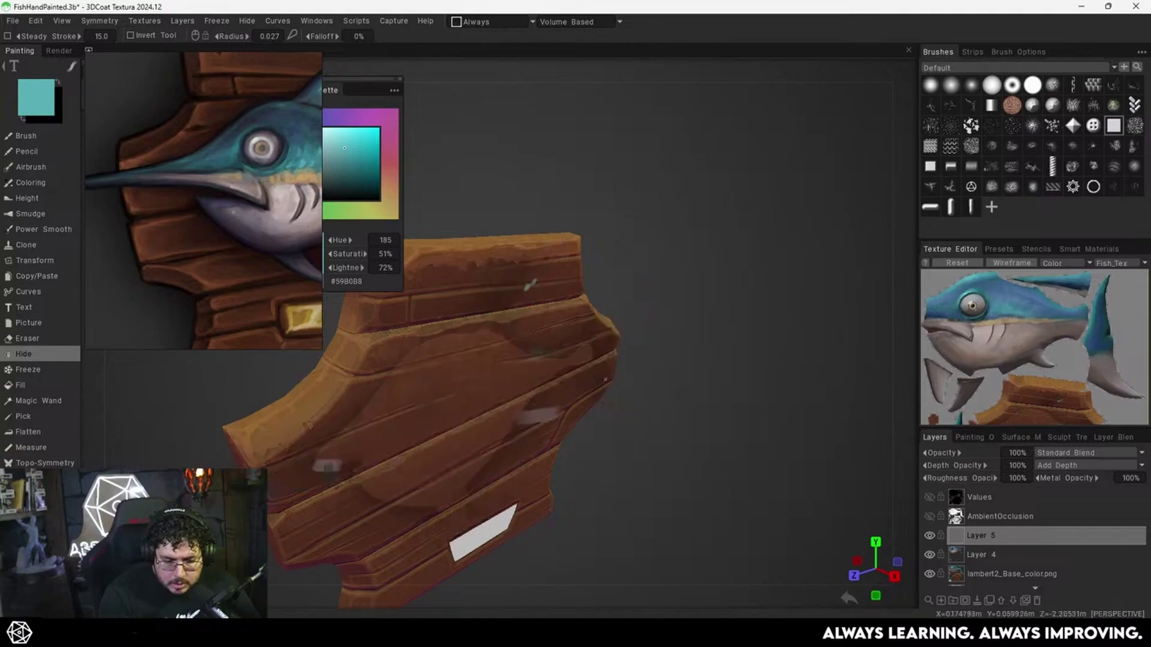
drag(663, 376, 678, 390)
Move the reference image off the menu commands and invert the hidden parts to isolate the fish from the plaque.
click(68, 18)
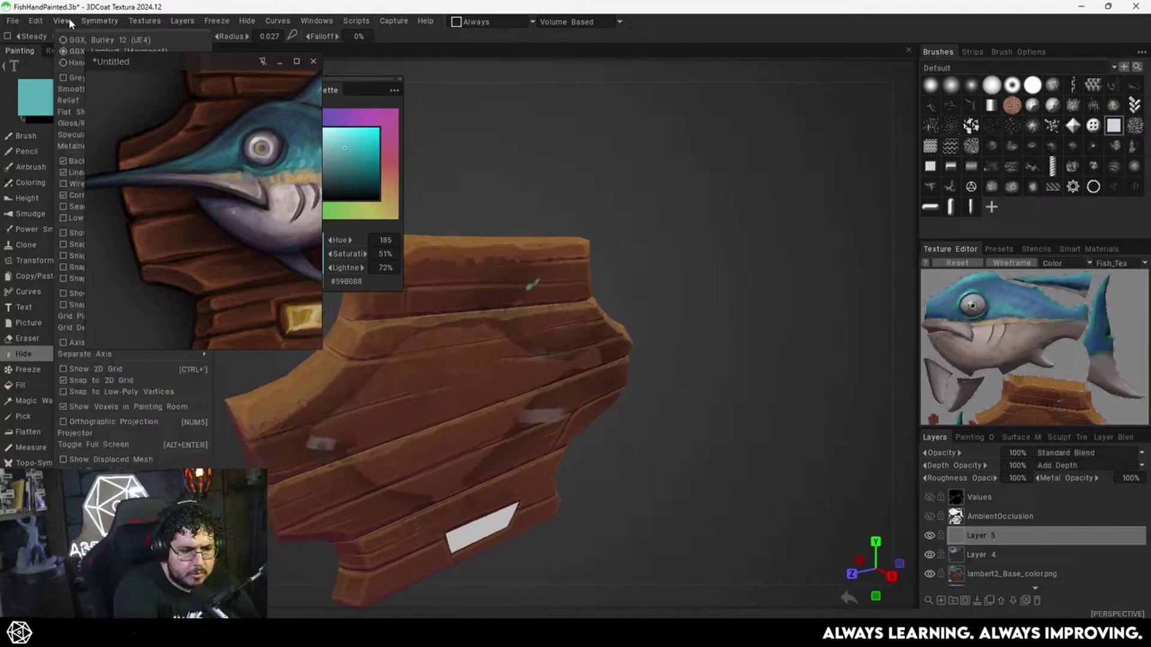
right_drag(138, 131, 199, 148)
drag(197, 152, 295, 120)
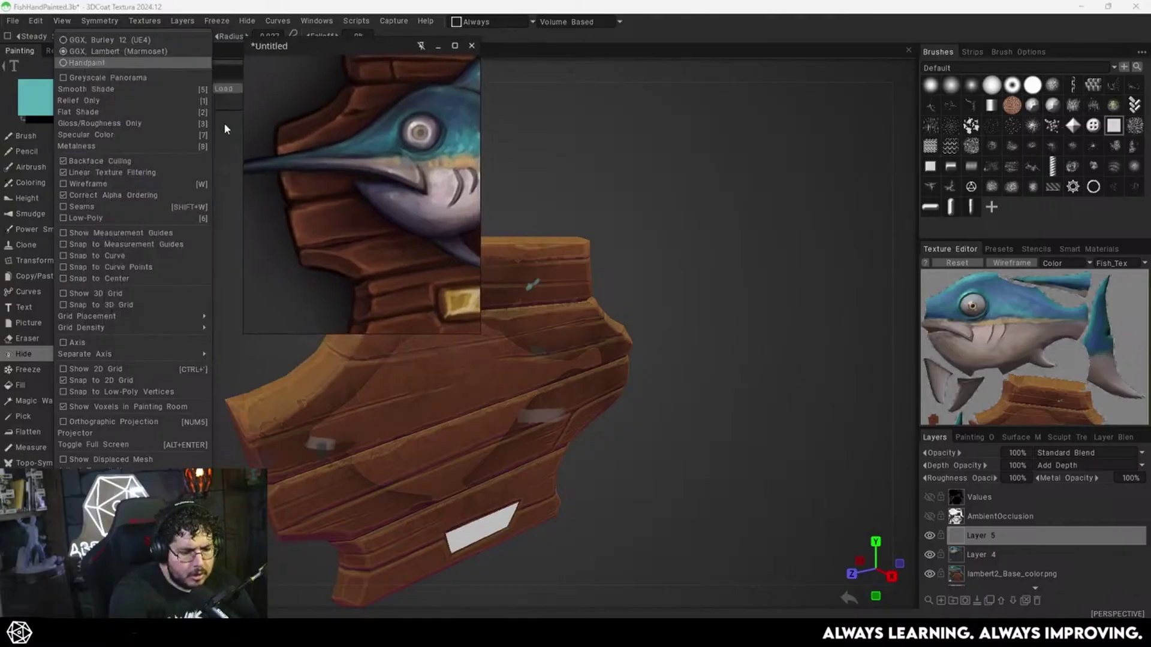
click(108, 23)
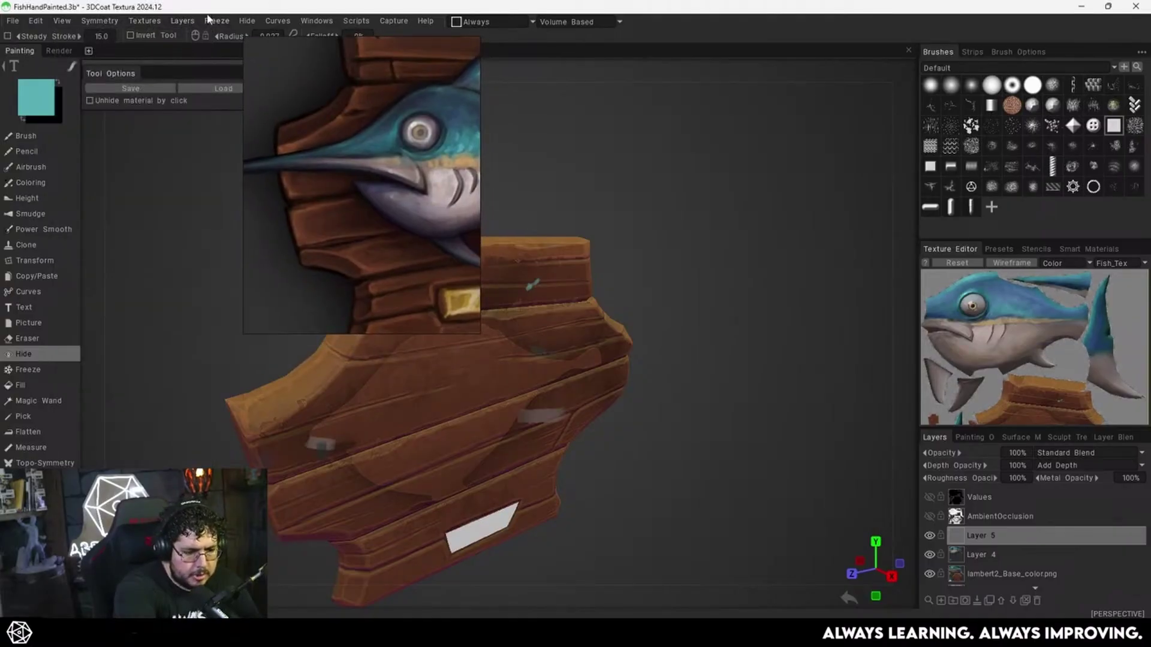
click(248, 22)
drag(330, 107, 135, 341)
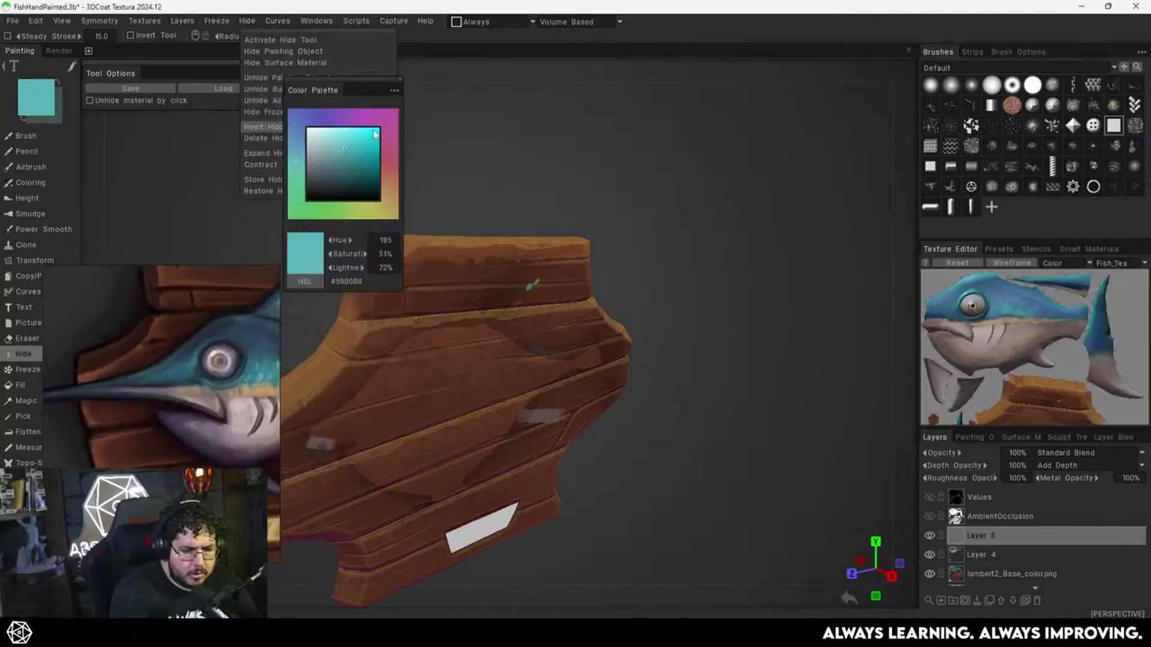
click(269, 129)
Move the reference image up beside the colour palette and return to the Brush tool for painting the isolated fish.
alt+drag(536, 362, 494, 331)
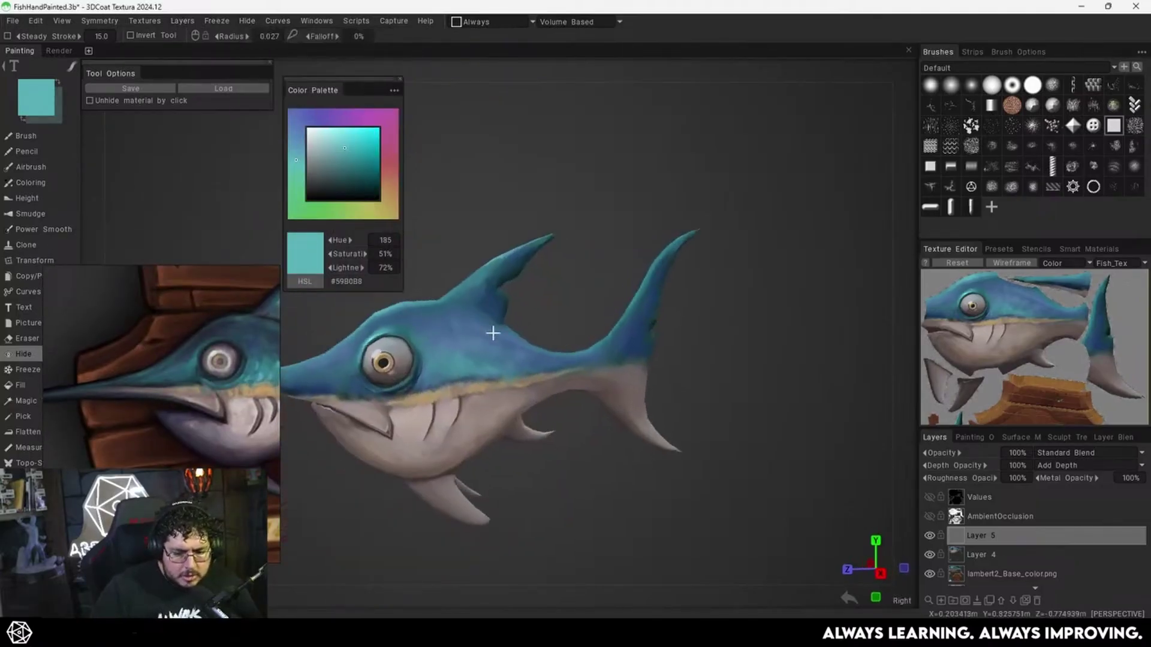
alt+middle_drag(493, 331, 613, 350)
alt+right_drag(612, 349, 618, 381)
mouse_move(618, 381)
alt+mouse_down()
mouse_move(634, 415)
mouse_move(588, 383)
mouse_move(629, 383)
alt+mouse_up()
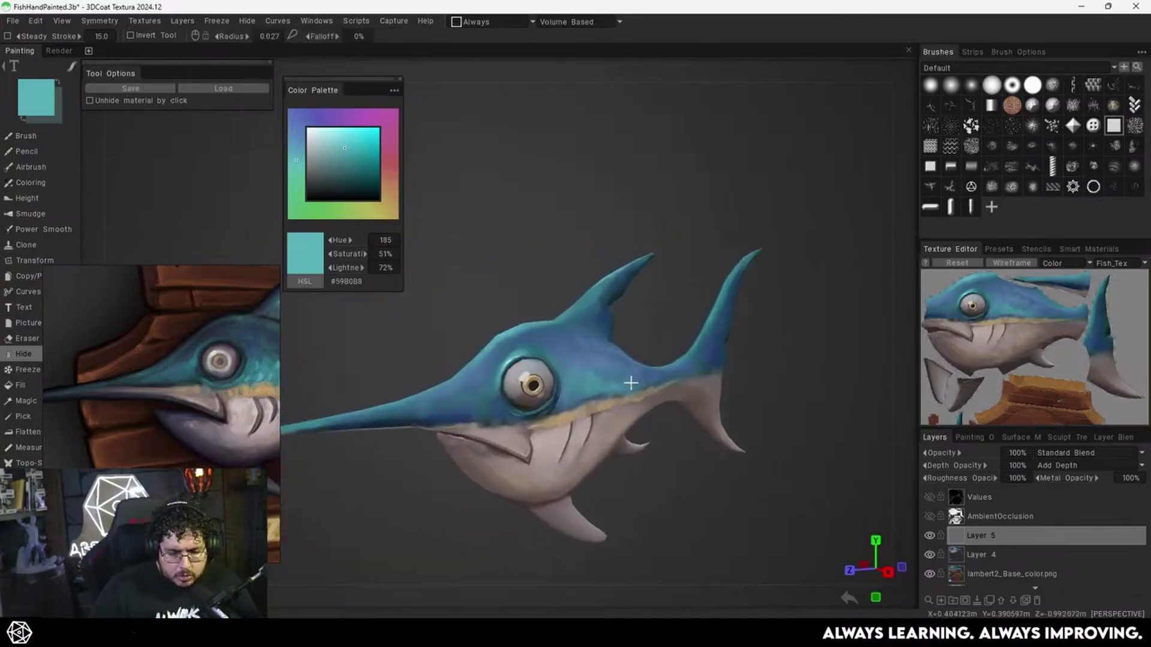
right_drag(218, 363, 225, 158)
alt+drag(588, 375, 598, 331)
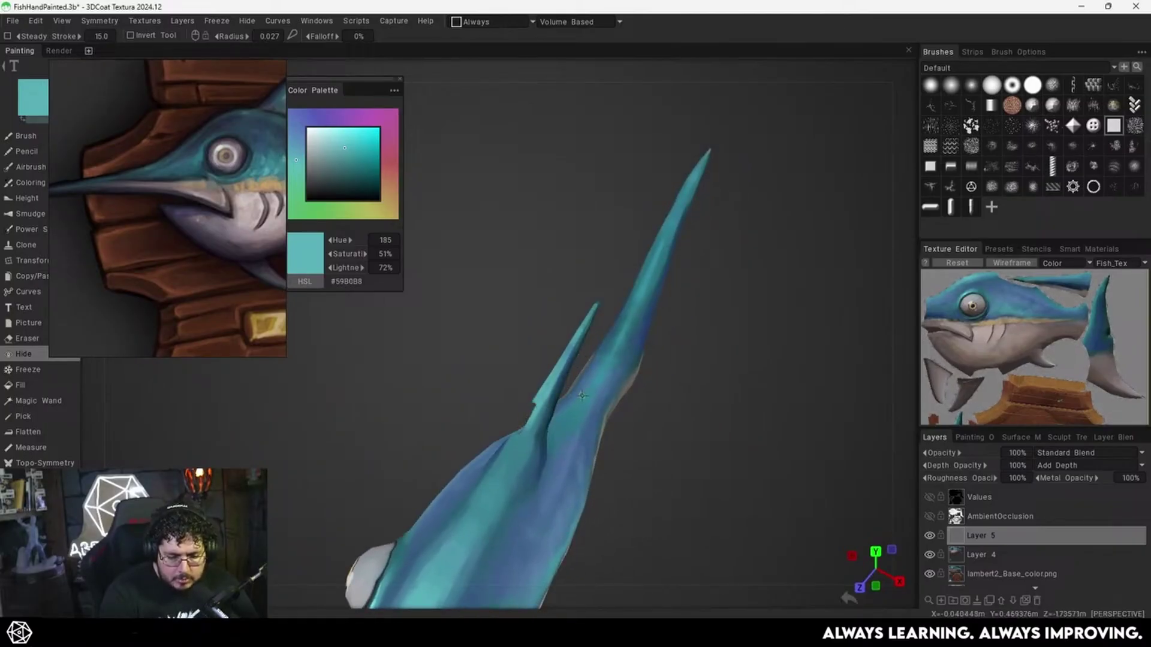
alt+drag(581, 396, 564, 335)
click(25, 136)
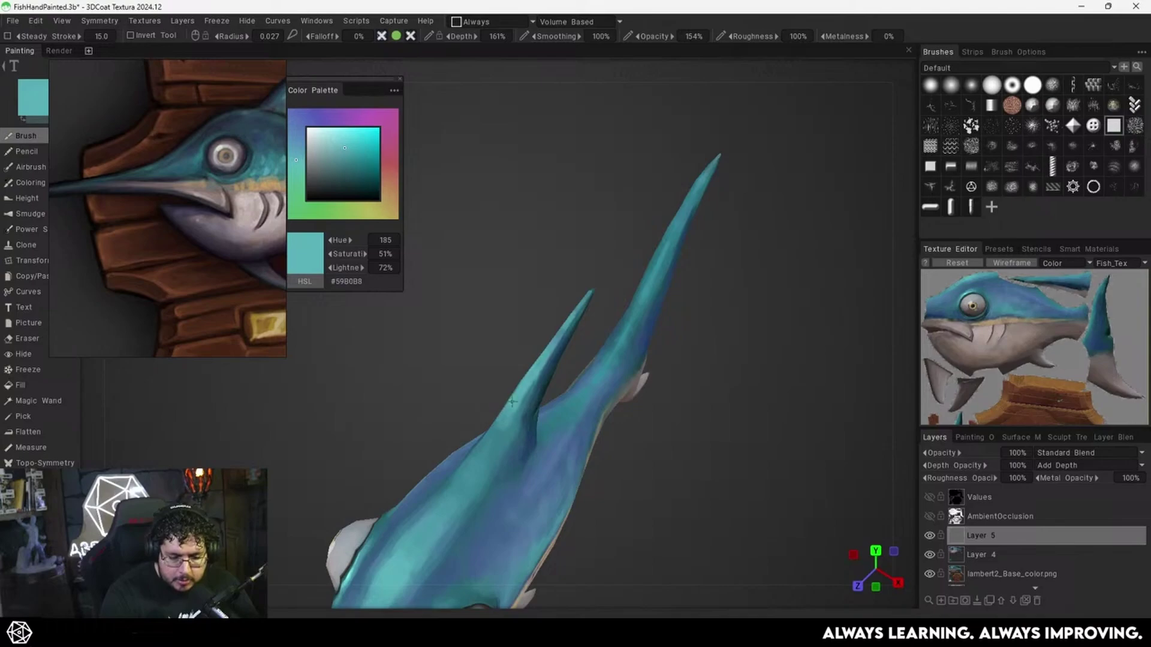
Paint #59B0B8 highlights along the front edge of the upper tail fin, down to its base.
alt+drag(510, 401, 629, 261)
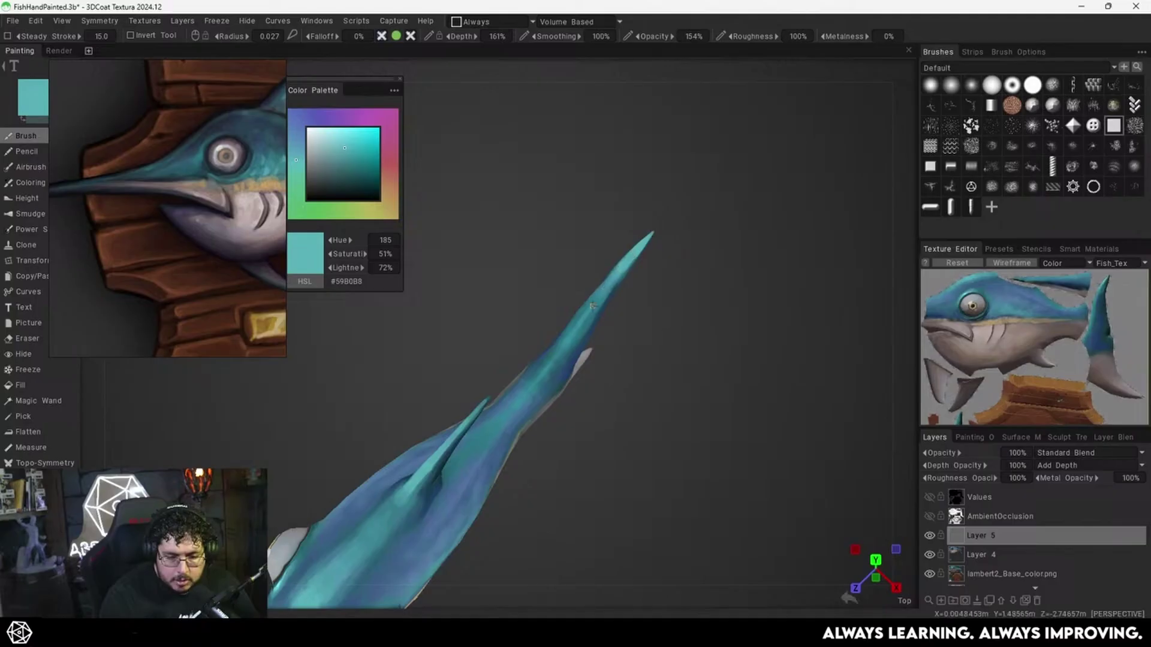
alt+drag(593, 315, 603, 271)
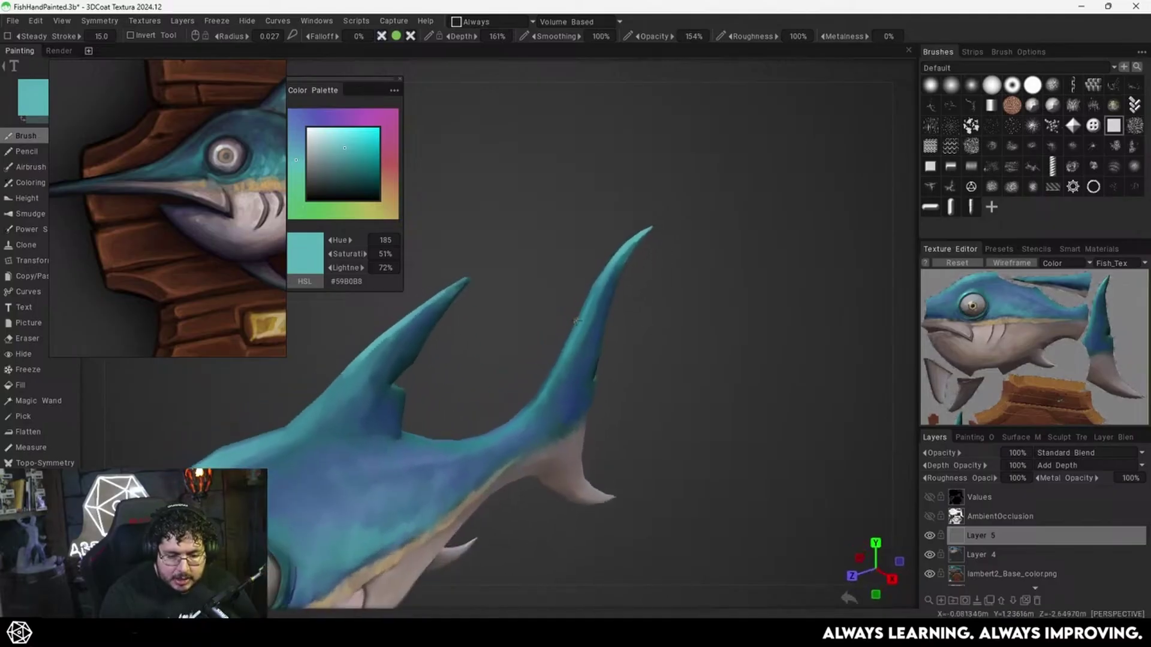
alt+drag(577, 321, 544, 390)
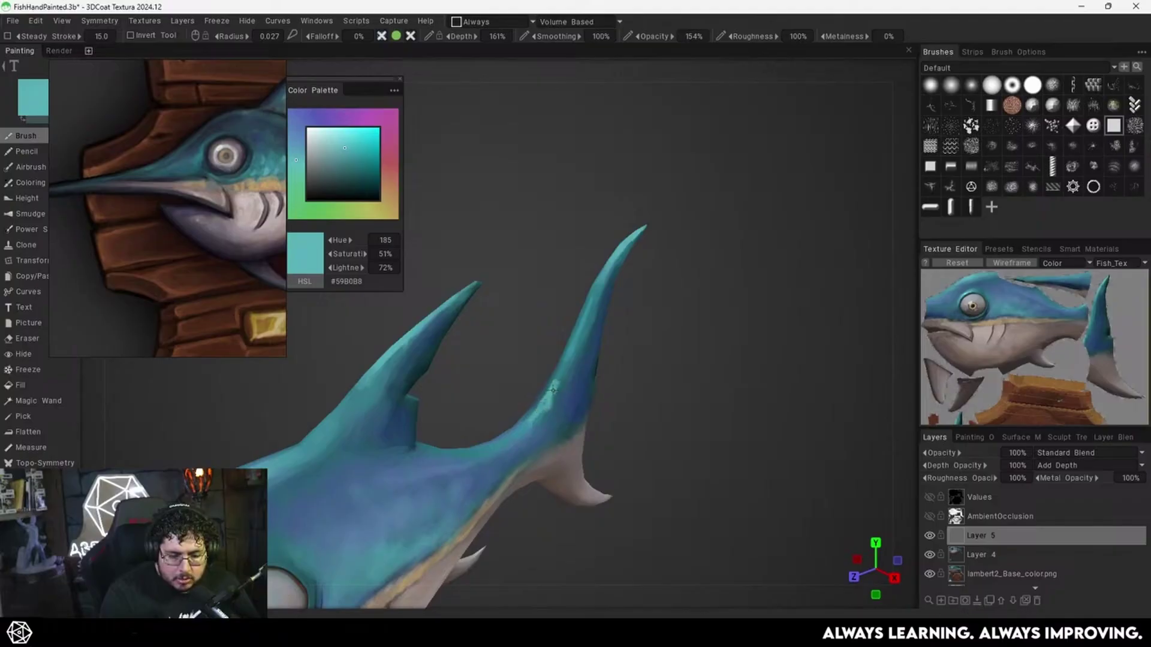
alt+drag(564, 364, 566, 357)
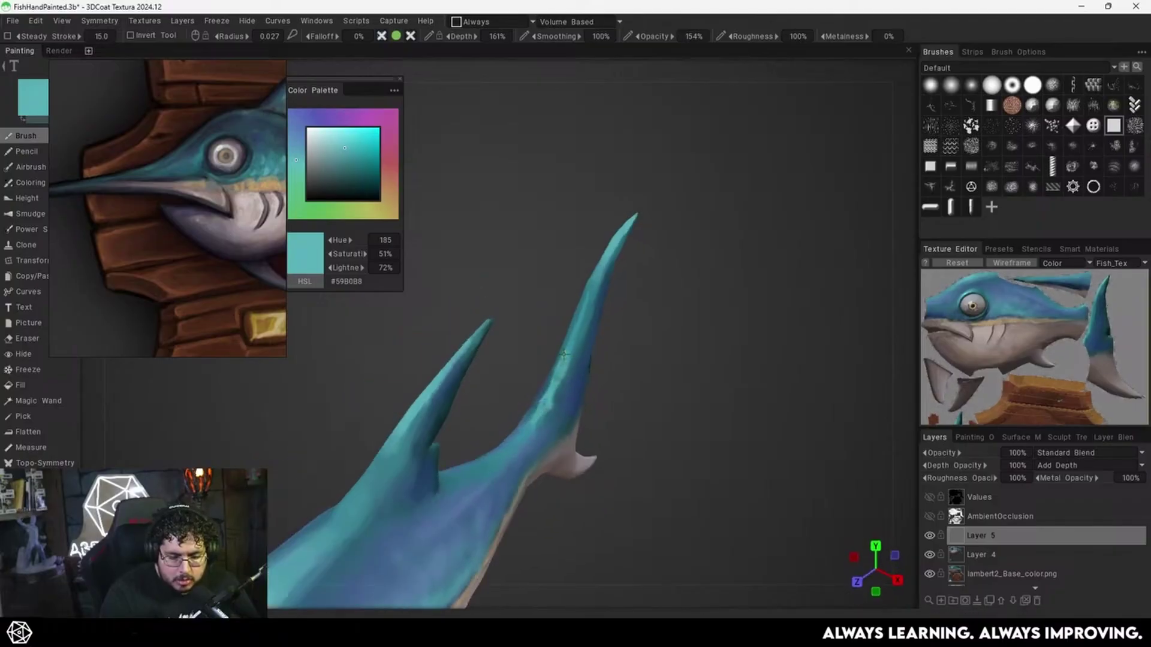
Blend the tail fin's highlight into the surrounding blue with the sampled colours #479BA6, #2A586D and #52A7B0.
key(v)
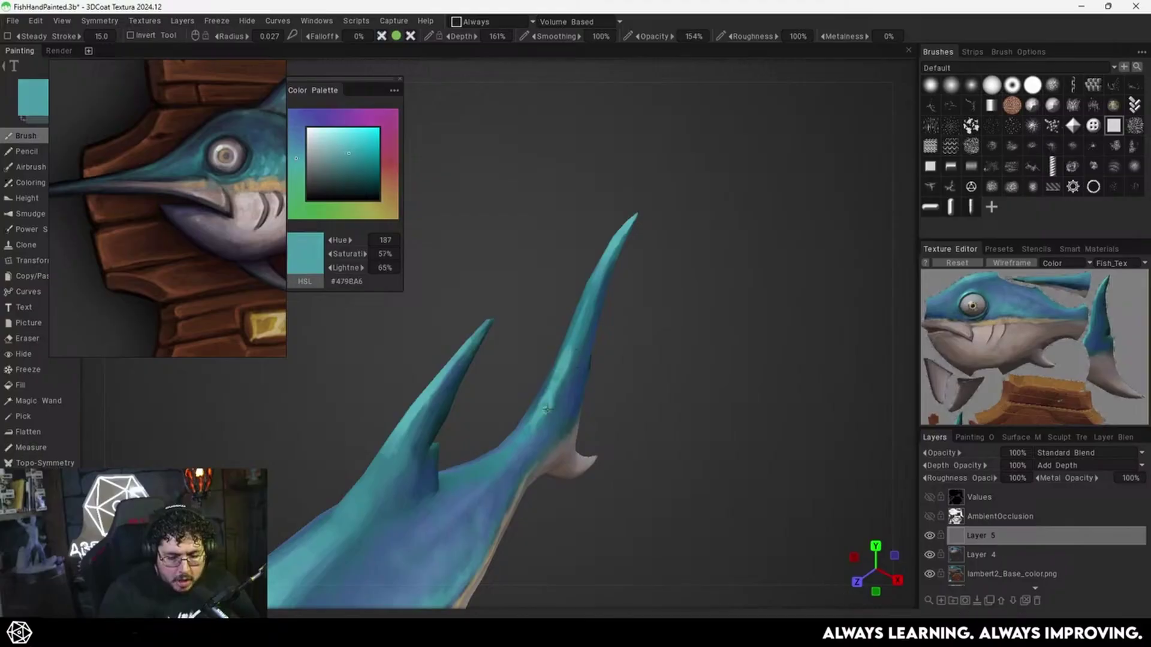
key(v)
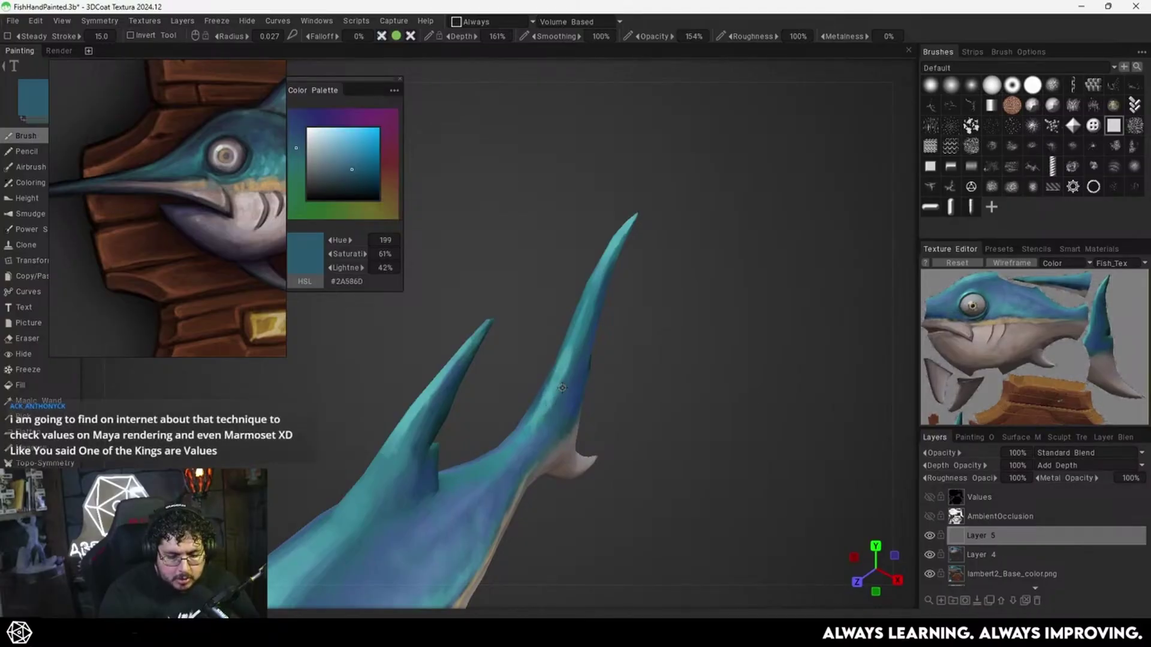
key(v)
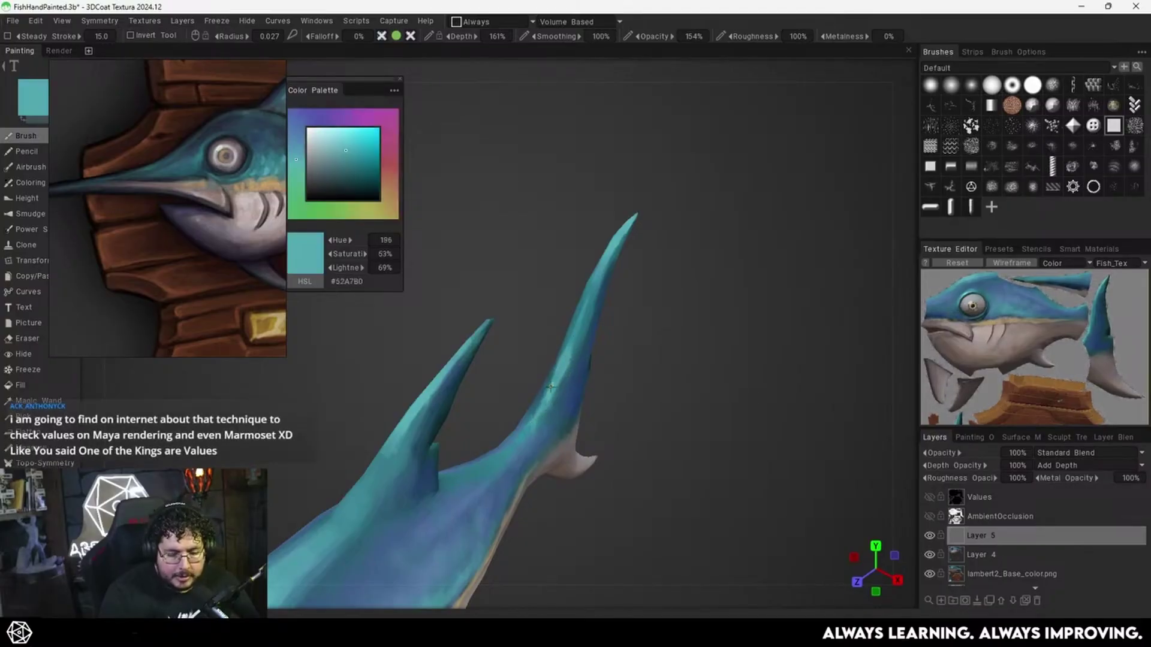
middle_drag(635, 366, 654, 354)
drag(655, 353, 635, 368)
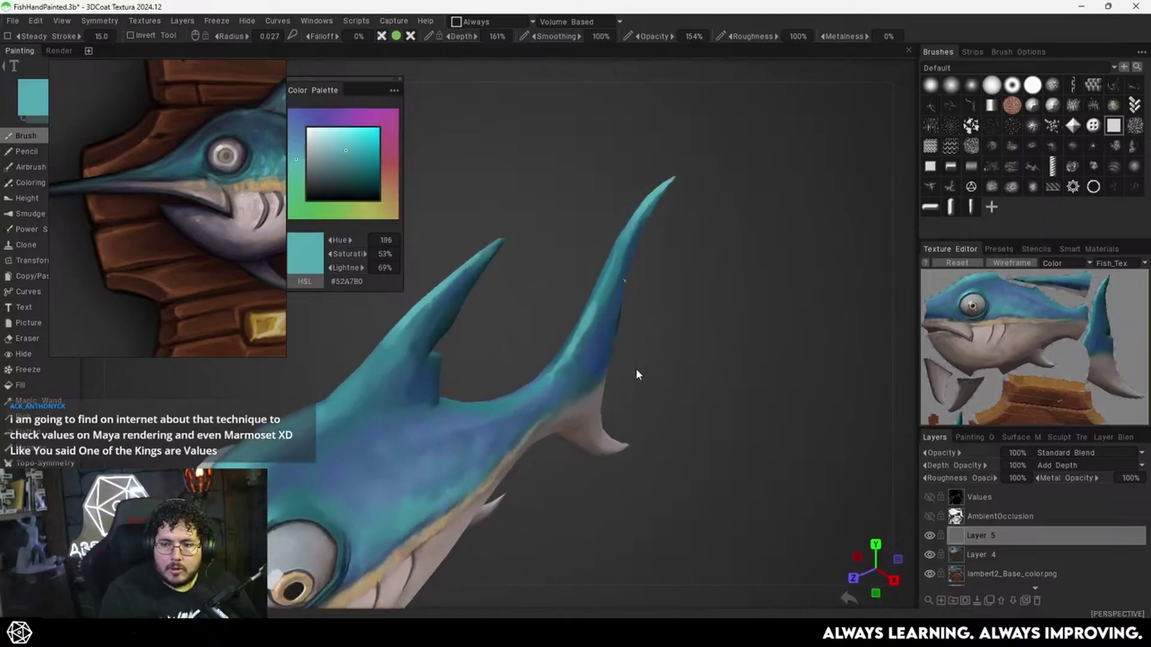
middle_drag(636, 368, 674, 336)
mouse_move(675, 338)
mouse_down()
mouse_move(649, 357)
mouse_move(679, 318)
mouse_up()
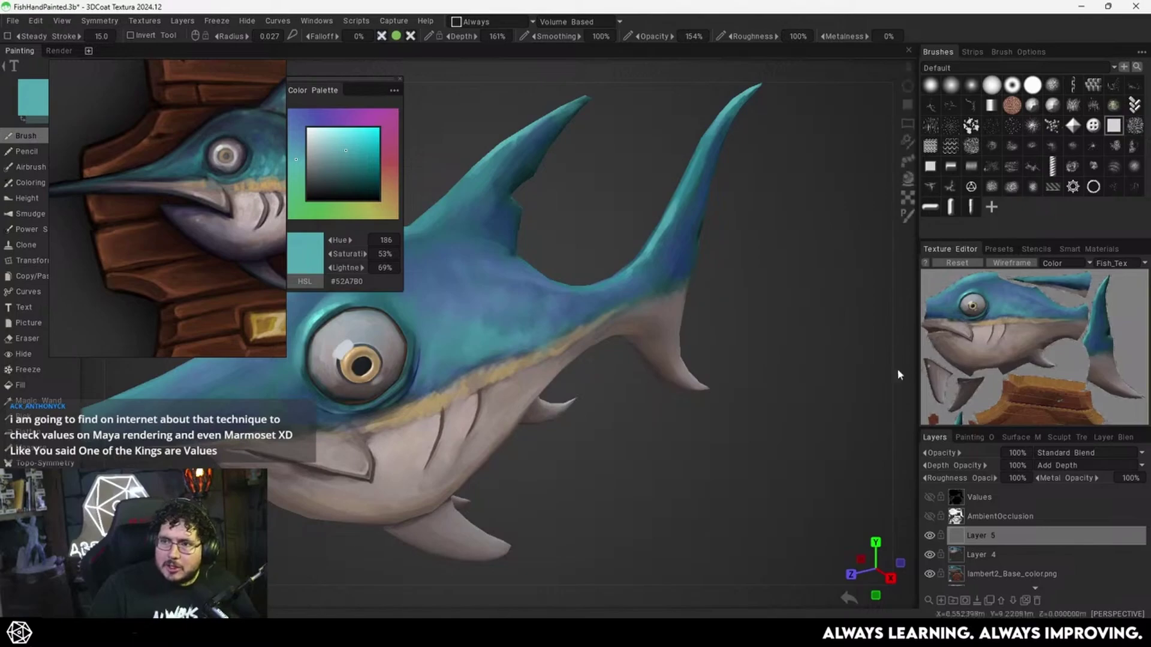
Sample the bright teal #65CACA from the eye socket and paint its lower rear rim highlight with brush radius 0.010.
scroll(687, 420, up, 5)
drag(688, 420, 637, 367)
alt+middle_drag(502, 297, 564, 311)
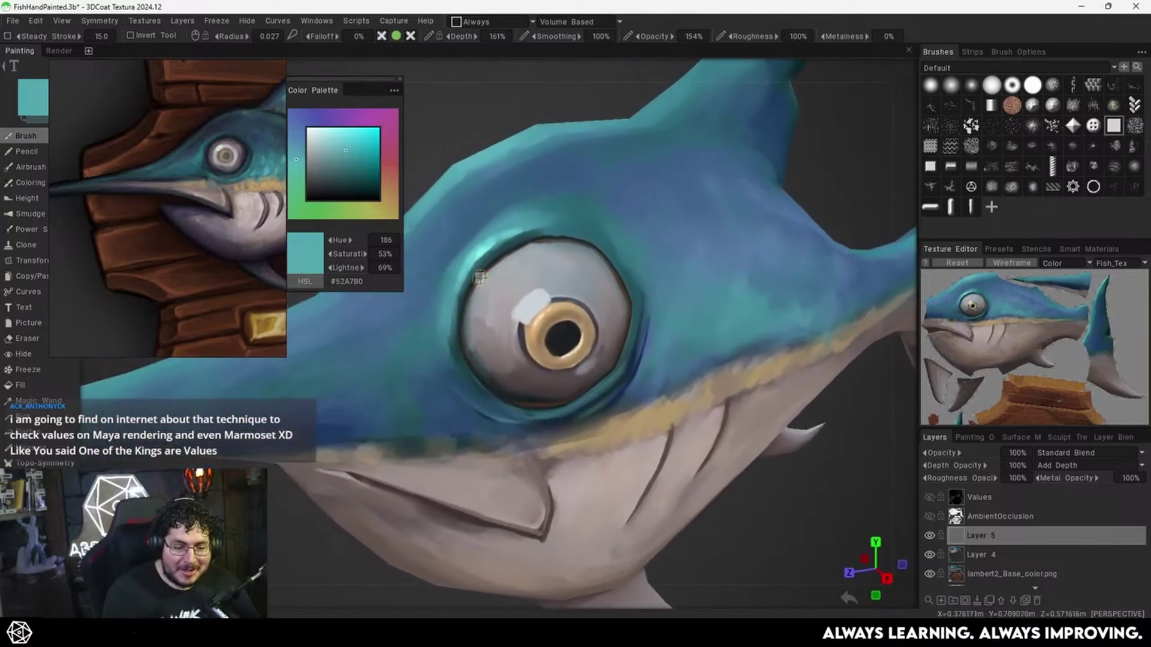
key(v)
alt+drag(492, 288, 525, 320)
right_drag(596, 343, 590, 342)
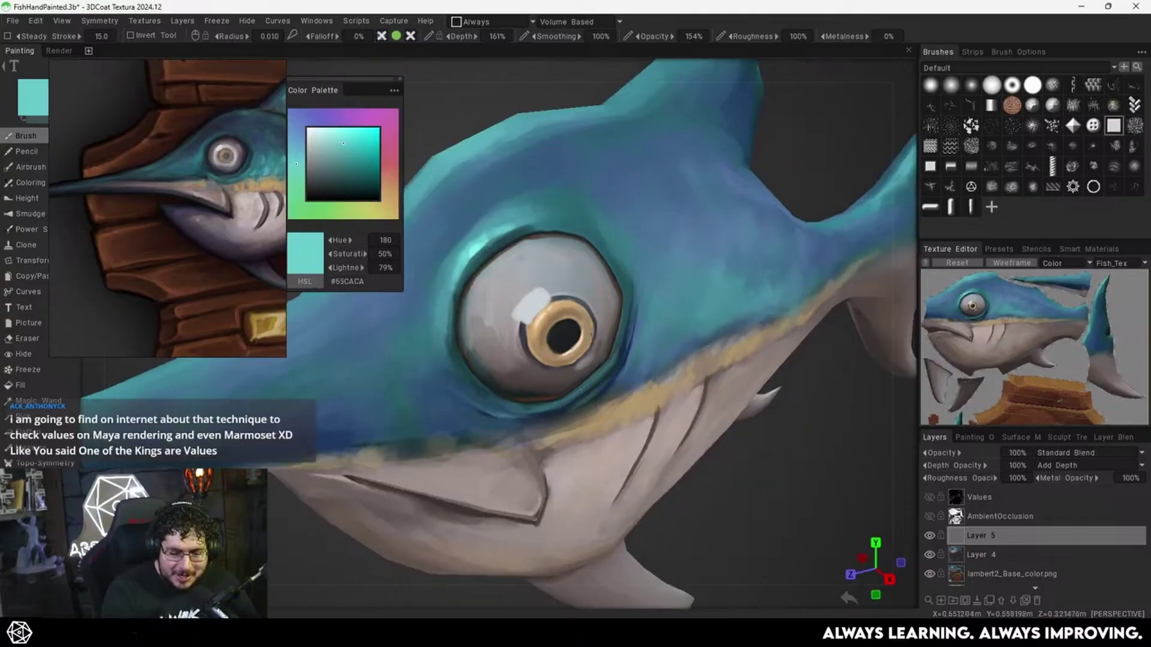
mouse_move(595, 340)
alt+mouse_down()
mouse_move(578, 360)
mouse_move(529, 350)
mouse_move(571, 329)
alt+mouse_up()
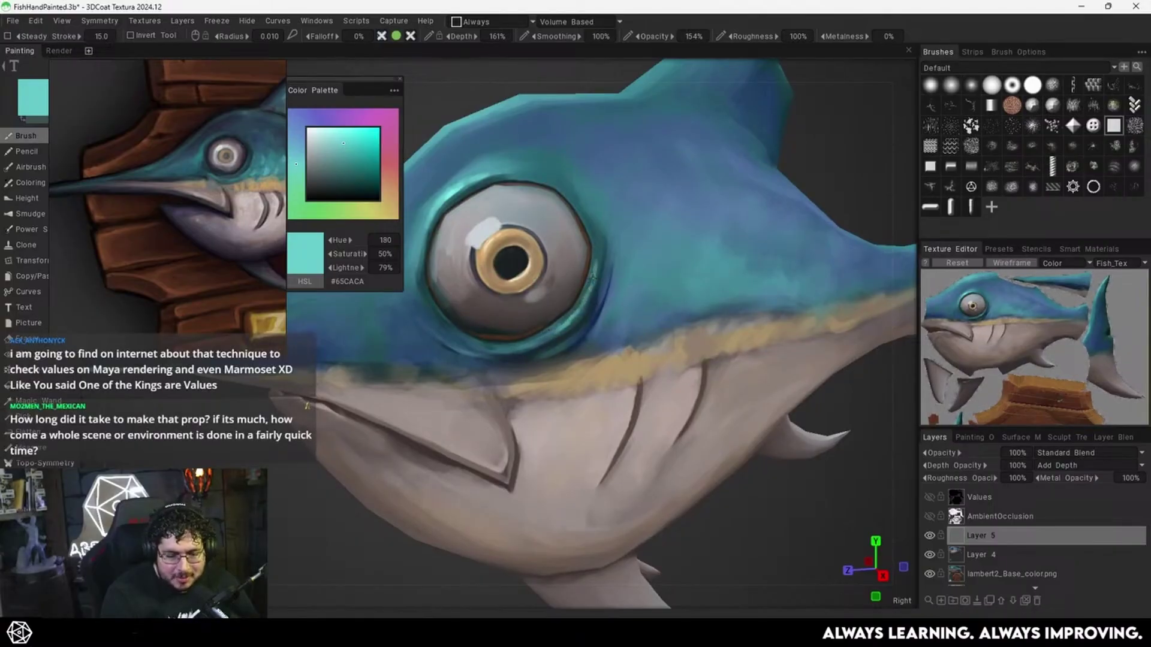
Blend the lower rear rim of the eye socket with sampled dark and mid teals, including #255157, #244F54 and #4D989B.
key(v)
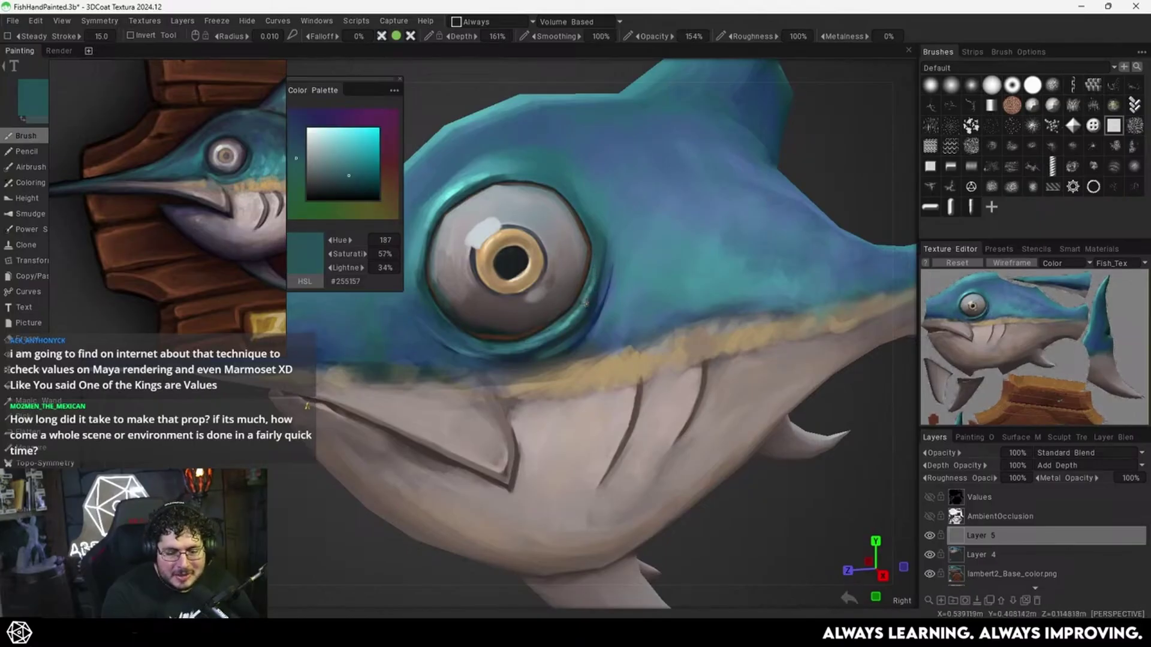
key(v)
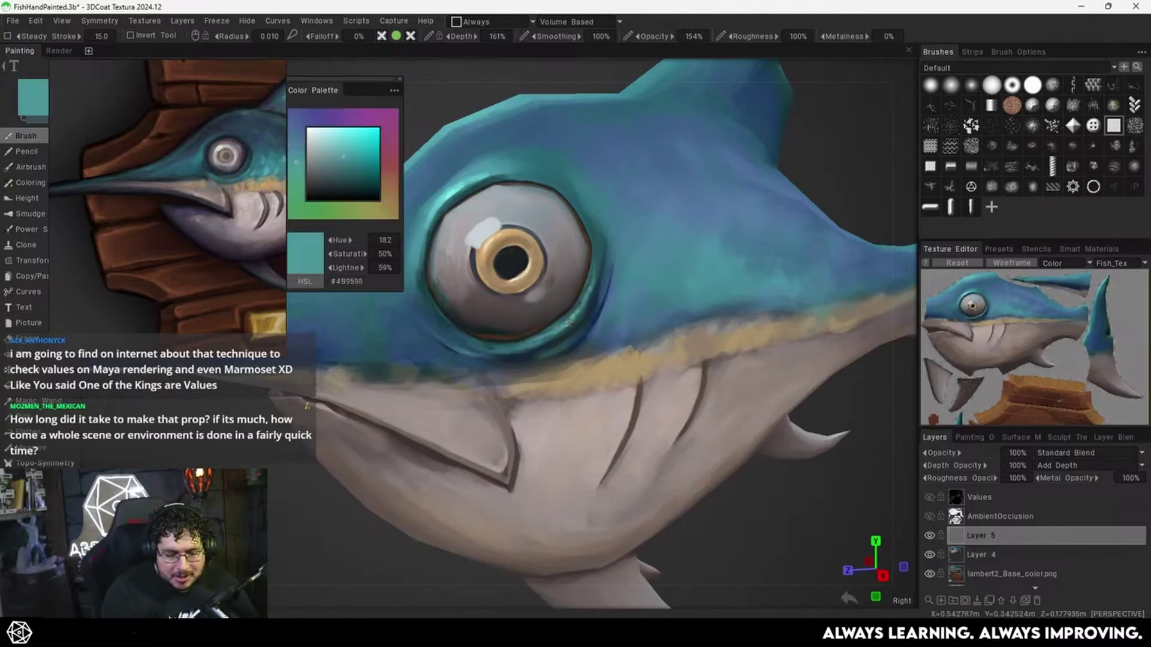
alt+drag(588, 298, 562, 289)
key(v)
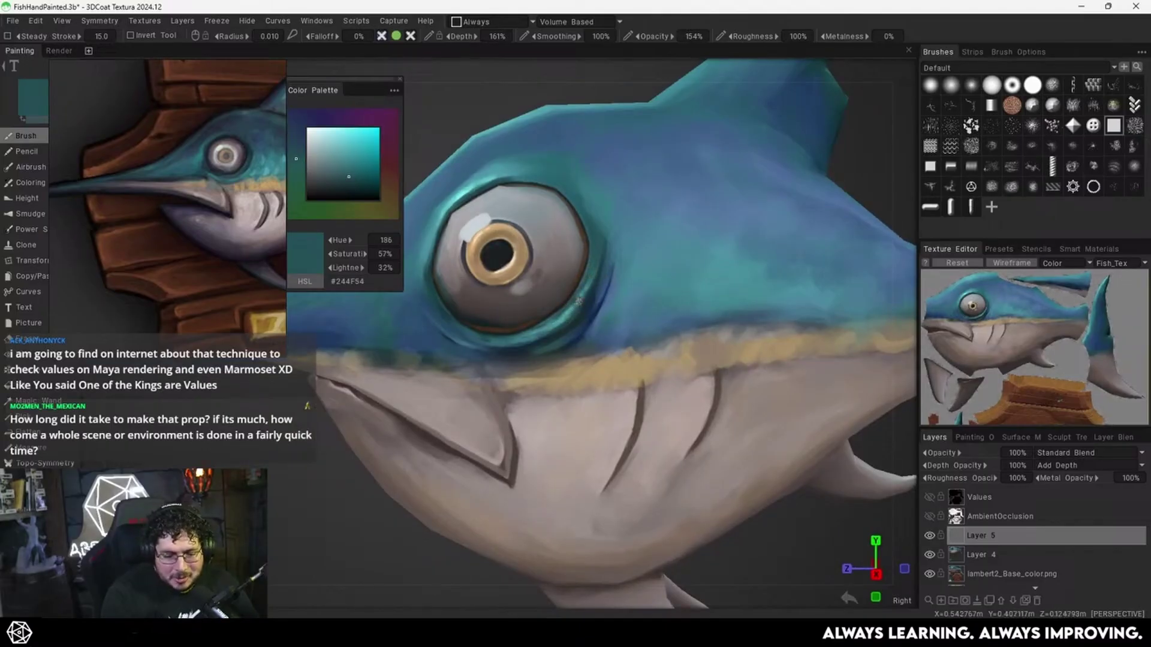
key(v)
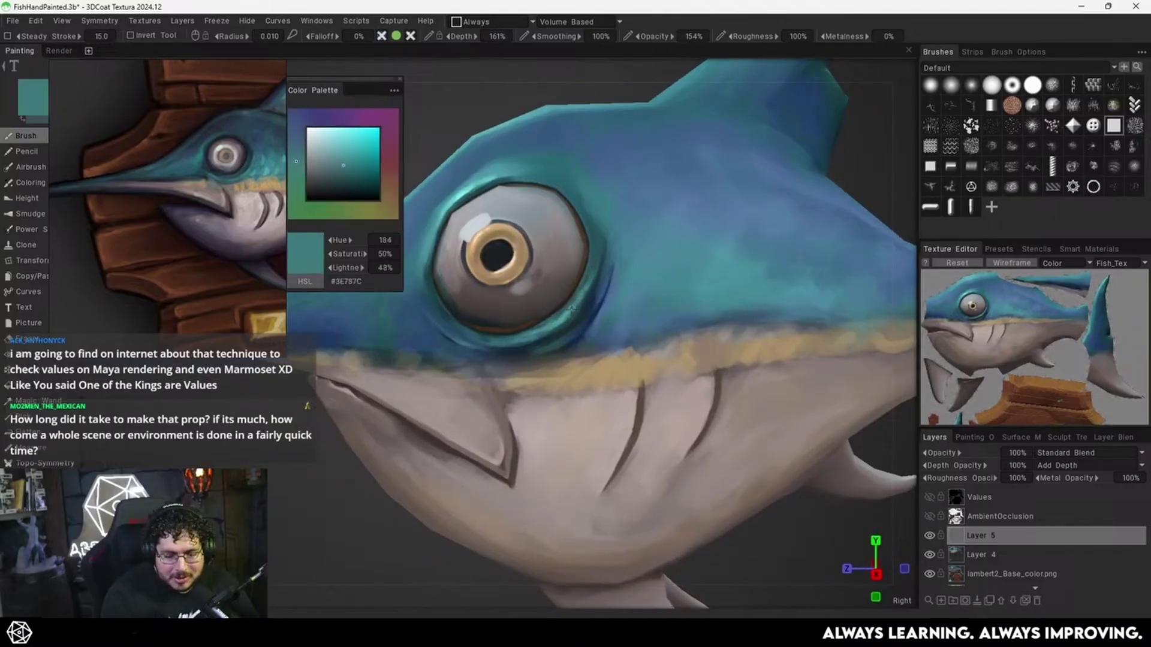
key(v)
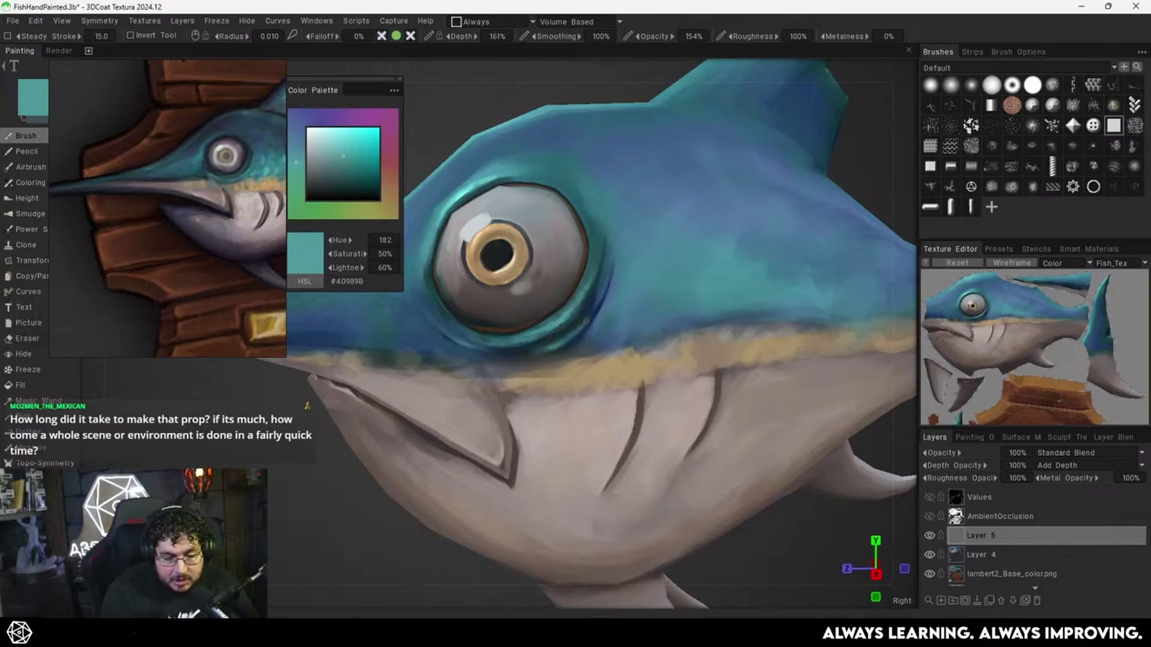
Refine the teal band directly under the eyeball with the sampled colours #407C87 and #3C7479.
alt+right_drag(656, 299, 567, 321)
alt+drag(566, 321, 538, 326)
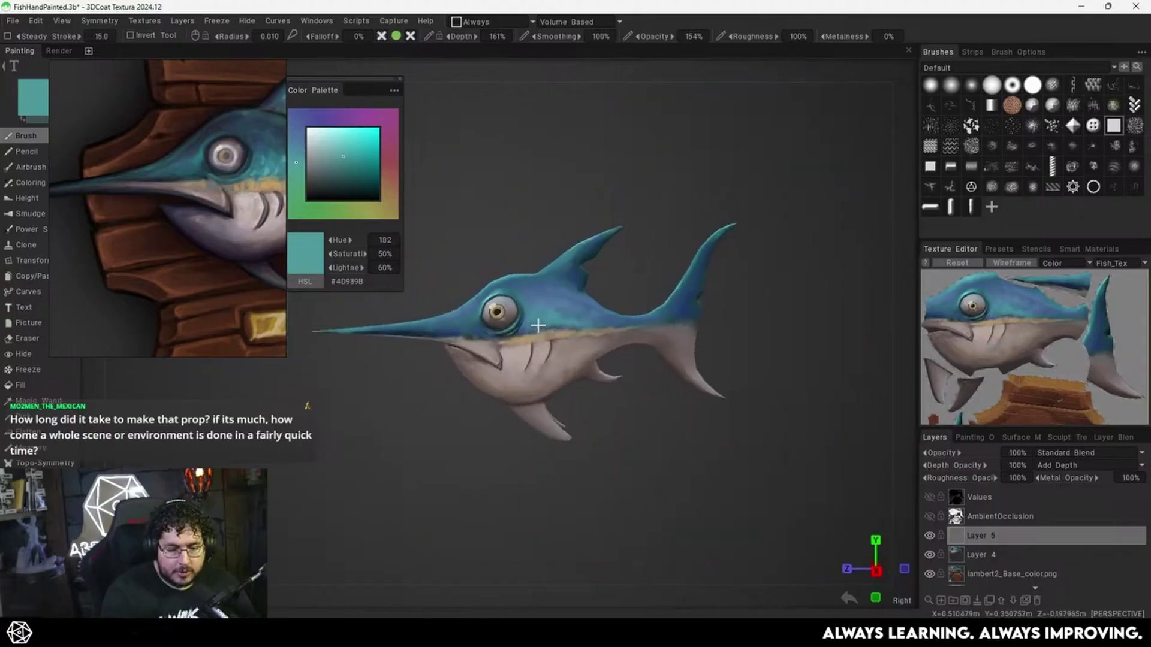
alt+right_drag(539, 327, 684, 258)
alt+middle_drag(634, 313, 628, 349)
key(v)
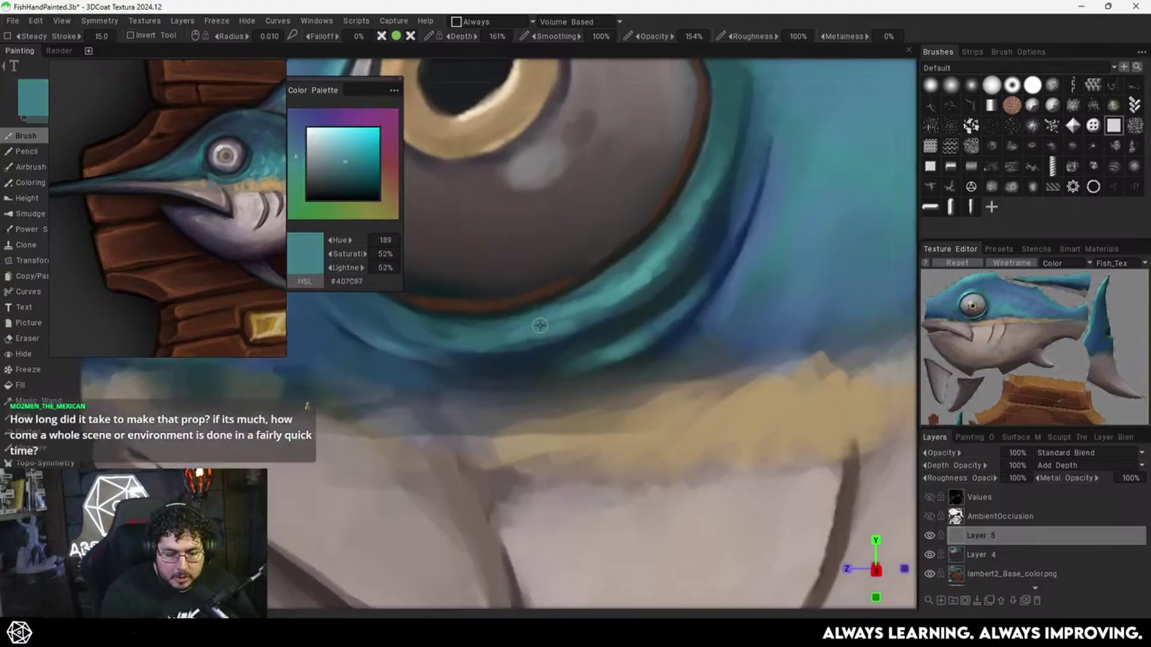
key(v)
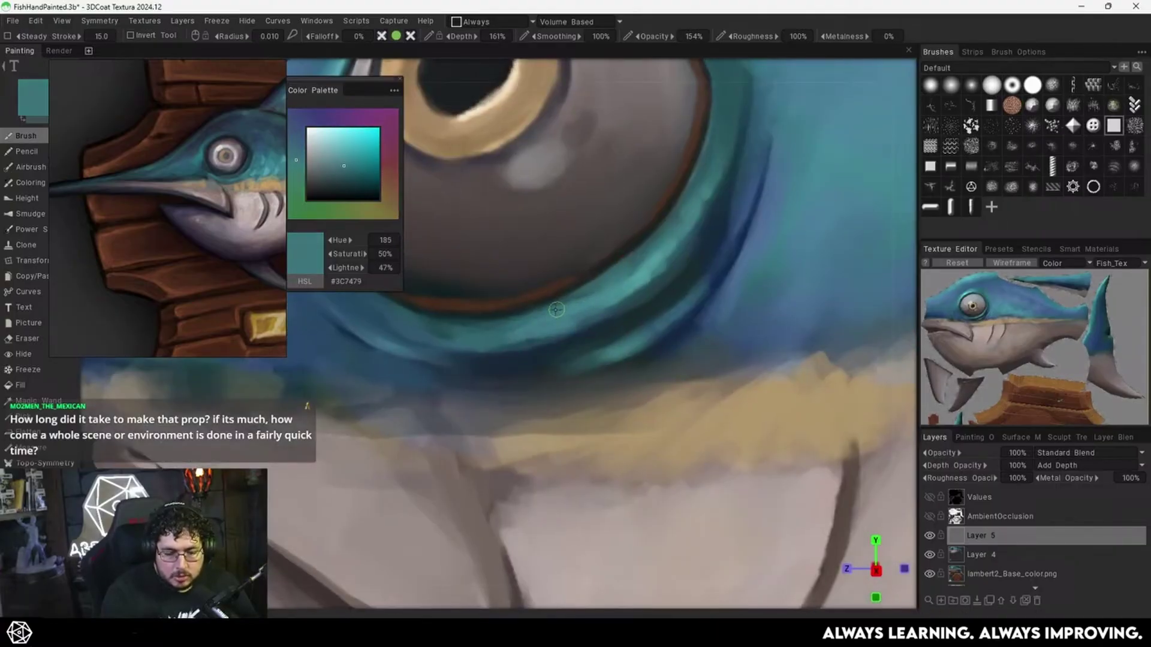
alt+middle_drag(641, 295, 635, 278)
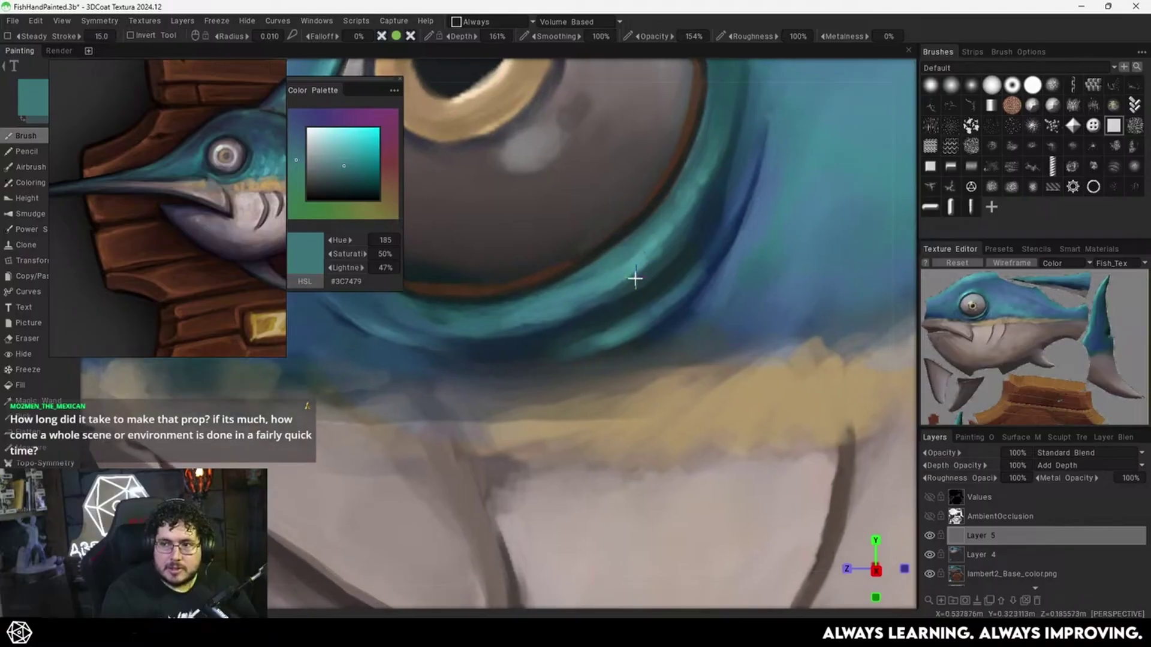
alt+right_drag(654, 260, 639, 289)
alt+middle_drag(640, 289, 620, 300)
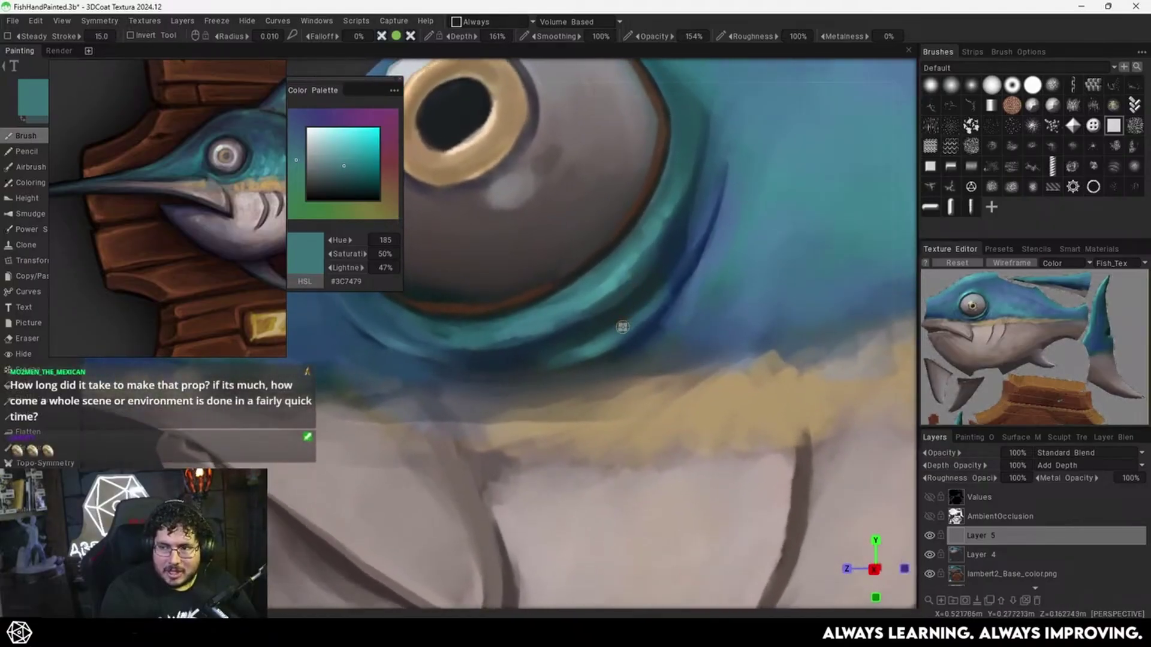
alt+middle_drag(617, 322, 633, 329)
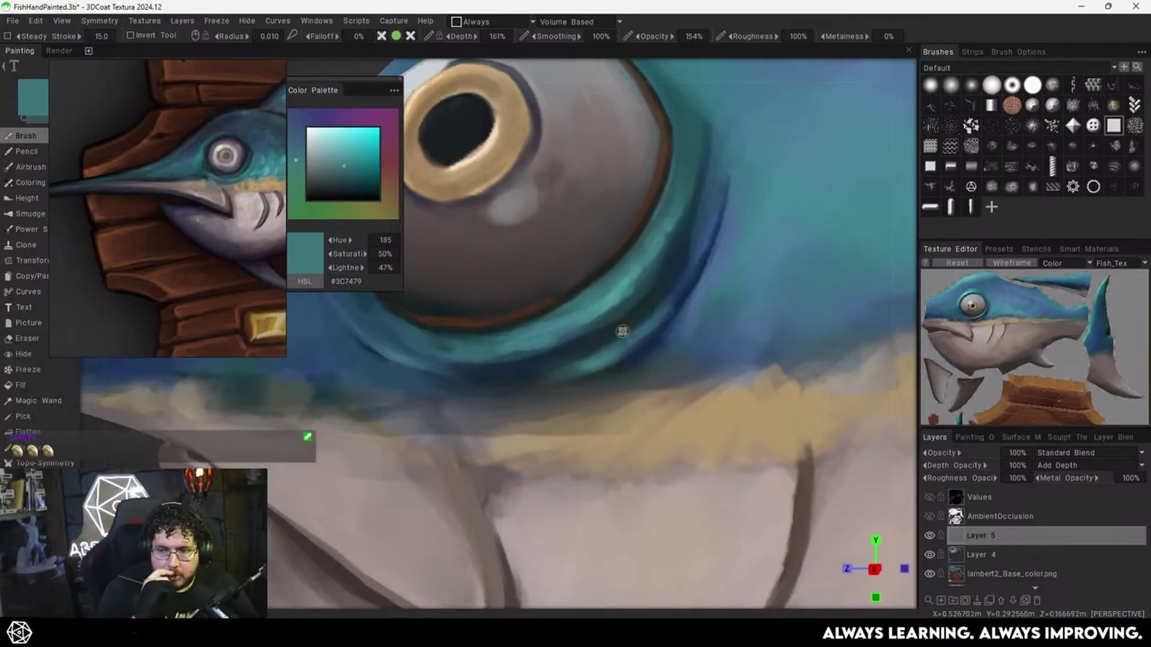
Examine the whole fish from several angles and distances to judge the painted eye socket, body and fins.
scroll(521, 277, down, 6)
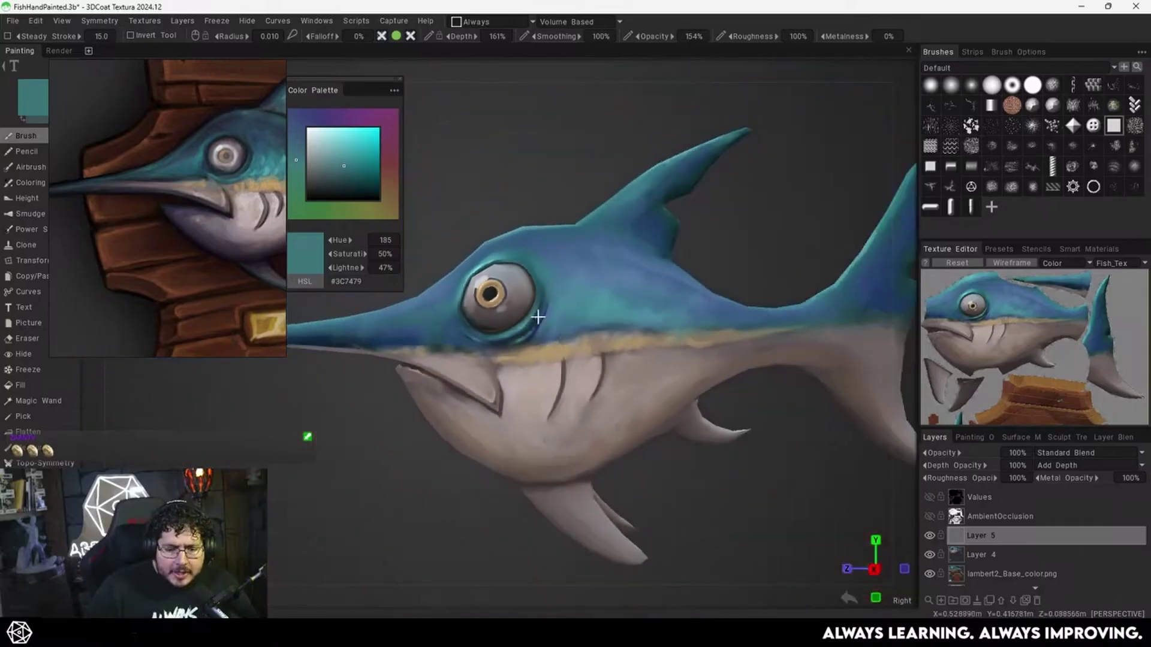
alt+drag(538, 317, 588, 336)
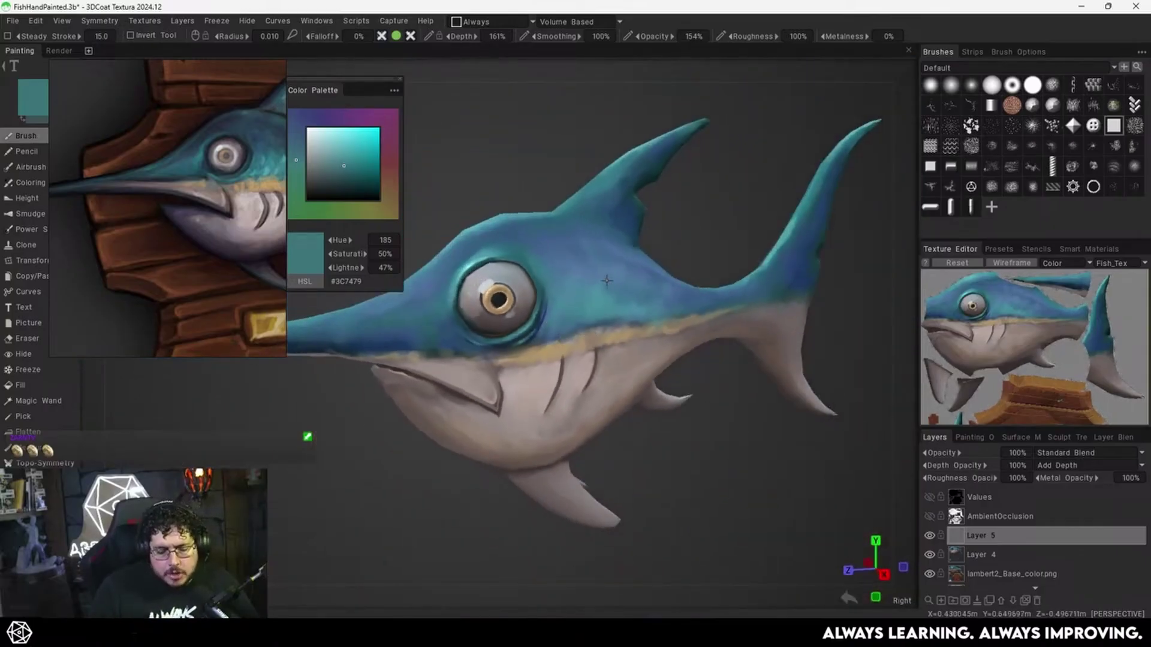
middle_drag(588, 335, 667, 299)
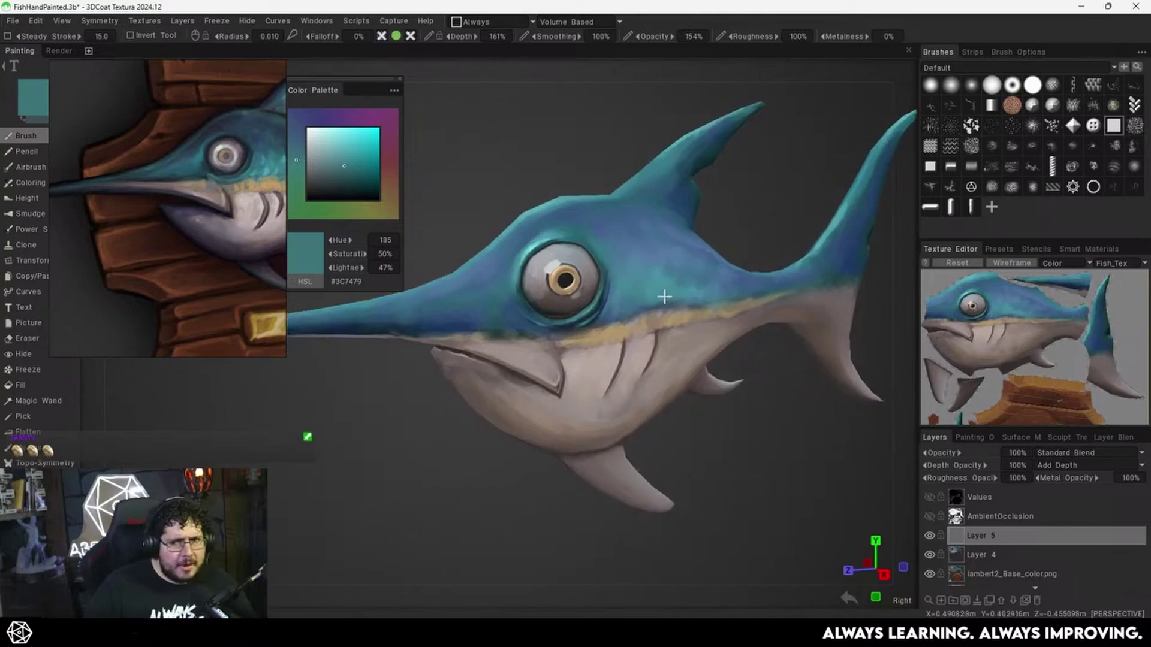
alt+middle_drag(691, 332, 710, 286)
alt+right_drag(710, 286, 791, 408)
alt+drag(791, 407, 764, 364)
alt+right_drag(764, 364, 456, 261)
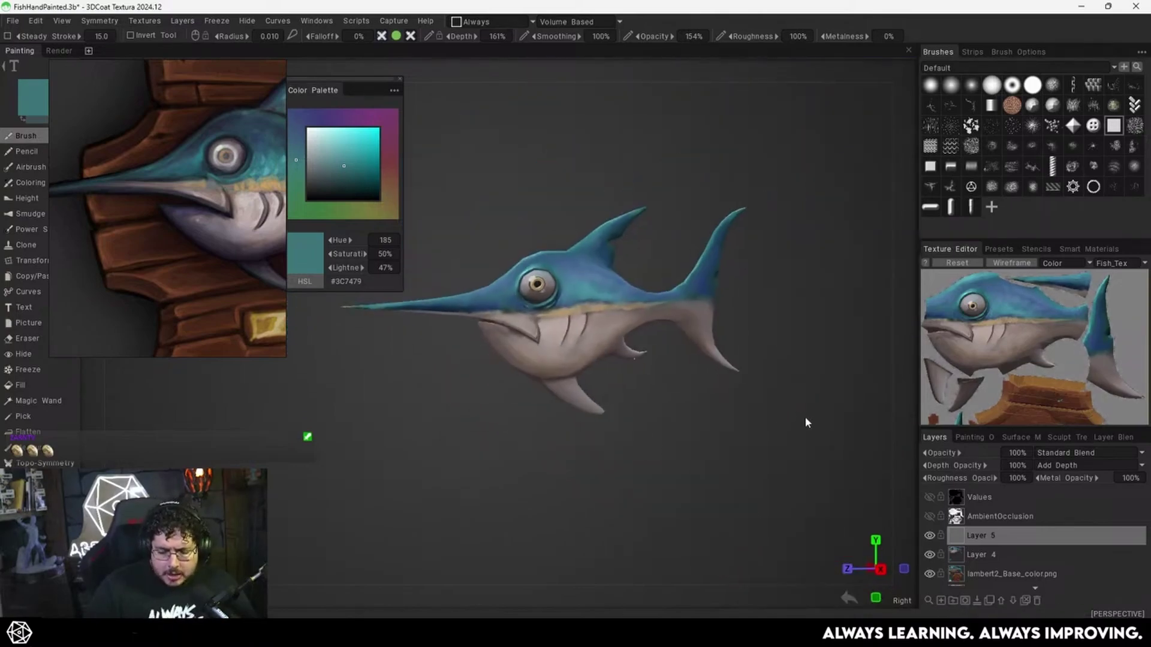
alt+right_drag(636, 349, 660, 354)
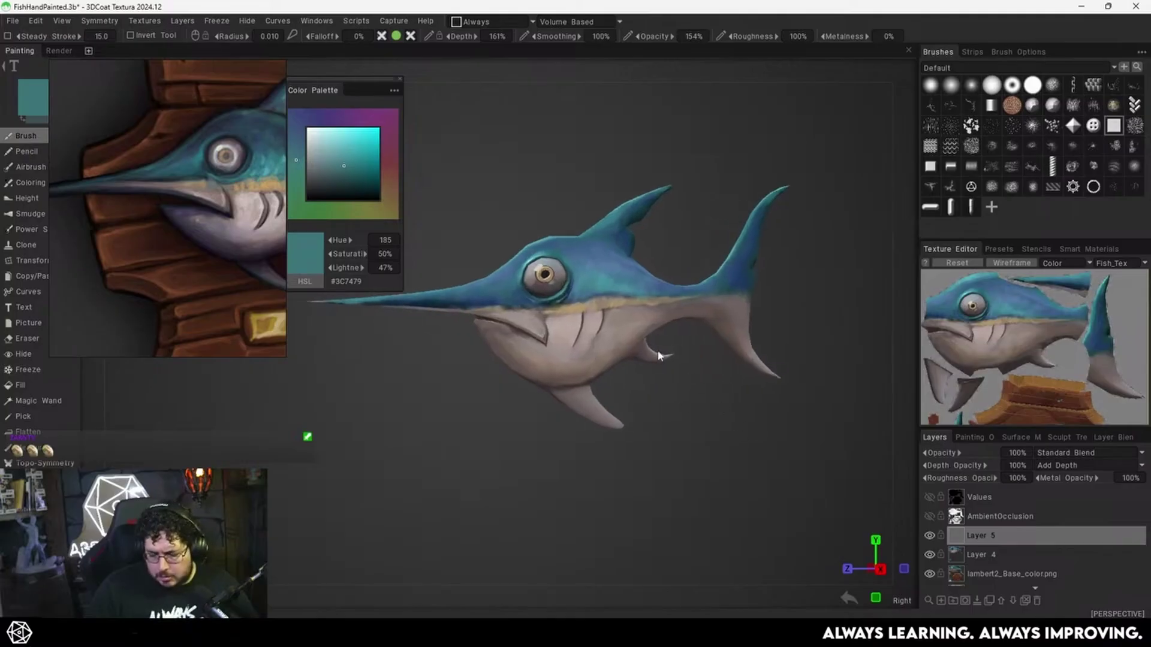
alt+middle_drag(660, 354, 653, 380)
alt+right_drag(652, 380, 719, 393)
alt+middle_drag(719, 393, 654, 371)
scroll(659, 359, up, 4)
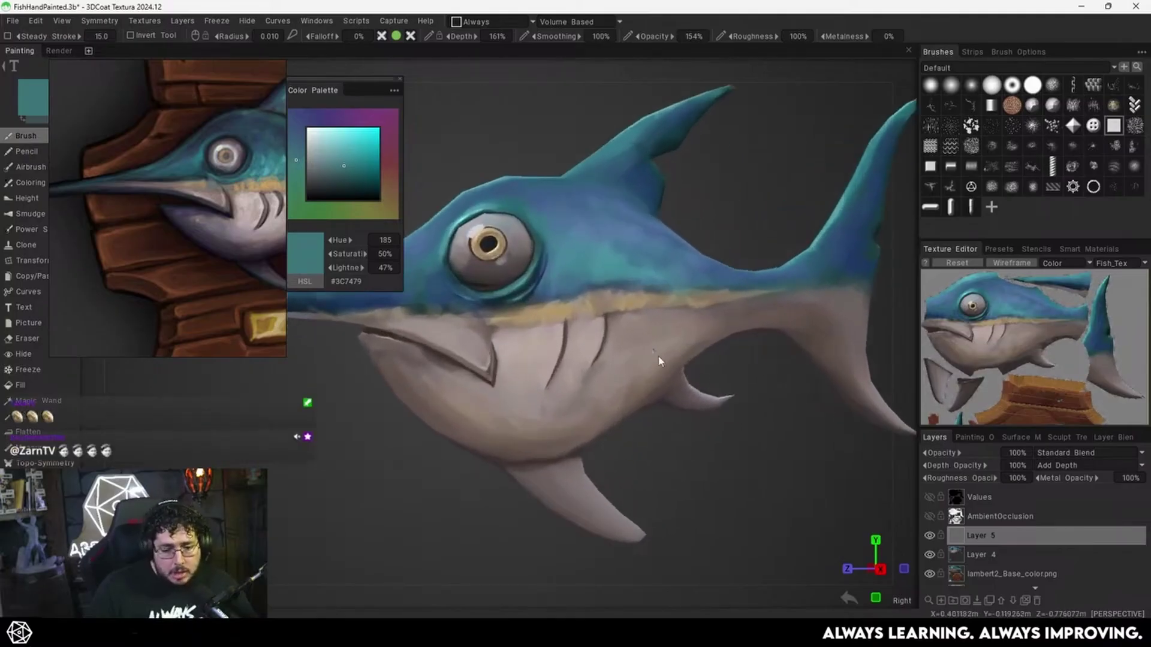
scroll(598, 388, up, 2)
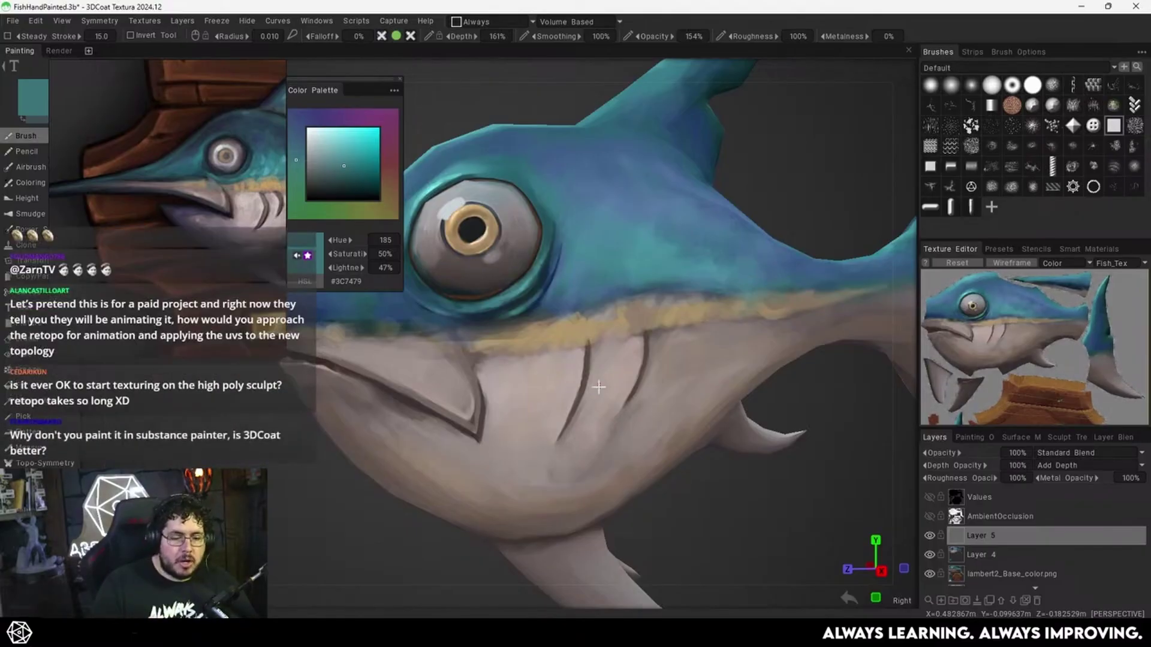
Zoom the reference image out to show the whole fish plaque, and bring the painted fish's eye into close view.
scroll(187, 266, down, 4)
middle_drag(226, 267, 167, 250)
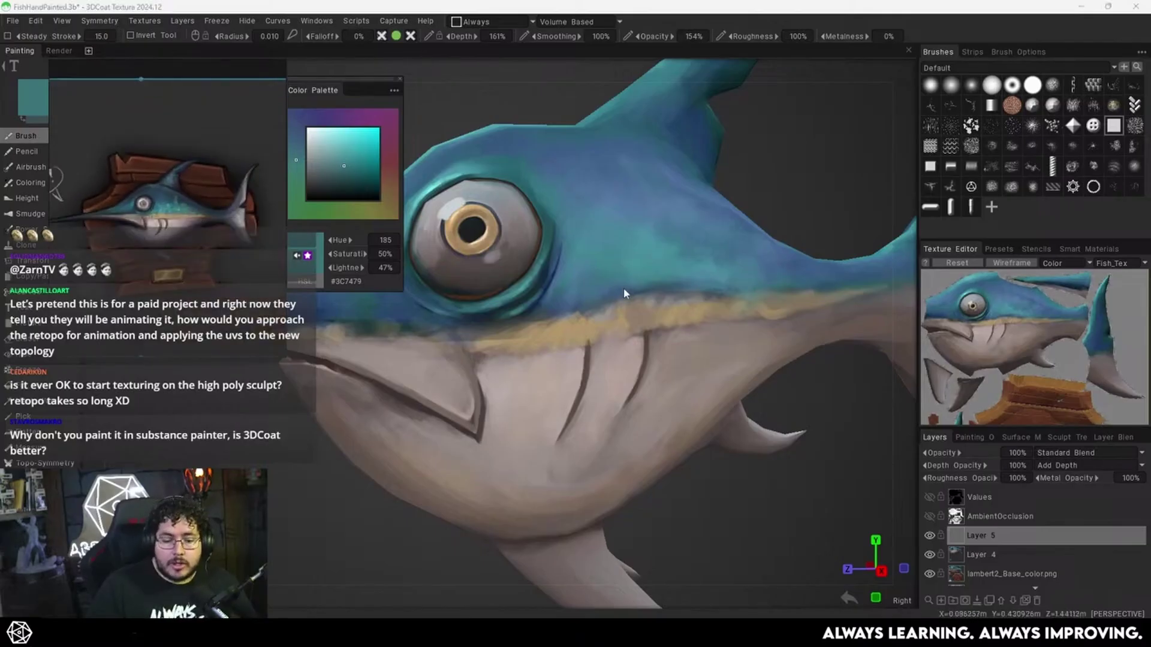
alt+middle_drag(621, 293, 623, 387)
alt+drag(624, 388, 624, 368)
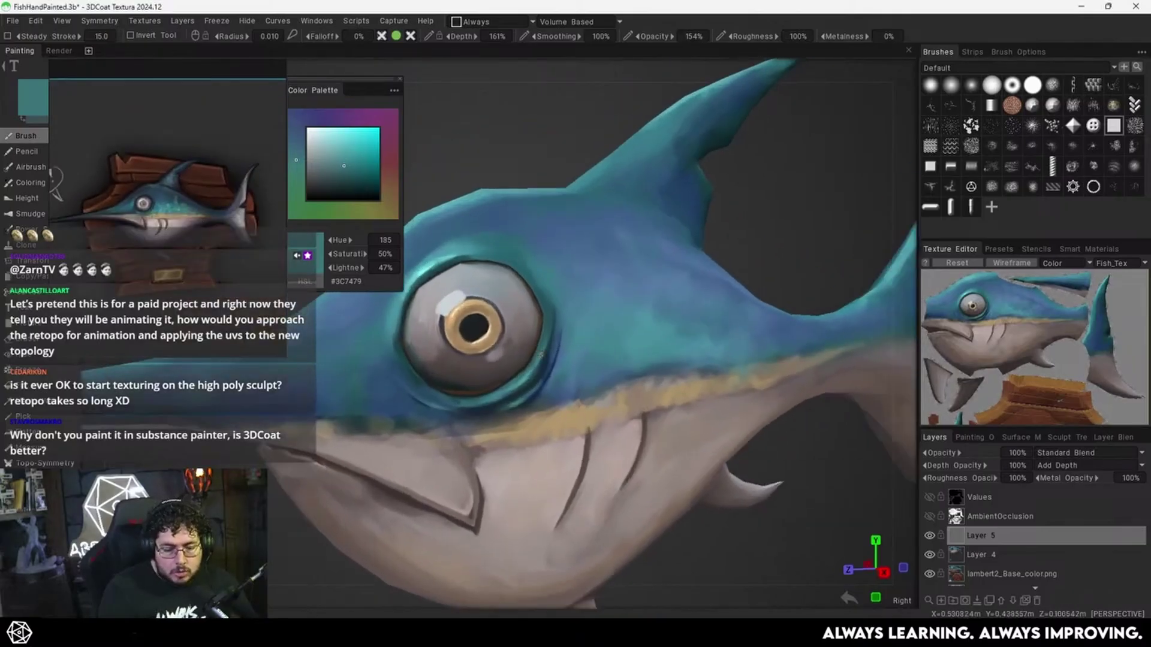
scroll(560, 380, up, 4)
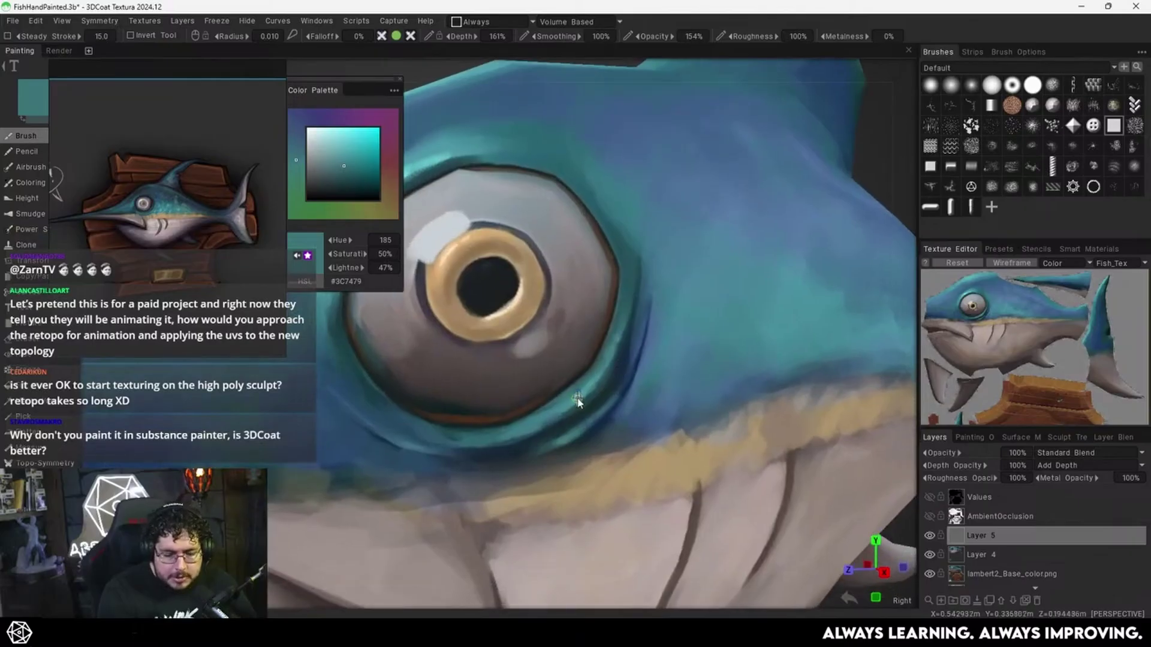
Paint the first scale spots just behind the eye with sampled teal #4A9397 at brush radius 0.019, undoing the unwanted stroke.
key(v)
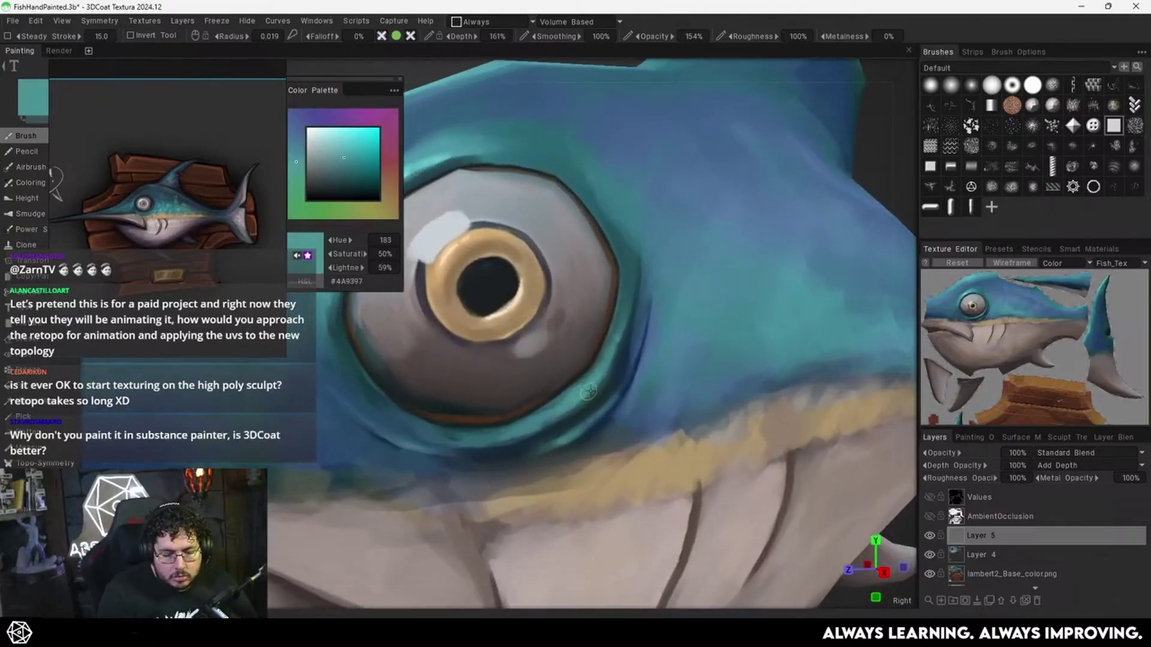
alt+middle_drag(677, 354, 592, 369)
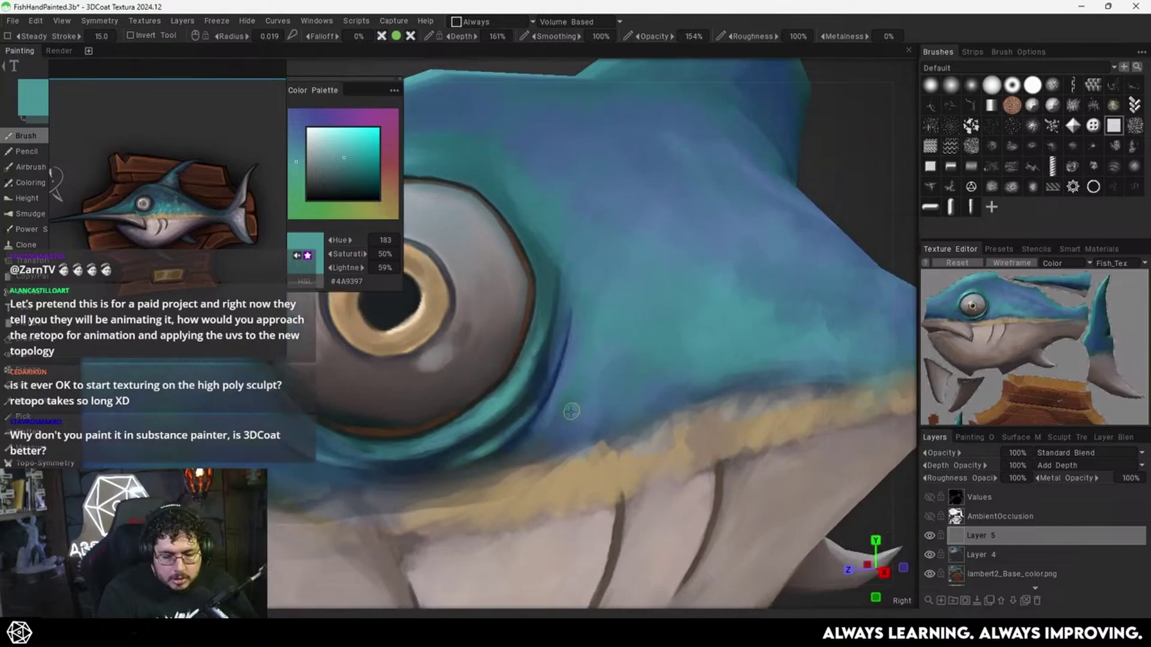
mouse_move(569, 417)
mouse_down()
mouse_move(580, 394)
mouse_move(609, 383)
mouse_move(617, 407)
mouse_up()
key(ctrl+z)
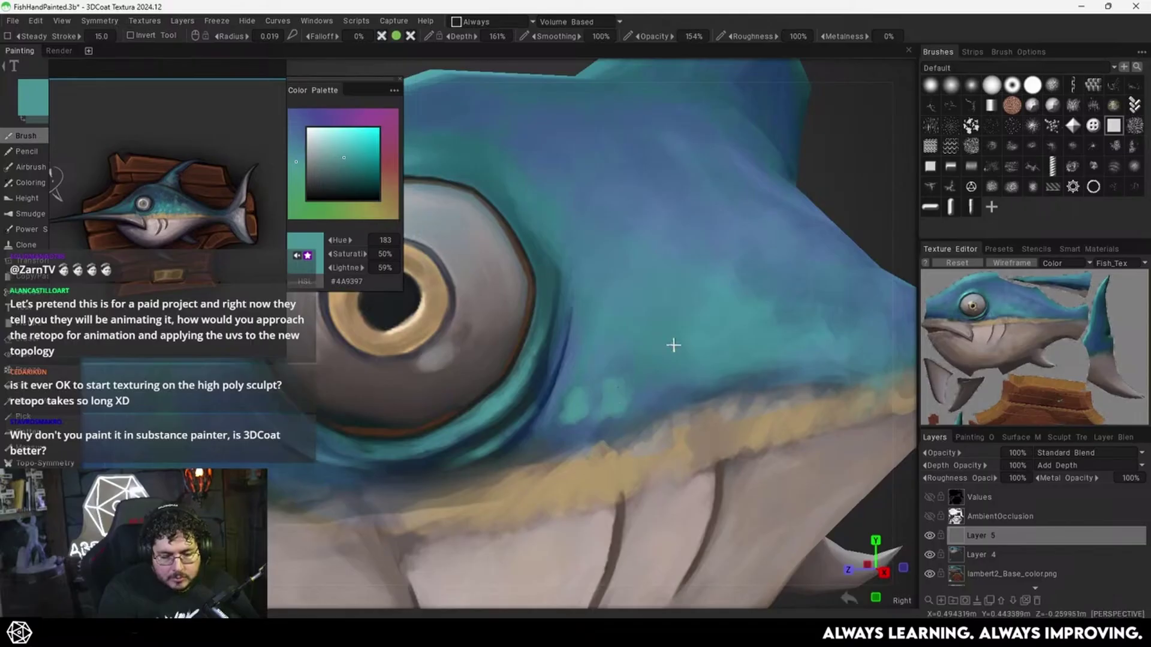
scroll(673, 345, down, 5)
scroll(642, 329, up, 4)
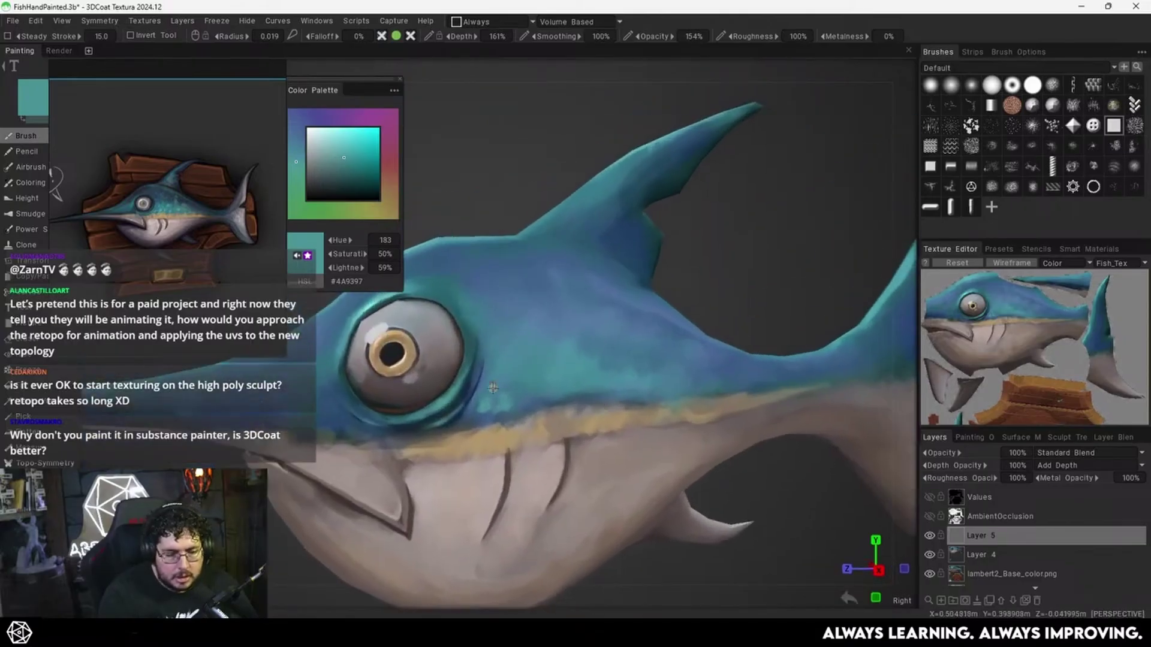
Lighten the teal to #5DB8BD and paint a cluster of scale spots behind the eye plus a few higher on the flank.
drag(344, 157, 343, 146)
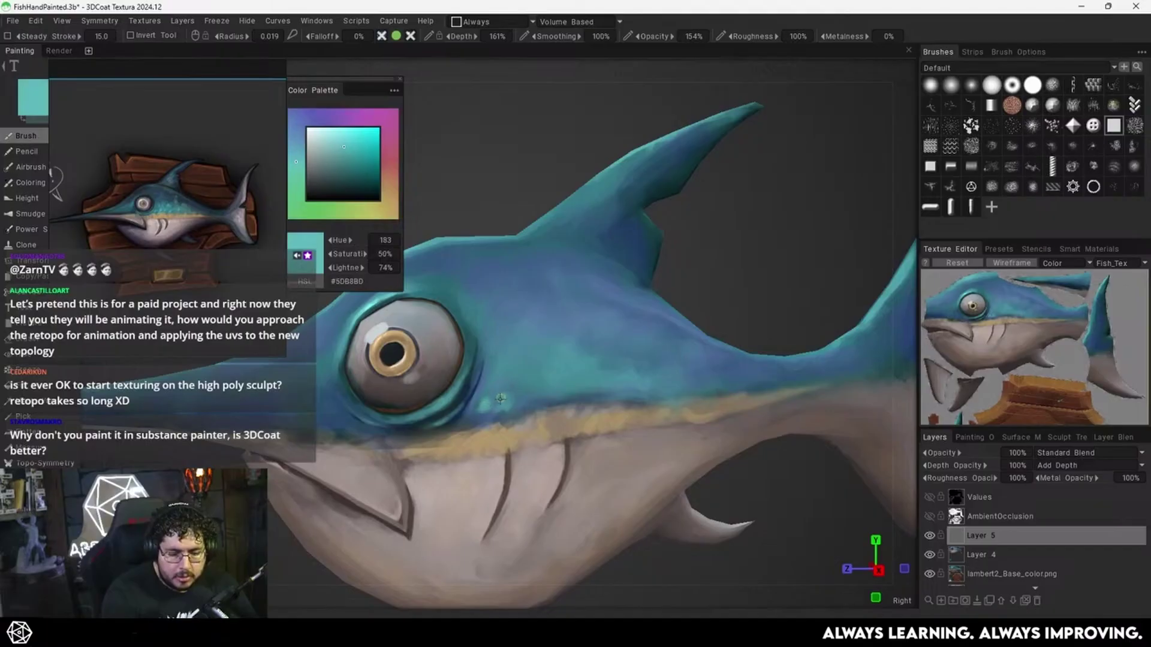
mouse_move(500, 399)
mouse_down()
mouse_move(509, 396)
mouse_move(496, 376)
mouse_up()
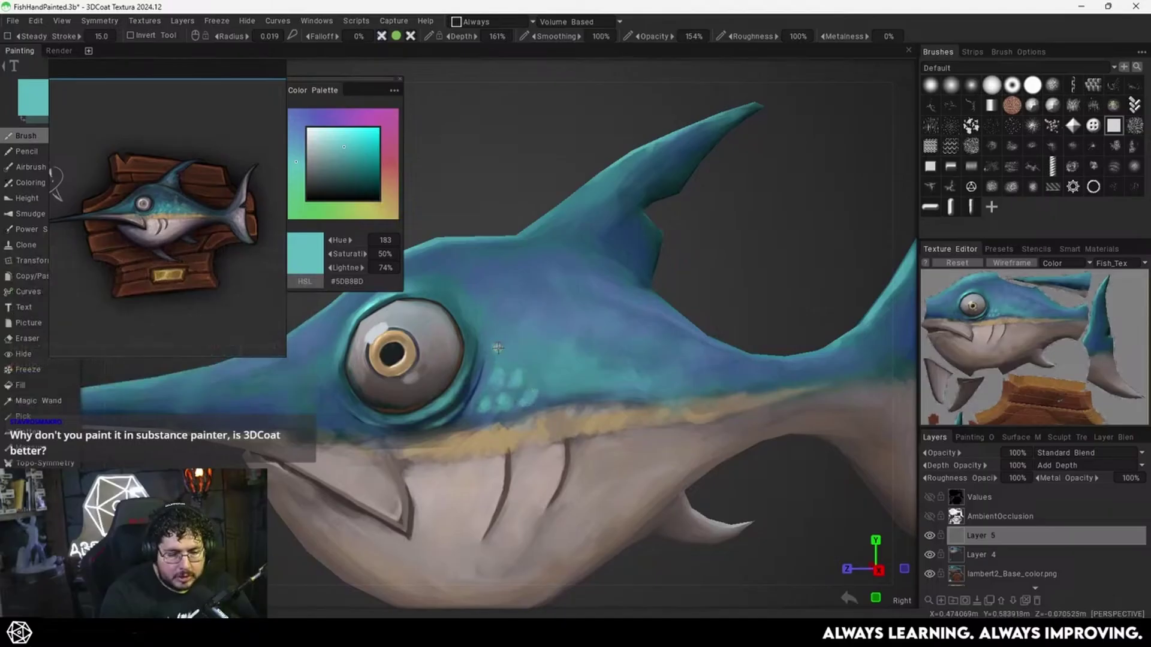
click(572, 324)
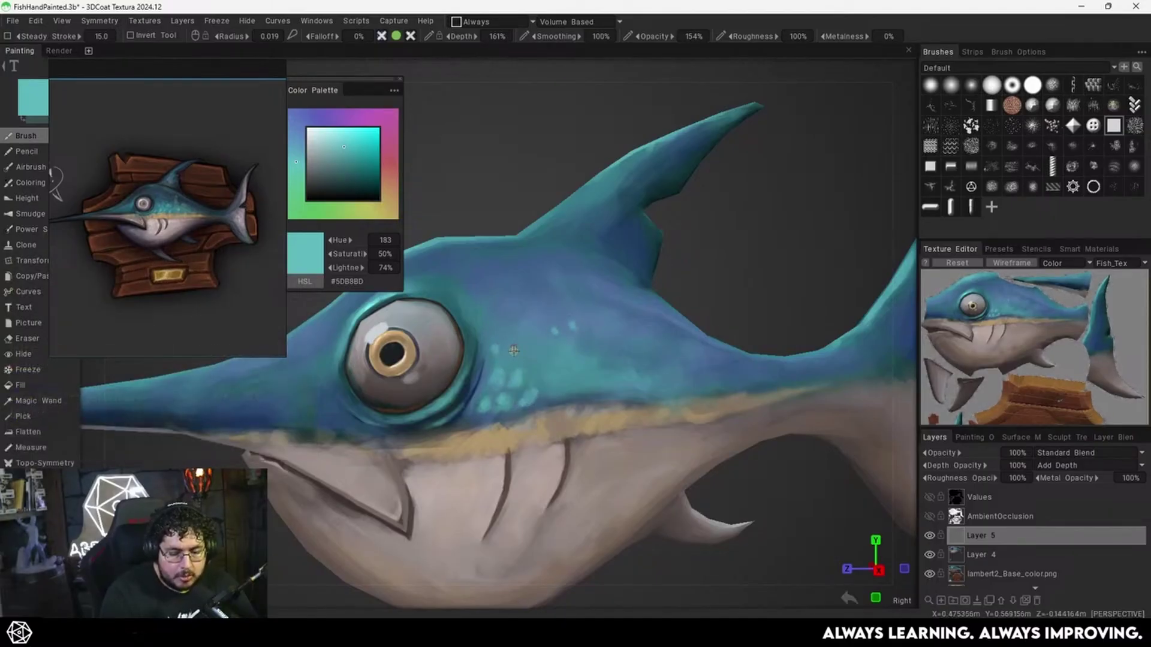
Refine the scale spots behind the eye using the sampled blues and teals #5093A5, #478397 and #509EA7.
key(v)
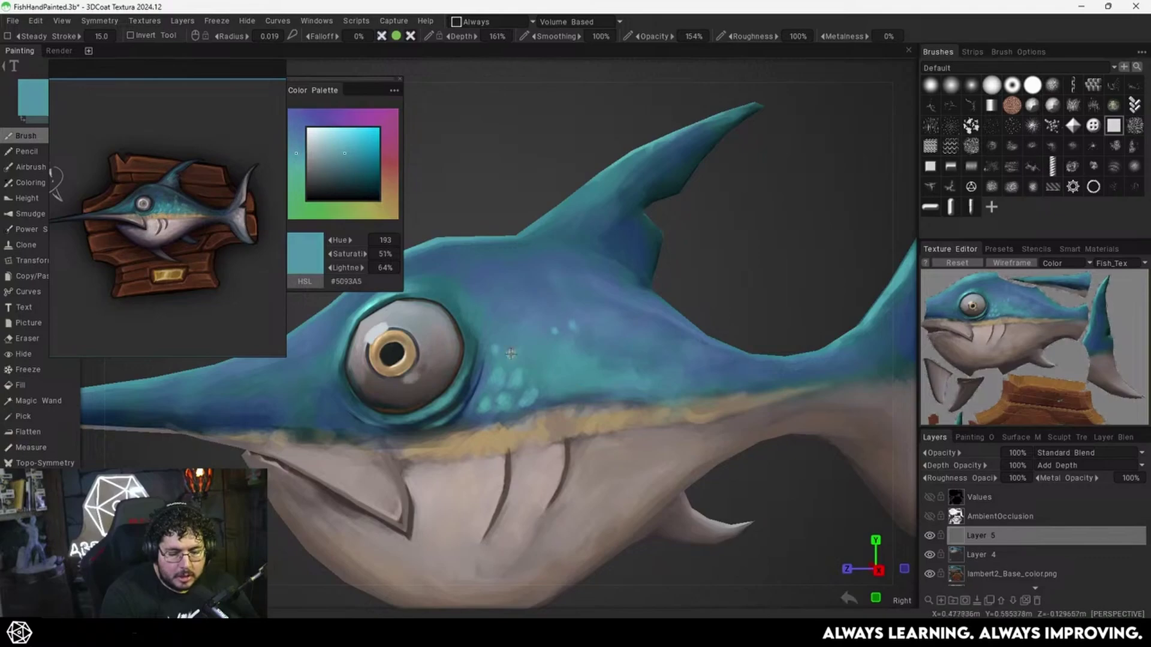
key(v)
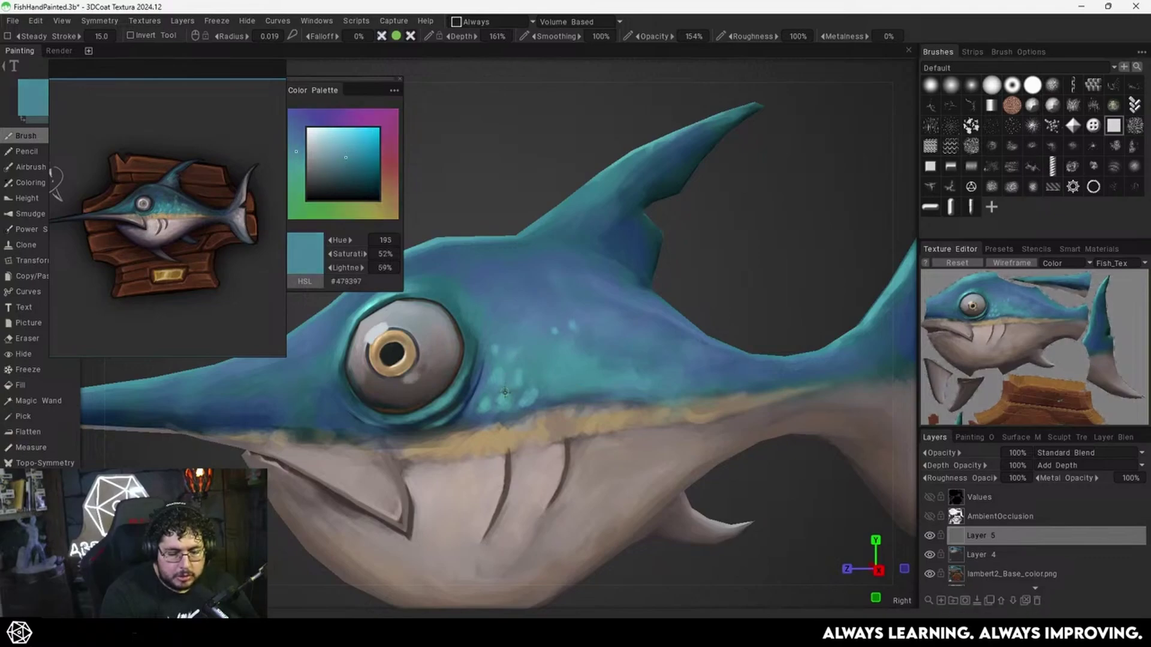
key(v)
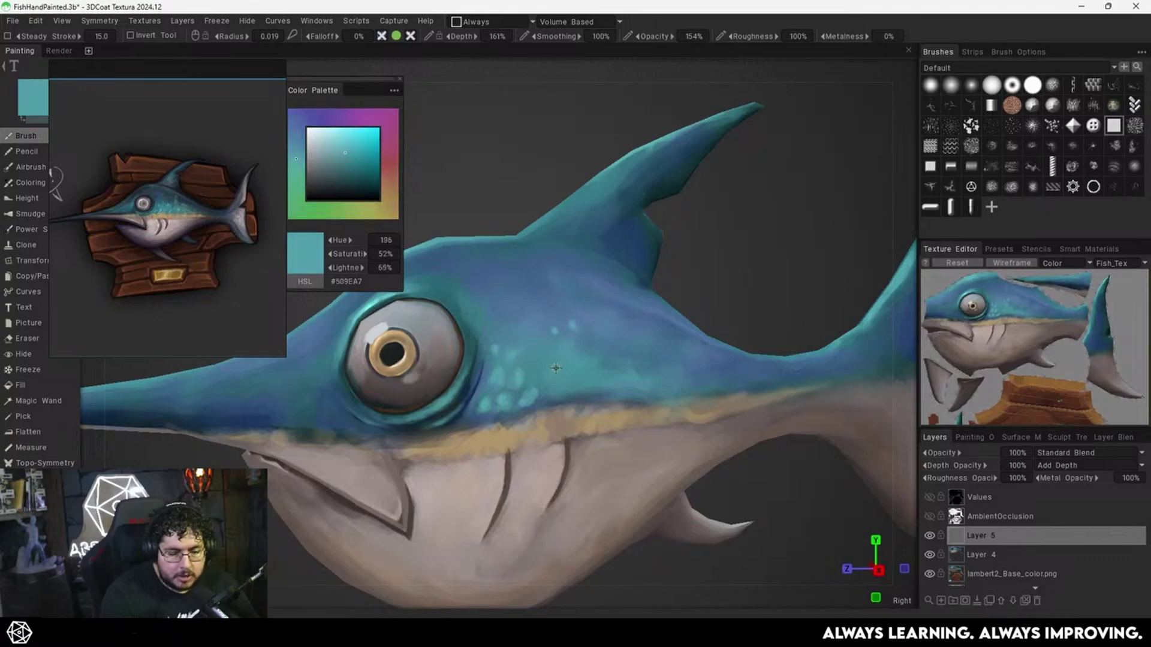
Check the scale spots from afar, set the brush radius to 0.030 and sample the blue #477995 behind the eye socket.
alt+right_drag(670, 310, 516, 403)
alt+drag(516, 404, 593, 365)
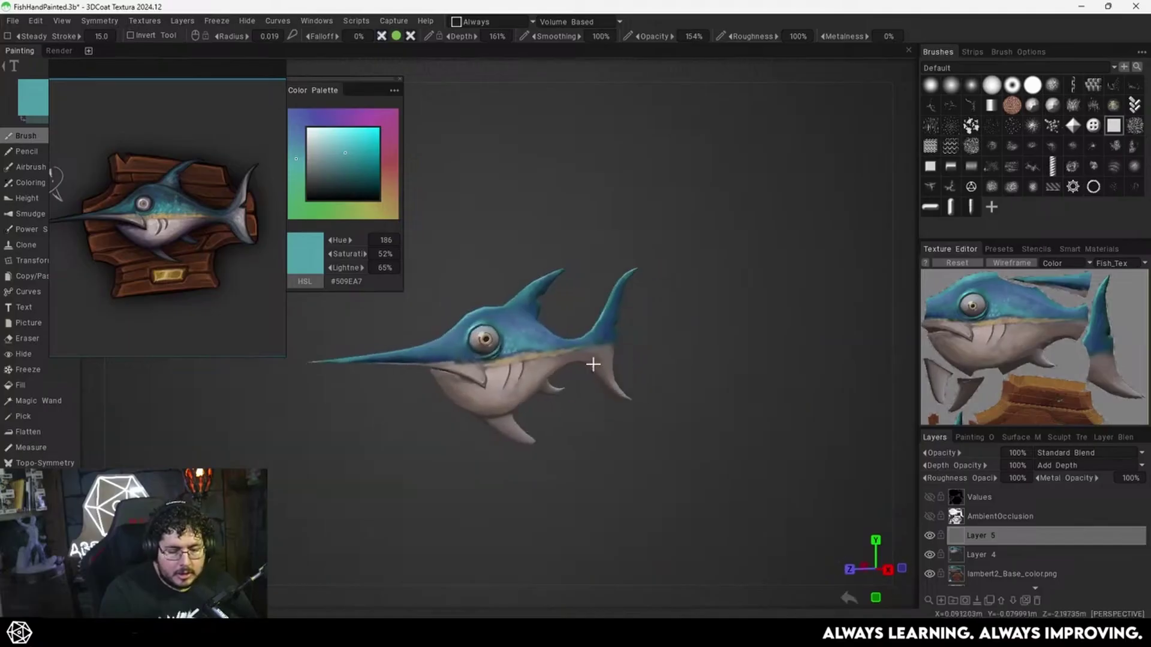
alt+right_drag(594, 365, 716, 287)
alt+drag(716, 287, 540, 375)
alt+right_drag(540, 375, 512, 347)
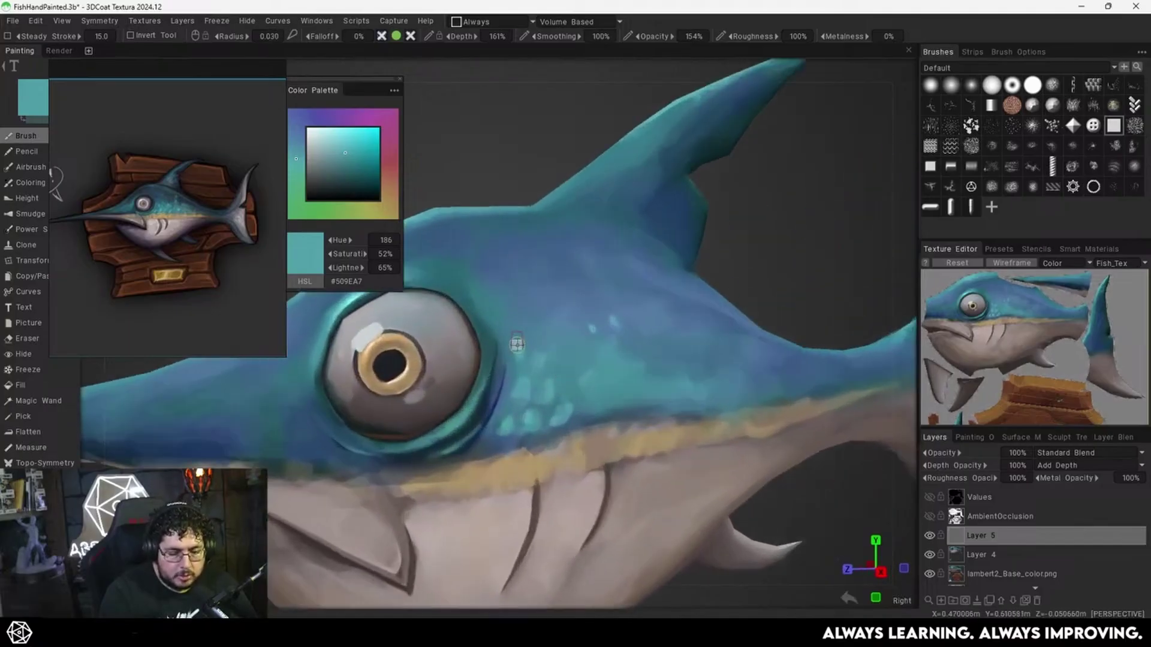
key(v)
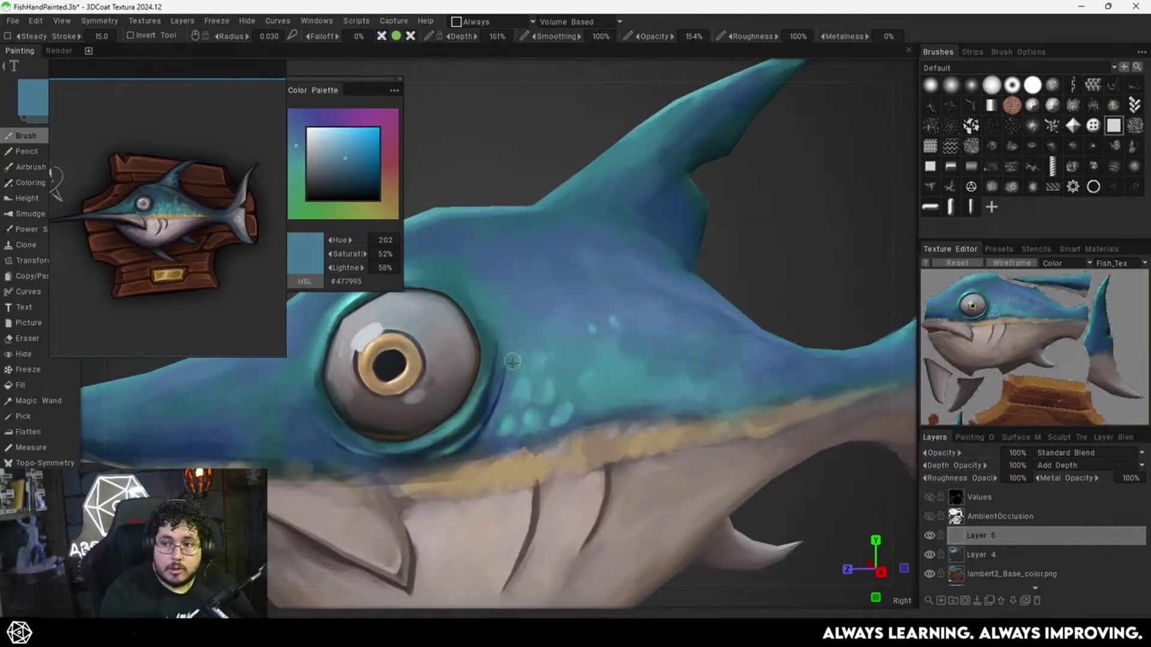
scroll(585, 334, down, 4)
scroll(599, 340, up, 4)
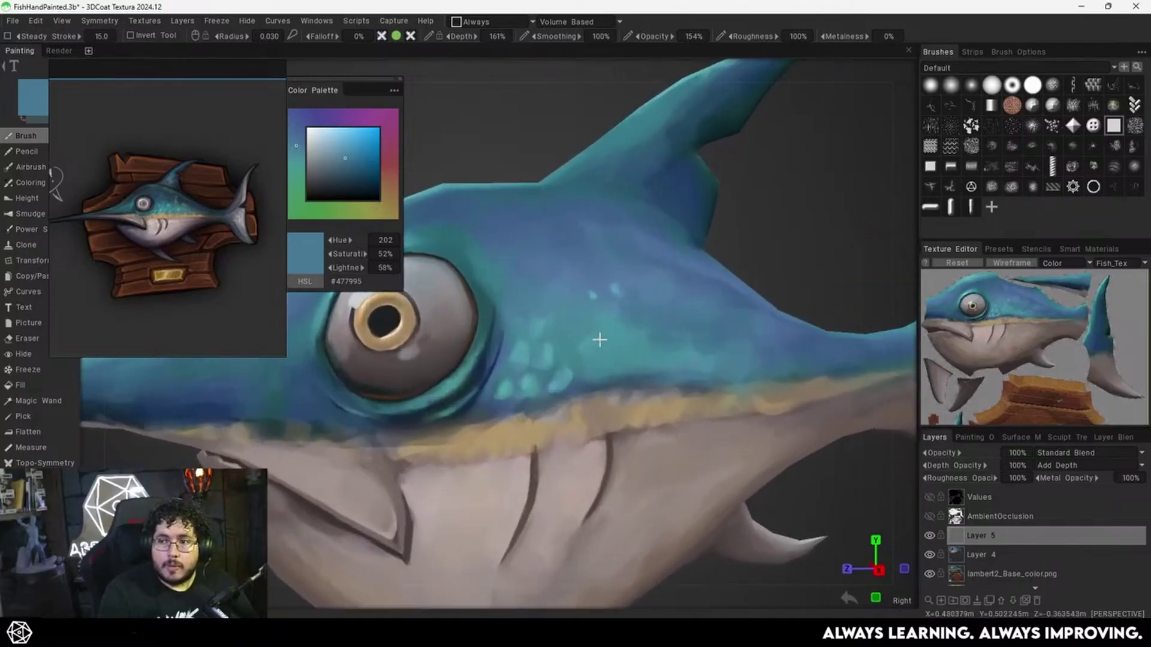
Refine the scale spots behind the eye at brush radius 0.015 with sampled blues #4A7195 and #497A94.
alt+drag(600, 340, 542, 388)
scroll(542, 388, up, 3)
right_drag(513, 392, 509, 384)
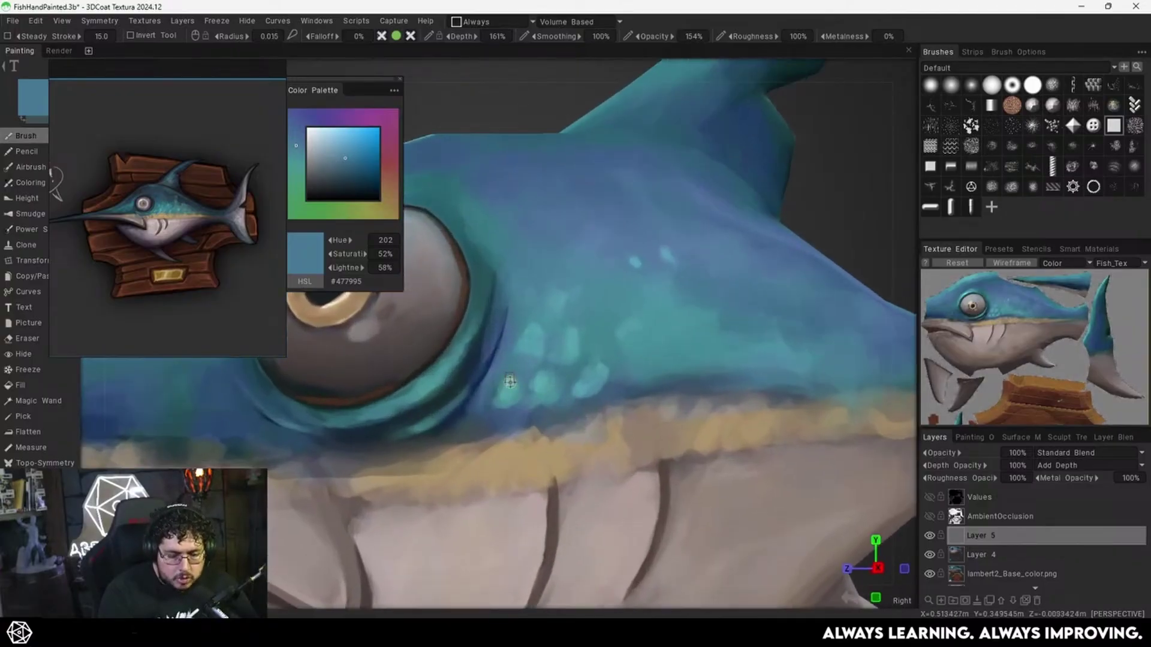
key(v)
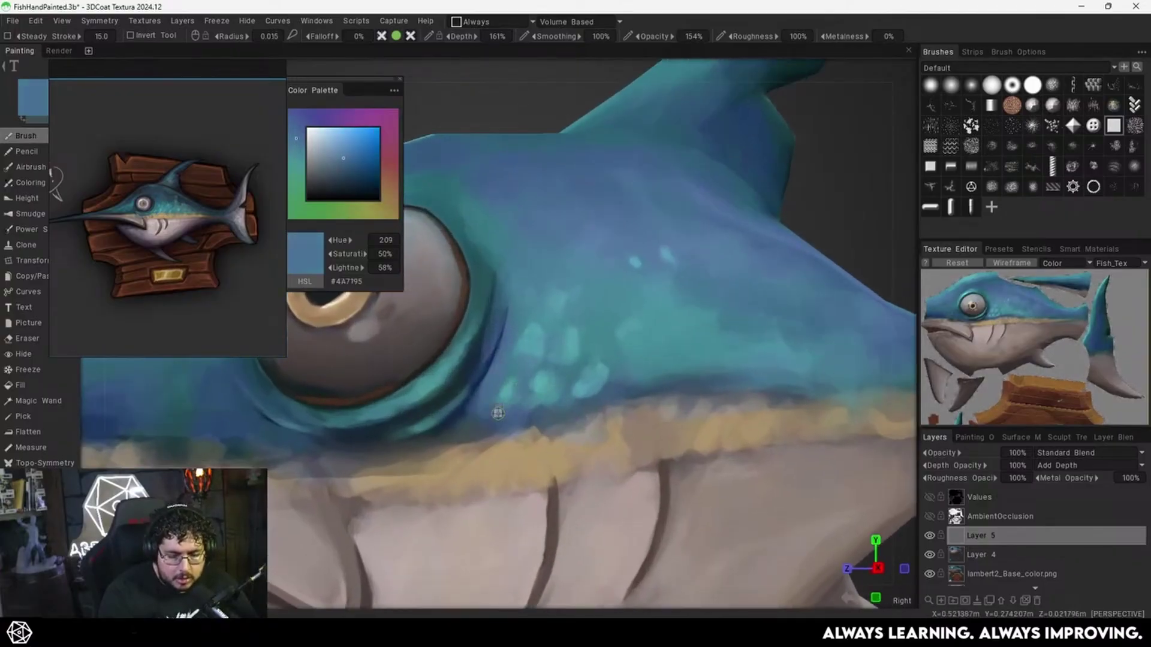
key(v)
key(v)
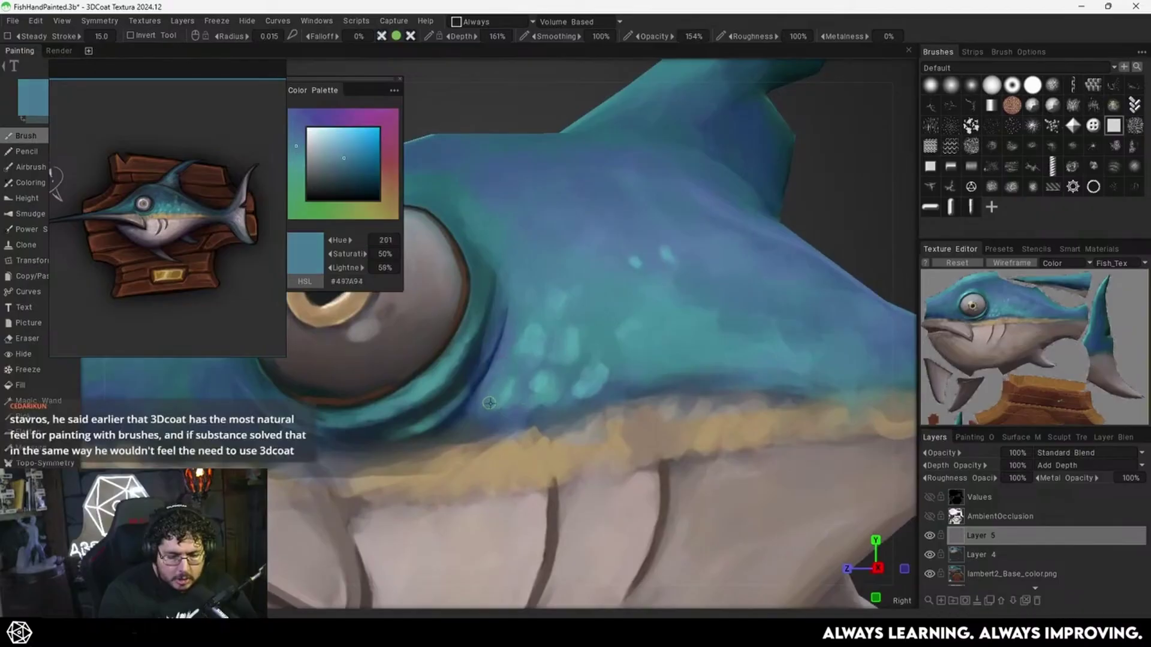
drag(532, 329, 529, 348)
Check the whole fish from afar, save the project, and send all its layers to Photoshop for external editing.
alt+right_drag(645, 326, 573, 360)
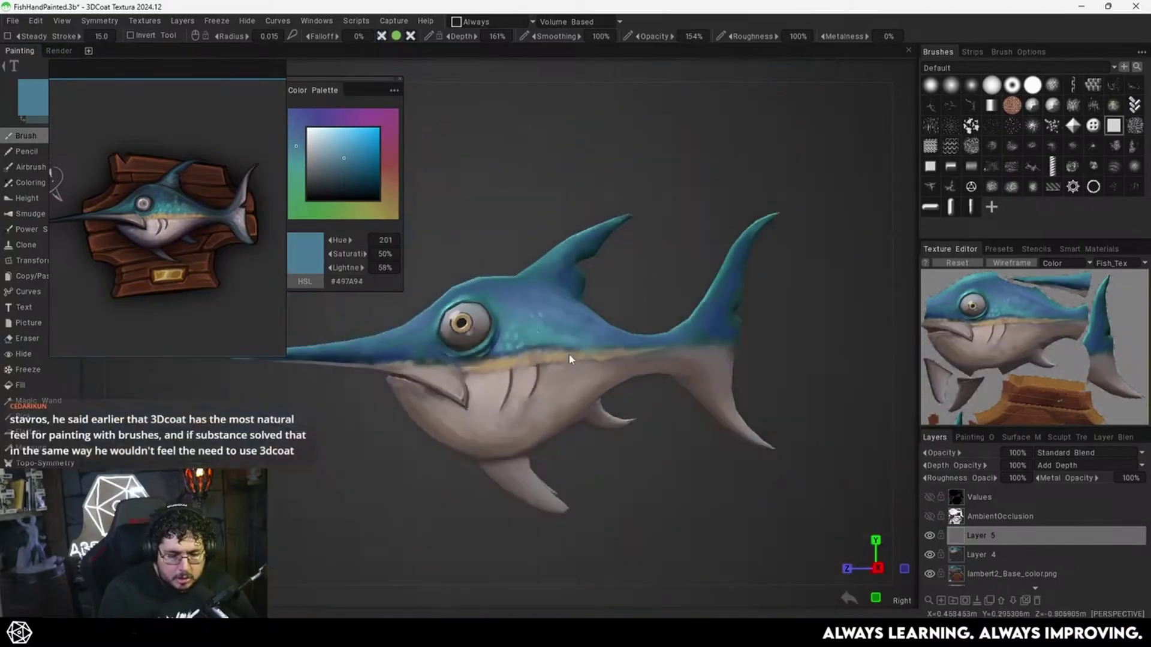
alt+drag(573, 359, 588, 385)
alt+middle_drag(588, 385, 639, 365)
mouse_move(638, 359)
alt+mouse_down()
mouse_move(647, 338)
mouse_move(678, 321)
mouse_move(630, 361)
mouse_move(667, 345)
alt+mouse_up()
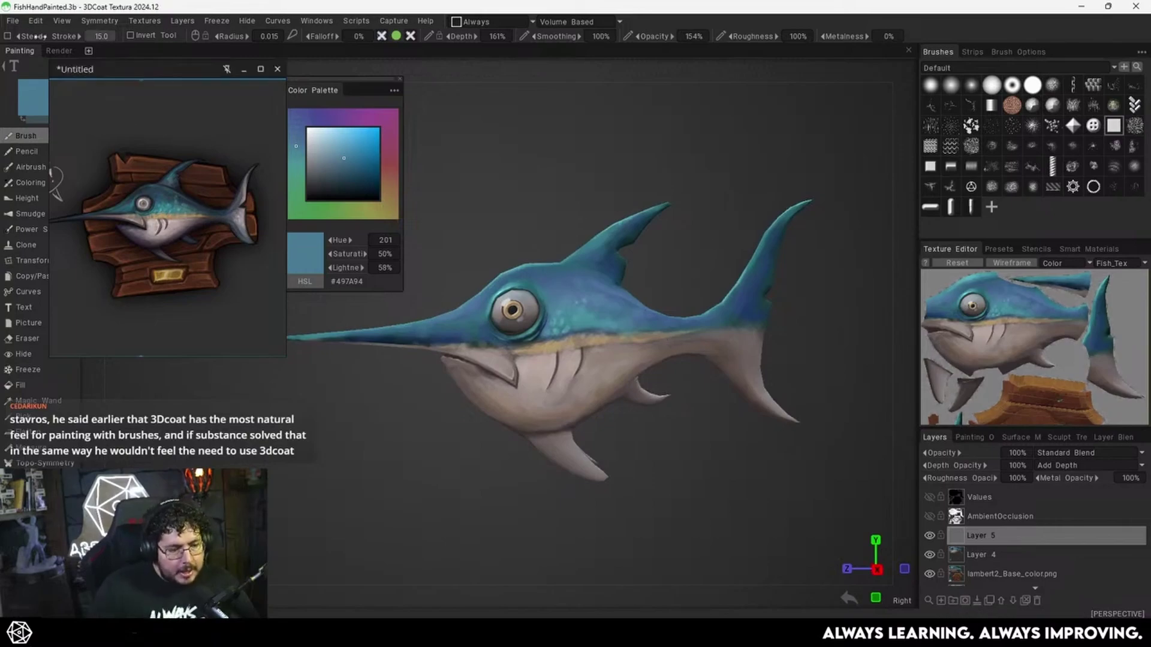
click(14, 22)
click(15, 24)
right_drag(103, 124, 171, 232)
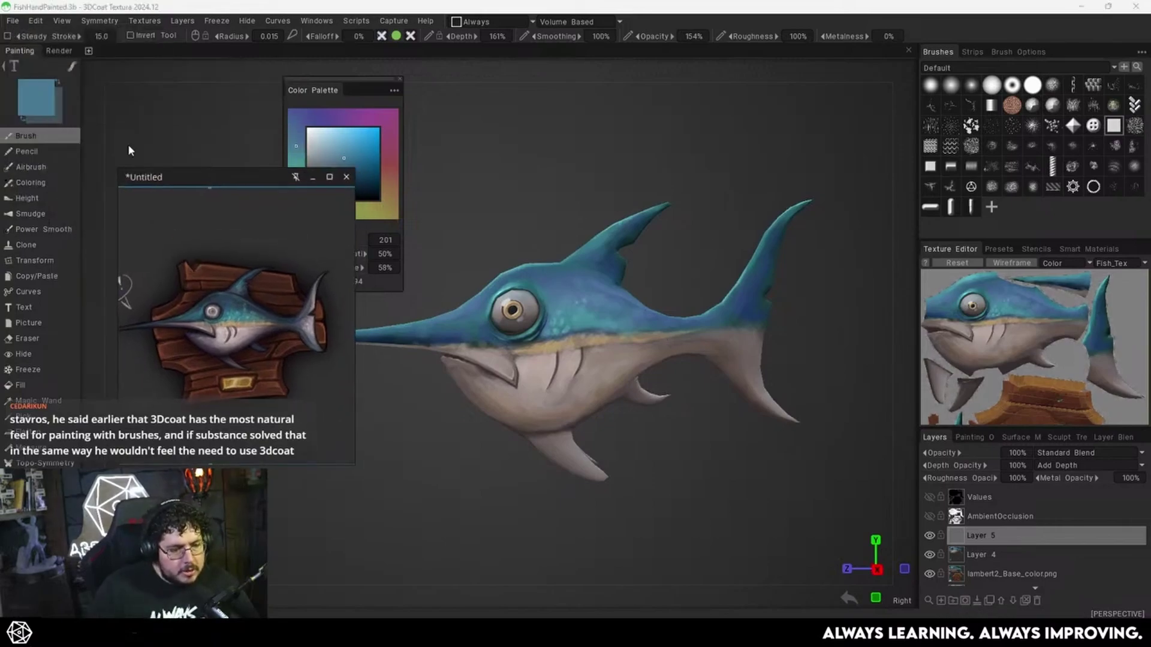
click(16, 23)
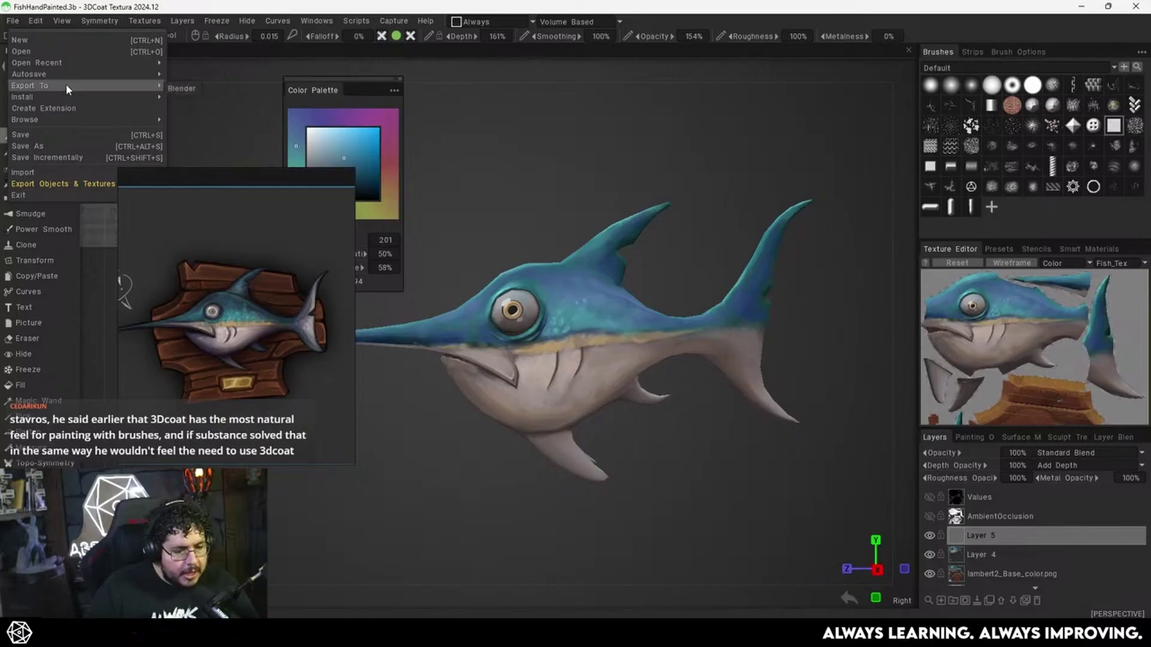
click(36, 21)
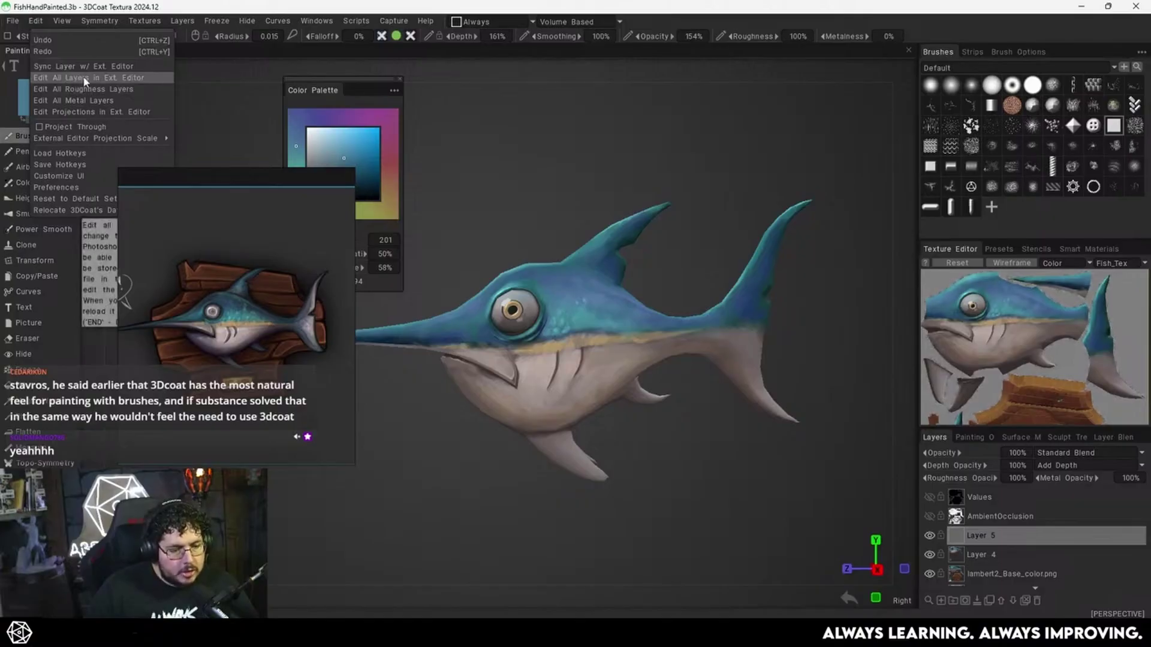
click(236, 148)
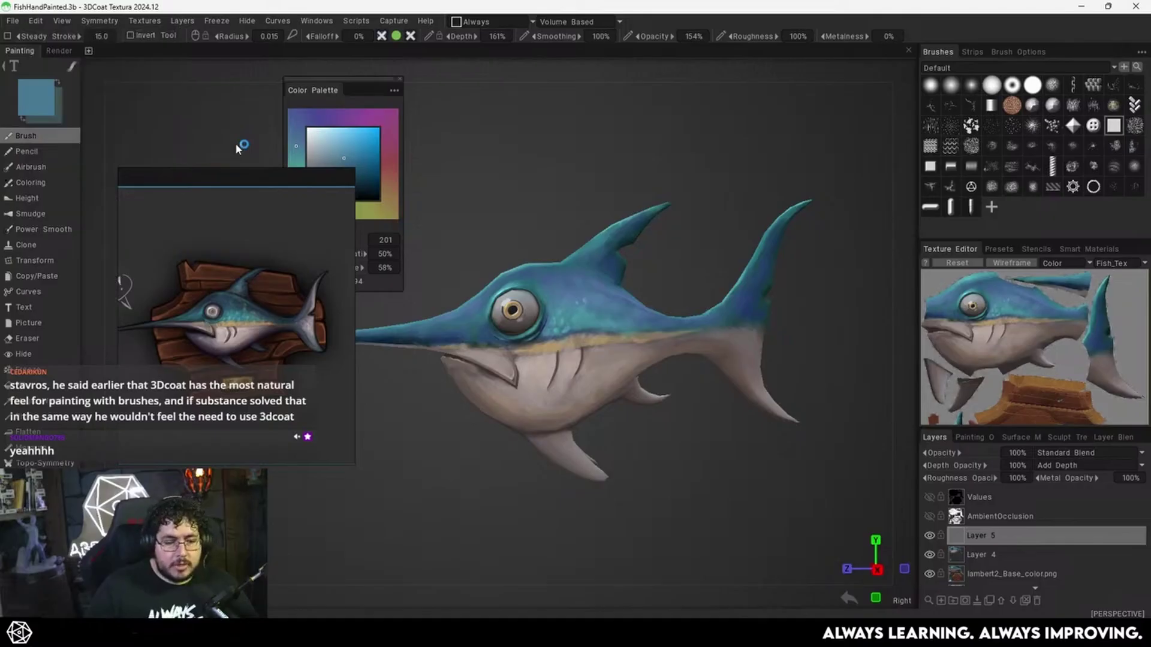
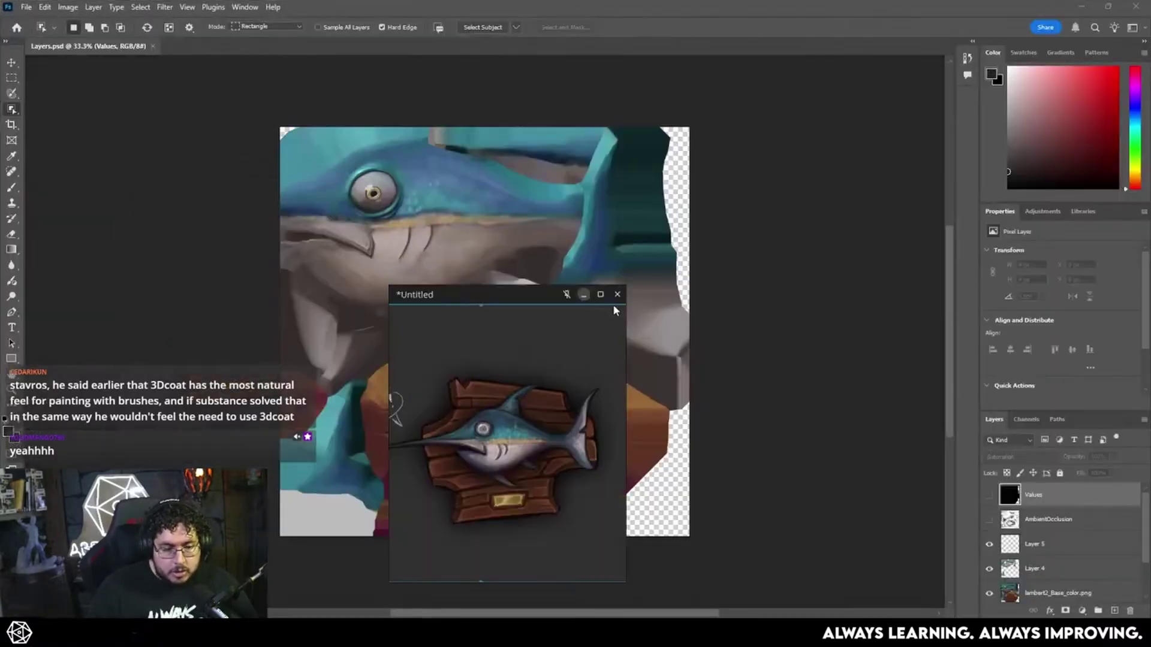
Hide and restore Layer 5, Layer 4 and lambert2_Base_color.png to check what each contributes to the fish texture.
scroll(1066, 522, down, 2)
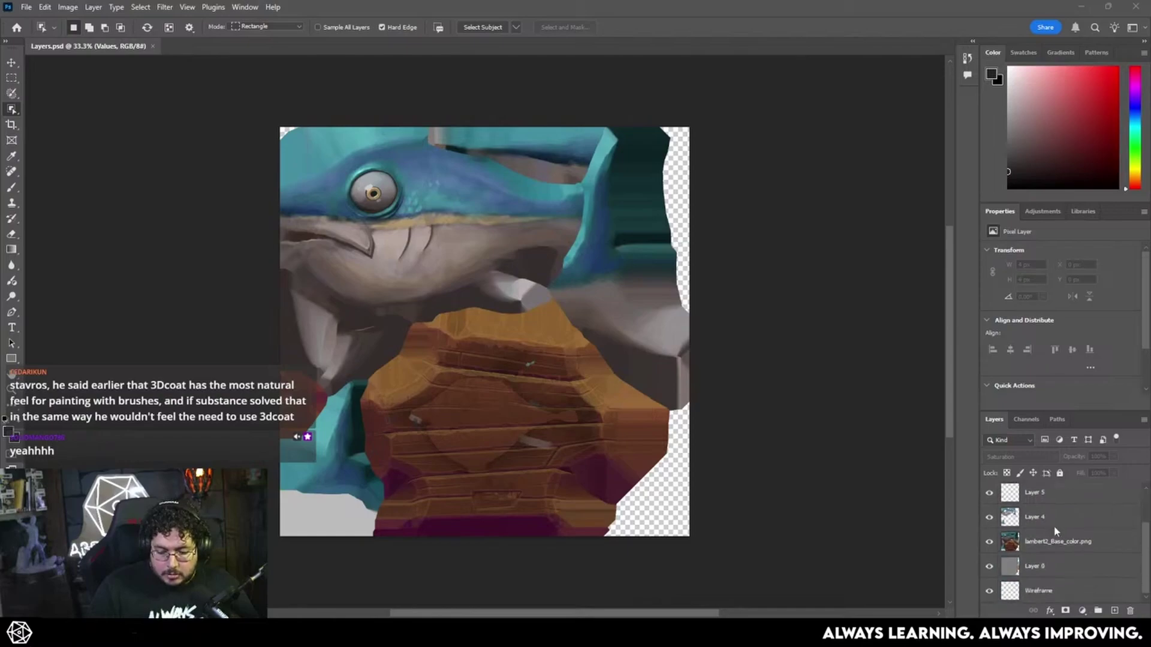
click(989, 542)
click(989, 516)
click(989, 492)
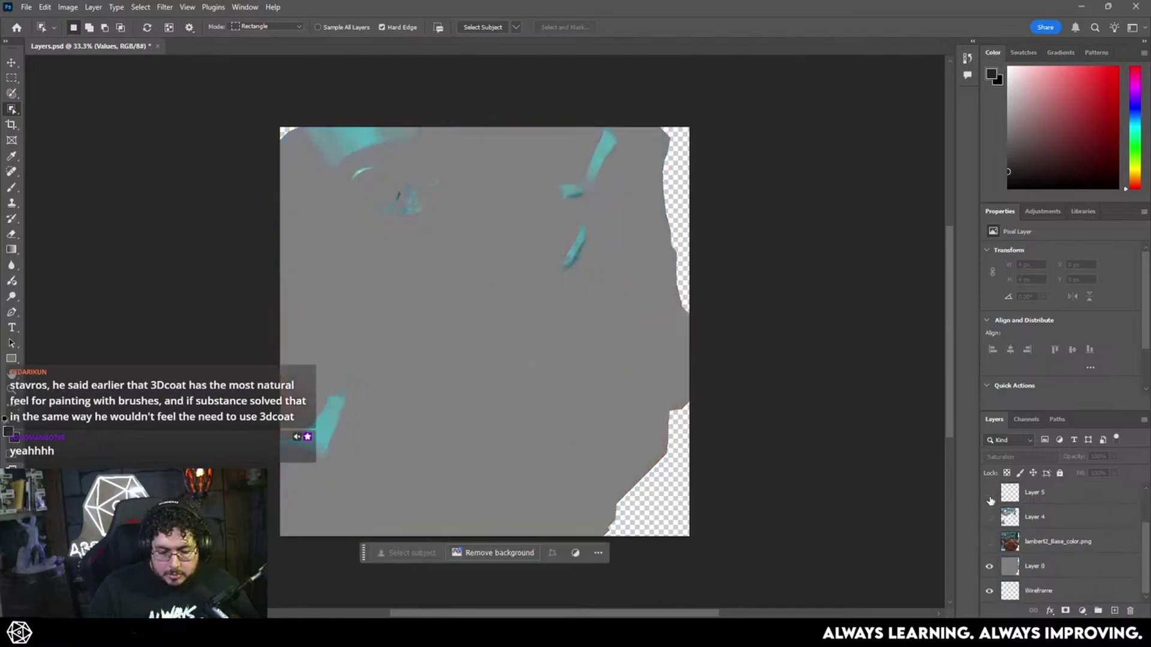
click(988, 518)
click(988, 542)
click(989, 492)
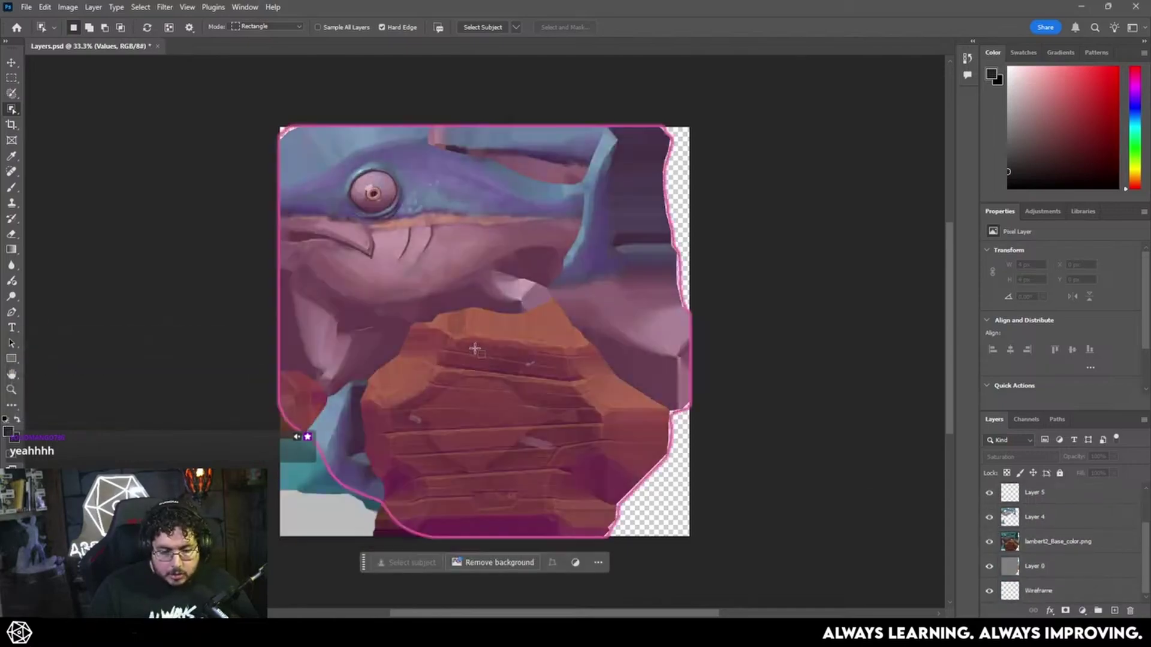
scroll(473, 347, up, 1)
alt+scroll(611, 272, up, 4)
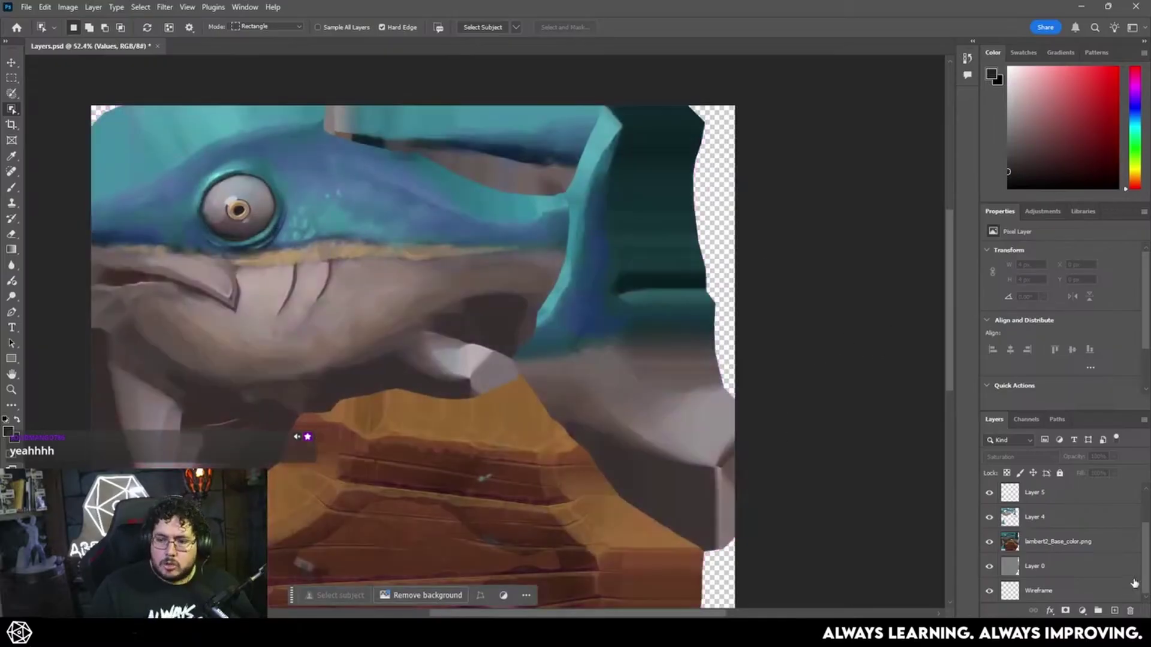
Switch to the Chrome browser and search Google Images for "fish scales".
key(alt+Tab)
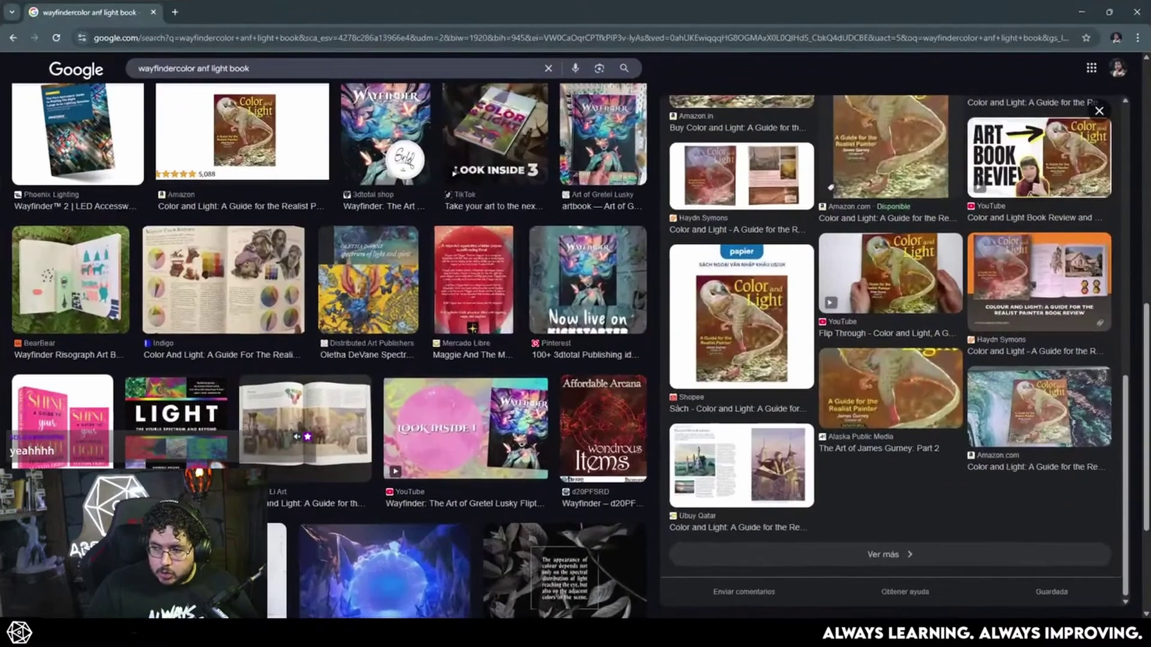
drag(281, 69, 50, 94)
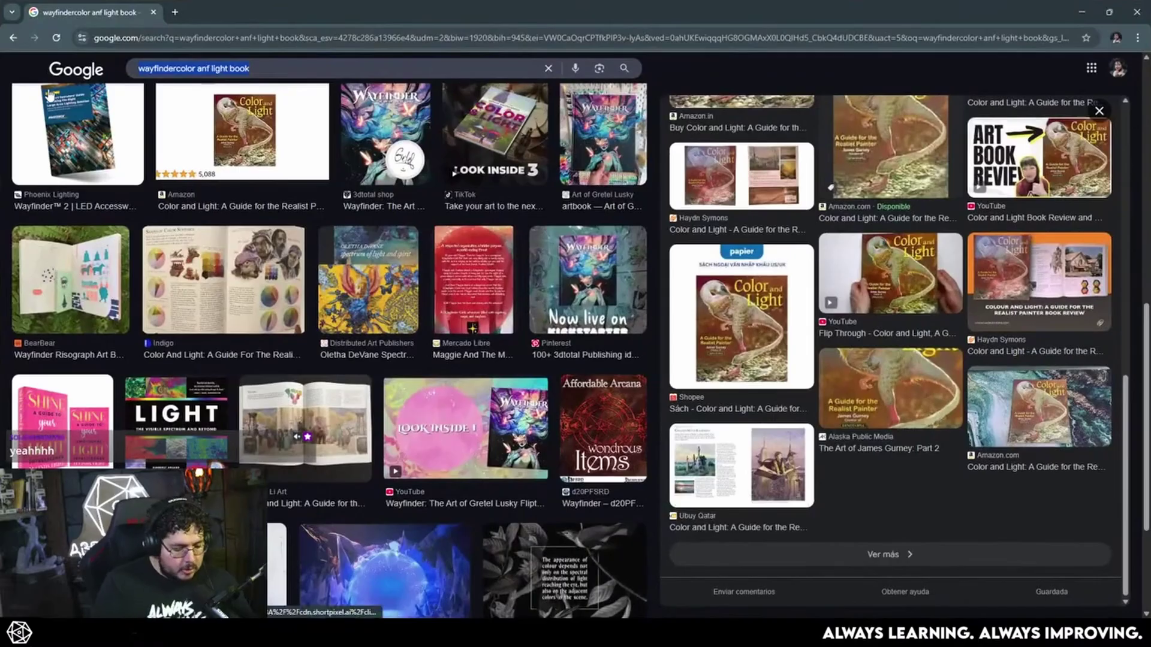
text(fish sc)
key(BackSpace)
key(BackSpace)
key(BackSpace)
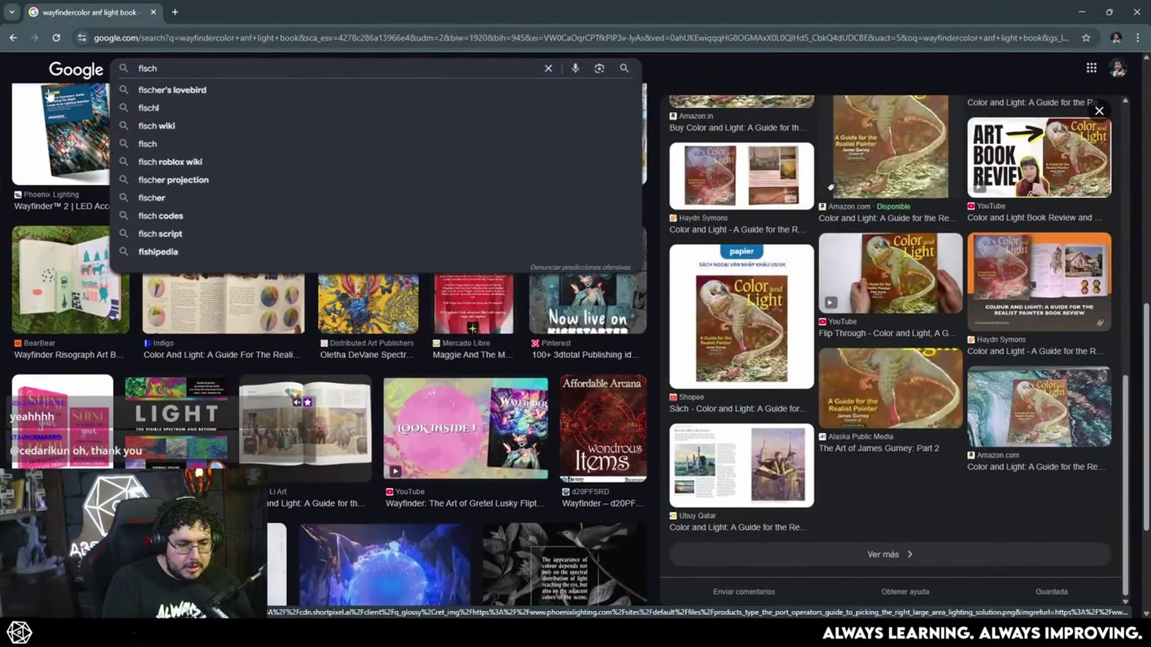
text(scales)
key(Return)
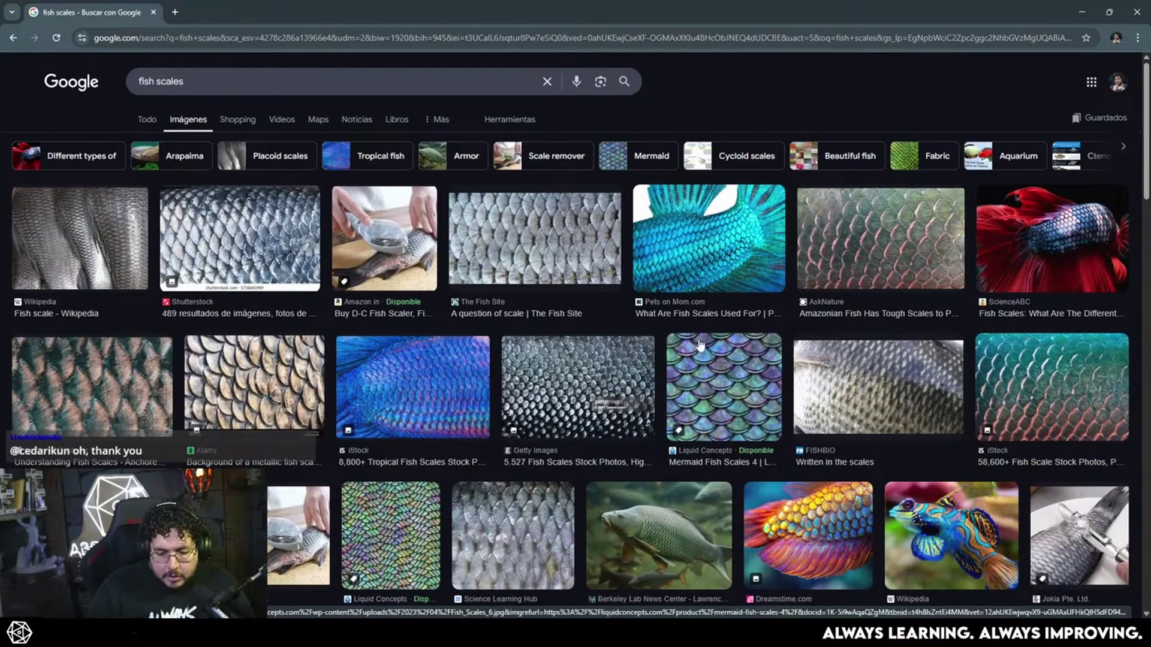
Copy the Pikbest blue mermaid fish-scales image from the results and return to Photoshop.
scroll(551, 286, down, 3)
scroll(689, 363, down, 1)
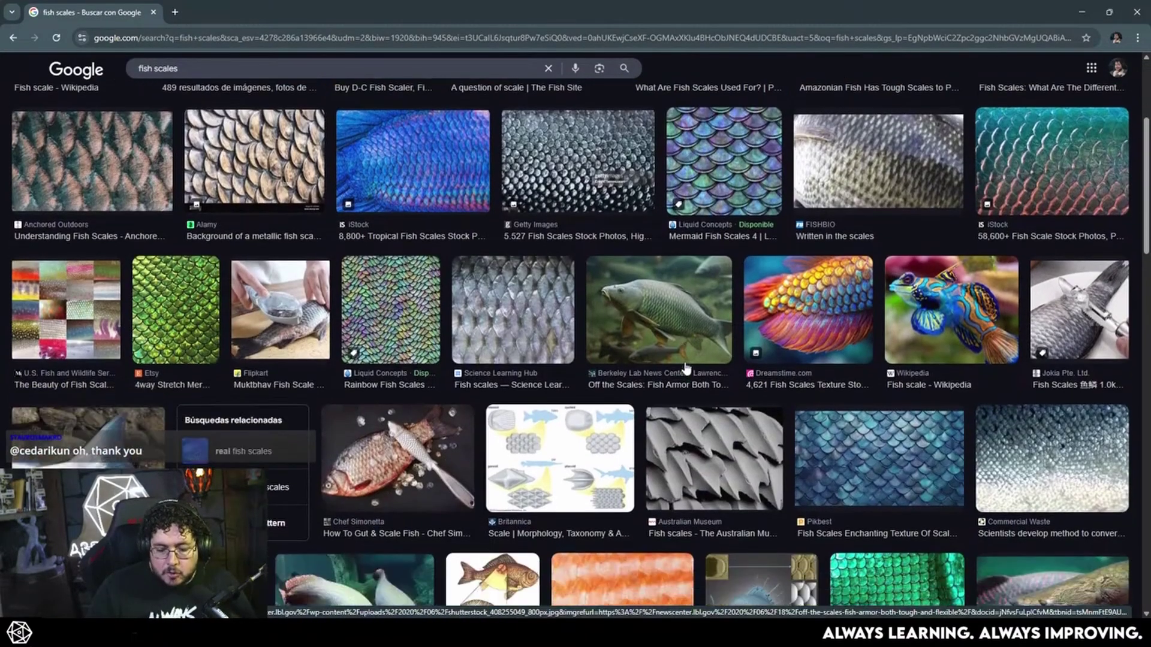
click(895, 442)
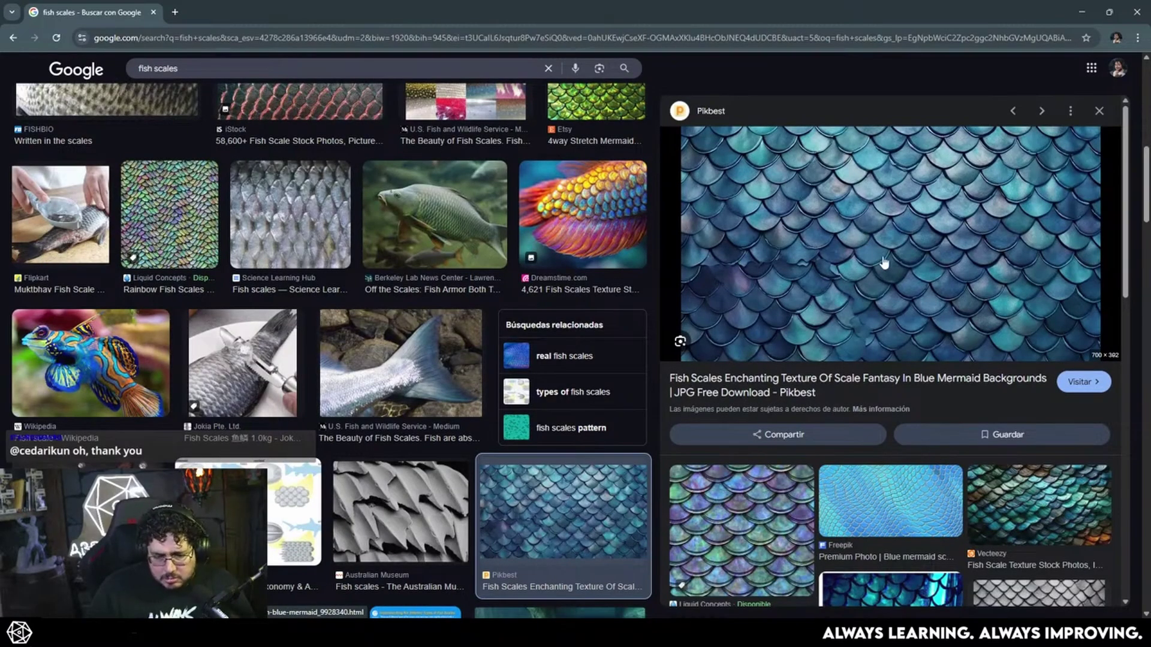
right_click(883, 260)
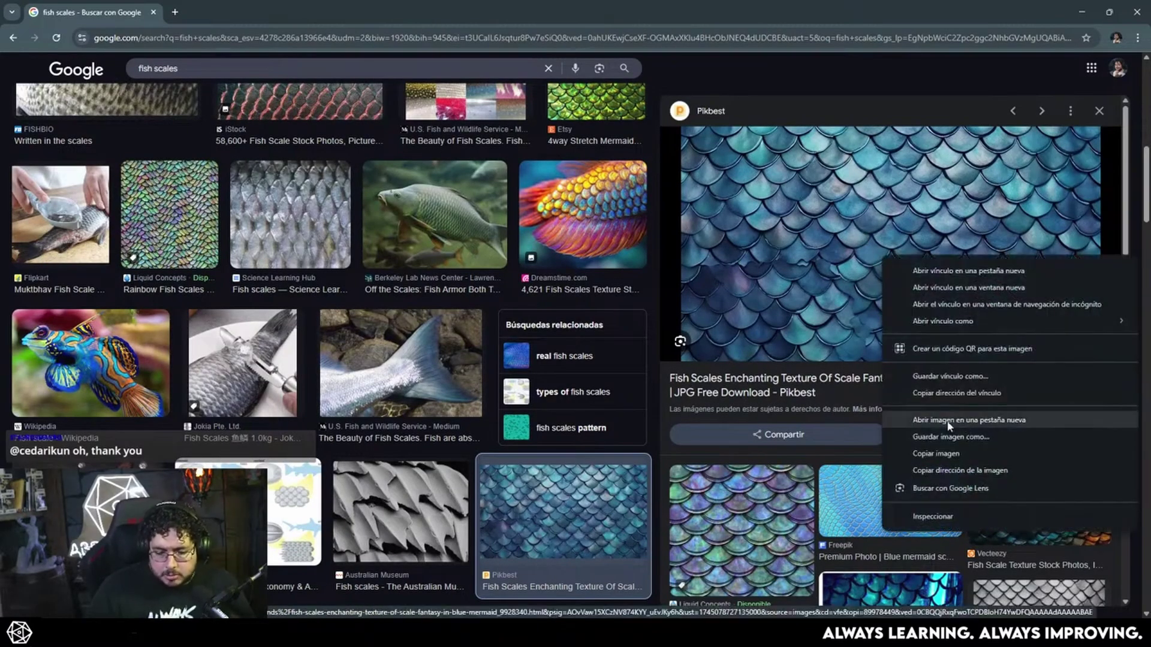
click(920, 456)
key(alt+Tab)
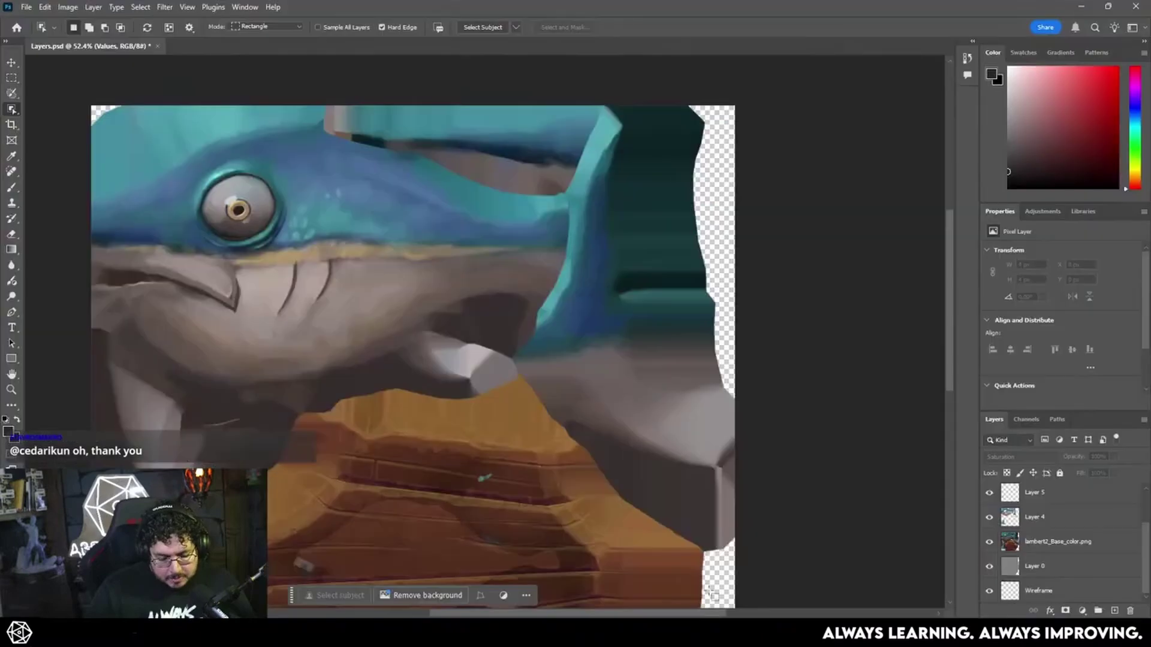
Paste the scales image and transform it, rotated roughly a quarter turn, over the fish's body just behind the eye.
key(ctrl+v)
key(ctrl+t)
drag(530, 266, 286, 217)
drag(370, 332, 295, 233)
drag(415, 145, 430, 125)
drag(386, 173, 386, 208)
drag(441, 145, 429, 138)
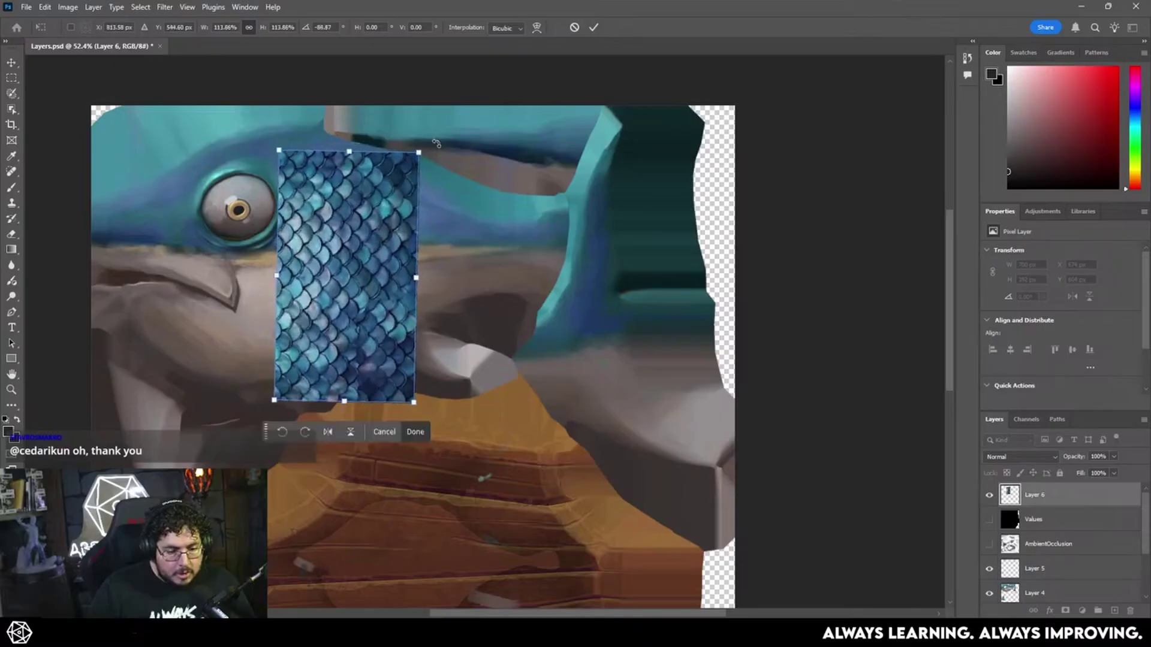
key(Return)
Move the pasted scales layer below AmbientOcclusion, directly above Layer 5.
key(q)
key(q)
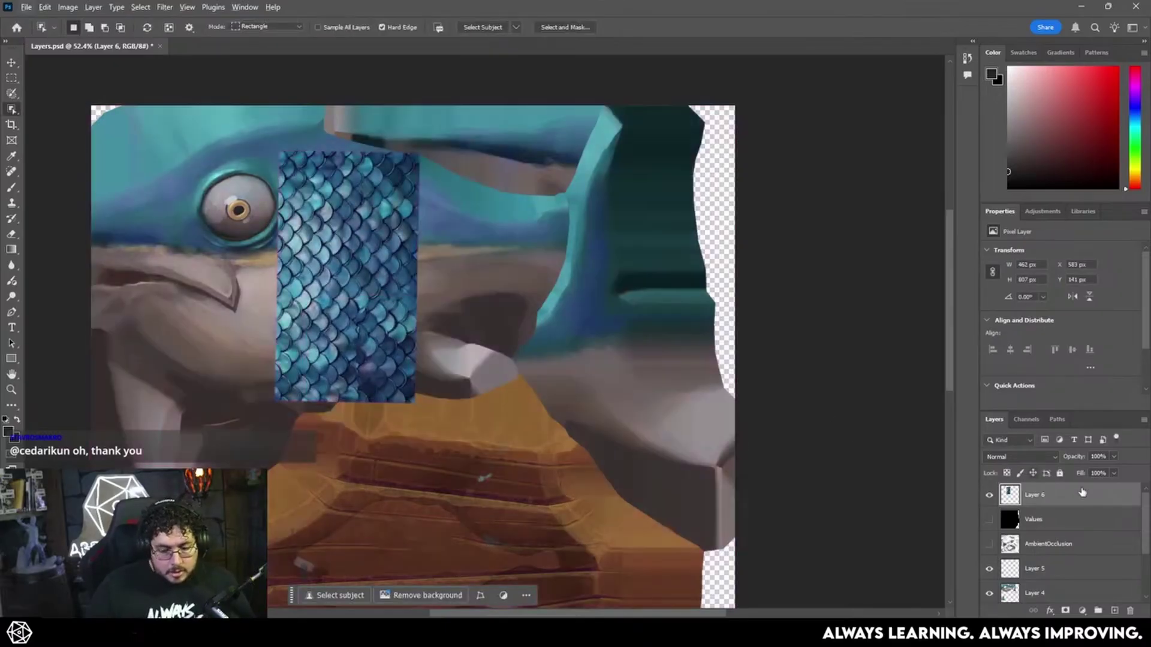
drag(1088, 496, 1085, 556)
key(q)
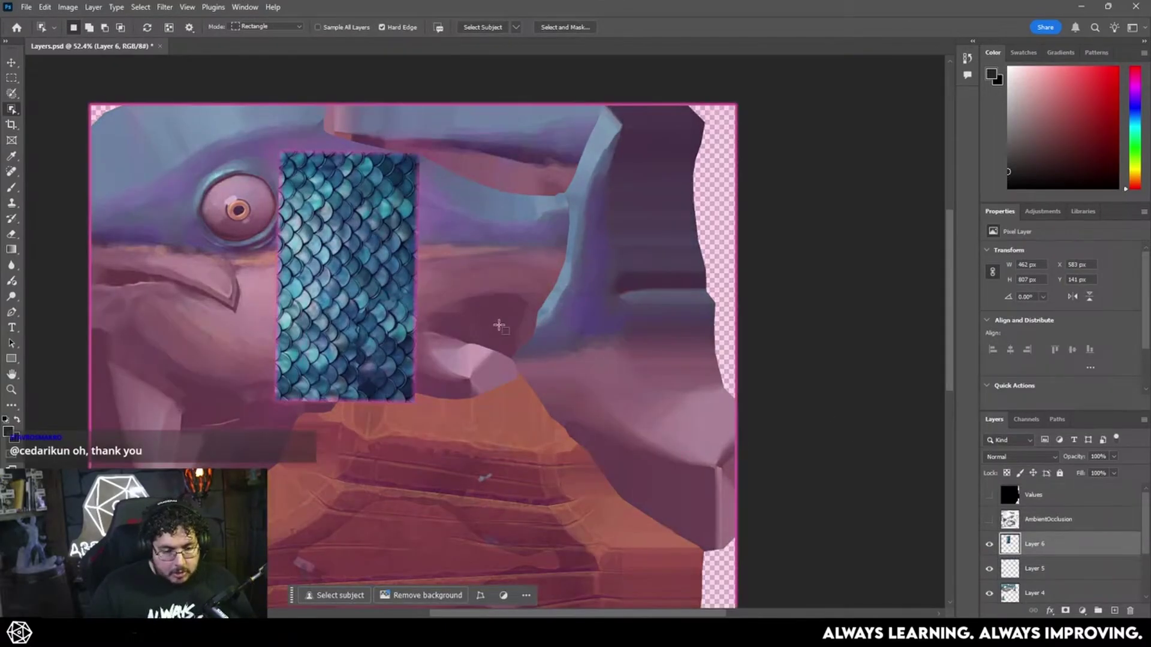
click(390, 248)
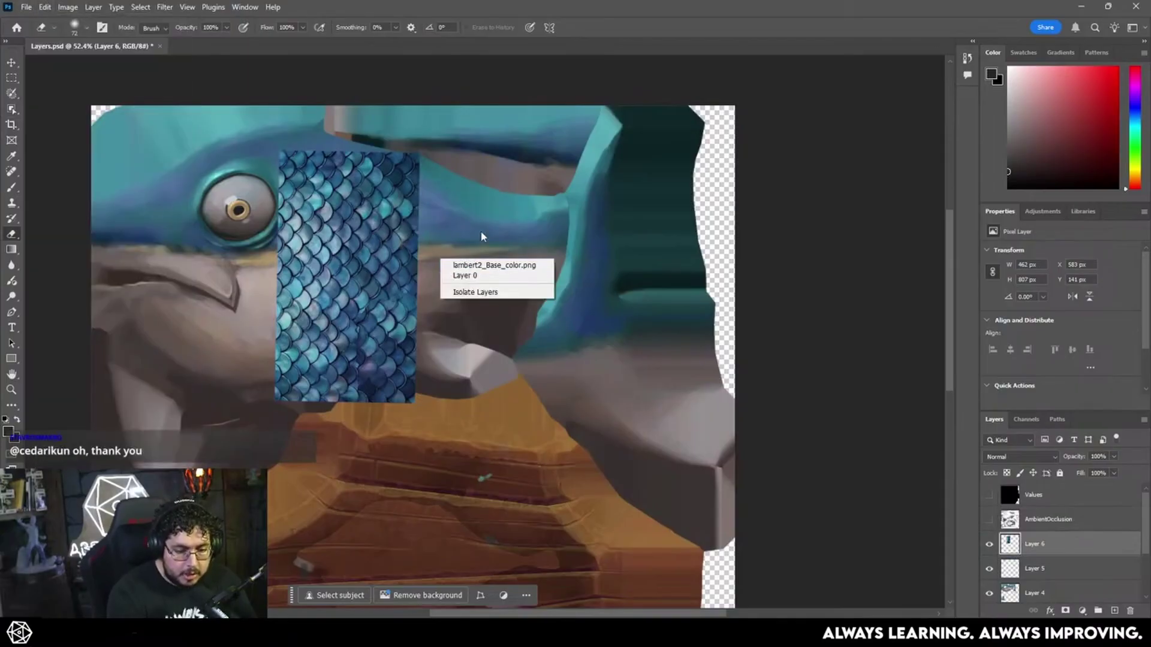
Erase the pasted scales around a patch behind the eye using an enlarged Soft Round Pressure Opacity eraser.
right_click(501, 225)
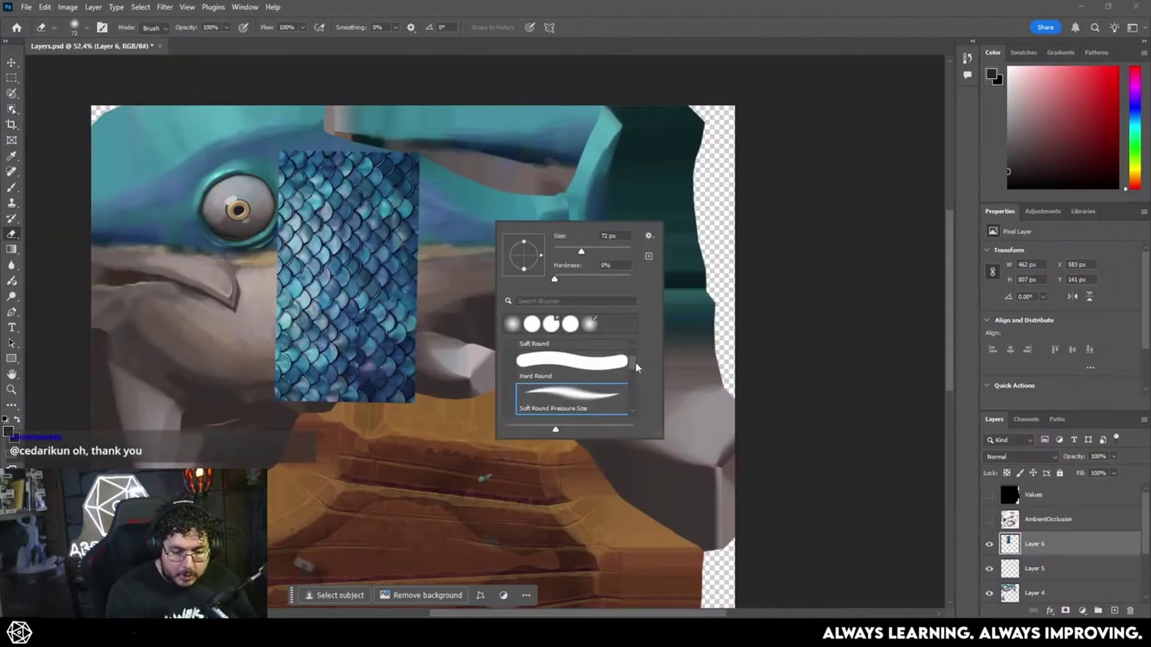
drag(634, 364, 631, 377)
click(606, 387)
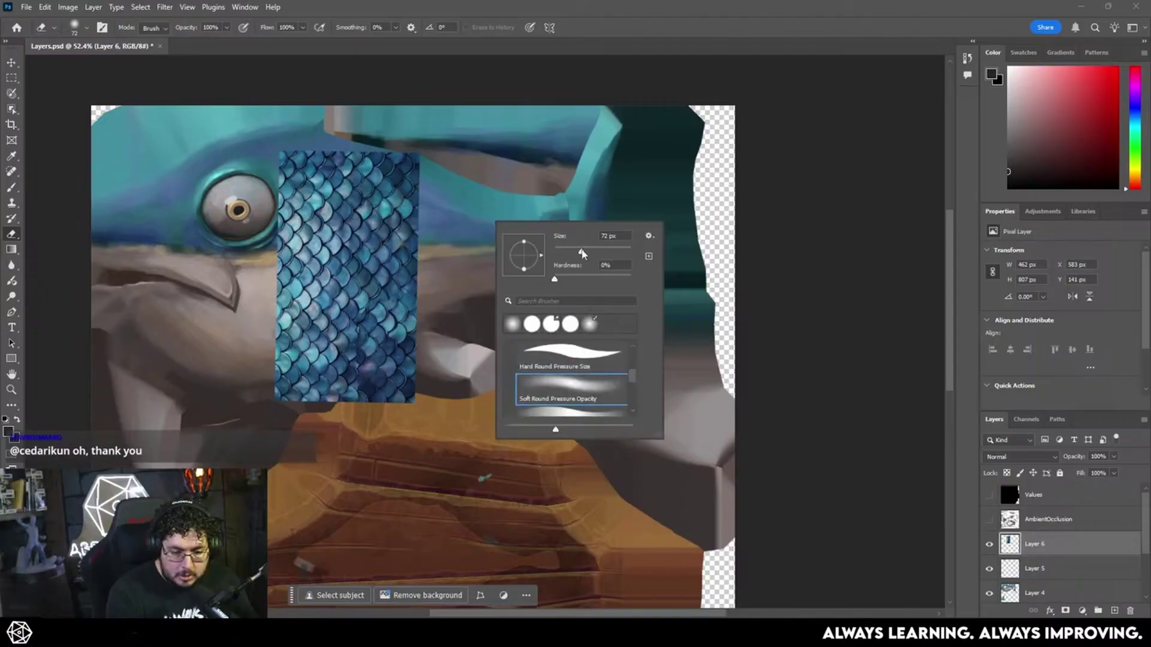
drag(603, 256, 609, 256)
mouse_move(441, 345)
mouse_down()
mouse_move(388, 409)
mouse_move(353, 399)
mouse_move(333, 356)
mouse_move(278, 318)
mouse_move(272, 282)
mouse_move(267, 378)
mouse_move(331, 331)
mouse_move(296, 357)
mouse_move(344, 336)
mouse_move(349, 290)
mouse_move(430, 295)
mouse_move(390, 149)
mouse_move(354, 126)
mouse_move(262, 199)
mouse_up()
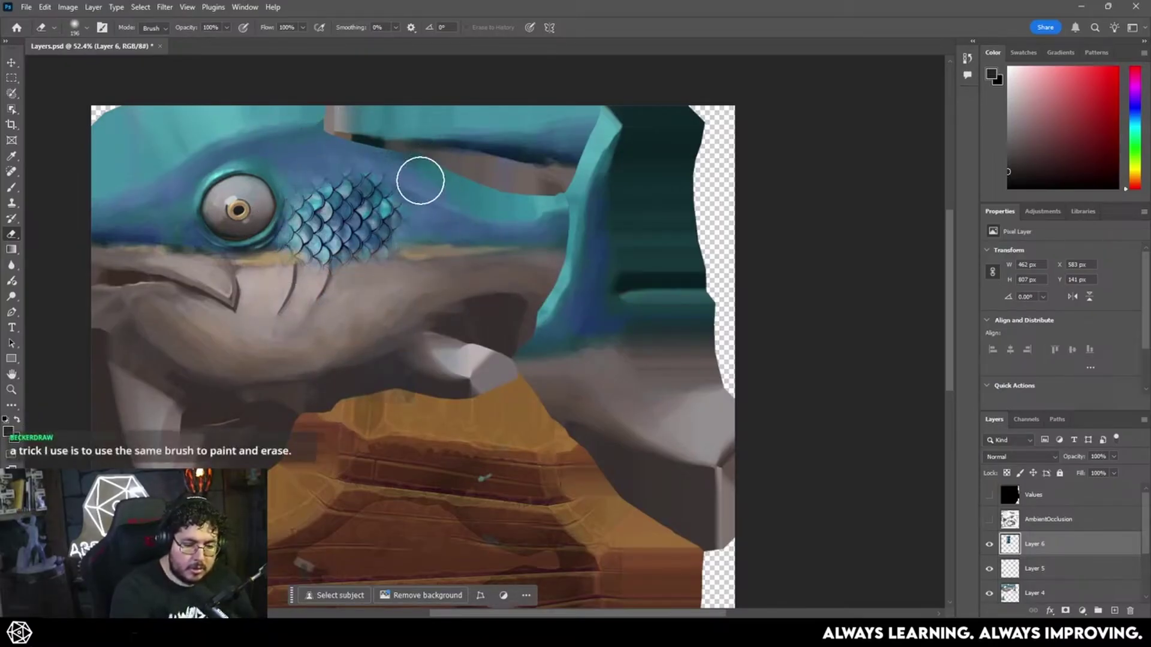
mouse_move(270, 282)
mouse_down()
mouse_move(378, 265)
mouse_move(348, 268)
mouse_up()
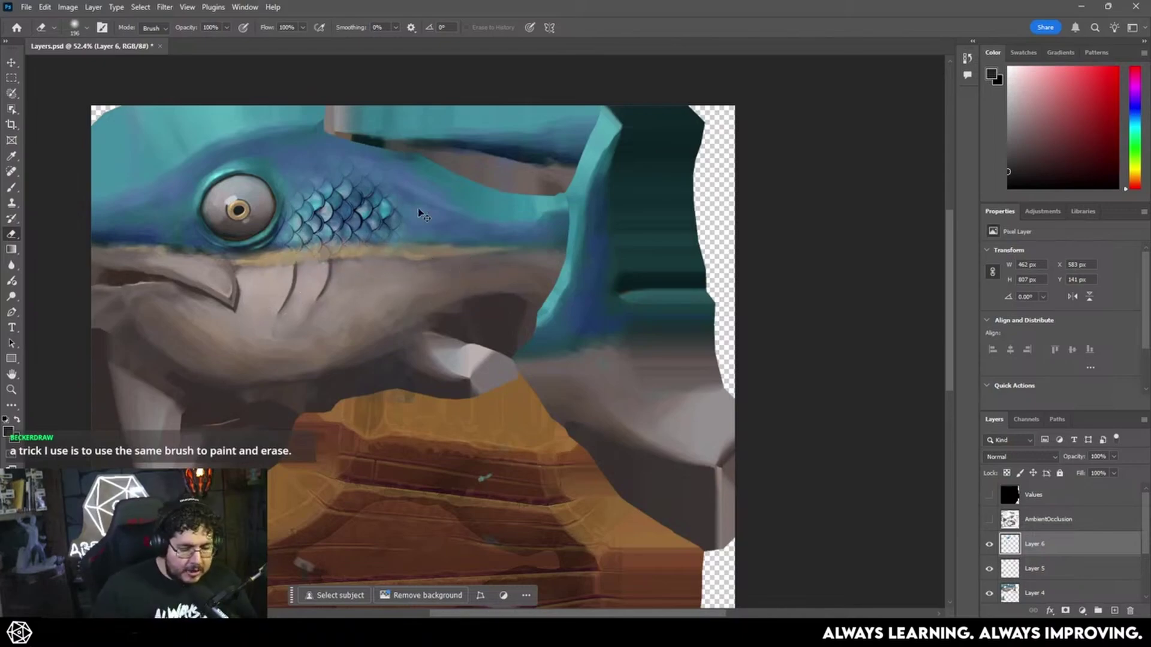
Scale the scales patch down to about 389 × 632 px and fit it just behind the eye.
key(ctrl+t)
drag(418, 150, 392, 177)
drag(366, 185, 367, 187)
key(Return)
key(e)
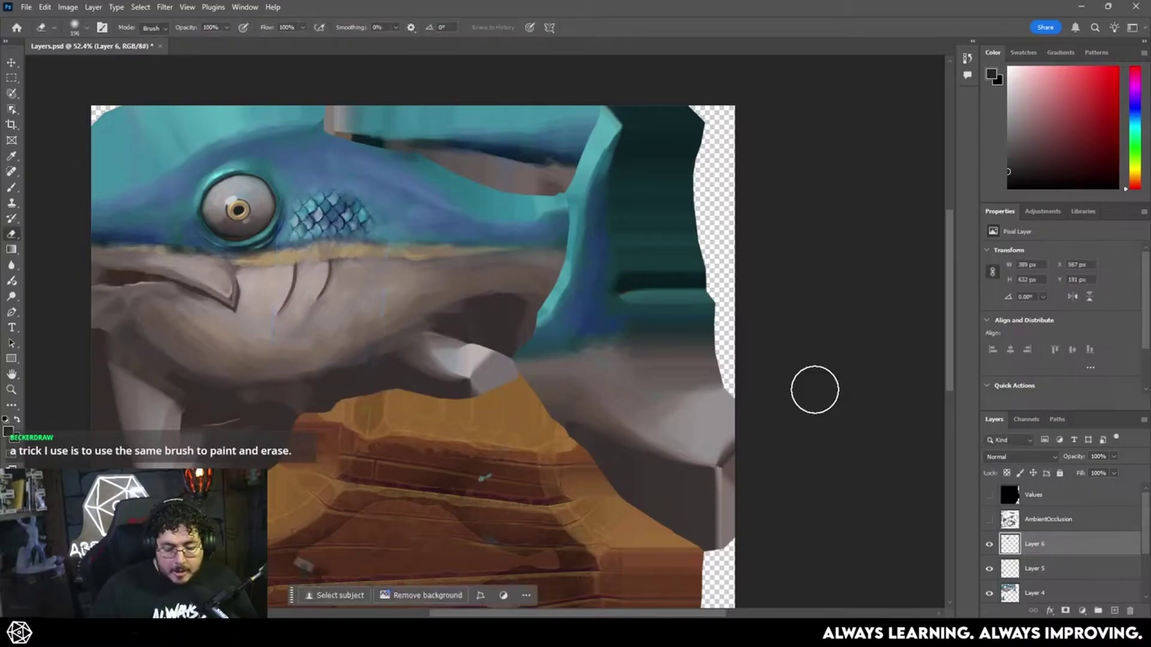
Set Layer 6 to Soft Light at 62% opacity and soften it with a 2.0-pixel Gaussian Blur.
click(1045, 458)
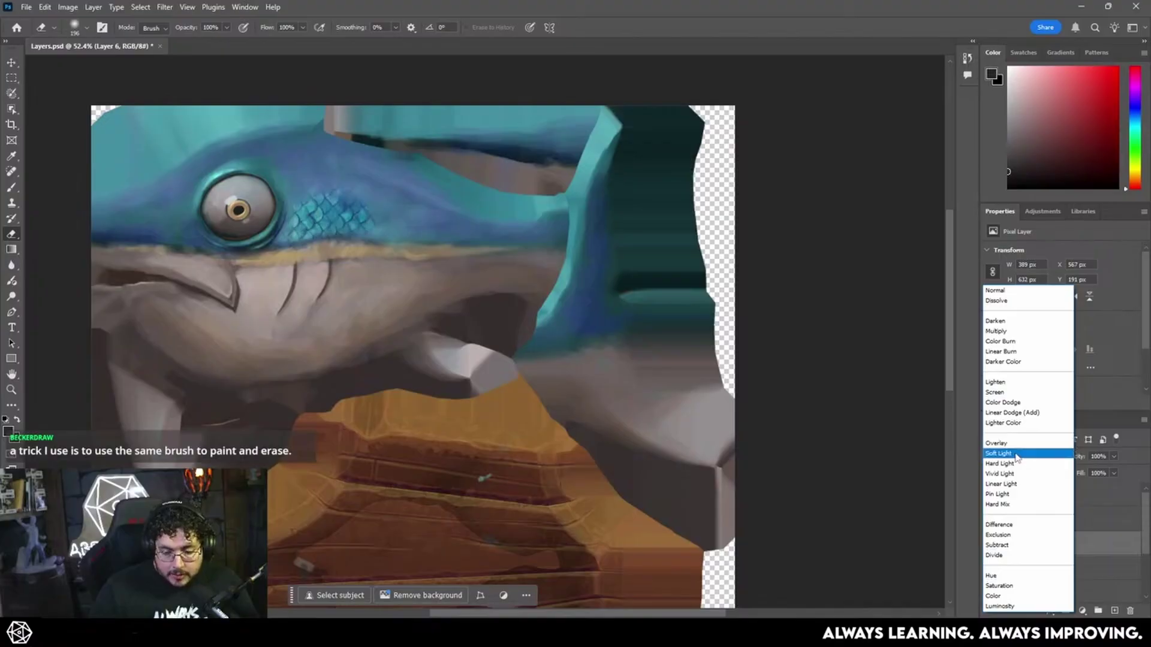
click(1017, 456)
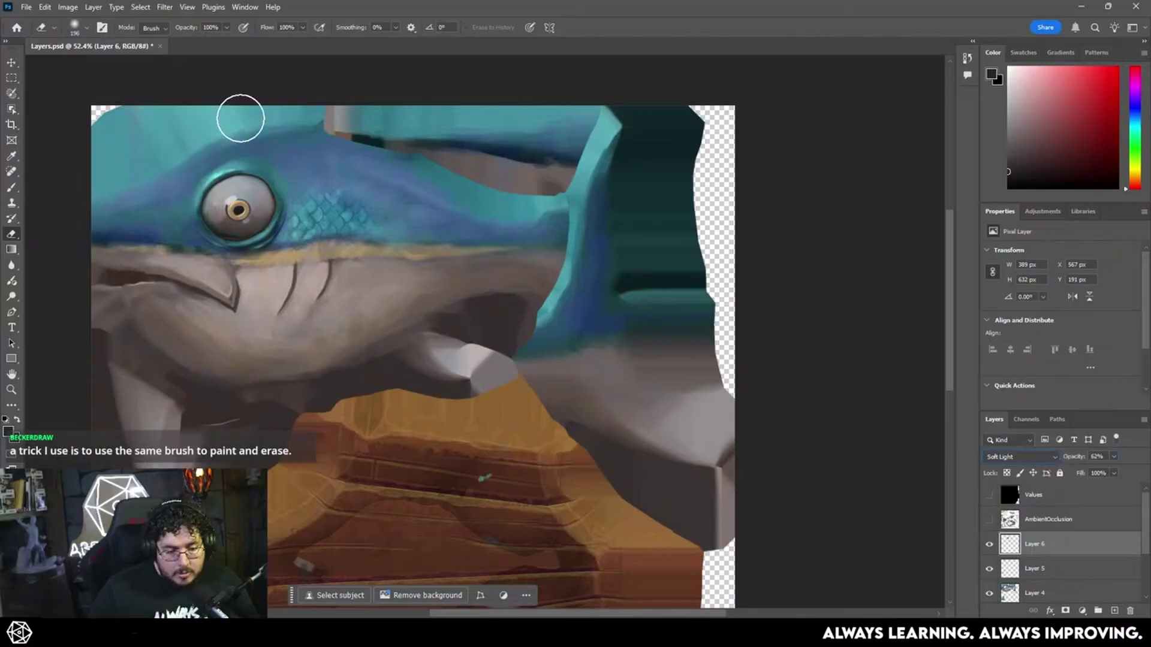
click(164, 7)
mouse_move(234, 151)
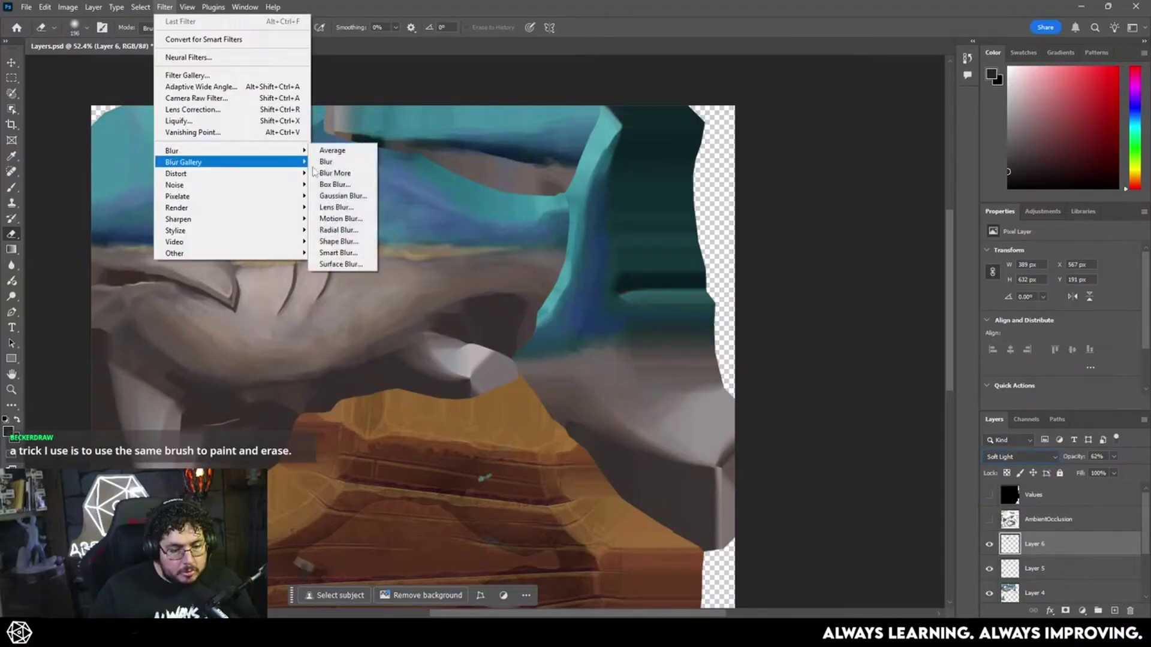
click(336, 196)
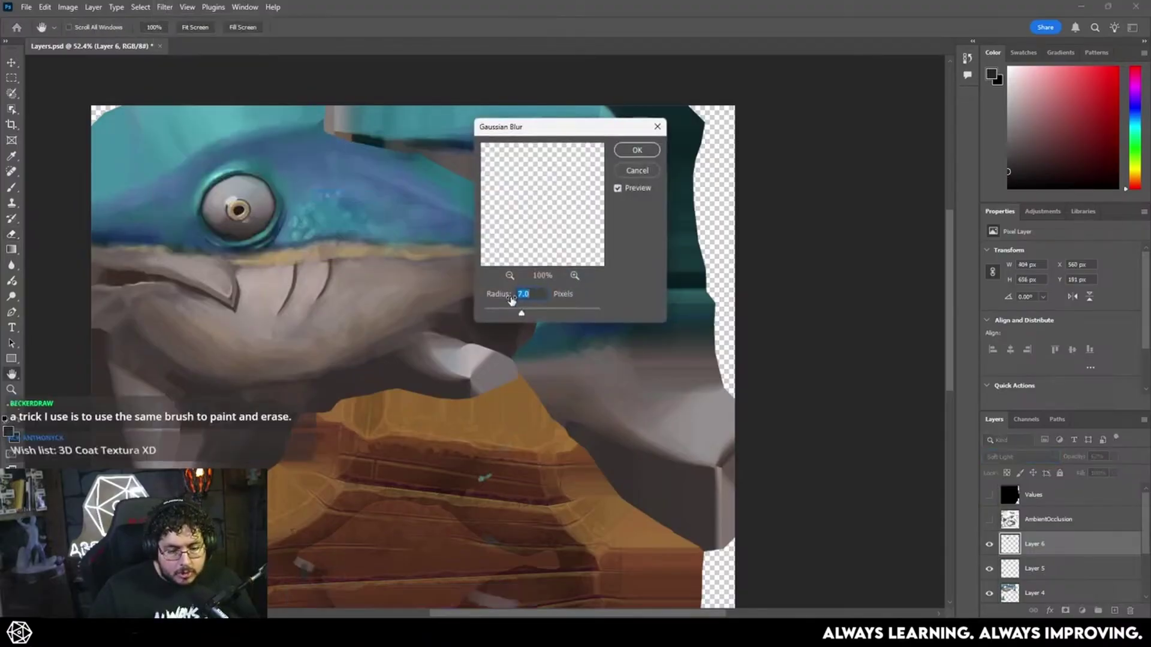
drag(521, 313, 501, 313)
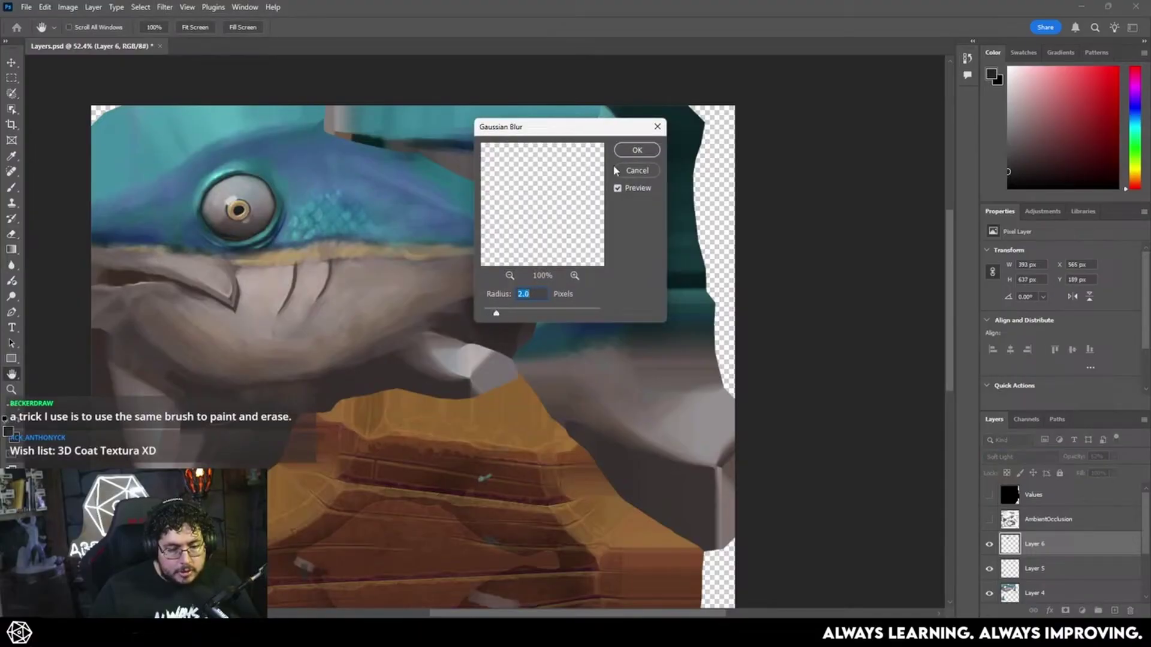
click(635, 151)
Save the layered texture document and switch to 3DCoat Textura.
key(e)
alt+scroll(282, 252, down, 1)
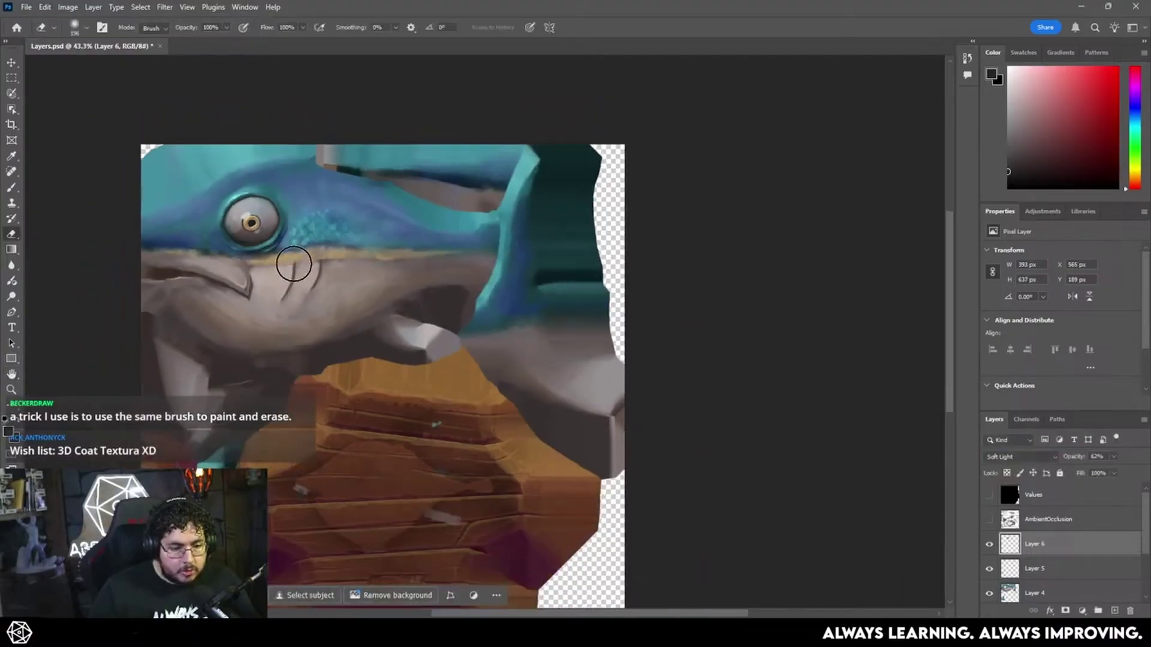
alt+scroll(294, 264, up, 1)
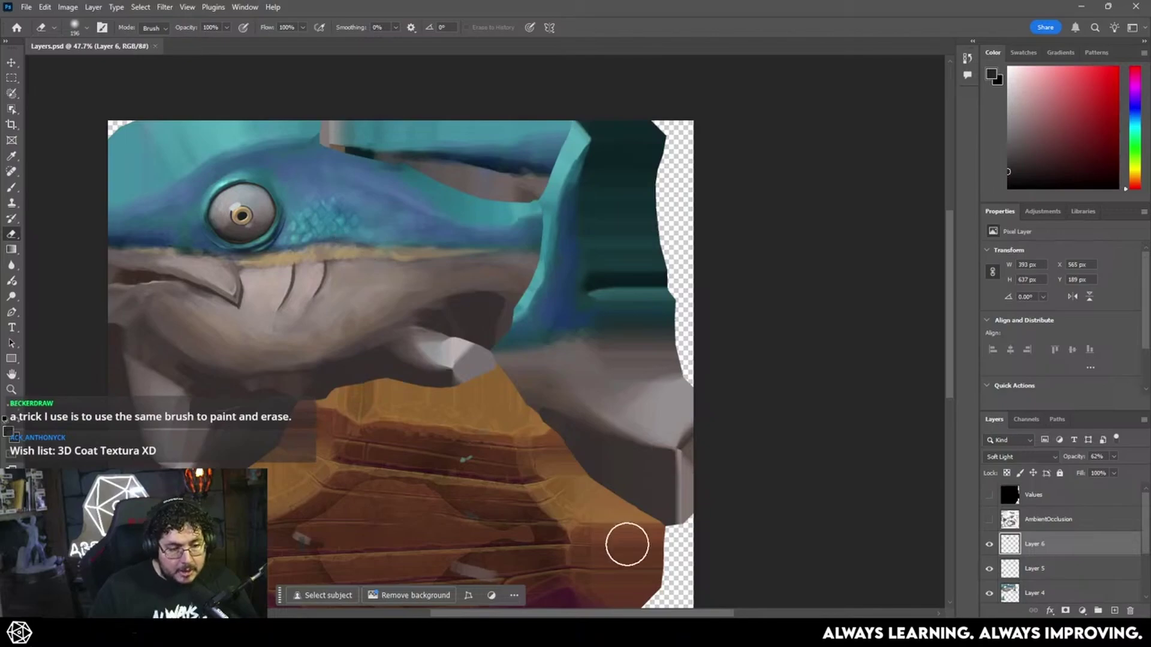
click(591, 632)
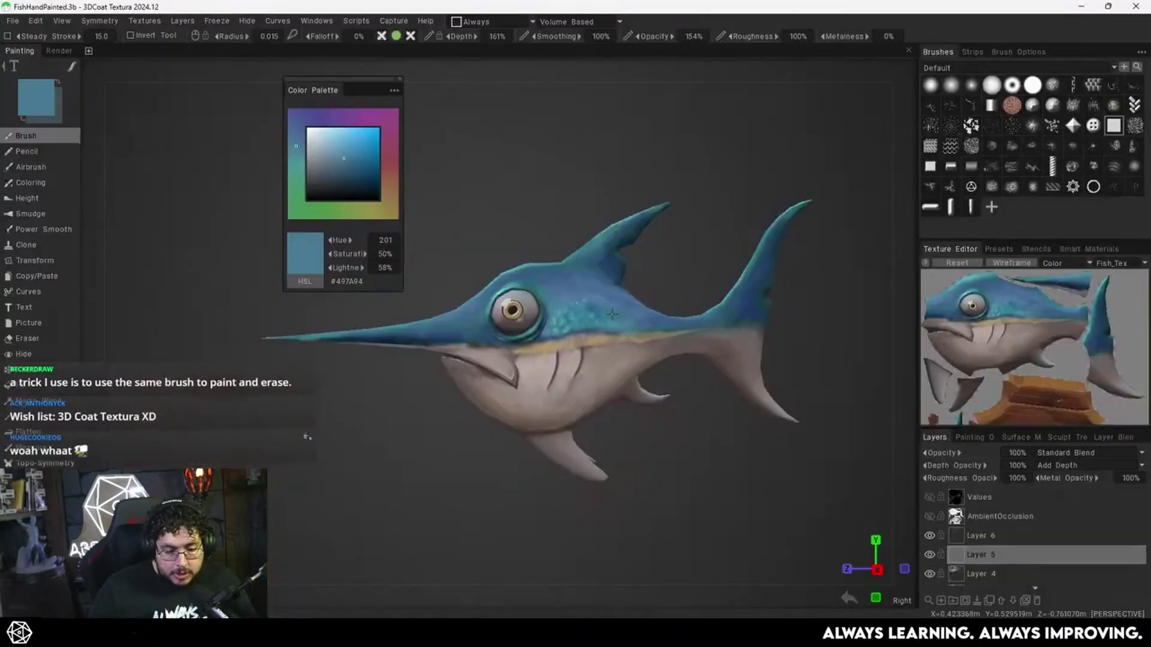
Reduce the brush radius to 0.009 and paint over the scales behind the eye with sampled teal #46A1AD on Layer 5.
alt+right_drag(608, 329, 866, 450)
alt+middle_drag(779, 389, 523, 426)
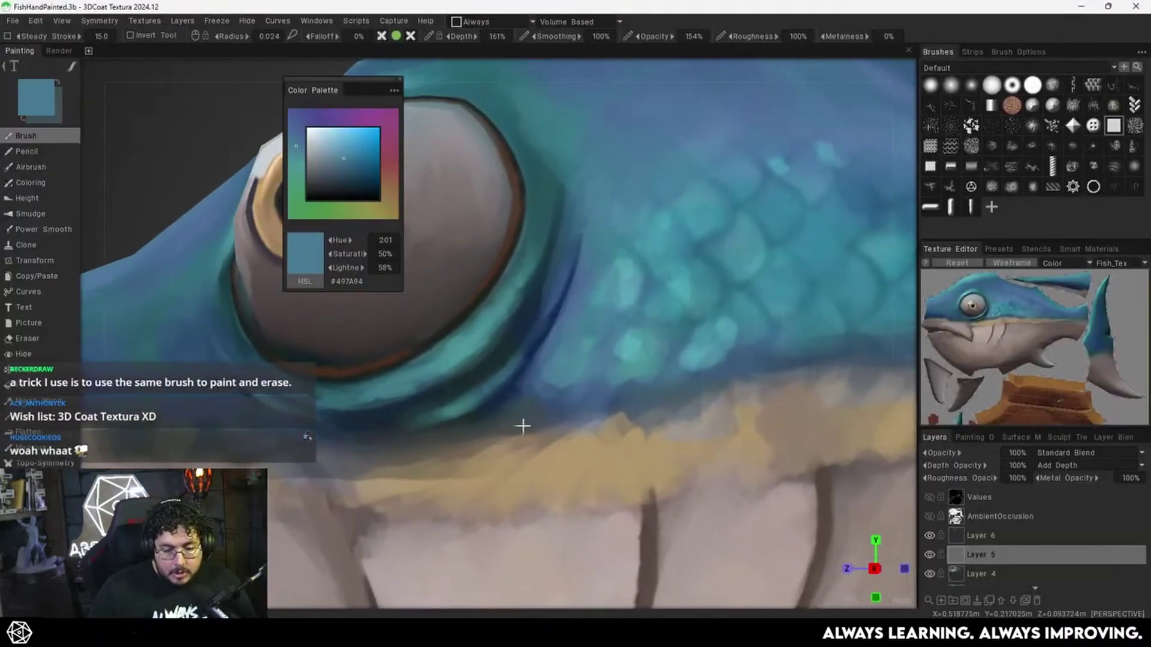
alt+right_drag(523, 426, 627, 372)
alt+middle_drag(627, 373, 537, 426)
alt+drag(537, 426, 585, 460)
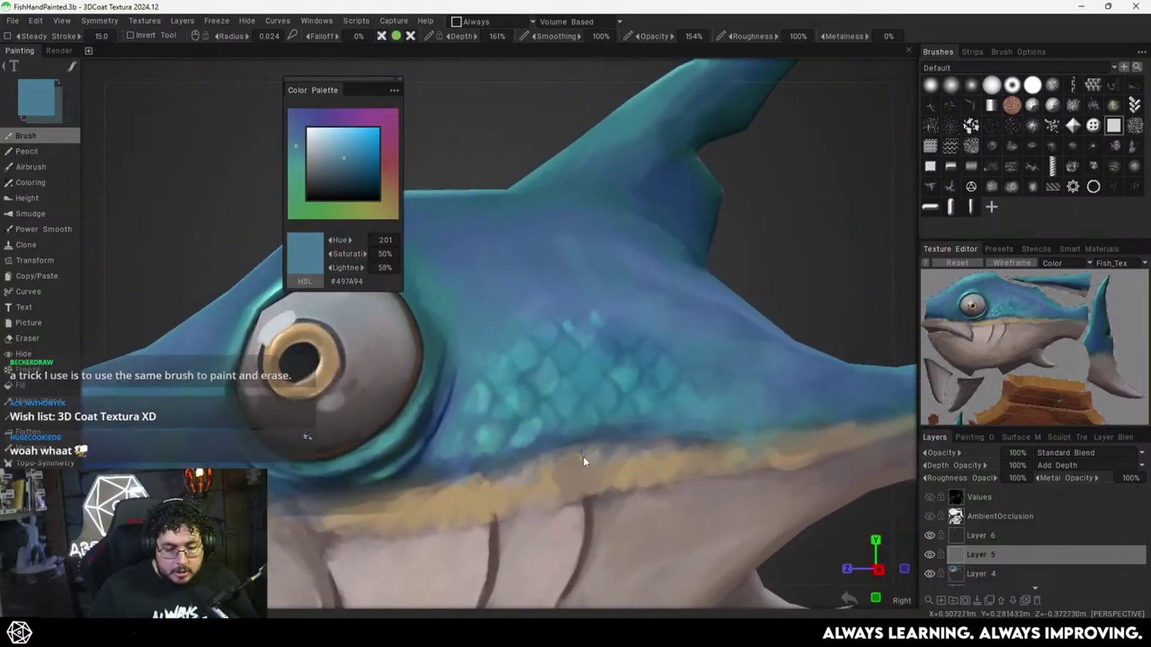
alt+drag(606, 393, 579, 372)
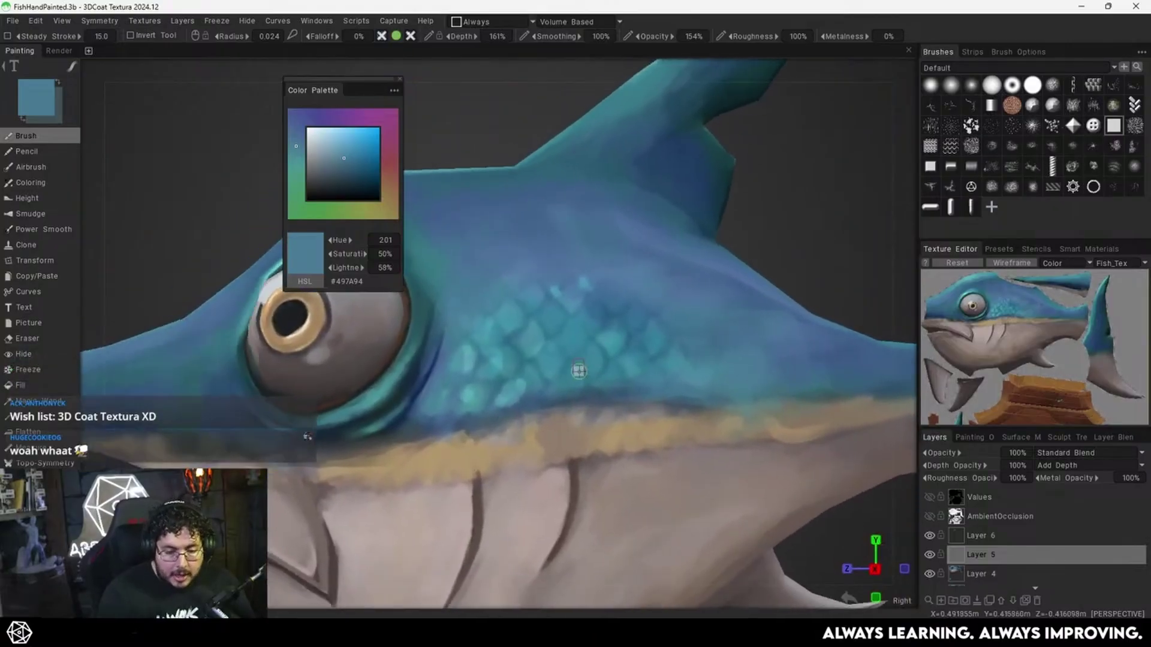
right_drag(501, 359, 496, 359)
key(v)
alt+drag(545, 363, 541, 342)
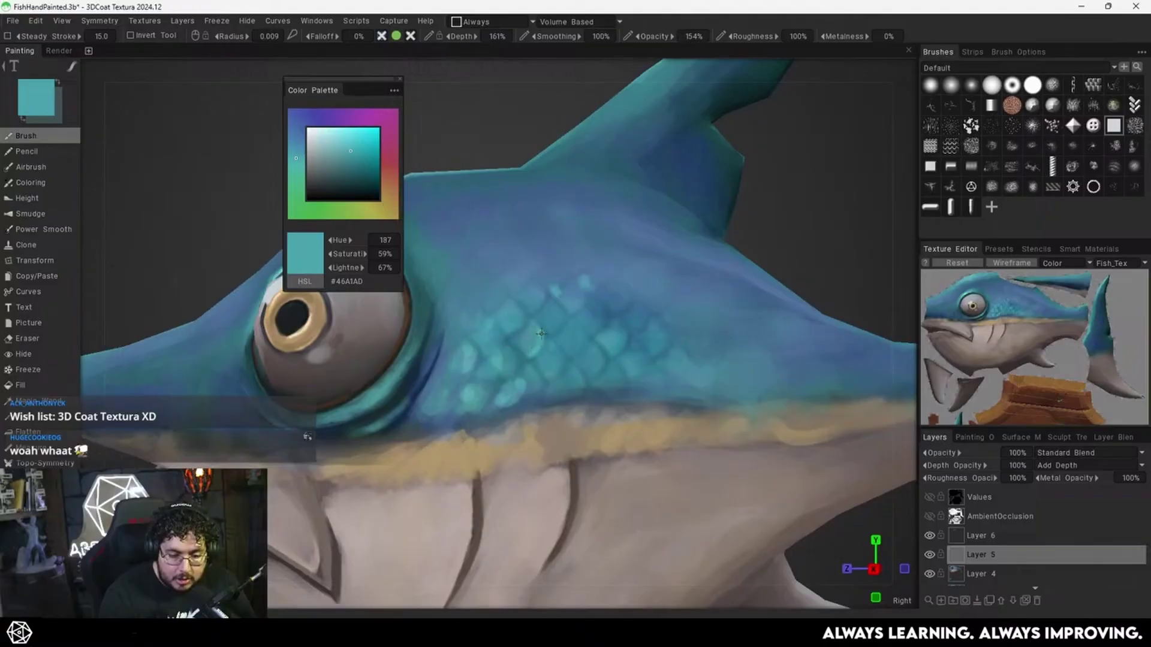
key(c)
key(c)
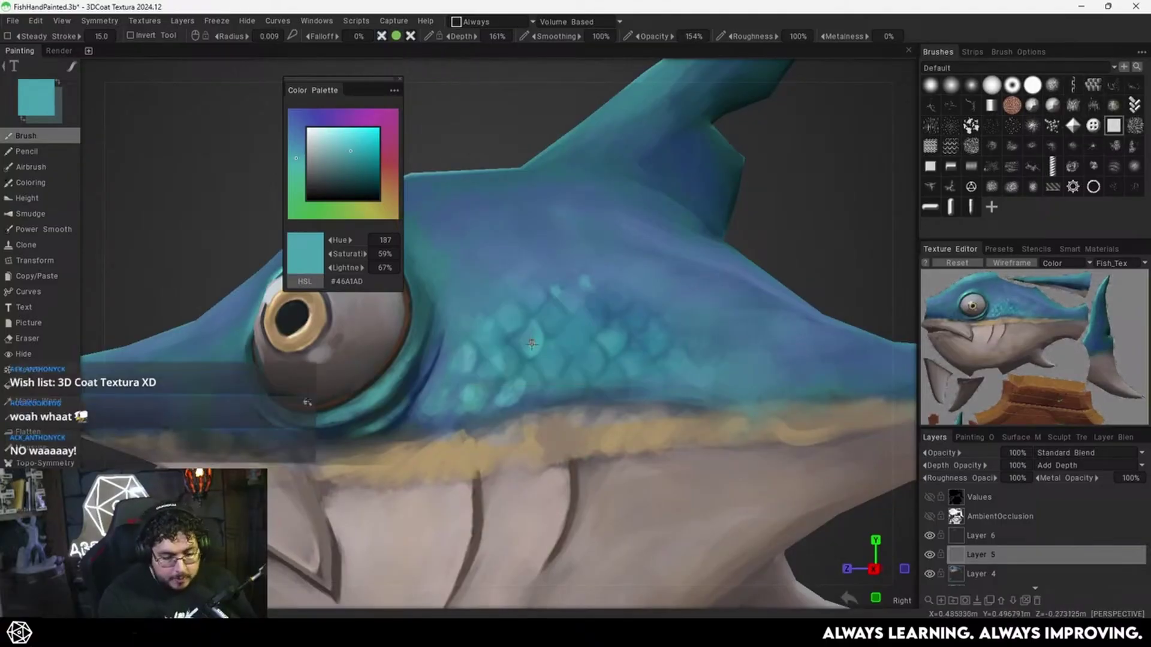
Refine individual scales up to the patch's upper edge with sampled teal-blues such as #3D97A7 and #4394A9.
key(v)
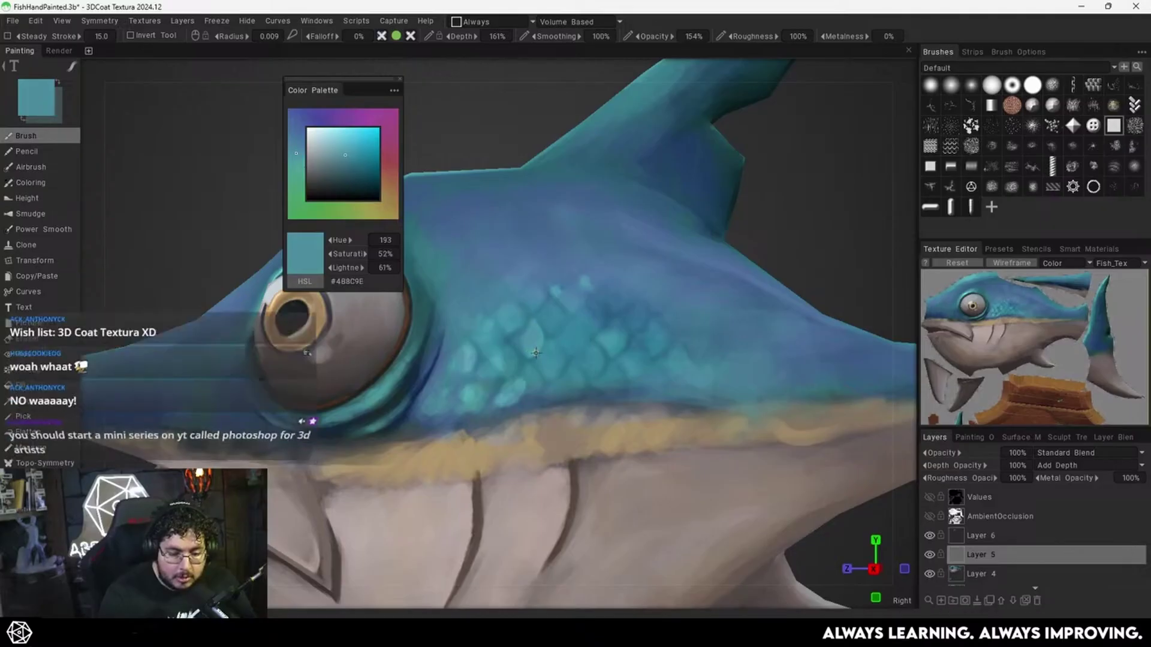
key(v)
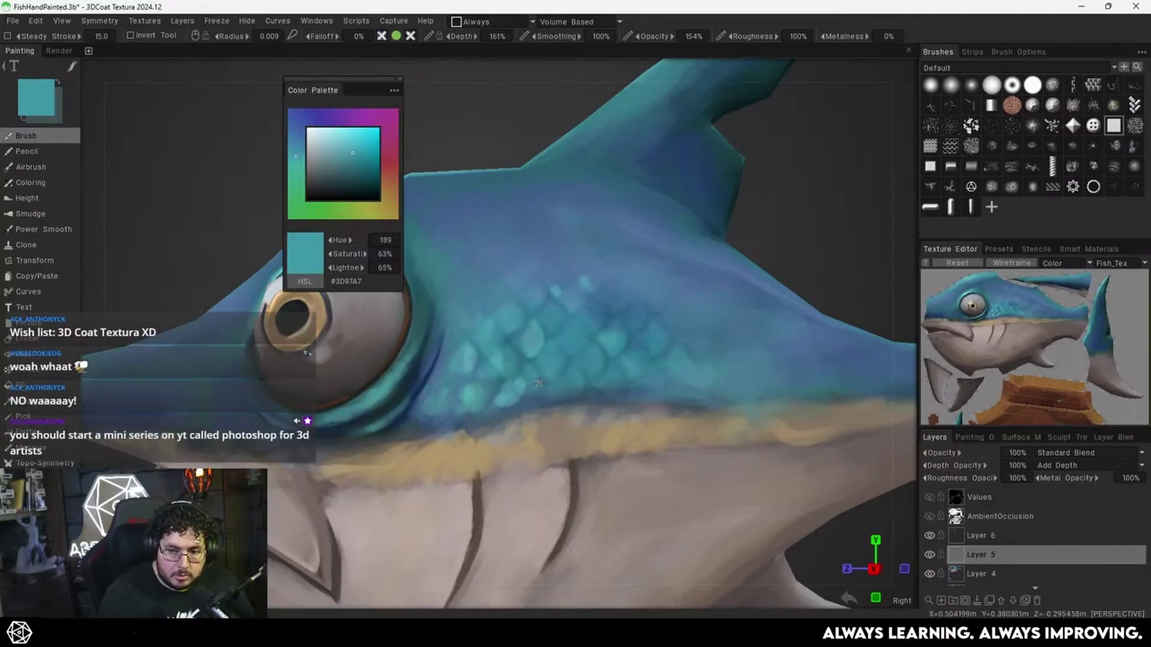
key(v)
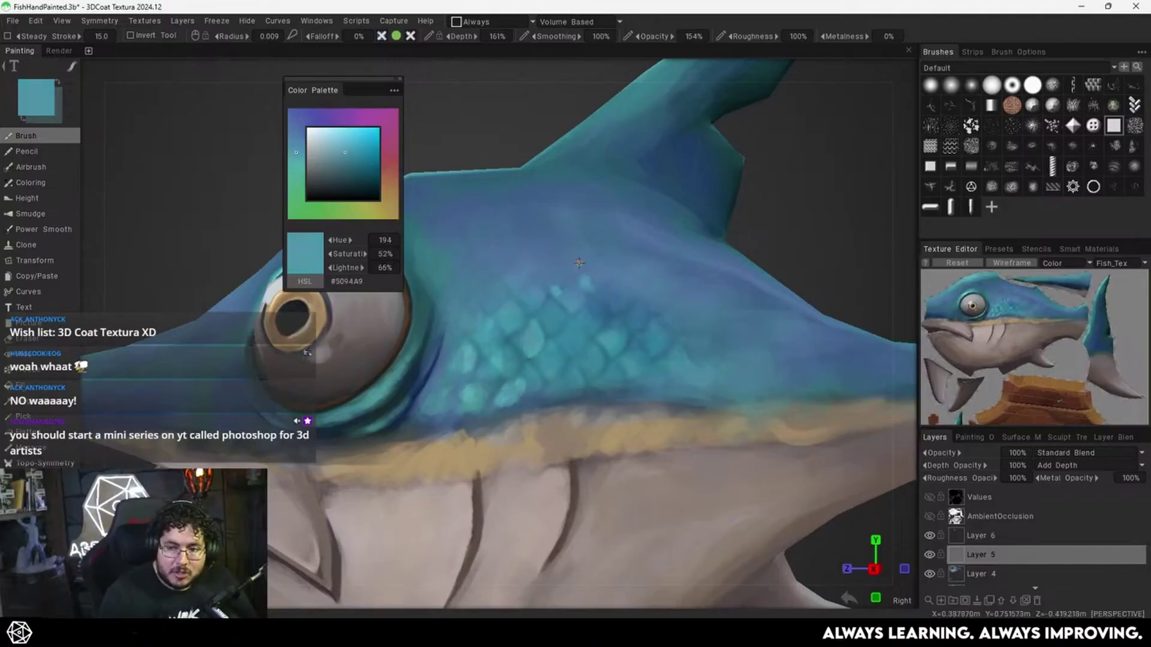
key(v)
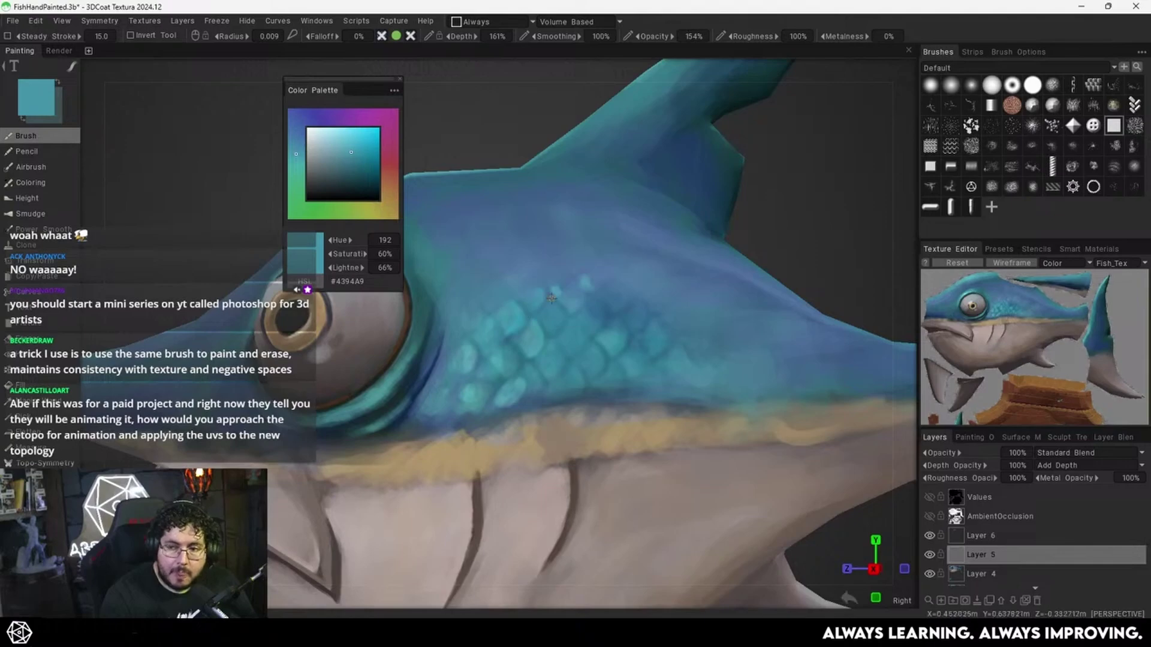
Redefine the lower scales near the yellow stripe with sampled mid teal and darker #2A687C, using a brush radius of 0.008.
alt+middle_drag(650, 338, 678, 311)
mouse_move(672, 339)
alt+mouse_down()
mouse_move(663, 359)
mouse_move(663, 338)
alt+mouse_up()
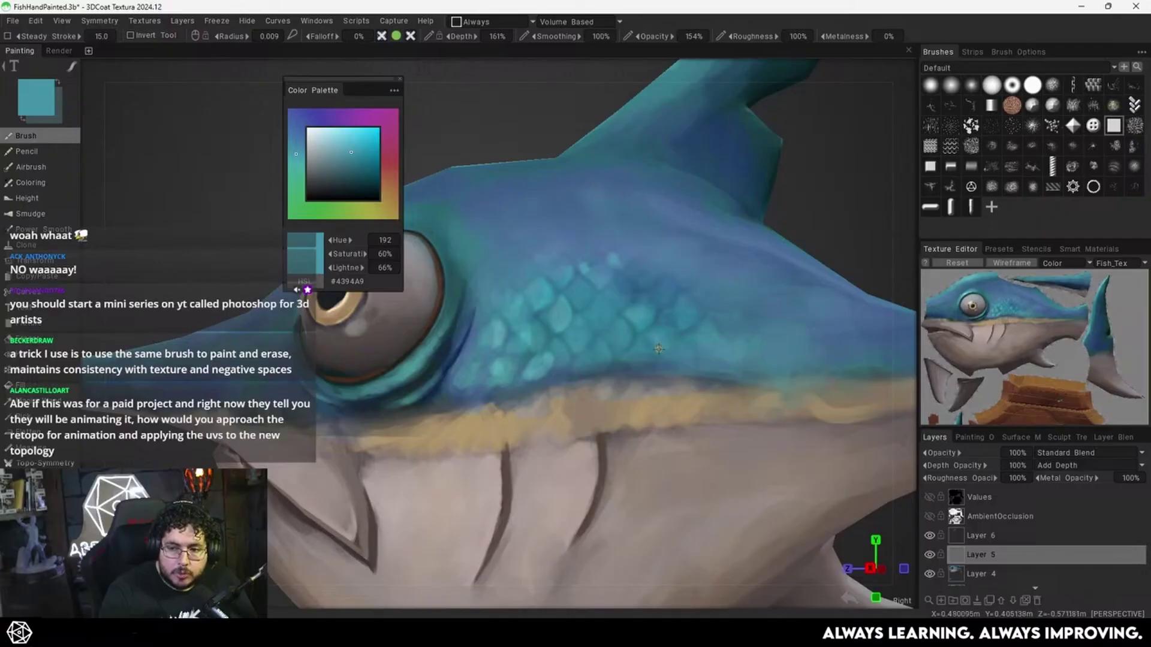
alt+middle_drag(663, 349, 696, 304)
mouse_move(695, 303)
alt+right_down()
mouse_move(648, 336)
mouse_move(675, 310)
alt+right_up()
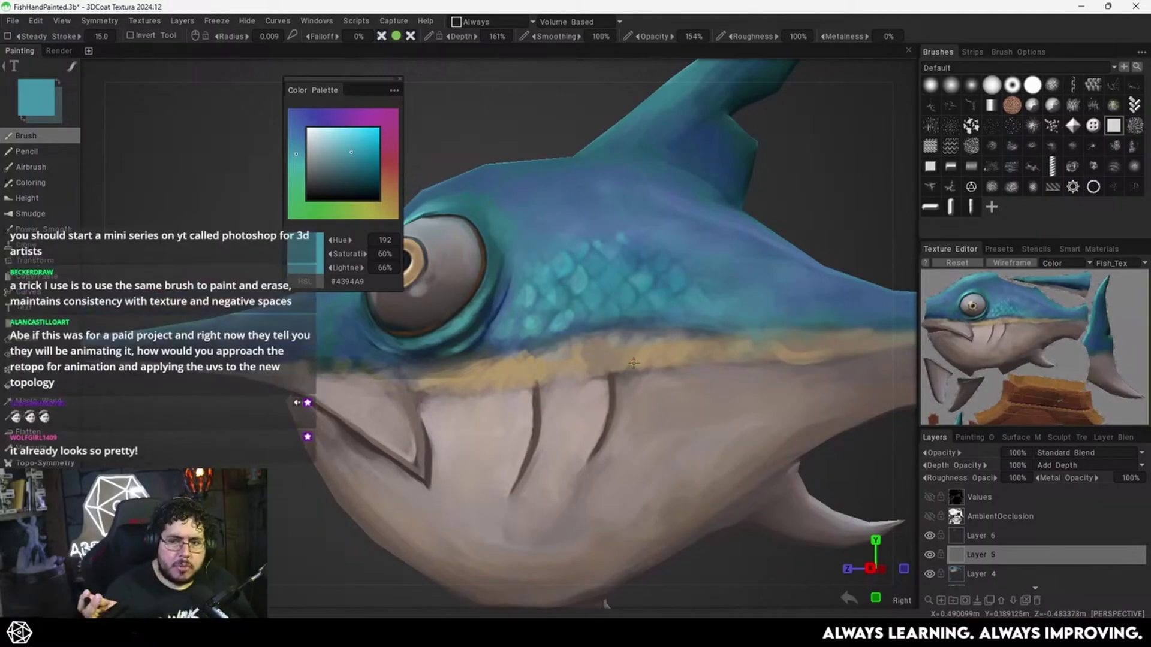
scroll(628, 265, up, 5)
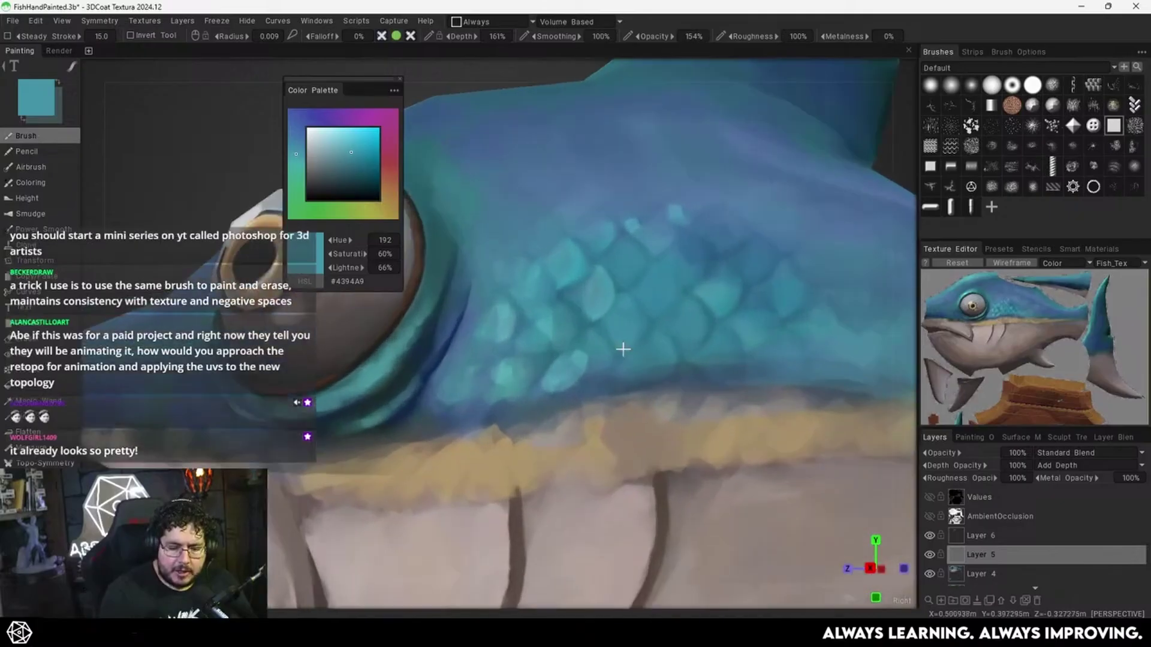
key(v)
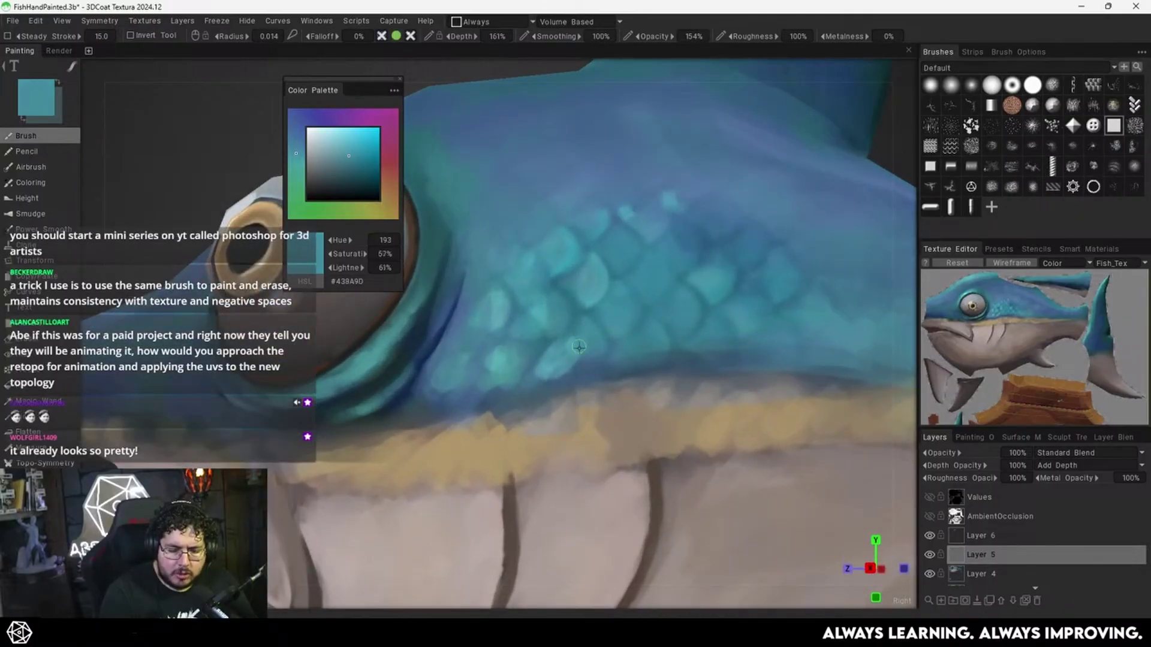
key(v)
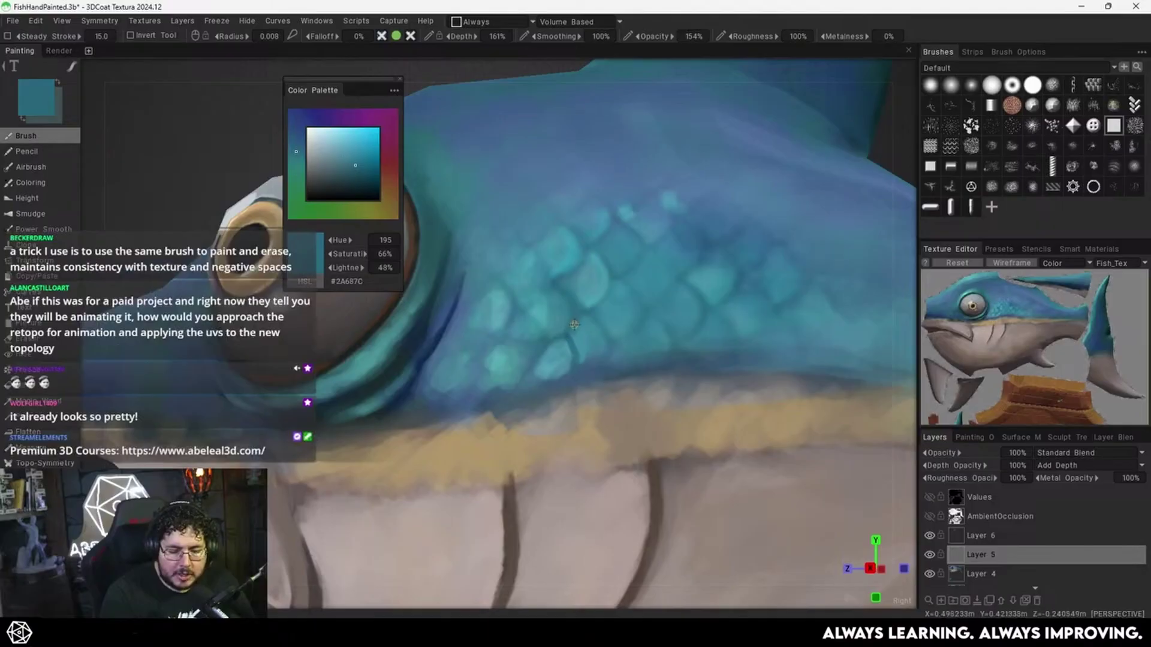
key(v)
Paint faint scale edges above the patch and blend them into the body with sampled blues such as #4F83A5 and #4C759C.
alt+right_drag(662, 294, 634, 280)
alt+middle_drag(634, 280, 624, 371)
scroll(537, 366, up, 2)
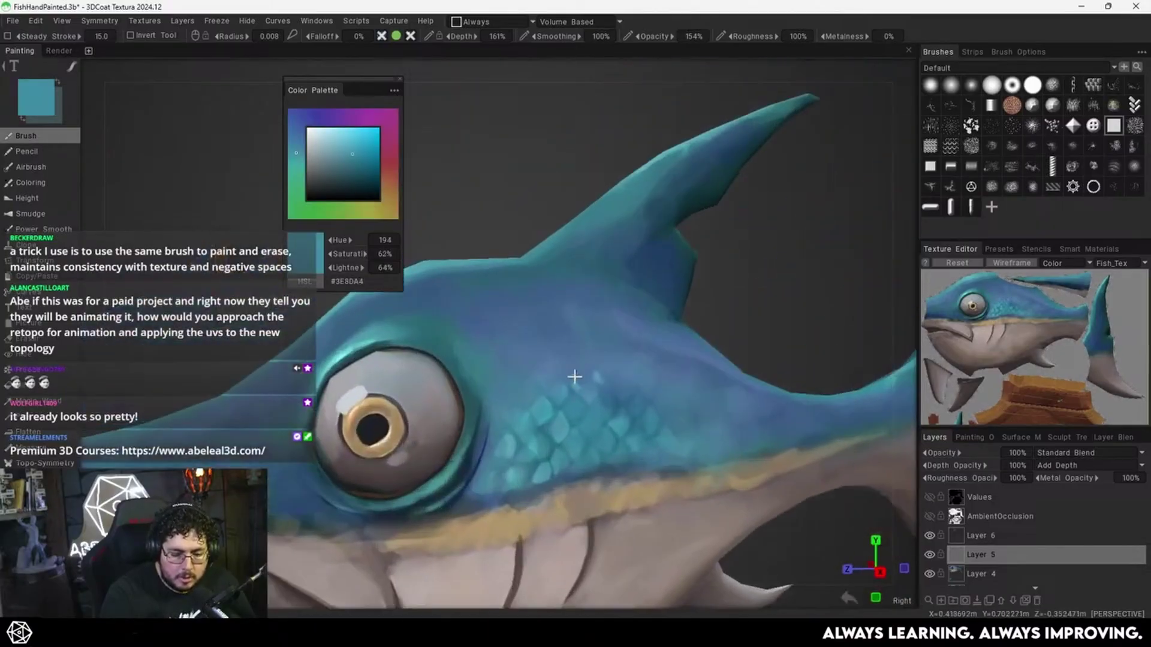
key(v)
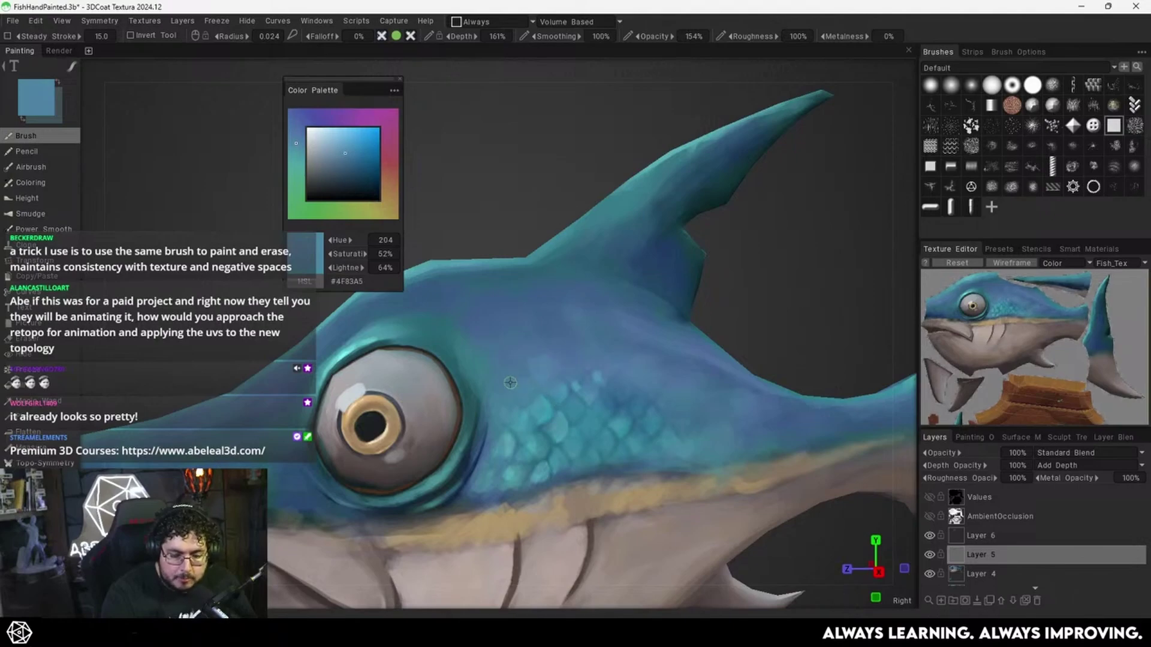
key(v)
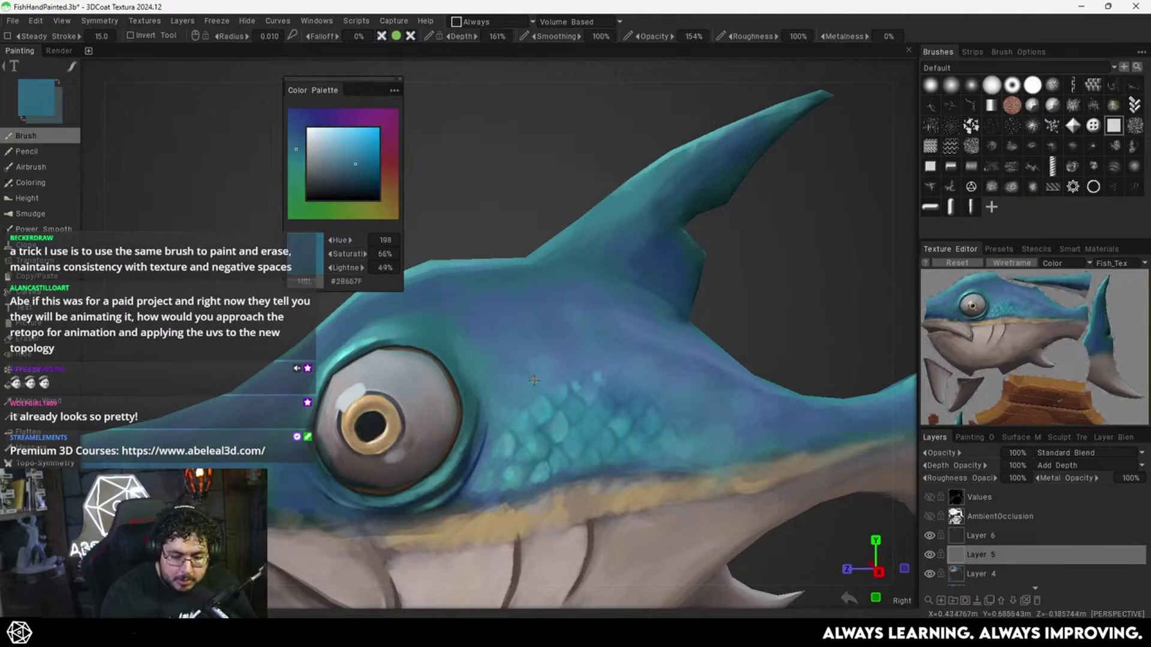
key(v)
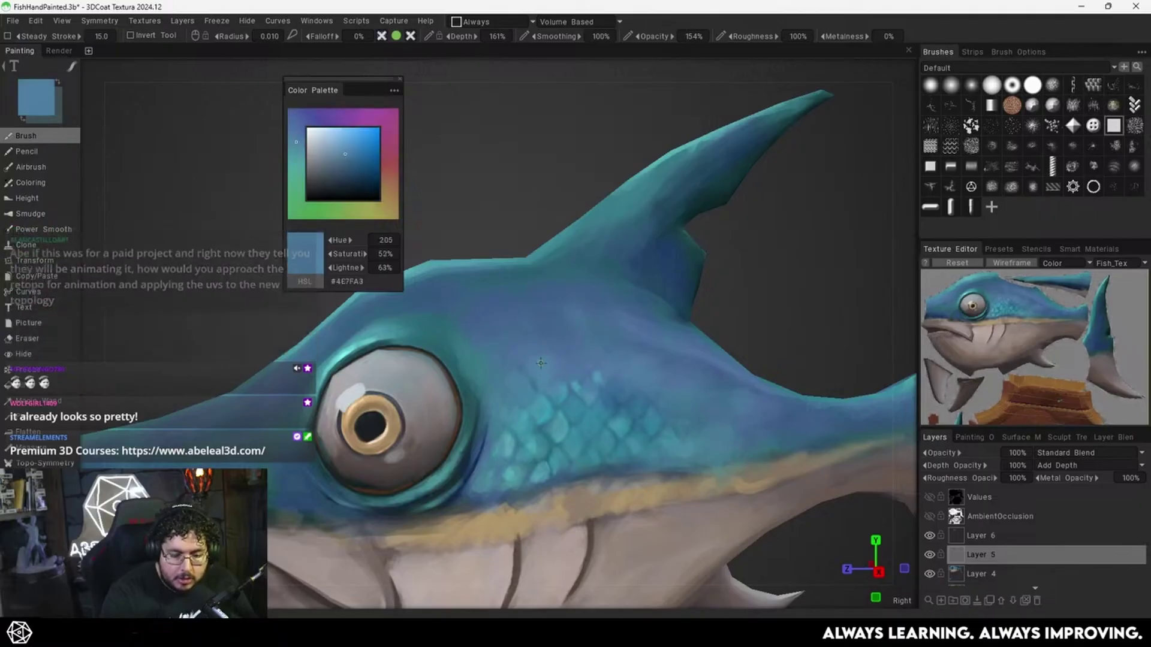
right_drag(531, 353, 542, 354)
key(v)
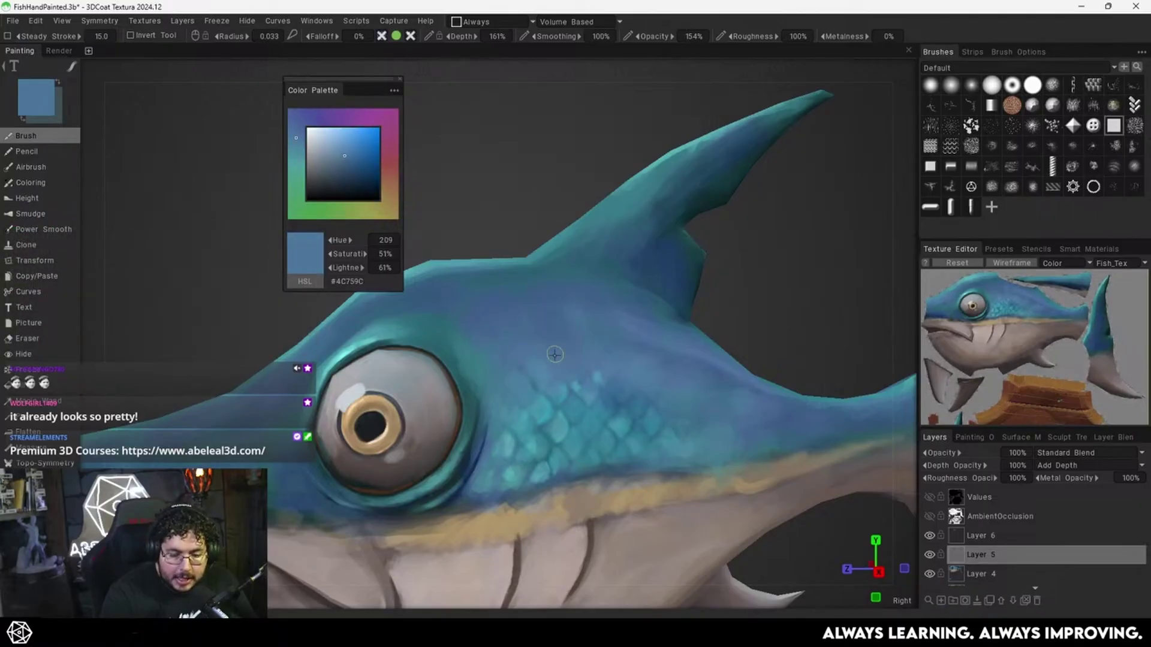
Paint the scales nearest the eye with sampled teal #499FAB and darker blue separations, using a brush radius of 0.008.
alt+drag(551, 432, 537, 426)
right_drag(537, 439, 530, 440)
key(v)
drag(539, 442, 535, 446)
alt+middle_drag(544, 432, 552, 367)
alt+right_drag(551, 367, 566, 392)
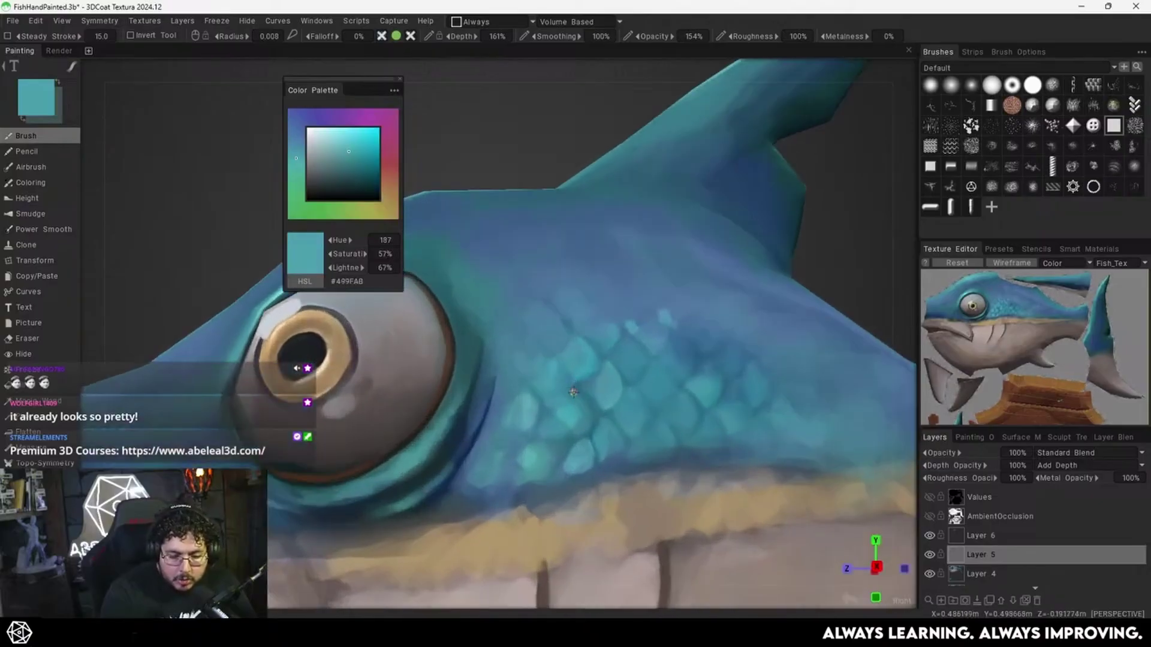
key(v)
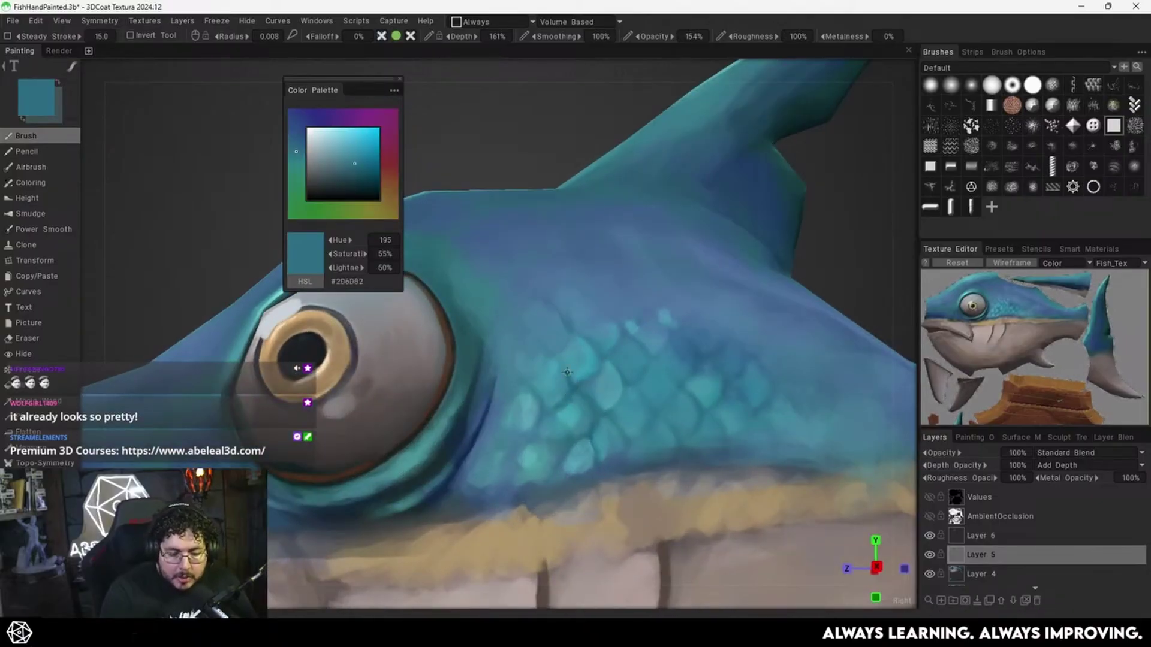
key(v)
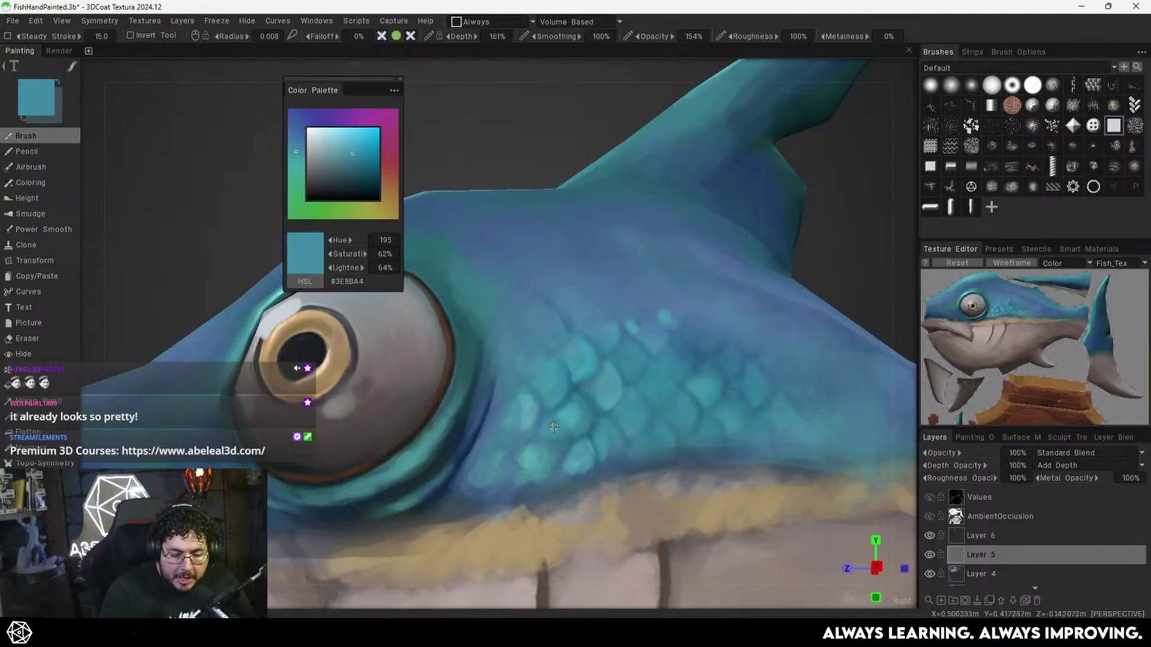
key(v)
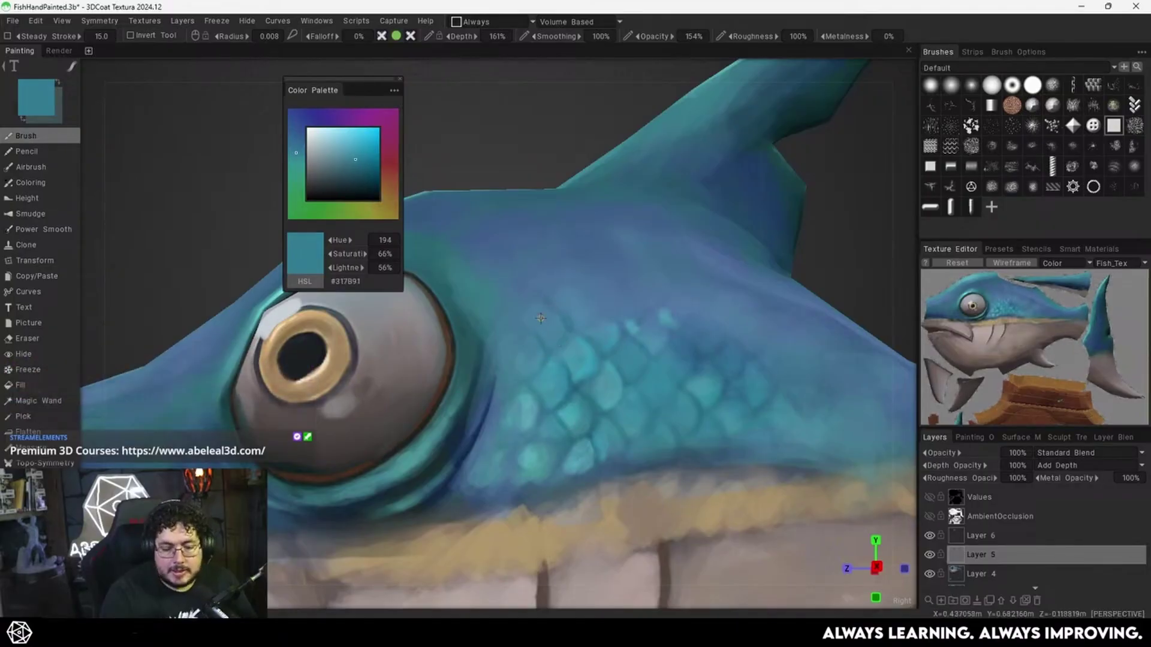
key(v)
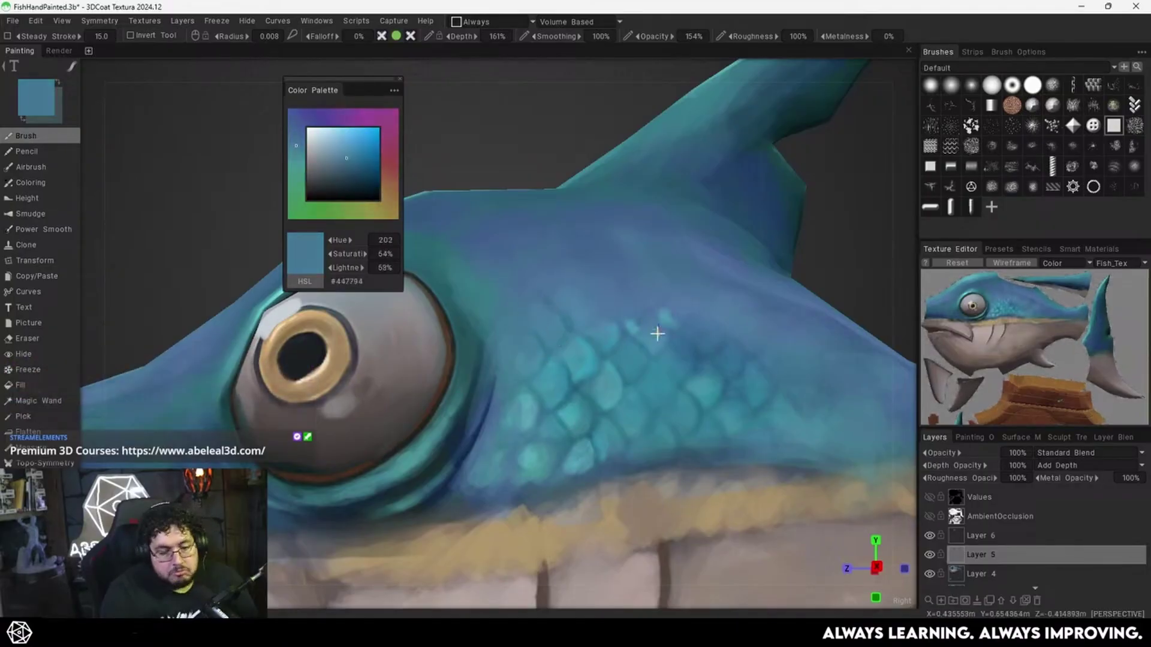
Paint a light aqua #65CACA highlight on the rear upper rim of the eye socket, using a brush radius of 0.023.
alt+right_drag(658, 333, 563, 377)
alt+drag(563, 377, 563, 378)
alt+right_drag(563, 379, 598, 360)
alt+middle_drag(598, 359, 635, 405)
alt+right_drag(635, 405, 601, 373)
key(v)
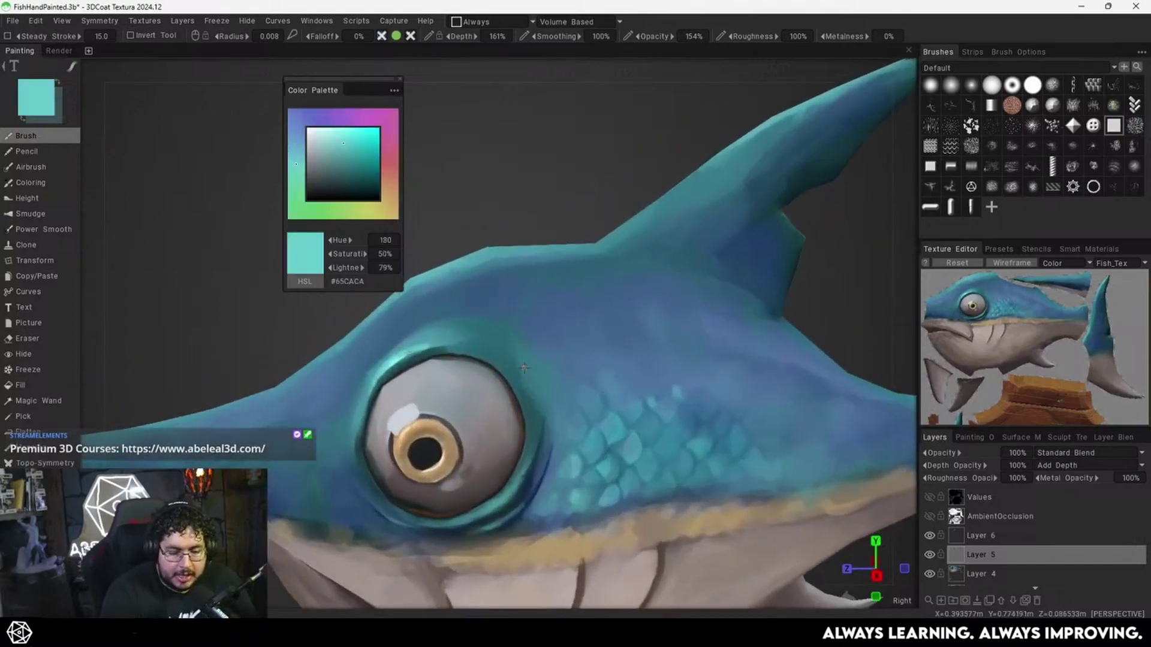
mouse_move(526, 376)
alt+mouse_down()
mouse_move(526, 359)
mouse_move(537, 383)
alt+mouse_up()
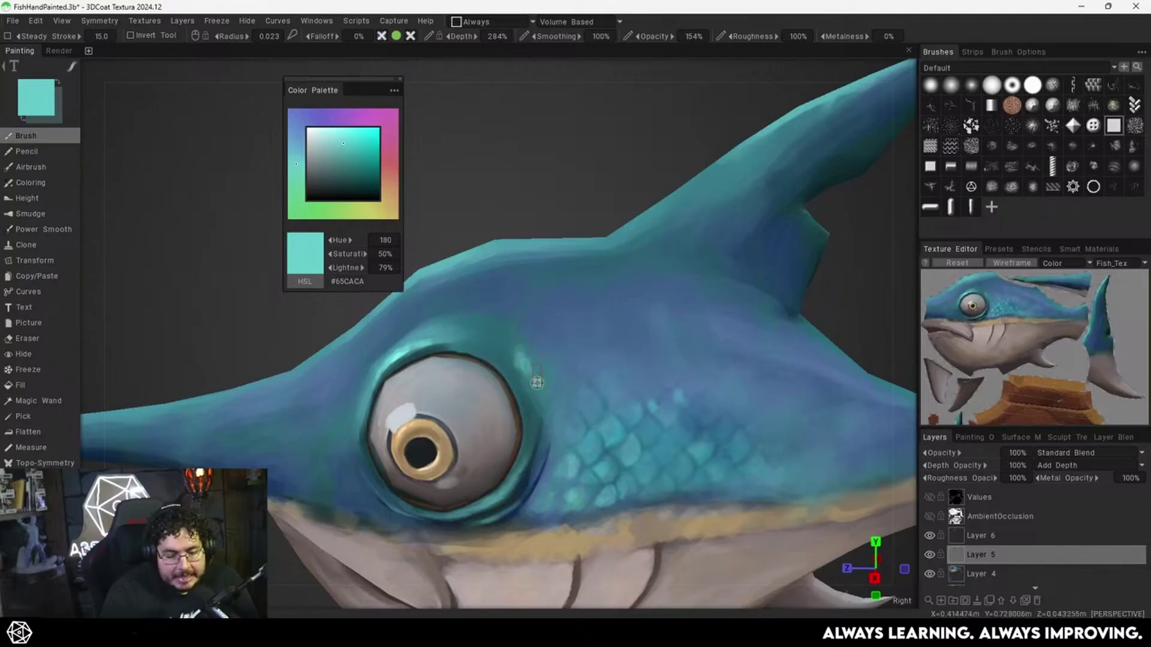
Blend the rear eye-socket highlight into the surrounding skin with sampled teals such as #2A6773, #459098, #357683 and #2E6D78.
key(v)
key(v)
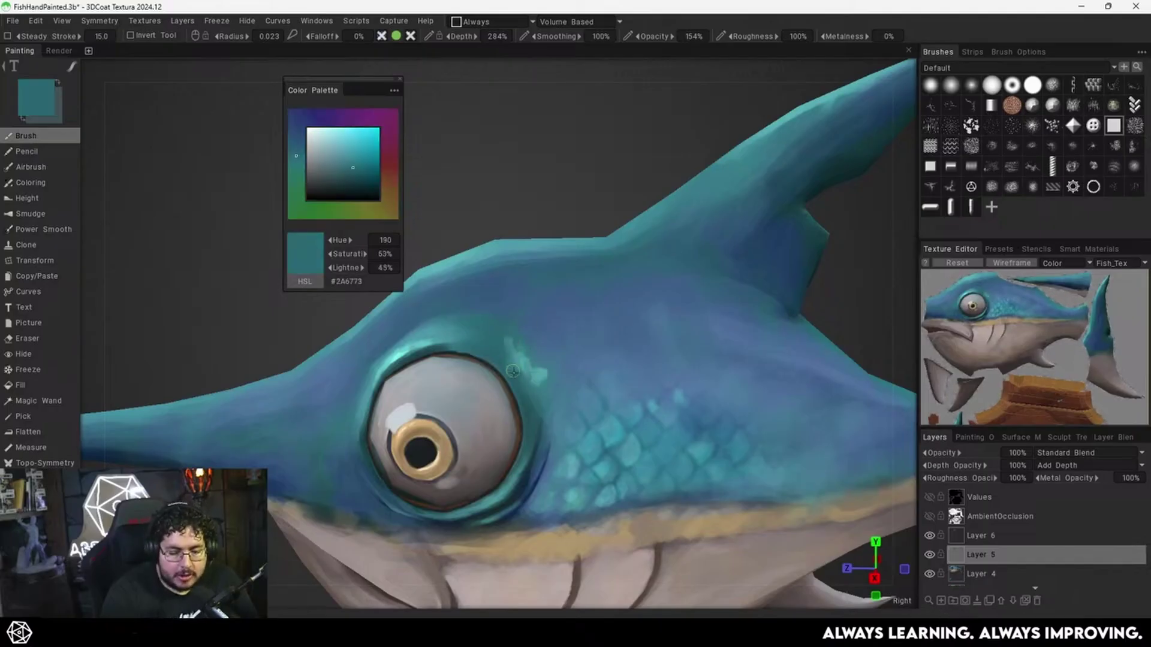
drag(503, 341, 545, 384)
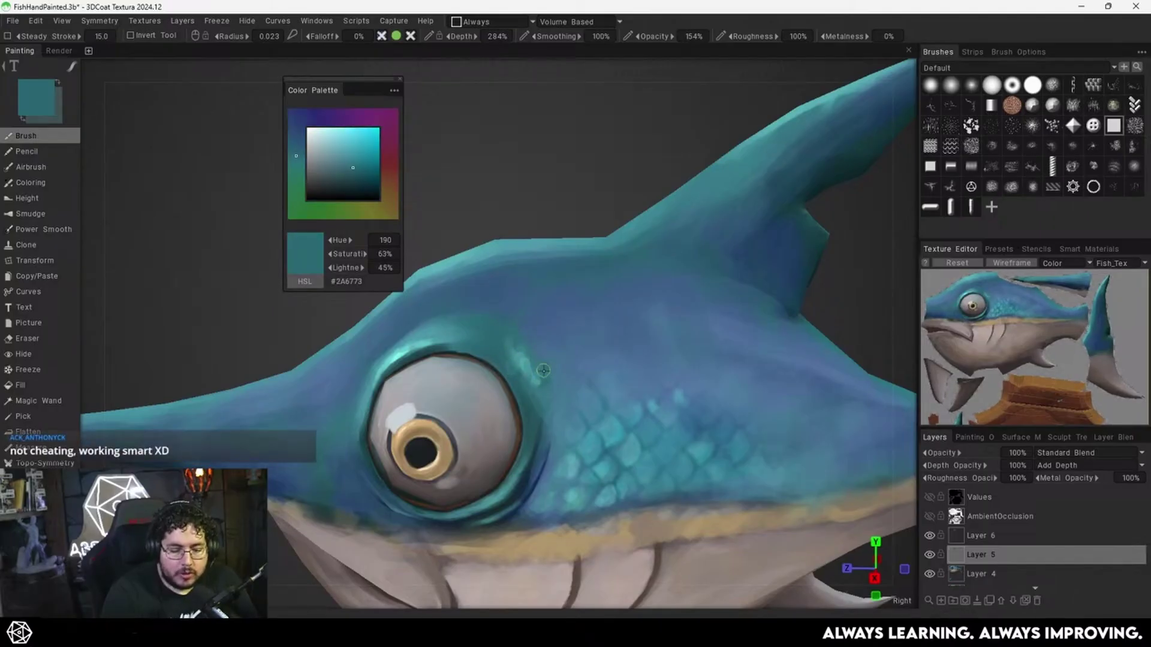
key(v)
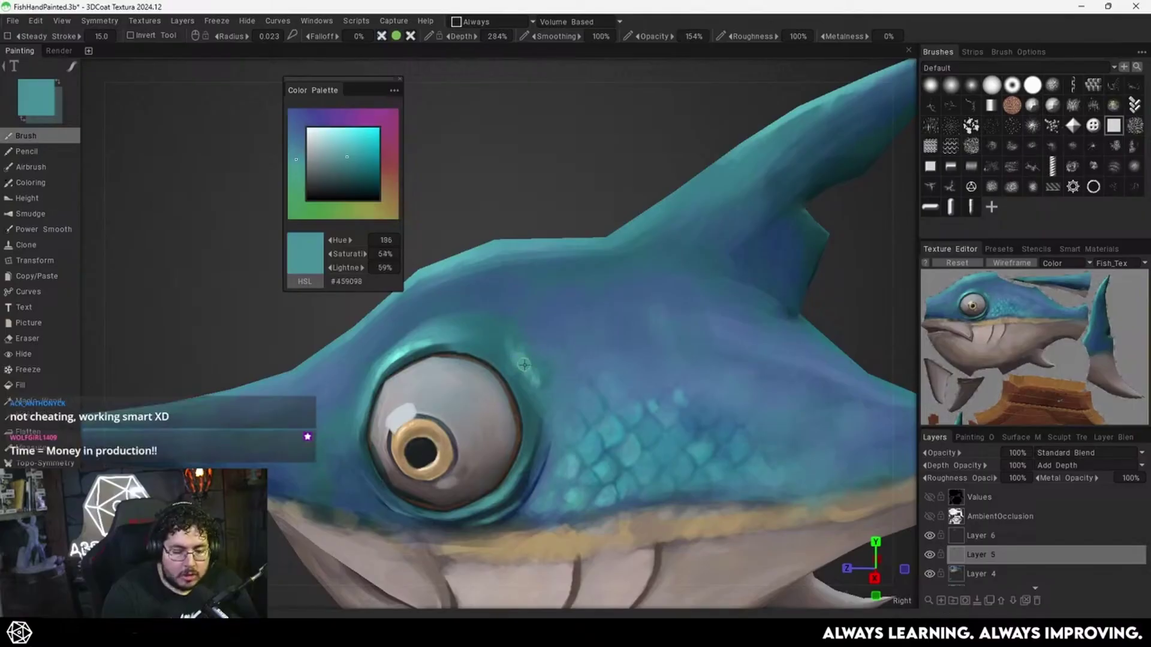
key(v)
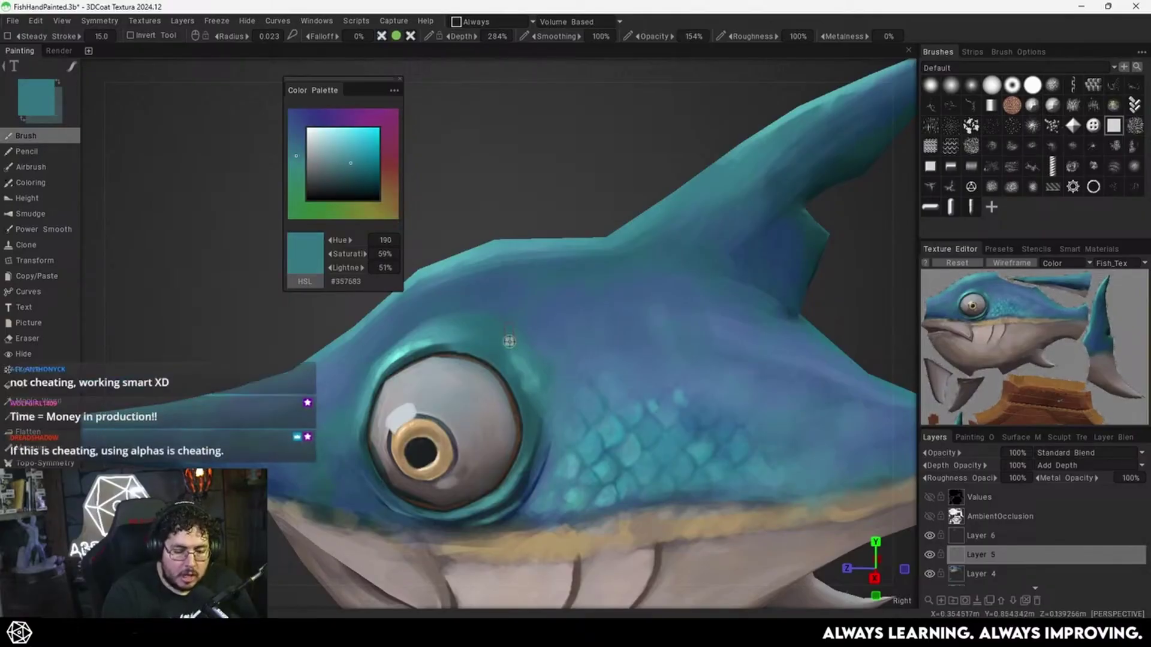
key(v)
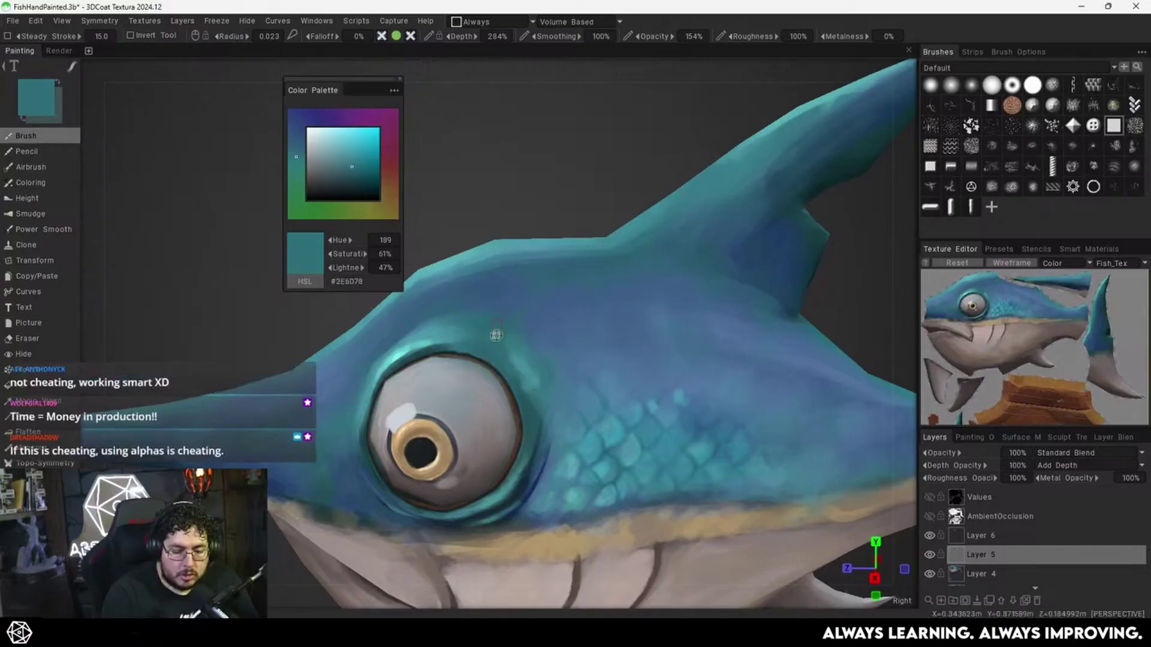
alt+right_drag(605, 356, 632, 329)
mouse_move(632, 329)
alt+mouse_down()
mouse_move(538, 382)
mouse_move(601, 376)
alt+mouse_up()
key(v)
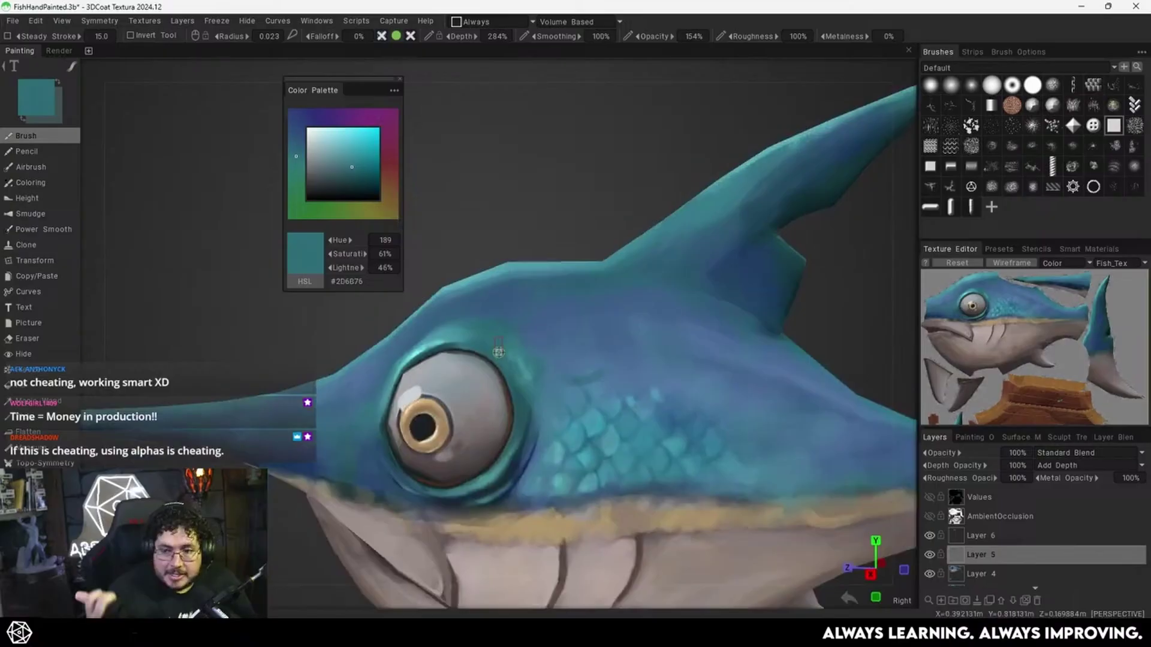
Blend the body color between the eye, scale patch and dorsal fin with sampled blues #387387 and #4A769D.
right_drag(547, 329, 536, 301)
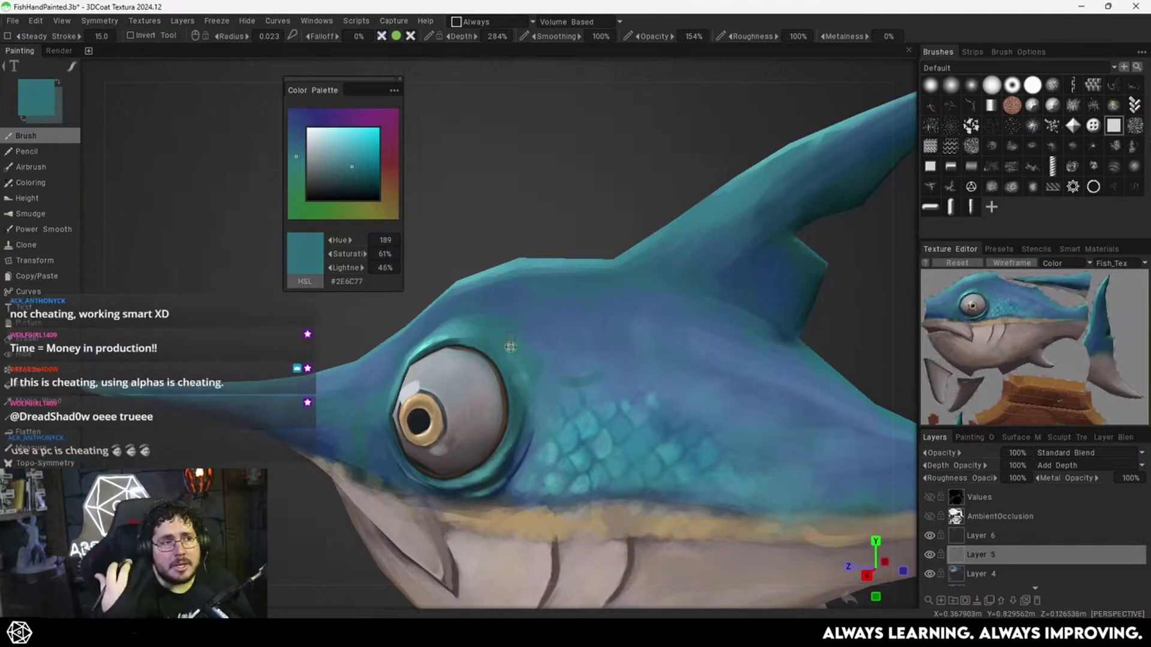
mouse_move(611, 382)
alt+mouse_down()
mouse_move(640, 391)
mouse_move(596, 386)
alt+mouse_up()
key(v)
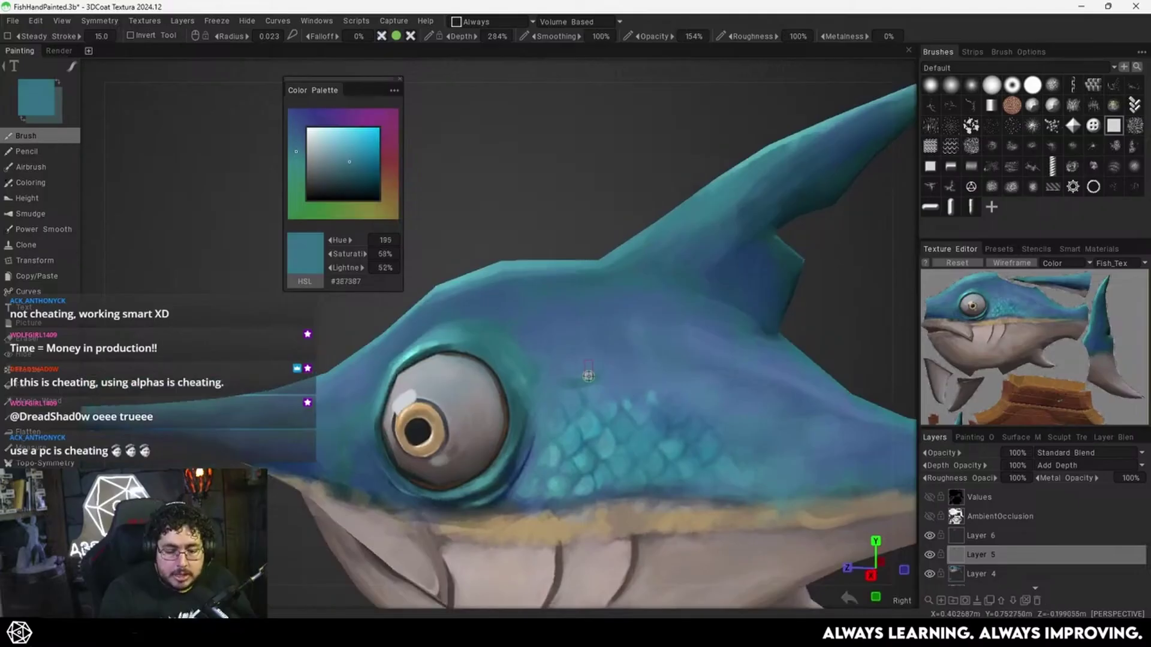
key(v)
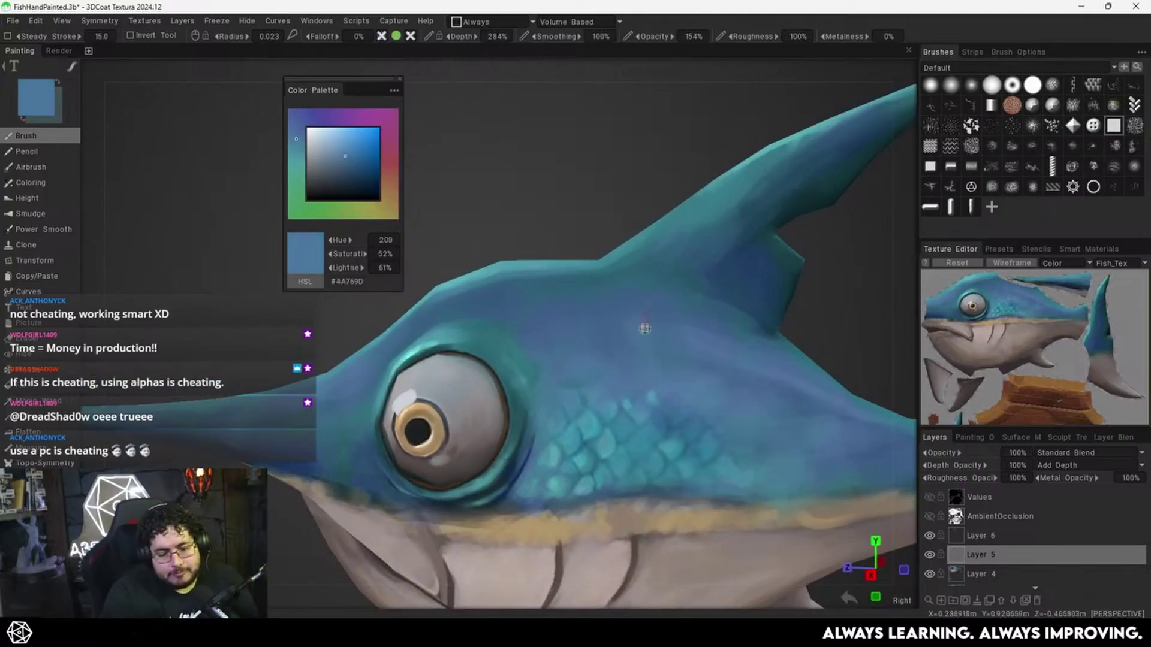
Paint the dorsal fin with sampled dark teal #123034, mid teal #357081 and dark blue #1E4455, reducing the brush radius from 0.056 to 0.033.
middle_drag(728, 283, 632, 349)
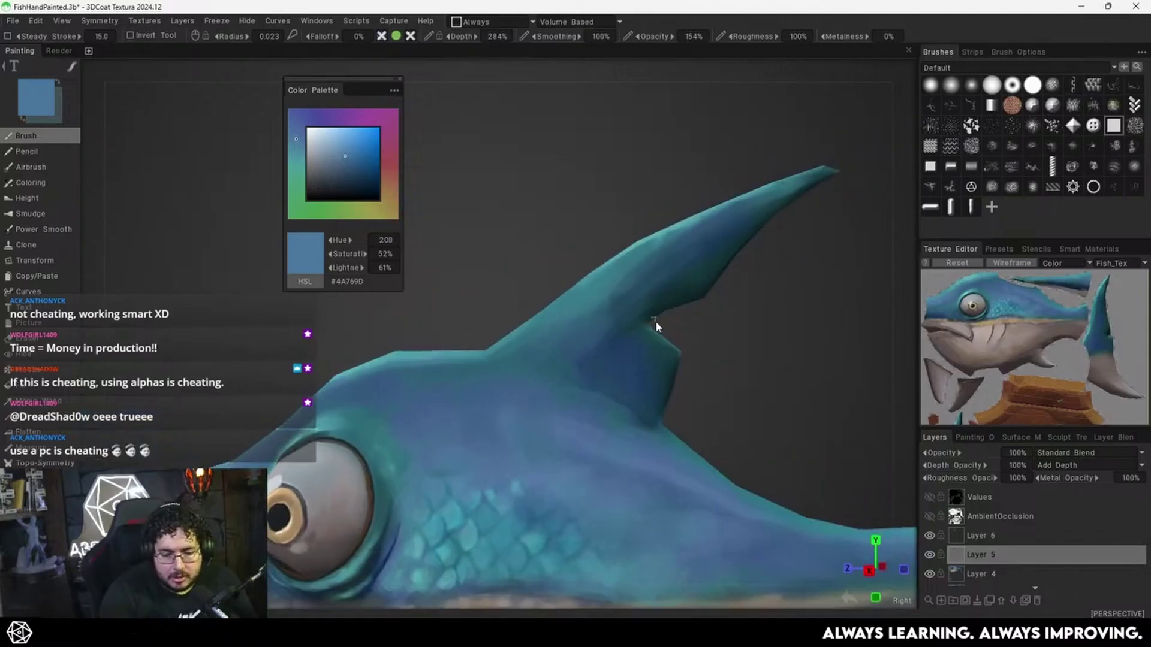
key(v)
drag(633, 318, 628, 311)
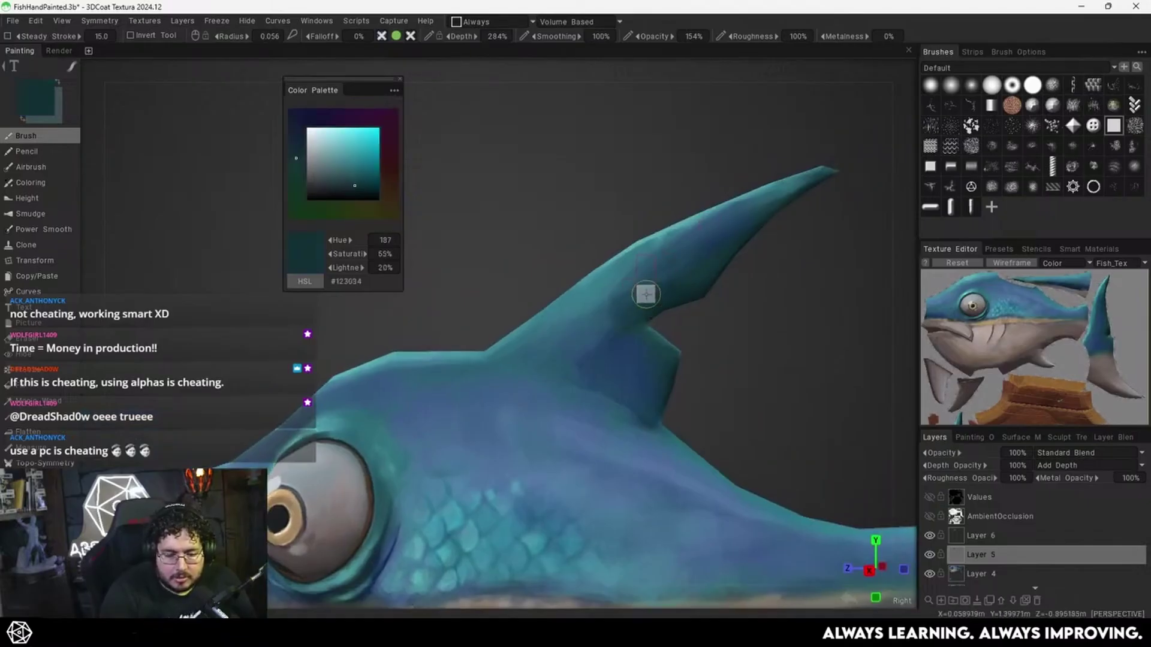
key(v)
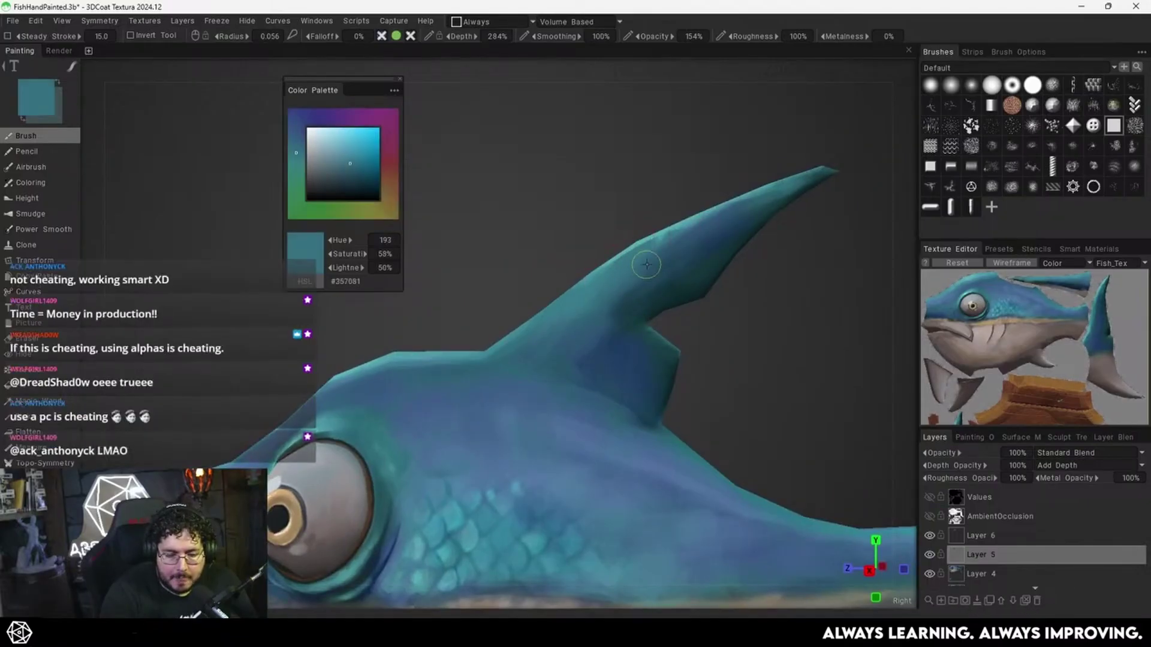
drag(647, 265, 722, 230)
drag(614, 306, 752, 216)
right_drag(737, 219, 734, 220)
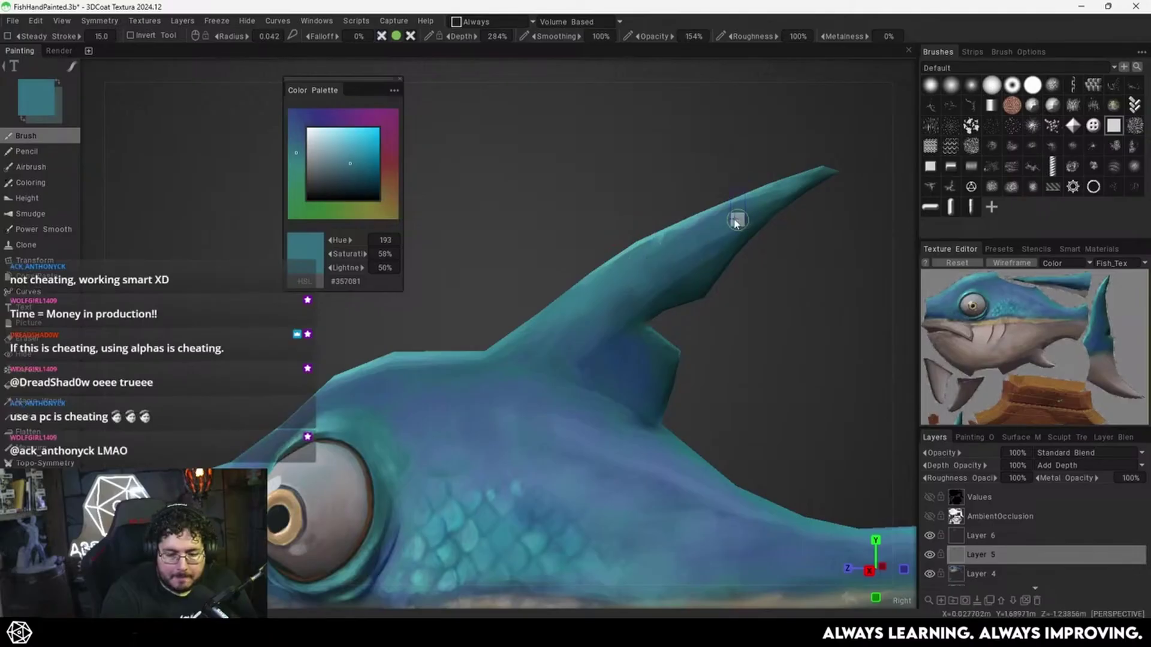
key(v)
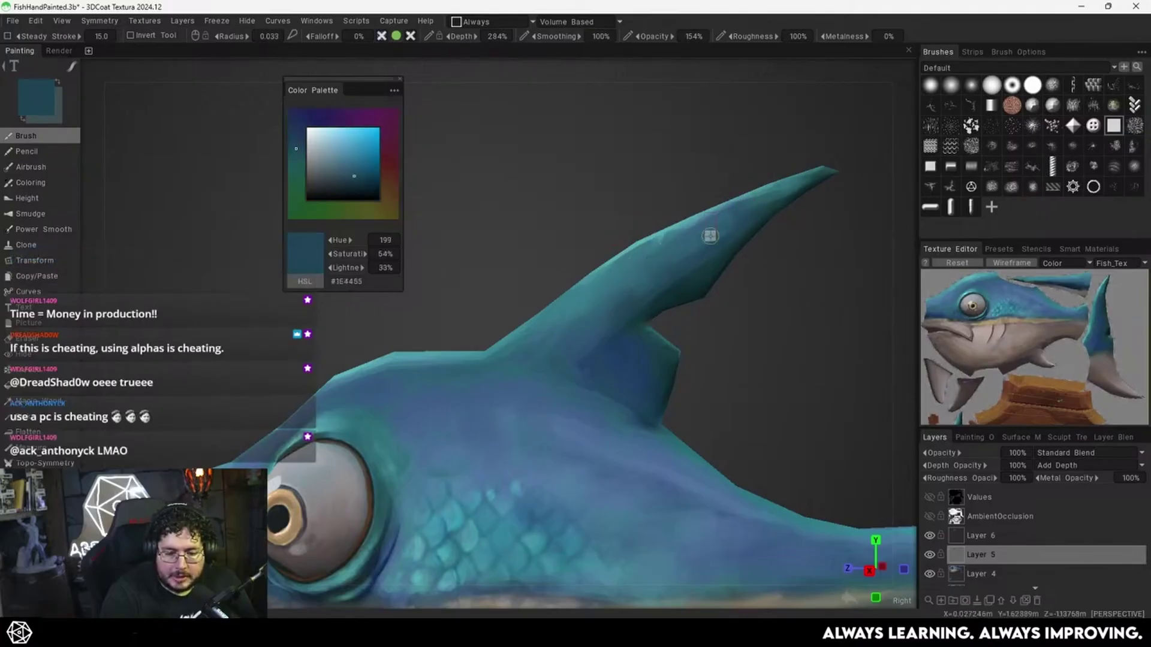
Refine the top of the head and snout with sampled light teal #59B0B8 and darker blue #386783.
scroll(698, 278, down, 6)
drag(657, 317, 696, 350)
scroll(695, 348, up, 3)
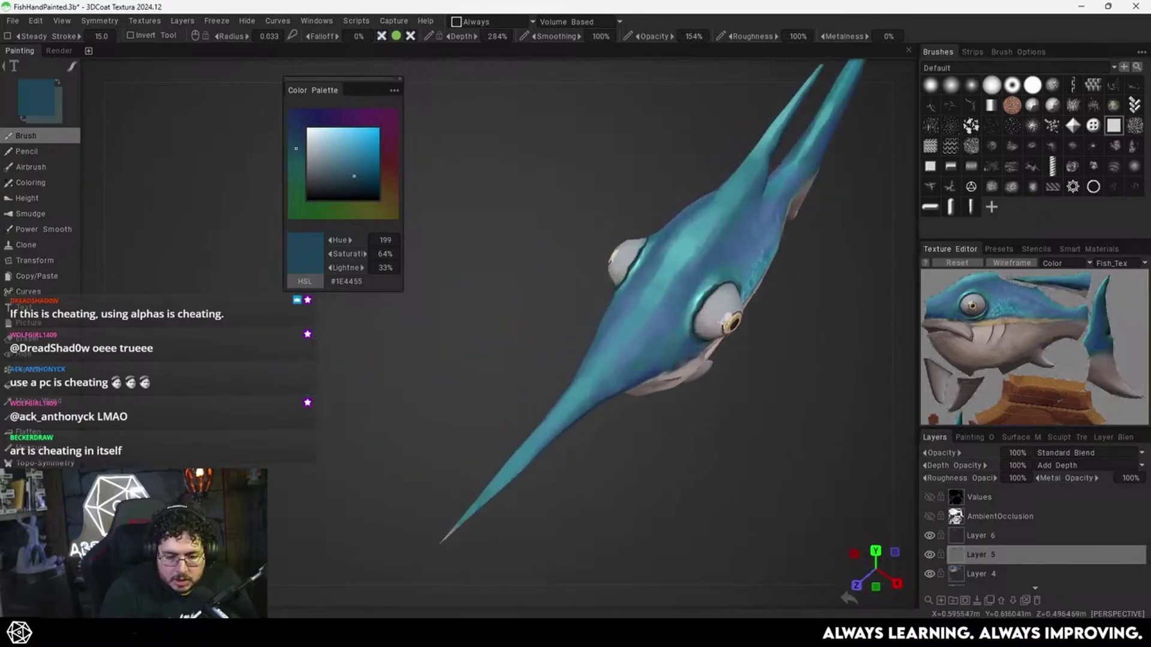
key(v)
middle_drag(610, 380, 659, 305)
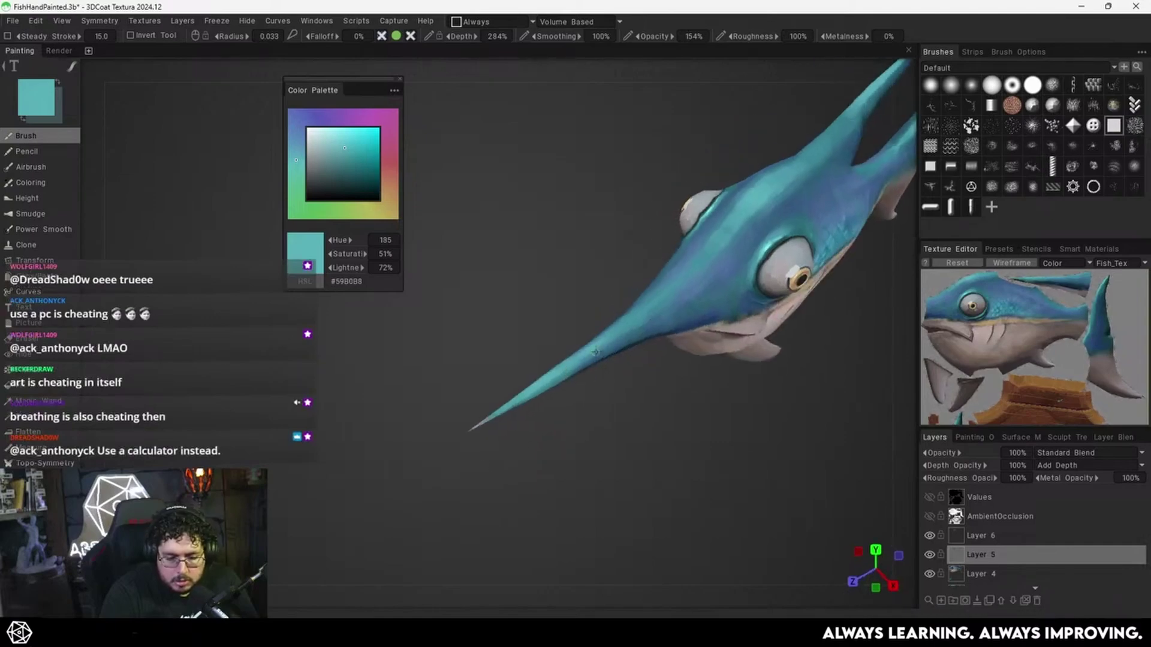
key(v)
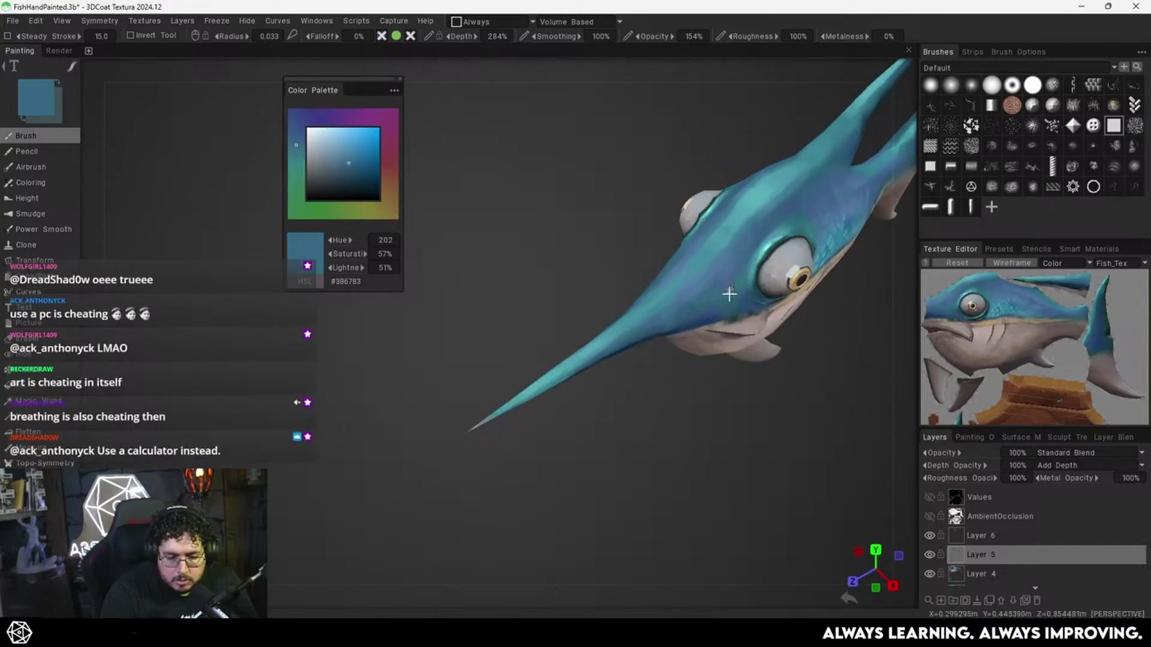
Merge Layer 6 down into Layer 5.
alt+right_drag(727, 293, 601, 364)
alt+drag(601, 365, 510, 318)
alt+middle_drag(800, 323, 696, 347)
alt+drag(696, 348, 702, 331)
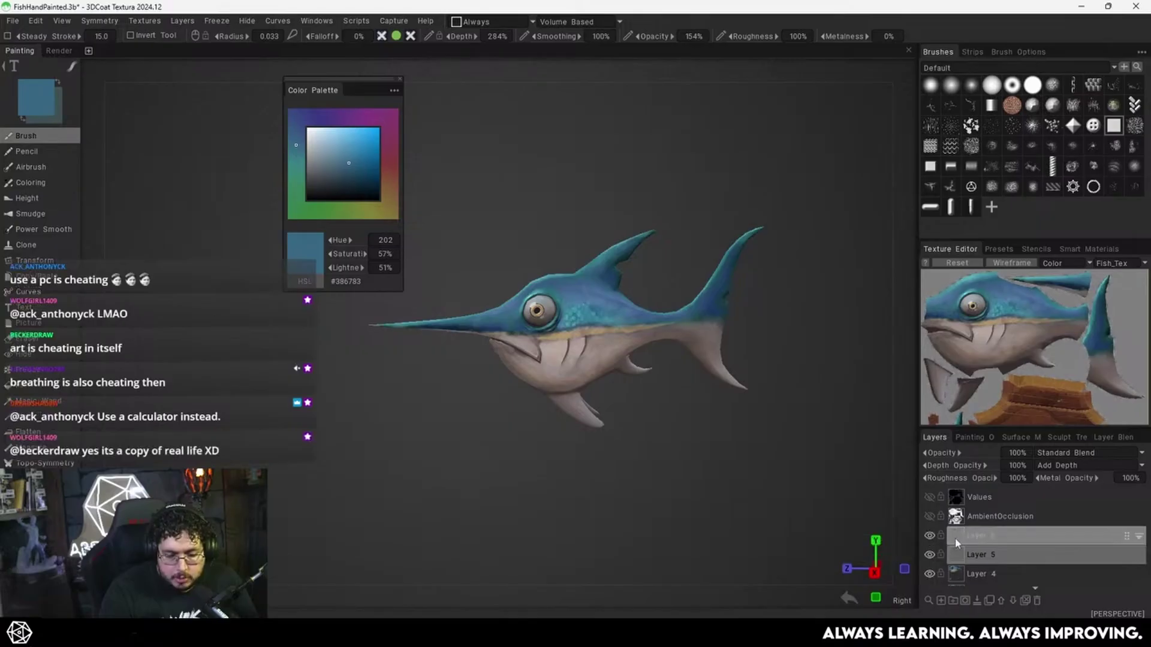
click(993, 539)
right_click(998, 542)
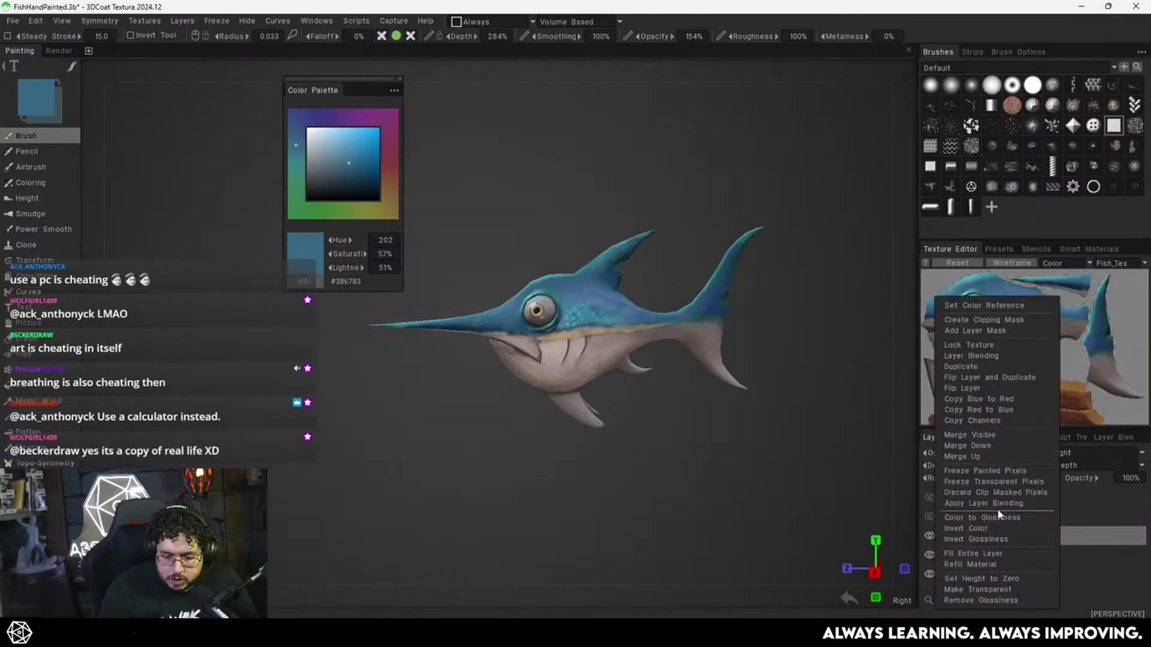
click(988, 447)
Compare the whole fish with Layer 5 hidden and shown.
click(929, 535)
alt+drag(756, 468, 762, 466)
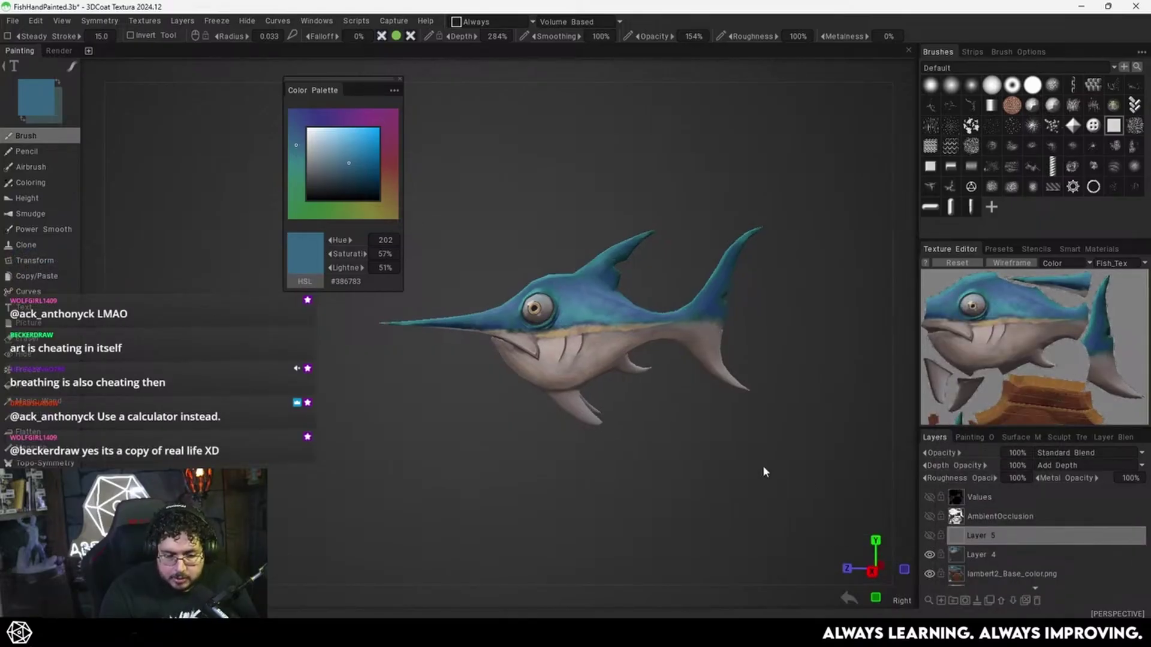
alt+middle_drag(728, 443, 771, 463)
alt+right_drag(770, 464, 873, 445)
click(930, 536)
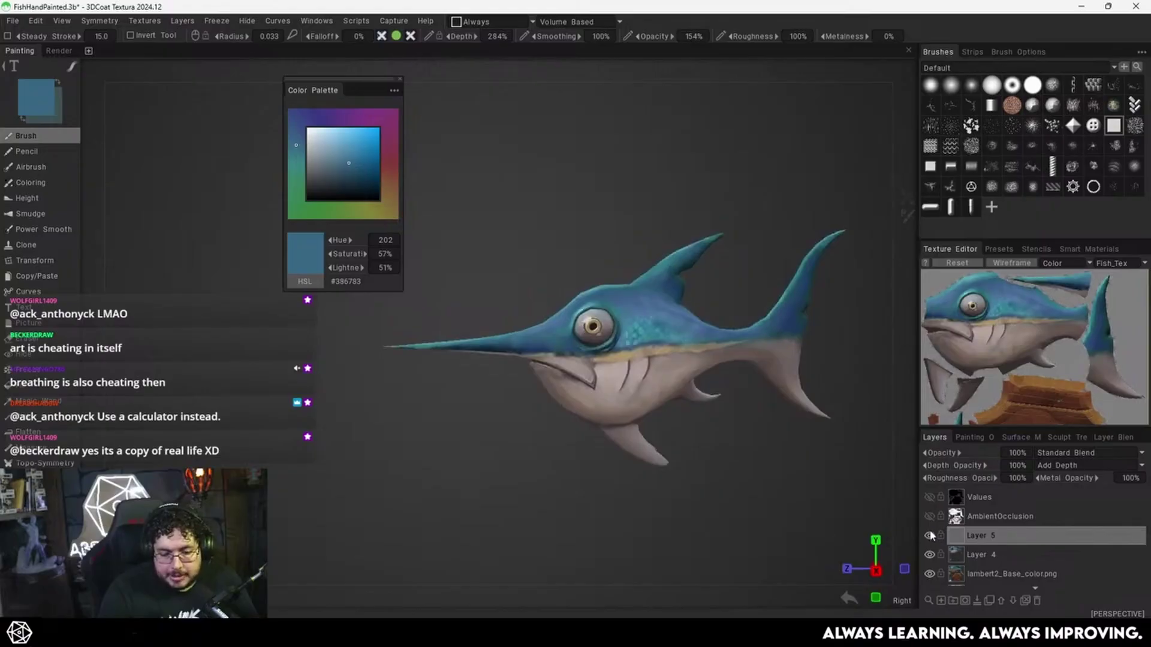
Examine the painted fish from several angles, focusing on the scales, mouth and gill slits.
alt+drag(824, 498, 797, 463)
alt+right_drag(797, 463, 819, 443)
drag(819, 447, 785, 495)
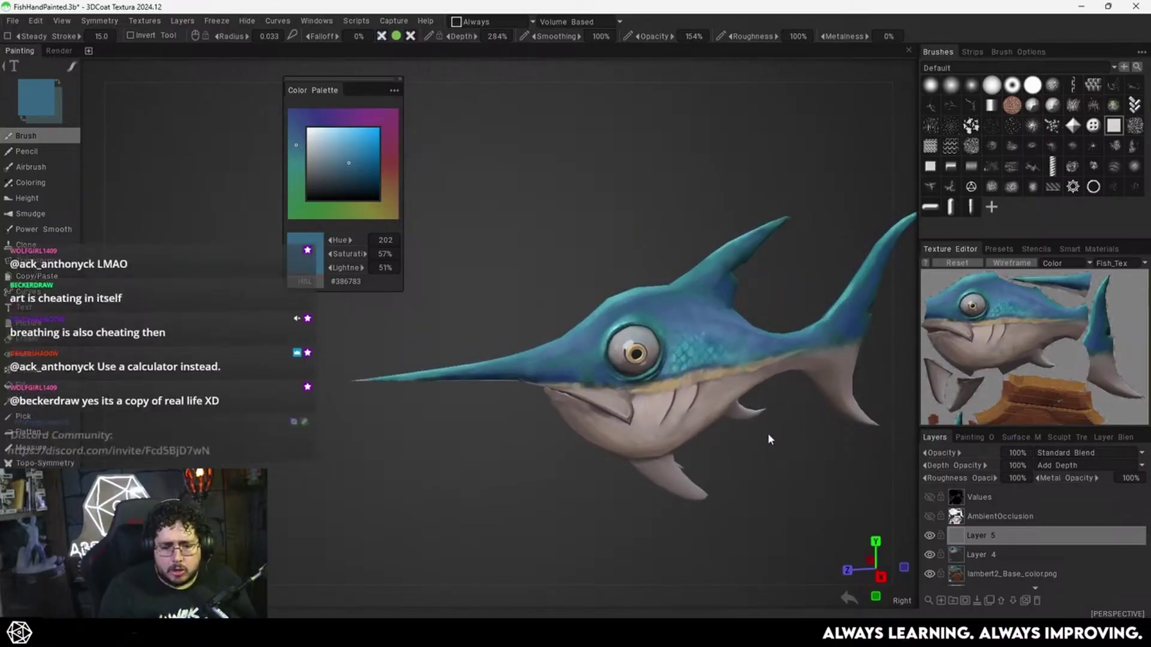
drag(769, 435, 729, 436)
scroll(731, 434, up, 3)
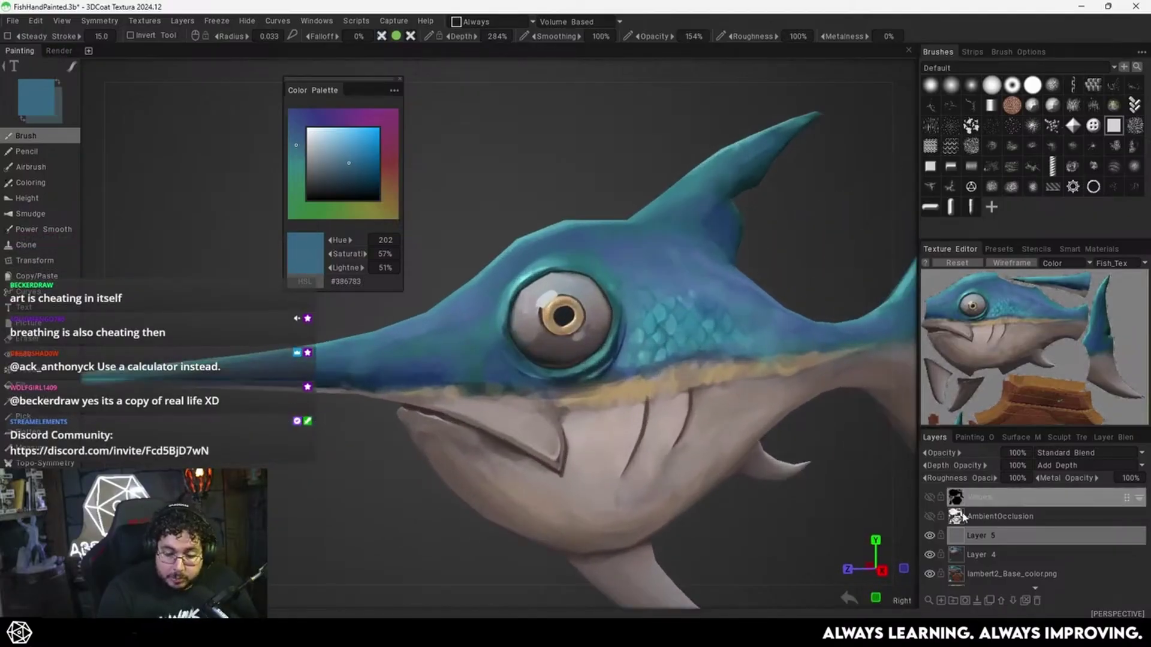
middle_drag(721, 435, 718, 407)
middle_drag(636, 454, 627, 412)
scroll(626, 413, up, 1)
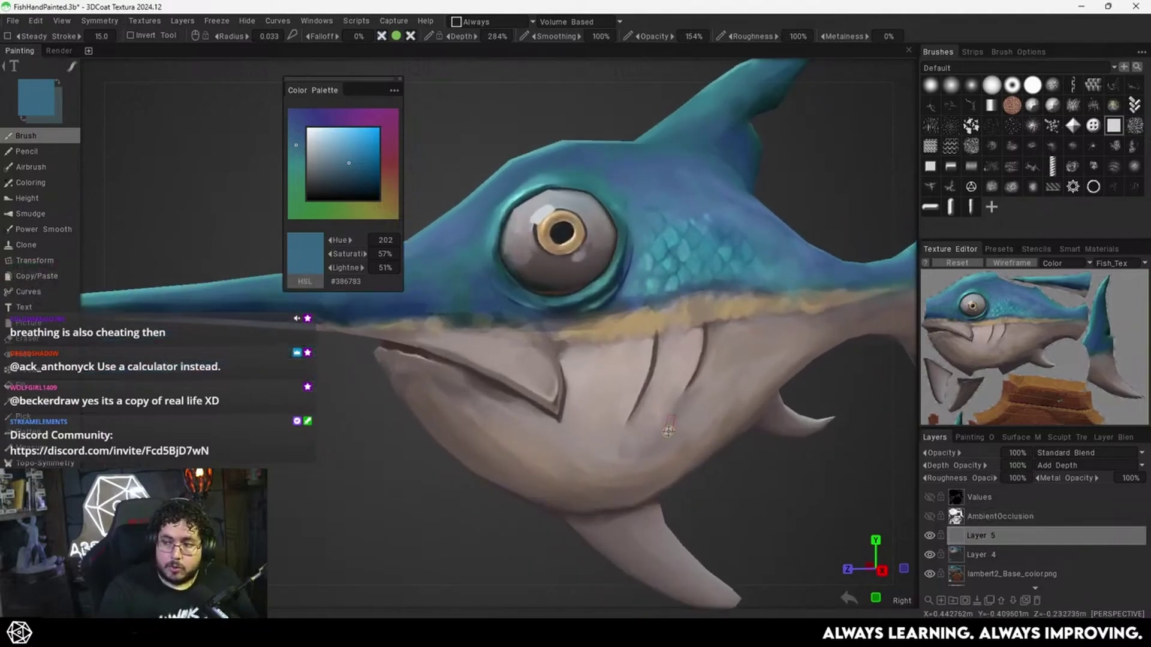
Place the mounted-swordfish reference image beside the model and compare its mouth and gills with a close-up of the mouth.
right_drag(1150, 514, 179, 302)
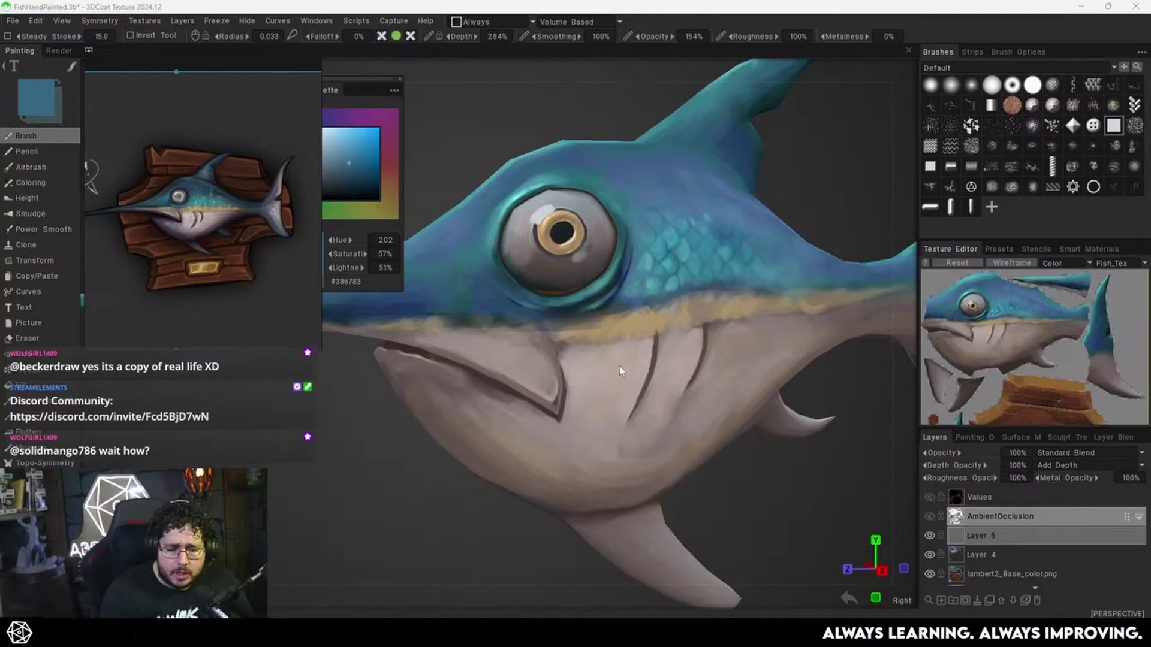
scroll(623, 377, up, 4)
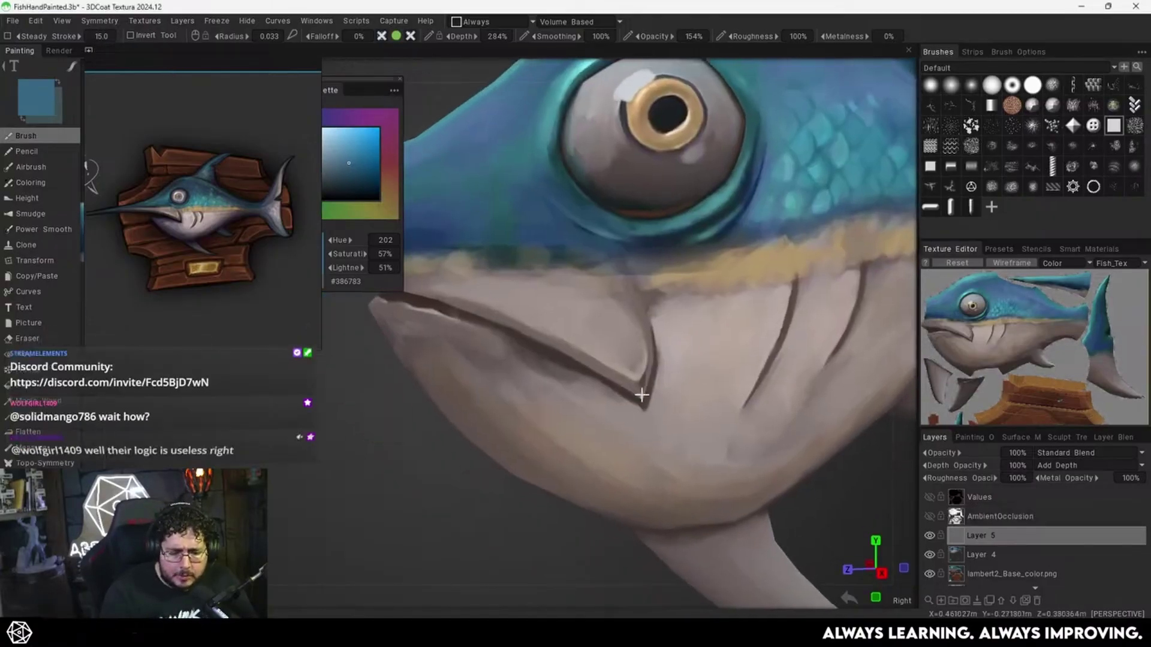
click(193, 220)
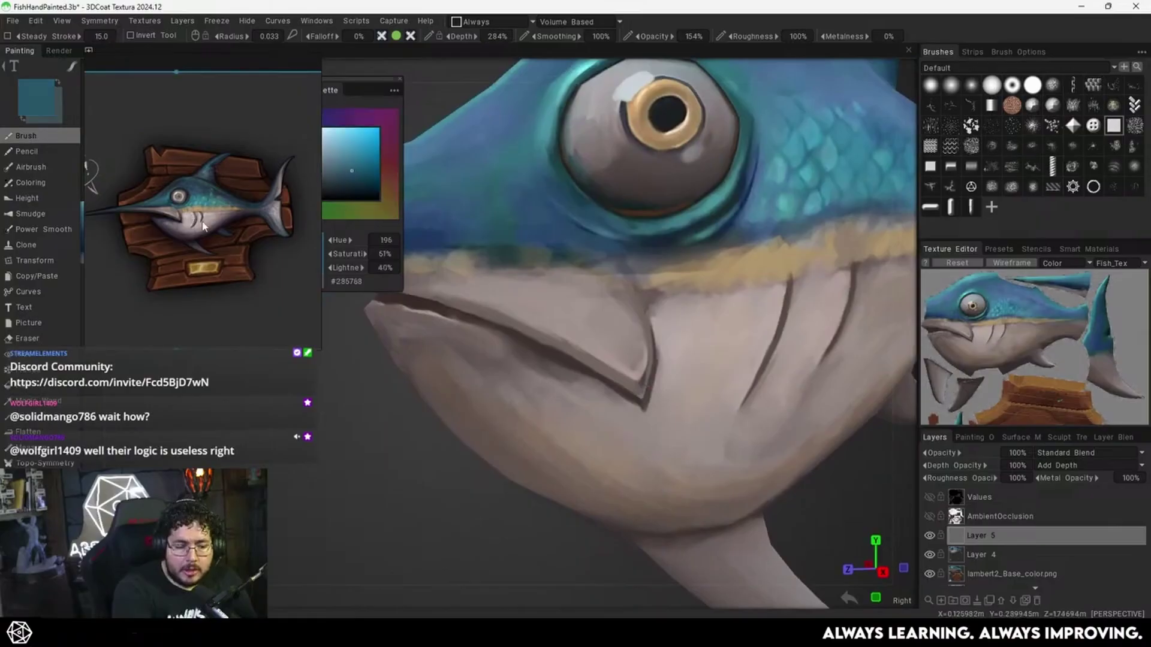
drag(203, 226, 202, 226)
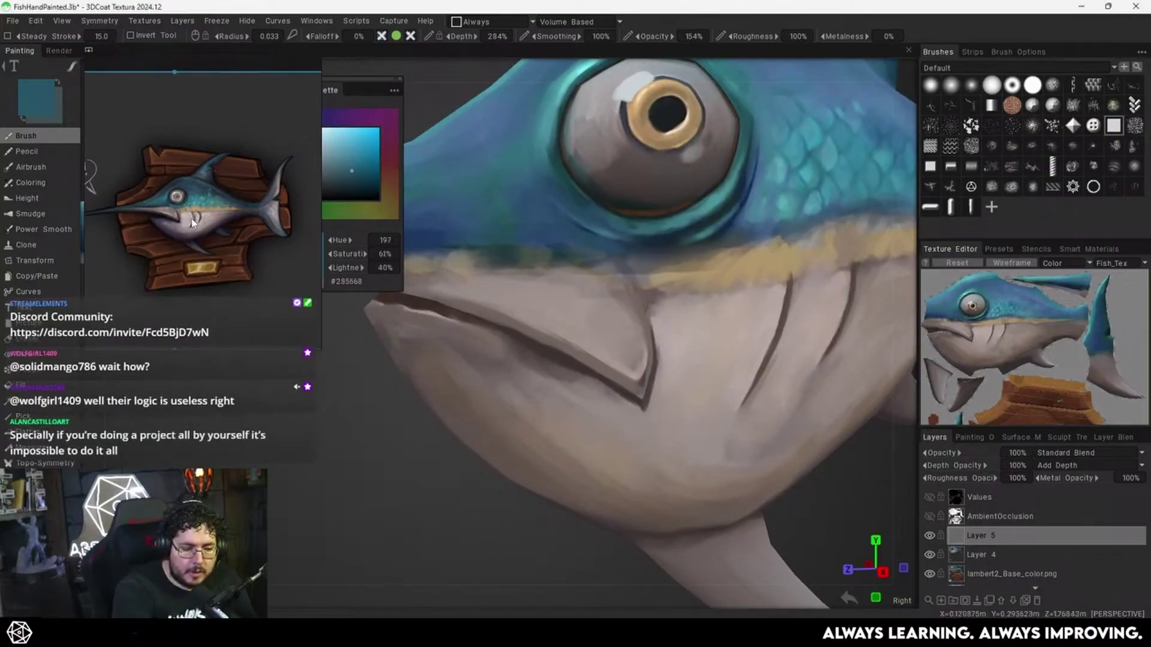
Move the floating color palette clear of the reference image while framing the corner of the mouth.
alt+drag(412, 341, 382, 431)
mouse_move(555, 355)
alt+right_down()
mouse_move(673, 310)
mouse_move(645, 360)
mouse_move(666, 352)
alt+right_up()
key(v)
key(v)
drag(673, 347, 666, 370)
alt+drag(668, 373, 593, 347)
drag(347, 84, 410, 71)
Paint a pale #D6C7C2 highlight along the upper lip's edge and around the mouth corner, using a brush radius of 0.012.
key(v)
alt+drag(693, 350, 634, 379)
right_drag(633, 380, 629, 382)
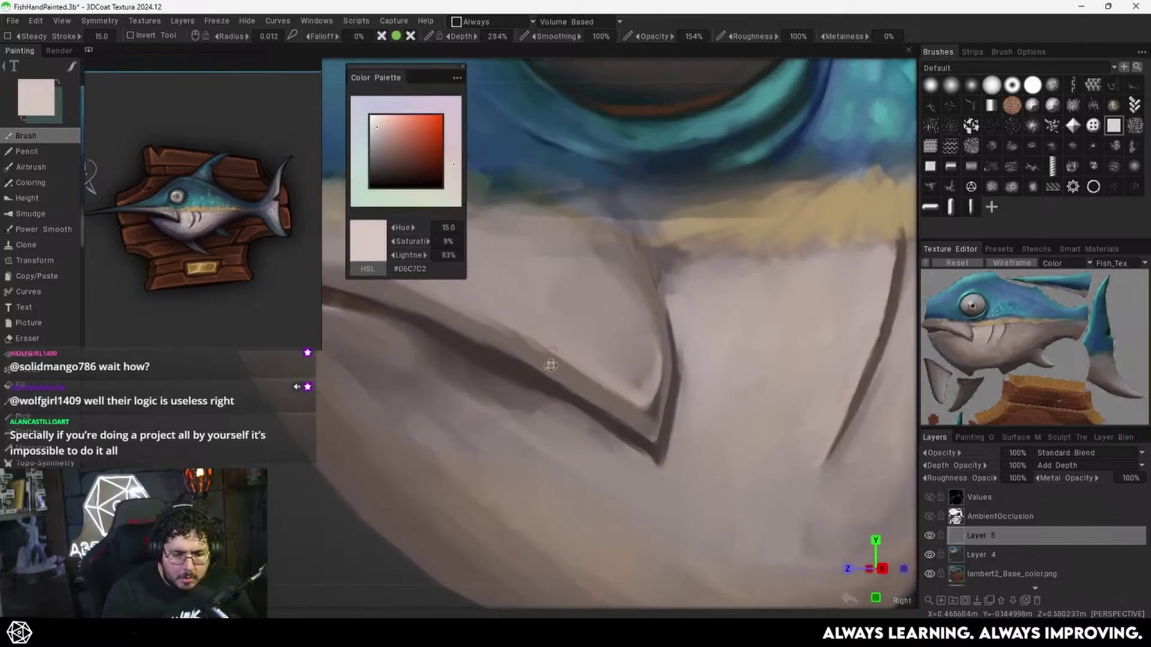
drag(501, 316, 537, 339)
drag(483, 315, 650, 407)
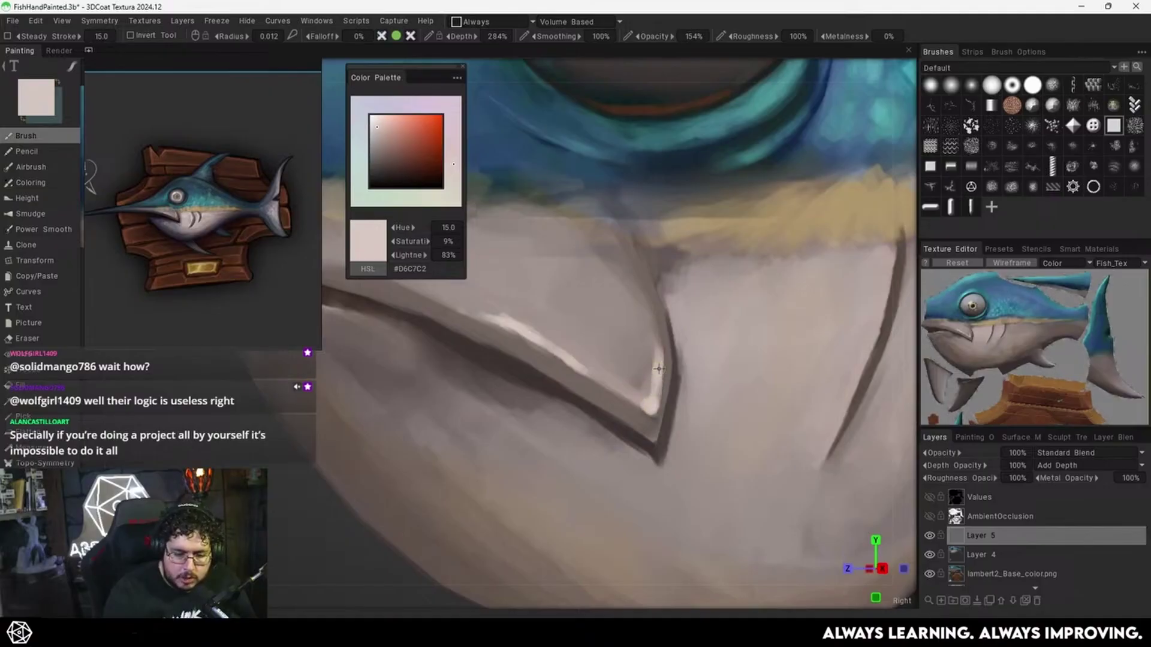
mouse_move(659, 368)
mouse_down()
mouse_move(658, 339)
mouse_move(650, 387)
mouse_up()
Thin and blend the lip highlight into the skin with sampled warm grays #90837F, #A89792 and #9D8F8B.
key(v)
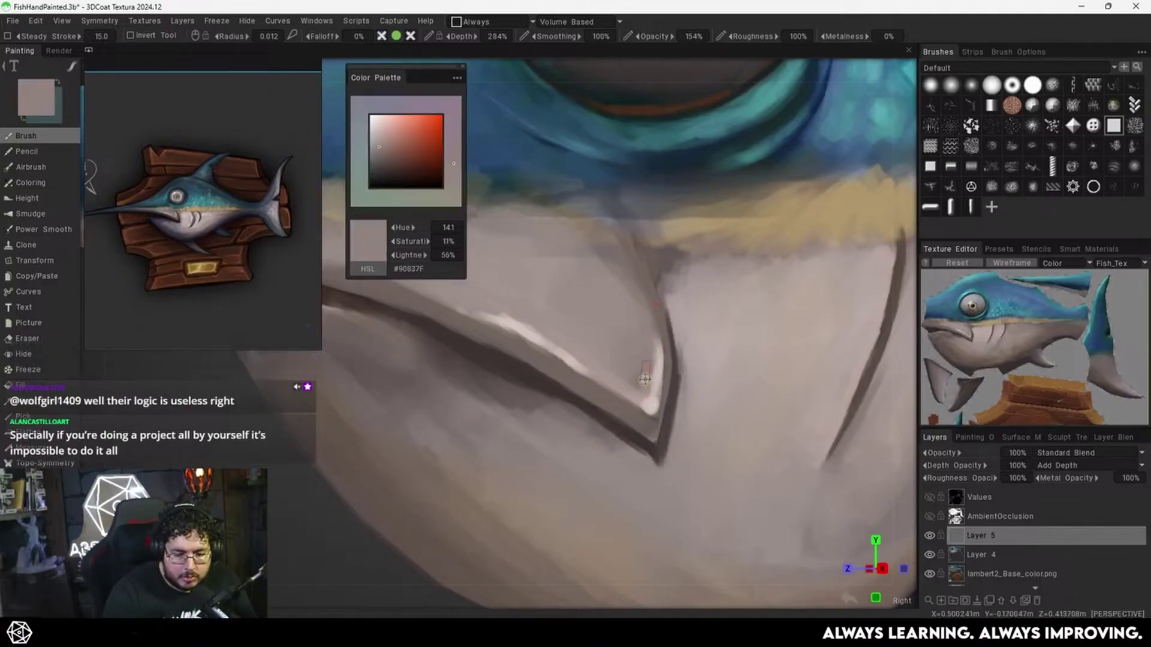
key(v)
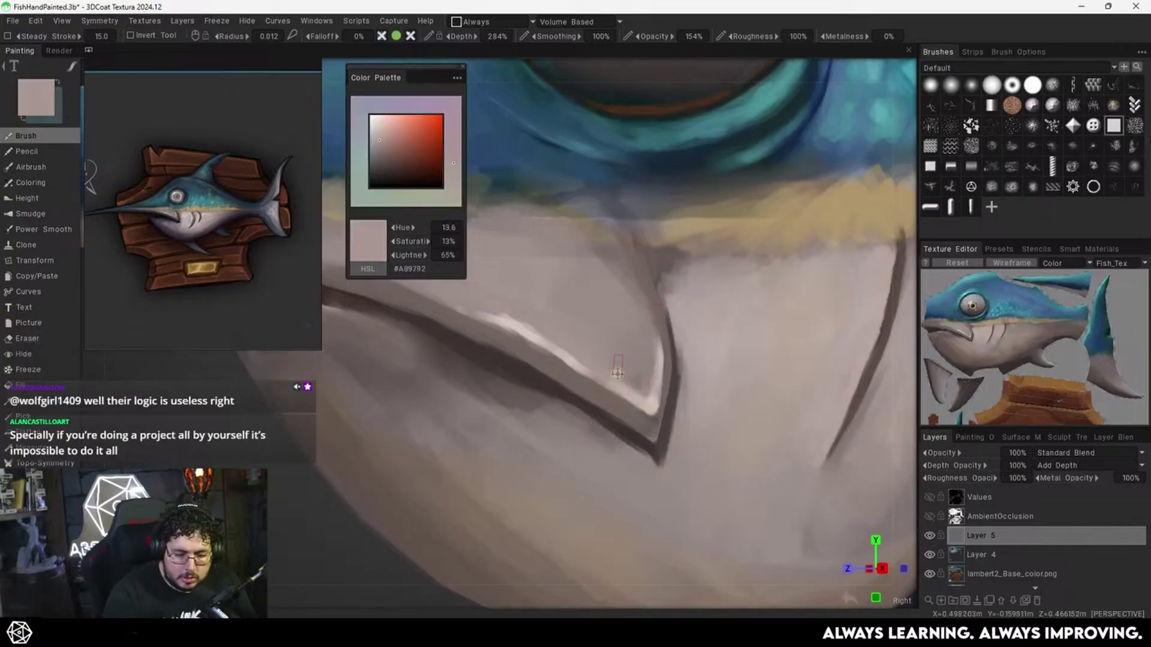
key(v)
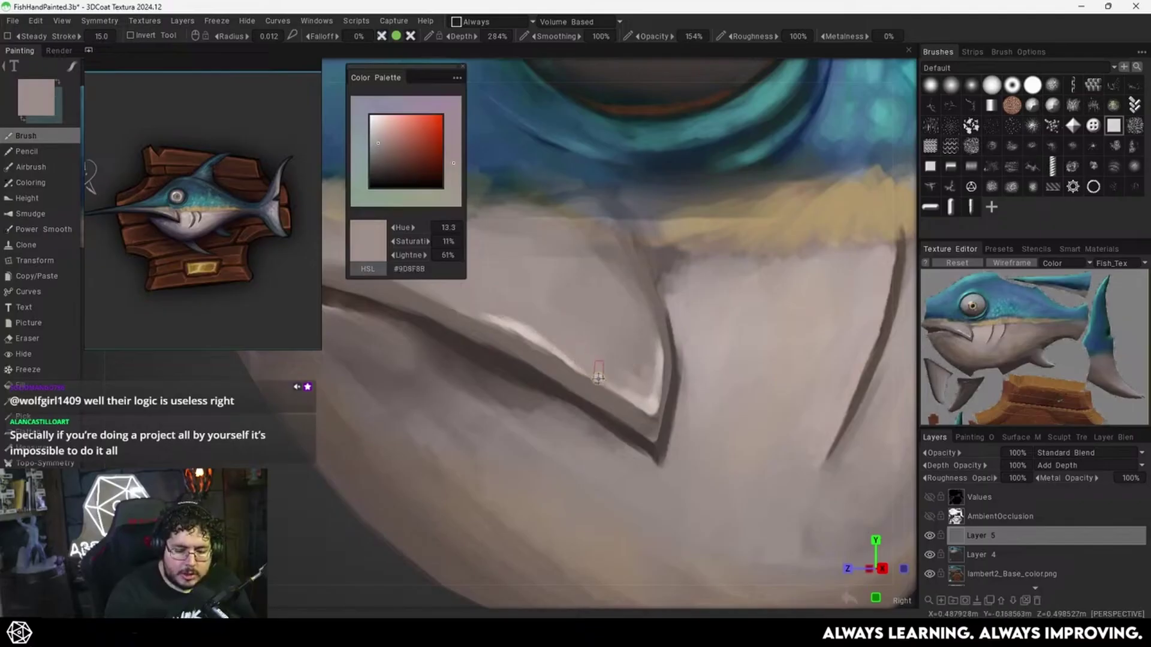
scroll(685, 339, down, 5)
scroll(577, 390, up, 5)
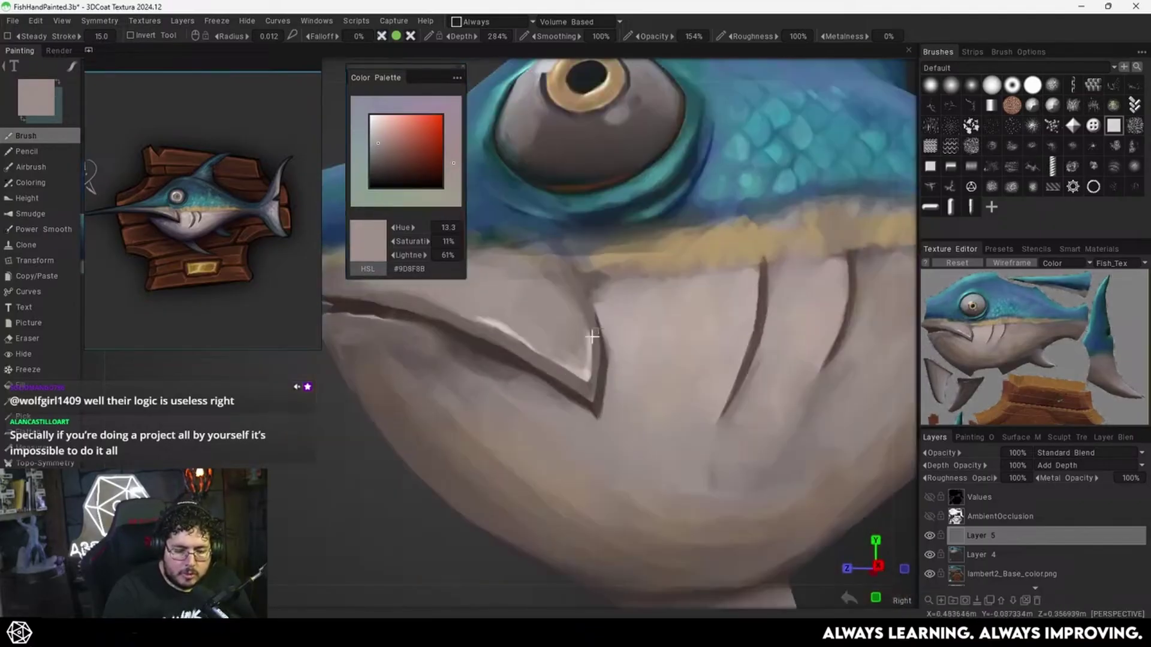
Paint a pale #D5C6C1 highlight along the lower edge of the upper jaw with a 0.020 radius brush, softening it with sampled skin tones.
mouse_move(596, 371)
alt+mouse_down()
mouse_move(601, 388)
mouse_move(612, 384)
alt+mouse_up()
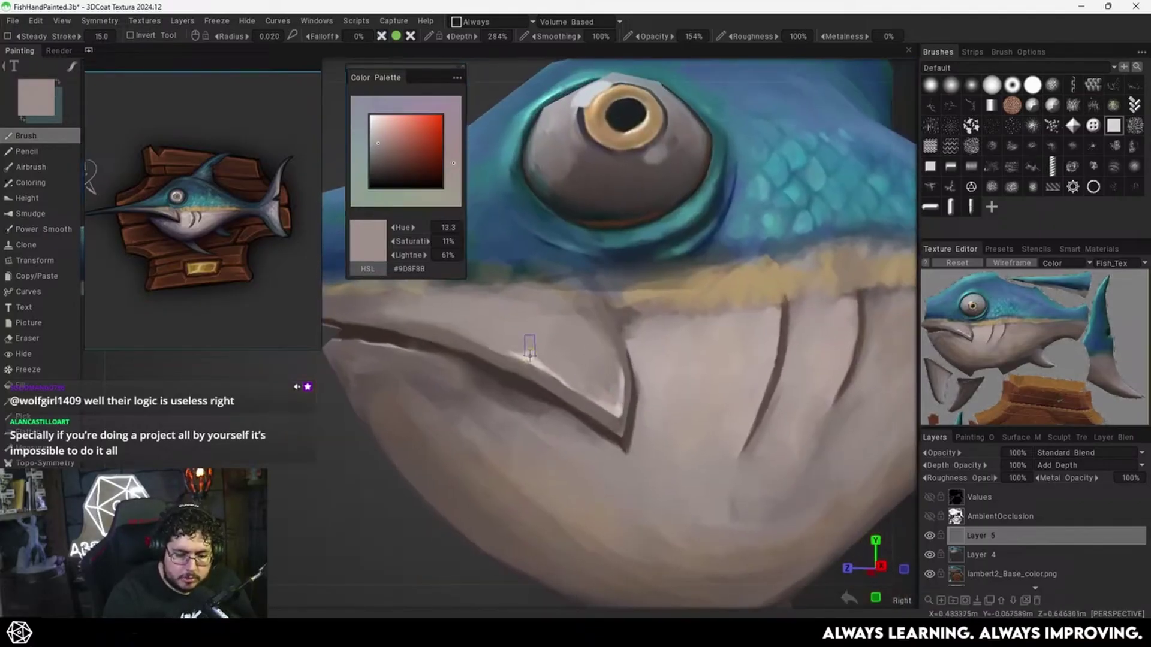
key(v)
mouse_move(527, 356)
mouse_down()
mouse_move(495, 343)
mouse_move(568, 382)
mouse_up()
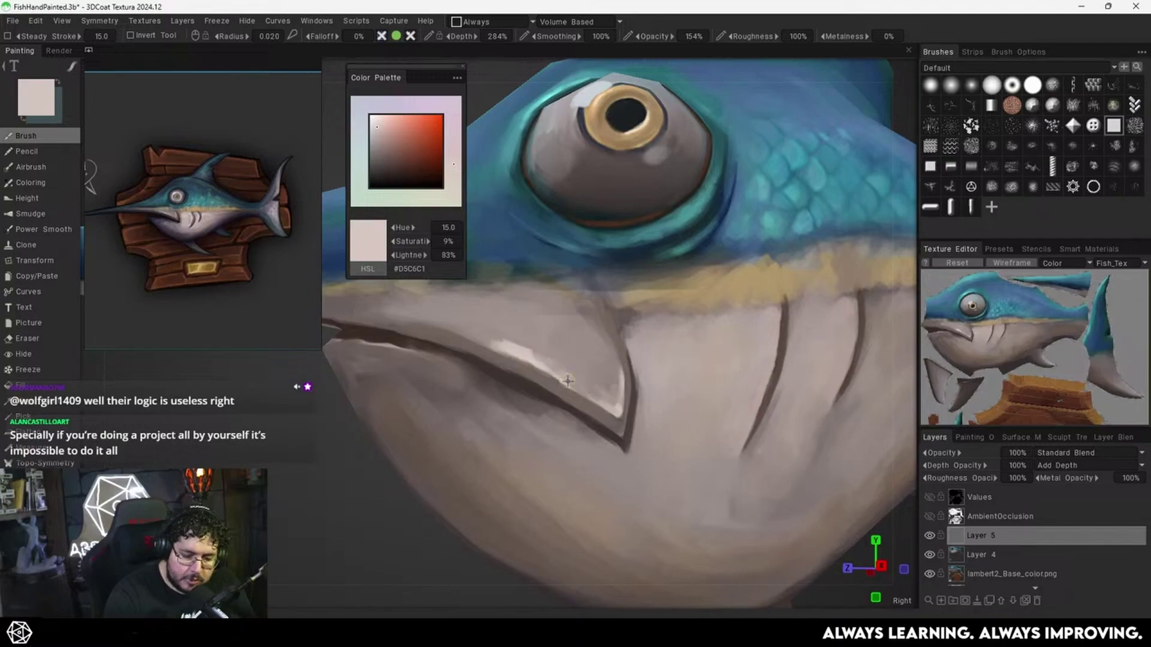
key(v)
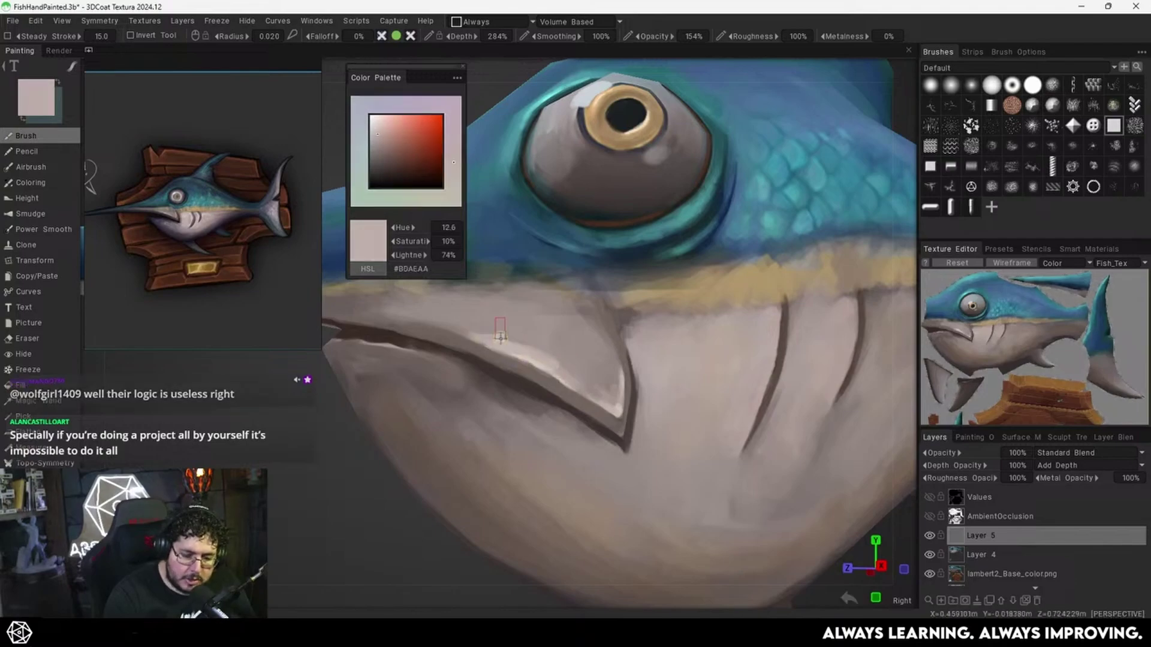
key(v)
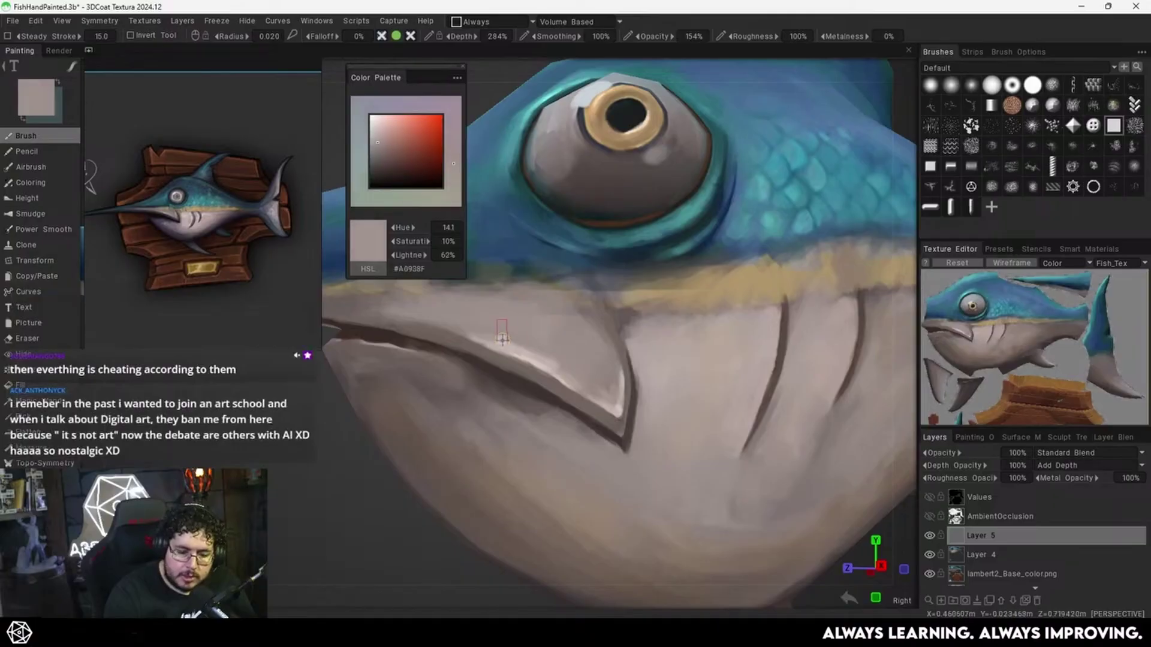
key(v)
Blend the jaw-edge highlight towards the mouth corner using darker sampled skin tones such as #A69895 and #928582.
alt+drag(551, 343, 554, 348)
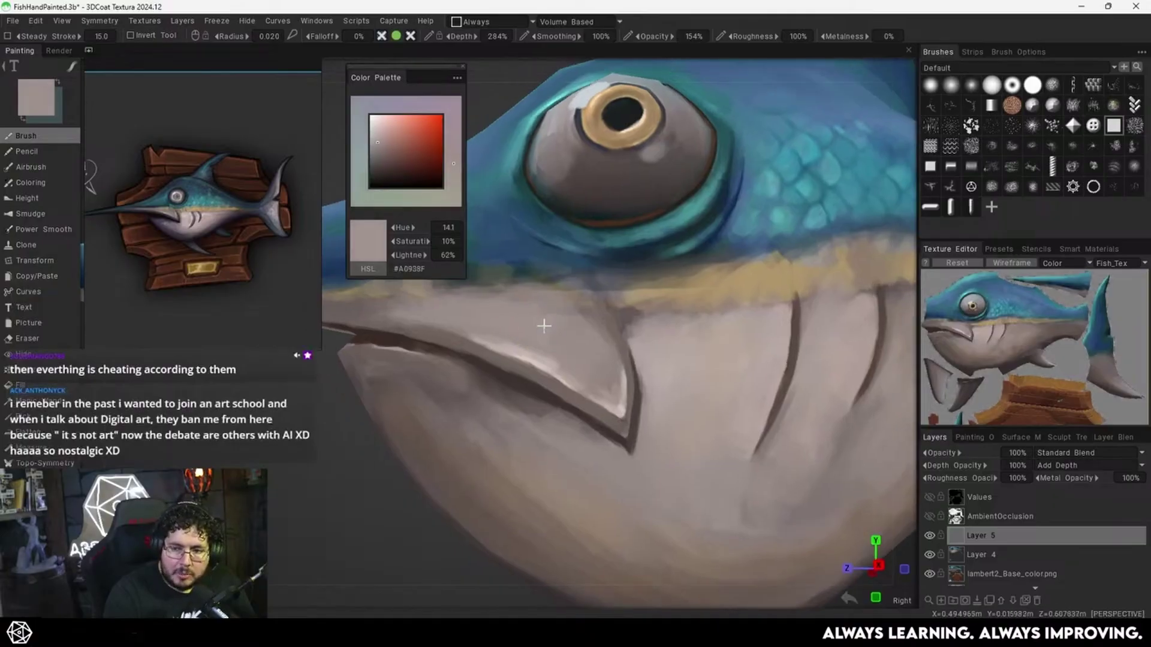
middle_drag(554, 351, 547, 327)
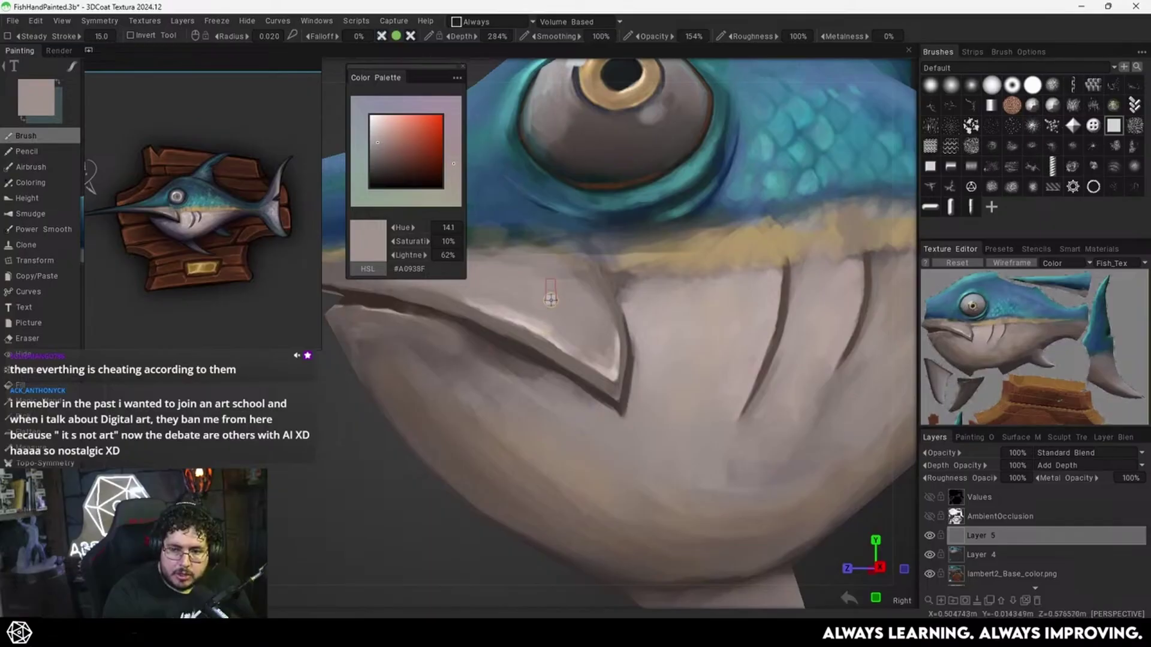
key(v)
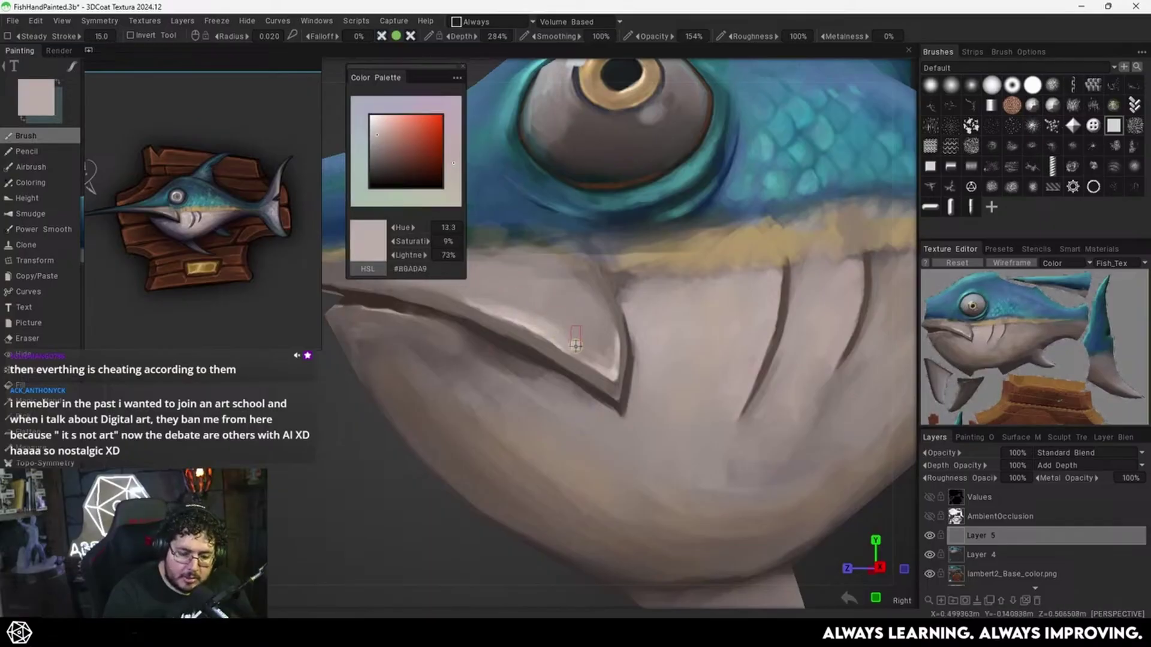
key(v)
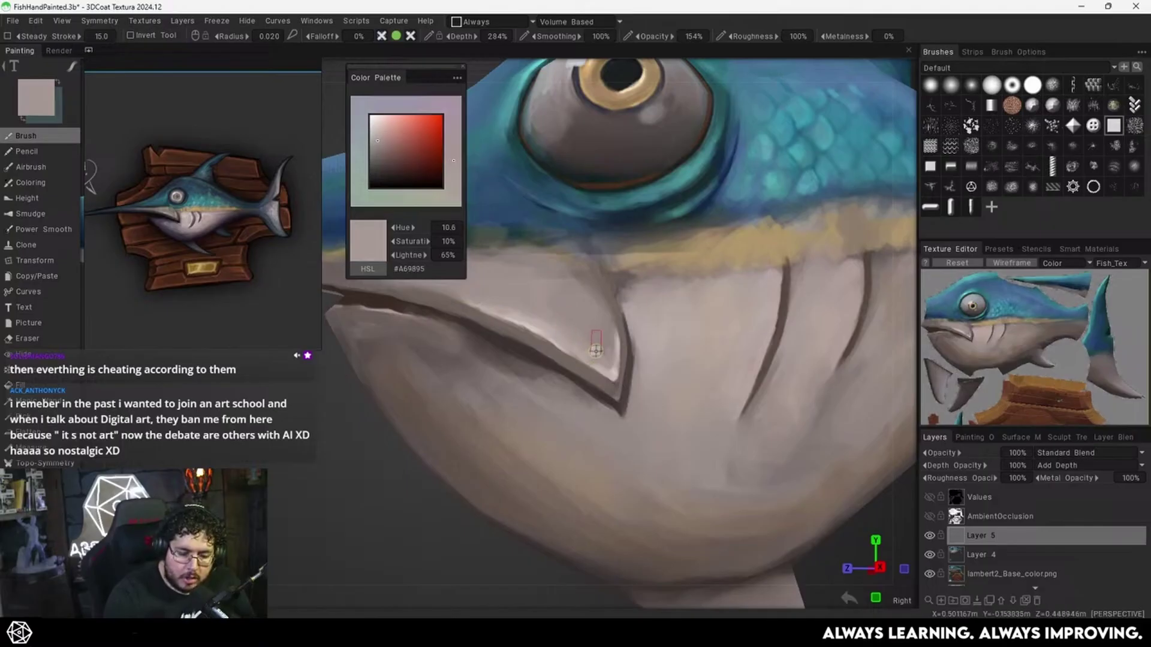
key(v)
key(v)
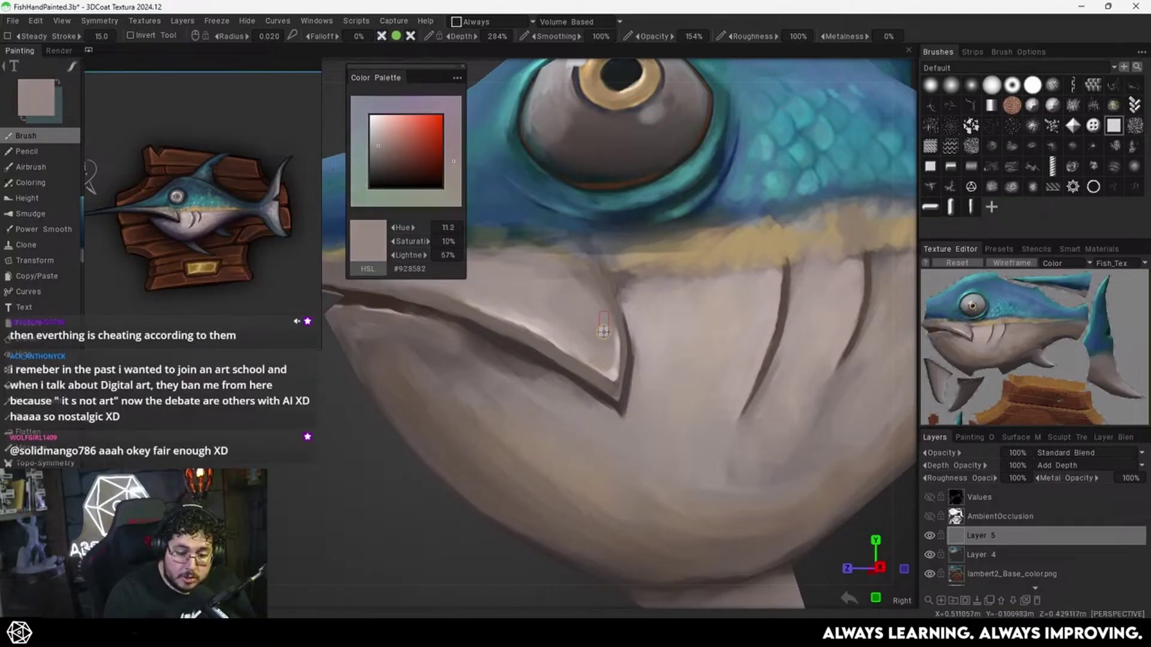
Paint a #D5C6C1 highlight along the front edge of the first gill slit with 318% depth.
alt+drag(689, 348, 583, 359)
key(v)
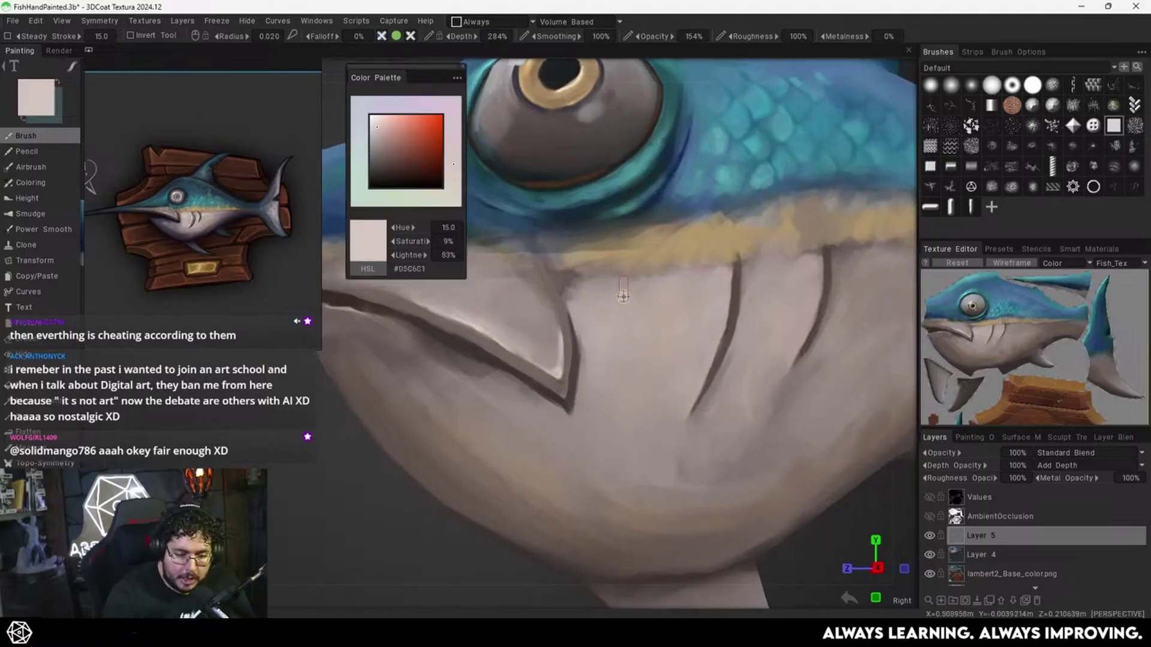
alt+middle_drag(730, 335, 651, 359)
right_drag(643, 384, 634, 379)
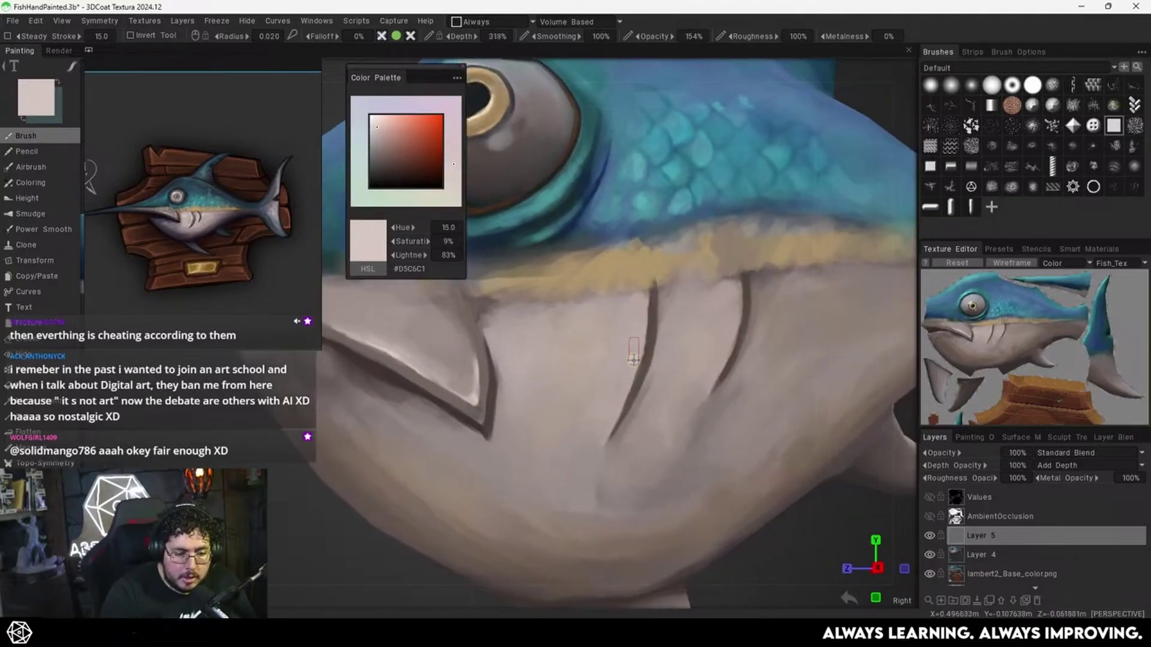
drag(640, 343, 638, 357)
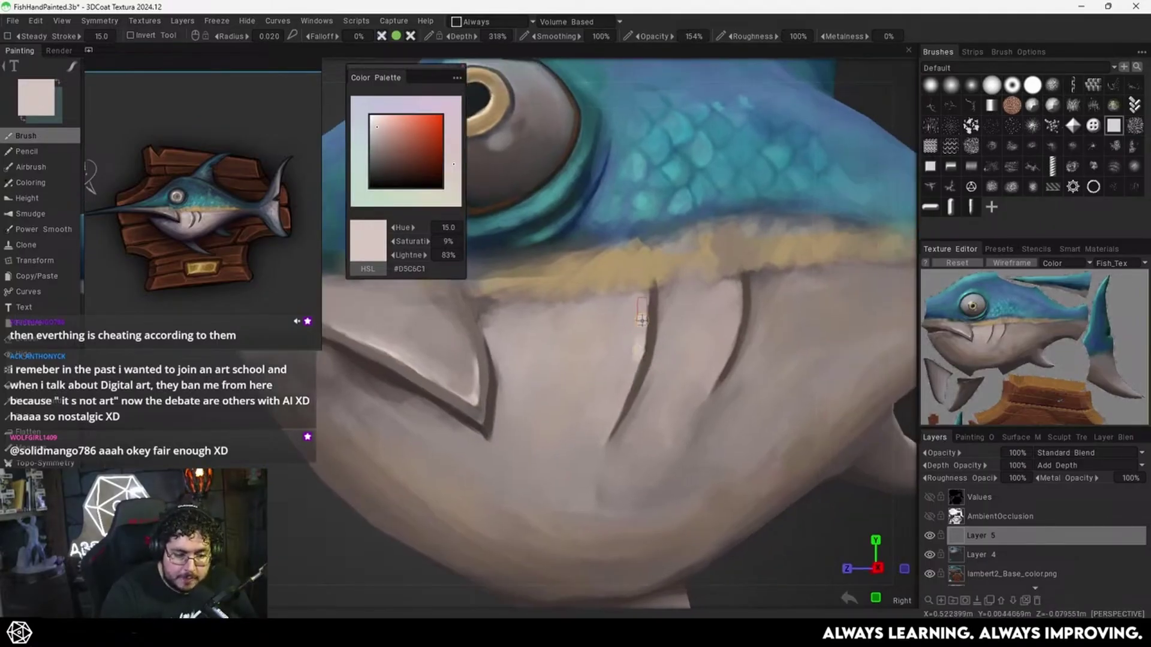
mouse_move(643, 319)
mouse_down()
mouse_move(643, 301)
mouse_move(637, 314)
mouse_up()
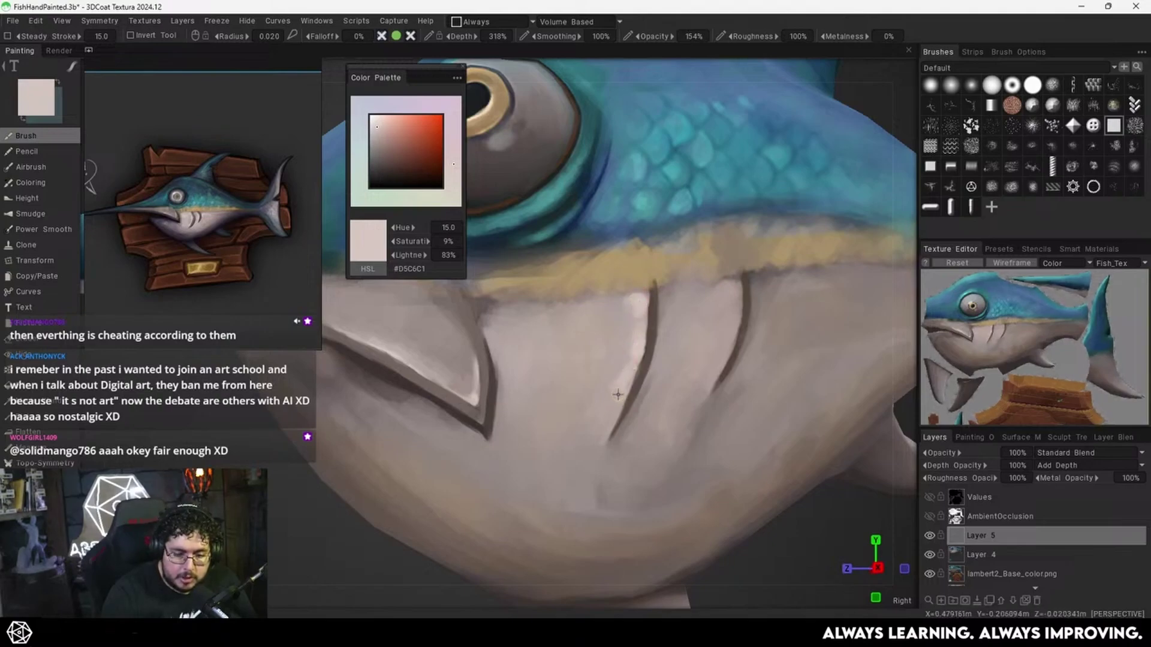
drag(599, 439, 599, 437)
Highlight the front edge of the second gill slit in pale pinkish grey and soften it with sampled skin tones such as #AF9E98.
mouse_move(738, 286)
mouse_down()
mouse_move(723, 295)
mouse_move(734, 302)
mouse_move(724, 349)
mouse_up()
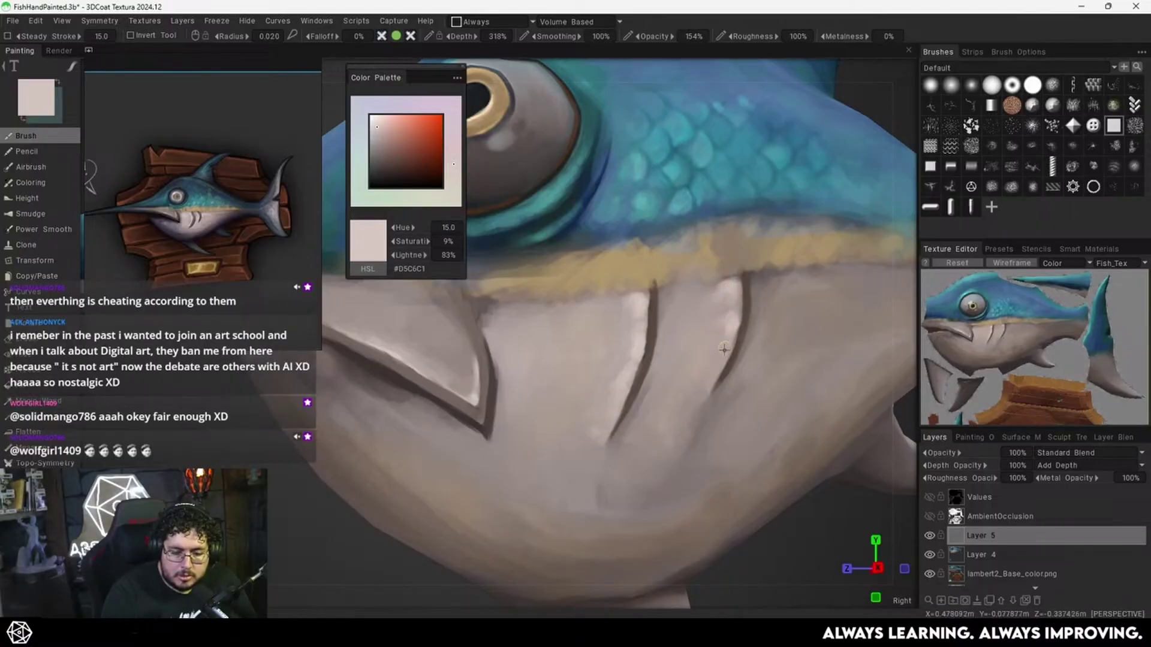
mouse_move(737, 293)
mouse_down()
mouse_move(717, 358)
mouse_move(713, 341)
mouse_up()
key(v)
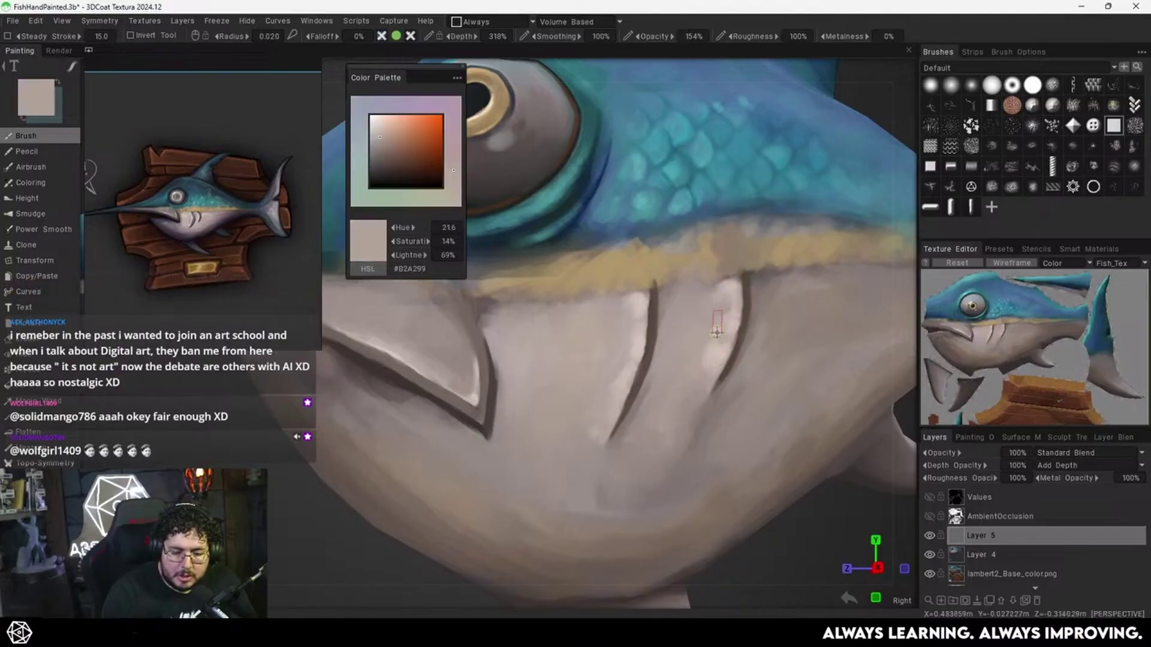
key(v)
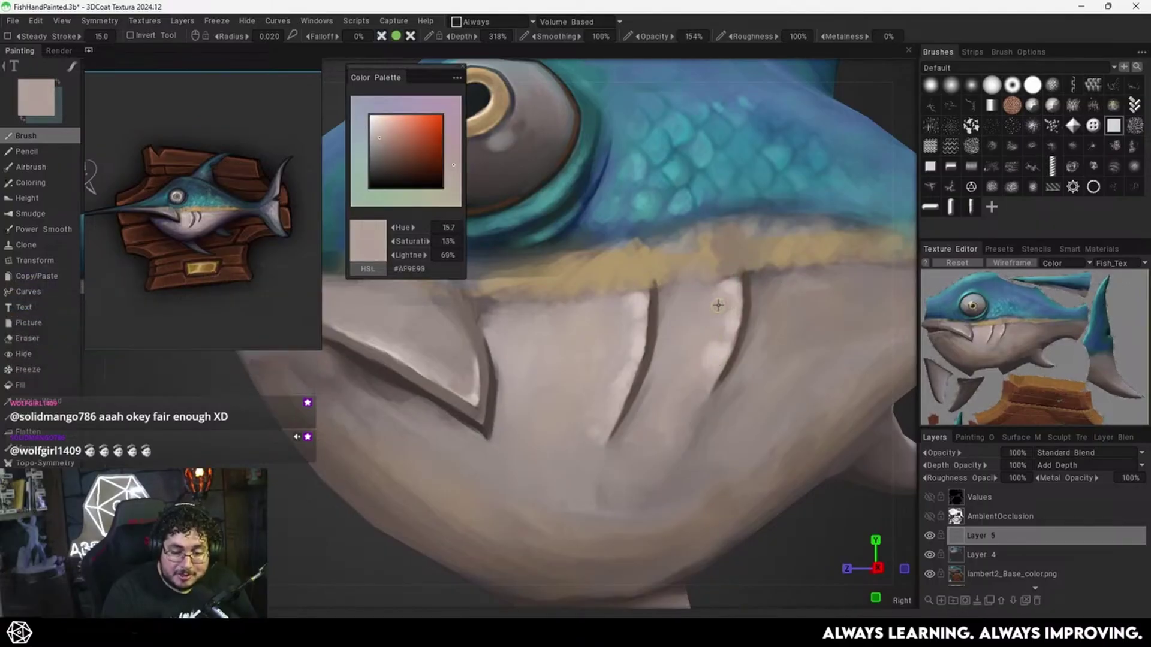
key(v)
drag(729, 316, 706, 389)
key(v)
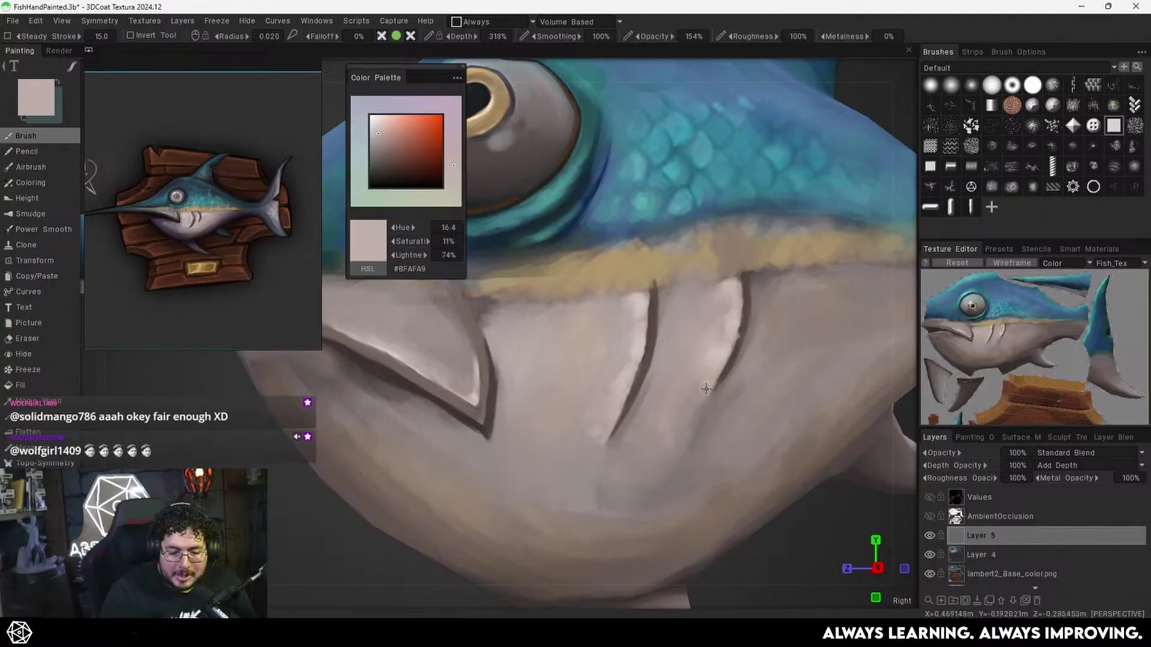
Add pale #CFC1BC strokes ahead of the first gill slit and on the upper jaw above the mouth line.
key(v)
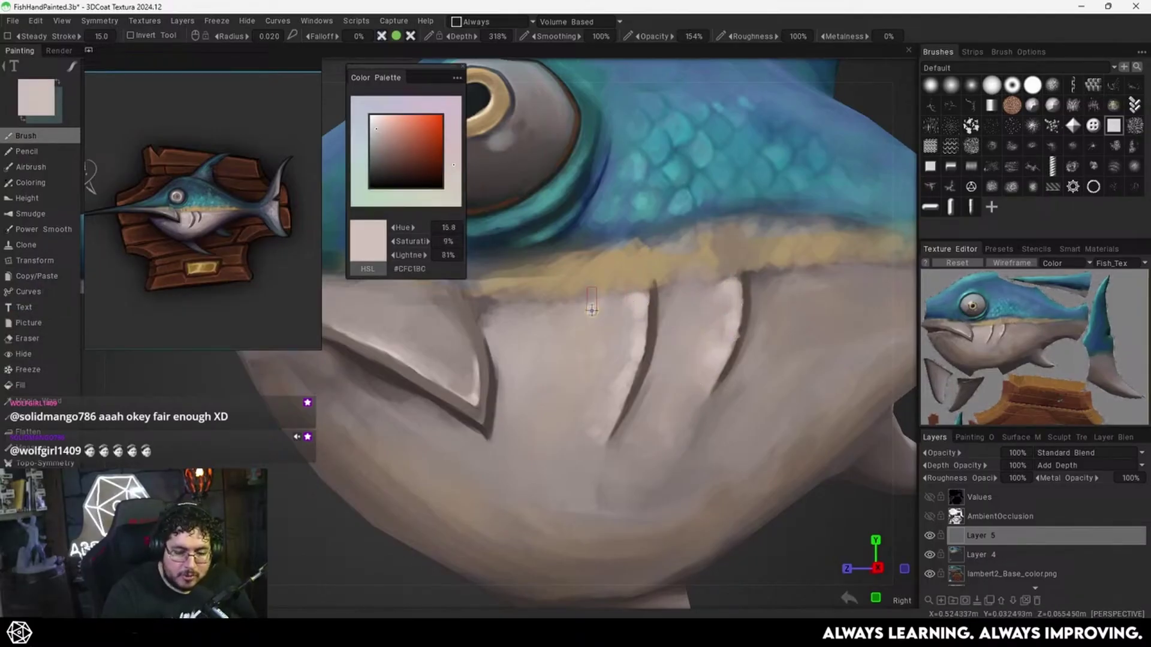
mouse_move(613, 306)
mouse_down()
mouse_move(606, 321)
mouse_move(611, 311)
mouse_move(621, 340)
mouse_move(599, 354)
mouse_move(607, 368)
mouse_up()
alt+middle_drag(509, 365, 571, 434)
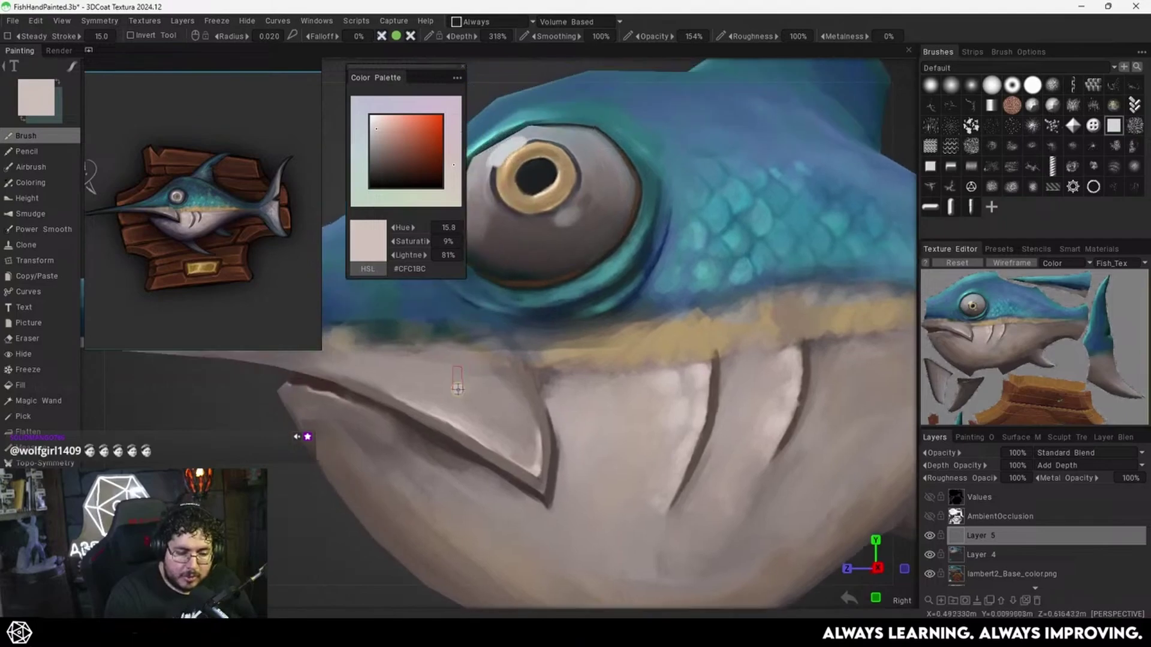
mouse_move(401, 391)
mouse_down()
mouse_move(419, 392)
mouse_move(385, 393)
mouse_move(420, 396)
mouse_up()
key(v)
key(v)
key(v)
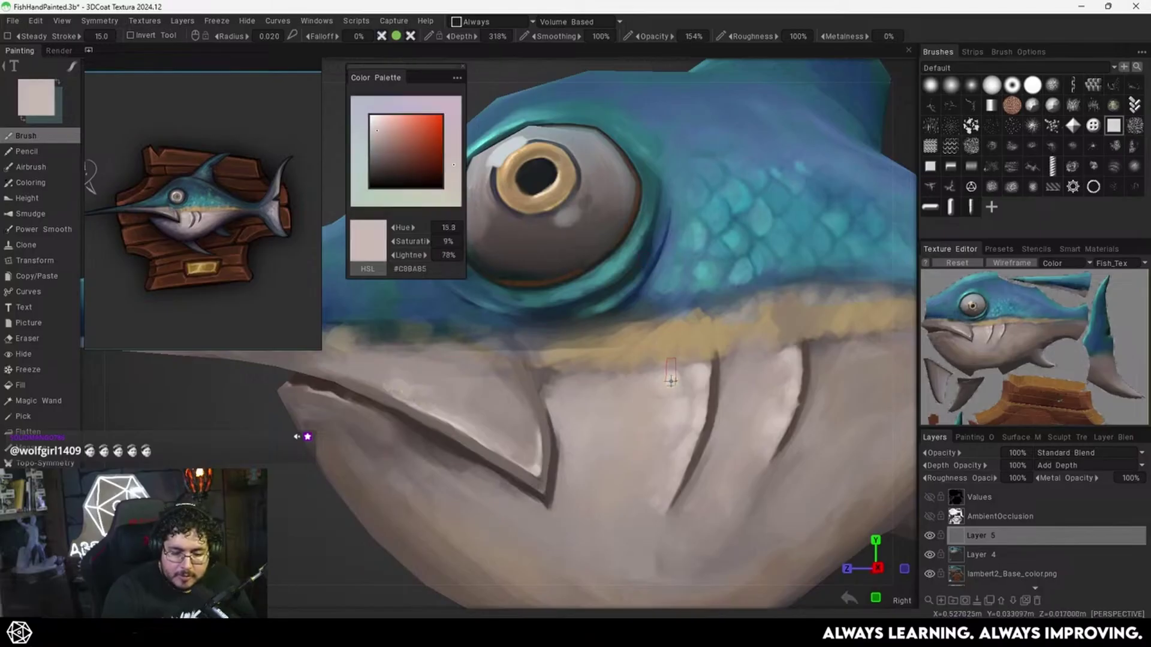
Dab scale-like #C8BAB5 spots over the cheek between the mouth corner and the first gill slit.
drag(669, 407, 657, 424)
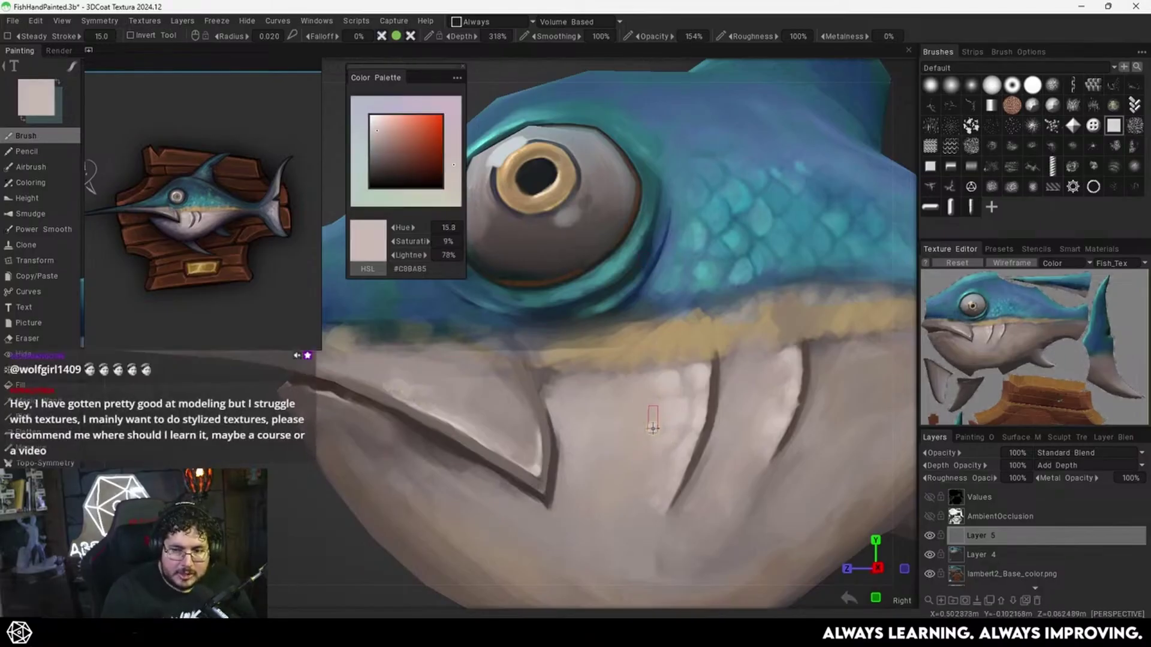
alt+middle_drag(641, 390, 623, 373)
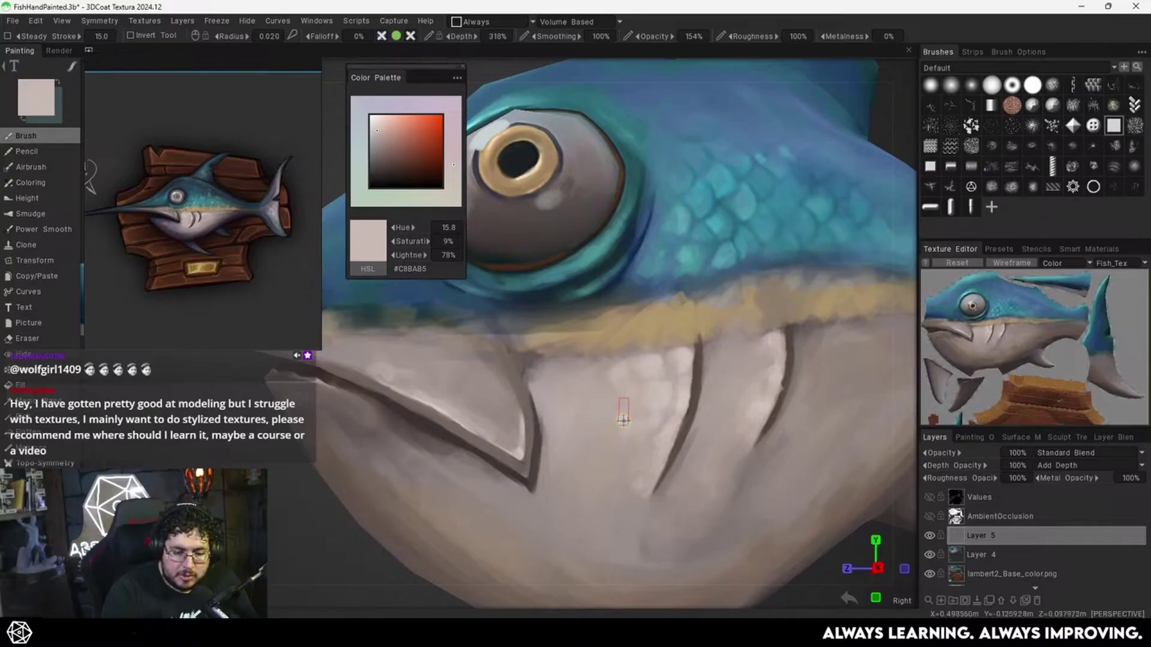
alt+right_drag(679, 374, 537, 433)
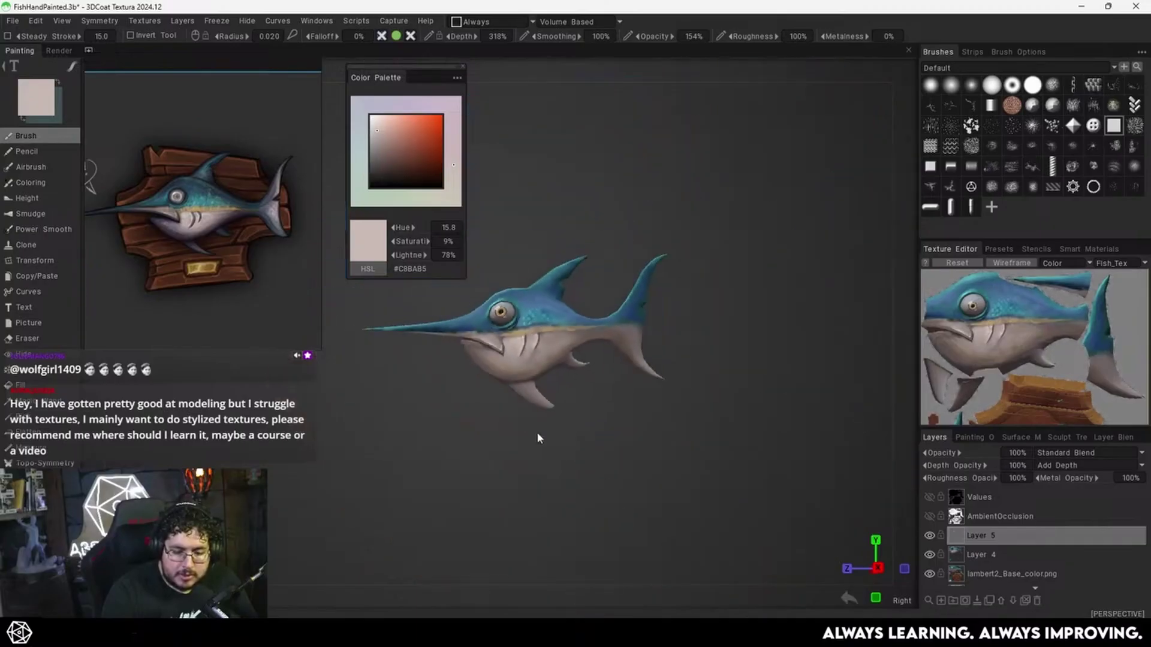
alt+drag(537, 433, 610, 367)
scroll(662, 334, up, 8)
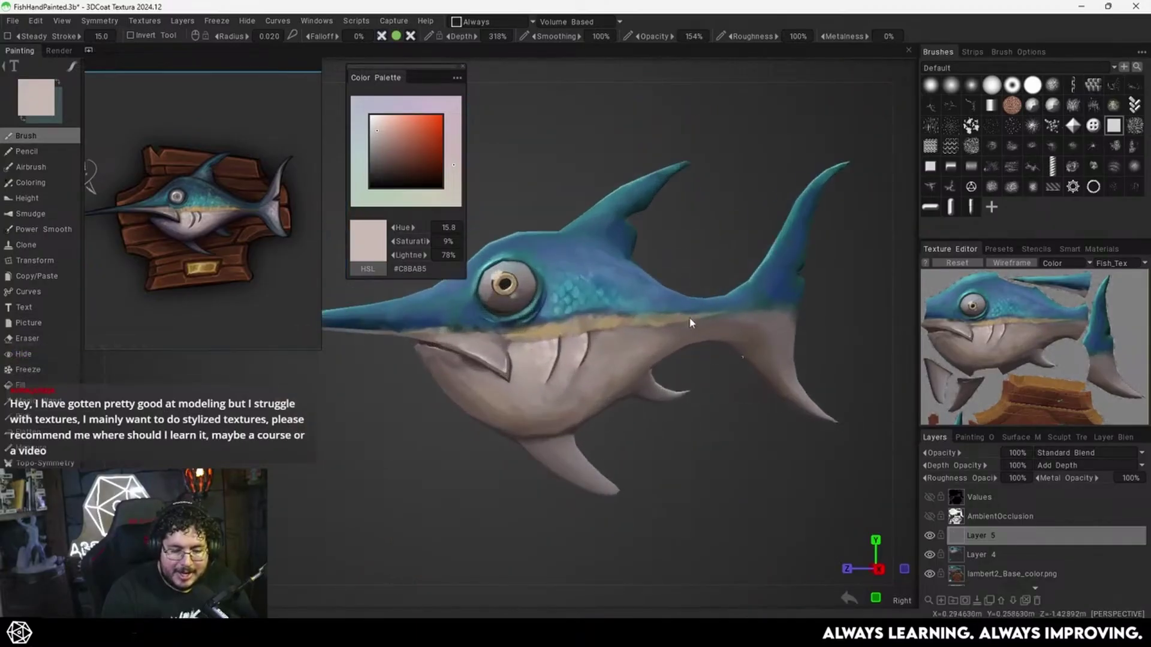
scroll(545, 362, up, 5)
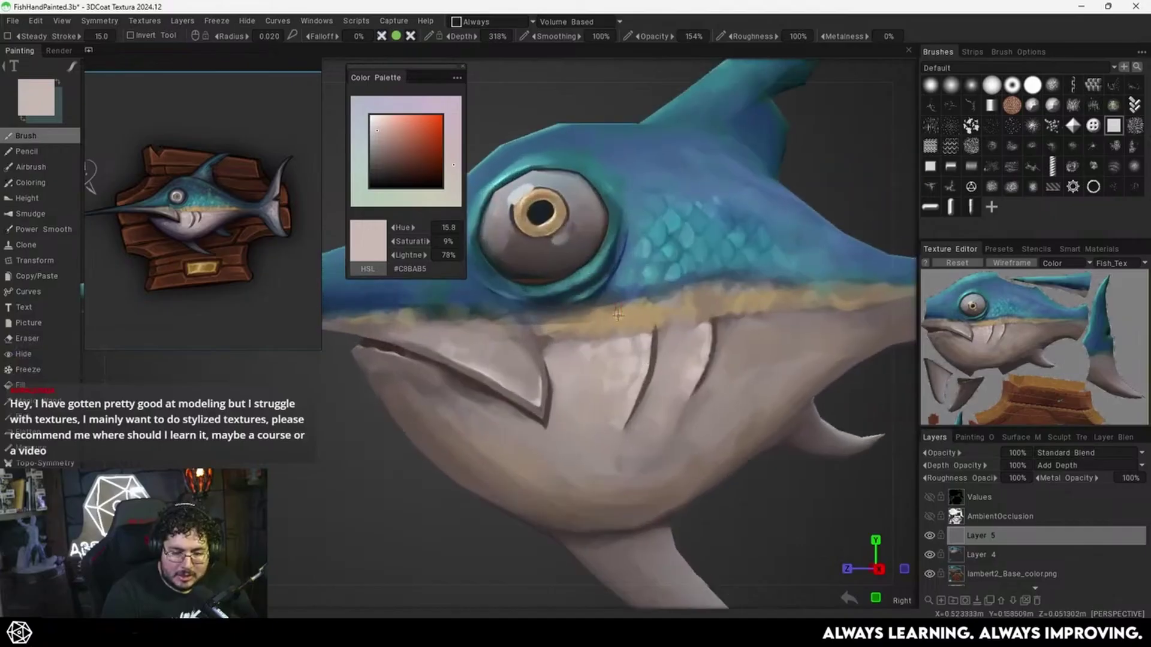
mouse_move(590, 347)
mouse_down()
mouse_move(582, 356)
mouse_move(602, 406)
mouse_move(566, 409)
mouse_move(579, 417)
mouse_up()
Enlarge the brush radius to 0.041 and paint pale #C8BAB5 spots between the two gill slits.
key(bracketright)
key(bracketright)
key(bracketright)
key(bracketright)
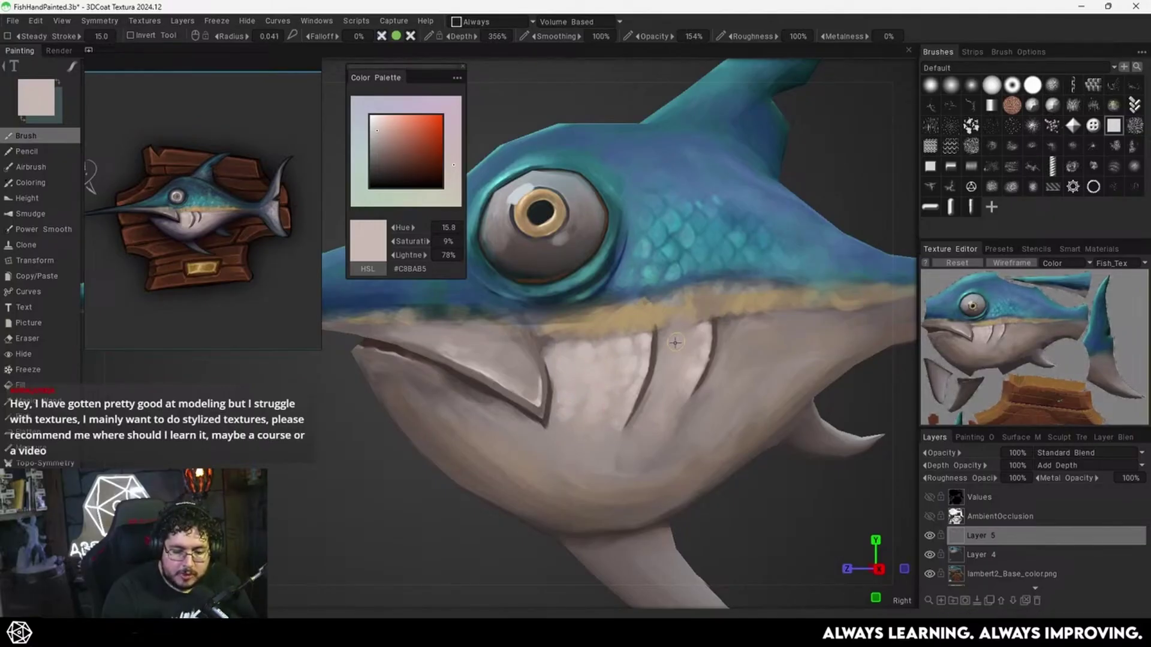
mouse_move(668, 325)
mouse_down()
mouse_move(675, 344)
mouse_move(691, 338)
mouse_move(670, 379)
mouse_up()
Paint light scale-like spots on the belly skin behind the second gill slit, blending them with sampled skin tones such as #A99B97.
alt+right_drag(744, 335, 704, 355)
scroll(703, 354, down, 3)
scroll(621, 363, up, 1)
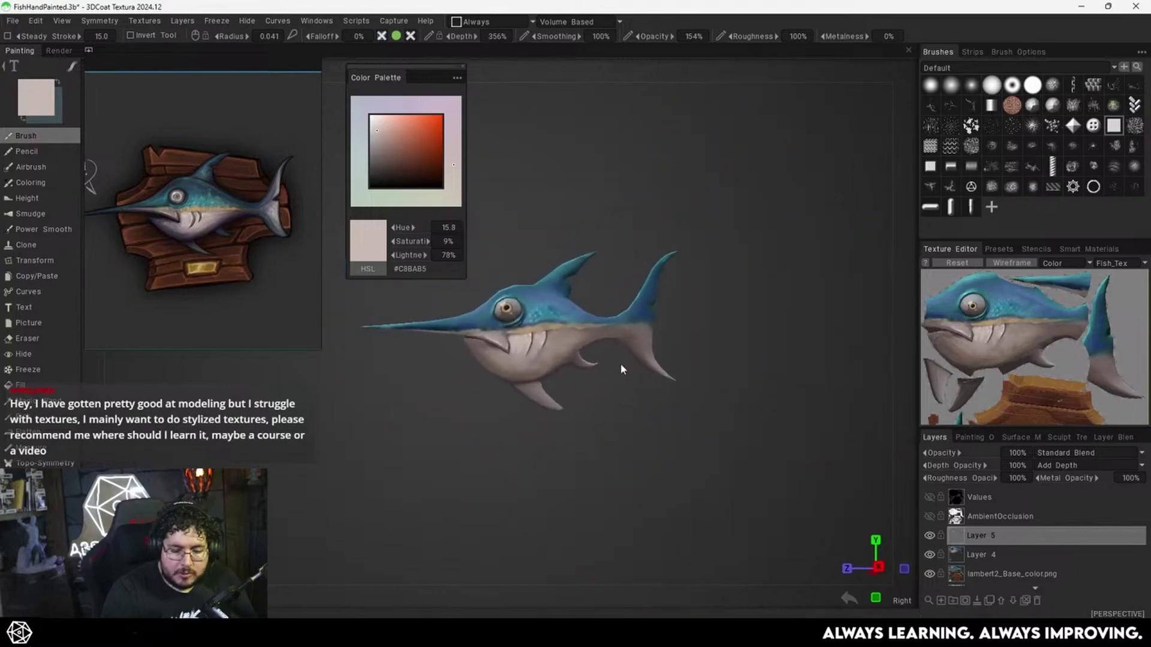
scroll(671, 314, up, 3)
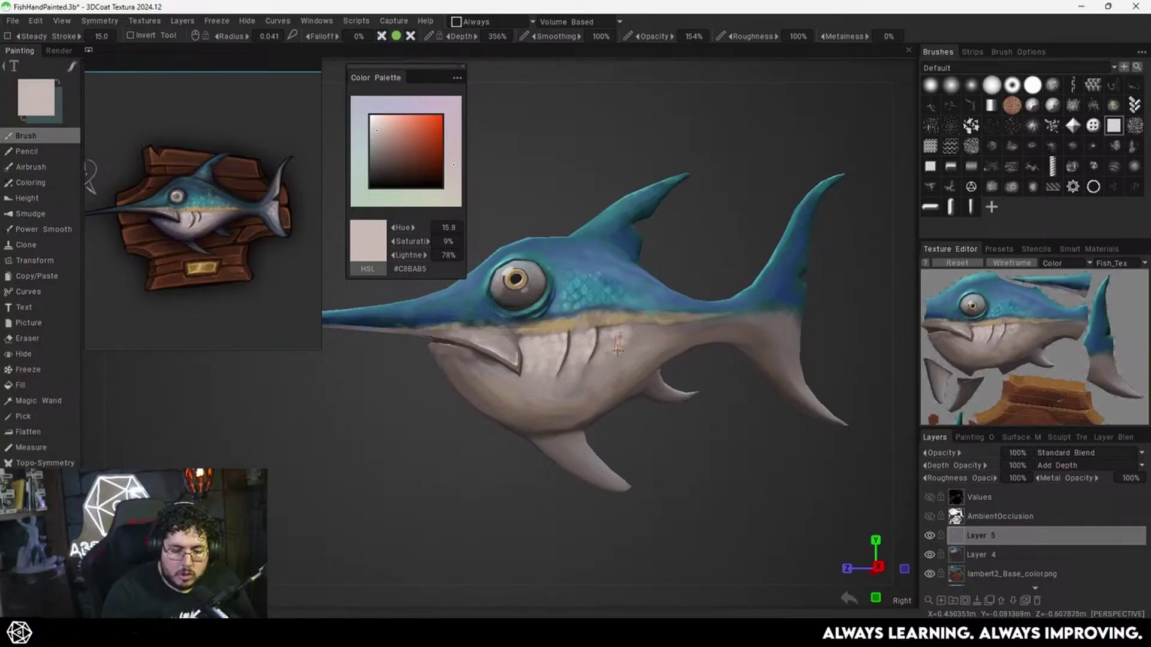
alt+drag(589, 374, 572, 371)
key(v)
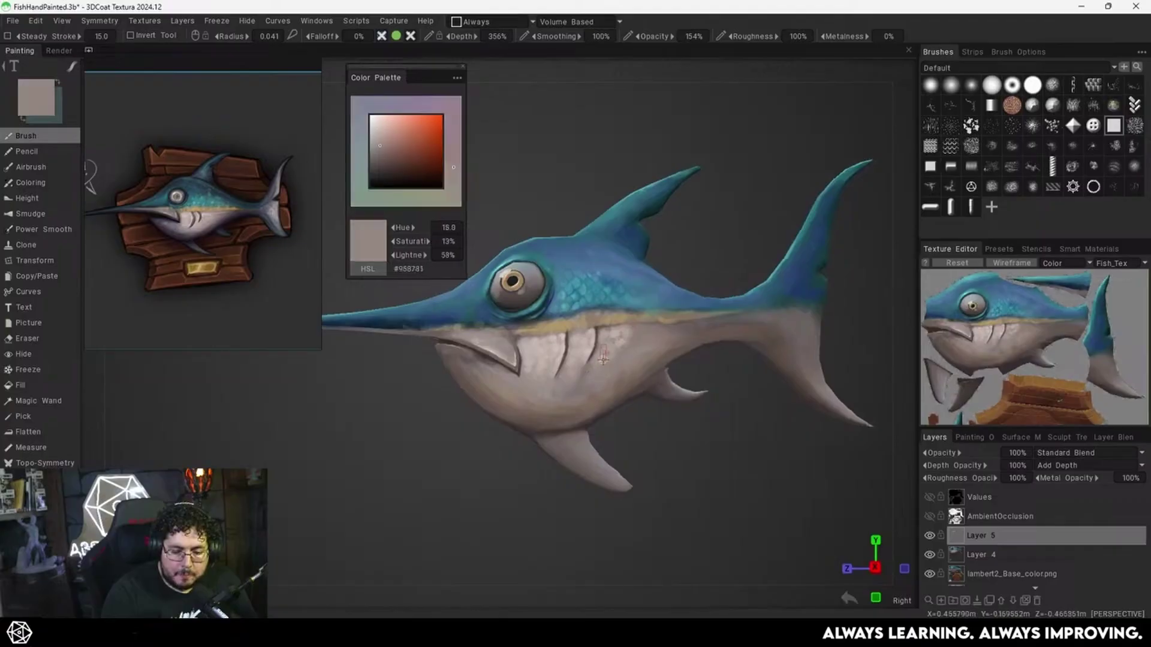
key(v)
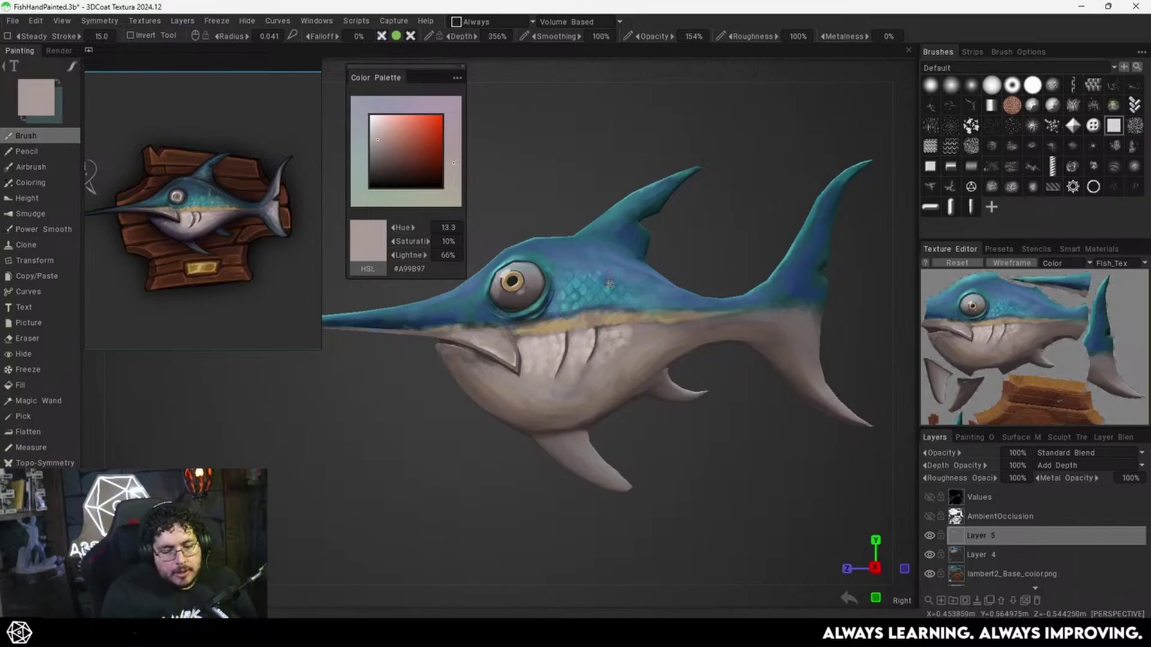
Sample tan #A79477 from the fish's yellow side band and dab it along the band above the mouth with a 0.030 radius brush.
scroll(608, 319, up, 5)
scroll(642, 313, down, 4)
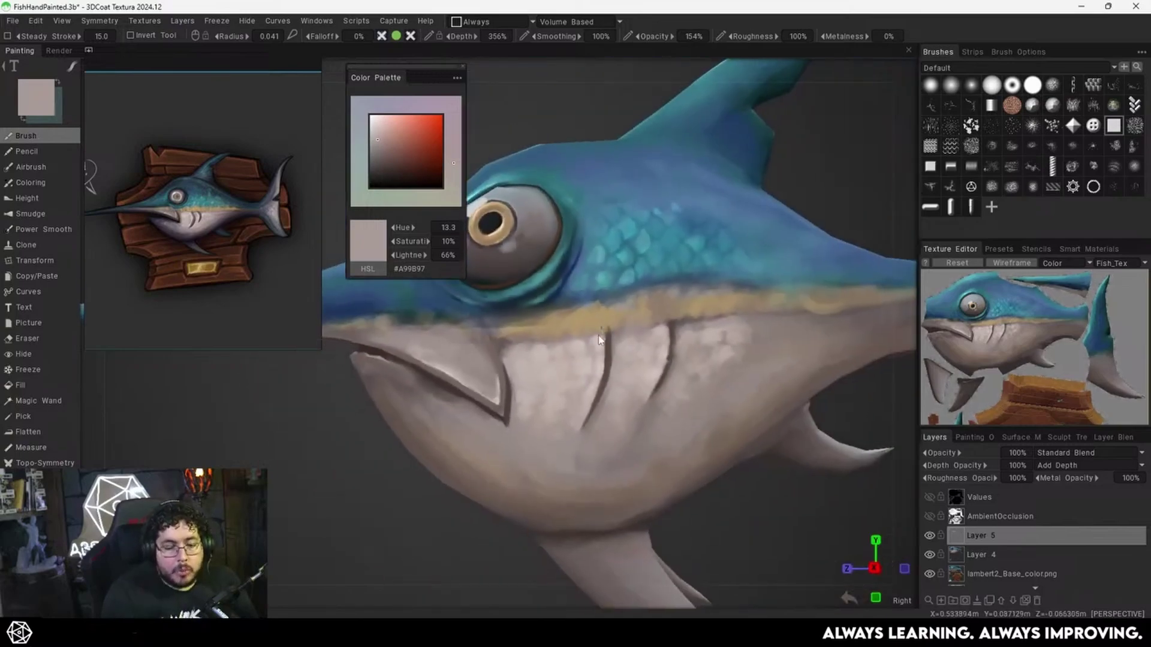
scroll(600, 364, up, 2)
scroll(554, 352, down, 1)
key(v)
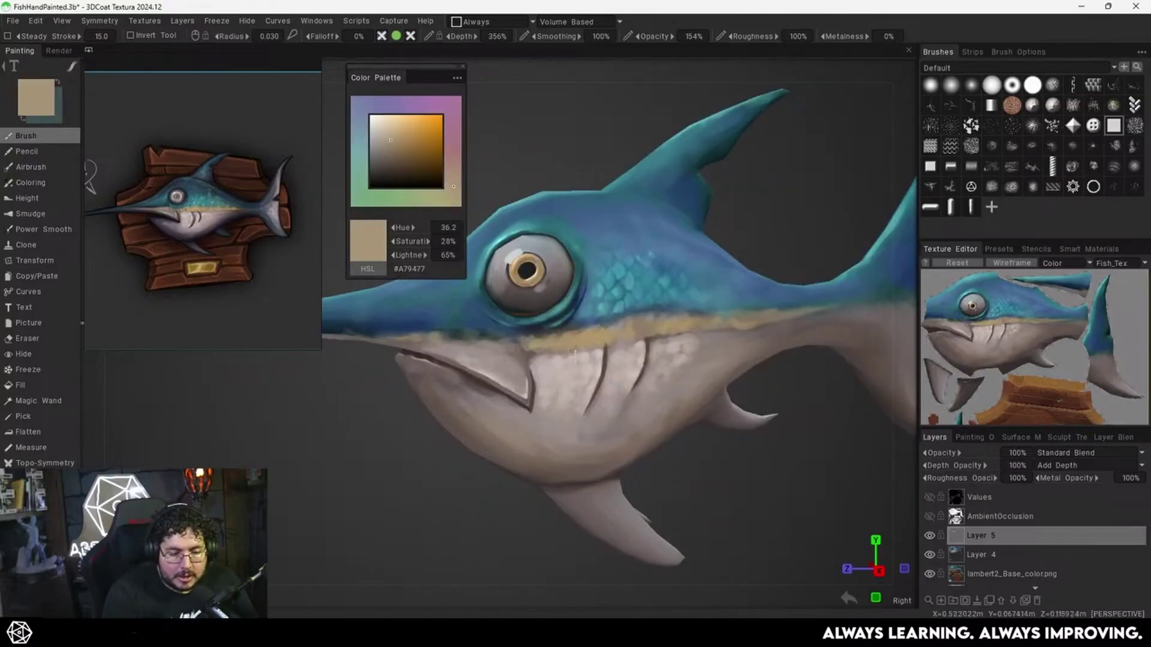
alt+middle_drag(610, 363, 627, 399)
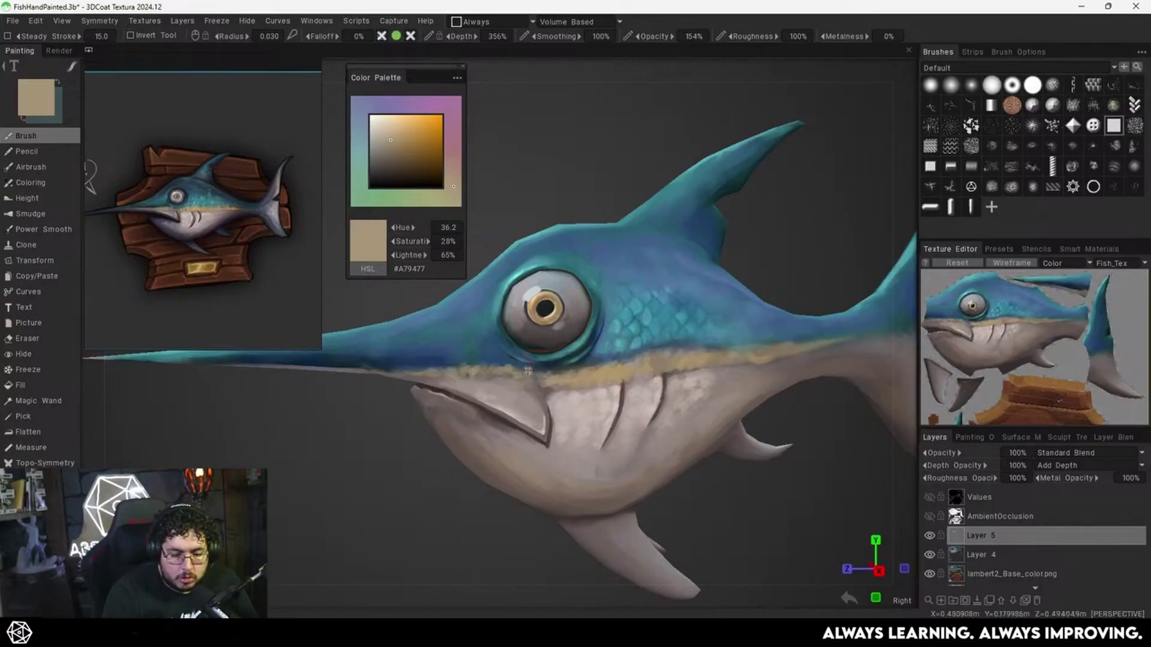
Brighten the paint colour to #DCBC8A and dab highlights on the yellow band above the gill slits.
mouse_move(621, 353)
middle_down()
mouse_move(637, 290)
mouse_move(592, 375)
middle_up()
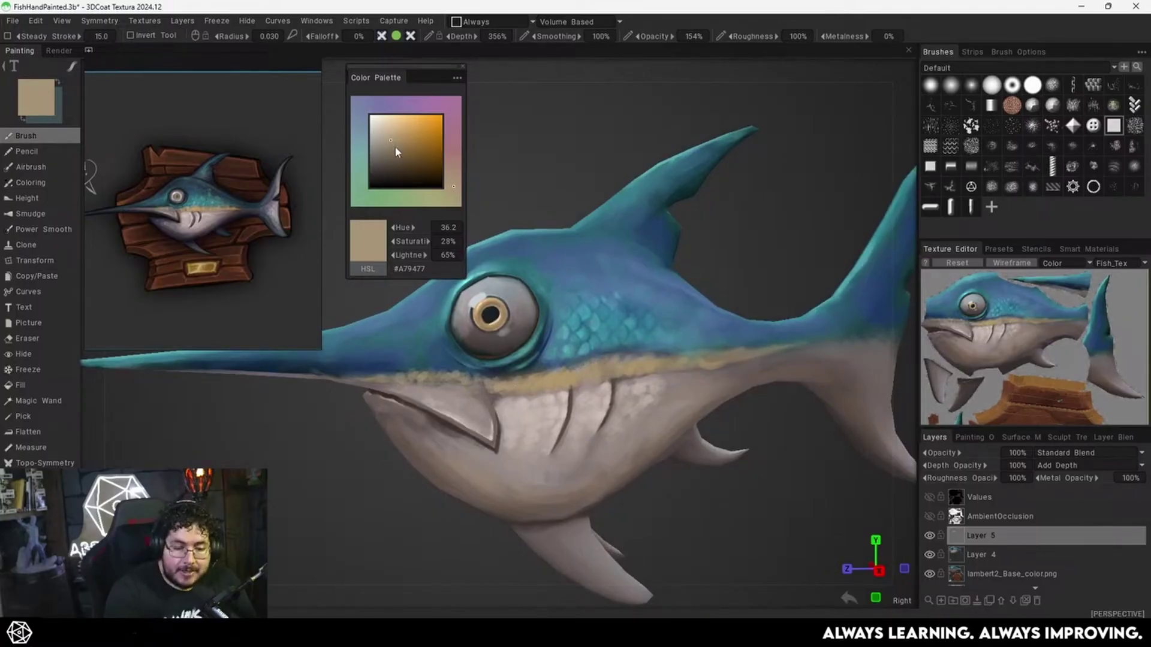
drag(395, 150, 397, 131)
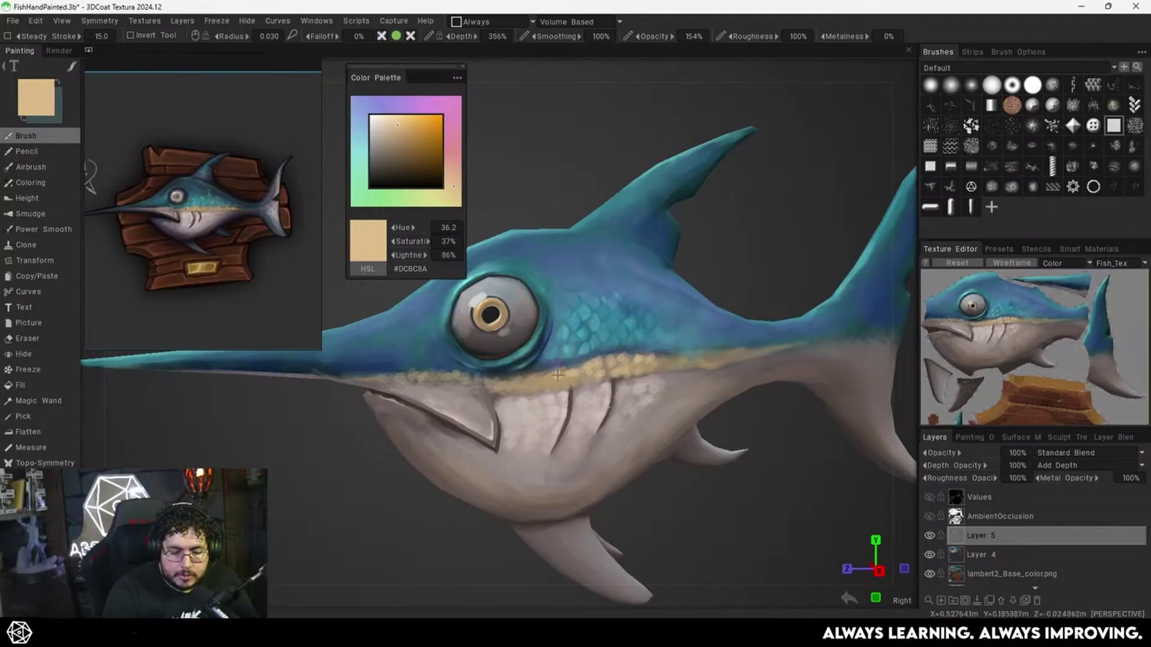
Sample grey-brown skin tones such as #7D716E and #7A6E69 and paint them along the yellow band's lower edge behind the gills.
click(929, 497)
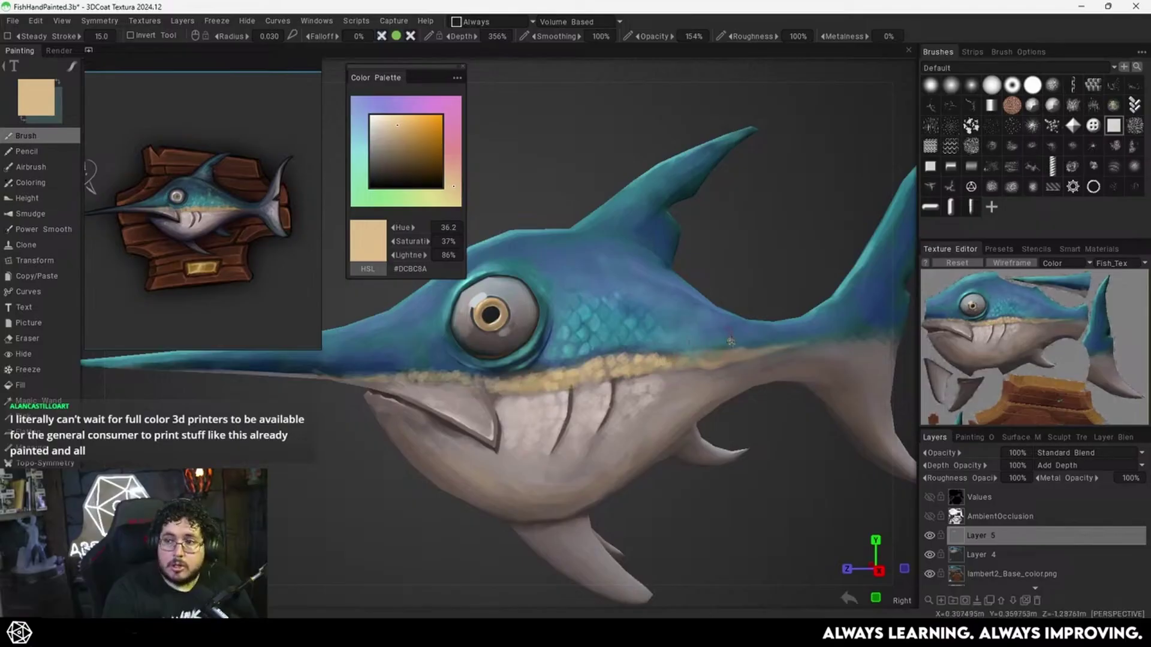
mouse_move(694, 358)
alt+mouse_down()
mouse_move(698, 333)
mouse_move(663, 341)
mouse_move(662, 327)
alt+mouse_up()
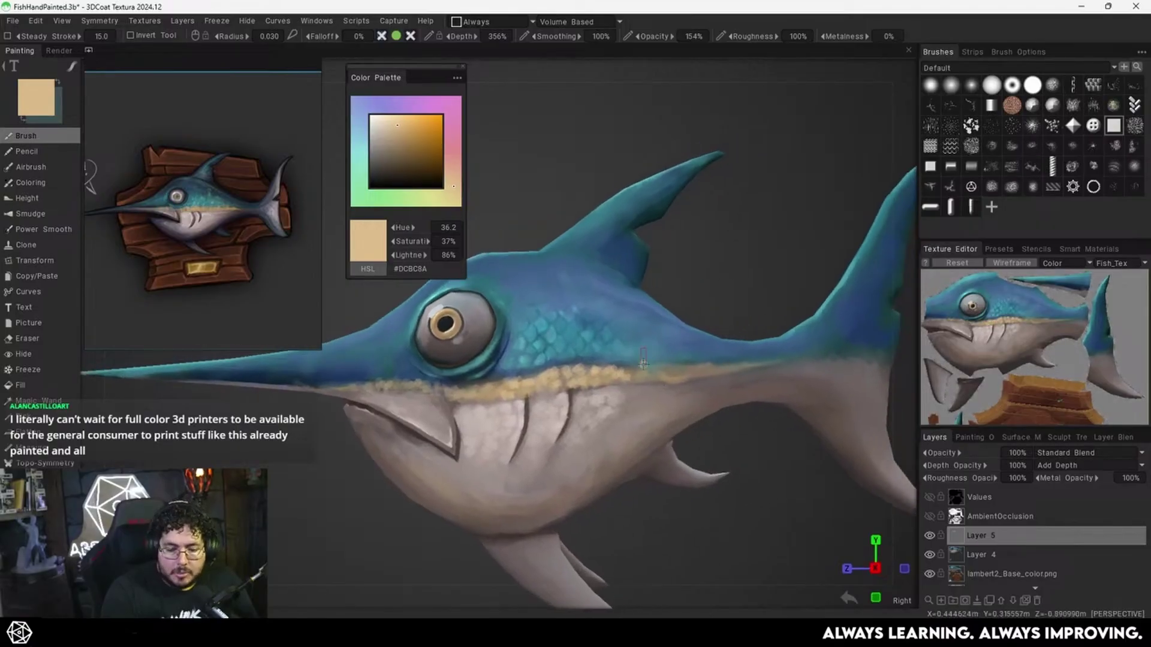
alt+drag(685, 365, 768, 347)
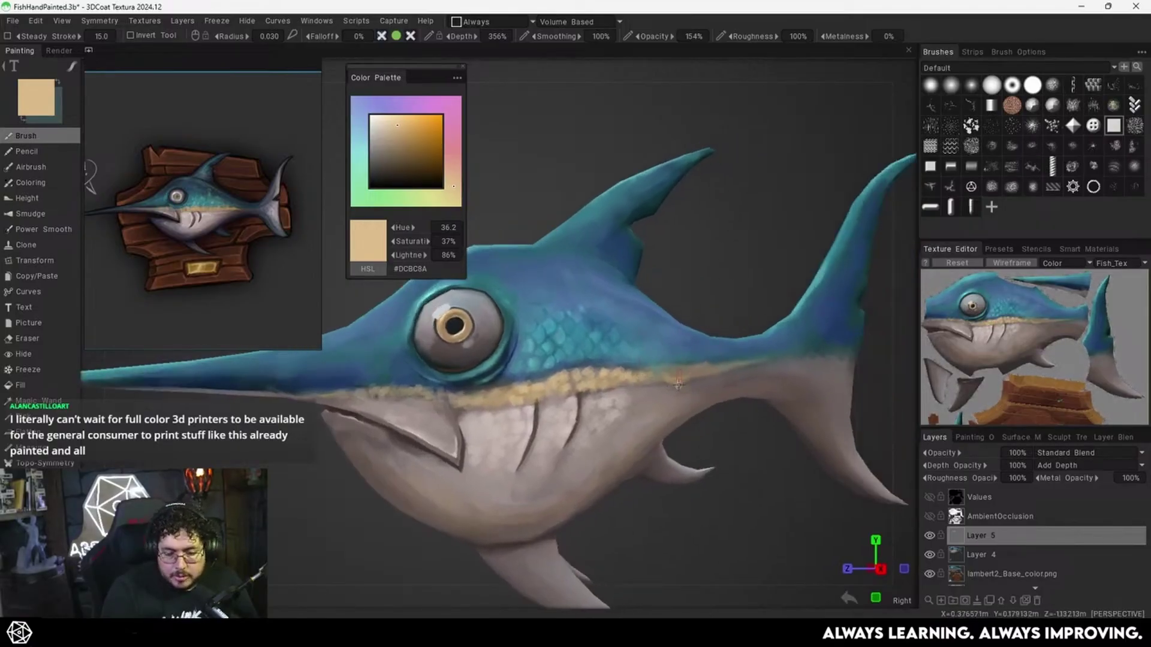
key(v)
key(v)
drag(668, 383, 687, 382)
key(v)
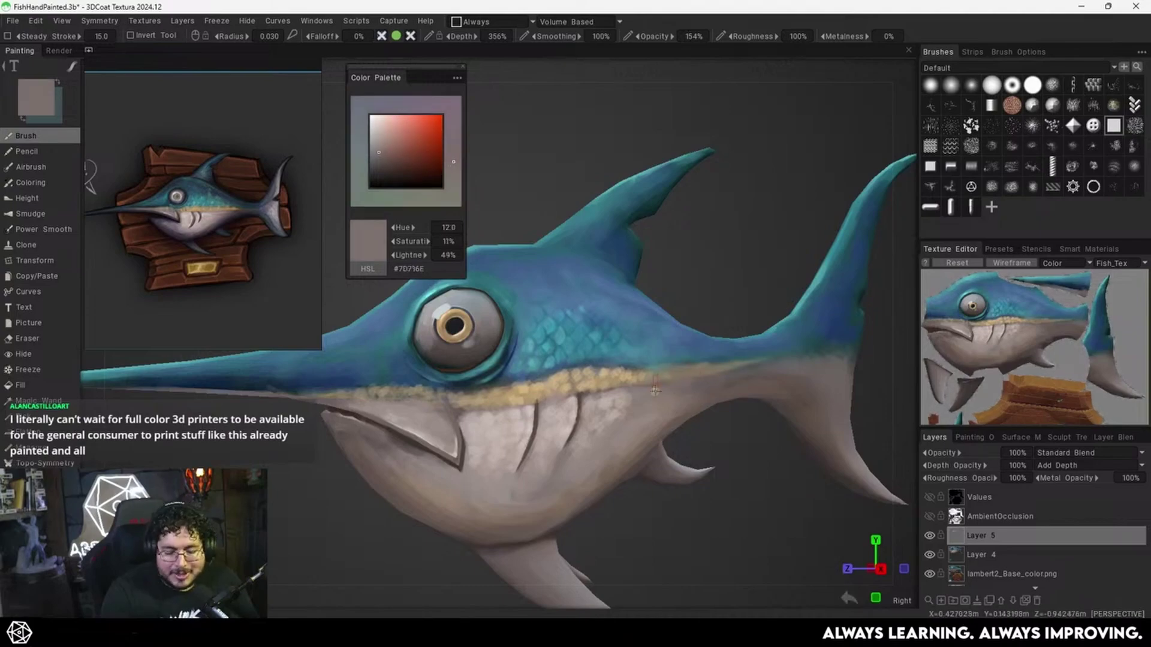
key(v)
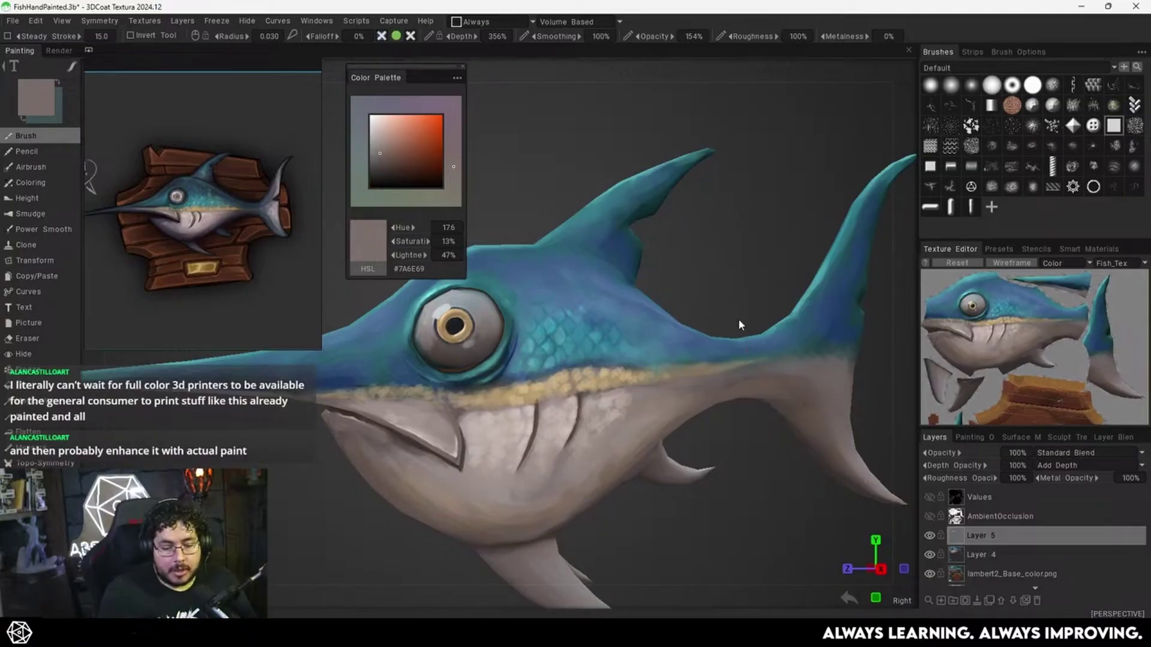
Blend the rear of the yellow band into the blue back using sampled tones such as #457788, #86755F and #4B6160.
key(v)
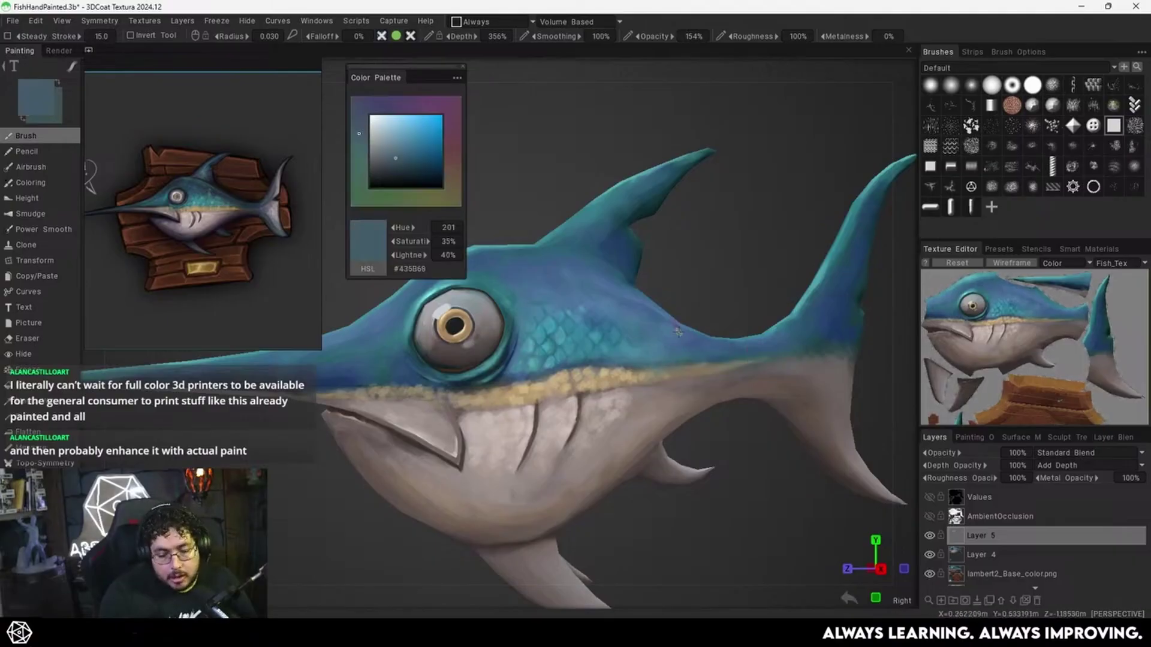
key(v)
key(v)
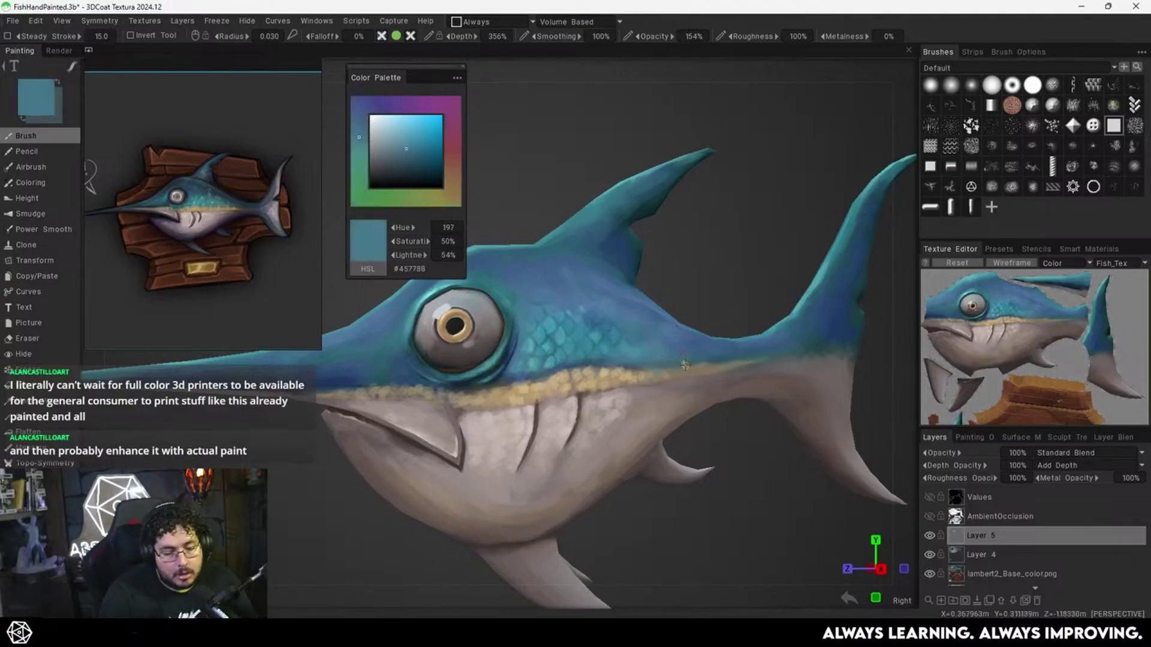
key(v)
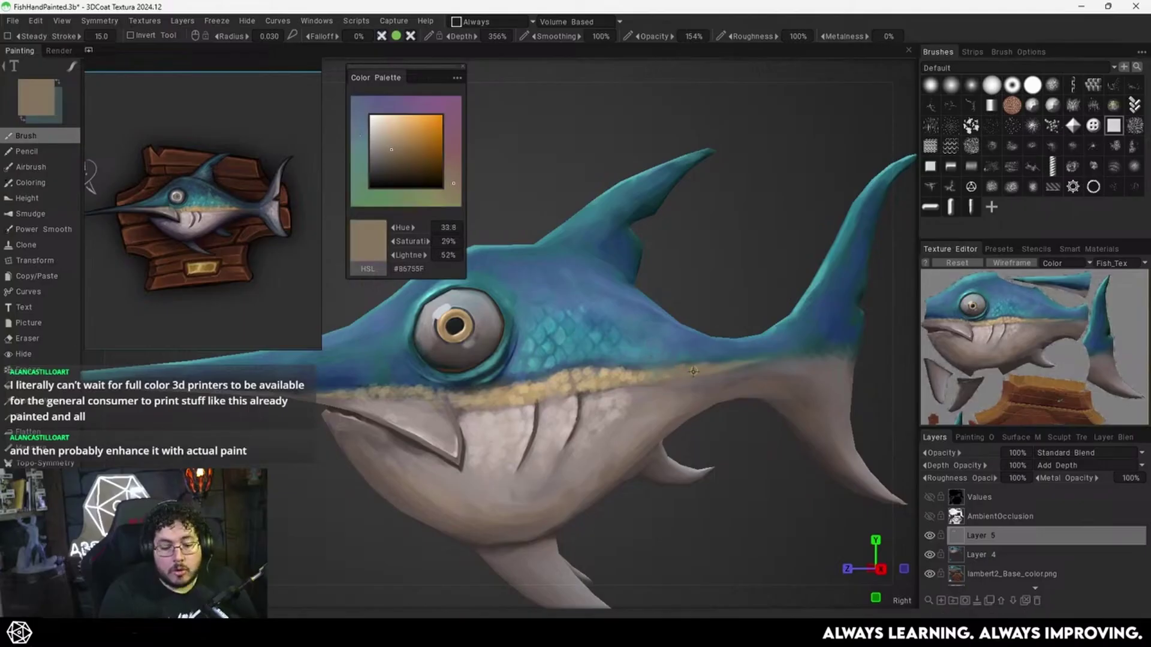
alt+drag(780, 321, 701, 354)
key(v)
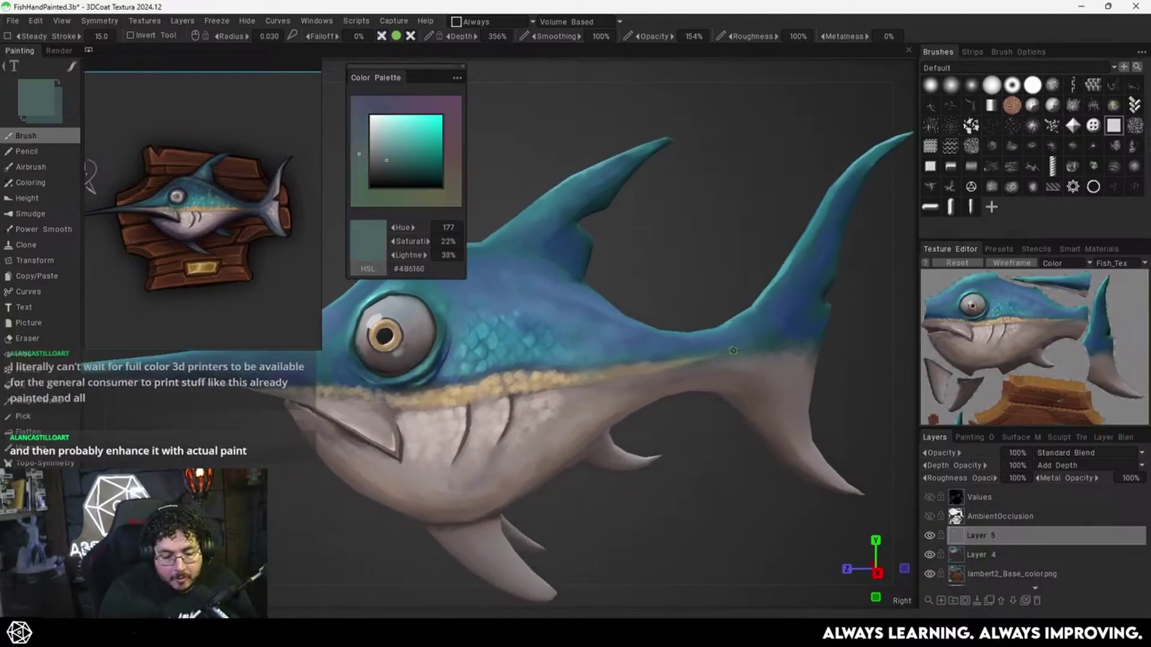
Enlarge the brush radius to 0.063 and soften the belly scales behind the second gill slit with sampled #B7A9A2 and #9A8E89.
mouse_move(682, 410)
alt+mouse_down()
mouse_move(653, 401)
mouse_move(650, 360)
alt+mouse_up()
key(v)
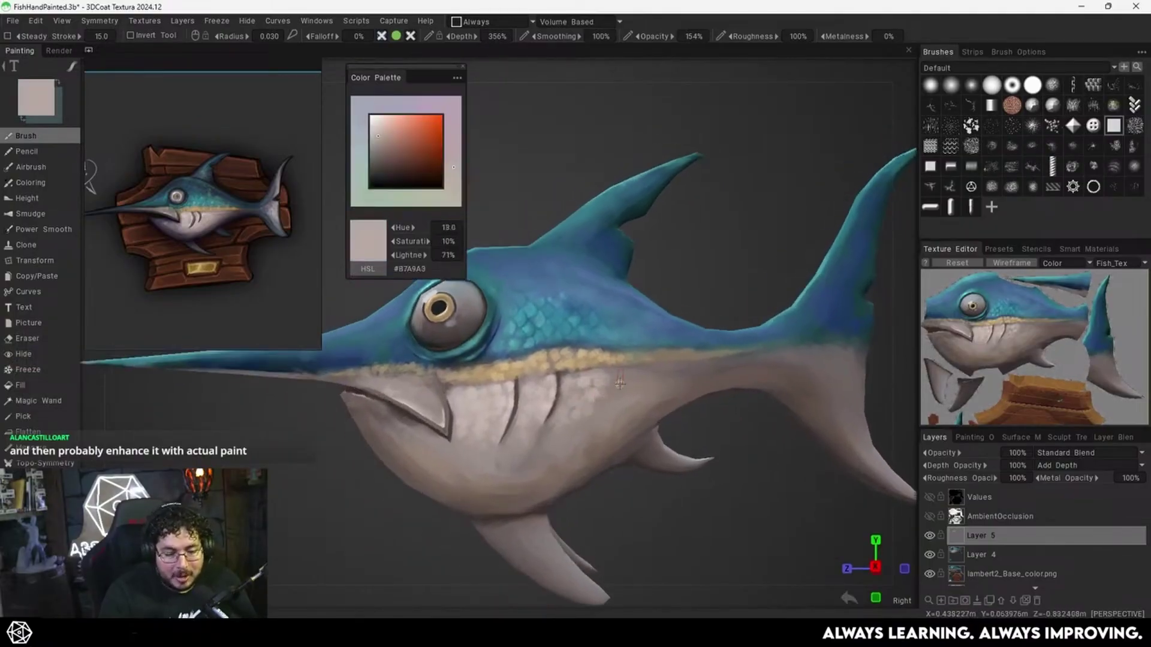
middle_drag(620, 381, 601, 385)
drag(601, 388, 600, 383)
key(v)
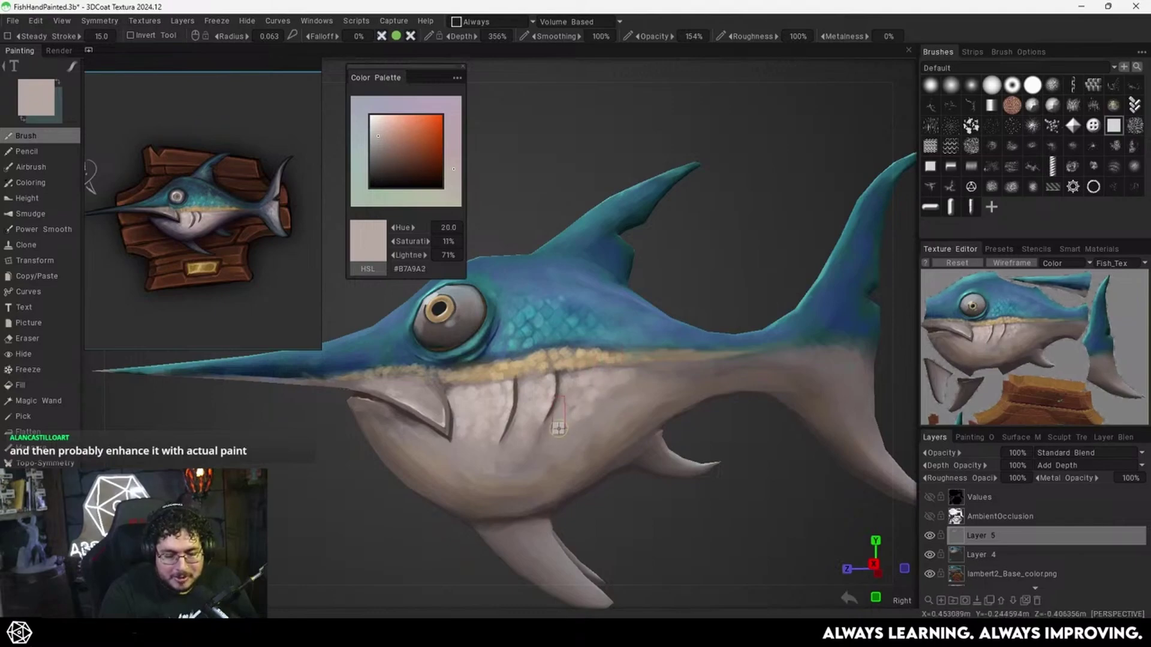
key(v)
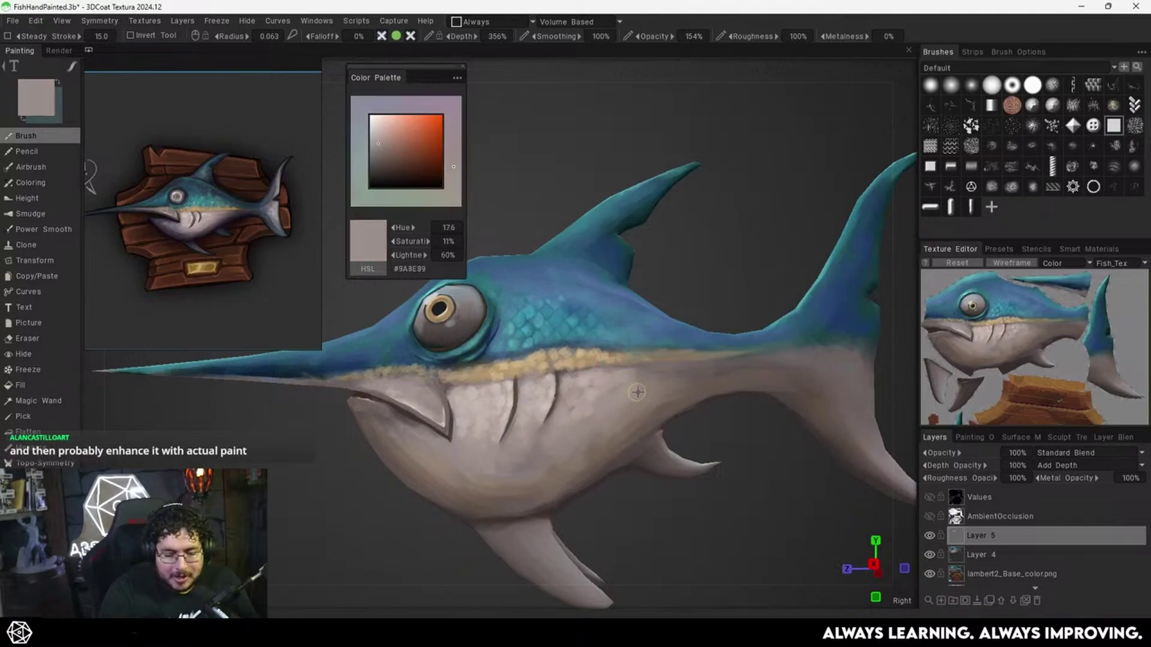
Try Color Dodge and LinearDodge blending on Layer 5 while viewing the whole fish, settling on Color Dodge.
alt+drag(622, 401, 660, 407)
alt+right_drag(660, 408, 712, 334)
scroll(712, 334, down, 5)
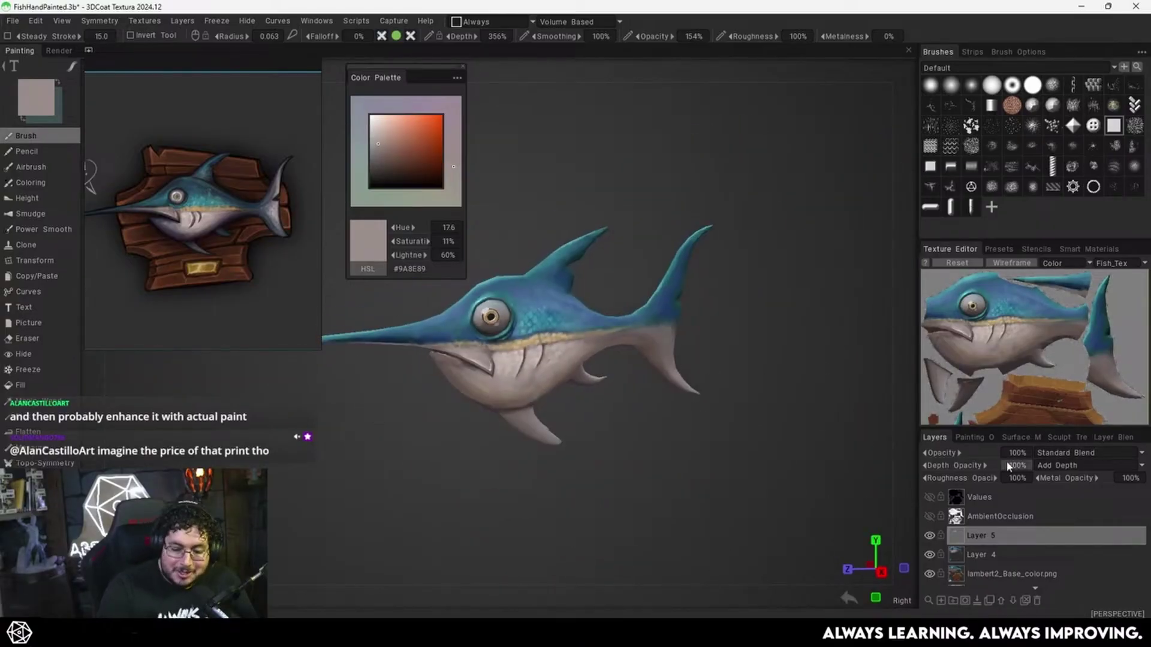
click(1140, 455)
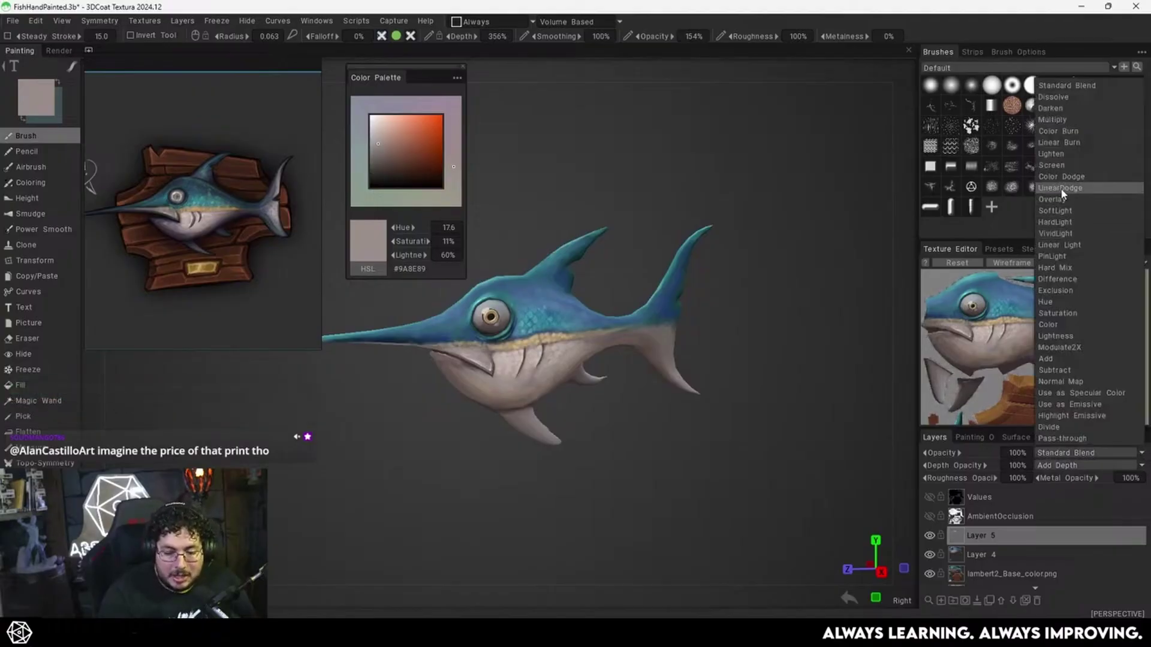
click(1076, 178)
drag(756, 298, 731, 333)
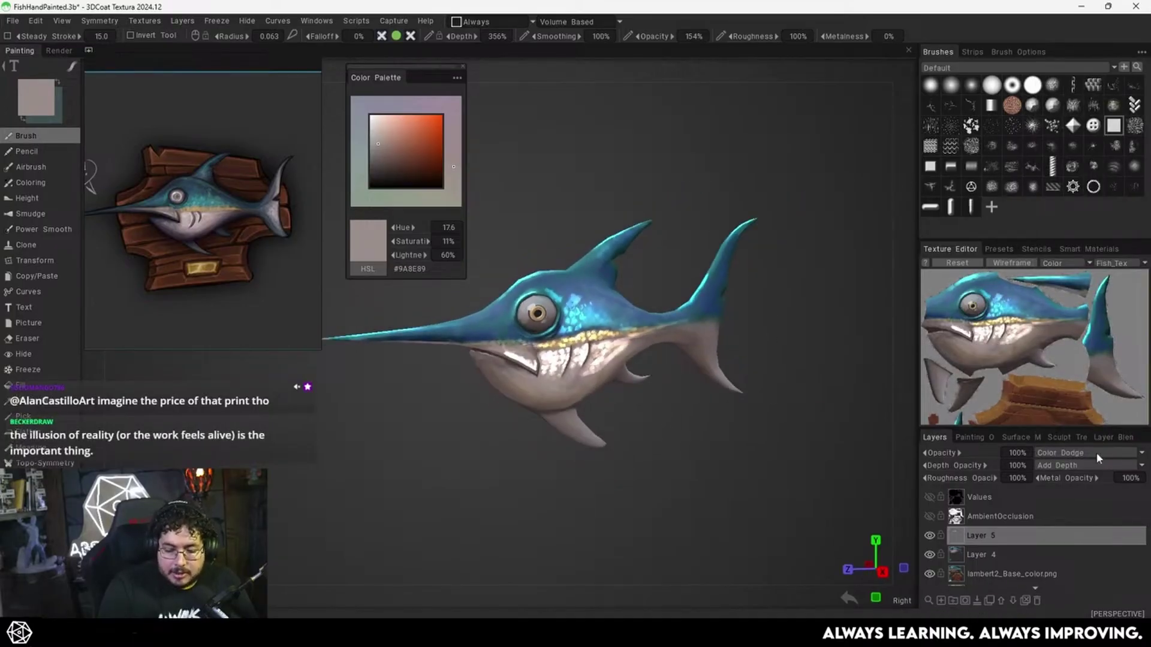
click(1116, 459)
click(1067, 190)
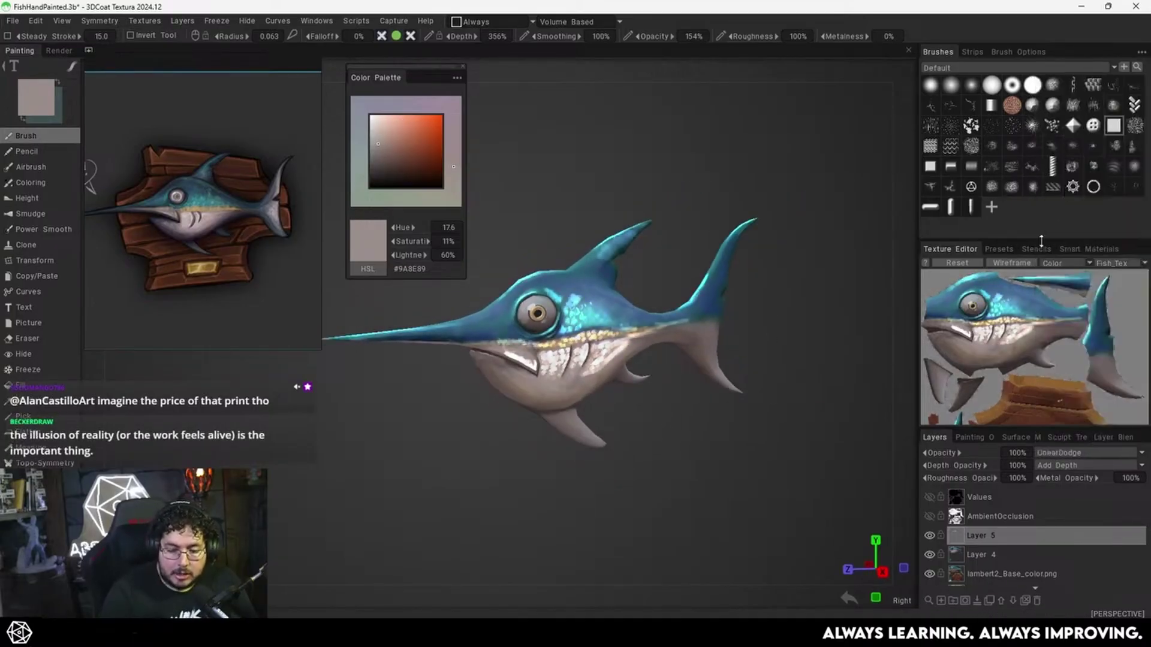
click(1113, 454)
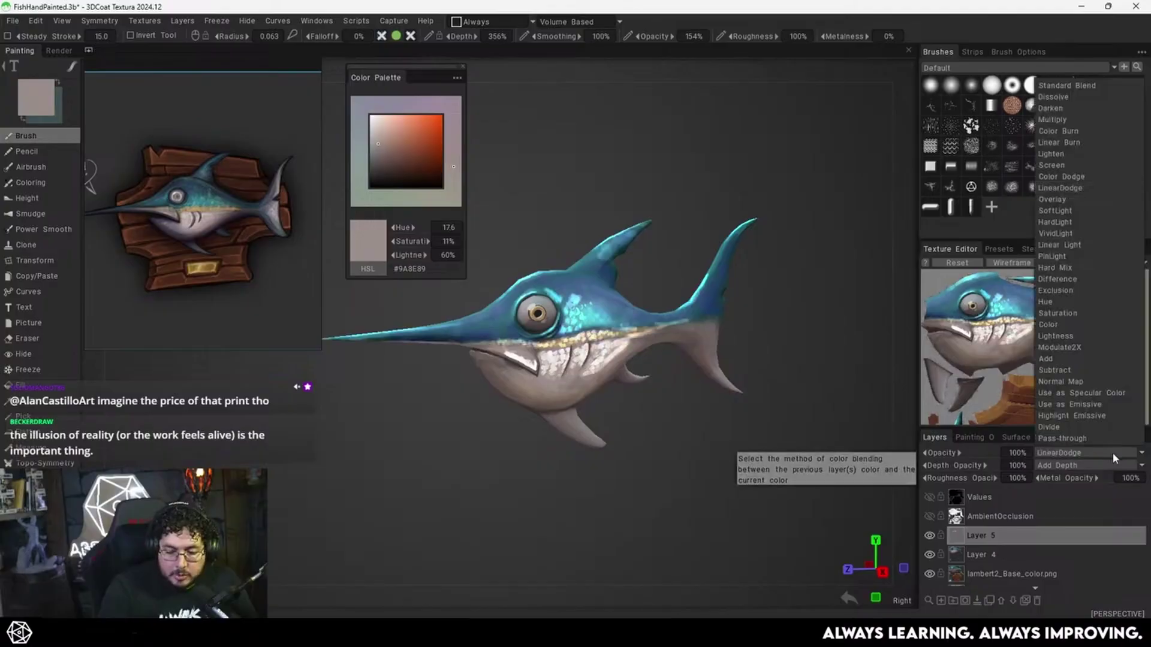
click(1084, 180)
drag(729, 412, 713, 396)
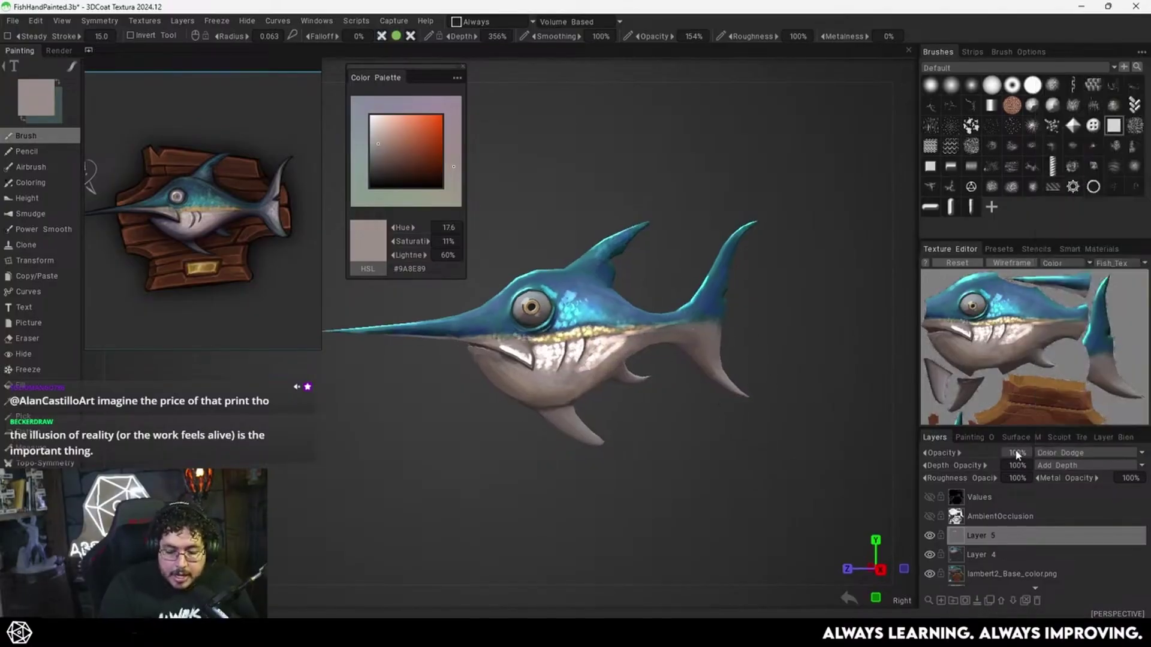
Lower the opacity of the Color Dodge Layer 5 to 34% and check the fish from several angles.
mouse_move(946, 452)
mouse_down()
mouse_move(862, 467)
mouse_move(872, 466)
mouse_move(788, 431)
mouse_up()
right_drag(788, 431, 685, 486)
drag(685, 484, 726, 477)
right_drag(726, 476, 824, 399)
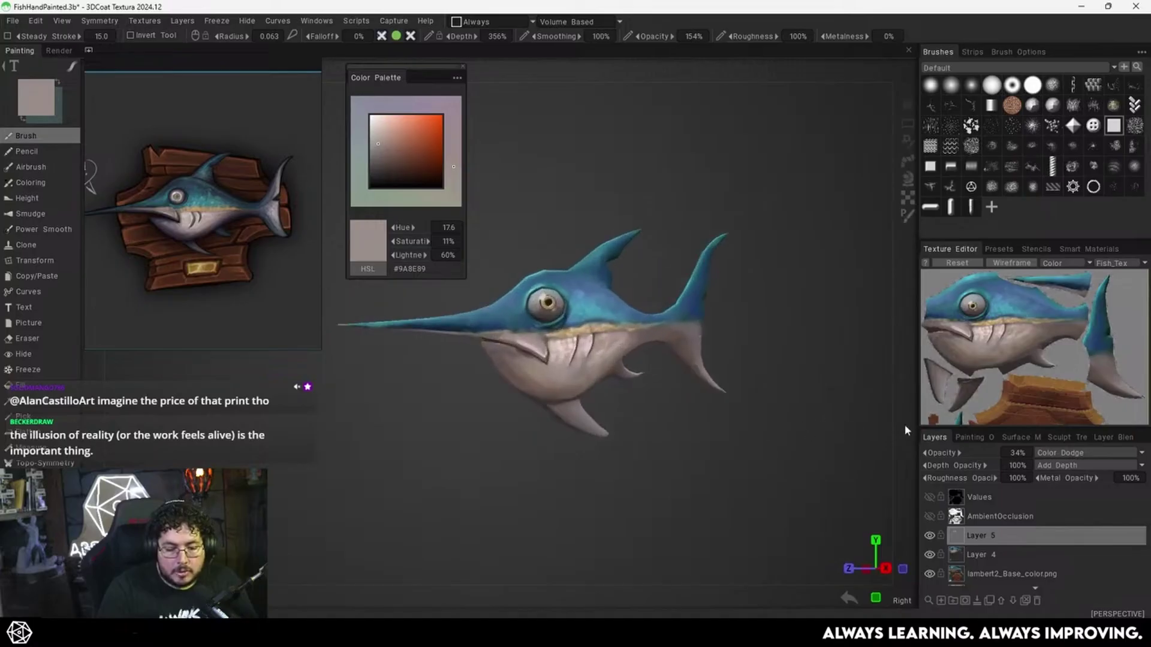
Switch Layer 5 back to Standard Blend and raise its opacity to 100%.
click(1110, 452)
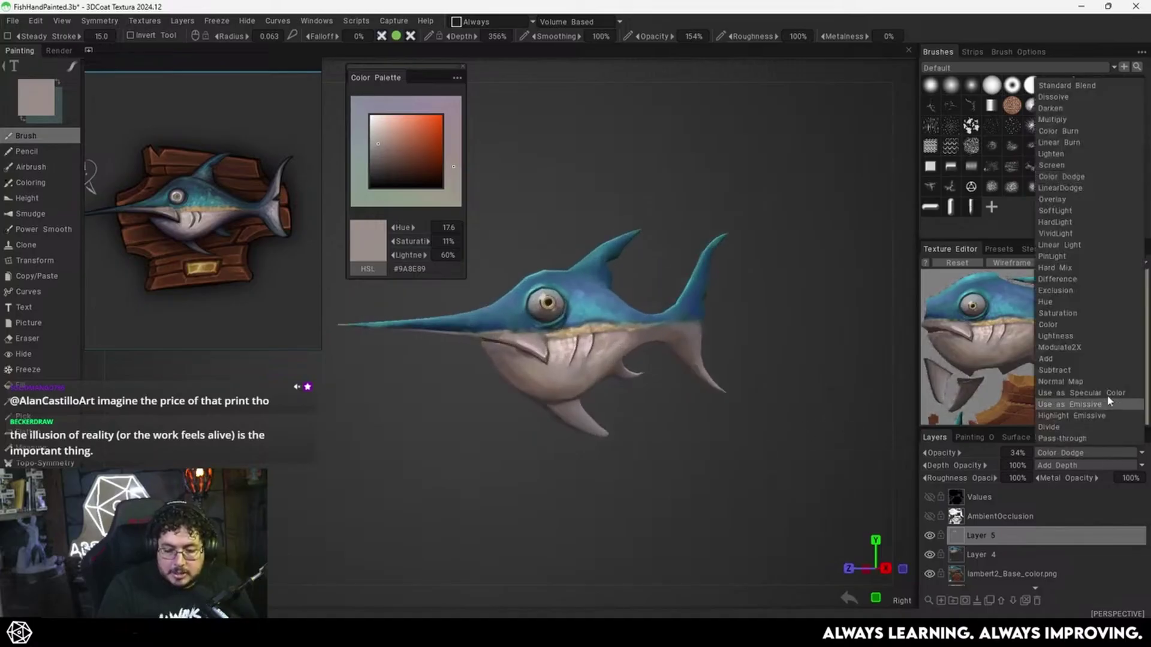
click(1064, 87)
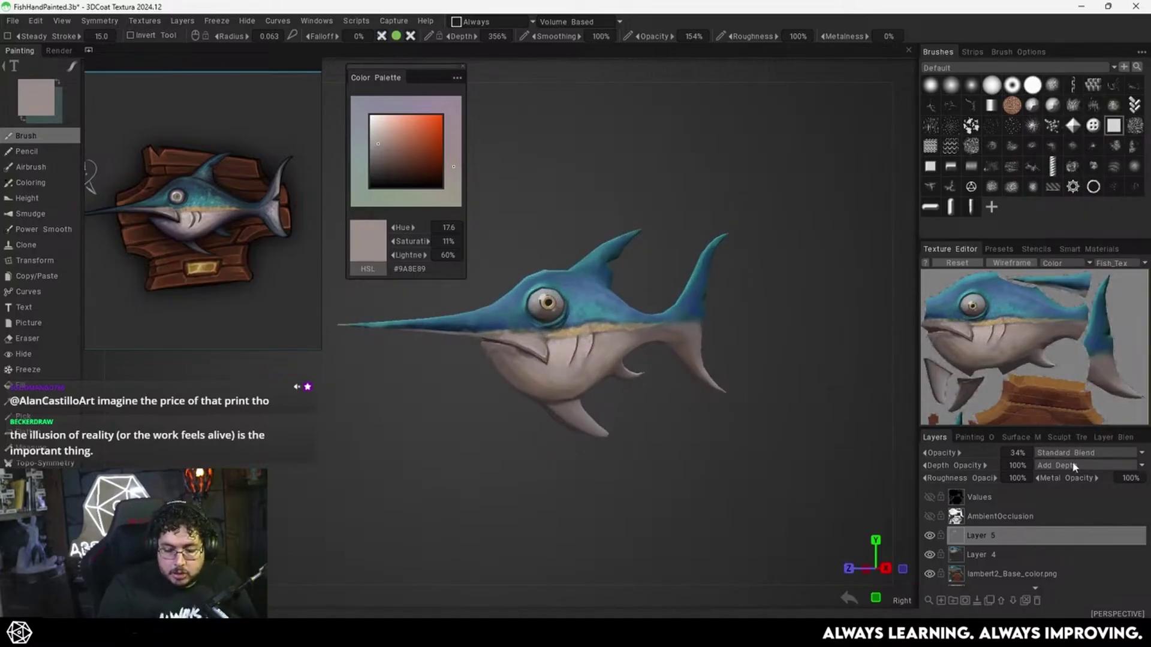
click(1013, 454)
click(939, 457)
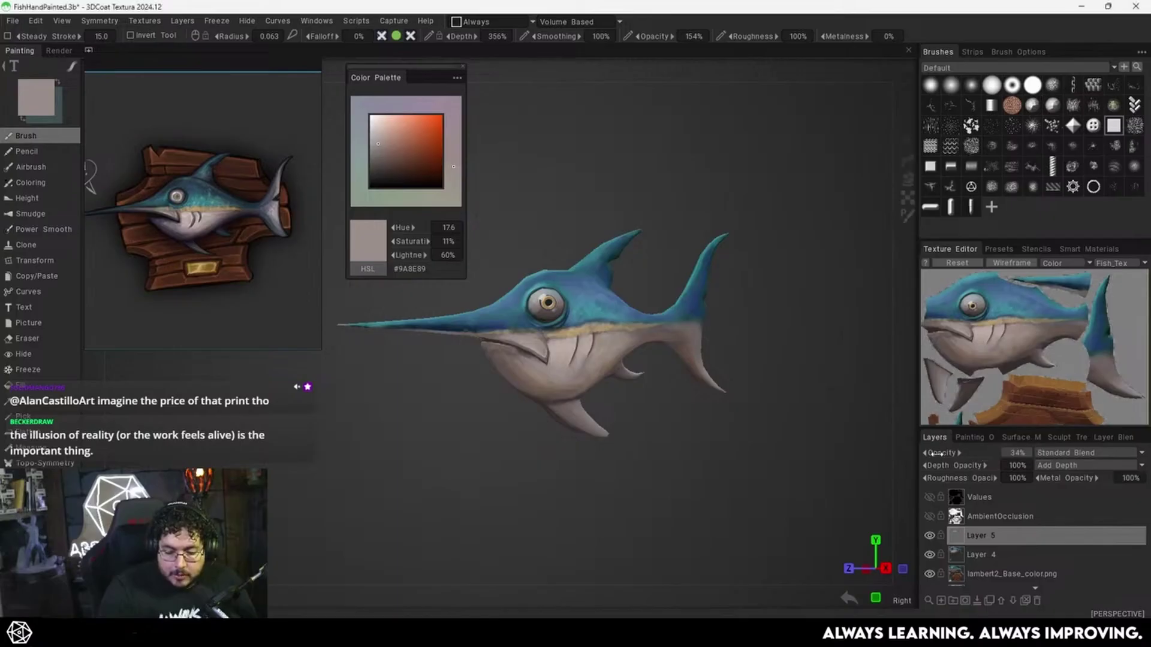
drag(939, 456, 1045, 437)
drag(764, 445, 717, 451)
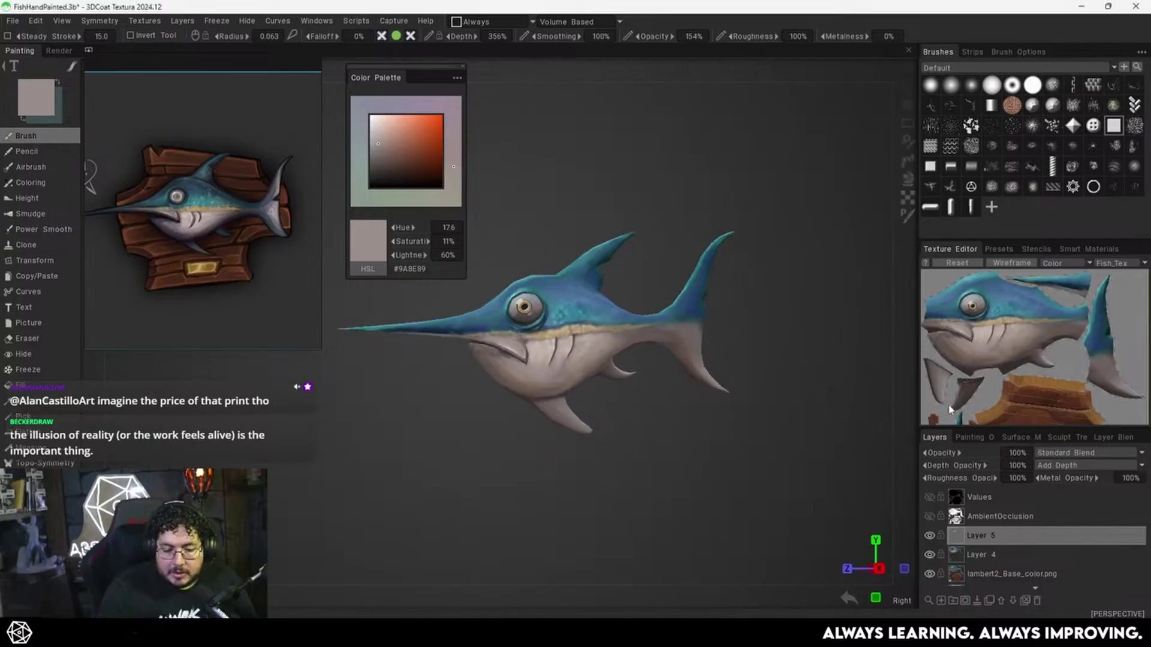
Set Layer 5's blend mode to Color Dodge and its opacity to 45%.
click(1117, 452)
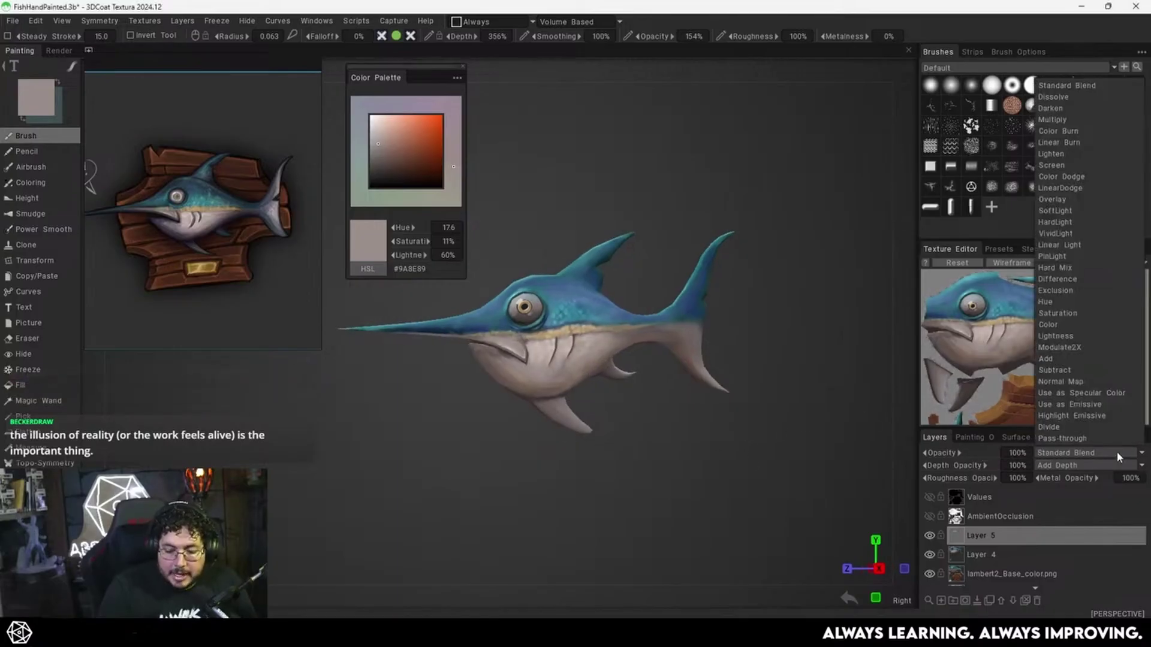
click(1079, 178)
mouse_move(945, 455)
mouse_down()
mouse_move(866, 472)
mouse_move(879, 465)
mouse_up()
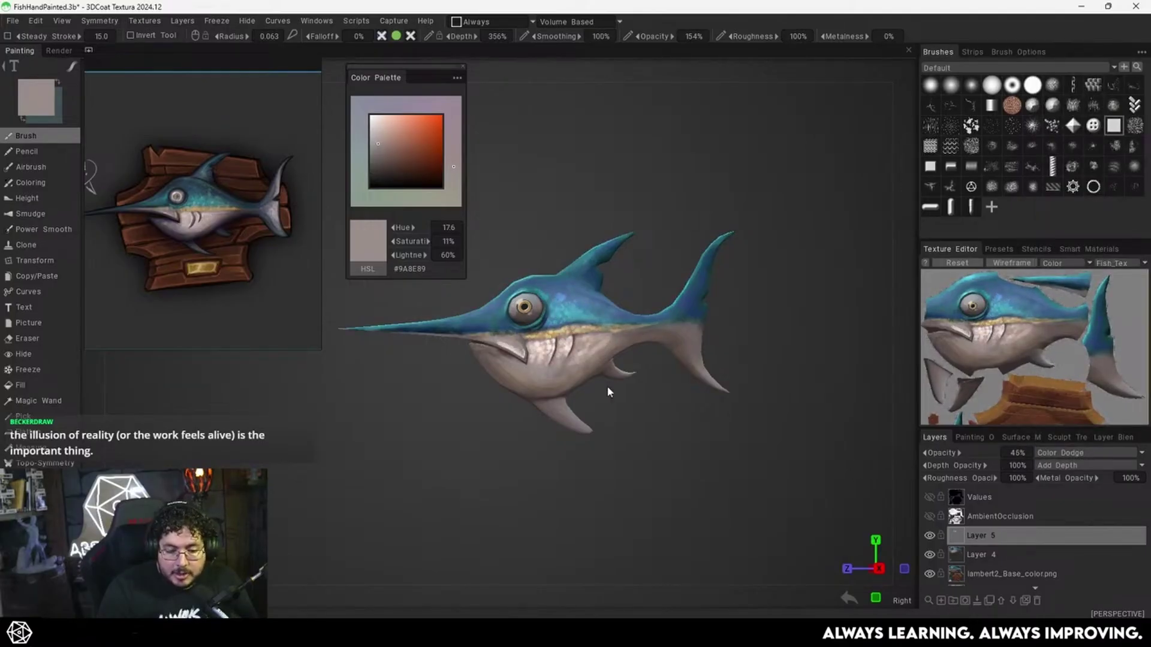
Judge the fish from a distance and reduce Layer 5's opacity to 27%.
alt+drag(650, 383, 701, 415)
scroll(642, 430, down, 3)
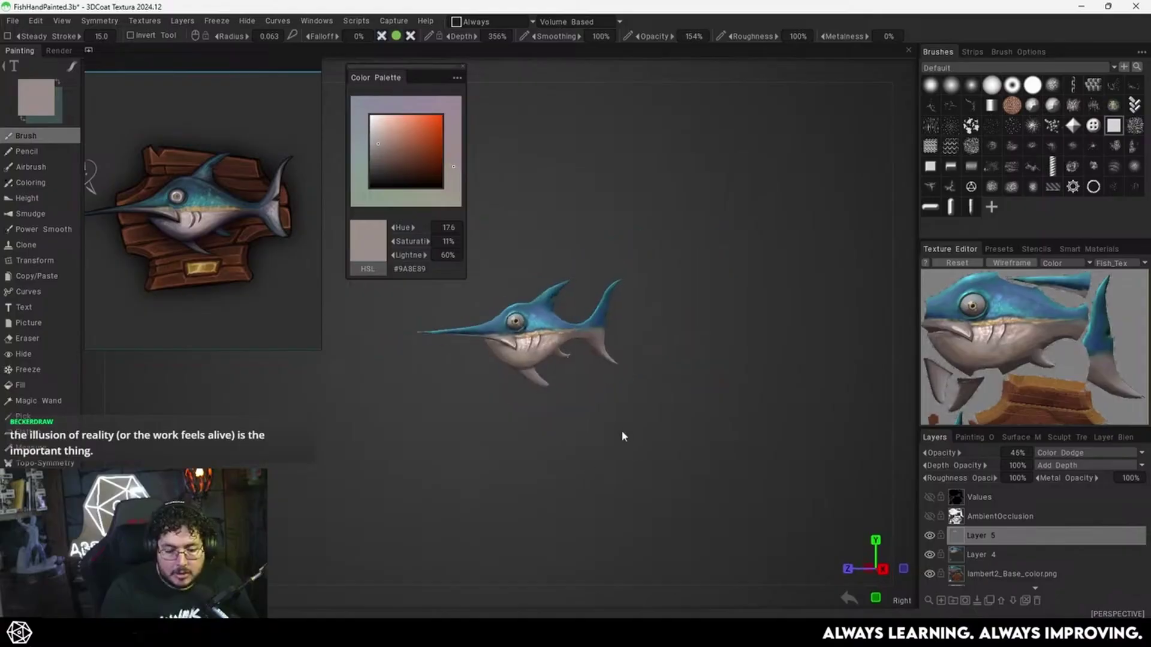
click(926, 453)
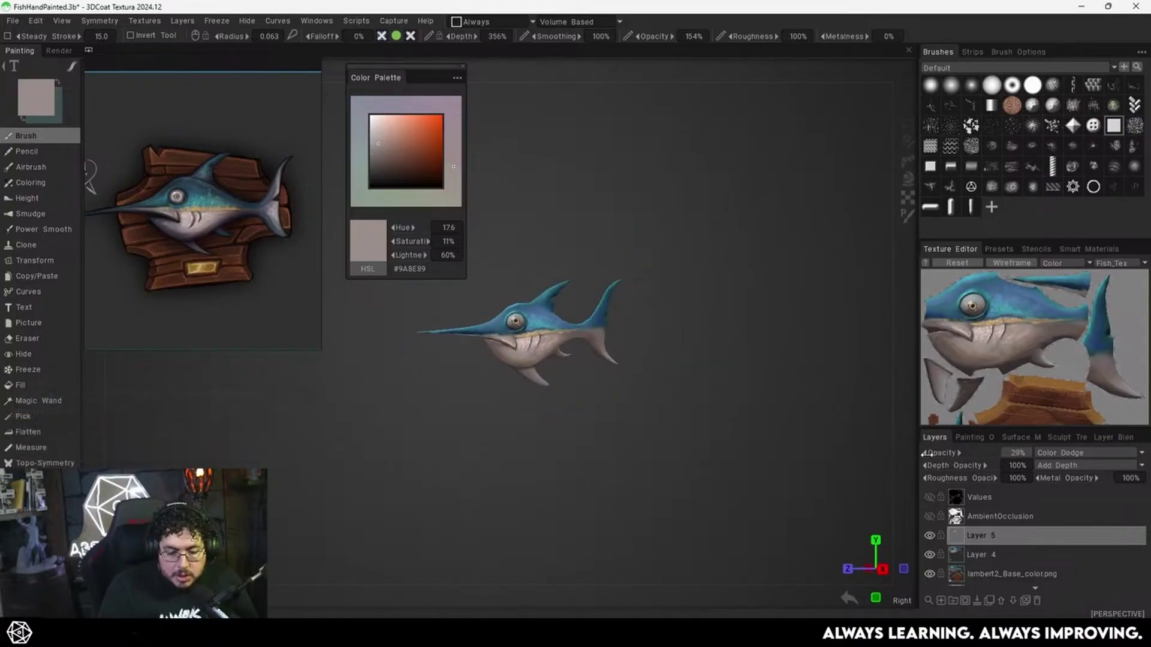
double_click(926, 453)
scroll(756, 423, up, 4)
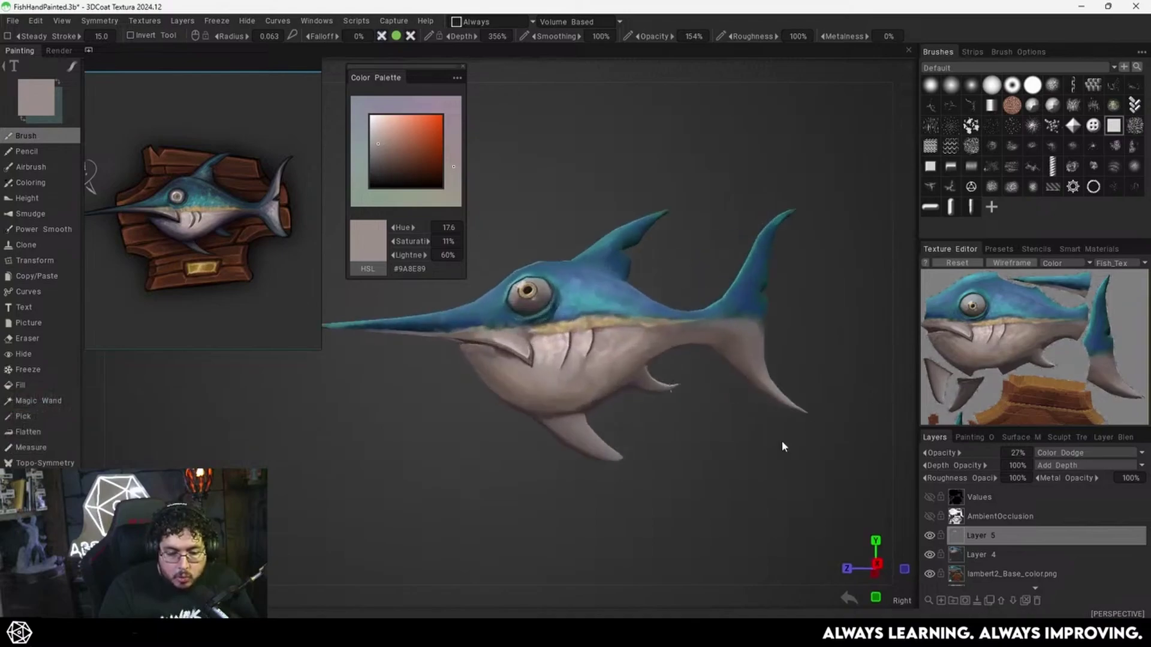
Hide and show Layer 5 again to compare the fish with and without the highlight details.
drag(782, 441, 823, 428)
right_drag(822, 428, 803, 406)
mouse_move(803, 405)
mouse_down()
mouse_move(845, 437)
mouse_move(811, 441)
mouse_up()
click(928, 535)
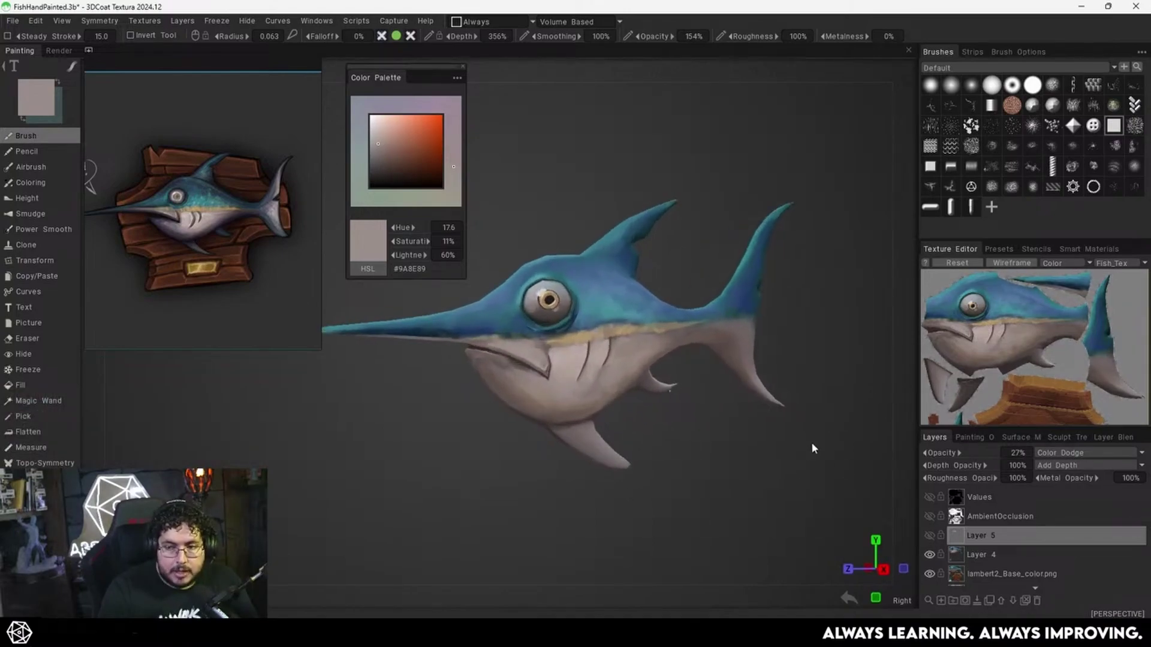
click(929, 535)
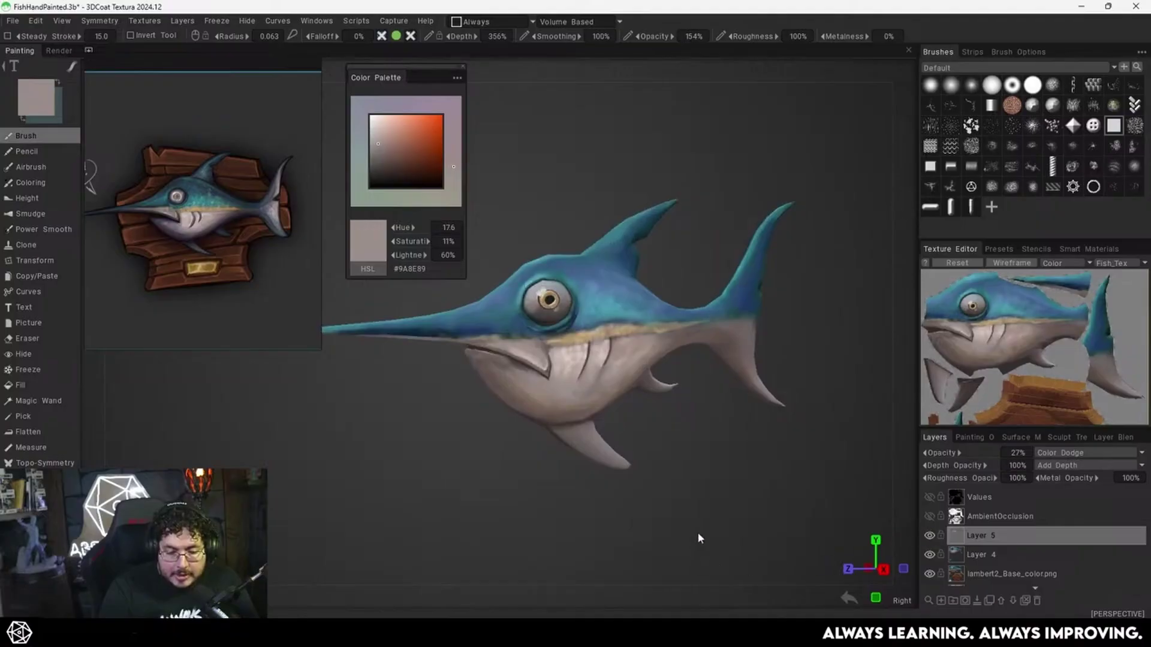
mouse_move(696, 531)
mouse_down()
mouse_move(696, 506)
mouse_move(735, 488)
mouse_up()
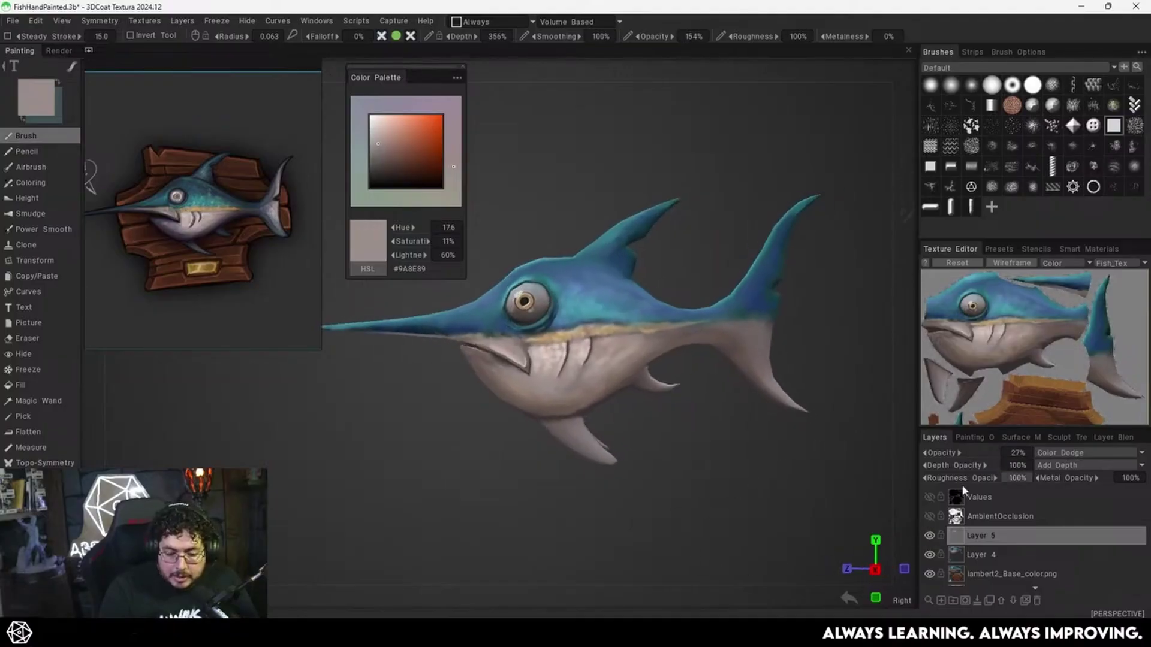
Raise Layer 5's opacity to 36% and inspect the gills and belly up close.
drag(943, 450, 955, 449)
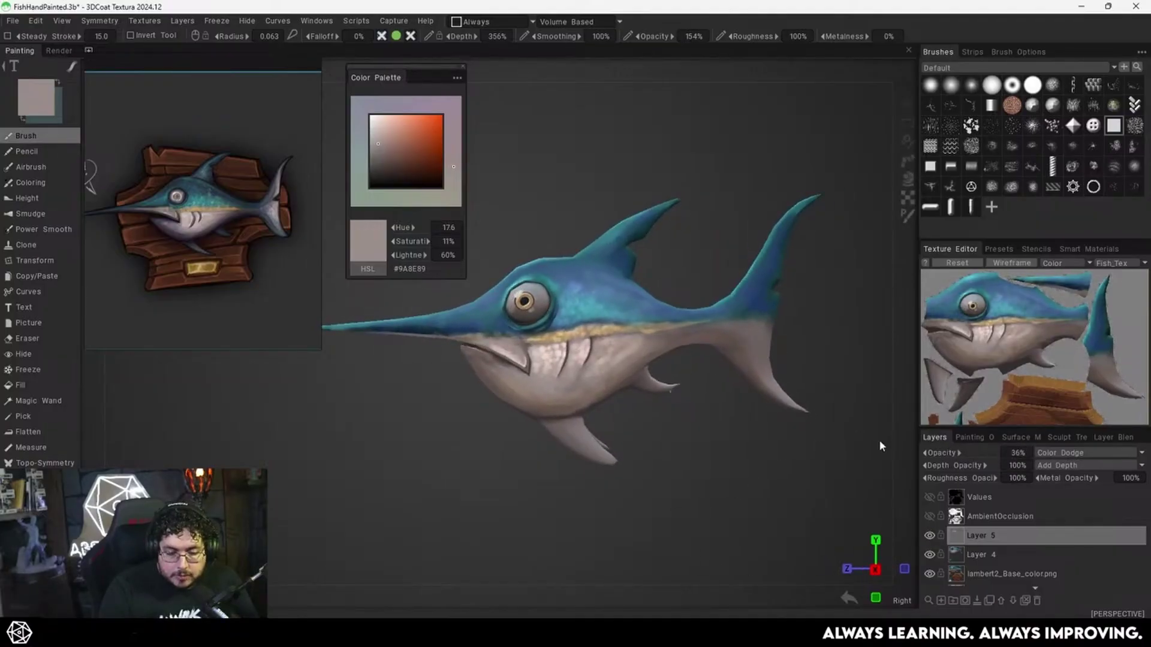
right_drag(830, 437, 732, 446)
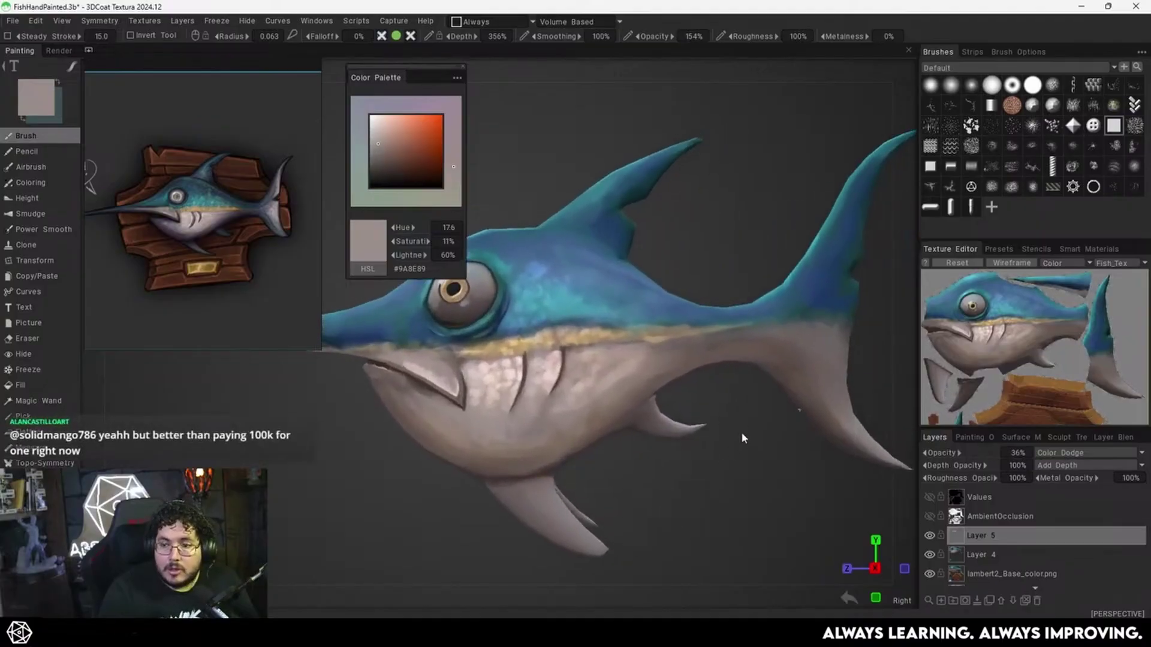
middle_drag(742, 433, 750, 417)
mouse_move(749, 417)
right_down()
mouse_move(727, 425)
mouse_move(746, 417)
right_up()
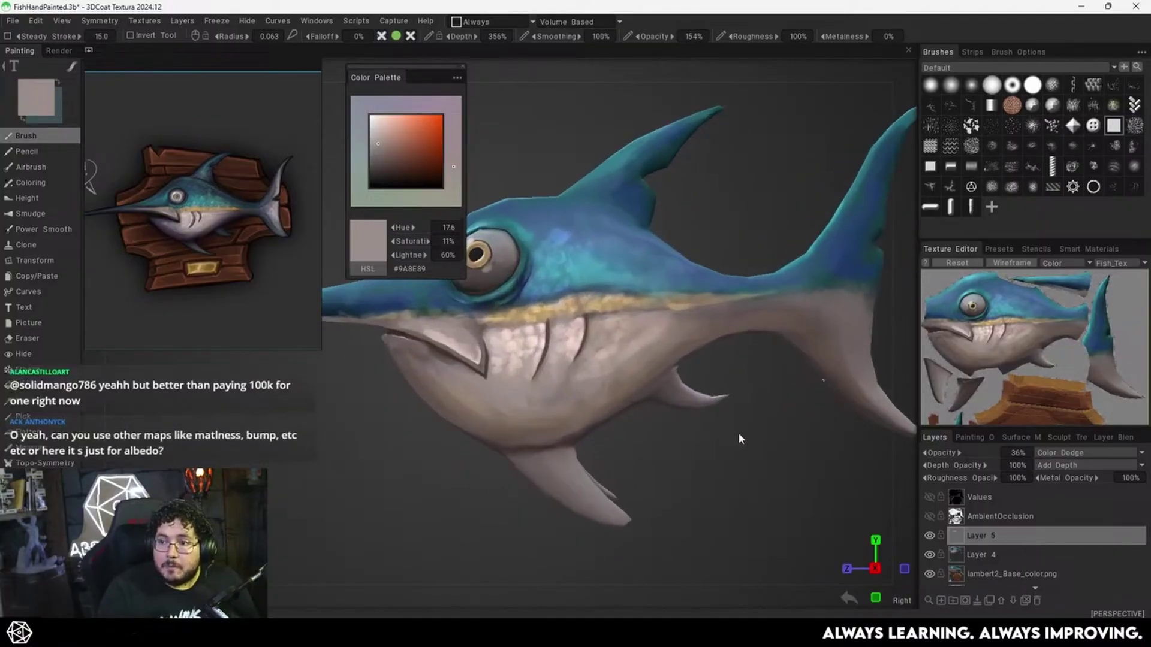
middle_drag(739, 435, 734, 424)
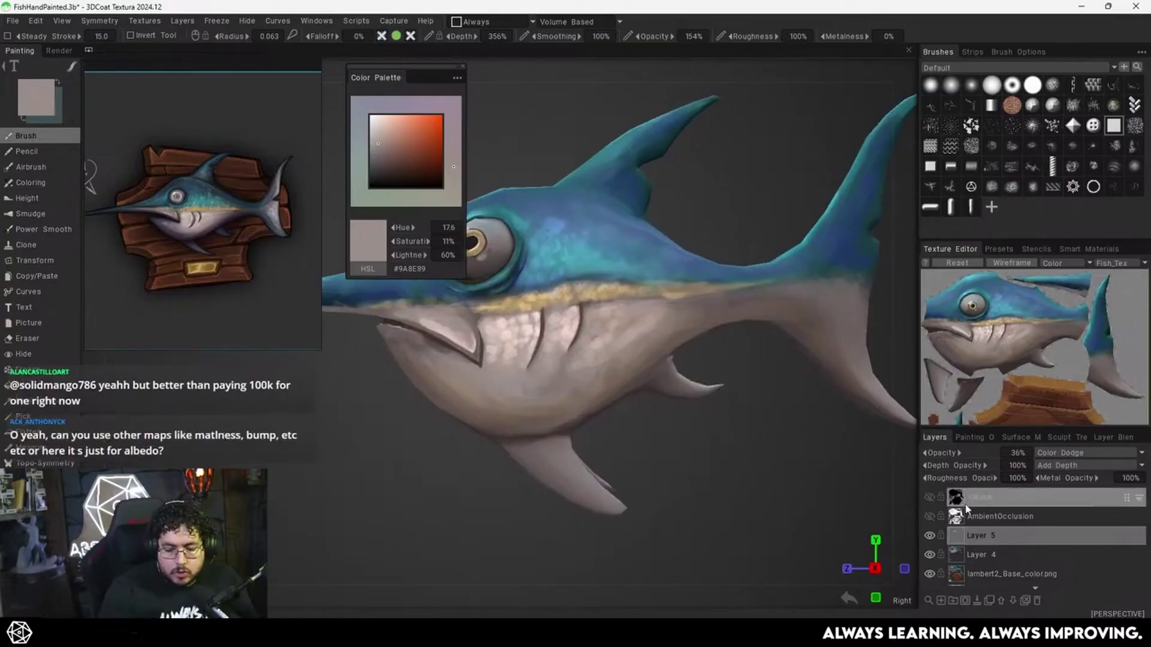
Toggle the AmbientOcclusion layer on and off to compare the fish's shading up close and from a distance, leaving it hidden.
click(929, 516)
click(933, 519)
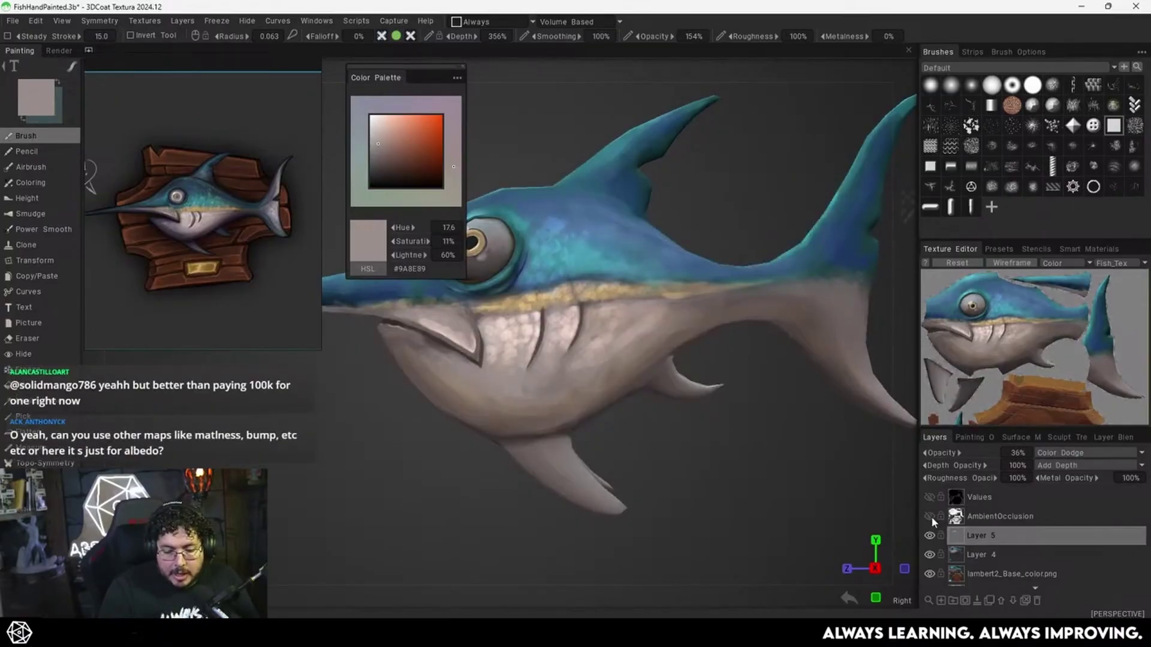
click(933, 519)
right_drag(795, 435, 699, 472)
middle_drag(699, 472, 744, 486)
drag(744, 486, 796, 506)
click(930, 519)
middle_drag(797, 480, 768, 472)
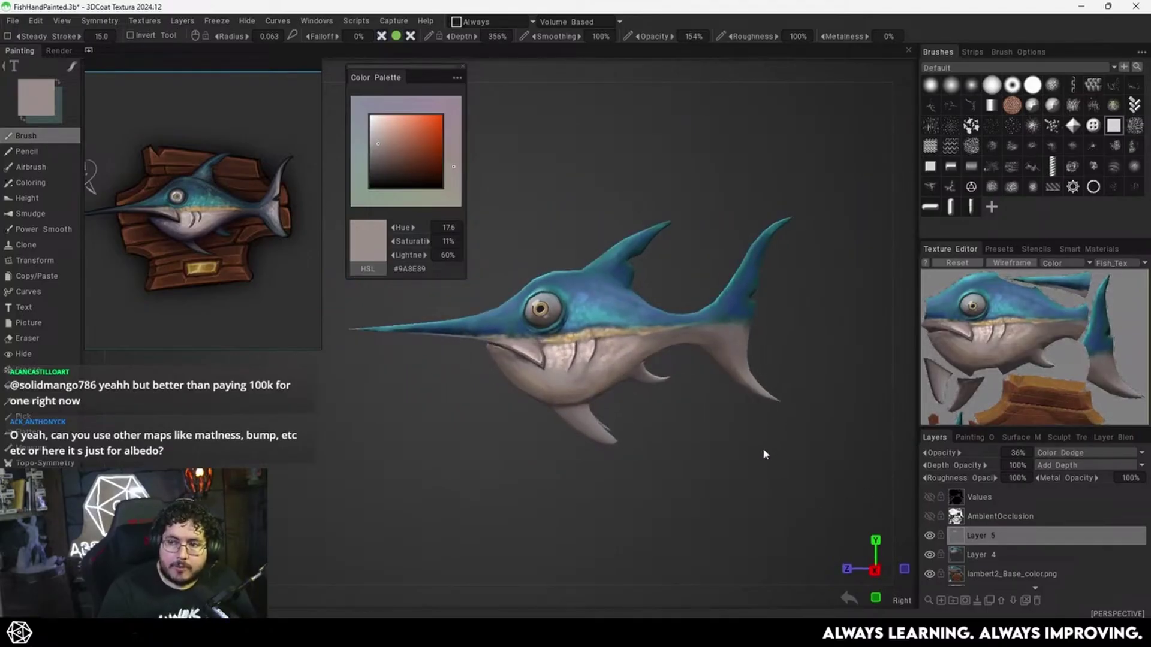
middle_drag(766, 425, 749, 455)
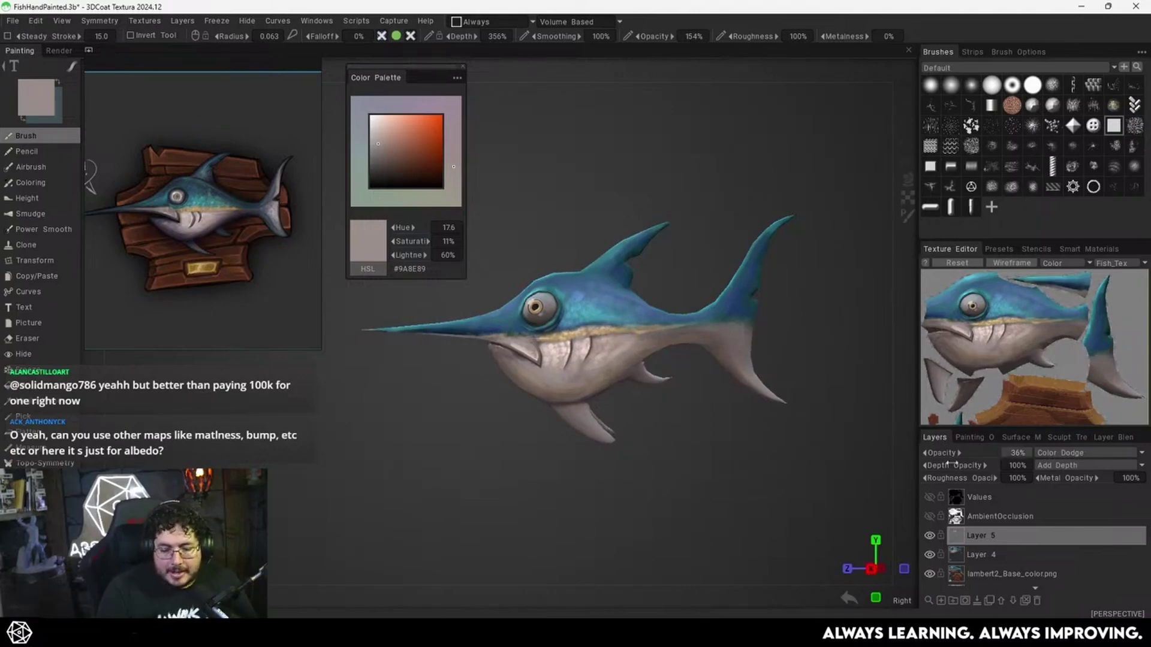
click(929, 515)
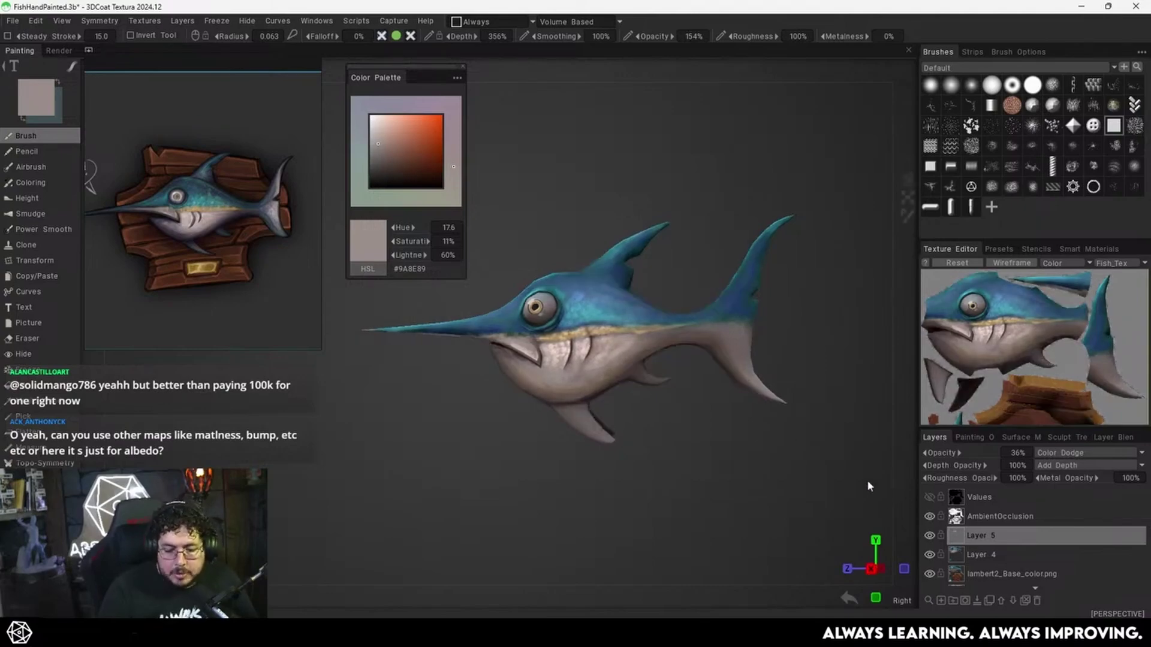
click(929, 517)
On Layer 4, paint pale pinkish strokes in #B5A19A around the notch on the tail fin's trailing edge.
scroll(825, 474, up, 6)
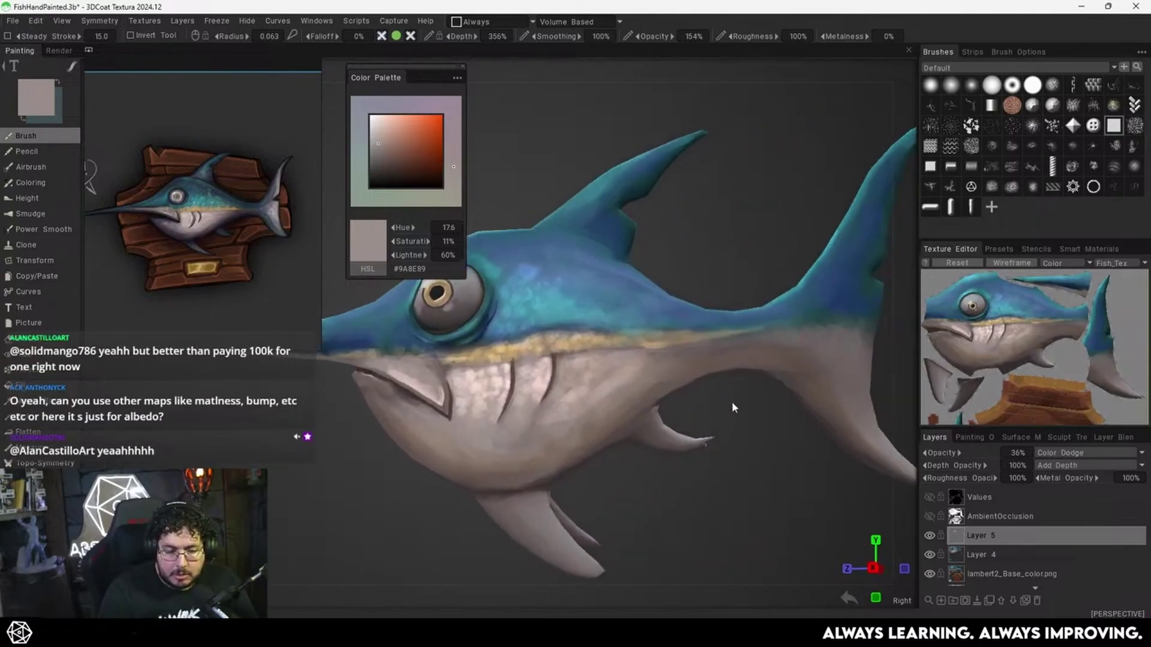
middle_drag(773, 405, 670, 442)
mouse_move(803, 397)
middle_down()
mouse_move(740, 416)
mouse_move(739, 400)
middle_up()
scroll(761, 416, up, 3)
scroll(740, 400, down, 2)
middle_drag(789, 442, 790, 408)
scroll(790, 408, down, 2)
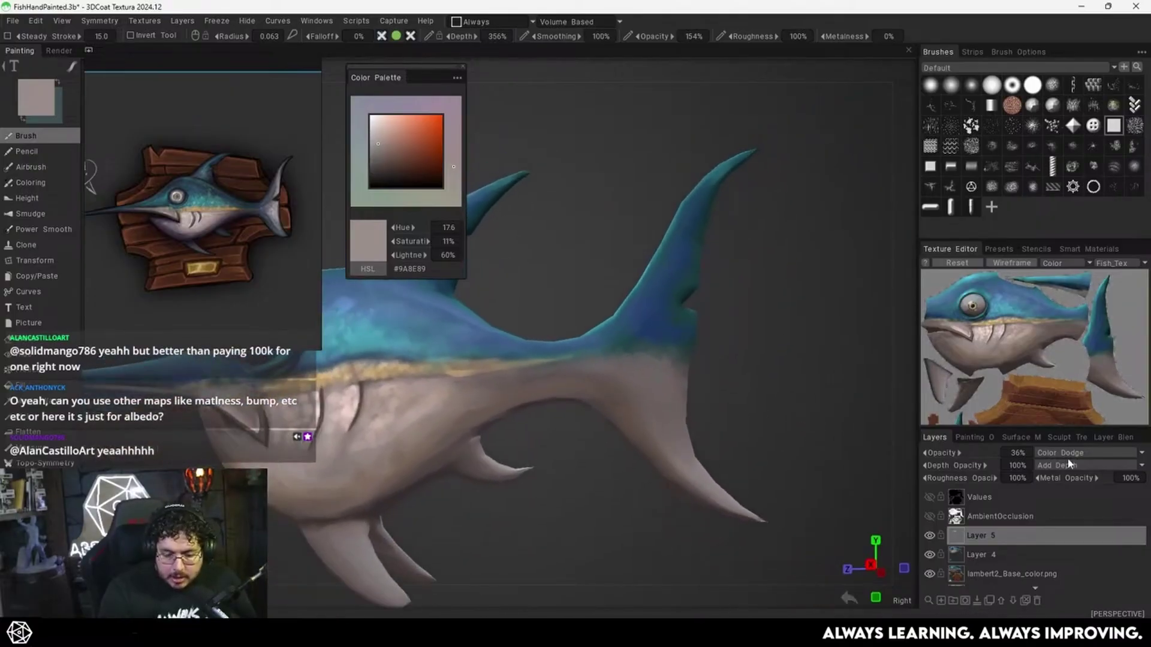
click(989, 554)
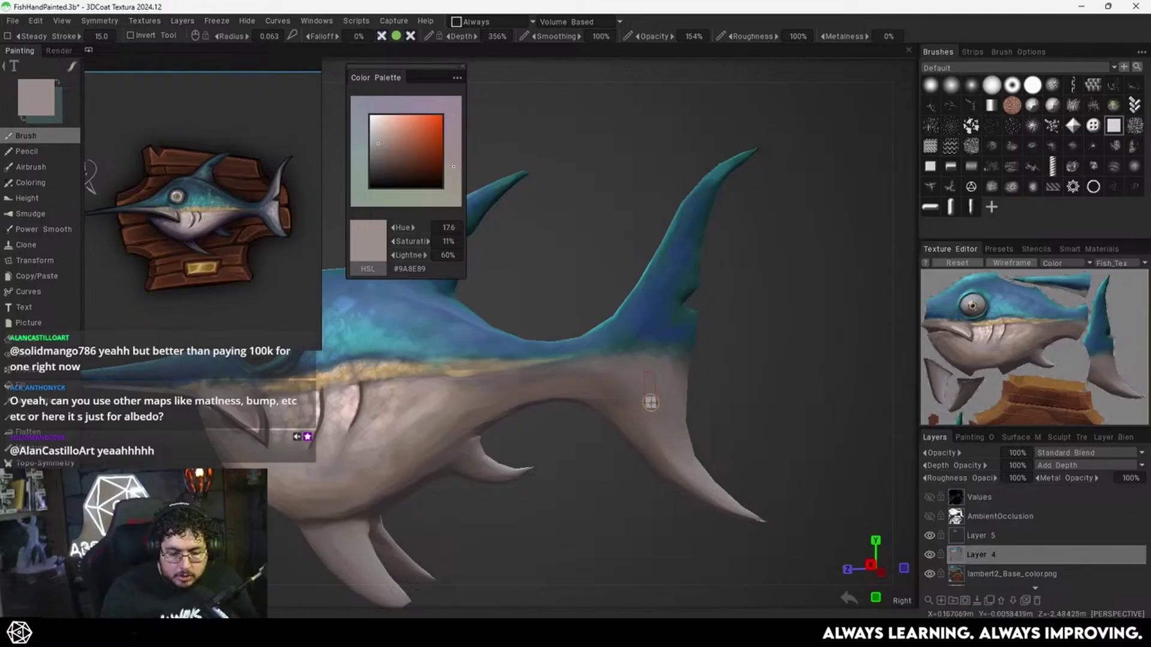
key(v)
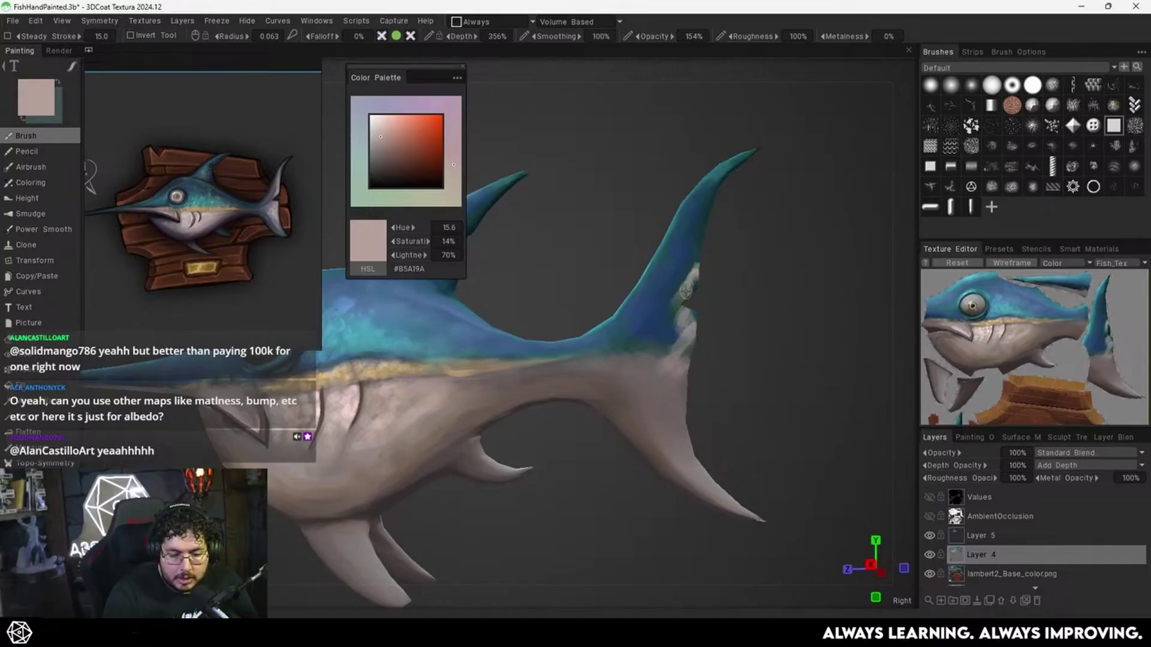
Blend sampled gray #646866 along the upper tail lobe's trailing edge and through the pale strokes below the notch.
key(v)
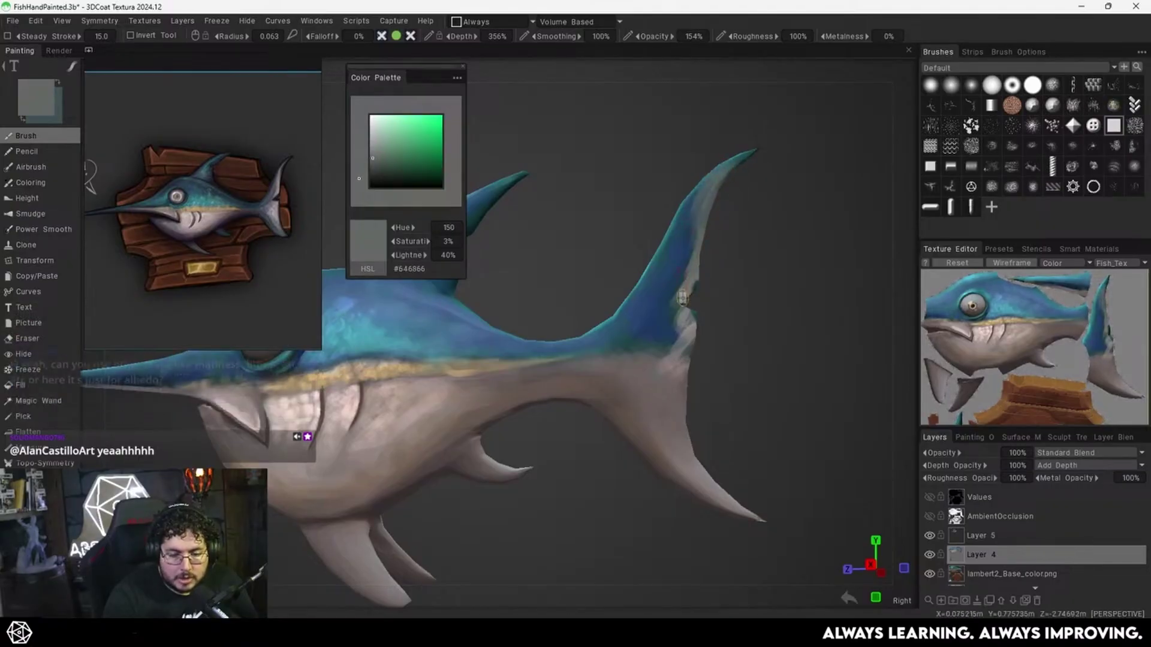
drag(693, 248, 678, 275)
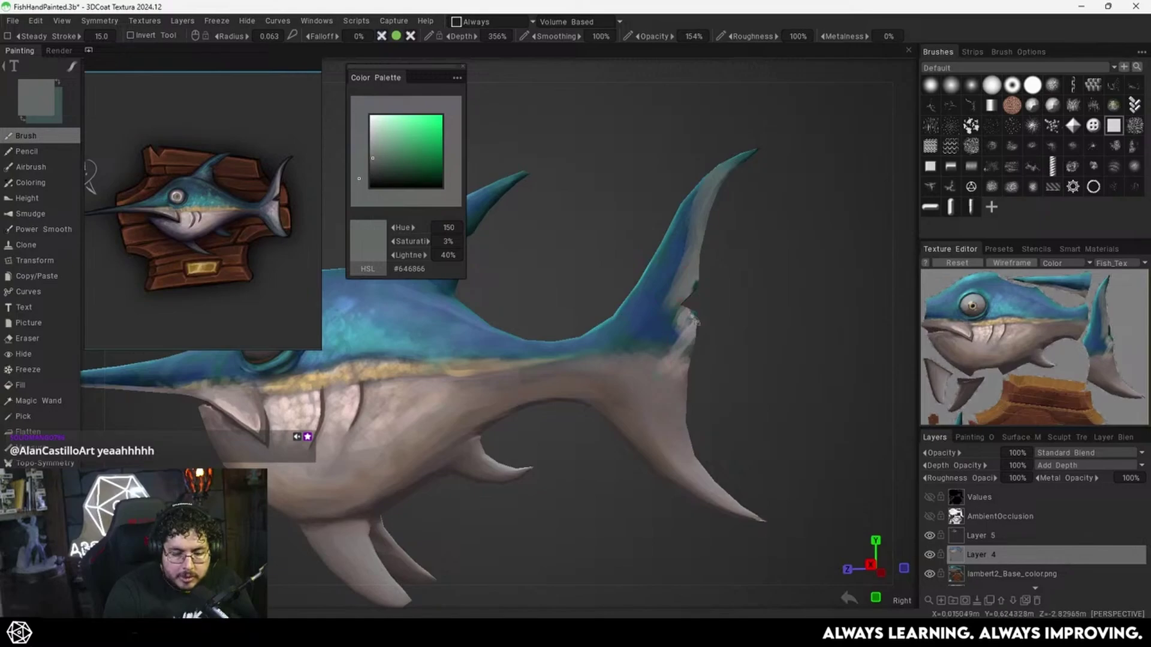
mouse_move(694, 320)
mouse_down()
mouse_move(653, 345)
mouse_move(659, 317)
mouse_move(674, 316)
mouse_move(647, 358)
mouse_up()
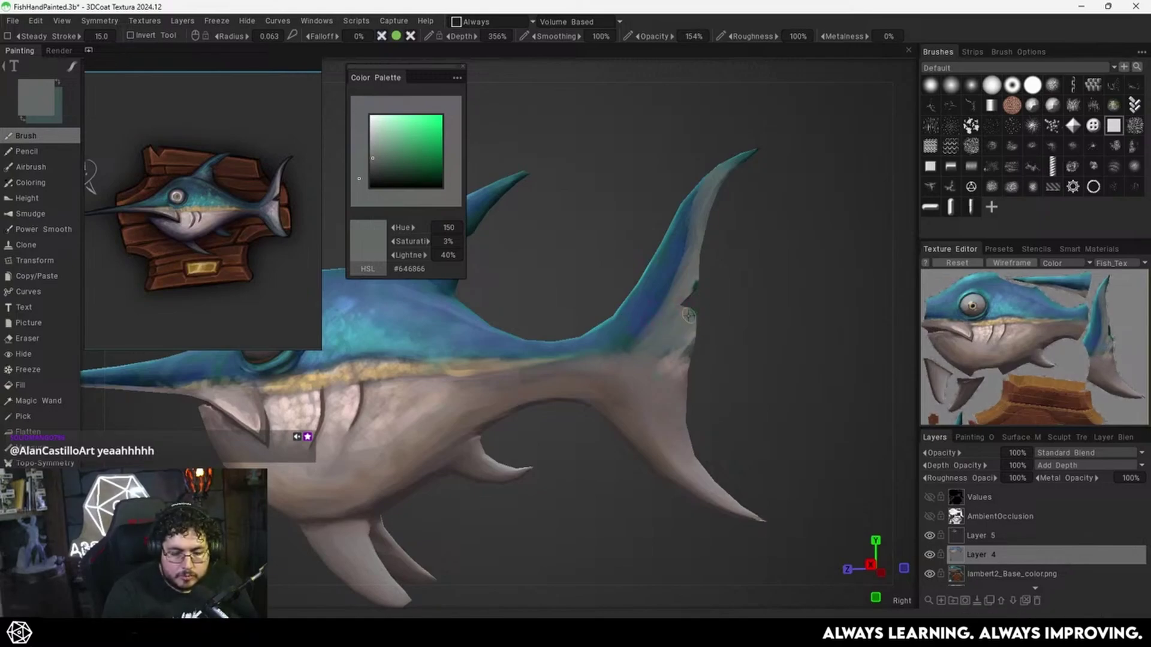
drag(719, 332, 699, 358)
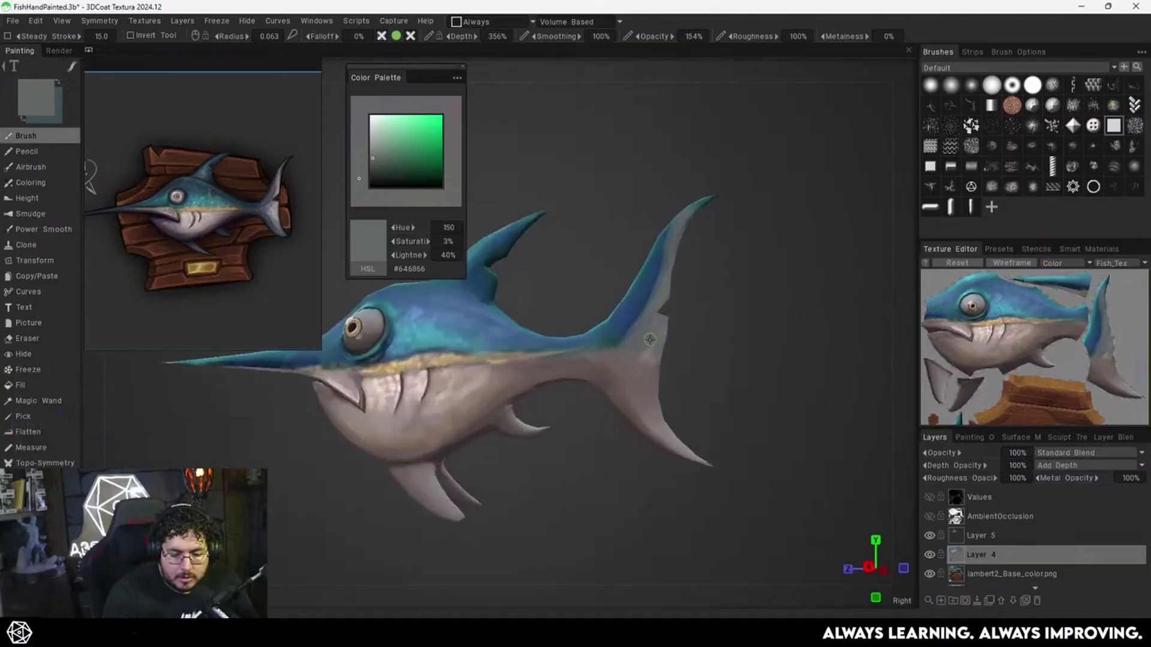
Soften the blue-to-gray boundary on the upper tail lobe with sampled blue #28456F and gray #676563.
key(v)
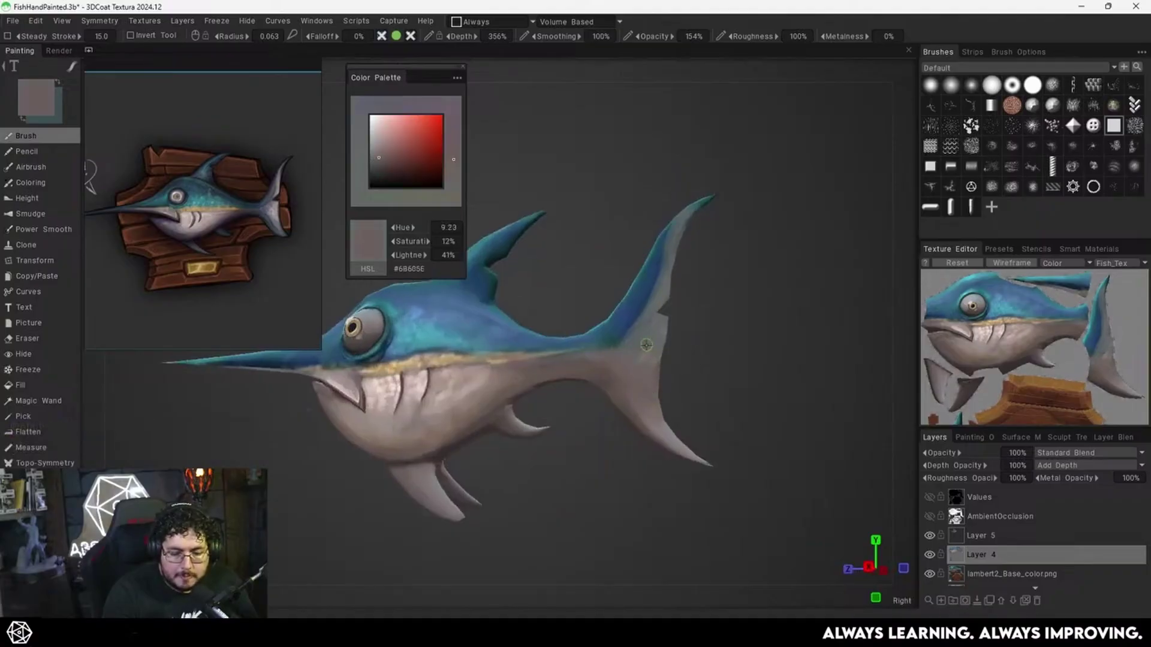
key(ctrl+z)
key(v)
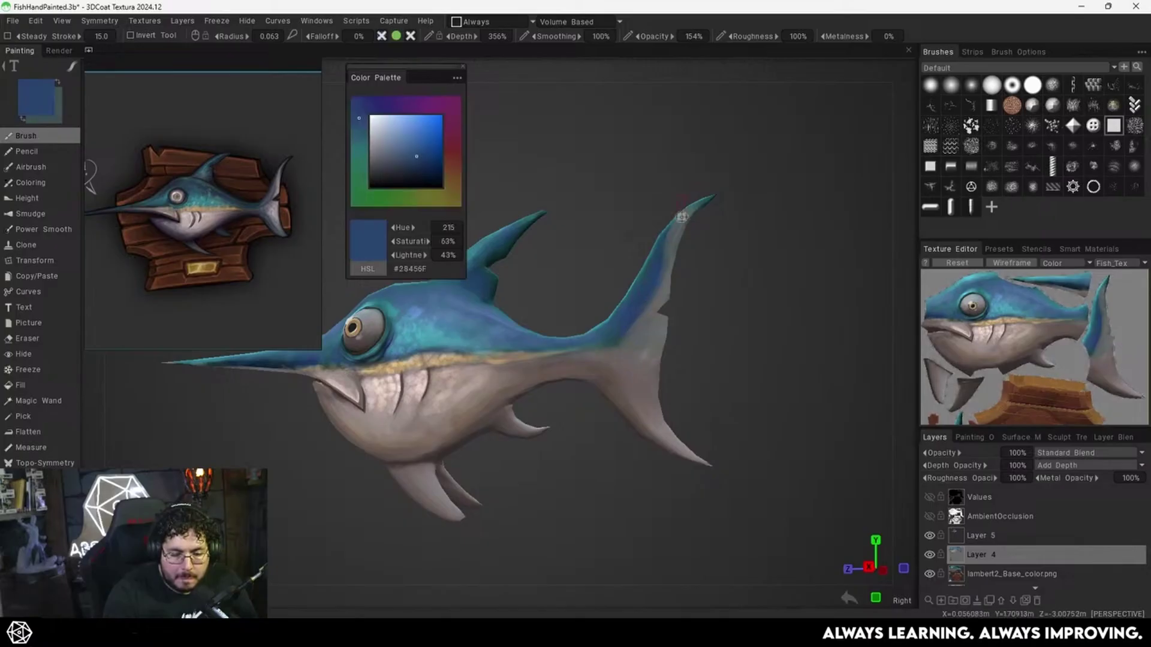
key(v)
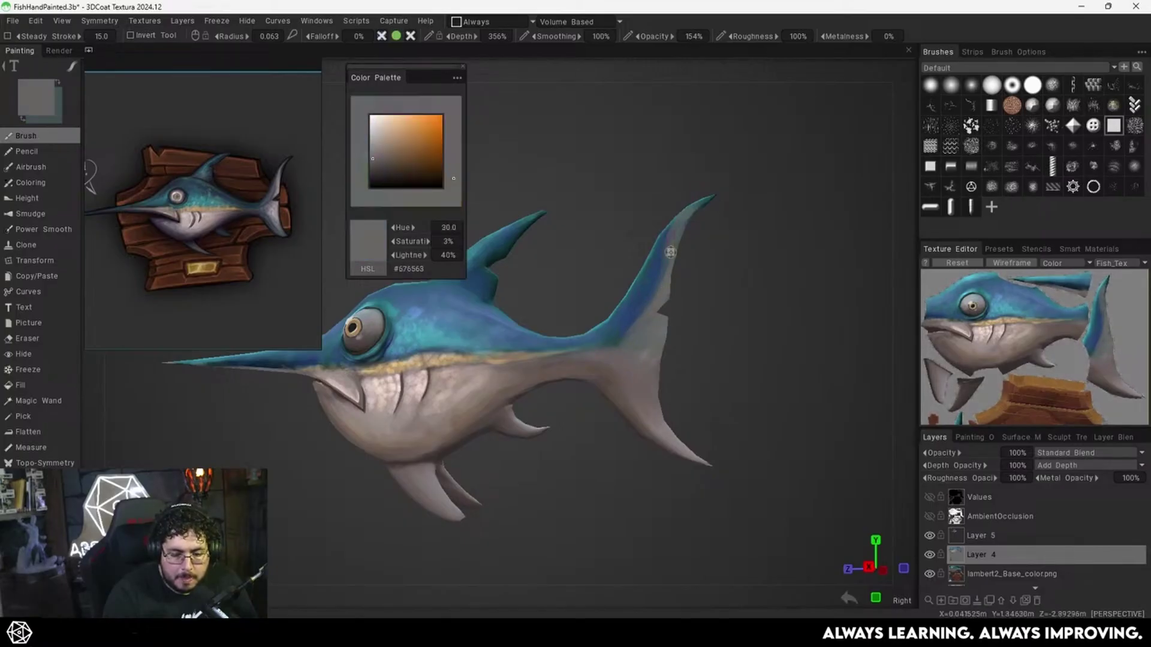
Paint sampled blue #254168 from the tail's base up along the color boundary of the upper tail lobe.
drag(689, 291, 703, 275)
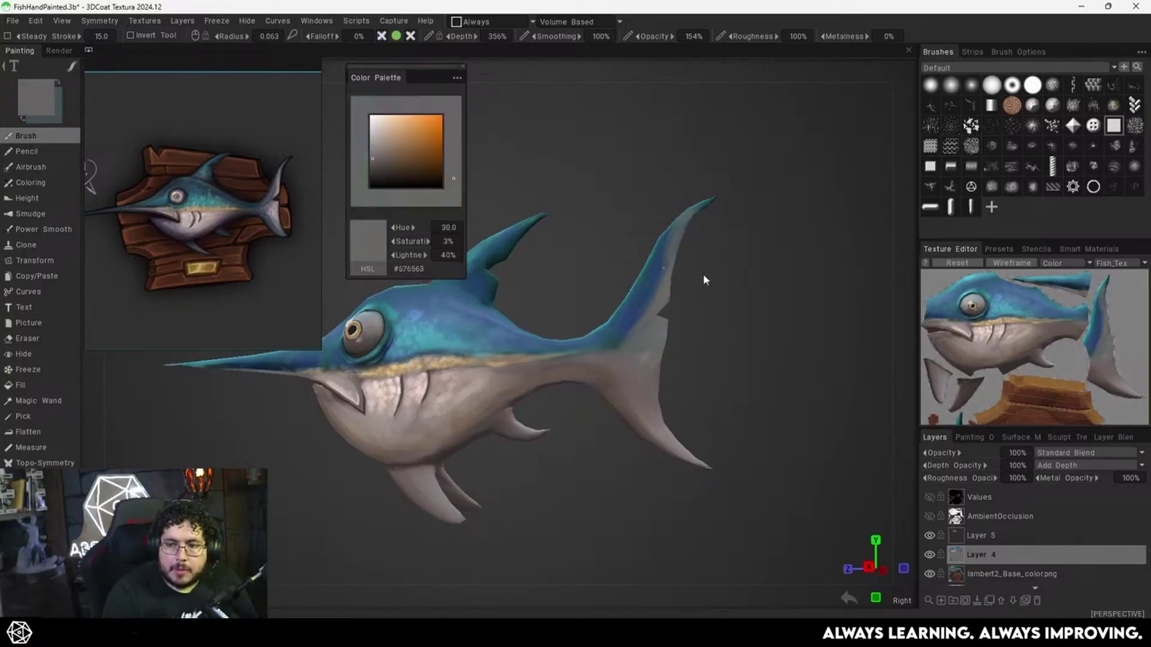
mouse_move(703, 275)
right_down()
mouse_move(718, 265)
mouse_move(707, 269)
right_up()
middle_drag(706, 282, 704, 271)
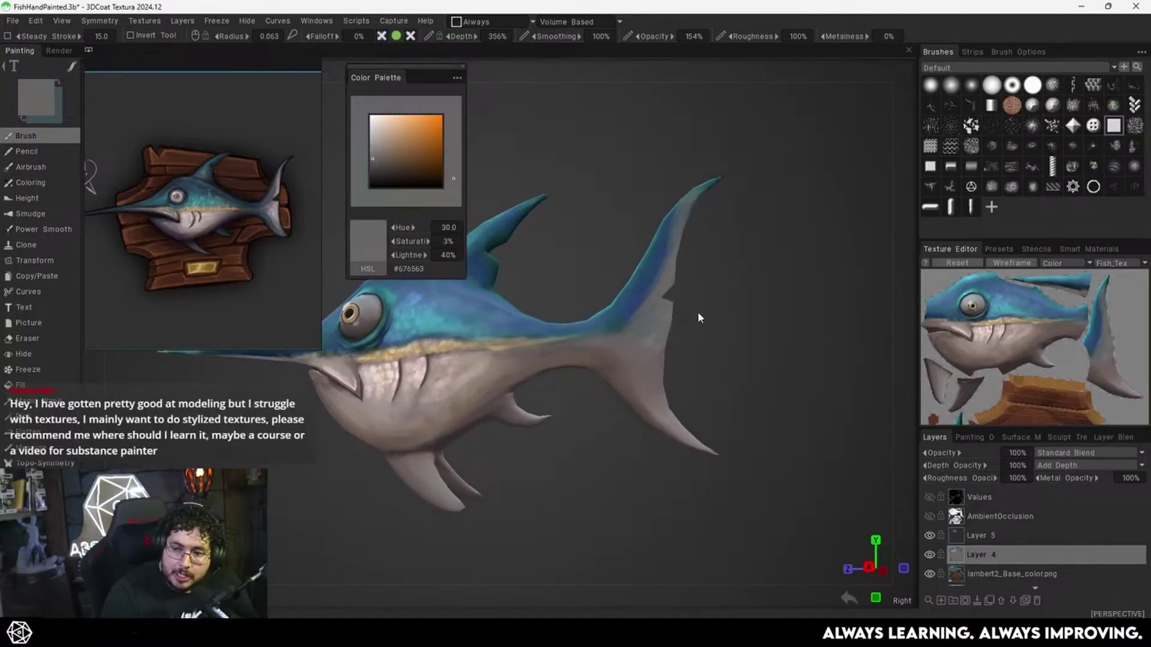
mouse_move(698, 313)
mouse_down()
mouse_move(702, 328)
mouse_move(708, 311)
mouse_up()
middle_drag(708, 311, 689, 298)
right_drag(689, 298, 736, 278)
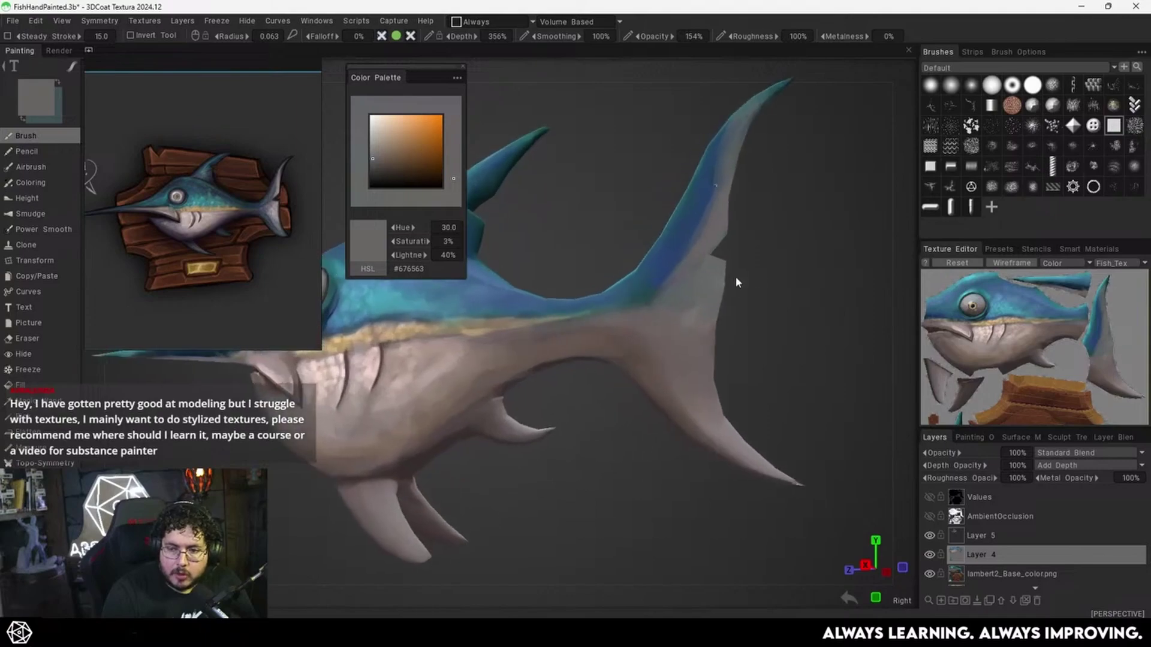
drag(736, 279, 756, 284)
middle_drag(756, 284, 699, 328)
key(v)
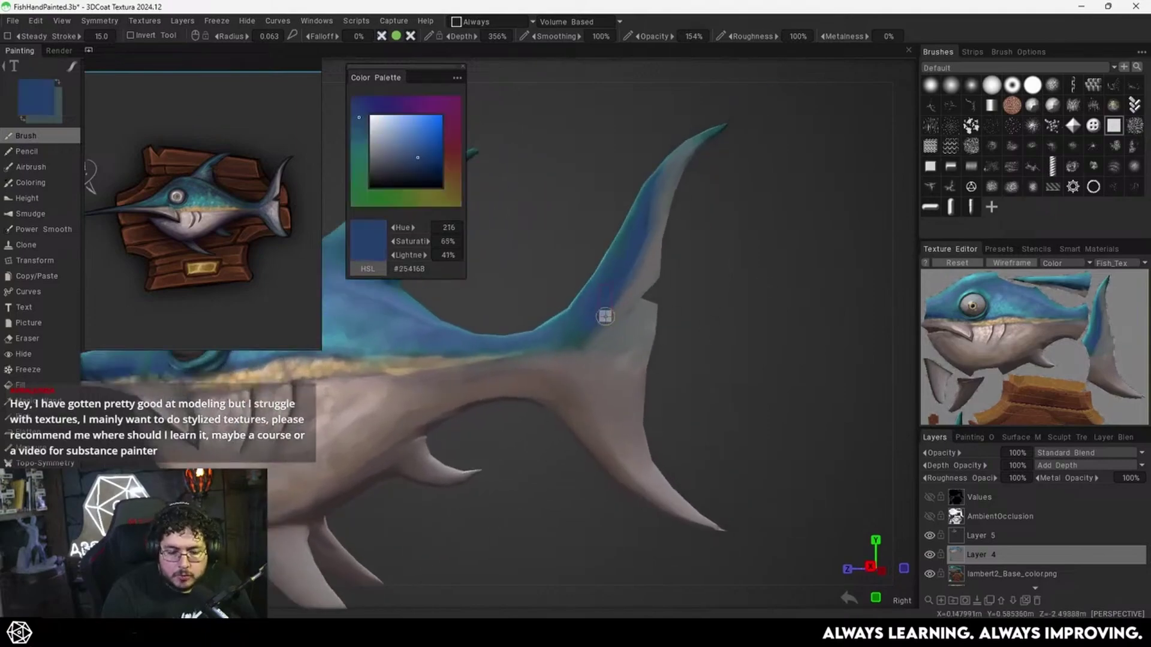
drag(605, 317, 650, 232)
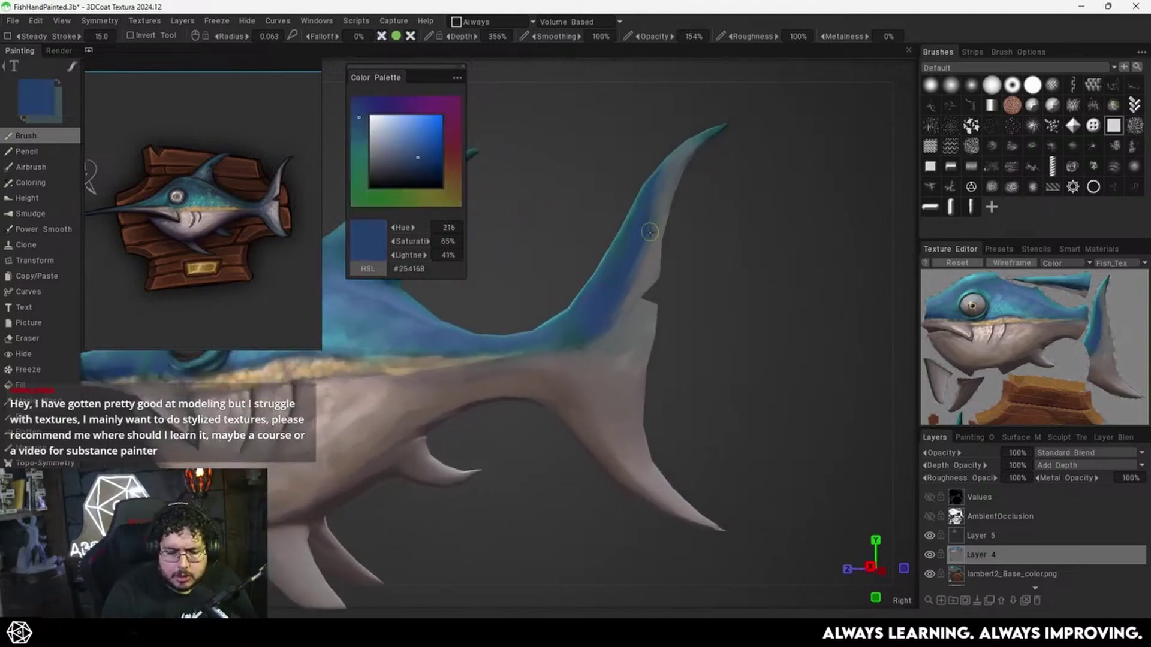
Refine the upper tail lobe's transition with sampled grays #686462 and #5E6064 and blue #244465.
key(v)
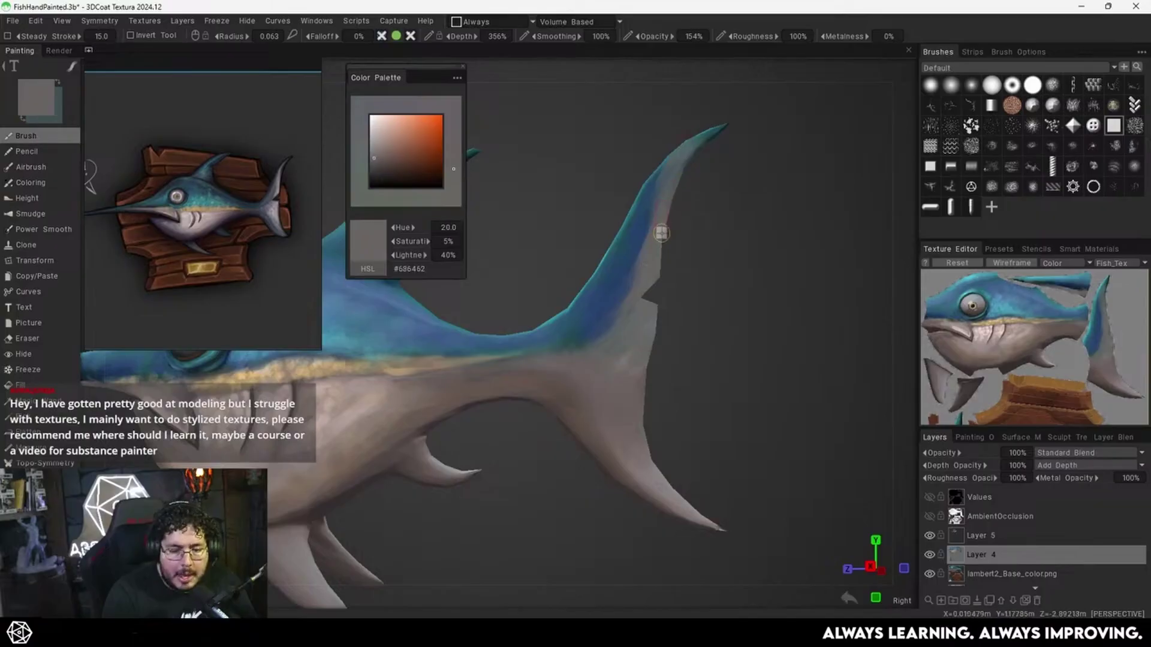
key(v)
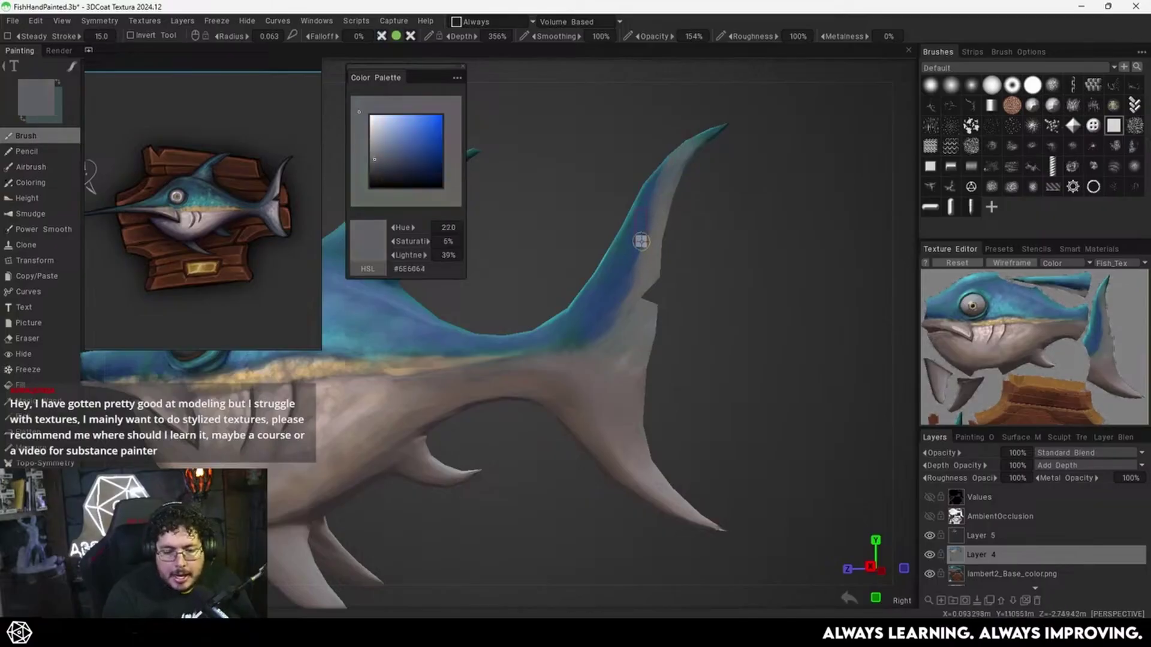
key(v)
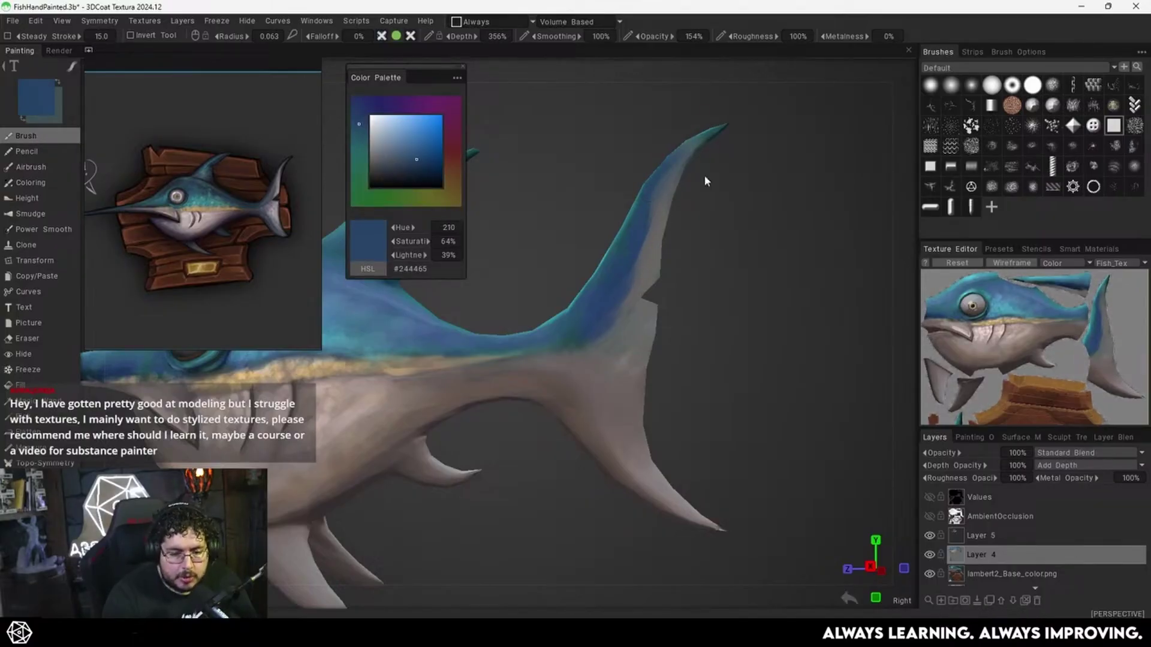
Paint light highlight strokes below the tail notch and down the lower lobe with sampled pinkish tones such as #B19E97 and #A6948F.
drag(705, 175, 679, 264)
middle_drag(683, 273, 705, 242)
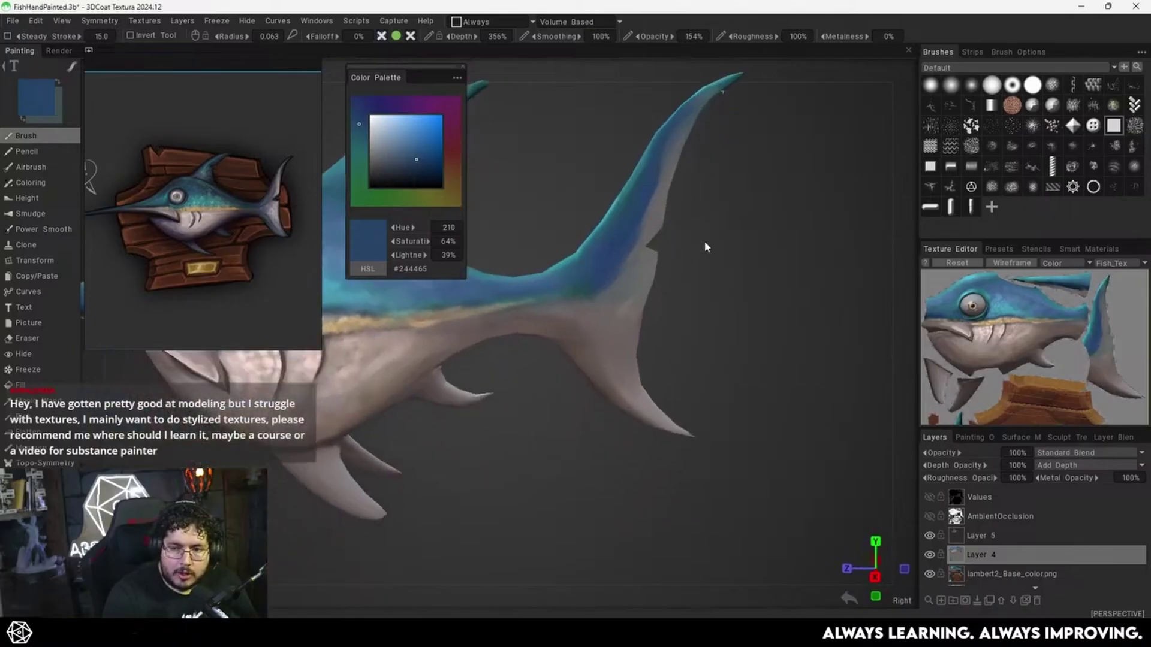
drag(705, 242, 703, 236)
right_drag(703, 237, 707, 227)
key(v)
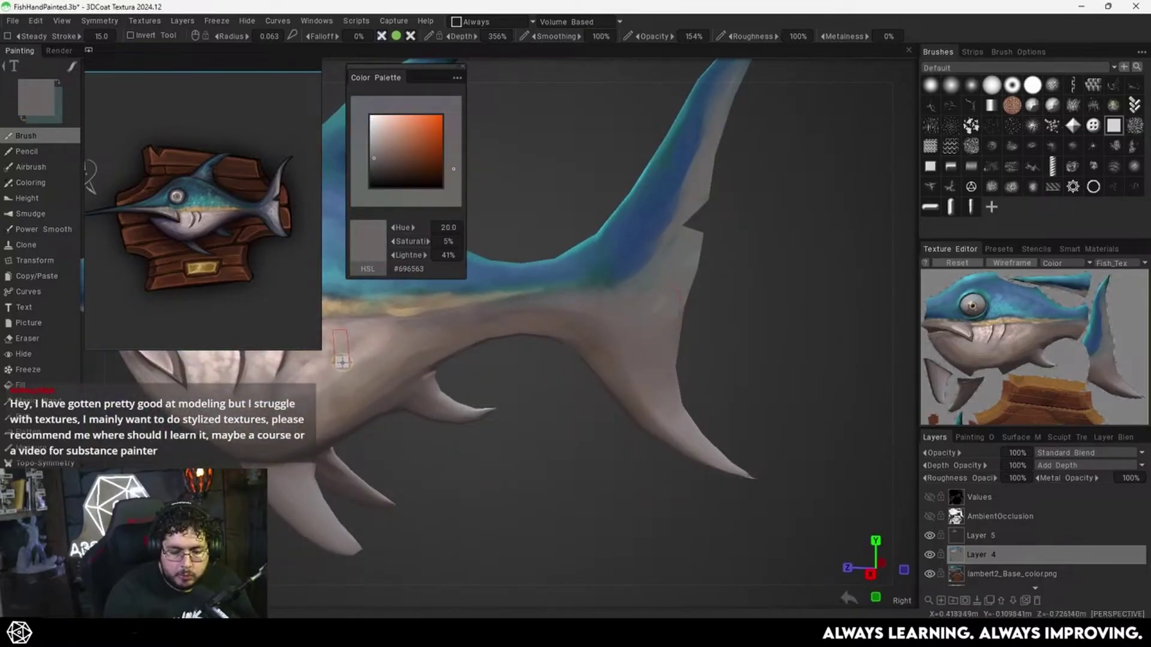
key(v)
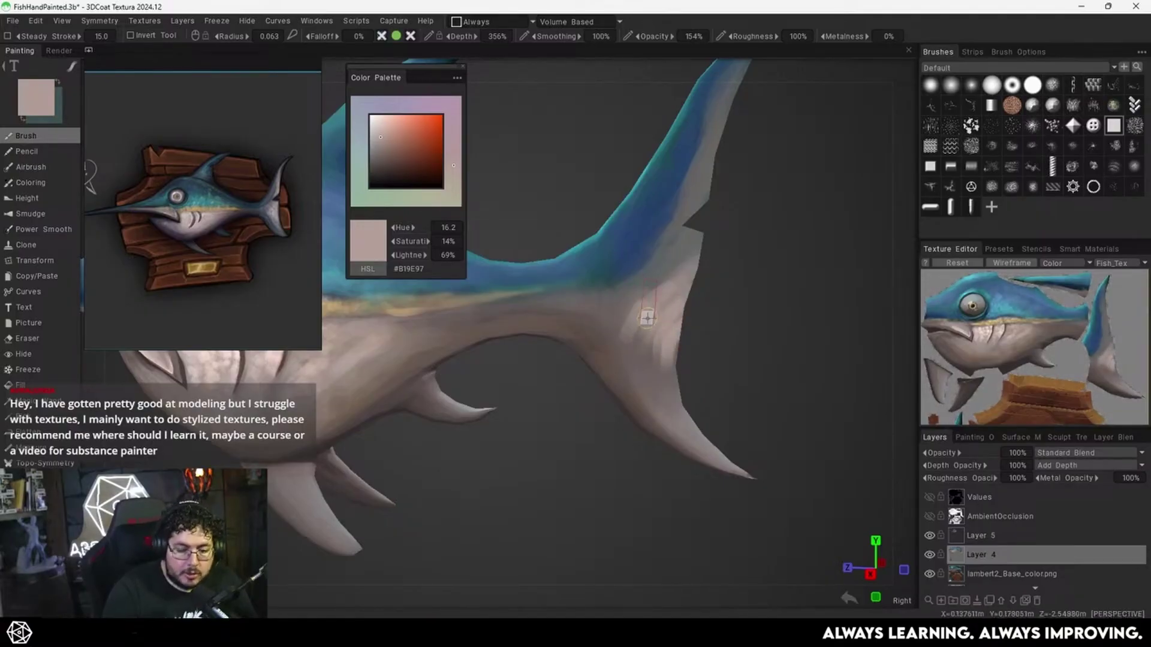
key(v)
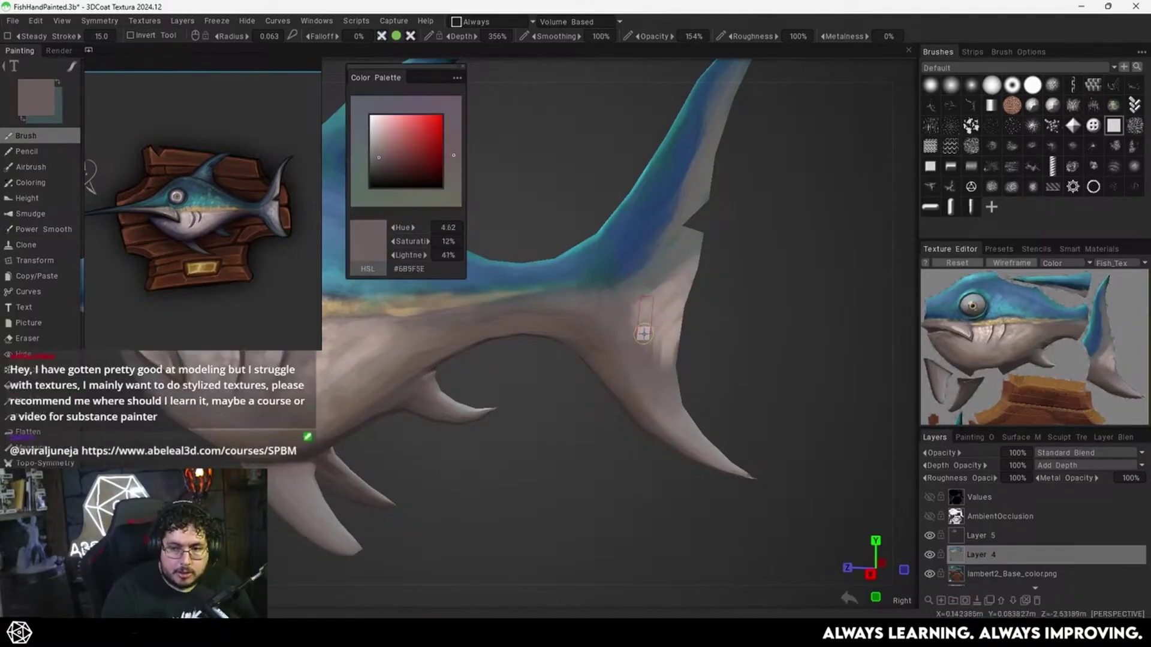
key(v)
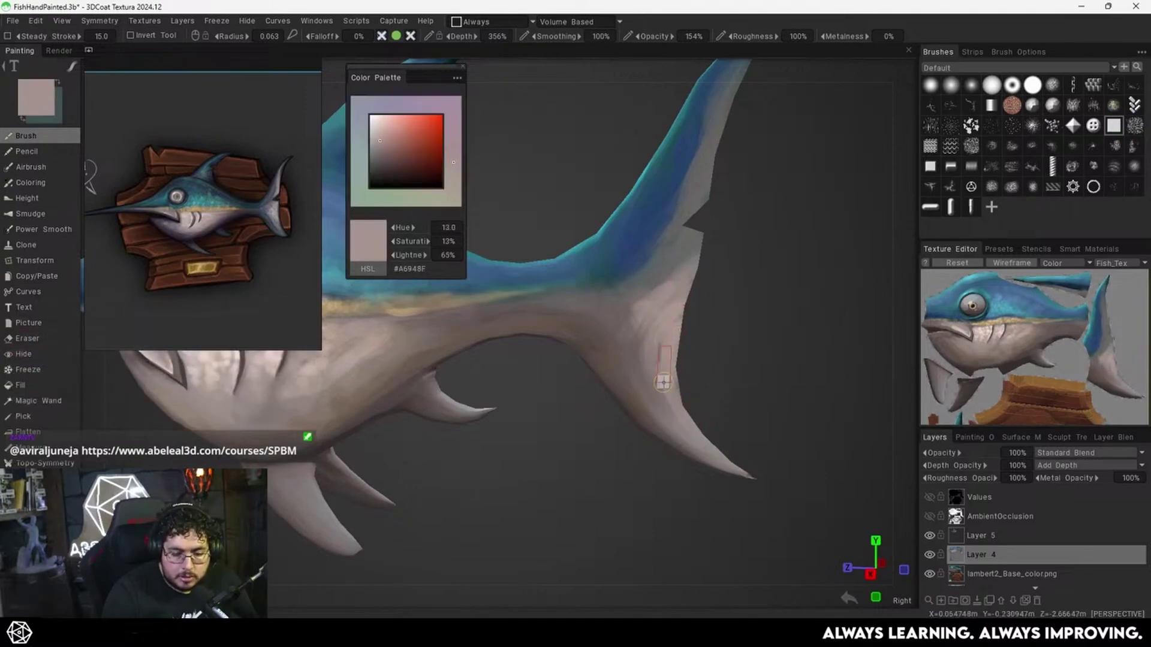
Paint sampled blue #27436F along the leading edge of the lower tail lobe and onto its tip.
drag(711, 385, 721, 293)
key(v)
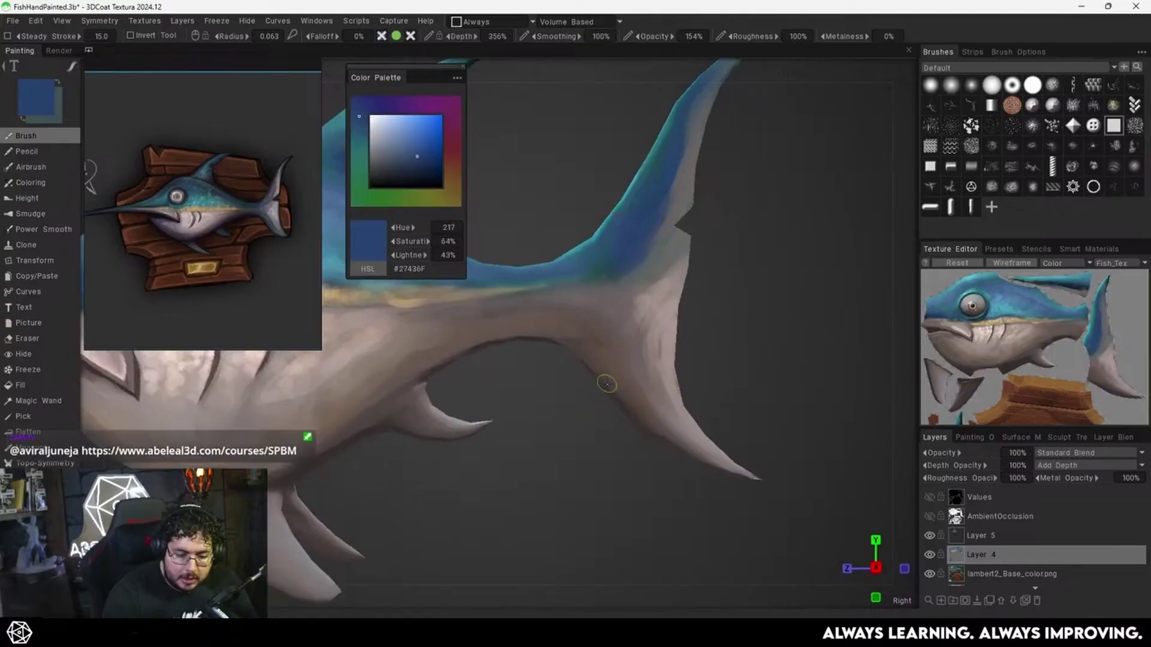
drag(606, 383, 650, 431)
key(v)
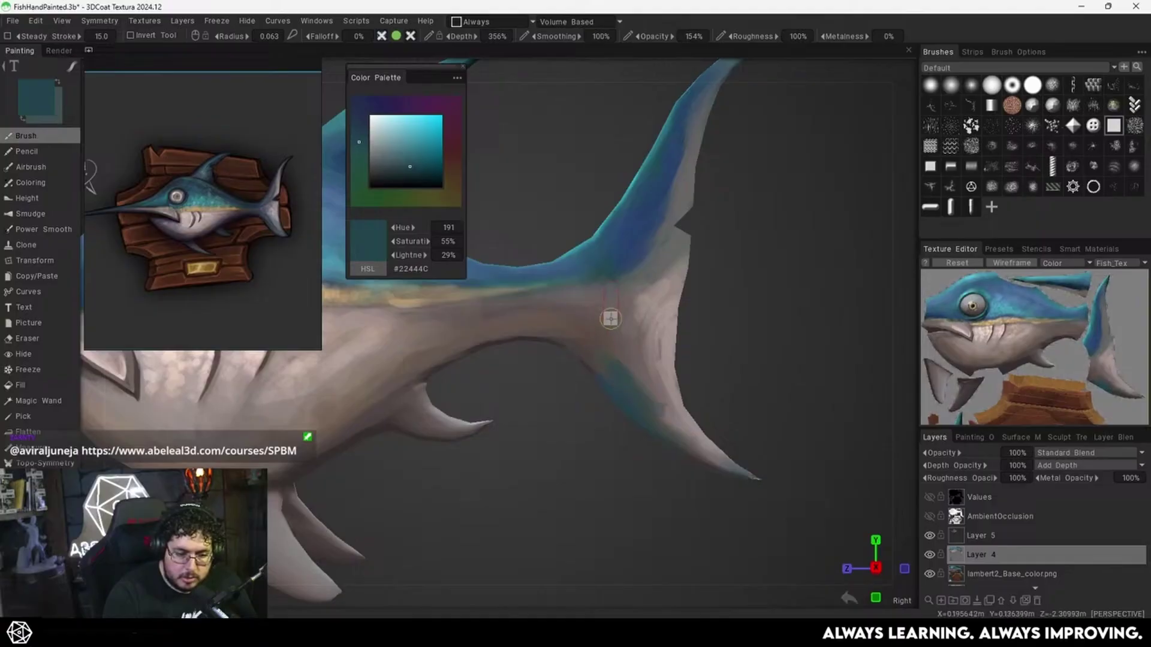
Blend the lower tail lobe's blue edge into the pale area with sampled brown #5E5049, thinning it toward the tip.
key(v)
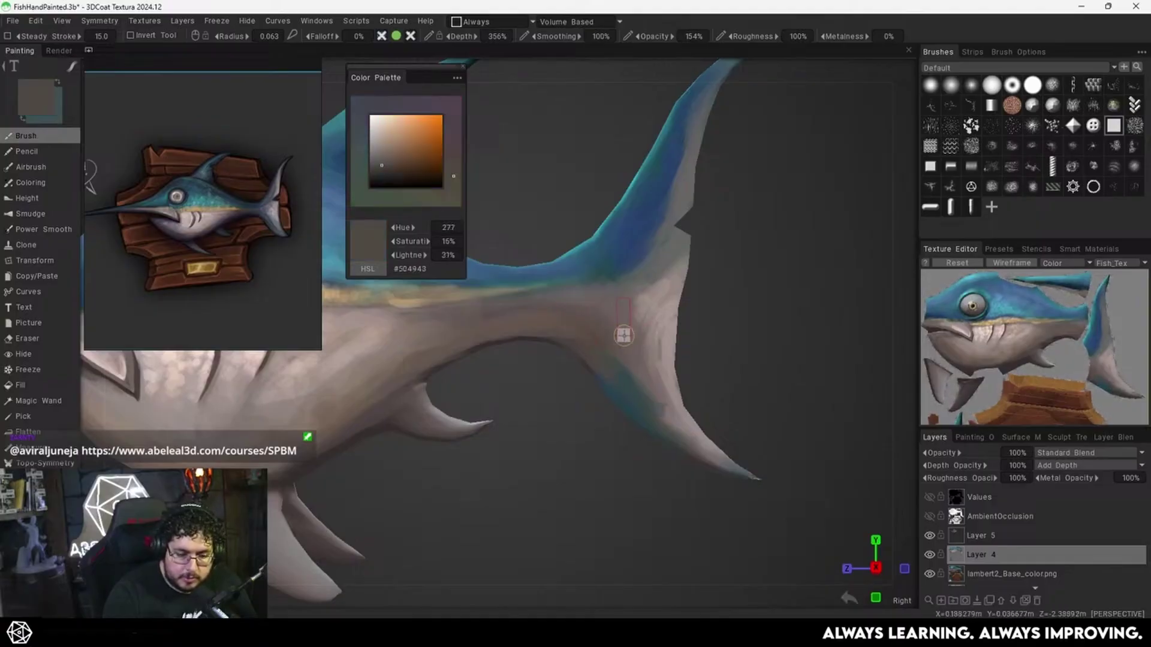
key(v)
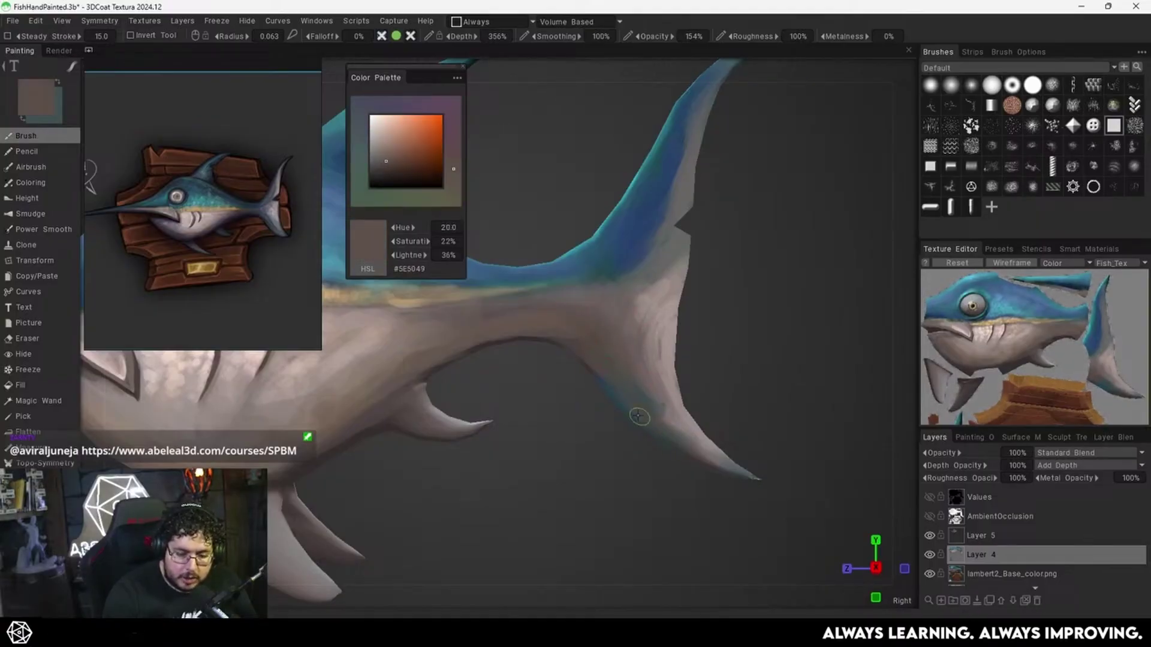
mouse_move(630, 385)
mouse_down()
mouse_move(706, 465)
mouse_move(694, 456)
mouse_up()
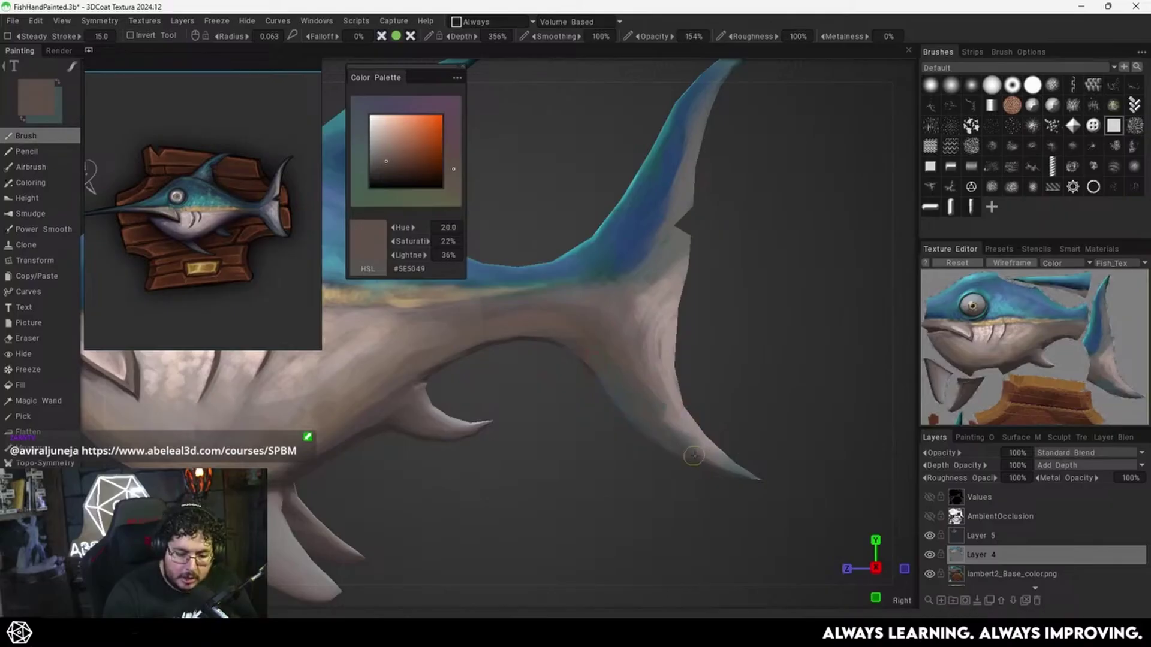
drag(647, 403, 717, 456)
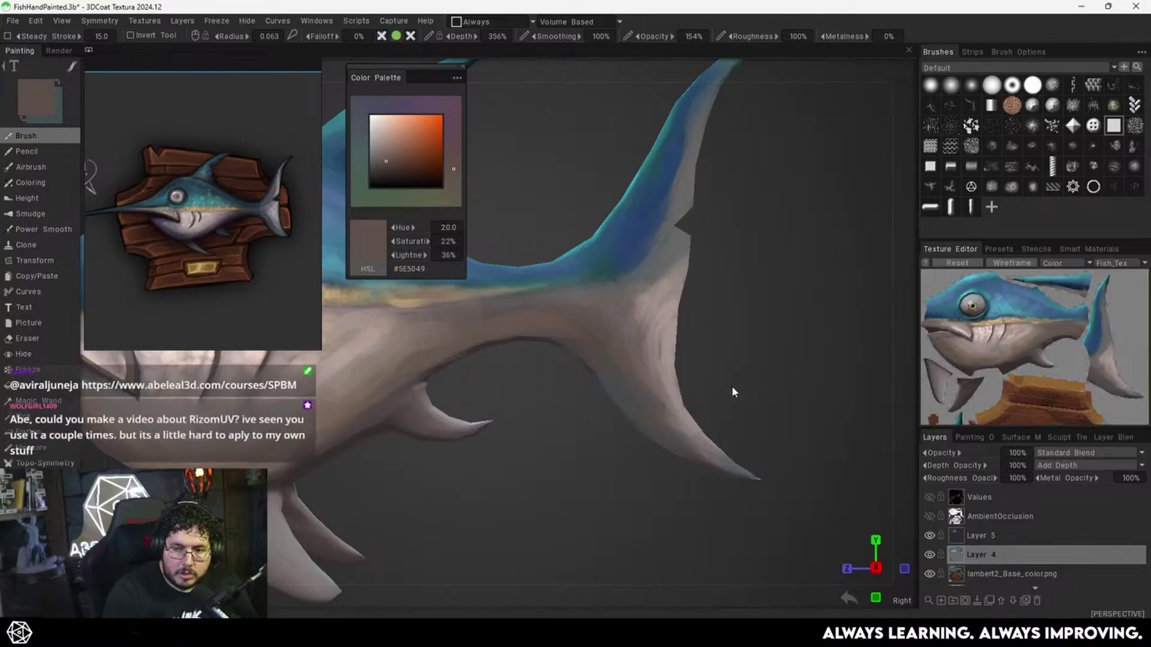
scroll(722, 354, down, 5)
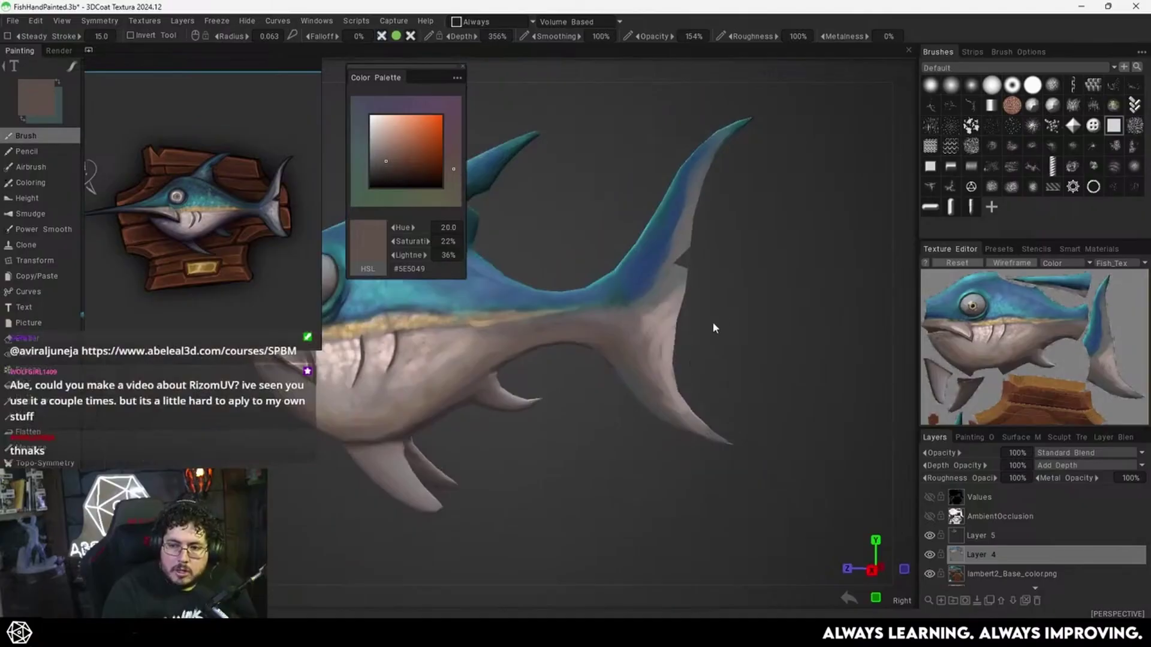
Paint soft strokes on the belly behind the gills with sampled skin tones #AD9D98, #8C7D73 and #8B7E7A.
right_drag(700, 339, 663, 347)
scroll(696, 337, up, 5)
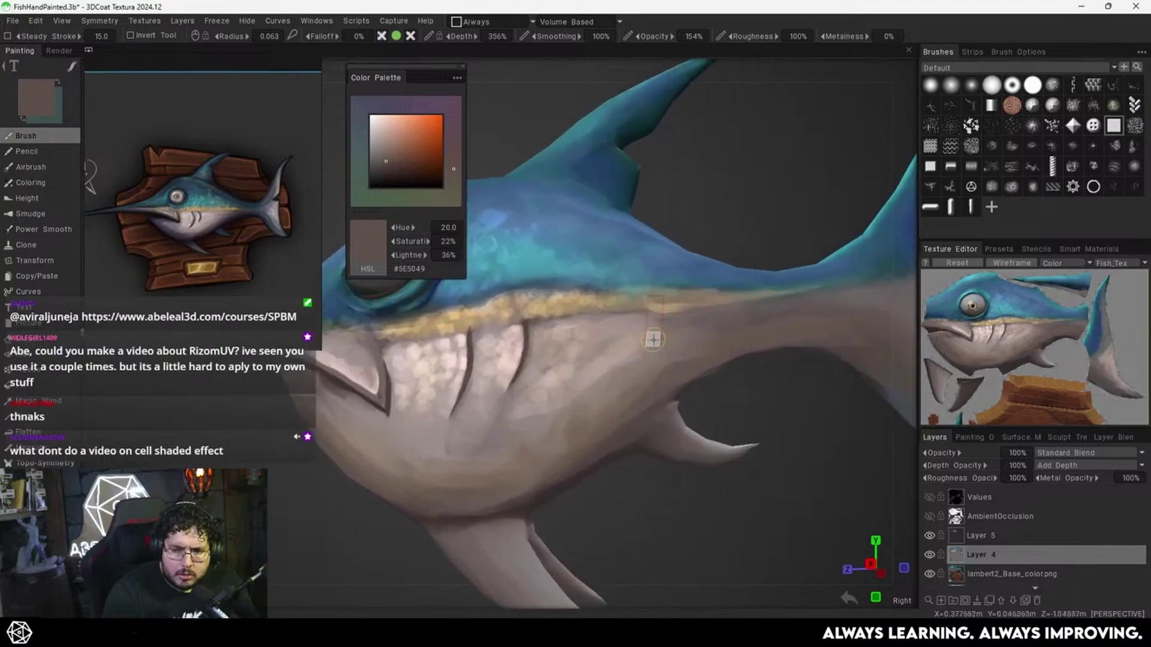
key(v)
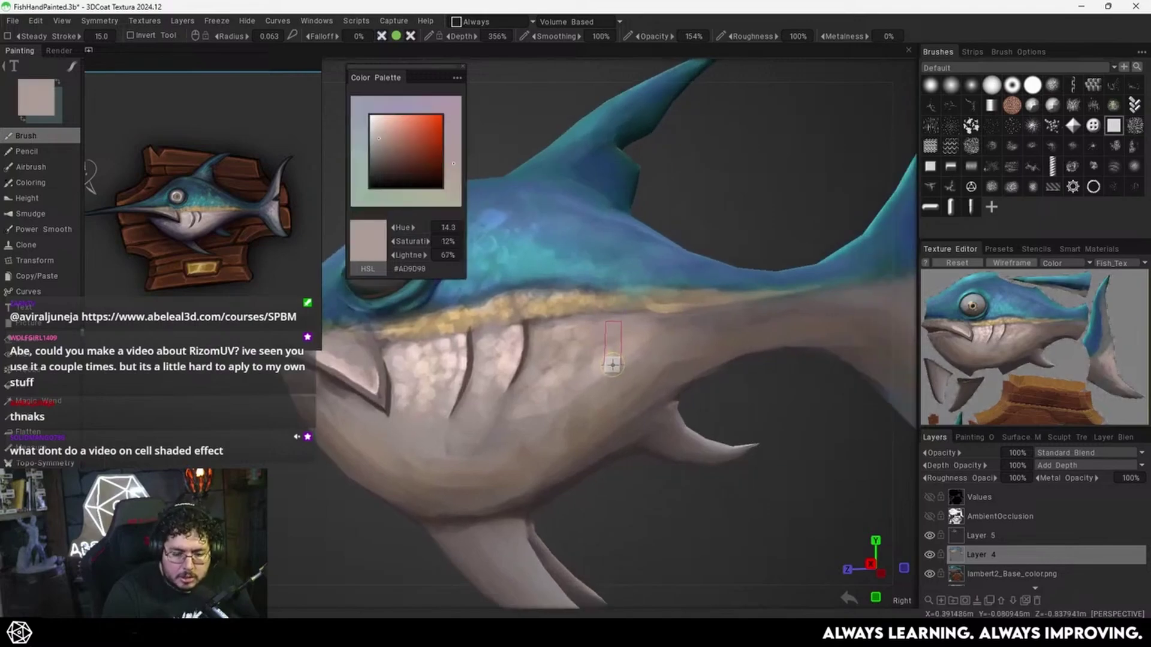
mouse_move(621, 333)
mouse_down()
mouse_move(613, 352)
mouse_move(626, 355)
mouse_move(600, 386)
mouse_up()
key(v)
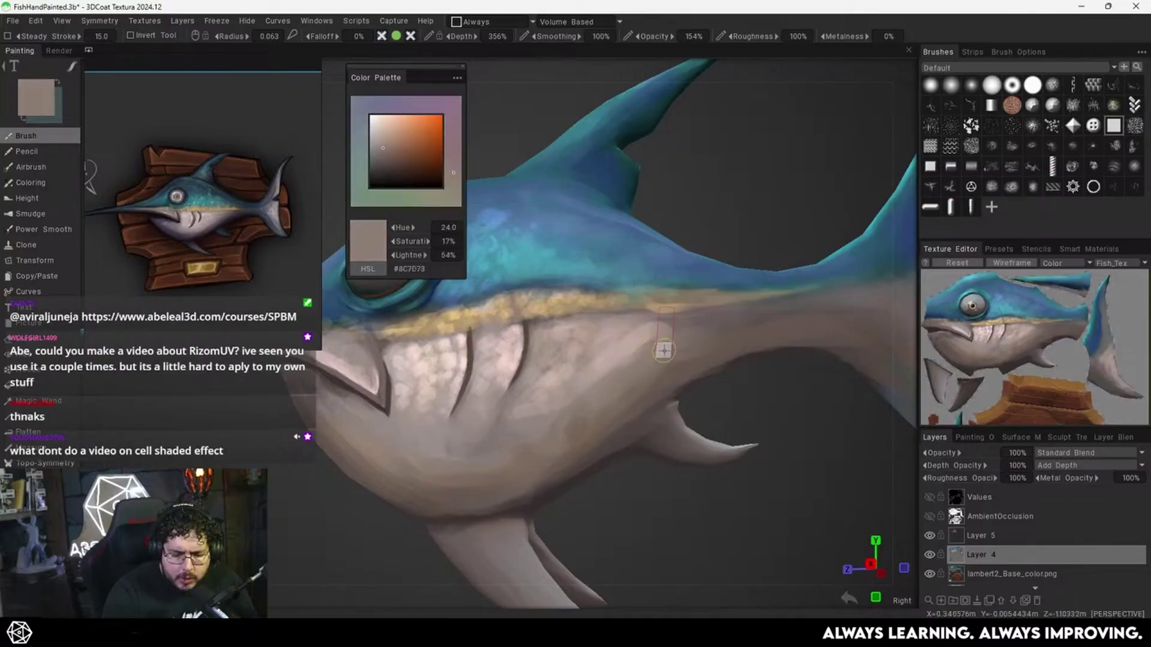
drag(663, 348, 672, 329)
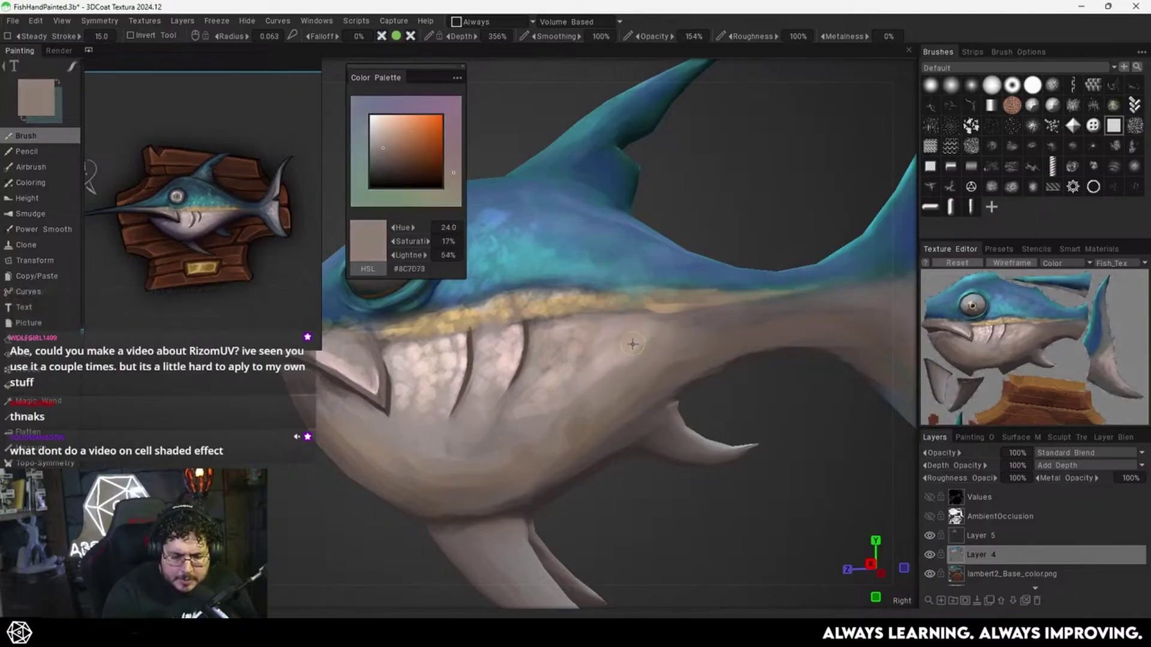
mouse_move(589, 374)
mouse_down()
mouse_move(580, 417)
mouse_move(536, 423)
mouse_move(548, 422)
mouse_up()
key(v)
mouse_move(557, 382)
mouse_down()
mouse_move(550, 425)
mouse_move(530, 422)
mouse_move(558, 408)
mouse_up()
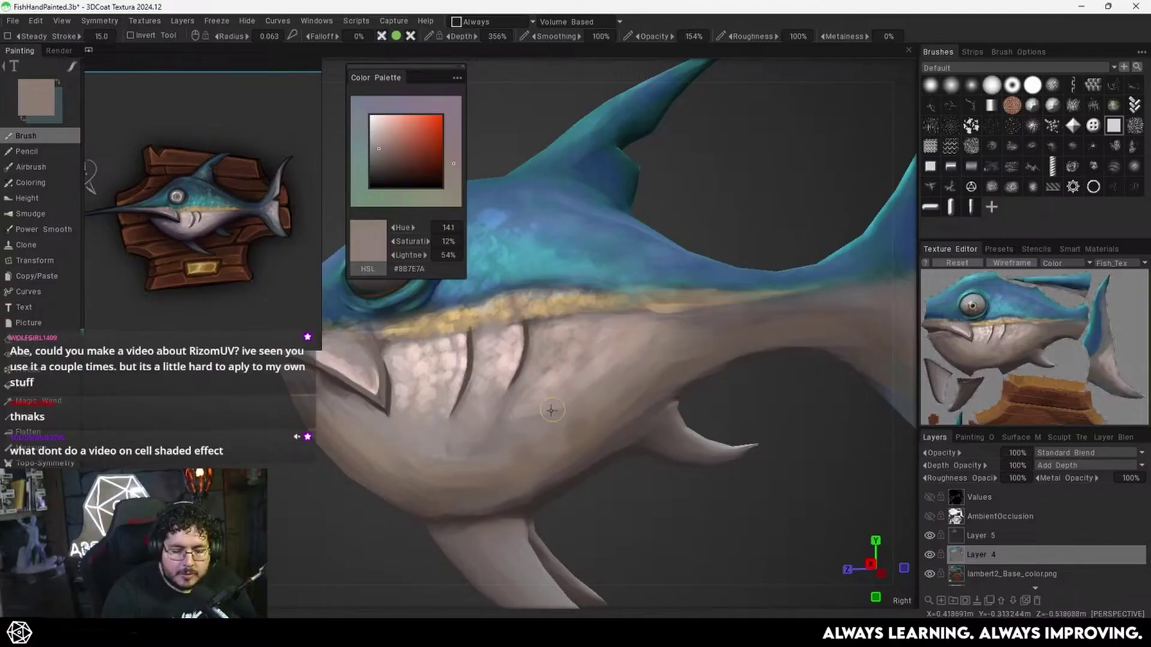
key(v)
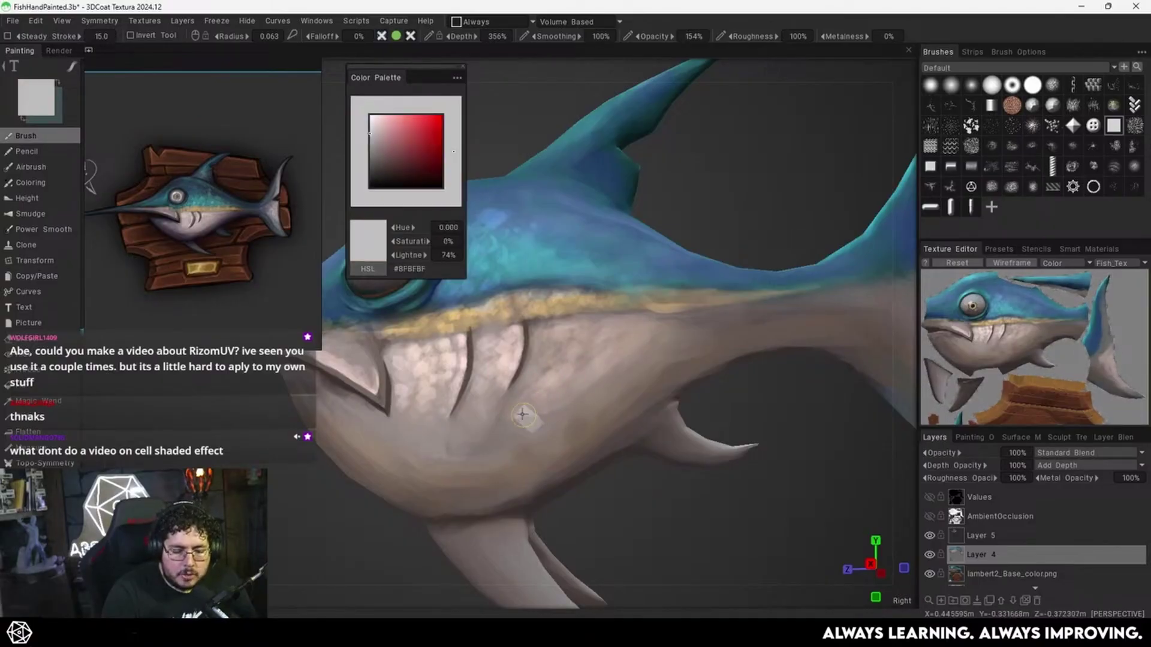
Hide and show Layer 5 again to check its highlight effect across the whole fish.
click(929, 535)
click(929, 535)
right_drag(783, 468, 692, 477)
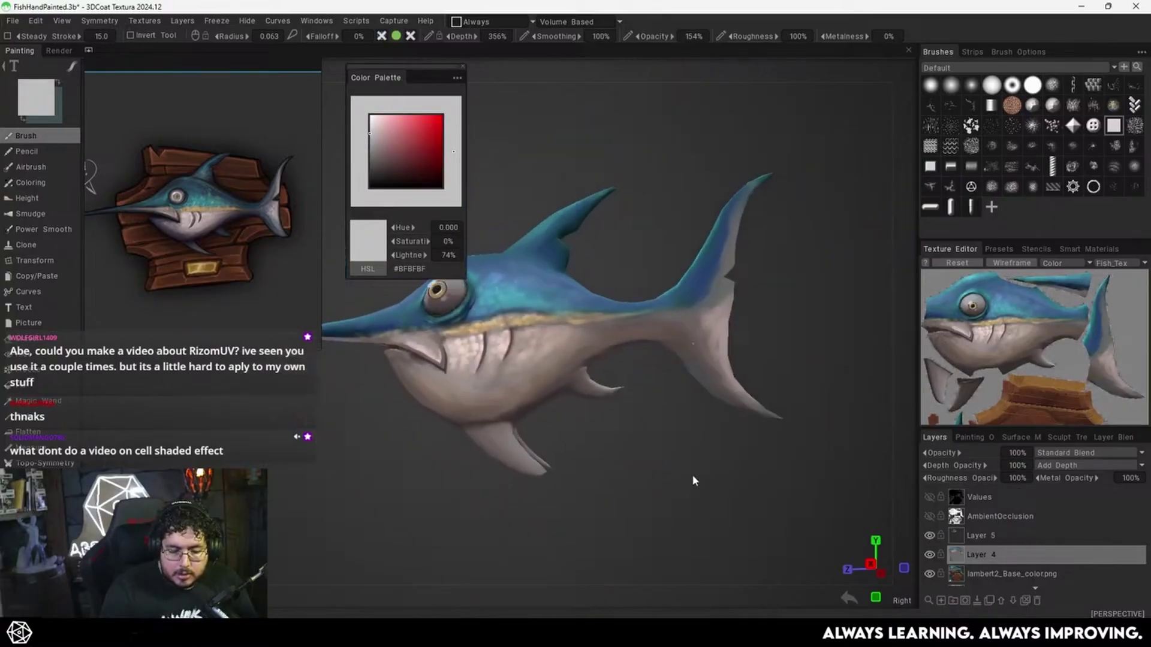
drag(691, 477, 715, 475)
right_drag(714, 476, 785, 480)
Lower the opacity of the Color Dodge layer, Layer 5, to 26%.
click(983, 536)
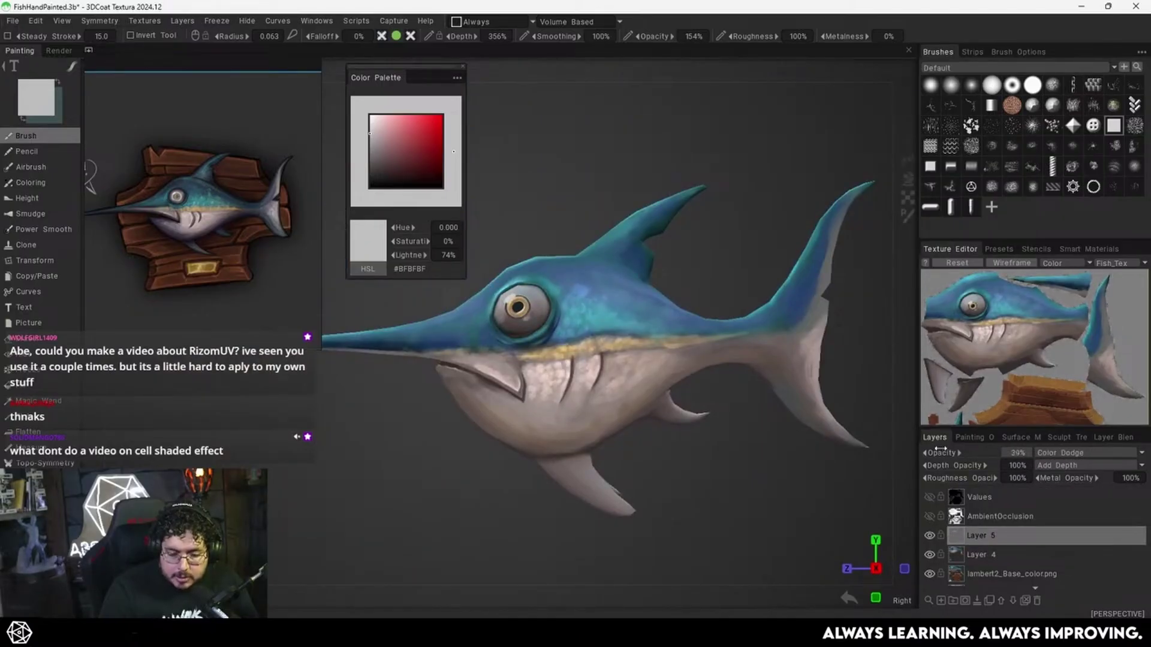
drag(942, 447, 939, 448)
drag(812, 488, 788, 471)
right_drag(788, 470, 749, 463)
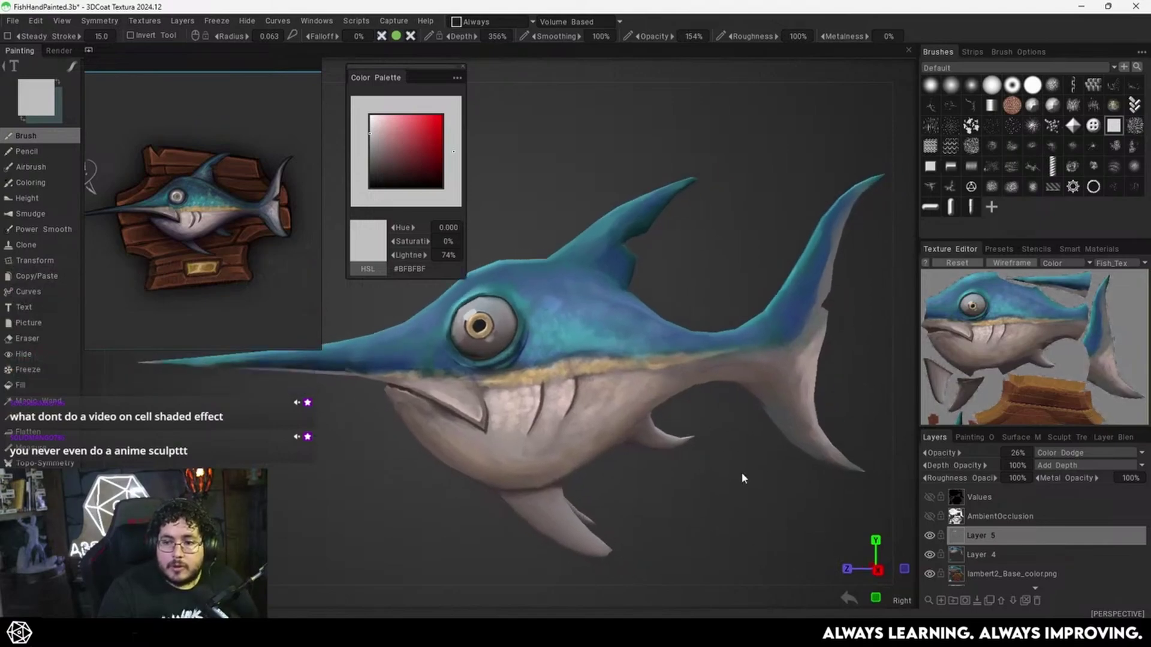
mouse_move(747, 484)
mouse_down()
mouse_move(728, 488)
mouse_move(745, 484)
mouse_up()
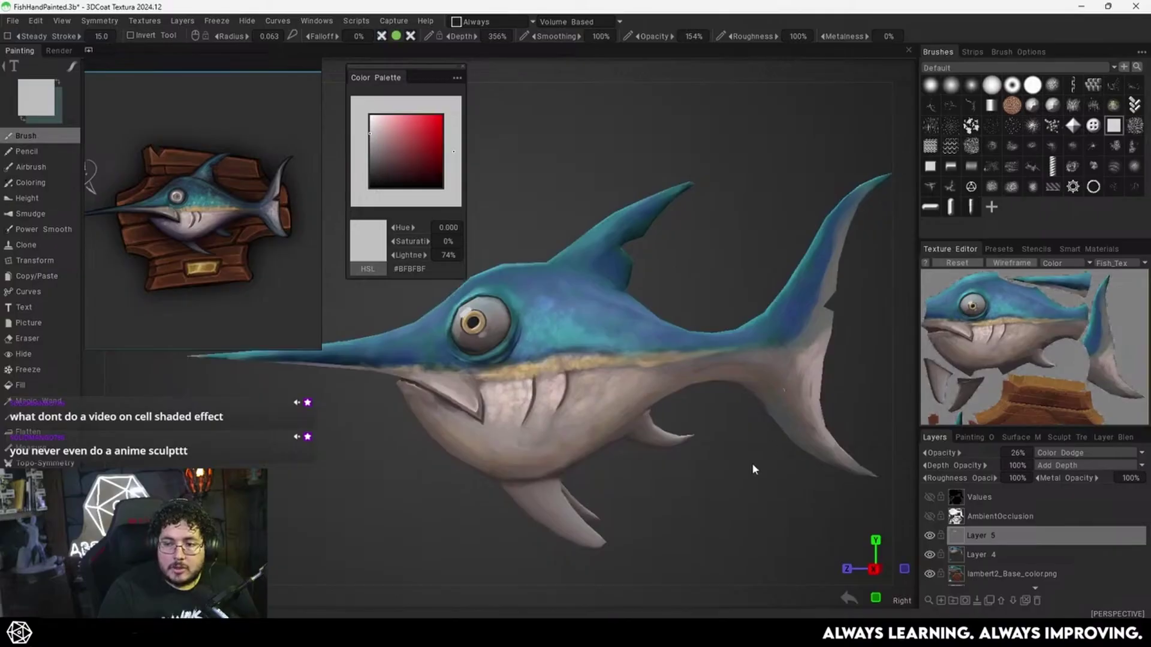
middle_drag(752, 465, 694, 492)
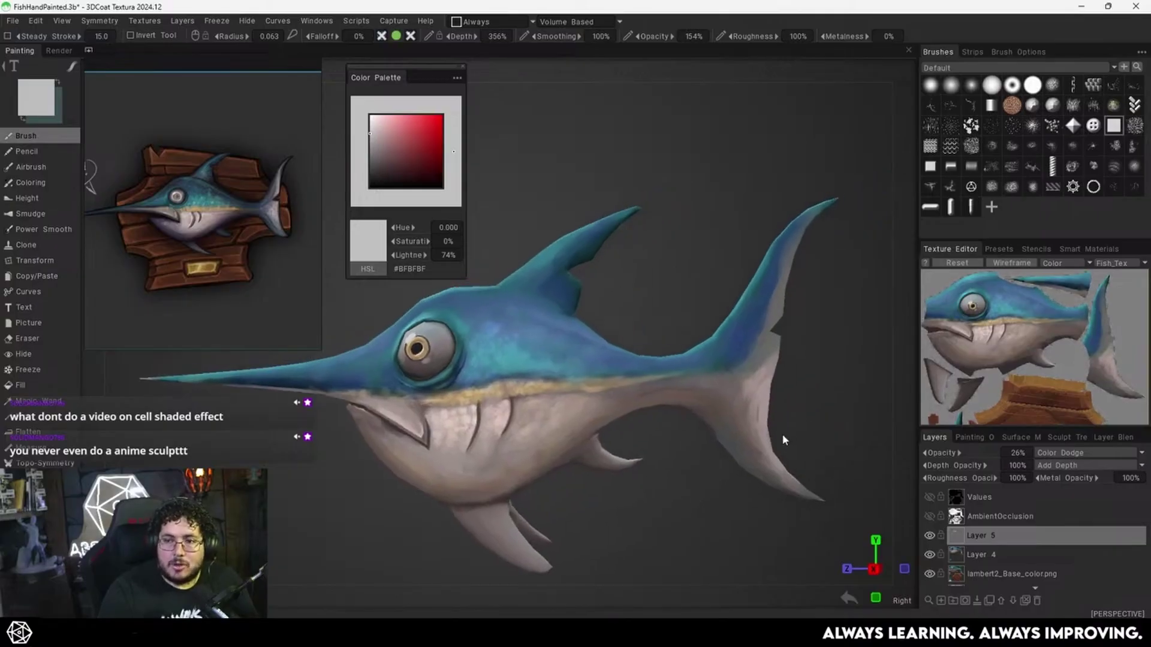
Blend the upper tail lobe's blue into the pale edge on Layer 4 with sampled #4C5C6F and #27476C at radius 0.090.
scroll(773, 438, up, 5)
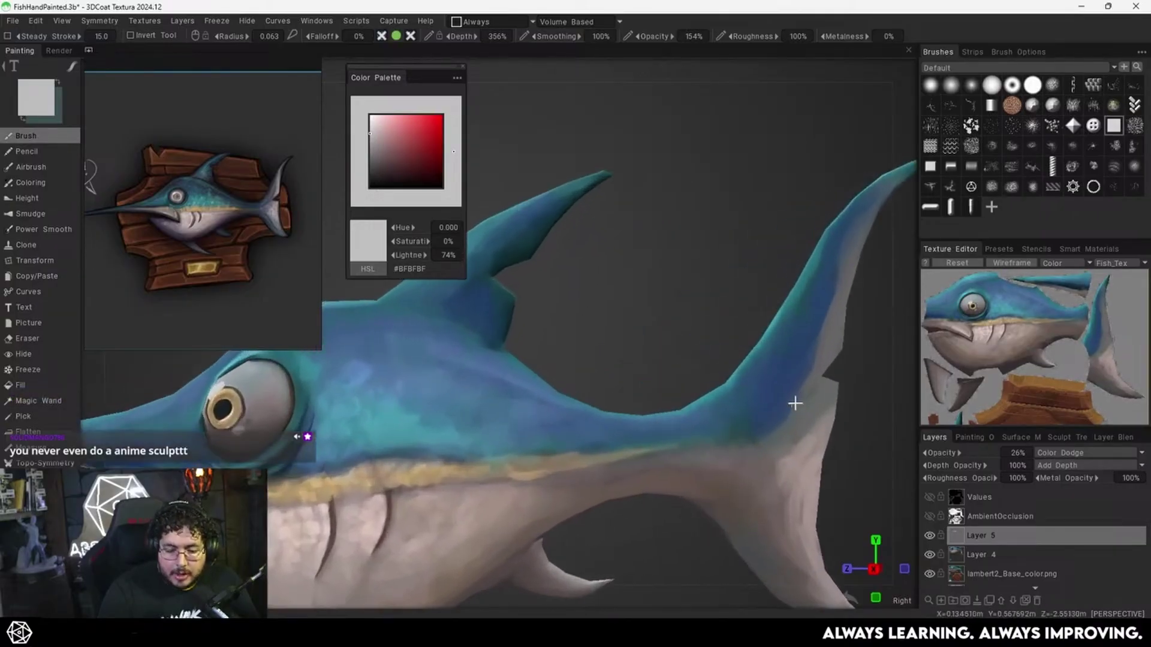
middle_drag(801, 382, 733, 386)
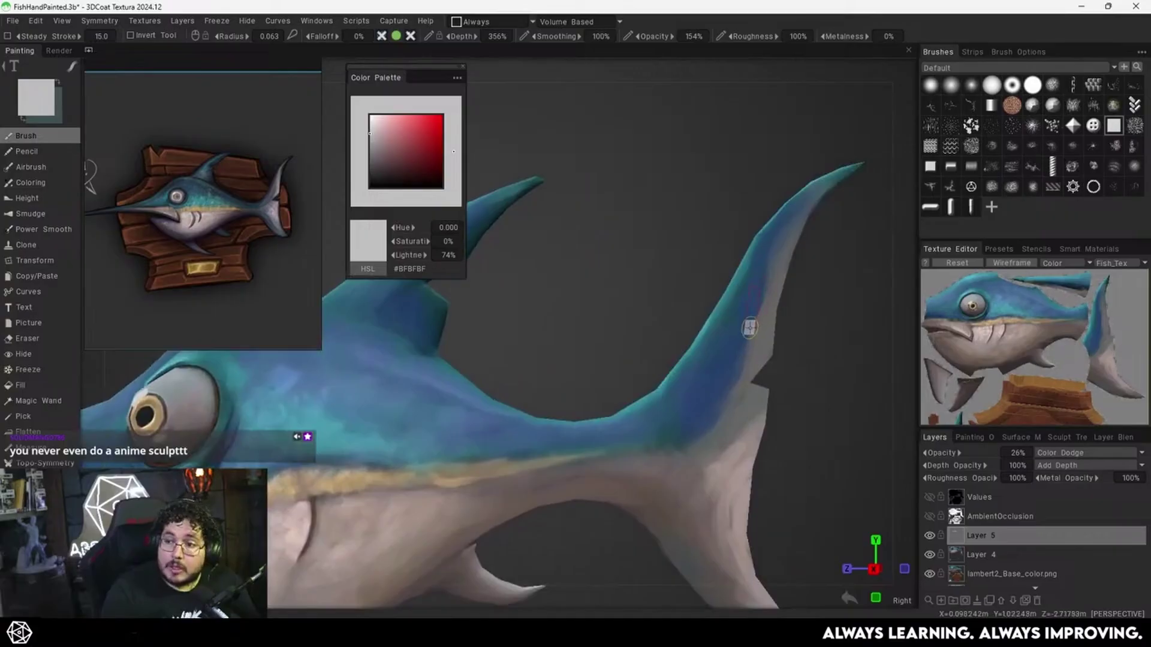
key(v)
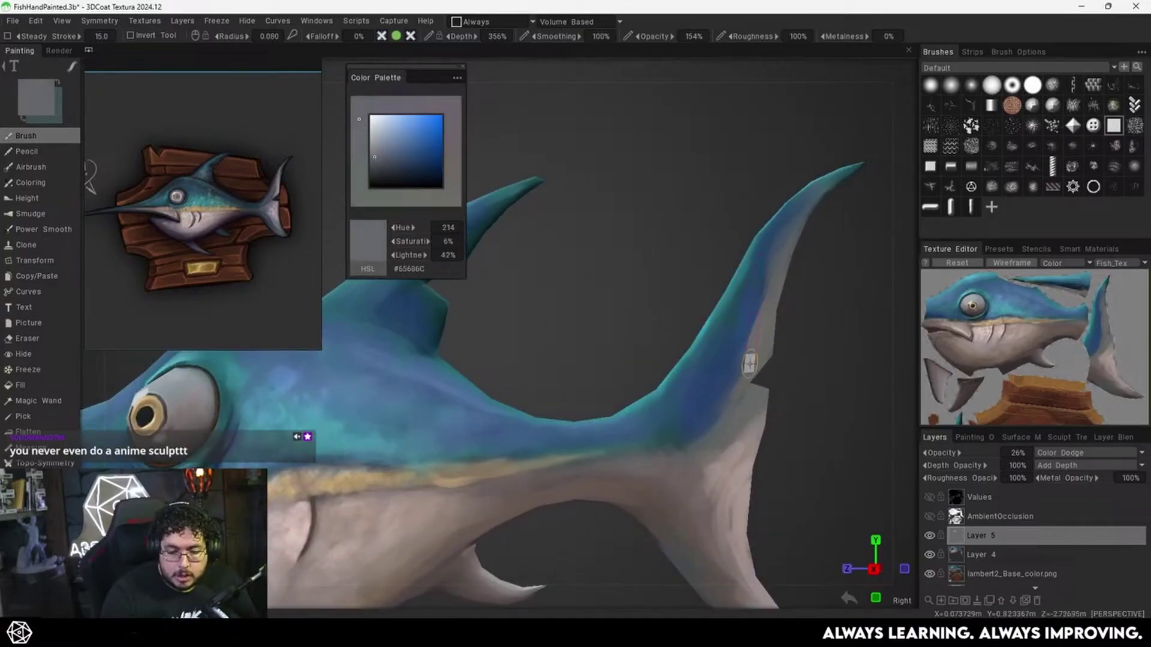
key(v)
click(984, 560)
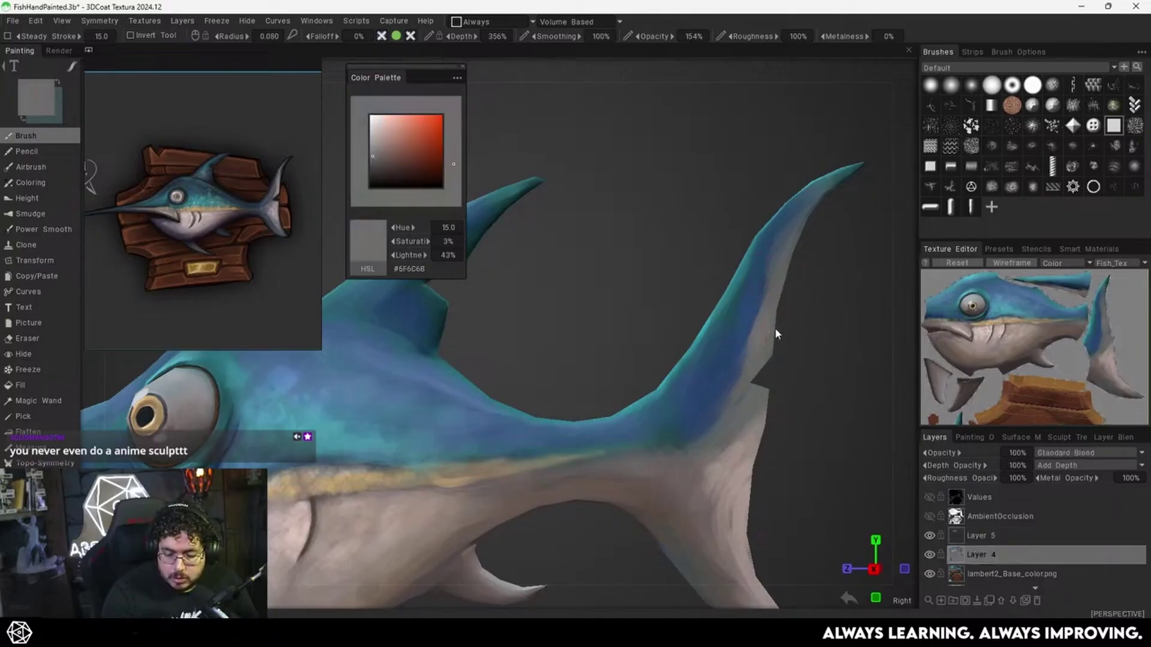
key(v)
mouse_move(758, 300)
mouse_down()
mouse_move(731, 390)
mouse_move(772, 290)
mouse_move(758, 315)
mouse_up()
key(v)
key(v)
key(v)
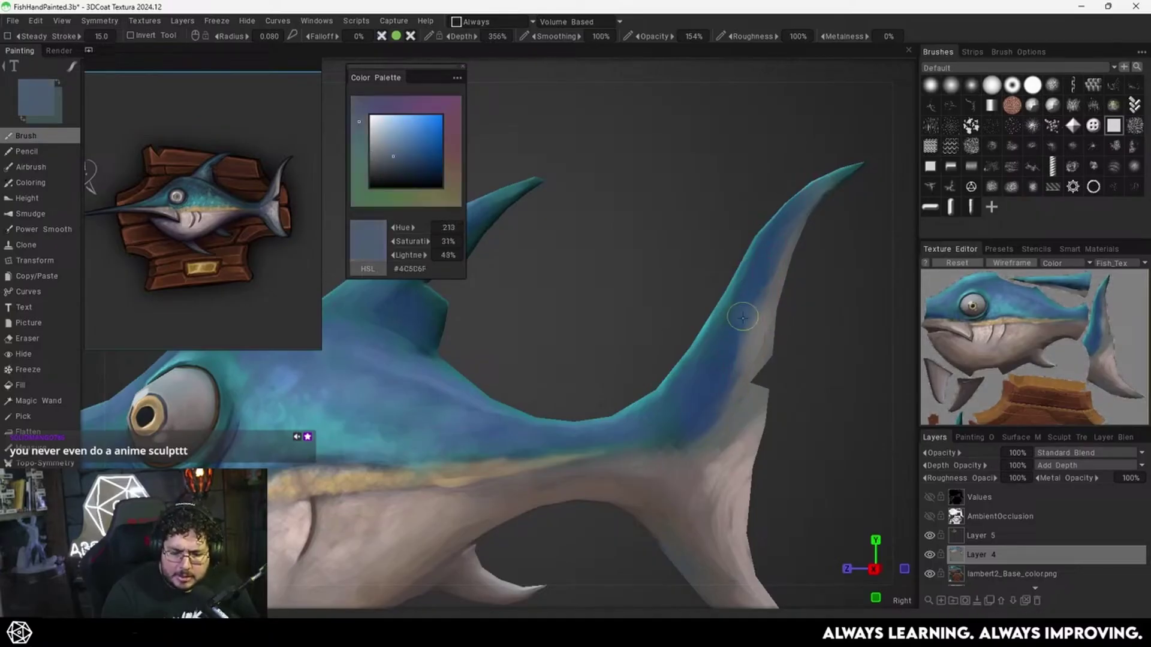
key(v)
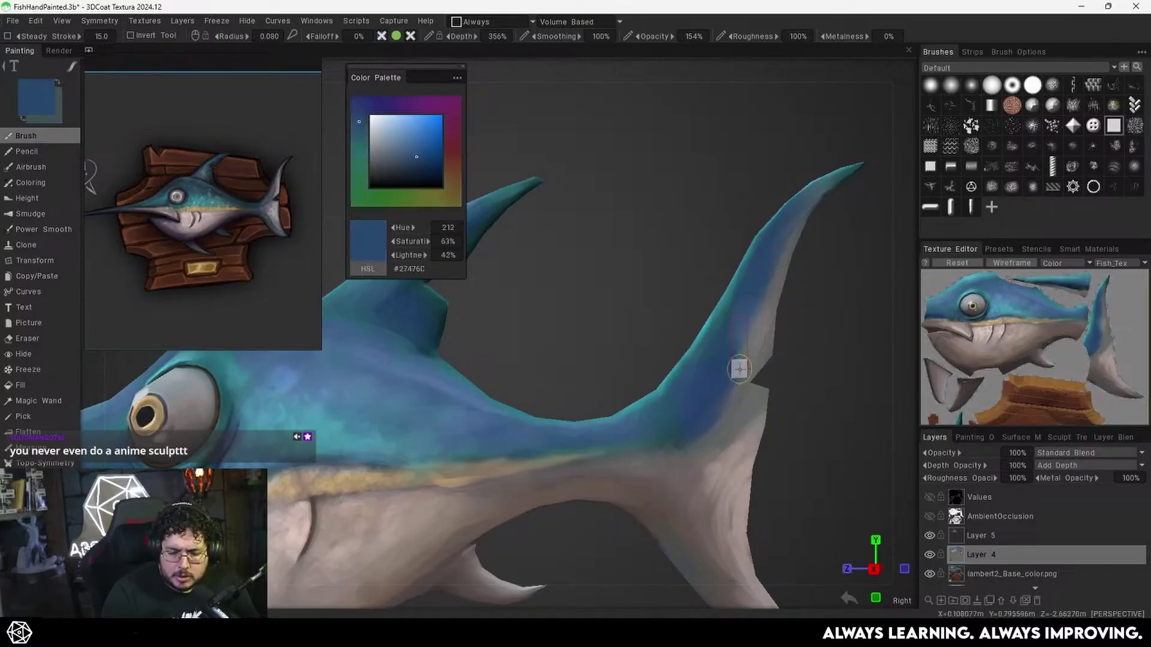
drag(751, 324, 742, 354)
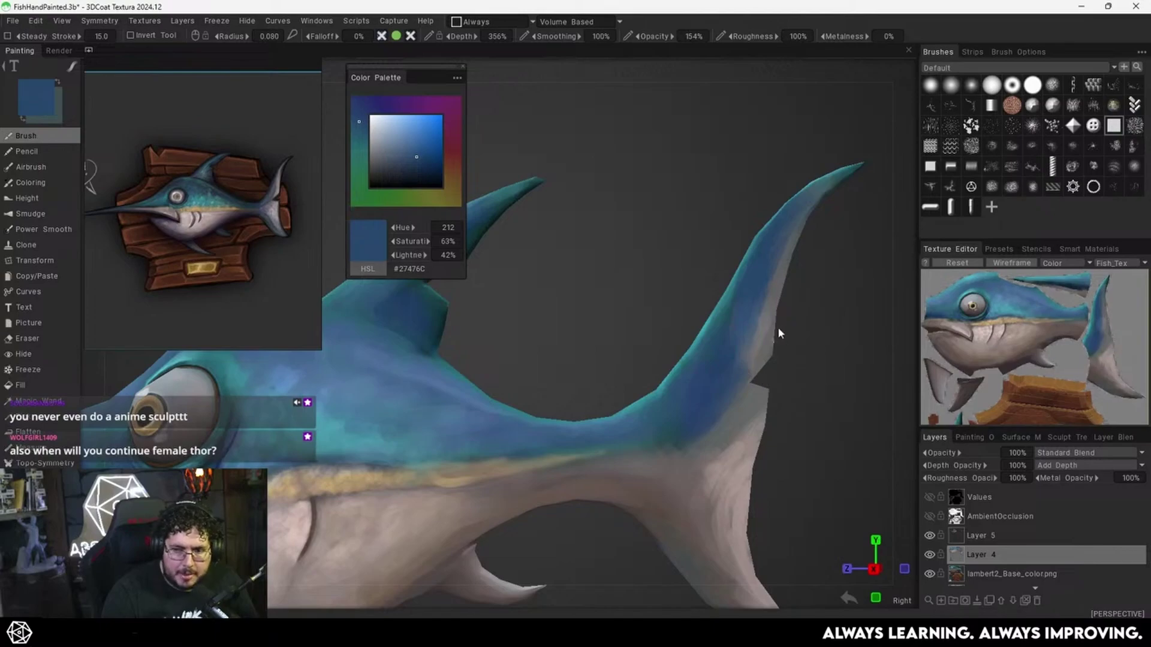
Dab small highlights on the yellow stripe above the gills with sampled #D3AF78 at brush radius 0.023.
scroll(778, 326, down, 5)
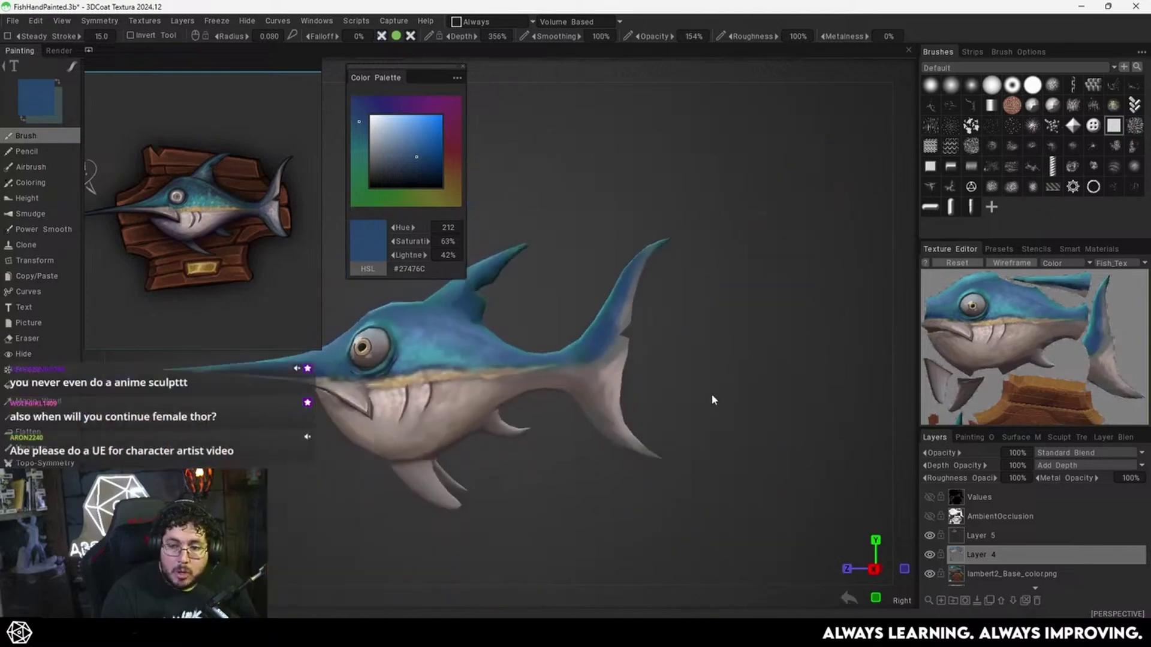
middle_drag(722, 377, 753, 359)
right_drag(746, 350, 783, 362)
middle_drag(725, 367, 780, 352)
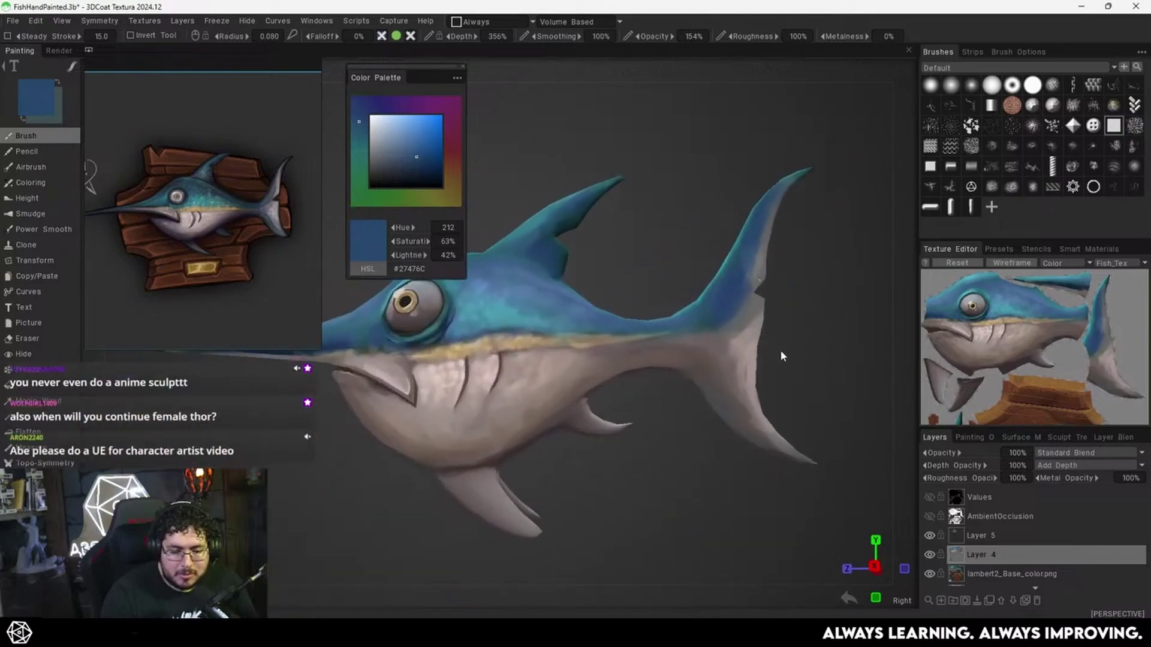
scroll(687, 372, up, 5)
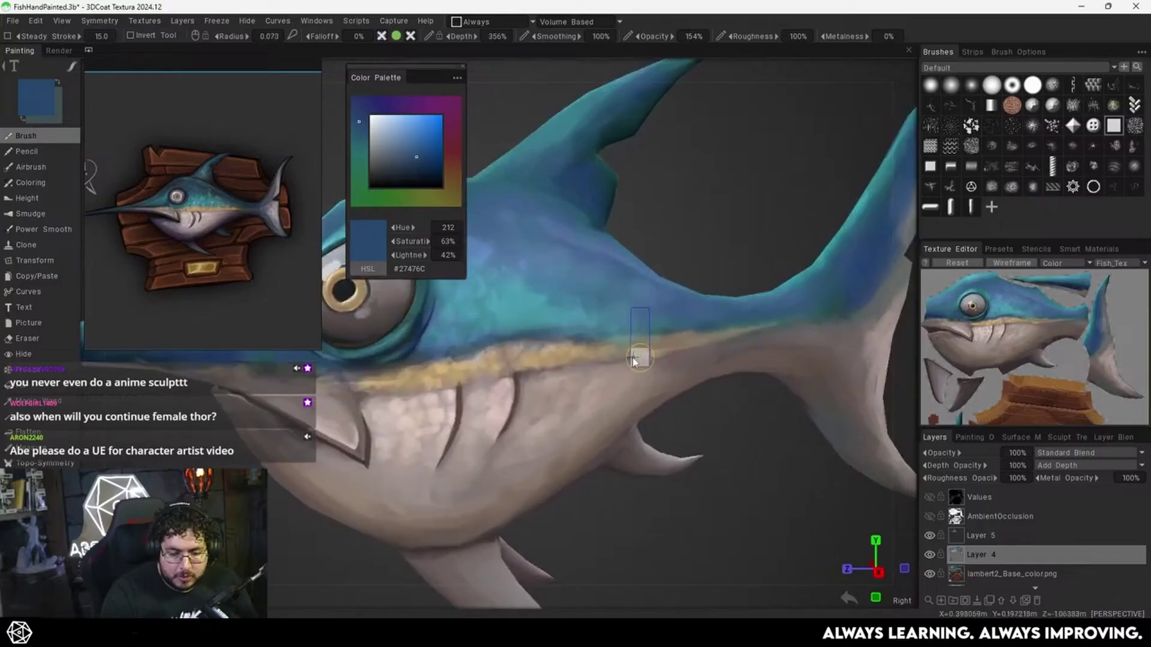
middle_drag(634, 360, 755, 351)
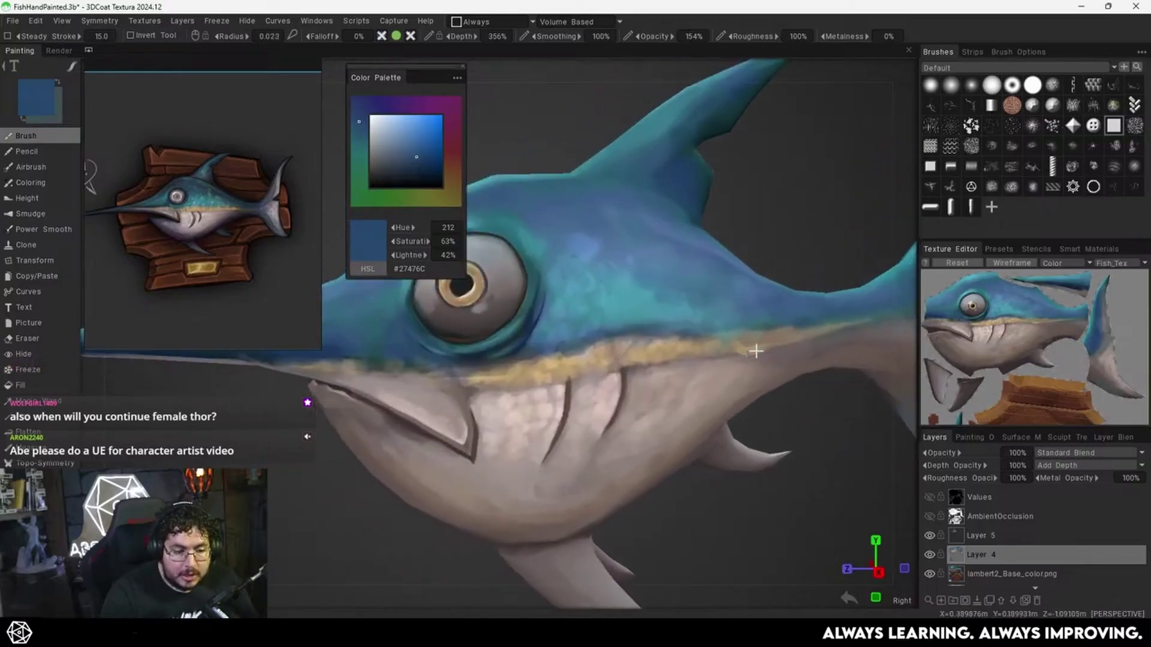
right_drag(756, 351, 790, 361)
middle_drag(648, 378, 661, 365)
key(v)
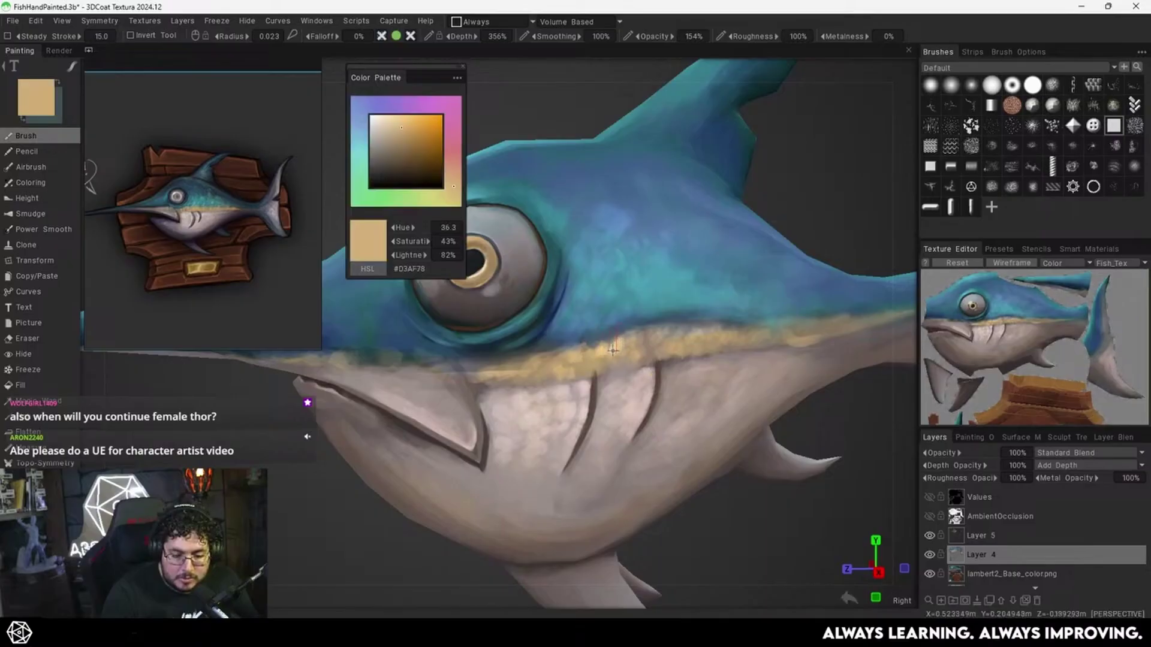
click(1000, 536)
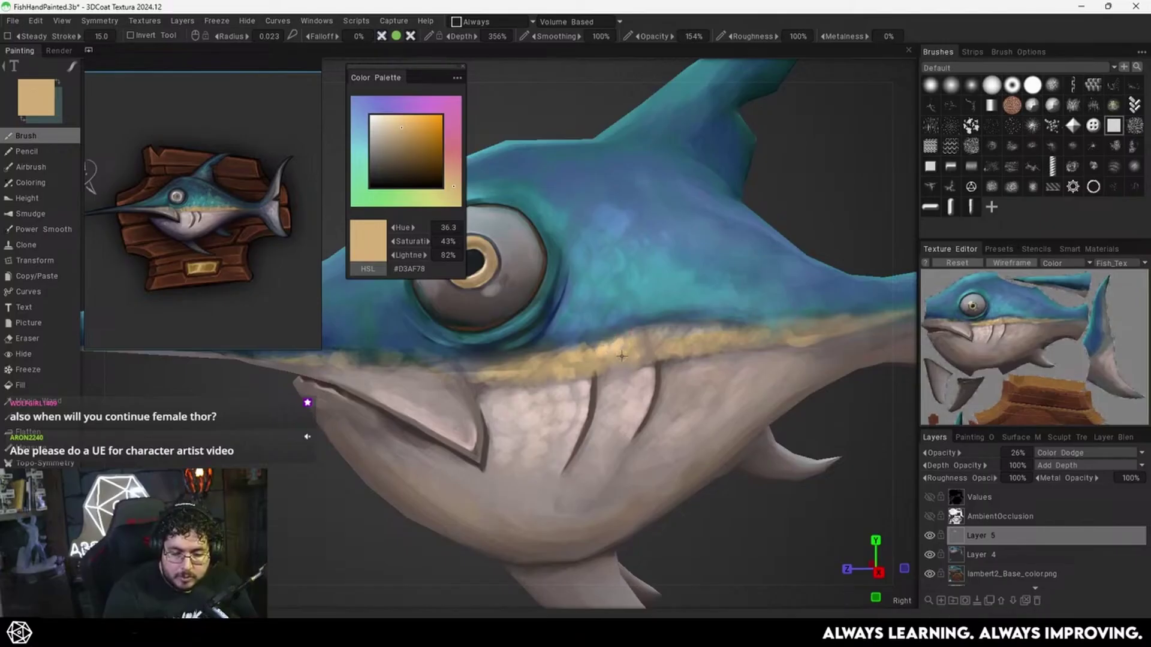
key(ctrl+Down)
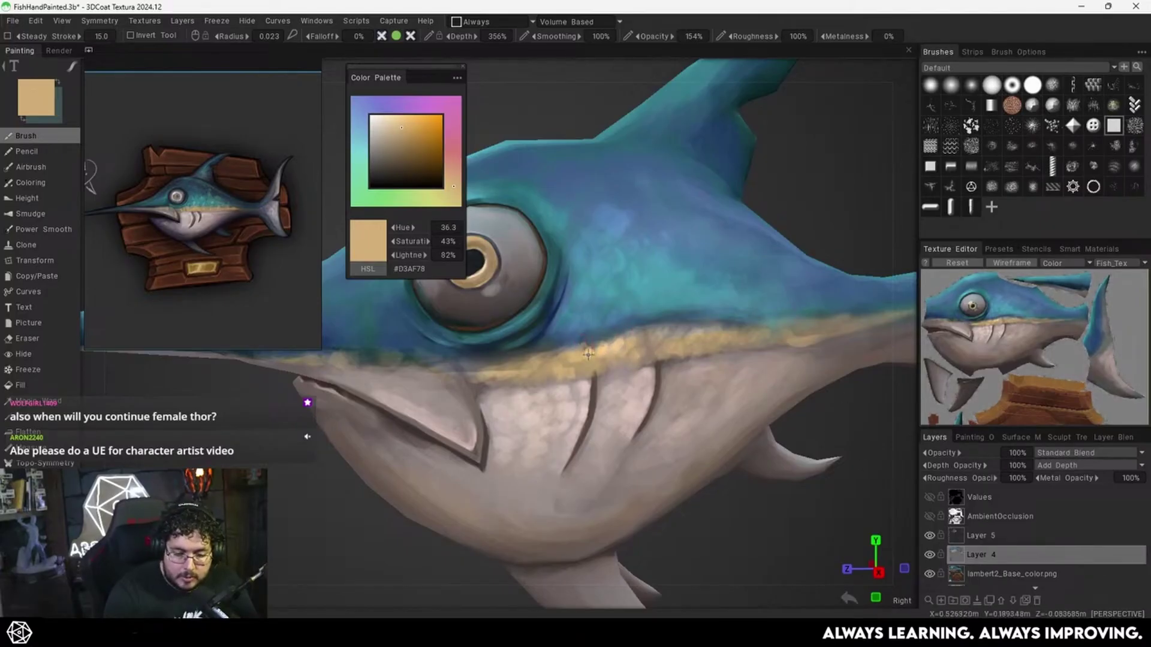
Apply layer blending to Layer 5 and merge it down into Layer 4.
click(996, 536)
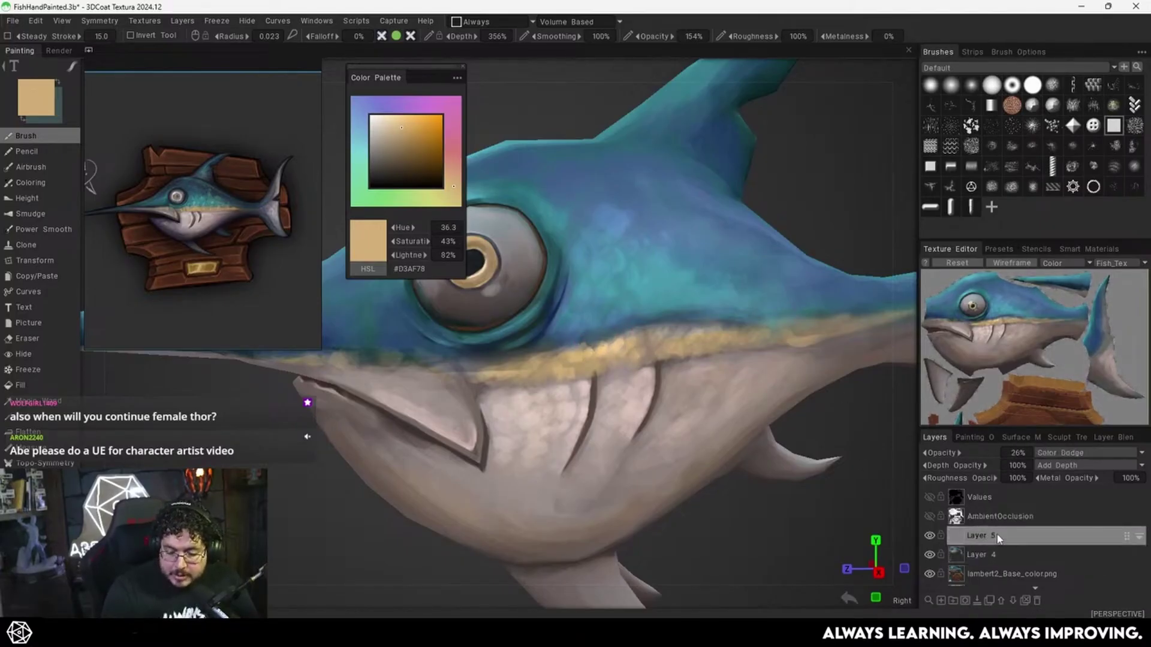
right_click(1002, 535)
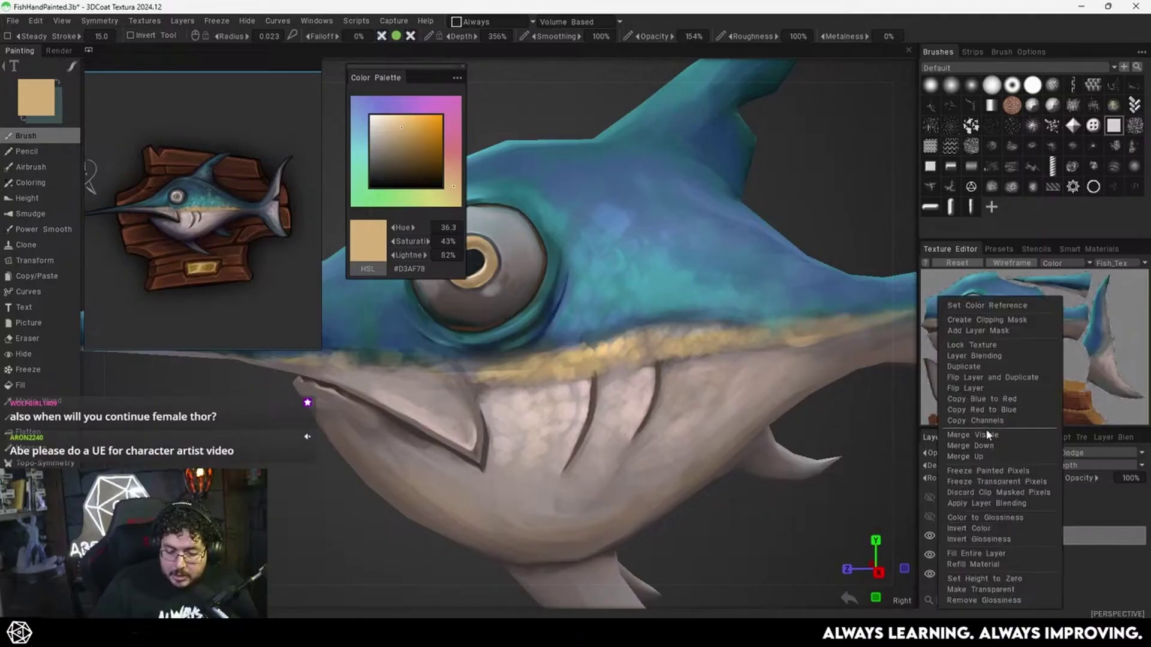
click(992, 507)
right_click(987, 535)
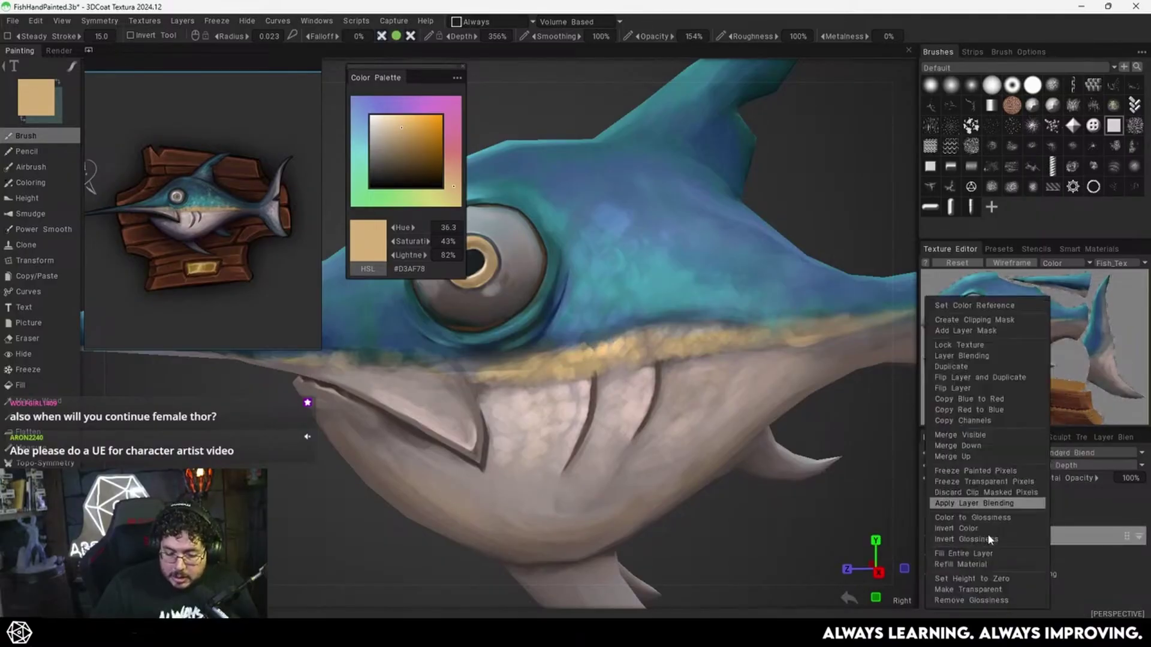
click(992, 447)
Toggle Layer 4's visibility to compare the hand-painted fish with its base color from several views.
scroll(680, 388, down, 5)
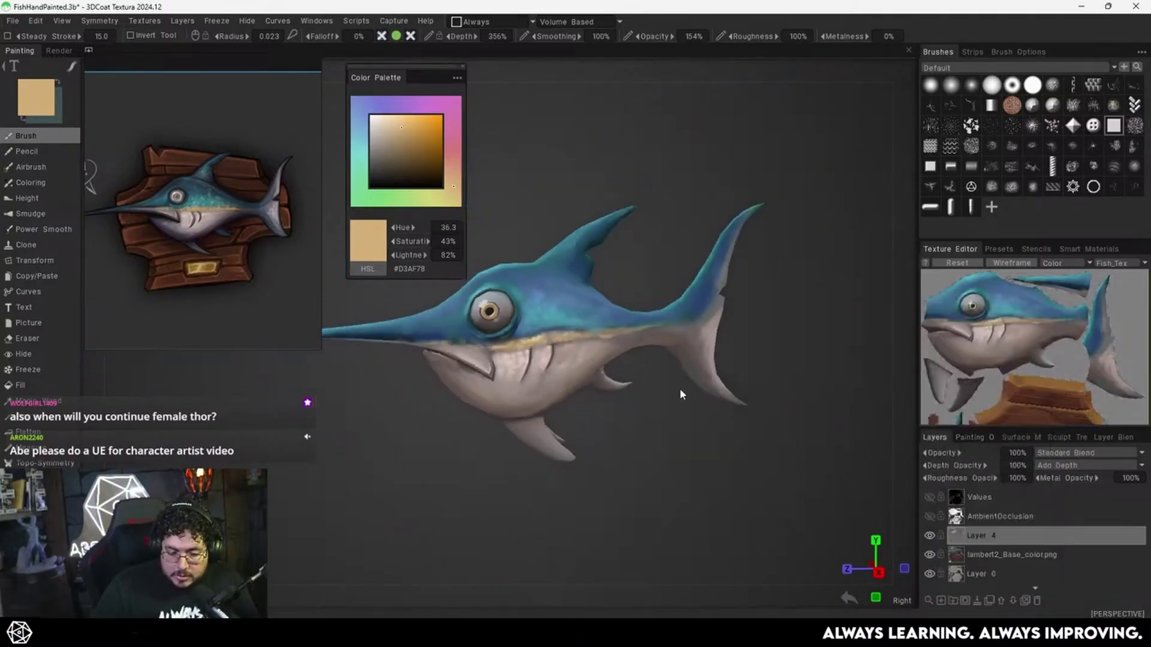
click(929, 535)
drag(700, 429, 744, 450)
alt+right_drag(751, 460, 878, 484)
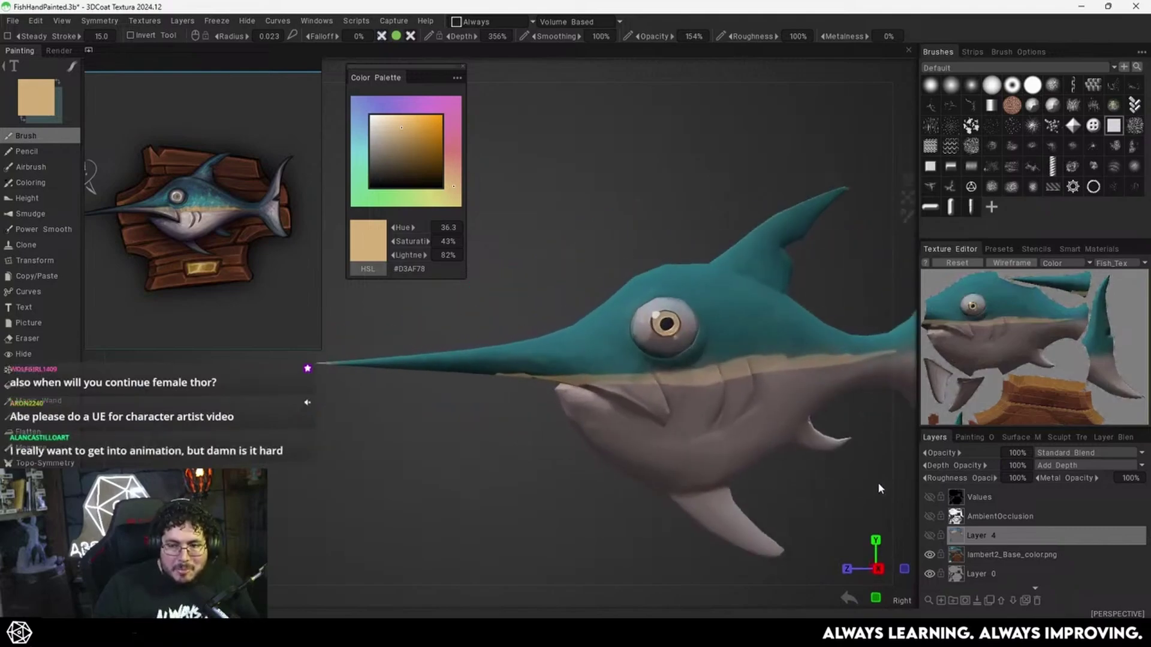
alt+middle_drag(879, 484, 690, 385)
alt+right_drag(690, 386, 589, 383)
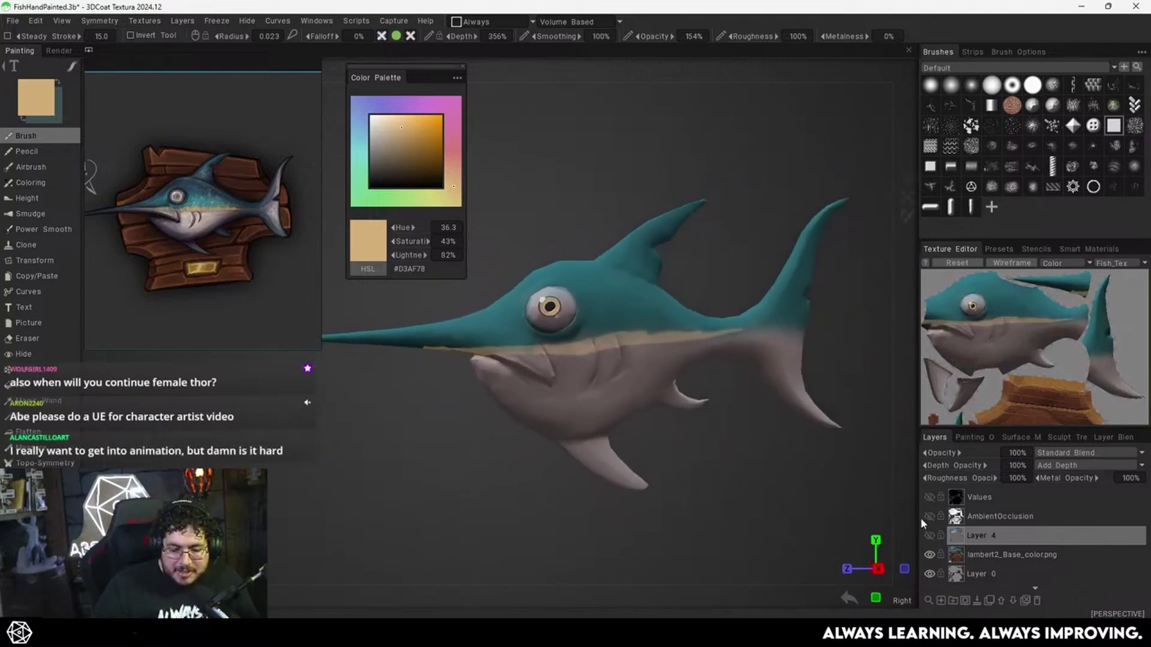
click(930, 535)
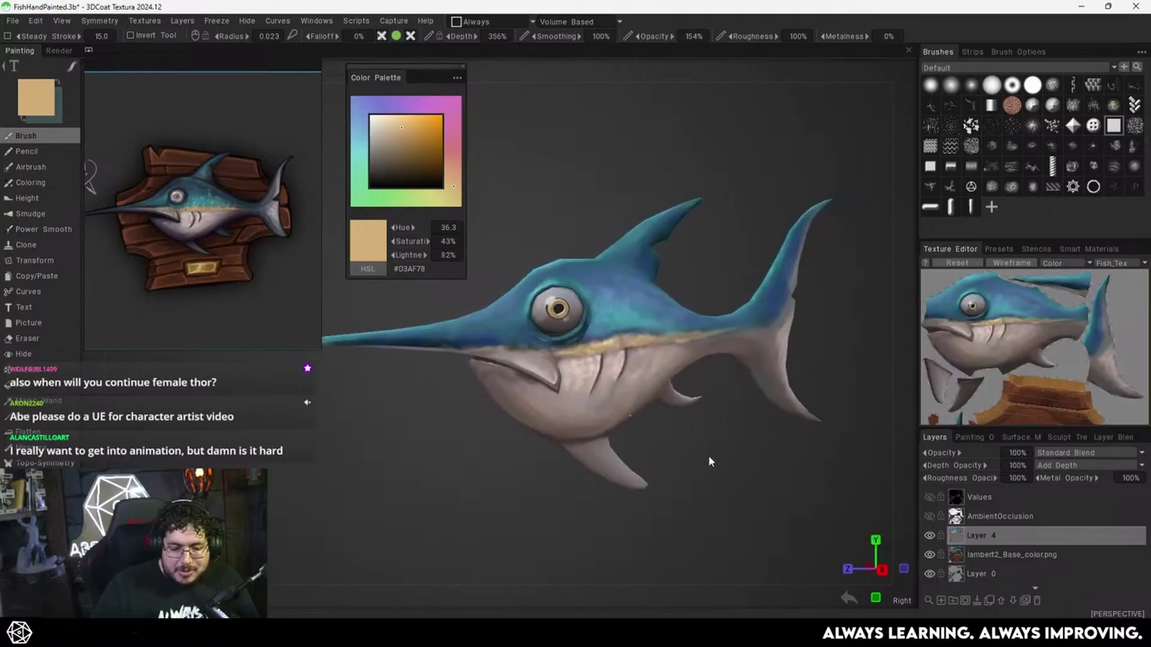
click(929, 535)
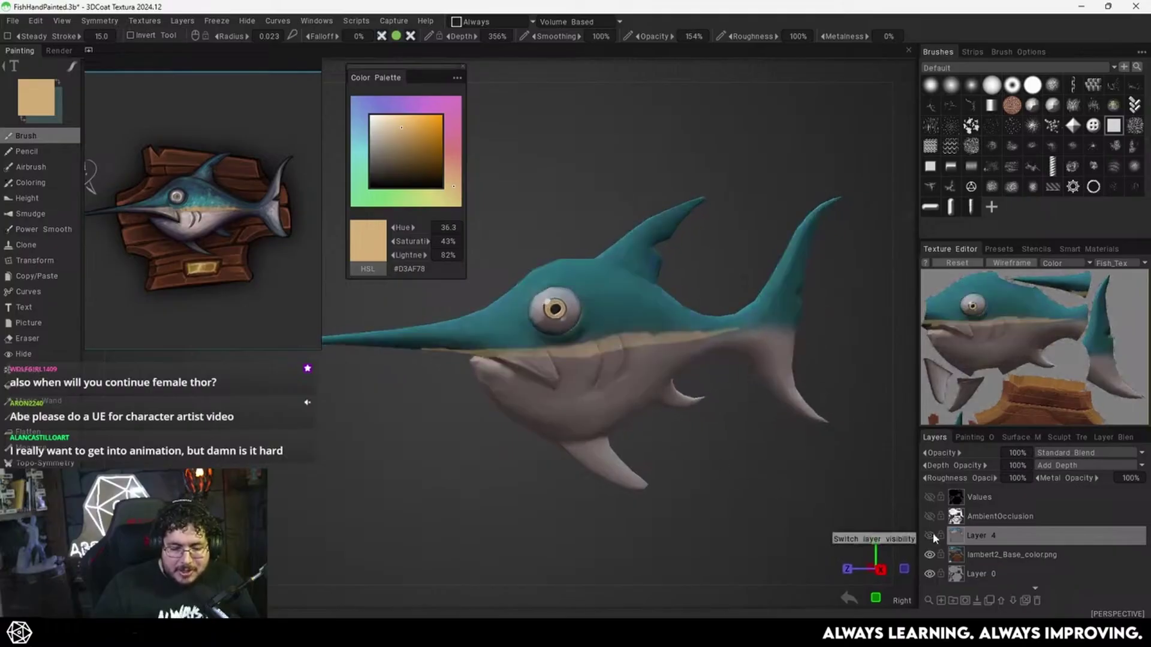
click(930, 535)
scroll(742, 476, up, 5)
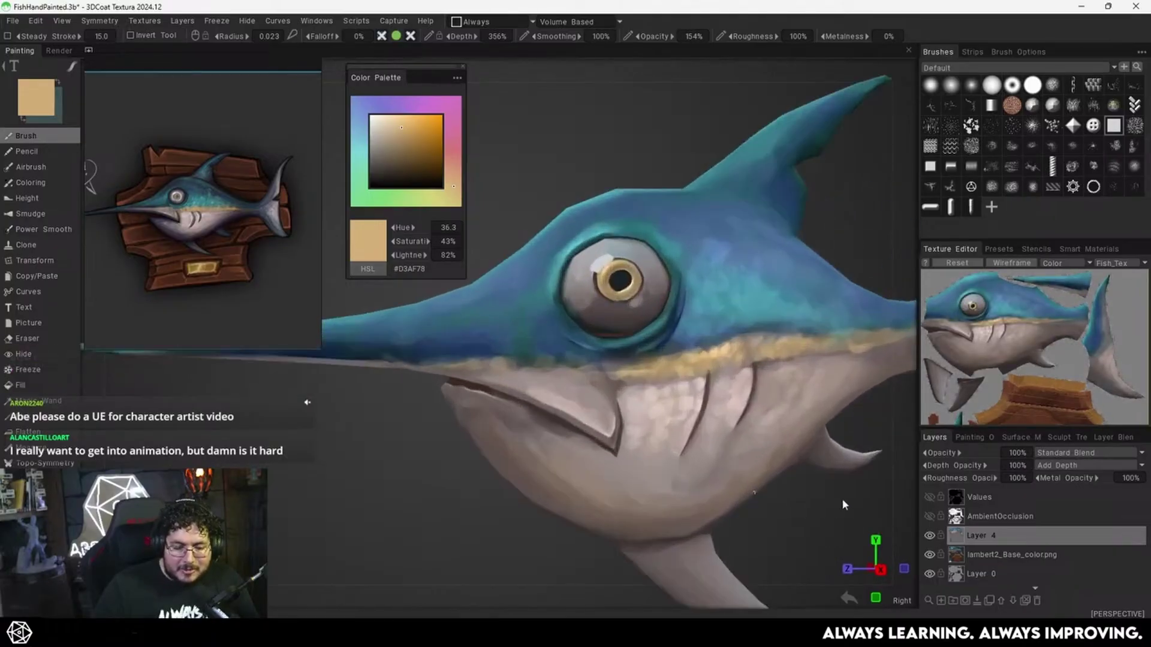
alt+middle_drag(629, 343, 646, 354)
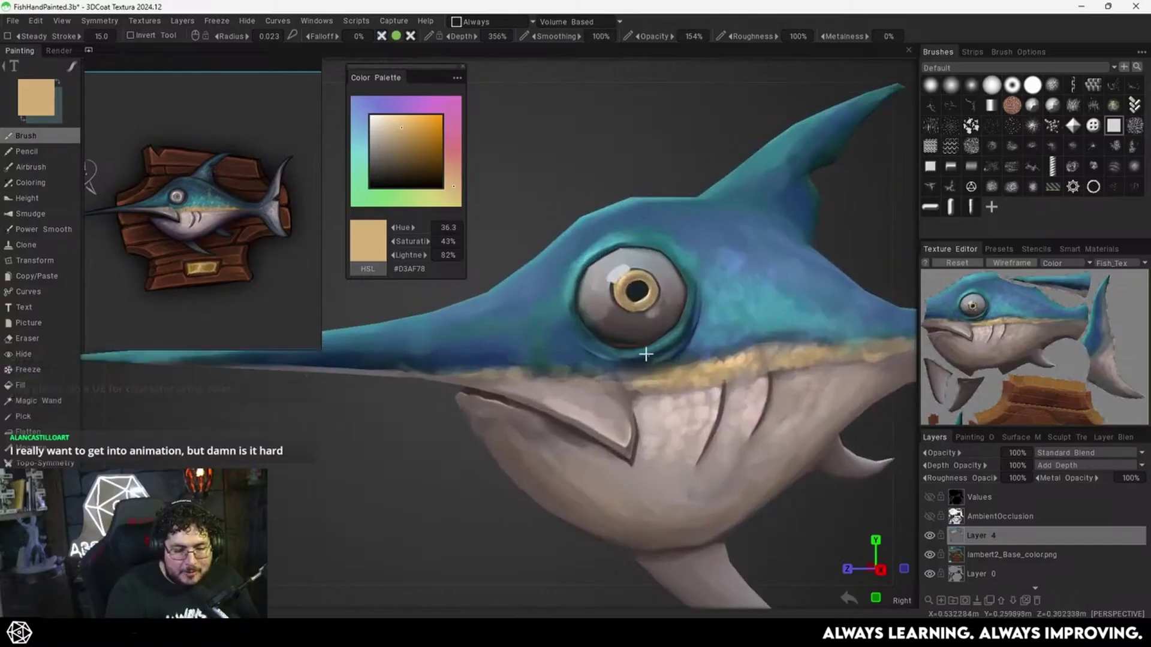
Extend the yellow stripe's highlights along the upper jaw in front of and below the eye with sampled #BFA376.
scroll(640, 362, up, 5)
key(v)
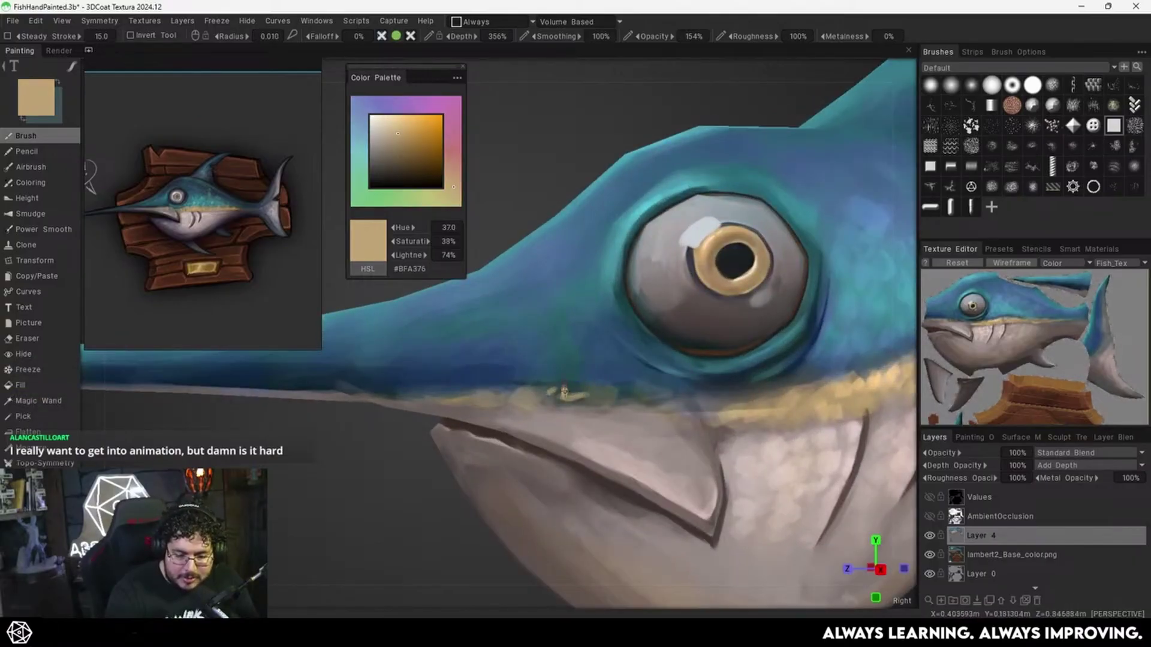
mouse_move(569, 393)
mouse_down()
mouse_move(540, 394)
mouse_move(584, 395)
mouse_move(563, 405)
mouse_up()
alt+middle_drag(598, 379, 582, 356)
key(v)
drag(555, 376, 613, 383)
key(v)
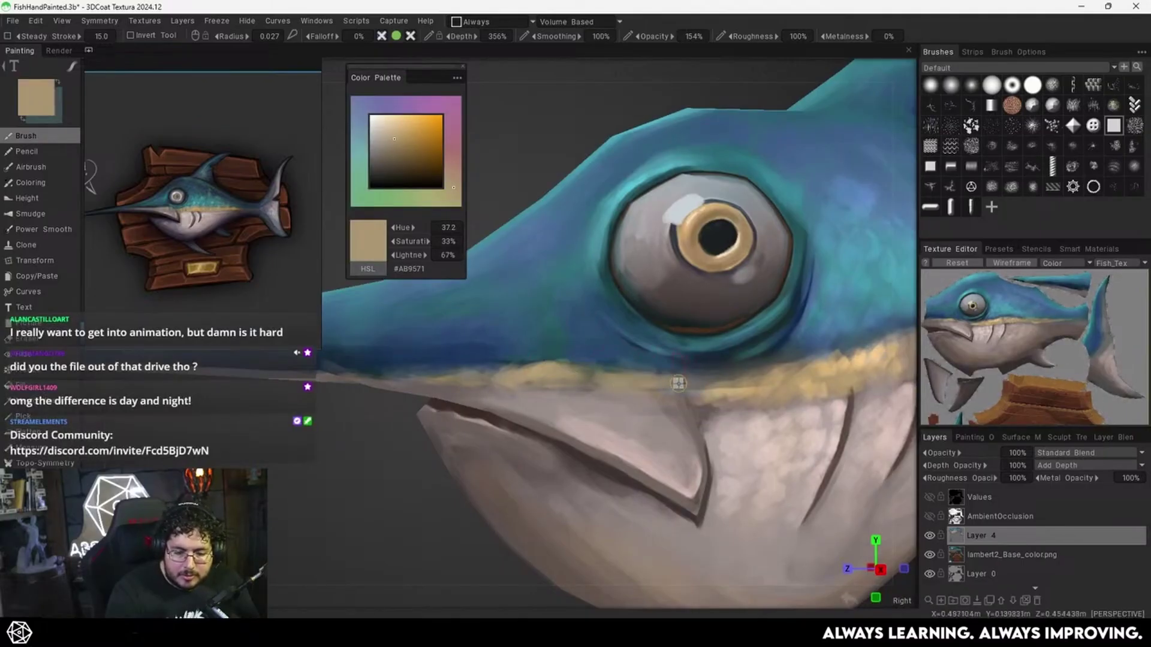
key(v)
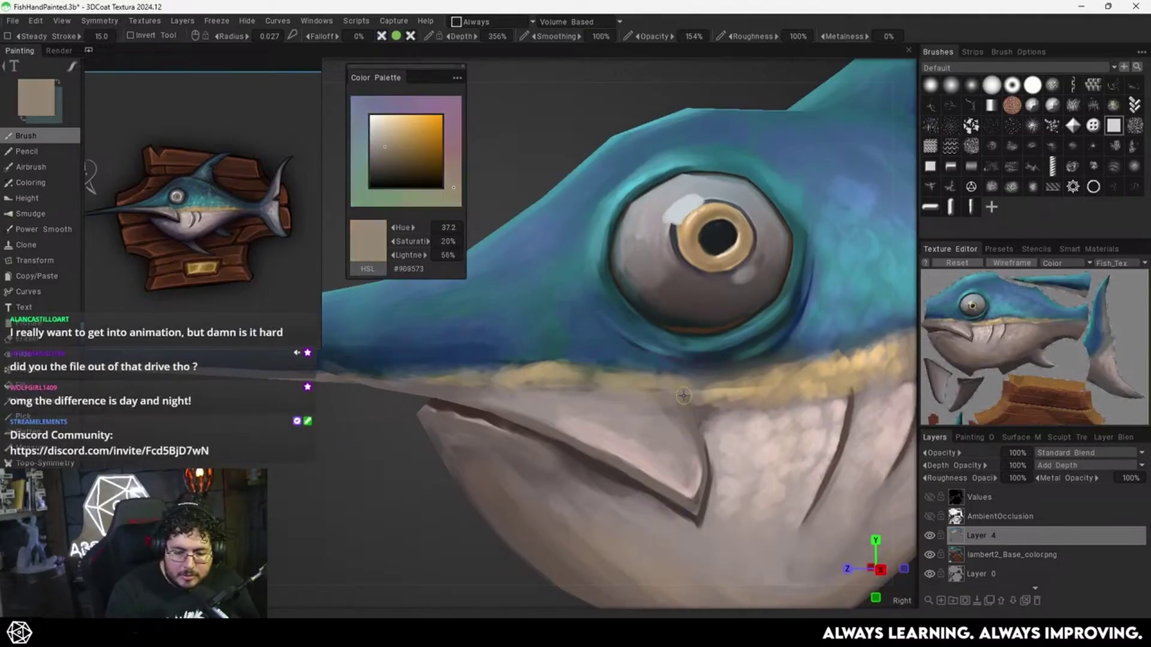
Examine the whole painted fish from a distance and from several angles.
alt+right_drag(701, 385, 649, 408)
alt+drag(648, 408, 642, 332)
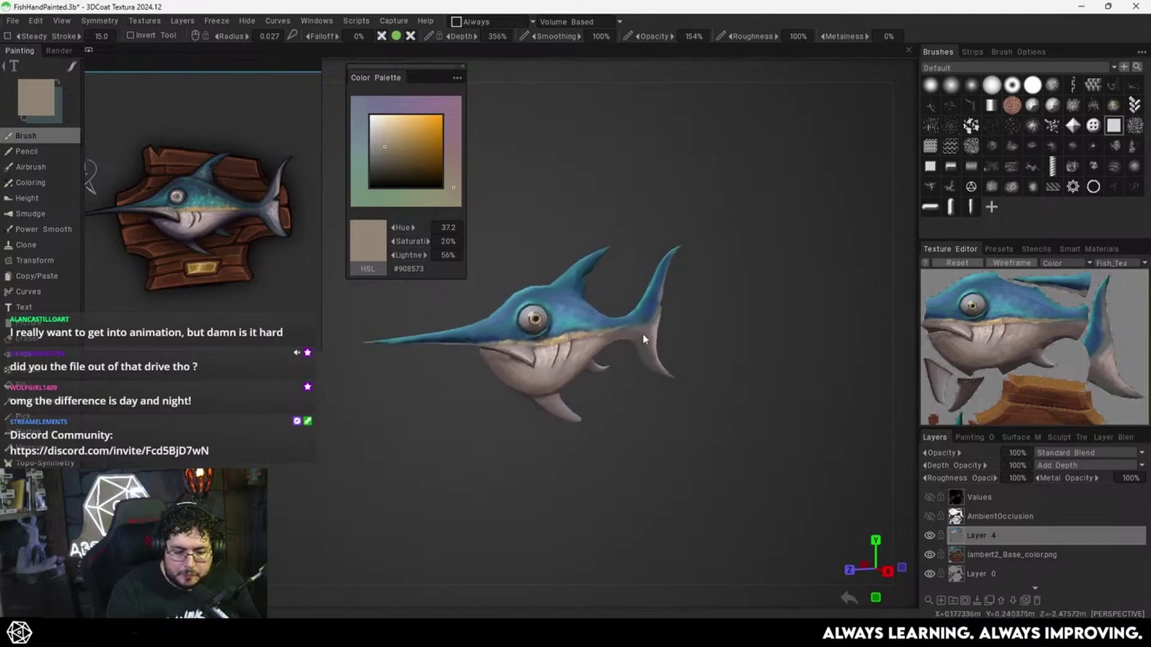
alt+right_drag(642, 332, 664, 342)
alt+middle_drag(664, 337, 706, 322)
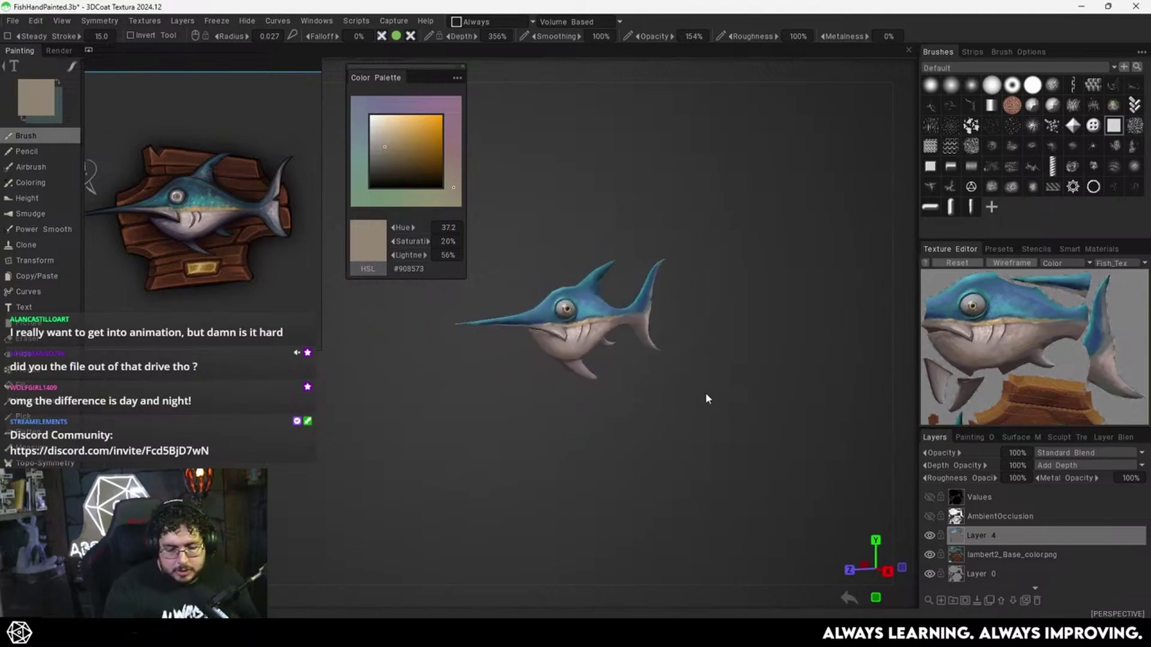
alt+drag(705, 398, 737, 352)
alt+right_drag(737, 352, 739, 408)
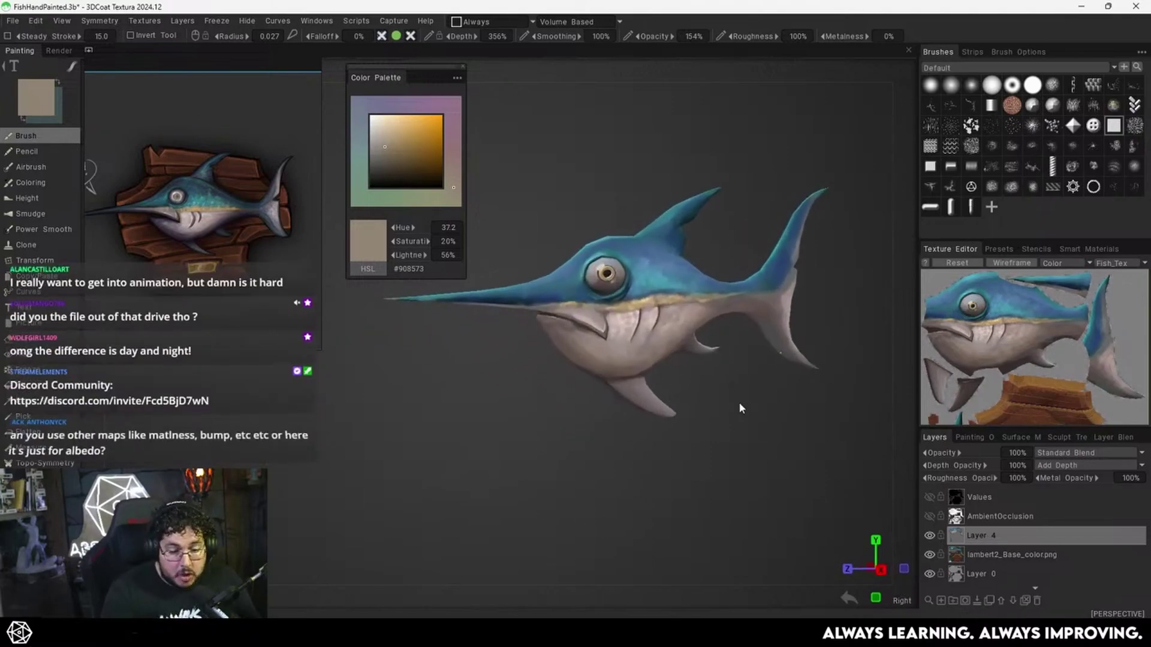
alt+drag(728, 386, 615, 494)
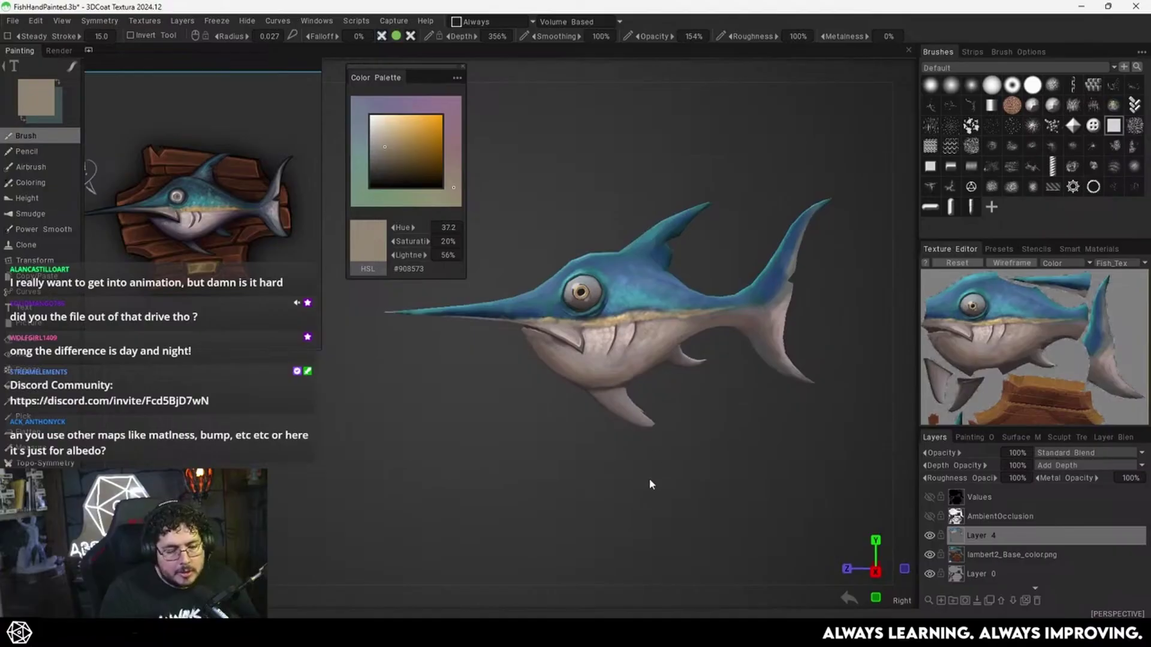
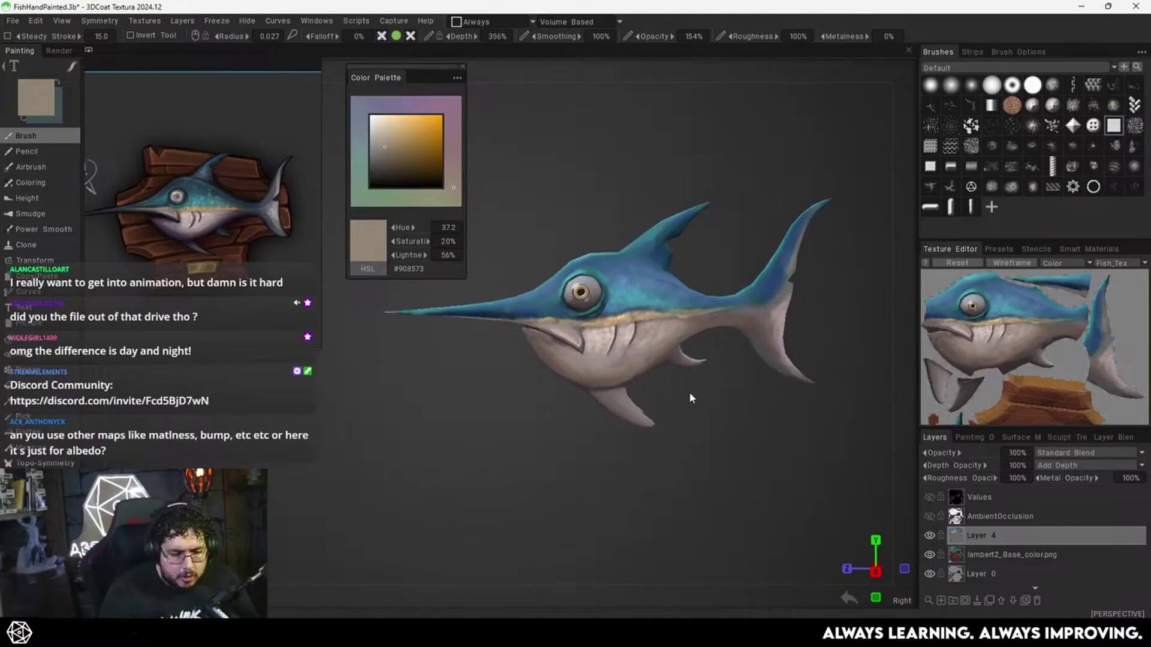
Unhide all geometry to restore the wooden plaque and bring the reference image up while framing the blank nameplate.
drag(234, 67, 1150, 54)
click(248, 20)
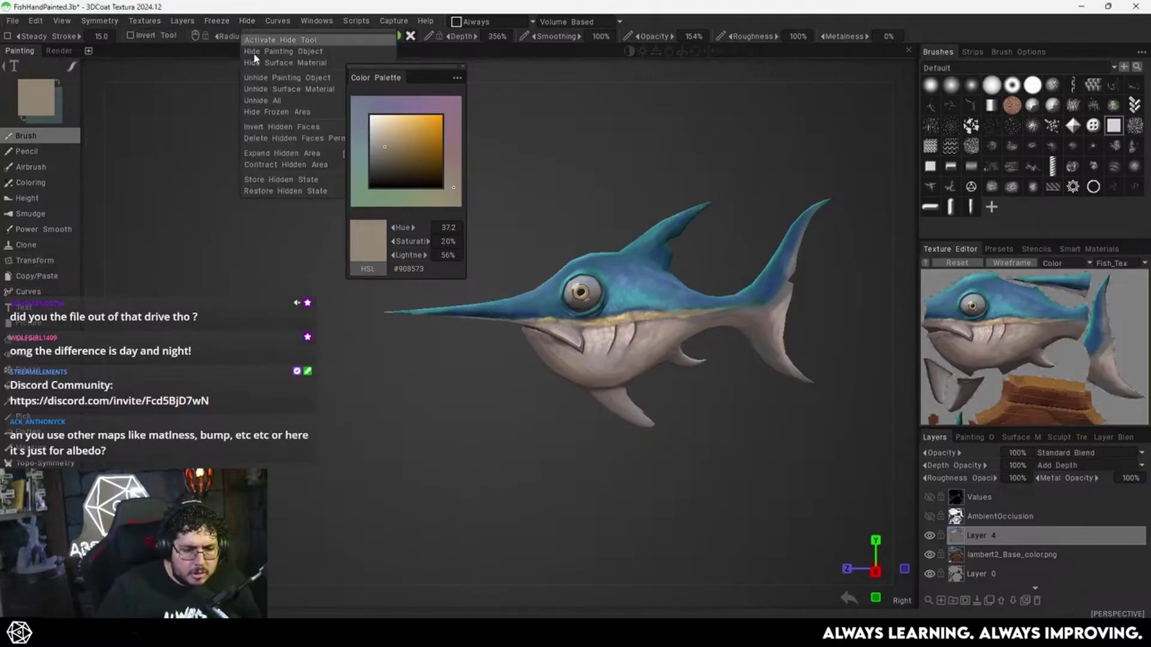
click(279, 102)
alt+right_drag(515, 436, 608, 450)
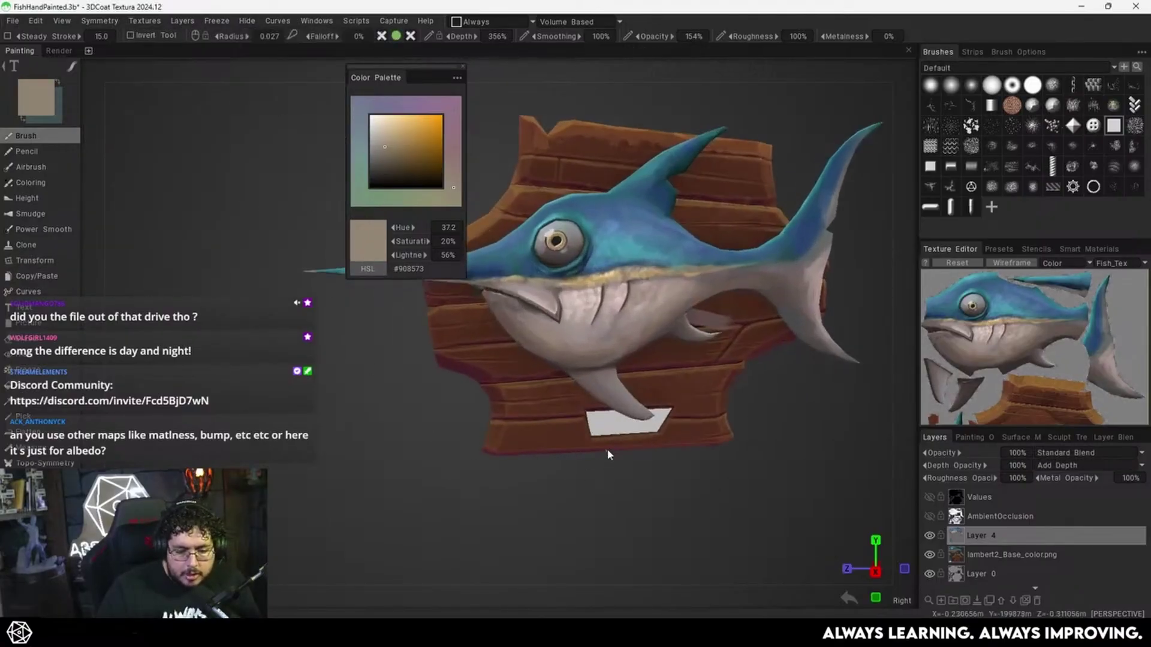
alt+middle_drag(608, 451, 493, 291)
alt+right_drag(494, 291, 678, 335)
alt+middle_drag(539, 207, 607, 396)
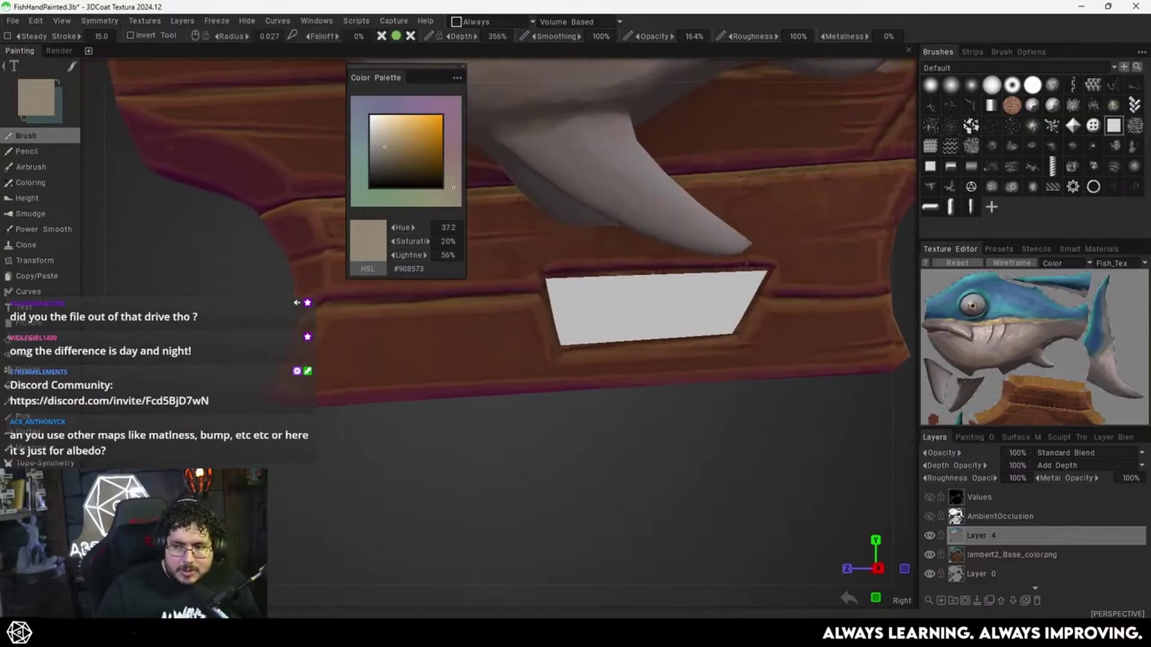
key(alt+Tab)
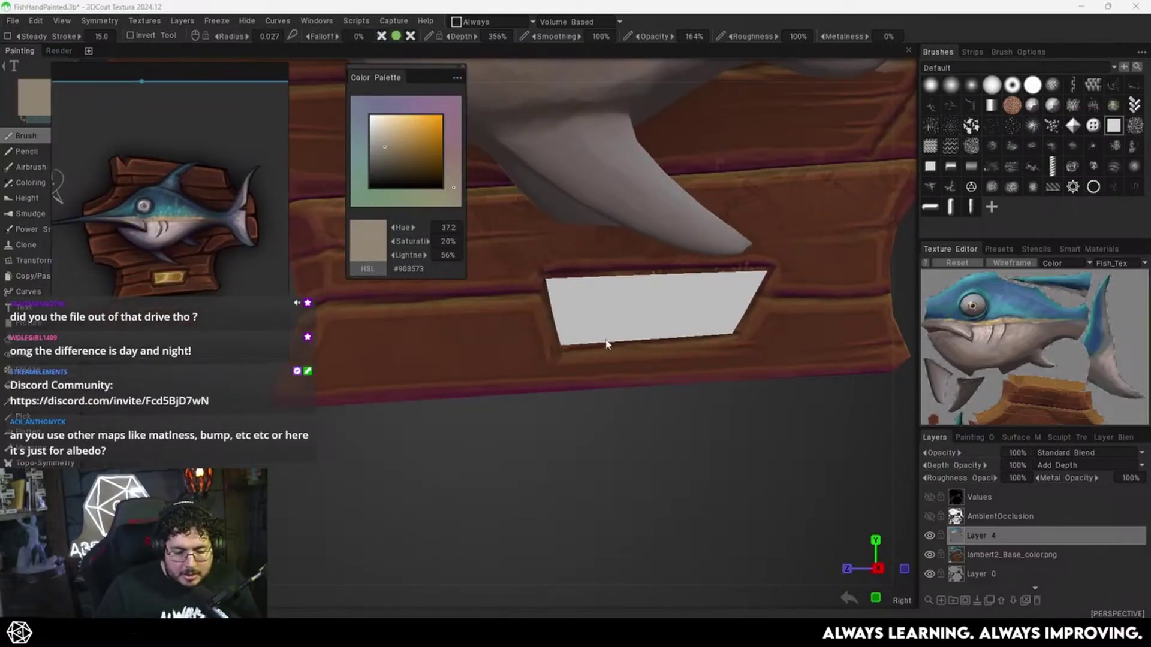
scroll(635, 357, up, 3)
alt+middle_drag(635, 357, 693, 410)
alt+drag(655, 371, 682, 367)
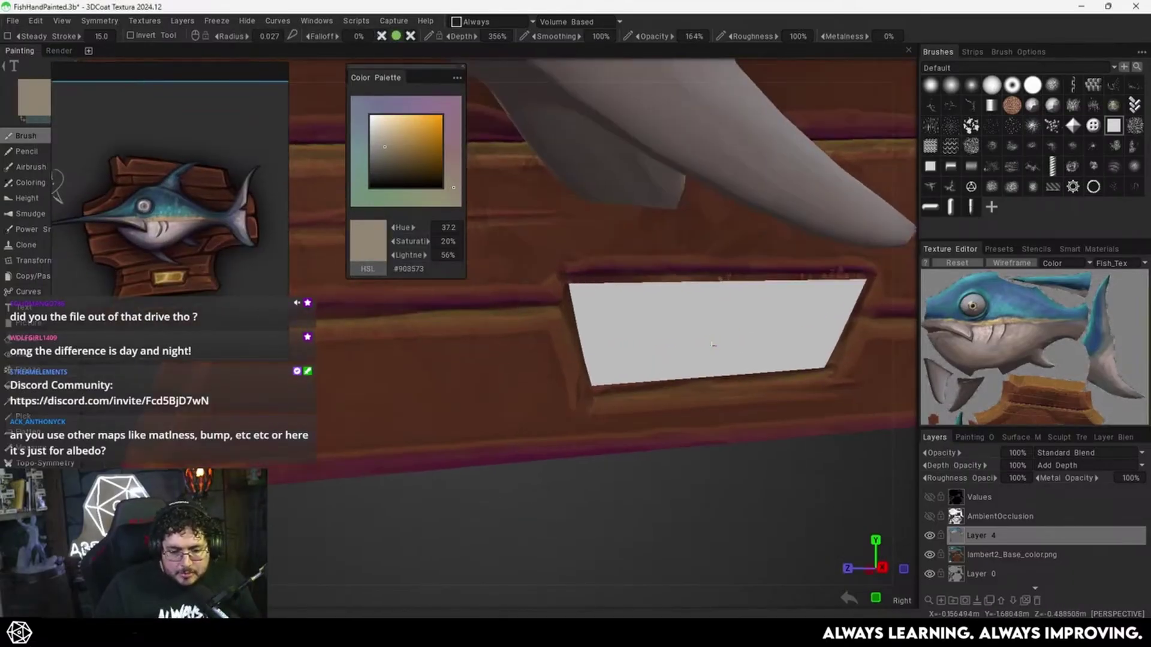
alt+middle_drag(698, 326, 649, 305)
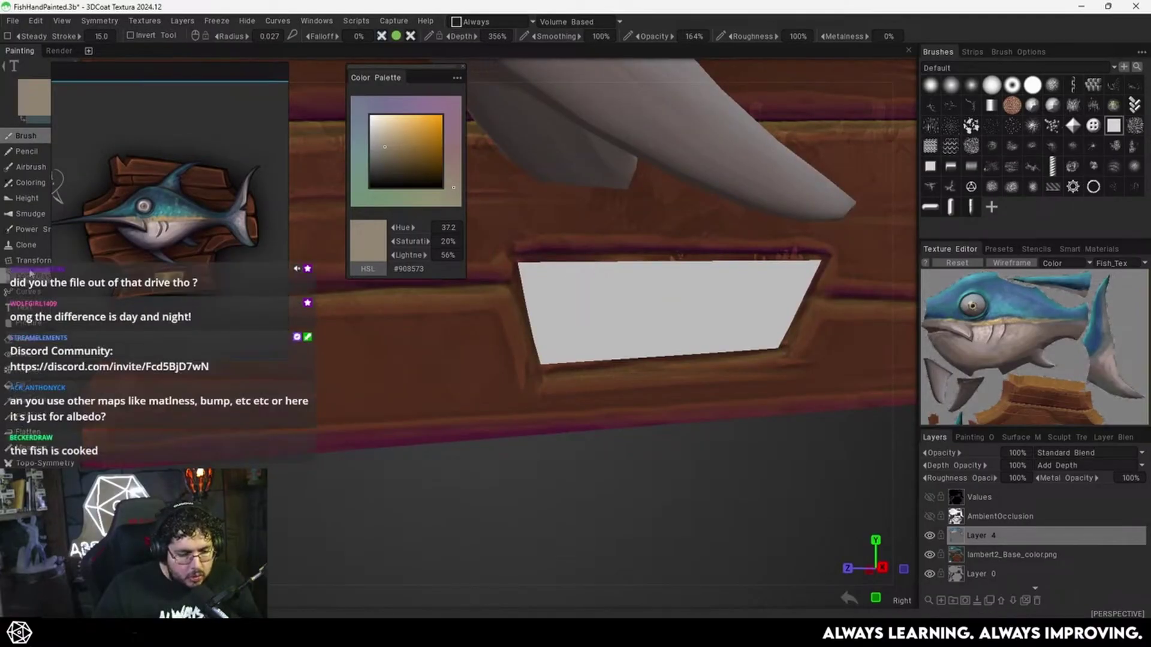
Try to isolate the nameplate with the Hide tool and Invert Hidden Faces, and unhide everything again.
click(31, 359)
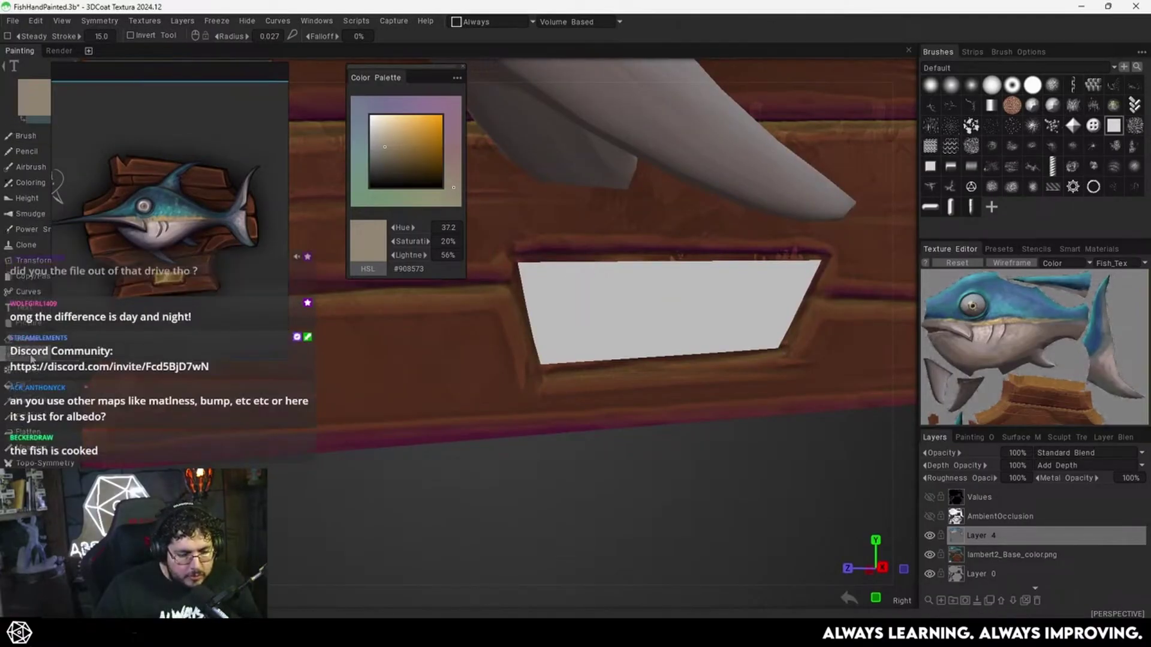
click(582, 293)
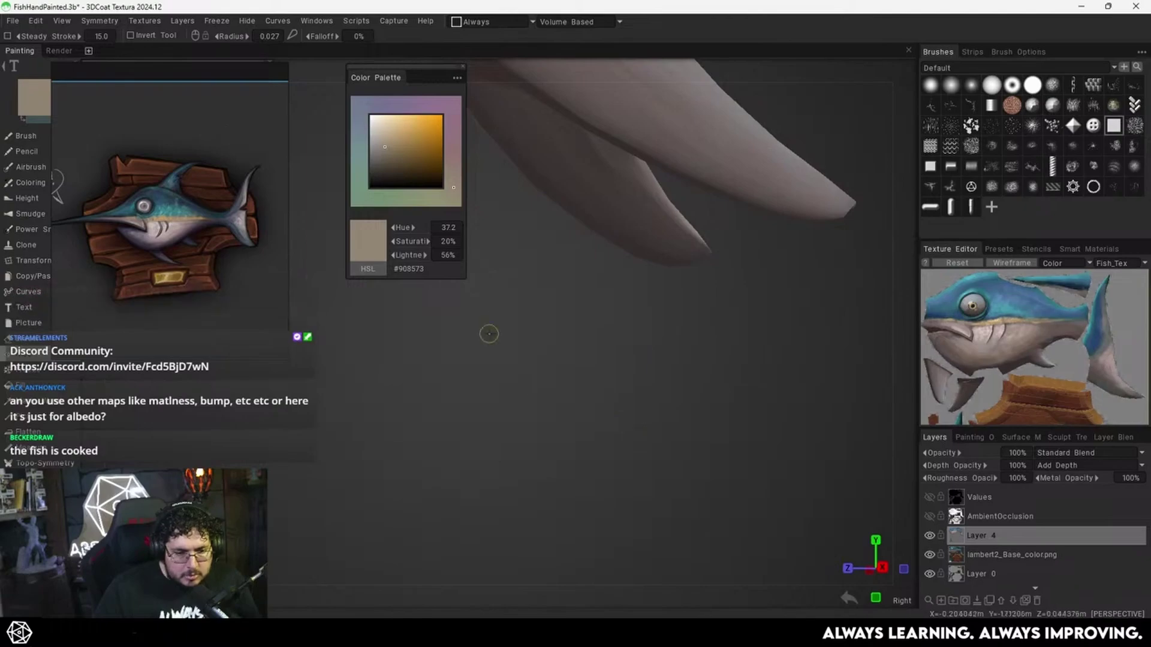
click(205, 24)
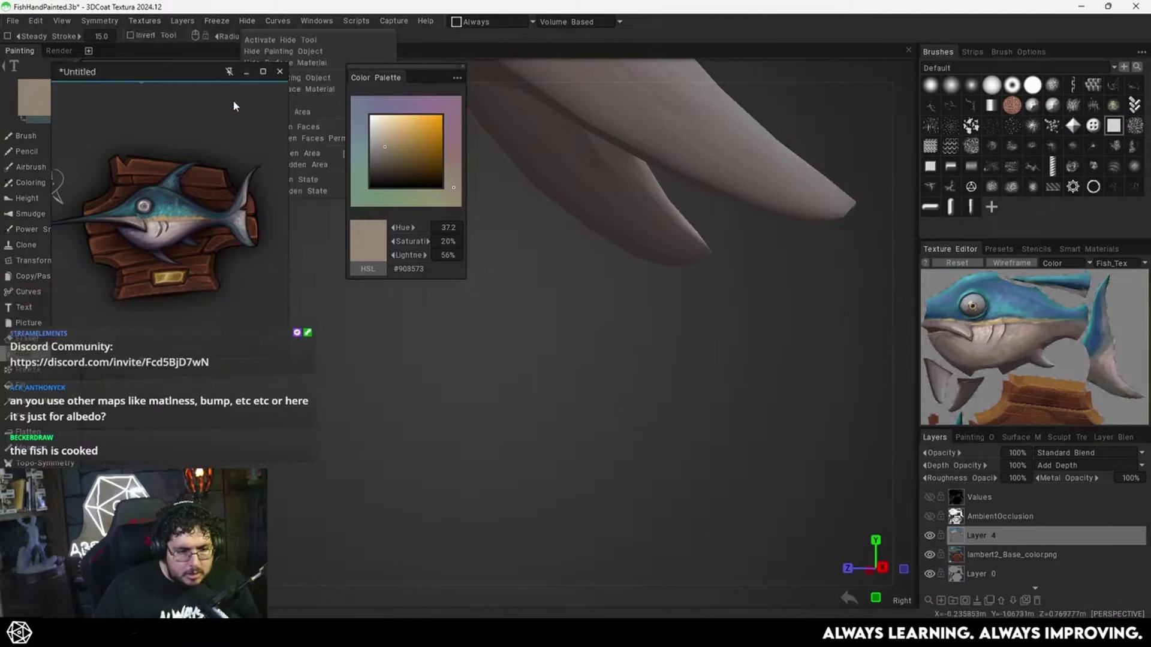
click(247, 21)
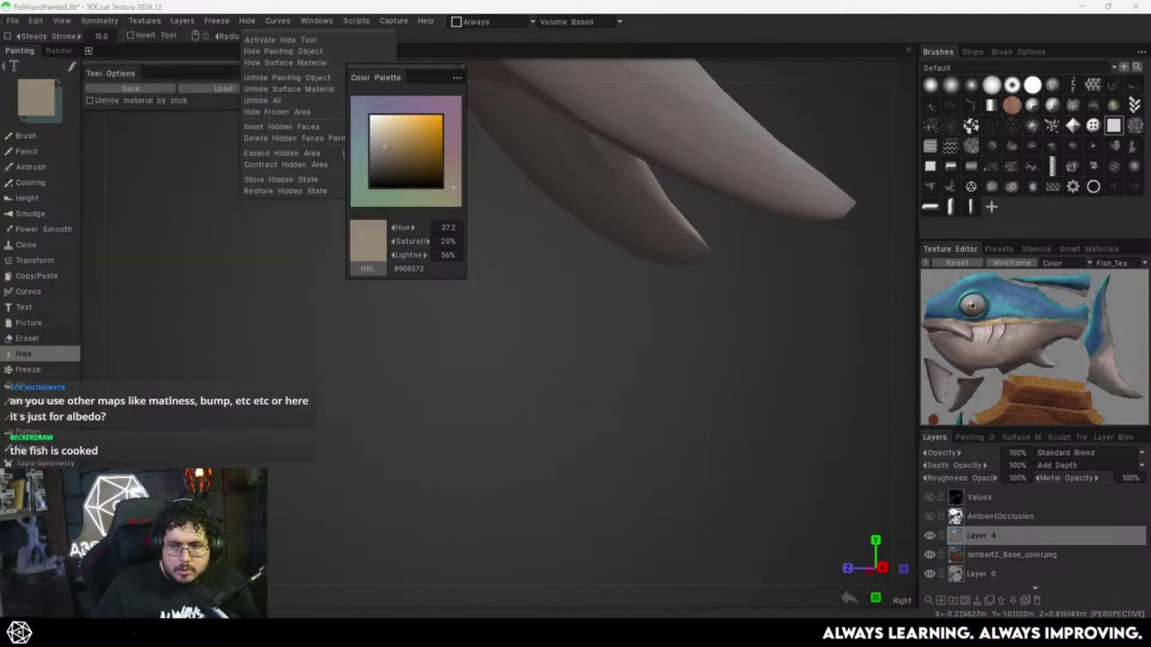
click(281, 127)
click(339, 360)
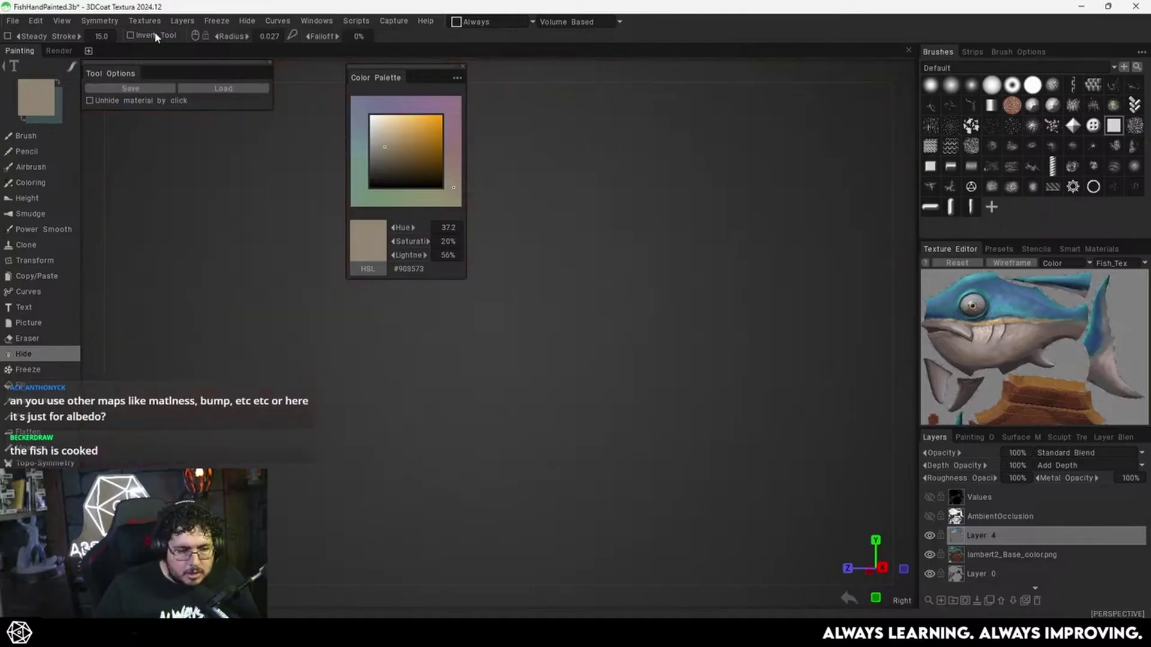
click(244, 22)
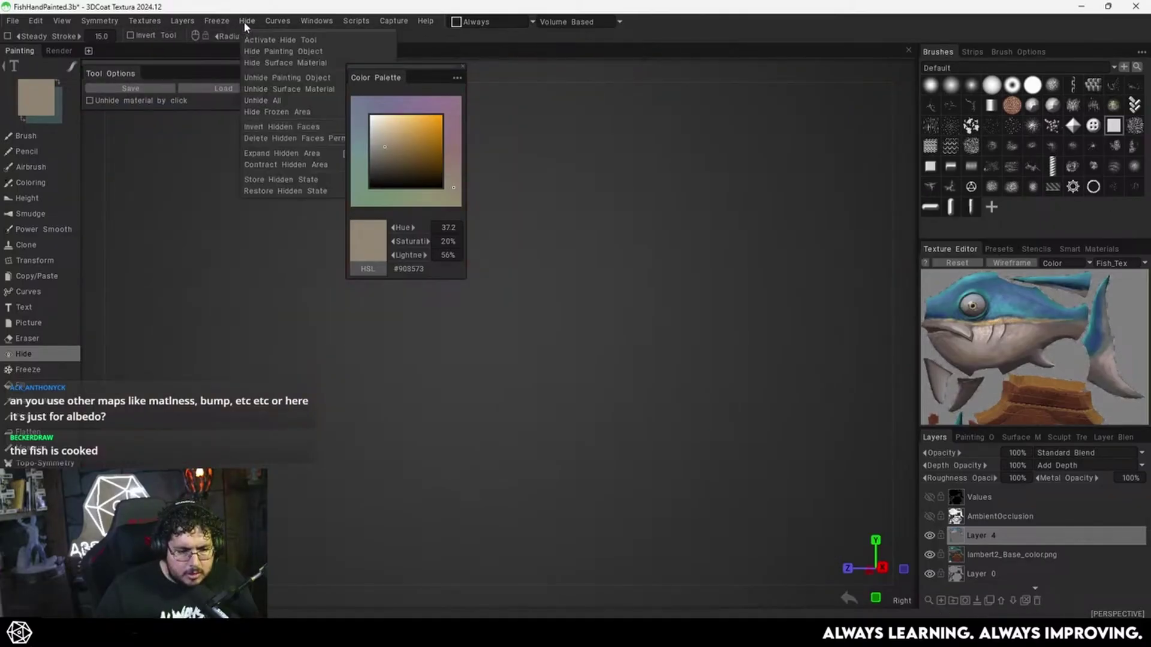
click(282, 124)
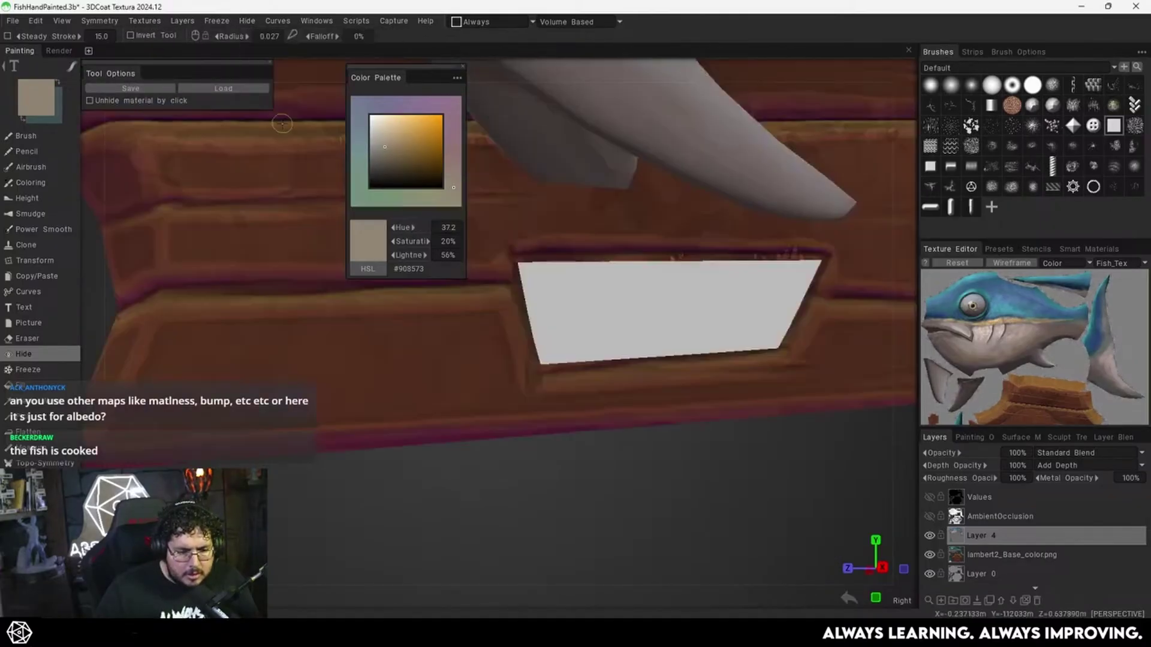
click(629, 309)
click(216, 20)
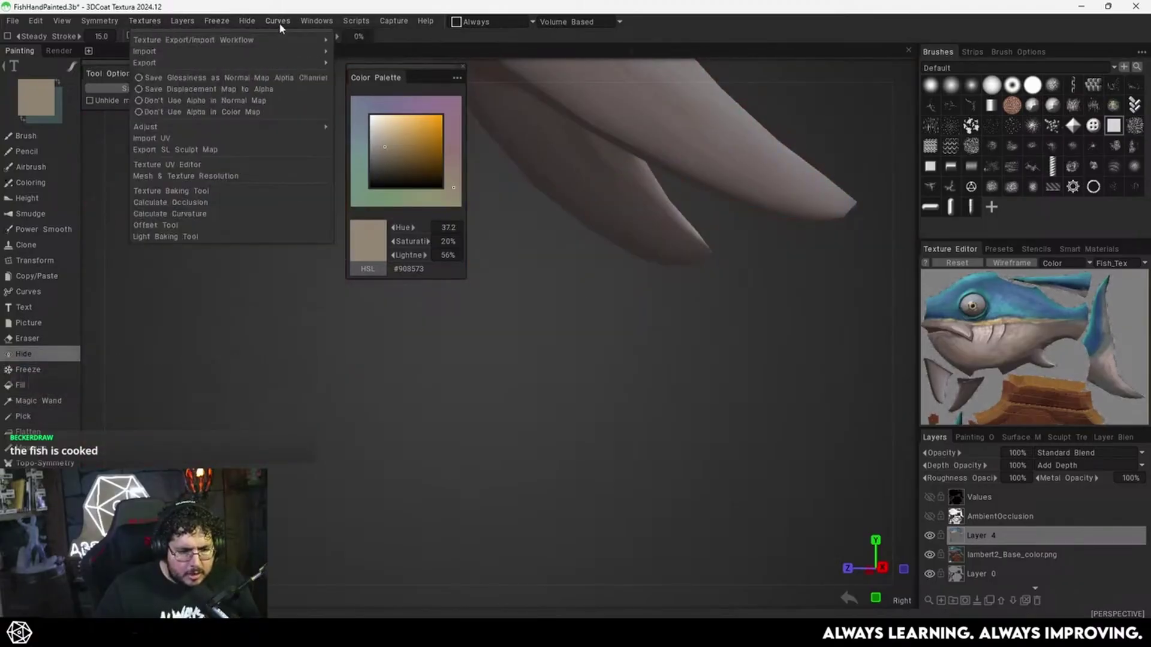
click(247, 20)
click(274, 101)
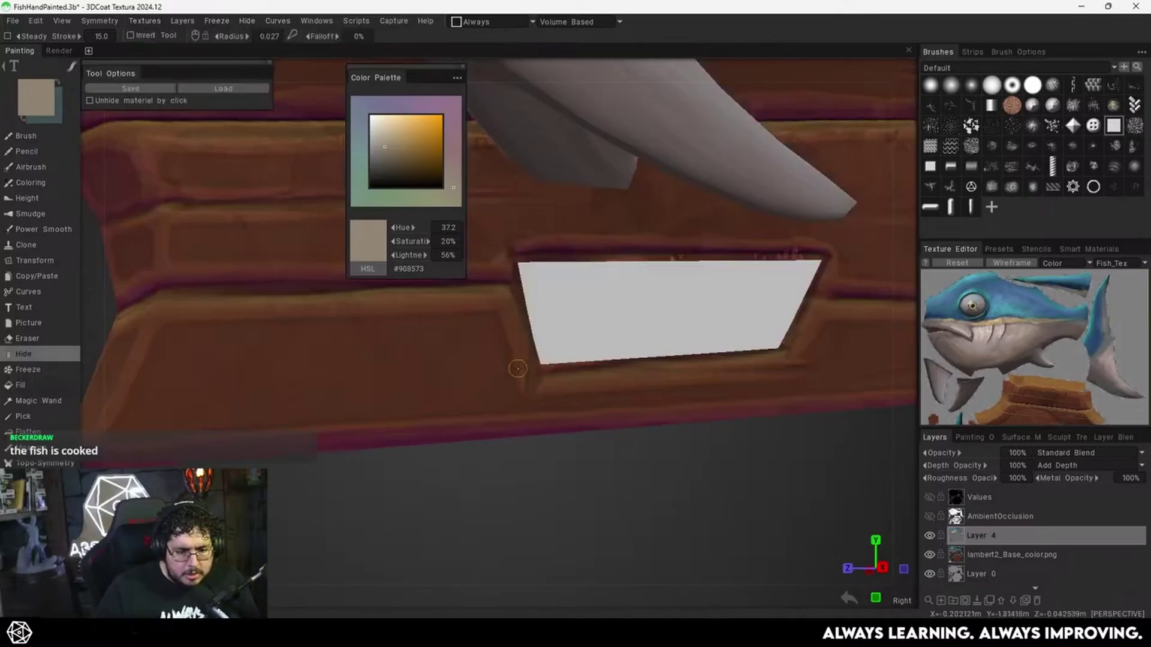
Show the mesh wireframe and place the reference image beside the blank nameplate on the plaque.
scroll(518, 369, down, 2)
alt+drag(585, 366, 618, 380)
scroll(635, 365, down, 2)
key(w)
scroll(627, 335, up, 2)
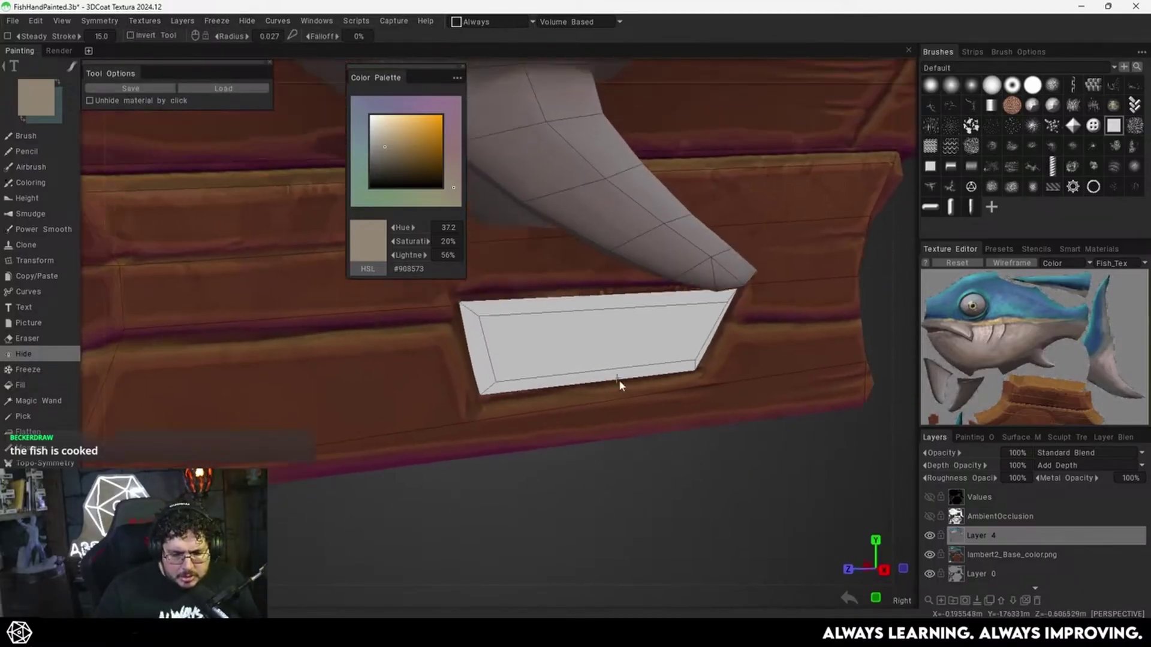
middle_drag(619, 384, 635, 404)
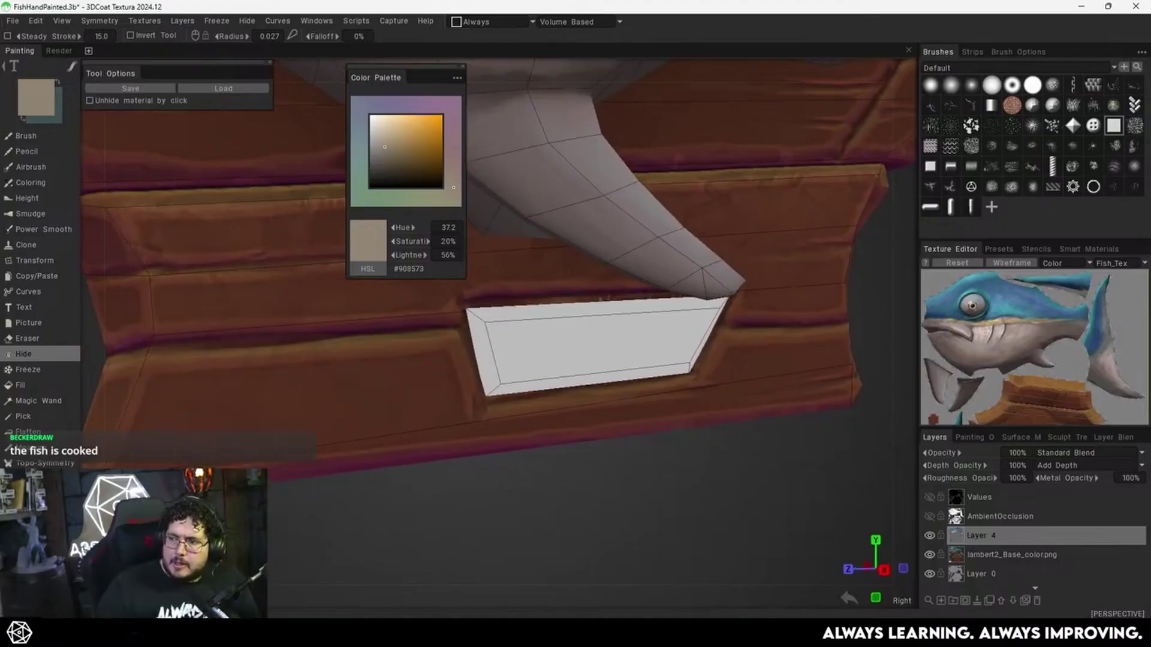
key(alt+Tab)
middle_drag(164, 234, 204, 221)
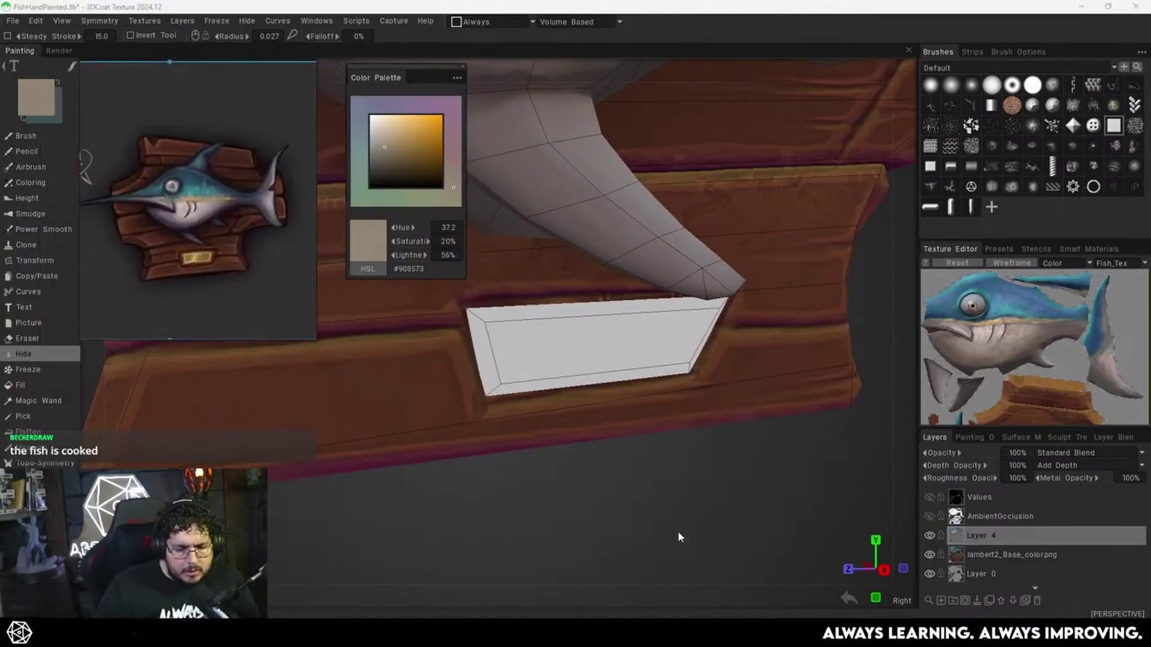
mouse_move(663, 506)
middle_down()
mouse_move(647, 483)
mouse_move(673, 513)
middle_up()
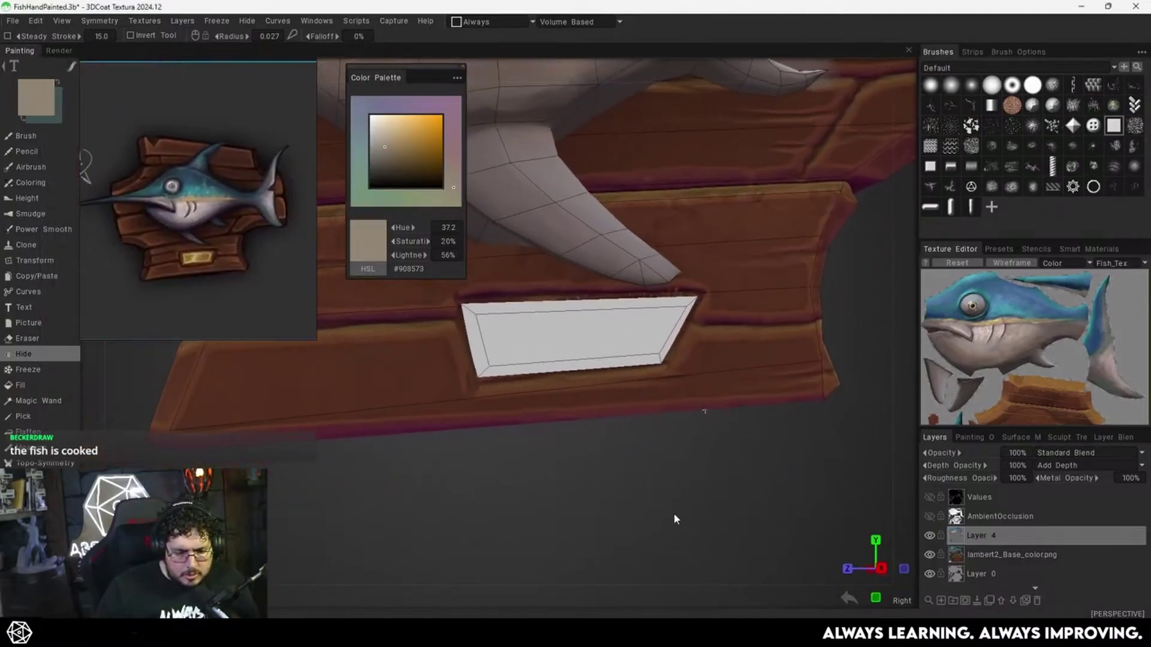
scroll(673, 519, up, 5)
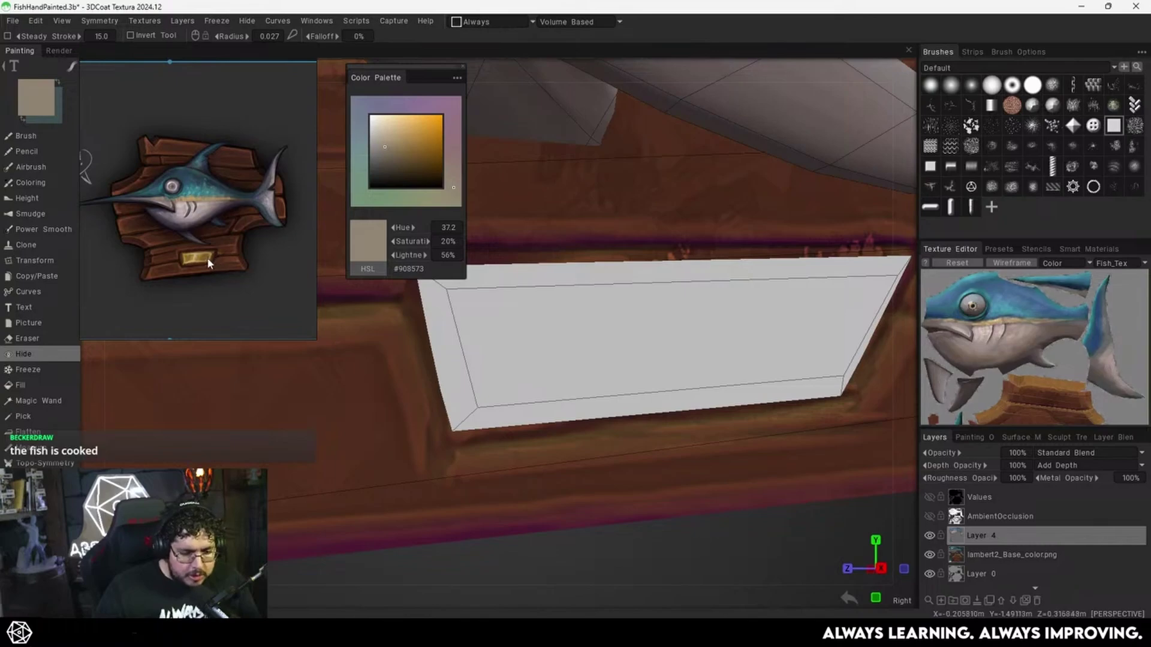
Sample gold #805924 from the reference nameplate and add a new layer above Layer 4.
key(v)
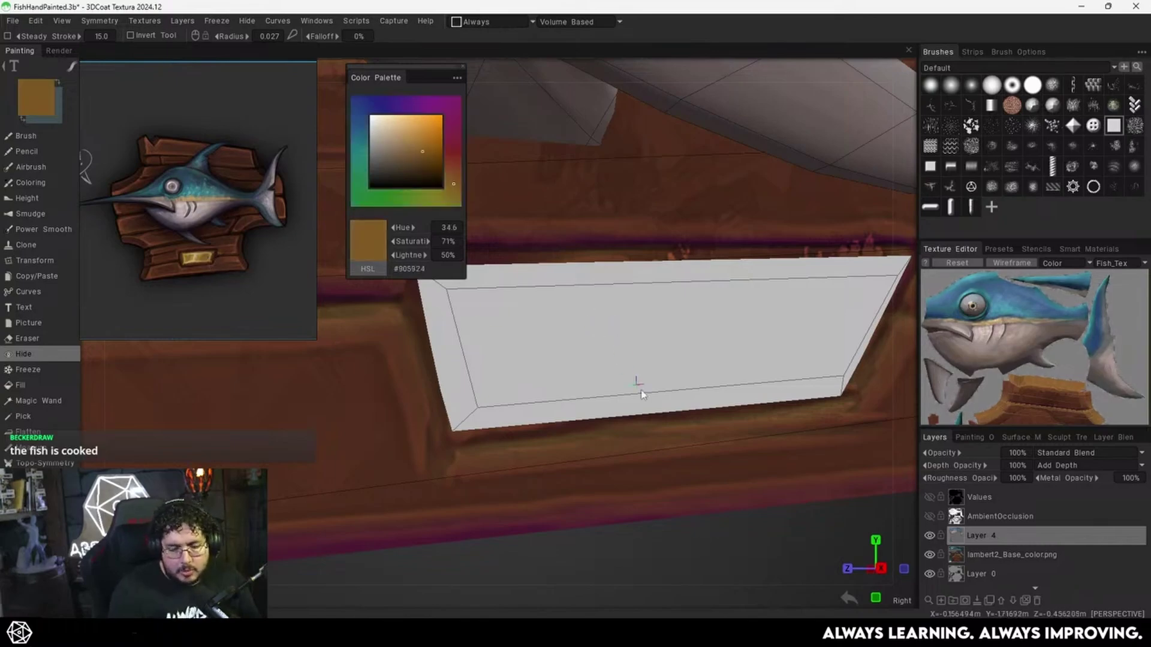
middle_drag(641, 394, 644, 366)
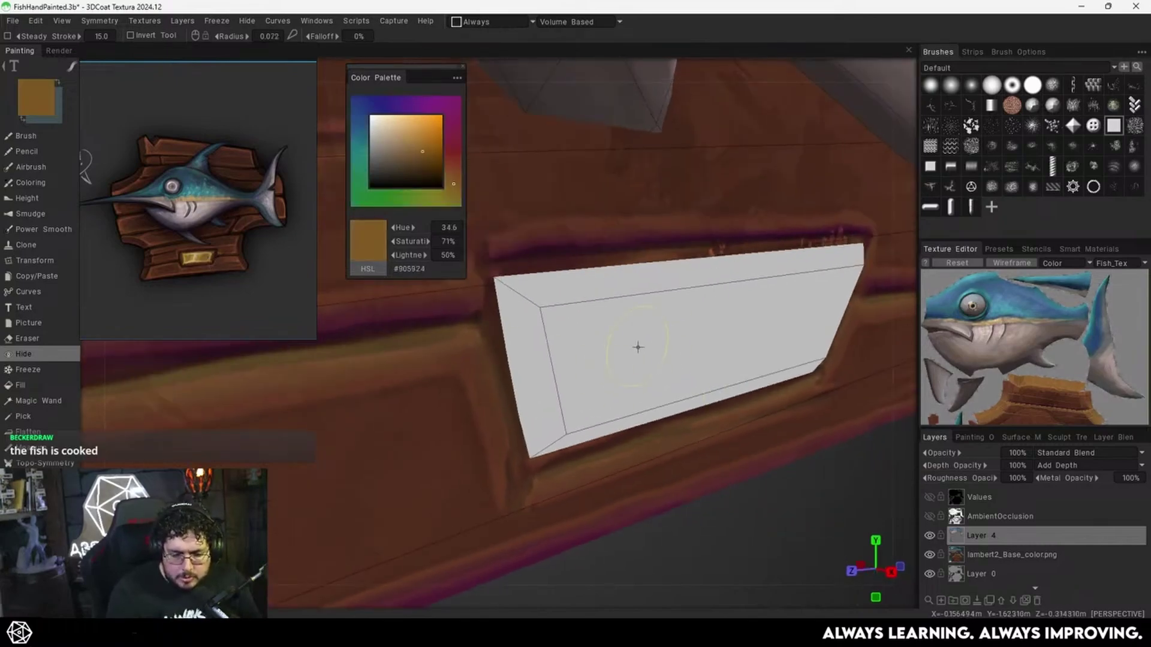
click(941, 601)
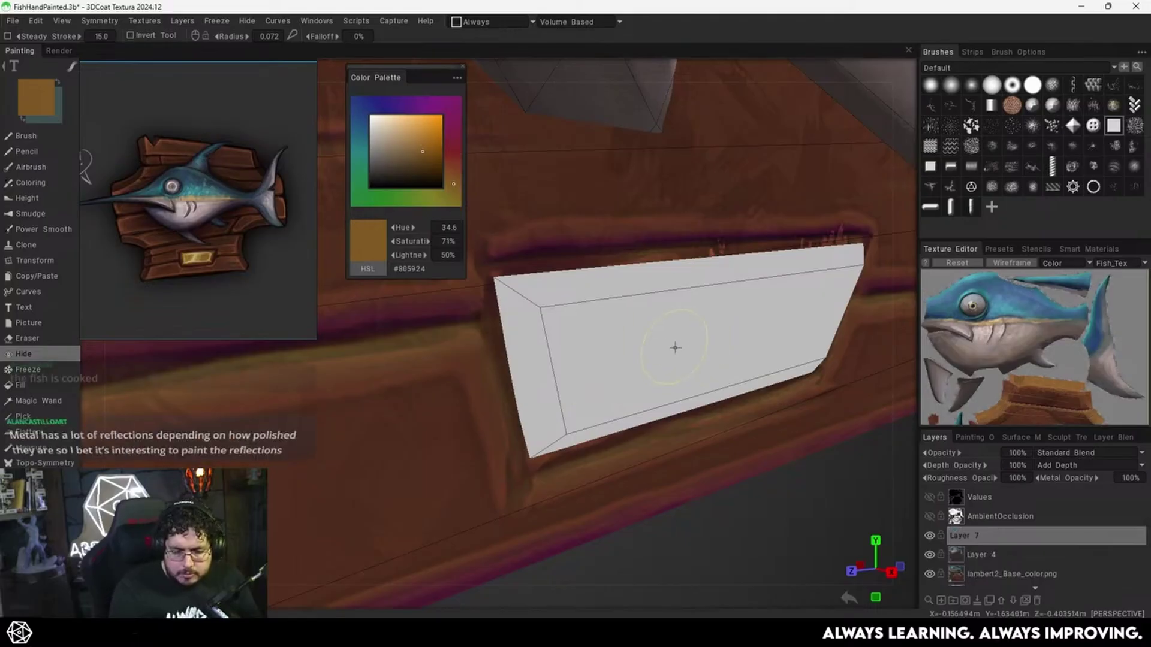
Brush a test patch of #805924 onto the nameplate's left end on Layer 7 at radius 0.040.
click(27, 136)
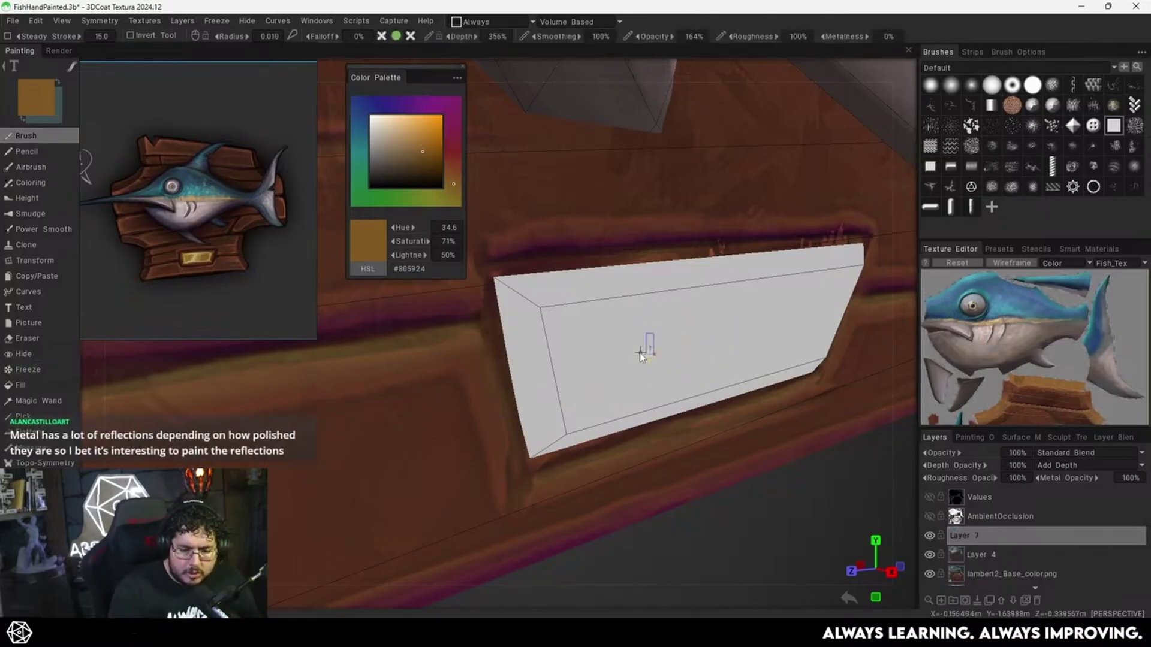
right_drag(640, 354, 659, 356)
mouse_move(637, 360)
mouse_down()
mouse_move(612, 334)
mouse_move(536, 311)
mouse_move(503, 279)
mouse_move(542, 390)
mouse_up()
key(ctrl+z)
drag(544, 338, 533, 320)
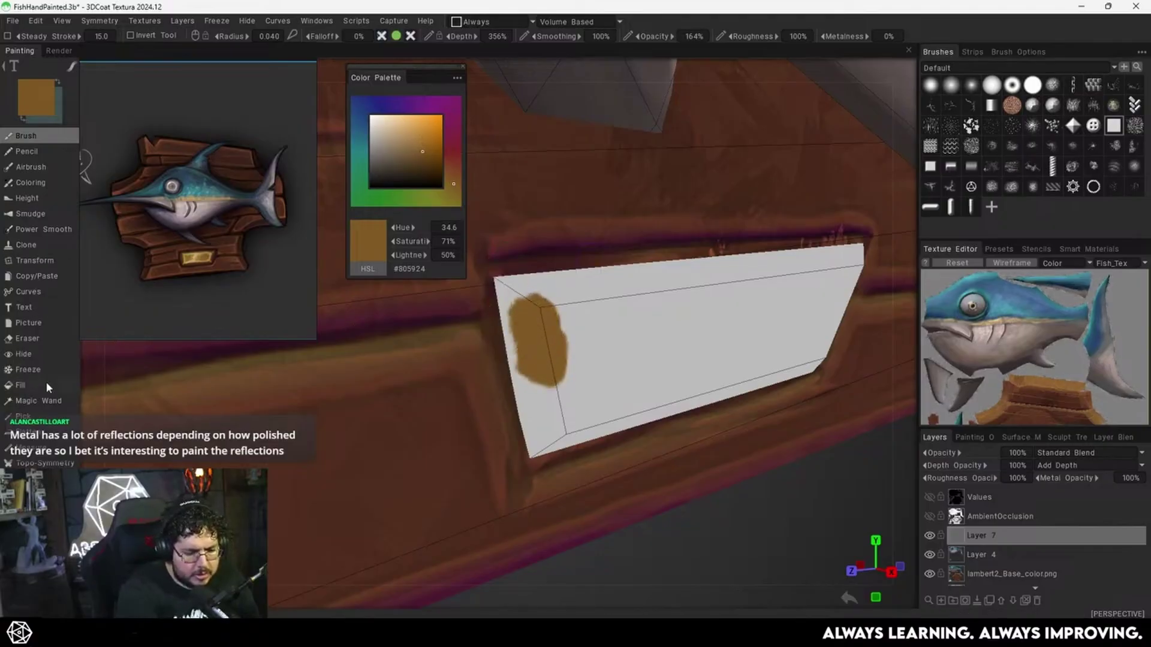
Fill the whole nameplate with #805924 on Layer 7 and return to the Brush tool.
click(45, 384)
click(508, 359)
click(25, 135)
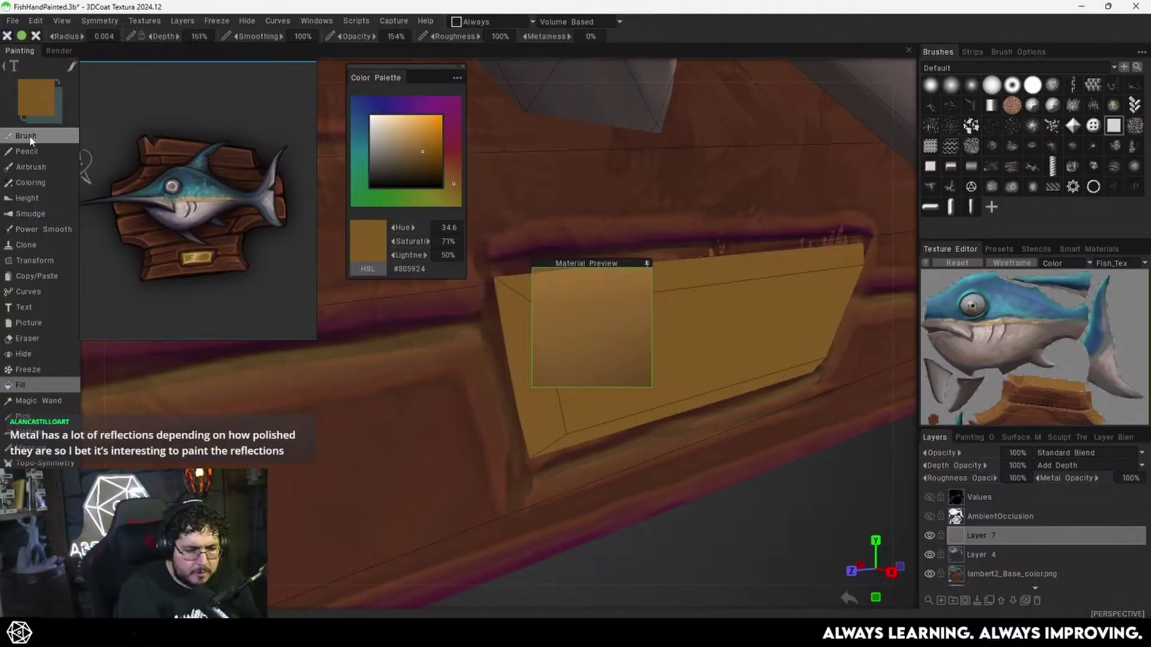
mouse_move(670, 360)
alt+mouse_down()
mouse_move(691, 376)
mouse_move(650, 360)
mouse_move(656, 342)
mouse_move(633, 346)
mouse_move(650, 333)
alt+mouse_up()
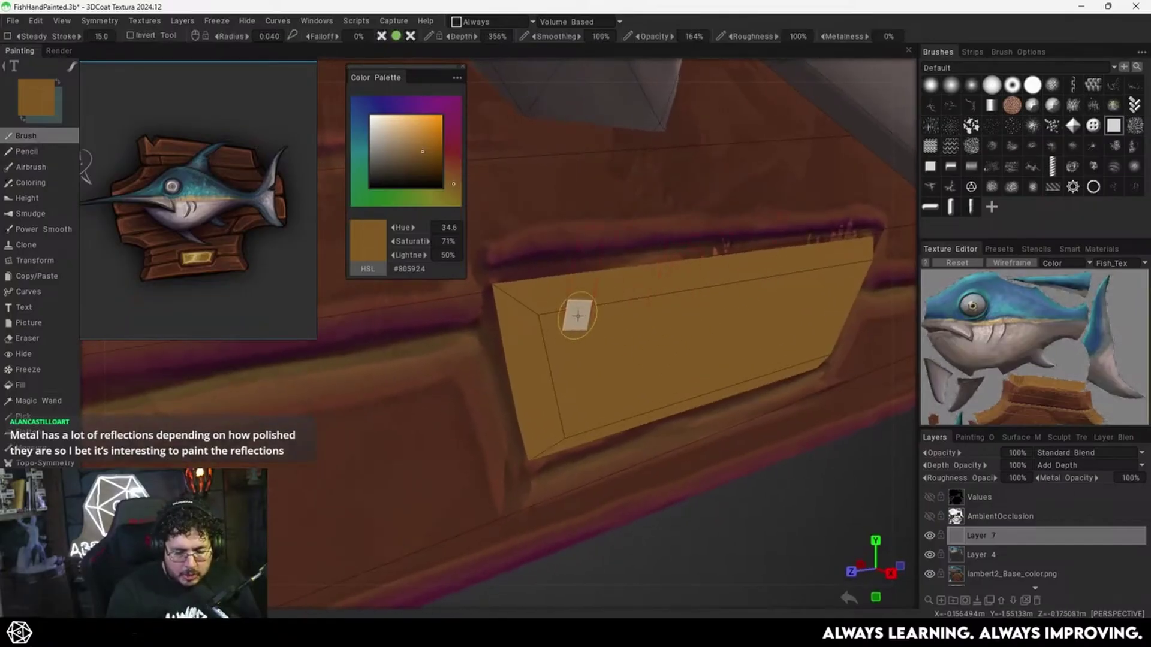
Paint the nameplate's lower bevel with dark brown #473012 at brush radius 0.020 on Layer 7.
drag(423, 160, 425, 167)
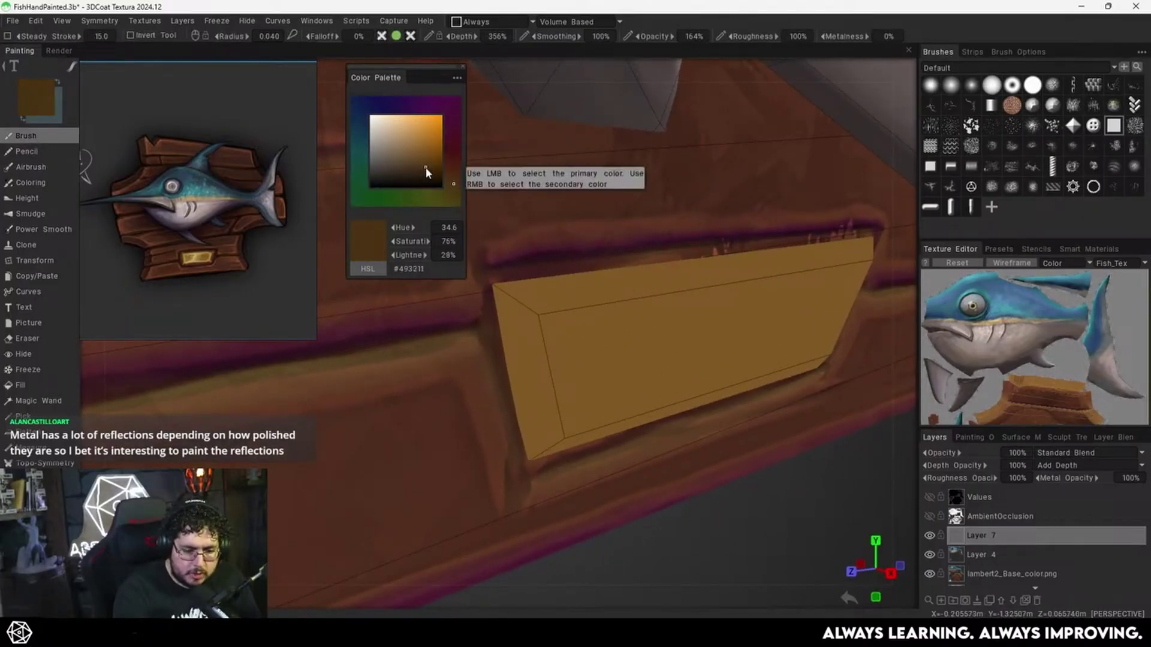
alt+drag(668, 380, 516, 378)
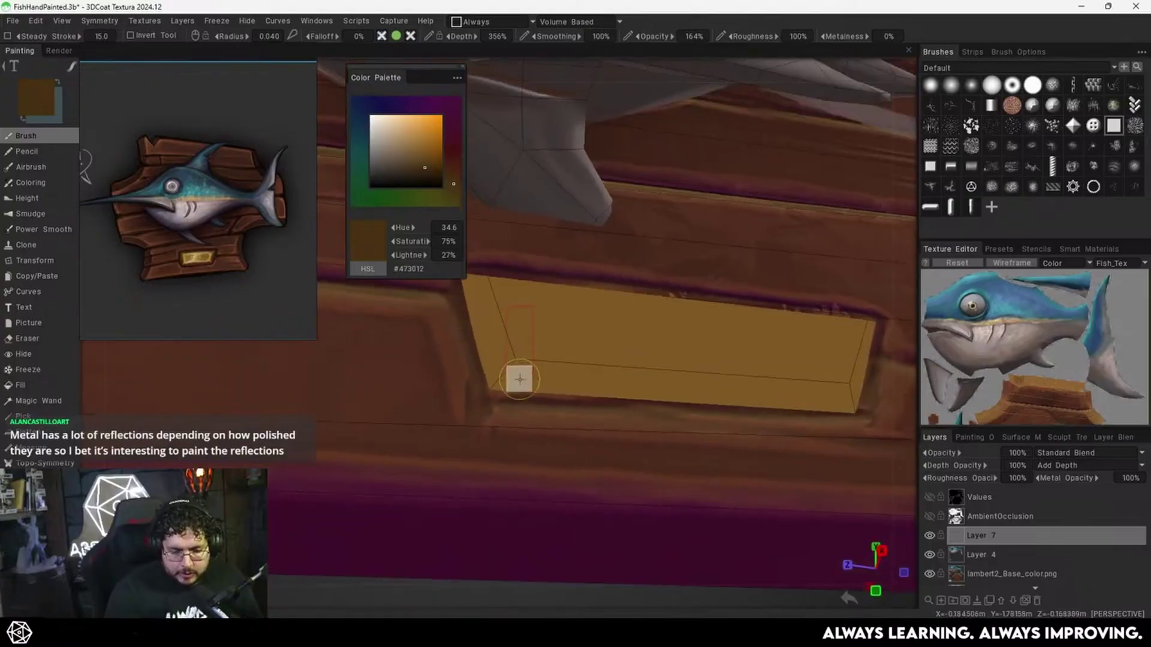
right_drag(525, 375, 516, 368)
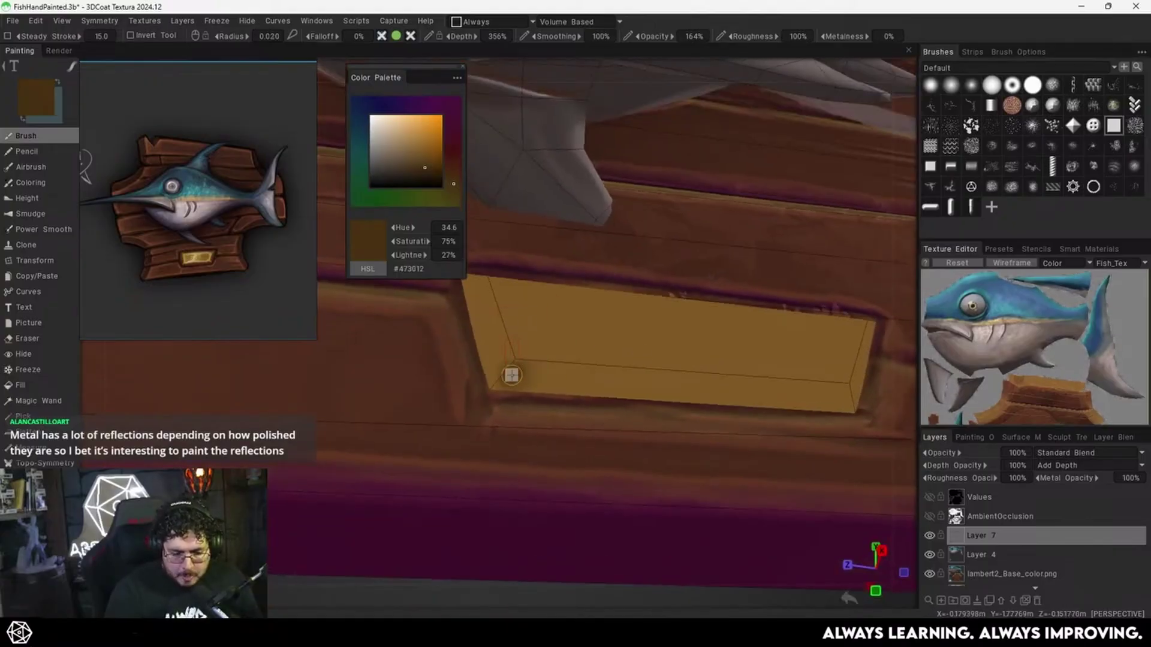
mouse_move(511, 375)
mouse_down()
mouse_move(611, 372)
mouse_move(529, 381)
mouse_move(720, 392)
mouse_move(632, 377)
mouse_move(724, 380)
mouse_up()
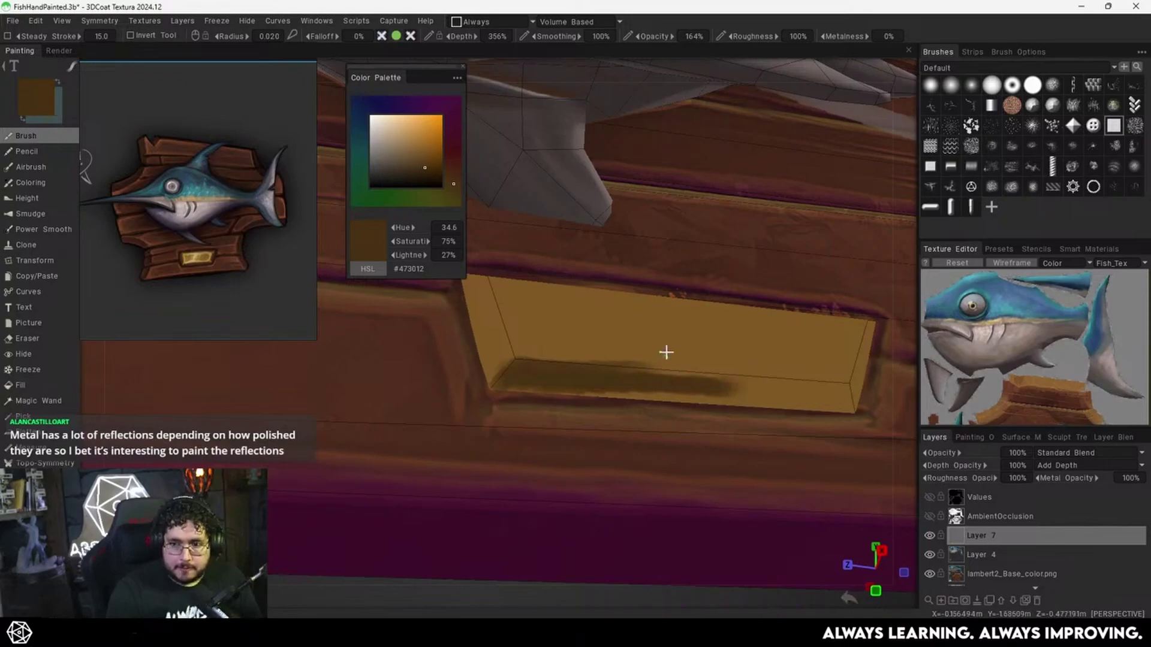
alt+middle_drag(666, 352, 678, 317)
middle_drag(790, 344, 584, 366)
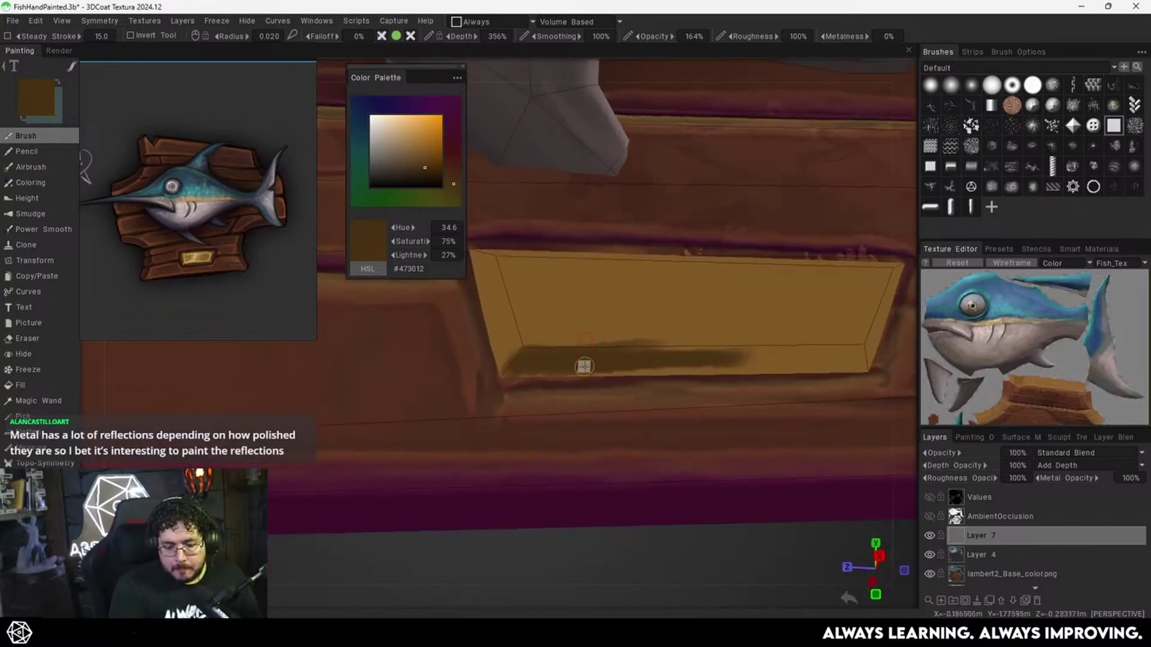
mouse_move(617, 358)
mouse_down()
mouse_move(696, 344)
mouse_move(848, 353)
mouse_move(754, 367)
mouse_move(862, 362)
mouse_move(844, 367)
mouse_up()
Shade the nameplate's right-end bevel with #473012 and clean up its edges with sampled gold #805924.
mouse_move(844, 367)
middle_down()
mouse_move(830, 347)
mouse_move(861, 312)
mouse_move(765, 385)
middle_up()
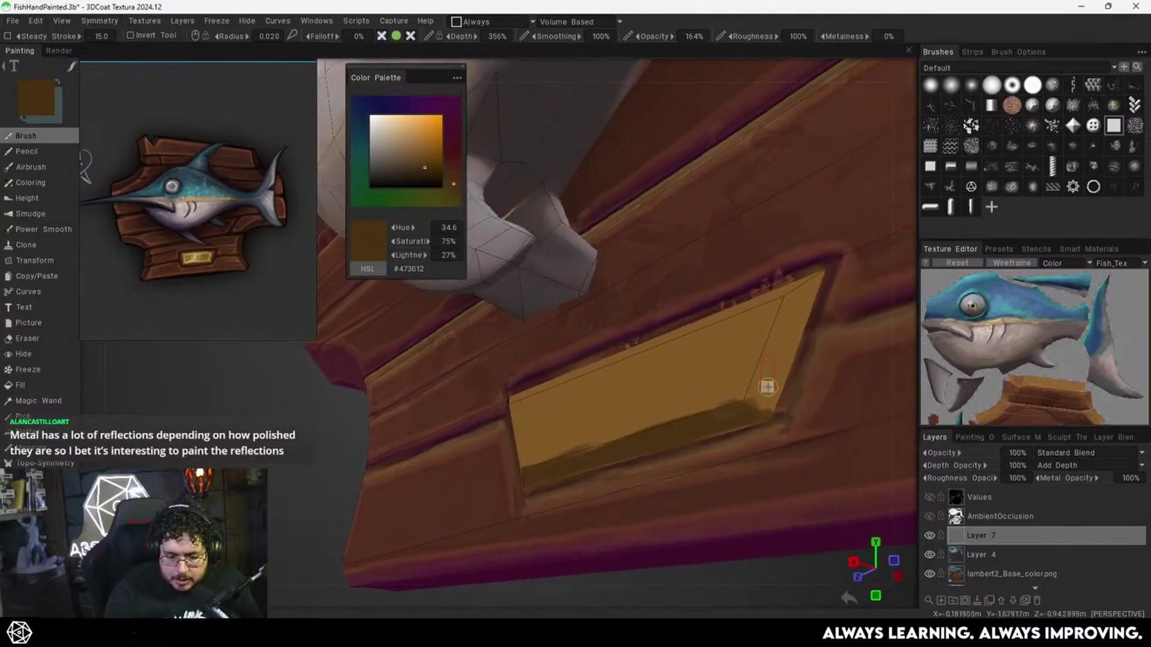
drag(763, 409, 795, 333)
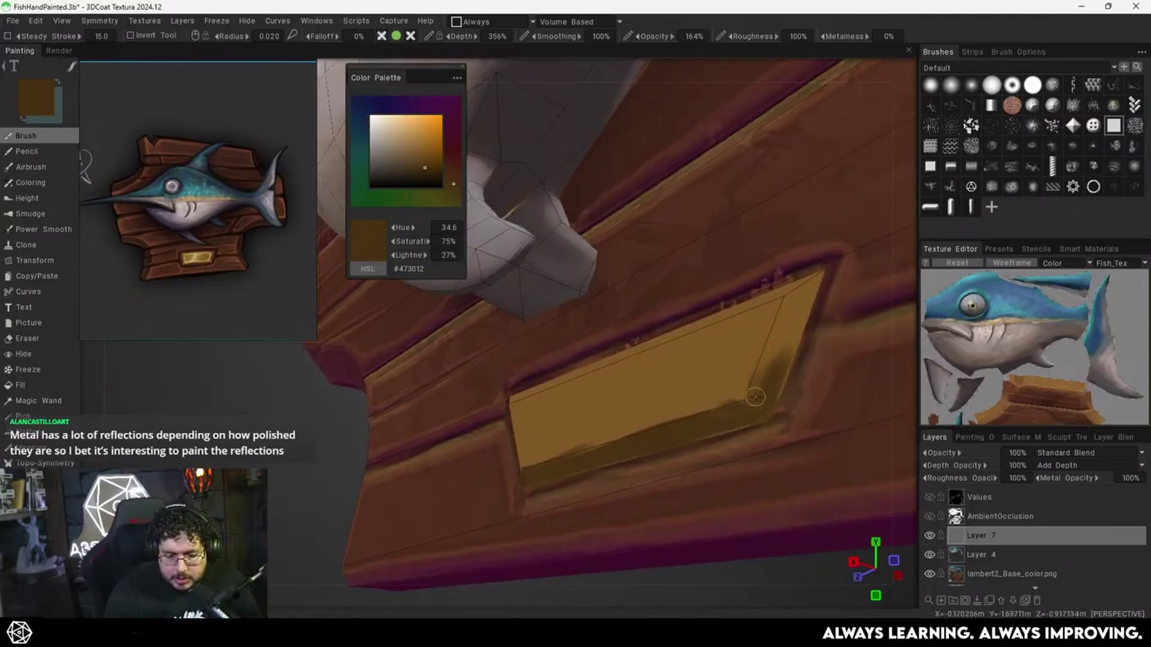
drag(755, 397, 772, 346)
key(v)
drag(801, 307, 782, 372)
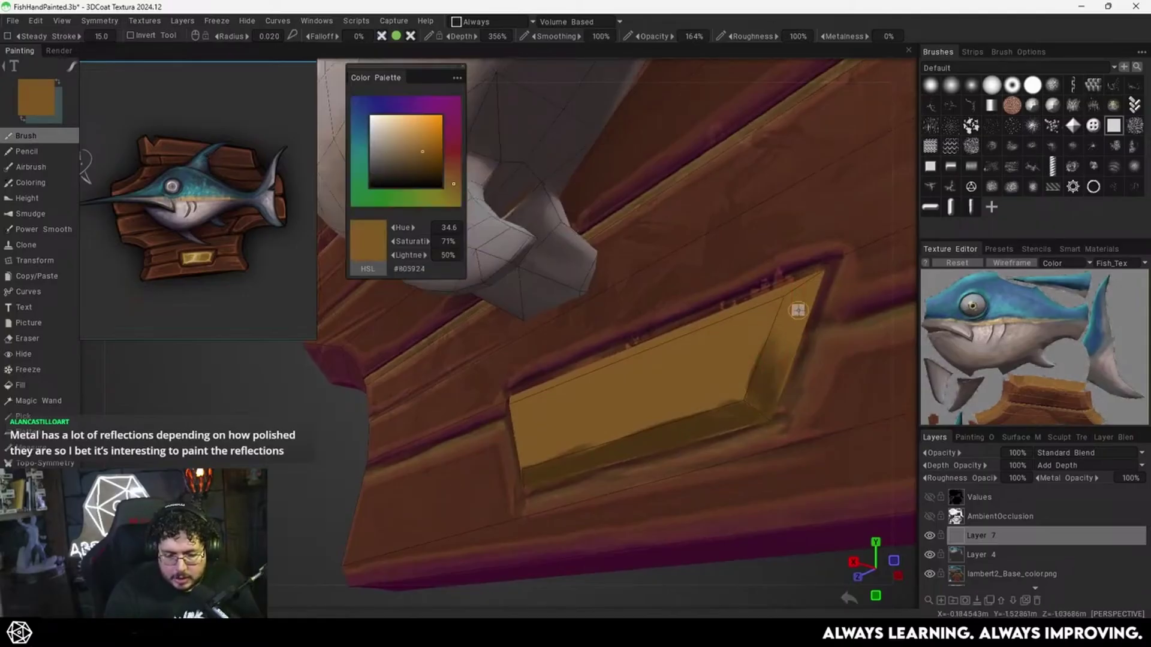
key(v)
drag(762, 327, 744, 386)
key(v)
mouse_move(772, 304)
mouse_down()
mouse_move(738, 382)
mouse_move(745, 366)
mouse_move(827, 364)
mouse_up()
key(v)
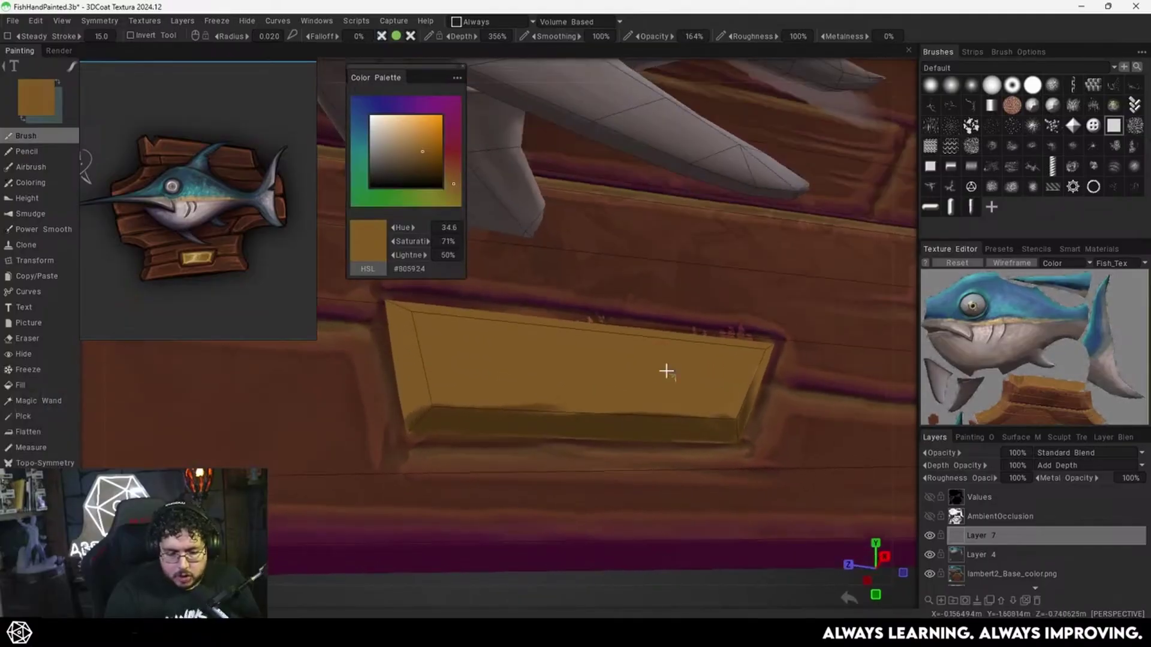
Brush #805924 along the lower left of the nameplate's face to tidy the dark bevel's upper edge.
key(v)
drag(438, 390, 580, 392)
key(v)
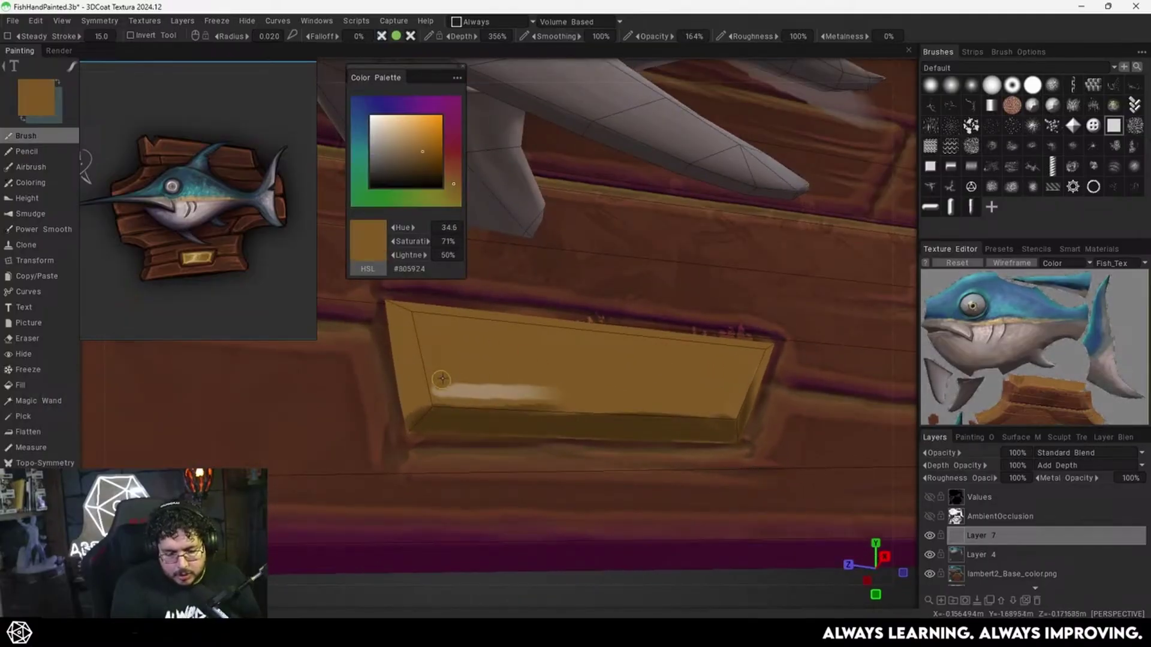
drag(442, 379, 582, 403)
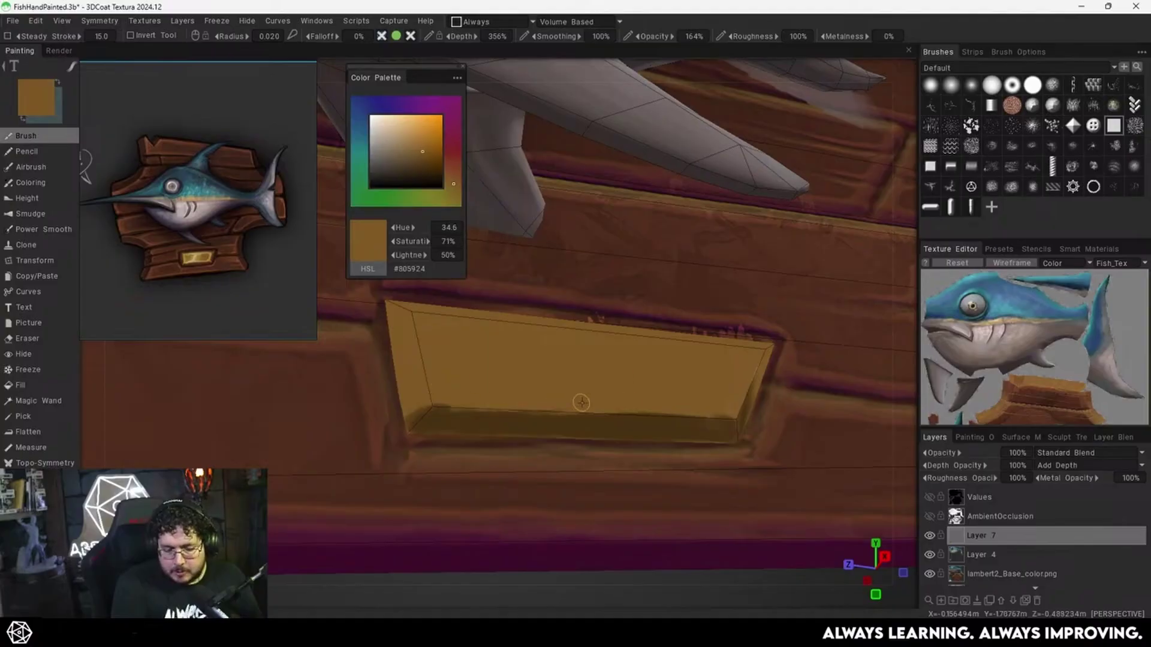
Blend the bevel corners at both ends of the nameplate with sampled browns #704D20 and #4A3213.
mouse_move(780, 344)
alt+mouse_down()
mouse_move(483, 380)
mouse_move(477, 367)
mouse_move(496, 398)
mouse_move(480, 329)
alt+mouse_up()
key(v)
key(v)
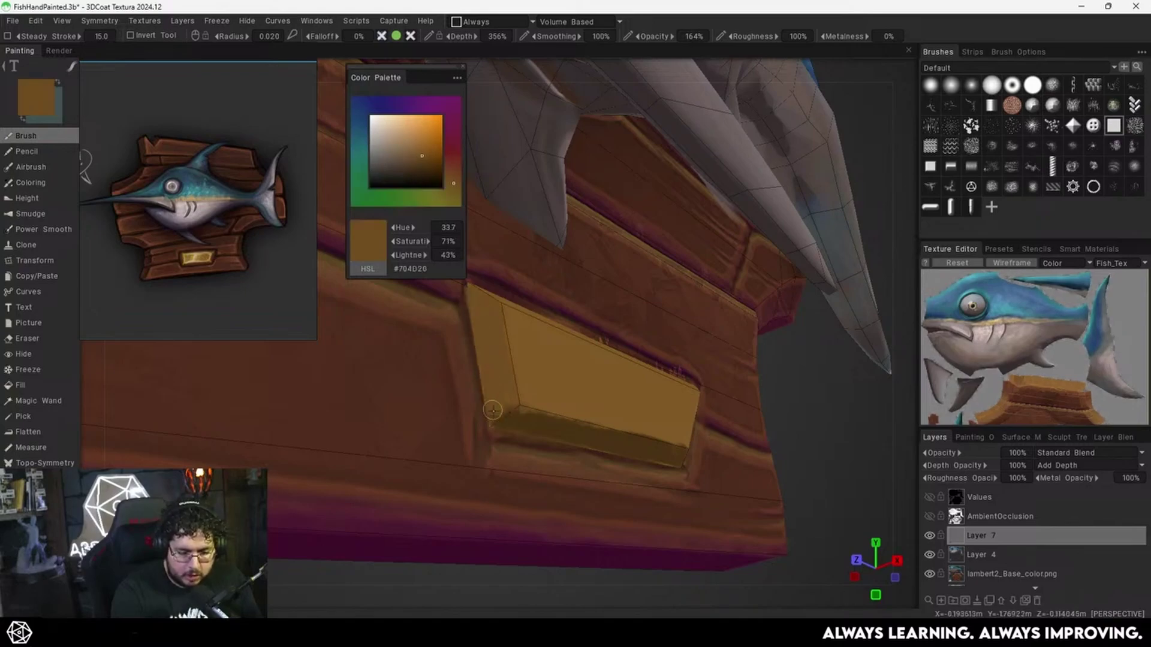
alt+drag(684, 368, 650, 445)
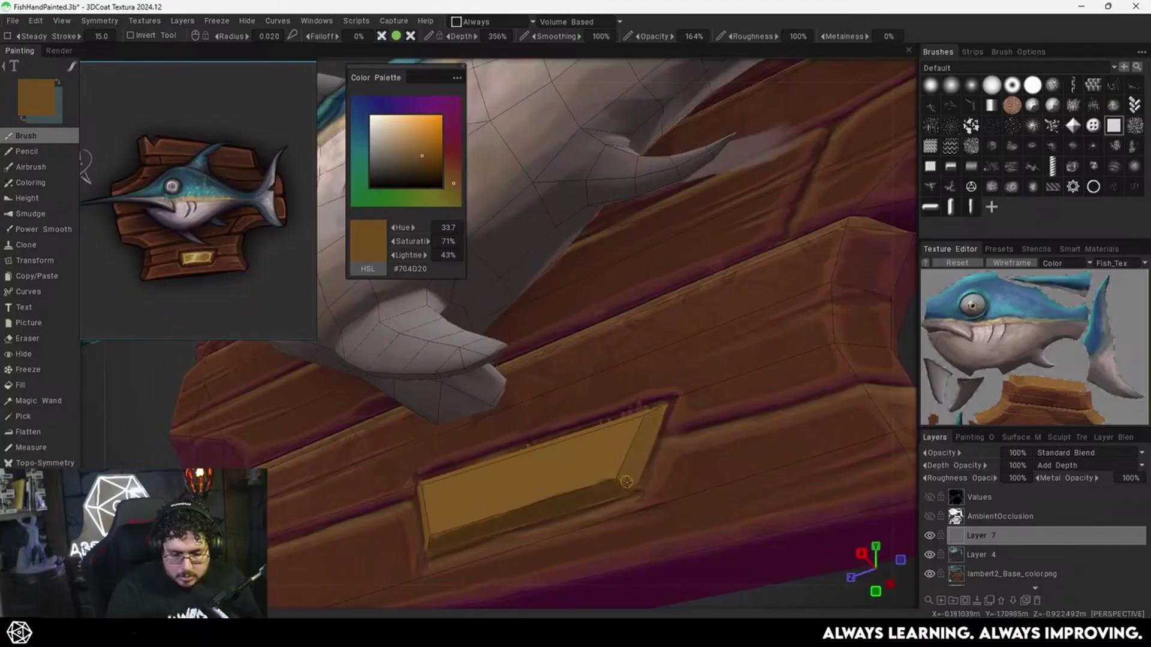
key(v)
Brush a dark #5E4119 reflection patch with a slanted inner end over the left half of the nameplate's face.
alt+drag(573, 465, 611, 462)
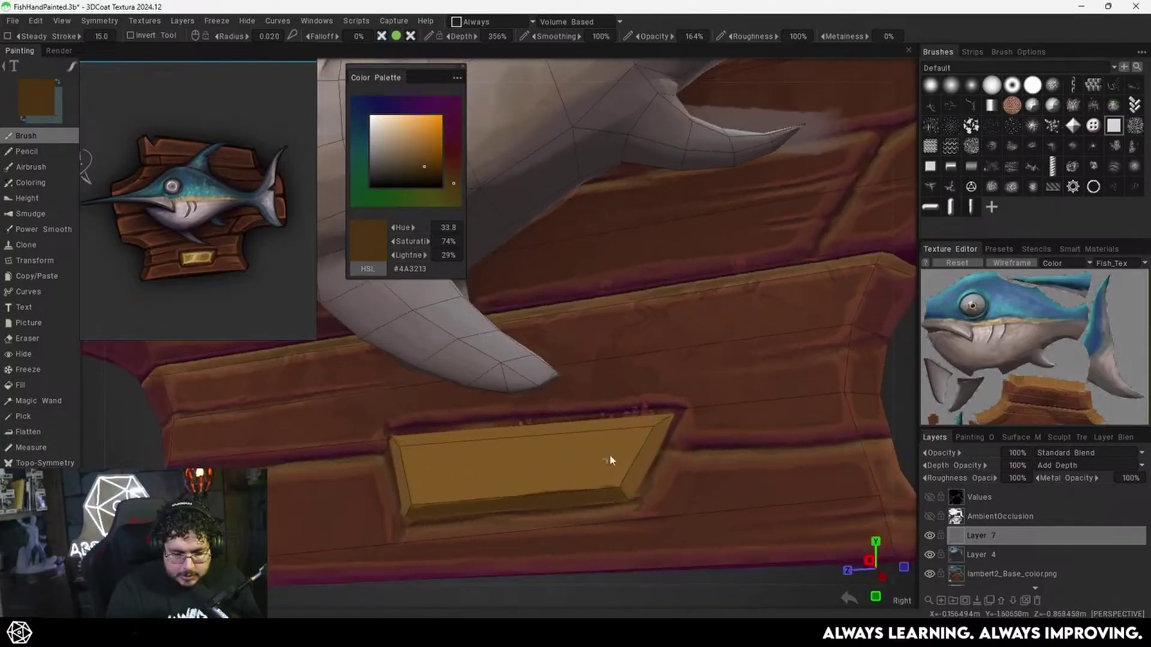
alt+middle_drag(612, 462, 667, 414)
alt+right_drag(661, 397, 694, 385)
alt+middle_drag(690, 422, 684, 413)
alt+drag(683, 413, 686, 400)
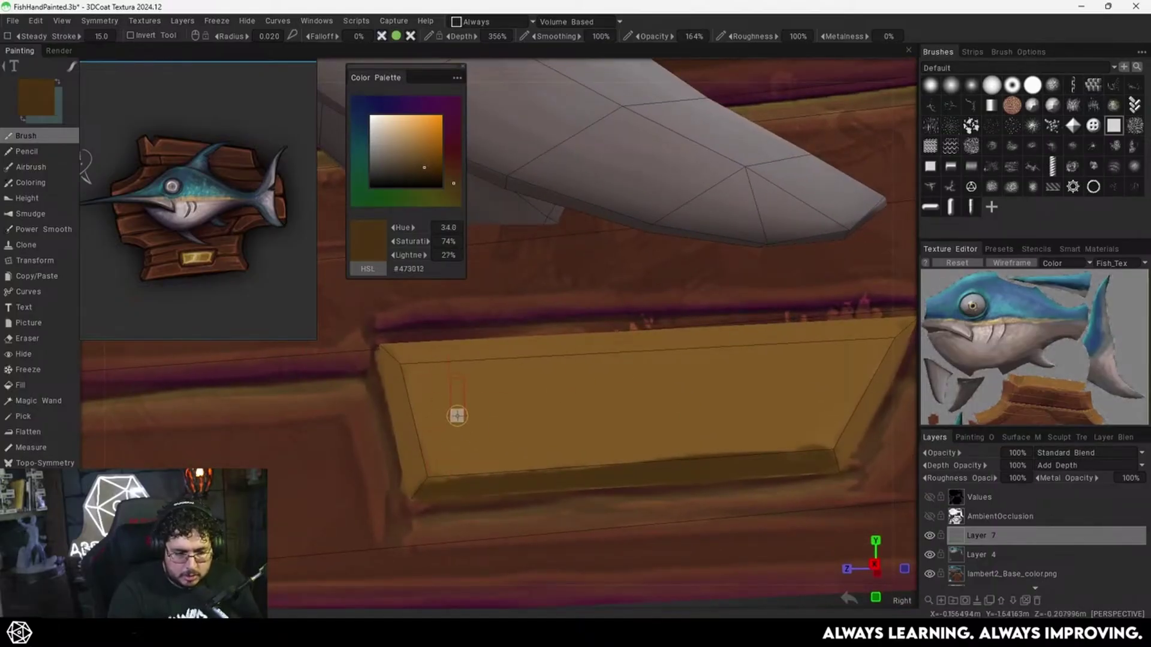
key(bracketright)
key(bracketright)
key(bracketright)
key(bracketright)
key(bracketright)
mouse_move(439, 428)
mouse_down()
mouse_move(421, 393)
mouse_move(445, 404)
mouse_up()
key(v)
key(bracketleft)
key(bracketleft)
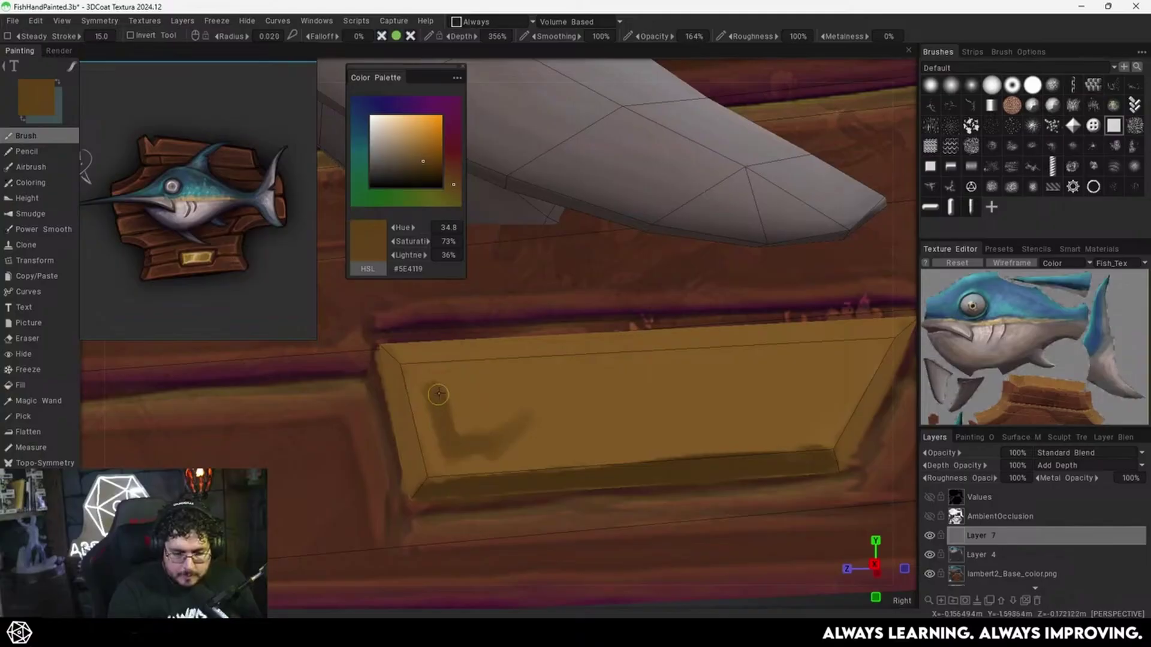
mouse_move(438, 393)
mouse_down()
mouse_move(466, 380)
mouse_move(497, 419)
mouse_move(543, 432)
mouse_move(503, 437)
mouse_move(527, 443)
mouse_move(602, 367)
mouse_up()
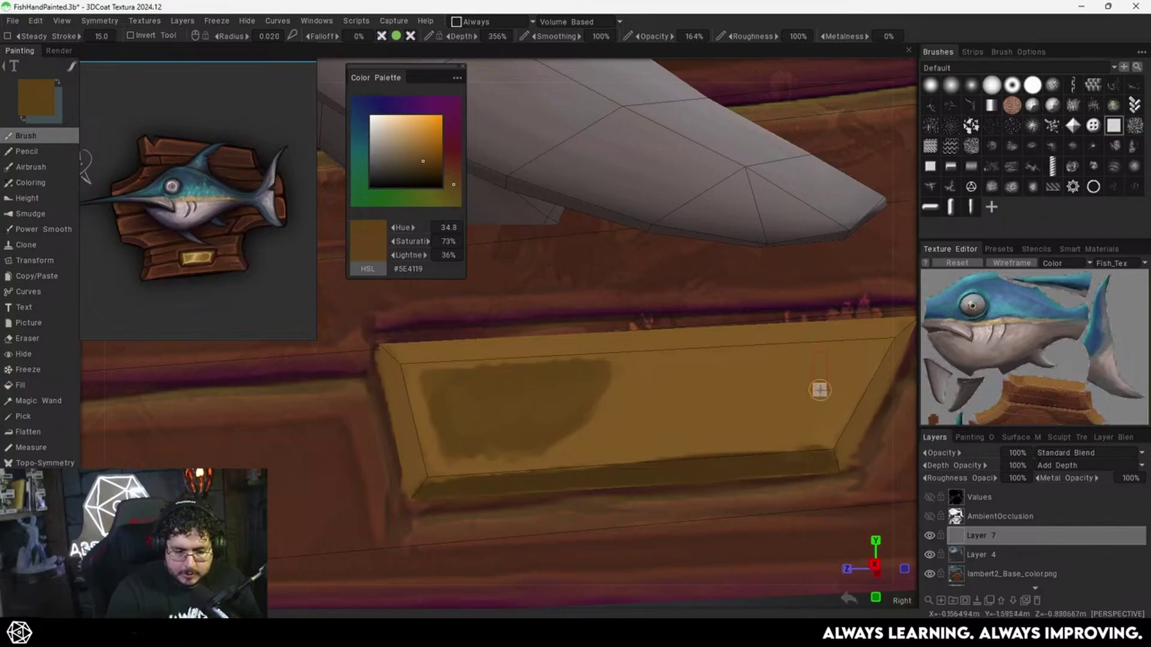
Brush a matching #5E4119 patch over the face's right half, leaving a slanted gold gap, and undo the extra #805924 stroke.
mouse_move(819, 390)
mouse_down()
mouse_move(845, 372)
mouse_move(825, 421)
mouse_move(665, 433)
mouse_move(692, 370)
mouse_move(814, 357)
mouse_move(708, 400)
mouse_move(798, 371)
mouse_move(821, 378)
mouse_move(863, 346)
mouse_move(668, 440)
mouse_up()
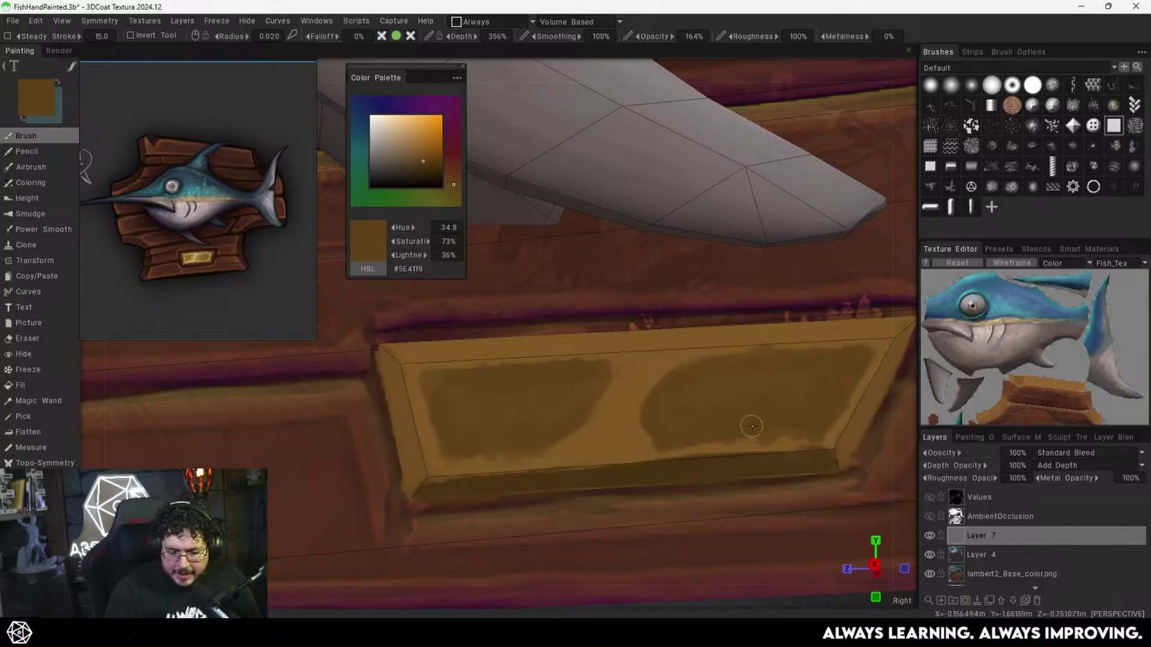
drag(765, 432, 698, 399)
key(v)
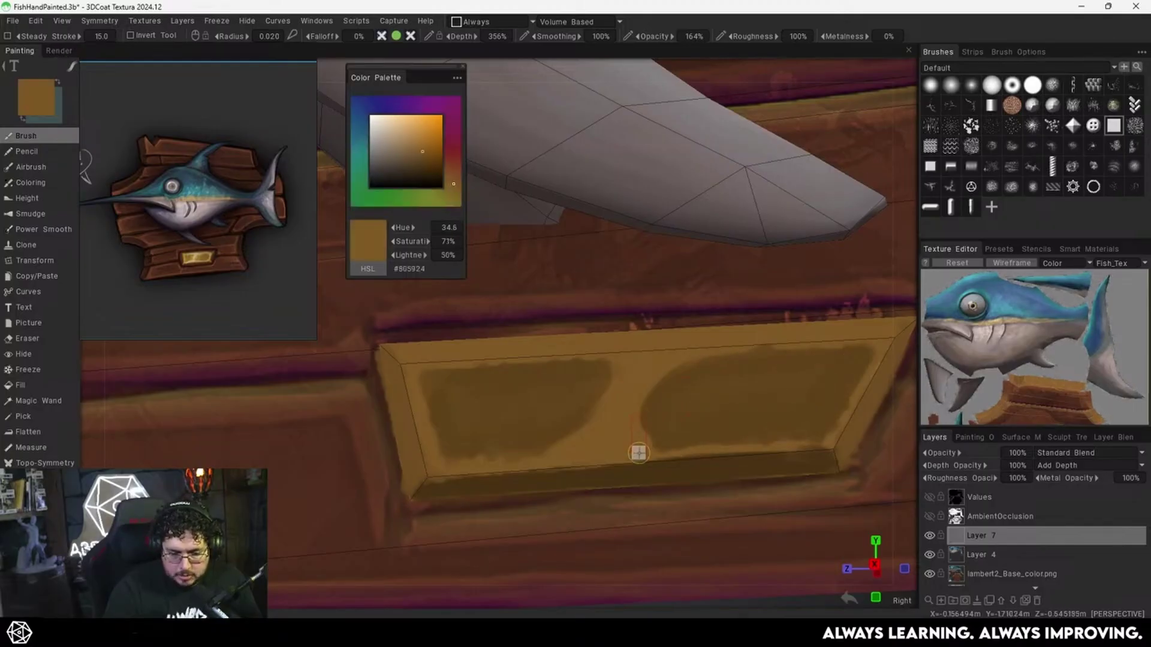
drag(794, 443, 650, 428)
key(ctrl+z)
Sample pale gold #C1AF7D from the reference nameplate and paint a diagonal glint between the two dark patches at radius 0.010.
key(v)
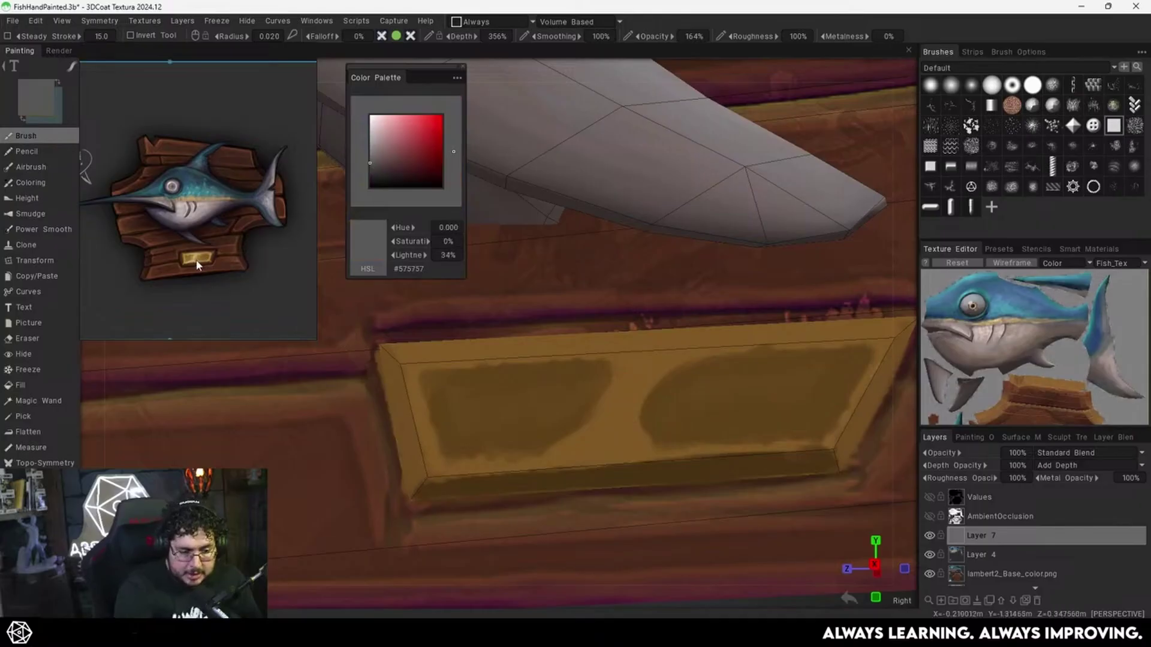
key(v)
key(v)
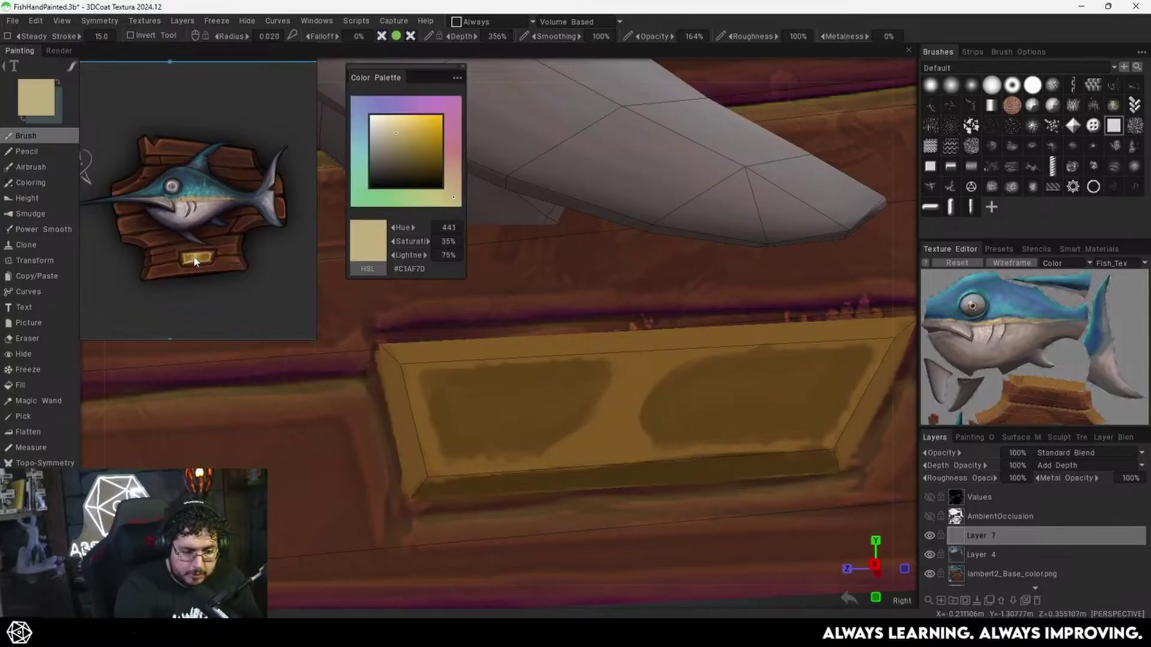
mouse_move(616, 420)
mouse_down()
mouse_move(604, 439)
mouse_move(635, 367)
mouse_up()
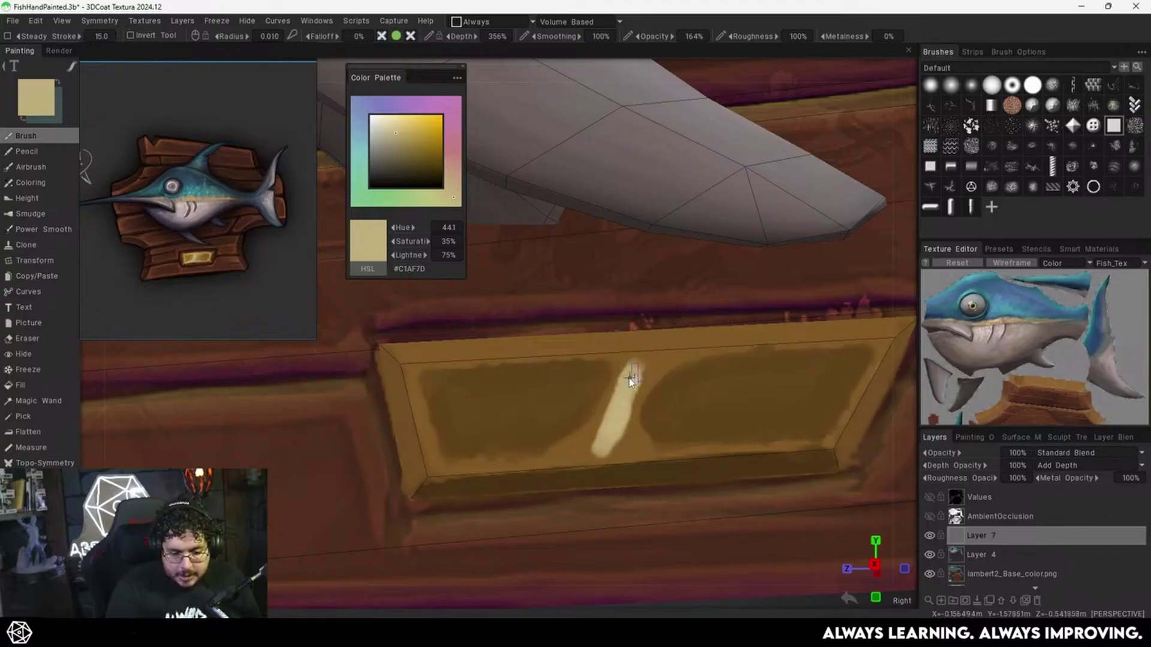
Extend the #C1AF7D glint sideways along the face's upper and lower inner edges.
alt+drag(623, 375, 627, 411)
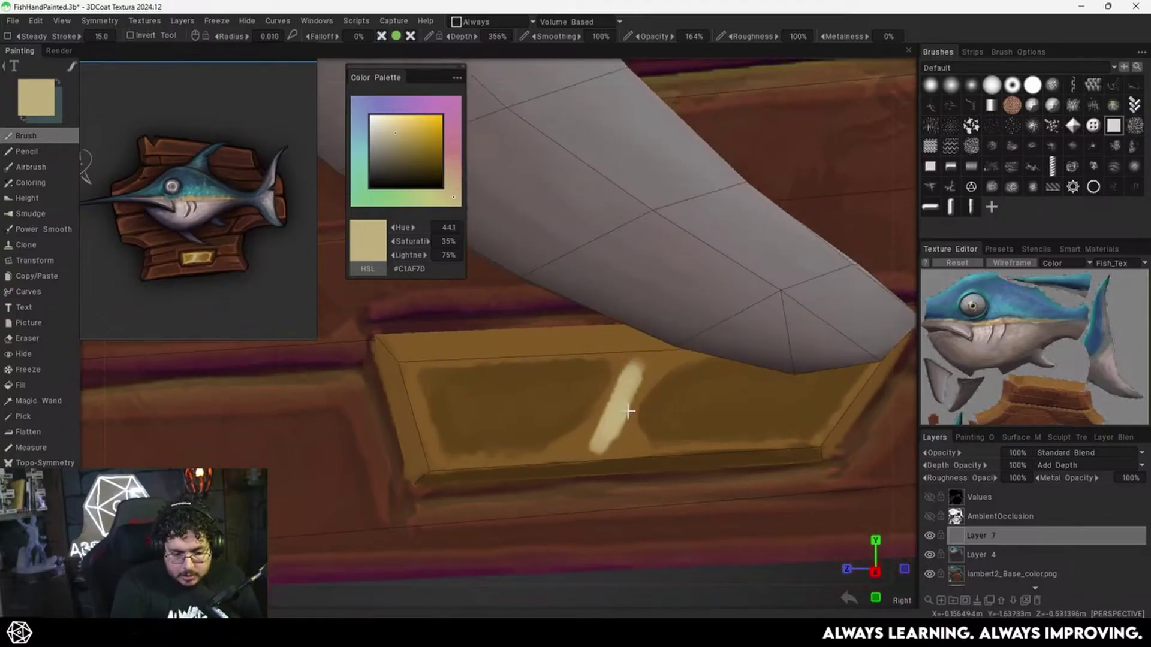
alt+drag(631, 364, 610, 371)
mouse_move(625, 357)
mouse_down()
mouse_move(725, 355)
mouse_move(661, 362)
mouse_up()
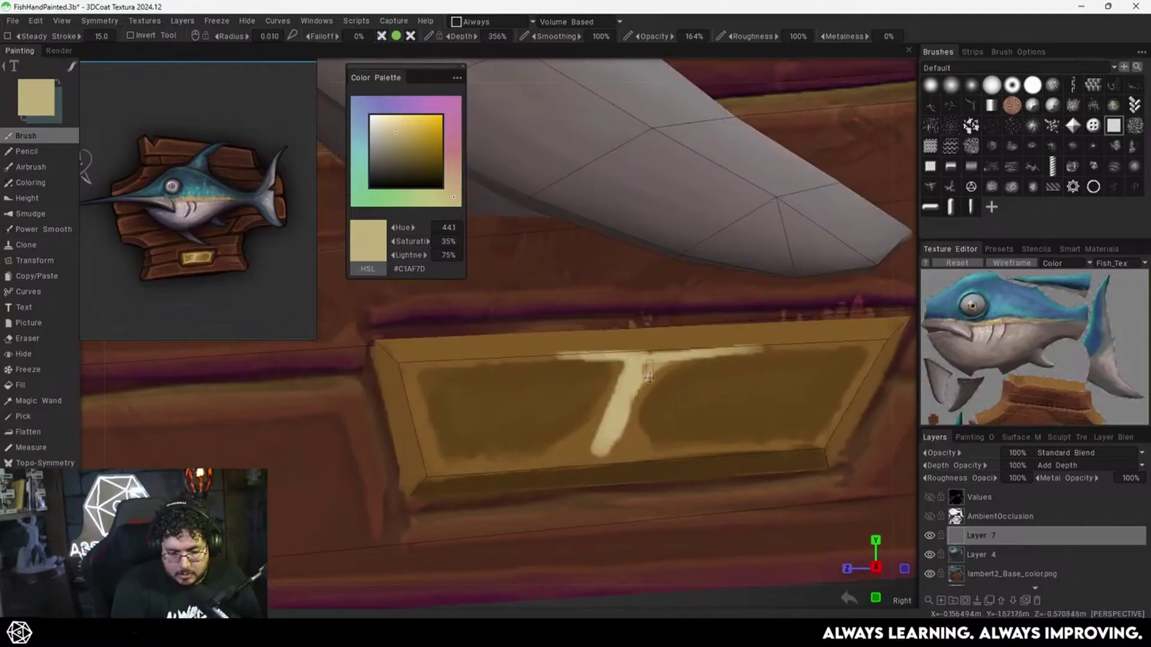
drag(562, 464, 679, 457)
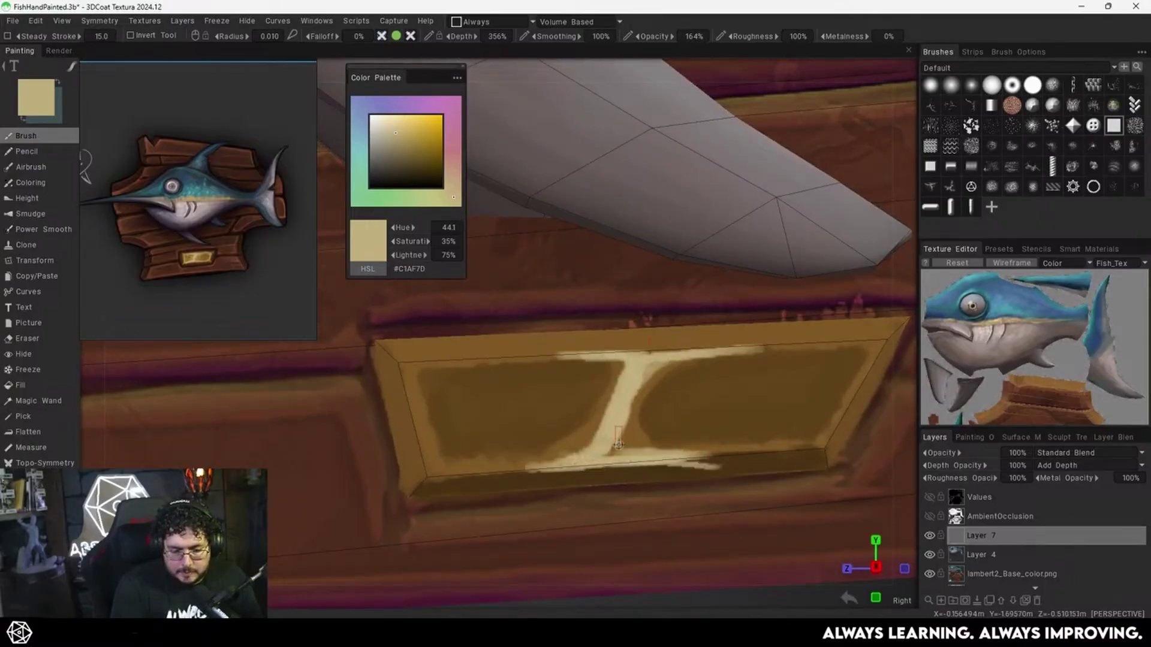
Soften the glint's right side and the adjoining dark patch with #805924 at brush radius 0.024.
key(v)
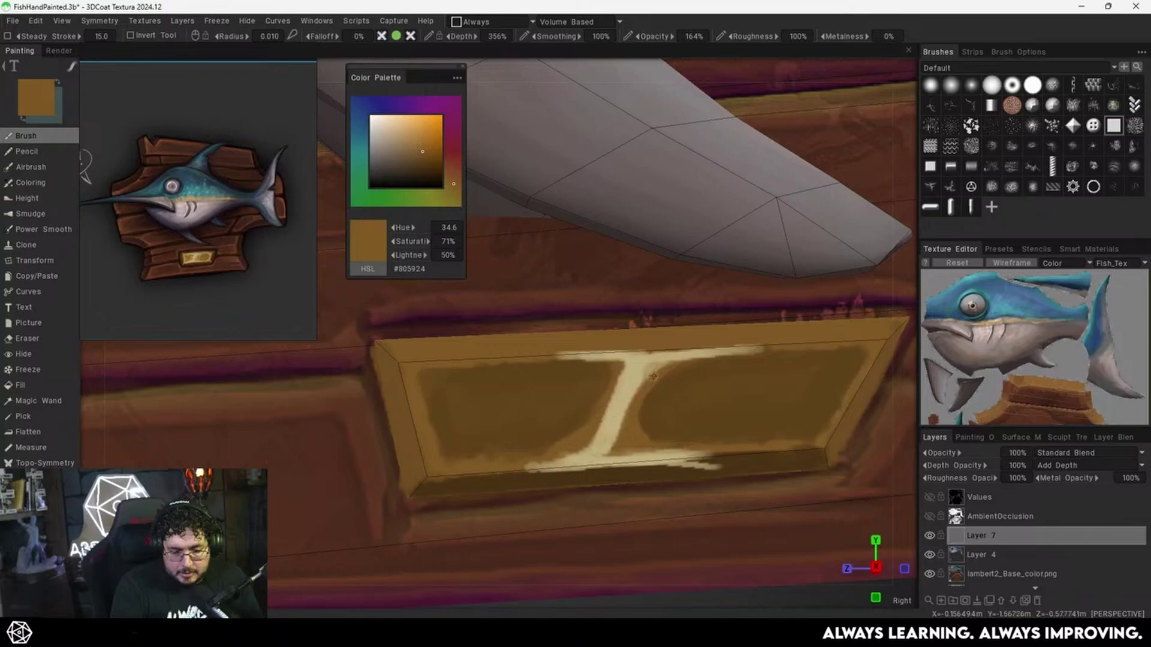
key(v)
key(v)
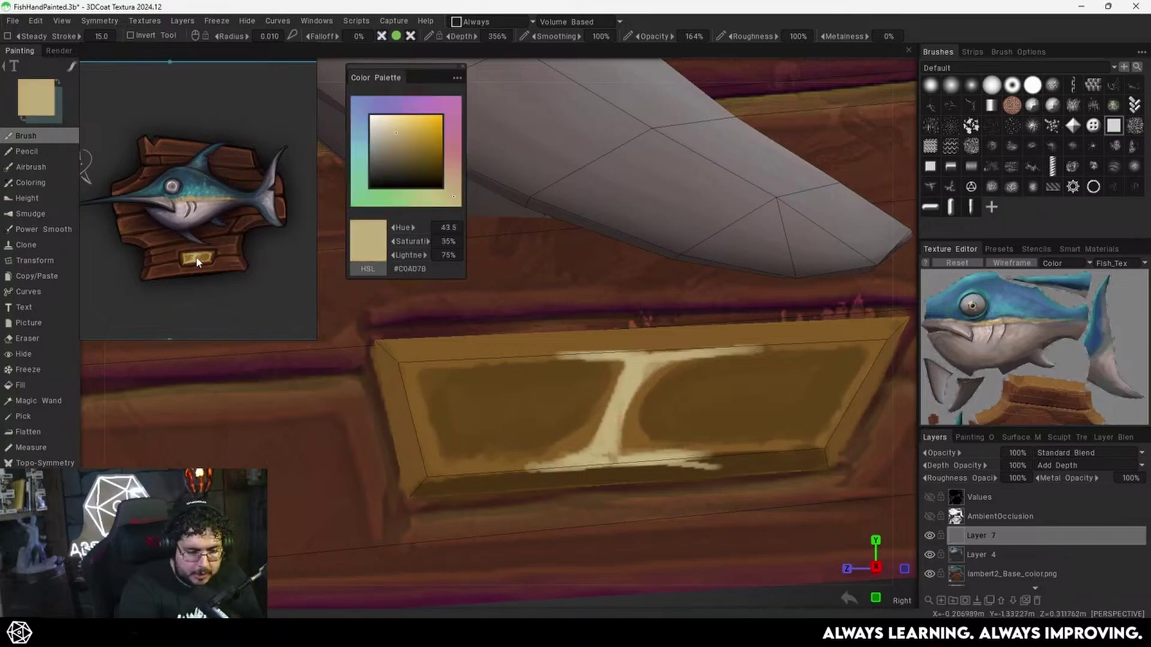
key(v)
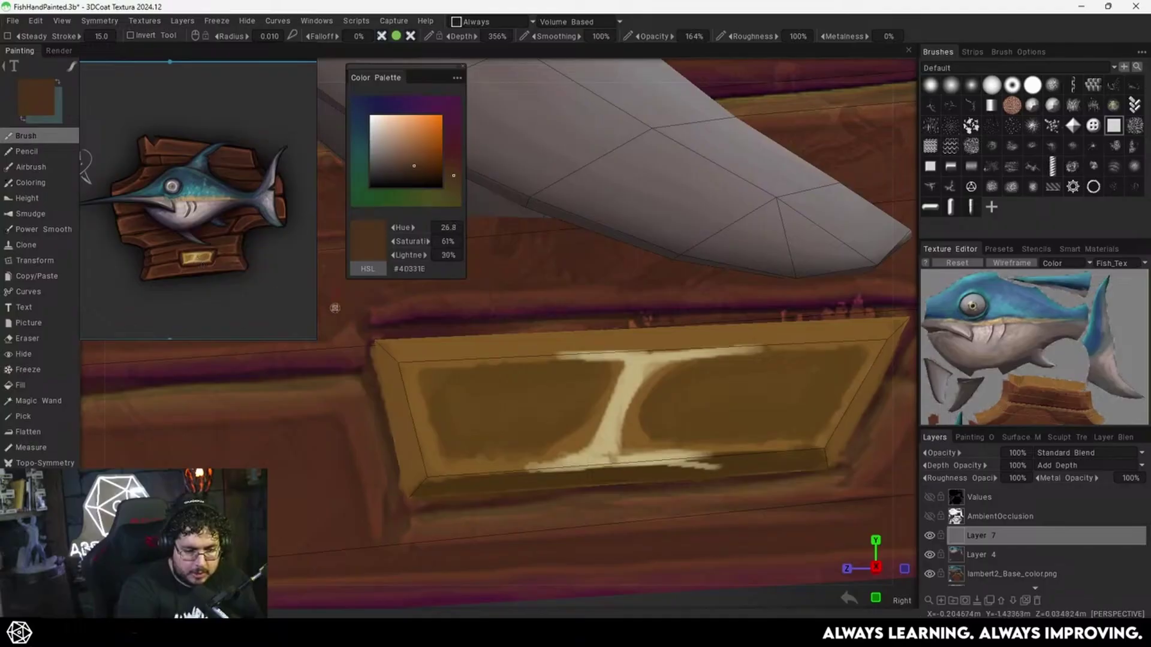
key(v)
right_drag(636, 421, 640, 422)
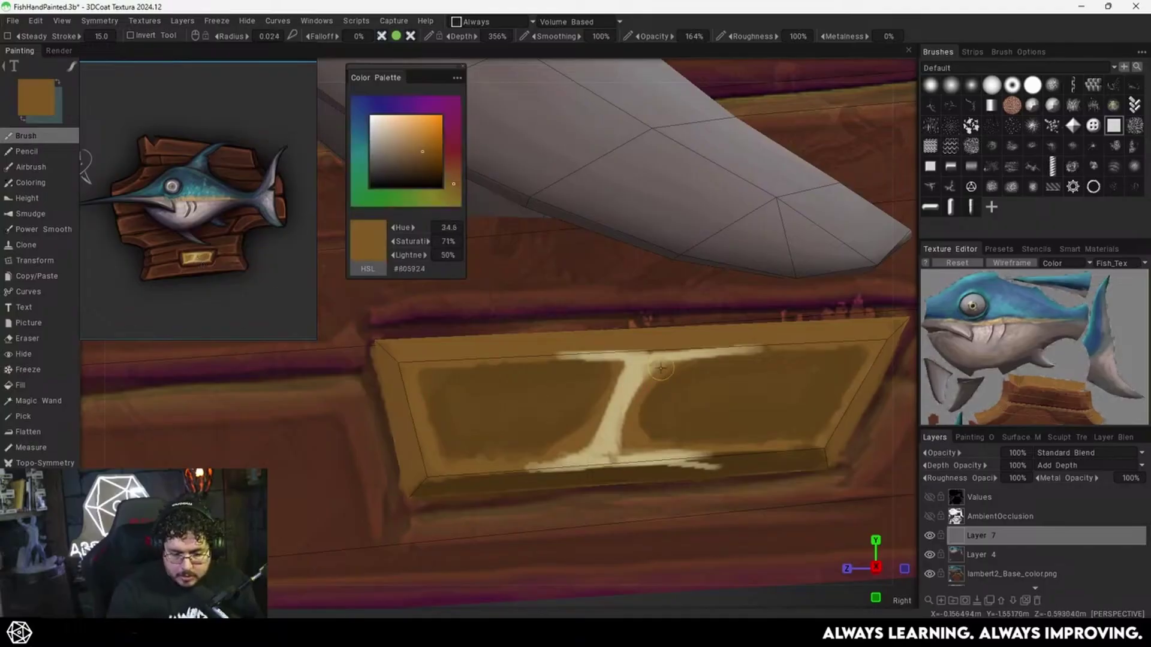
drag(660, 366, 629, 440)
drag(650, 386, 736, 359)
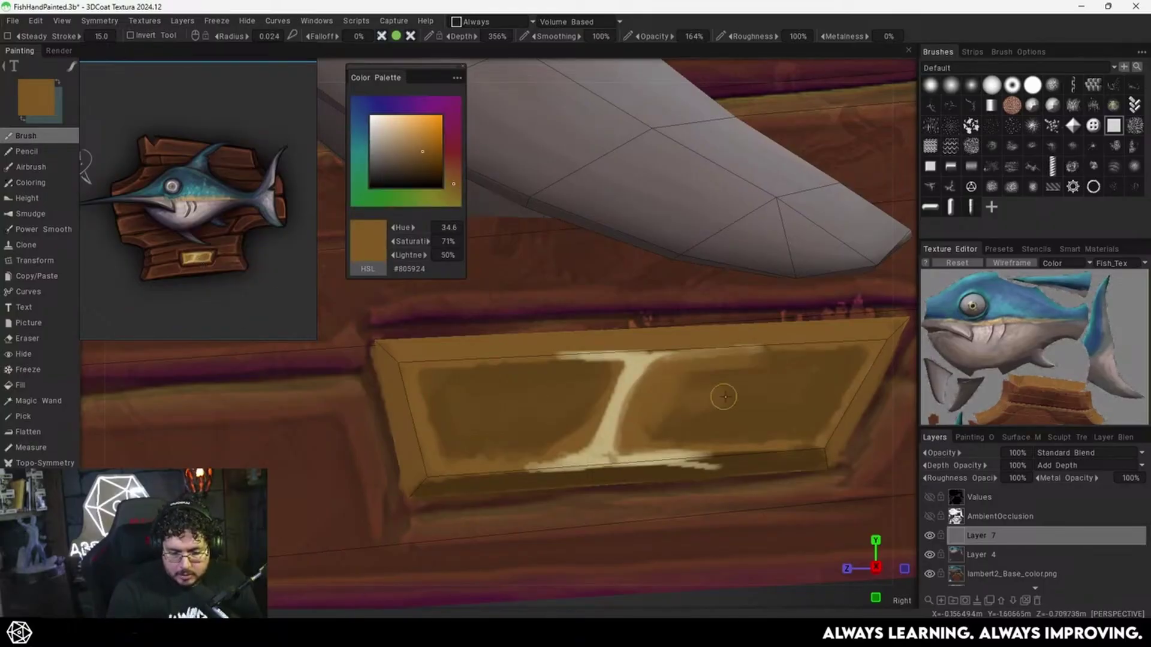
Trim the pale glint off the nameplate's lower bevel with sampled dark browns, including #573C17.
alt+right_drag(650, 400, 733, 363)
scroll(657, 416, up, 4)
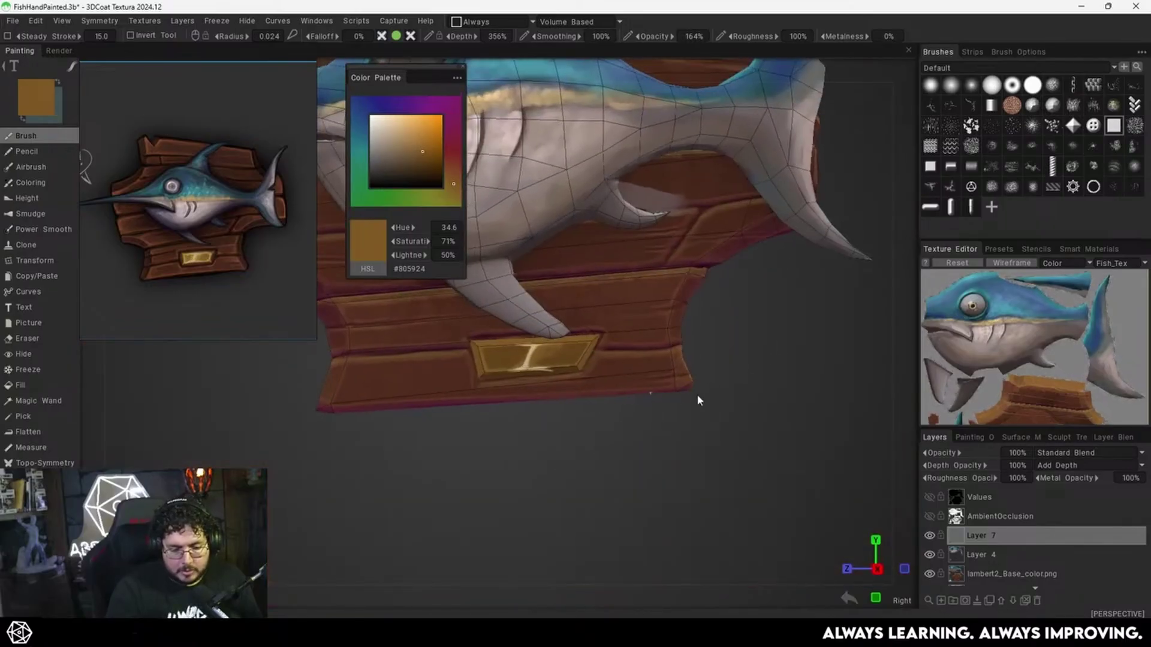
scroll(701, 359, up, 6)
alt+middle_drag(788, 348, 722, 359)
key(v)
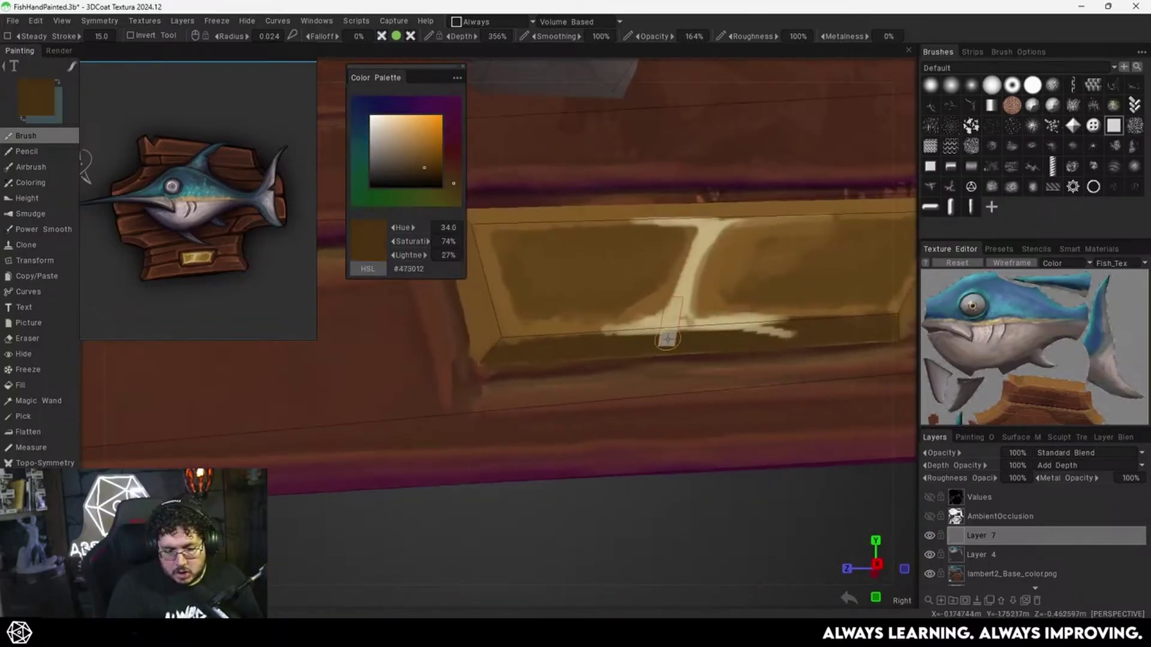
key(v)
drag(580, 348, 780, 333)
drag(650, 359, 754, 347)
mouse_move(683, 340)
mouse_down()
mouse_move(812, 333)
mouse_move(633, 344)
mouse_up()
alt+middle_drag(635, 416, 663, 435)
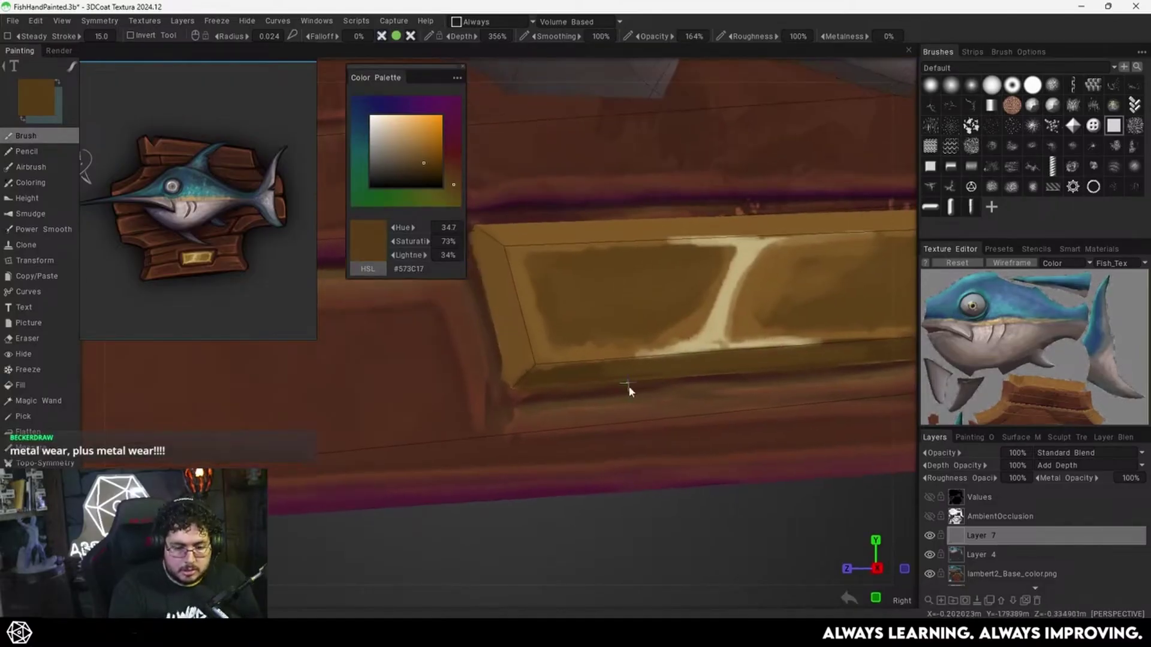
Sample pale gold #BFAB79 and paint a glint around the nameplate face's lower-left inner corner at brush radius 0.009.
alt+drag(629, 389, 629, 394)
key(v)
alt+drag(527, 347, 505, 354)
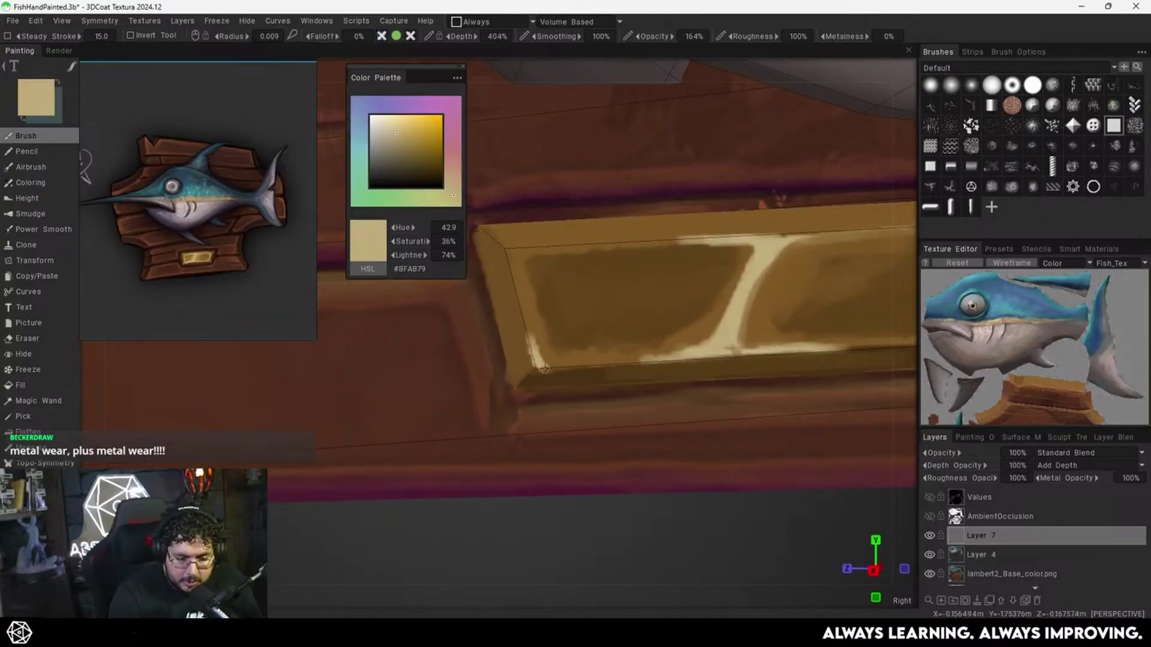
Thin the pale corner glint to a fine line with sampled browns #704D20 and #805924.
key(v)
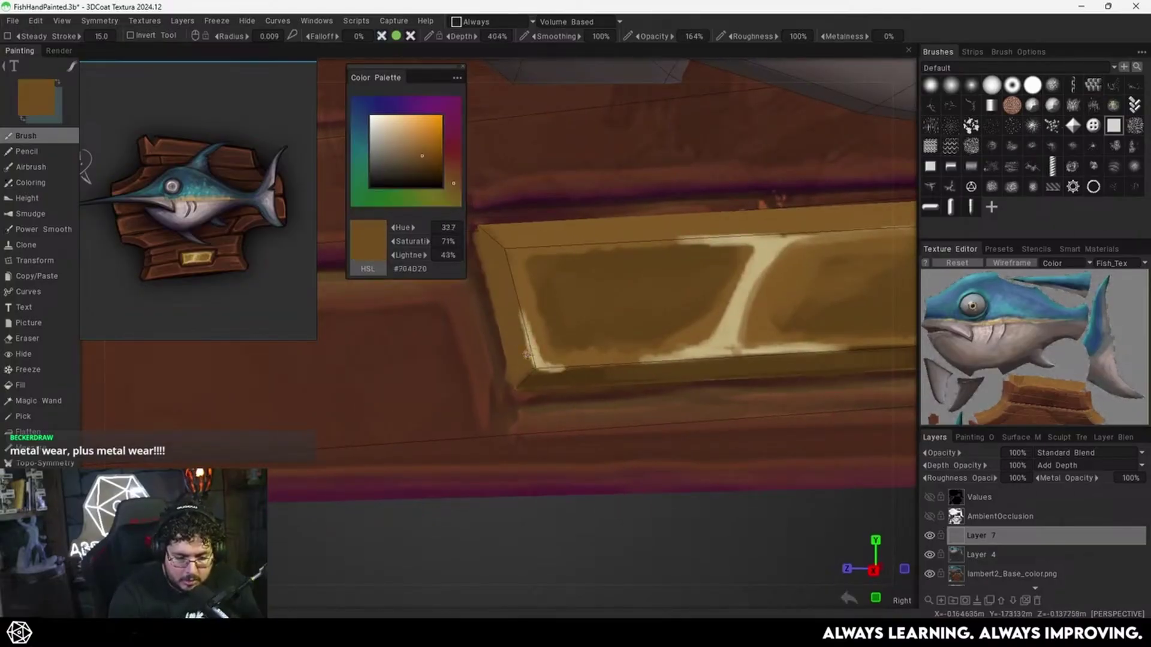
key(v)
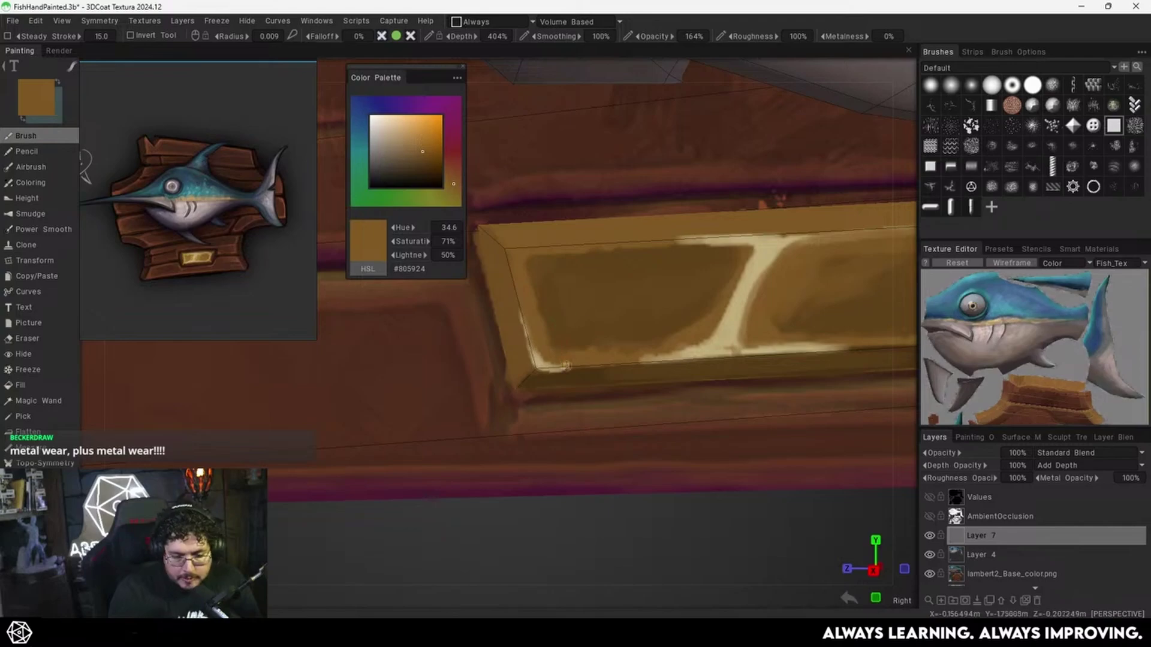
key(v)
key(v)
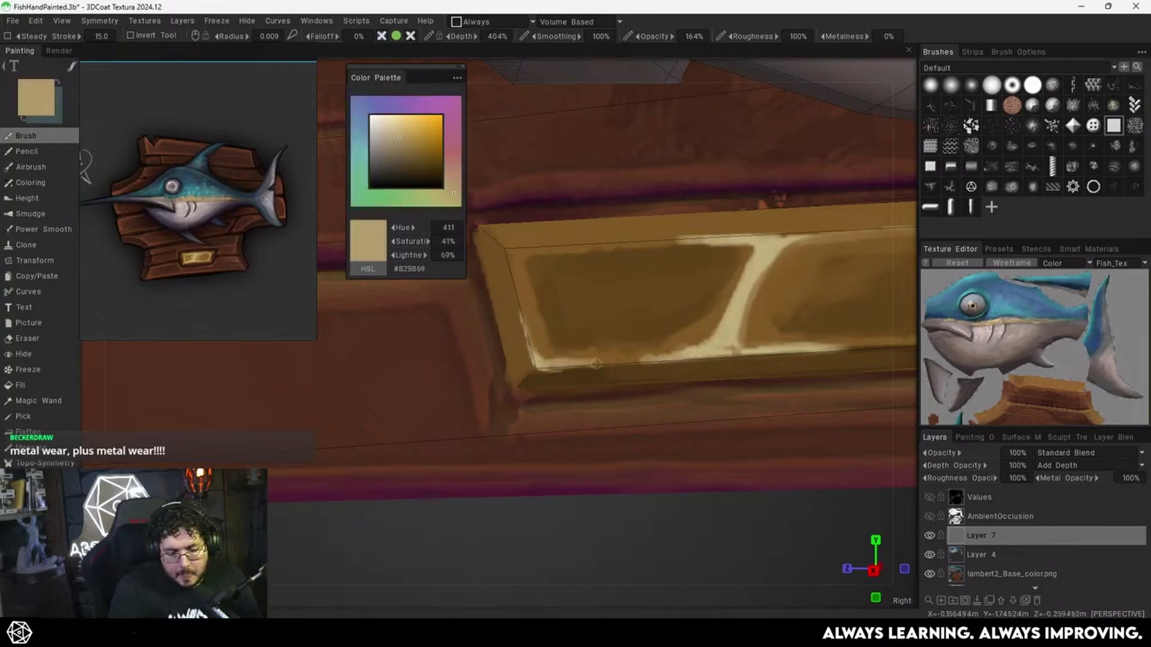
key(v)
key(v)
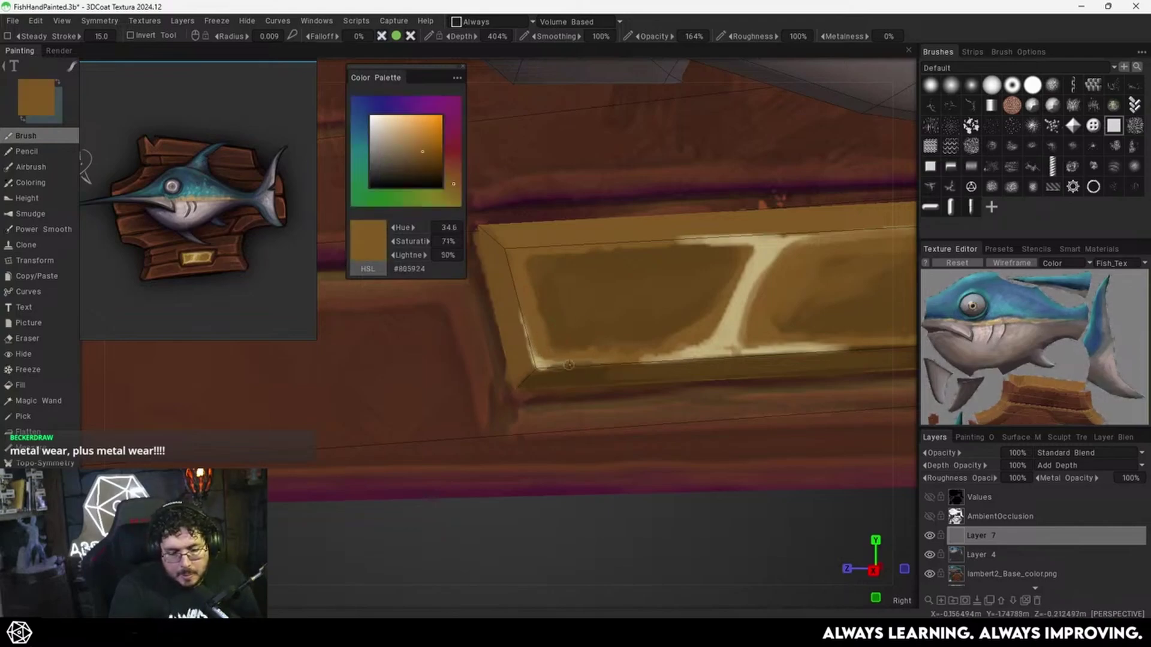
Lighten the sampled gold to #C18431 and paint it along the nameplate's top bevel at brush radius 0.027.
right_drag(568, 365, 727, 339)
right_drag(681, 380, 720, 316)
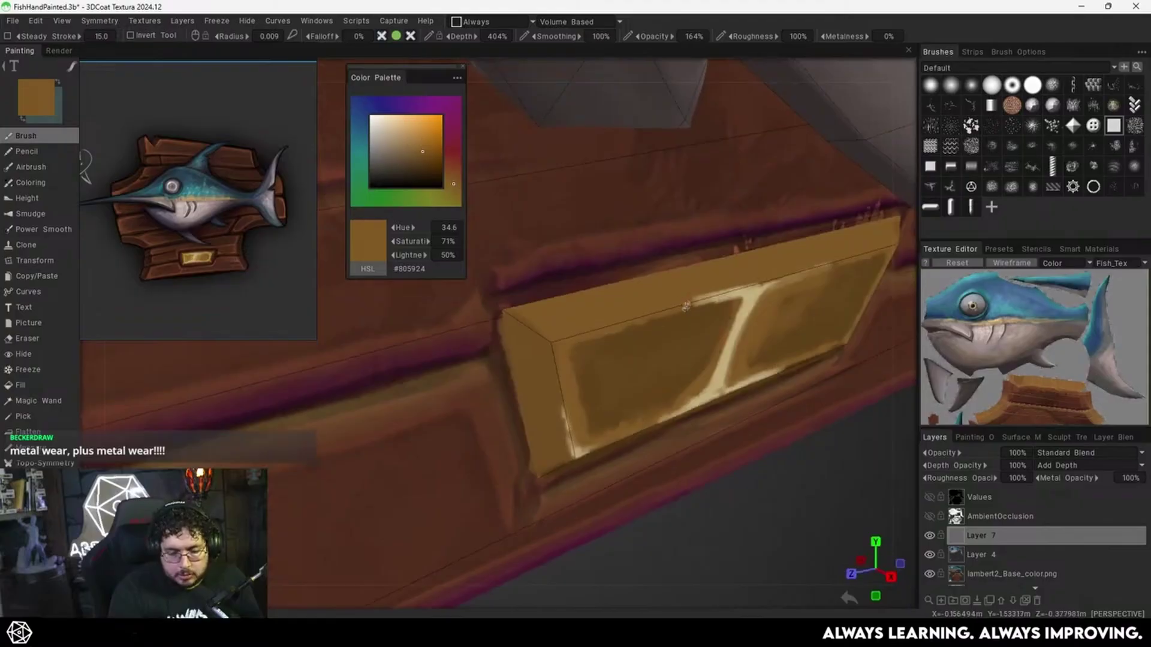
key(v)
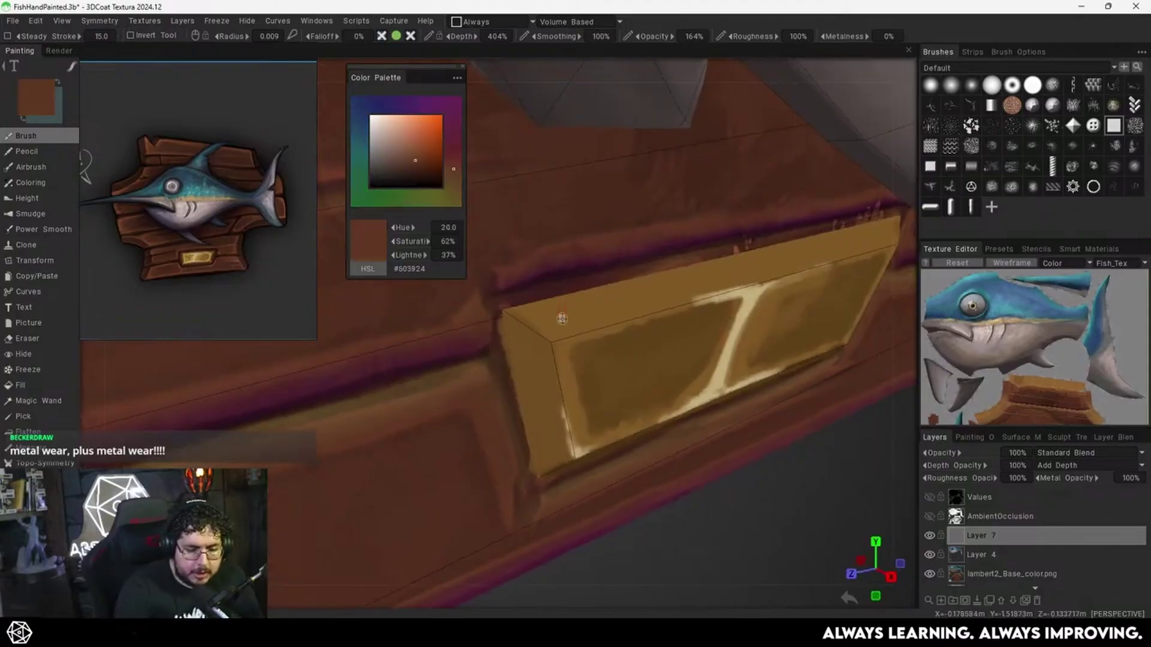
key(v)
drag(425, 152, 424, 133)
alt+drag(631, 285, 647, 323)
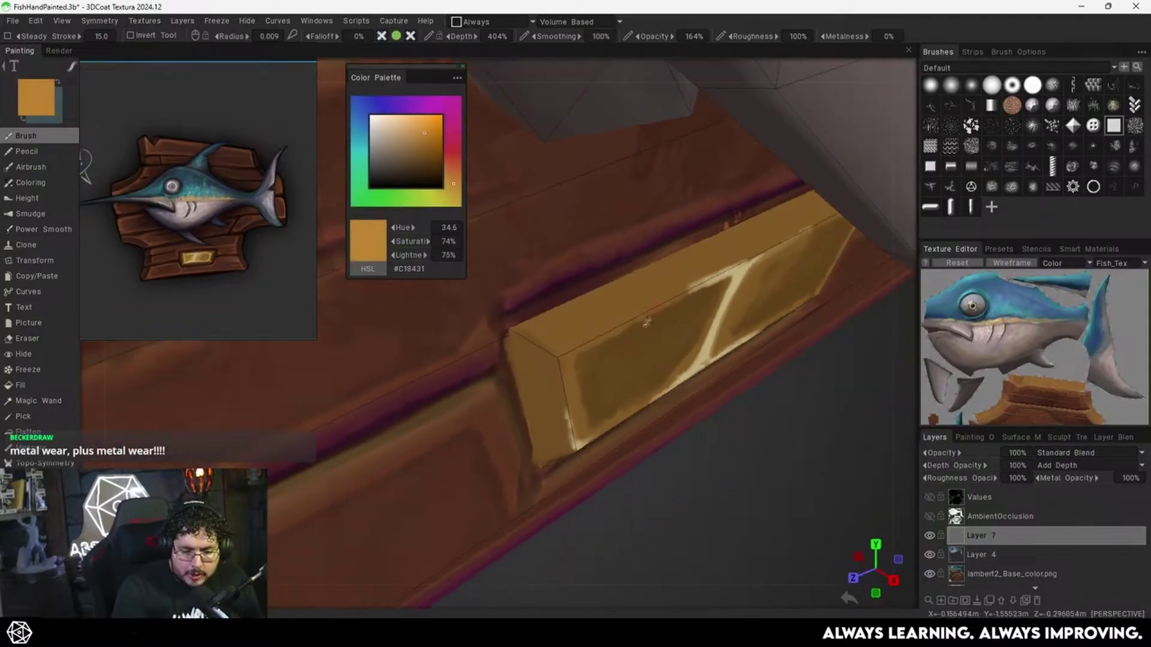
right_drag(613, 317, 618, 317)
mouse_move(581, 307)
mouse_down()
mouse_move(667, 274)
mouse_move(542, 328)
mouse_move(614, 317)
mouse_move(722, 252)
mouse_up()
mouse_move(697, 275)
alt+mouse_down()
mouse_move(621, 306)
mouse_move(660, 249)
mouse_move(705, 238)
mouse_move(674, 268)
mouse_move(767, 207)
alt+mouse_up()
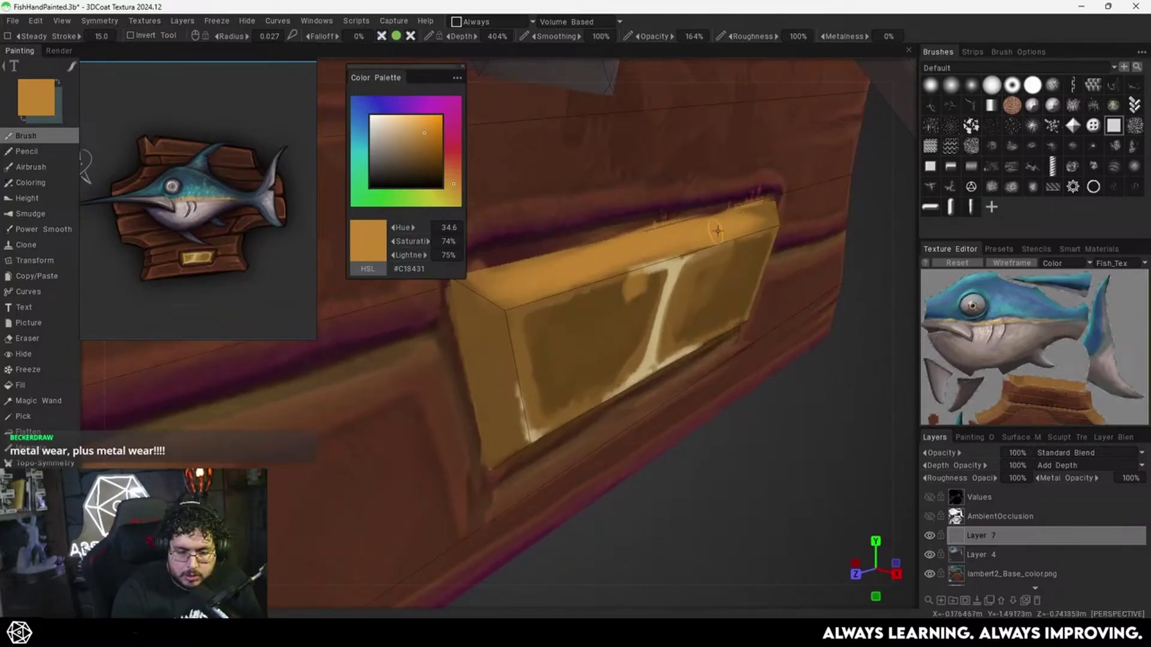
Paint #C18431 gold beside the central glint, and sample #C1A973 to rework its pale core.
mouse_move(689, 262)
alt+mouse_down()
mouse_move(644, 258)
mouse_move(664, 327)
alt+mouse_up()
mouse_move(637, 265)
mouse_down()
mouse_move(645, 282)
mouse_move(623, 346)
mouse_up()
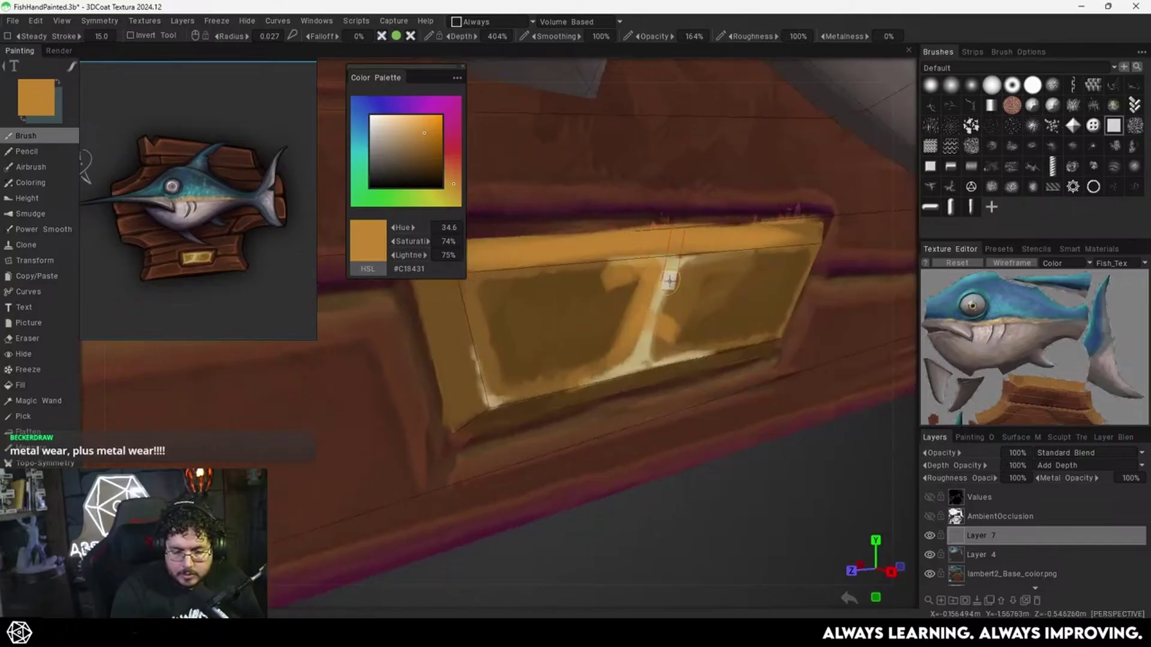
key(v)
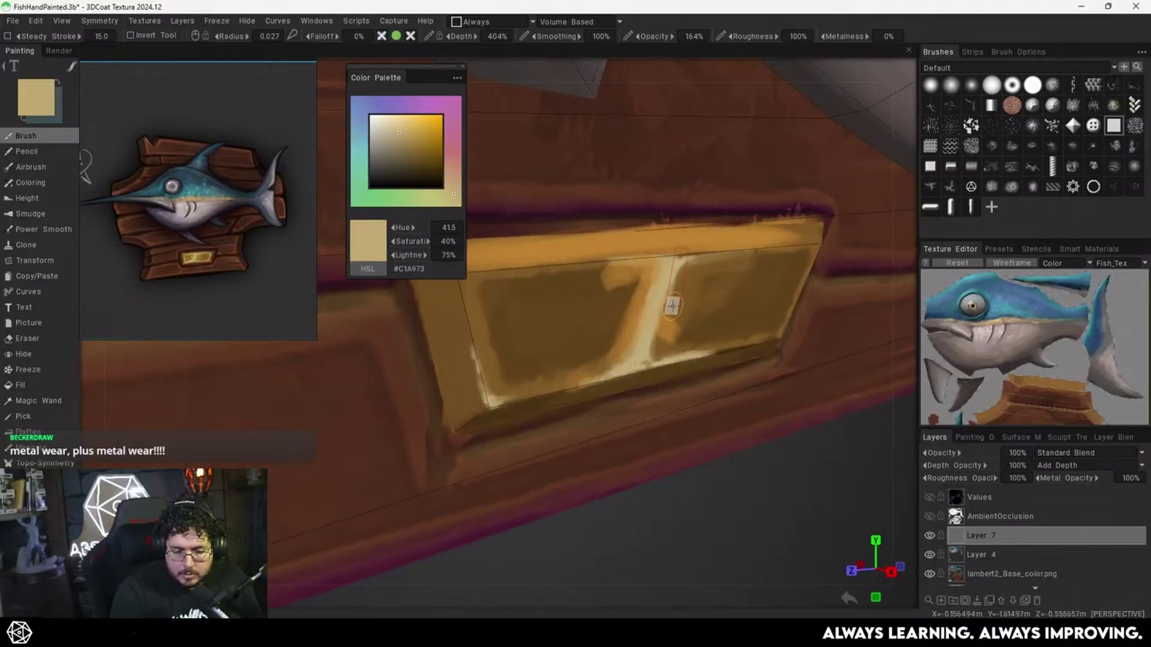
Blend the central reflection into both dark patches with sampled #AE772D and #62441A.
key(v)
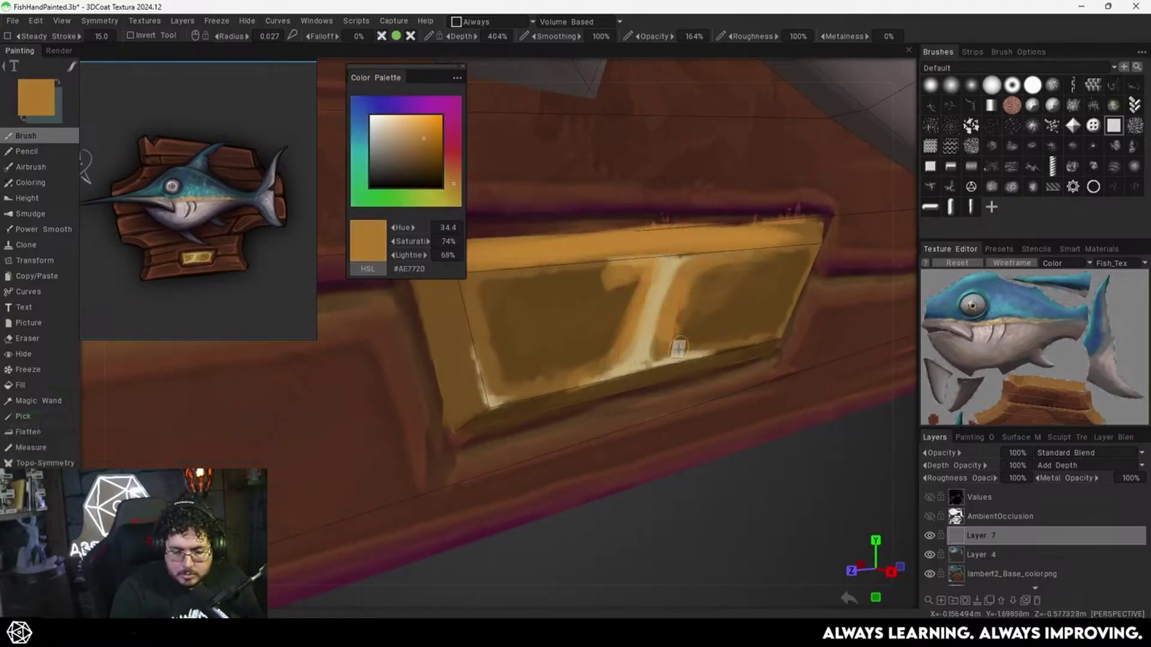
mouse_move(707, 277)
mouse_down()
mouse_move(687, 336)
mouse_move(707, 340)
mouse_move(624, 314)
mouse_move(593, 288)
mouse_move(522, 309)
mouse_up()
key(v)
drag(546, 315, 594, 300)
Brighten the nameplate's right bevel with #AD762D at brush radius 0.027 and blend it with #775121.
alt+right_drag(713, 279, 528, 337)
alt+drag(528, 337, 501, 342)
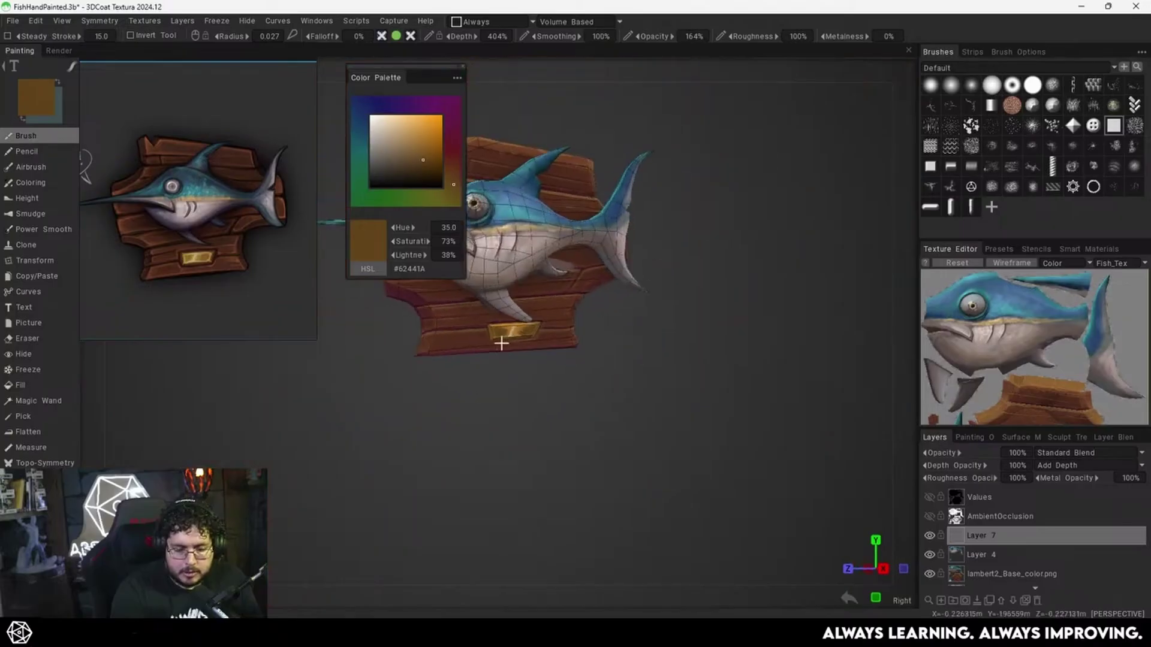
mouse_move(501, 342)
alt+right_down()
mouse_move(598, 347)
mouse_move(669, 299)
mouse_move(645, 329)
alt+right_up()
alt+middle_drag(644, 329, 554, 347)
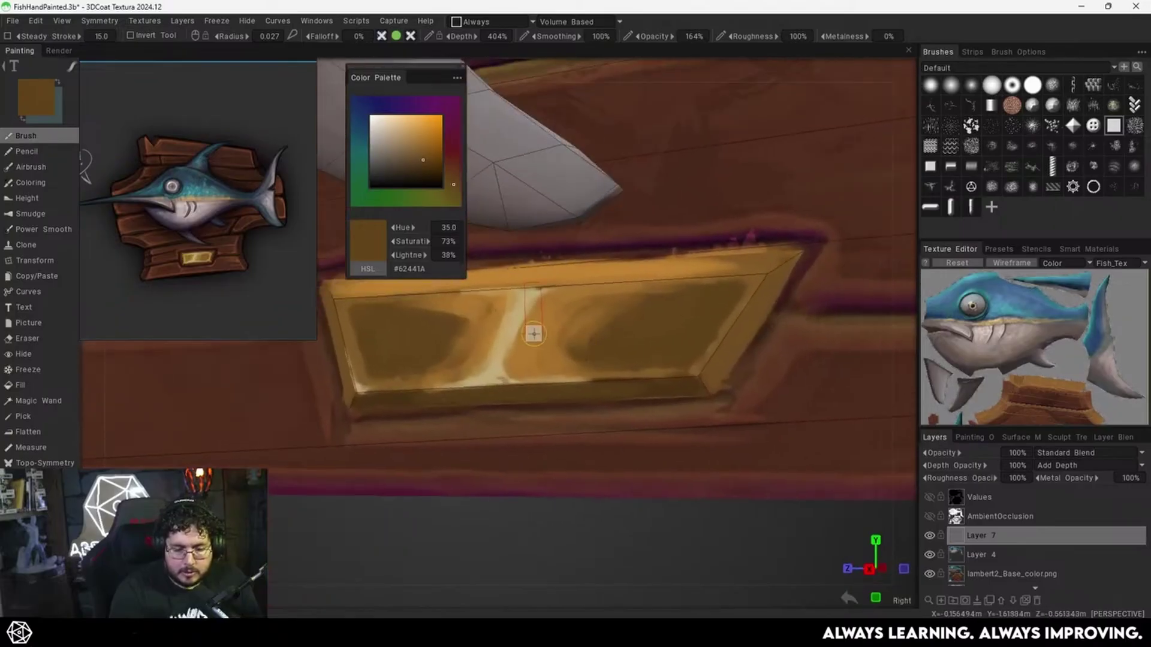
key(v)
alt+drag(719, 337, 681, 339)
alt+right_drag(681, 339, 686, 335)
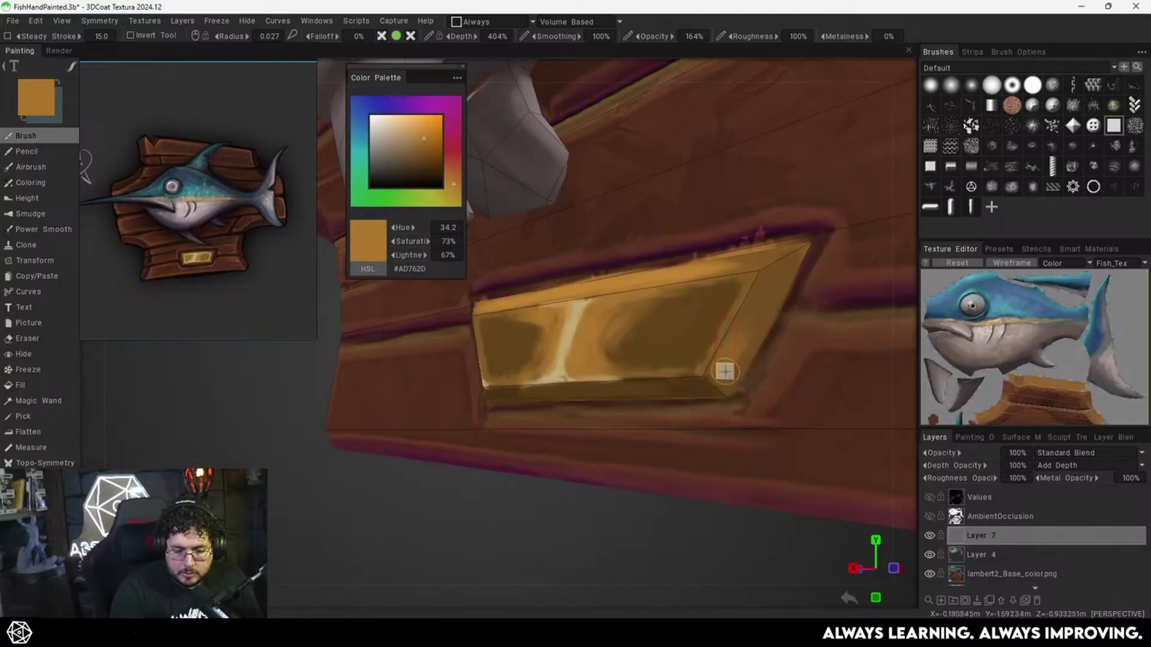
key(v)
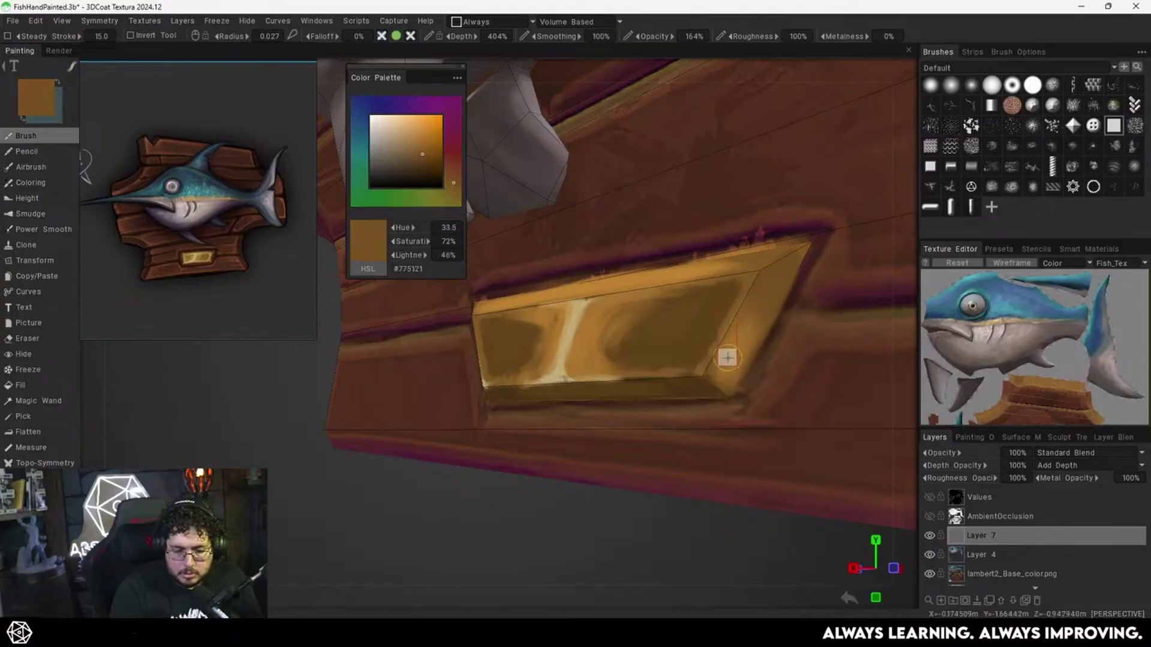
Paint bright warm gold along the nameplate's left bevel.
mouse_move(600, 369)
alt+mouse_down()
mouse_move(739, 391)
mouse_move(714, 324)
alt+mouse_up()
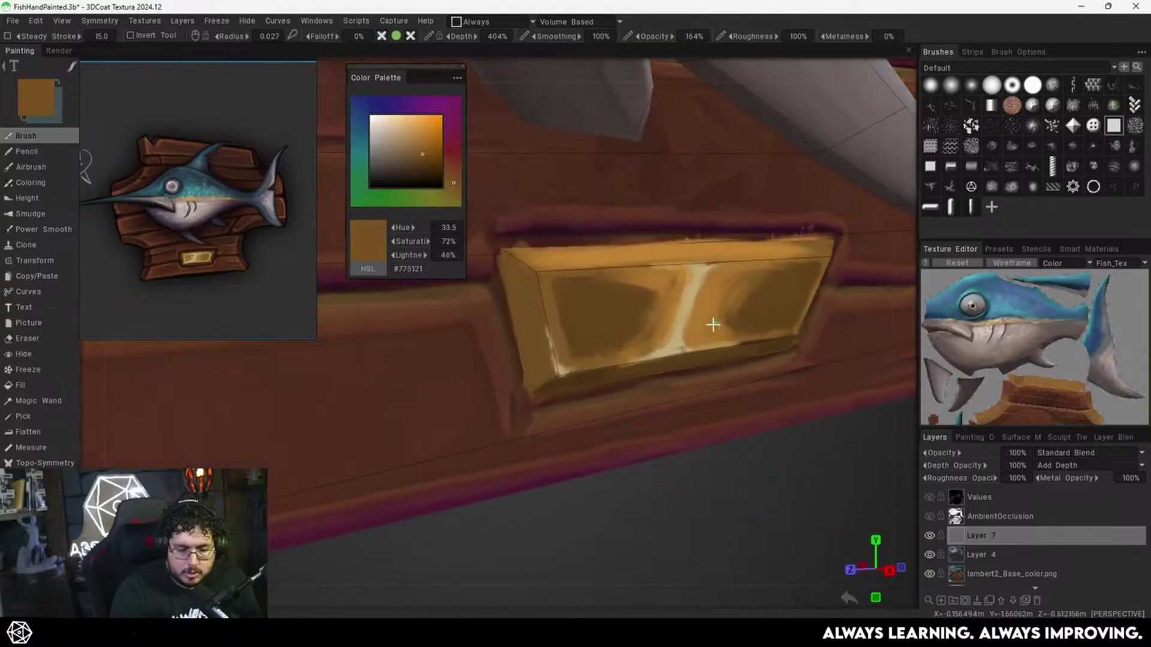
click(535, 368)
mouse_move(535, 367)
mouse_down()
mouse_move(535, 328)
mouse_move(541, 354)
mouse_up()
Deepen and square off the left dark patch with sampled browns #704D20 and #5F4219, reducing the brush radius to 0.020.
key(v)
mouse_move(634, 330)
alt+mouse_down()
mouse_move(613, 347)
mouse_move(550, 318)
alt+mouse_up()
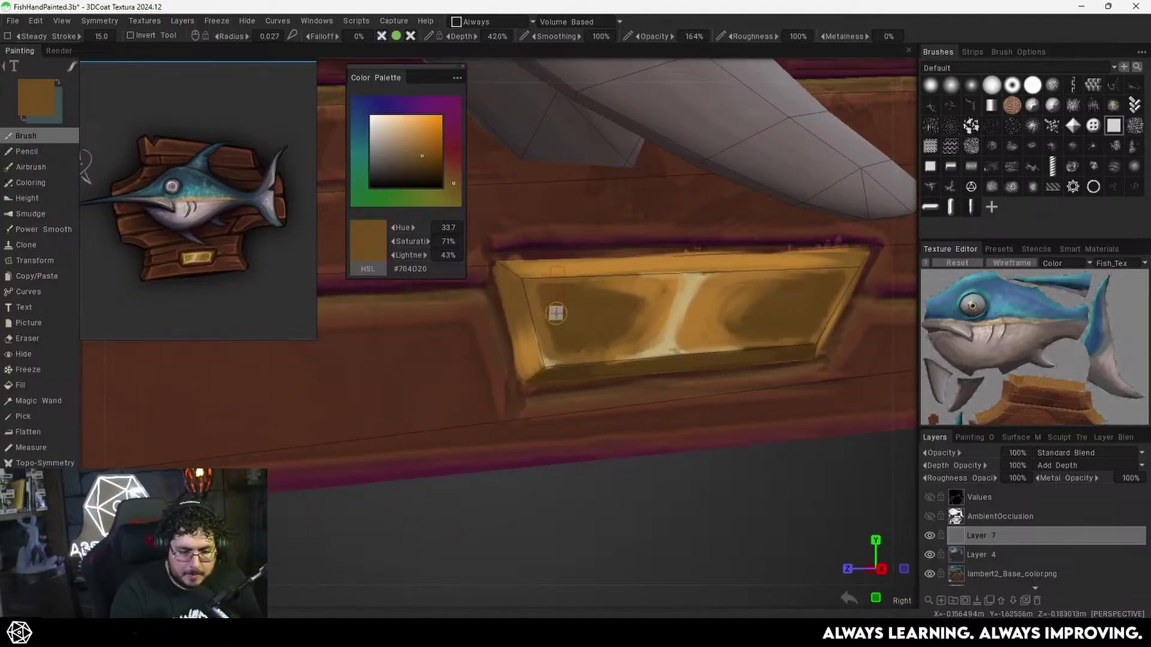
key(v)
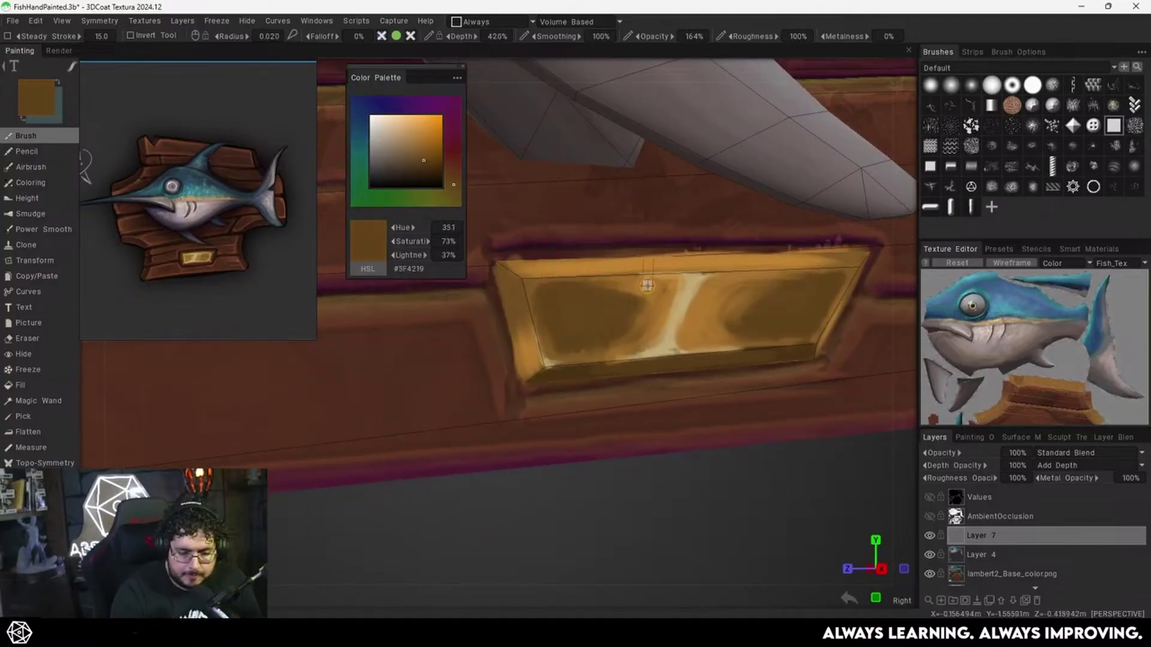
Soften the left patch's inner side and narrow the central glint with sampled golds at brush radius 0.034.
key(v)
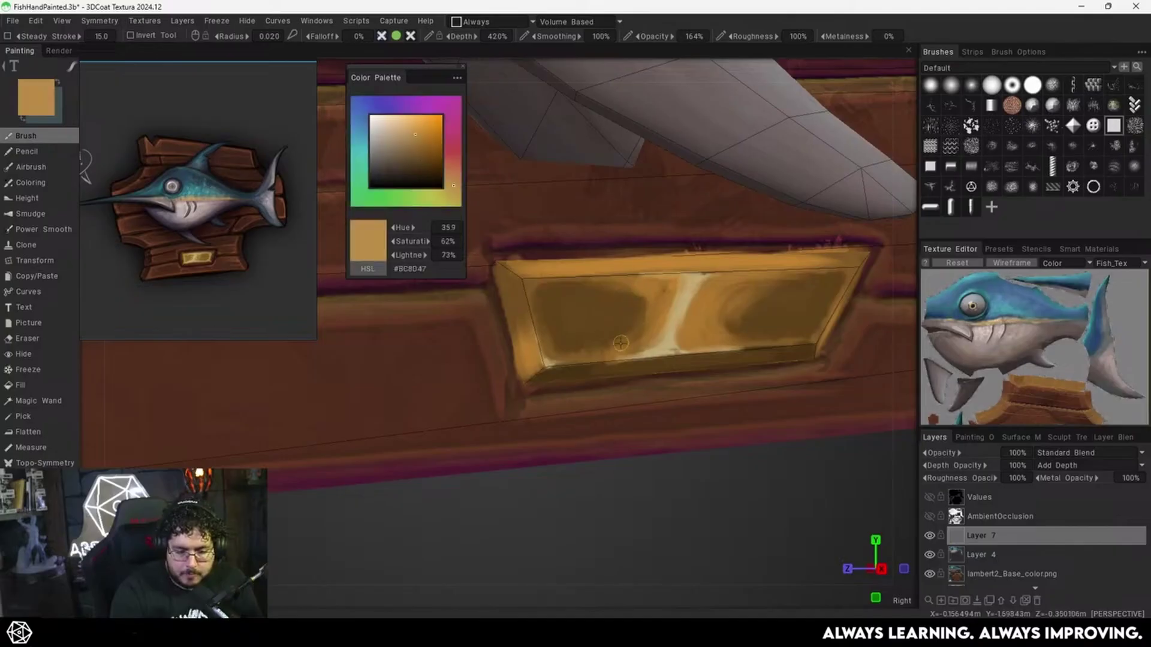
right_drag(637, 304, 642, 303)
key(v)
mouse_move(639, 305)
mouse_down()
mouse_move(632, 349)
mouse_move(631, 325)
mouse_move(599, 290)
mouse_move(670, 307)
mouse_move(668, 329)
mouse_up()
key(v)
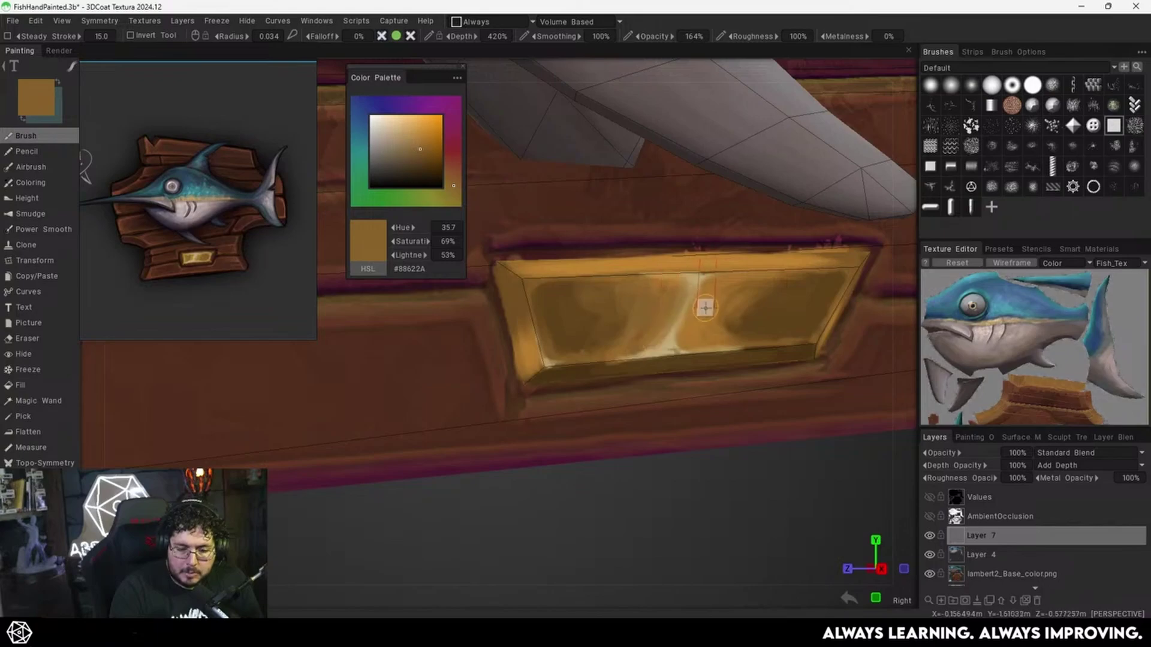
Cover the pale glints across the nameplate's centre and lower inner edge with #AE772D gold.
key(v)
drag(704, 289, 697, 287)
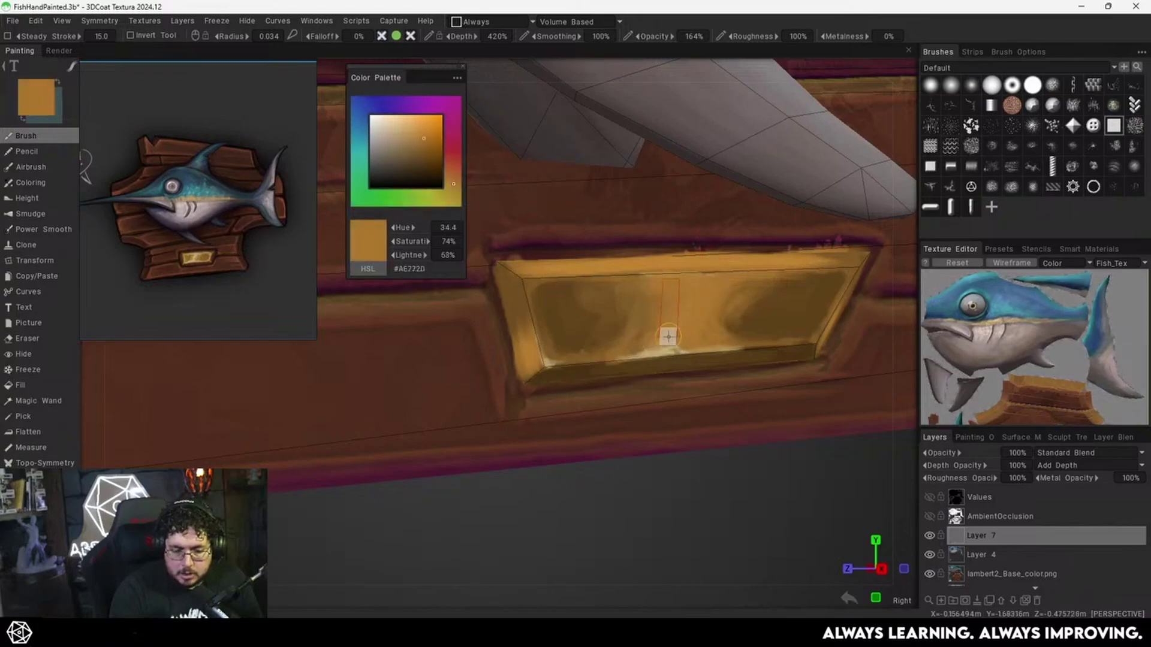
mouse_move(669, 344)
mouse_down()
mouse_move(650, 339)
mouse_move(664, 350)
mouse_up()
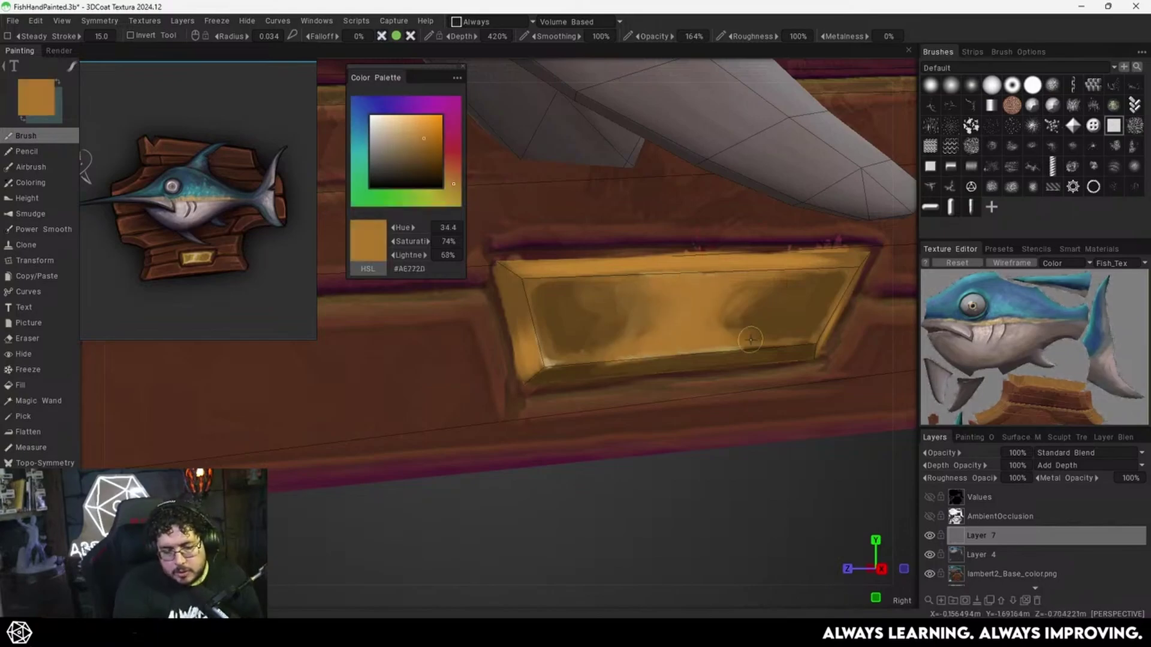
drag(750, 339, 762, 340)
right_drag(619, 326, 588, 340)
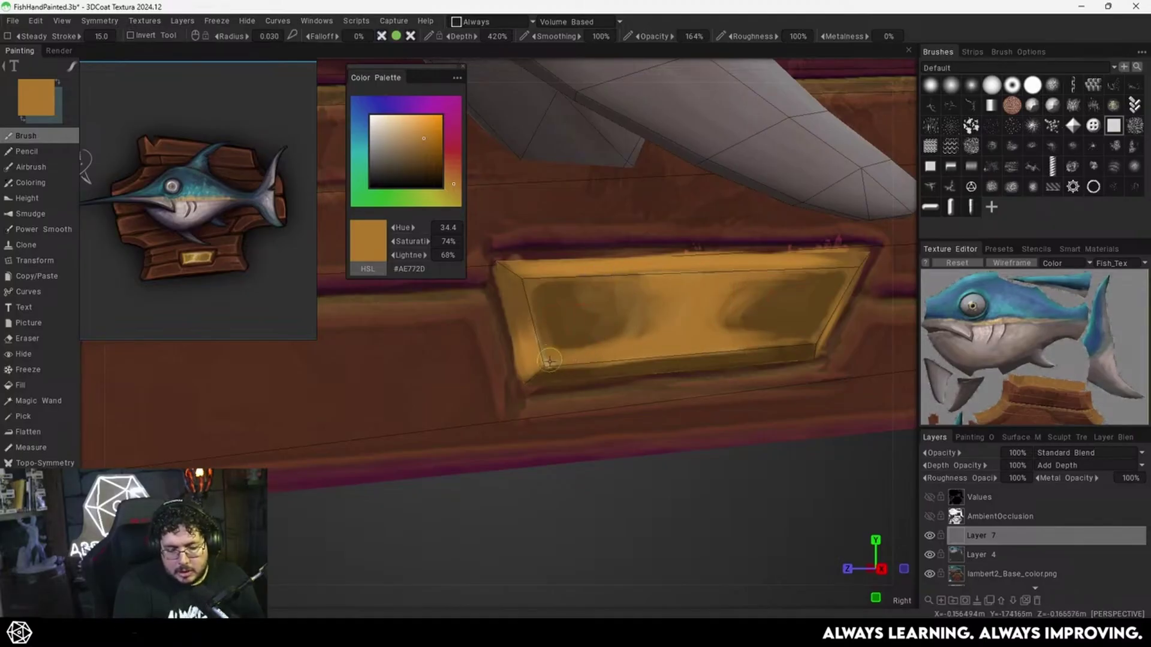
Reshape the inner ends of both dark patches with #5E4119 at radius 0.030, blending the left one with #95692B.
key(v)
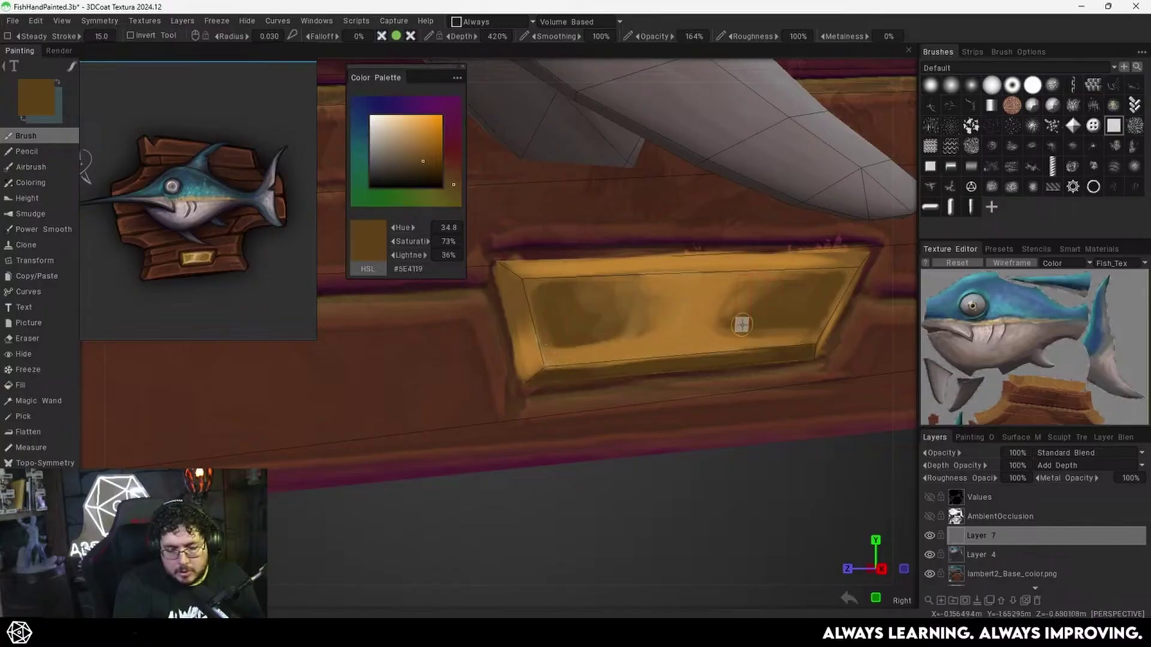
drag(742, 324, 791, 334)
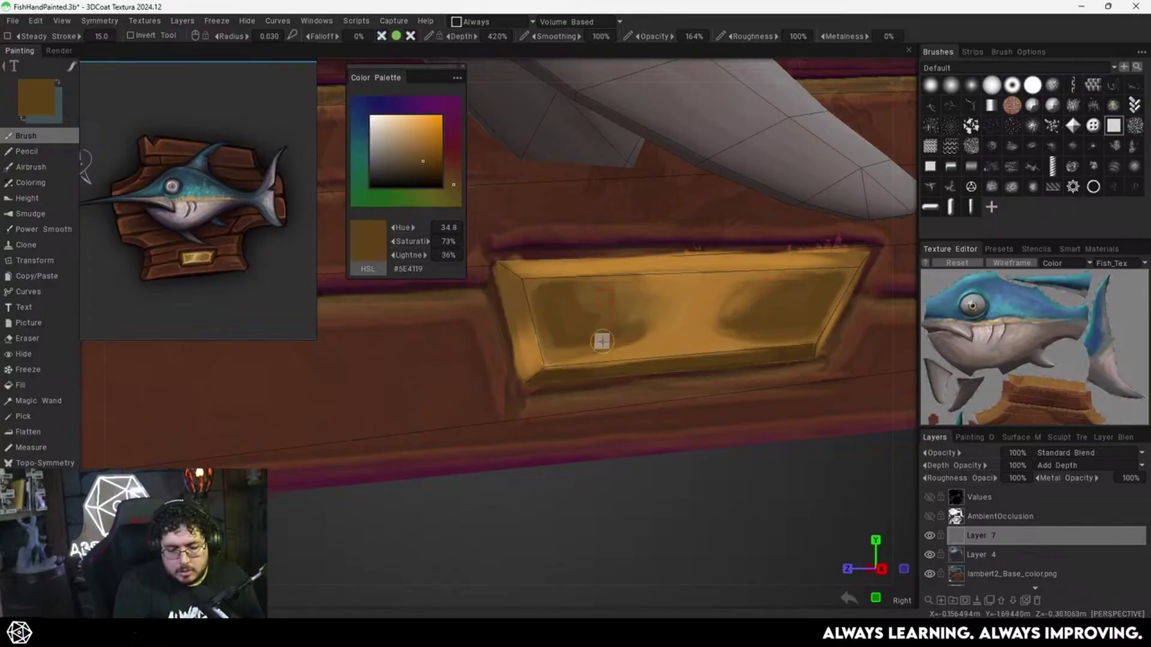
key(v)
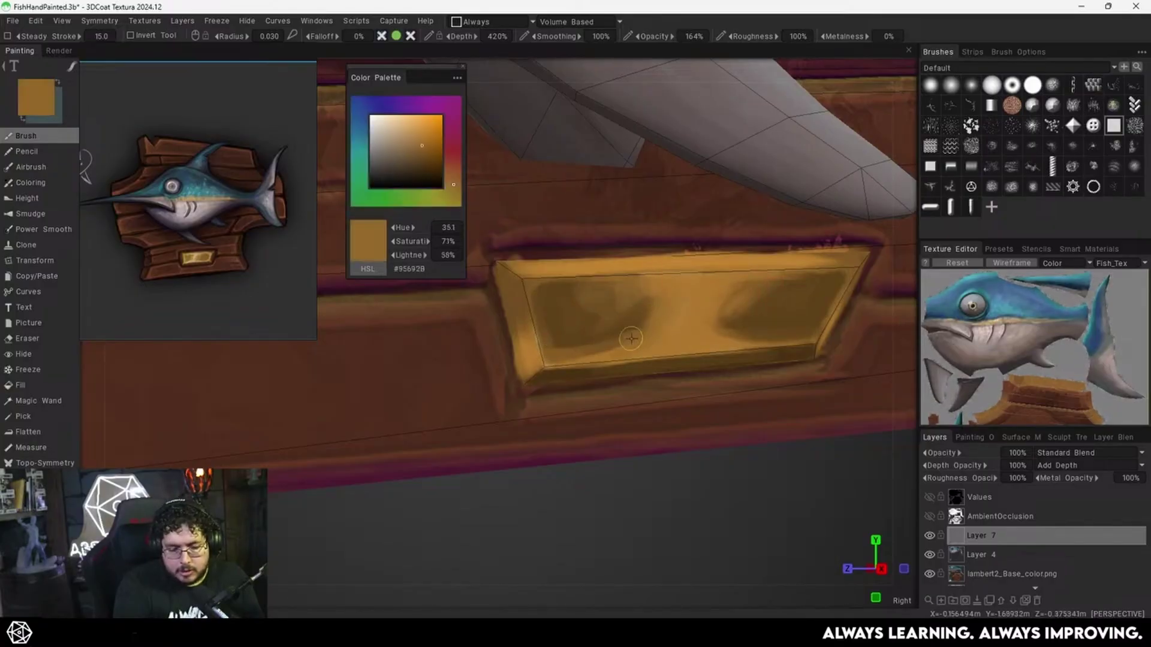
key(v)
Examine the nameplate from a distance against the whole trophy and up close at its lower-left corner.
alt+right_drag(800, 278, 543, 380)
alt+drag(543, 379, 523, 378)
alt+right_drag(522, 378, 487, 393)
alt+middle_drag(487, 393, 528, 370)
alt+right_drag(528, 371, 781, 308)
alt+middle_drag(781, 308, 606, 377)
alt+right_drag(606, 376, 821, 327)
alt+middle_drag(821, 327, 688, 342)
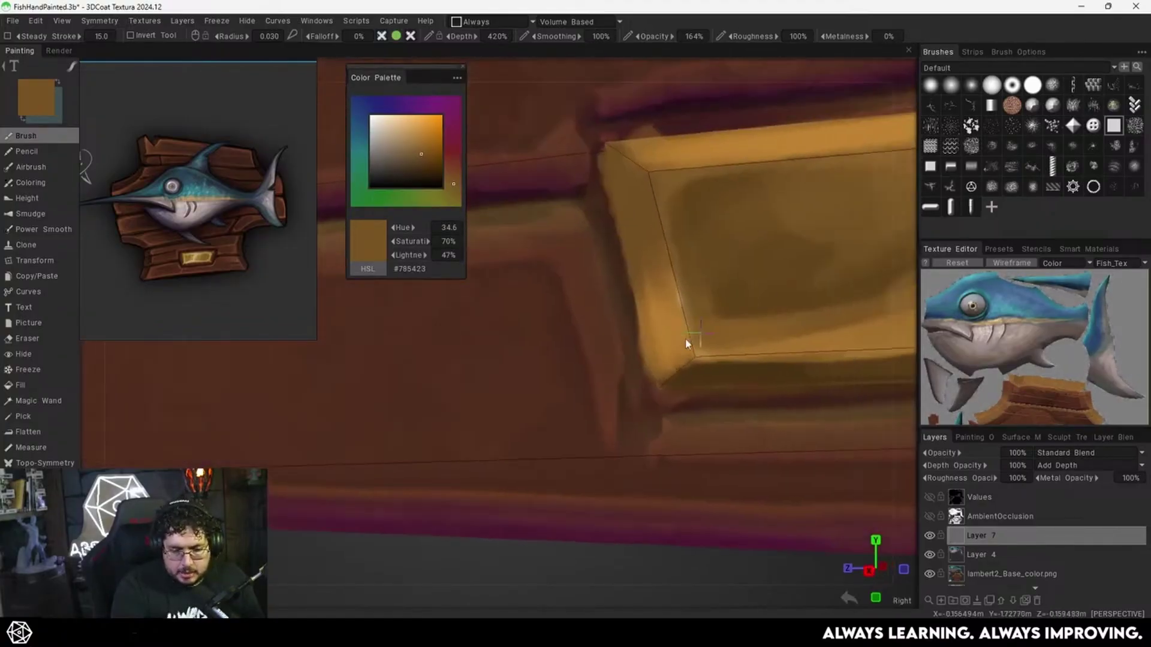
mouse_move(688, 341)
alt+right_down()
mouse_move(548, 393)
mouse_move(578, 378)
alt+right_up()
Trim around the right dark patch with #AE772D at brush radius 0.035 and refine its outer side with #795320.
right_drag(679, 317, 688, 317)
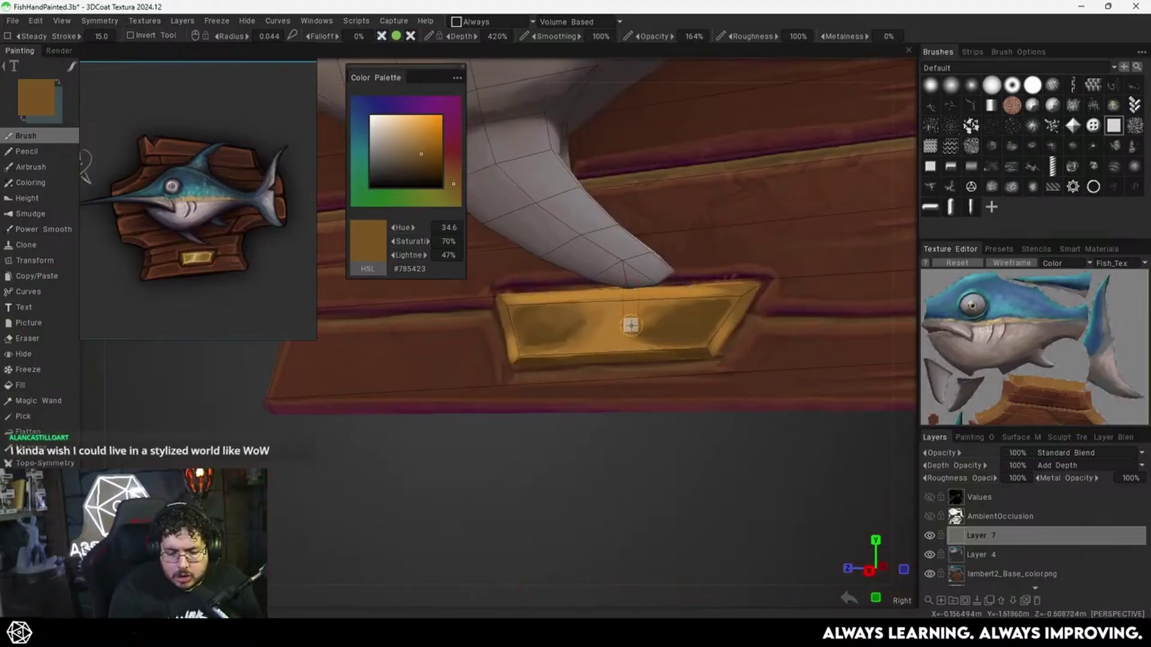
key(v)
mouse_move(708, 321)
mouse_down()
mouse_move(699, 332)
mouse_move(718, 310)
mouse_up()
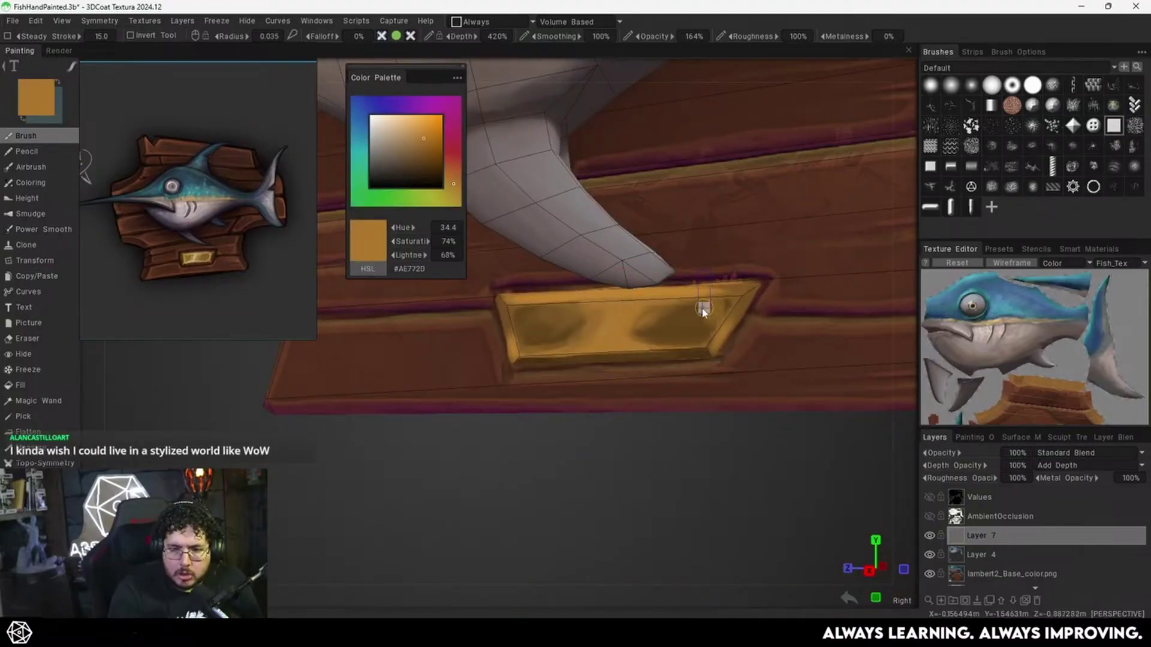
scroll(704, 312, up, 3)
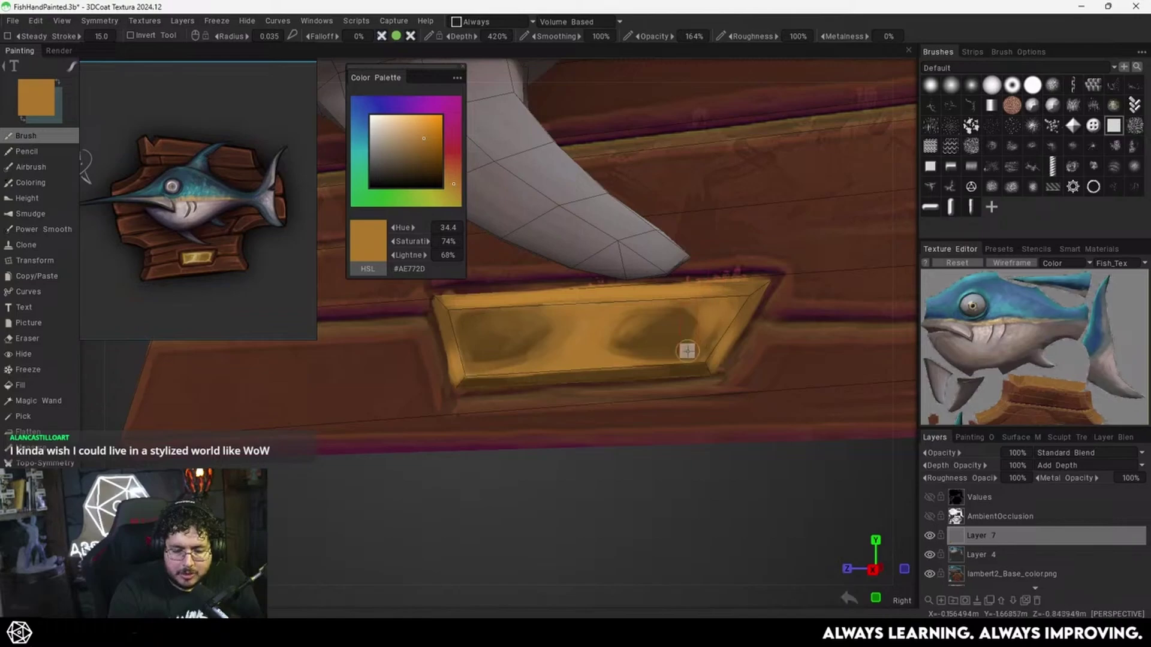
key(v)
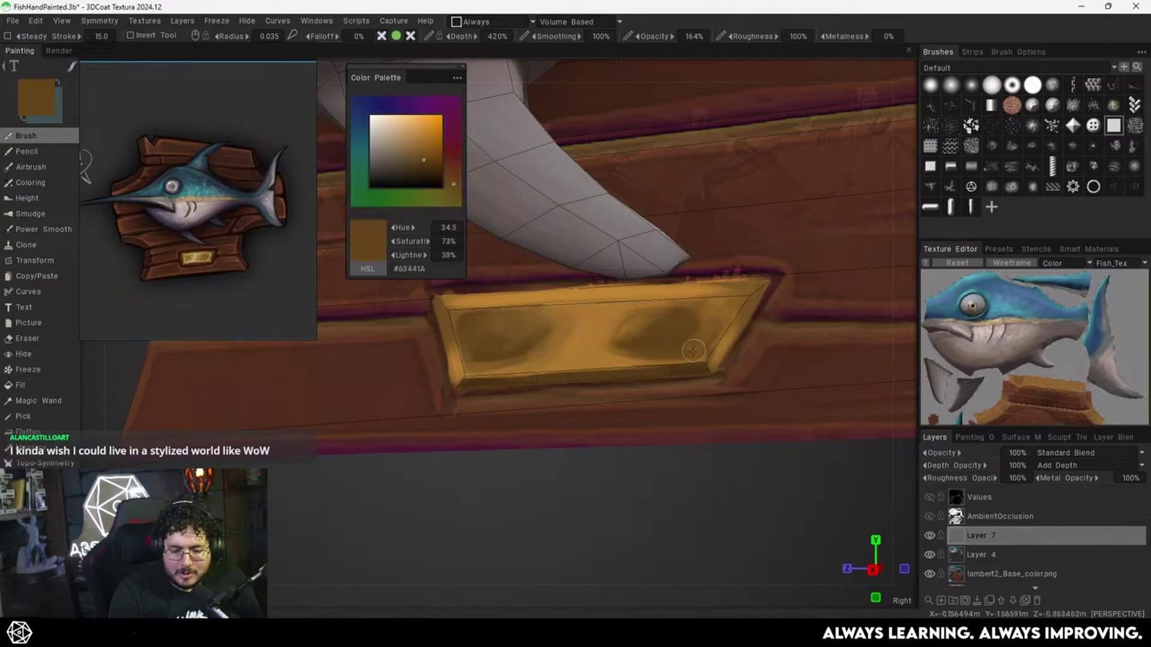
key(v)
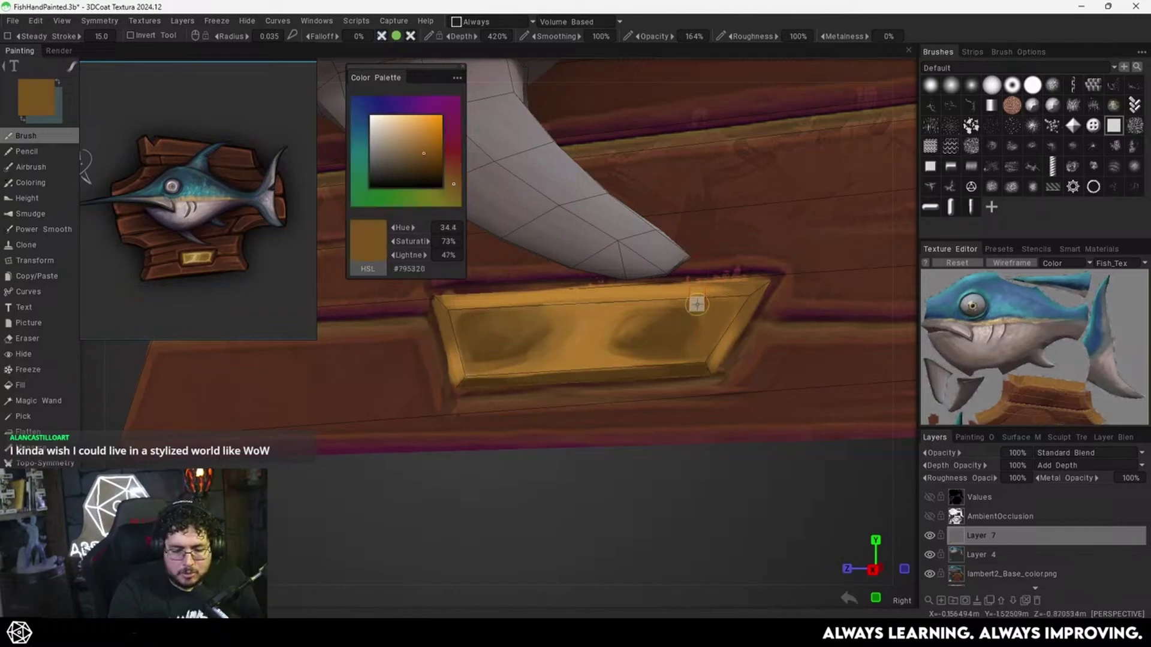
Sample bright gold #BC8230 and paint short reflection strokes over the right patch and the left patch's outer edge.
alt+drag(717, 317, 700, 336)
key(v)
mouse_move(724, 284)
alt+mouse_down()
mouse_move(714, 311)
mouse_move(701, 285)
mouse_move(763, 290)
alt+mouse_up()
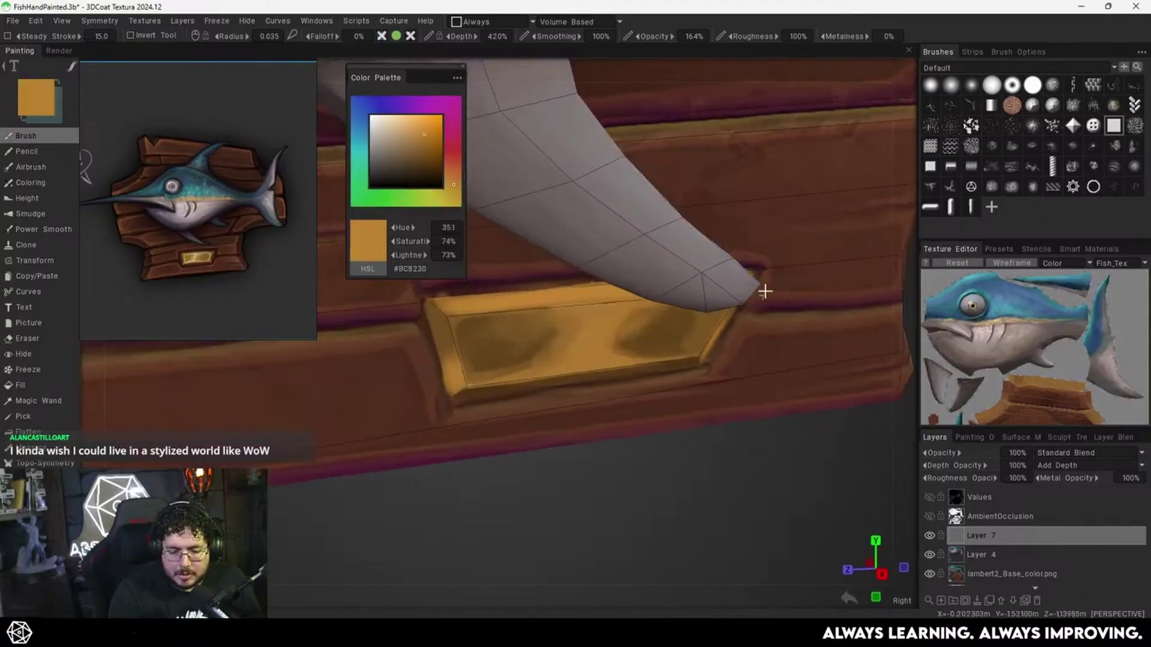
alt+middle_drag(671, 314, 743, 311)
alt+drag(742, 311, 739, 300)
drag(711, 298, 721, 325)
drag(543, 307, 547, 325)
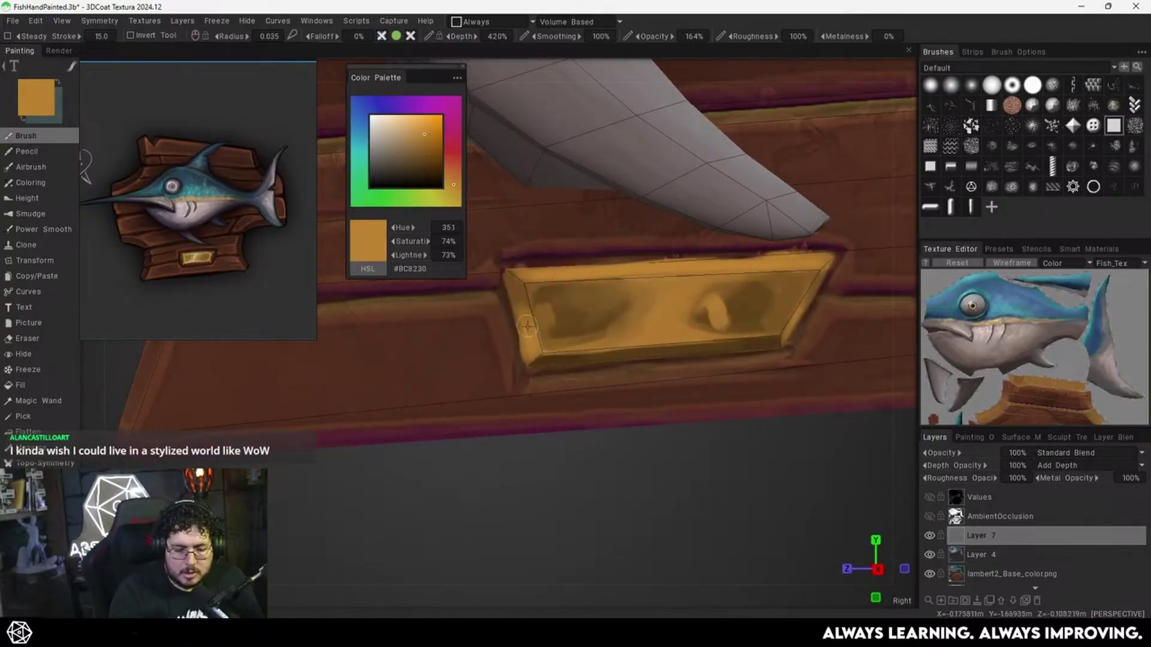
Extend the left dark patch toward the nameplate's centre with #6A4A1E and blend between the patches with #956628 at radius 0.035.
key(v)
key(v)
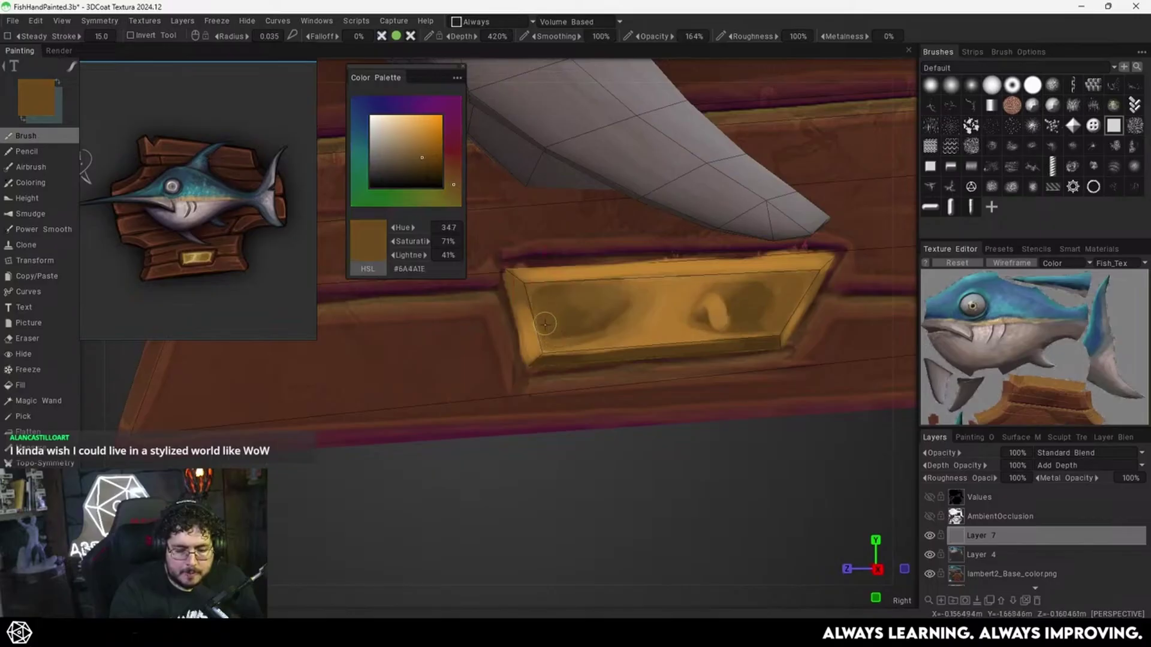
drag(621, 286, 640, 285)
mouse_move(600, 317)
mouse_down()
mouse_move(587, 325)
mouse_move(647, 293)
mouse_move(625, 327)
mouse_up()
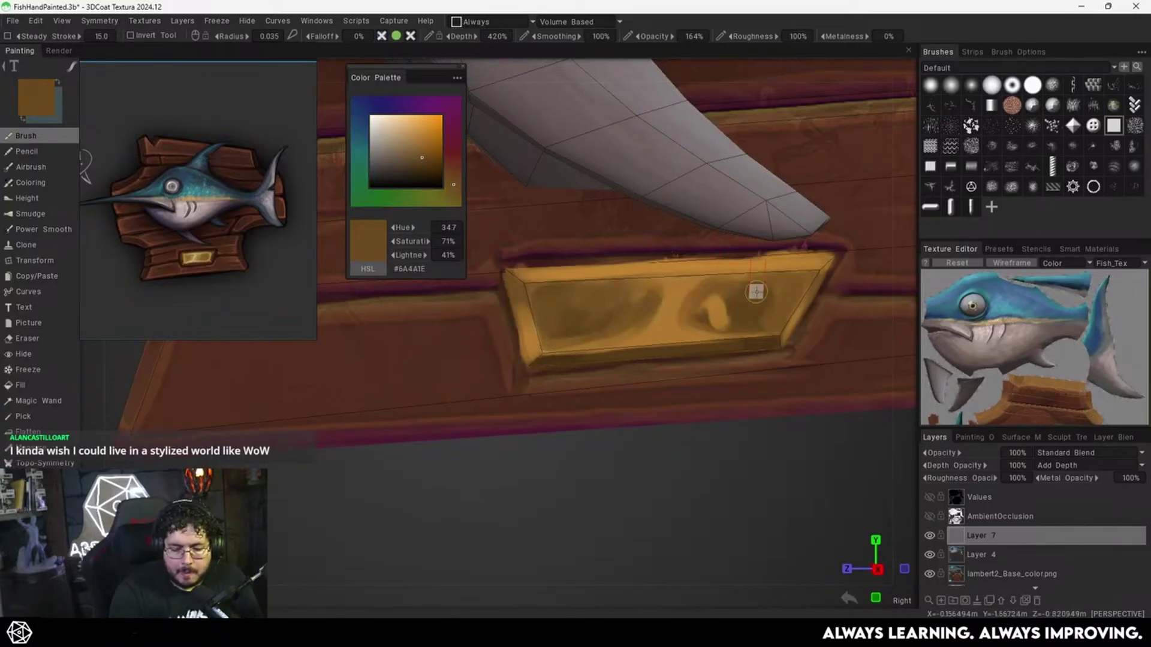
key(v)
mouse_move(704, 298)
mouse_down()
mouse_move(696, 328)
mouse_move(625, 325)
mouse_move(654, 298)
mouse_up()
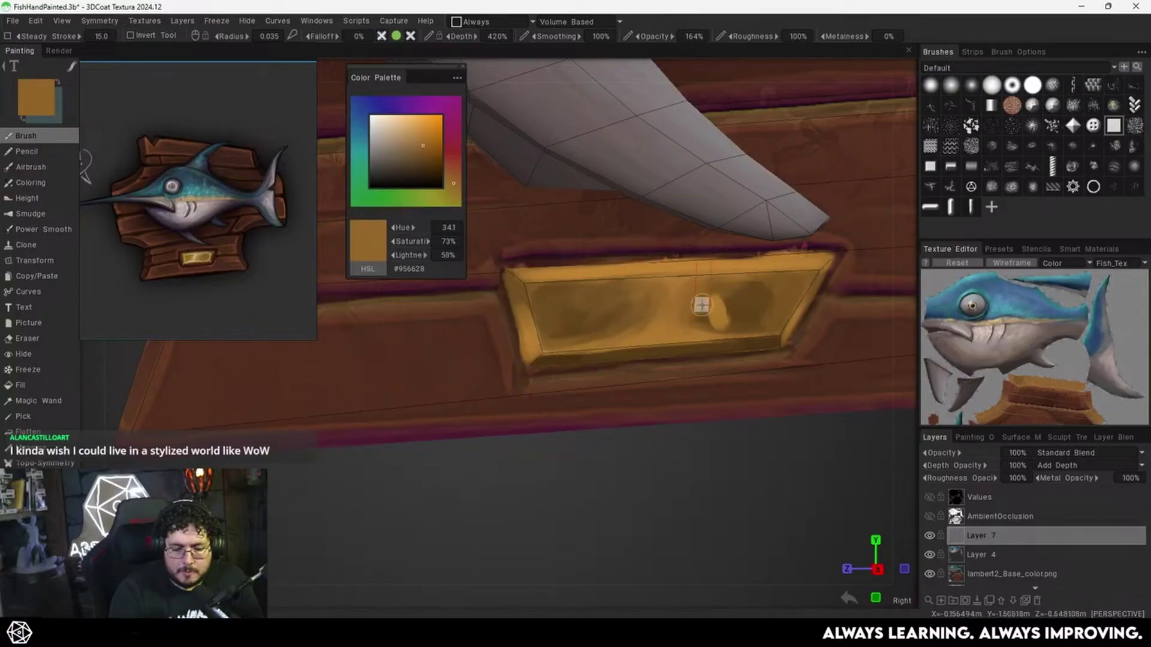
Paint over the bright stroke inside the nameplate's right dark patch and even out the patch with sampled dark gold #63451B.
key(v)
mouse_move(715, 308)
mouse_down()
mouse_move(713, 324)
mouse_move(728, 326)
mouse_move(763, 294)
mouse_up()
key(v)
key(v)
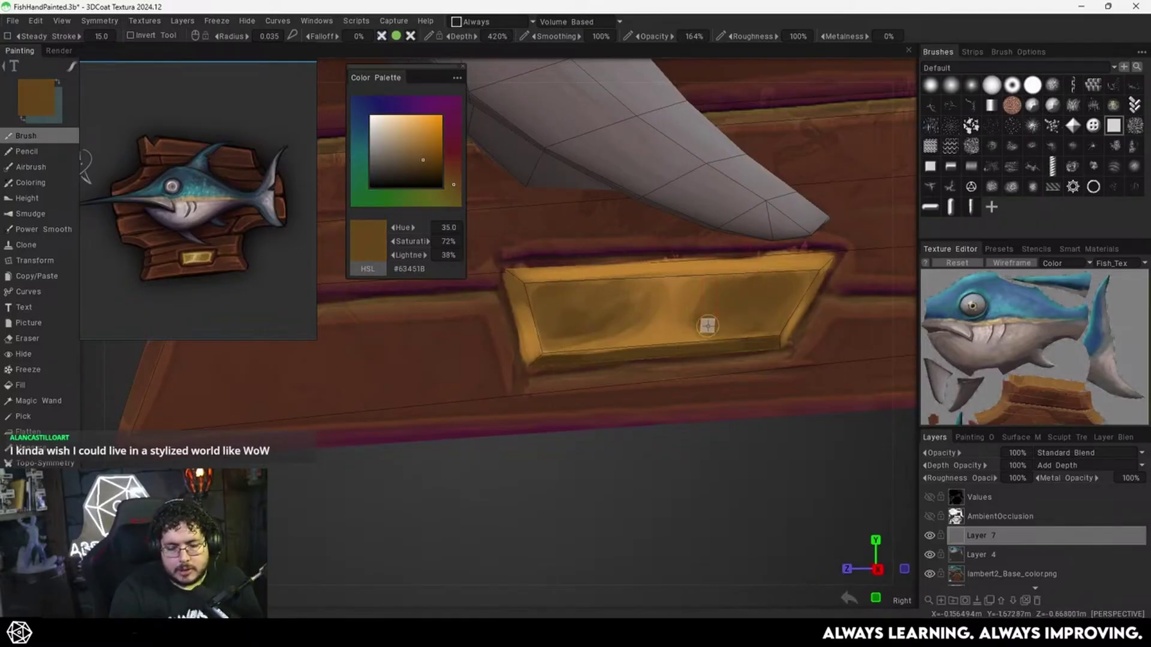
Add a new layer above Layer 7 and start a vertical #D89337 reflection between the nameplate's two dark patches.
click(941, 601)
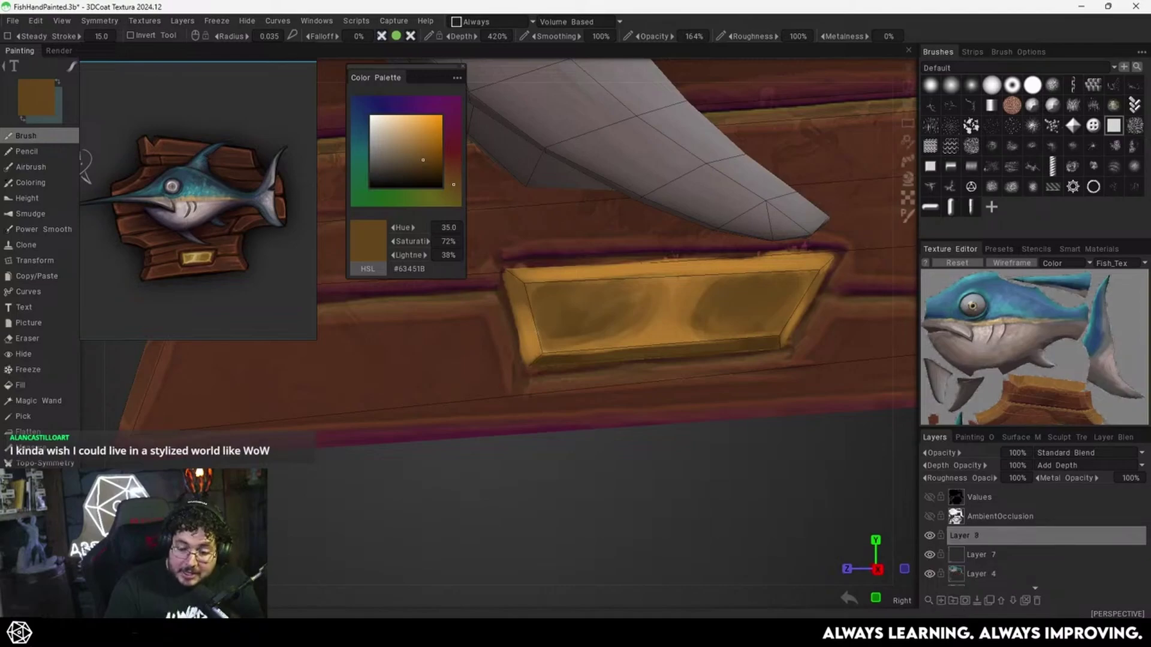
drag(681, 277, 679, 323)
key(v)
drag(423, 143, 424, 126)
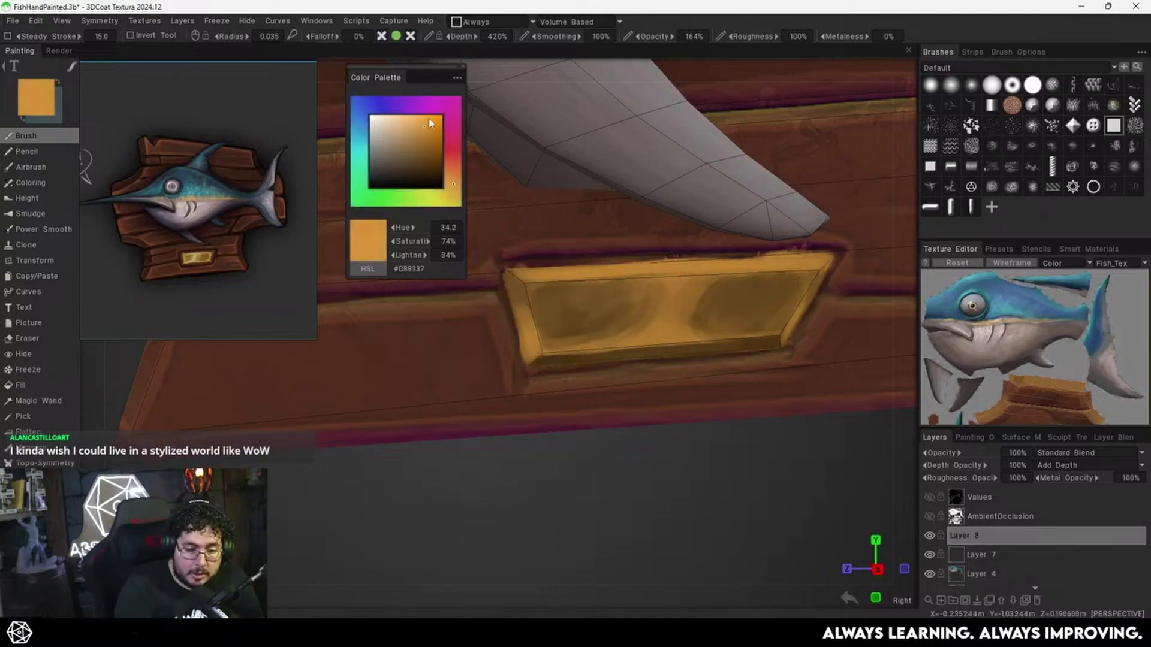
key([)
drag(661, 278, 661, 314)
Refine the central reflection and add thin highlights at radius 0.009 along the nameplate face's lower-left corner and outer edges.
right_drag(661, 316, 669, 300)
mouse_move(667, 303)
mouse_down()
mouse_move(652, 333)
mouse_move(676, 335)
mouse_move(682, 299)
mouse_up()
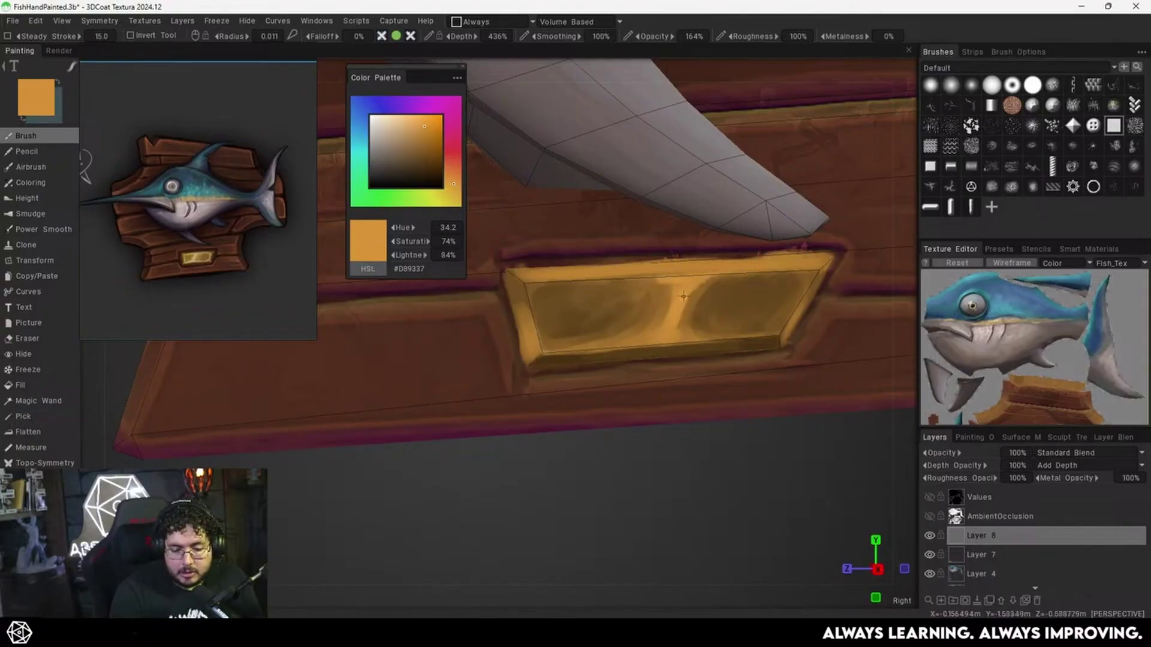
drag(683, 293, 679, 328)
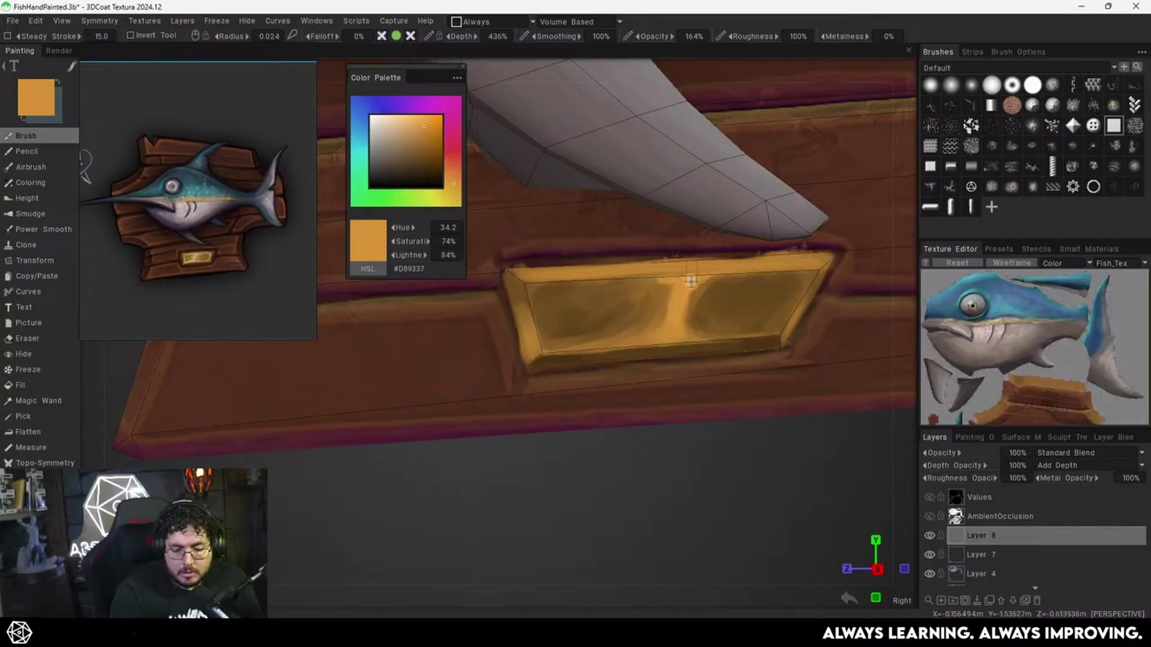
alt+drag(535, 341, 542, 350)
right_drag(543, 349, 538, 346)
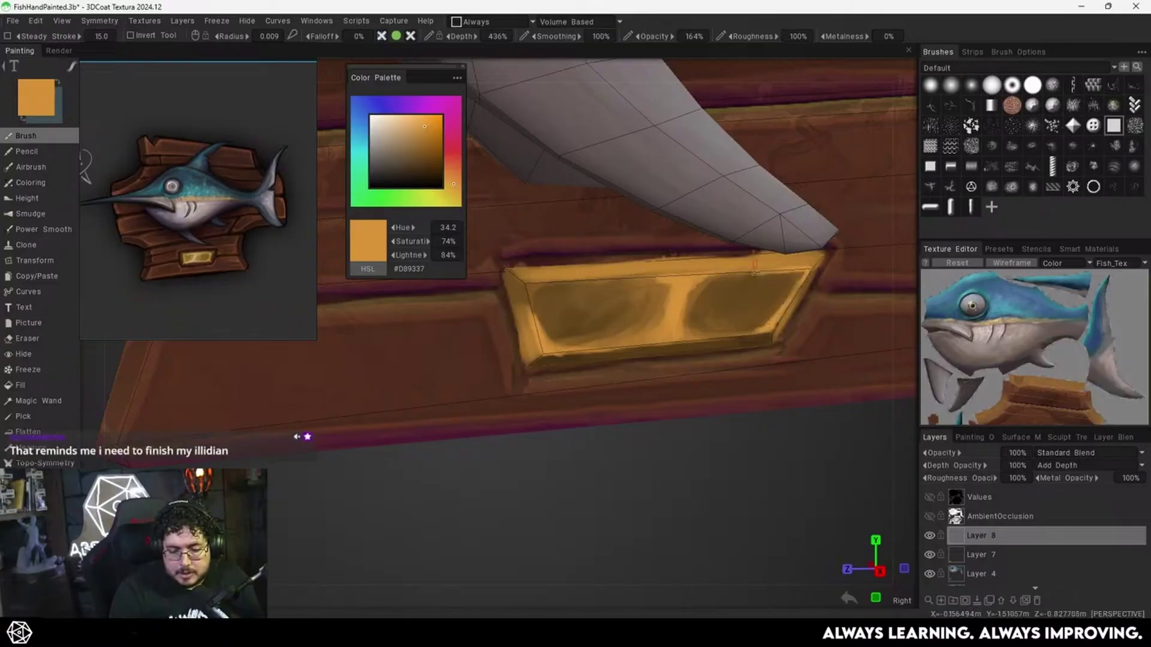
Set Layer 8 to Color Dodge blending at 48% opacity and check the nameplate's shine against the whole trophy.
key(v)
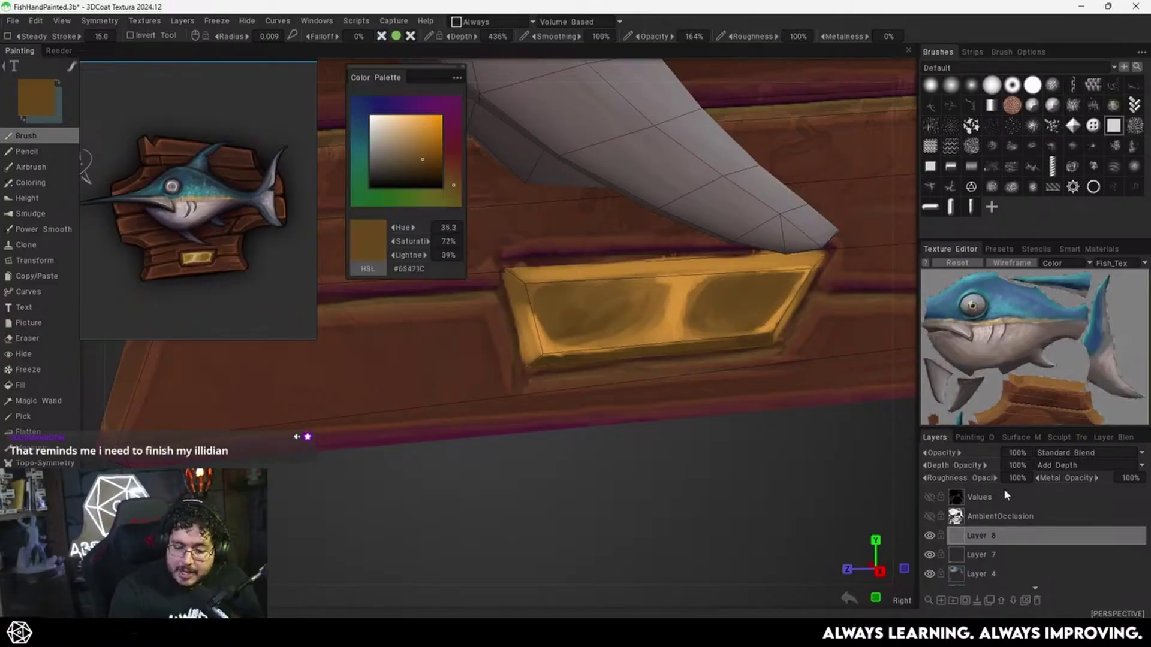
click(1108, 453)
click(1082, 181)
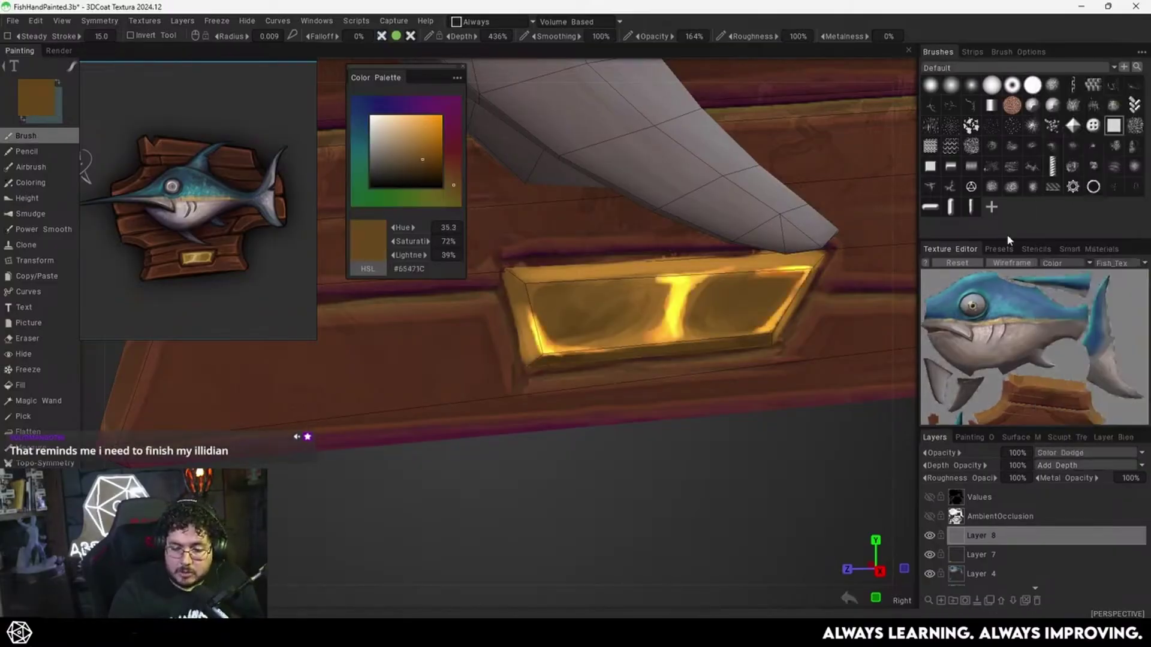
mouse_move(791, 366)
alt+right_down()
mouse_move(625, 396)
mouse_move(675, 373)
mouse_move(746, 371)
alt+right_up()
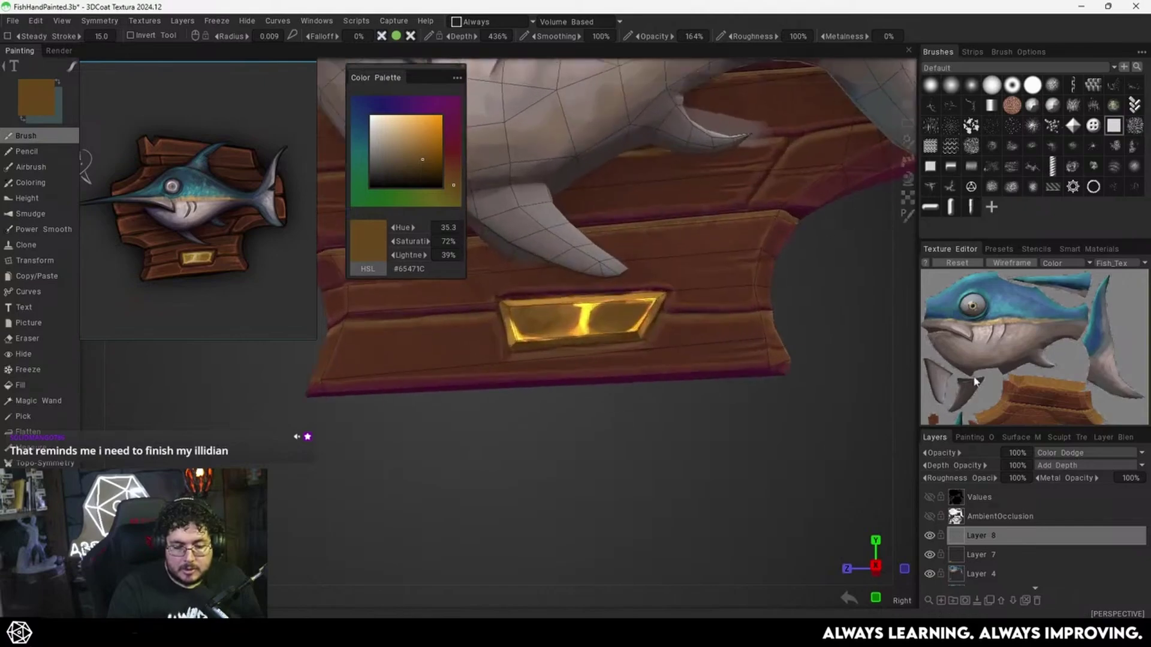
click(1019, 454)
drag(948, 454, 888, 437)
alt+right_drag(749, 447, 626, 457)
alt+drag(626, 457, 640, 442)
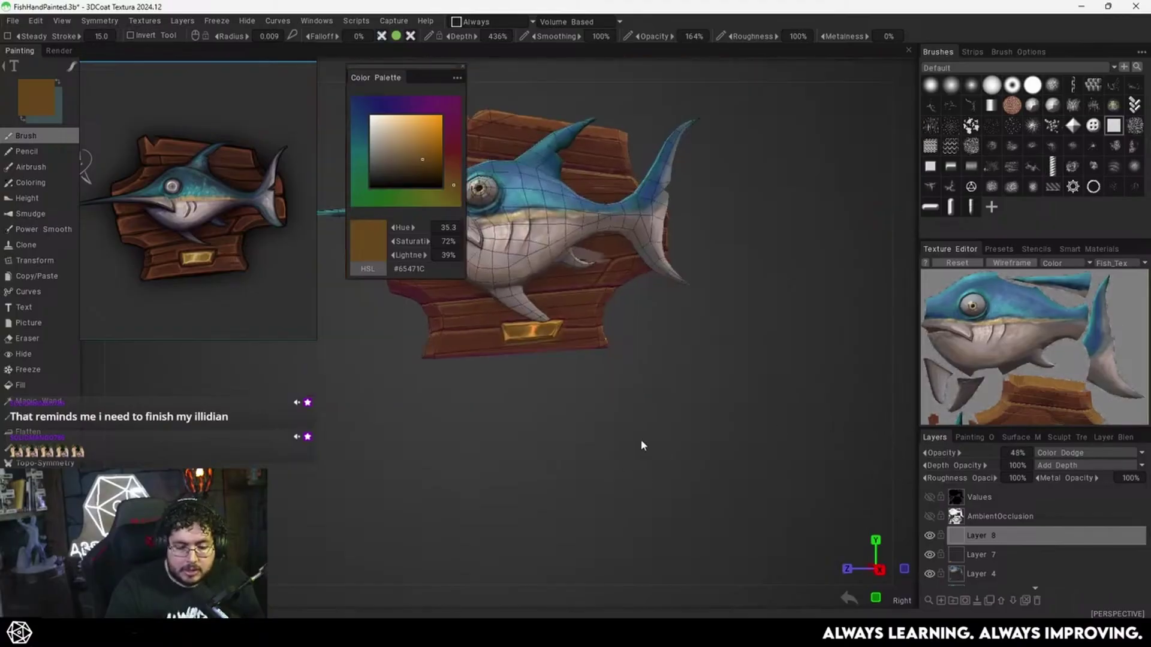
alt+right_drag(641, 442, 839, 336)
alt+right_drag(723, 394, 815, 372)
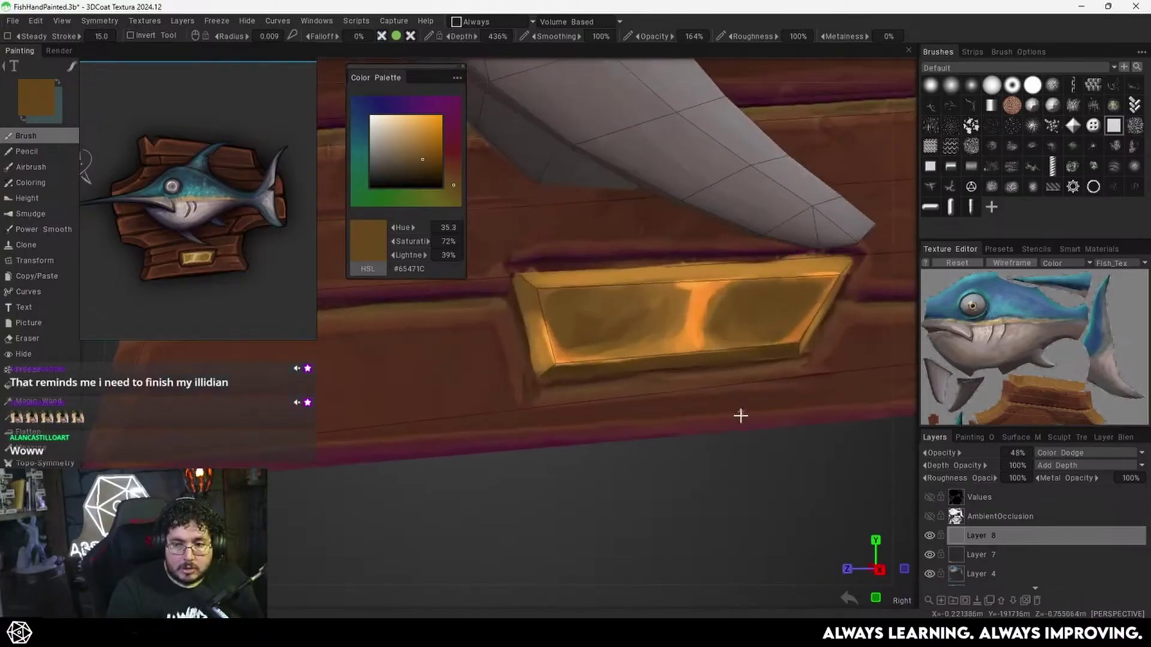
Try LinearDodge blending at 57% opacity on Layer 8 and return it to Color Dodge.
alt+drag(739, 415, 715, 432)
alt+middle_drag(715, 432, 697, 446)
click(1107, 458)
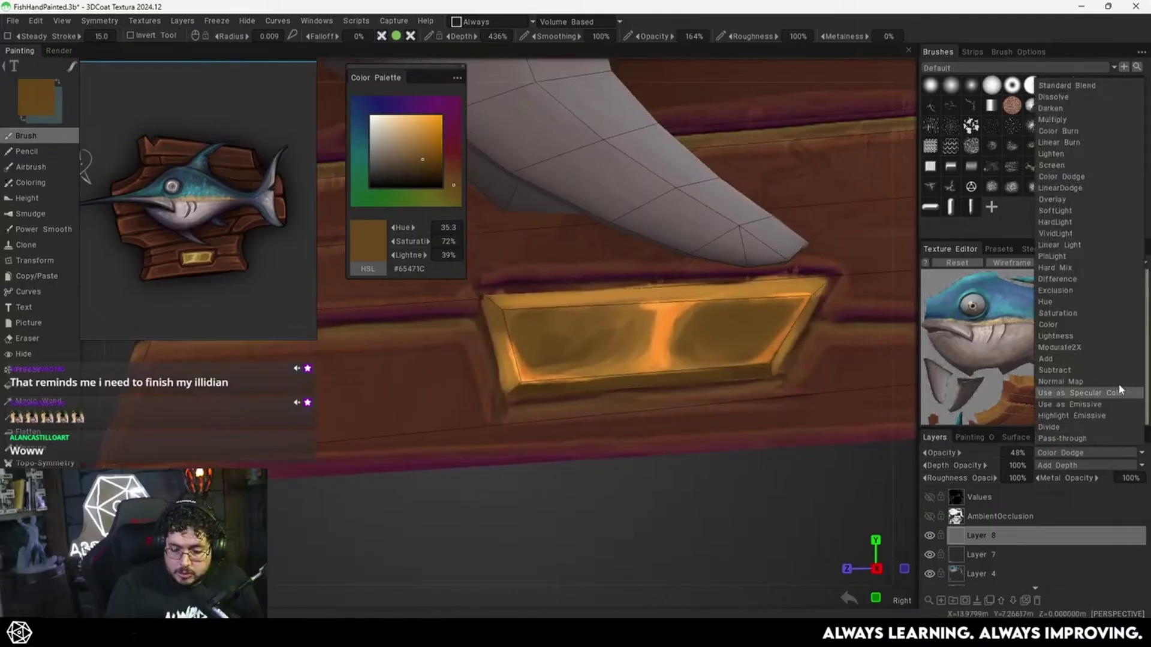
click(1097, 189)
mouse_move(1025, 459)
mouse_down()
mouse_move(962, 459)
mouse_move(1019, 459)
mouse_up()
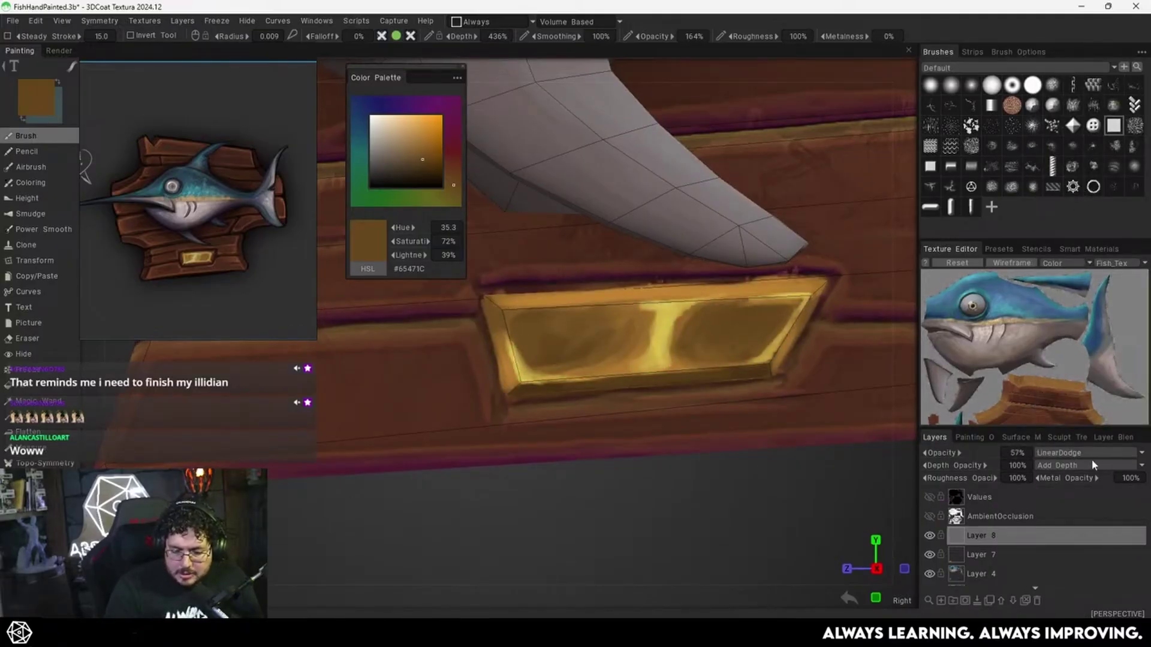
click(1107, 453)
click(1079, 180)
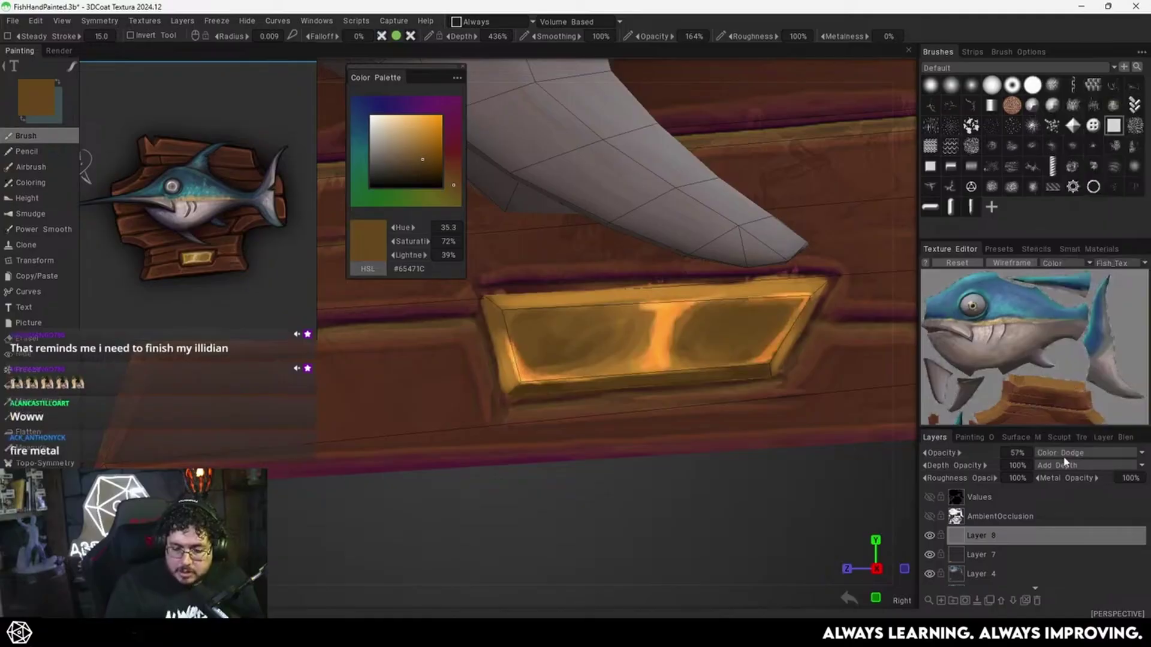
Lower Layer 8's opacity to 43% and compare the nameplate's glow from a distance and up close.
mouse_move(942, 453)
mouse_down()
mouse_move(920, 455)
mouse_move(937, 453)
mouse_up()
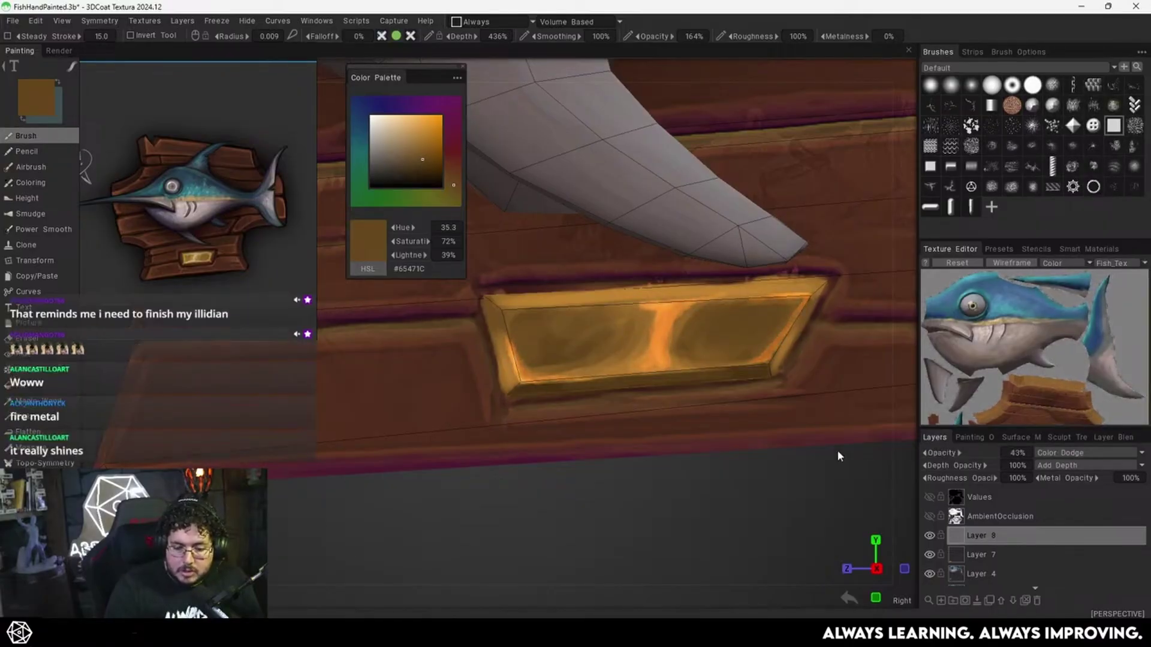
right_drag(781, 468, 700, 492)
scroll(641, 467, down, 3)
scroll(812, 393, up, 3)
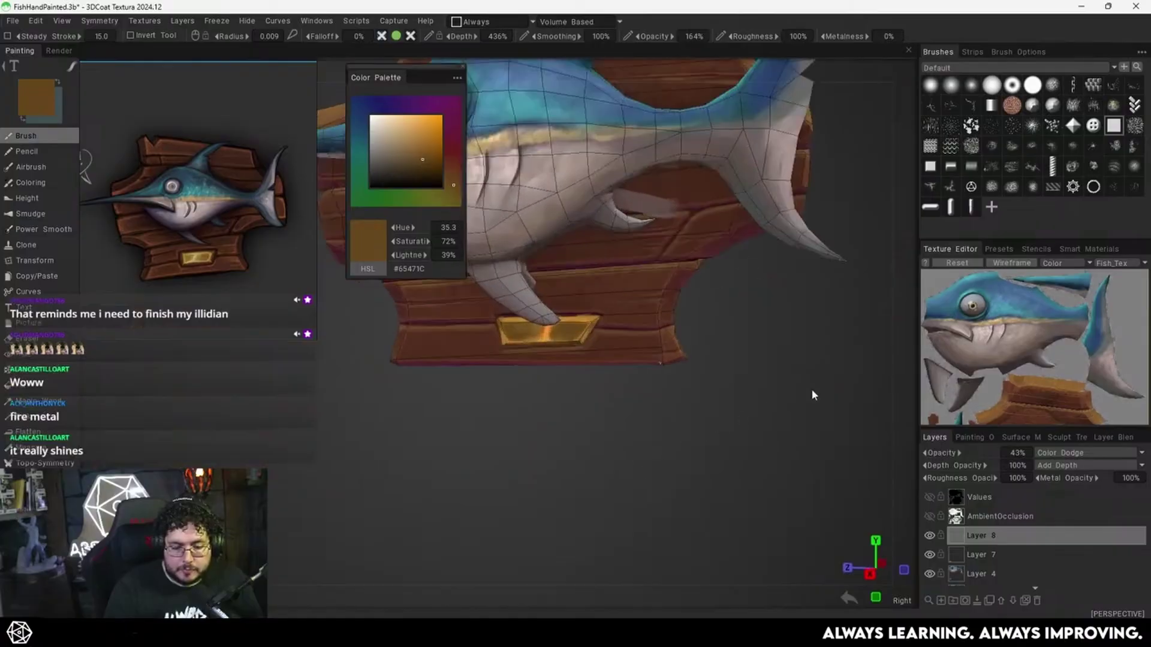
scroll(727, 448, up, 3)
Apply Layer 8's layer blending and merge it down into Layer 7.
right_click(989, 535)
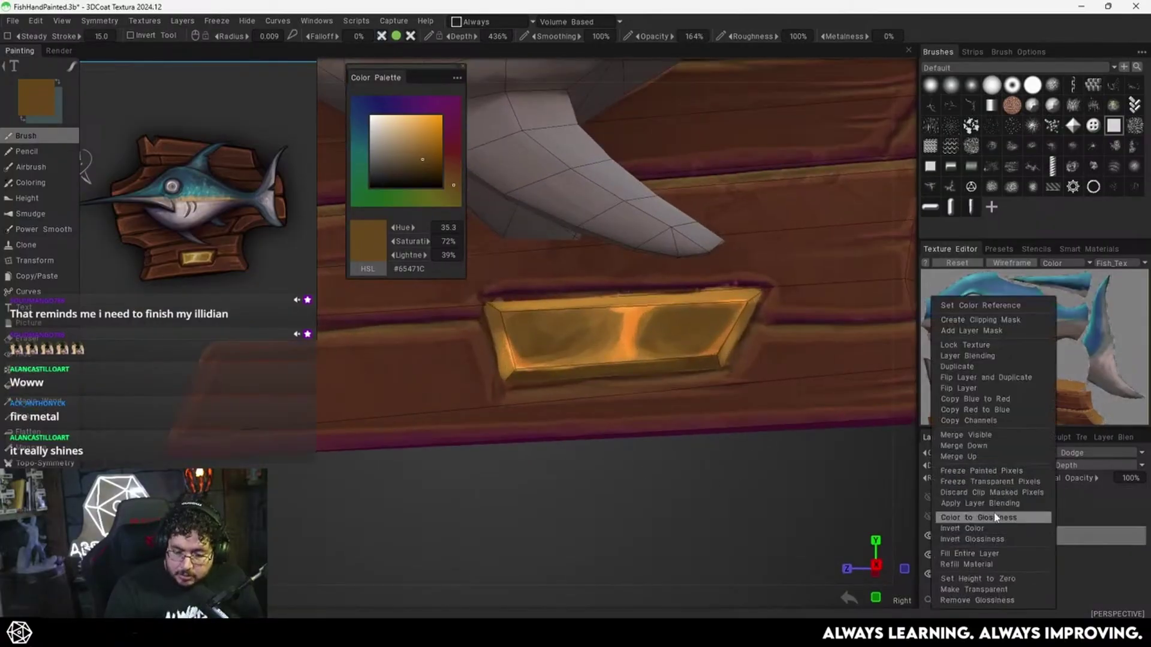
click(1002, 504)
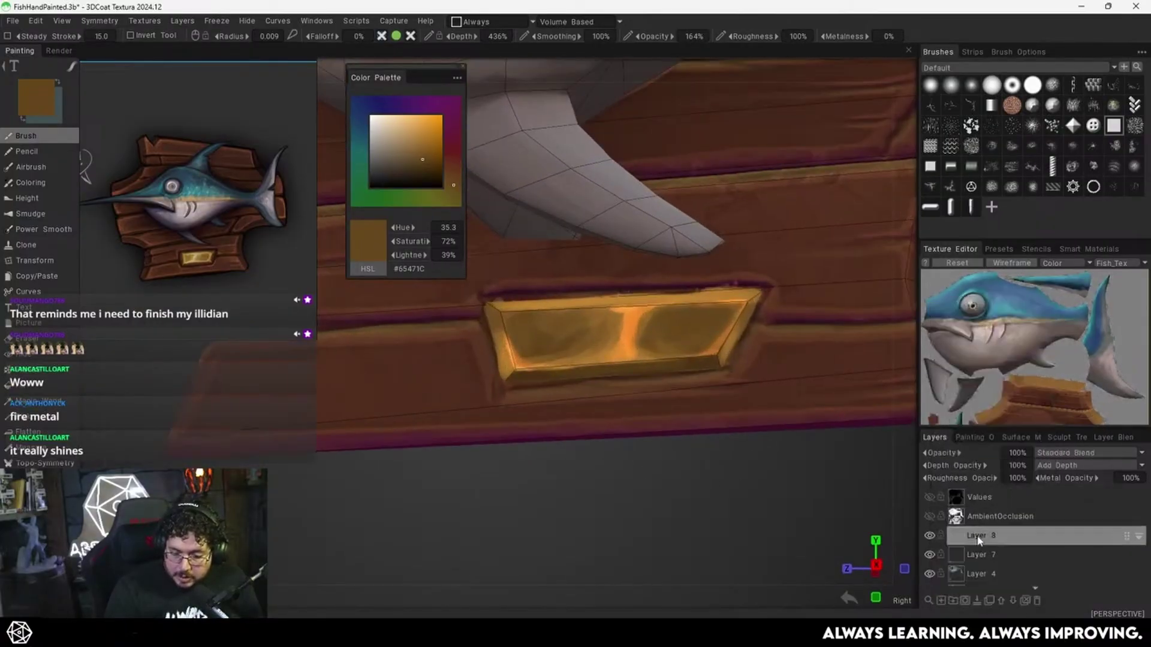
right_click(977, 535)
click(971, 458)
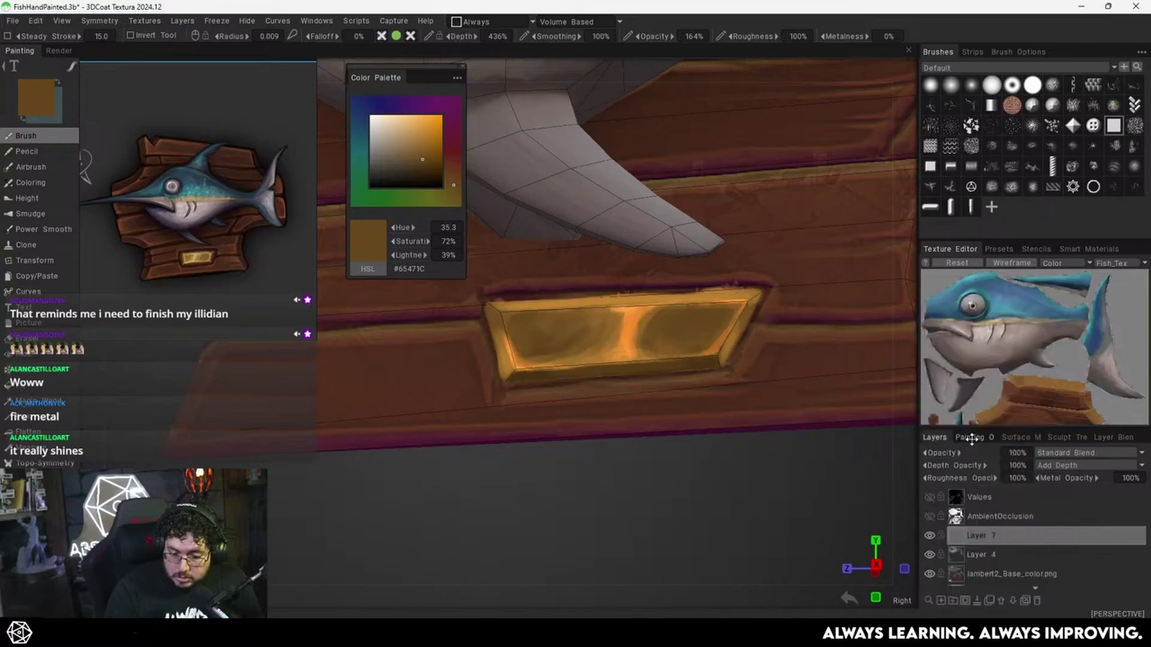
Try a pale peach #F8C99D highlight over the orange reflection between the nameplate's dark patches.
scroll(676, 343, up, 5)
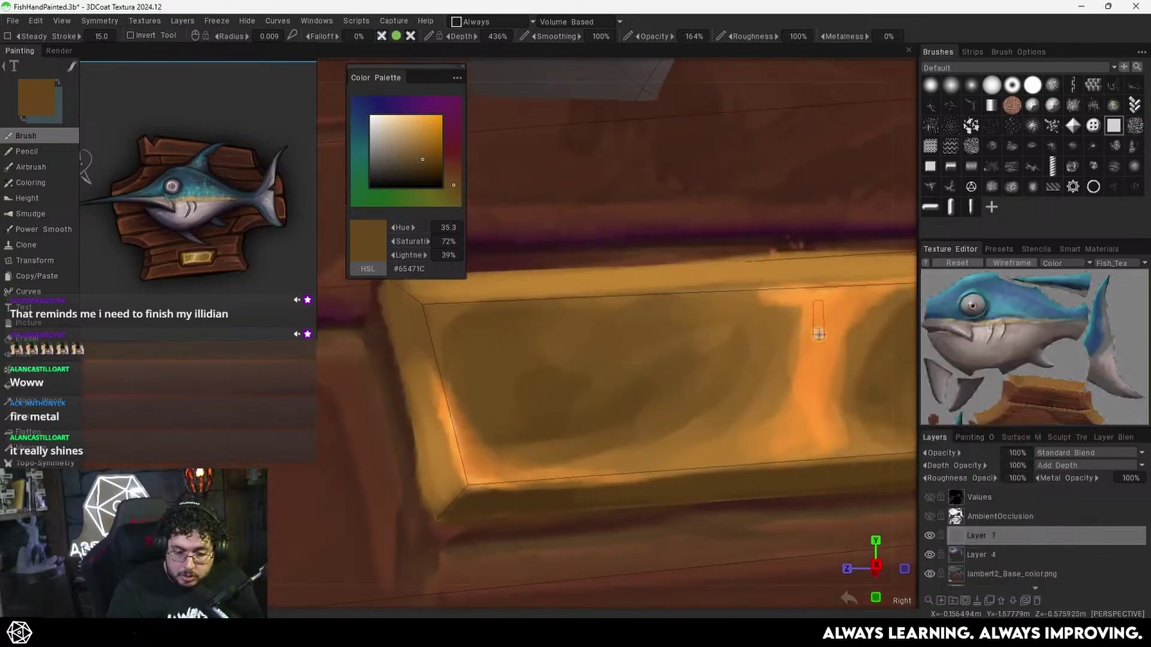
key(v)
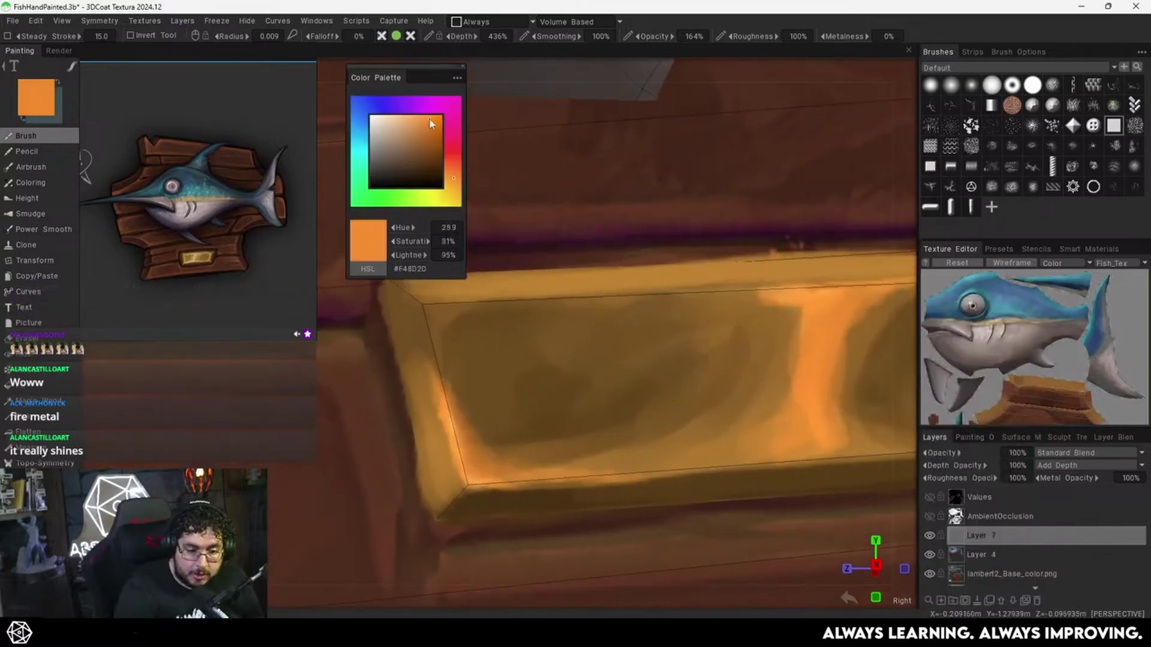
drag(431, 123, 397, 116)
mouse_move(856, 316)
middle_down()
mouse_move(765, 329)
mouse_move(754, 318)
middle_up()
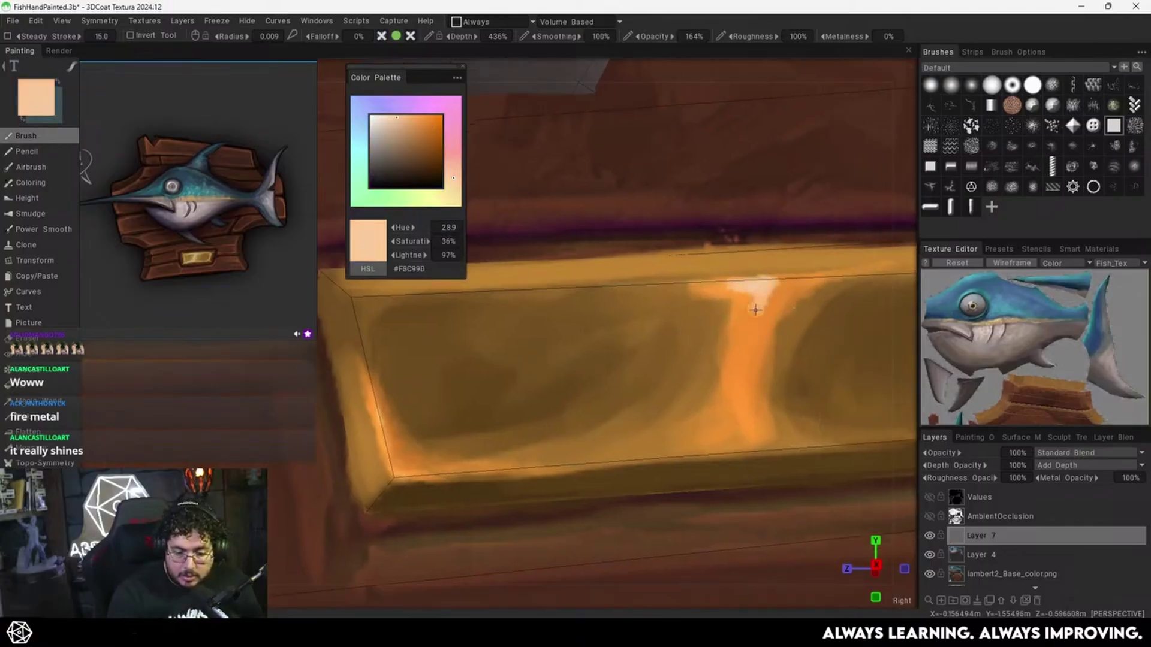
mouse_move(757, 293)
mouse_down()
mouse_move(733, 416)
mouse_move(808, 280)
mouse_move(737, 414)
mouse_move(746, 294)
mouse_move(736, 413)
mouse_up()
Shift the sampled orange to yellow-gold #F6BE67 and paint a thin highlight along the central reflection and its upper end.
key(v)
alt+right_drag(793, 325, 702, 328)
mouse_move(699, 337)
mouse_down()
mouse_move(674, 389)
mouse_move(689, 318)
mouse_move(665, 396)
mouse_move(688, 349)
mouse_up()
drag(455, 190, 455, 187)
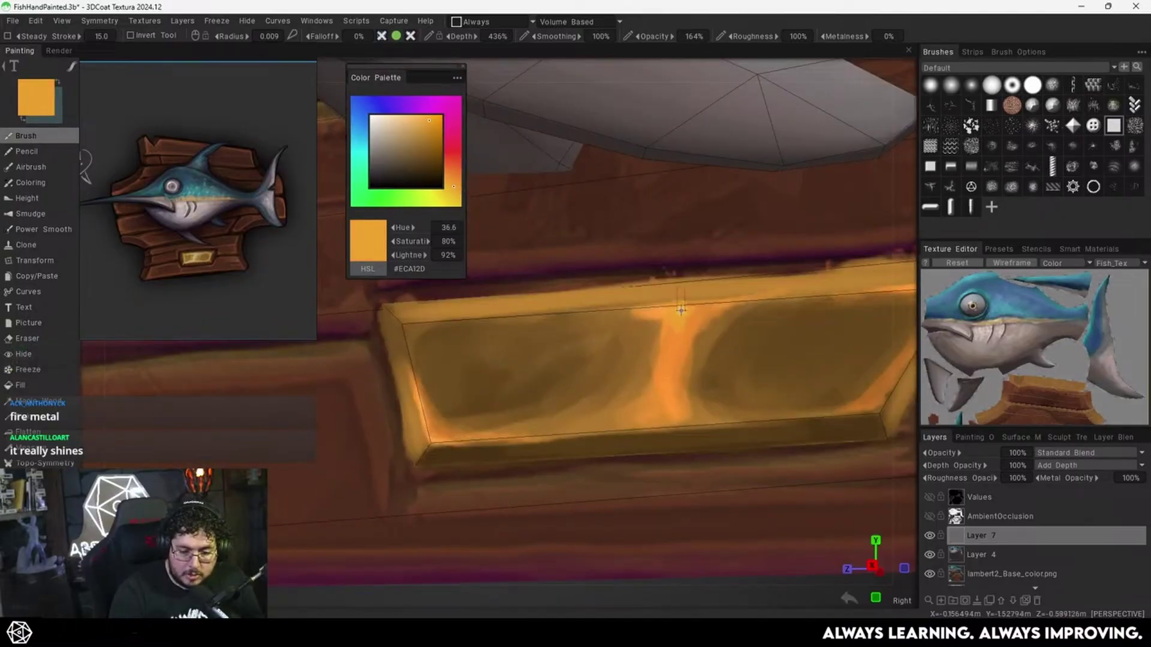
drag(433, 151, 412, 117)
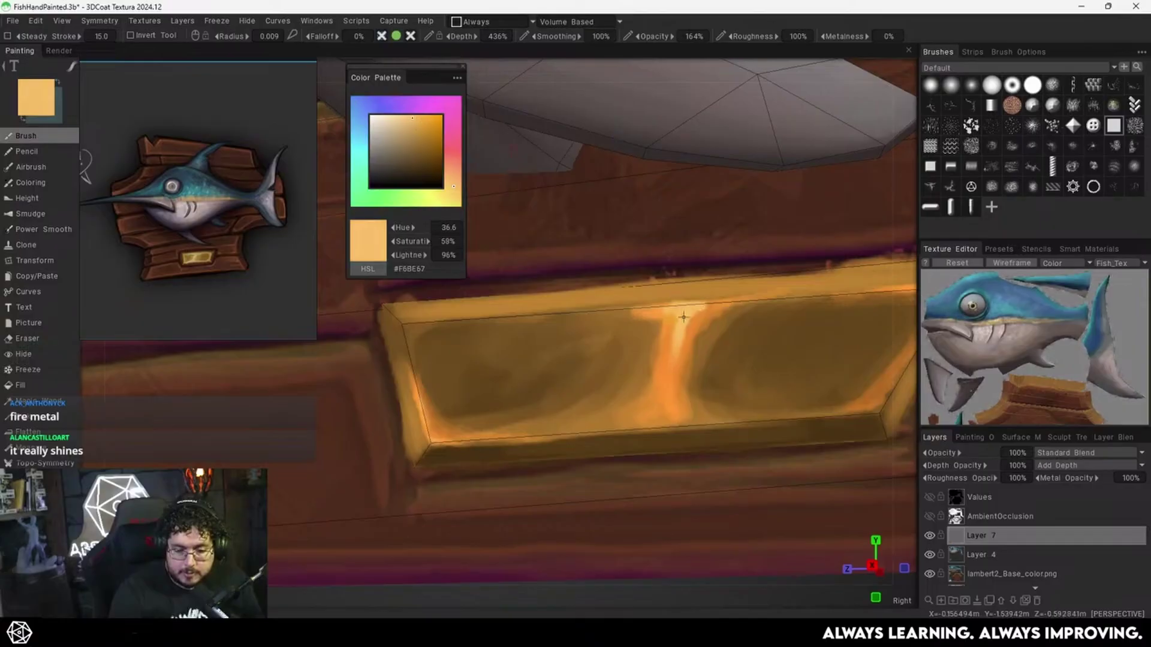
mouse_move(708, 305)
mouse_down()
mouse_move(636, 312)
mouse_move(749, 324)
mouse_up()
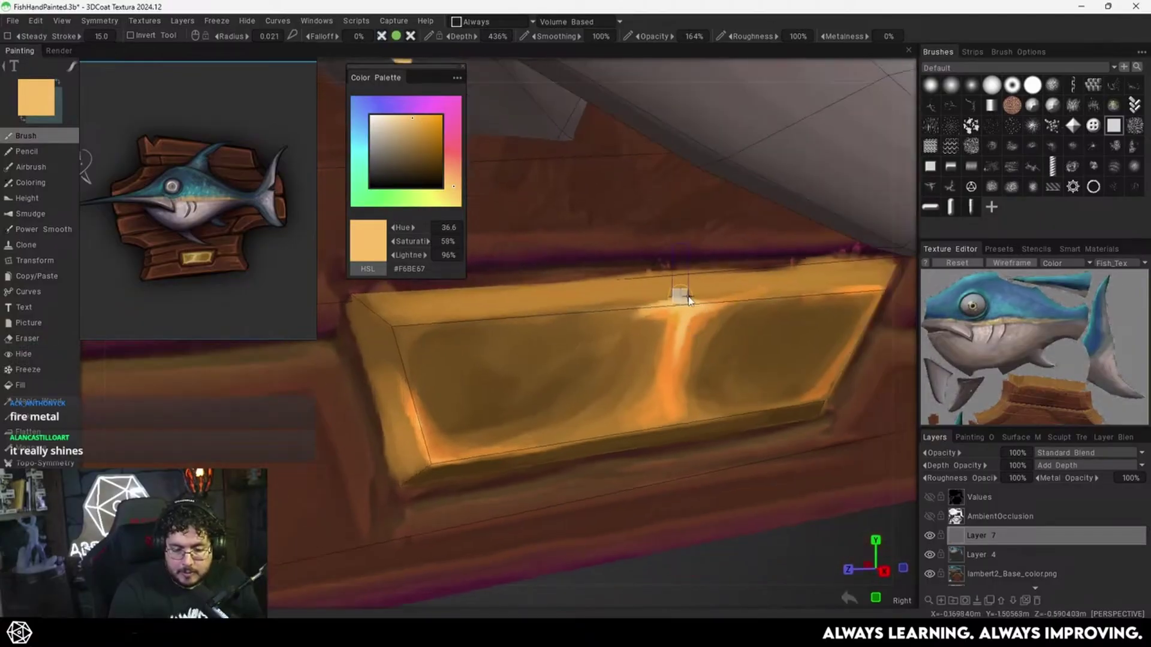
Paint the nameplate's upper bevel near the reflection with sampled gold #BC8130 at radius 0.023 and close the Color Palette.
alt+drag(688, 300, 684, 339)
key(v)
mouse_move(692, 297)
mouse_down()
mouse_move(647, 306)
mouse_move(674, 286)
mouse_up()
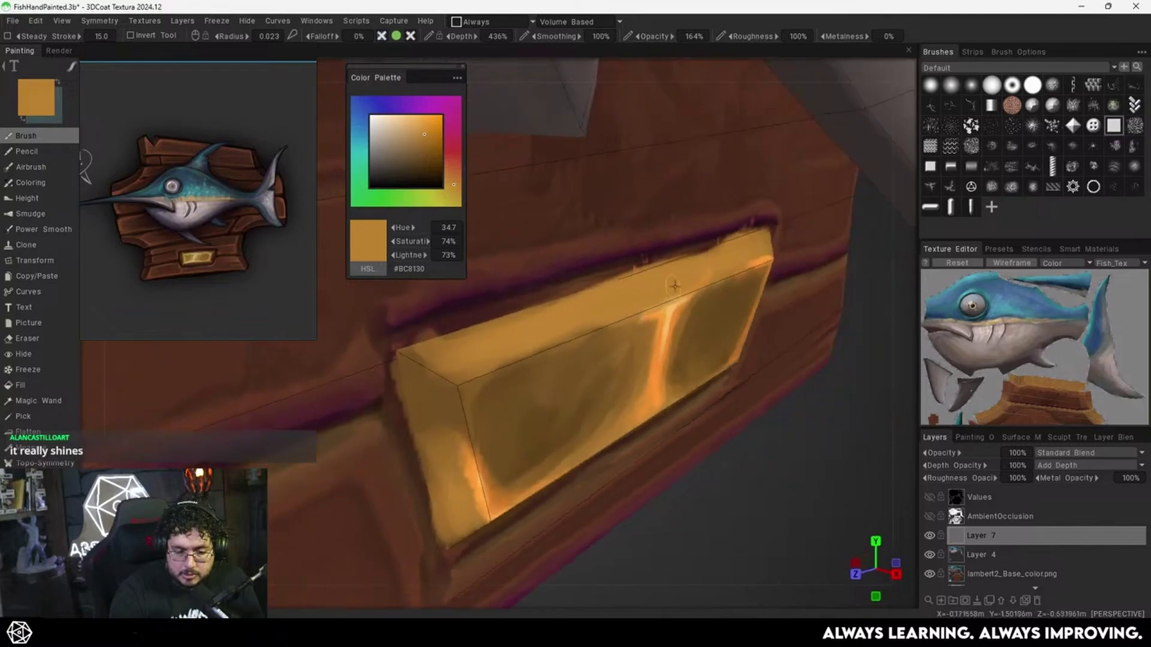
key(v)
key(i)
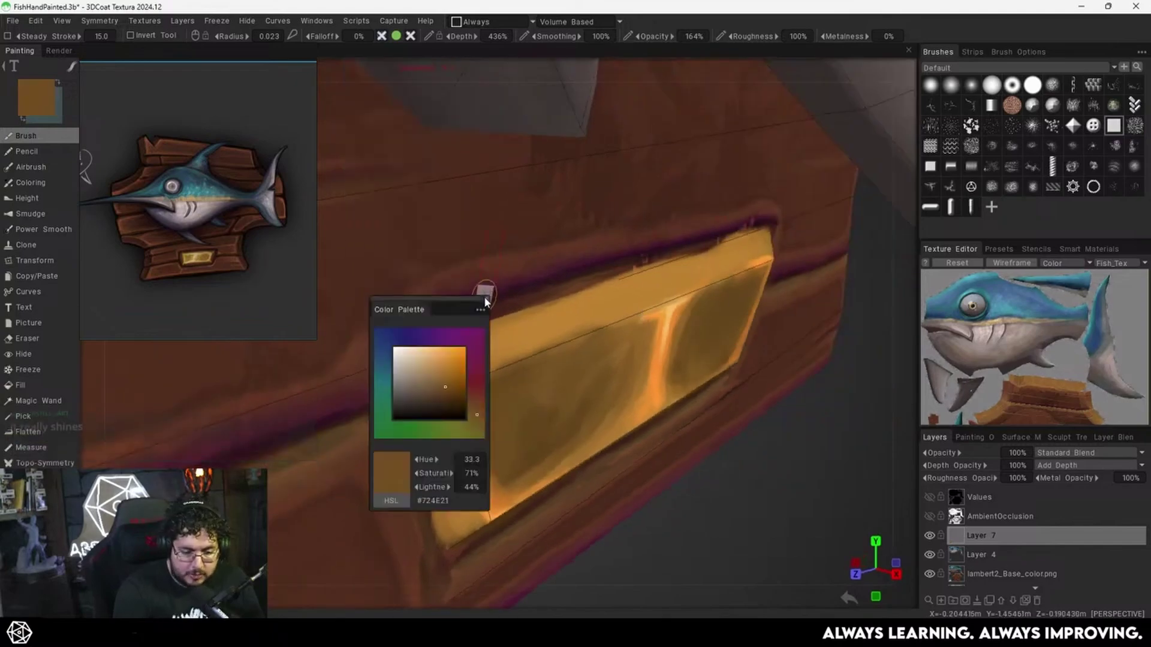
click(486, 297)
Try grey strokes at brush radius 0.015 along the left end of the nameplate's upper bevel.
mouse_move(412, 430)
alt+mouse_down()
mouse_move(426, 402)
mouse_move(446, 401)
alt+mouse_up()
key(v)
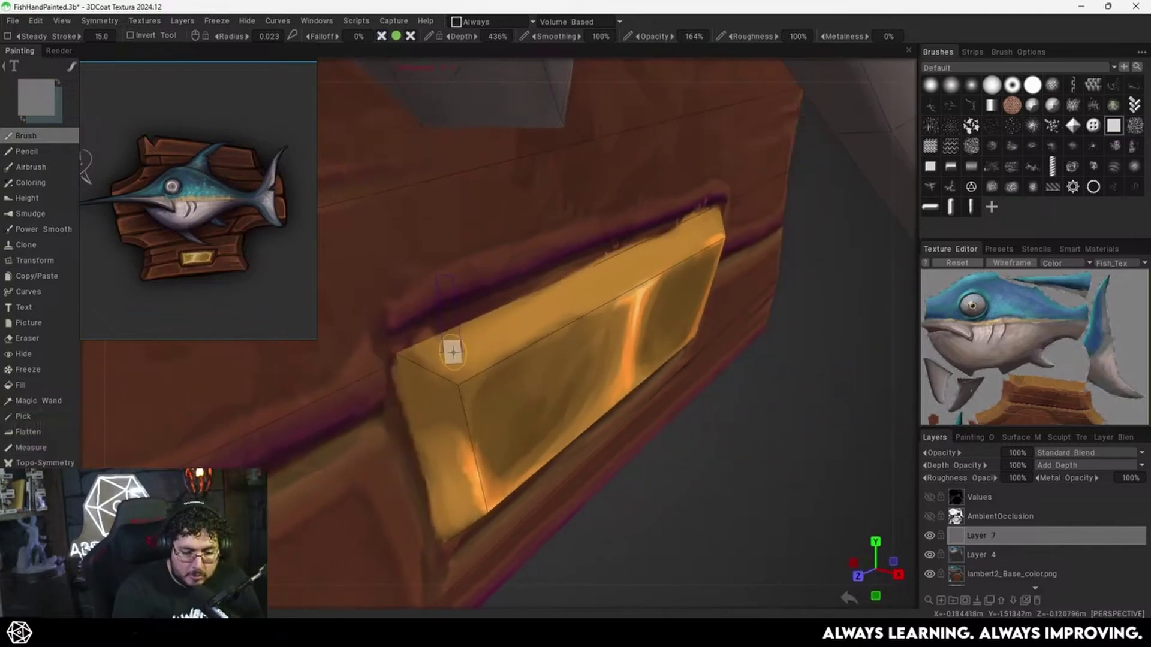
key(bracketleft)
key(bracketleft)
drag(417, 352, 487, 313)
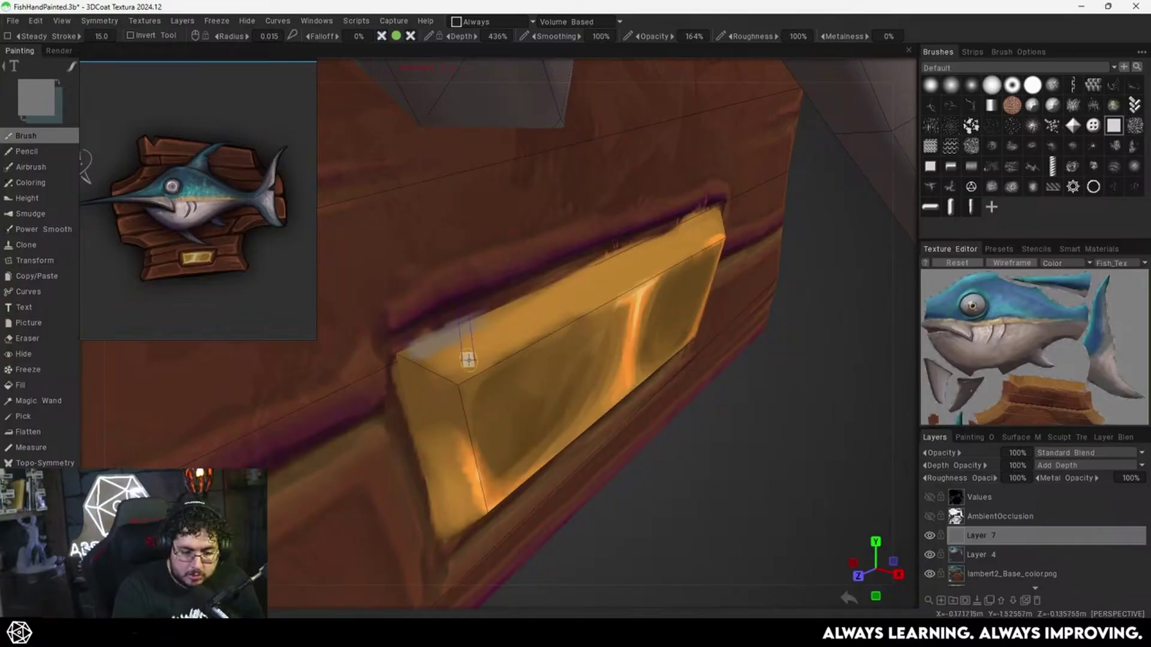
Repaint the nameplate's upper bevel along its full length with sampled gold tones at brush radius 0.015.
key(v)
drag(420, 354, 713, 208)
key(v)
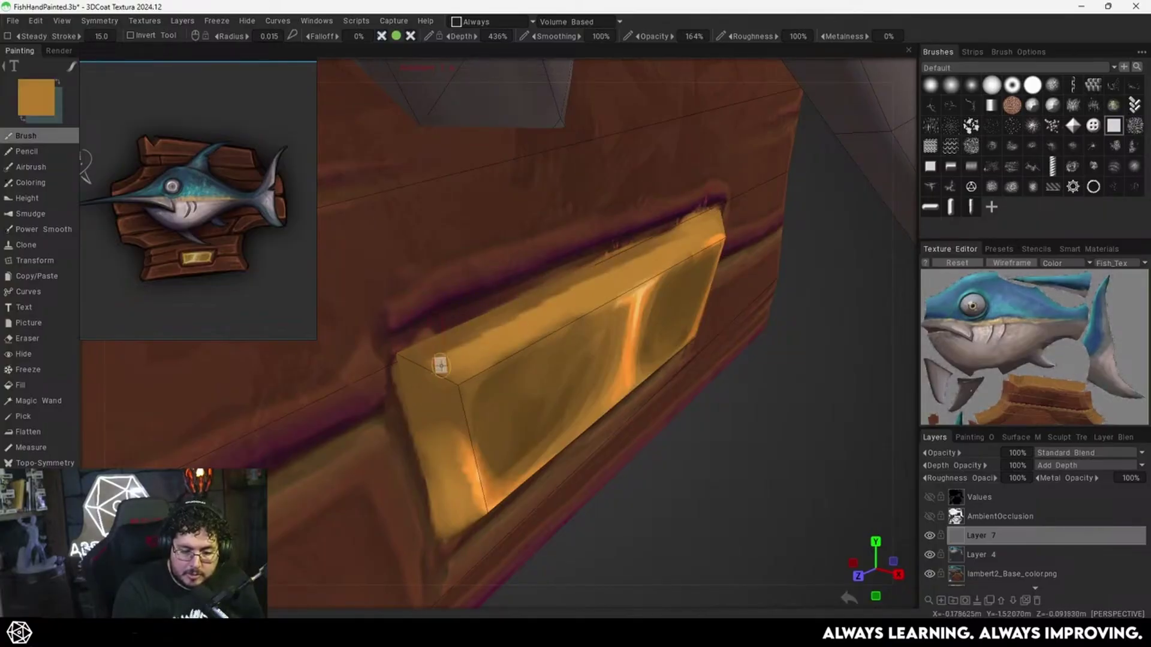
drag(439, 365, 617, 251)
key(ctrl+s)
Soften the orange glow on the nameplate's left bevel with a sampled darker gold and check the whole trophy.
key(v)
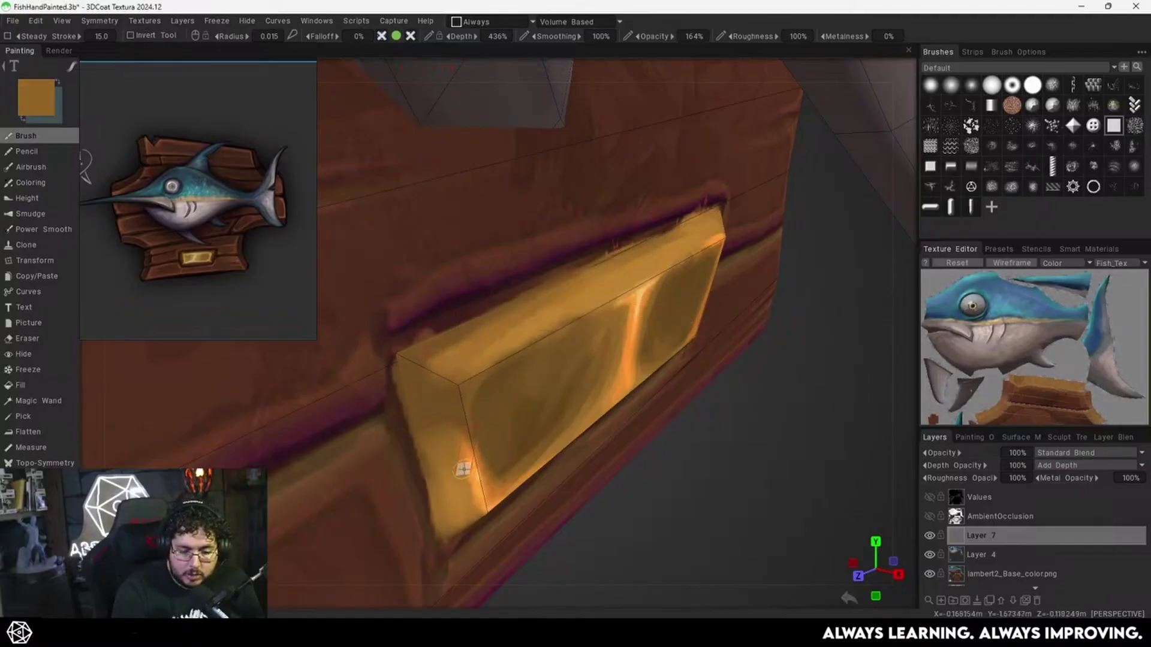
drag(463, 466, 462, 458)
alt+right_drag(570, 424, 418, 443)
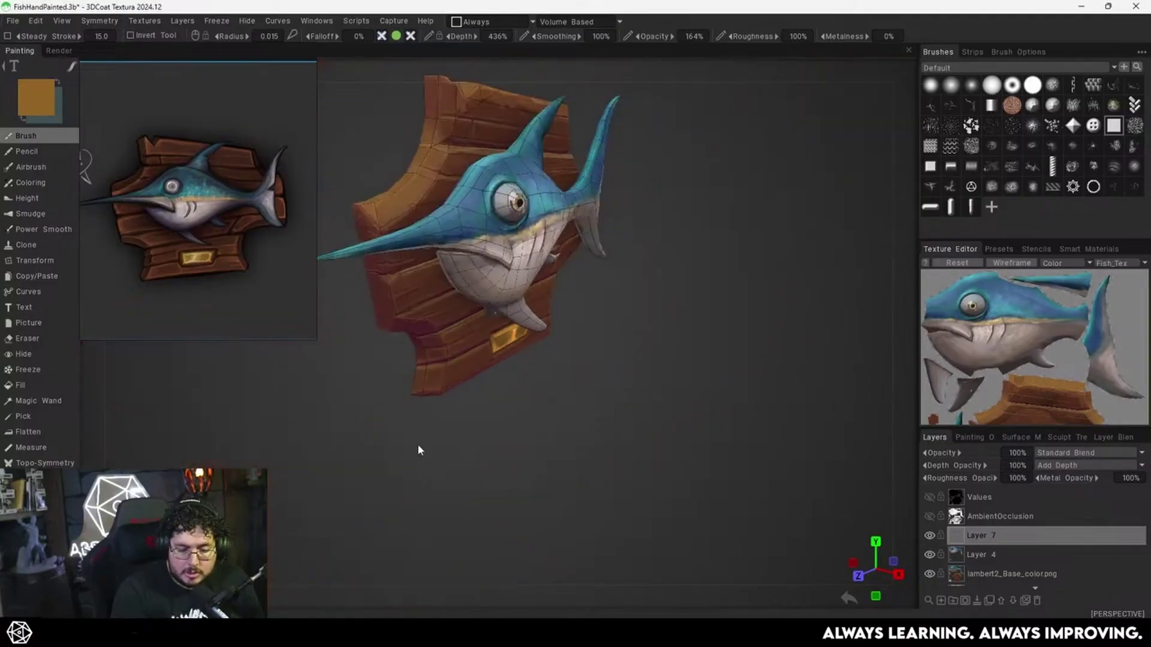
Examine the gold nameplate's light and dark values up close with the Values layer shown.
alt+drag(417, 443, 647, 308)
scroll(594, 343, up, 10)
alt+middle_drag(647, 308, 687, 286)
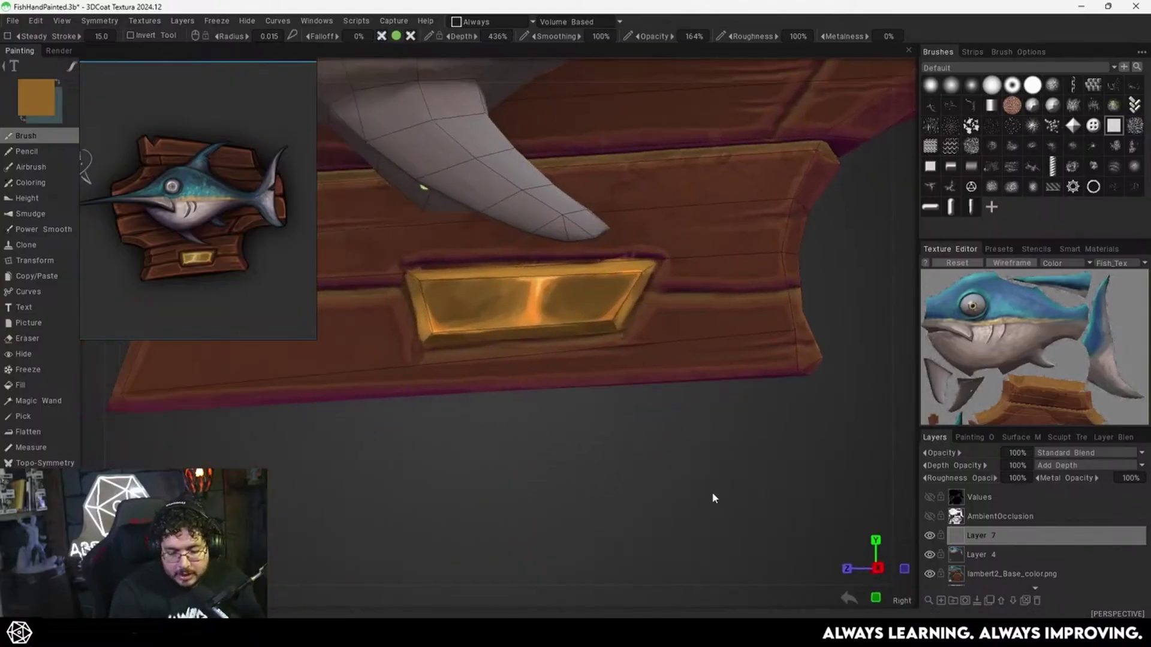
click(931, 517)
click(931, 516)
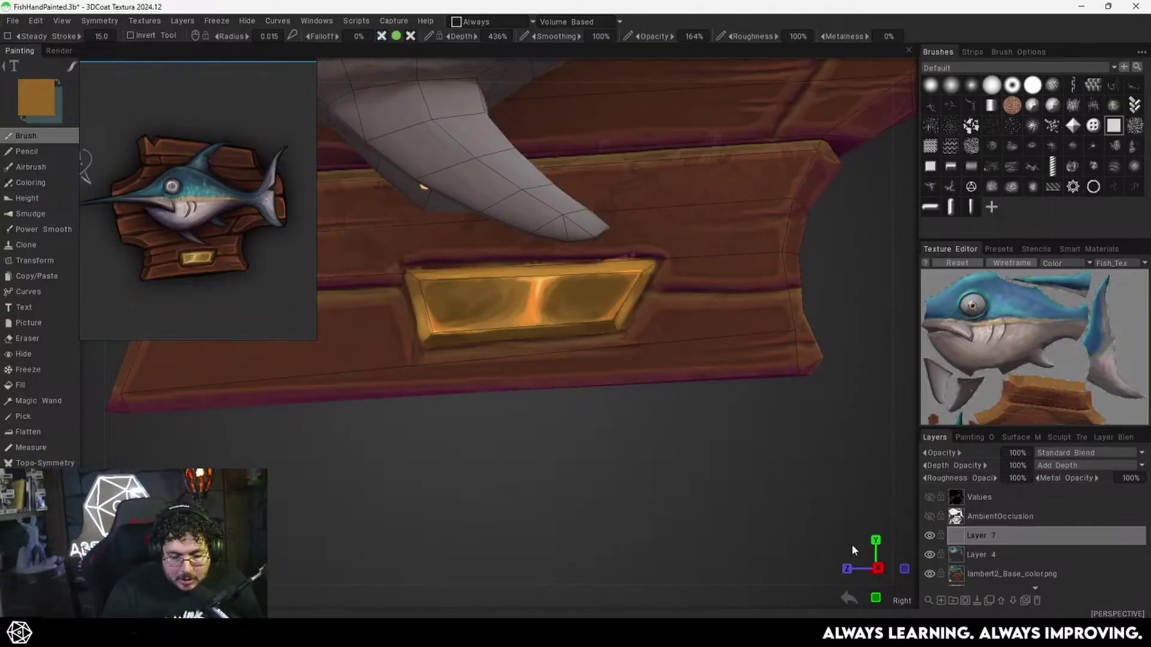
drag(804, 499, 812, 485)
middle_drag(813, 473, 821, 490)
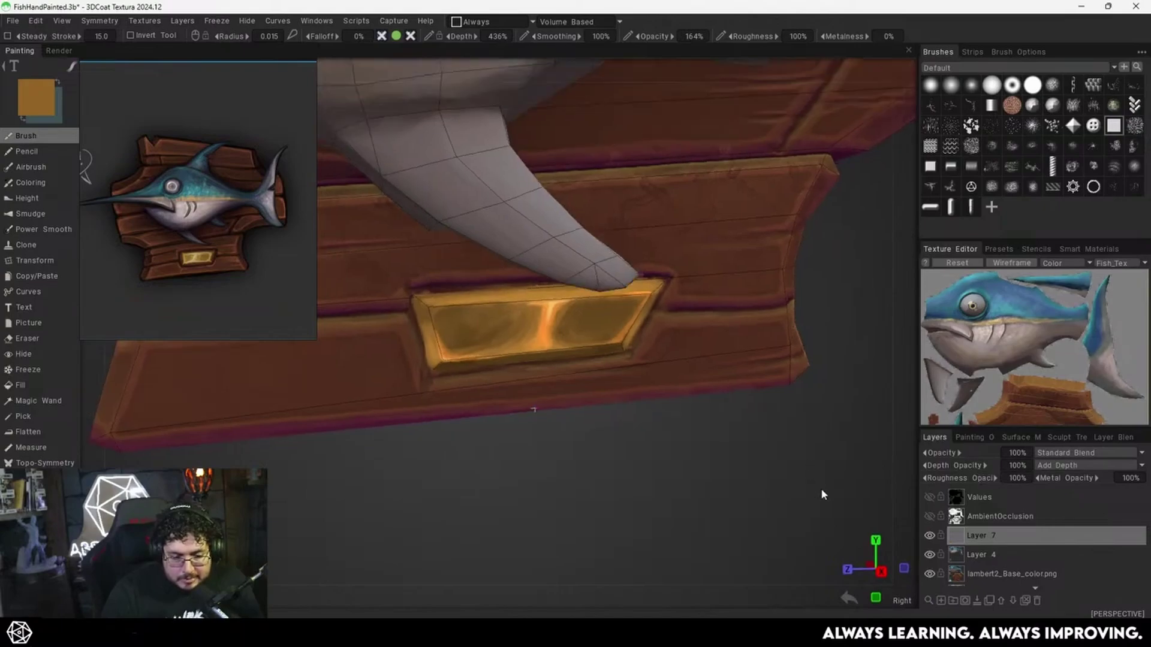
mouse_move(822, 495)
right_down()
mouse_move(826, 464)
mouse_move(869, 450)
right_up()
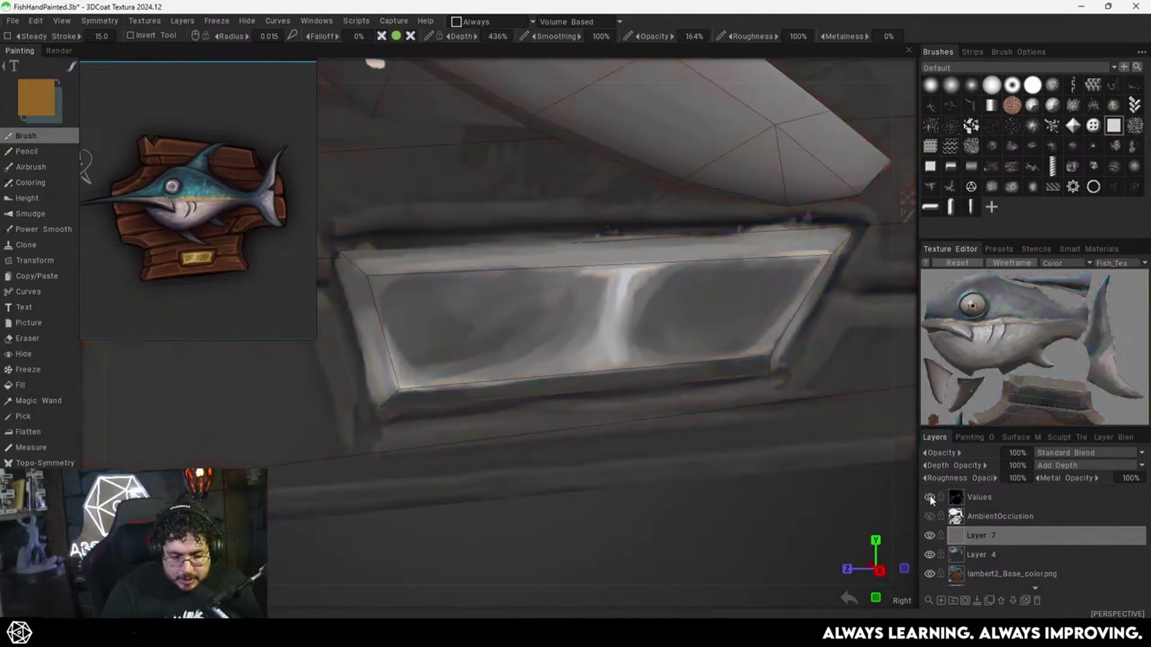
drag(853, 506, 817, 491)
right_drag(838, 459, 780, 441)
Brighten the lower end of the nameplate's central reflection with a sampled pale gold at brush radius 0.006.
key(bracketleft)
key(bracketleft)
key(bracketleft)
key(bracketleft)
key(bracketleft)
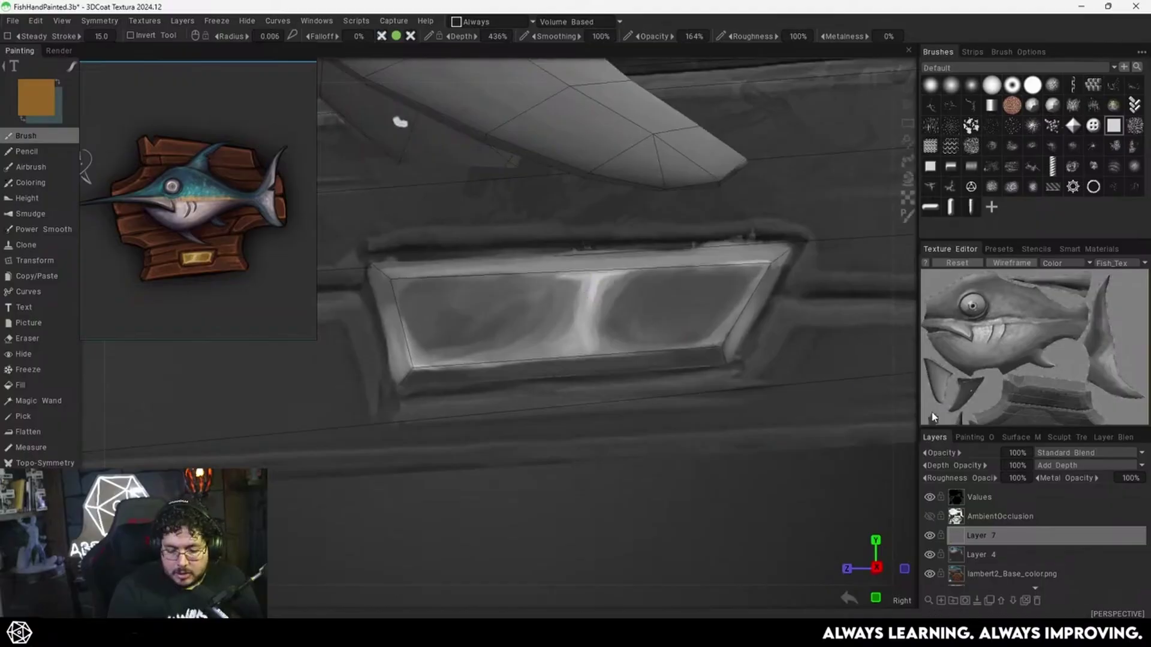
key(v)
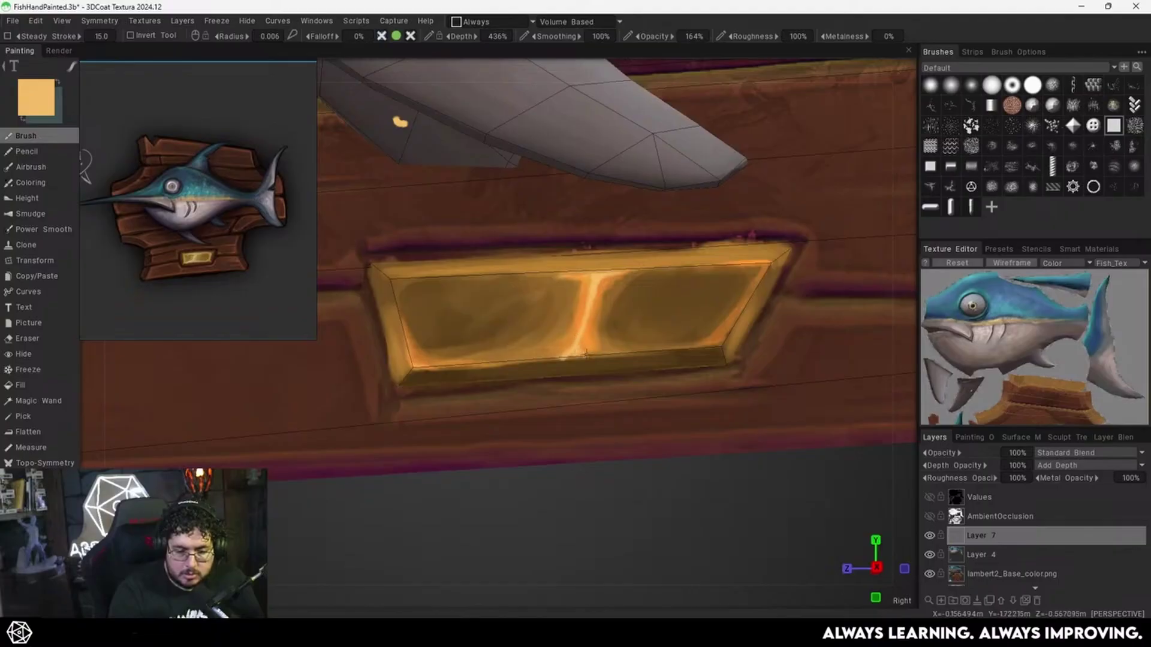
Blend the nameplate's lower inner edge beside the reflection using sampled brown-gold and orange tones at brush radius 0.014.
key(bracketright)
key(bracketright)
key(bracketright)
mouse_move(558, 347)
alt+mouse_down()
mouse_move(521, 368)
mouse_move(558, 358)
mouse_move(478, 356)
mouse_move(558, 344)
alt+mouse_up()
key(bracketright)
key(bracketright)
key(bracketright)
key(v)
key(v)
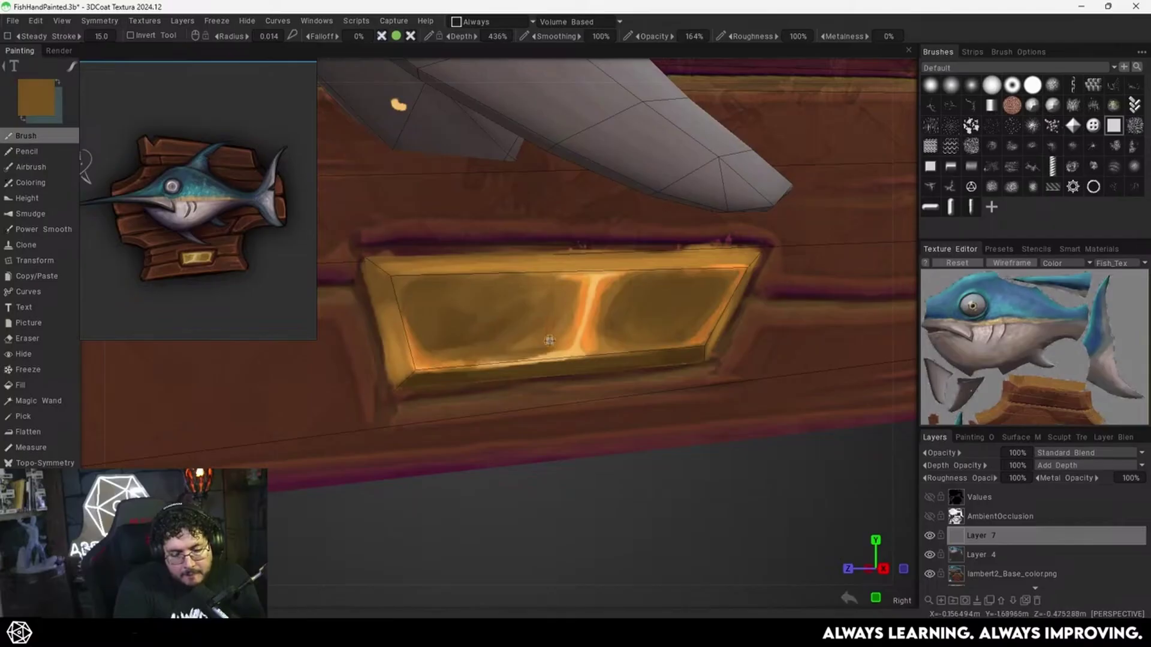
key(v)
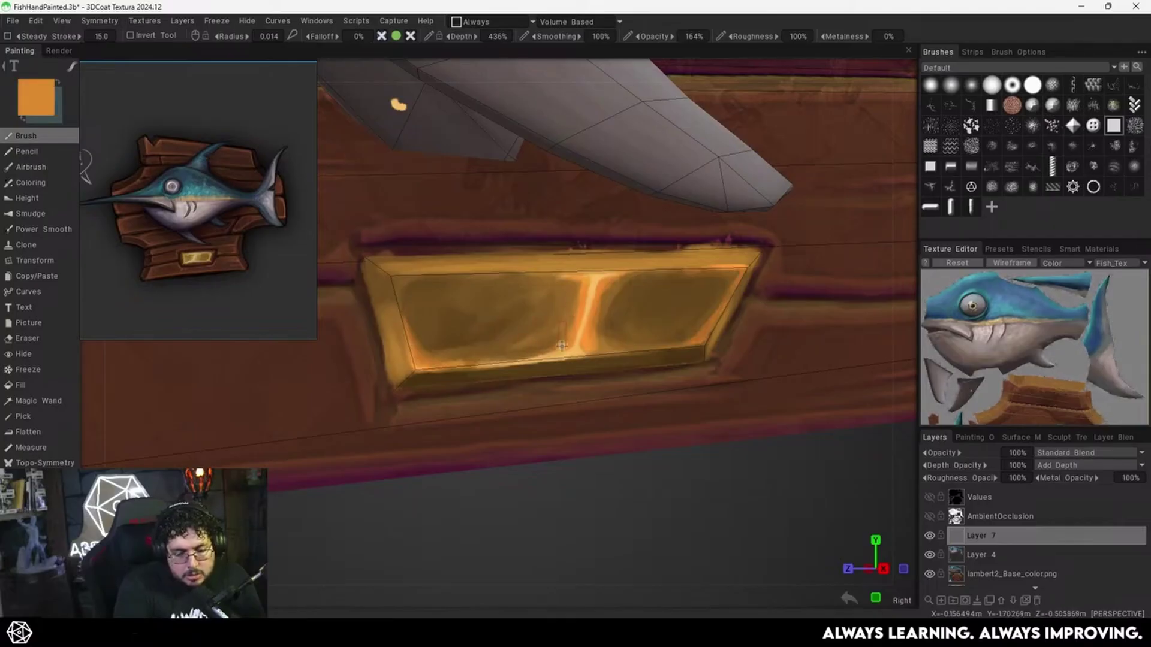
key(v)
key(v)
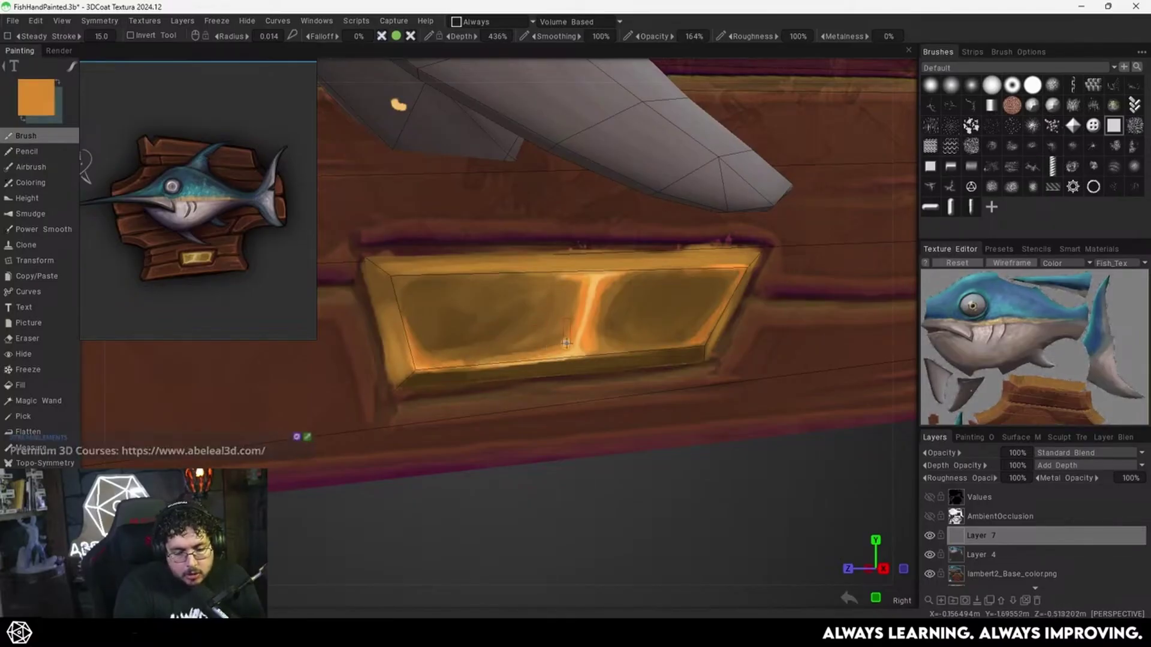
Move the floating reference image window out of the painting viewport.
alt+drag(570, 358, 533, 353)
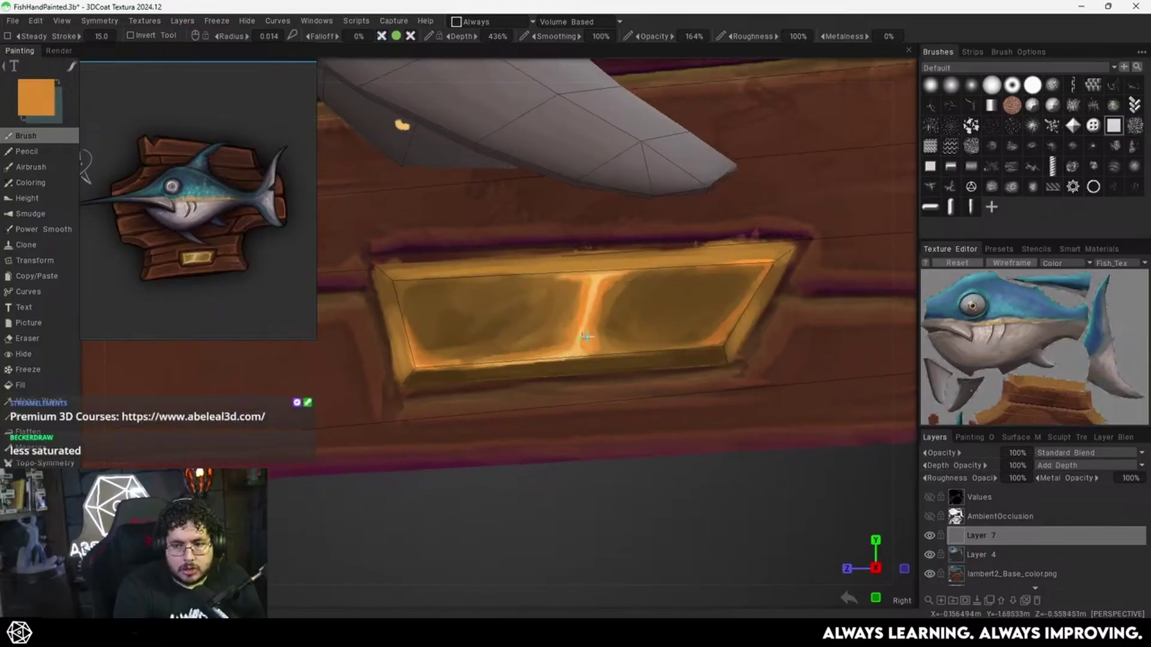
alt+middle_drag(532, 353, 474, 361)
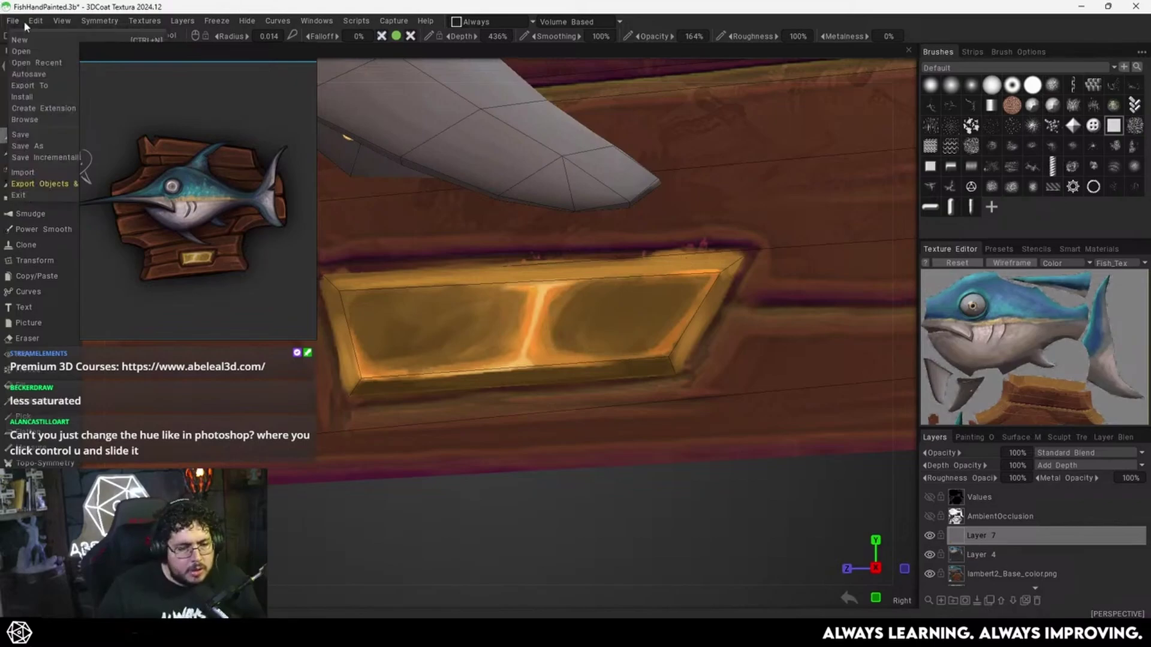
click(182, 20)
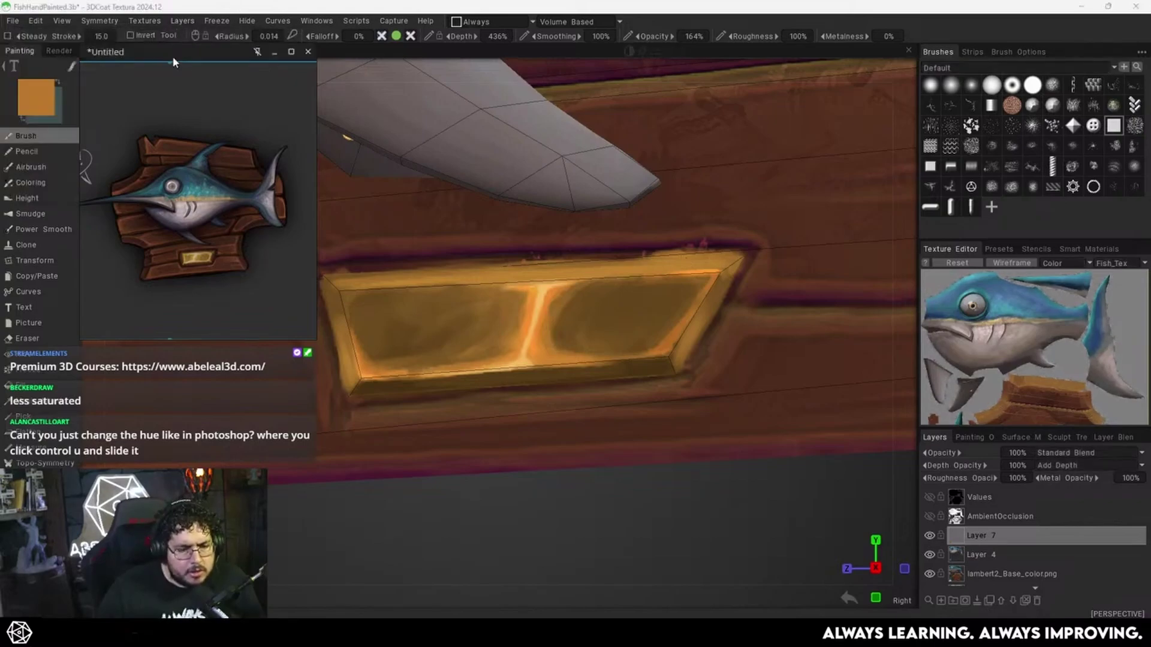
drag(172, 56, 1150, 201)
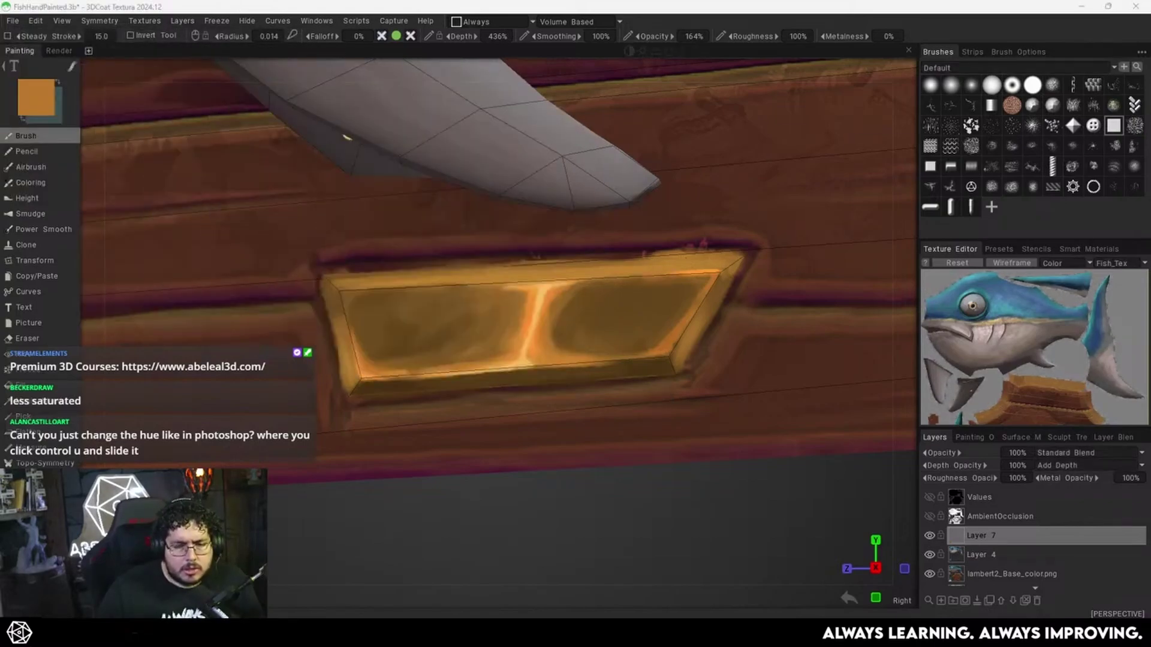
Apply a previewed Hue/Saturation/Lightness adjustment to Layer 7 with hue -3.60, lightness 92% and adjusted saturation.
click(183, 21)
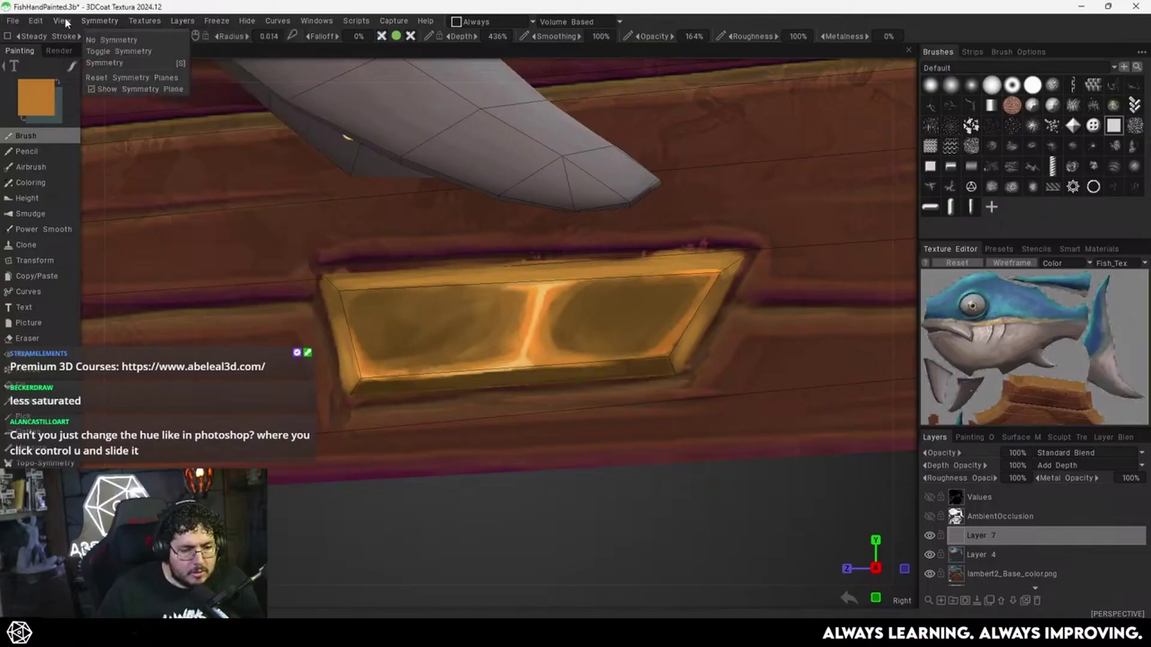
mouse_move(43, 24)
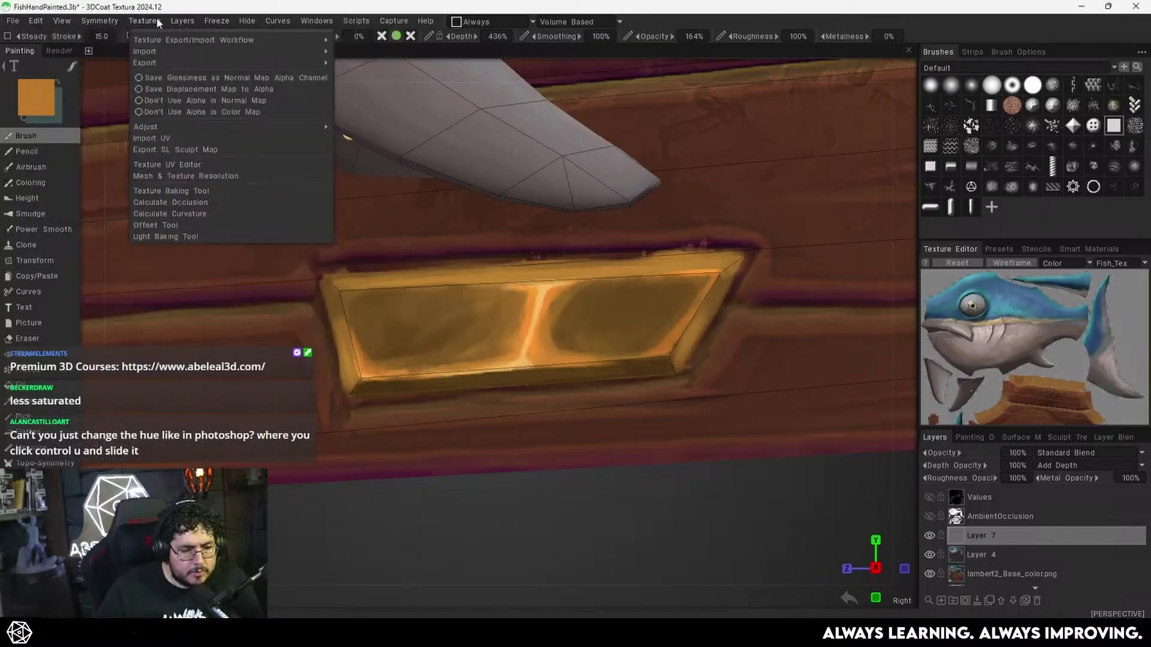
mouse_move(178, 22)
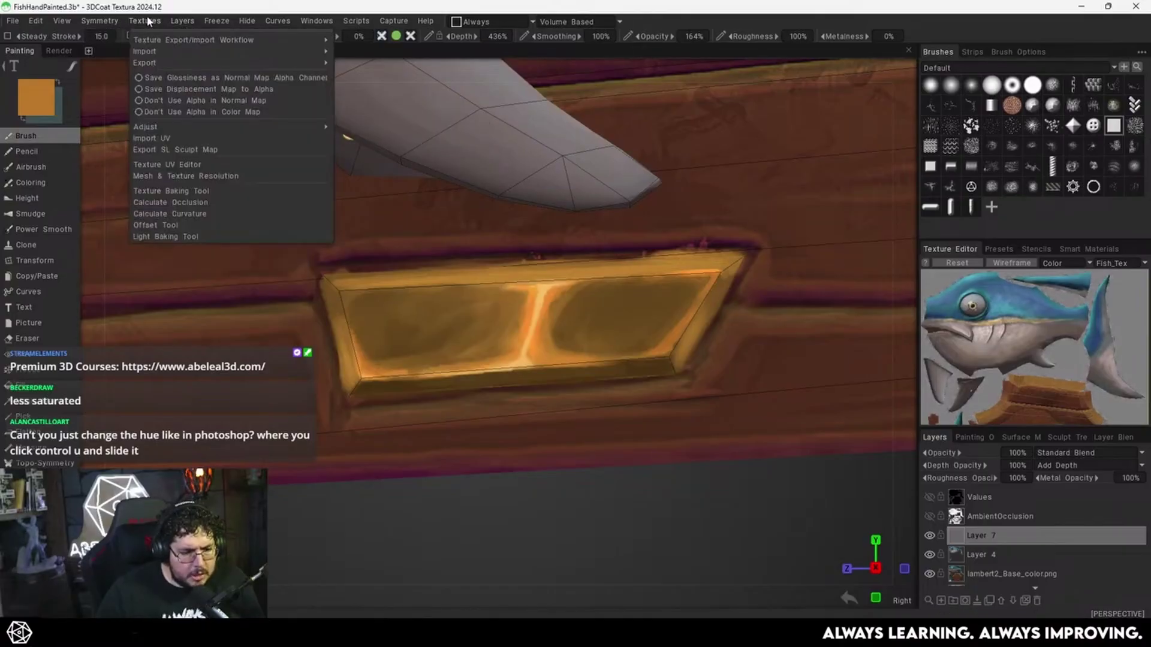
mouse_move(167, 125)
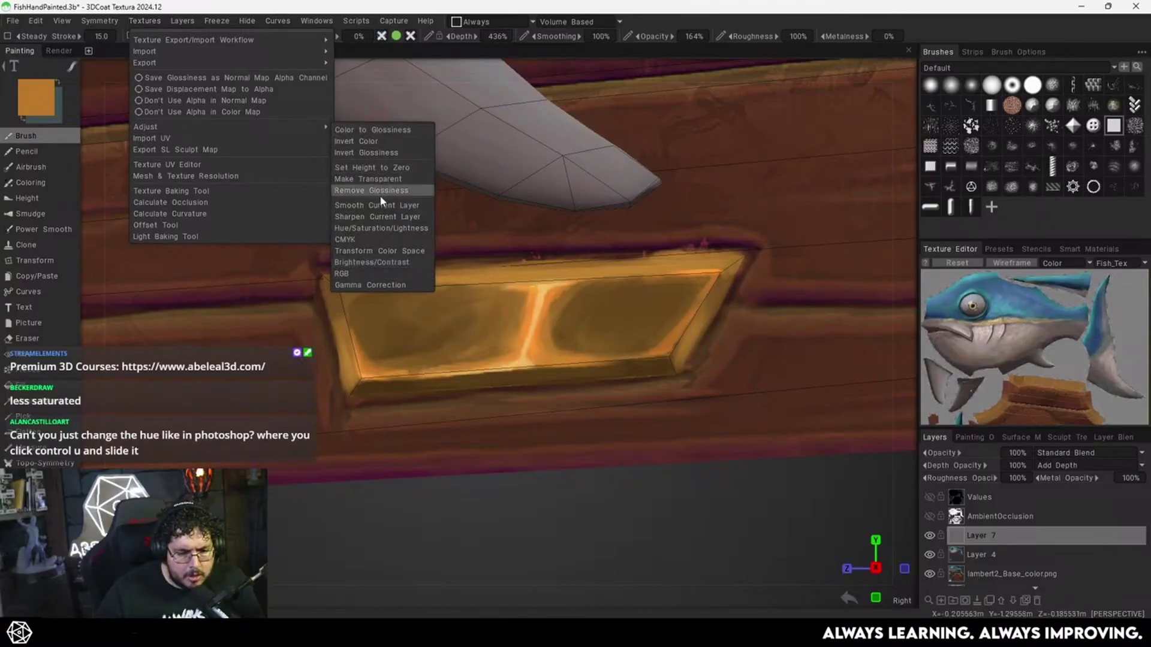
click(387, 227)
drag(472, 259, 230, 163)
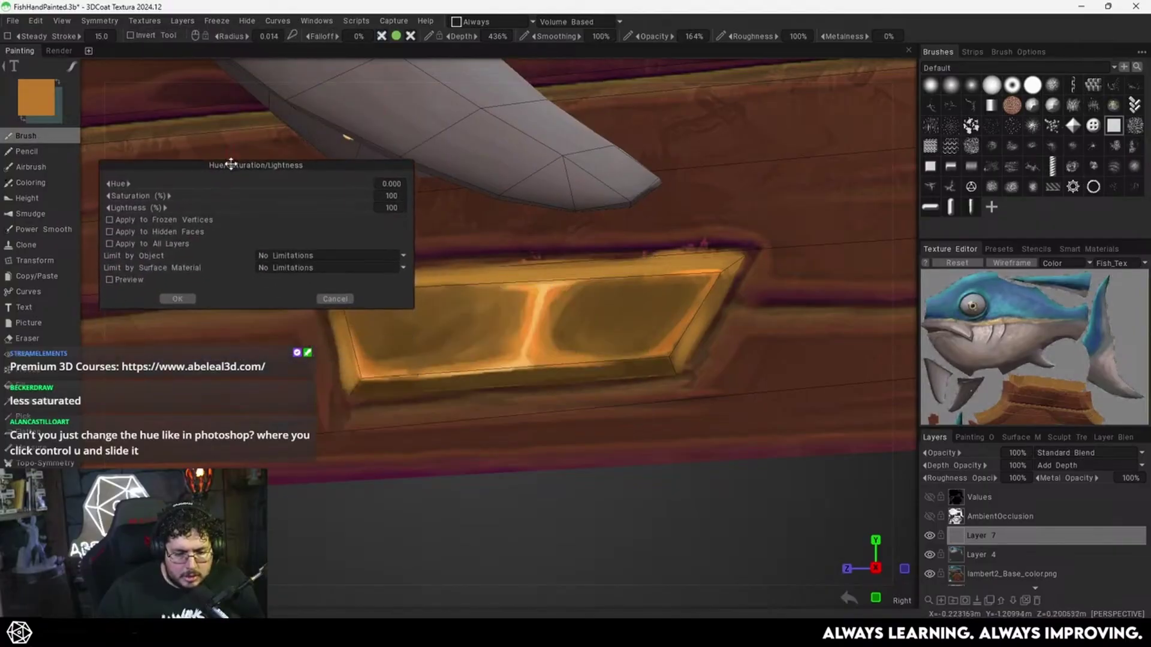
click(109, 279)
mouse_move(150, 197)
mouse_down()
mouse_move(119, 195)
mouse_move(145, 206)
mouse_move(122, 206)
mouse_move(114, 182)
mouse_move(150, 195)
mouse_up()
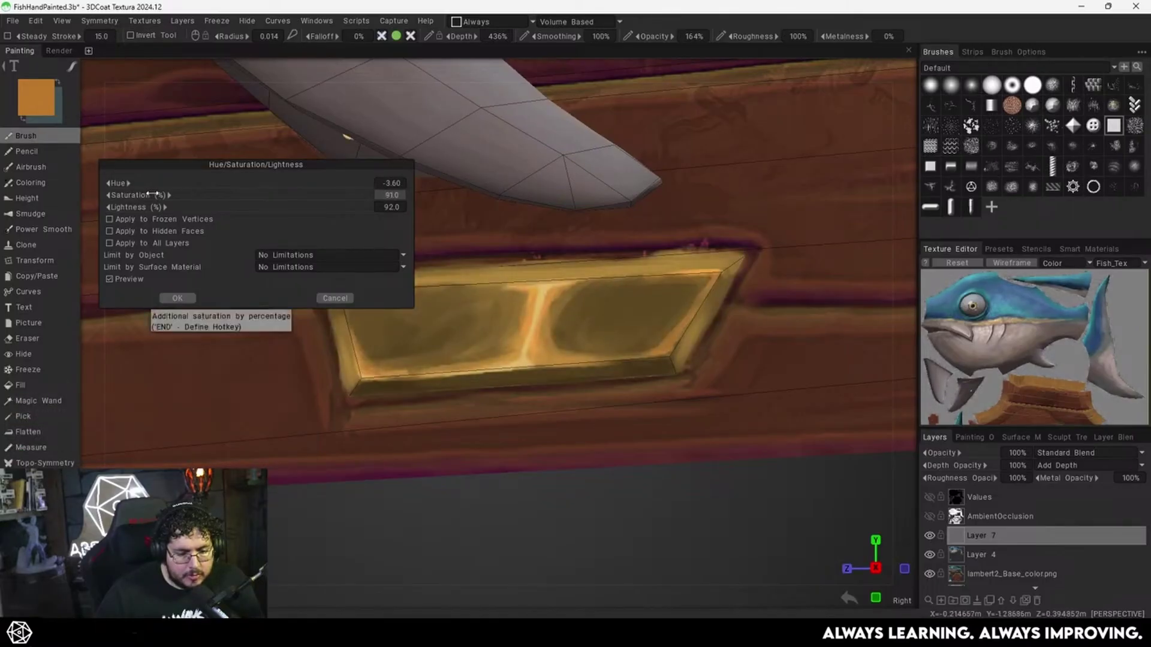
drag(151, 195, 159, 195)
click(178, 298)
Compare the recoloured nameplate with the surrounding wood and fish, with the wireframe hidden.
scroll(526, 244, down, 10)
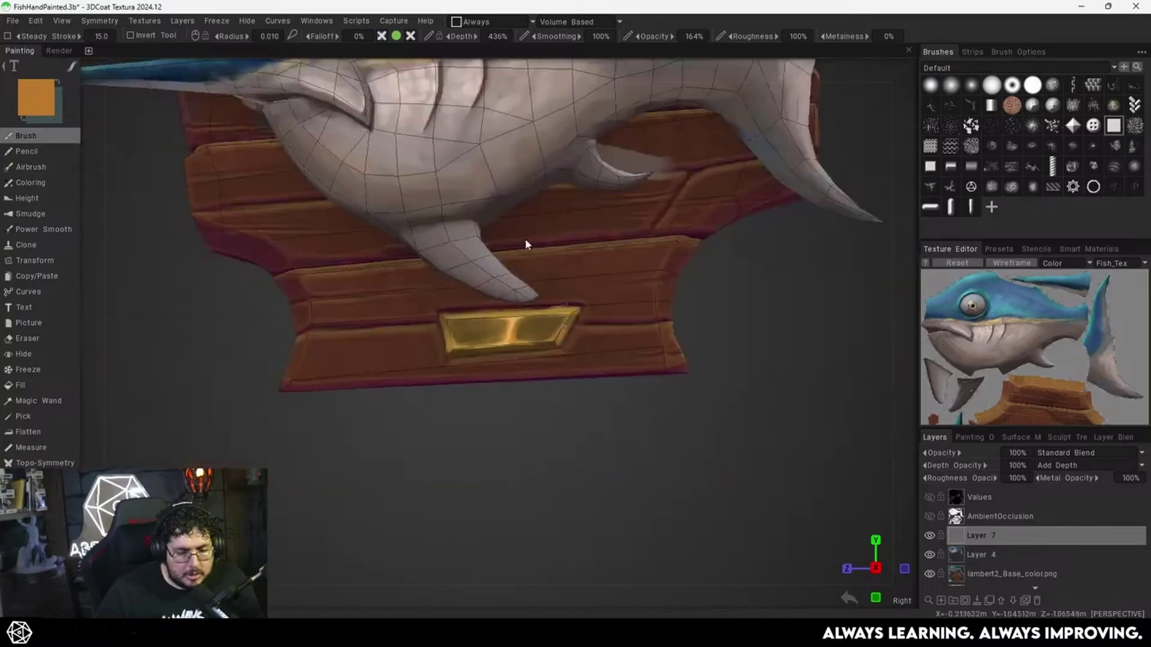
right_drag(384, 270, 632, 408)
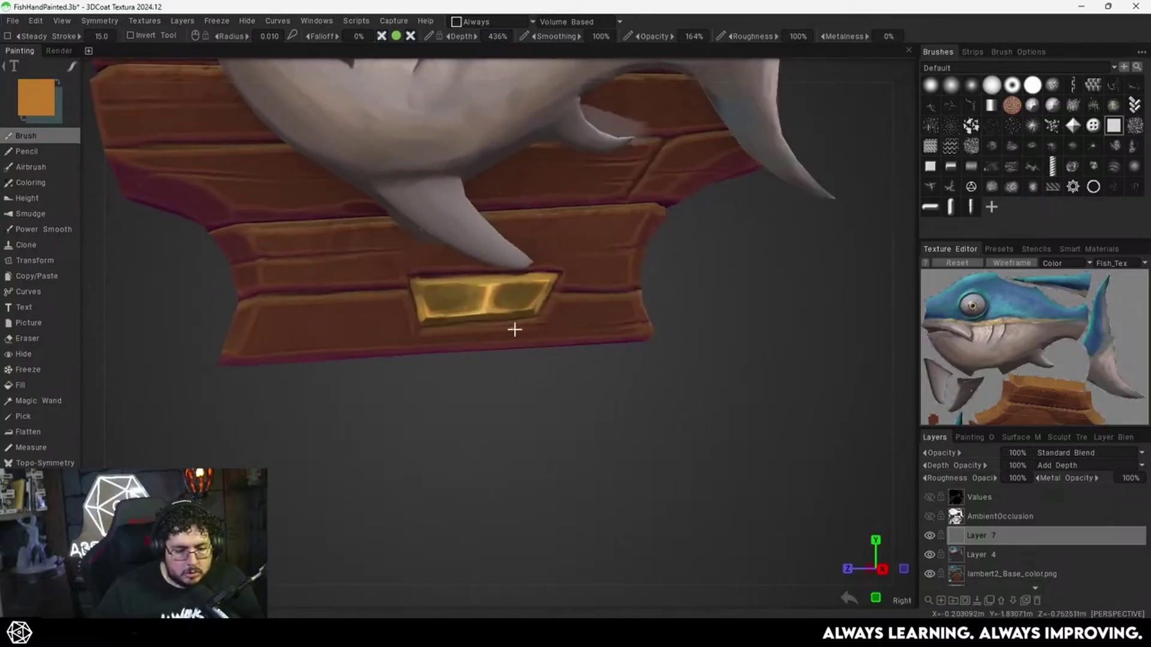
alt+right_drag(514, 329, 583, 351)
scroll(583, 356, down, 4)
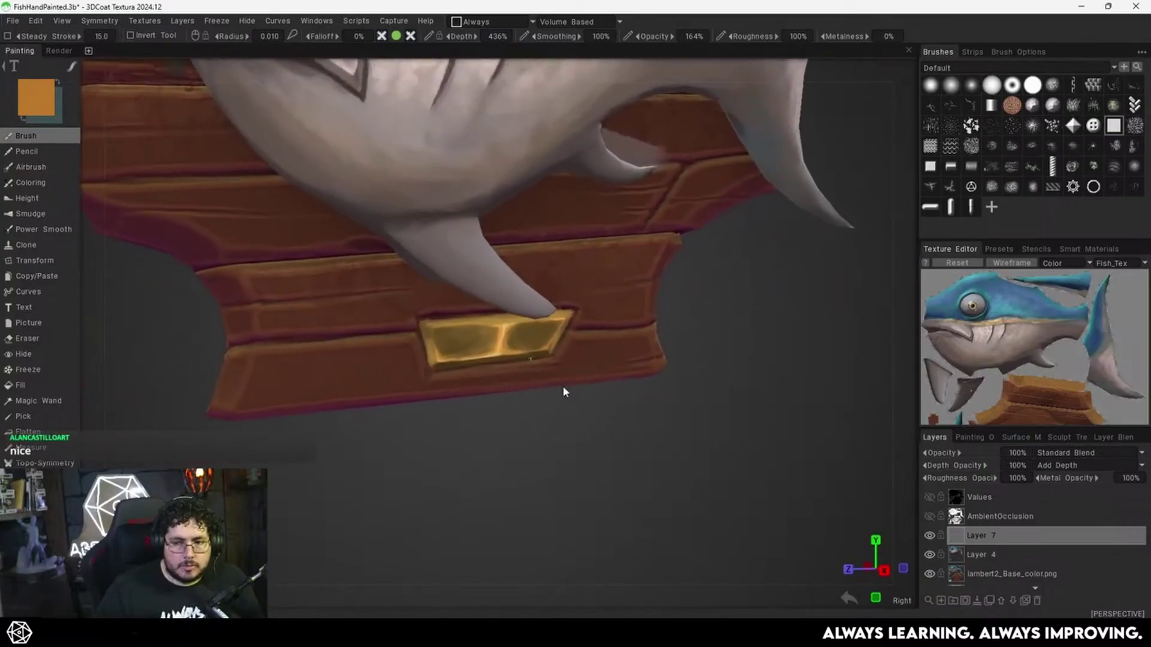
scroll(548, 360, up, 4)
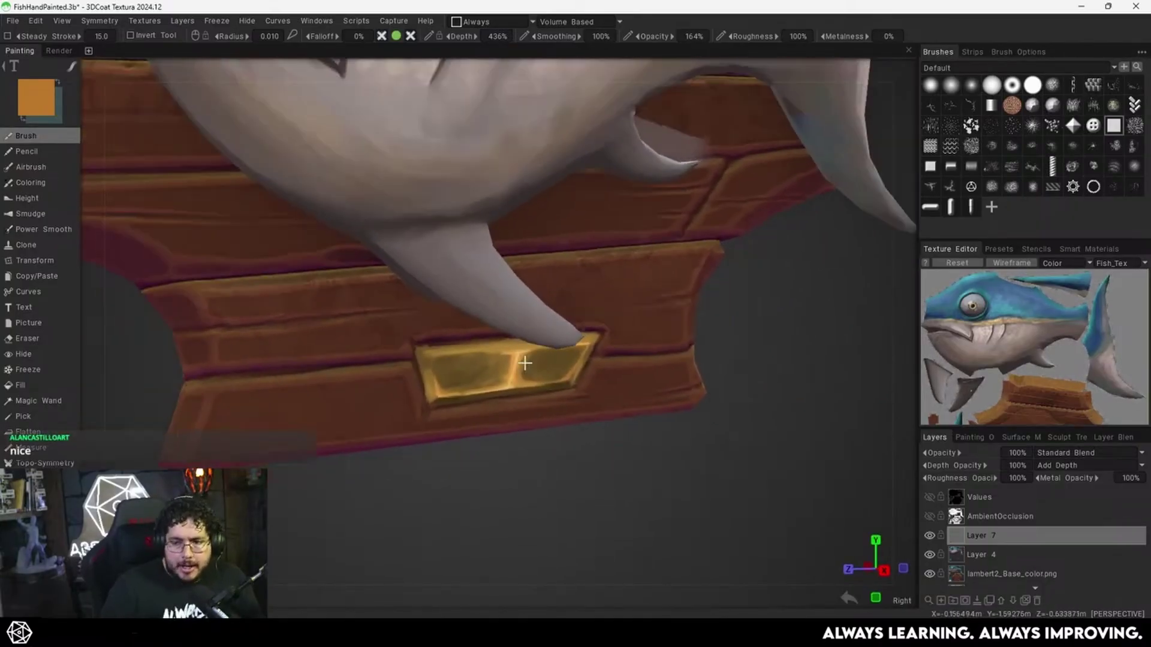
Repaint the nameplate's left panel beside the central reflection with sampled gold tones at brush radius 0.023.
scroll(575, 368, up, 5)
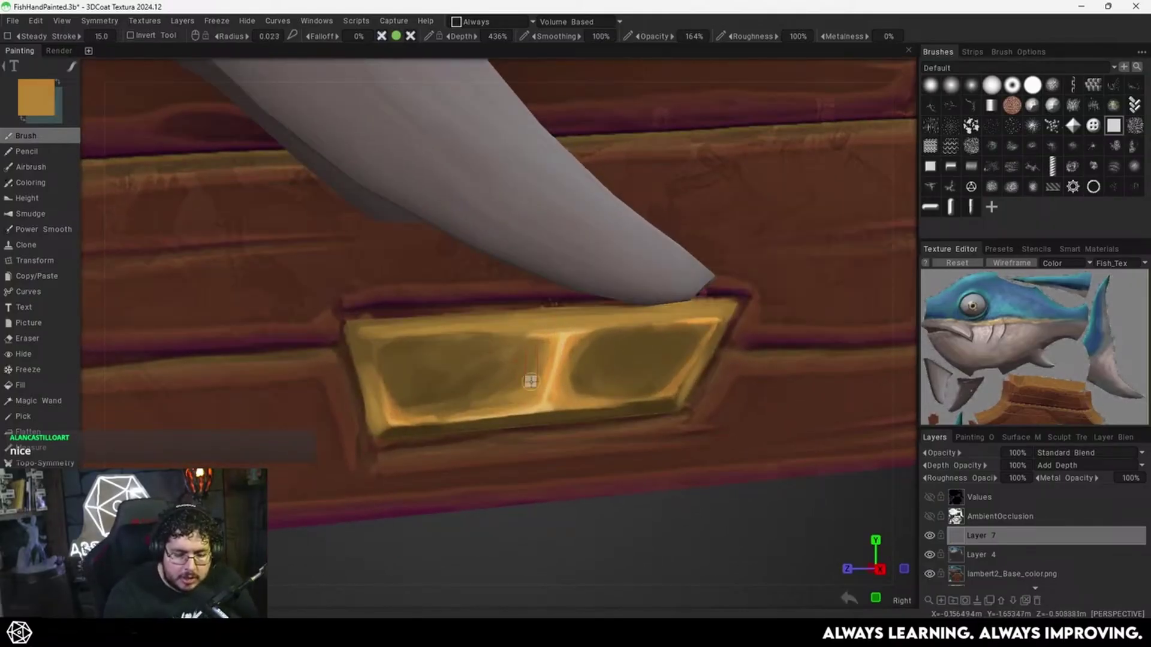
key(v)
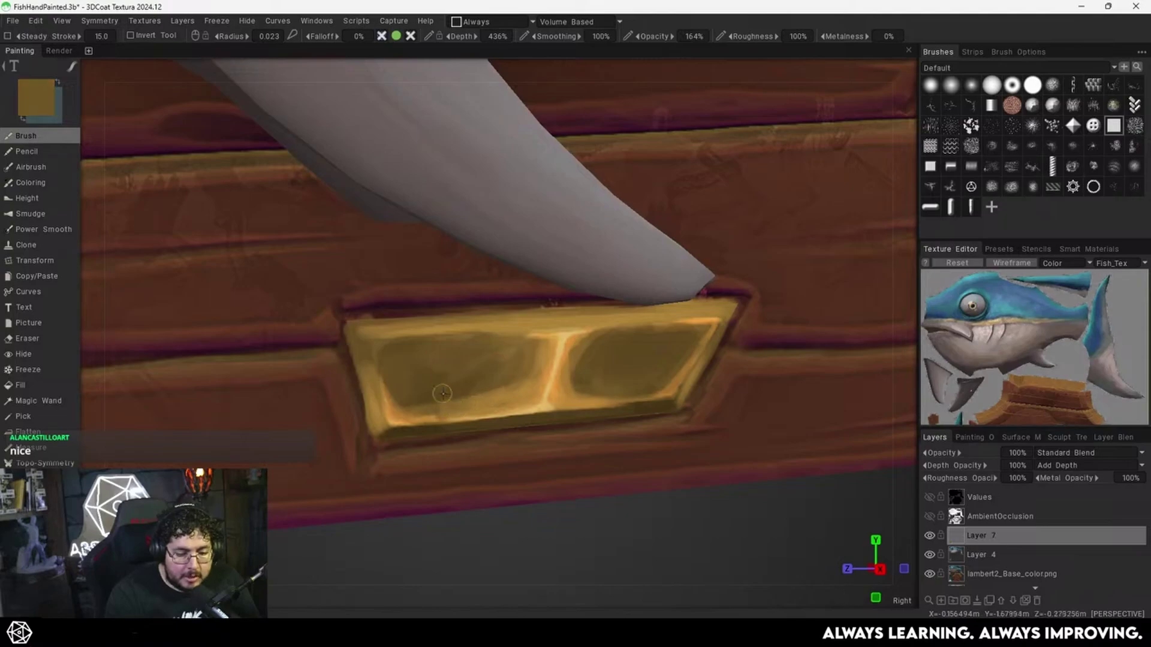
key(v)
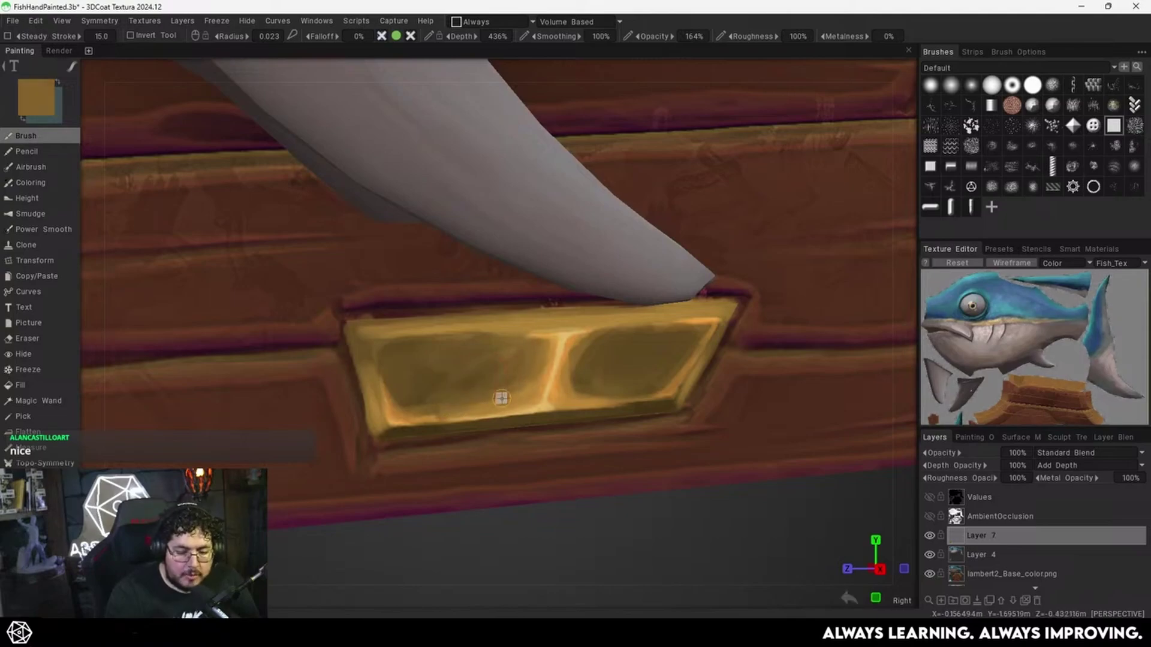
key(v)
key(v)
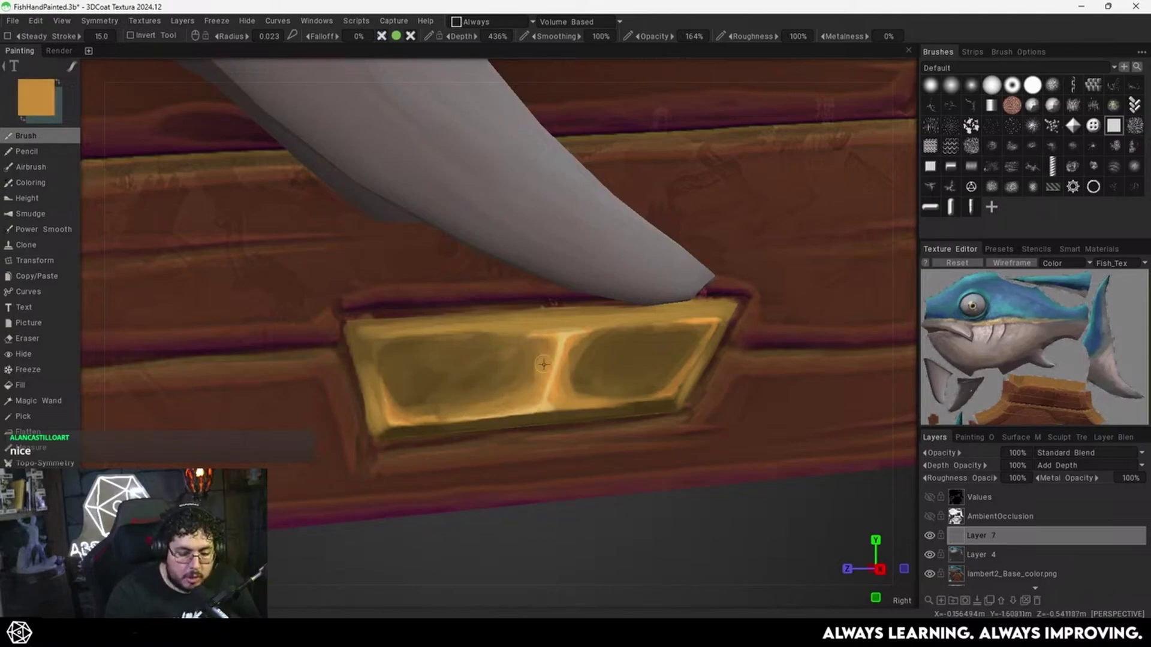
drag(545, 347, 490, 347)
key(v)
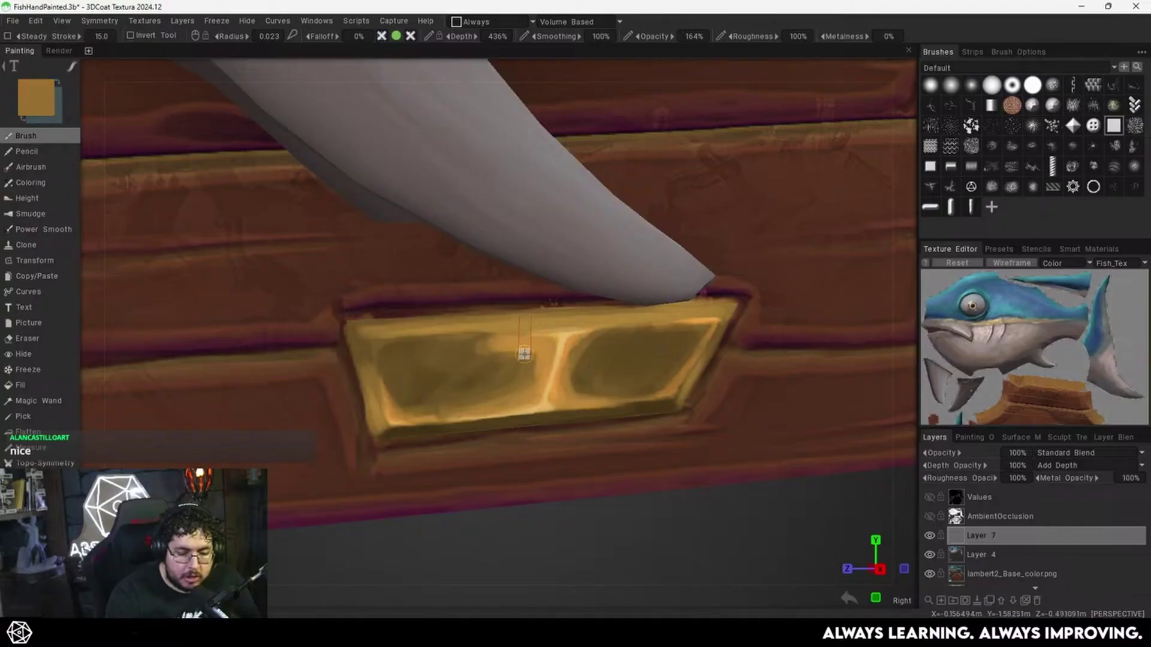
key(v)
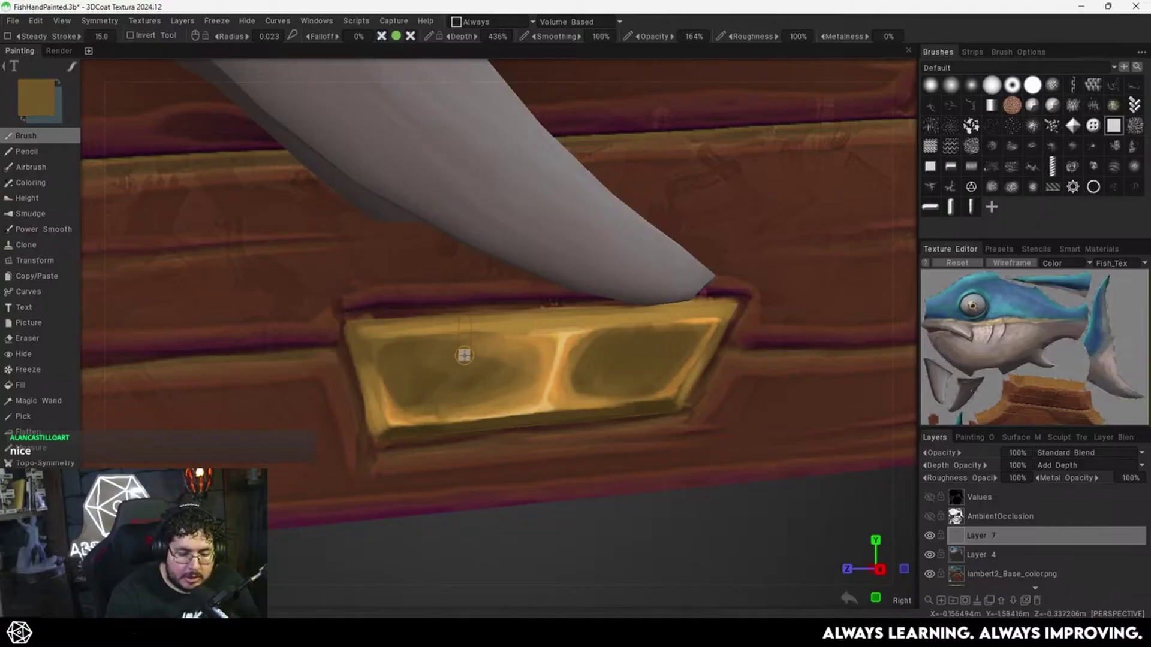
drag(473, 357, 516, 382)
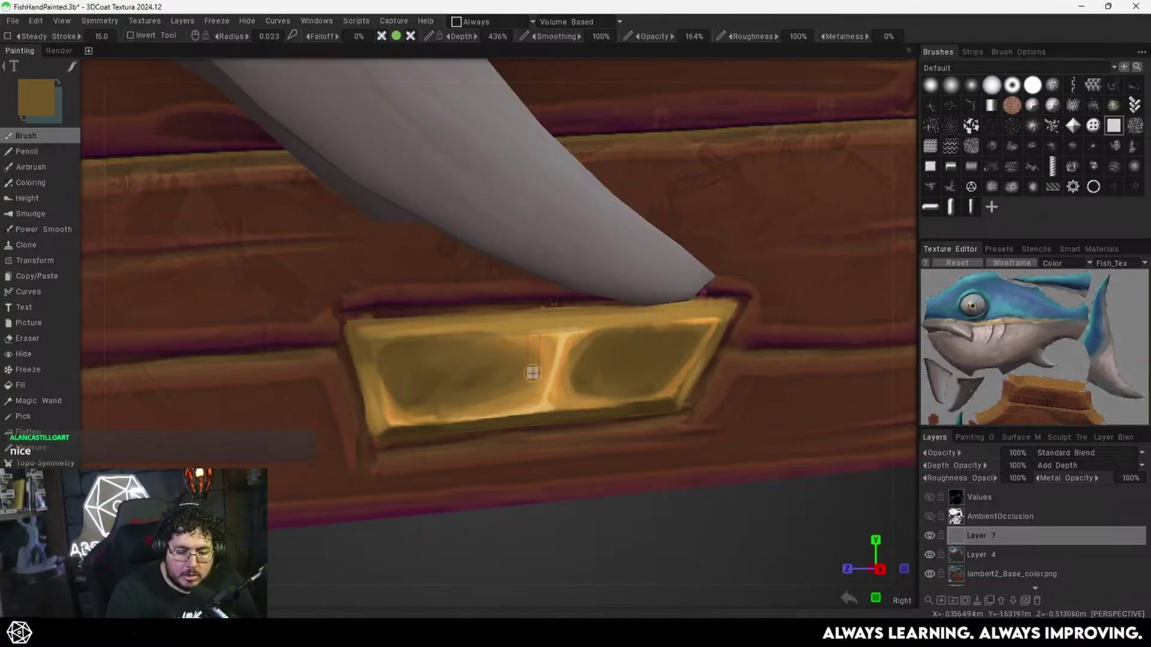
Widen the soft golden glow on both sides of the central reflection, rounding the dark panel areas with sampled golds.
key(v)
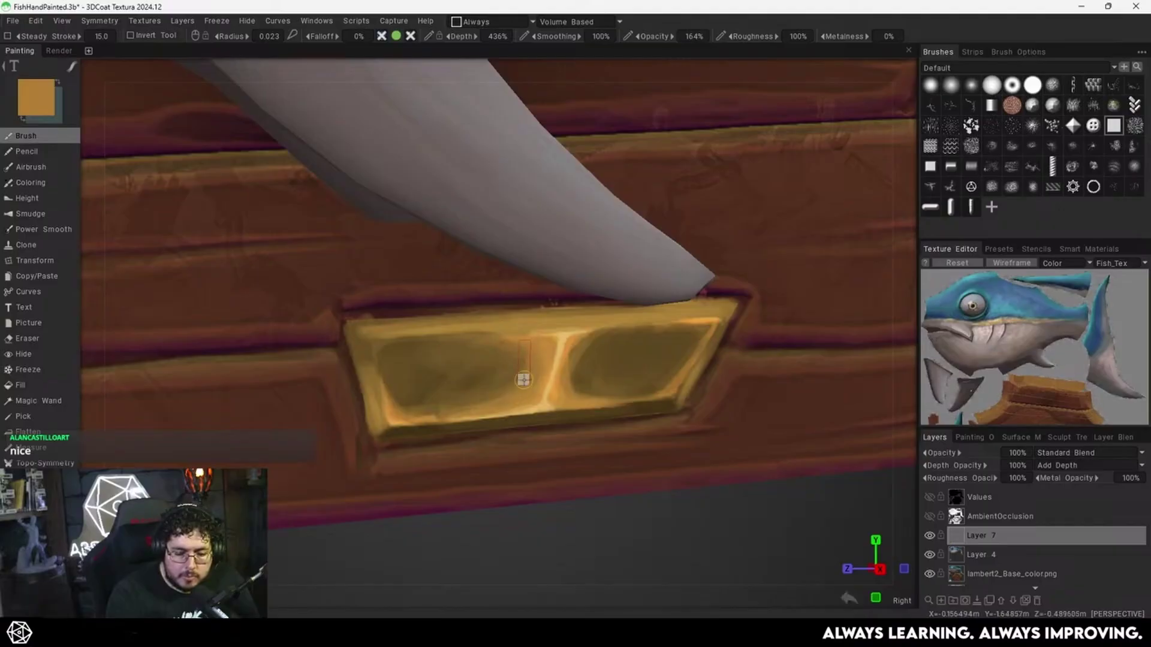
key(v)
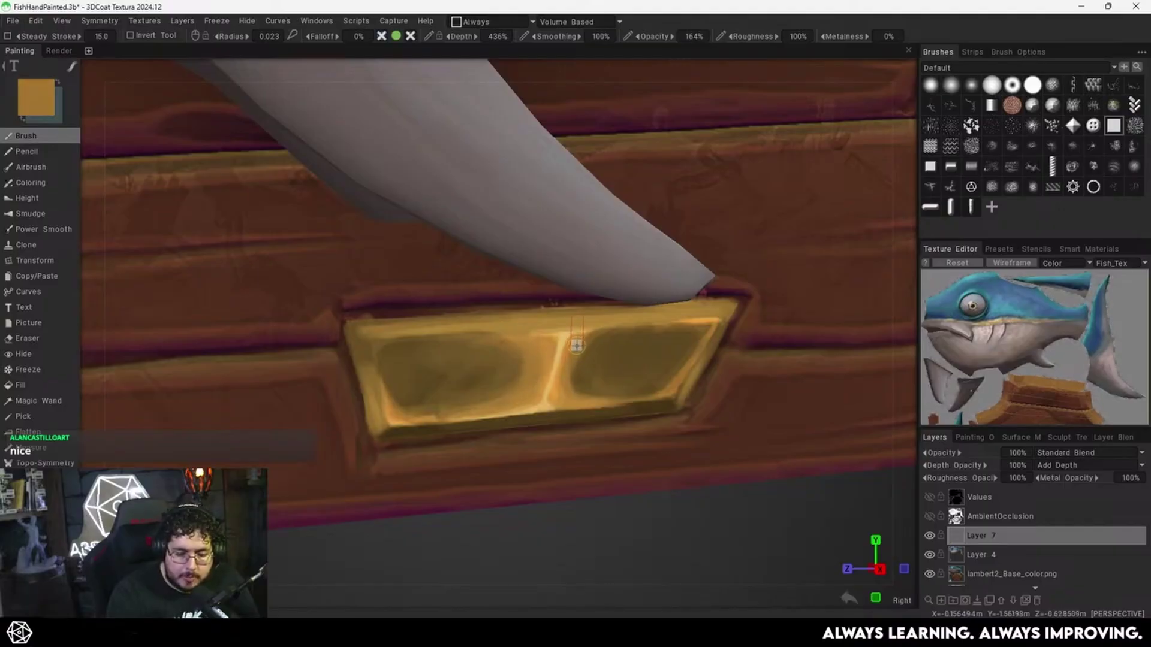
key(v)
mouse_move(561, 400)
mouse_down()
mouse_move(573, 356)
mouse_move(590, 358)
mouse_up()
key(v)
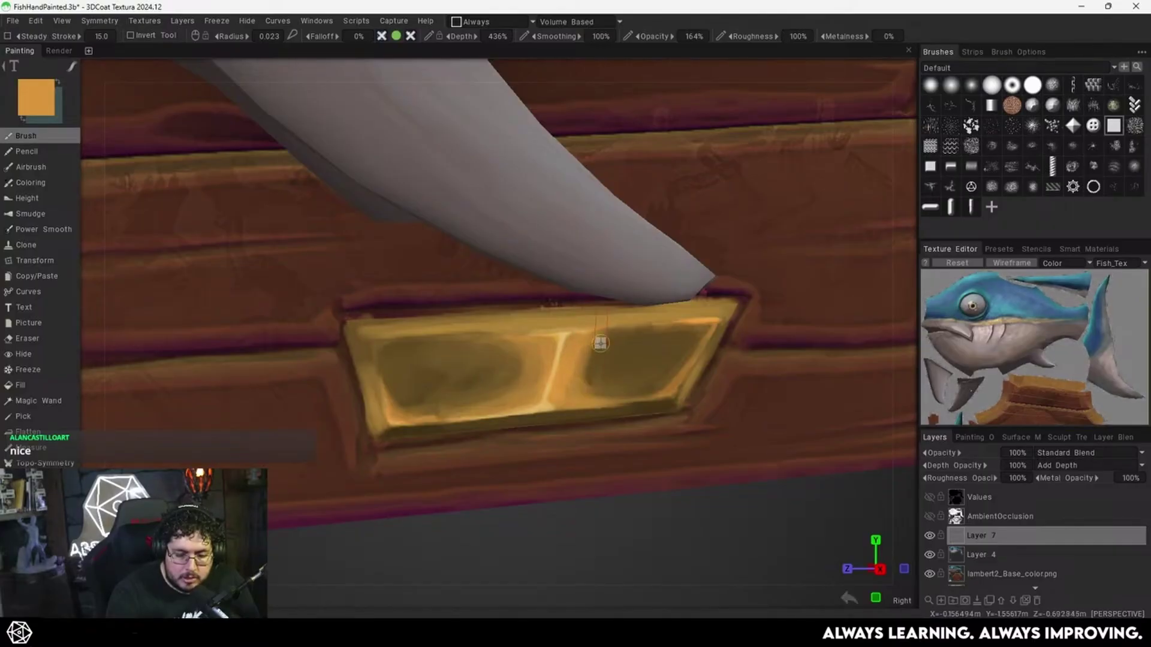
key(v)
key(v)
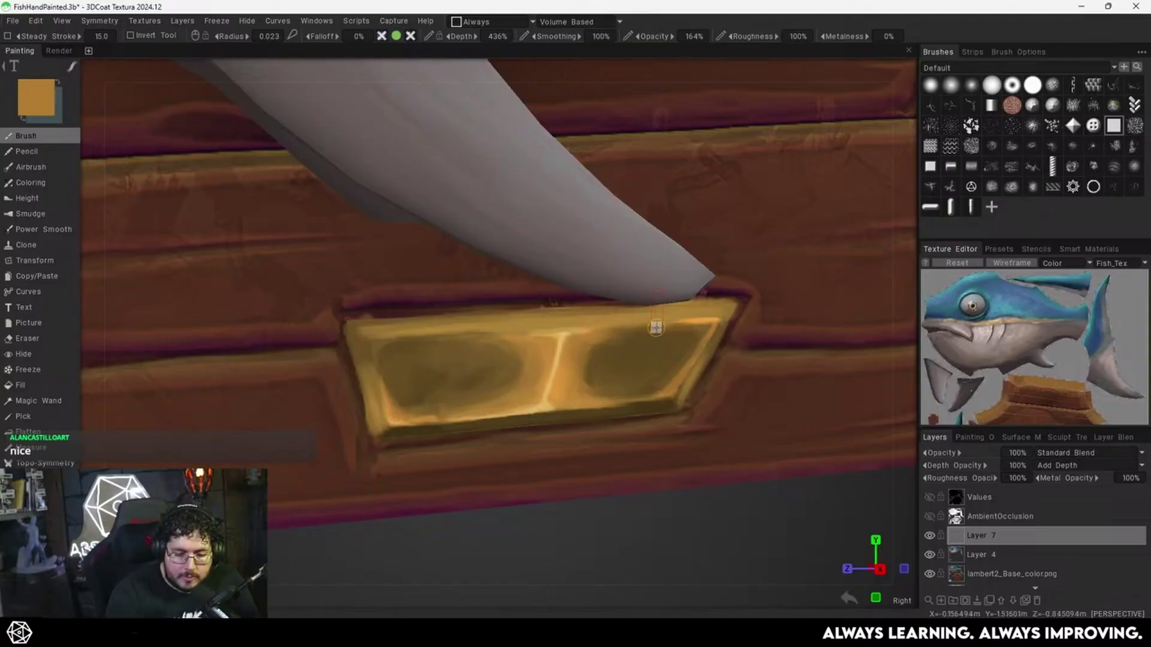
scroll(605, 350, down, 5)
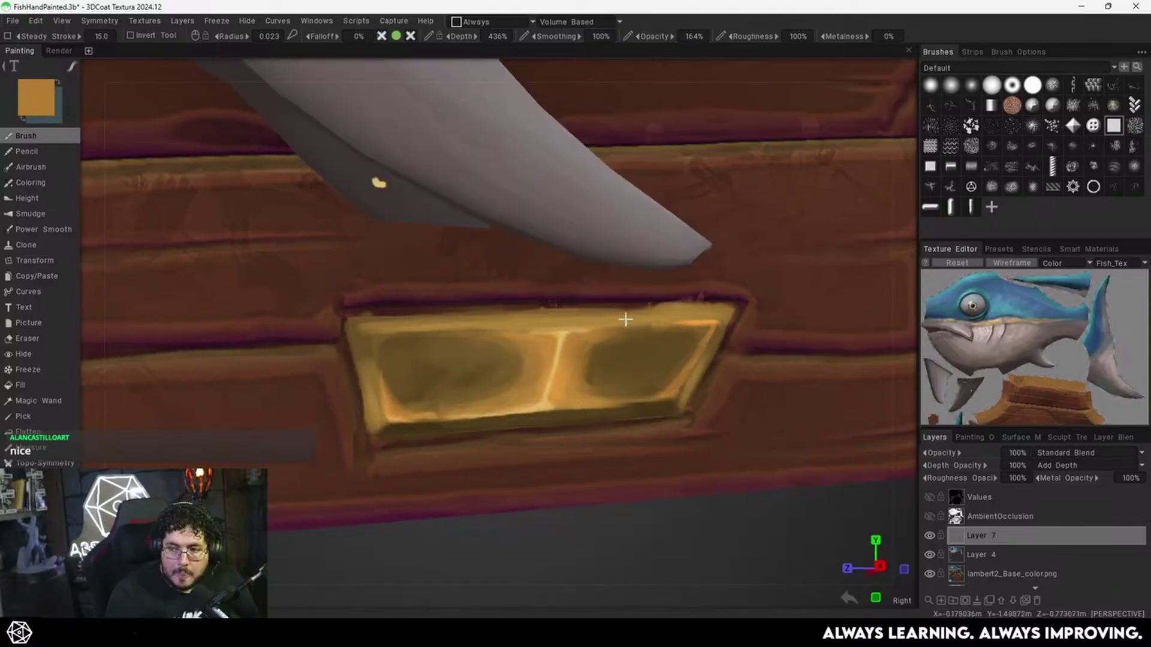
Touch up the nameplate's central reflection with sampled pale gold at brush radius 0.026.
scroll(534, 347, up, 2)
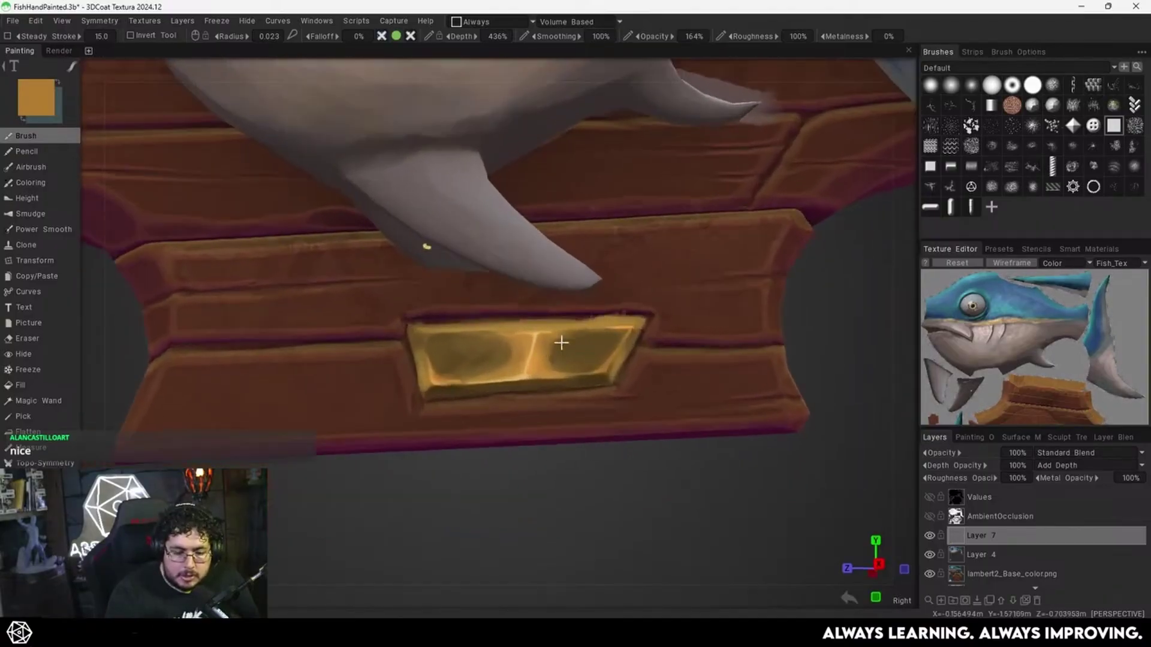
key(v)
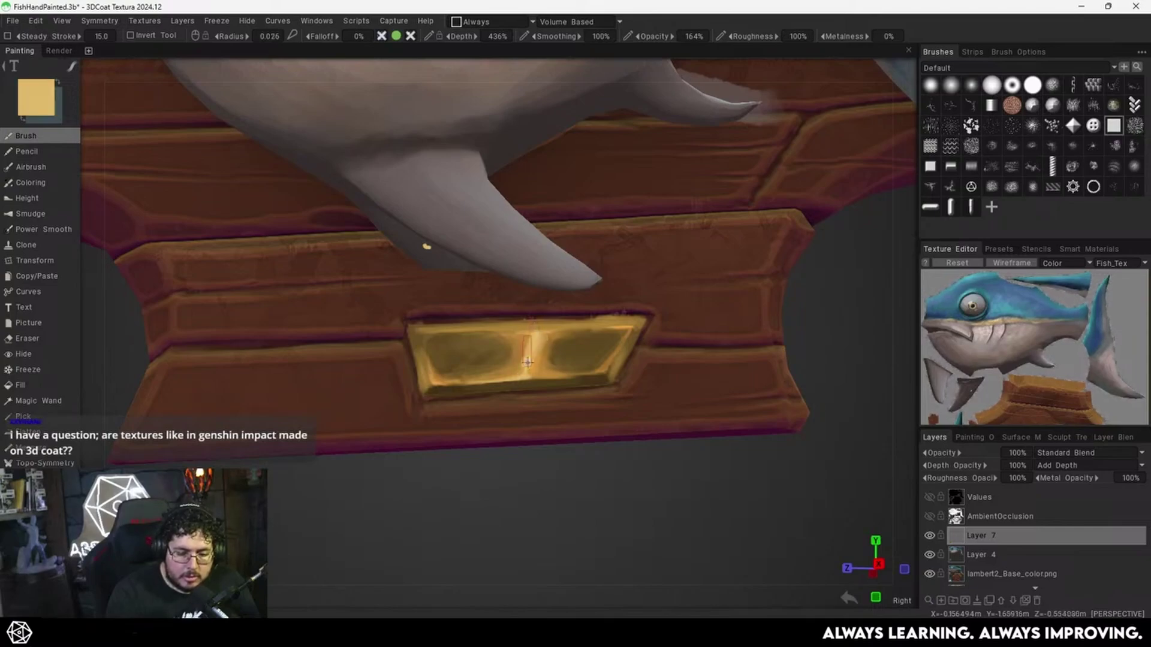
drag(527, 363, 526, 373)
key(v)
key(v)
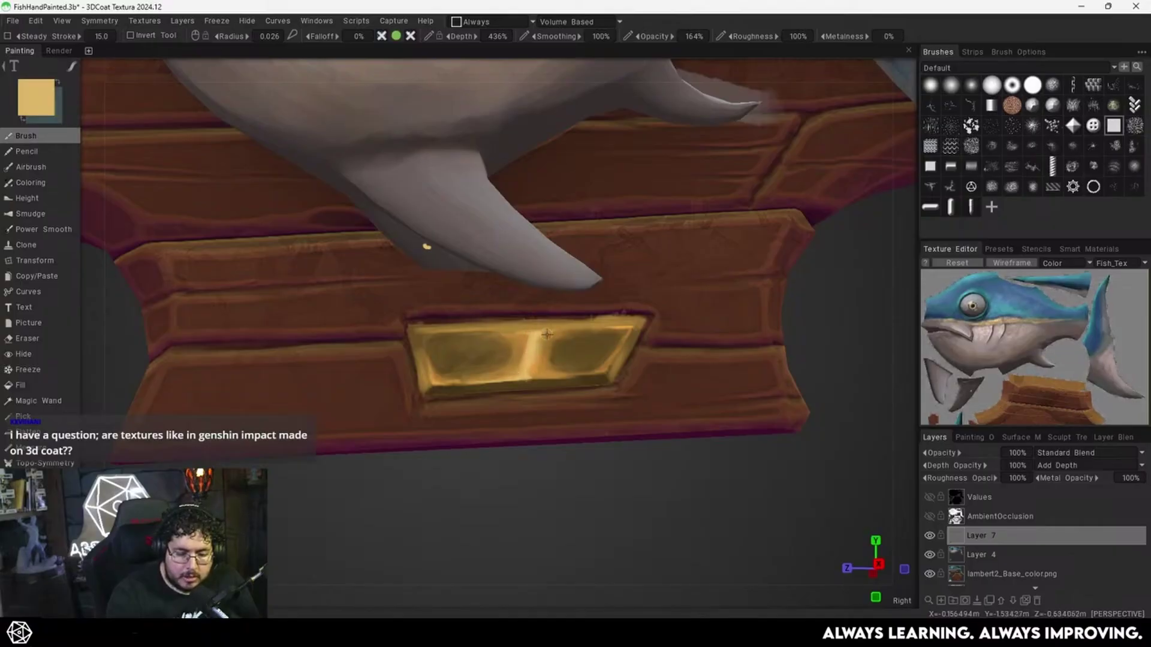
Lighten and even out the dark panel left of the nameplate's central reflection with sampled golds at brush radius 0.034.
alt+right_drag(646, 303, 566, 362)
mouse_move(566, 362)
alt+mouse_down()
mouse_move(505, 409)
mouse_move(551, 366)
alt+mouse_up()
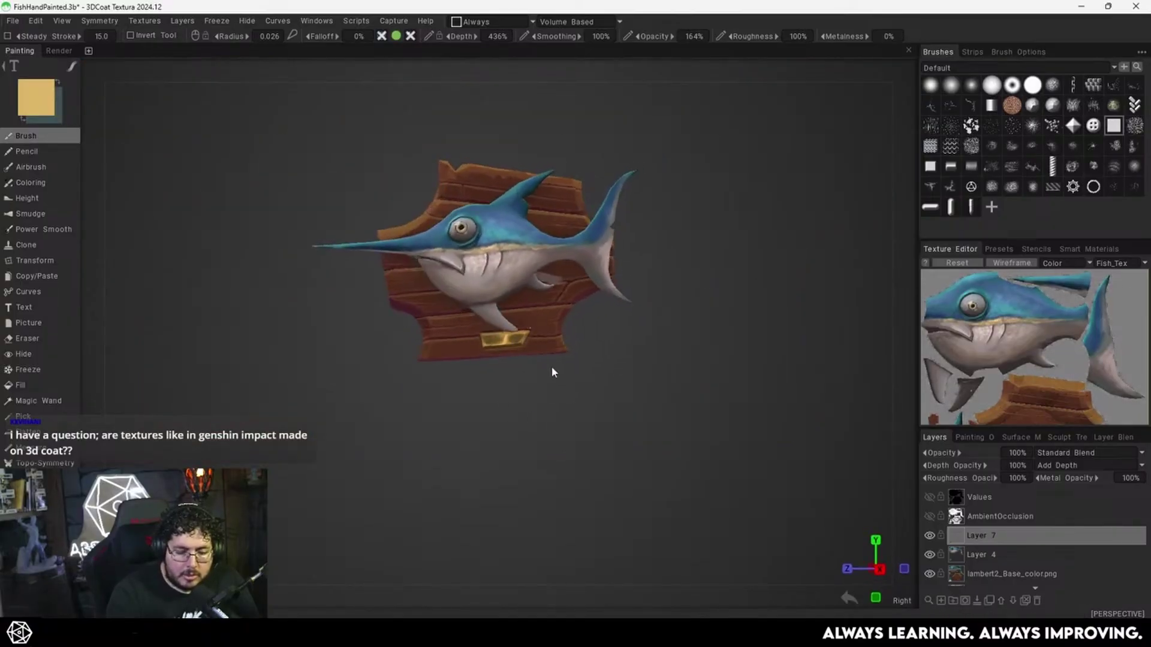
alt+right_drag(552, 366, 694, 279)
scroll(588, 326, up, 4)
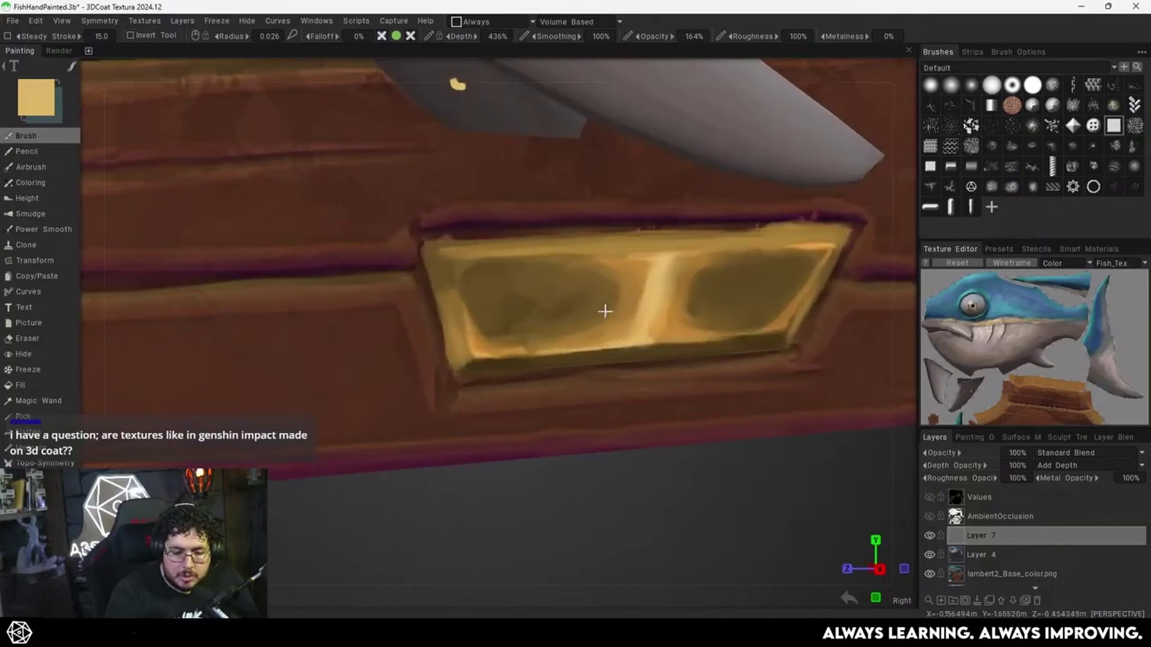
alt+right_drag(606, 311, 616, 301)
key(bracketright)
key(bracketright)
key(v)
mouse_move(579, 314)
mouse_down()
mouse_move(610, 292)
mouse_move(530, 324)
mouse_move(522, 291)
mouse_move(508, 320)
mouse_up()
key(v)
key(v)
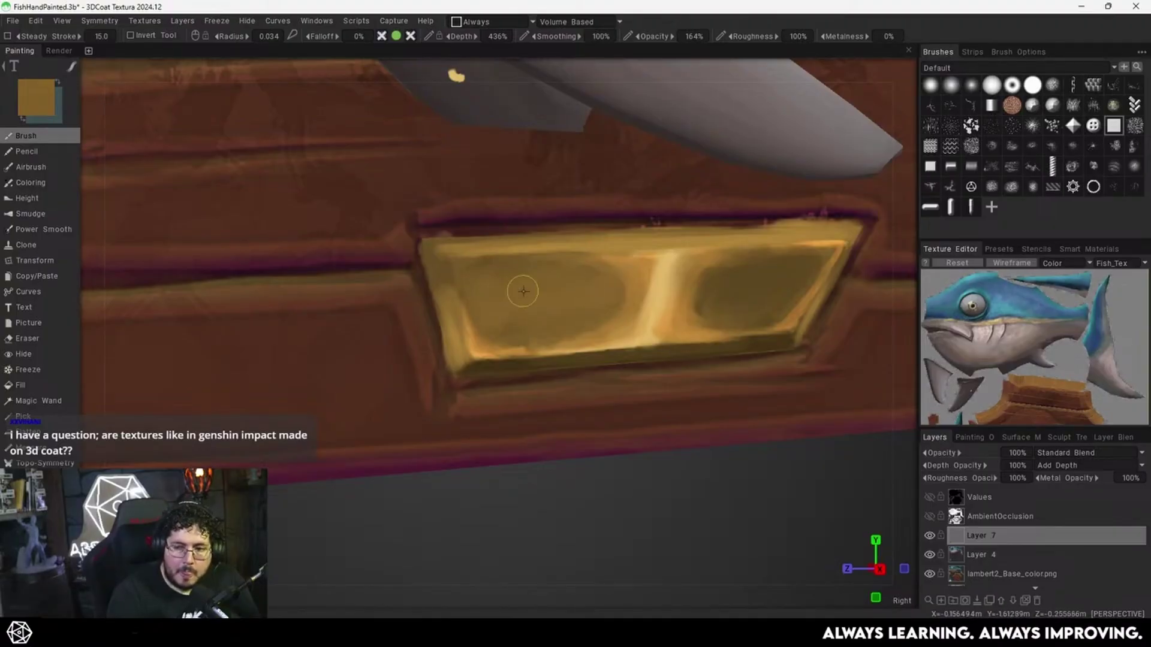
key(v)
mouse_move(548, 307)
alt+mouse_down()
mouse_move(552, 285)
mouse_move(547, 344)
alt+mouse_up()
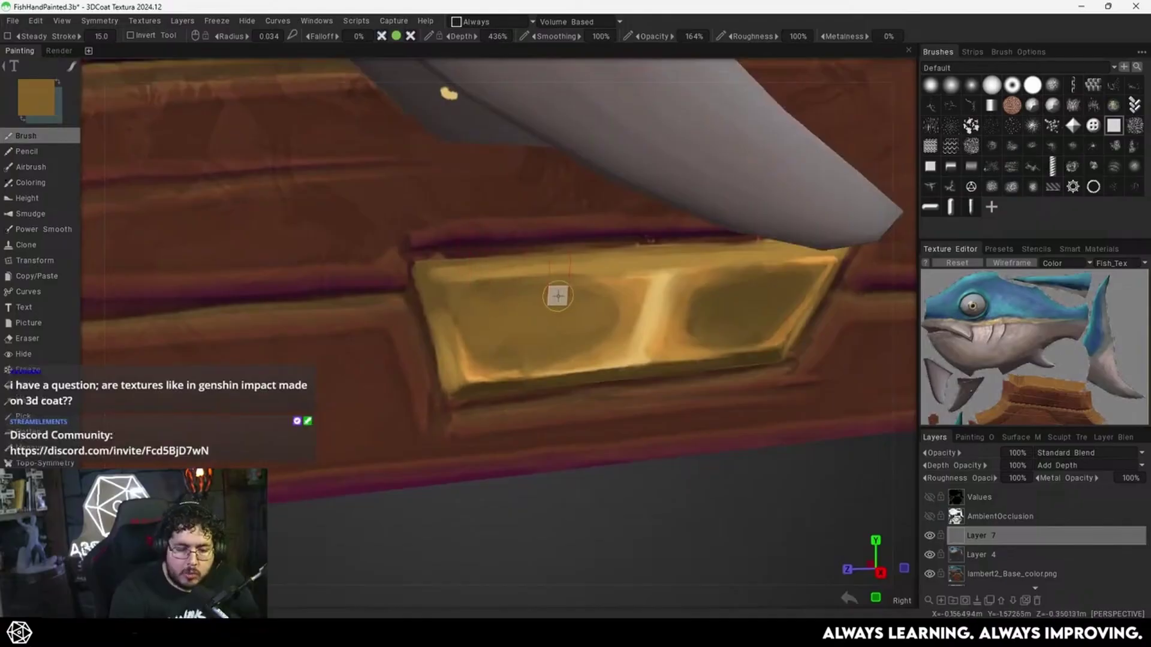
click(616, 299)
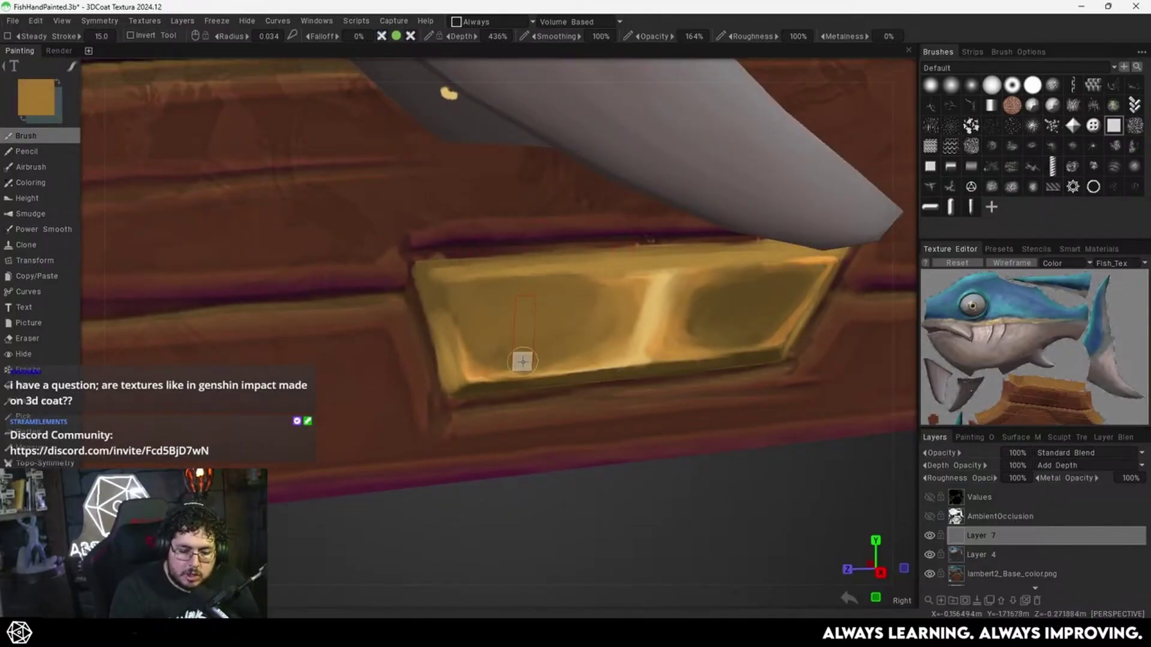
Lighten the dark panel right of the nameplate's reflection and refine the reflection's edges with sampled golds.
alt+drag(647, 286, 719, 311)
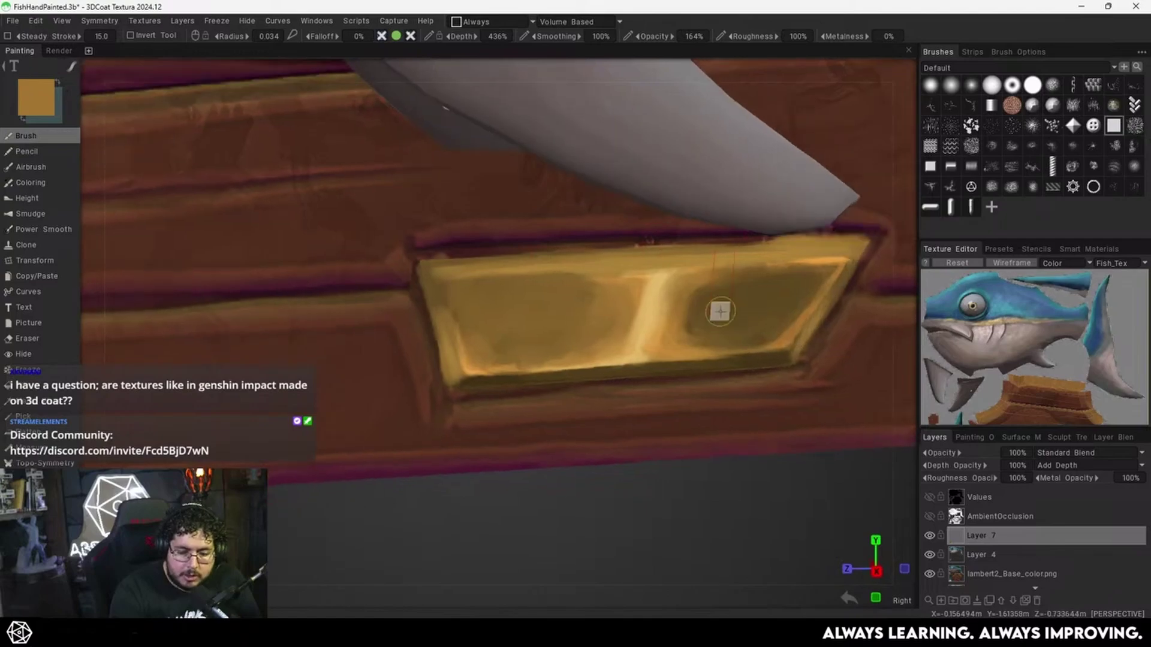
key(v)
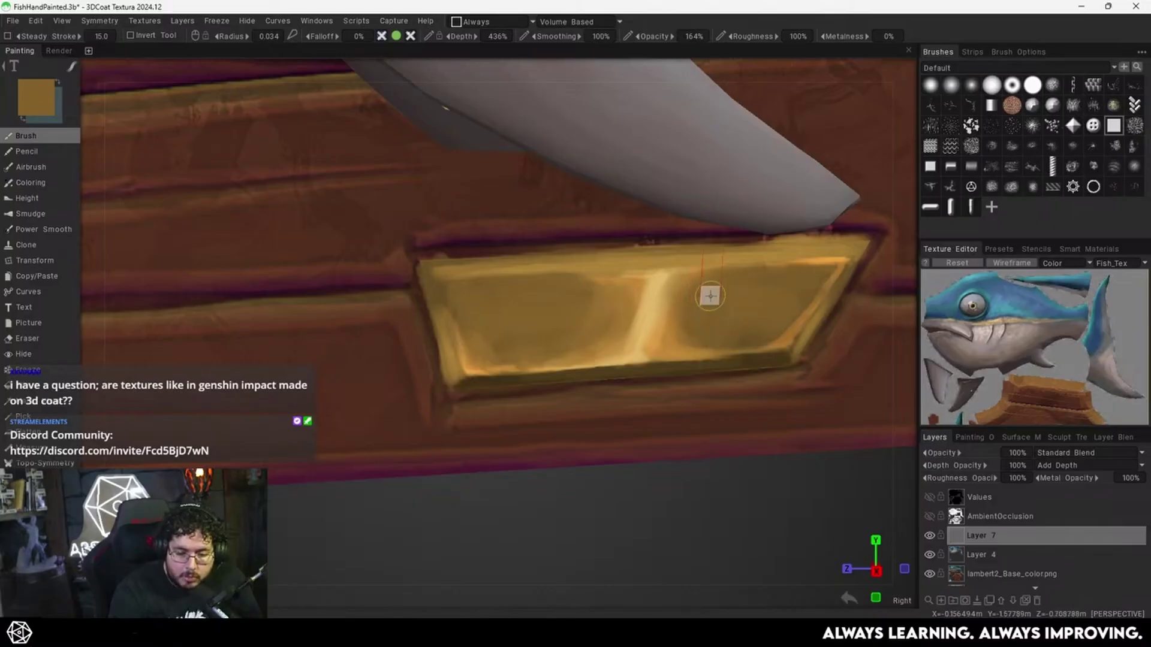
key(v)
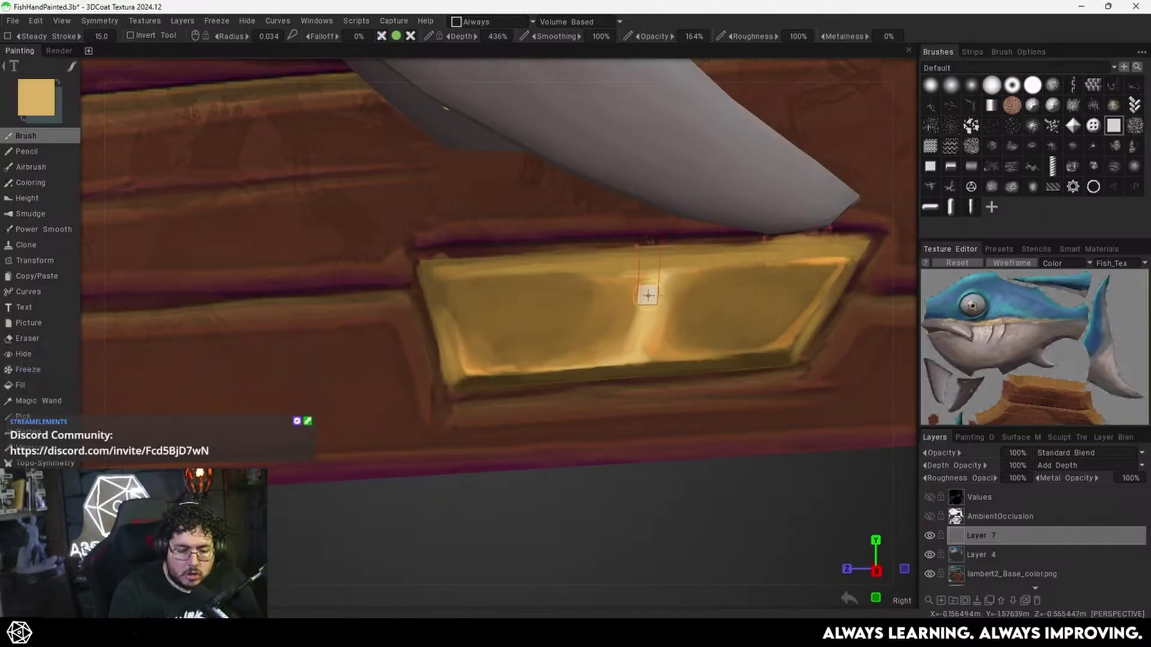
key(v)
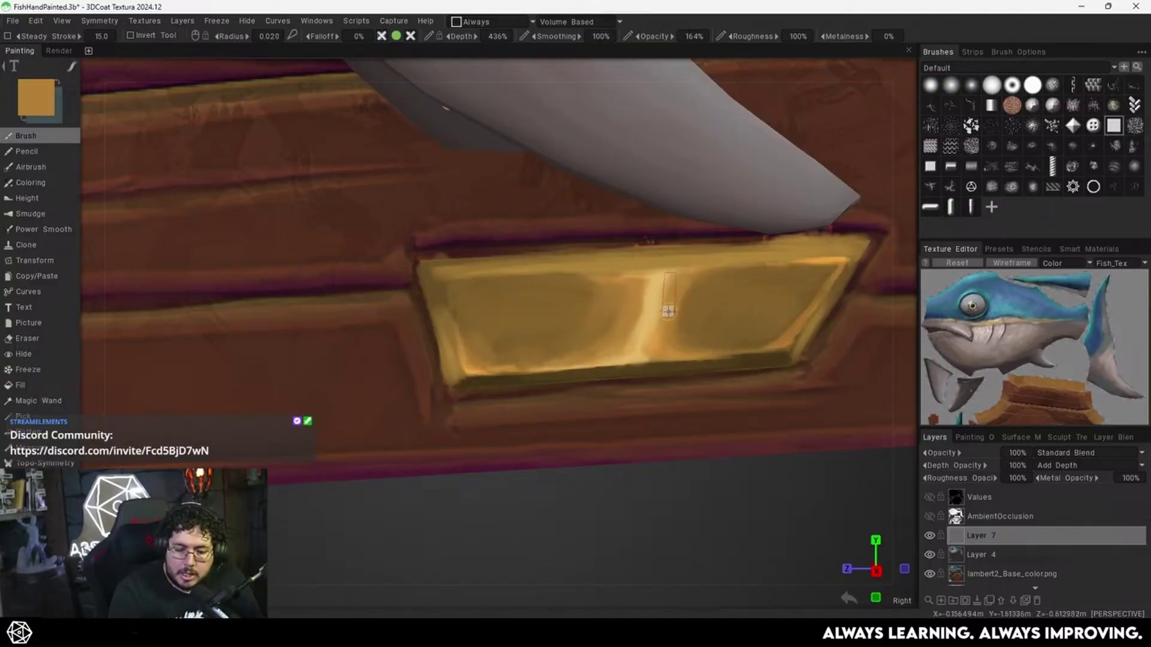
Repaint the nameplate's left bevel with sampled gold tones, using a smaller brush for the darker shading.
alt+drag(668, 312, 696, 277)
alt+drag(631, 338, 651, 296)
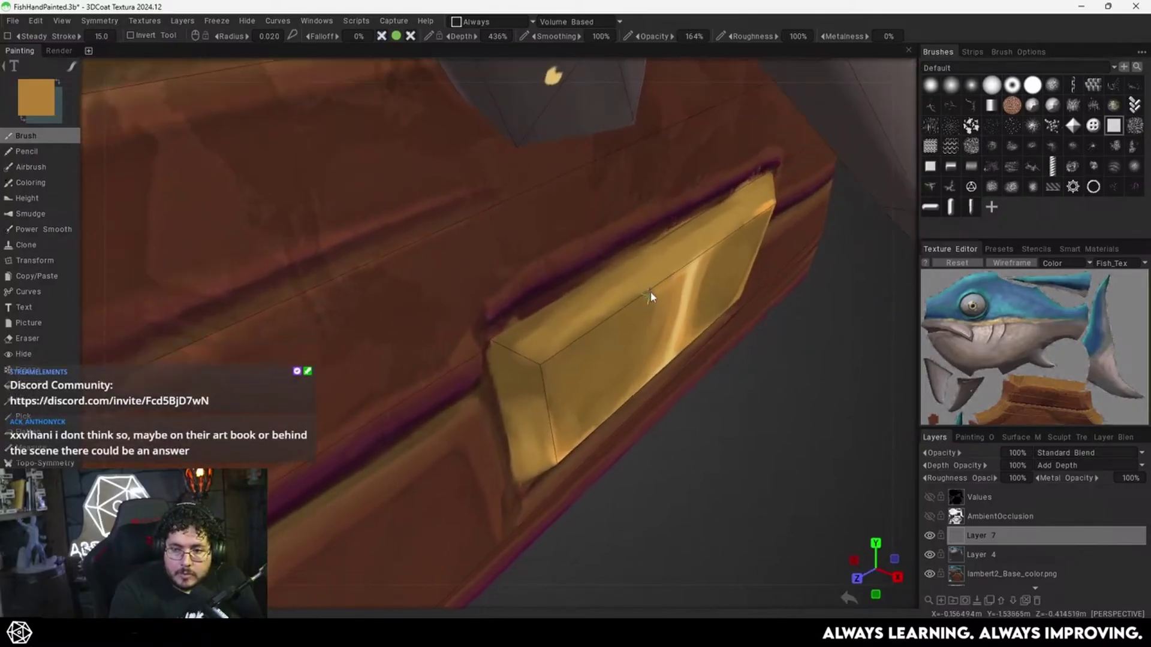
mouse_move(650, 296)
middle_down()
mouse_move(555, 353)
mouse_move(542, 329)
middle_up()
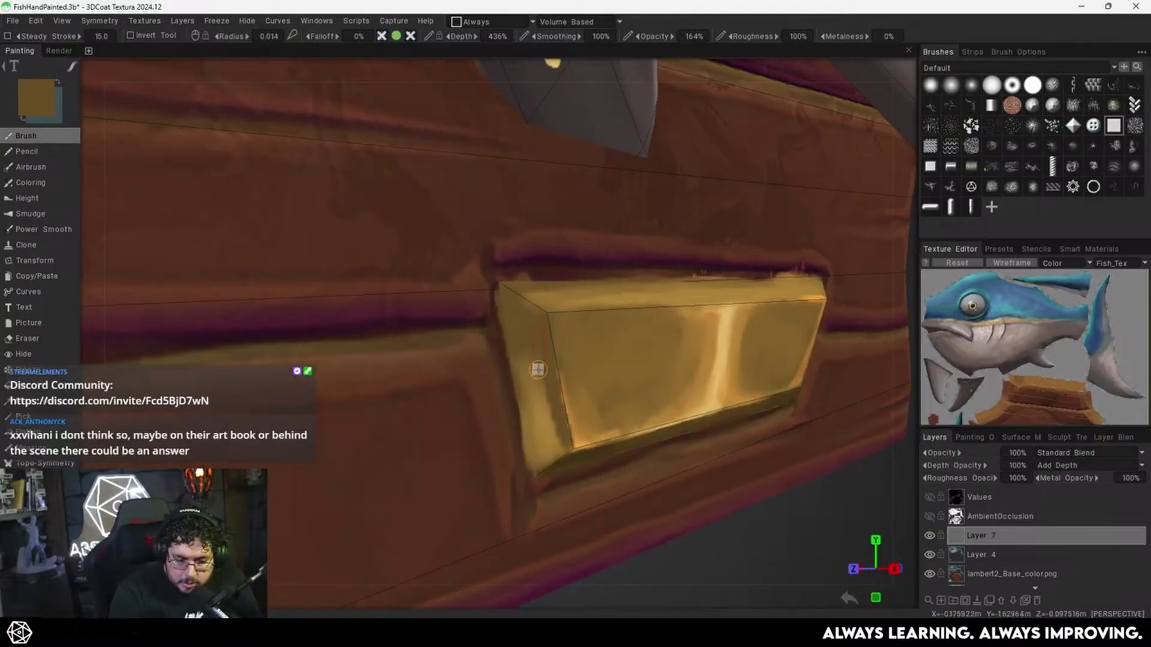
key(v)
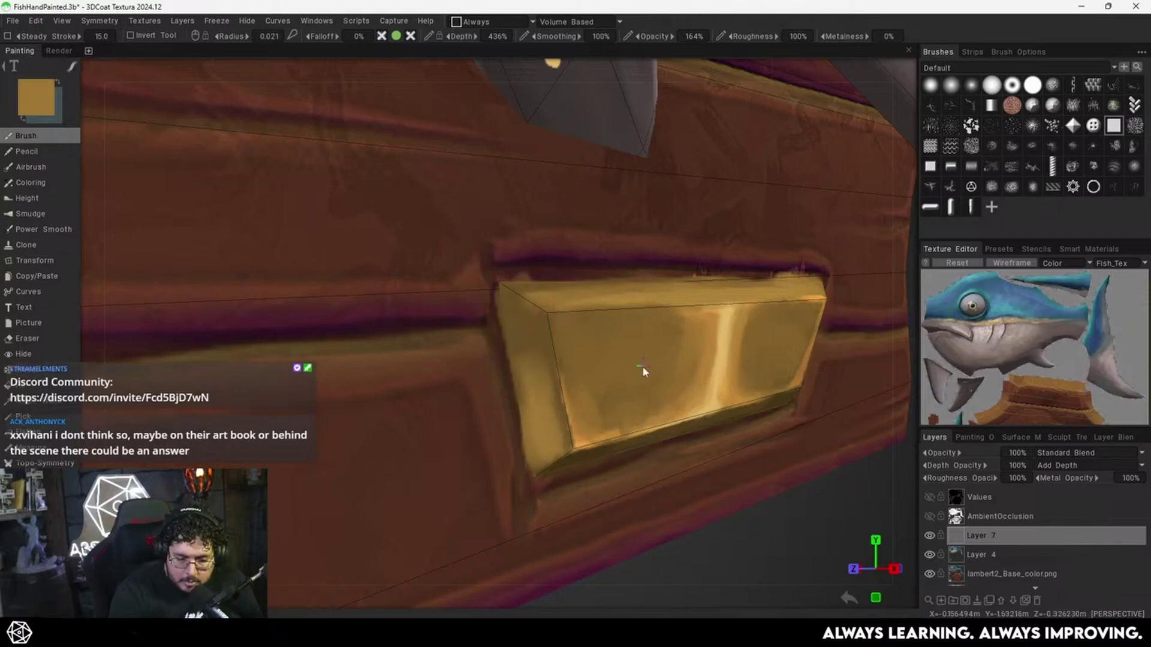
Darken the nameplate's lower bevel along its full length with a sampled dark brown at brush radius 0.021.
alt+drag(642, 369, 667, 396)
middle_drag(667, 394, 673, 429)
key(v)
drag(541, 421, 768, 428)
drag(680, 422, 806, 424)
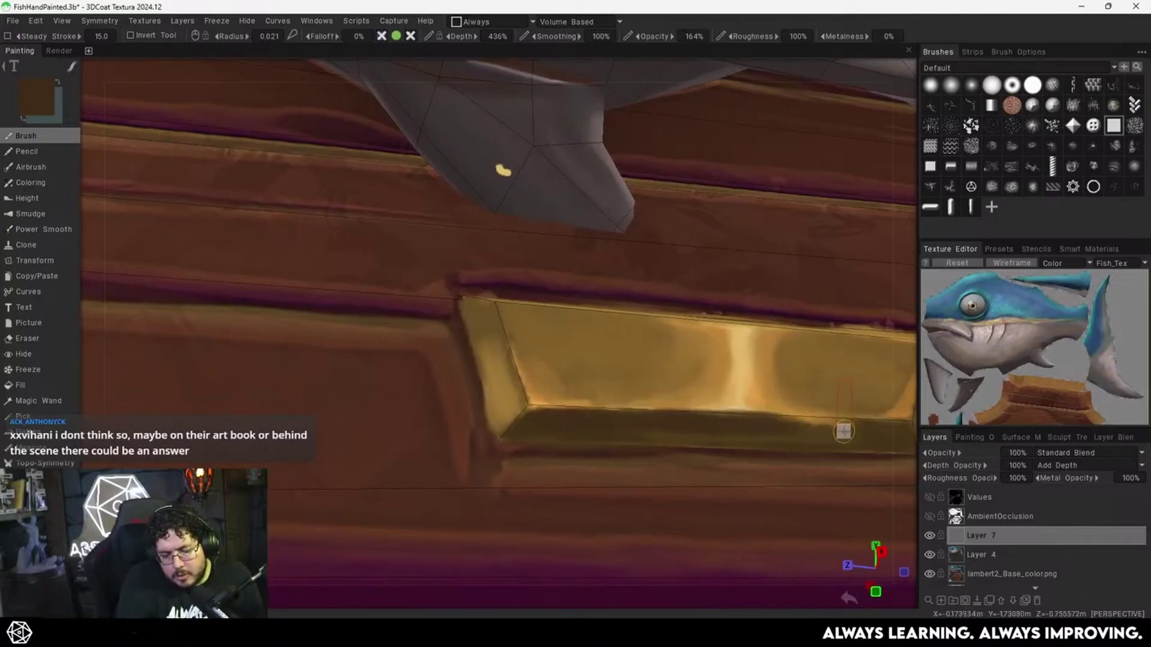
alt+middle_drag(728, 419, 606, 401)
drag(657, 401, 746, 406)
drag(697, 407, 760, 412)
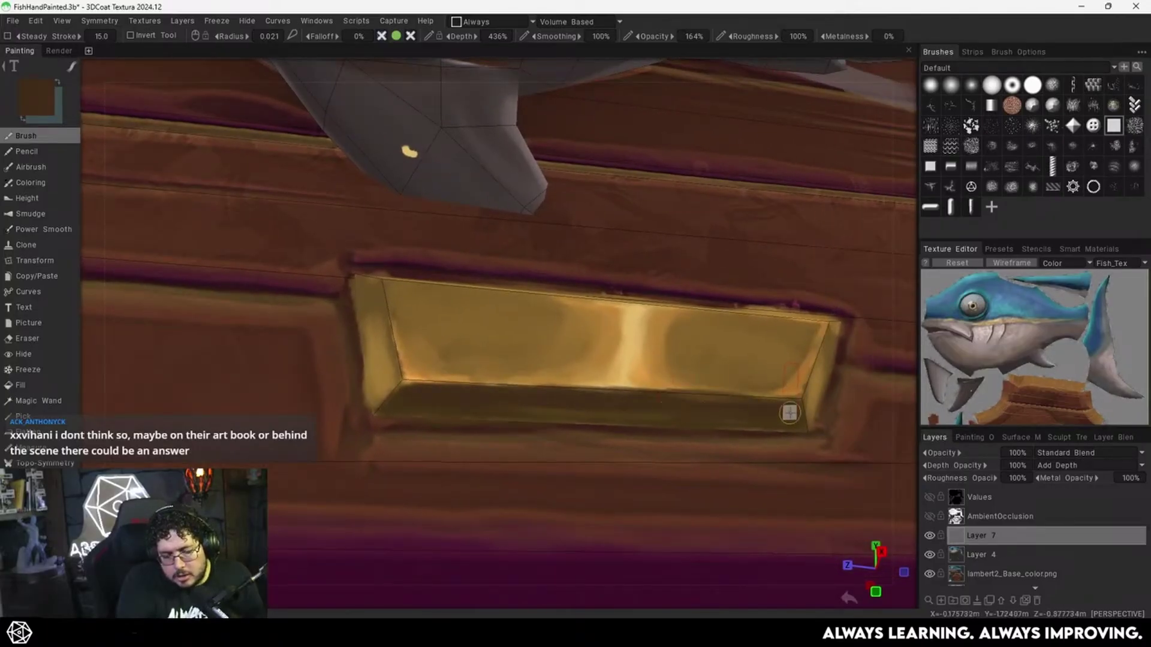
Hide the wireframe and shade the nameplate's left bevel with a sampled darker gold at brush radius 0.017.
key(w)
alt+right_drag(727, 408, 544, 443)
alt+drag(544, 442, 567, 440)
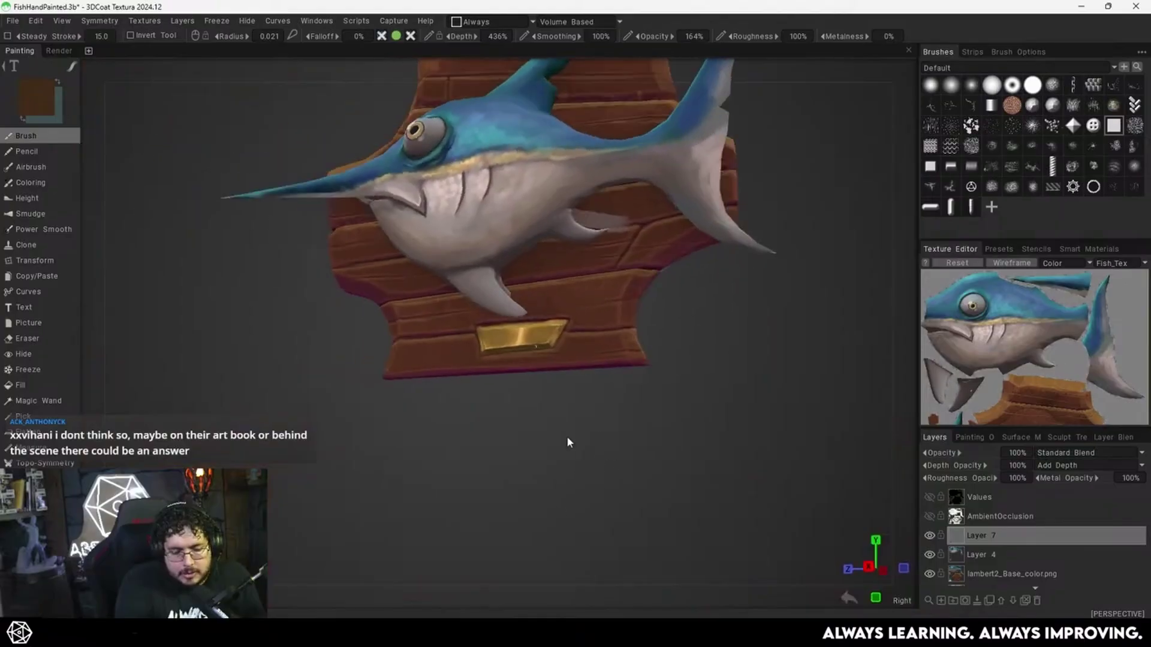
scroll(568, 443, up, 10)
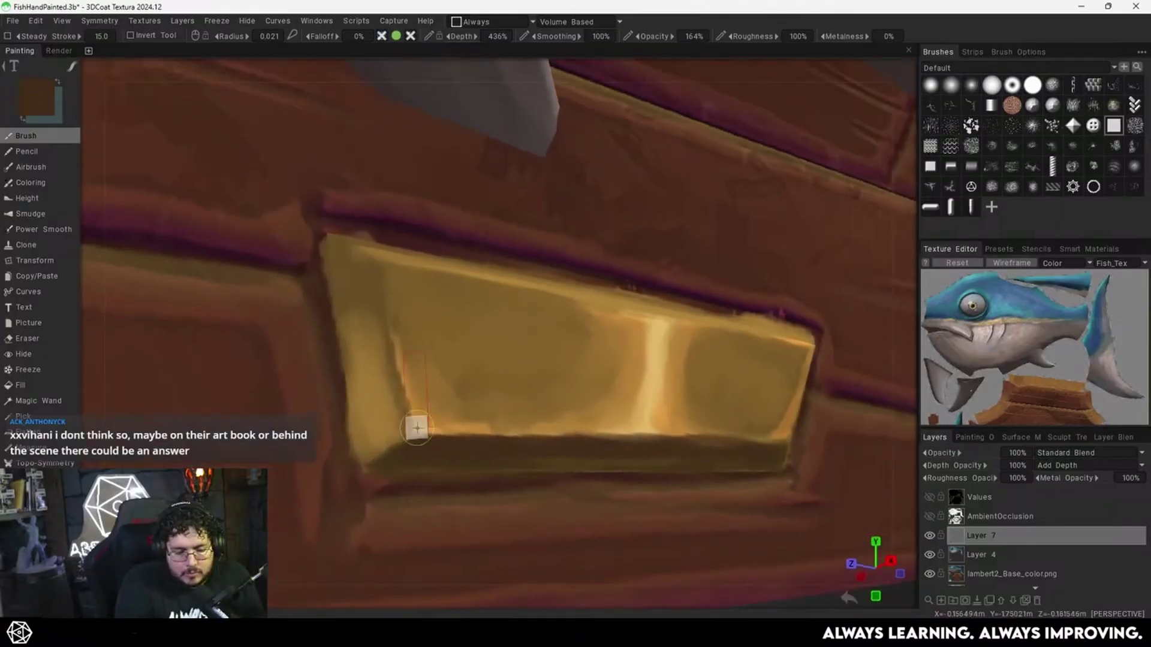
key([)
key([)
key(v)
drag(369, 313, 401, 404)
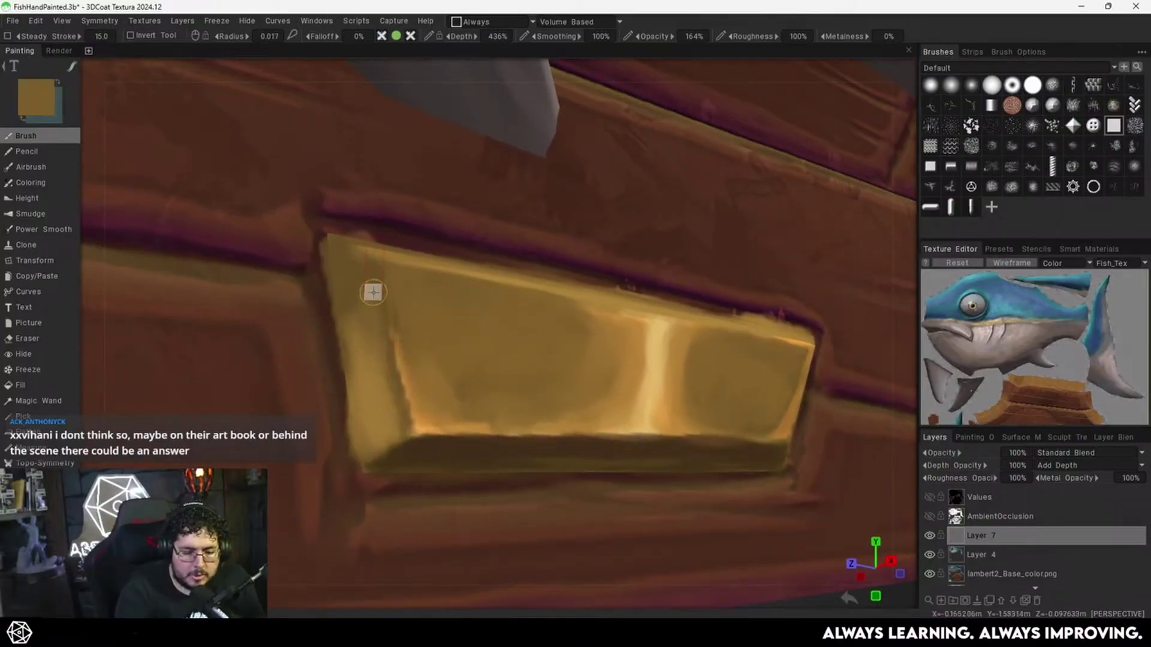
drag(372, 293, 392, 414)
drag(360, 319, 362, 398)
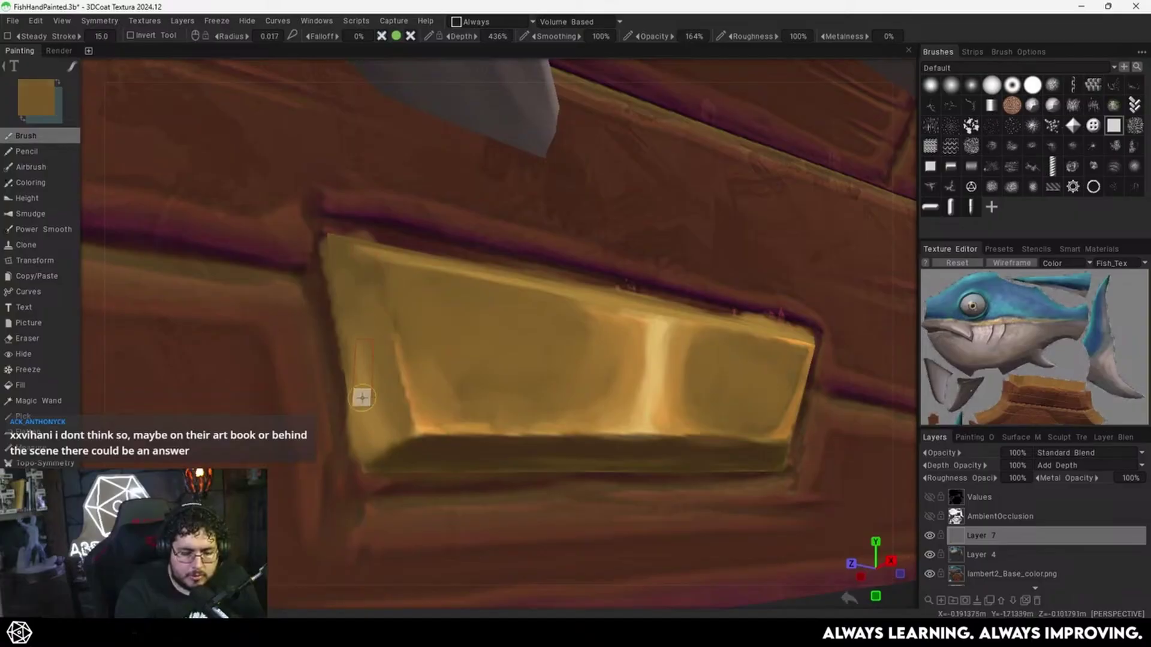
drag(354, 281, 387, 388)
Shade the nameplate's right bevel with sampled darker gold at brush radius 0.017 and show the wireframe to check its edges.
alt+right_drag(633, 349, 637, 395)
alt+drag(637, 395, 601, 360)
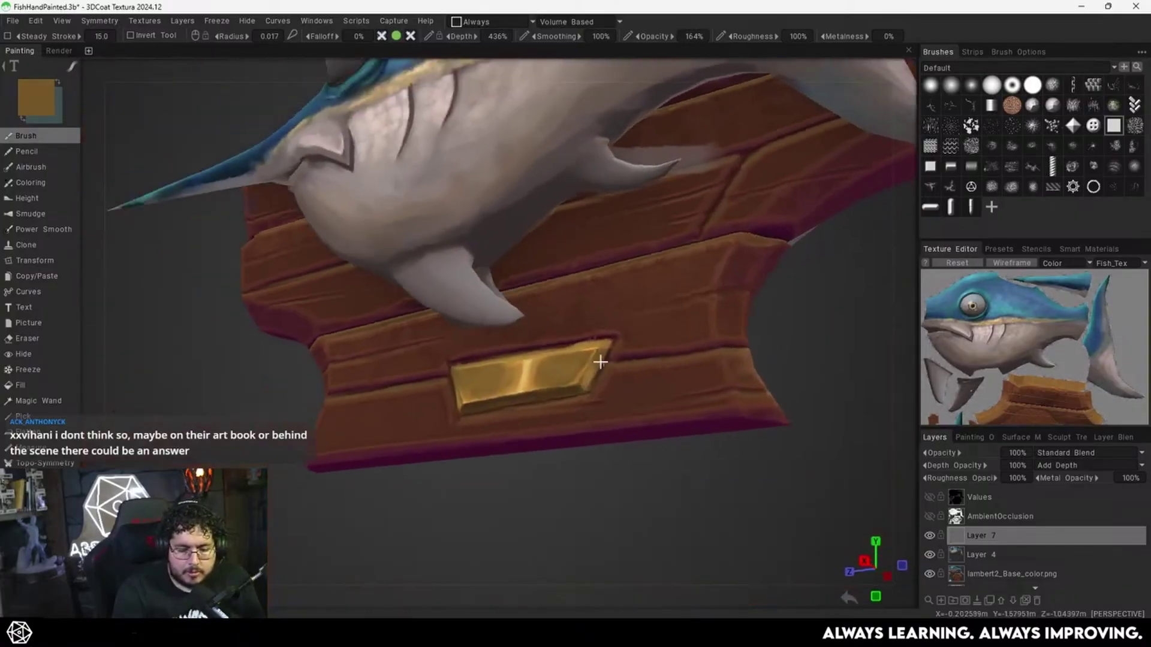
alt+right_drag(601, 360, 686, 361)
alt+middle_drag(686, 361, 599, 318)
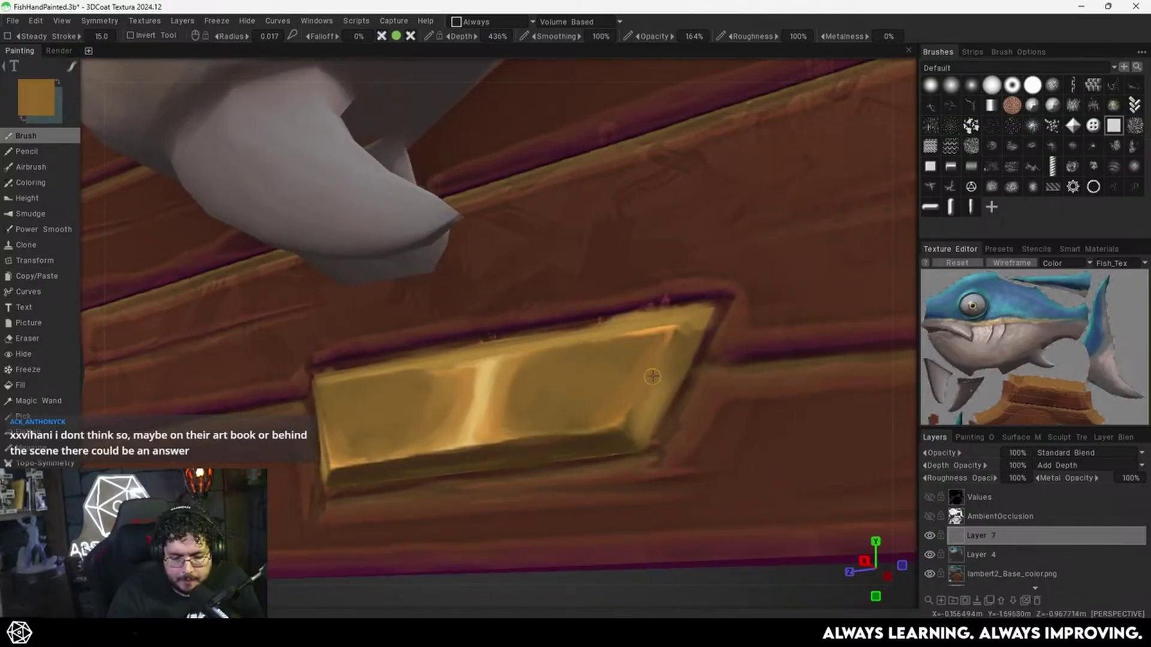
key(v)
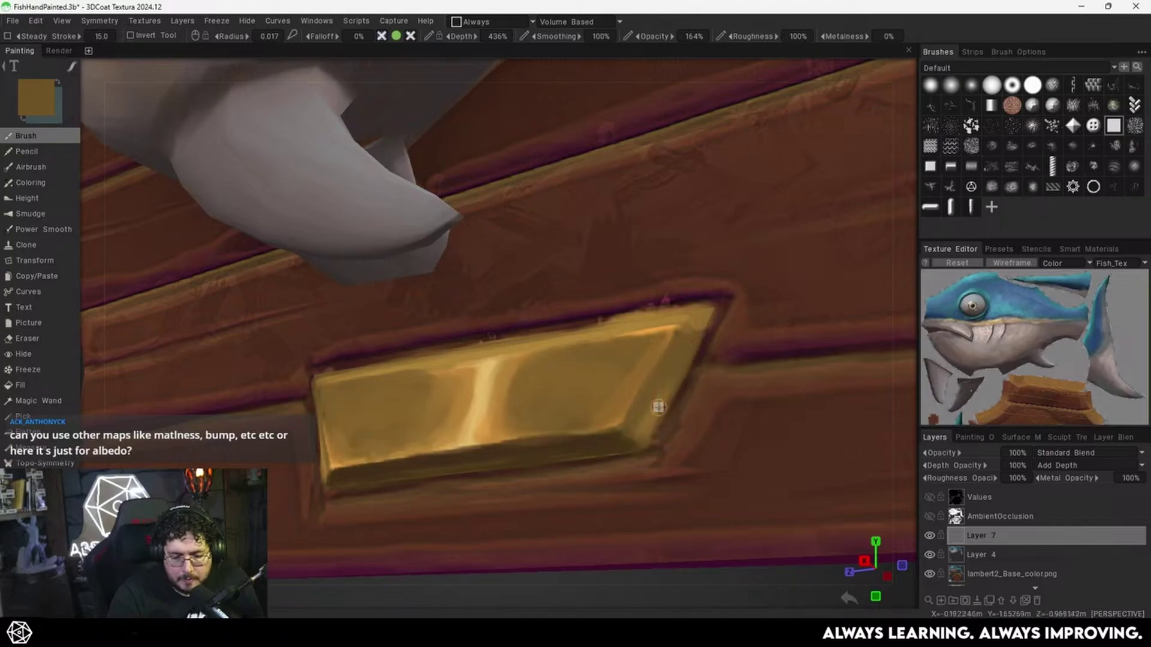
alt+drag(696, 356, 678, 363)
key(w)
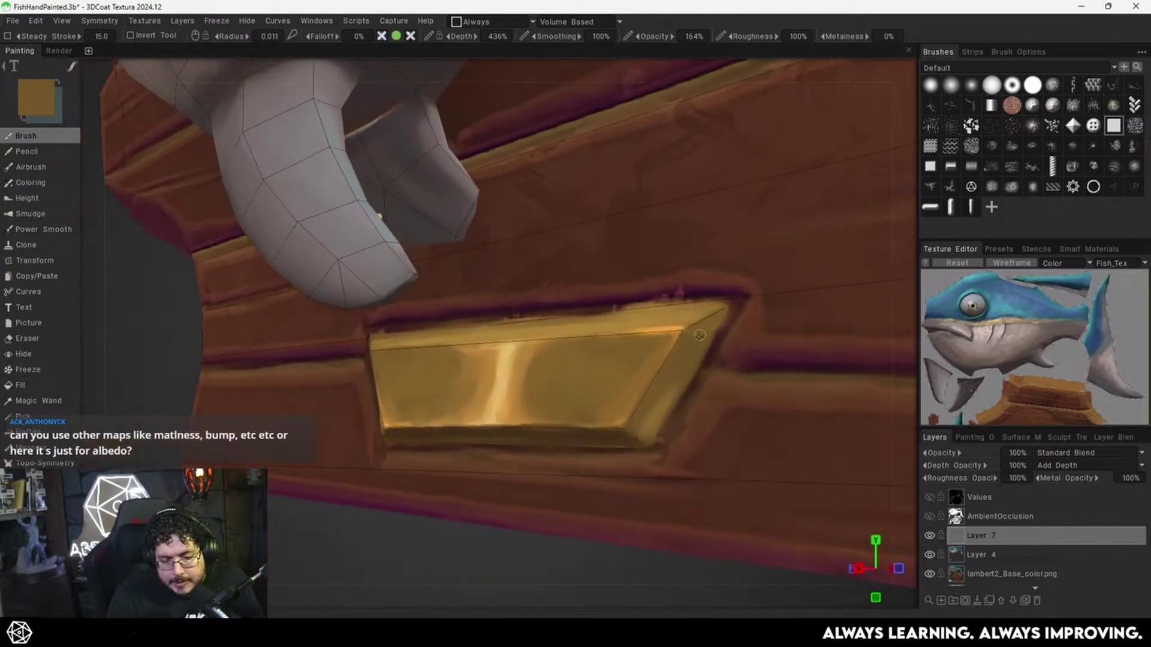
Turn off the wireframe display and examine the painted fish, wooden board and gold plate from several angles.
key(w)
alt+drag(710, 371, 686, 393)
alt+right_drag(686, 393, 629, 383)
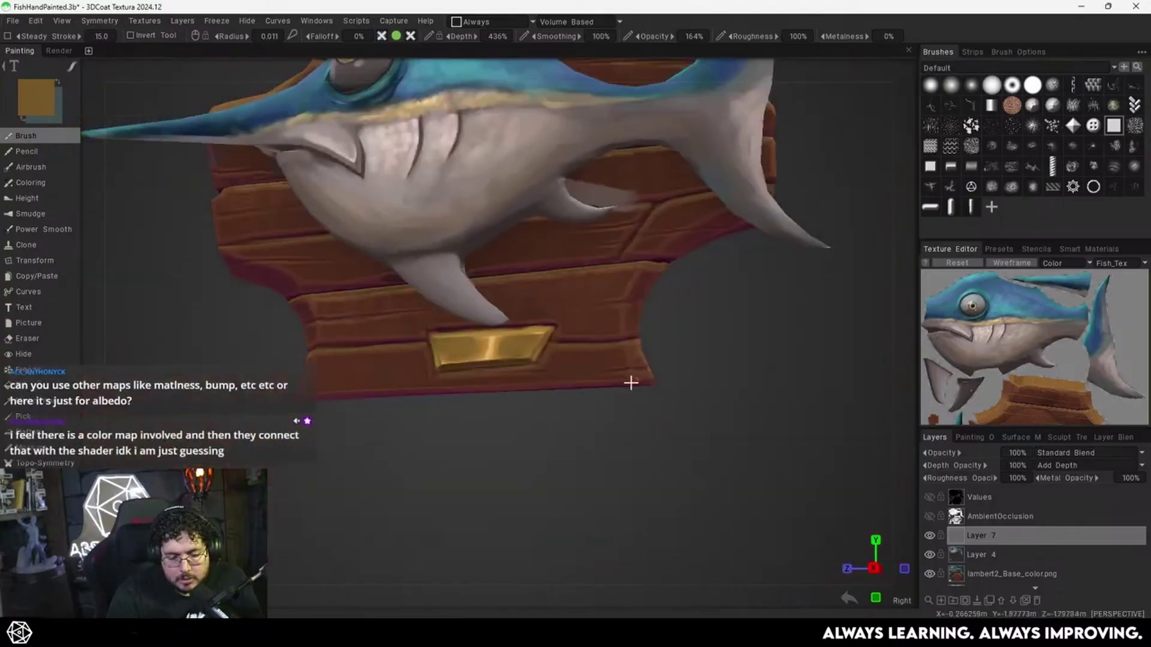
mouse_move(630, 383)
alt+mouse_down()
mouse_move(626, 408)
mouse_move(639, 383)
alt+mouse_up()
alt+right_drag(641, 376, 586, 407)
alt+drag(586, 406, 611, 402)
middle_drag(612, 403, 676, 366)
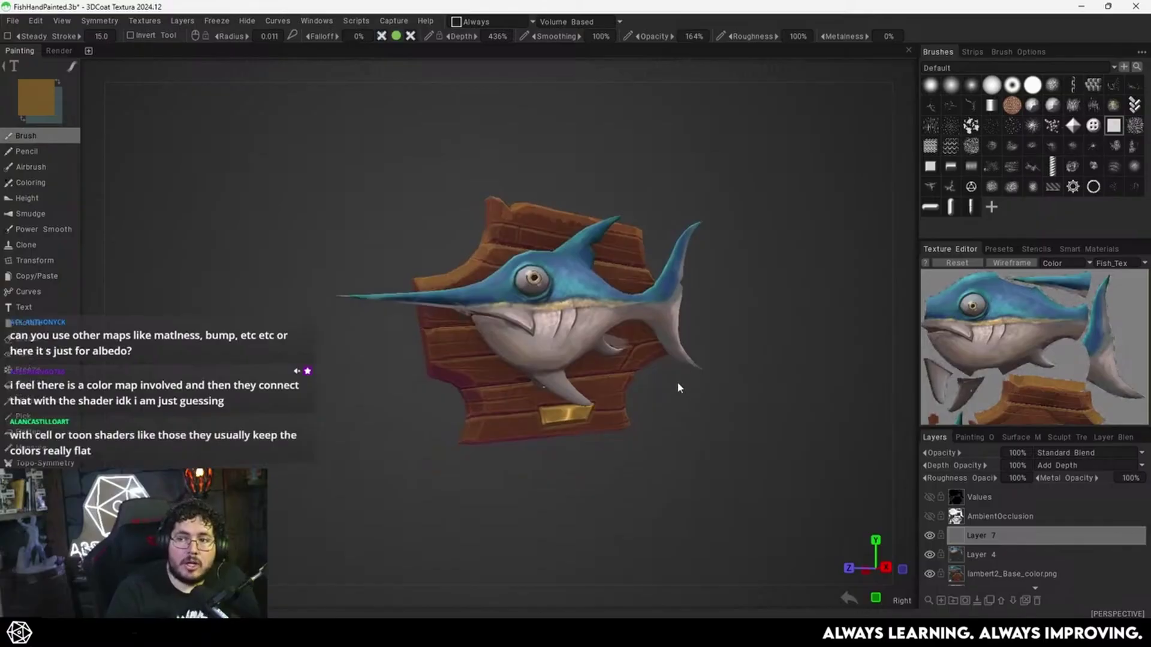
middle_drag(658, 384, 654, 390)
right_drag(655, 389, 684, 362)
middle_drag(684, 361, 634, 390)
scroll(688, 373, up, 3)
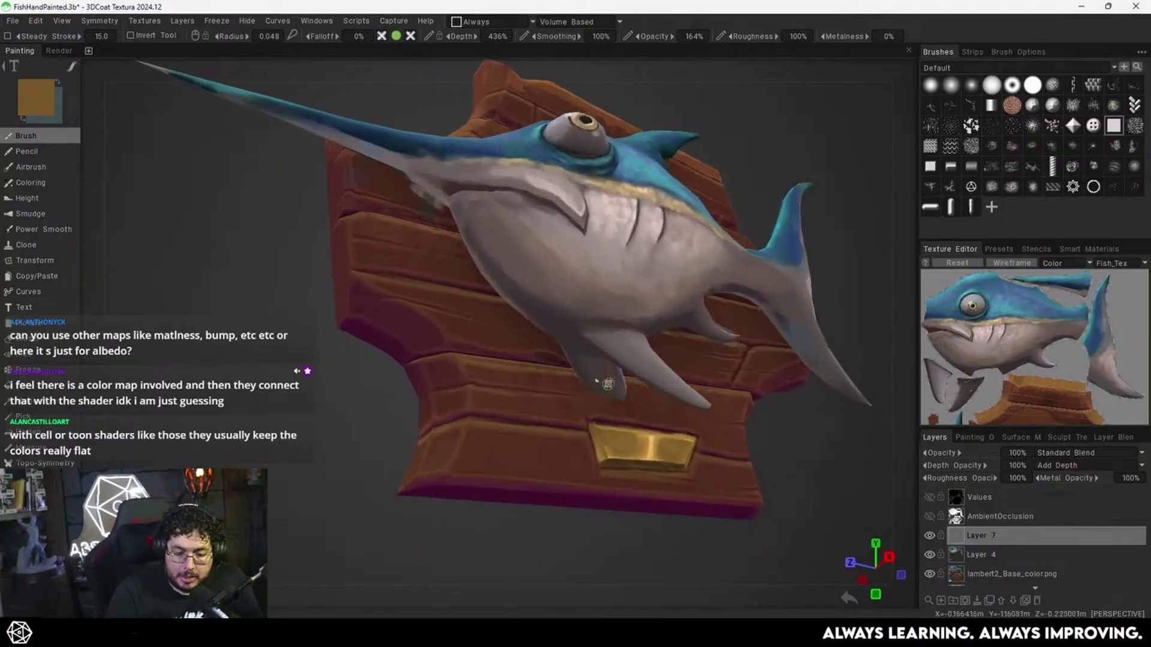
key(v)
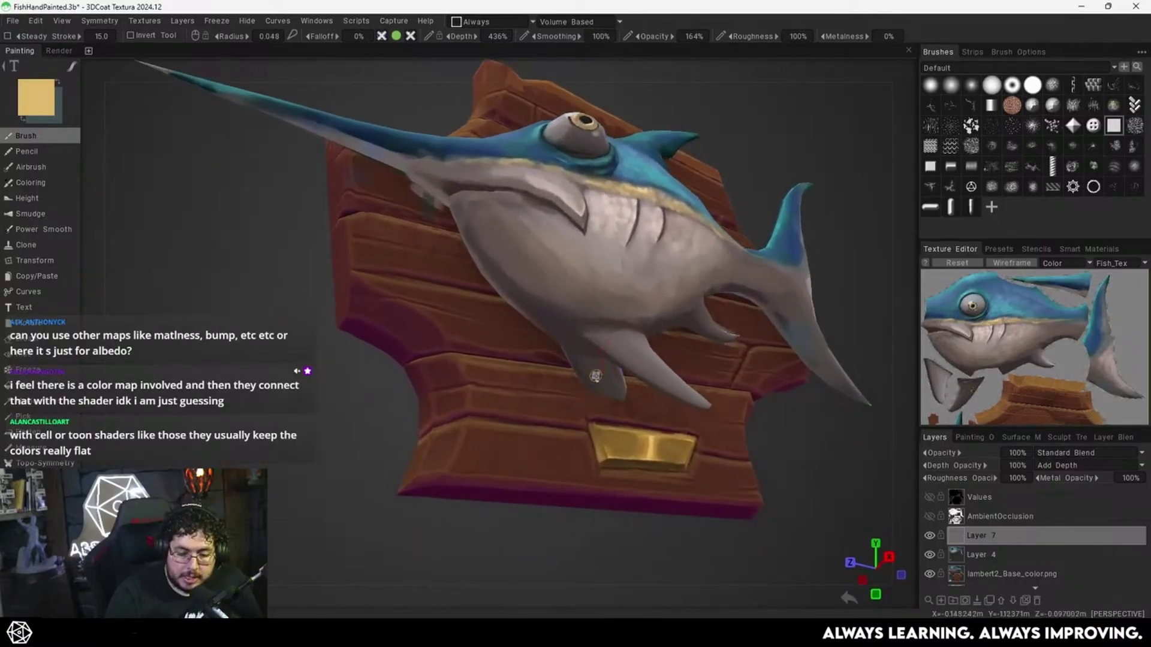
key(v)
alt+drag(619, 380, 648, 352)
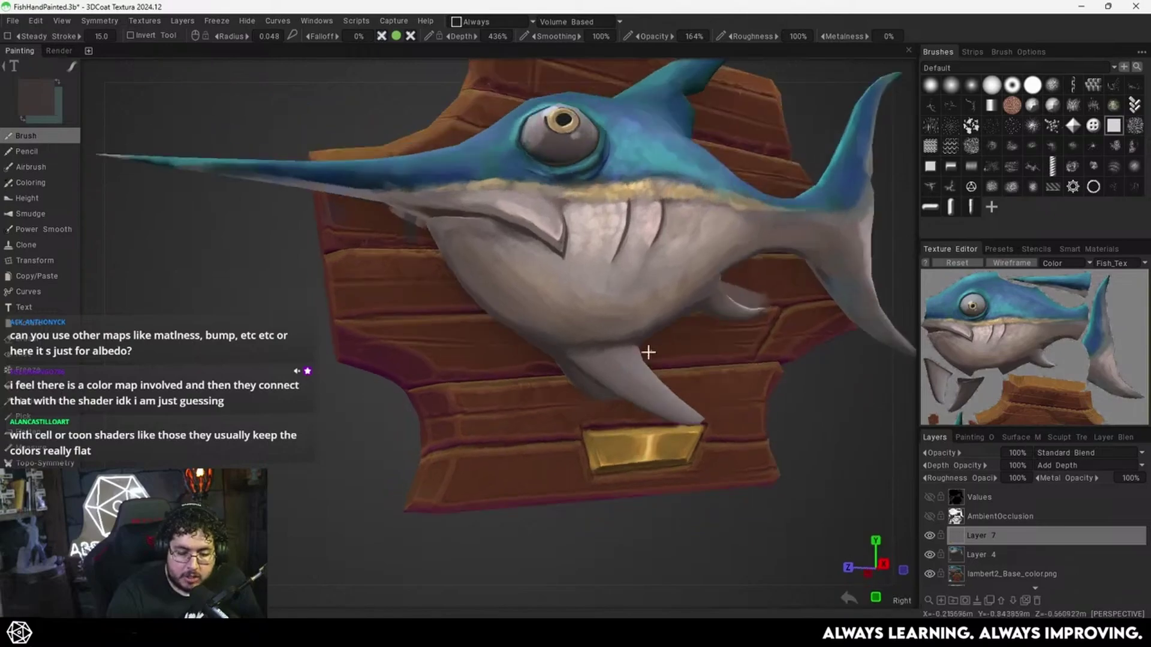
alt+right_drag(648, 351, 624, 388)
alt+drag(624, 389, 640, 354)
right_drag(640, 354, 708, 379)
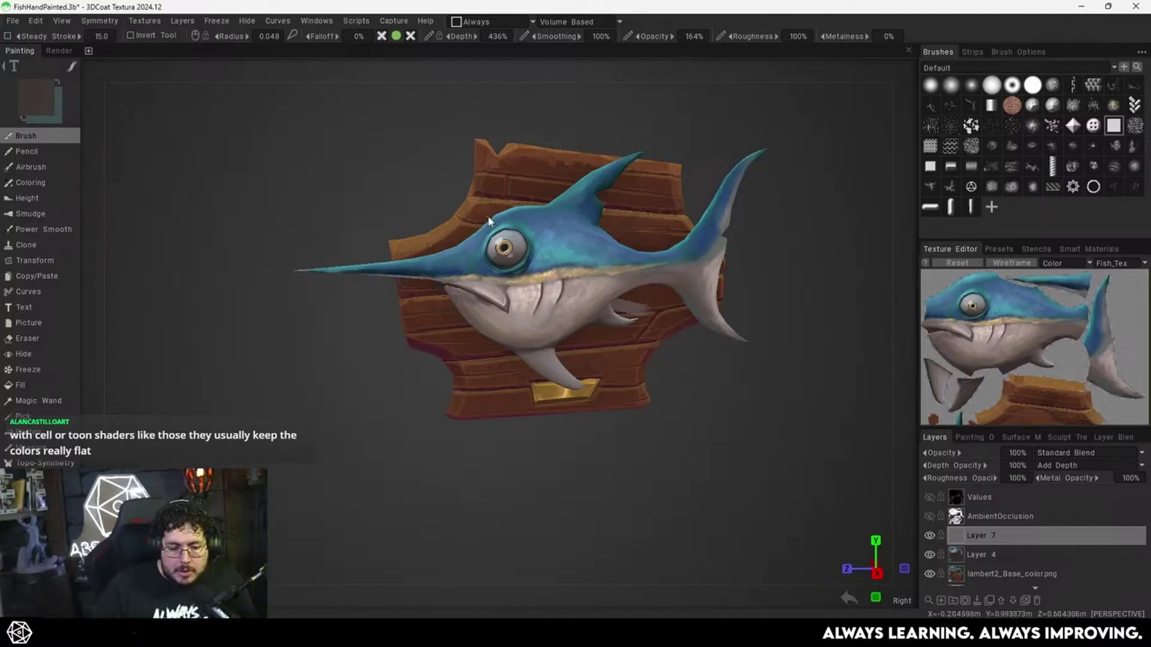
alt+drag(488, 222, 562, 229)
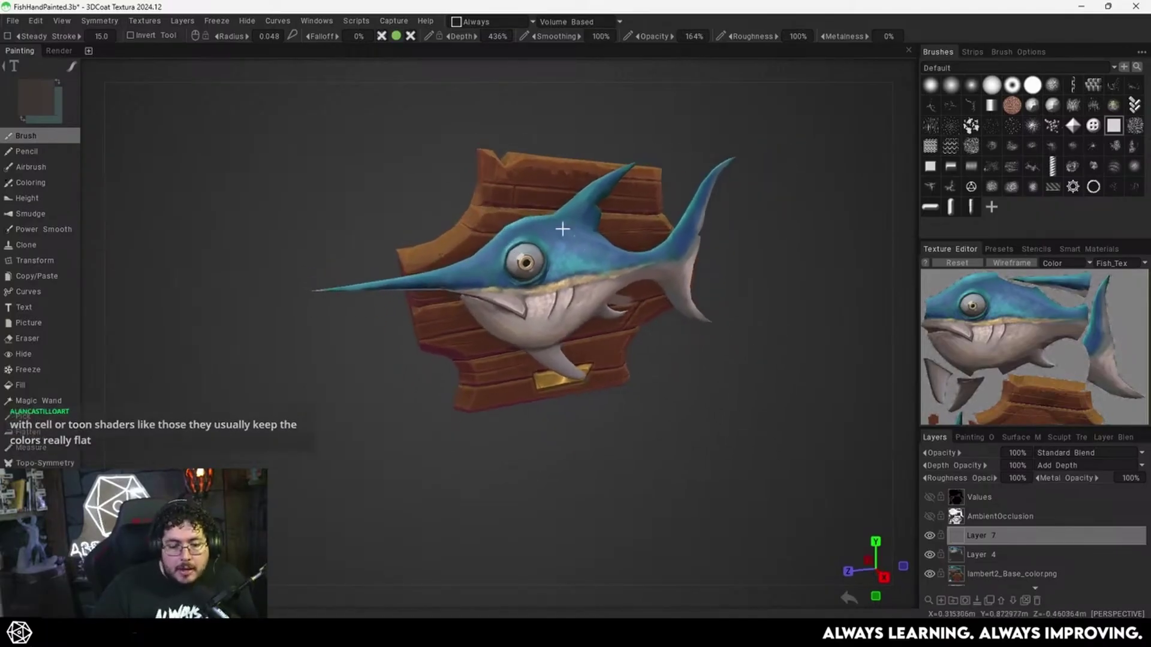
middle_drag(562, 228, 657, 384)
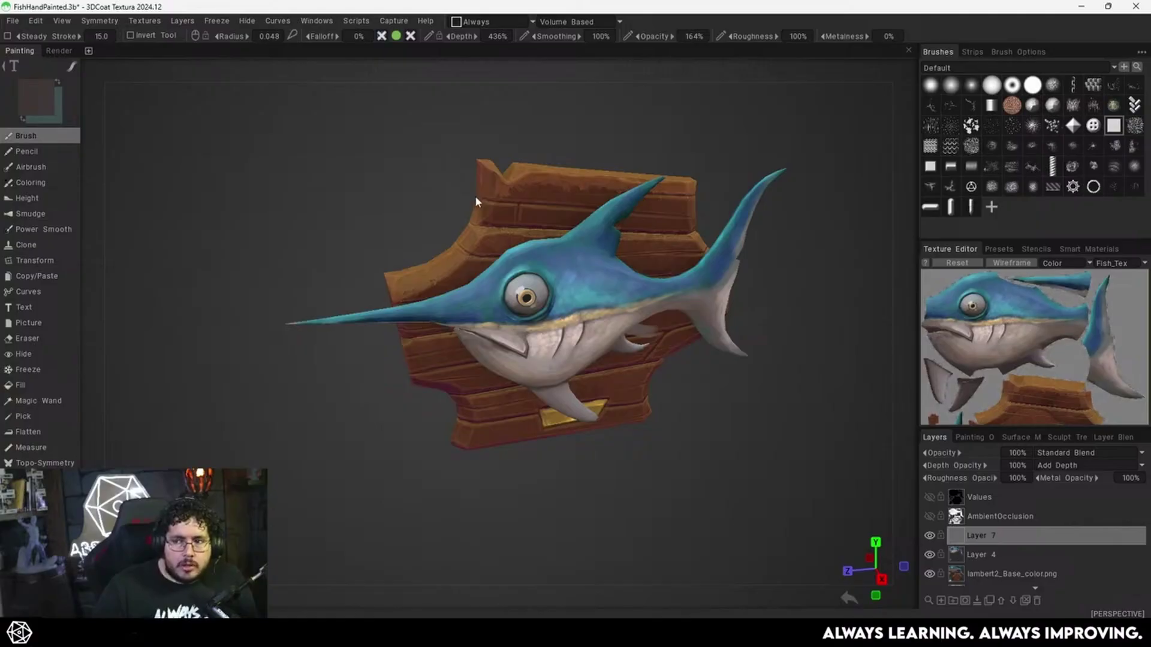
middle_drag(476, 200, 477, 355)
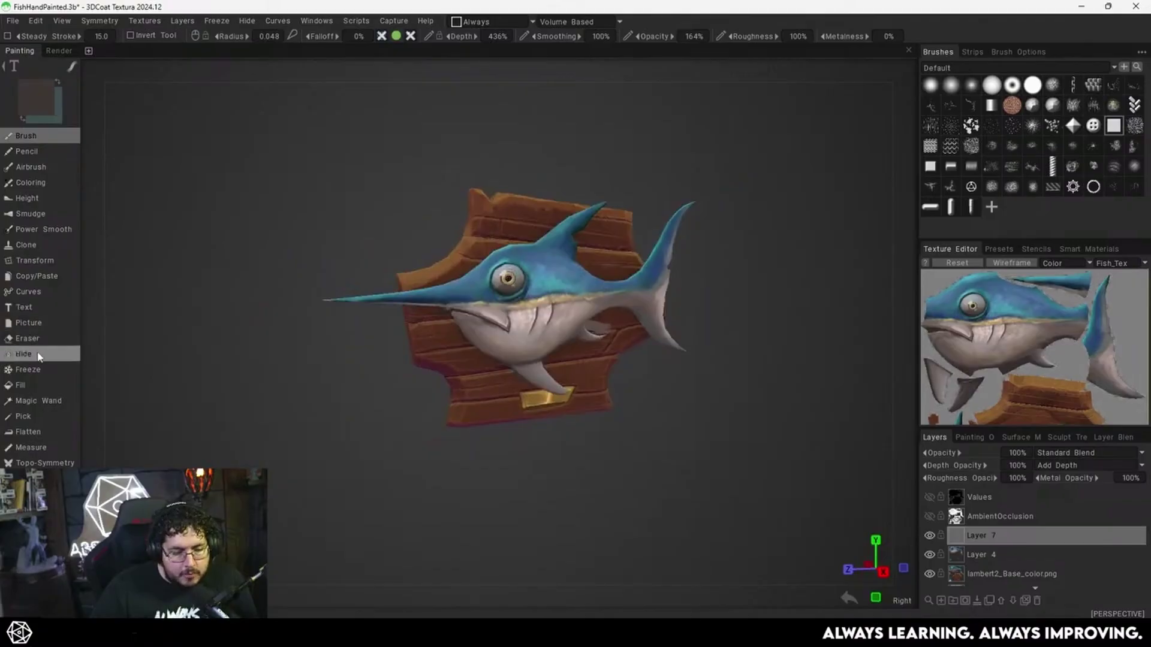
Hide the fish mesh to expose the whole front of the wooden board.
click(39, 355)
click(500, 309)
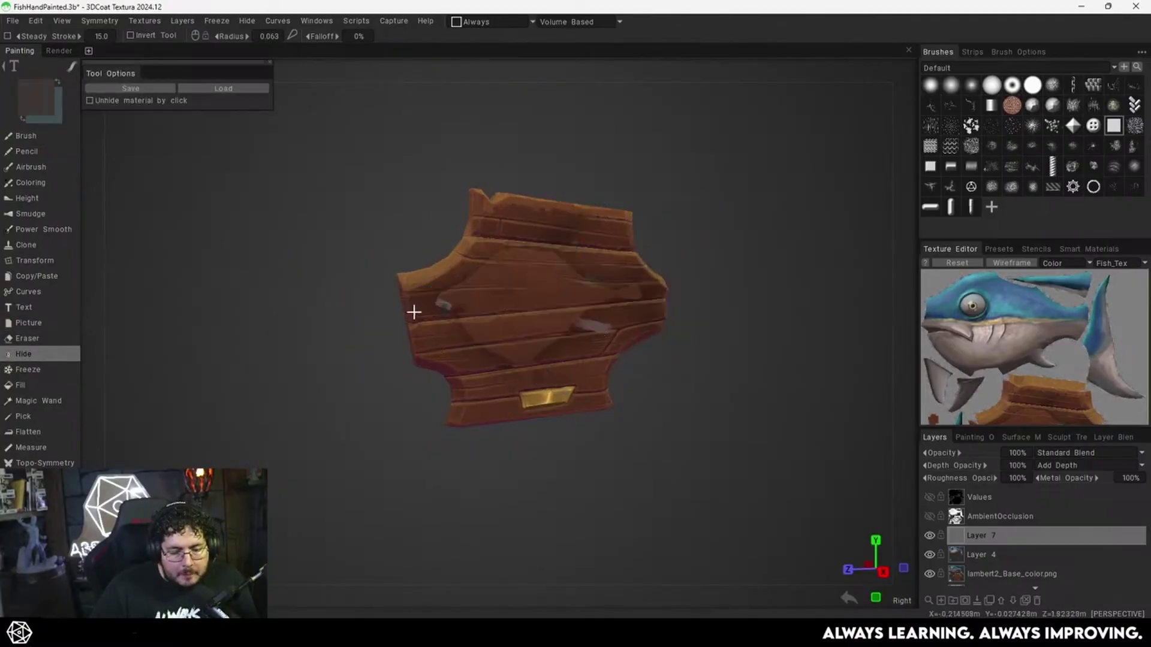
scroll(540, 344, up, 5)
alt+drag(541, 346, 565, 359)
scroll(563, 363, up, 3)
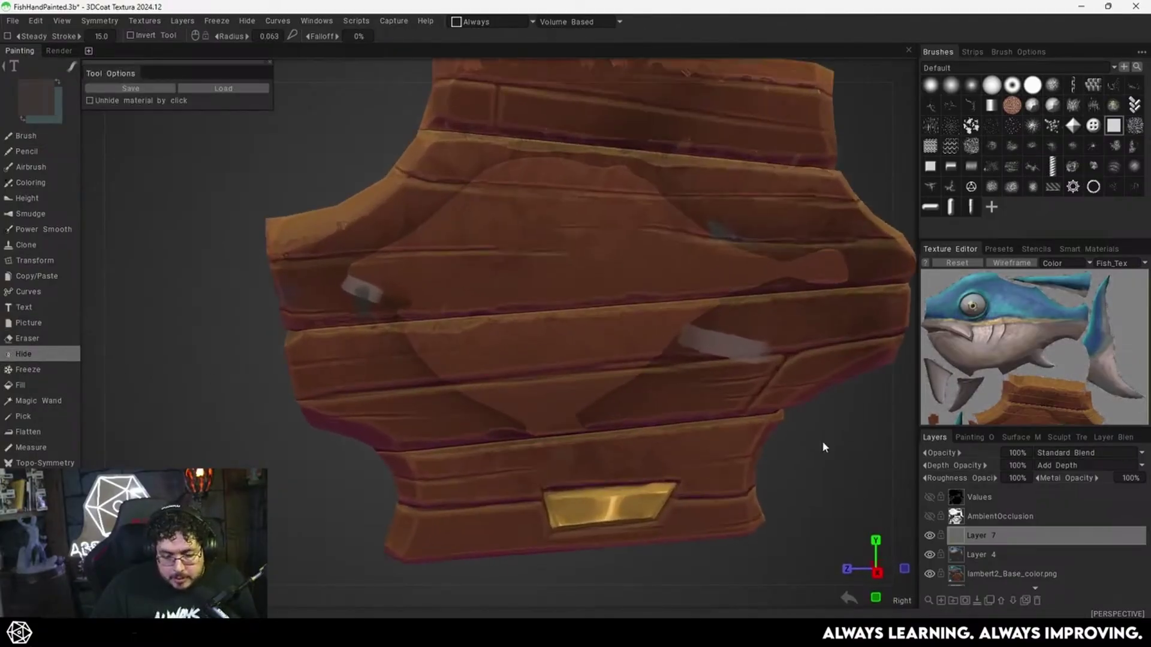
right_drag(555, 344, 581, 442)
alt+middle_drag(781, 327, 662, 262)
alt+drag(733, 362, 757, 324)
alt+right_drag(757, 324, 682, 350)
alt+middle_drag(682, 353, 684, 336)
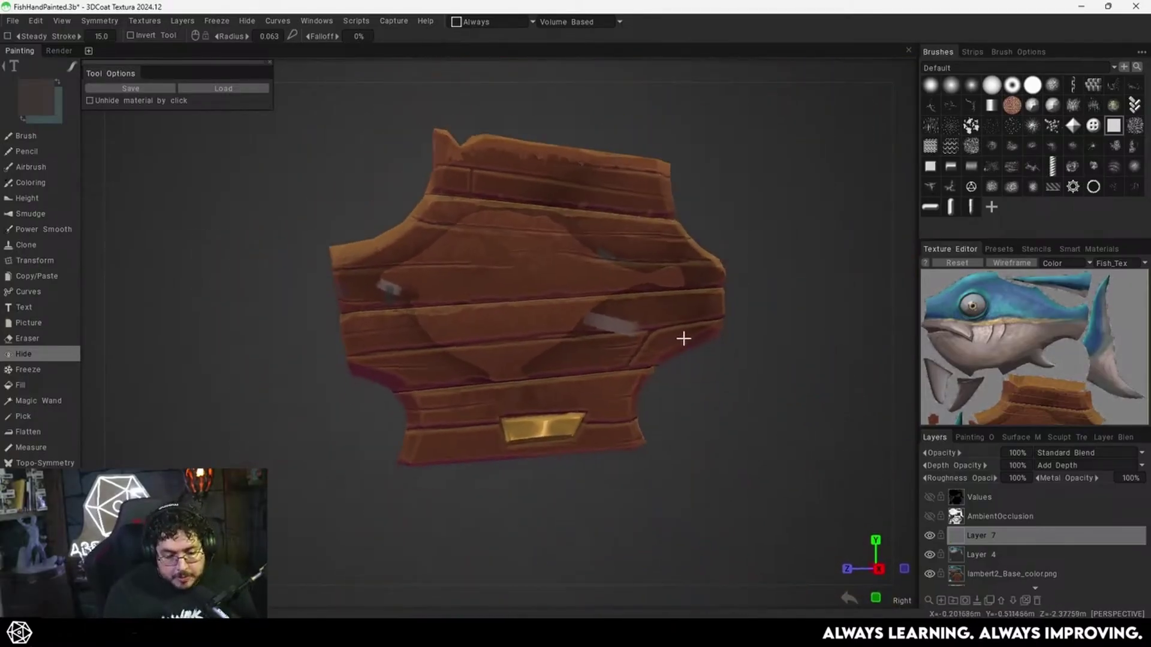
alt+right_drag(683, 336, 717, 352)
alt+middle_drag(717, 352, 718, 366)
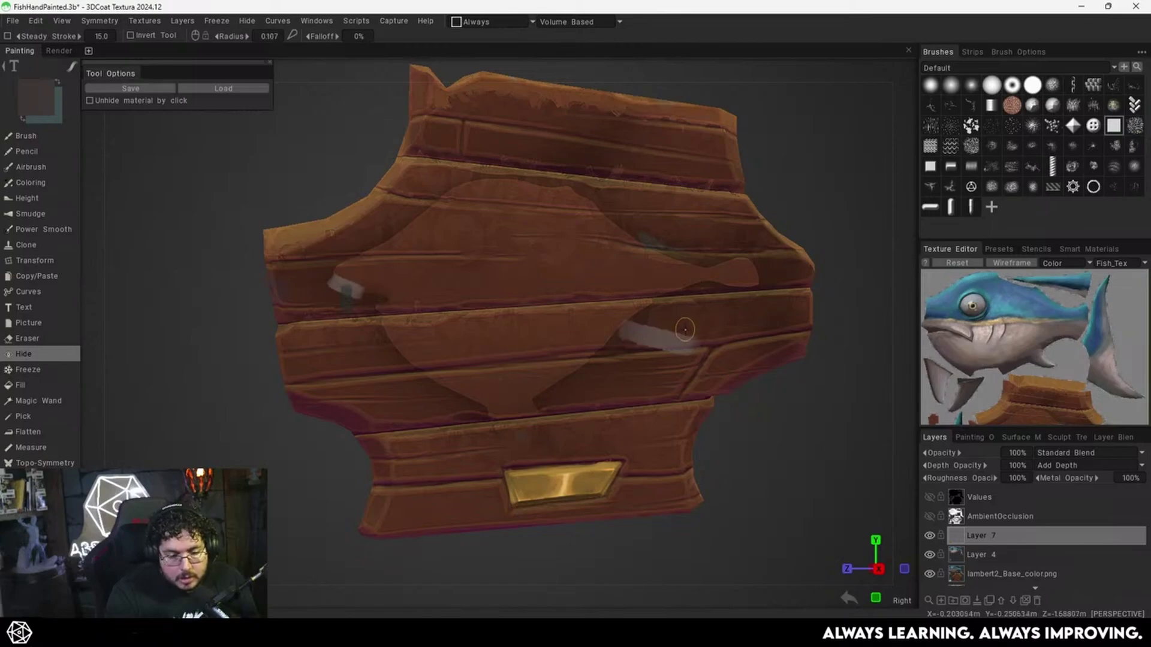
Add a new paint layer above Layer 7 and set the brush radius to 0.105.
click(30, 135)
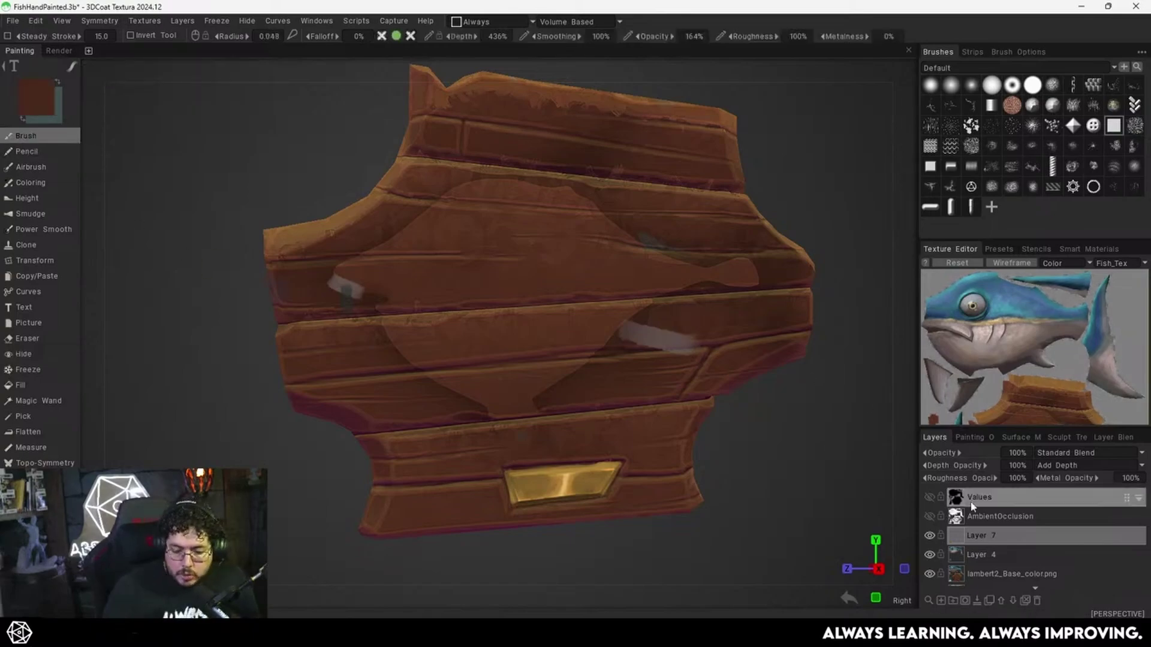
click(940, 600)
middle_drag(679, 326, 697, 378)
right_drag(465, 238, 479, 238)
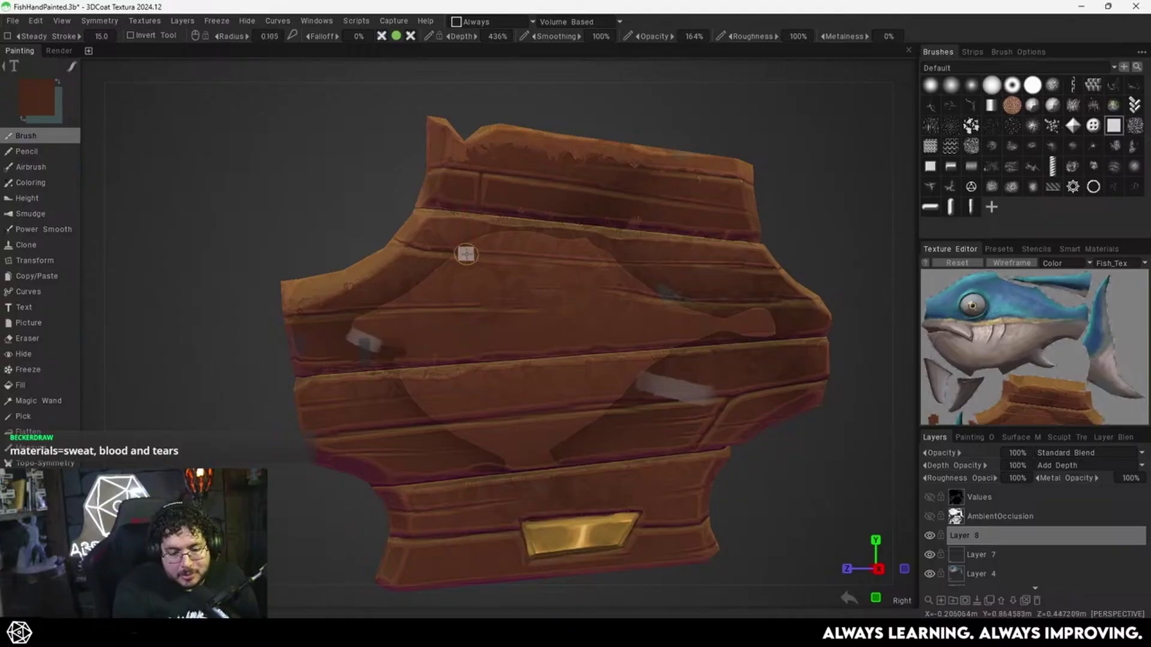
Brush sampled wood browns over the upper part of the light fish silhouette and the grey patches on the upper planks.
ctrl+drag(459, 239, 604, 251)
key(v)
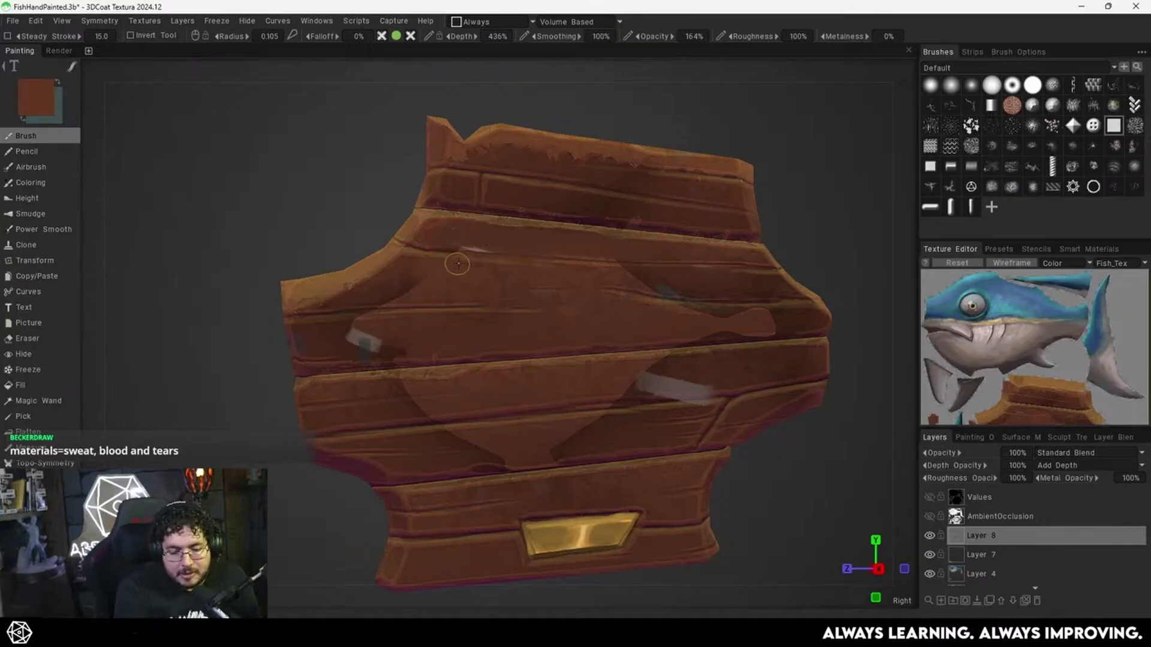
key(v)
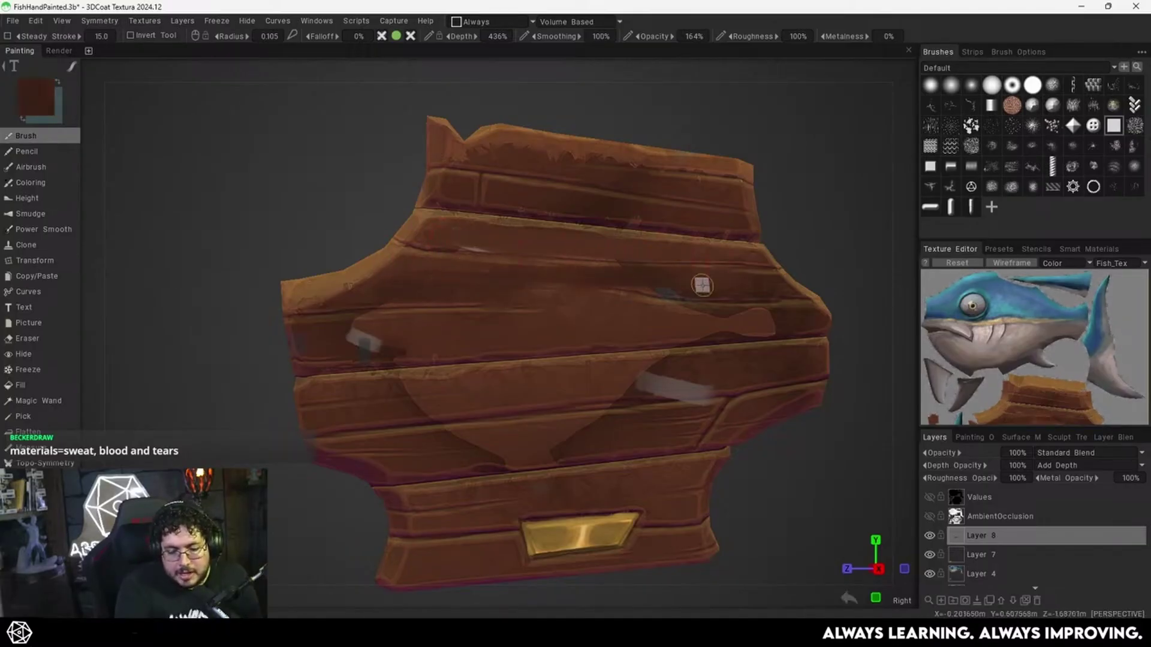
drag(338, 334, 368, 326)
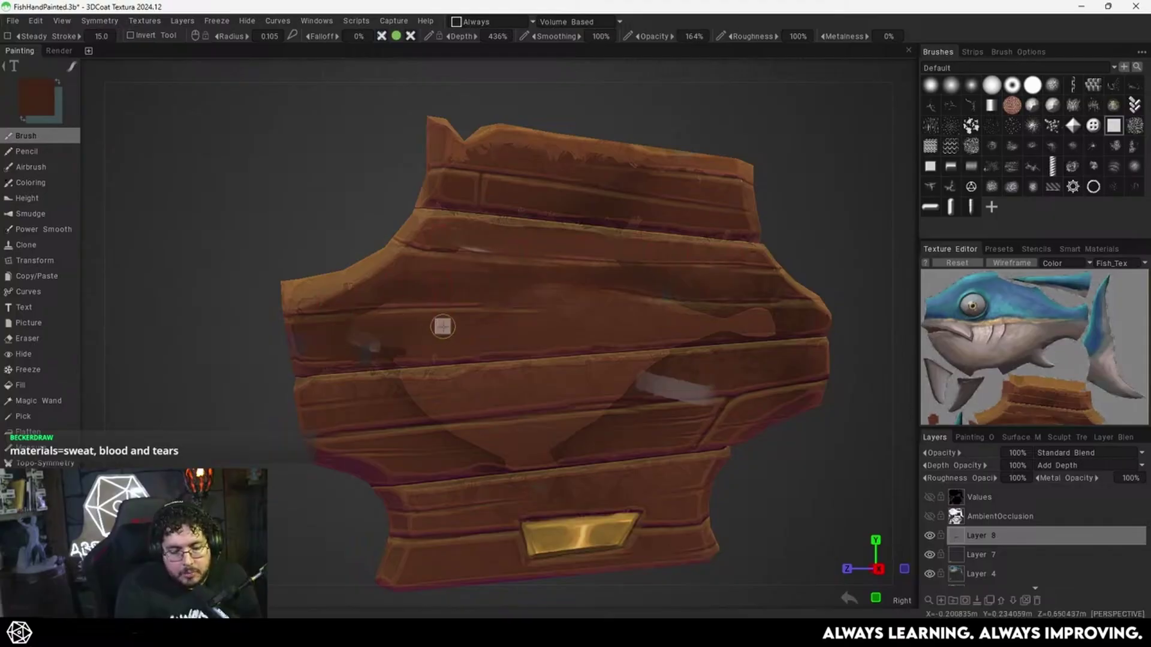
mouse_move(438, 328)
mouse_down()
mouse_move(349, 342)
mouse_move(416, 335)
mouse_up()
drag(464, 343, 516, 340)
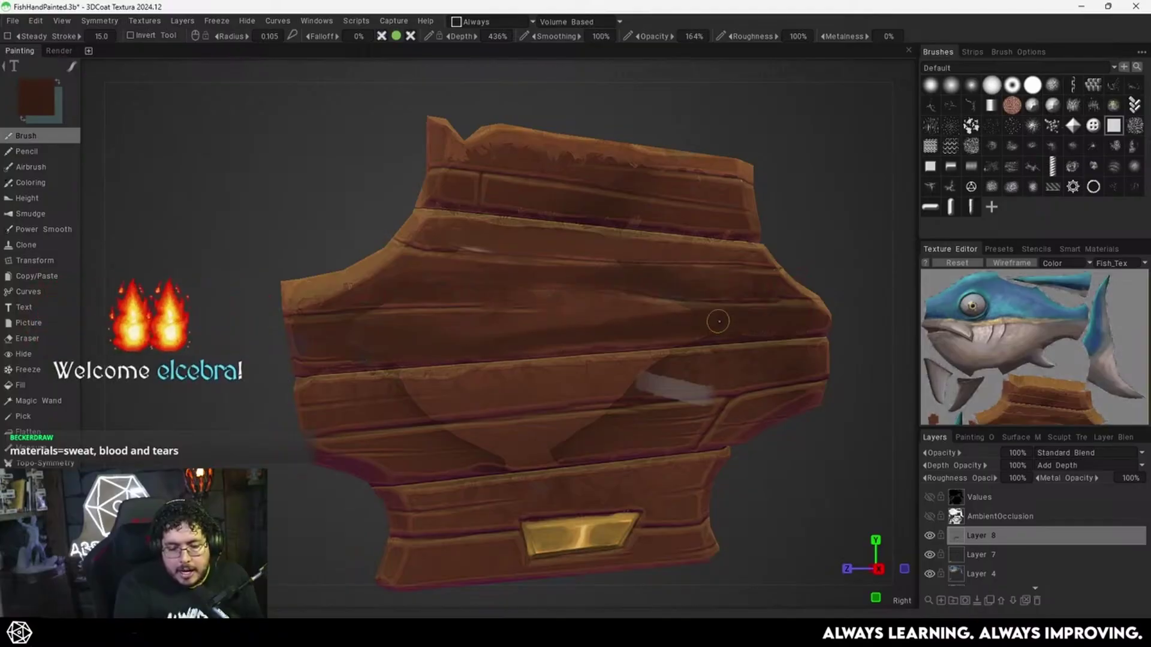
Cover the lower part of the light silhouette and the grey streak on the middle planks with sampled dark and reddish browns.
middle_drag(669, 315, 707, 301)
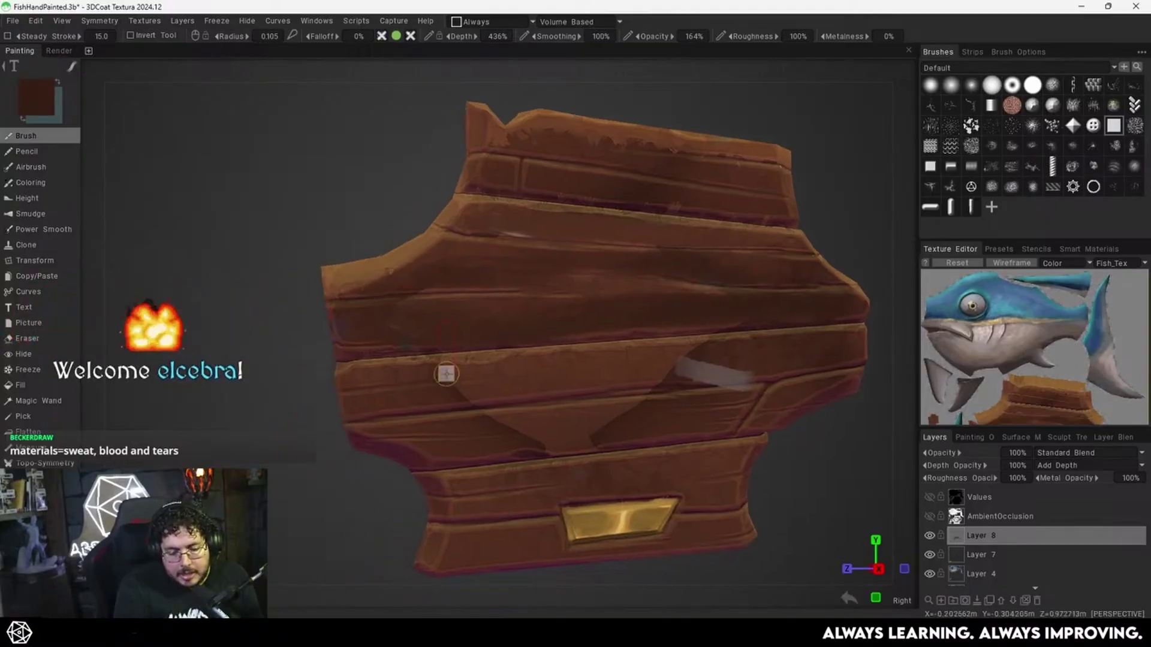
key(v)
drag(446, 373, 586, 354)
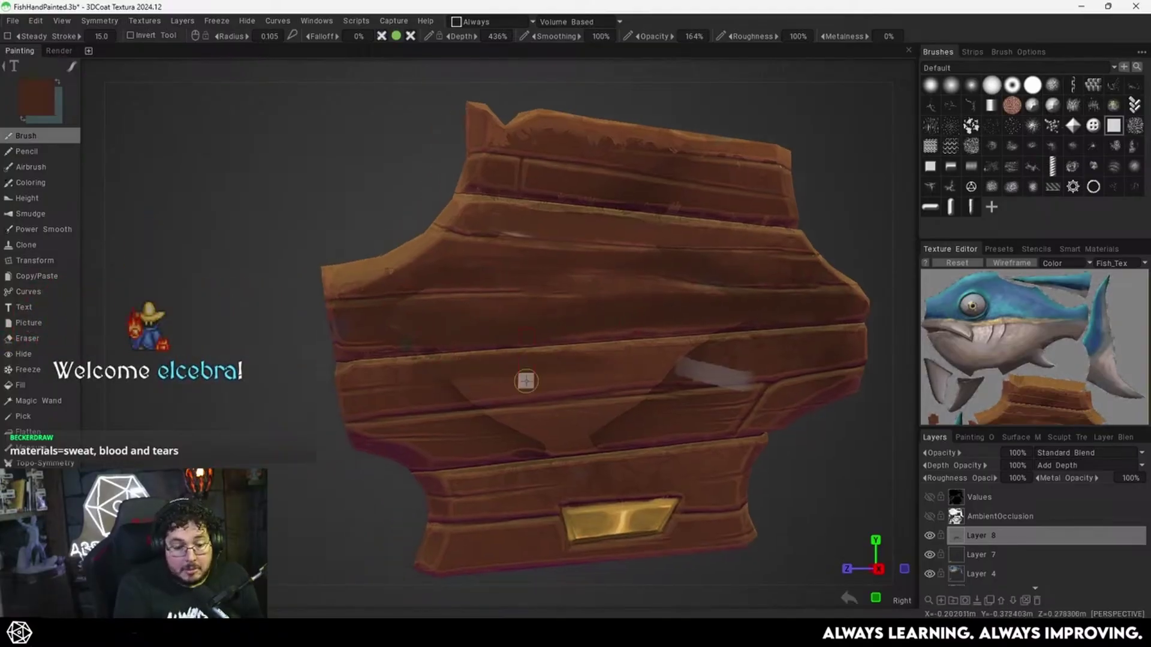
key(v)
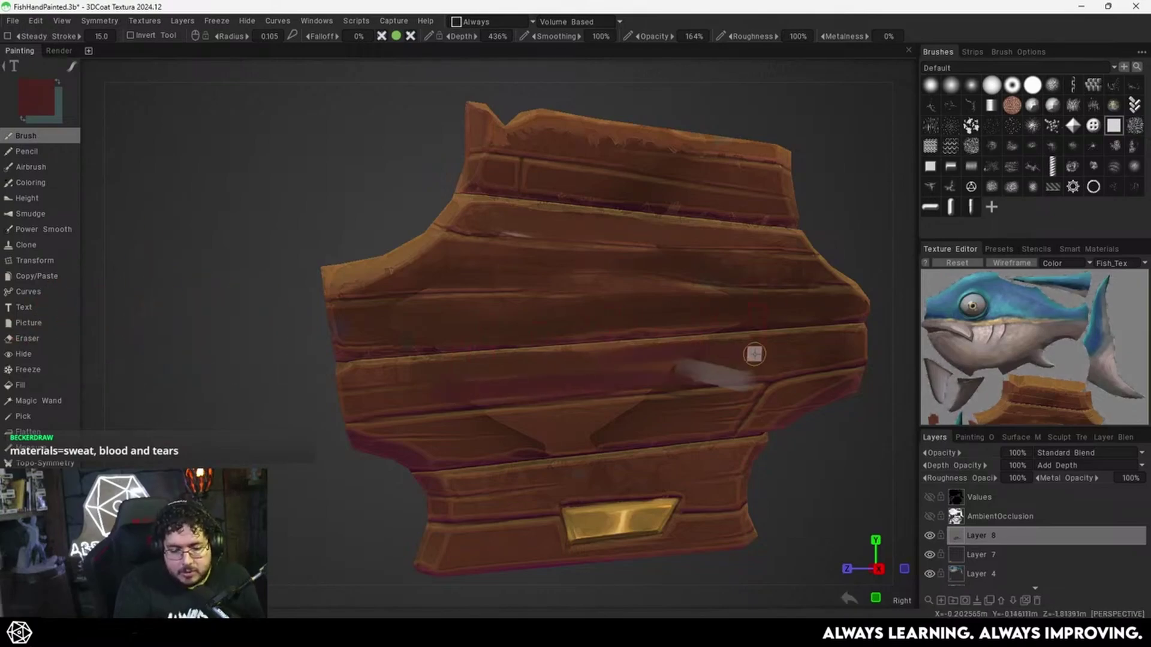
key(v)
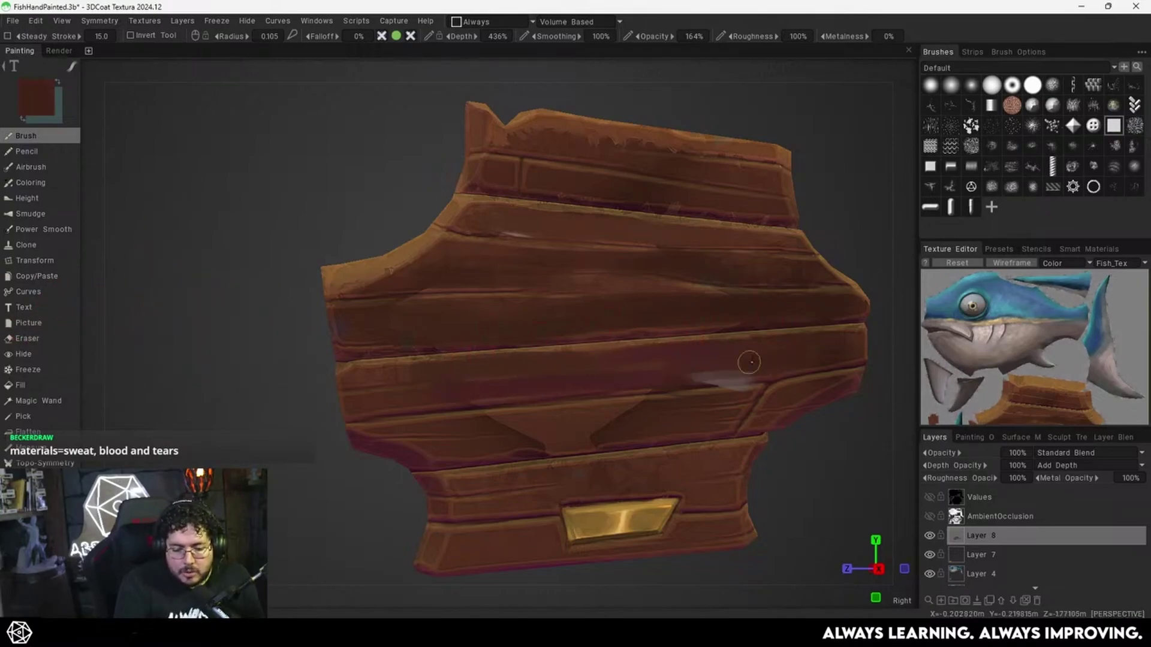
drag(749, 362, 689, 375)
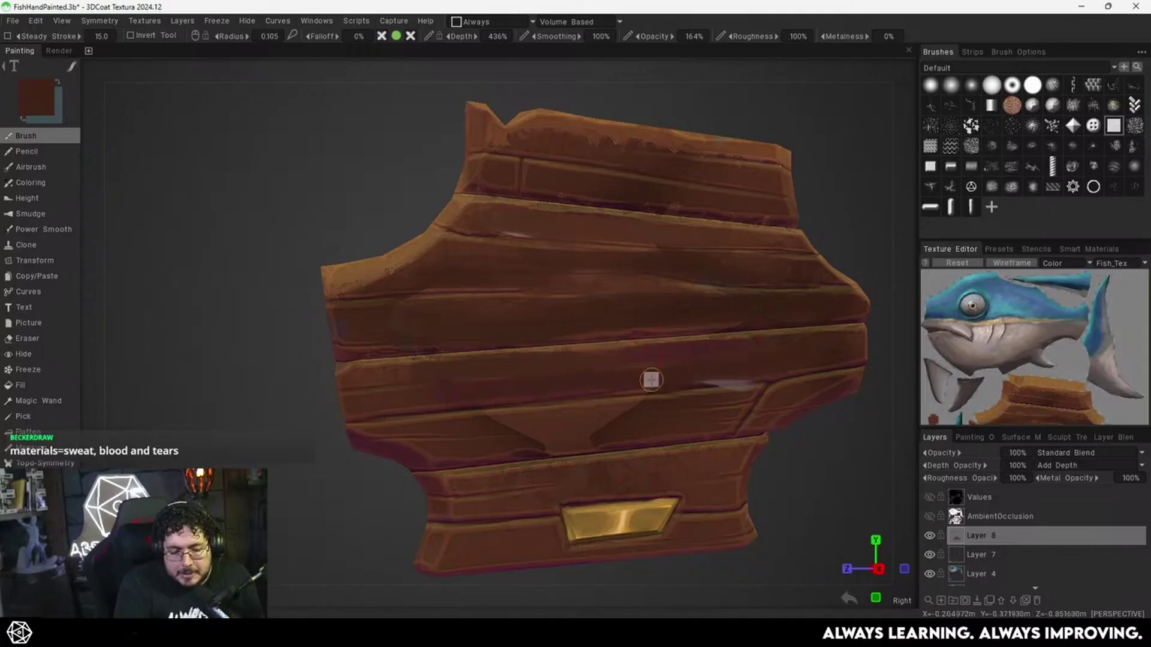
key(v)
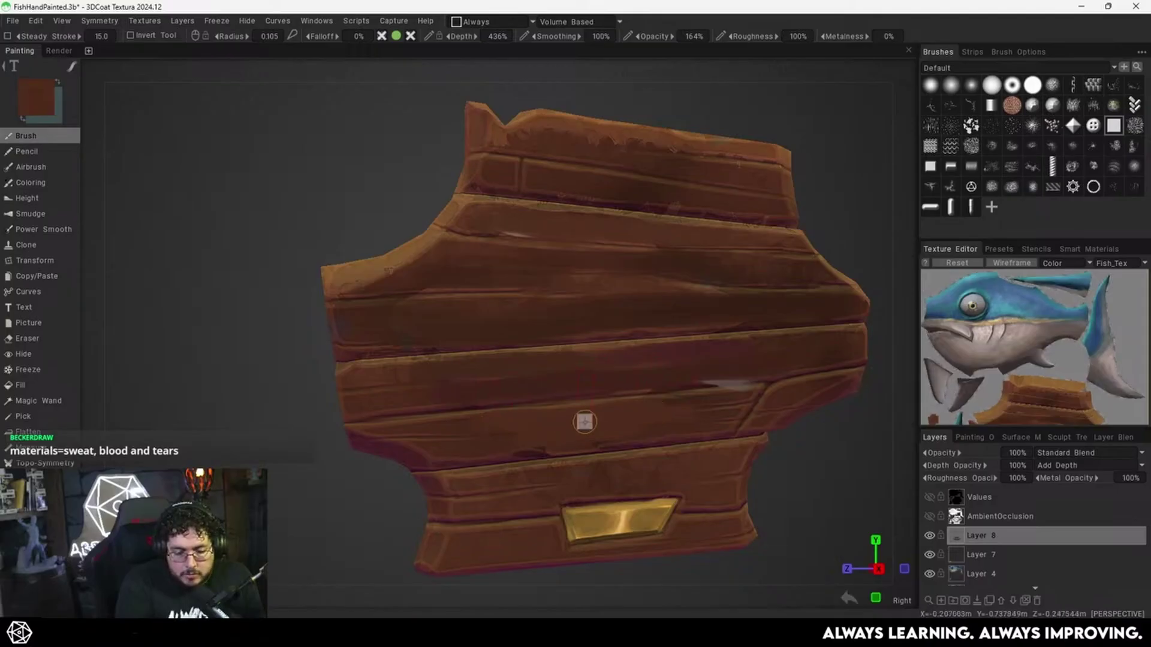
Reduce the brush radius to 0.047 and blend sampled brown along the grain of the board's central planks.
middle_drag(709, 418, 727, 368)
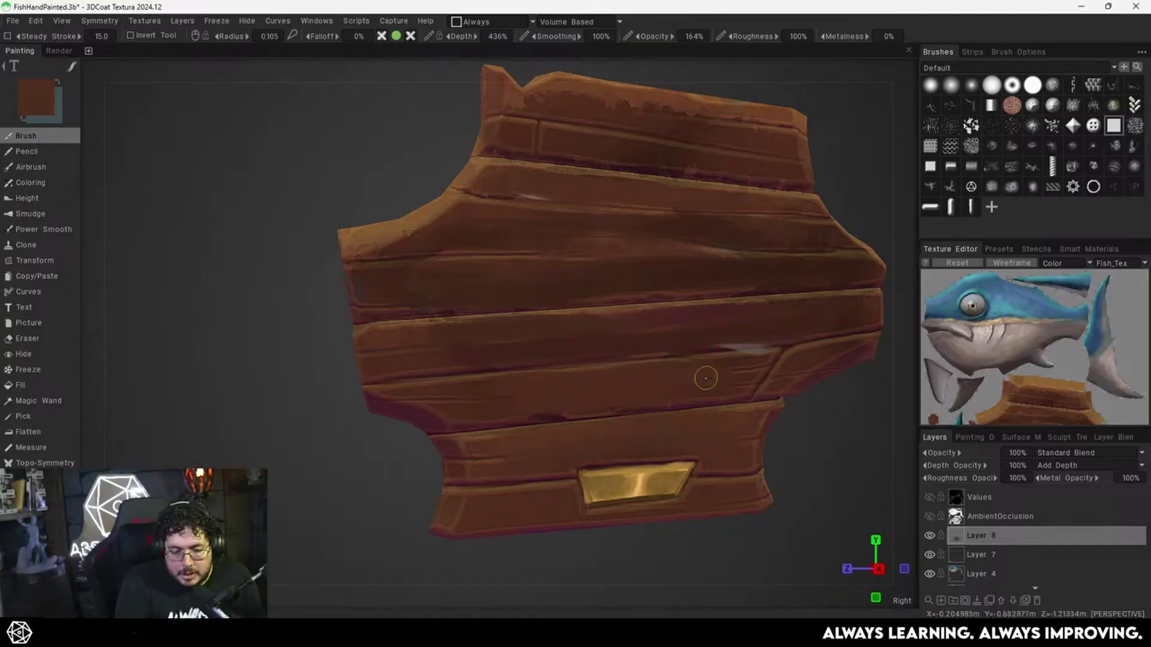
middle_drag(615, 305, 601, 362)
alt+drag(601, 359, 632, 361)
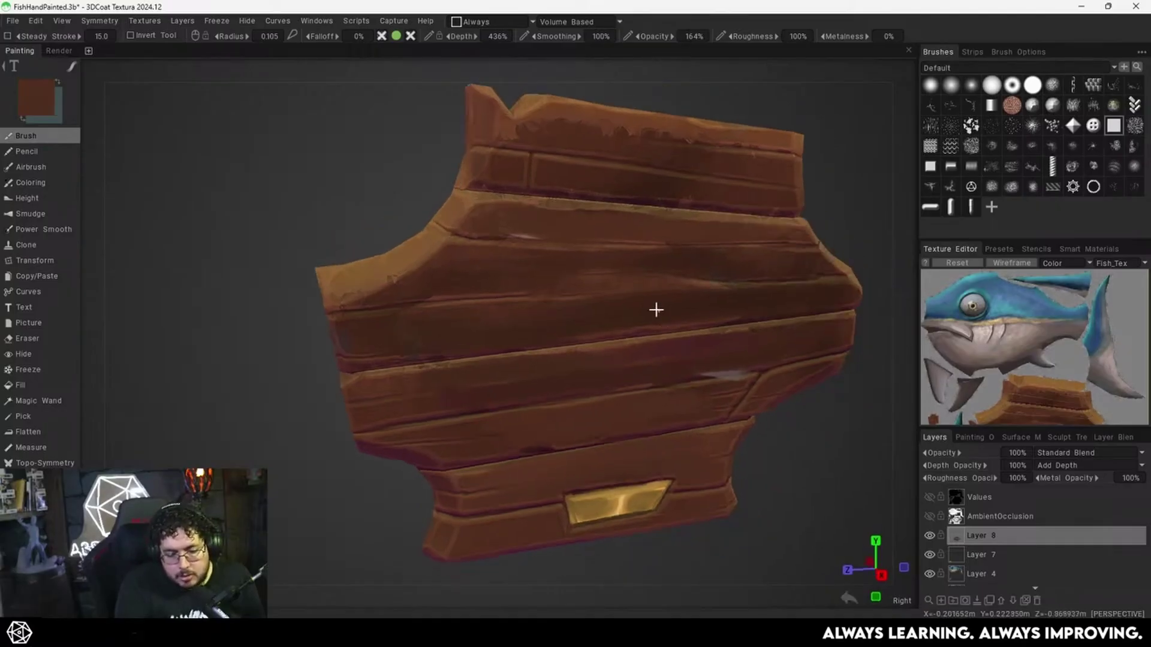
key(v)
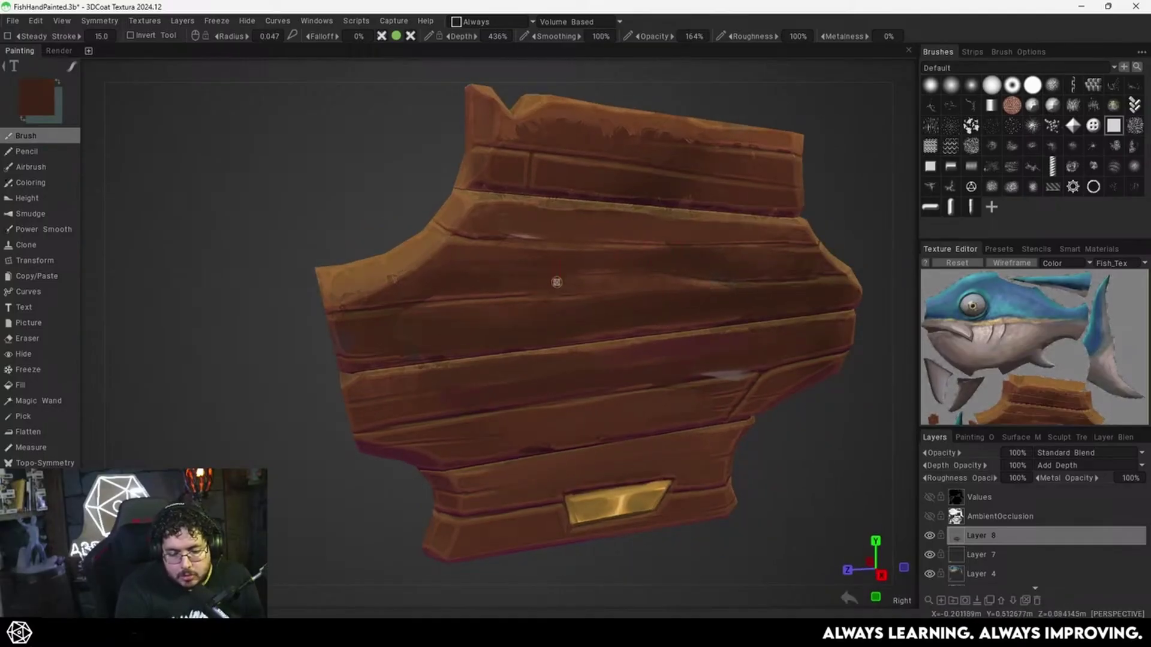
drag(563, 281, 643, 279)
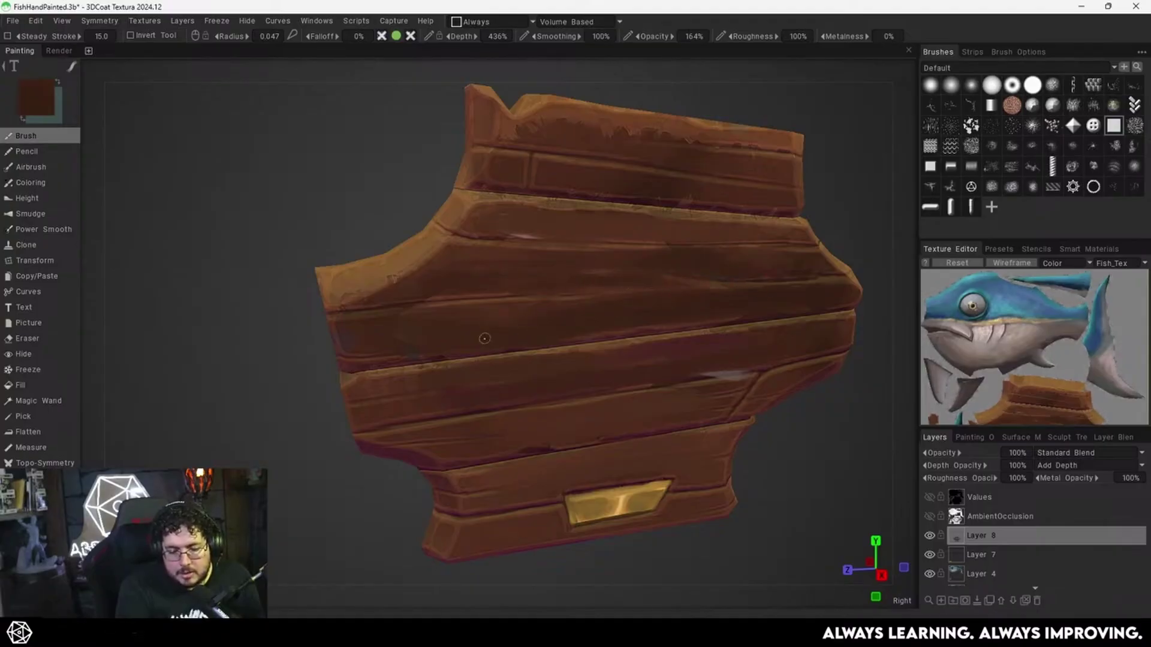
Sample the light orange-brown and touch up the notched top corner of the board, reducing the brush radius to 0.022.
alt+drag(388, 322, 443, 343)
alt+right_drag(443, 343, 501, 311)
alt+middle_drag(501, 311, 473, 311)
key(v)
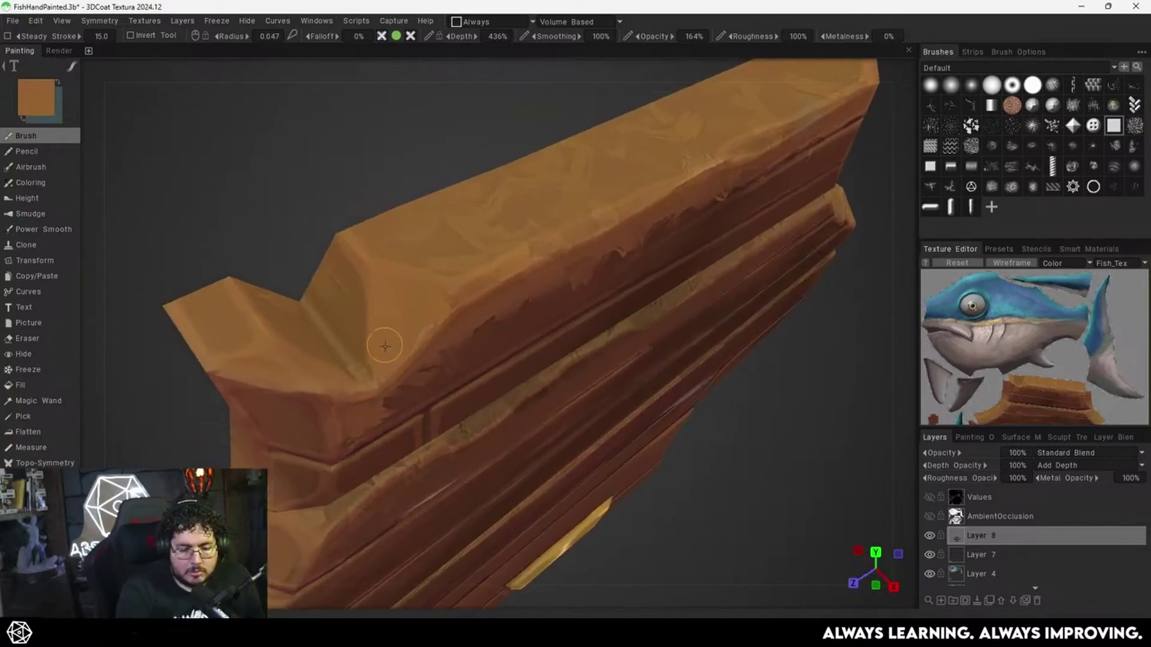
alt+middle_drag(381, 342, 493, 292)
key(bracketleft)
key(bracketleft)
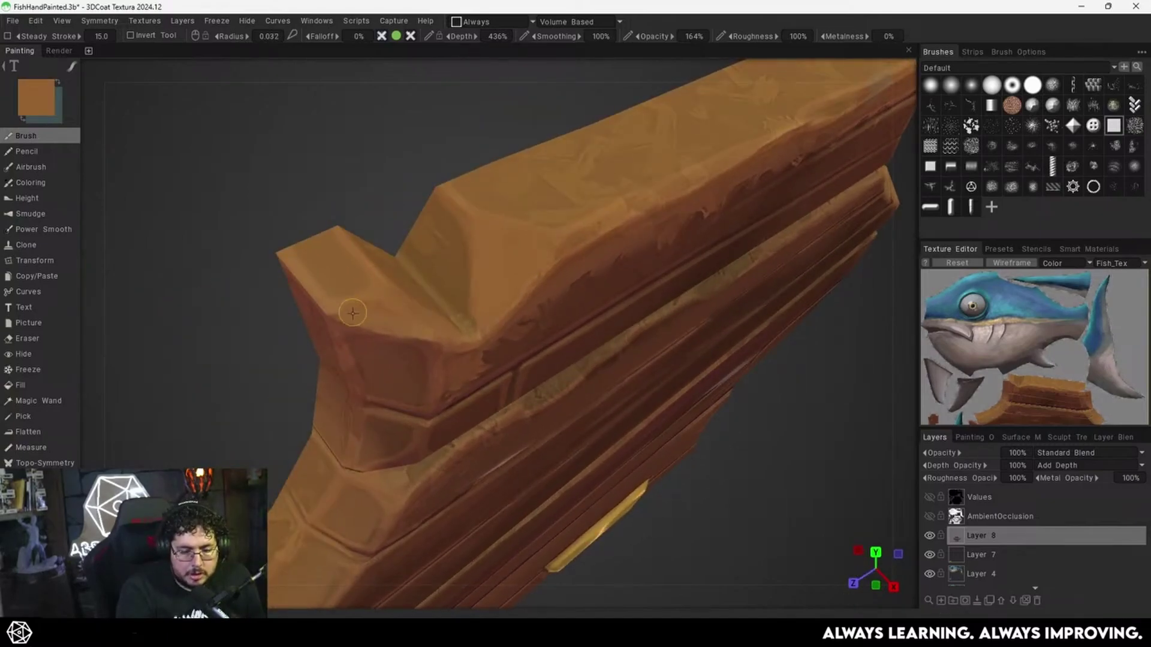
mouse_move(406, 303)
alt+mouse_down()
mouse_move(380, 385)
mouse_move(323, 319)
alt+mouse_up()
key(bracketleft)
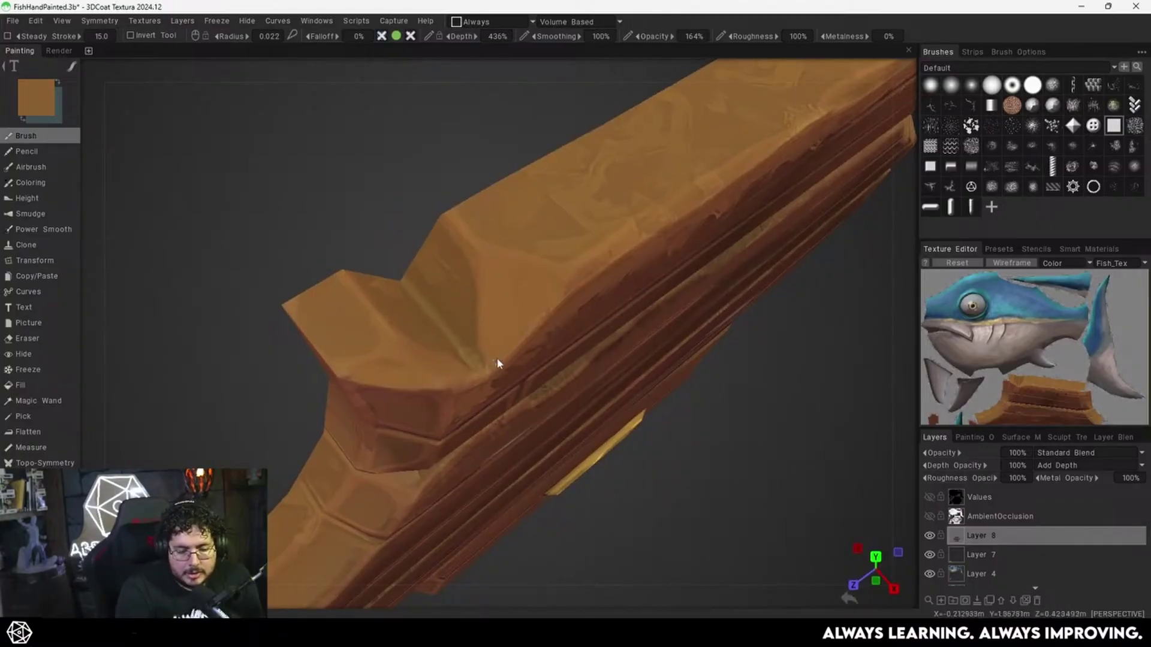
Paint light orange-brown highlights around the bevelled short end of the second plank with brush radius 0.030, alternating with sampled reddish brown.
mouse_move(496, 362)
alt+mouse_down()
mouse_move(509, 264)
mouse_move(482, 297)
alt+mouse_up()
key(v)
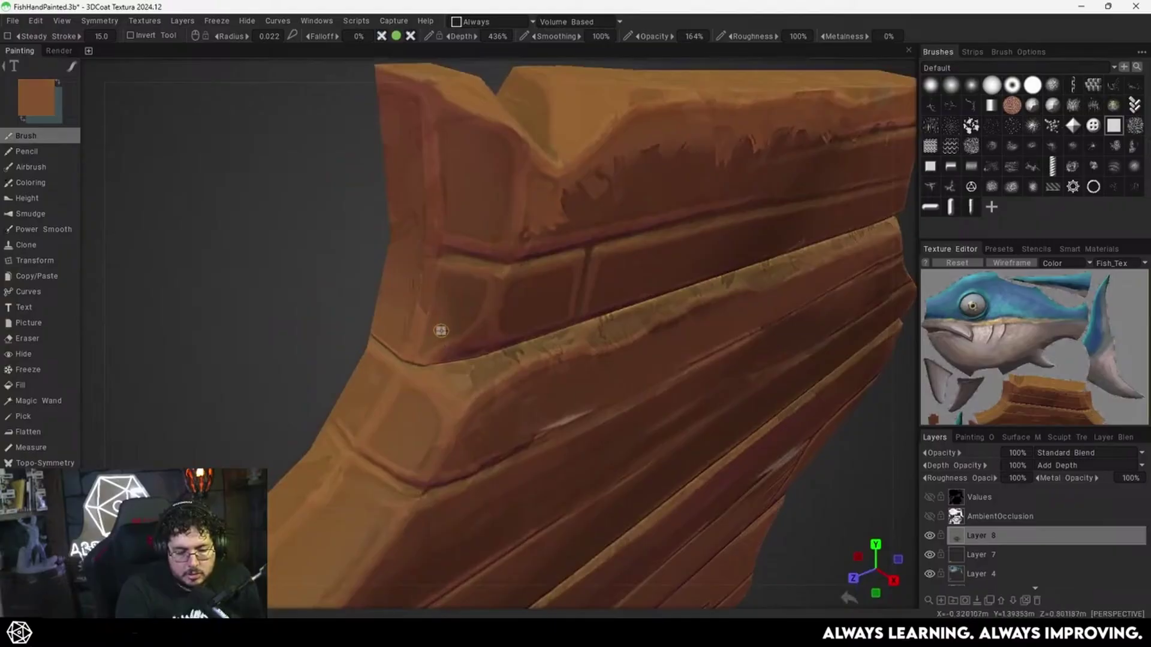
key(v)
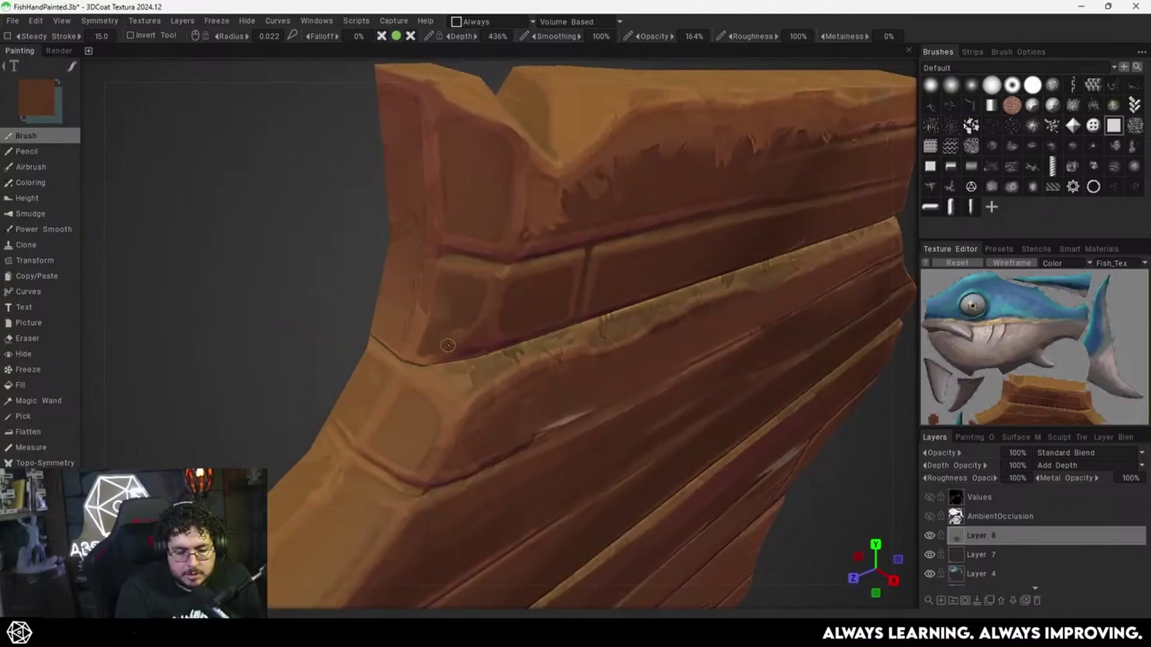
alt+drag(504, 313, 506, 307)
alt+right_drag(506, 307, 514, 329)
key(v)
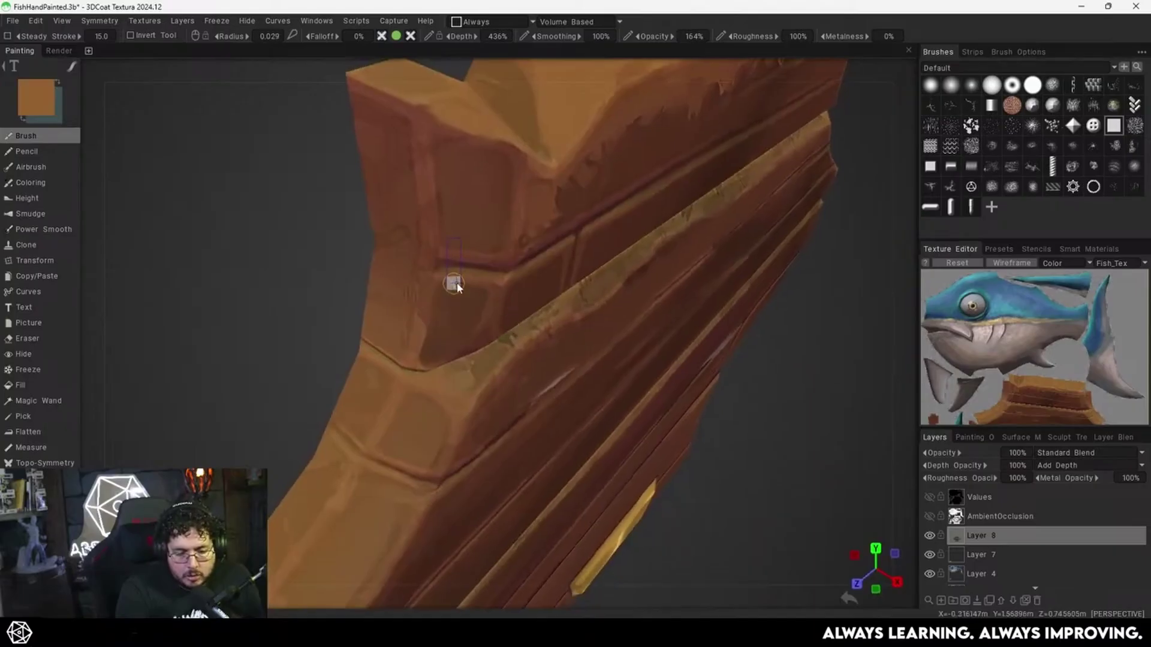
drag(437, 270, 502, 267)
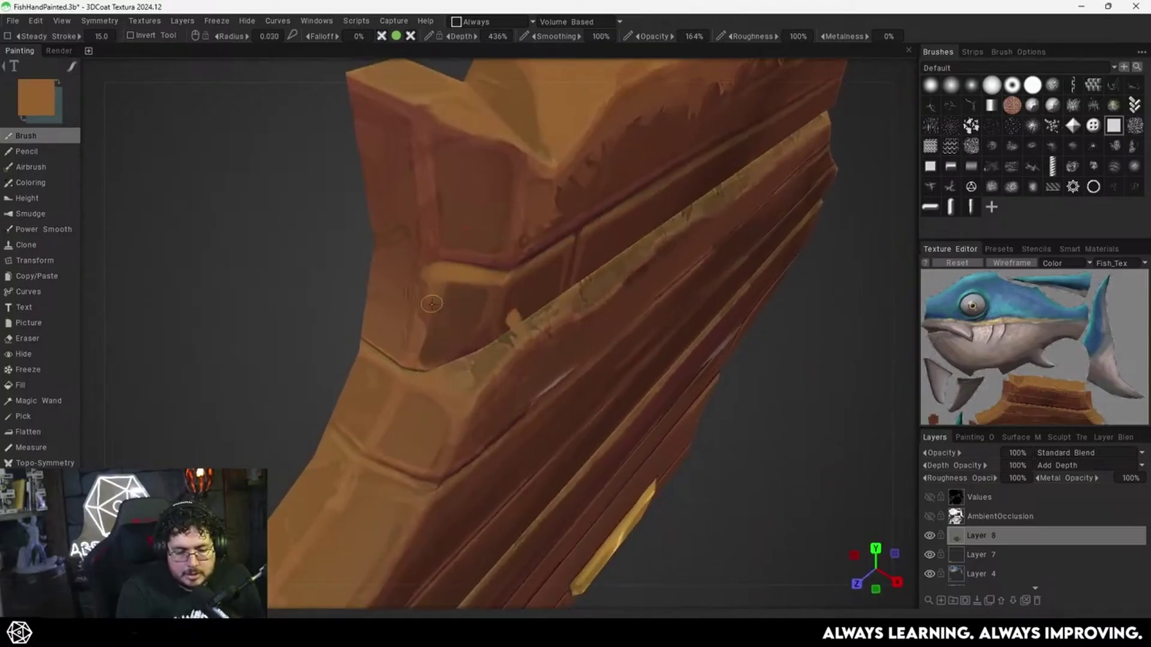
drag(428, 285, 426, 302)
drag(430, 358, 489, 330)
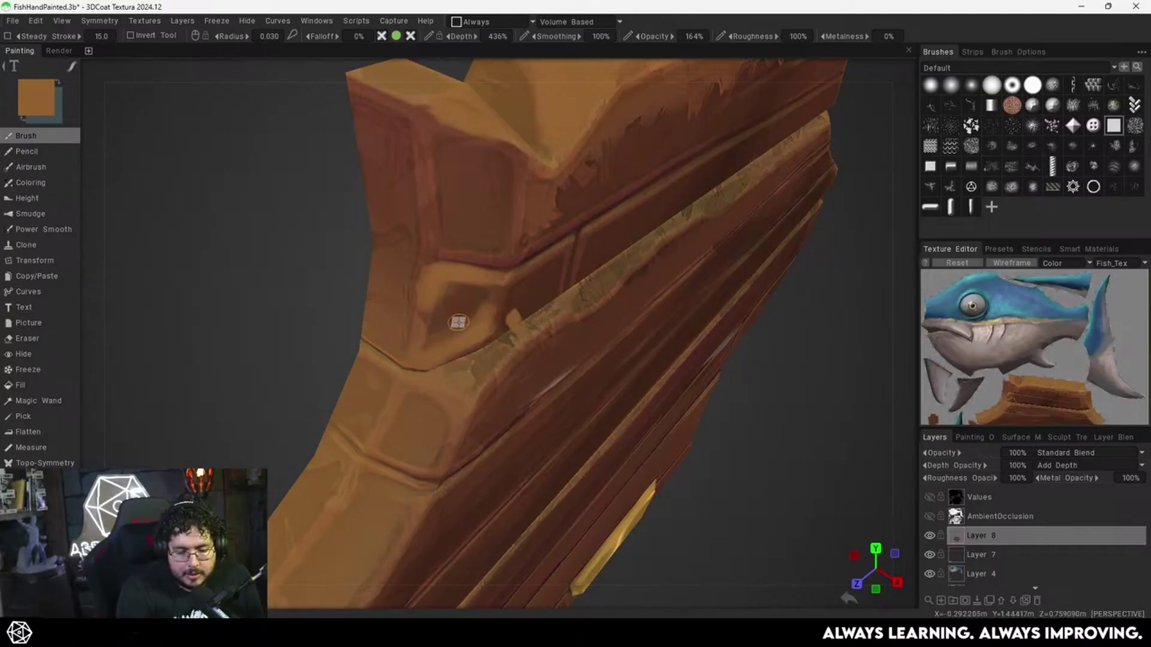
key(v)
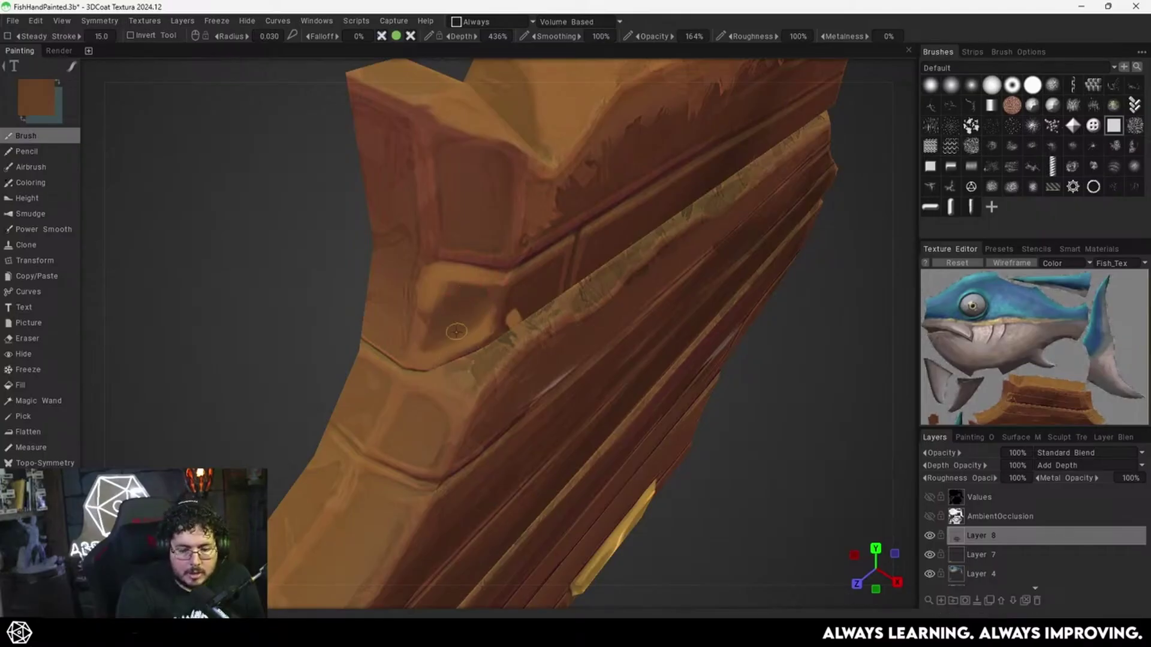
Reduce the brush radius to 0.019 and paint sampled orange-brown highlights along the second plank's upper edge and the top plank's grain line.
mouse_move(487, 317)
alt+mouse_down()
mouse_move(473, 326)
mouse_move(483, 313)
alt+mouse_up()
key(v)
drag(491, 273, 586, 255)
alt+right_drag(691, 244, 392, 335)
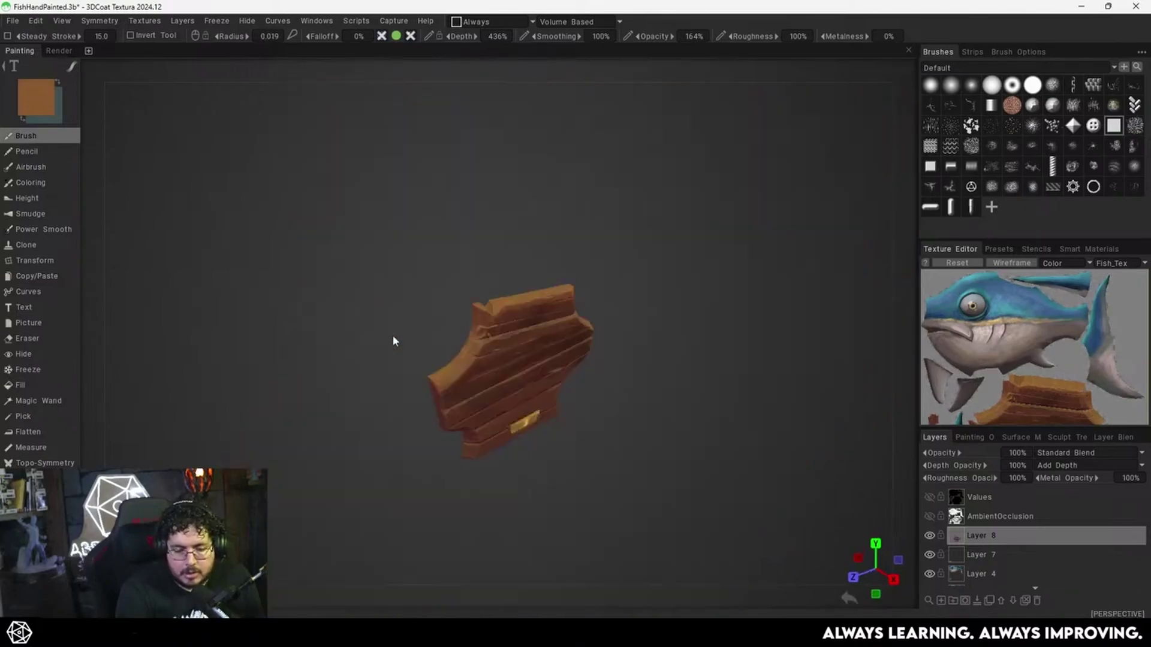
alt+drag(392, 334, 578, 282)
alt+right_drag(577, 282, 736, 246)
alt+drag(736, 246, 547, 314)
scroll(546, 313, up, 8)
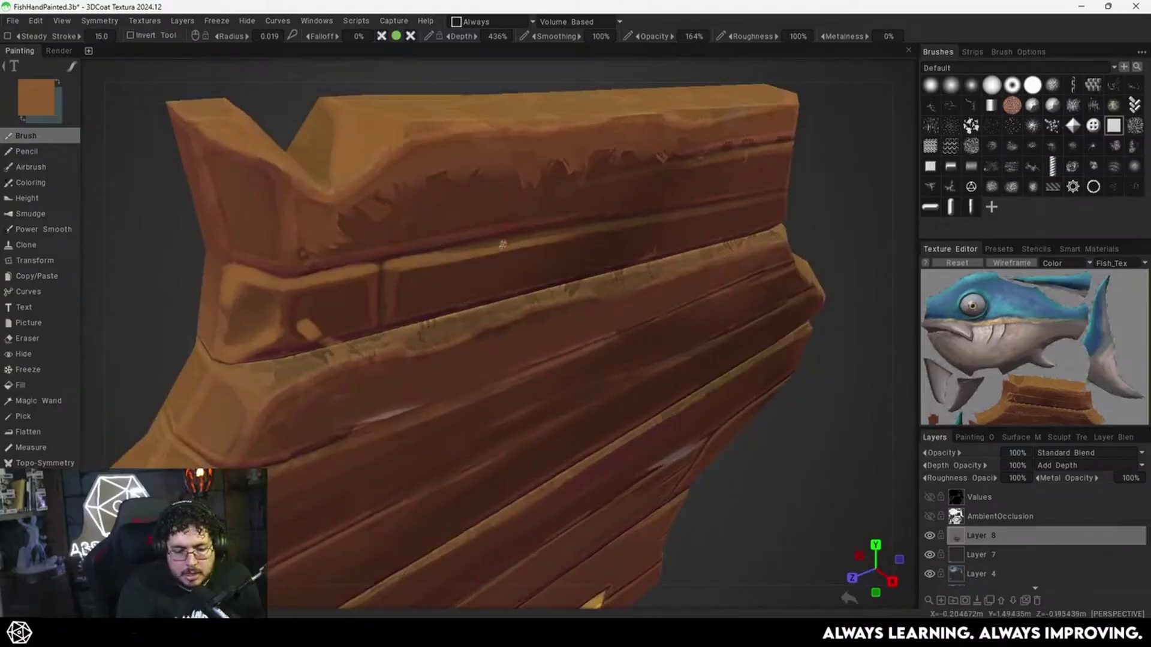
mouse_move(617, 209)
alt+mouse_down()
mouse_move(624, 244)
mouse_move(656, 208)
alt+mouse_up()
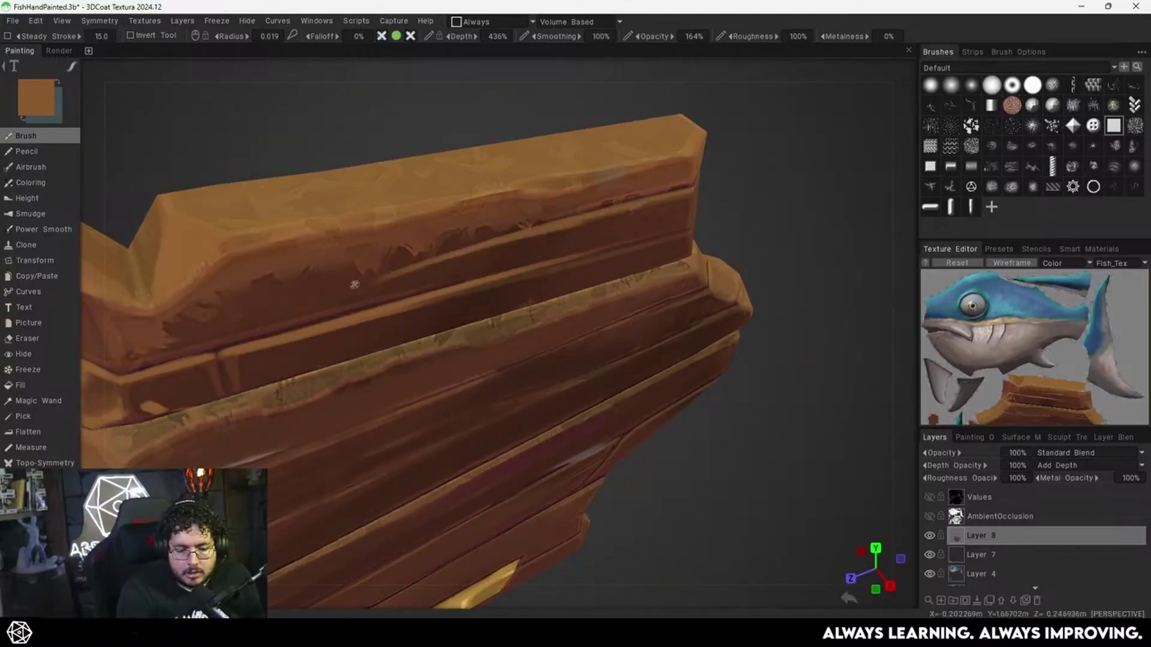
Sample reddish brown and smooth the ragged transition below the top plank's lit edge, using a brush radius of up to 0.081.
key(v)
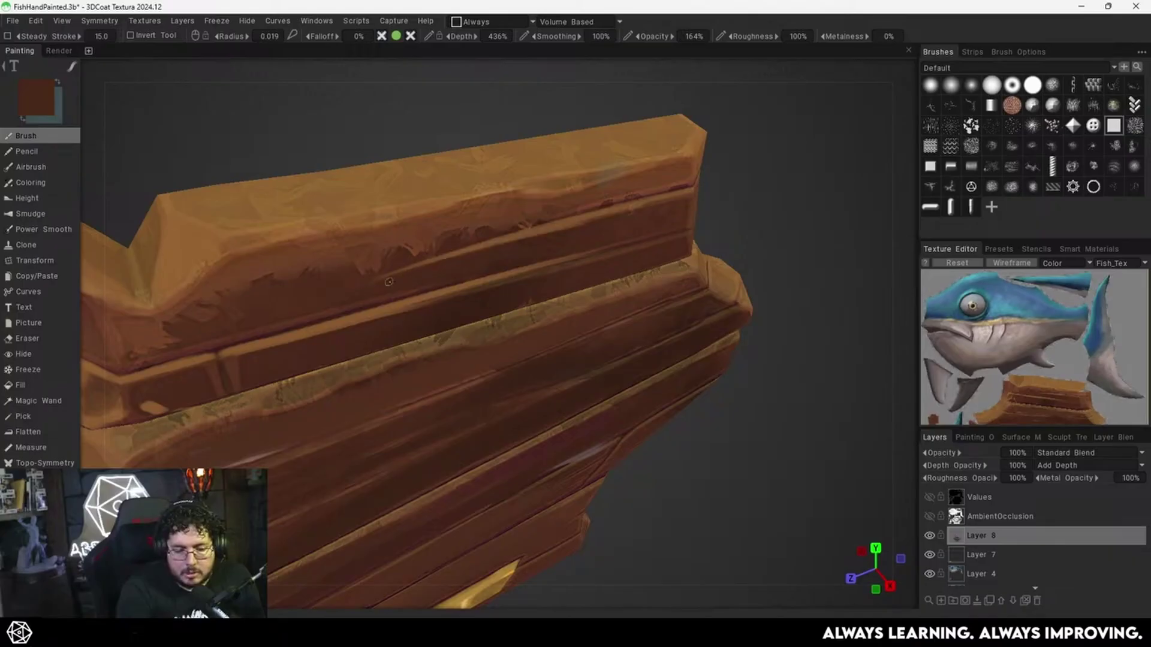
drag(428, 260, 573, 223)
alt+drag(427, 257, 392, 262)
alt+right_drag(393, 262, 434, 270)
alt+right_drag(503, 247, 432, 264)
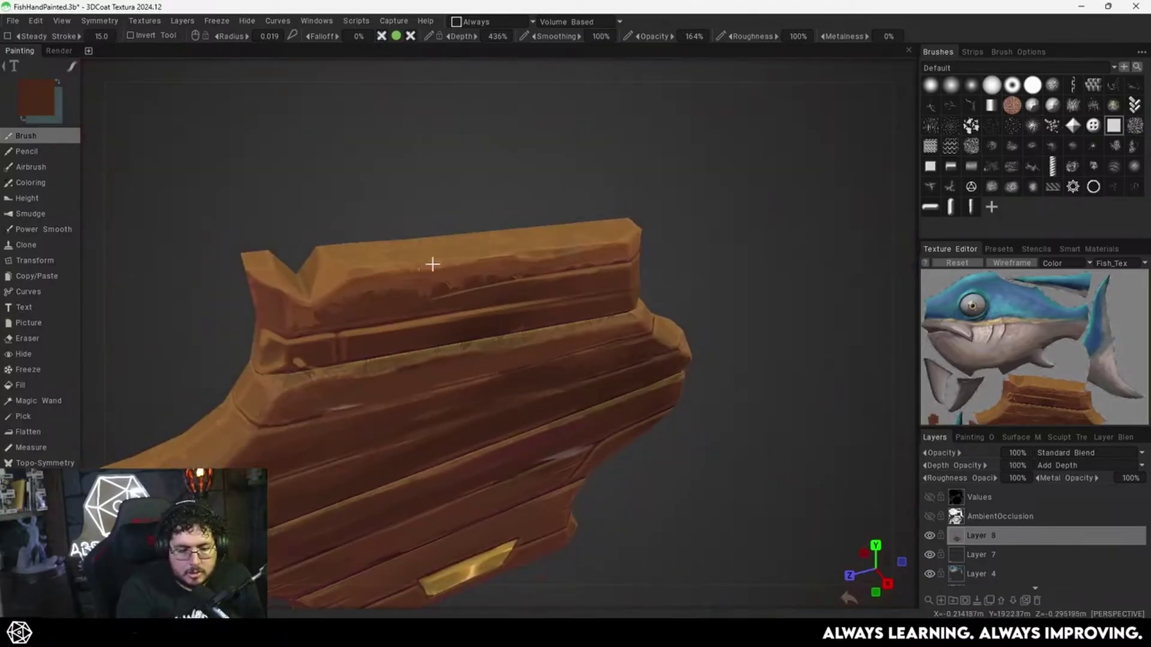
alt+drag(433, 264, 341, 306)
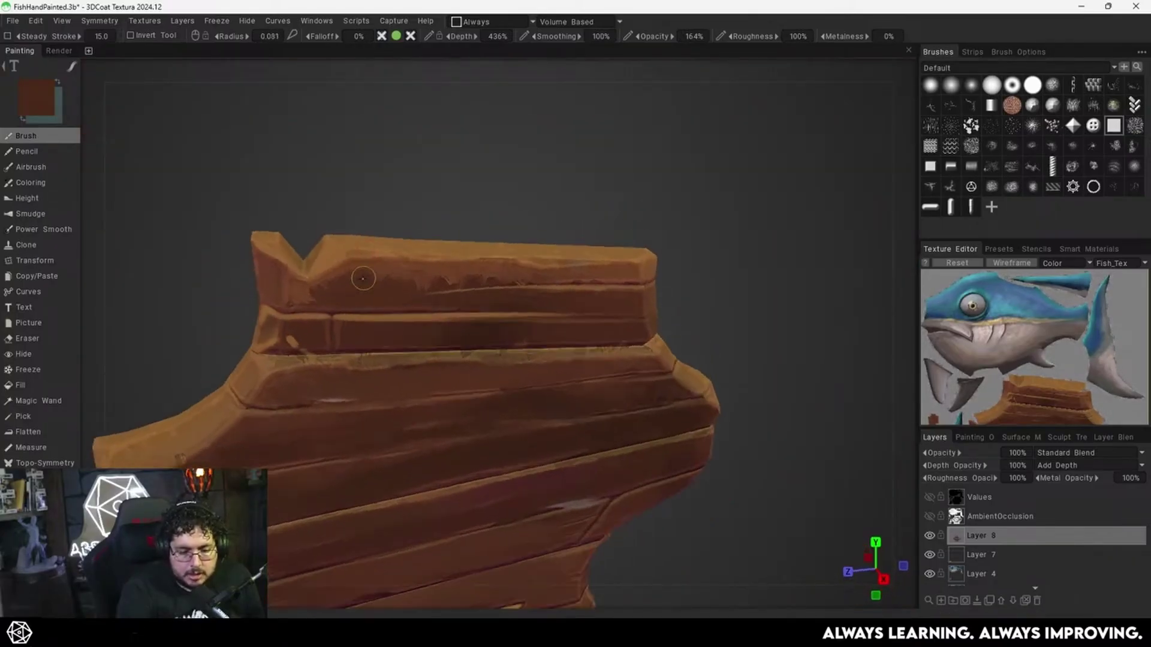
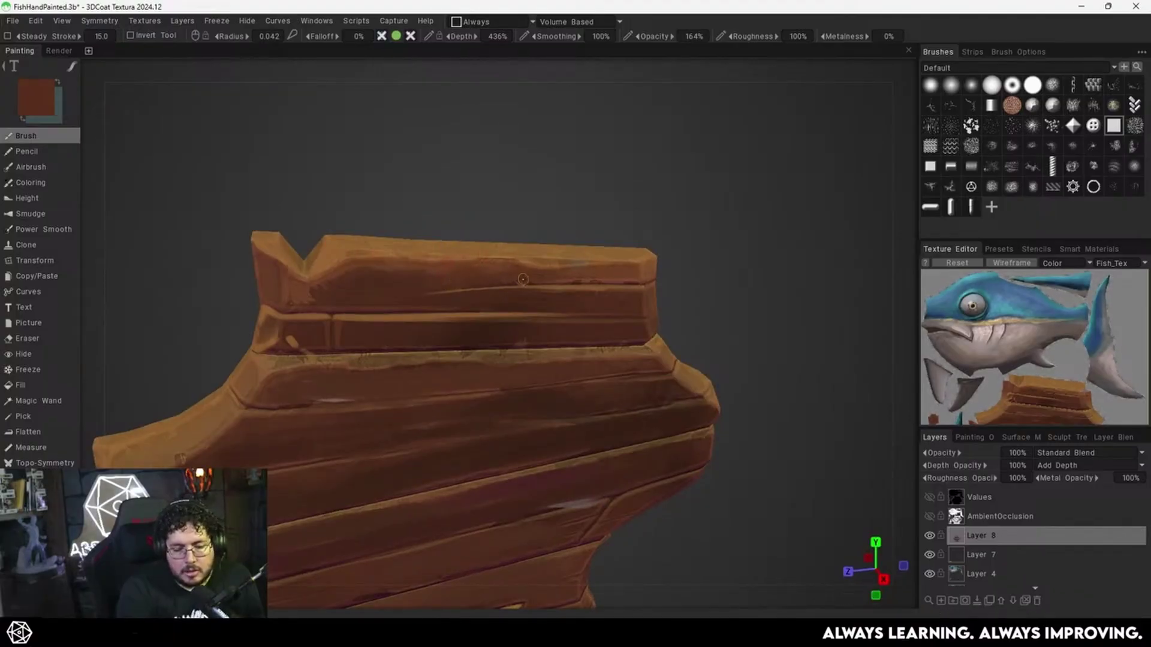
Cover the stray light dab on the second plank with reddish brown and repaint the third plank's speckled upper edge in sampled orange-brown.
key(v)
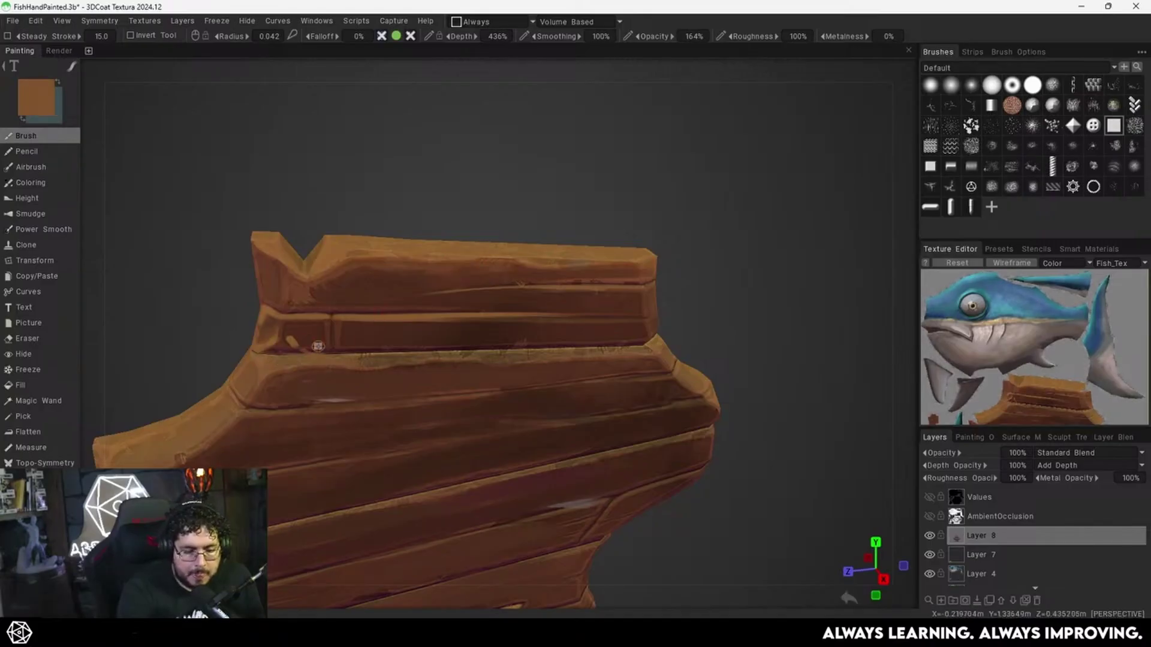
key(v)
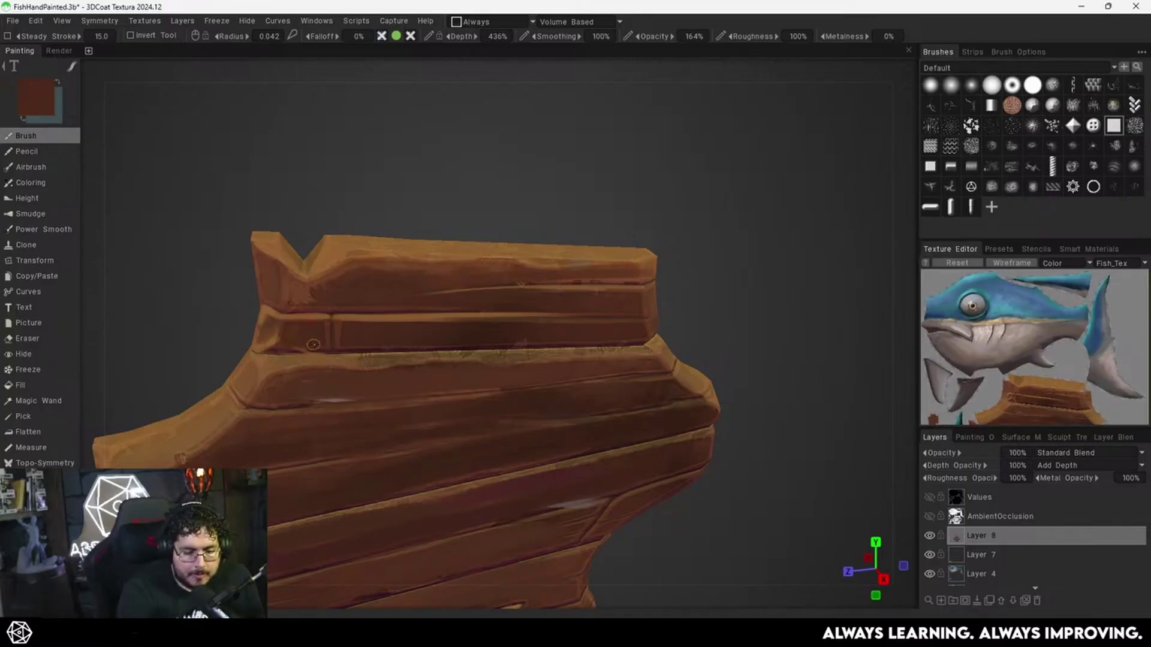
right_drag(419, 321, 477, 386)
key(v)
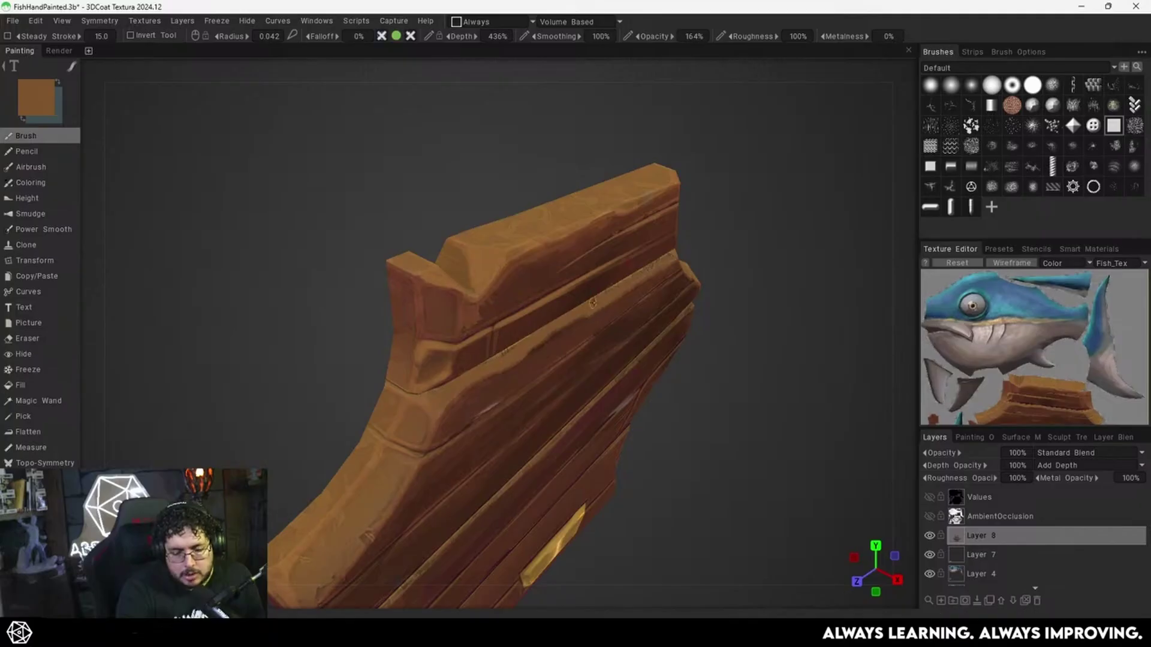
right_drag(577, 333, 514, 340)
key(v)
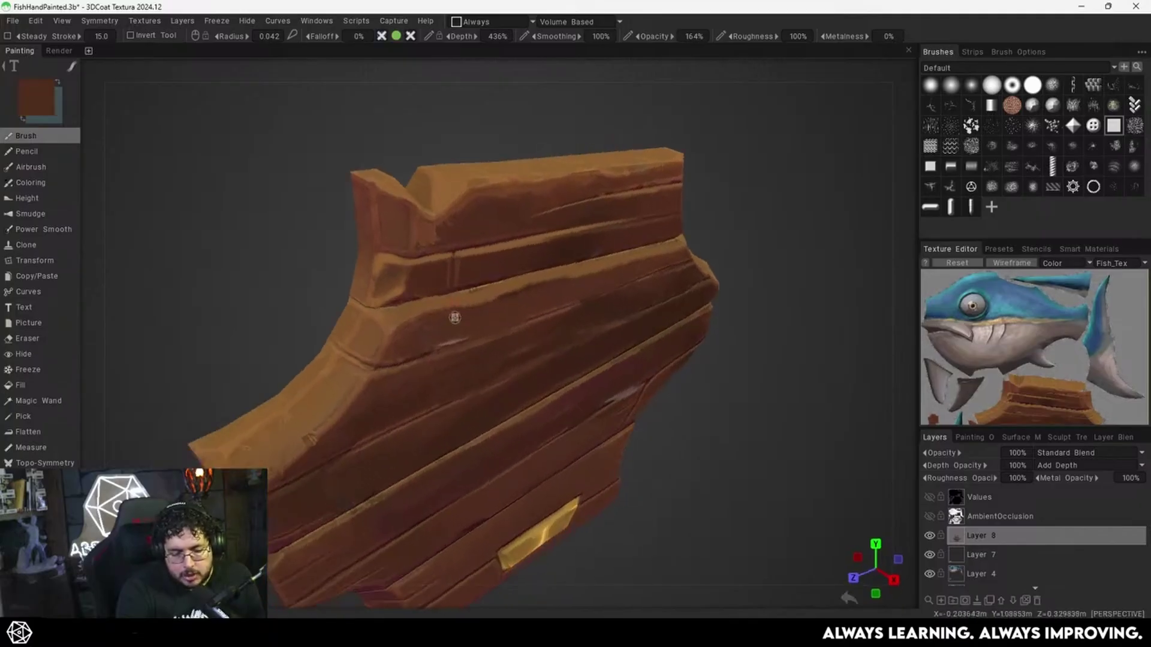
Toggle the visibility of Layer 8 several times to compare the board before and after the cleanup, leaving the layer shown.
scroll(501, 293, down, 5)
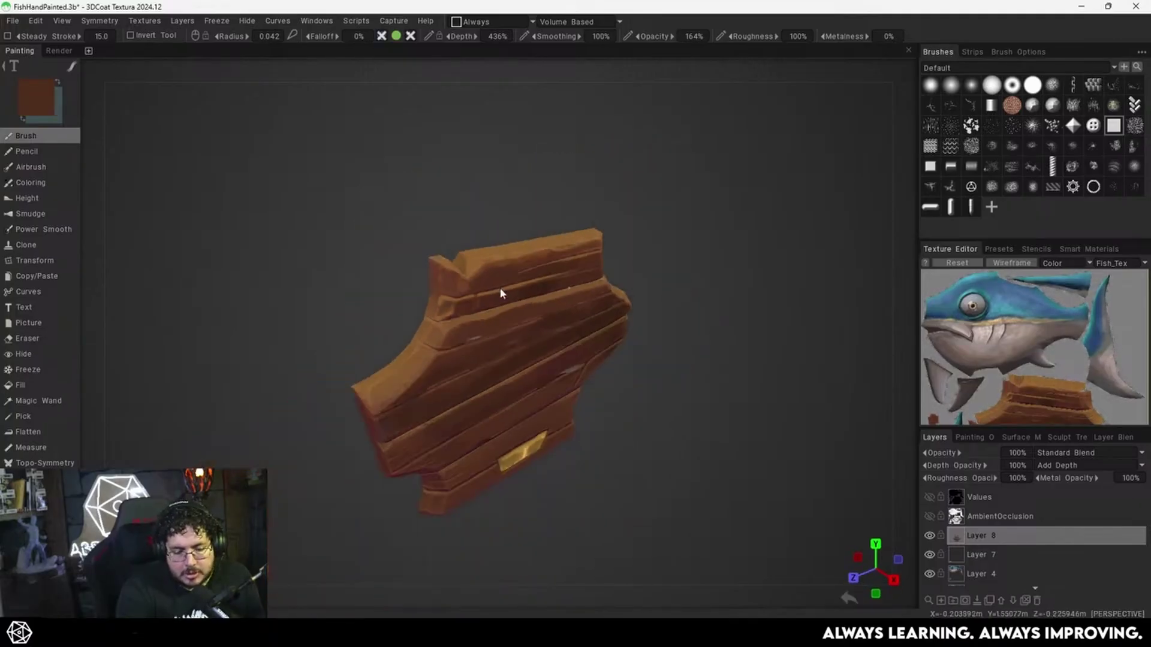
right_drag(501, 293, 511, 293)
right_drag(586, 276, 619, 296)
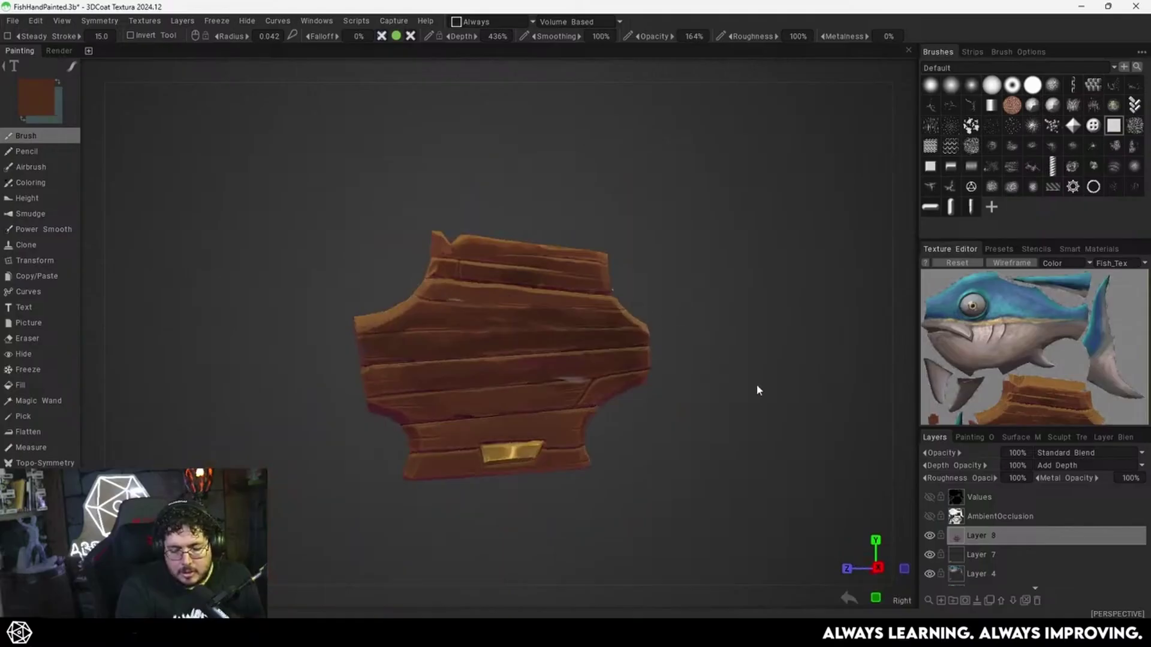
click(930, 536)
click(930, 535)
click(930, 536)
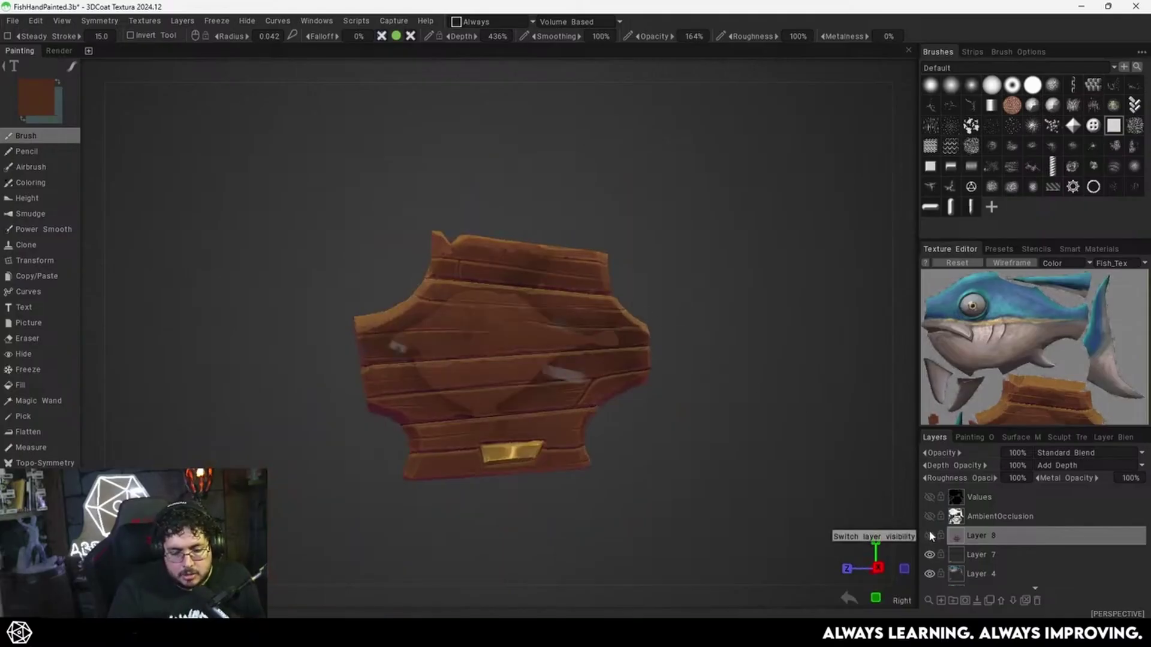
click(929, 535)
click(930, 535)
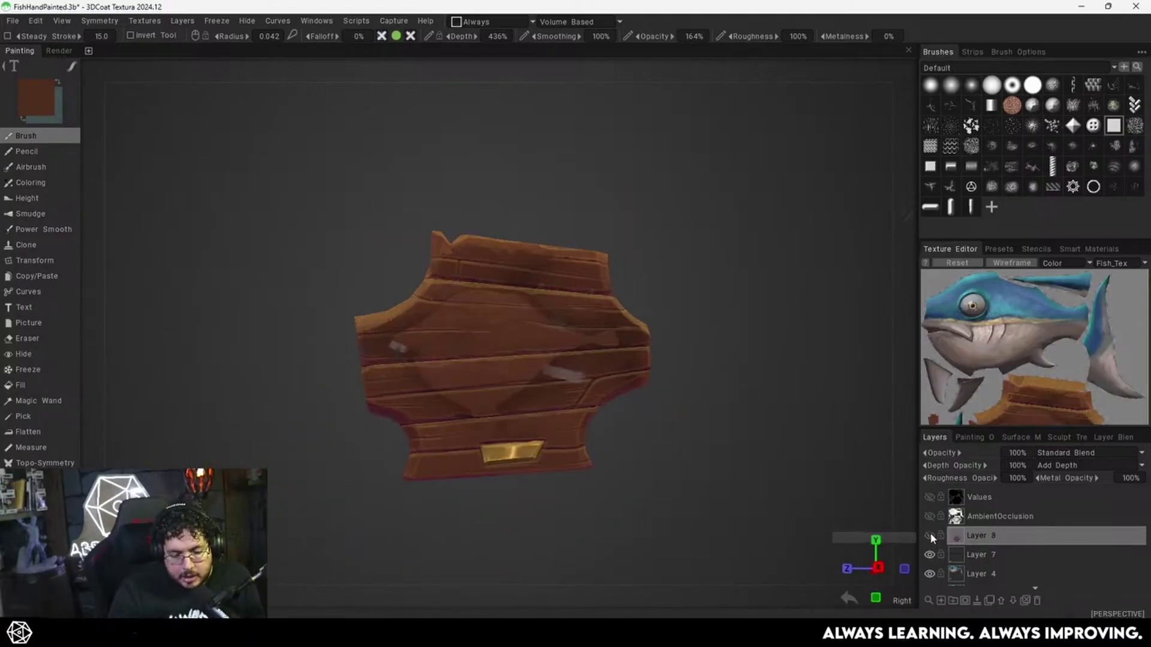
click(929, 535)
Sample the curved side edge's orange-brown, show the Color Palette and lighten the paint colour to #DEA461.
mouse_move(739, 445)
right_down()
mouse_move(755, 429)
mouse_move(708, 465)
mouse_move(775, 431)
mouse_move(814, 361)
mouse_move(694, 429)
mouse_move(742, 424)
right_up()
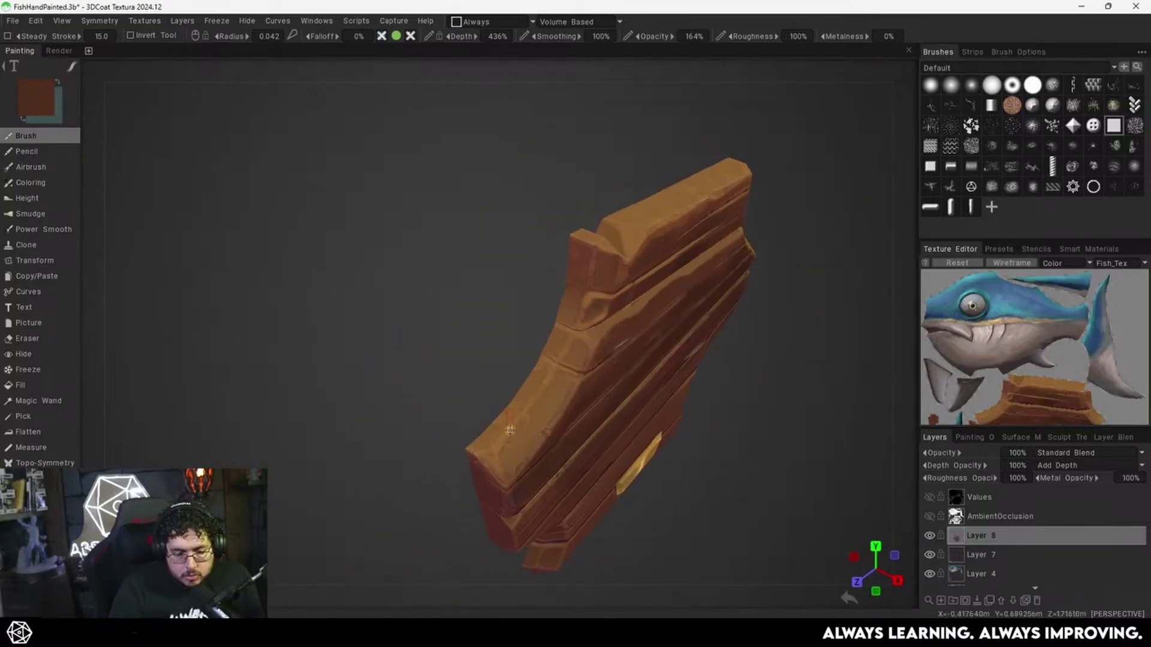
key(v)
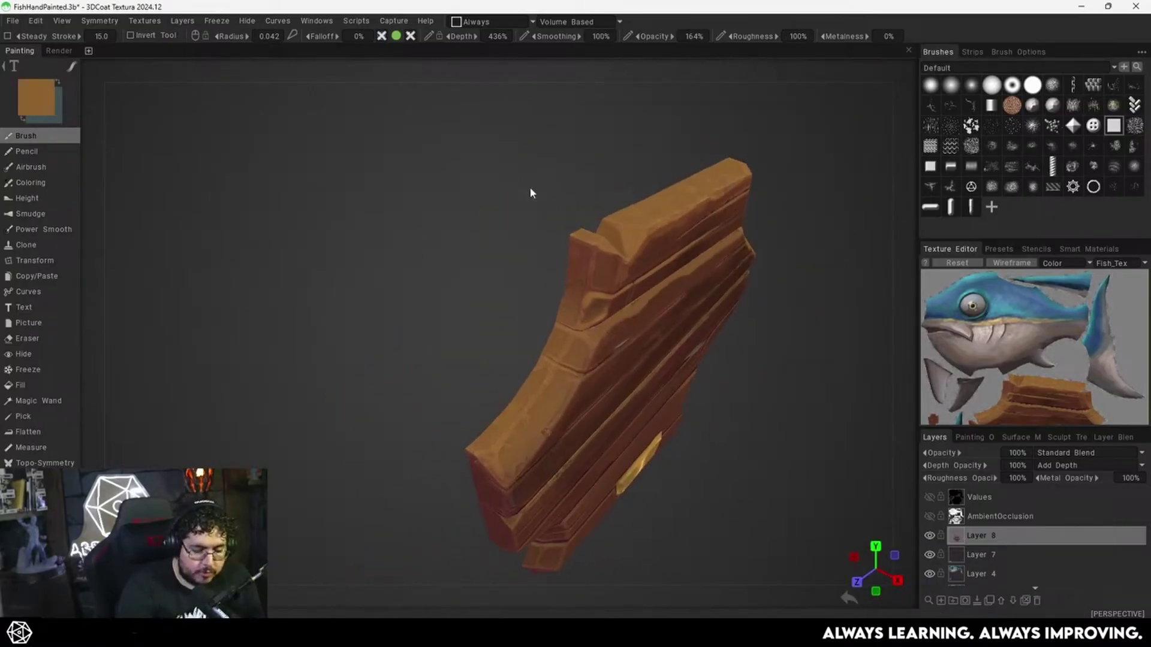
click(324, 21)
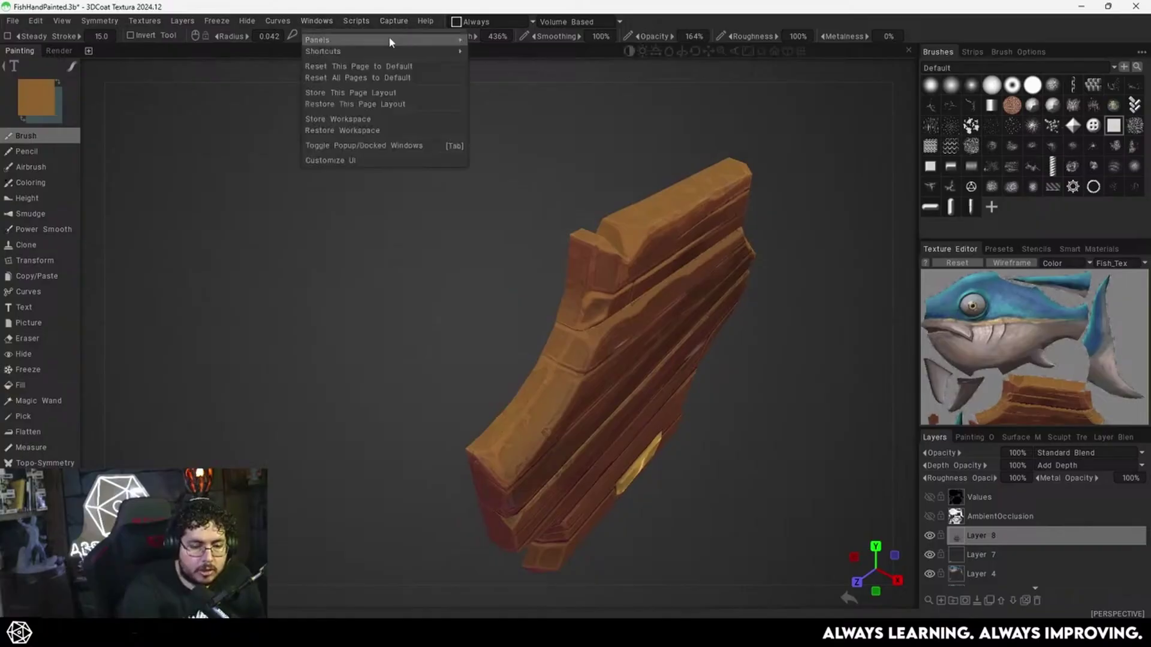
mouse_move(389, 37)
click(528, 227)
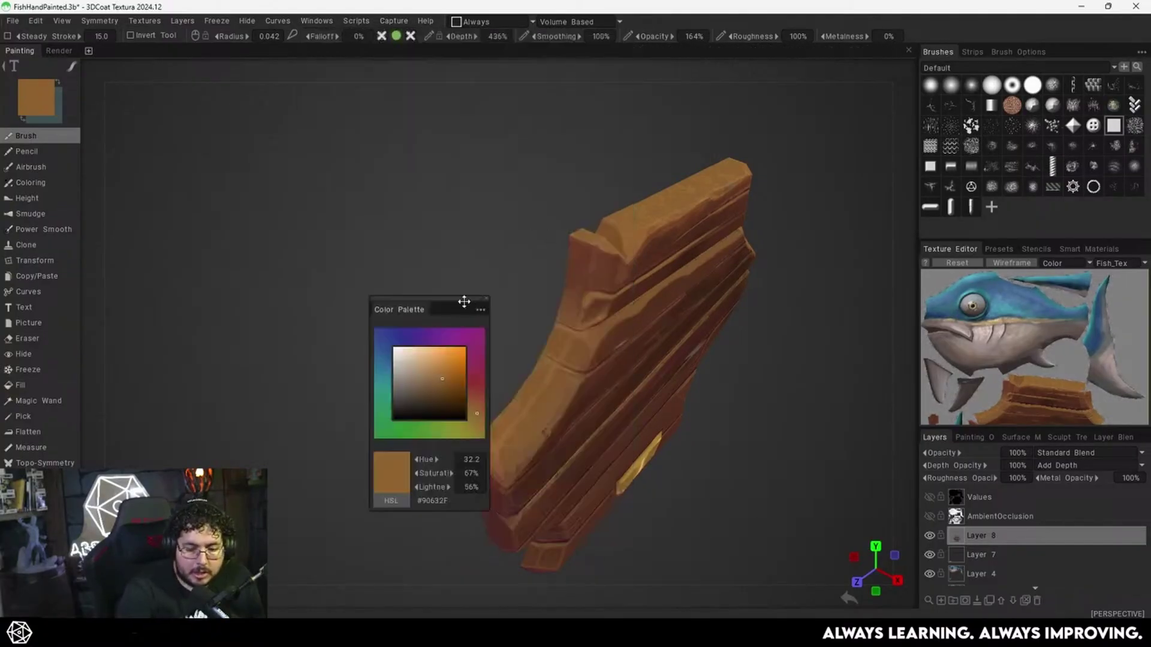
drag(466, 309, 350, 98)
drag(327, 159, 330, 140)
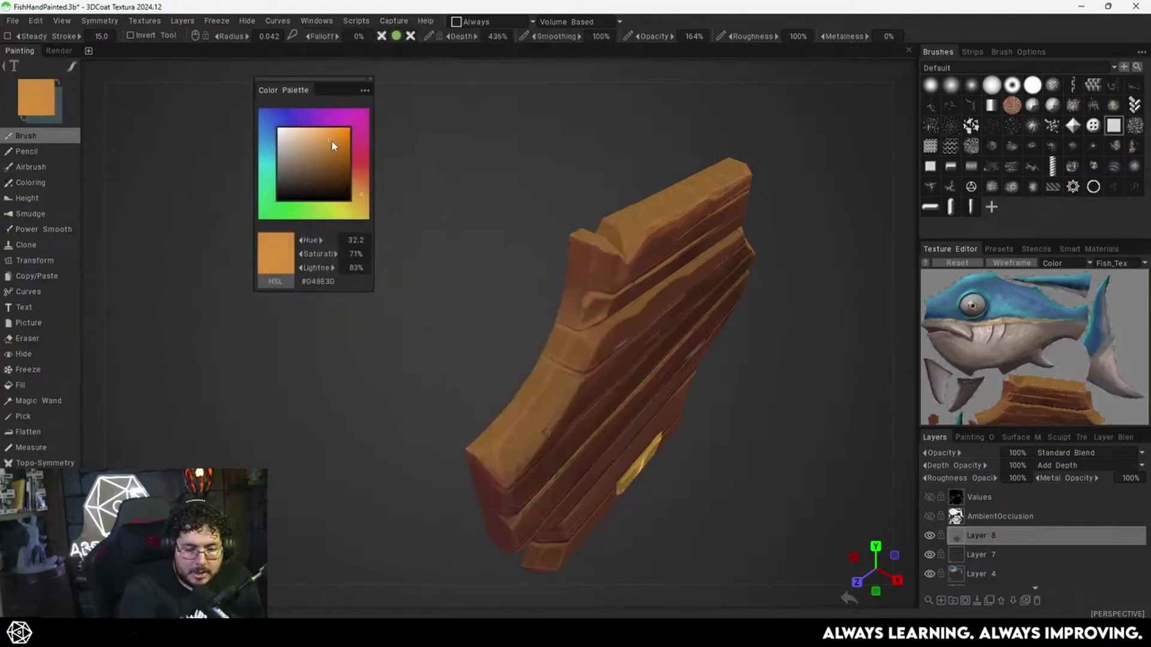
click(319, 141)
Paint light highlights along the board's curved side edge with brush radius 0.099, blending with sampled tones such as #C68F54.
mouse_move(518, 398)
alt+mouse_down()
mouse_move(520, 422)
mouse_move(506, 411)
mouse_move(546, 363)
alt+mouse_up()
drag(507, 450, 564, 393)
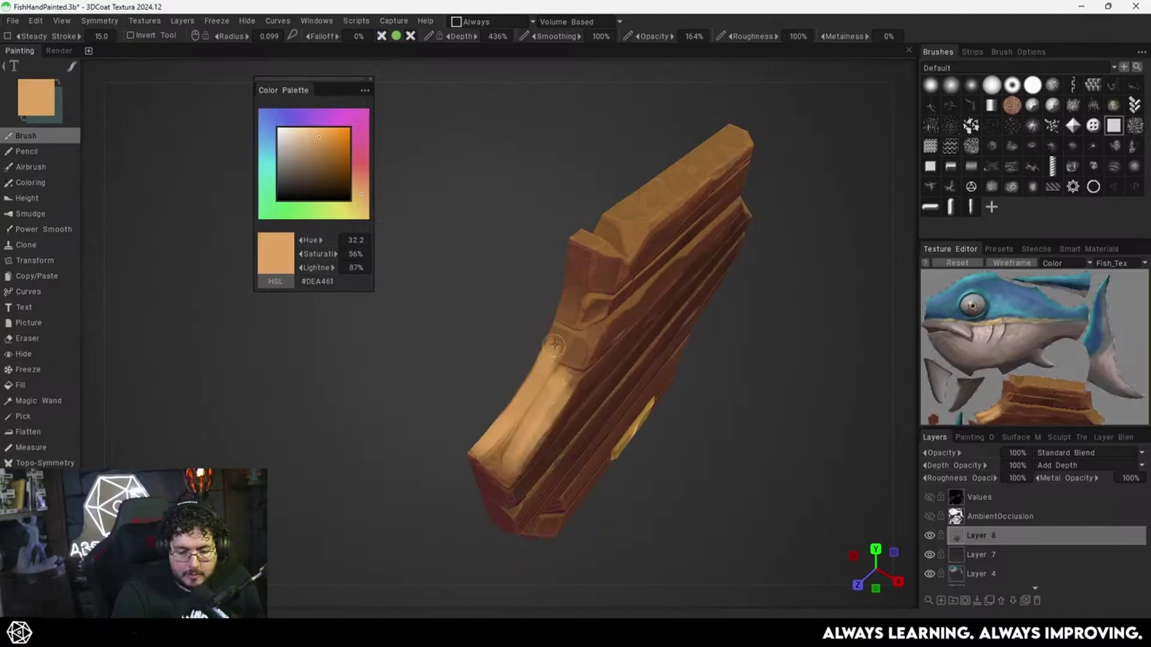
key(v)
mouse_move(563, 339)
mouse_down()
mouse_move(577, 369)
mouse_move(514, 457)
mouse_up()
key(v)
key(v)
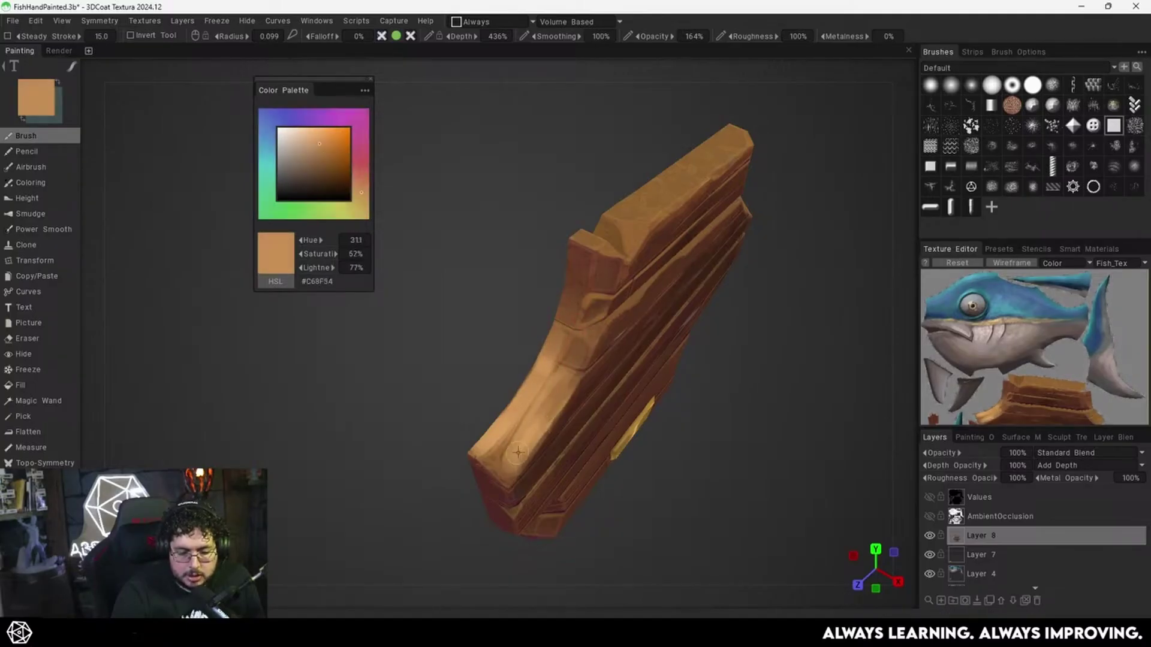
Sample the surrounding wood browns and brush over the side face of the notched top corner.
alt+right_drag(626, 330, 592, 391)
alt+drag(592, 391, 647, 372)
scroll(528, 384, up, 2)
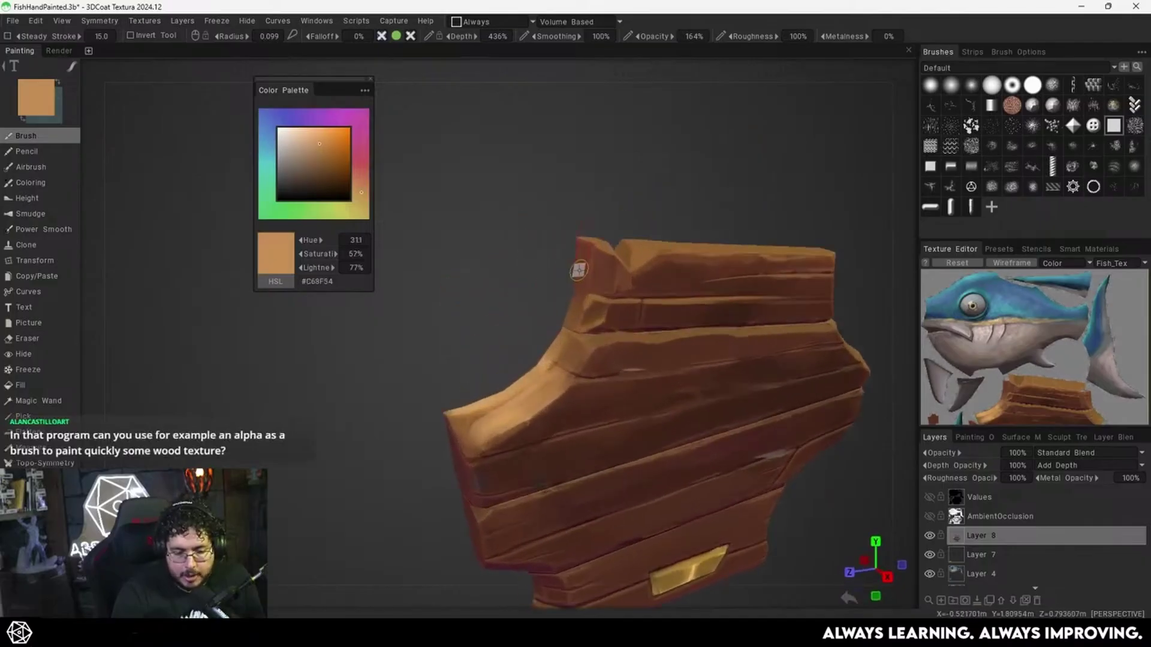
key(v)
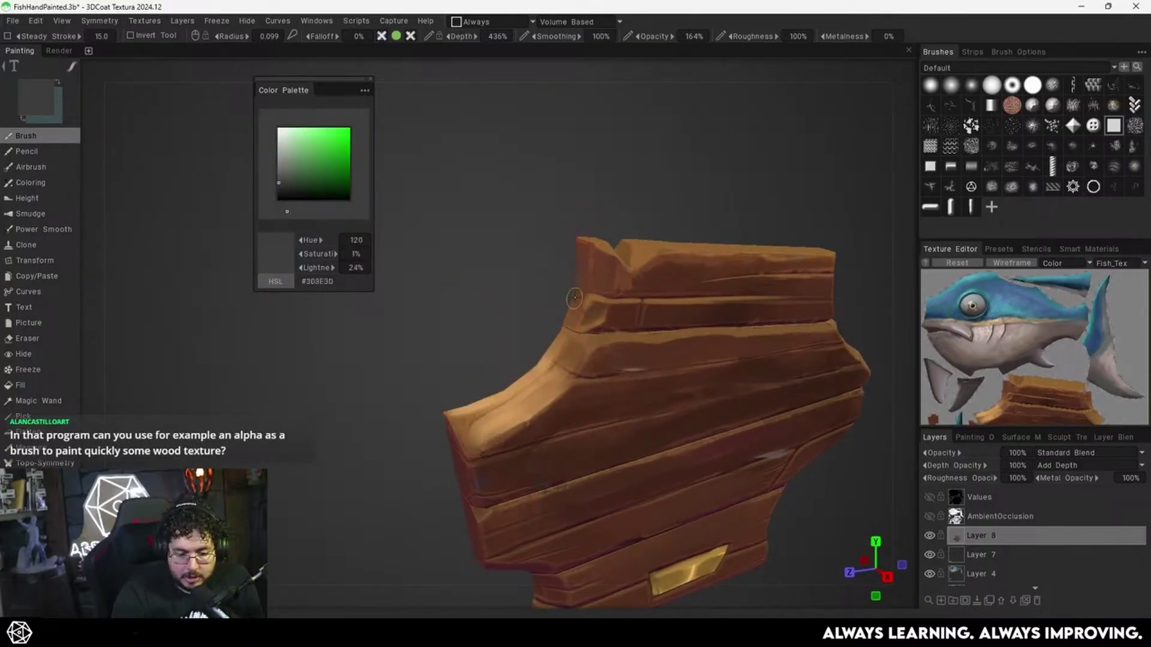
key(v)
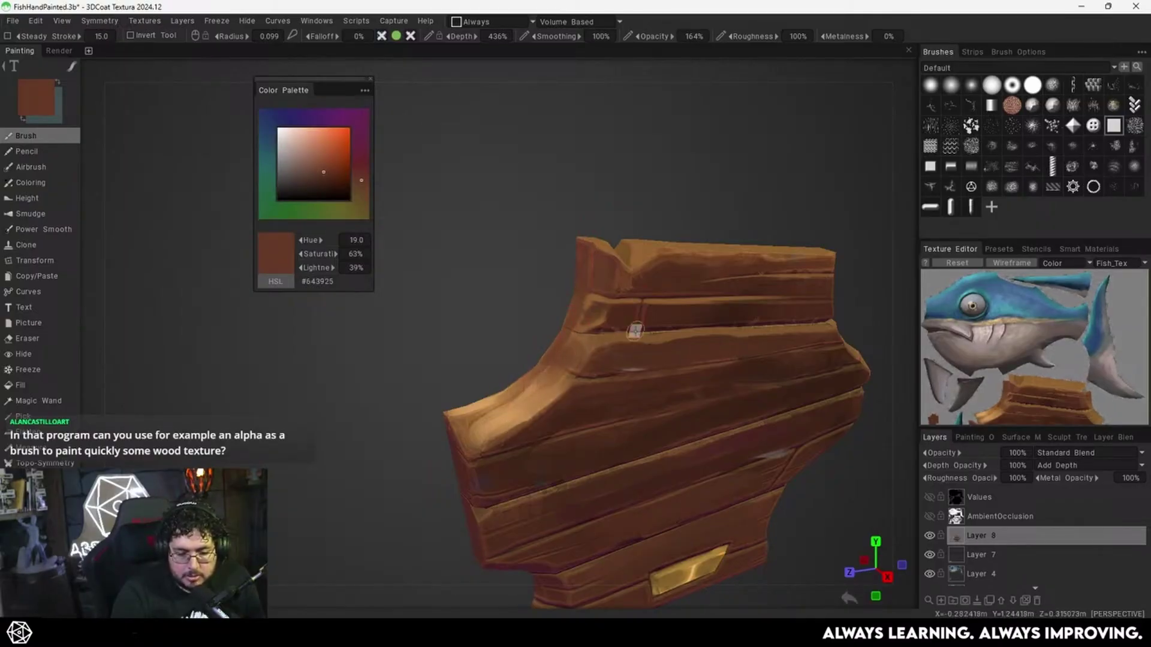
Sample dark red #462521, reduce the brush radius to 0.020 and darken the groove between the second and third planks.
scroll(635, 331, up, 3)
key(v)
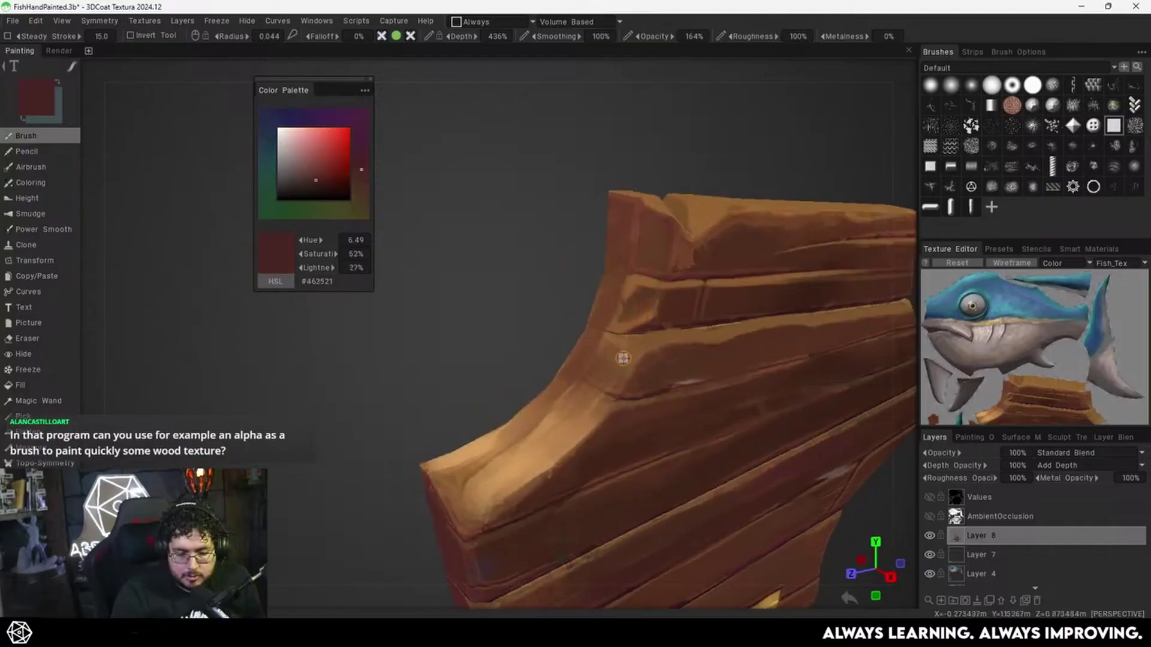
mouse_move(622, 358)
alt+mouse_down()
mouse_move(662, 314)
mouse_move(864, 285)
alt+mouse_up()
key(bracketleft)
key(bracketleft)
key(bracketleft)
key(bracketleft)
key(bracketleft)
key(bracketleft)
key(bracketleft)
key(bracketleft)
drag(737, 299, 895, 285)
drag(780, 297, 840, 290)
alt+right_drag(840, 291, 752, 321)
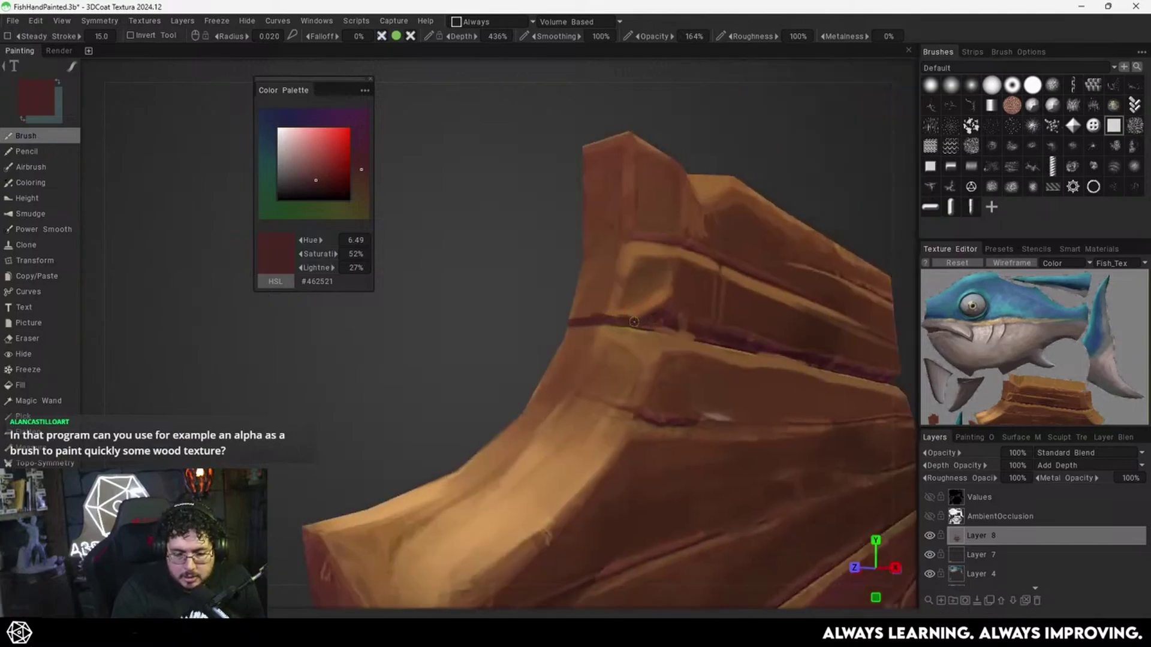
Touch up the second plank's short end above the groove with sampled dark brown #44271A.
middle_drag(653, 318, 624, 336)
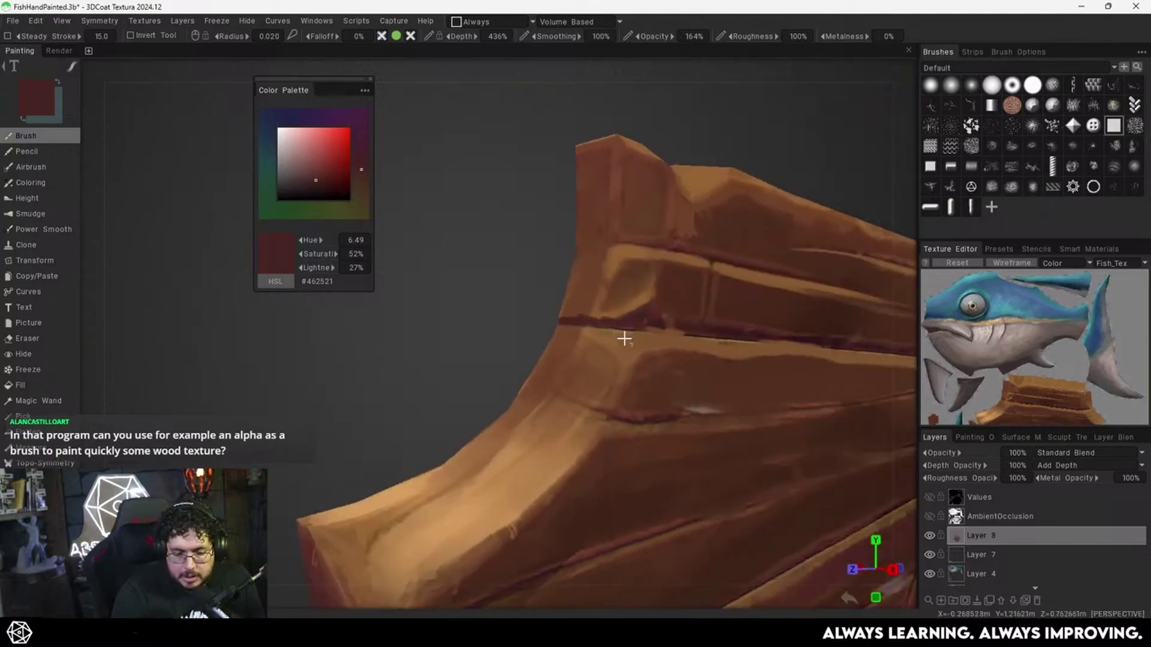
key(v)
key(v)
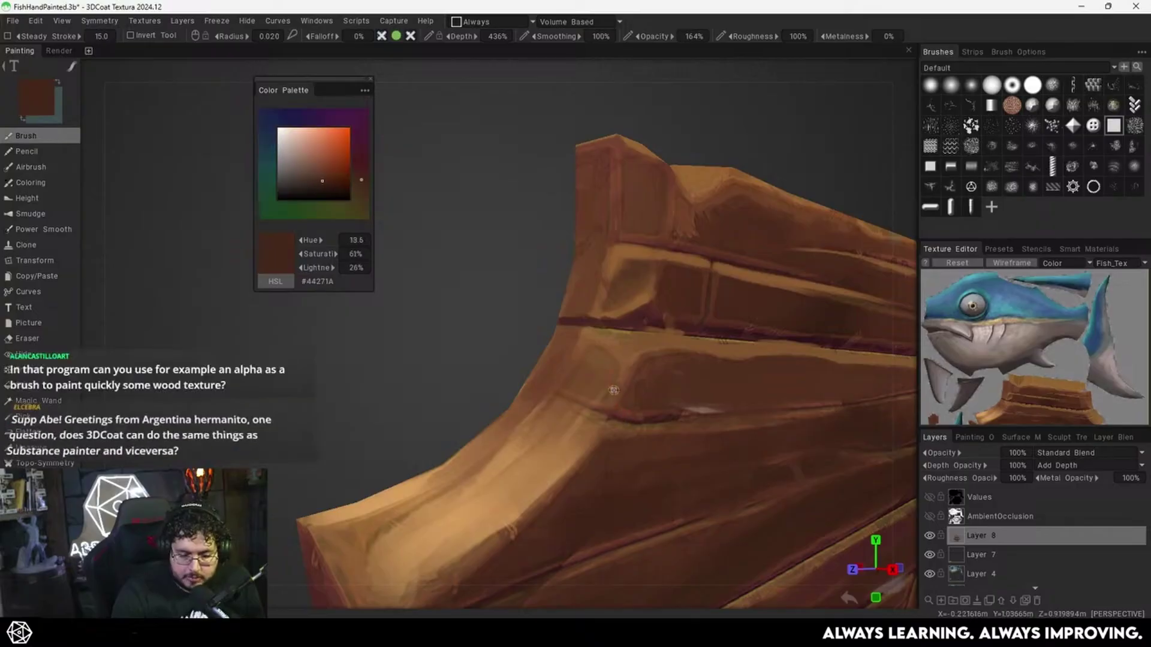
Darken the groove between the third and fourth planks around the board's curved side, using sampled dark red #472621 at brush radius 0.020.
middle_drag(547, 384, 568, 406)
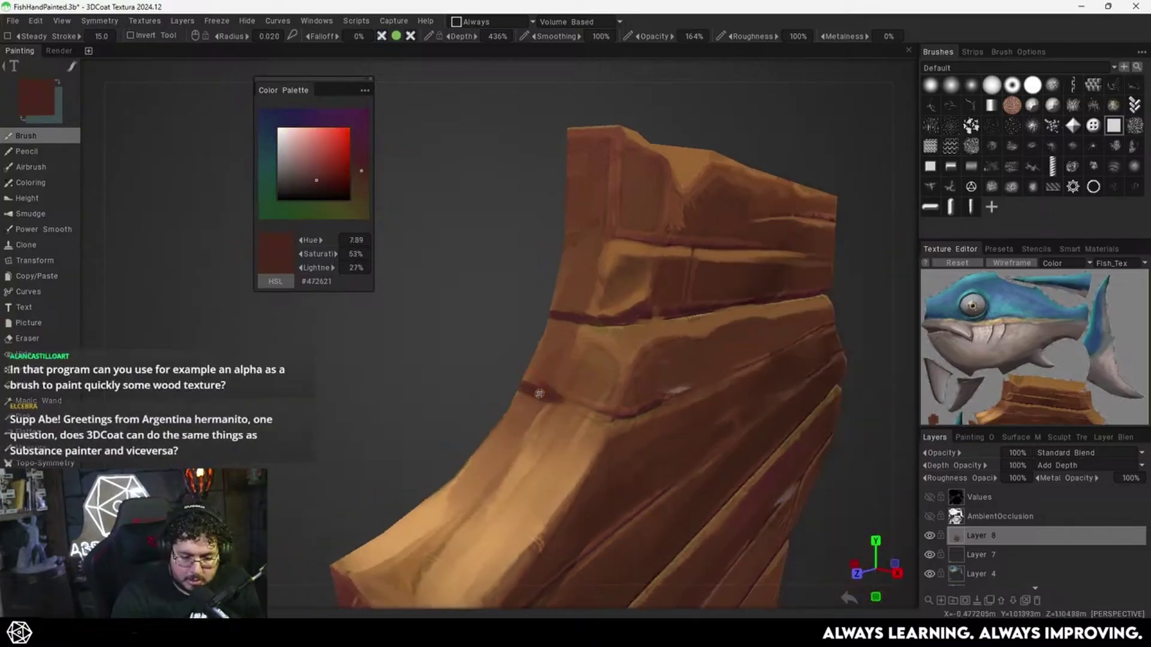
key(v)
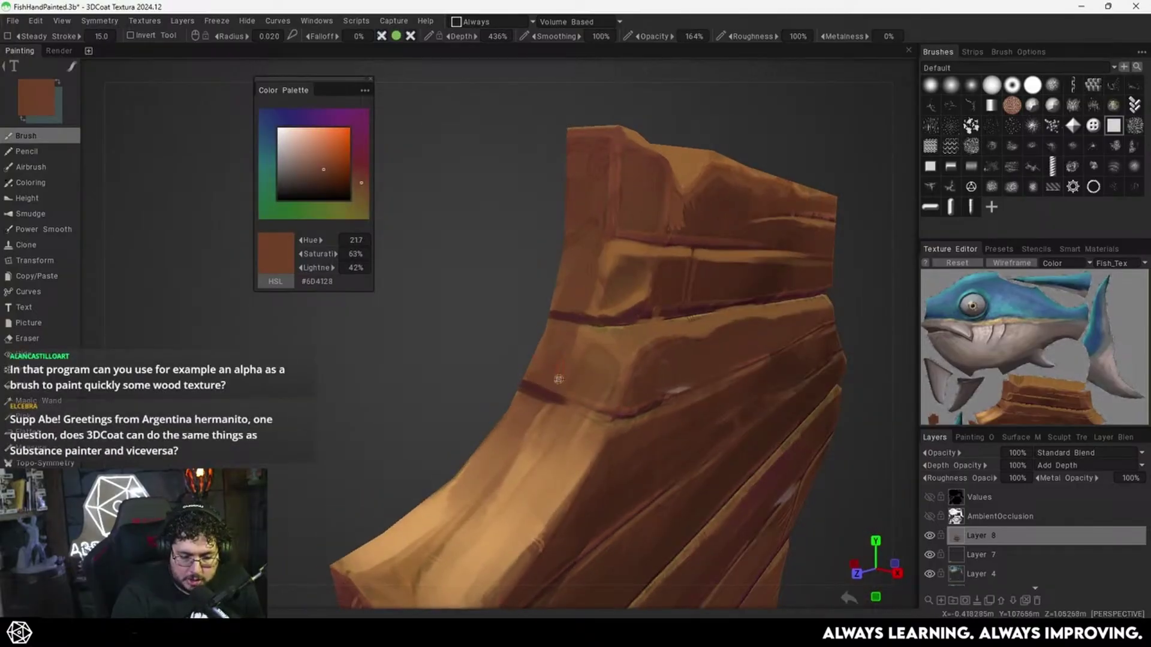
key(v)
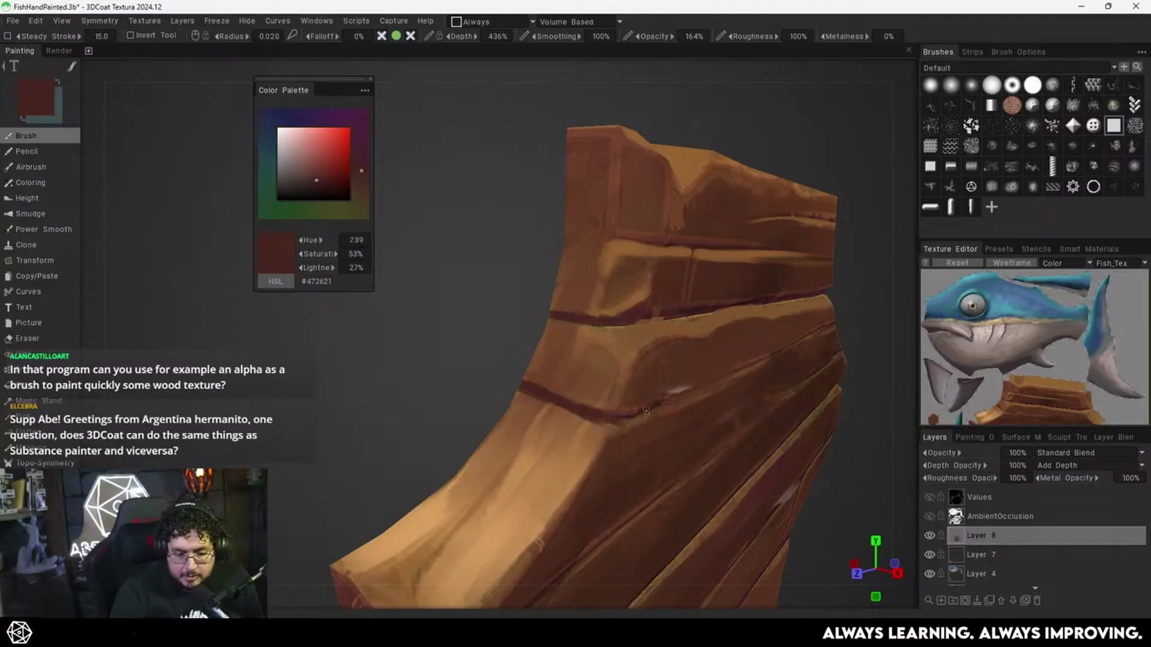
middle_drag(581, 409, 610, 386)
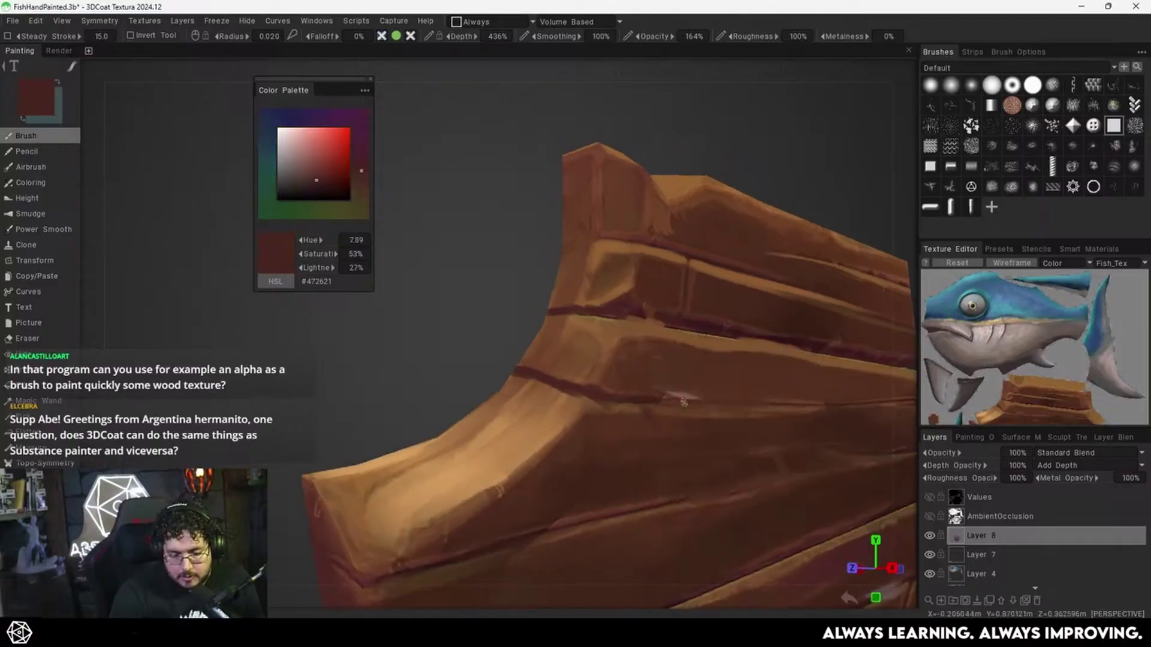
Set the brush radius to 0.057 and smooth the fourth plank's face with a sampled dark brown.
middle_drag(719, 390, 513, 347)
key(v)
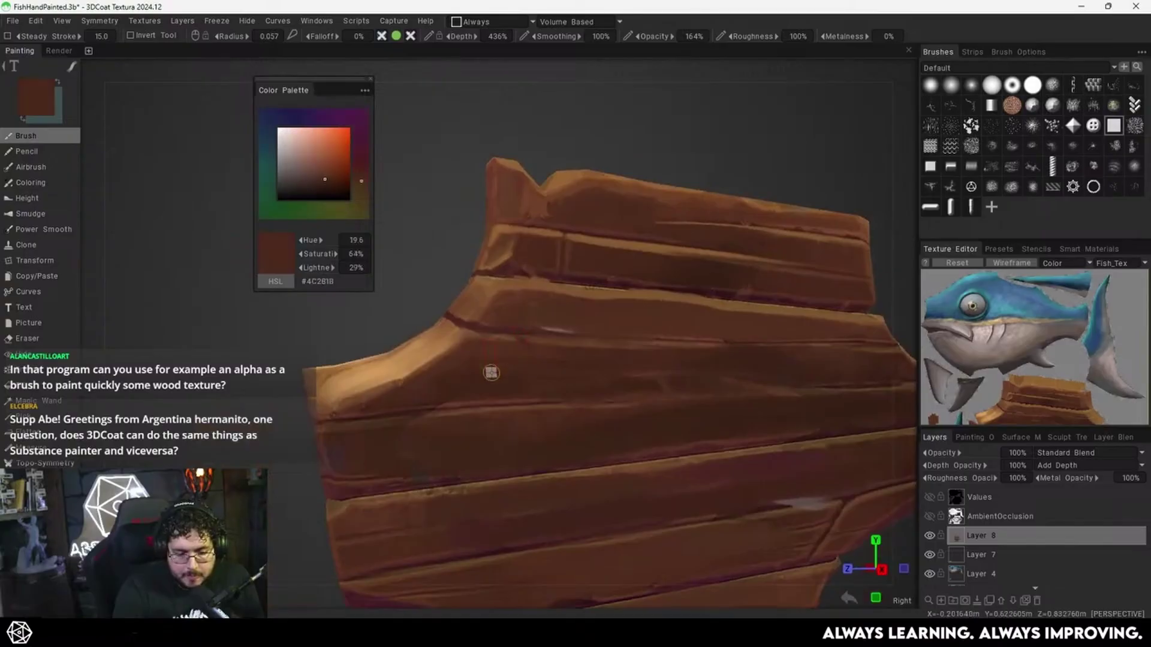
middle_drag(574, 371, 650, 369)
Sample light tan #C89356 and brighten the fourth plank's curved side near its outer corner.
key(v)
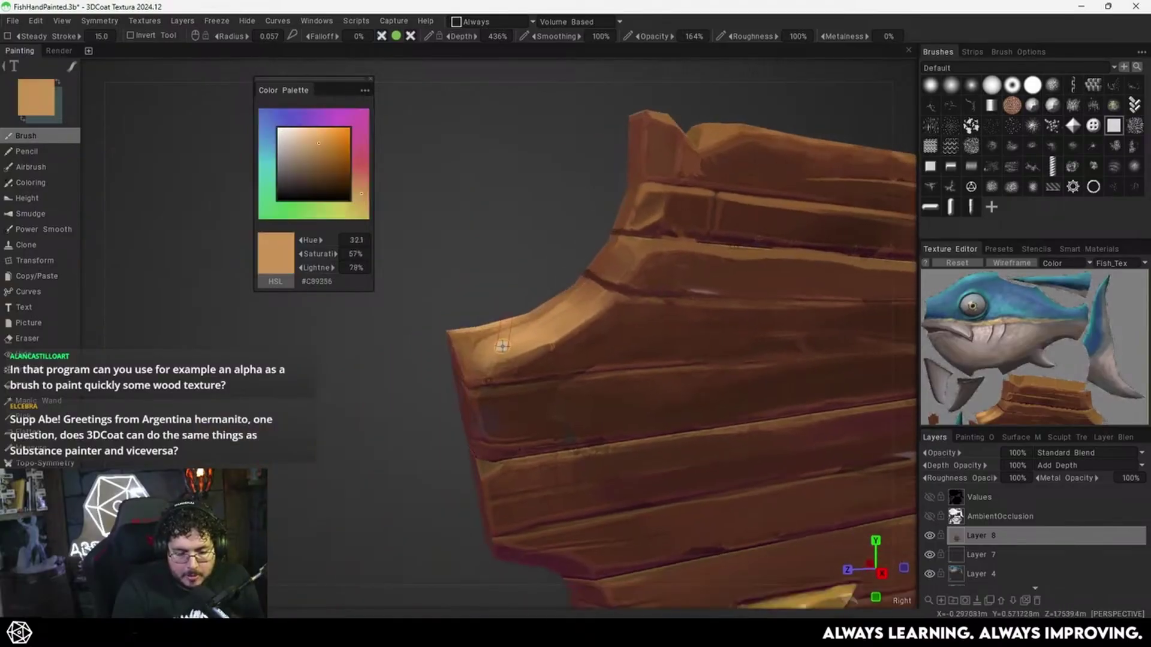
middle_drag(504, 344, 520, 333)
scroll(522, 332, up, 2)
mouse_move(478, 350)
mouse_down()
mouse_move(456, 358)
mouse_move(549, 383)
mouse_move(593, 374)
mouse_move(500, 424)
mouse_move(552, 335)
mouse_move(498, 321)
mouse_move(475, 309)
mouse_move(484, 301)
mouse_move(484, 311)
mouse_up()
scroll(533, 323, up, 3)
Define the triangular facet at the fourth plank's outer corner with sampled browns #926134 and #A16D3D.
key(v)
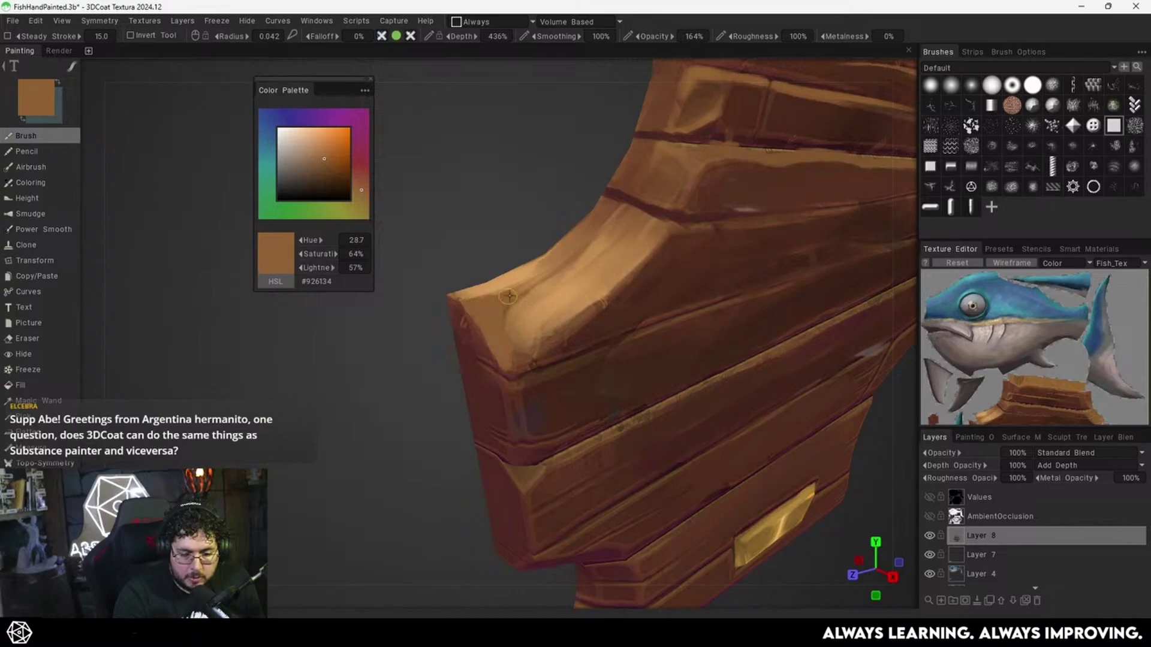
middle_drag(511, 284, 516, 301)
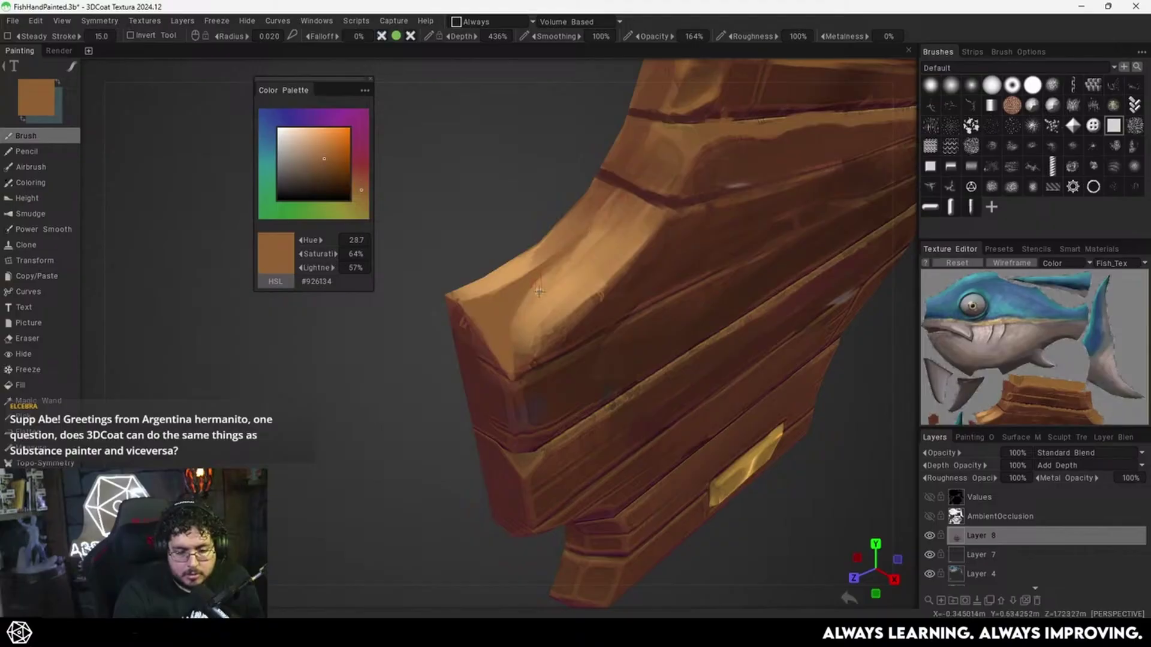
key(v)
mouse_move(535, 307)
mouse_down()
mouse_move(511, 367)
mouse_move(521, 304)
mouse_up()
key(v)
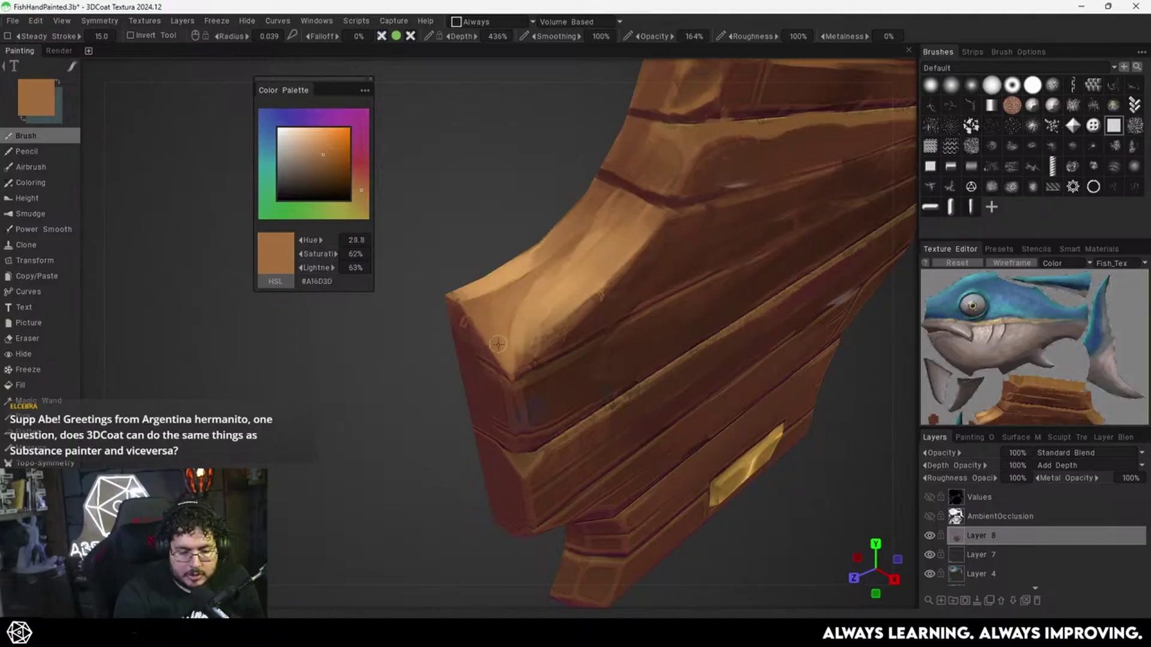
Sample brown #613924, reduce the brush radius to 0.017 and cut a darker boundary under the highlight at the fourth plank's outer corner.
scroll(509, 324, down, 5)
scroll(539, 332, up, 4)
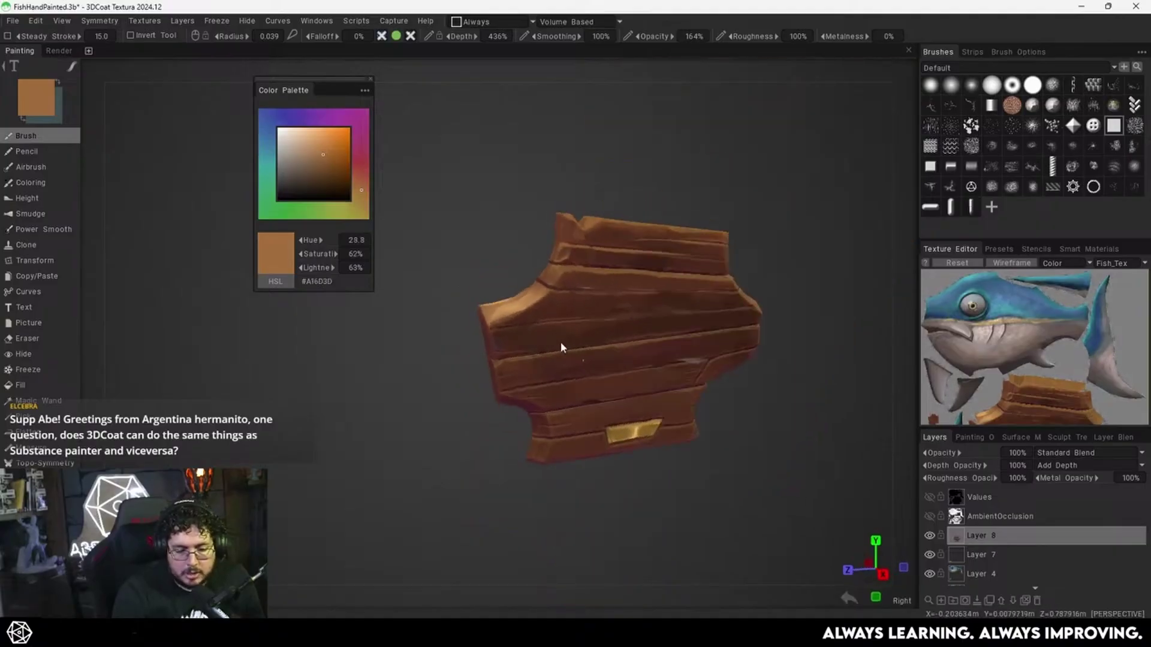
alt+drag(527, 292, 556, 308)
scroll(575, 288, up, 5)
alt+middle_drag(558, 308, 571, 341)
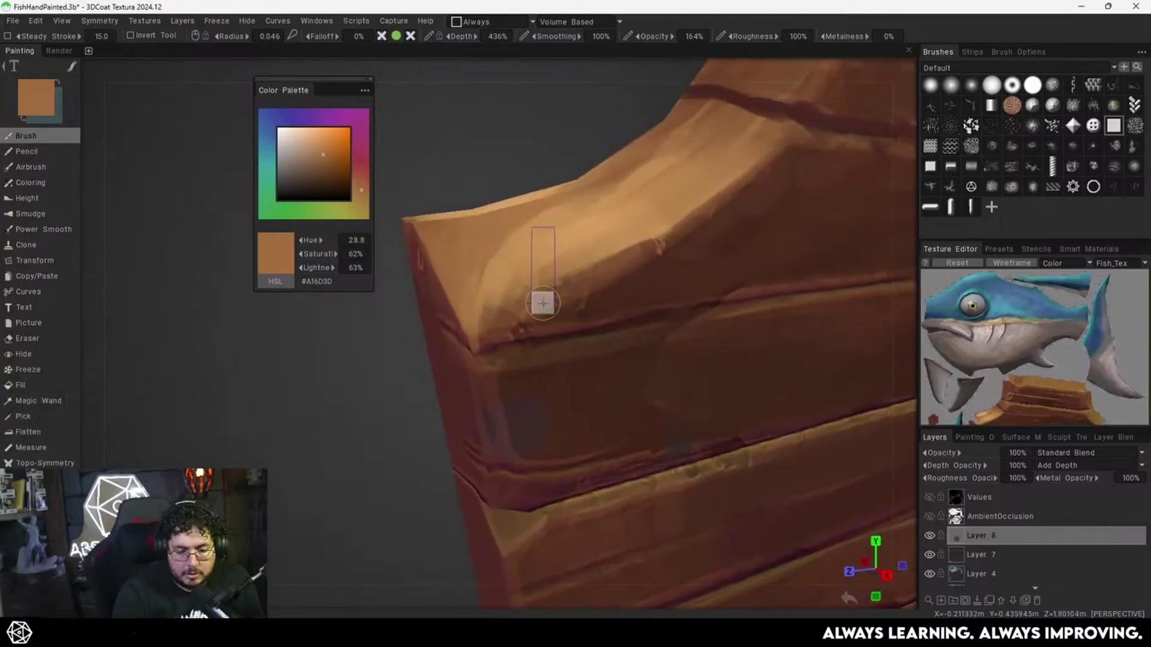
key([)
key(v)
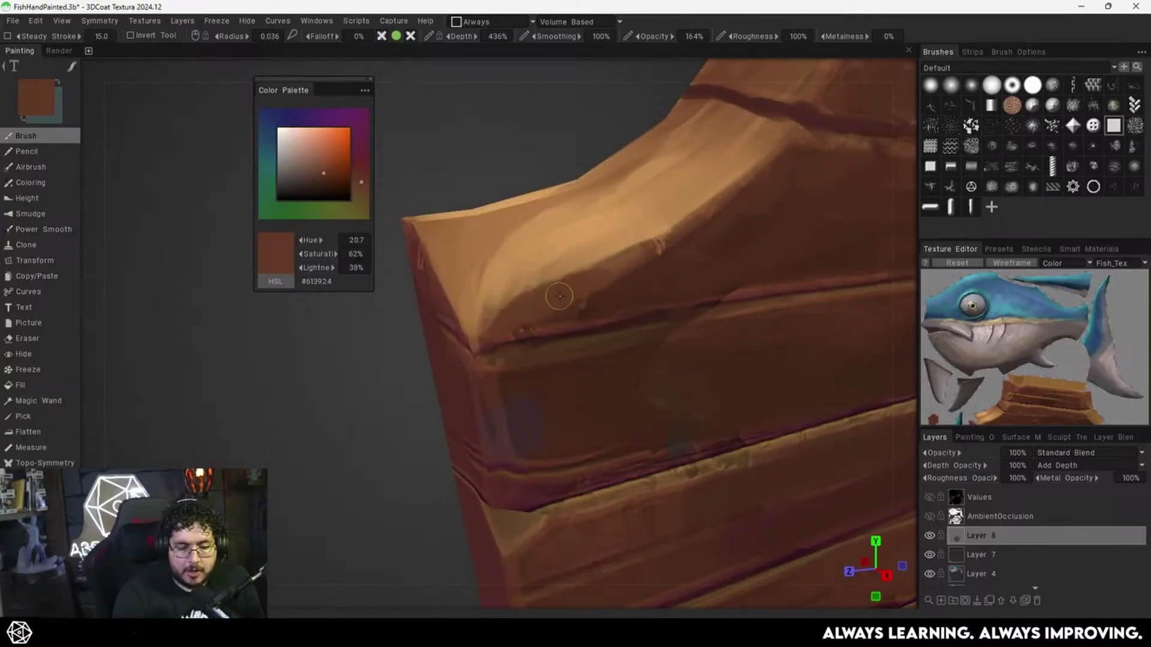
drag(493, 301, 488, 314)
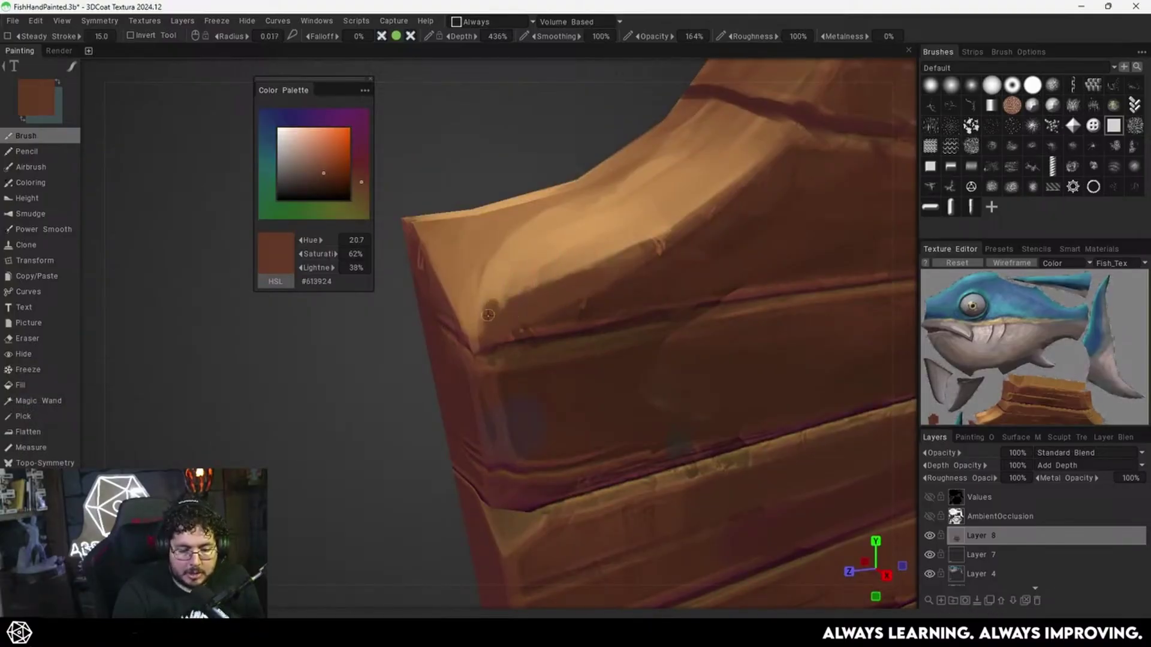
Shape a chipped highlight border on the fourth plank's lower corner, alternating sampled tans #B2814C and #AD7D49 with brown #623A25.
key(v)
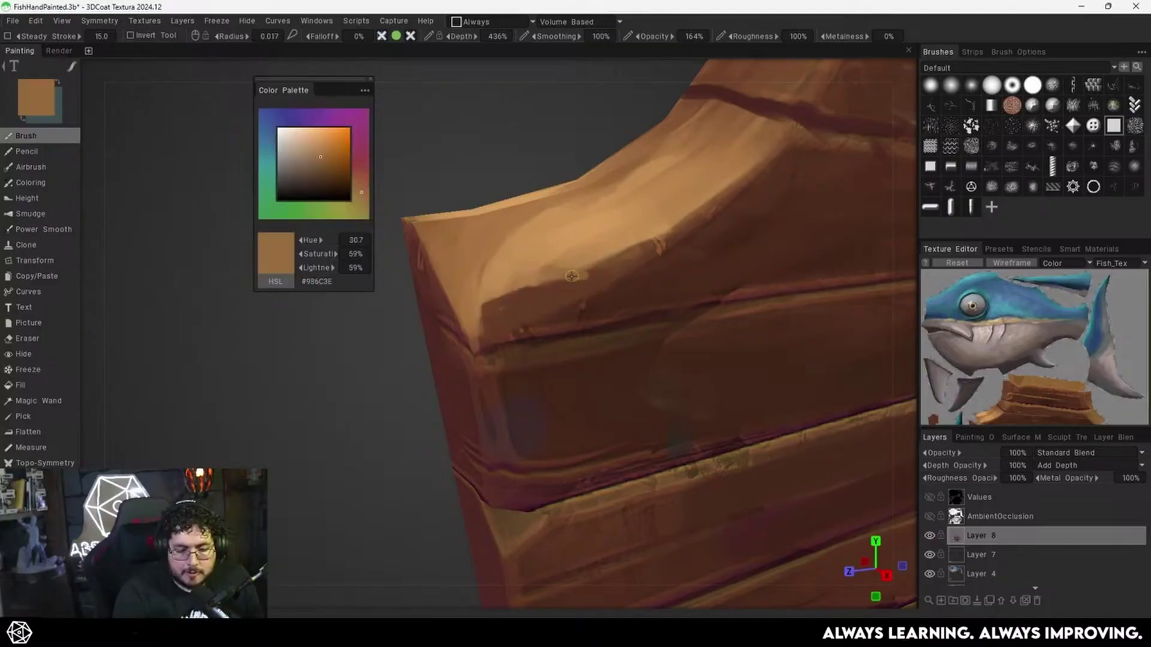
key(v)
drag(564, 277, 606, 285)
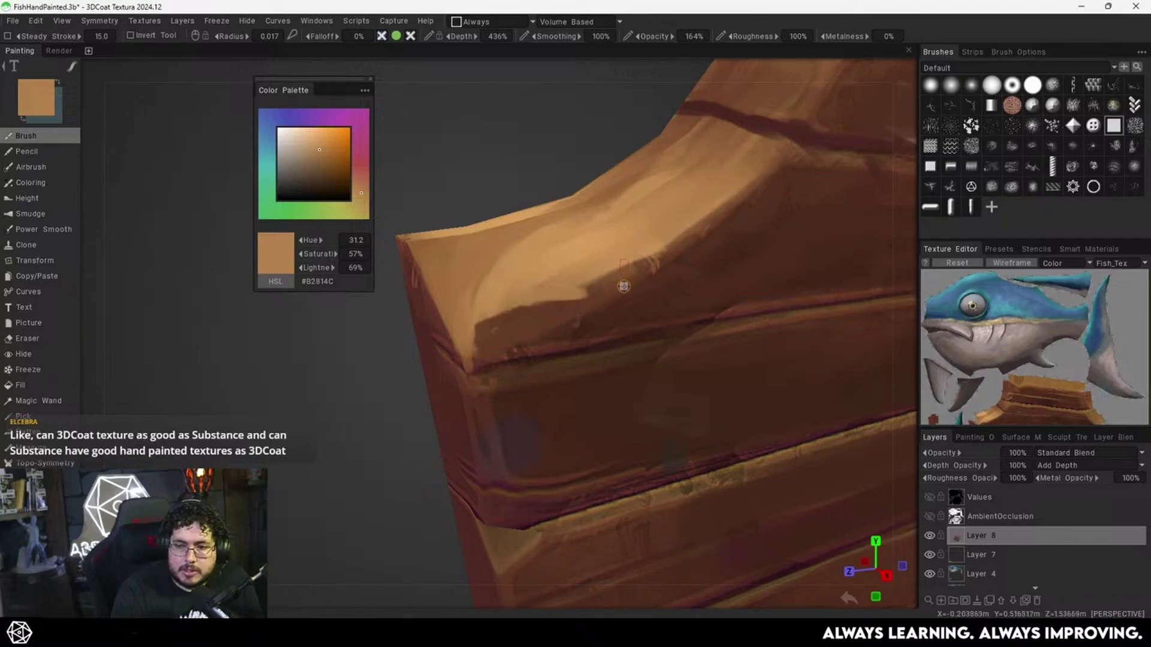
alt+drag(609, 313, 580, 320)
key(v)
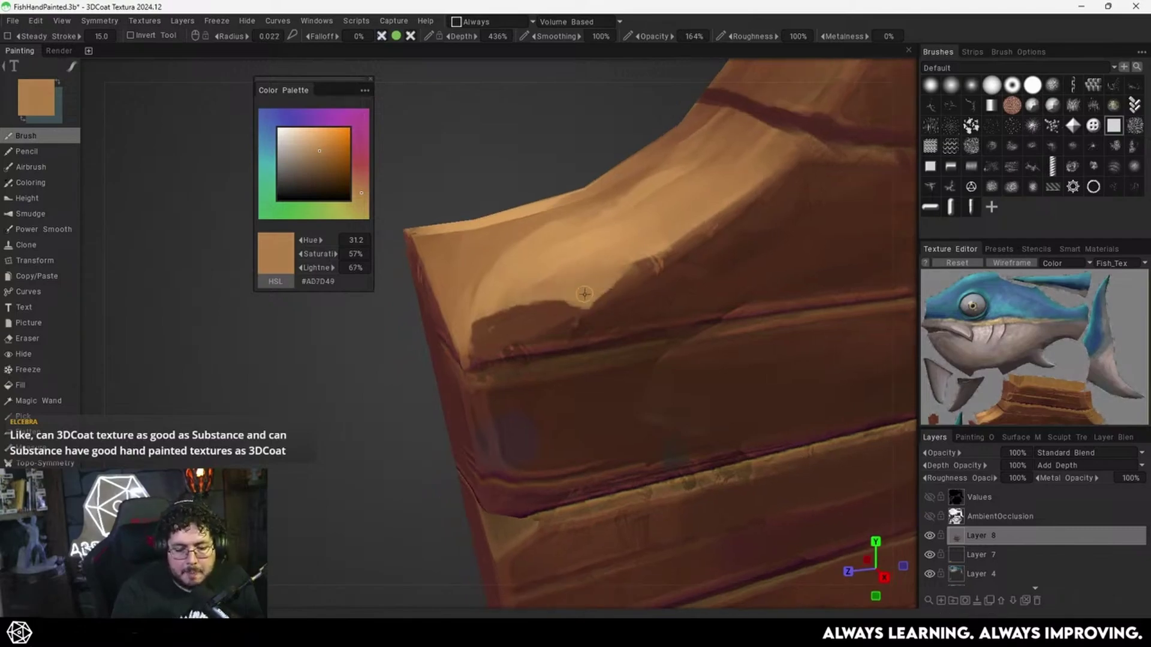
mouse_move(518, 273)
mouse_down()
mouse_move(506, 307)
mouse_move(519, 308)
mouse_move(518, 322)
mouse_up()
key(v)
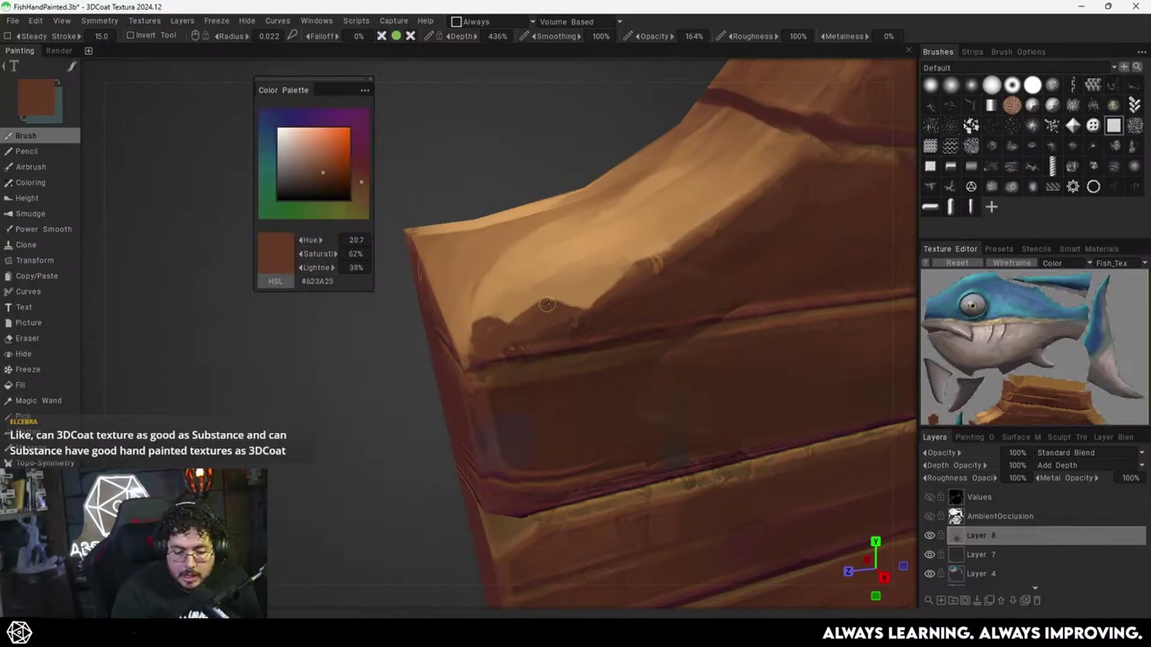
Continue the irregular chipped border up the fourth plank's curved edge at radius 0.022, alternating sampled tan #B27E49 with dark brown.
alt+drag(629, 275, 689, 252)
alt+right_drag(689, 252, 526, 333)
alt+right_drag(604, 331, 671, 260)
alt+middle_drag(583, 317, 557, 335)
alt+right_drag(557, 335, 616, 337)
alt+middle_drag(616, 337, 602, 327)
key(v)
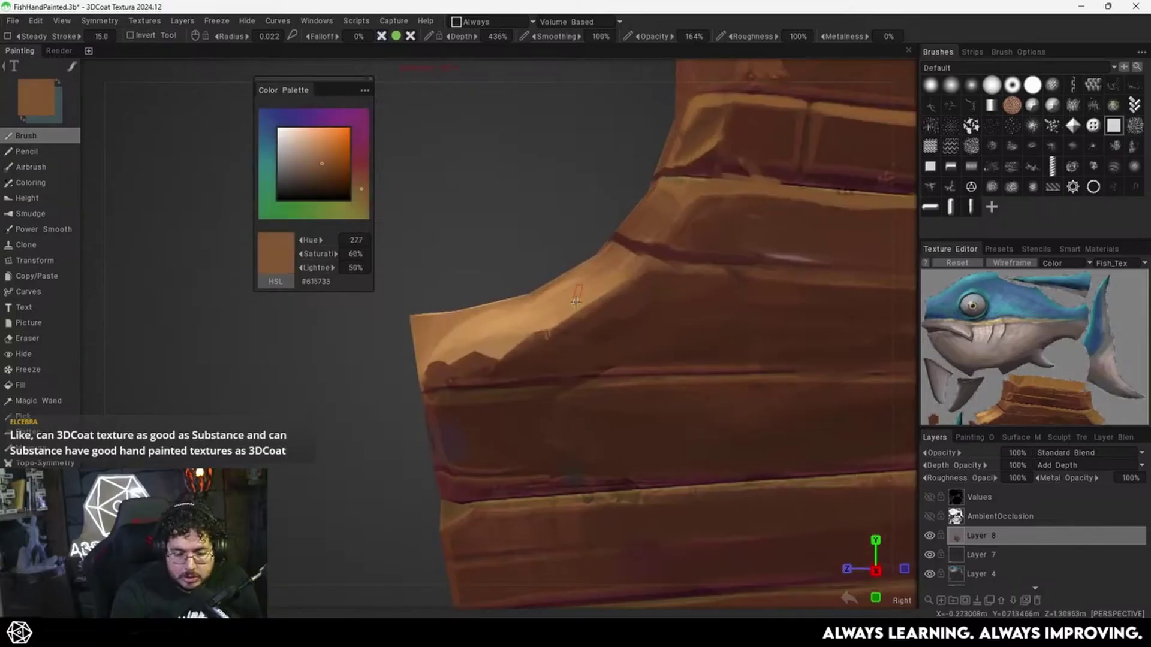
key(v)
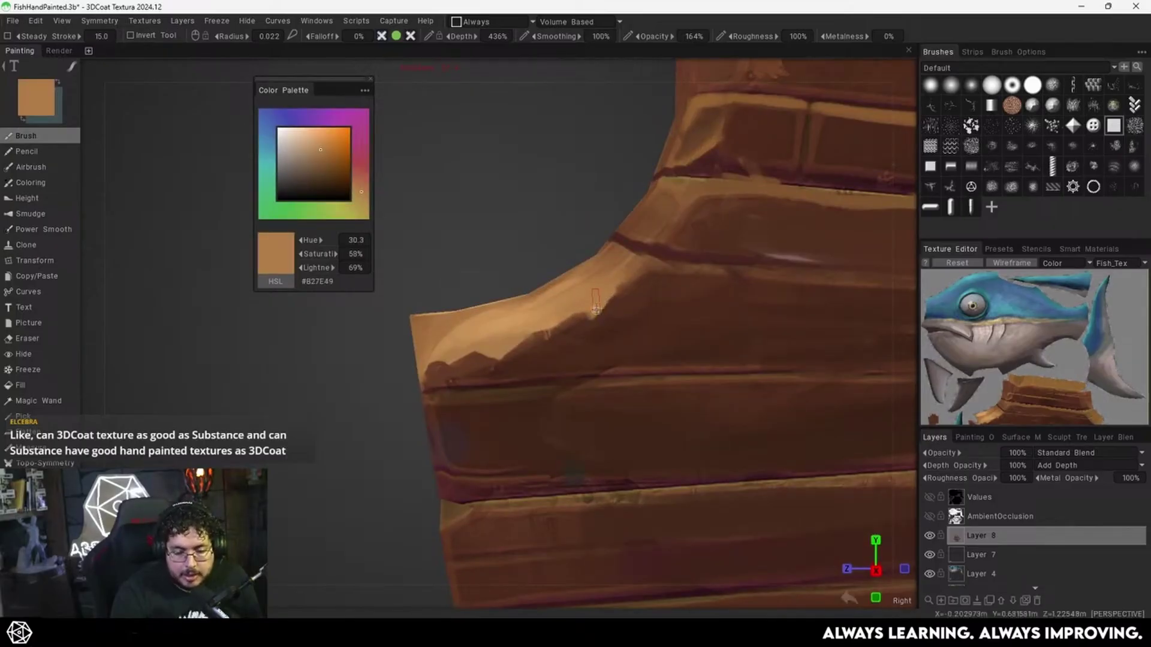
key(v)
drag(609, 306, 620, 288)
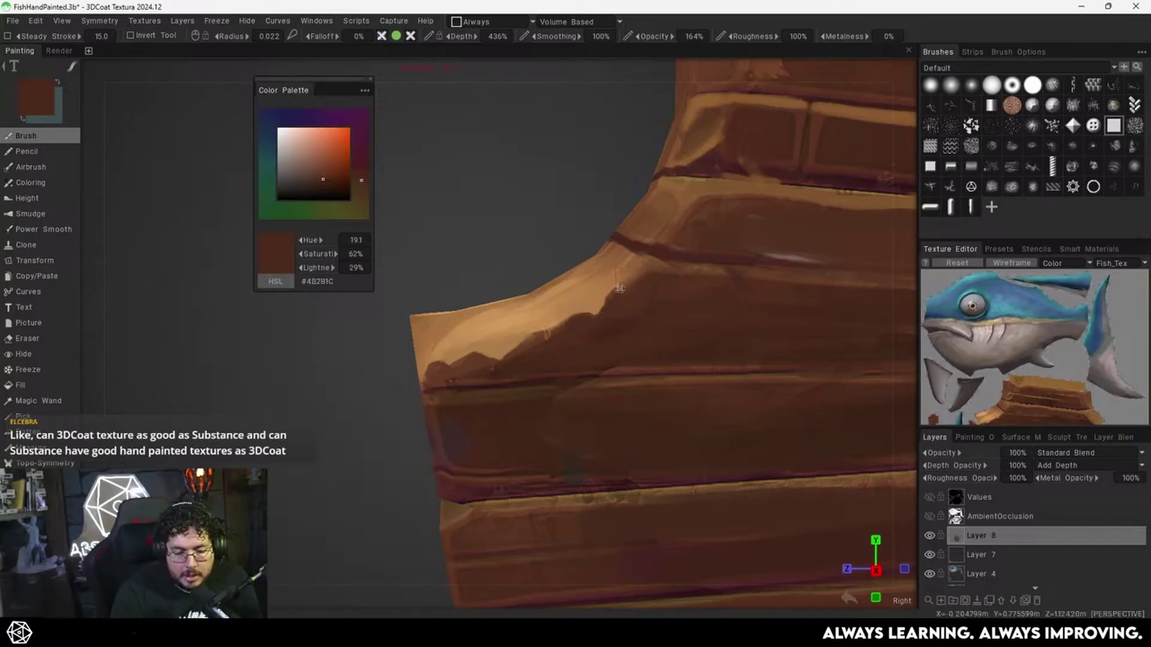
key(v)
drag(547, 341, 545, 334)
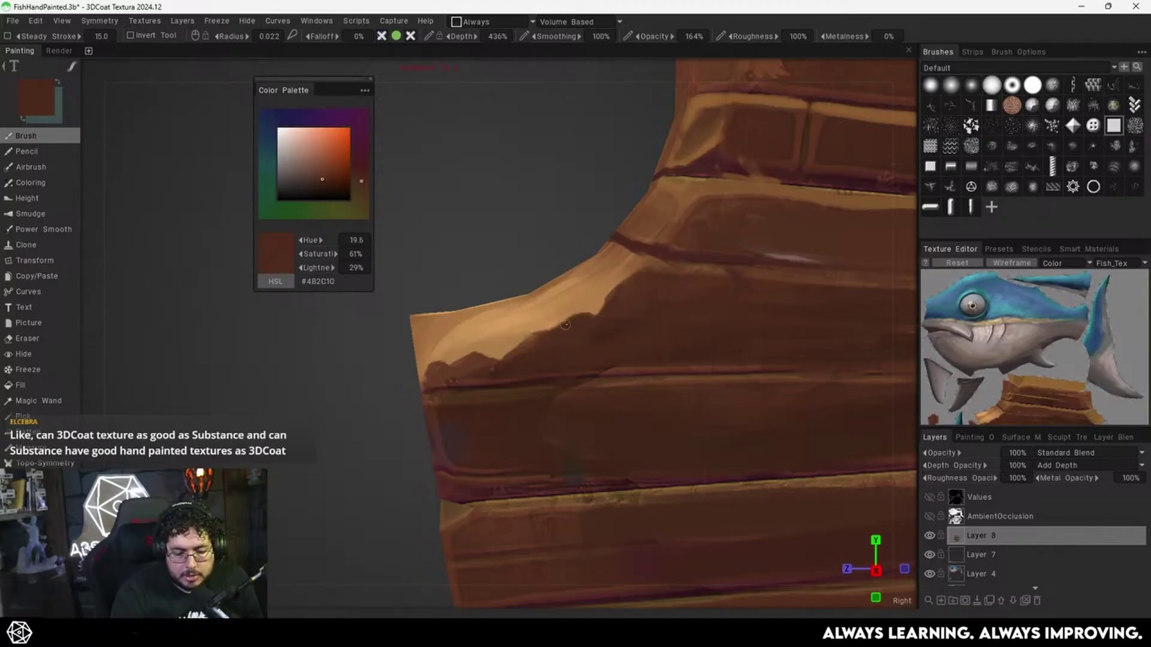
Sample tan #B27D49 and paint highlights on the third plank's front corner and upper bevel, finishing with brush radius 0.039.
alt+right_drag(671, 280, 585, 324)
mouse_move(584, 324)
alt+mouse_down()
mouse_move(673, 401)
mouse_move(610, 395)
mouse_move(655, 390)
mouse_move(642, 419)
alt+mouse_up()
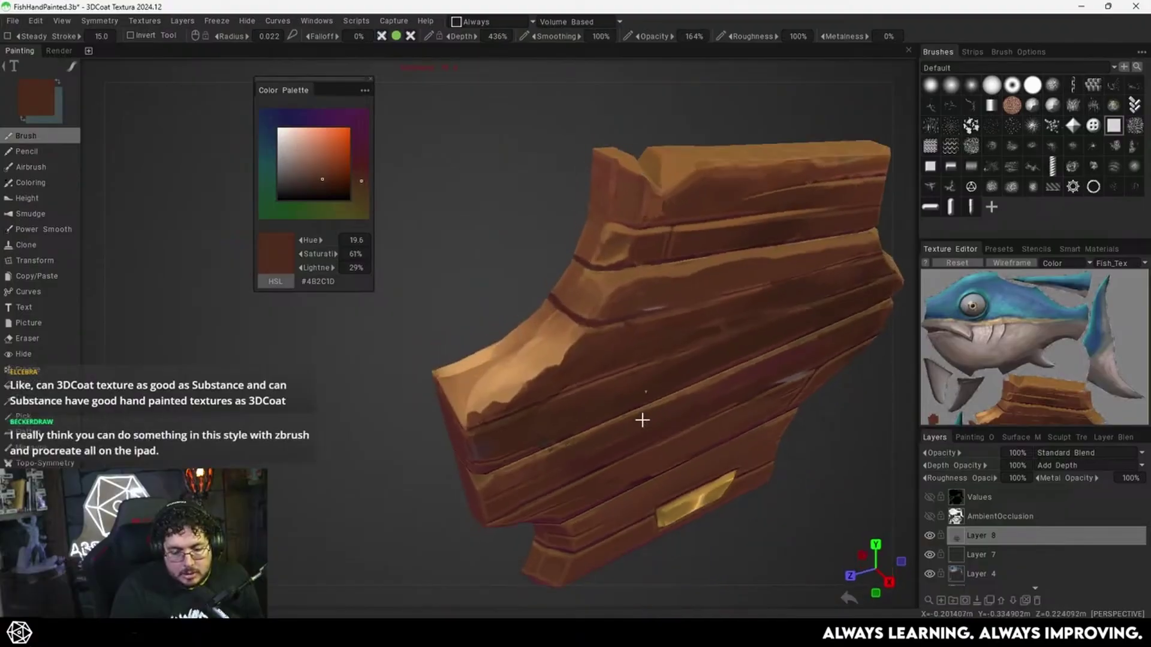
alt+right_drag(642, 419, 612, 360)
key(v)
alt+drag(625, 314, 628, 283)
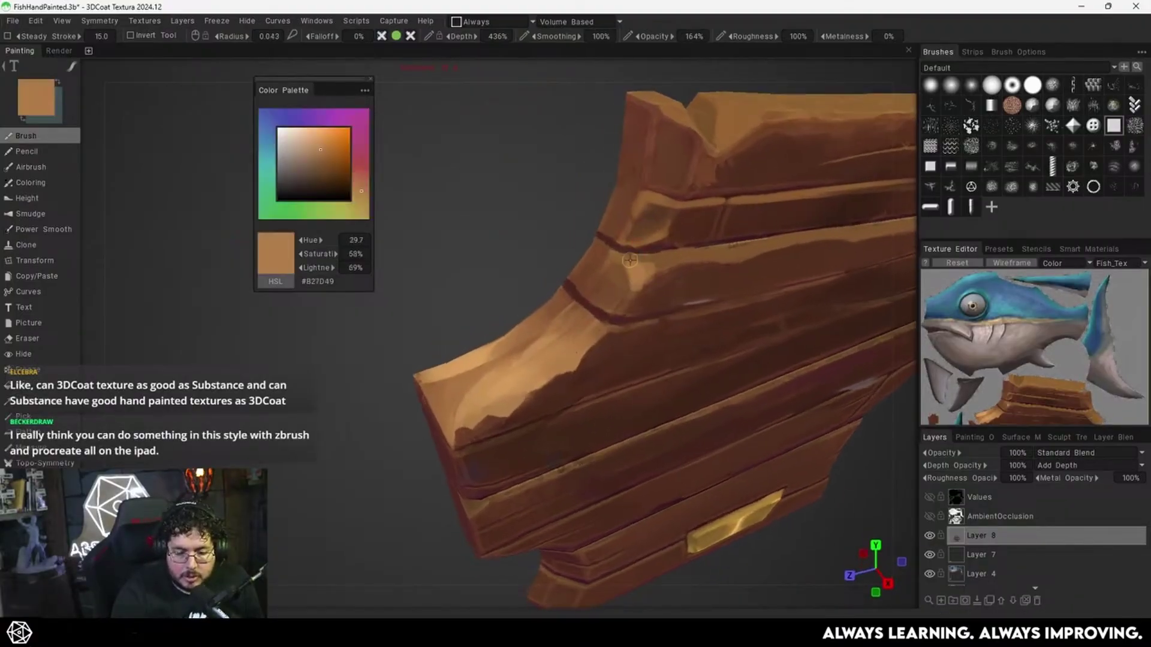
alt+drag(647, 259, 646, 289)
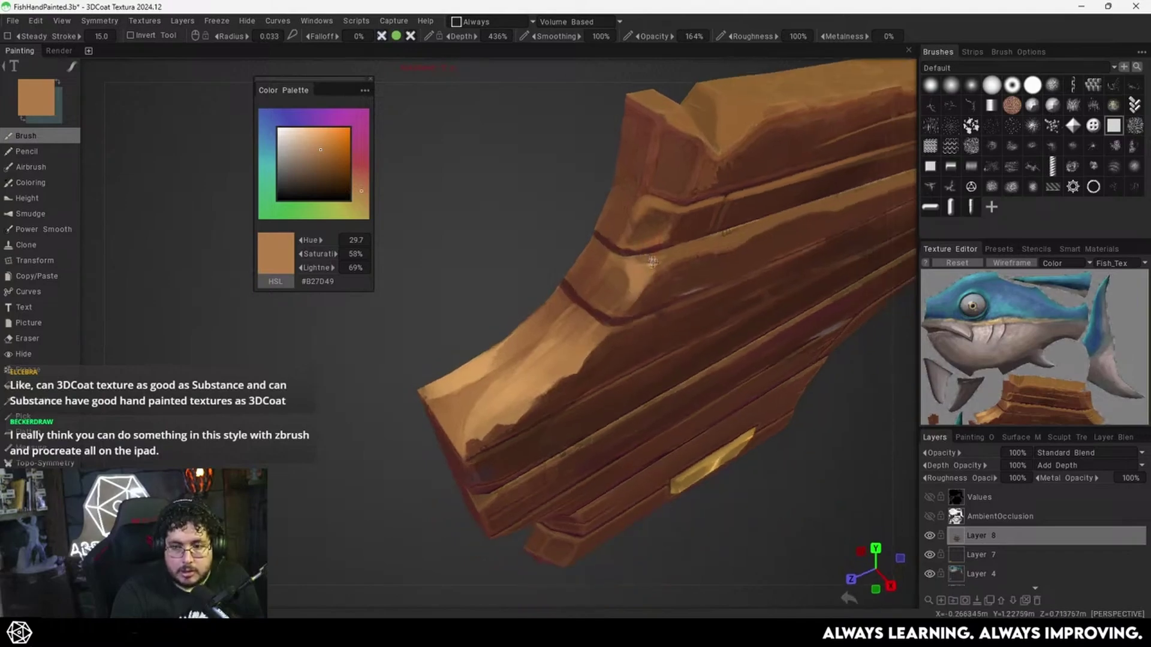
alt+drag(648, 266, 634, 292)
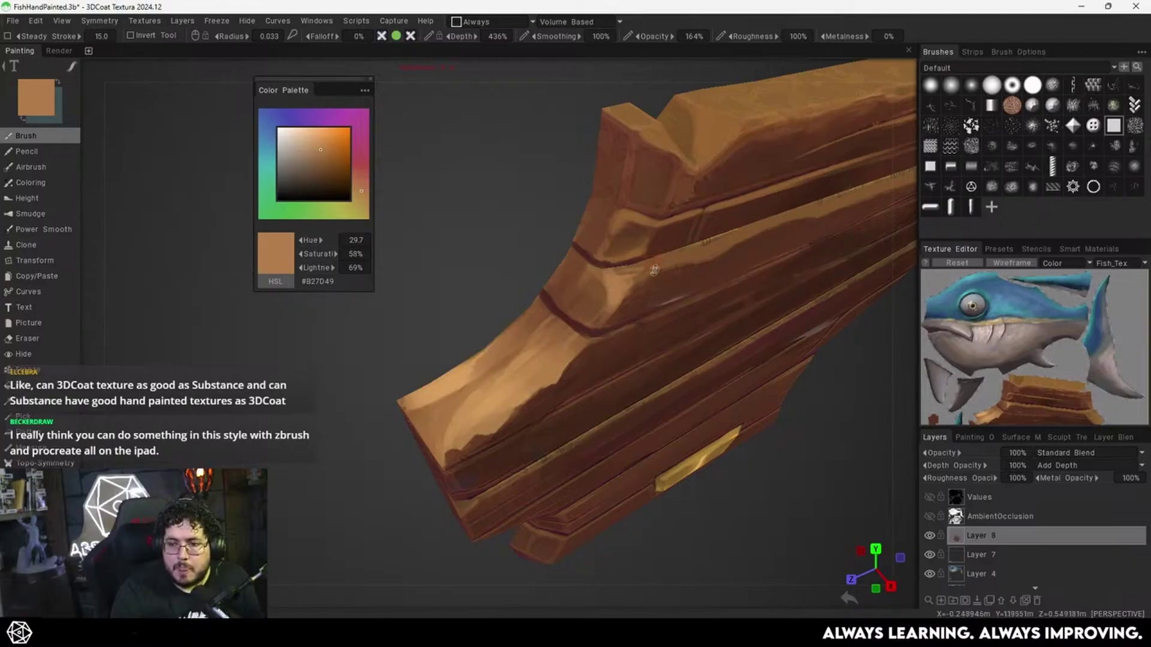
right_drag(655, 271, 644, 271)
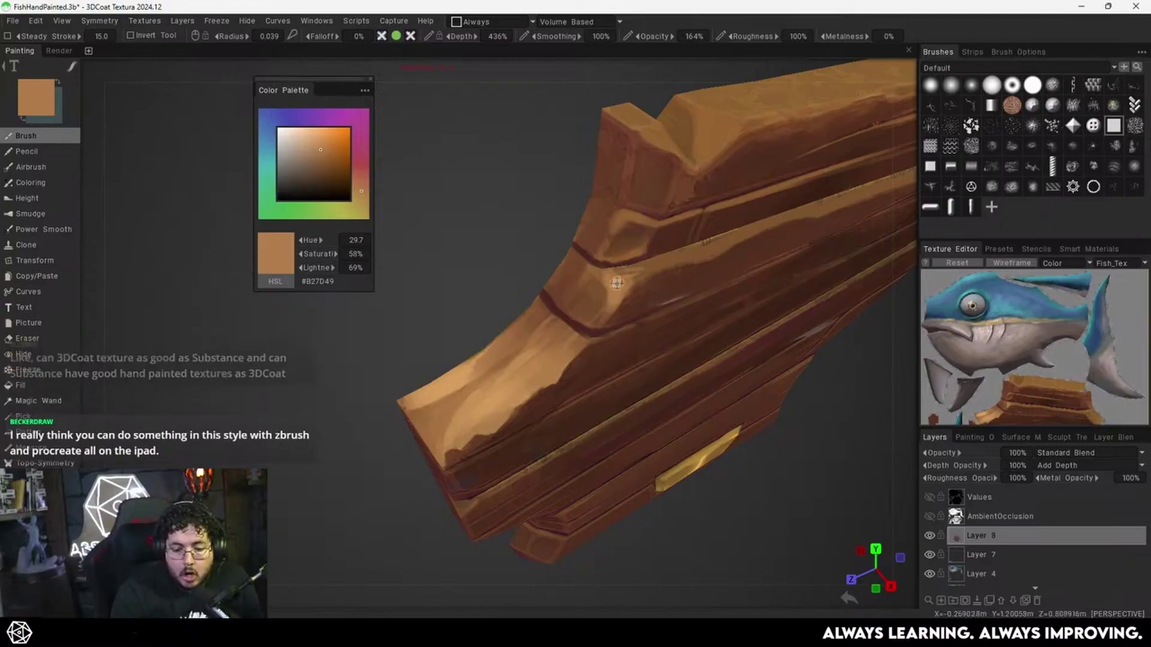
drag(601, 275, 616, 290)
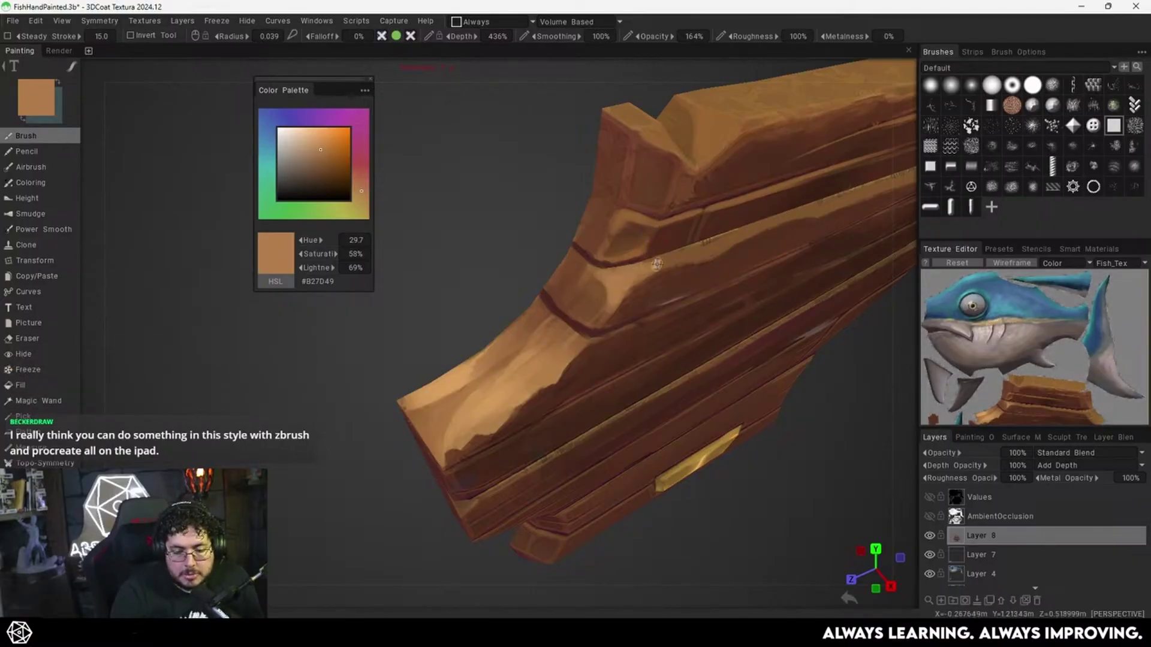
Paint light edge highlights along the top of the fifth plank just below the groove, using tan #B27D49 and resampled browns.
alt+right_drag(764, 242, 658, 301)
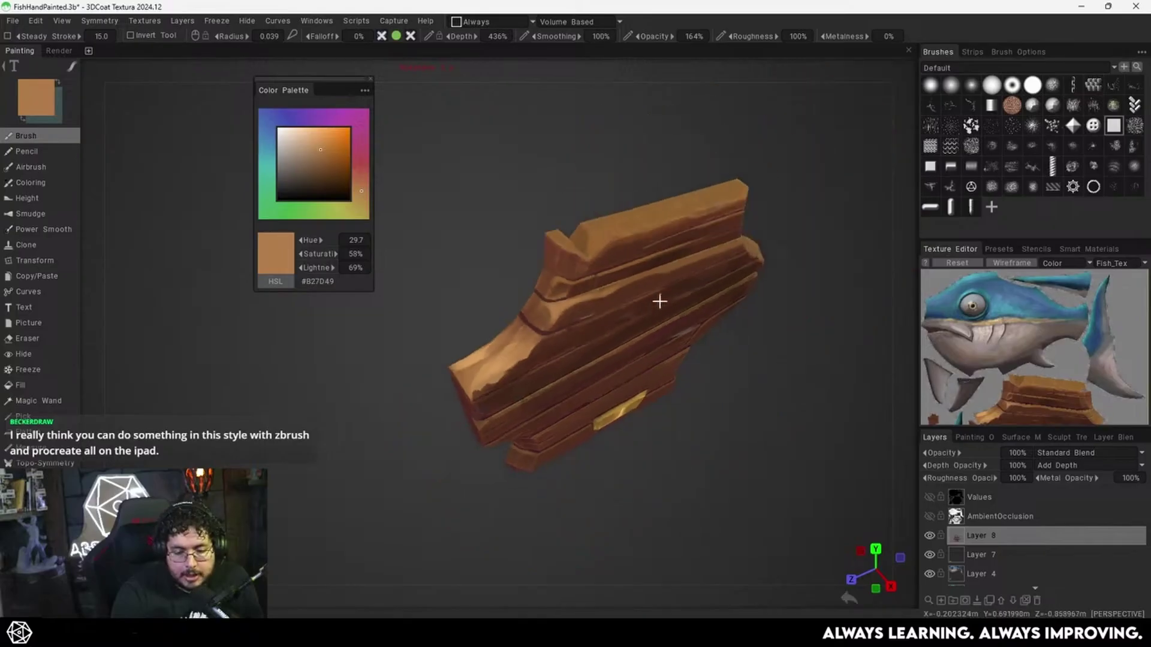
alt+drag(657, 300, 632, 269)
alt+right_drag(632, 270, 684, 270)
alt+middle_drag(684, 271, 695, 299)
alt+drag(619, 352, 647, 356)
alt+middle_drag(627, 388, 644, 308)
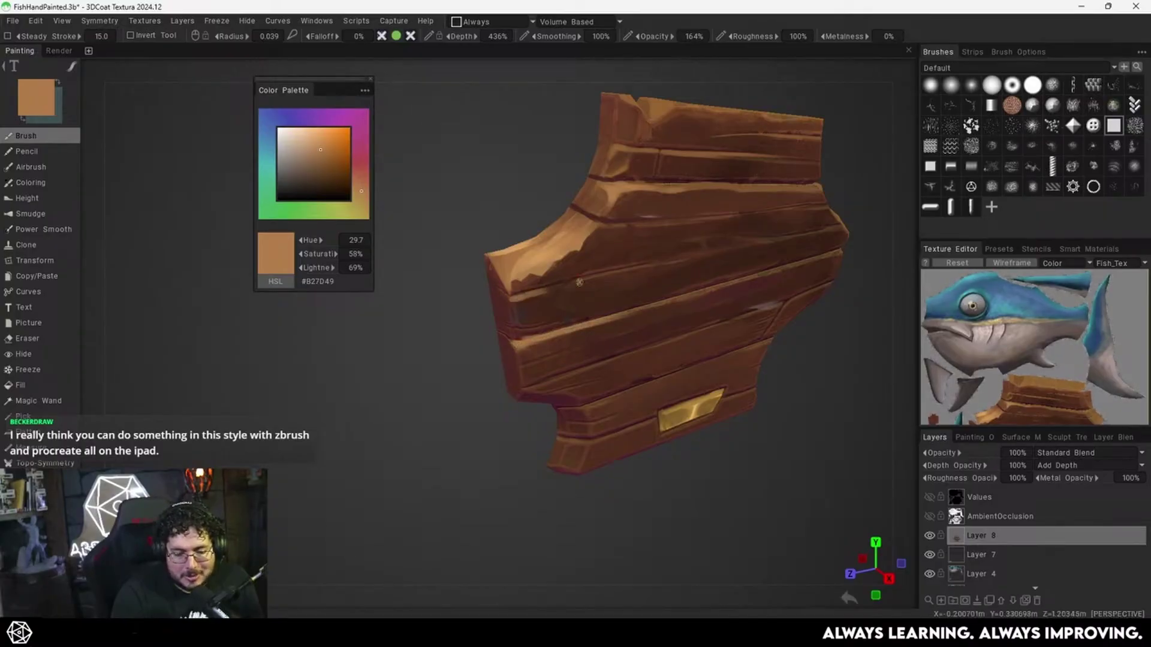
drag(549, 290, 586, 282)
key(v)
drag(523, 300, 511, 306)
key(v)
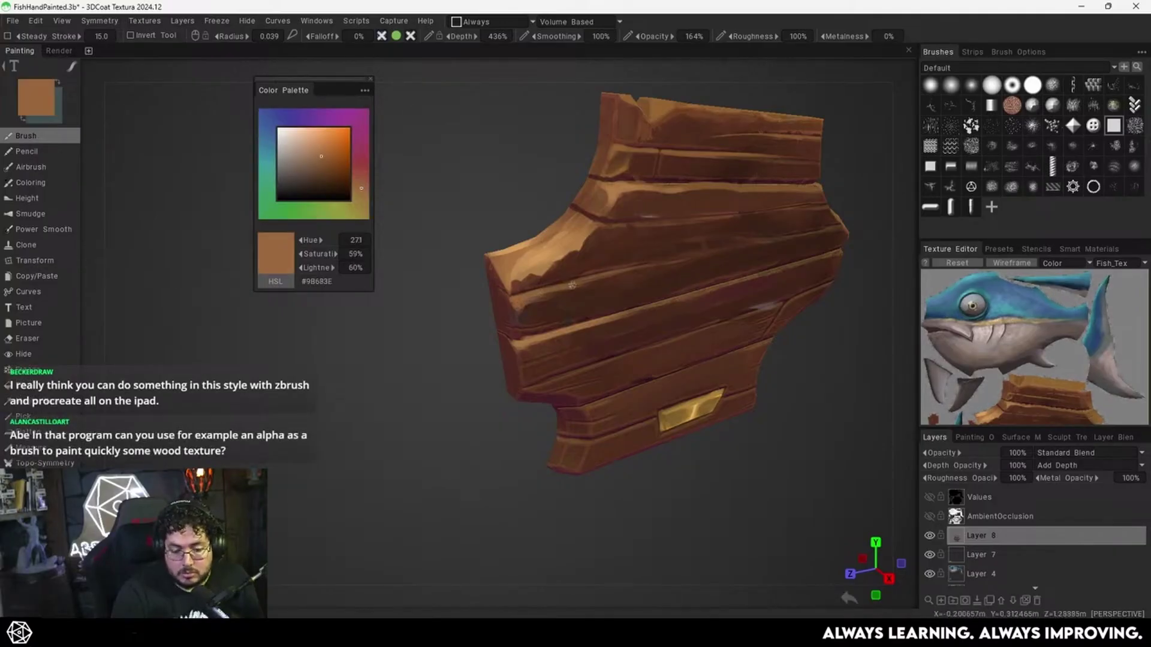
Sample tan #AE7B47 from the wood and paint a highlight on the corner beside the top notch at radius 0.050.
key(v)
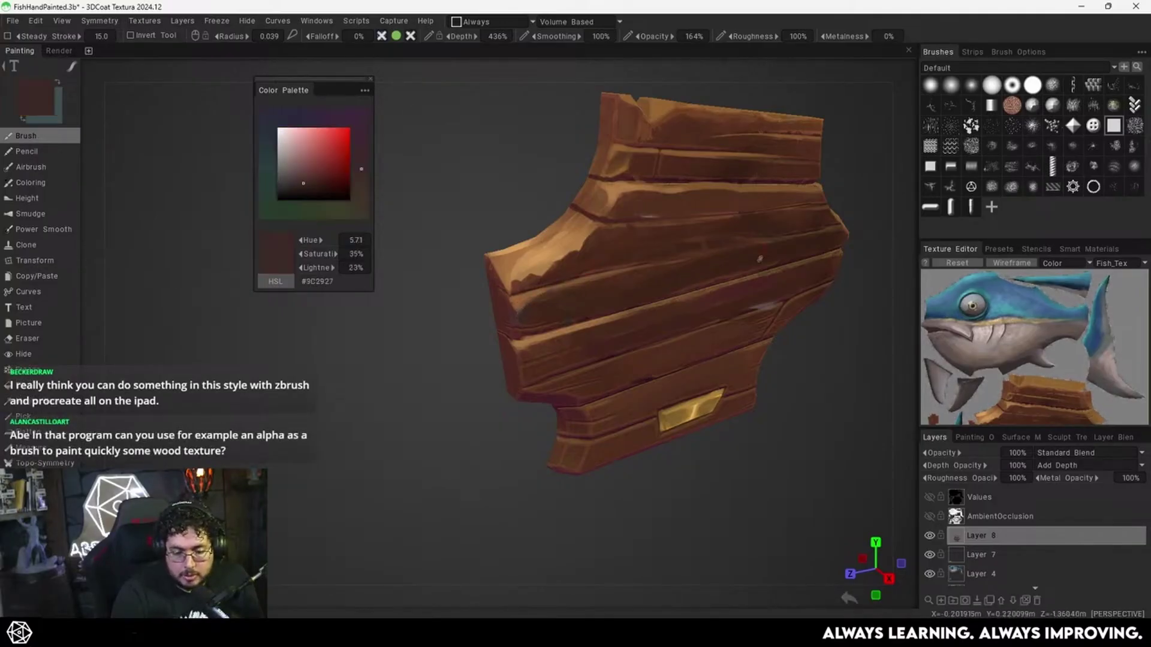
alt+right_drag(759, 259, 603, 277)
alt+drag(604, 278, 617, 277)
alt+right_drag(673, 275, 674, 302)
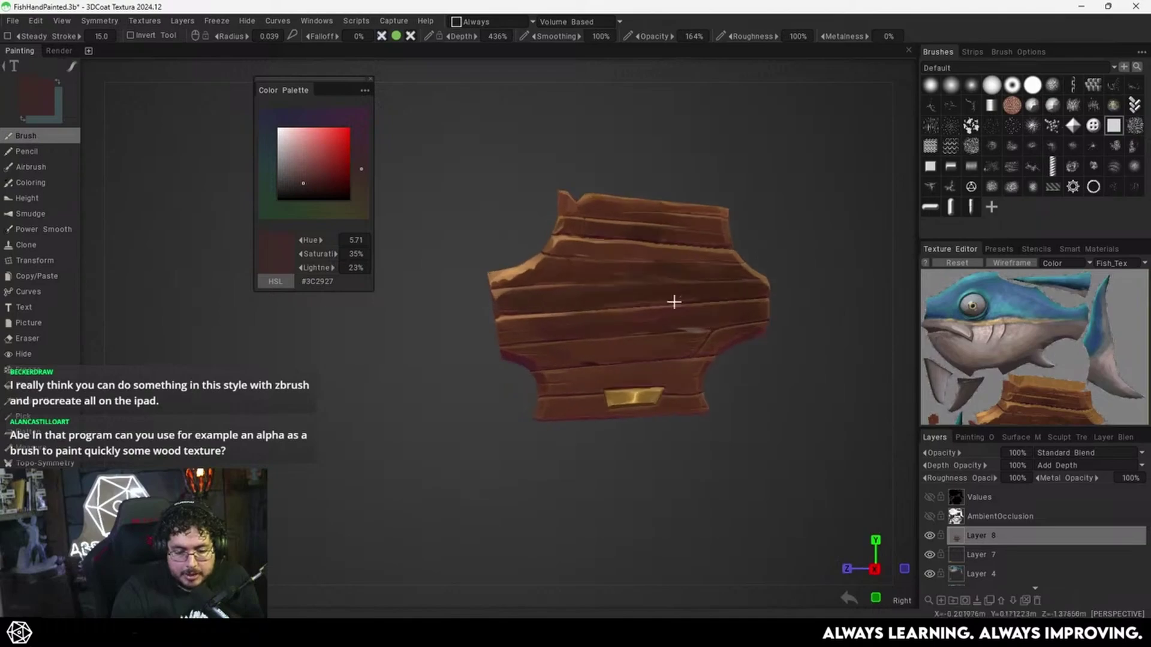
middle_drag(674, 302, 555, 390)
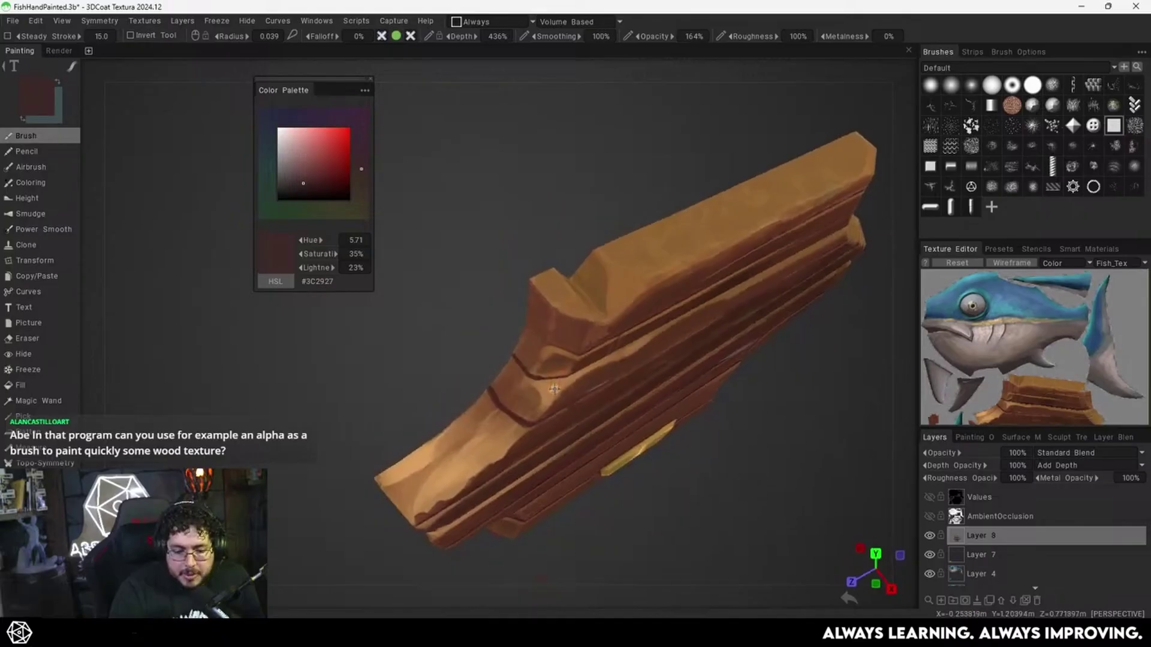
key(v)
middle_drag(564, 330, 567, 309)
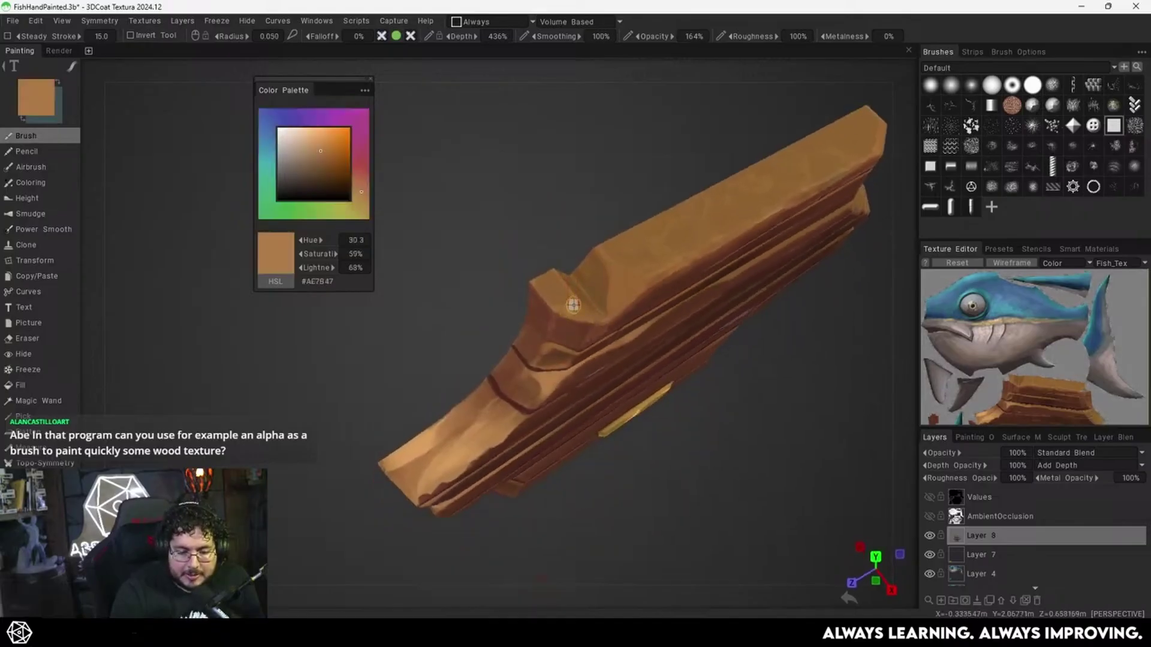
key(v)
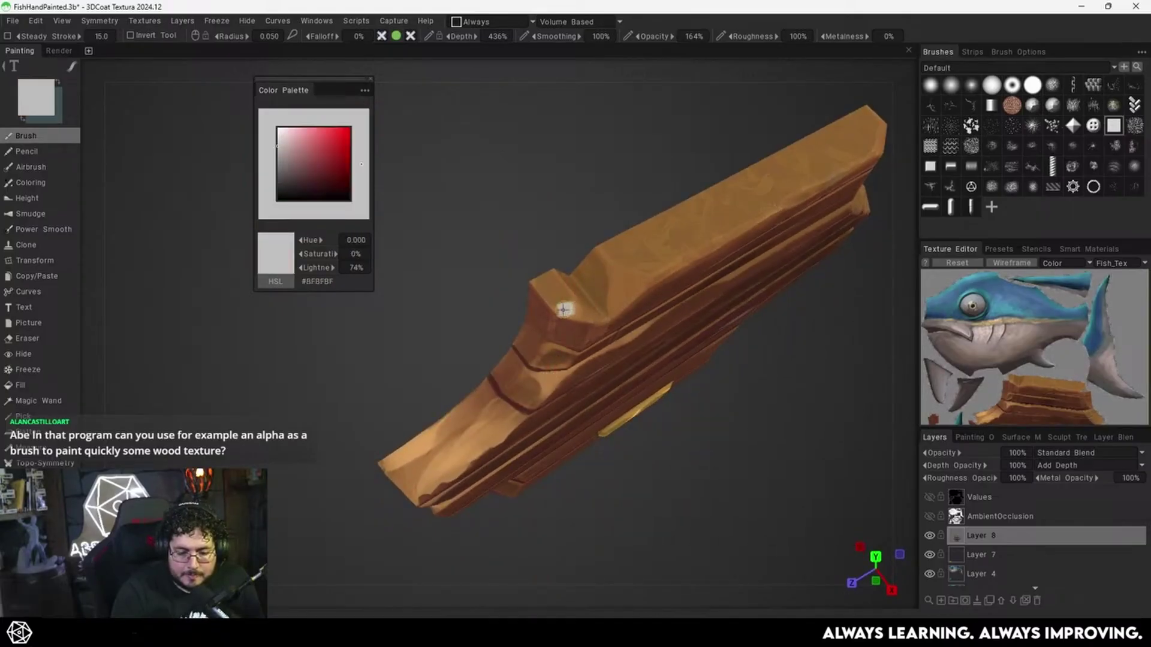
Sample tan #B17C48 and paint lighter facets on both sides of the top notch, using brush radii 0.032 and 0.061.
key(v)
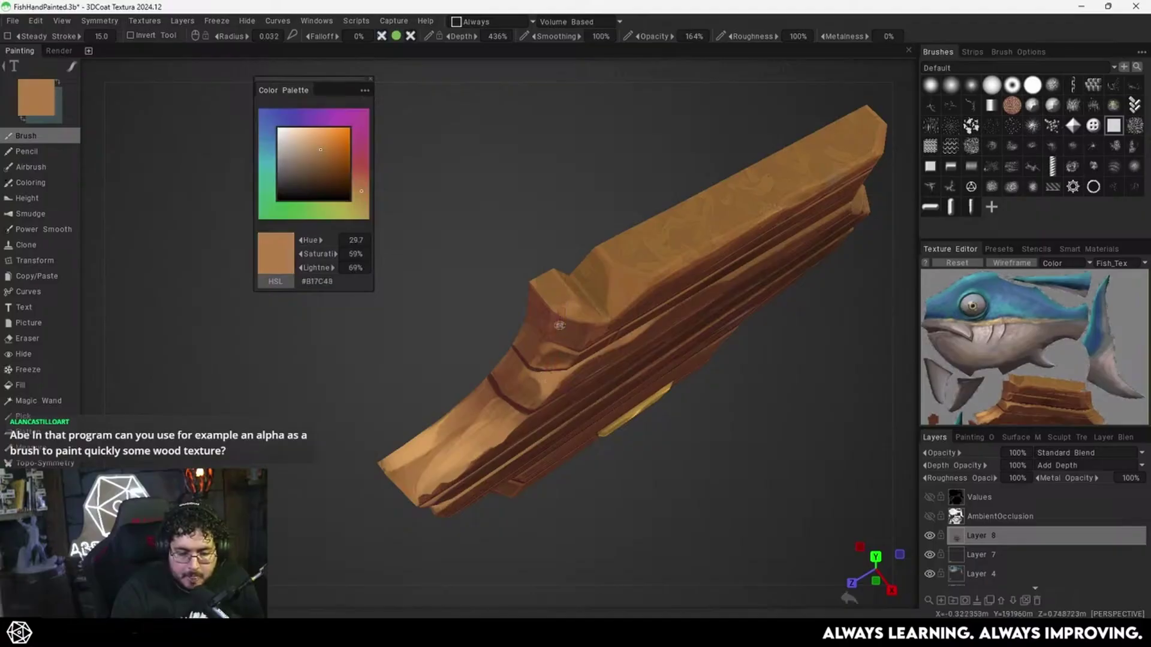
middle_drag(559, 325, 572, 308)
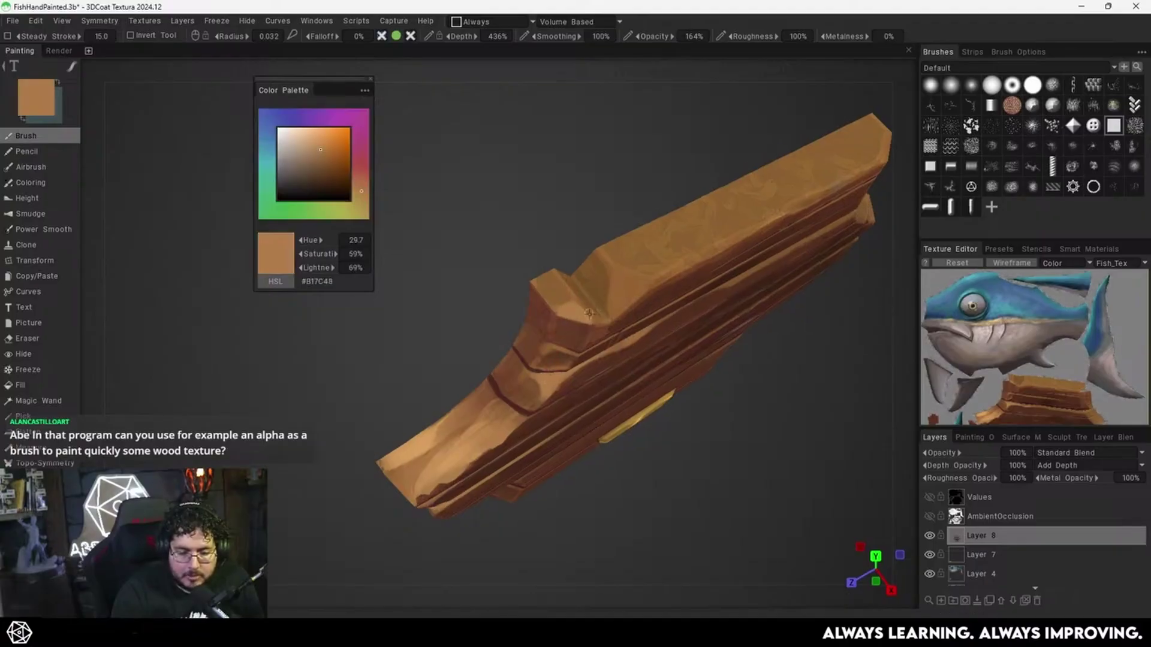
right_drag(612, 294, 617, 301)
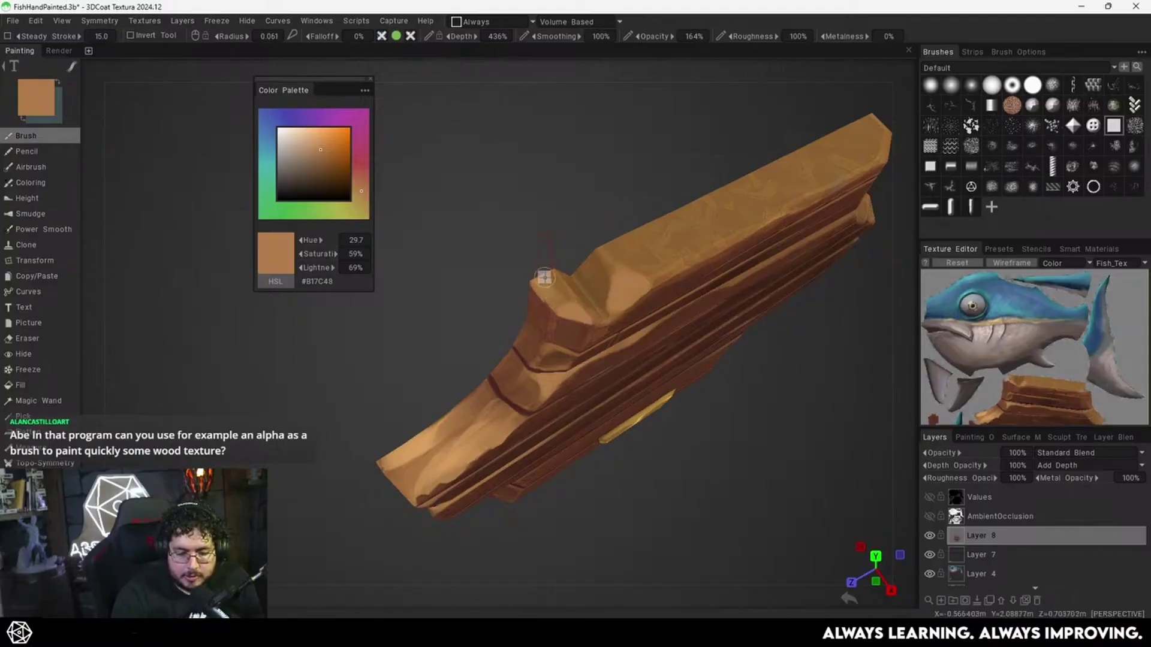
mouse_move(659, 230)
middle_down()
mouse_move(626, 319)
mouse_move(592, 342)
middle_up()
Cover the board's top face with broad strokes of sampled light tan #CC9356 at brush radius 0.133.
key(v)
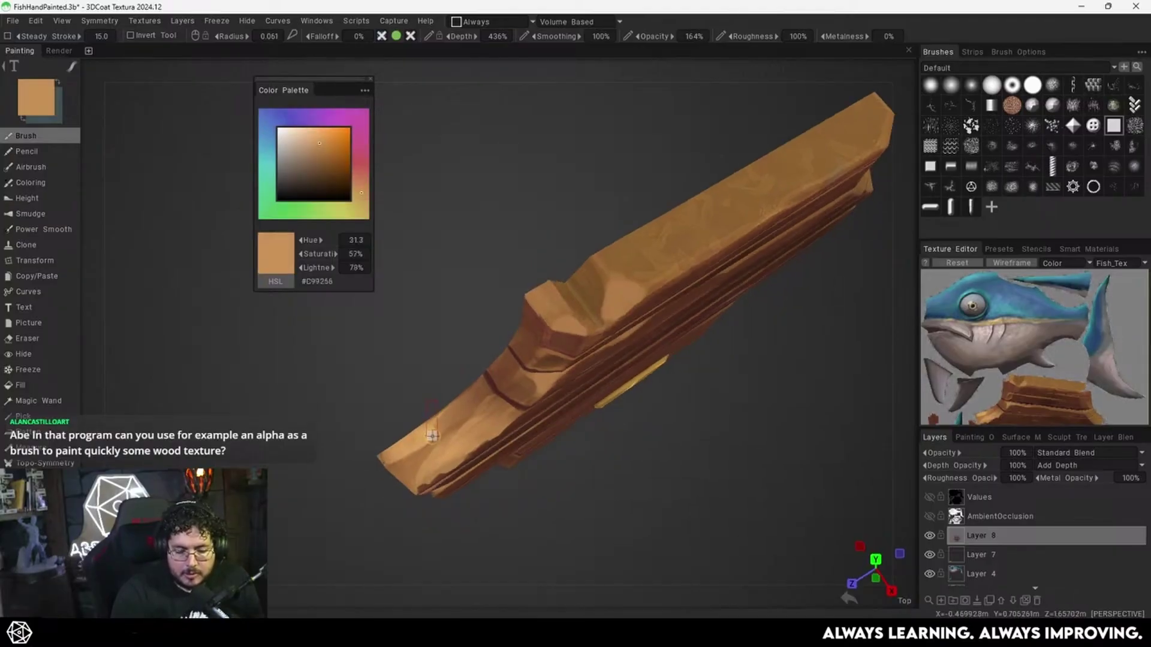
middle_drag(462, 403, 554, 337)
mouse_move(553, 336)
right_down()
mouse_move(573, 319)
mouse_move(550, 311)
right_up()
drag(525, 327, 752, 197)
mouse_move(541, 300)
mouse_down()
mouse_move(850, 145)
mouse_move(672, 245)
mouse_move(737, 211)
mouse_up()
drag(552, 337, 795, 203)
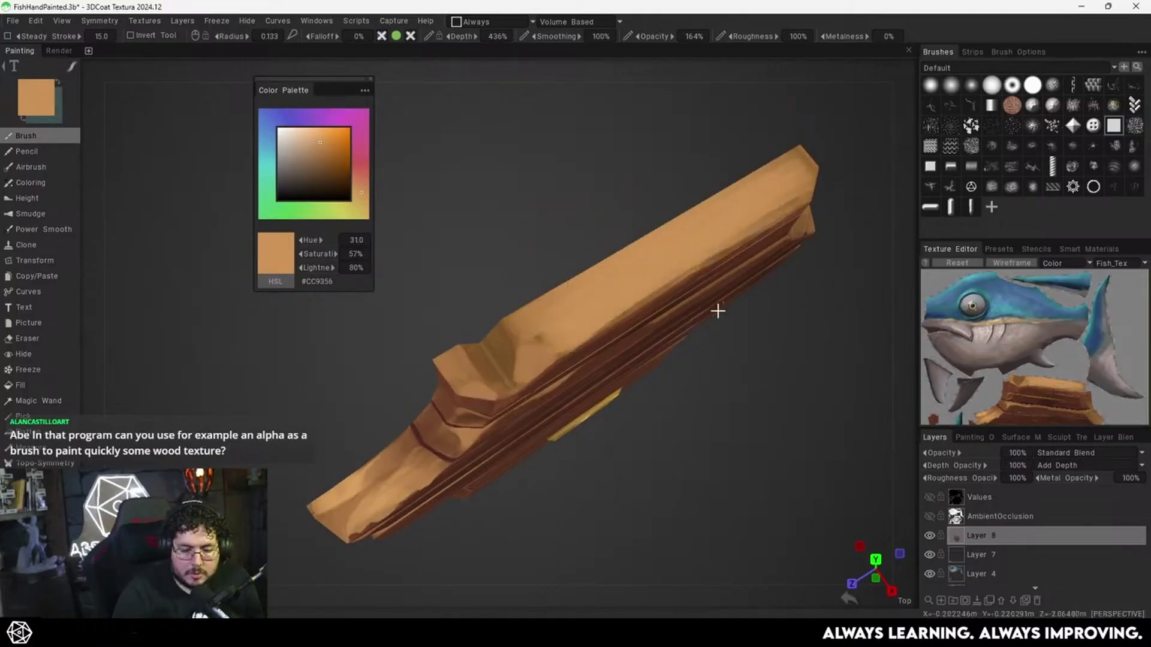
Toggle Layer 8's visibility to compare the board with and without the painted highlights.
mouse_move(717, 311)
middle_down()
mouse_move(593, 419)
mouse_move(626, 365)
mouse_move(688, 329)
mouse_move(863, 375)
middle_up()
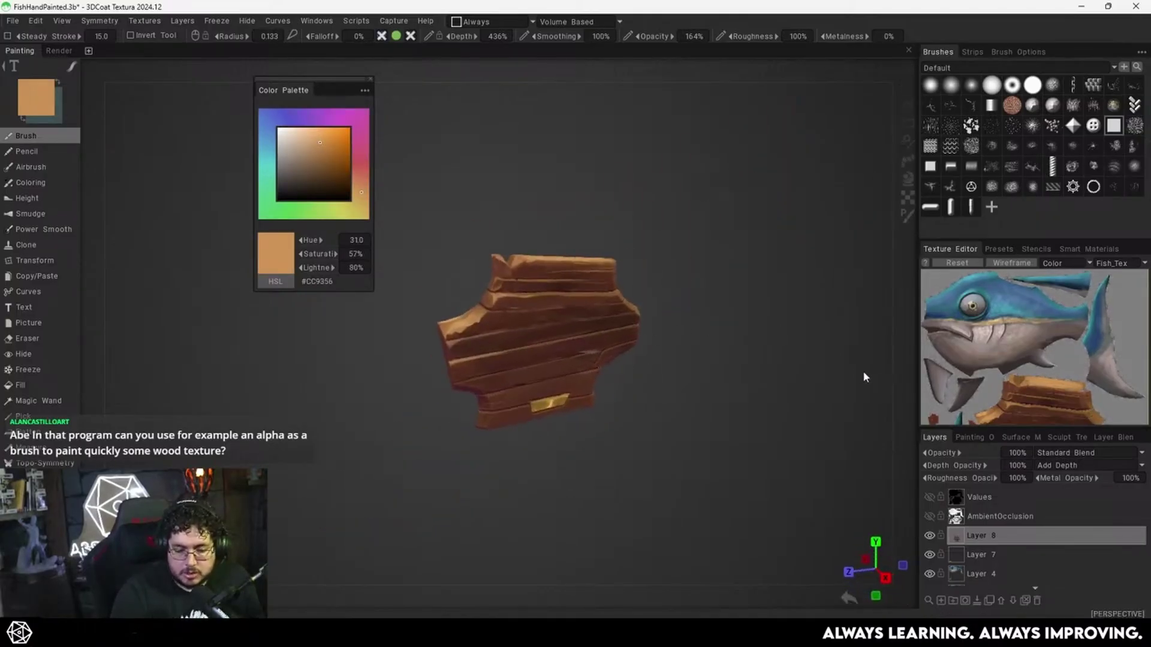
click(930, 536)
click(929, 536)
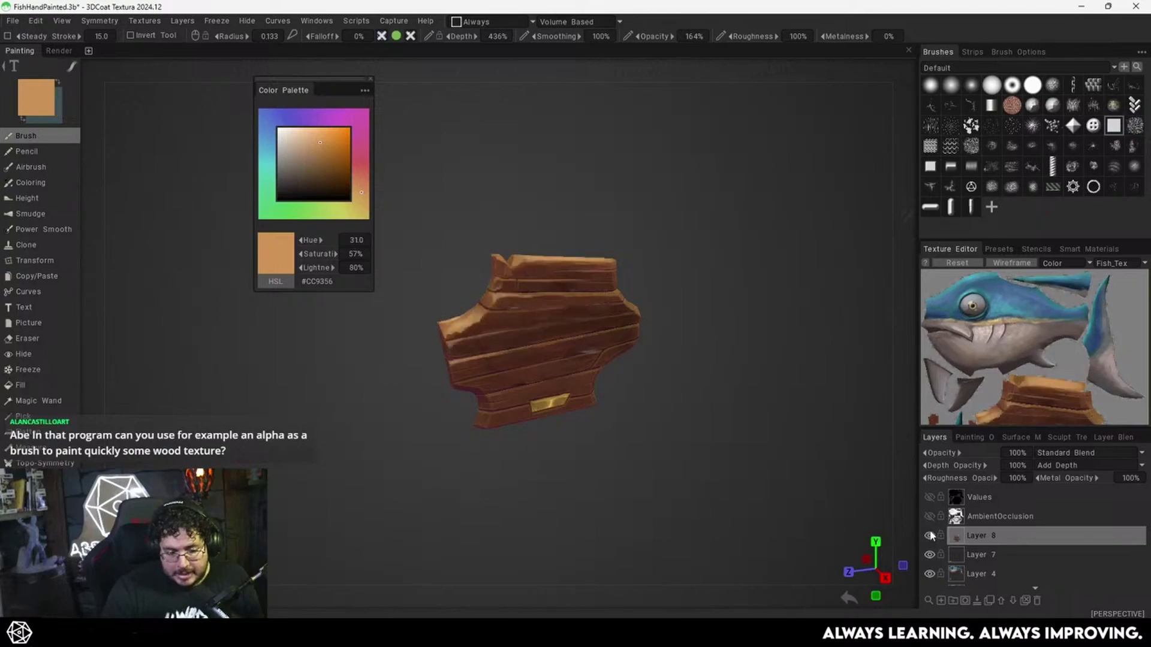
click(930, 535)
click(930, 536)
Paint light tan #CC9356 highlights along the board's right curved edge with brush radius 0.092.
drag(827, 498, 745, 435)
right_drag(746, 435, 768, 440)
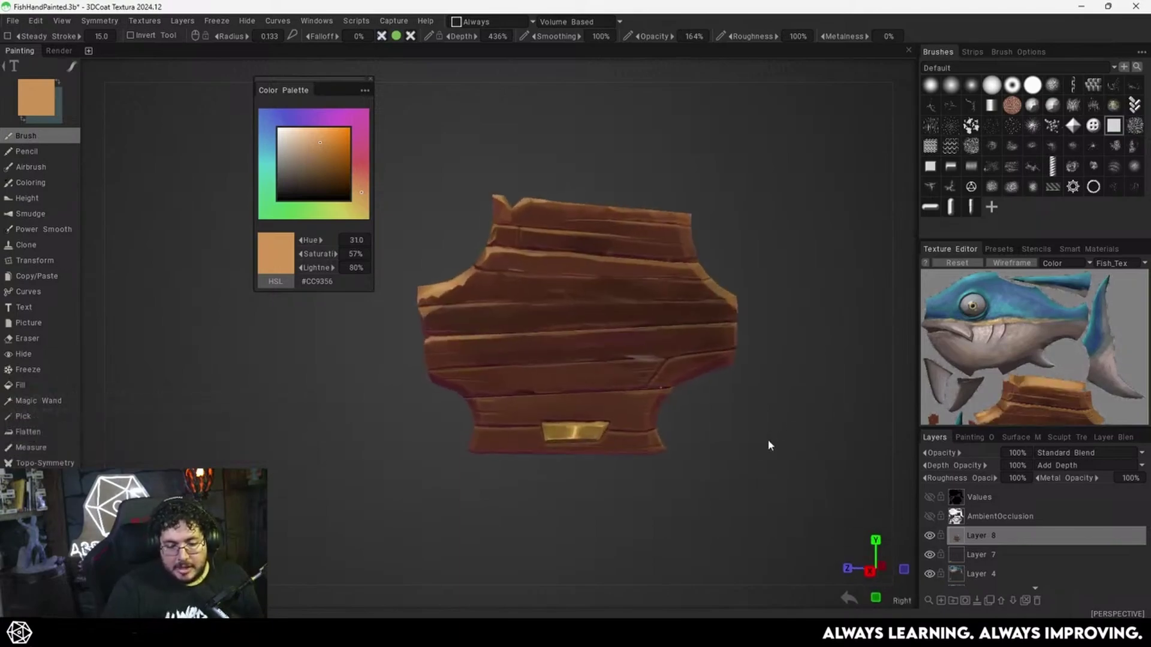
drag(768, 440, 779, 435)
right_drag(779, 436, 802, 423)
middle_drag(802, 423, 757, 394)
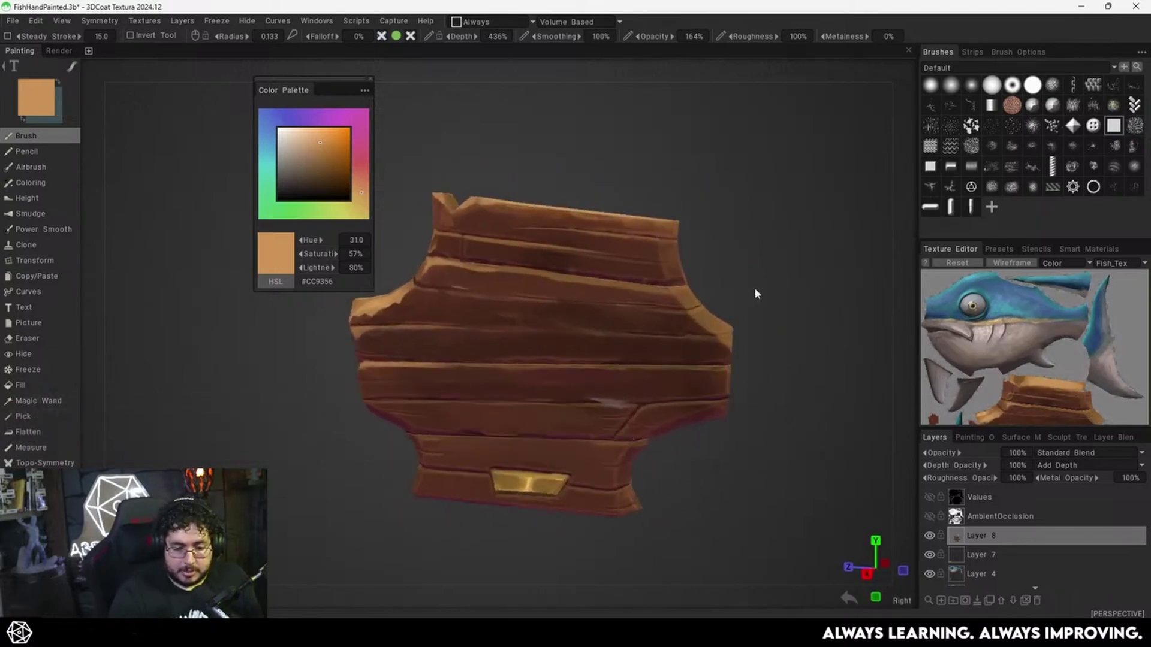
mouse_move(755, 294)
alt+mouse_down()
mouse_move(722, 337)
mouse_move(711, 313)
alt+mouse_up()
key(bracketleft)
key(bracketleft)
key(bracketleft)
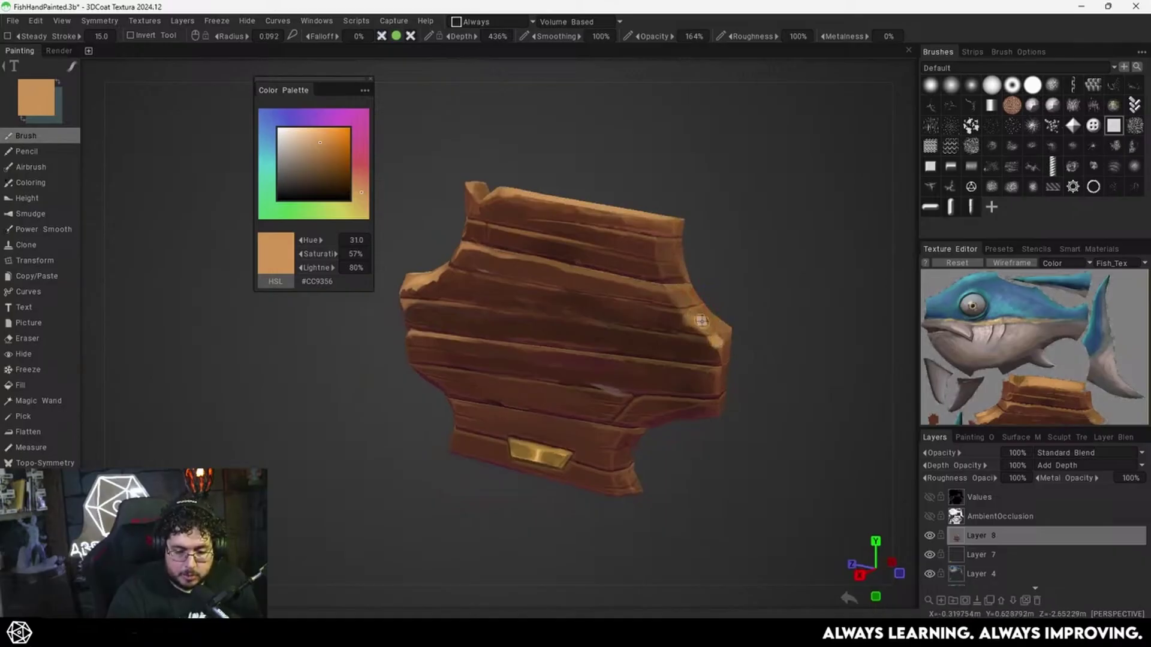
drag(704, 319, 690, 296)
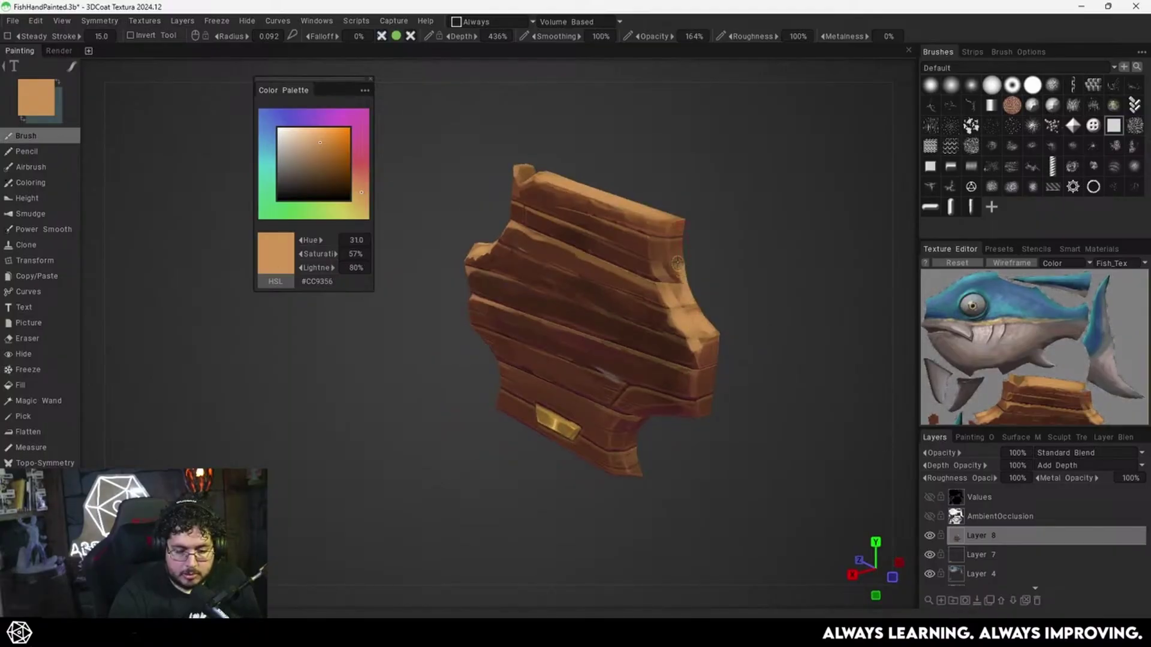
Blend the right curved edge's highlights at radius 0.092 using a sampled brown and tans #B7834D and #C68E53.
key(v)
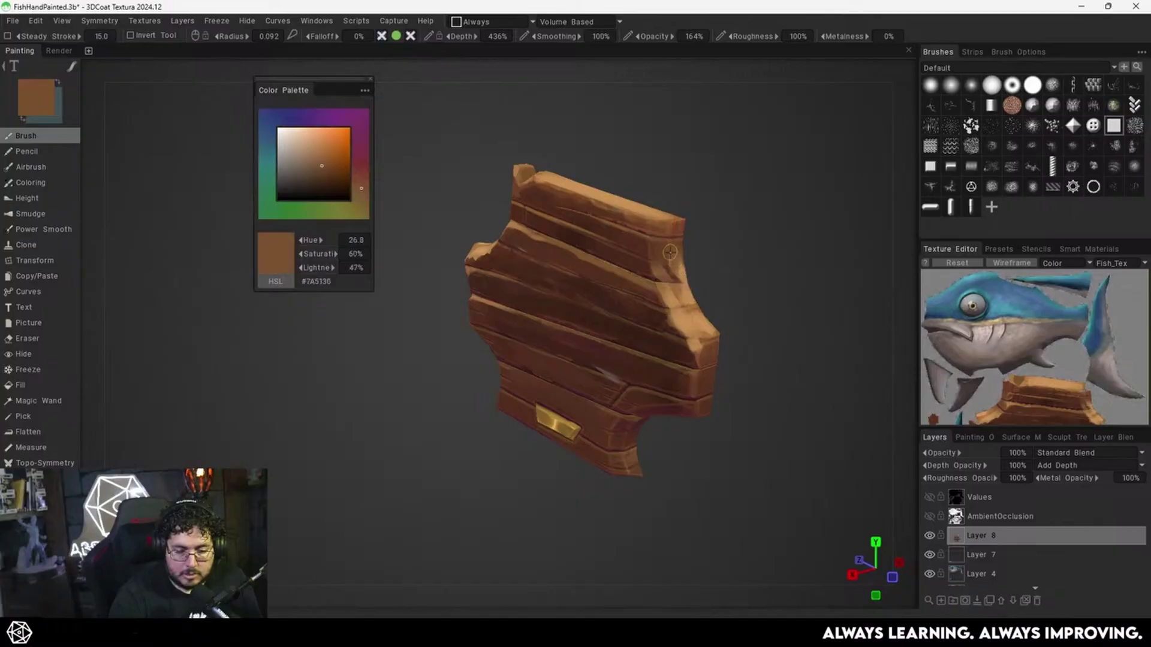
key(v)
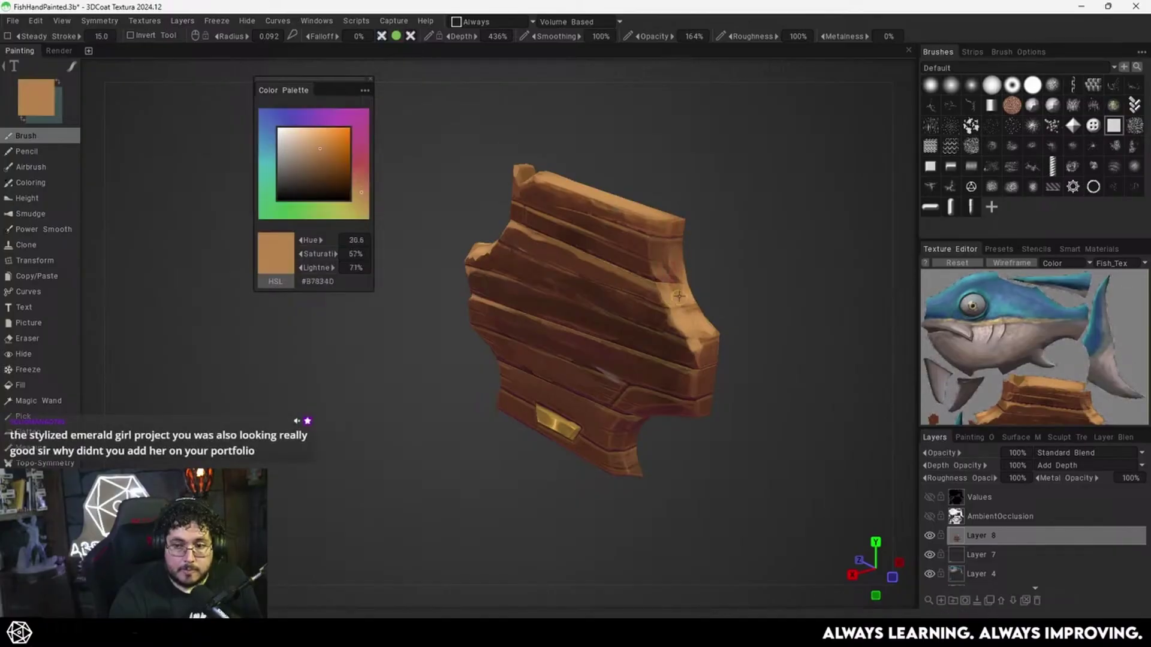
alt+right_drag(698, 326, 732, 354)
alt+drag(732, 354, 742, 343)
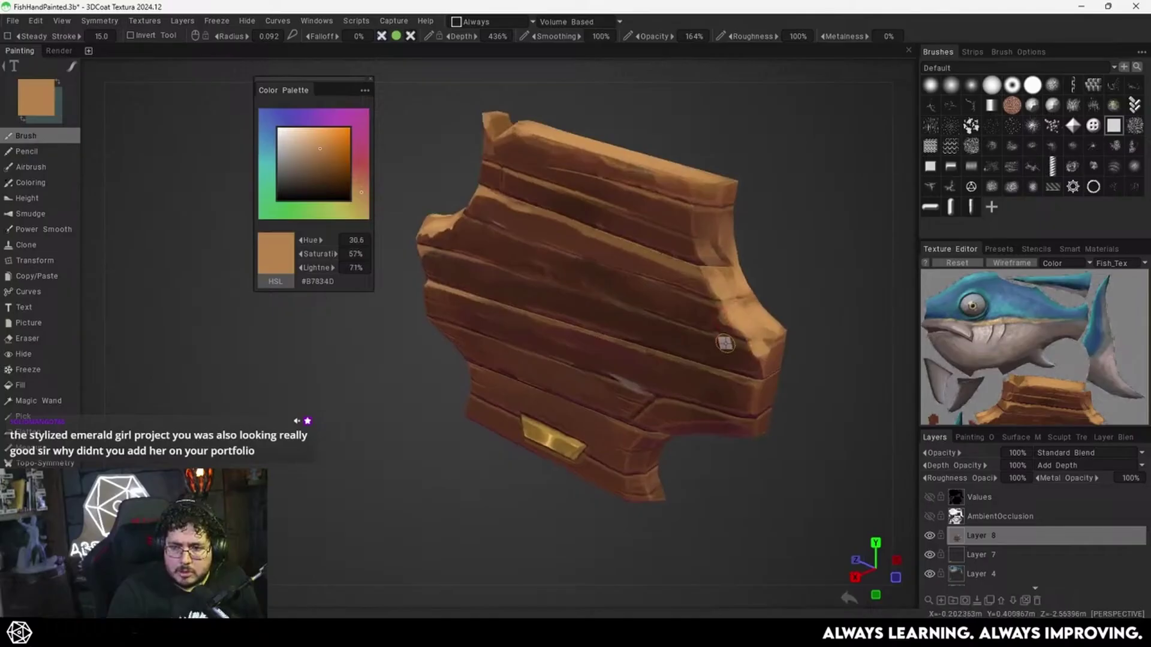
alt+middle_drag(719, 343, 685, 360)
alt+drag(685, 360, 714, 337)
alt+right_drag(714, 337, 750, 321)
alt+middle_drag(750, 321, 722, 340)
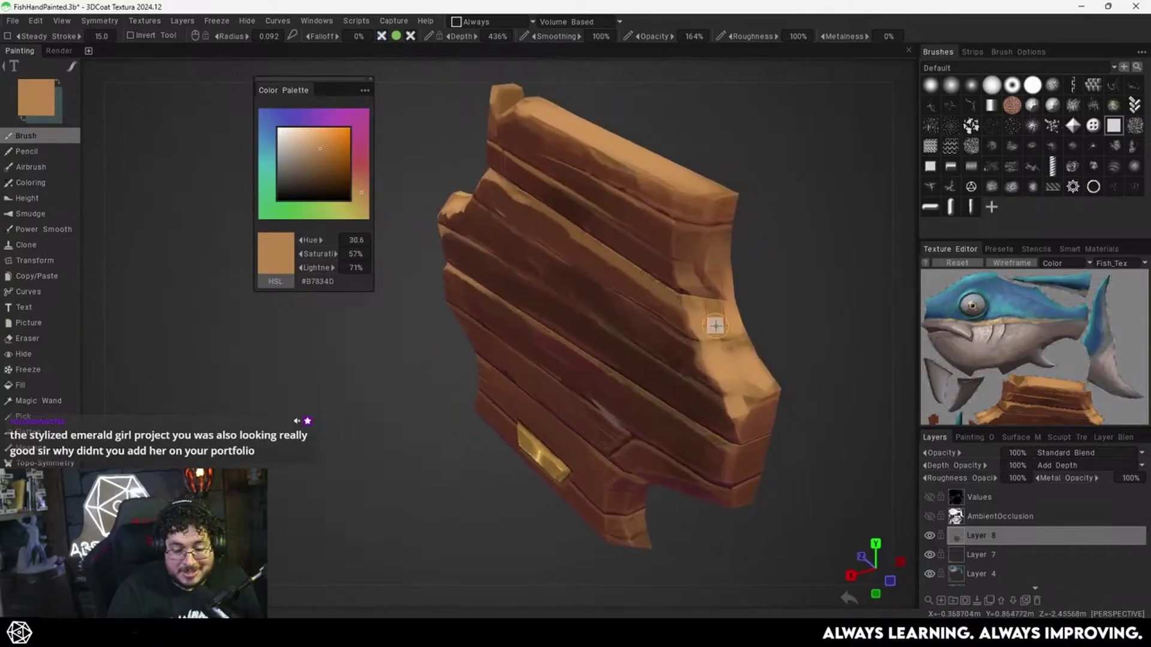
key(v)
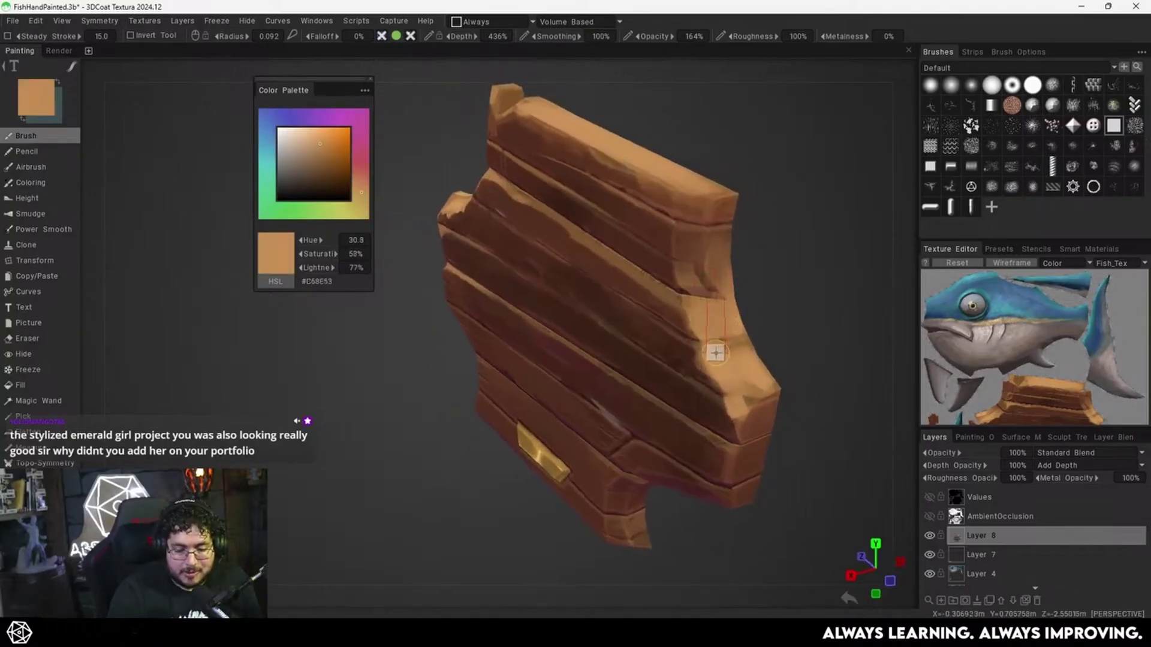
key(v)
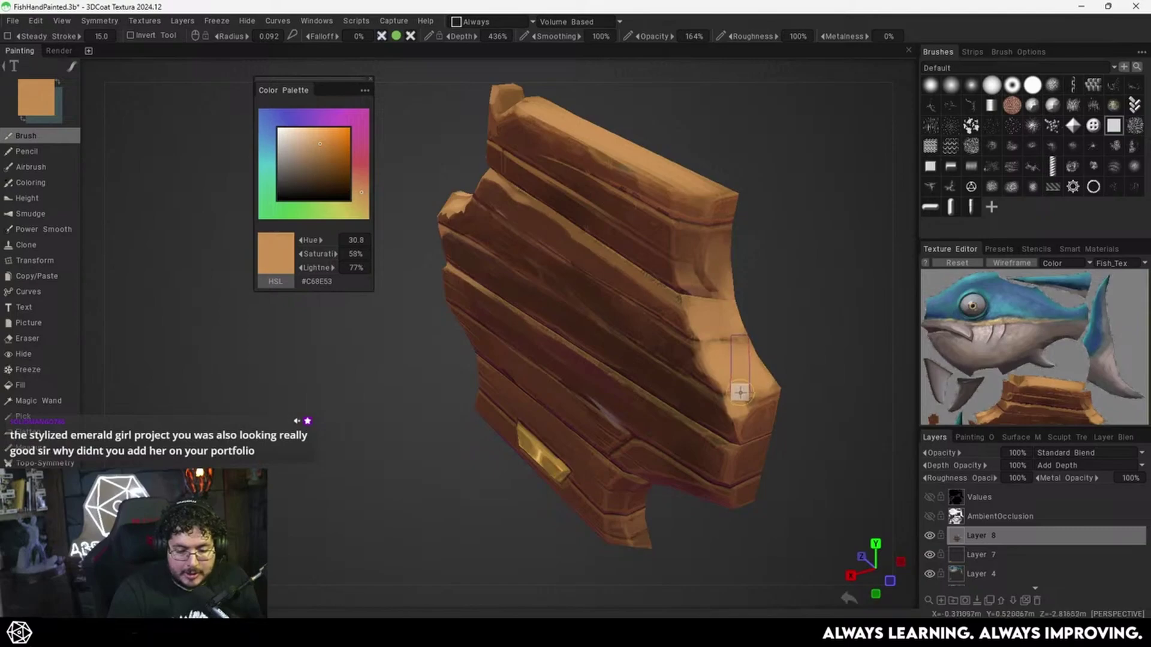
Darken the grooves below the second plank and across the top plank with sampled dark brown #321C16 at radius 0.024.
scroll(737, 374, up, 5)
alt+drag(737, 372, 729, 373)
right_drag(722, 358, 702, 363)
key(v)
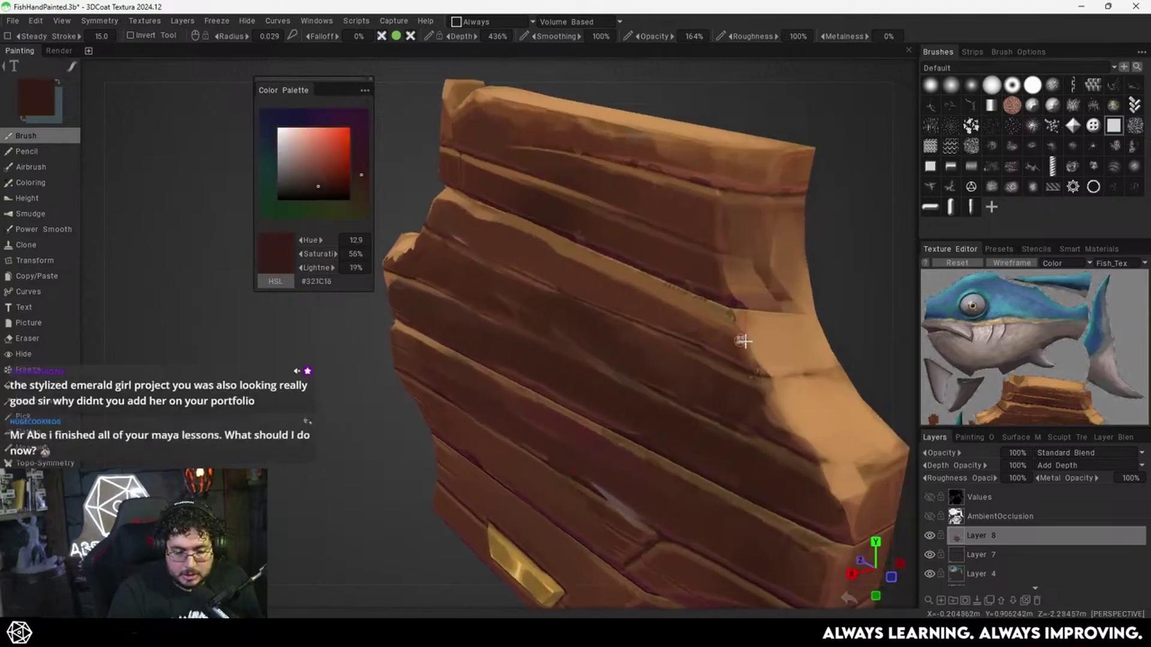
alt+drag(744, 340, 763, 331)
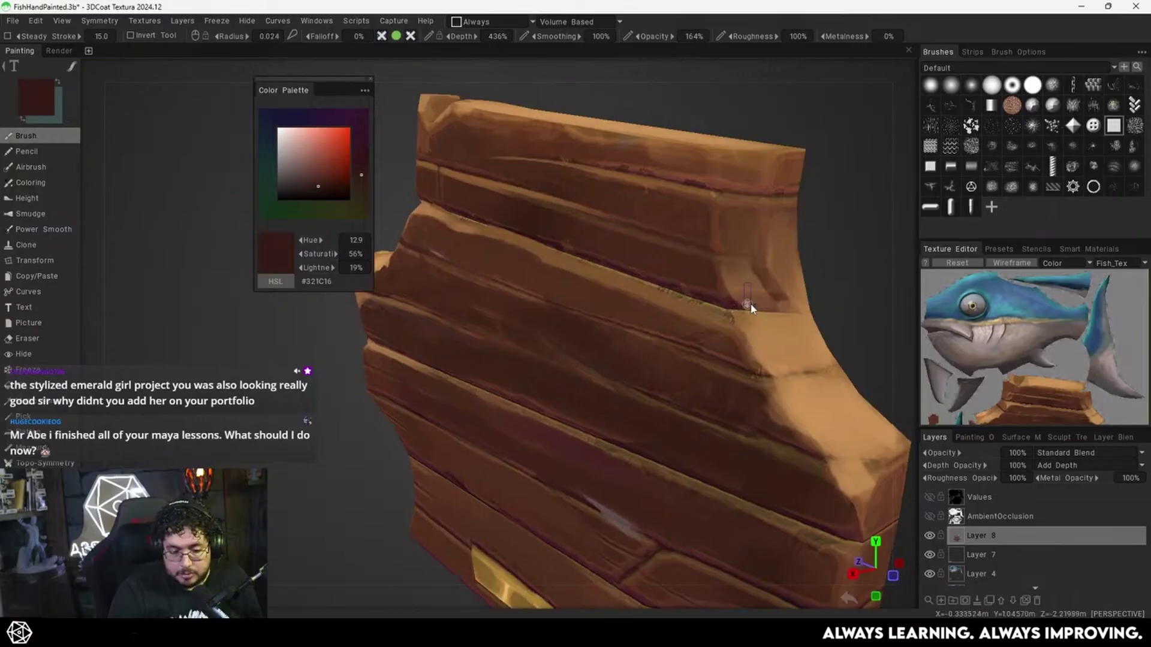
middle_drag(779, 308, 707, 235)
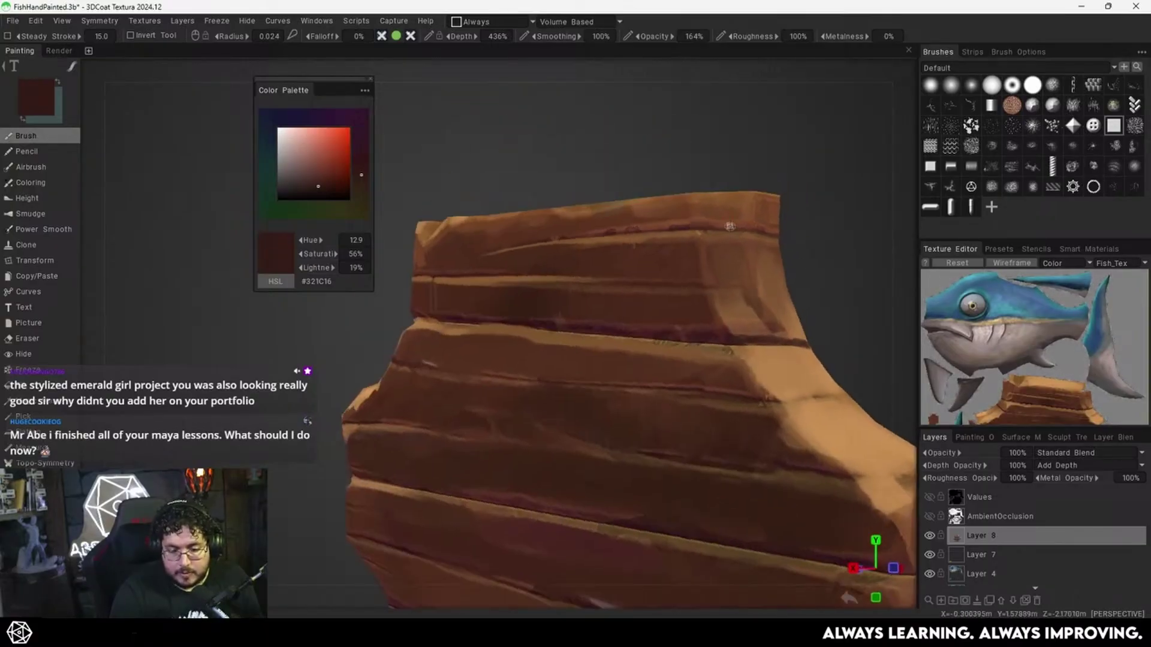
middle_drag(797, 227, 680, 269)
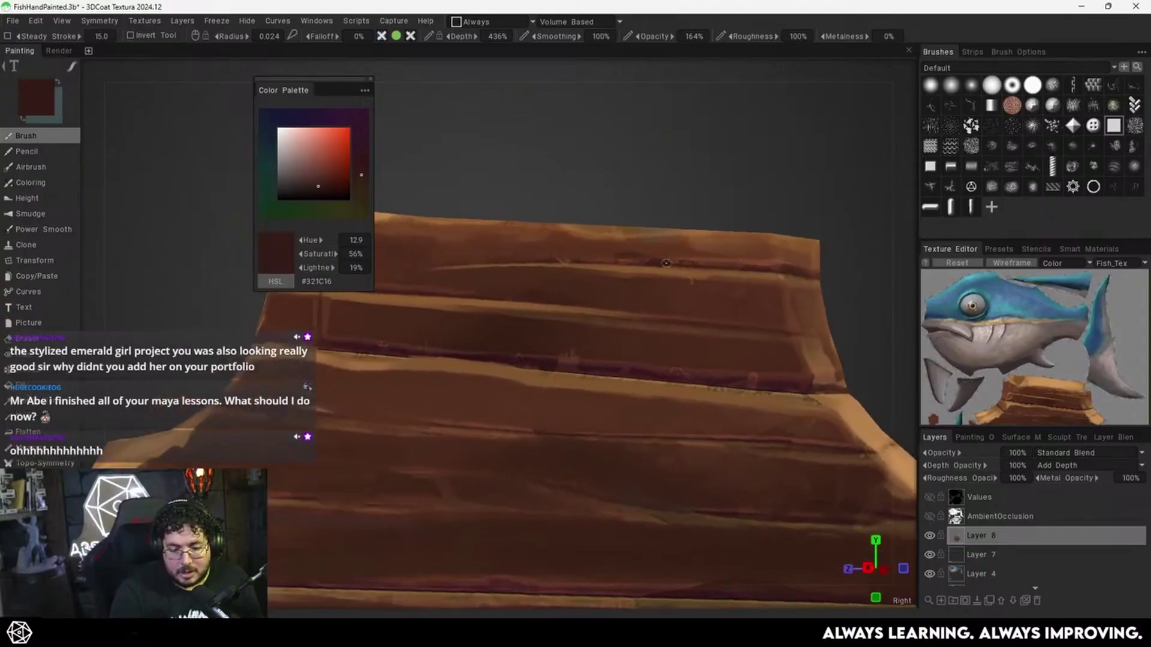
Even out the top plank's wood above its groove with sampled browns #59341F and #5B341F at radius 0.049.
key(v)
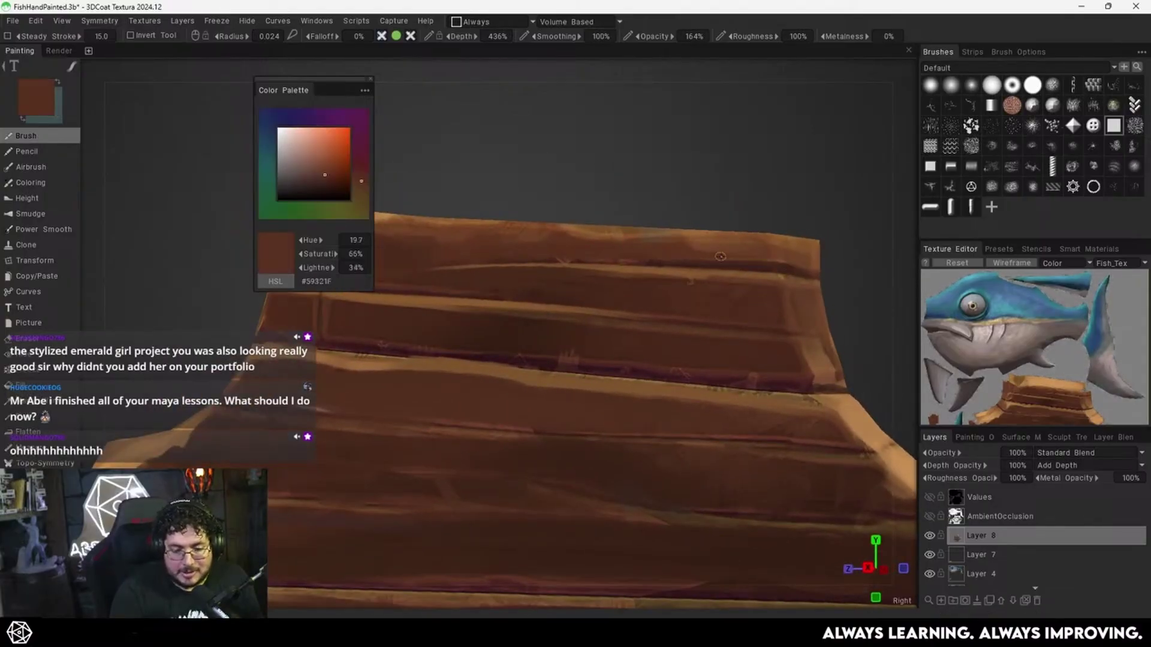
middle_drag(706, 254, 695, 287)
right_drag(700, 255, 710, 251)
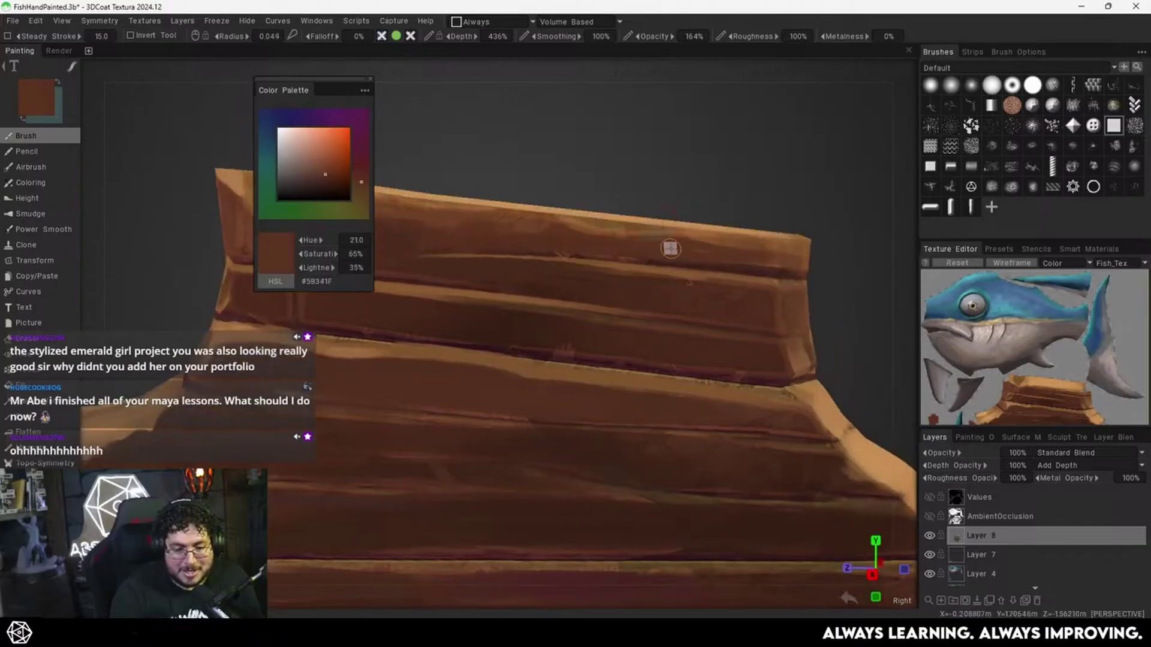
key(v)
mouse_move(727, 250)
mouse_down()
mouse_move(699, 244)
mouse_move(735, 250)
mouse_up()
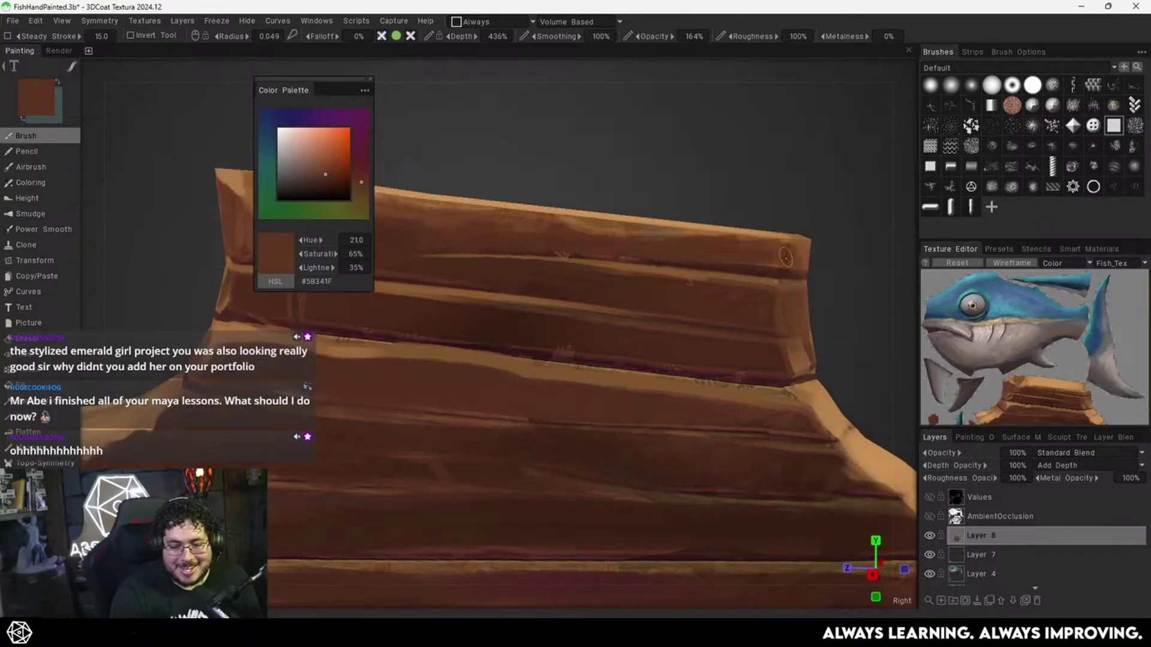
middle_drag(735, 244, 634, 291)
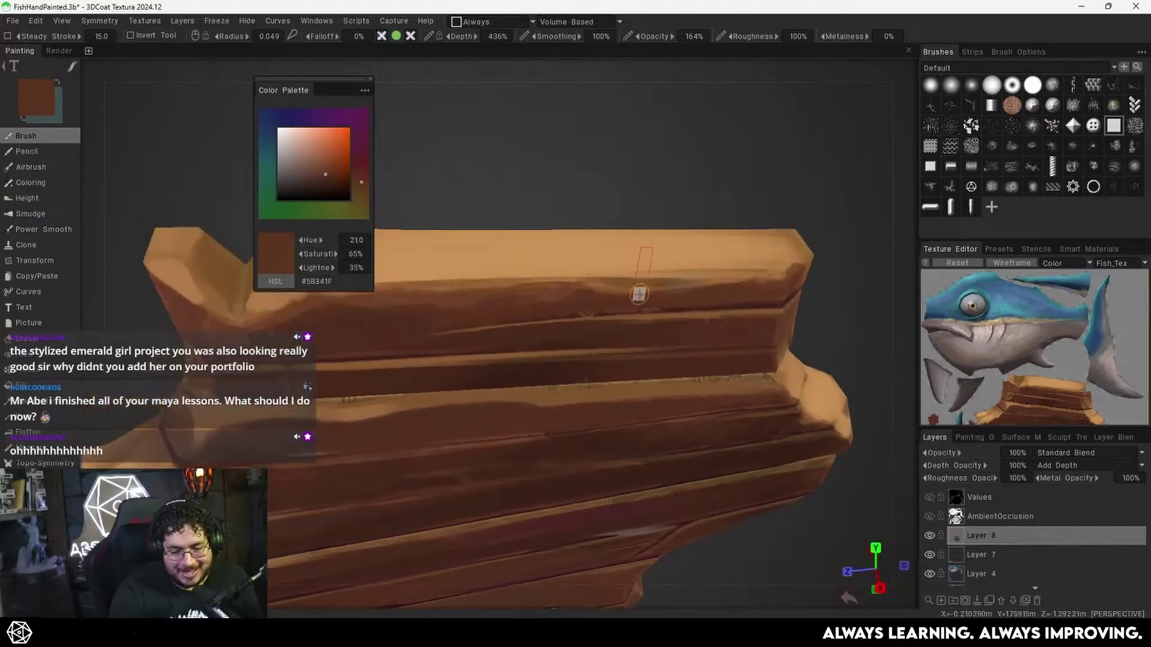
Shape an irregular chipped border along the top plank's upper edge, alternating sampled tan #C68F53 with dark brown #553121.
key(v)
mouse_move(611, 283)
mouse_down()
mouse_move(720, 276)
mouse_move(631, 279)
mouse_up()
key(v)
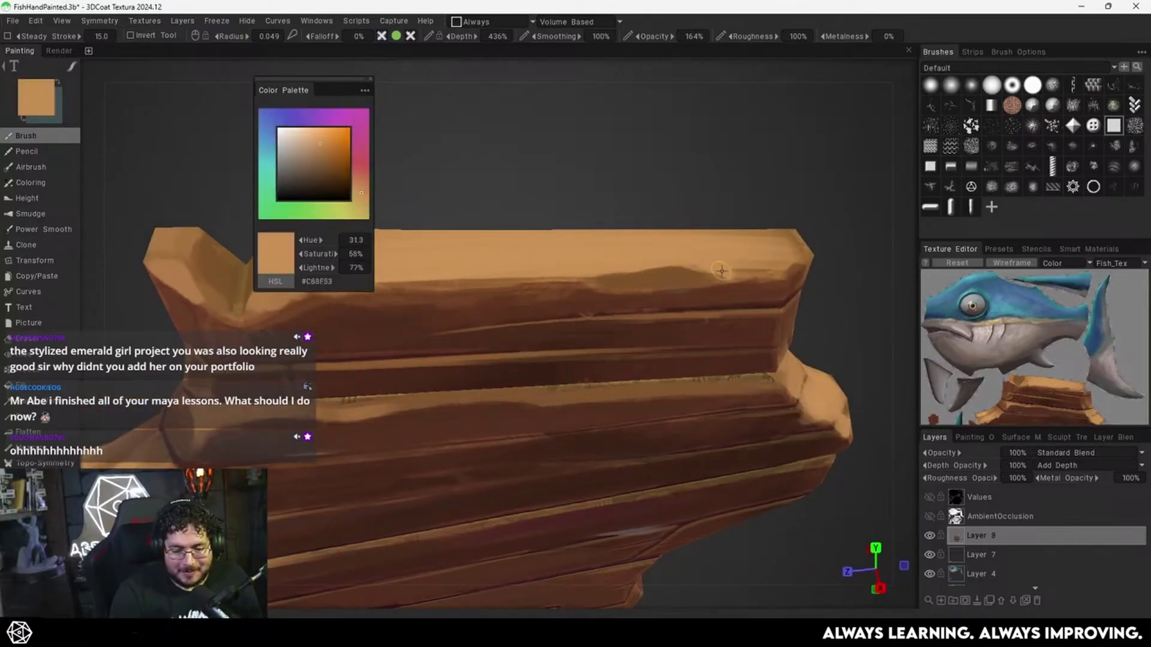
key(v)
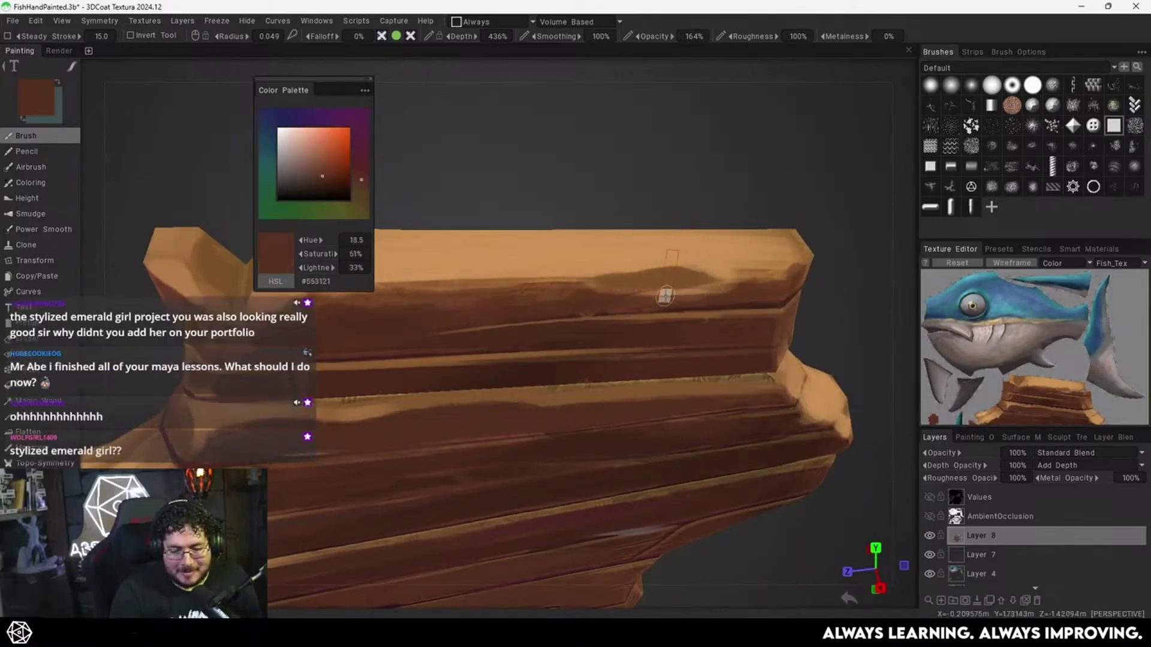
drag(665, 296, 750, 278)
drag(656, 301, 666, 296)
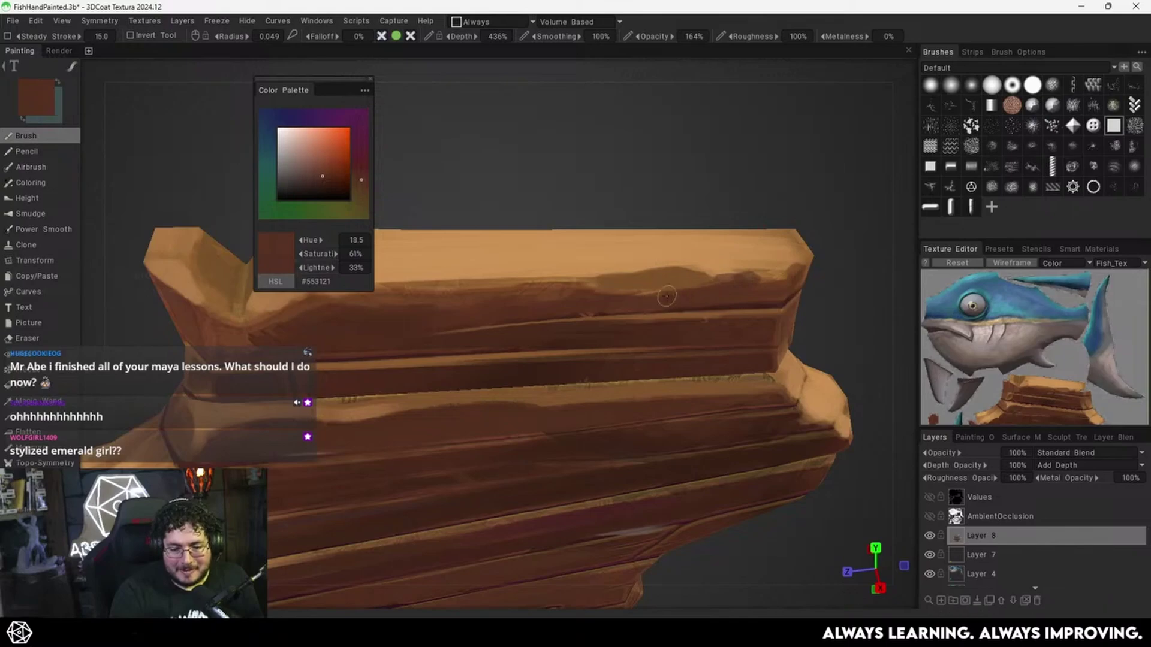
key(v)
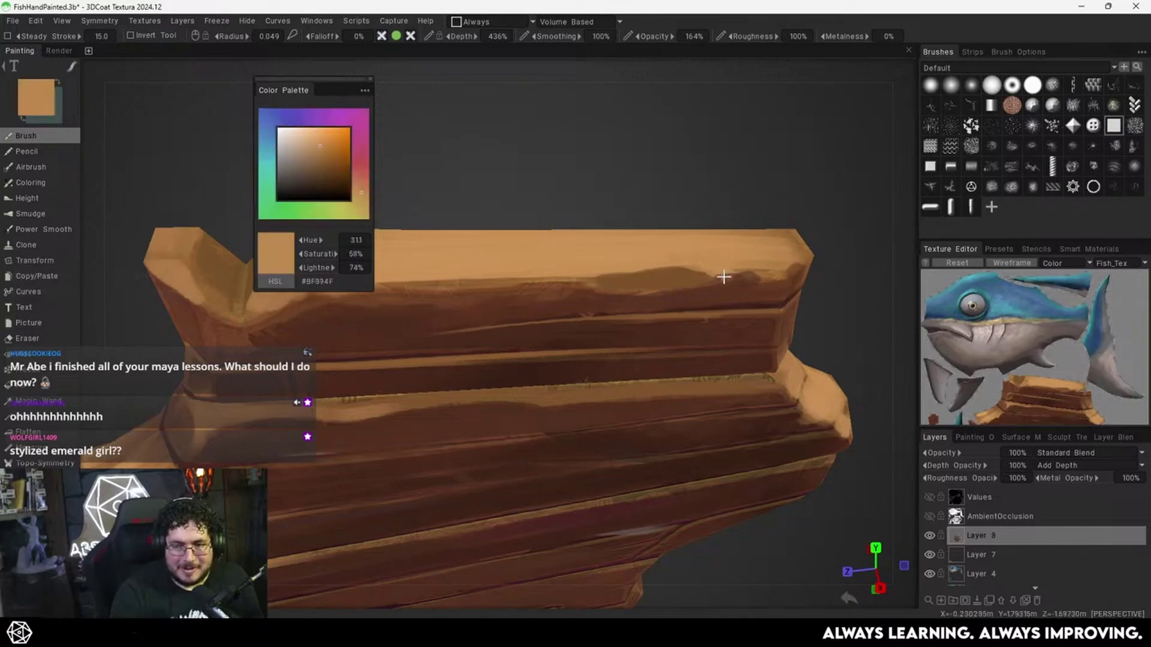
right_drag(724, 277, 660, 314)
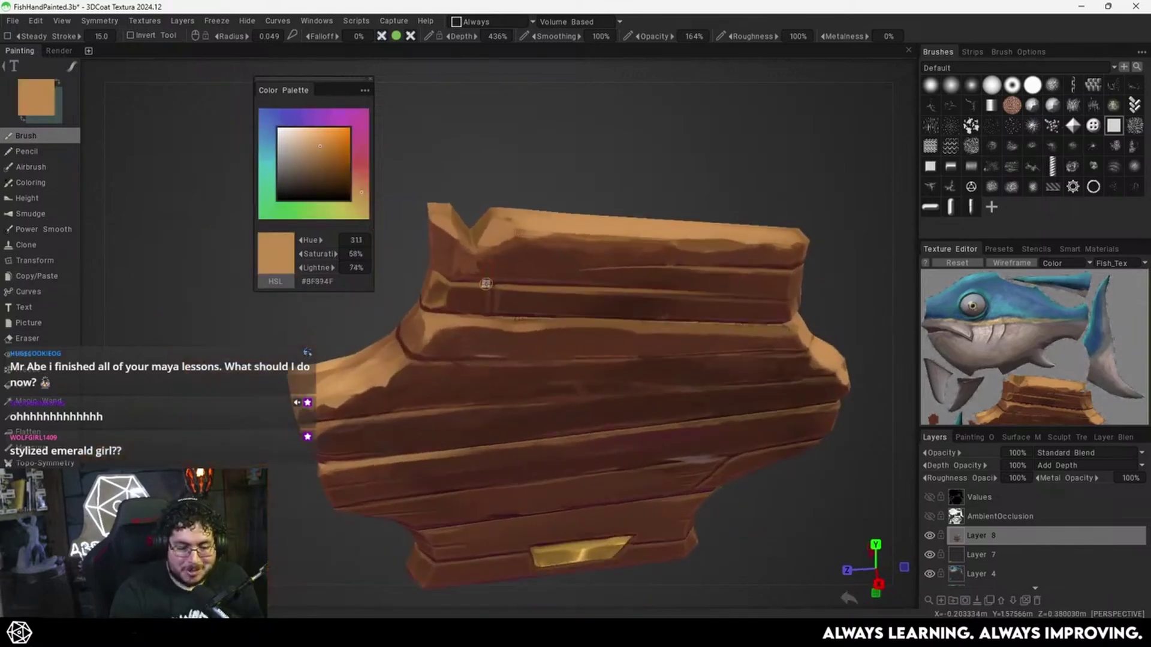
Touch up the wood around the notch at the top plank's left corner with sampled brown #522F1E at radius 0.049.
key(v)
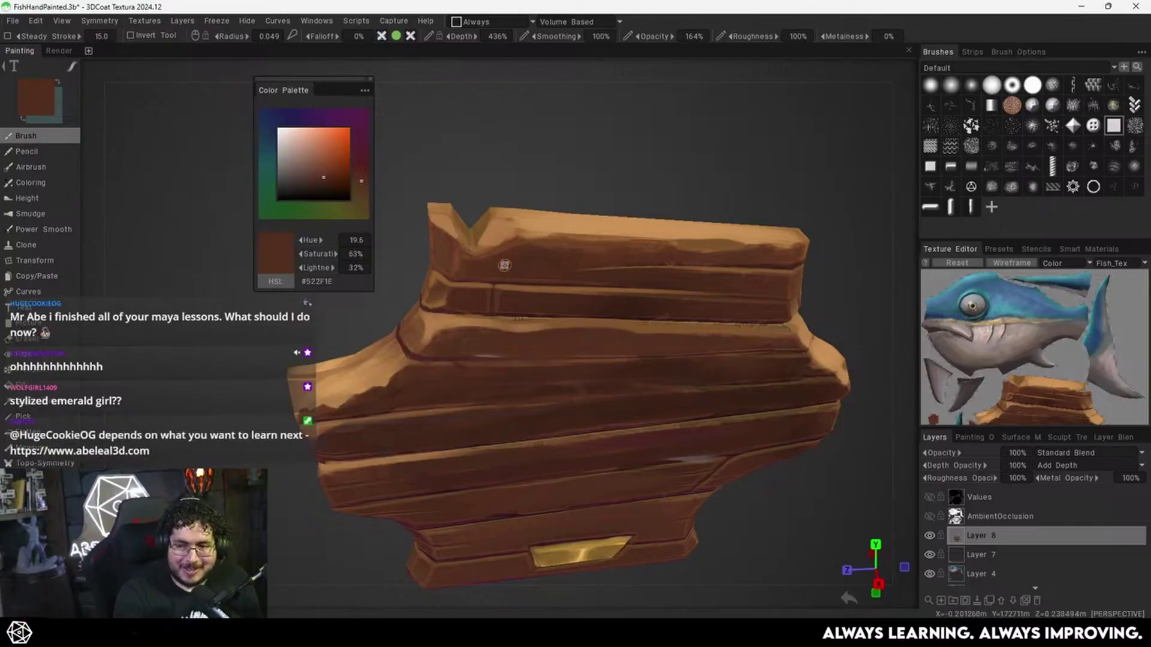
alt+drag(505, 266, 533, 316)
alt+middle_drag(533, 317, 535, 284)
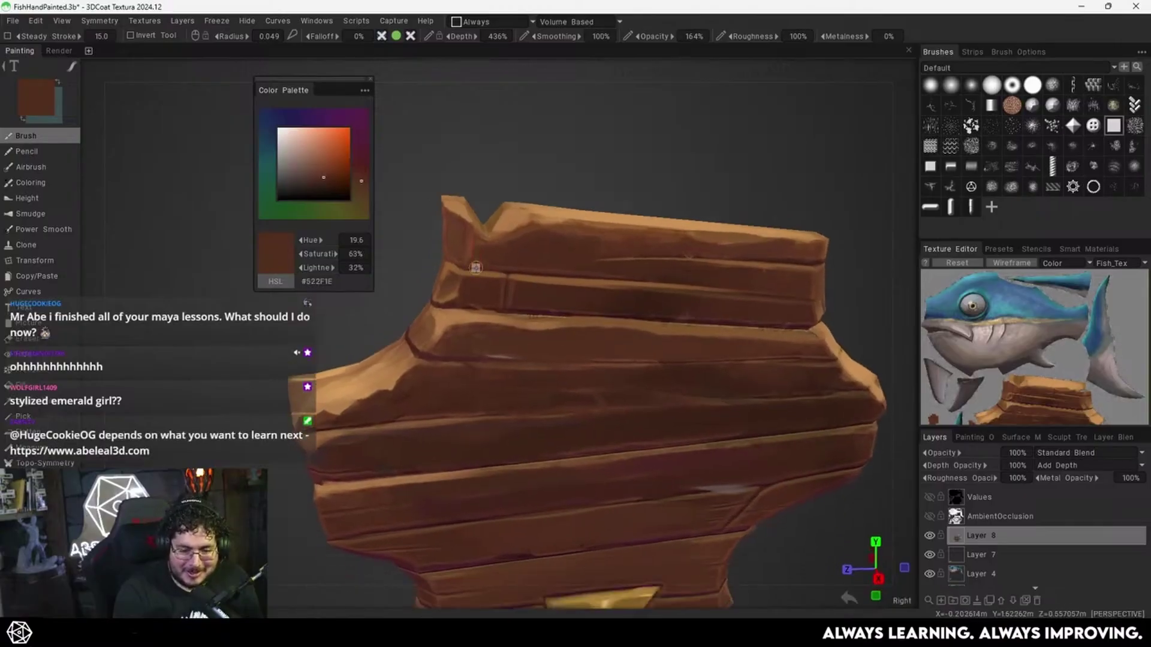
alt+drag(485, 259, 522, 327)
key(v)
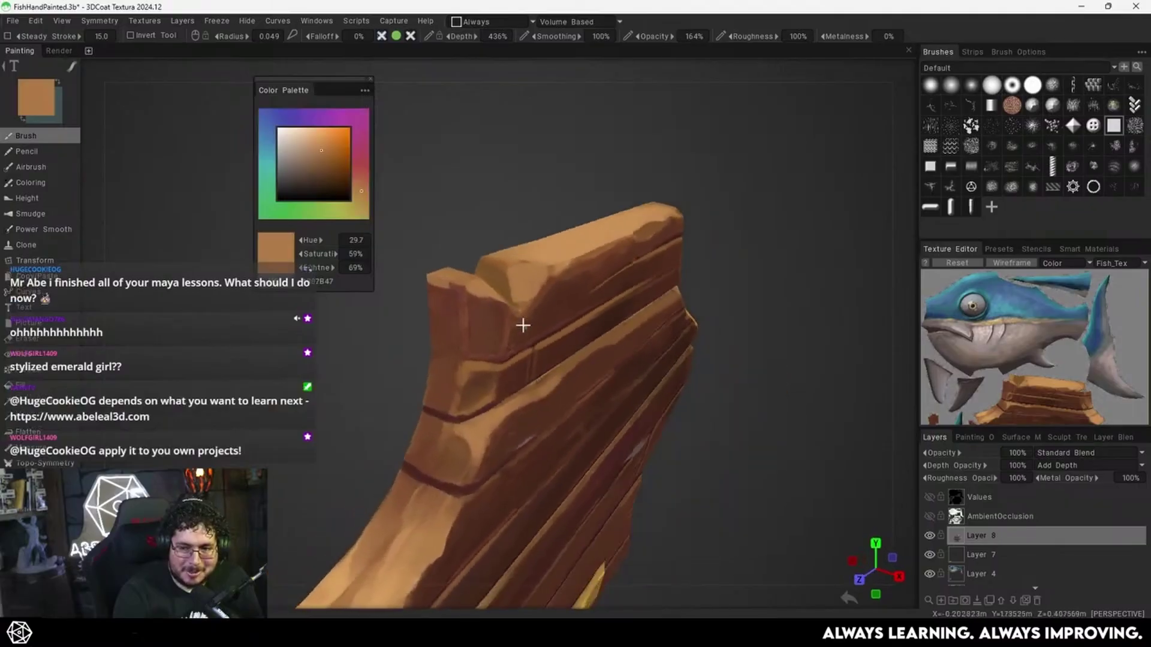
Blend the chamfered left end of the second plank with sampled browns #693D2A, #5F3D23 and lighter #916030.
key(v)
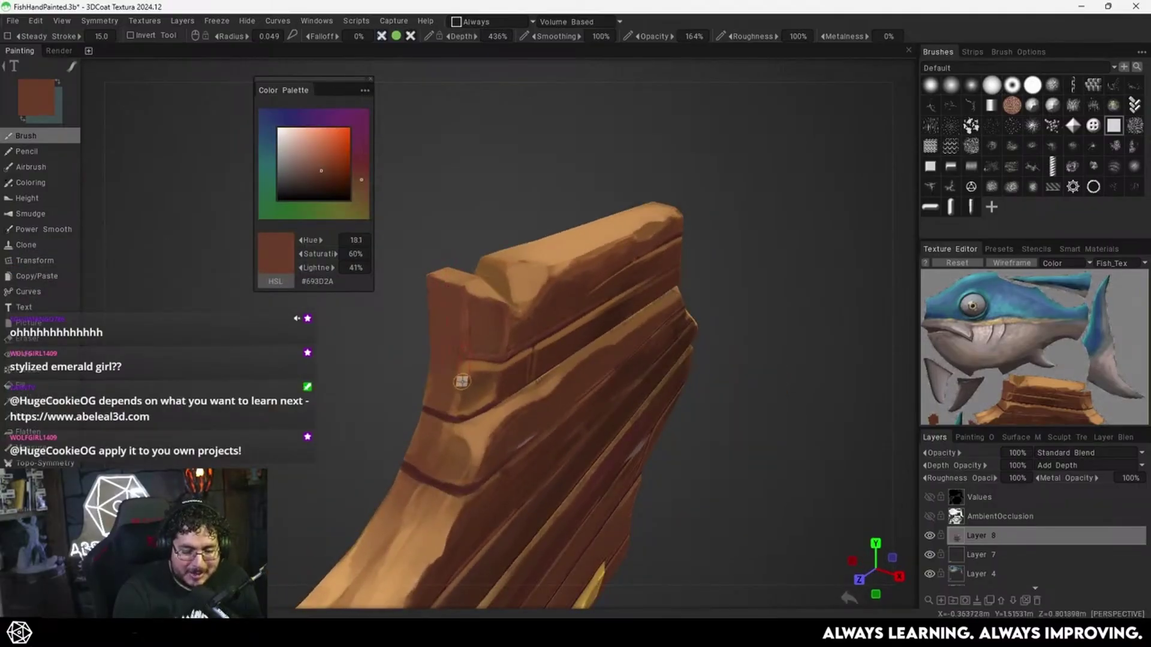
key(v)
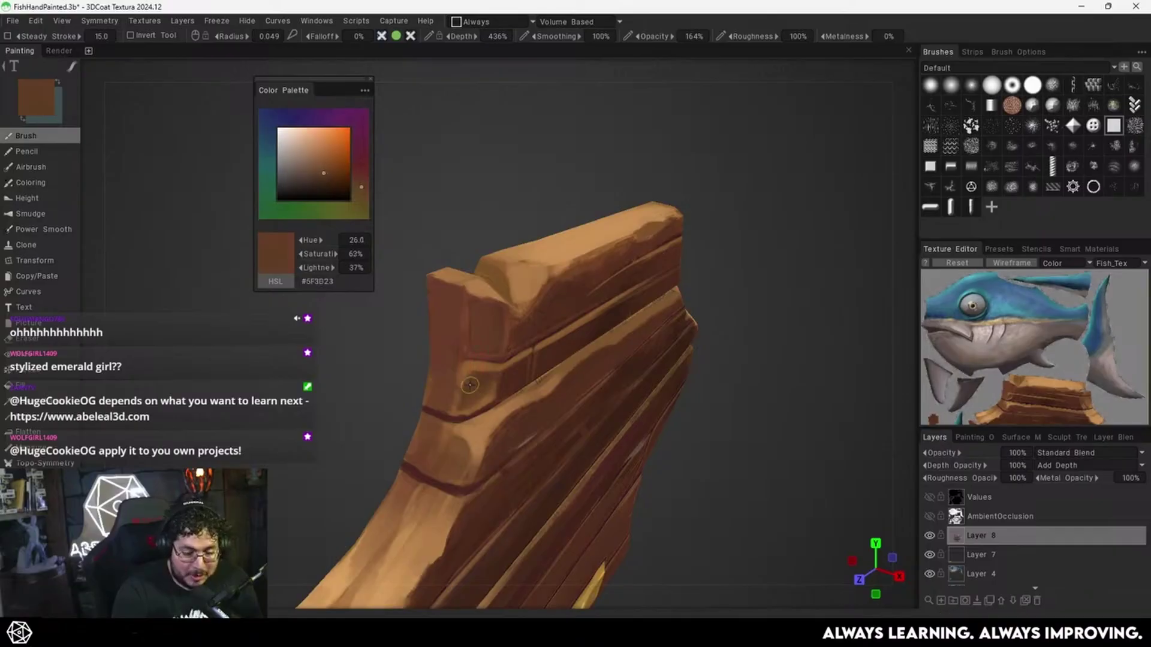
mouse_move(480, 380)
middle_down()
mouse_move(542, 308)
mouse_move(649, 324)
middle_up()
middle_drag(499, 368, 495, 345)
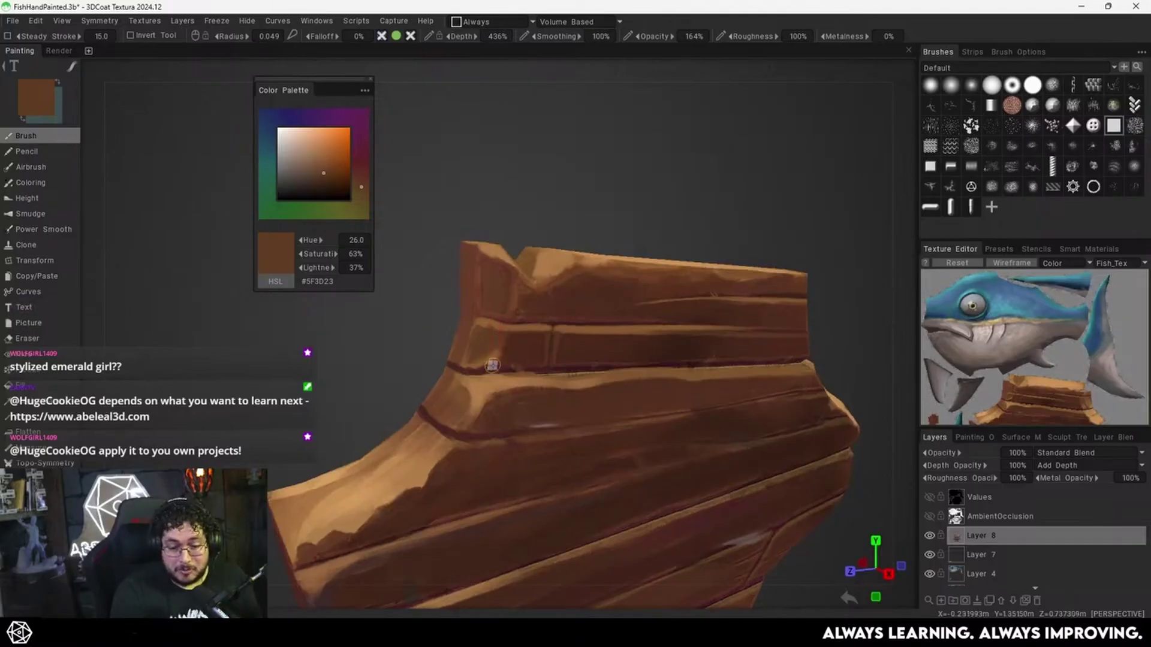
scroll(527, 326, up, 2)
scroll(493, 342, up, 2)
key(v)
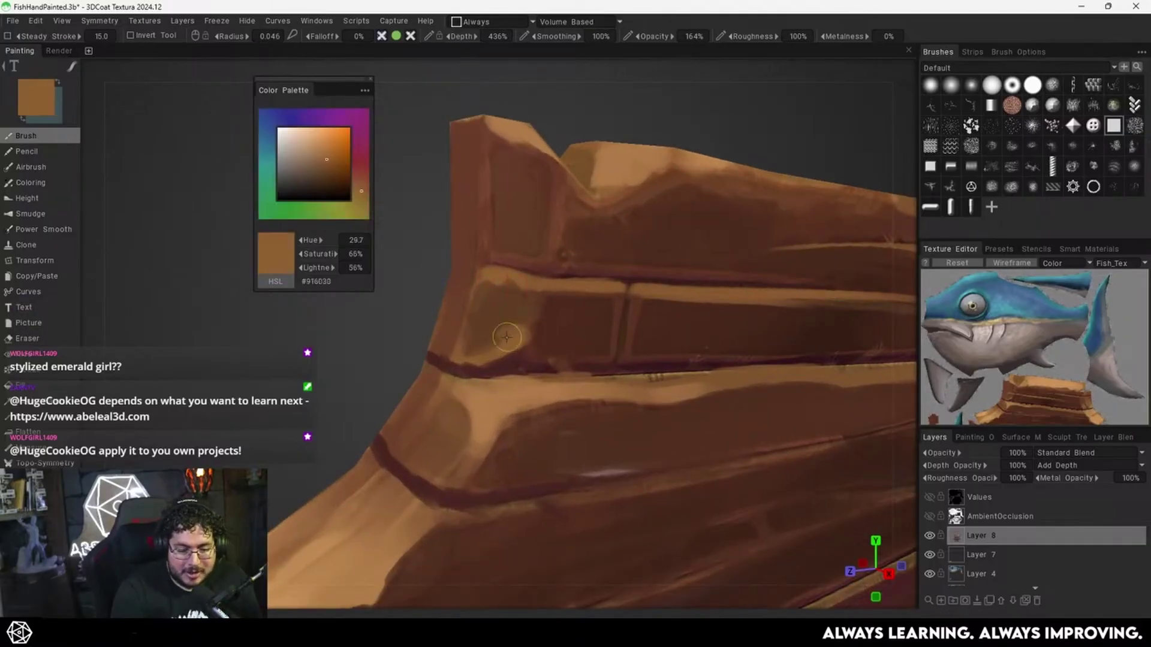
key(v)
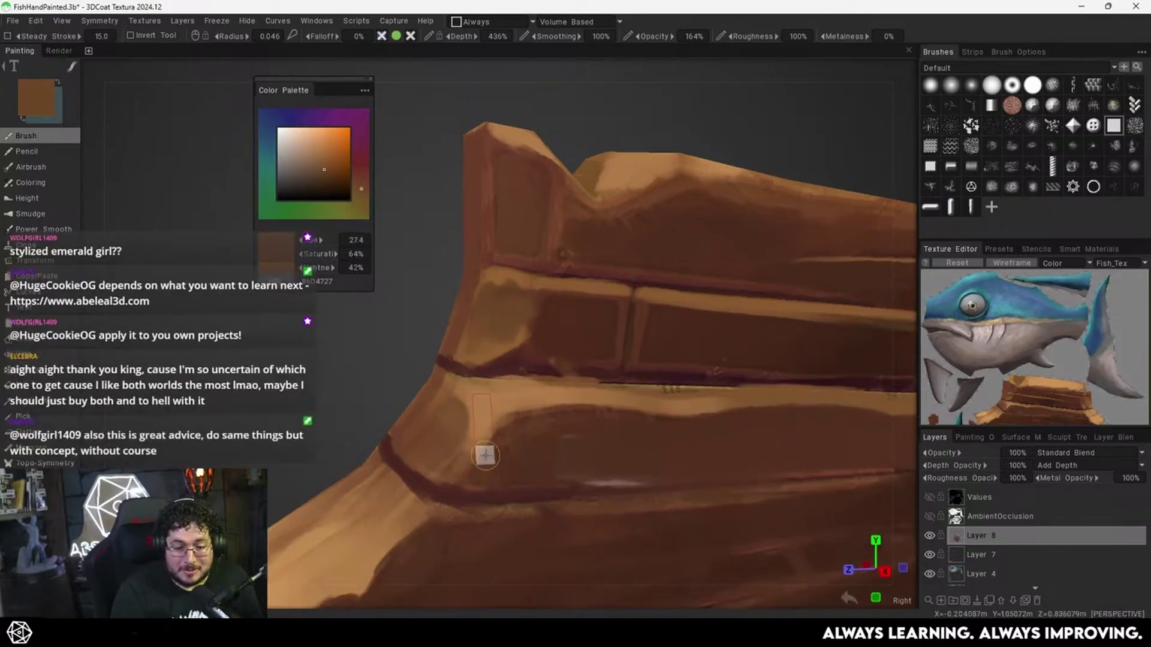
Refine the facet edge at the second plank's left end with sampled brown #674325 at radius 0.036.
mouse_move(501, 306)
alt+mouse_down()
mouse_move(526, 310)
mouse_move(494, 280)
mouse_move(513, 288)
alt+mouse_up()
key(bracketleft)
key(v)
key(v)
alt+drag(602, 358, 539, 314)
mouse_move(539, 314)
alt+right_down()
mouse_move(537, 333)
mouse_move(576, 293)
alt+right_up()
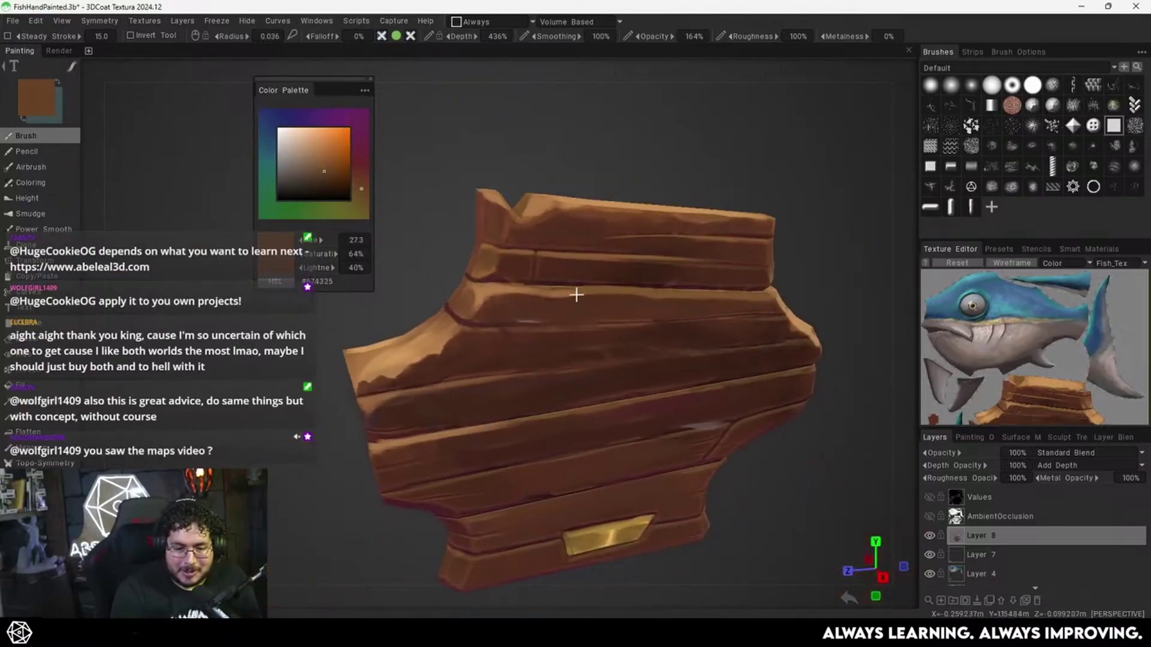
alt+drag(575, 293, 547, 311)
alt+right_drag(547, 311, 585, 286)
alt+middle_drag(585, 285, 571, 360)
alt+drag(566, 351, 568, 358)
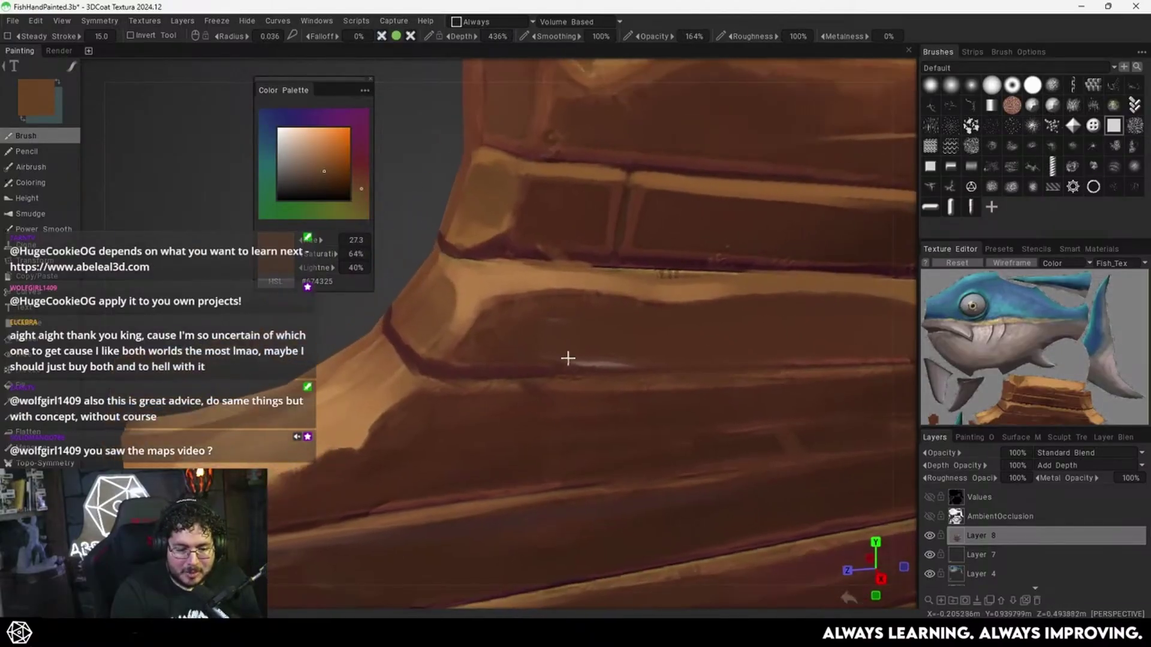
key(v)
drag(505, 190, 505, 214)
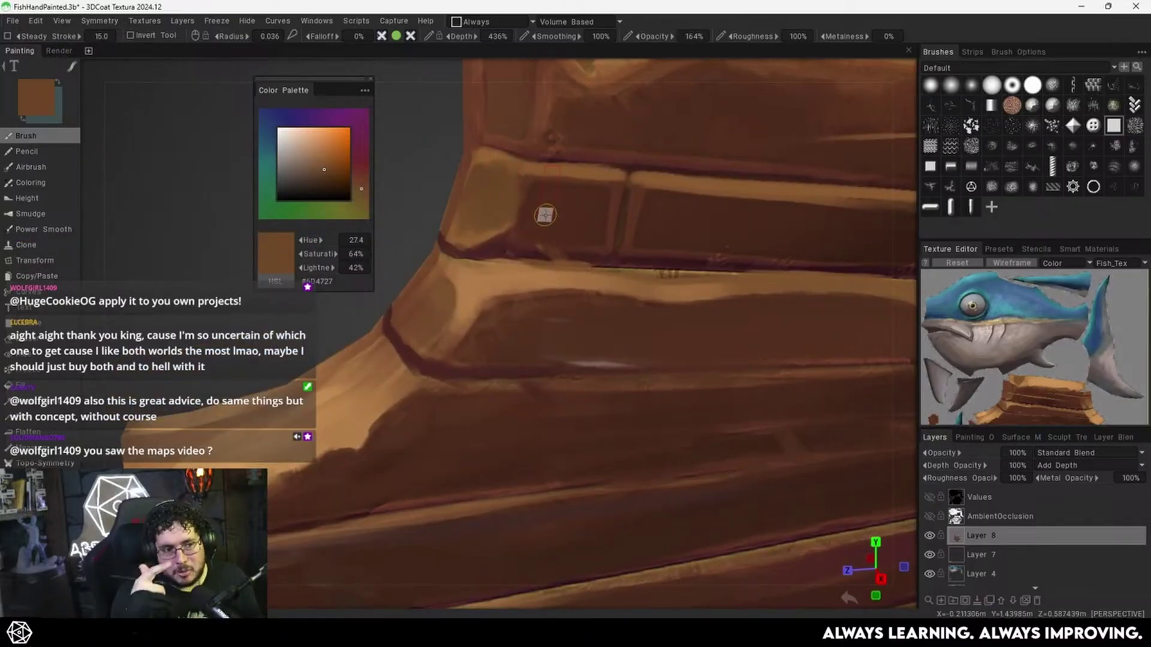
Even out the third plank's dark face below its left highlight with sampled brown #52301F at radius 0.059.
alt+drag(667, 336, 671, 303)
key(v)
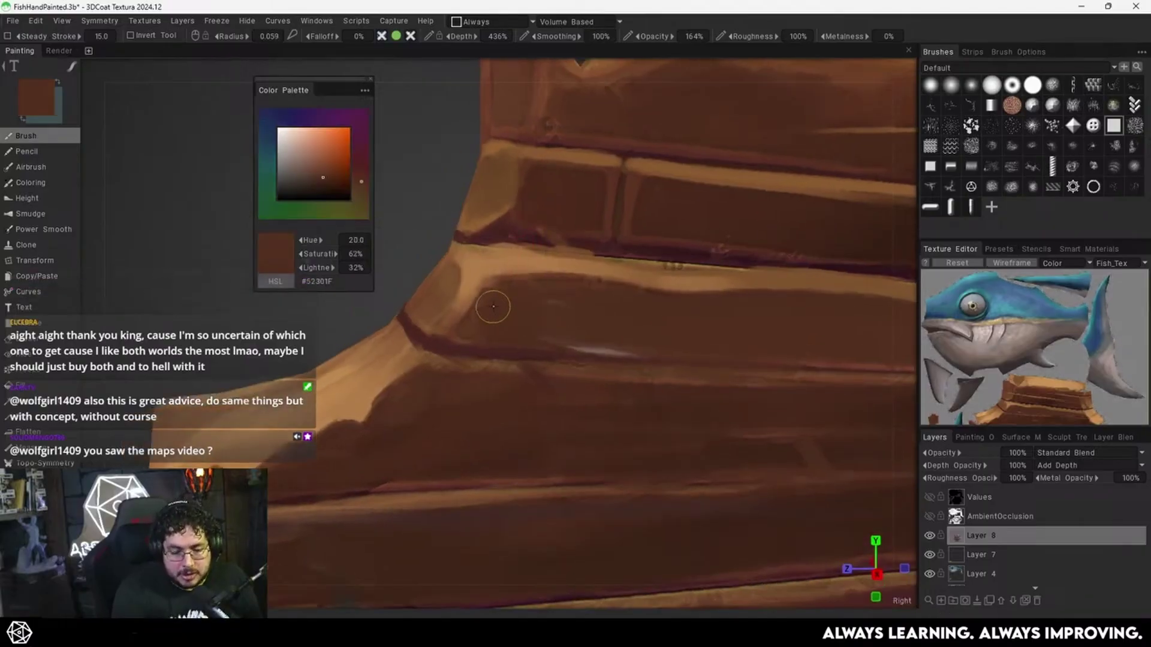
scroll(580, 341, down, 6)
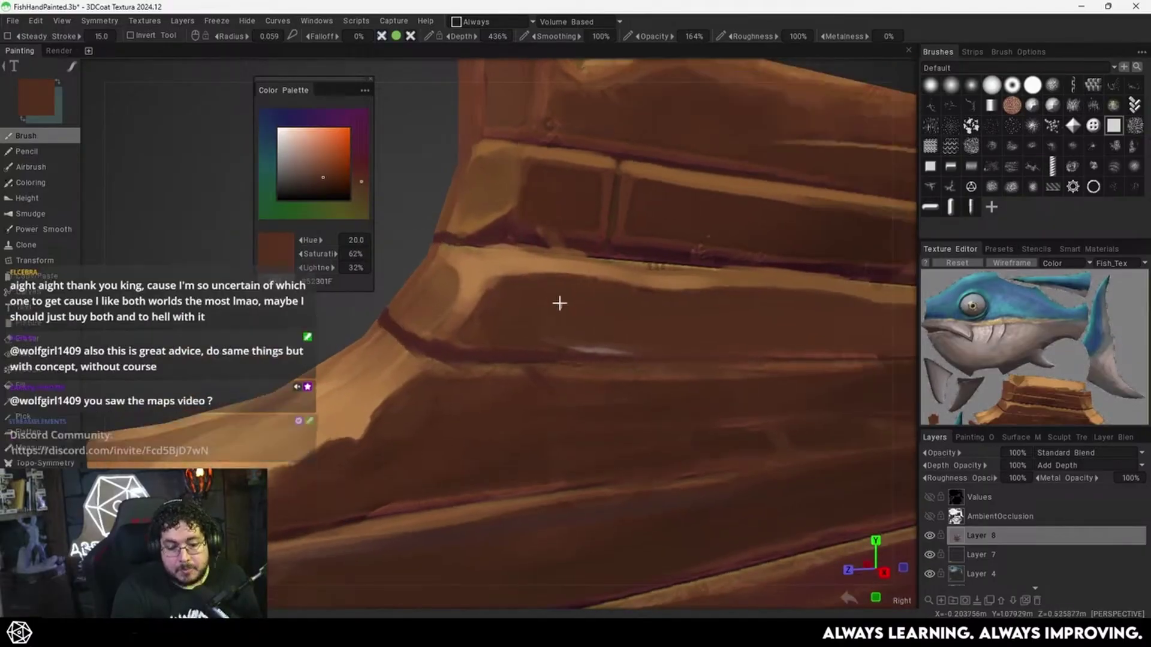
scroll(530, 334, up, 3)
mouse_move(531, 334)
alt+middle_down()
mouse_move(613, 329)
mouse_move(604, 329)
alt+middle_up()
scroll(580, 330, down, 5)
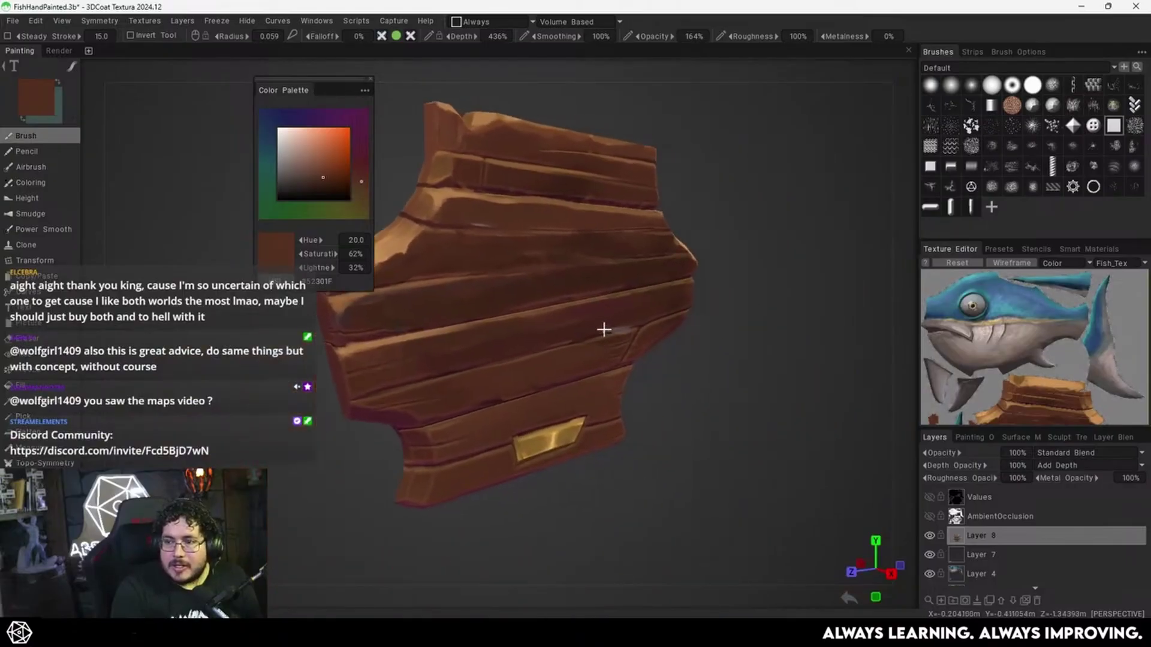
Paint light tan #D0985A highlights along the upper edges of the lower left planks at radius 0.041.
alt+drag(611, 347, 621, 378)
alt+middle_drag(621, 377, 645, 324)
scroll(660, 320, up, 3)
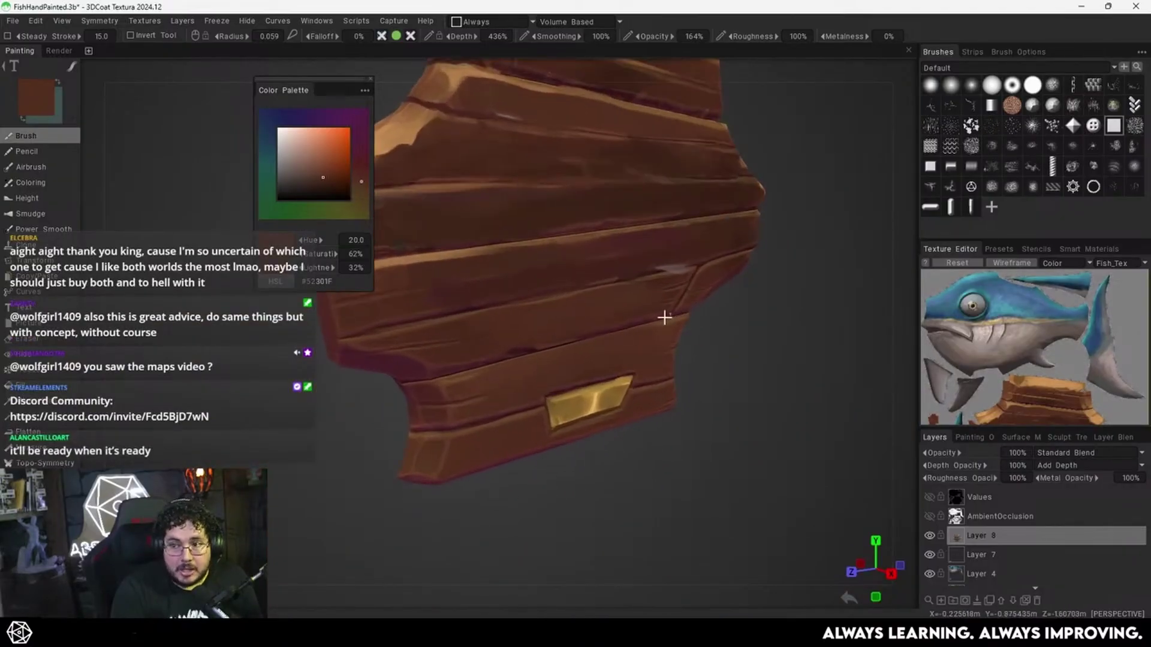
alt+drag(663, 318, 595, 337)
alt+middle_drag(599, 365, 649, 386)
alt+drag(649, 385, 619, 333)
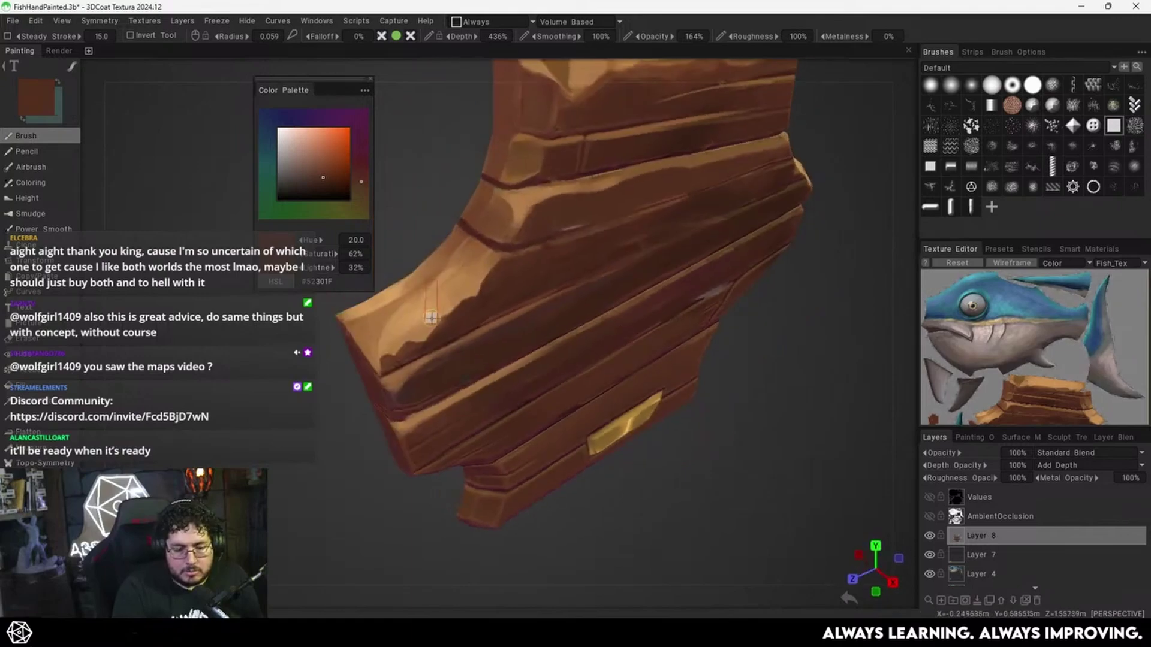
key(v)
middle_drag(538, 382, 589, 365)
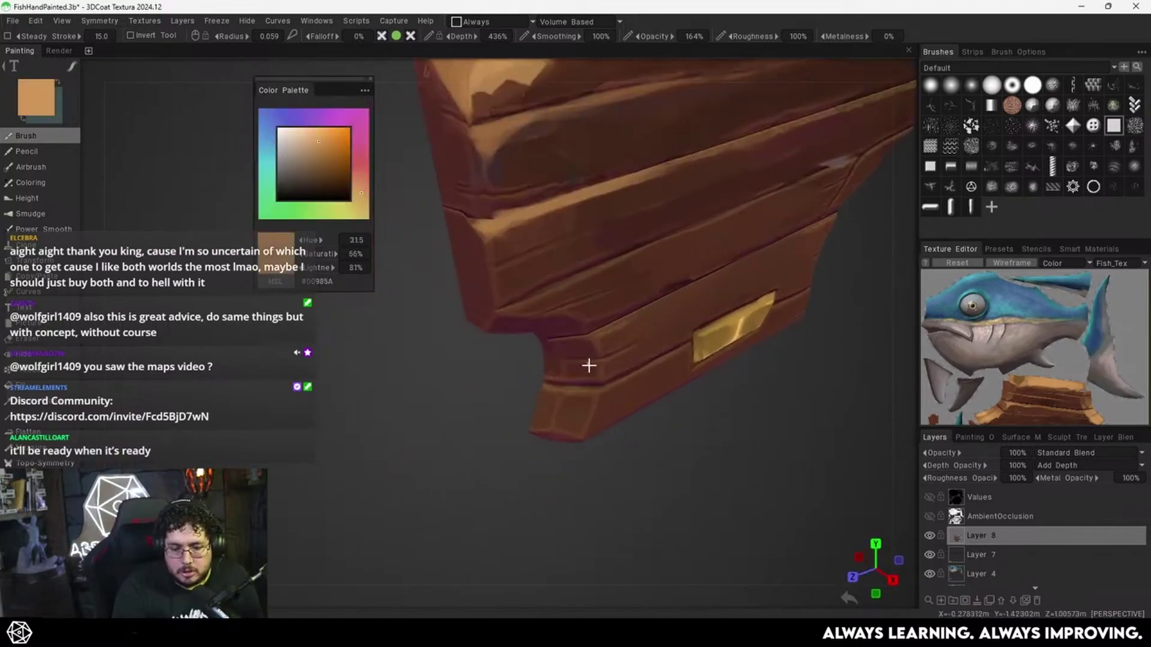
drag(505, 309, 692, 247)
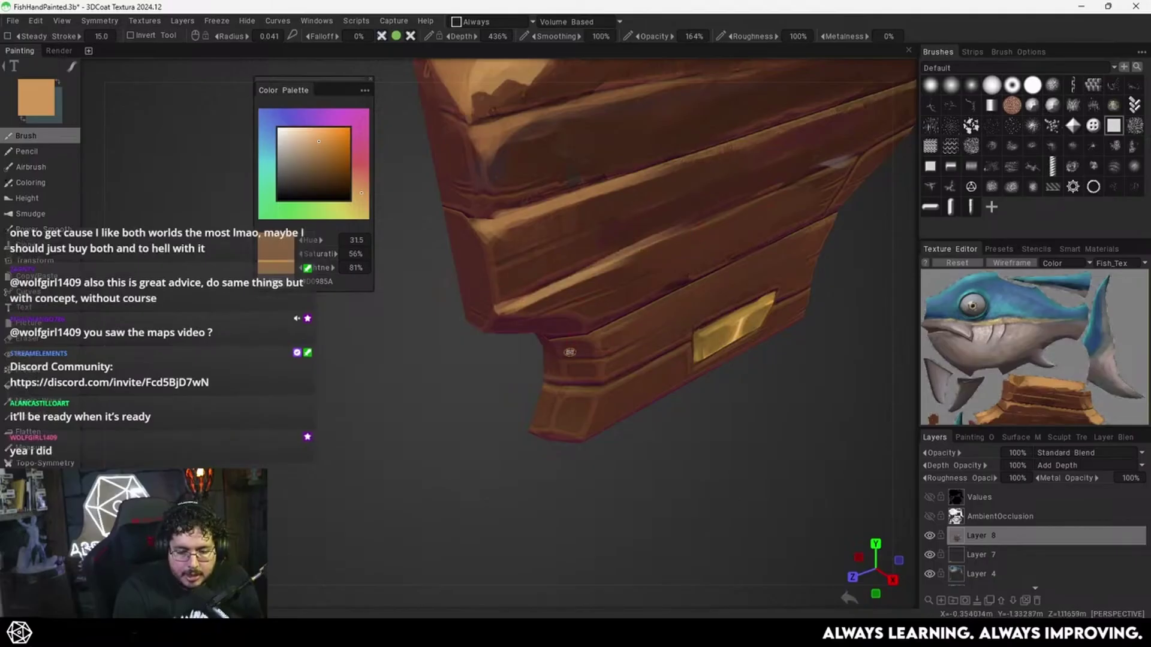
drag(572, 349, 724, 276)
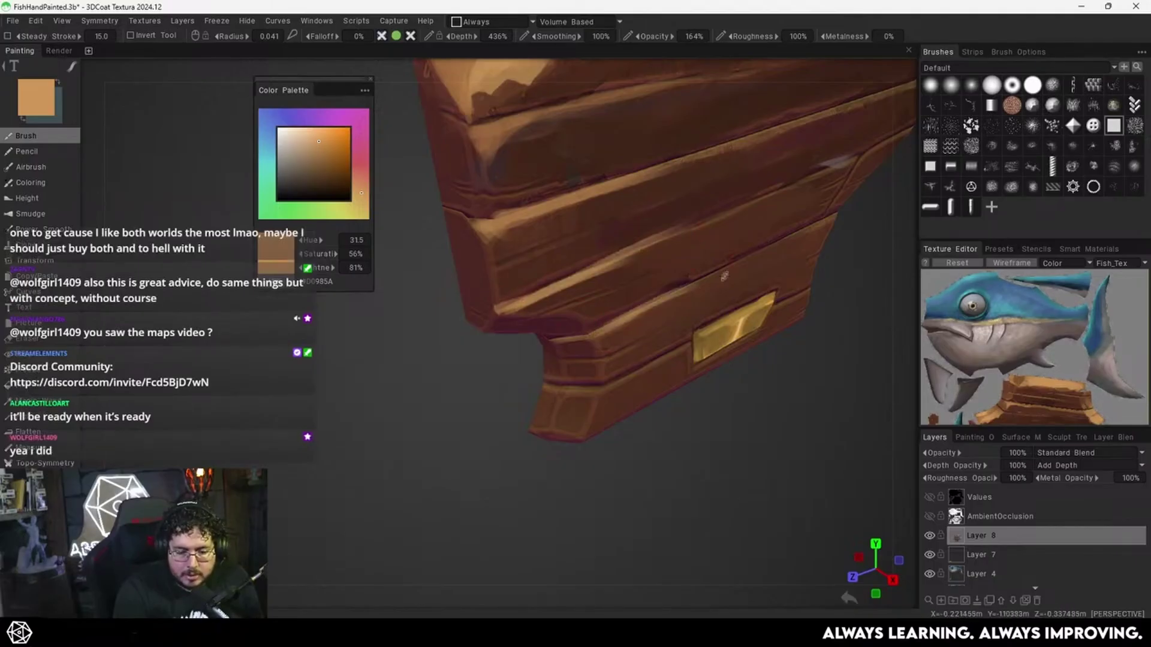
mouse_move(544, 386)
mouse_down()
mouse_move(592, 390)
mouse_move(713, 334)
mouse_up()
Extend the #D0985A edge highlights along the upper edges of the lower right planks.
alt+right_drag(736, 278, 555, 362)
alt+drag(555, 363, 539, 334)
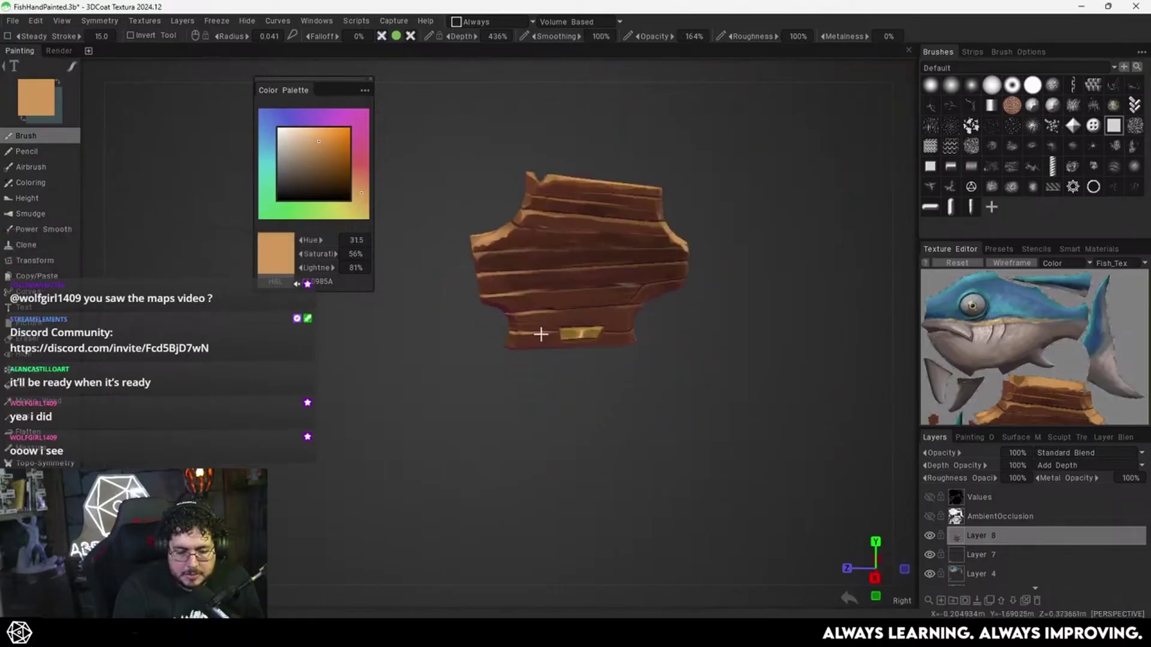
alt+right_drag(539, 334, 724, 295)
alt+middle_drag(724, 295, 660, 300)
alt+right_drag(660, 300, 710, 325)
drag(711, 326, 664, 303)
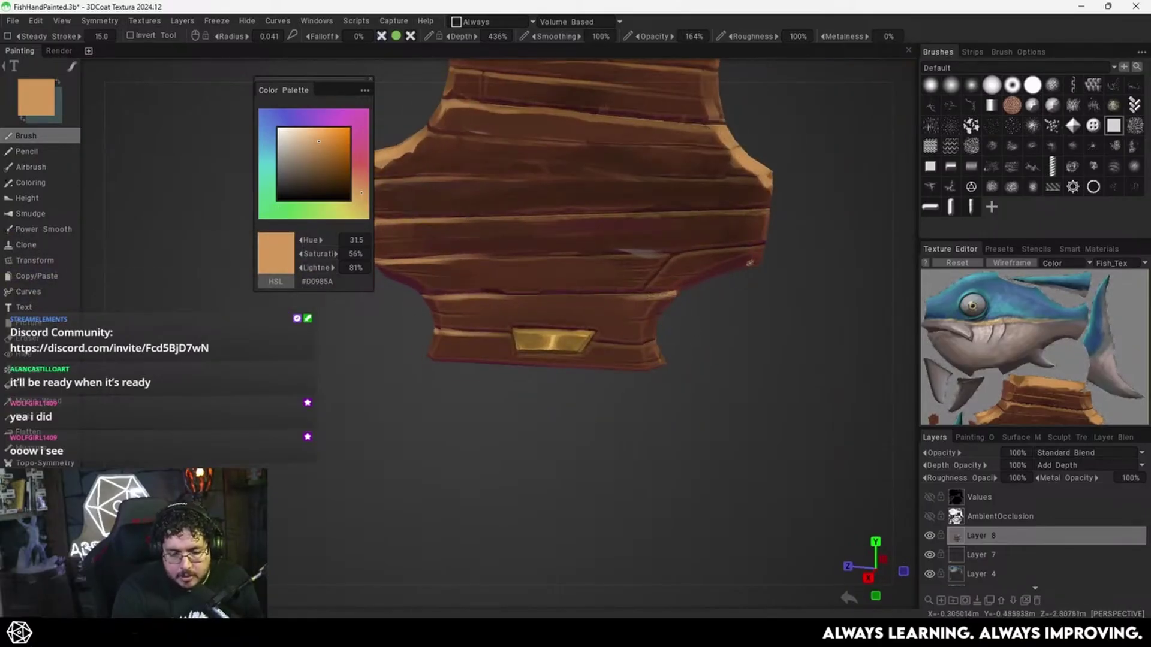
drag(753, 246, 717, 252)
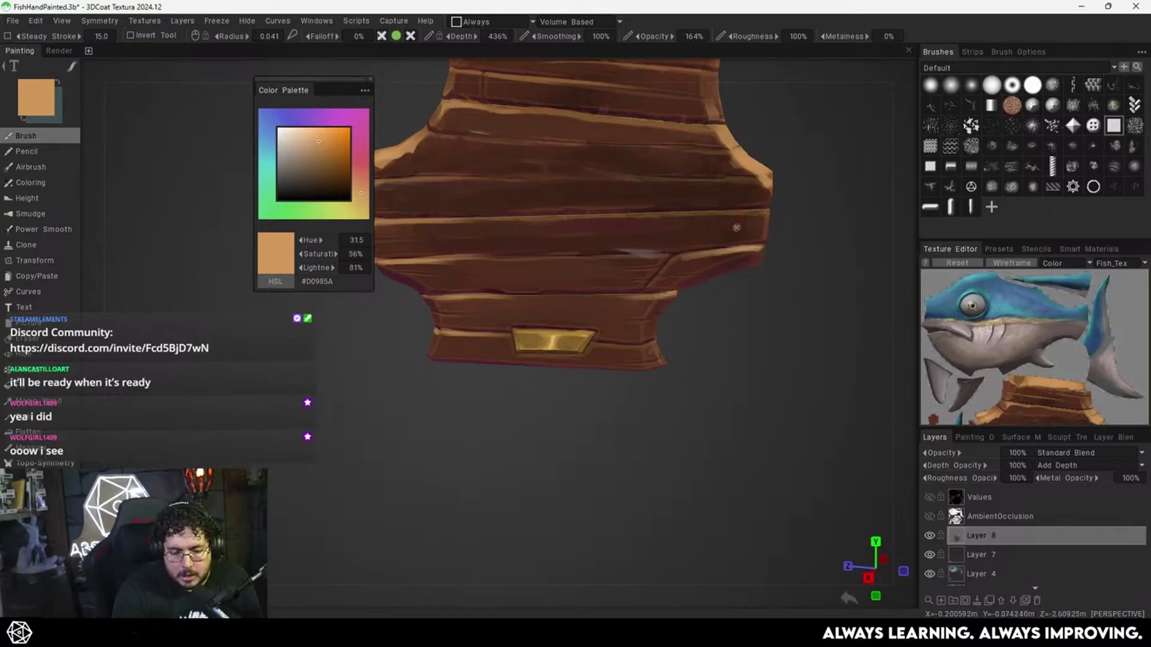
Break up the highlights on the board's right side with sampled dark browns #49291B and #41231A.
key(v)
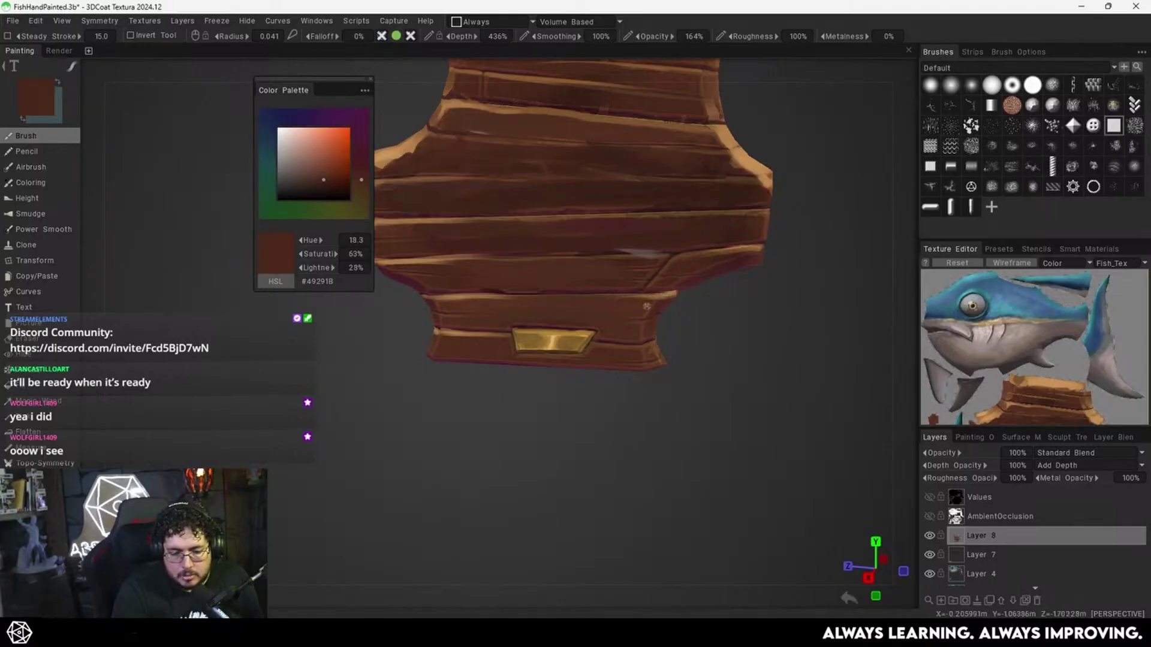
alt+middle_drag(788, 258, 735, 297)
alt+right_drag(735, 297, 642, 308)
alt+drag(641, 308, 678, 288)
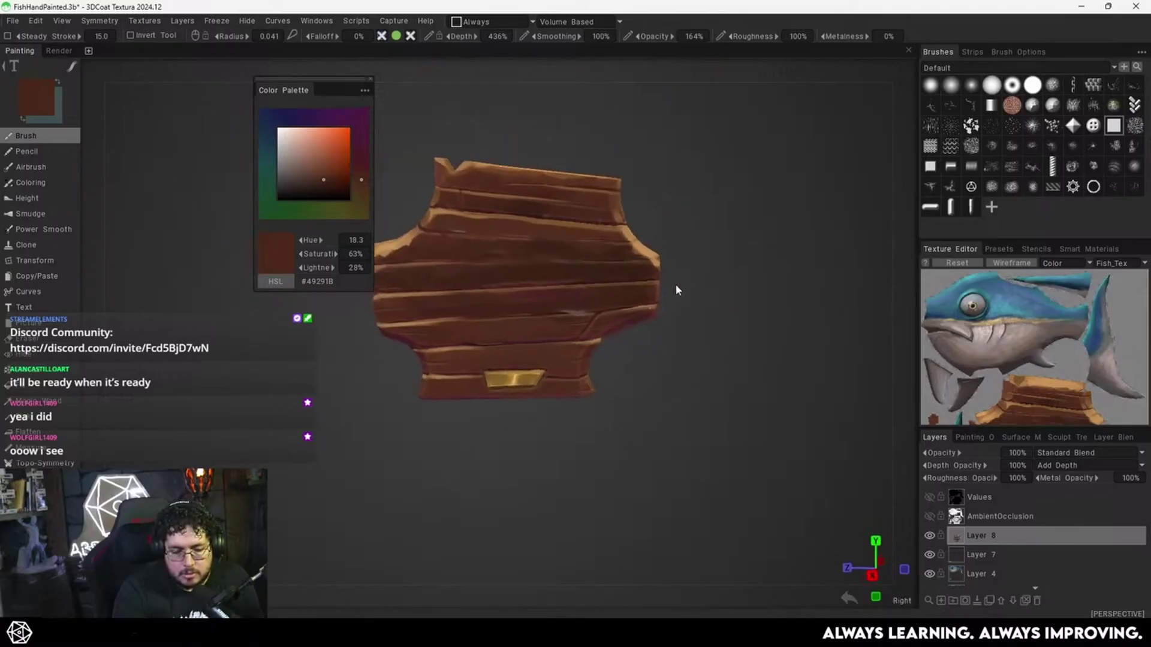
alt+right_drag(678, 287, 707, 269)
key(v)
mouse_move(678, 280)
alt+mouse_down()
mouse_move(677, 294)
mouse_move(648, 281)
mouse_move(681, 275)
alt+mouse_up()
key(v)
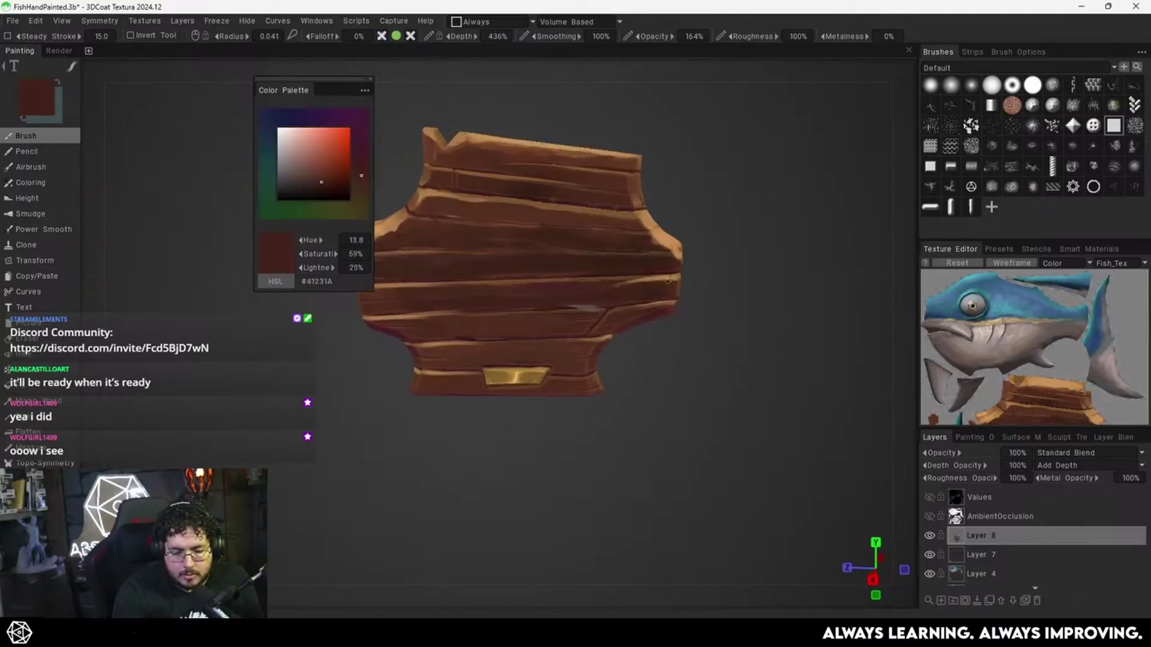
Compare the board with Layer 8's opacity lowered to 70% and restored to 100%.
click(1016, 452)
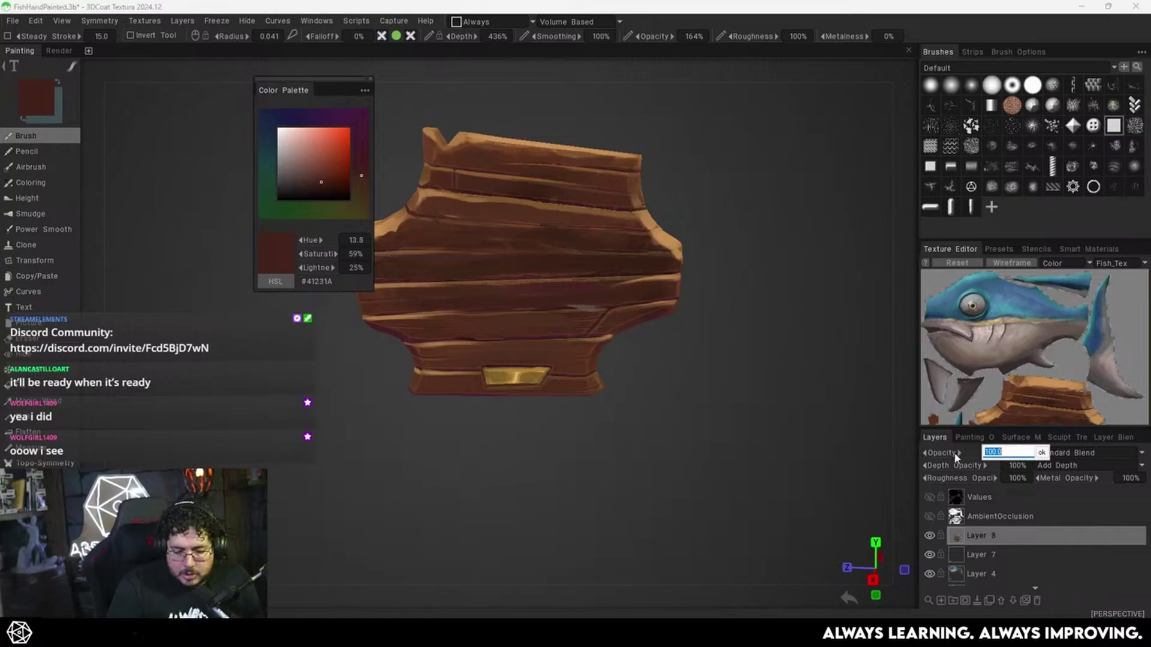
click(951, 455)
mouse_move(937, 451)
mouse_down()
mouse_move(928, 450)
mouse_move(942, 452)
mouse_up()
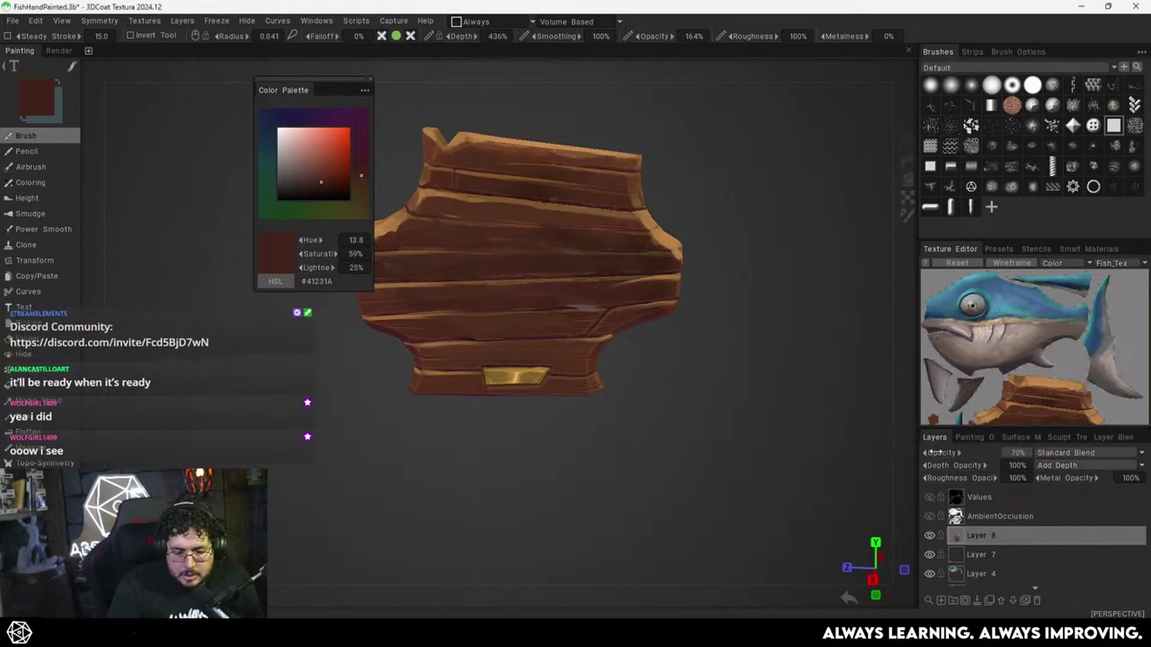
drag(804, 452, 779, 414)
middle_drag(779, 415, 822, 444)
drag(949, 453, 1092, 434)
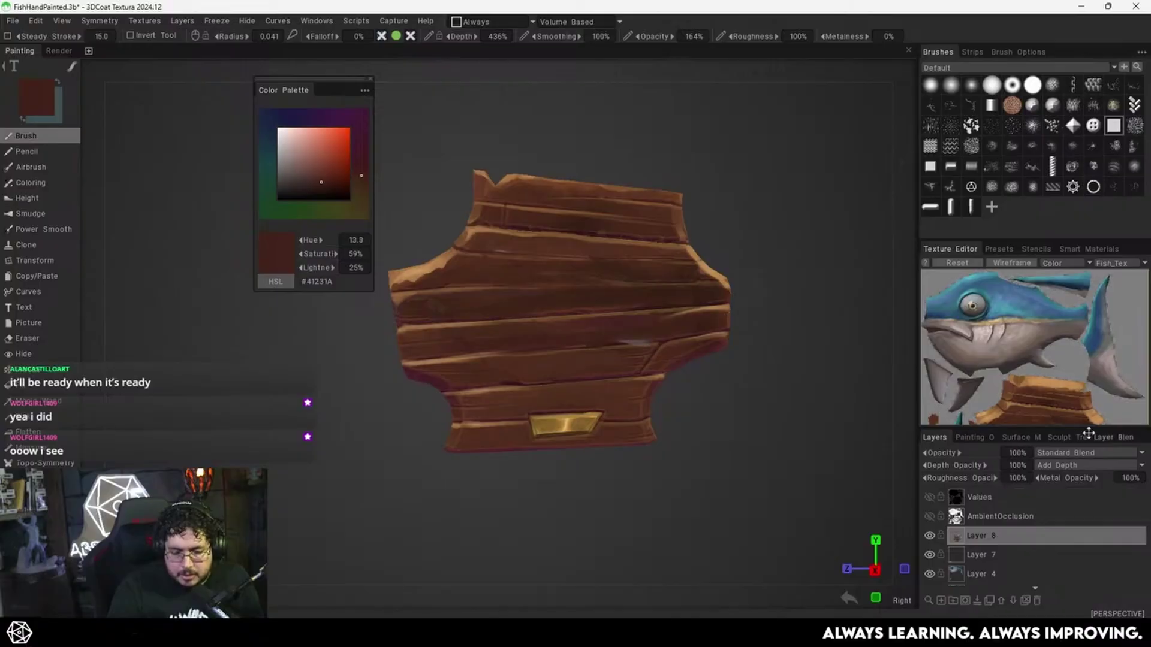
right_drag(818, 445, 818, 441)
drag(819, 445, 757, 454)
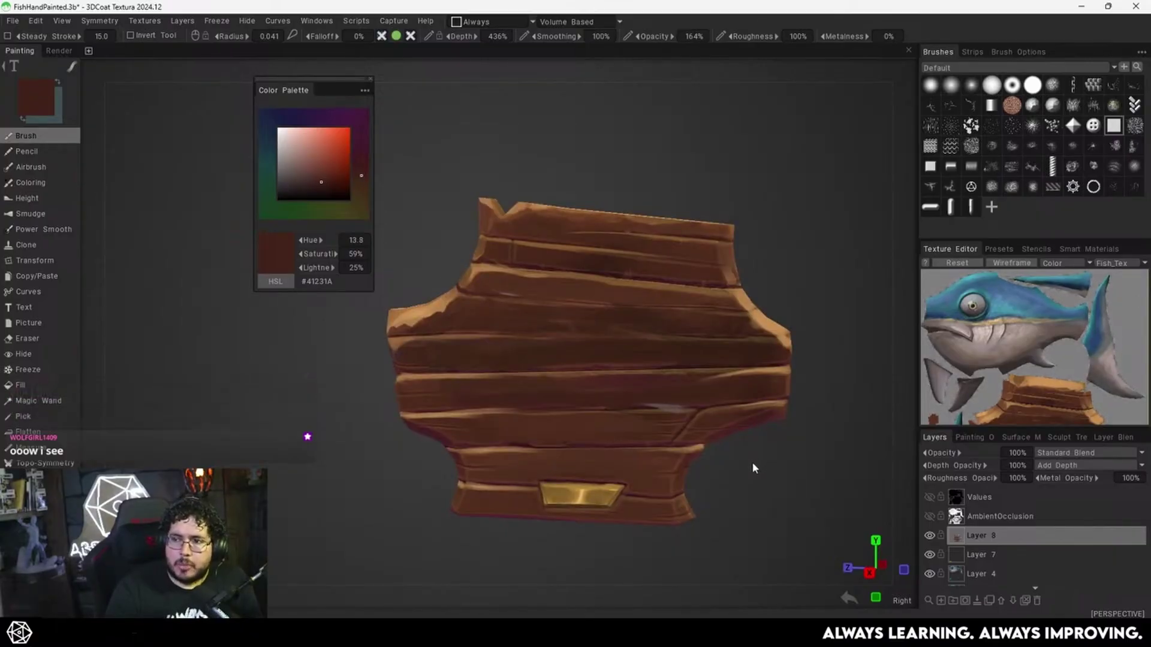
Sharpen the groove below the third plank's right curved end with dark brown #44291D at radius 0.020, bordering it with tan #B5804C at radius 0.035.
mouse_move(746, 384)
alt+mouse_down()
mouse_move(704, 389)
mouse_move(789, 353)
mouse_move(707, 405)
mouse_move(756, 367)
mouse_move(704, 293)
mouse_move(725, 351)
mouse_move(727, 328)
mouse_move(706, 333)
mouse_move(717, 323)
alt+mouse_up()
key(v)
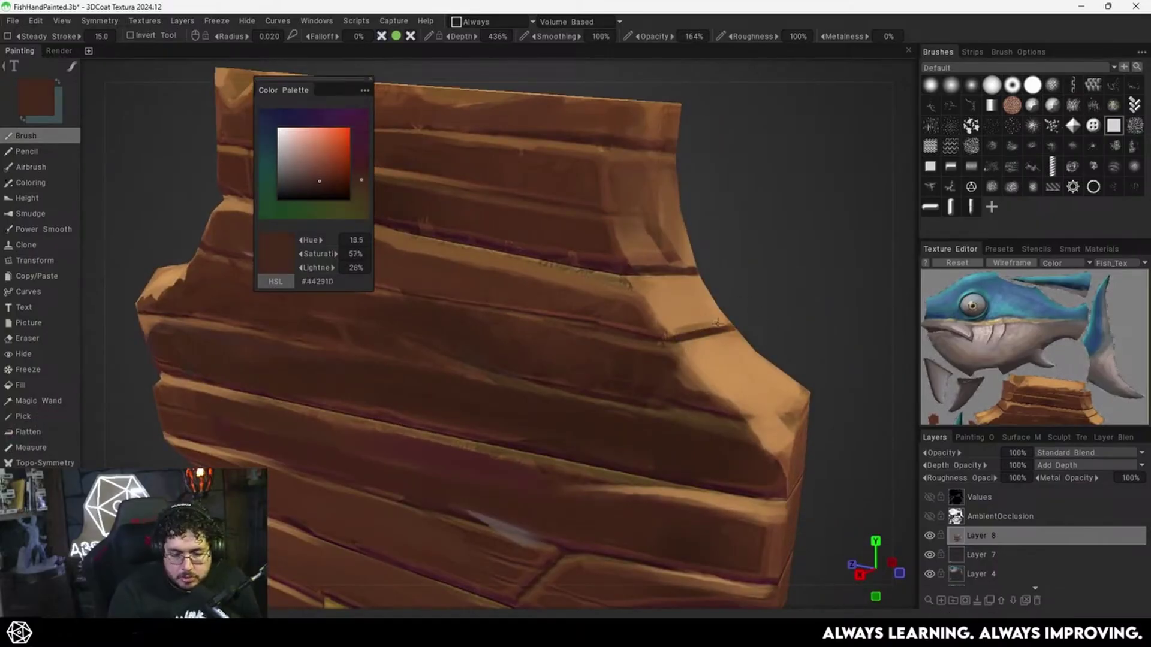
key(v)
key(v)
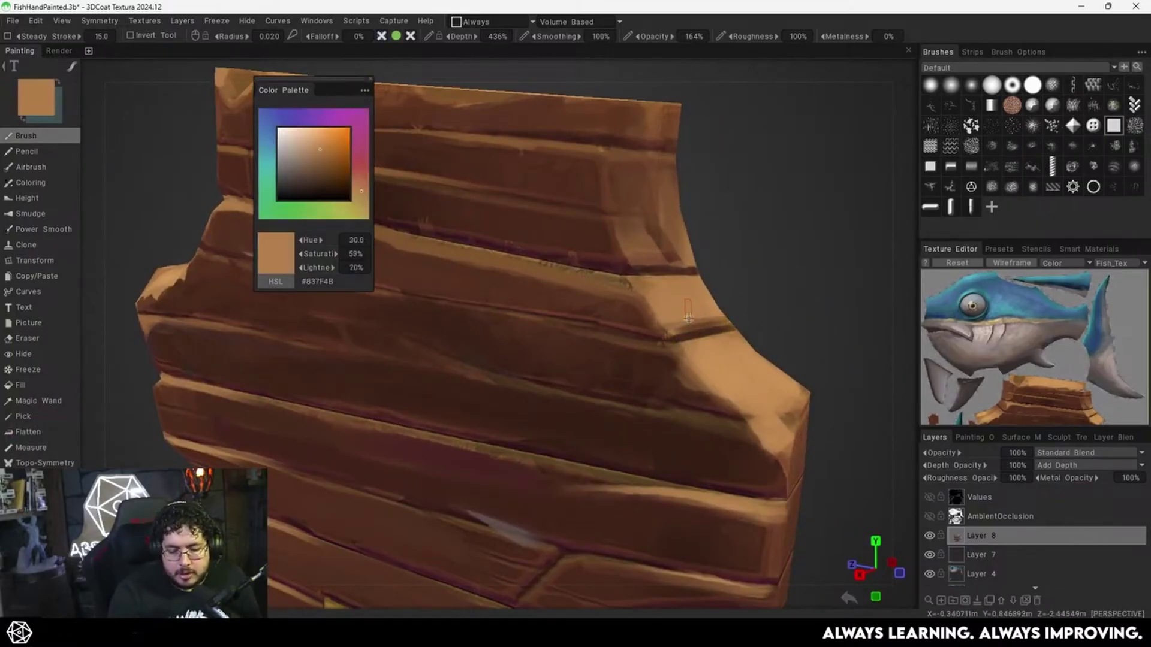
key(v)
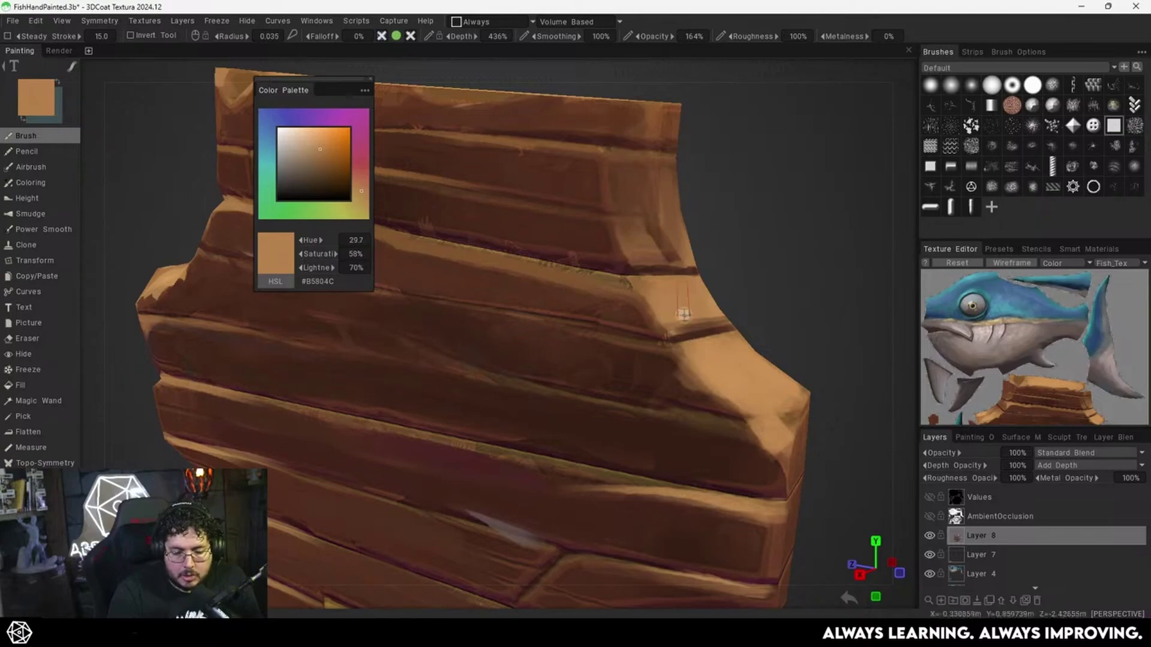
mouse_move(682, 323)
mouse_down()
mouse_move(715, 324)
mouse_move(700, 340)
mouse_move(717, 343)
mouse_move(722, 315)
mouse_up()
Refine the second plank's chamfered right end with sampled tan #B9844D, adding finer detail in browns #5B3222 and #8E6038 at radius 0.014.
key(v)
key(v)
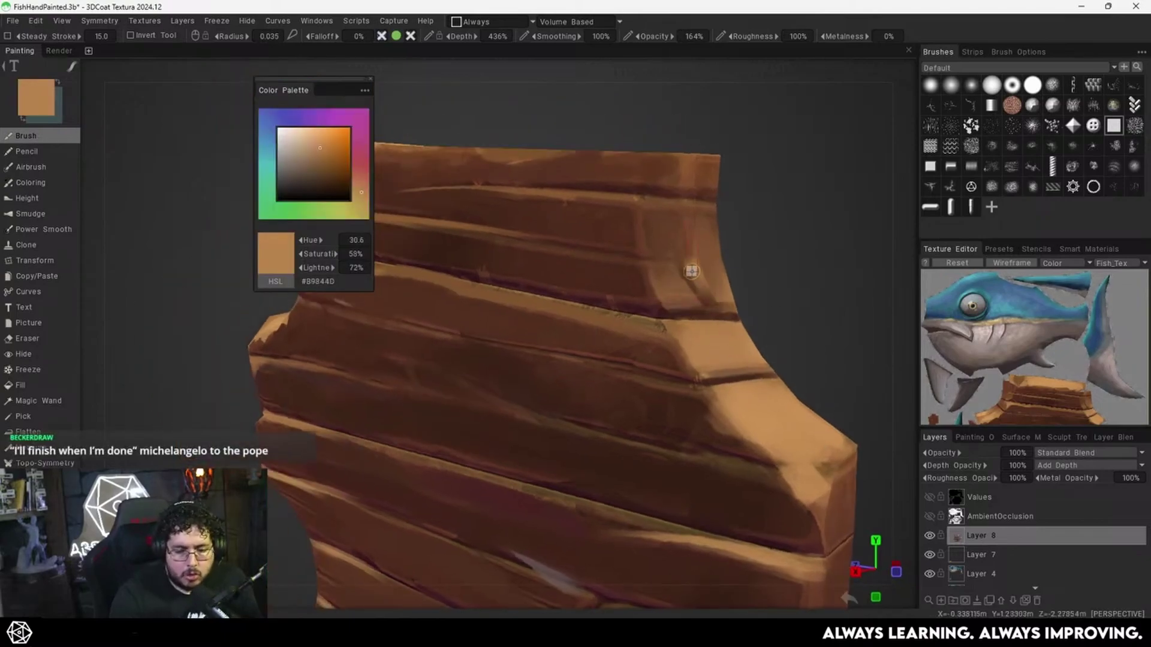
alt+drag(688, 267, 705, 251)
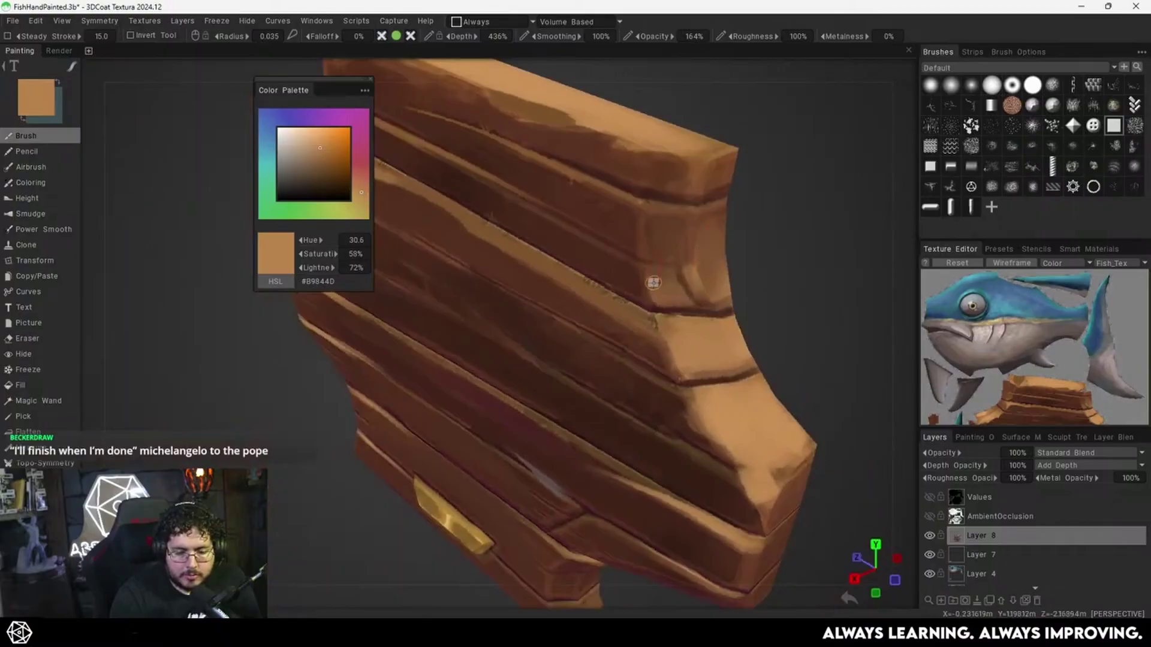
drag(653, 283, 658, 297)
mouse_move(710, 270)
mouse_down()
mouse_move(724, 313)
mouse_move(696, 261)
mouse_up()
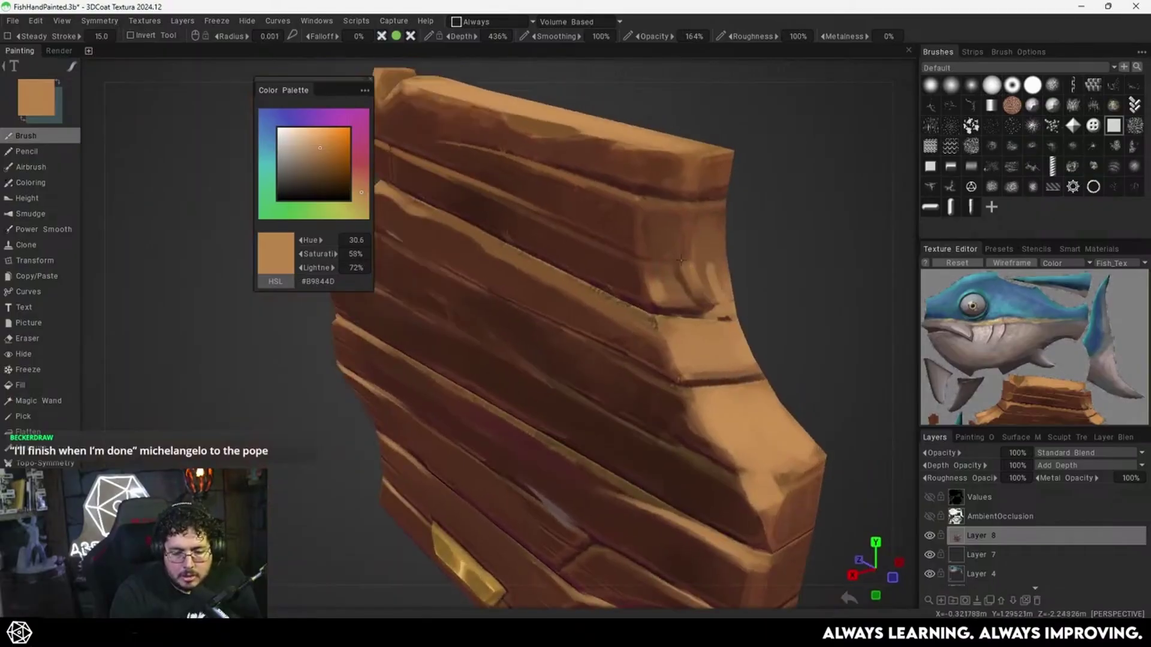
key(v)
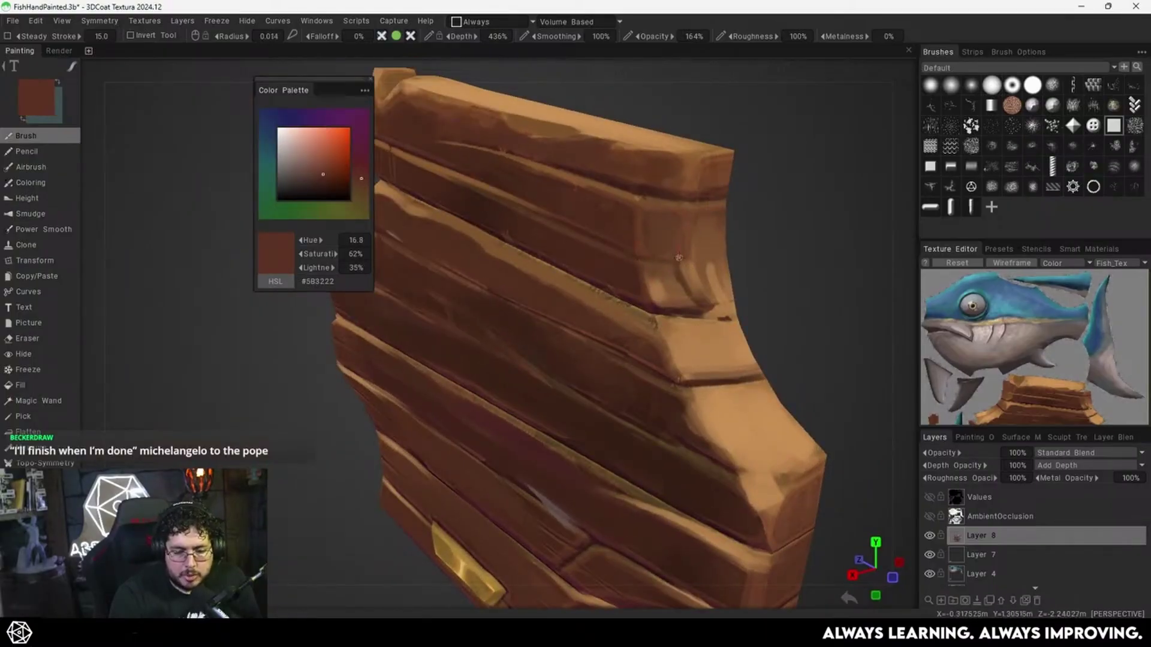
key(v)
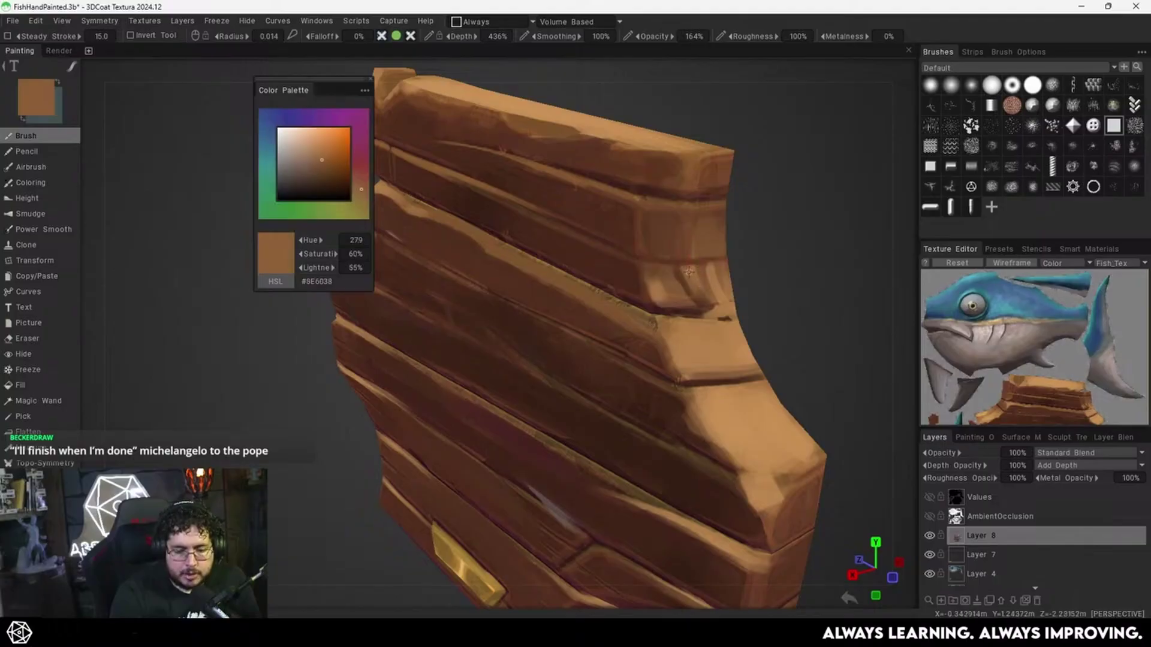
Repaint the chamfer at the board's right corner with sampled light tan at radius 0.052.
alt+right_drag(755, 236, 692, 262)
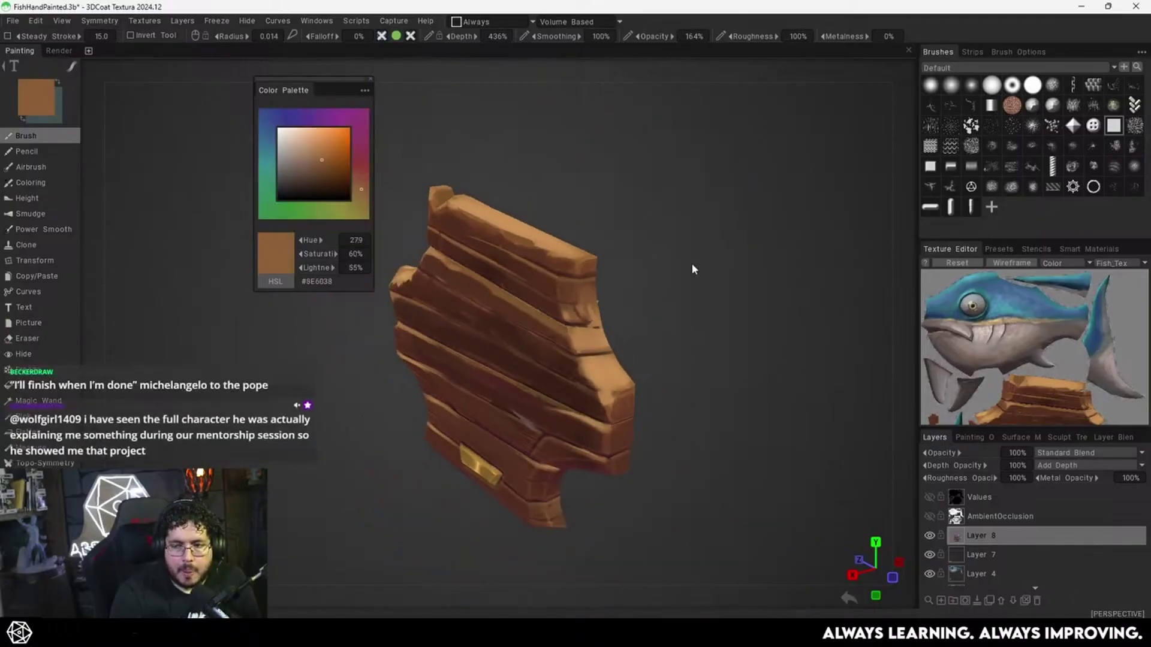
alt+drag(691, 263, 669, 290)
alt+right_drag(669, 291, 693, 301)
mouse_move(672, 333)
alt+middle_down()
mouse_move(692, 262)
mouse_move(689, 271)
alt+middle_up()
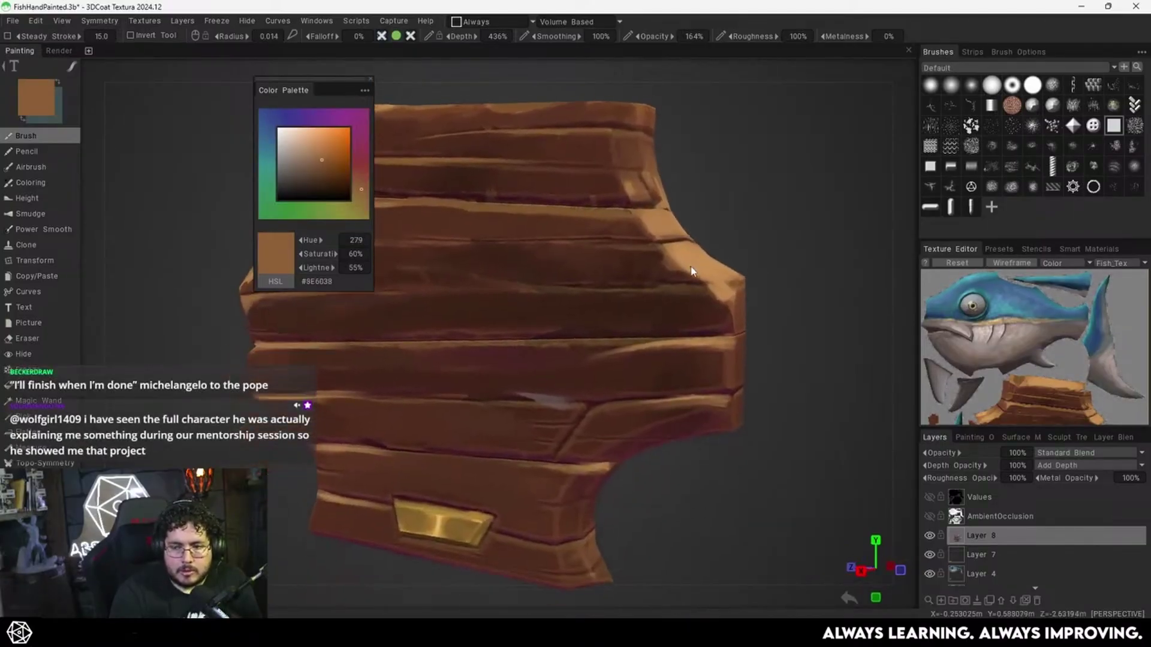
mouse_move(689, 271)
alt+mouse_down()
mouse_move(670, 306)
mouse_move(714, 262)
mouse_move(731, 307)
mouse_move(785, 294)
mouse_move(715, 318)
mouse_move(635, 312)
mouse_move(724, 297)
alt+mouse_up()
key(v)
key(v)
key(])
key(v)
key(v)
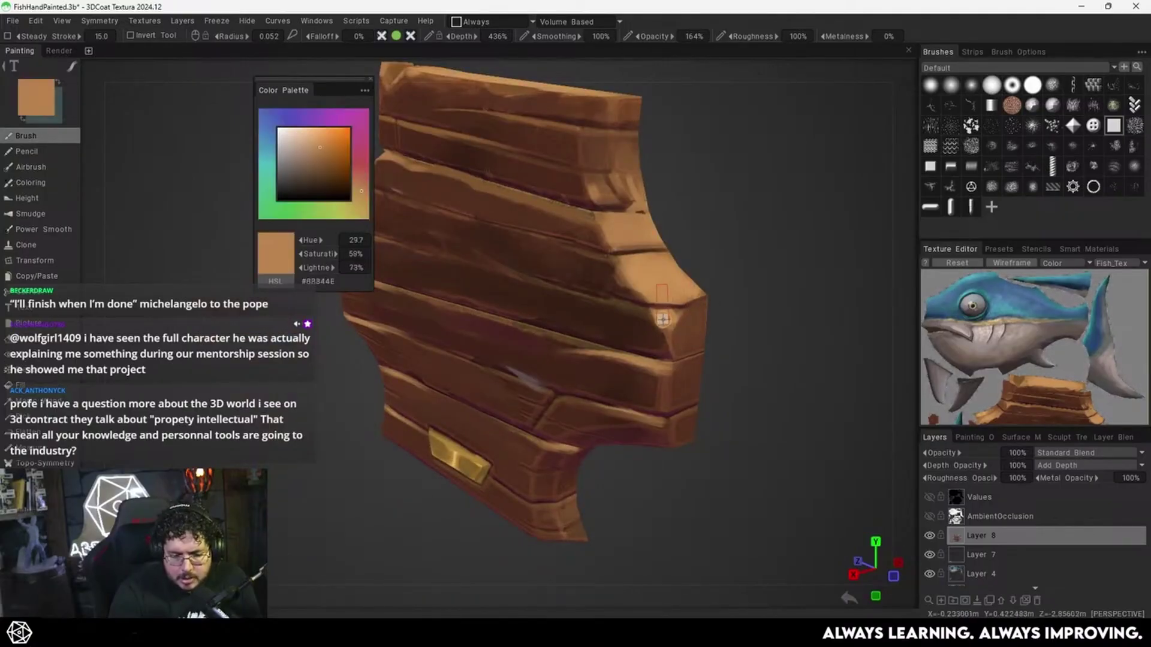
mouse_move(661, 320)
mouse_down()
mouse_move(672, 319)
mouse_move(657, 333)
mouse_up()
Blend the middle planks' faces with sampled dark browns #41261A and #3D2417, enlarging the brush radius up to 0.092.
key([)
key(v)
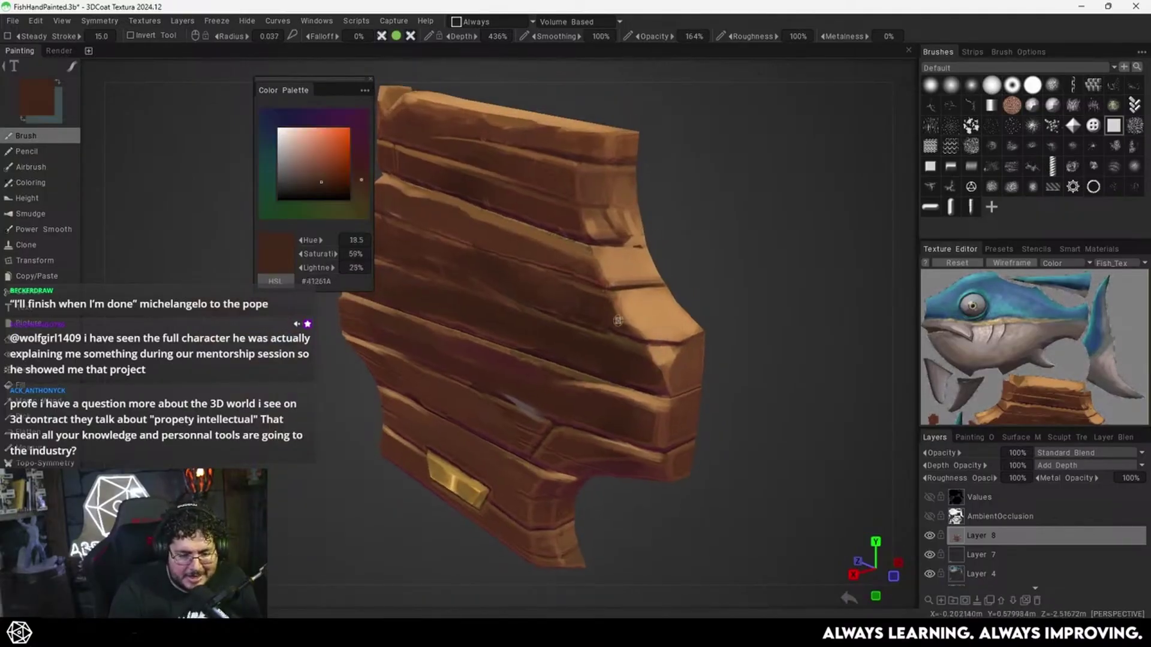
alt+drag(604, 307, 623, 269)
alt+middle_drag(587, 264, 687, 347)
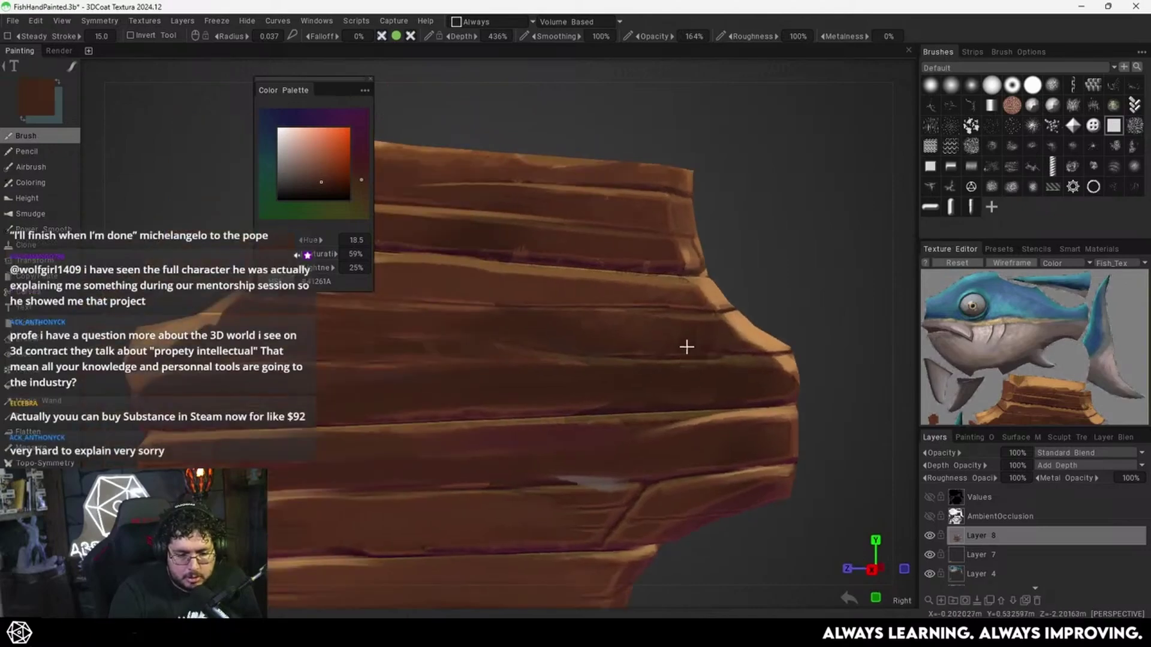
scroll(687, 347, down, 5)
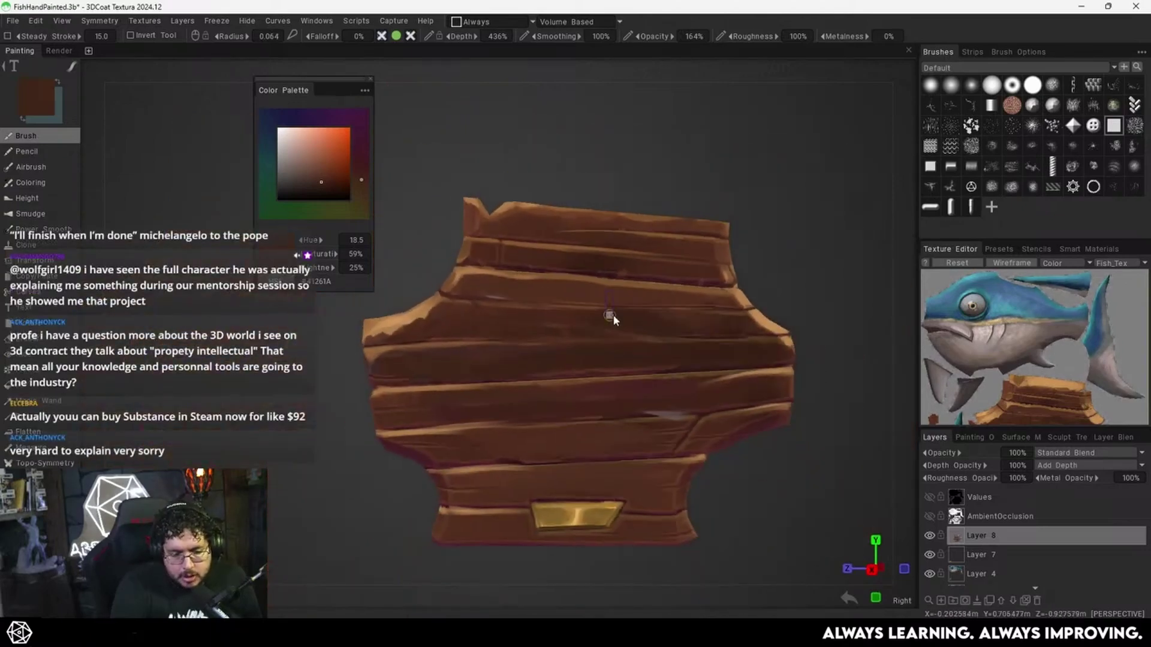
key(v)
key(])
key(])
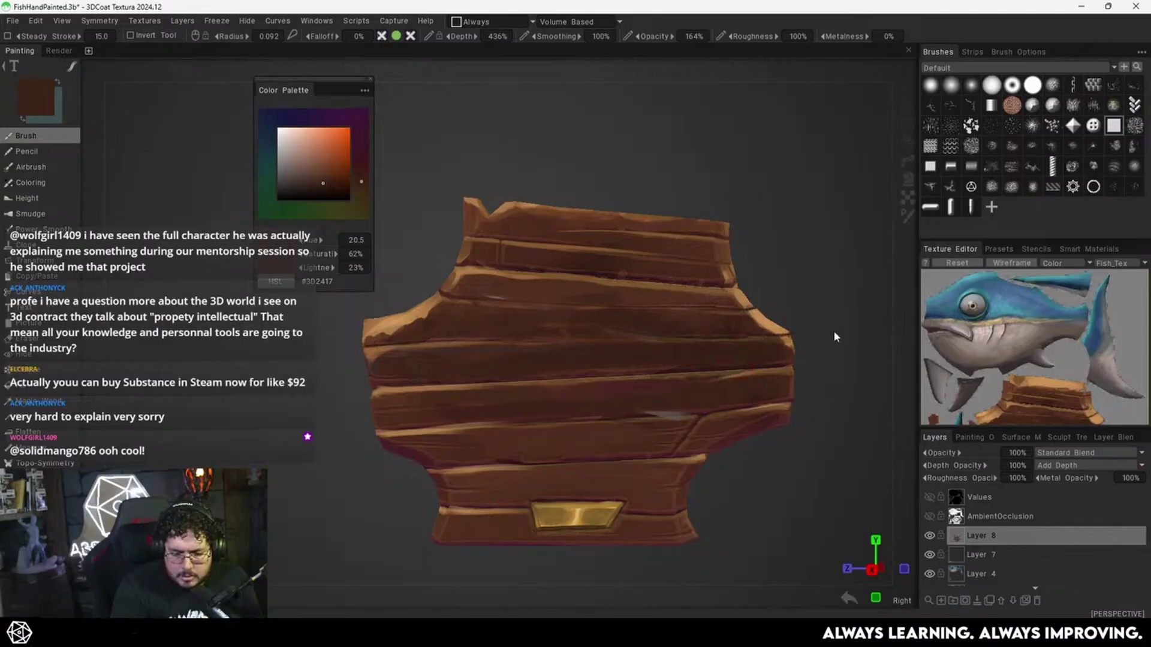
Touch up the board's right corner with sampled tan #A47444 and dark brown #402519 at radius 0.092.
drag(847, 340, 762, 337)
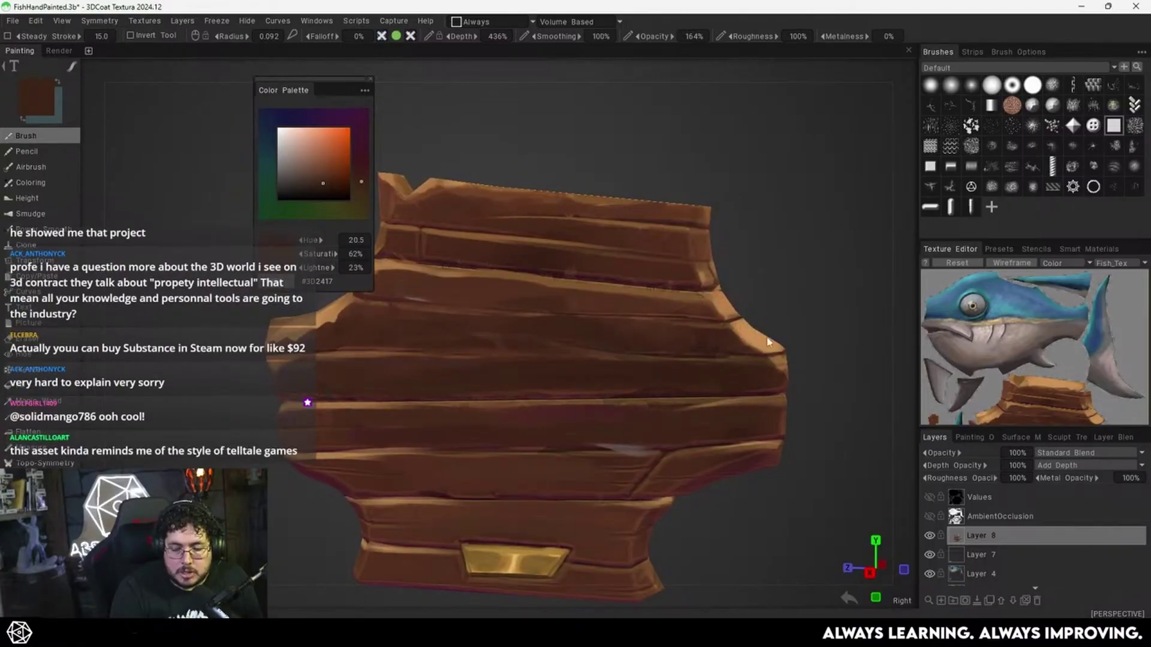
alt+drag(741, 340, 729, 339)
key(v)
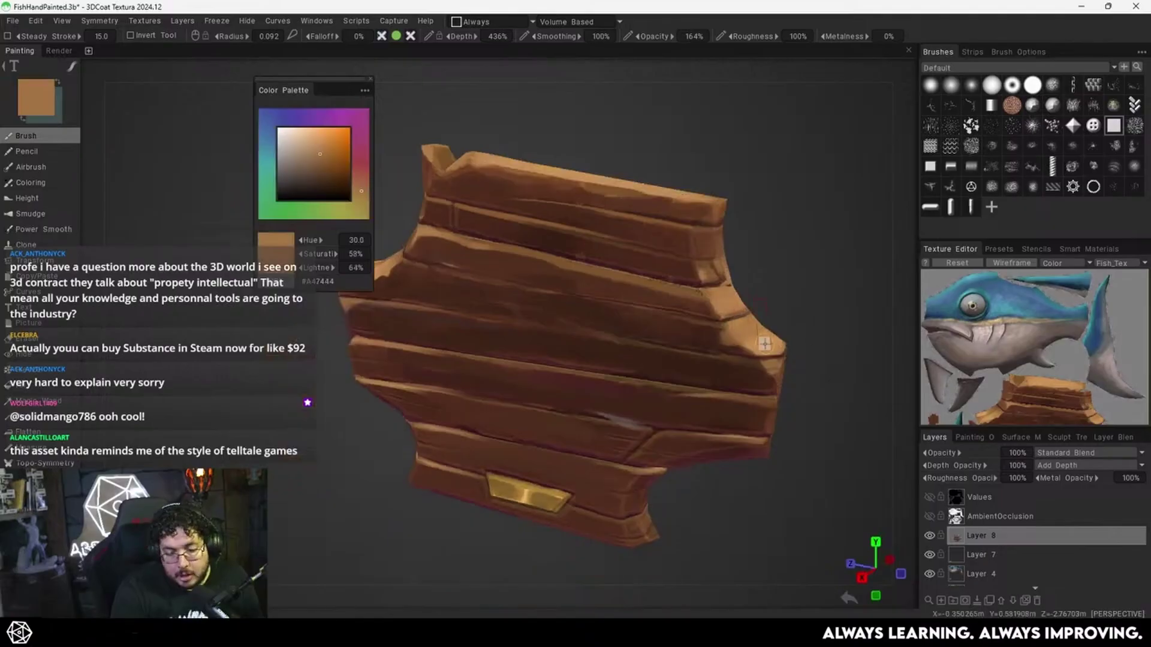
key(v)
Break up the lower left plank's edge highlight with brown #41251C at radius 0.056 and blend the upper planks with #51301F and #522F1E.
alt+right_drag(757, 320, 633, 376)
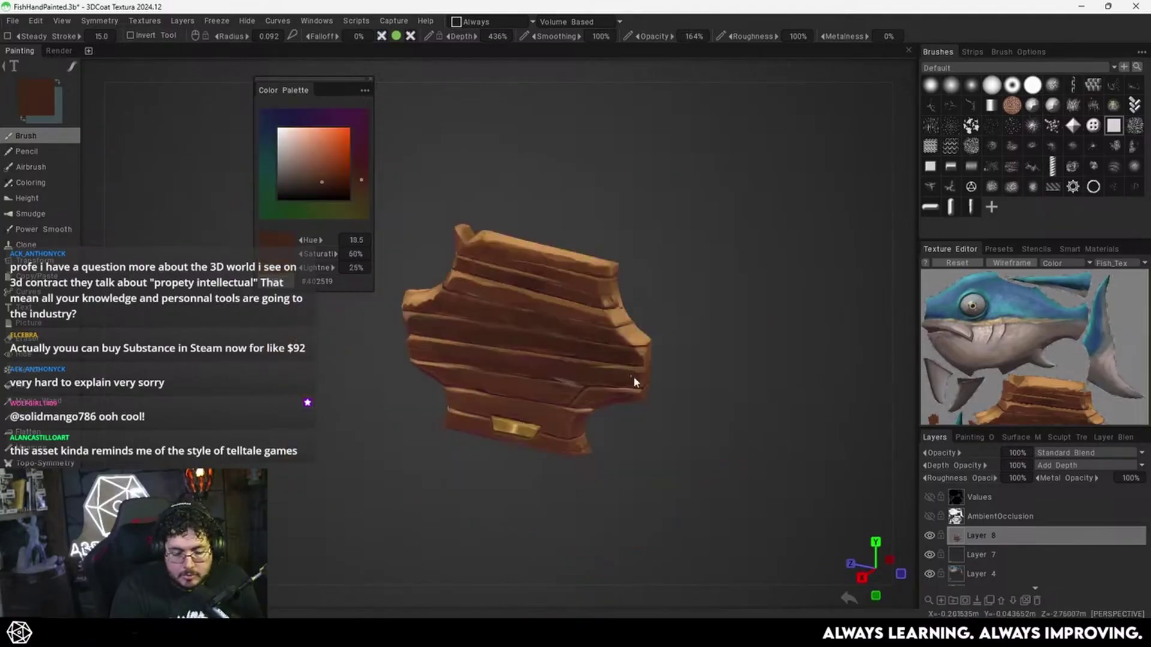
alt+drag(633, 375, 660, 341)
alt+middle_drag(660, 342, 772, 307)
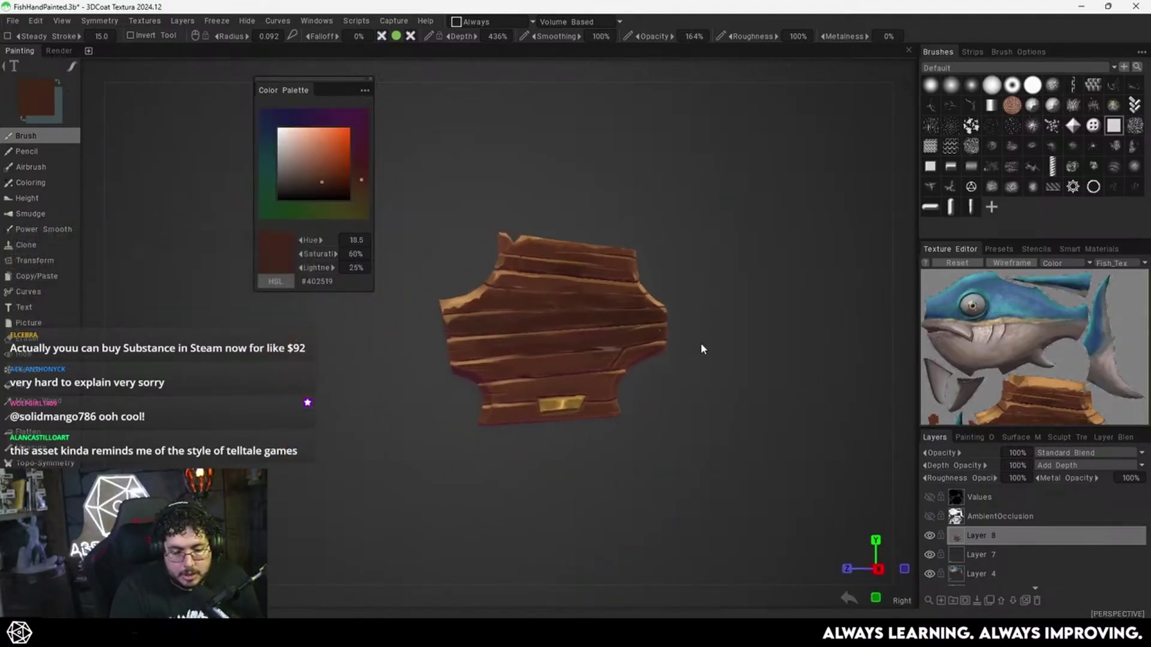
alt+right_drag(701, 345, 765, 316)
alt+middle_drag(724, 338, 753, 313)
alt+right_drag(753, 313, 786, 309)
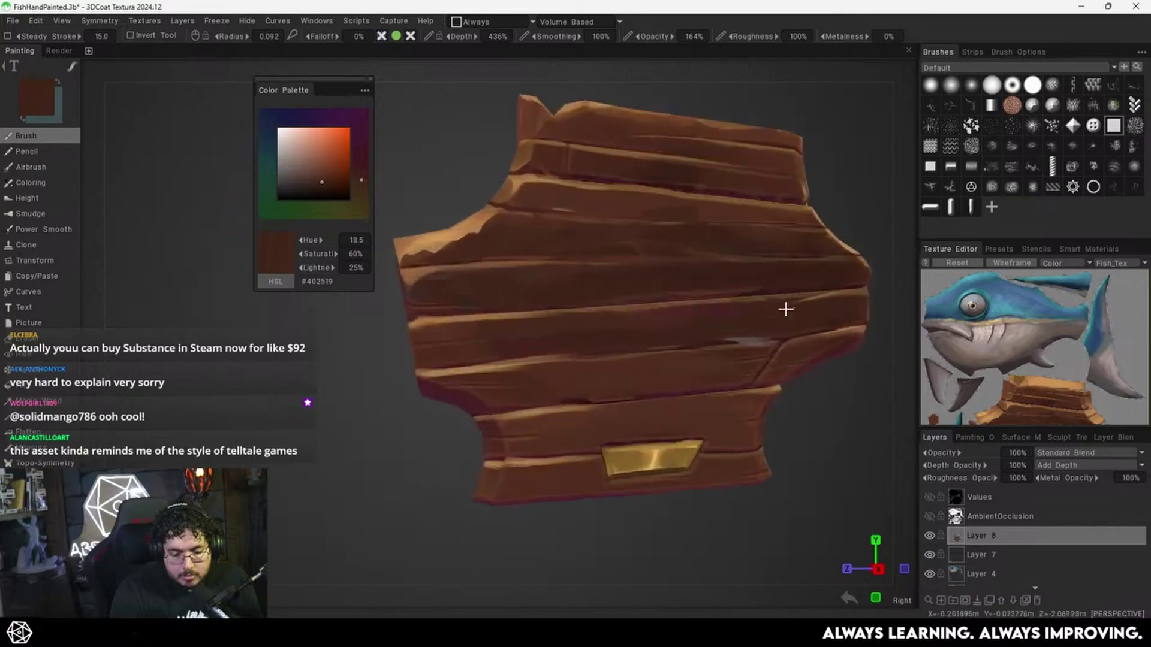
alt+middle_drag(678, 327, 689, 323)
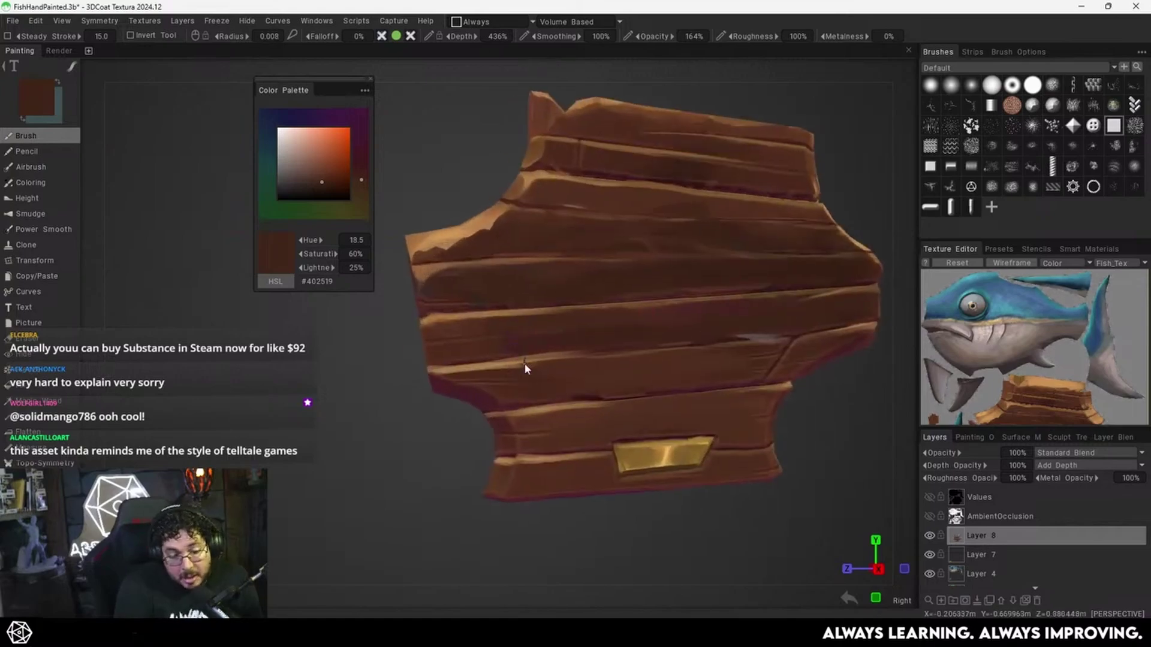
right_drag(524, 363, 529, 363)
key(v)
mouse_move(492, 371)
mouse_down()
mouse_move(551, 366)
mouse_move(434, 373)
mouse_move(531, 362)
mouse_up()
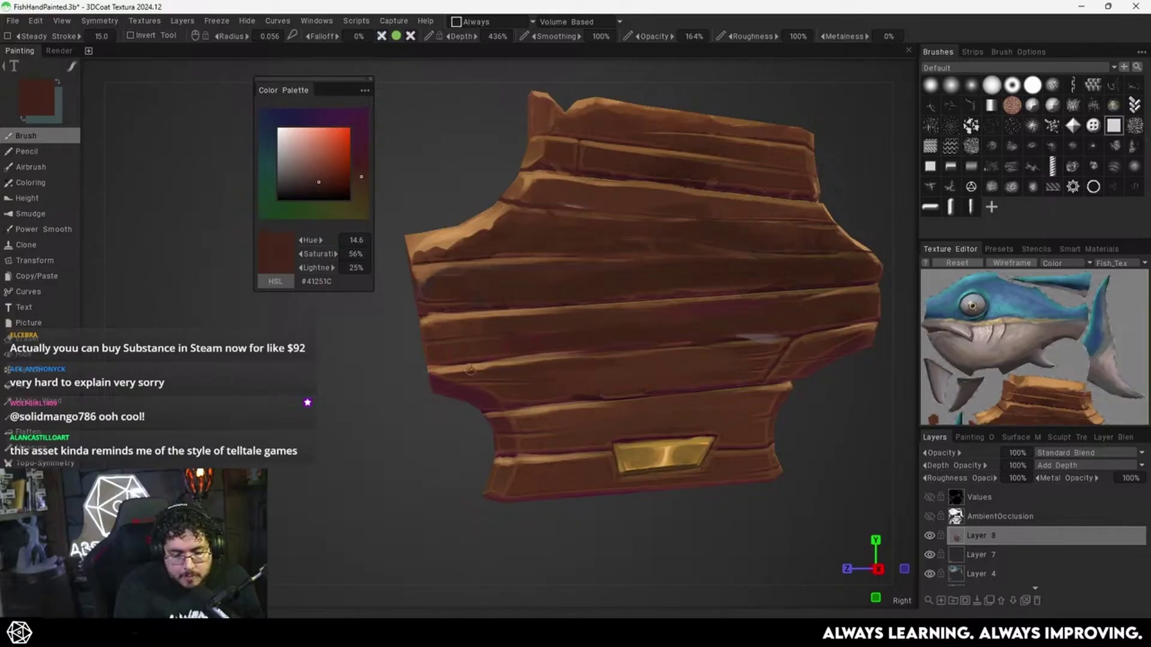
drag(445, 367, 548, 359)
key(v)
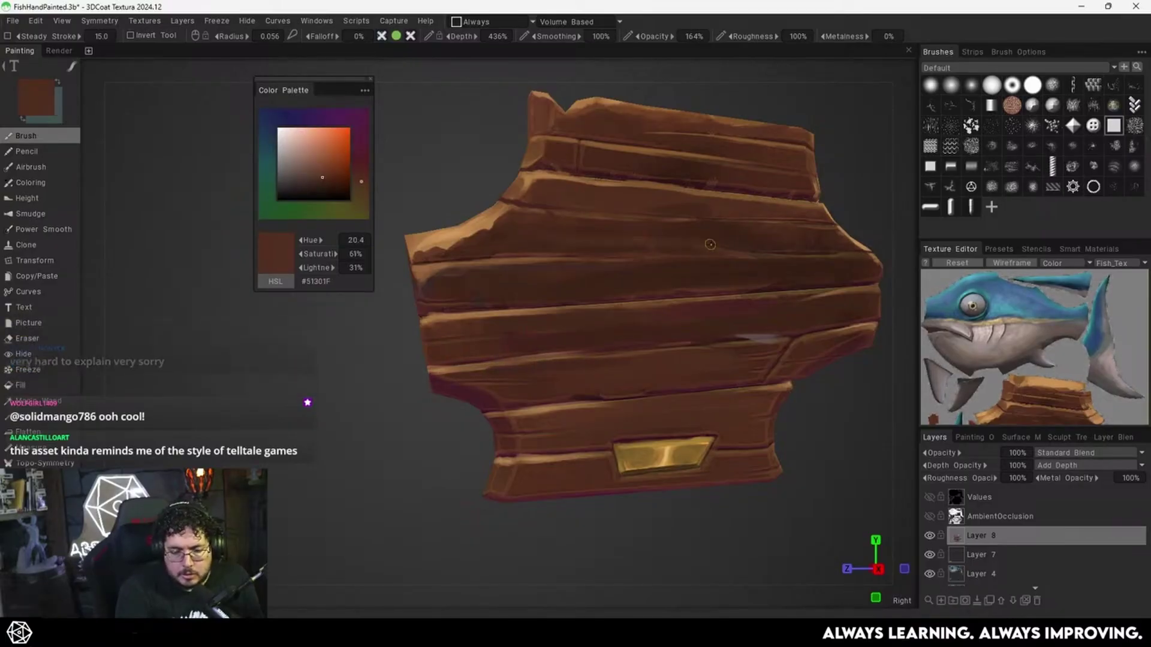
key(v)
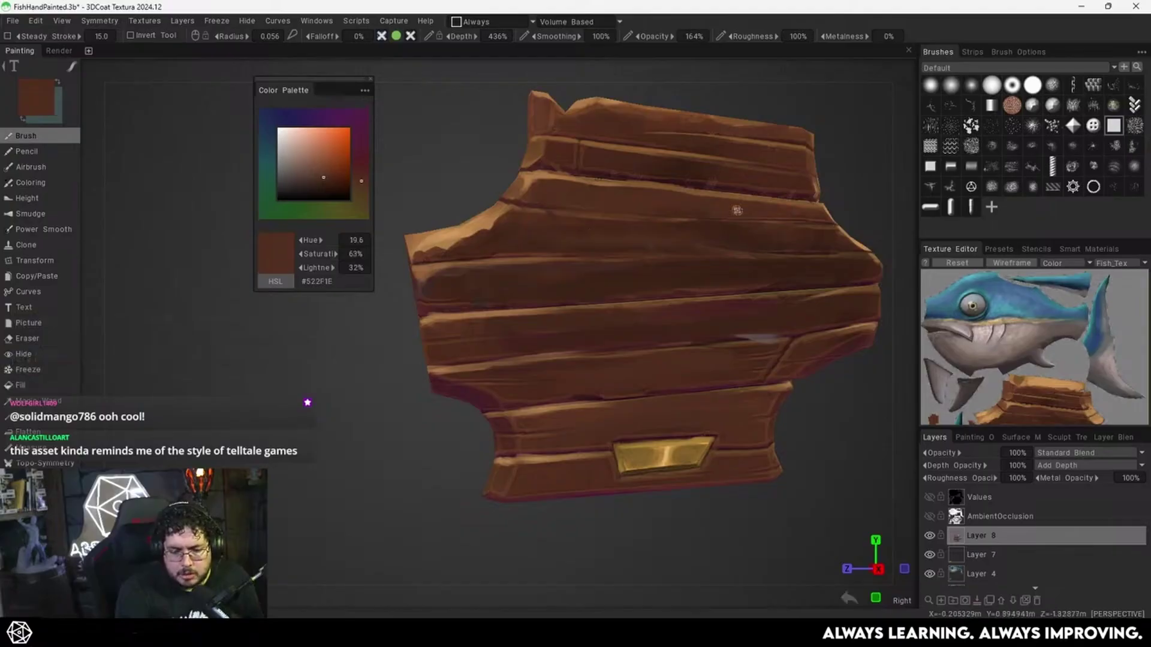
Paint a thin #B17D49 wood-grain streak inward from the left tan chamfer and taper it with brown #48291B at radius 0.026.
alt+middle_drag(590, 249, 563, 303)
alt+drag(564, 303, 525, 297)
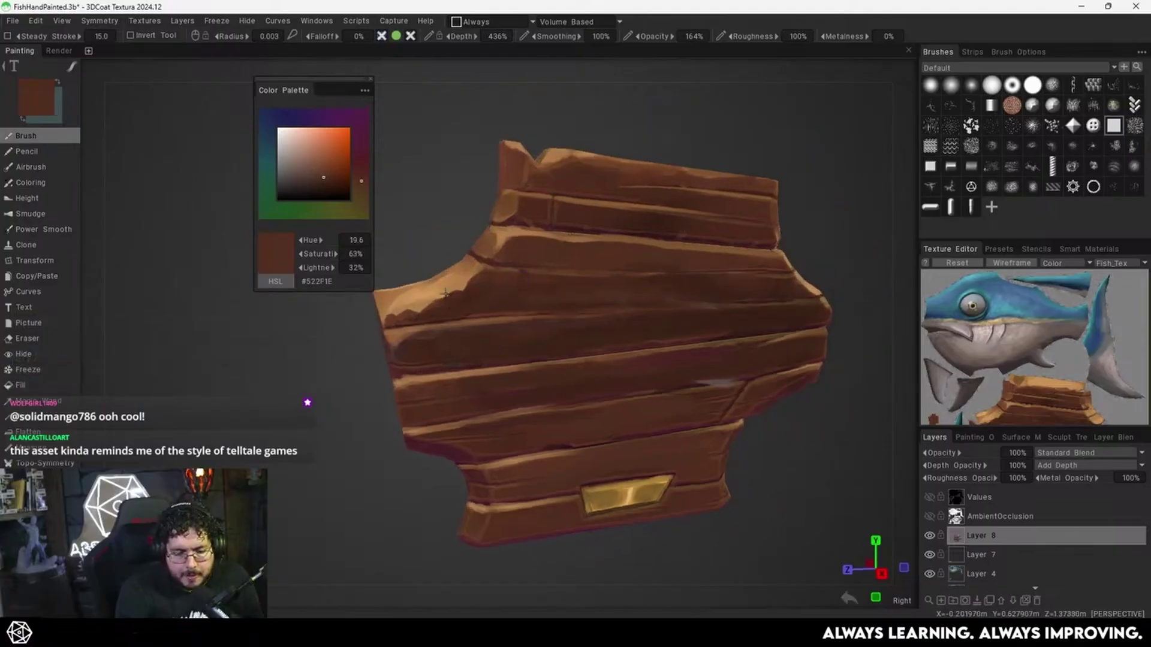
key(v)
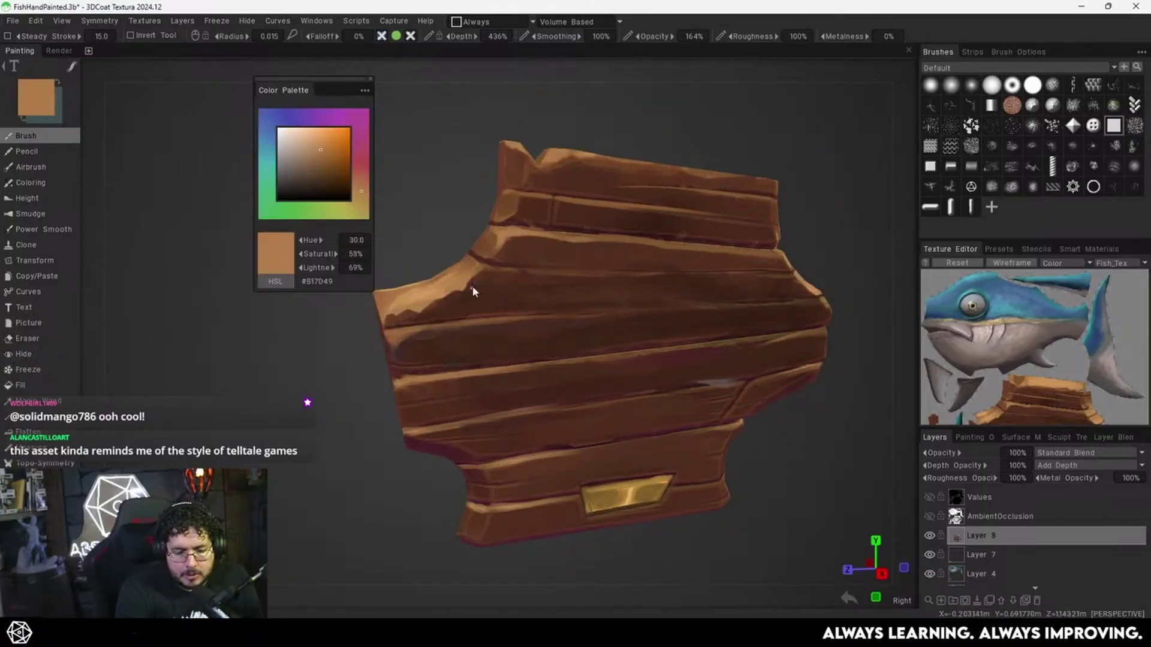
key(bracketright)
drag(464, 290, 549, 292)
key(v)
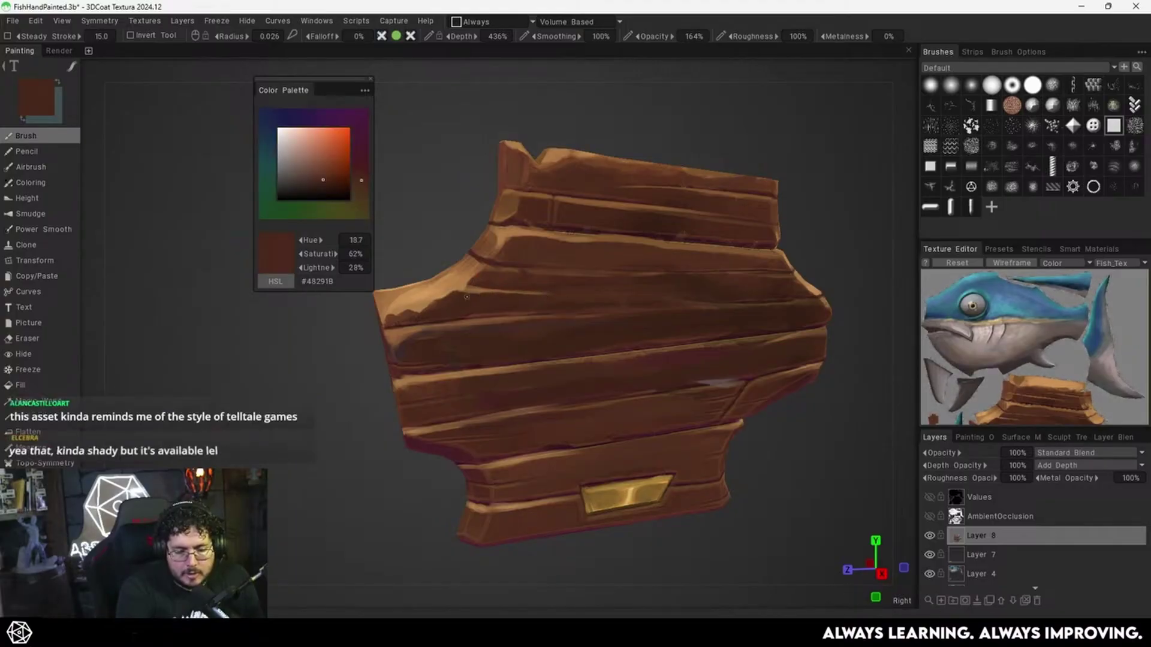
Cover the pale grey smear above the diagonal crack with sampled dark browns #4B2522 and #3B201A at radius 0.040.
alt+right_drag(714, 254, 672, 281)
mouse_move(671, 282)
alt+mouse_down()
mouse_move(647, 287)
mouse_move(669, 284)
mouse_move(641, 304)
mouse_move(671, 292)
mouse_move(658, 280)
alt+mouse_up()
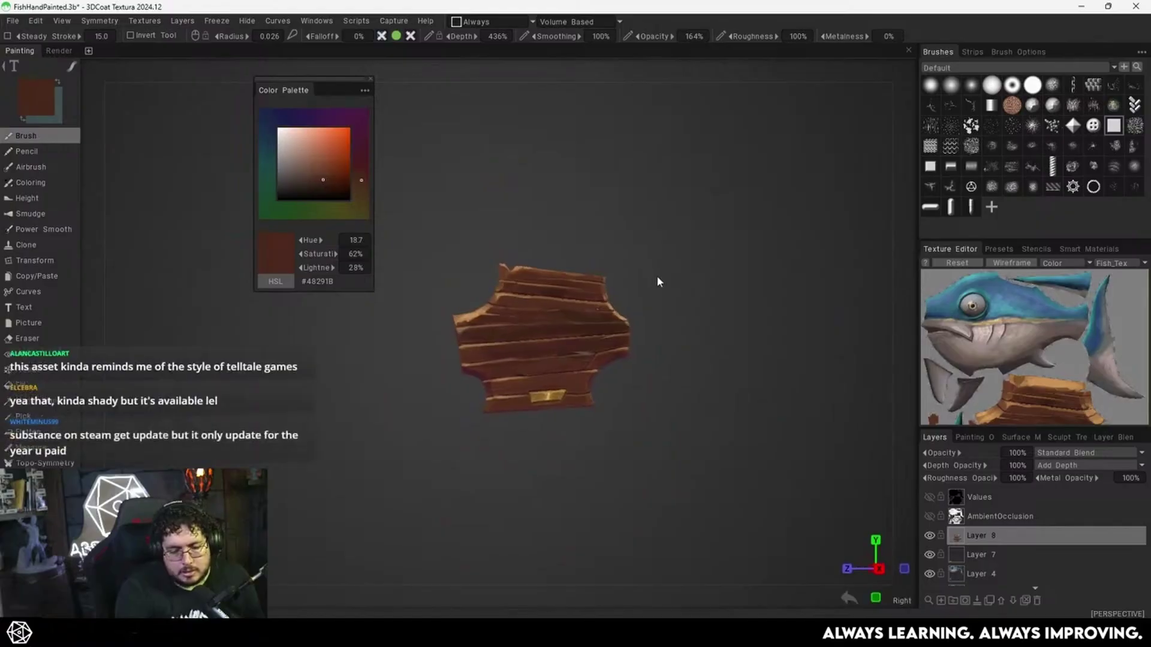
alt+right_drag(657, 280, 809, 287)
alt+middle_drag(809, 287, 609, 285)
alt+right_drag(608, 282, 721, 288)
alt+middle_drag(721, 287, 784, 354)
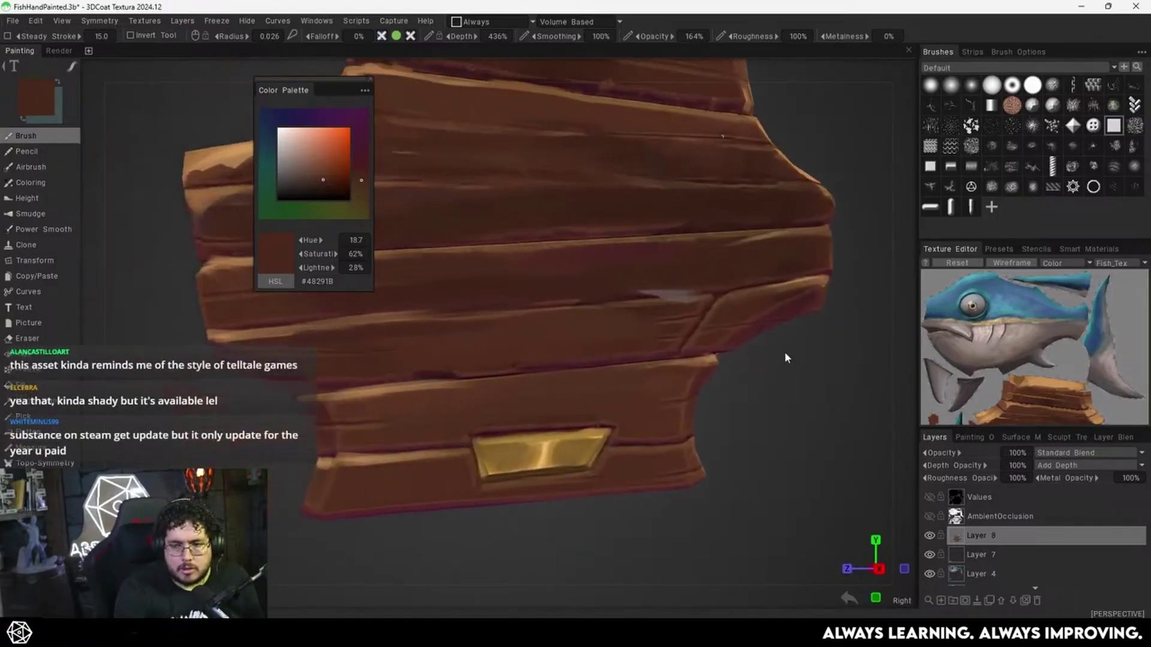
alt+drag(784, 354, 795, 316)
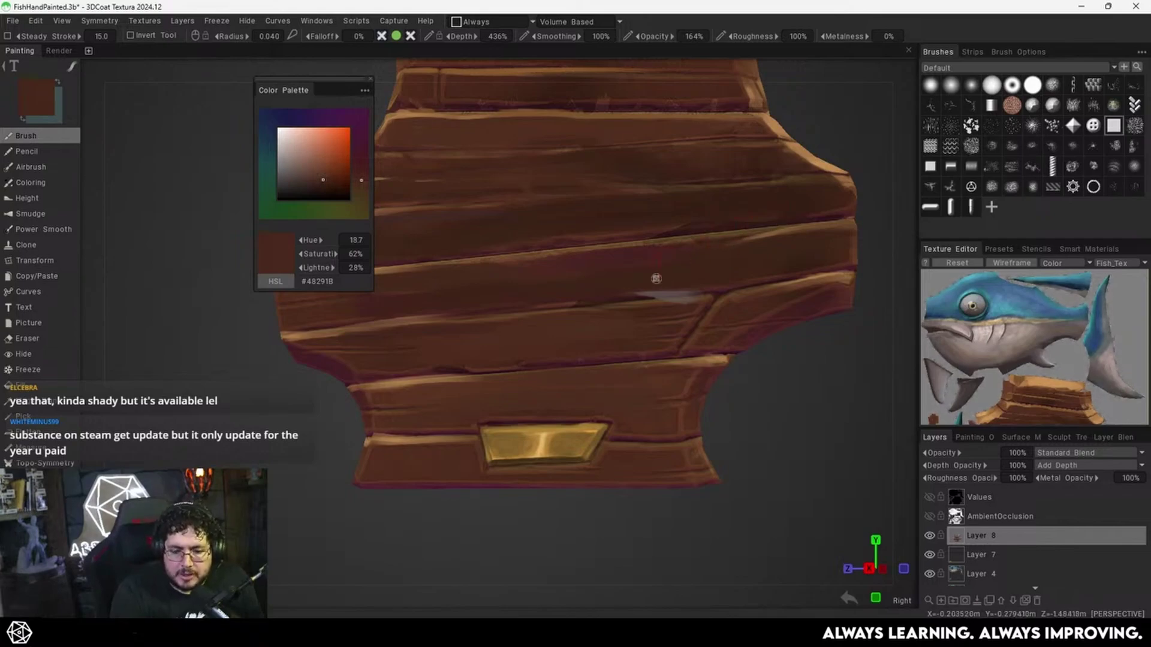
key(v)
mouse_move(623, 297)
mouse_down()
mouse_move(675, 296)
mouse_move(637, 300)
mouse_up()
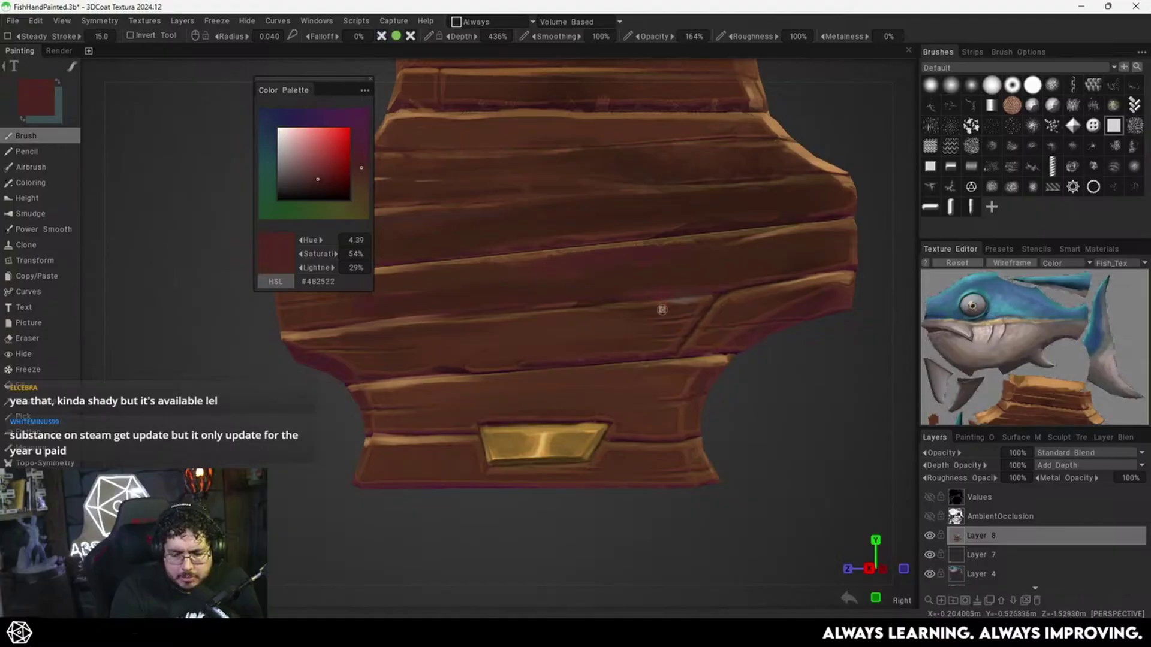
key(v)
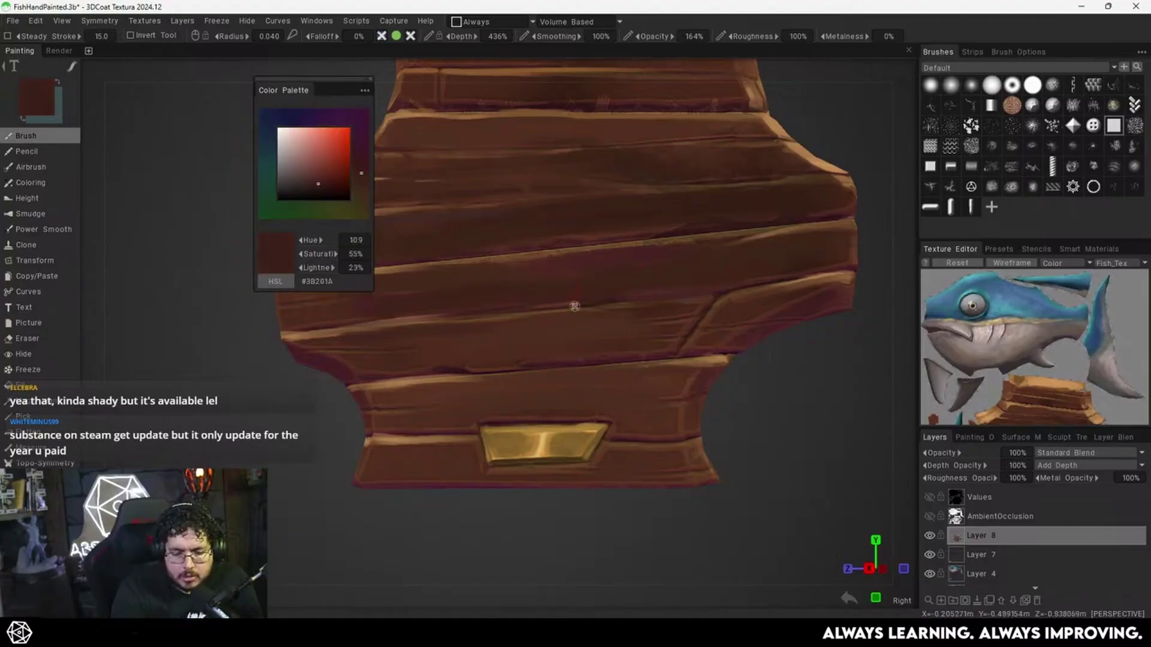
Deepen the grooves between the planks around the diagonal crack with dark reds #411E20 and #361B1B at radius 0.021.
key(v)
key(v)
middle_drag(604, 290, 598, 318)
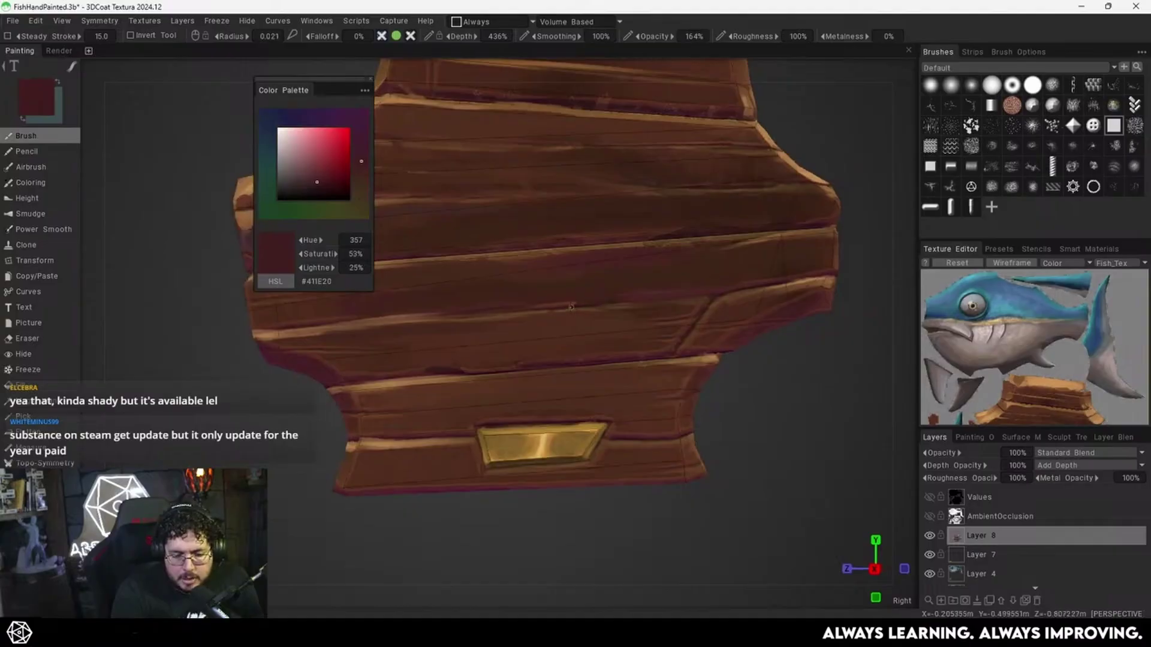
key(v)
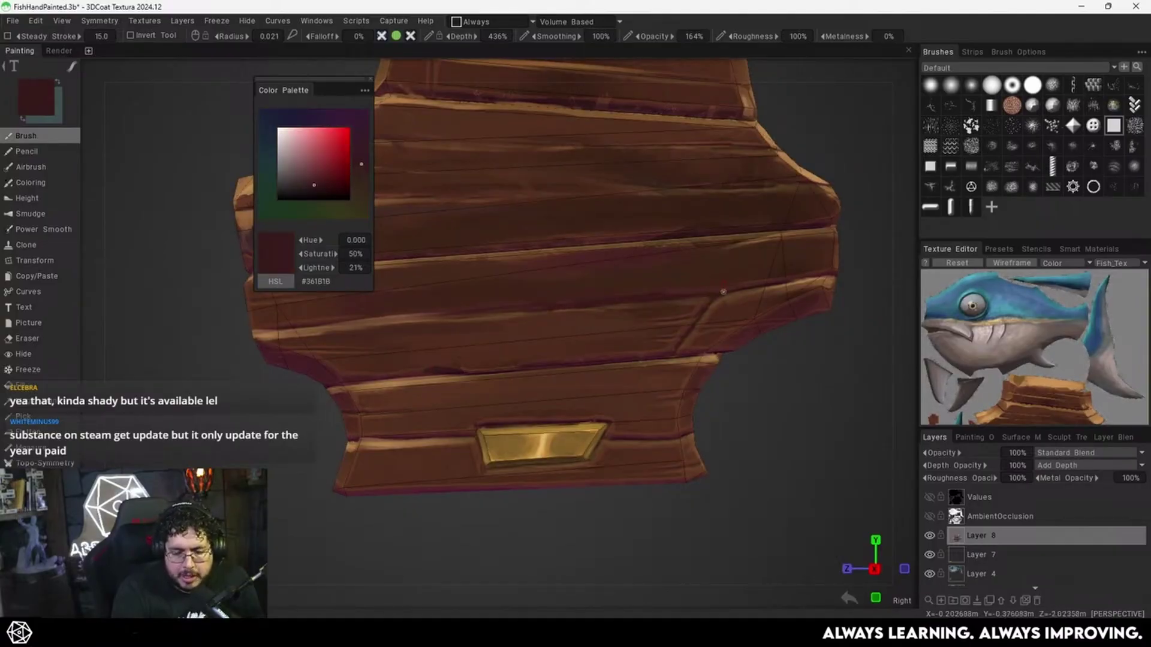
drag(584, 250, 822, 230)
Darken the groove between the two planks above the gold plate with dark red #361B1B at radius 0.051.
middle_drag(580, 323, 669, 282)
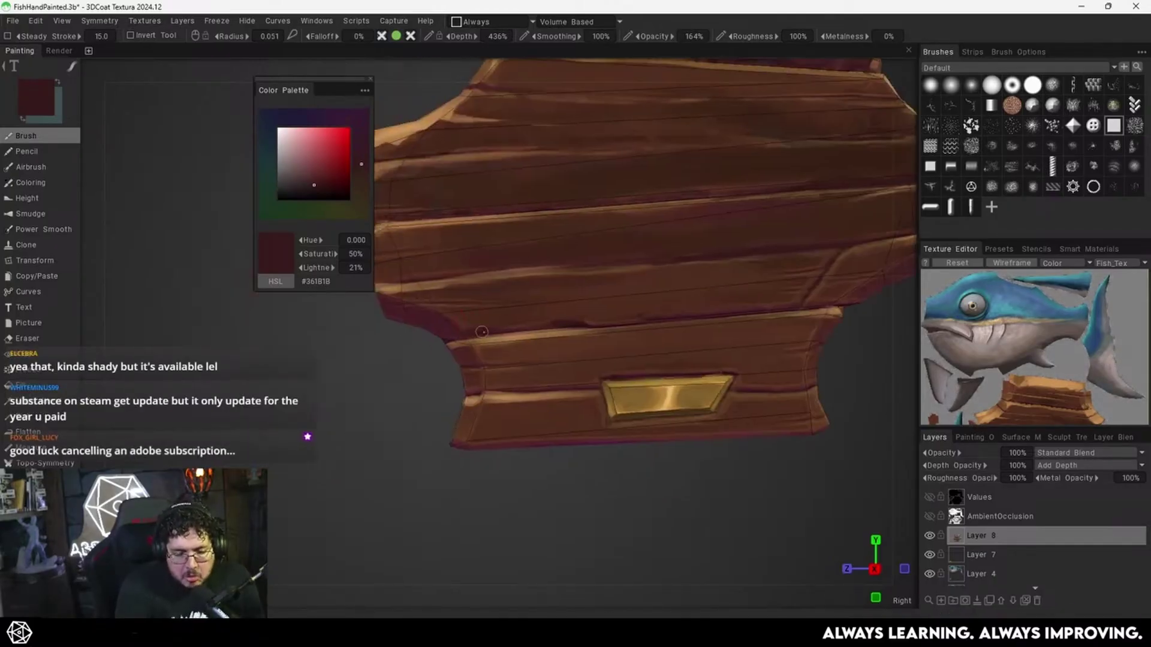
drag(484, 336, 640, 322)
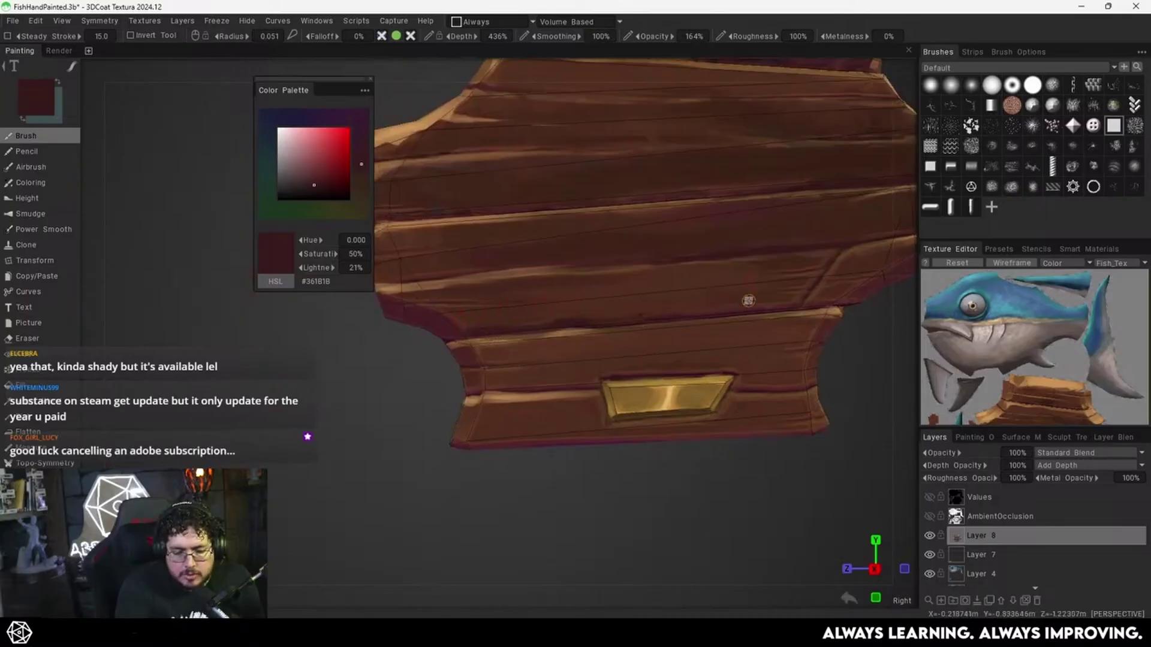
alt+right_drag(578, 338, 683, 312)
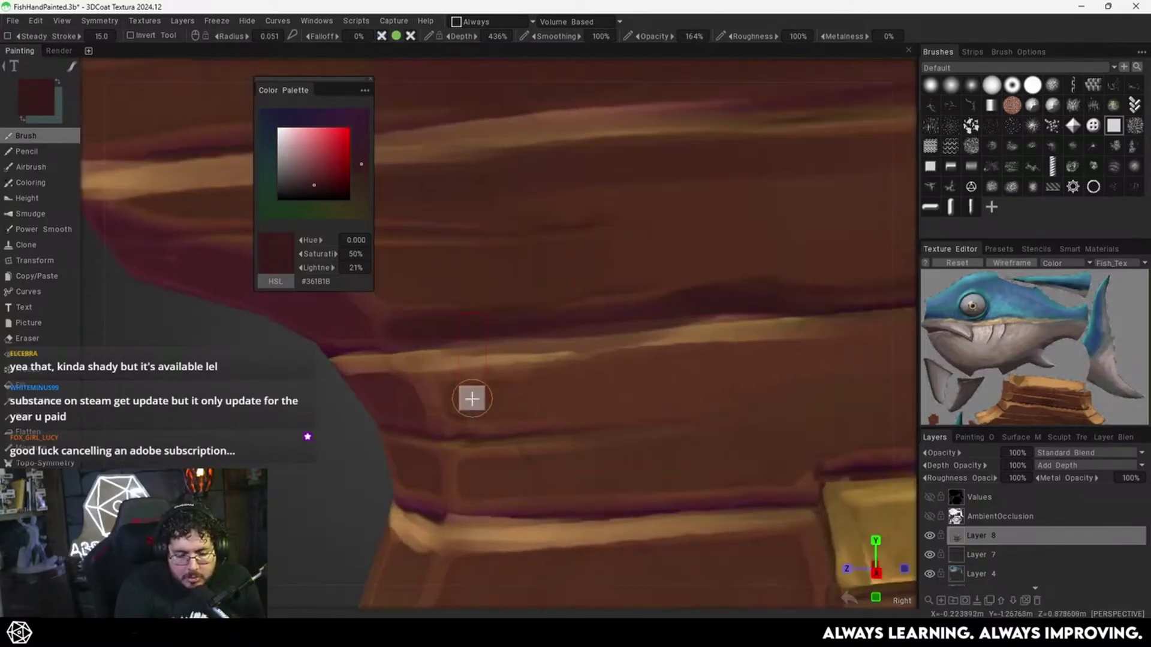
Paint long horizontal grain strokes in sampled brown #46291C across the plank face between the left chamfer and the gold plate.
alt+right_drag(470, 398, 410, 426)
alt+middle_drag(508, 375, 553, 319)
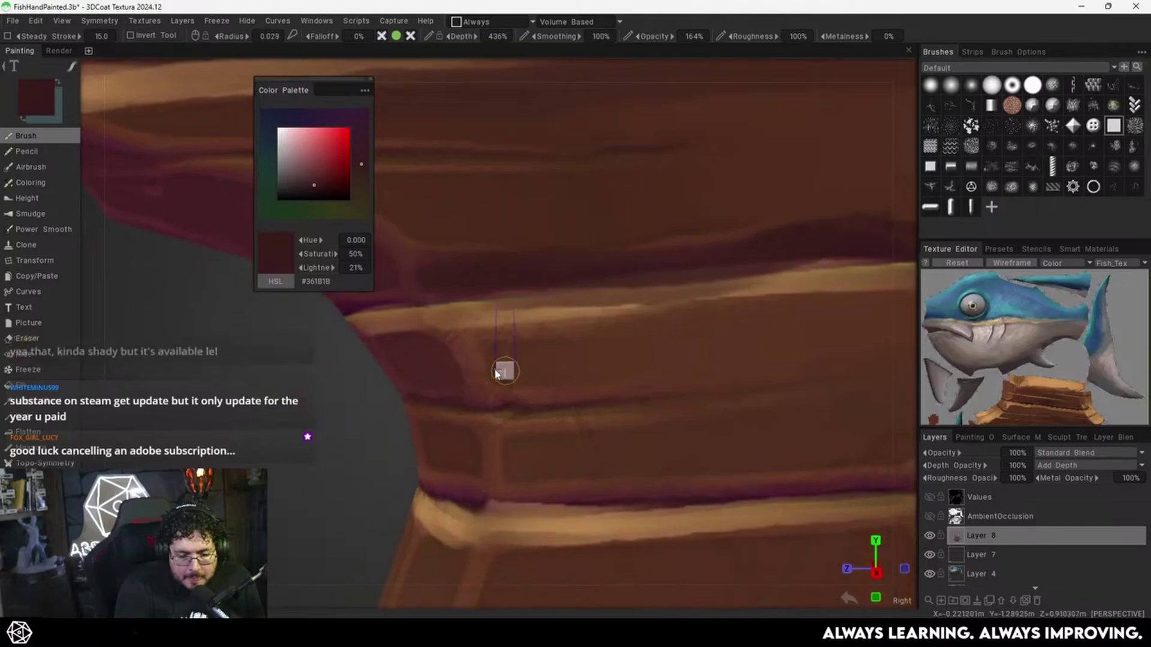
key(v)
mouse_move(495, 391)
mouse_down()
mouse_move(676, 367)
mouse_move(702, 383)
mouse_up()
drag(581, 408, 809, 385)
Touch up the lower planks' left ends with dark red #391D20 at radius 0.019, and sample brown #4E2E1E.
mouse_move(734, 389)
alt+mouse_down()
mouse_move(730, 407)
mouse_move(654, 349)
alt+mouse_up()
alt+right_drag(653, 349, 552, 383)
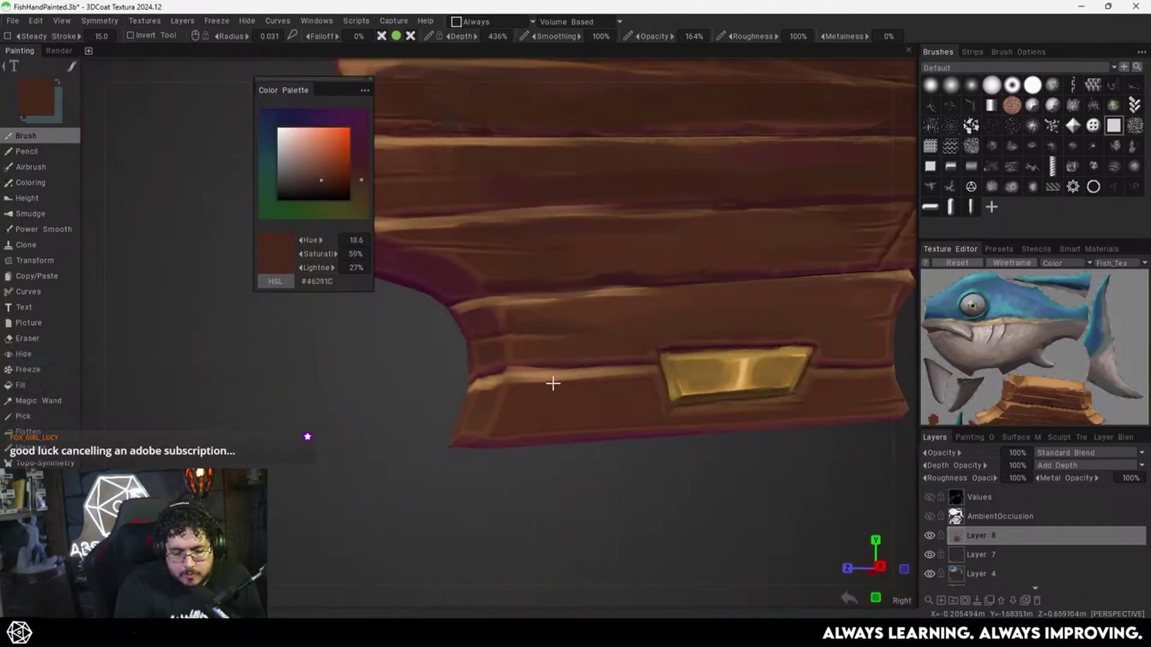
key(v)
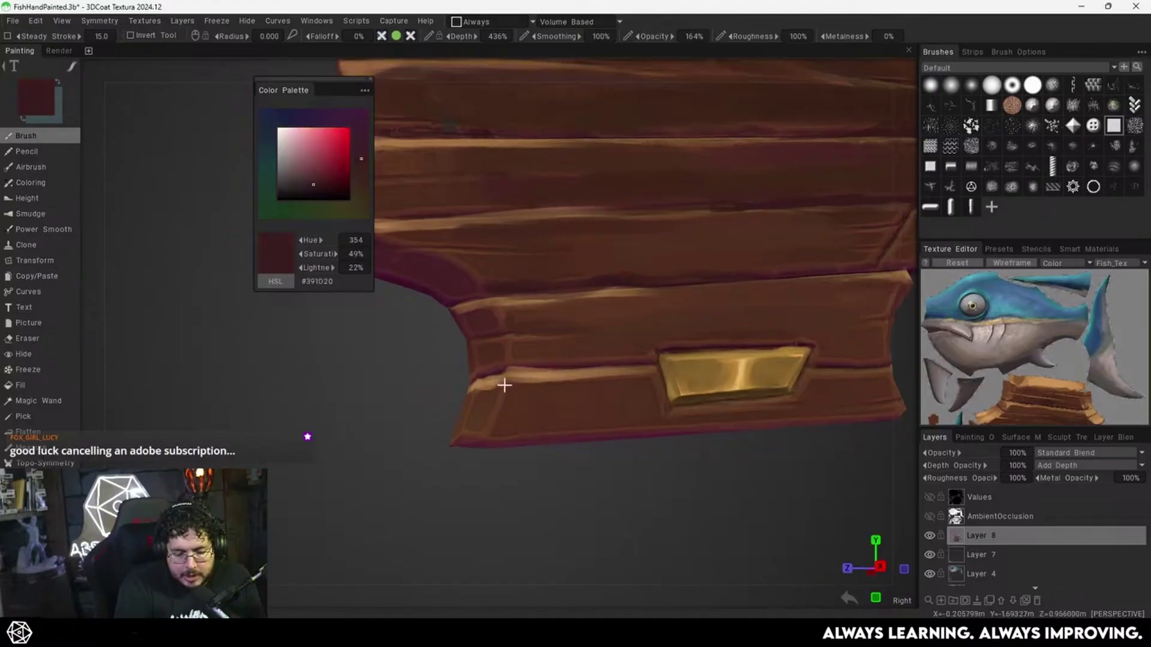
alt+drag(484, 401, 513, 378)
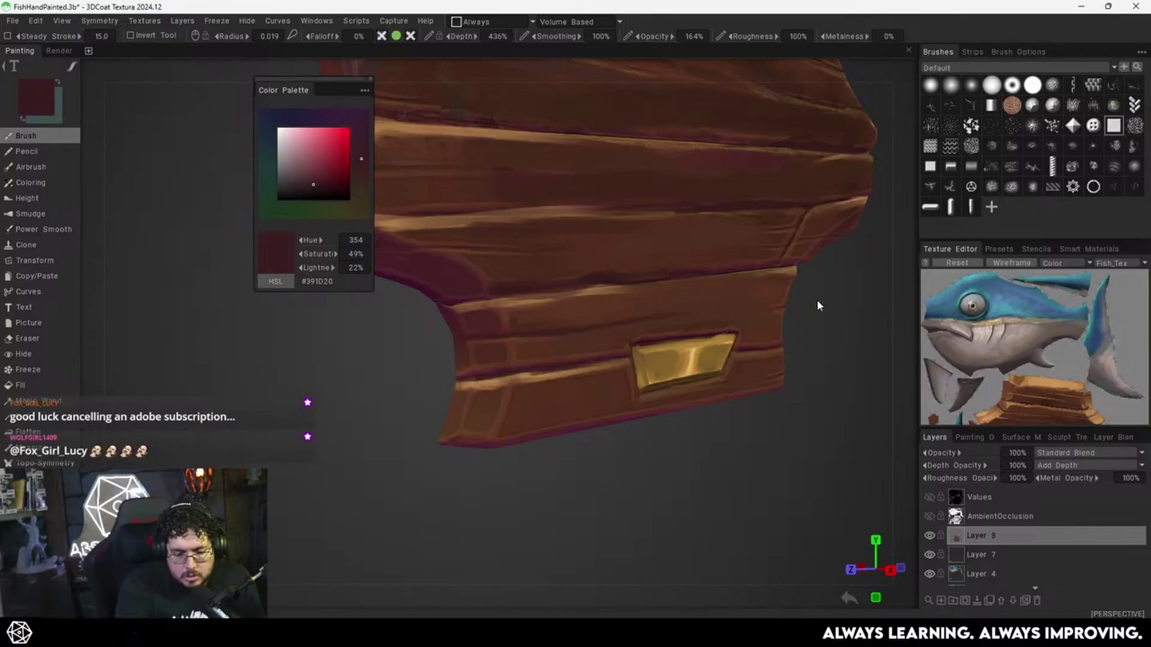
key(v)
Examine the whole wooden board from several angles and distances to judge its planks, edges and grooves.
alt+right_drag(747, 296, 606, 325)
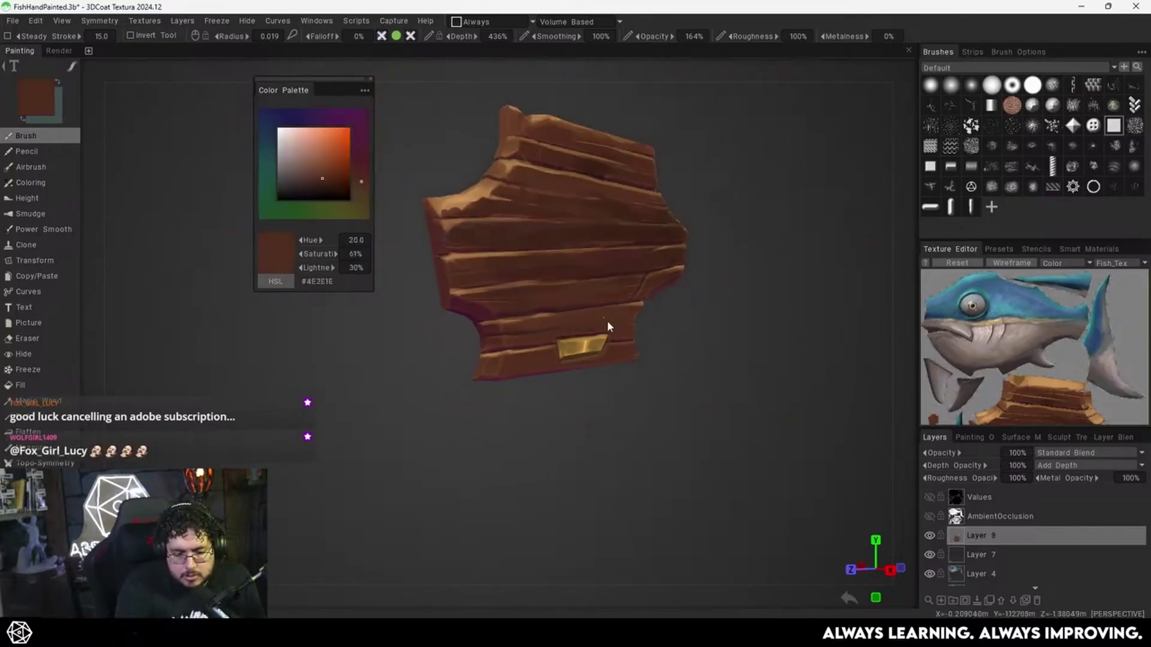
alt+drag(606, 325, 516, 374)
alt+right_drag(589, 336, 715, 304)
alt+middle_drag(694, 318, 648, 332)
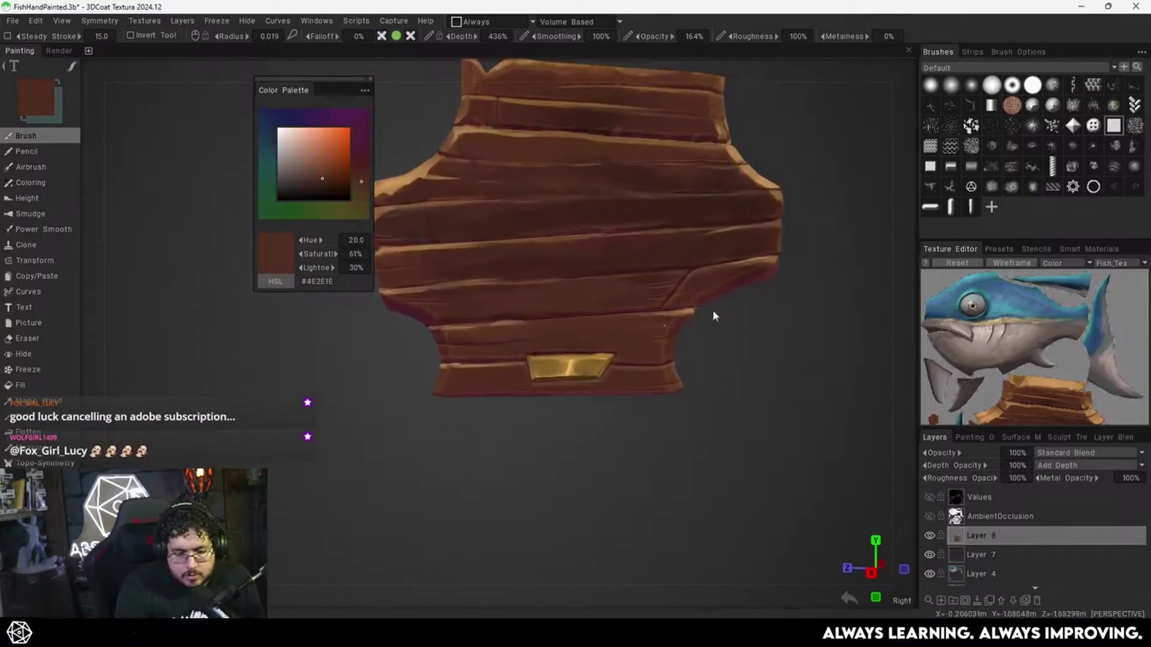
alt+right_drag(584, 384, 545, 402)
alt+middle_drag(545, 402, 552, 405)
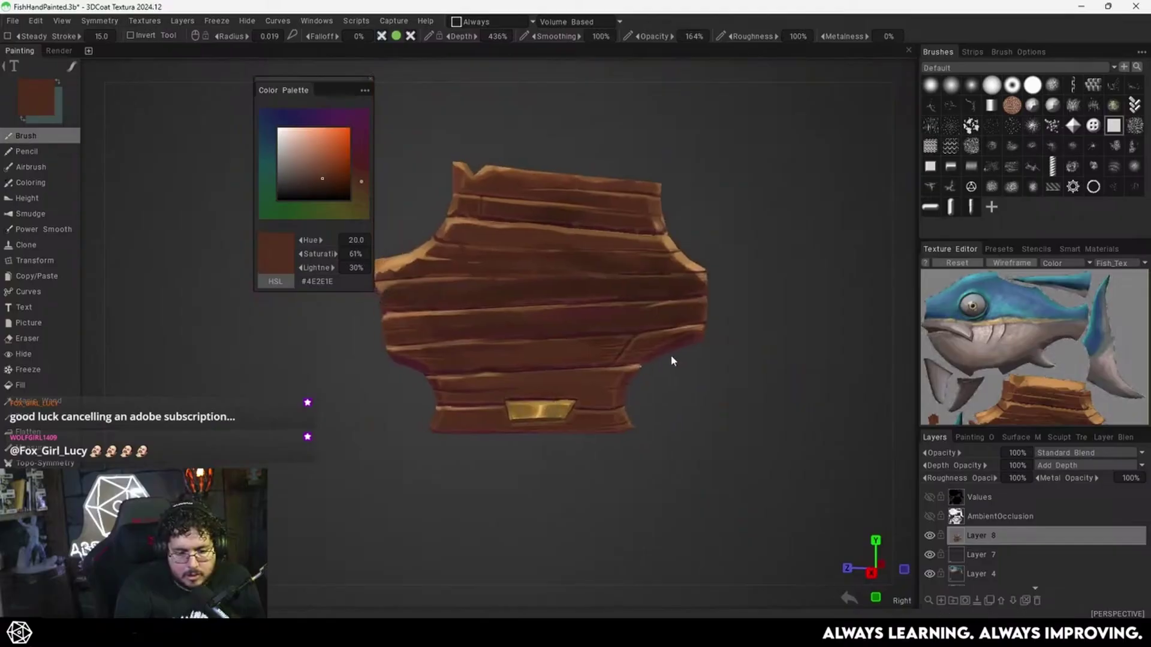
alt+right_drag(670, 354, 621, 360)
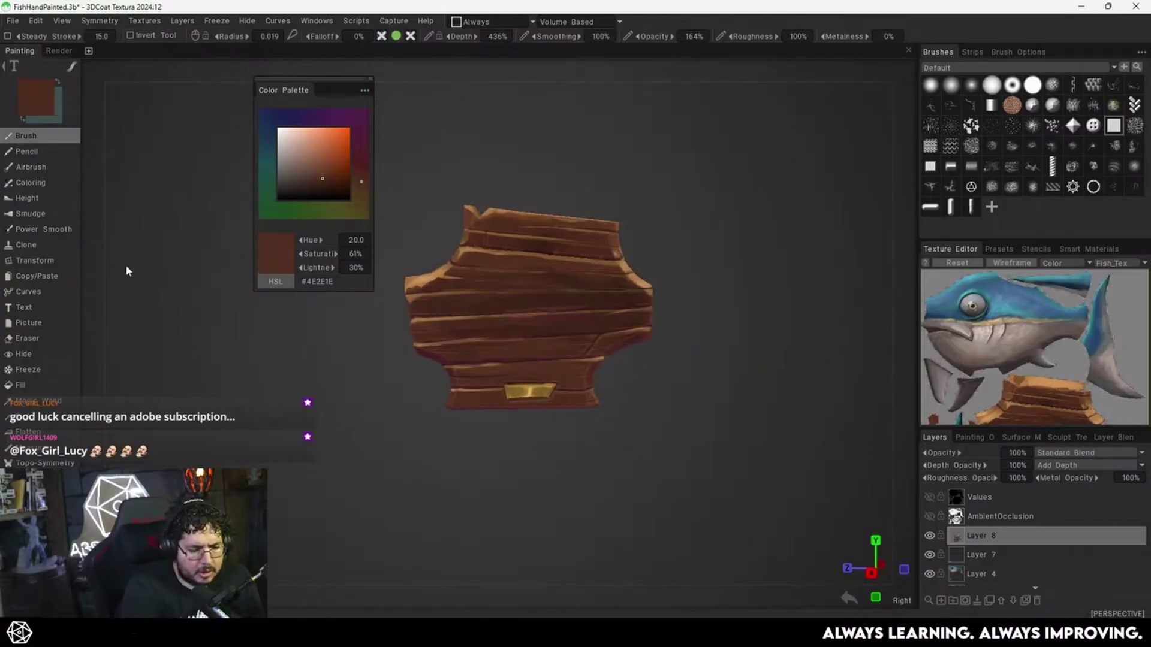
click(247, 21)
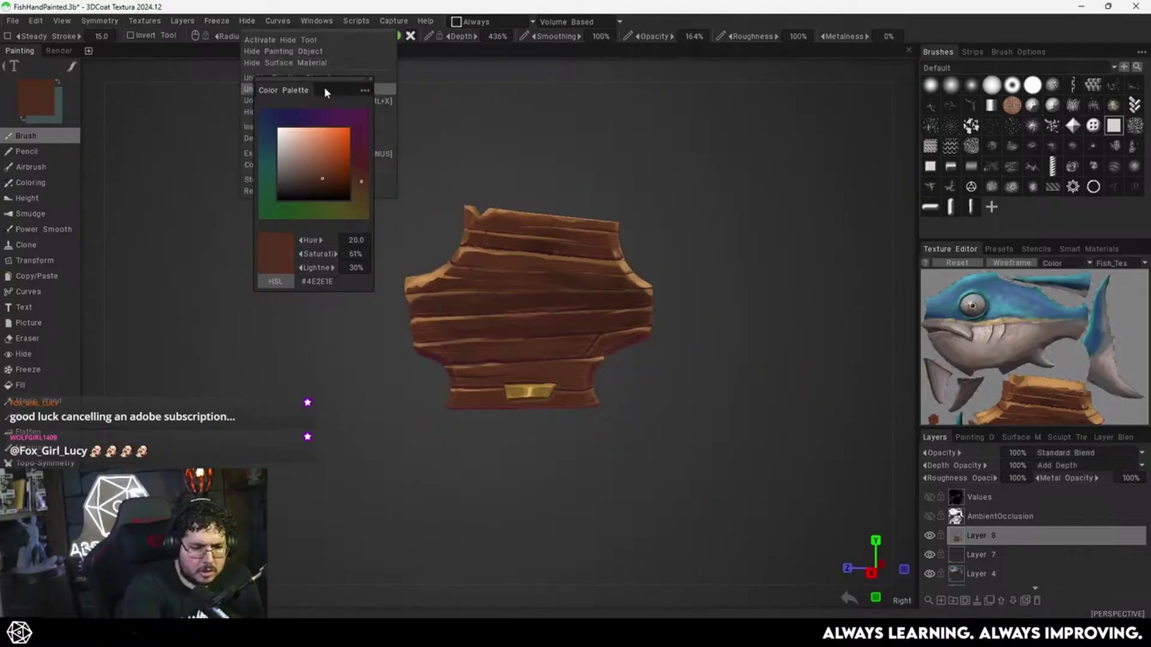
click(283, 90)
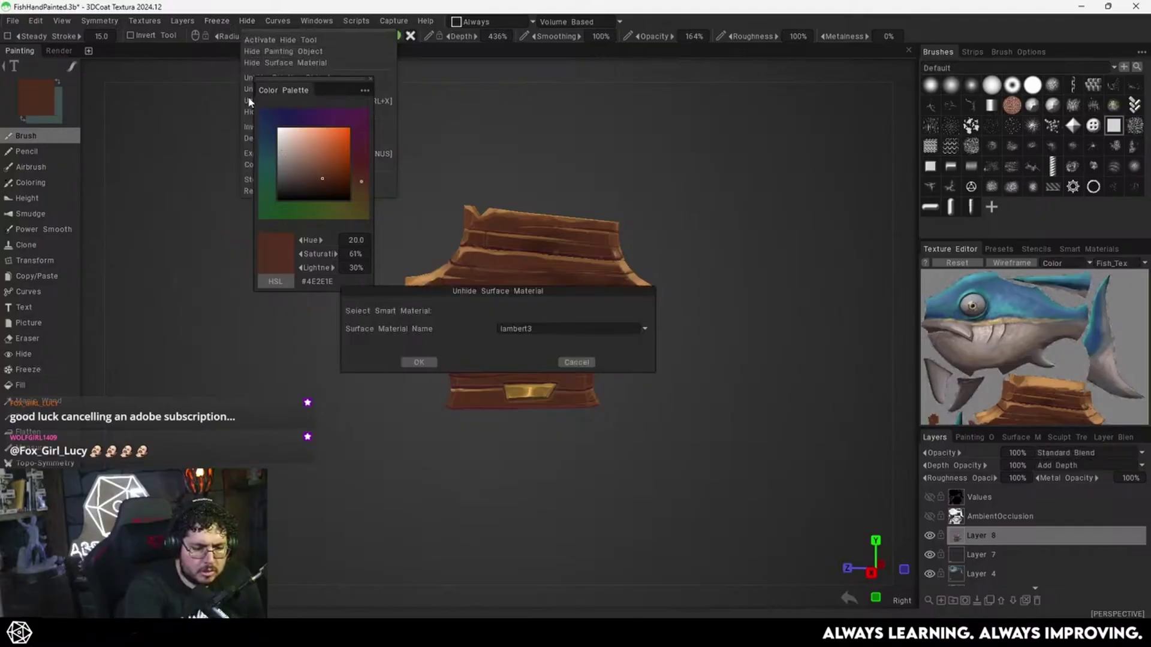
click(577, 362)
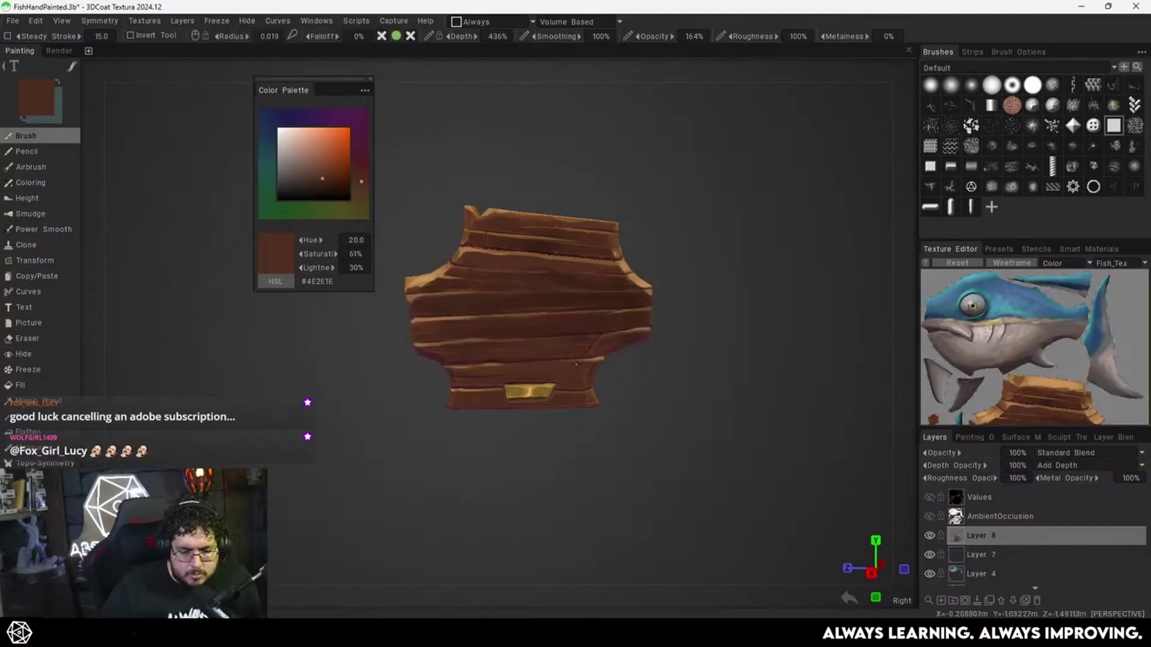
Move the Color Palette away from the Hide commands, invert the hidden faces and unhide all parts of the model.
drag(304, 78, 833, 65)
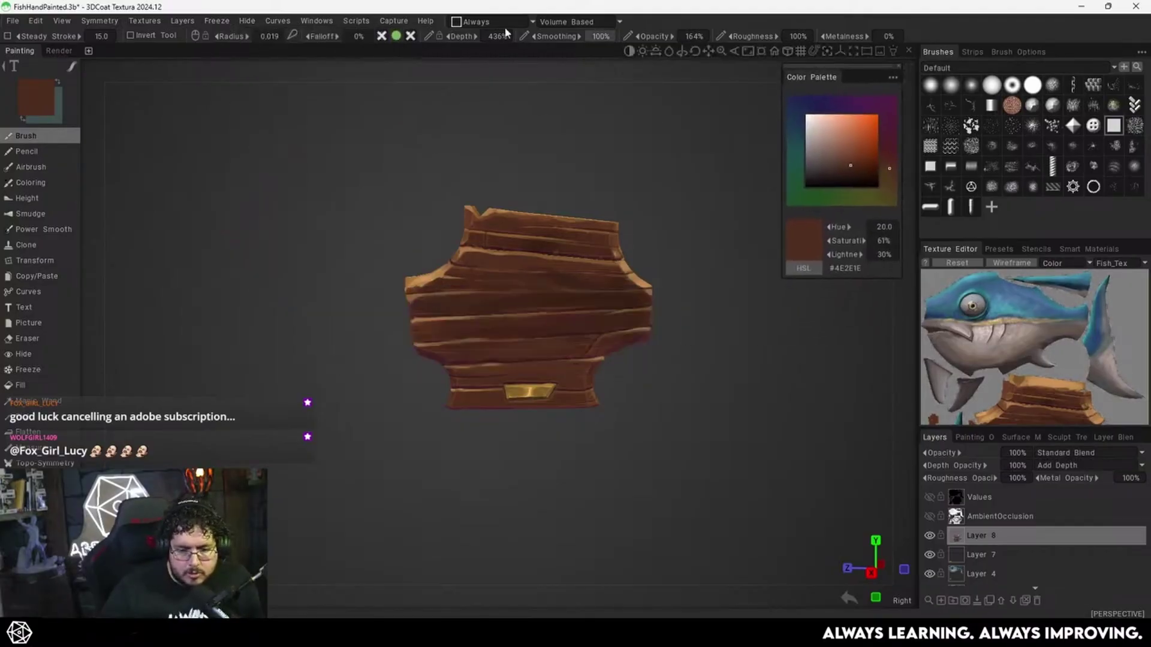
click(247, 21)
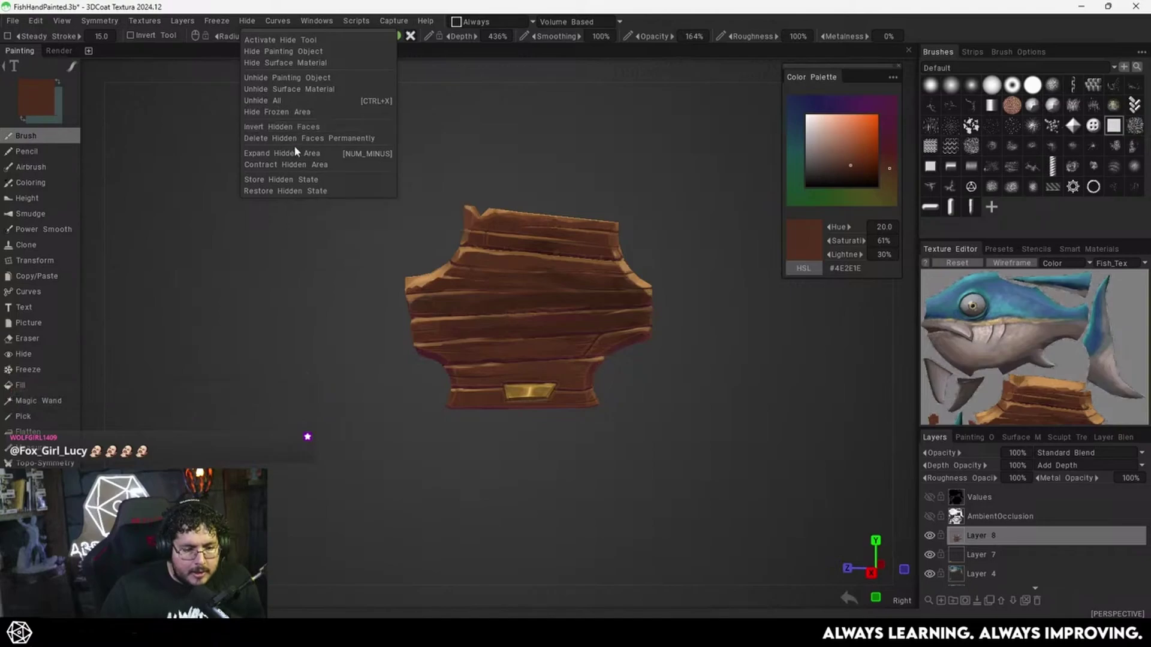
click(283, 127)
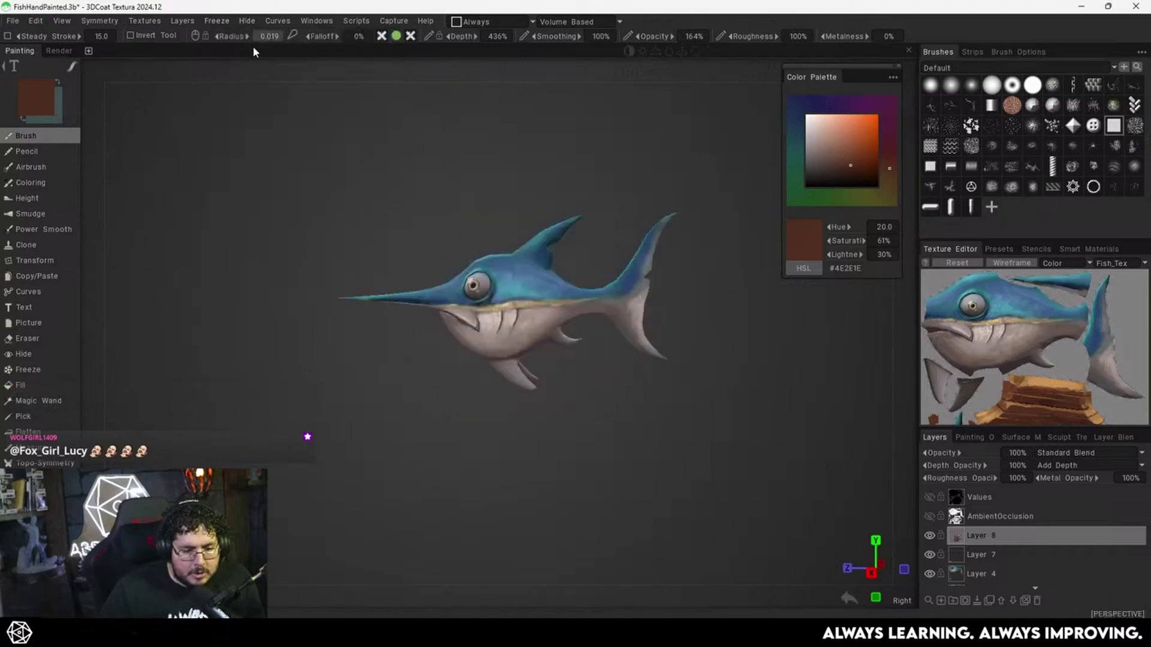
click(252, 19)
click(279, 101)
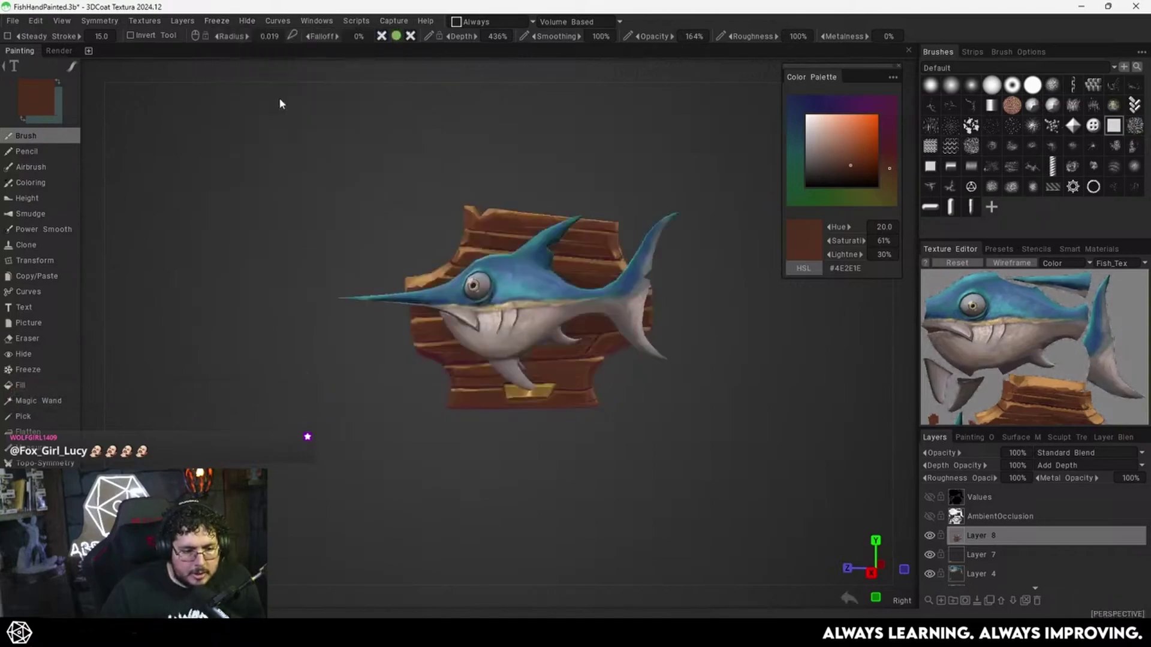
Examine the fish and the wooden board together from several angles, up to a close view of the head.
alt+drag(377, 207, 560, 272)
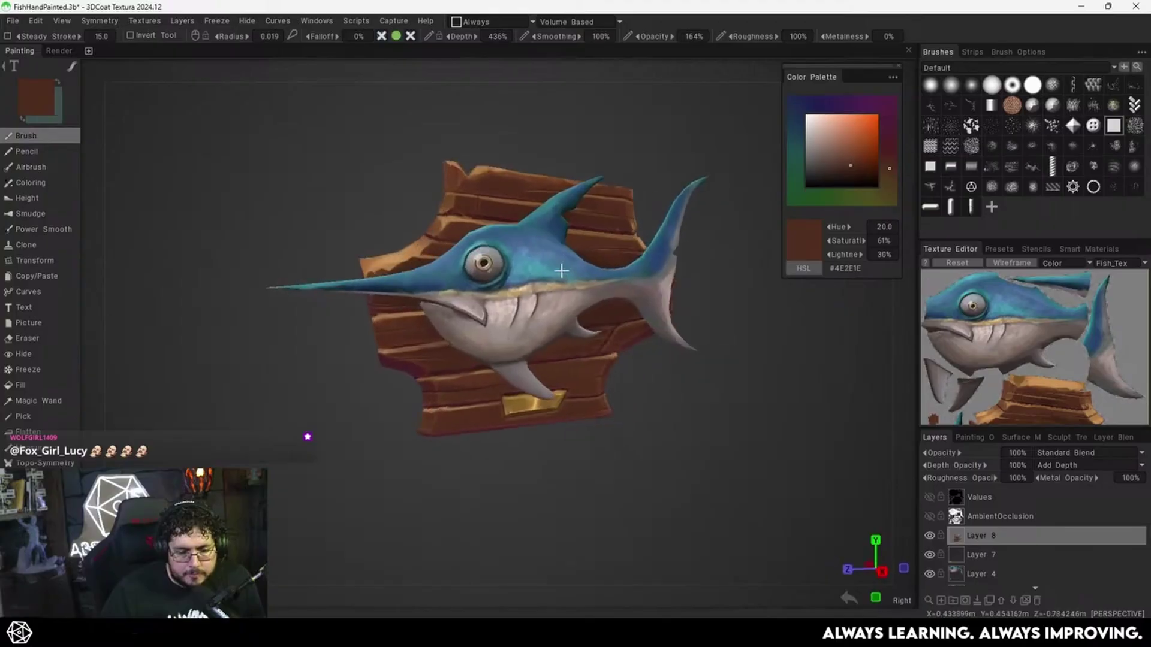
alt+right_drag(560, 272, 225, 196)
alt+drag(413, 237, 449, 248)
alt+right_drag(449, 248, 515, 324)
alt+middle_drag(369, 211, 428, 266)
alt+right_drag(427, 267, 460, 286)
alt+drag(353, 243, 375, 257)
alt+middle_drag(375, 257, 436, 296)
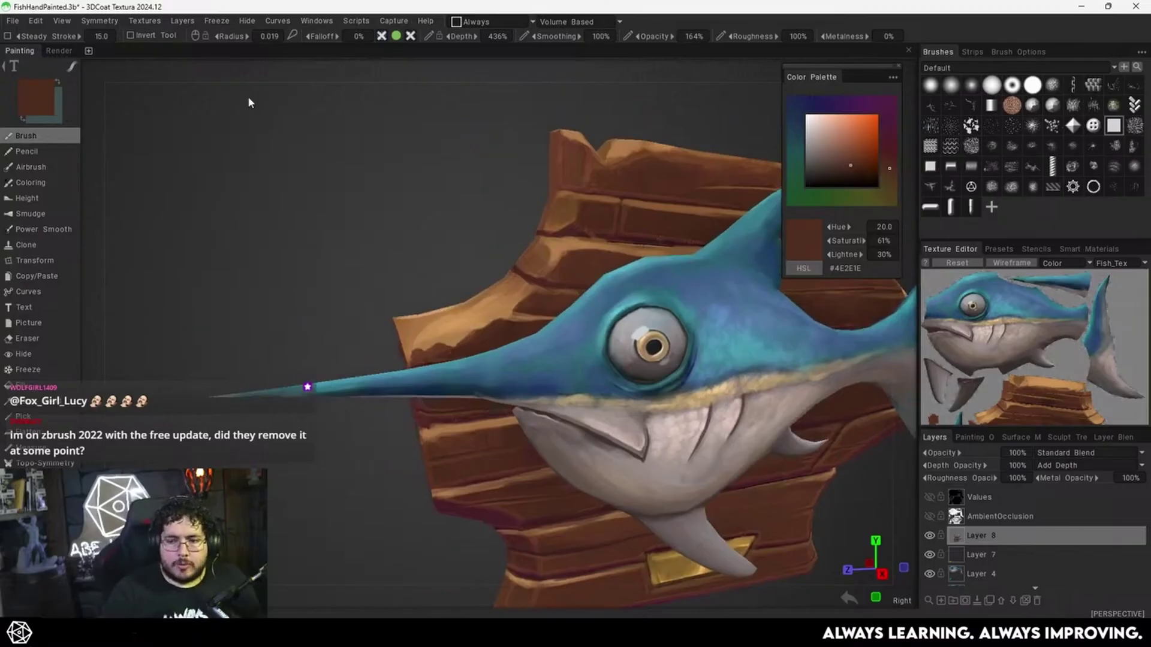
Soften the dark patches beside the board's tan left shoulder above the bill with sampled brown #613924 at radius 0.036.
alt+drag(596, 339, 587, 356)
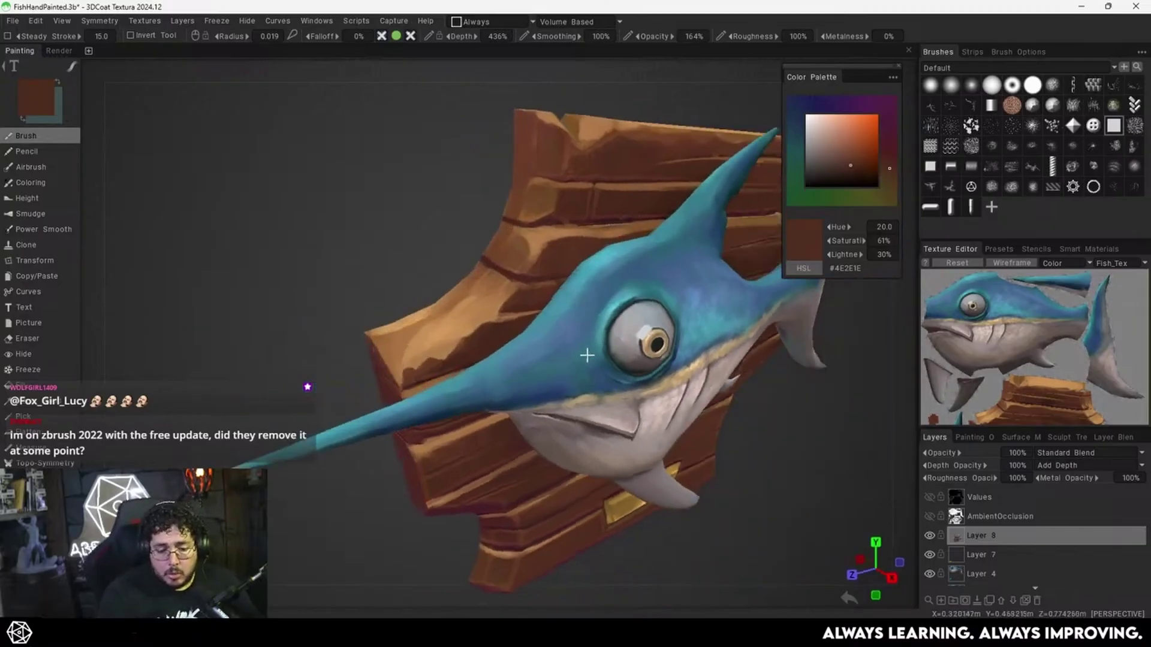
alt+middle_drag(587, 356, 671, 358)
alt+right_drag(671, 358, 626, 368)
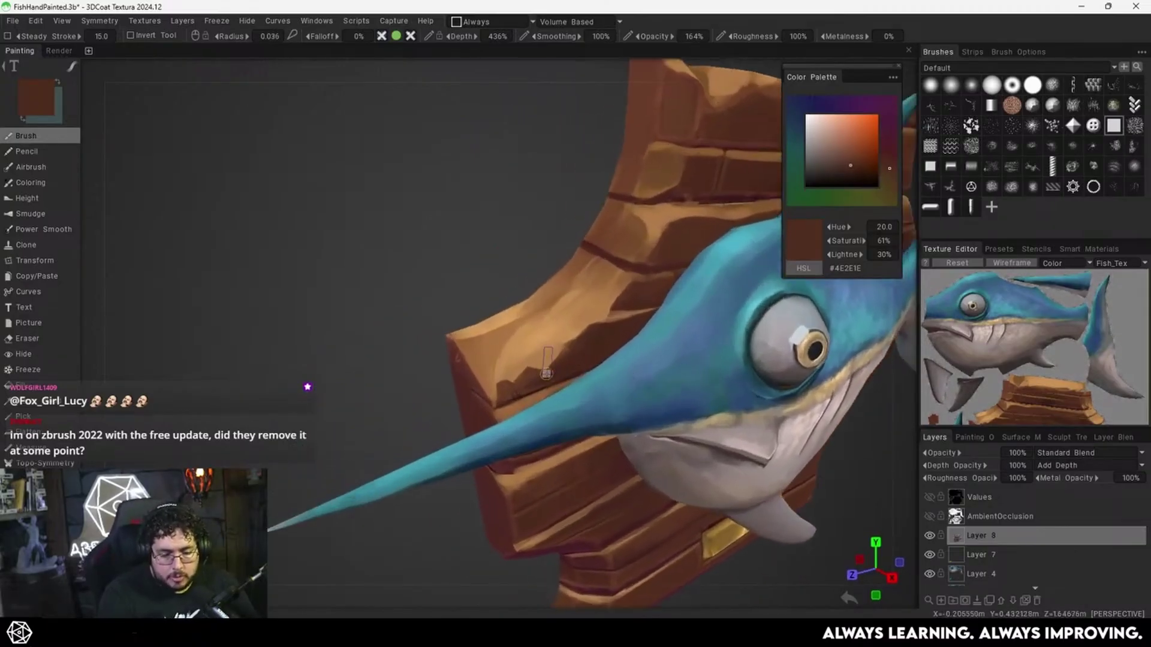
key(v)
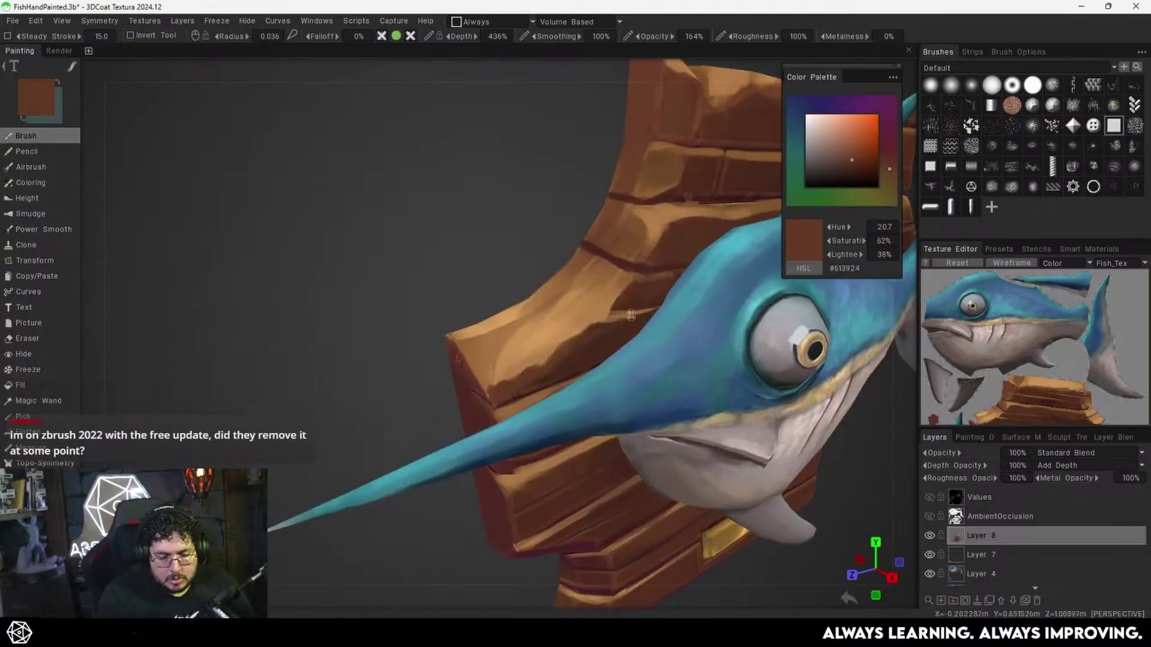
Check the retouched board behind the fish from front and oblique angles.
alt+drag(617, 327, 562, 339)
alt+right_drag(563, 340, 494, 416)
alt+drag(494, 416, 637, 300)
alt+right_drag(637, 300, 723, 325)
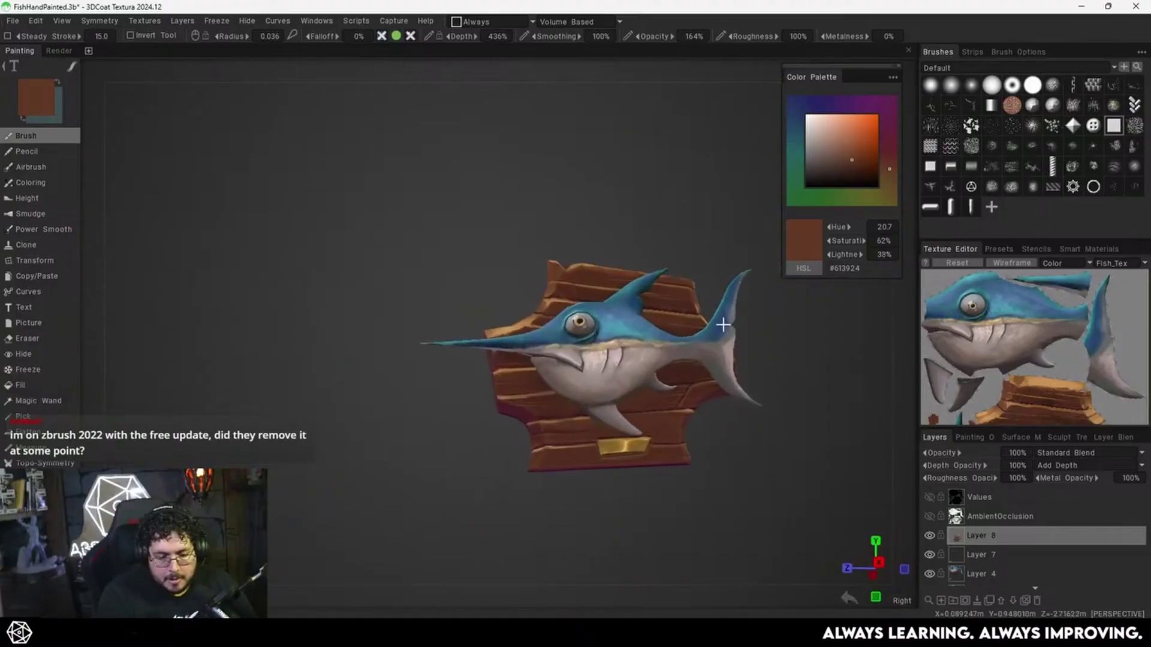
mouse_move(722, 325)
alt+mouse_down()
mouse_move(691, 324)
mouse_move(670, 383)
alt+mouse_up()
alt+right_drag(701, 296, 646, 366)
alt+middle_drag(647, 366, 681, 294)
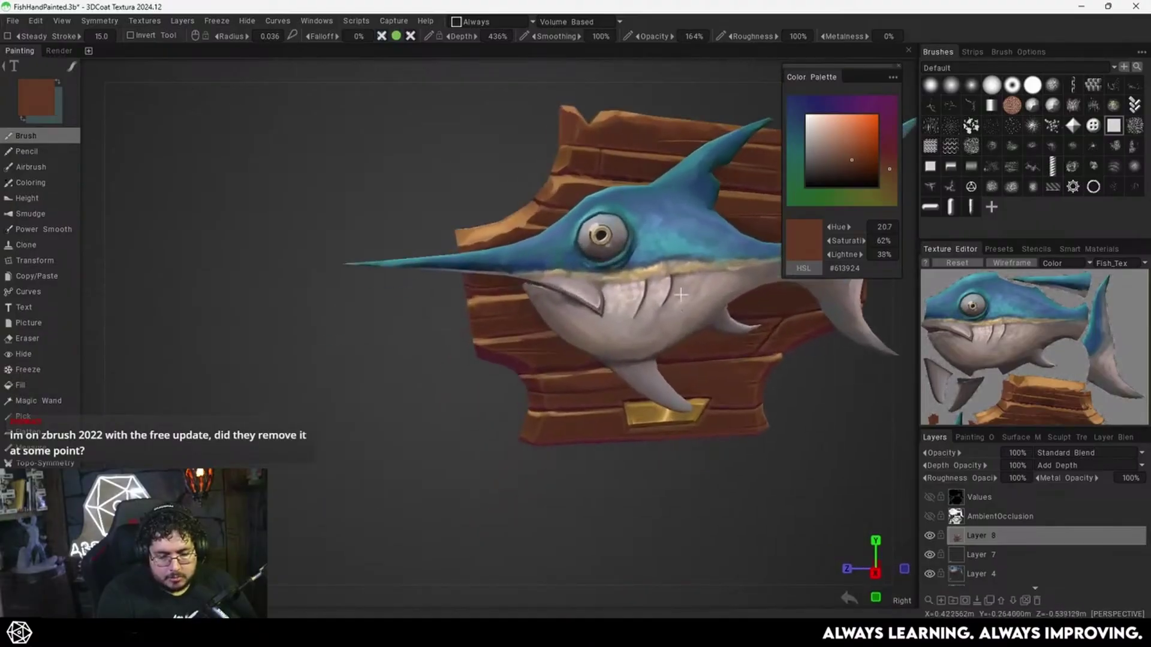
Blend the board's left planks below the bill with sampled brown #512E1D at radius 0.066.
alt+drag(620, 450, 717, 472)
alt+middle_drag(717, 472, 702, 428)
mouse_move(701, 429)
alt+mouse_down()
mouse_move(721, 396)
mouse_move(689, 349)
alt+mouse_up()
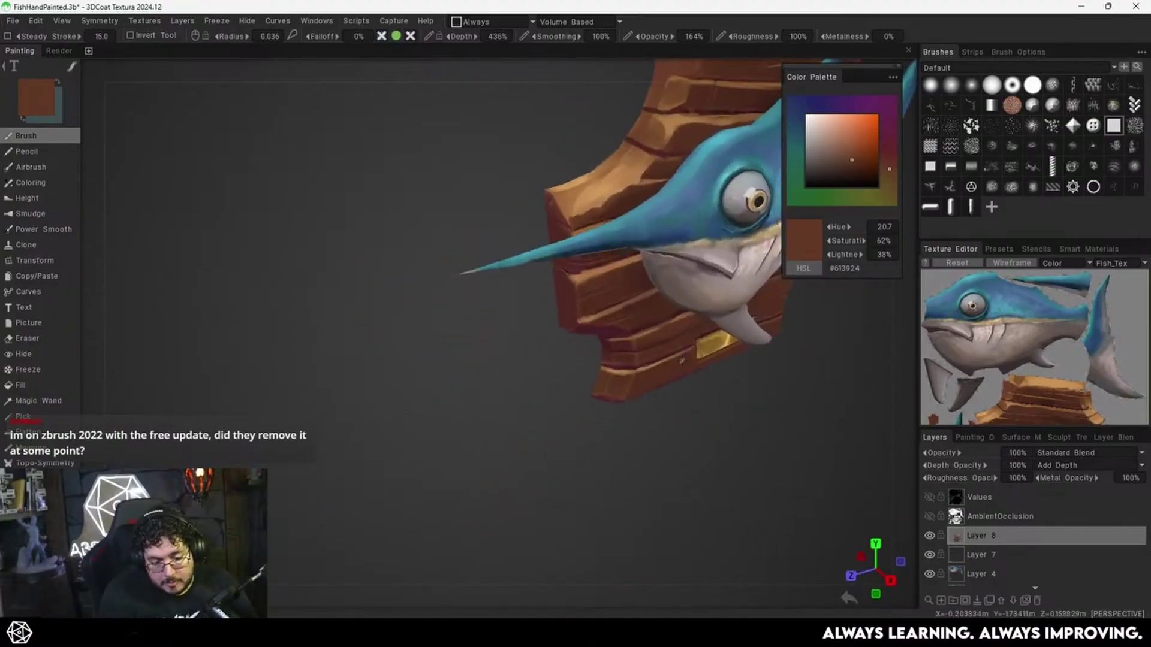
key(v)
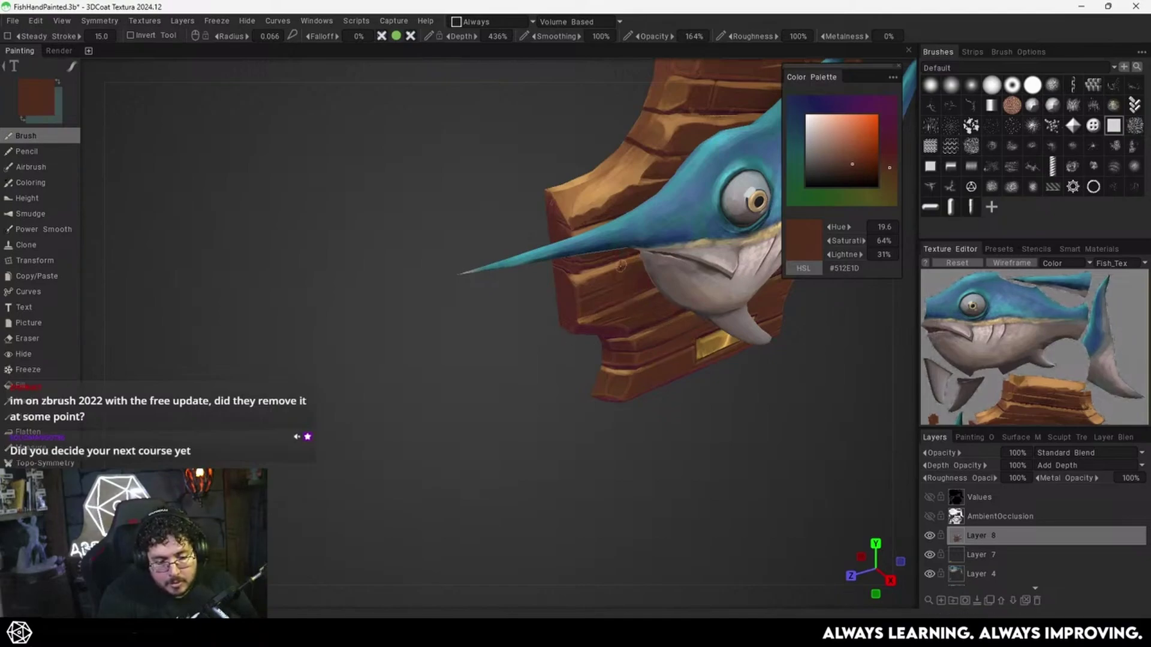
Paint a tan #B48856 highlight along the diagonal crack's edge and blend it with brown #4A291B at radius 0.031.
alt+right_drag(736, 317, 665, 321)
mouse_move(665, 321)
alt+mouse_down()
mouse_move(575, 331)
mouse_move(666, 313)
alt+mouse_up()
alt+middle_drag(666, 313, 617, 356)
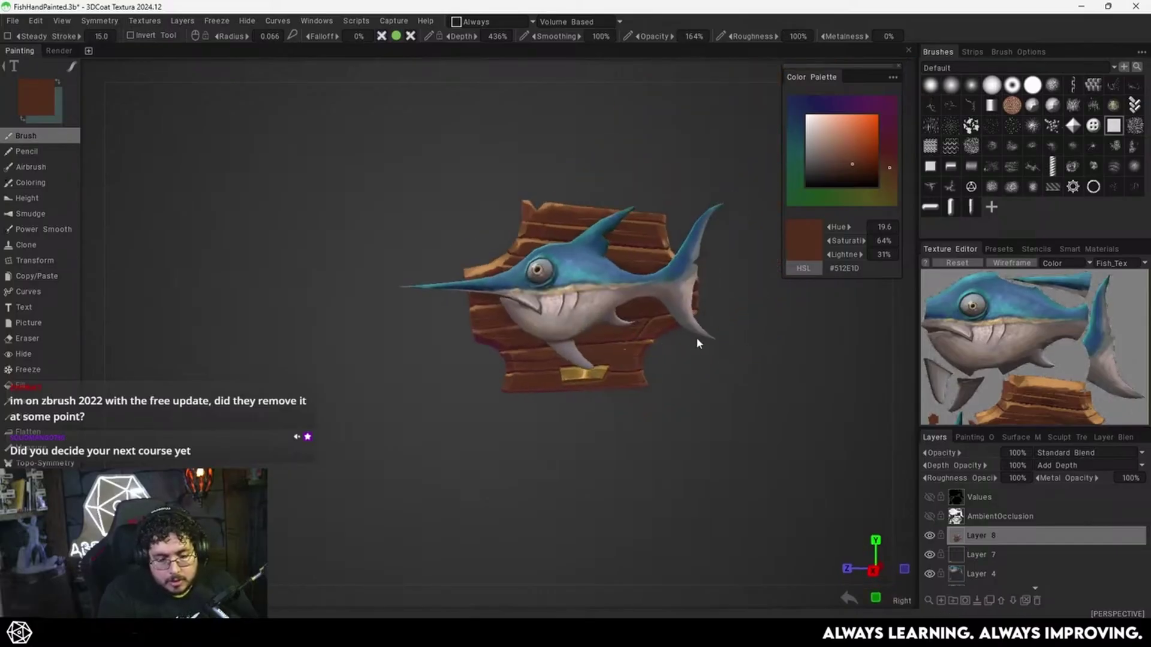
scroll(804, 336, up, 3)
scroll(712, 333, up, 6)
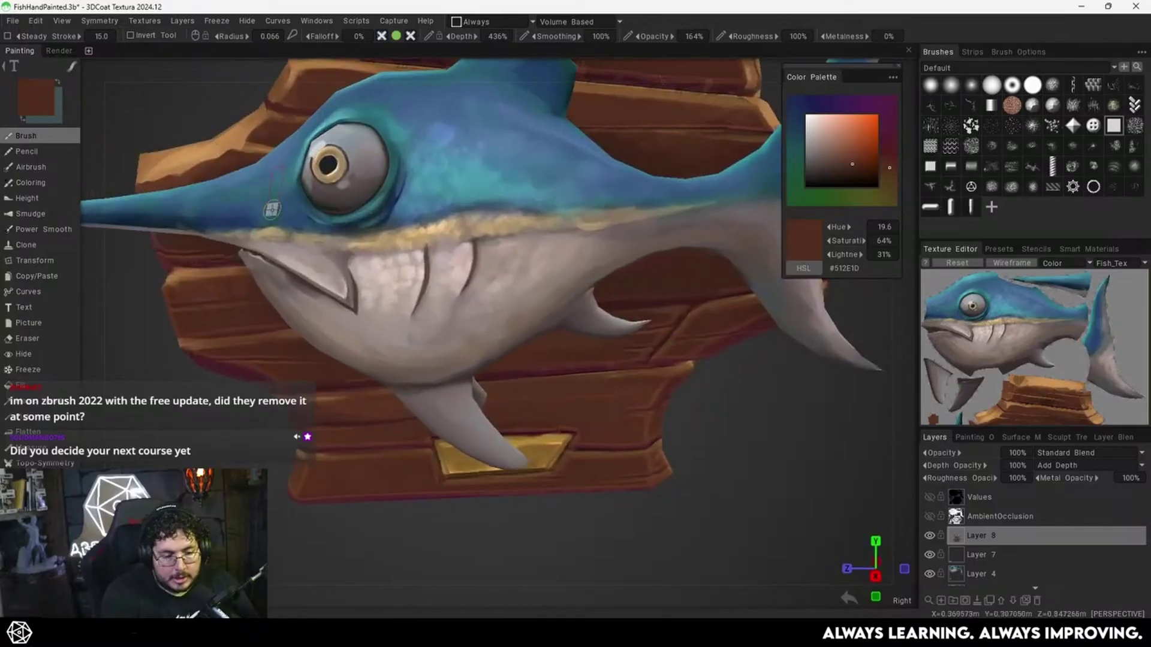
key(v)
alt+drag(706, 323, 691, 343)
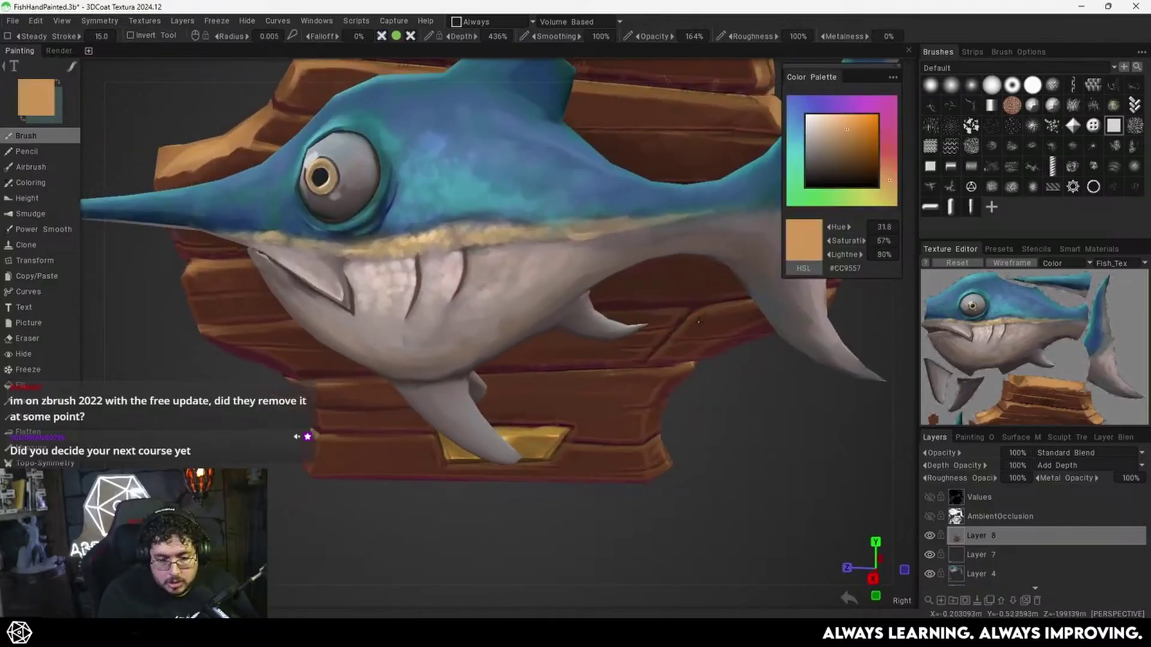
click(844, 136)
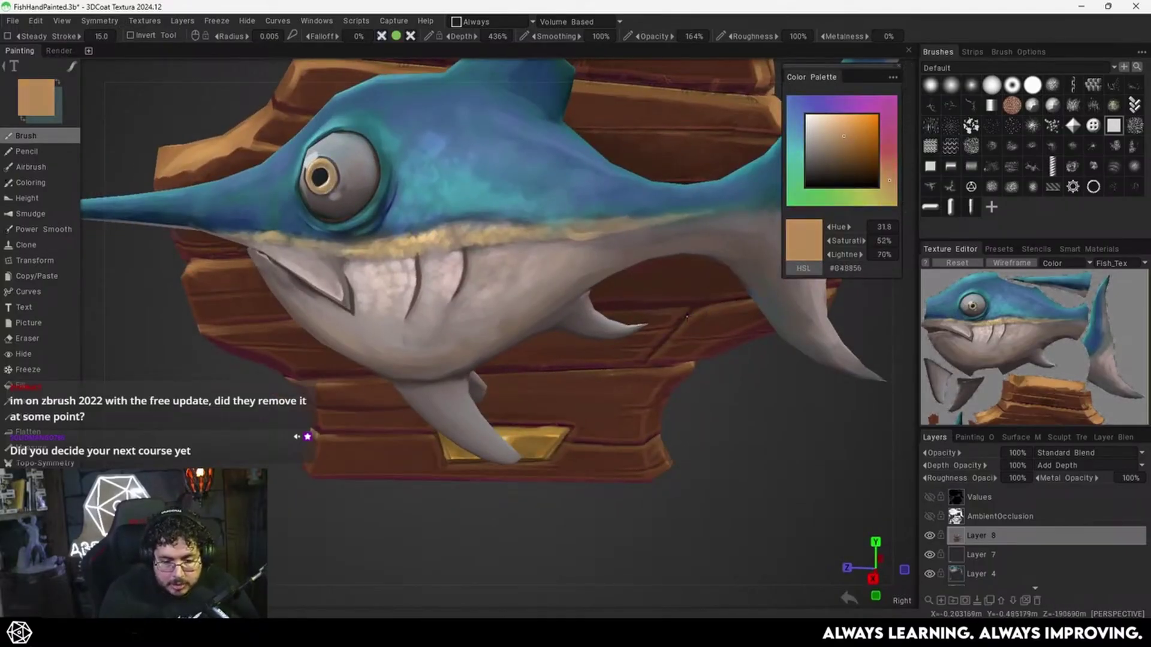
drag(693, 313, 702, 310)
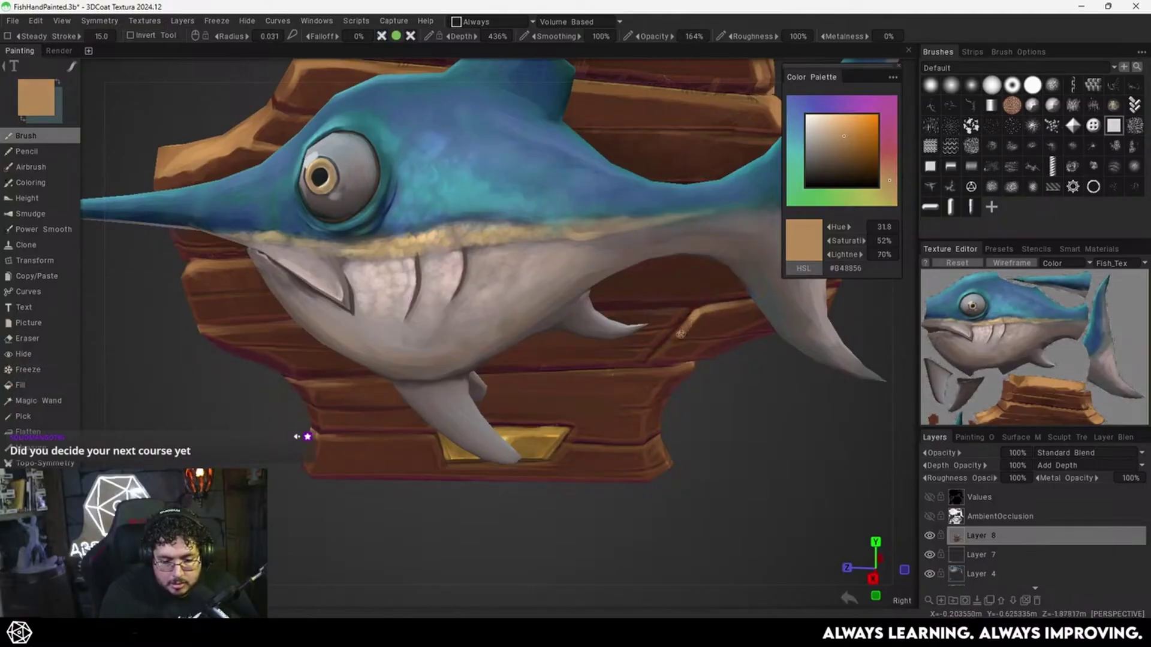
key(v)
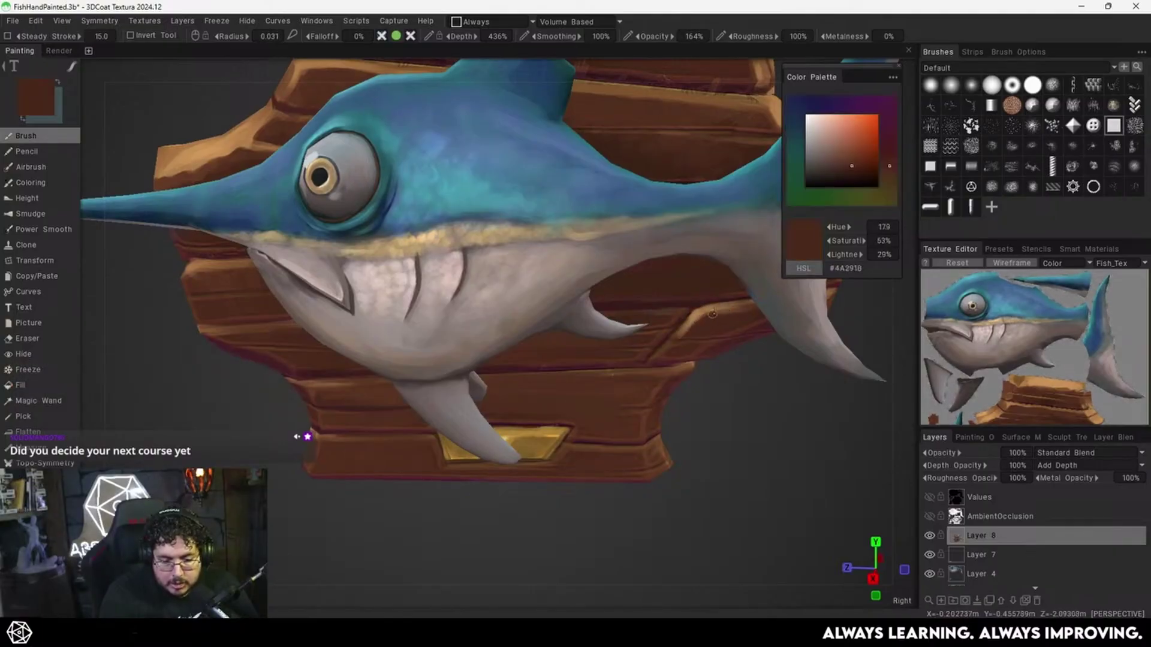
Review the complete fish plaque and the new crack highlight from a distance and up close.
alt+right_drag(769, 308, 617, 390)
alt+drag(618, 391, 621, 336)
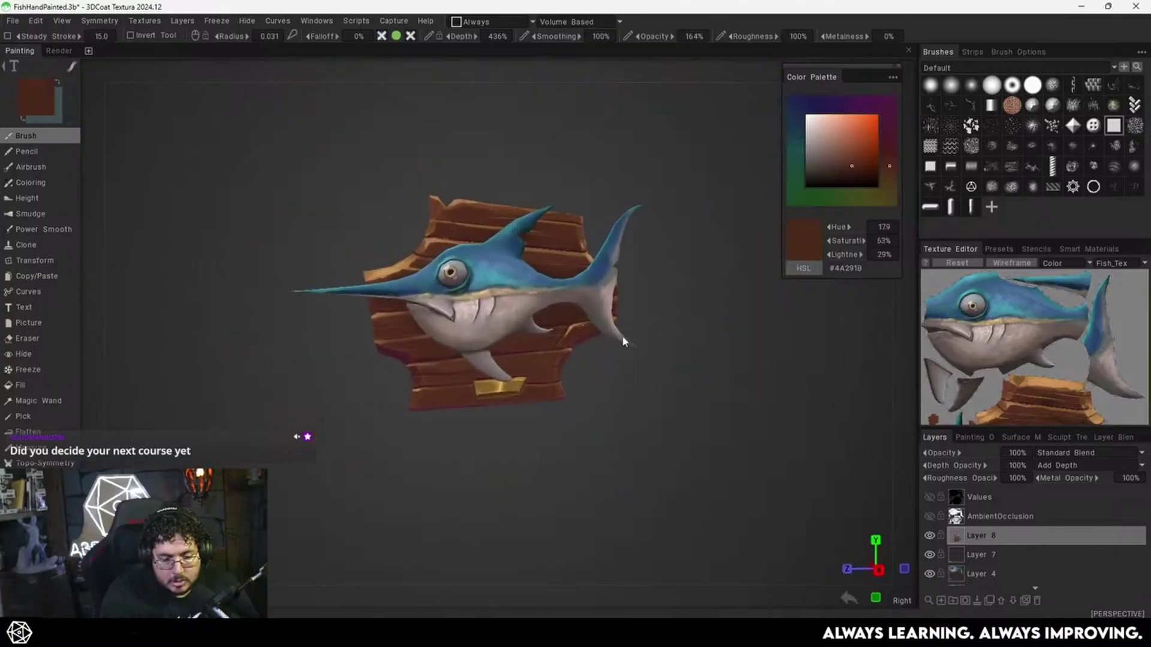
alt+right_drag(621, 337, 618, 381)
alt+middle_drag(617, 381, 651, 341)
alt+drag(651, 340, 660, 369)
alt+right_drag(659, 369, 728, 332)
alt+drag(728, 333, 668, 325)
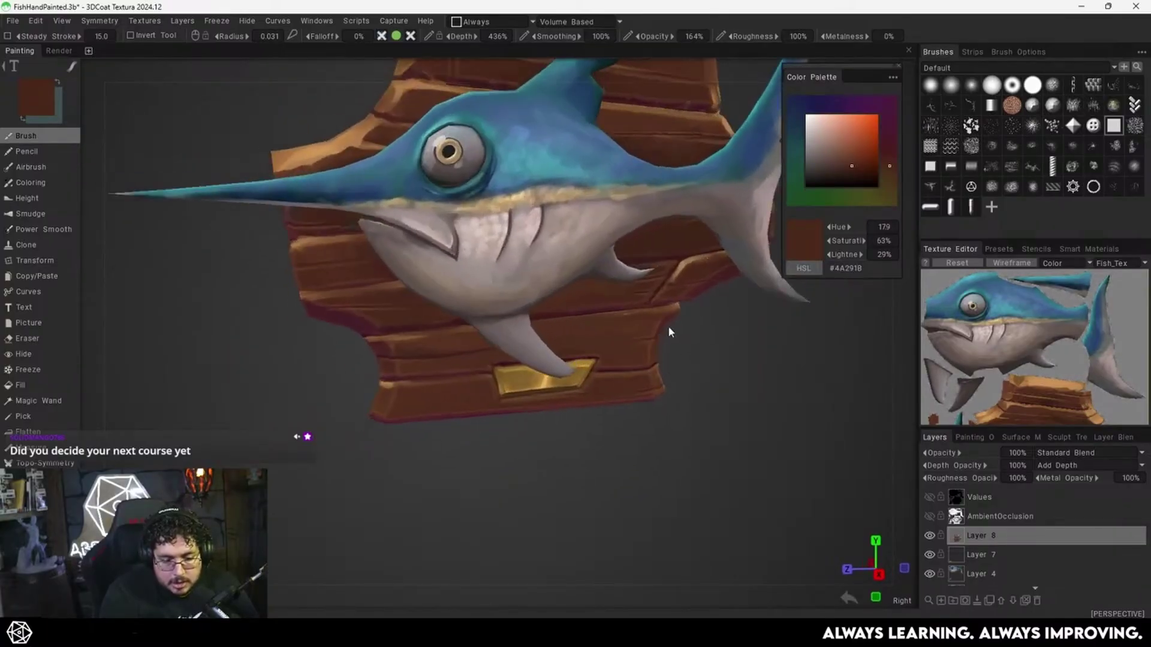
Touch up the board's lower-right edge with sampled tan #A27744 at radius 0.031 and blend beside the diagonal crack with brown #523020 at radius 0.071.
key(v)
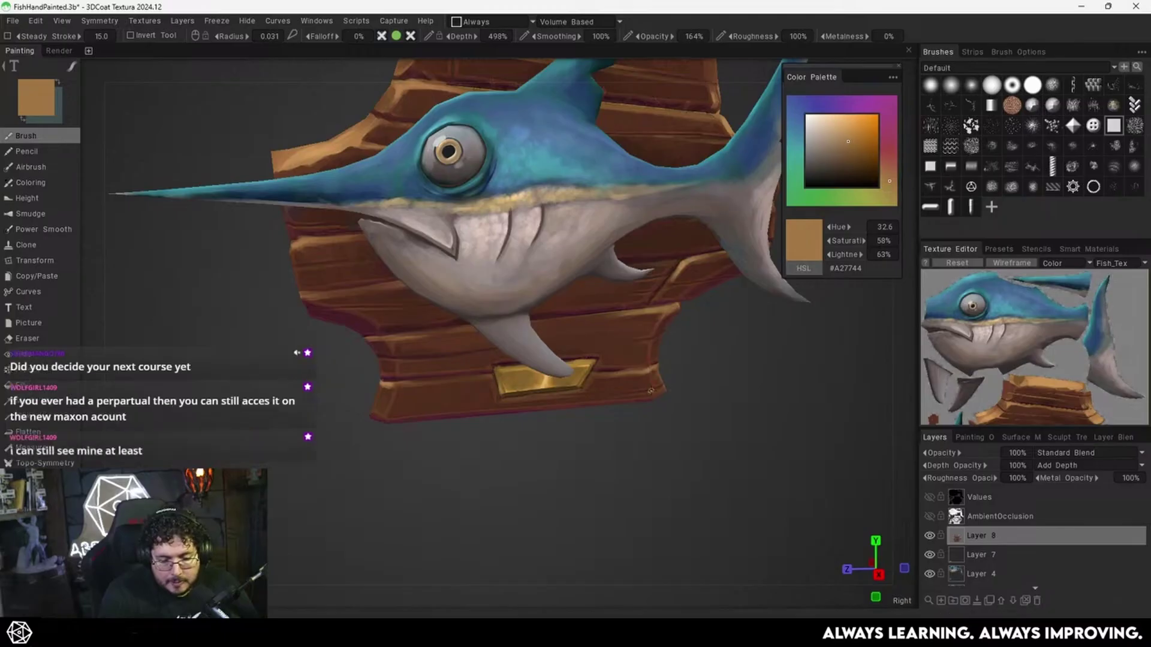
scroll(614, 386, down, 4)
scroll(645, 372, up, 5)
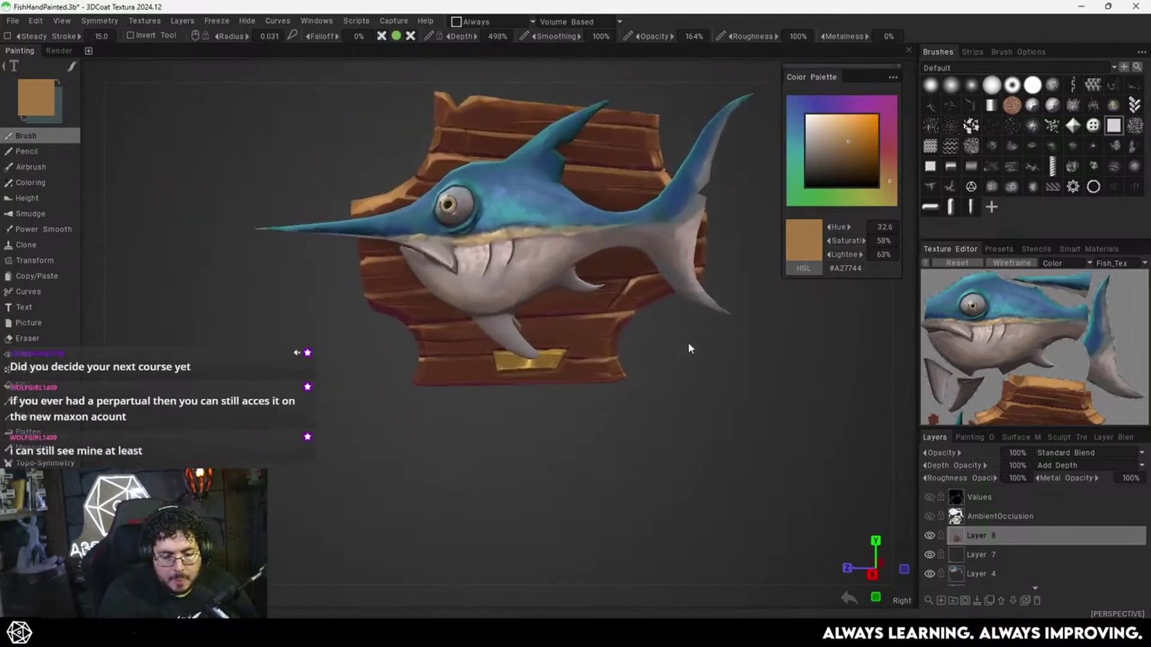
key(bracketright)
key(bracketright)
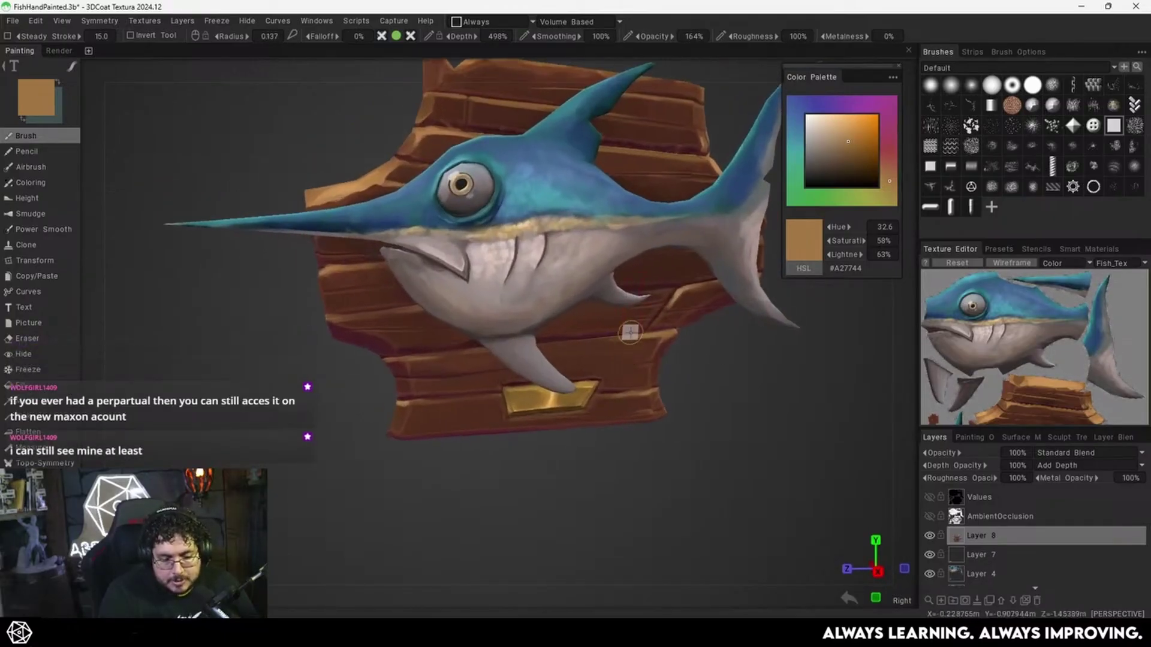
key(bracketleft)
key(v)
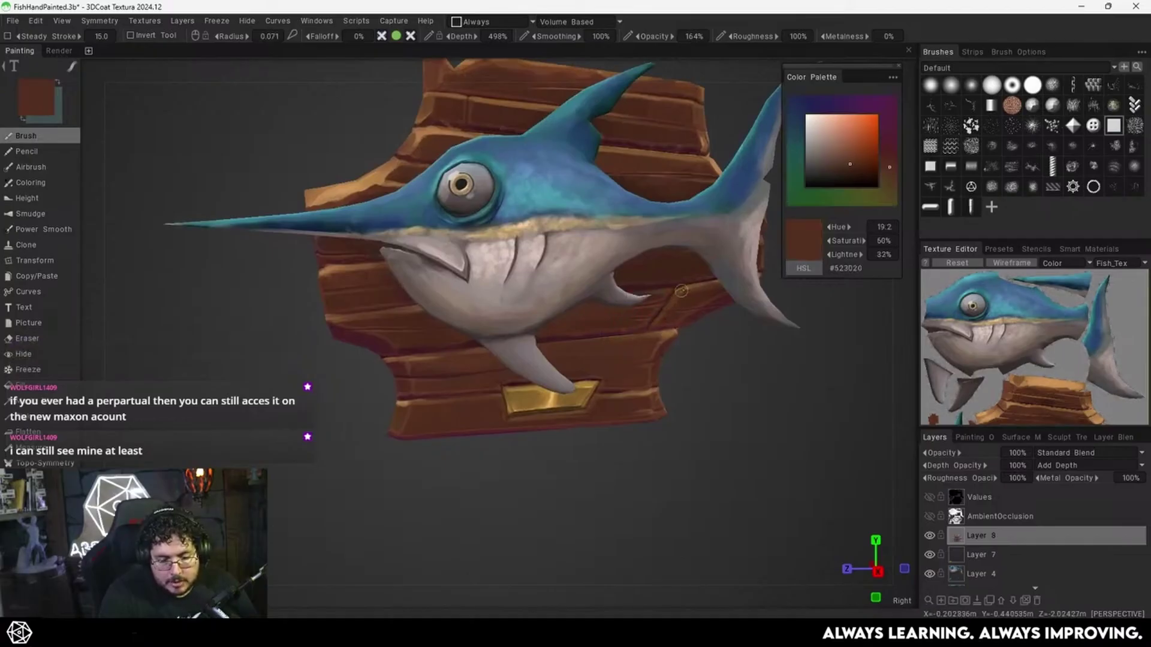
Review the complete fish plaque from a distance, comparing the board's wood shading with the fish.
scroll(728, 300, down, 5)
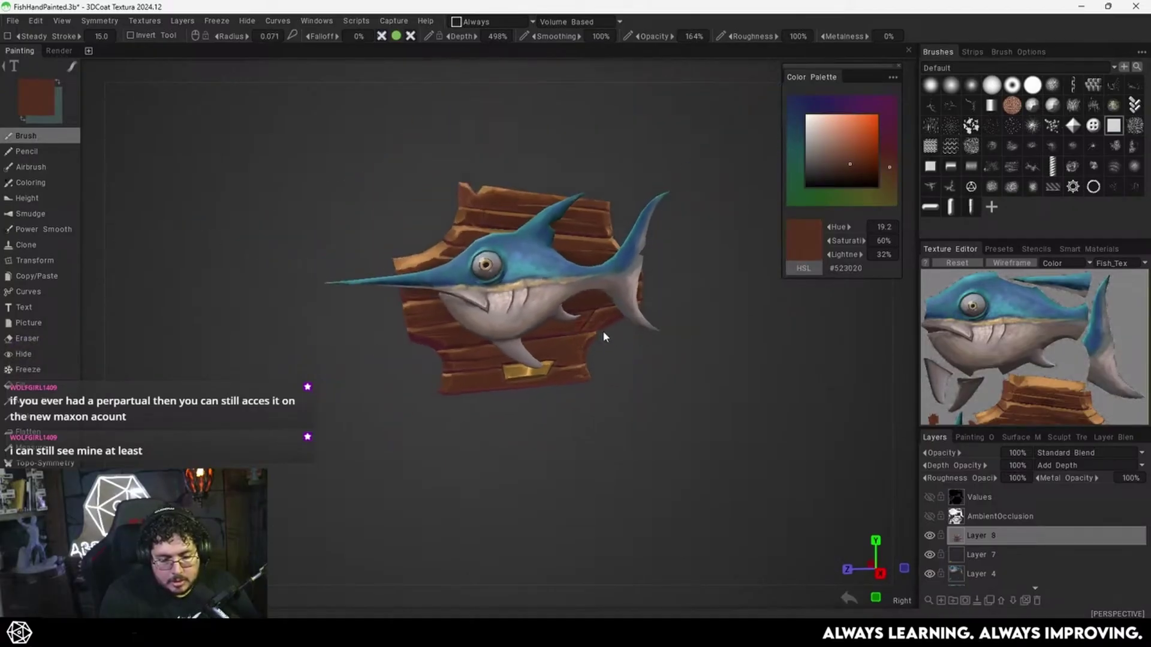
alt+middle_drag(608, 356, 682, 358)
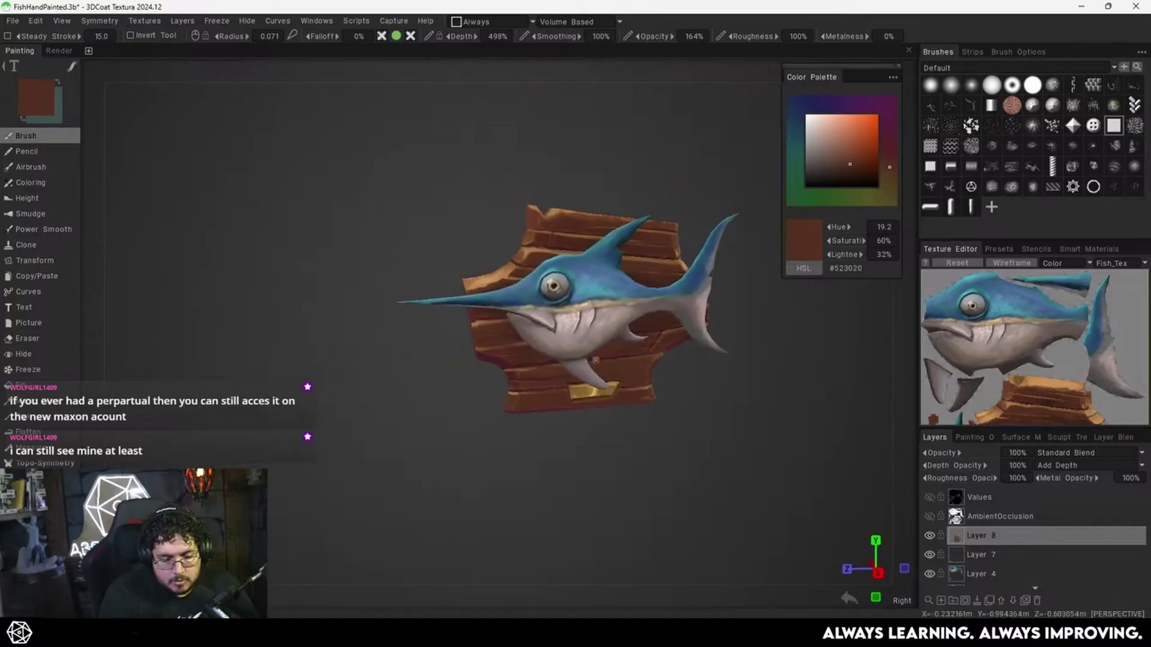
alt+middle_drag(548, 378, 548, 416)
scroll(627, 328, up, 2)
alt+middle_drag(618, 348, 645, 398)
alt+right_drag(645, 378, 674, 364)
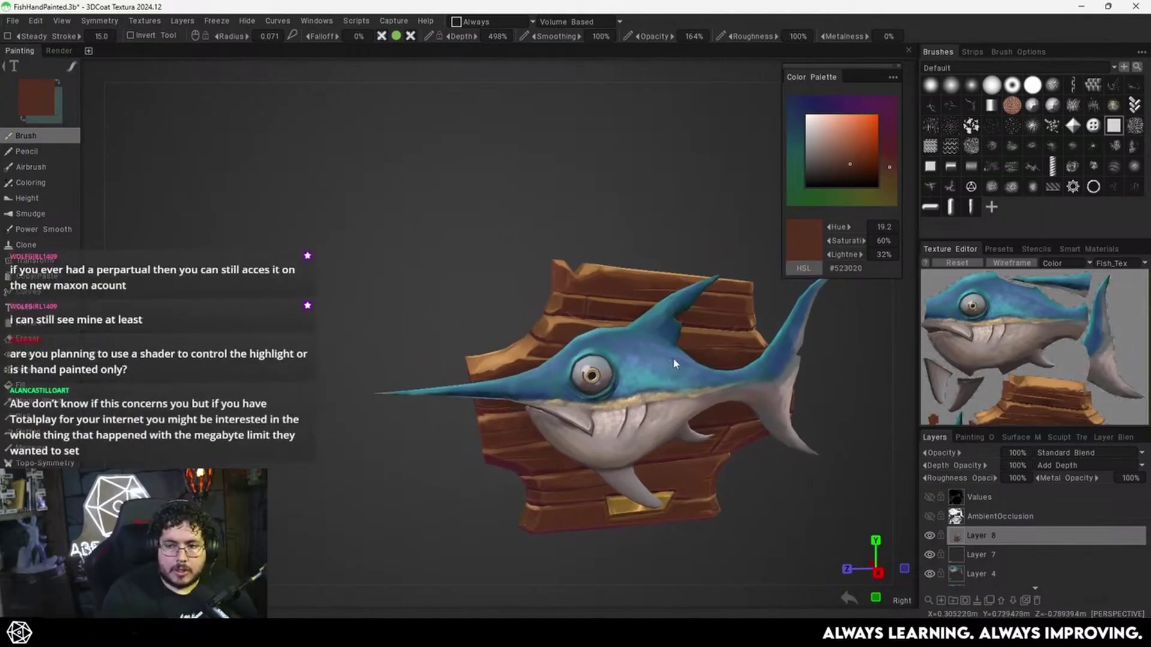
drag(675, 364, 672, 353)
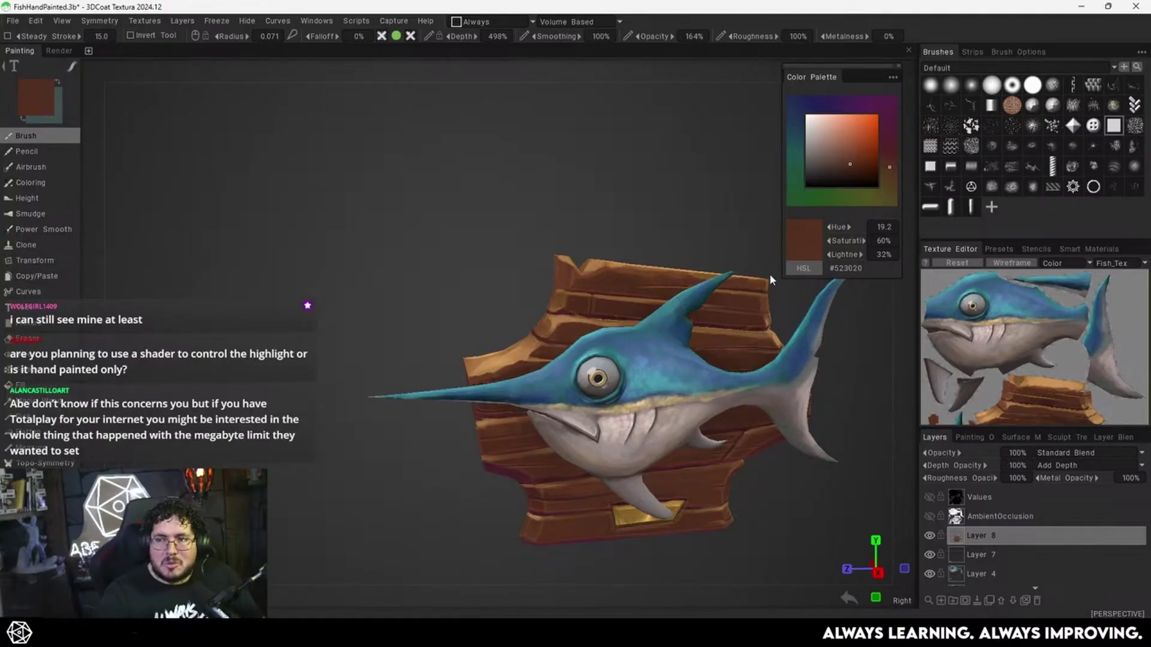
alt+drag(653, 330, 601, 352)
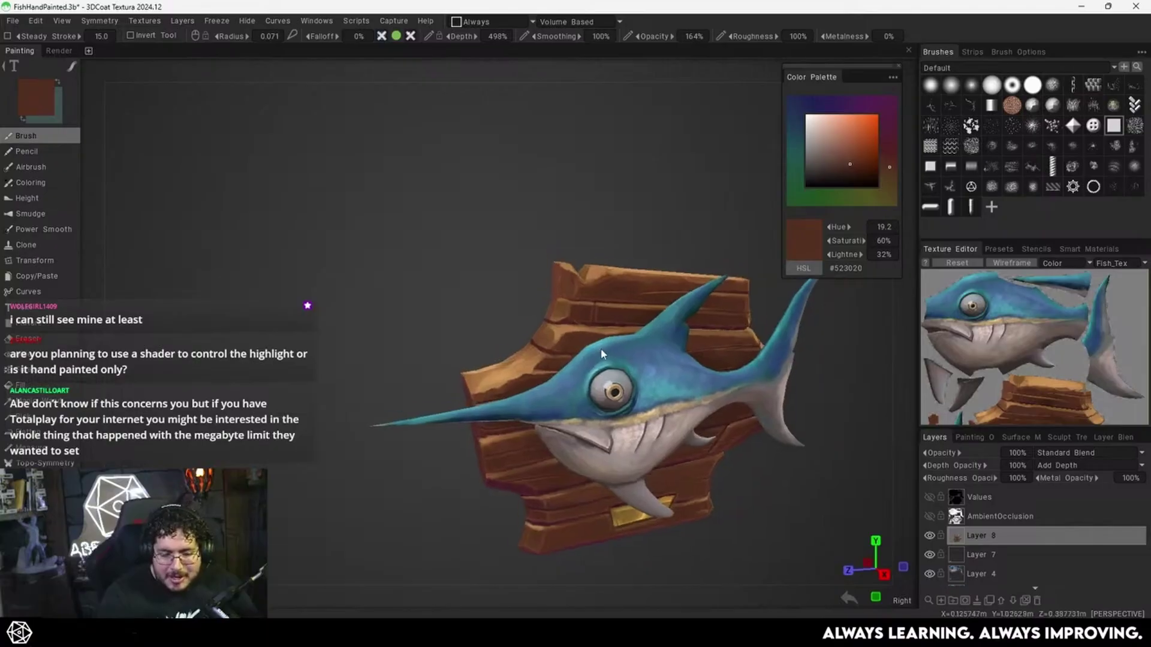
Blend the lit upper planks above the bill with sampled browns #895B36 and #78502D at radius 0.101.
alt+right_drag(601, 351, 642, 300)
alt+drag(600, 351, 547, 366)
right_drag(546, 377, 551, 371)
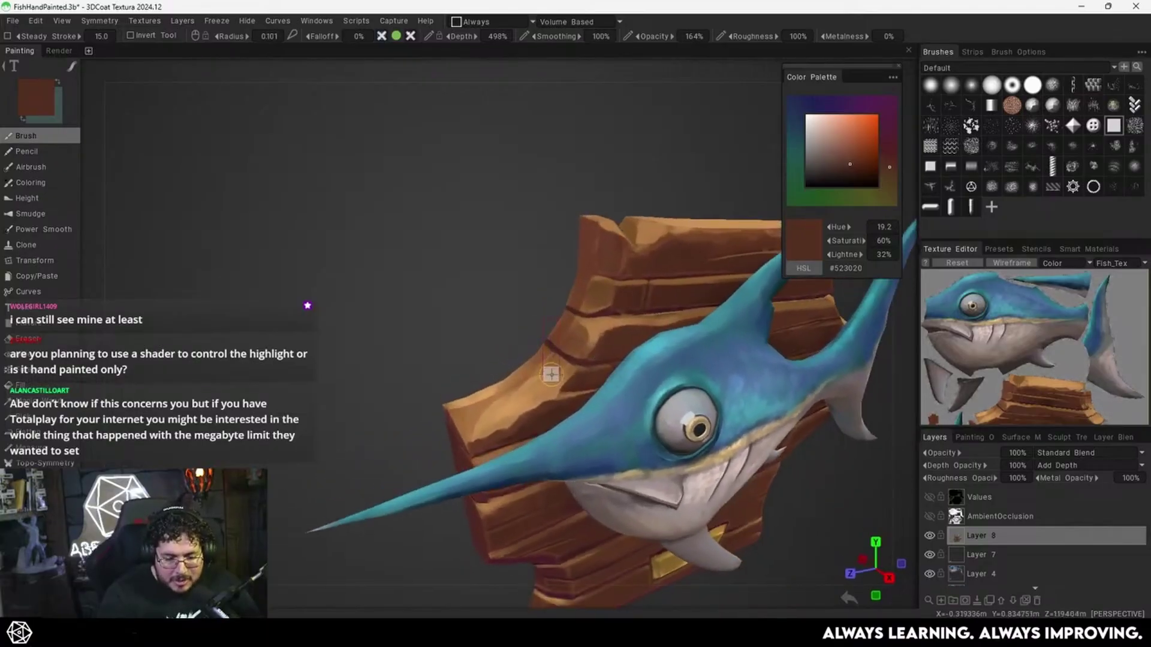
alt+drag(550, 371, 566, 364)
key(v)
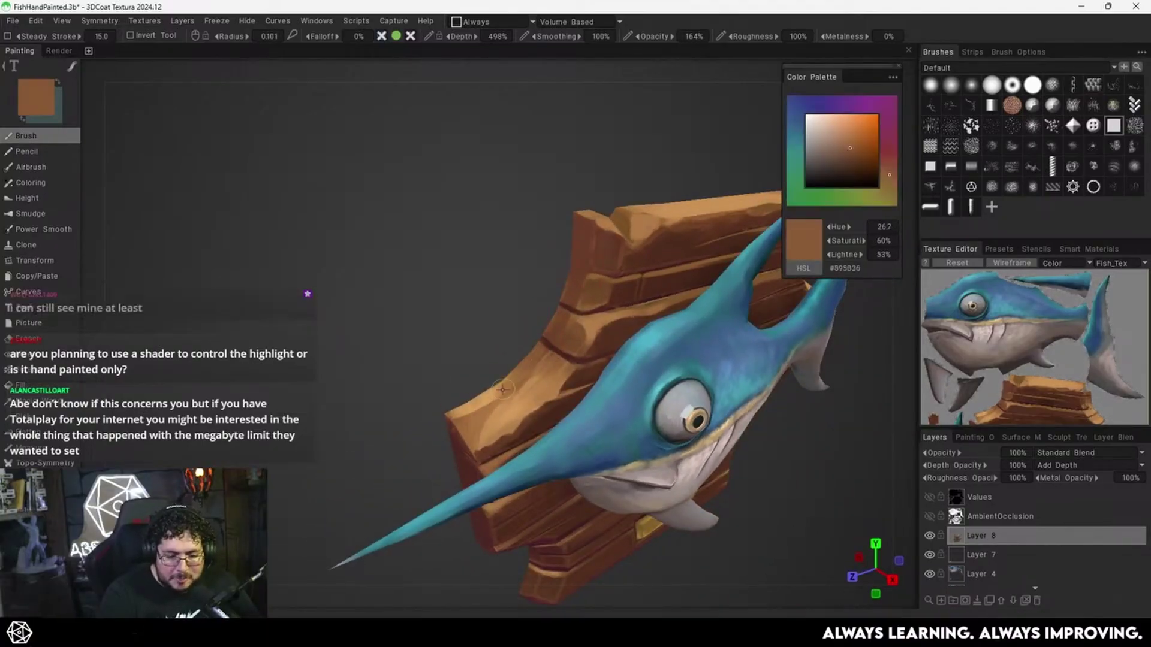
key(v)
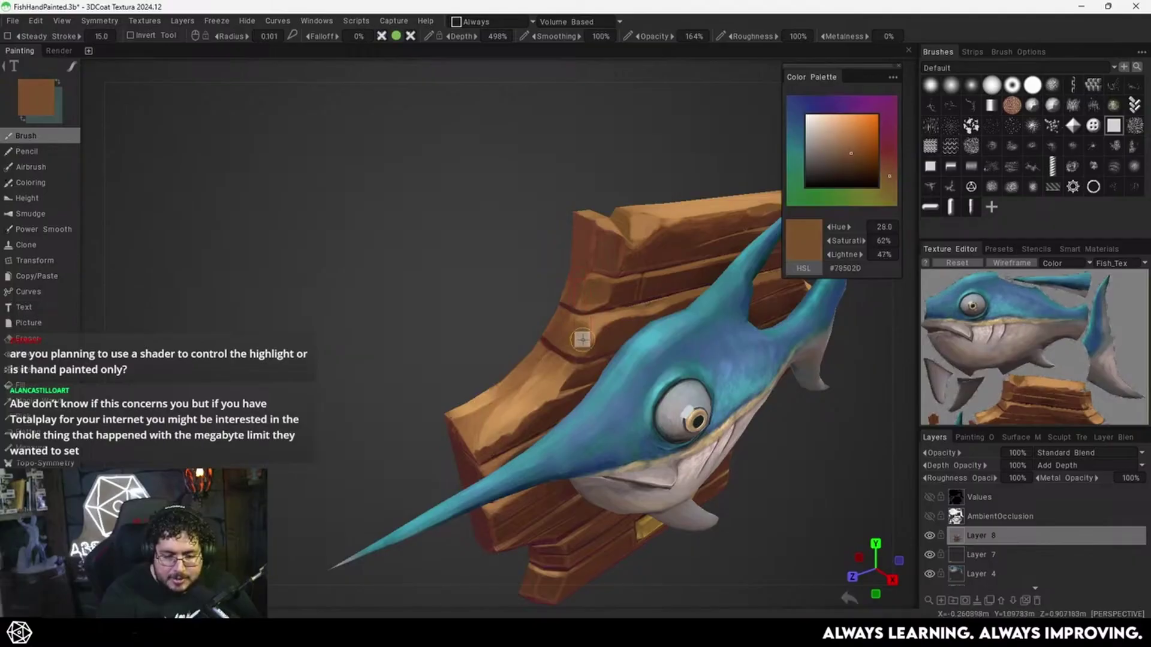
Retouch the left end of the third plank from the top with sampled brown #774F2D at radius 0.059.
mouse_move(616, 338)
alt+mouse_down()
mouse_move(617, 310)
mouse_move(628, 327)
mouse_move(634, 315)
alt+mouse_up()
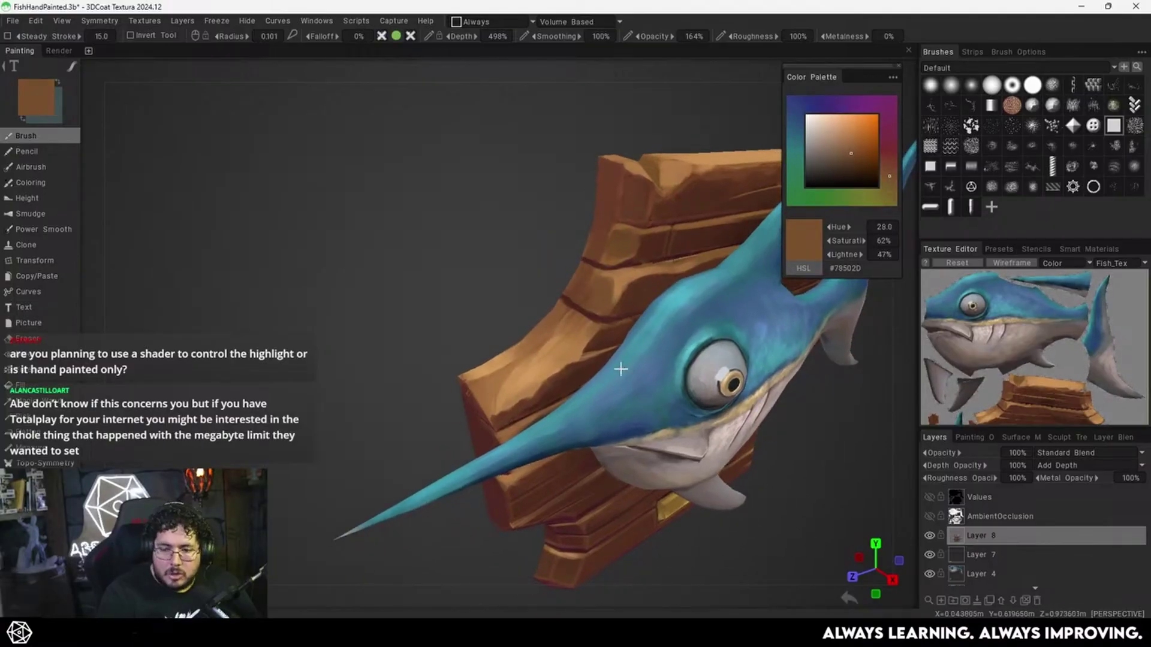
alt+drag(621, 369, 563, 354)
mouse_move(628, 314)
alt+mouse_down()
mouse_move(626, 291)
mouse_move(625, 318)
alt+mouse_up()
click(625, 311)
key(v)
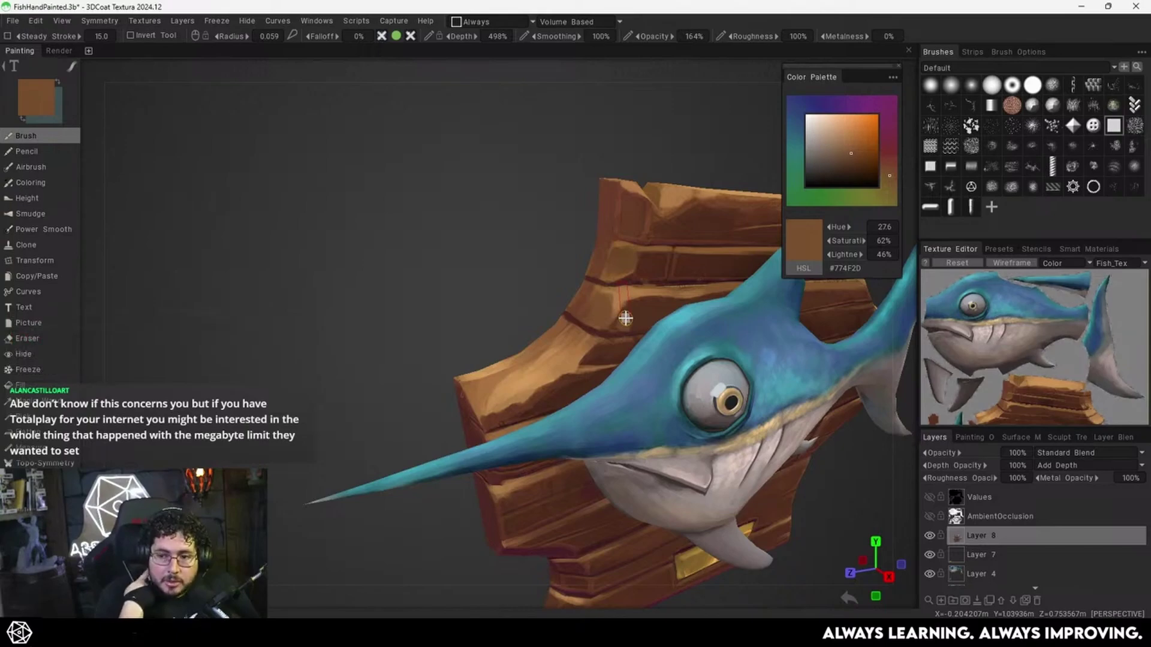
Paint the top plank below its notch with sampled reddish brown #5C3521 at radius 0.046.
alt+drag(657, 279, 653, 306)
alt+middle_drag(652, 305, 626, 315)
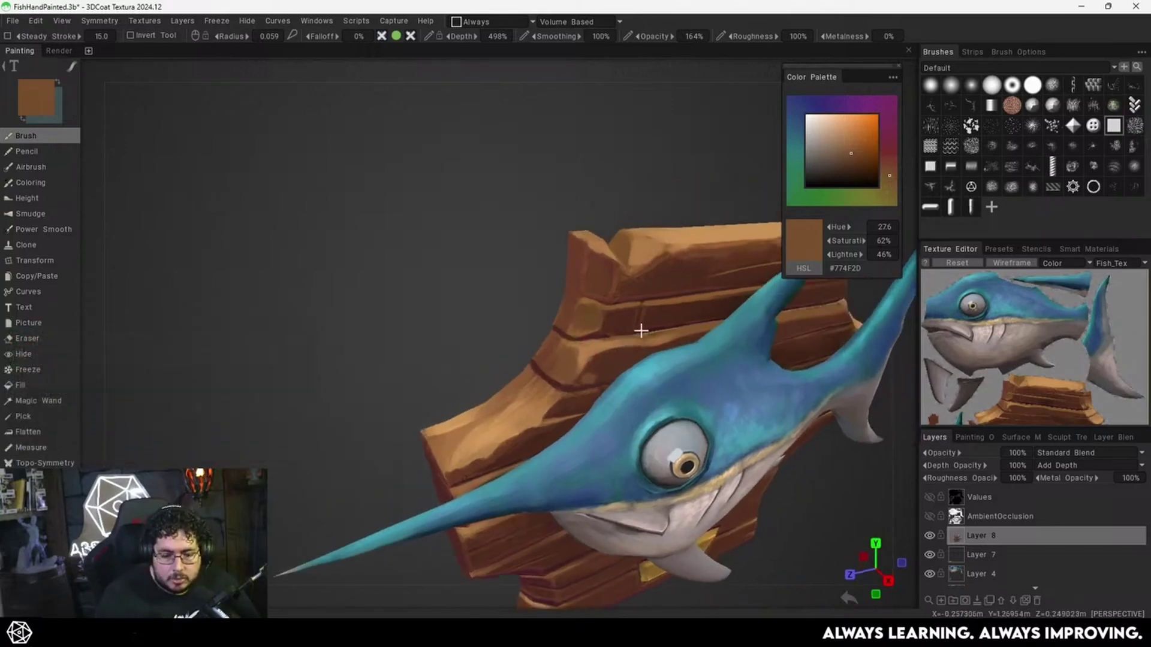
alt+right_drag(640, 329, 678, 280)
alt+middle_drag(678, 280, 646, 295)
key(bracketleft)
key(v)
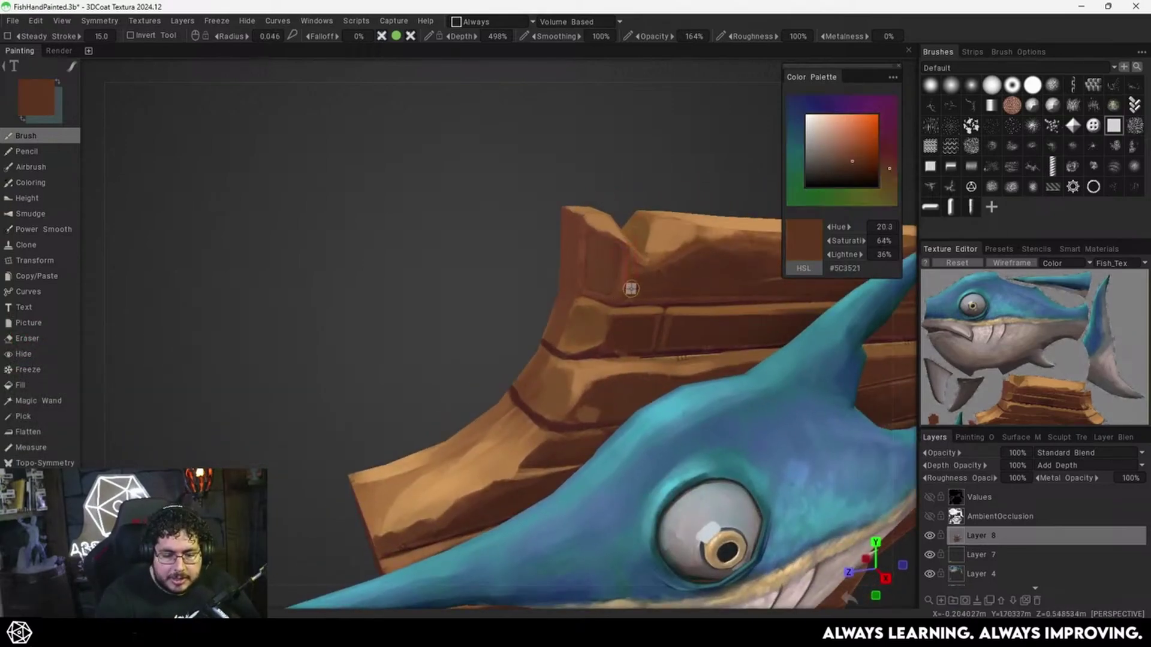
drag(631, 288, 627, 262)
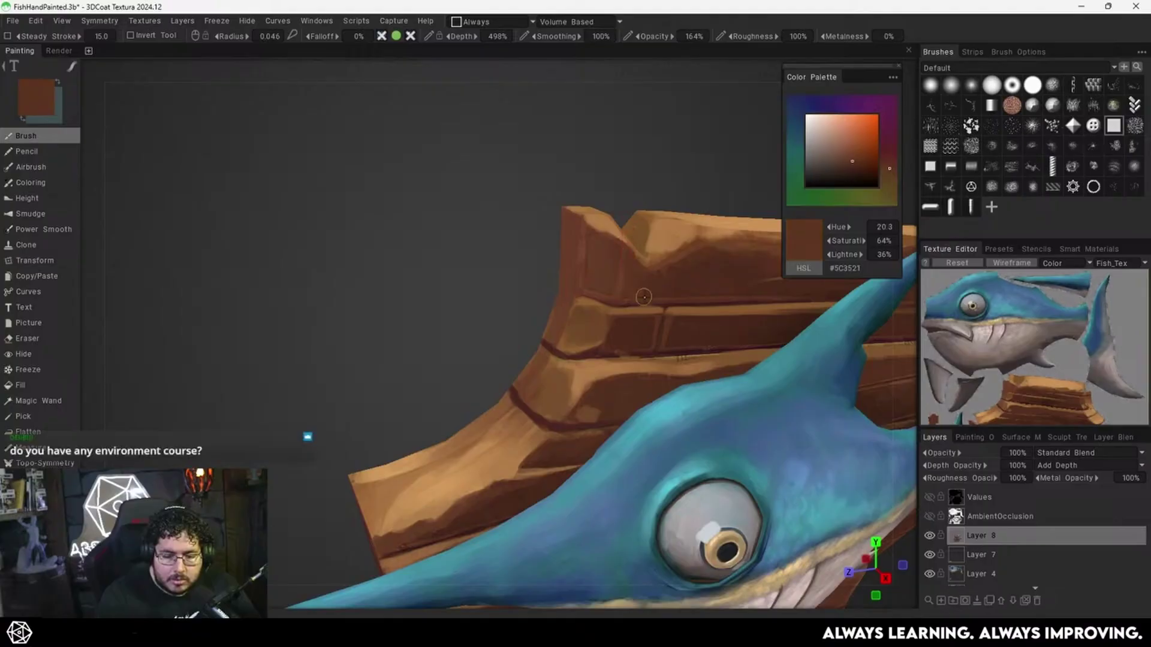
Blend the second plank around its vertical joint and behind the dorsal fin with sampled dark brown #43271A at radius 0.046.
alt+drag(700, 255, 691, 268)
alt+middle_drag(691, 268, 654, 257)
alt+right_drag(654, 257, 625, 343)
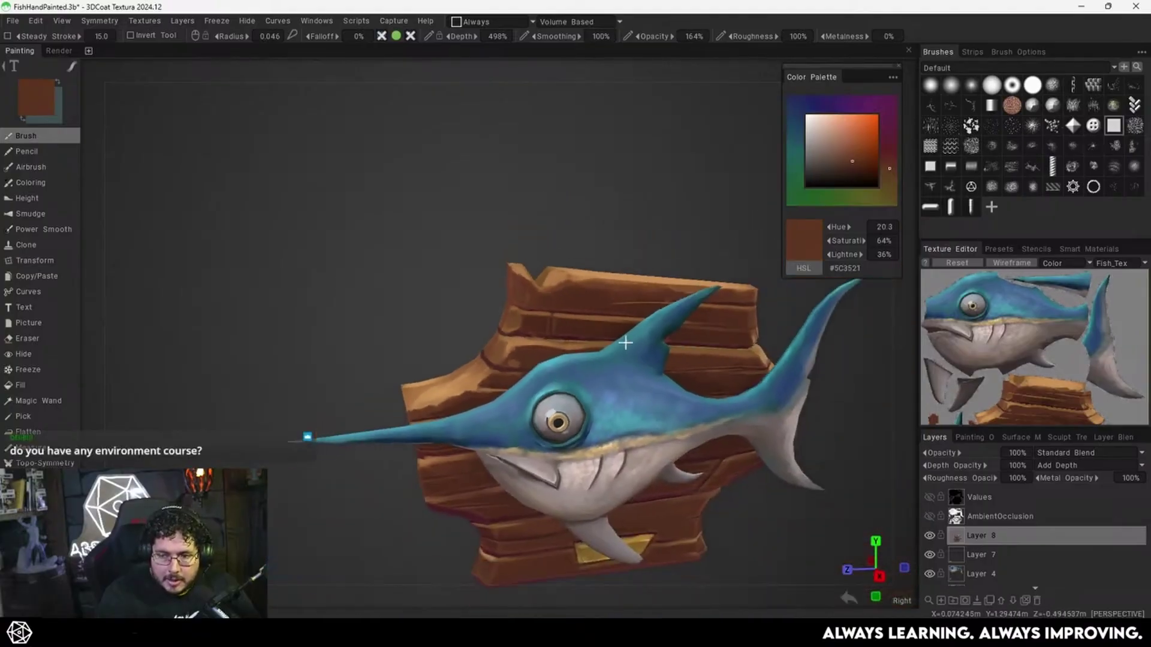
alt+middle_drag(625, 343, 606, 275)
alt+drag(653, 347, 672, 270)
alt+middle_drag(672, 269, 630, 270)
alt+right_drag(629, 270, 602, 300)
mouse_move(602, 300)
alt+middle_down()
mouse_move(590, 405)
mouse_move(634, 494)
alt+middle_up()
key(v)
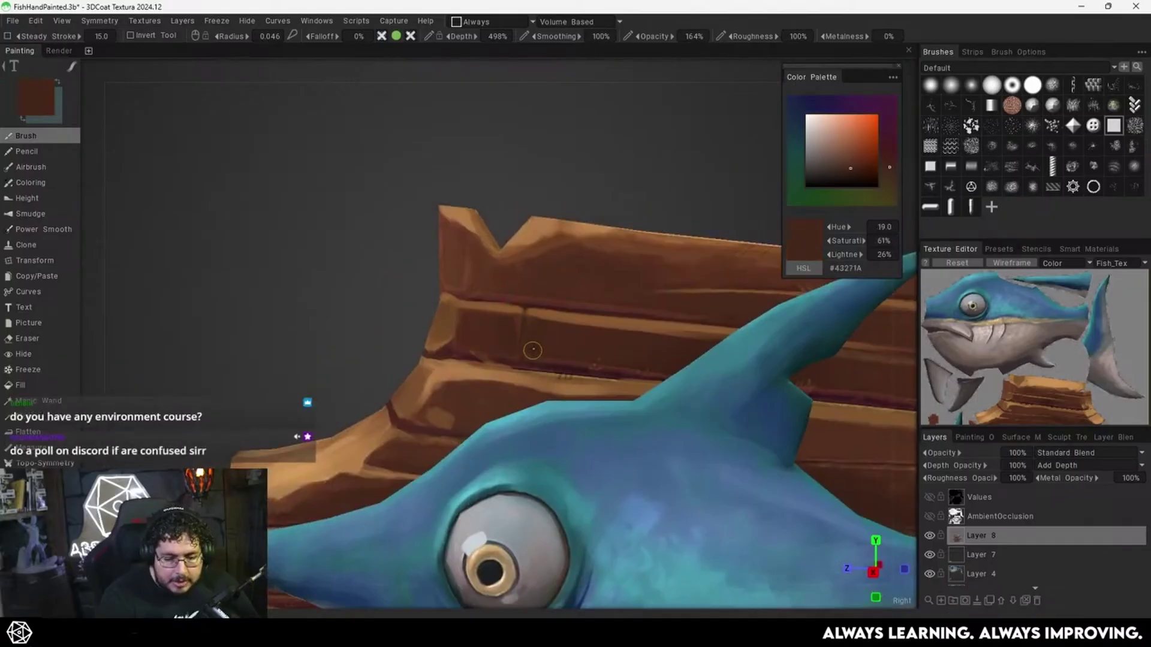
alt+drag(712, 276, 617, 329)
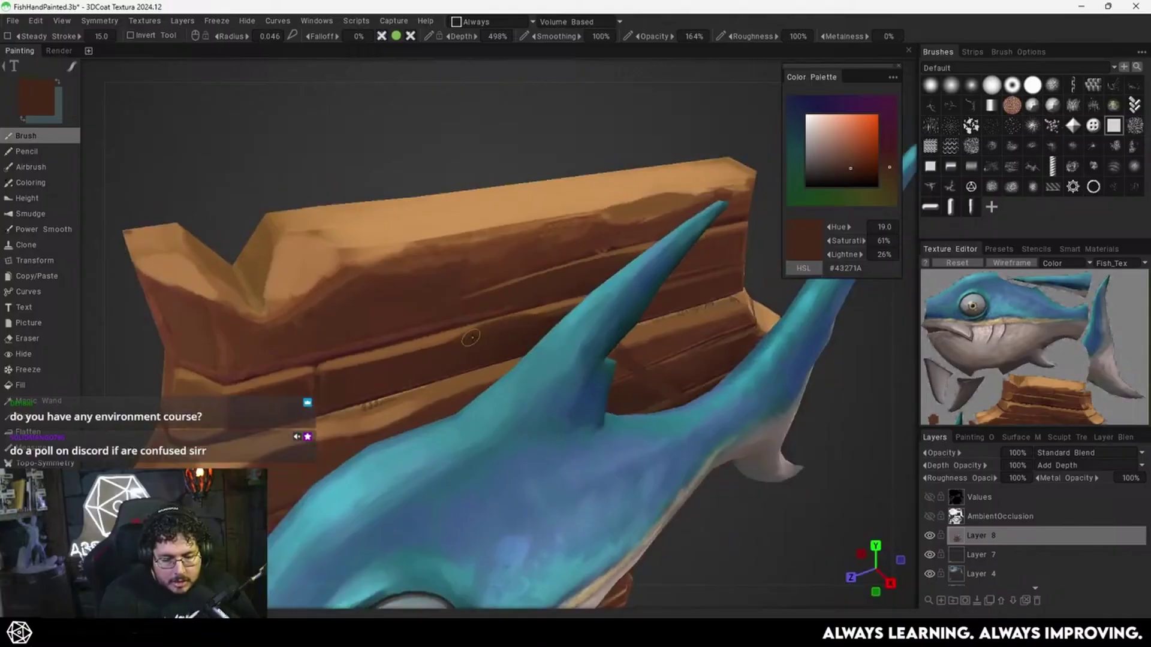
mouse_move(602, 302)
alt+mouse_down()
mouse_move(703, 285)
mouse_move(658, 269)
alt+mouse_up()
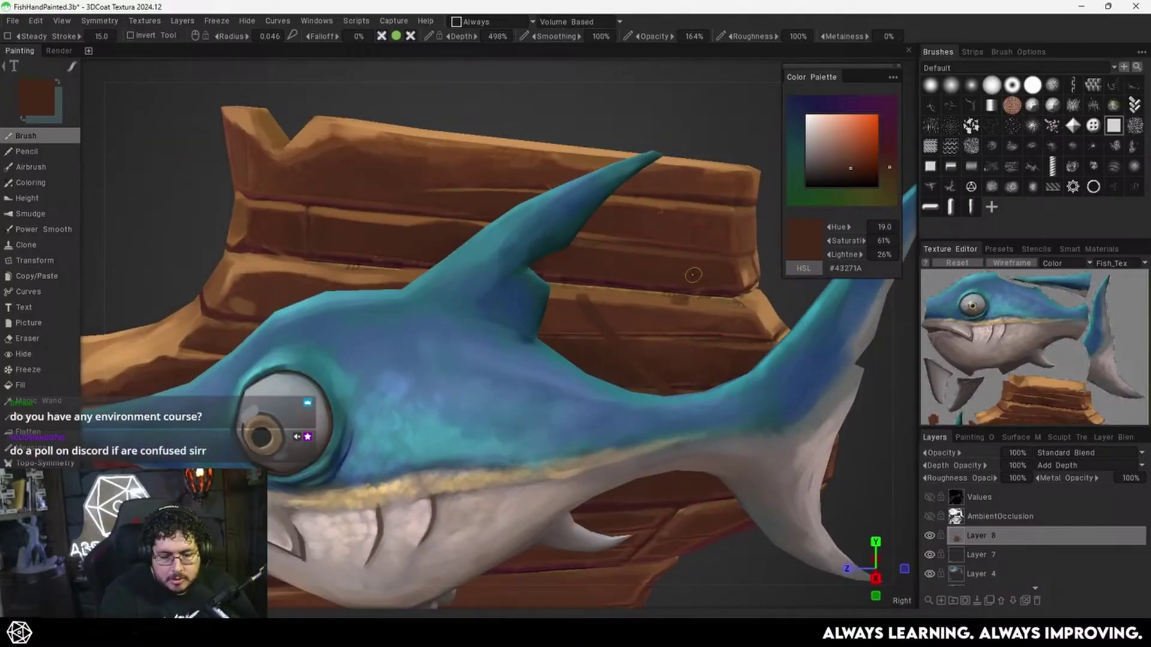
Soften the upper planks' right ends above the tail with sampled tan #9F7042 and brown #603C25 at radius 0.046.
mouse_move(700, 270)
alt+mouse_down()
mouse_move(747, 262)
mouse_move(718, 298)
mouse_move(740, 288)
alt+mouse_up()
key(v)
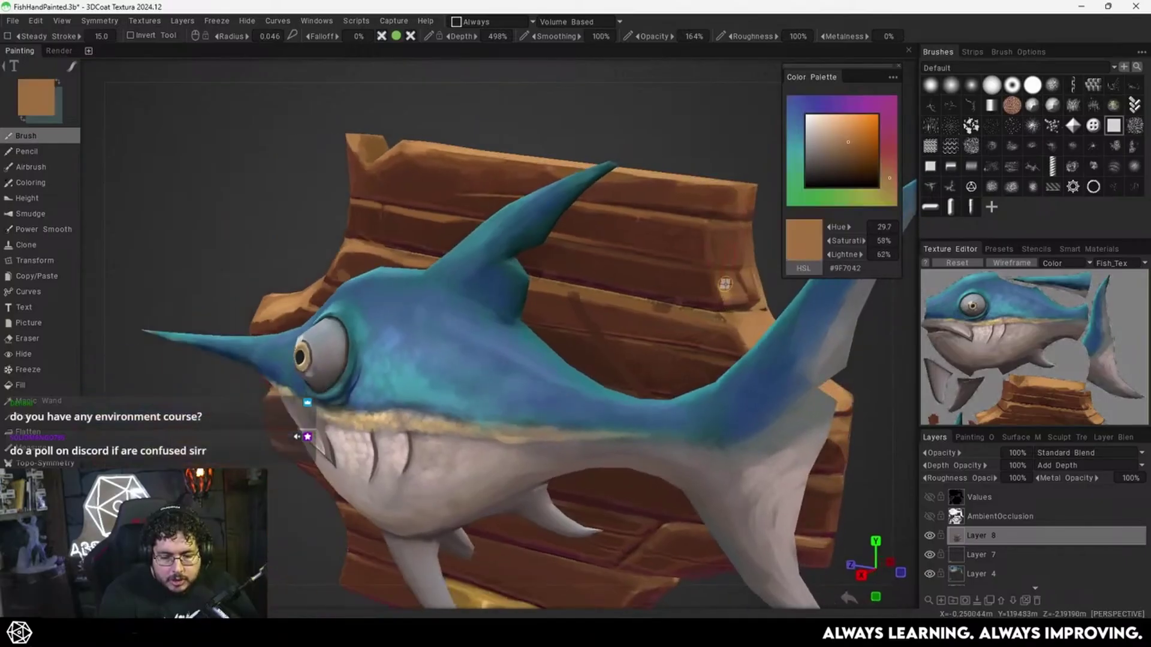
key(v)
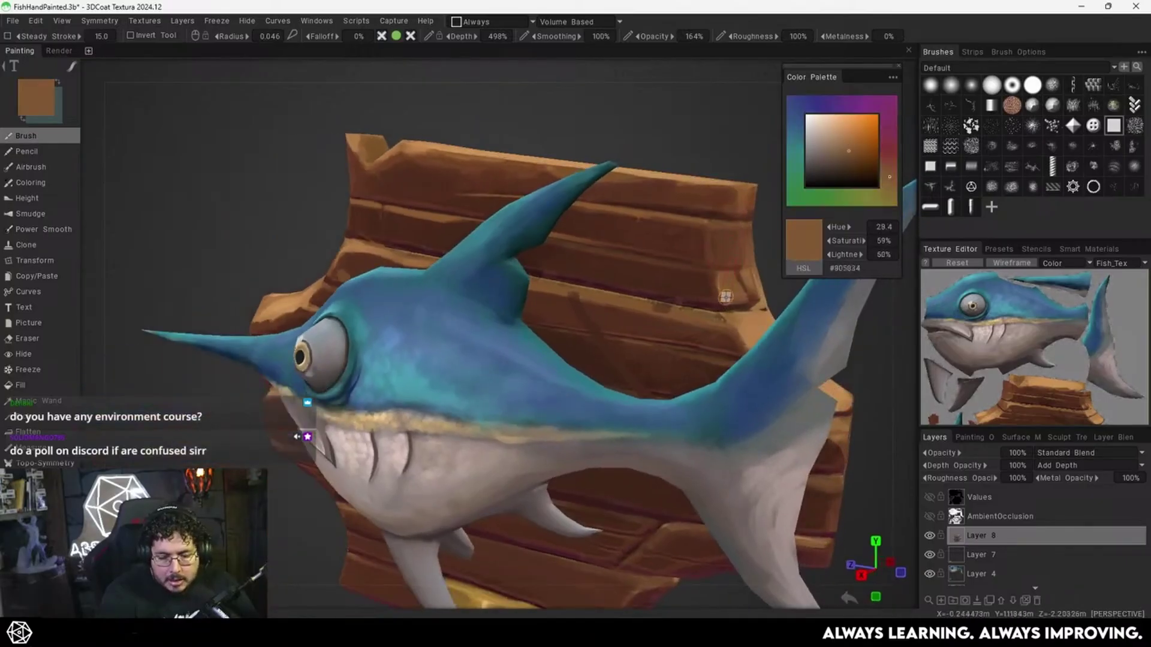
key(v)
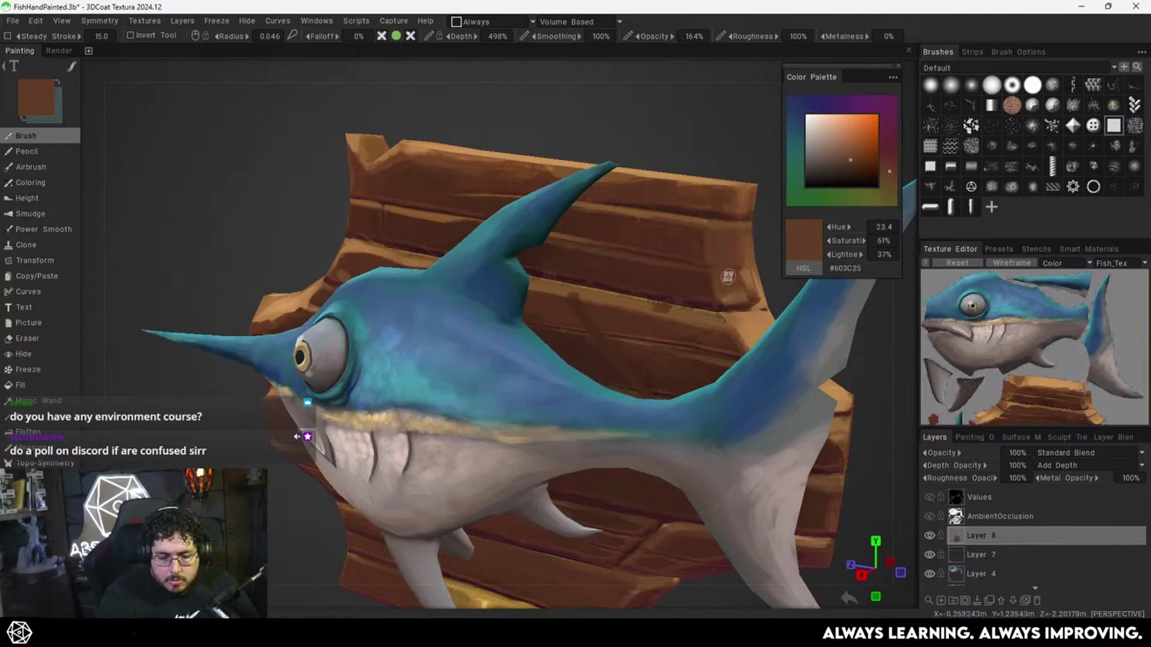
Blend the planks between the dorsal fin and the tail with sampled brown #522F1E at radius 0.046.
right_drag(780, 243, 660, 311)
drag(660, 310, 629, 307)
right_drag(630, 307, 625, 331)
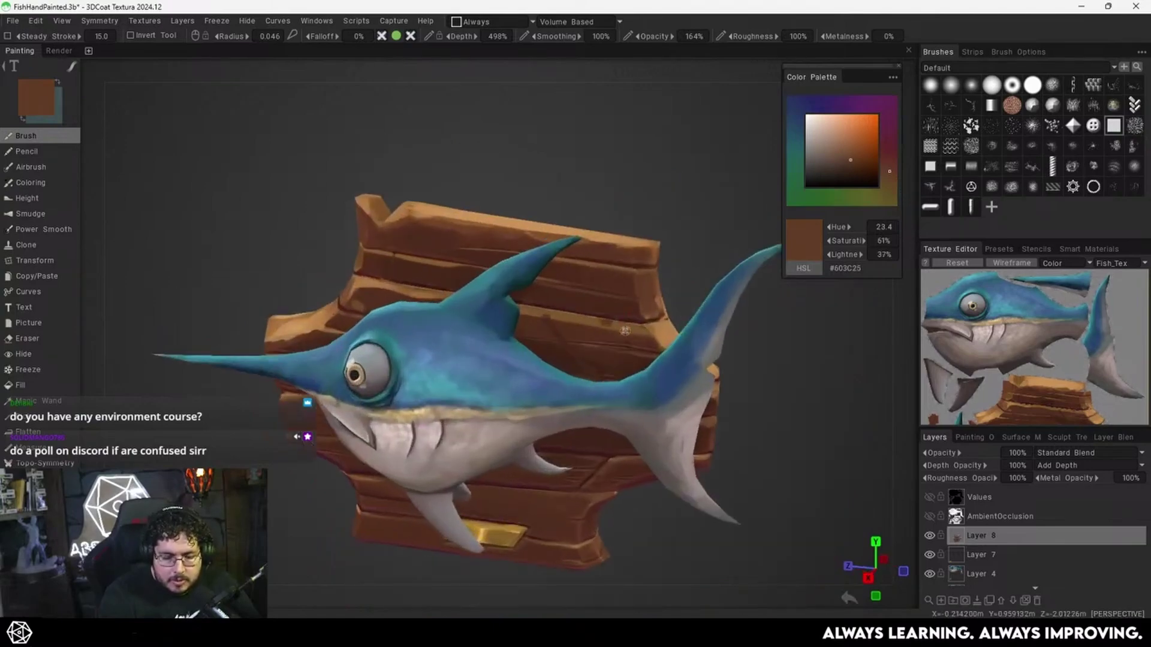
key(v)
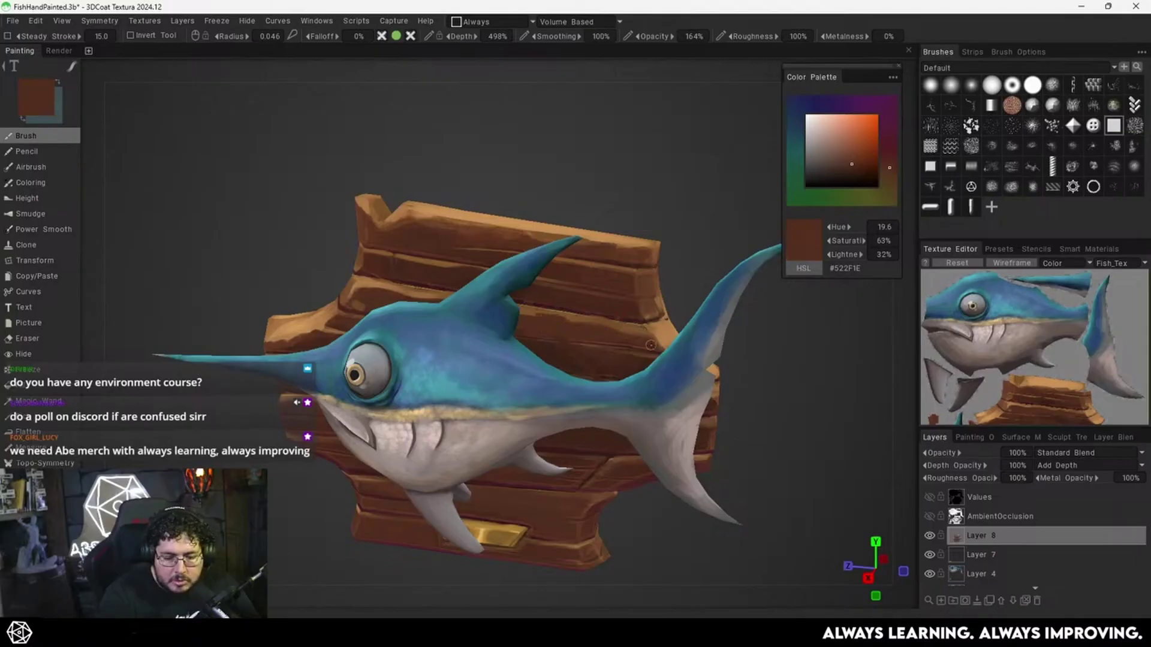
mouse_move(663, 315)
mouse_down()
mouse_move(617, 341)
mouse_move(534, 308)
mouse_move(510, 313)
mouse_up()
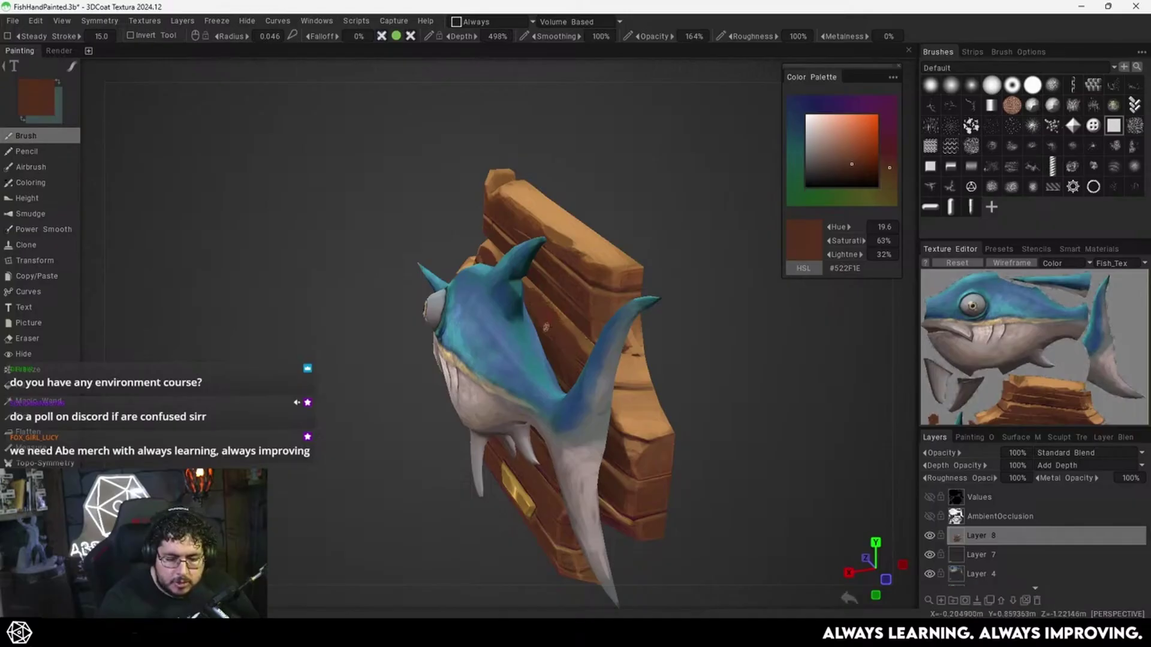
Retouch the planks below the fish's jaw with sampled dark red #492422 and brown #6A402E at radius 0.046.
drag(699, 262, 656, 304)
scroll(656, 304, up, 5)
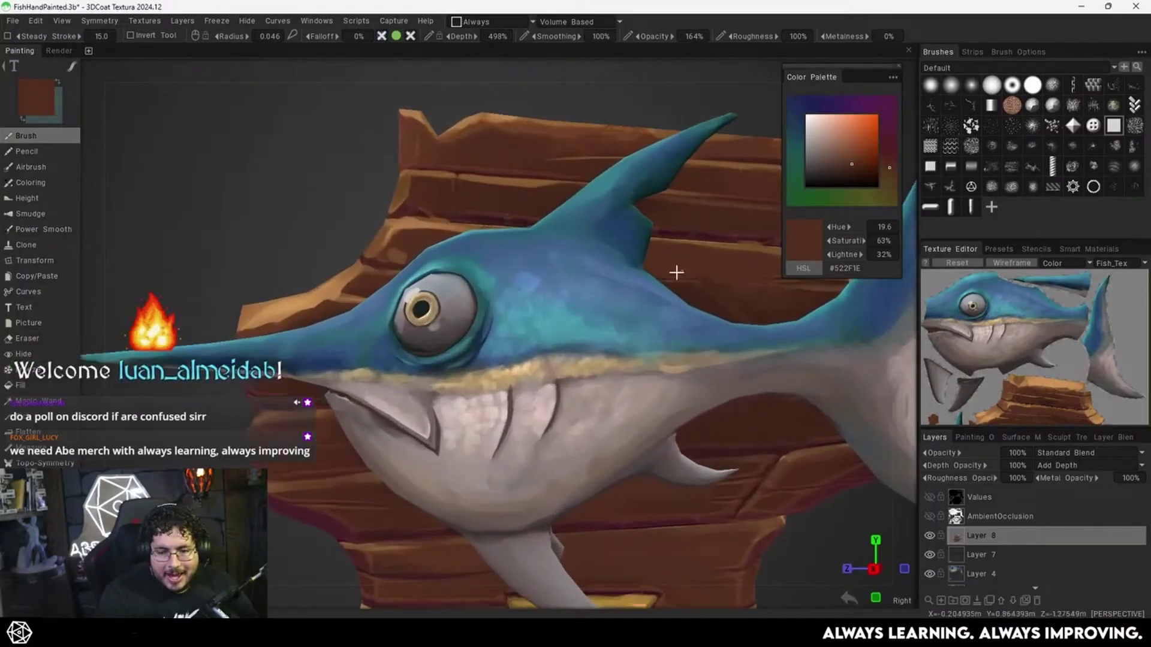
alt+drag(675, 344, 655, 382)
alt+middle_drag(655, 383, 668, 349)
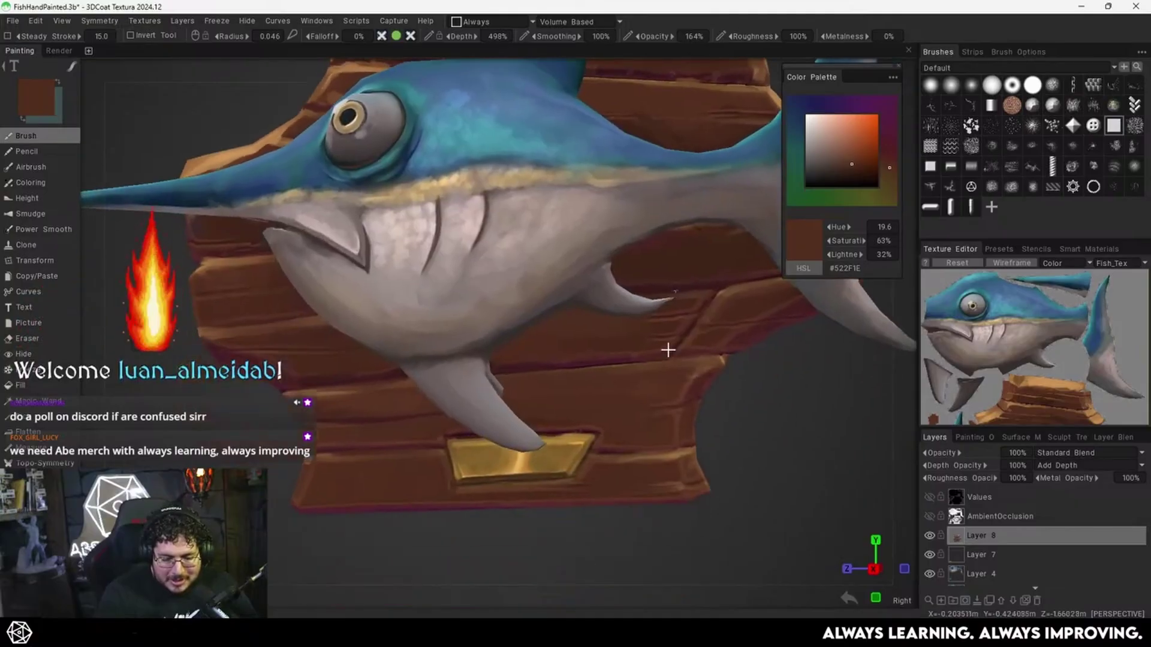
alt+drag(667, 349, 583, 358)
alt+middle_drag(582, 359, 803, 340)
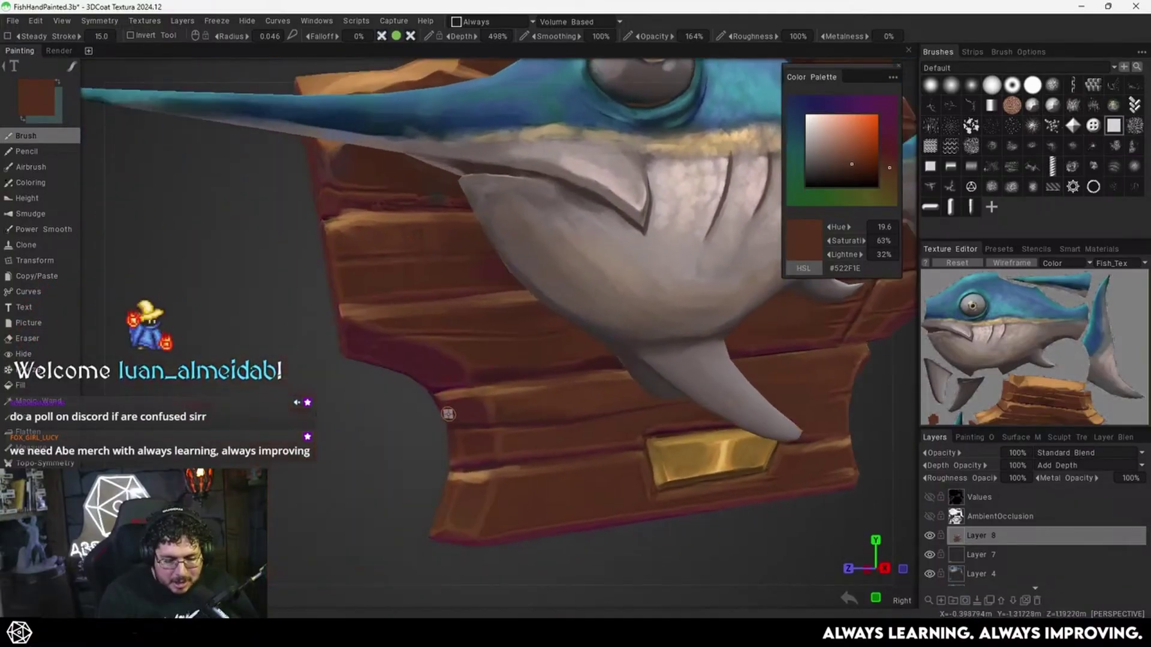
key(v)
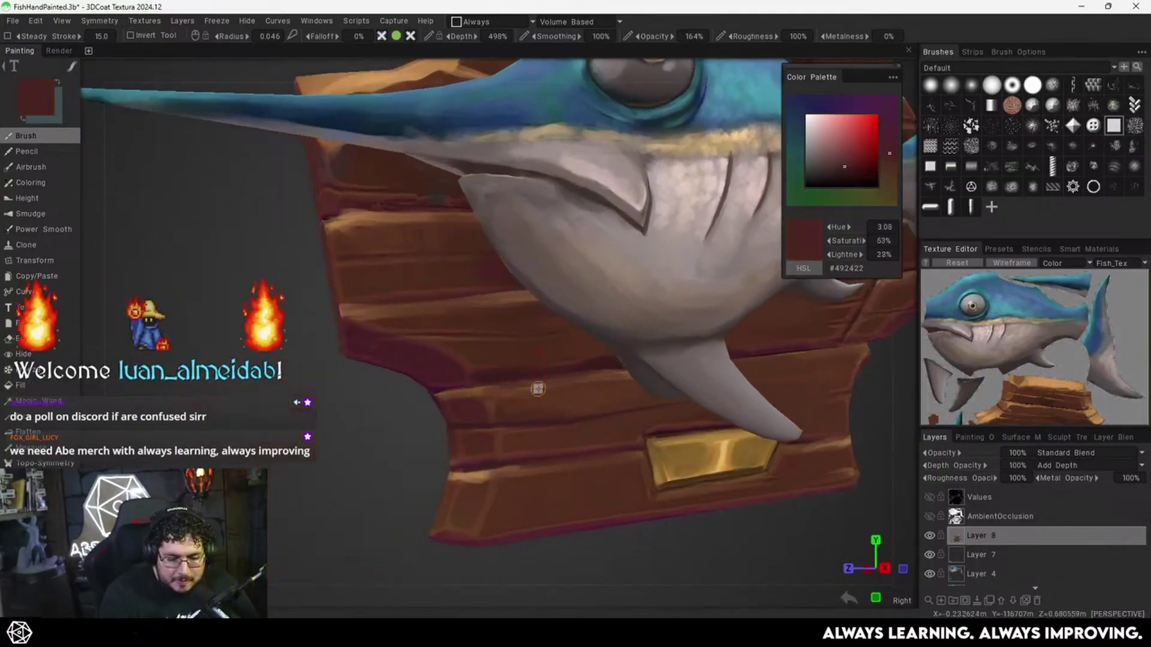
key(v)
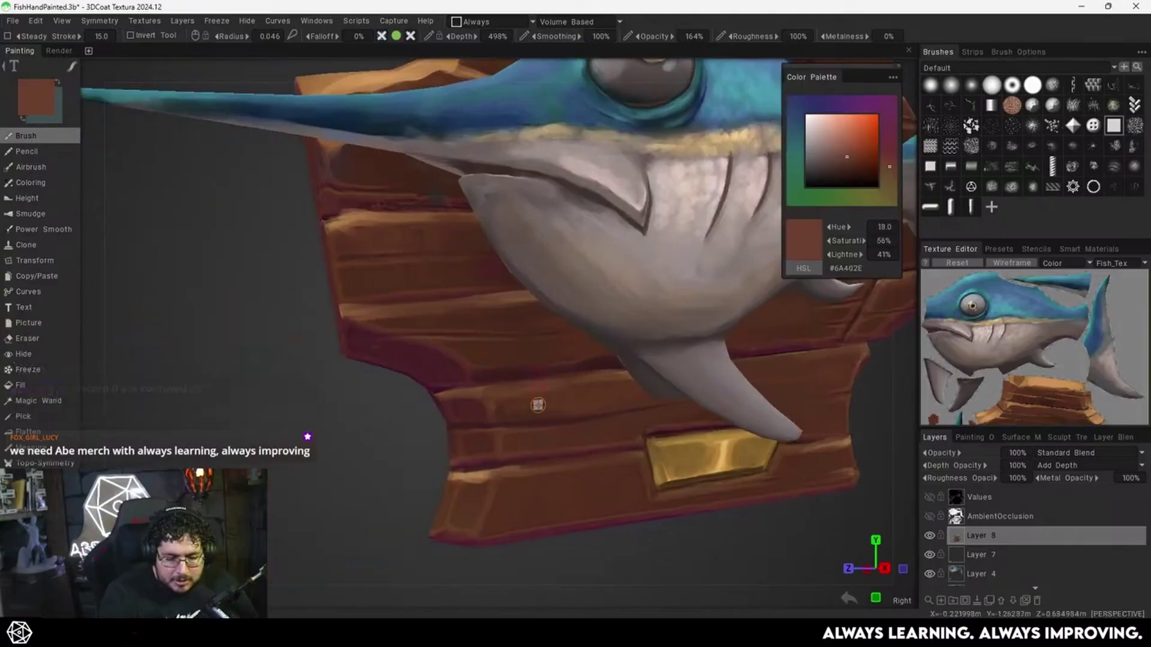
Blend the bottom plank's left end with sampled browns #46291C, #523220 and #543522 at radius 0.046.
key(v)
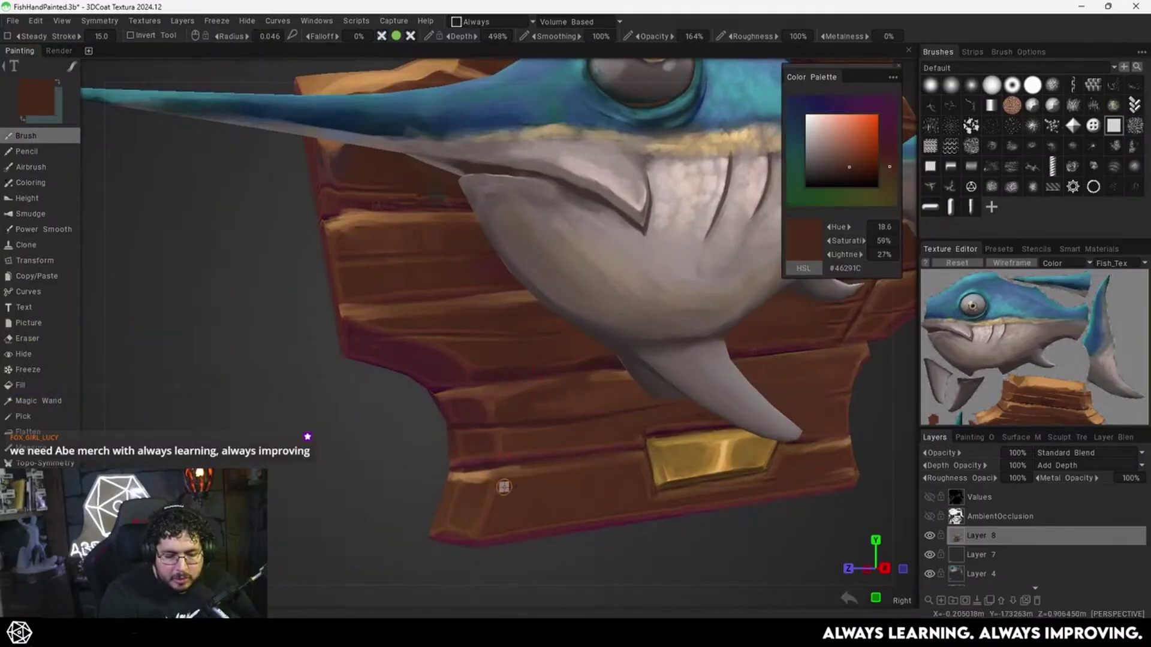
key(v)
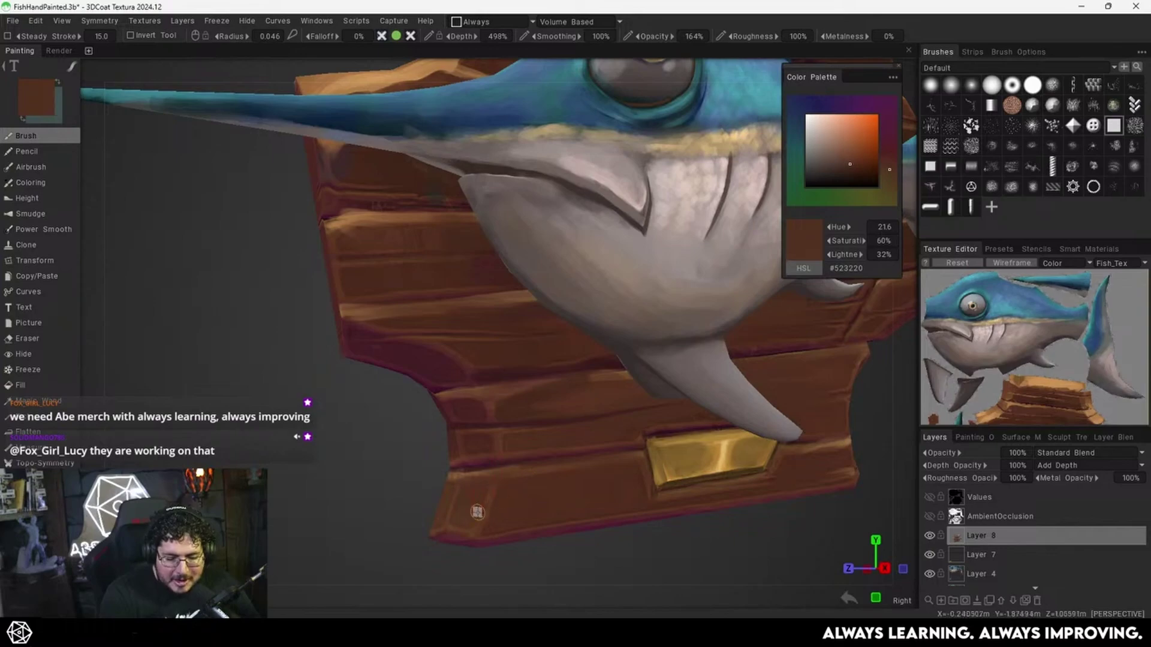
key(v)
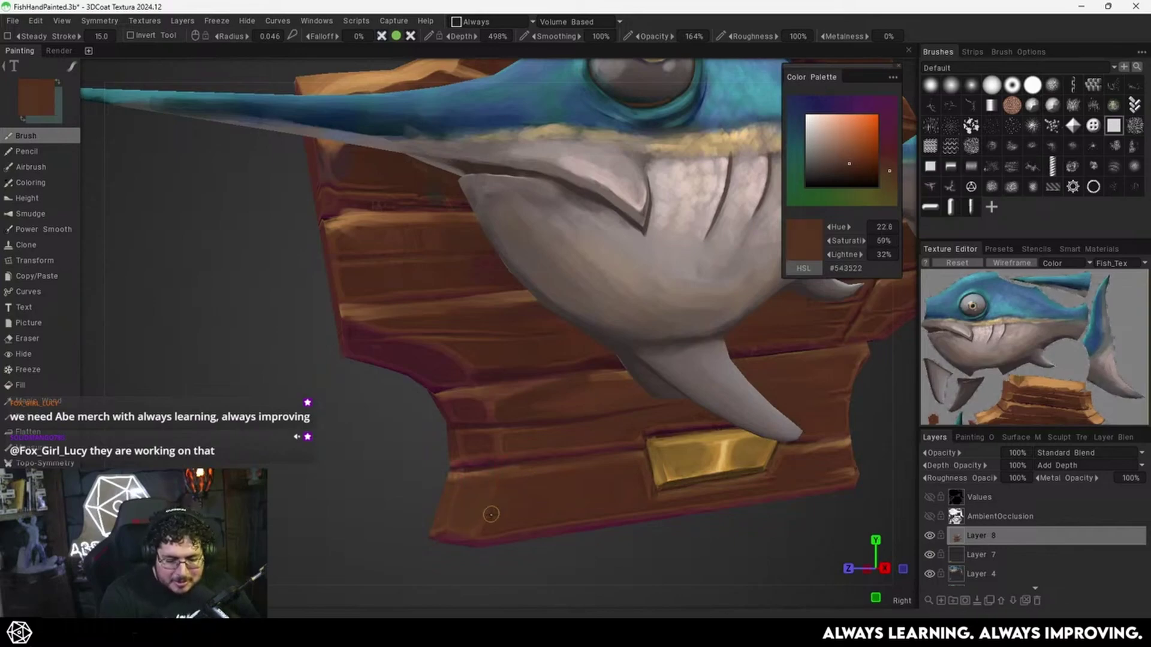
alt+middle_drag(531, 446, 553, 374)
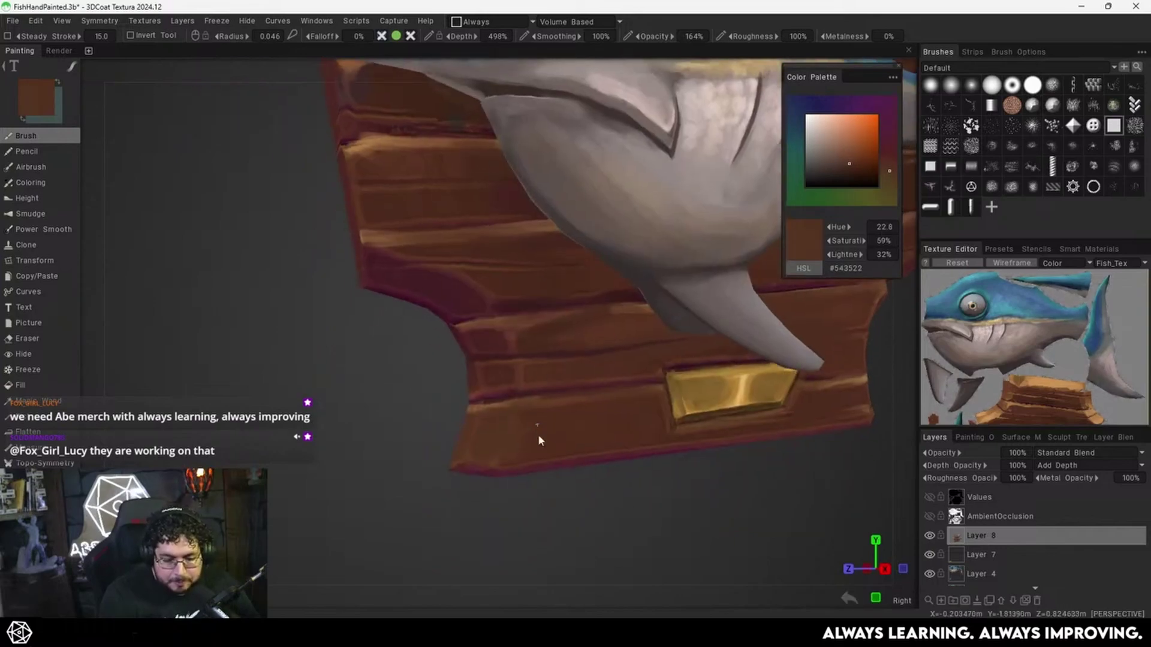
Shade the bottom plank's left end with sampled dark red #441F25 and blend it with brown #512F1F at radius 0.068.
alt+drag(538, 437, 536, 448)
key(v)
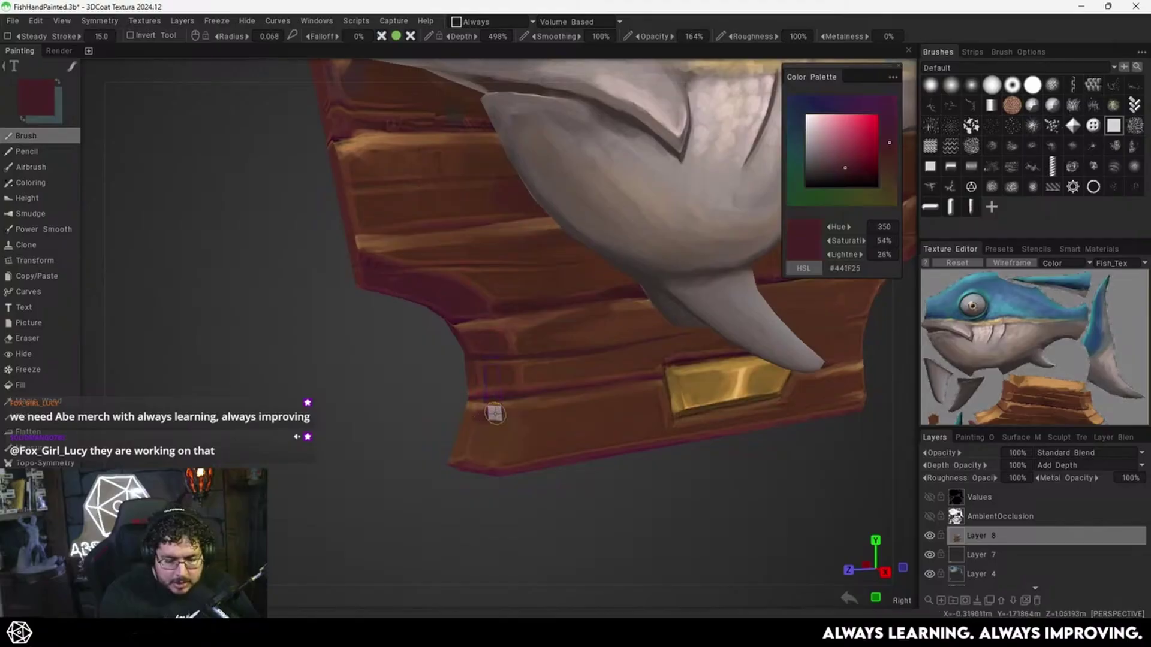
drag(493, 440, 491, 450)
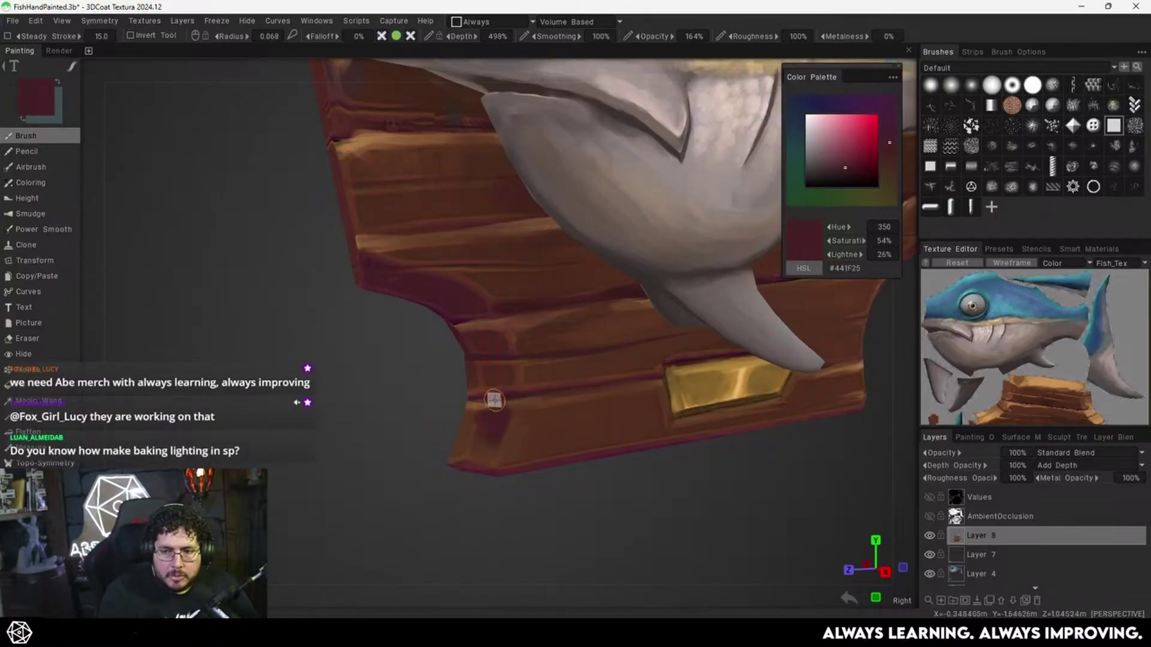
key(v)
drag(484, 436, 516, 432)
key(v)
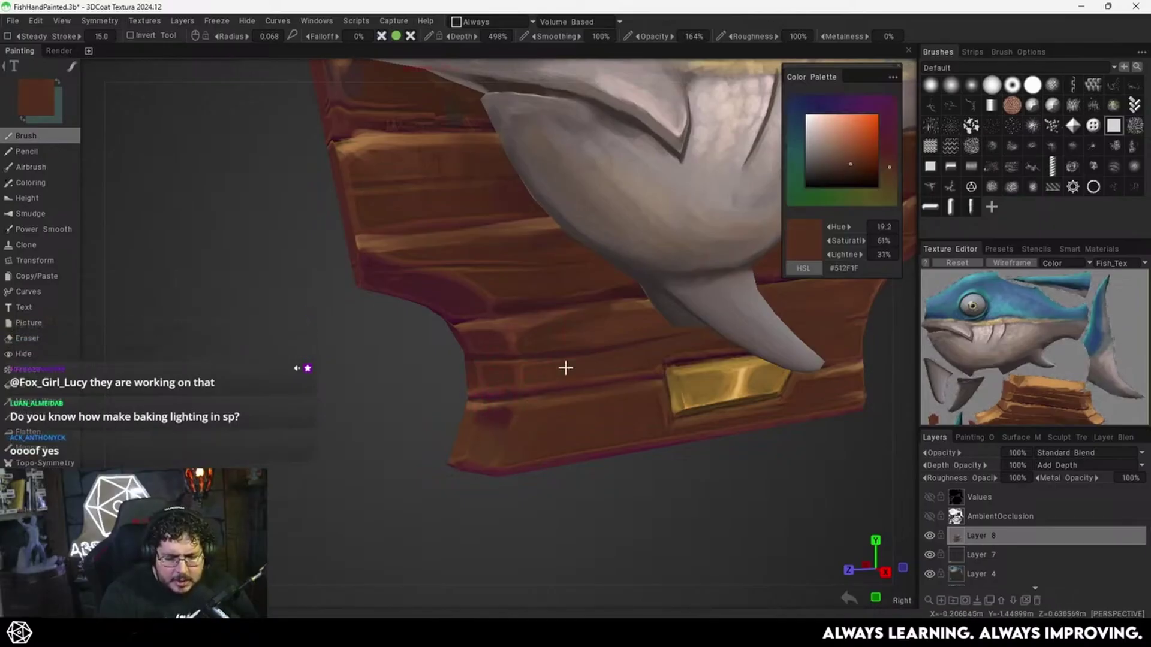
Examine the painted board together with the fish from several angles and distances.
alt+right_drag(566, 367, 574, 382)
alt+drag(574, 381, 606, 316)
alt+right_drag(606, 316, 678, 282)
alt+middle_drag(728, 275, 675, 298)
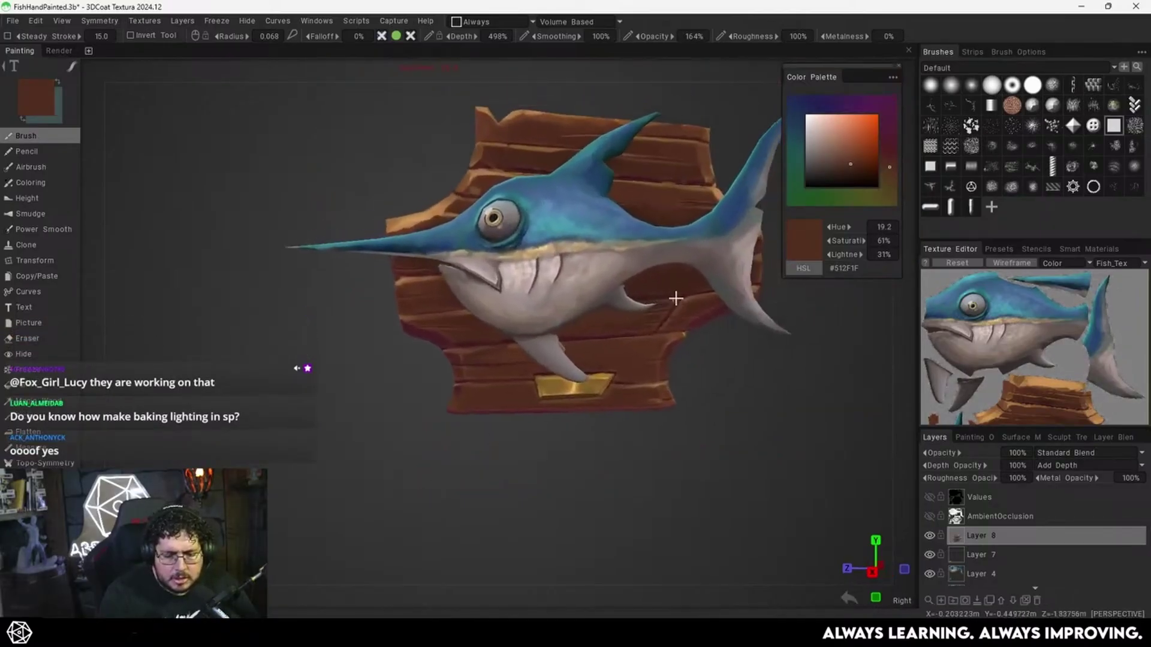
alt+right_drag(676, 298, 599, 332)
alt+drag(599, 331, 629, 326)
alt+middle_drag(629, 286, 624, 326)
alt+drag(624, 325, 651, 326)
alt+right_drag(651, 327, 586, 362)
alt+drag(586, 362, 634, 350)
alt+right_drag(634, 350, 668, 336)
alt+drag(668, 335, 606, 323)
alt+right_drag(605, 324, 652, 305)
alt+middle_drag(652, 306, 589, 377)
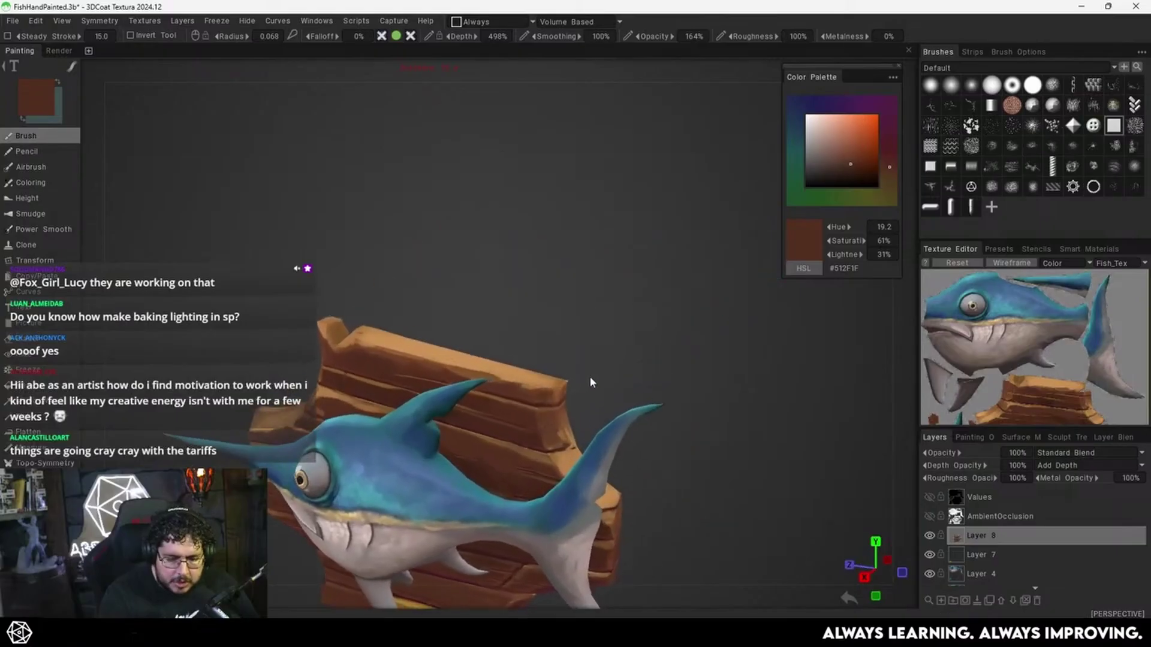
Touch up the top plank's right end with sampled tan and dark brown #603721, reducing the brush radius to 0.023 for the dark edge.
alt+drag(589, 376, 528, 350)
key(v)
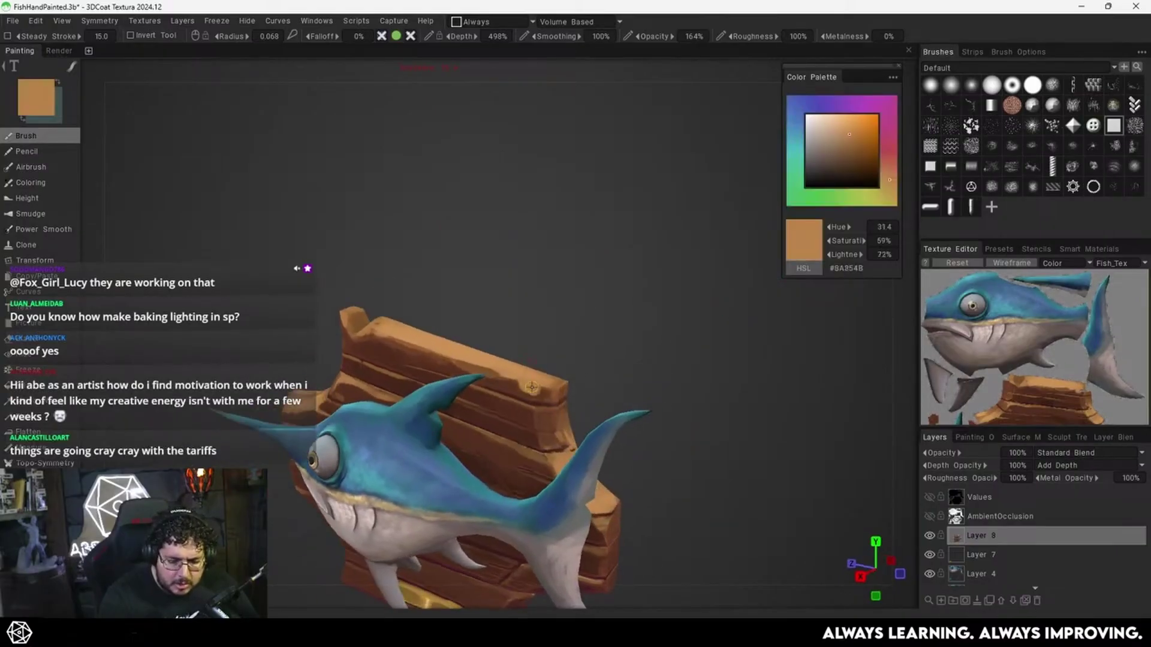
key(v)
alt+drag(537, 383, 652, 303)
alt+right_drag(652, 303, 656, 337)
alt+middle_drag(656, 332, 572, 327)
right_drag(626, 432, 609, 434)
key(v)
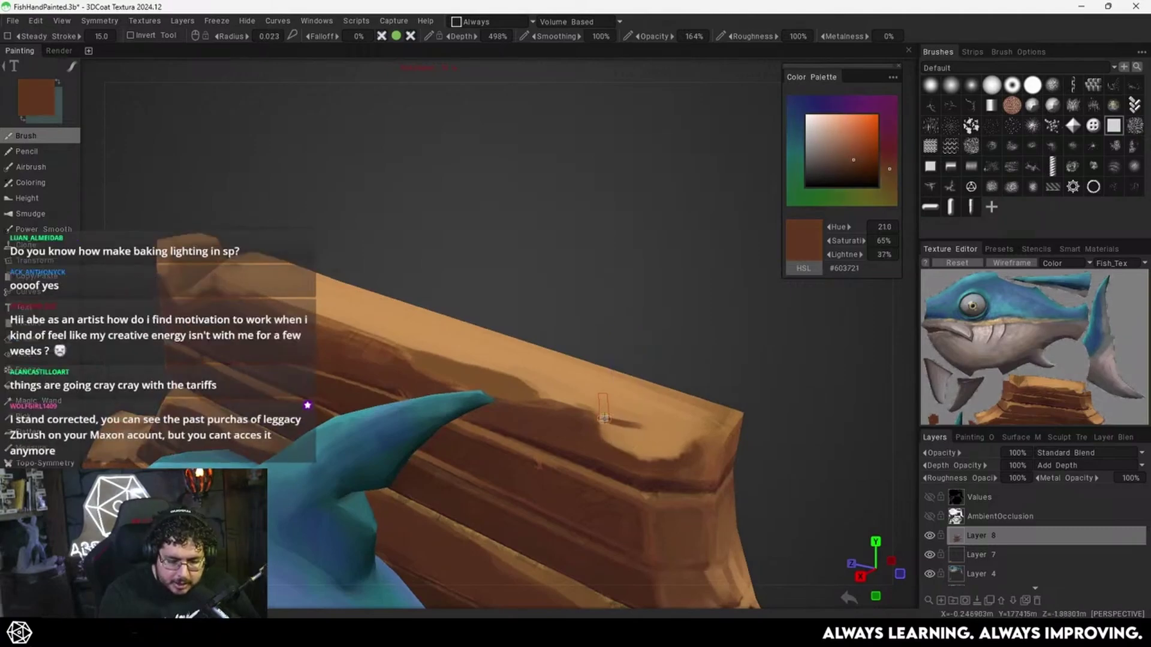
drag(602, 419, 654, 425)
Shape and blend the chipped edge at the top plank's right end, finishing with sampled tan #9F6D3F at radius 0.031.
right_drag(639, 418, 644, 417)
drag(611, 423, 675, 445)
key(v)
key(v)
drag(608, 423, 667, 442)
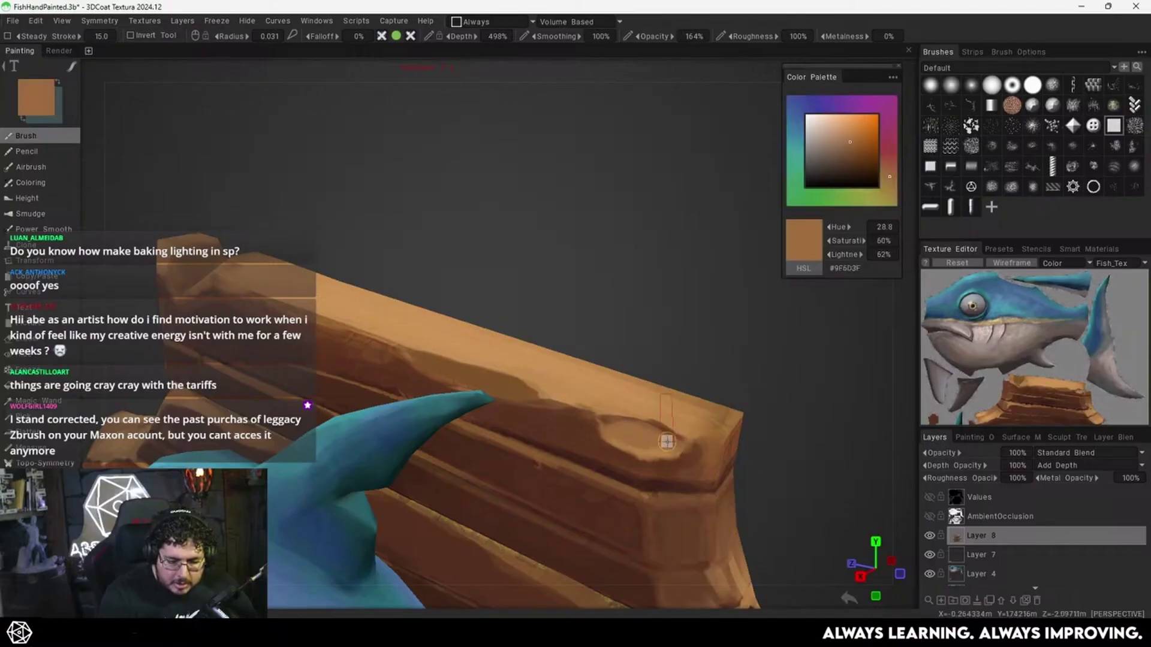
Check the retouched top edge against the whole plaque from a distance and from different angles.
right_drag(698, 344, 603, 401)
drag(603, 401, 593, 368)
right_drag(594, 368, 551, 437)
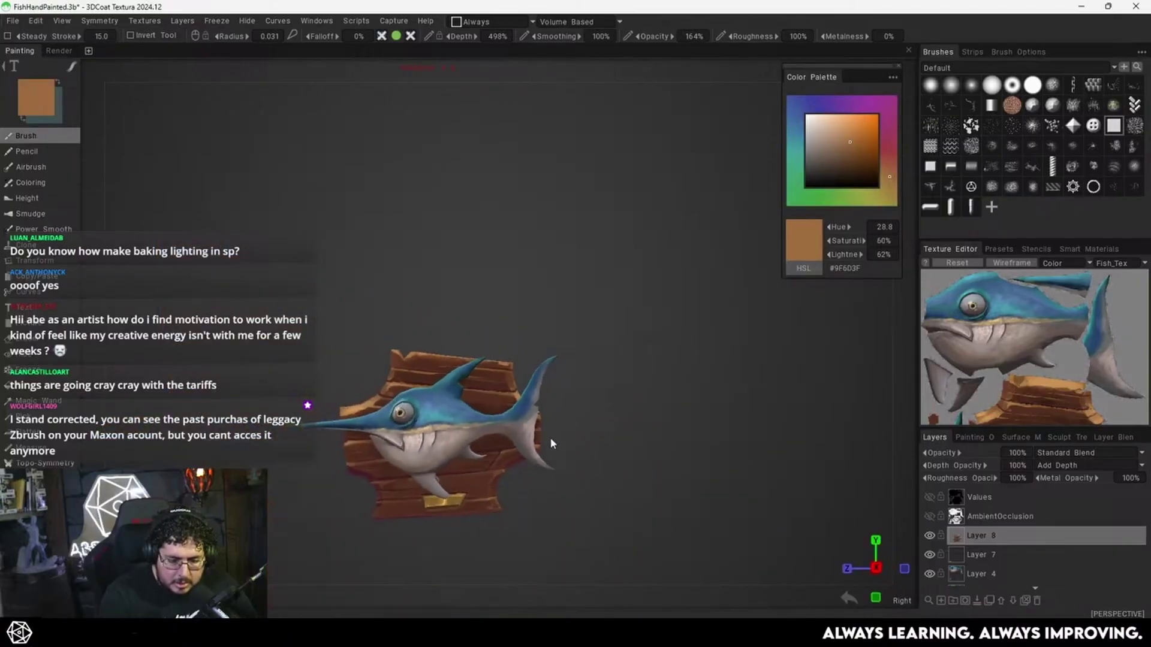
drag(550, 438, 533, 465)
right_drag(534, 466, 616, 346)
drag(617, 346, 586, 424)
middle_drag(586, 425, 609, 359)
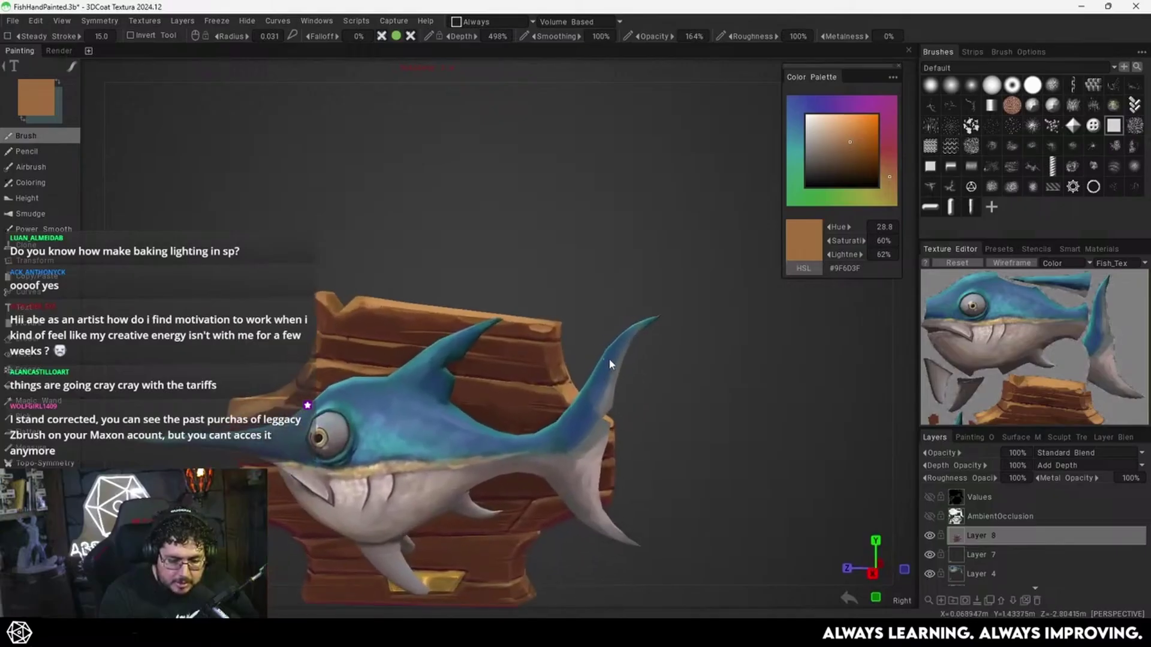
drag(609, 360, 593, 394)
Paint a diagonal gash across the groove between dorsal fin and tail in tan #A06E3F, shading its upper side with #33181B at radius 0.014.
scroll(592, 394, up, 5)
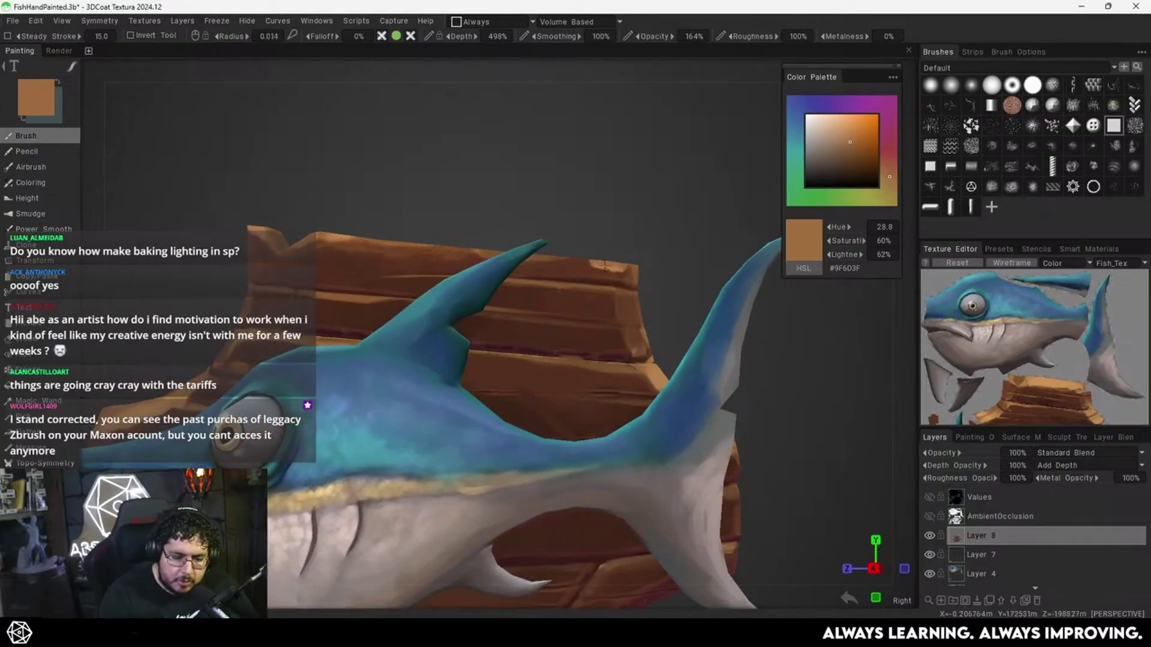
key(v)
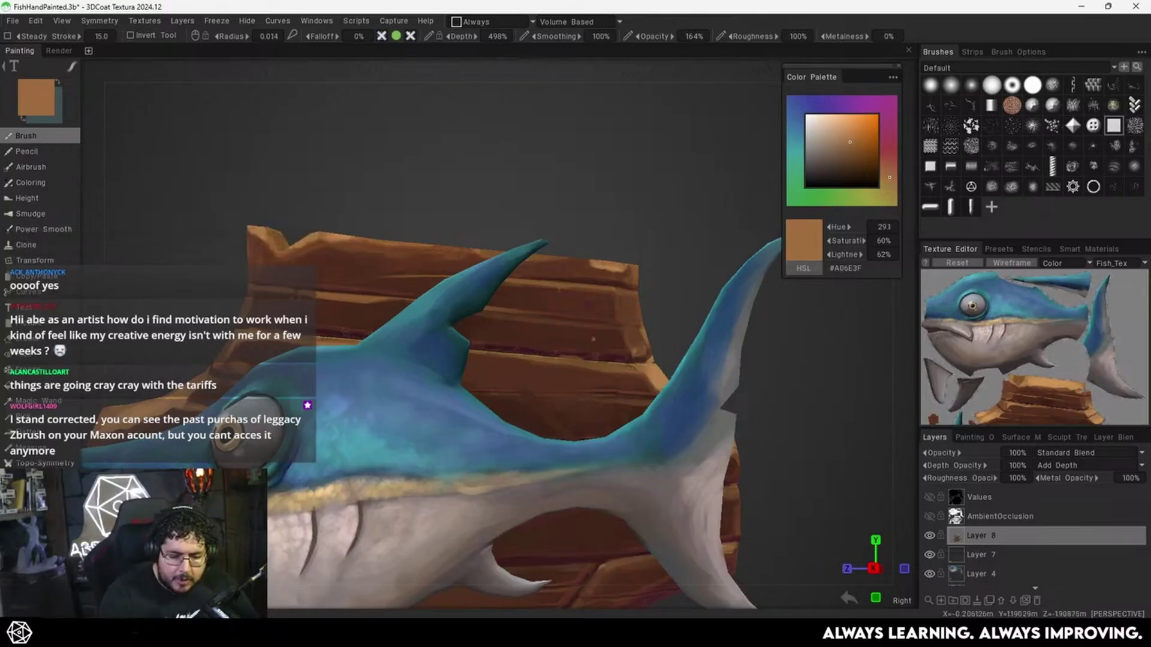
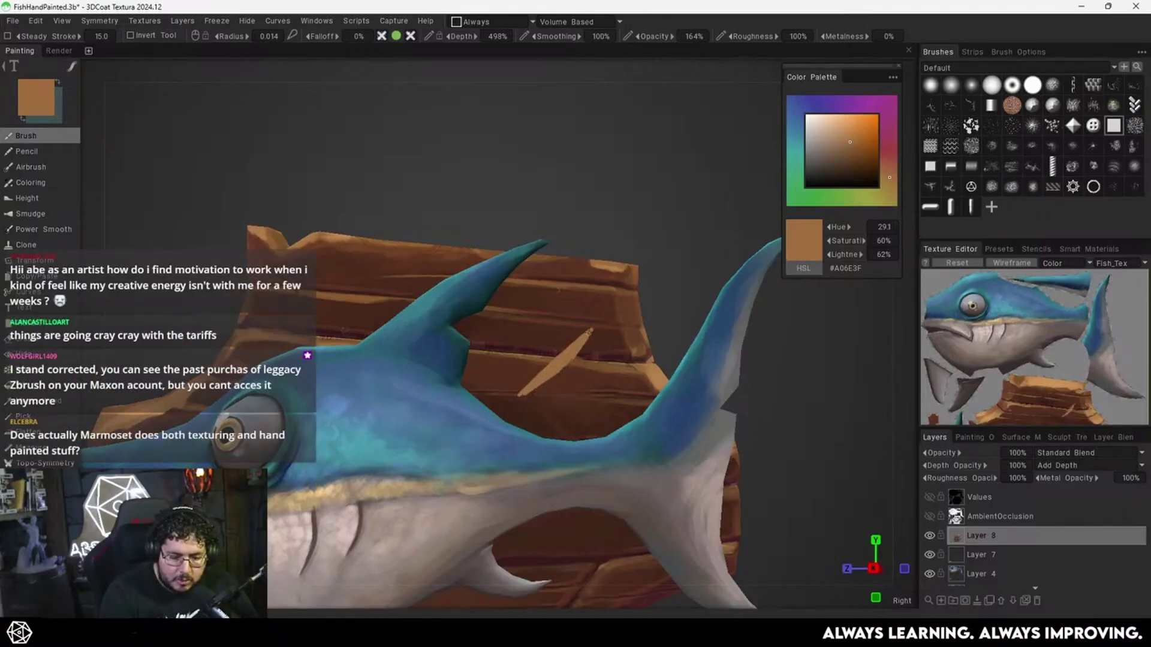
alt+right_drag(595, 354, 549, 379)
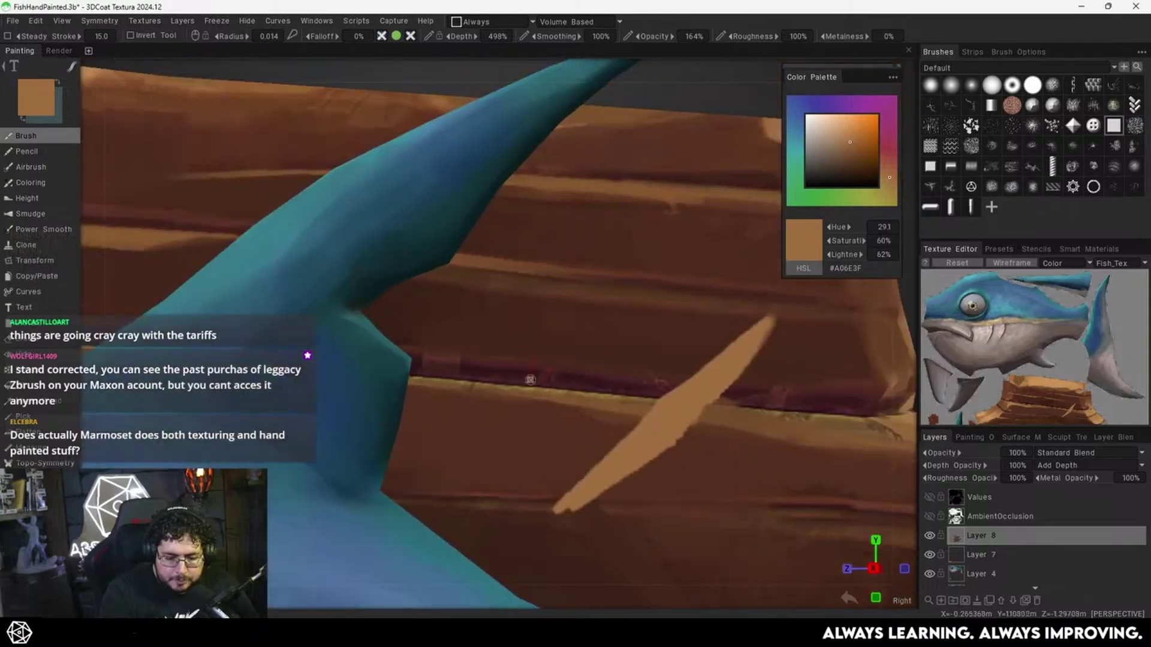
key(v)
alt+middle_drag(639, 380, 598, 349)
mouse_move(519, 469)
mouse_down()
mouse_move(562, 410)
mouse_move(537, 437)
mouse_move(584, 392)
mouse_move(523, 468)
mouse_move(647, 346)
mouse_up()
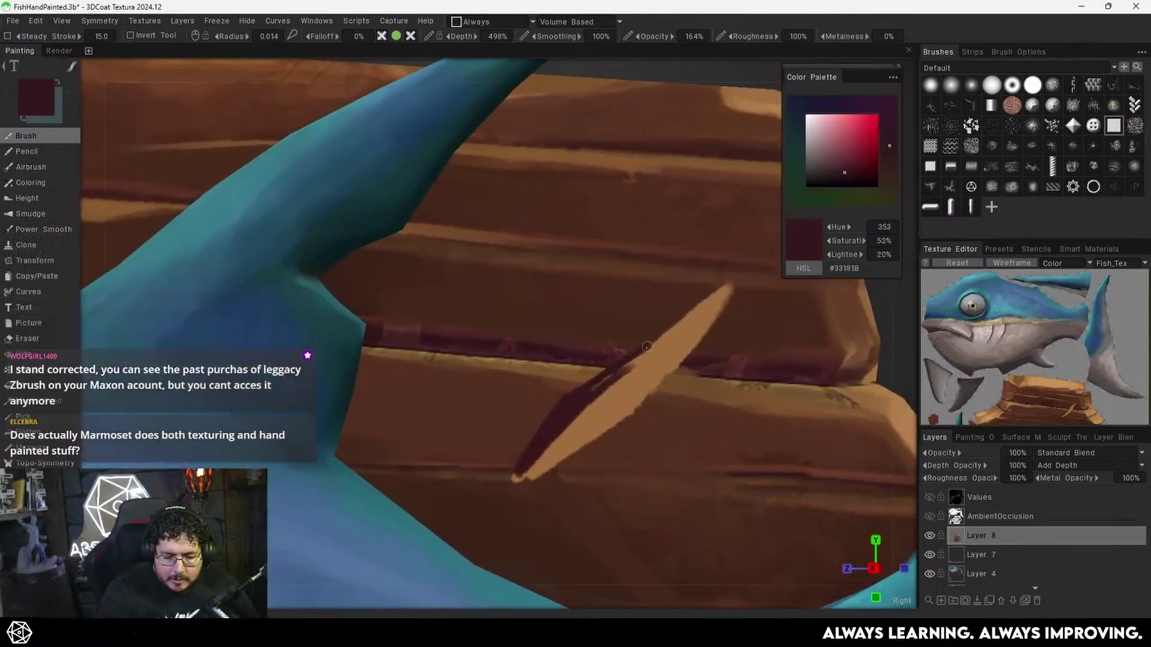
mouse_move(588, 393)
mouse_down()
mouse_move(683, 320)
mouse_move(522, 473)
mouse_up()
drag(558, 437, 546, 452)
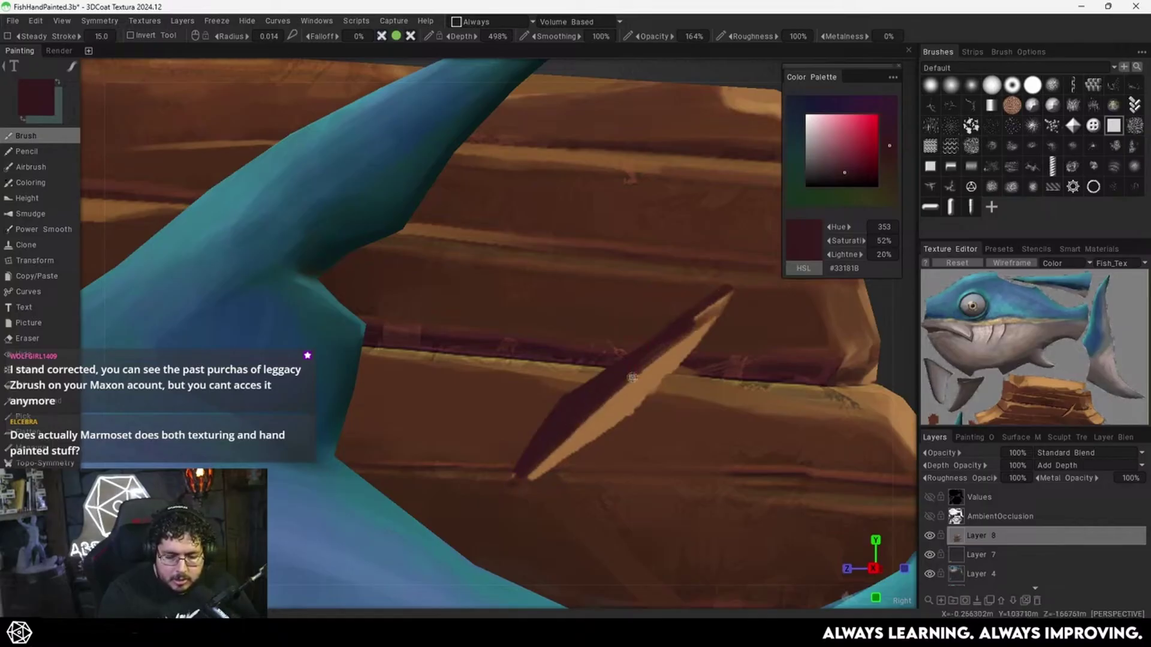
Soften the gash's light edge and upper tip with sampled browns #532F1E and #46281B at radius 0.026.
right_drag(631, 398, 636, 402)
key(v)
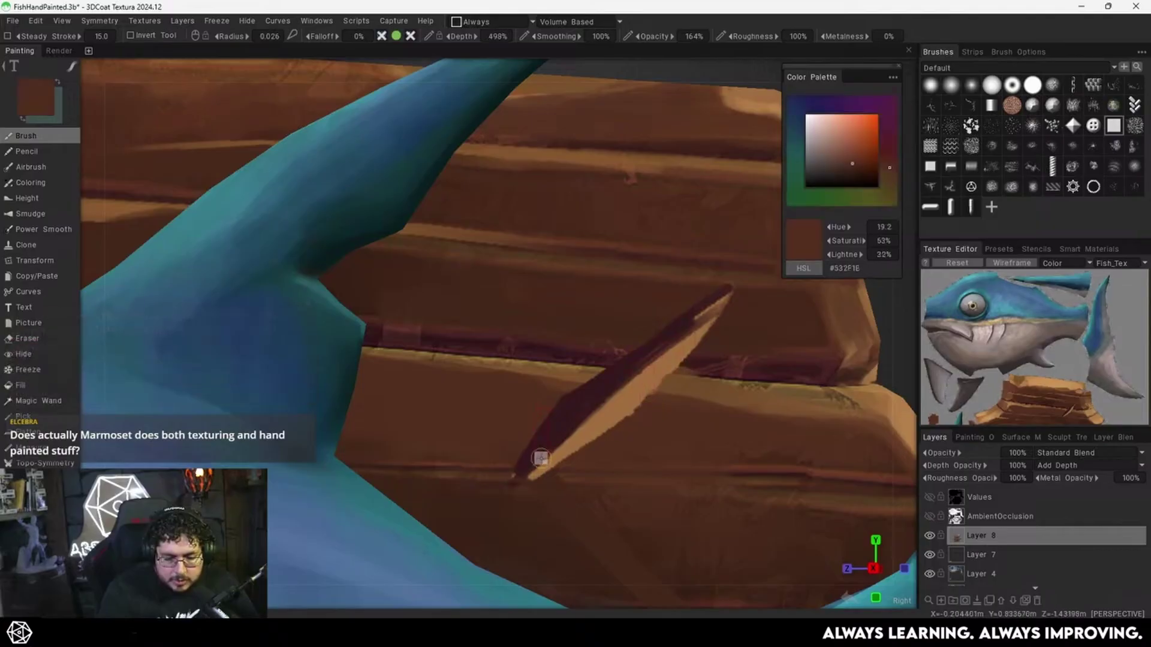
key(v)
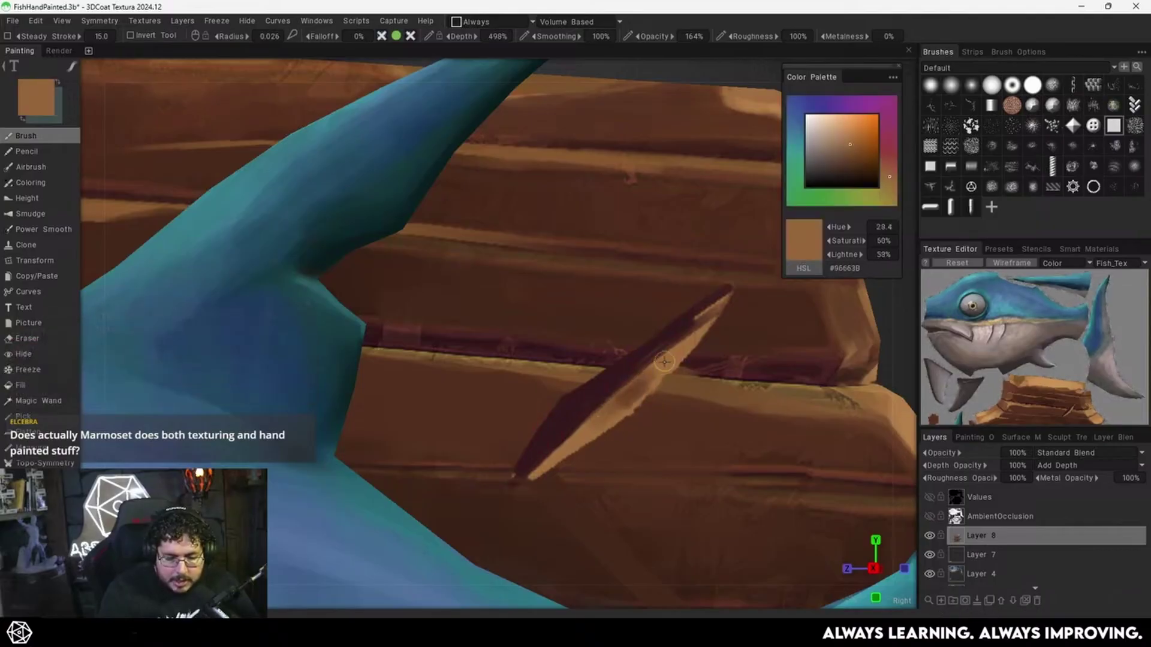
key(v)
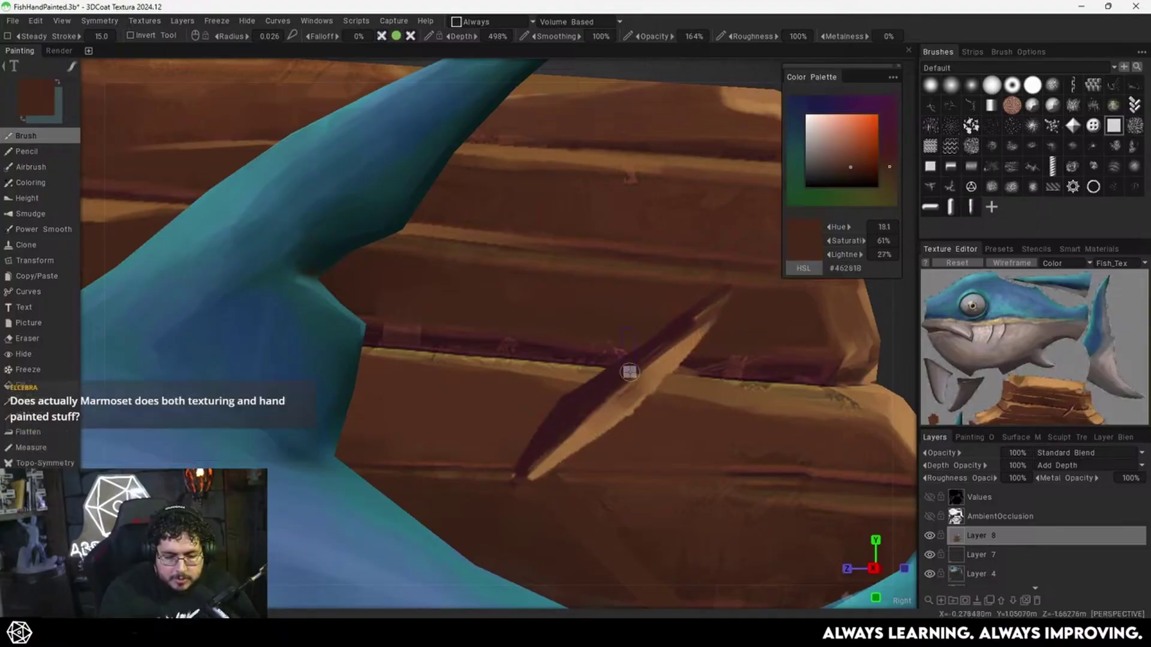
Join the gash's dark side to the plank groove with sampled dark purple #2F171D, redoing the first connecting stroke.
key(v)
drag(655, 362, 703, 362)
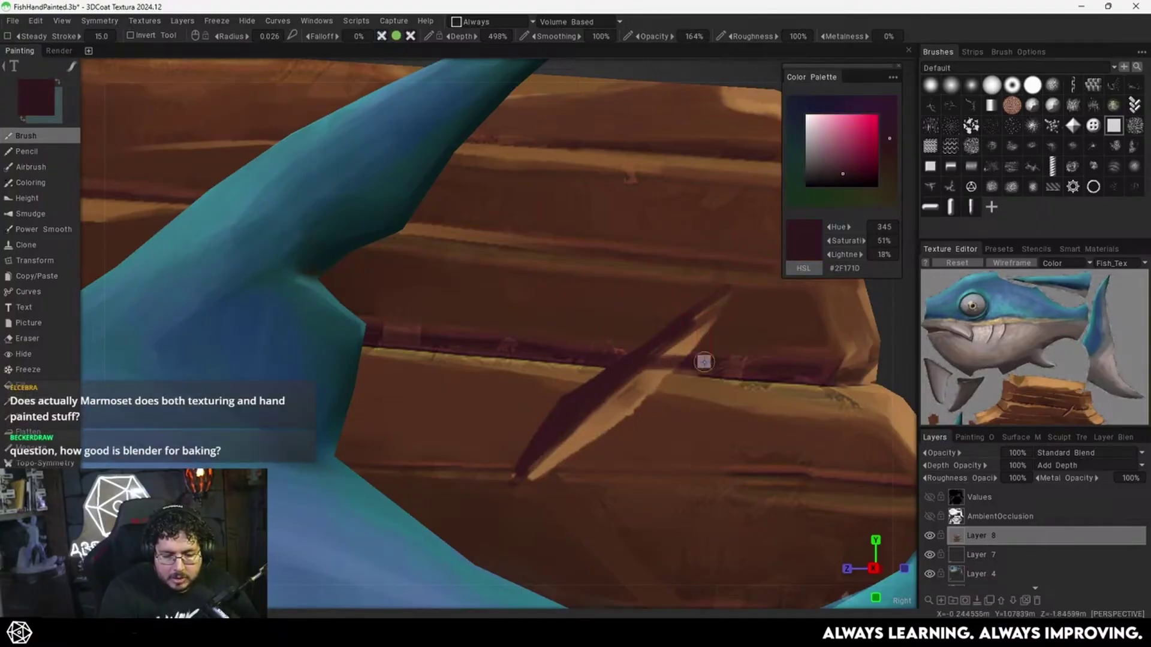
key(ctrl+z)
drag(599, 372, 741, 365)
Blend the gash's lower end and the adjoining plank highlight with sampled browns #522F1E and #53301E at radius 0.026.
alt+right_drag(720, 326, 541, 425)
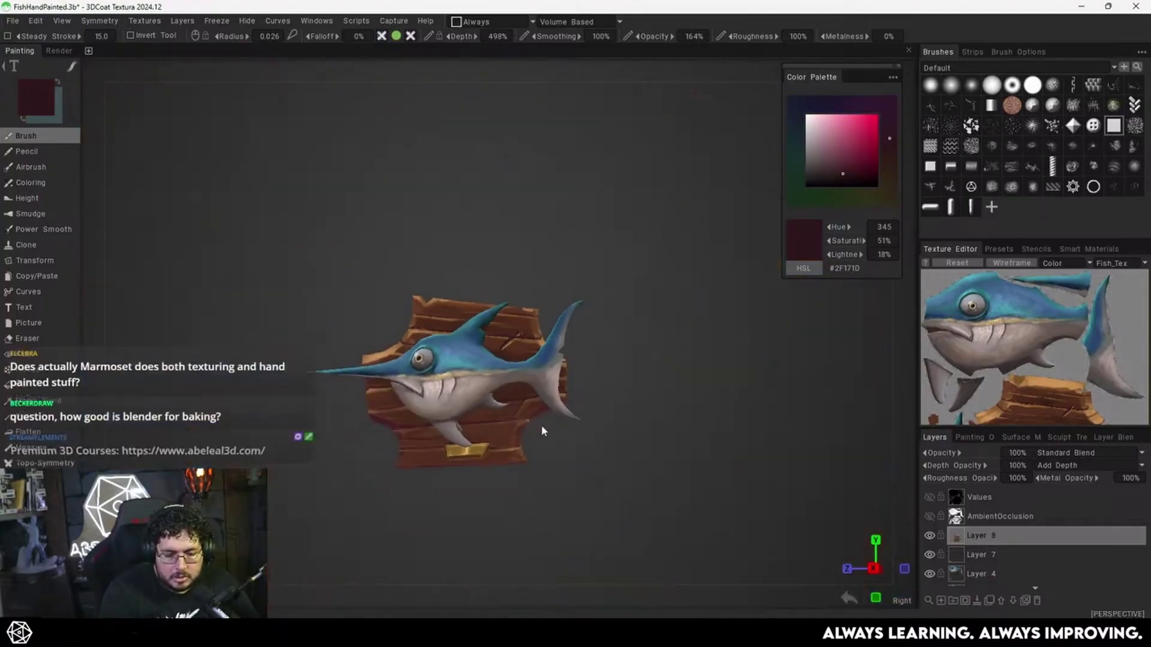
alt+right_drag(579, 377, 637, 342)
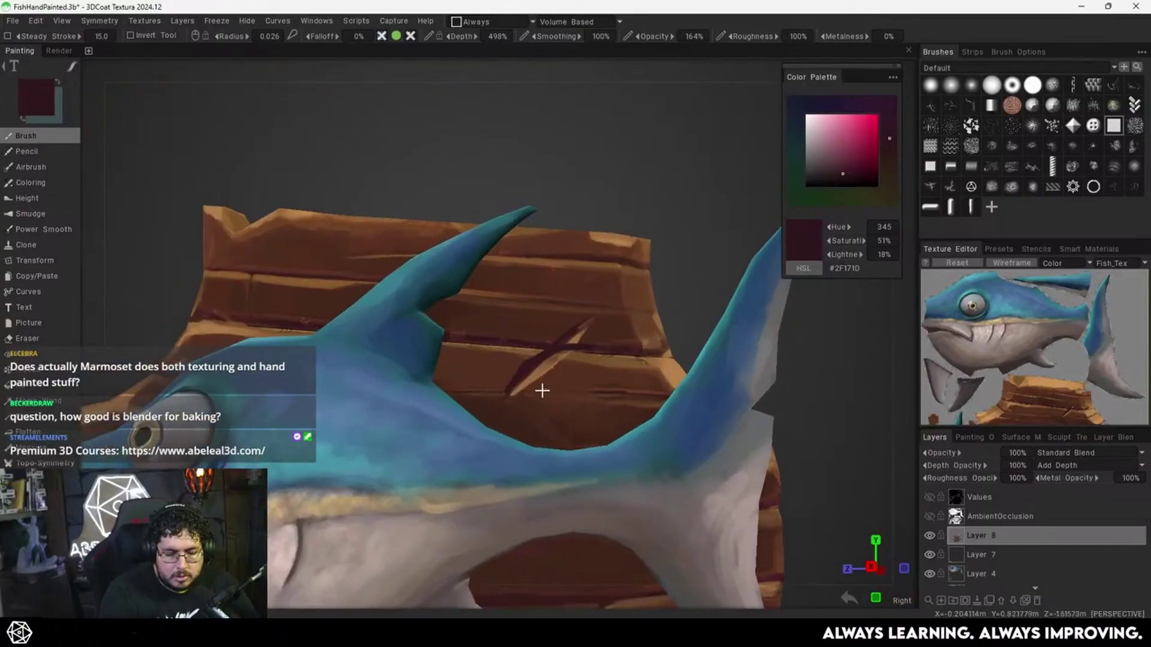
alt+middle_drag(542, 391, 571, 347)
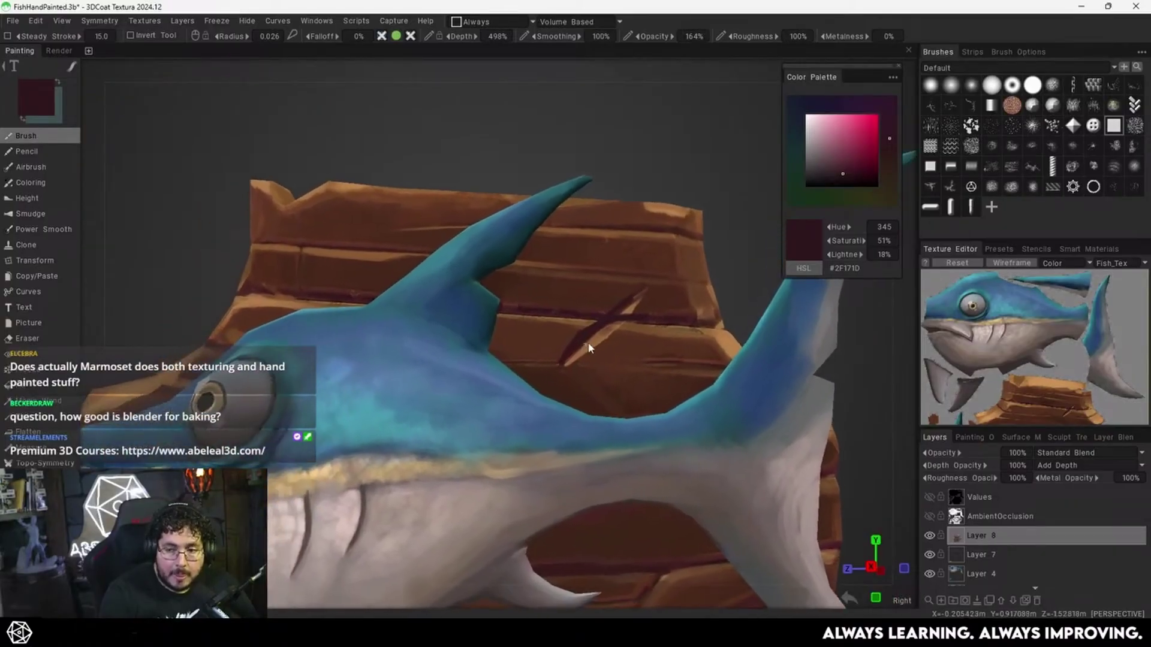
alt+right_drag(573, 356, 588, 350)
mouse_move(583, 351)
alt+middle_down()
mouse_move(572, 364)
mouse_move(578, 354)
alt+middle_up()
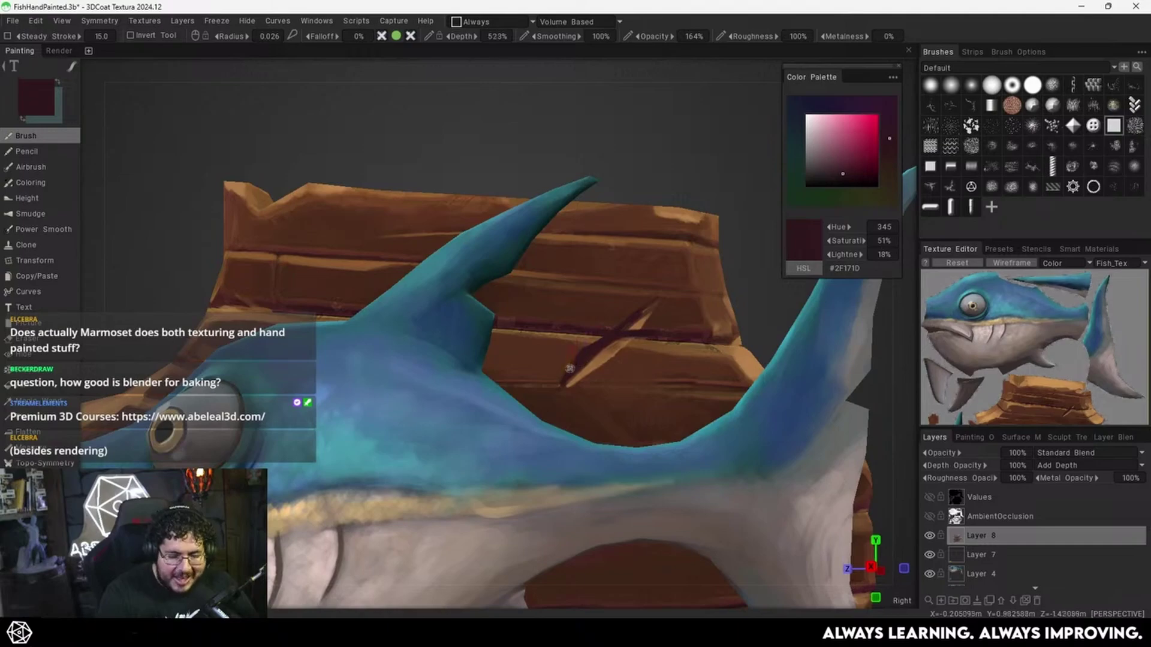
key(v)
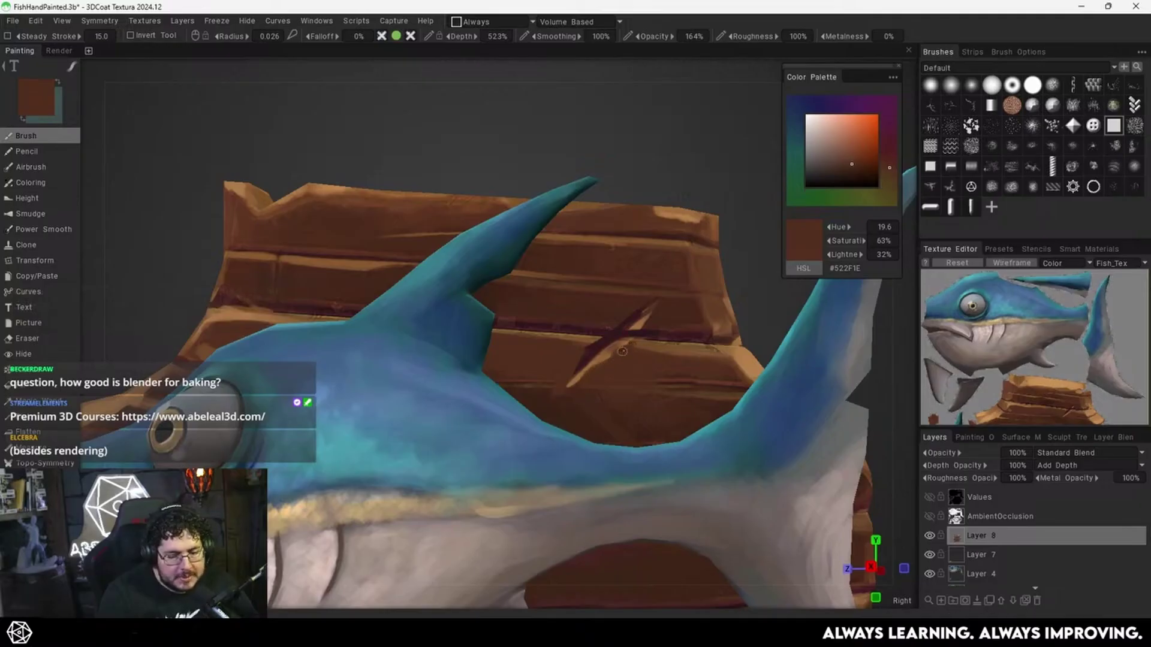
key(v)
key(v)
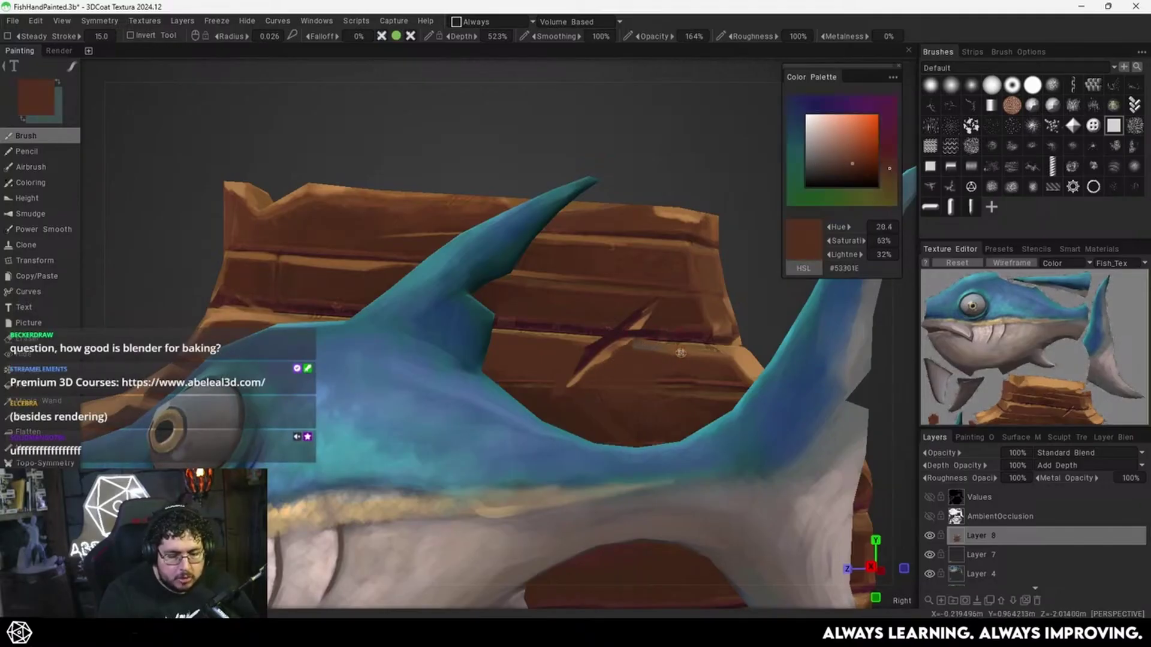
Blend the plank highlight beside the gash, toward the tail, with sampled browns #724C29 and #56311F at radius 0.026.
alt+drag(635, 345, 685, 329)
alt+right_drag(685, 328, 711, 324)
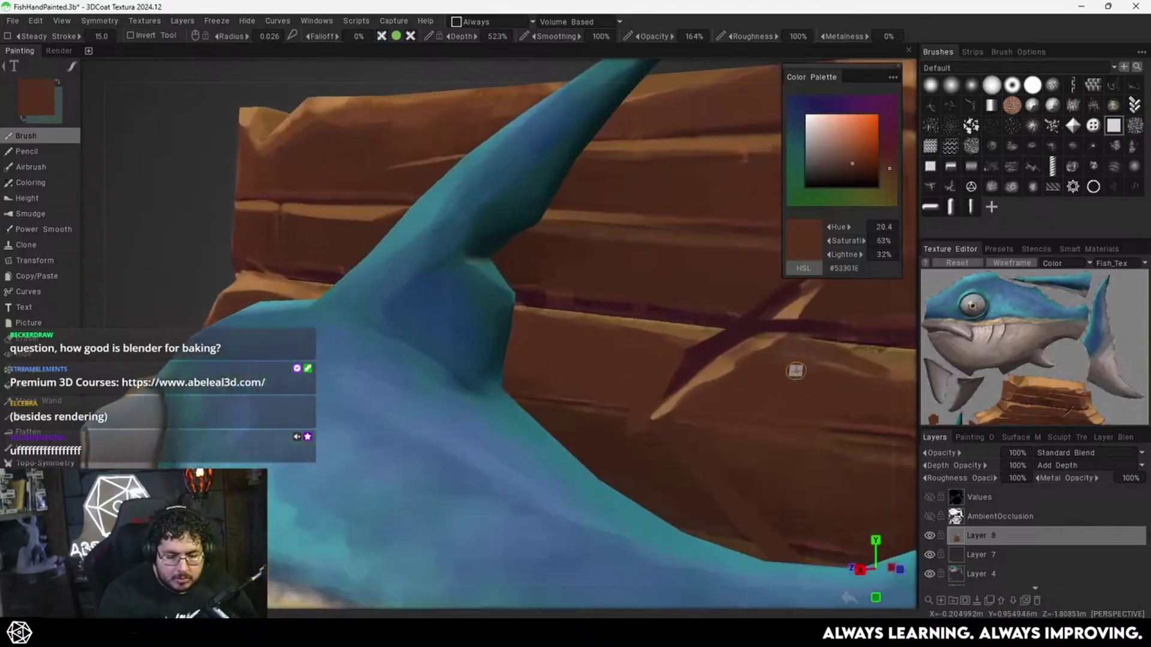
alt+middle_drag(796, 371, 605, 405)
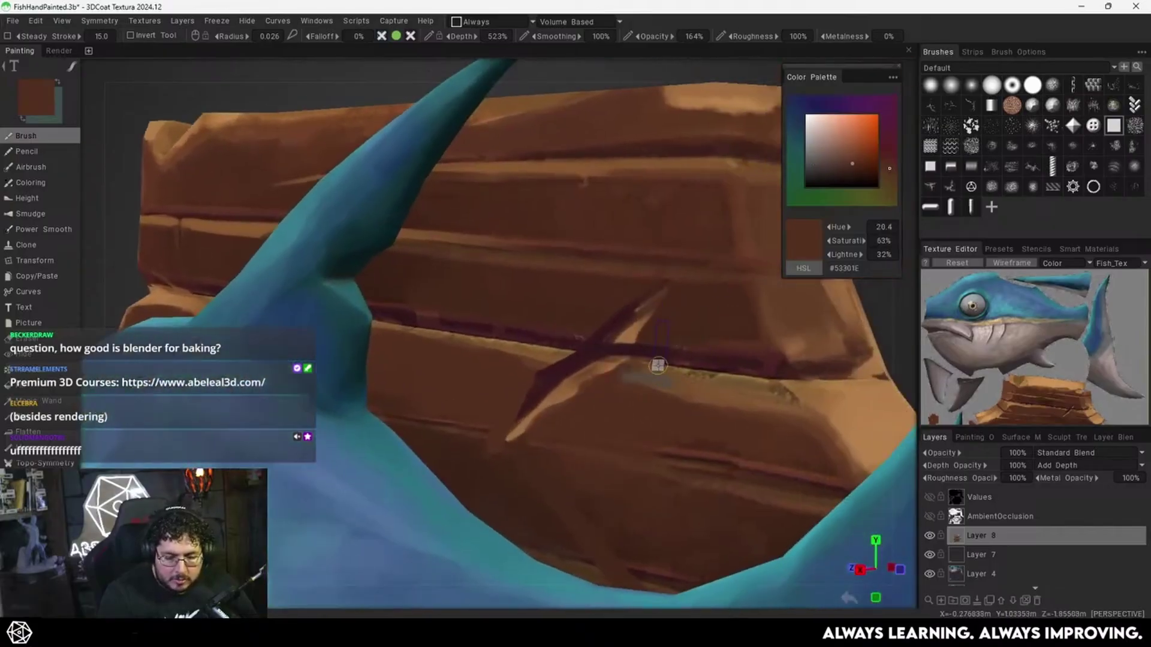
key(v)
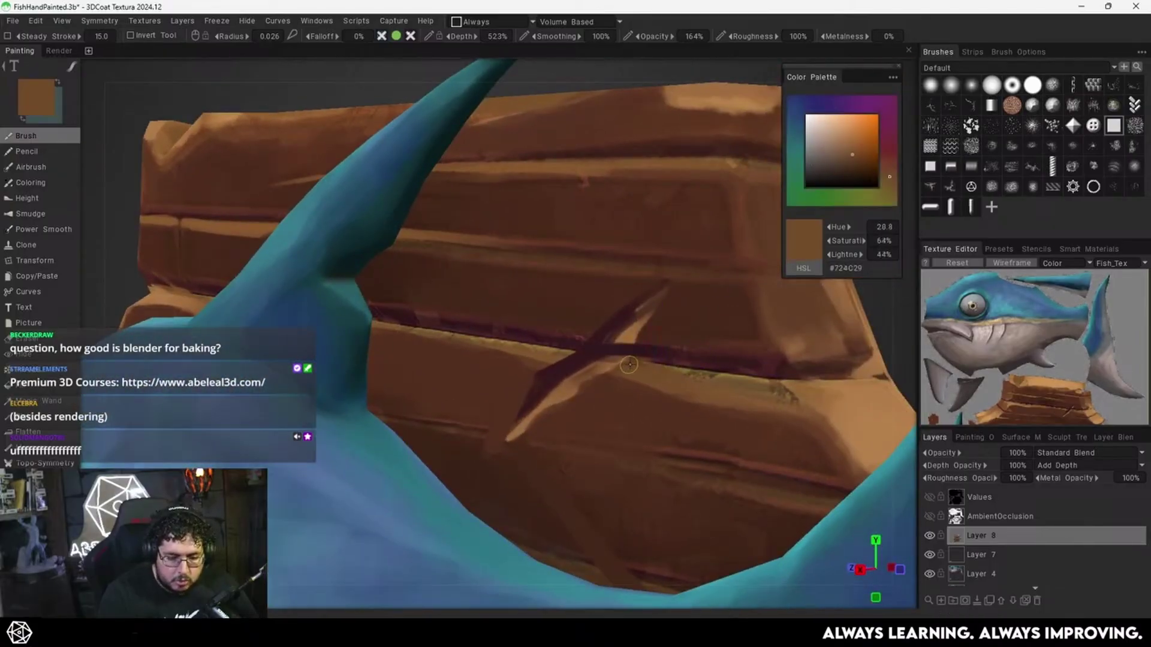
key(v)
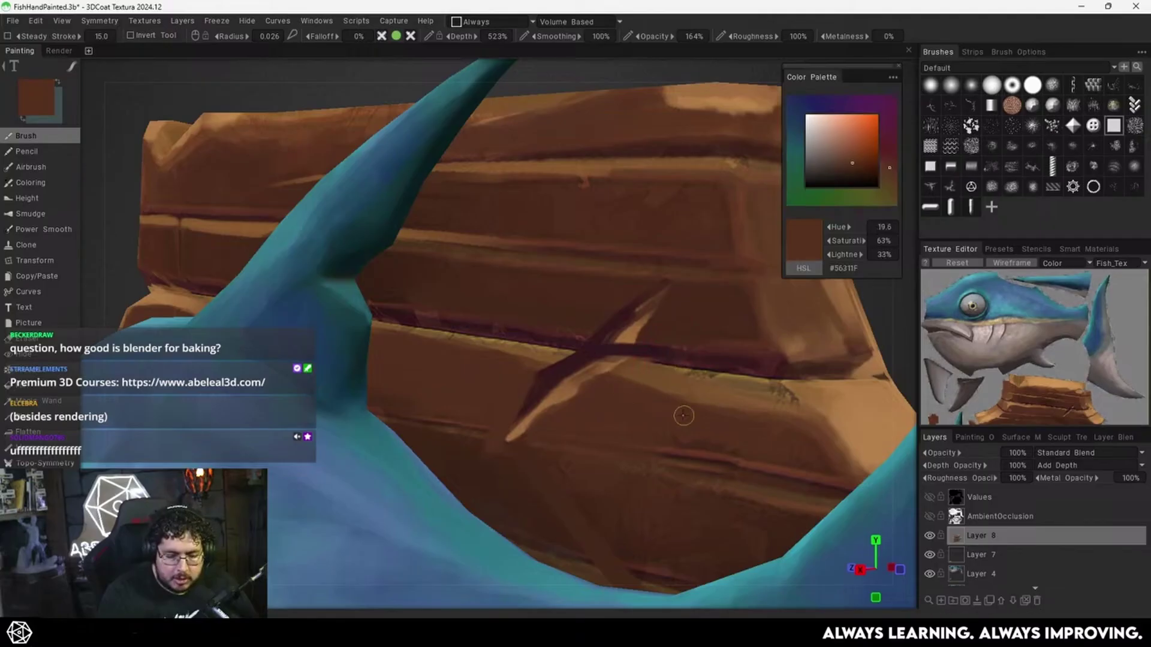
alt+middle_drag(581, 418, 636, 377)
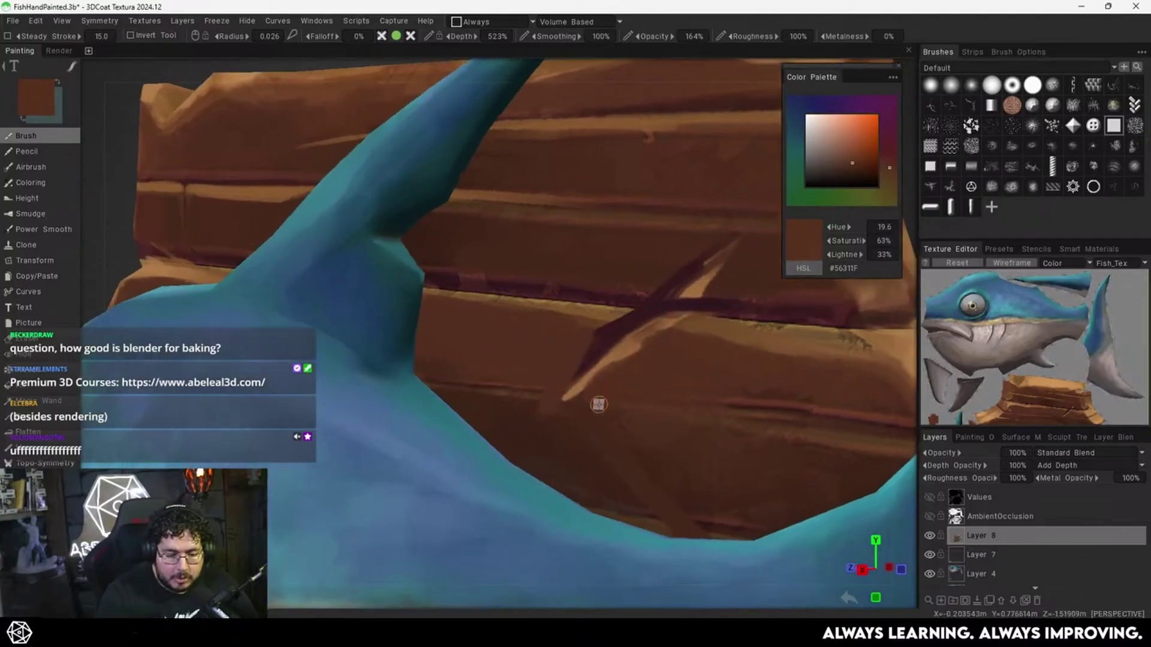
Darken the plank groove below the gash with sampled #301619 at radius 0.017 and soften it with brown #3F2518.
right_drag(598, 405, 589, 410)
key(v)
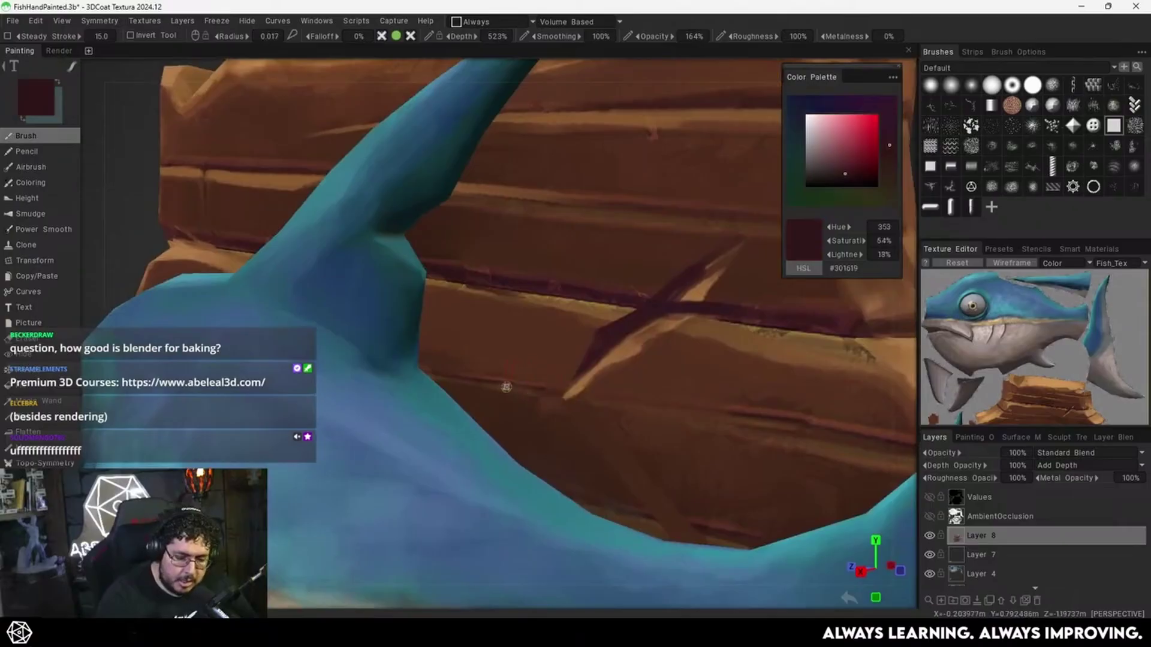
drag(532, 398, 746, 413)
key(v)
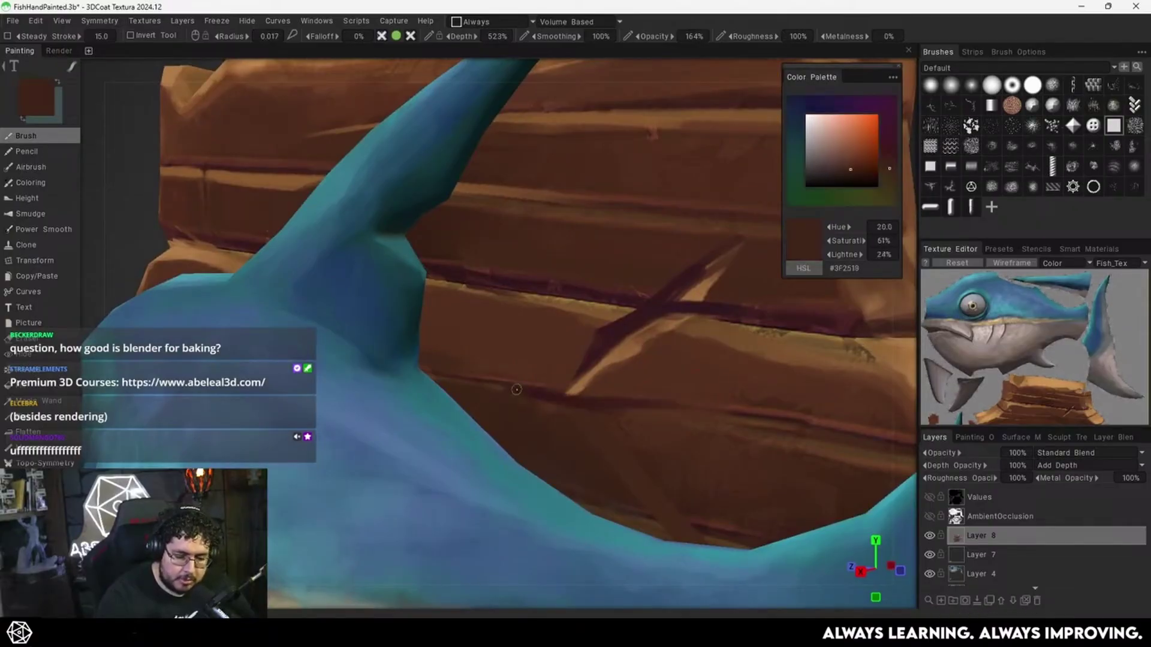
Clean up the gash's upper dark side with sampled brown #48291B and dark red #371B1C at radius 0.017.
alt+middle_drag(722, 242, 653, 275)
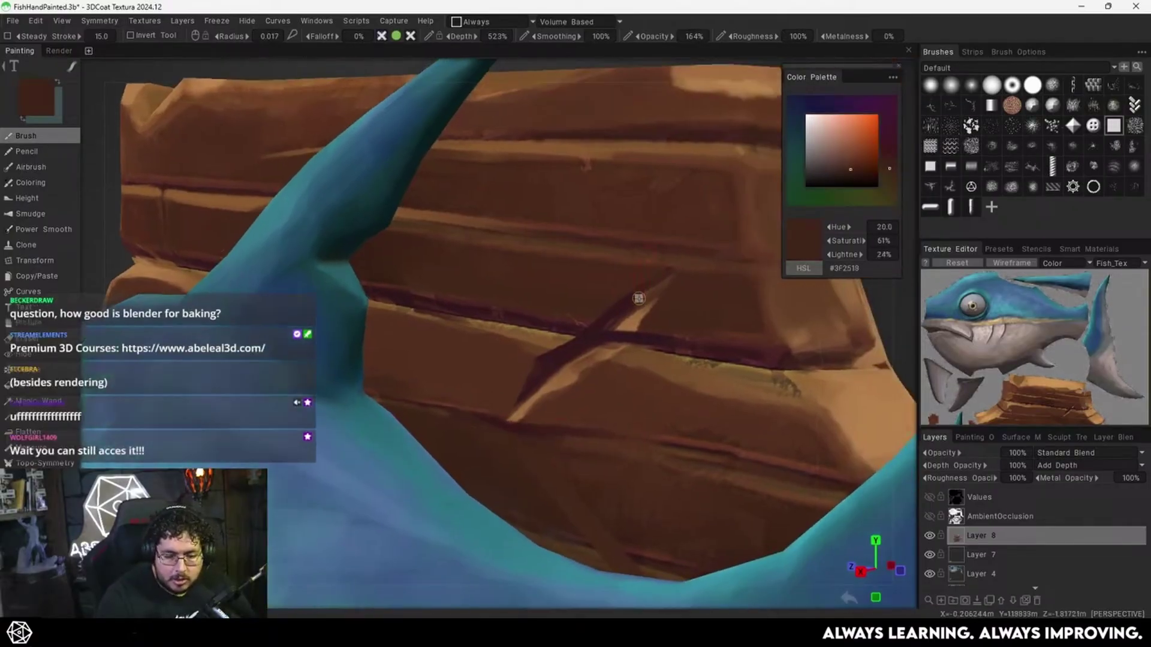
key(v)
key(v)
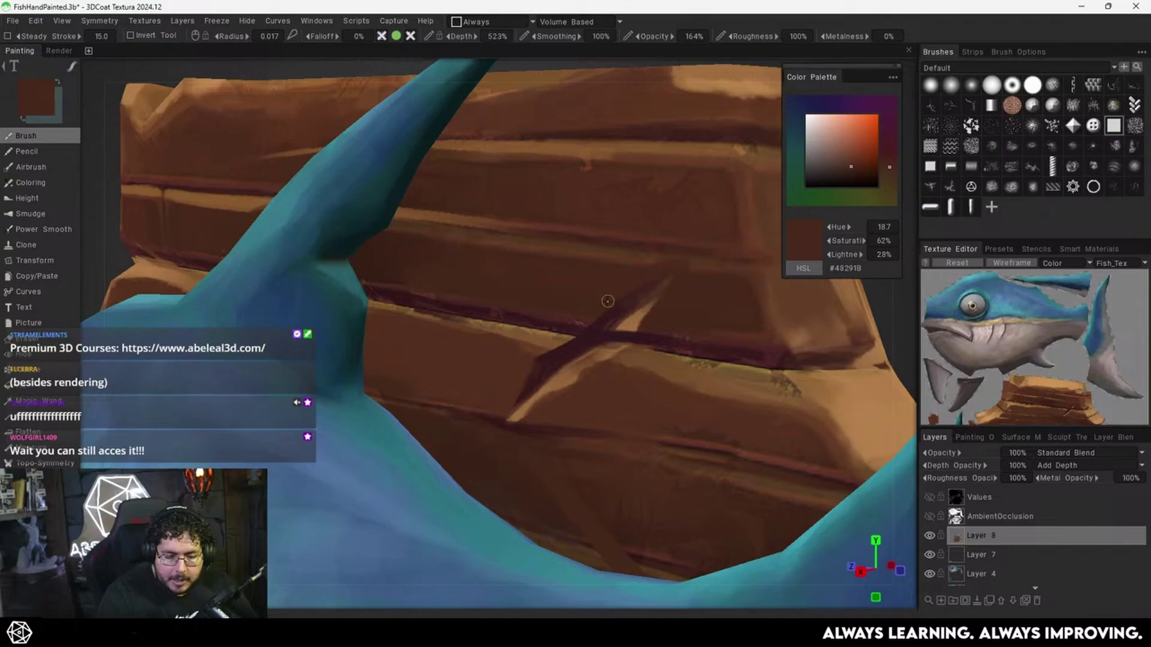
key(v)
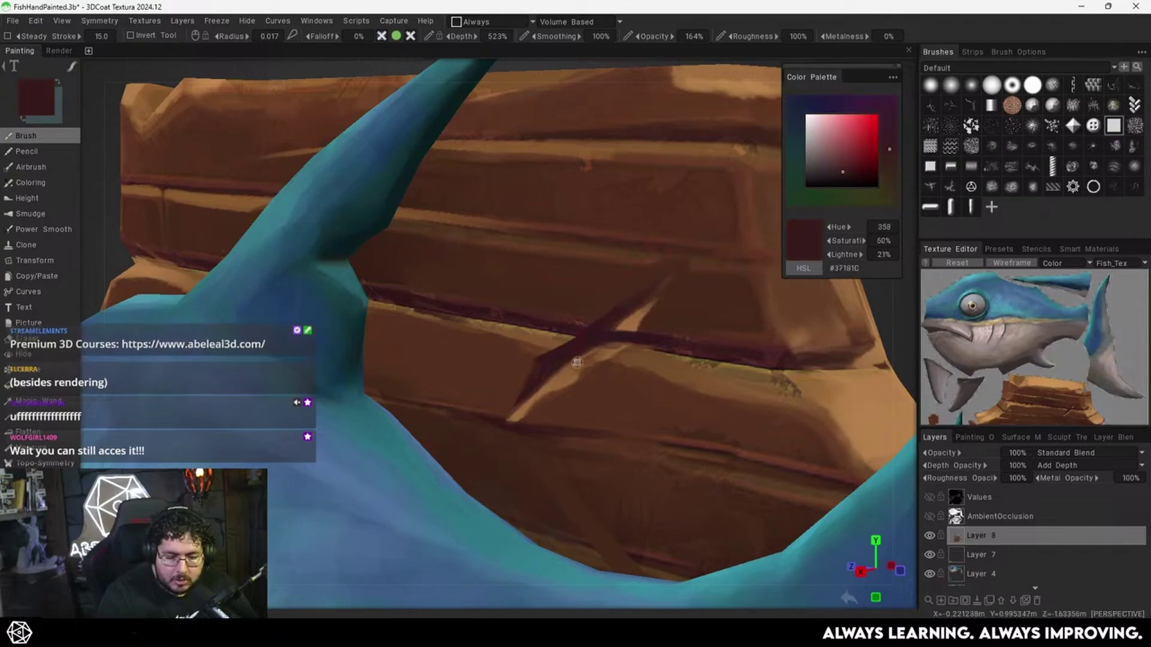
Touch up the highlights beside the gash with sampled #8E5F37 and #7E552D, trimming its dark side with brown #522F1E.
key(v)
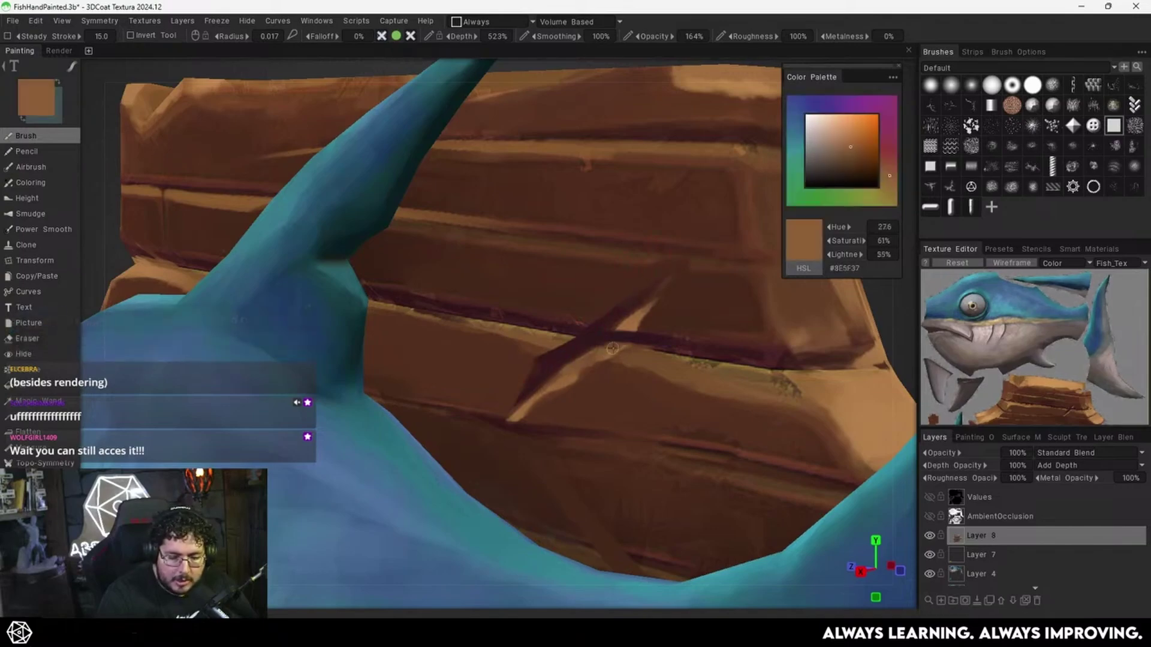
key(v)
key(v)
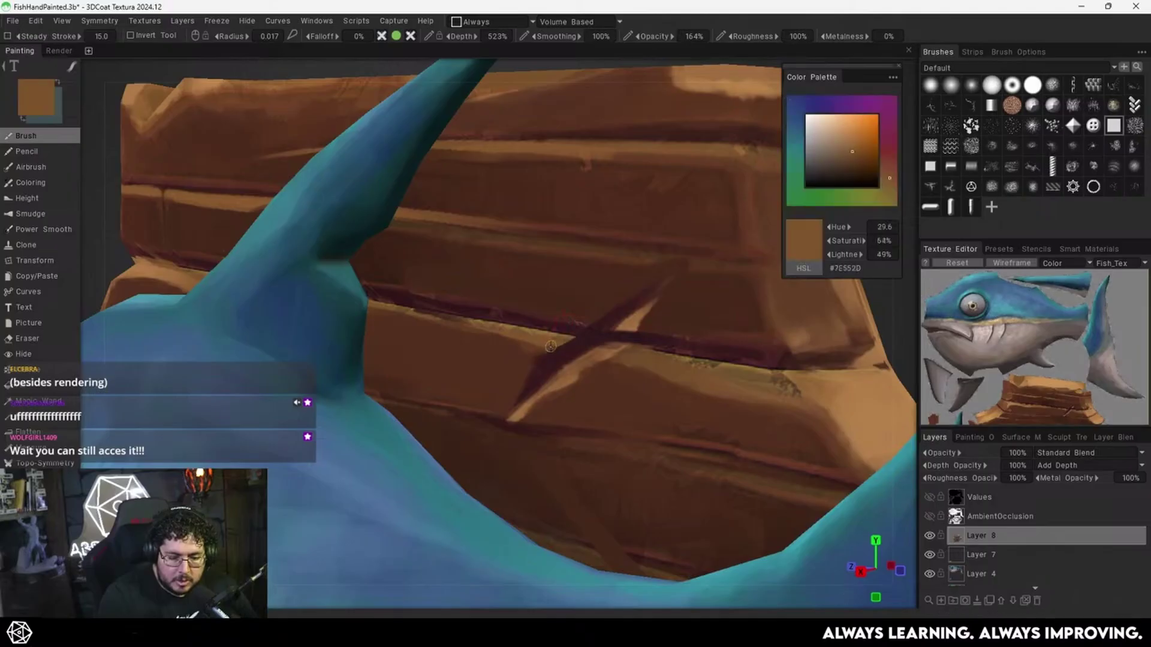
key(v)
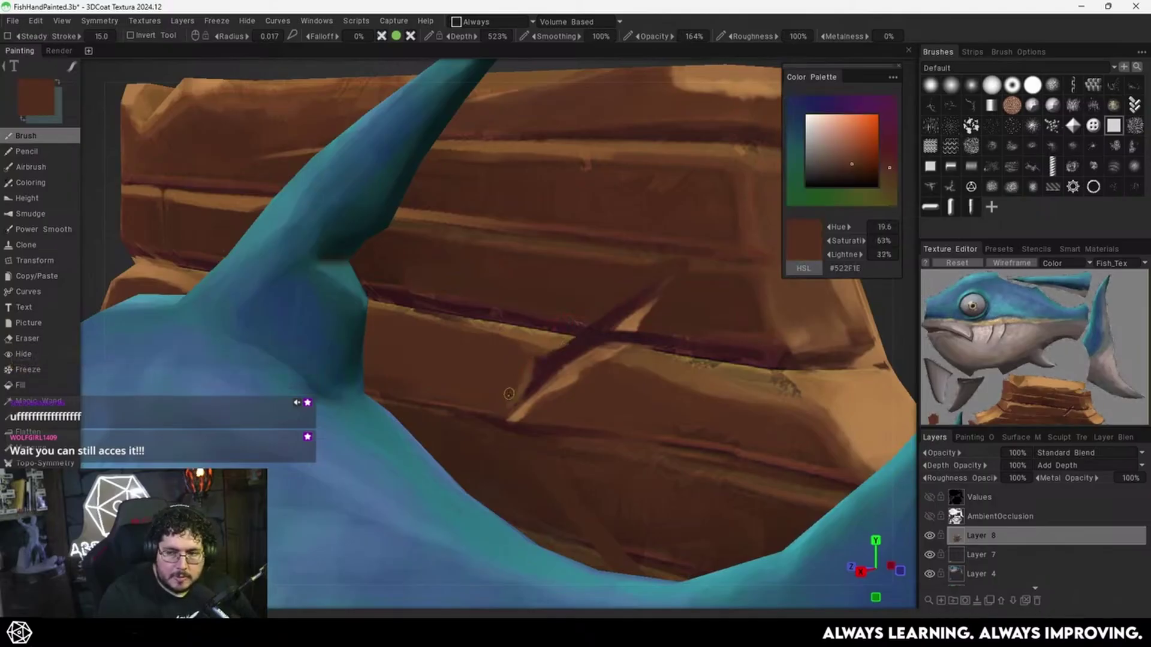
Reshape and shorten the gash's lower end with sampled dark #35191B and brown #542F1F at radius 0.030.
alt+right_drag(533, 349, 510, 366)
scroll(541, 331, up, 5)
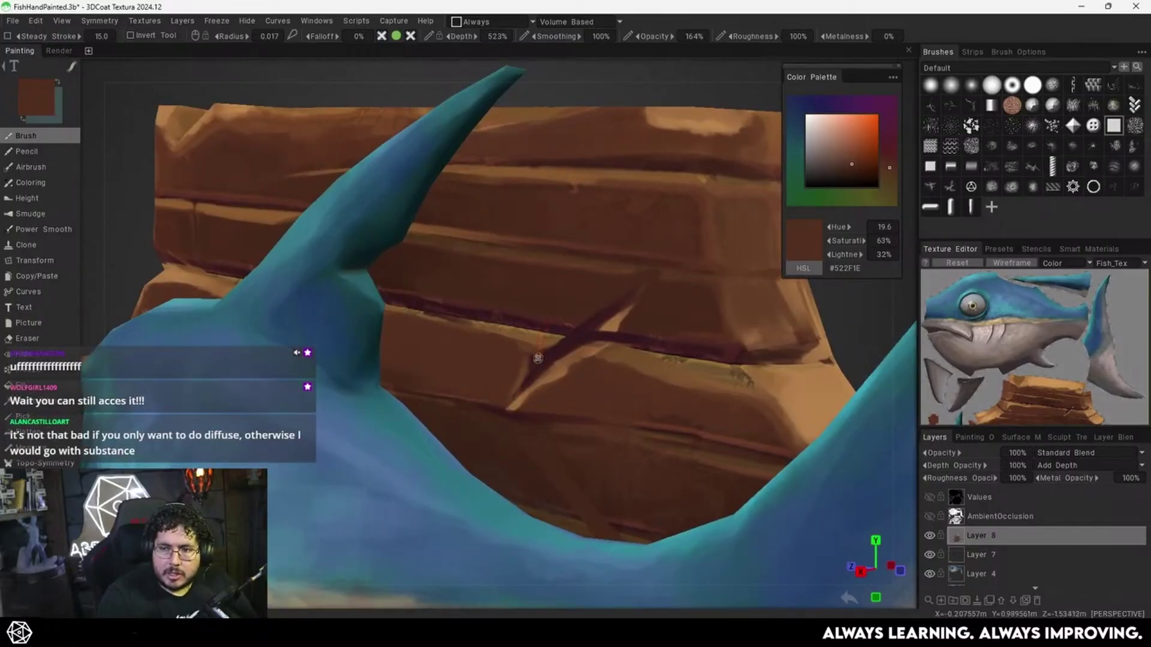
key(v)
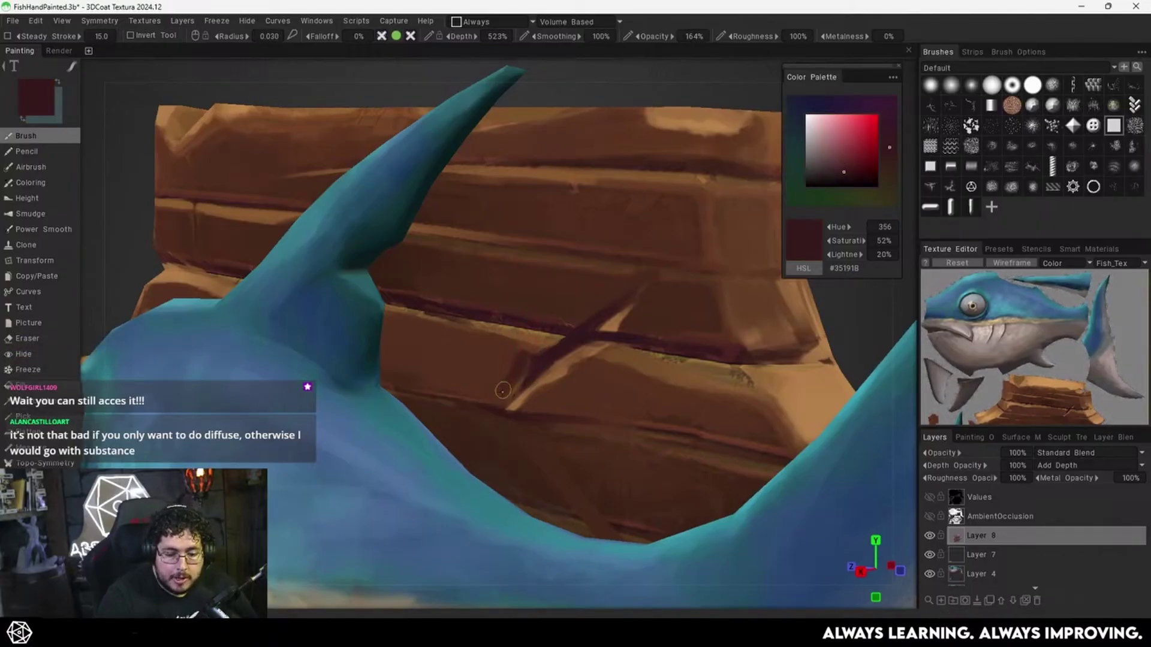
key(v)
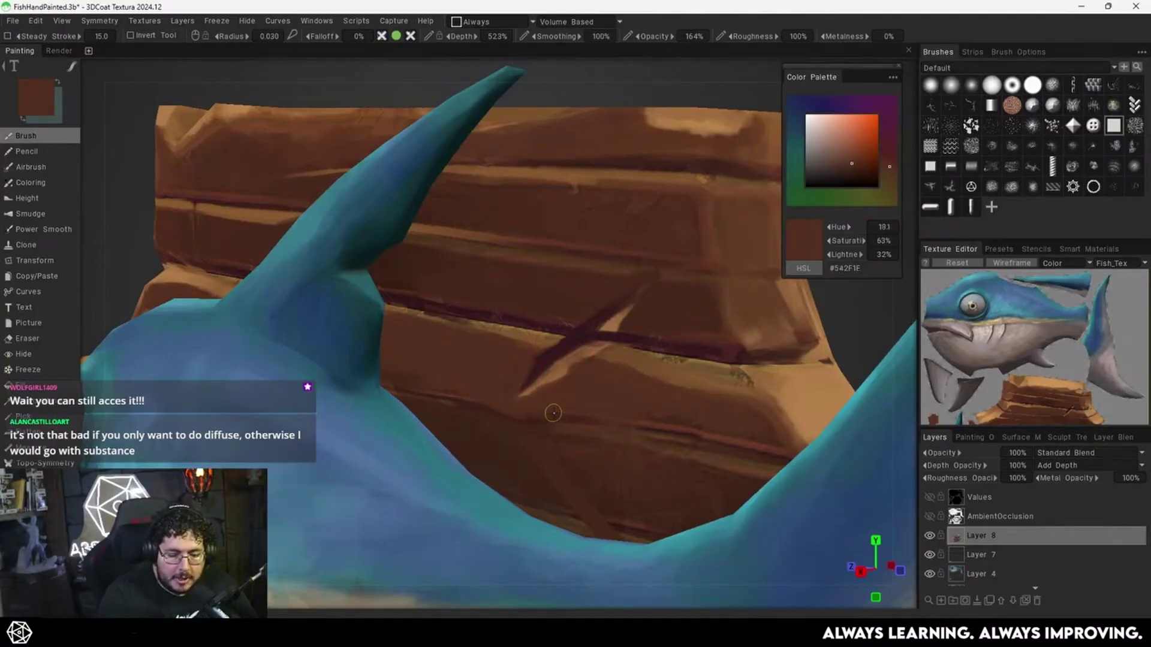
Rework the groove below the gash with sampled dark red #32161B and blend it with brown #512E1D at radius 0.032.
alt+drag(516, 375, 539, 358)
key(v)
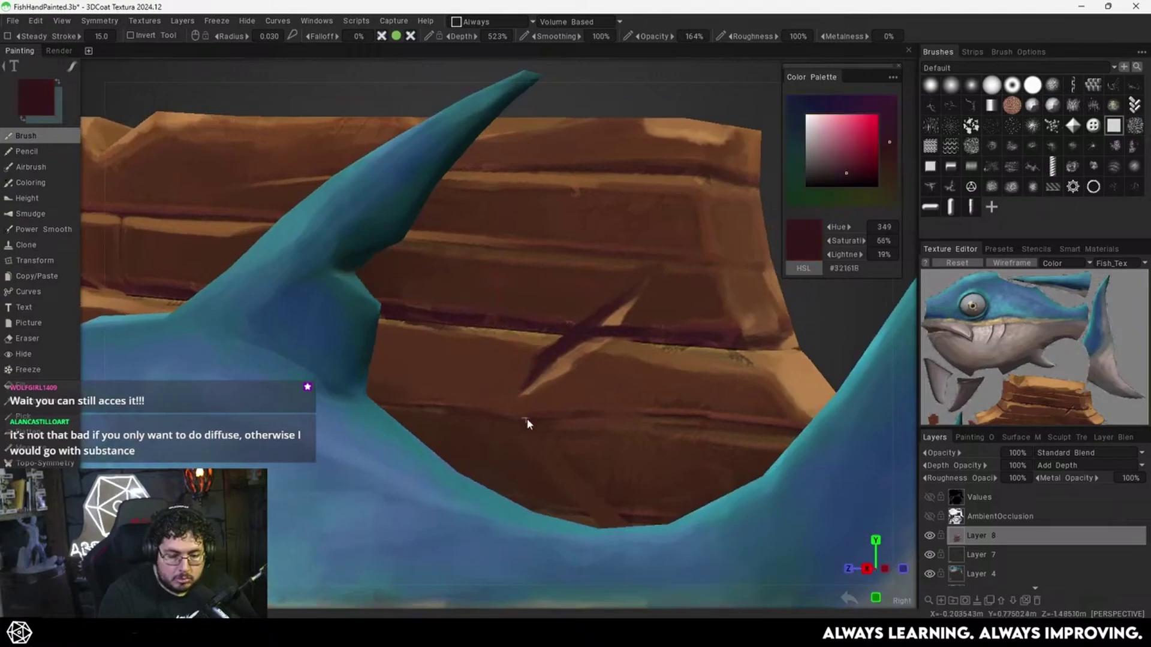
alt+drag(527, 424, 503, 408)
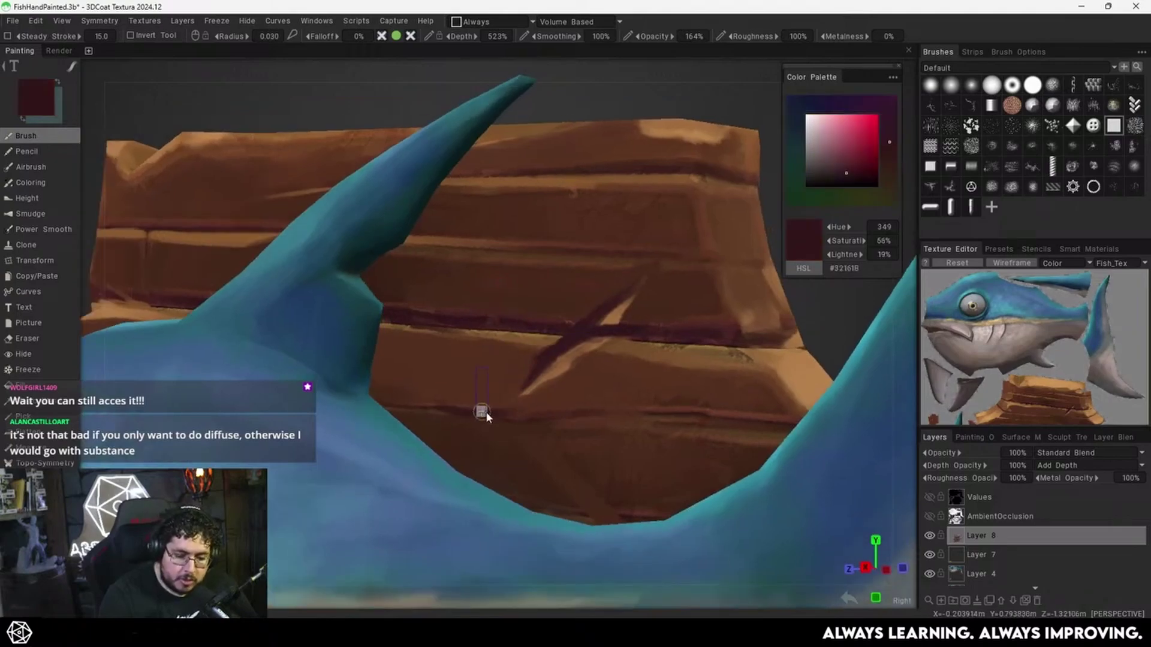
key(v)
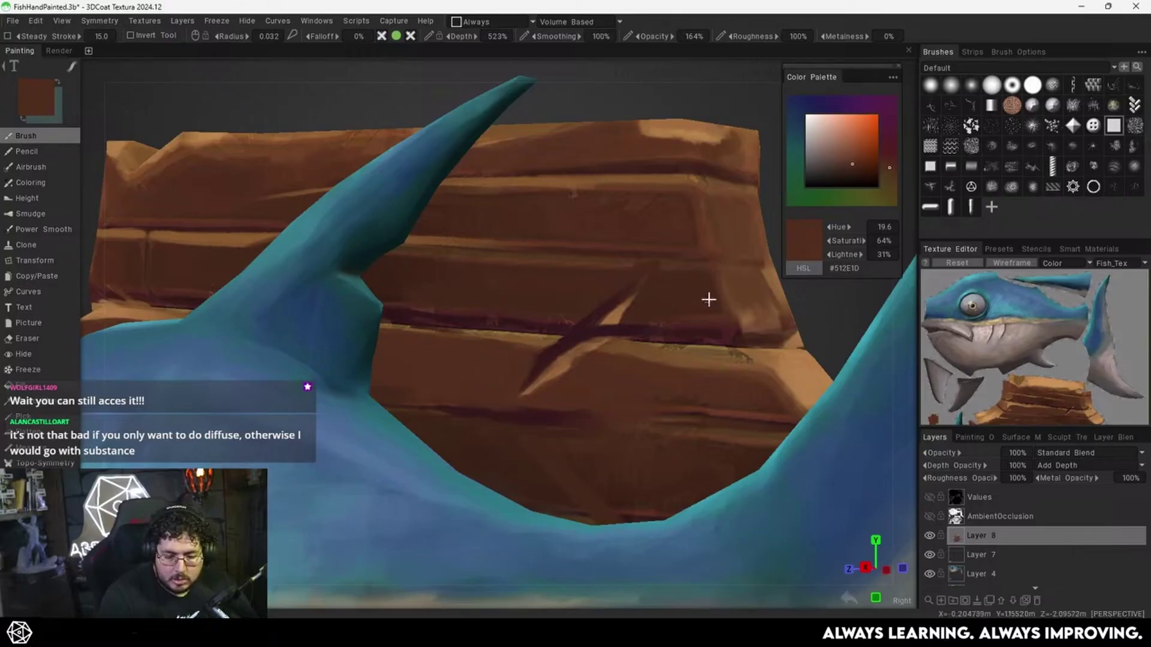
Examine the whole plaque and the board's lower planks on the bill side around the gold plate.
alt+right_drag(708, 299, 531, 426)
alt+drag(530, 427, 581, 359)
mouse_move(581, 359)
alt+right_down()
mouse_move(558, 384)
mouse_move(596, 360)
alt+right_up()
alt+drag(597, 360, 563, 408)
alt+middle_drag(456, 465, 616, 318)
alt+right_drag(617, 319, 740, 252)
alt+middle_drag(740, 252, 588, 375)
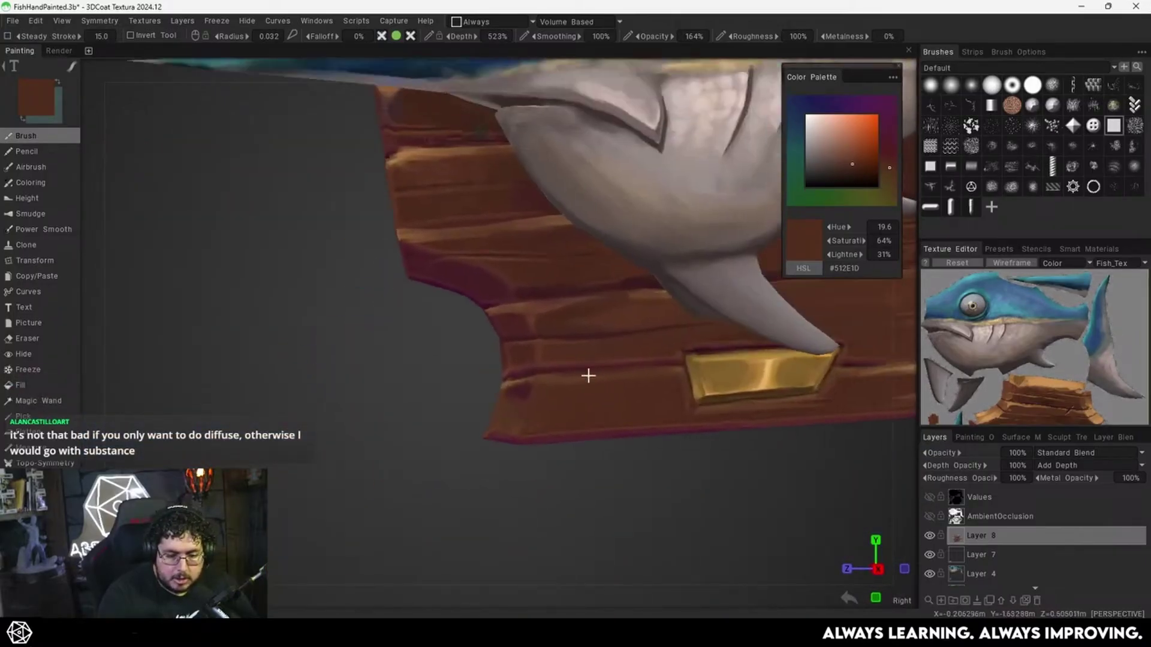
drag(588, 375, 547, 382)
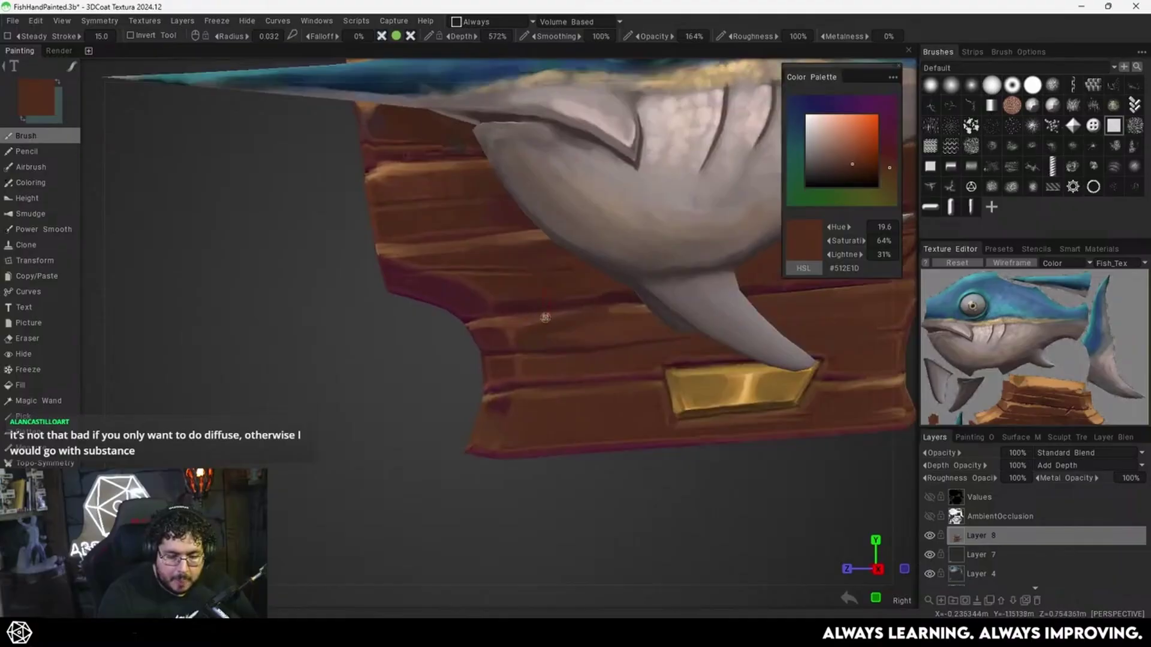
key(v)
alt+right_drag(578, 304, 481, 392)
alt+drag(618, 352, 636, 322)
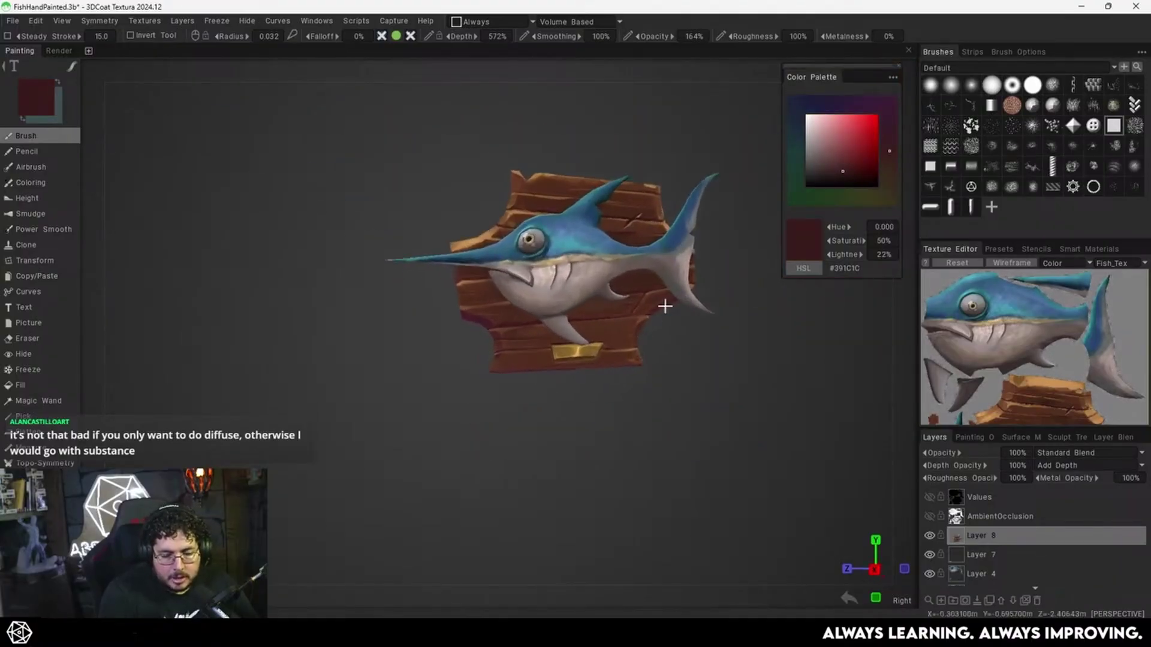
scroll(684, 311, up, 2)
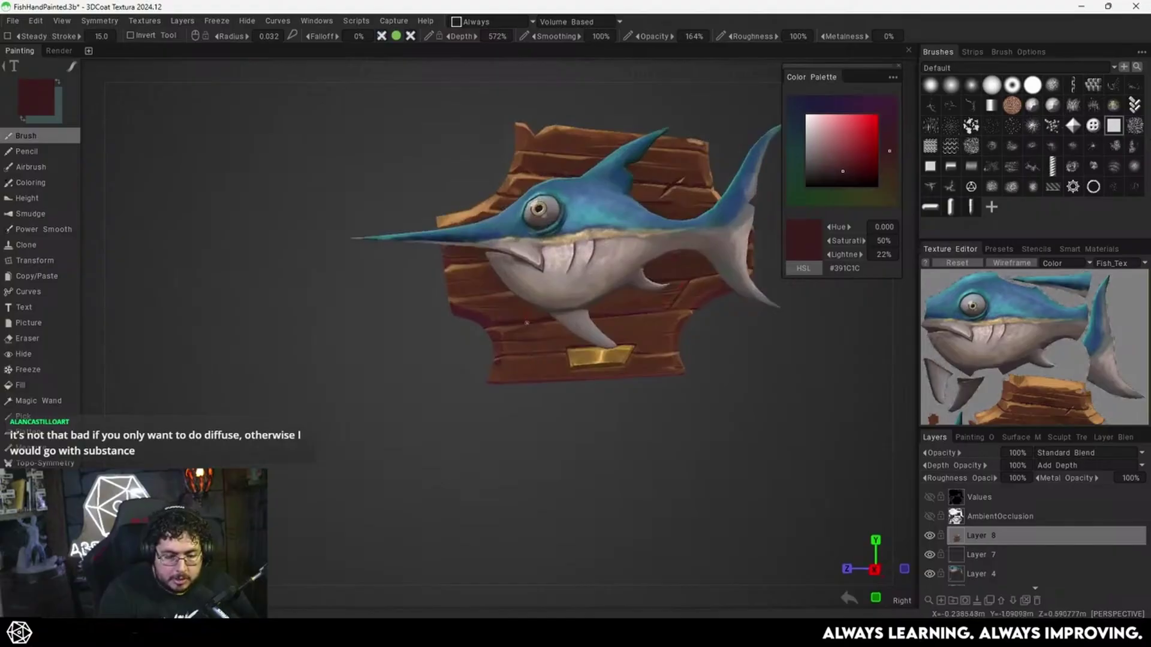
scroll(552, 379, up, 5)
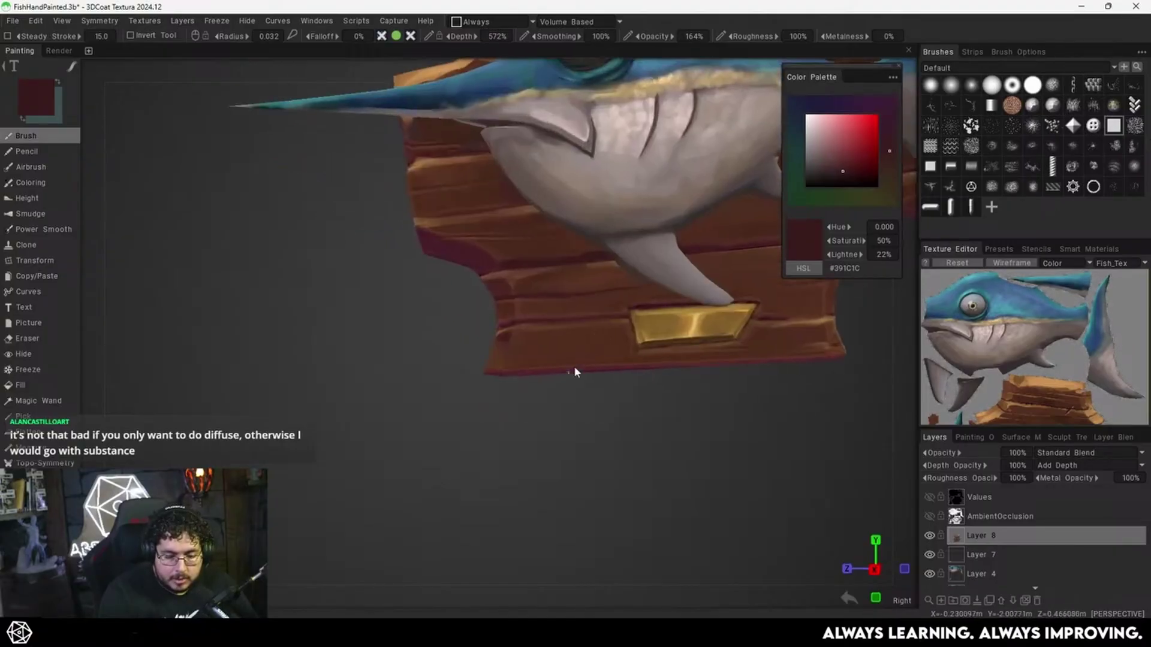
Paint a dark rounded chip on the board's bottom edge, between the bill-side corner and gold plate, with #3A1D1C at radius 0.049.
alt+drag(561, 389, 555, 349)
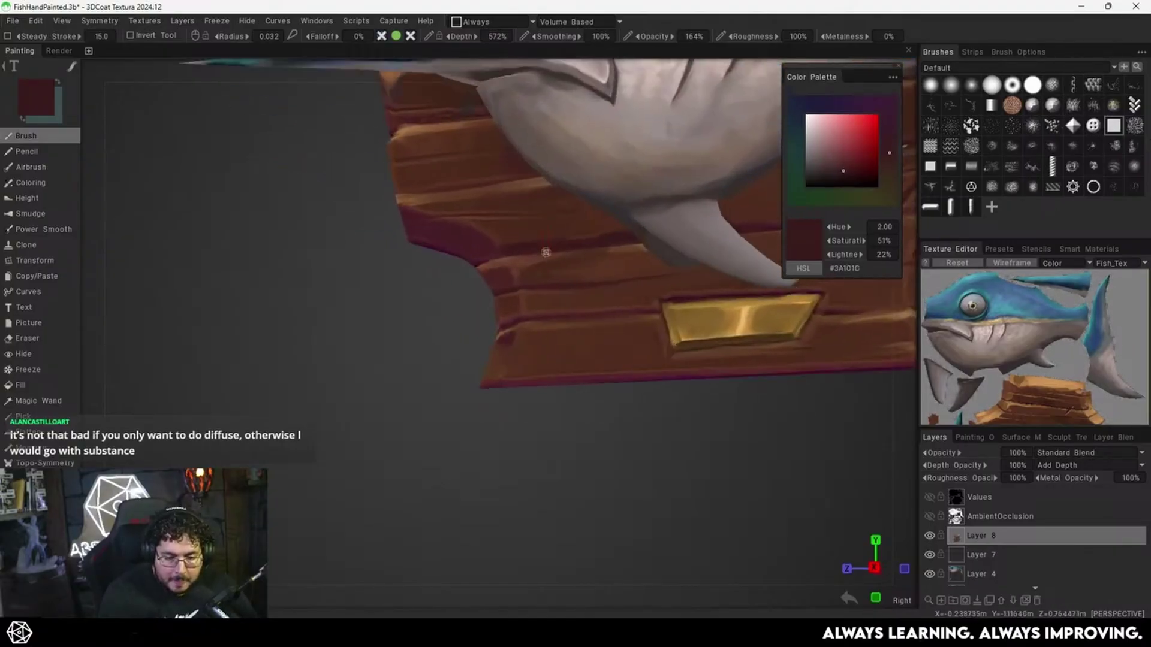
right_drag(555, 362, 560, 362)
drag(561, 371, 597, 367)
alt+right_drag(606, 339, 700, 313)
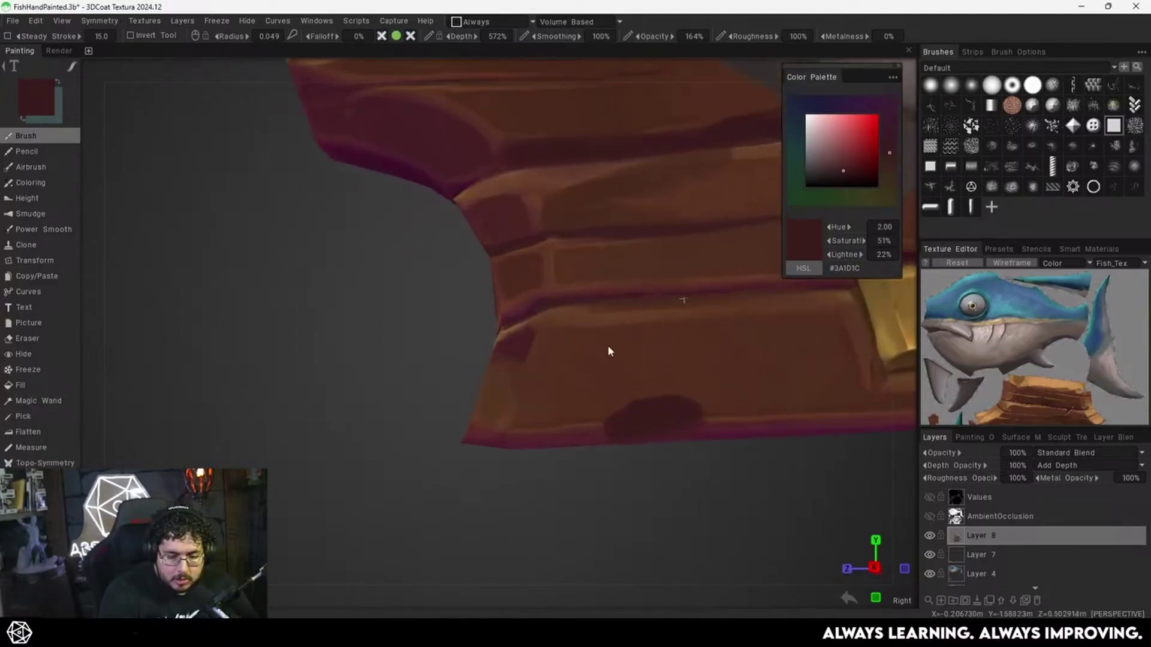
alt+right_drag(607, 345, 713, 284)
mouse_move(651, 317)
alt+right_down()
mouse_move(694, 294)
mouse_move(640, 321)
alt+right_up()
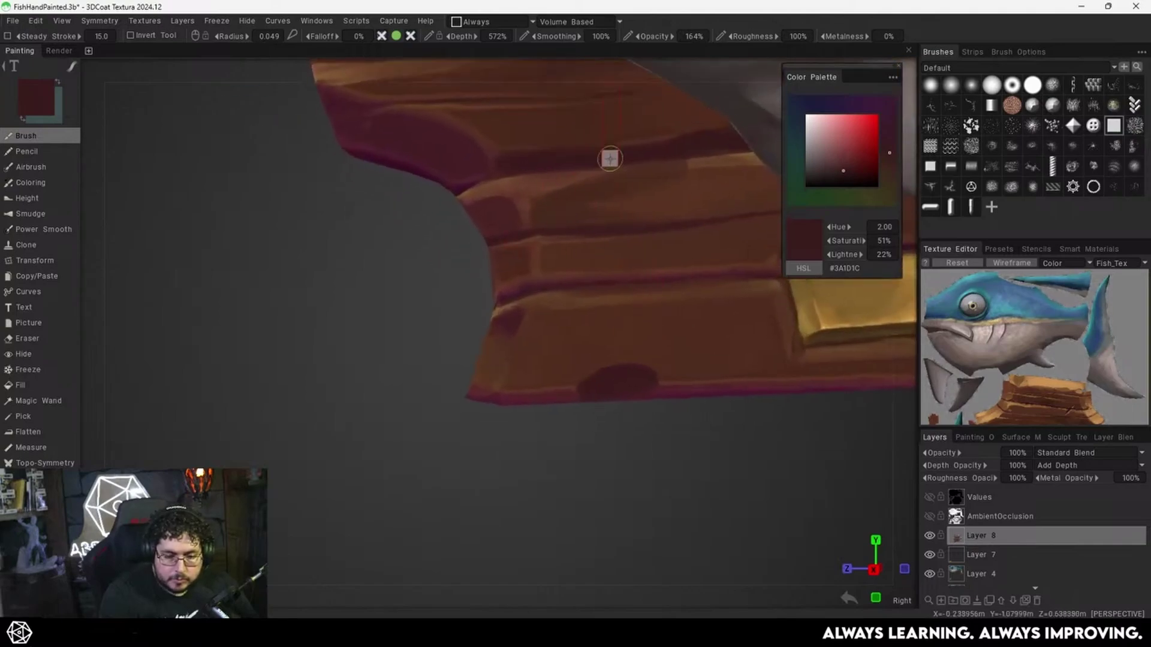
Deepen the inside of the bottom-edge chip with darker brown #2E1C1B at radius 0.032.
click(838, 177)
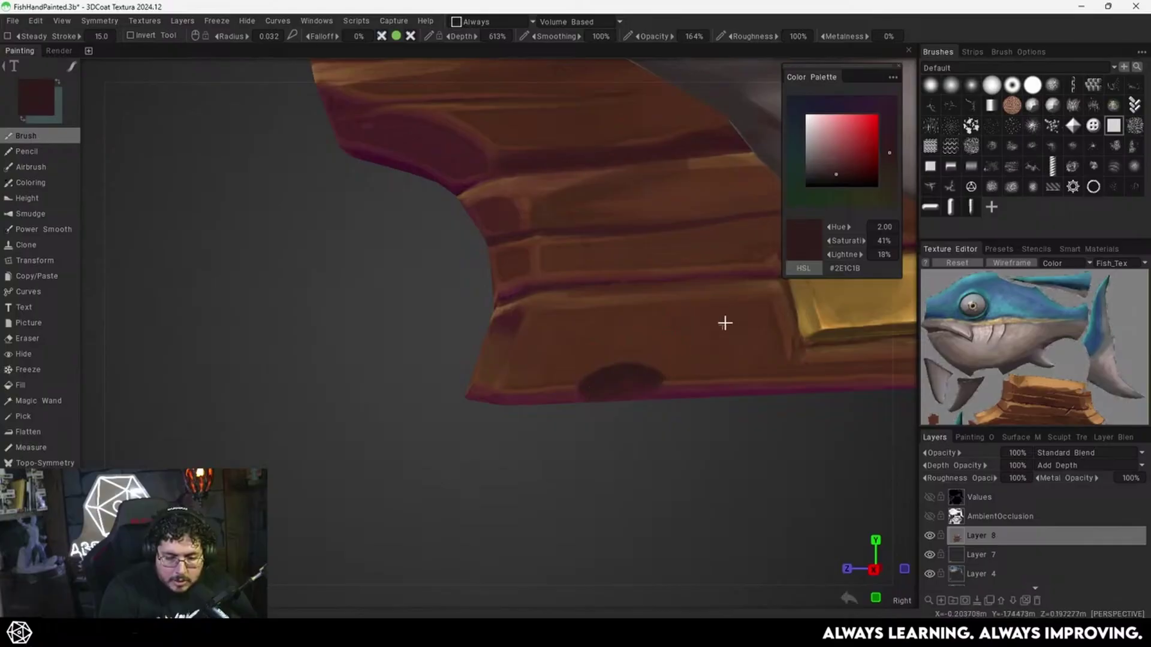
alt+right_drag(725, 323, 632, 350)
alt+middle_drag(627, 366, 617, 364)
alt+drag(617, 365, 630, 358)
alt+right_drag(629, 358, 625, 370)
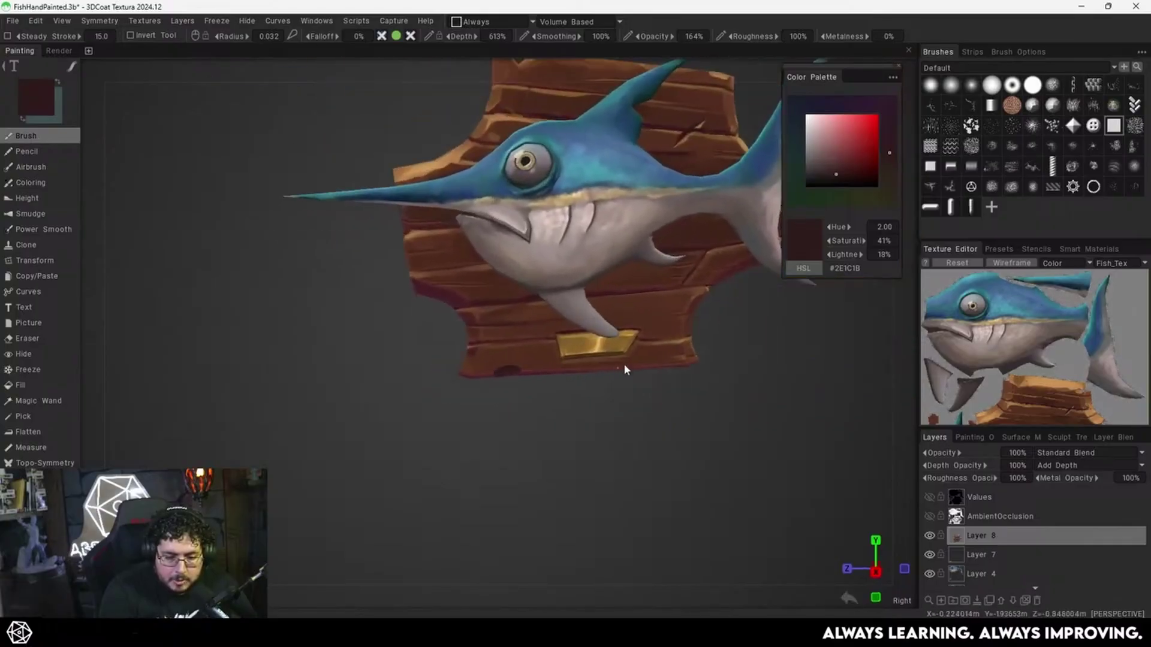
Rim the bottom-edge chip with lighter brown #693F2C at radius 0.027 and blend the rim with browns #533020 and #583323.
scroll(626, 370, up, 5)
key(v)
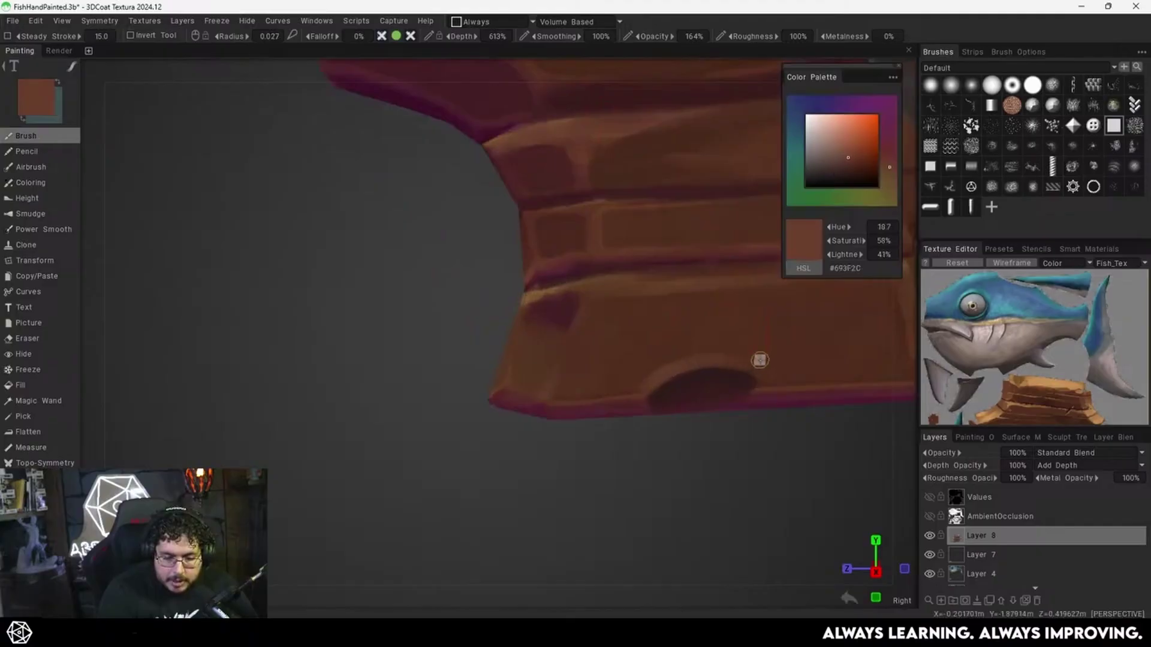
key(v)
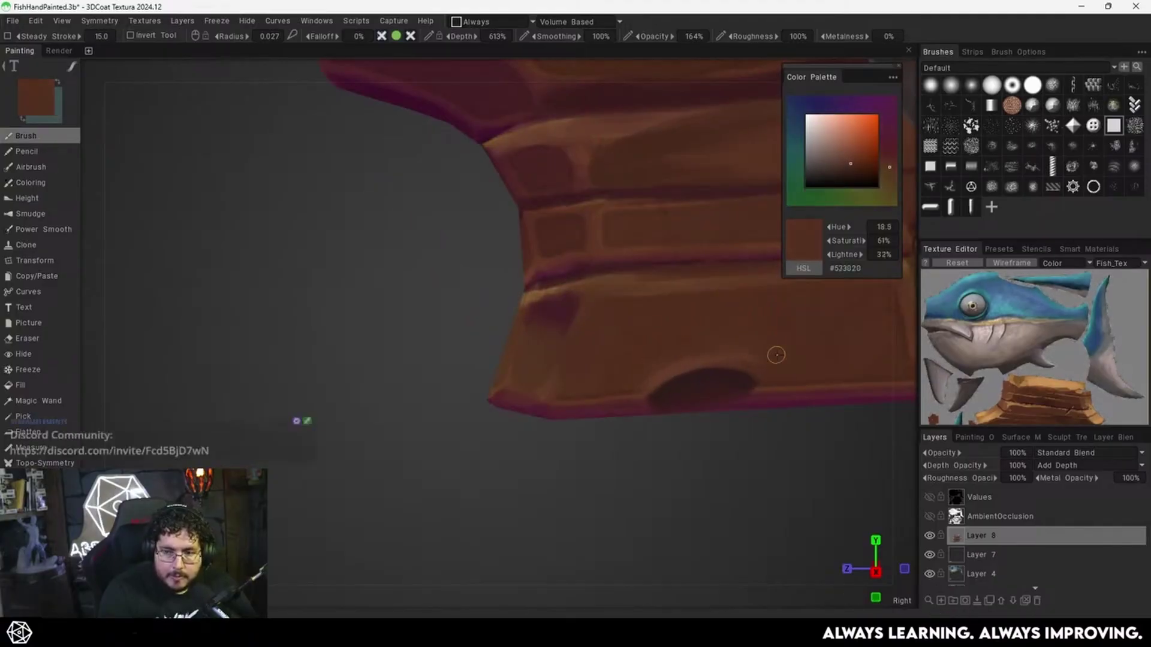
alt+right_drag(771, 314, 745, 326)
alt+middle_drag(745, 326, 649, 396)
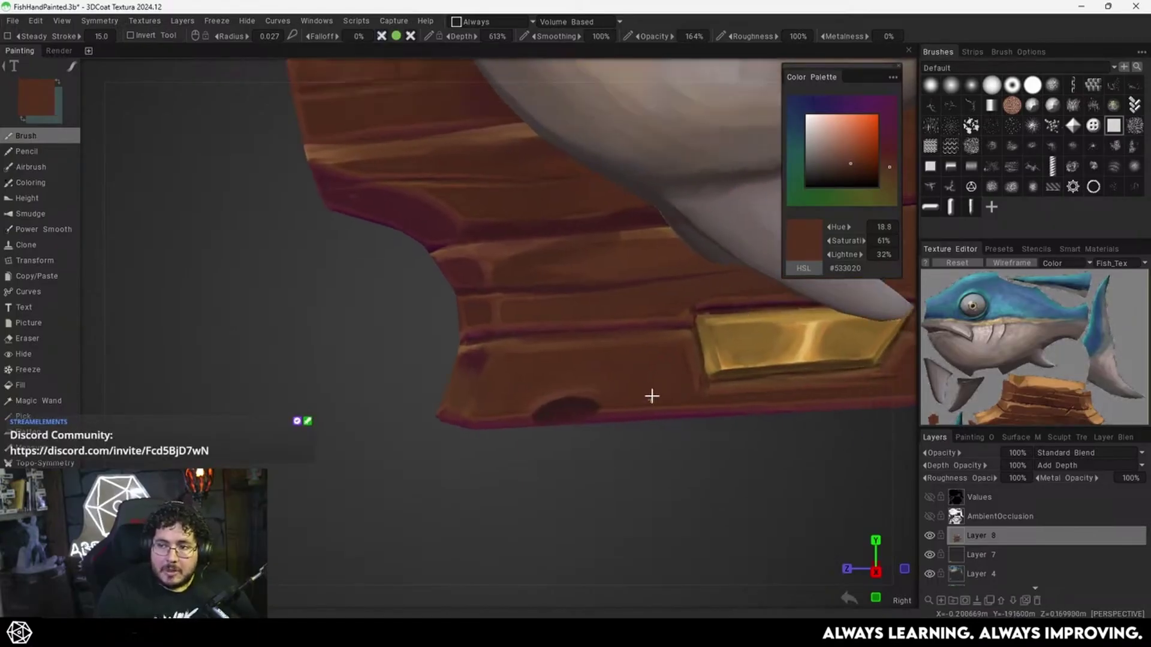
alt+right_drag(650, 396, 660, 390)
key(v)
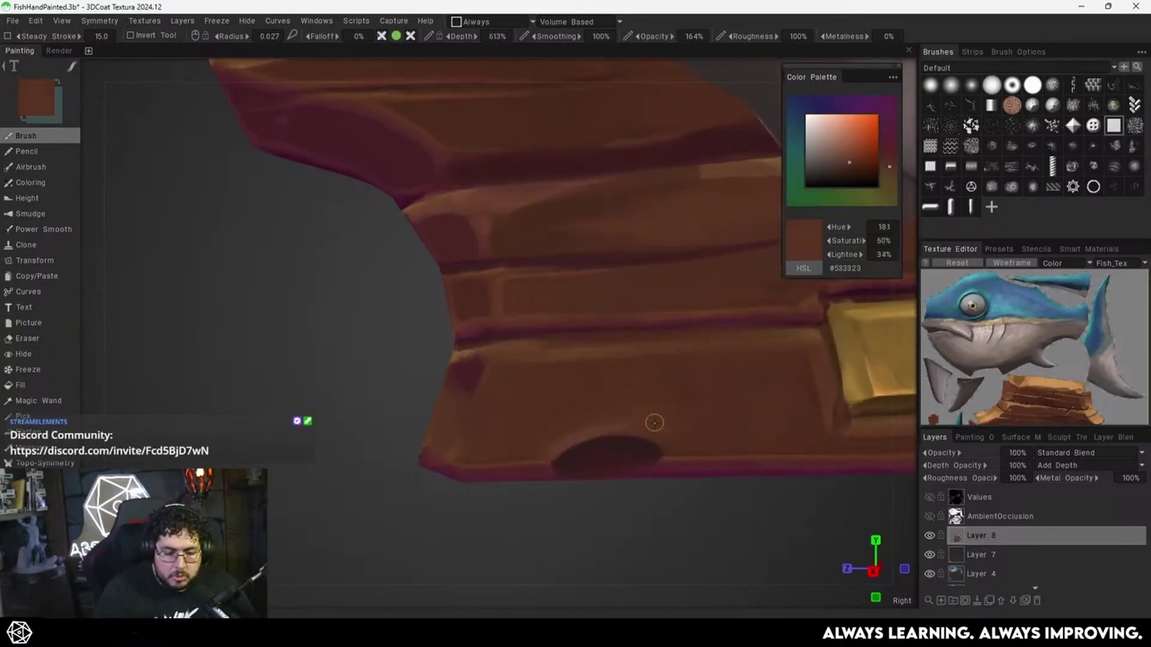
Highlight the plank edges at the board's lower bill-side corner with sampled light brown #7B5333 at radius 0.027.
mouse_move(579, 402)
alt+mouse_down()
mouse_move(714, 398)
mouse_move(591, 414)
alt+mouse_up()
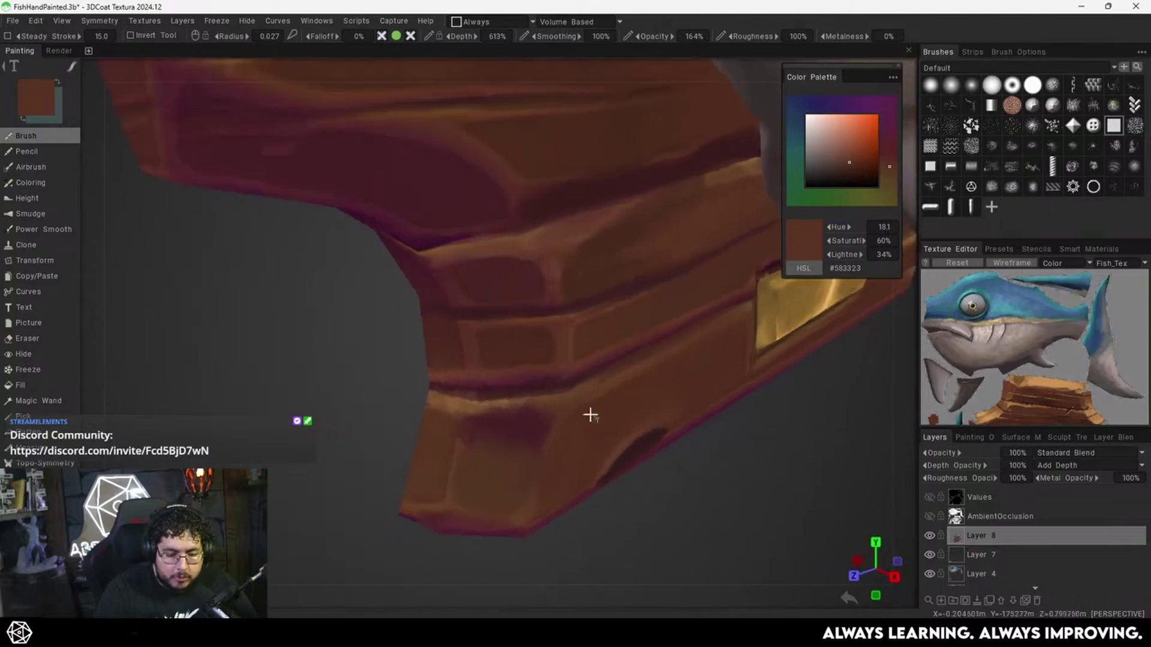
key(v)
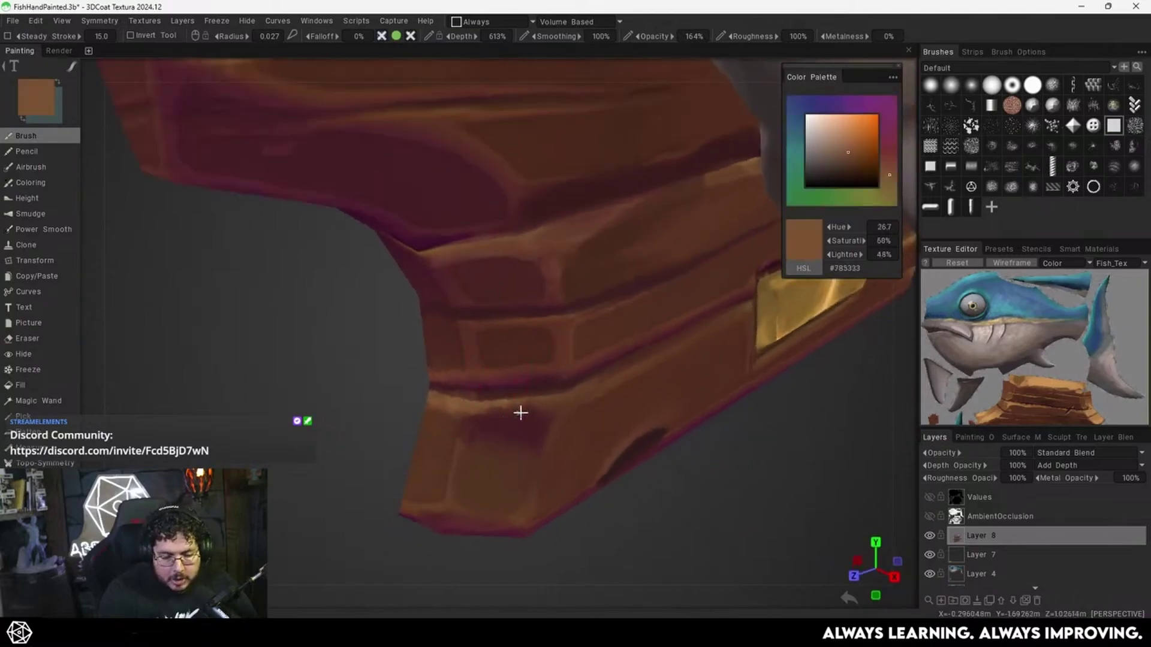
alt+drag(521, 413, 677, 340)
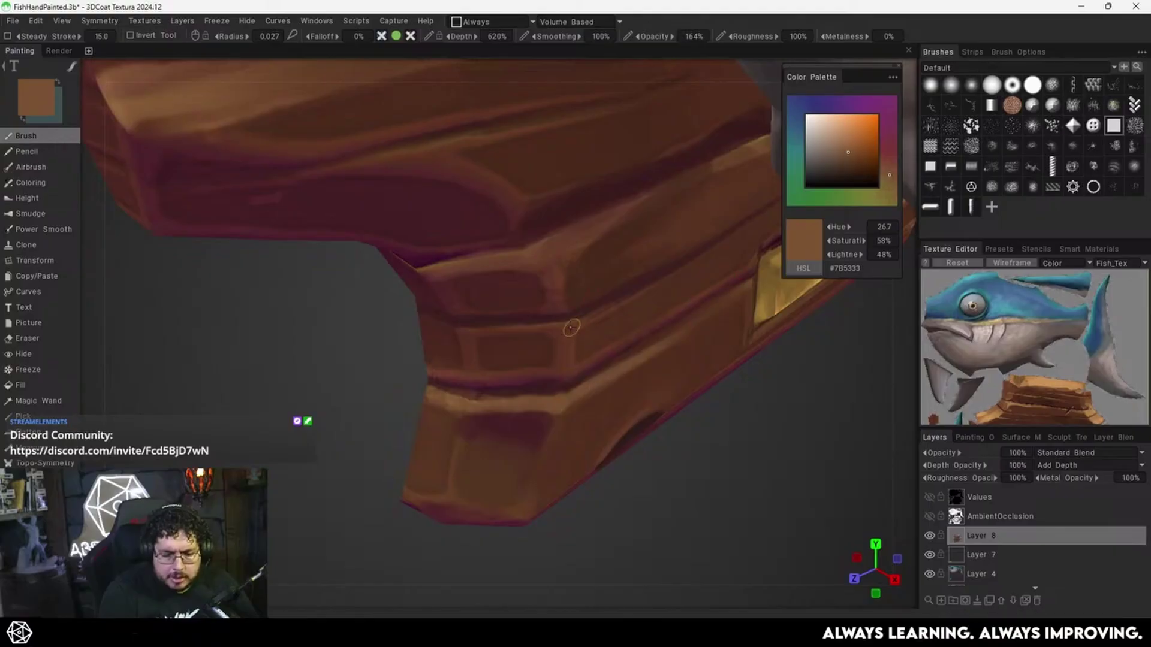
Examine the whole painted plaque from several distances, including the fish's head and the board around it.
alt+right_drag(653, 314, 618, 390)
alt+drag(618, 390, 628, 331)
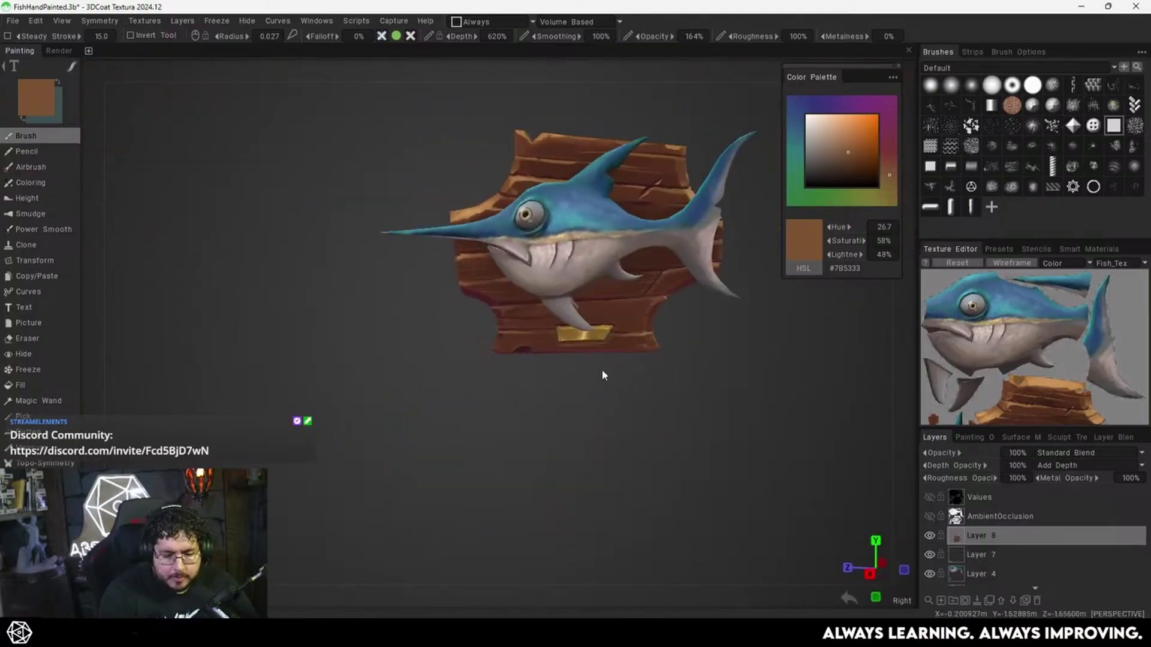
alt+drag(604, 371, 660, 374)
alt+middle_drag(676, 315, 650, 358)
alt+right_drag(650, 359, 683, 340)
alt+middle_drag(683, 339, 677, 365)
alt+drag(677, 364, 644, 354)
alt+right_drag(643, 354, 603, 421)
alt+middle_drag(603, 426, 619, 481)
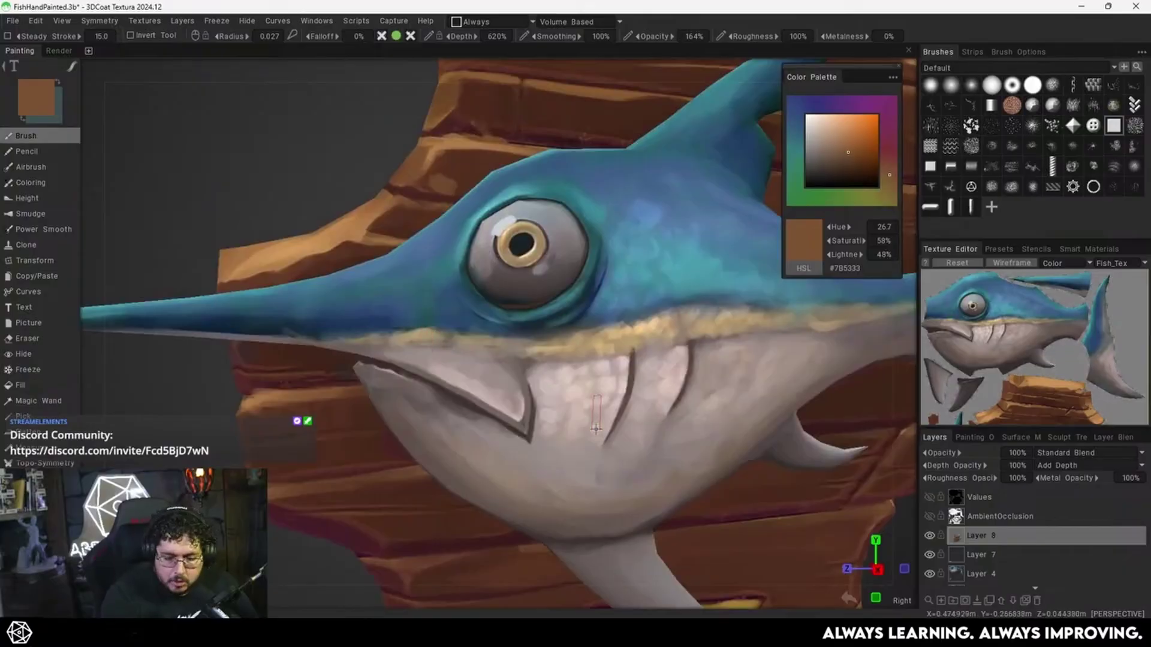
alt+right_drag(624, 467, 590, 388)
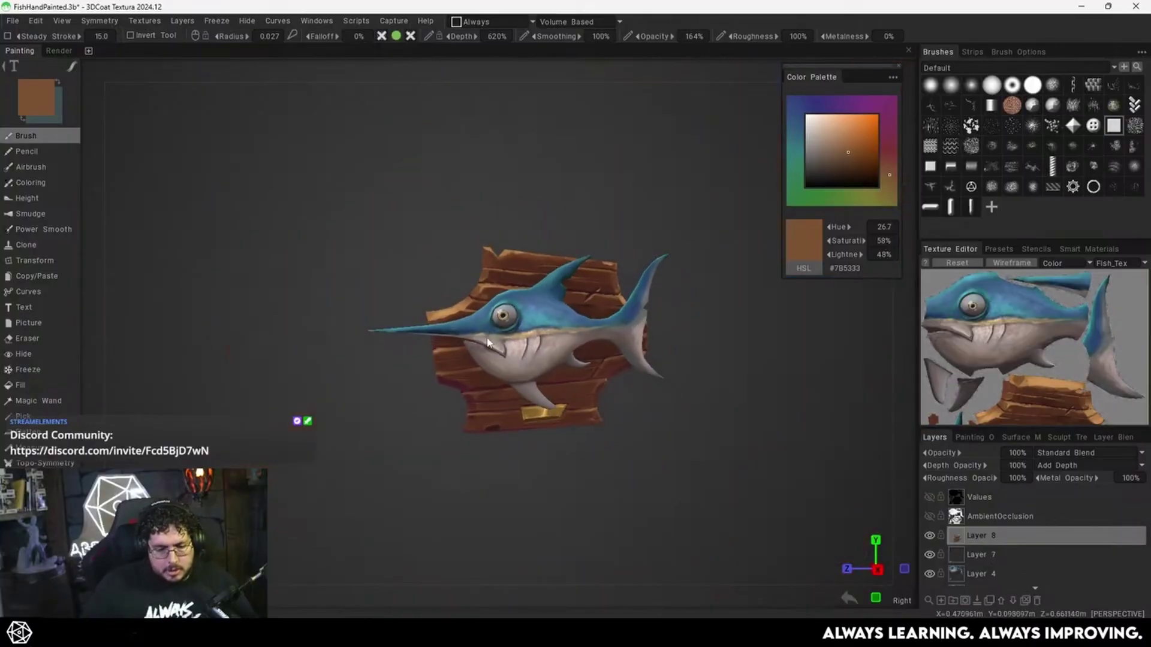
mouse_move(590, 388)
alt+mouse_down()
mouse_move(577, 375)
mouse_move(591, 380)
alt+mouse_up()
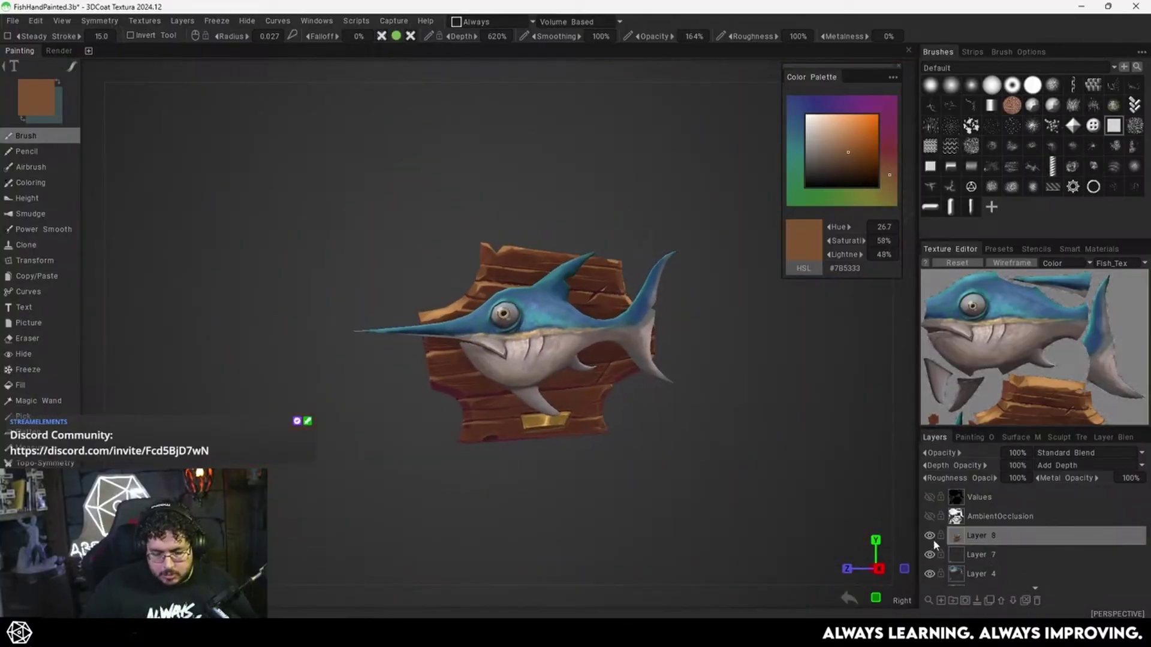
Compare the painted plaque with its base texture by hiding Layers 8, 7 and 4 and showing them again one by one.
scroll(933, 544, down, 2)
click(928, 504)
click(929, 522)
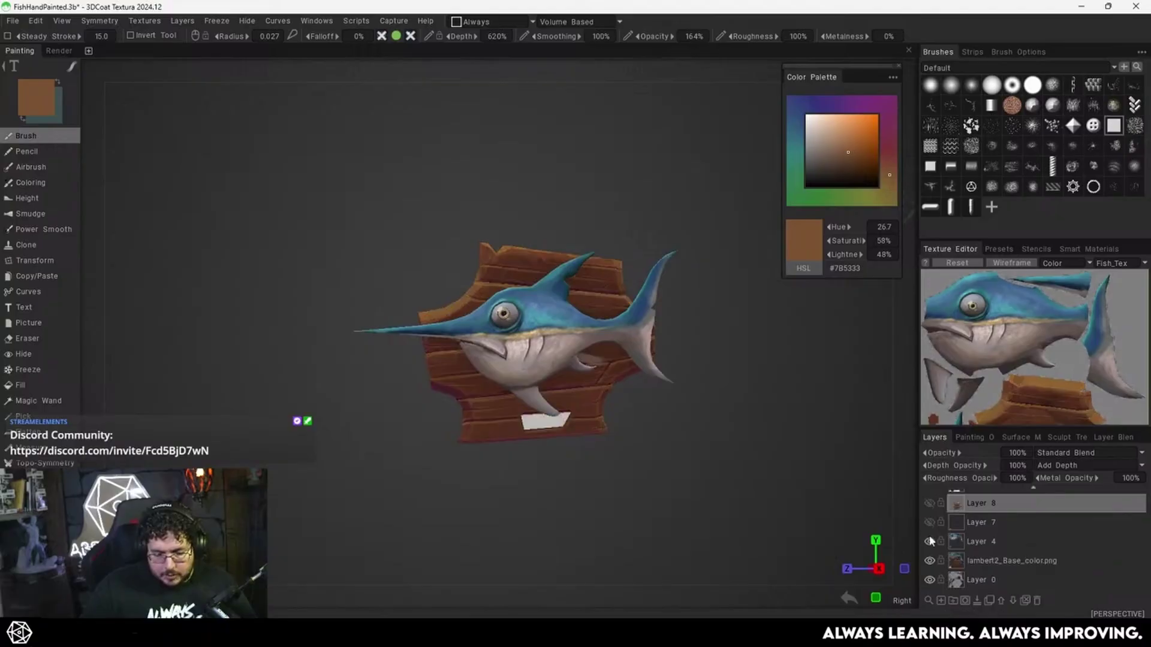
click(929, 542)
drag(802, 490, 830, 507)
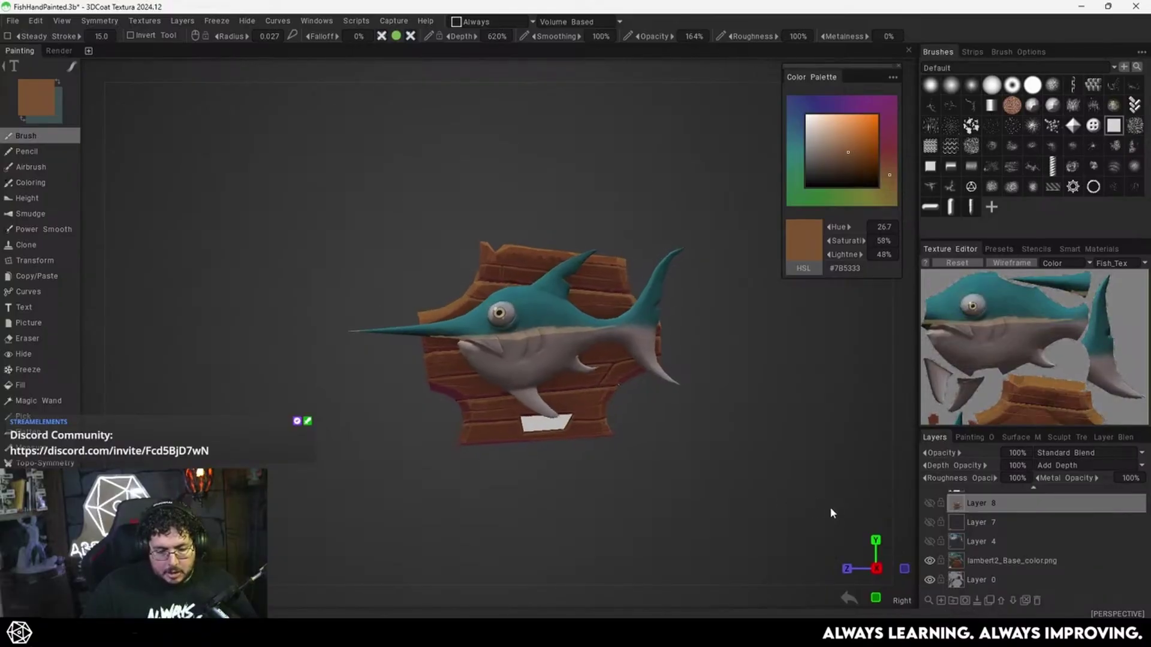
right_drag(830, 507, 874, 509)
click(929, 541)
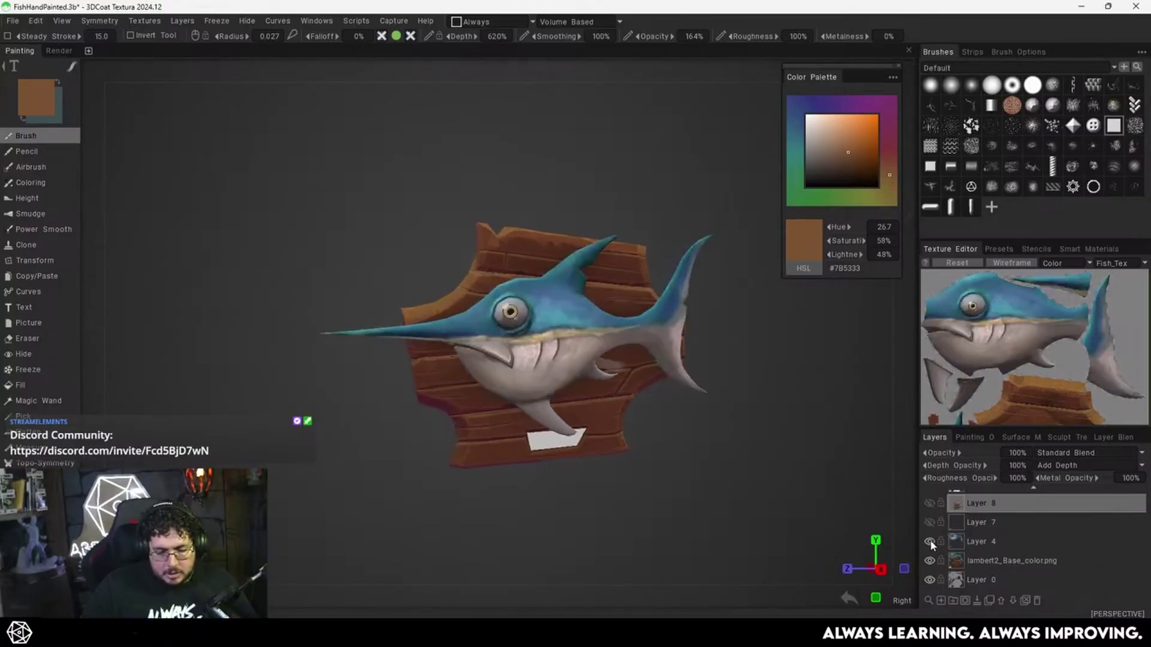
click(930, 522)
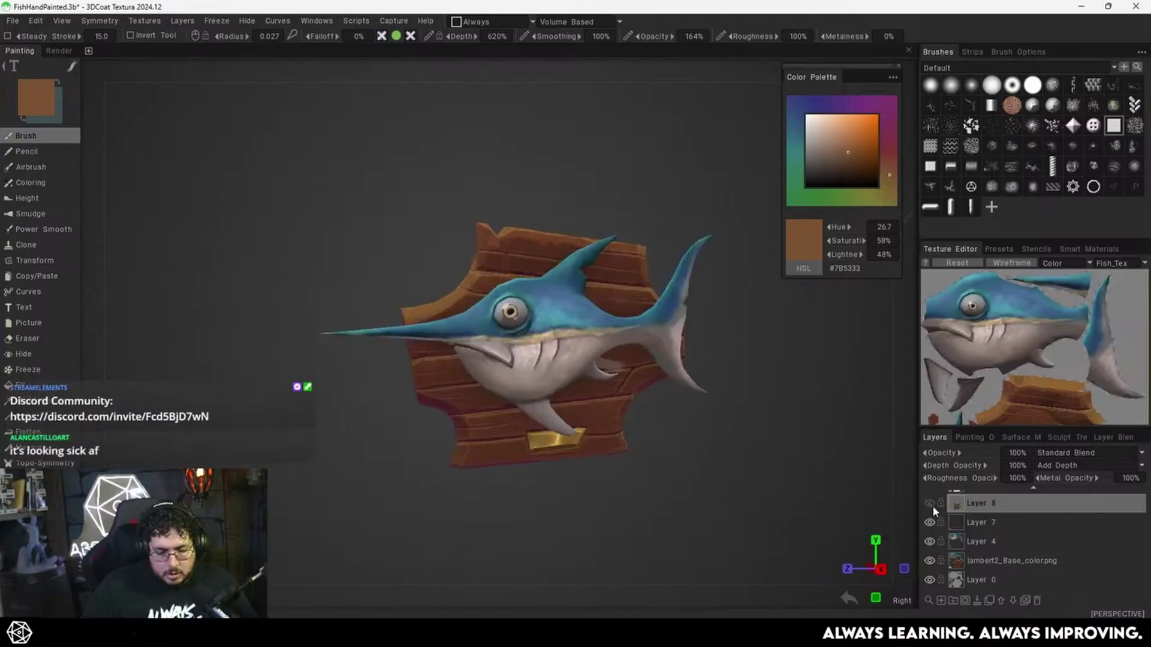
click(929, 502)
drag(845, 480, 797, 479)
Add a new empty paint layer directly above Layer 8.
scroll(984, 539, up, 3)
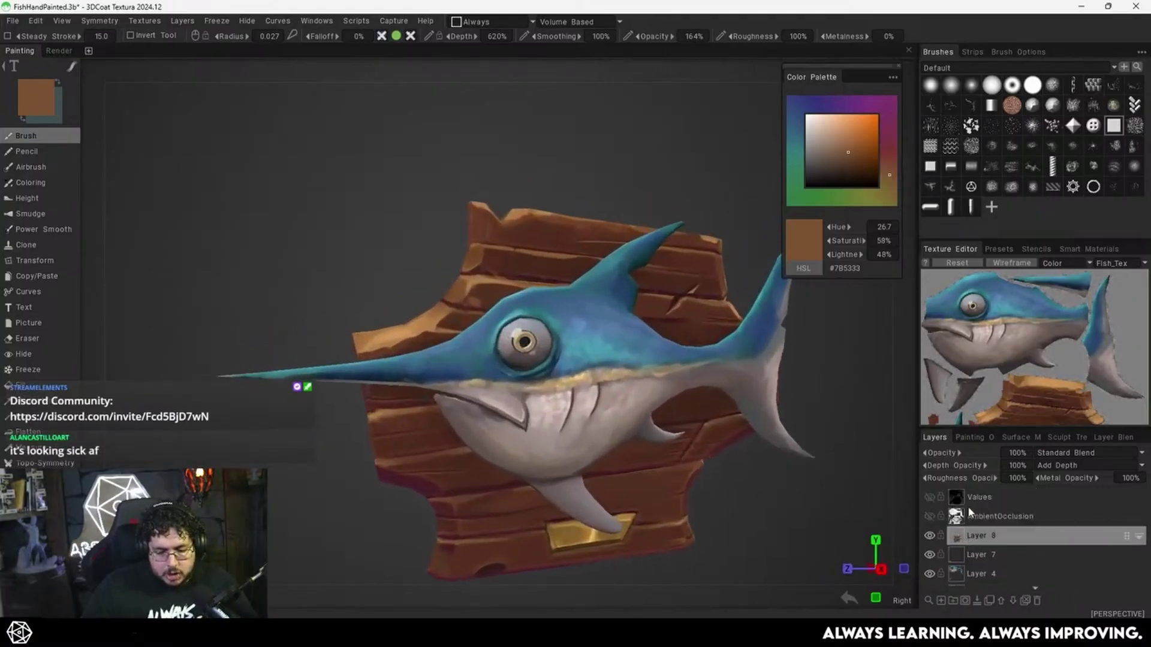
click(941, 600)
scroll(635, 377, down, 2)
alt+drag(636, 377, 623, 375)
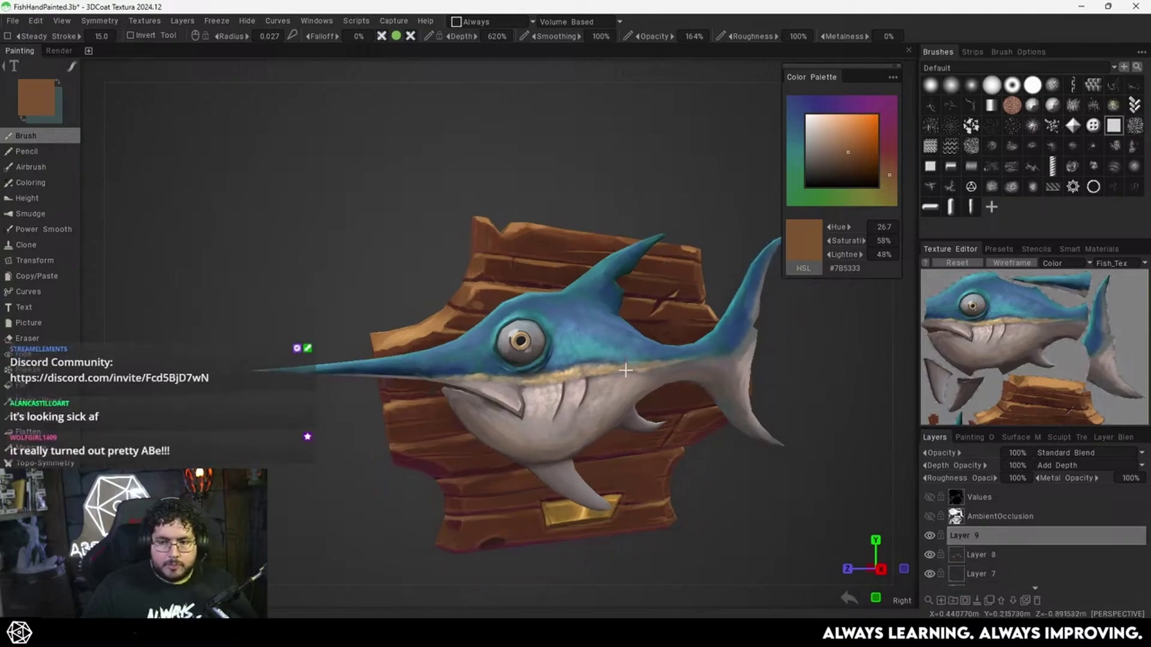
alt+drag(485, 327, 504, 339)
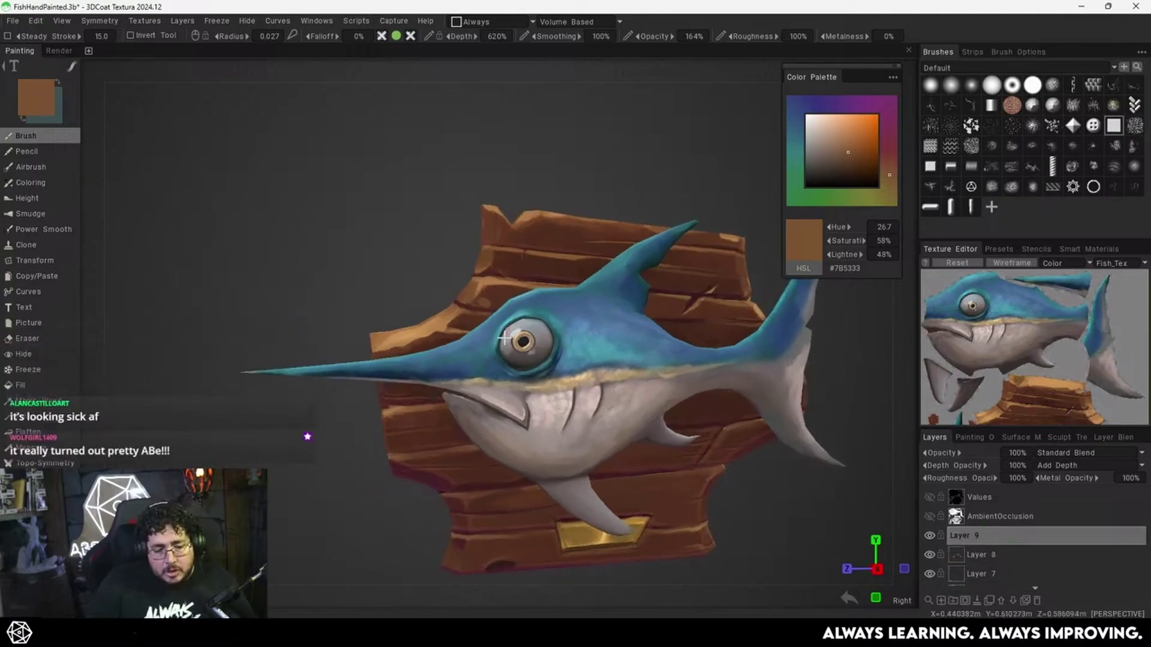
Paint light pinkish-grey strokes sampled from the skin onto the fish's upper lip on Layer 9, with brush radius 0.037.
alt+right_drag(504, 338, 601, 380)
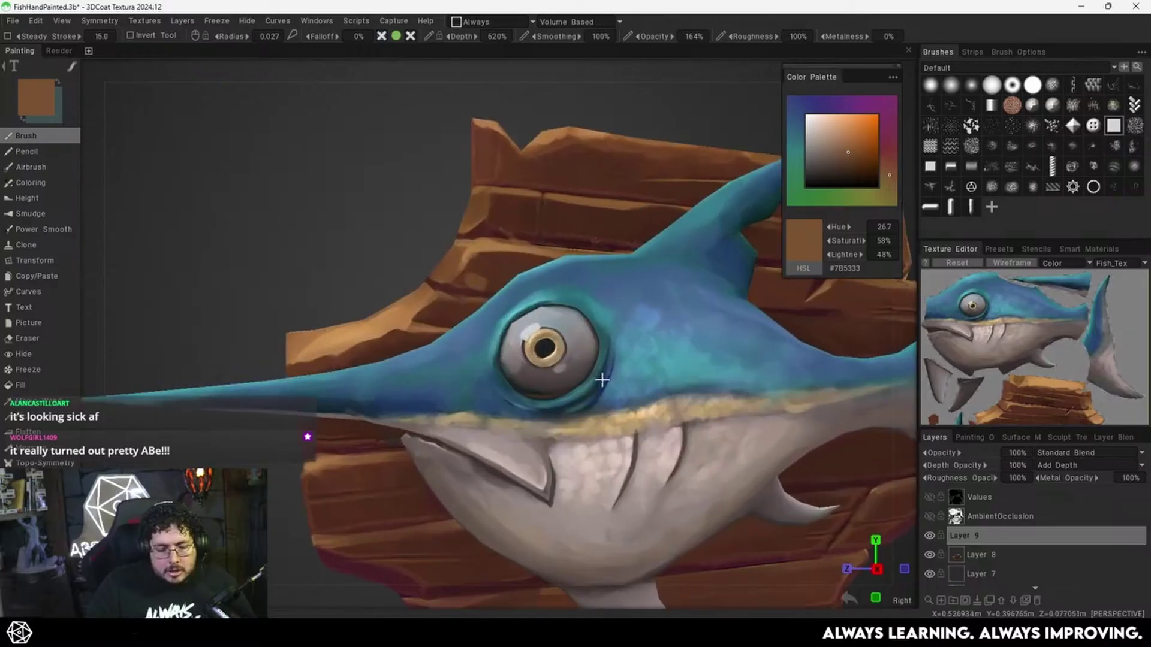
alt+drag(601, 380, 640, 406)
alt+right_drag(640, 406, 672, 414)
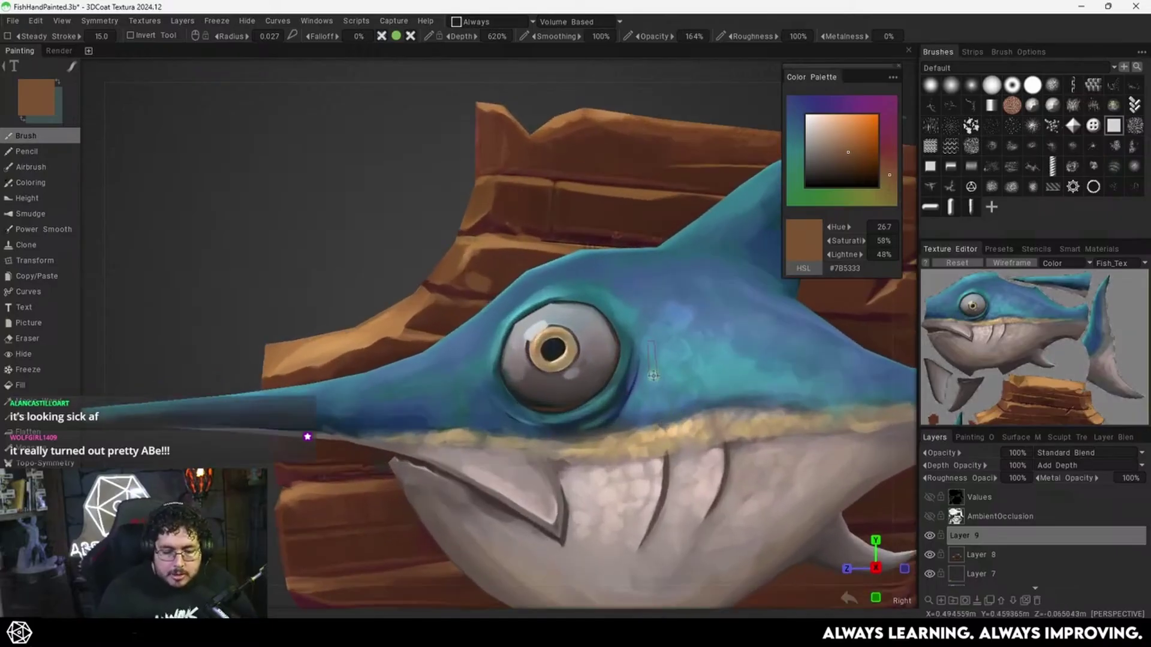
alt+drag(676, 410, 642, 383)
alt+right_drag(642, 383, 671, 375)
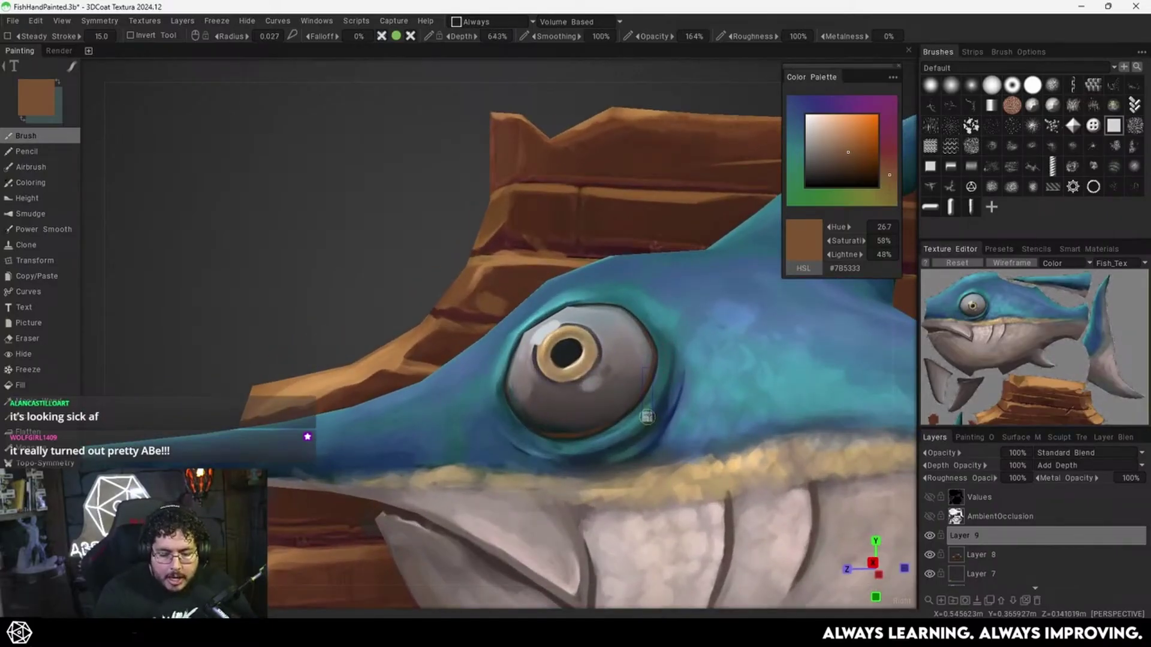
alt+middle_drag(581, 475, 594, 410)
key(v)
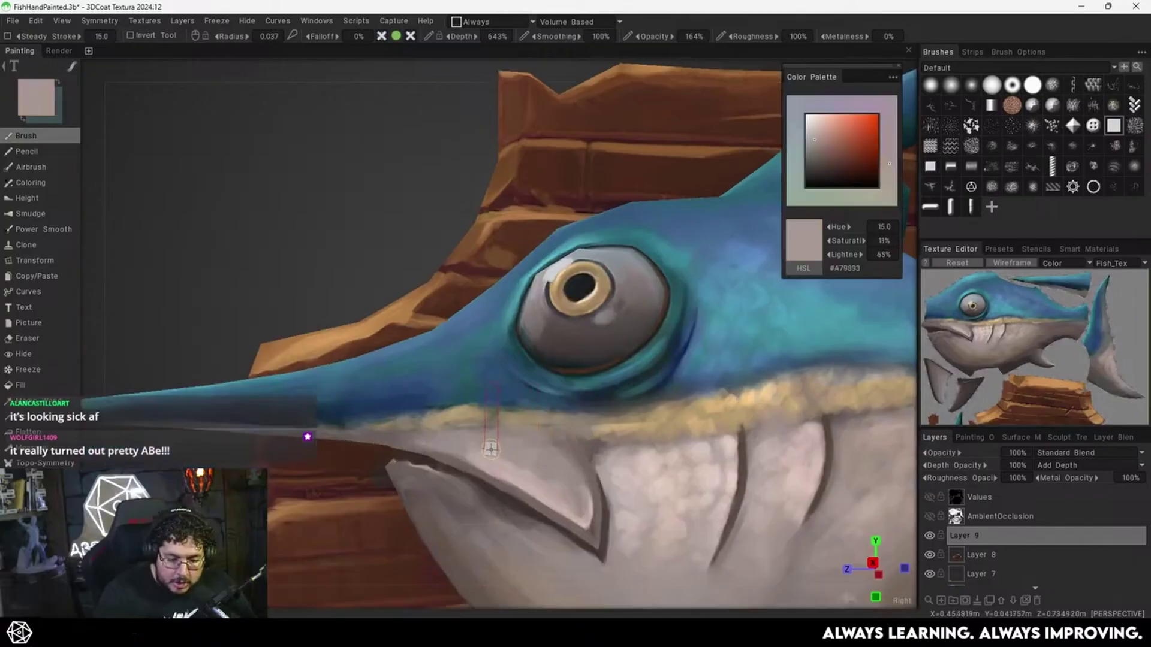
mouse_move(487, 449)
mouse_down()
mouse_move(491, 461)
mouse_move(512, 461)
mouse_up()
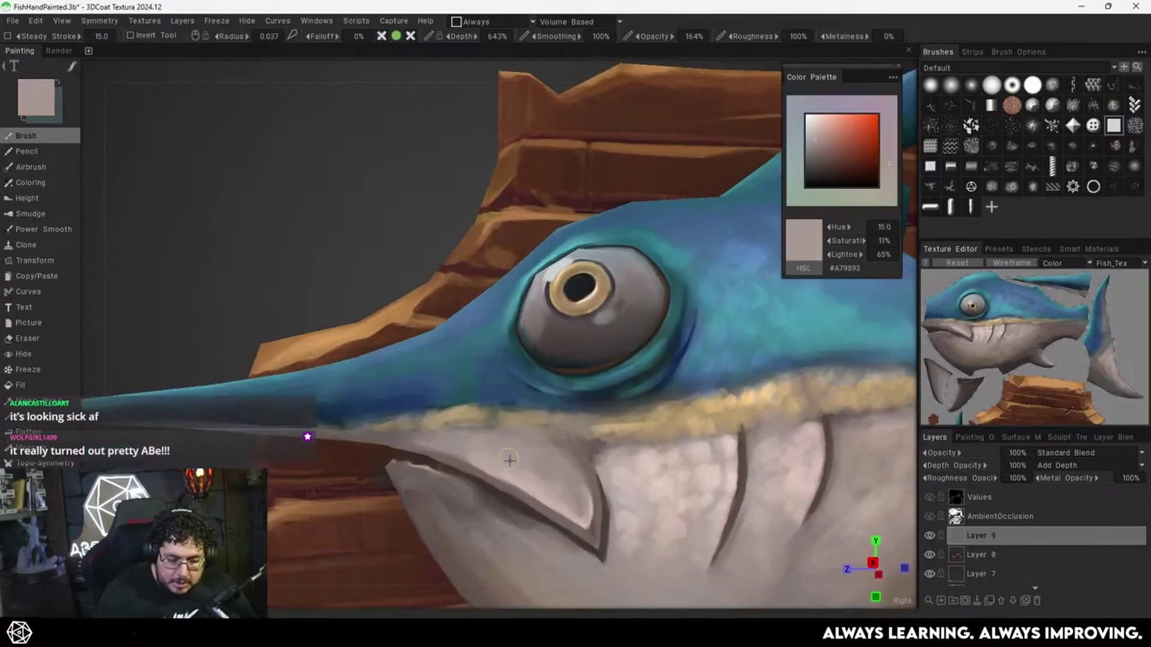
drag(568, 502, 556, 480)
Brighten the upper lip with lighter pink skin tones, and sample a darker grey-brown near the front of the mouth.
key(v)
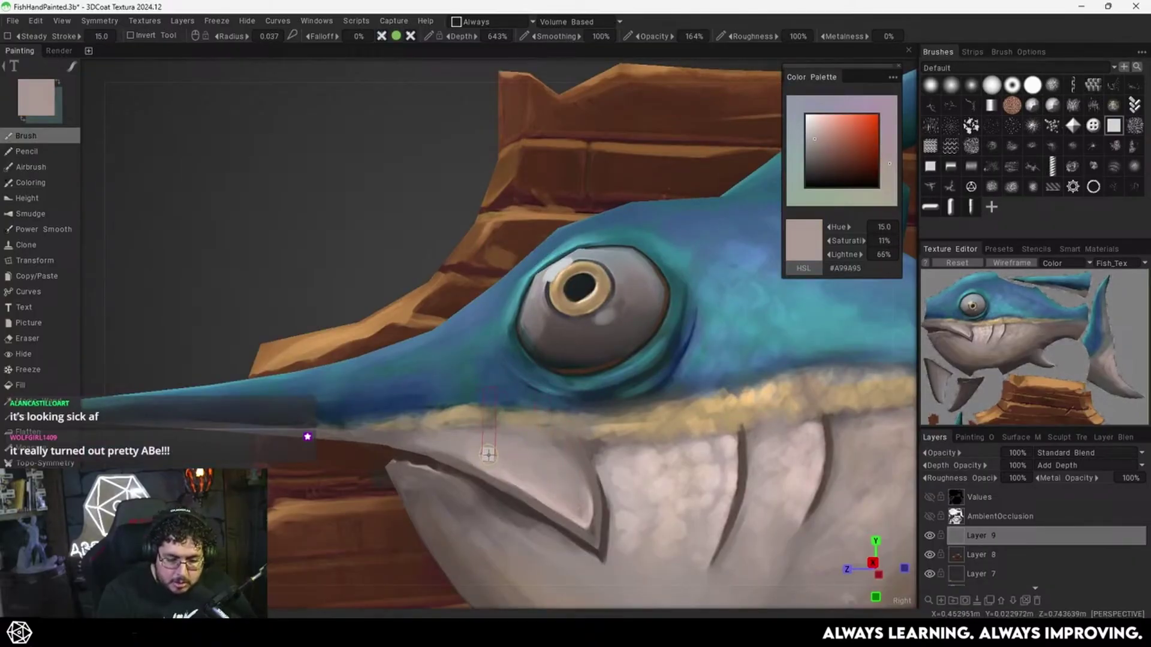
drag(488, 452, 456, 451)
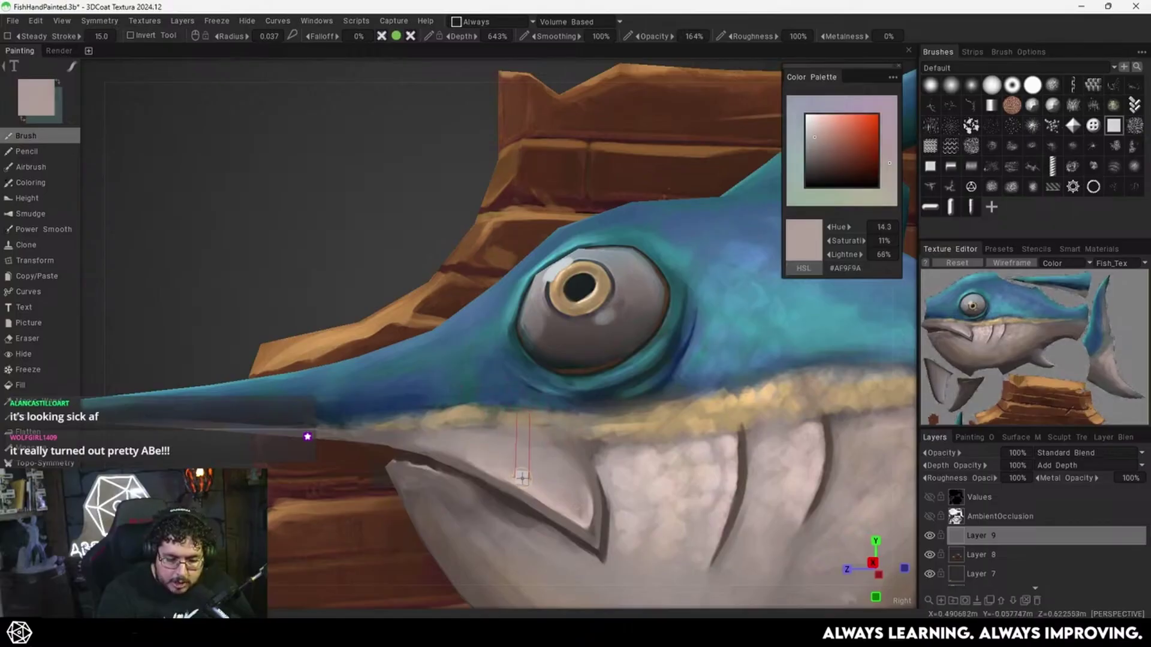
key(v)
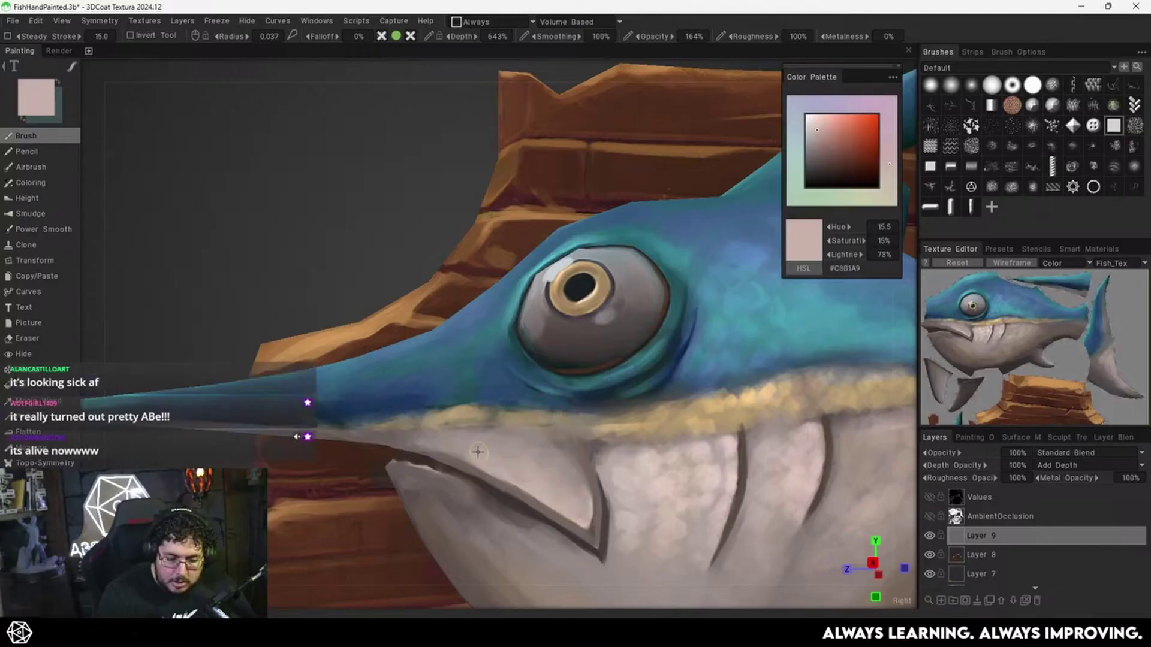
scroll(600, 411, down, 5)
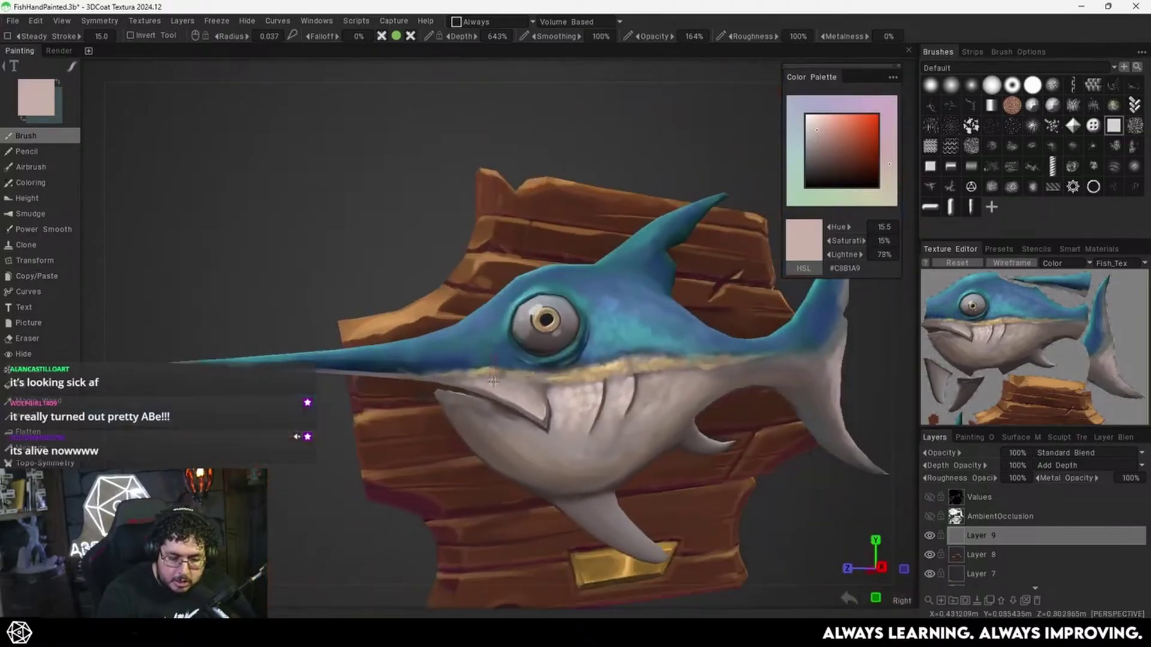
key(v)
key(v)
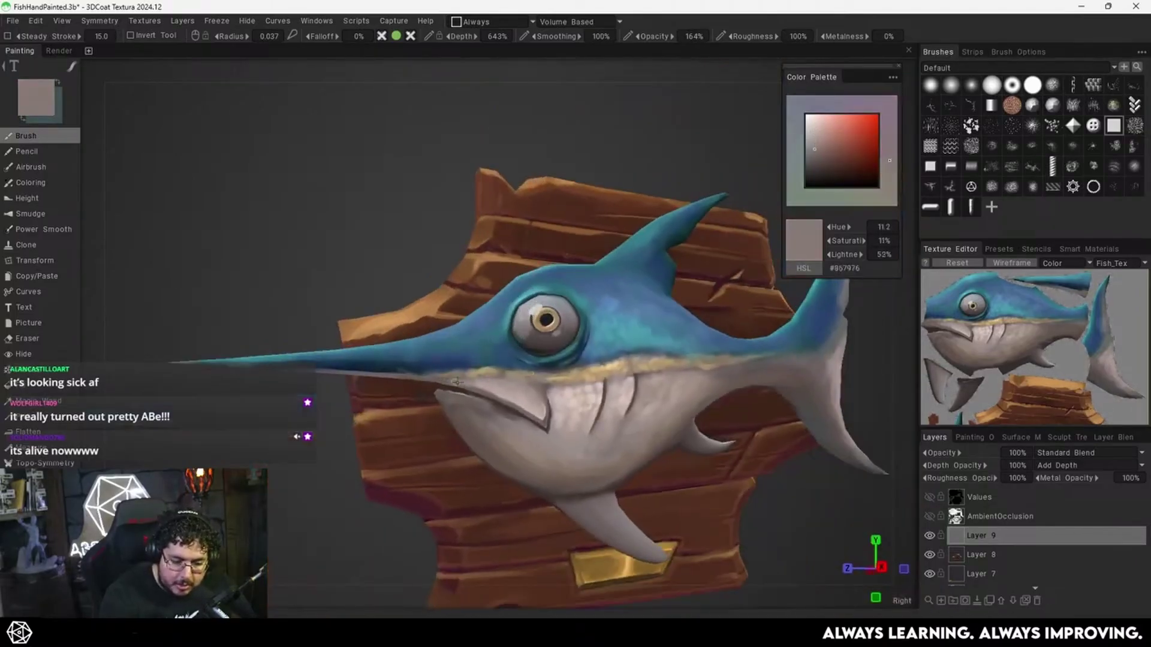
scroll(661, 389, up, 4)
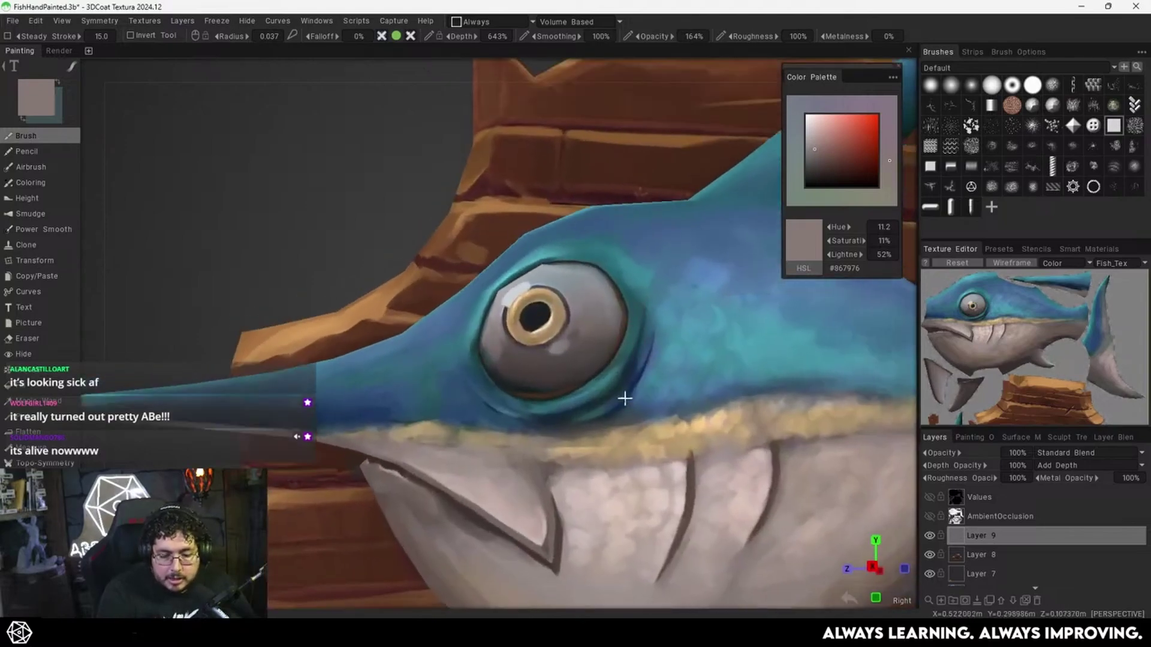
Paint a teal reflection sampled from the surrounding skin along the lower edge of the eyeball.
alt+drag(625, 398, 659, 363)
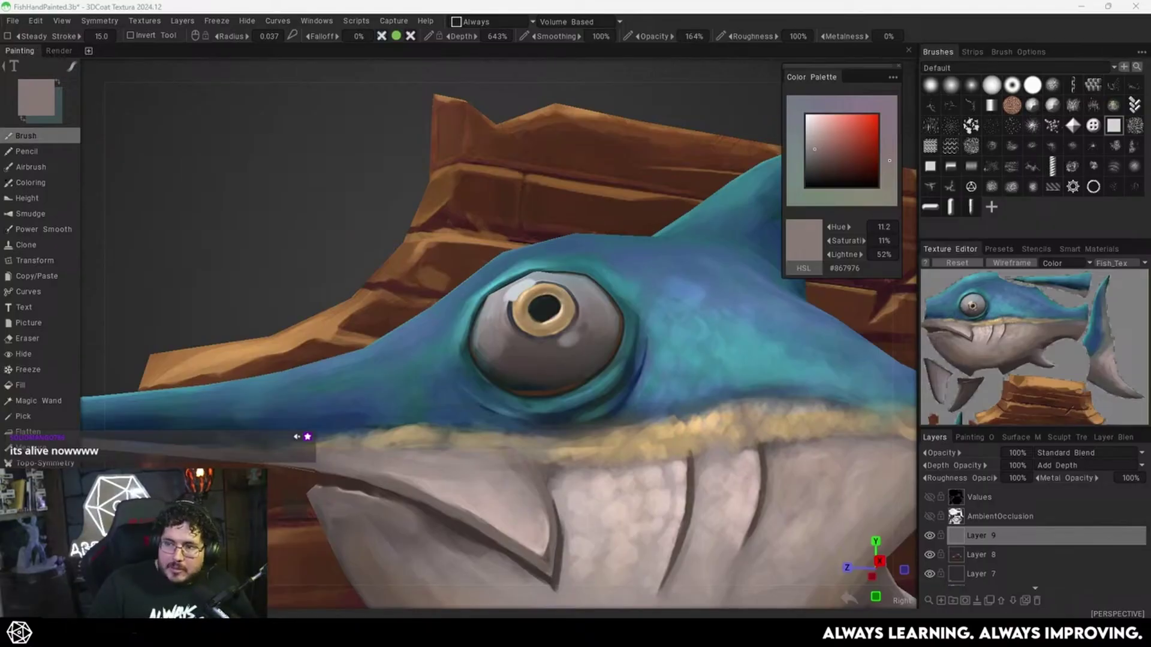
mouse_move(619, 380)
right_down()
mouse_move(627, 393)
mouse_move(651, 333)
mouse_move(626, 379)
mouse_move(555, 387)
right_up()
key(v)
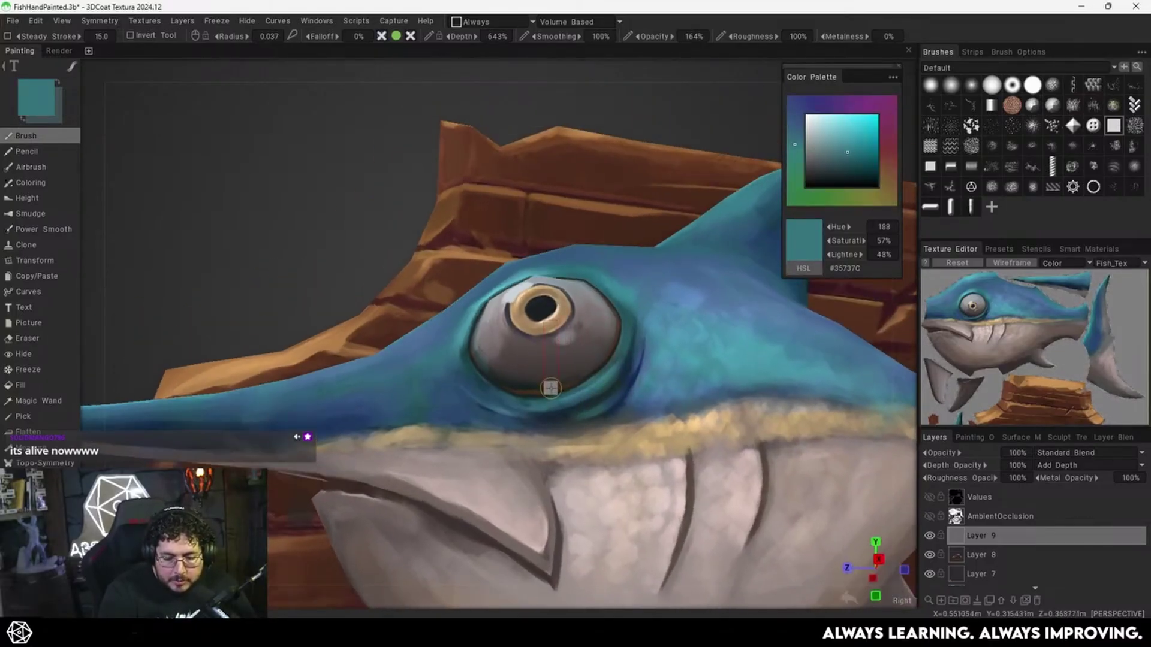
drag(528, 384, 545, 381)
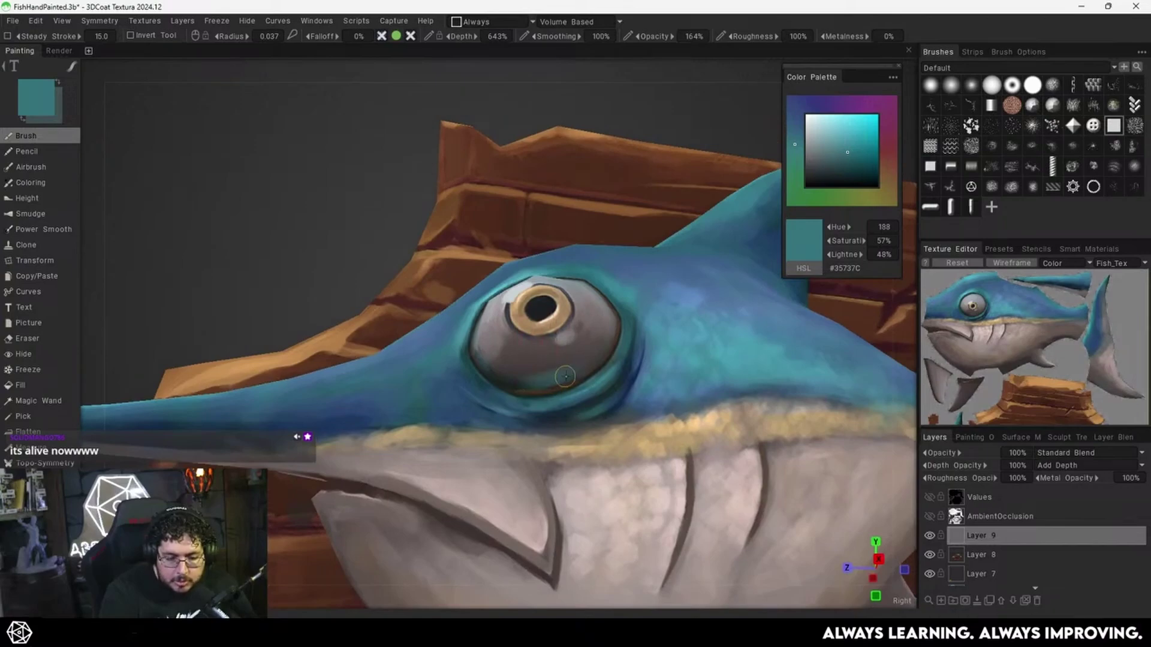
key(v)
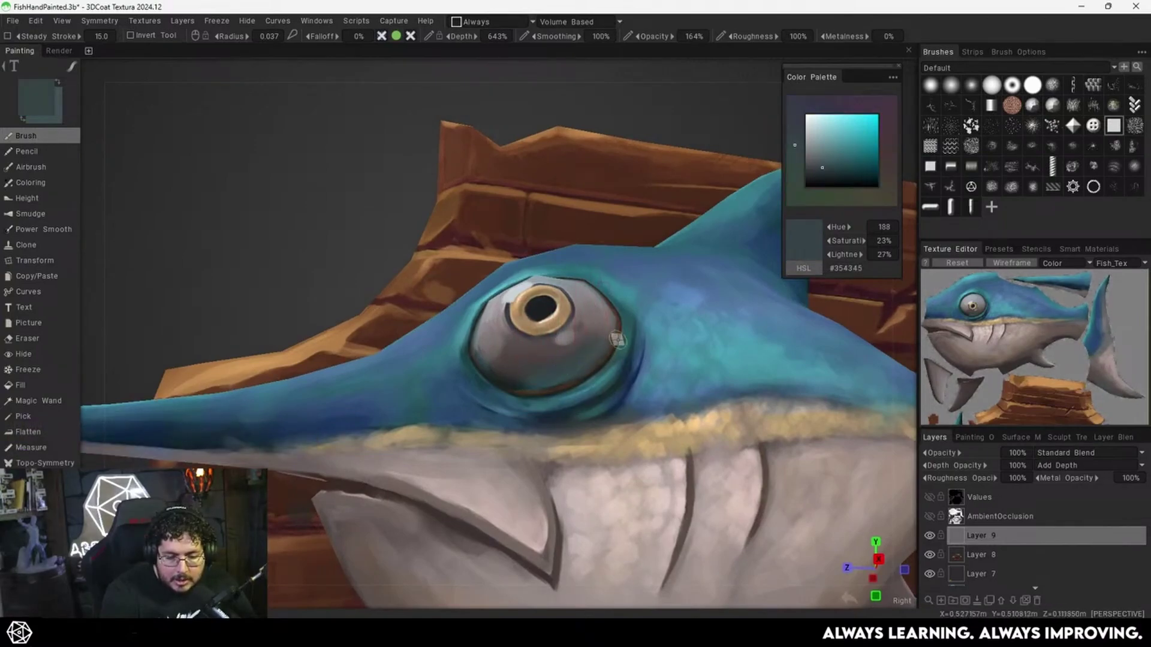
Refine the eyeball's rear and lower shading with sampled grey and dark teal tones.
alt+right_drag(650, 334, 539, 419)
alt+drag(539, 419, 573, 398)
mouse_move(573, 398)
alt+right_down()
mouse_move(624, 372)
mouse_move(630, 336)
alt+right_up()
alt+drag(630, 336, 556, 383)
key(v)
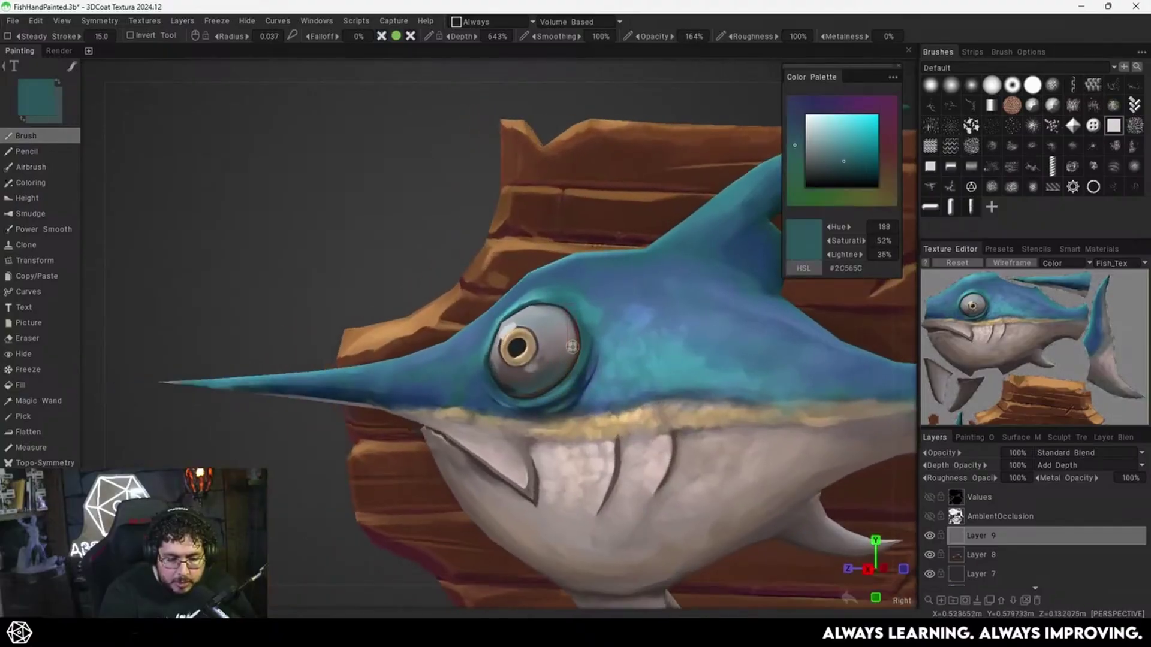
key(v)
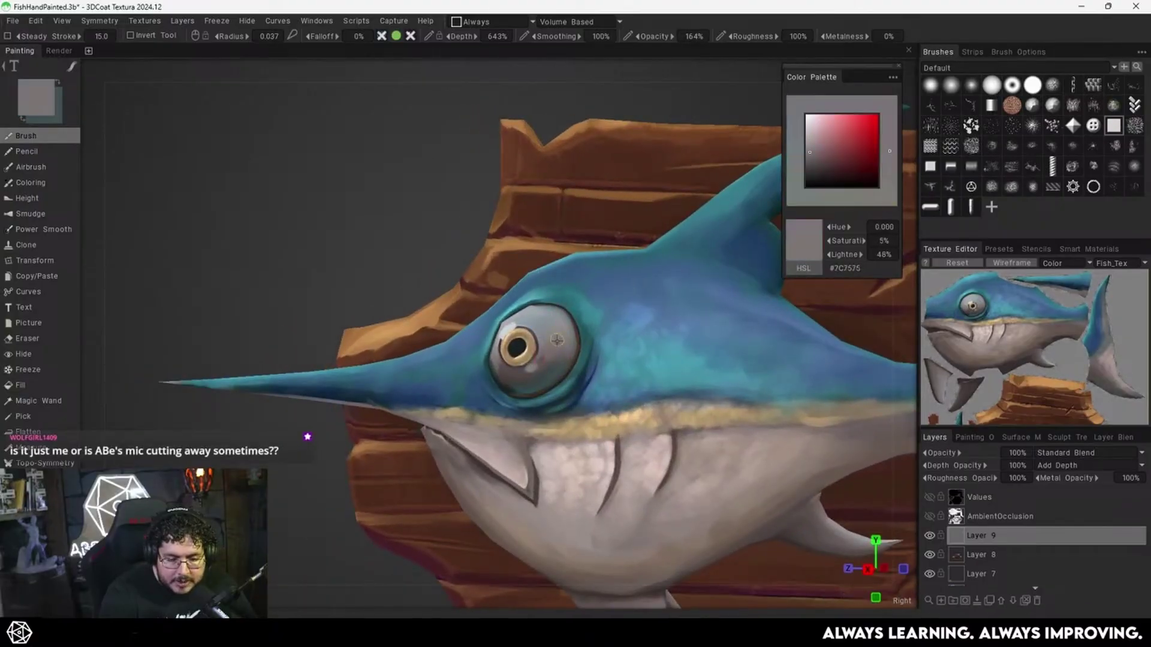
middle_drag(520, 407, 589, 374)
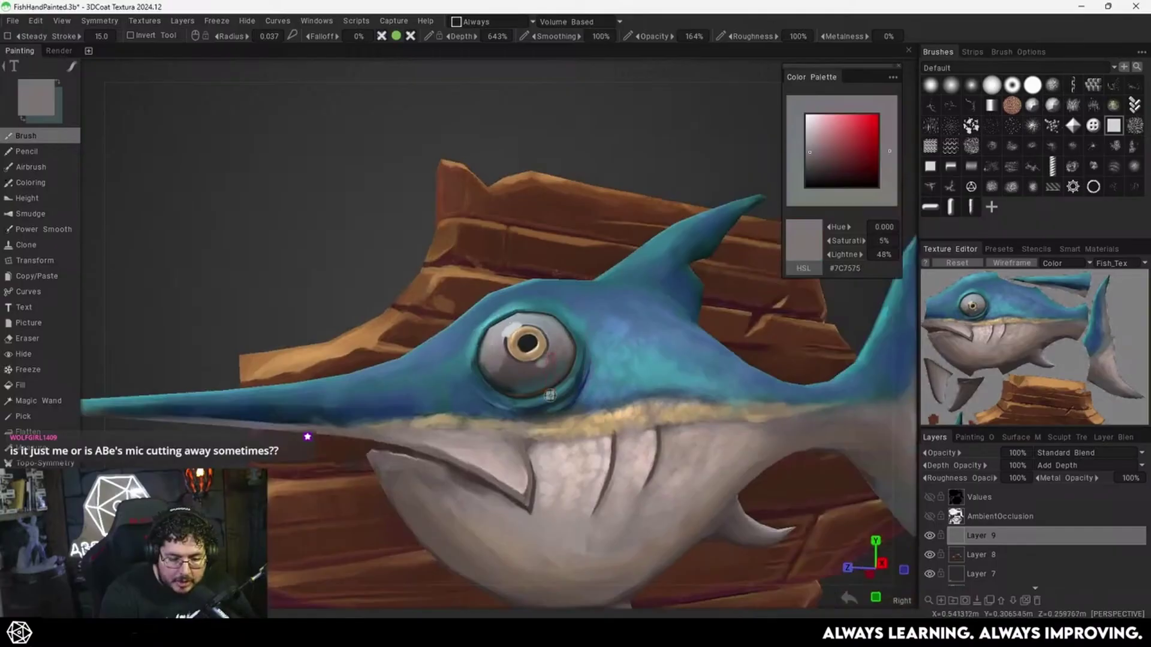
key(v)
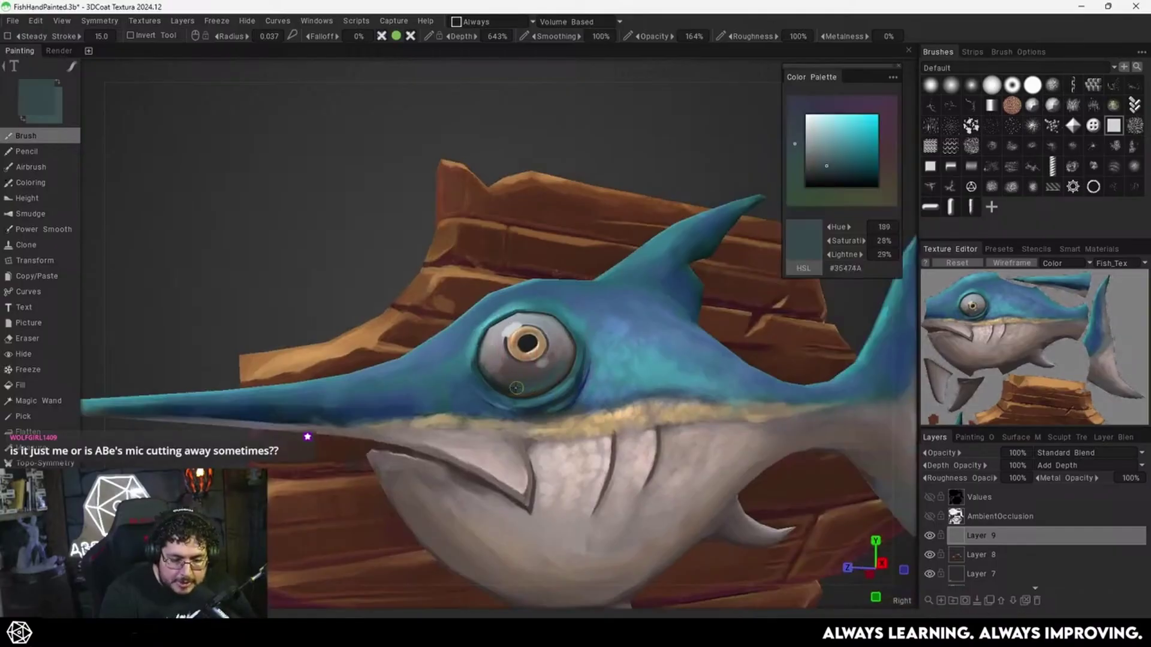
Examine the whole fish and wooden plaque from a distance and at different angles to judge the painting.
middle_drag(609, 392, 626, 359)
middle_drag(631, 253, 607, 324)
alt+right_drag(606, 324, 503, 406)
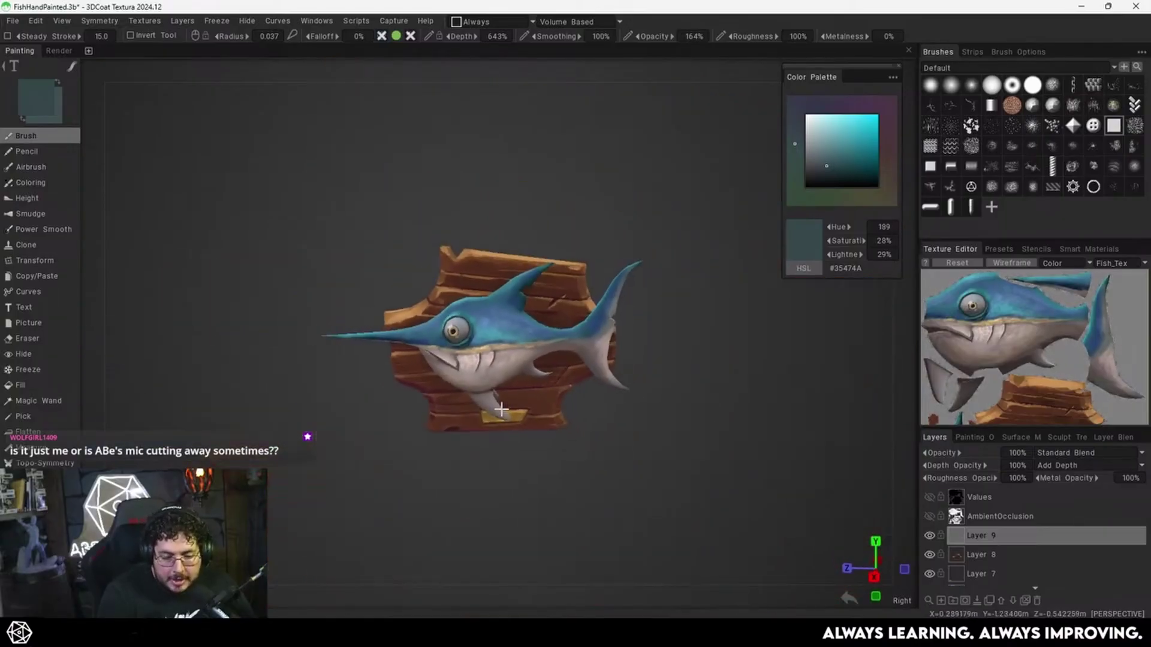
alt+drag(503, 406, 576, 373)
alt+right_drag(580, 368, 671, 305)
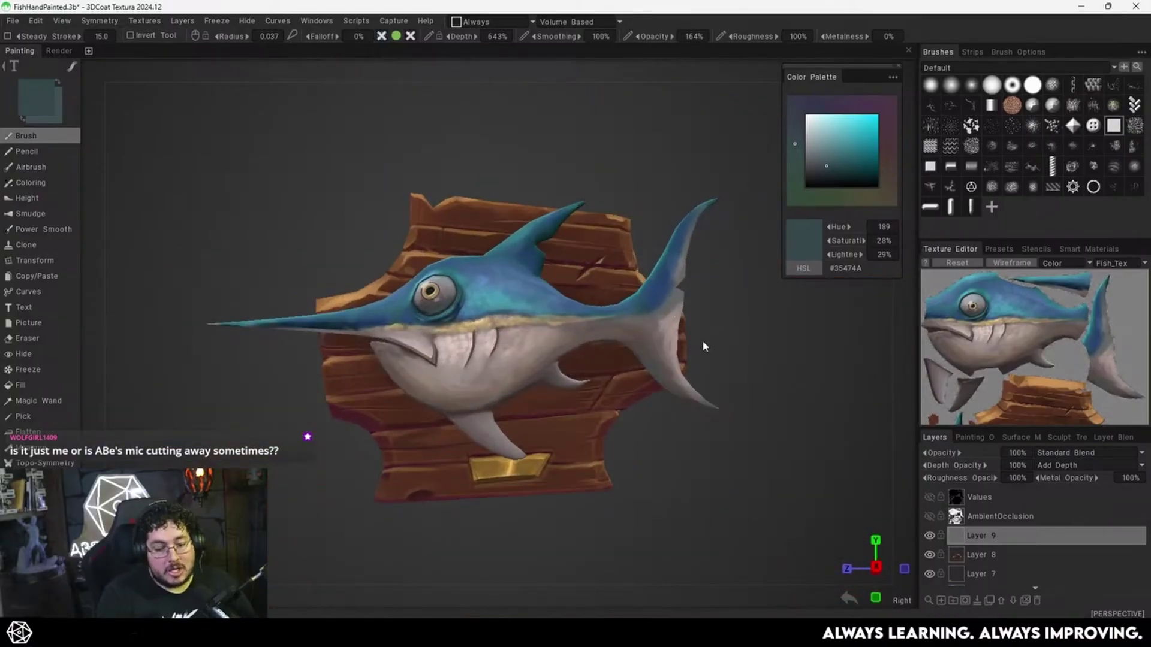
middle_drag(657, 350, 596, 375)
scroll(629, 329, up, 5)
mouse_move(603, 387)
alt+right_down()
mouse_move(578, 408)
mouse_move(594, 393)
alt+right_up()
alt+drag(594, 393, 607, 386)
Switch to a soft round brush with radius 0.087 and blend the belly below the gills with sampled warm beige-grey.
right_drag(459, 400, 465, 400)
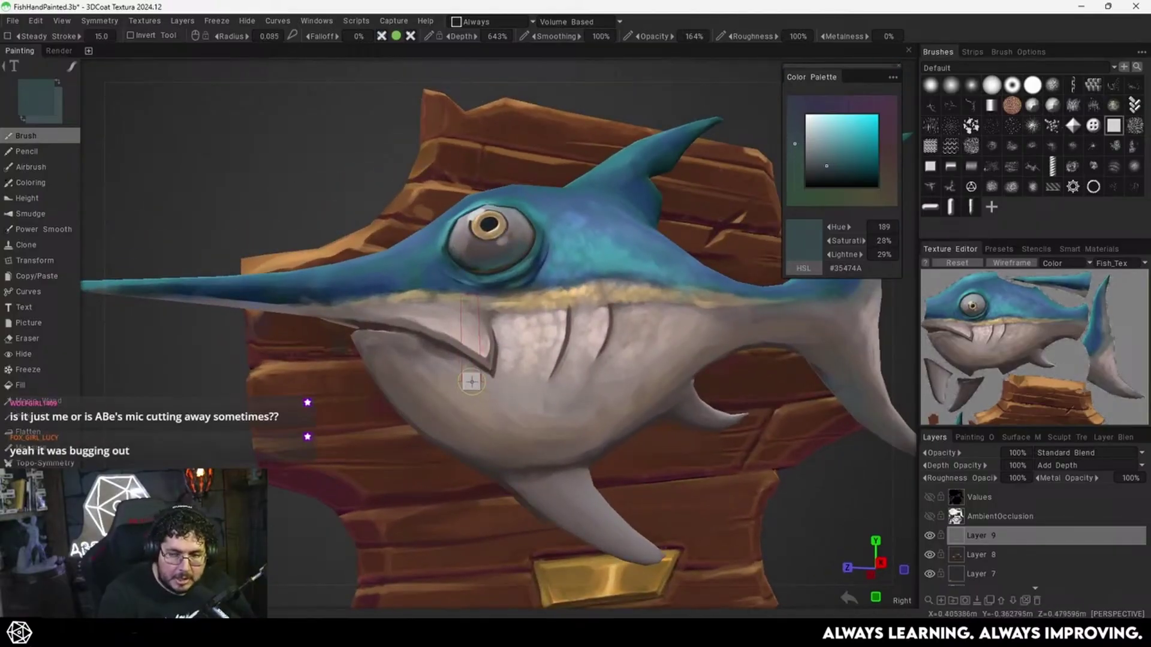
mouse_move(489, 399)
alt+middle_down()
mouse_move(506, 406)
mouse_move(519, 393)
alt+middle_up()
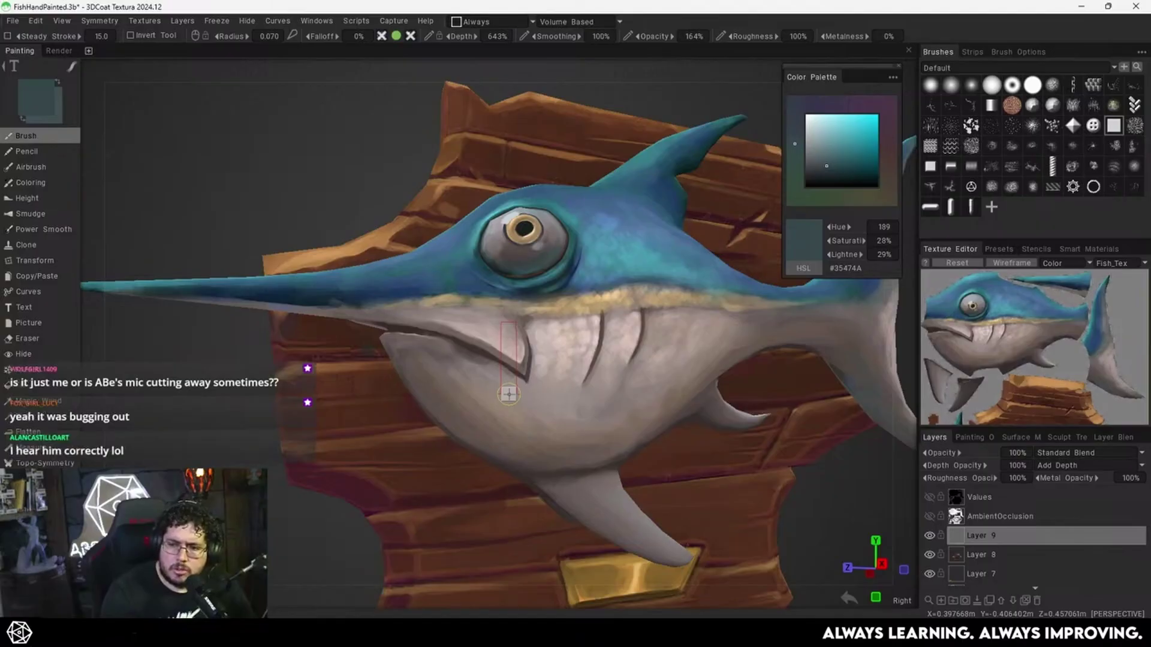
middle_drag(671, 378, 675, 352)
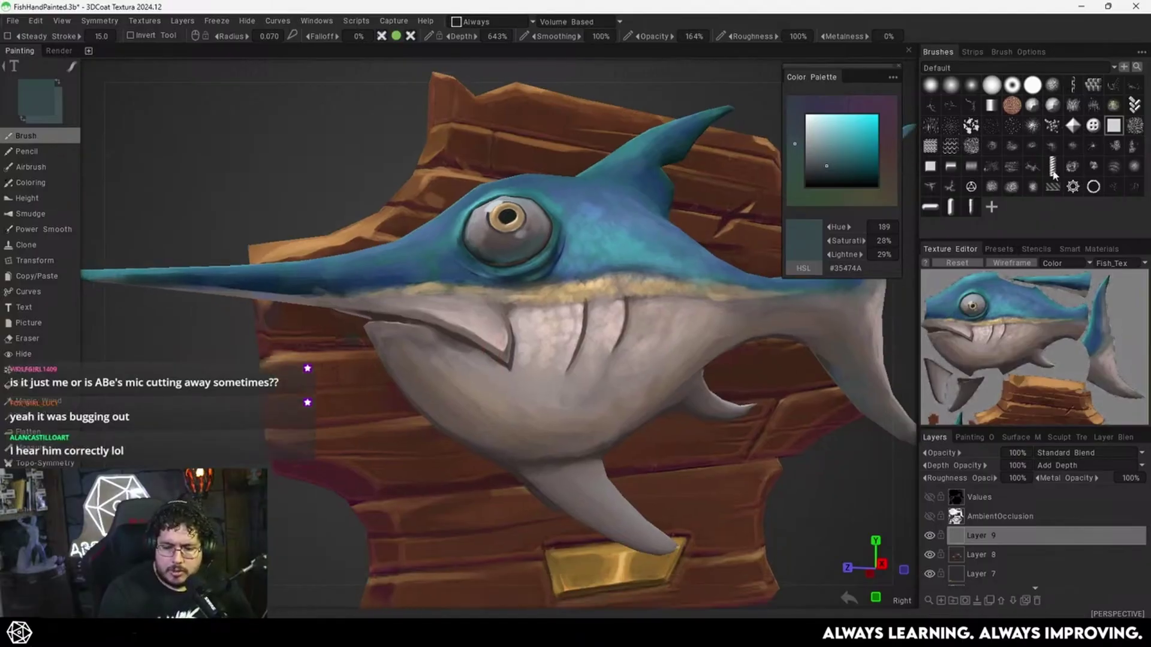
click(951, 85)
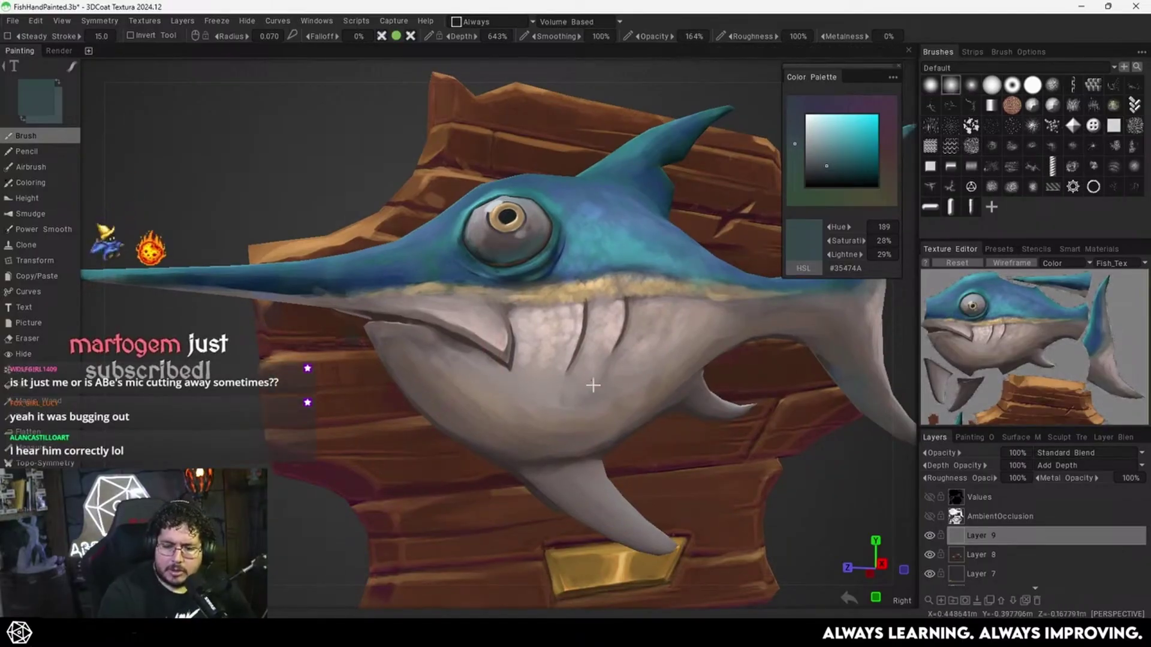
alt+middle_drag(651, 336, 661, 310)
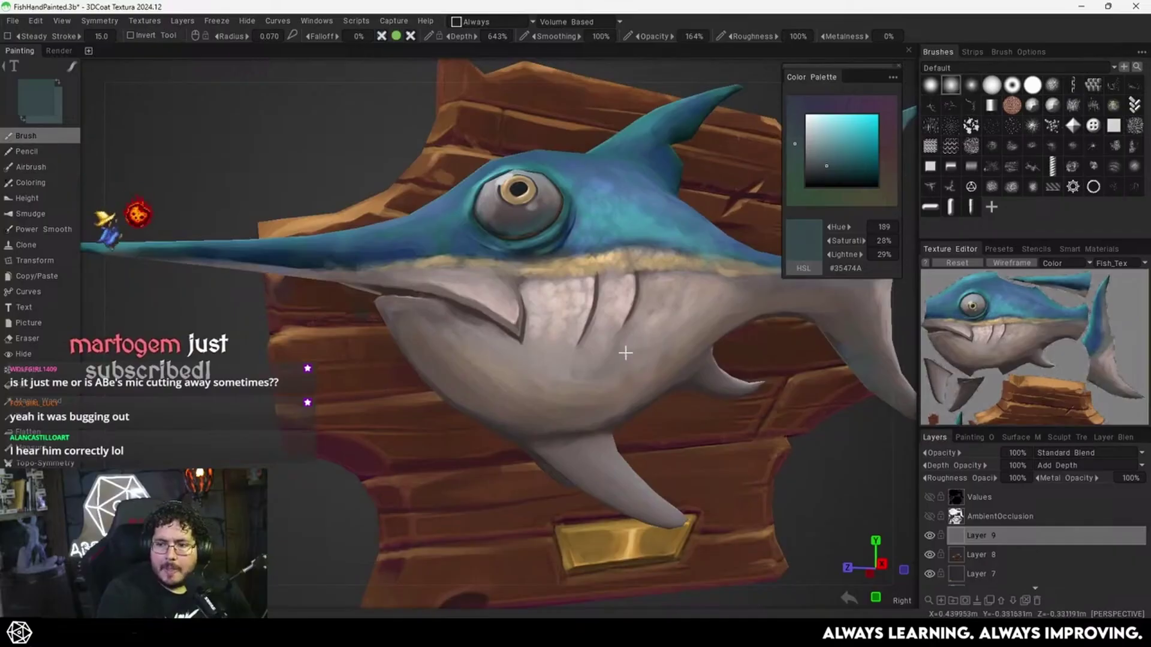
alt+middle_drag(601, 368, 591, 347)
alt+right_drag(591, 347, 583, 316)
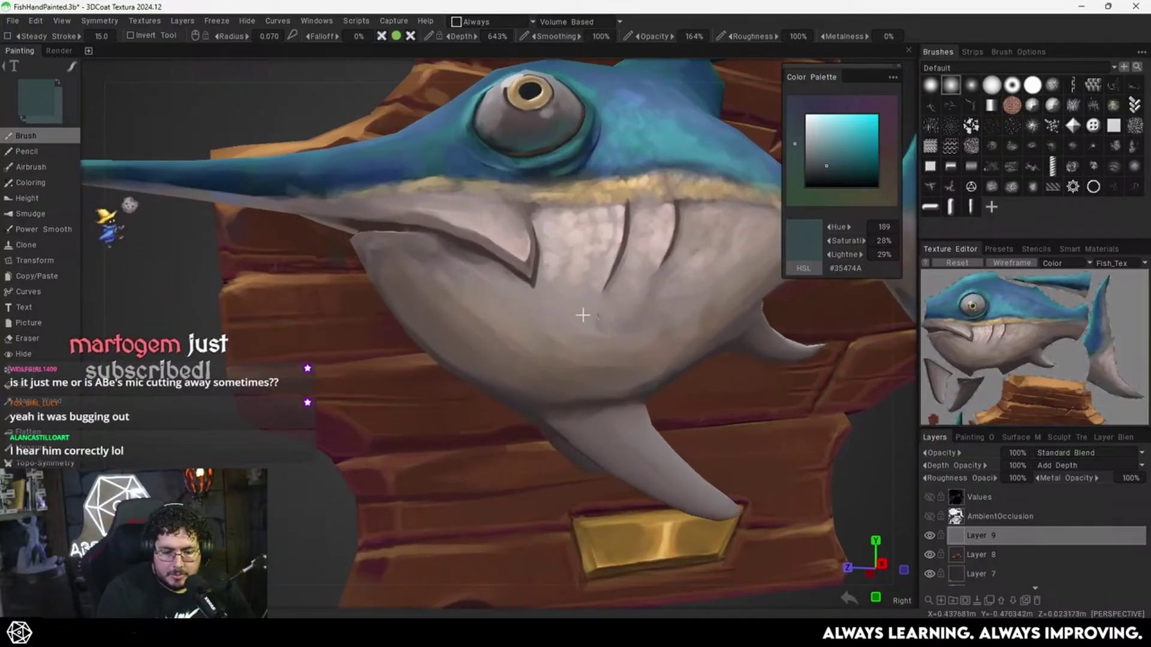
key(v)
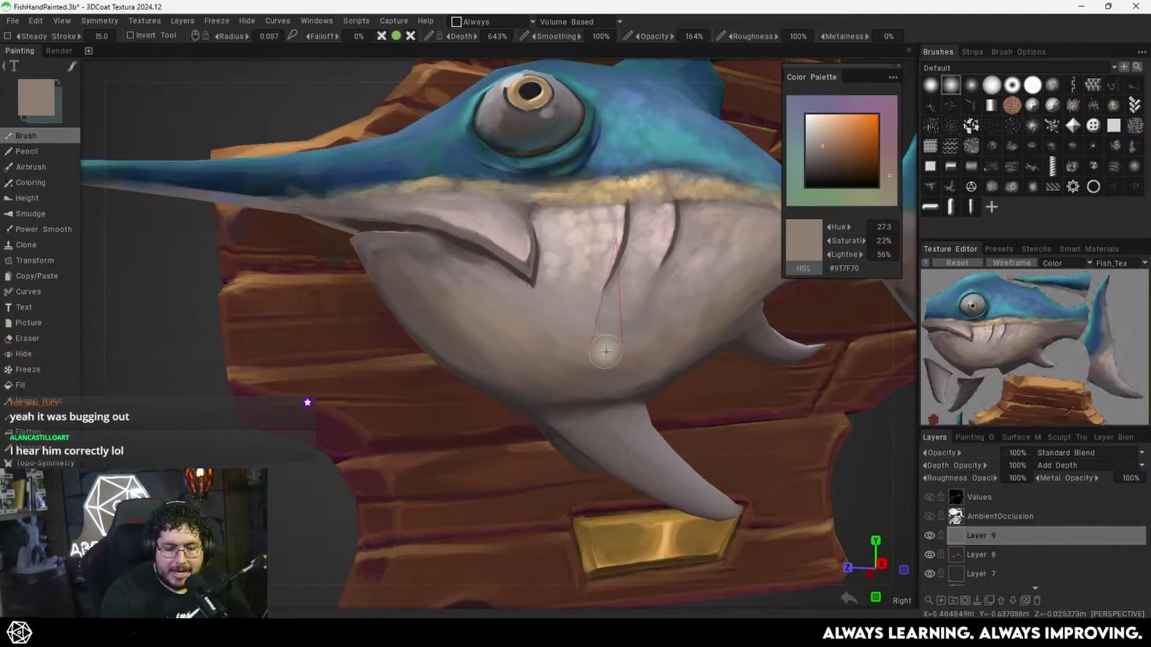
Softly paint sampled muted blue over the upper body below the dorsal fin.
alt+drag(580, 291, 581, 329)
alt+middle_drag(626, 273, 570, 368)
alt+drag(644, 258, 658, 303)
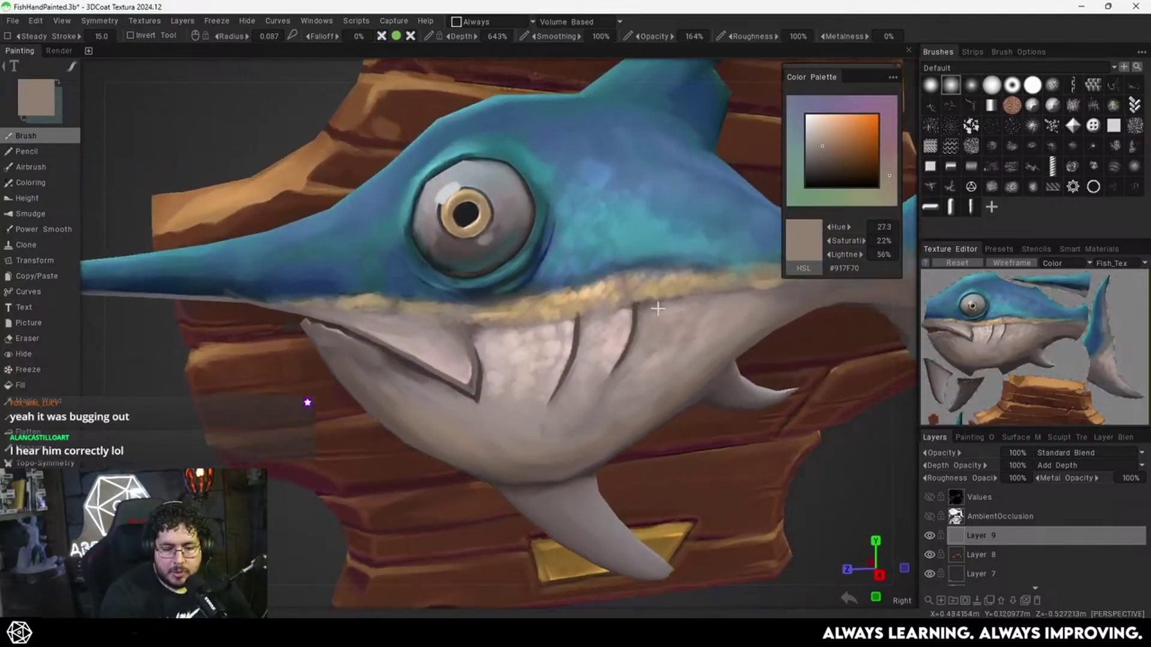
alt+middle_drag(728, 326, 606, 392)
alt+drag(605, 393, 557, 236)
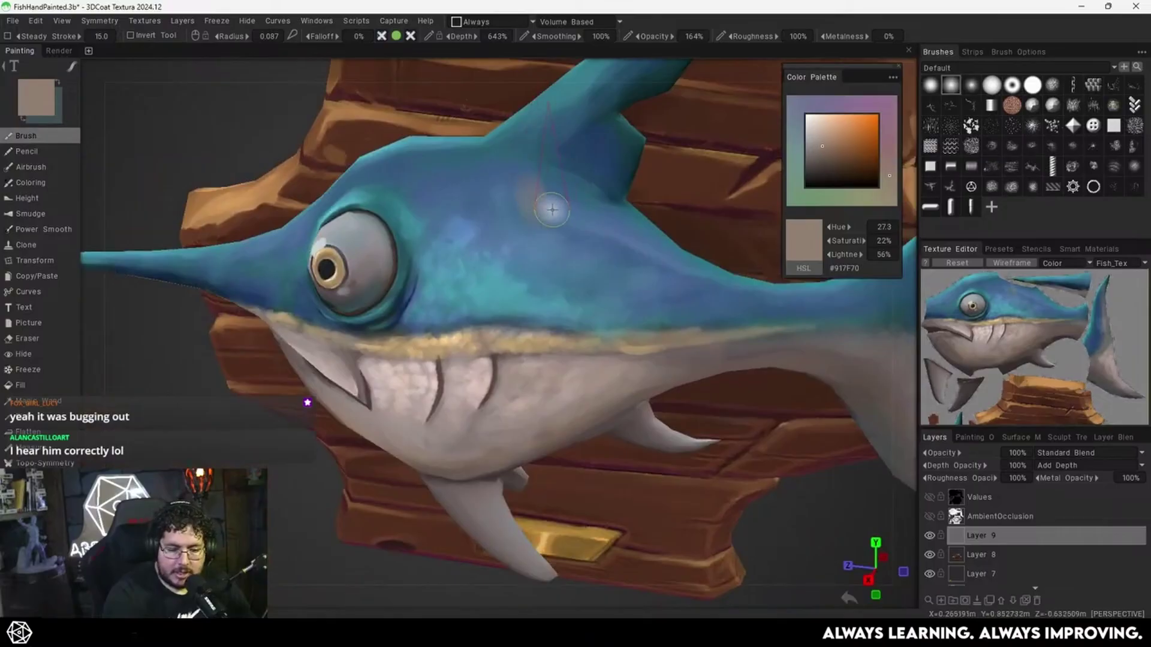
key(v)
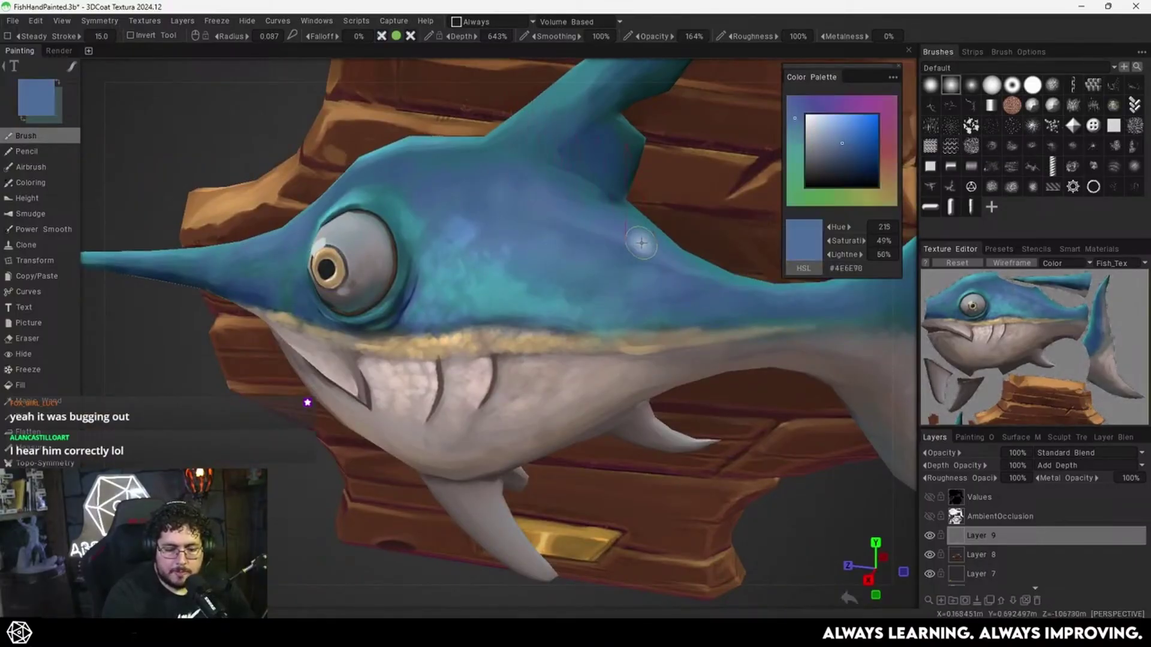
Blend the belly behind the gills and below the yellow stripe with sampled light and dark warm greys.
mouse_move(648, 362)
alt+mouse_down()
mouse_move(629, 310)
mouse_move(630, 392)
alt+mouse_up()
alt+drag(575, 425, 536, 445)
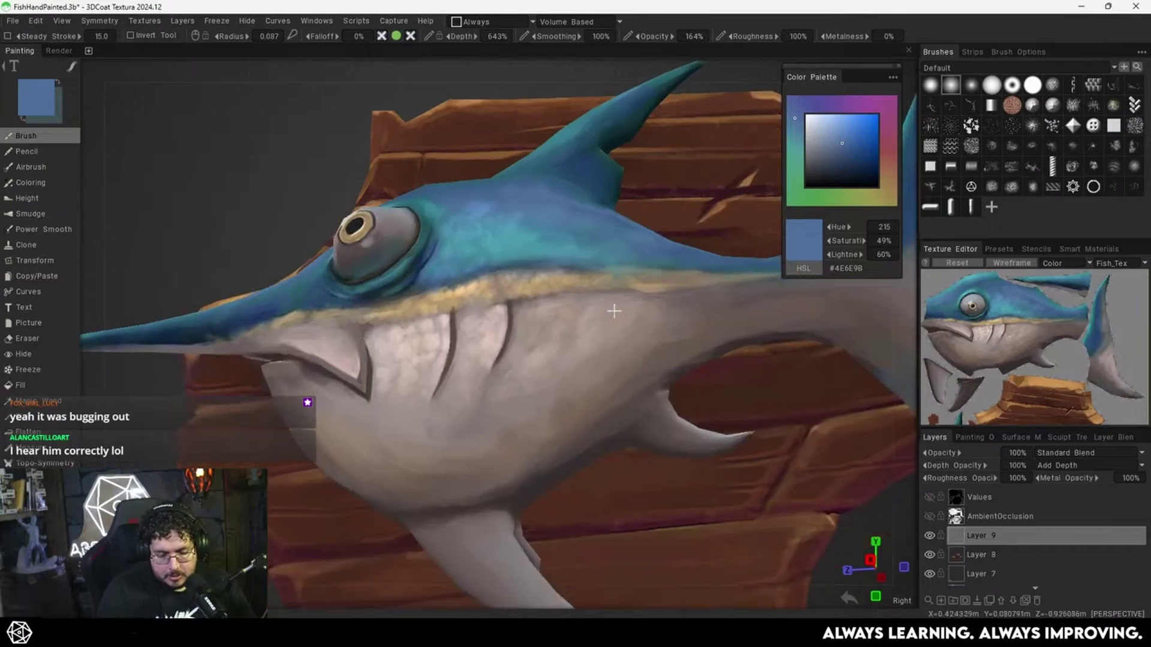
key(v)
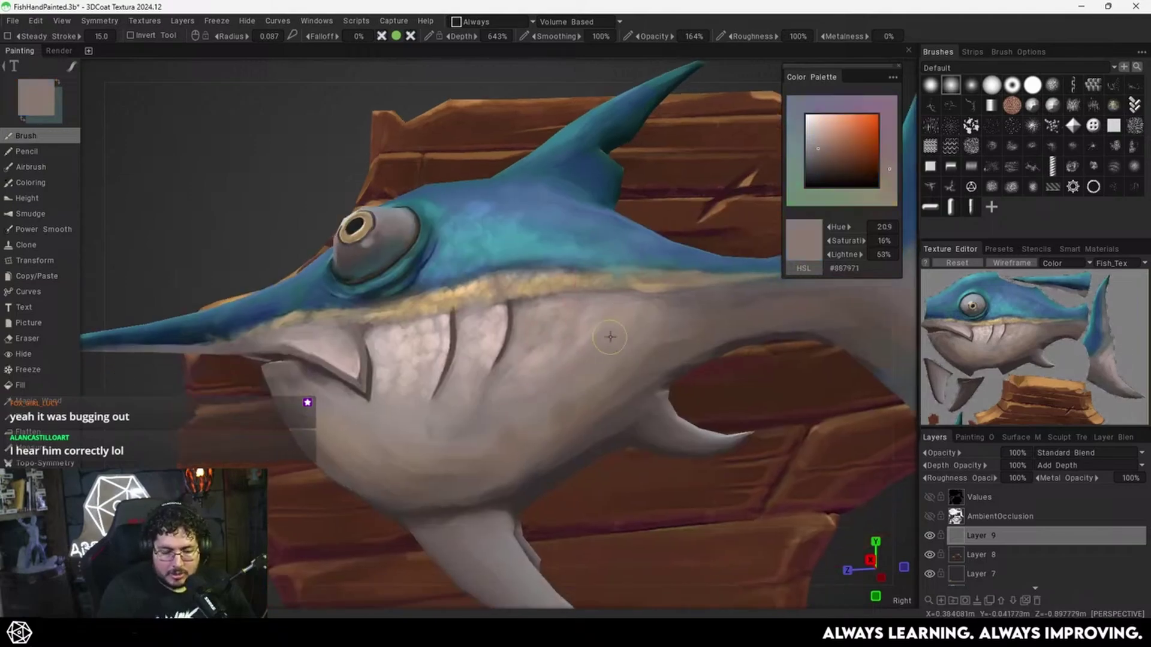
key(v)
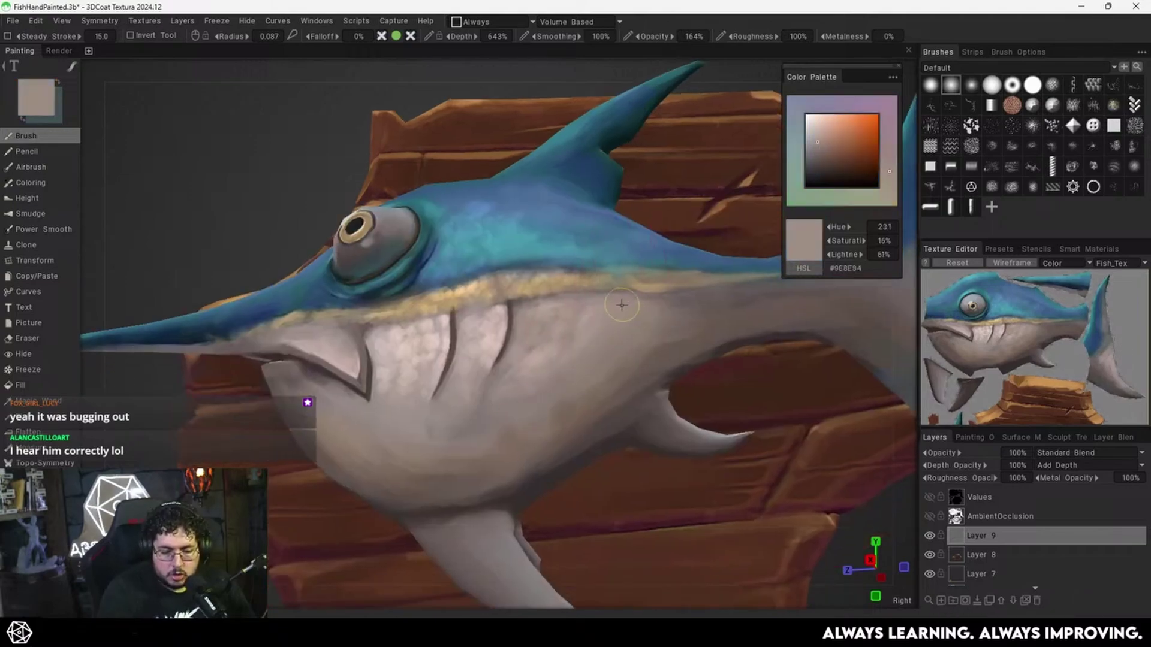
key(v)
alt+drag(641, 394, 613, 390)
key(v)
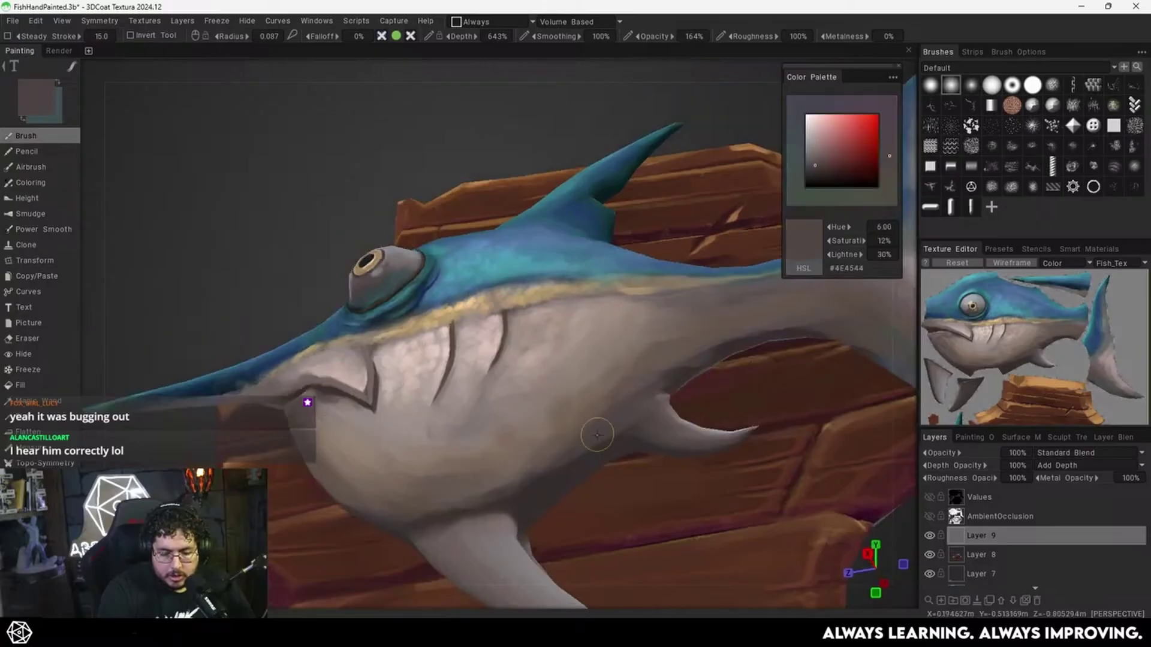
Shade the underside of the belly between the lower fins with sampled dark brown-grey tones.
mouse_move(623, 475)
alt+mouse_down()
mouse_move(611, 411)
mouse_move(629, 345)
alt+mouse_up()
key(v)
key(v)
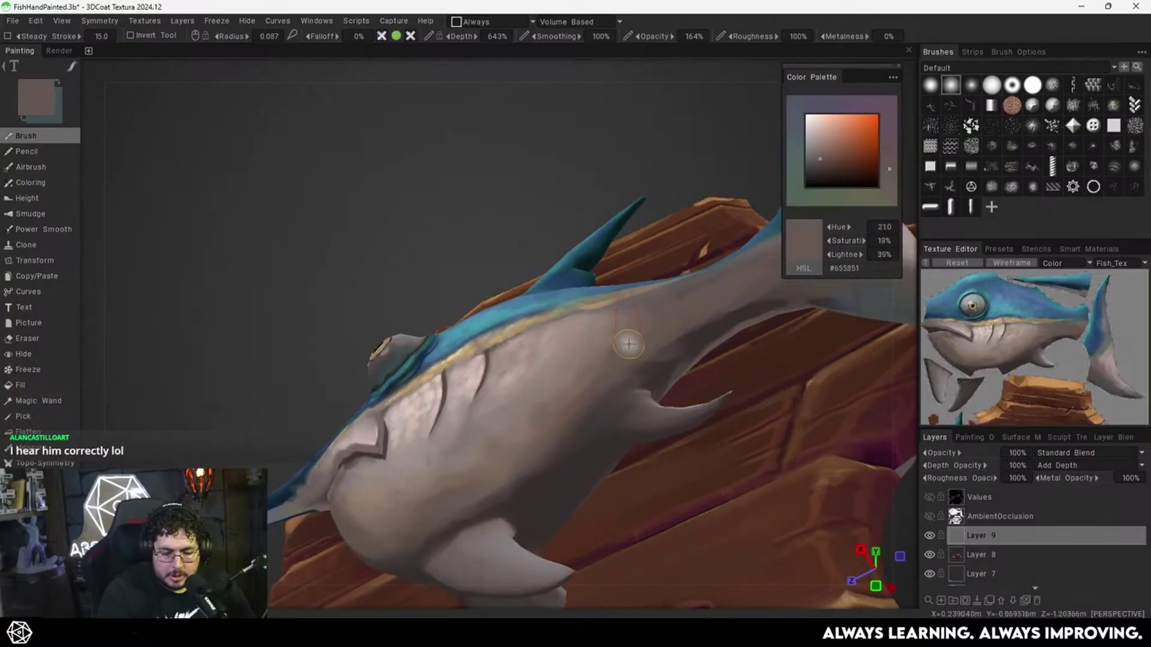
mouse_move(560, 432)
mouse_down()
mouse_move(593, 378)
mouse_move(570, 368)
mouse_move(560, 420)
mouse_move(517, 431)
mouse_move(527, 424)
mouse_move(483, 466)
mouse_up()
mouse_move(483, 466)
right_down()
mouse_move(534, 506)
mouse_move(465, 494)
mouse_move(663, 390)
mouse_move(605, 389)
right_up()
key(v)
key(v)
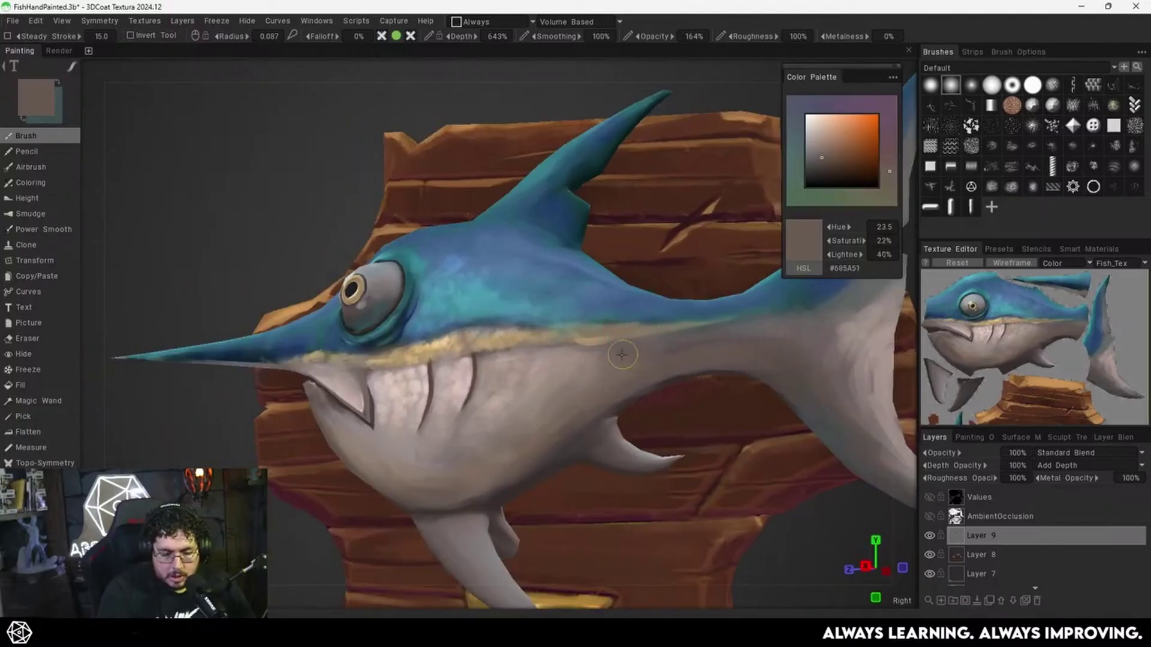
Refine the yellow side stripe behind the gills with a sampled tan and brush radius 0.048.
scroll(615, 354, up, 5)
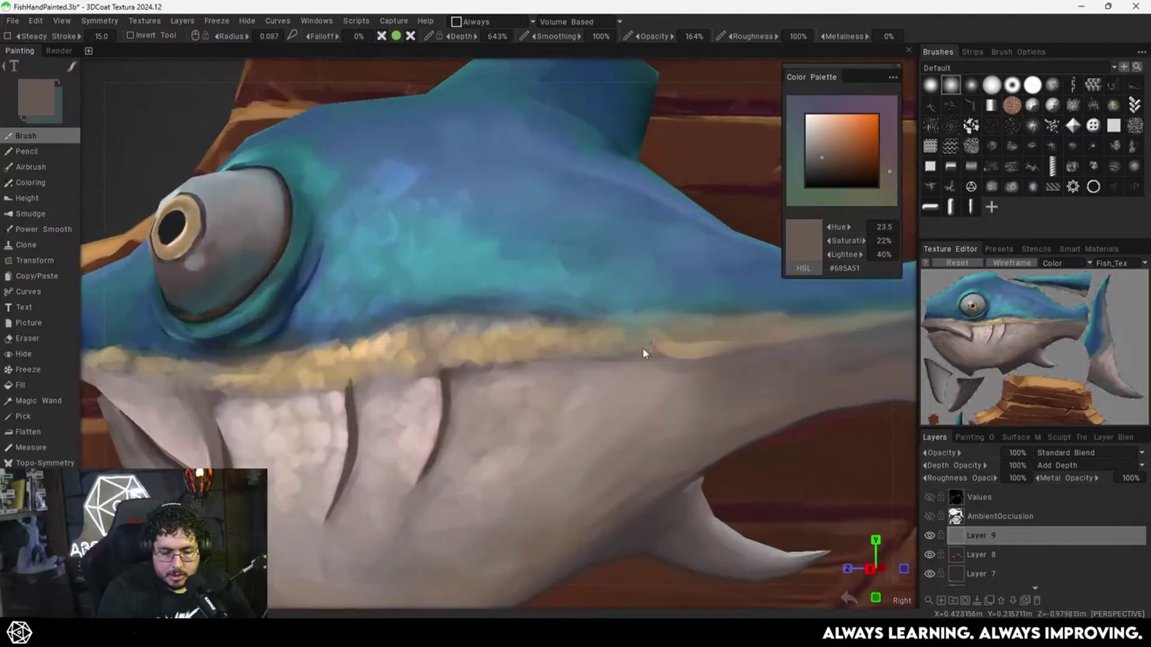
scroll(636, 351, down, 5)
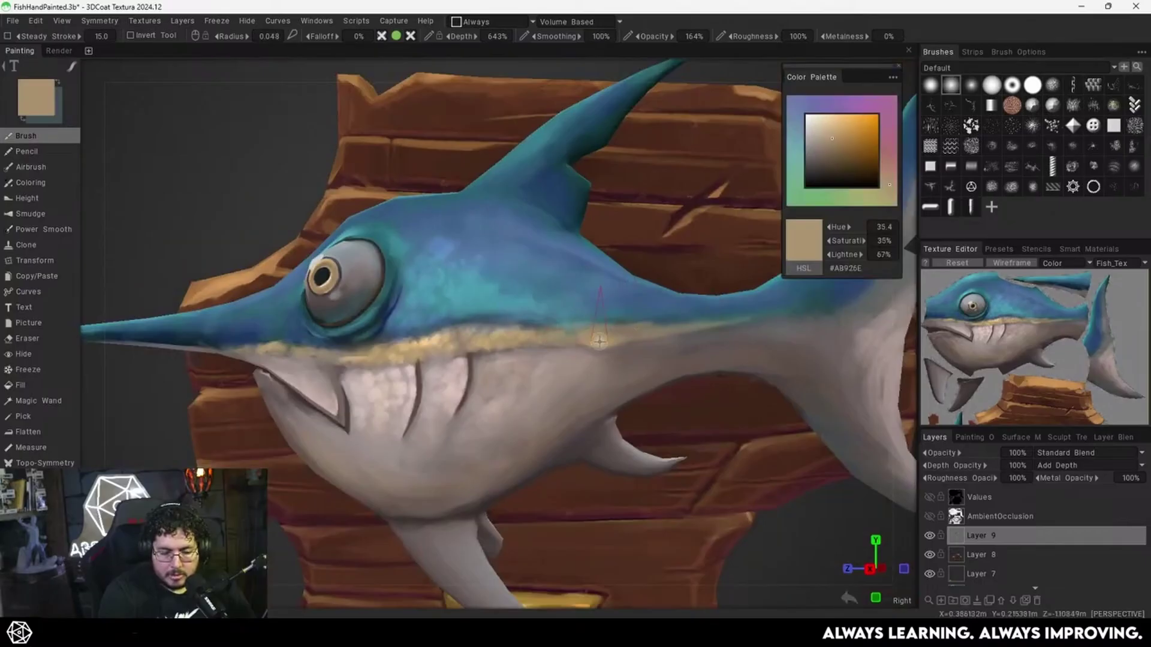
scroll(593, 374, down, 5)
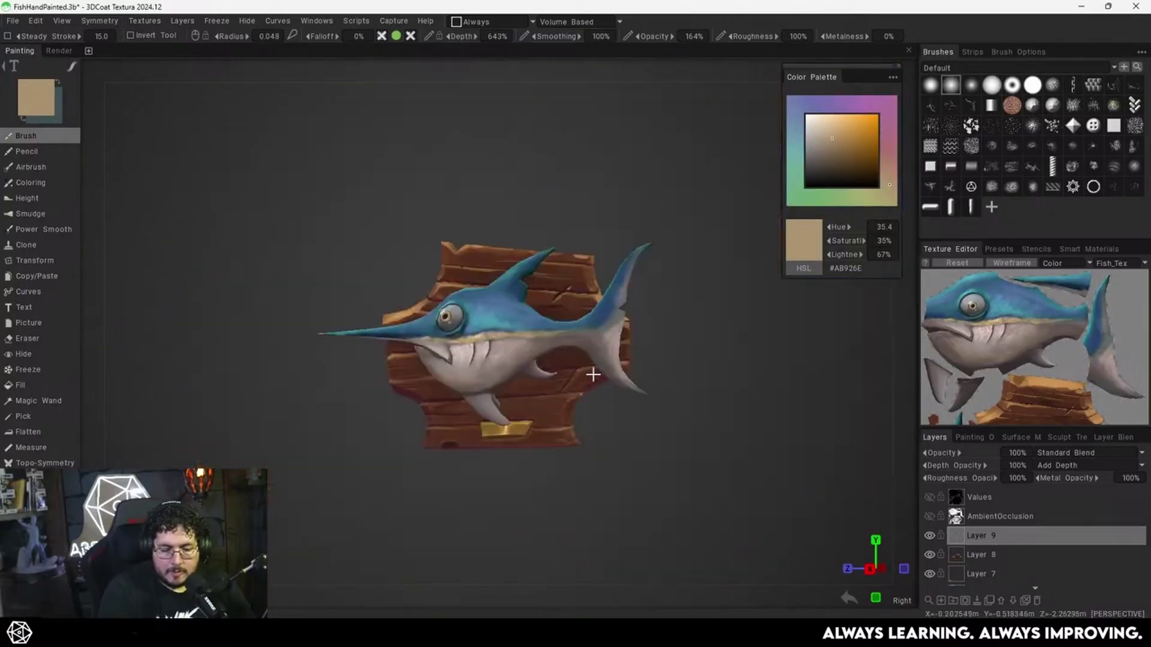
Examine the fish from a distance, at several angles and close to the eye to judge the colour blending.
alt+drag(593, 375, 622, 359)
scroll(626, 379, up, 4)
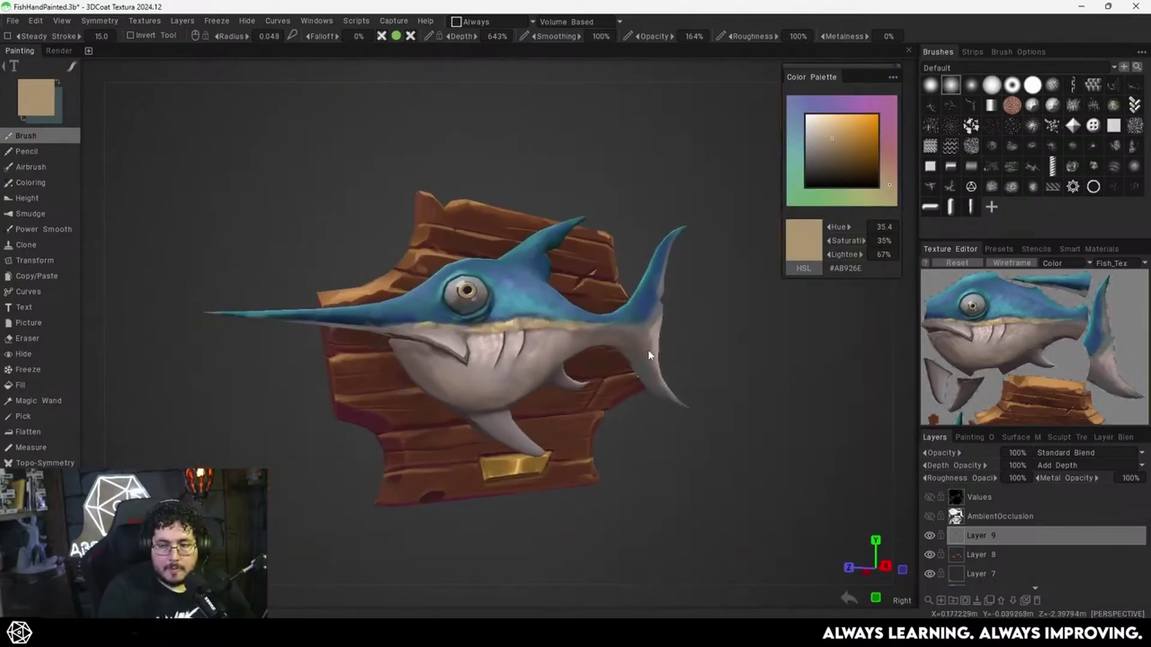
alt+right_drag(650, 356, 662, 349)
mouse_move(643, 366)
alt+middle_down()
mouse_move(668, 386)
mouse_move(631, 380)
alt+middle_up()
alt+right_drag(631, 380, 654, 370)
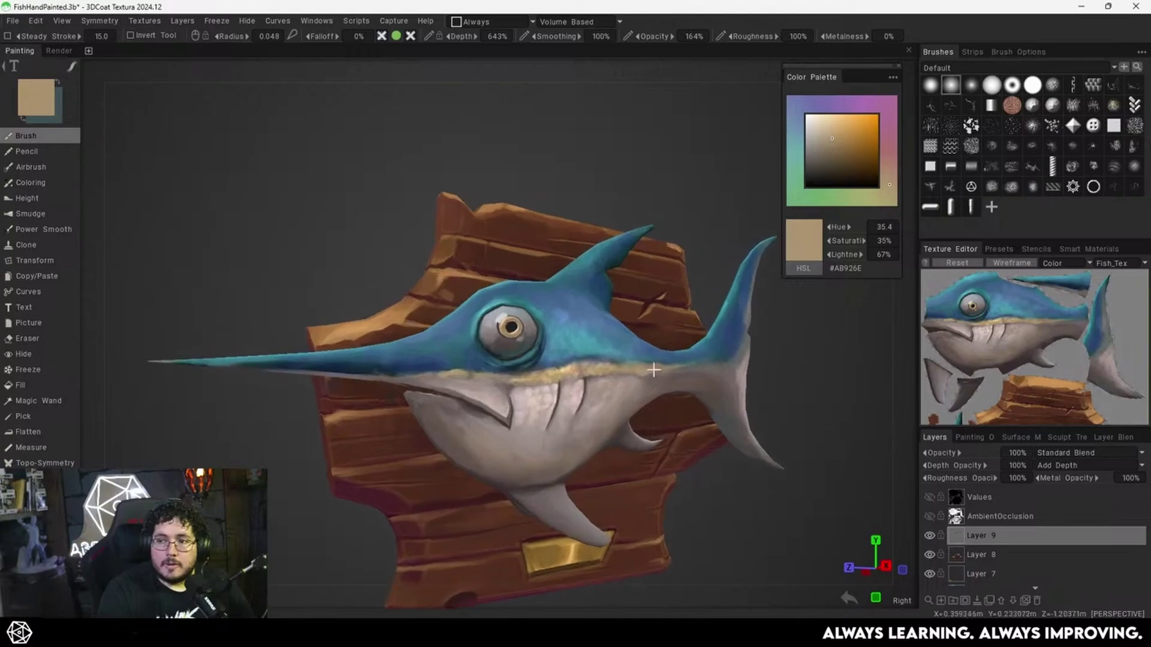
scroll(653, 370, up, 6)
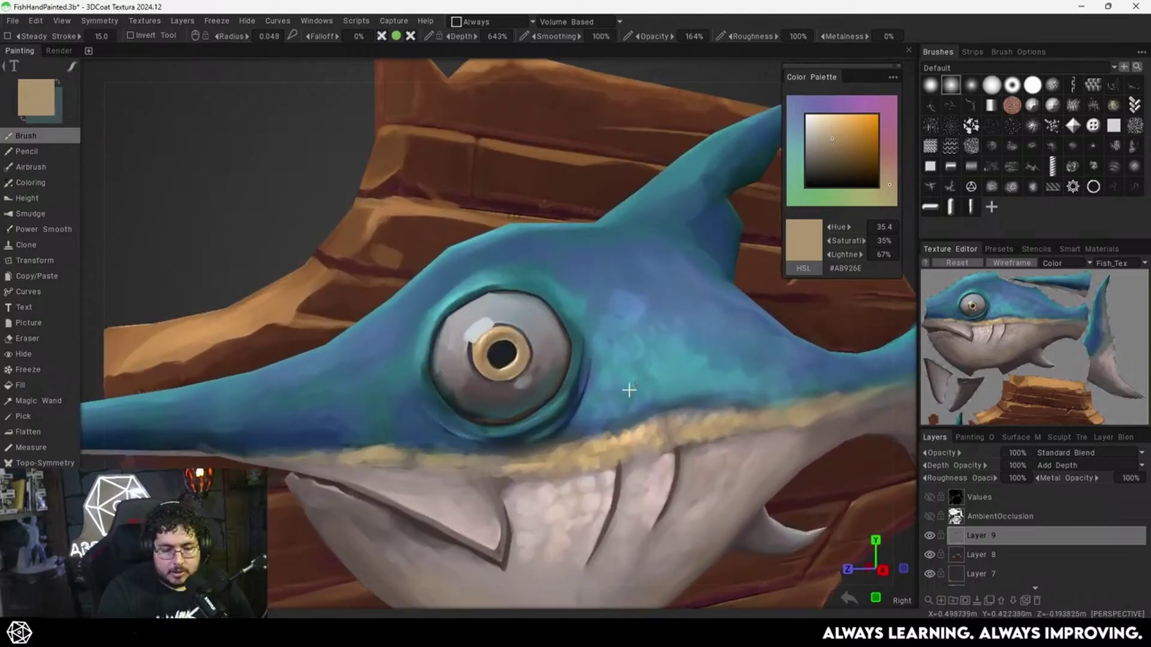
scroll(653, 379, down, 6)
scroll(647, 383, up, 5)
scroll(636, 387, down, 7)
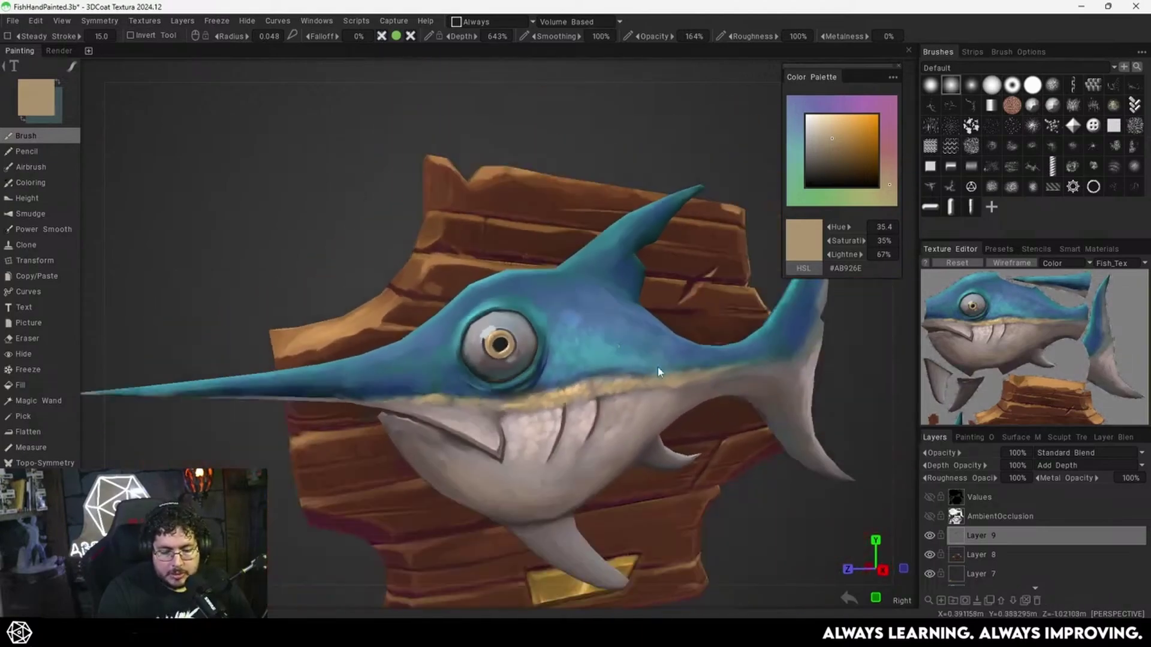
mouse_move(626, 392)
alt+right_down()
mouse_move(642, 378)
mouse_move(606, 395)
mouse_move(621, 391)
alt+right_up()
scroll(659, 366, up, 3)
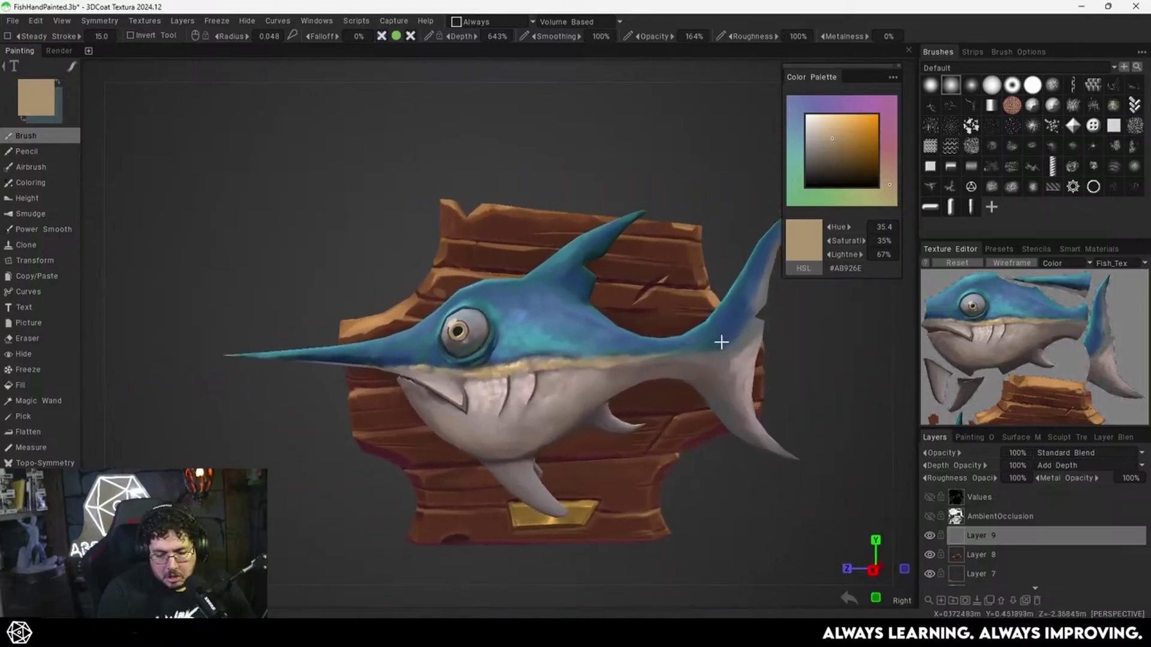
scroll(721, 342, up, 3)
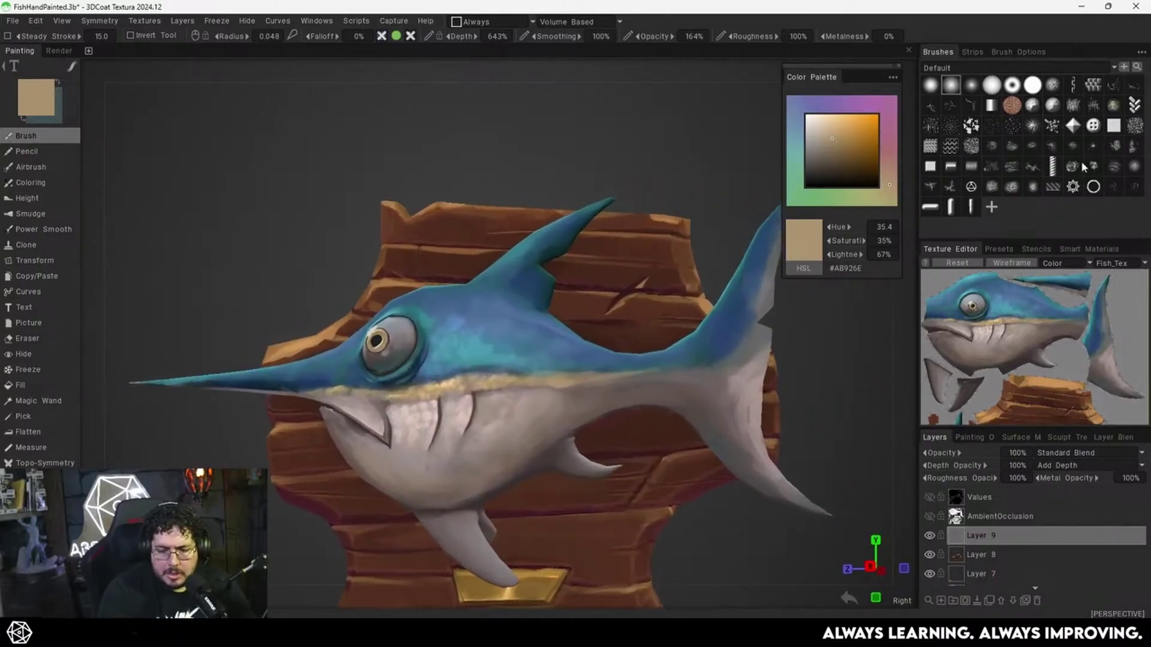
Switch to the square brush with radius 0.025 and touch up the area below the stripe near the tail with sampled warm greys.
click(1114, 127)
alt+drag(586, 398, 598, 336)
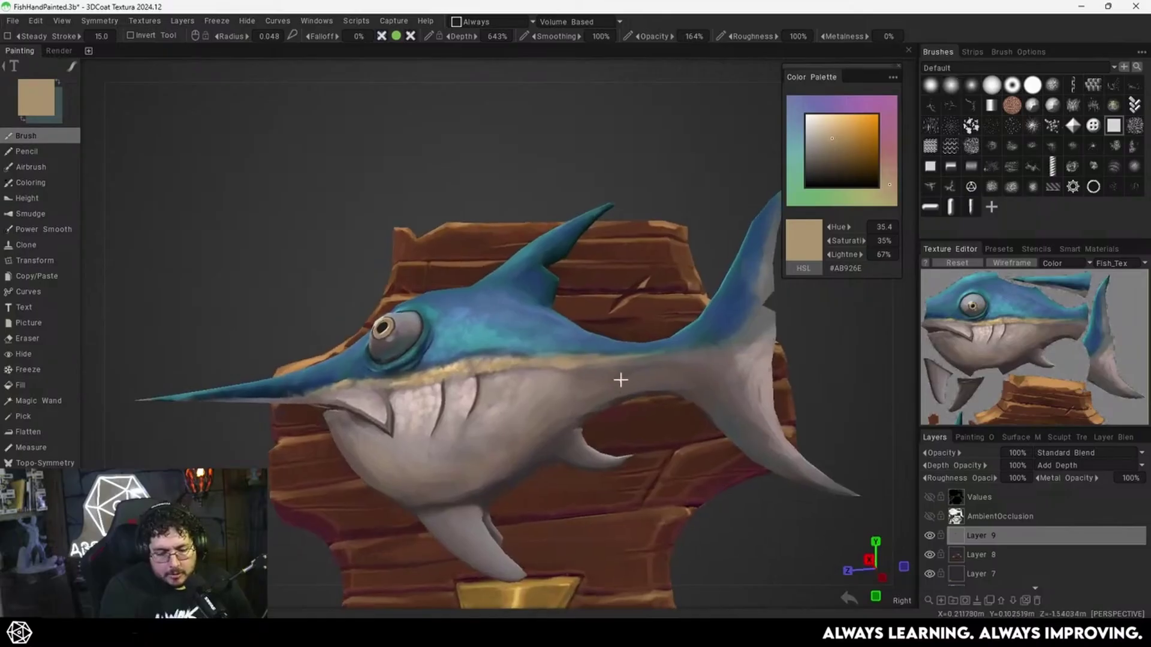
alt+middle_drag(619, 380, 622, 359)
scroll(600, 374, up, 2)
right_drag(589, 340, 586, 339)
key(v)
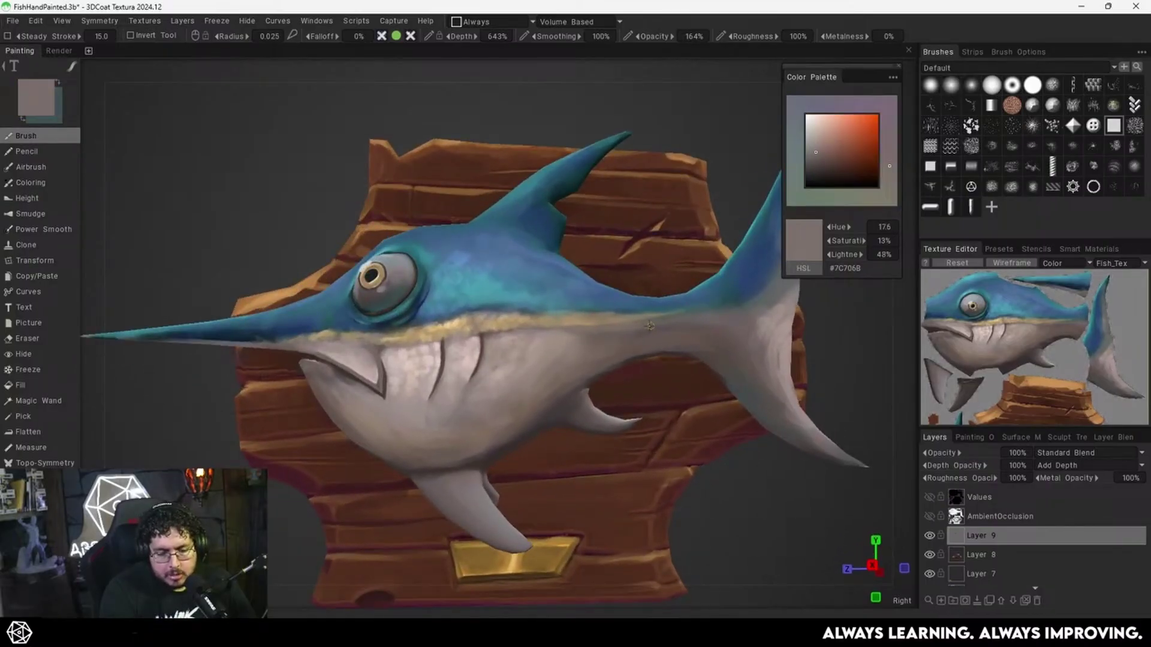
key(v)
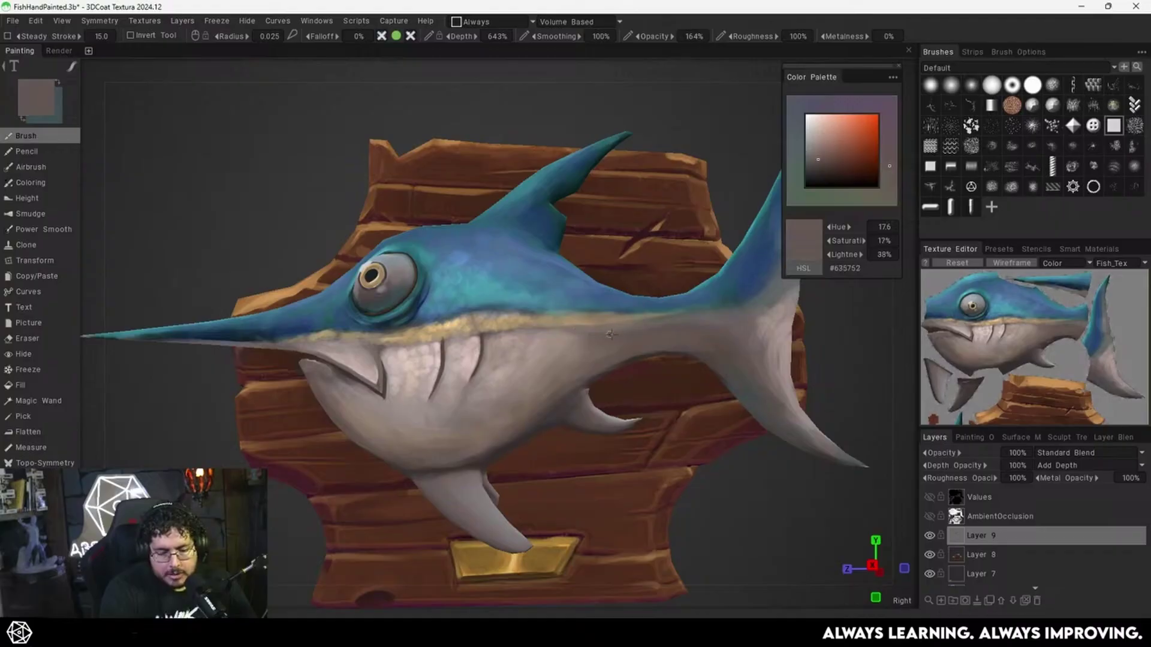
alt+right_drag(671, 324, 586, 343)
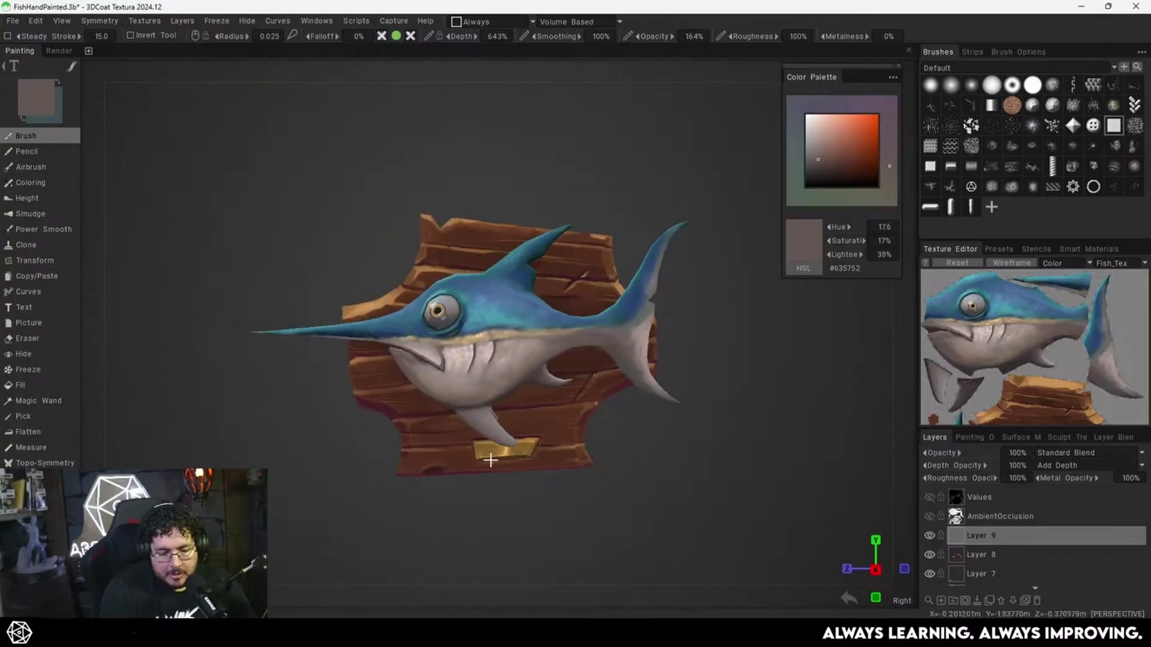
Sample the pale eye highlight, brighten the colour to #EDF1F3 and repaint the reflection beside the iris.
alt+right_drag(577, 424, 613, 379)
key(v)
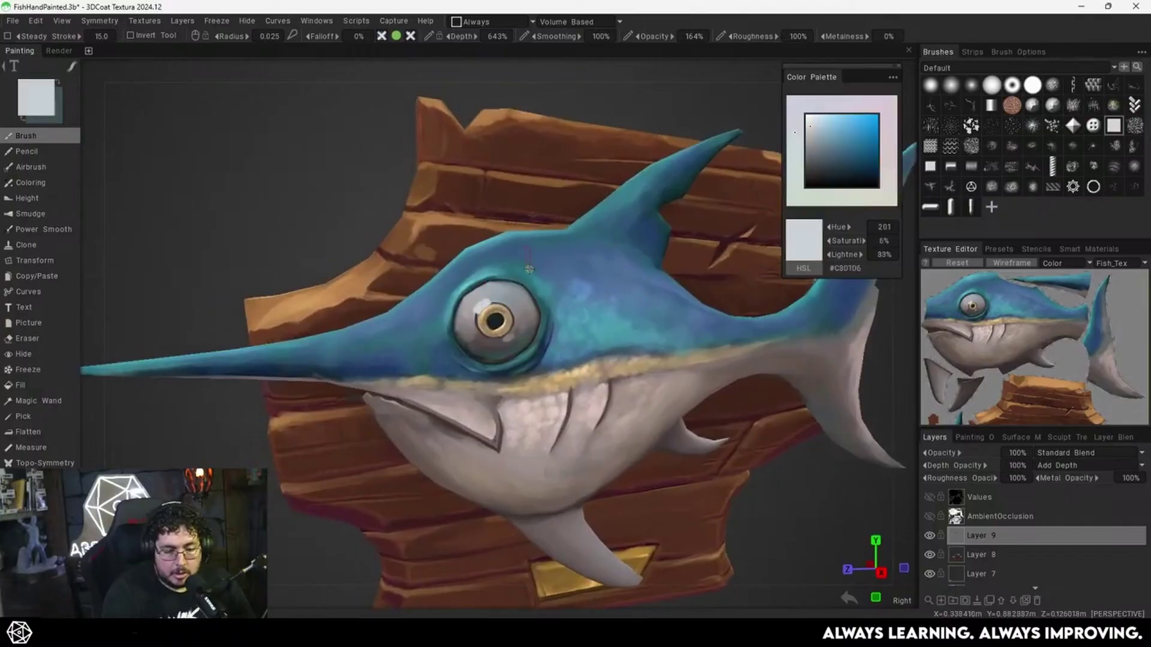
click(808, 118)
scroll(503, 307, up, 10)
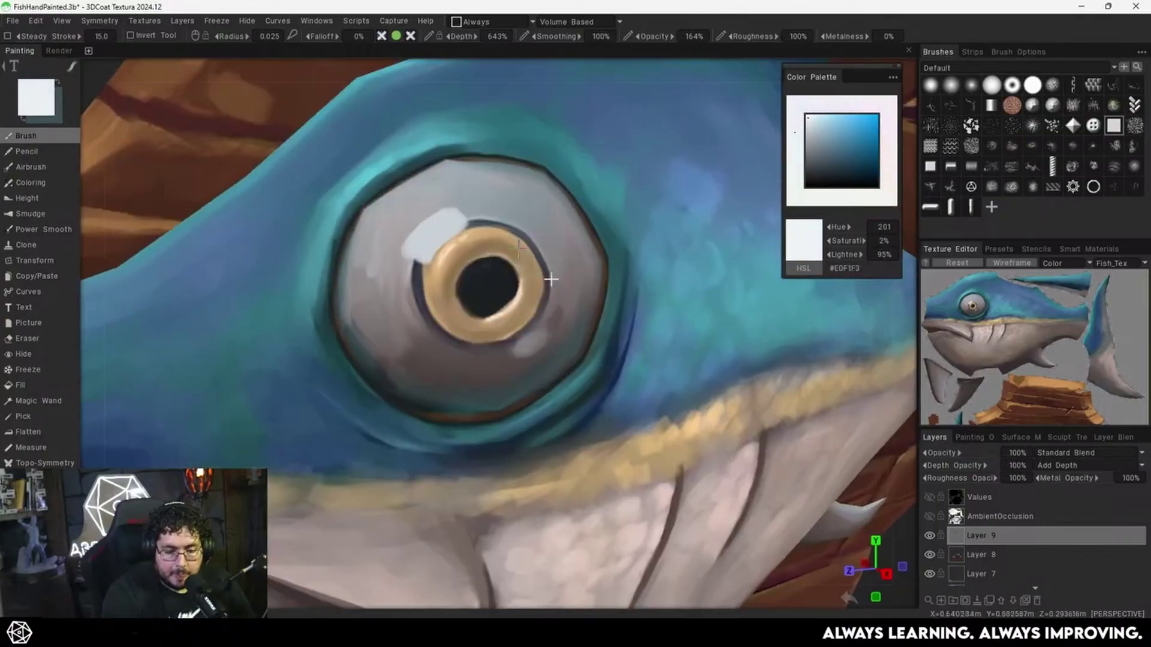
scroll(497, 323, down, 5)
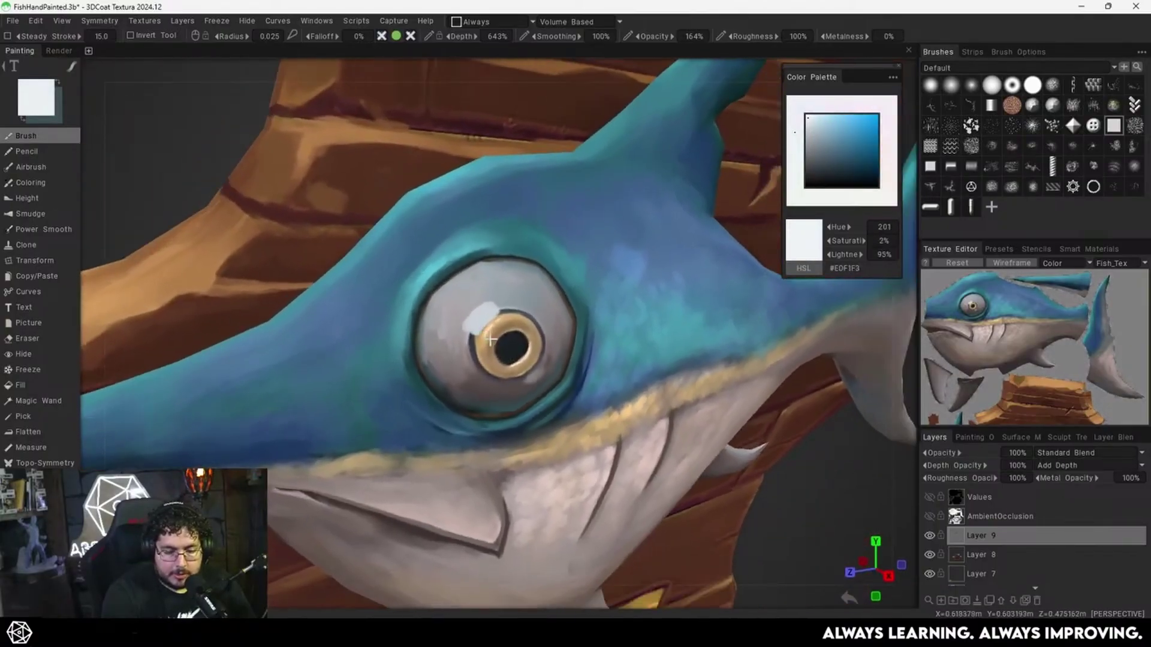
drag(487, 319, 470, 326)
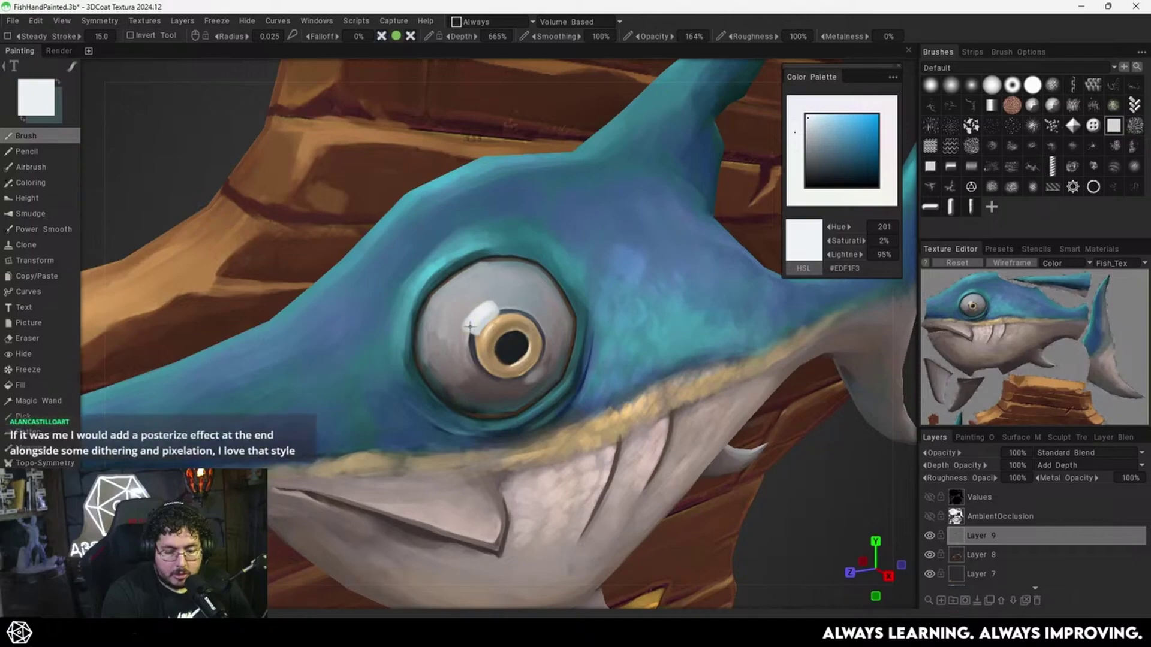
scroll(593, 314, down, 8)
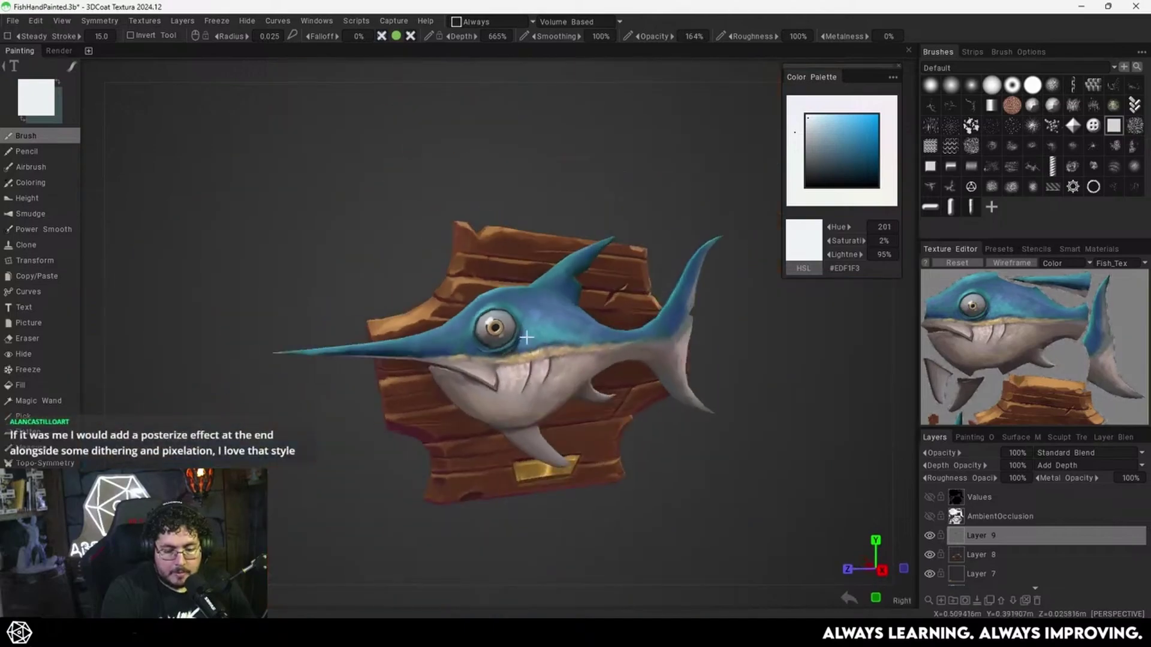
scroll(609, 311, up, 4)
scroll(608, 310, up, 4)
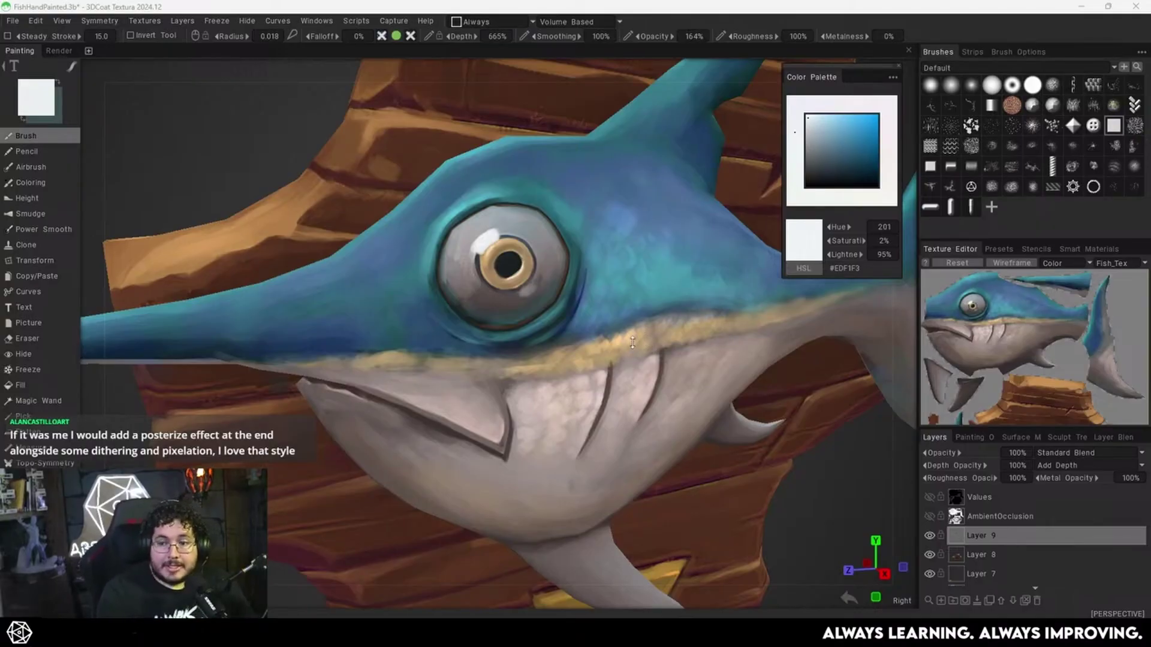
Brighten the sampled cyan to #5AD7ED and paint highlights along the upper back and tail with brush radius 0.036.
scroll(625, 343, down, 5)
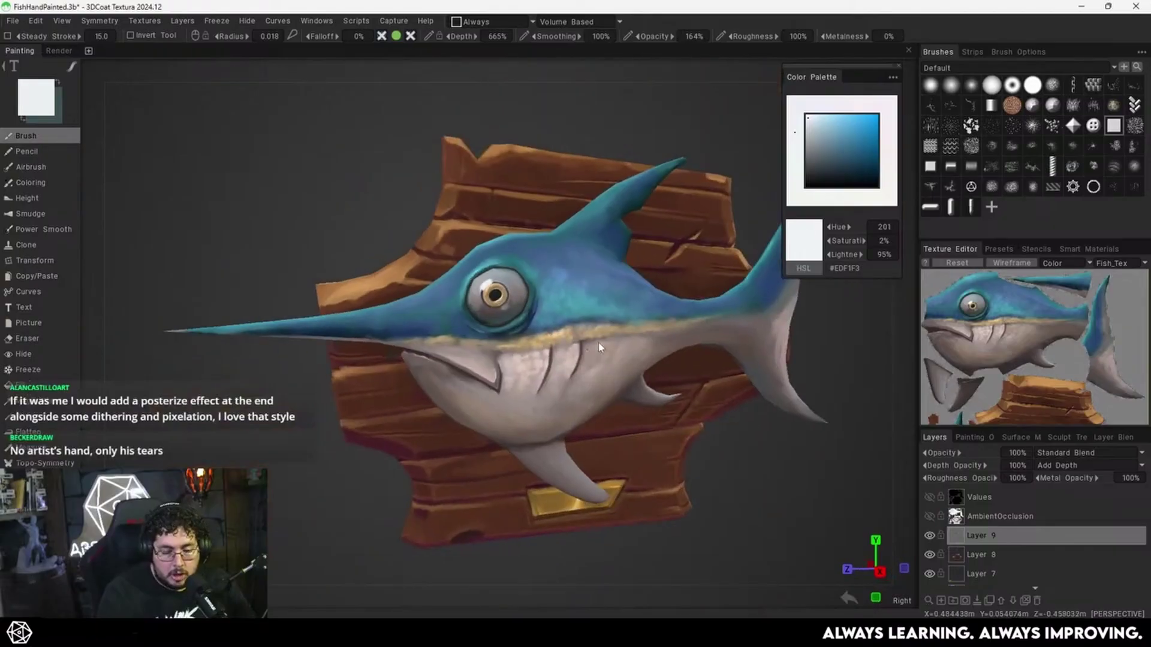
scroll(625, 336, up, 5)
scroll(624, 337, down, 4)
alt+drag(547, 291, 543, 318)
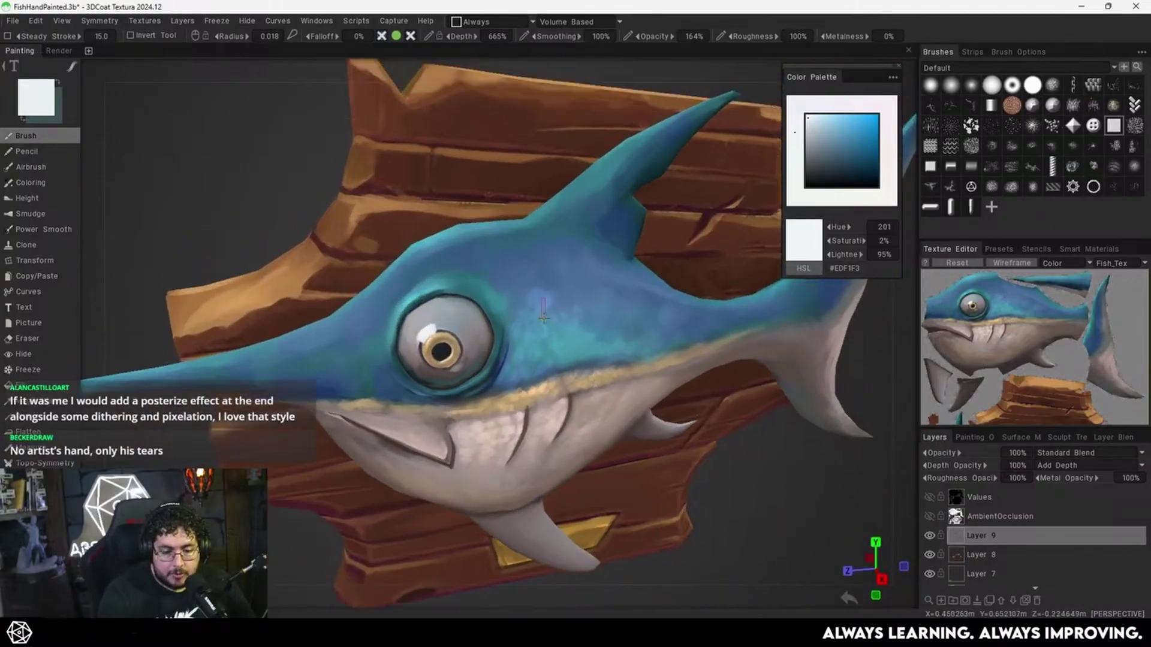
key(v)
alt+drag(476, 278, 565, 214)
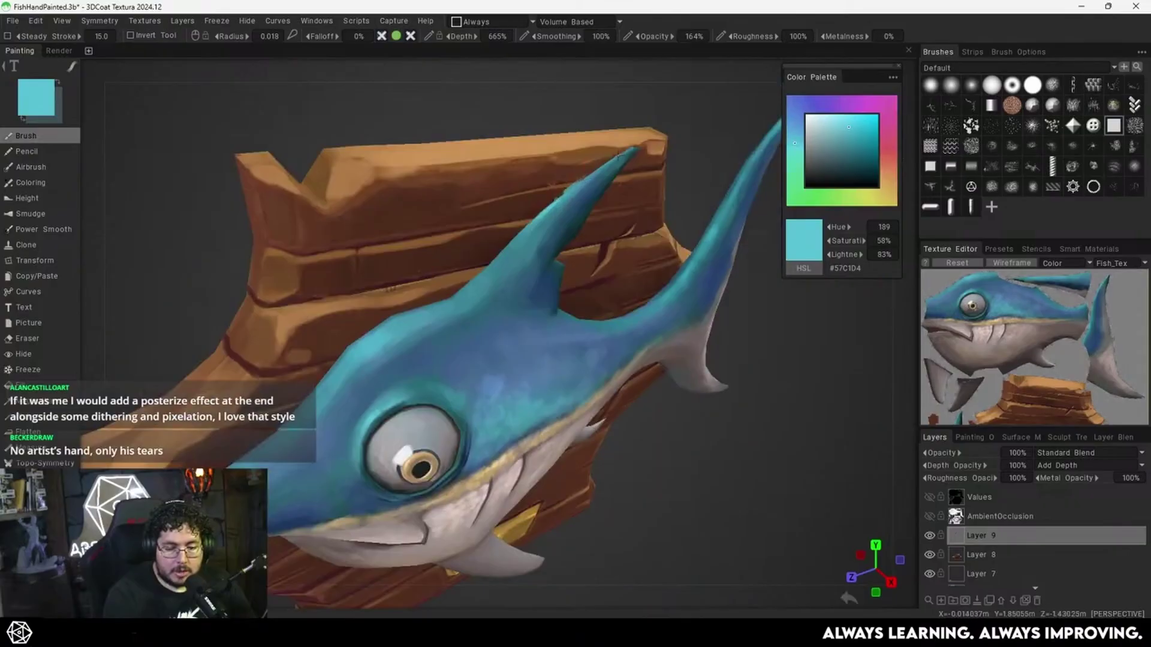
alt+drag(585, 189, 568, 237)
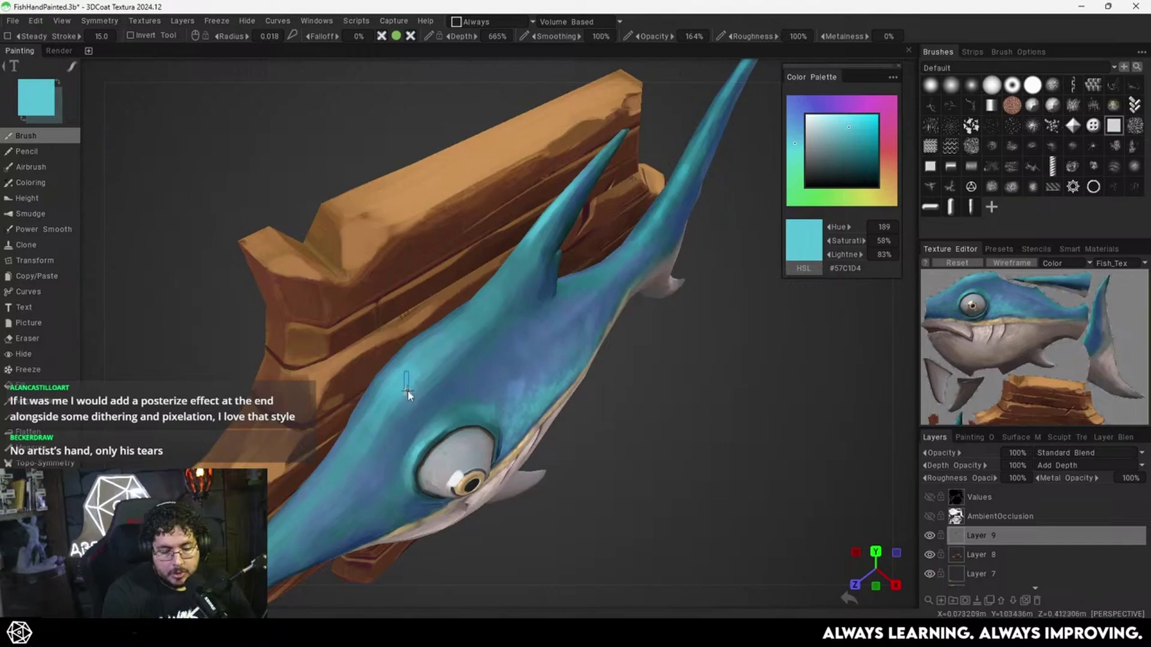
right_drag(407, 392, 413, 393)
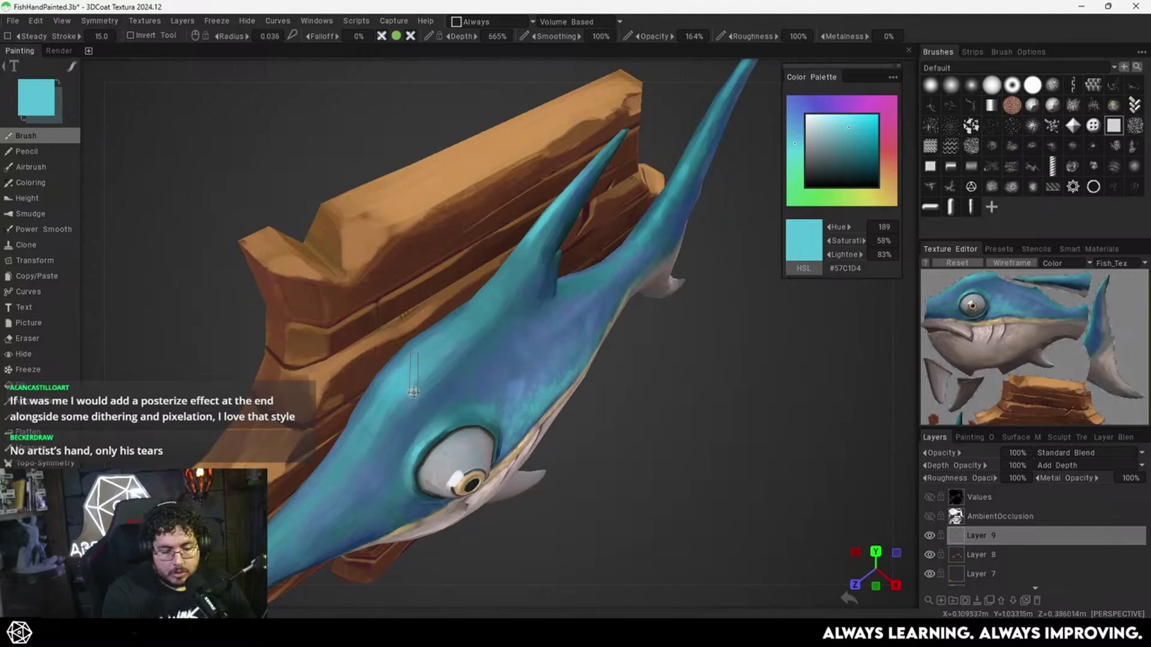
click(851, 120)
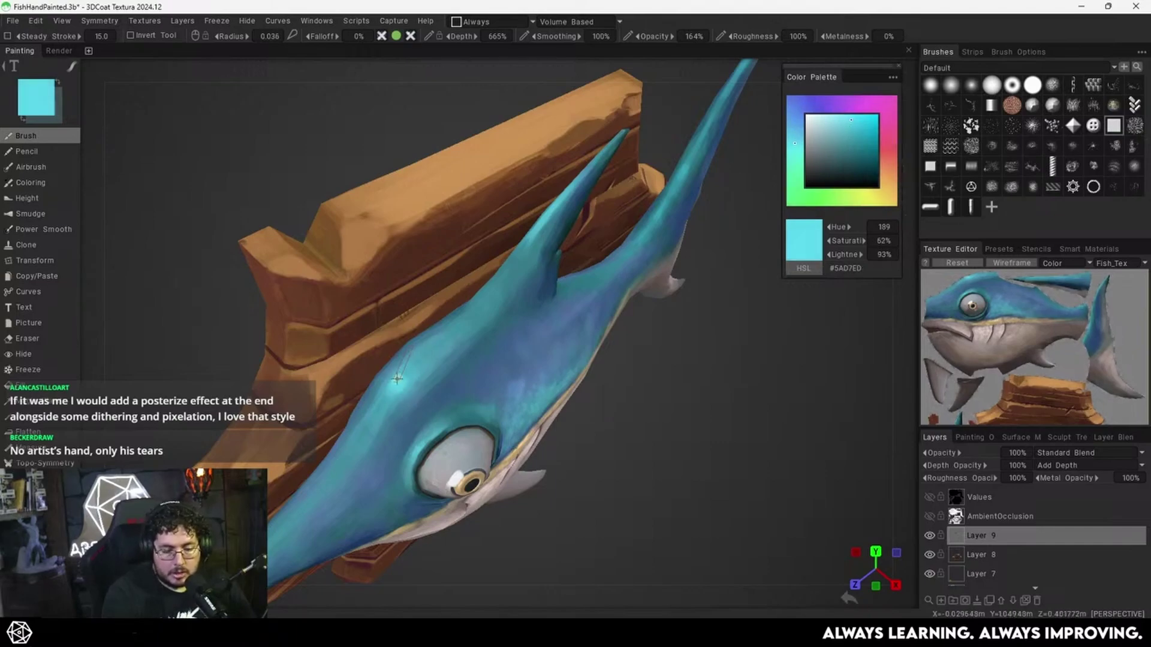
mouse_move(397, 382)
mouse_down()
mouse_move(385, 398)
mouse_move(417, 365)
mouse_move(379, 411)
mouse_move(421, 357)
mouse_up()
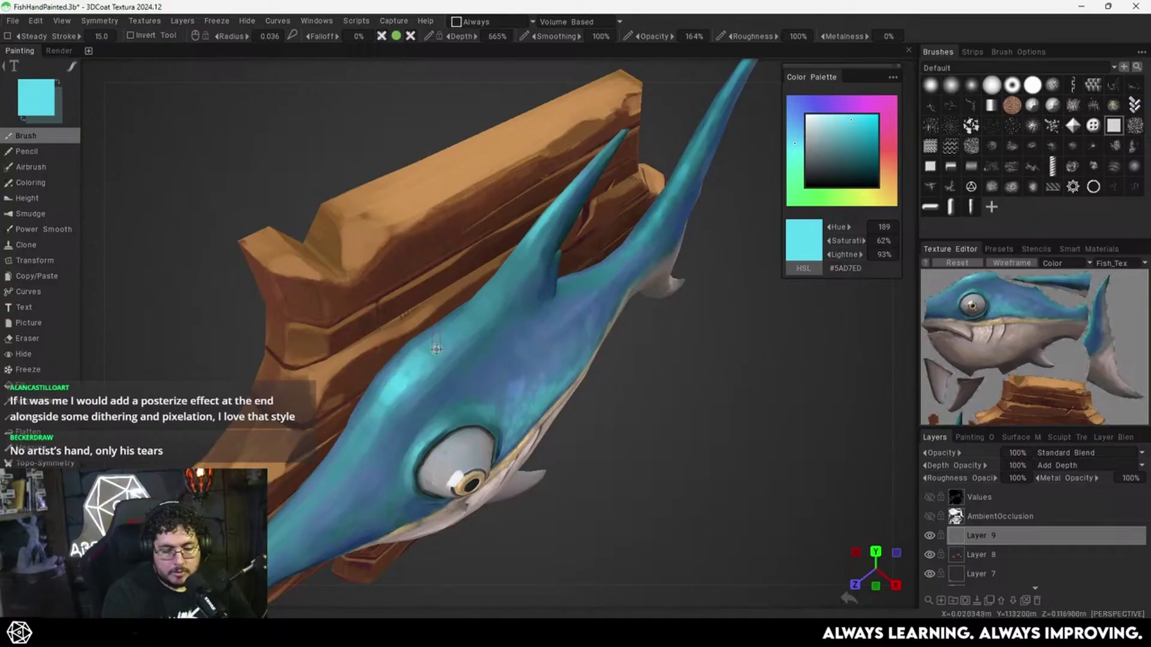
mouse_move(607, 296)
middle_down()
mouse_move(585, 308)
mouse_move(605, 290)
middle_up()
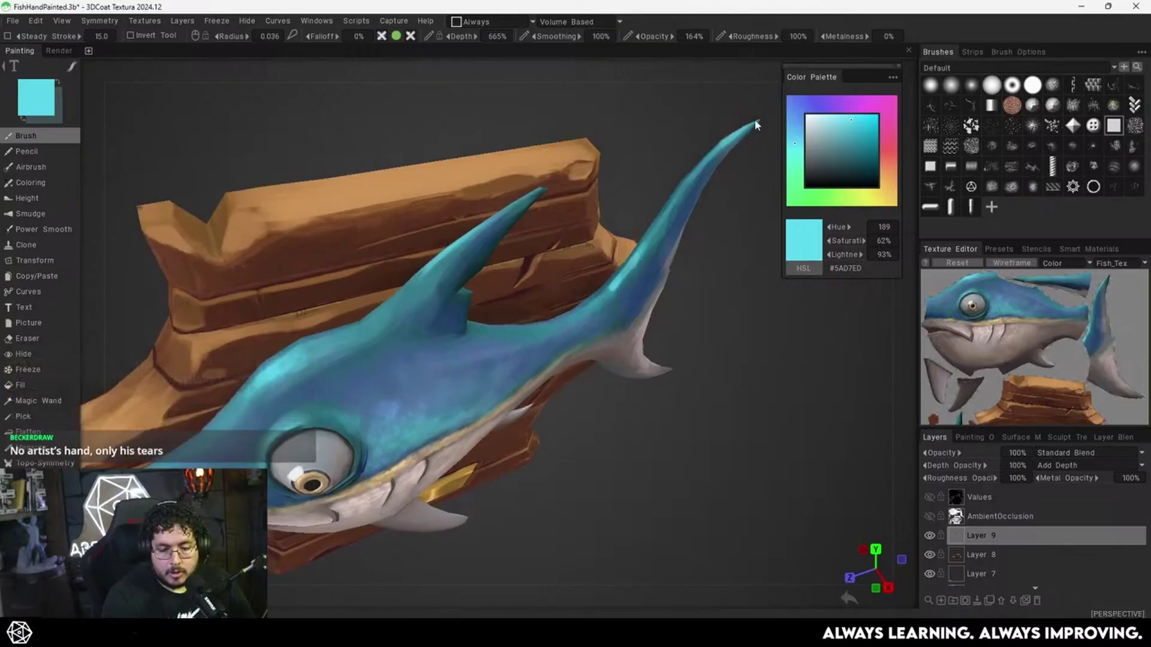
Check the new cyan highlights from a distance and inspect the eye socket up close.
alt+right_drag(676, 205, 521, 333)
alt+drag(522, 332, 527, 286)
alt+right_drag(575, 252, 643, 214)
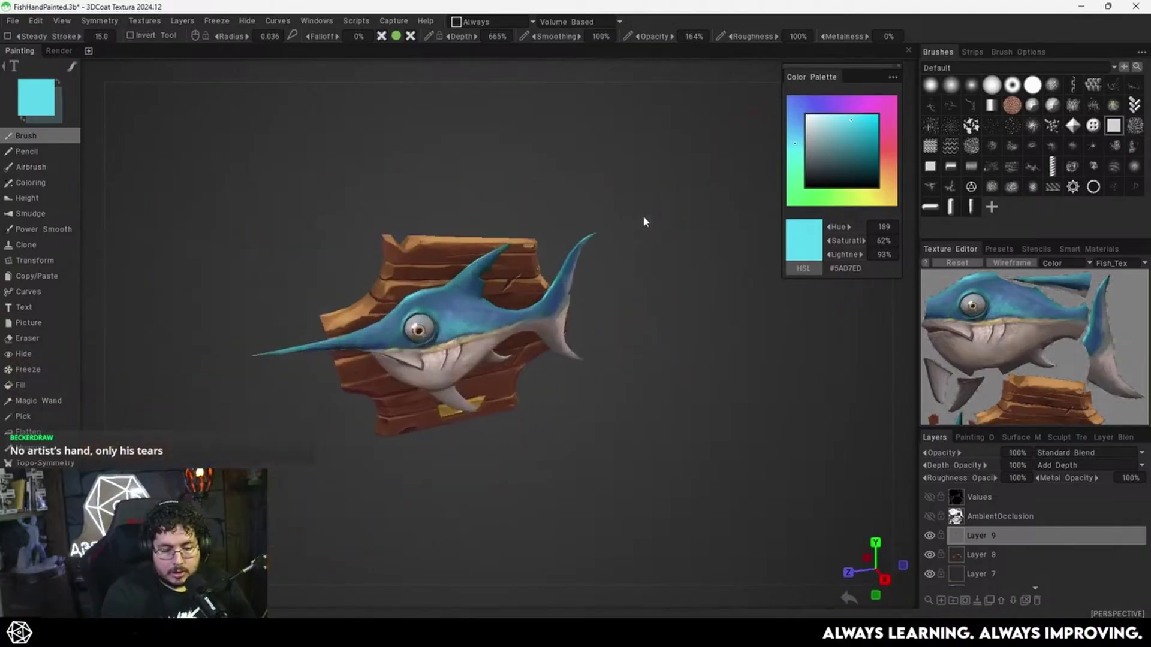
alt+middle_drag(490, 323, 606, 311)
scroll(606, 323, up, 8)
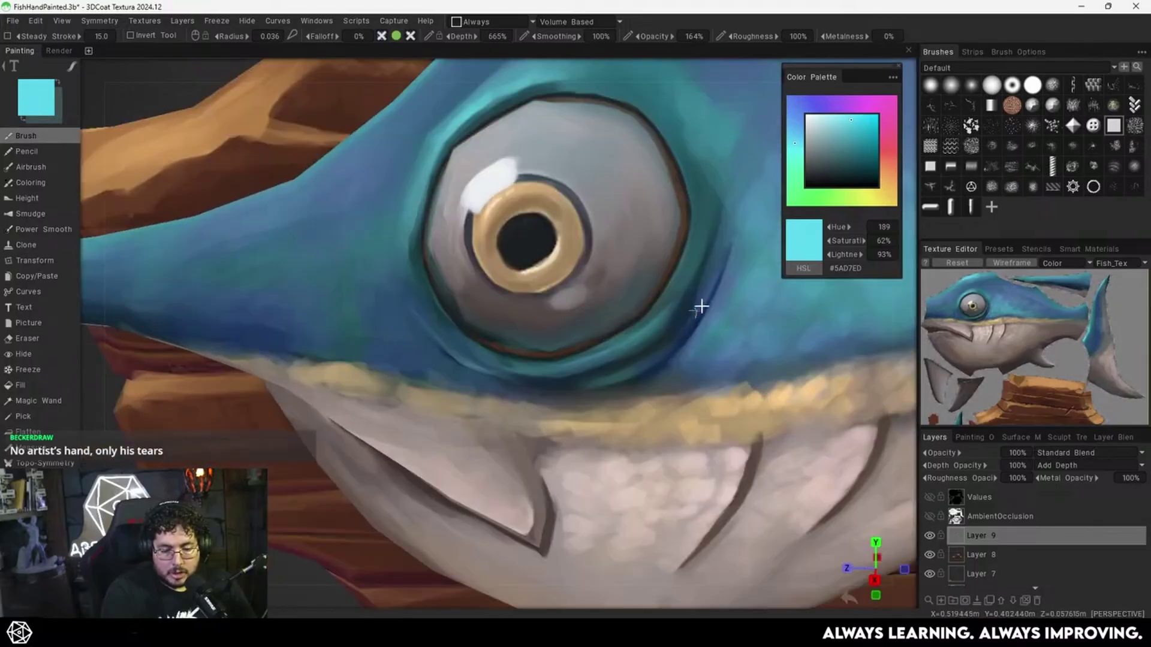
Paint thin cyan highlights along the lower rim of the eye socket with brush radius 0.009.
mouse_move(701, 307)
middle_down()
mouse_move(632, 329)
mouse_move(623, 313)
middle_up()
key([)
key([)
key([)
key([)
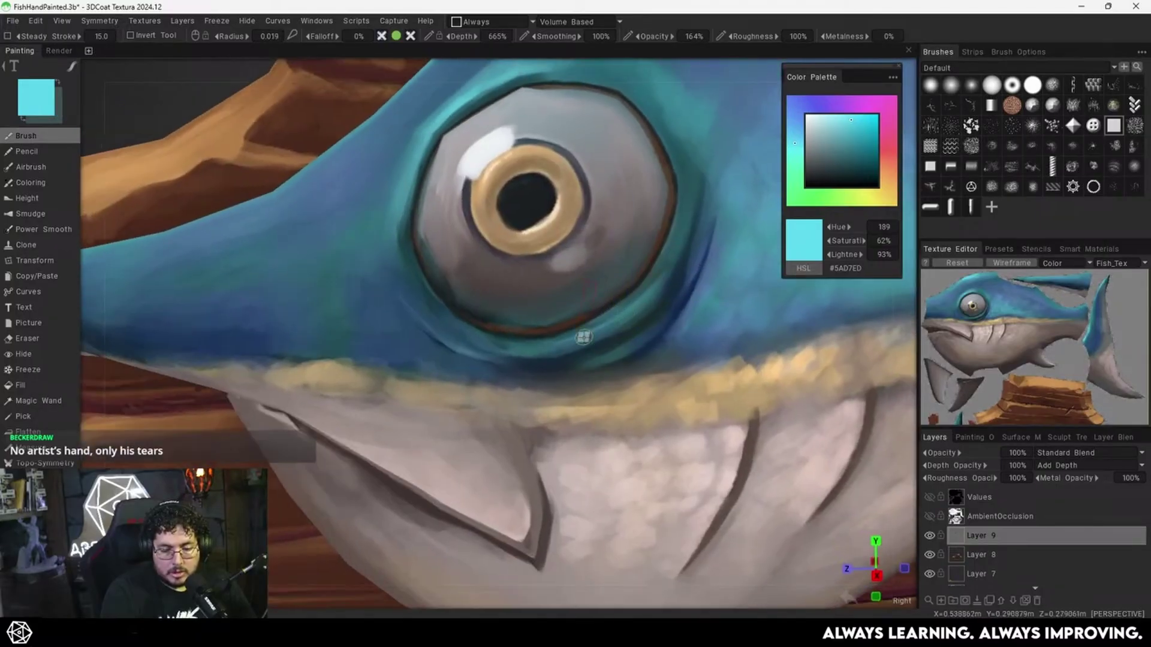
mouse_move(591, 277)
mouse_down()
mouse_move(583, 330)
mouse_move(629, 312)
mouse_up()
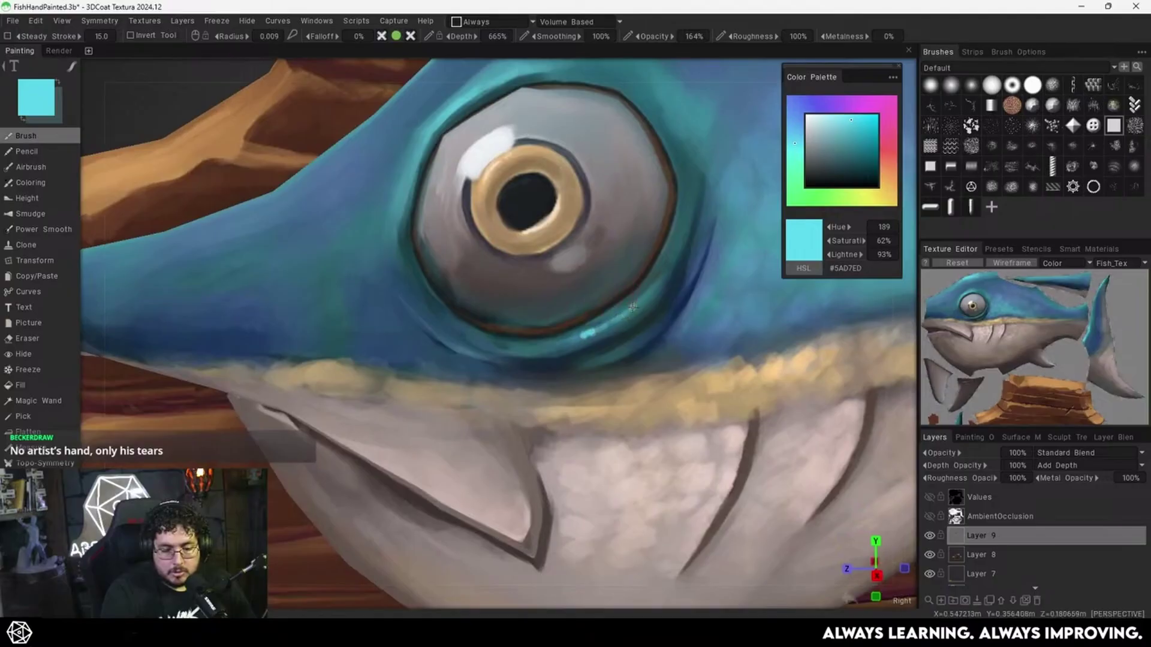
drag(636, 307, 654, 286)
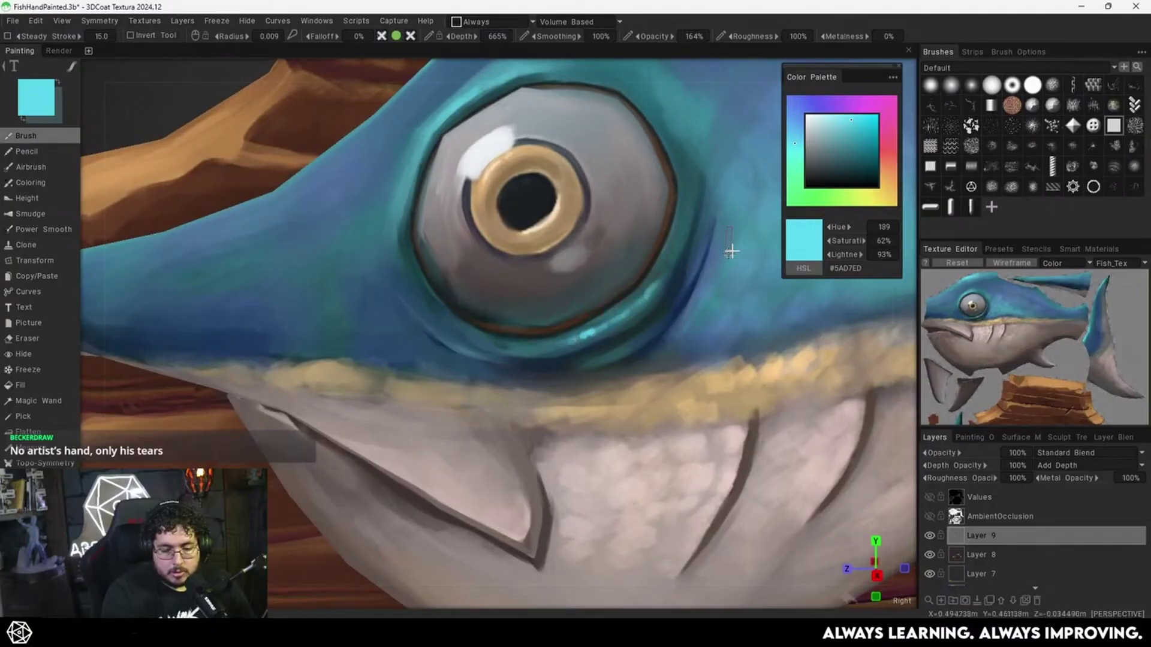
Dab small cyan scale highlights behind the eye with brush radius 0.024 and sample the muted blue #4892A8 from the body.
mouse_move(731, 249)
alt+right_down()
mouse_move(585, 355)
mouse_move(655, 283)
alt+right_up()
mouse_move(655, 283)
alt+mouse_down()
mouse_move(598, 328)
mouse_move(540, 344)
alt+mouse_up()
scroll(598, 328, up, 5)
key(bracketright)
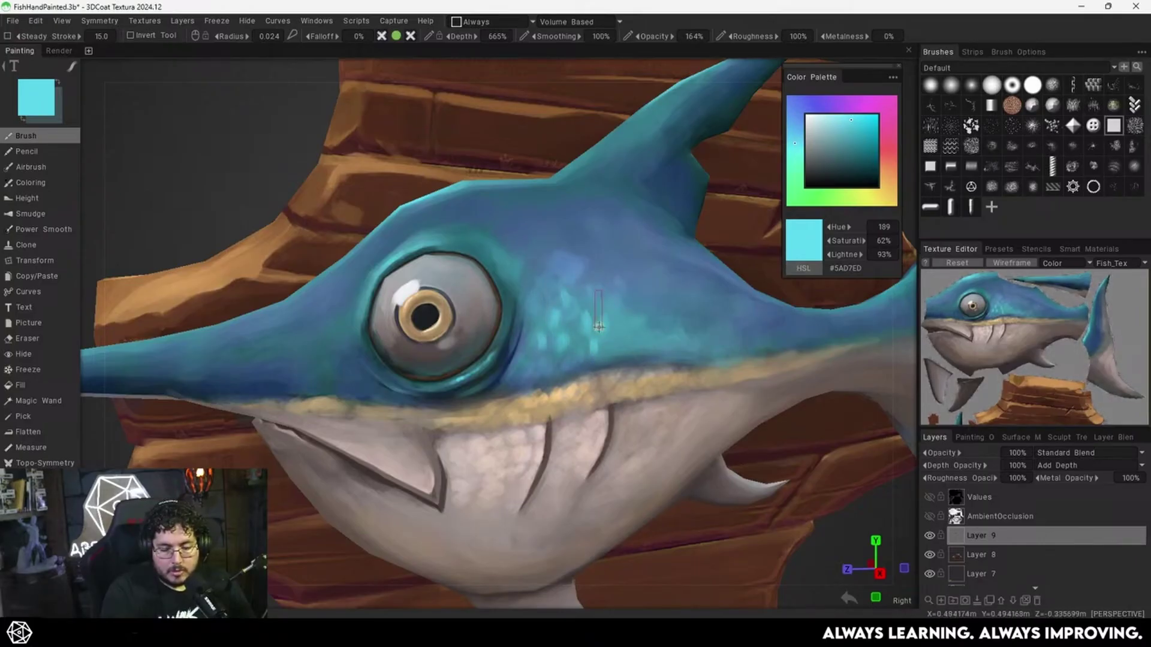
key(v)
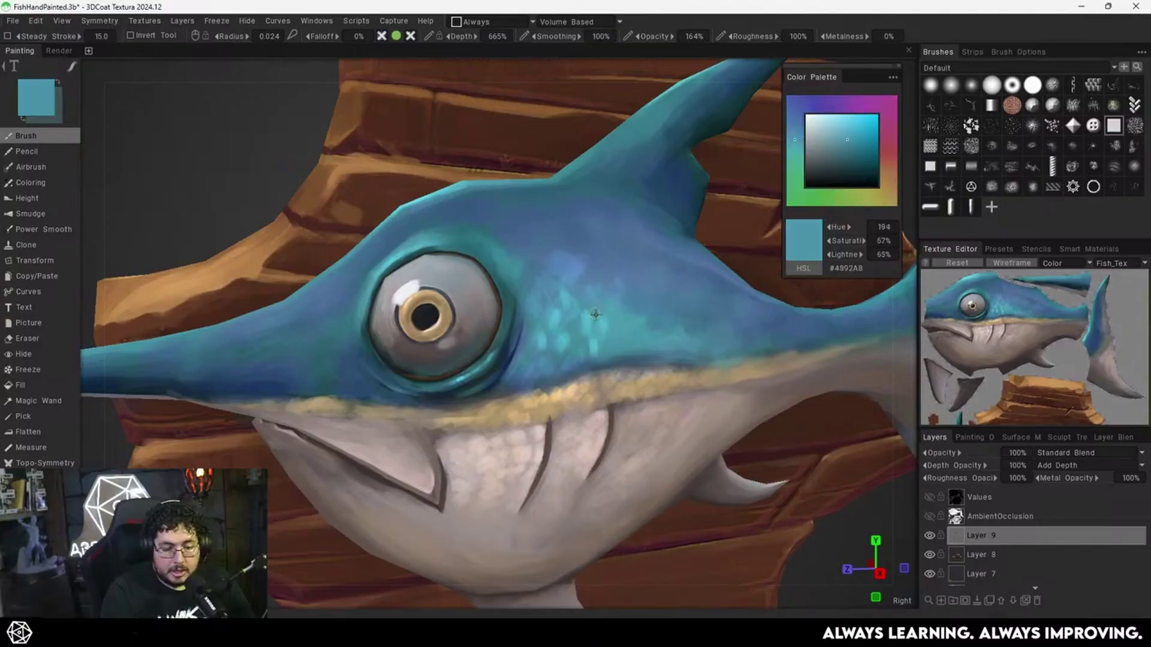
alt+middle_drag(616, 320, 600, 321)
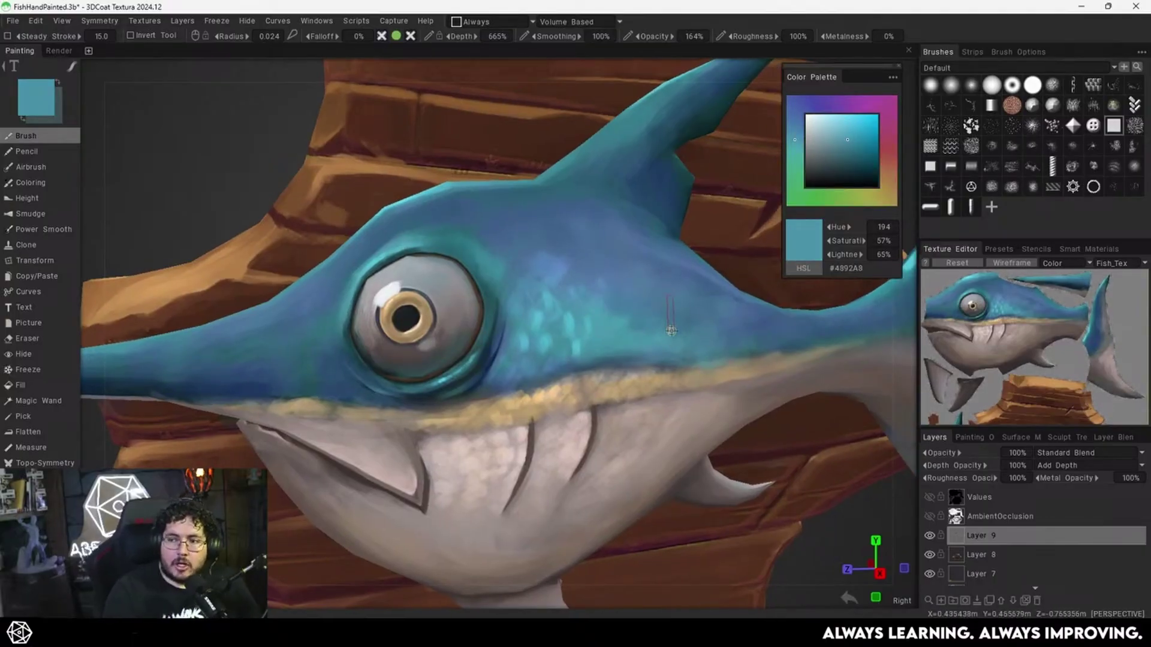
alt+drag(624, 330, 601, 318)
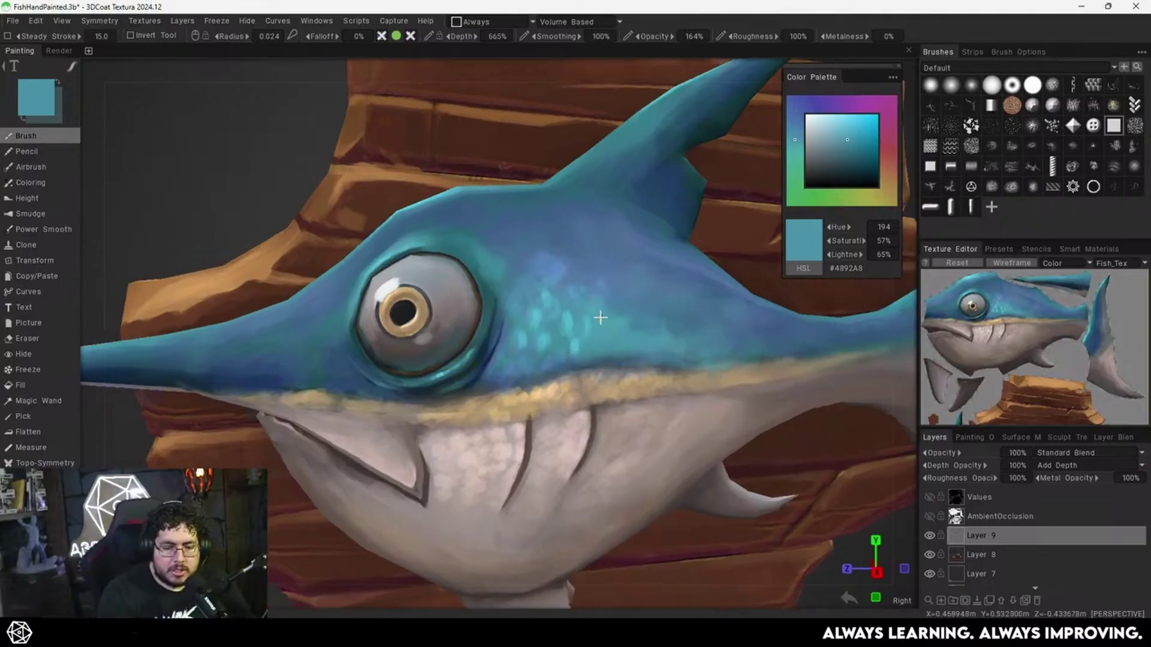
Blend the scale marks behind the eye with brush radius 0.037, using sampled blues and the cyan #4FB3C6.
key(bracketright)
key(bracketright)
key(bracketright)
key(bracketright)
key(v)
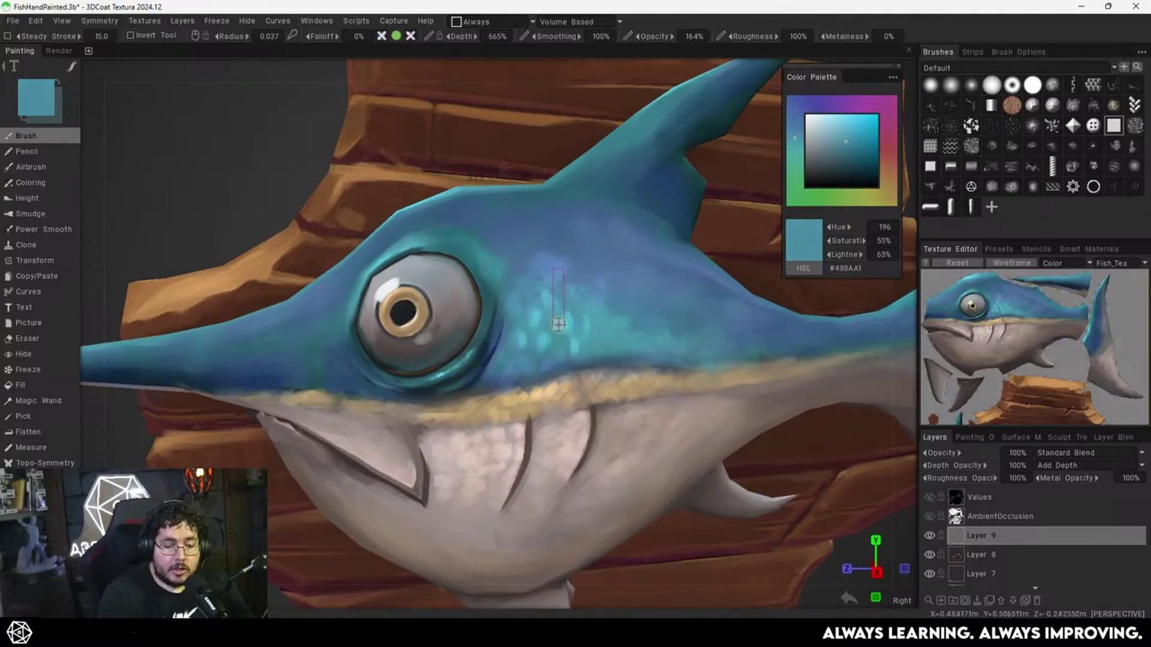
key(v)
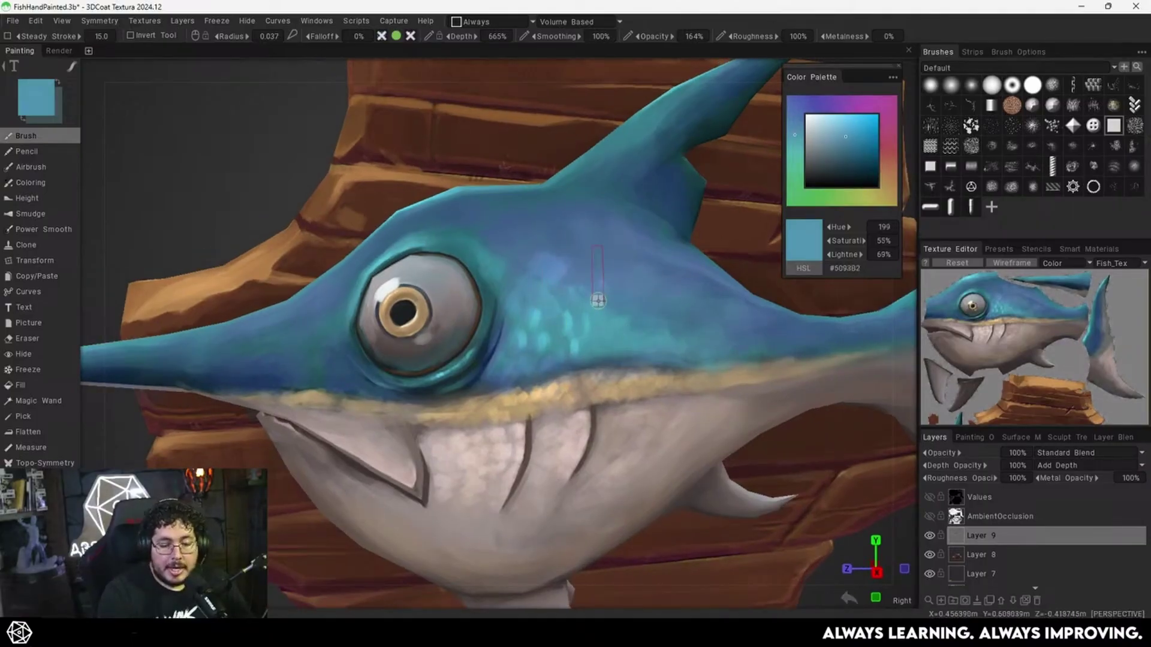
key(v)
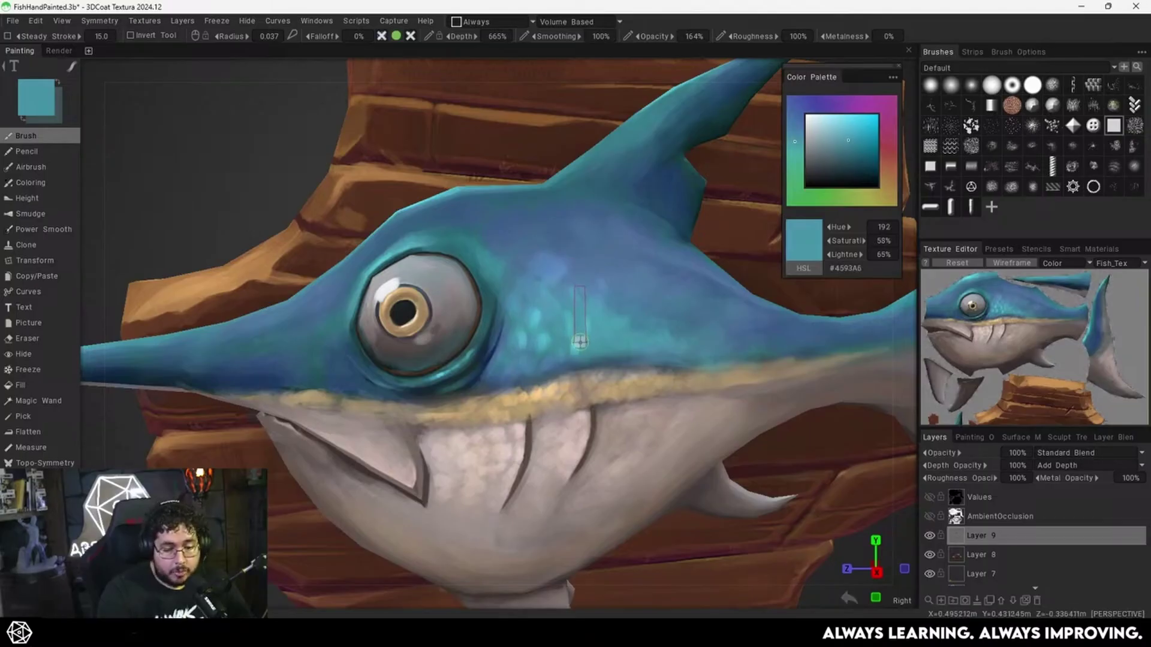
key(v)
Extend the scale marks down towards the tan stripe with the sampled cyan #4FB4C7 and reduce the brush radius to 0.029.
alt+drag(624, 327, 632, 361)
alt+right_drag(633, 361, 534, 388)
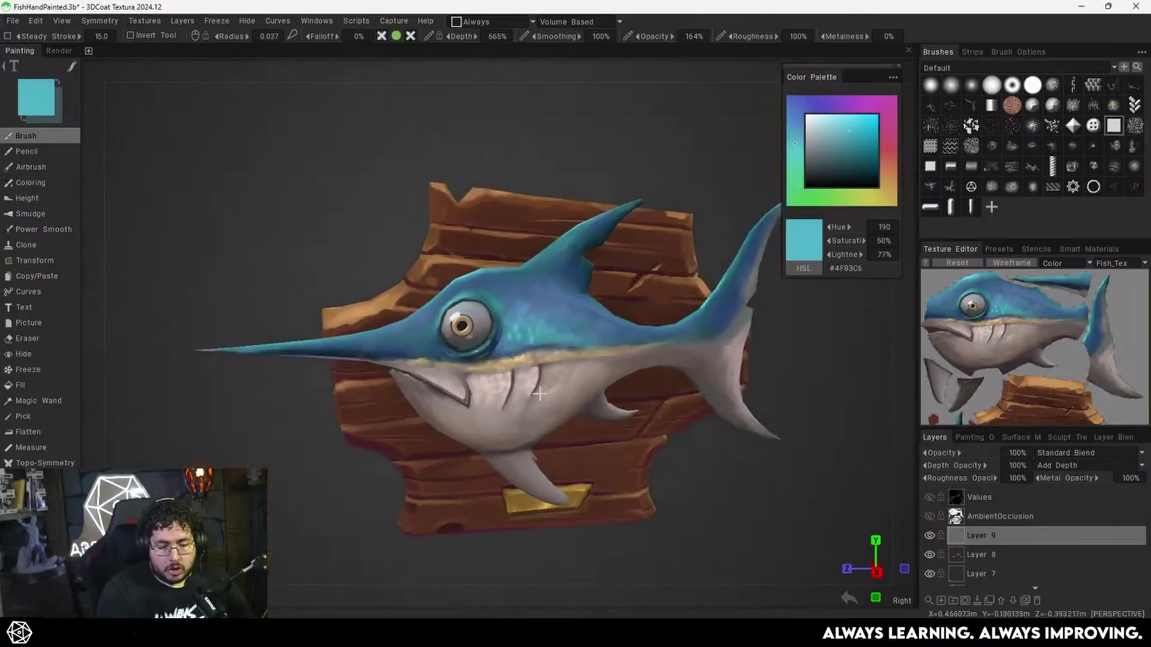
mouse_move(591, 355)
alt+mouse_down()
mouse_move(652, 329)
mouse_move(608, 343)
alt+mouse_up()
mouse_move(551, 378)
alt+right_down()
mouse_move(602, 360)
mouse_move(620, 336)
alt+right_up()
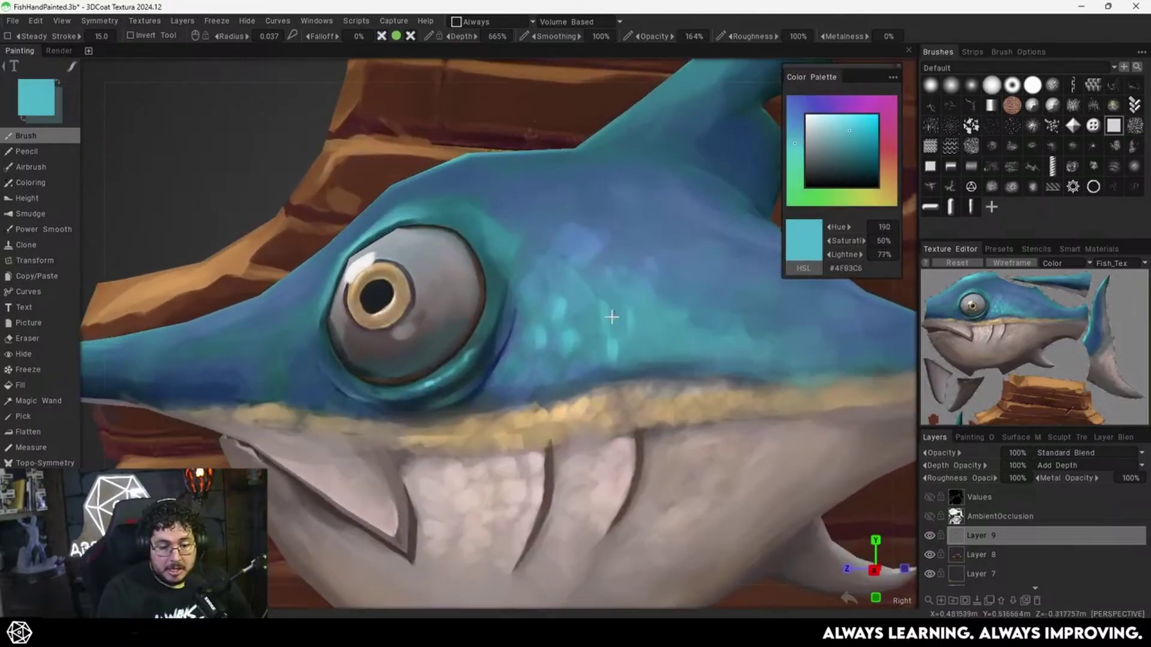
drag(611, 334, 609, 350)
key(v)
right_drag(647, 344, 623, 368)
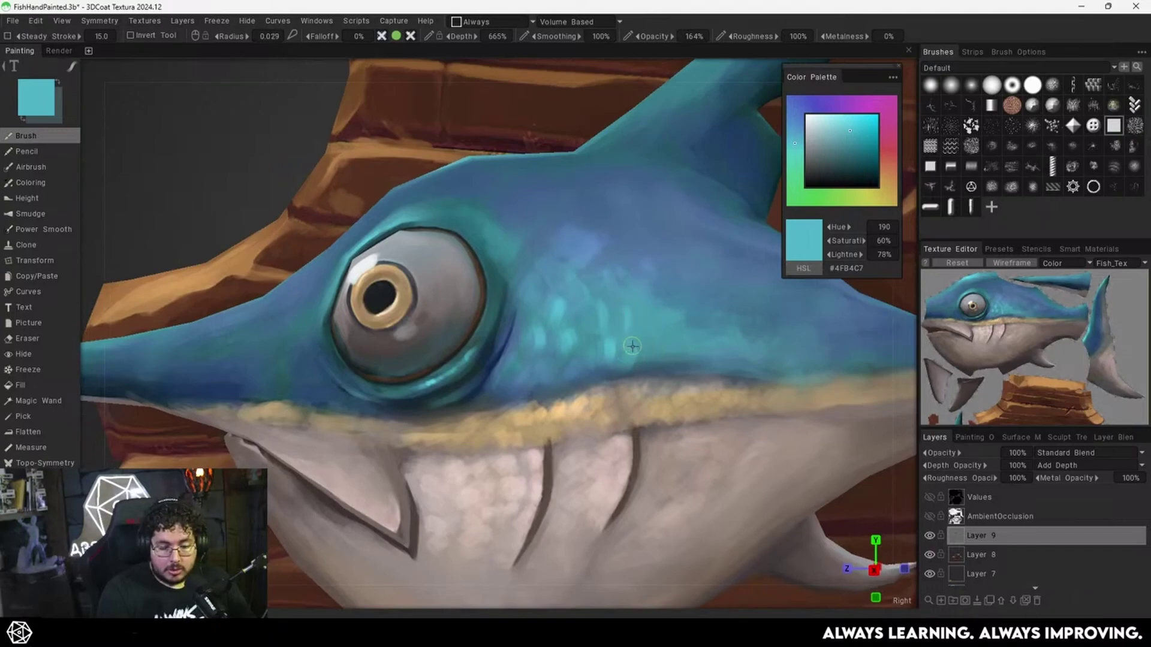
Brighten the tan stripe above the gills with #F5C98E at brush radius 0.023, and sample the pale pink #D9C3BD.
key(v)
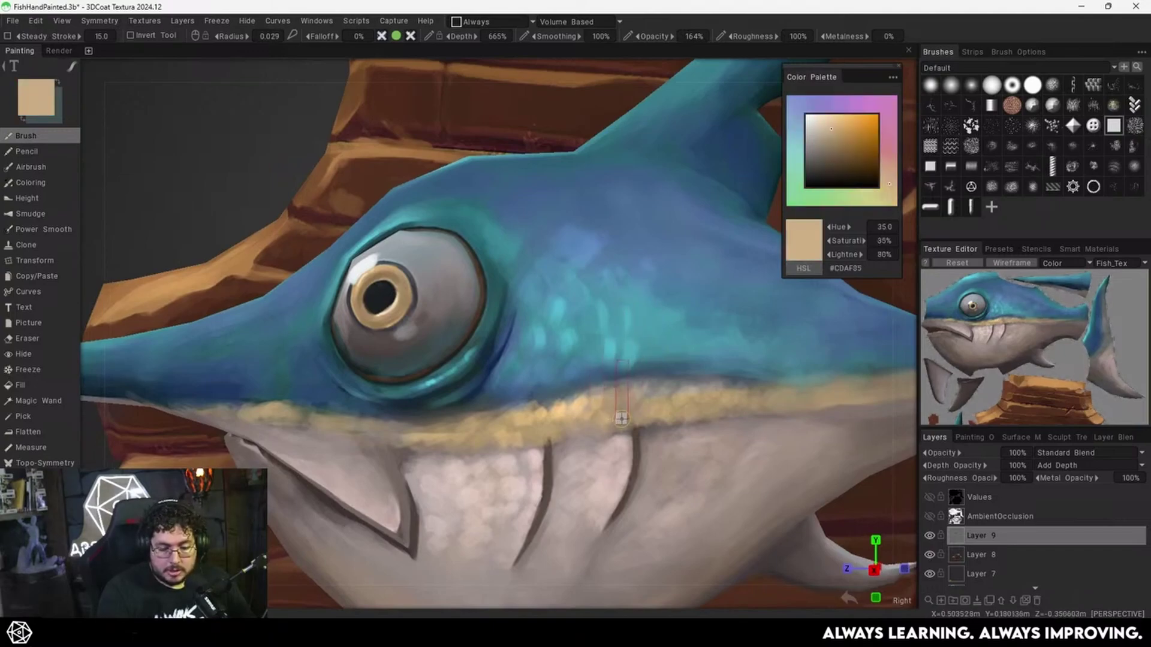
key(v)
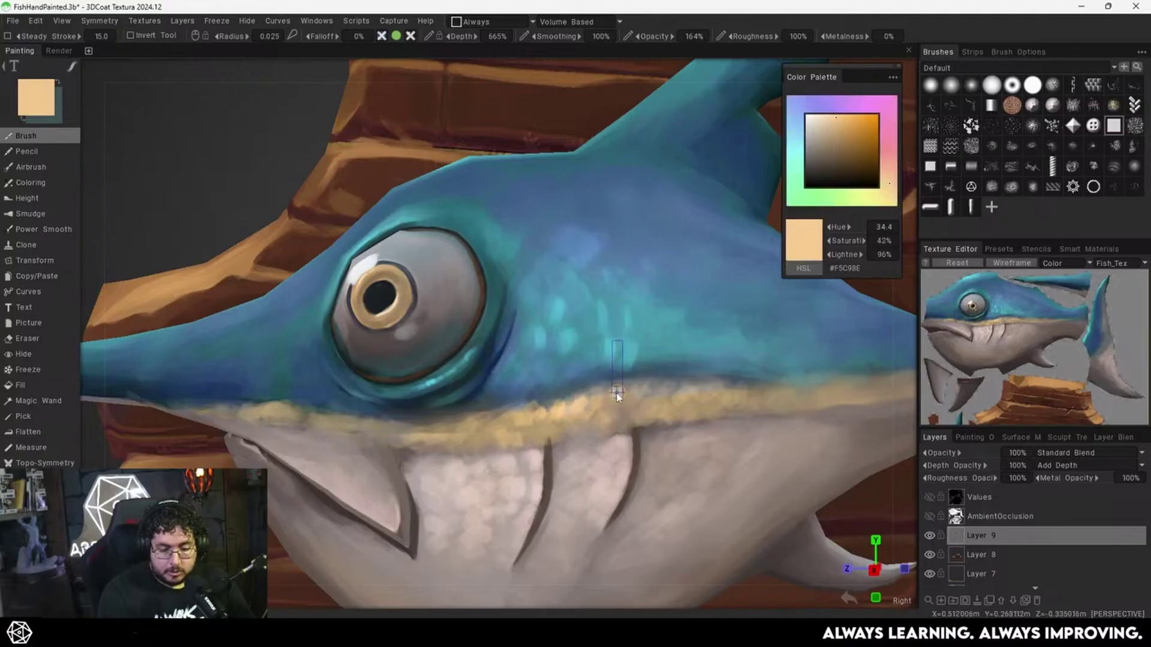
right_drag(617, 394, 613, 393)
mouse_move(613, 391)
mouse_down()
mouse_move(613, 406)
mouse_move(630, 406)
mouse_move(581, 425)
mouse_up()
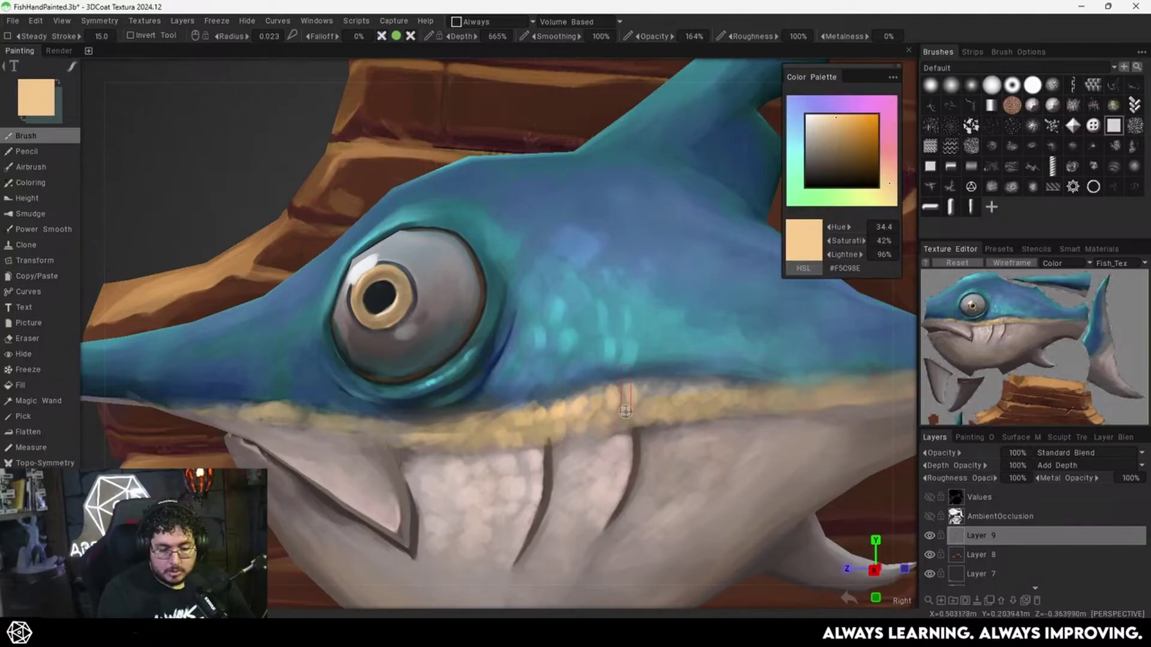
key(v)
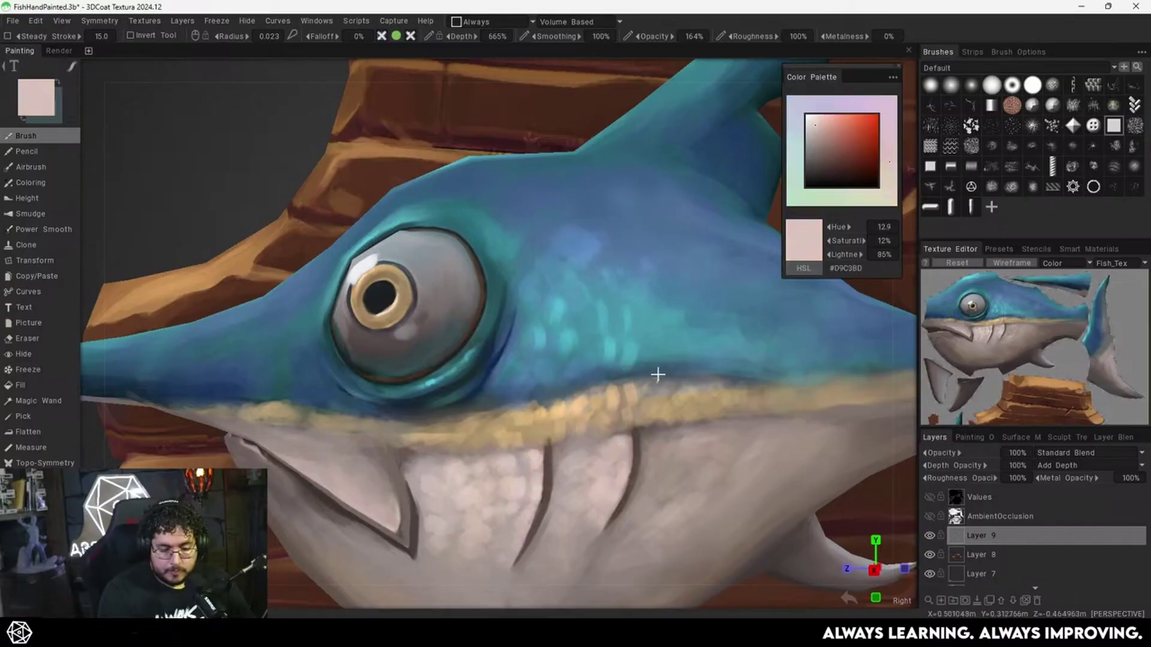
Touch up the area between the mouth and the stripe with the sampled greyish pink #B3A29C at brush radius 0.036.
scroll(659, 375, down, 10)
alt+right_drag(614, 364, 664, 337)
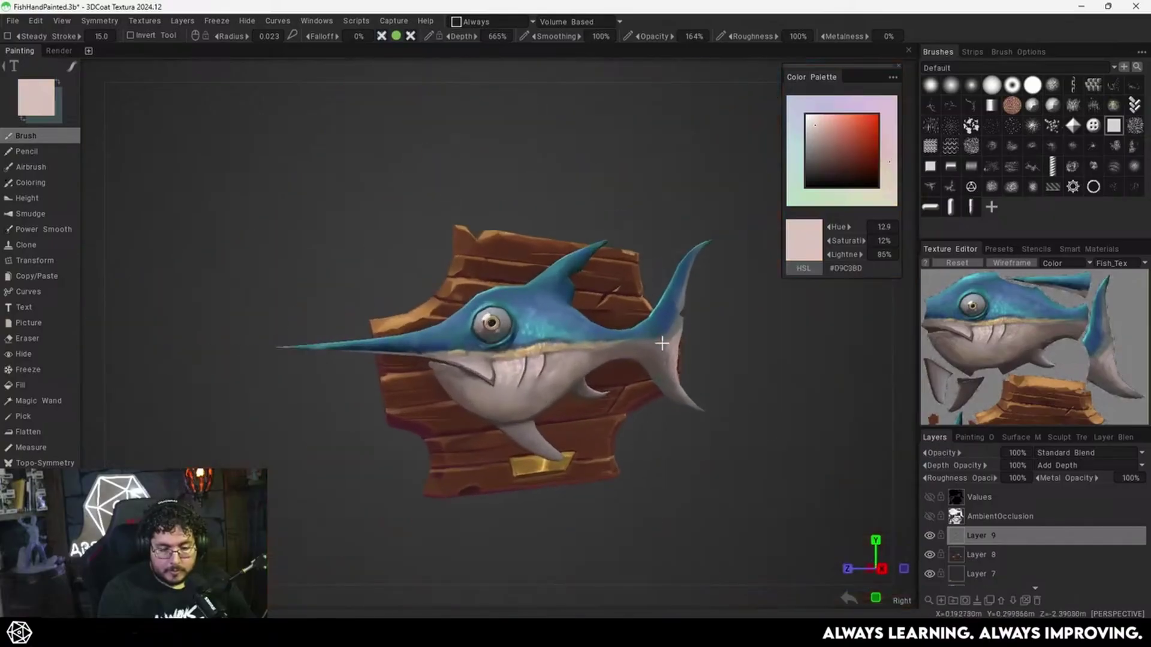
alt+drag(664, 337, 652, 360)
alt+right_drag(653, 359, 681, 314)
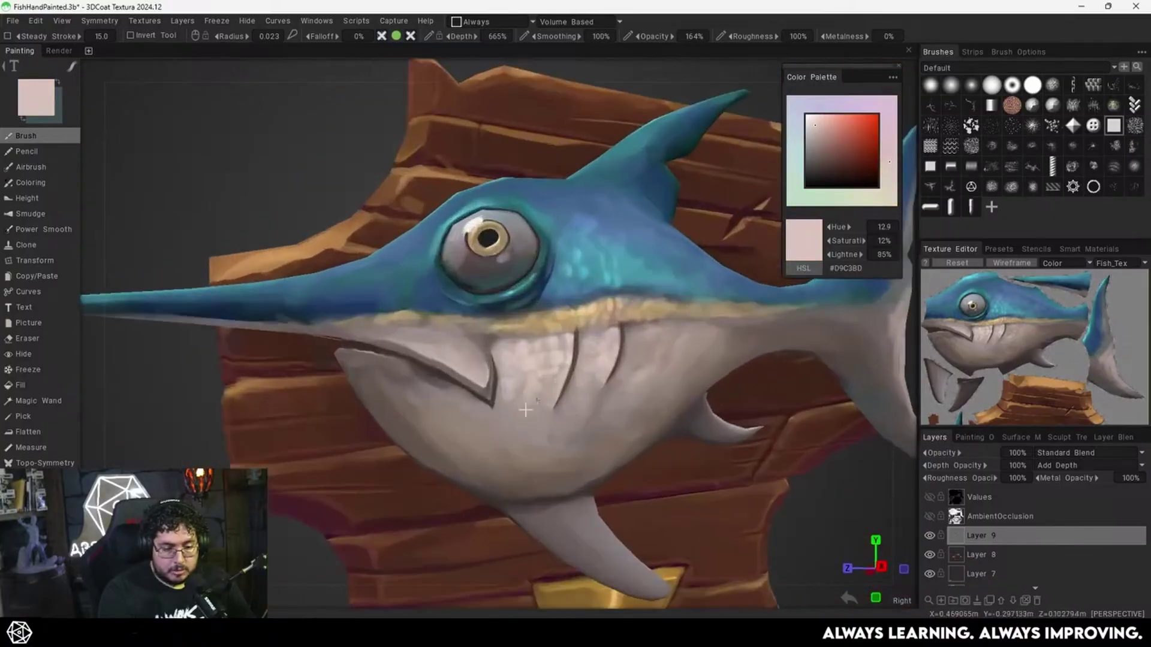
alt+middle_drag(525, 409, 528, 459)
key(bracketright)
key(bracketright)
key(v)
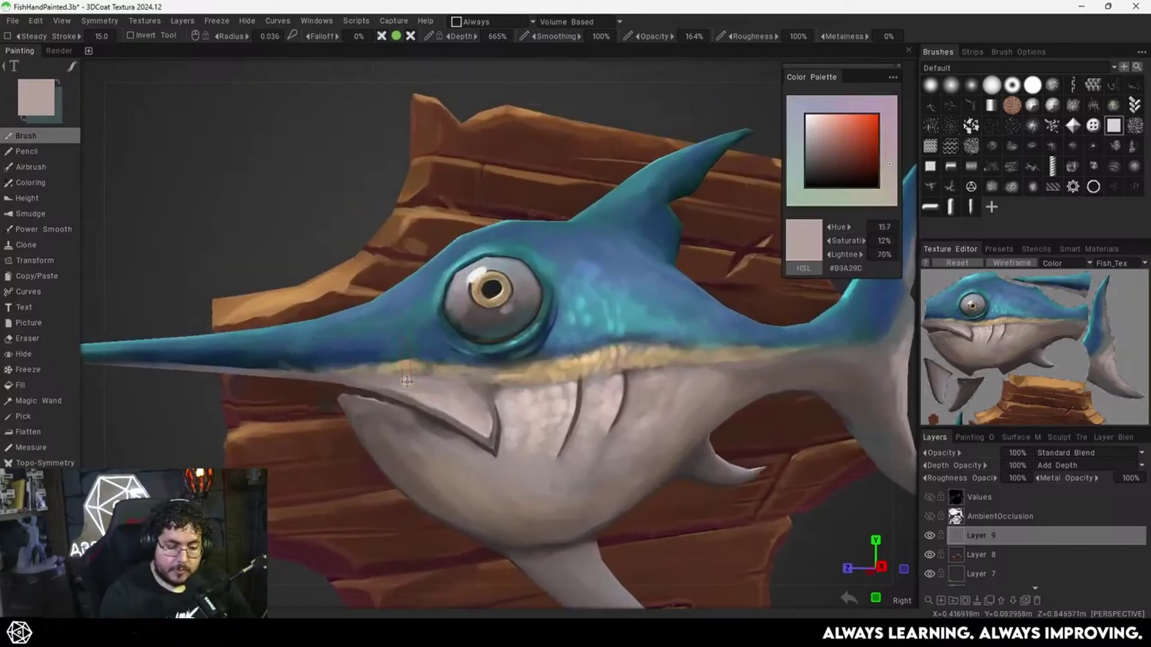
mouse_move(414, 388)
mouse_down()
mouse_move(403, 387)
mouse_move(433, 388)
mouse_up()
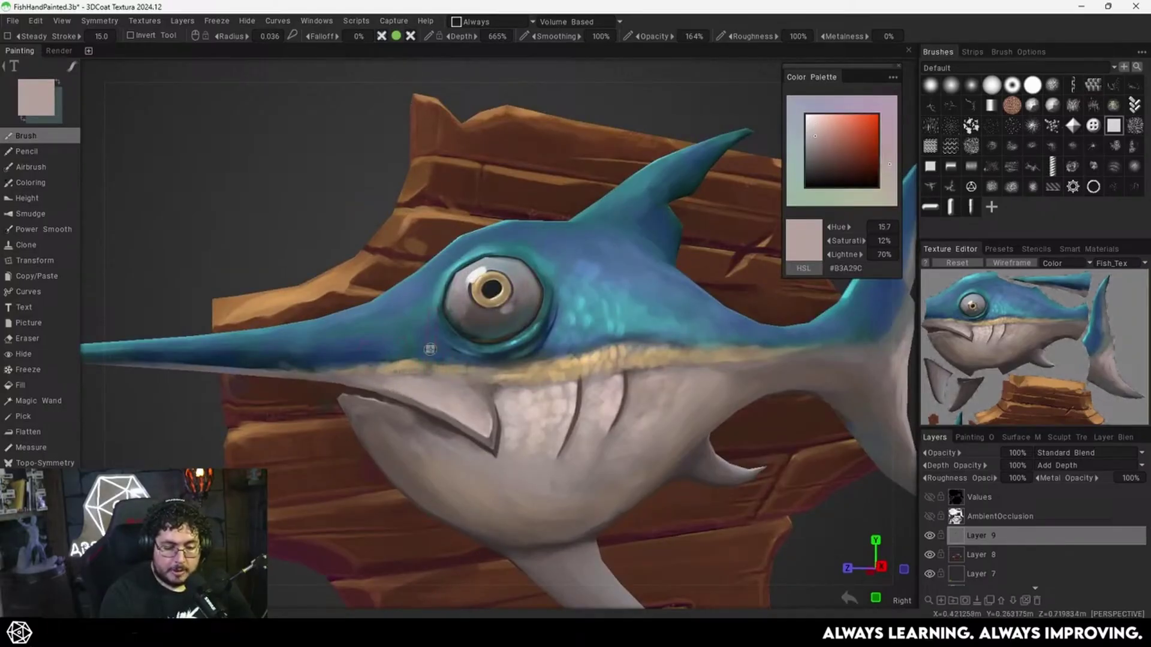
Show the AmbientOcclusion layer and switch it off and on to compare its effect on the whole model.
alt+right_drag(653, 302, 549, 418)
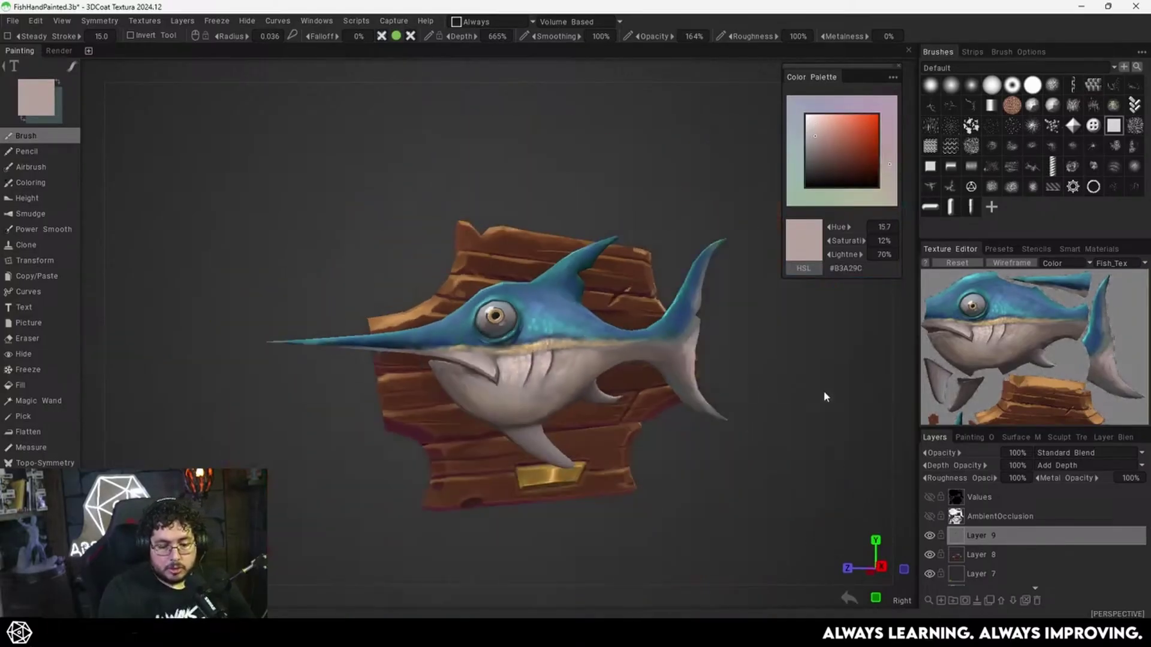
click(929, 497)
click(929, 516)
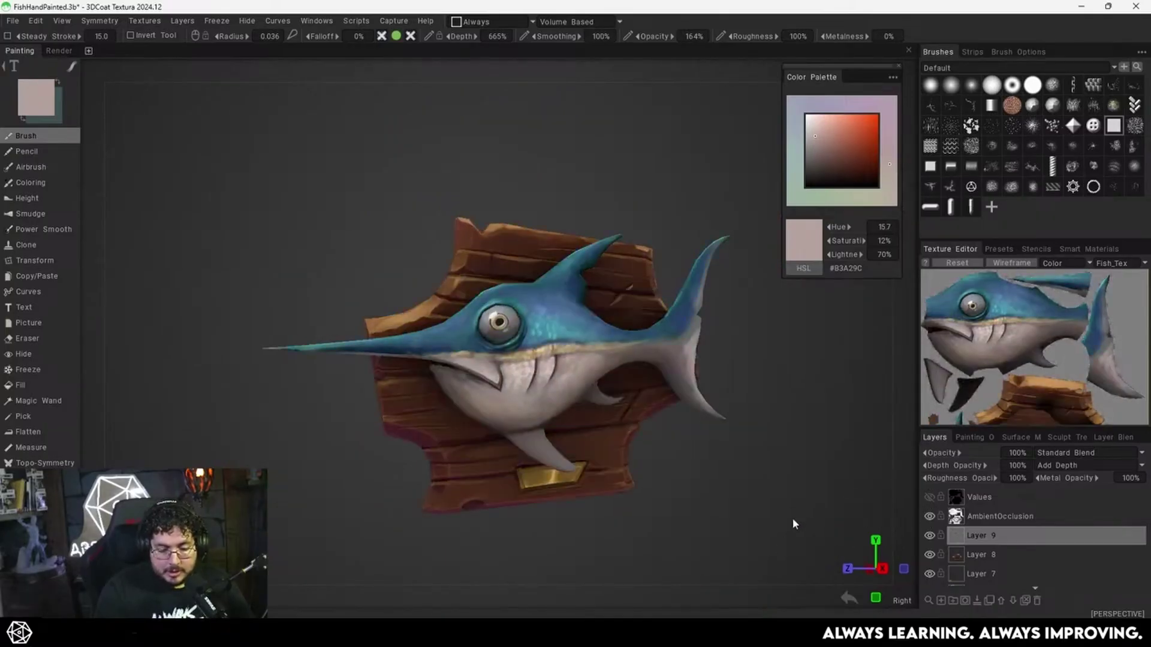
mouse_move(792, 517)
mouse_down()
mouse_move(752, 526)
mouse_move(803, 504)
mouse_up()
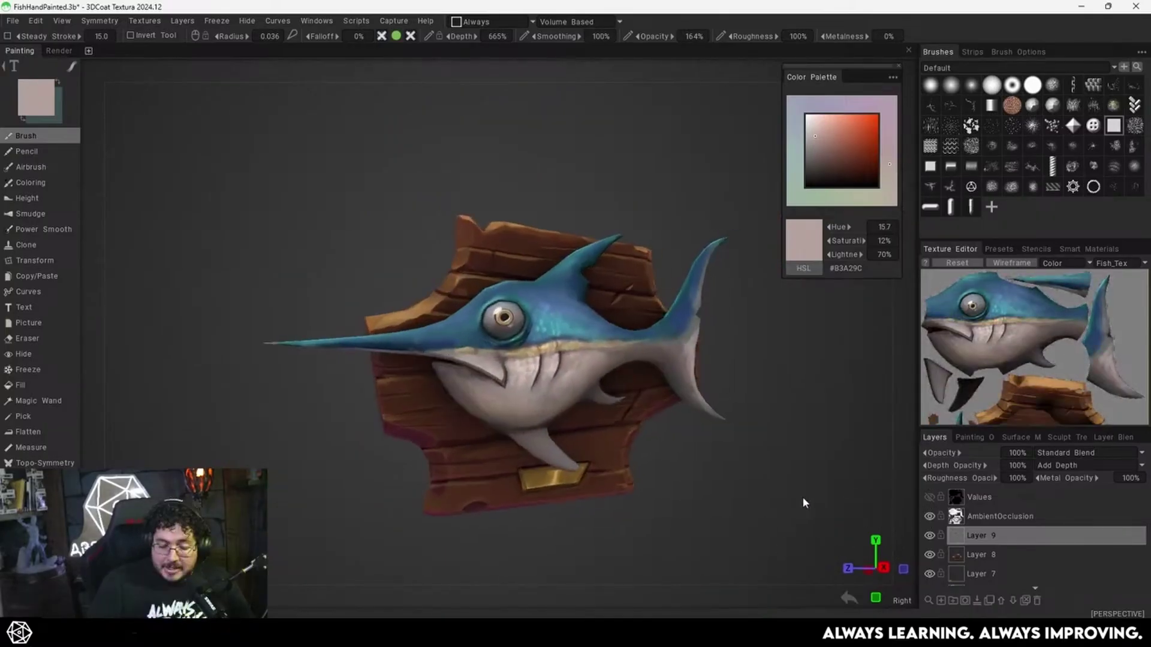
alt+right_drag(635, 366, 611, 414)
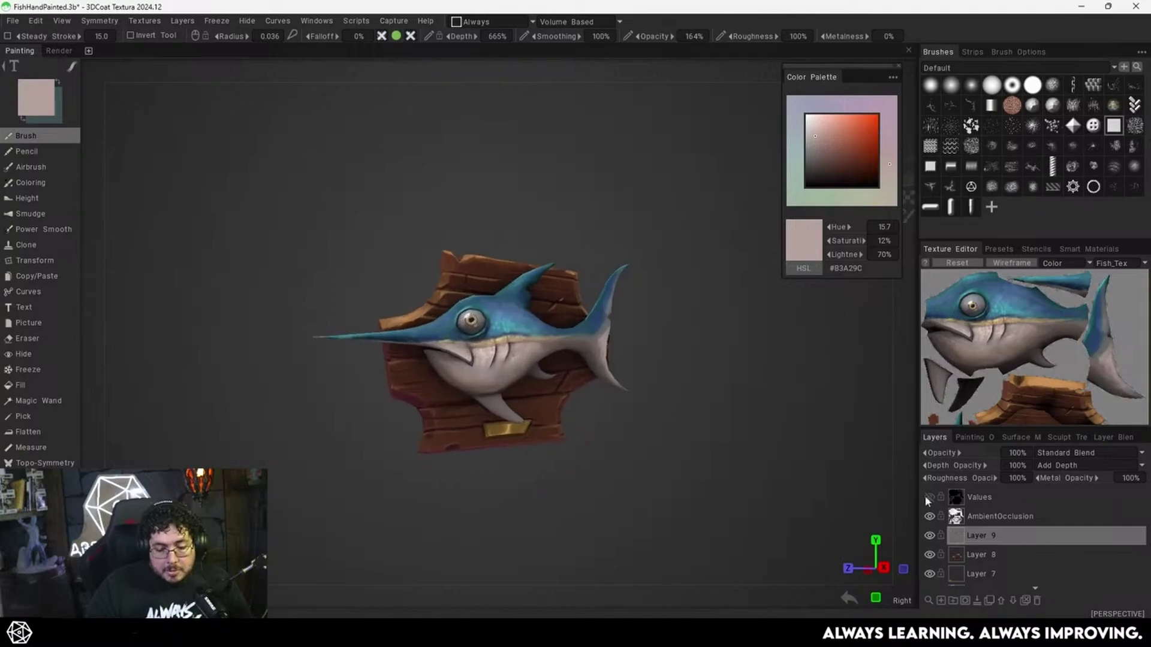
click(929, 516)
click(929, 516)
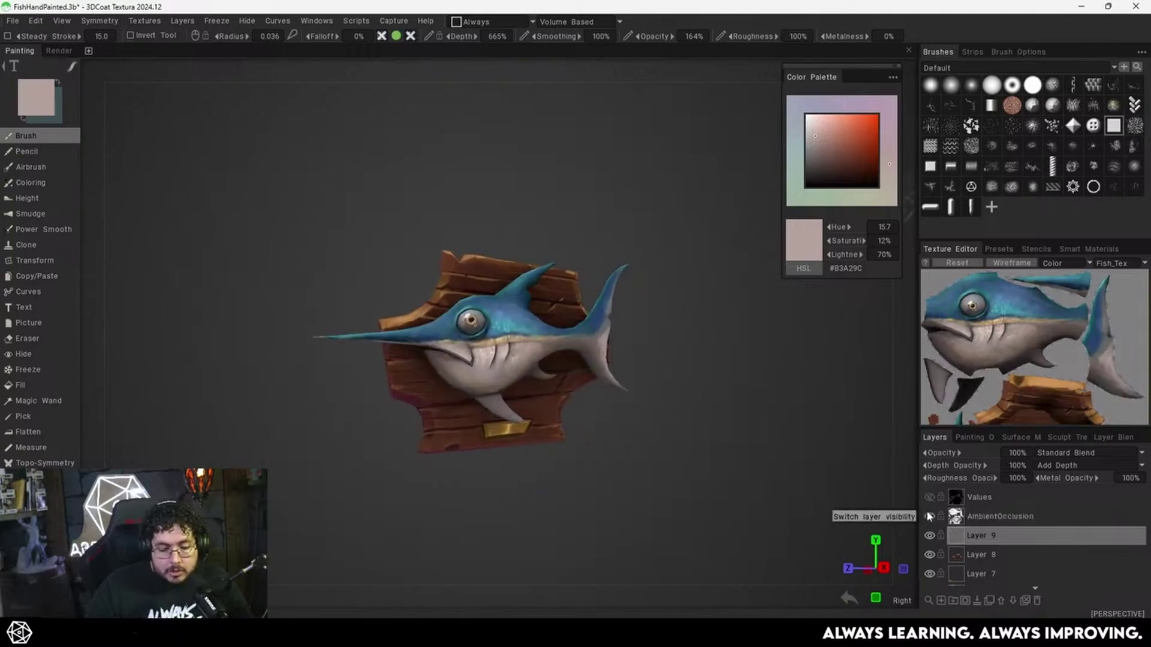
Check the whole model with ambient occlusion visible and save the FishHandPainted project.
scroll(634, 447, up, 3)
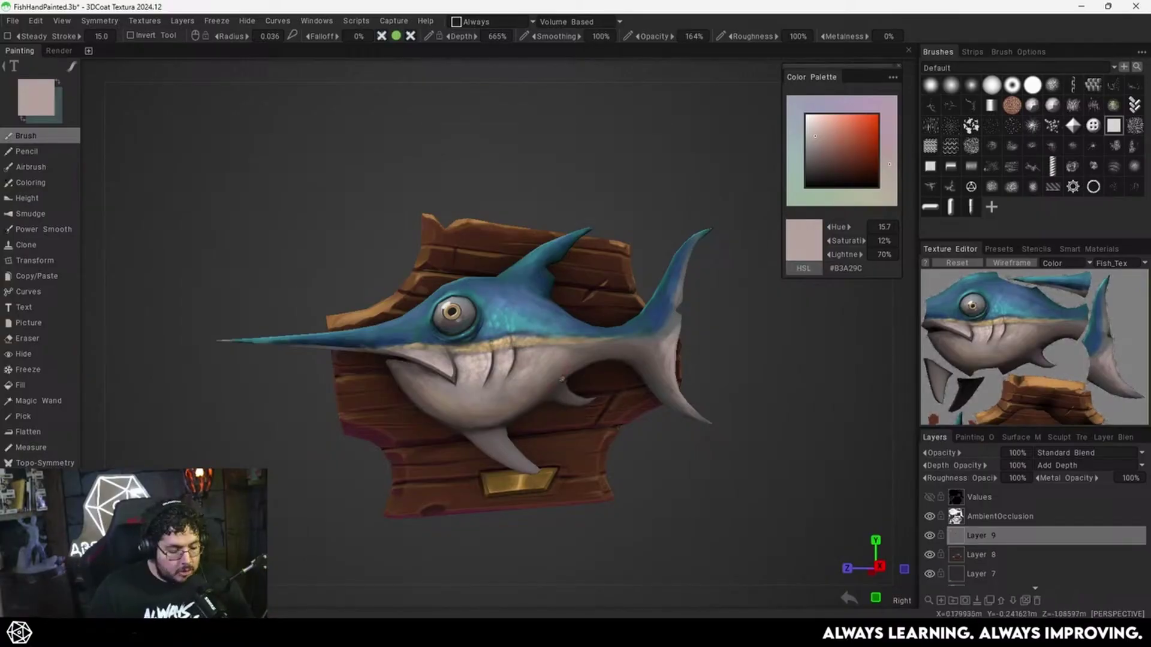
alt+drag(560, 384, 565, 393)
alt+middle_drag(566, 393, 615, 398)
scroll(615, 397, down, 1)
alt+drag(616, 398, 607, 393)
alt+middle_drag(607, 393, 586, 384)
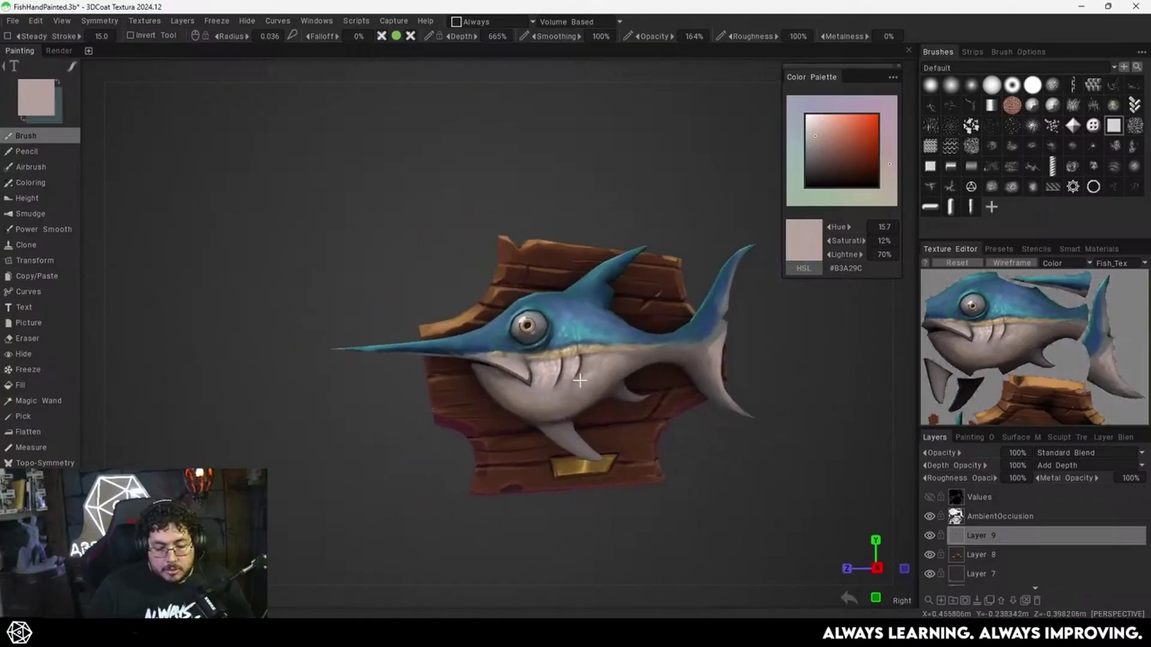
key(ctrl+s)
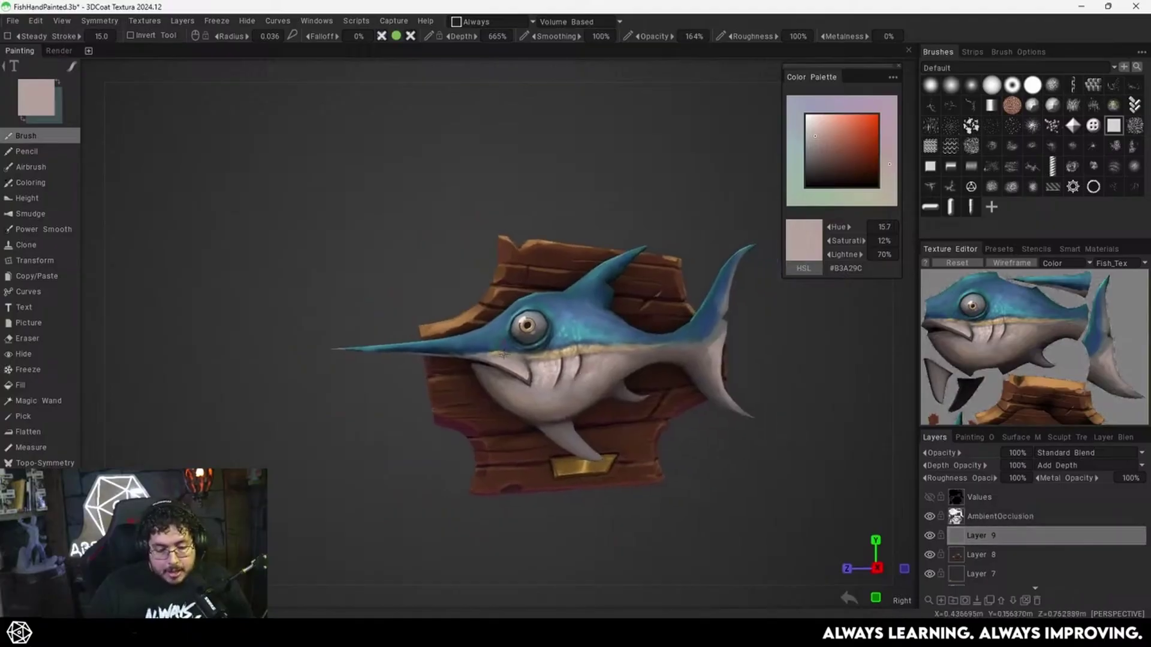
Send the texture layers to Photoshop and update Layers.psd from its changed disk copy.
click(33, 21)
click(33, 20)
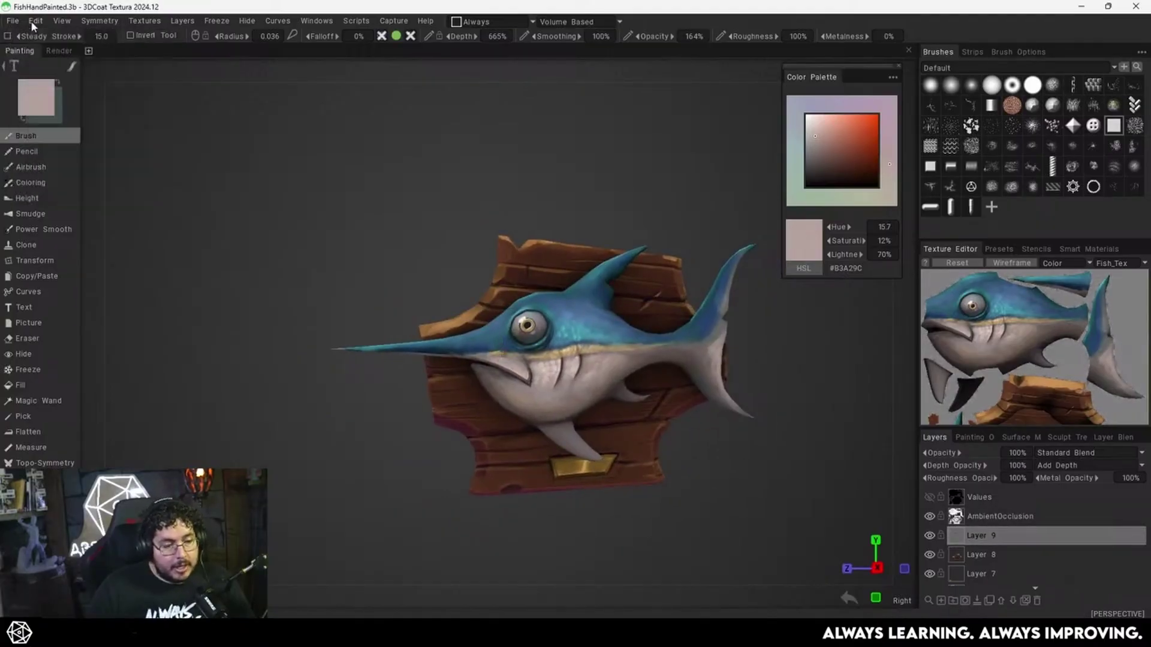
click(33, 21)
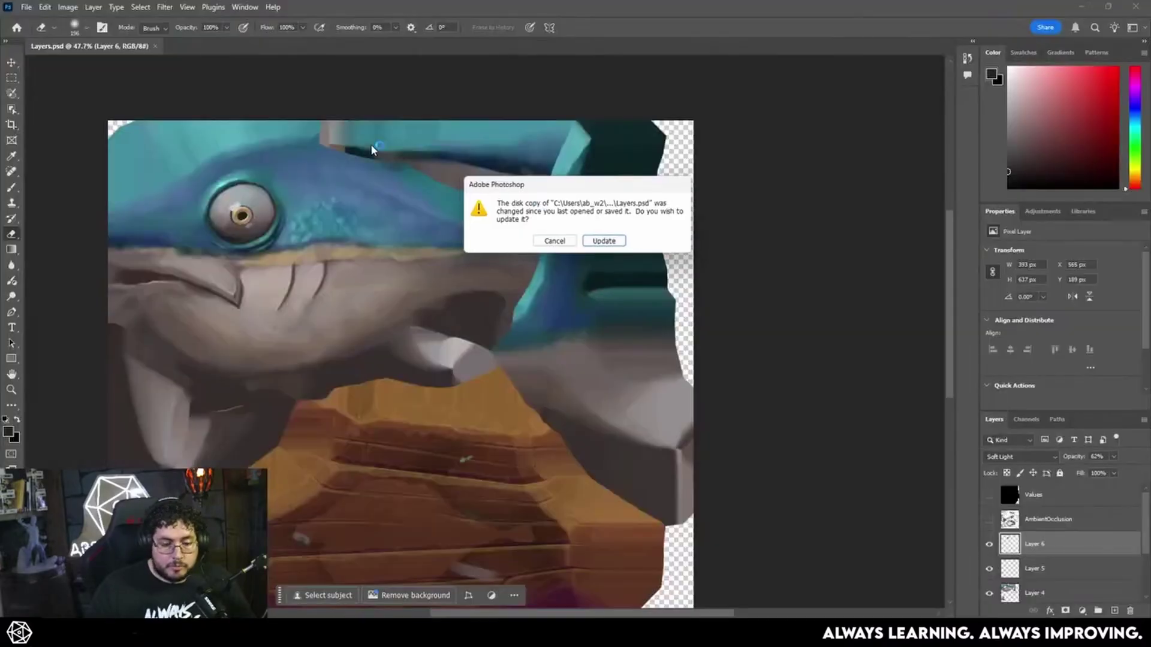
click(599, 243)
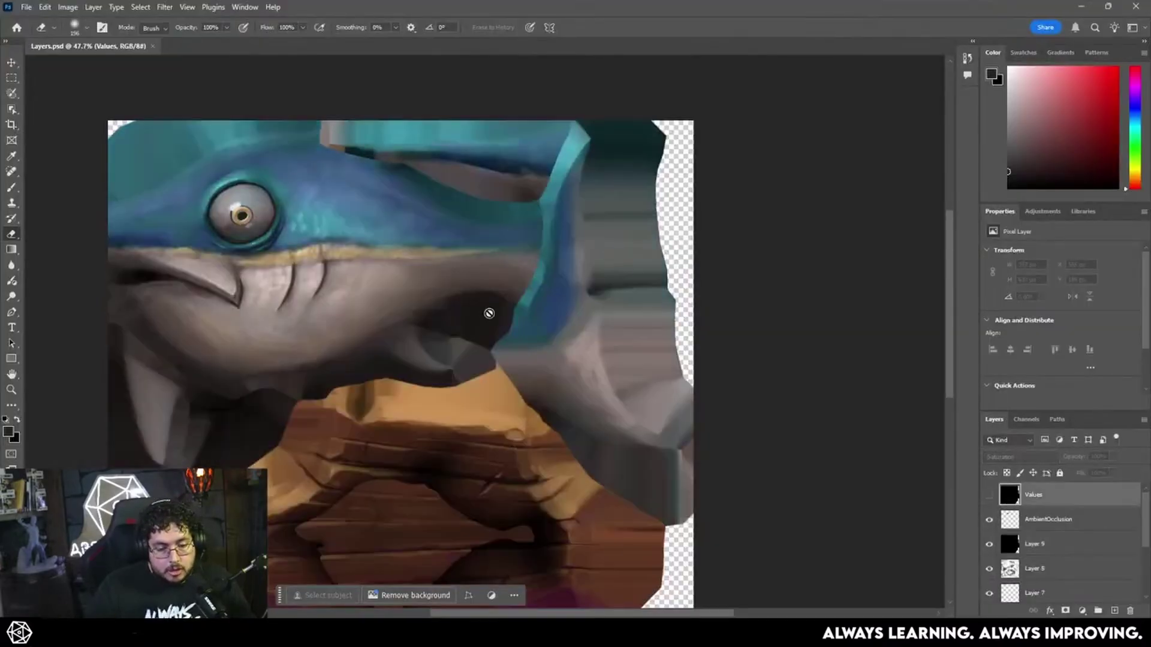
Compare the texture with and without the AmbientOcclusion layer, and set that layer's blend mode to Normal.
alt+scroll(422, 309, down, 2)
drag(621, 342, 679, 270)
key(w)
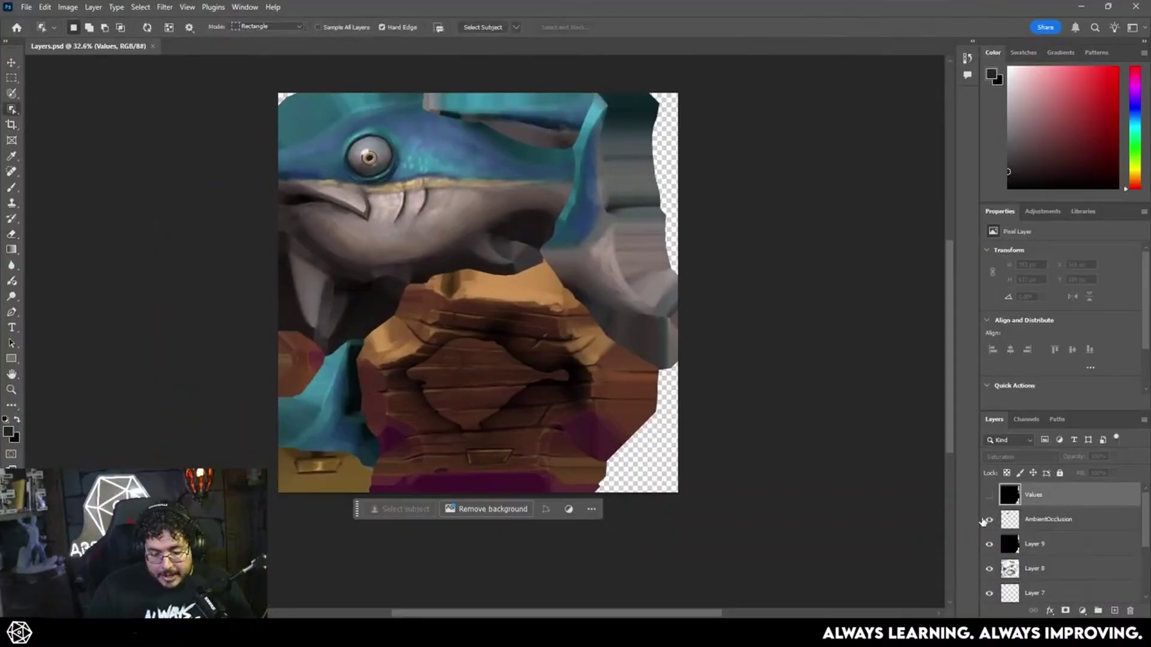
click(988, 521)
click(988, 521)
click(1001, 519)
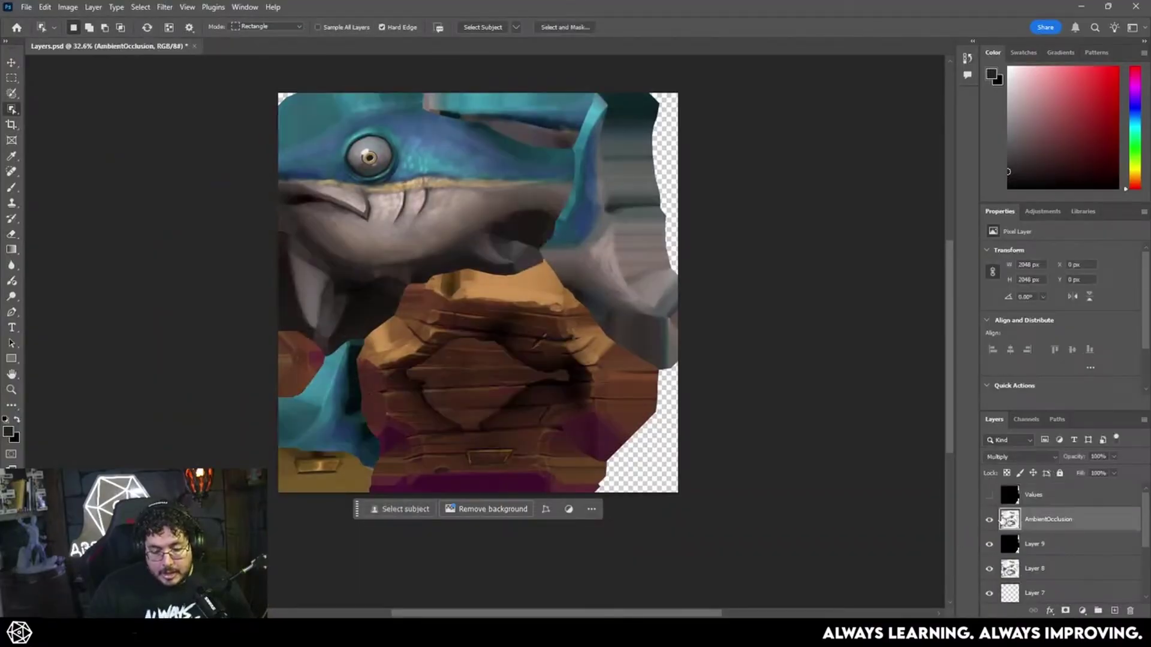
click(1019, 457)
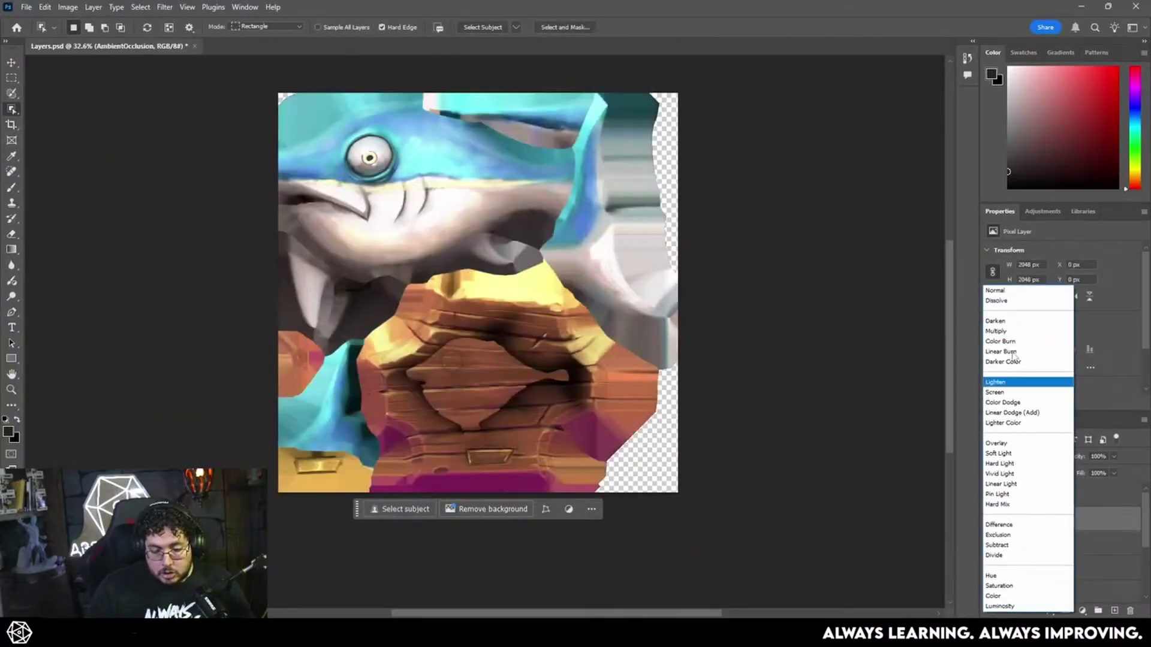
click(1013, 292)
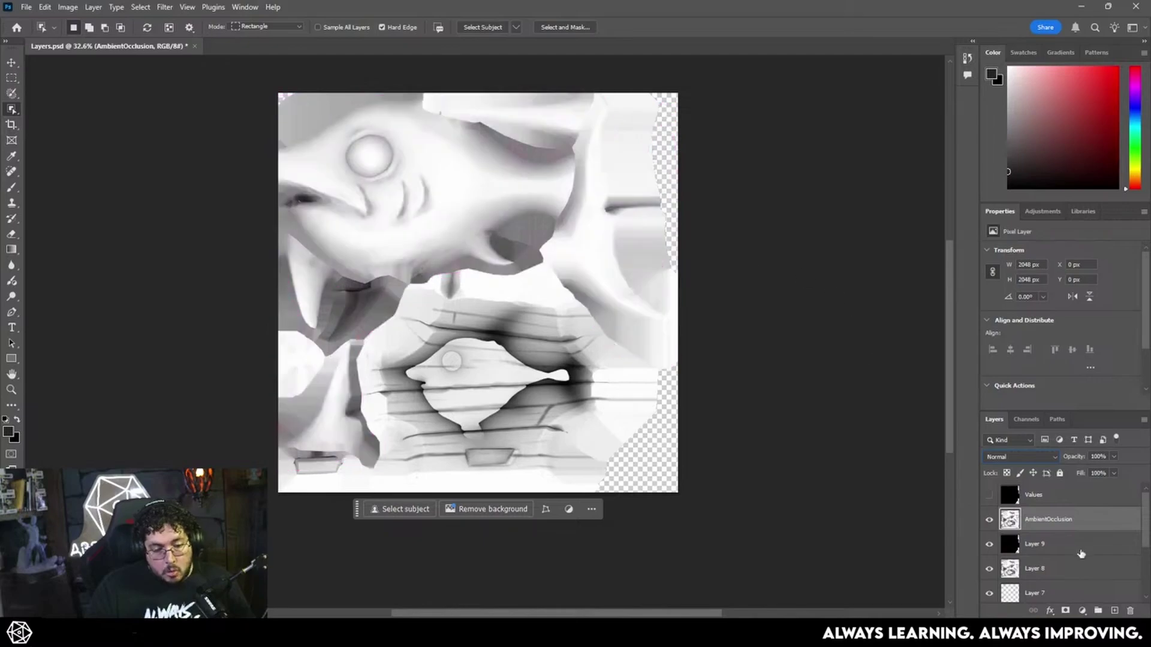
Colorize the AmbientOcclusion layer purple with Hue/Saturation, using hue 252 and saturation 39.
key(ctrl+u)
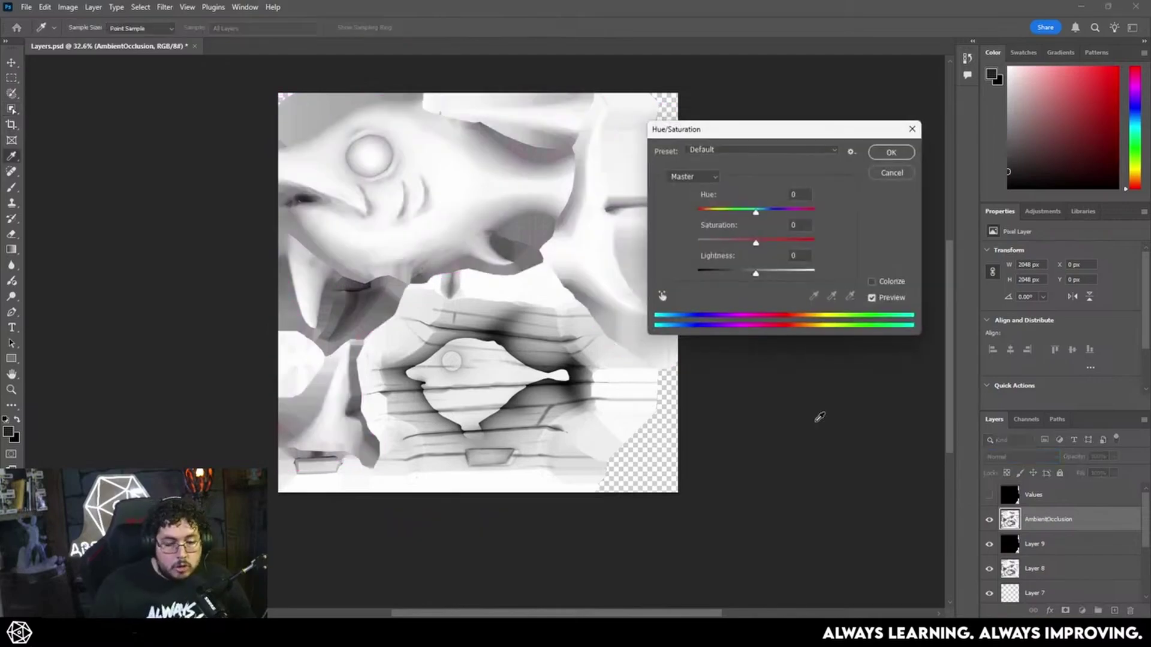
click(872, 281)
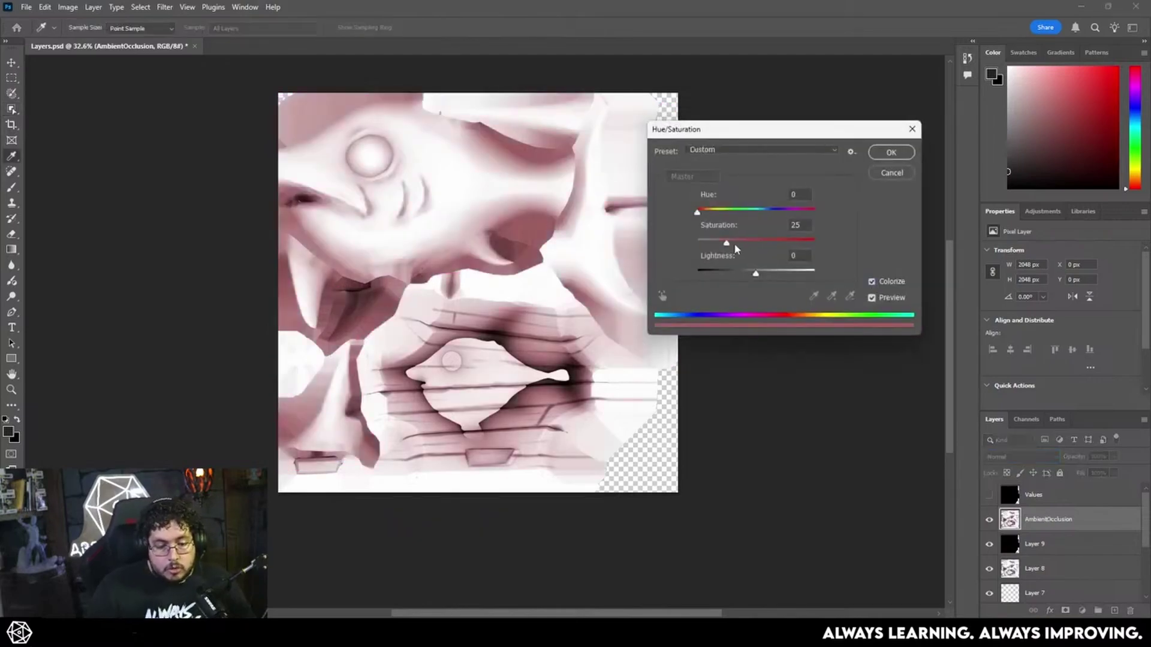
mouse_move(727, 246)
mouse_down()
mouse_move(764, 242)
mouse_move(719, 248)
mouse_move(746, 247)
mouse_up()
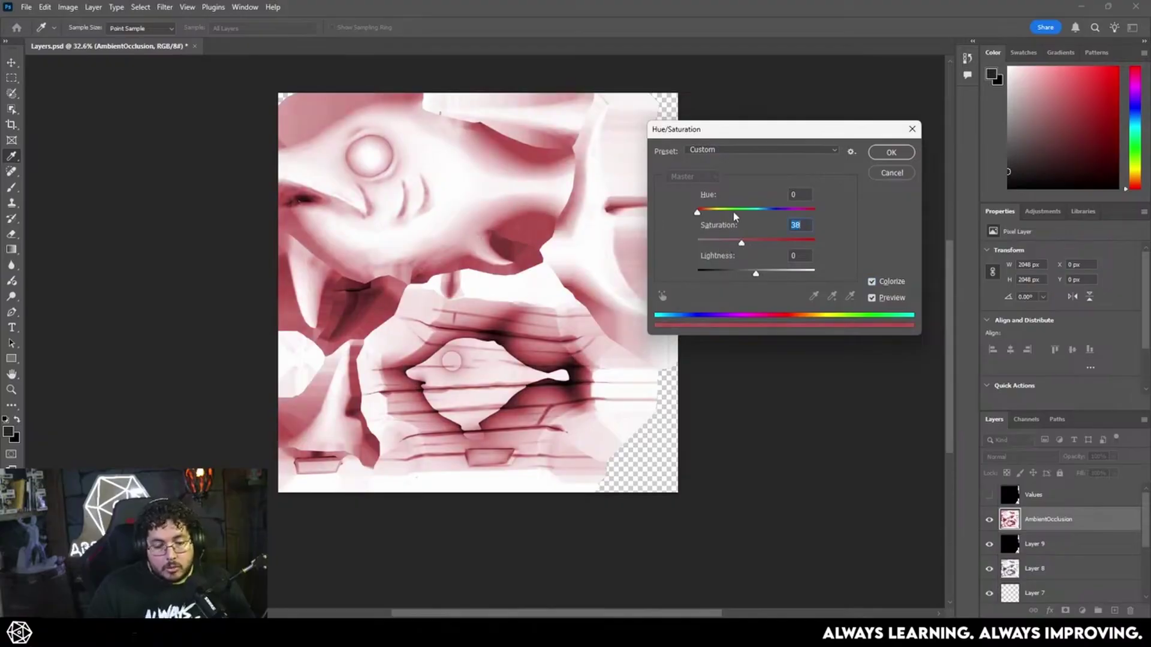
drag(723, 213, 767, 210)
drag(769, 213, 744, 244)
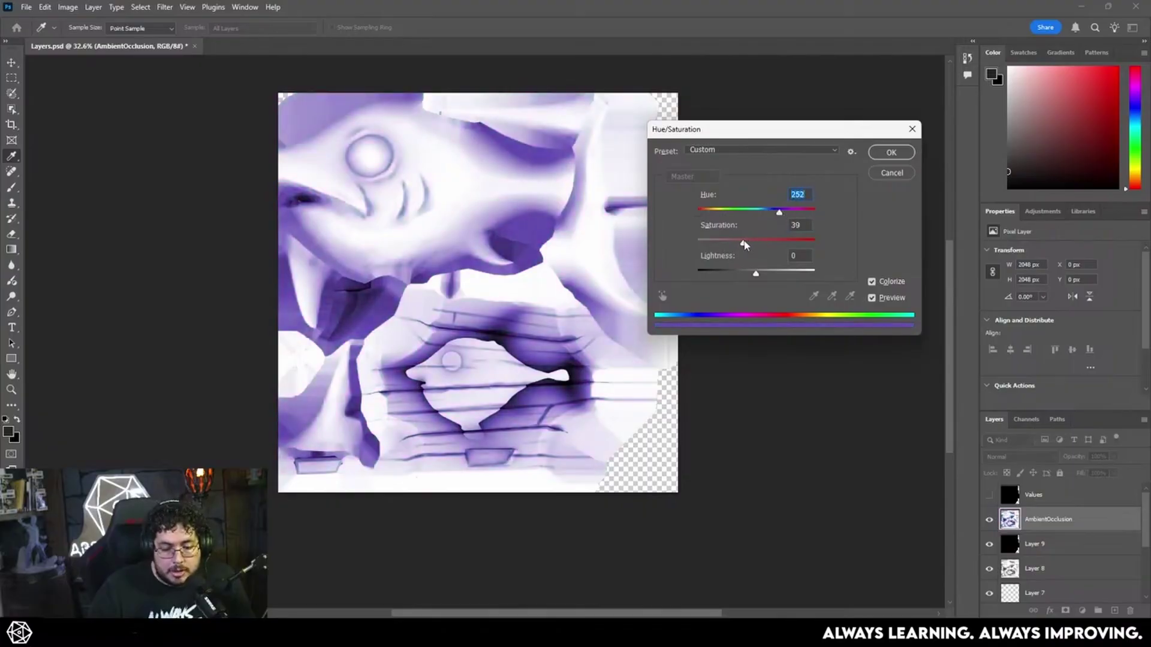
click(876, 155)
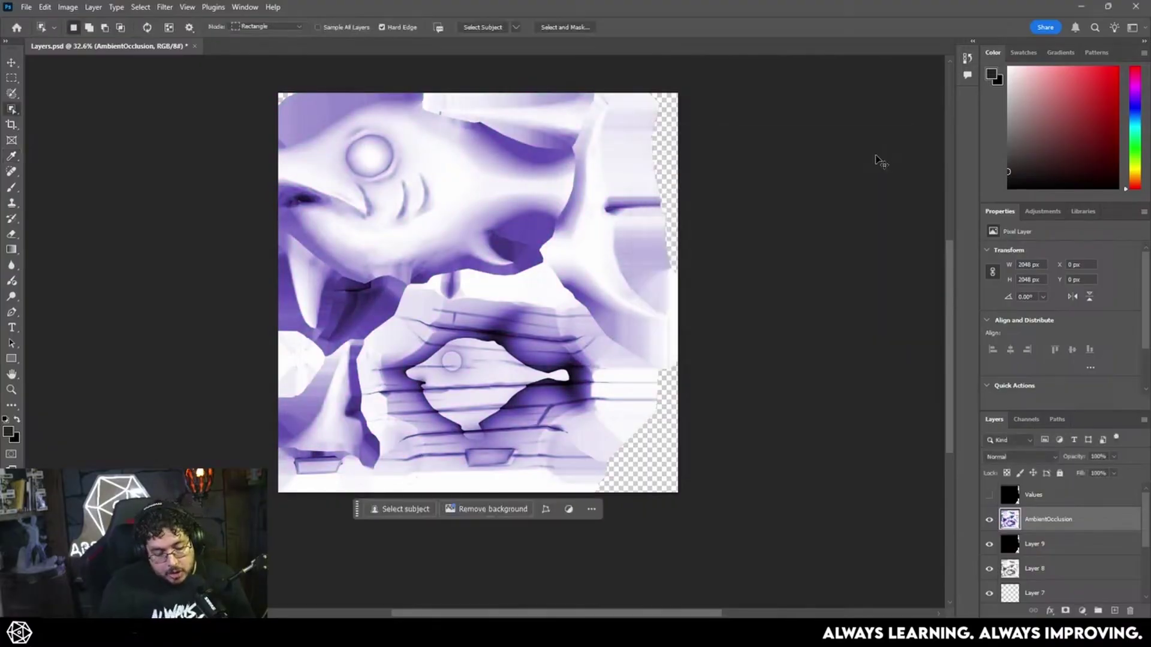
Lighten the AmbientOcclusion layer's shadows with Levels by raising the output black level to 102, and save Layers.psd.
key(ctrl+l)
drag(566, 119, 732, 135)
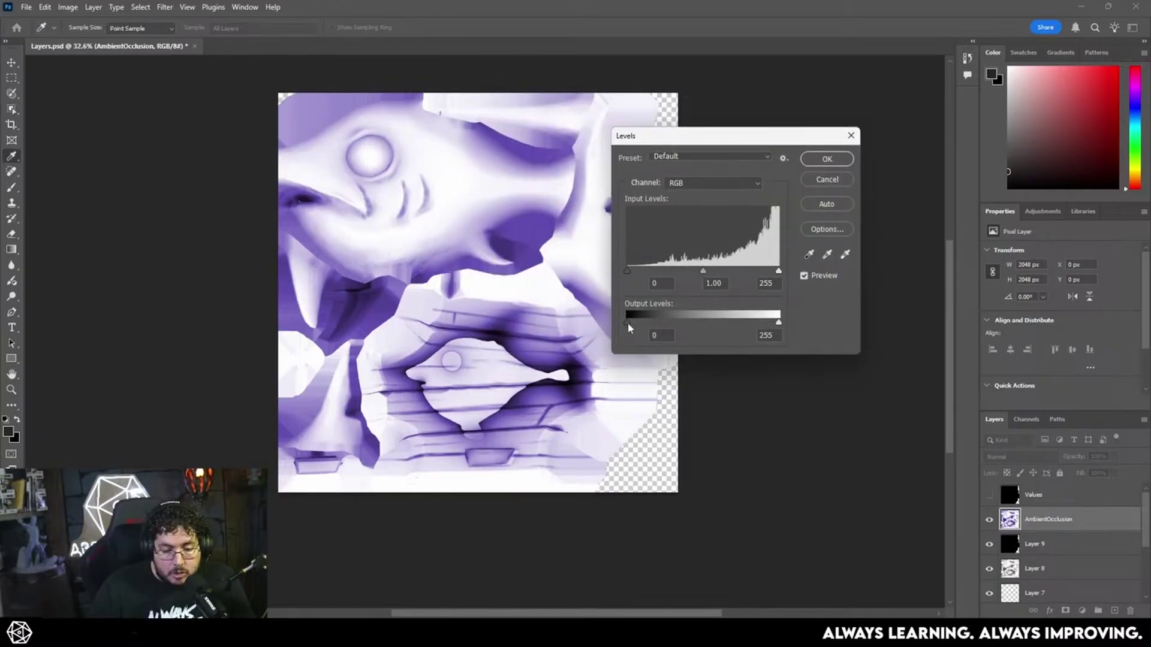
drag(627, 323, 688, 320)
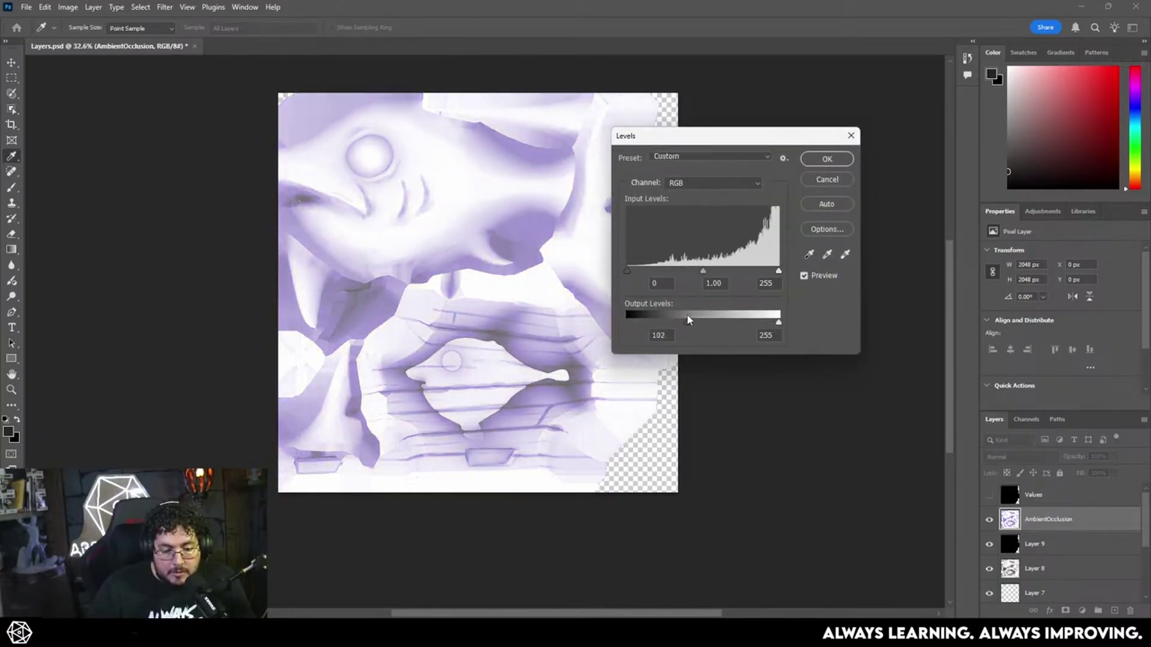
click(826, 160)
key(w)
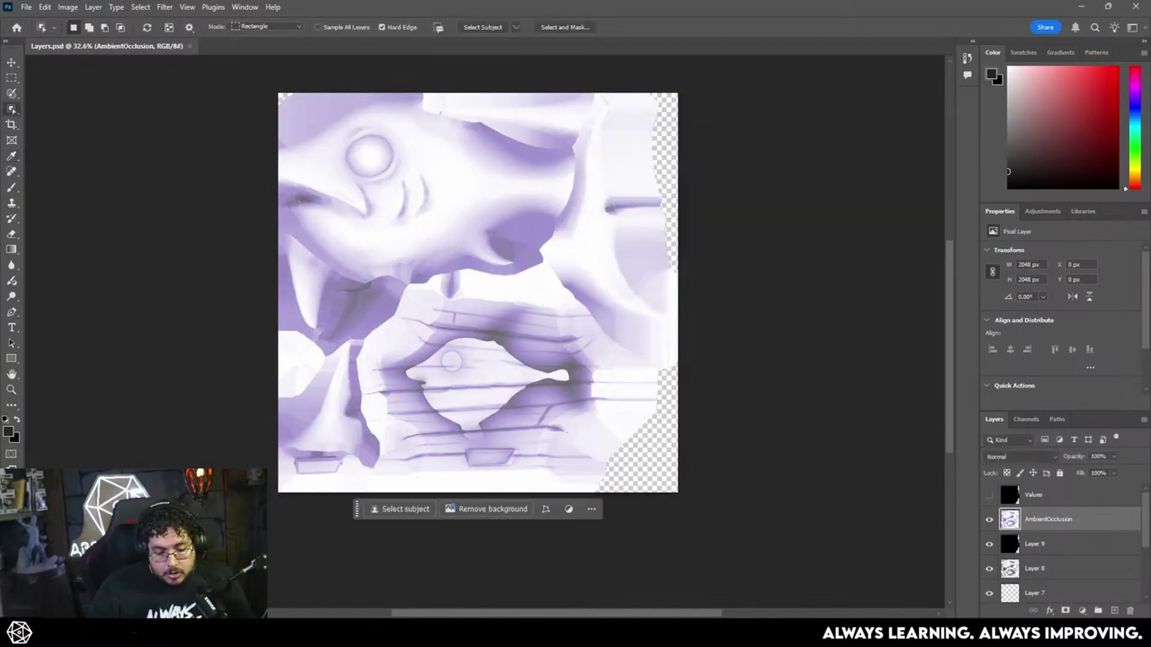
Switch to 3DCoat Textura and inspect the purple-tinted ambient occlusion on the swordfish model.
key(alt+Tab)
drag(698, 472, 713, 478)
right_drag(713, 478, 776, 489)
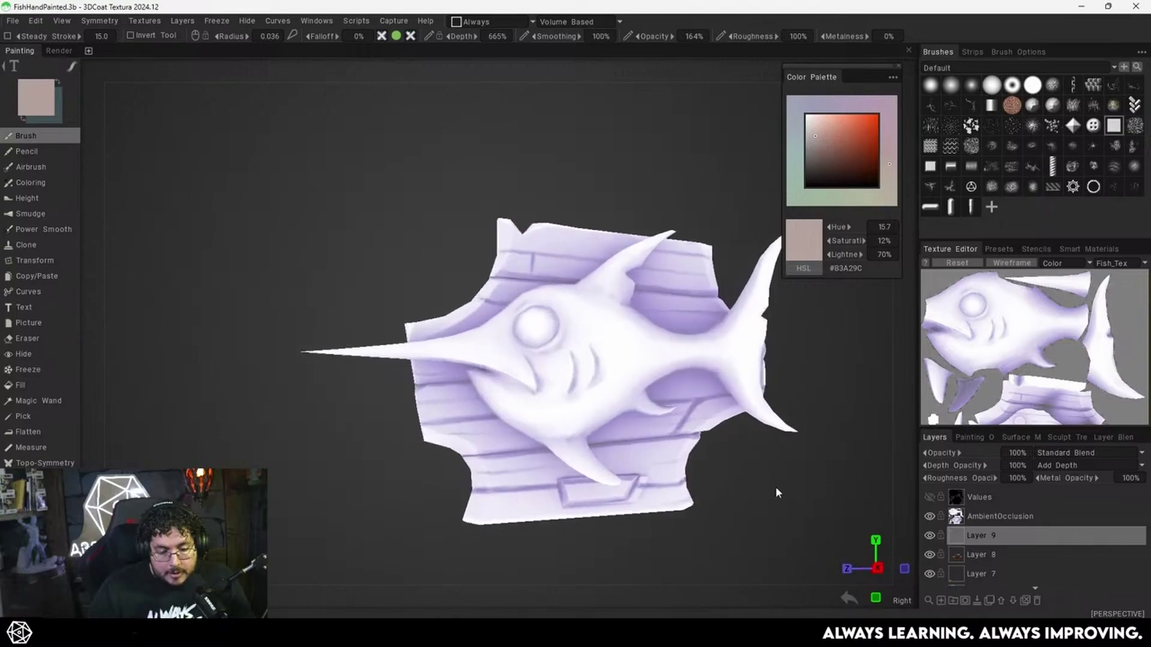
scroll(779, 493, up, 4)
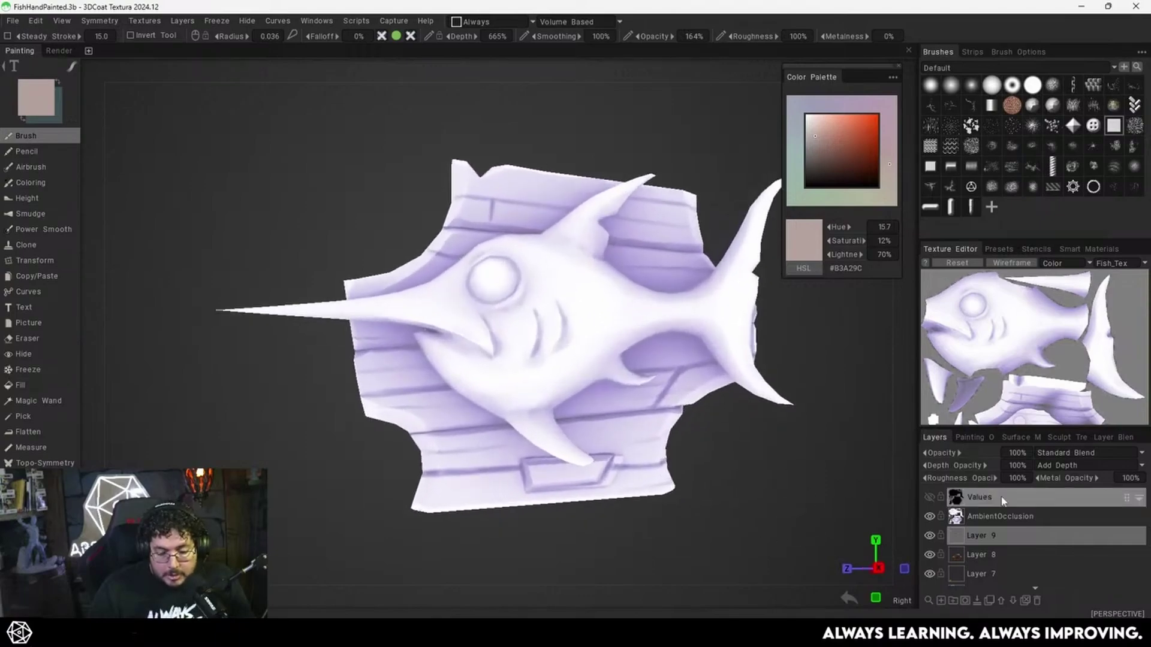
click(1055, 454)
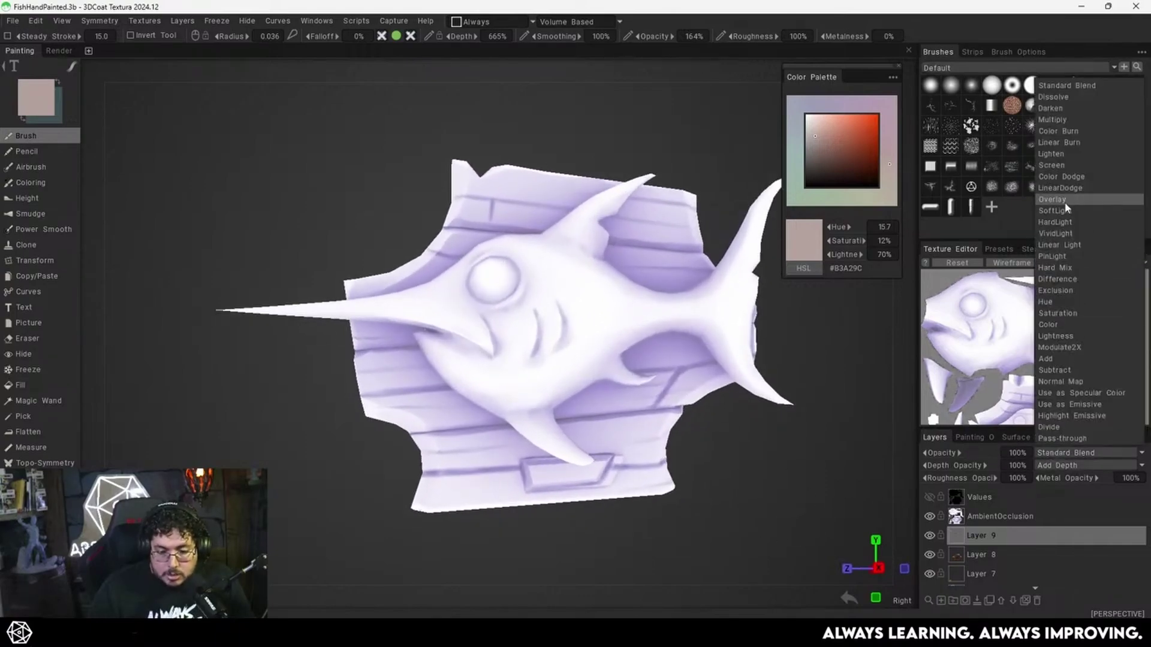
click(1054, 119)
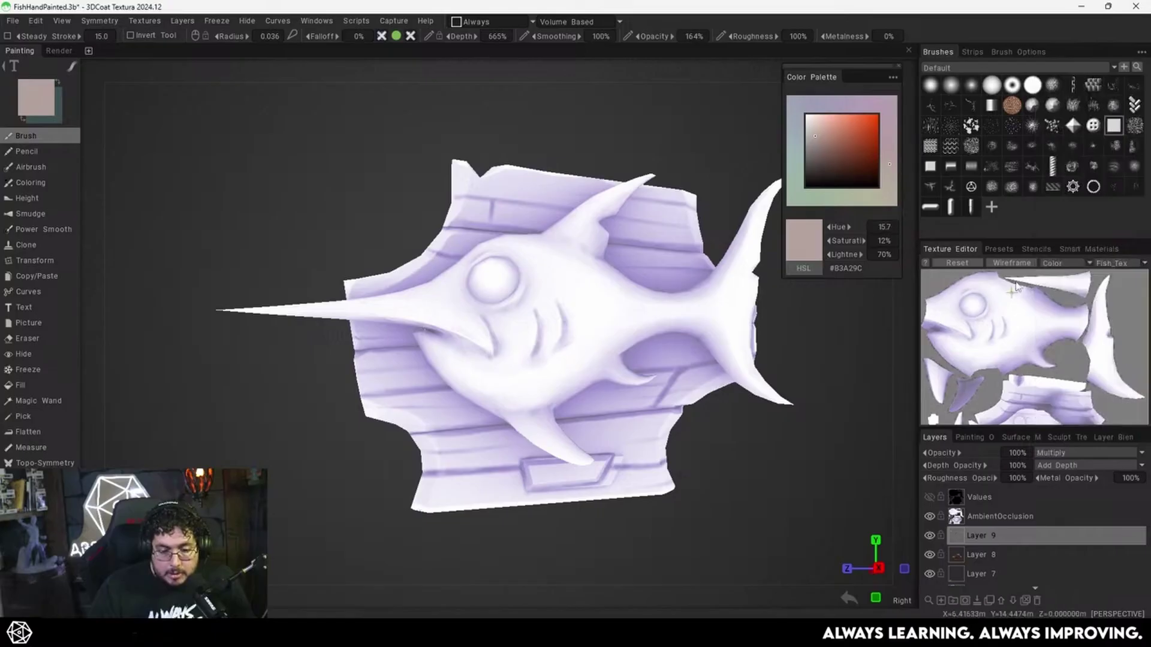
click(1045, 455)
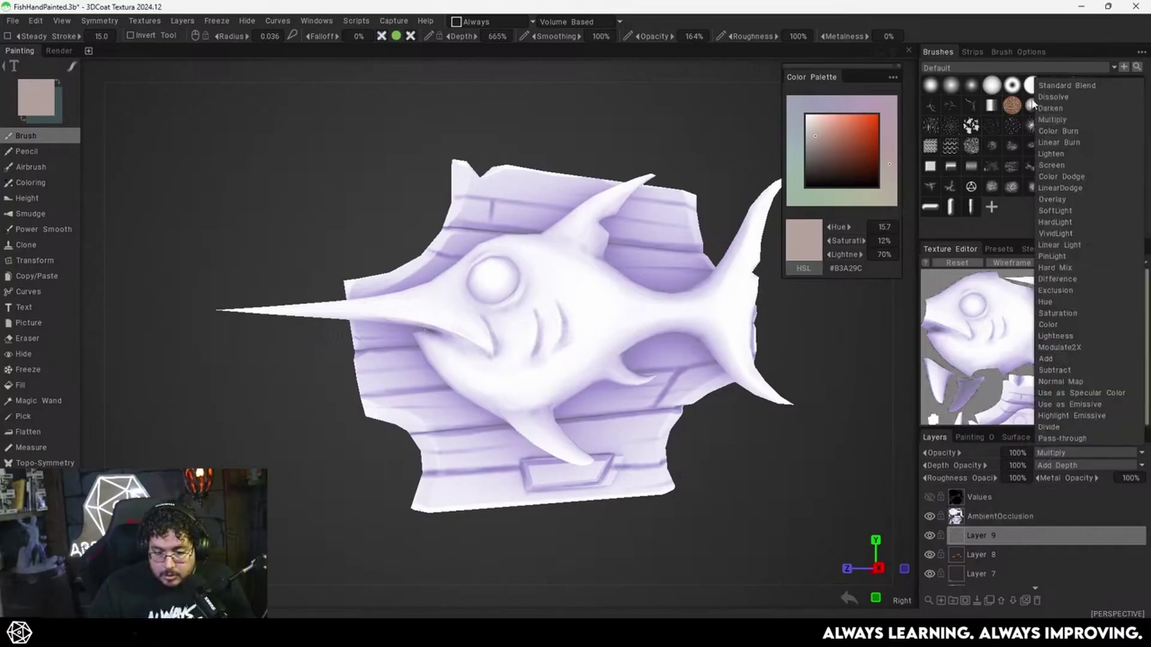
click(1055, 86)
Select the AmbientOcclusion layer and set its blend mode to Multiply.
click(999, 516)
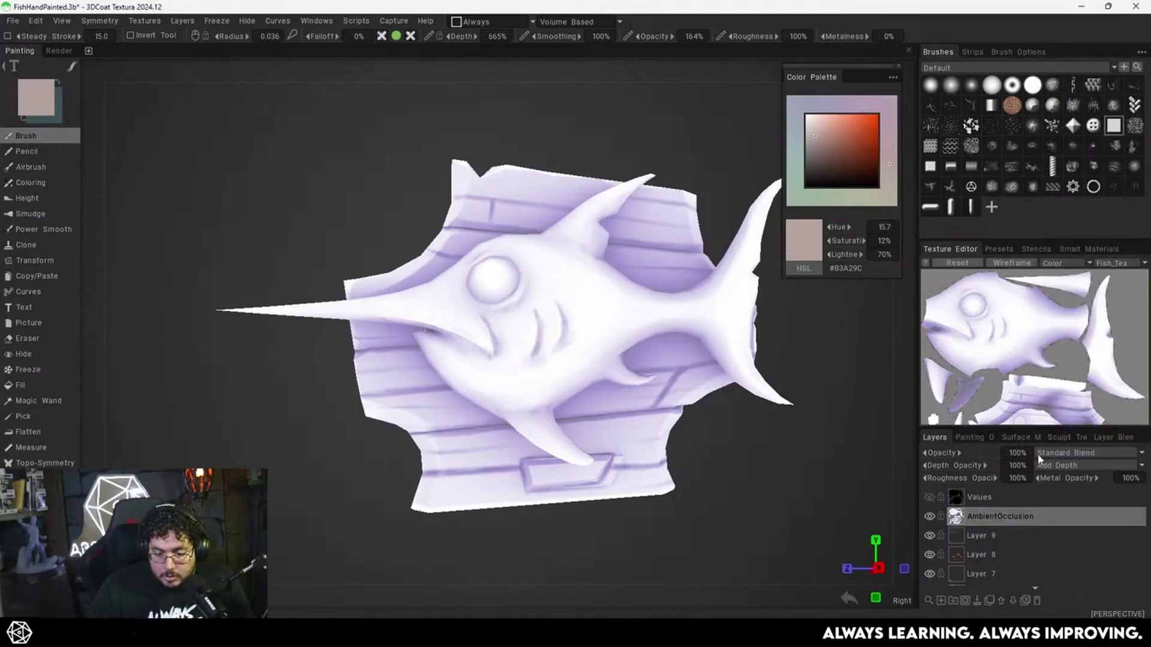
click(1045, 453)
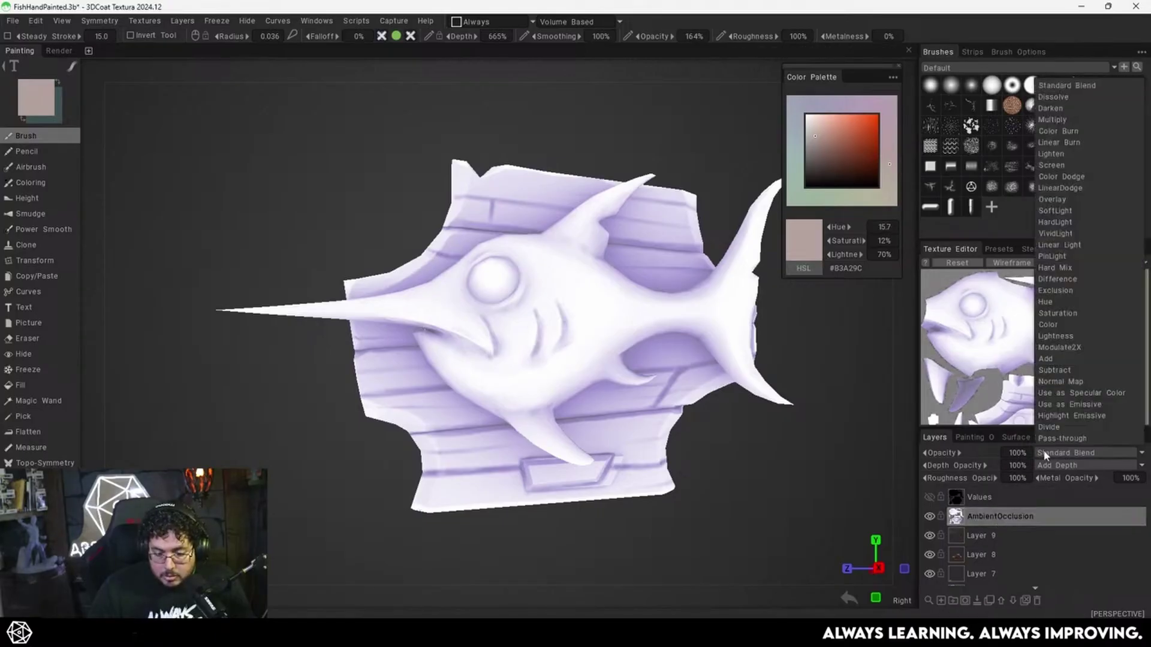
click(1053, 119)
alt+right_drag(686, 401, 665, 419)
alt+middle_drag(688, 429, 657, 436)
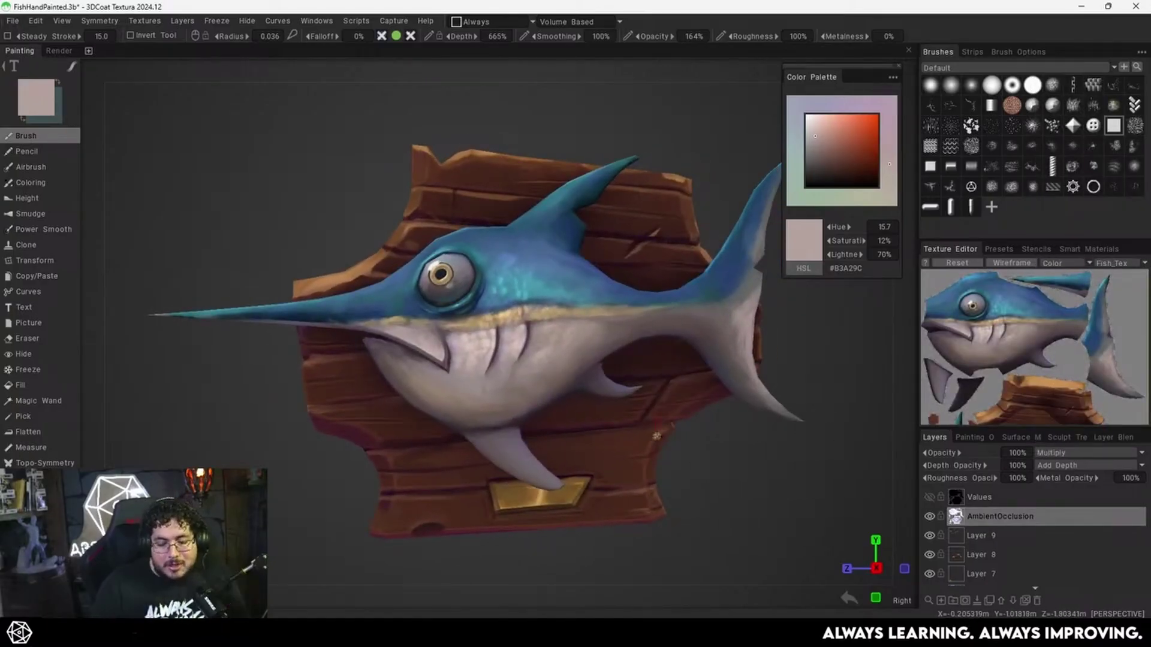
Switch the AmbientOcclusion layer off and on and examine the multiplied purple shading across the whole model.
click(929, 518)
click(930, 518)
click(929, 518)
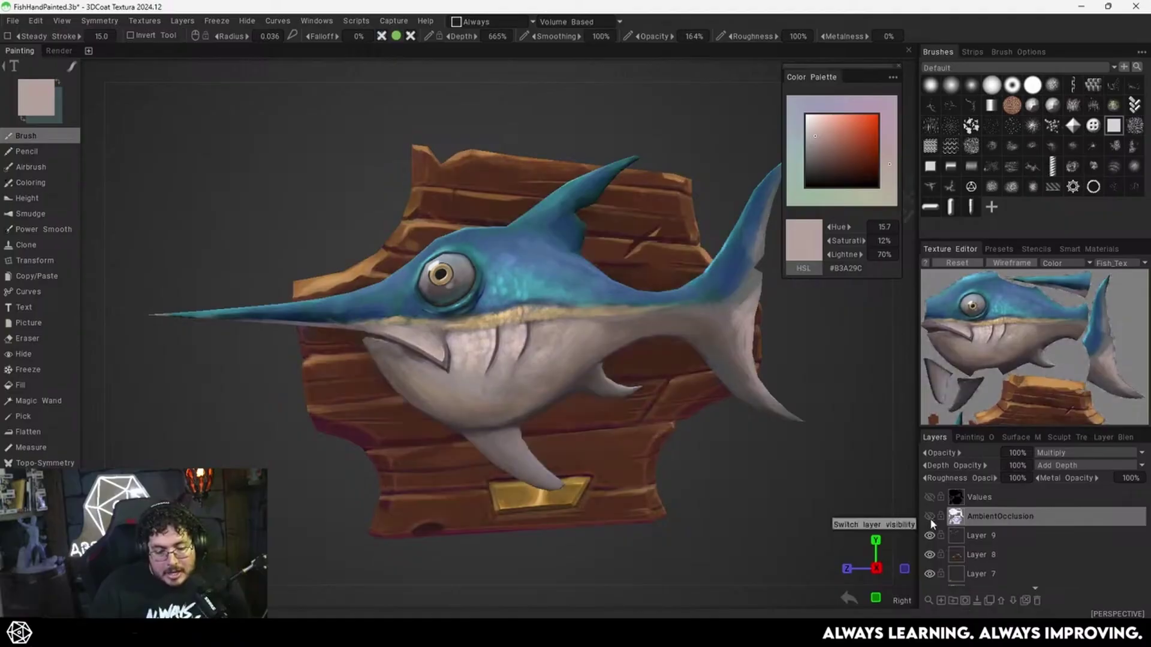
click(930, 518)
scroll(695, 444, down, 3)
alt+drag(695, 444, 722, 456)
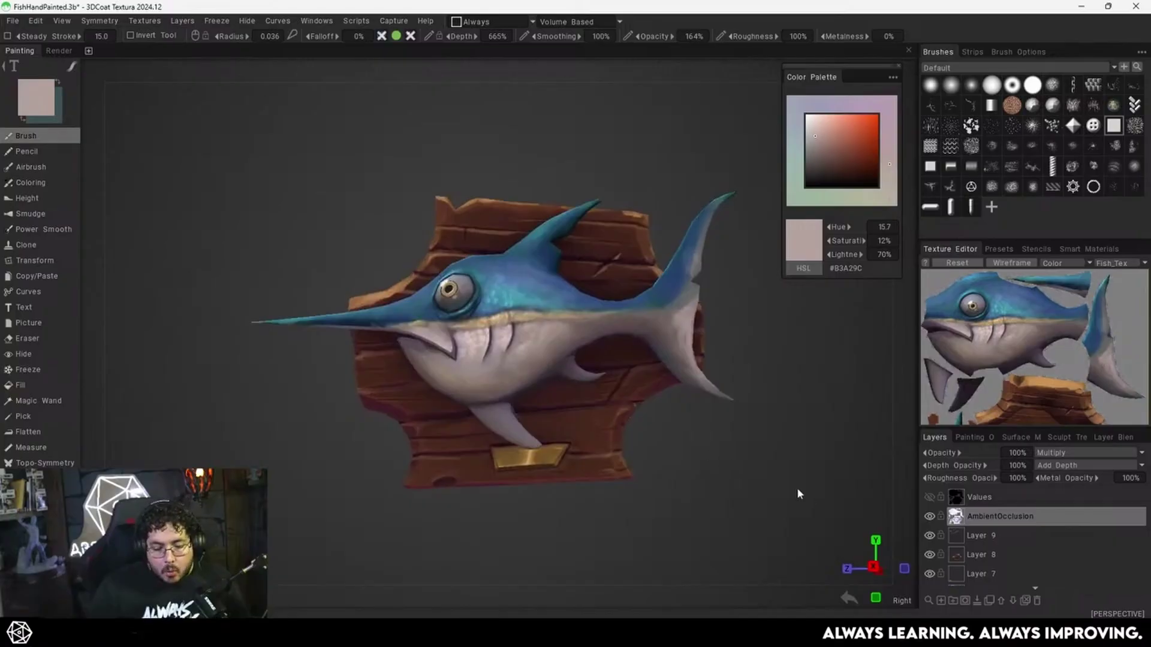
drag(673, 459, 619, 432)
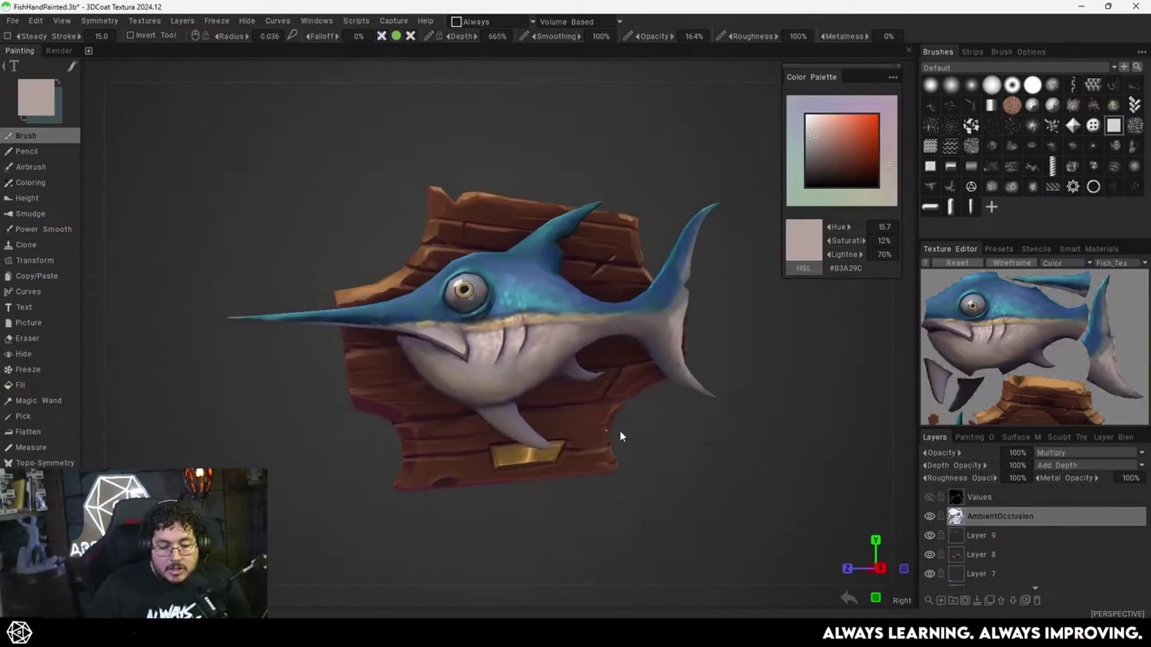
Try the AmbientOcclusion layer in Overlay mode with its opacity reduced to about 19%.
click(1087, 452)
click(1073, 198)
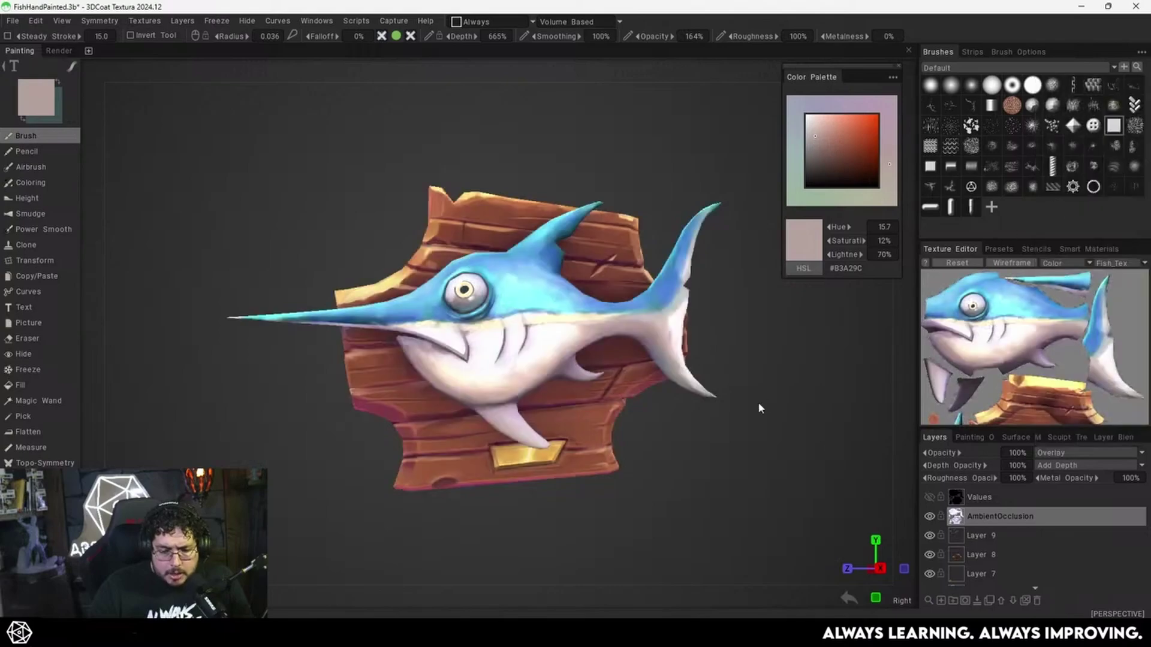
drag(759, 408, 696, 421)
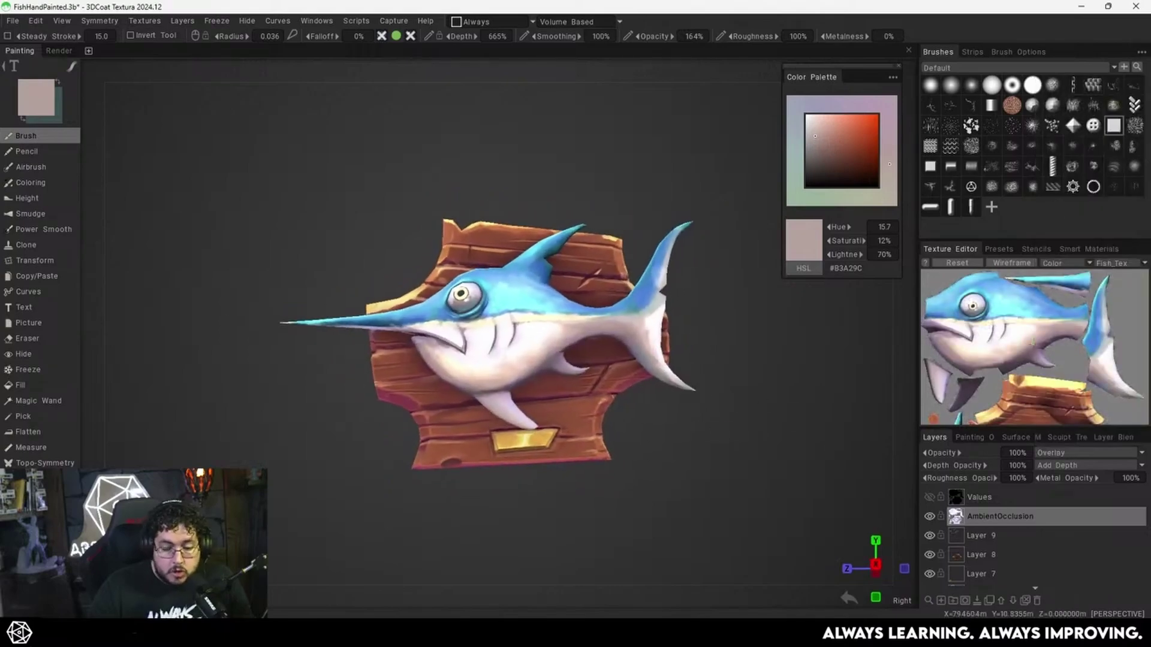
drag(961, 452, 883, 450)
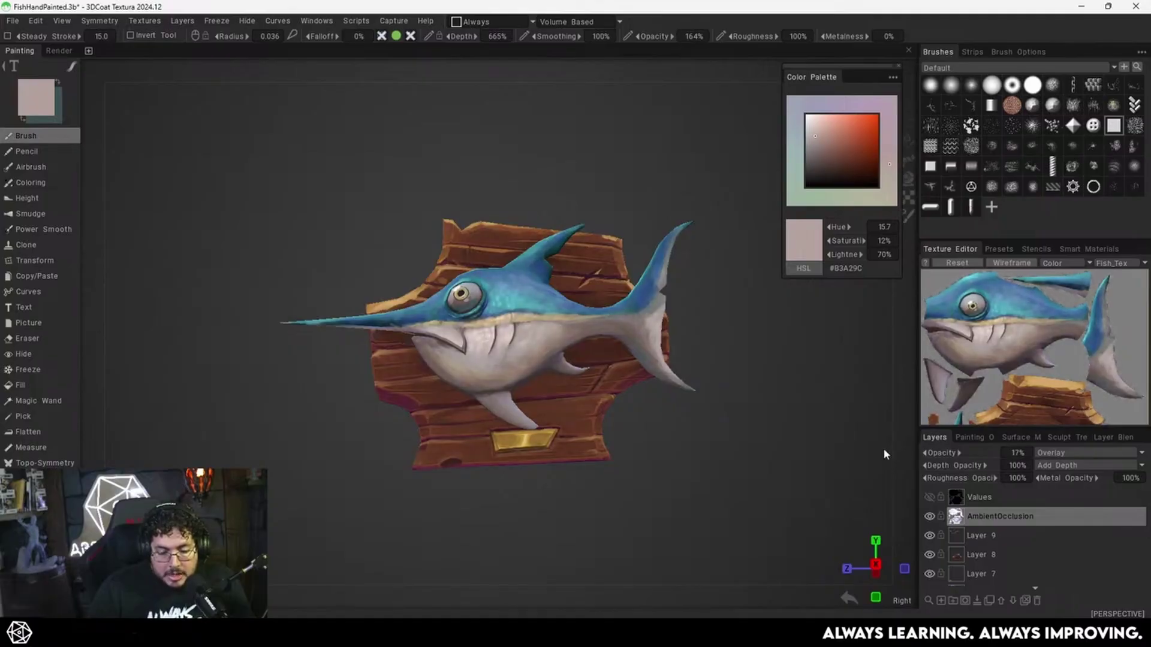
Compare the model with the Overlay ambient occlusion hidden and shown from slightly different angles.
click(928, 514)
click(928, 514)
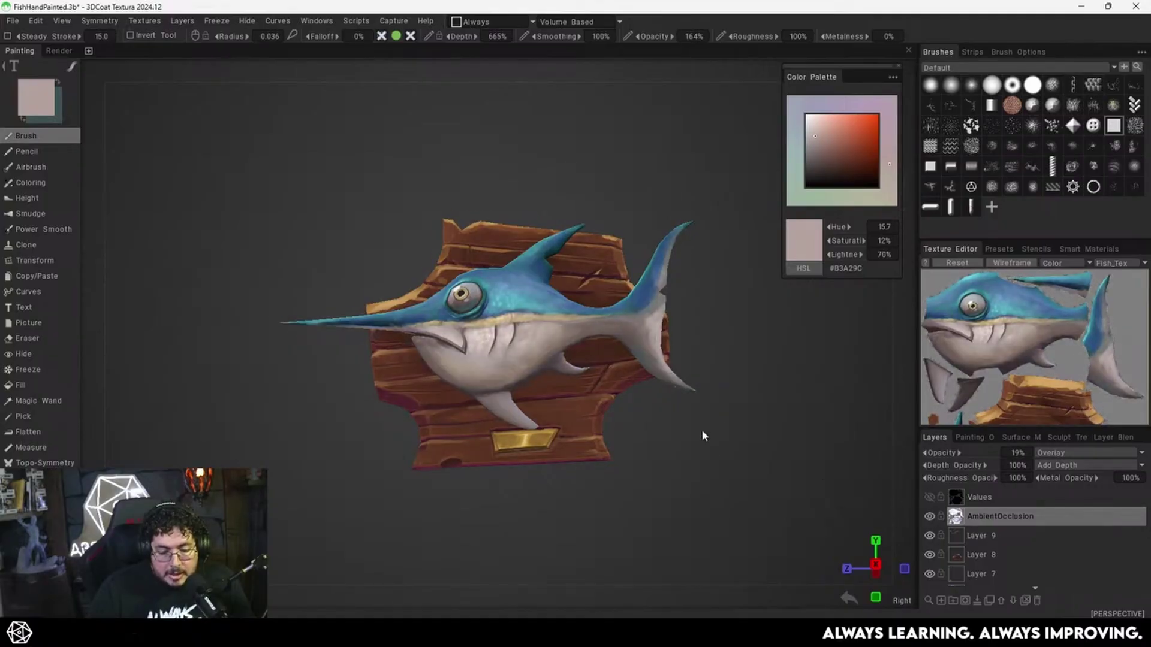
drag(702, 432, 742, 473)
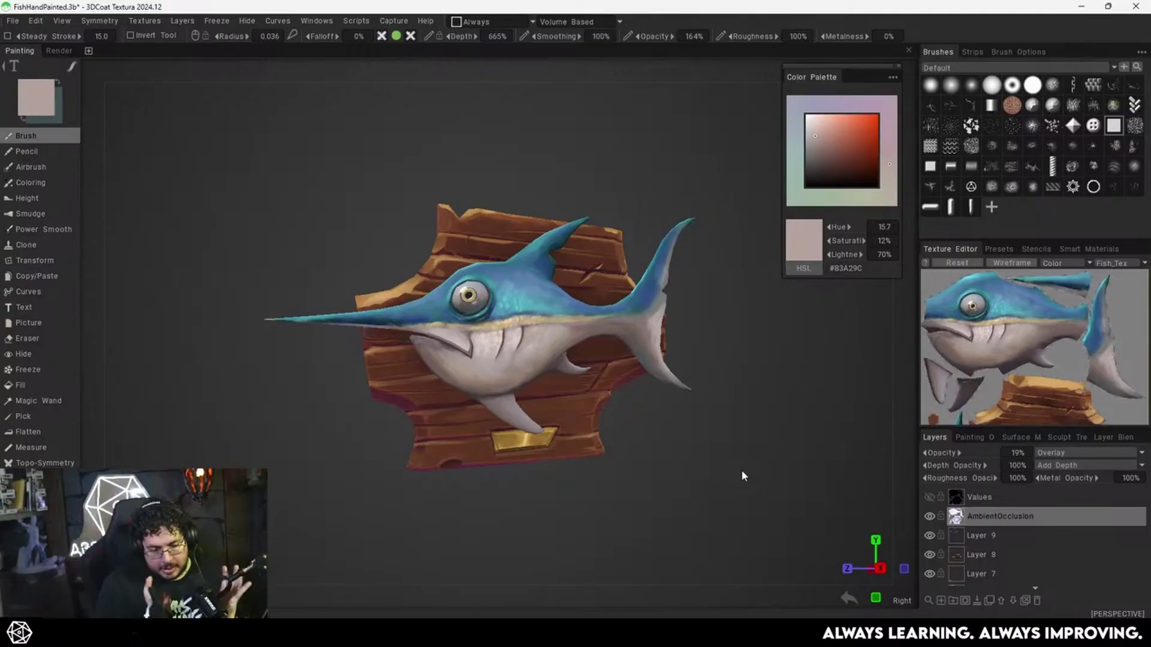
middle_drag(640, 365, 723, 424)
click(929, 516)
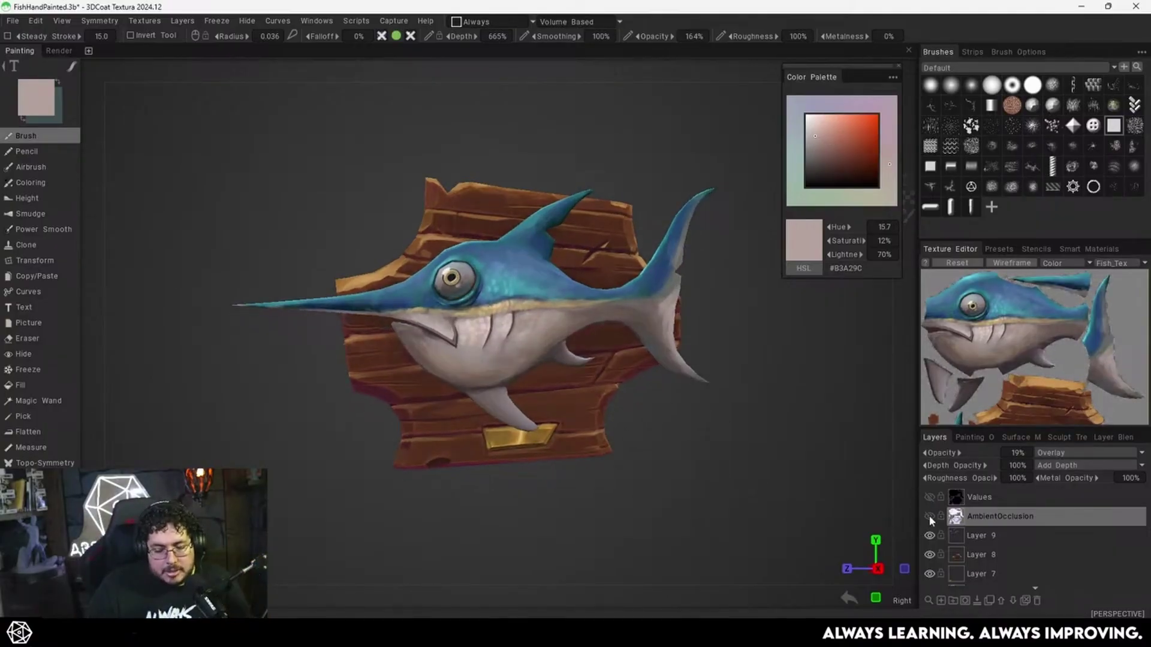
click(929, 516)
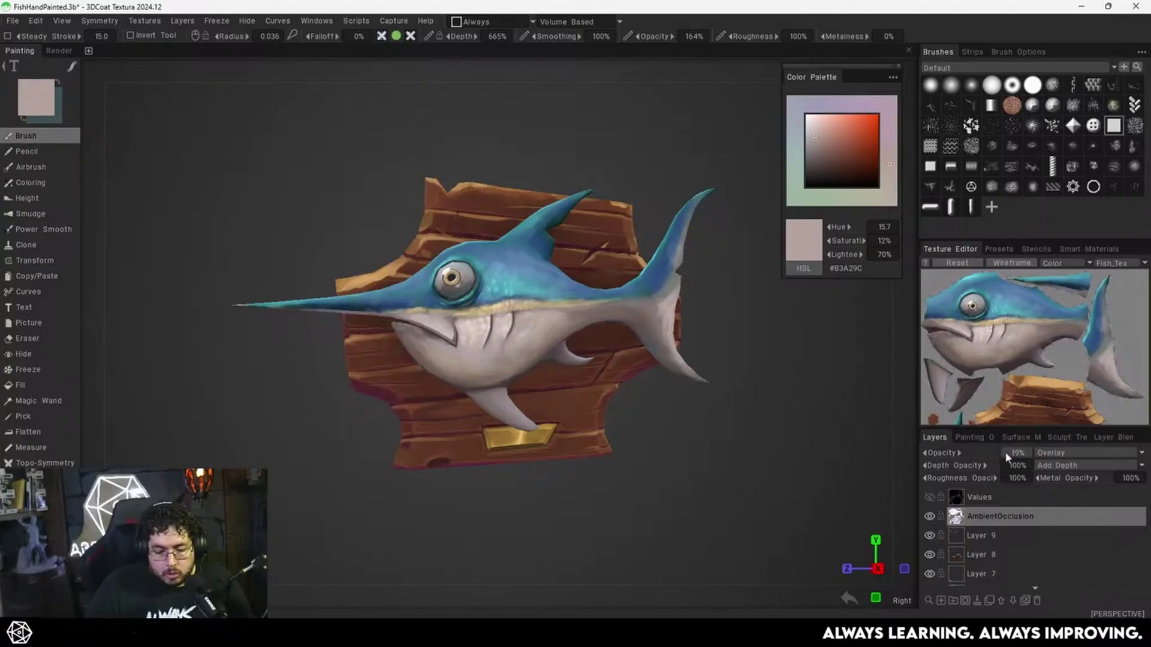
Try the AmbientOcclusion layer in Saturation, Color and LinearDodge blend modes with its opacity at 40%.
click(1059, 455)
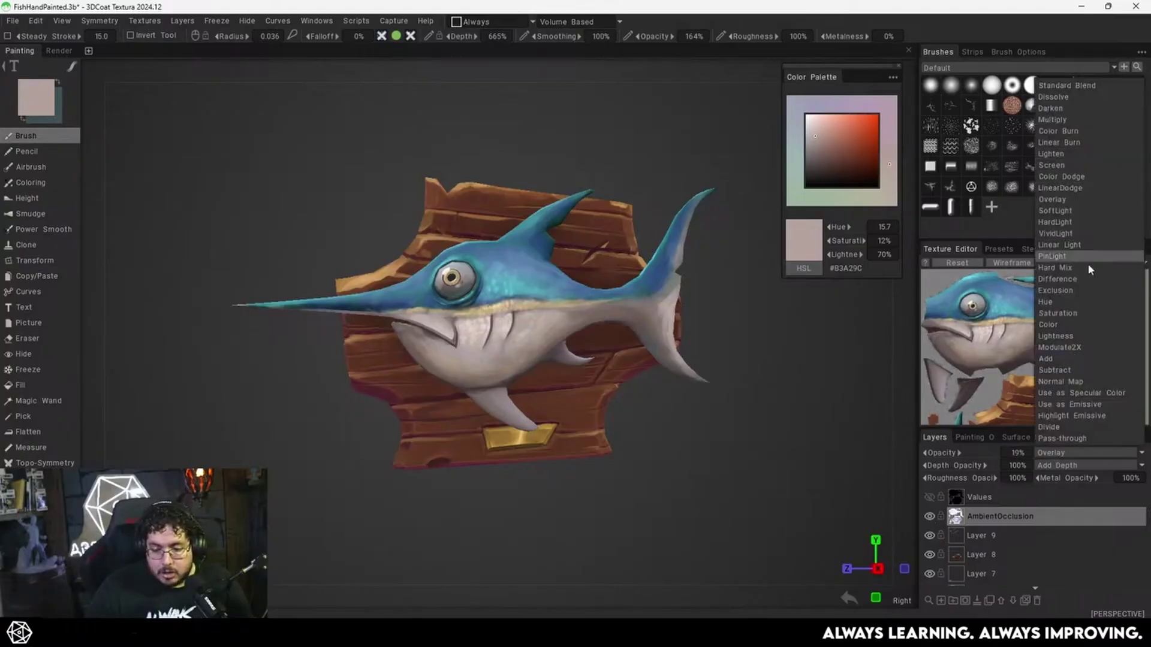
click(1073, 312)
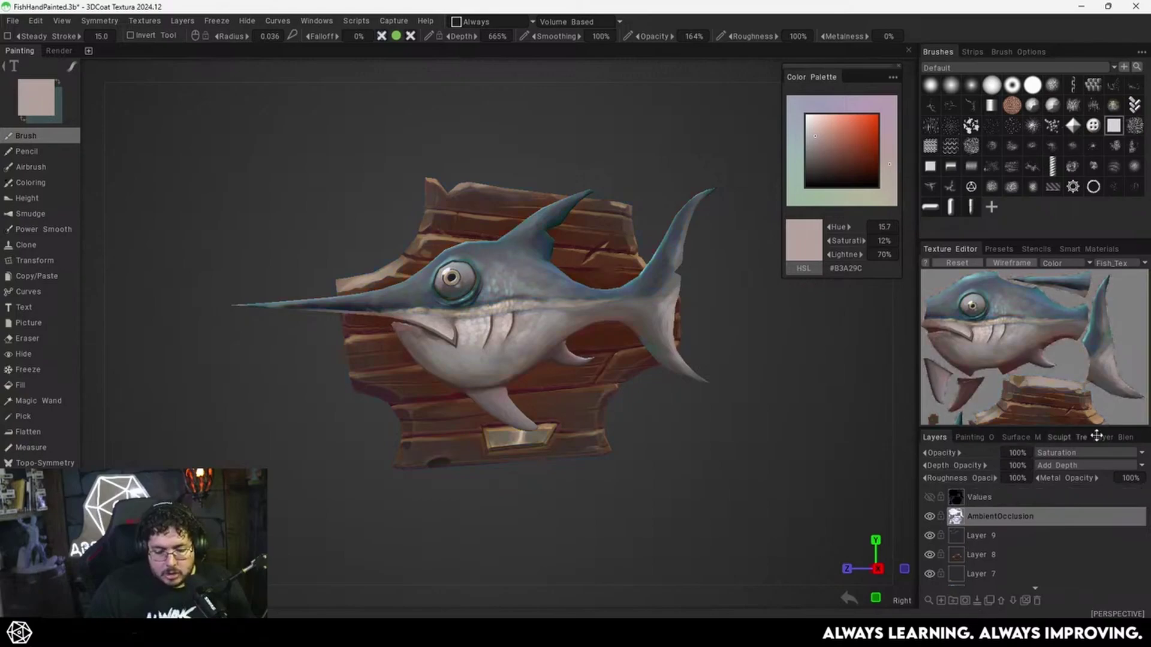
click(1099, 454)
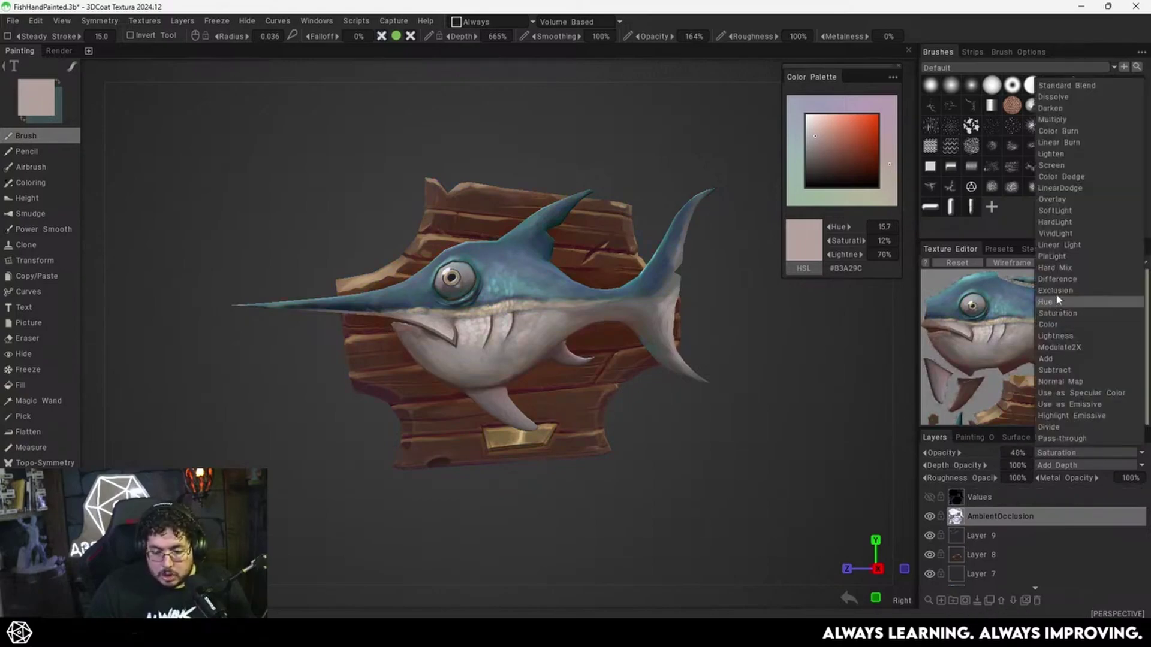
click(1062, 328)
mouse_move(653, 394)
mouse_down()
mouse_move(627, 387)
mouse_move(643, 376)
mouse_up()
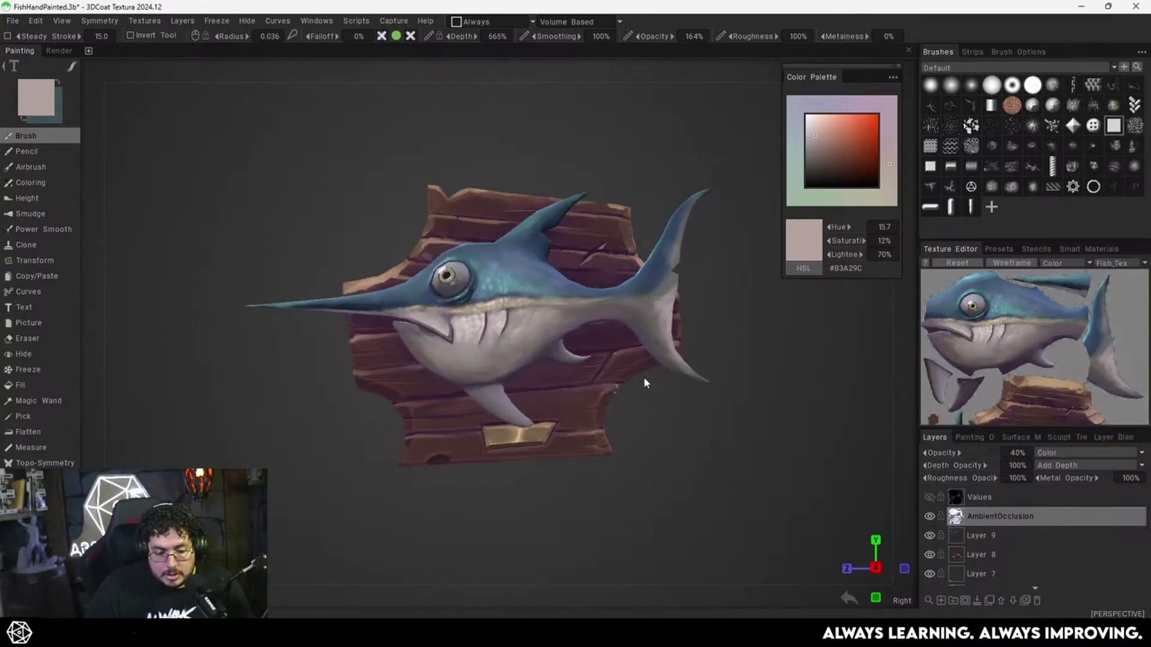
scroll(644, 376, up, 1)
click(1057, 453)
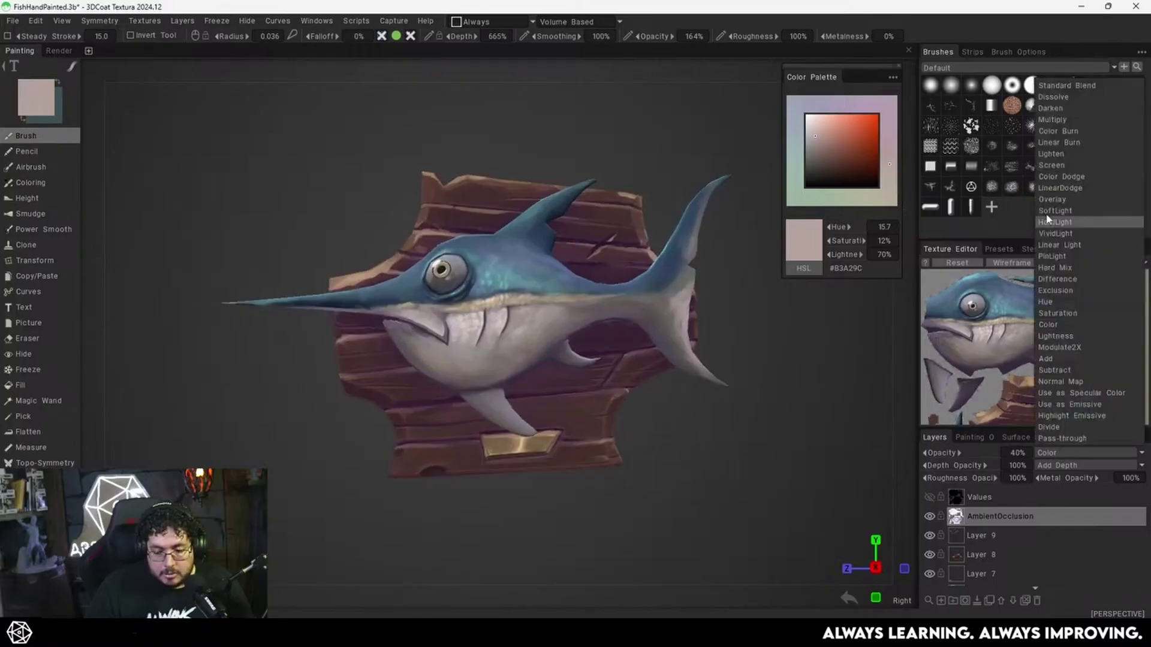
click(1061, 182)
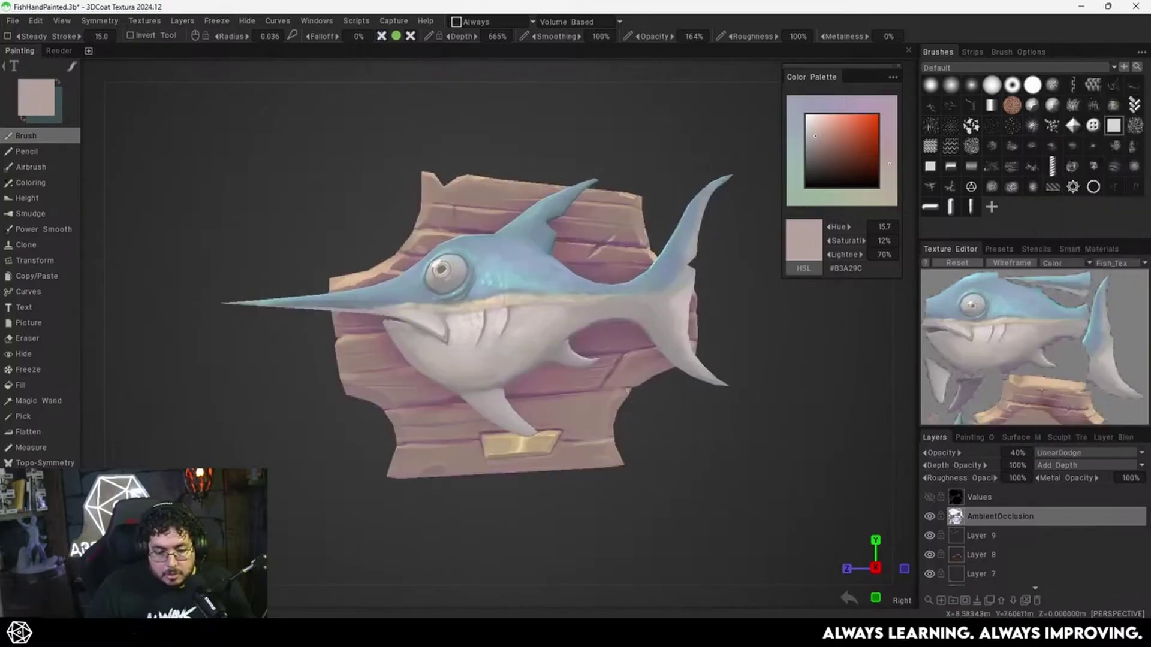
Set the AmbientOcclusion layer's blend mode to Multiply and its opacity to 42%.
click(1057, 455)
click(1061, 119)
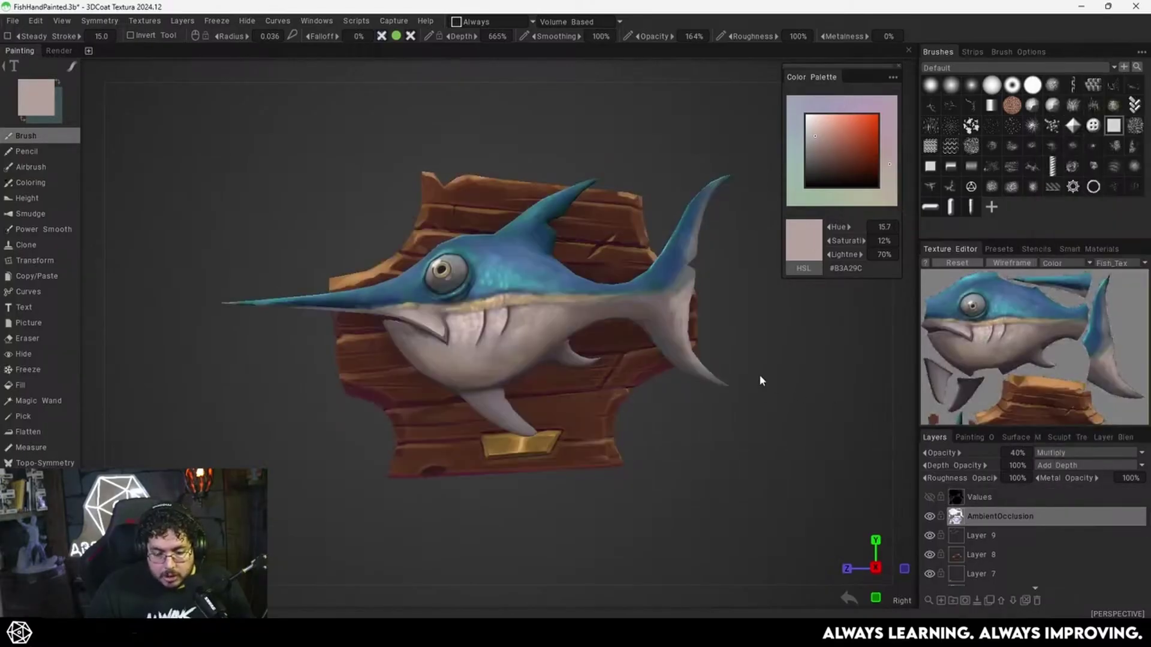
drag(760, 380, 780, 401)
drag(990, 446, 927, 453)
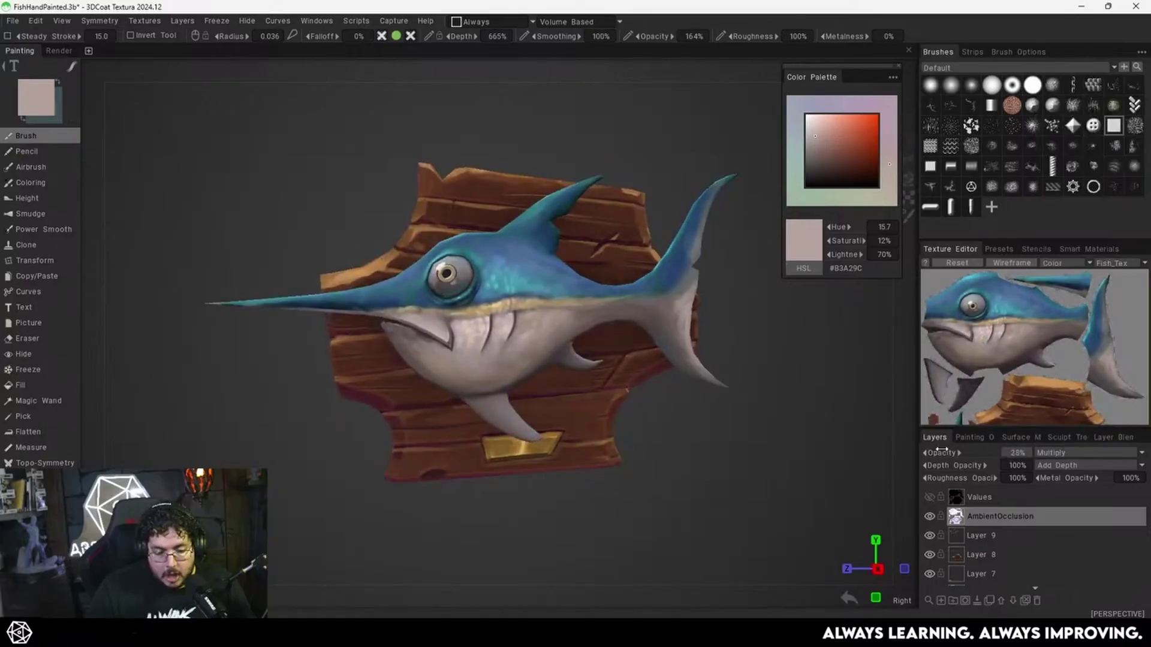
drag(853, 439, 697, 430)
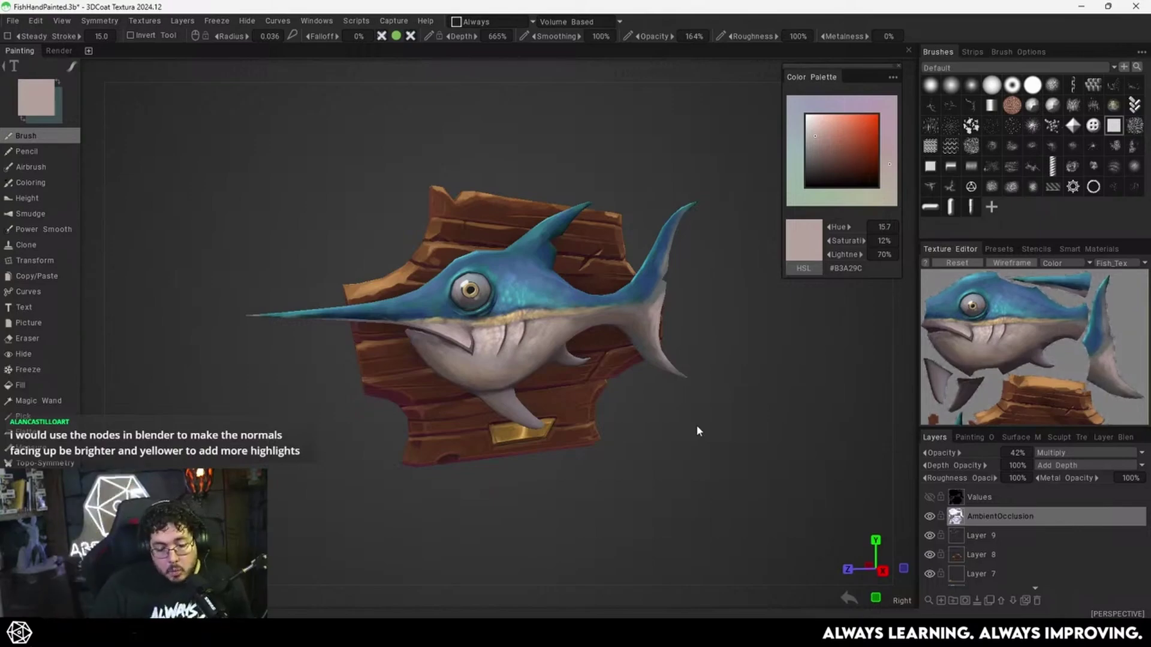
Add a new empty layer for warm highlights below the AmbientOcclusion layer, leaving it without a mask.
click(965, 600)
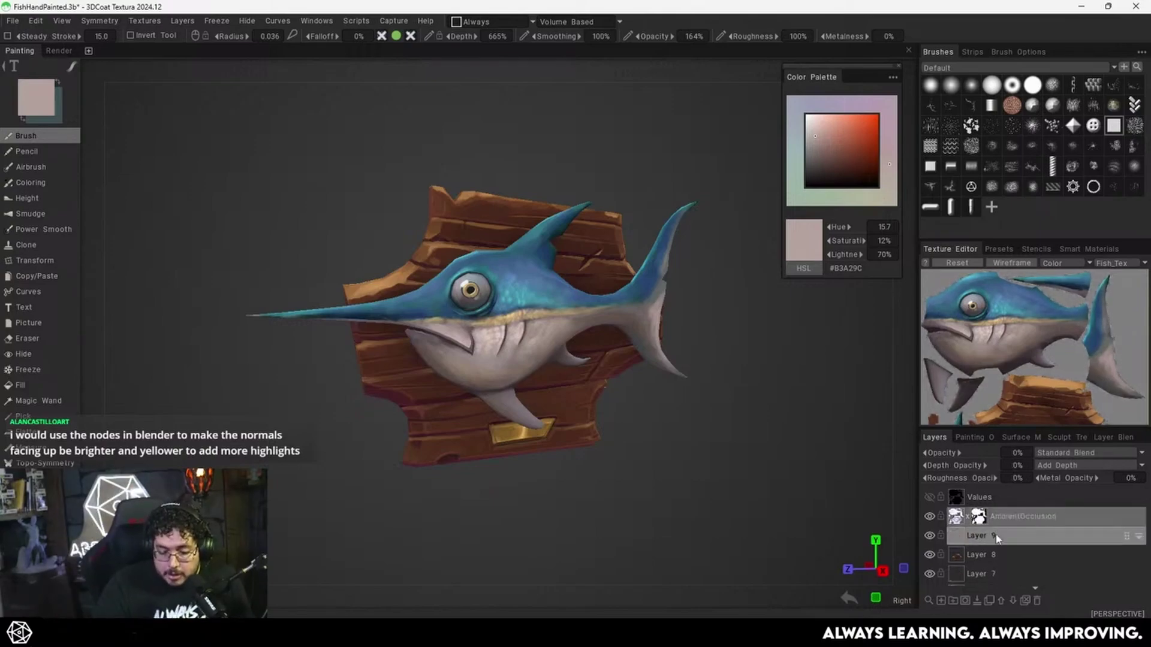
key(ctrl+z)
click(942, 600)
drag(782, 458, 712, 436)
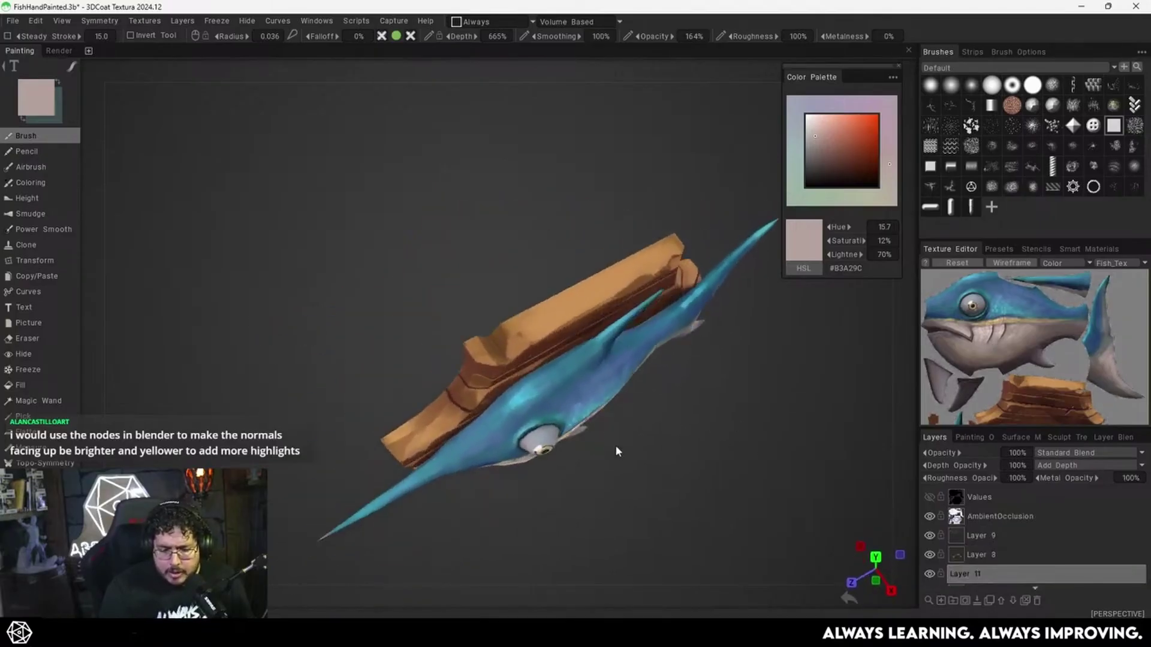
Choose a soft round brush with a radius of about 0.779 and set its color to light orange #FFC78D.
click(950, 86)
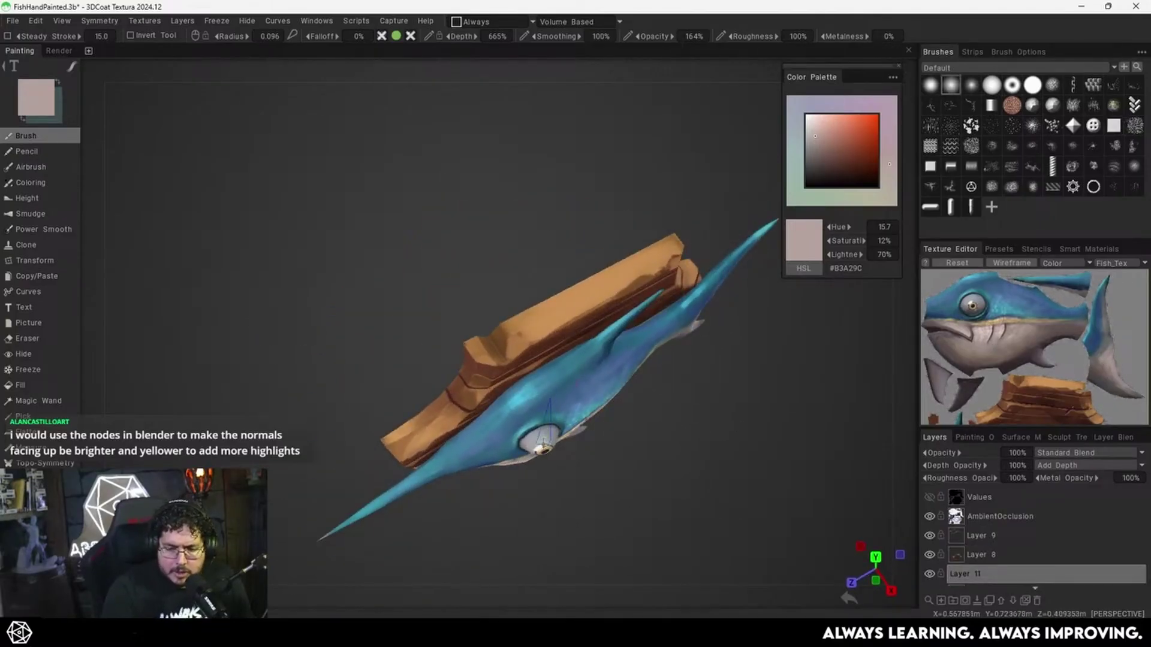
right_drag(554, 437, 608, 416)
drag(825, 139, 838, 113)
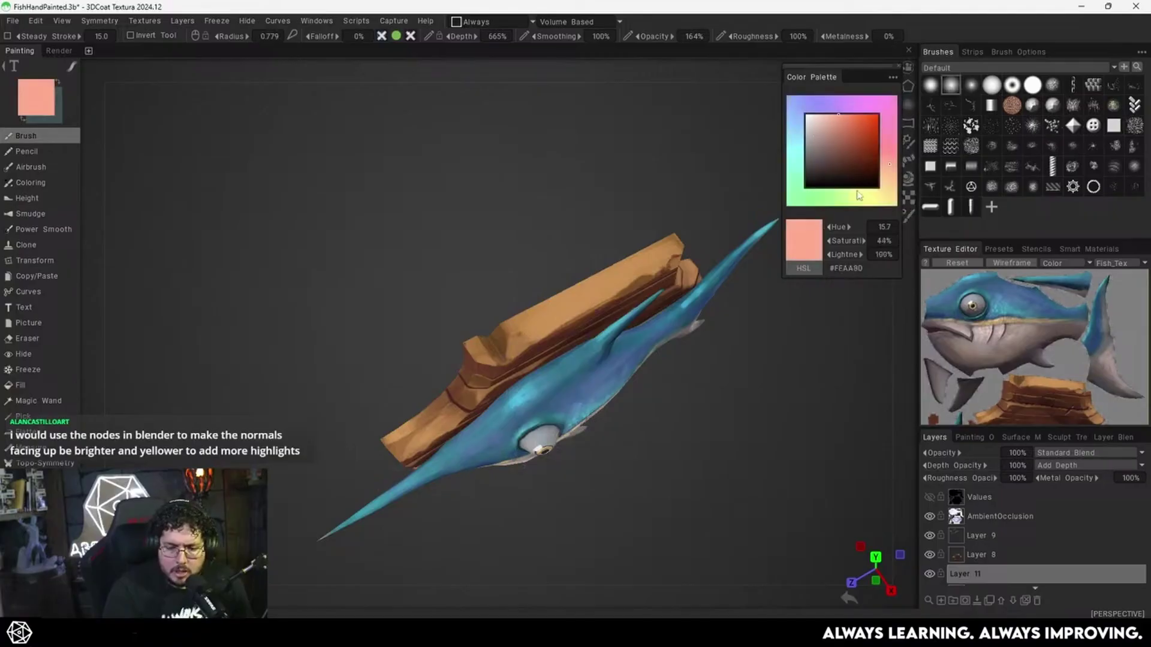
click(887, 183)
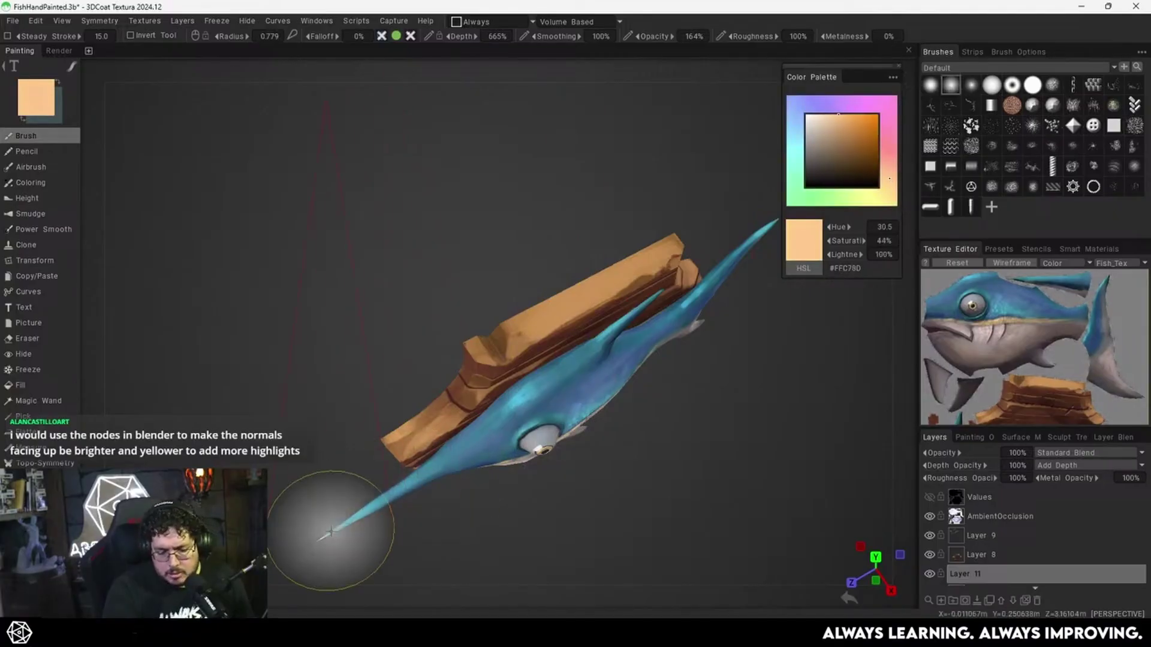
Try painting light orange over the top of the swordfish and board on the new layer, and undo the strokes.
mouse_move(334, 527)
mouse_down()
mouse_move(577, 380)
mouse_move(595, 454)
mouse_up()
key(ctrl+z)
mouse_move(486, 432)
mouse_down()
mouse_move(743, 246)
mouse_move(372, 514)
mouse_move(384, 503)
mouse_up()
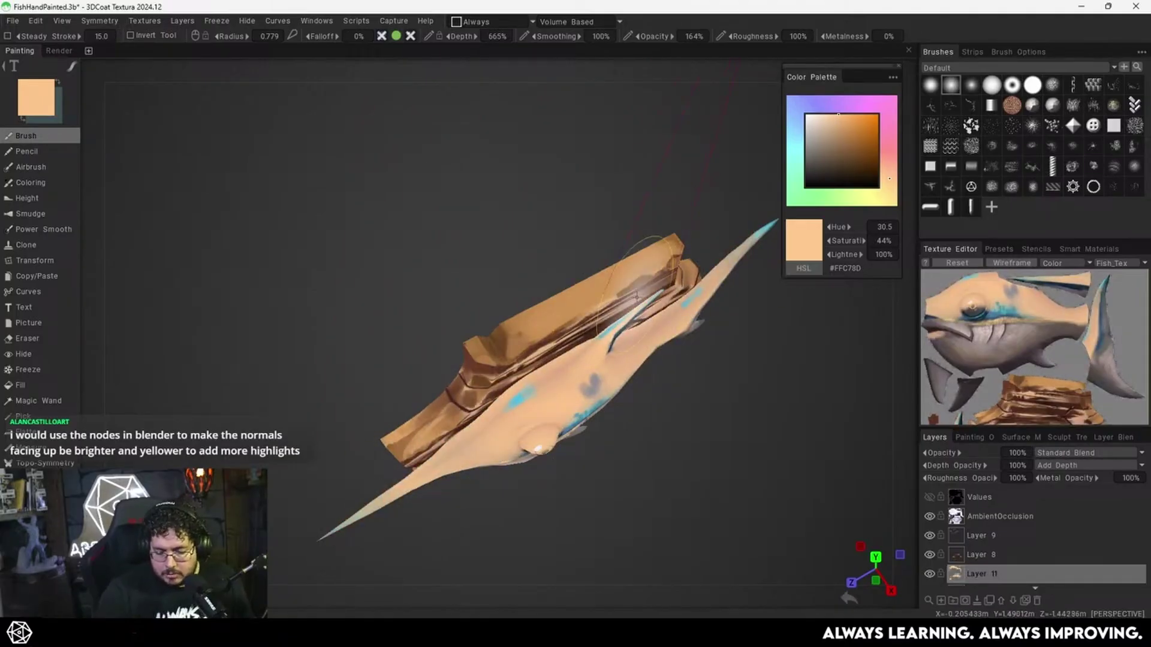
key(ctrl+z)
key(ctrl+z)
key(ctrl+z)
key(ctrl+z)
key(ctrl+z)
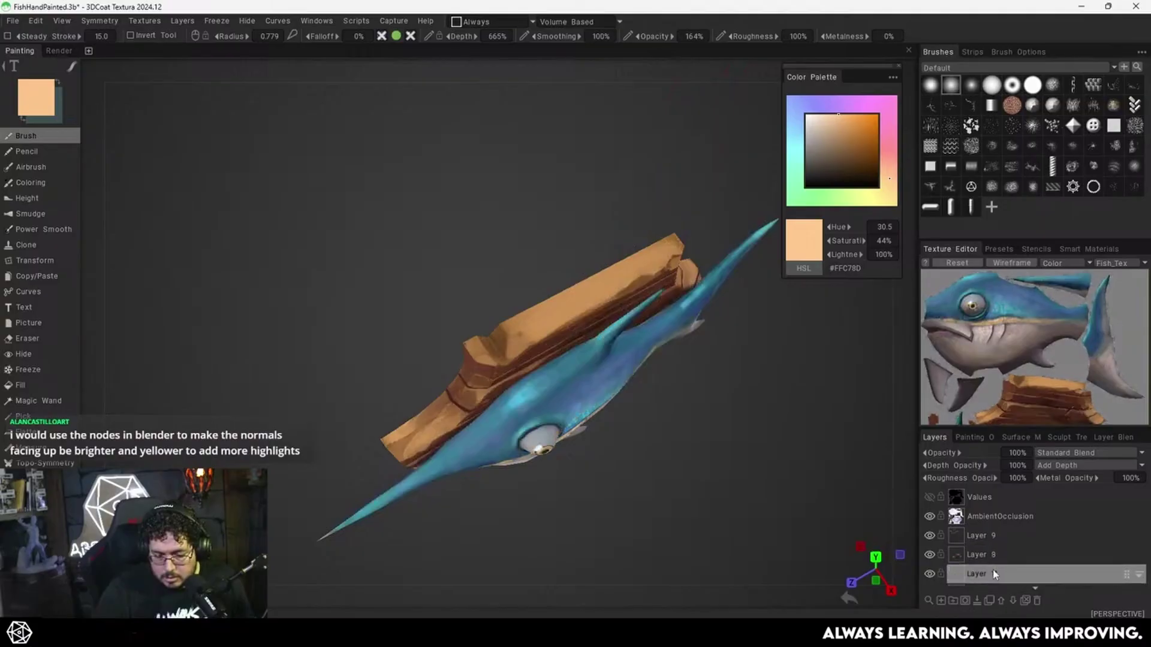
Move the new layer directly below AmbientOcclusion and paint light orange over the upward-facing surfaces of the fish and board.
drag(993, 574, 1112, 537)
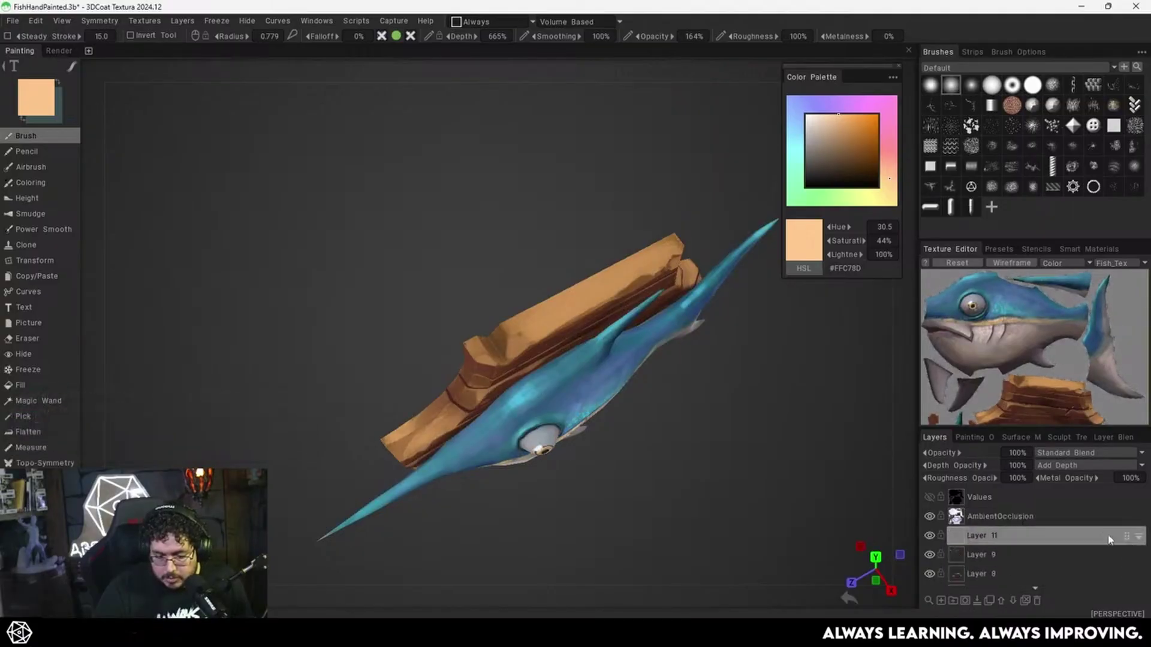
mouse_move(411, 480)
mouse_down()
mouse_move(349, 531)
mouse_move(597, 349)
mouse_move(462, 419)
mouse_move(659, 264)
mouse_move(504, 422)
mouse_move(745, 300)
mouse_move(563, 421)
mouse_move(658, 444)
mouse_move(730, 406)
mouse_up()
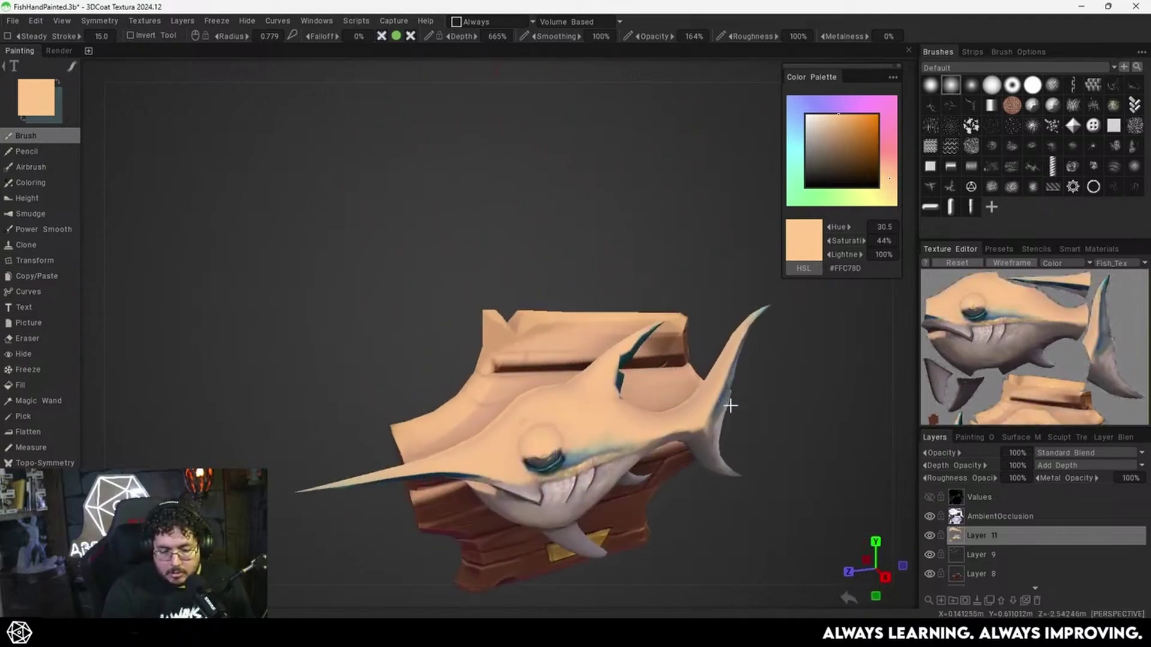
right_drag(730, 406, 792, 392)
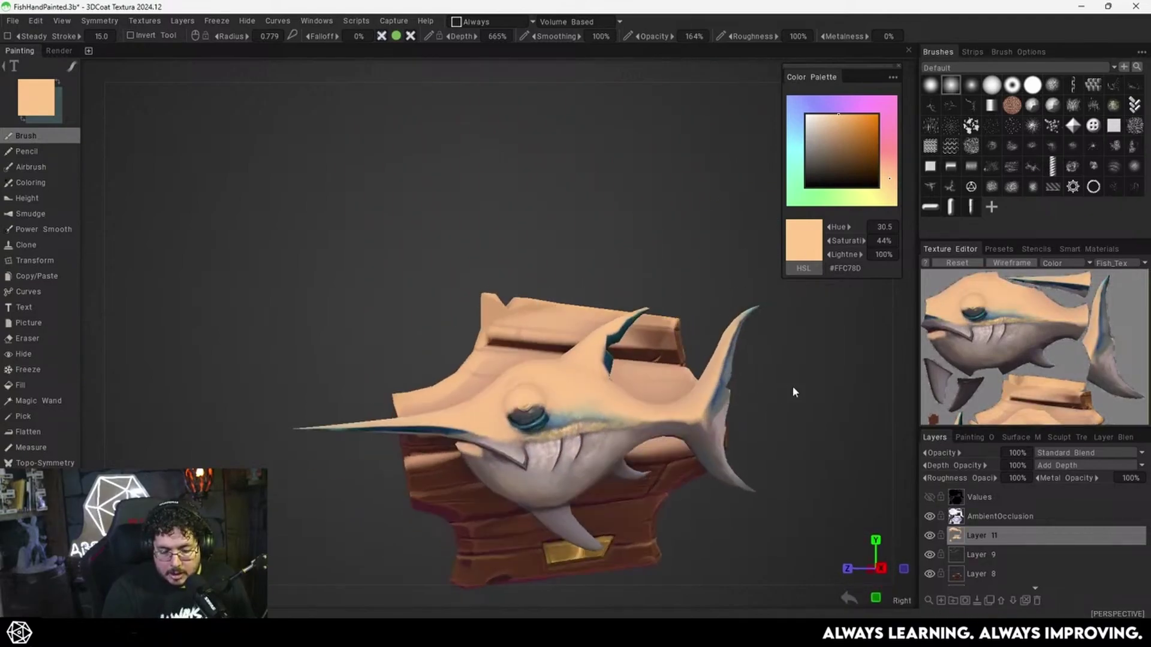
Set the light orange layer's blend mode to Color Dodge and its opacity to 23%.
click(1102, 453)
click(1073, 177)
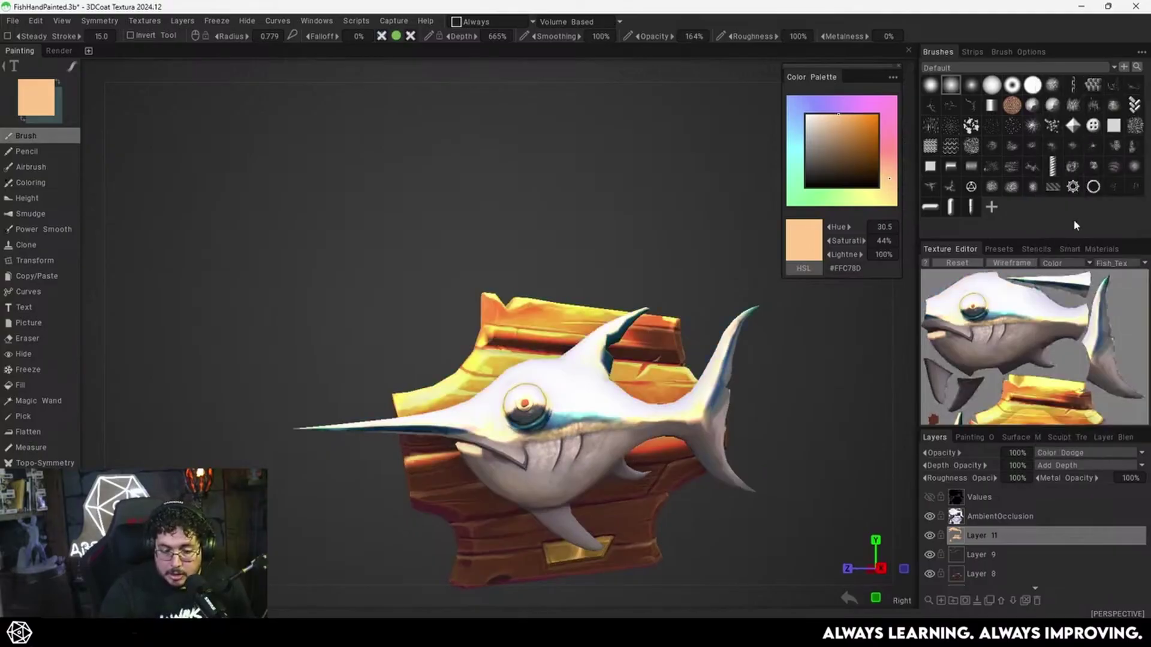
drag(942, 453, 843, 475)
Compare the model with the Color Dodge highlight layer hidden and shown.
click(930, 533)
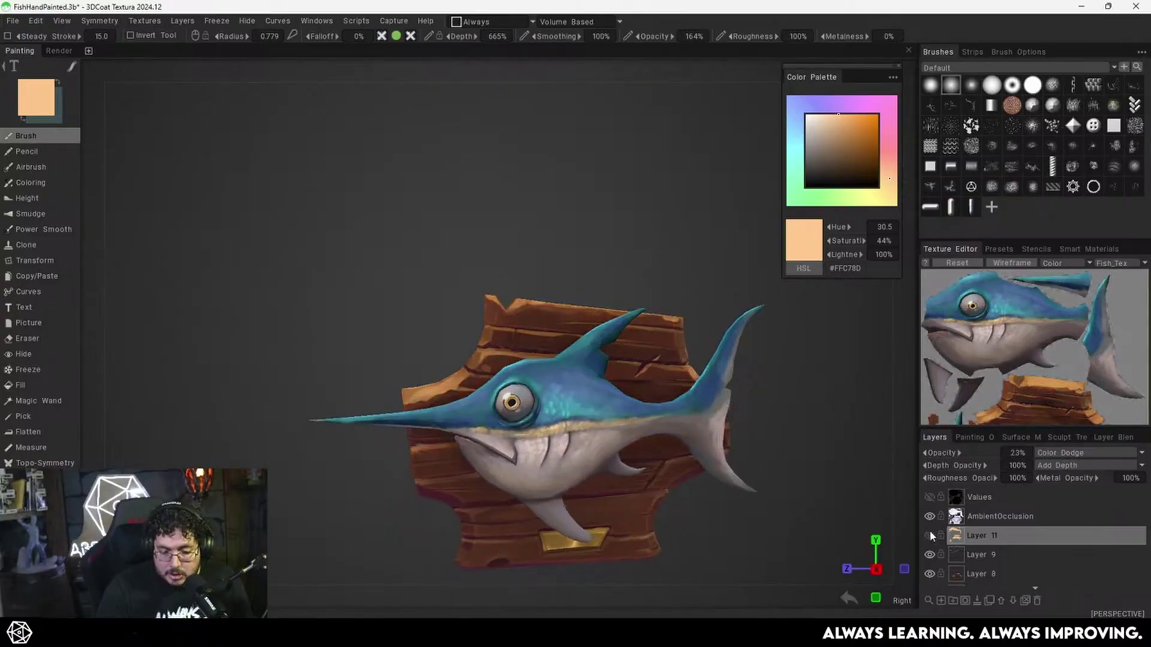
click(930, 533)
drag(887, 518, 901, 482)
click(930, 536)
click(929, 535)
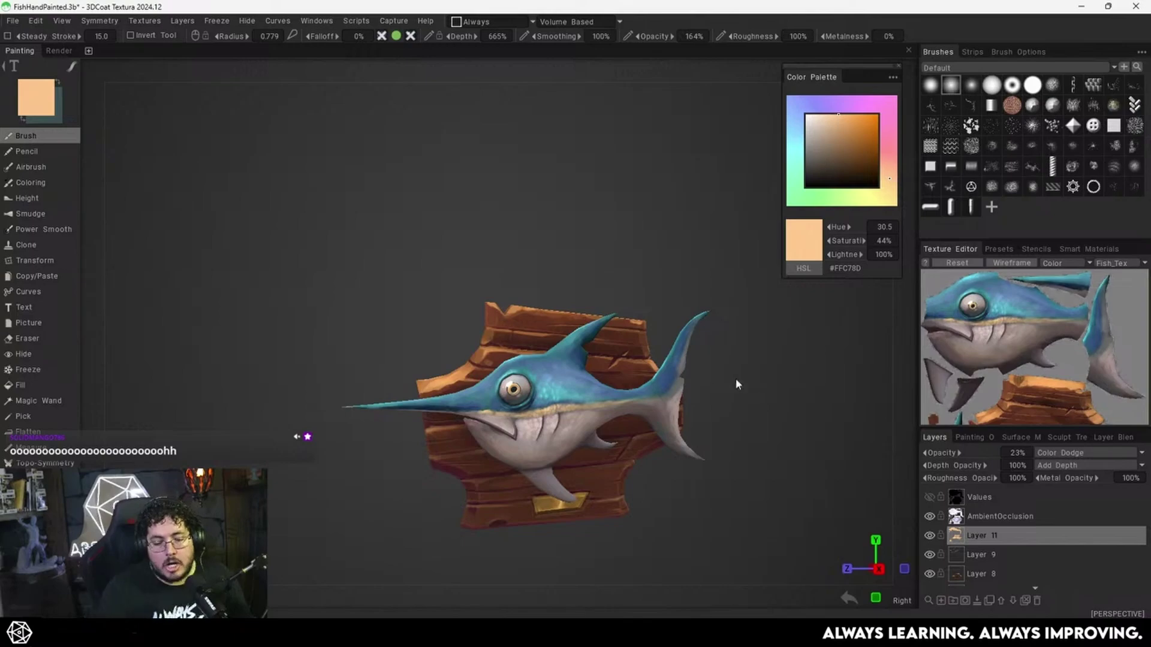
Examine the warm highlights on the whole model from several angles and the shading on the fish's belly and lower board up close.
drag(736, 383, 754, 534)
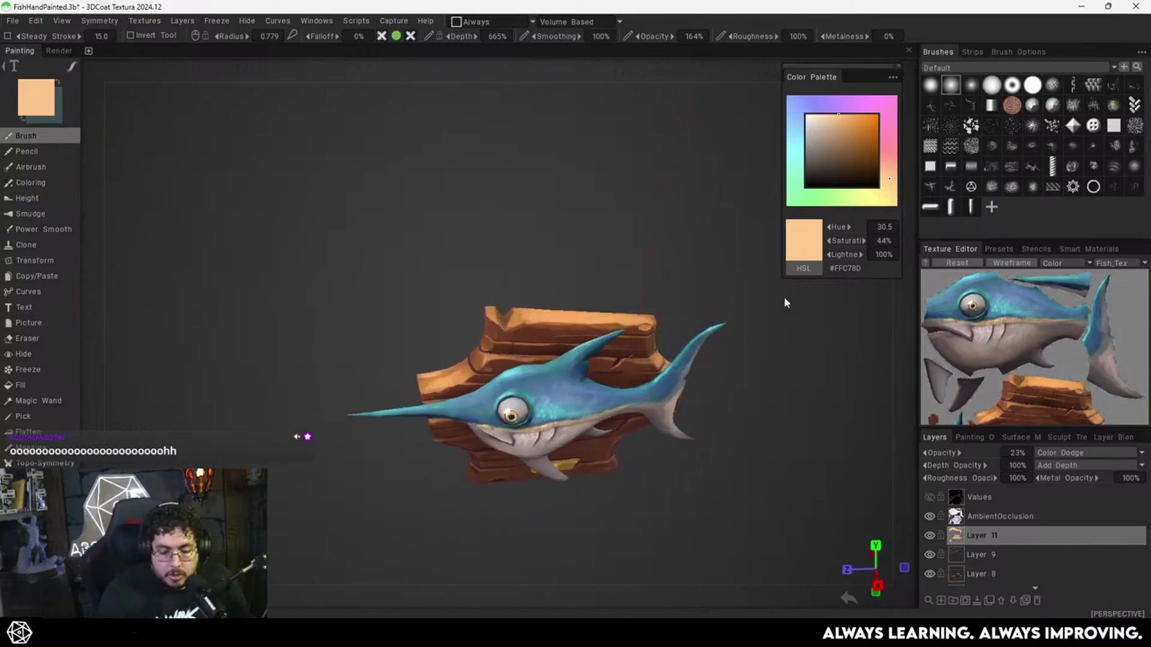
drag(786, 303, 810, 292)
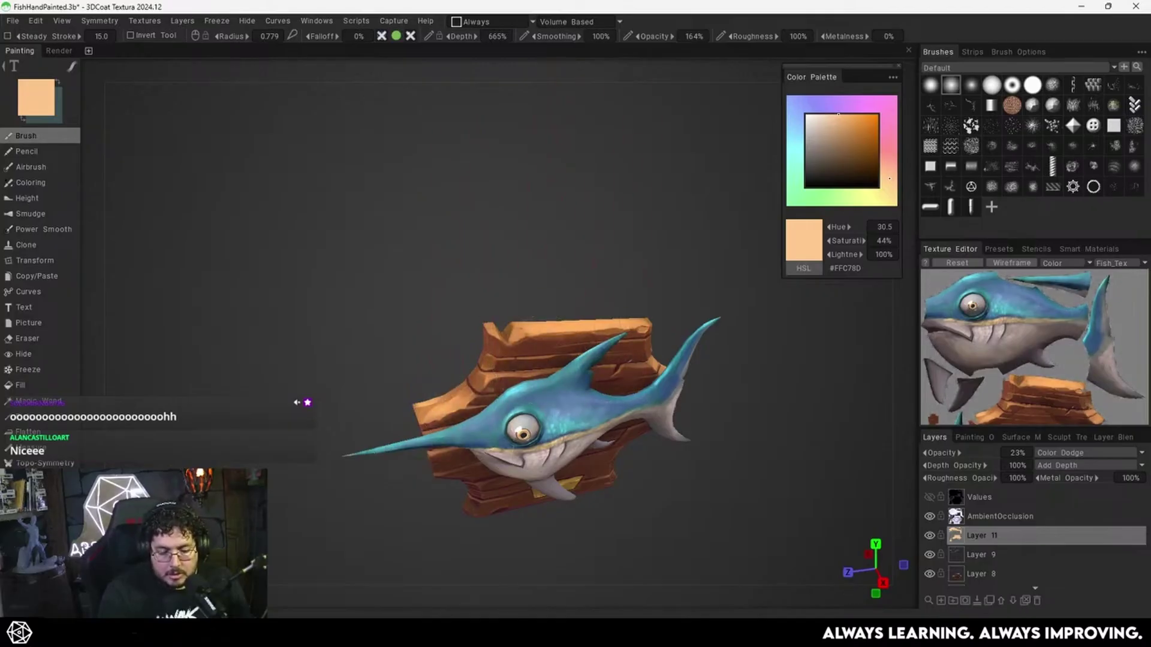
mouse_move(770, 389)
mouse_down()
mouse_move(751, 355)
mouse_move(656, 470)
mouse_up()
middle_drag(656, 470, 692, 389)
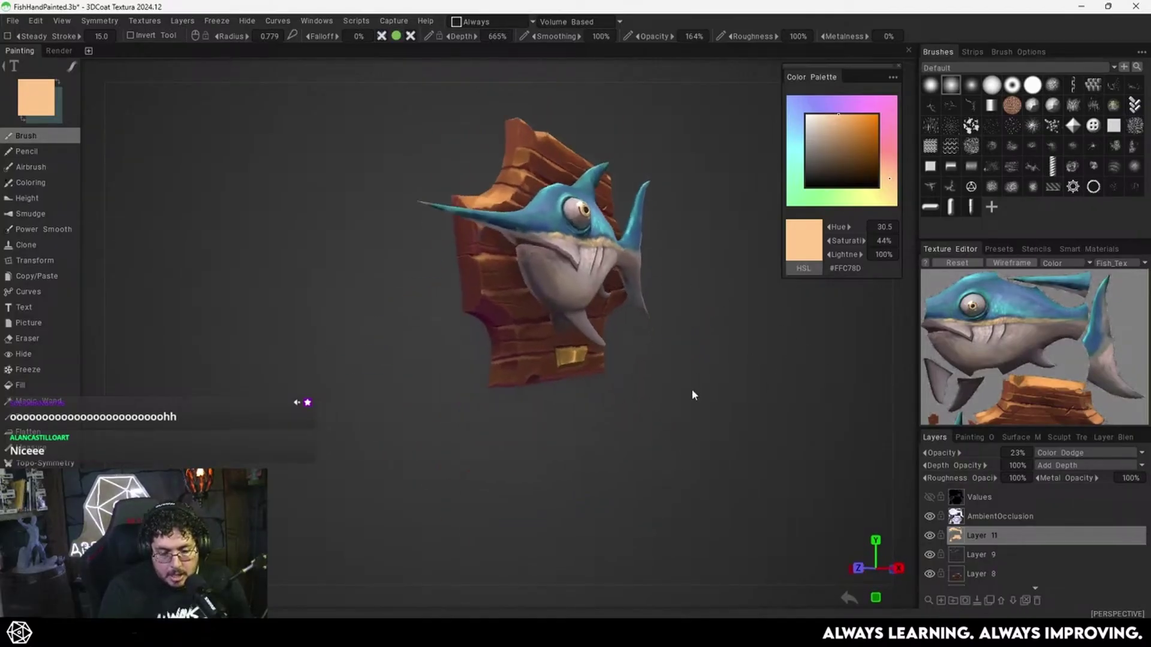
right_drag(692, 388, 847, 380)
middle_drag(847, 380, 624, 447)
drag(624, 447, 599, 441)
right_drag(560, 414, 459, 424)
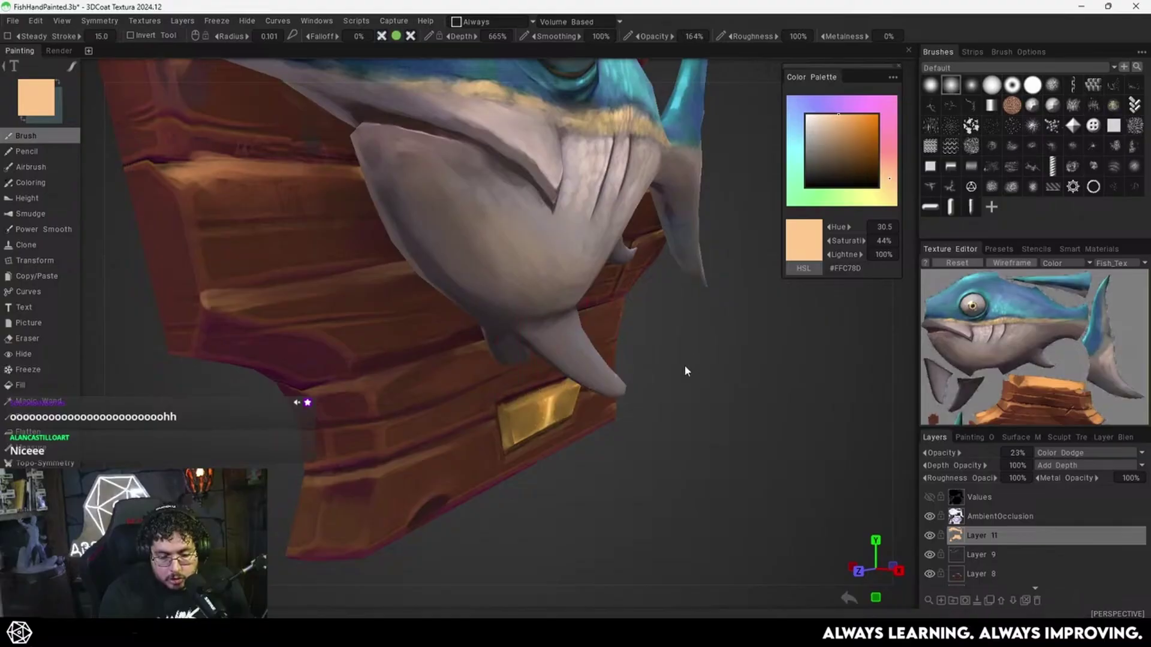
drag(686, 369, 725, 354)
right_drag(725, 354, 624, 412)
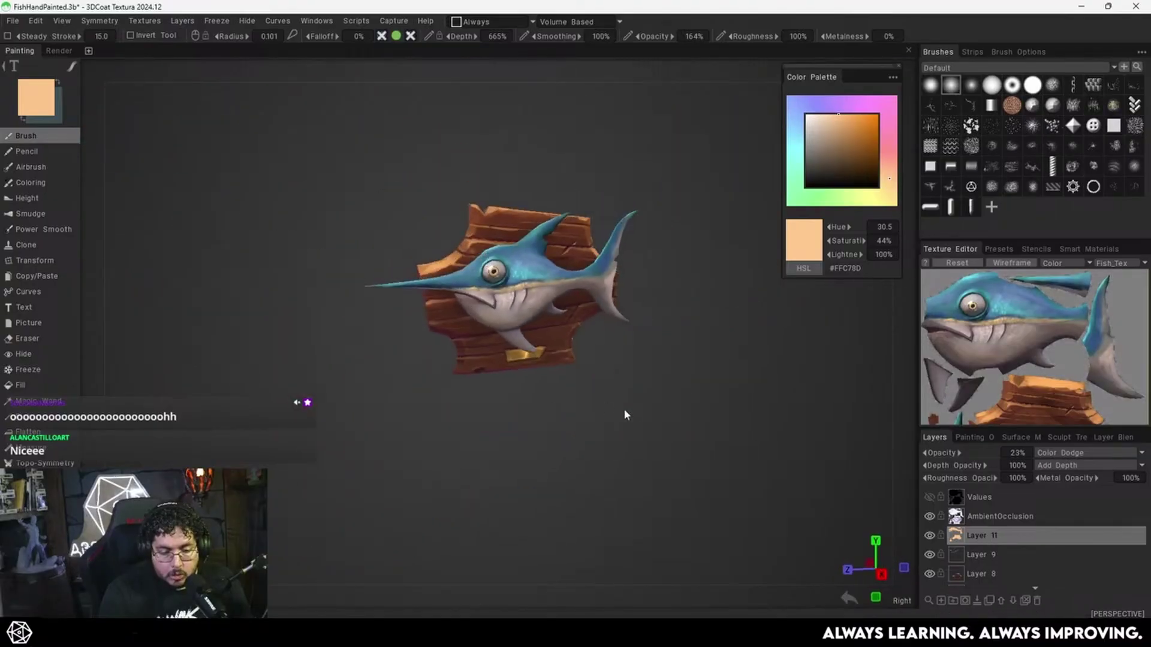
Lower the Color Dodge highlight layer's opacity to 10%, comparing the model with the layer hidden and shown.
click(931, 535)
click(933, 536)
drag(848, 483, 819, 452)
middle_drag(780, 455, 778, 501)
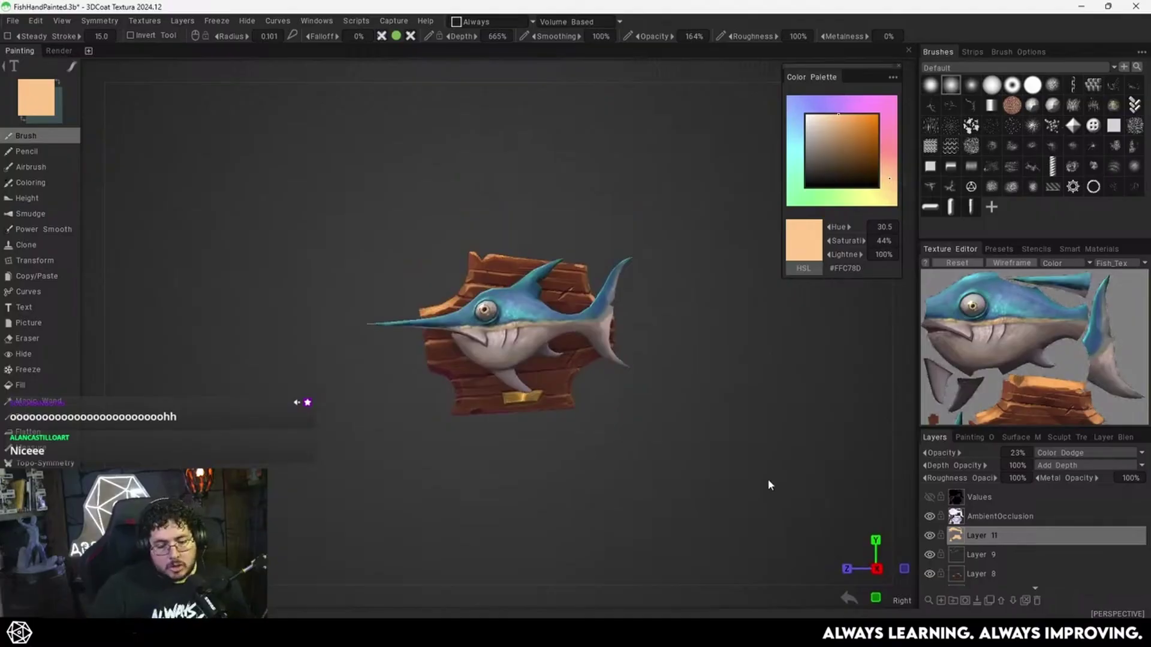
drag(943, 454, 942, 450)
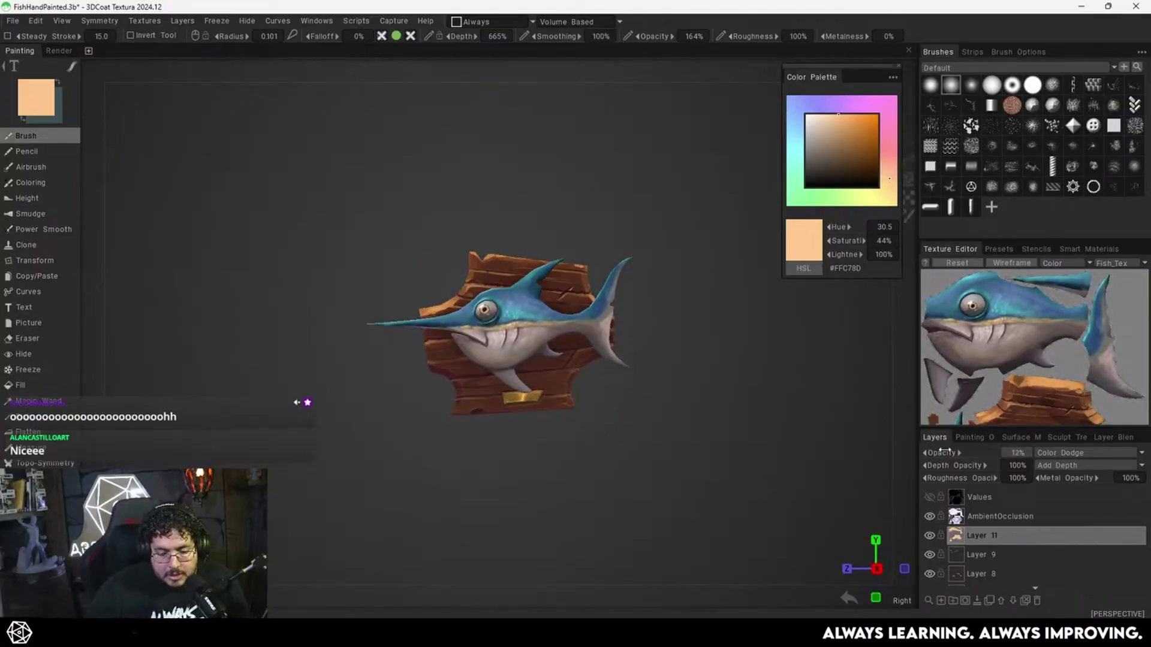
click(930, 534)
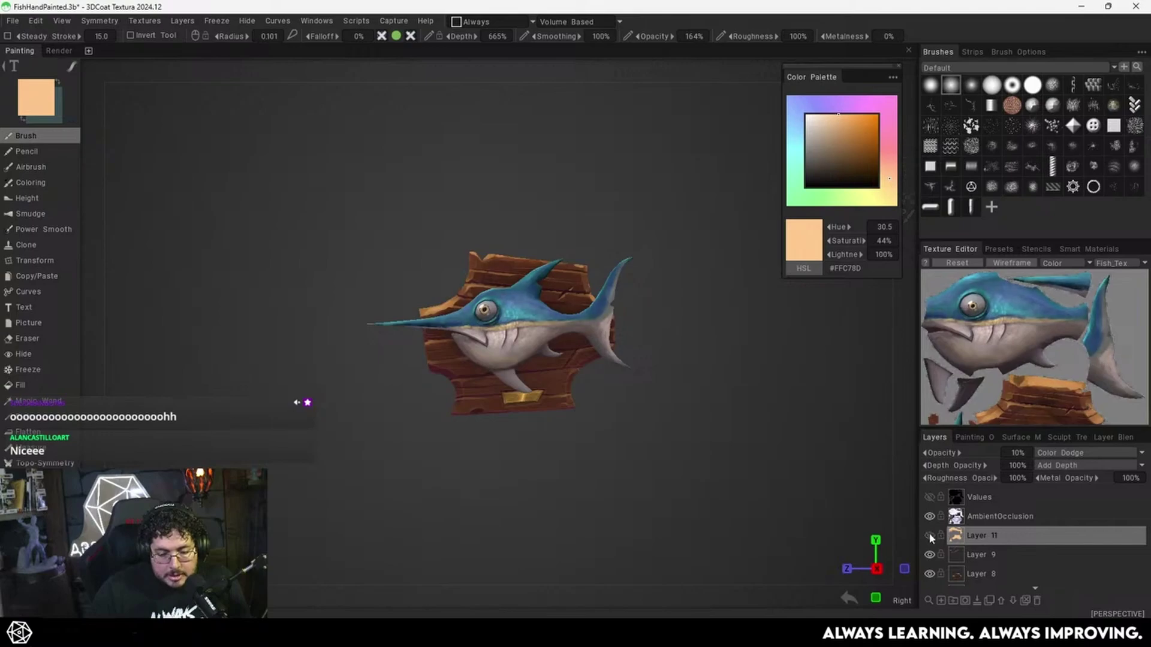
drag(637, 404, 758, 449)
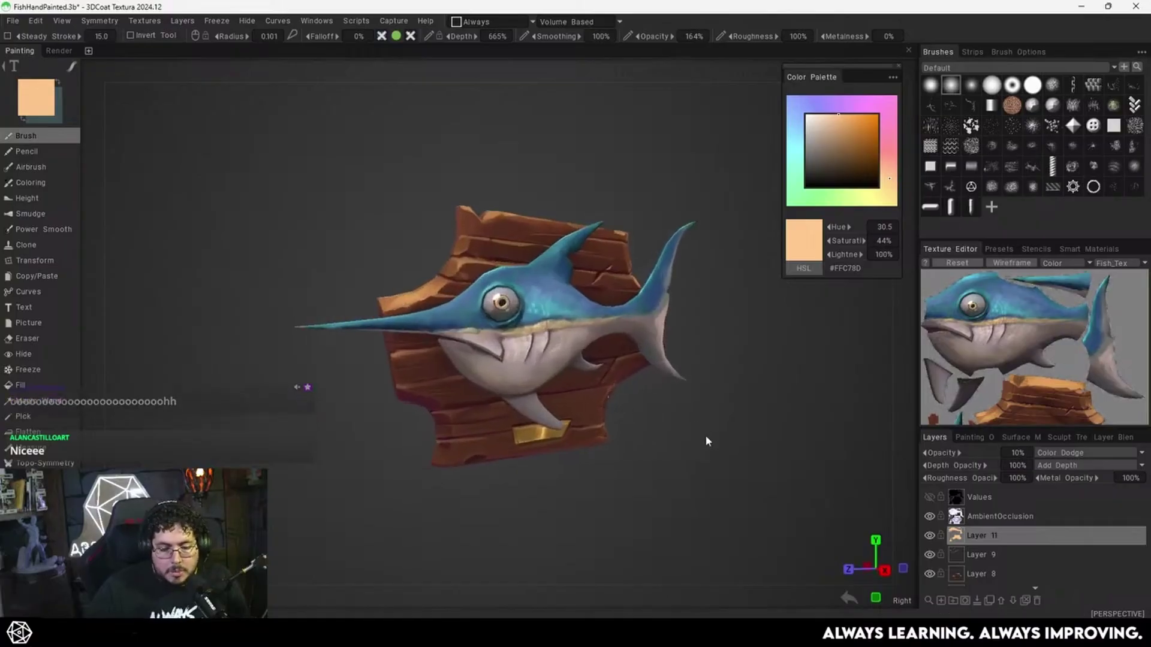
Inspect the back of the wooden board, the fish's underside and the gold nameplate for remaining flaws.
drag(623, 422, 253, 420)
alt+middle_drag(591, 346, 461, 383)
alt+right_drag(575, 468, 779, 474)
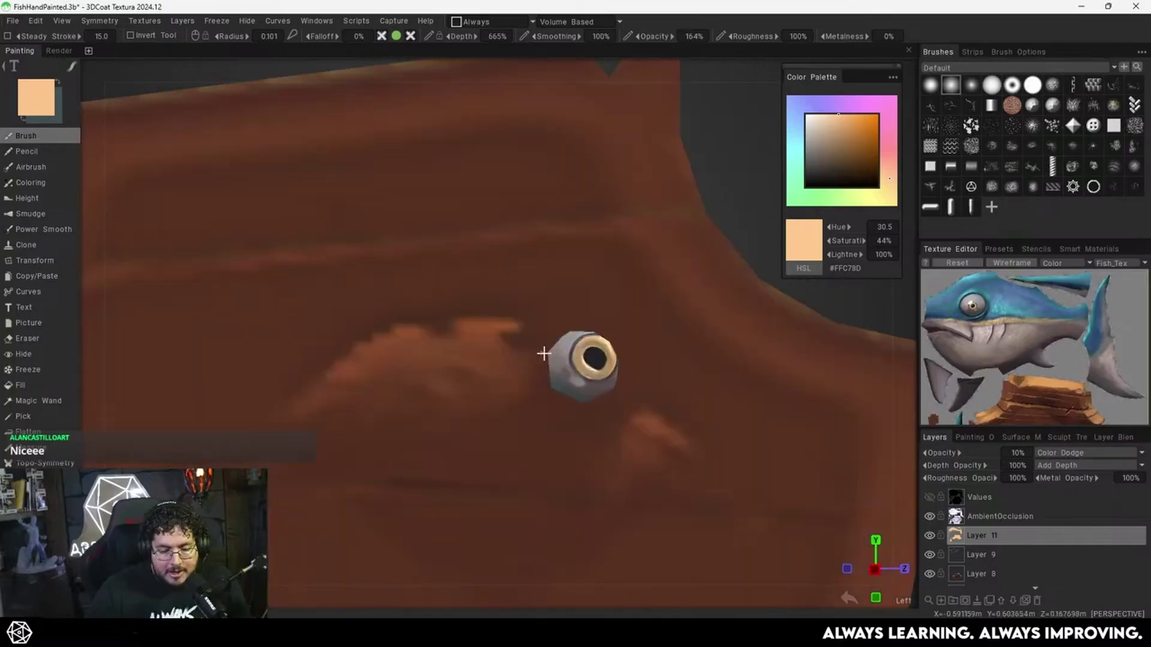
alt+right_drag(544, 352, 618, 412)
drag(619, 417, 653, 406)
drag(577, 458, 435, 346)
right_drag(435, 347, 649, 439)
middle_drag(649, 439, 537, 406)
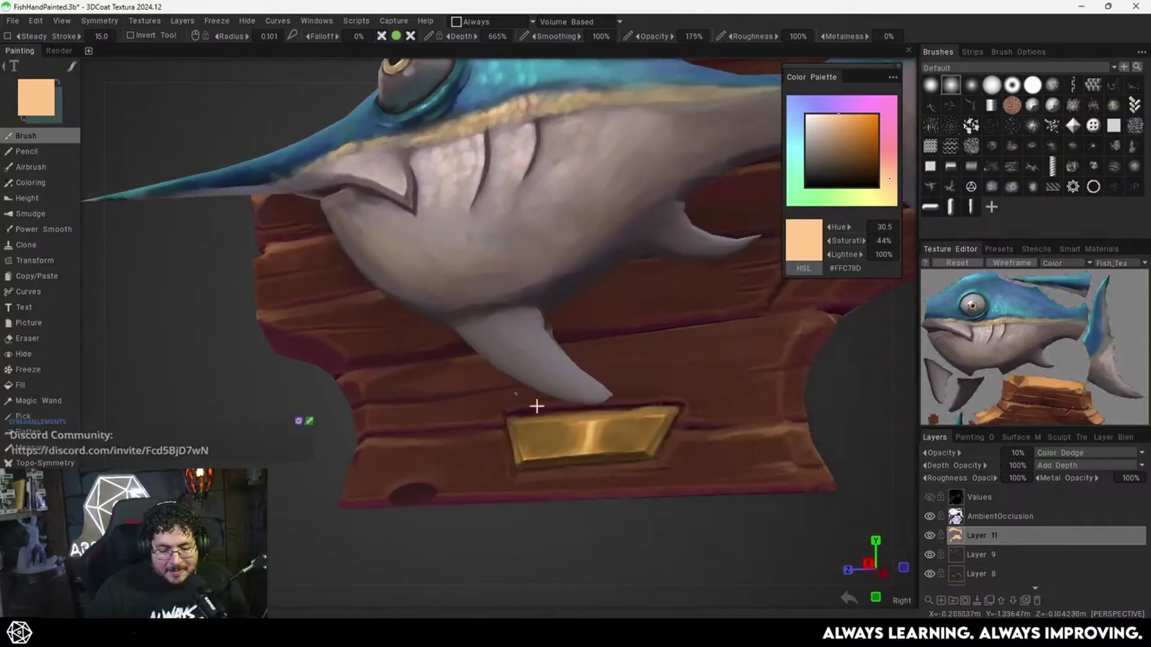
Add a new empty layer directly above the Color Dodge highlight layer for detail work on the gold nameplate.
right_drag(537, 405, 590, 432)
middle_drag(590, 431, 581, 432)
right_drag(581, 431, 598, 387)
middle_drag(599, 387, 585, 394)
alt+right_drag(586, 398, 590, 392)
alt+drag(590, 392, 560, 392)
click(941, 601)
mouse_move(559, 391)
alt+right_down()
mouse_move(521, 360)
mouse_move(455, 335)
alt+right_up()
alt+drag(487, 351, 501, 339)
mouse_move(501, 340)
alt+right_down()
mouse_move(503, 362)
mouse_move(496, 344)
alt+right_up()
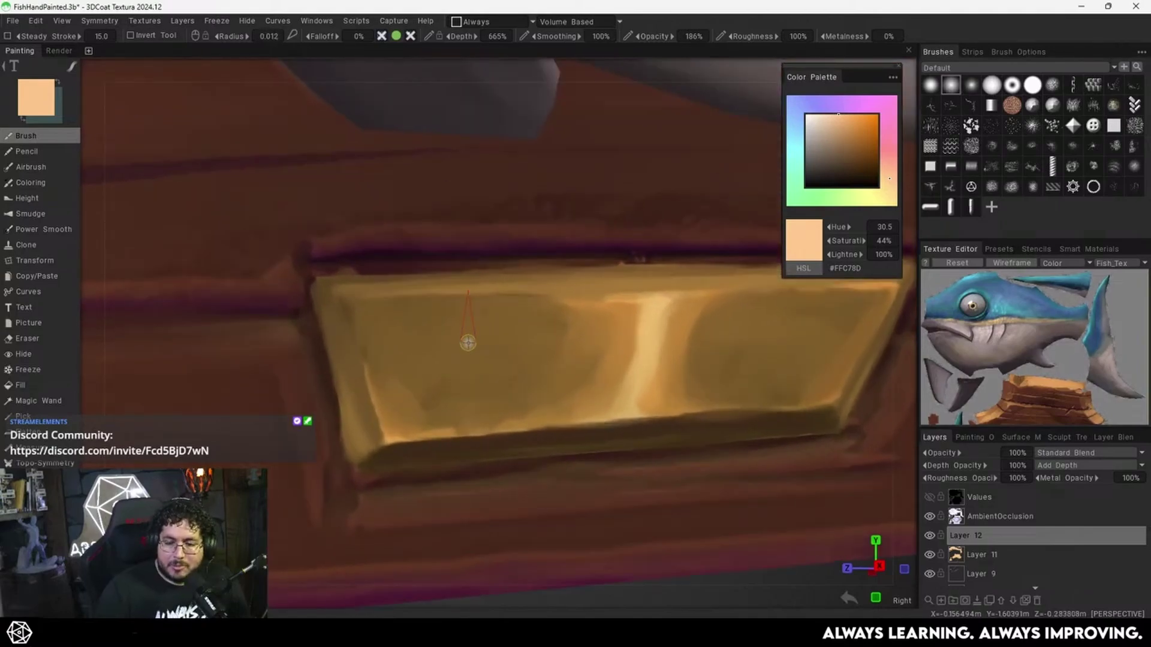
Set the Color Dodge highlight layer's opacity to 20% after trying 30% on the whole model.
alt+right_drag(629, 318, 487, 426)
click(980, 554)
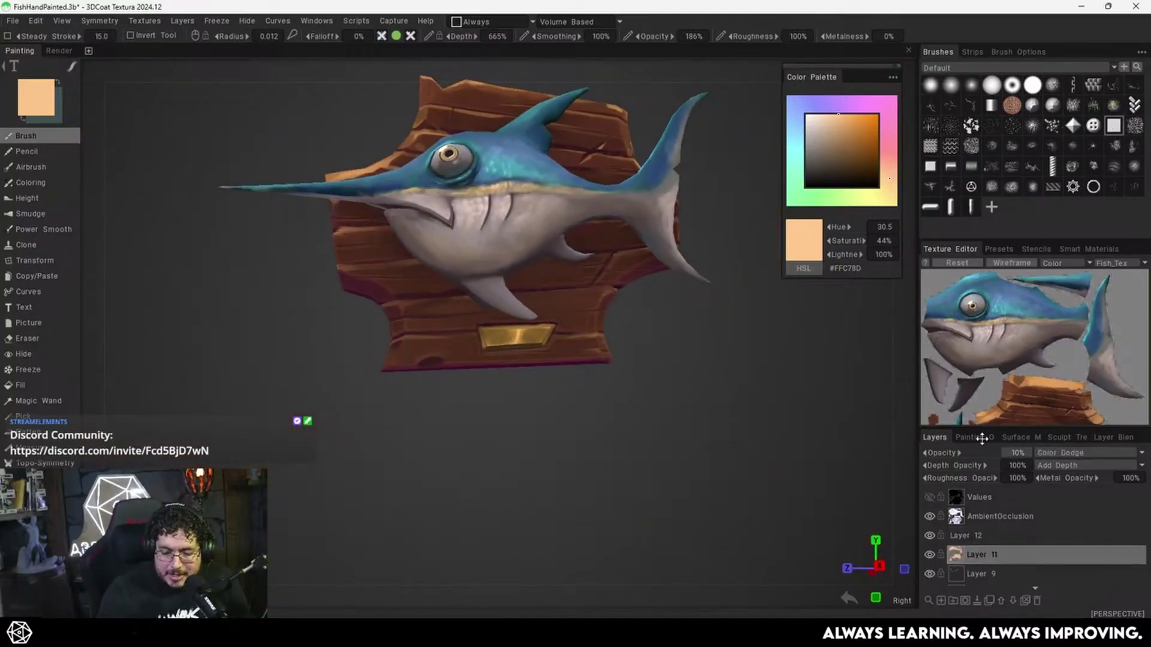
mouse_move(945, 454)
mouse_down()
mouse_move(977, 454)
mouse_move(960, 454)
mouse_up()
alt+drag(783, 460, 776, 503)
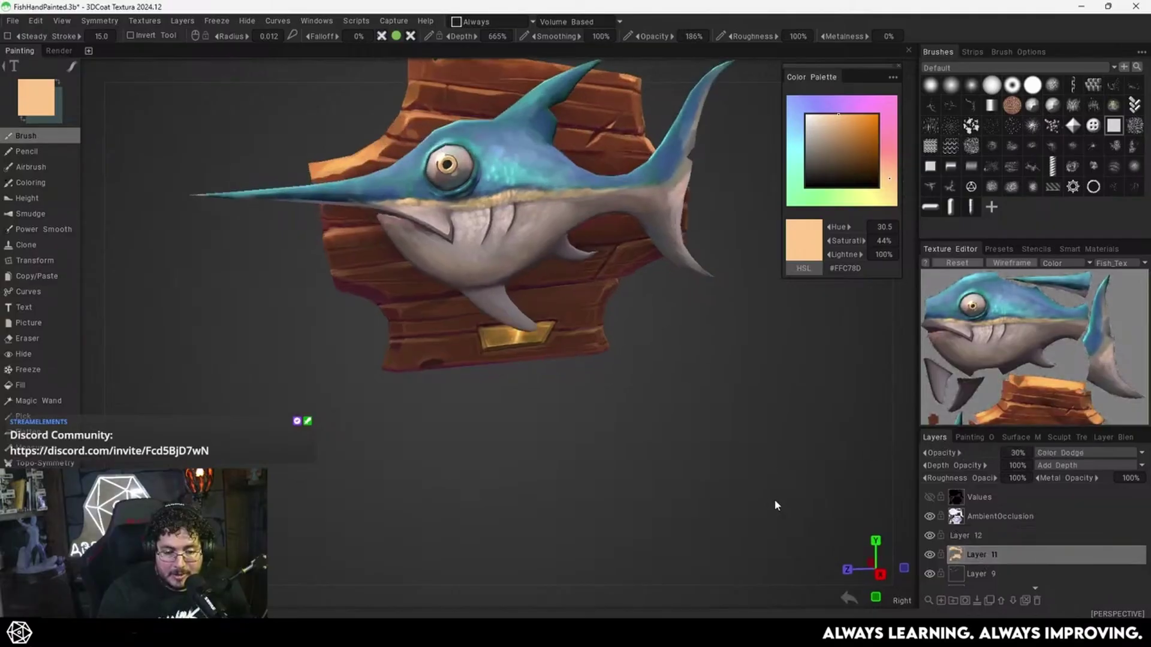
alt+right_drag(771, 463, 635, 471)
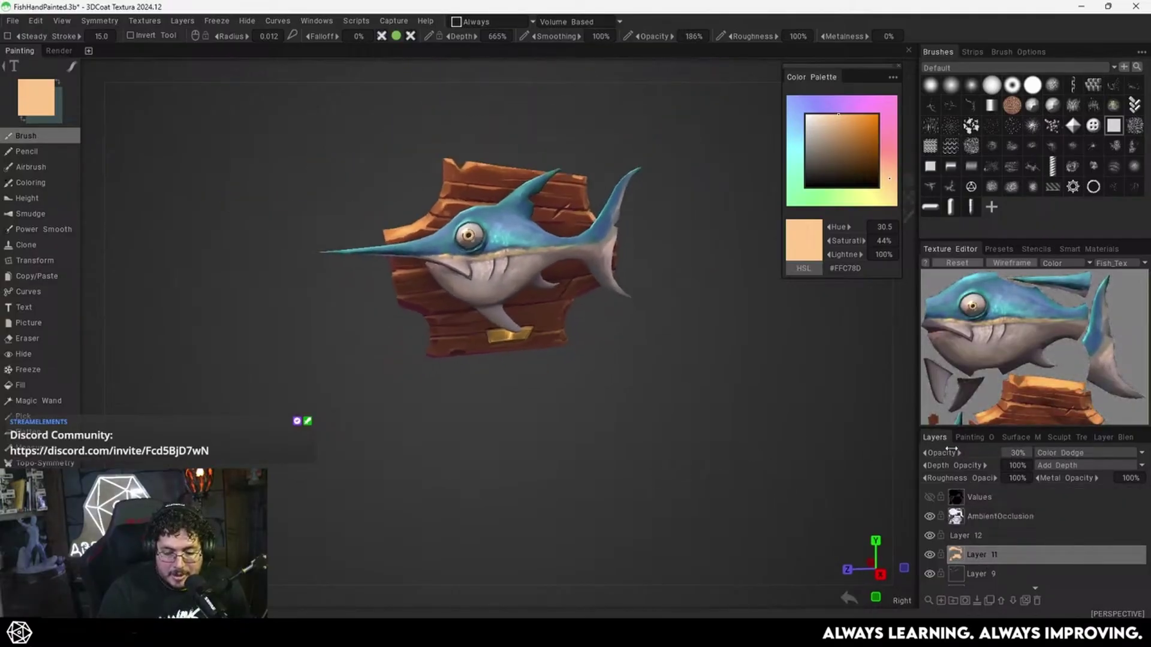
drag(948, 454, 937, 454)
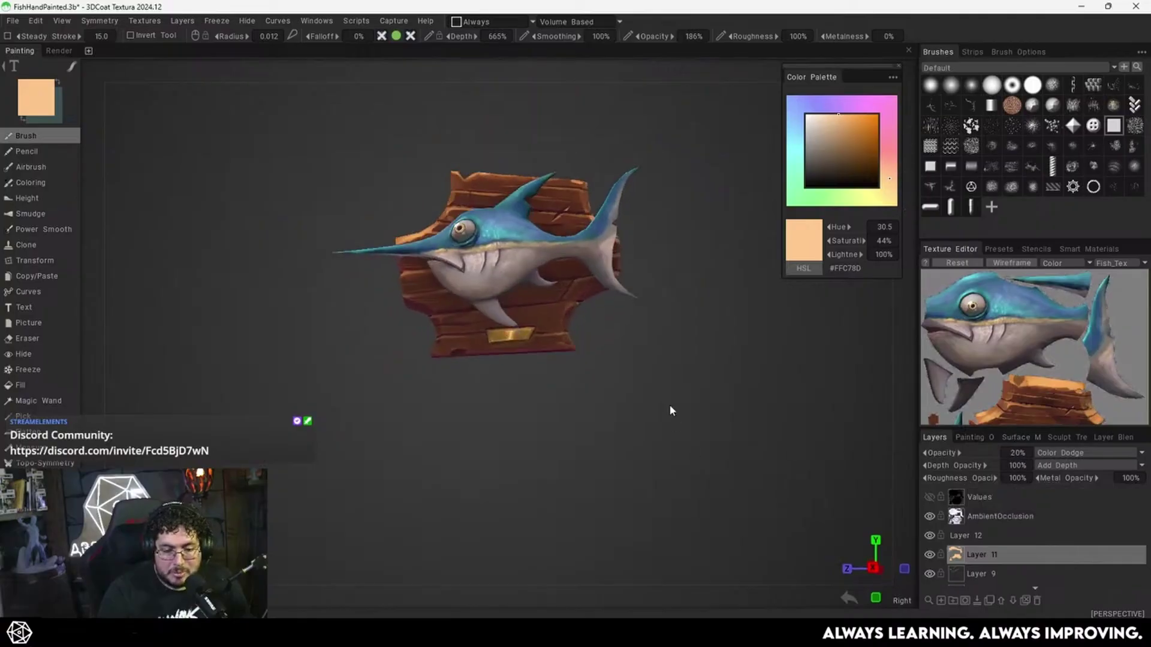
Examine the gold nameplate up close and as part of the whole model to plan its lettering.
scroll(660, 378, up, 5)
alt+middle_drag(666, 373, 641, 428)
alt+right_drag(640, 428, 621, 440)
scroll(659, 389, up, 6)
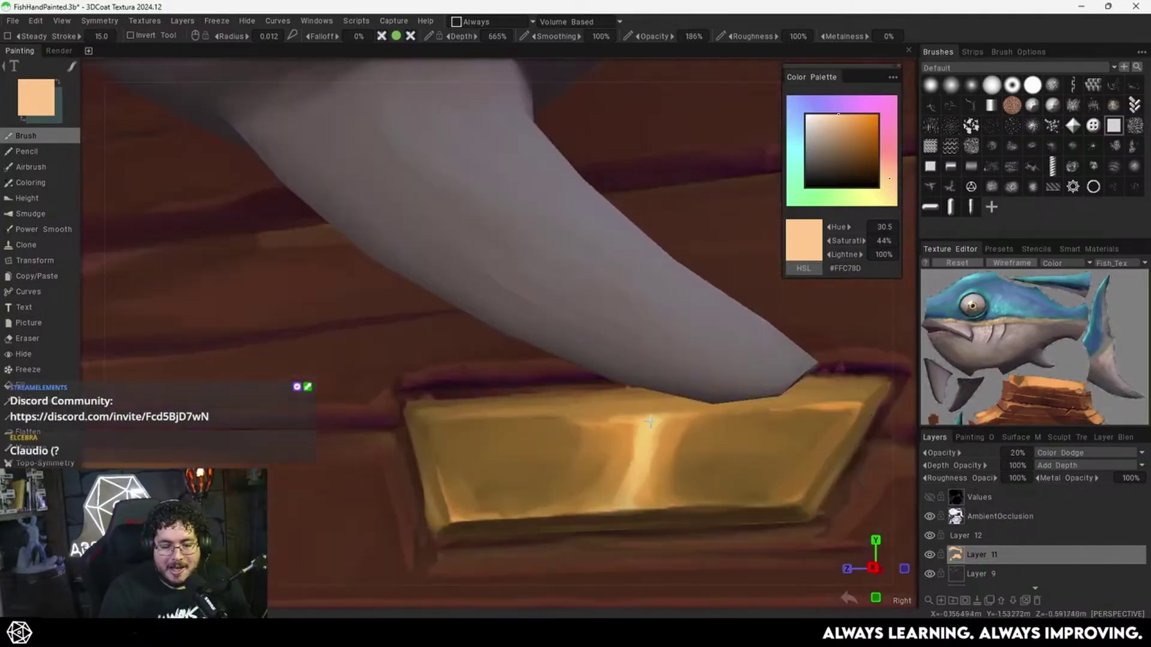
scroll(659, 389, up, 2)
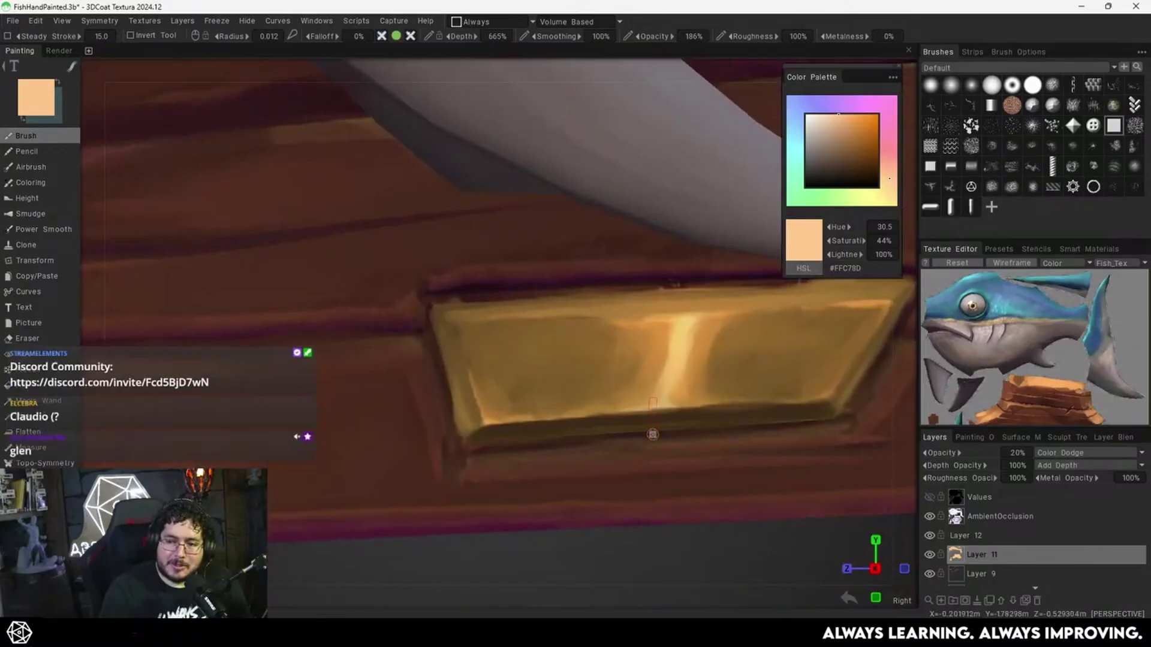
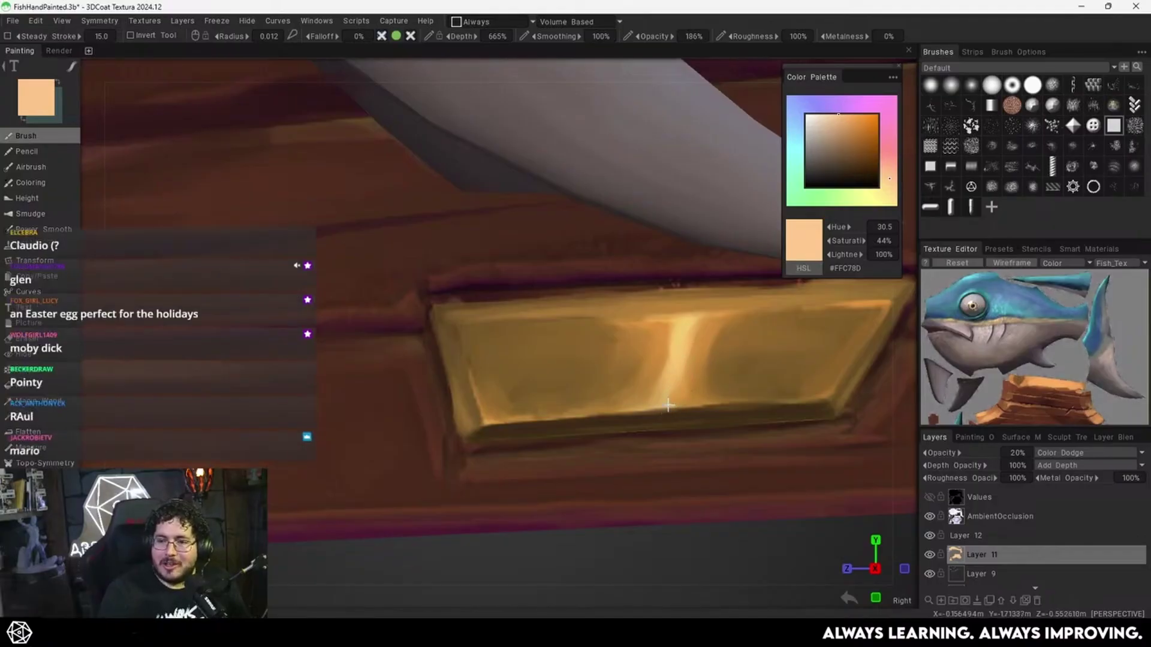
alt+middle_drag(666, 407, 663, 336)
alt+right_drag(663, 337, 662, 361)
scroll(584, 398, down, 5)
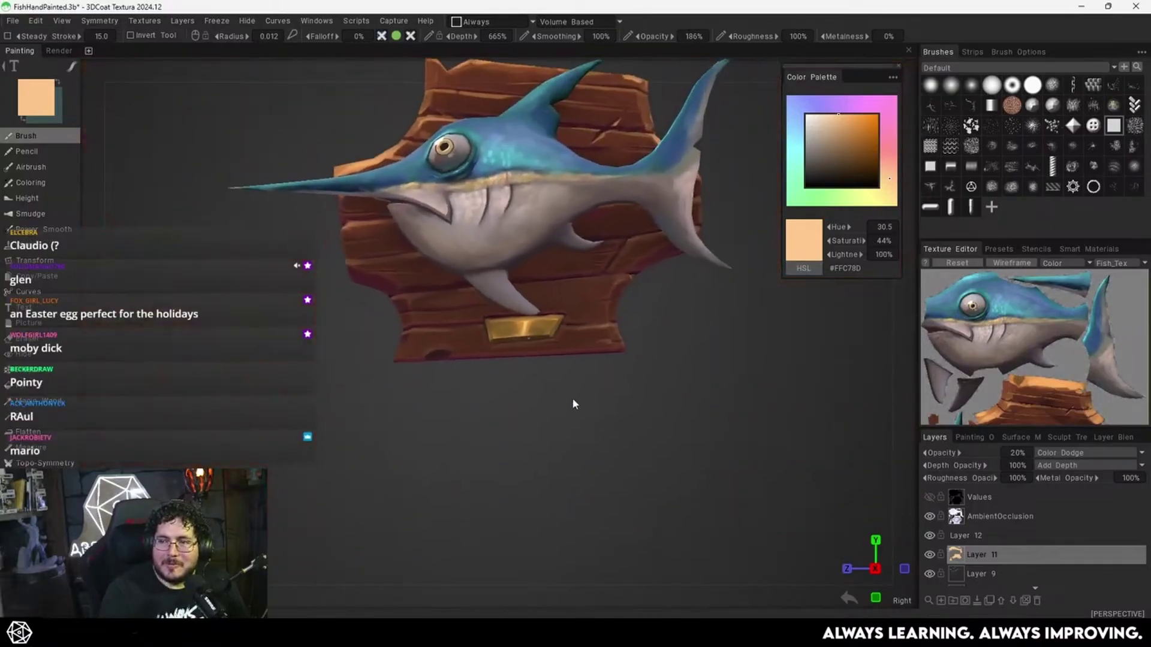
scroll(620, 372, up, 5)
drag(635, 407, 659, 405)
middle_drag(663, 394, 676, 375)
scroll(672, 367, up, 4)
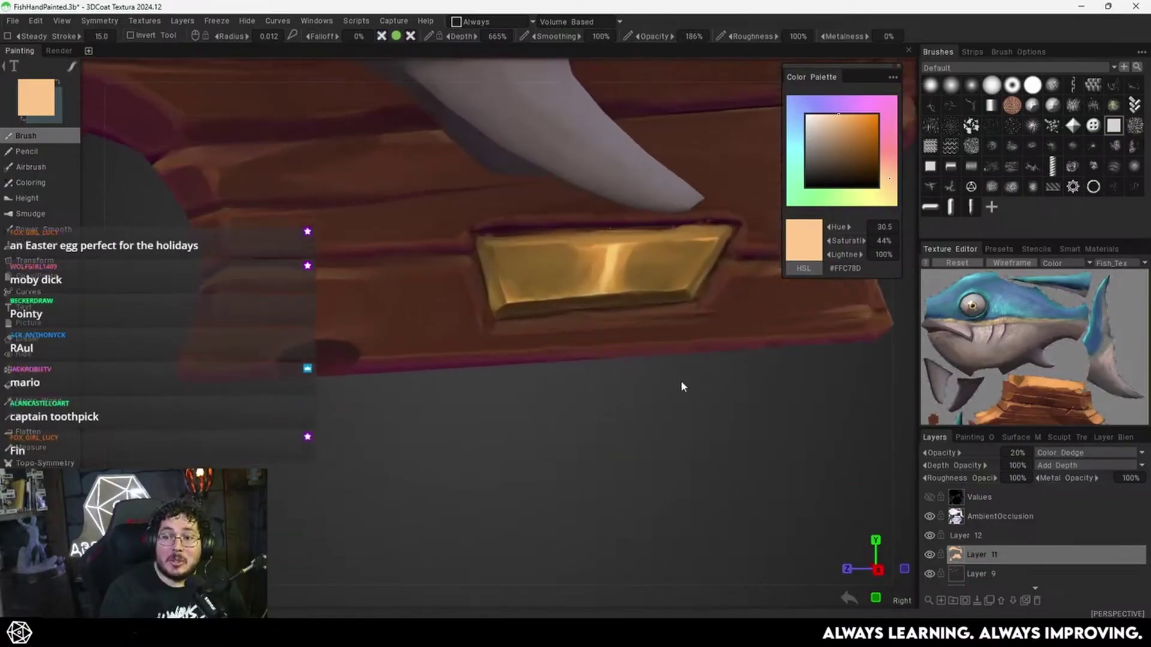
scroll(685, 372, down, 4)
scroll(645, 387, up, 4)
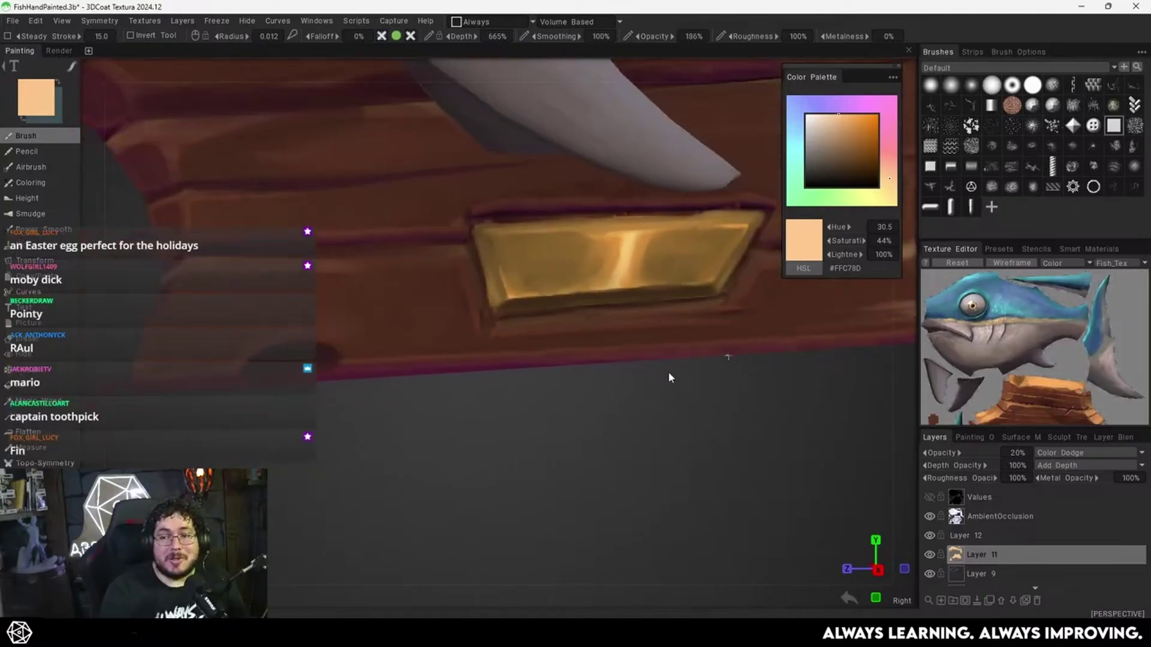
scroll(624, 404, up, 5)
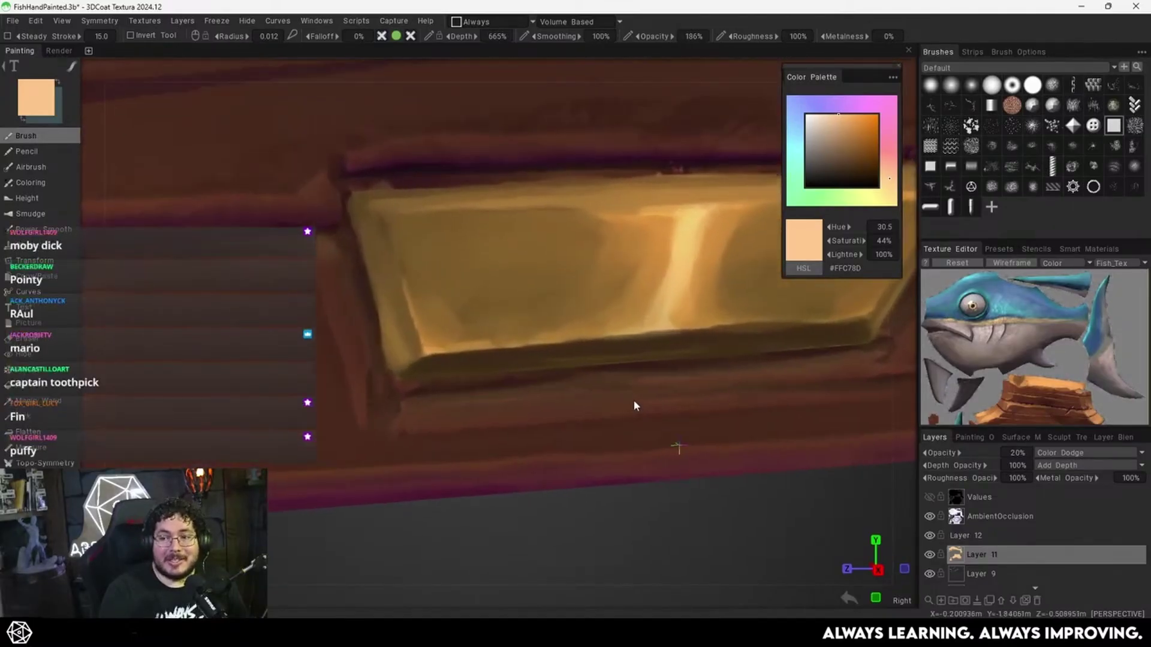
scroll(642, 393, down, 2)
middle_drag(639, 396, 621, 401)
scroll(627, 403, up, 2)
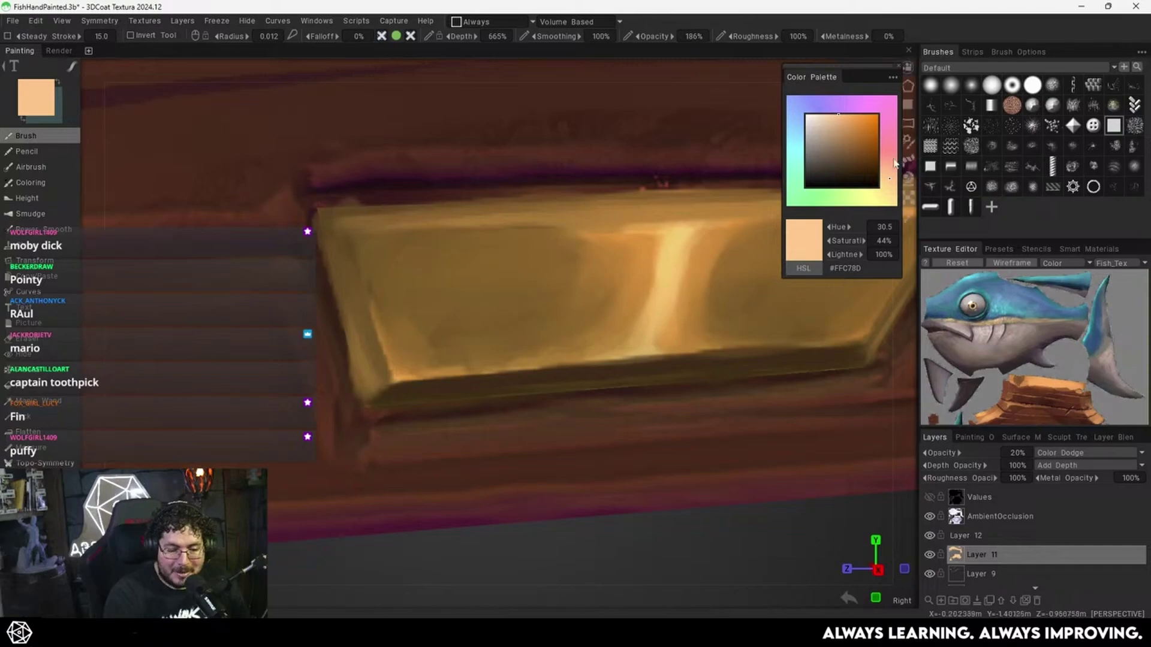
Add a new layer above the Color Dodge highlight layer and hand-letter "Cp" in black at the nameplate's left end.
click(806, 186)
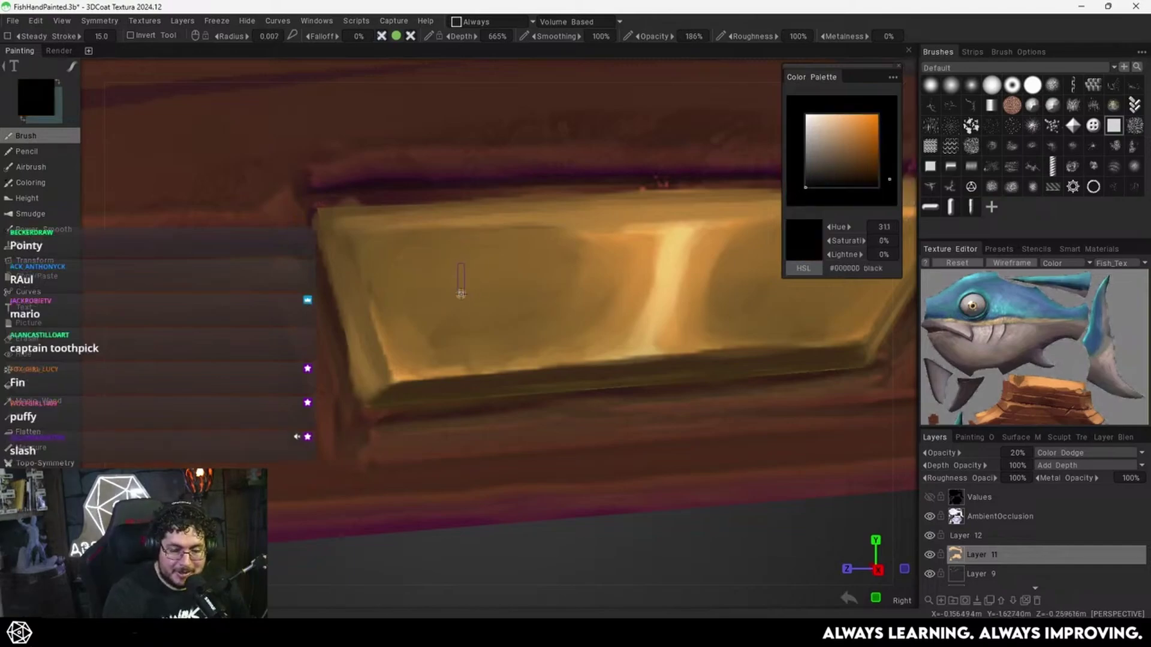
middle_drag(461, 293, 470, 337)
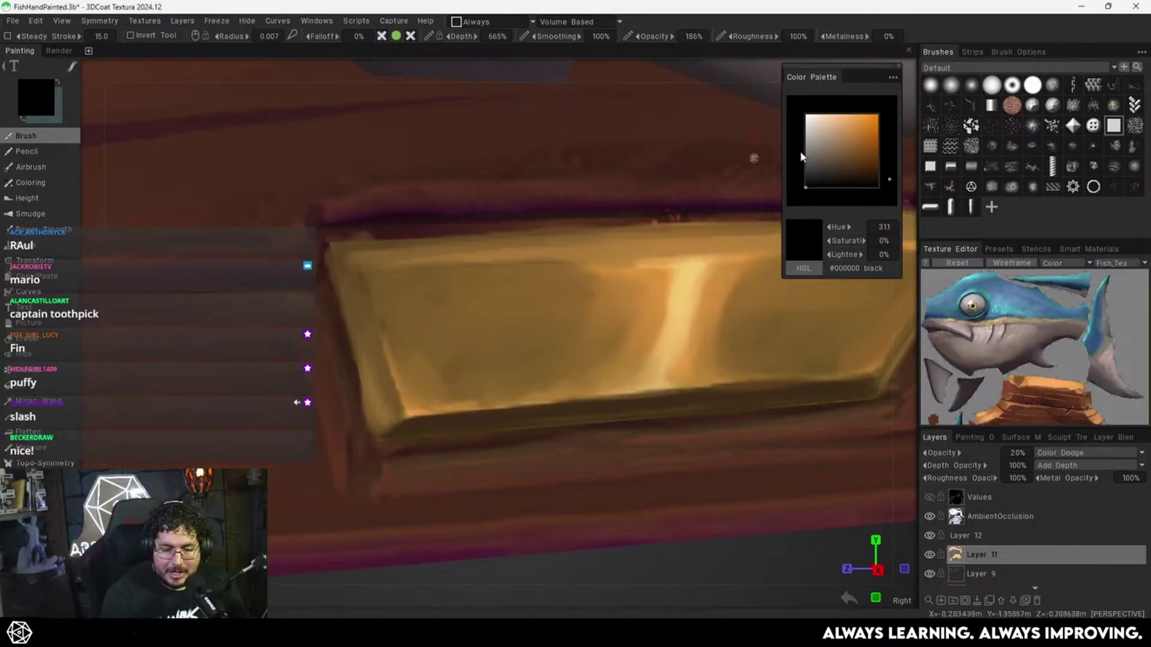
click(940, 600)
mouse_move(447, 303)
mouse_down()
mouse_move(443, 370)
mouse_move(453, 376)
mouse_up()
mouse_move(446, 302)
mouse_down()
mouse_move(423, 365)
mouse_move(451, 376)
mouse_move(457, 300)
mouse_move(421, 345)
mouse_move(456, 373)
mouse_move(428, 317)
mouse_move(461, 299)
mouse_up()
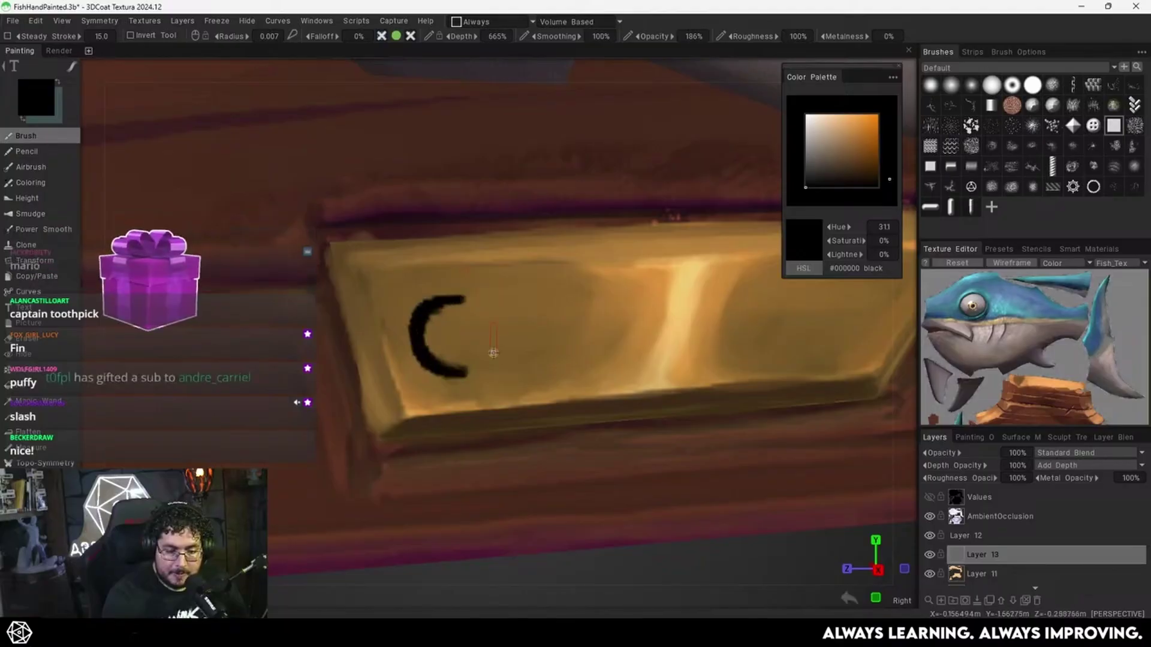
drag(477, 349, 489, 386)
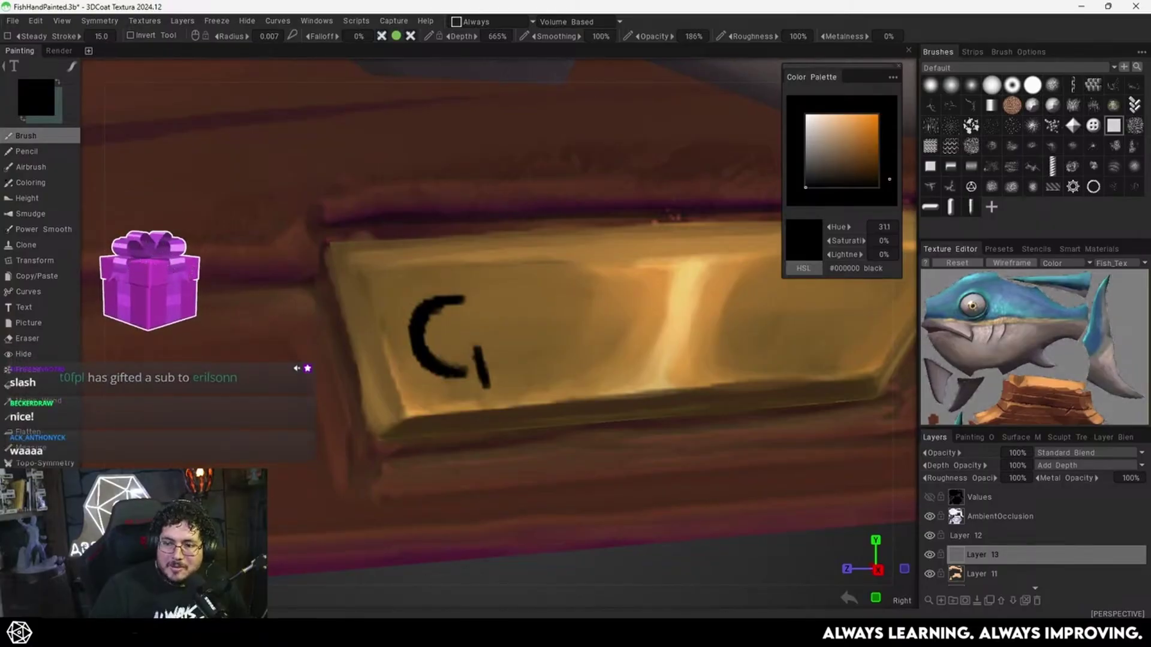
mouse_move(475, 331)
mouse_down()
mouse_move(497, 336)
mouse_move(479, 363)
mouse_up()
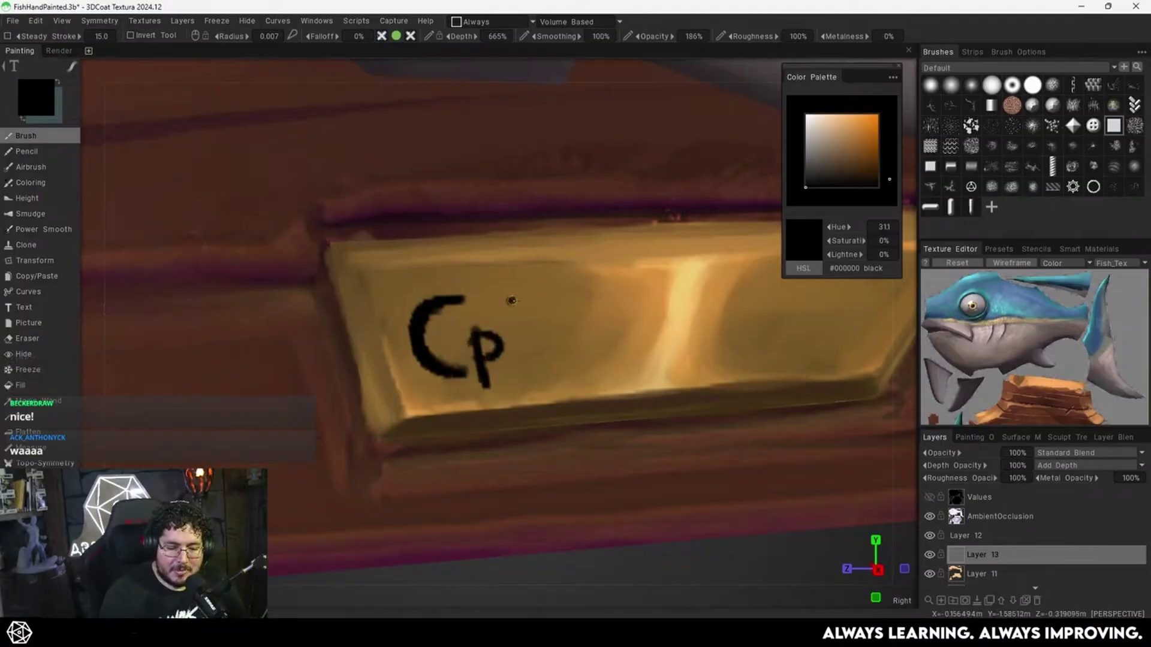
Complete the black "Cpt." lettering by repainting the "t" smaller and adding the period.
mouse_move(510, 301)
mouse_down()
mouse_move(557, 296)
mouse_move(529, 359)
mouse_up()
key(ctrl+z)
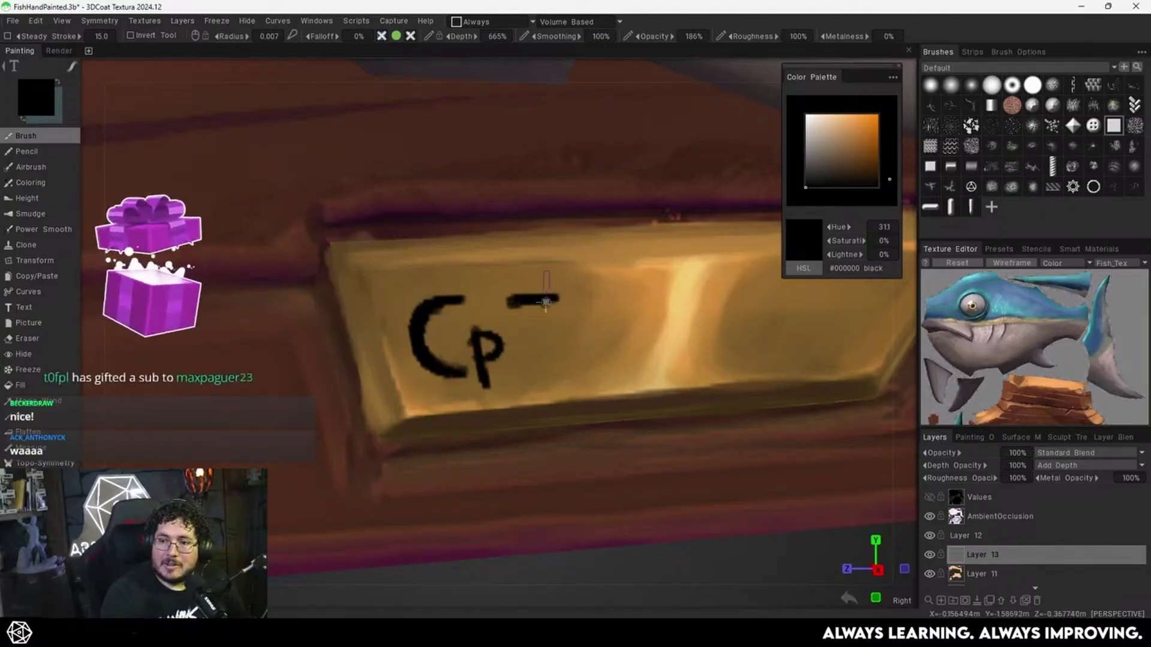
key(ctrl+z)
mouse_move(521, 296)
mouse_down()
mouse_move(523, 365)
mouse_move(542, 310)
mouse_up()
click(553, 364)
key(x)
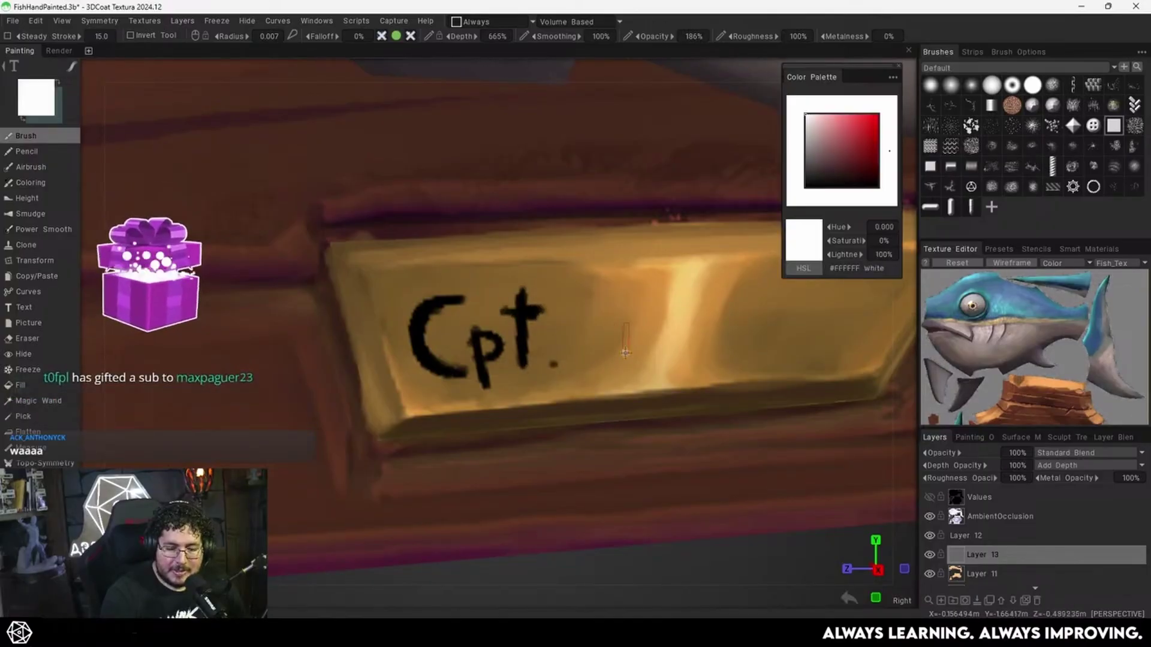
click(554, 363)
key(ctrl+z)
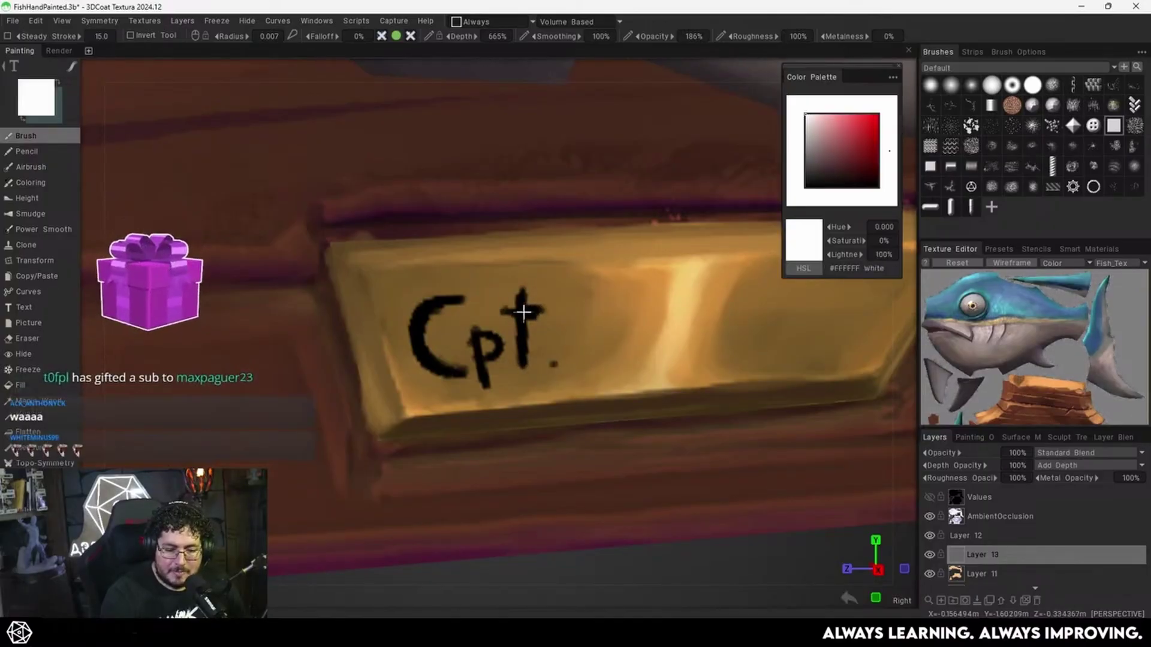
key(x)
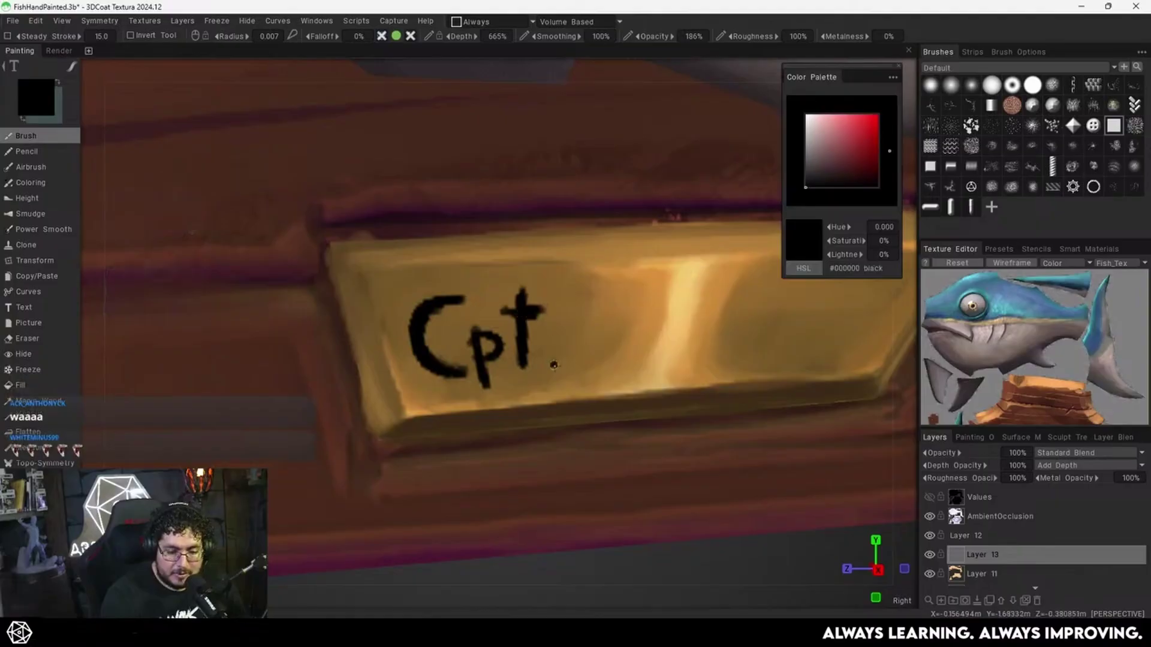
Hand-letter "ToothPick" in black after "Cpt." on the gold nameplate and check it at a distance.
alt+right_drag(729, 344, 569, 342)
alt+middle_drag(569, 342, 534, 344)
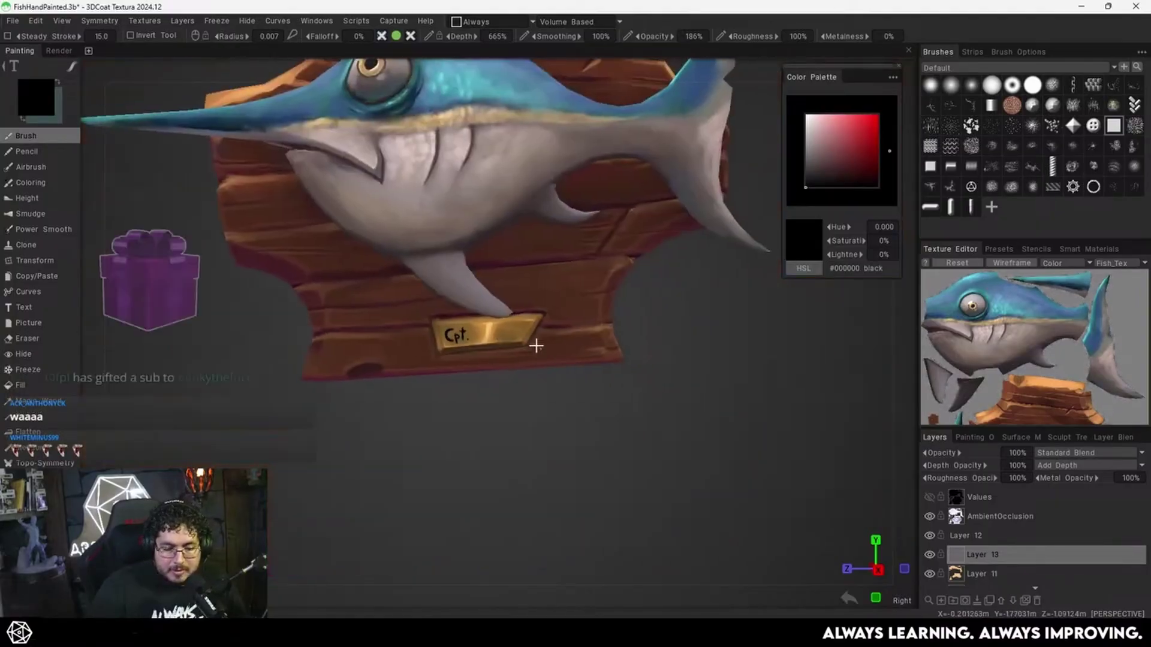
alt+right_drag(534, 344, 649, 388)
alt+middle_drag(547, 355, 576, 363)
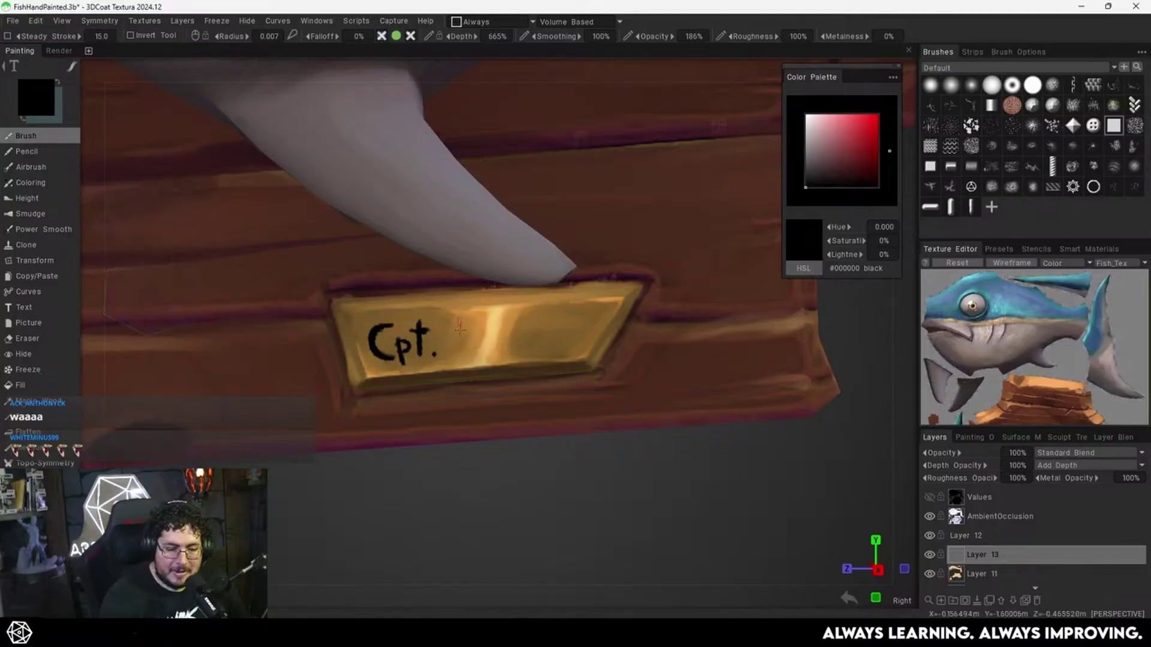
mouse_move(459, 326)
mouse_down()
mouse_move(458, 344)
mouse_move(469, 318)
mouse_up()
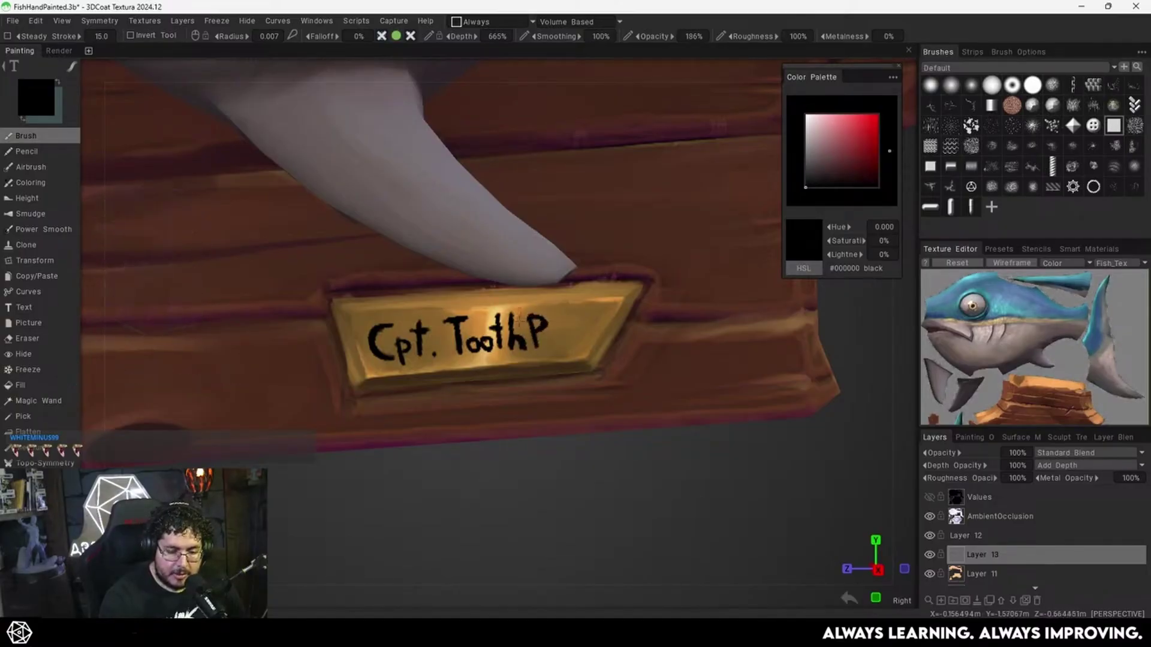
drag(561, 338, 557, 347)
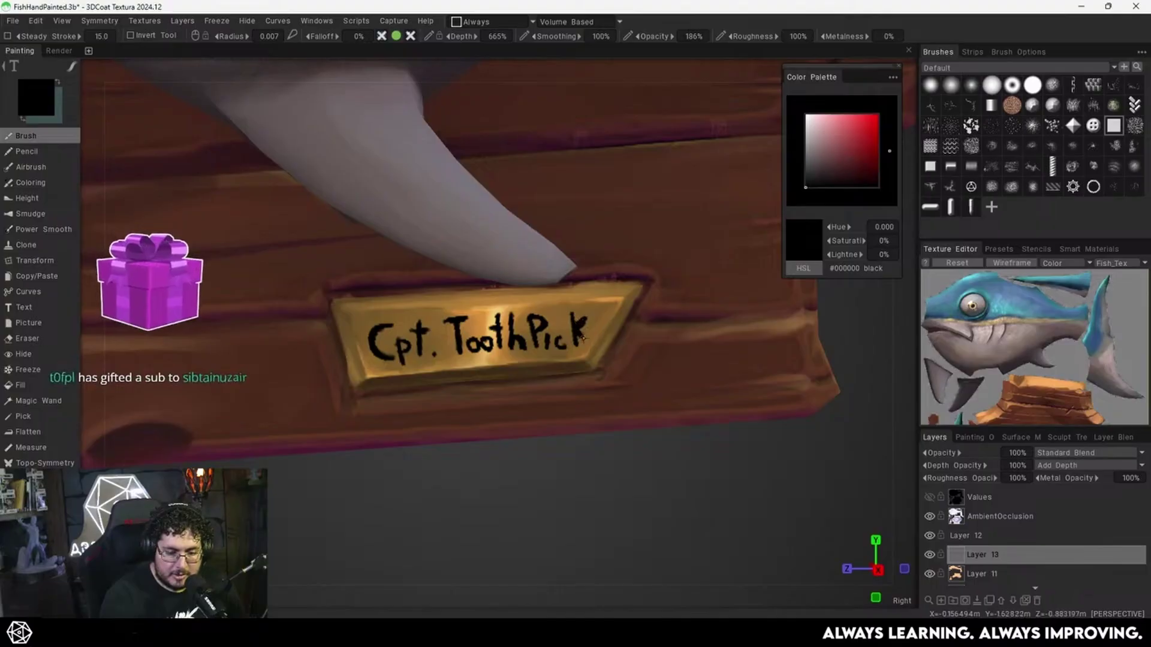
scroll(508, 321, down, 8)
scroll(511, 336, up, 15)
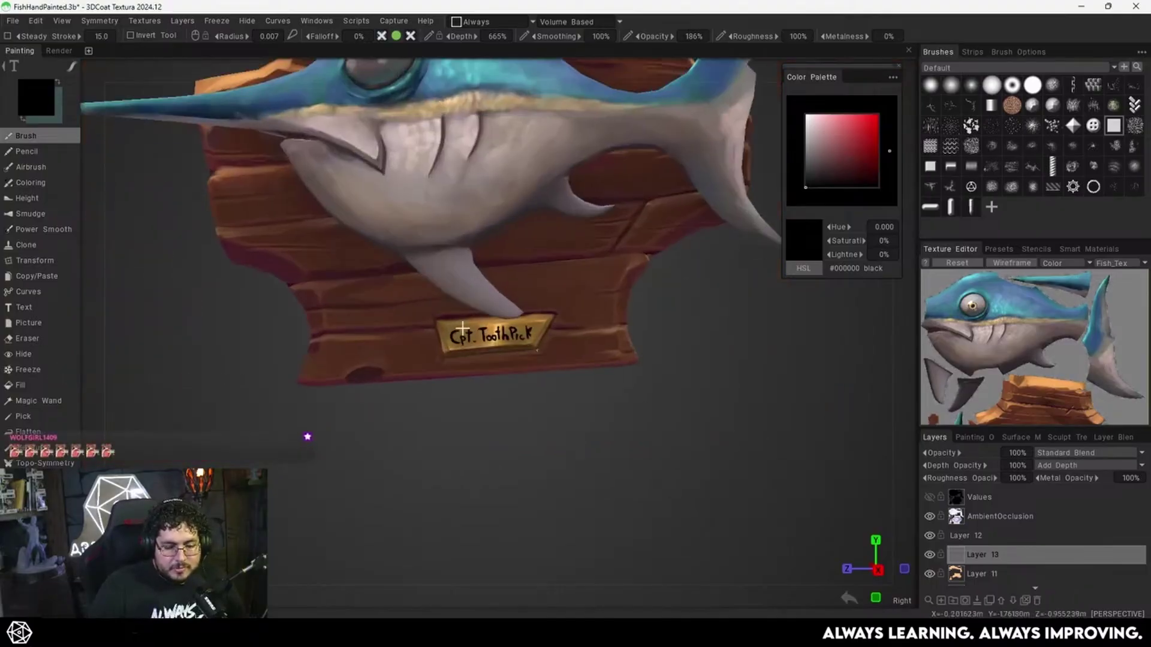
Paint a light gold #F0CA71 highlight along the inner edge of the "C" and trim it with darker gold #7A5A29.
alt+middle_drag(516, 359, 534, 278)
alt+middle_drag(491, 374, 542, 321)
alt+right_drag(542, 321, 441, 316)
scroll(440, 317, down, 3)
scroll(501, 329, up, 5)
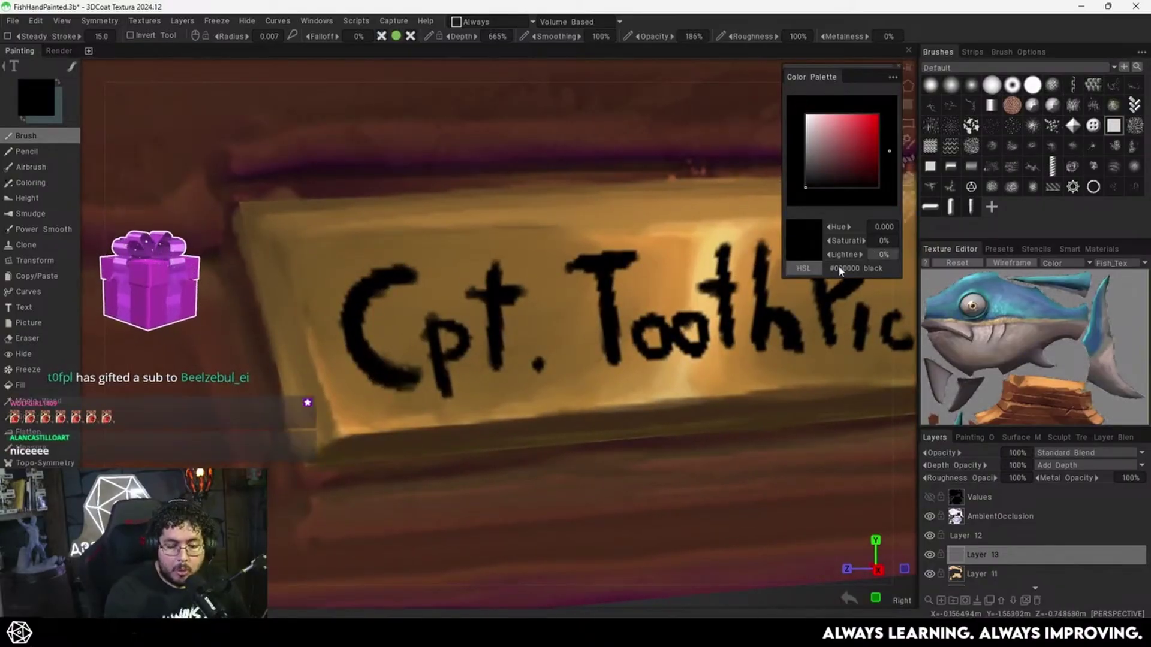
key(v)
mouse_move(552, 321)
alt+mouse_down()
mouse_move(573, 339)
mouse_move(573, 320)
alt+mouse_up()
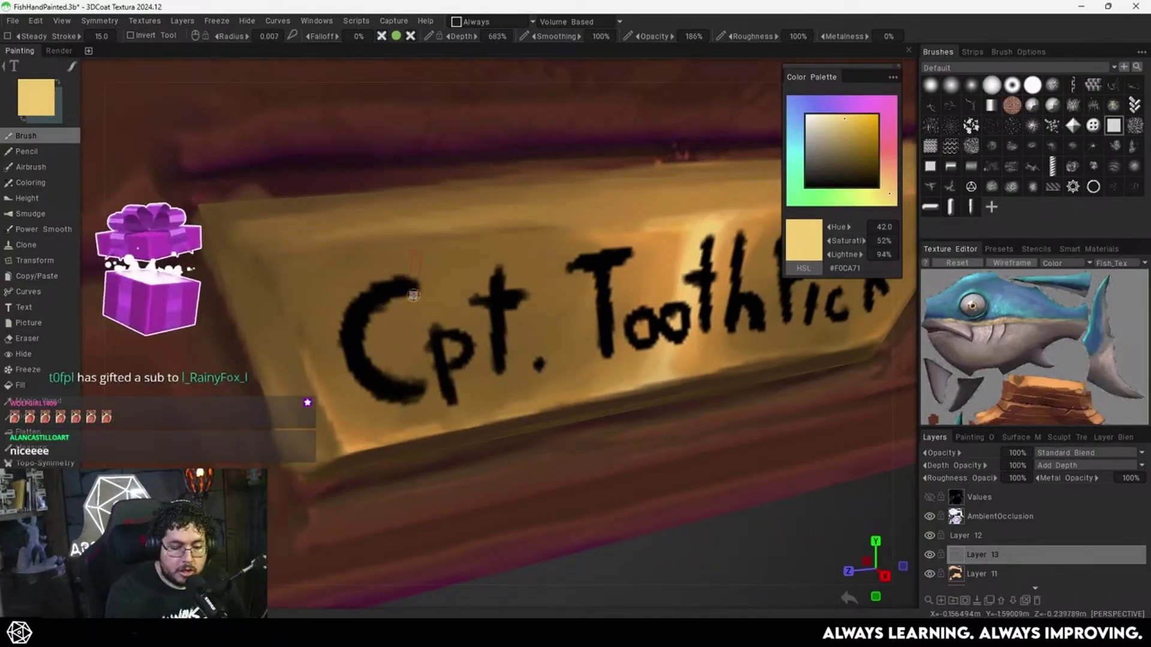
mouse_move(414, 295)
mouse_down()
mouse_move(386, 305)
mouse_move(366, 338)
mouse_up()
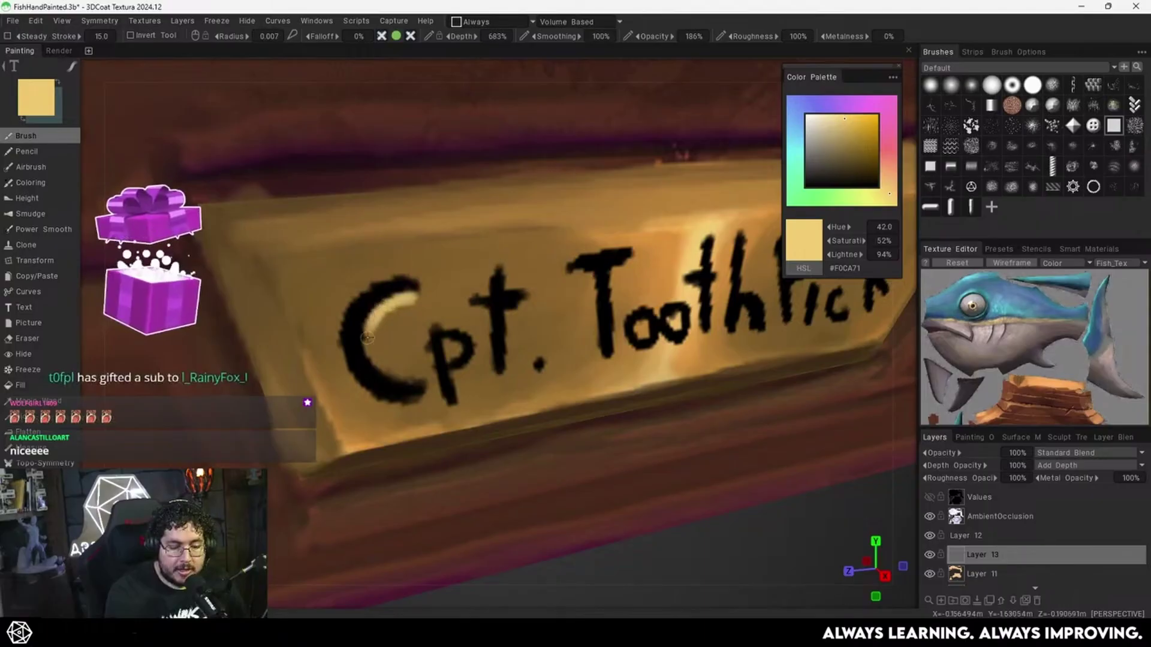
key(v)
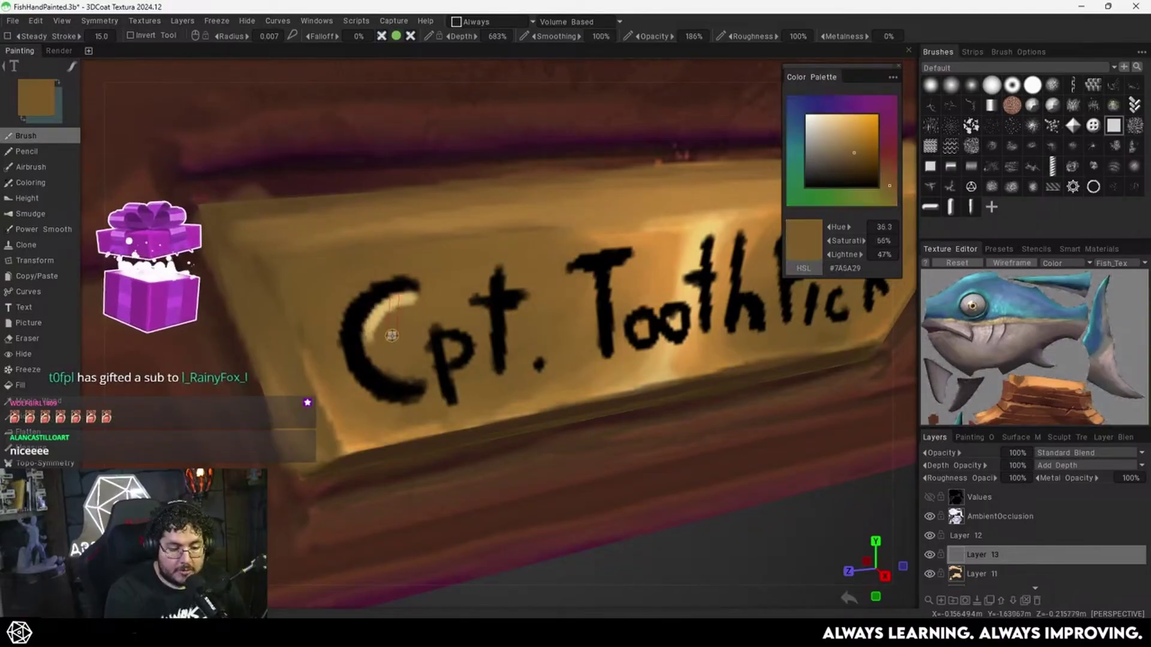
mouse_move(378, 343)
mouse_down()
mouse_move(385, 313)
mouse_move(410, 303)
mouse_move(413, 342)
mouse_move(408, 309)
mouse_up()
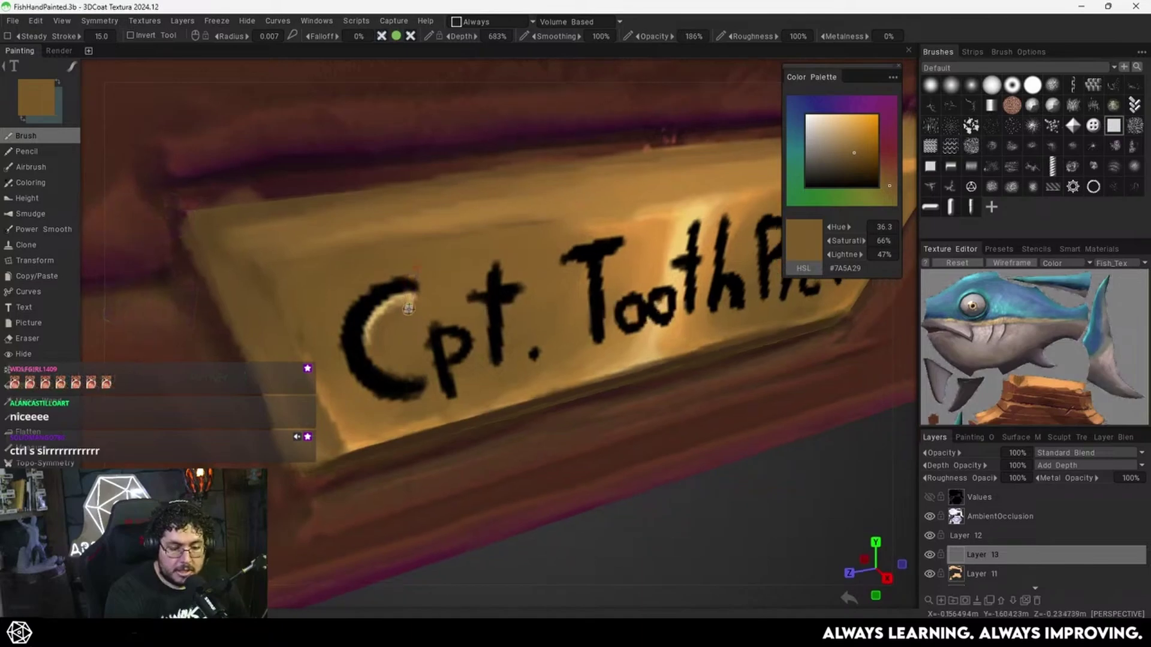
Paint thin light gold #F1CB72 edge highlights on the "t", the "p" and the lower curve of the "C" with a 0.004 brush.
key(v)
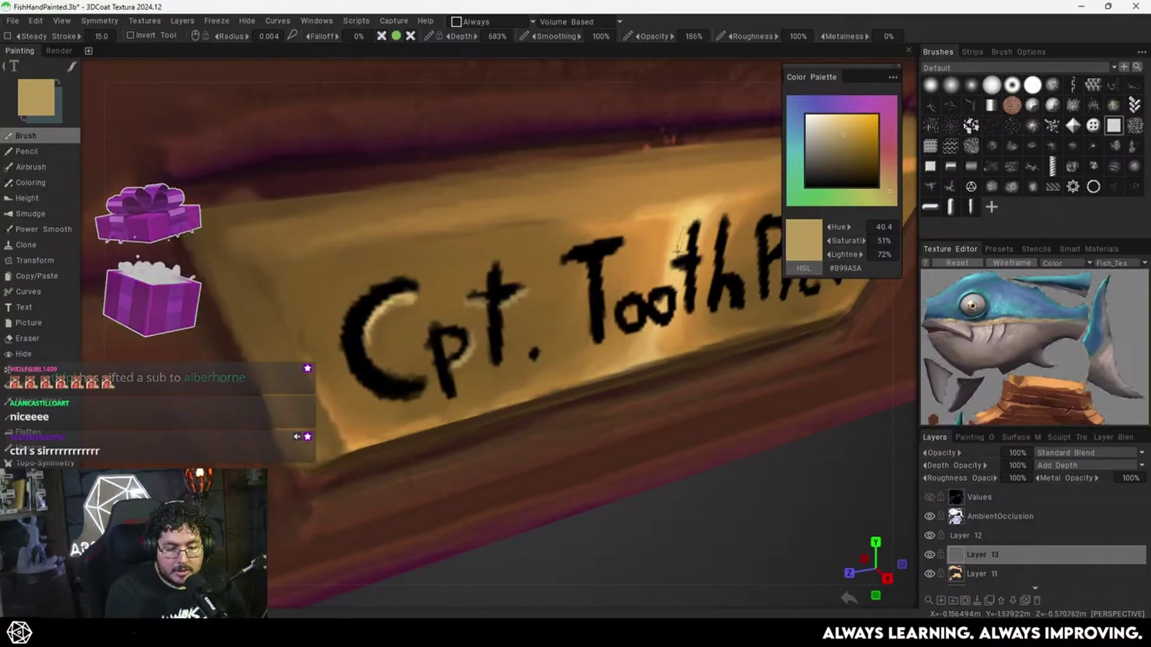
key(v)
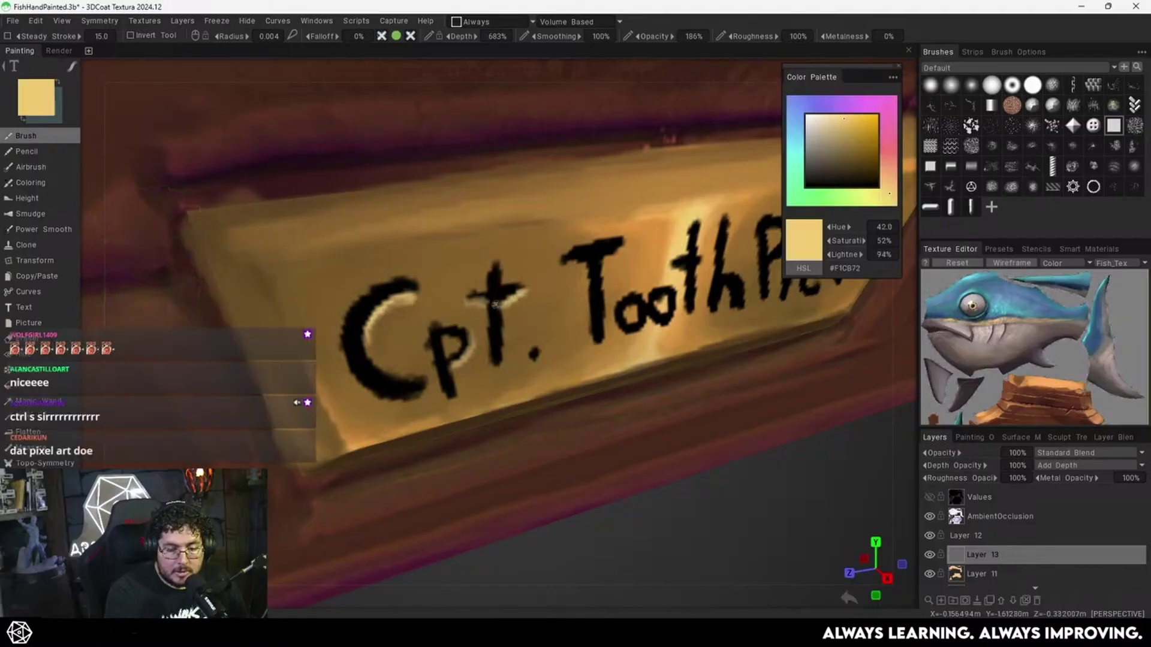
drag(469, 307, 483, 306)
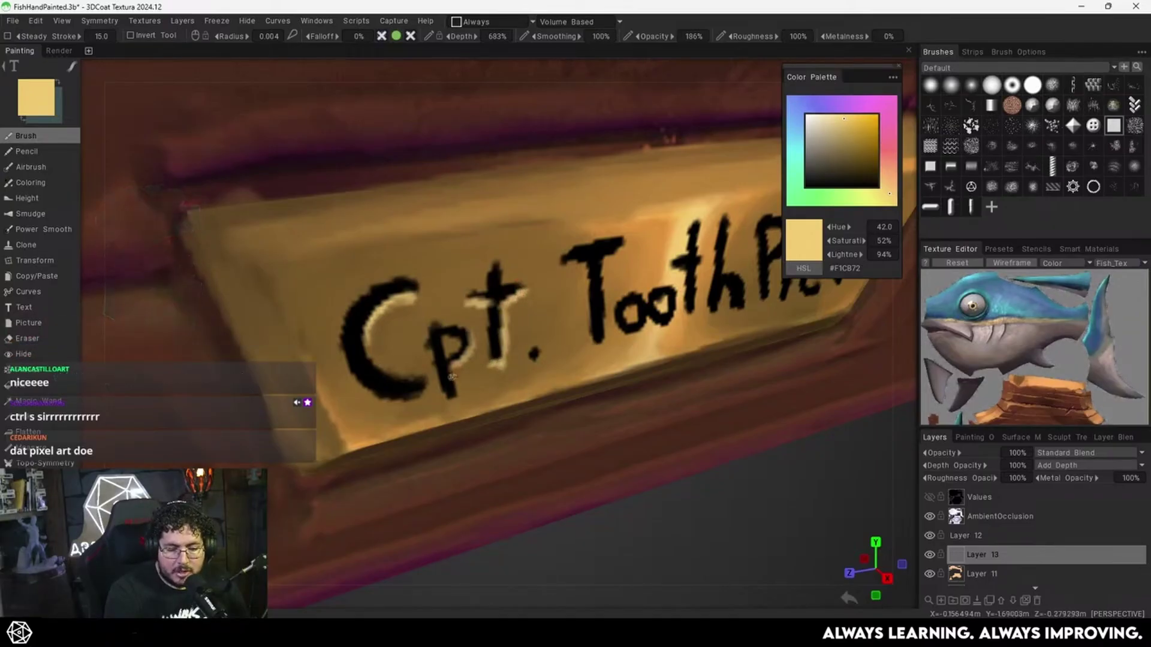
mouse_move(453, 376)
mouse_down()
mouse_move(457, 400)
mouse_move(345, 375)
mouse_up()
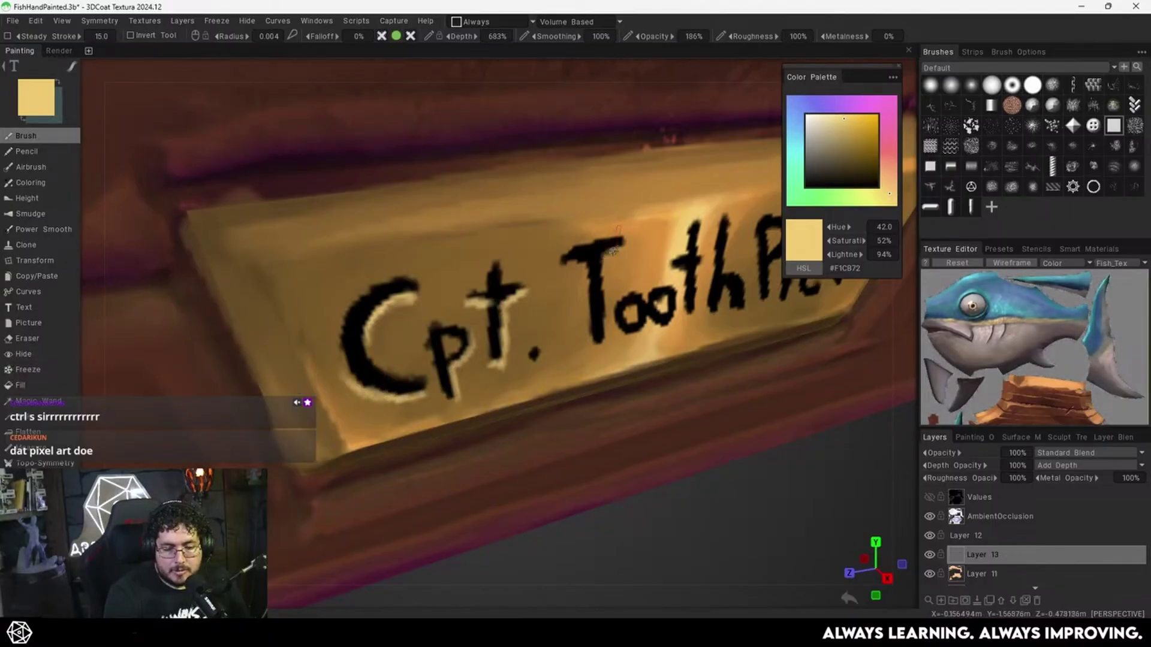
Paint thin light gold #F1CB71 edge highlights on the "T" and the second "t" of "Tooth" on the nameplate.
drag(600, 275, 605, 355)
key(v)
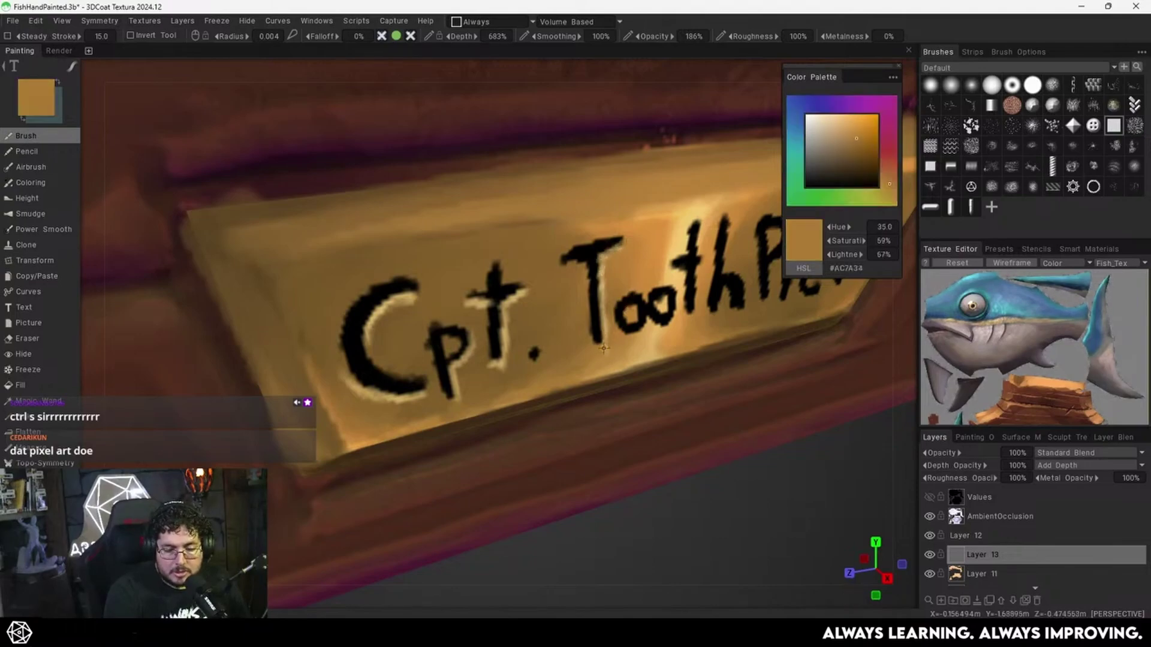
key(v)
drag(694, 279, 693, 309)
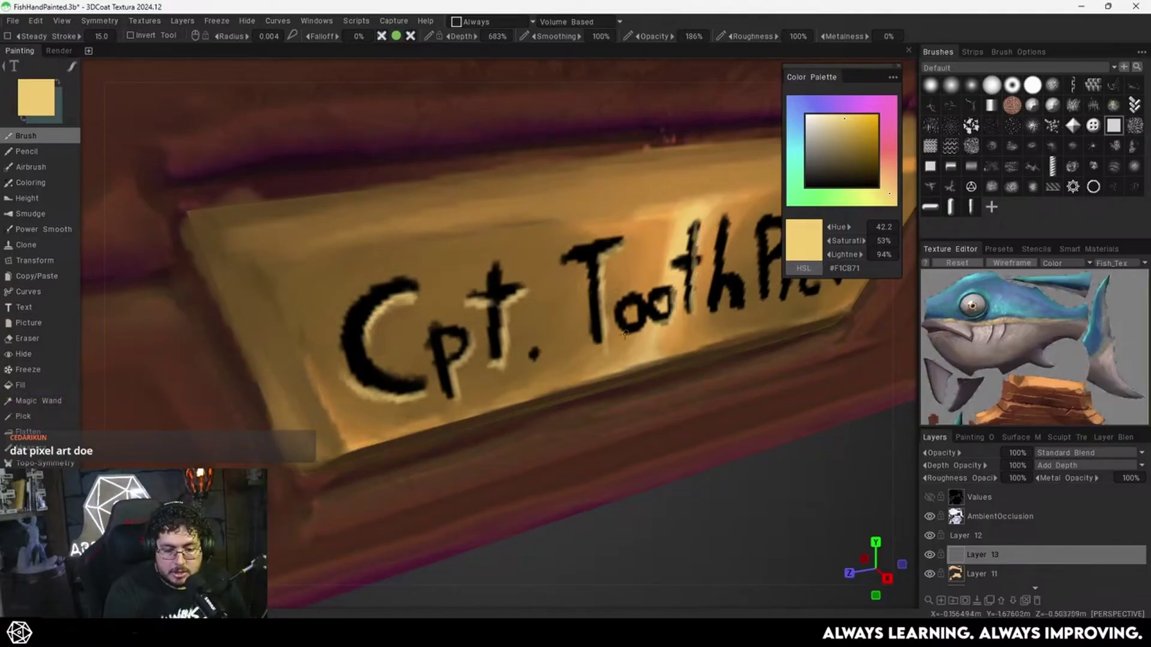
Add thin light gold #F1CB71 edge highlights to the "h" and the "P" of "ToothPick".
alt+right_drag(688, 298, 552, 352)
alt+drag(552, 352, 531, 330)
alt+middle_drag(599, 347, 570, 336)
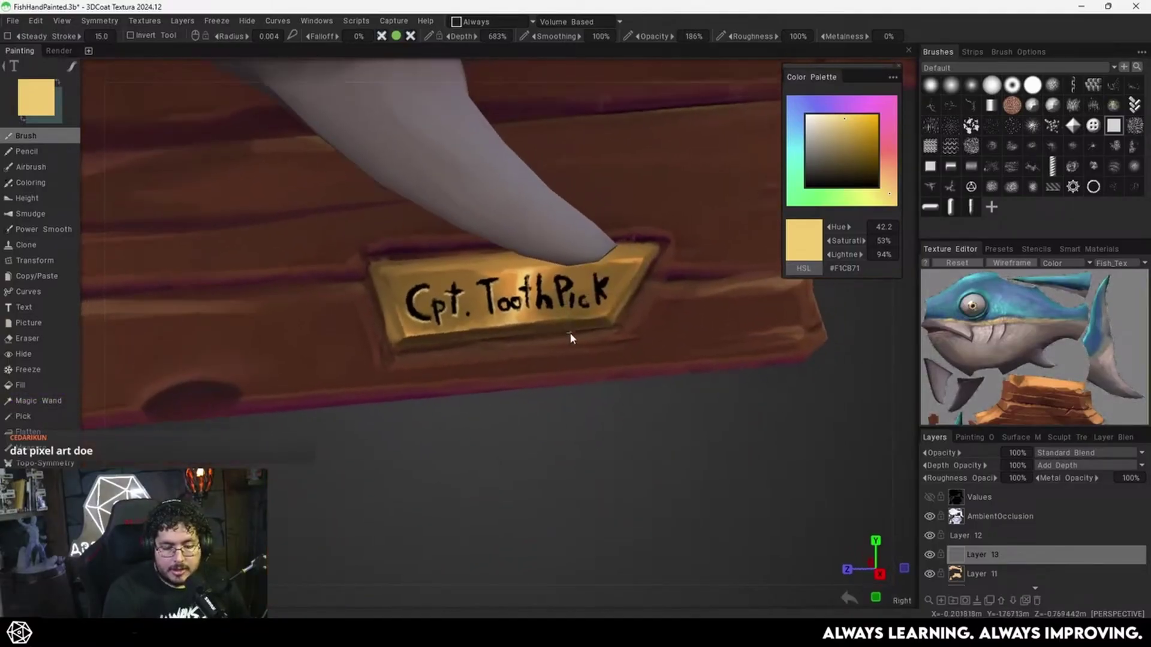
mouse_move(570, 336)
alt+right_down()
mouse_move(605, 286)
mouse_move(665, 252)
alt+right_up()
alt+middle_drag(665, 252, 583, 351)
alt+right_drag(583, 352, 575, 384)
alt+middle_drag(599, 269, 565, 342)
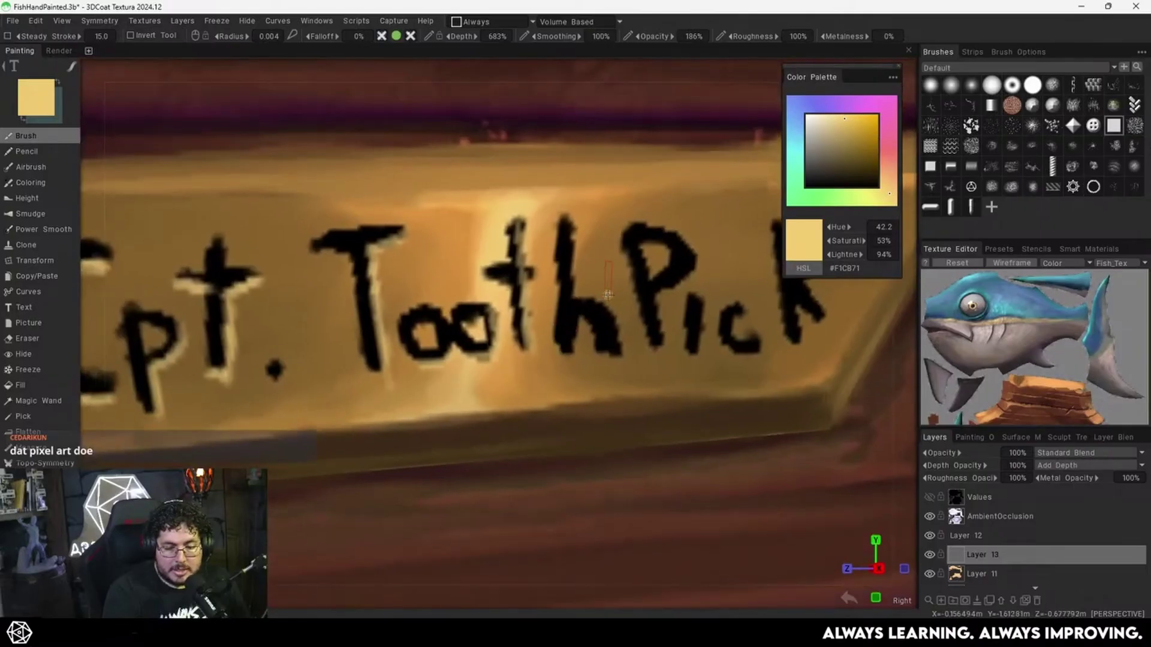
mouse_move(581, 321)
mouse_down()
mouse_move(590, 339)
mouse_move(572, 349)
mouse_move(592, 322)
mouse_up()
mouse_move(660, 291)
mouse_down()
mouse_move(692, 252)
mouse_move(642, 248)
mouse_up()
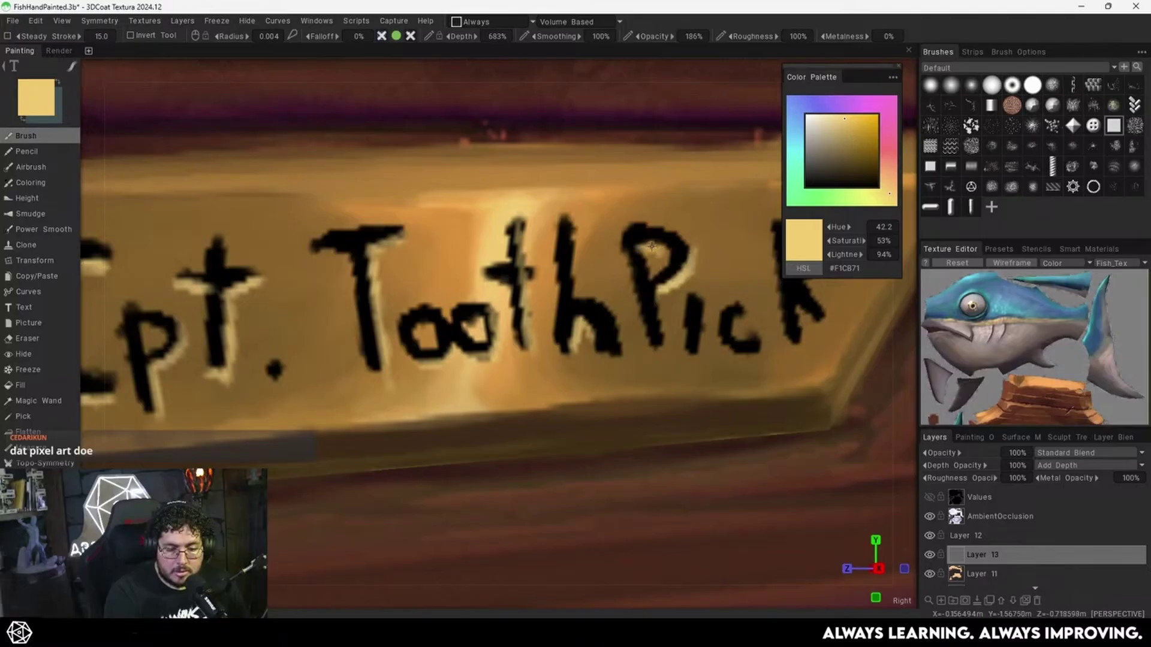
Finish the light gold edge highlights on the "i", "c" and "k" of "ToothPick".
drag(700, 306, 698, 357)
drag(742, 312, 738, 339)
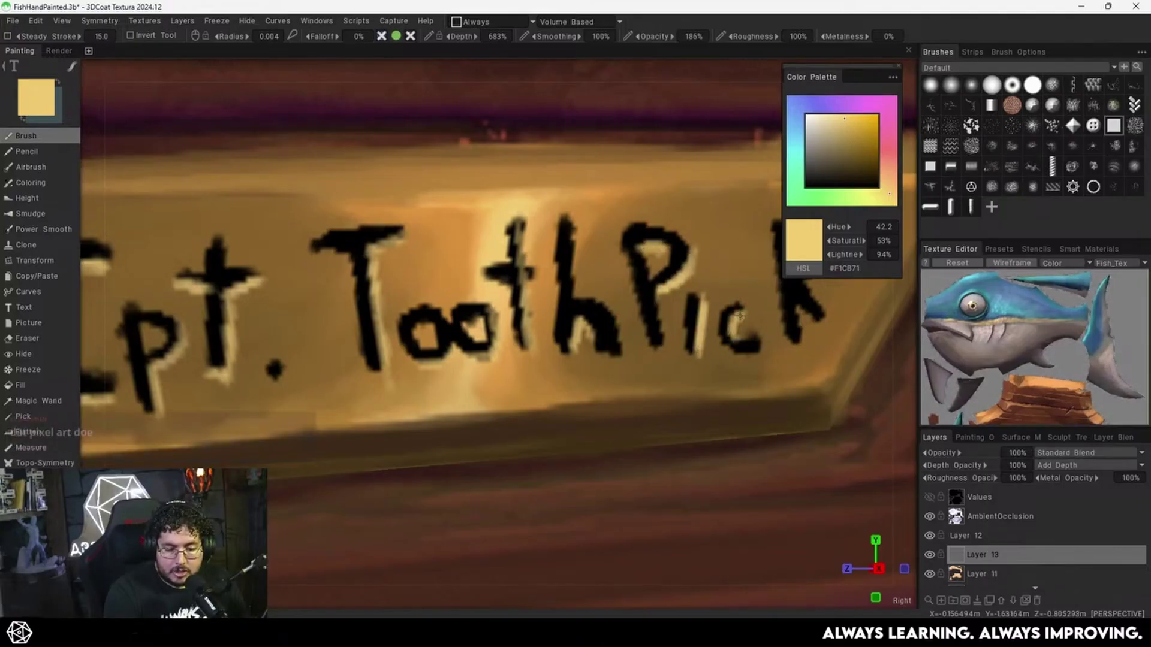
alt+middle_drag(652, 307, 587, 337)
scroll(650, 303, down, 2)
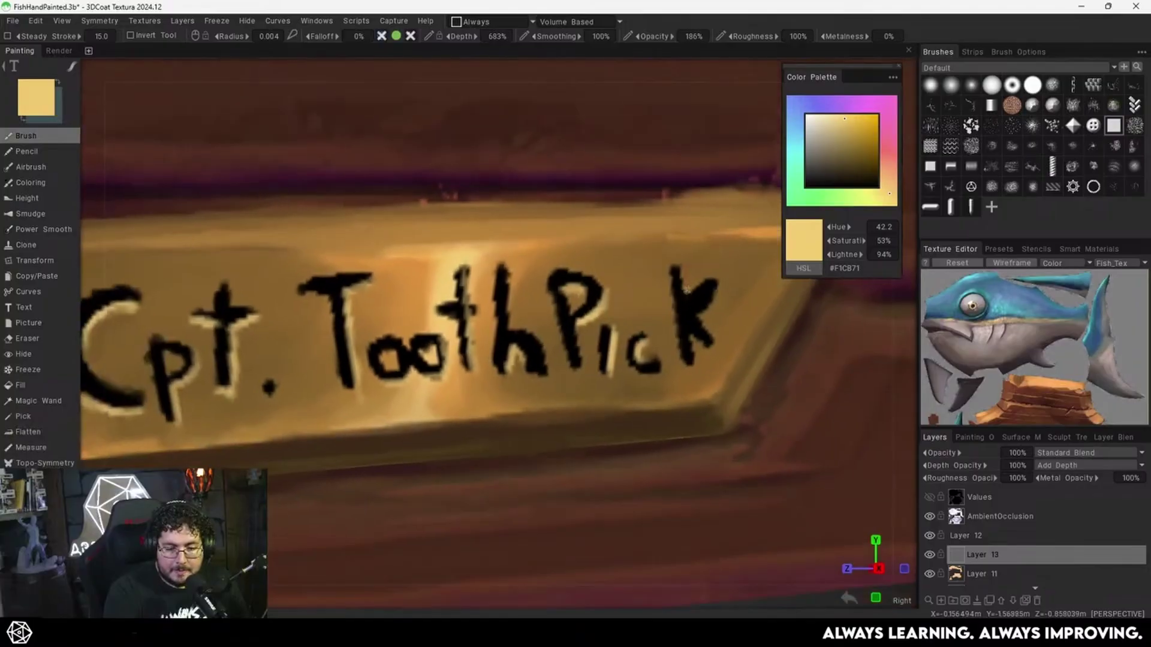
mouse_move(698, 313)
mouse_down()
mouse_move(713, 283)
mouse_move(690, 355)
mouse_up()
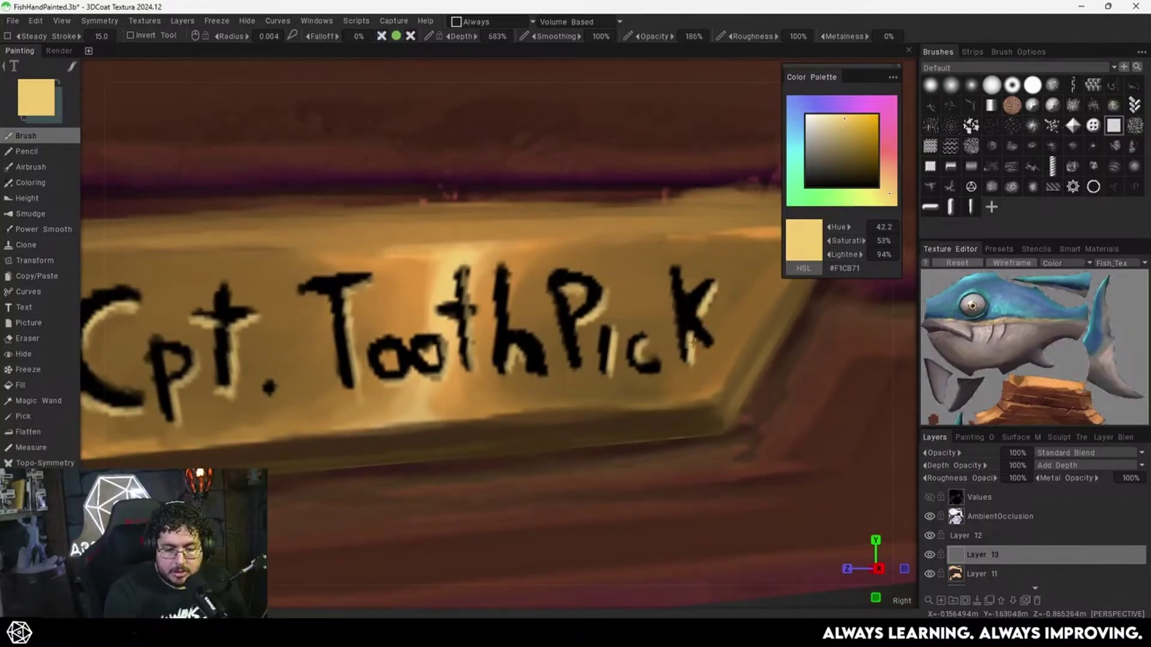
Compare the nameplate with Layer 13 hidden and shown, and examine the whole plaque from farther away.
scroll(694, 316, down, 5)
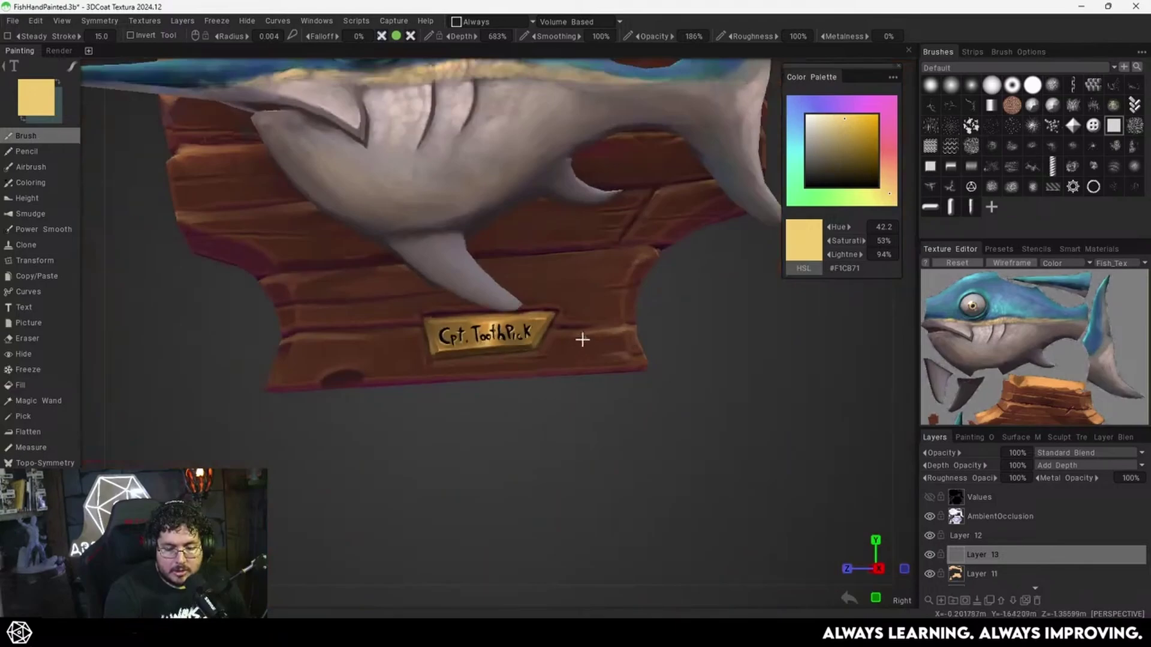
drag(566, 416, 557, 411)
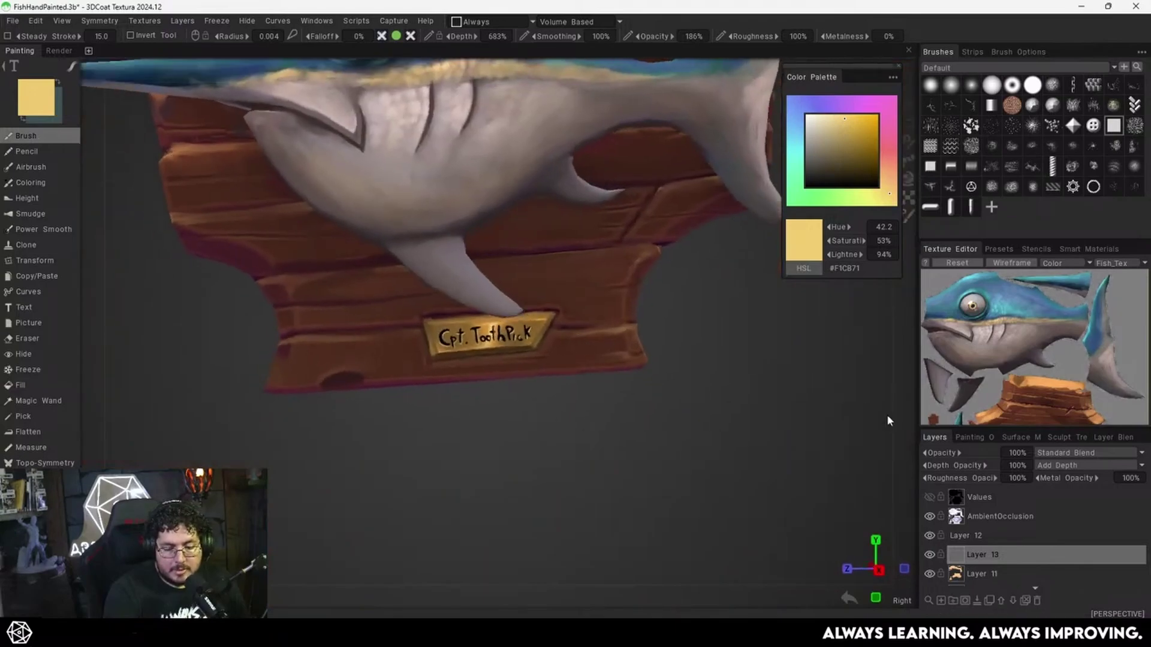
click(929, 555)
click(929, 555)
scroll(664, 447, down, 5)
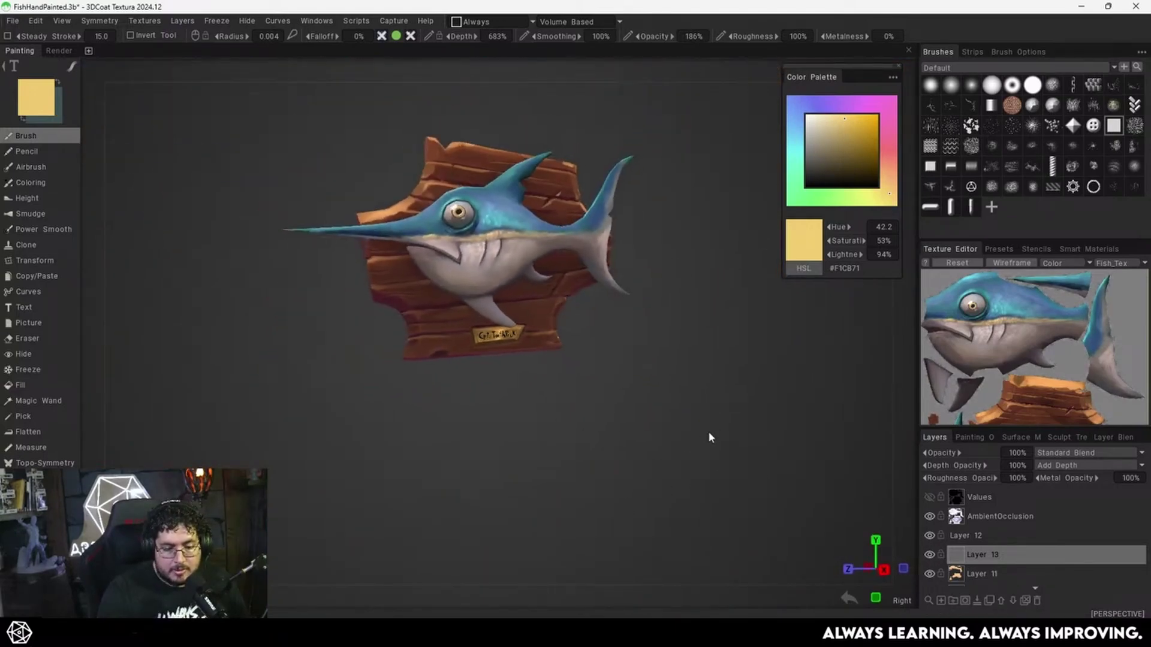
Set the paint color to black #000000 for lettering on the back of the wooden plaque.
mouse_move(709, 435)
mouse_down()
mouse_move(644, 451)
mouse_move(835, 428)
mouse_move(822, 418)
mouse_move(699, 425)
mouse_up()
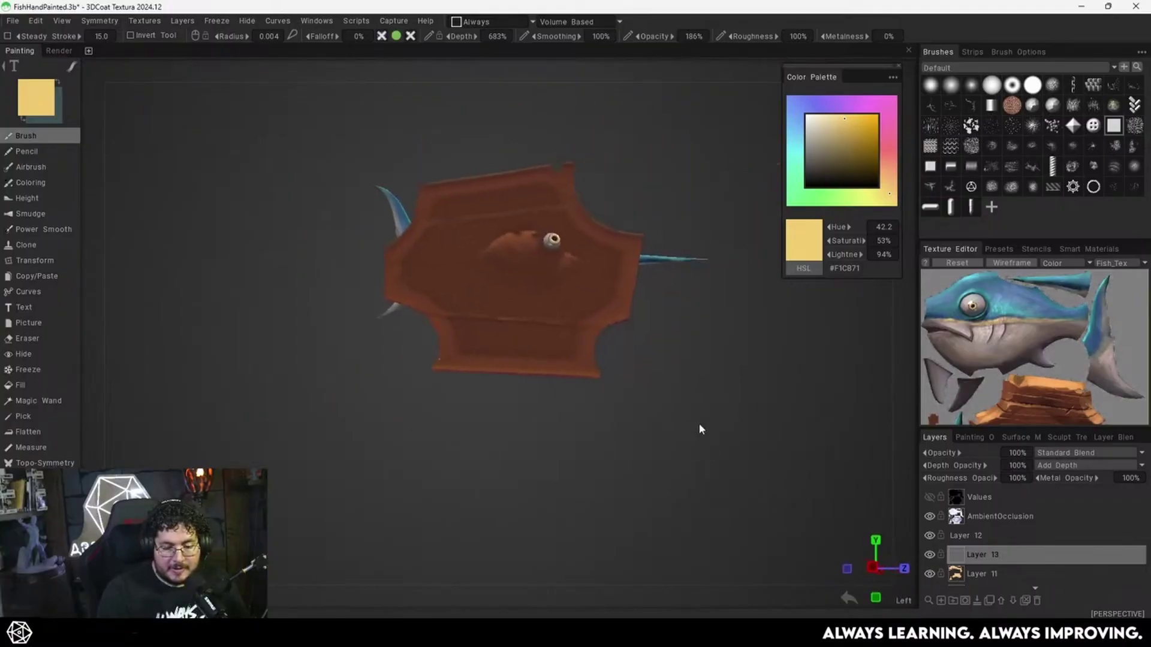
right_drag(699, 425, 815, 381)
drag(815, 381, 769, 418)
click(829, 168)
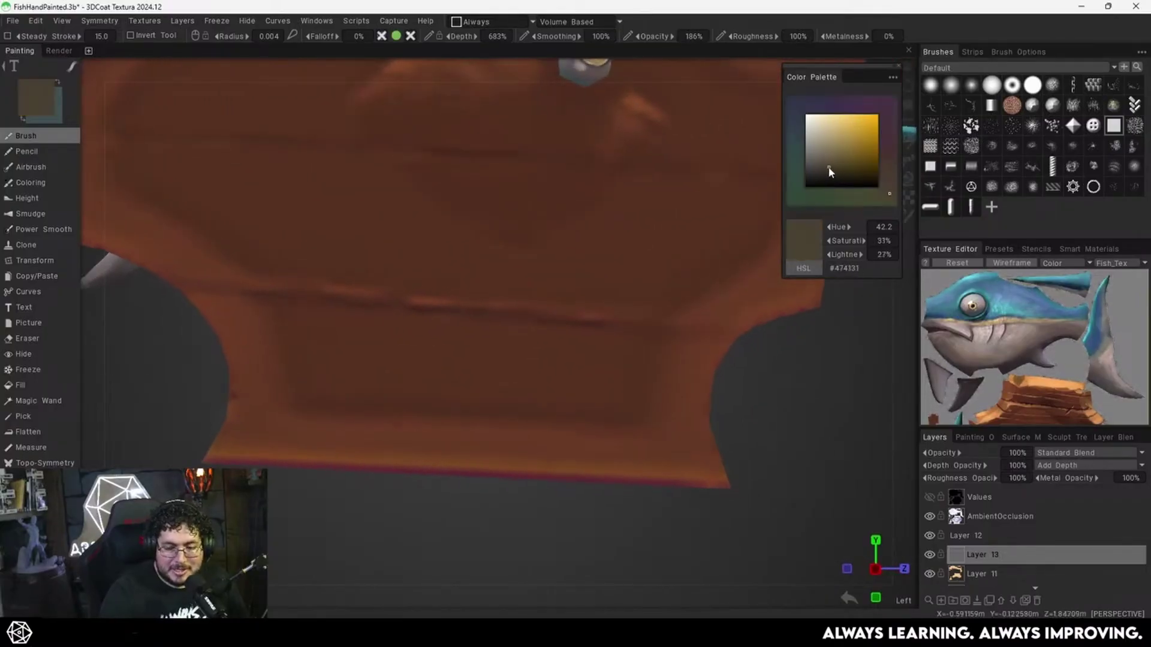
drag(829, 172, 805, 187)
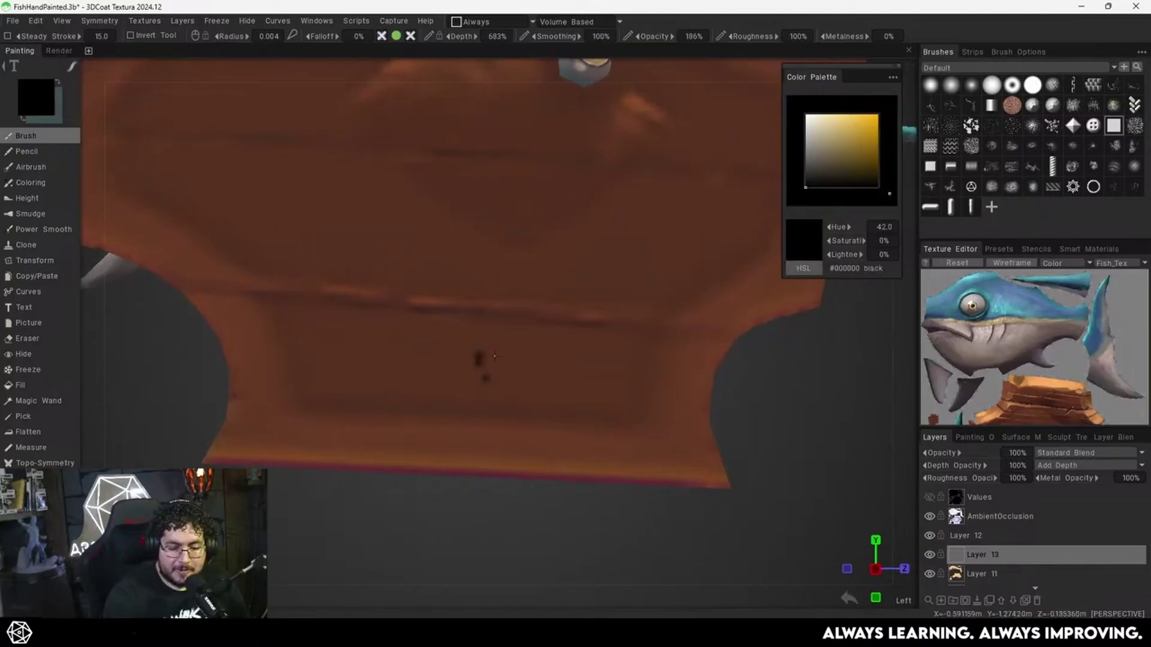
scroll(495, 356, down, 4)
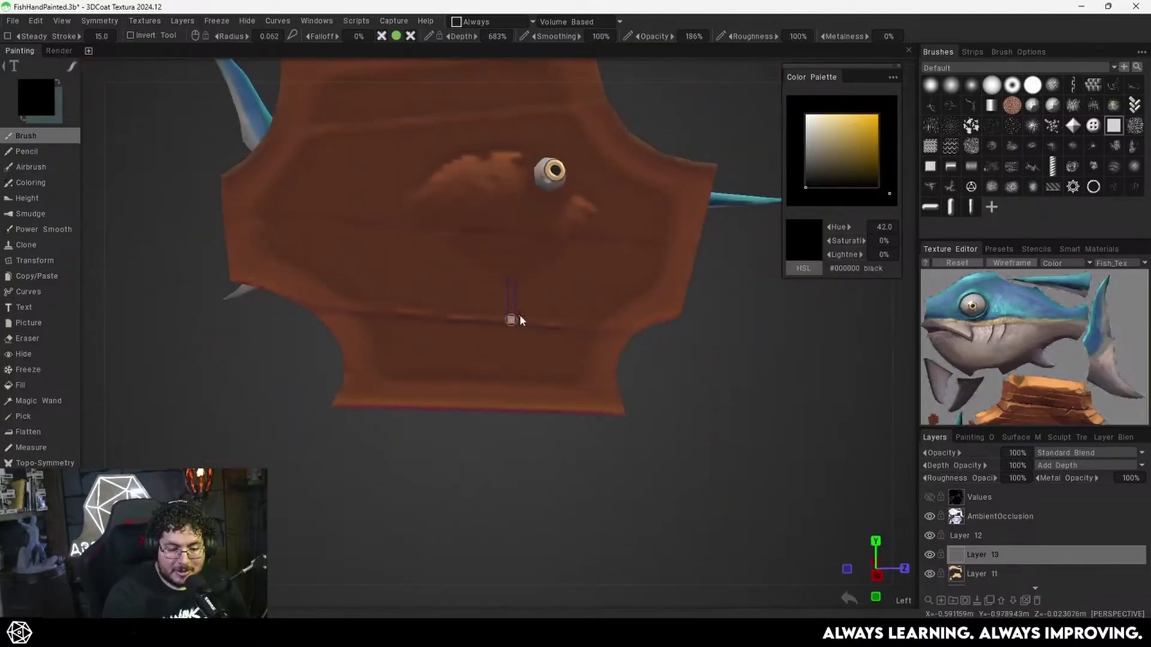
right_drag(520, 321, 525, 322)
middle_drag(512, 326, 516, 347)
right_drag(516, 347, 513, 347)
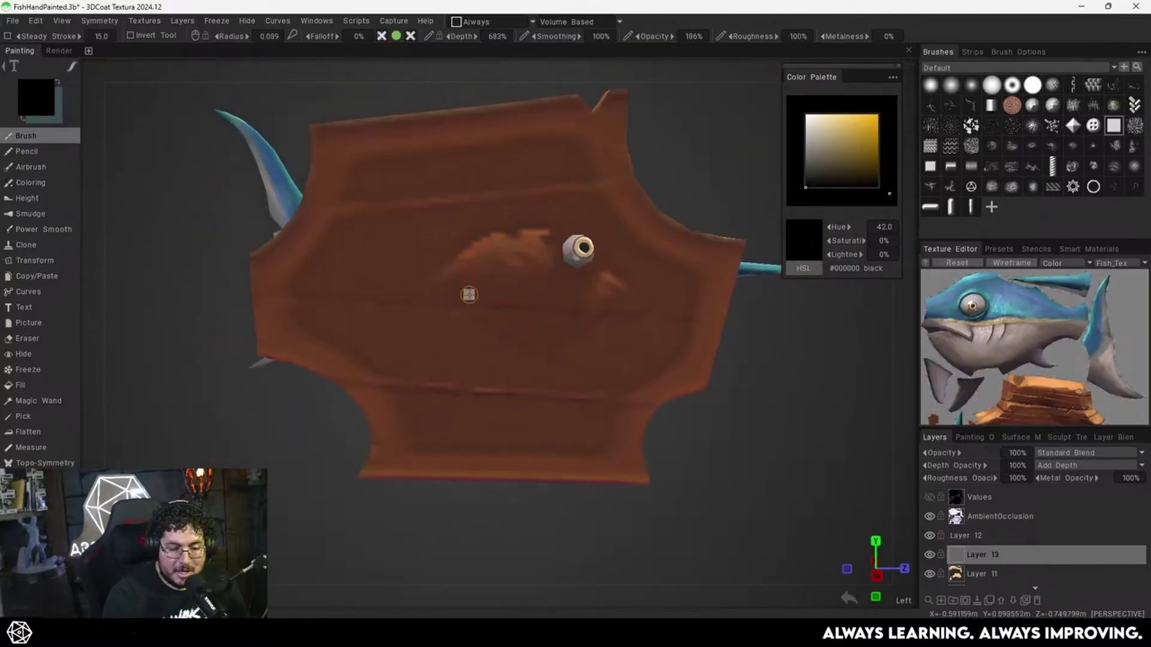
drag(401, 317, 422, 388)
key(ctrl+z)
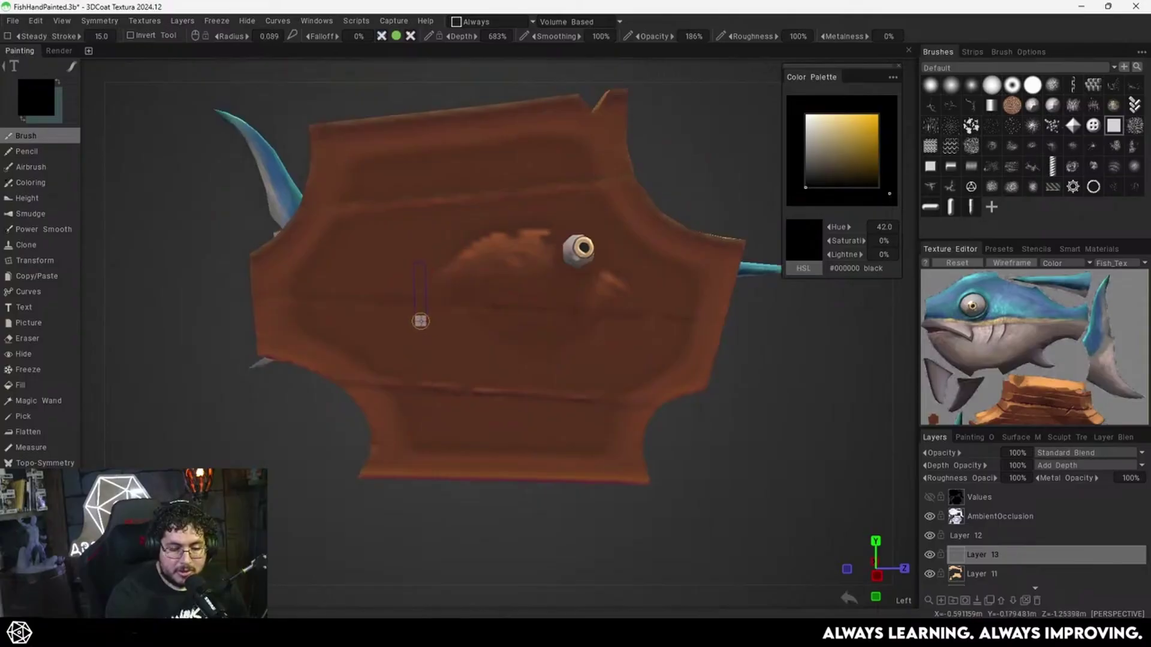
Hand-letter "Easter 25" in black across the back of the wooden plaque with a 0.058 brush.
mouse_move(370, 316)
mouse_down()
mouse_move(389, 366)
mouse_move(393, 304)
mouse_up()
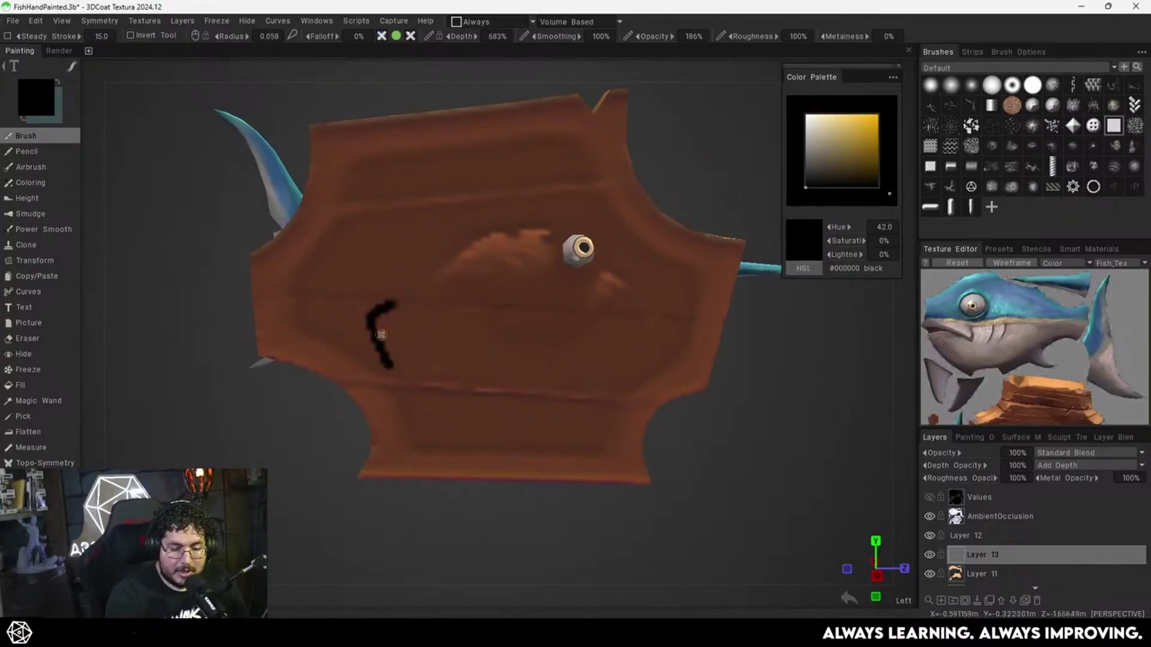
drag(387, 362, 409, 353)
mouse_move(432, 331)
mouse_down()
mouse_move(424, 349)
mouse_move(446, 353)
mouse_up()
mouse_move(479, 286)
mouse_down()
mouse_move(468, 335)
mouse_move(465, 308)
mouse_move(513, 340)
mouse_move(542, 297)
mouse_up()
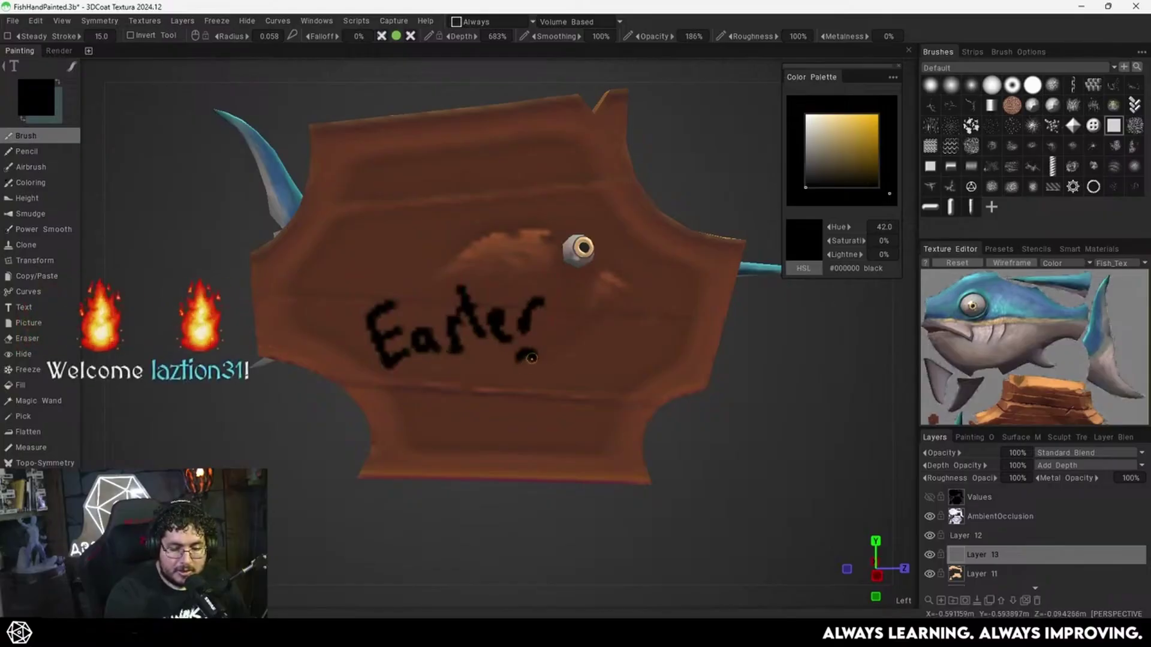
drag(523, 354, 555, 375)
drag(557, 333, 584, 326)
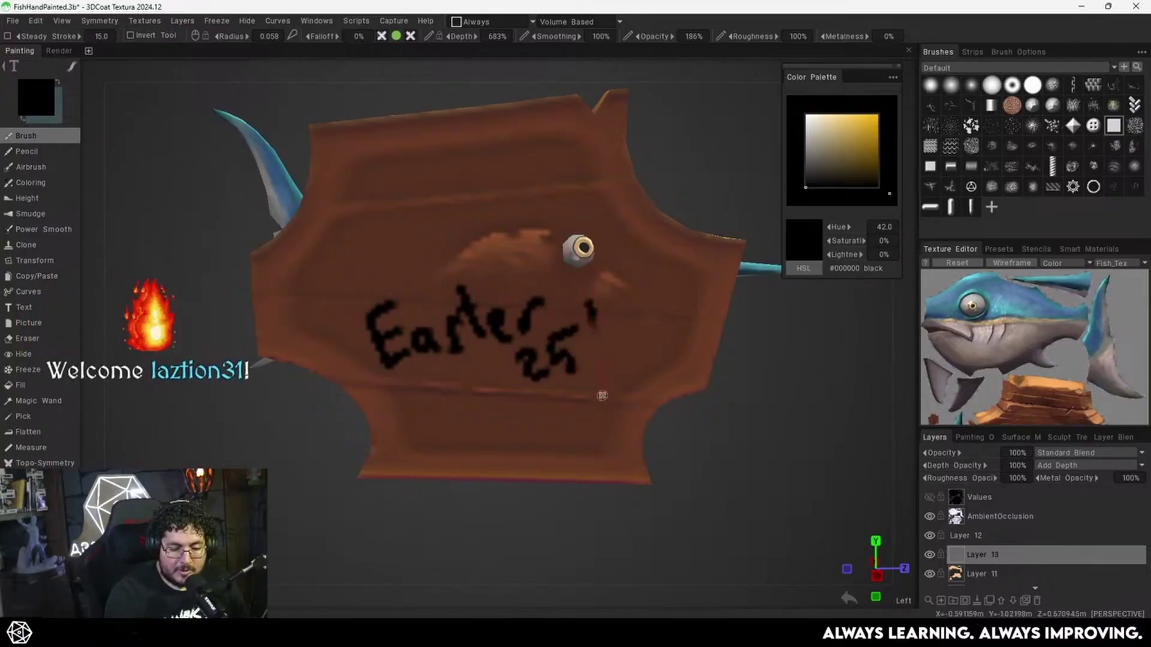
Examine the front of the finished swordfish plaque, first as a whole and then close on the head and dorsal fin.
scroll(663, 420, down, 3)
mouse_move(663, 421)
mouse_down()
mouse_move(484, 430)
mouse_move(612, 369)
mouse_move(658, 370)
mouse_up()
scroll(785, 332, up, 3)
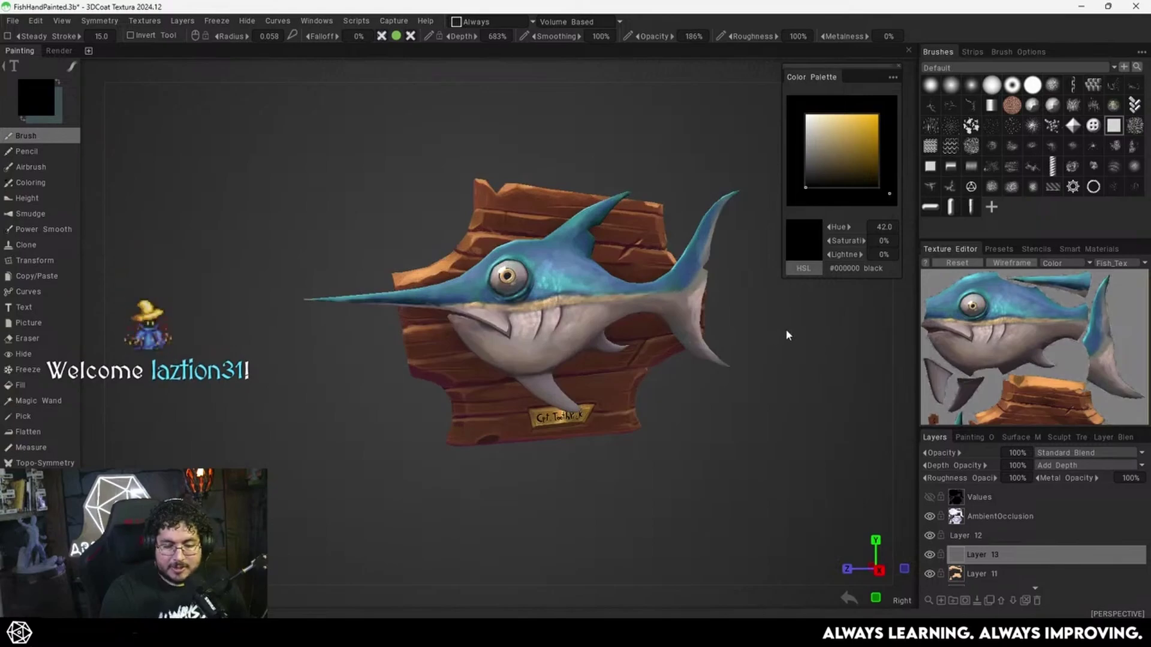
alt+middle_drag(574, 260, 530, 256)
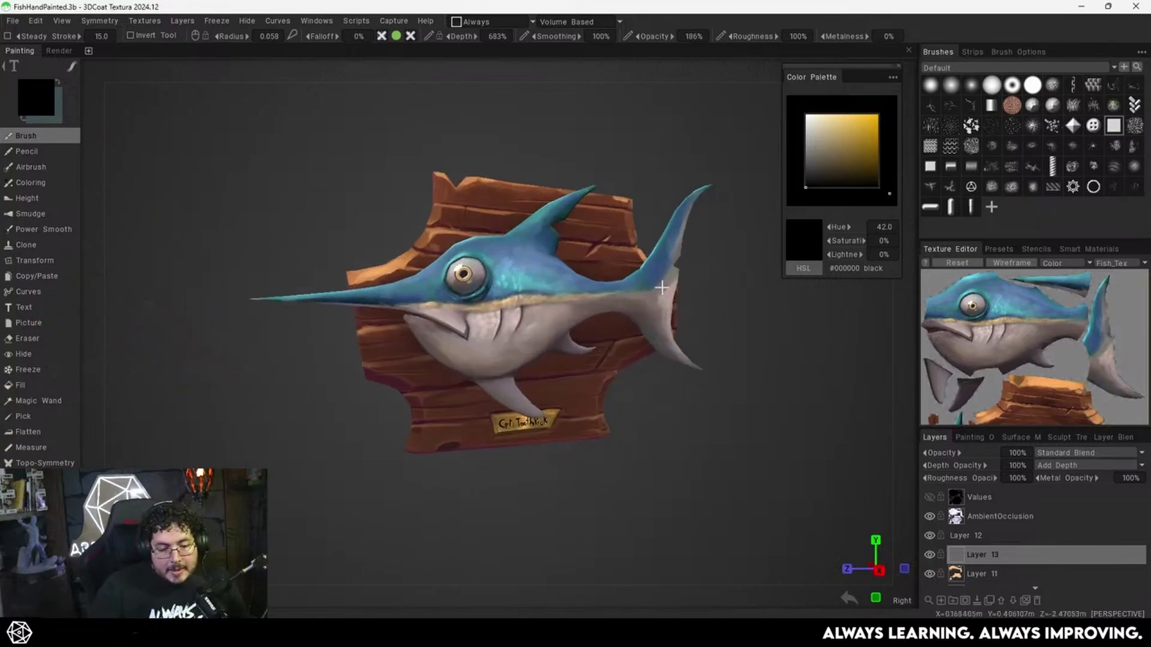
scroll(601, 306, down, 3)
alt+drag(601, 306, 569, 256)
scroll(570, 256, up, 3)
scroll(570, 257, up, 4)
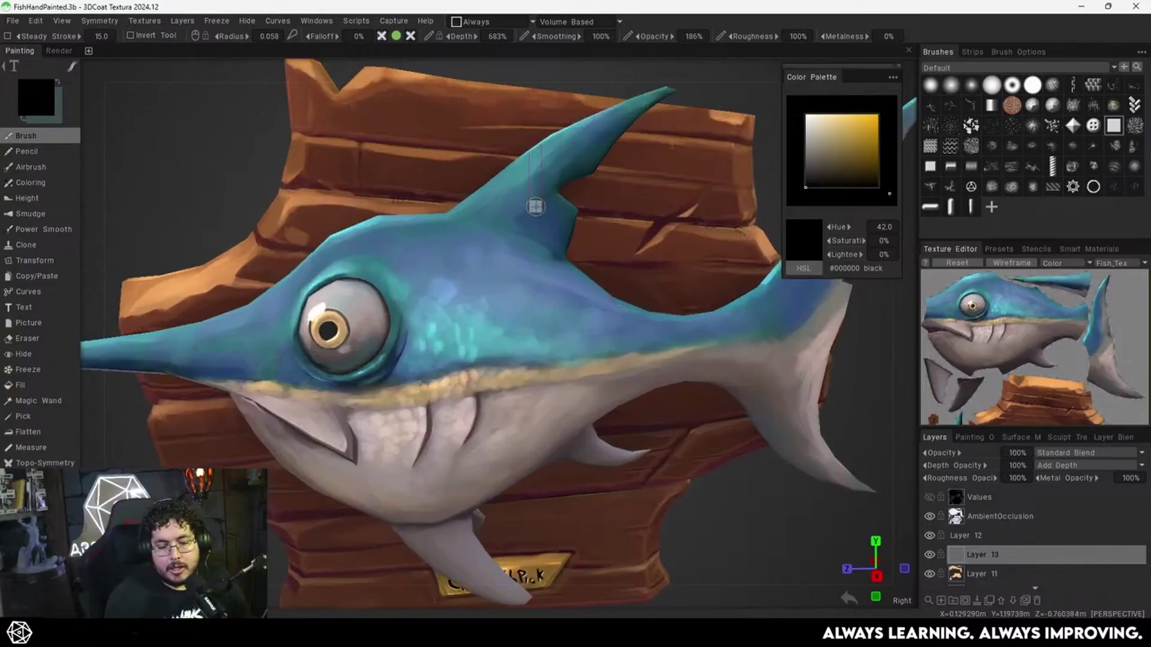
Sample teal #39697E and dark blue #25446C from around the base of the dorsal fin.
key(v)
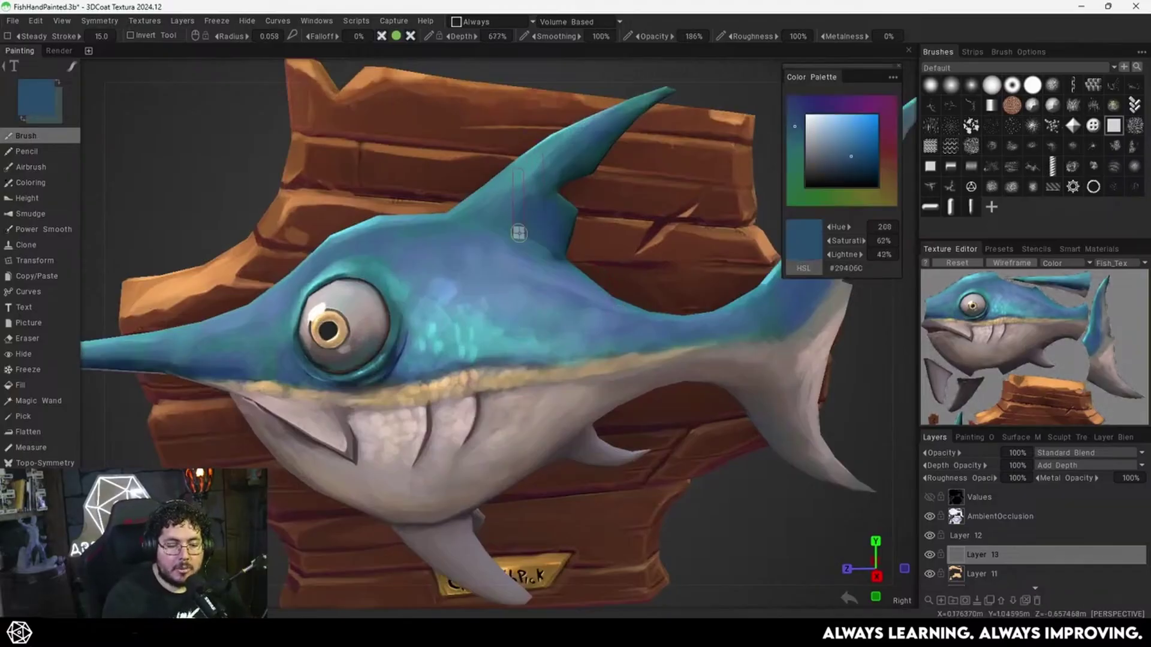
key(v)
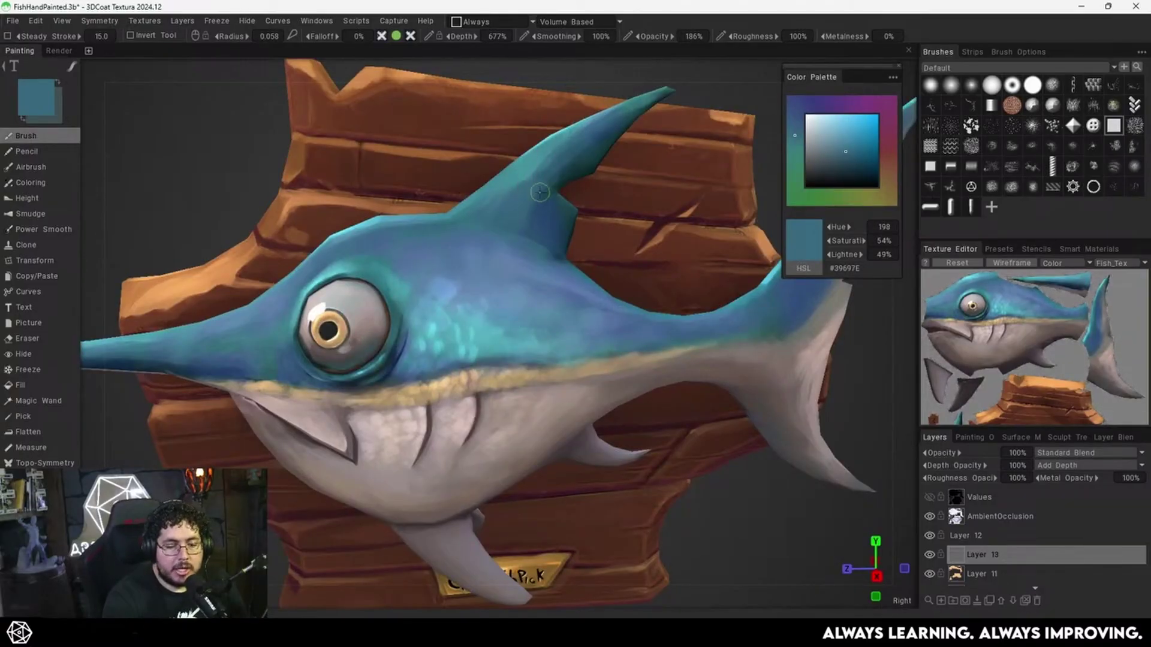
key(v)
Examine the whole swordfish plaque from several angles and distances to judge the finished texture.
scroll(570, 226, down, 5)
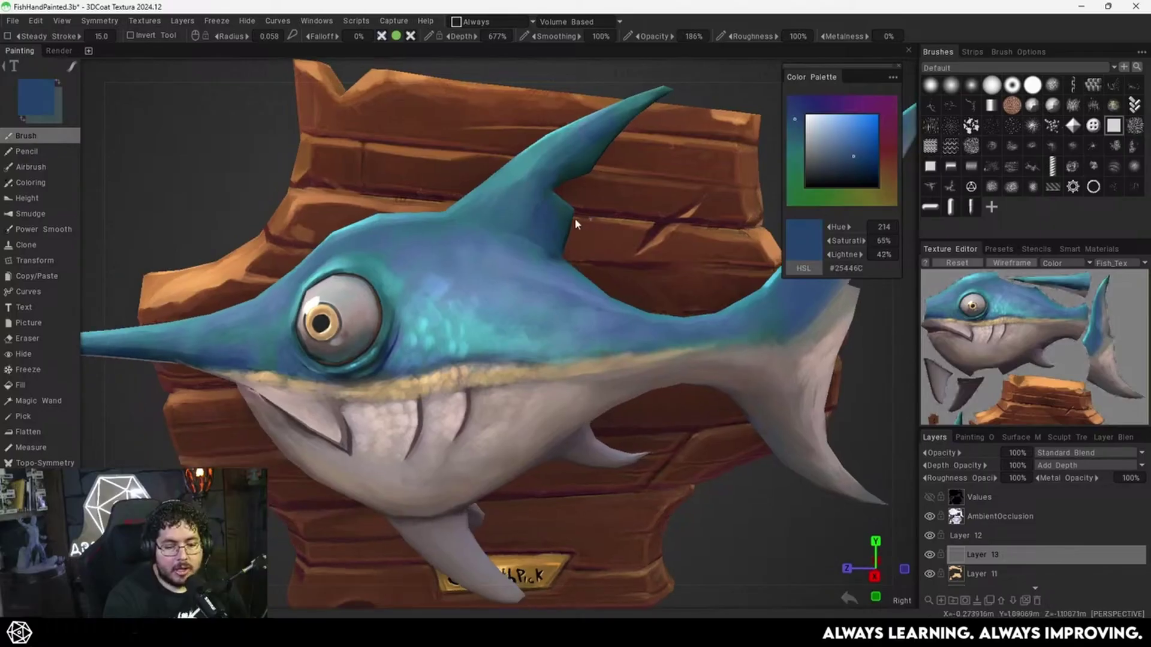
alt+drag(526, 280, 498, 290)
alt+middle_drag(498, 290, 503, 252)
scroll(506, 264, down, 1)
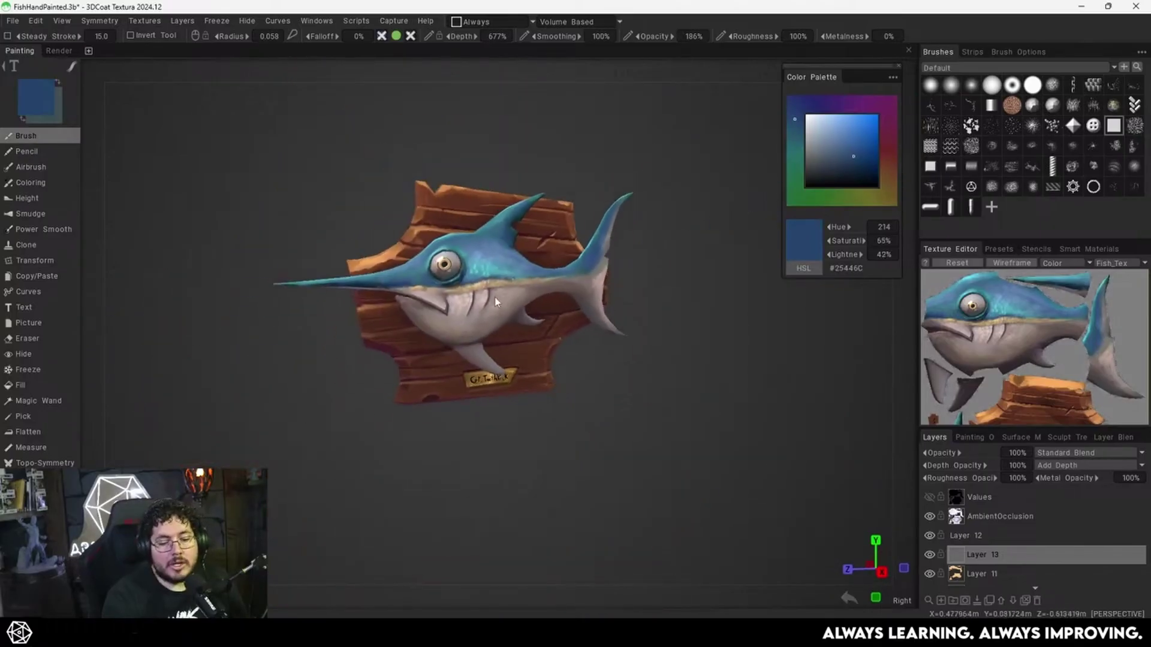
alt+drag(552, 276, 576, 265)
alt+right_drag(581, 257, 637, 218)
alt+drag(637, 219, 583, 275)
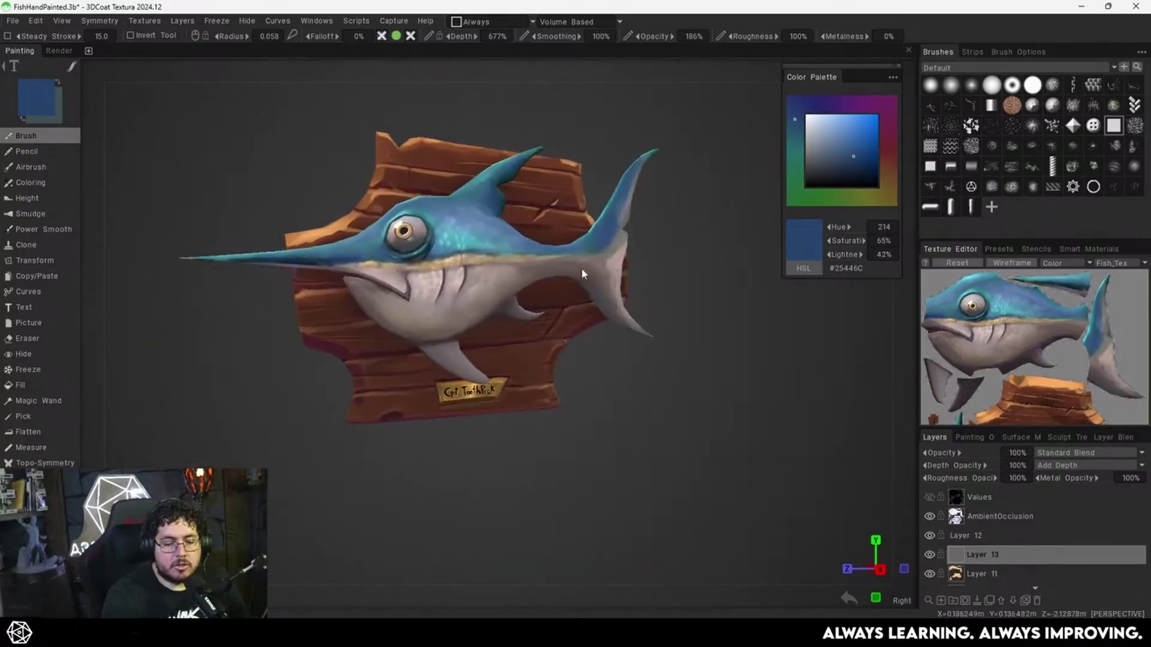
alt+middle_drag(582, 268, 596, 306)
alt+drag(551, 299, 579, 296)
alt+middle_drag(578, 296, 593, 315)
alt+right_drag(577, 299, 588, 298)
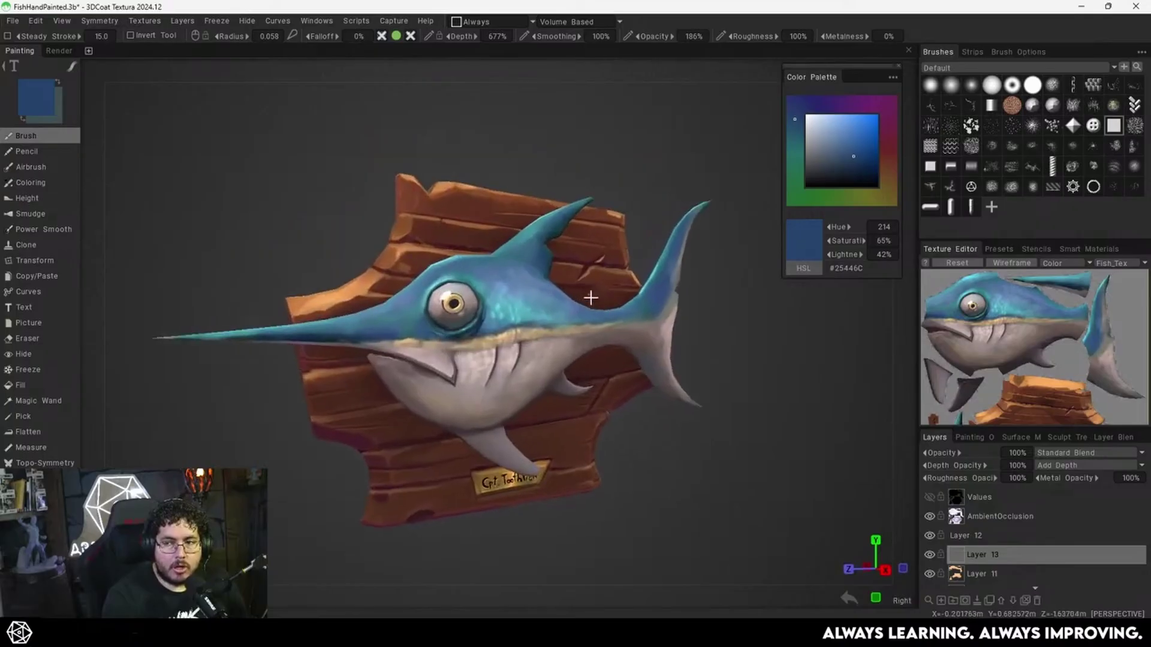
alt+drag(588, 298, 588, 299)
mouse_move(589, 298)
alt+right_down()
mouse_move(532, 312)
mouse_move(551, 297)
alt+right_up()
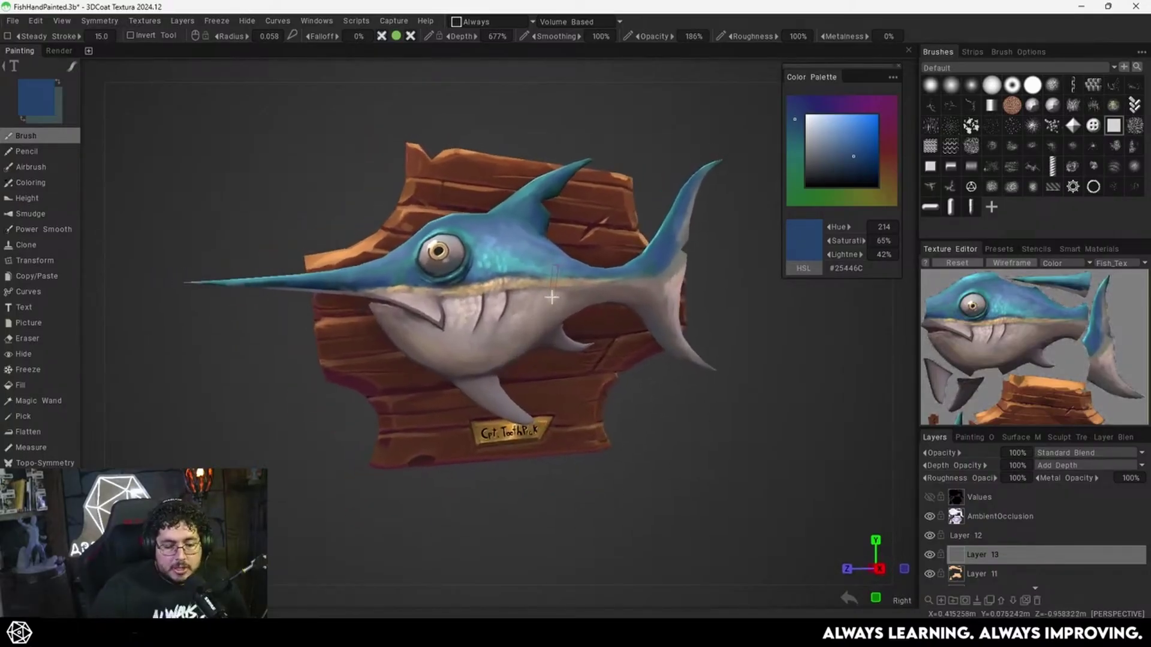
Save the project and export the color/albedo map as a TGA named ColorHandPainted in the Fish_Bakes folder.
key(ctrl+s)
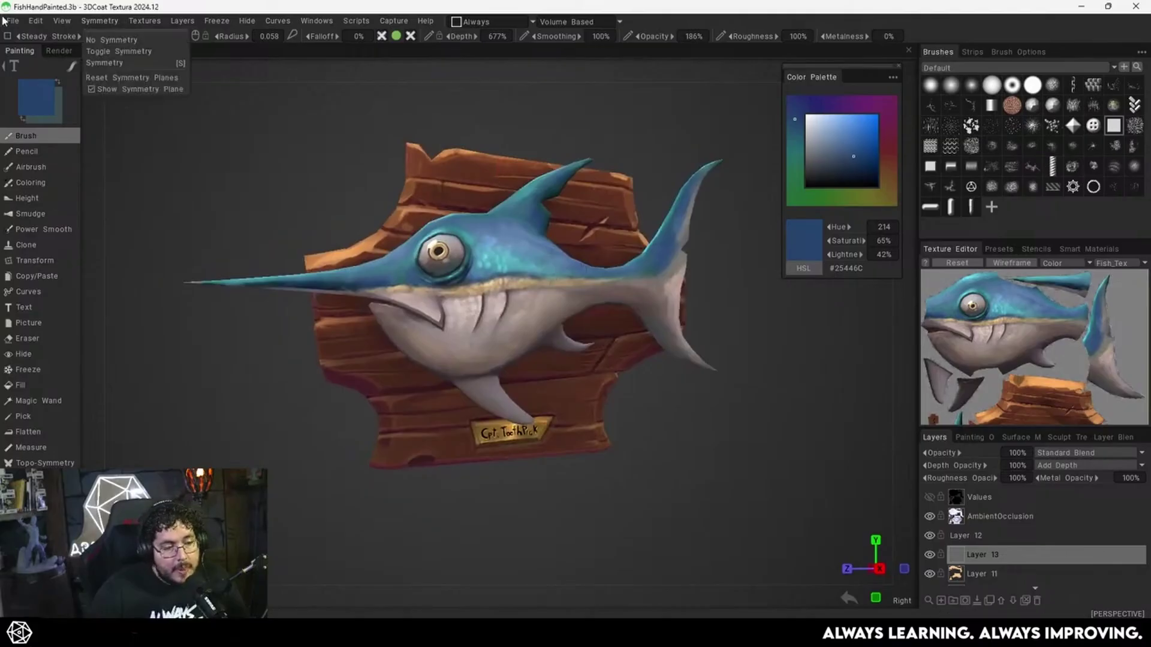
click(12, 21)
click(12, 21)
mouse_move(100, 121)
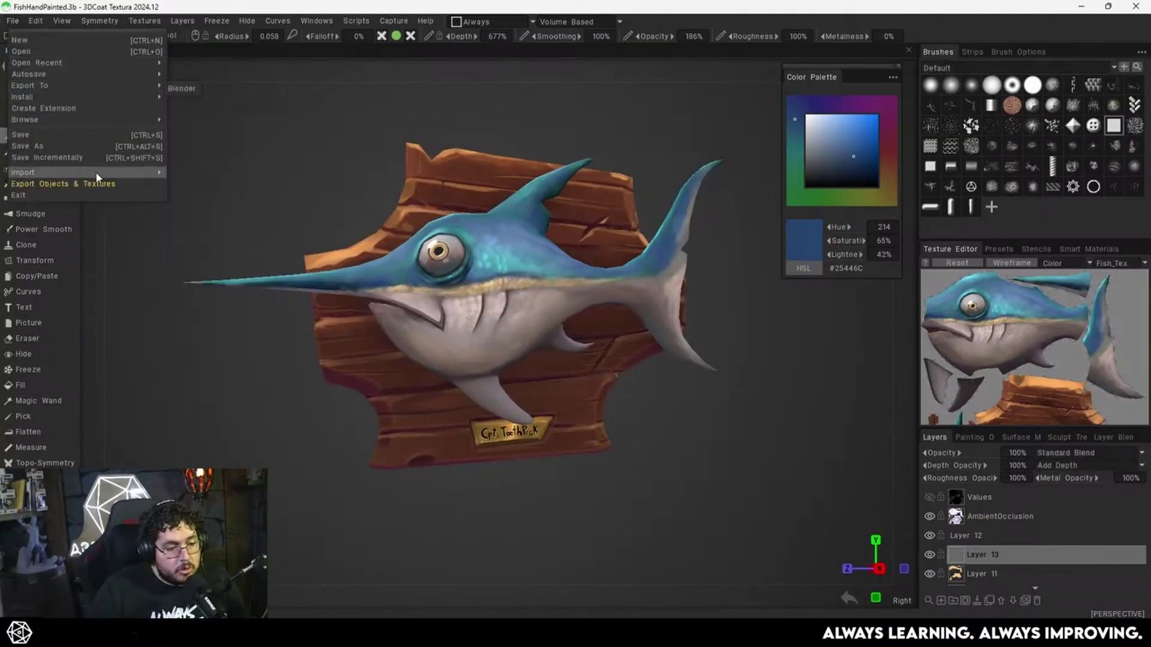
click(144, 22)
mouse_move(168, 63)
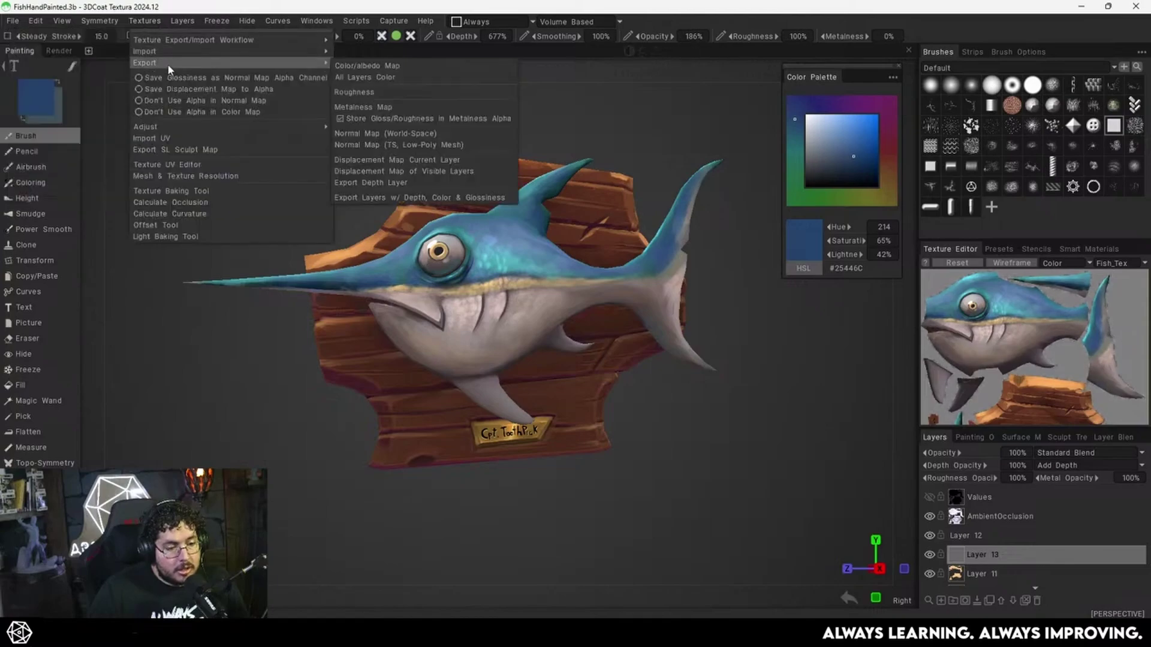
click(378, 66)
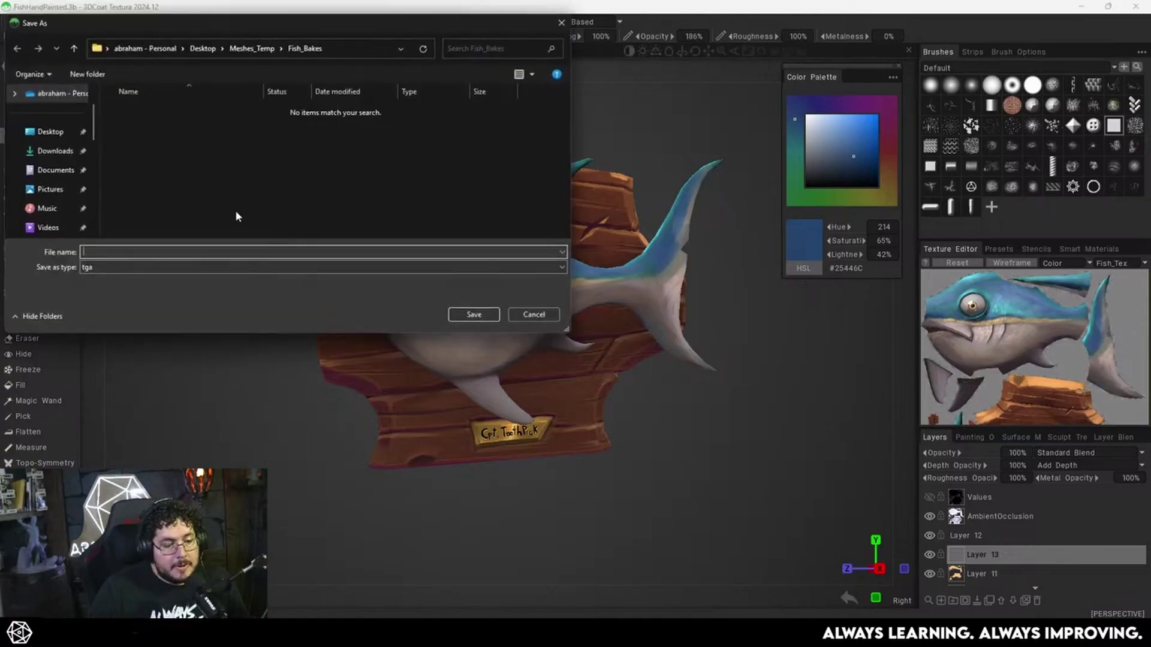
text(ColorHandPainted)
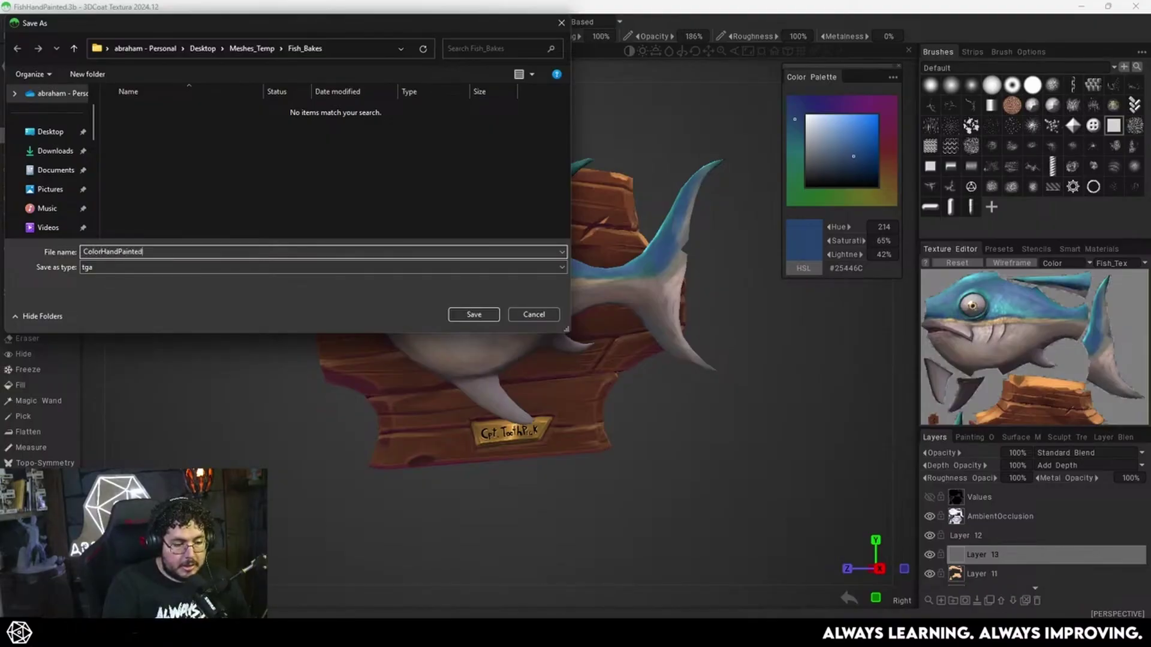
key(Return)
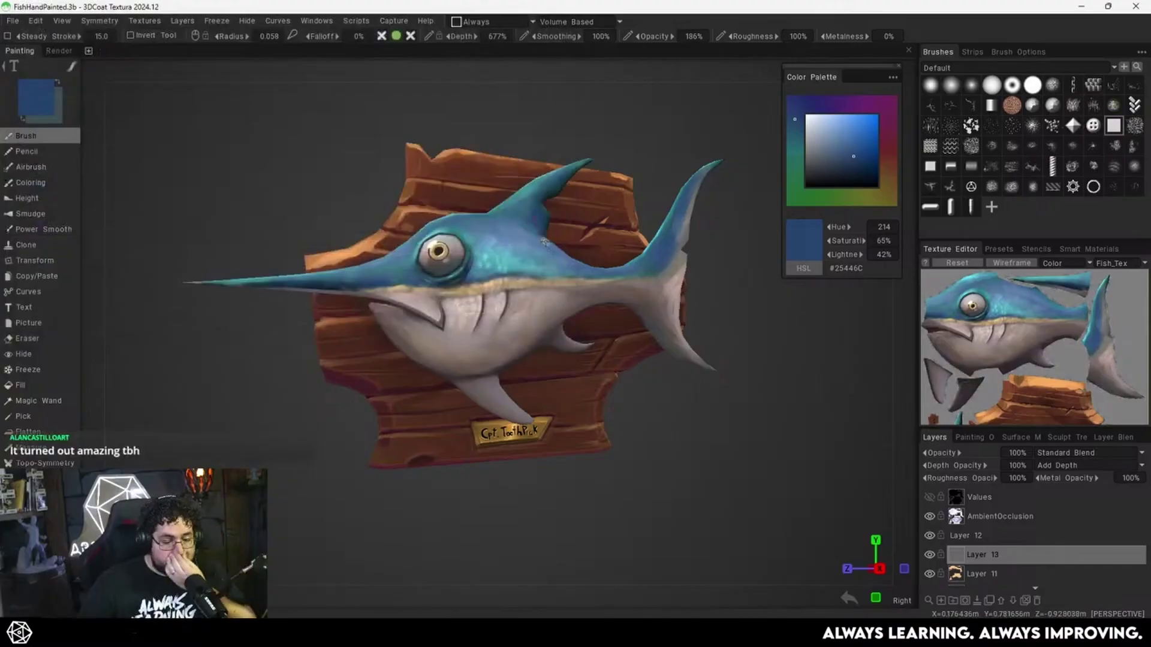
Open Marmoset Toolbag 5 and bring the Fish_v2 model into the new scene.
key(super)
text(marmo)
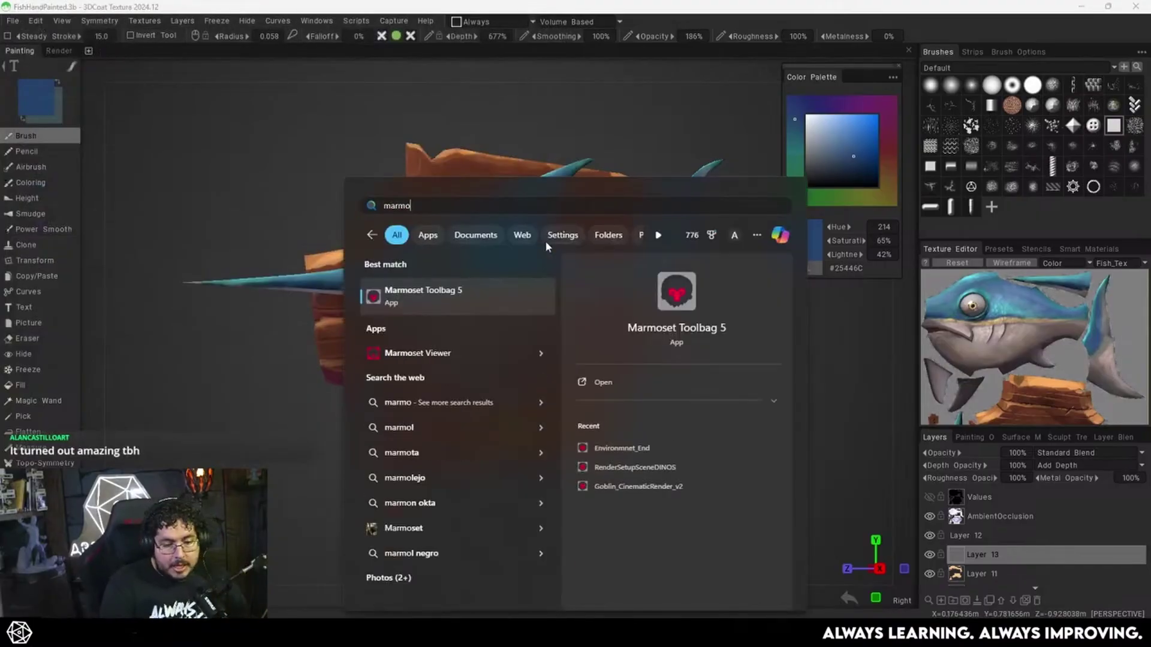
key(Return)
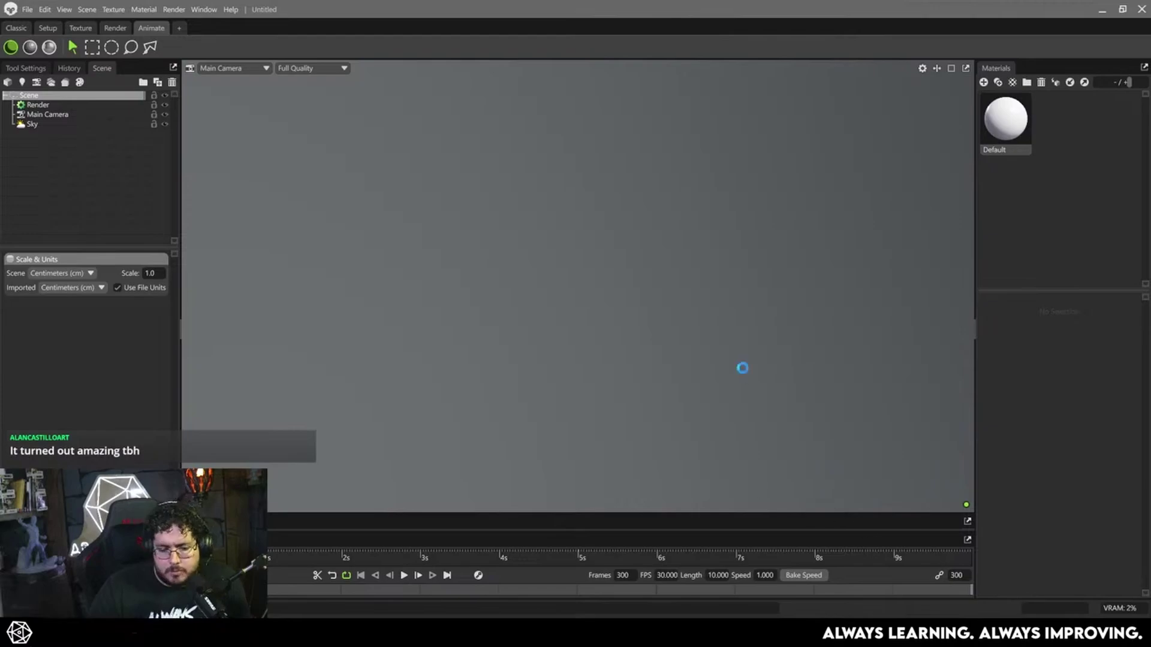
click(663, 347)
alt+drag(544, 347, 549, 313)
Duplicate the whole Fish_v2 model and place the copy beside the original.
click(78, 134)
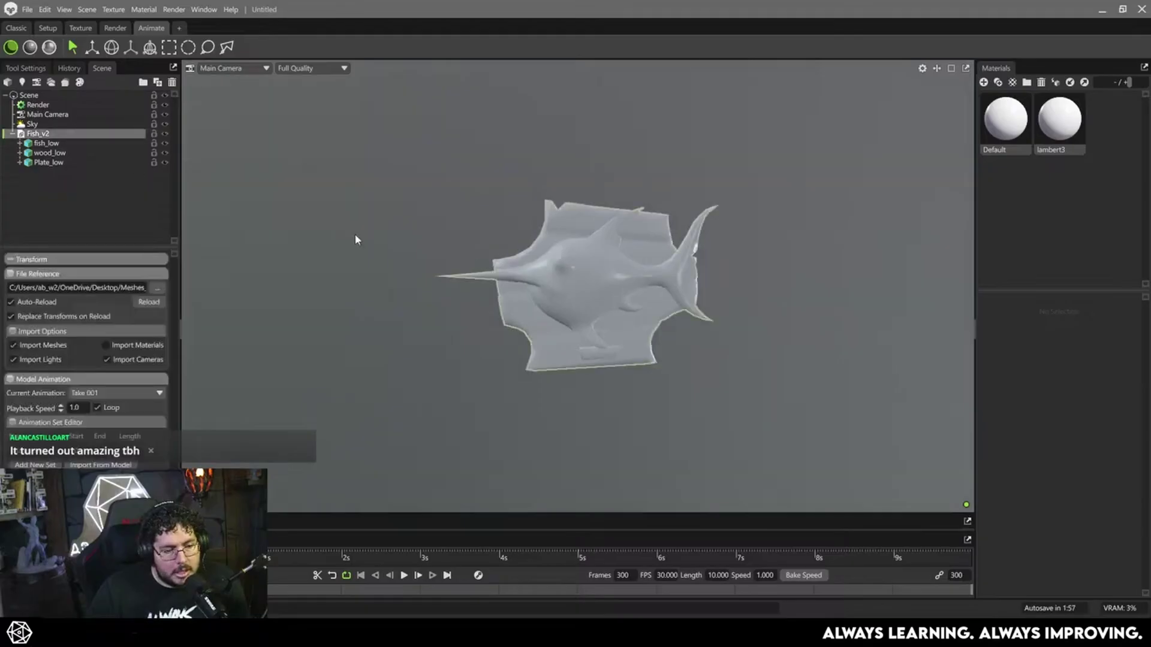
drag(357, 240, 402, 250)
key(ctrl+d)
drag(480, 321, 716, 322)
scroll(717, 321, up, 3)
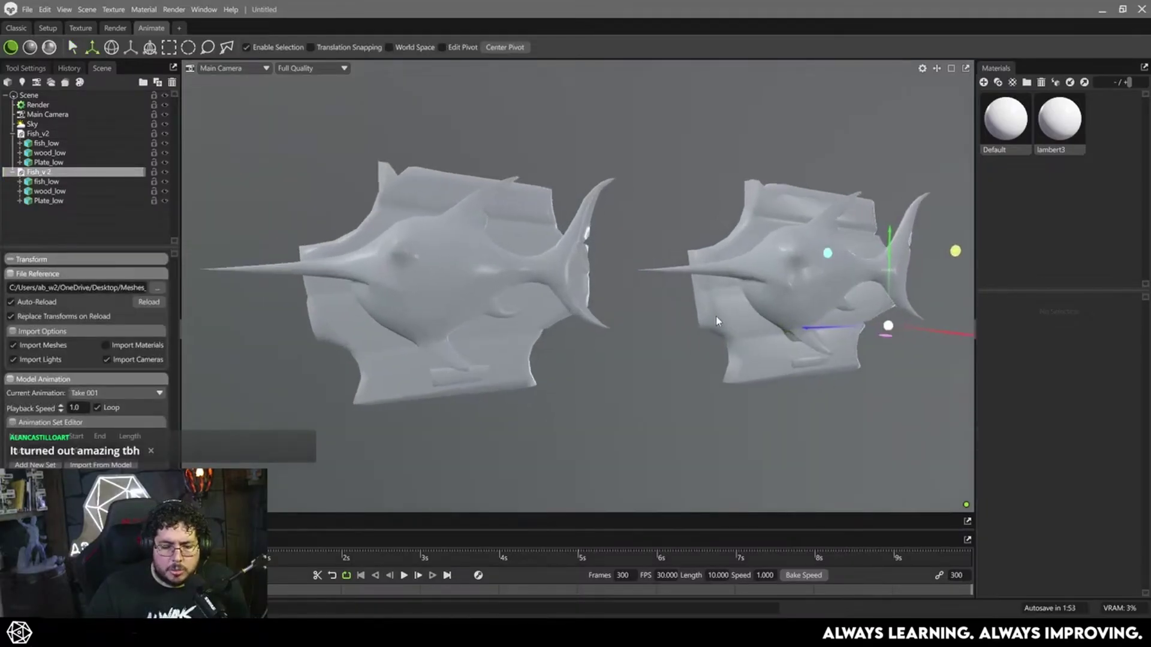
middle_drag(618, 296, 666, 316)
Rename the lambert3 material as OldColor.
click(1056, 129)
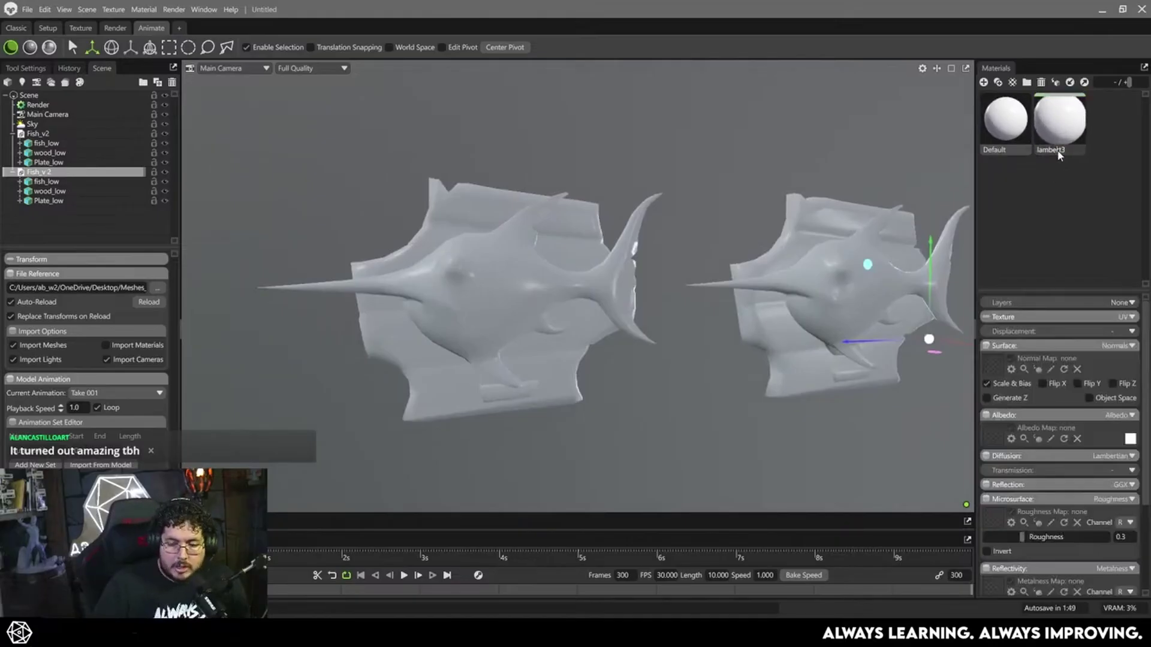
text(Ol)
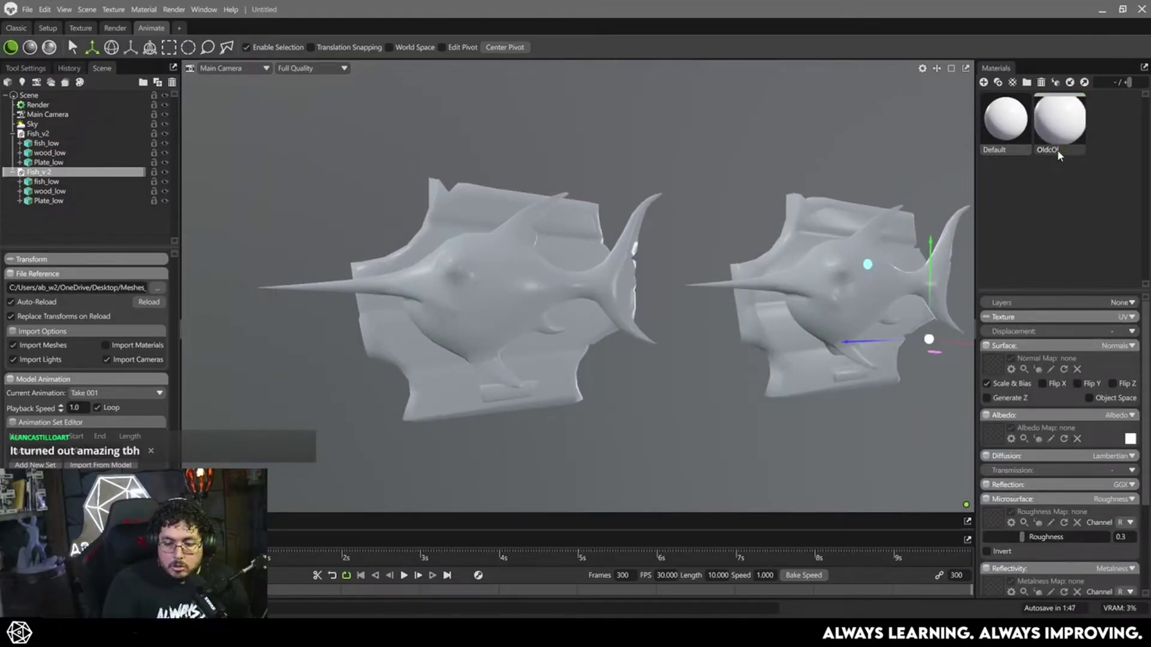
text(dColor)
key(Return)
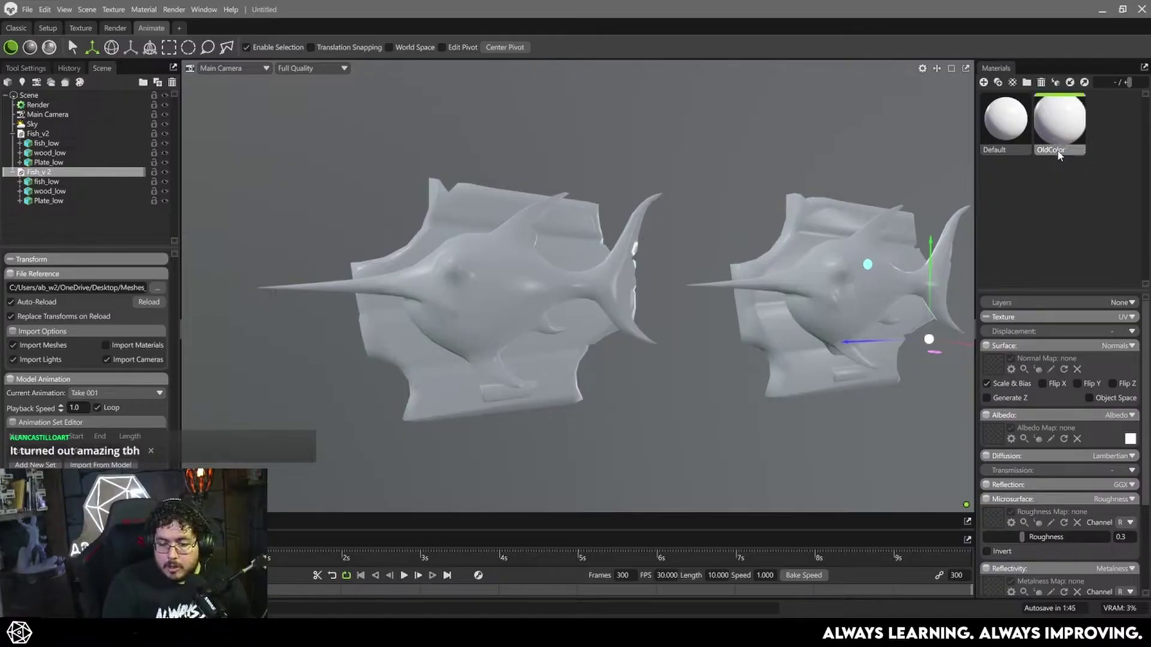
Make the OldColor material unlit by setting Diffusion to Unlit and Reflection, Microsurface and Reflectivity to None.
click(1129, 414)
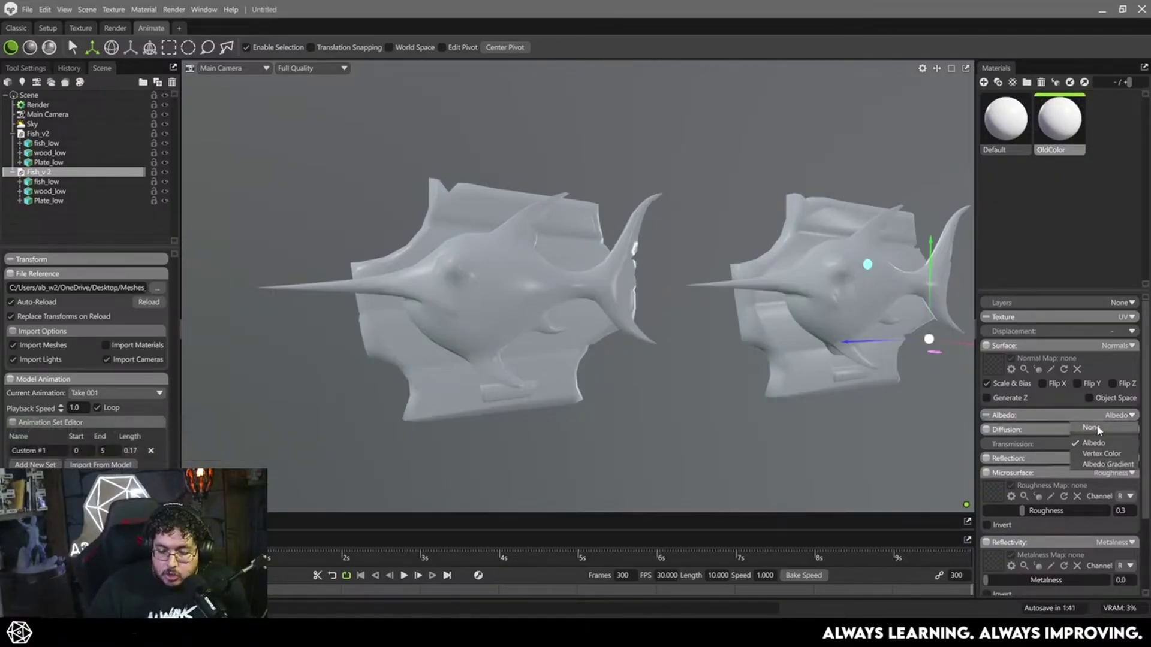
click(1070, 418)
click(1124, 457)
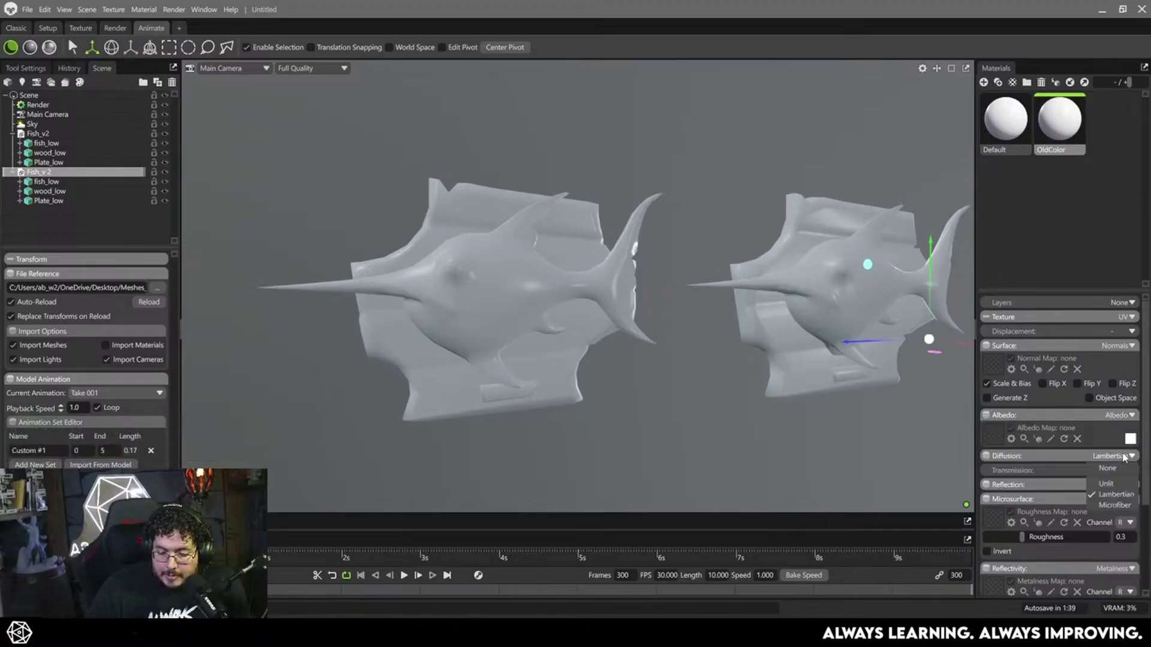
click(1107, 484)
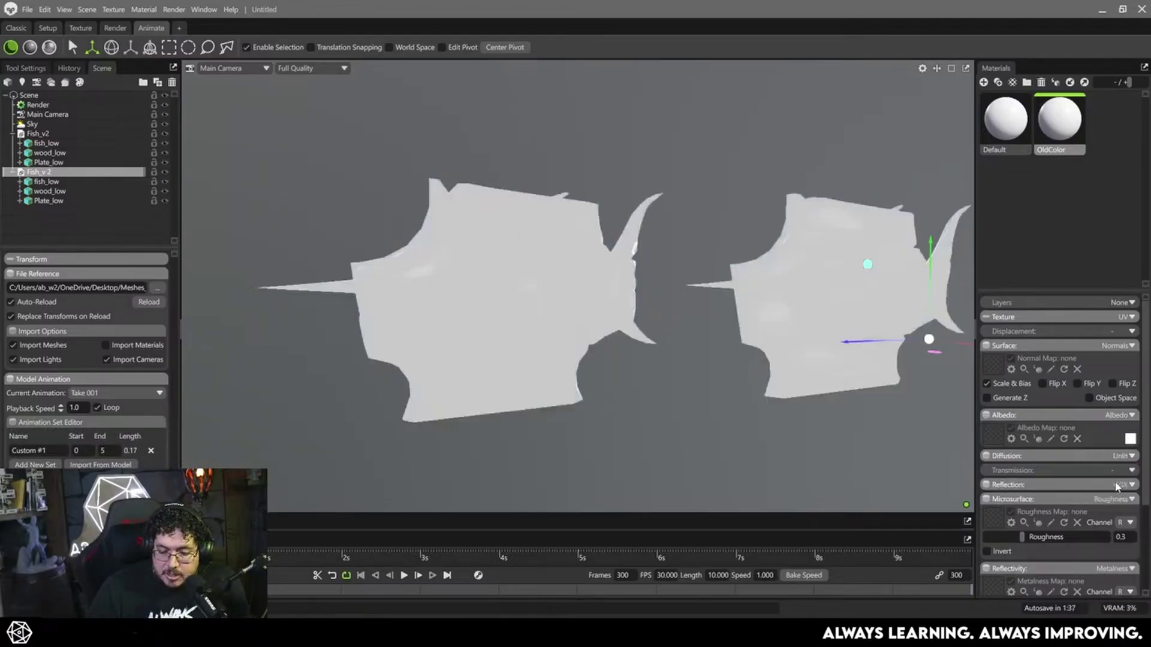
click(1120, 501)
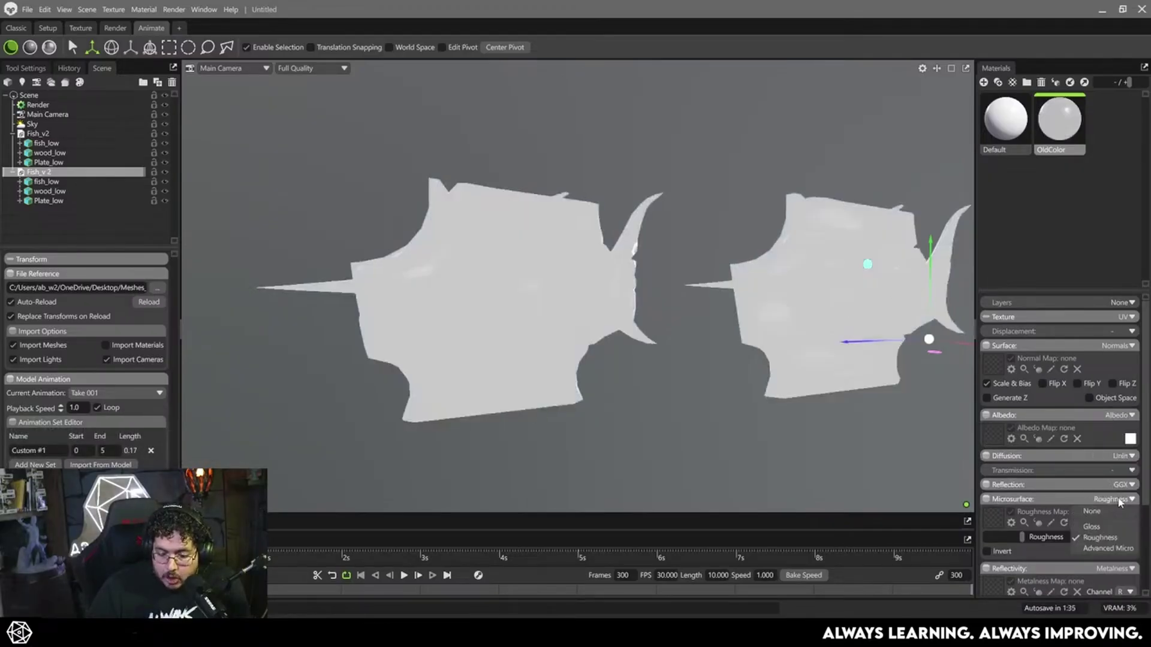
click(1116, 511)
click(1124, 485)
click(1118, 499)
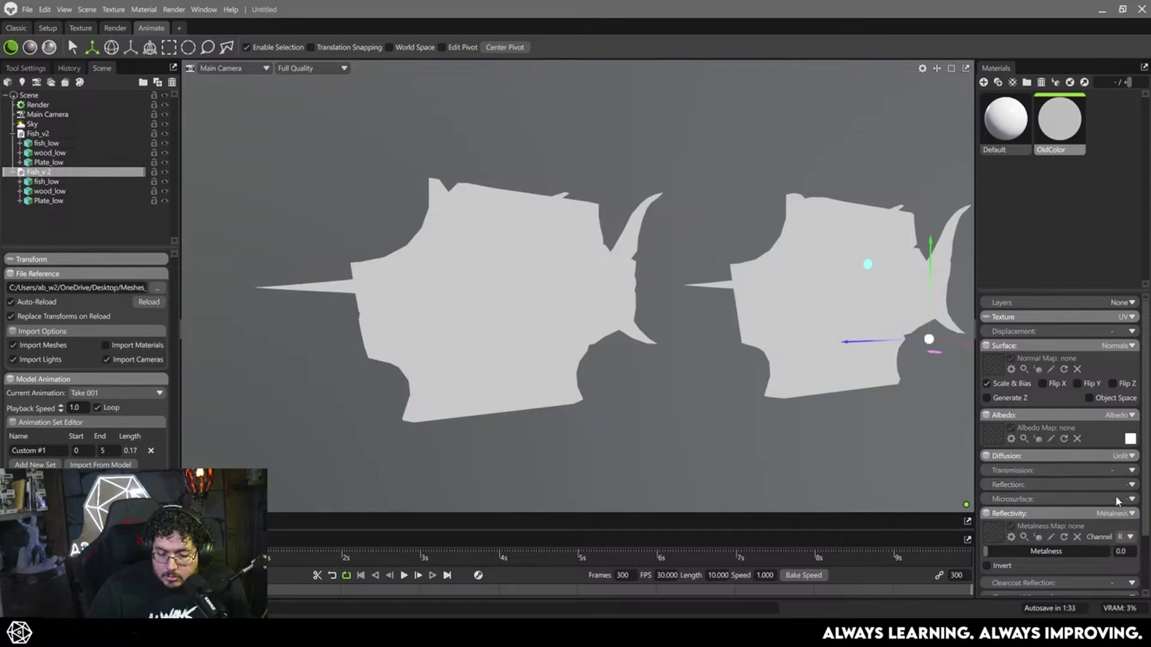
click(1127, 513)
click(1118, 527)
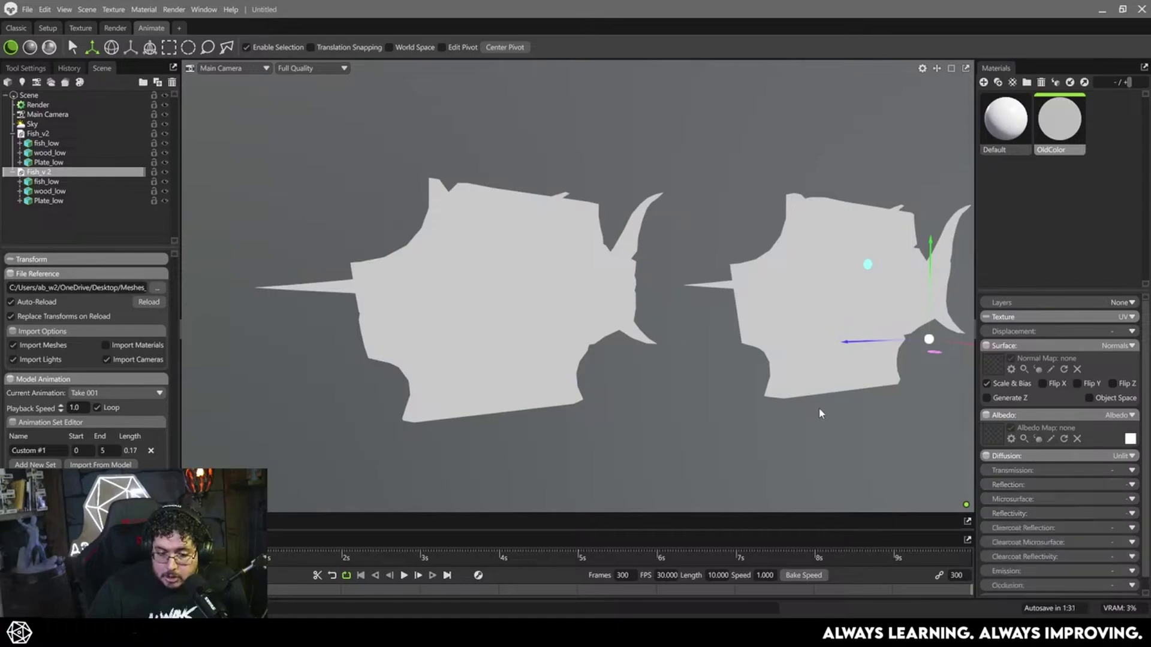
Assign lambert2_Base_color.png as the albedo map of the OldColor material.
drag(822, 414, 762, 411)
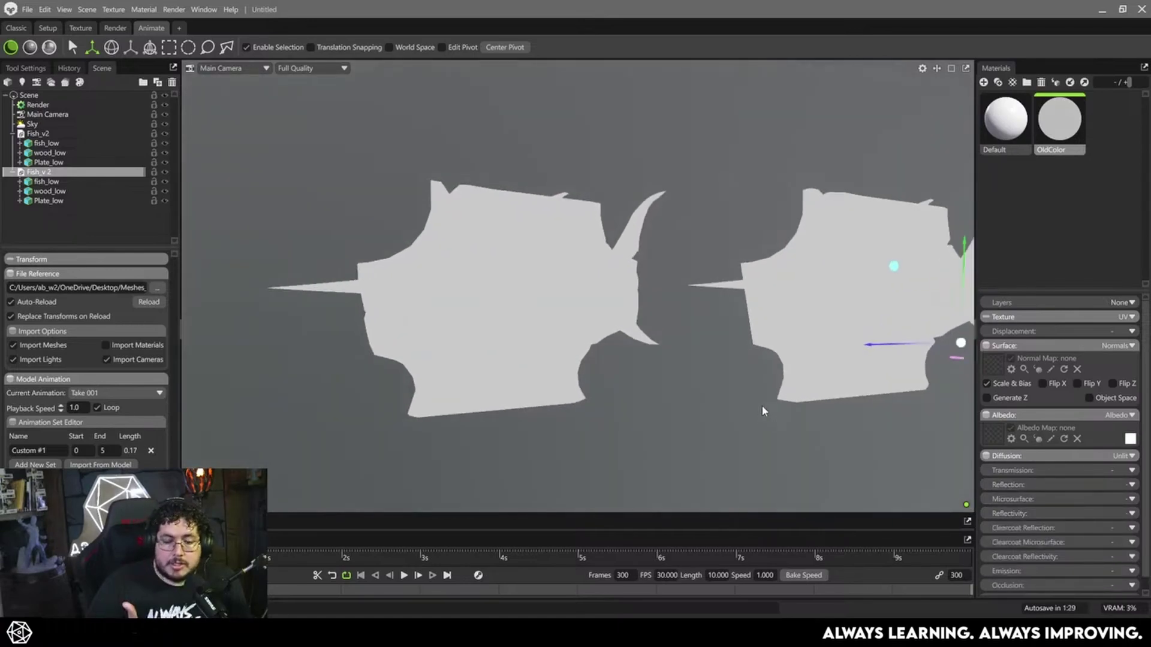
drag(435, 281, 592, 264)
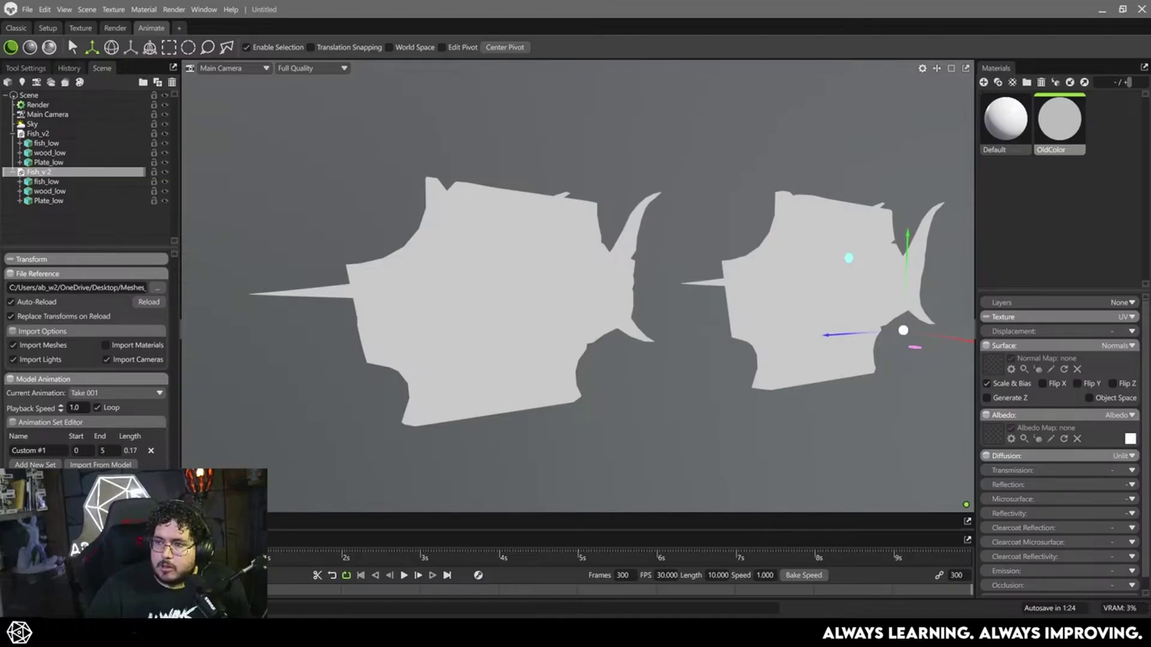
drag(987, 435, 989, 433)
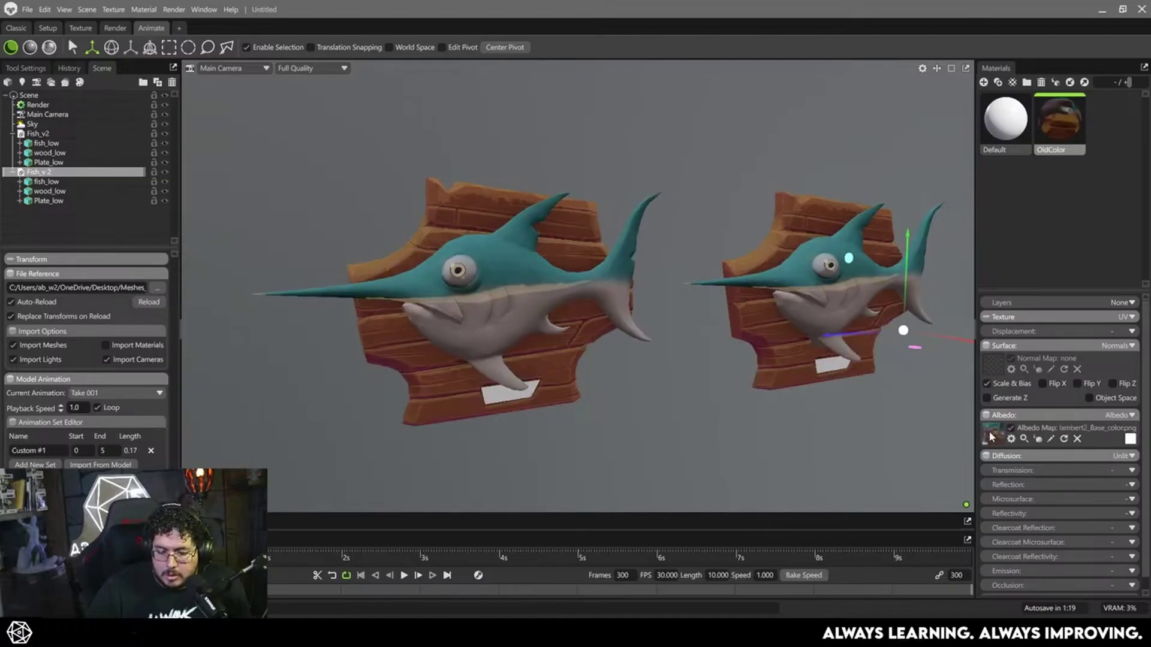
click(759, 391)
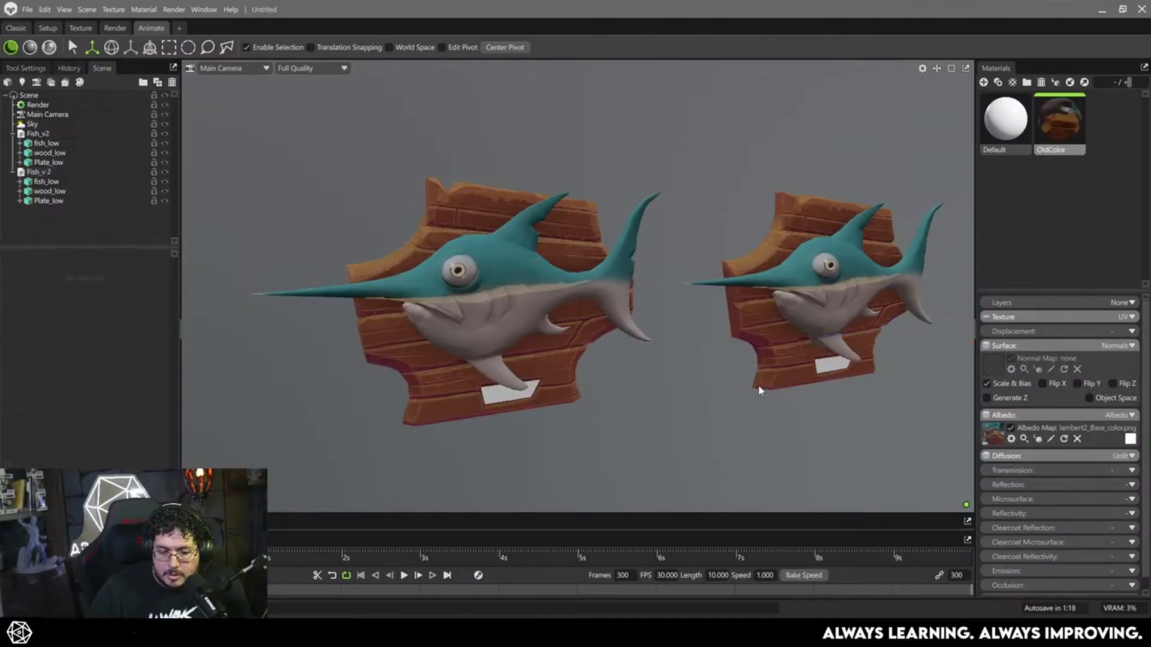
Duplicate the OldColor material and apply the copy to the duplicated fish model.
right_click(1046, 127)
click(1073, 176)
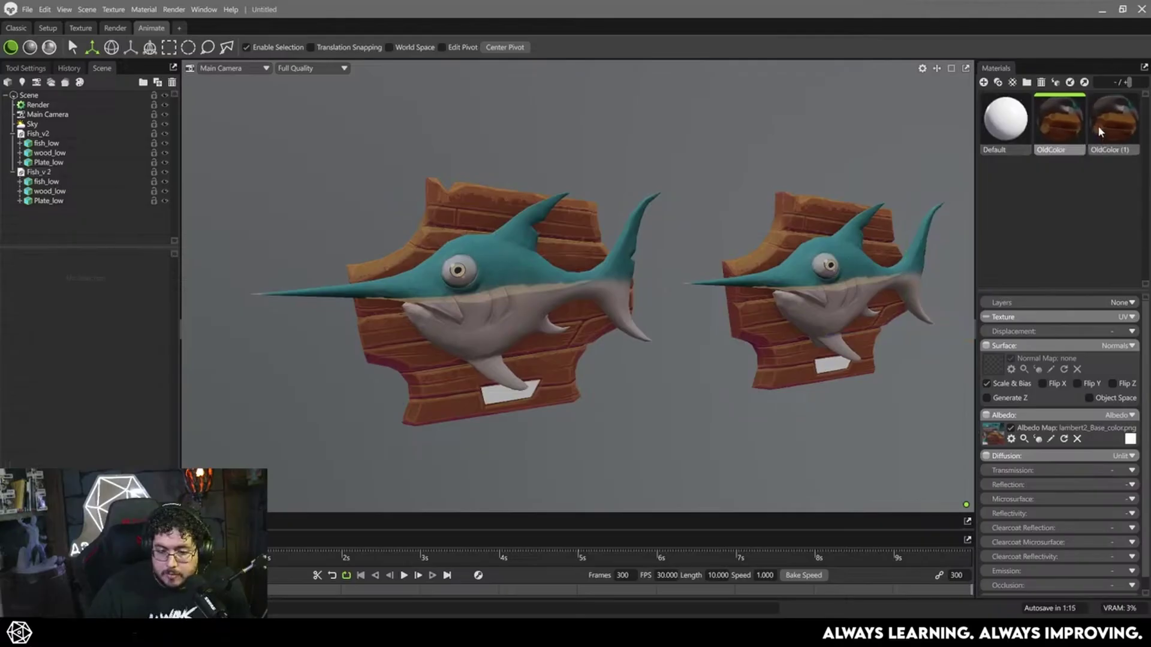
drag(1098, 125, 81, 171)
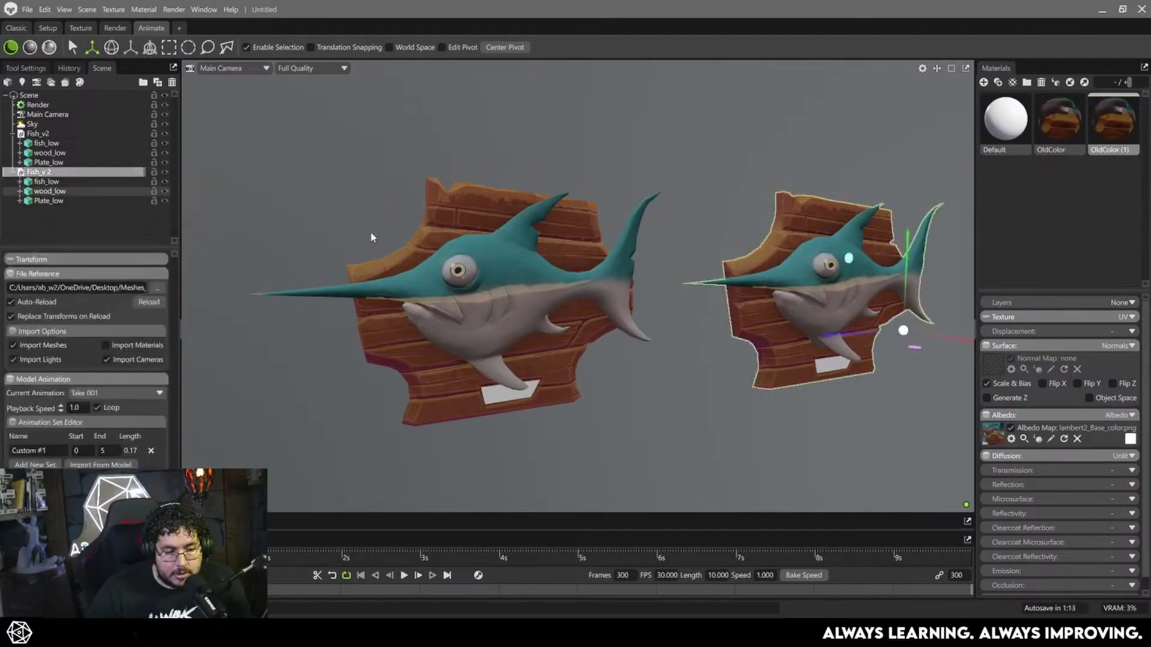
Replace the albedo map of the duplicated material with ColorHandPainted.tga.
middle_drag(809, 278, 719, 290)
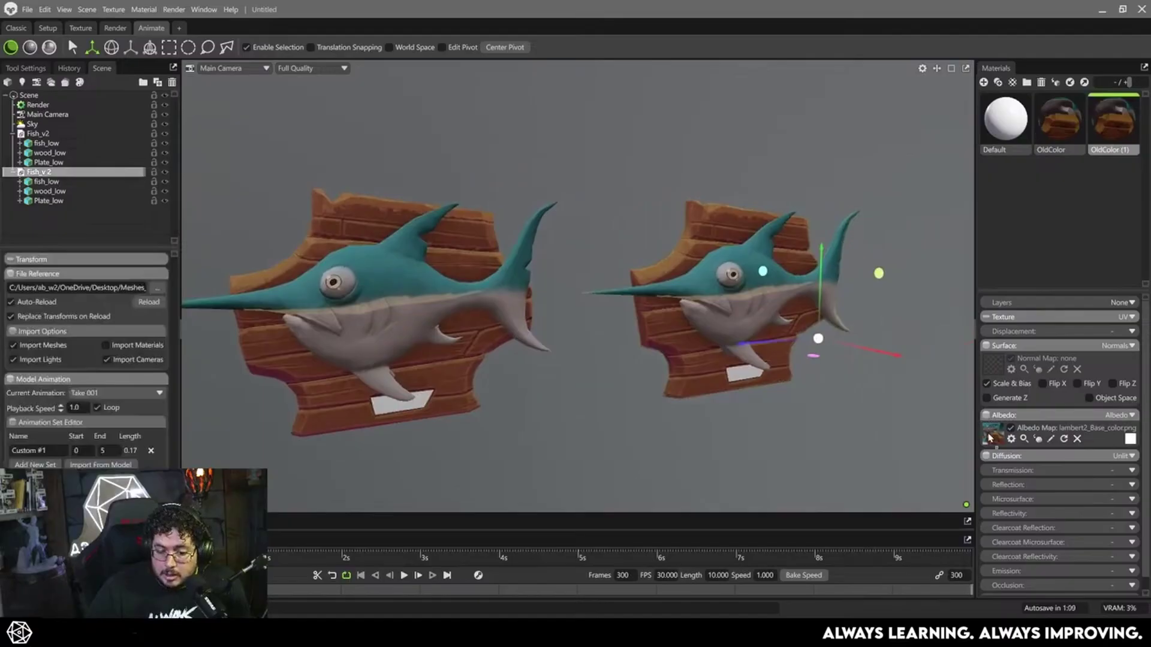
drag(988, 438, 989, 438)
drag(821, 410, 764, 398)
click(646, 428)
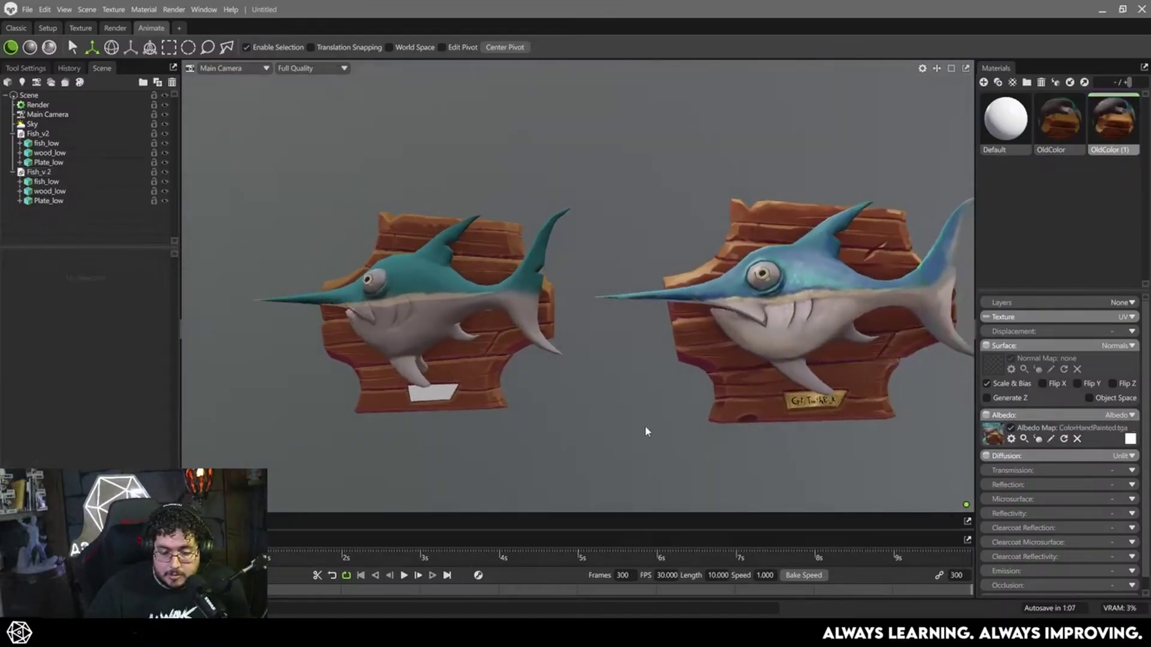
Move the hand-painted fish plaque closer to the old-color plaque for a side-by-side comparison.
middle_drag(698, 417, 646, 396)
drag(646, 395, 691, 377)
scroll(697, 377, up, 3)
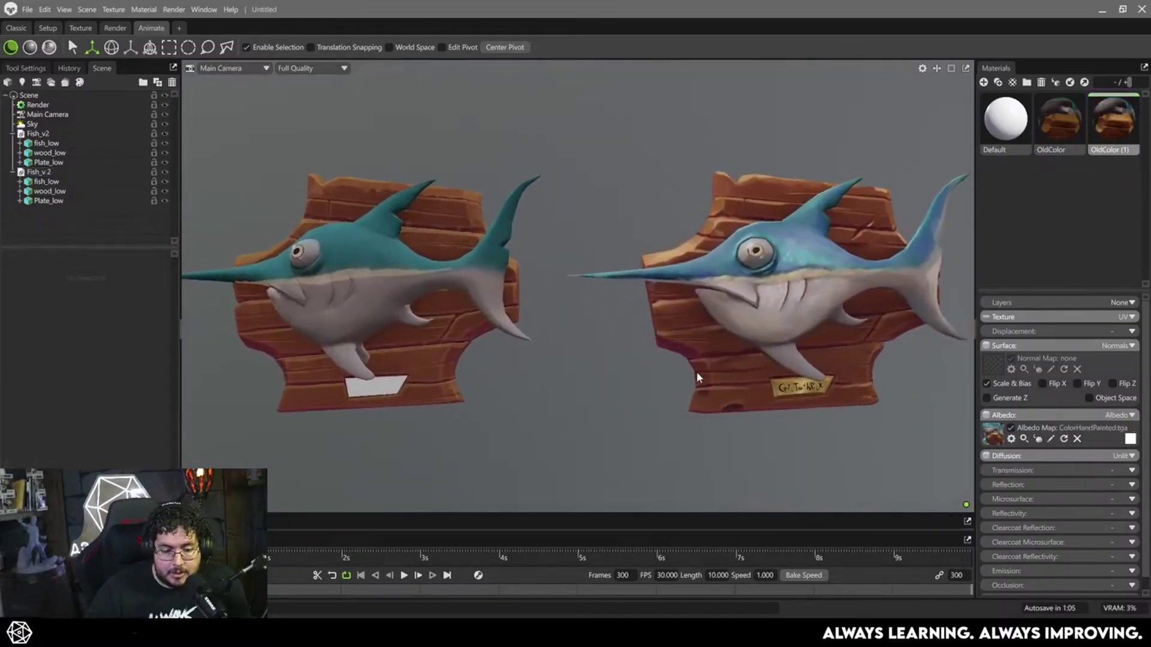
click(709, 336)
click(77, 172)
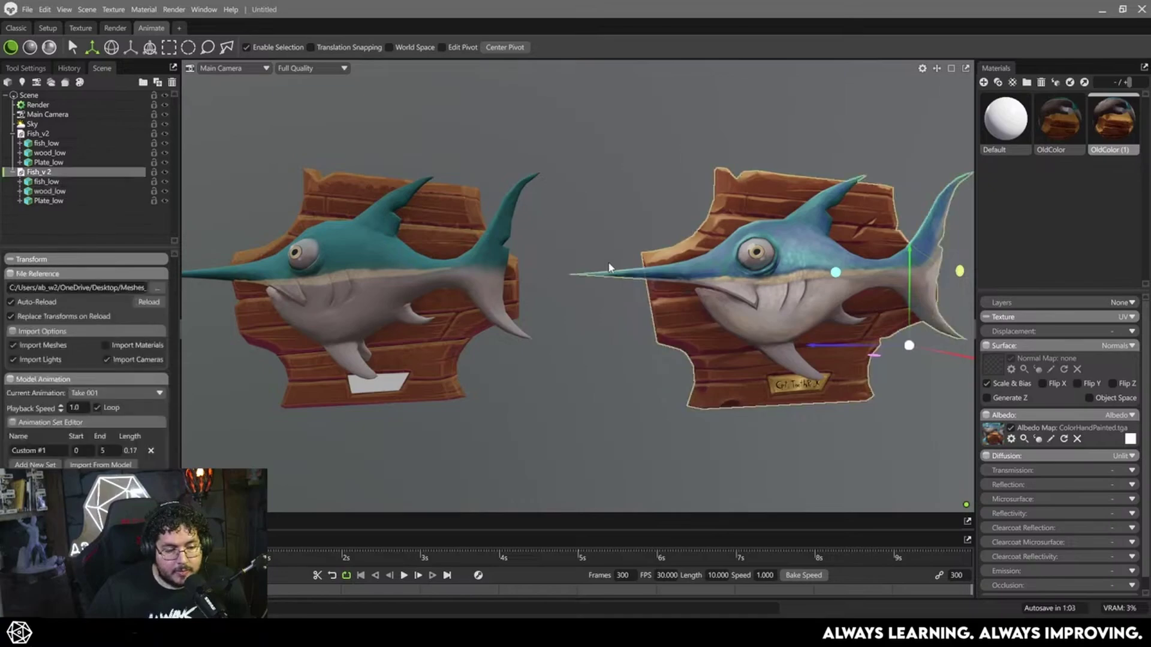
drag(816, 346, 777, 356)
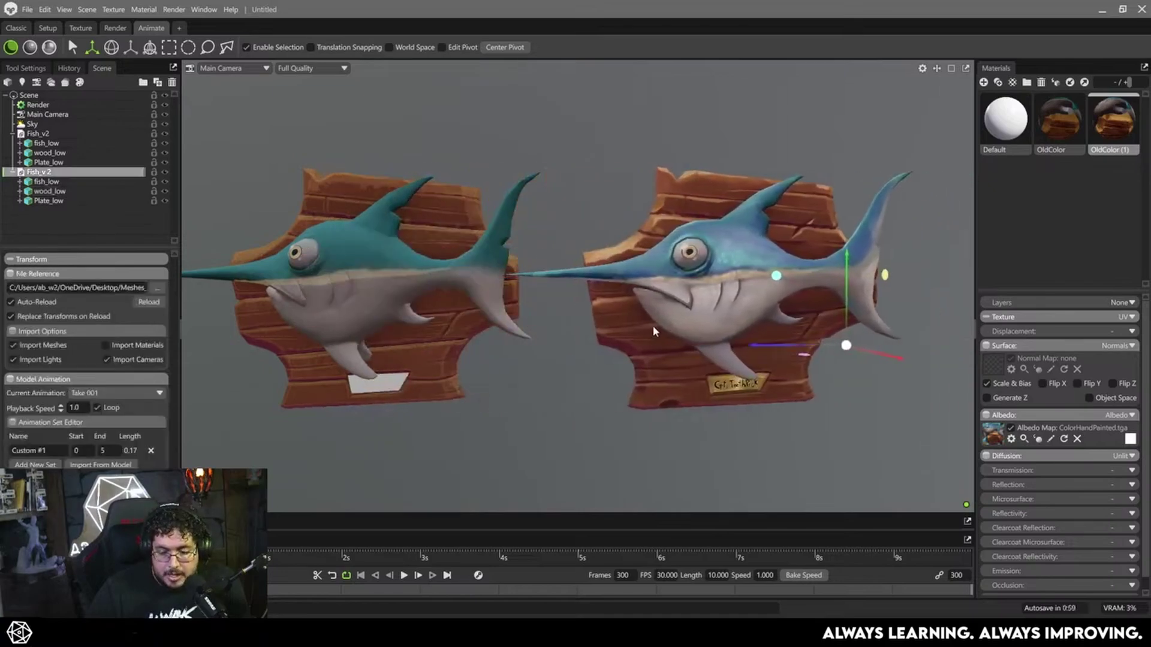
alt+drag(652, 324, 639, 329)
alt+middle_drag(593, 328, 643, 326)
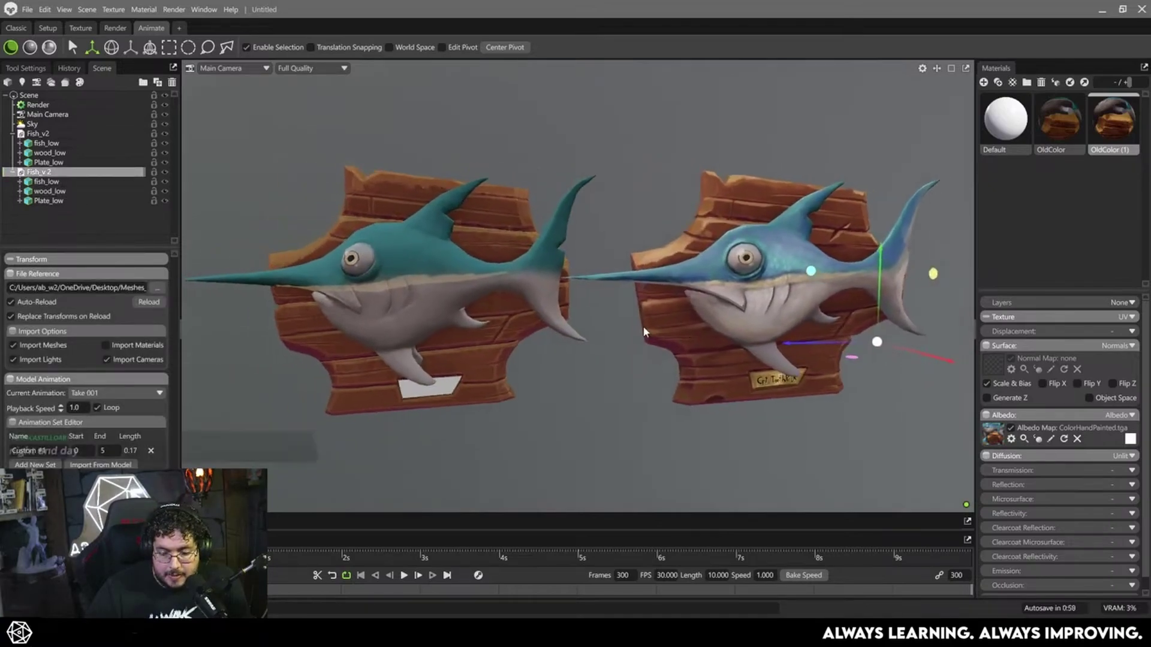
Try a light grey #C1C0C0 albedo tint on the hand-painted fish's material and return it to white.
click(1129, 440)
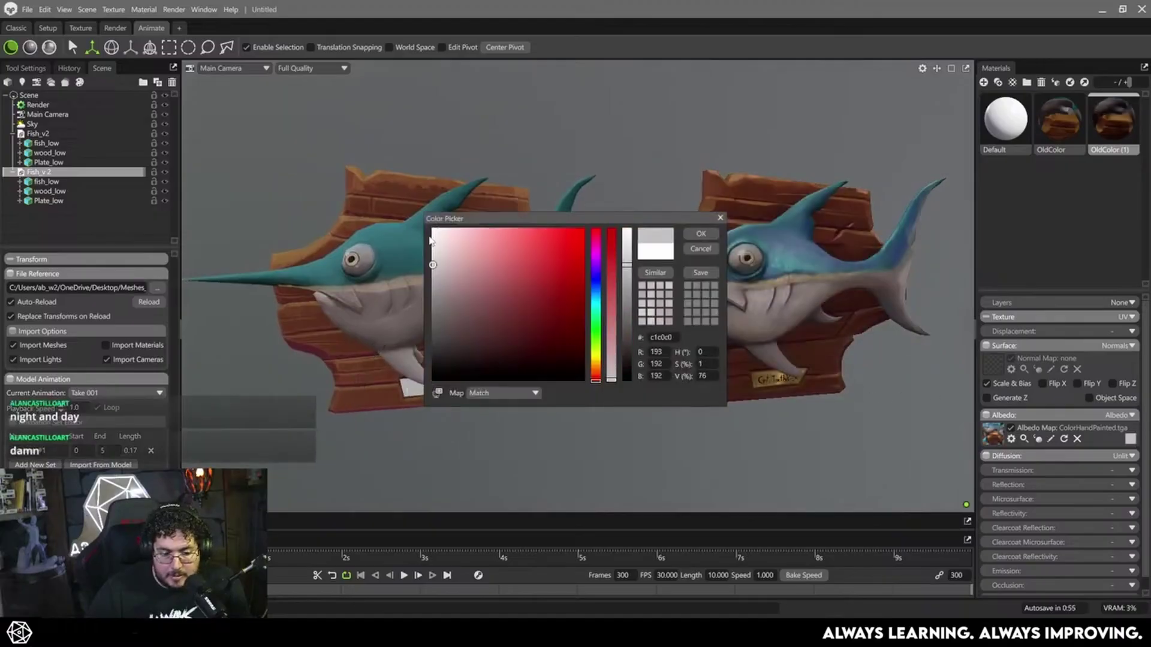
click(702, 234)
Compare the old-color and hand-painted swordfish plaques side by side, both close up and from a distance.
alt+right_drag(811, 313, 709, 317)
scroll(709, 322, down, 5)
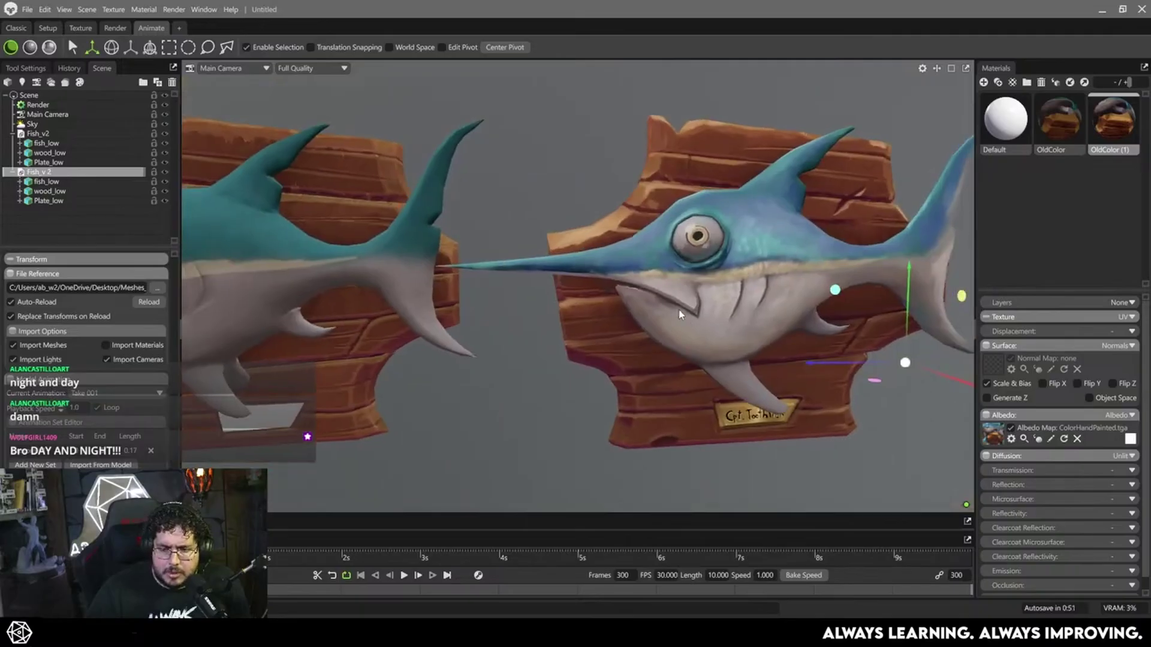
scroll(493, 288, down, 4)
scroll(530, 297, up, 1)
click(531, 298)
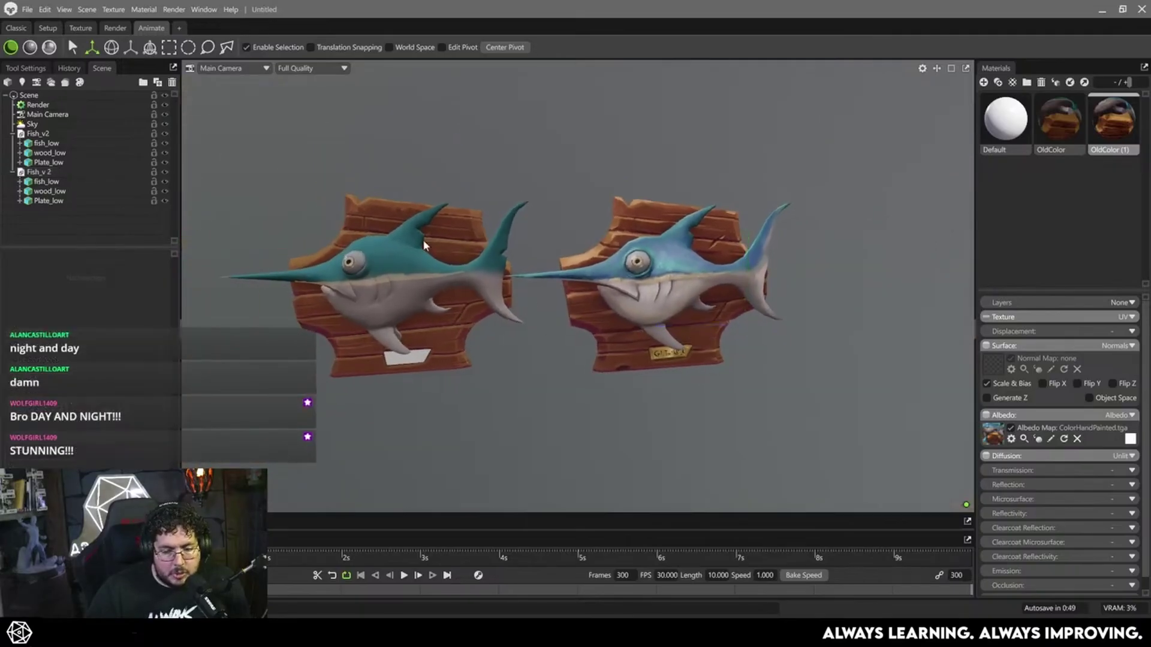
scroll(444, 312, up, 5)
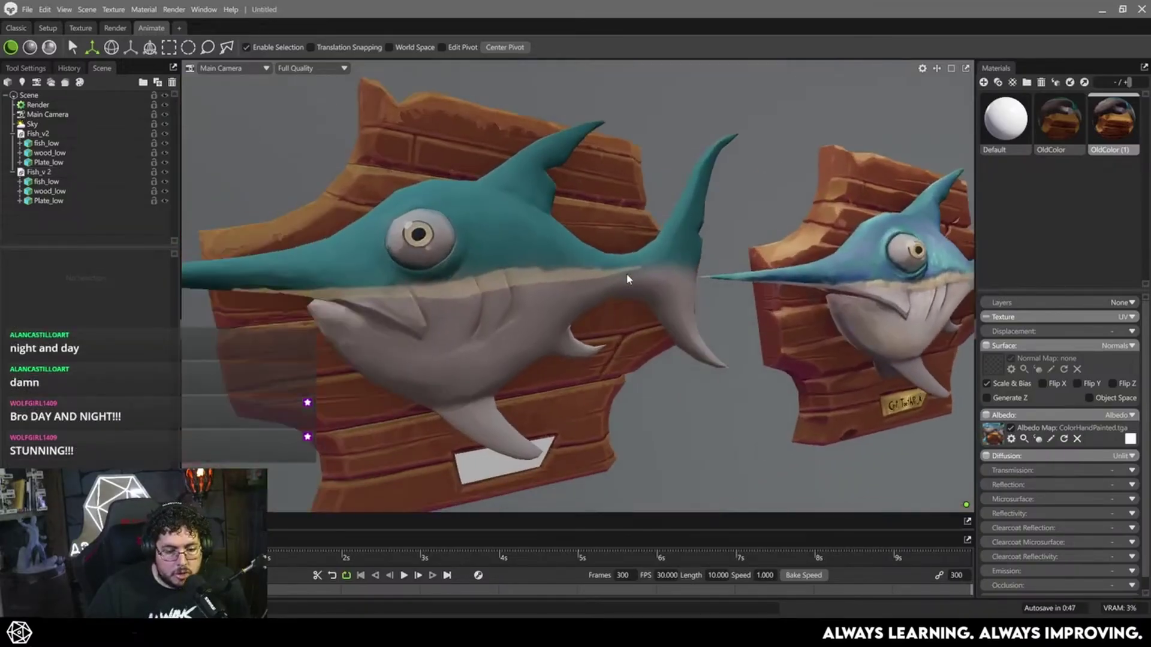
Examine the hand-painted swordfish up close, and frame both plaques together to judge their color differences.
scroll(473, 279, down, 5)
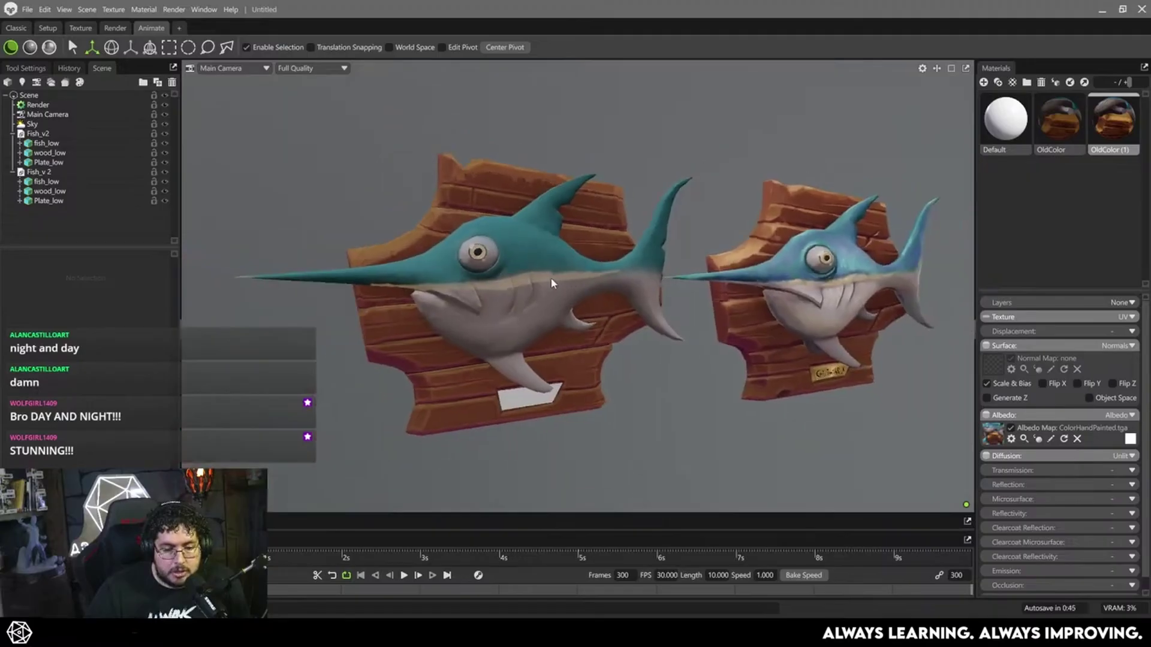
drag(499, 288, 383, 293)
middle_drag(757, 320, 665, 332)
drag(665, 331, 762, 217)
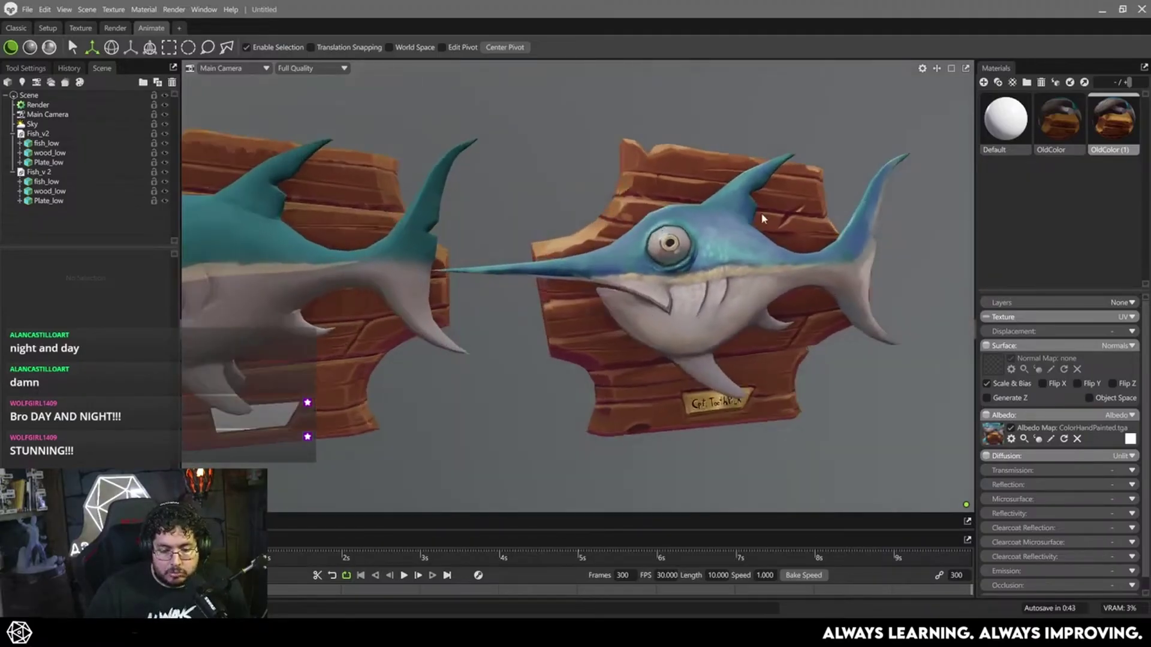
middle_drag(768, 289, 681, 277)
scroll(719, 288, up, 2)
mouse_move(727, 289)
mouse_down()
mouse_move(673, 285)
mouse_move(721, 288)
mouse_up()
scroll(719, 290, down, 3)
middle_drag(468, 271, 558, 270)
scroll(557, 270, down, 4)
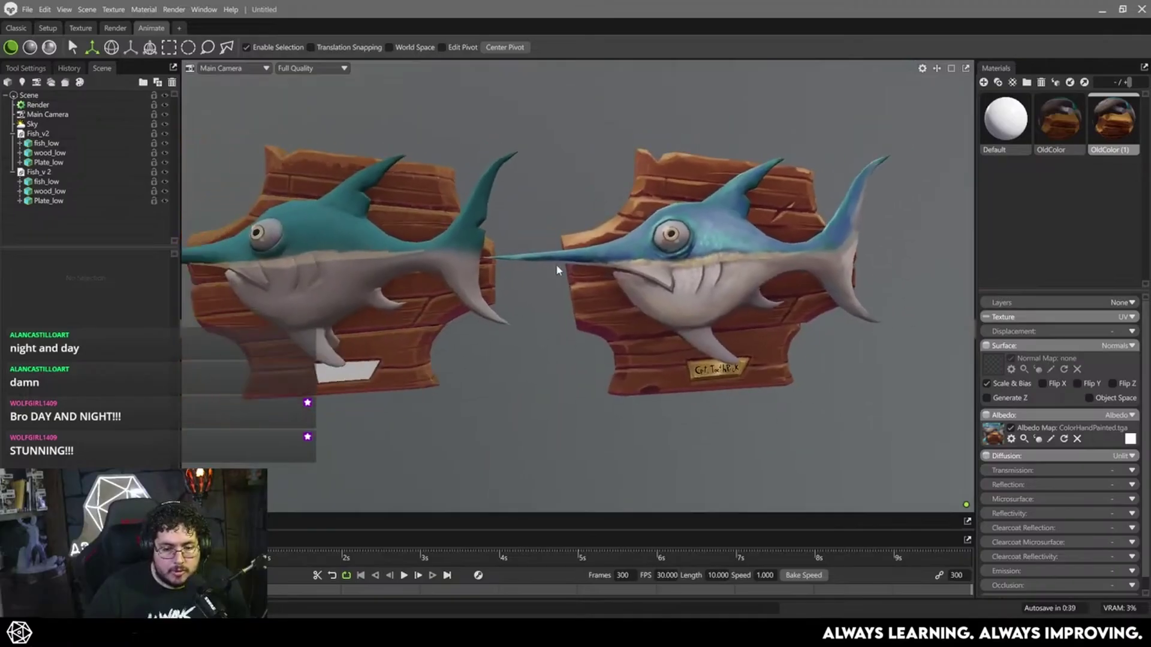
middle_drag(607, 235, 647, 254)
scroll(647, 254, up, 2)
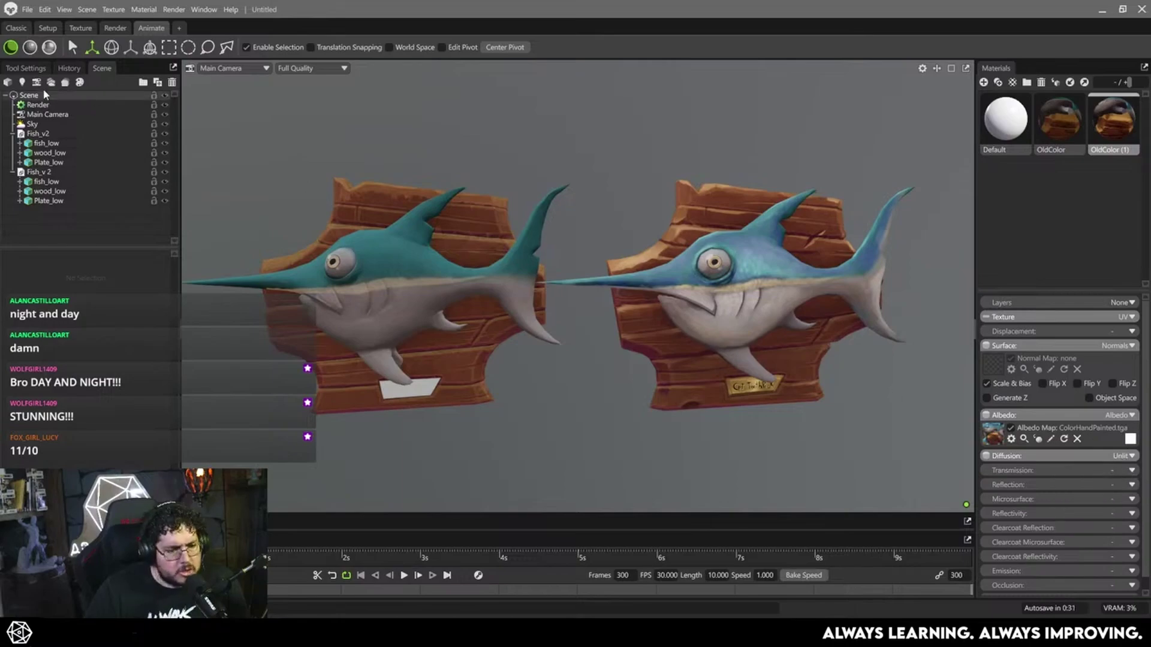
Look through the scene's render settings and check the hand-painted plaque against the painted model in 3DCoat.
click(38, 105)
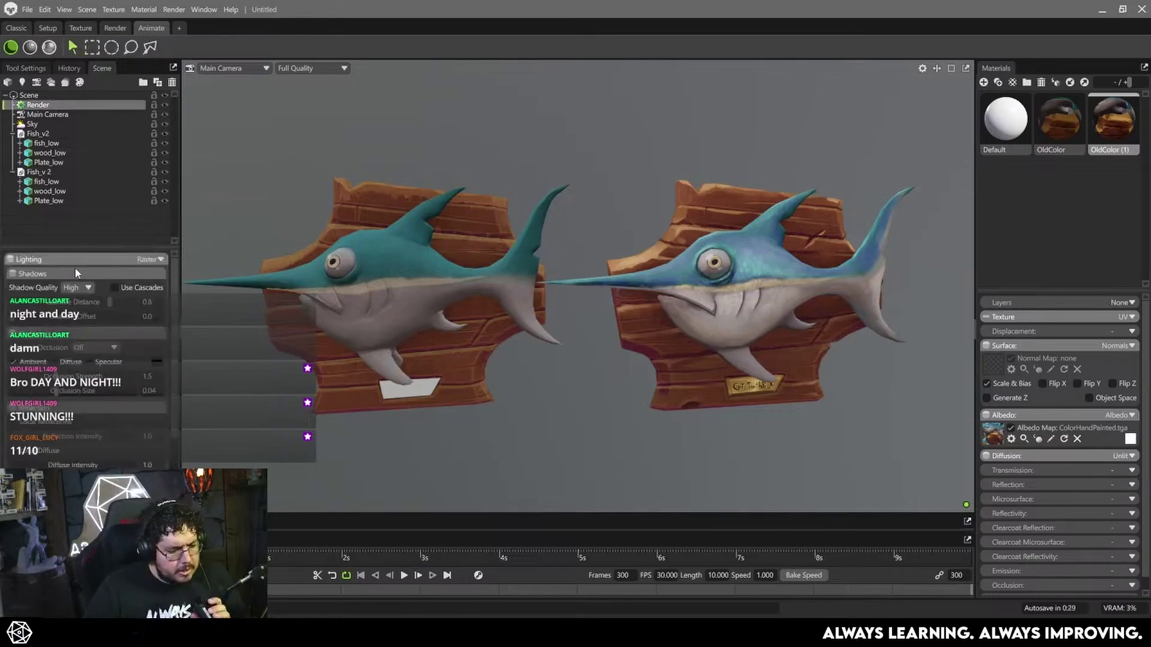
scroll(93, 360, down, 10)
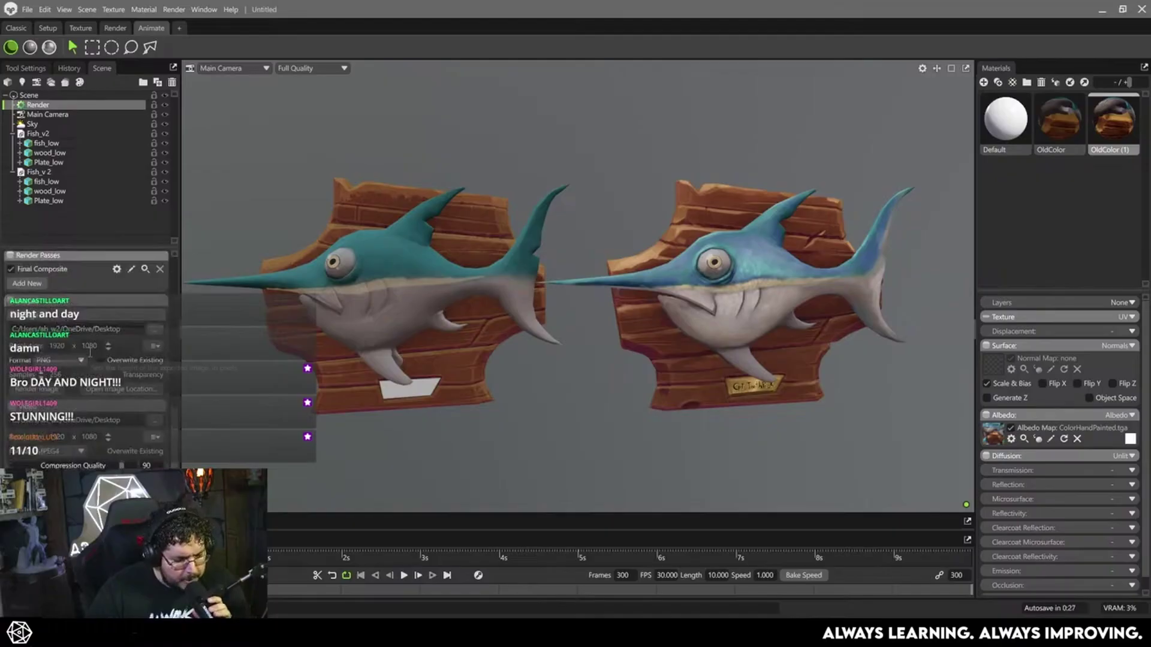
scroll(137, 317, up, 10)
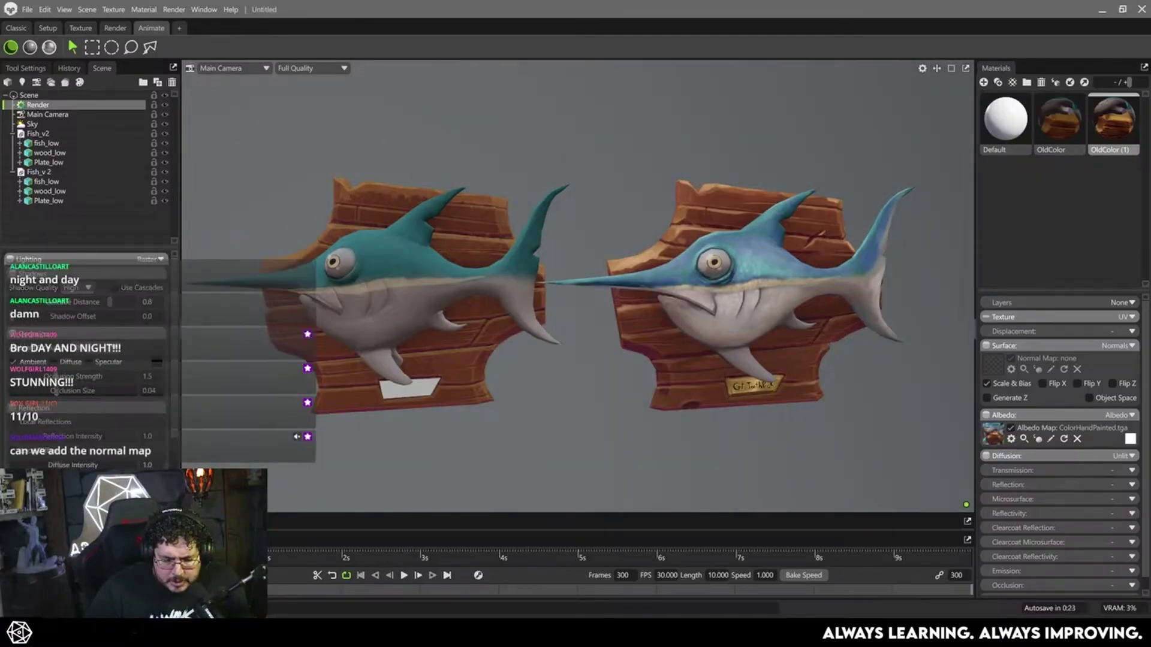
key(alt+Tab)
alt+drag(652, 445, 662, 418)
key(alt+Tab)
scroll(646, 425, up, 3)
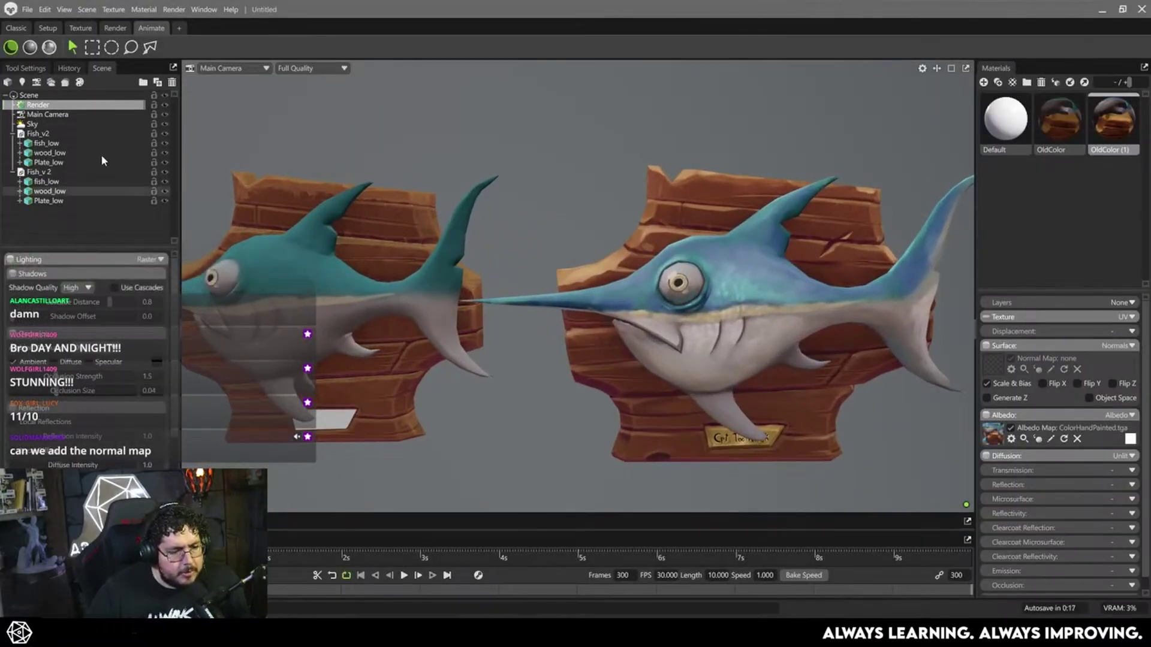
Try Linear tone mapping on the main camera, return it to AgX and inspect the hand-painted fish up close.
click(82, 116)
scroll(75, 407, down, 5)
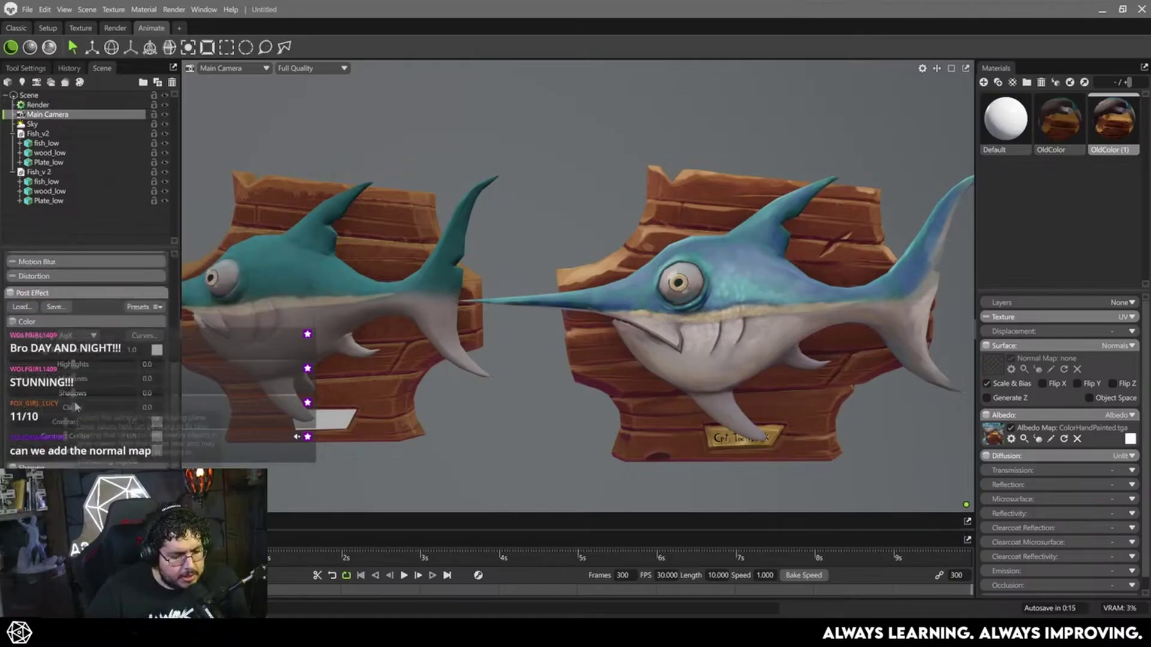
click(82, 336)
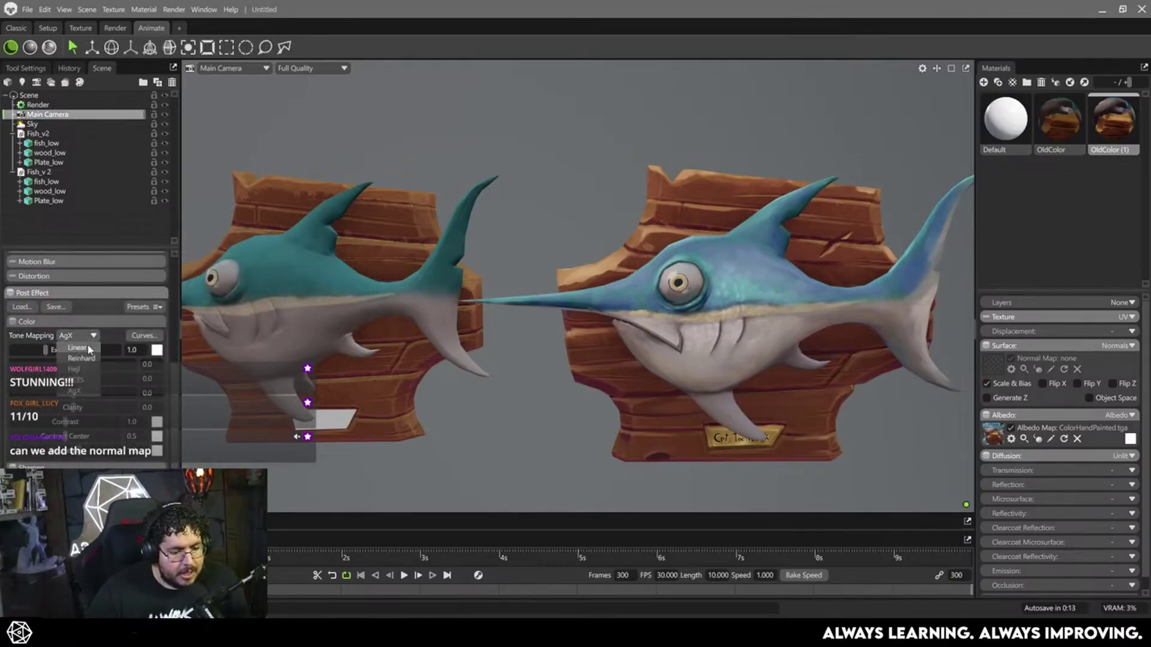
click(78, 348)
click(87, 338)
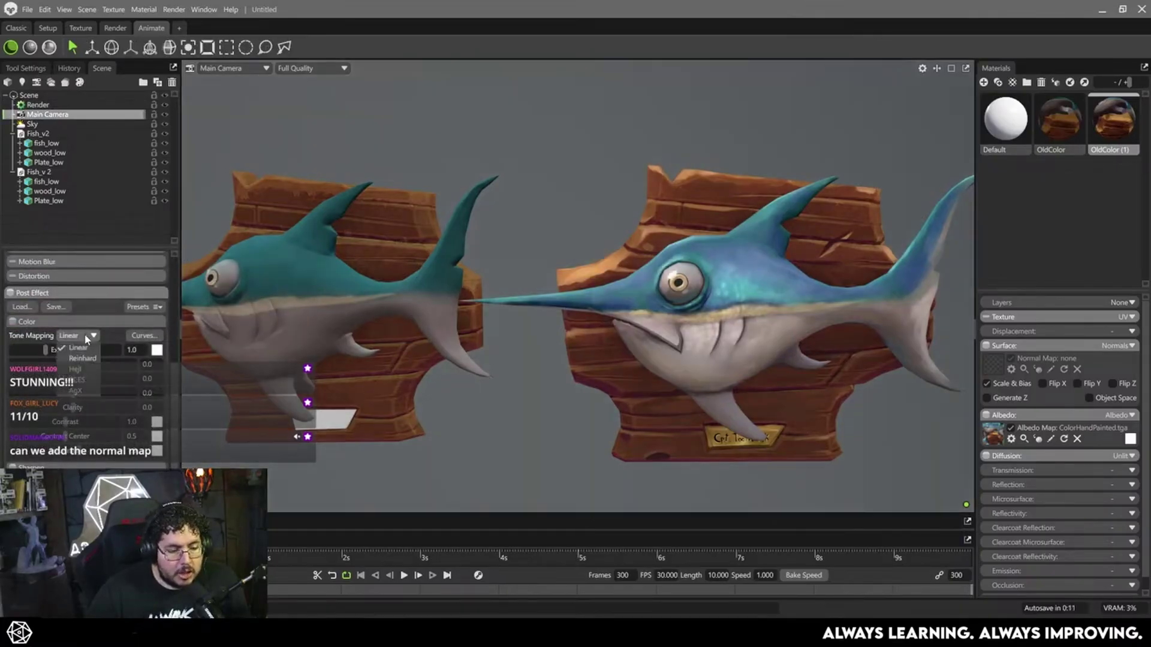
click(84, 385)
alt+right_drag(495, 343, 727, 343)
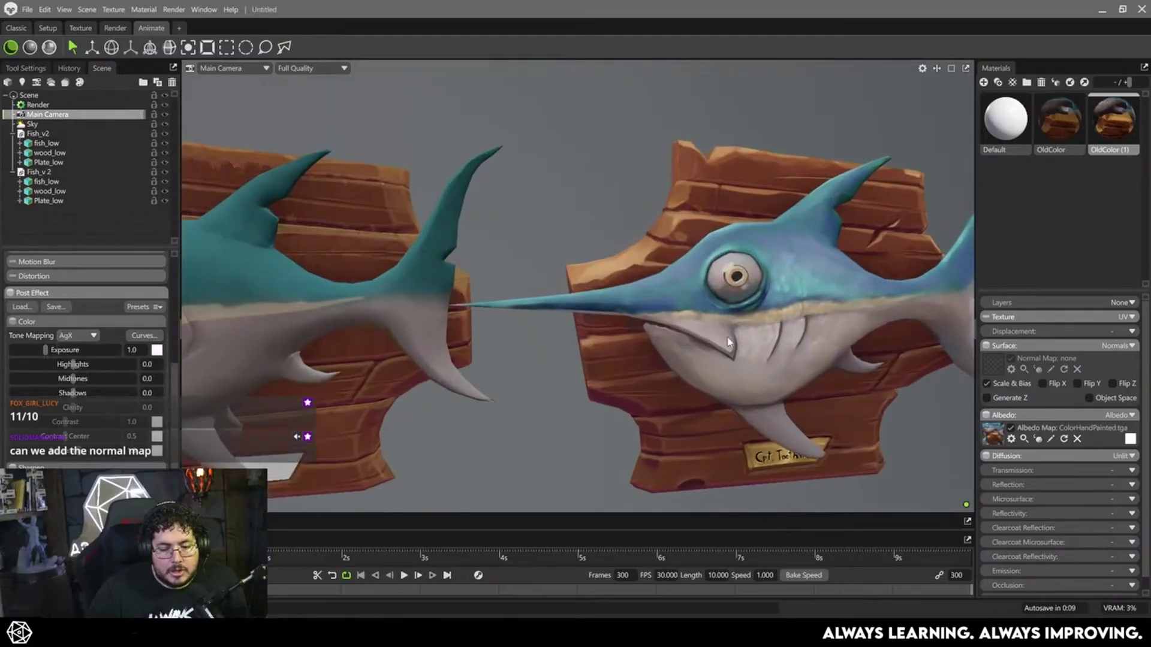
alt+middle_drag(727, 343, 425, 344)
alt+right_drag(424, 344, 588, 345)
alt+drag(588, 346, 587, 342)
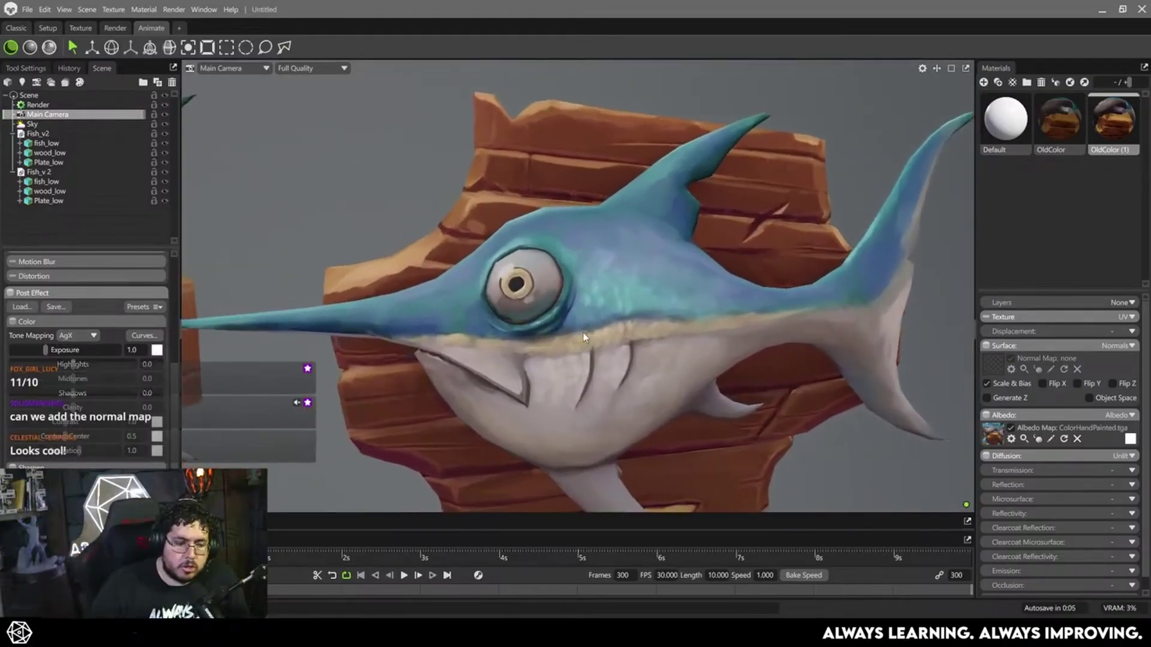
Try ACES tone mapping on the main camera, and settle on Linear.
click(69, 337)
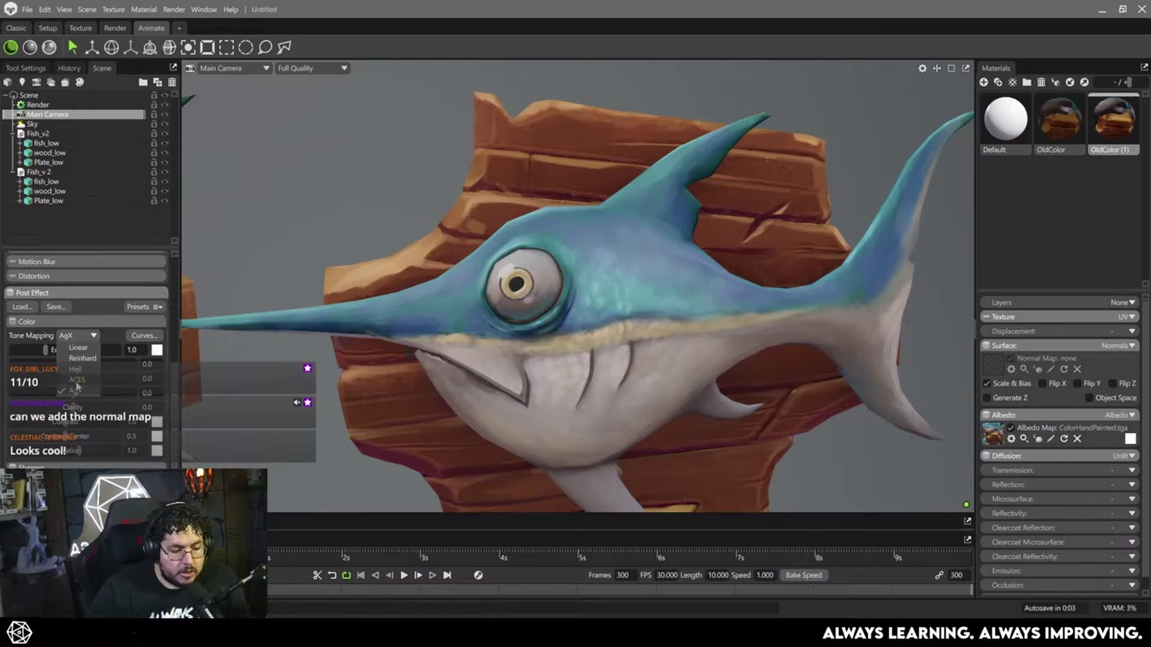
click(77, 380)
click(85, 338)
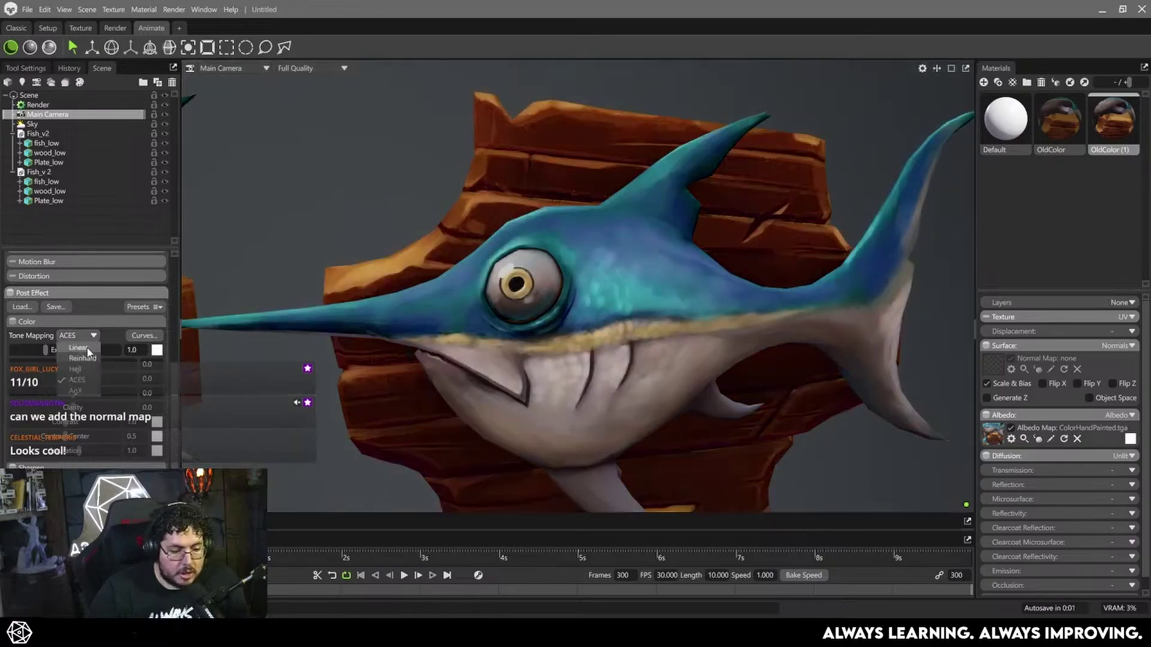
click(87, 349)
scroll(365, 319, down, 6)
scroll(575, 324, up, 3)
mouse_move(591, 329)
alt+mouse_down()
mouse_move(582, 316)
mouse_move(595, 312)
alt+mouse_up()
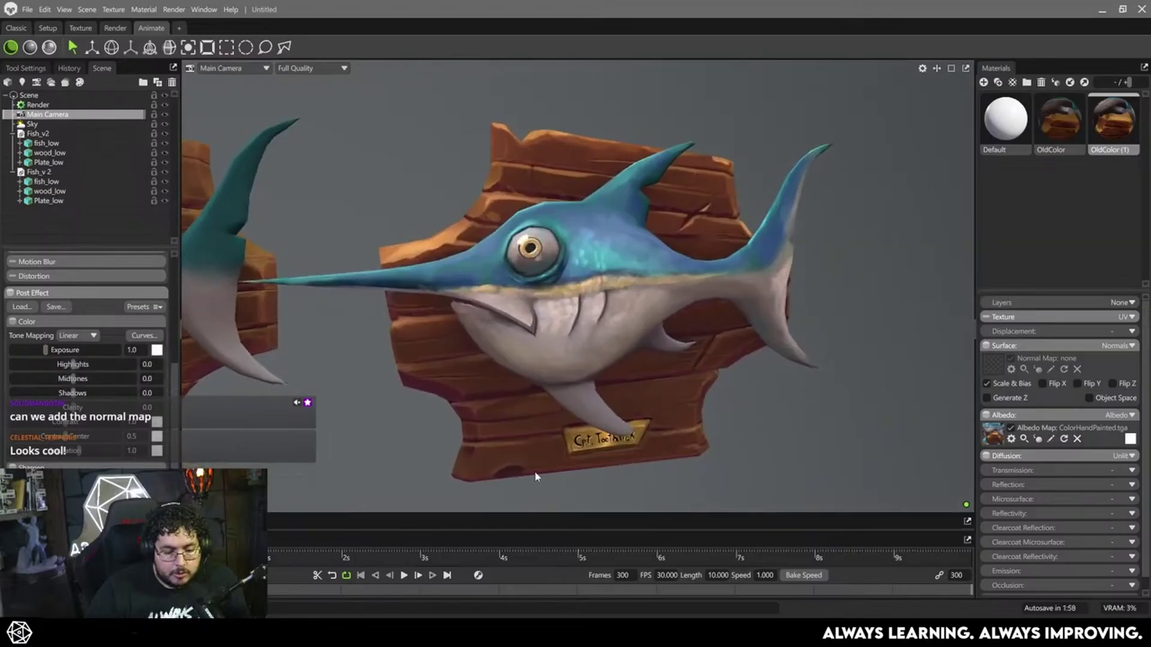
Check the plaque's colors against the painted model in 3DCoat and view both plaques side by side again.
key(alt+Tab)
drag(631, 485, 656, 478)
key(alt+Tab)
drag(549, 403, 405, 375)
scroll(406, 375, down, 3)
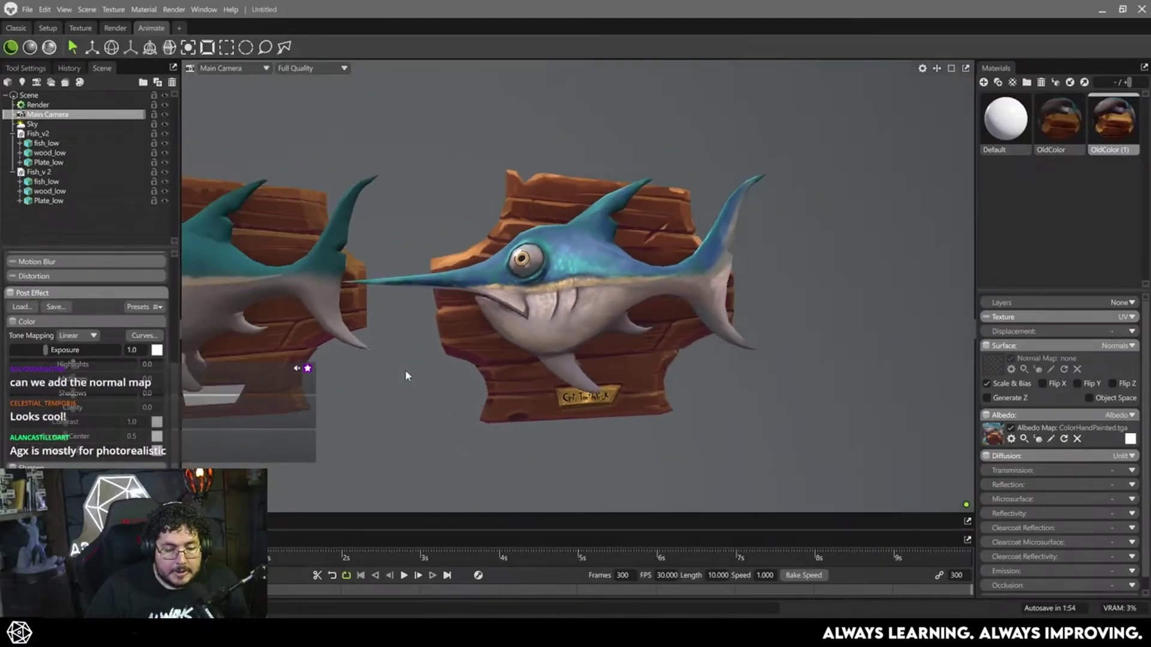
middle_drag(406, 375, 522, 388)
drag(522, 388, 467, 376)
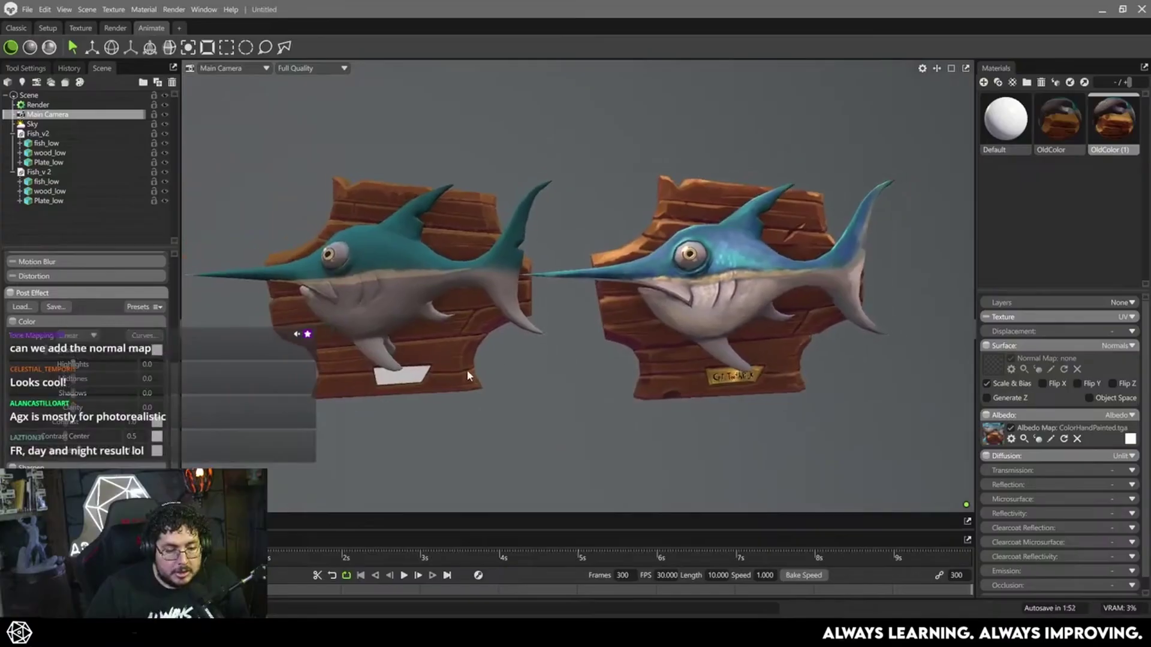
Make the sky's background black and compare the plaques with the painted model in 3DCoat.
click(42, 124)
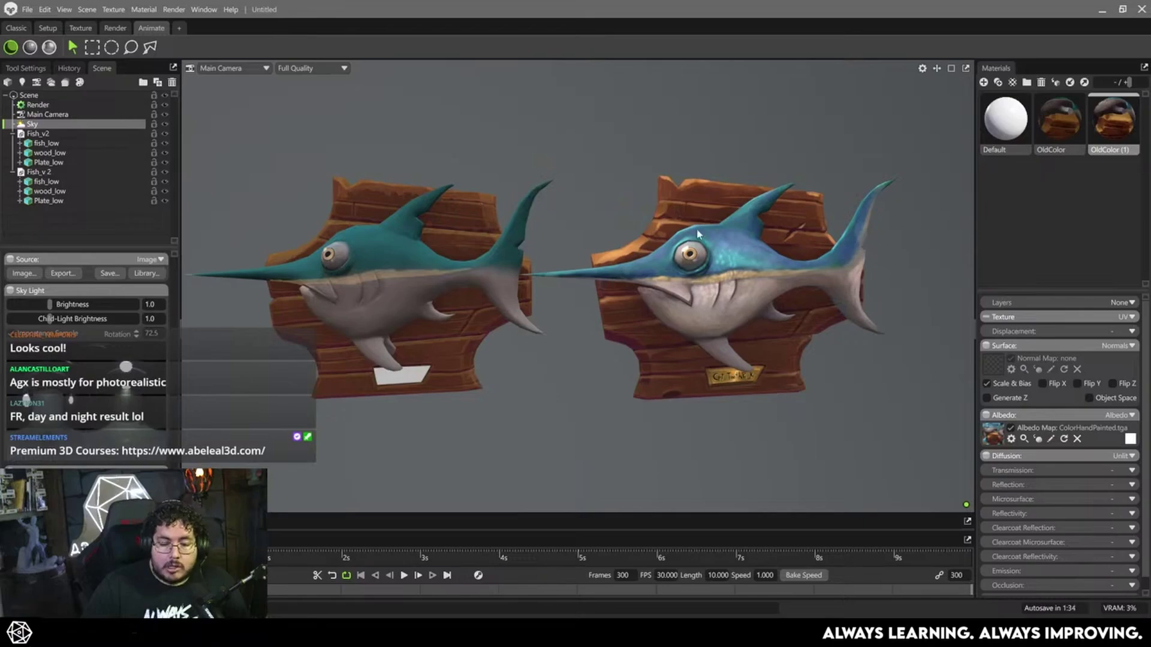
click(576, 633)
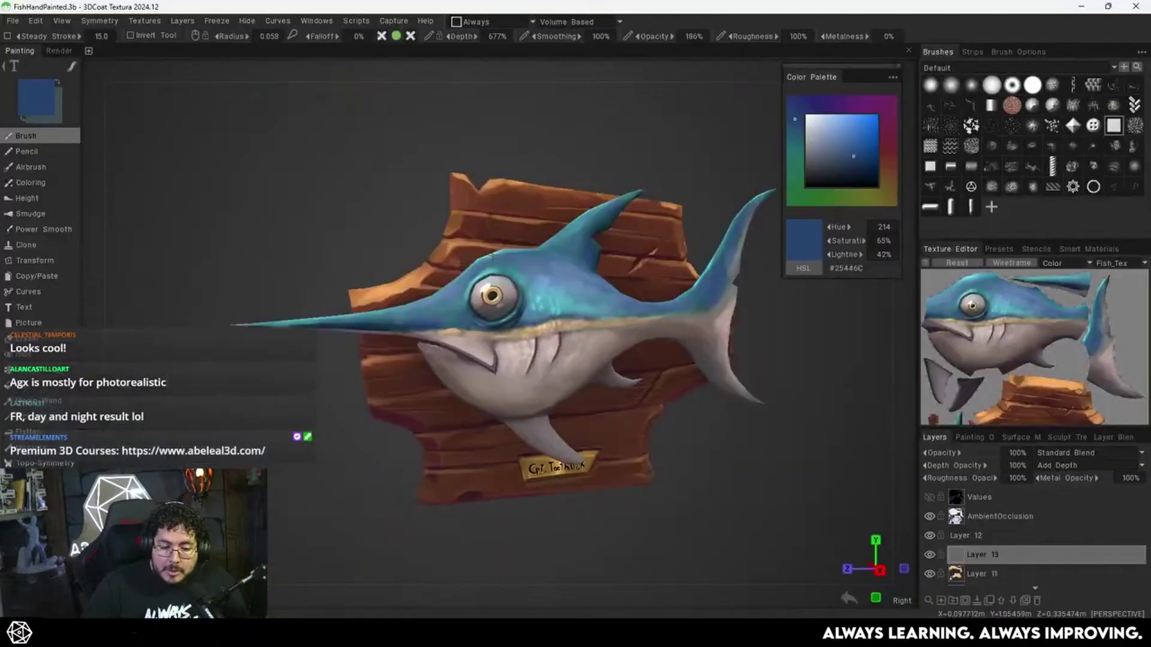
key(alt+Tab)
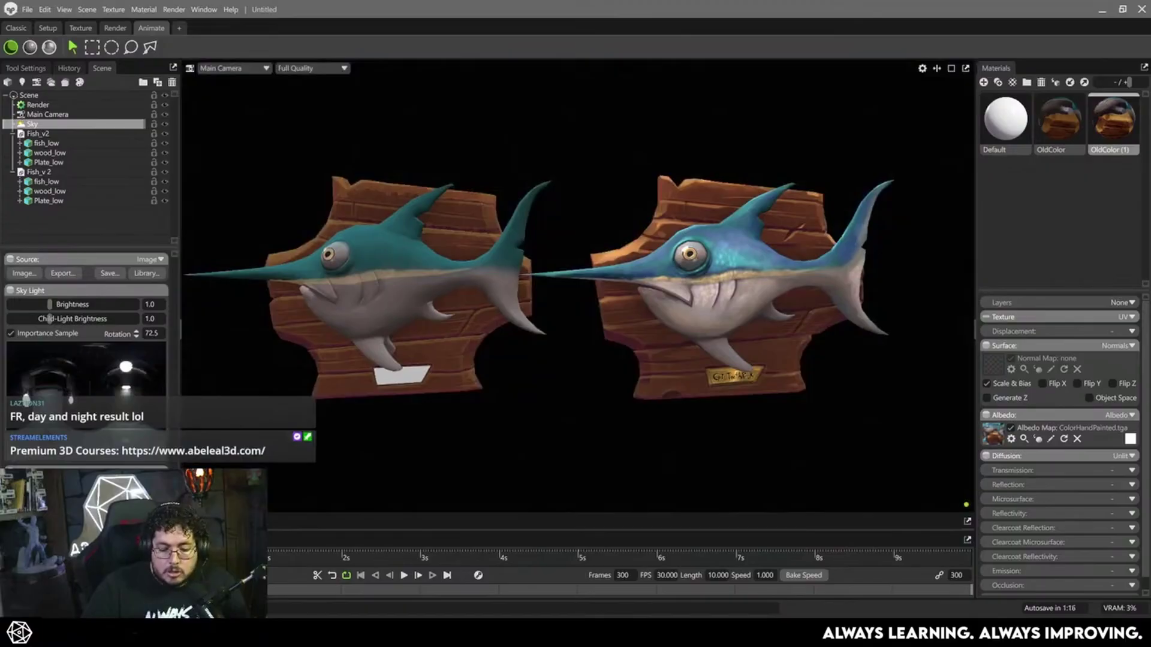
key(alt+Tab)
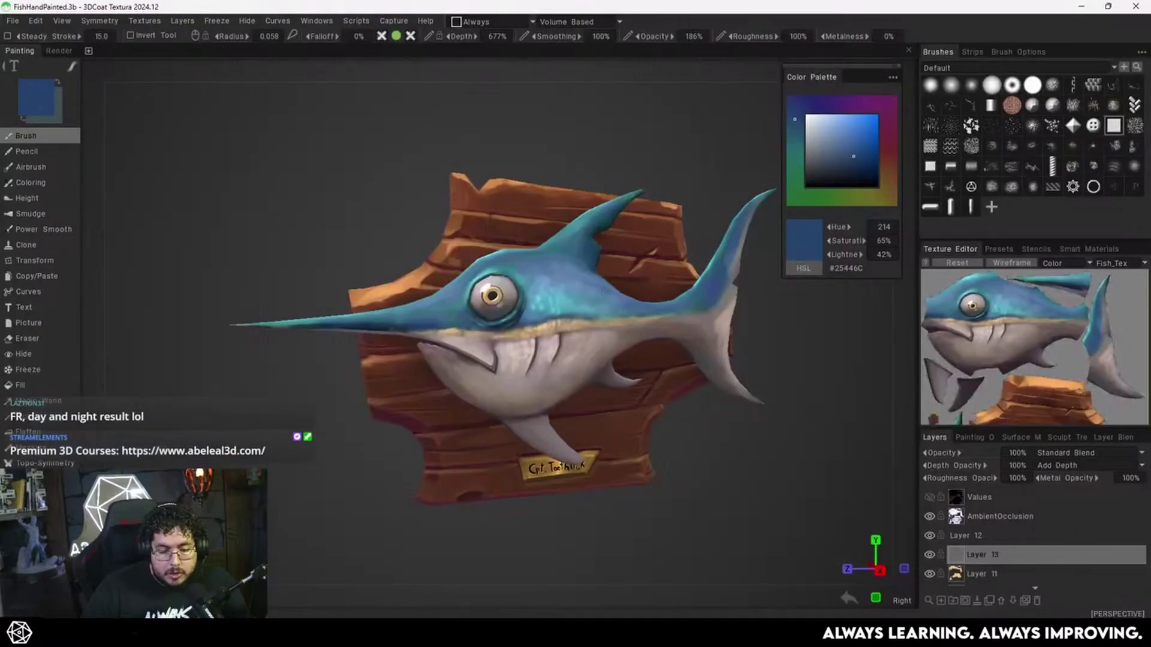
key(alt+Tab)
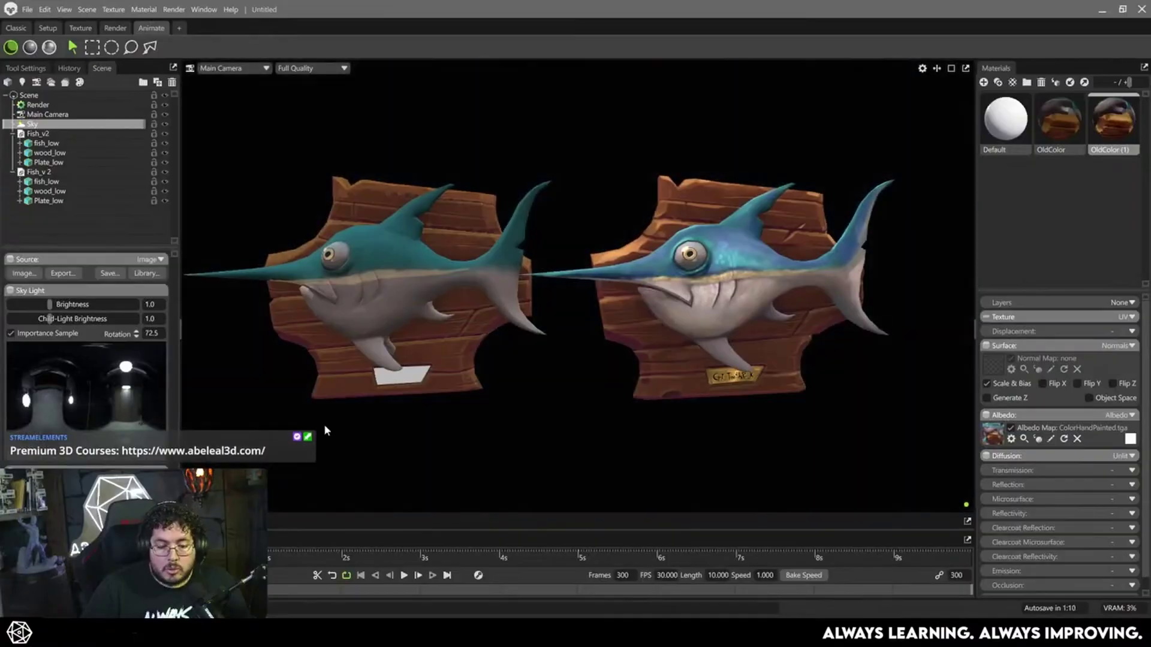
Hide the old-color Fish_v2 model and bring the hand-painted plaque into view on its own.
drag(327, 430, 488, 364)
scroll(488, 364, up, 2)
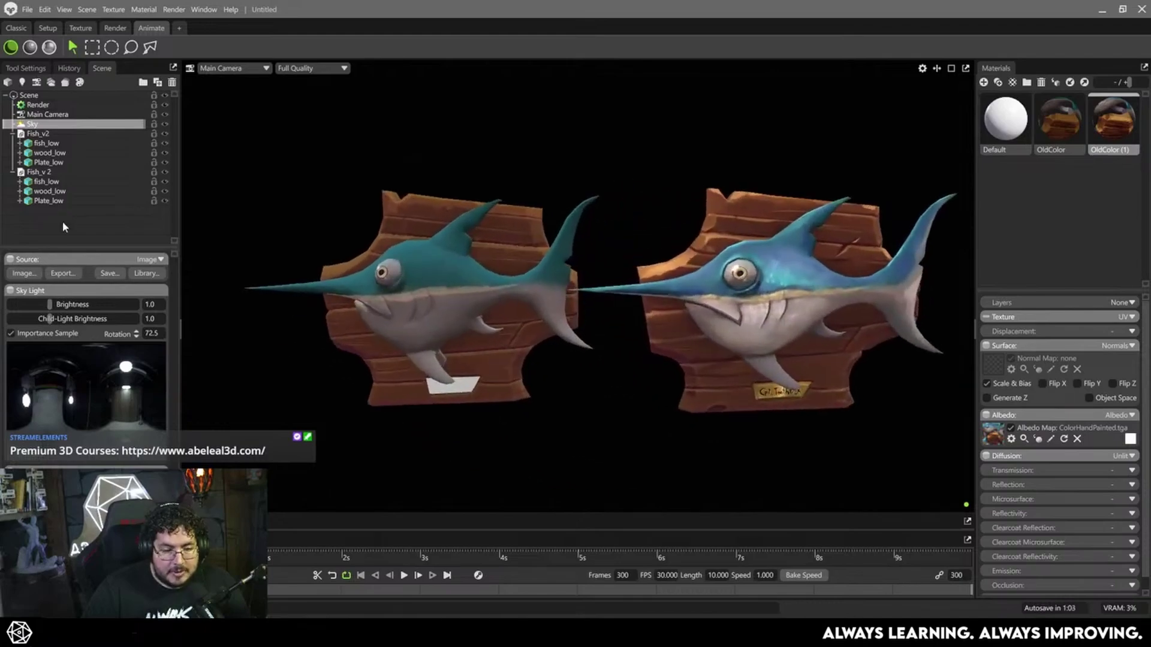
click(165, 133)
drag(551, 223, 614, 273)
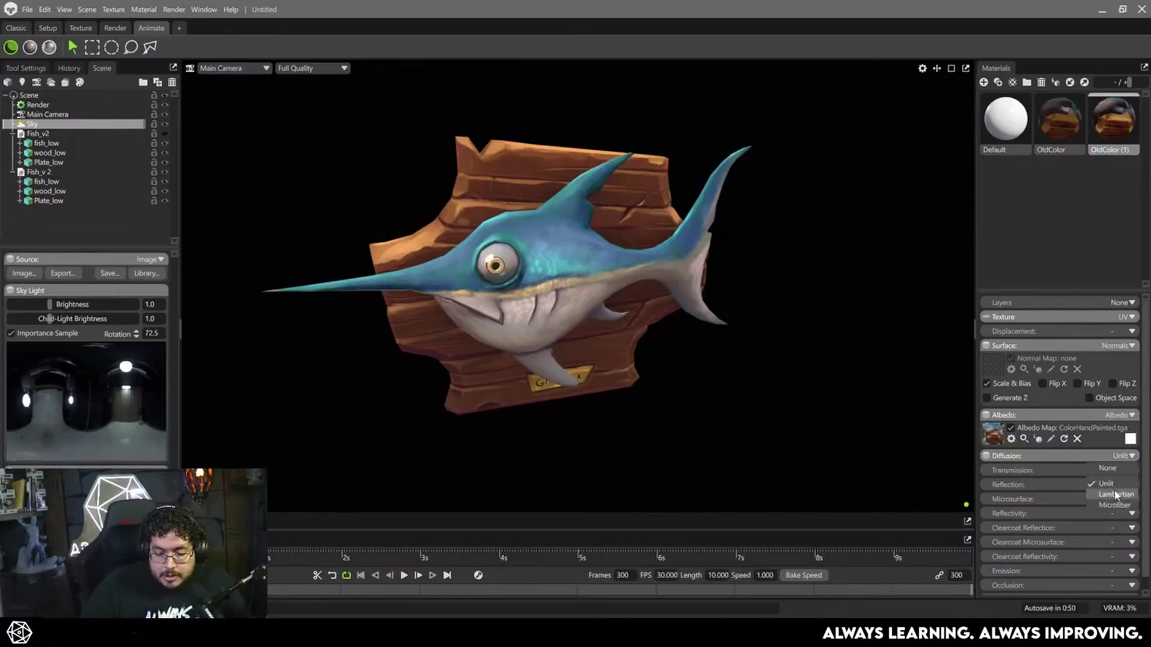
Give the hand-painted fish's material Lambertian diffusion and GGX reflection, checking the shading from several angles.
click(1115, 495)
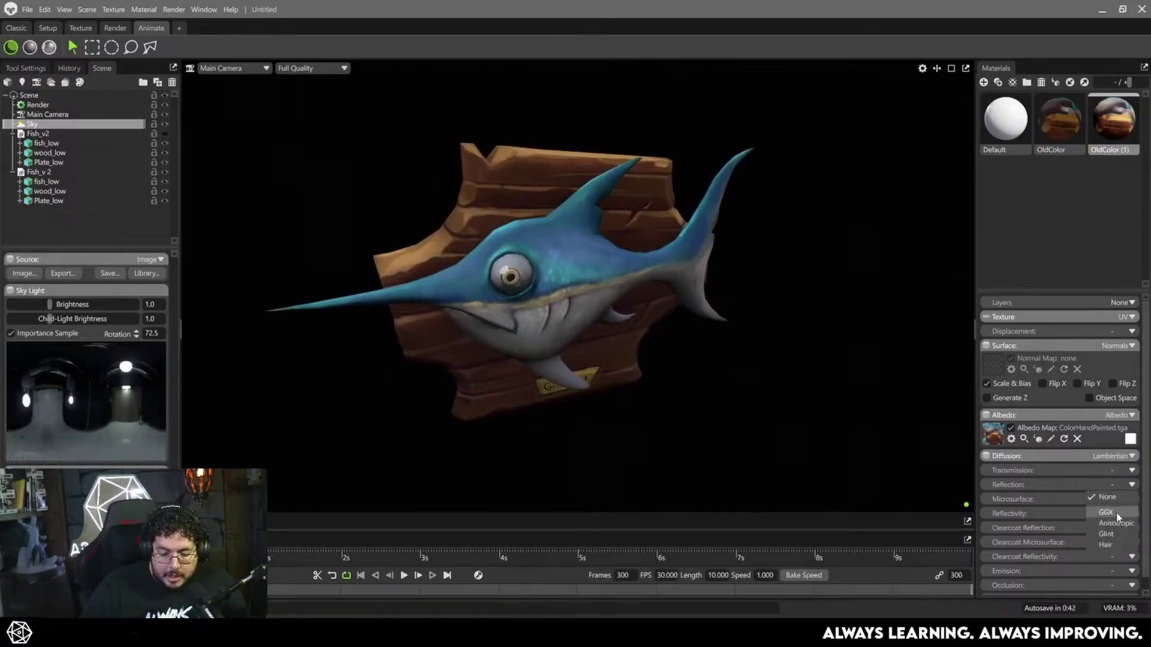
click(1103, 512)
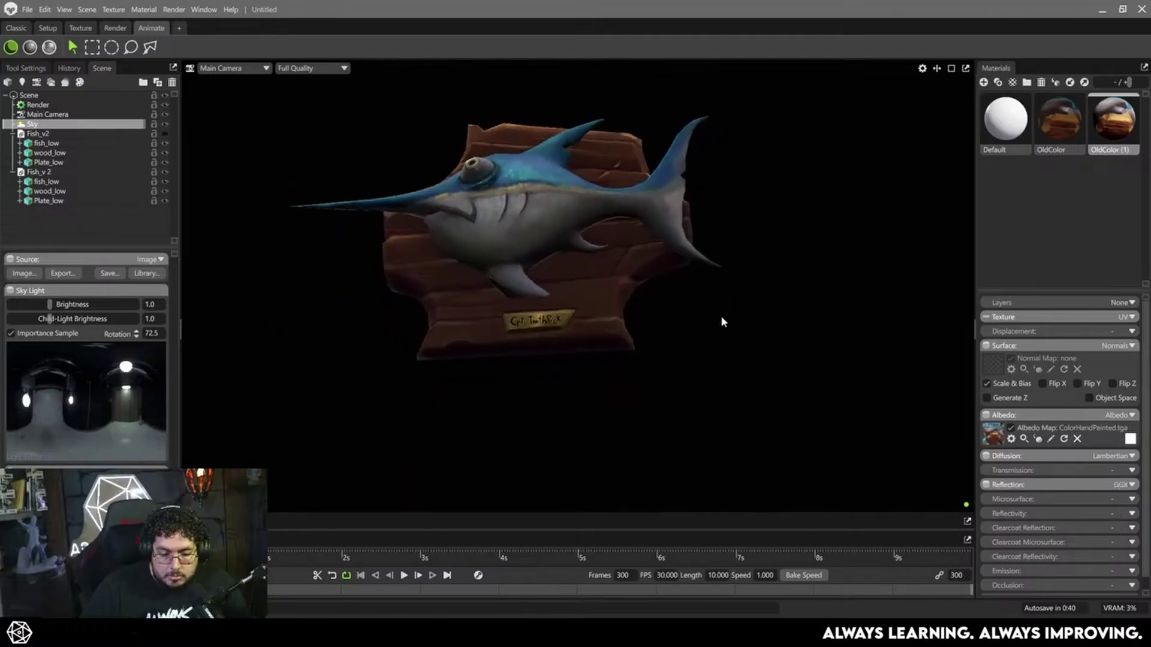
drag(604, 391, 603, 416)
scroll(559, 297, down, 5)
drag(559, 296, 602, 393)
scroll(551, 301, up, 4)
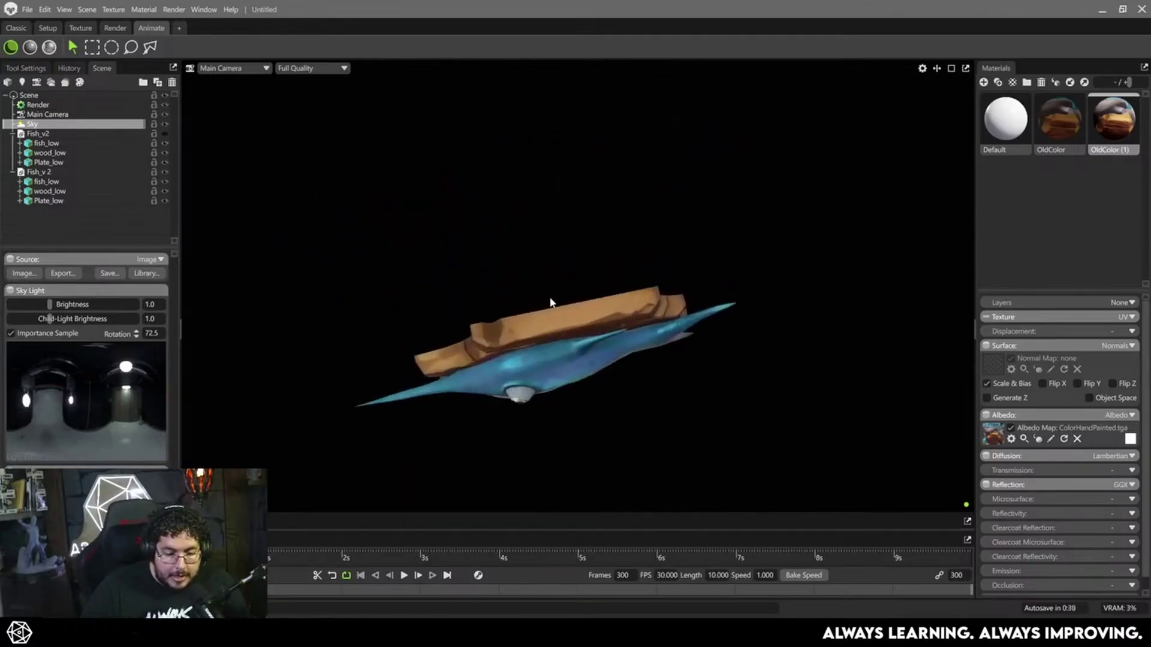
Add a spot light with a brightness of about 4.5 and a larger diameter, and set the sky brightness to 1.74.
middle_drag(551, 301, 572, 282)
click(21, 83)
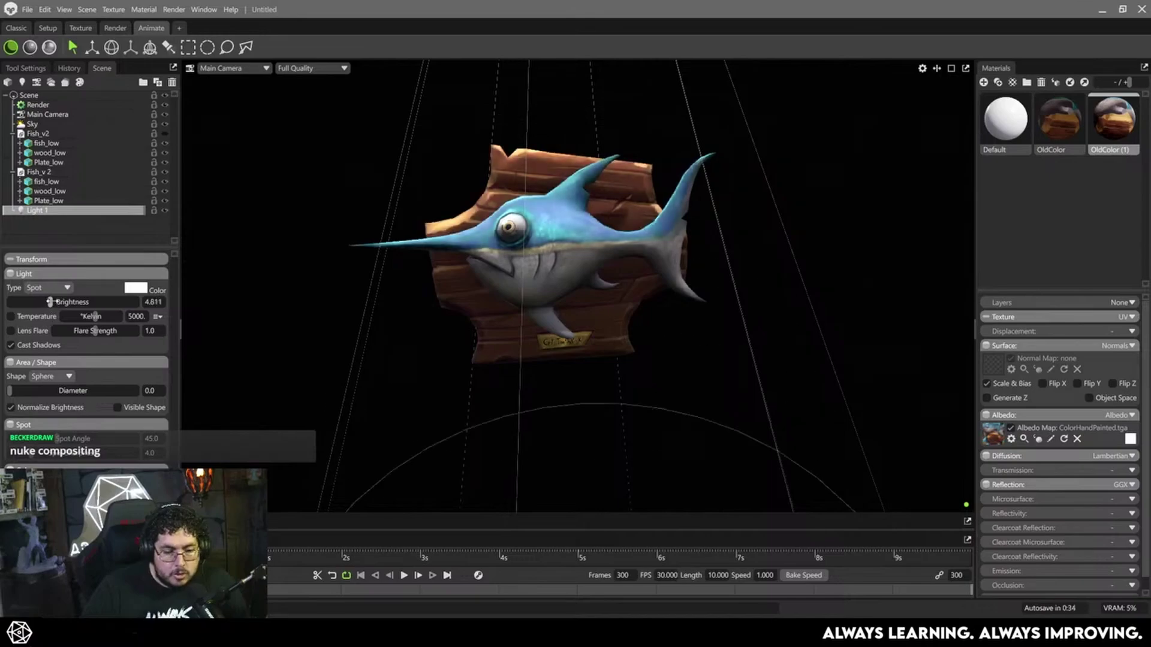
drag(43, 301, 45, 298)
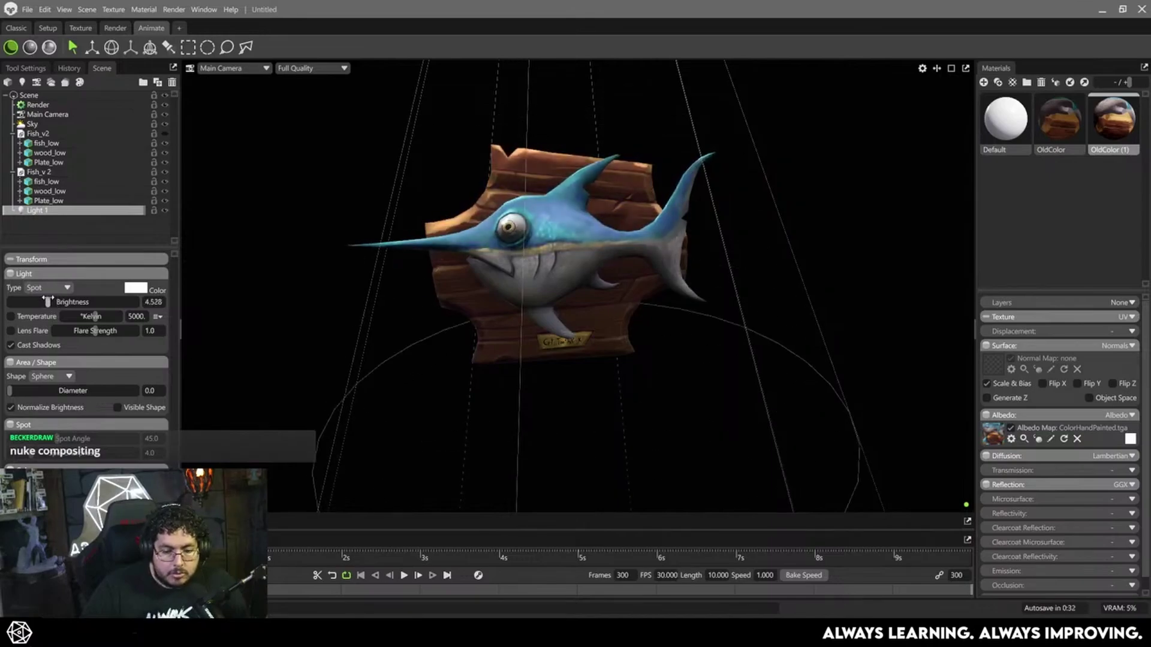
drag(11, 391, 40, 390)
click(53, 125)
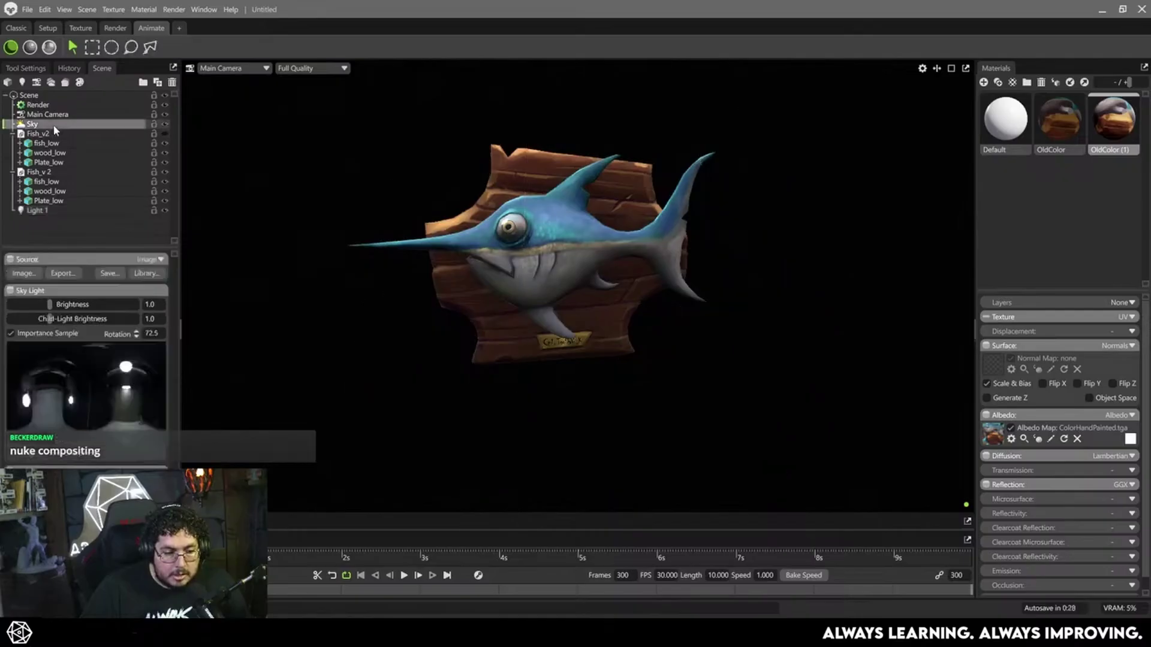
drag(53, 305, 55, 304)
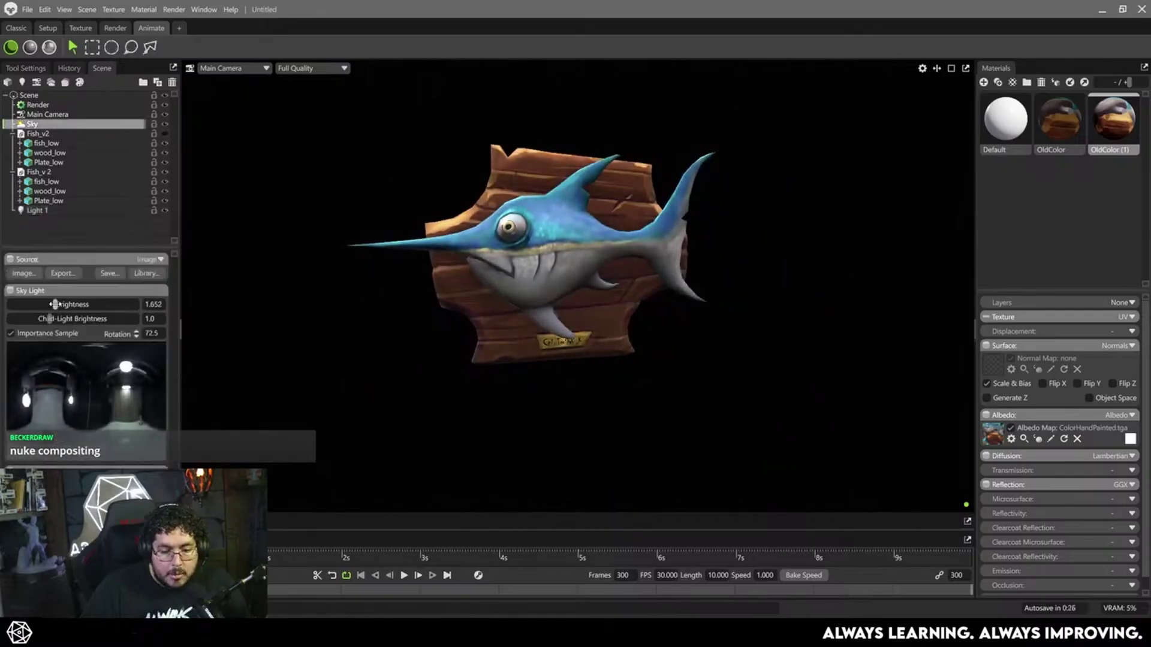
Set the reflectivity of the hand-painted fish's material to Specular and inspect the lit plaque up close.
click(1130, 515)
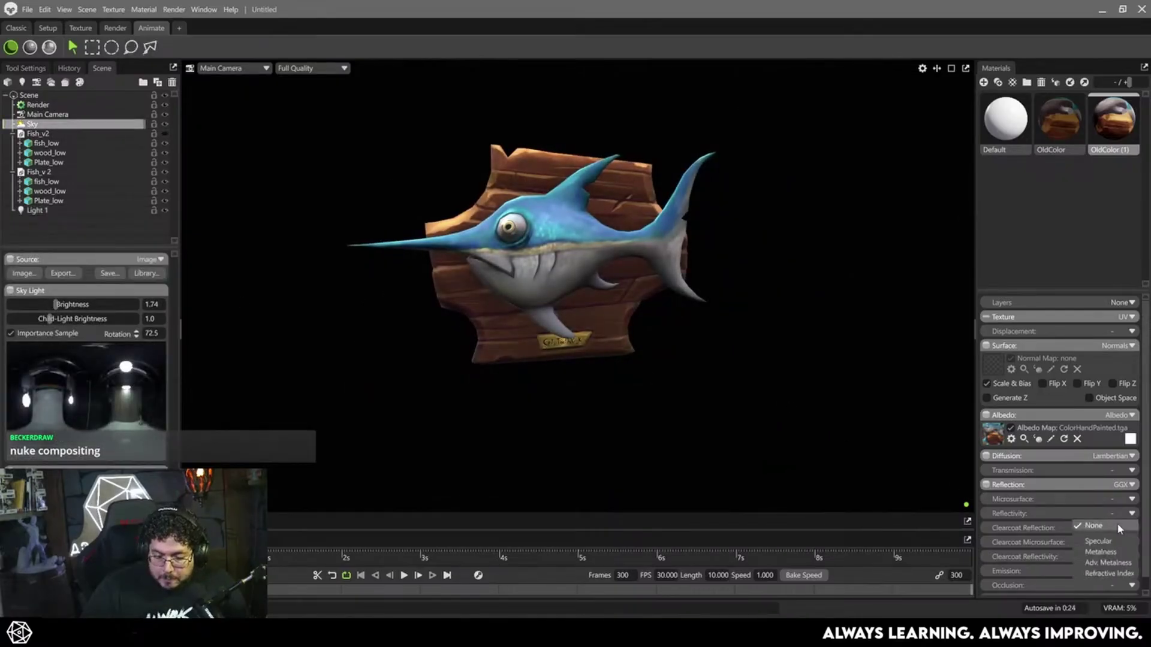
click(1098, 542)
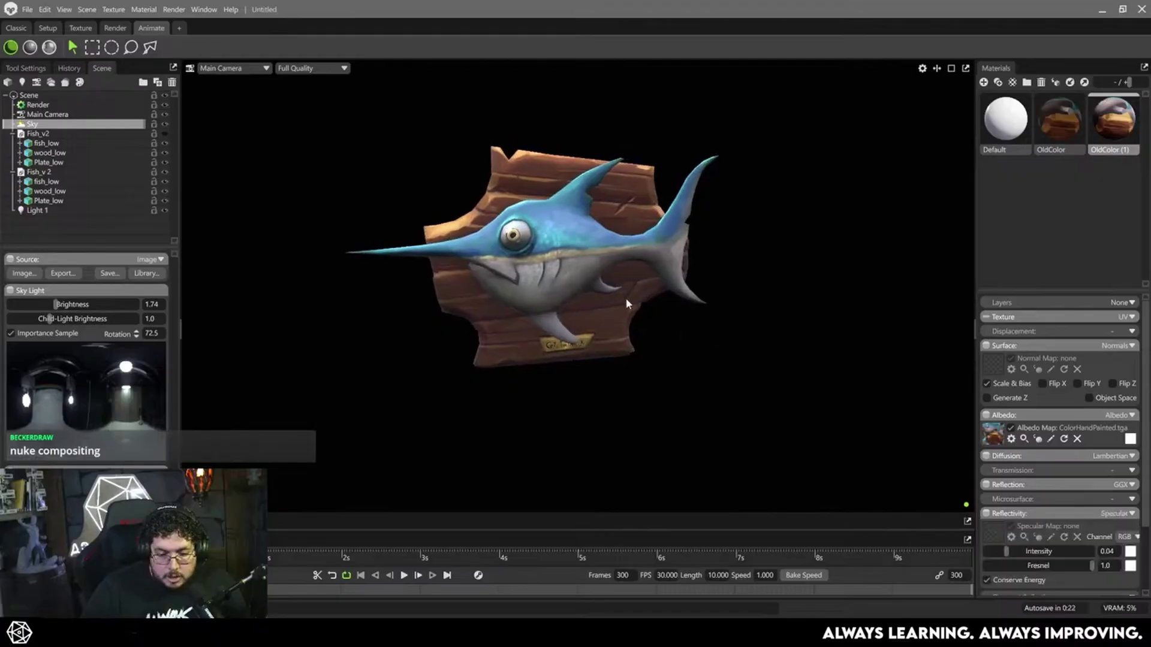
scroll(624, 297, up, 3)
scroll(685, 358, up, 2)
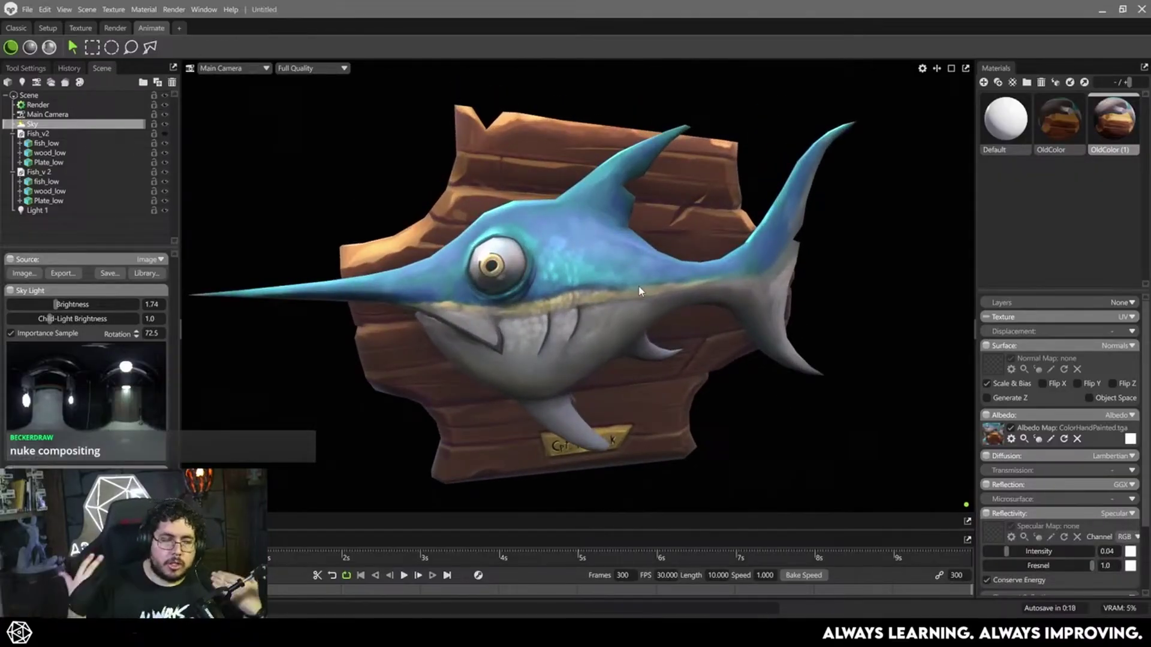
Try moving the spot light below and in front of the plaque.
scroll(750, 289, down, 5)
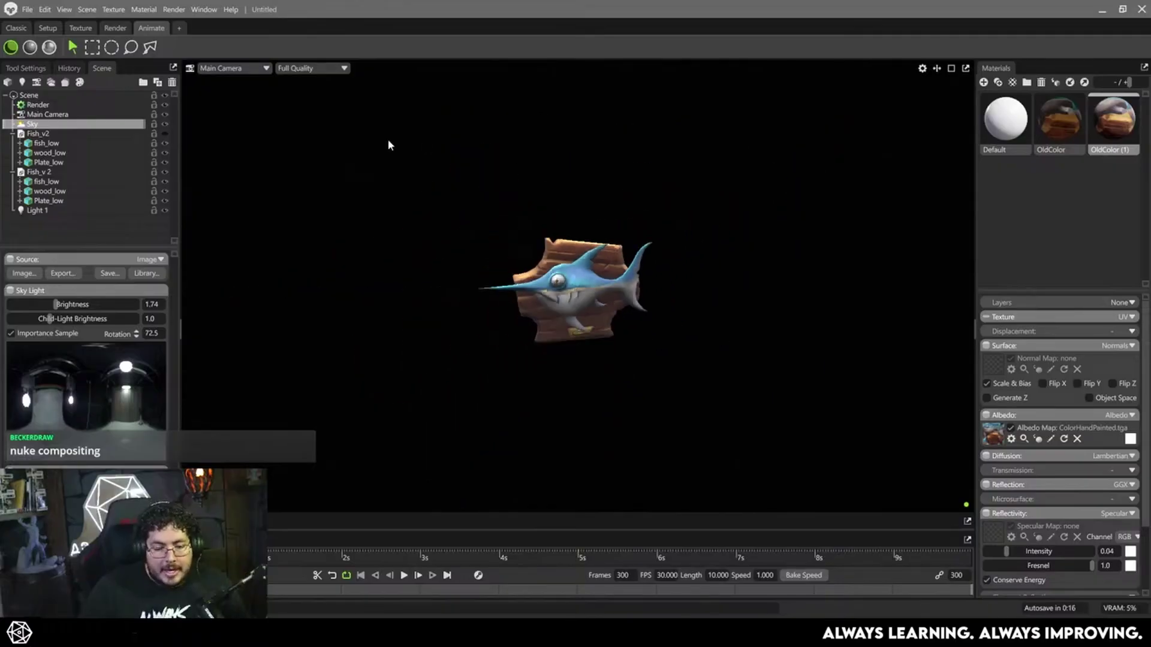
click(573, 88)
drag(588, 96, 692, 486)
key(e)
alt+drag(540, 327, 679, 287)
key(w)
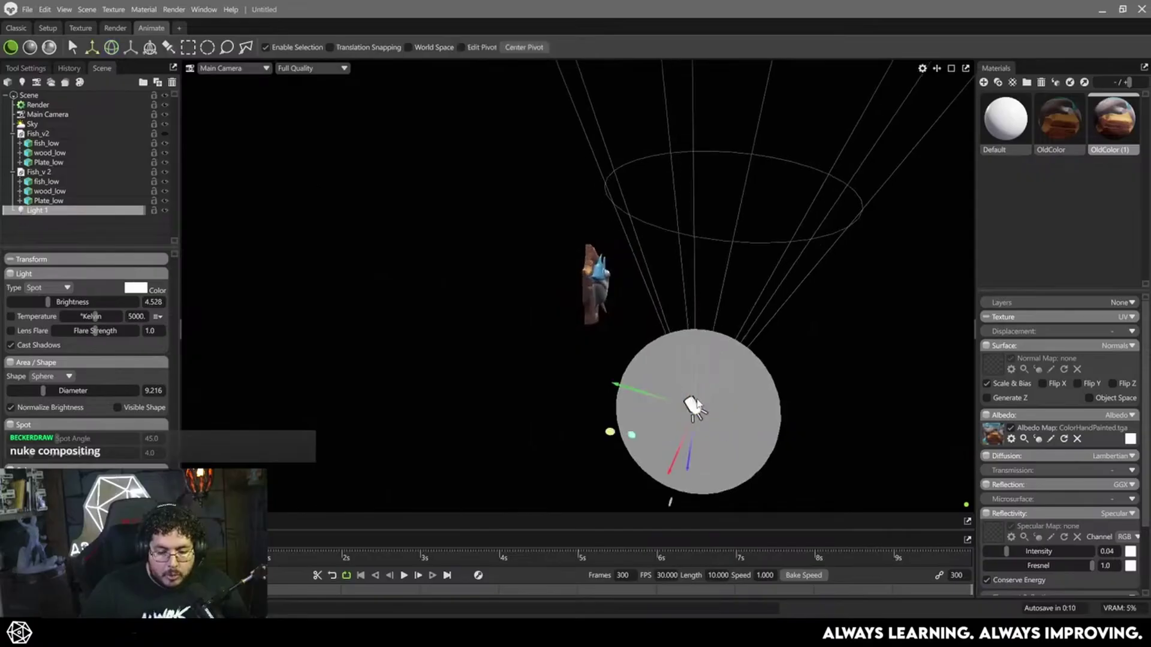
drag(687, 406, 594, 424)
alt+drag(752, 362, 629, 405)
drag(626, 471, 692, 484)
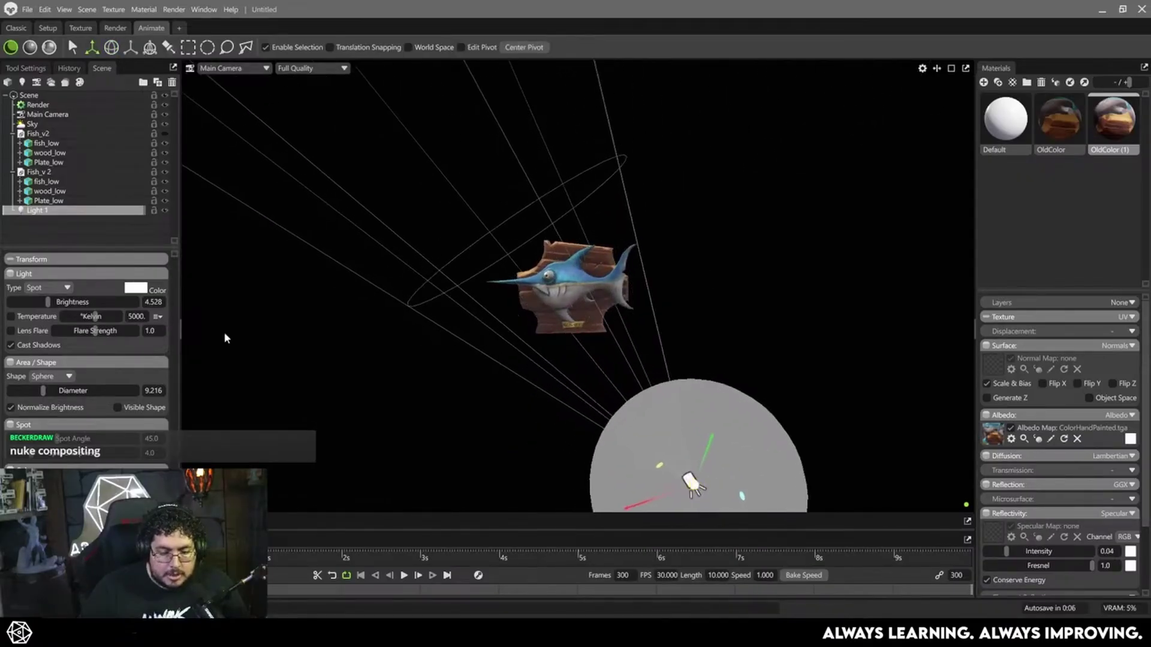
Set the spot light's brightness to 5.943 and check the lit plaque up close.
drag(48, 303, 60, 303)
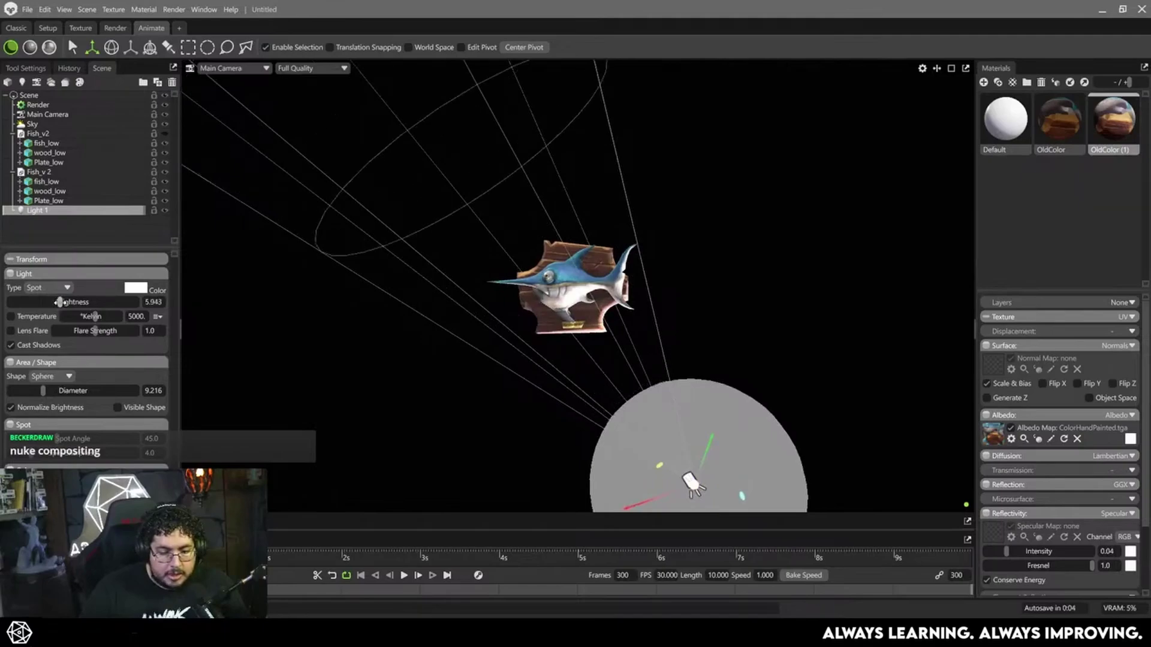
scroll(645, 328, up, 3)
scroll(644, 328, up, 2)
drag(679, 278, 736, 241)
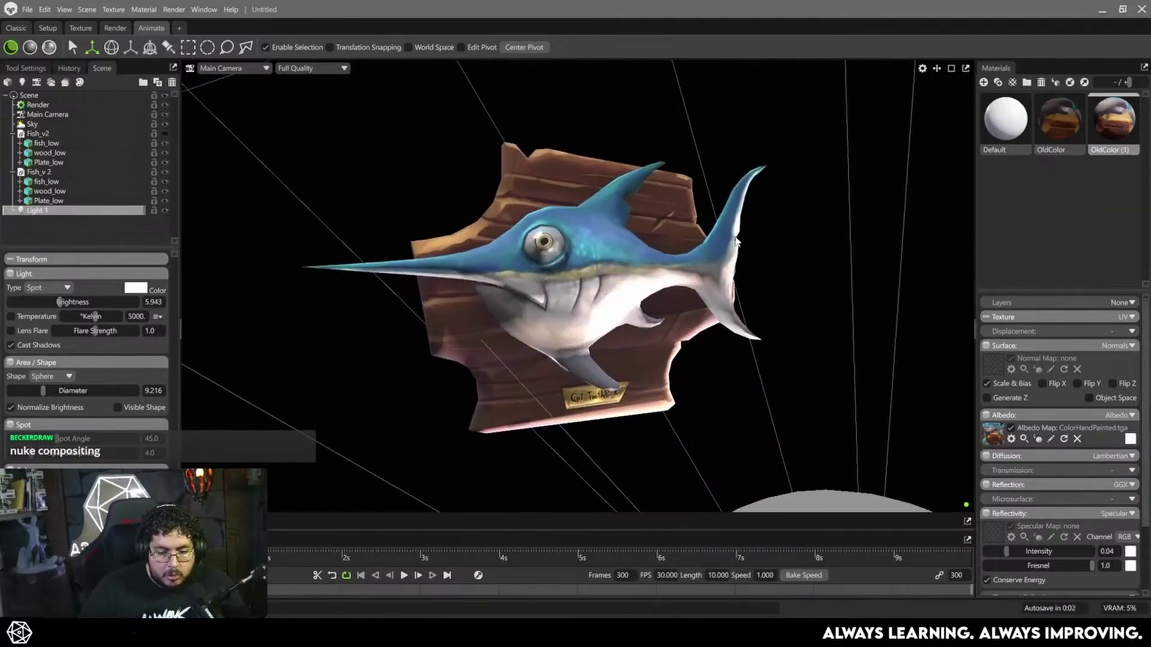
Try a minimal diameter on the spot light, and delete the light from the scene.
drag(43, 390, 7, 390)
drag(520, 173, 519, 225)
key(Delete)
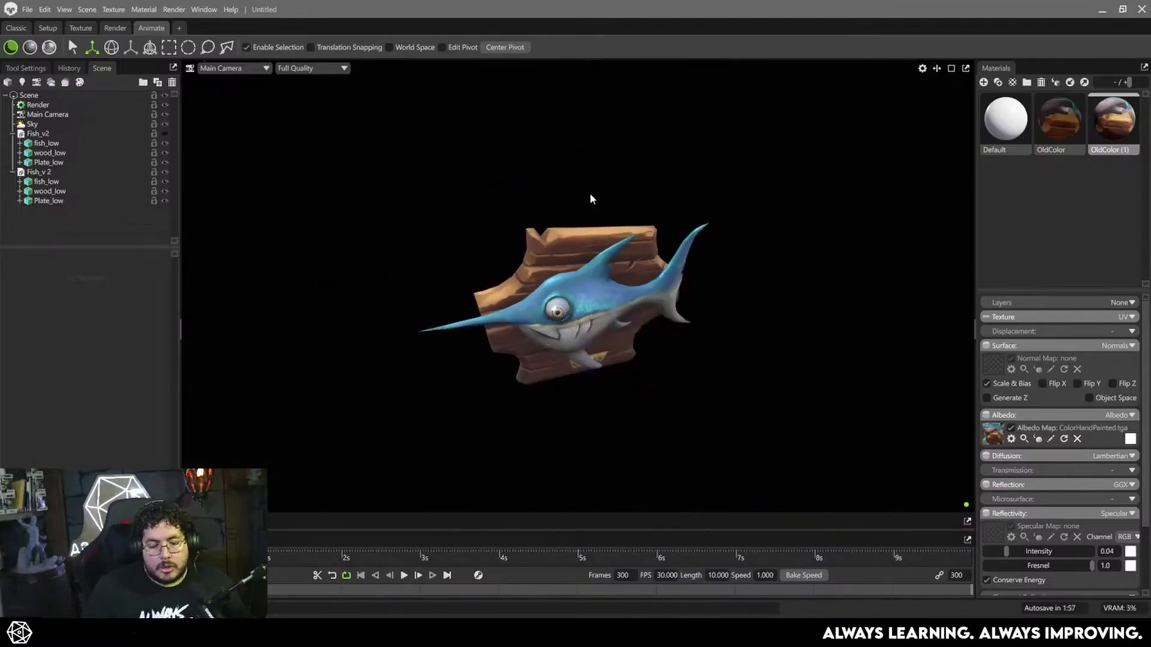
Set both Reflection and Reflectivity of the hand-painted fish's material to None.
click(1122, 484)
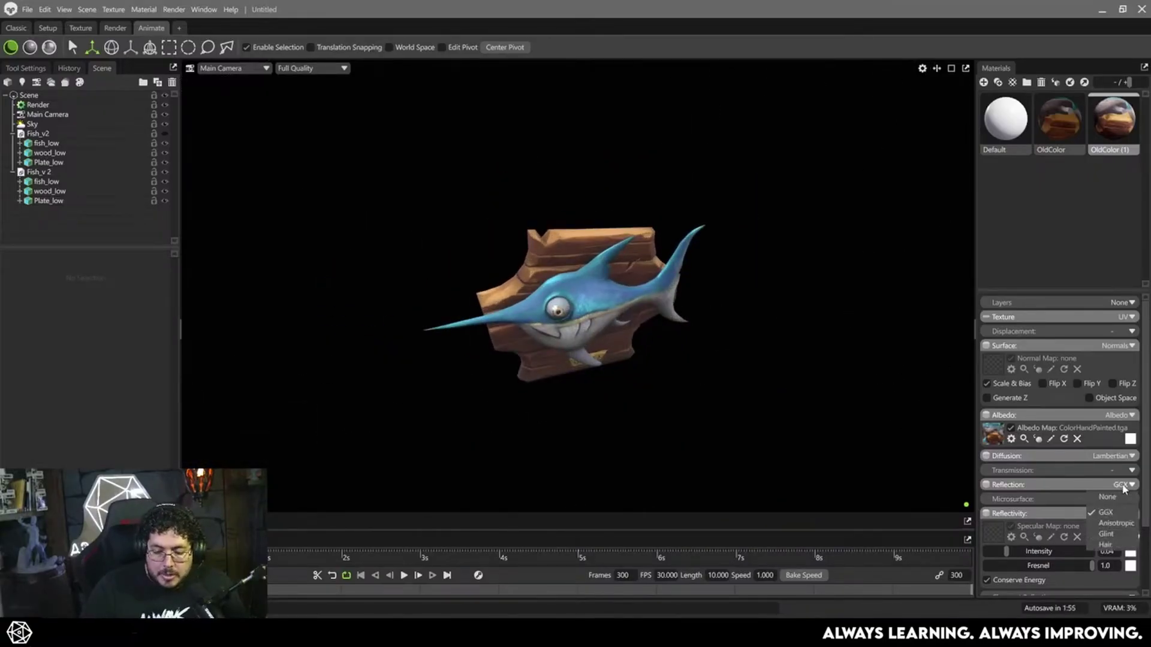
click(1114, 496)
drag(921, 436, 915, 401)
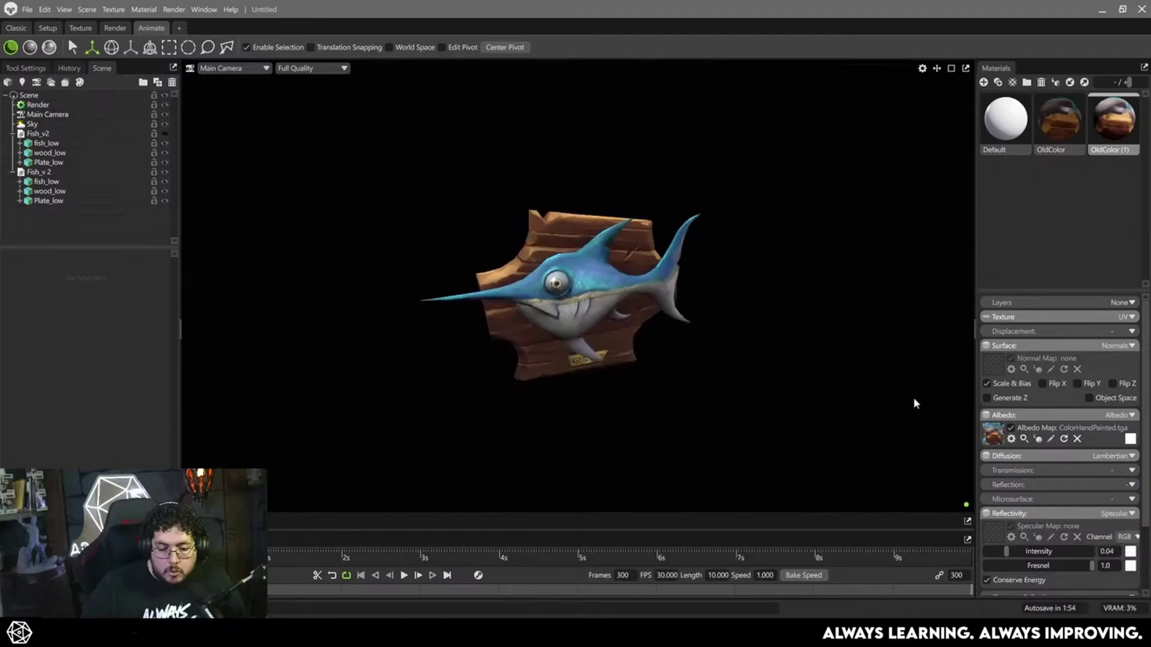
click(1114, 514)
click(1094, 526)
scroll(670, 315, up, 3)
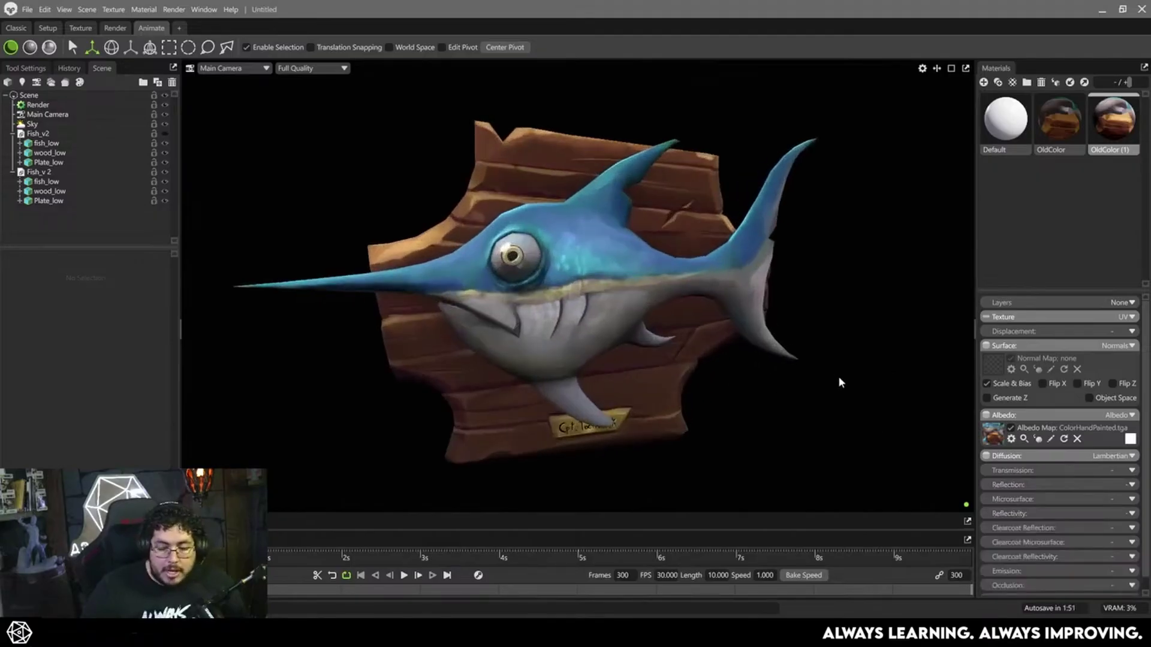
drag(838, 376, 647, 316)
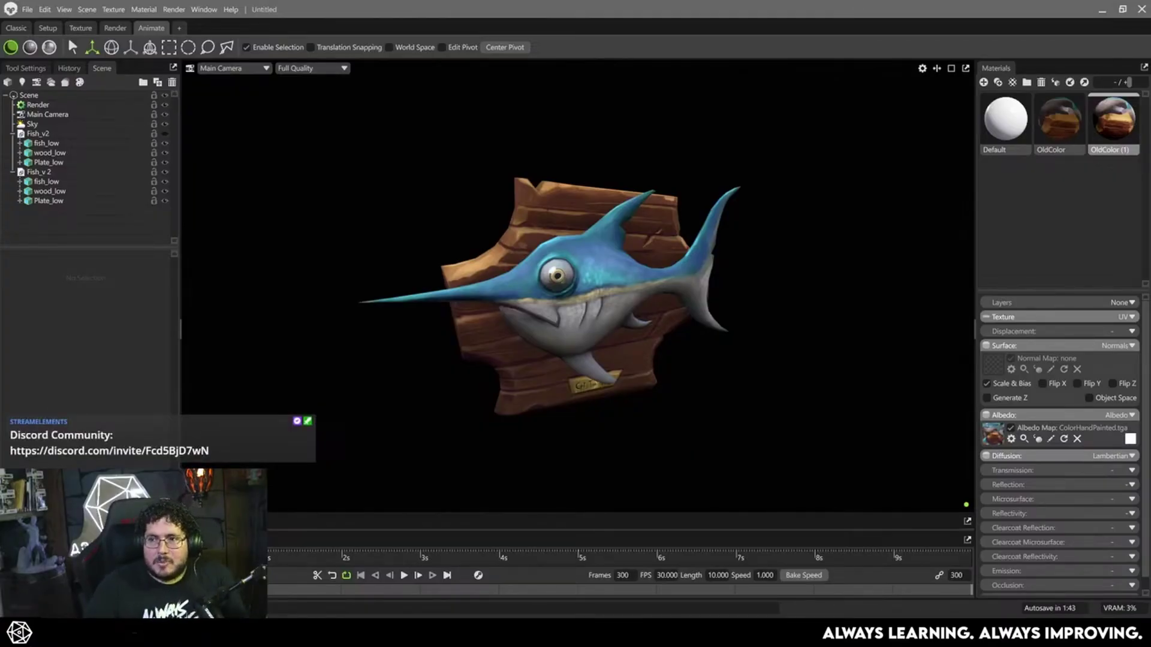
Show the old-color Fish_v2 model again and frame both plaques side by side.
click(595, 265)
alt+drag(590, 257, 435, 206)
scroll(495, 220, up, 3)
click(437, 189)
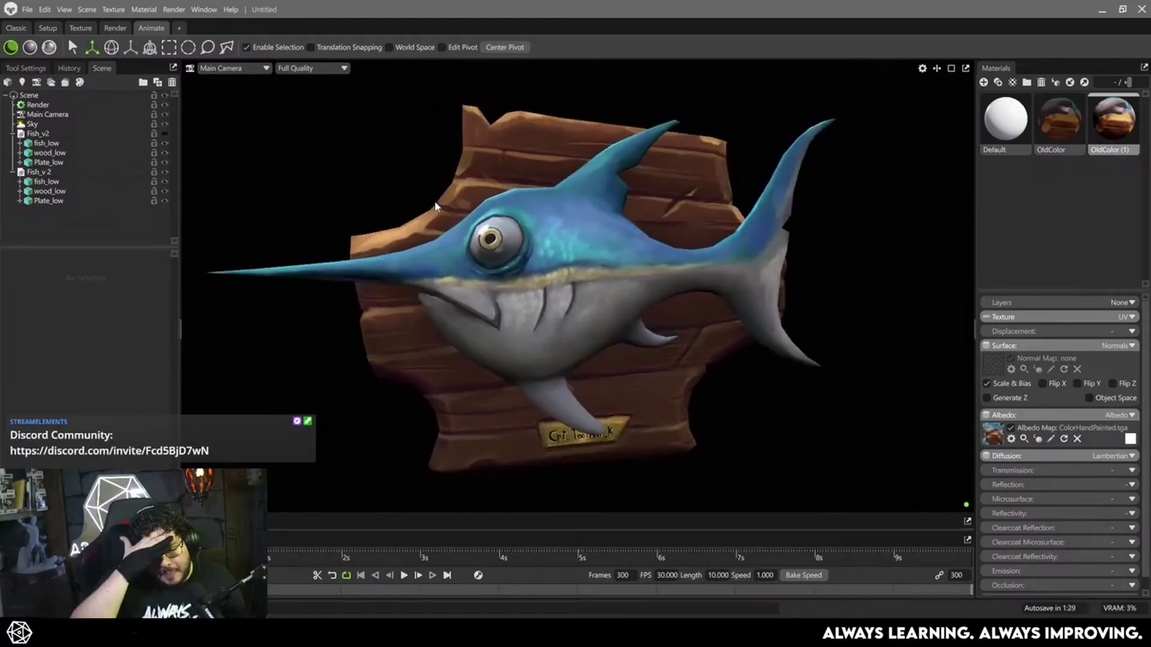
scroll(493, 254, down, 2)
scroll(493, 253, up, 3)
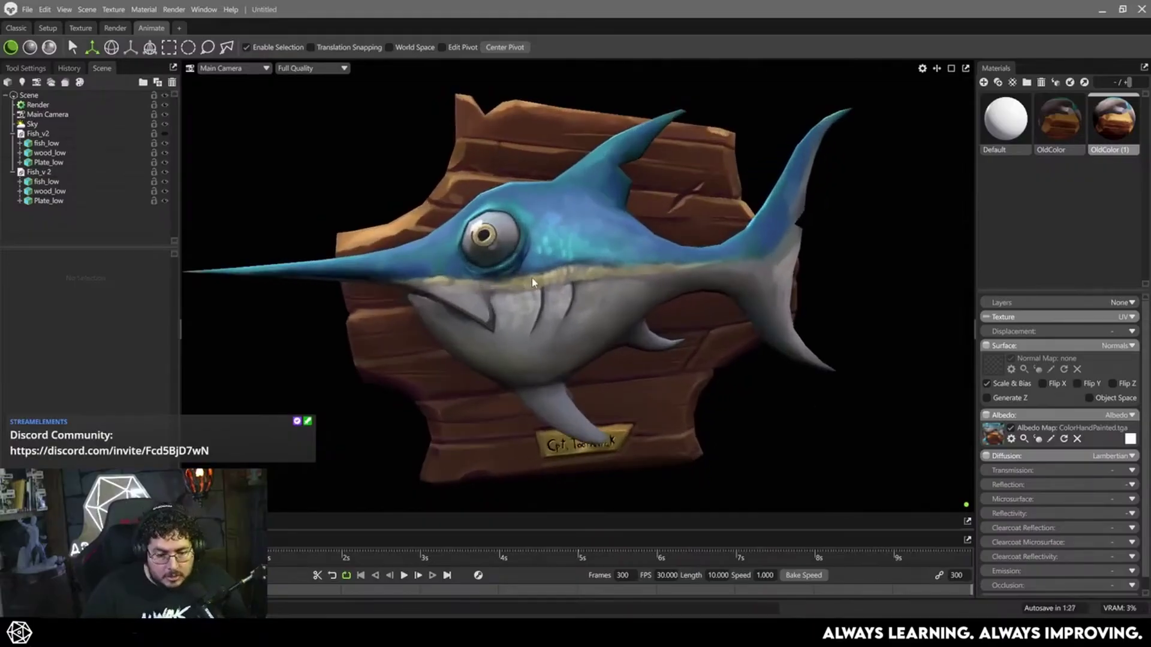
click(1059, 119)
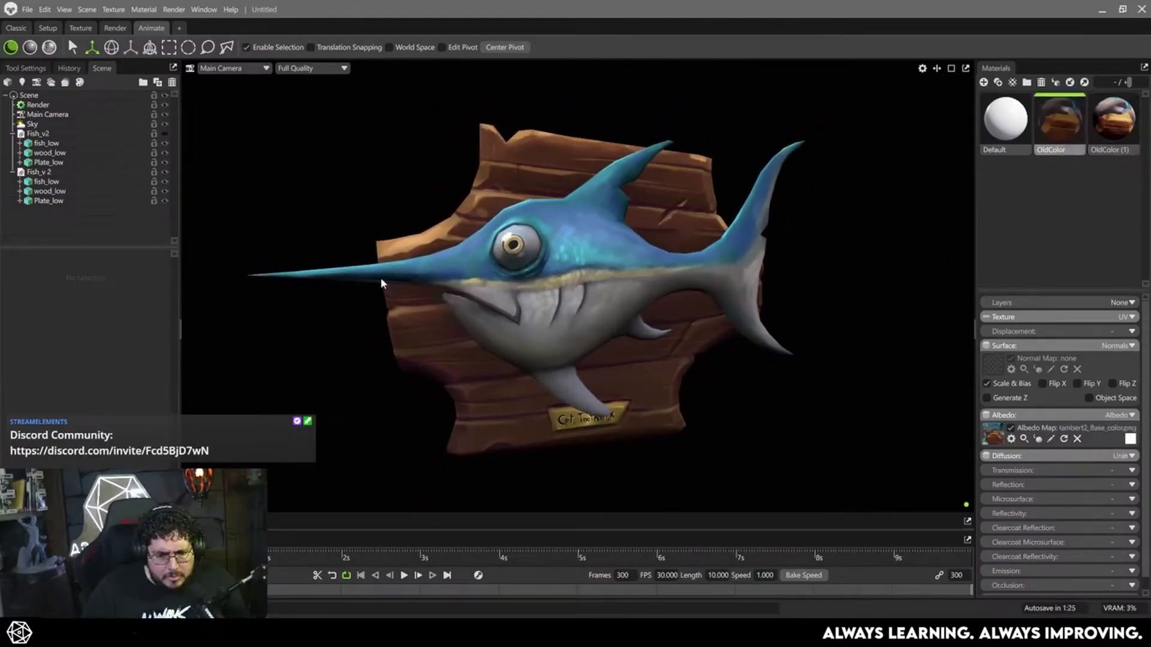
click(165, 133)
scroll(403, 227, down, 3)
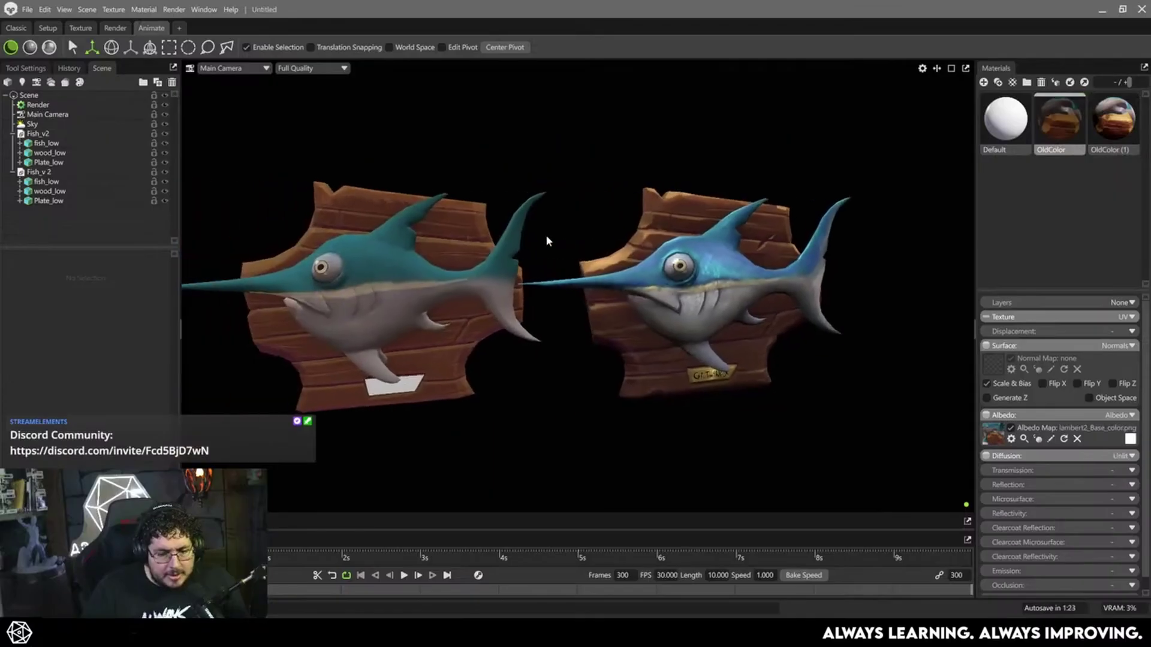
alt+drag(528, 220, 561, 234)
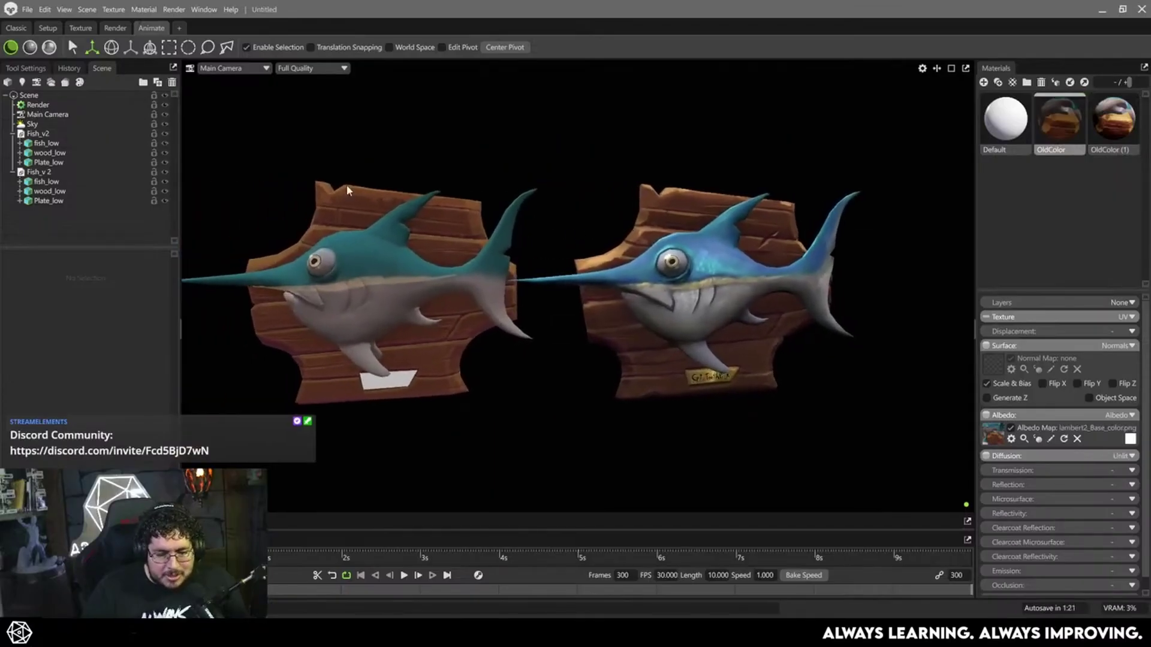
Set the Main Camera's exposure to 1.778 in its post-effect color settings.
click(42, 106)
scroll(77, 359, down, 4)
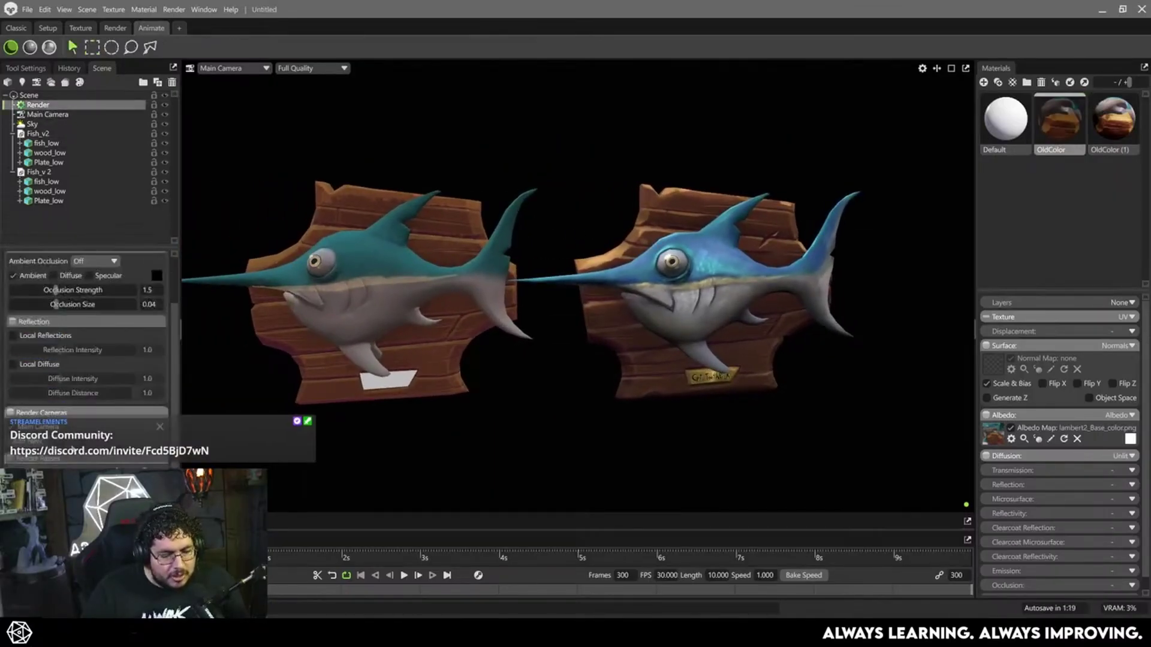
click(66, 114)
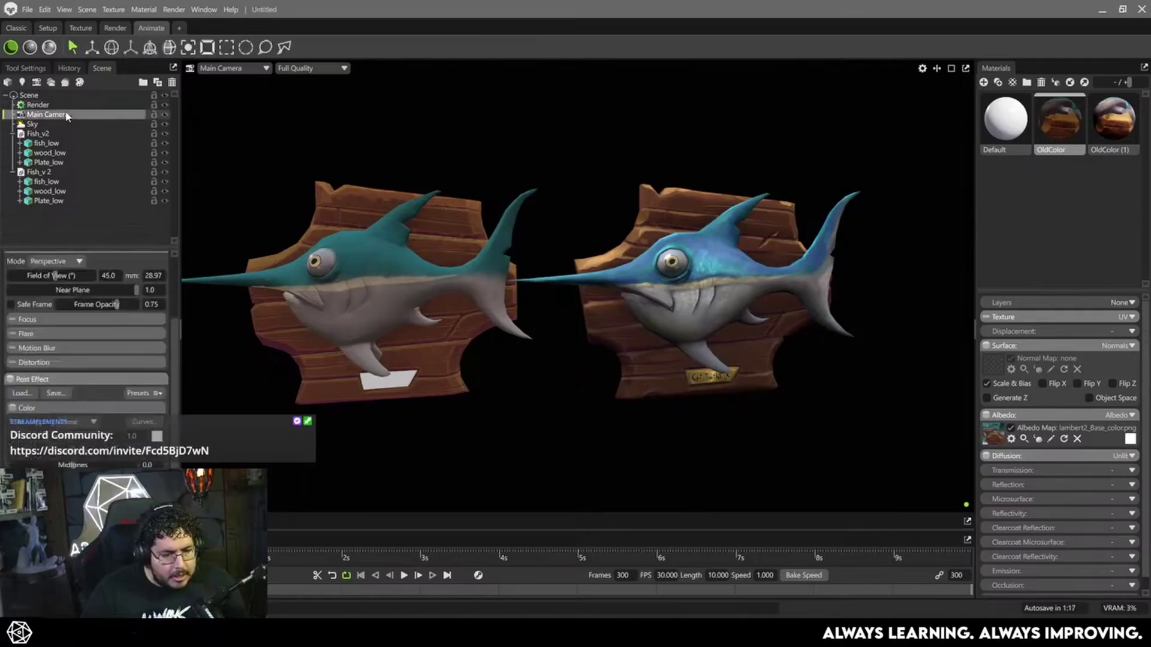
scroll(137, 291, down, 2)
drag(47, 407, 48, 407)
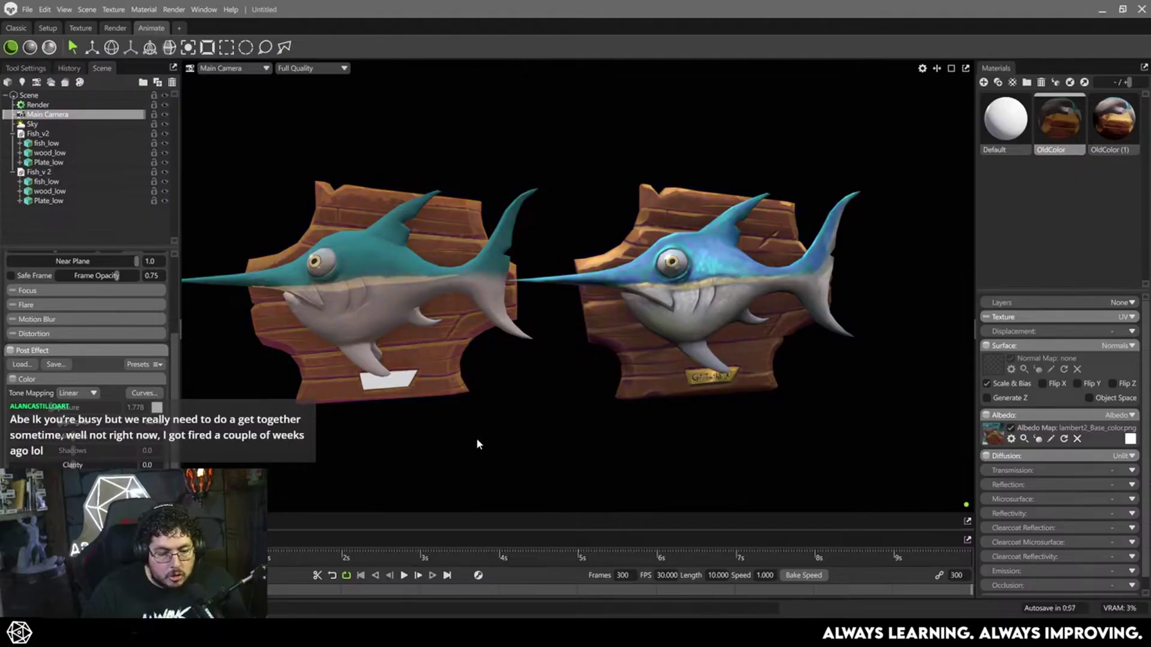
Move the old-color Fish_v2 model directly above the hand-painted plaque, leaving a gap between them.
drag(477, 445, 418, 333)
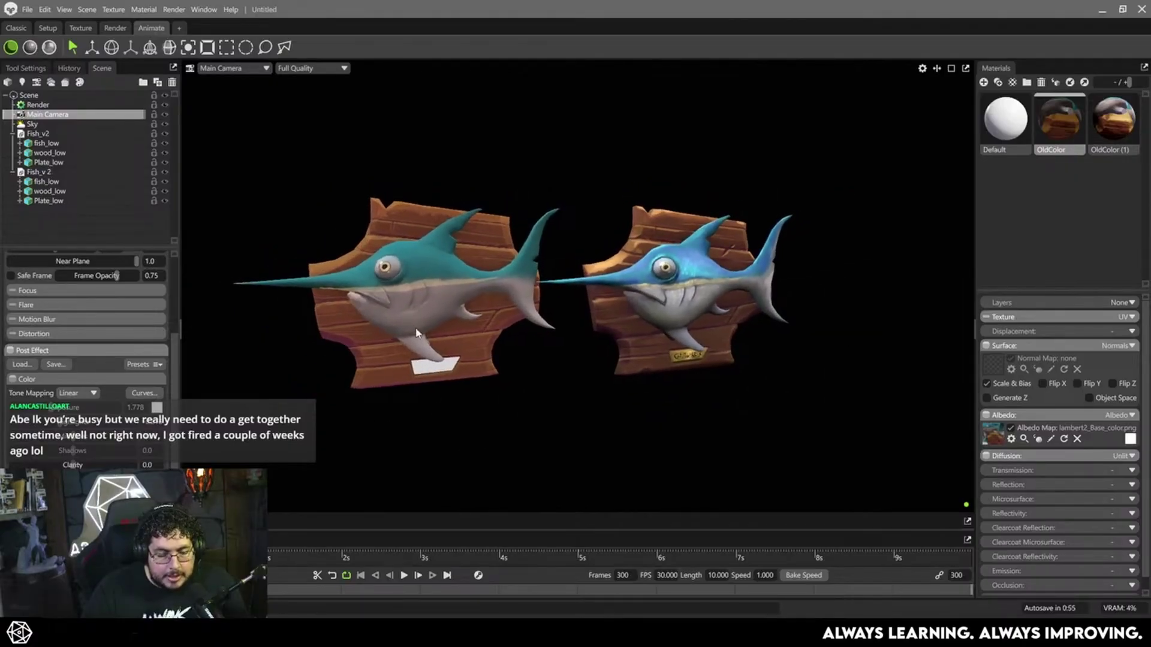
click(91, 134)
key(w)
drag(514, 279, 513, 114)
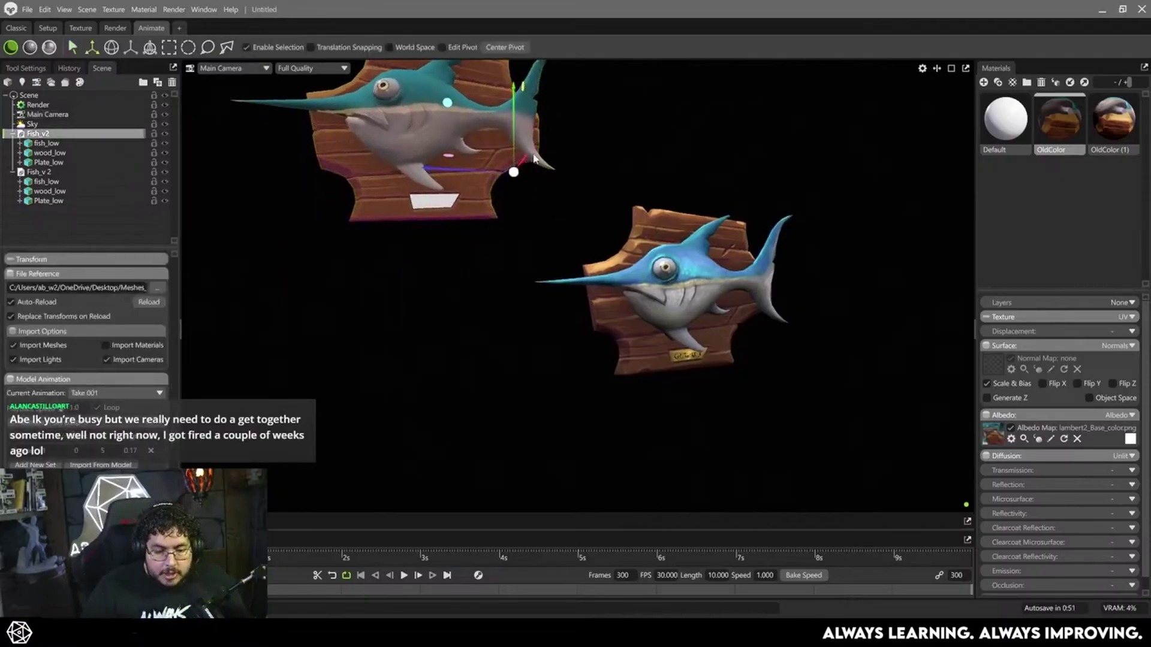
middle_drag(486, 167, 465, 307)
drag(462, 306, 688, 305)
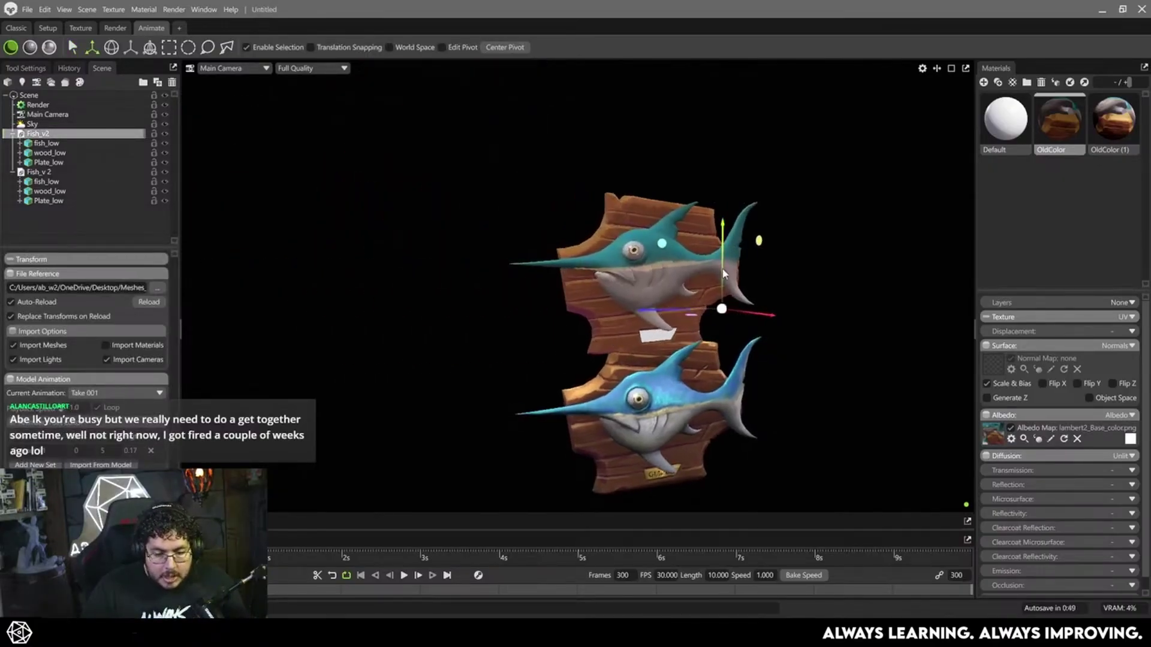
drag(716, 265, 715, 224)
Compare the stacked old-color and hand-painted plaques, examining their shading and color detail up close and from afar.
alt+drag(652, 287, 574, 289)
scroll(613, 310, down, 1)
alt+middle_drag(574, 288, 609, 363)
scroll(609, 363, up, 5)
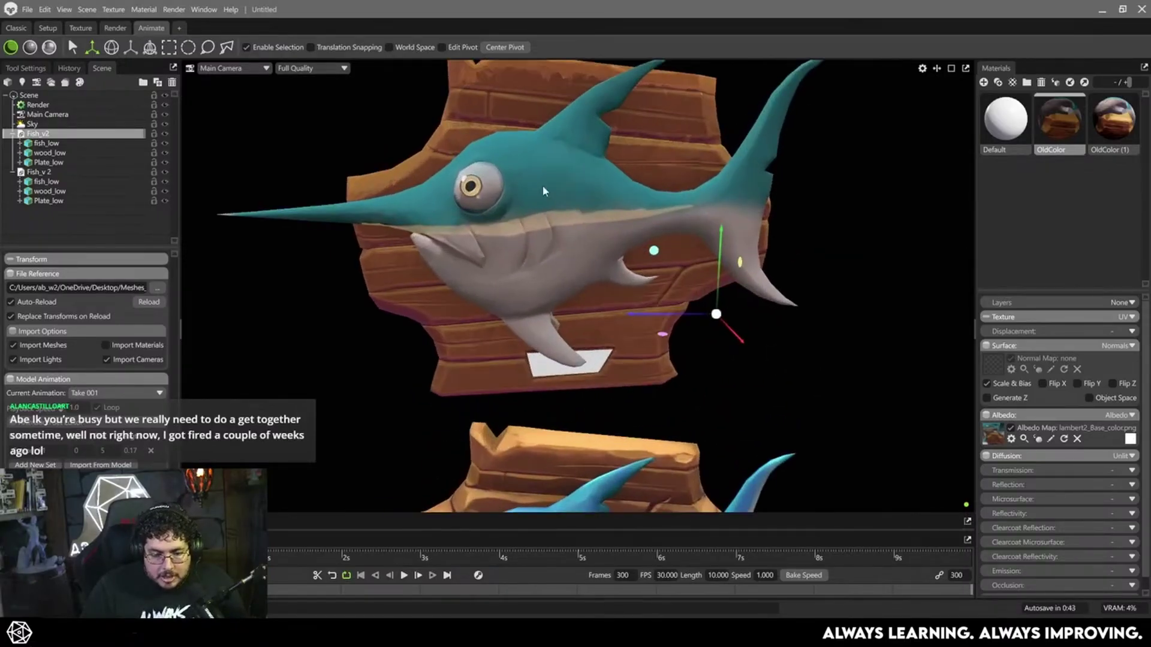
scroll(543, 190, down, 5)
middle_drag(582, 286, 598, 185)
scroll(500, 266, down, 2)
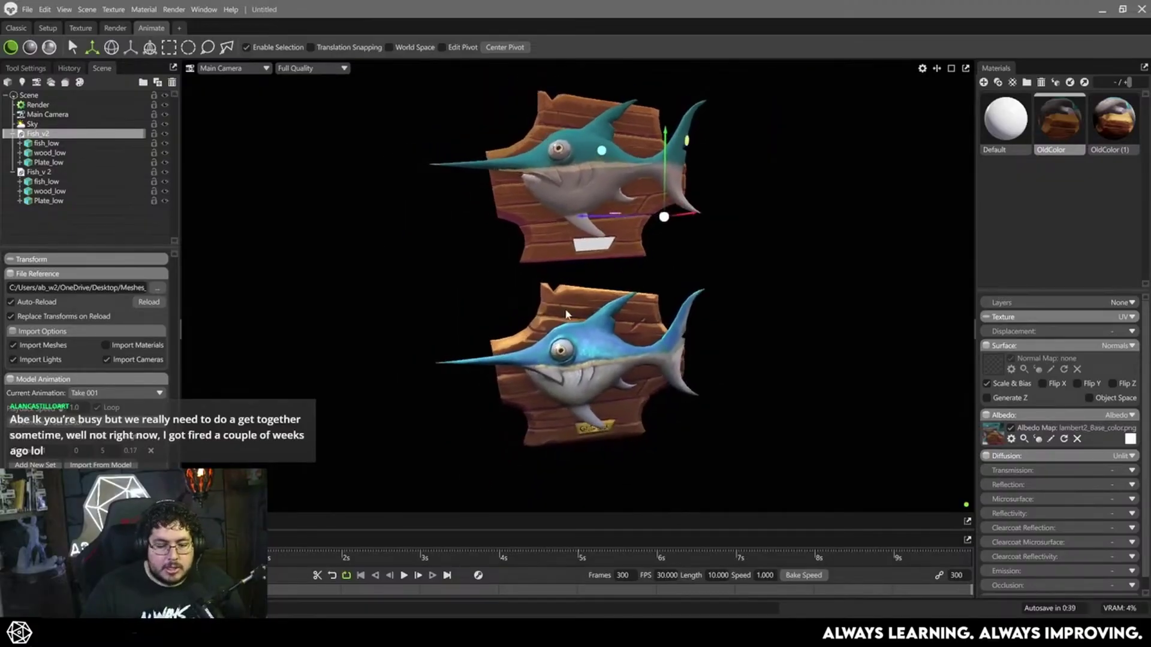
scroll(601, 346, up, 2)
drag(601, 346, 624, 359)
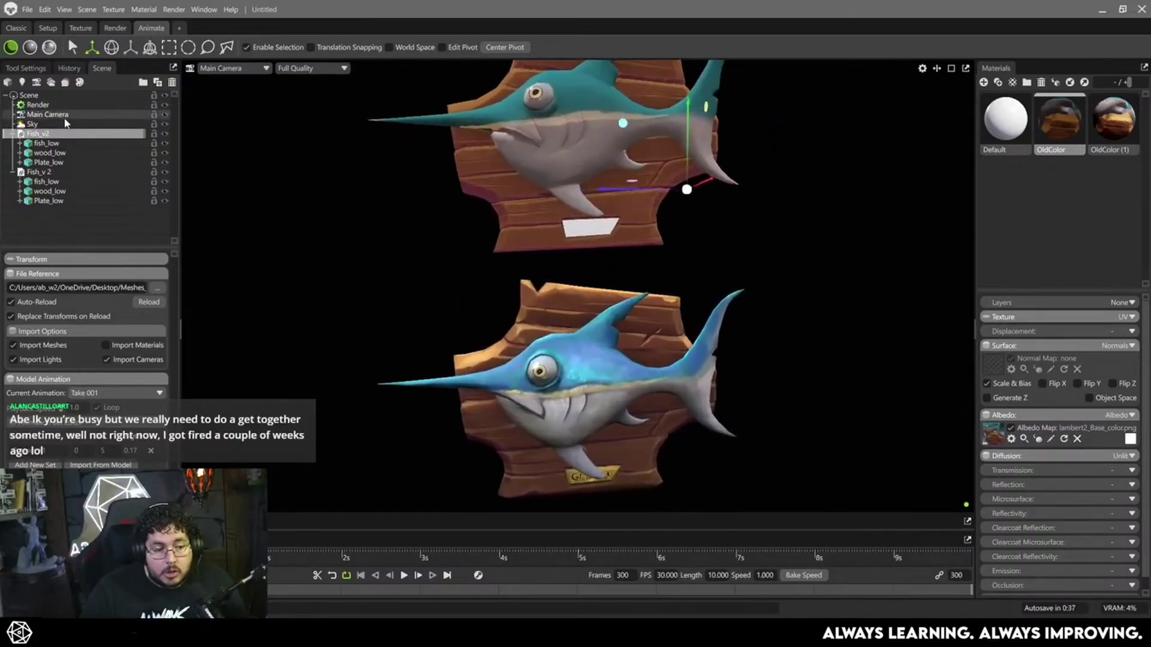
Open the Main Camera's settings and examine how the hand-painted plaque reads from near and far against the old one.
click(47, 114)
scroll(38, 382, down, 2)
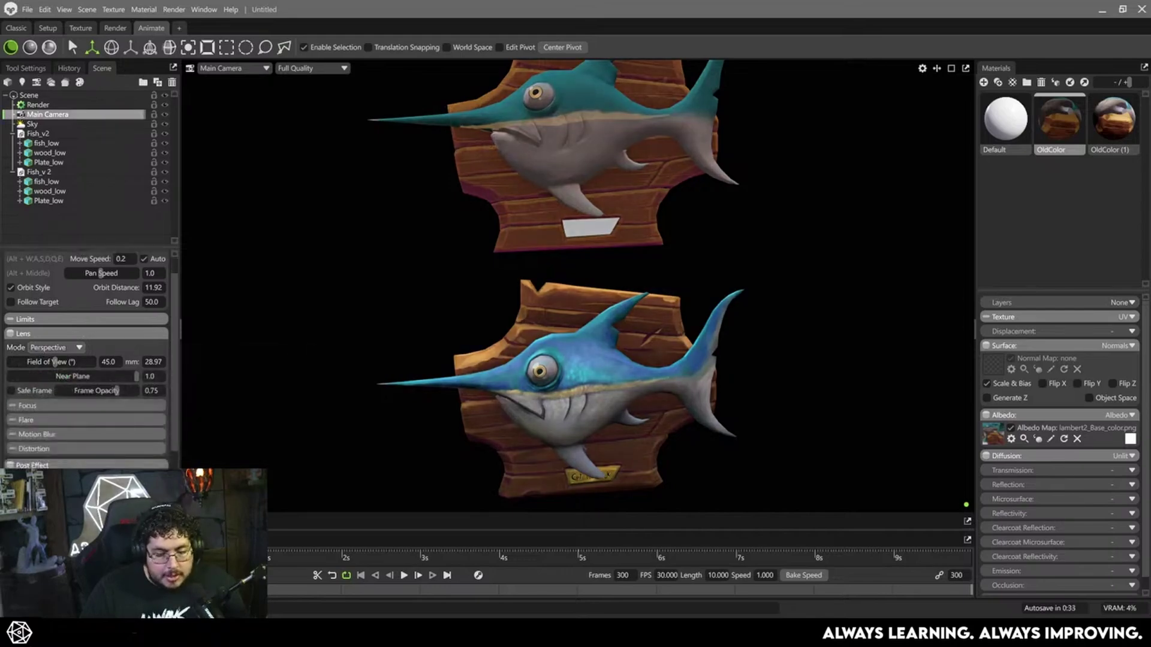
scroll(463, 363, down, 2)
alt+drag(536, 418, 394, 361)
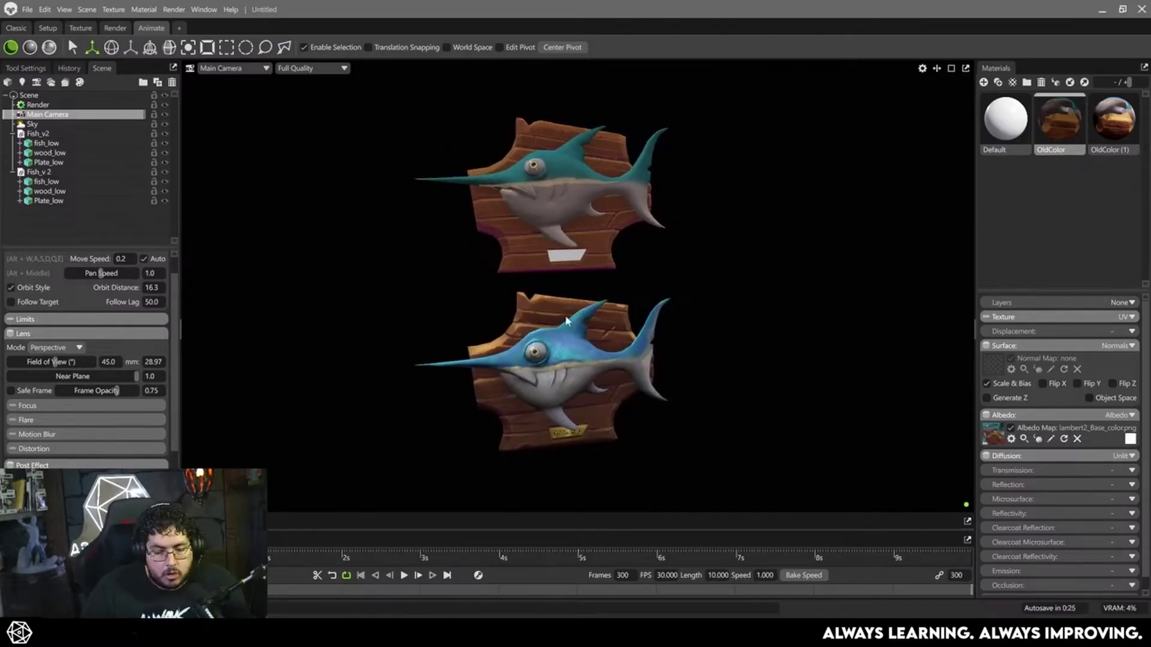
scroll(566, 321, up, 5)
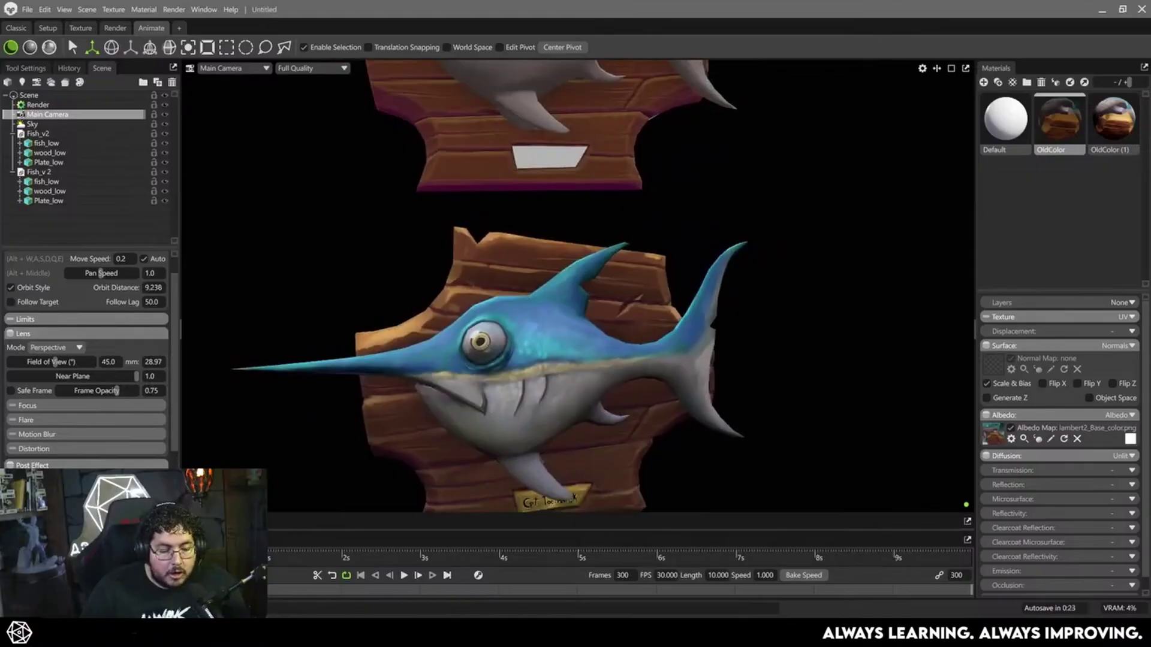
scroll(457, 339, down, 5)
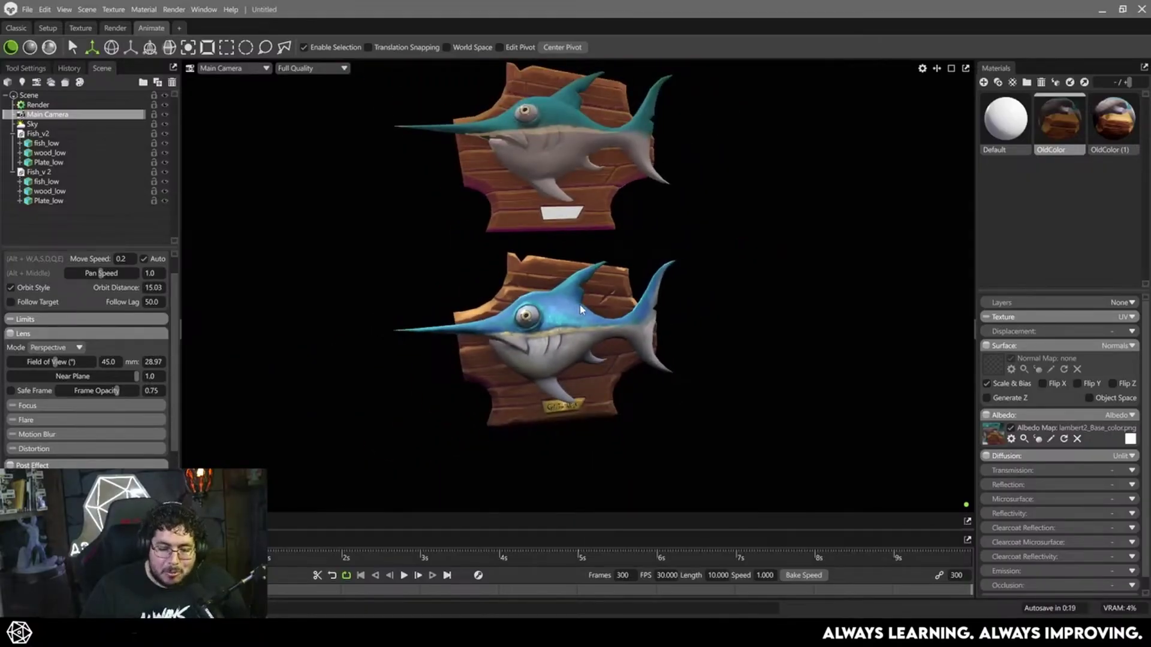
scroll(580, 310, up, 5)
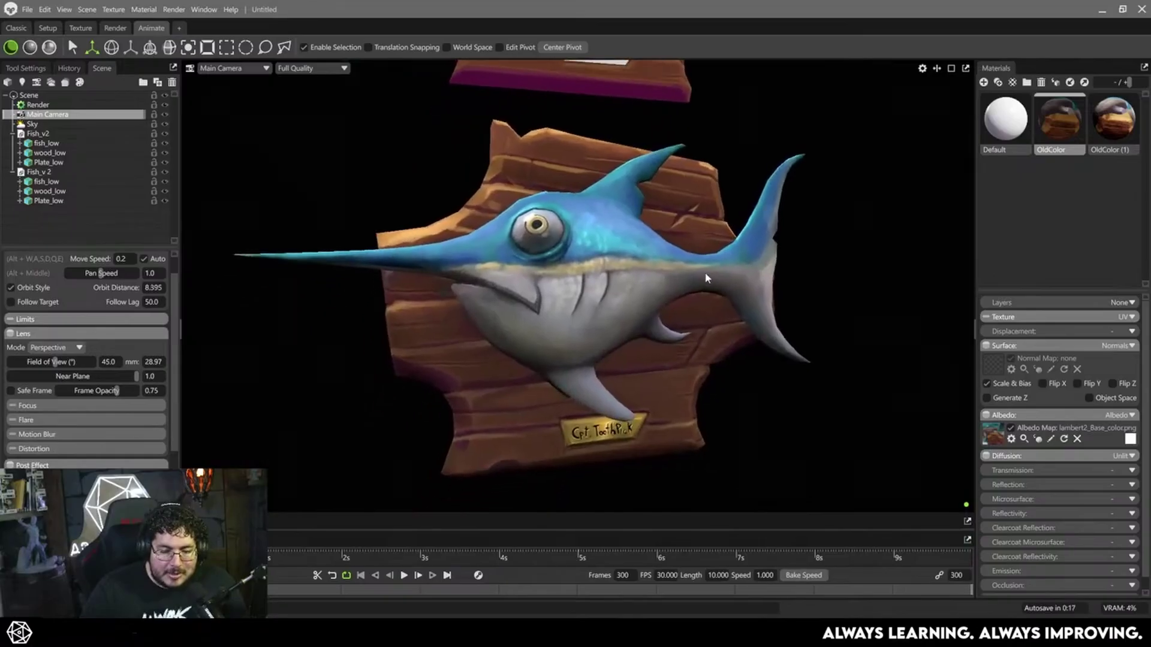
scroll(711, 279, up, 1)
Hide the old-color Fish_v2 model and frame the hand-painted plaque on its own.
click(165, 133)
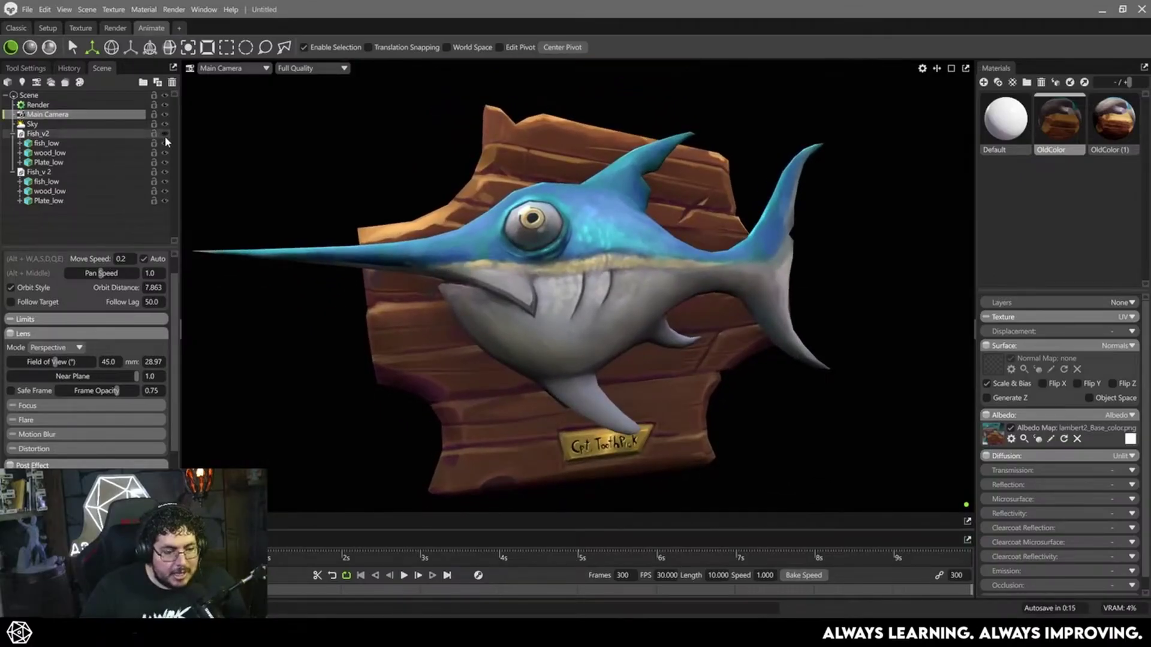
scroll(608, 310, down, 1)
alt+middle_drag(596, 310, 629, 286)
scroll(613, 298, up, 2)
scroll(598, 290, down, 1)
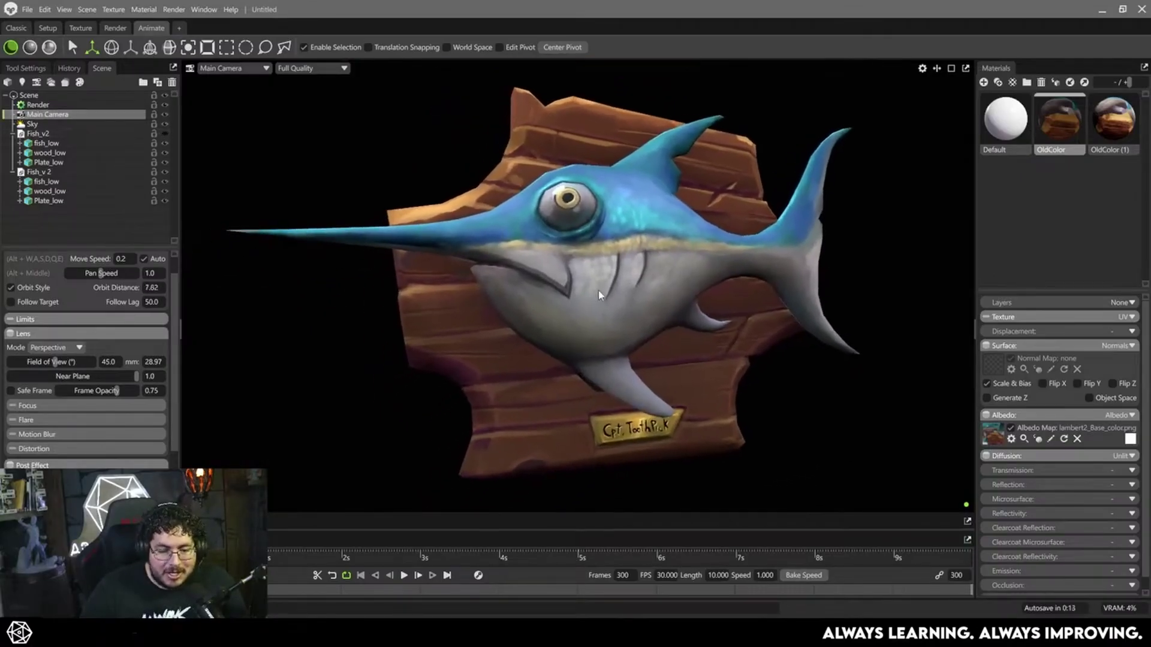
drag(598, 290, 563, 232)
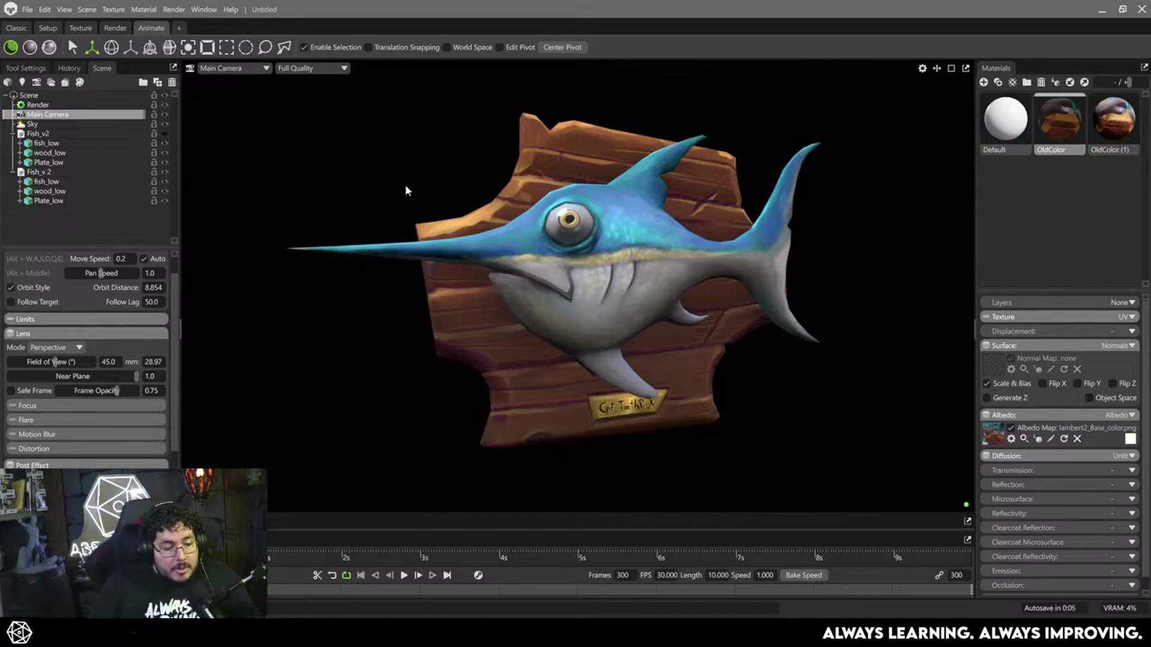
Check the vertex and triangle counts of the hand-painted plaque's fish_low, wood_low and Plate_low meshes, ending with the whole Fish_v 2 model selected.
click(38, 172)
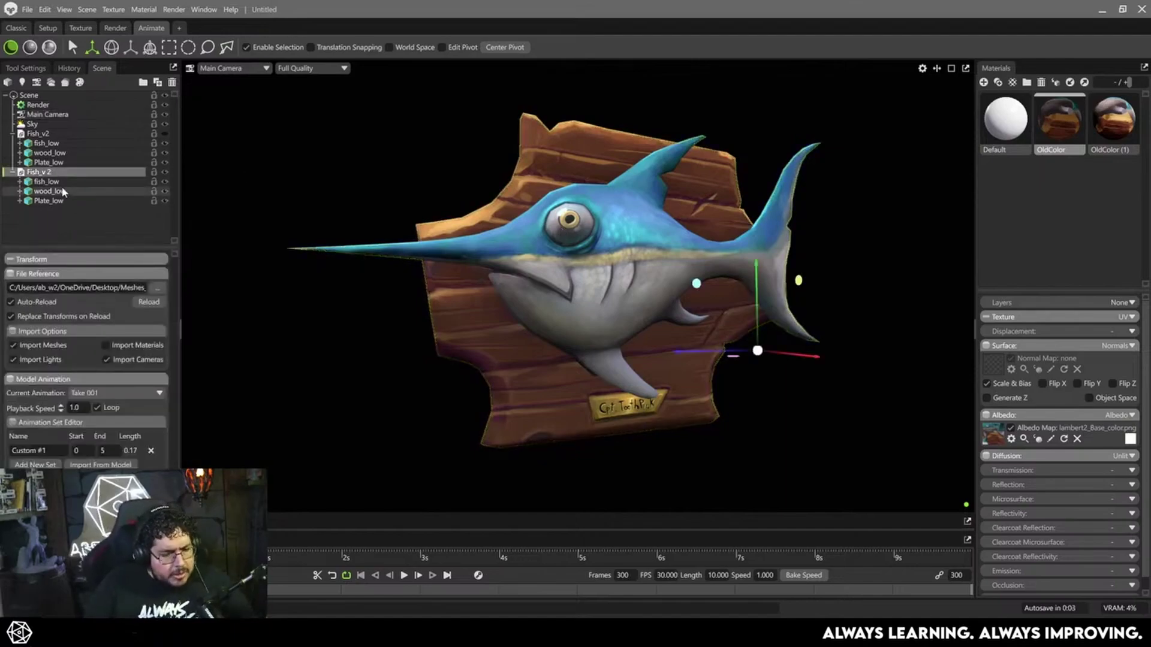
click(63, 184)
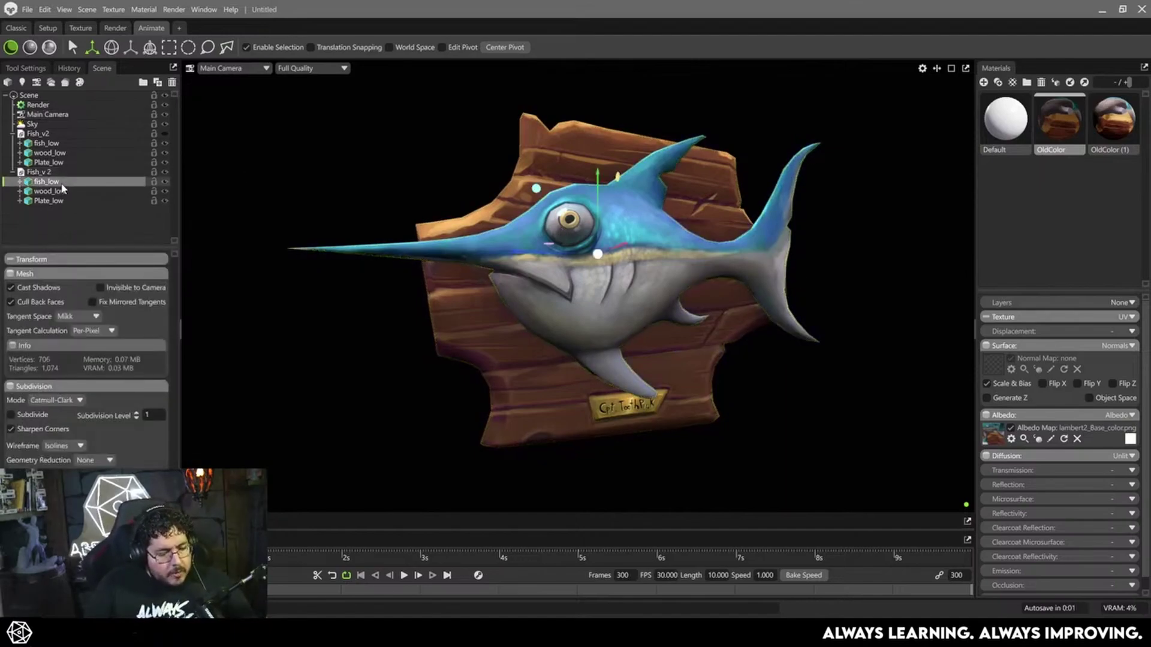
click(59, 192)
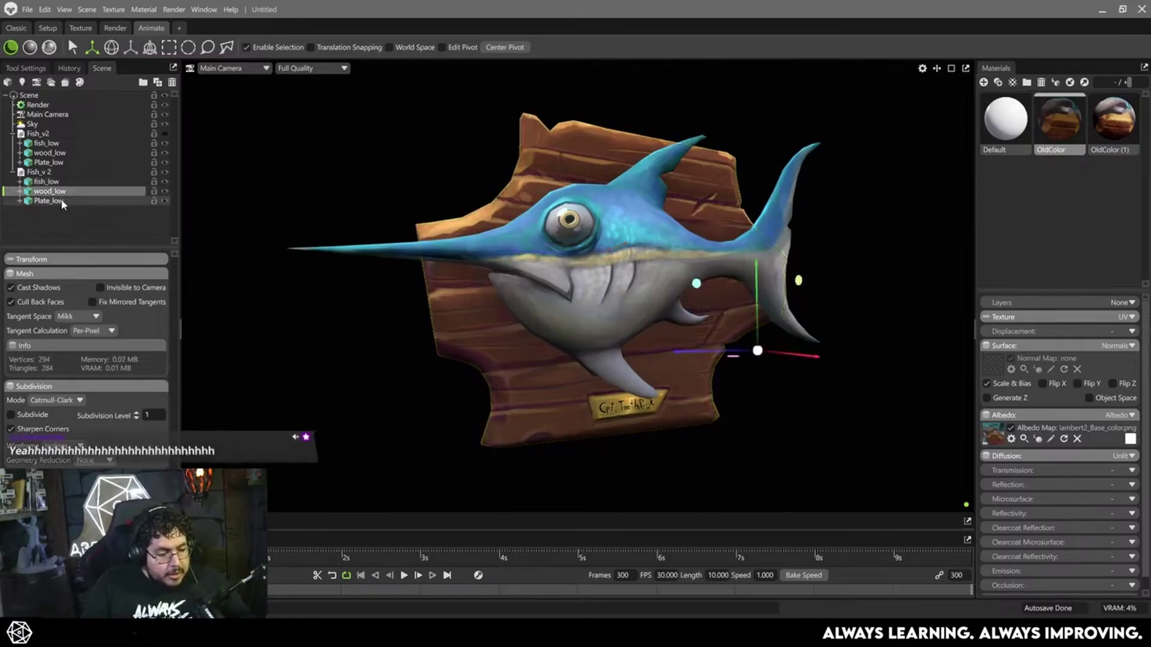
click(60, 201)
click(56, 174)
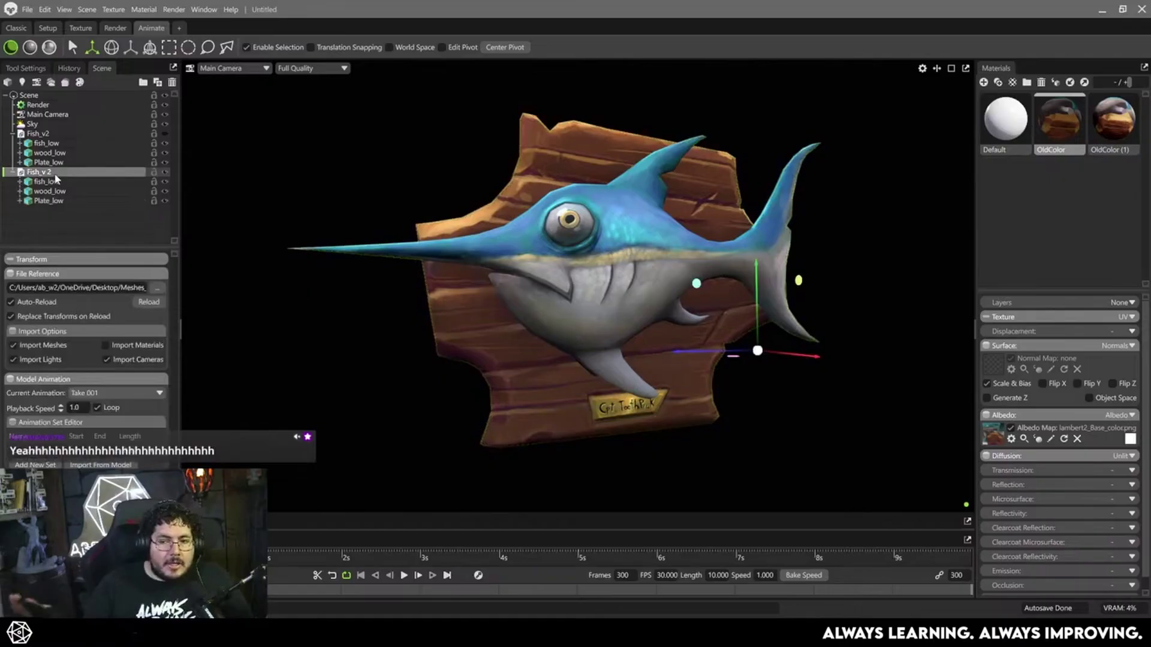
alt+drag(502, 356, 582, 376)
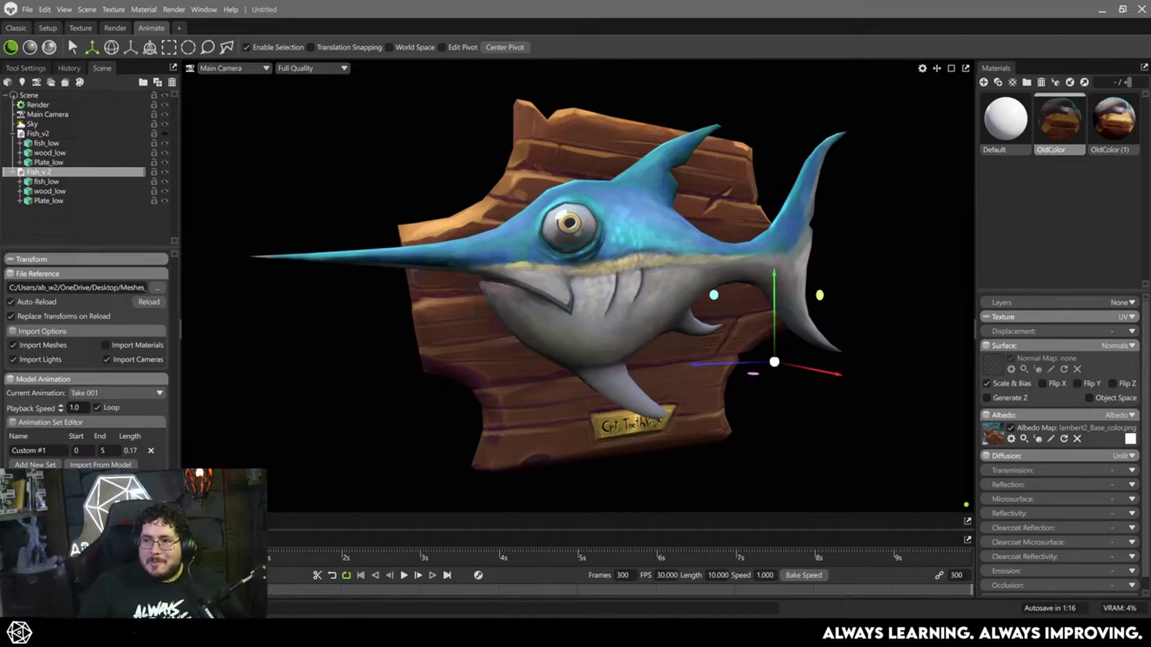
right_click(730, 301)
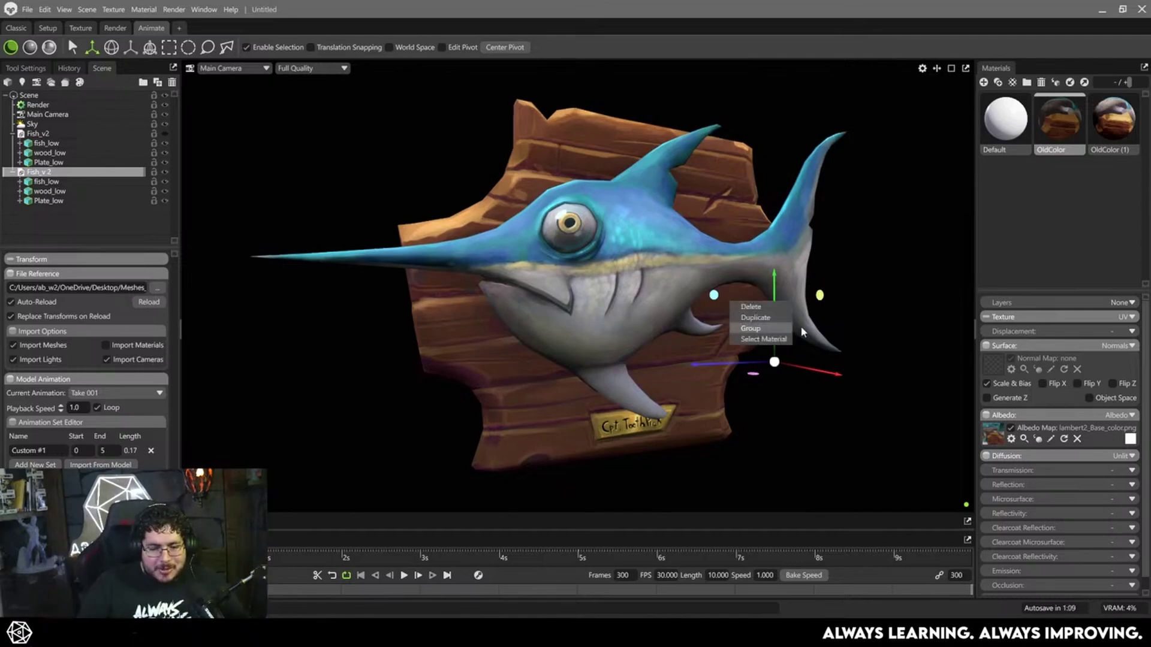
mouse_move(837, 304)
mouse_down()
mouse_move(822, 299)
mouse_move(840, 306)
mouse_up()
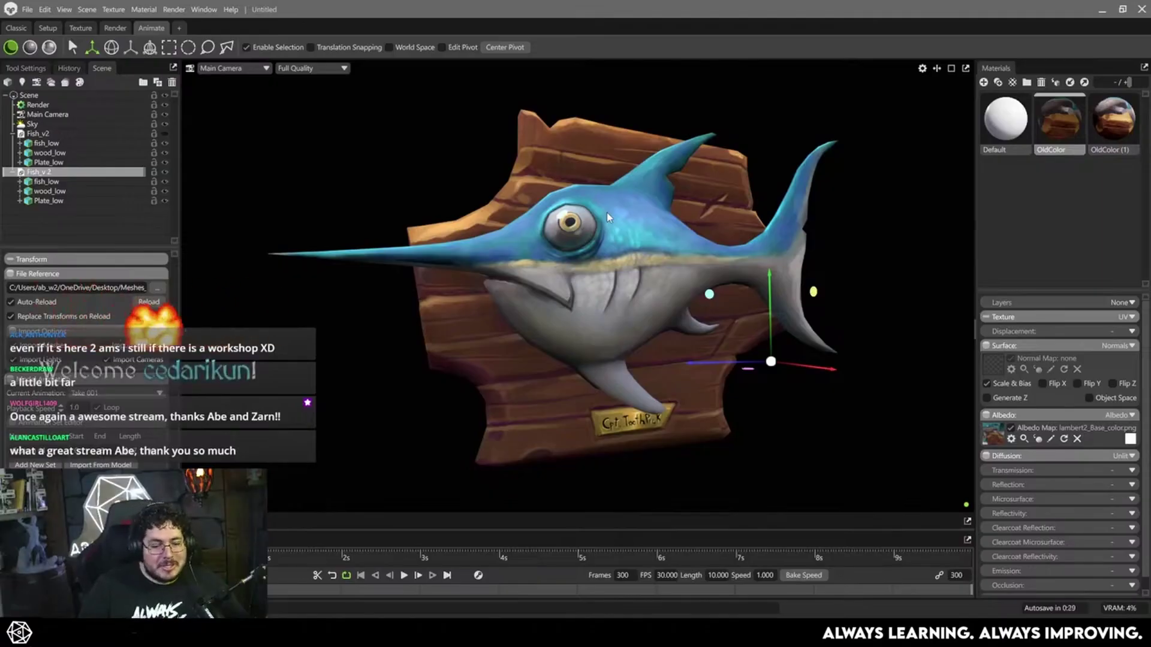
drag(608, 216, 558, 239)
right_drag(557, 239, 574, 255)
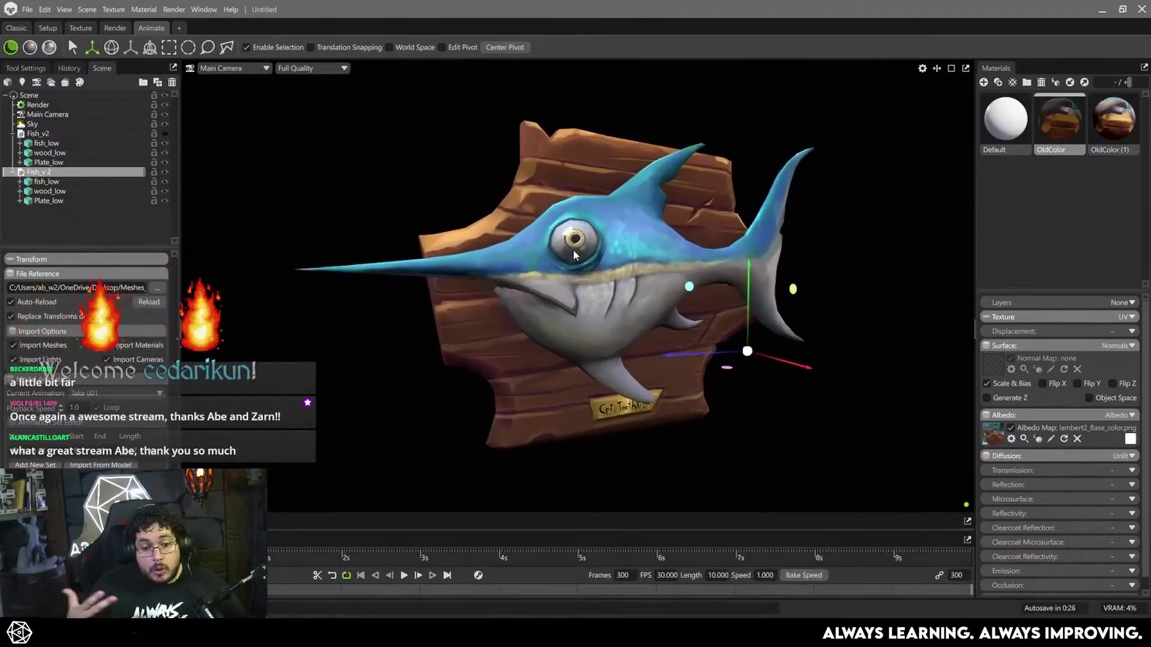
drag(574, 255, 627, 263)
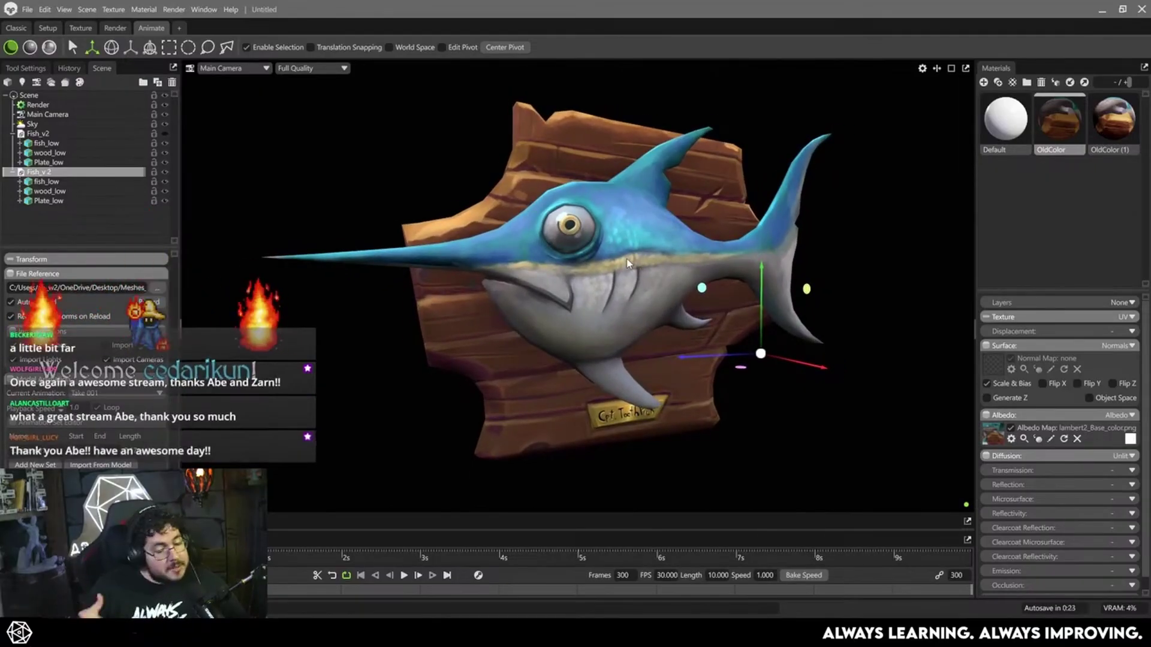